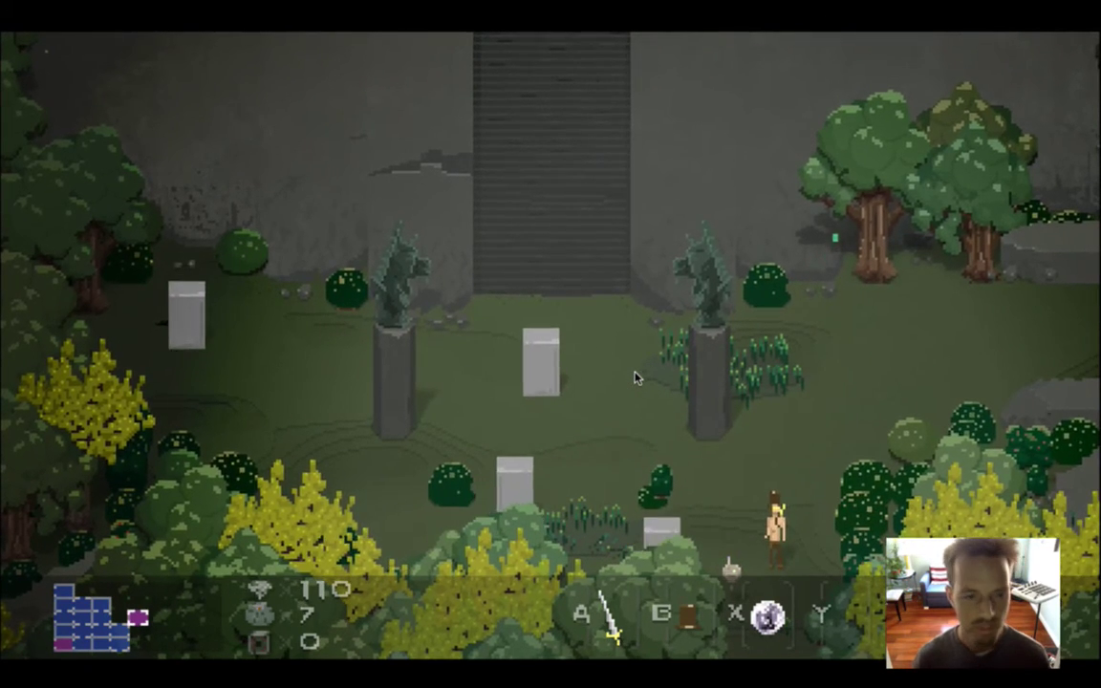
Quit the running game and set maxFPS to 45 in the project's Saves.txt file.
key(super+q)
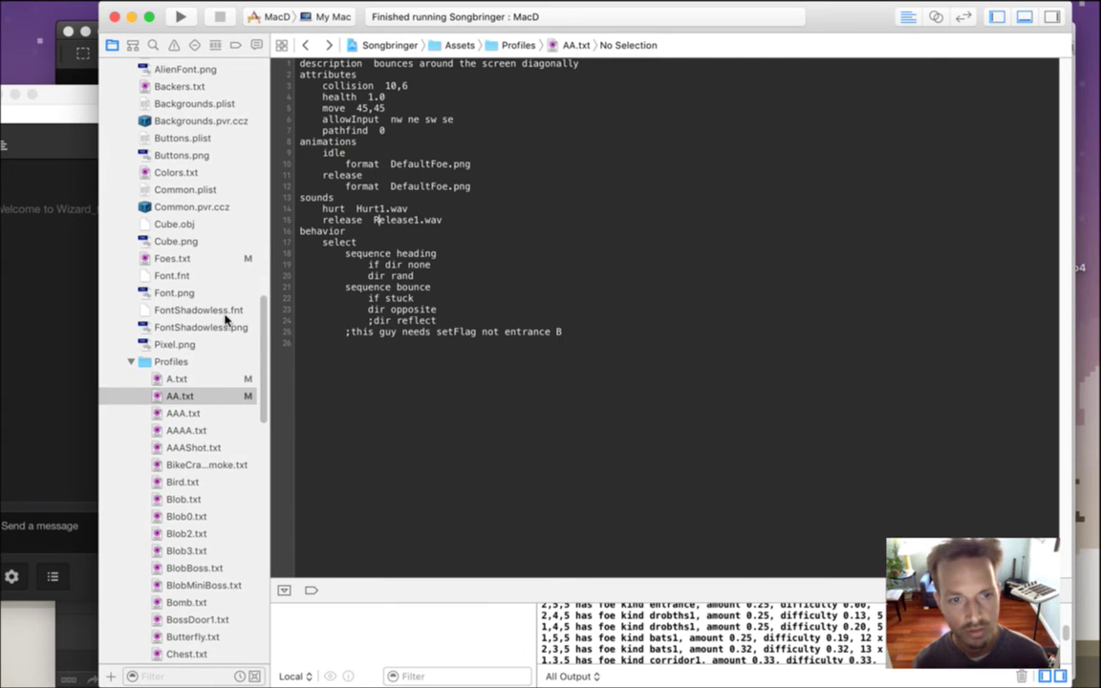
scroll(234, 191, up, 15)
click(189, 86)
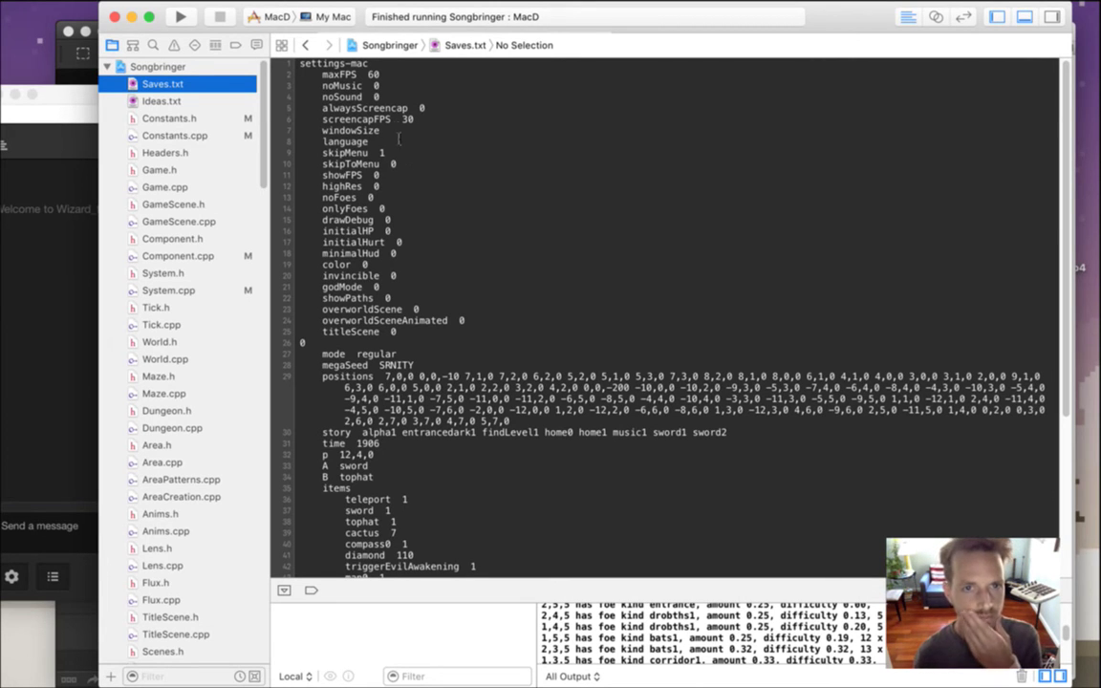
click(391, 83)
key(BackSpace)
key(BackSpace)
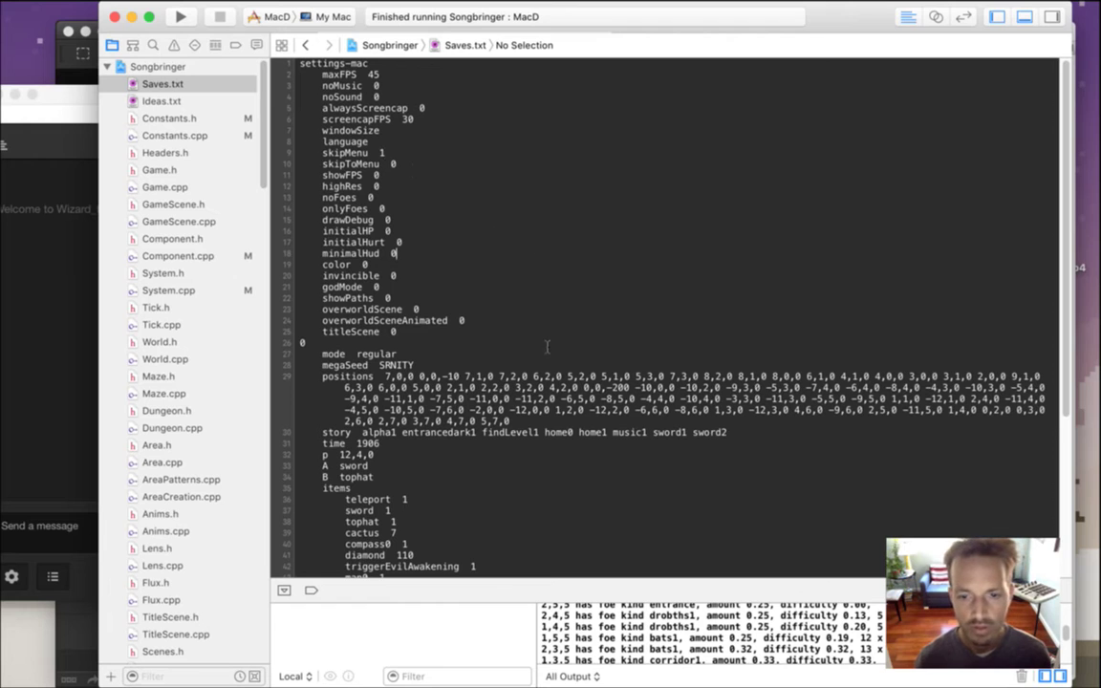
Switch to Photoshop and create a document 24 pixels wide and 32 pixels high with a transparent background.
key(super+Tab)
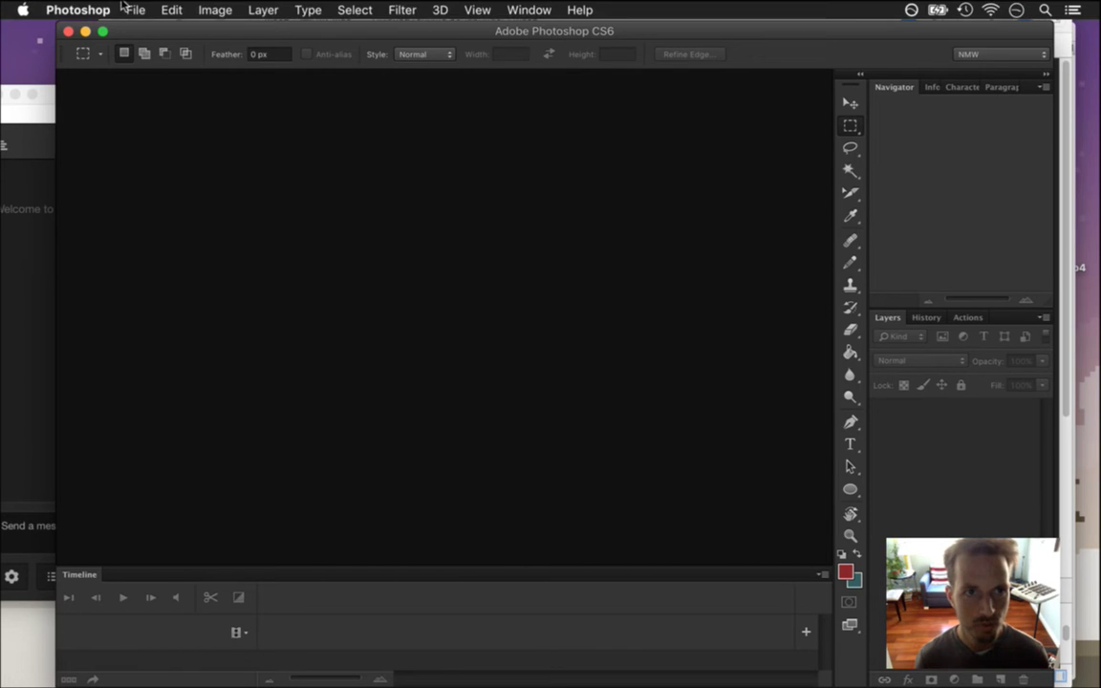
click(129, 8)
click(134, 31)
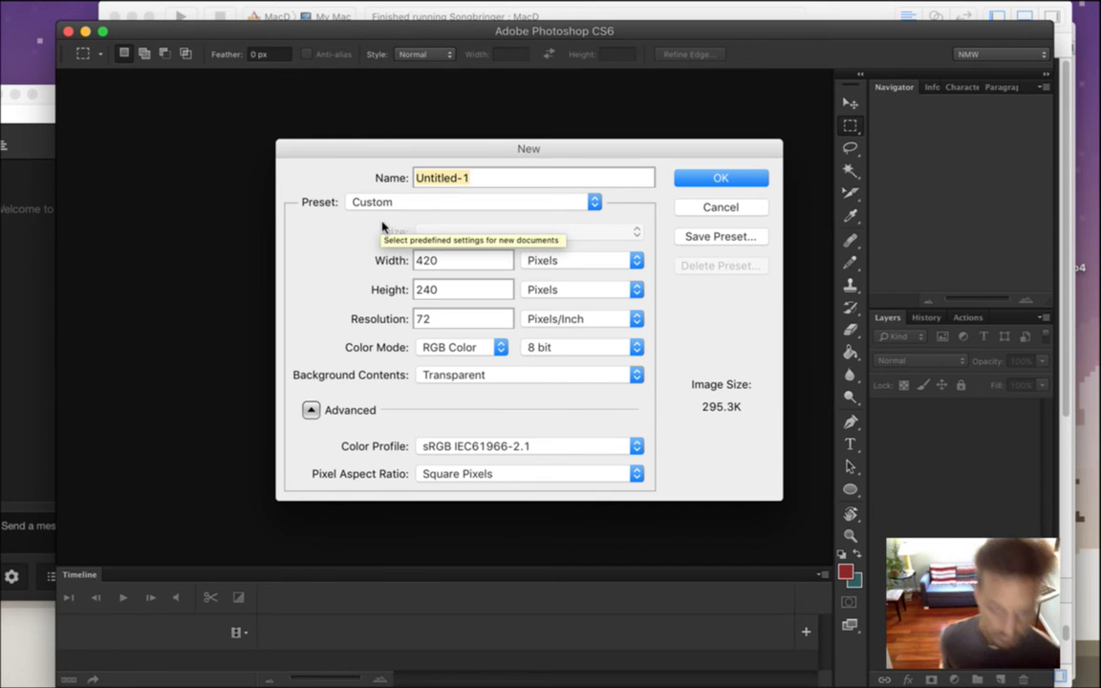
click(446, 271)
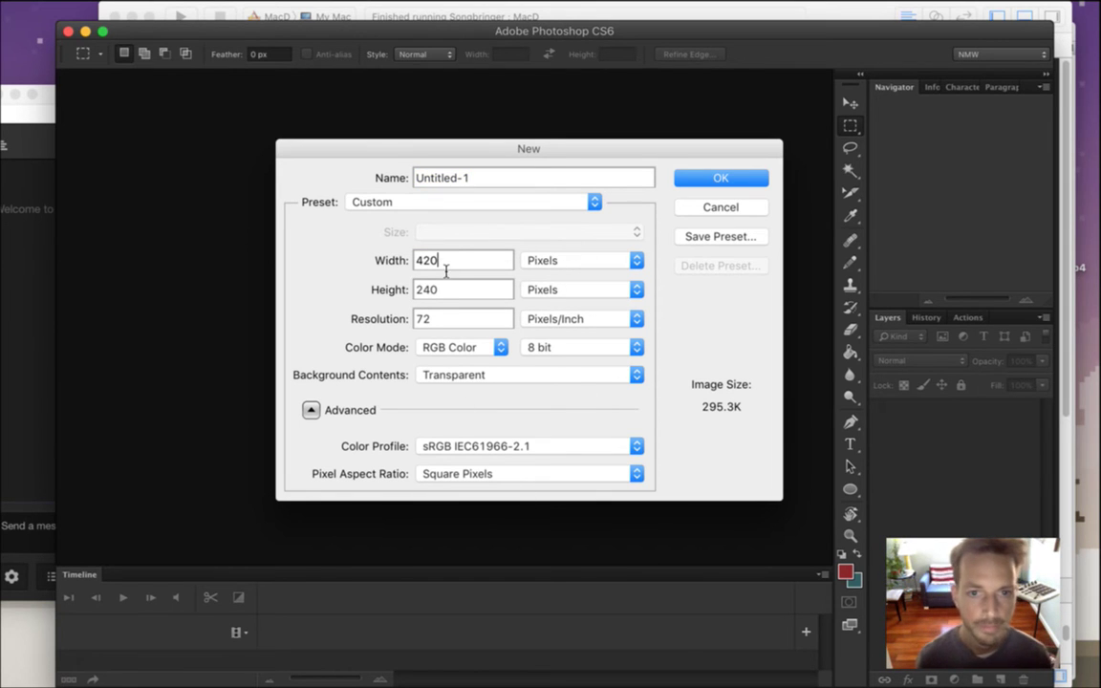
key(BackSpace)
key(BackSpace)
key(BackSpace)
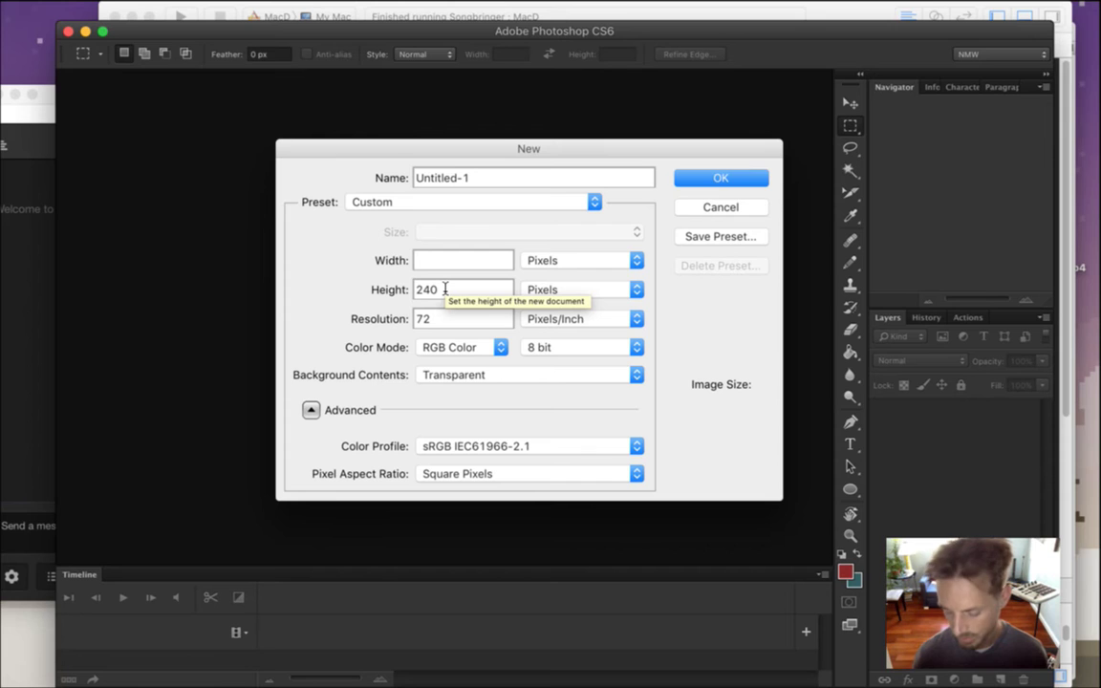
text(24)
key(Tab)
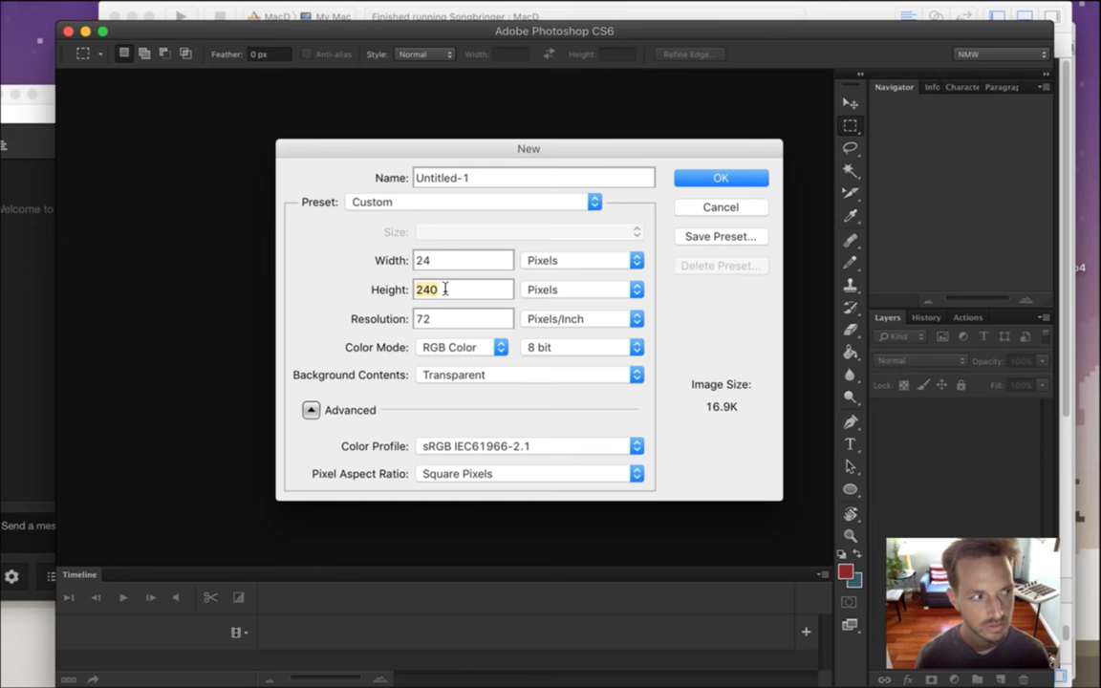
text(32)
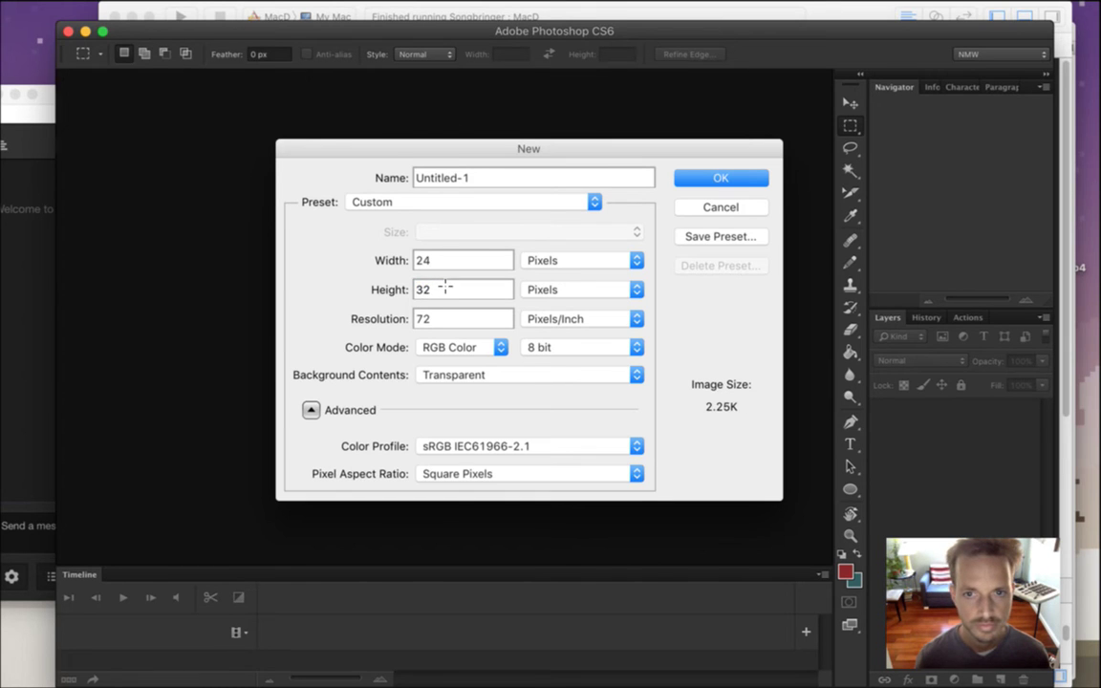
key(Return)
Stamp a dark red circle near the middle of the canvas using the Pencil tool at size 15.
drag(525, 330, 442, 330)
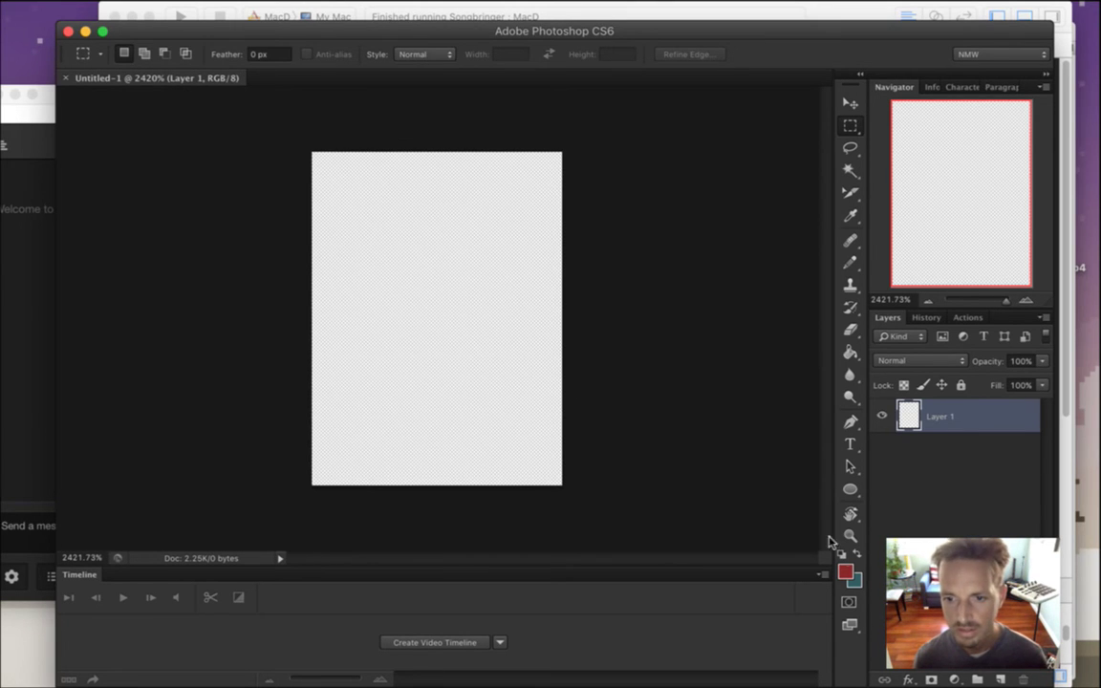
key(b)
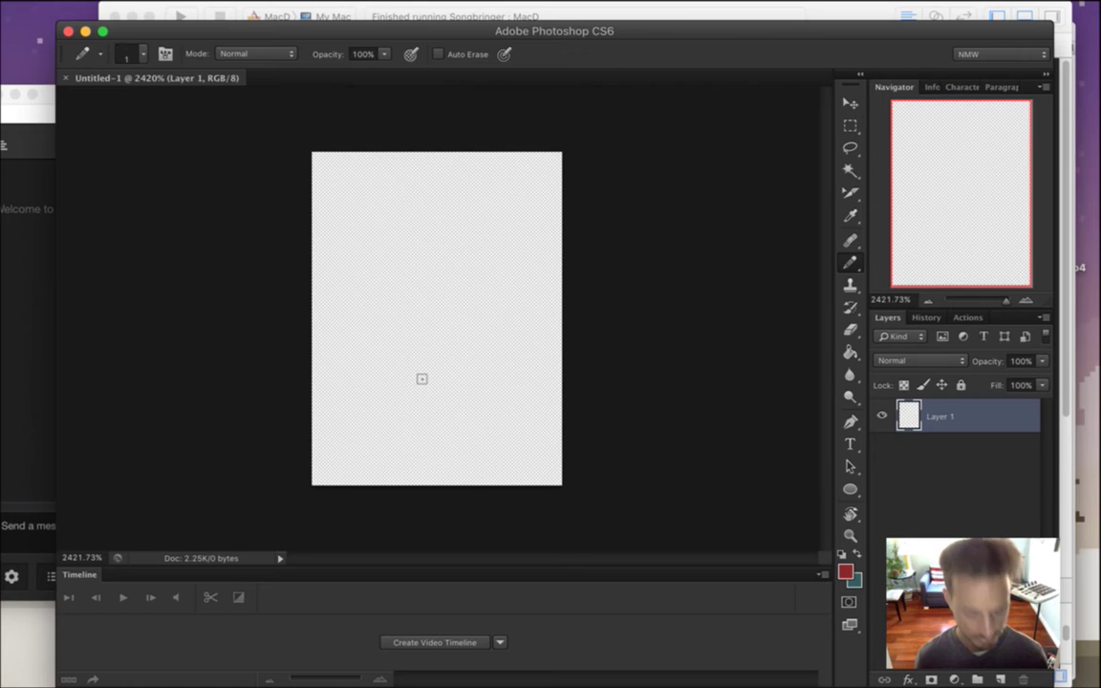
key(bracketright)
key(bracketright)
key(bracketright)
key(bracketright)
key(bracketright)
key(bracketright)
key(bracketright)
key(bracketright)
key(bracketright)
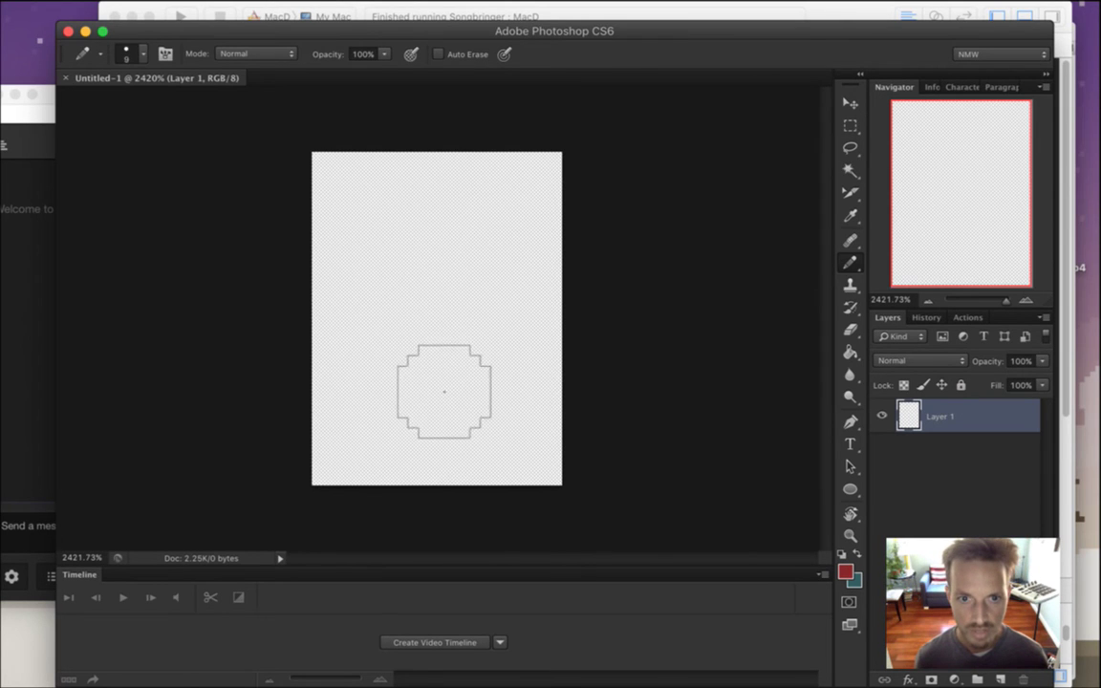
key(bracketright)
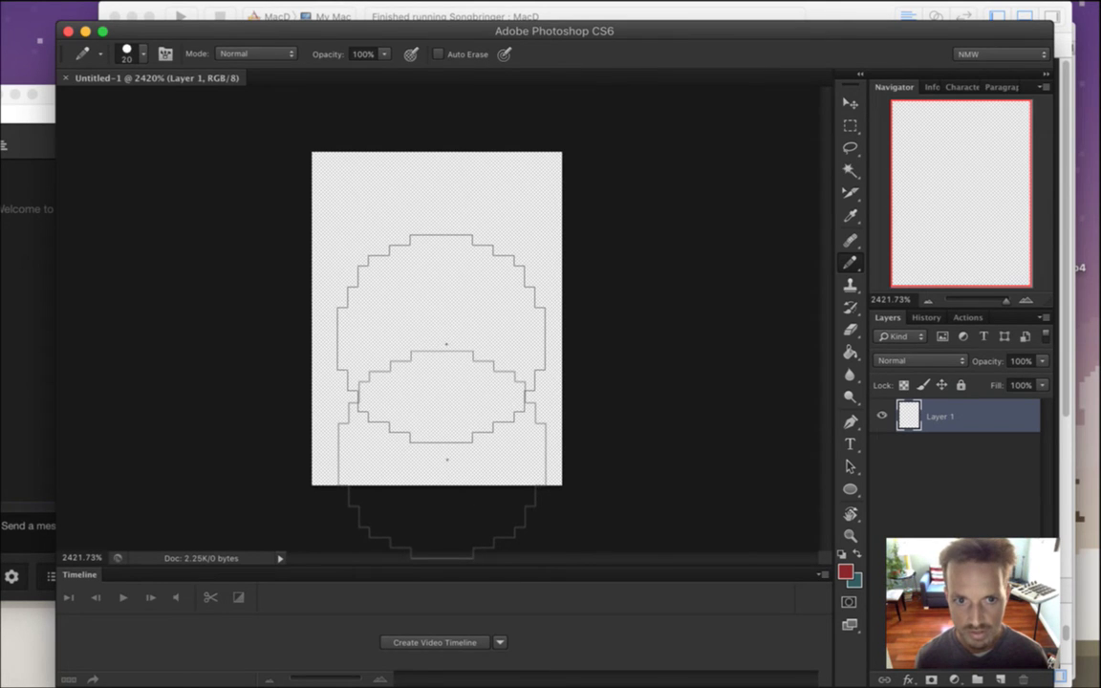
key(bracketleft)
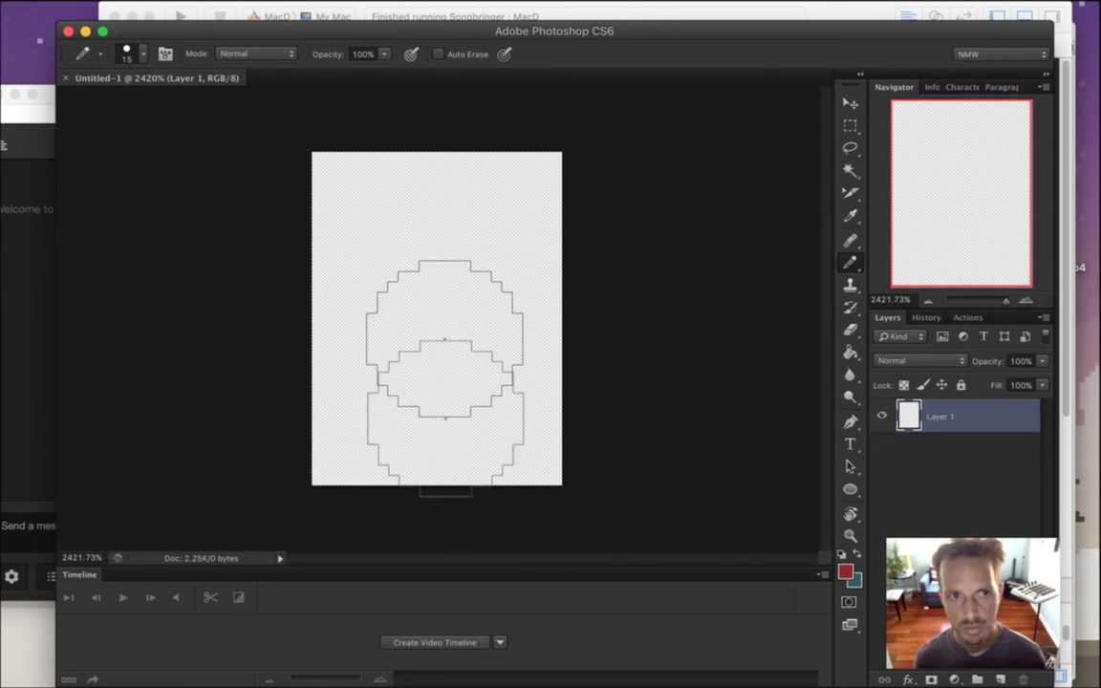
click(452, 334)
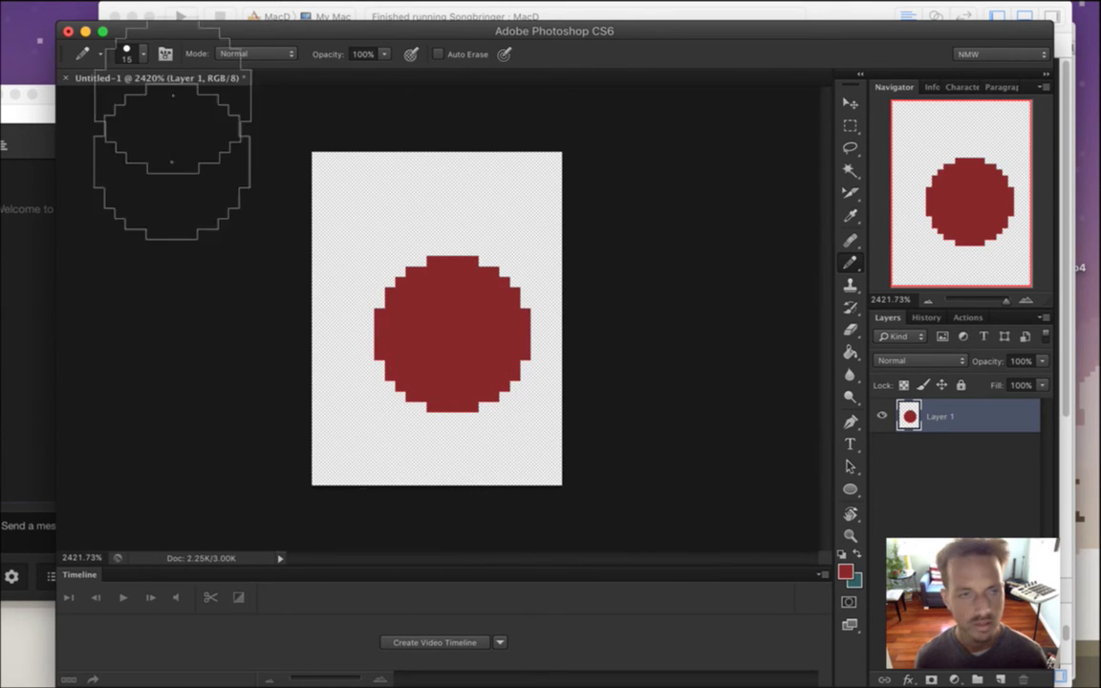
Open the recent file RoqIdleE.psd, gauge the character's body with a marquee selection, and compare it with the red circle's middle band.
click(135, 9)
mouse_move(227, 114)
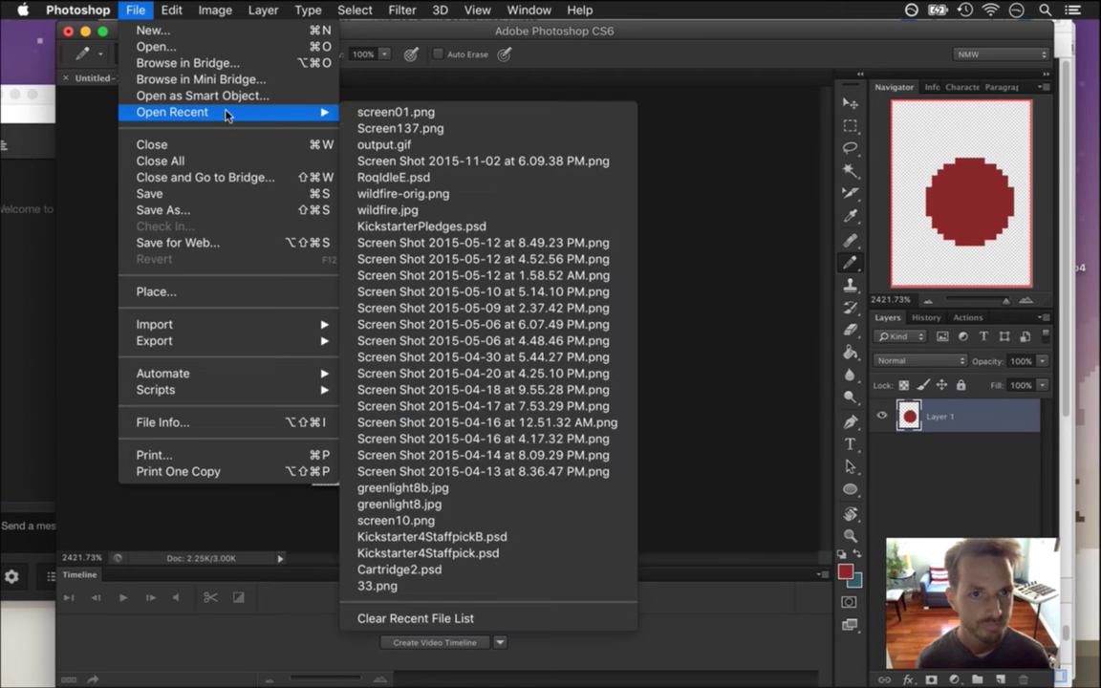
click(393, 177)
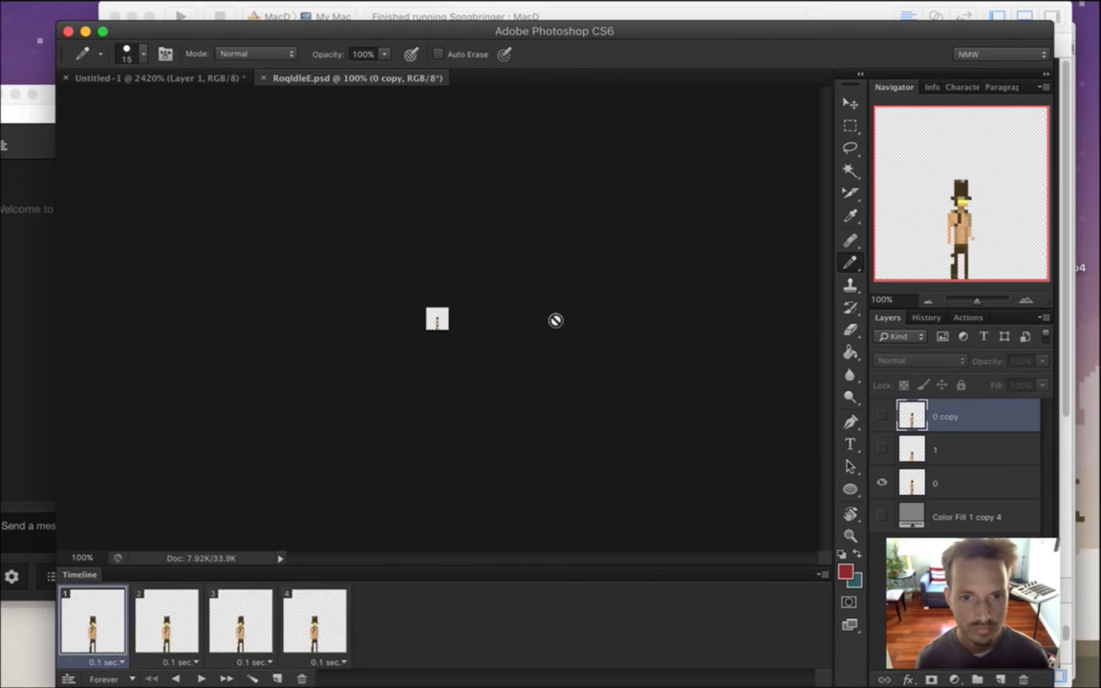
drag(395, 303, 498, 380)
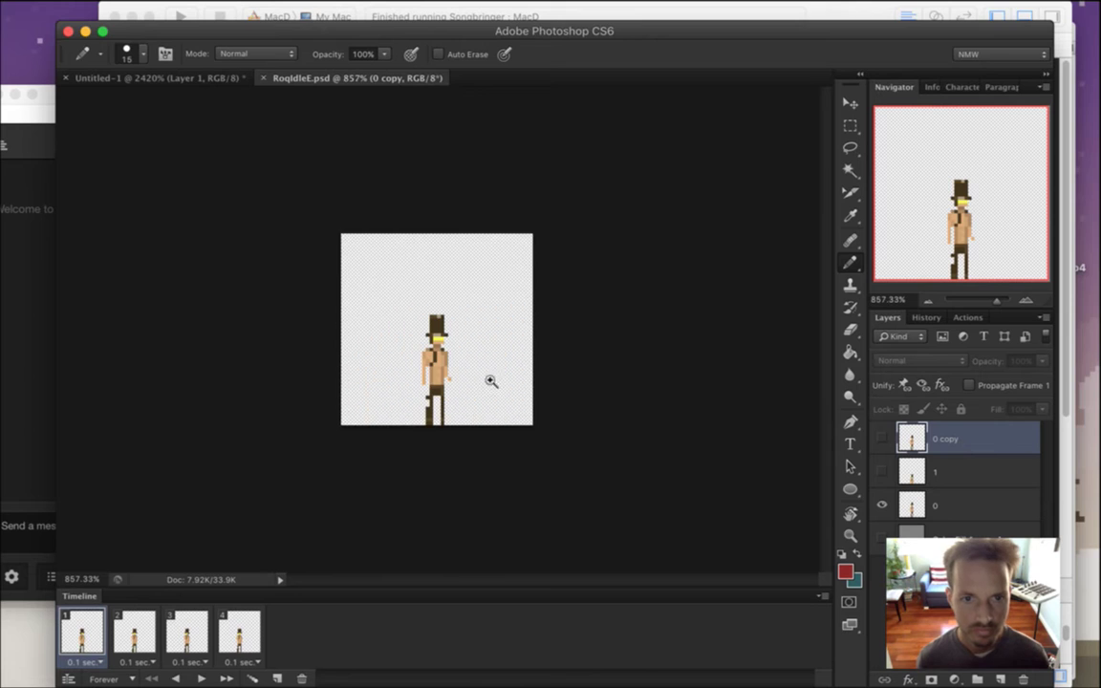
key(l)
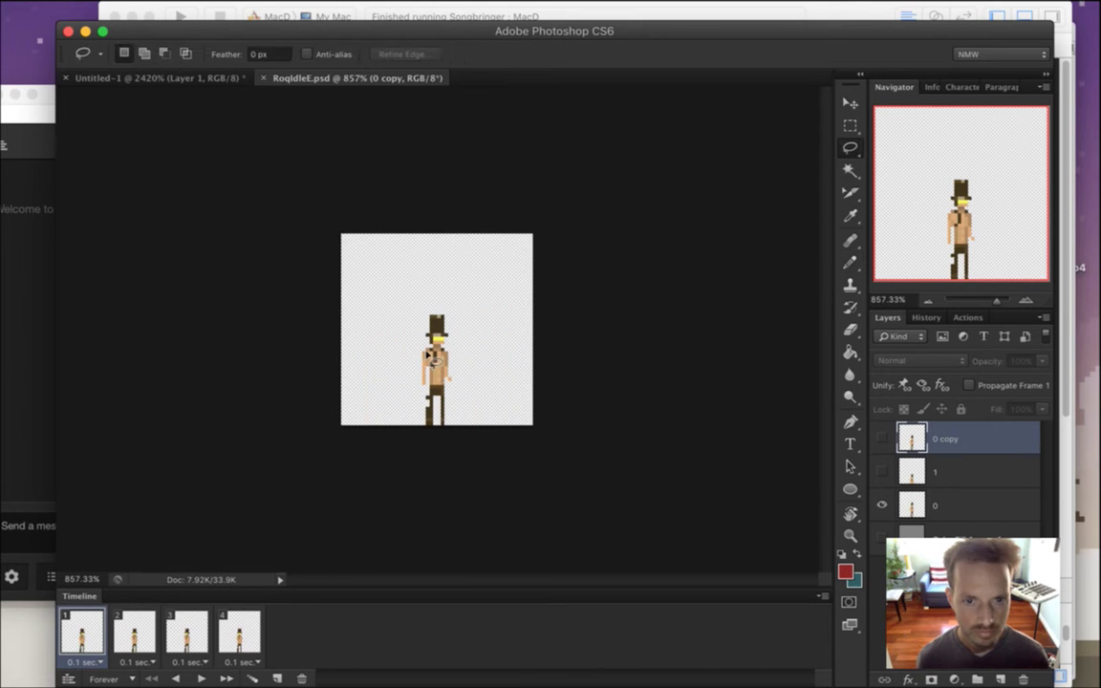
key(m)
drag(420, 363, 453, 389)
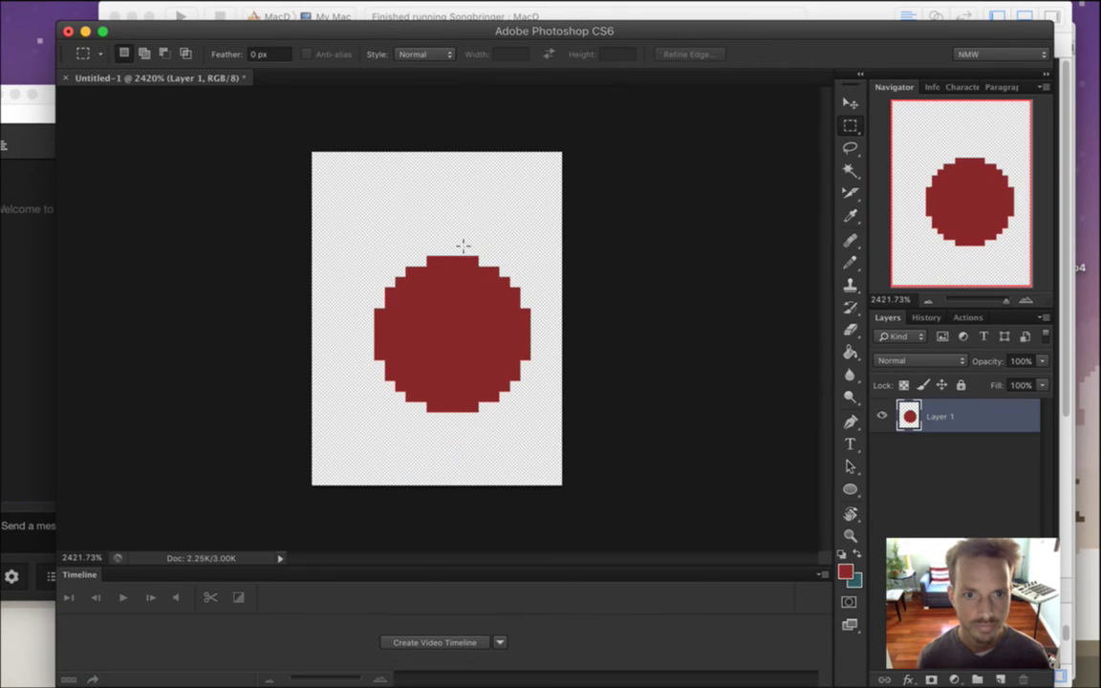
drag(374, 308, 535, 296)
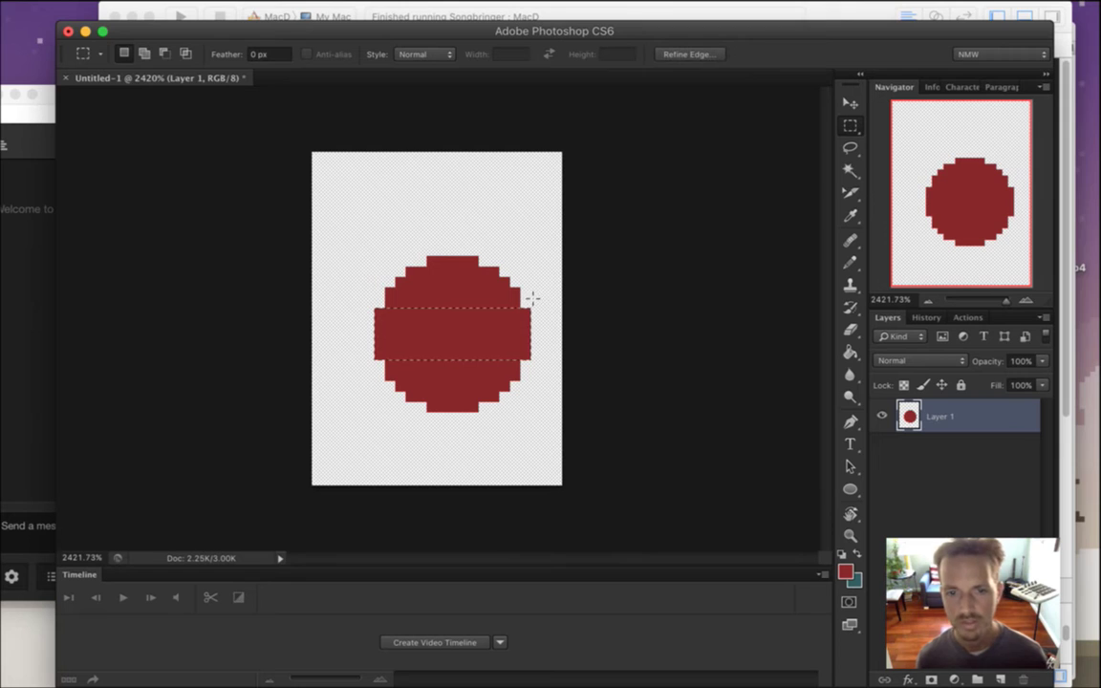
Clear the large circle and stamp a smaller red one with the Pencil tool, checking its width with a marquee selection.
key(super+a)
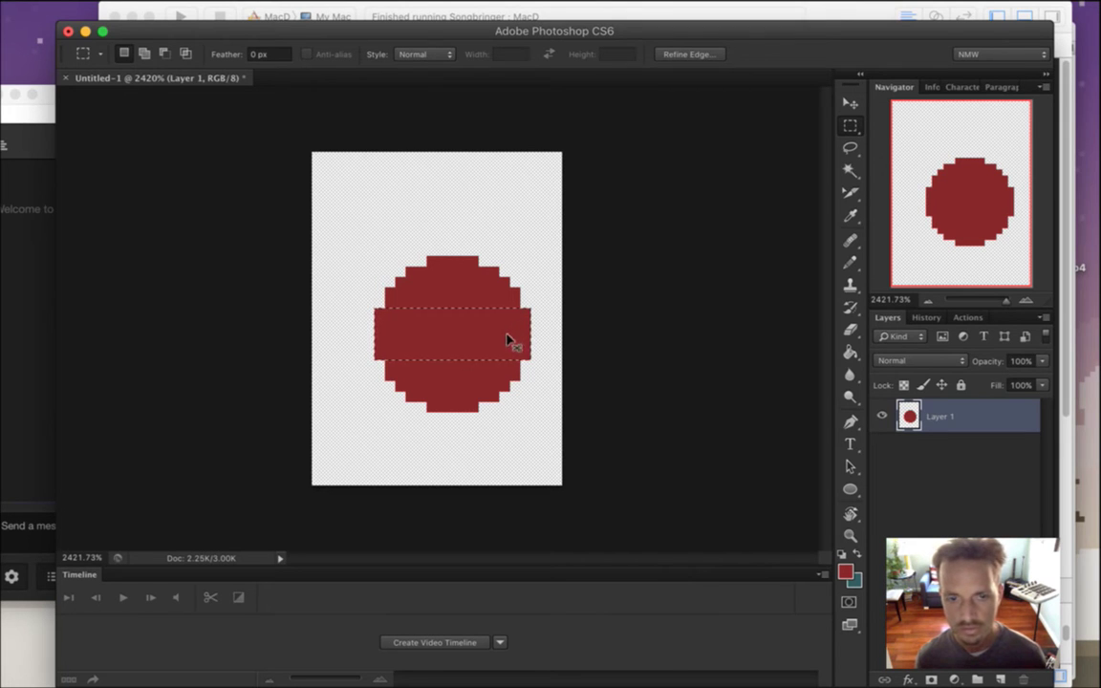
key(super+x)
key(b)
key(bracketleft)
key(bracketleft)
key(bracketleft)
key(super+z)
key(m)
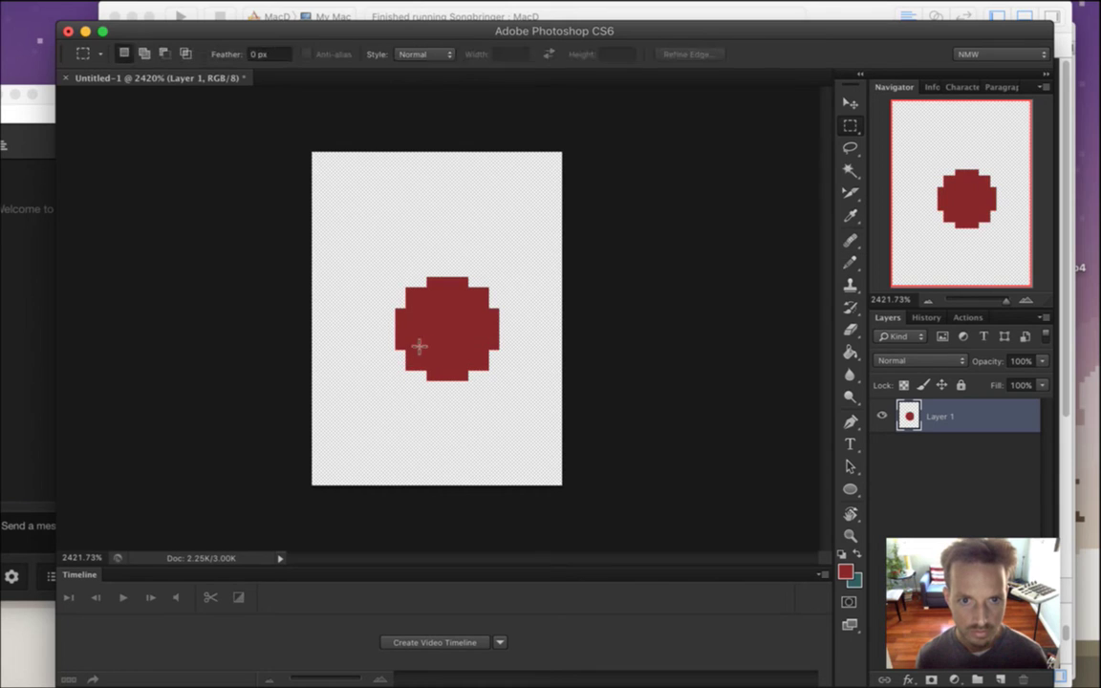
drag(396, 318, 499, 347)
click(510, 369)
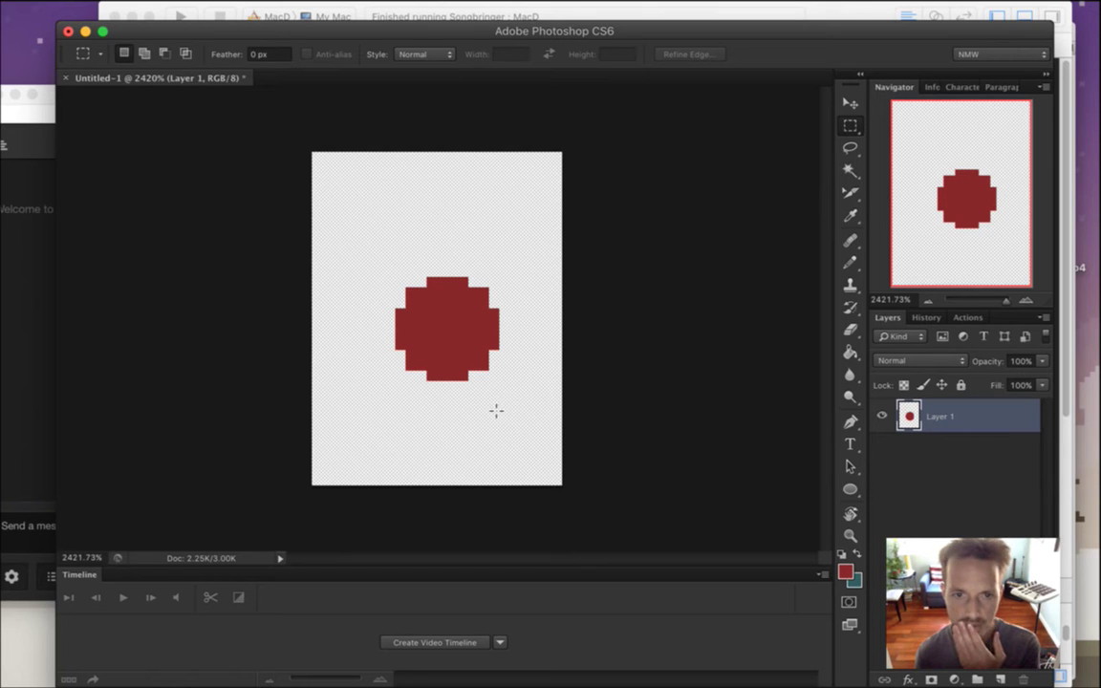
Move the circle 1 pixel left and 3 pixels down, checking its horizontal centring with marquee selections on both halves.
key(v)
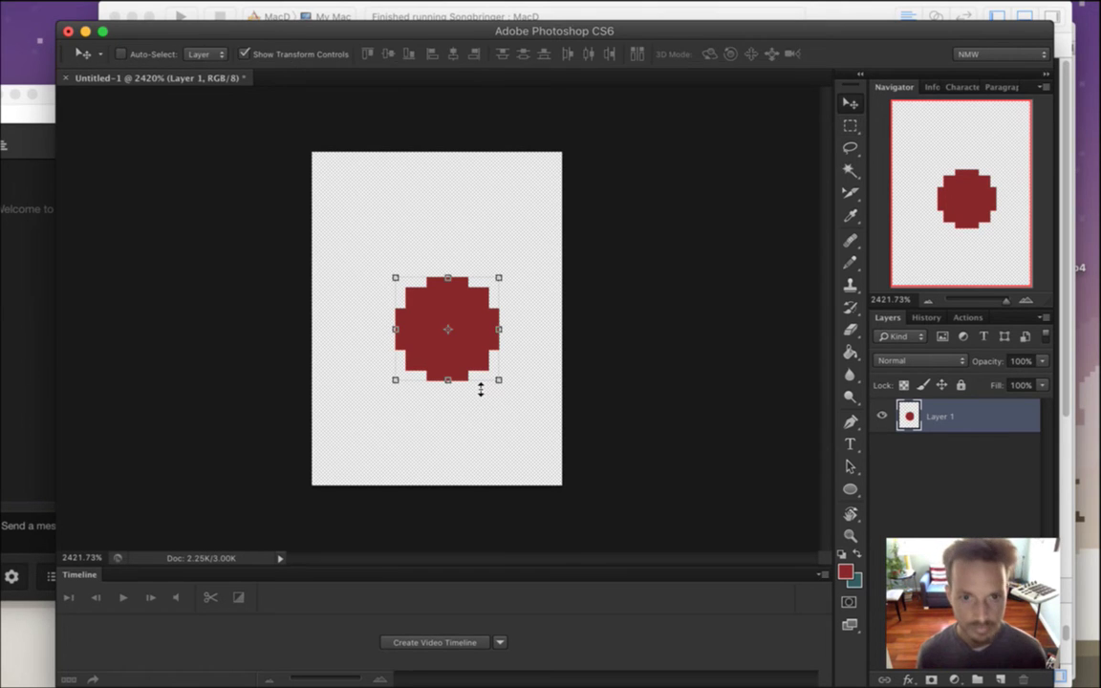
key(Left)
key(Down)
key(Down)
key(Down)
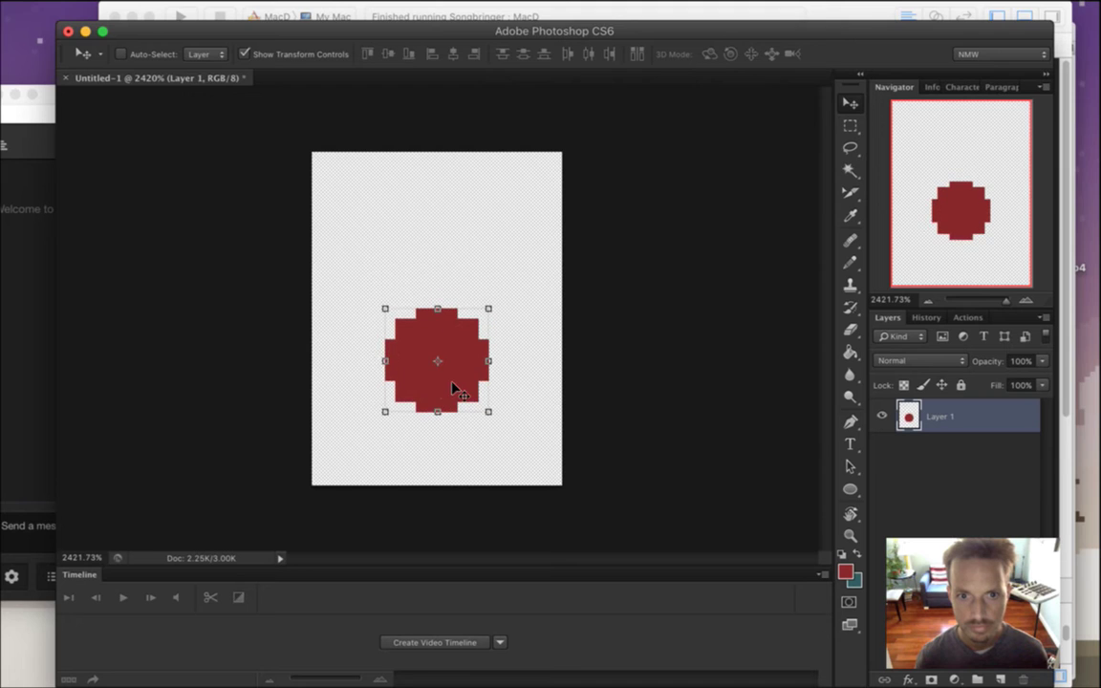
key(m)
drag(312, 319, 436, 374)
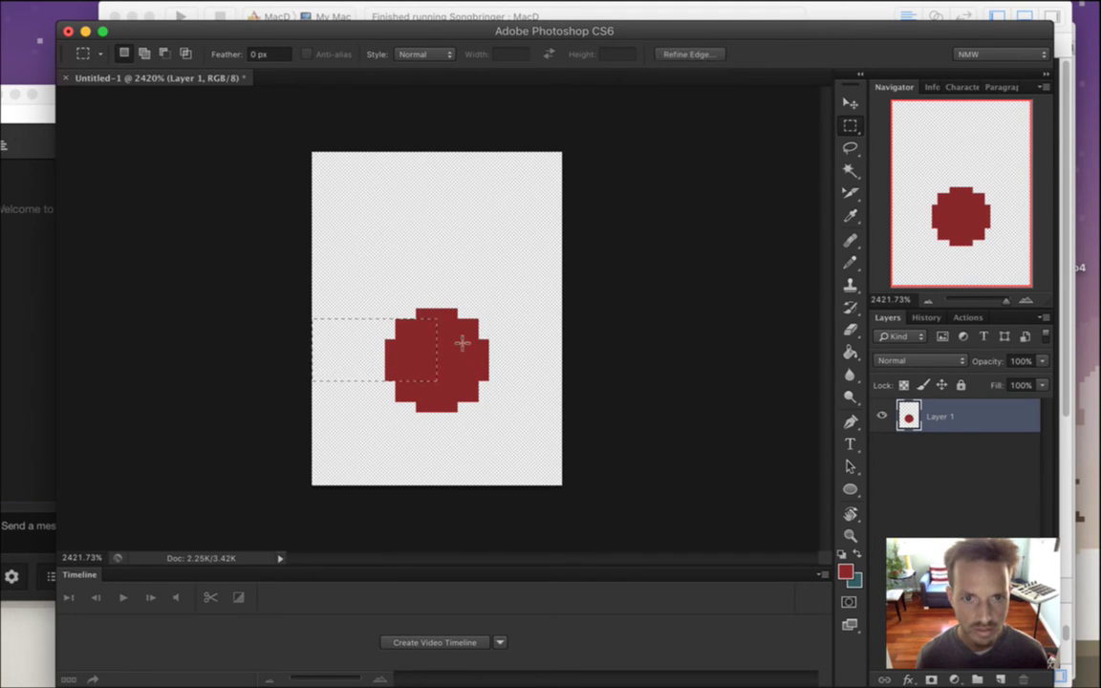
drag(437, 319, 561, 369)
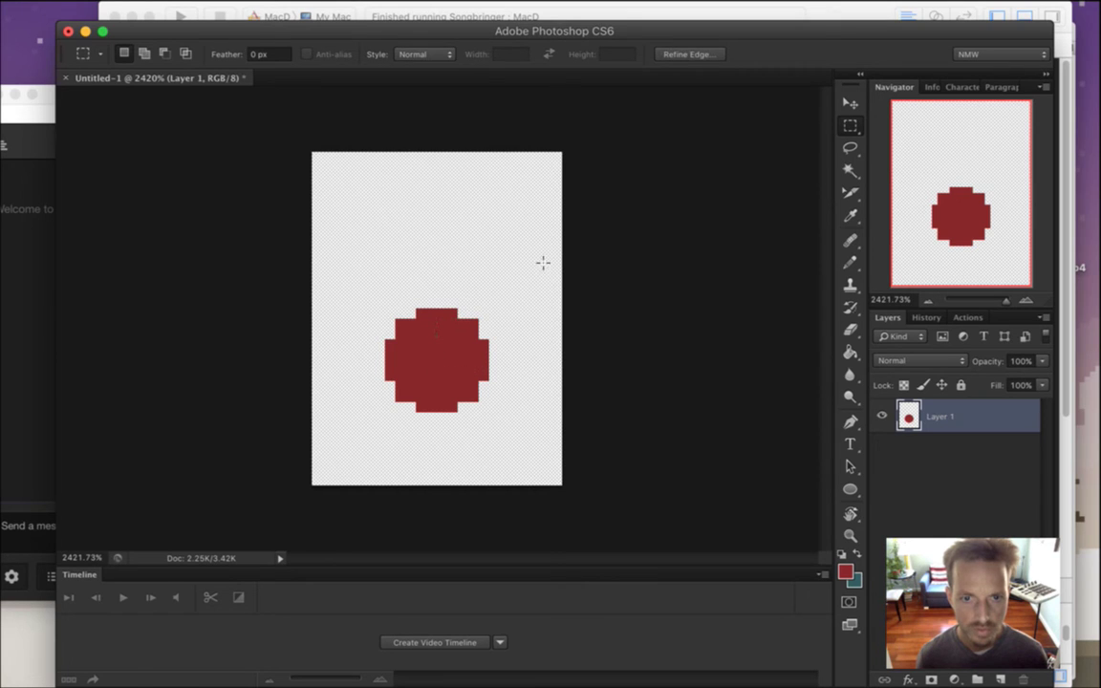
click(487, 368)
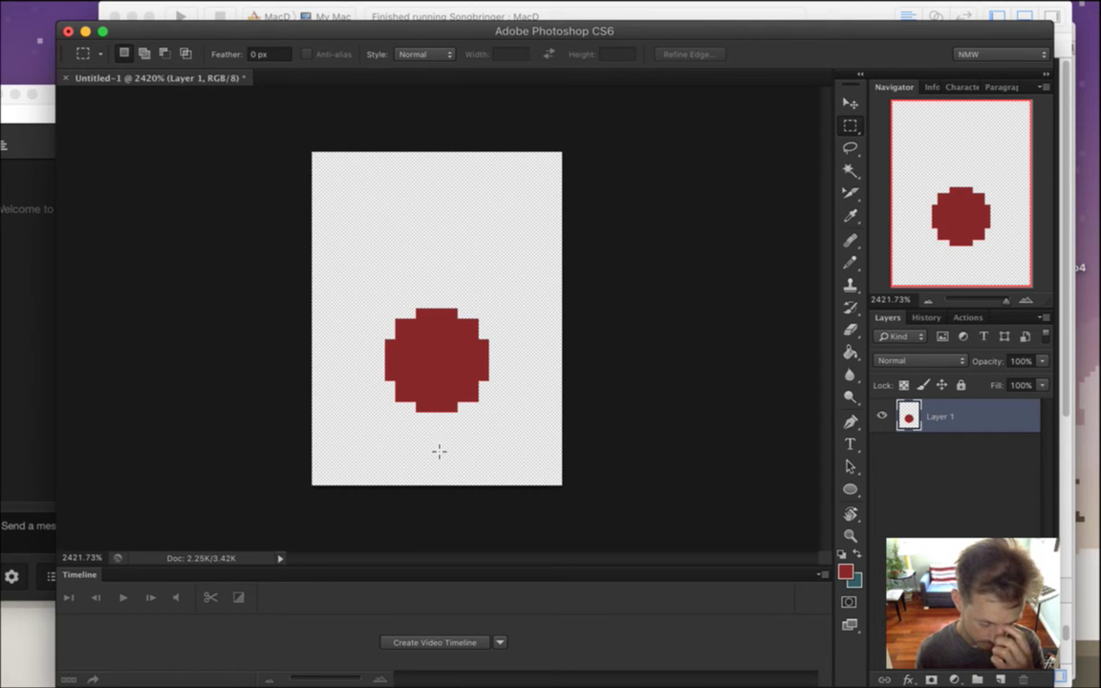
Change the foreground colour to a darker shade of the circle's red by lowering its brightness.
key(i)
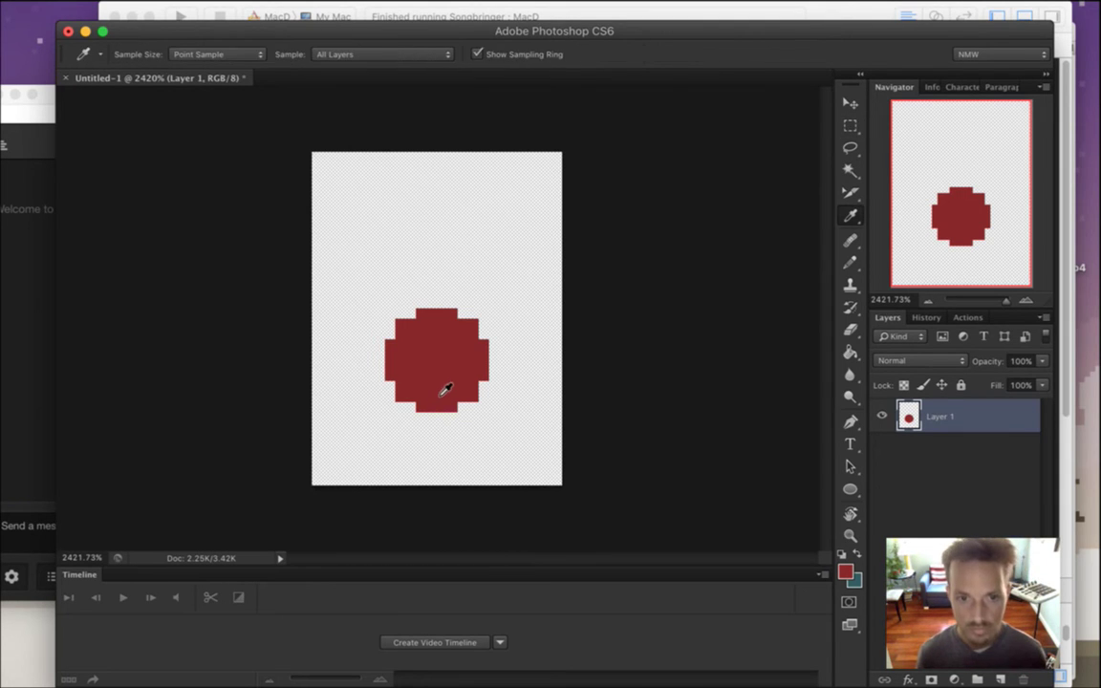
click(845, 572)
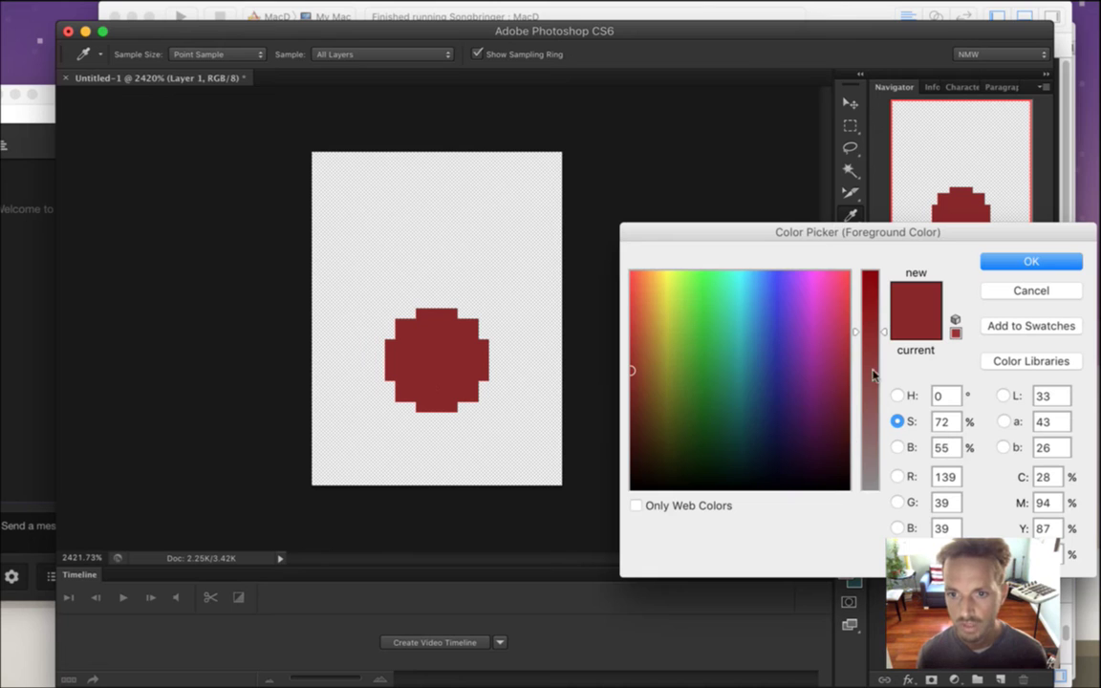
click(899, 448)
drag(872, 369, 872, 401)
click(996, 269)
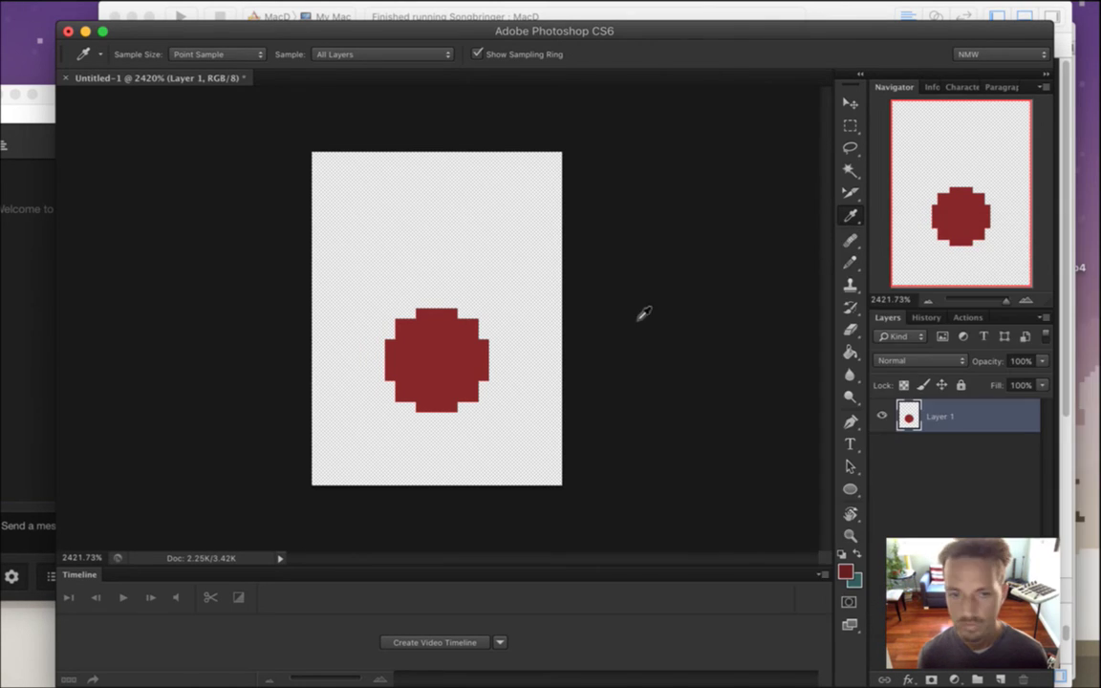
Draw a one-pixel dark red shading band across the circle's lower half, stepped one pixel down in the middle.
key(b)
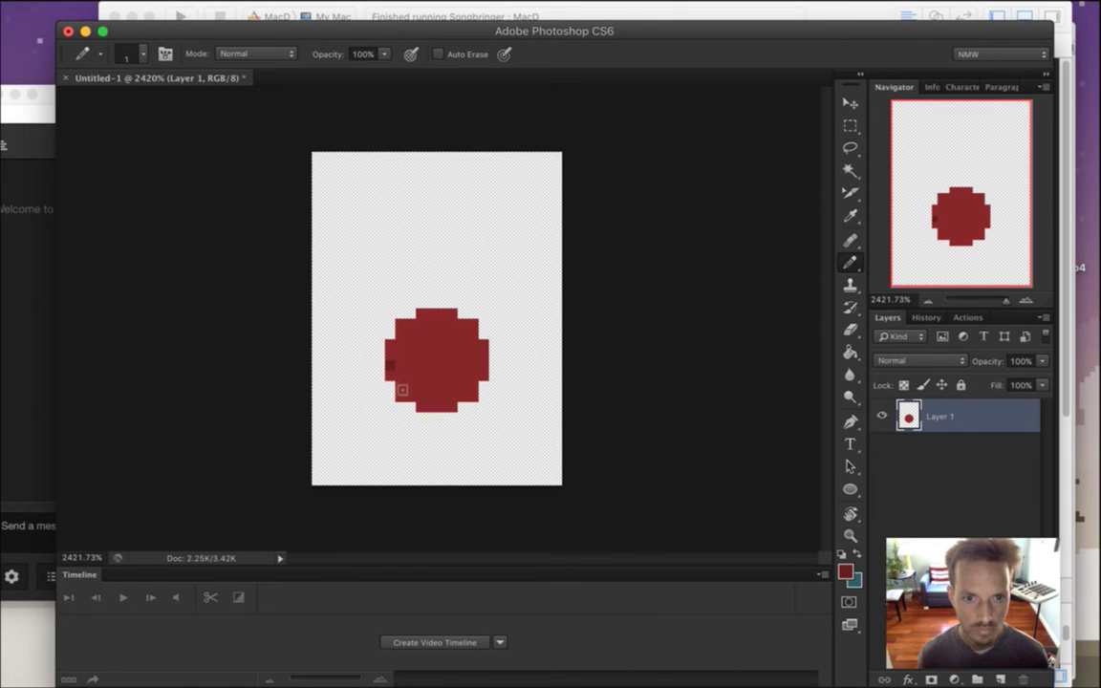
drag(402, 392, 423, 390)
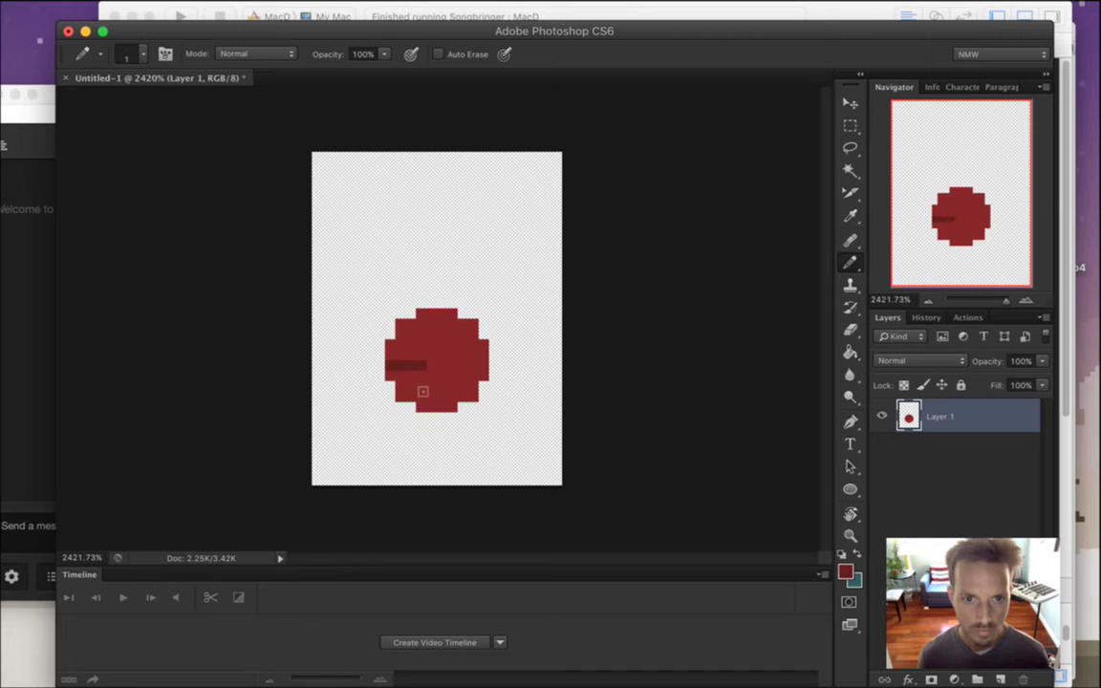
key(super+z)
drag(412, 388, 476, 394)
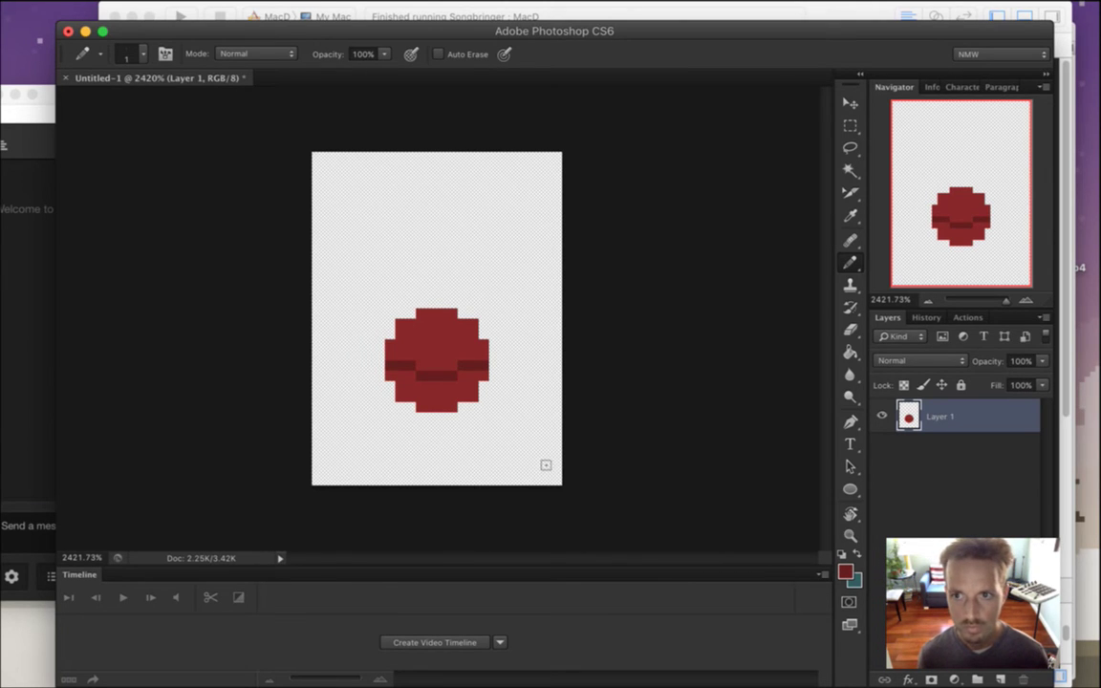
Darken the foreground red by lowering its brightness to 34%.
click(846, 570)
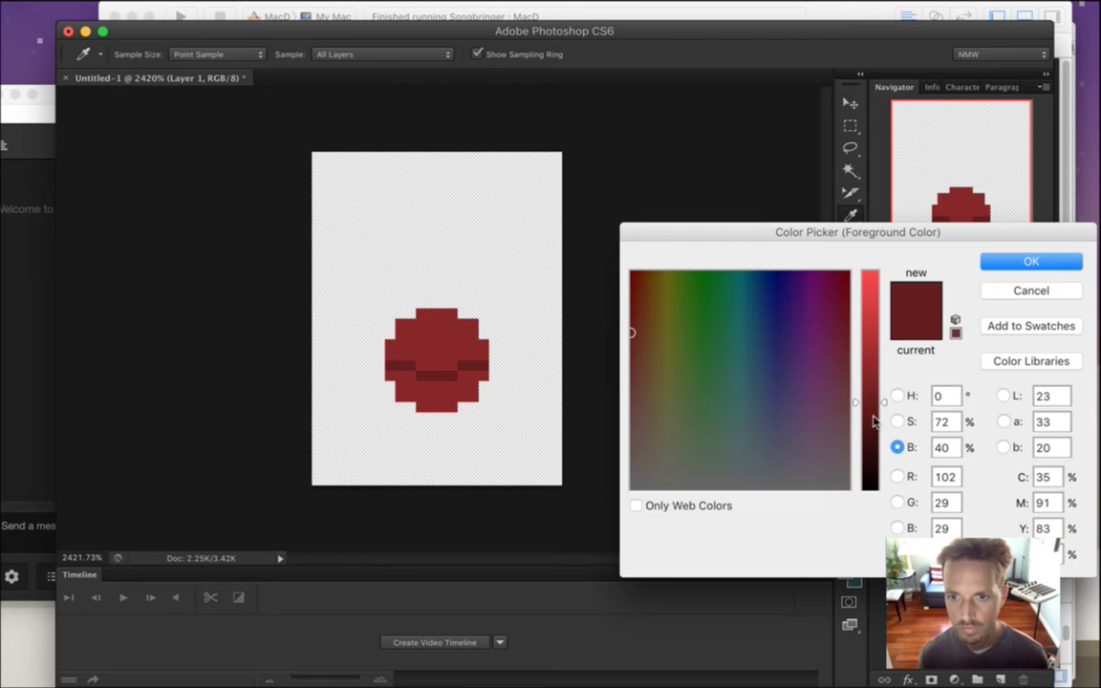
drag(882, 408, 888, 421)
key(Return)
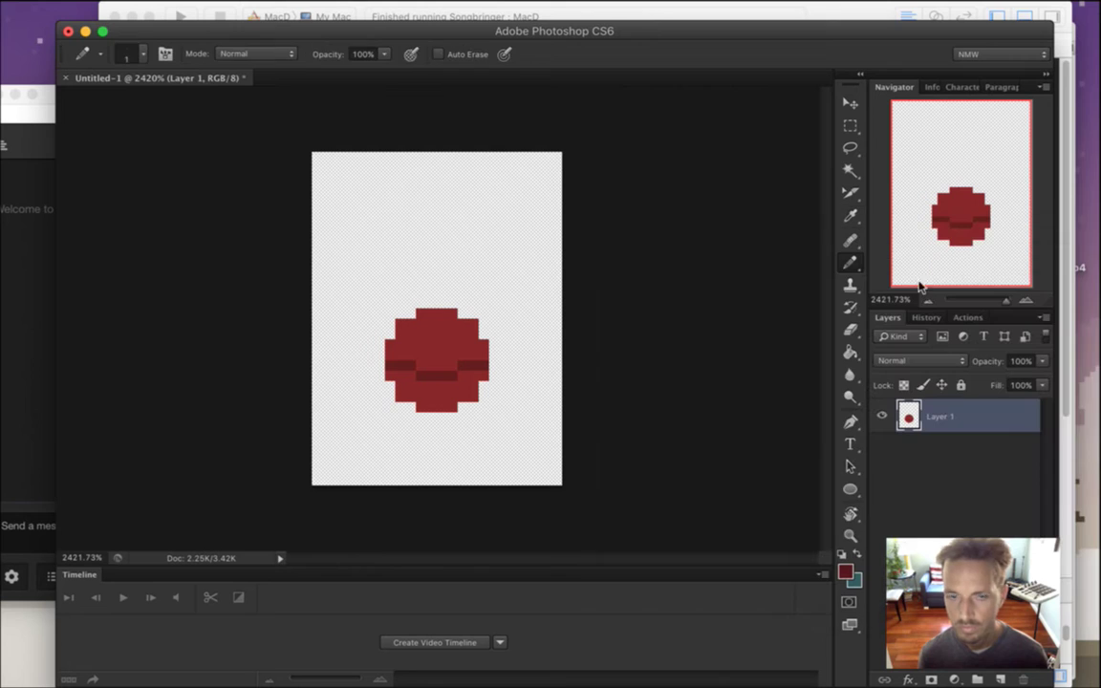
key(g)
click(429, 398)
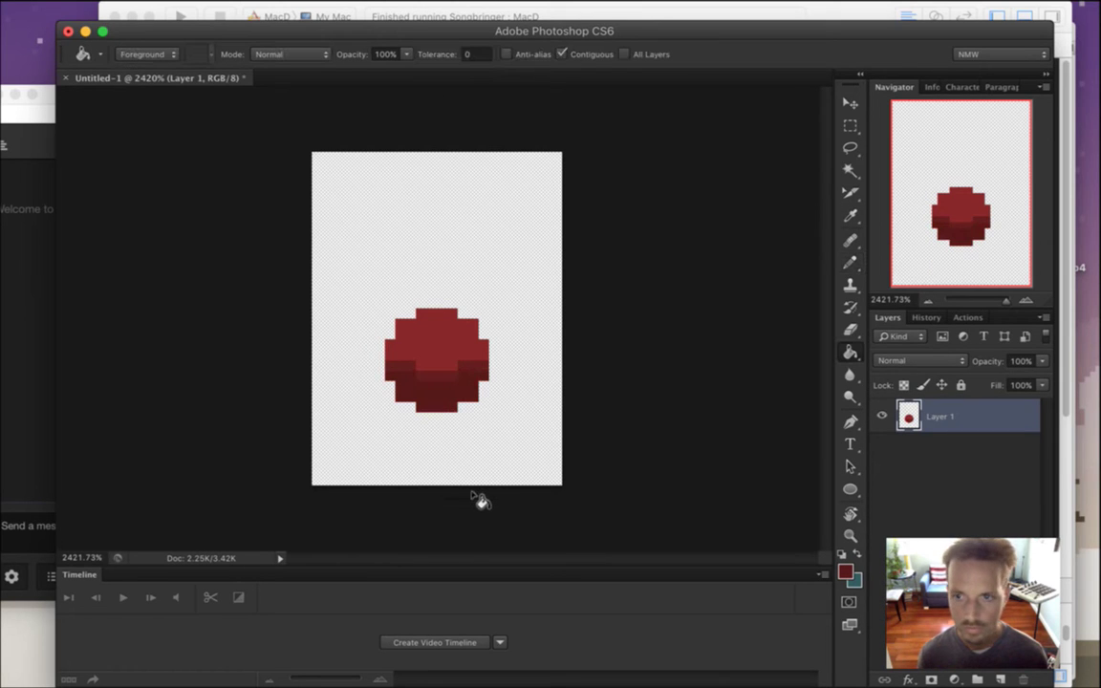
key(super+z)
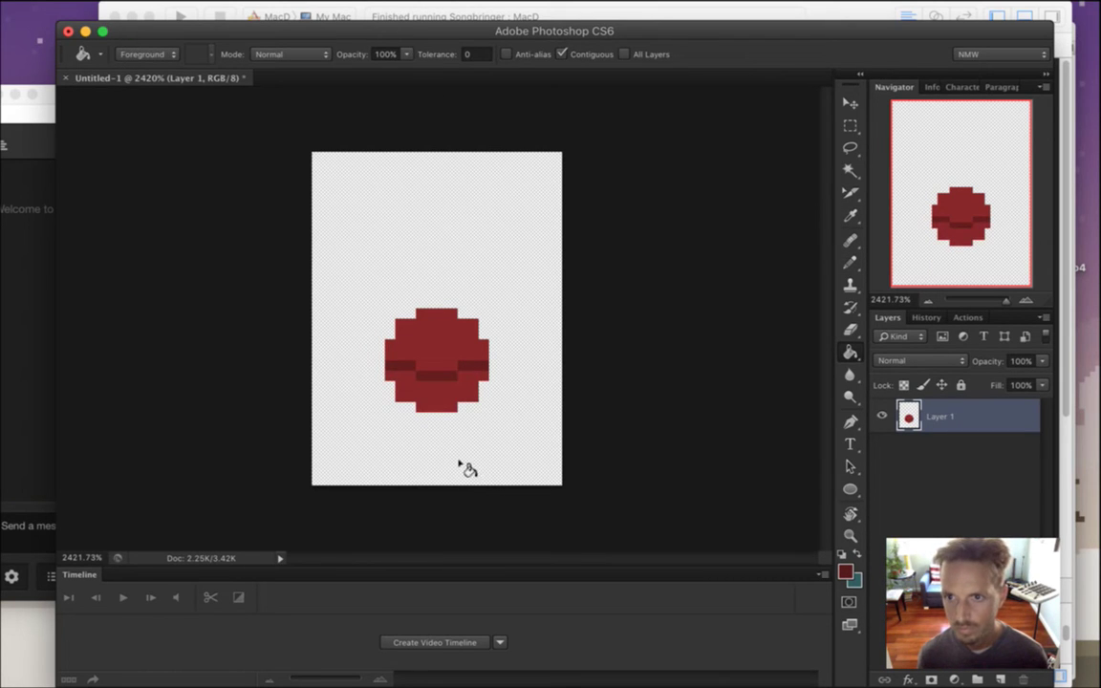
Pencil a two-pixel-thick darker red band directly beneath the existing shading band, stepped one pixel down in the middle.
key(b)
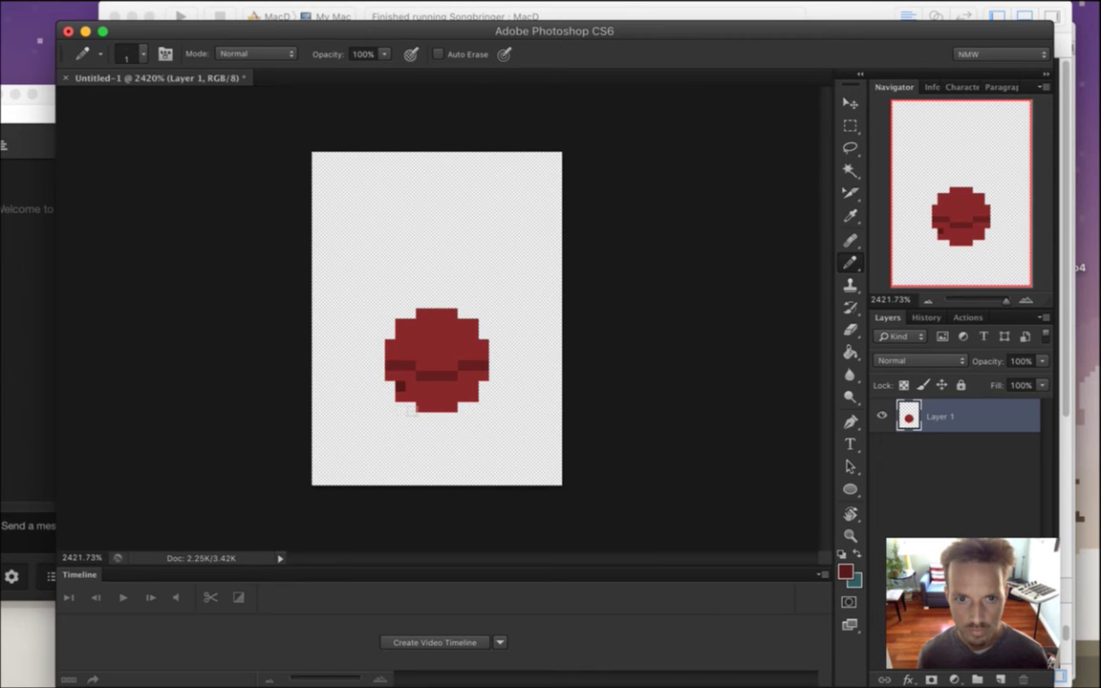
drag(398, 386, 476, 386)
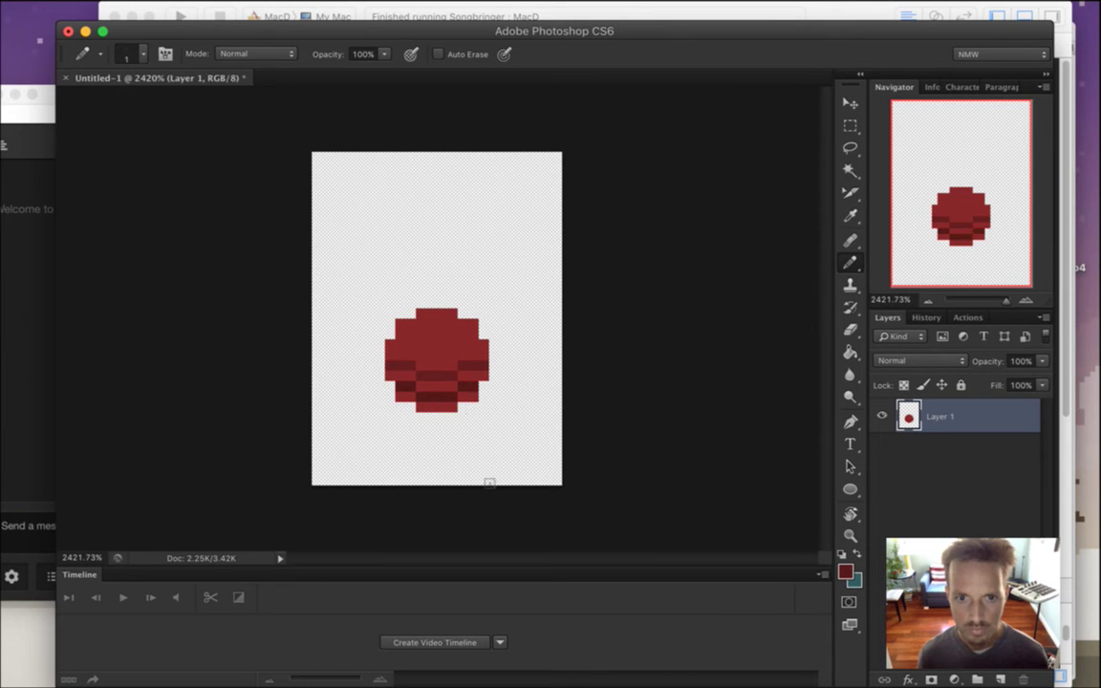
drag(405, 400, 468, 397)
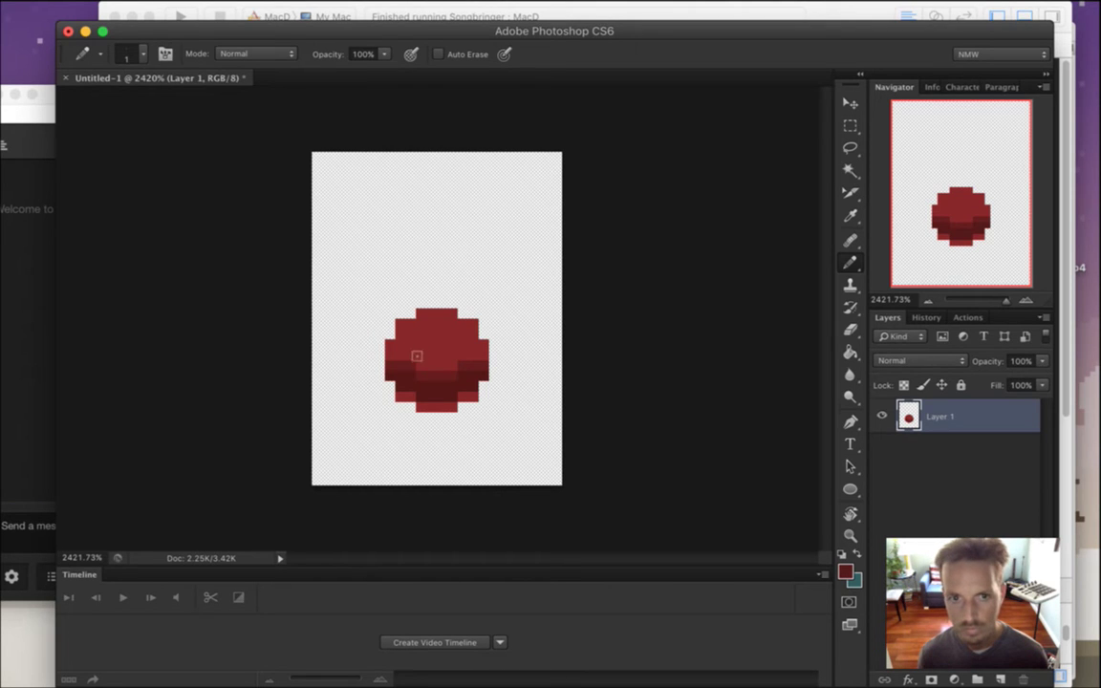
Change the foreground colour to a brown with hue 18° and brightness 43%, and pencil a few pixels on the circle's upper left.
click(846, 571)
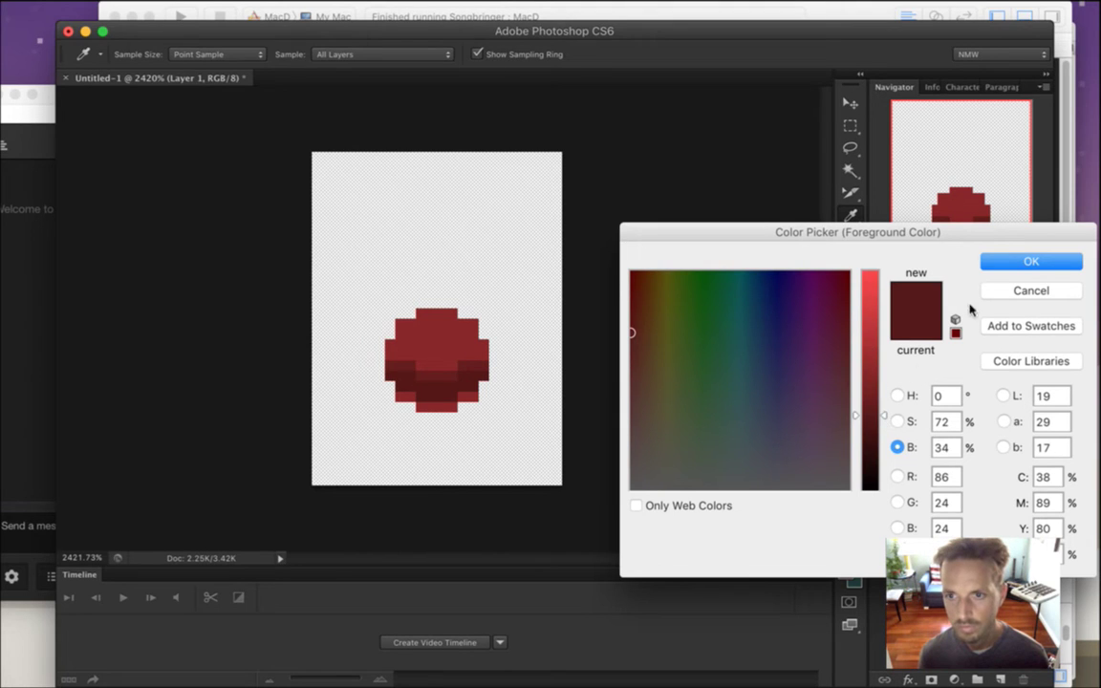
click(898, 422)
click(898, 446)
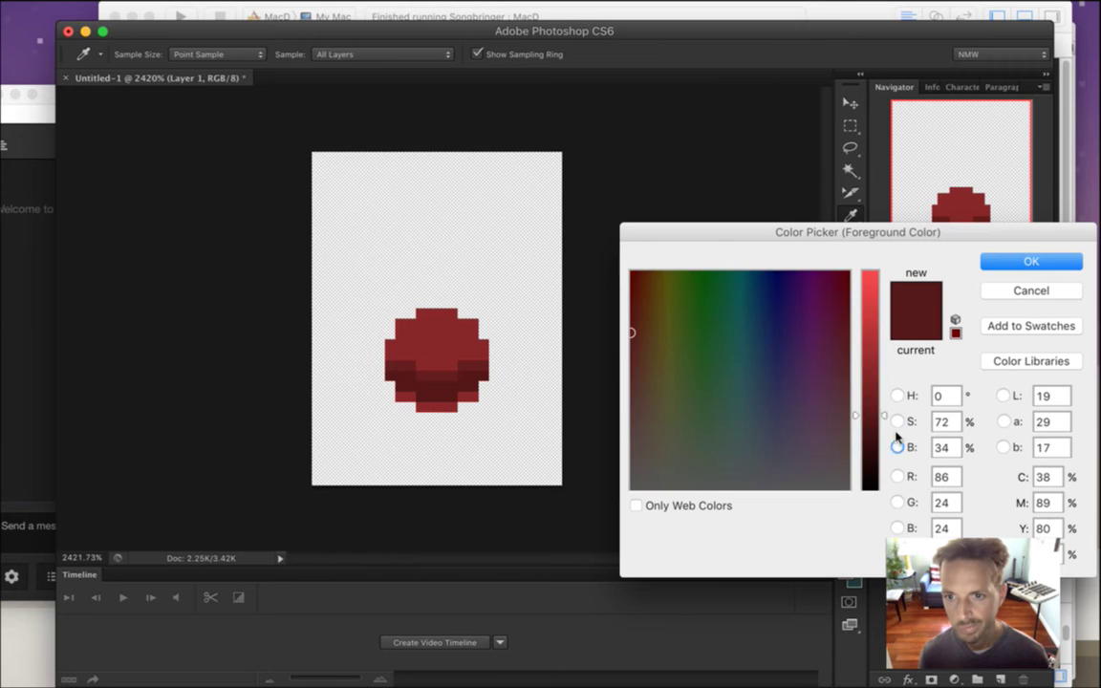
drag(885, 418, 886, 393)
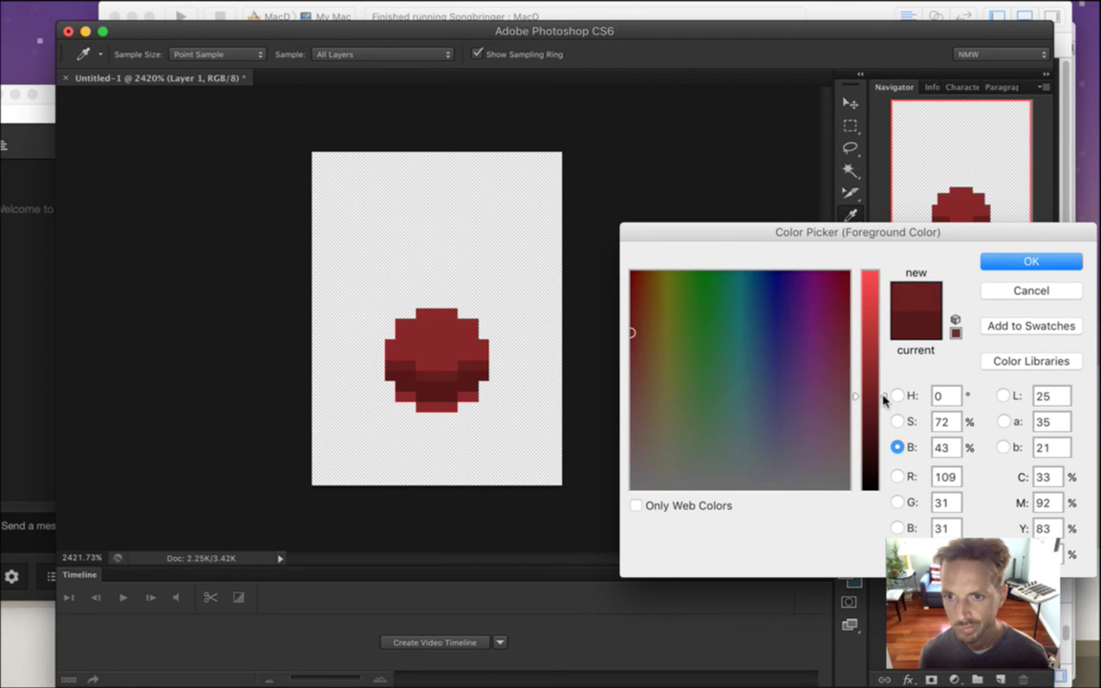
click(897, 421)
click(898, 396)
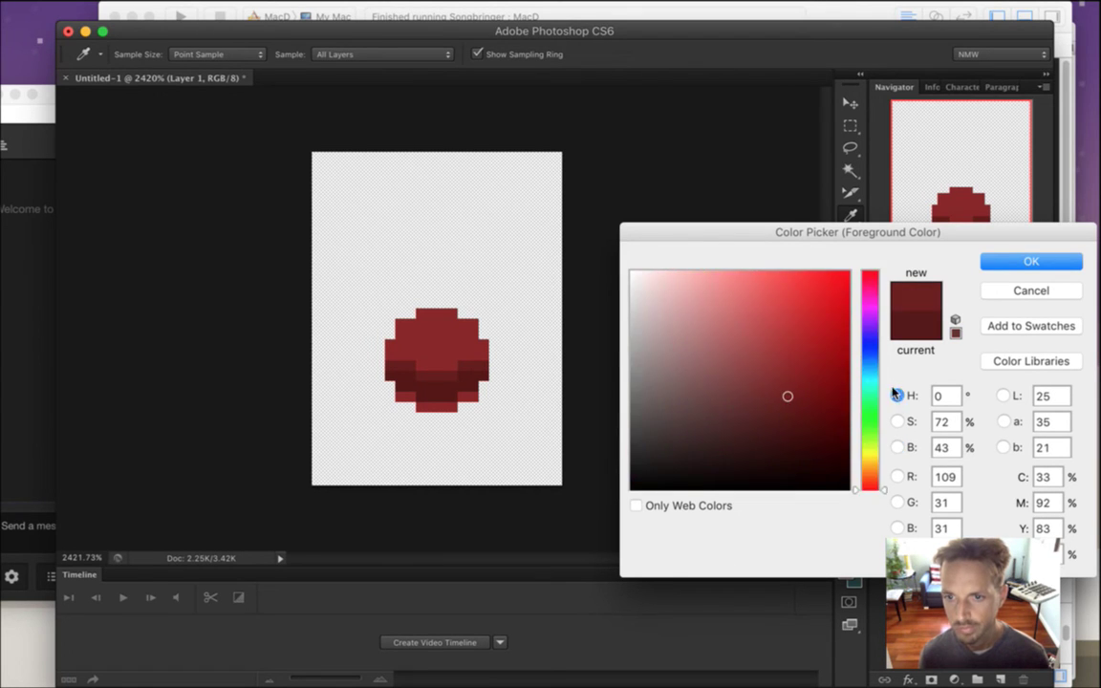
drag(884, 492, 885, 484)
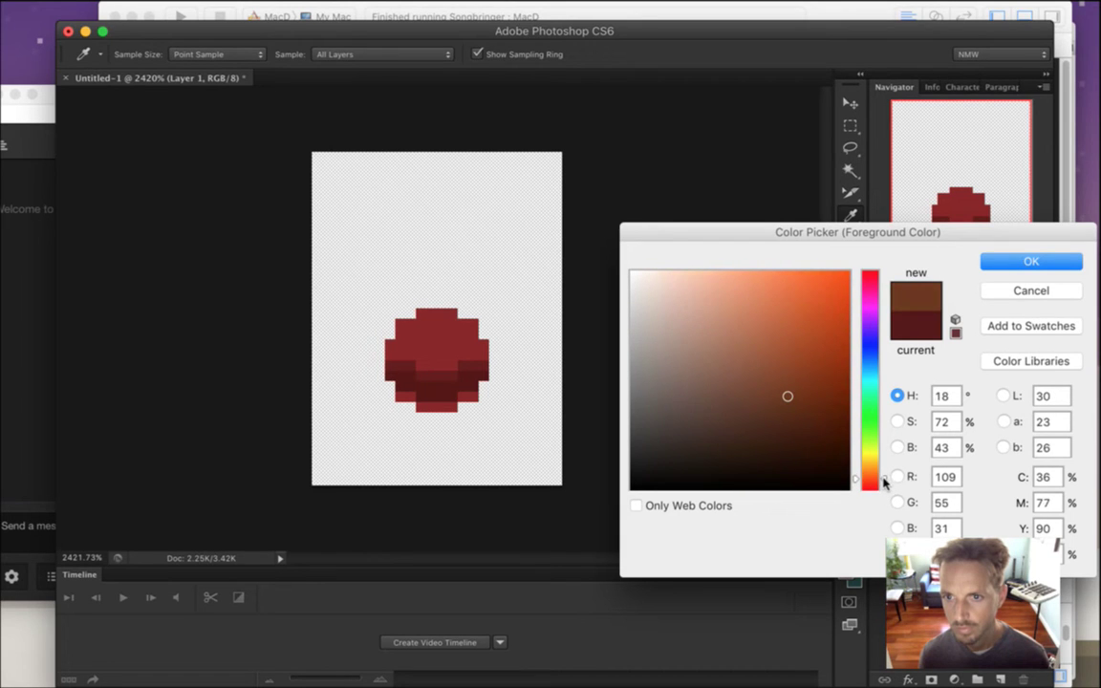
click(1028, 262)
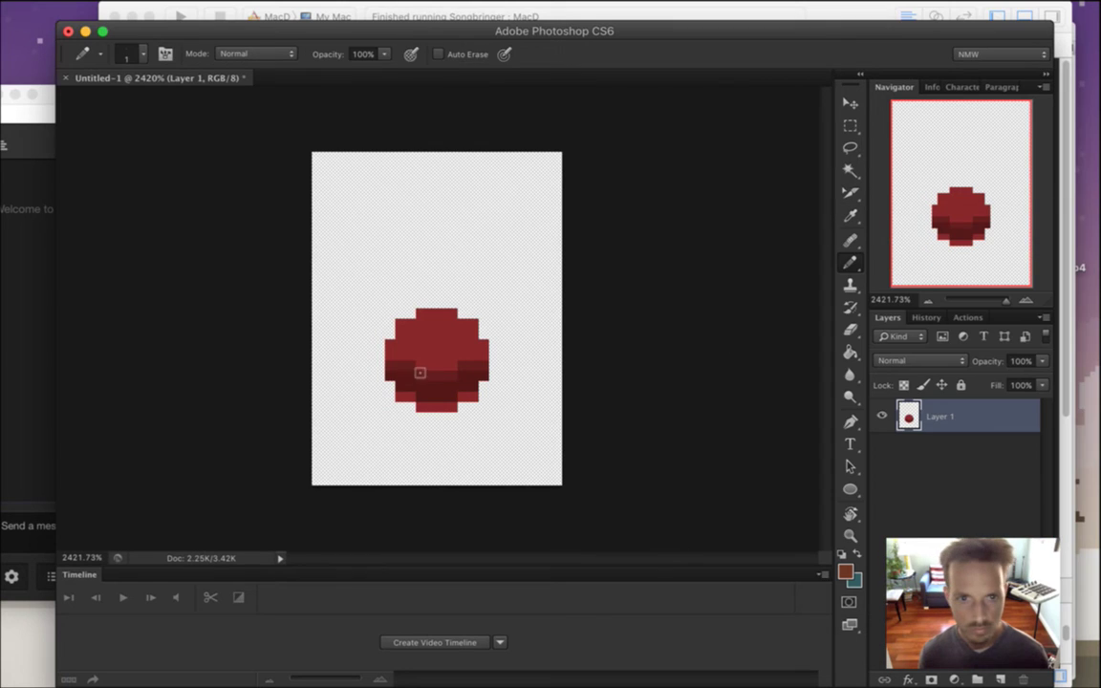
click(464, 334)
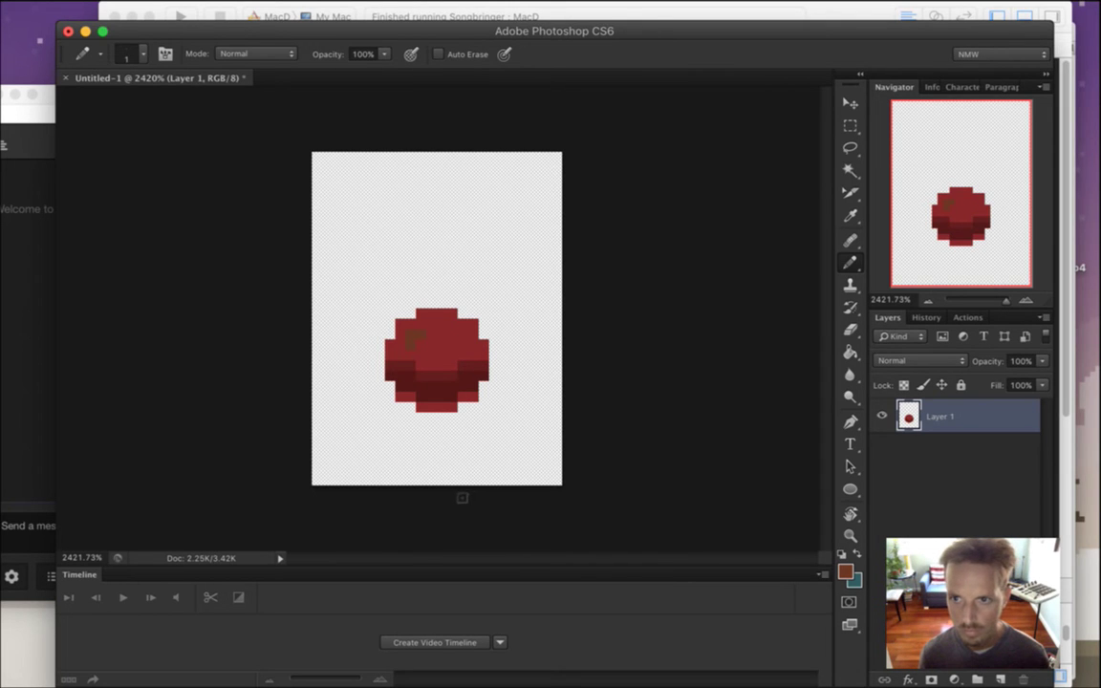
Sample the circle's main red and paint over the brown pixels with the Pencil tool.
key(i)
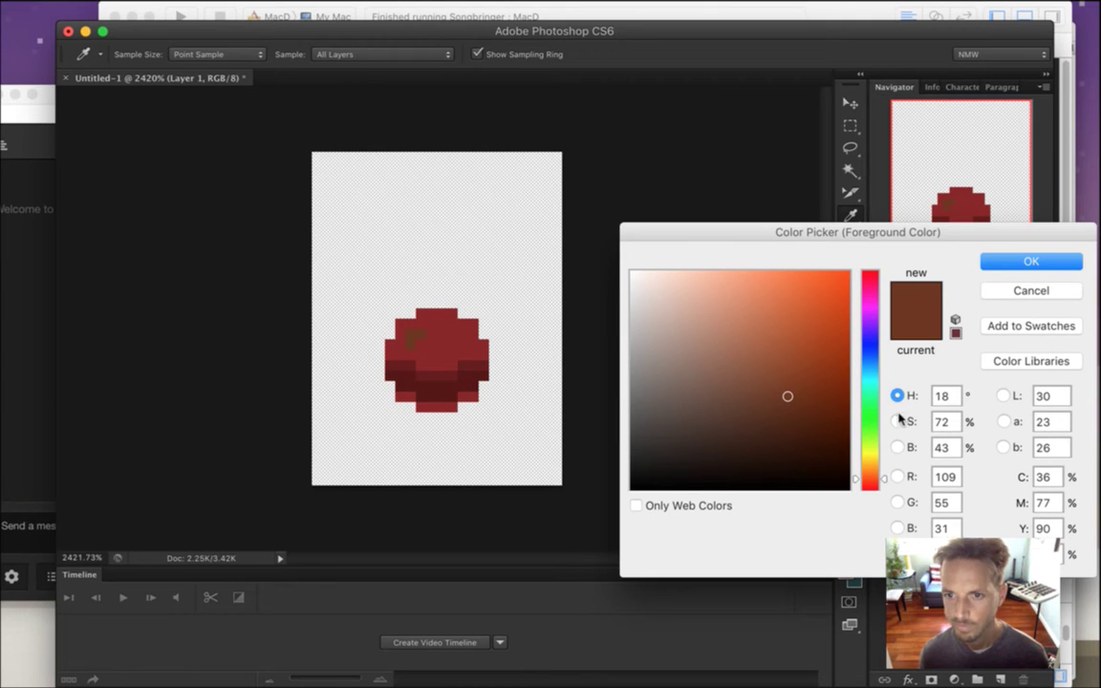
click(1009, 290)
click(453, 363)
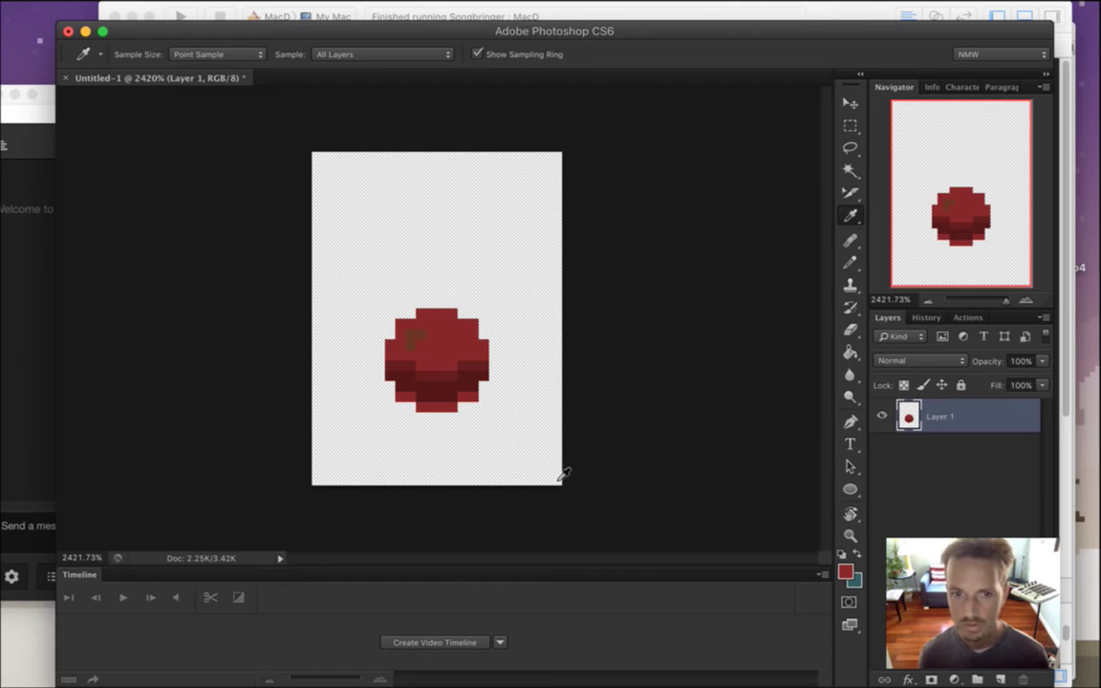
key(b)
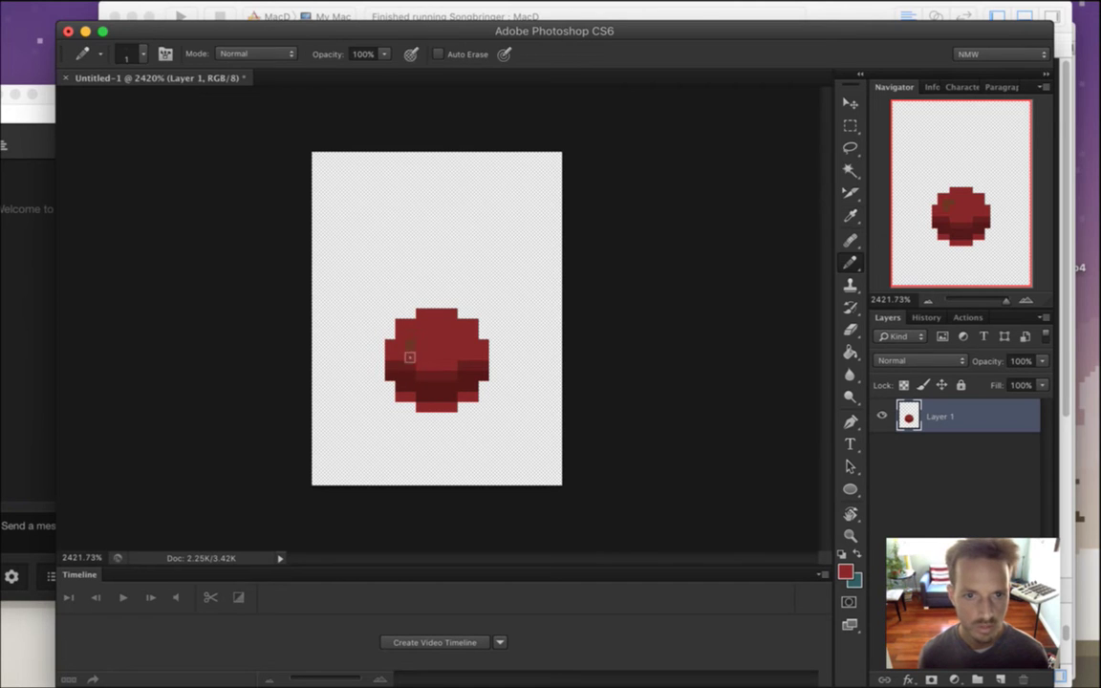
Reduce the foreground red's saturation to 61% and fill the circle's upper area with it.
click(846, 572)
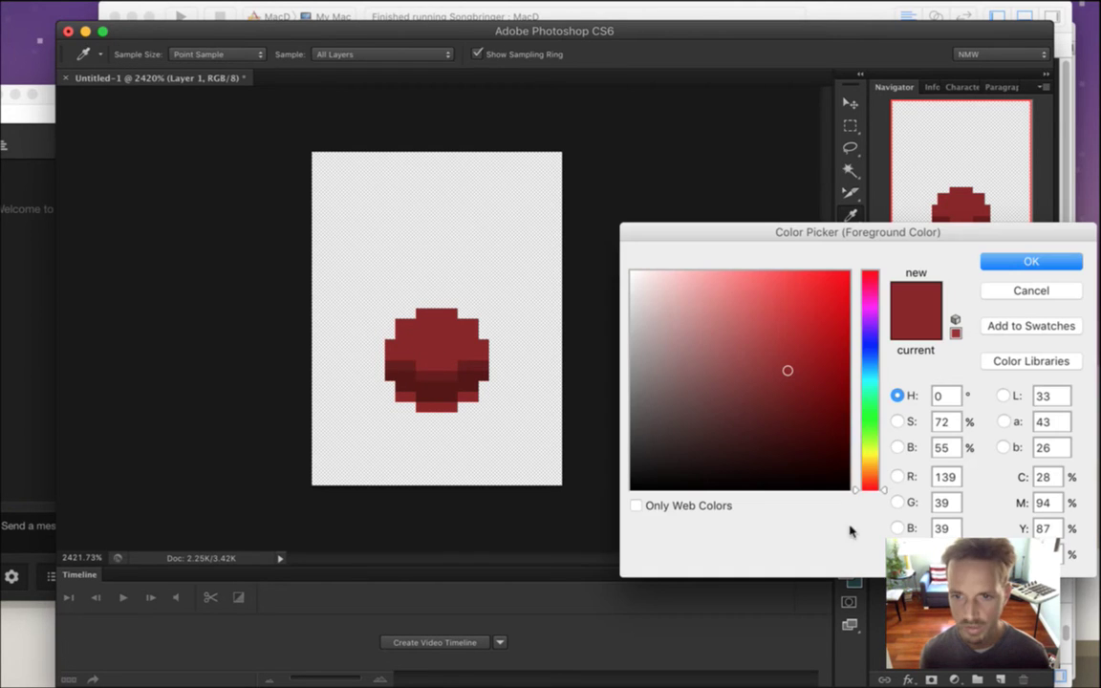
click(897, 422)
drag(872, 350, 885, 361)
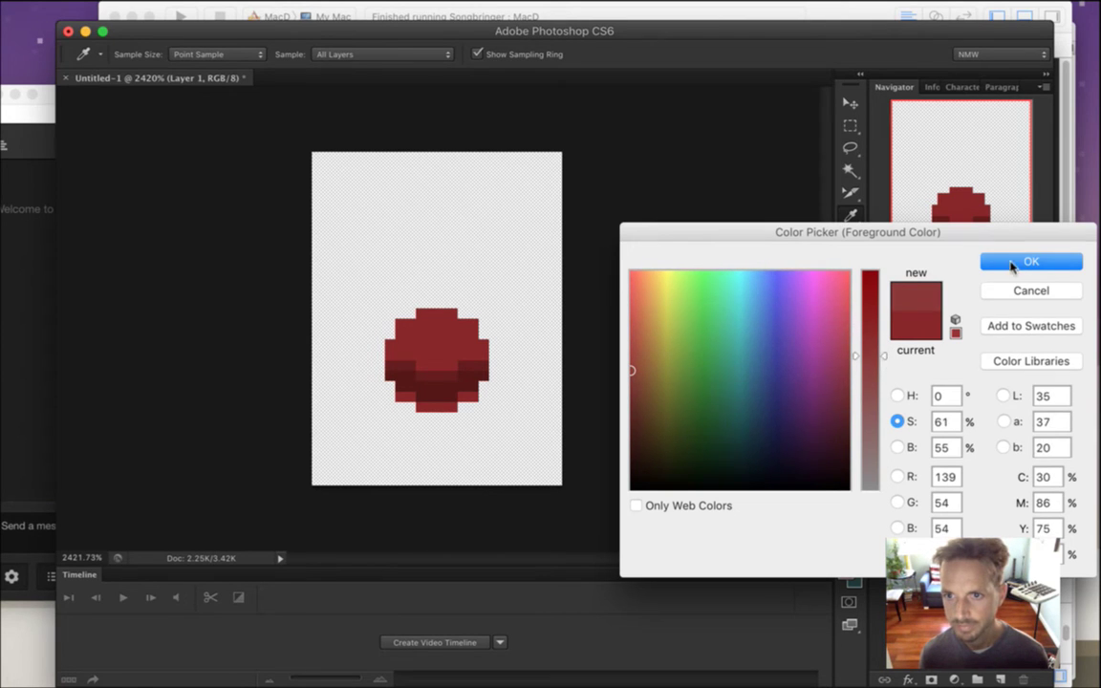
click(1032, 261)
click(427, 368)
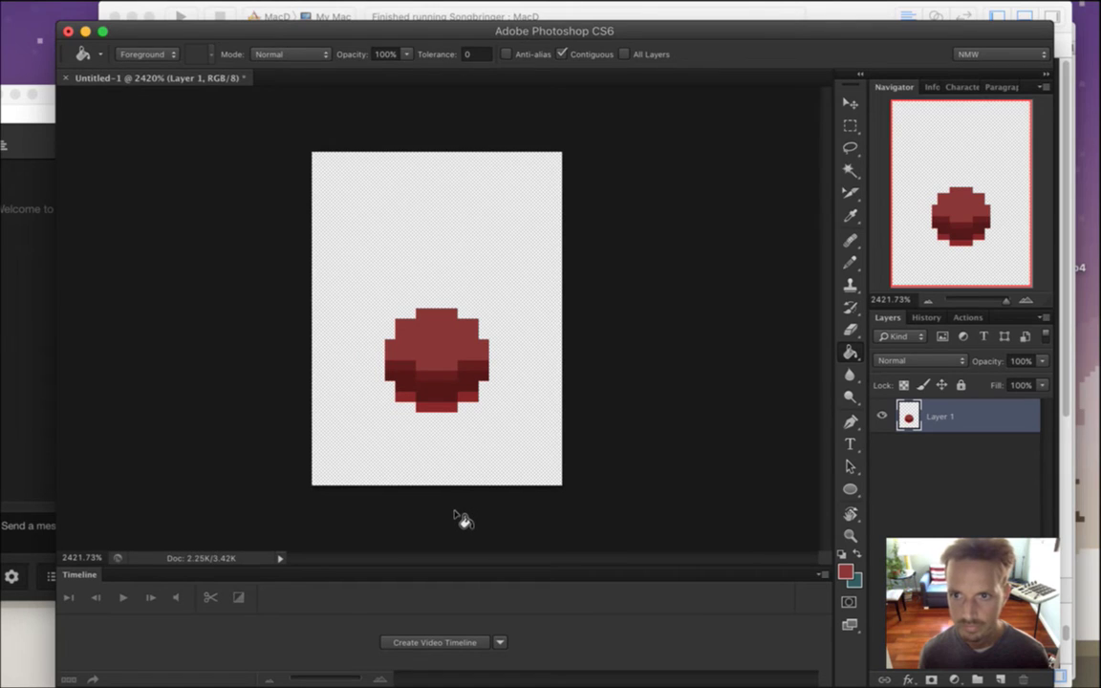
Adjust the brightness of the foreground red.
click(845, 571)
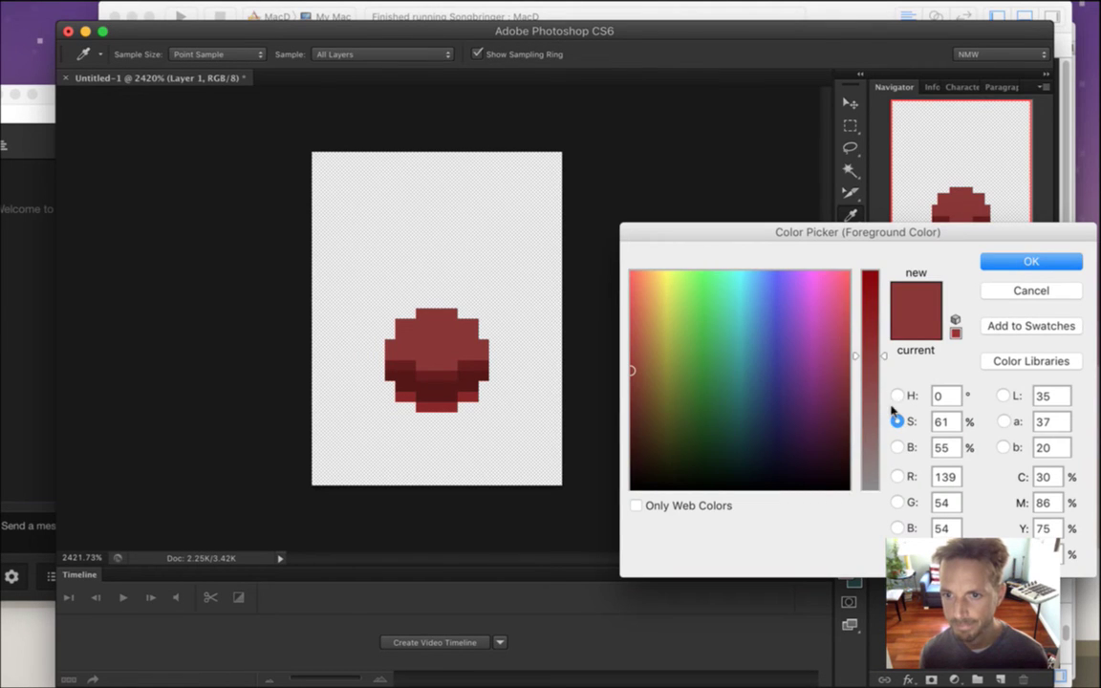
click(897, 447)
drag(884, 370, 884, 383)
key(Return)
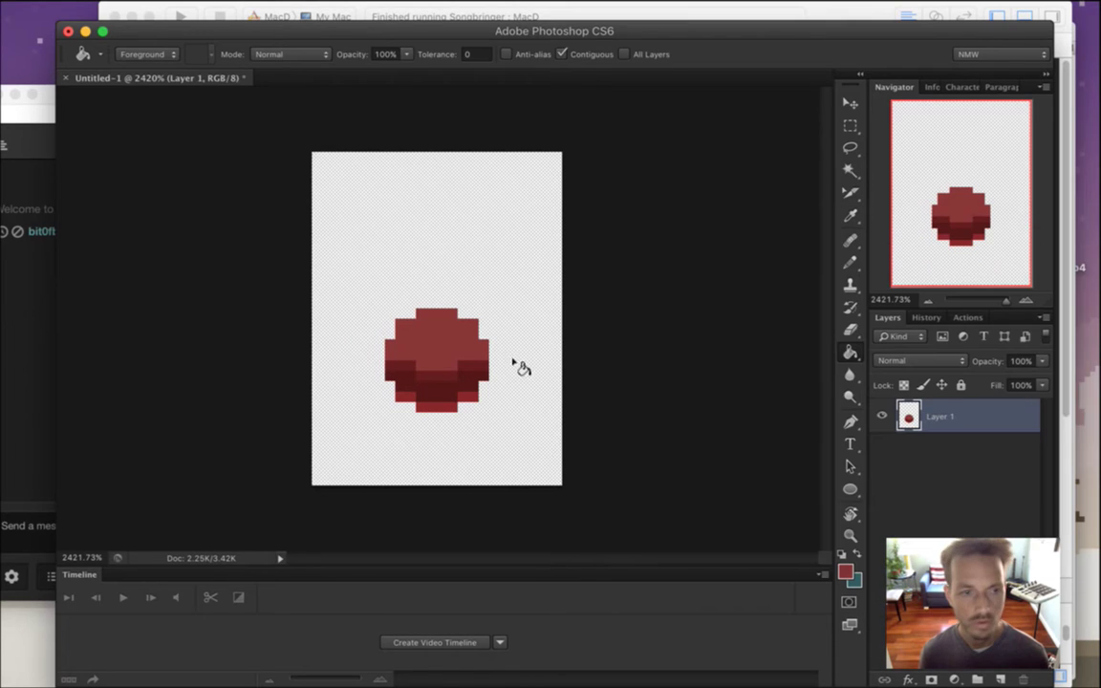
Read the new message in the Twitch chat window, return to Photoshop and shift its window to uncover more of the chat.
click(21, 285)
double_click(146, 233)
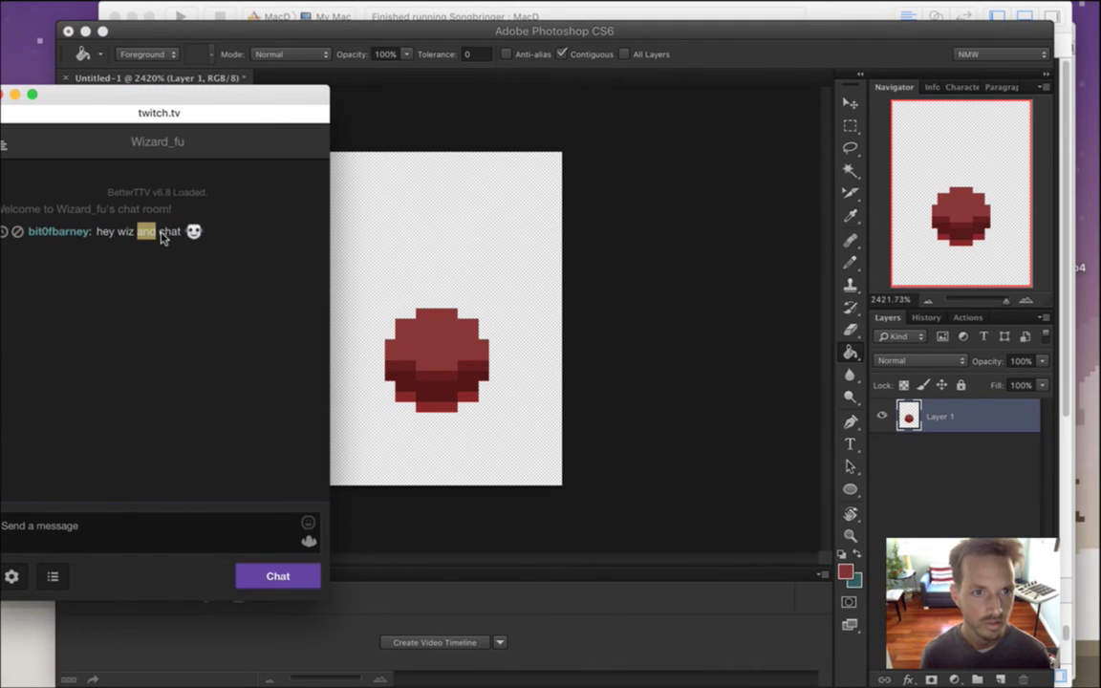
click(770, 62)
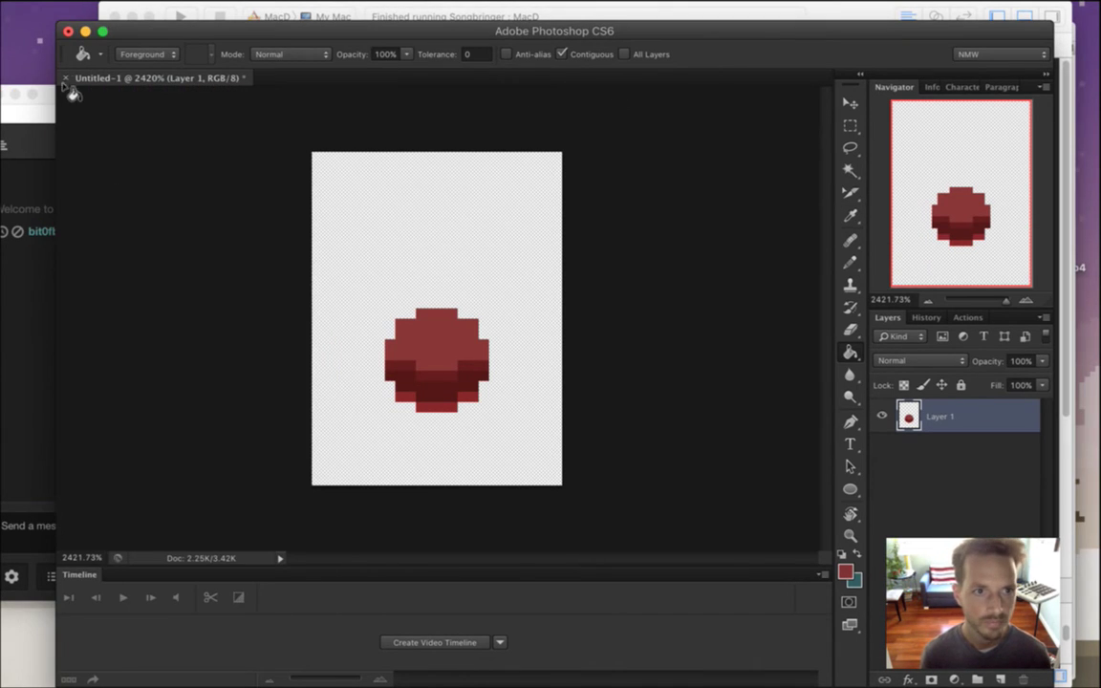
drag(191, 32, 218, 27)
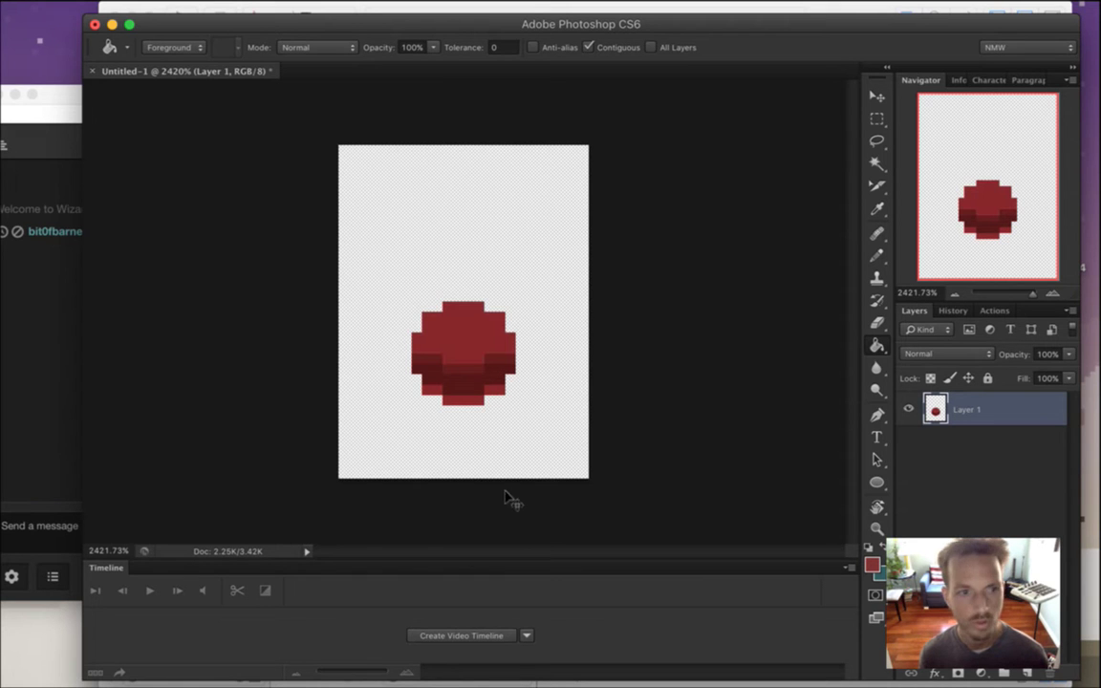
Start saving the document in Photoshop format in the Foes folder inside Sprites.
key(super+s)
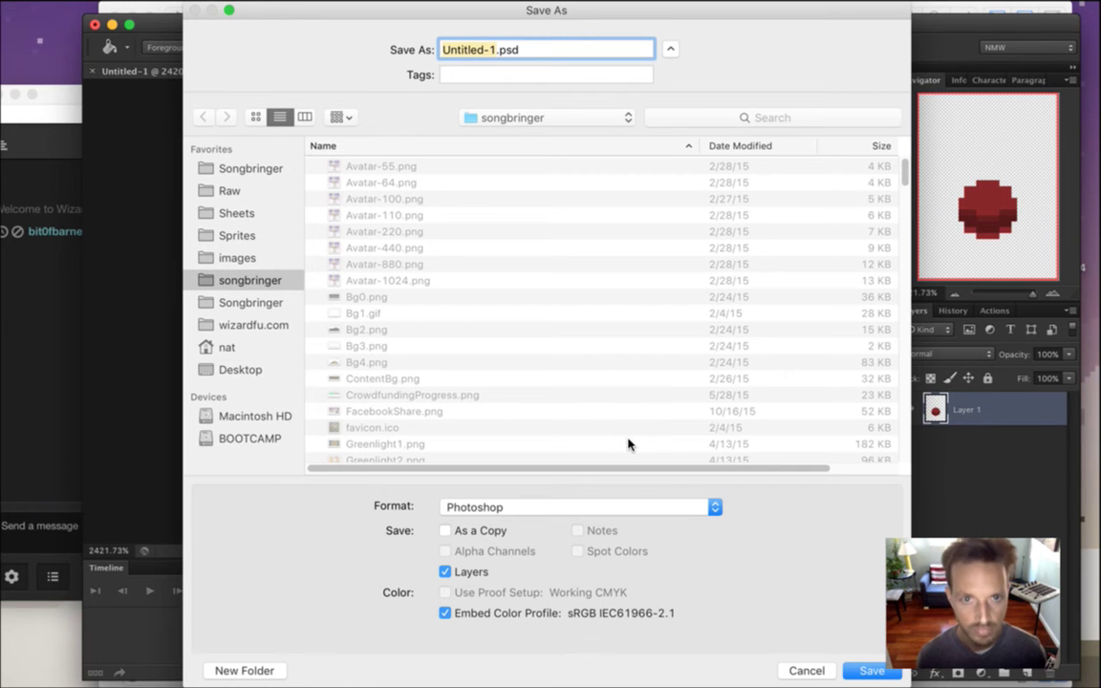
click(283, 235)
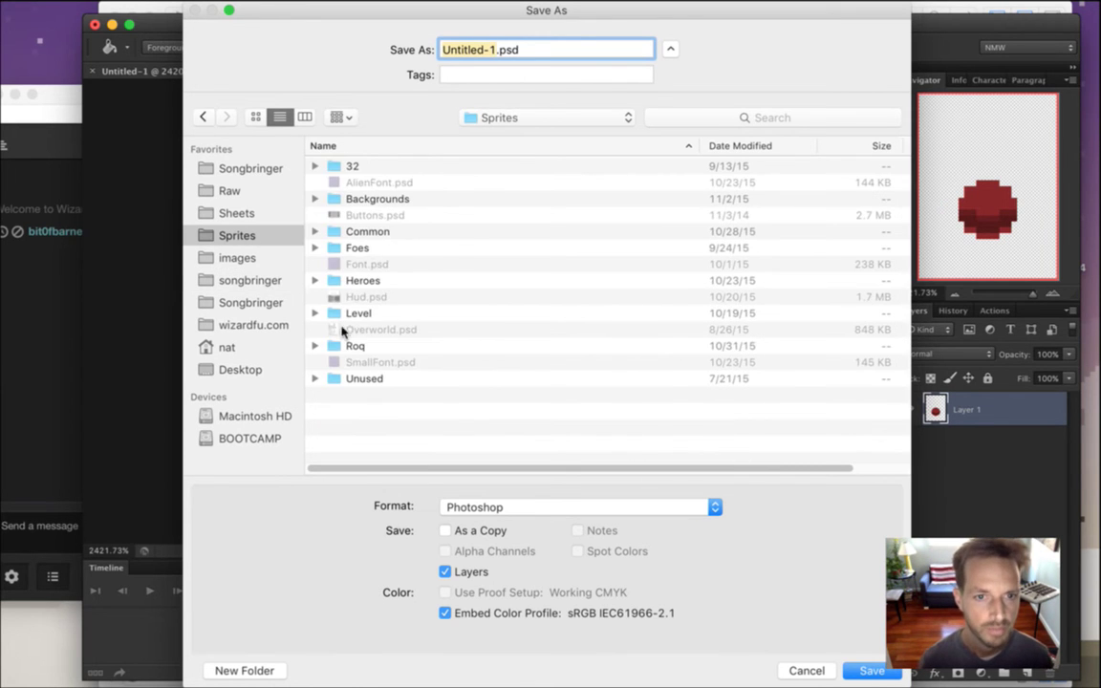
double_click(354, 248)
Name the sprite document Baiyag.psd and save it in the Foes folder.
click(496, 52)
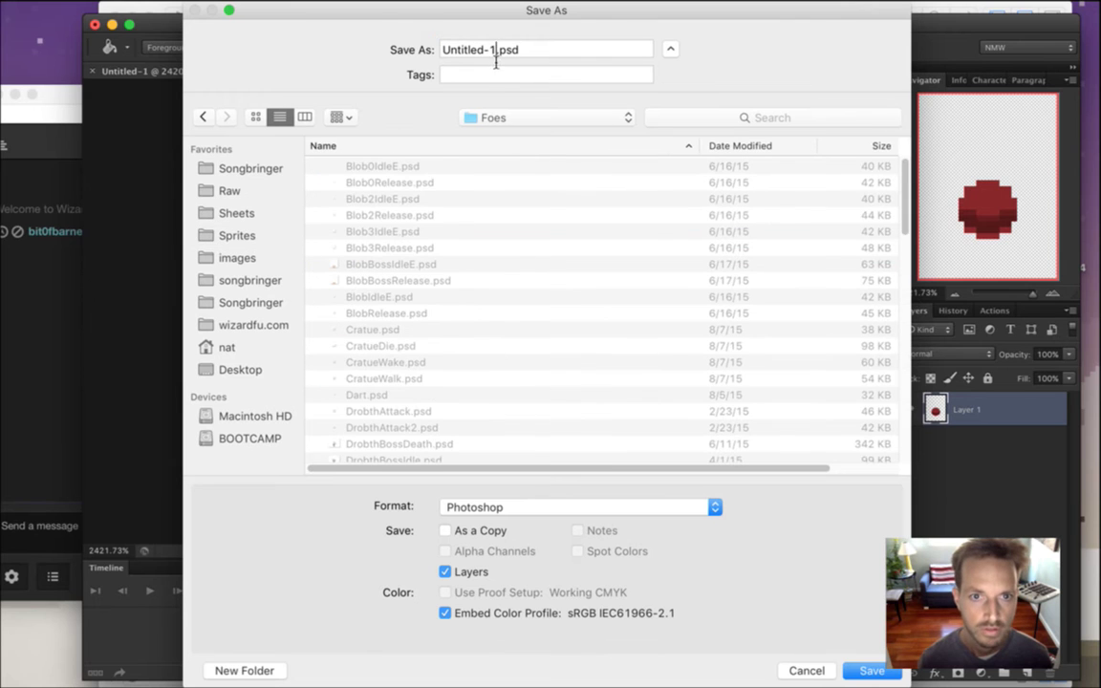
drag(495, 54, 399, 41)
text(Biag)
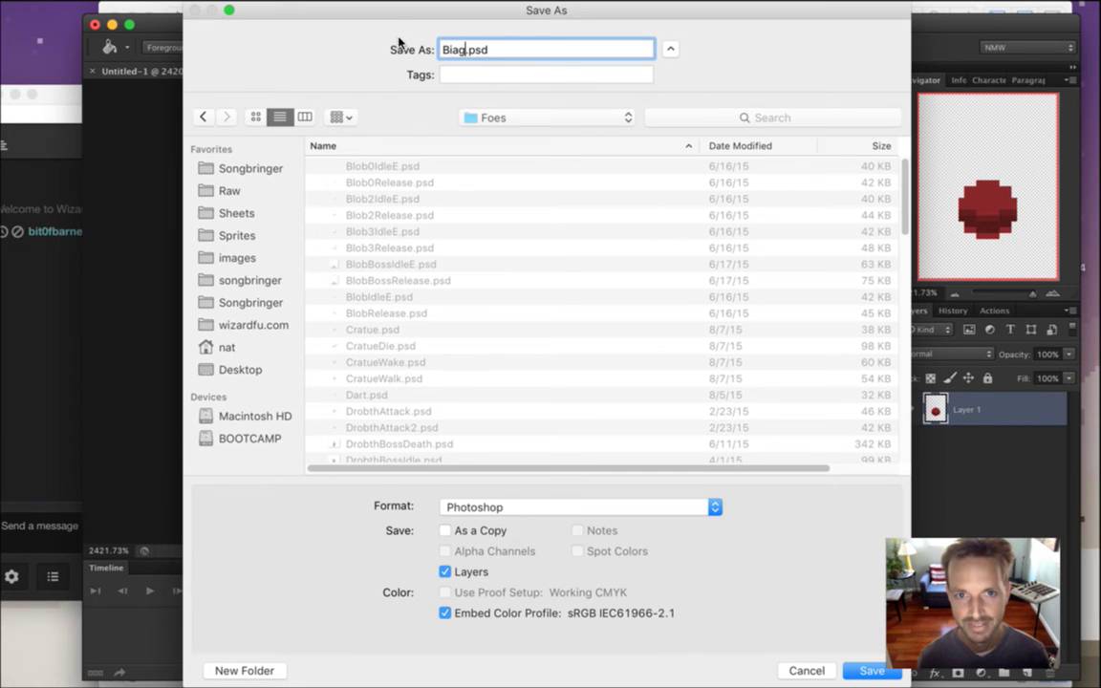
text(a)
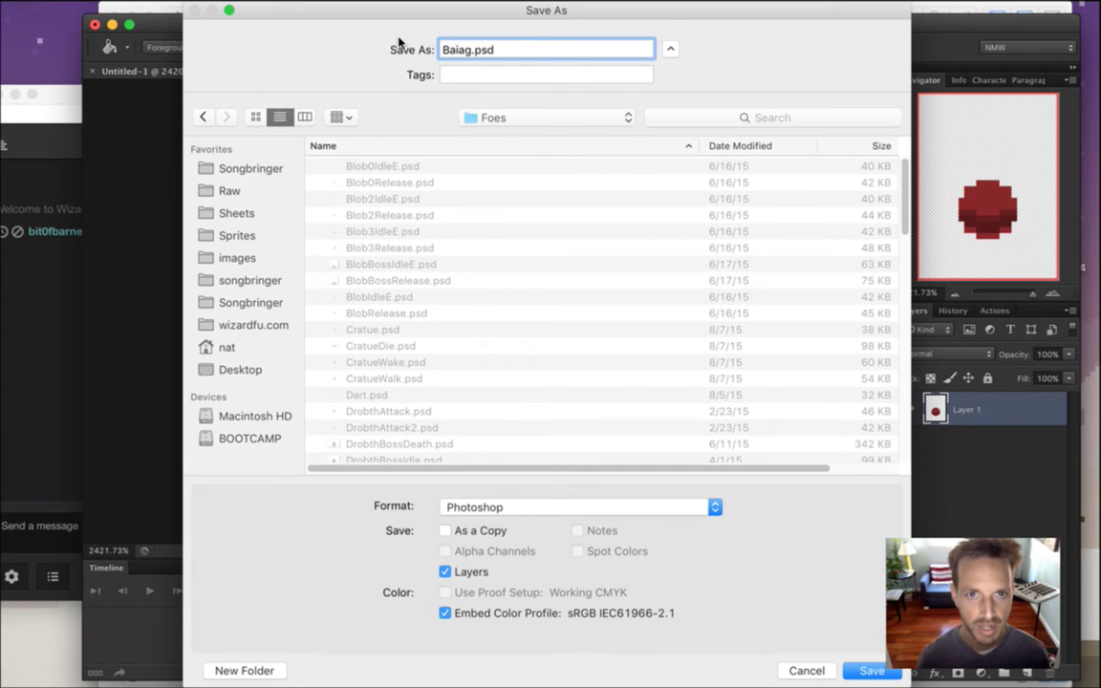
key(BackSpace)
text(i)
key(BackSpace)
text(yea)
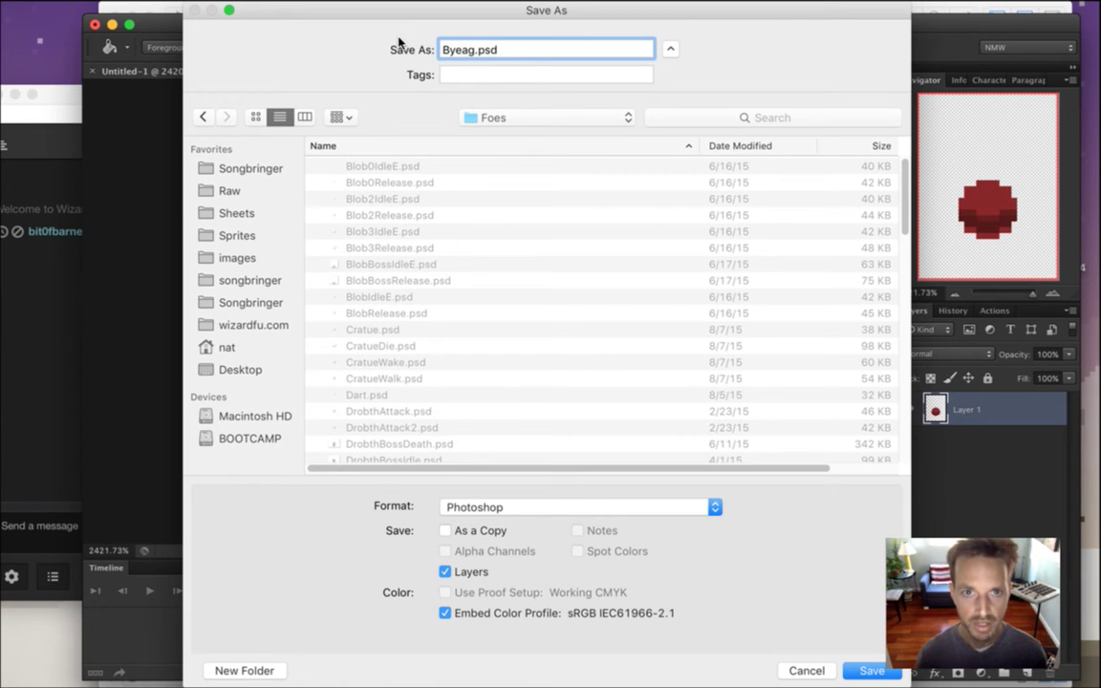
text(g)
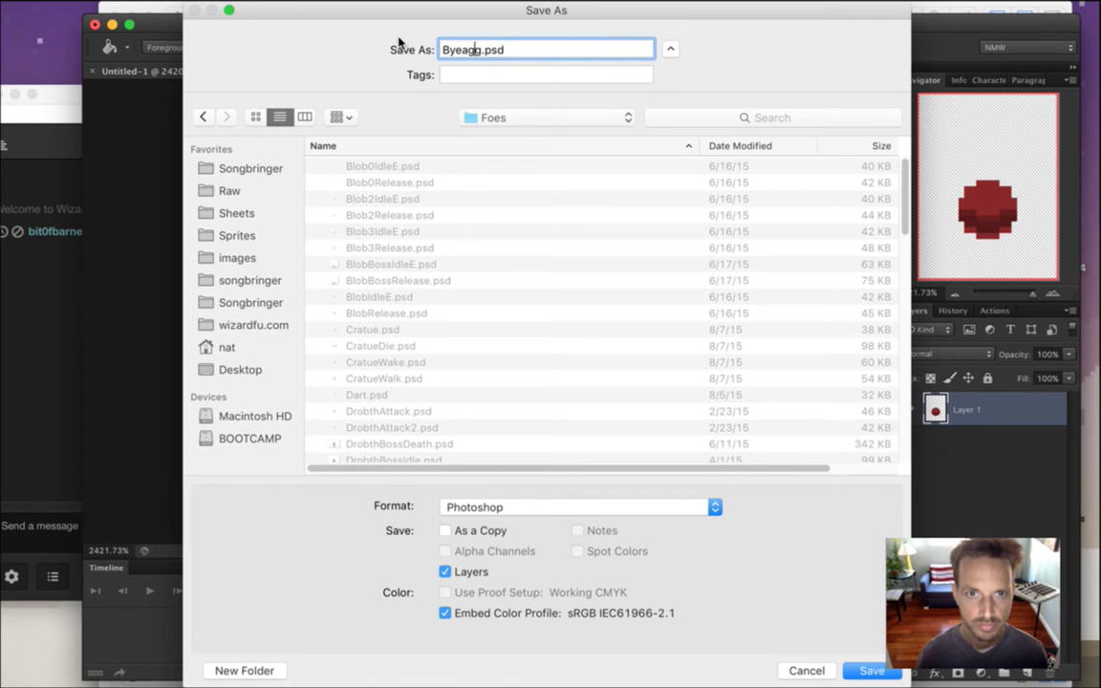
key(Delete)
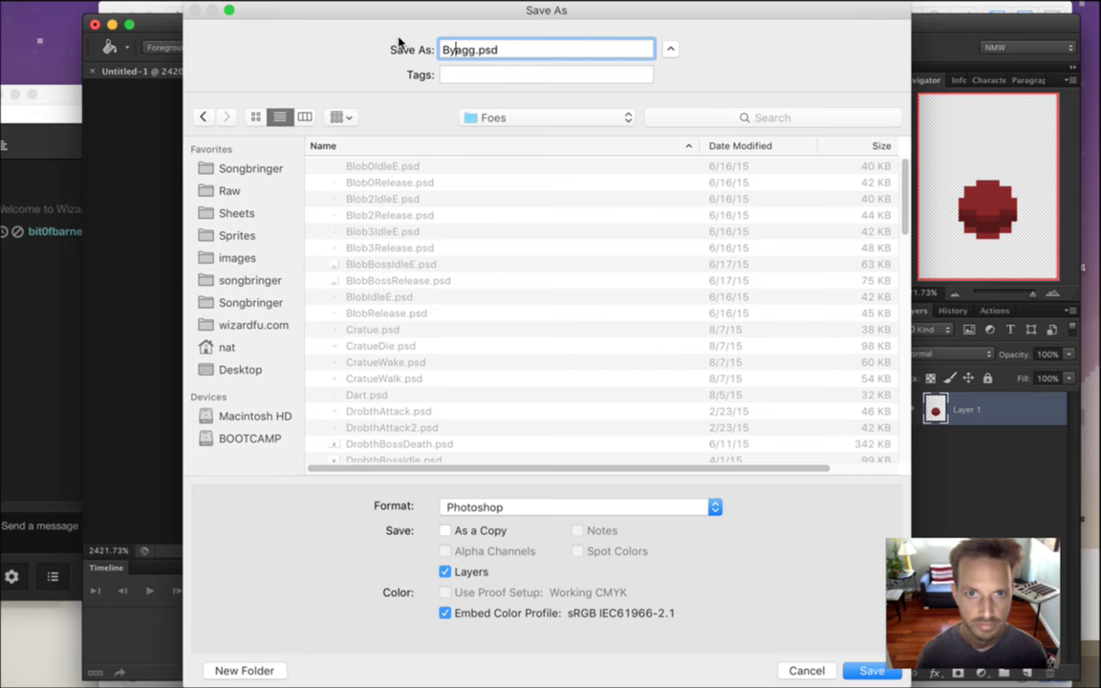
key(Delete)
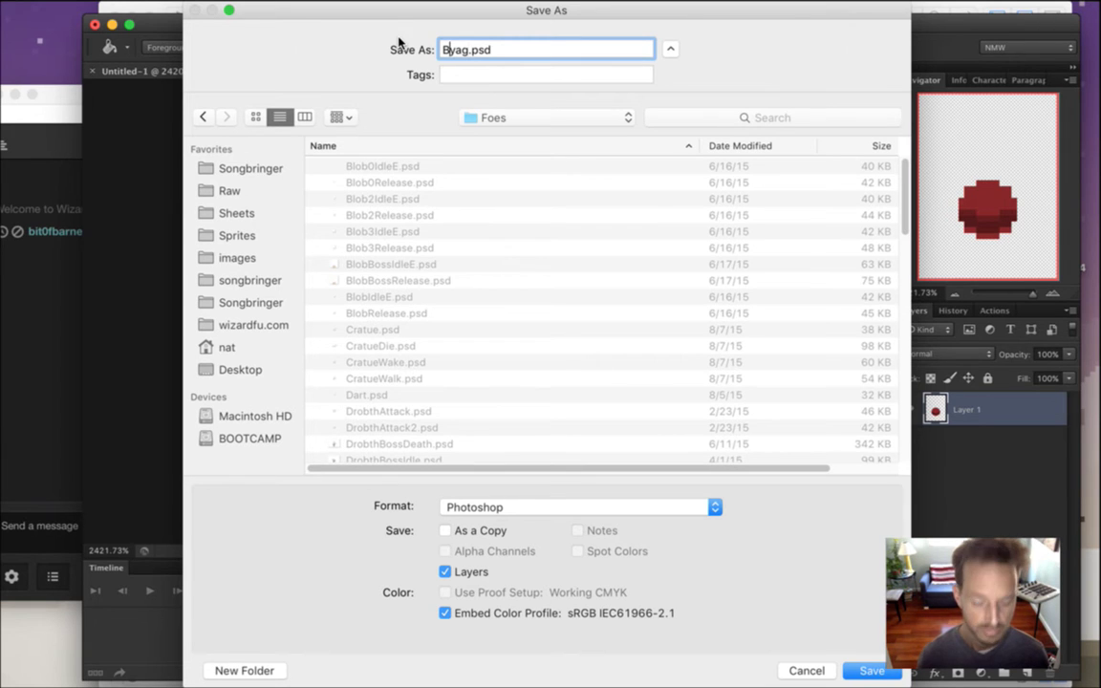
text(a)
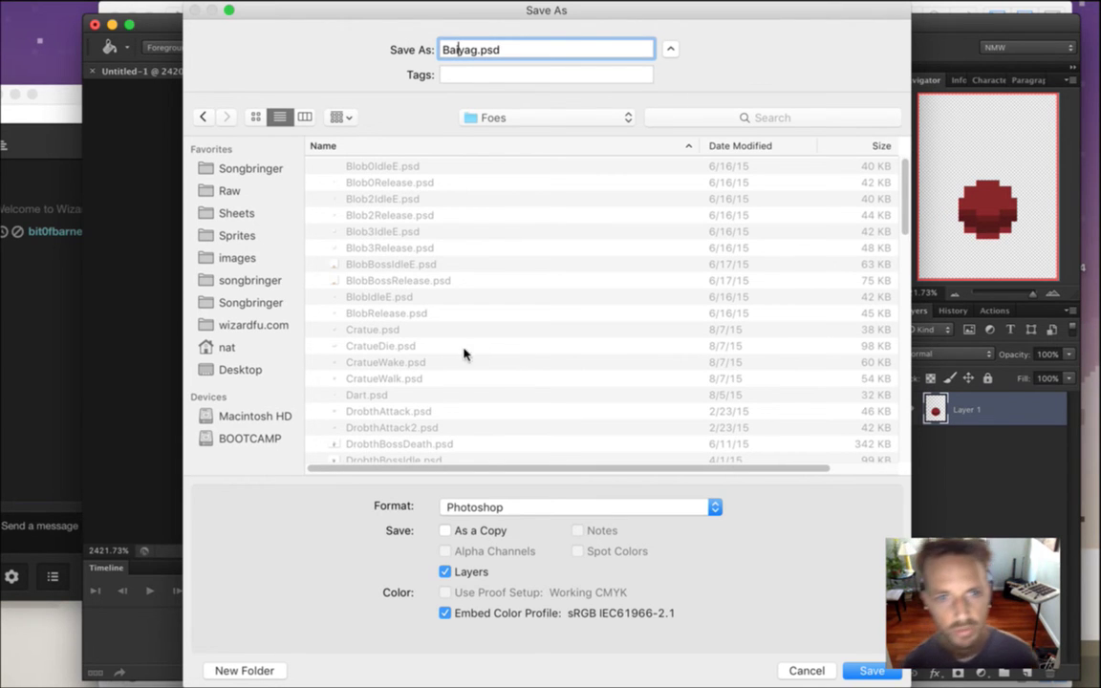
click(532, 113)
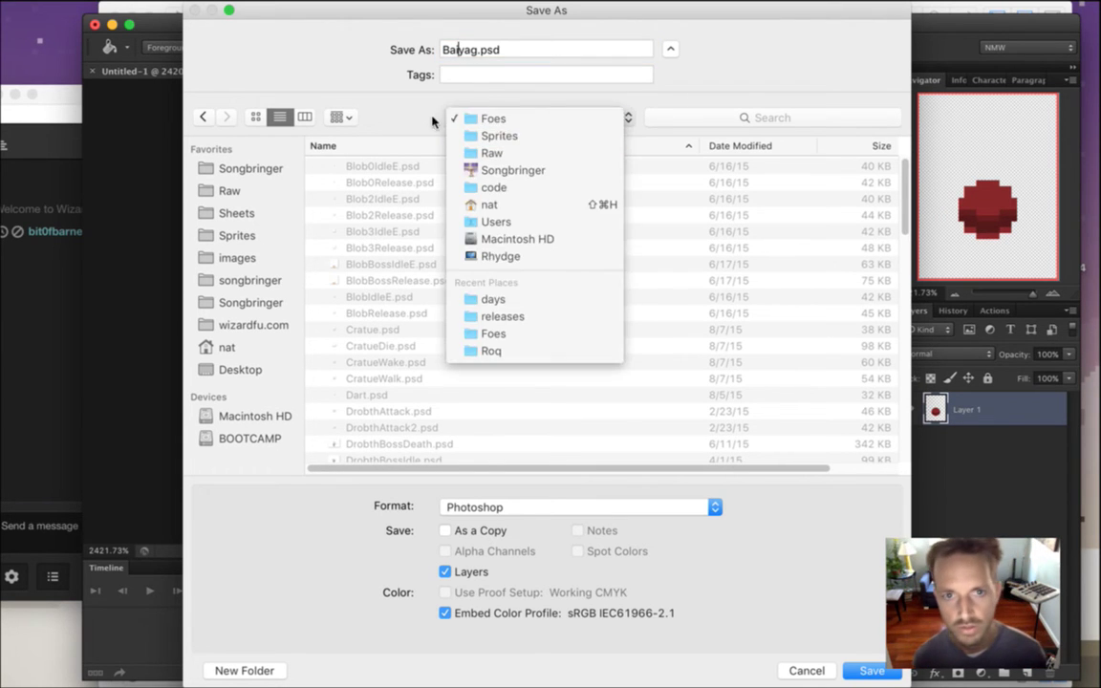
click(433, 116)
text(i)
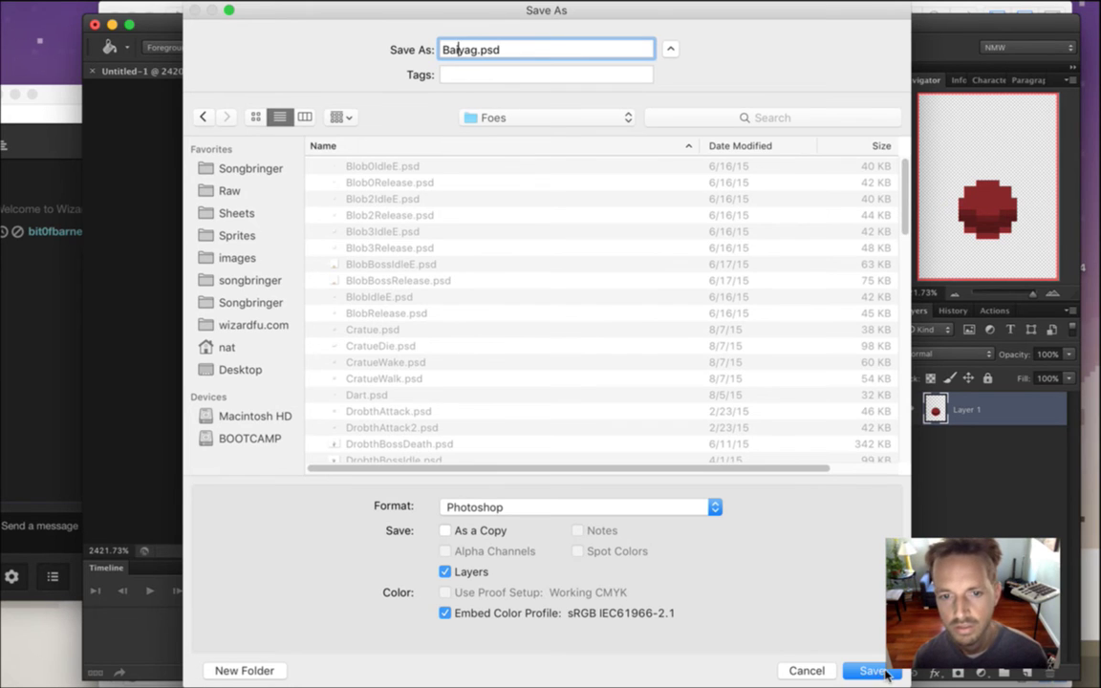
key(Return)
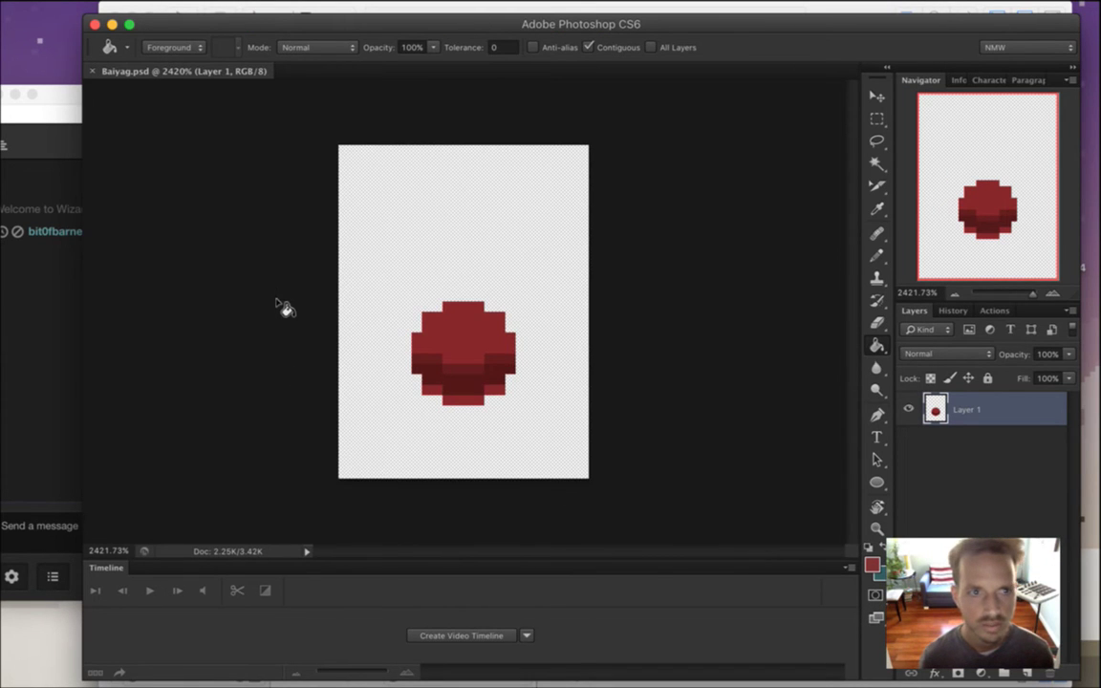
Export the sprite for web as a transparent PNG-24 named Baiyag0.png in the Foes folder inside Sheets.
click(136, 10)
click(210, 246)
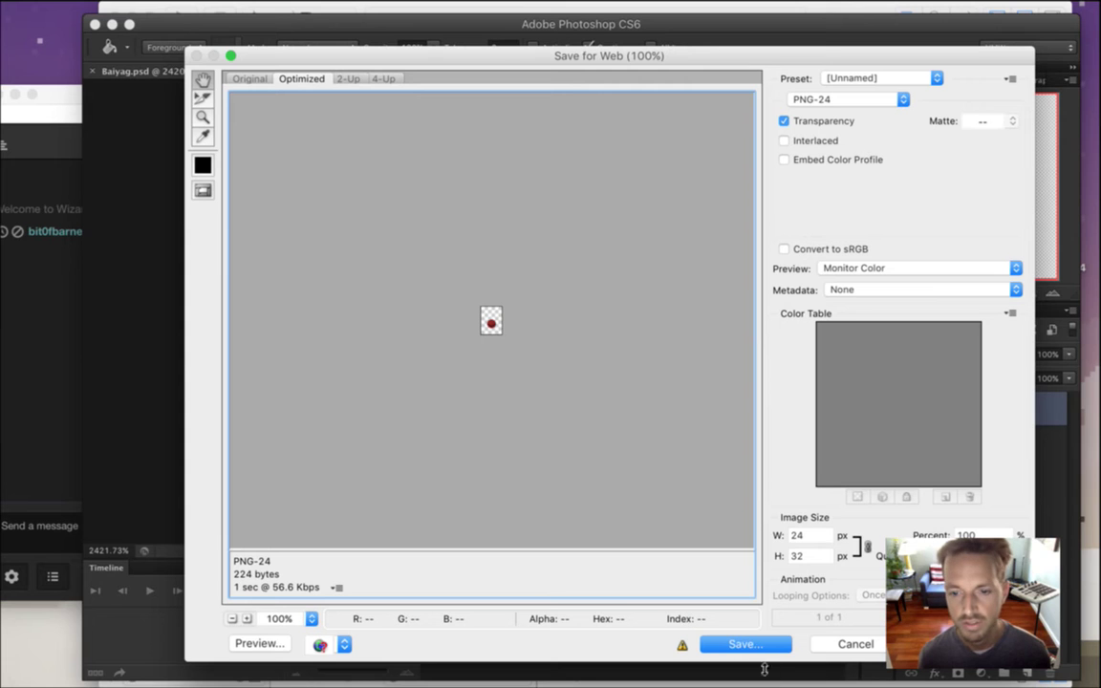
click(772, 648)
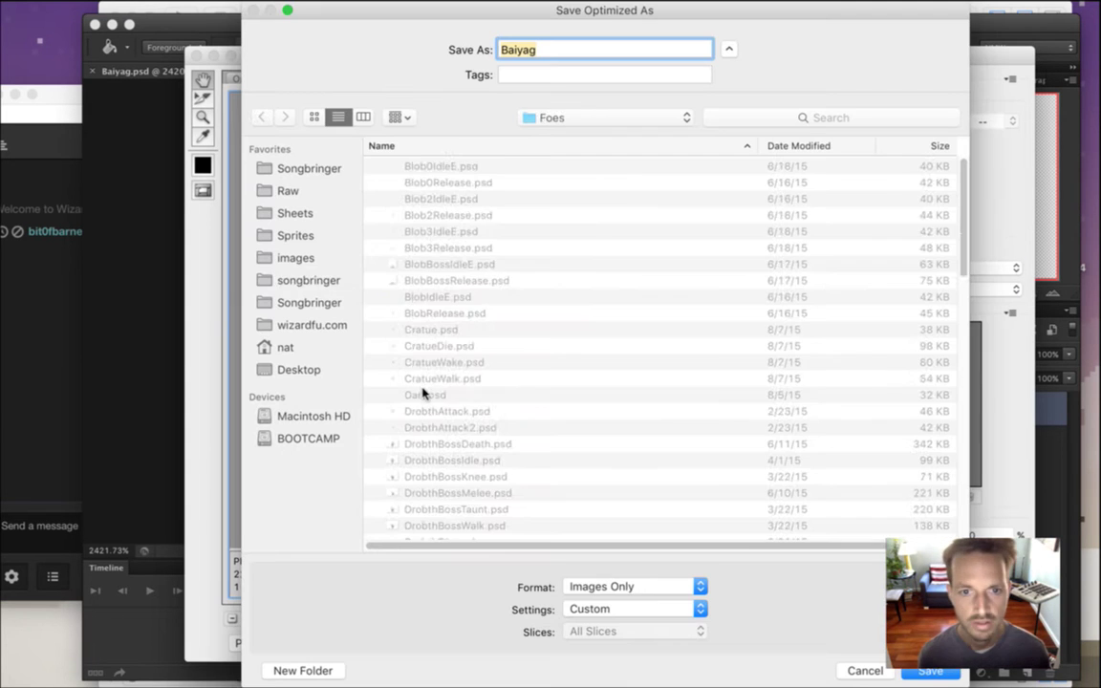
click(285, 212)
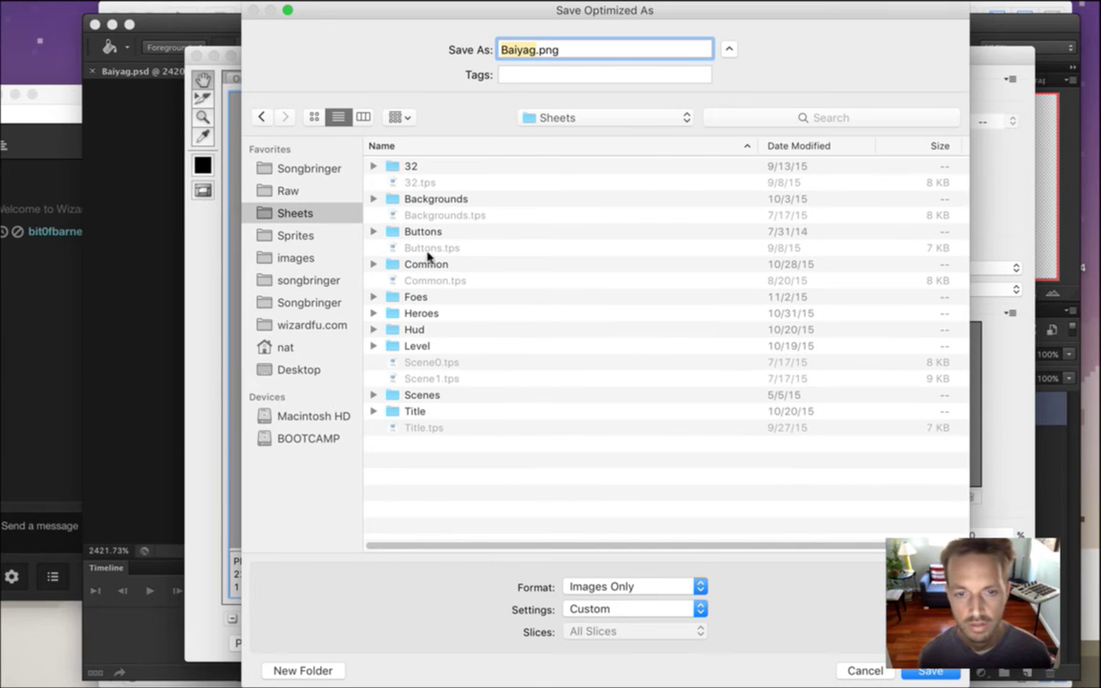
double_click(406, 296)
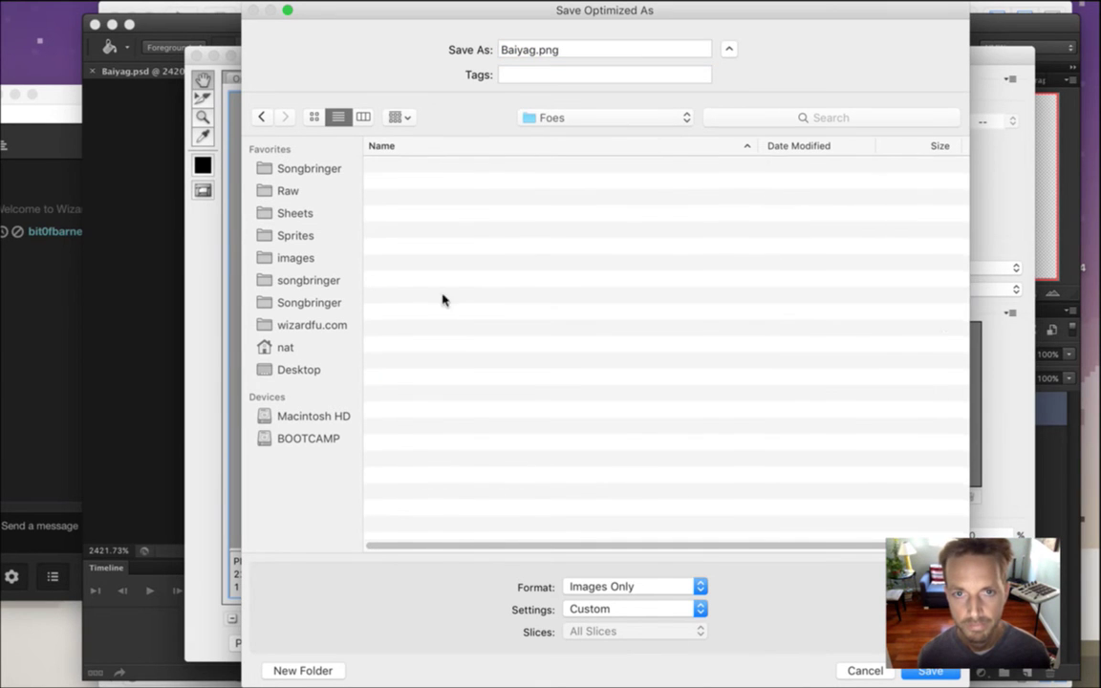
click(535, 51)
text(0)
key(Return)
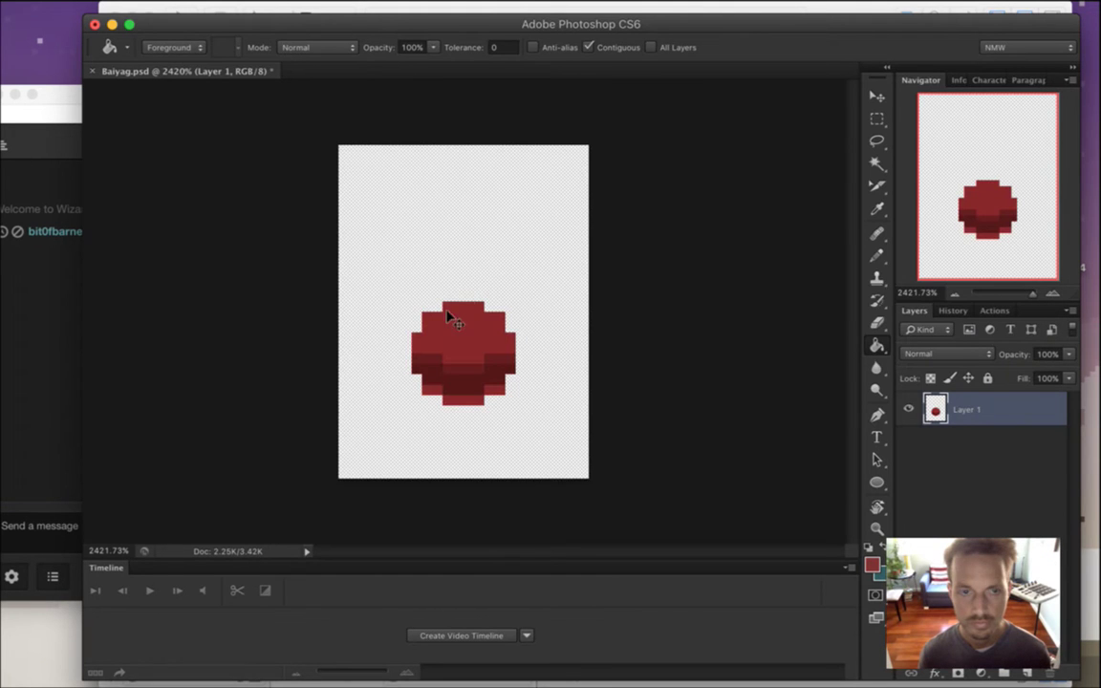
Switch to Xcode and rename the foe profile AA.txt in the Profiles folder to Baiyag.txt.
key(super+Tab)
key(super+Tab)
scroll(250, 169, down, 15)
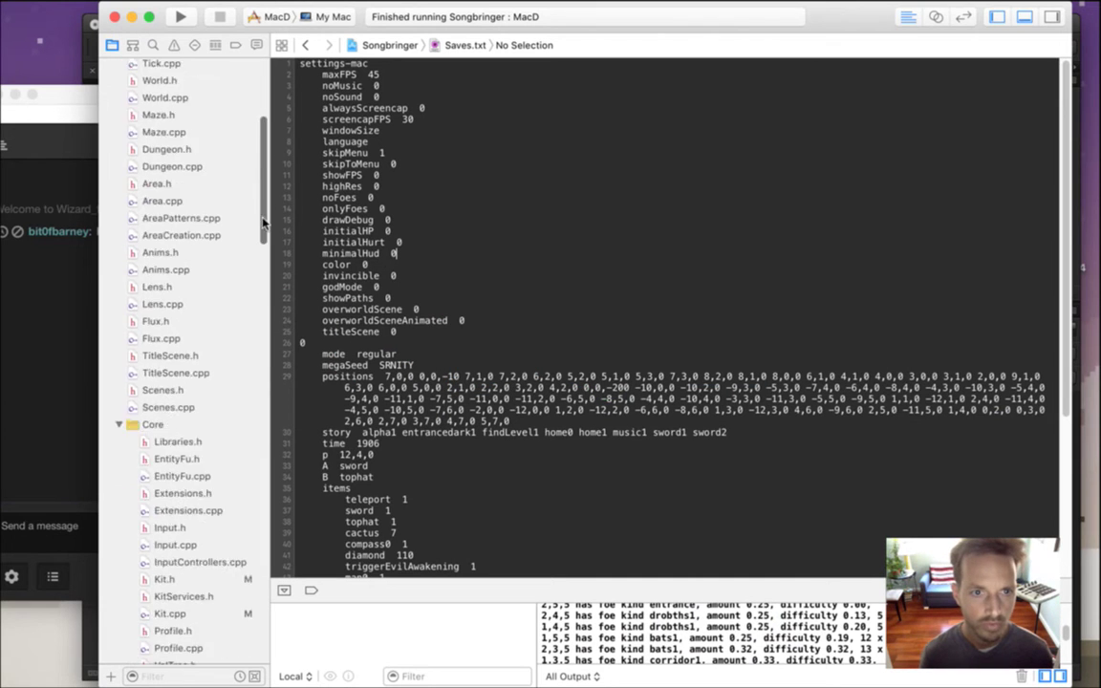
click(180, 350)
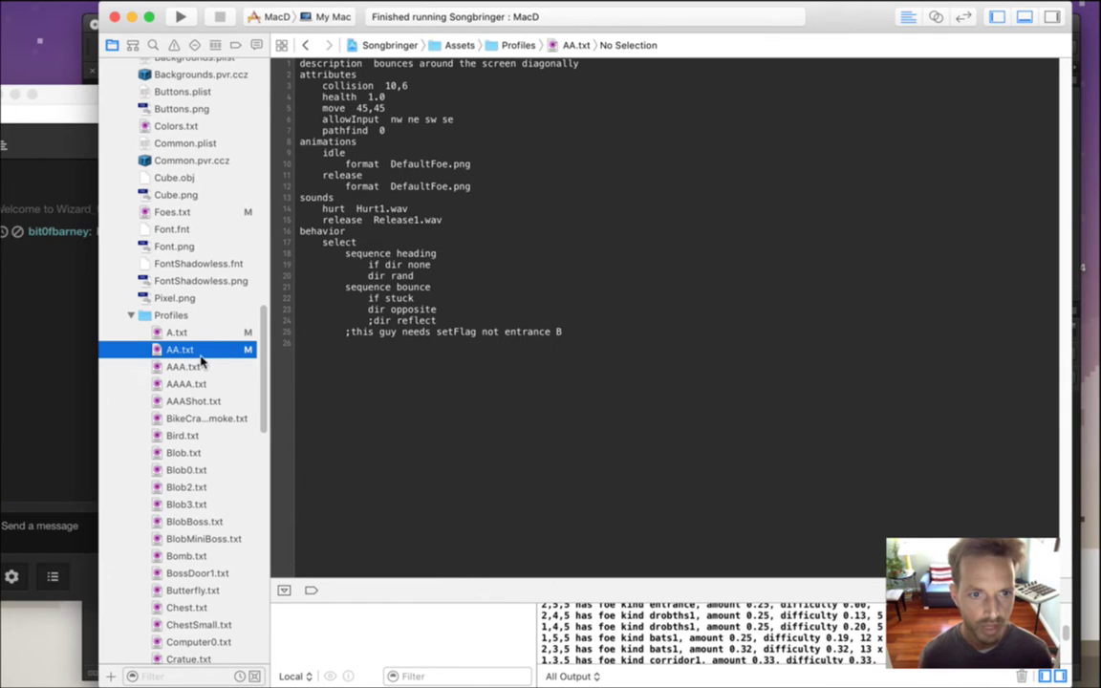
key(Return)
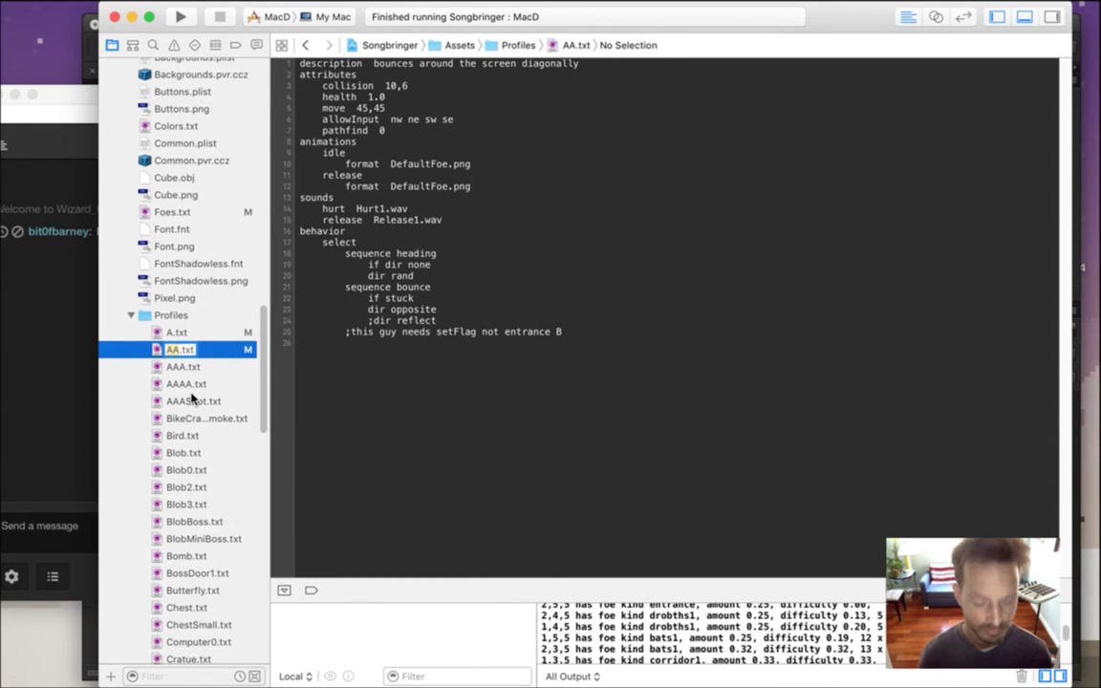
text(Baiyag)
key(Return)
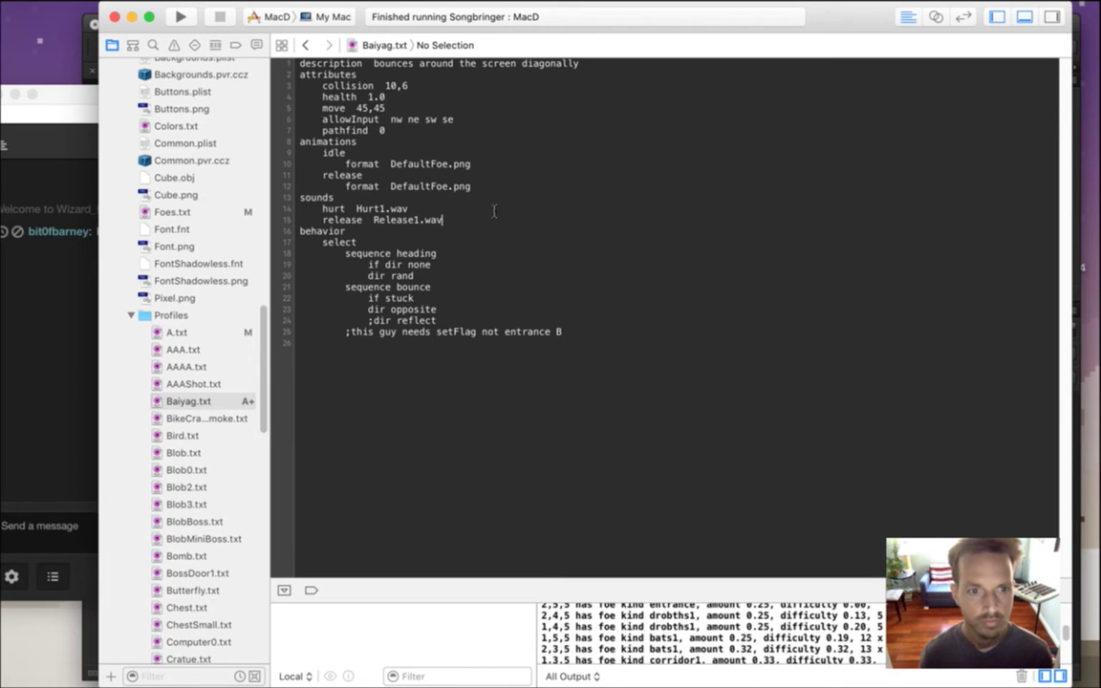
Open Foes.txt in the Assets folder and rename the a1 foe group to baiyag1.
click(179, 212)
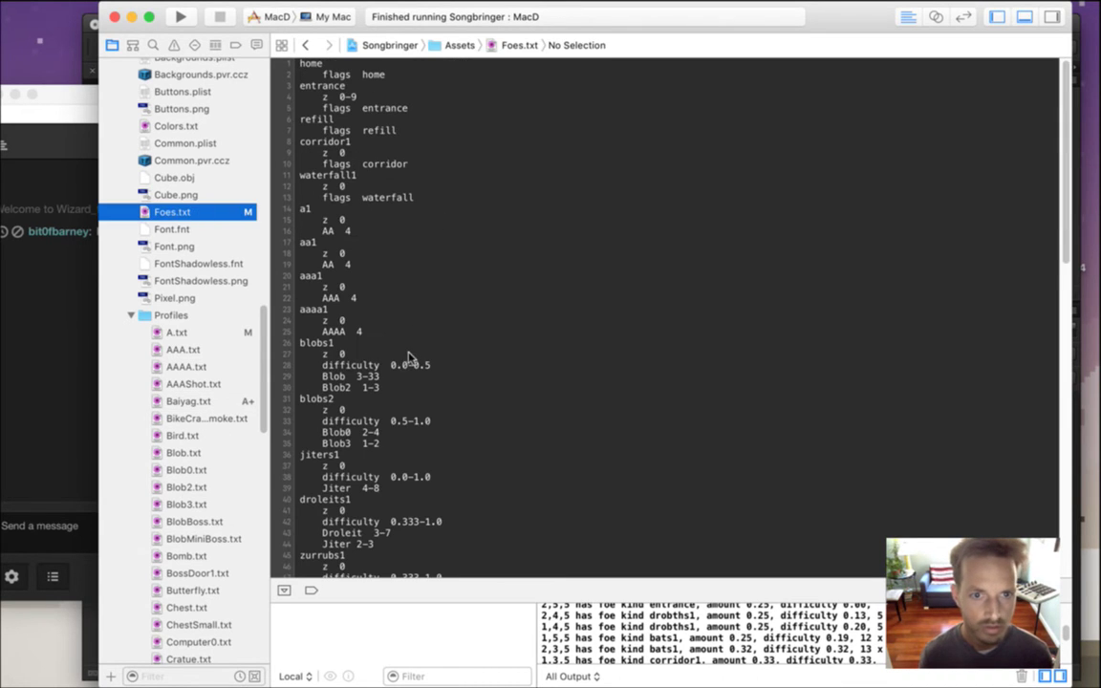
click(304, 208)
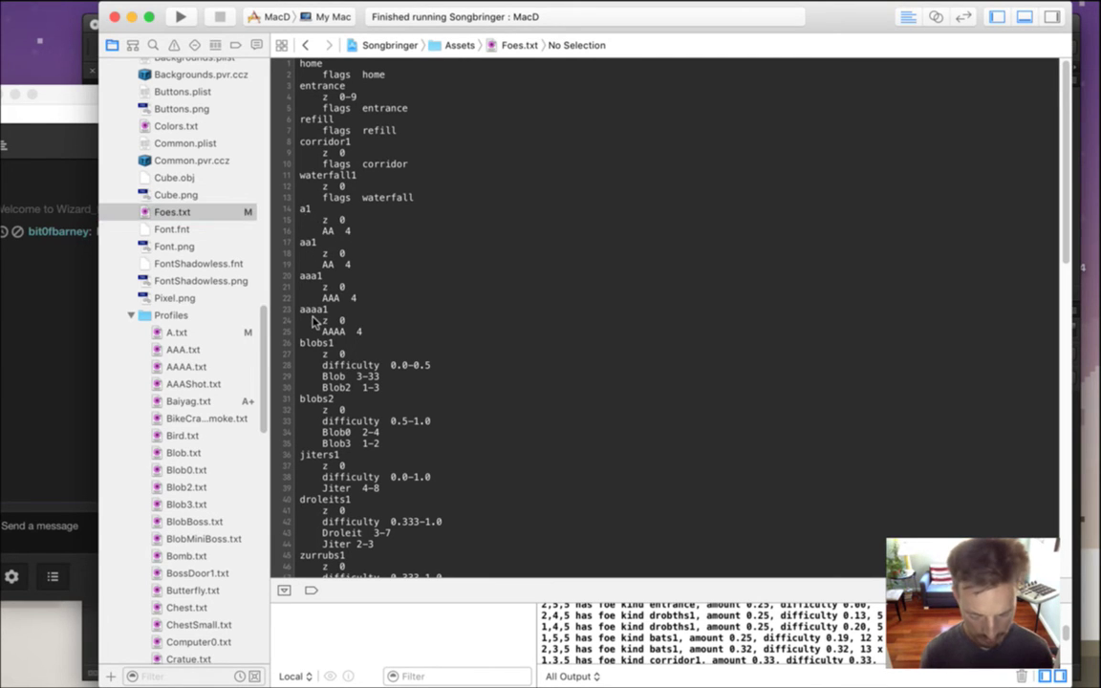
key(BackSpace)
text(baiy)
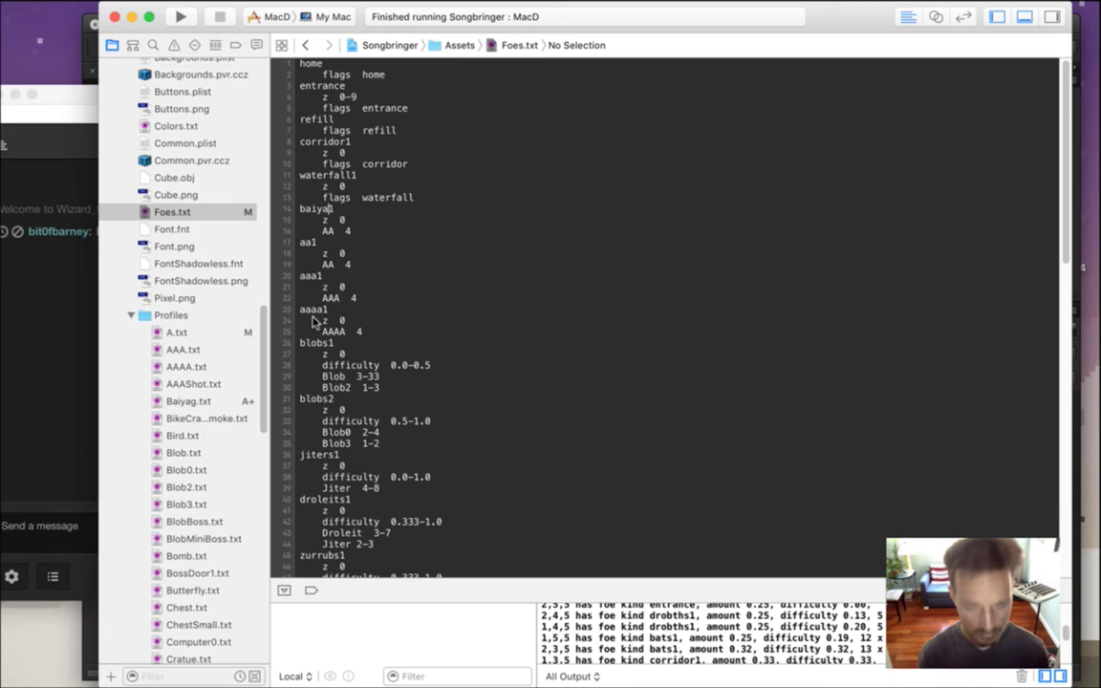
Replace the foe name AA with Baiyag in the baiyag1 group, checking the new Twitch chat message in between.
key(Down)
key(Down)
key(Delete)
key(Delete)
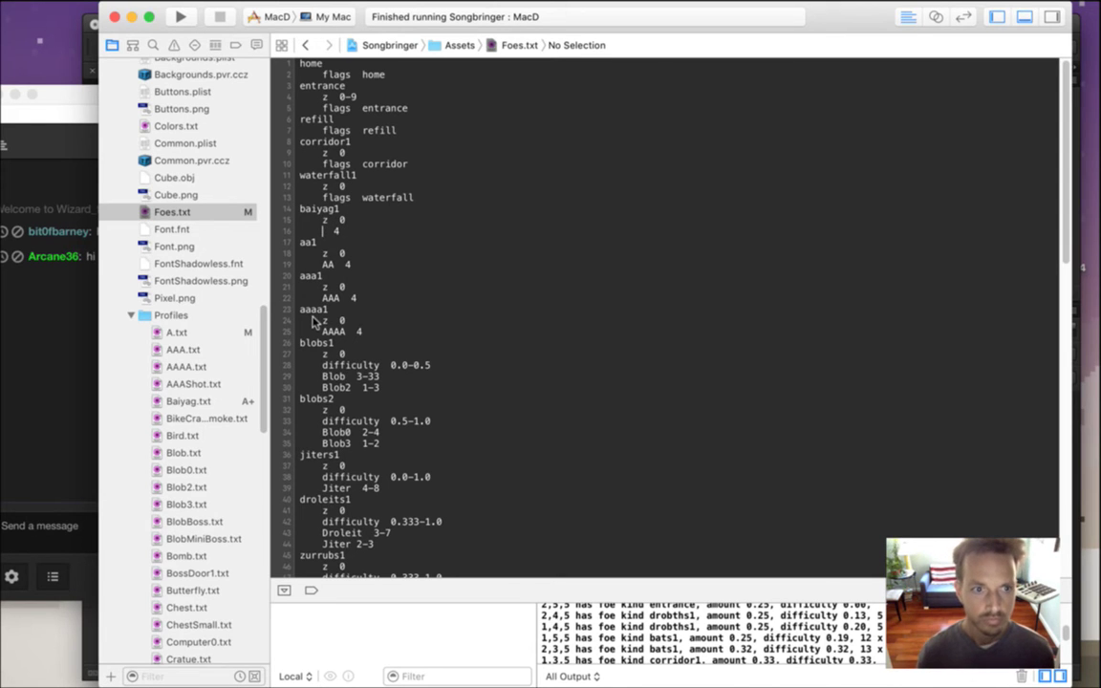
click(31, 305)
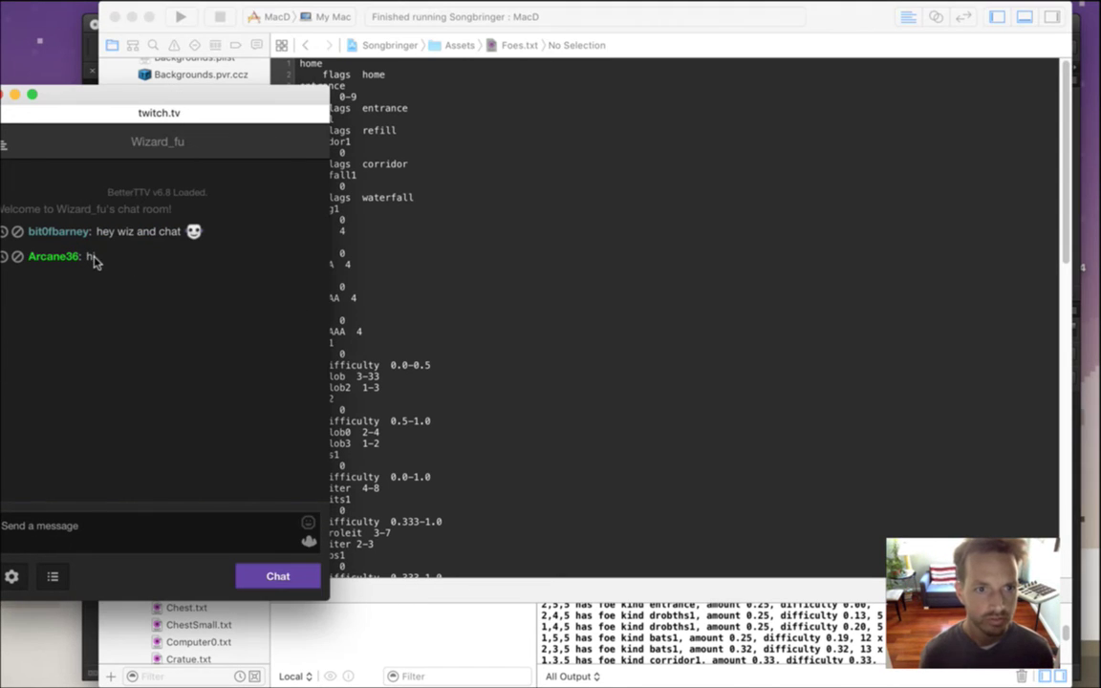
click(418, 267)
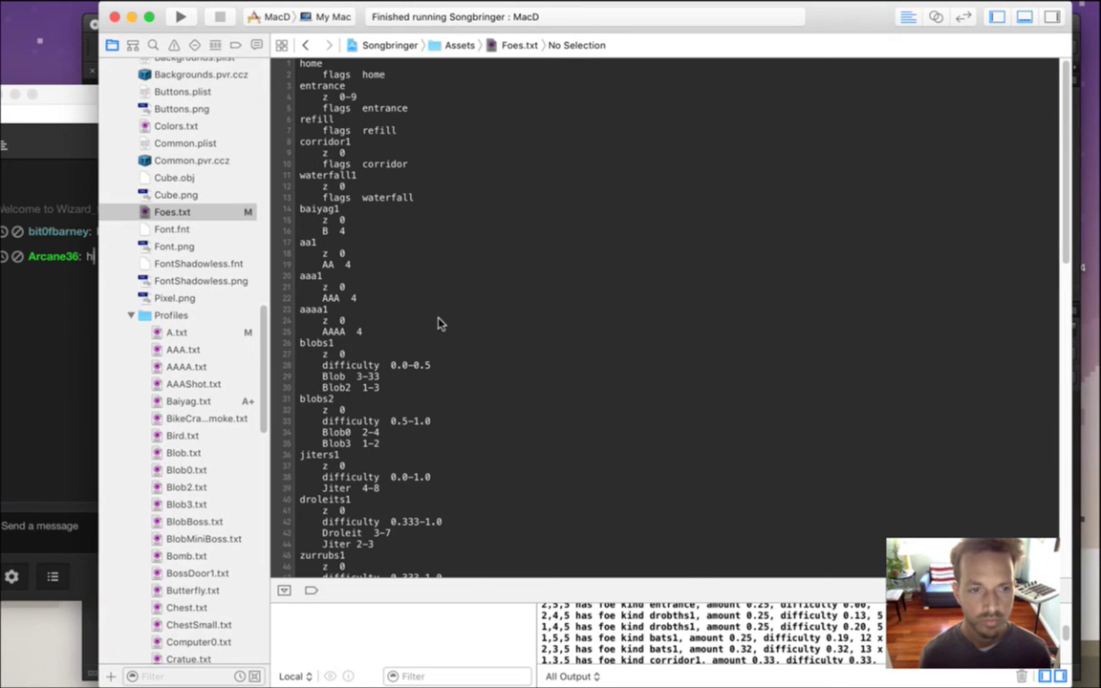
text(aiyag)
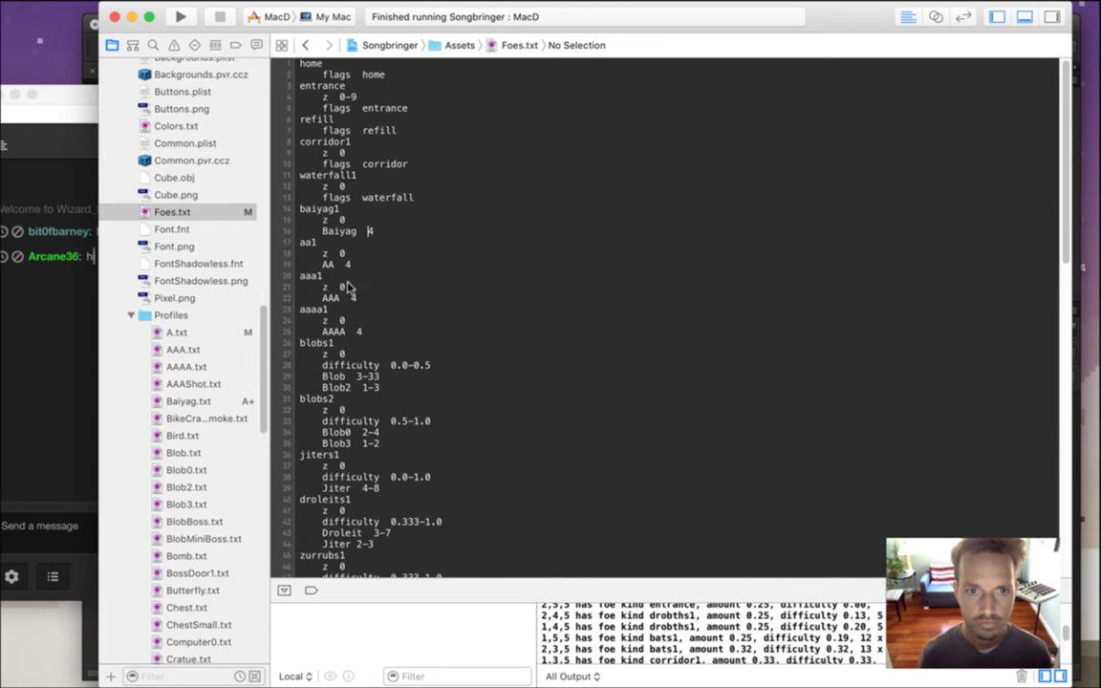
click(375, 232)
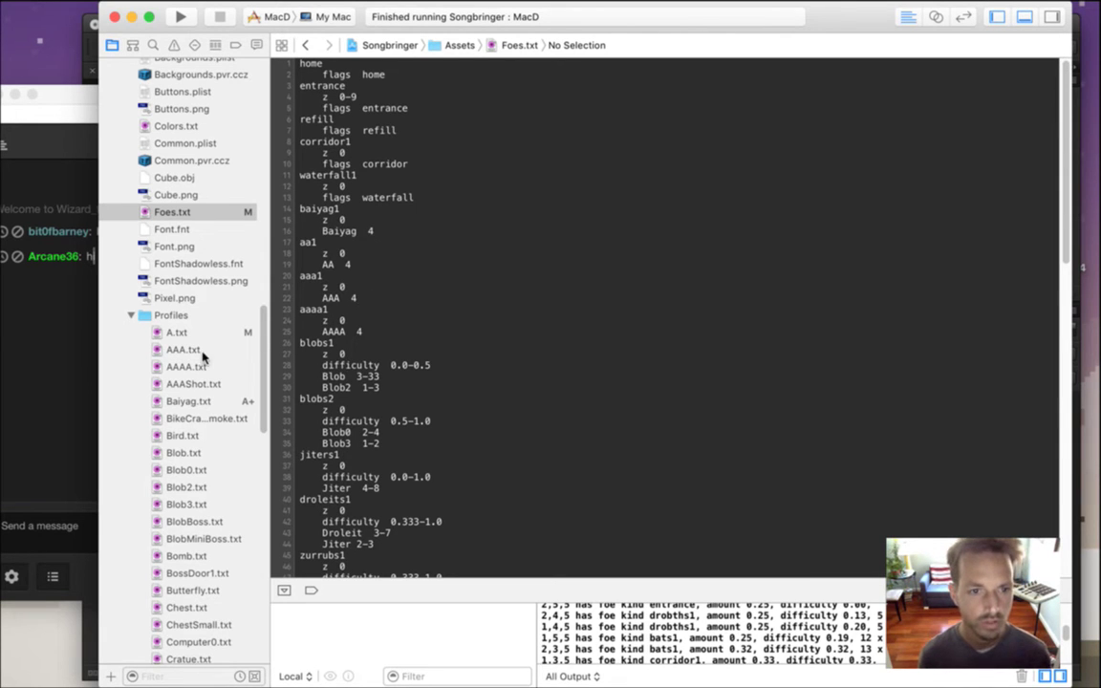
In the Baiyag.txt profile, set both the idle and release animation formats to Baiyag0.png.
click(188, 402)
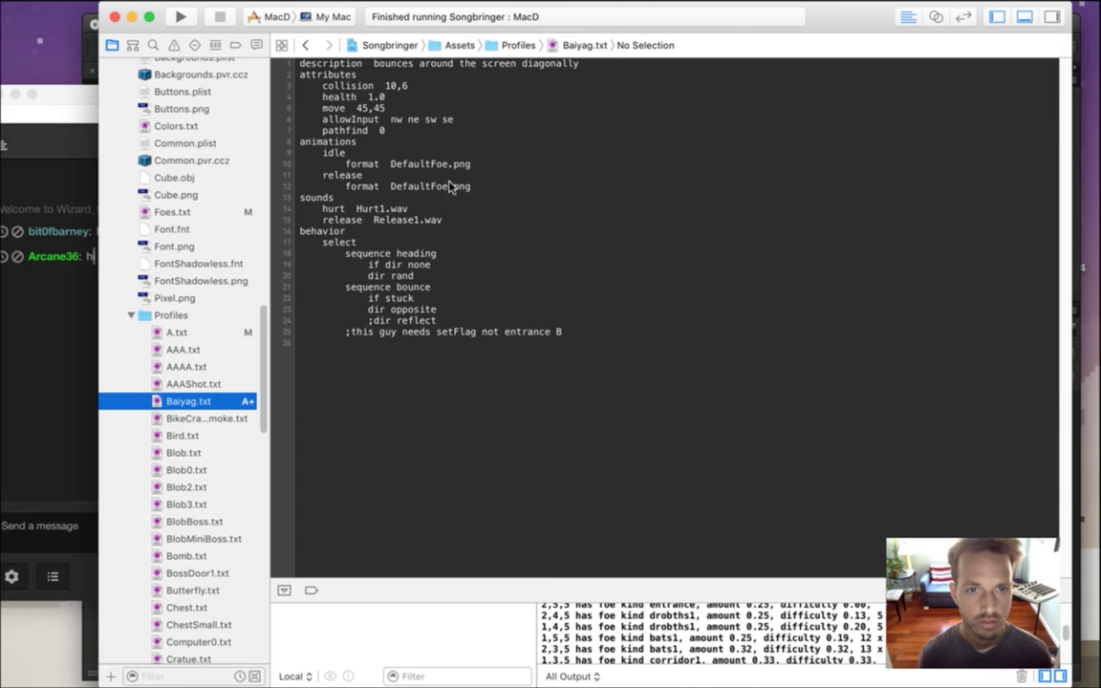
double_click(400, 163)
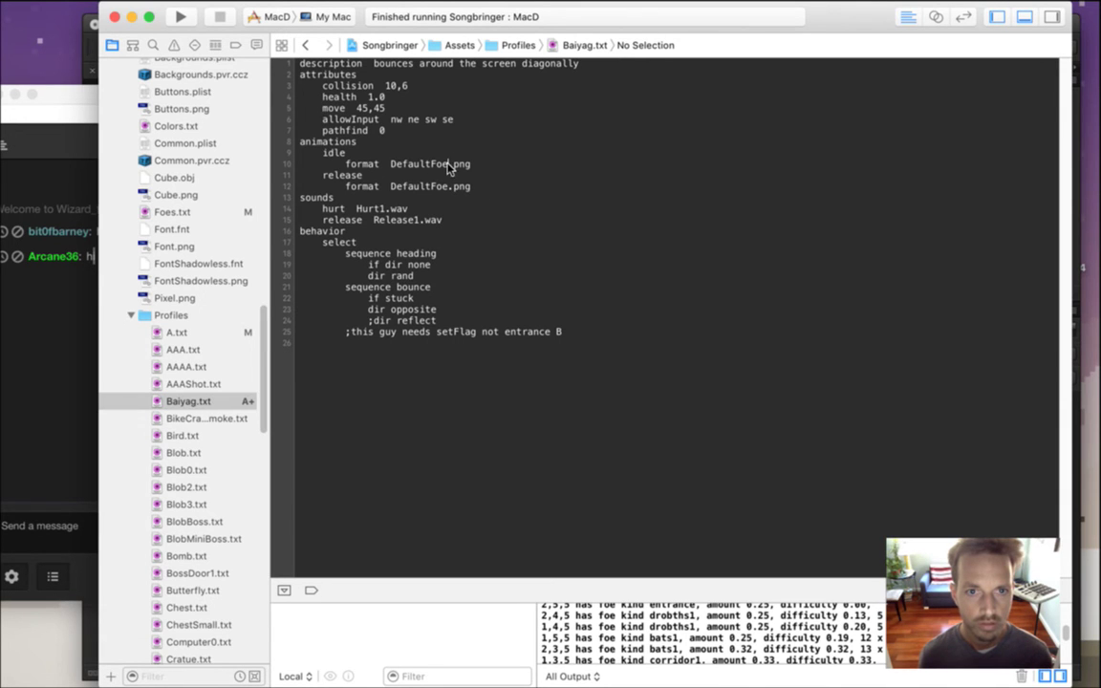
text(Baiyag9)
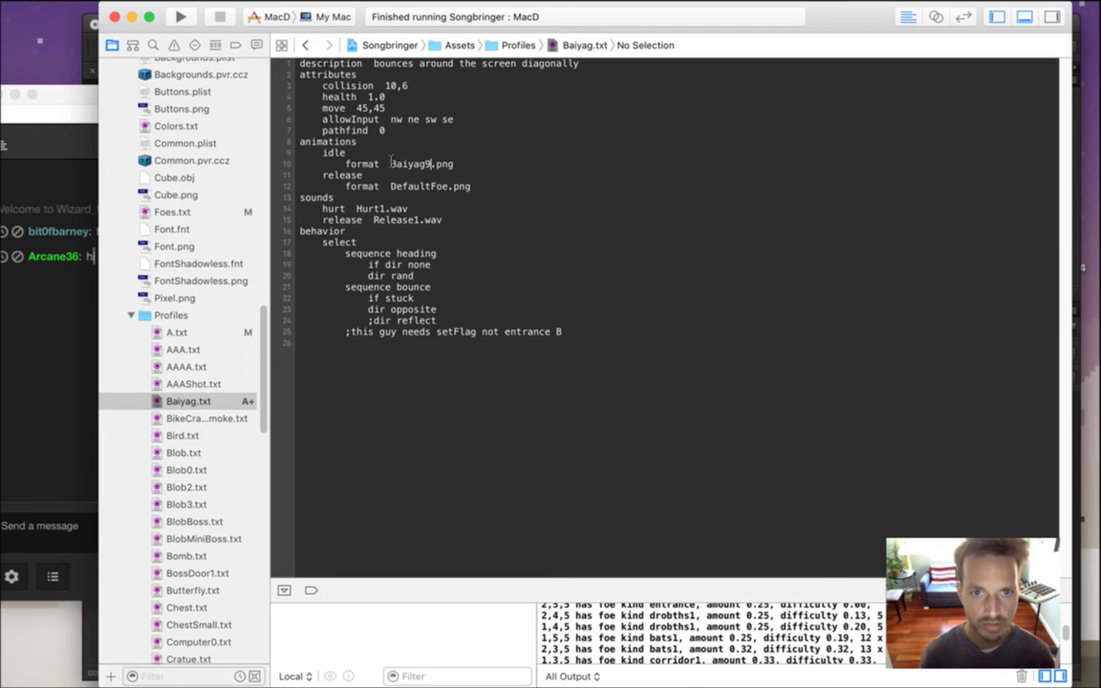
double_click(391, 164)
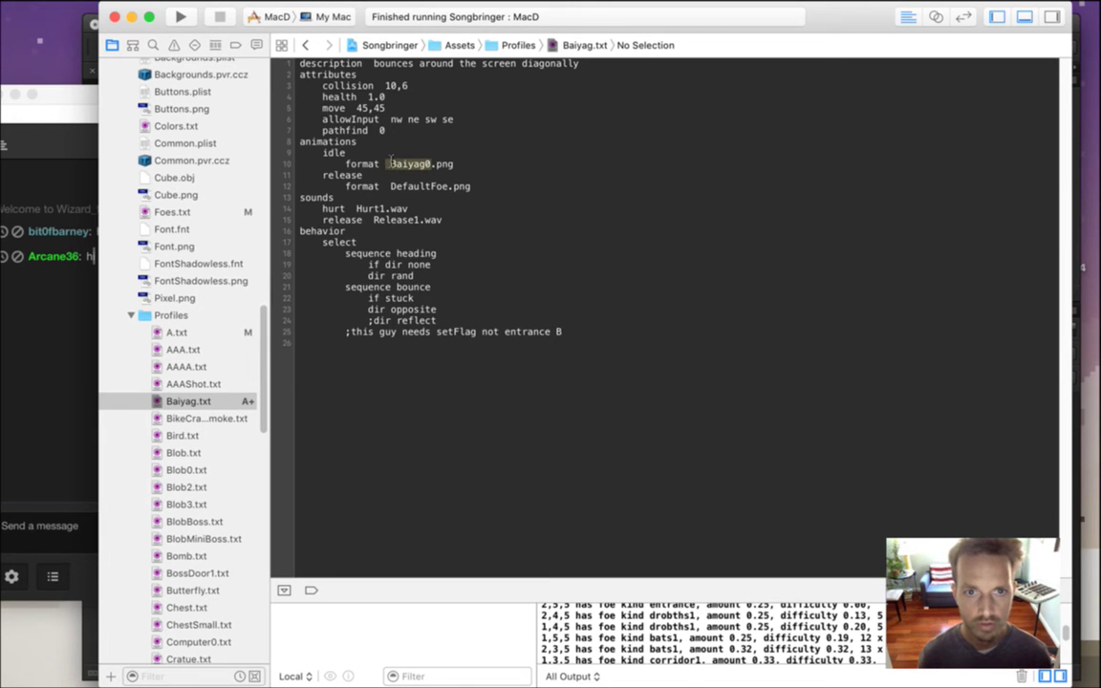
key(cmd+c)
double_click(402, 187)
key(cmd+v)
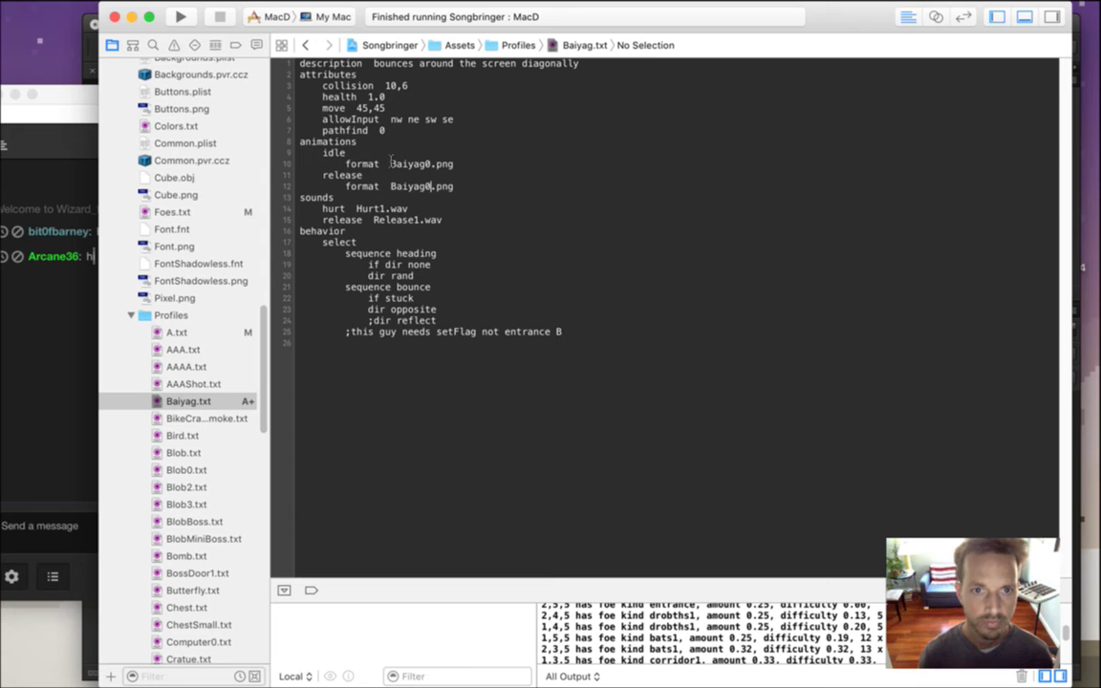
Build and run the game while viewing the current build log, check the foes in the area, and quit the game.
key(super+r)
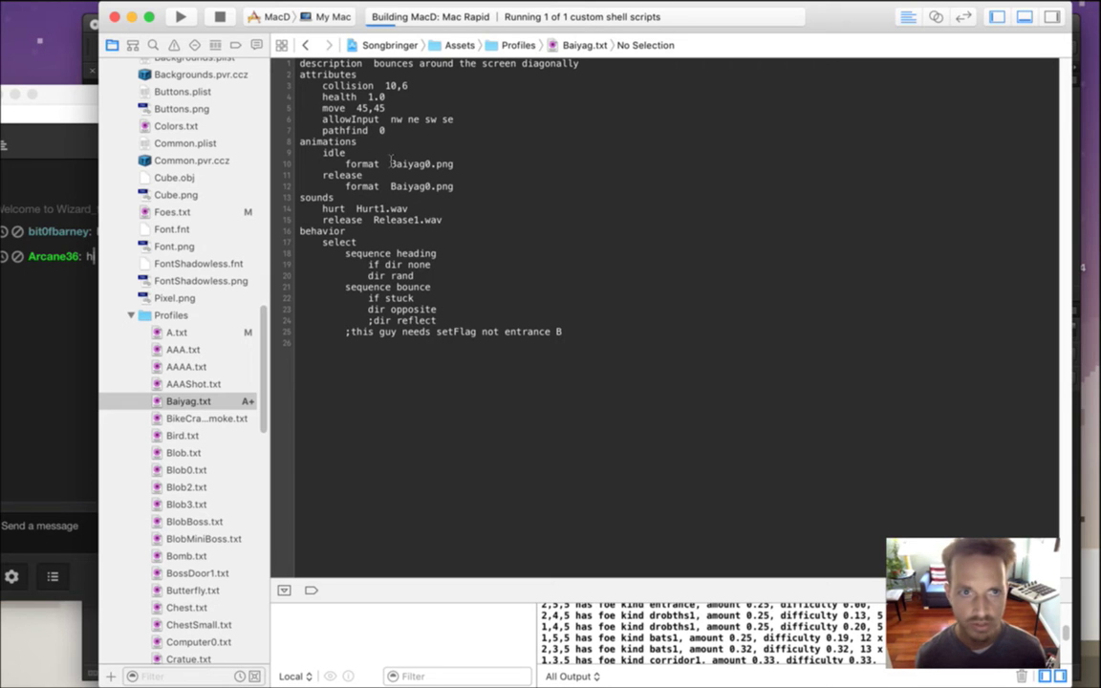
click(256, 45)
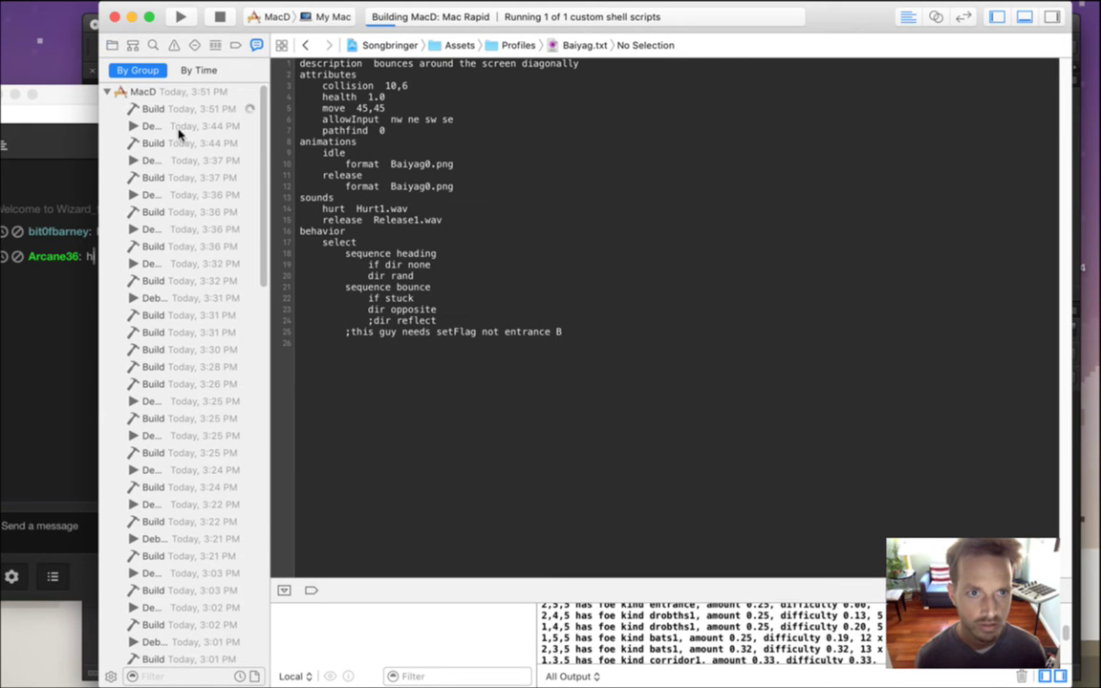
click(164, 110)
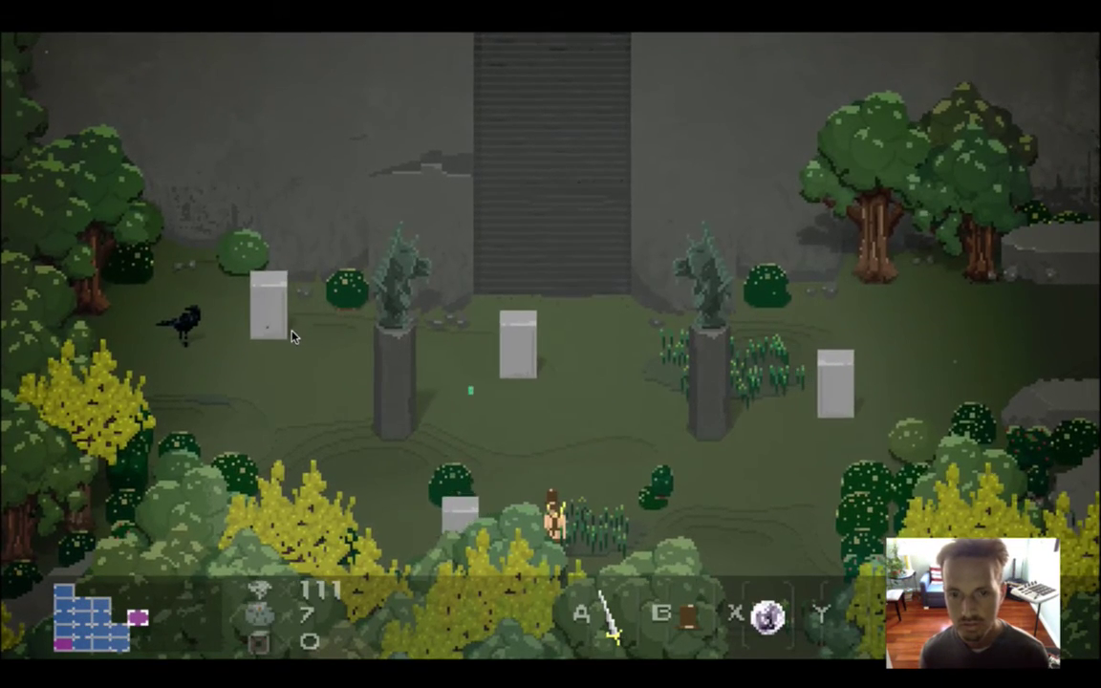
key(super+q)
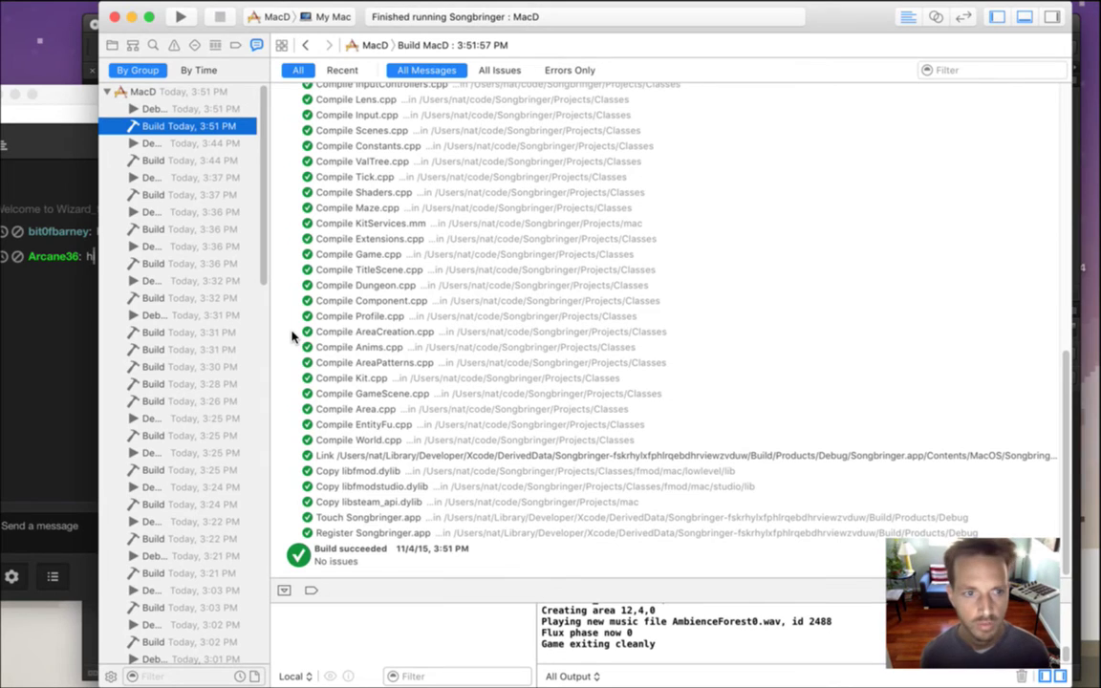
In Baiyag.txt, rename the bounce sequence to bounceeeeeee as a test and run the game with it.
click(111, 45)
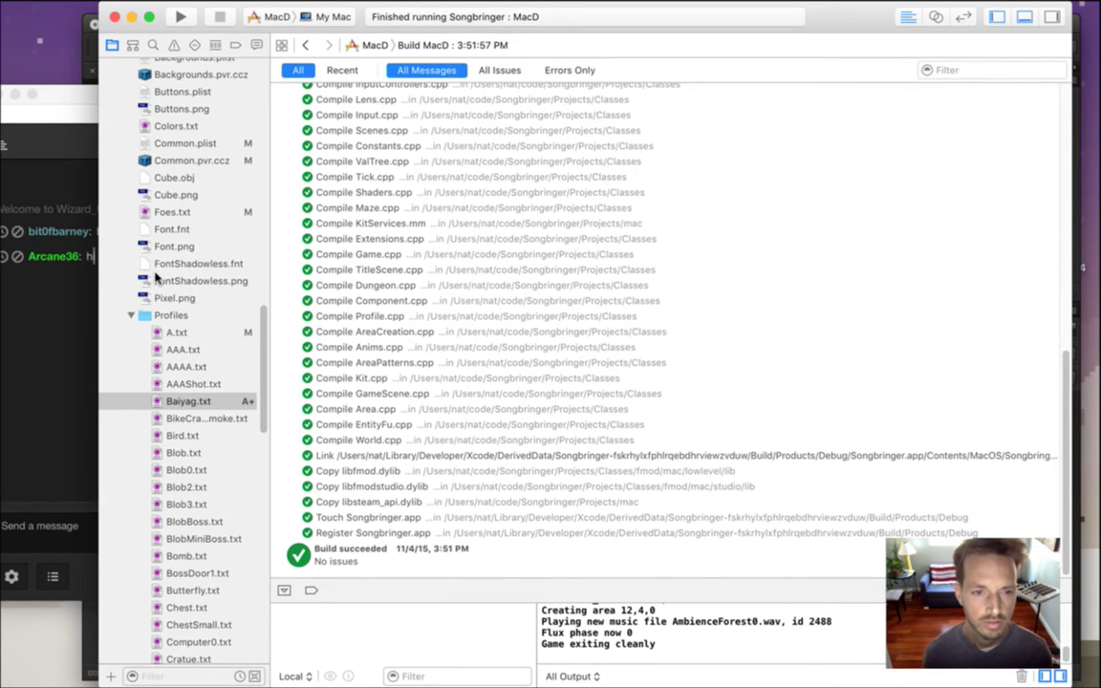
click(188, 403)
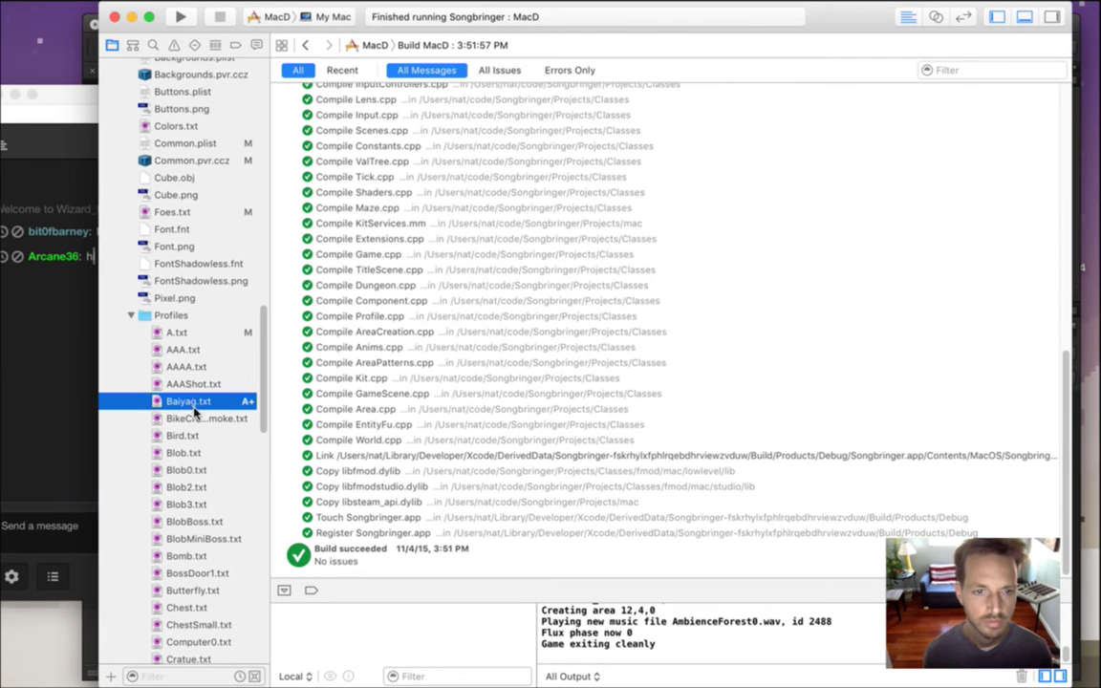
click(438, 287)
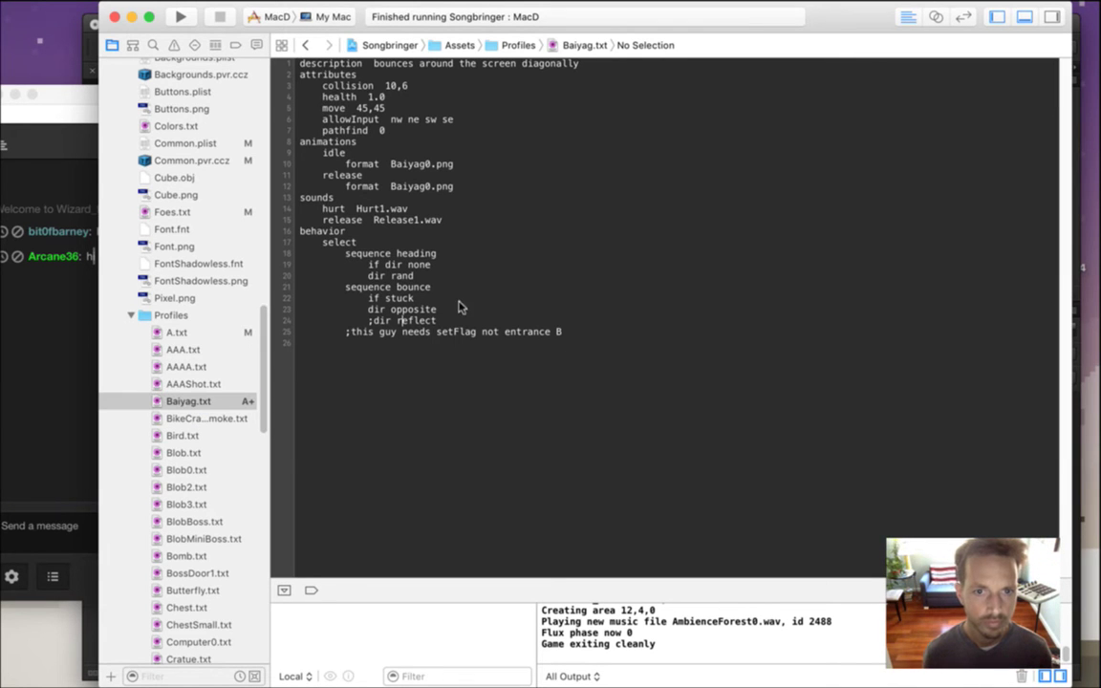
text(e)
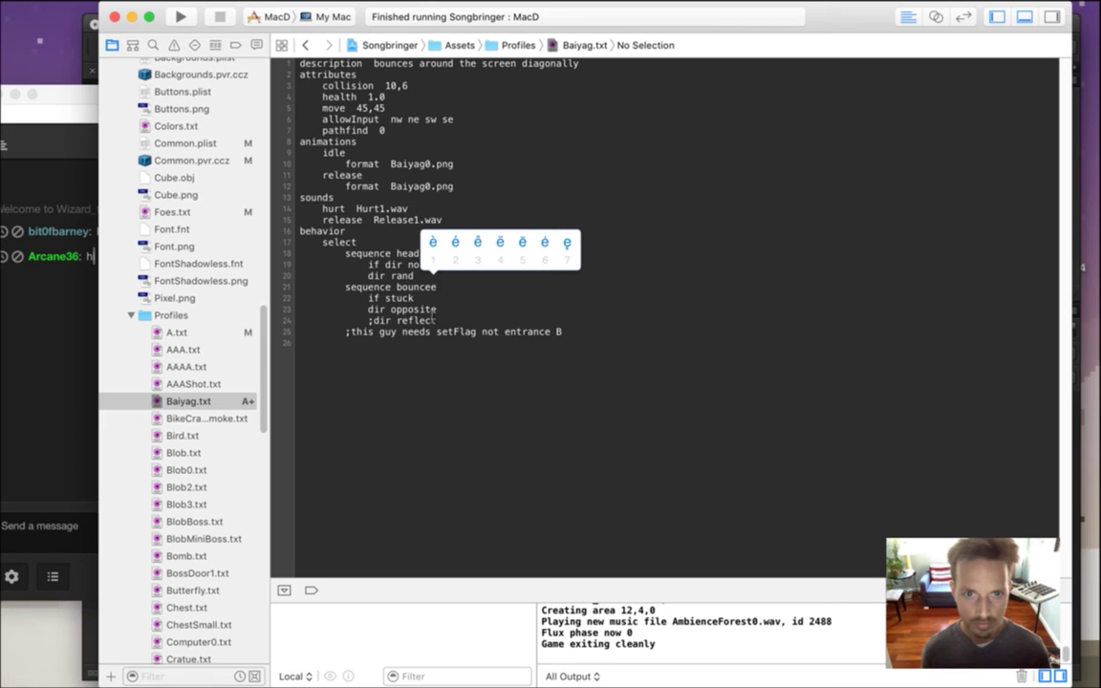
text(eeeee)
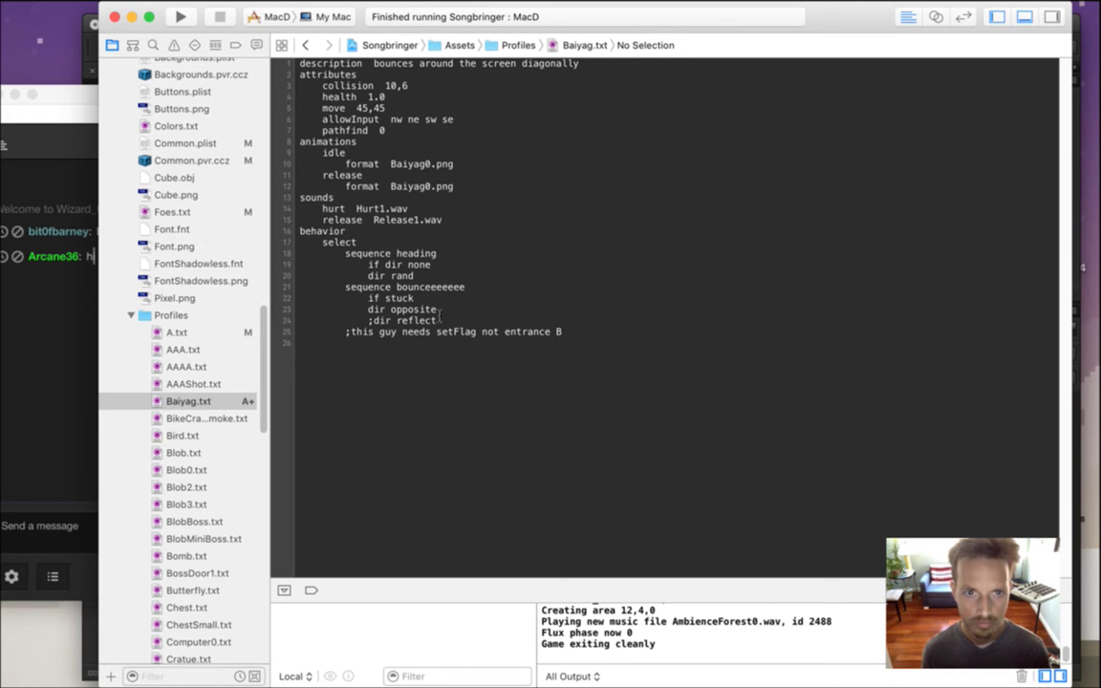
key(super+r)
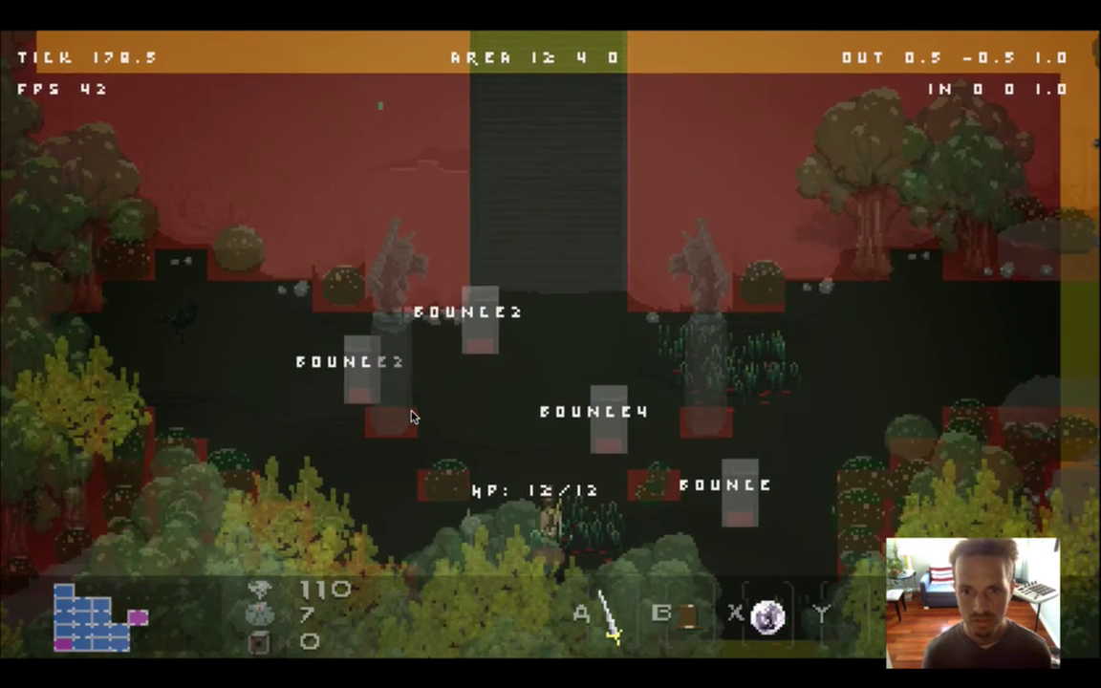
Quit the game and remove the extra letters from the sequence name so it reads bounce.
key(super+q)
key(BackSpace)
key(BackSpace)
key(BackSpace)
key(BackSpace)
key(BackSpace)
key(BackSpace)
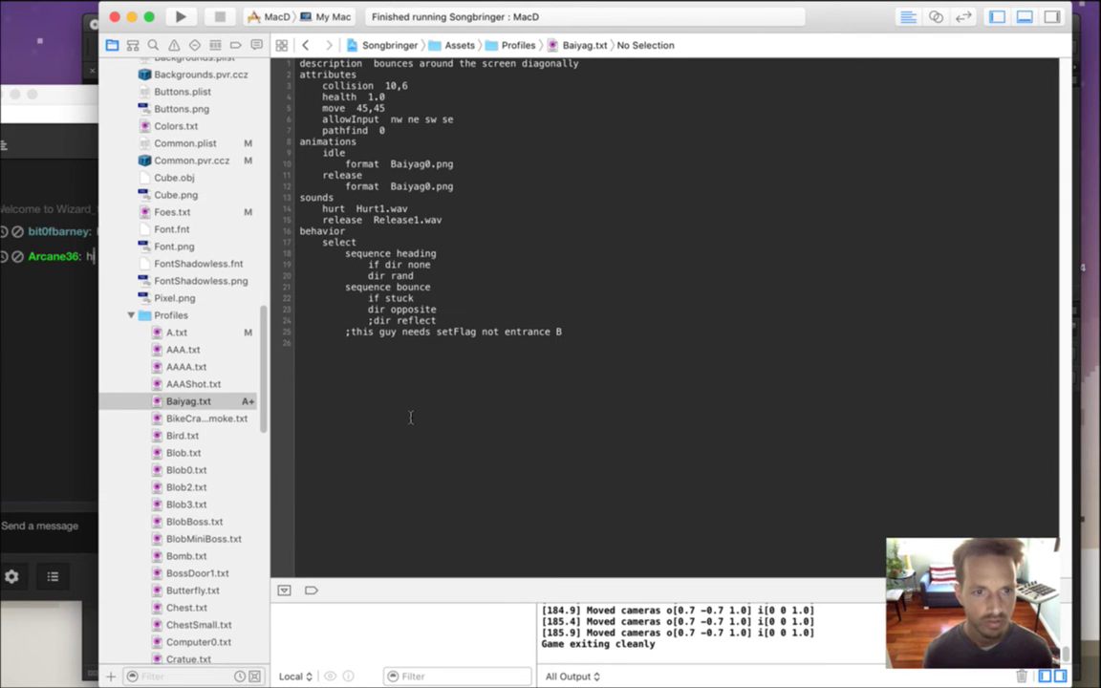
Reveal the Baiyag.txt profile in Finder.
click(197, 402)
right_click(197, 403)
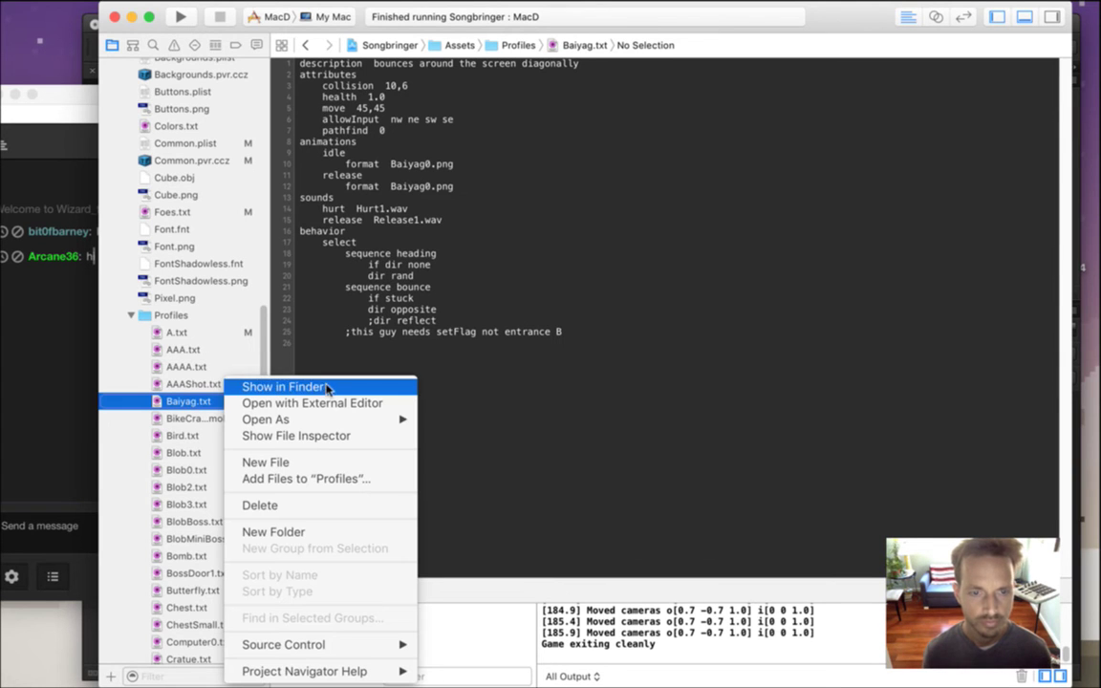
click(506, 383)
Switch to the Twitch chat, read the new viewer messages, and reply "oh noes!".
click(26, 340)
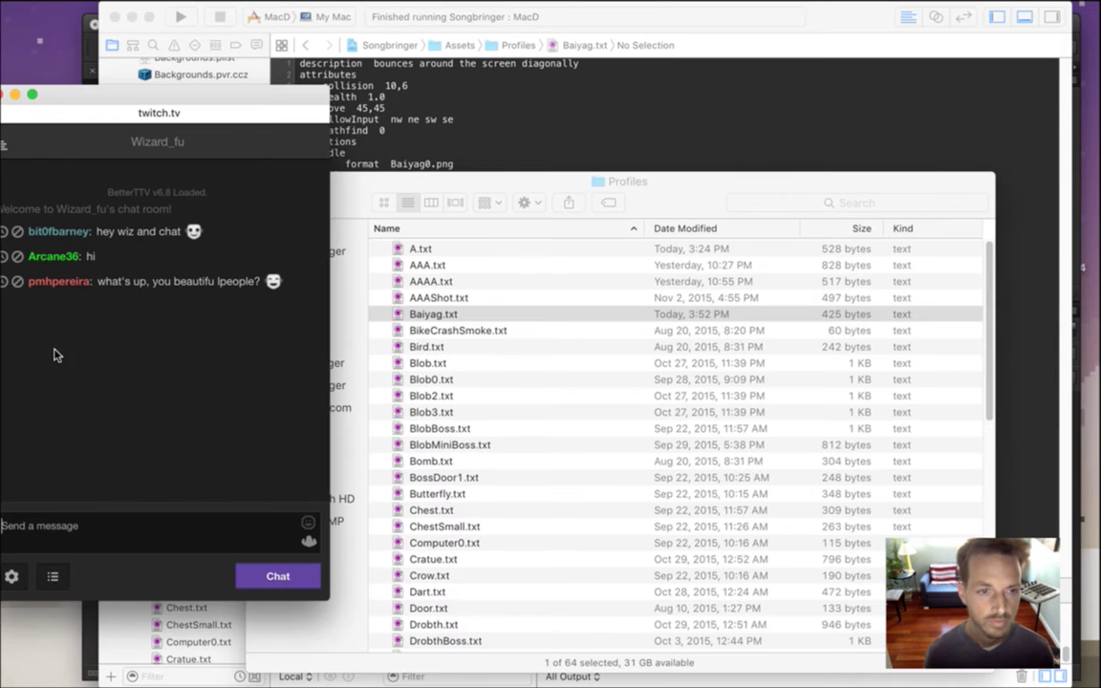
drag(131, 281, 227, 281)
drag(706, 210, 724, 182)
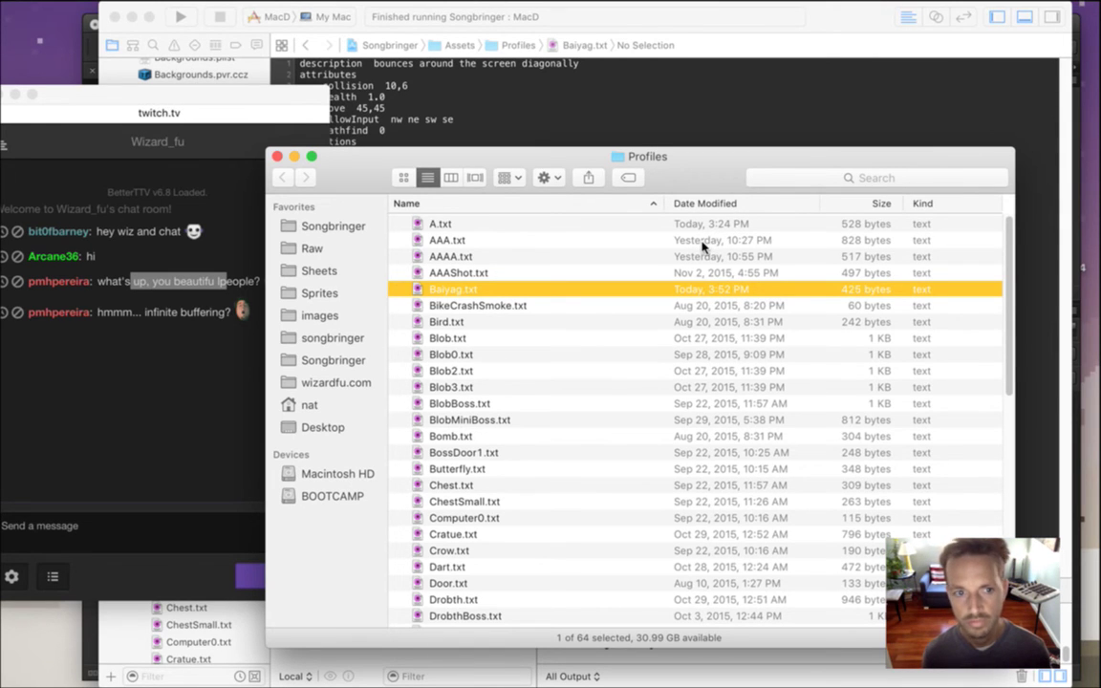
drag(134, 314, 251, 316)
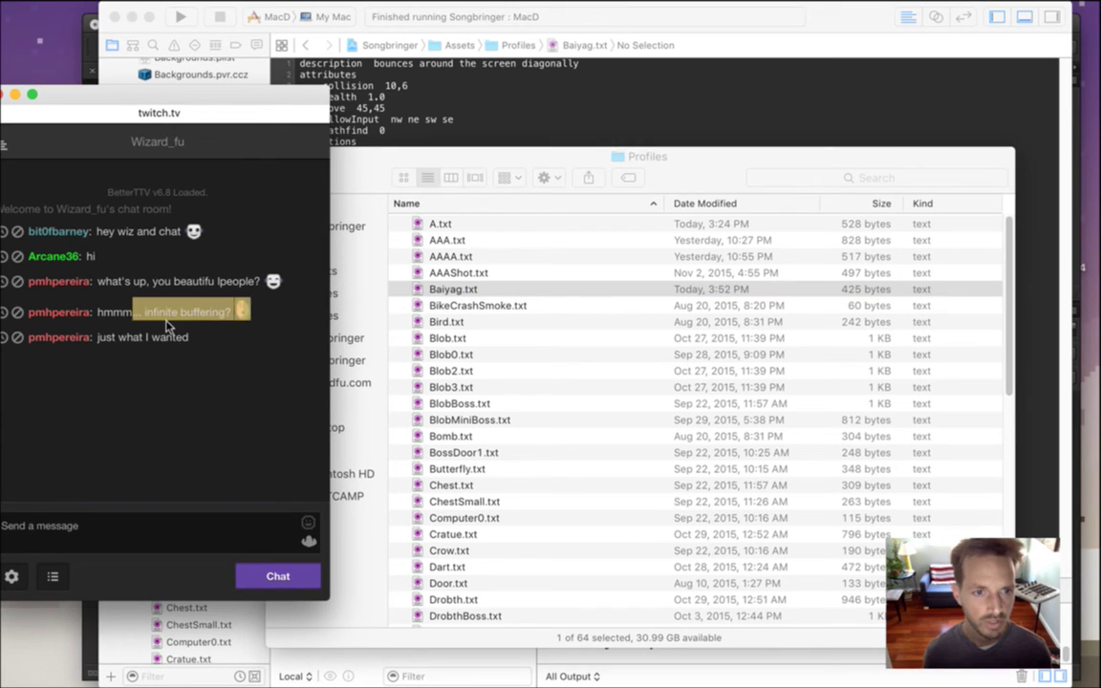
click(128, 336)
drag(128, 337, 183, 337)
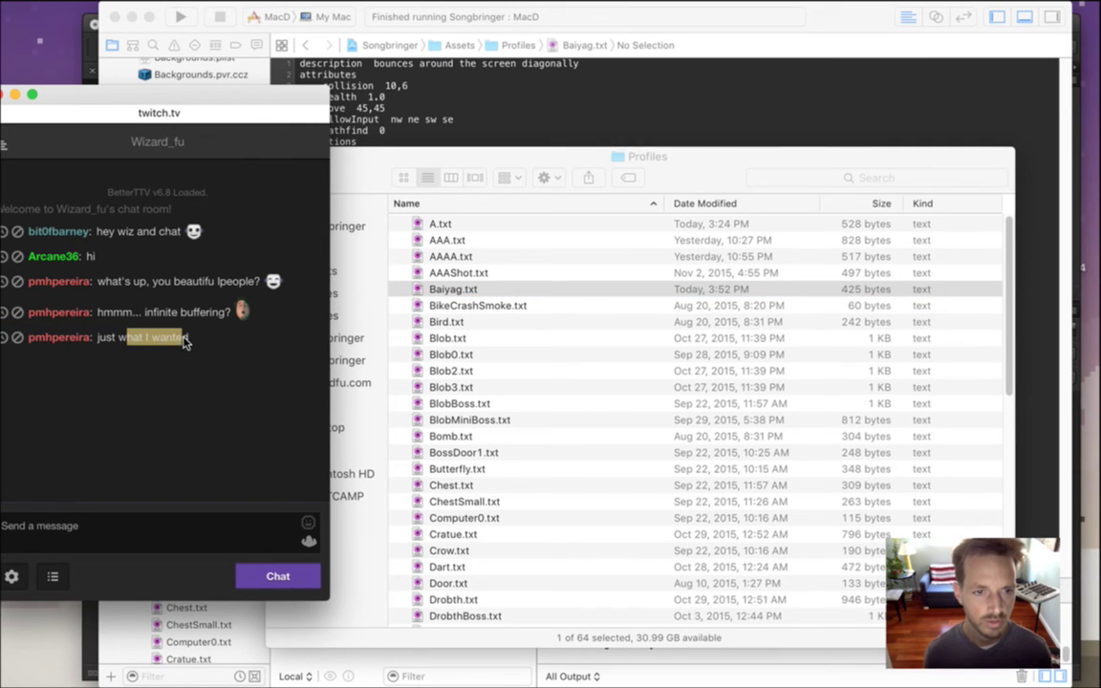
click(216, 453)
text(oh)
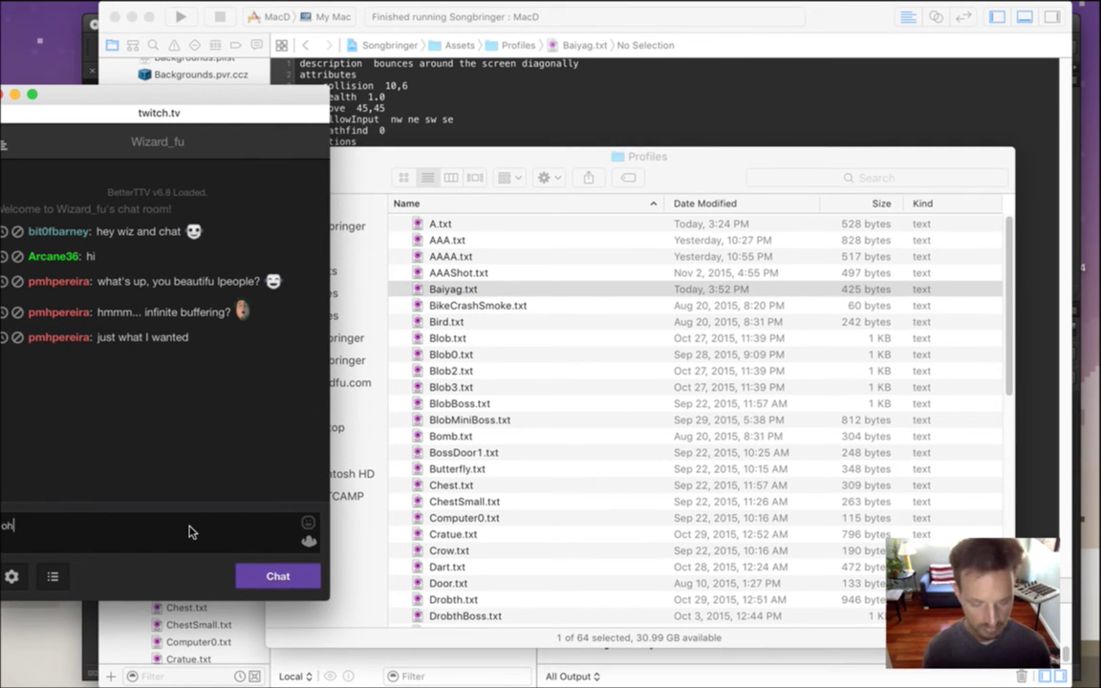
text( noes!)
key(Return)
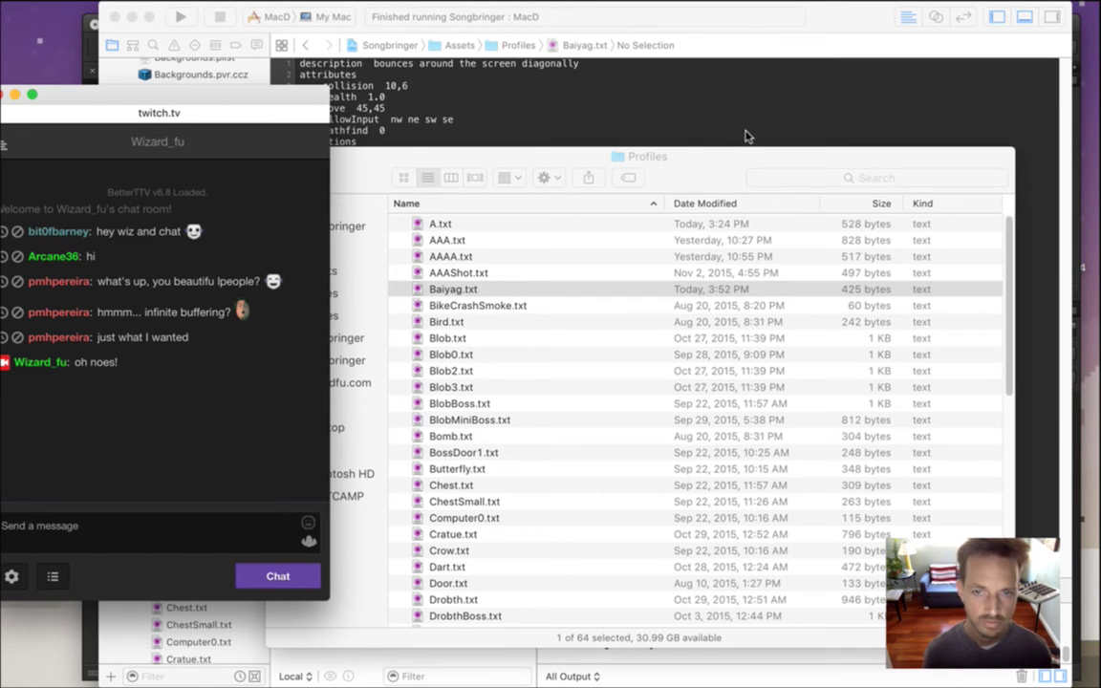
Switch back to Xcode, clean the MacD project, and start a fresh build and run.
click(747, 137)
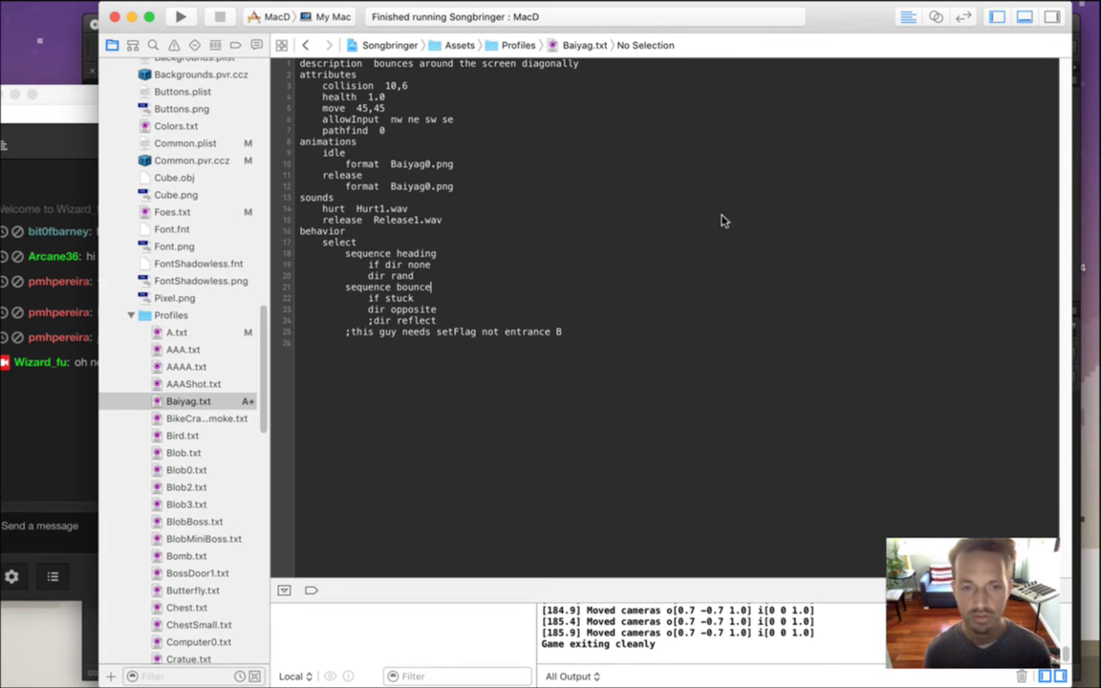
click(411, 9)
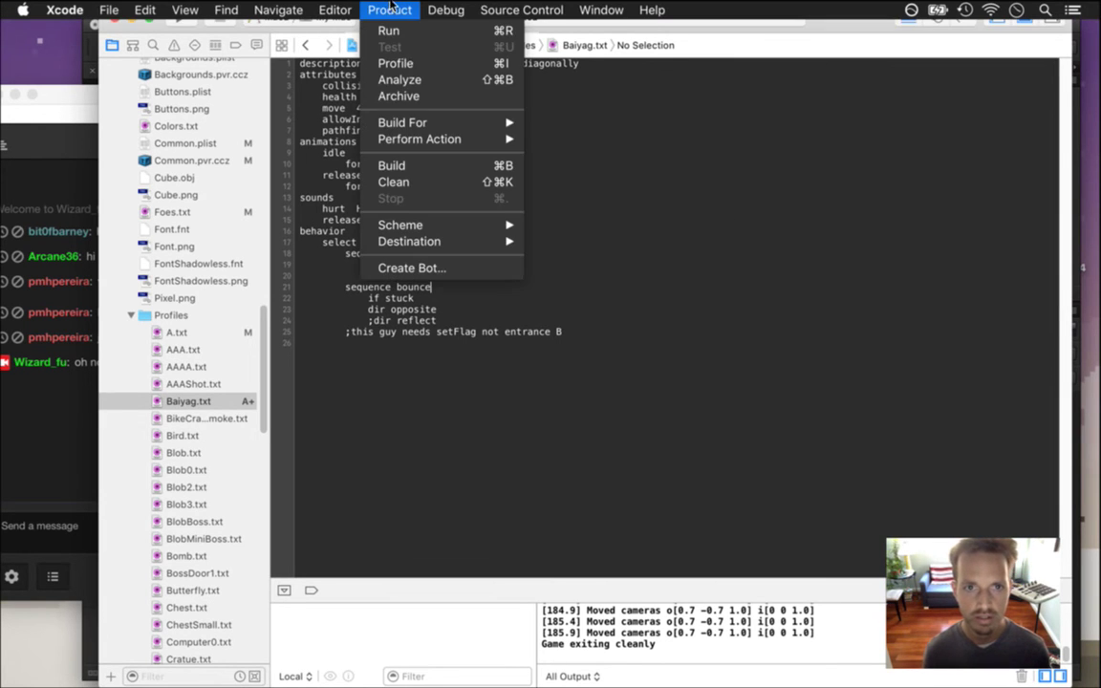
click(394, 182)
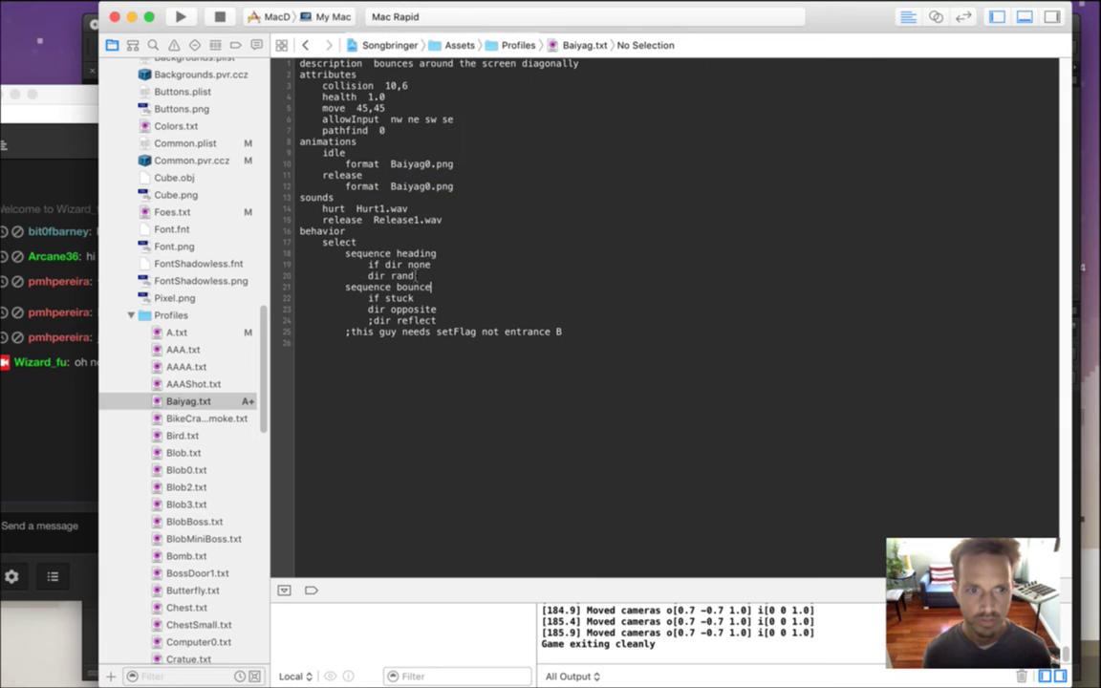
click(180, 19)
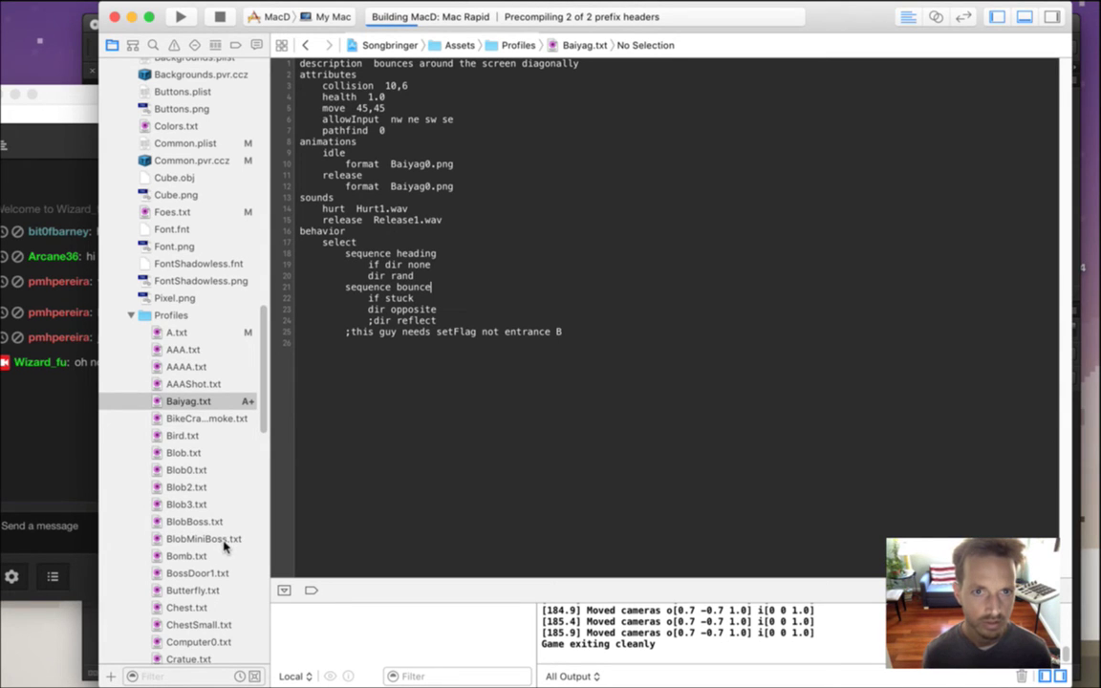
Stop the build to review the baiyag1 group and its neighbours in Foes.txt, and restart the build and run.
click(172, 212)
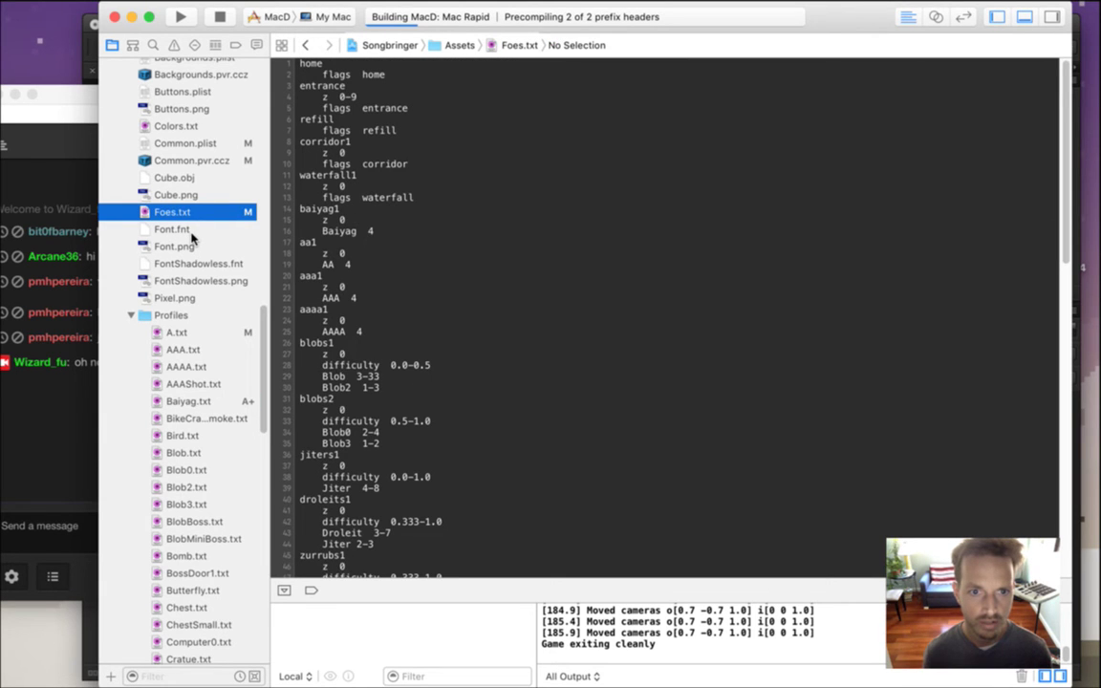
click(218, 16)
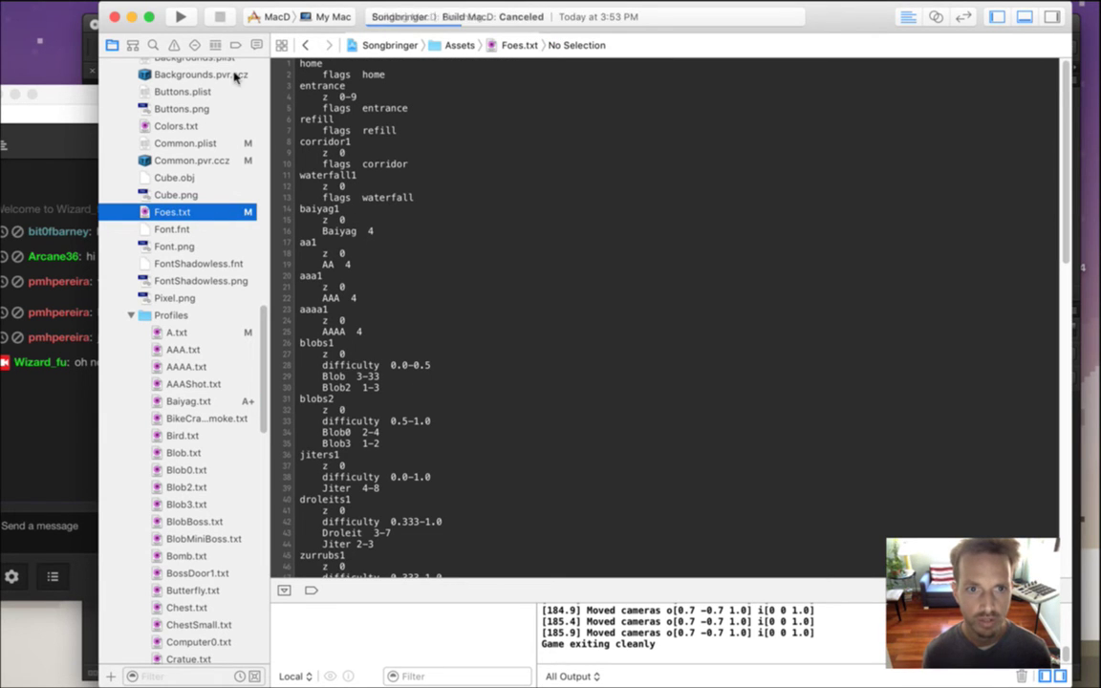
click(325, 244)
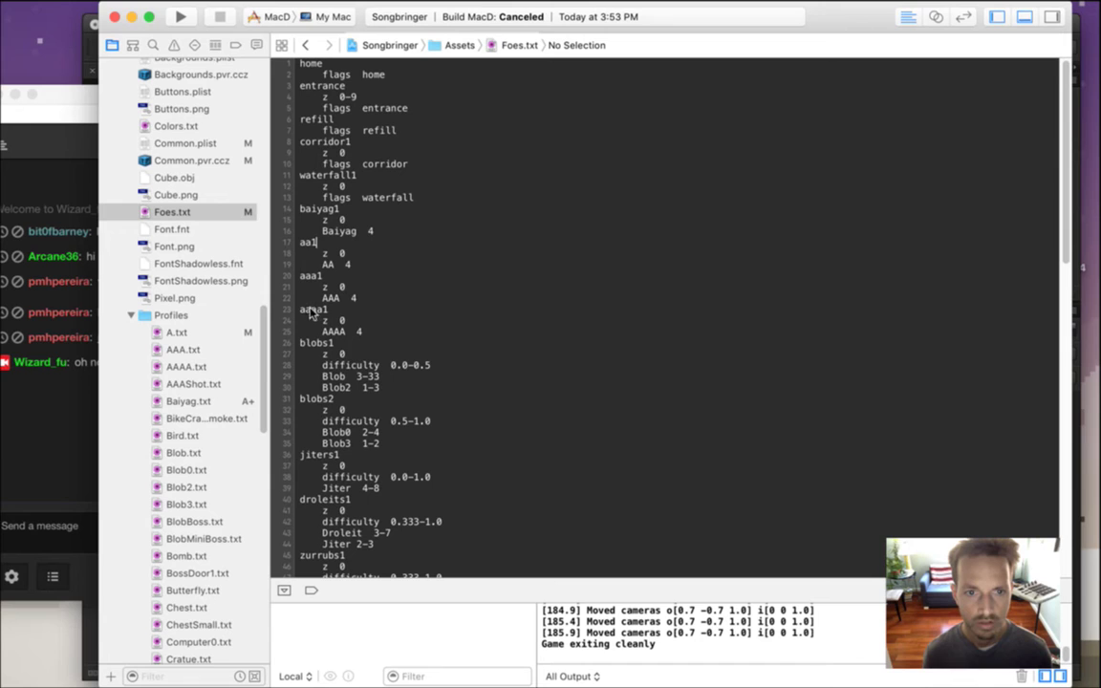
click(343, 219)
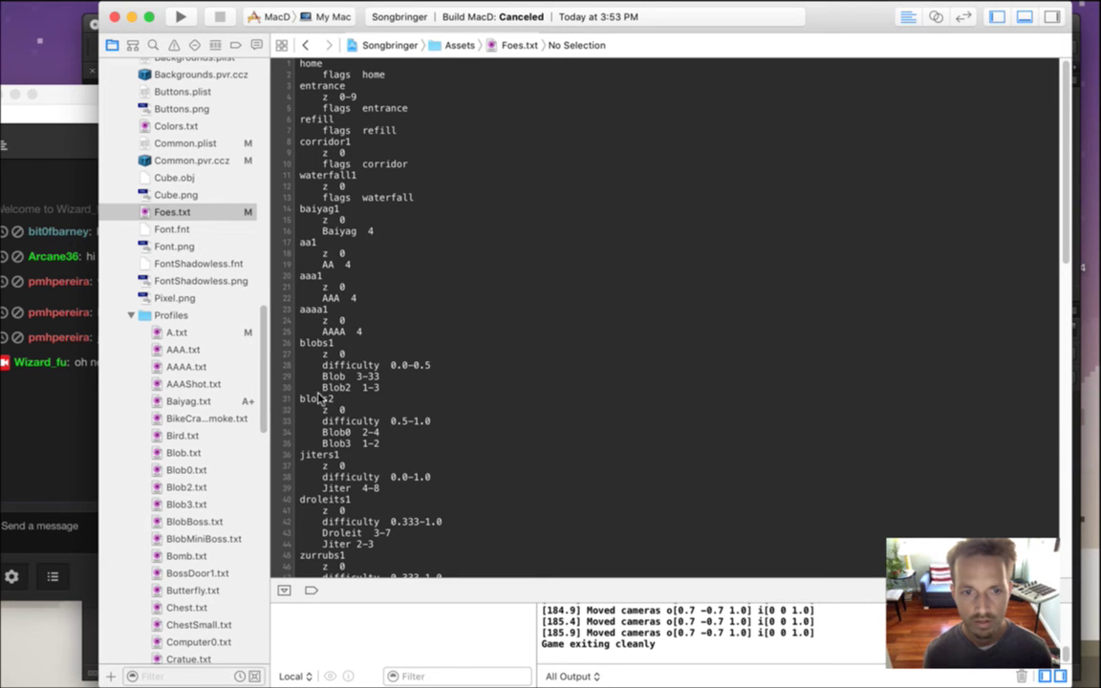
drag(253, 374, 231, 135)
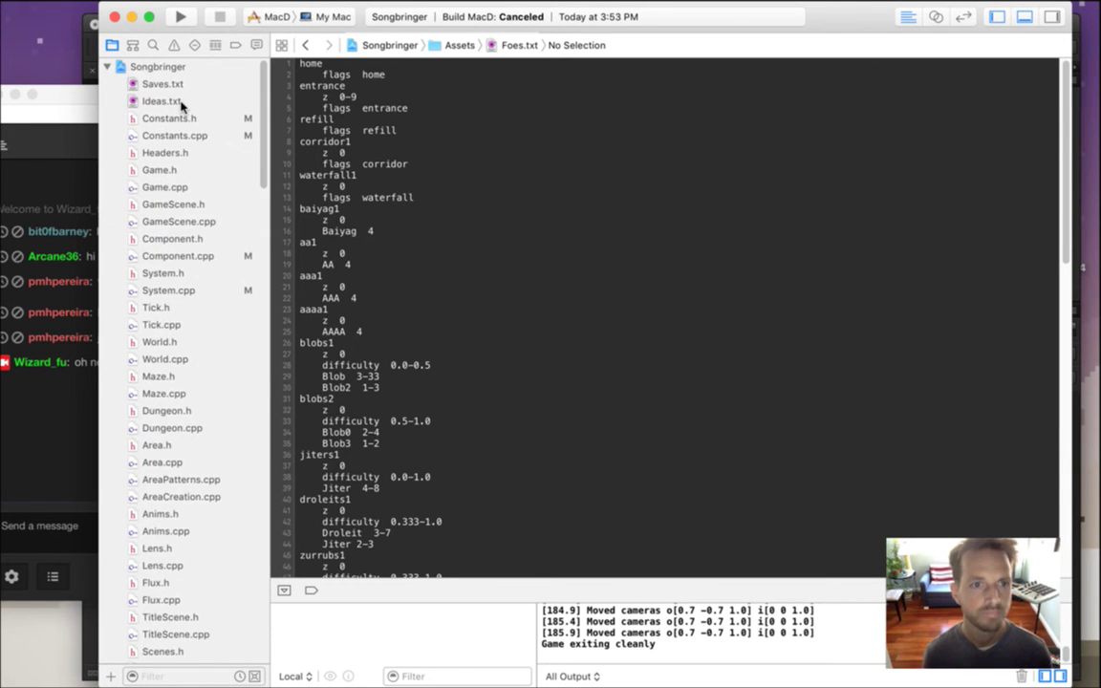
key(super+r)
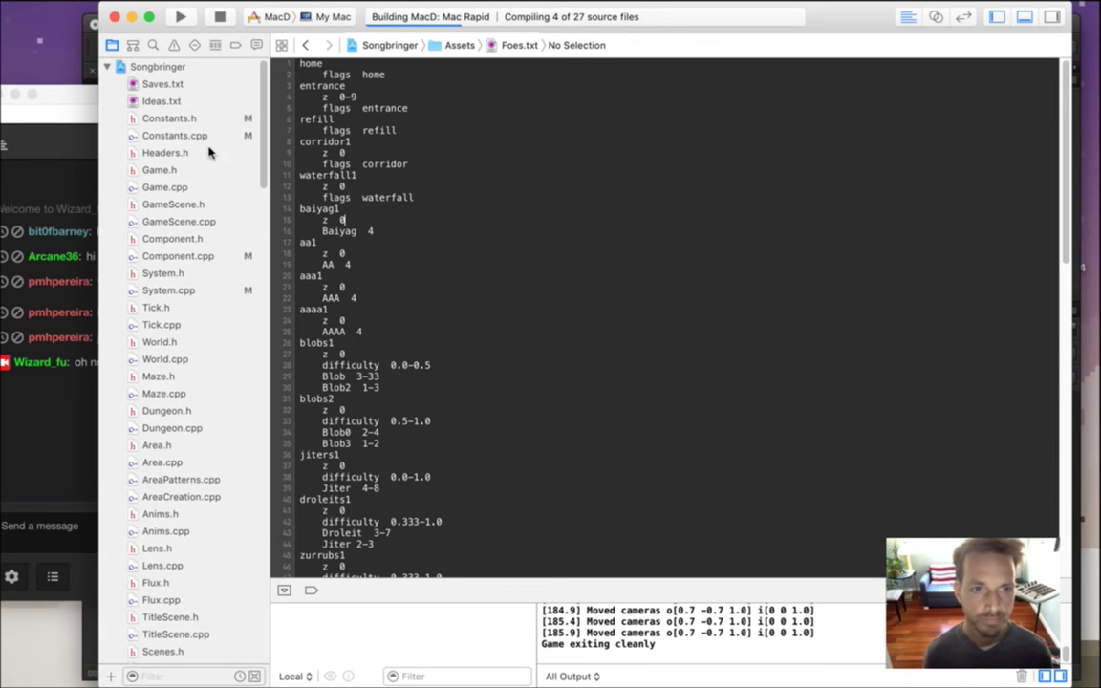
drag(295, 204, 357, 231)
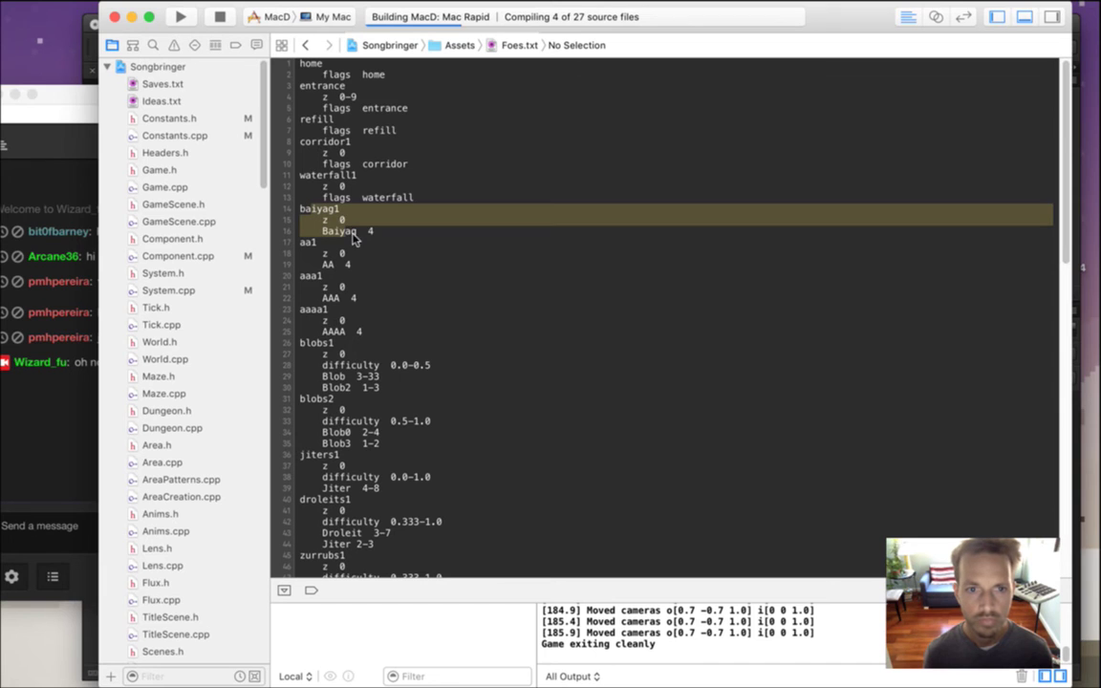
Check the saved position p in Saves.txt, enlarge the console, and look through its logged foe kinds for that area.
click(164, 84)
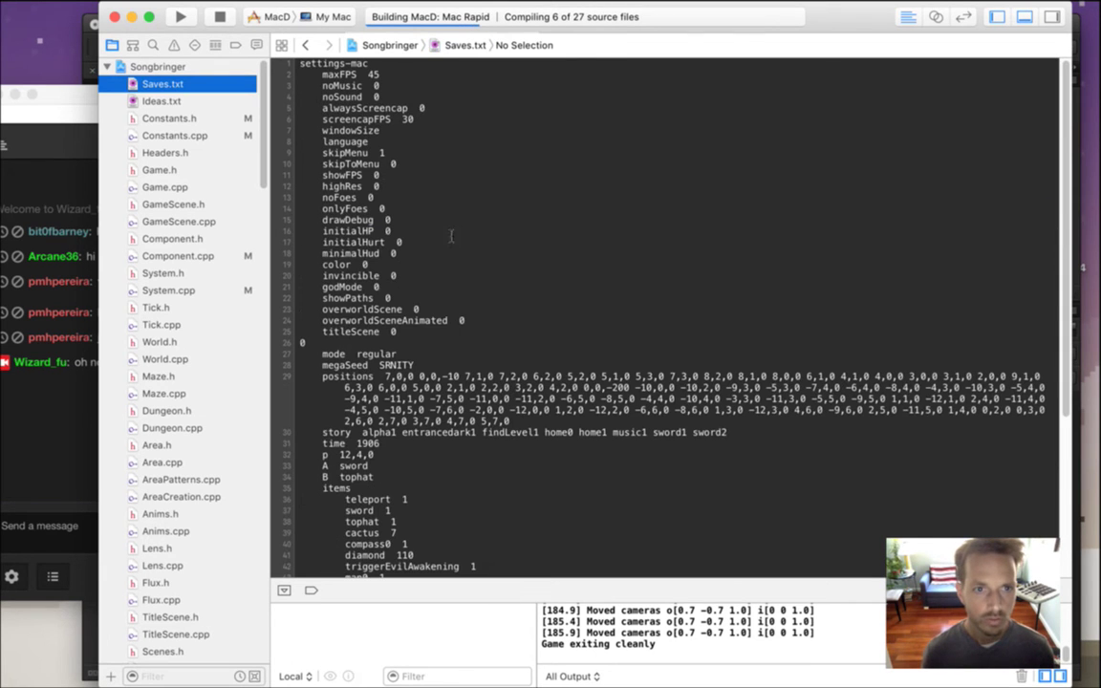
drag(374, 456, 300, 442)
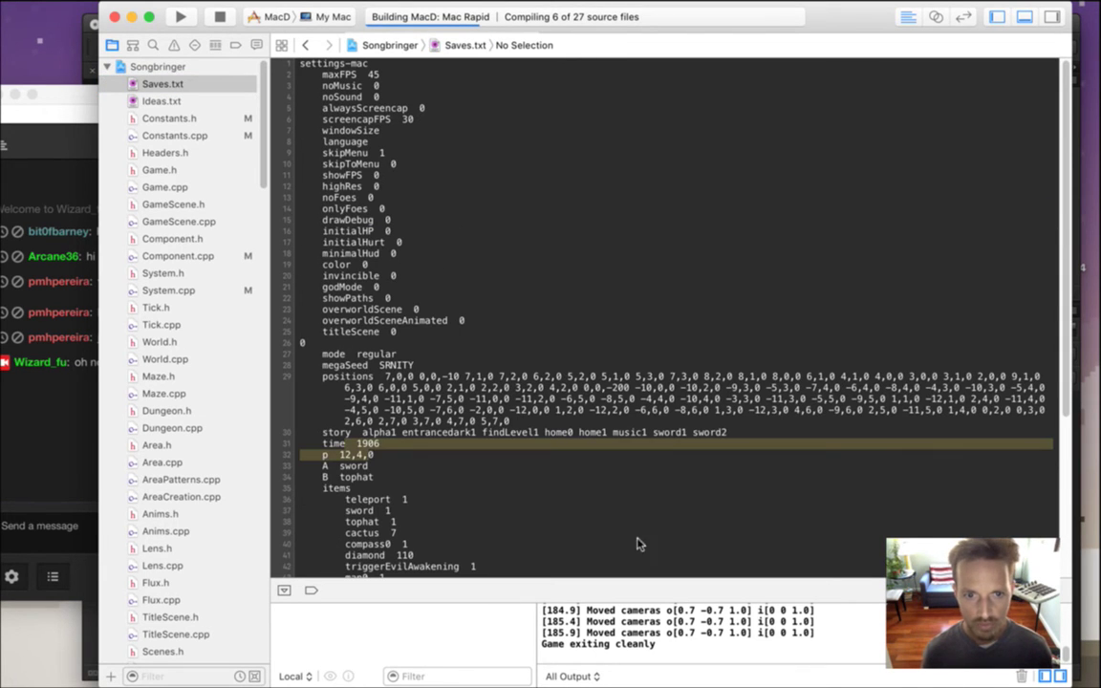
drag(710, 603, 710, 207)
scroll(848, 279, up, 15)
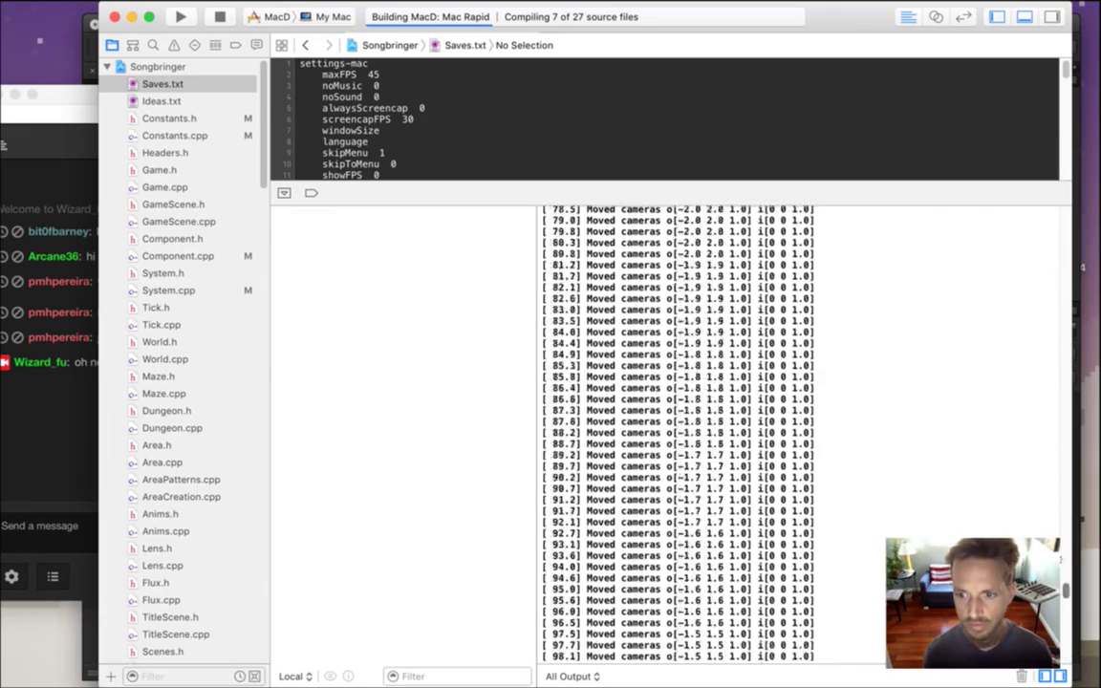
scroll(1042, 349, down, 20)
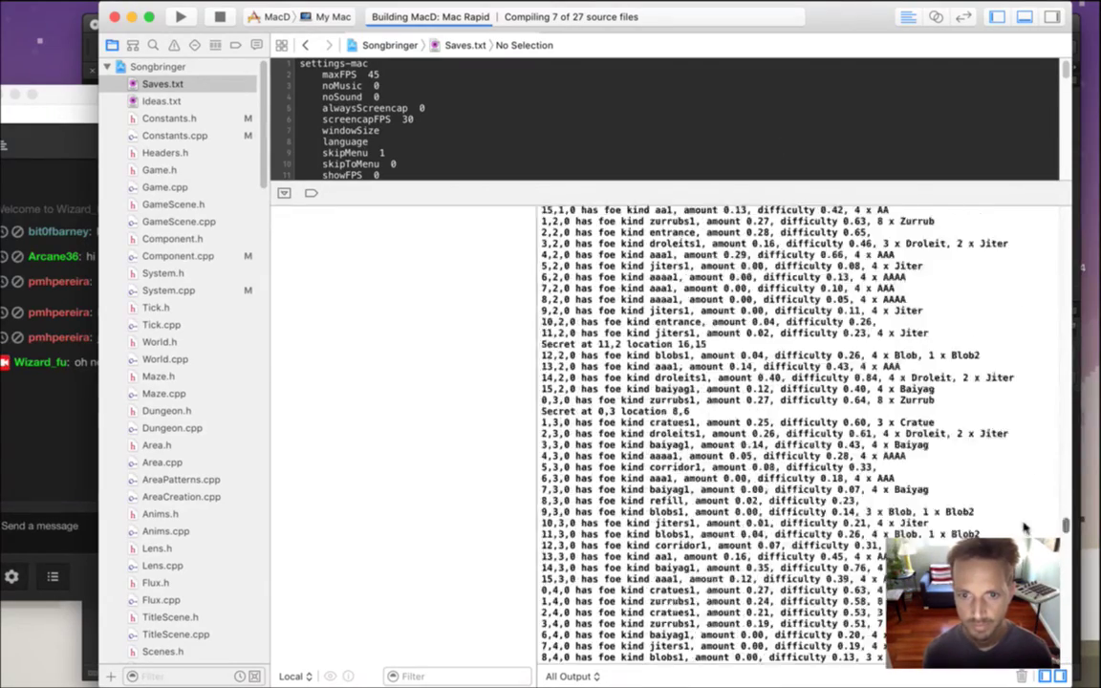
scroll(1025, 516, down, 15)
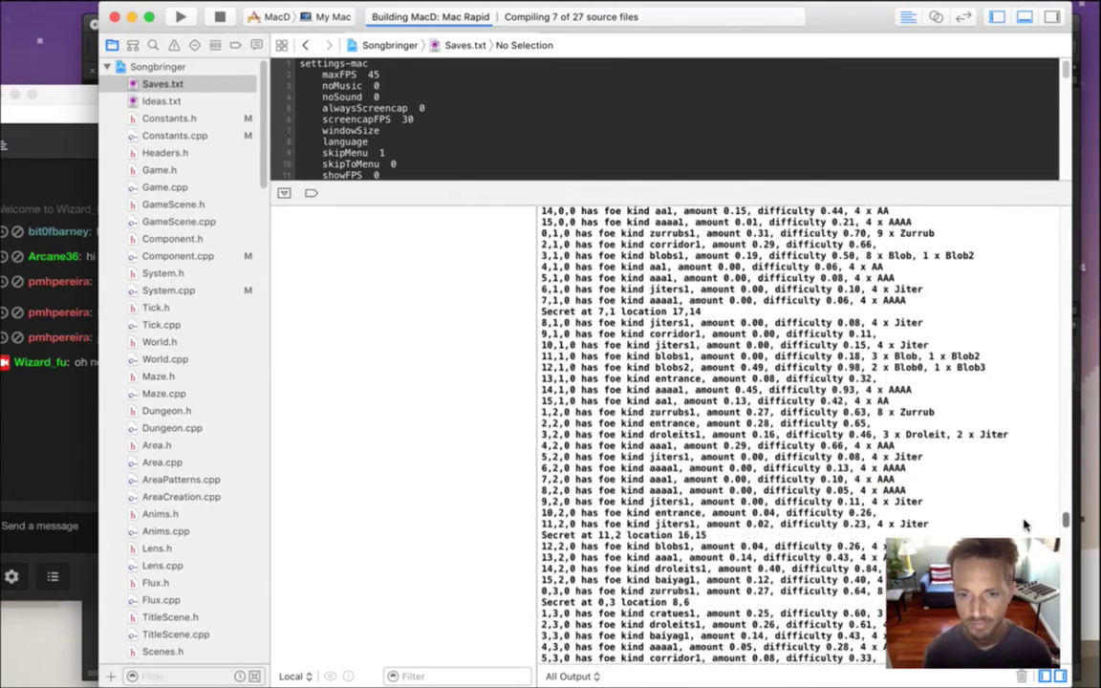
scroll(1025, 524, down, 15)
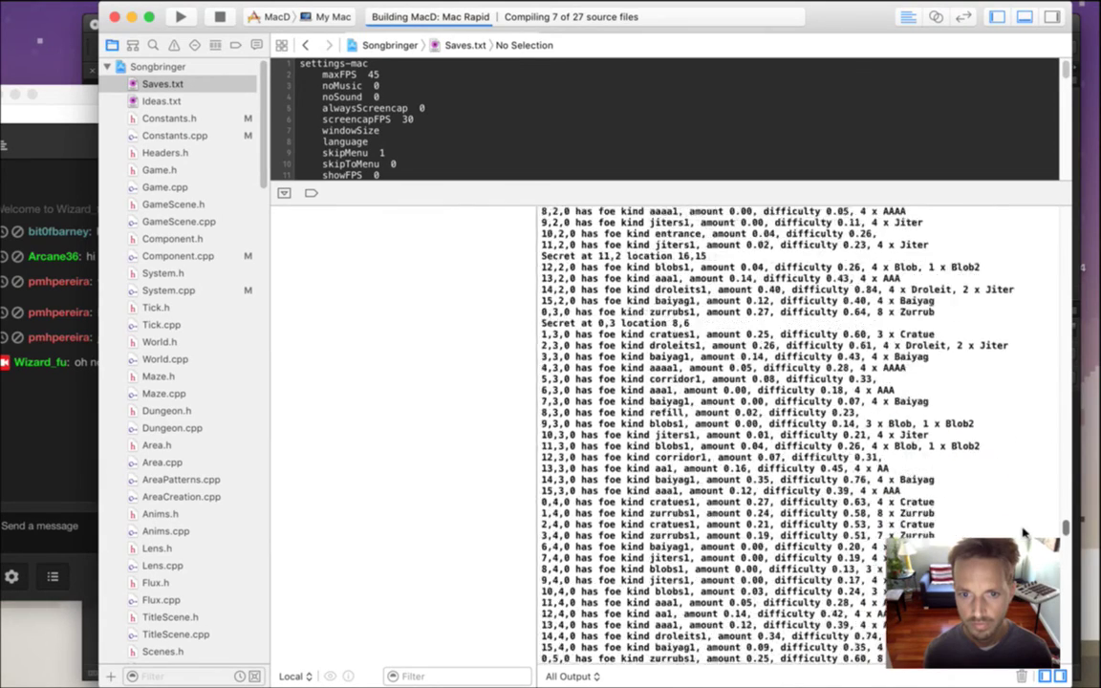
Find the foe entry for the saved position 12,4,0 in the console log, and hide the console.
scroll(726, 430, up, 1)
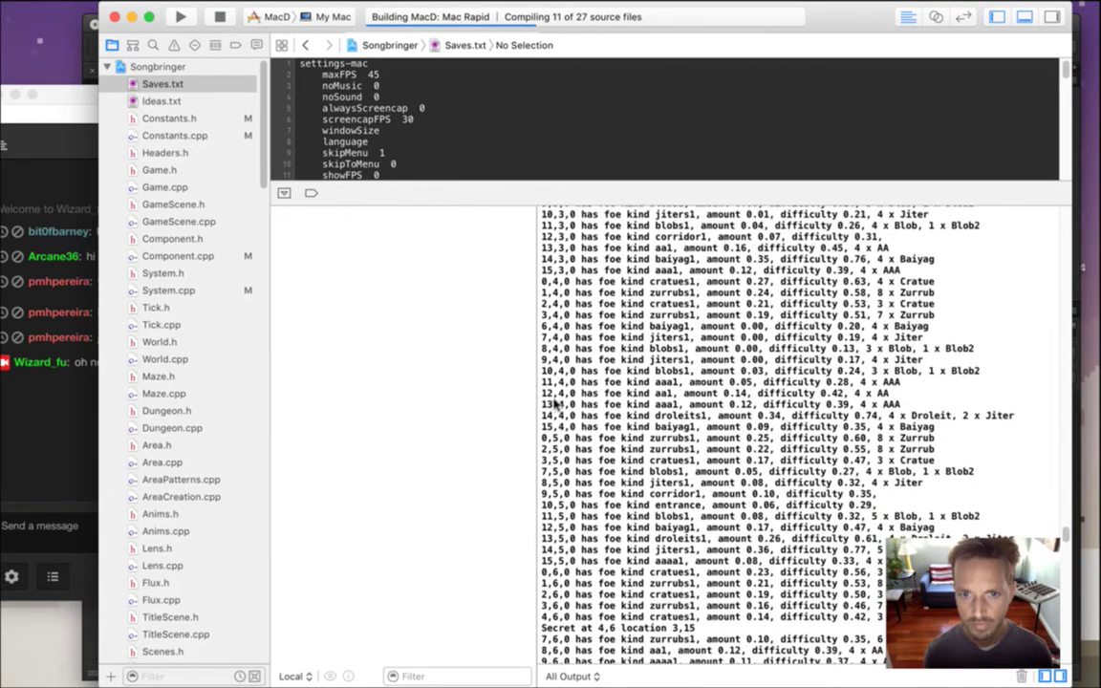
click(545, 396)
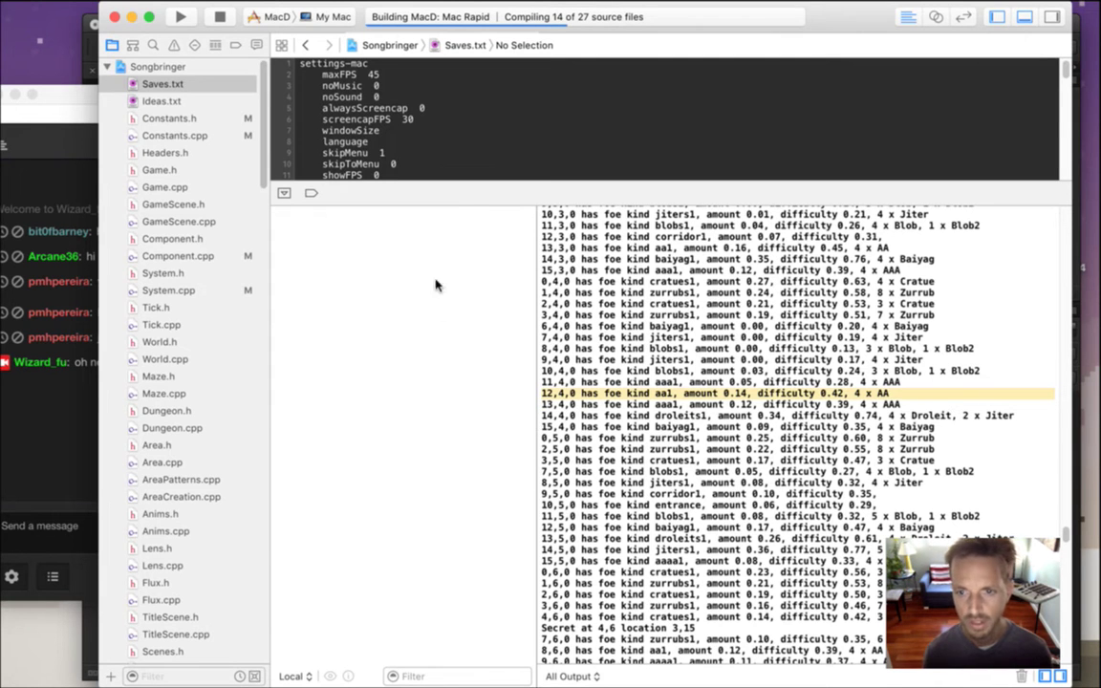
key(super+shift+y)
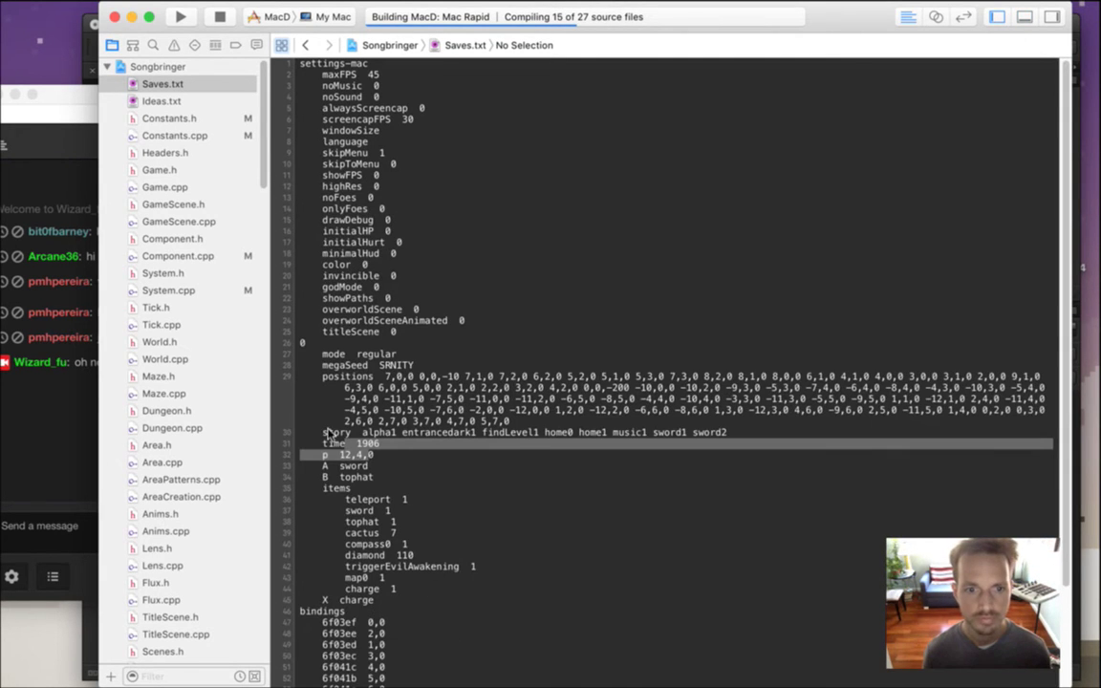
In Foes.txt, put an a1 group with z 0 and A 4 below waterfall1, and the baiyag1 group after it in place of aa1.
drag(265, 119, 268, 323)
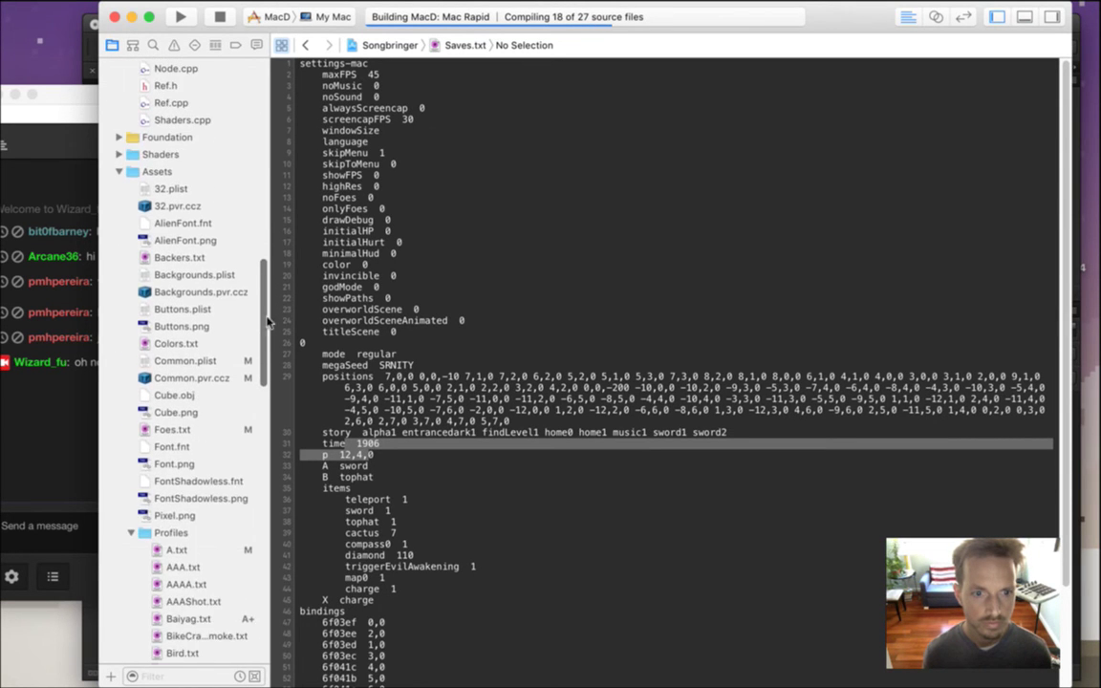
click(177, 430)
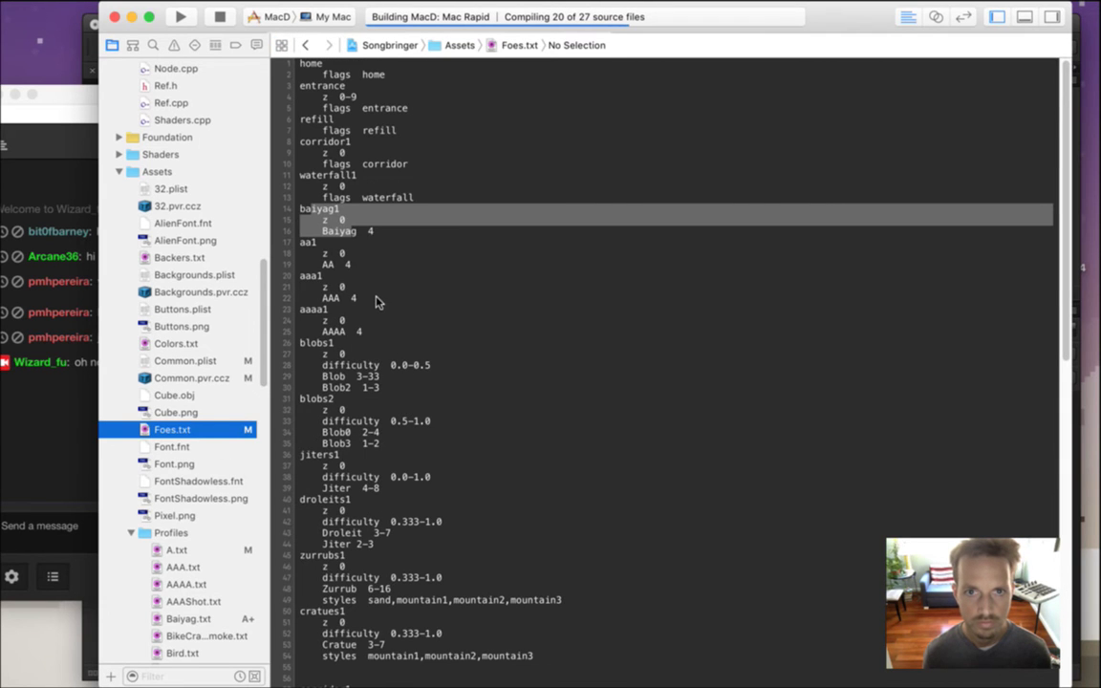
click(346, 253)
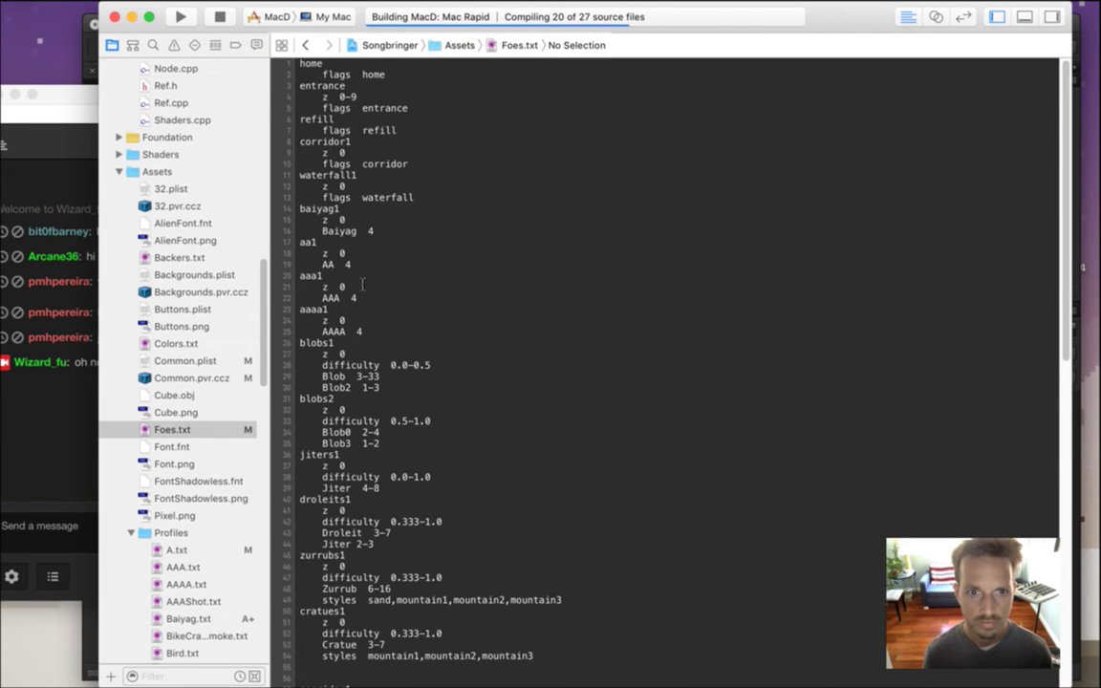
drag(337, 211, 300, 211)
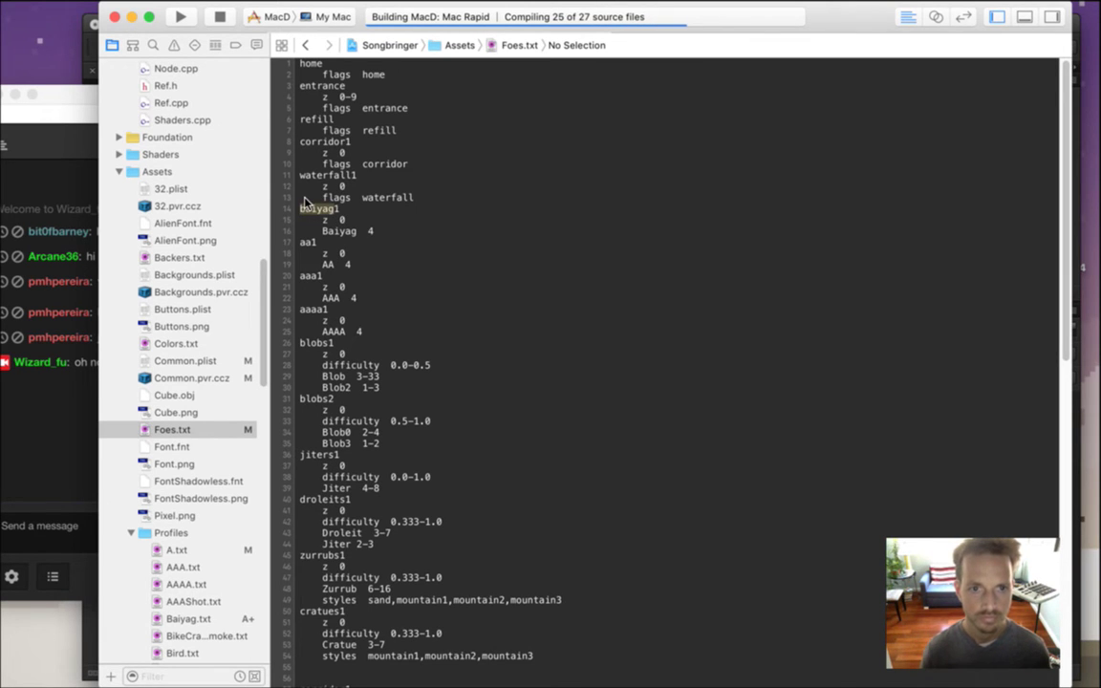
key(shift+Down)
key(shift+Down)
key(shift+Down)
key(super+x)
key(Down)
key(Down)
key(Down)
key(super+v)
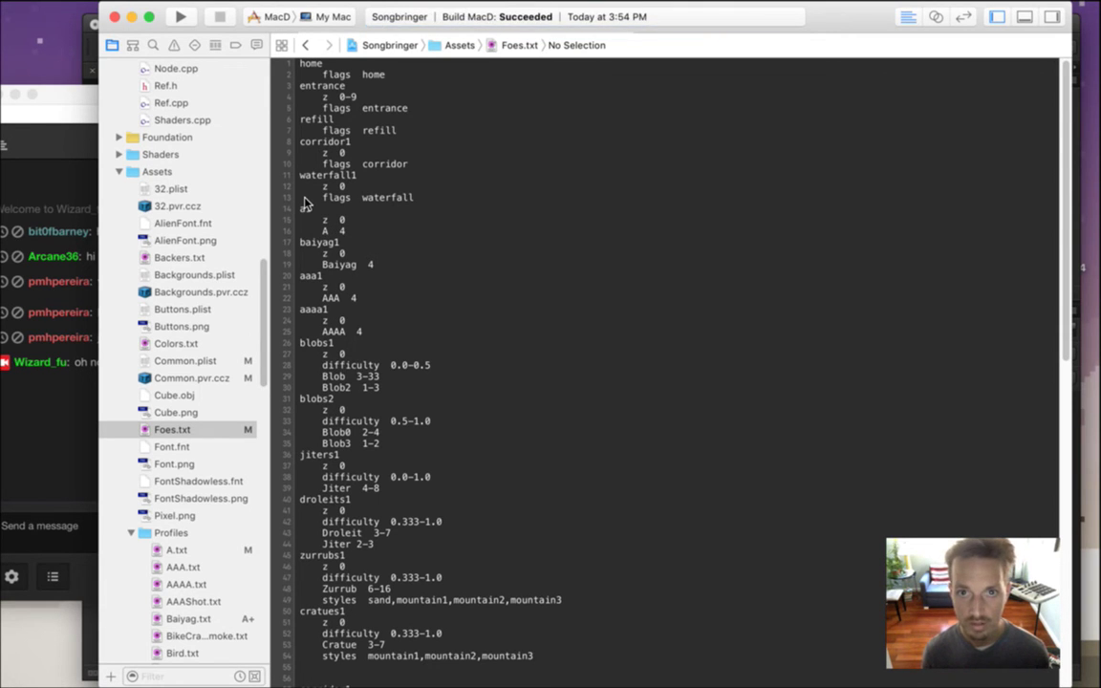
Test-run and quit the game, set the foe of both the a1 and aa1 groups to Baiyag 4, and rerun it.
key(super+r)
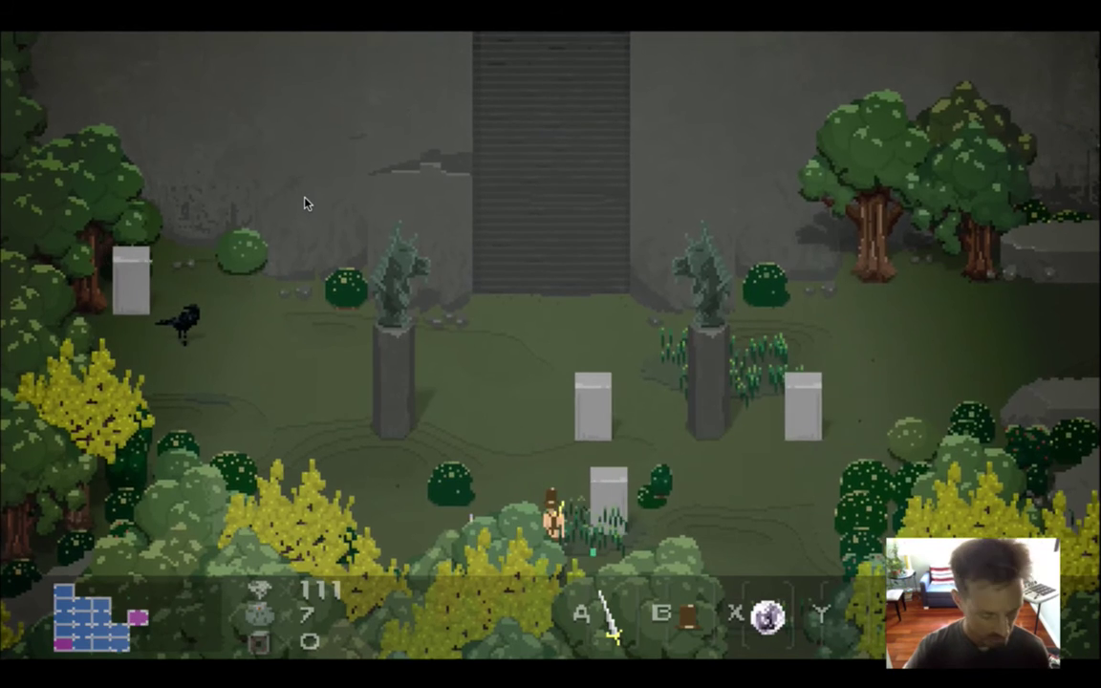
key(super+q)
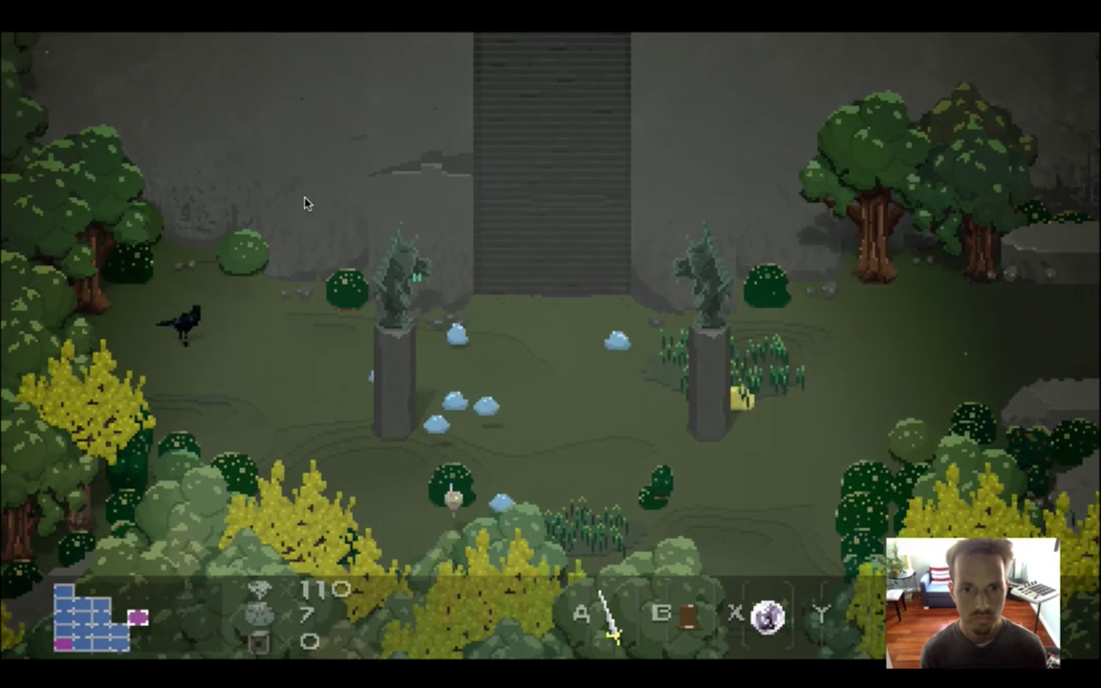
key(super+q)
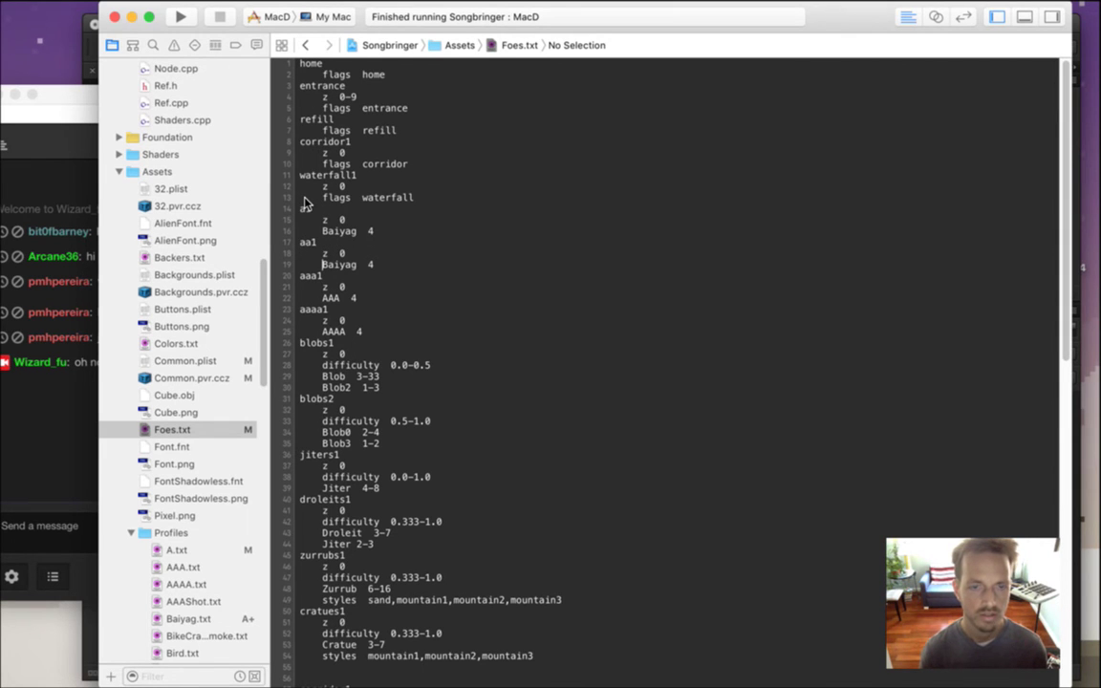
key(super+r)
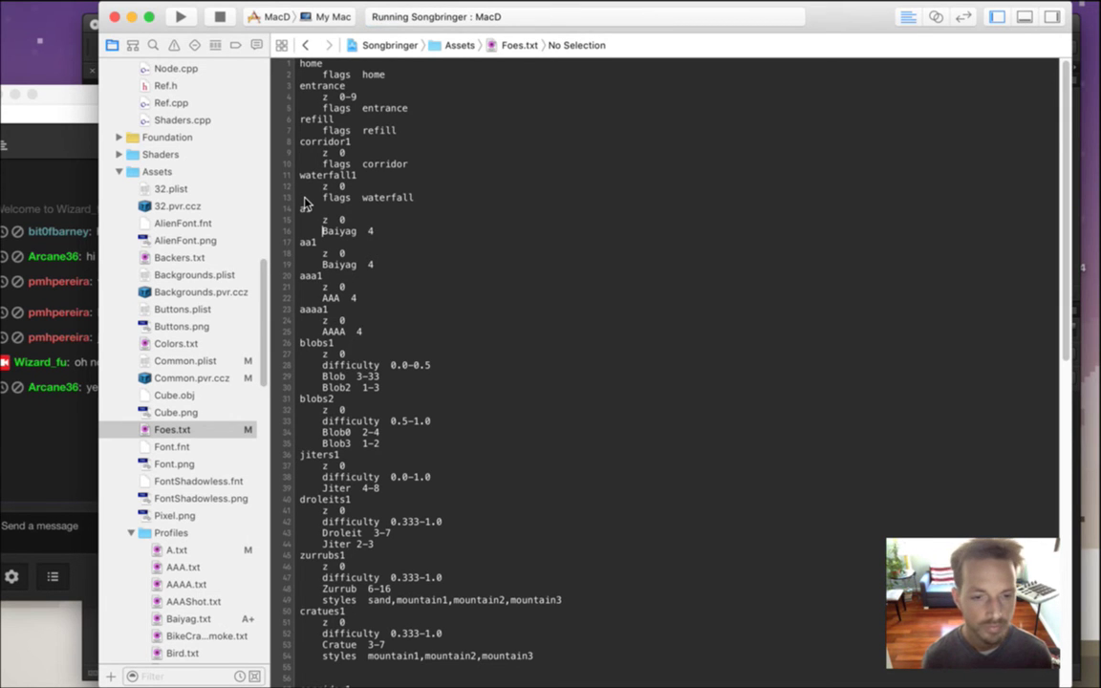
key(super+Tab)
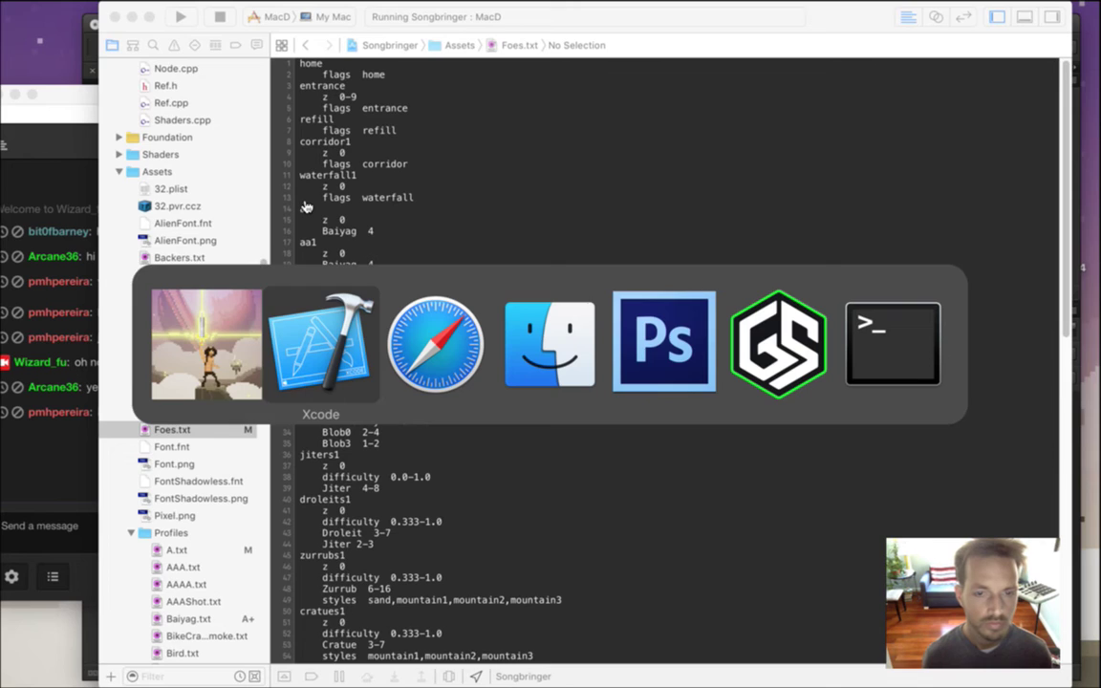
Read the new Twitch chat messages over the running game and reply "deeeaammm".
key(super+Tab)
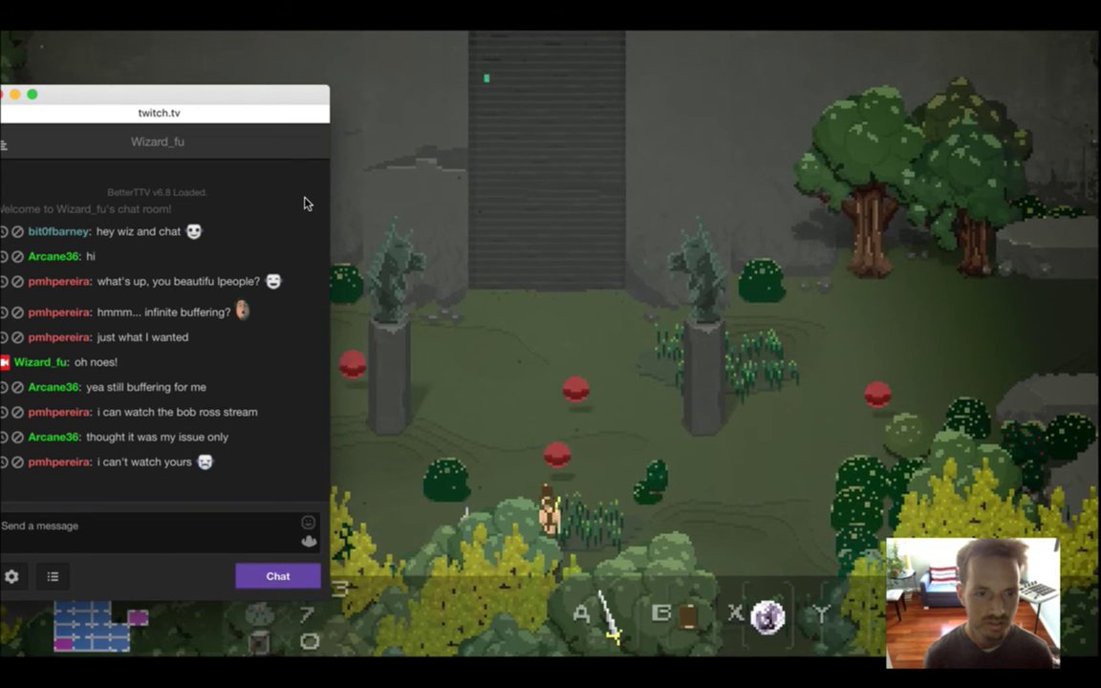
key(super+Tab)
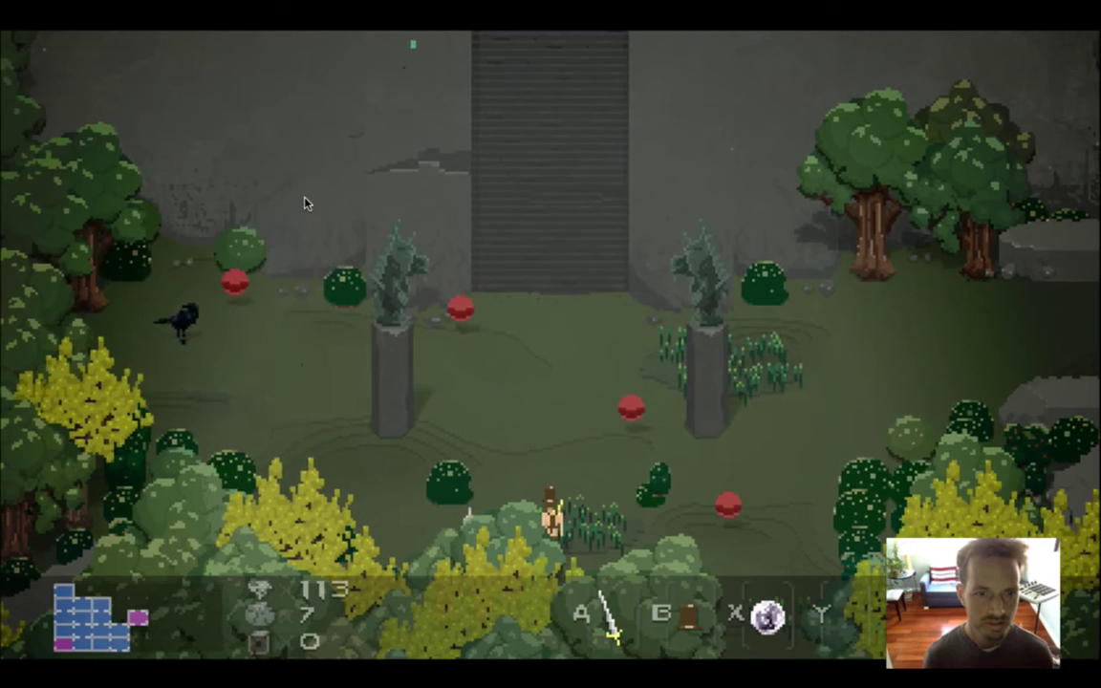
text(deeeaammmm)
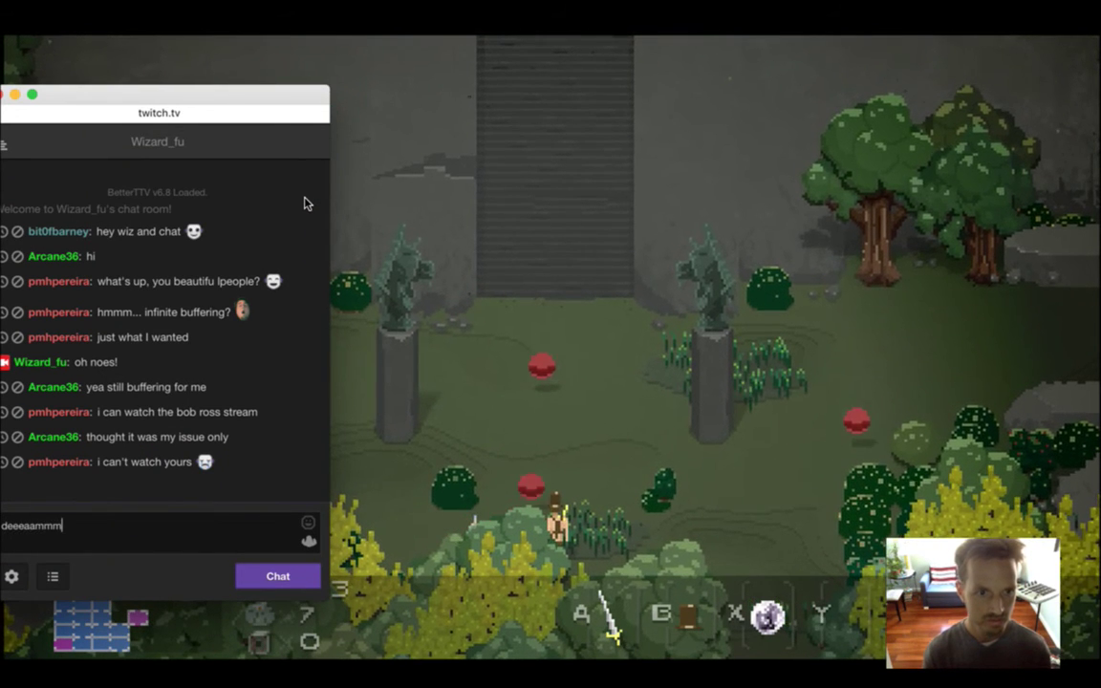
key(Return)
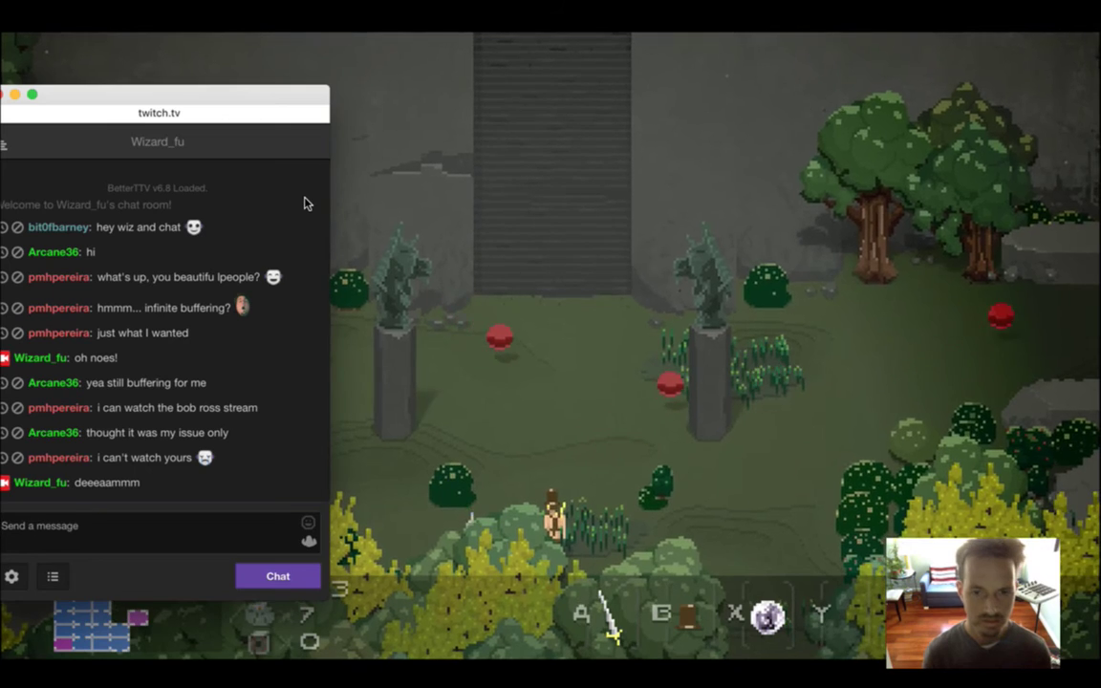
Return to the game, walk the hero among the red Baiyag foes while swinging the sword, and quit the game.
key(super+Tab)
key(Right)
key(Left)
key(Up)
key(Up)
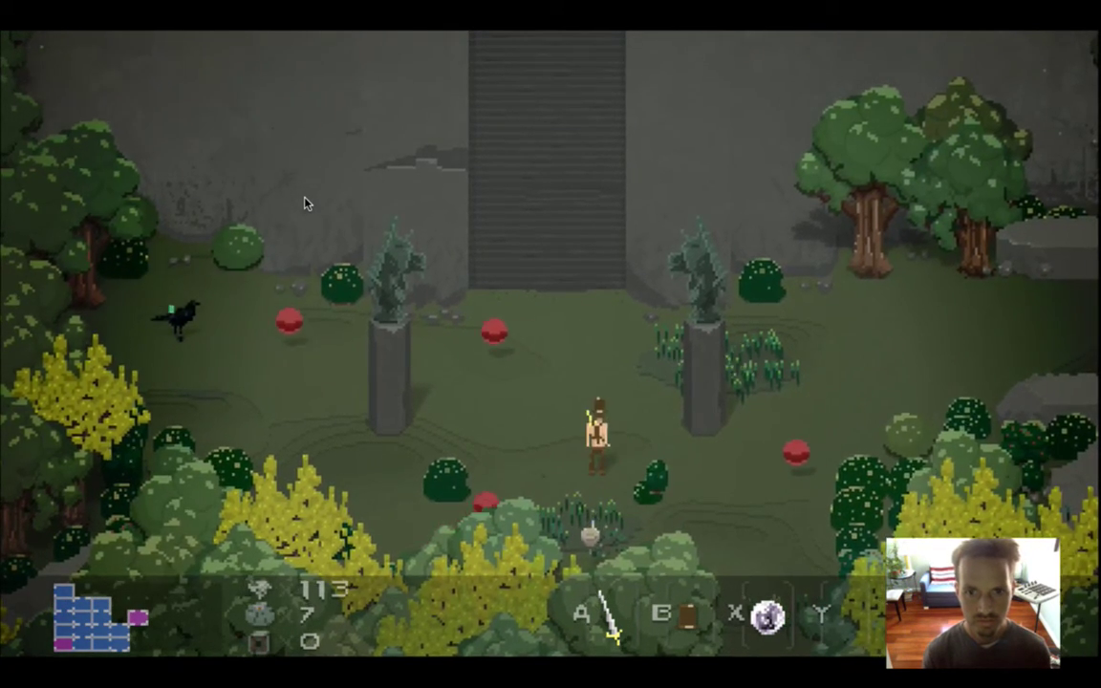
key(z)
key(z)
key(Down)
key(z)
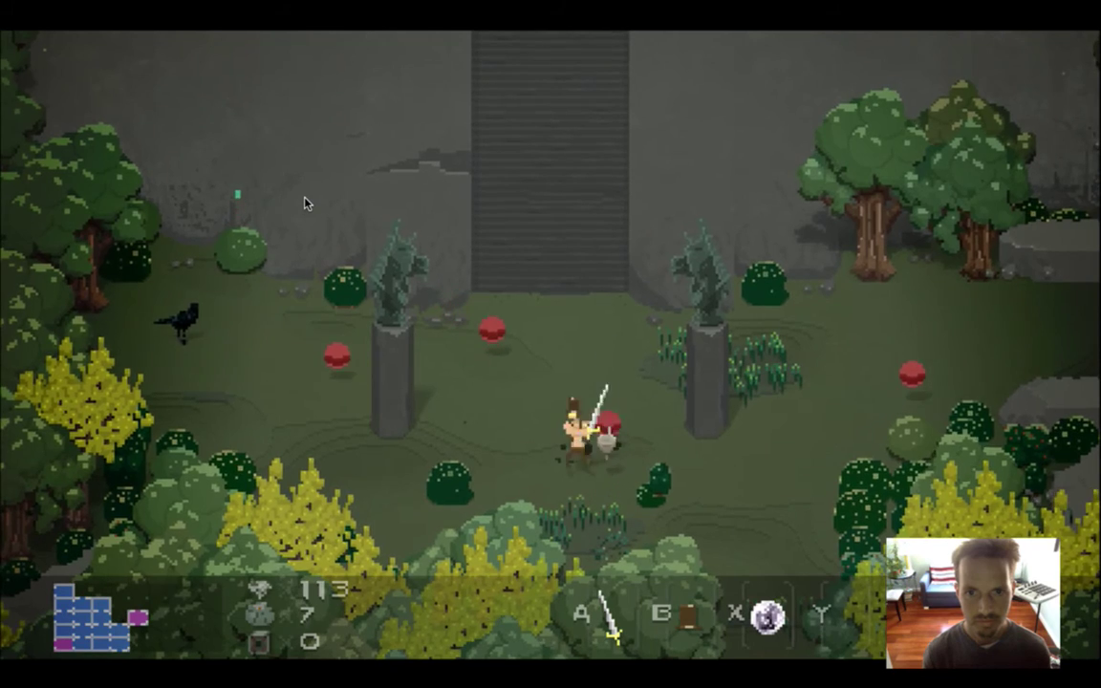
key(Left)
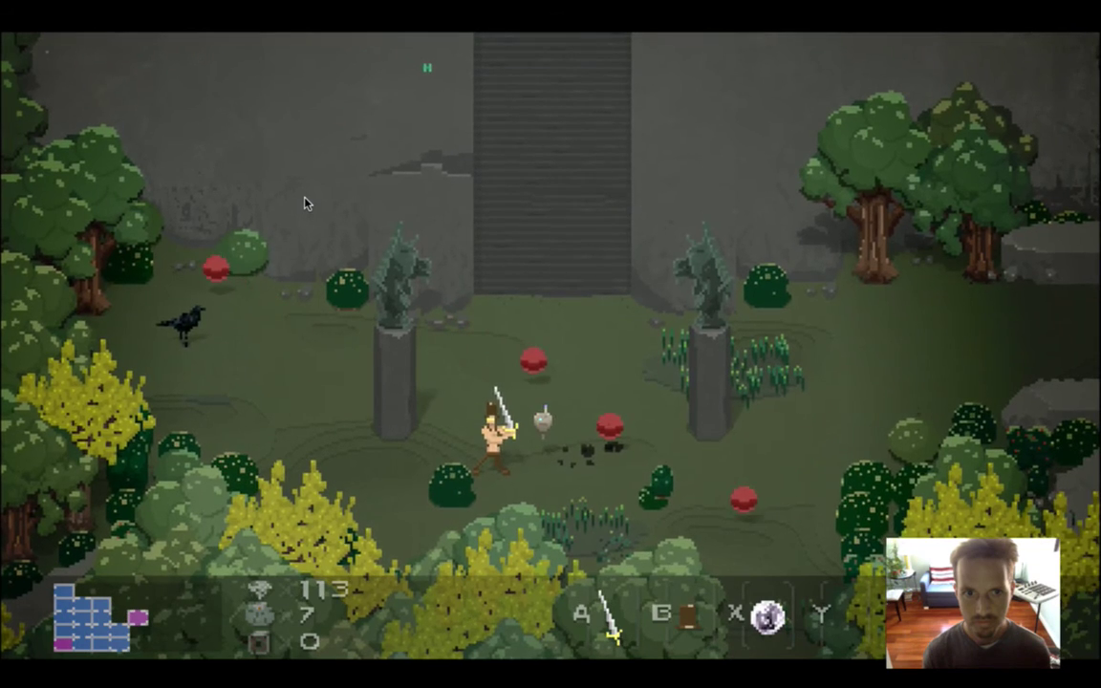
key(Up)
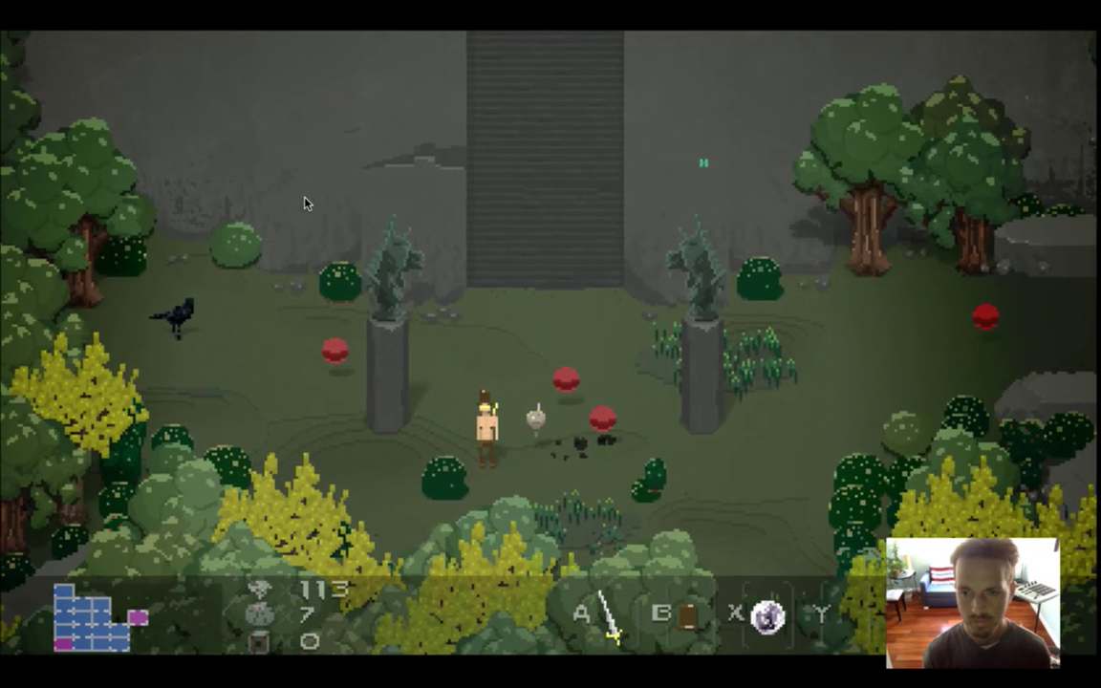
key(super+q)
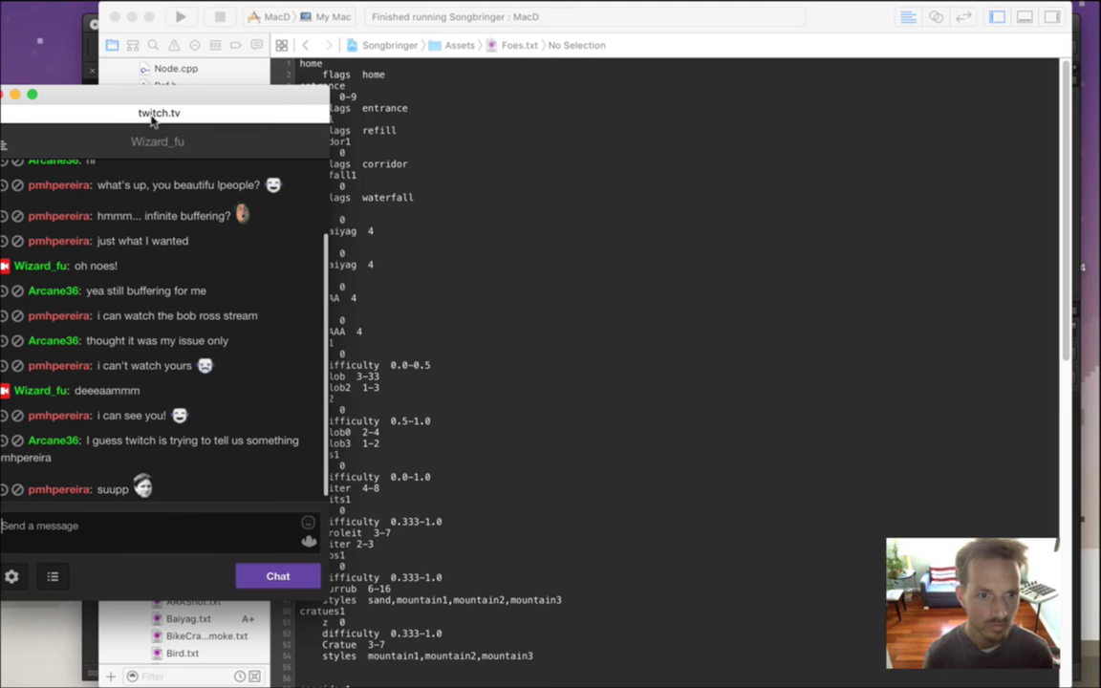
Move the Twitch chat window fully into view, read the new messages, and return to Xcode.
drag(150, 110, 158, 107)
double_click(142, 413)
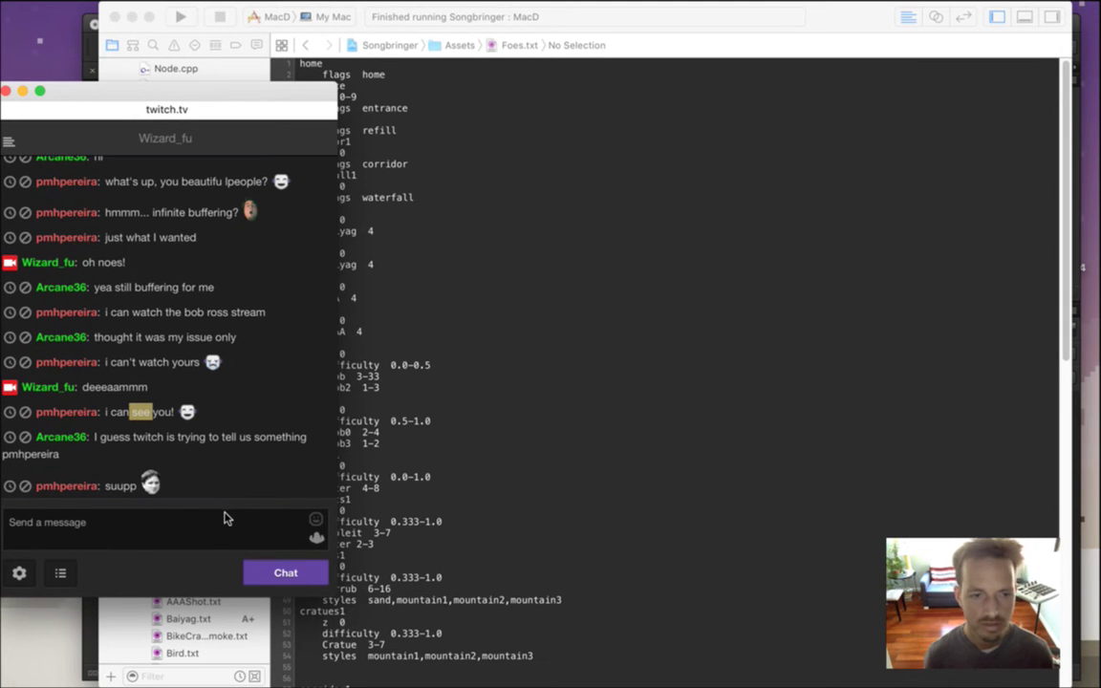
click(402, 585)
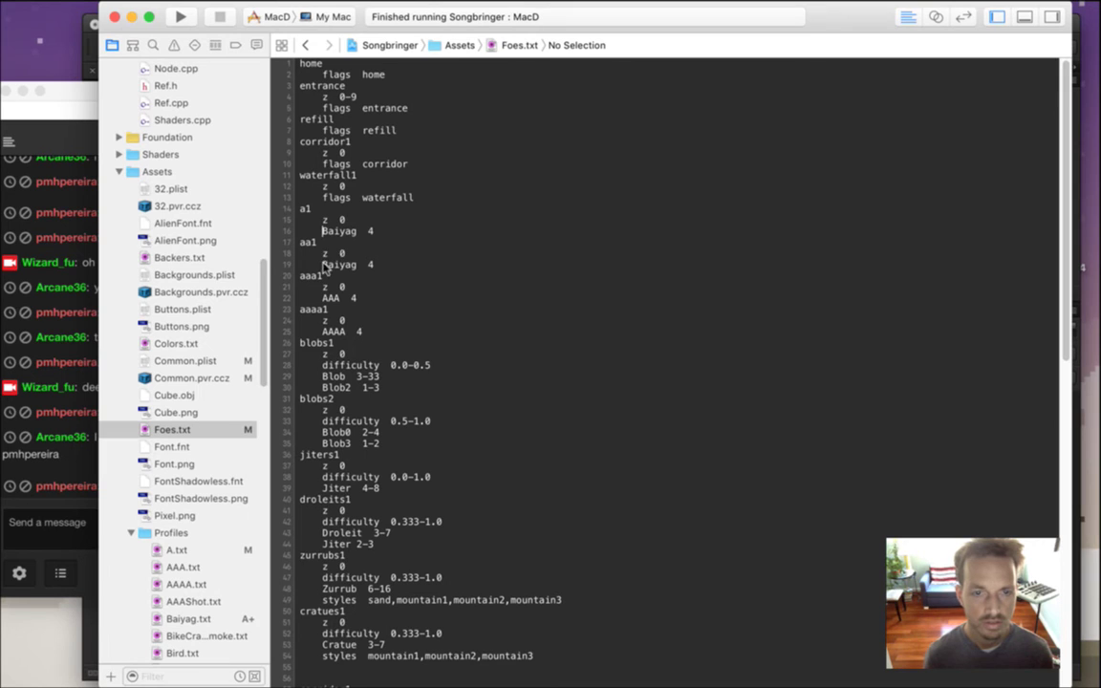
Set the foe of the a1 group in Foes.txt to A 4 and run the game to check which foes spawn.
drag(323, 235, 352, 239)
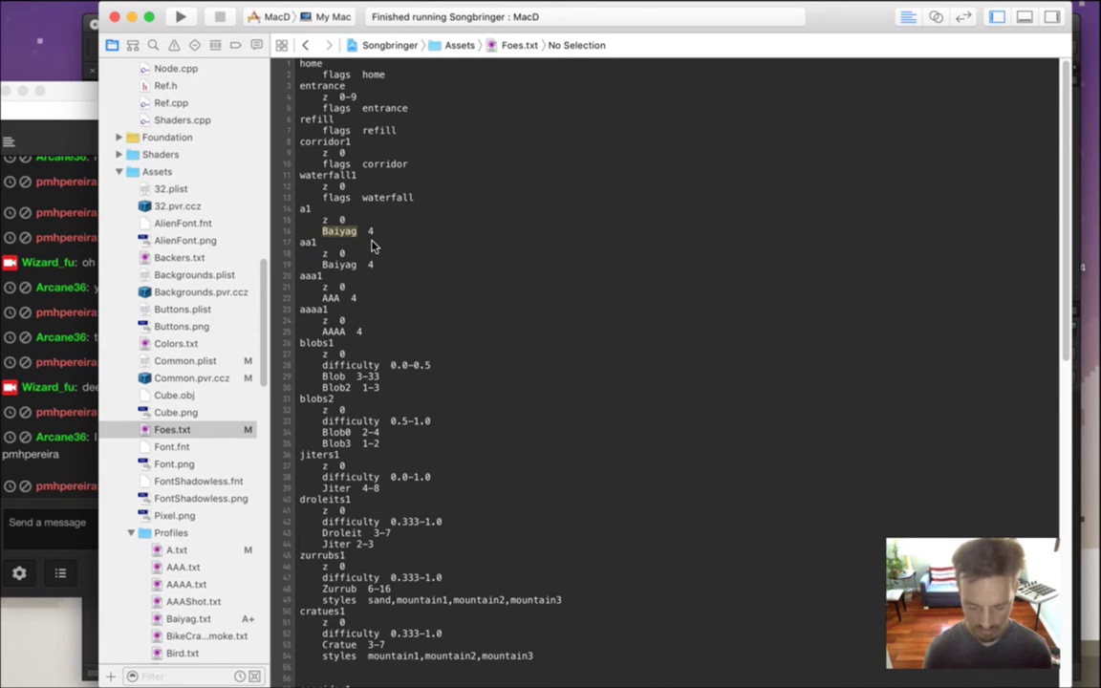
key(super+a)
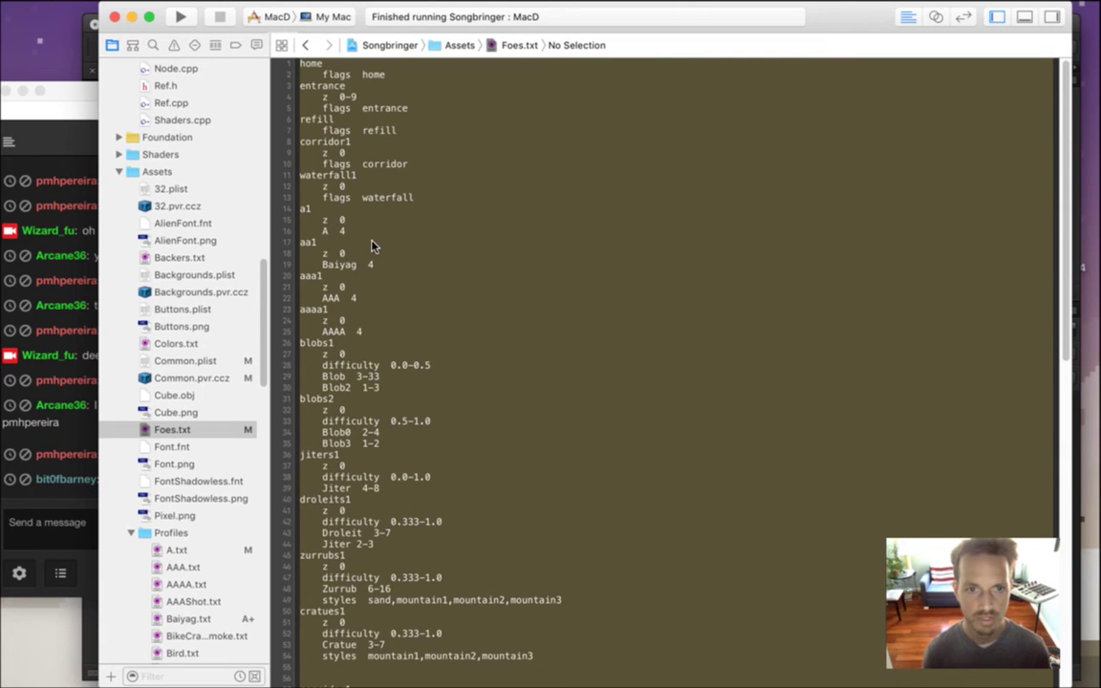
click(369, 228)
key(super+r)
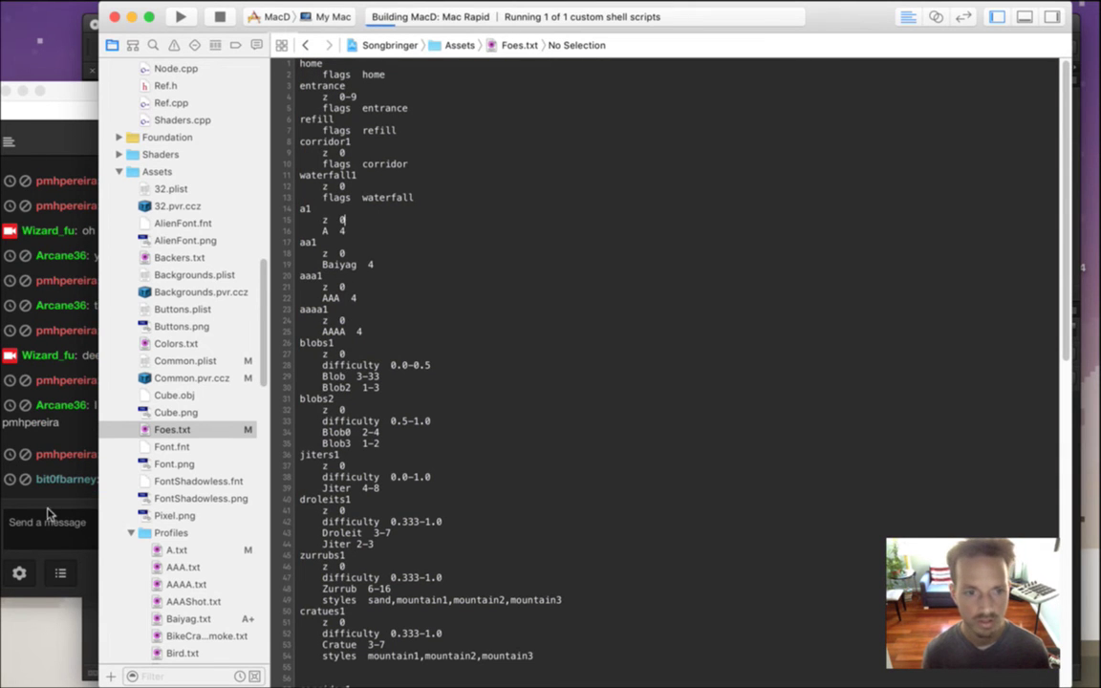
click(82, 531)
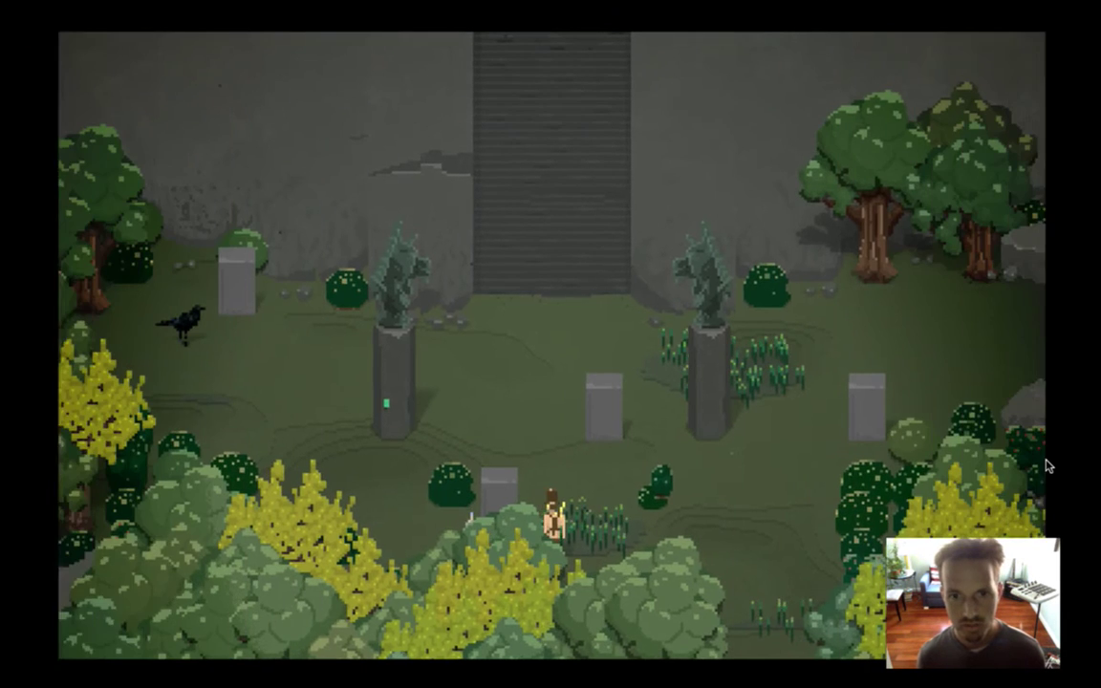
key(super+Tab)
Set the a1 group's foe to Baiyag 4 and the aa1 group's to A 4, and run the game to check the spawned foes.
click(402, 306)
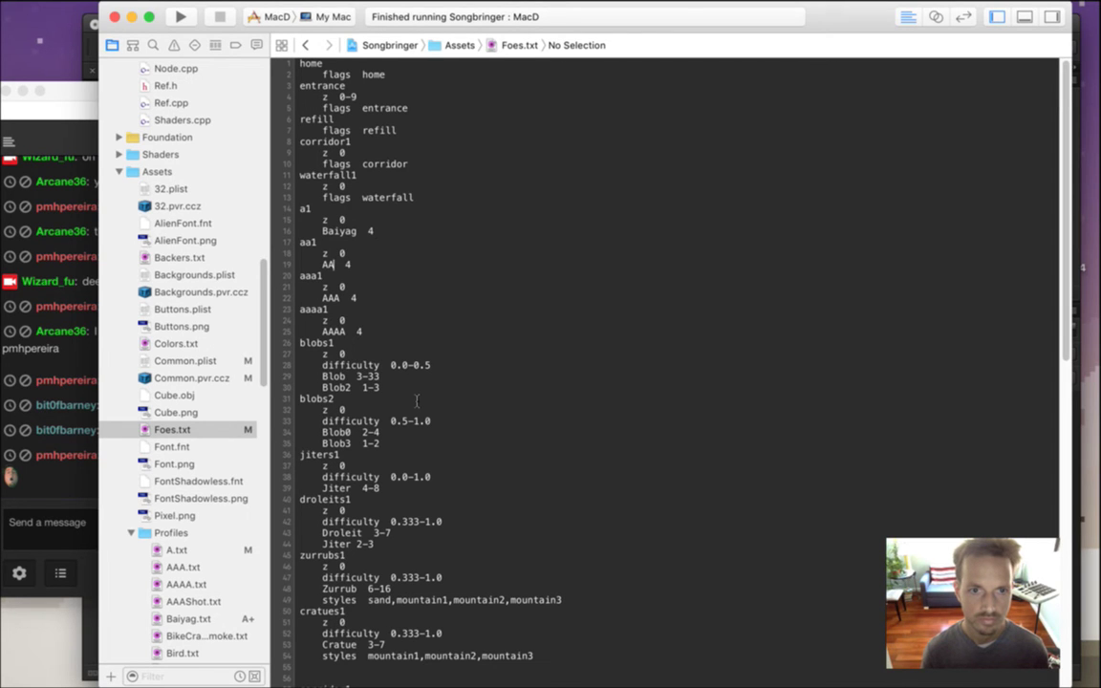
key(super+r)
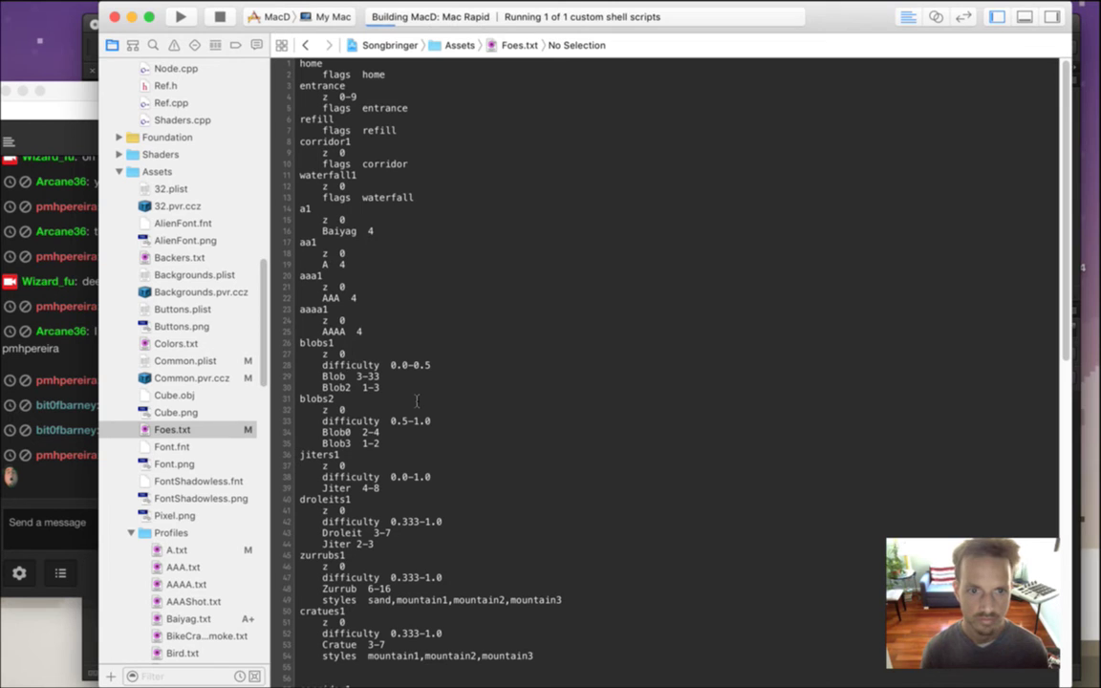
click(77, 478)
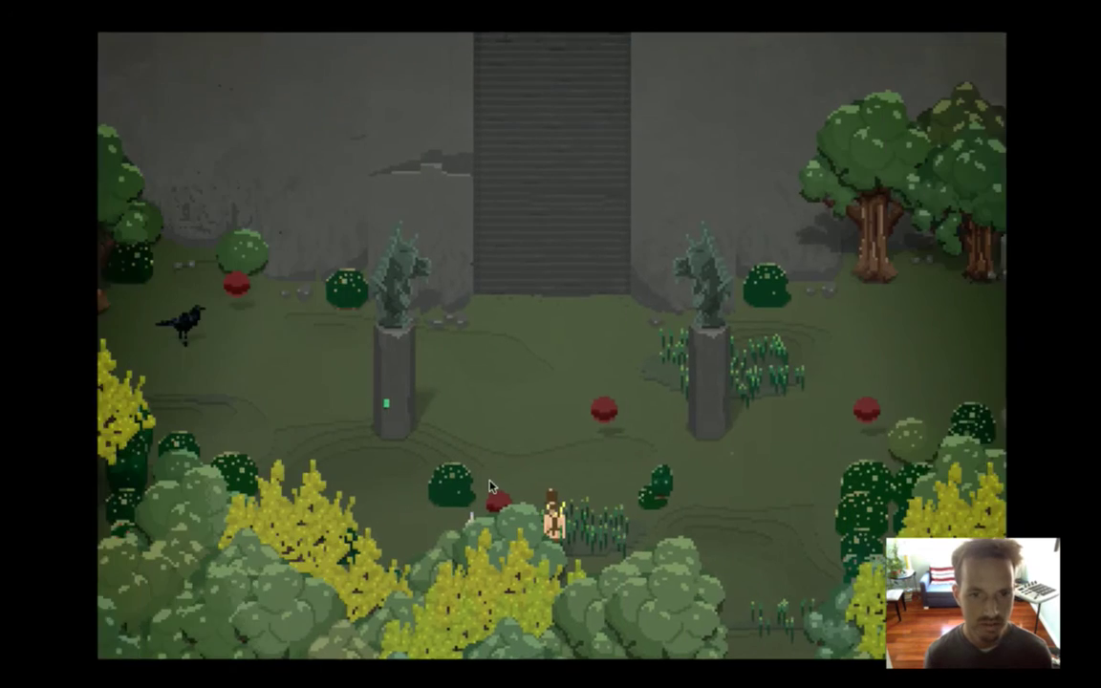
key(Right)
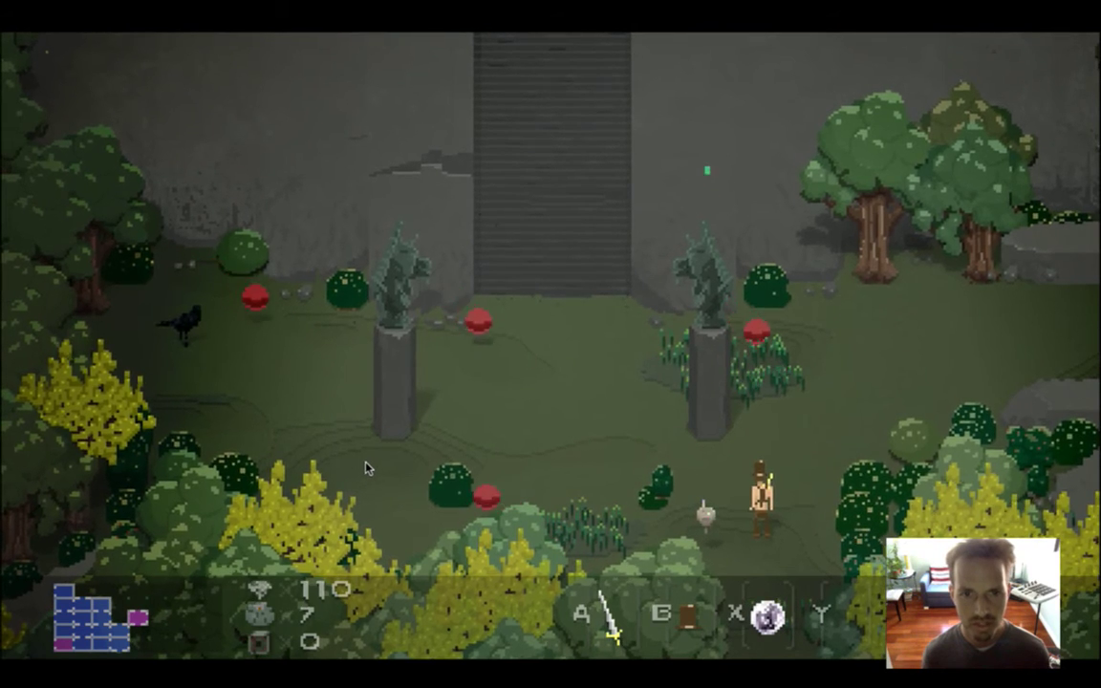
Switch to Photoshop and create a video timeline for the Baiyag.psd sprite.
key(super+Tab)
key(super+Tab)
key(super+Tab)
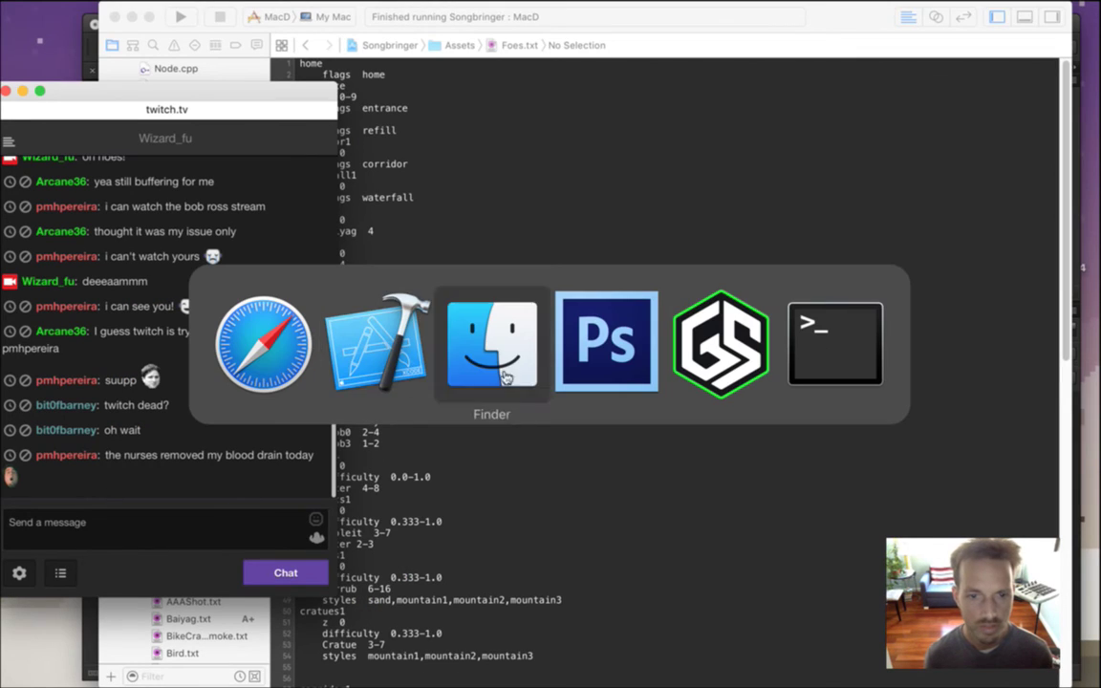
click(608, 354)
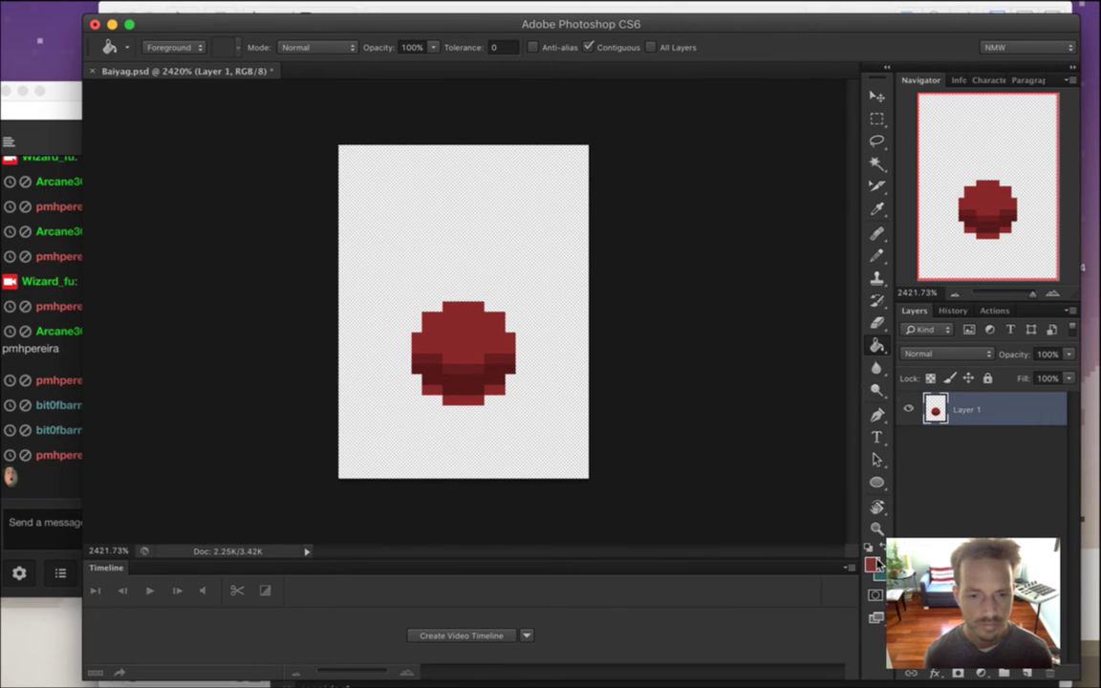
click(450, 636)
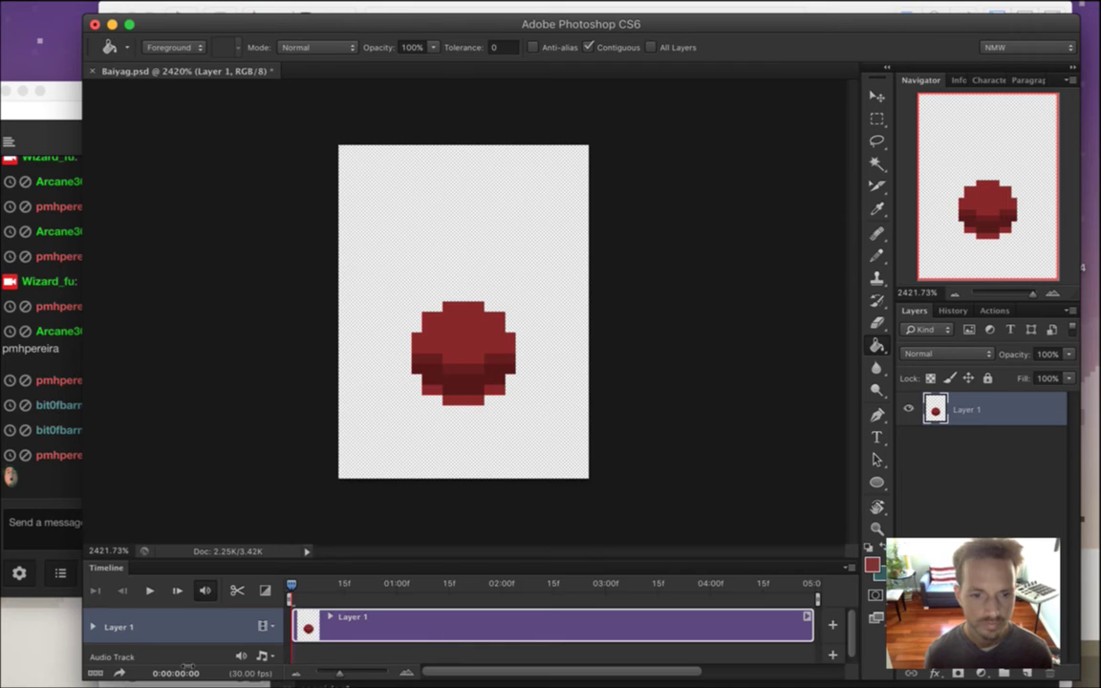
Convert the video timeline to a frame animation and set the first frame's delay to 0.1 seconds.
click(95, 672)
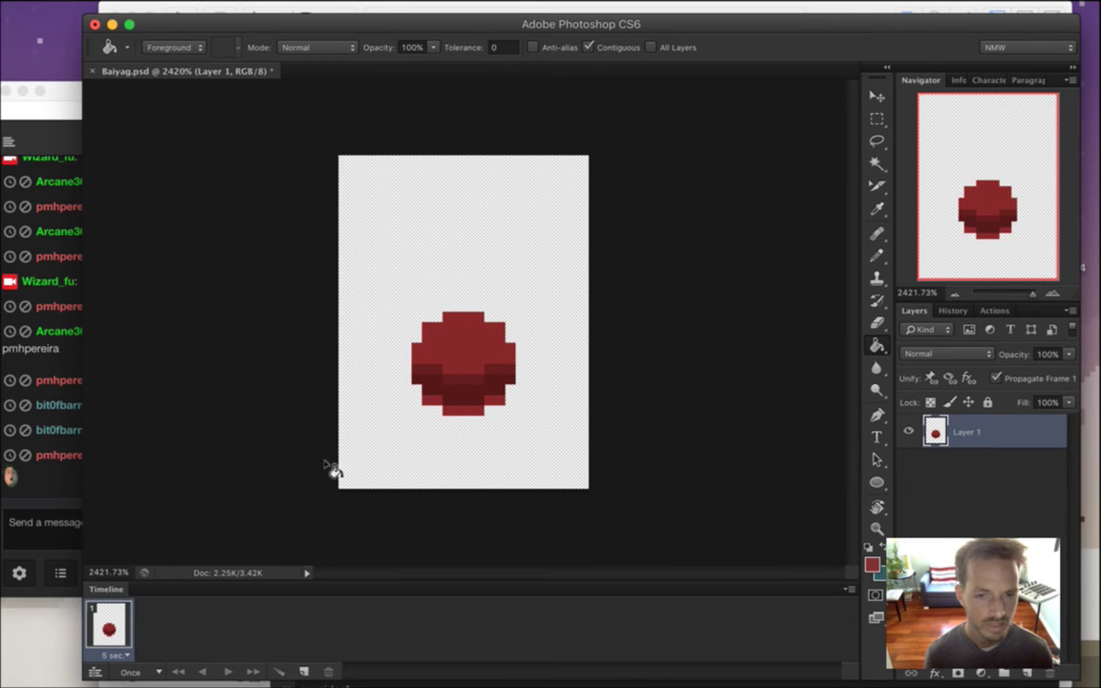
click(115, 654)
click(144, 543)
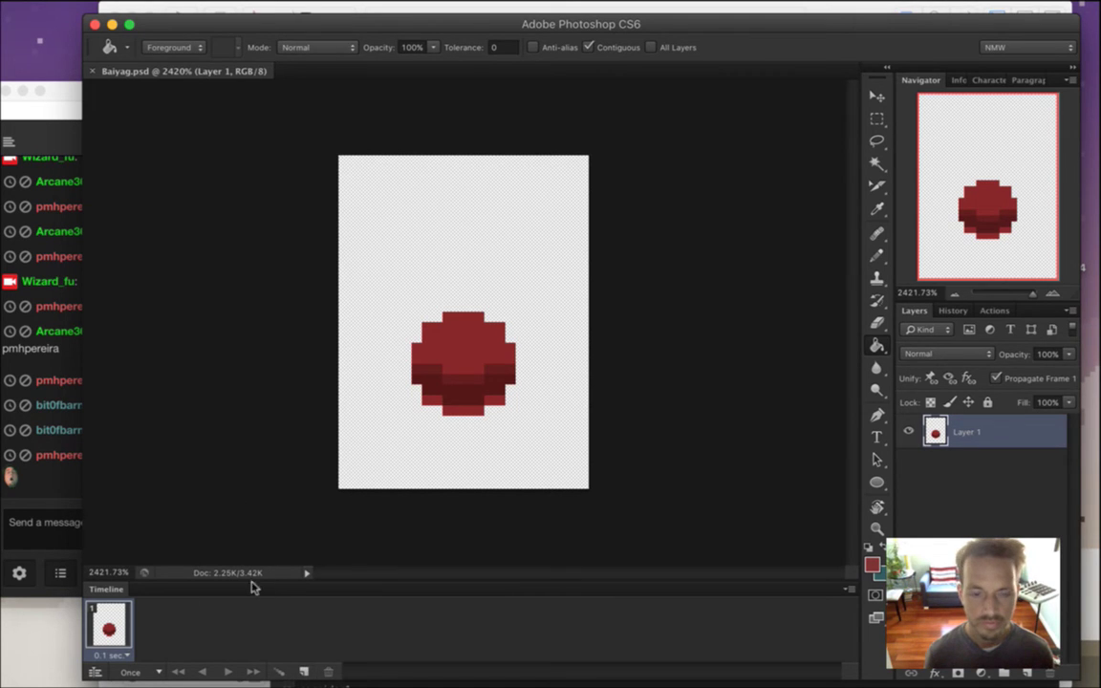
Add three duplicated frames, shifting the ball up one pixel in frame 2 and down one pixel each in frames 3 and 4.
click(305, 668)
key(v)
key(Up)
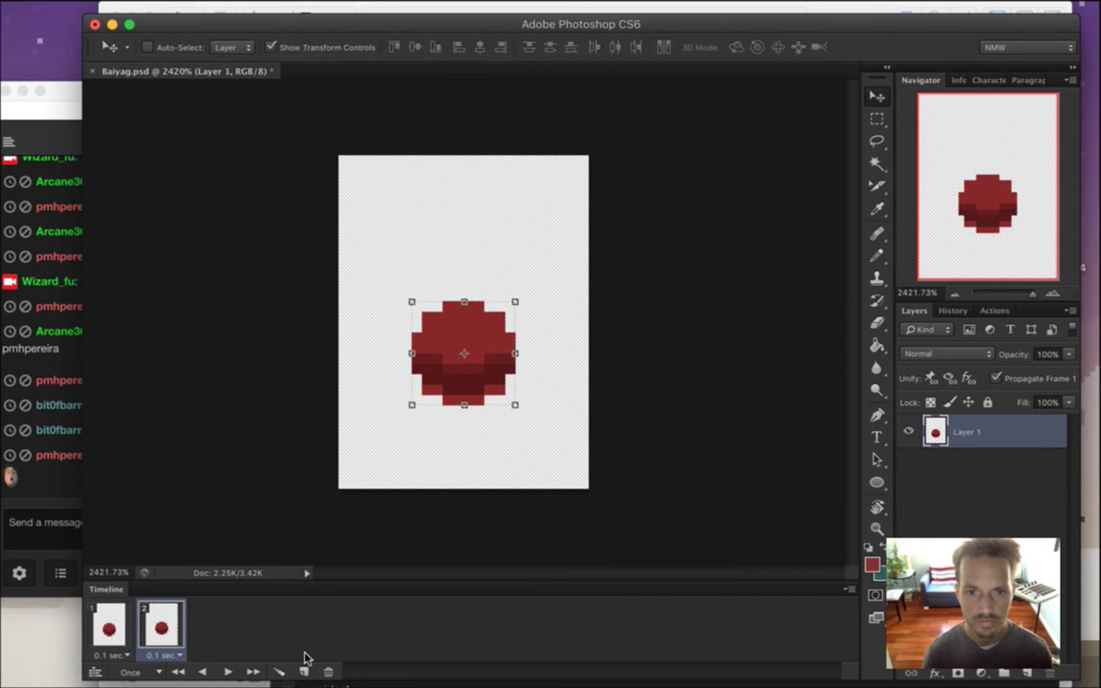
click(302, 669)
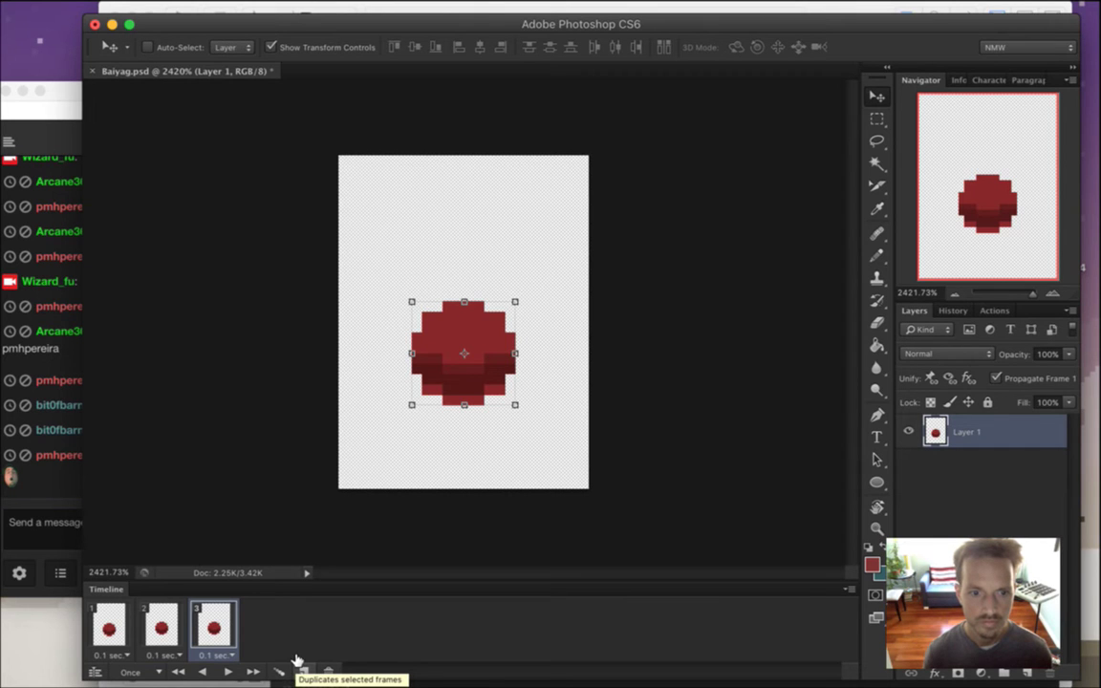
key(Down)
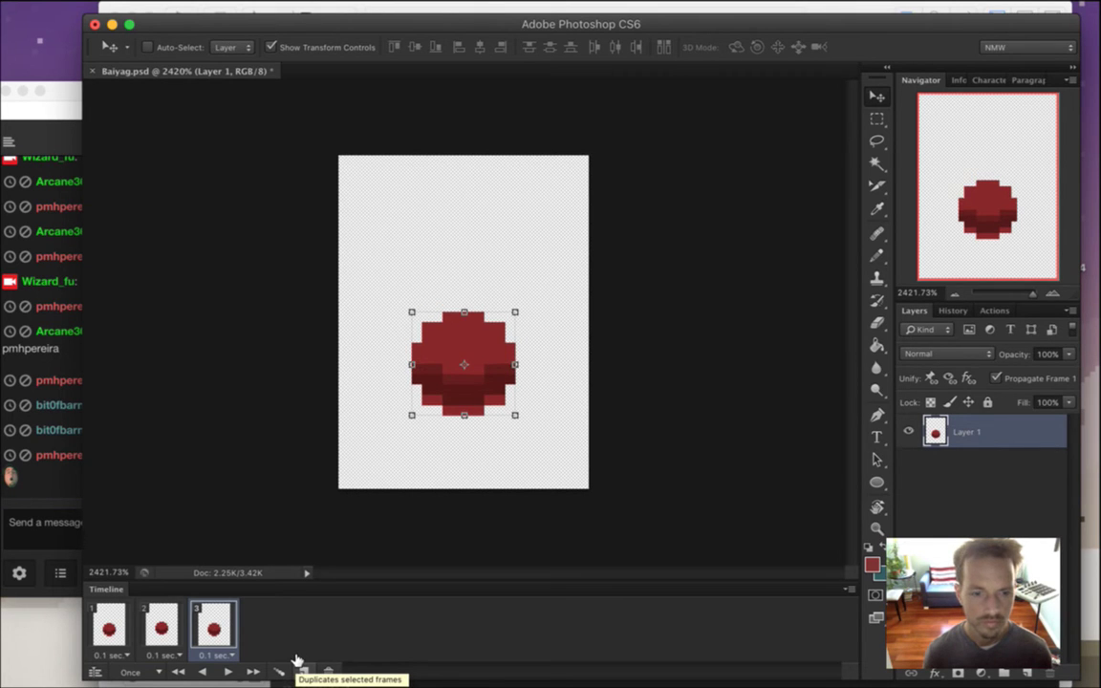
click(302, 669)
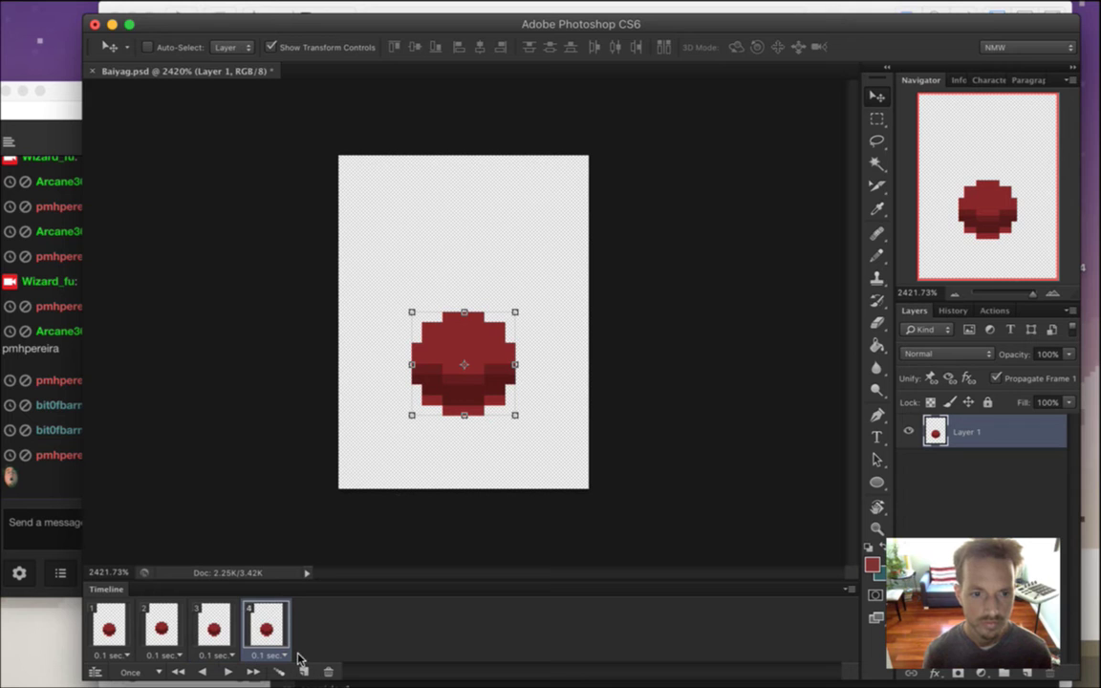
key(Down)
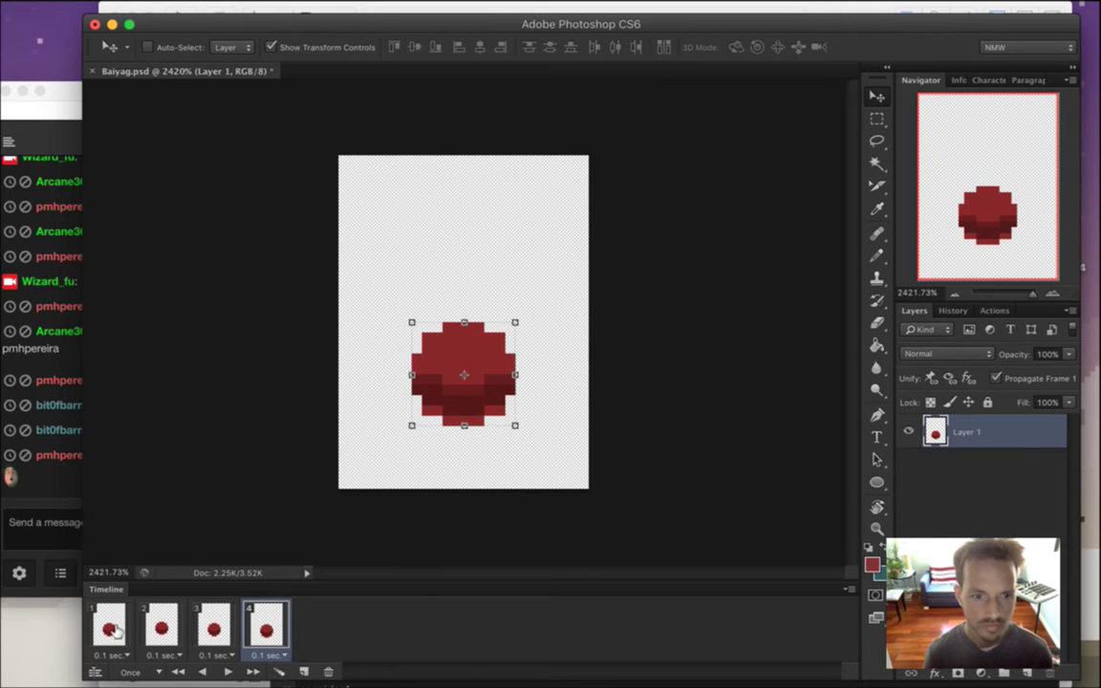
Set the animation to loop Forever, preview its playback, and save the sprite file.
click(177, 672)
click(227, 672)
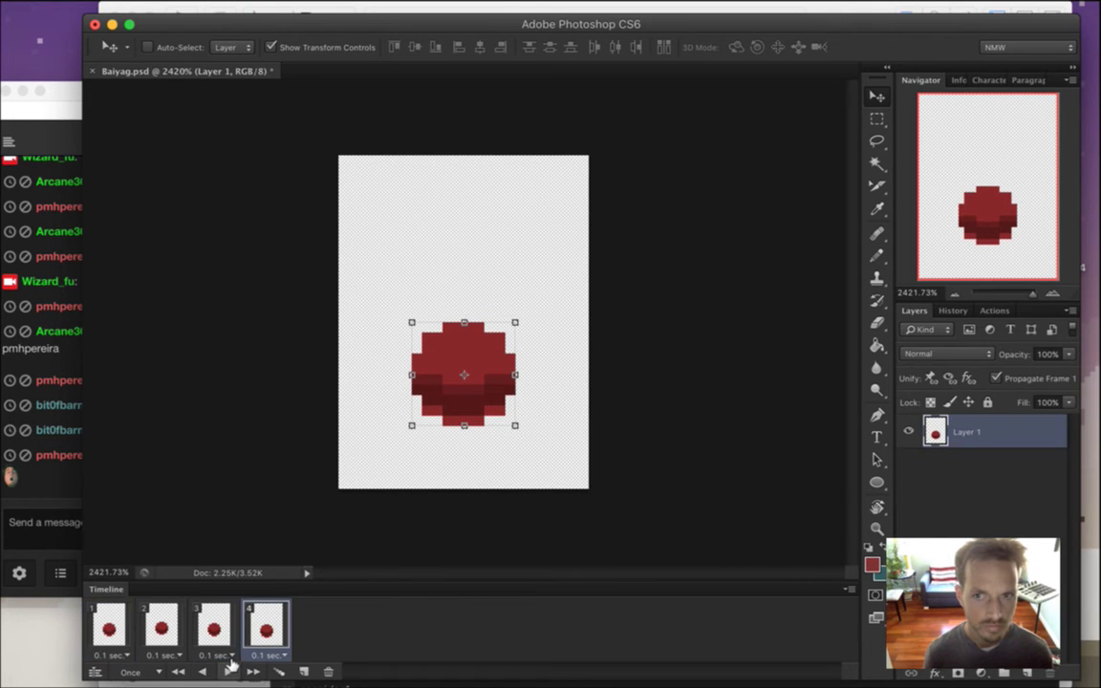
click(132, 673)
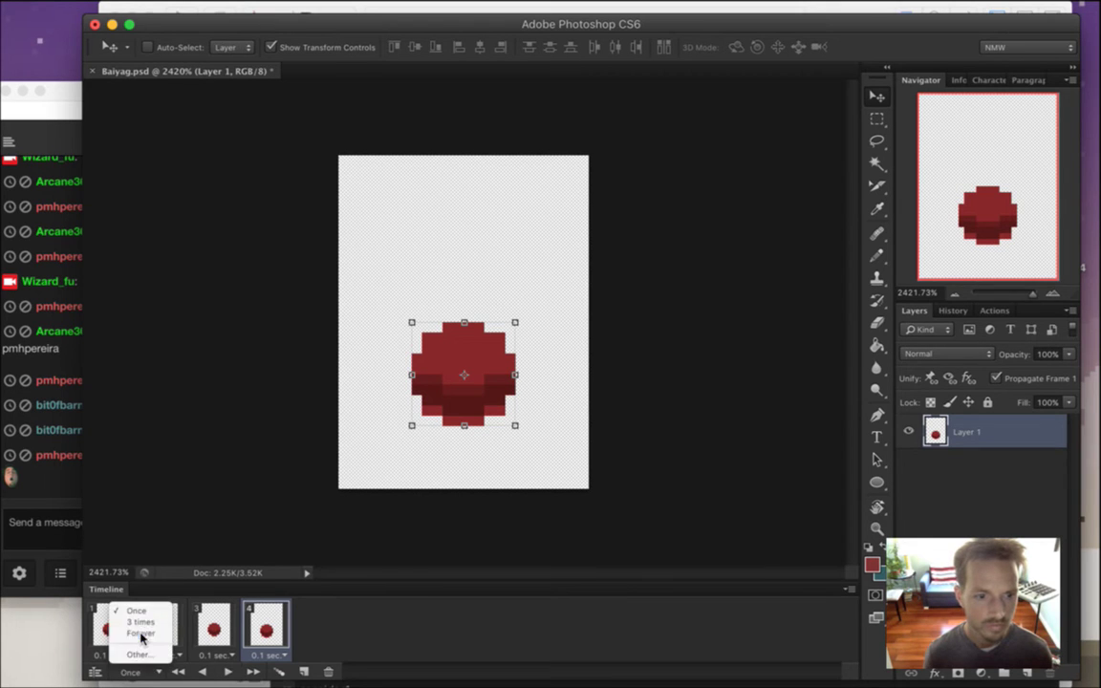
click(130, 576)
click(228, 672)
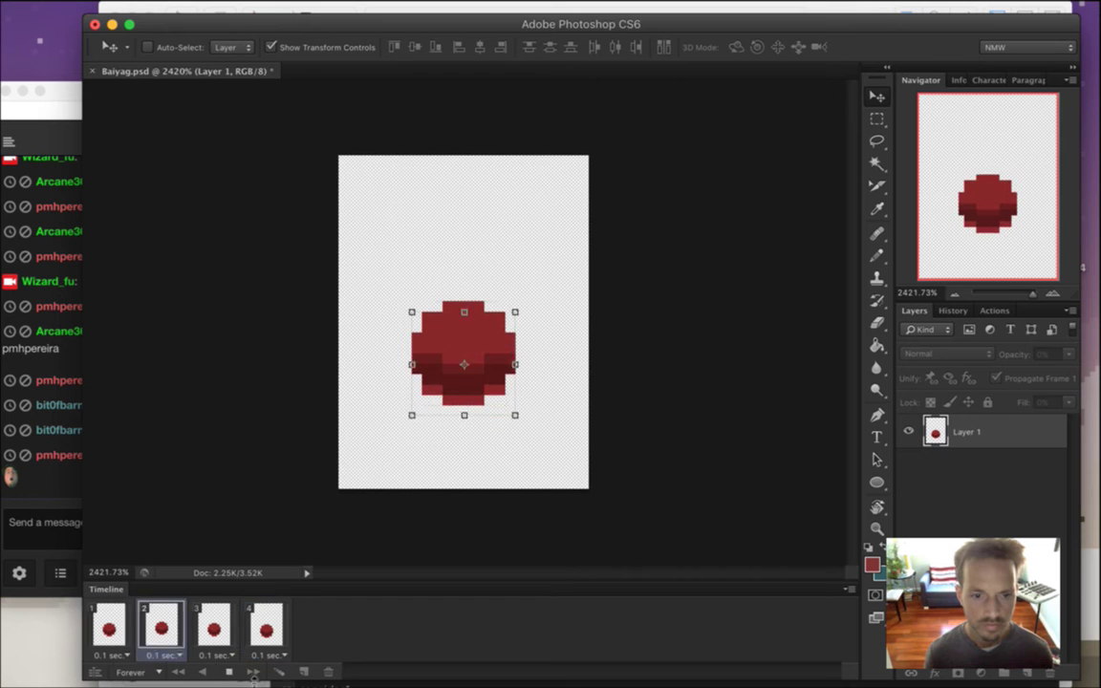
click(230, 672)
key(super+s)
Render all frames as a Baiyag PNG image sequence into the Foes folder under Sheets.
click(135, 10)
mouse_move(192, 342)
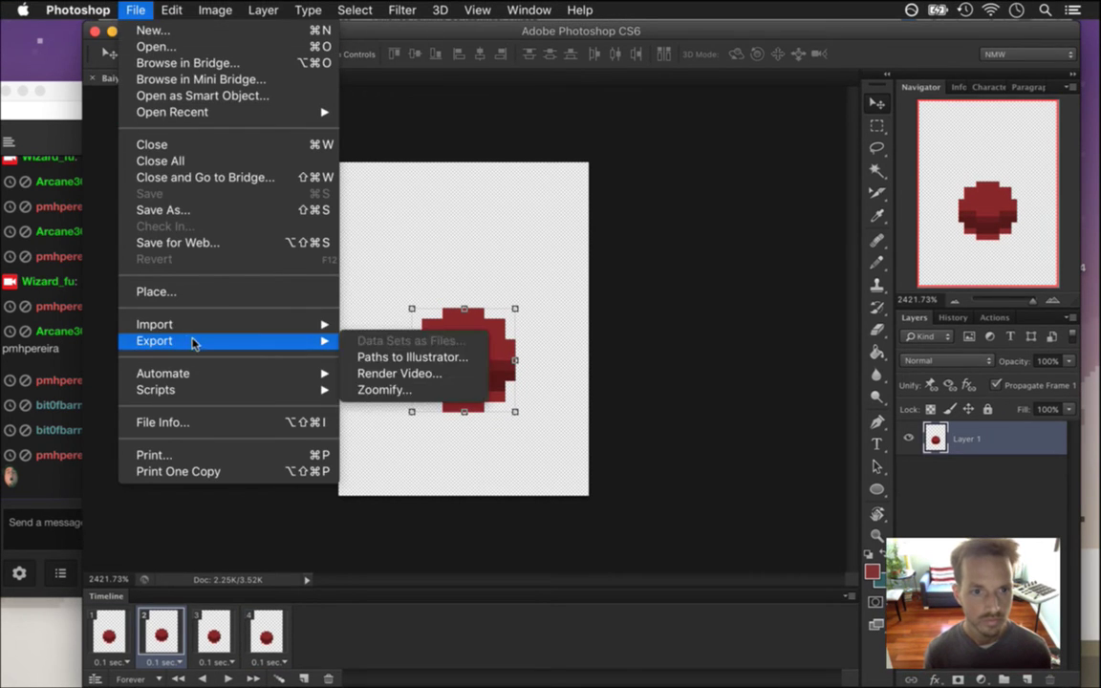
click(378, 374)
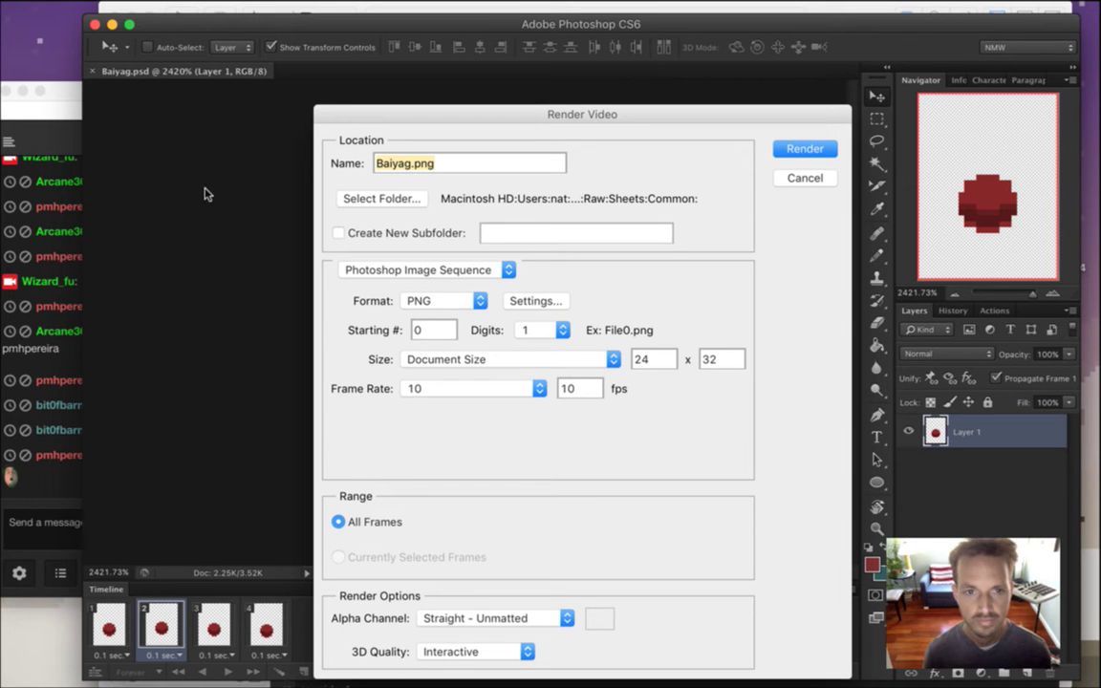
click(362, 200)
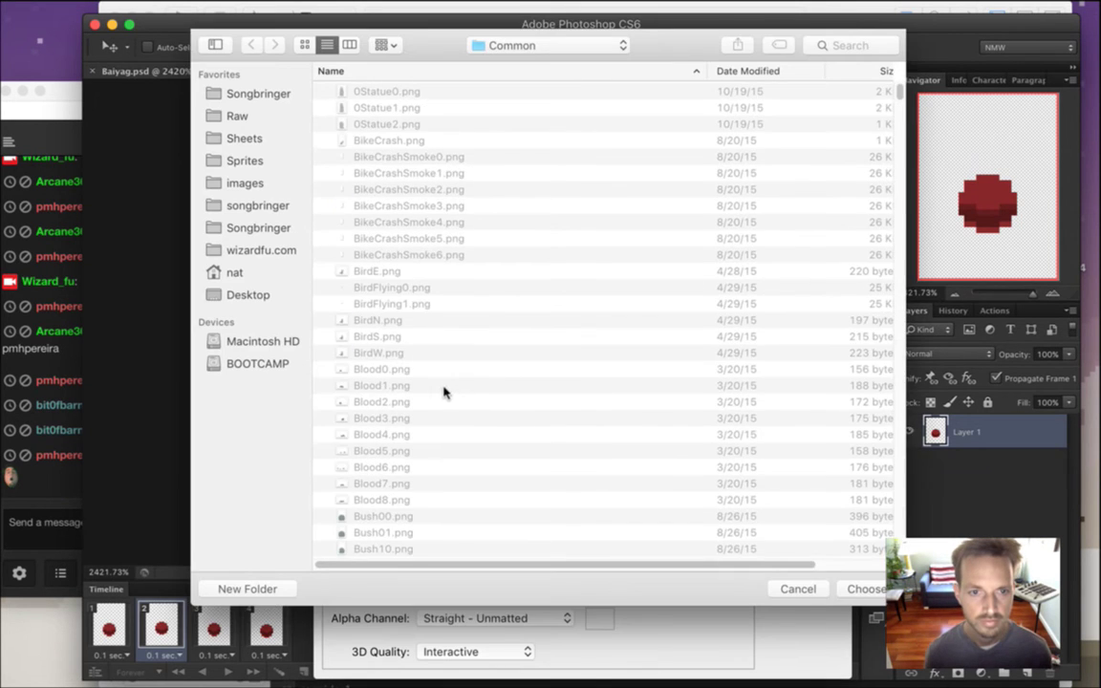
click(535, 44)
click(516, 61)
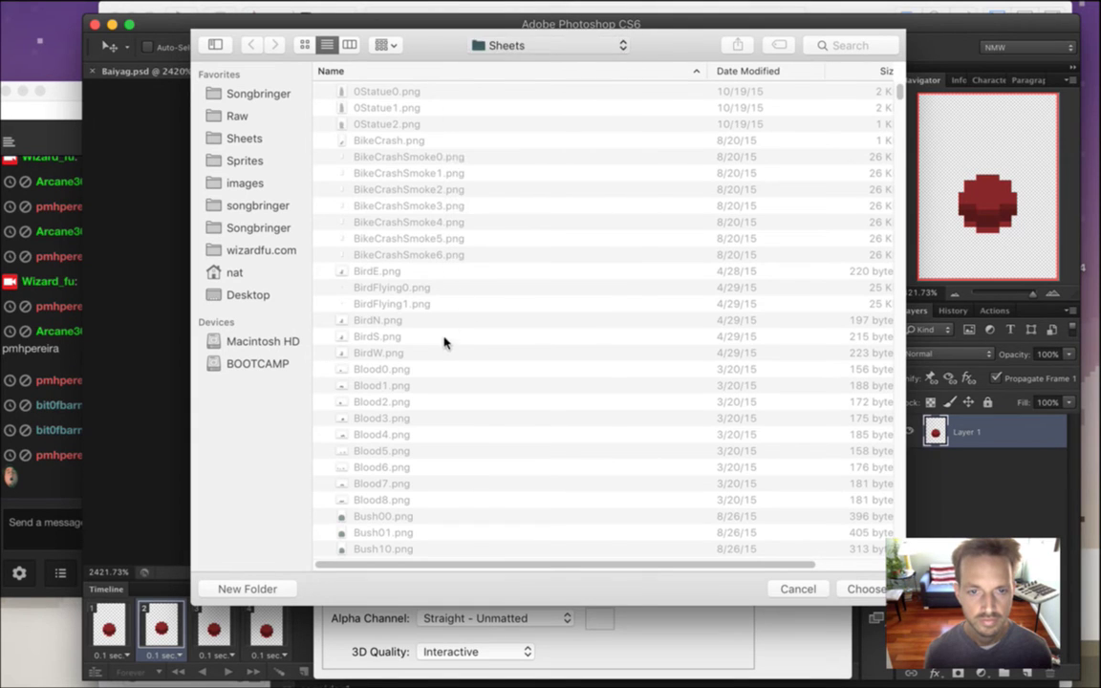
double_click(368, 222)
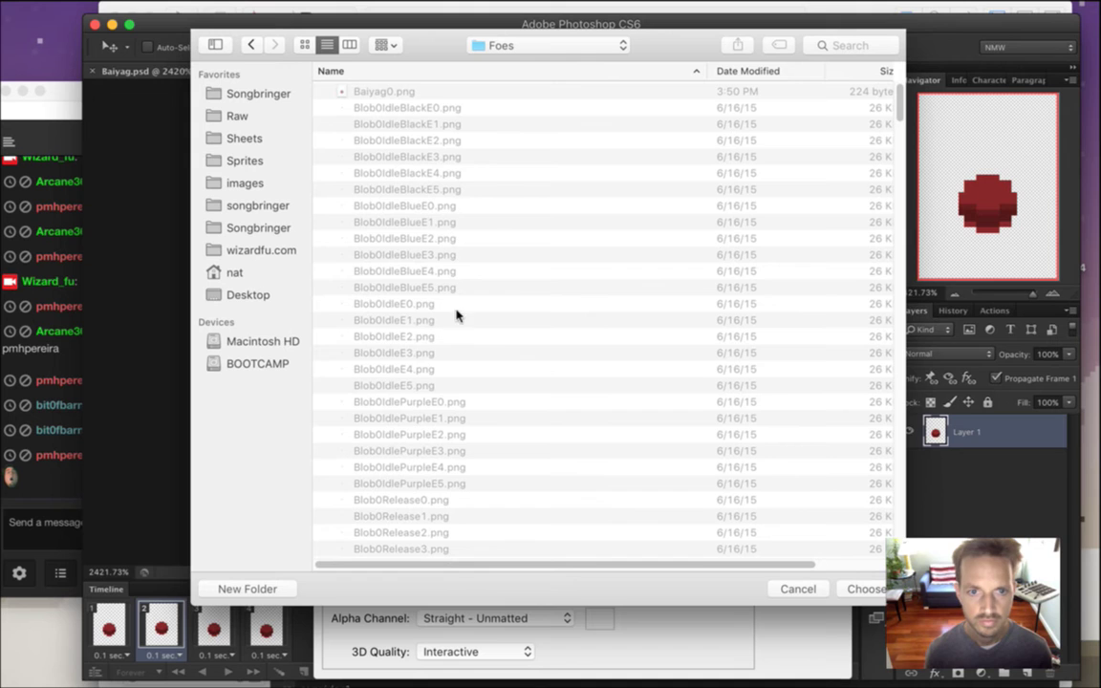
click(861, 589)
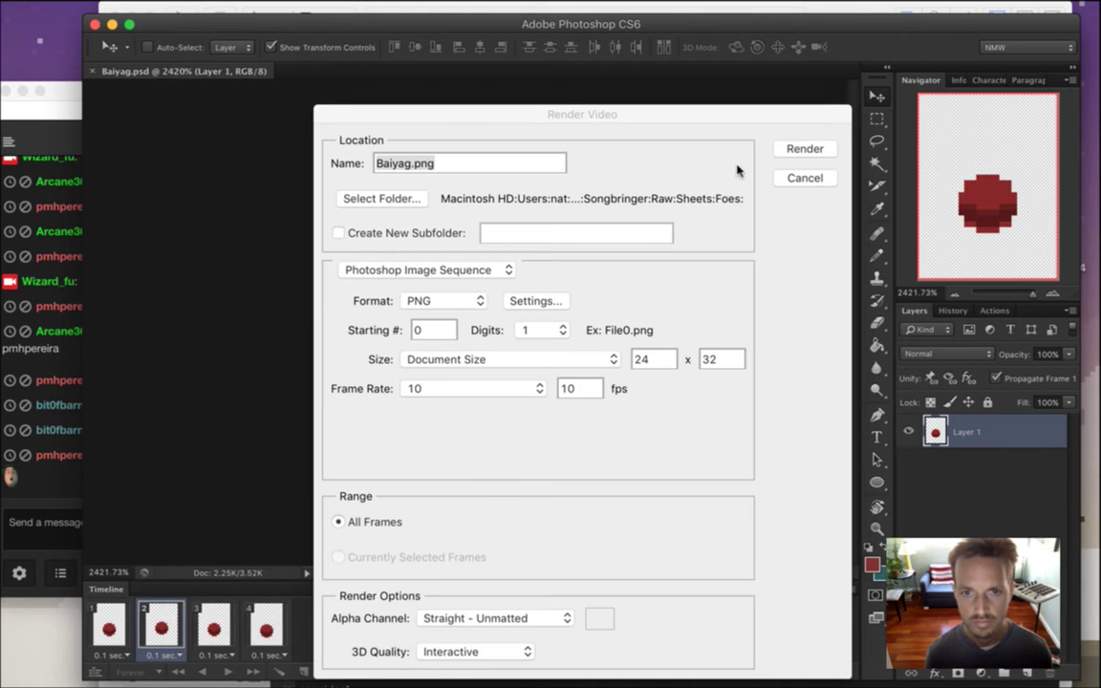
key(Return)
click(658, 245)
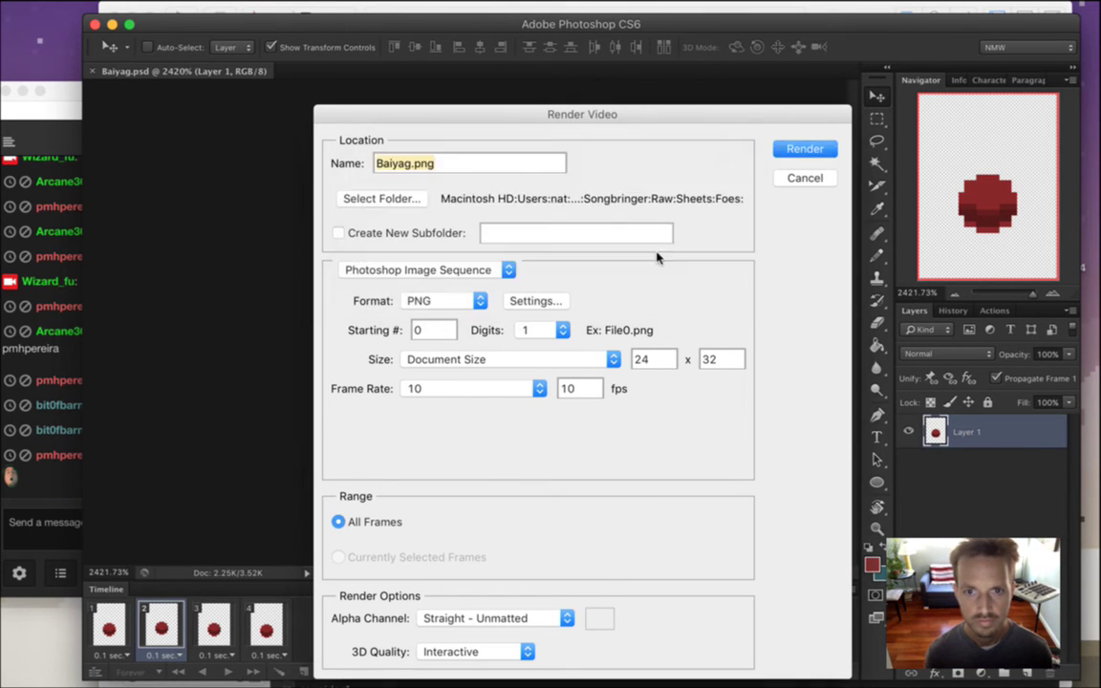
Switch to Xcode and set the idle and release animation formats in Baiyag.txt to Baiyag%d.png.
key(super+Tab)
key(super+Tab)
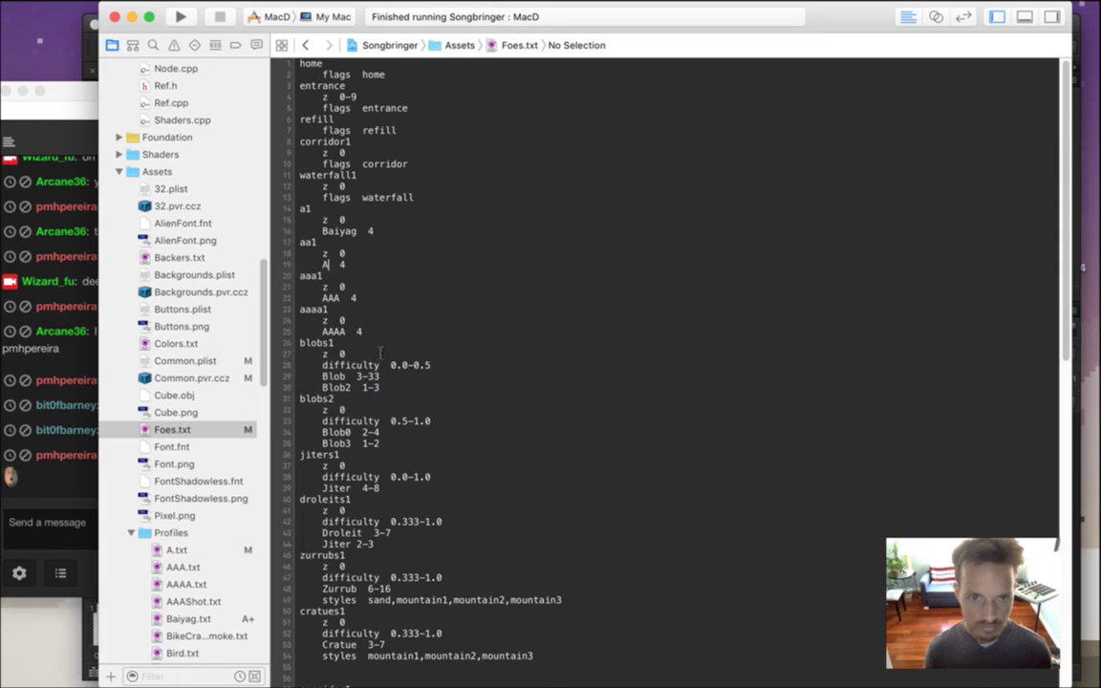
drag(269, 360, 272, 361)
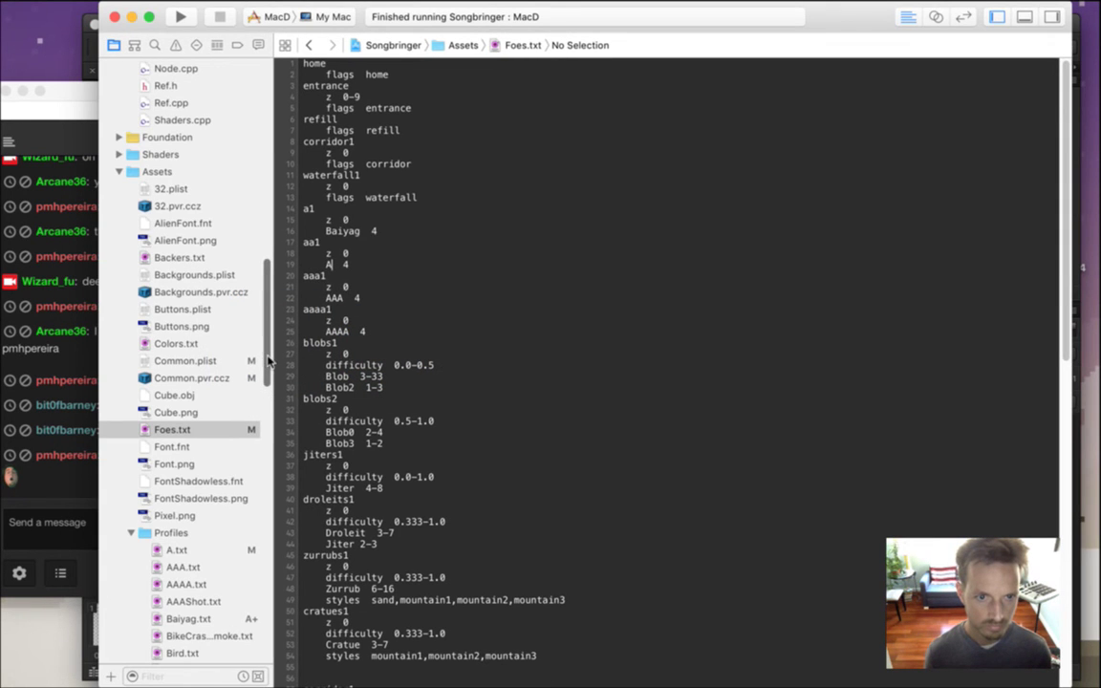
scroll(238, 387, down, 5)
click(189, 387)
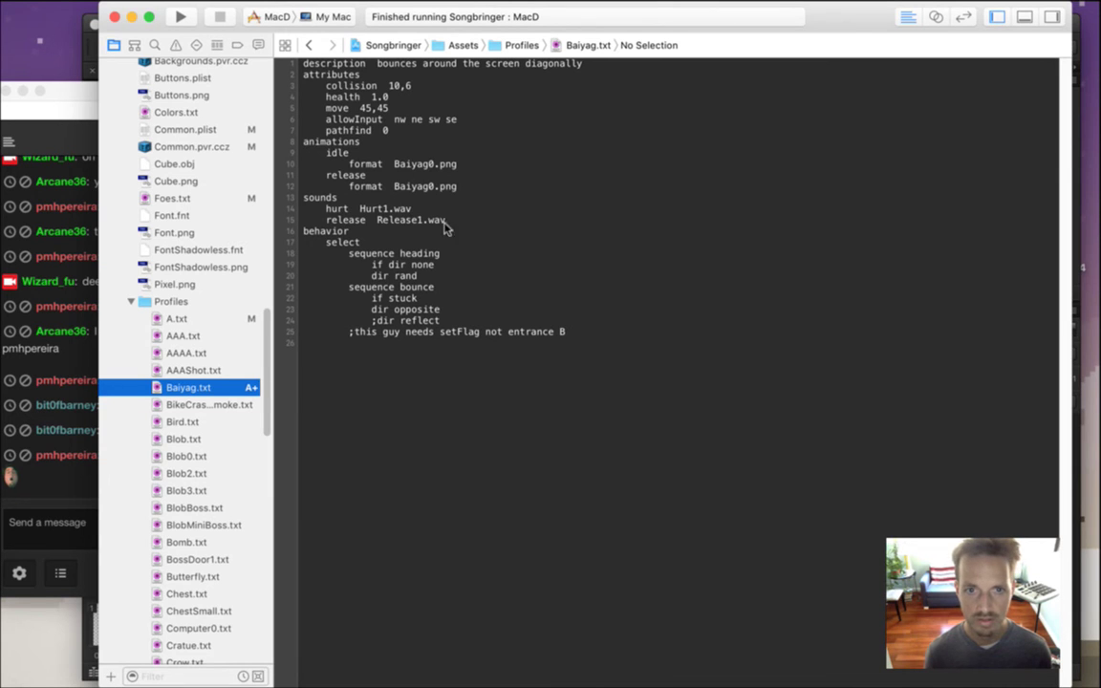
click(430, 188)
key(Delete)
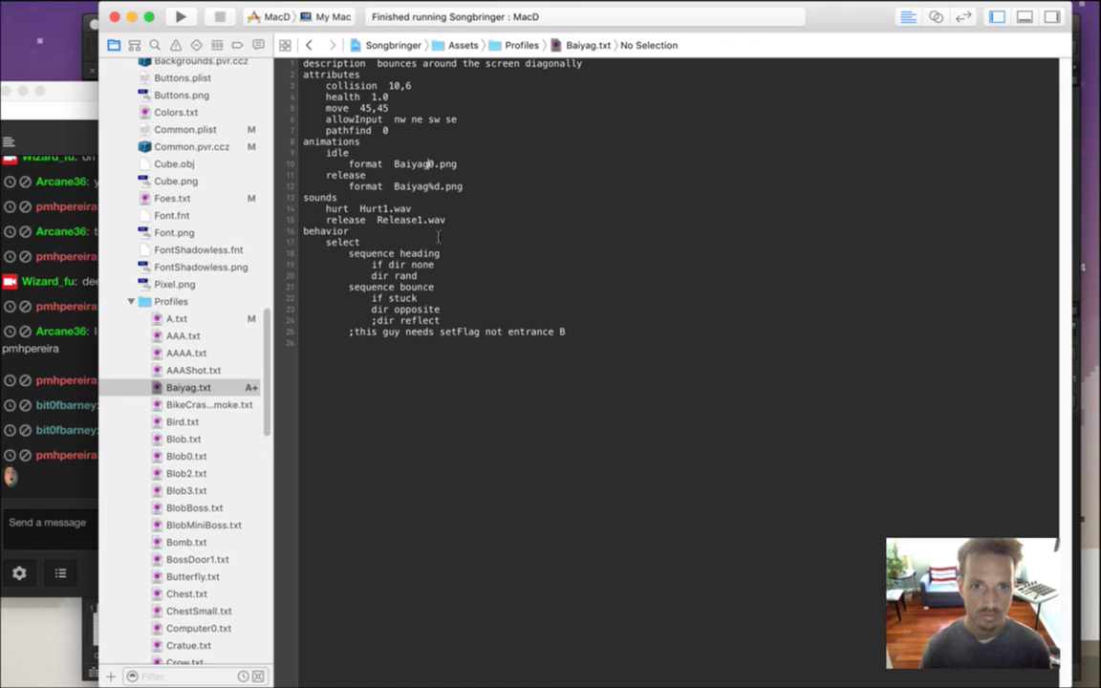
text(%d)
Build and run the game while following the build log, check the animated foes in-game, and quit.
key(super+r)
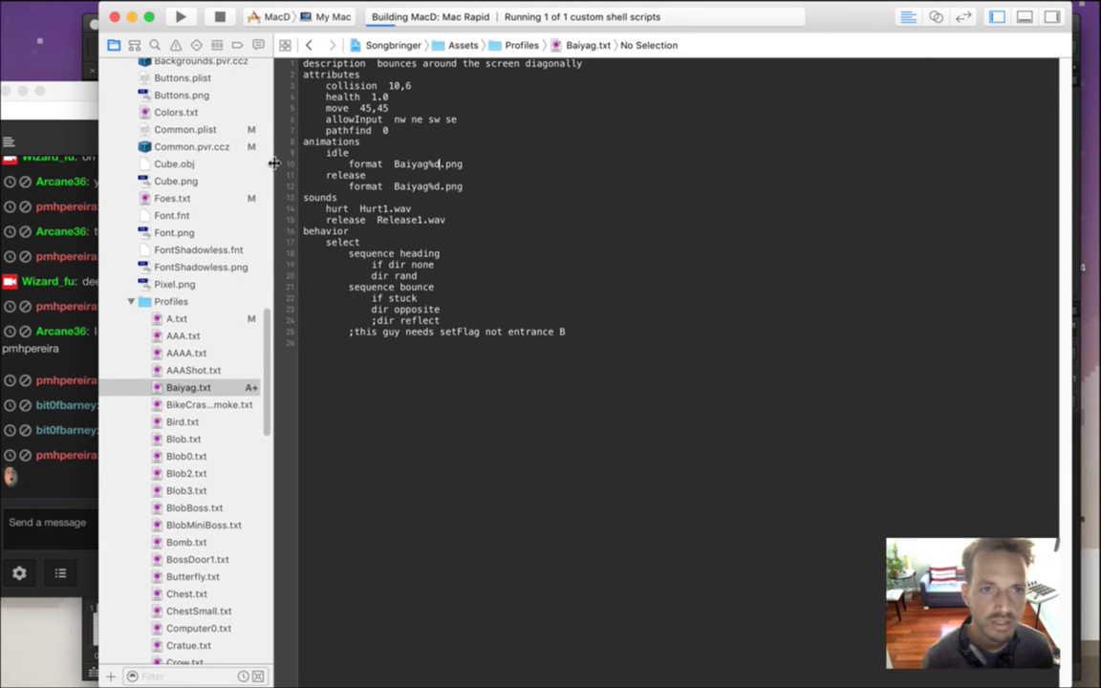
click(258, 45)
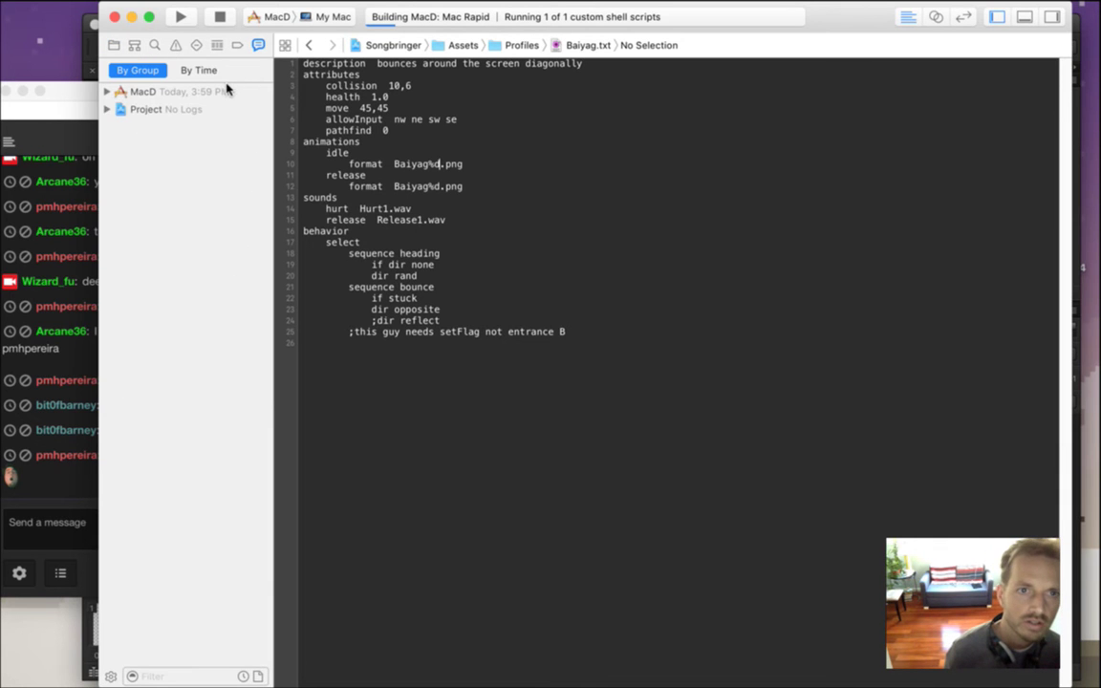
click(223, 112)
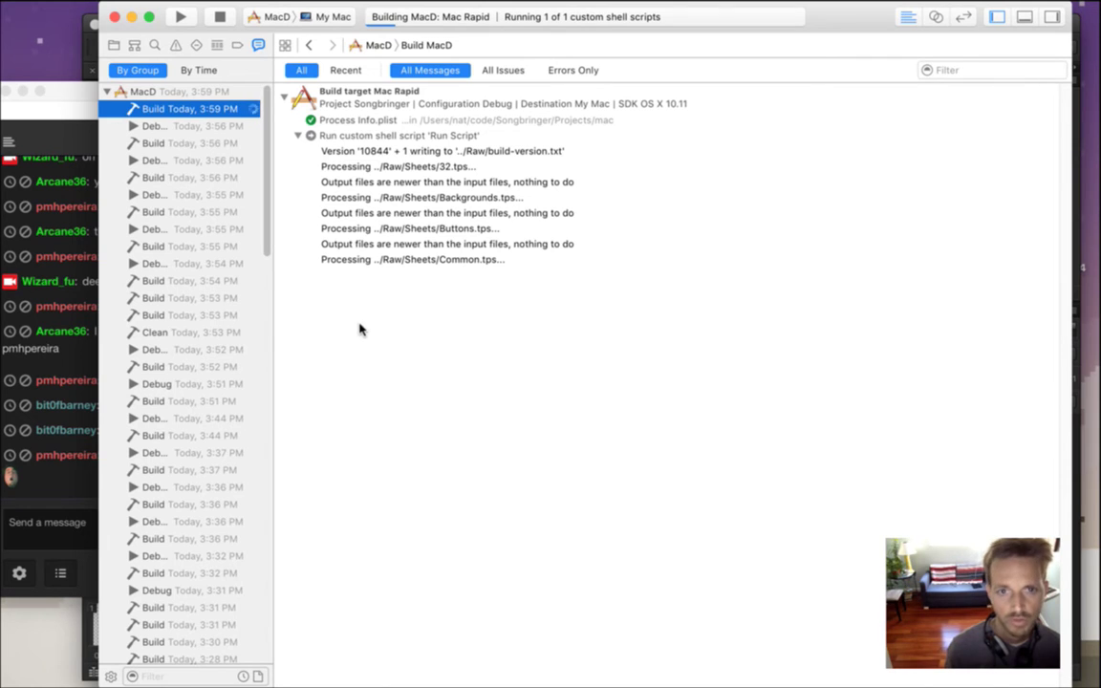
click(385, 261)
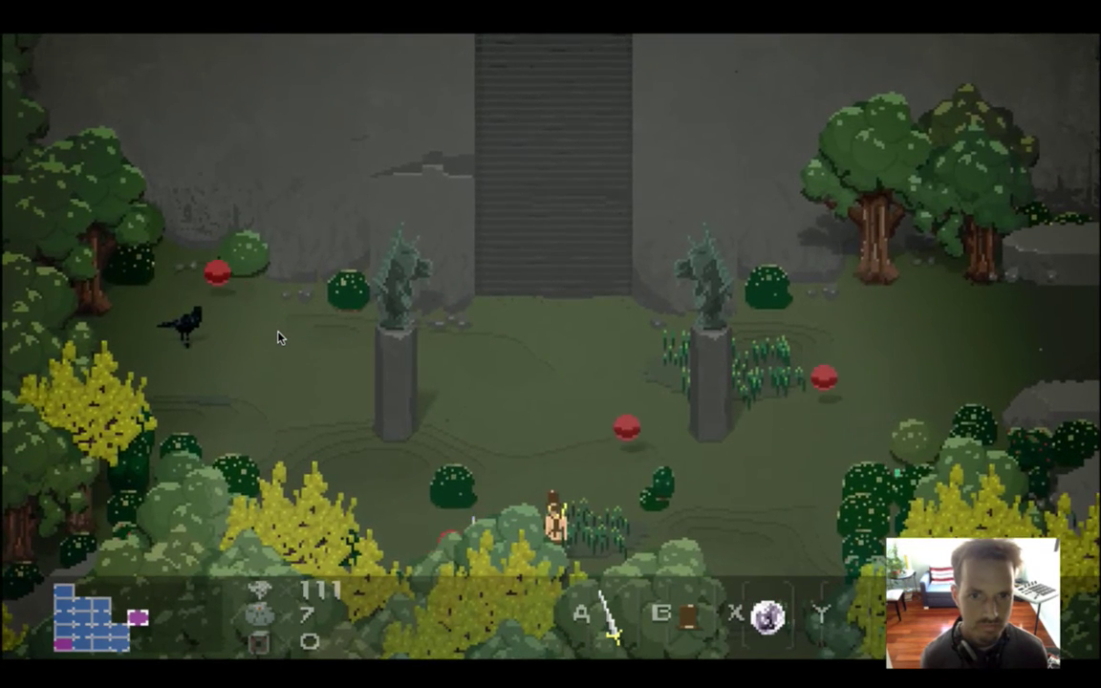
key(super+q)
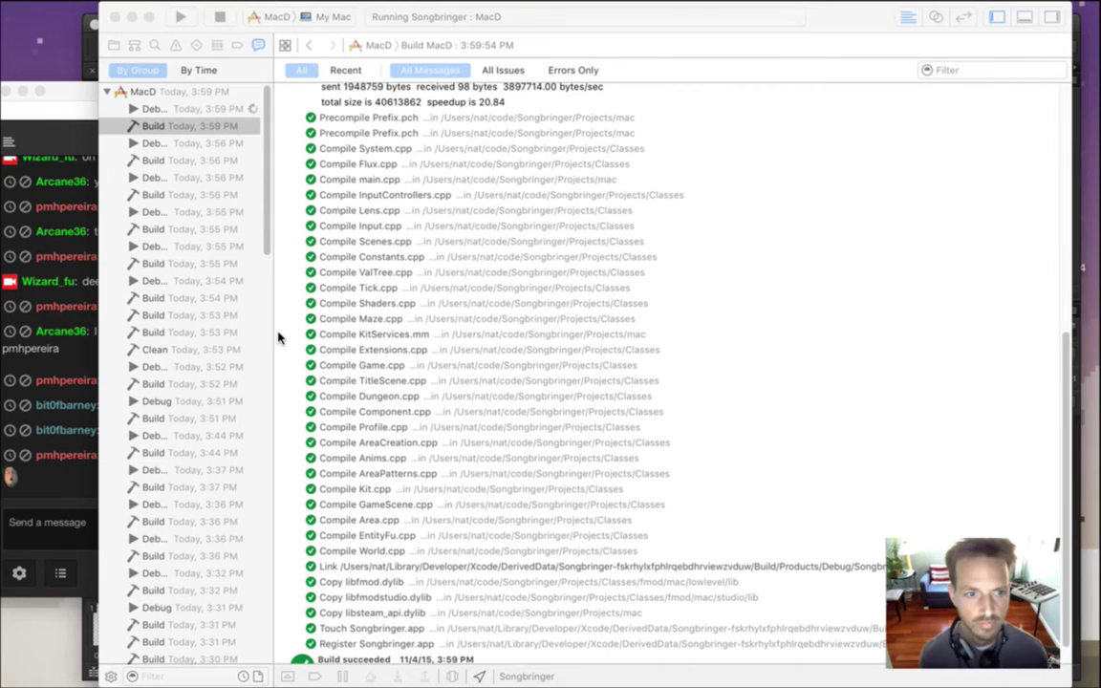
Read the Twitch chat and bring the project's file list back up in Xcode.
click(40, 484)
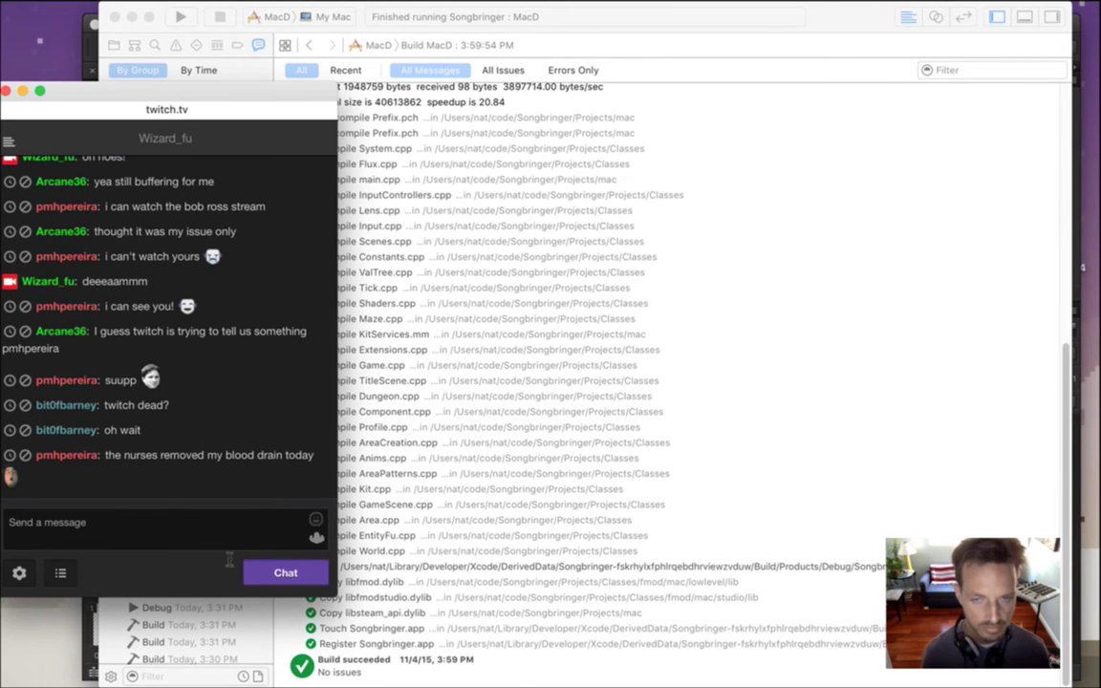
click(817, 98)
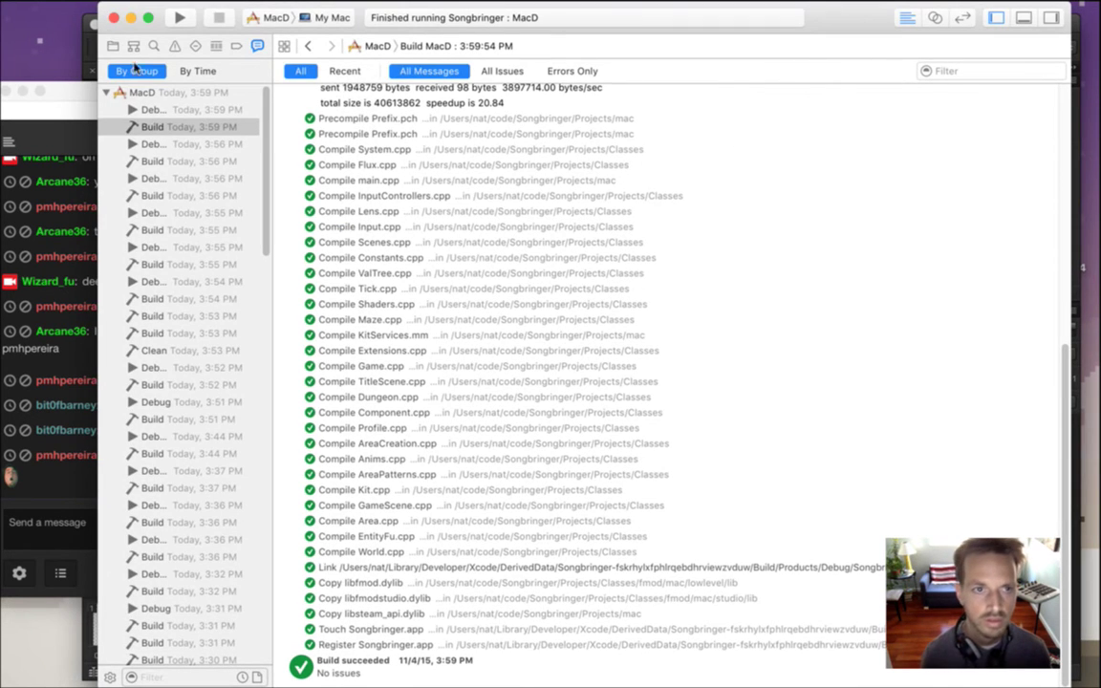
key(super+1)
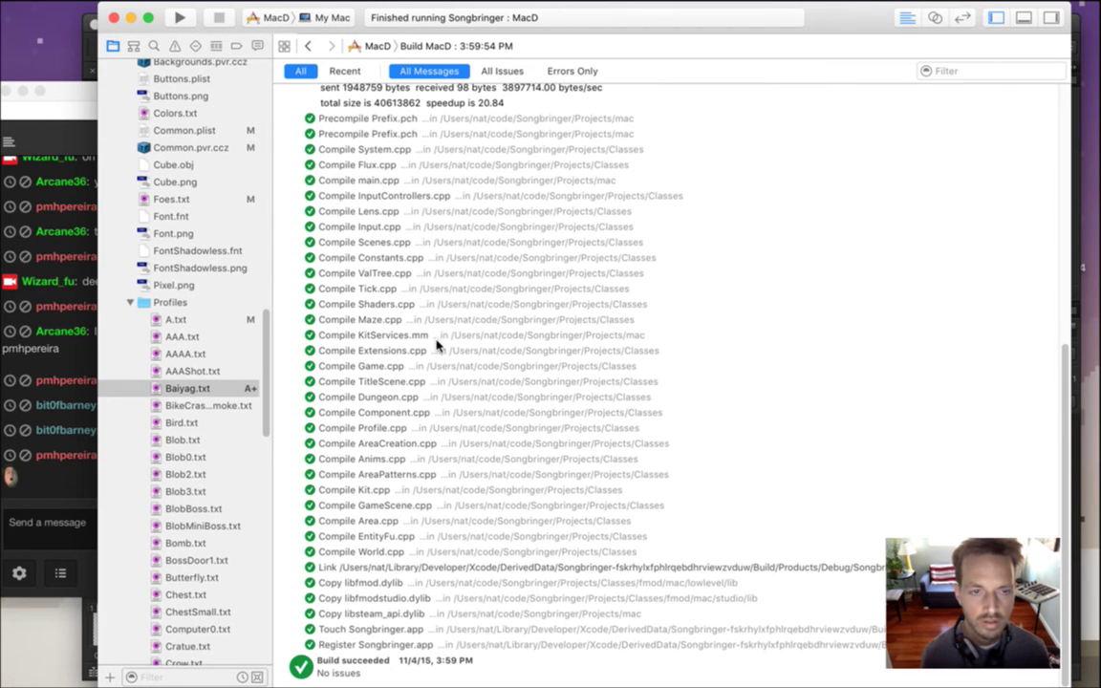
key(super+Tab)
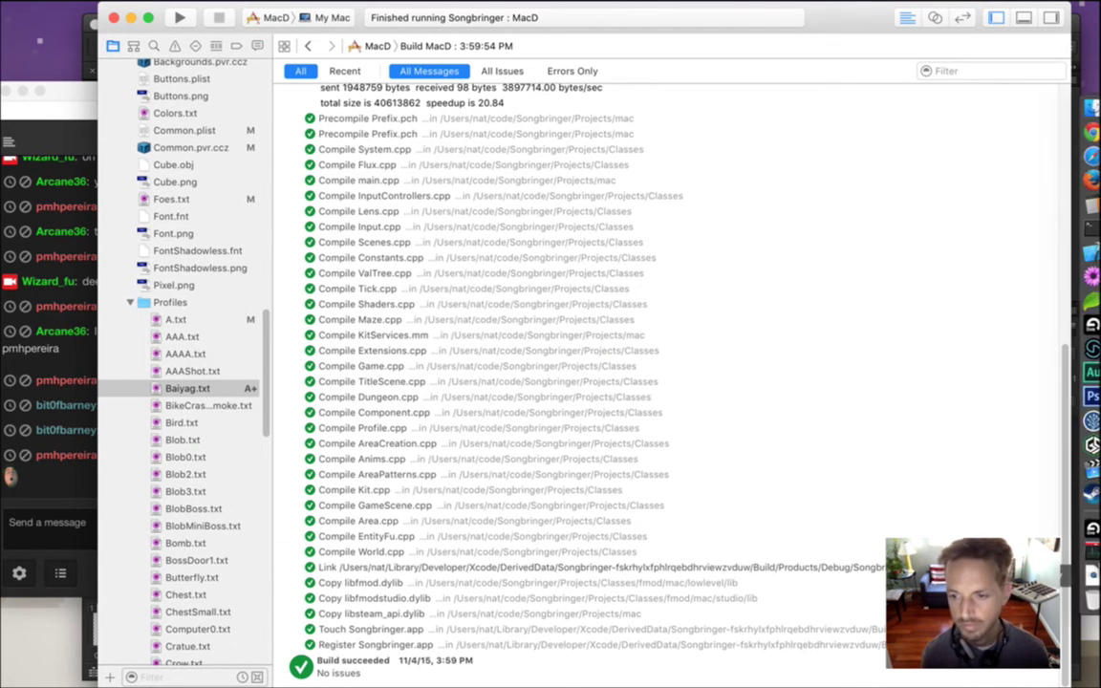
mouse_move(1090, 363)
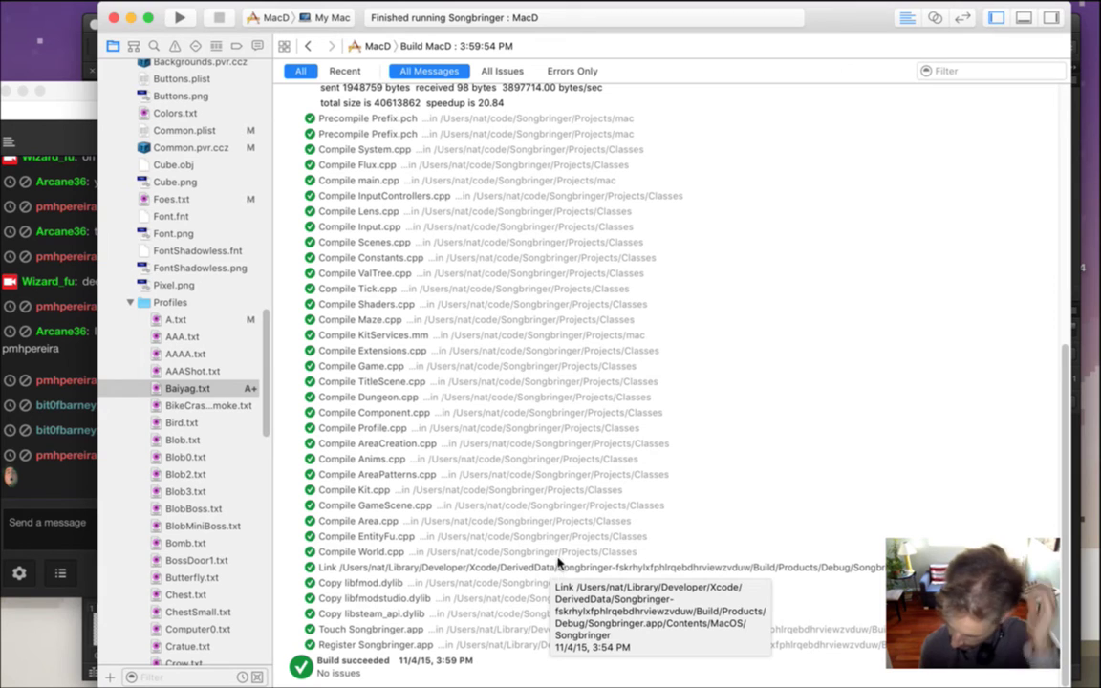
key(super+Tab)
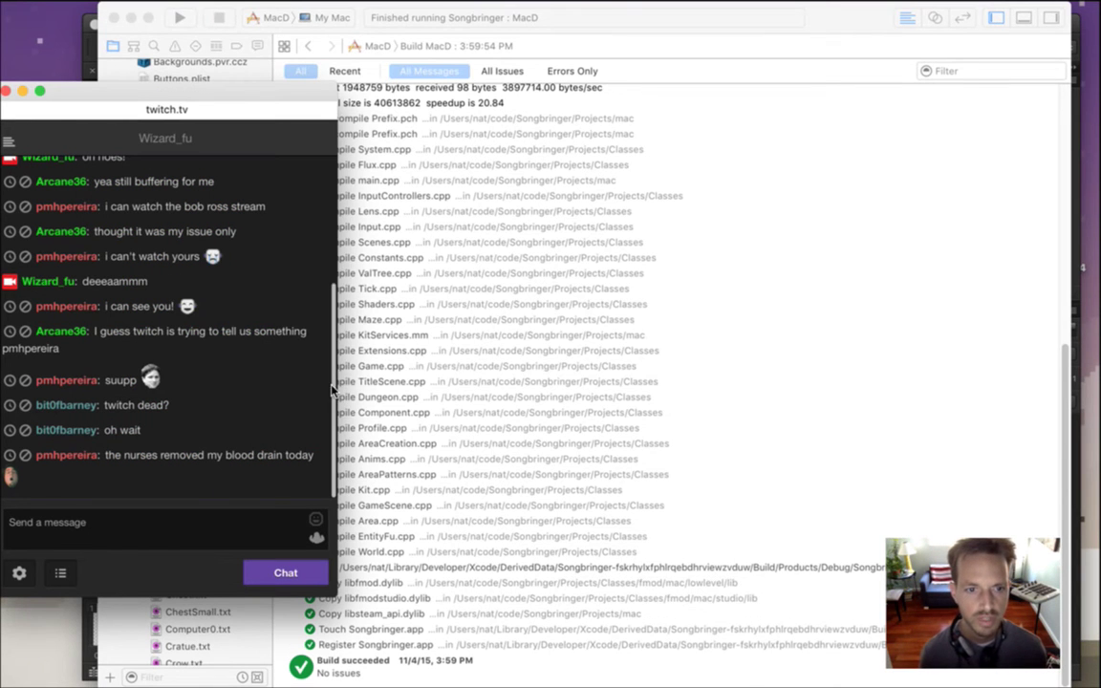
Switch to Photoshop and duplicate Layer 1 with the first animation frame selected.
key(super+Tab)
key(super+shift+Tab)
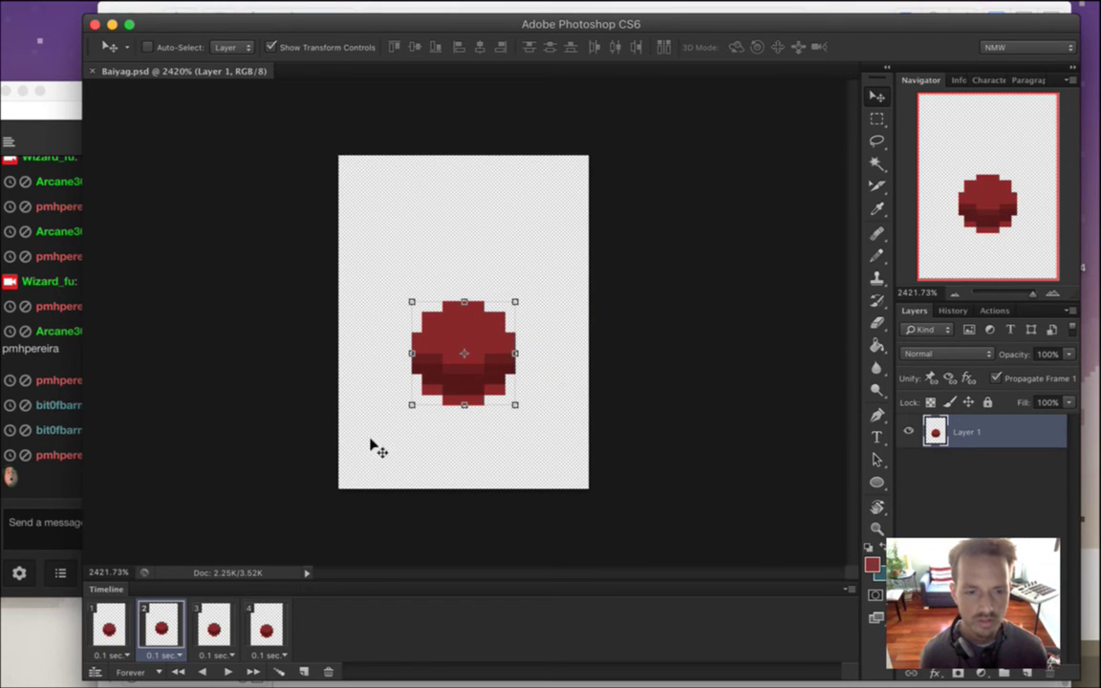
click(117, 619)
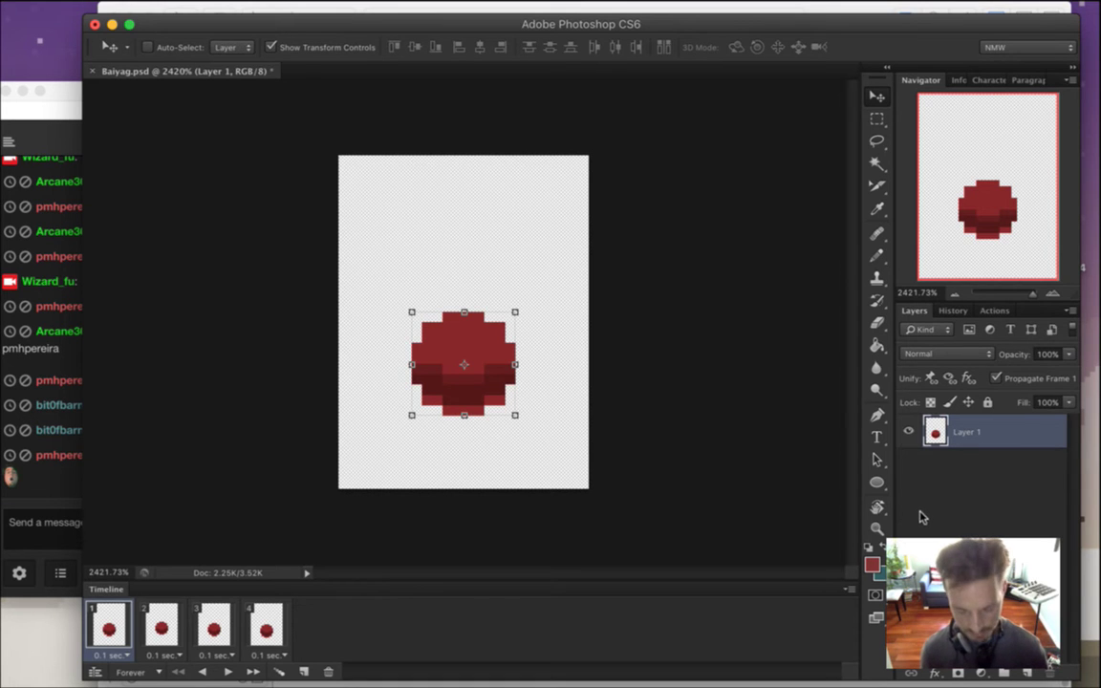
key(super+j)
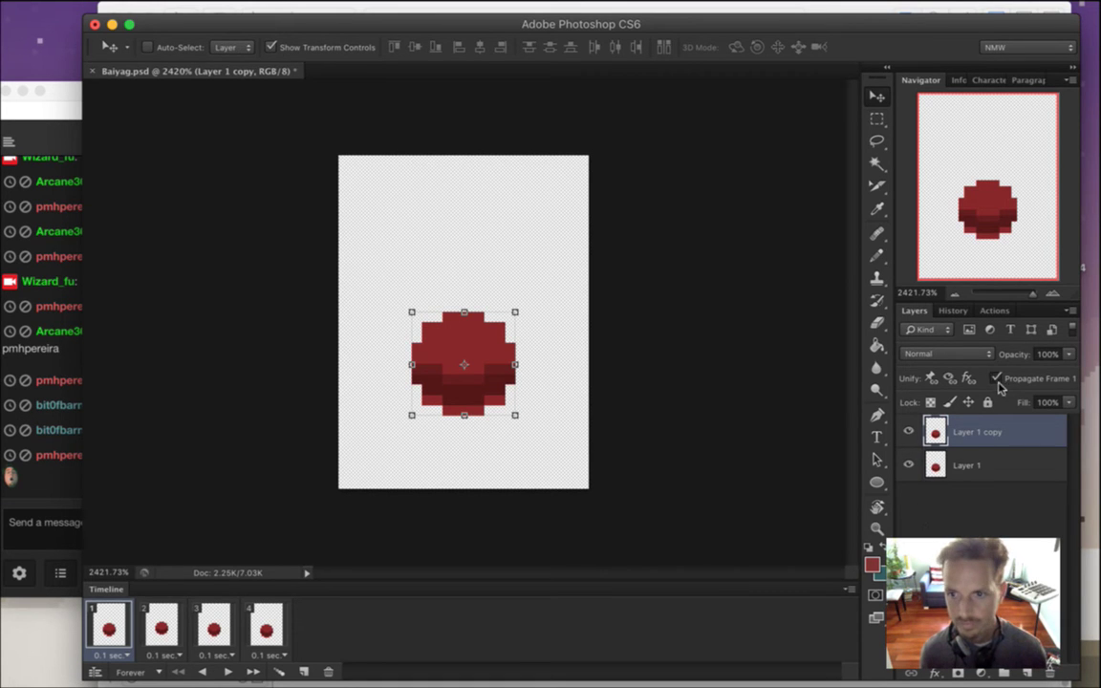
Turn off Propagate Frame 1 for Layer 1 and make Layer 1 copy the active layer.
click(977, 459)
click(997, 378)
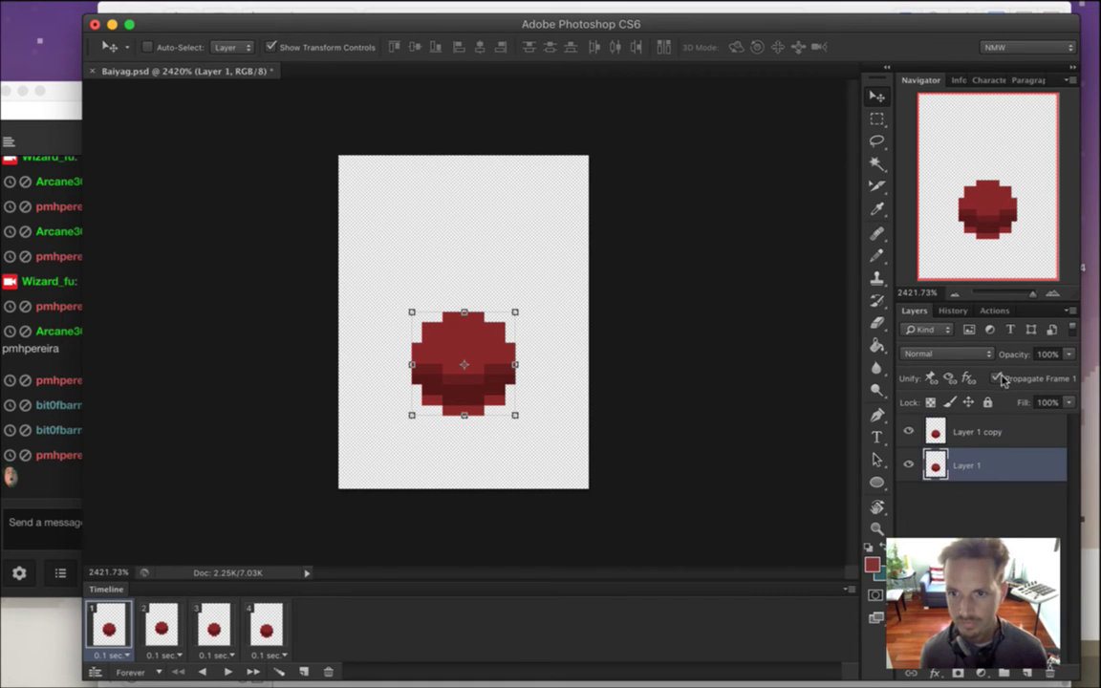
click(978, 446)
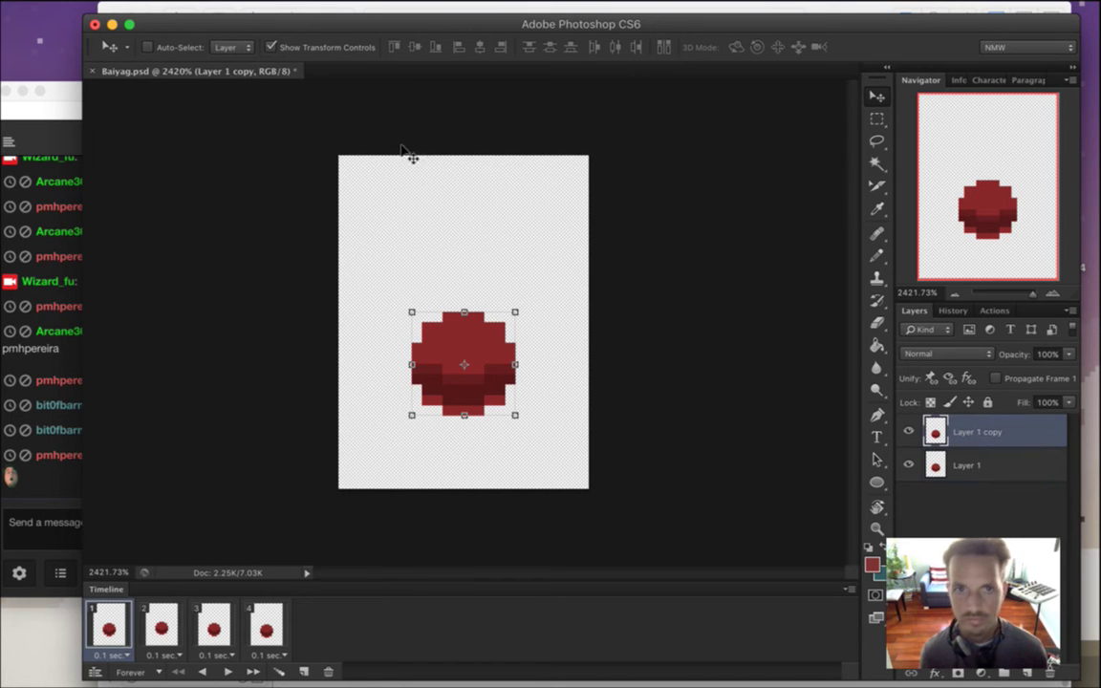
Apply a Gaussian Blur with a 1-pixel radius to Layer 1 copy.
click(402, 9)
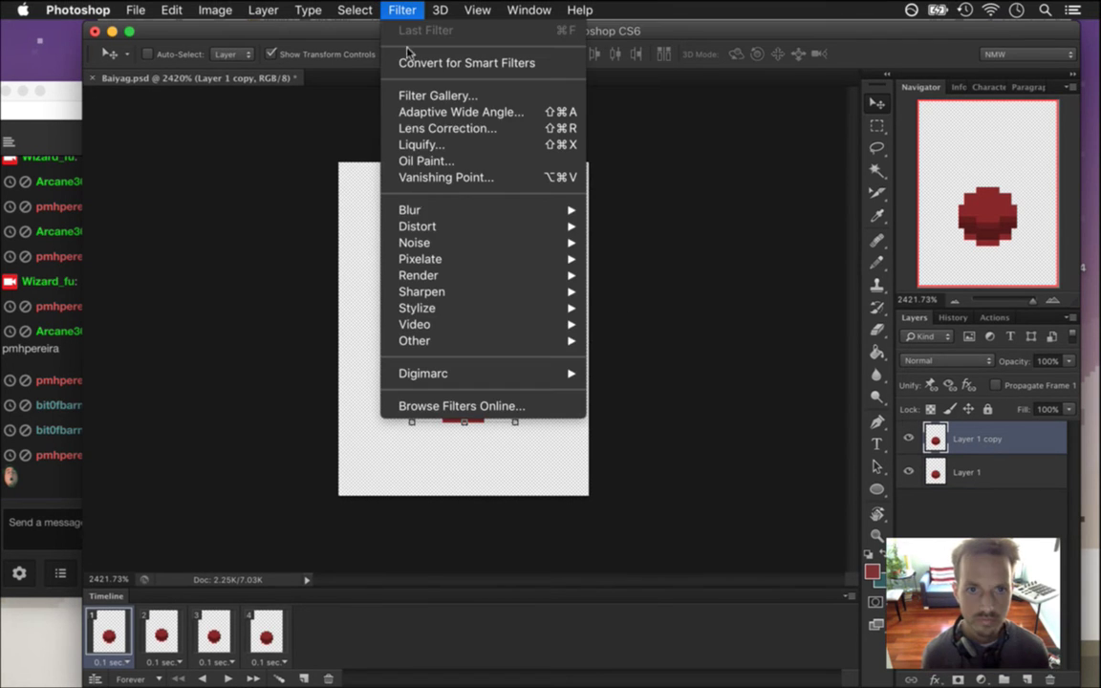
mouse_move(421, 212)
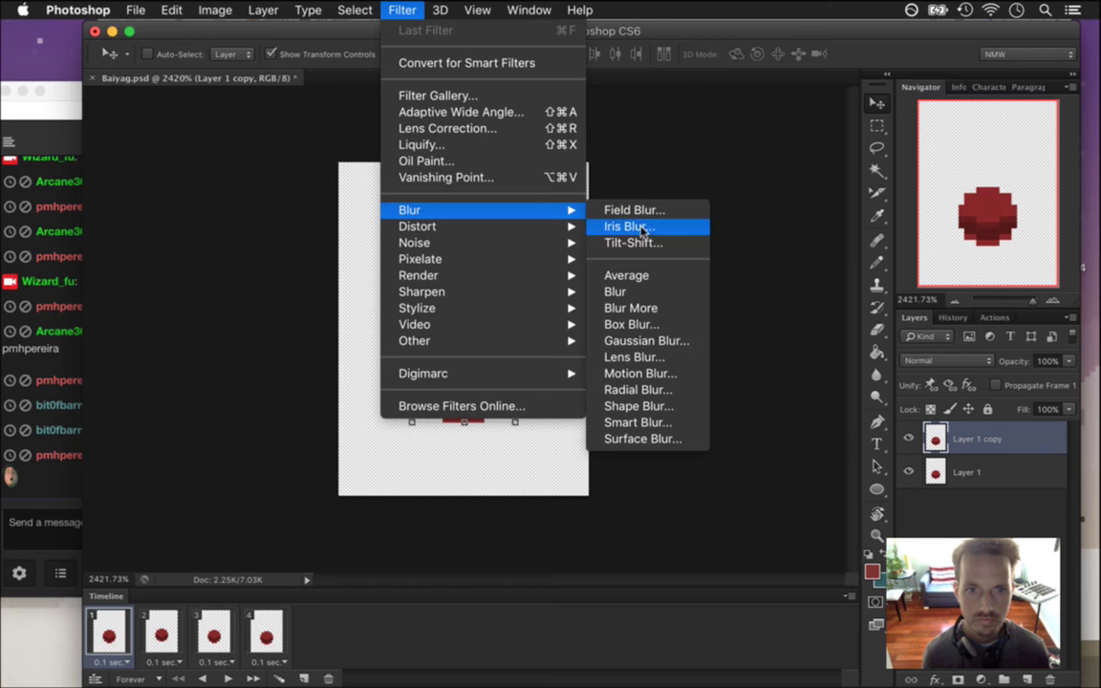
click(656, 342)
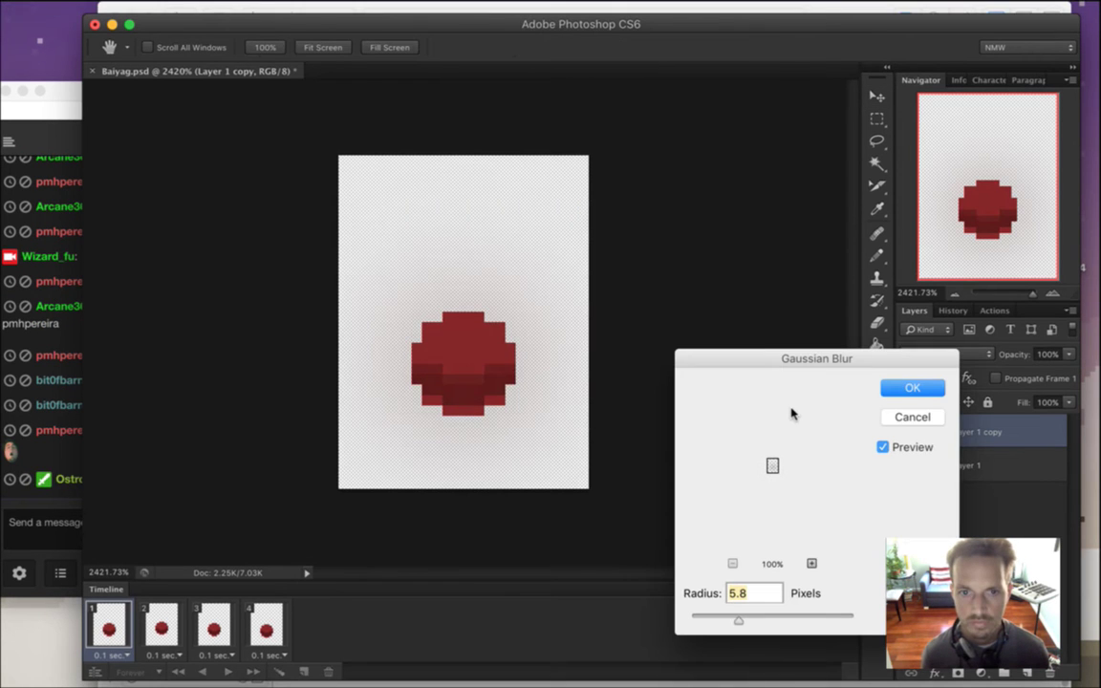
text(1)
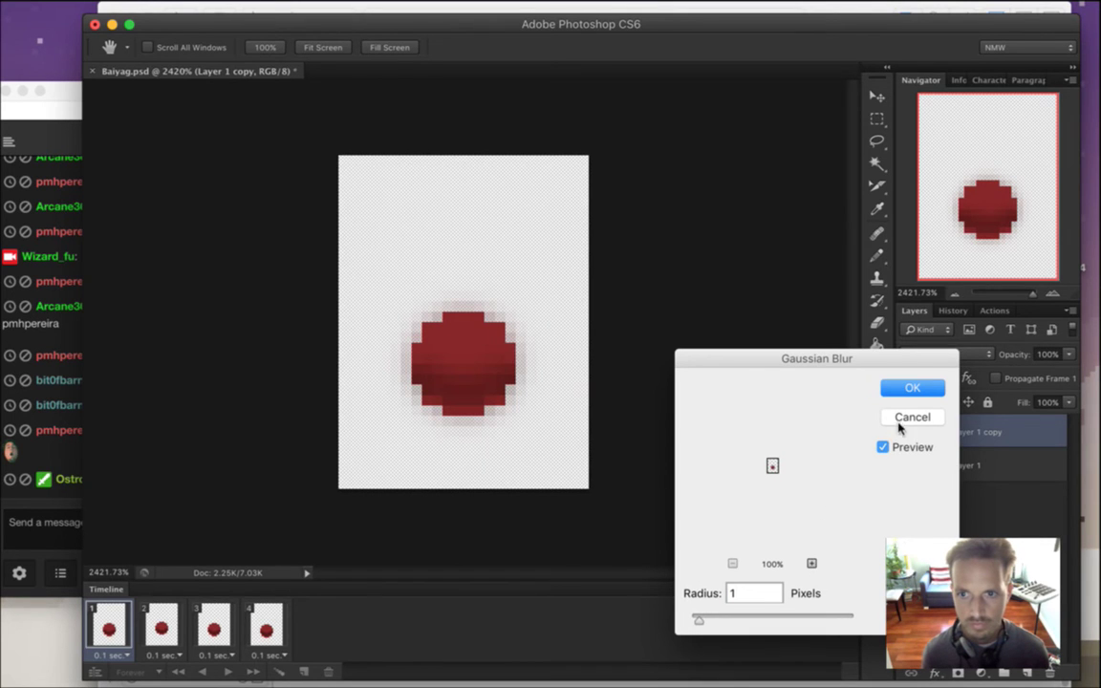
click(911, 388)
key(v)
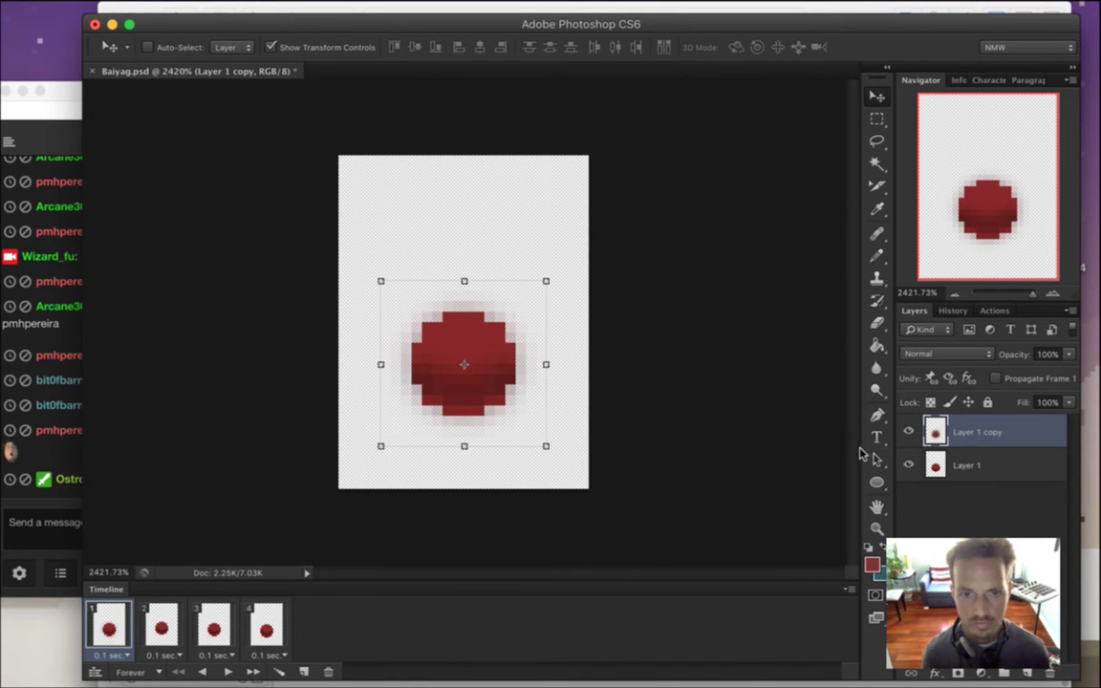
Make the blurred Layer 1 copy visible in the second animation frame and select the third frame.
click(165, 629)
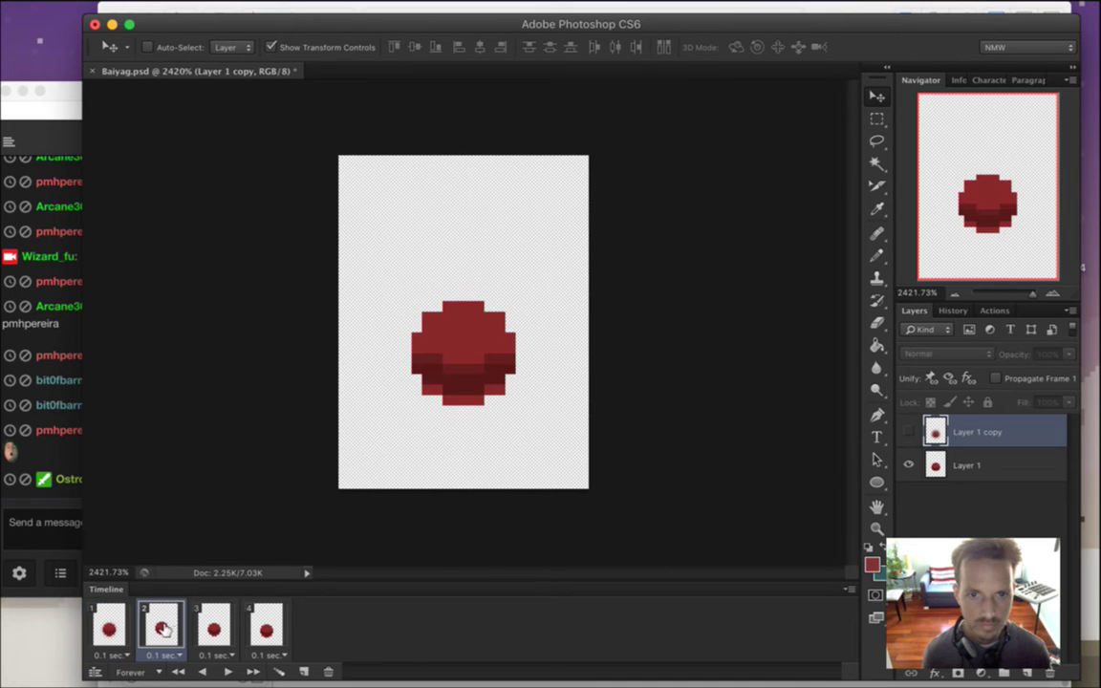
click(909, 432)
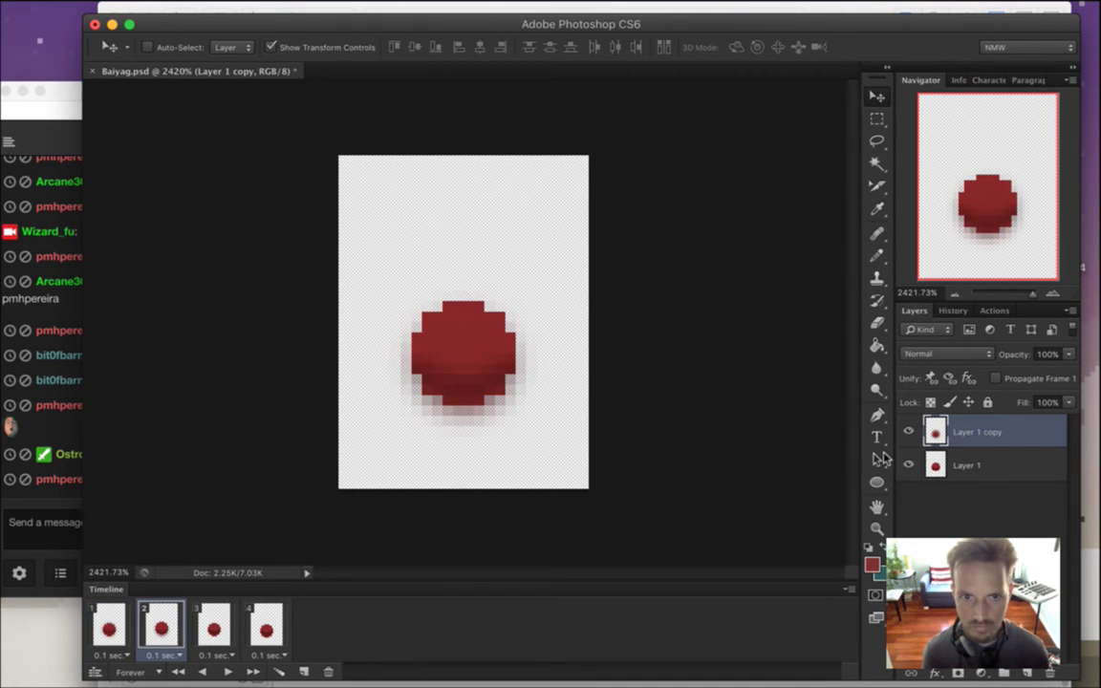
click(213, 627)
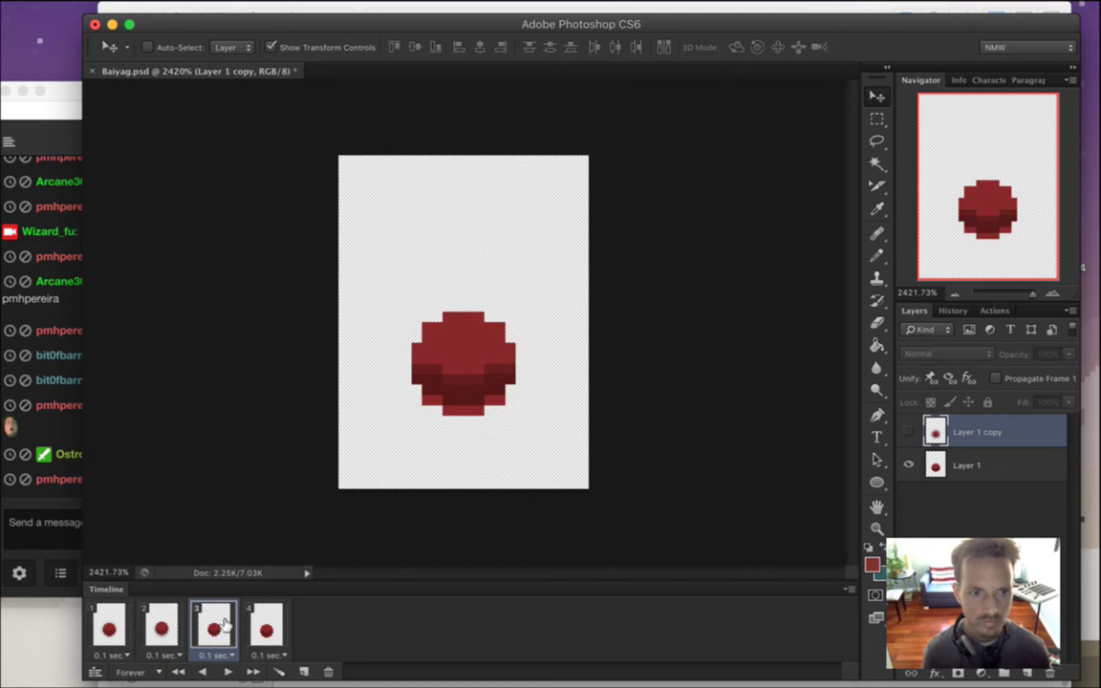
Switch to the Twitch chat and reply "yeah idk" to the question about the stream.
click(44, 425)
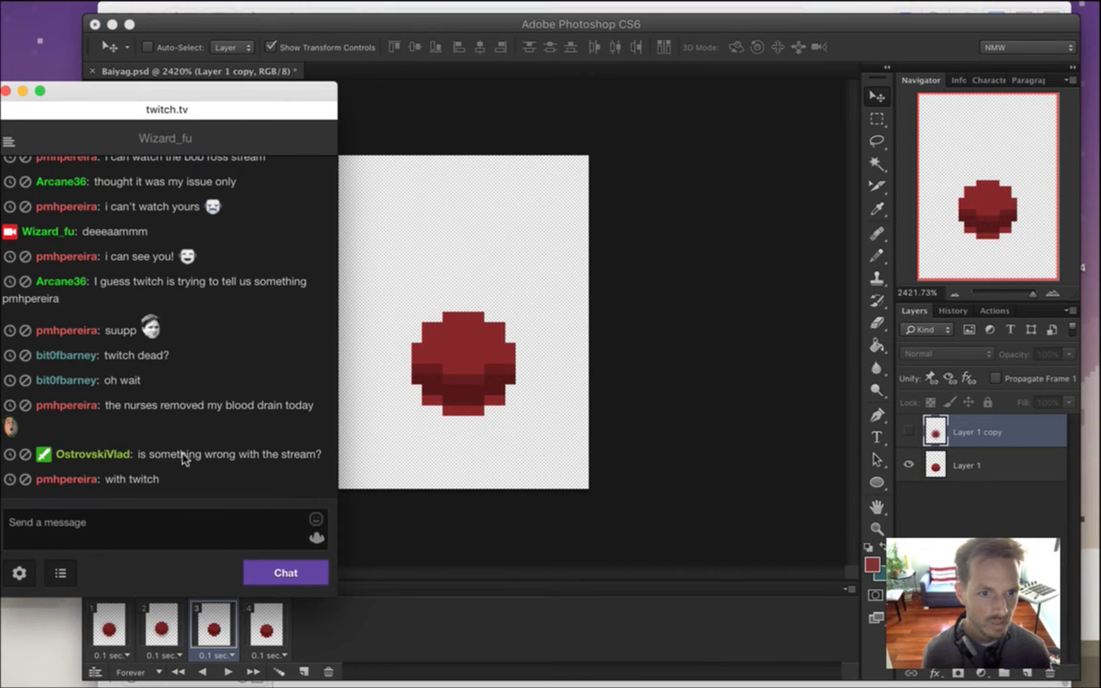
click(110, 550)
text(y)
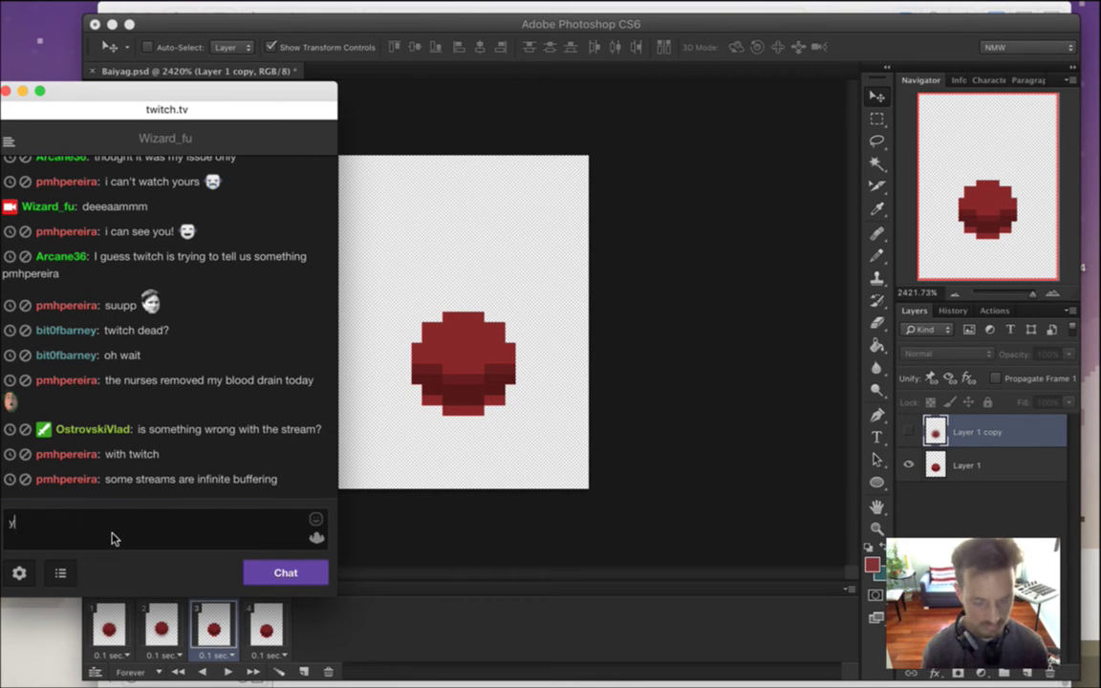
key(Return)
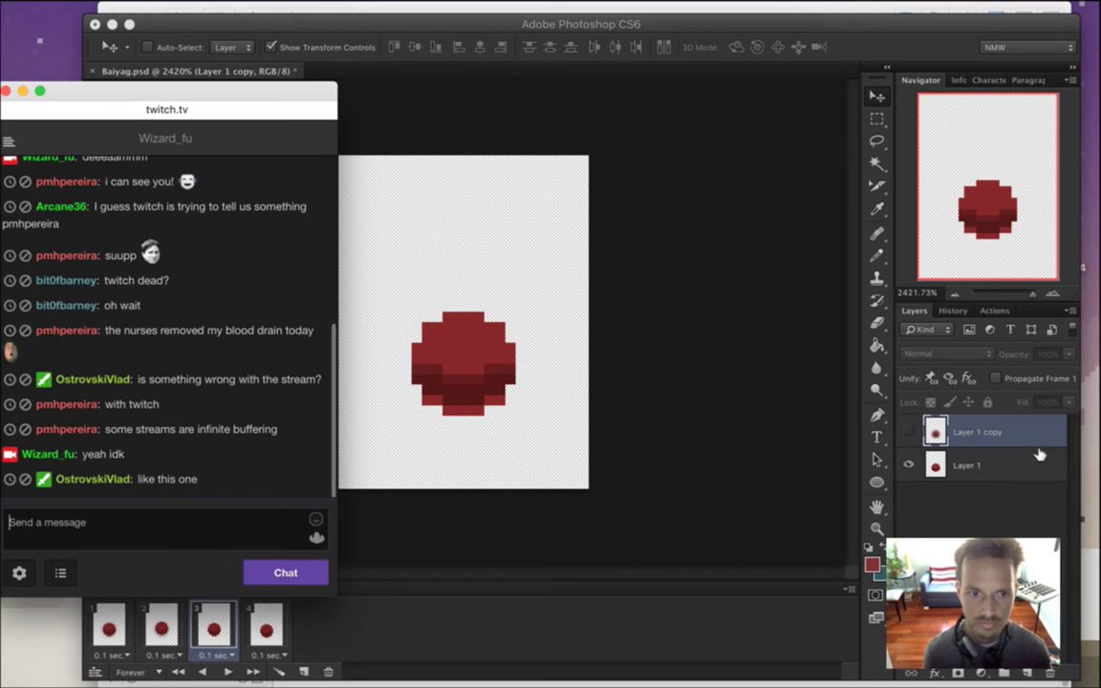
Switch to Gameshow to check the stream's status, and put its window away again.
mouse_move(1097, 445)
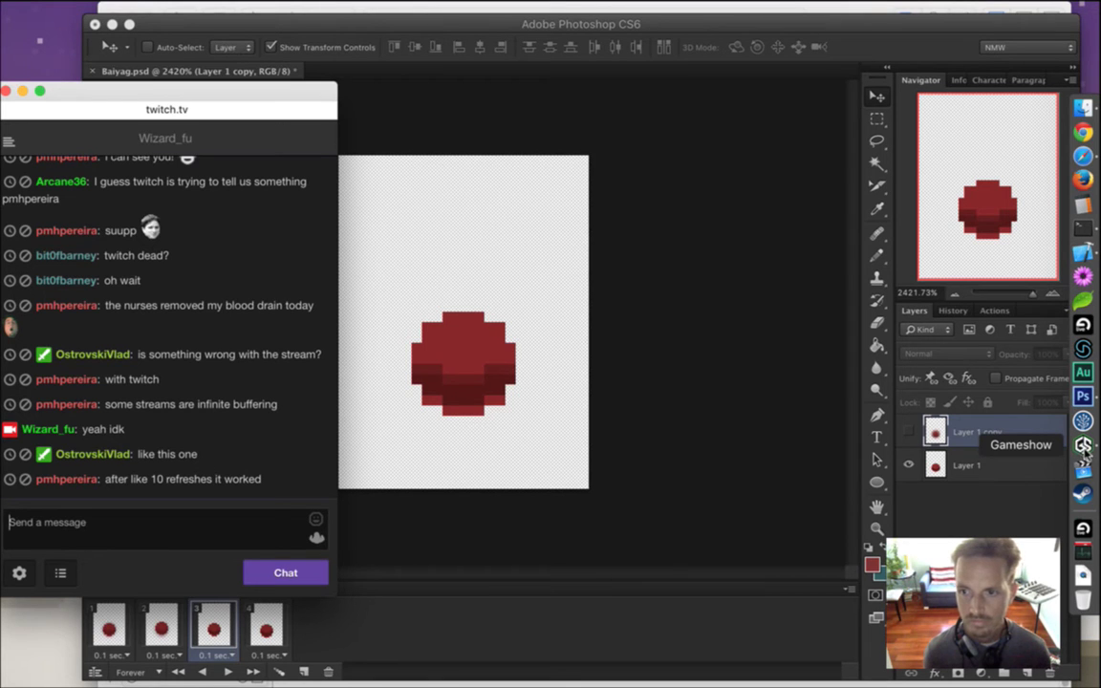
click(1084, 449)
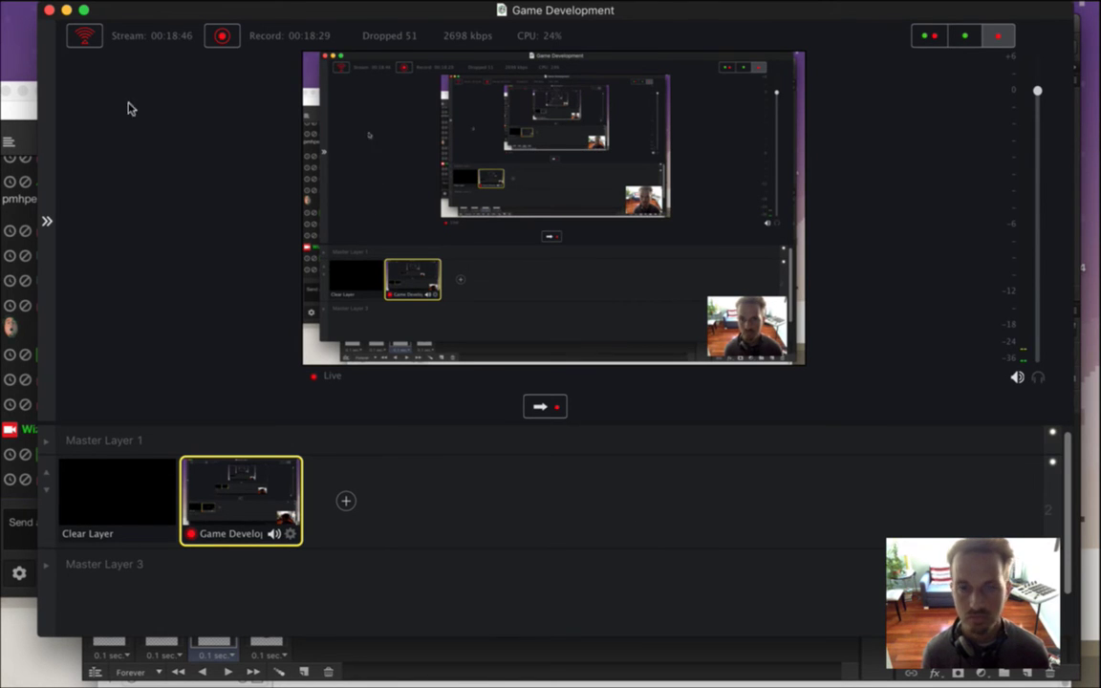
click(66, 11)
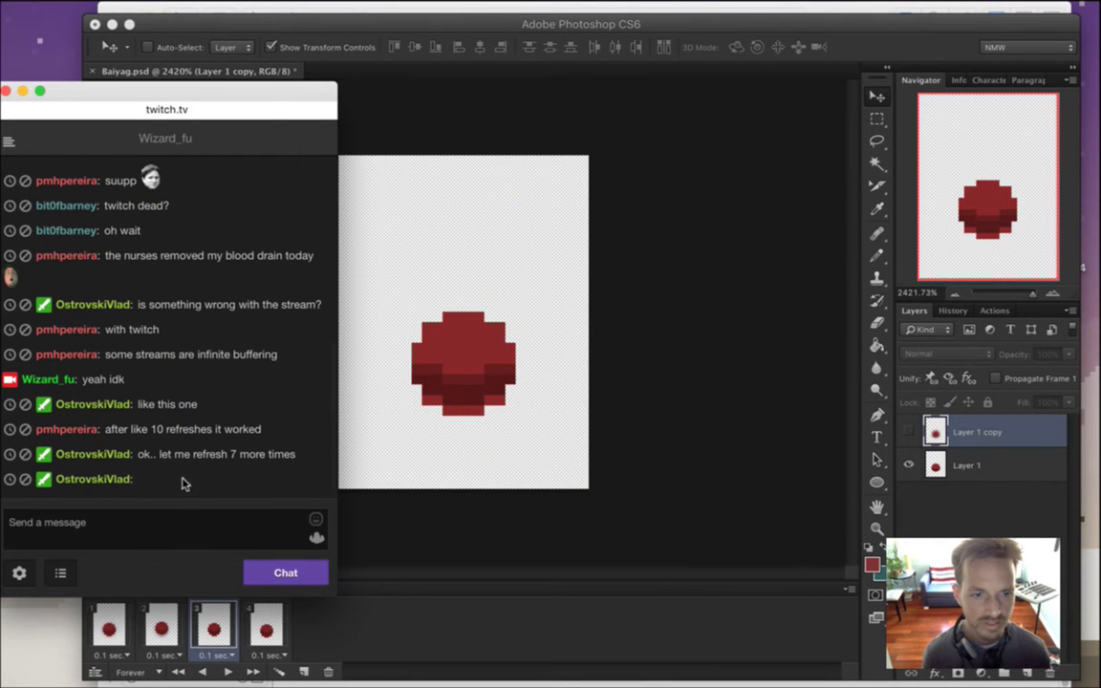
Post "lol" in the Twitch chat.
click(120, 531)
text(lol)
key(Return)
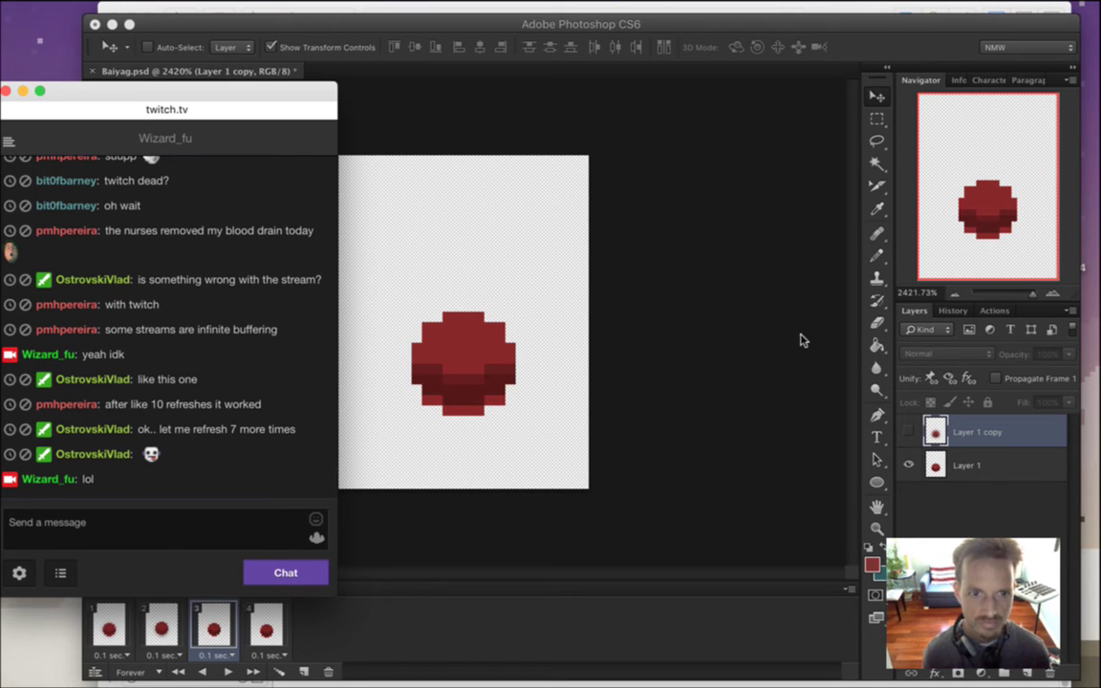
Return to Photoshop and make Layer 1 copy visible in the third and fourth animation frames.
click(906, 38)
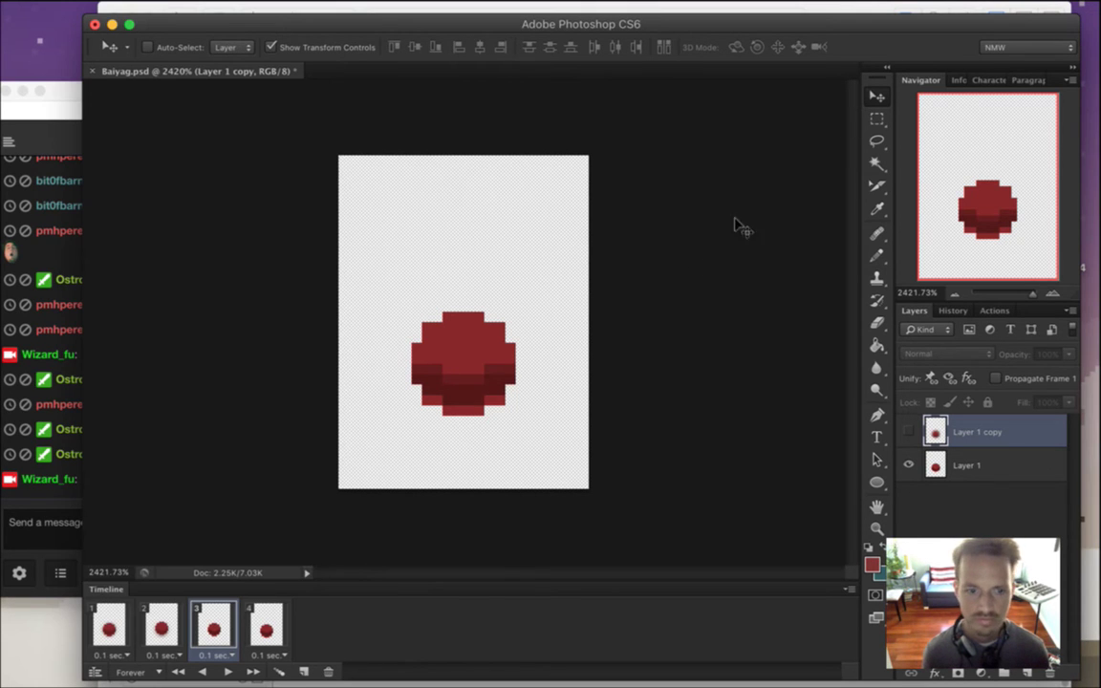
click(267, 627)
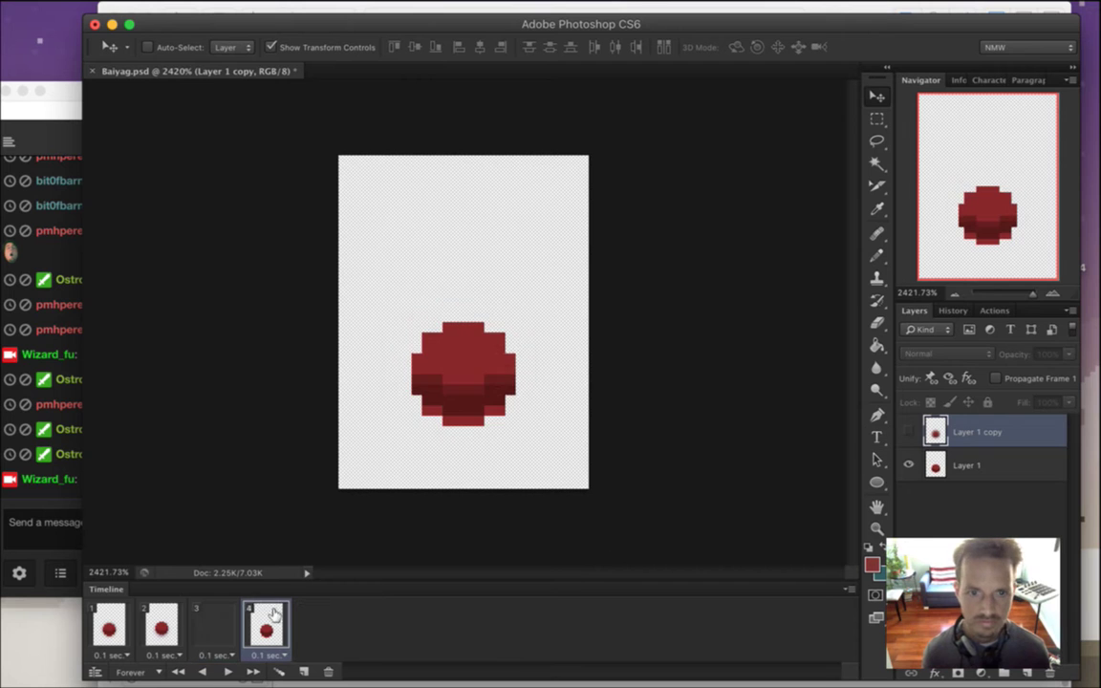
click(908, 429)
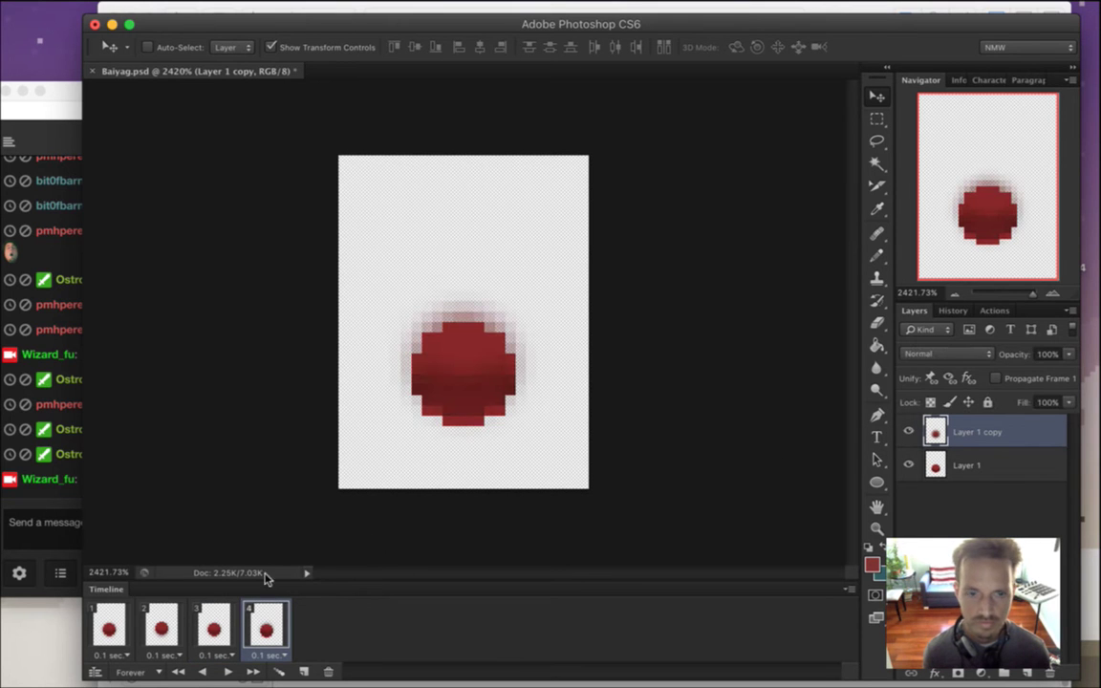
With the first frame selected, render all frames at document size as a PNG image sequence named Baiyag.png.
click(102, 623)
click(136, 9)
mouse_move(201, 341)
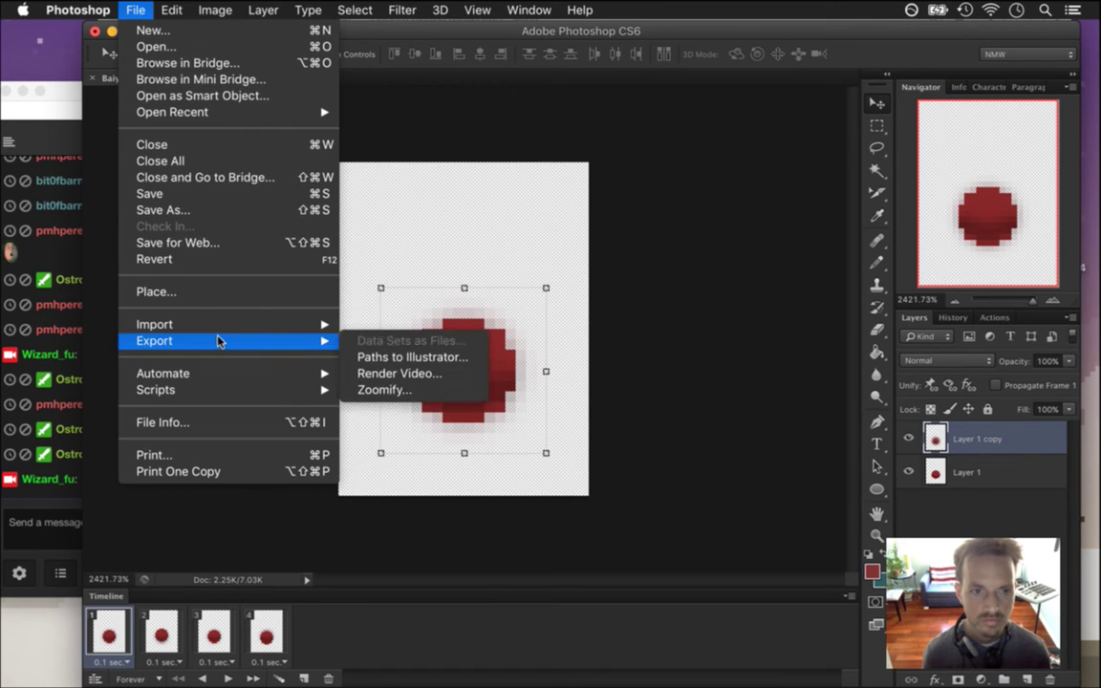
click(401, 374)
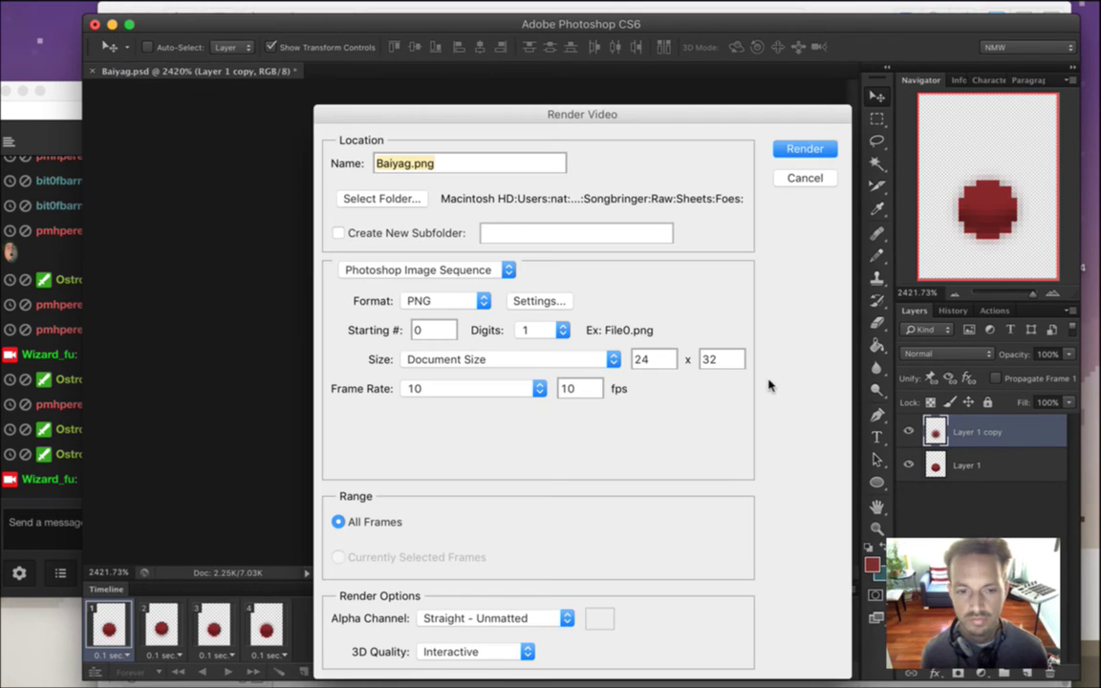
click(794, 153)
click(660, 247)
Switch to Xcode, build and run the game, walk around the red foes to check their blurred animation, and quit.
key(super+Tab)
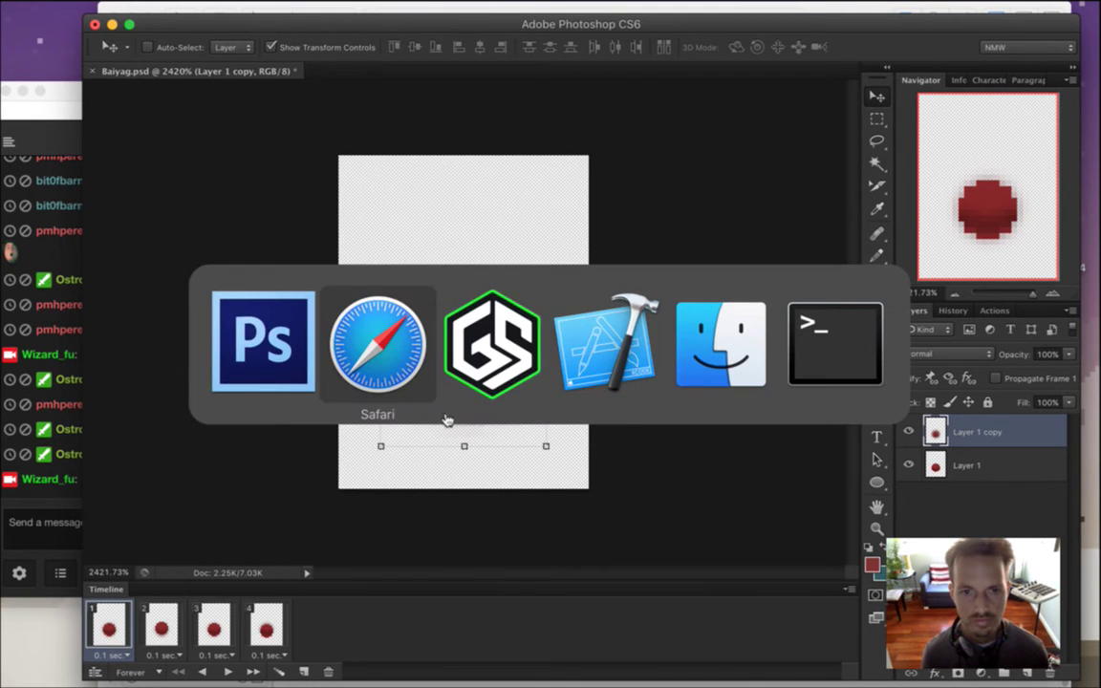
key(super+r)
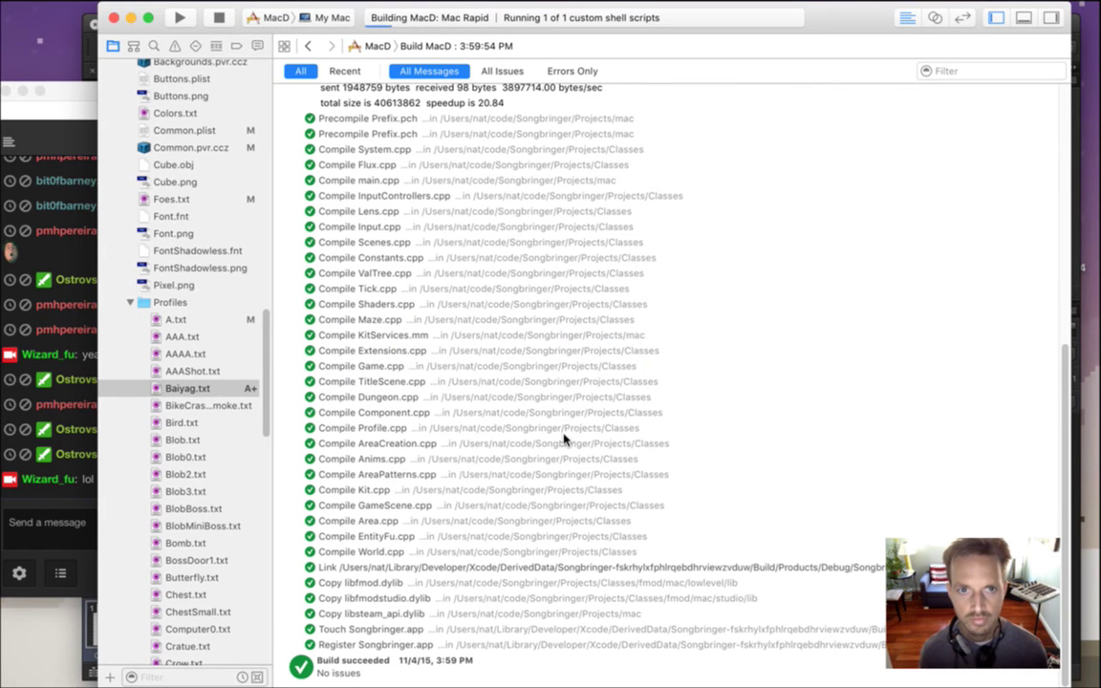
scroll(256, 344, up, 15)
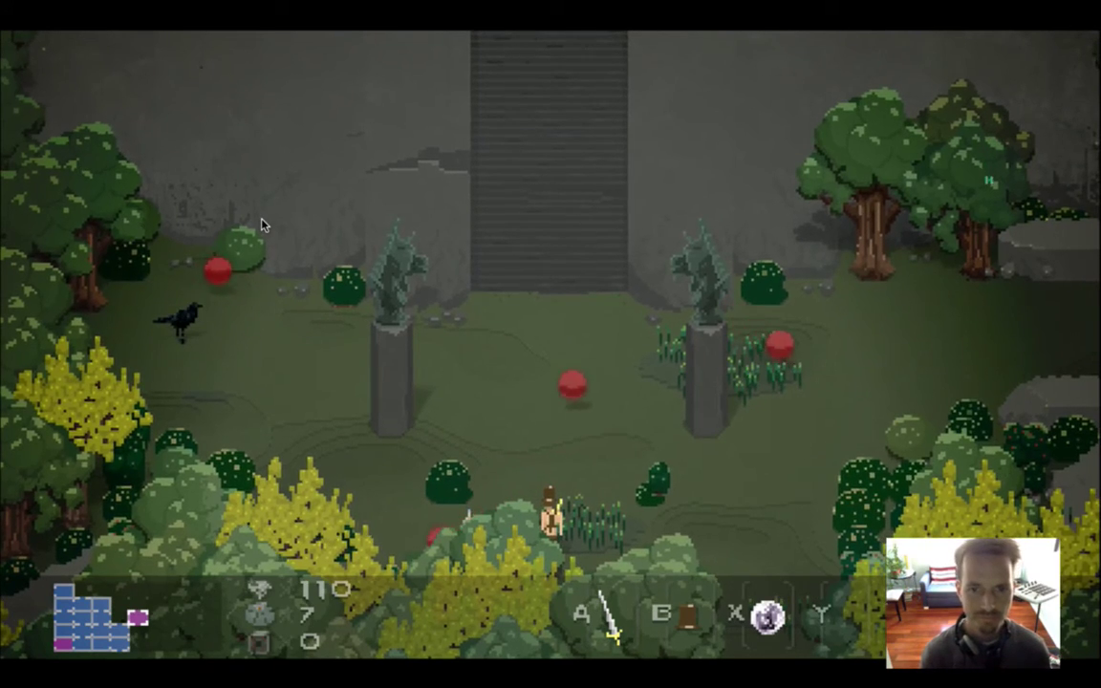
key(Right)
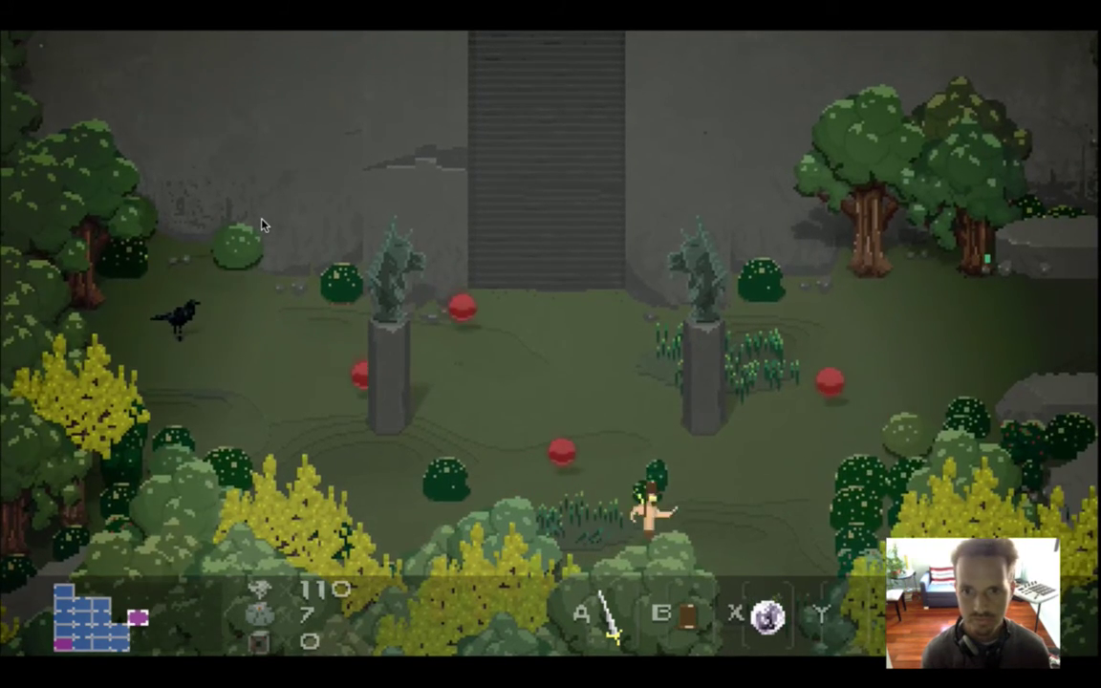
key(Up)
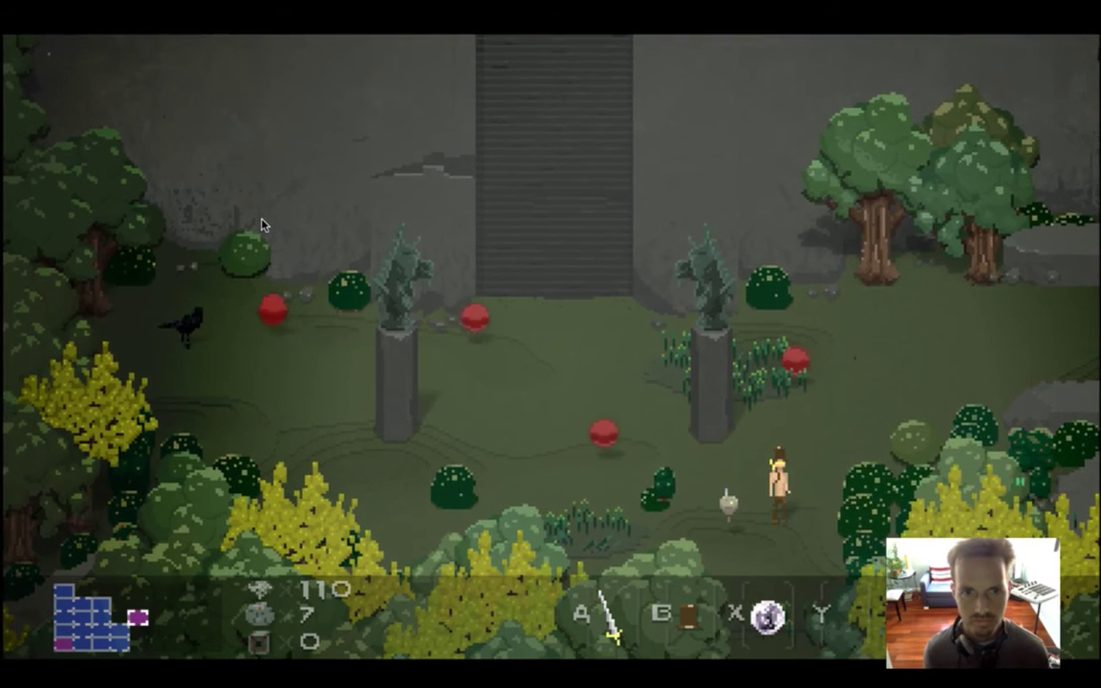
key(super+q)
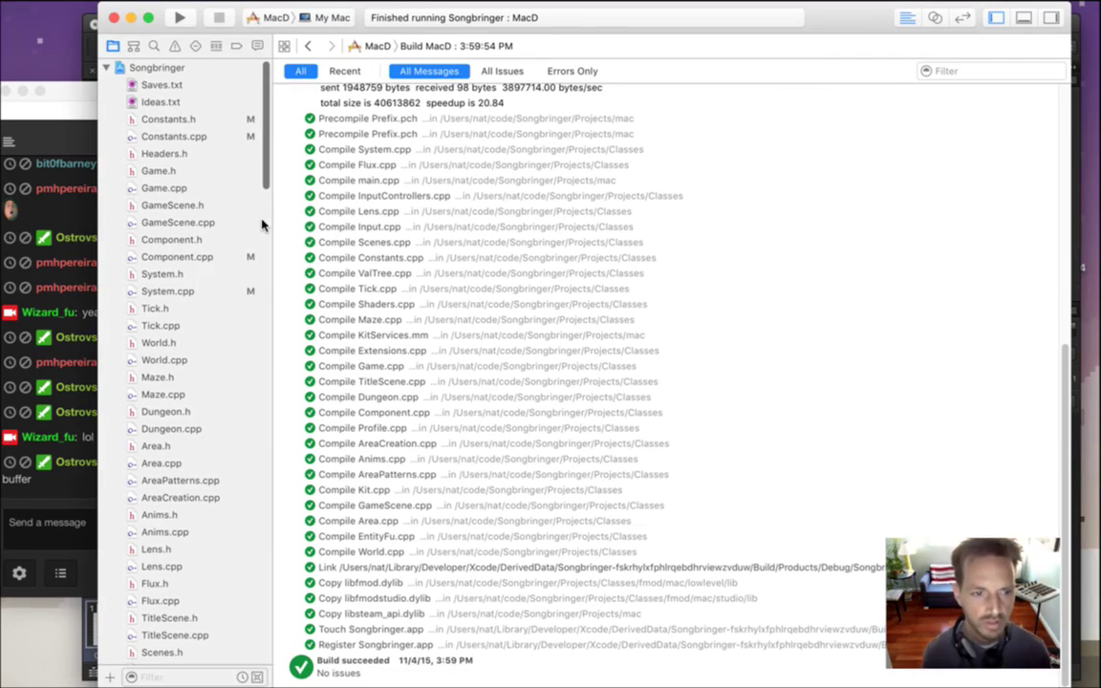
Switch back to Photoshop and bring the Twitch chat forward to read the newest message.
key(super+Tab)
key(super+shift+Tab)
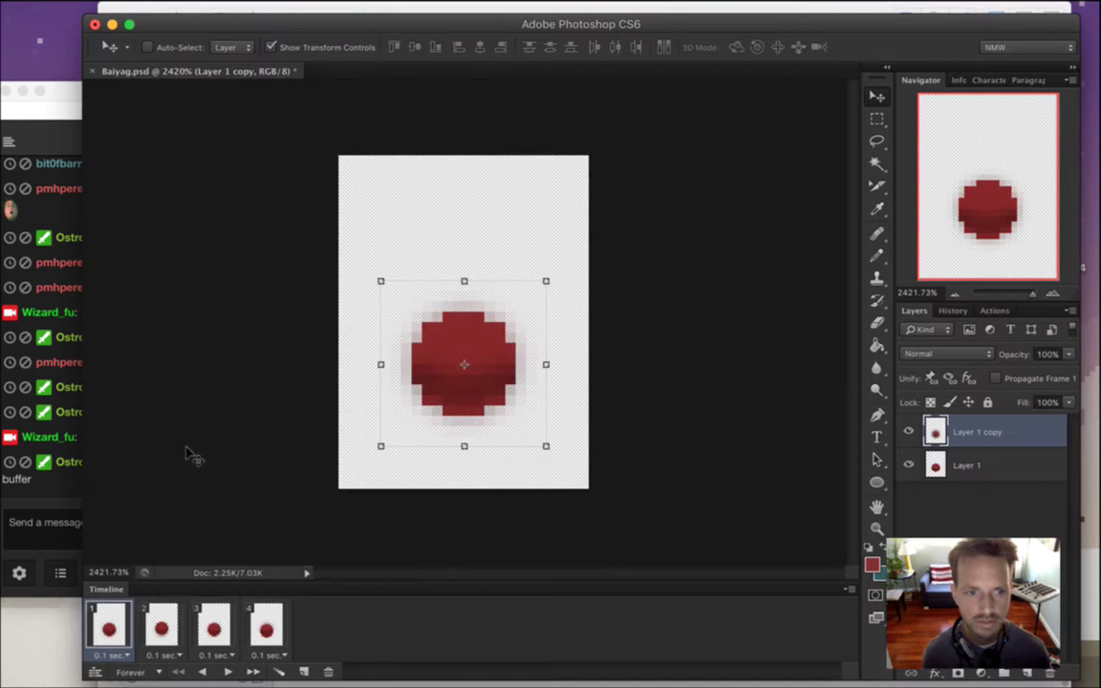
click(62, 502)
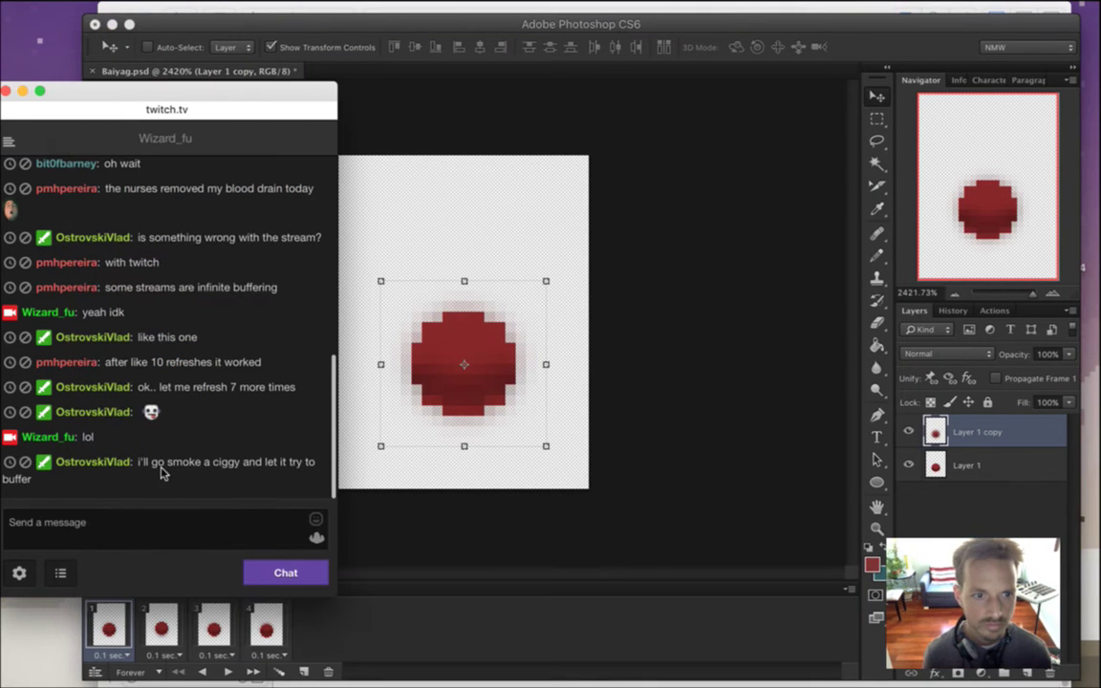
drag(167, 461, 182, 478)
click(198, 491)
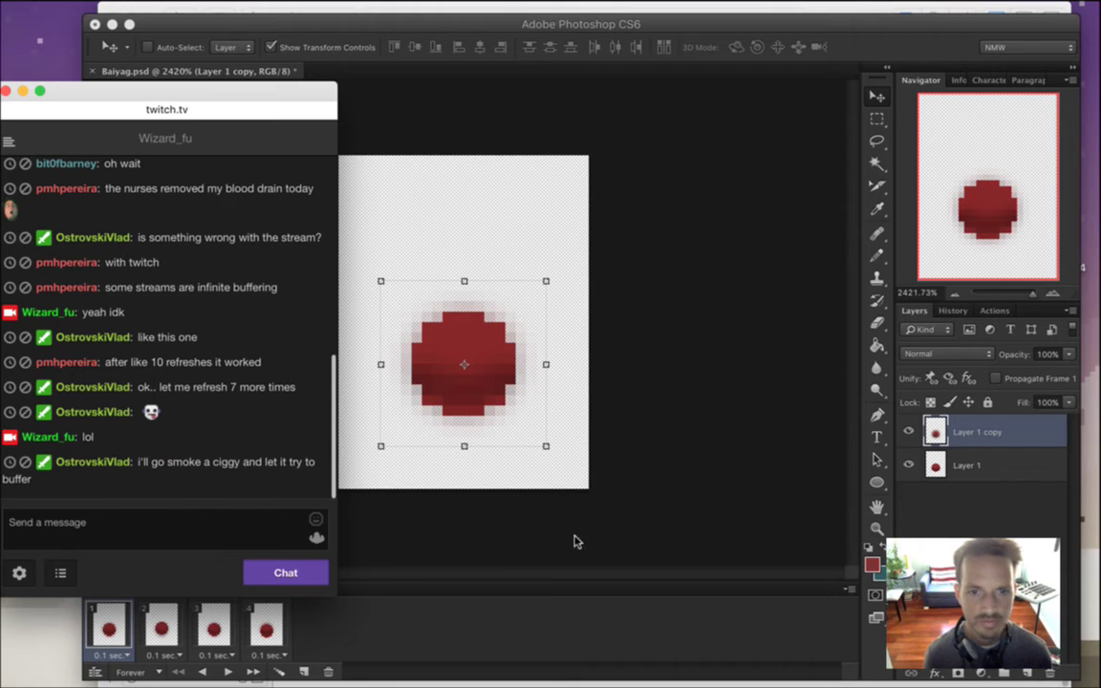
Clip Layer 1 copy to Layer 1 in Photoshop and check all four animation frames, returning to the first.
click(140, 634)
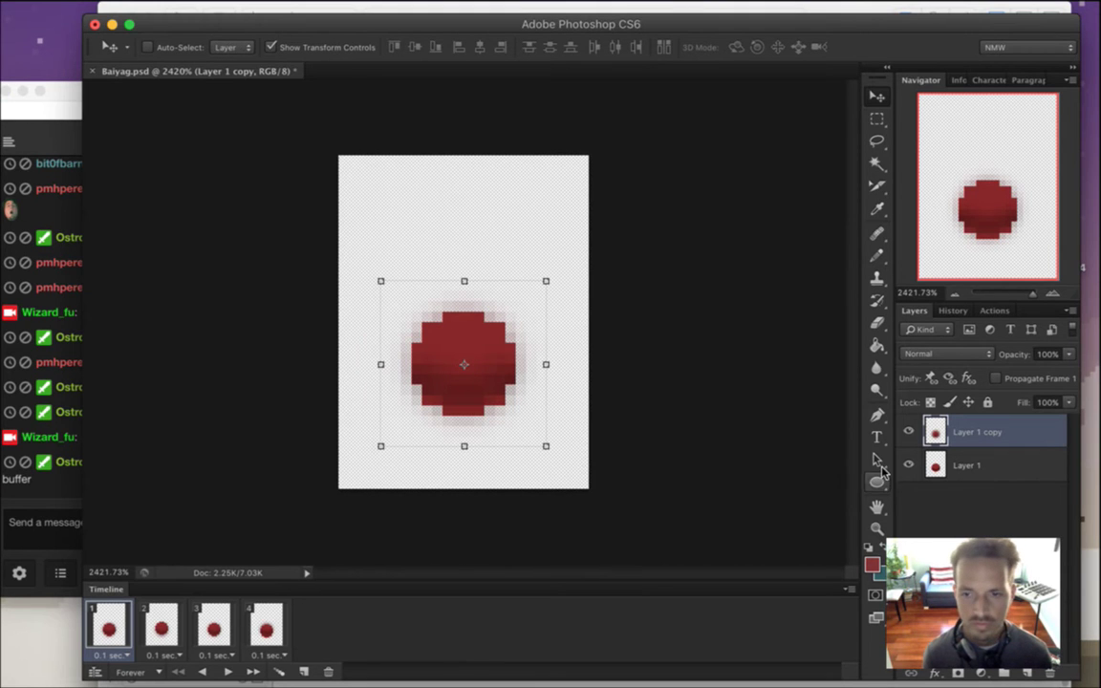
alt+click(975, 451)
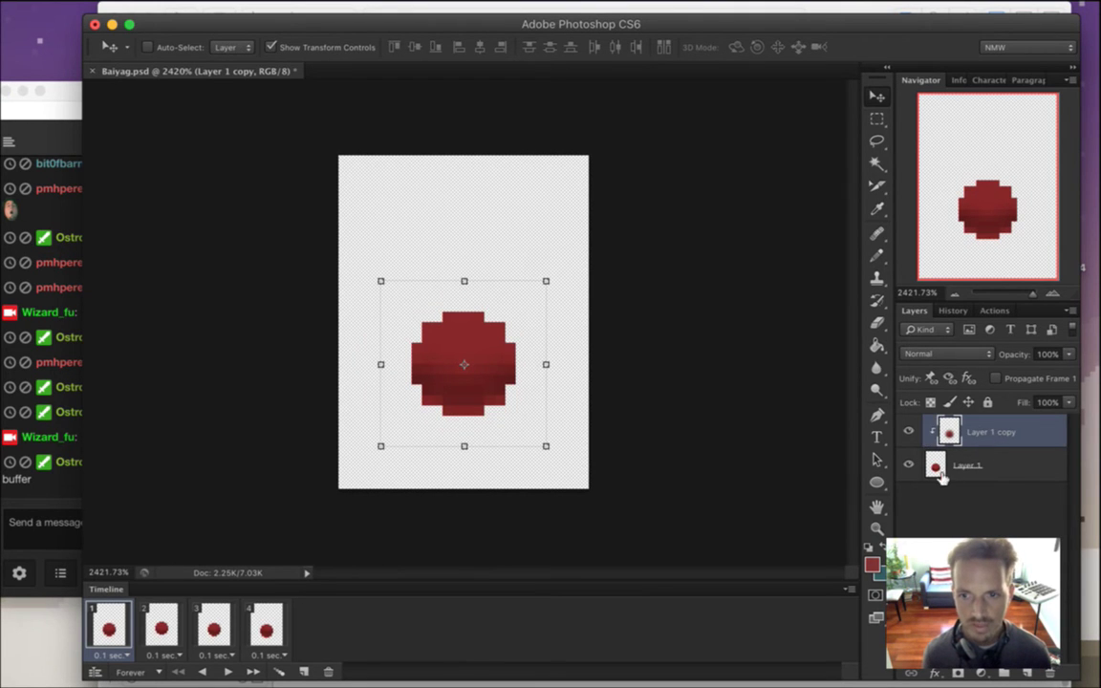
click(160, 622)
click(213, 623)
click(266, 624)
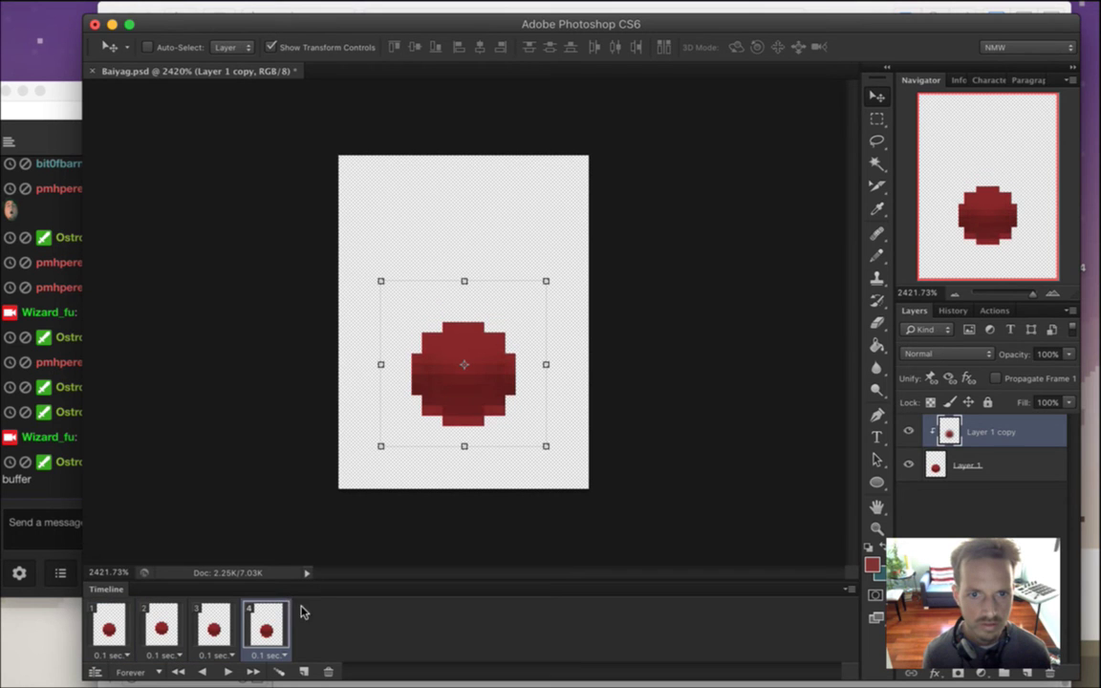
click(110, 617)
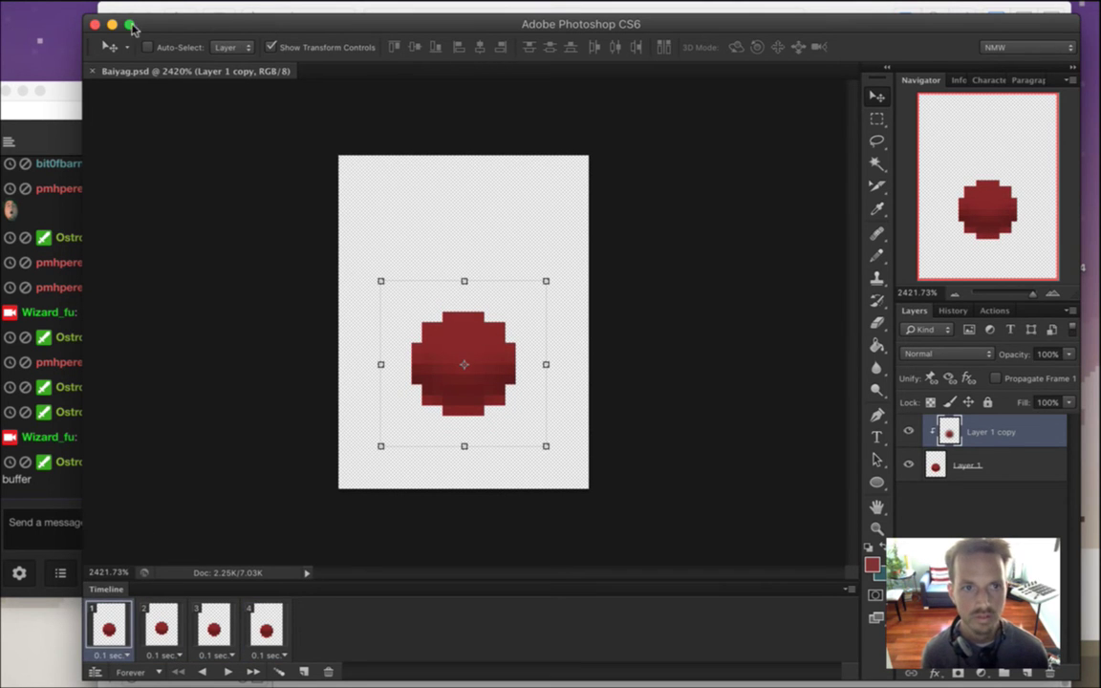
Render all frames at document size as the PNG image sequence Baiyag.png, replacing the existing sequence.
click(133, 9)
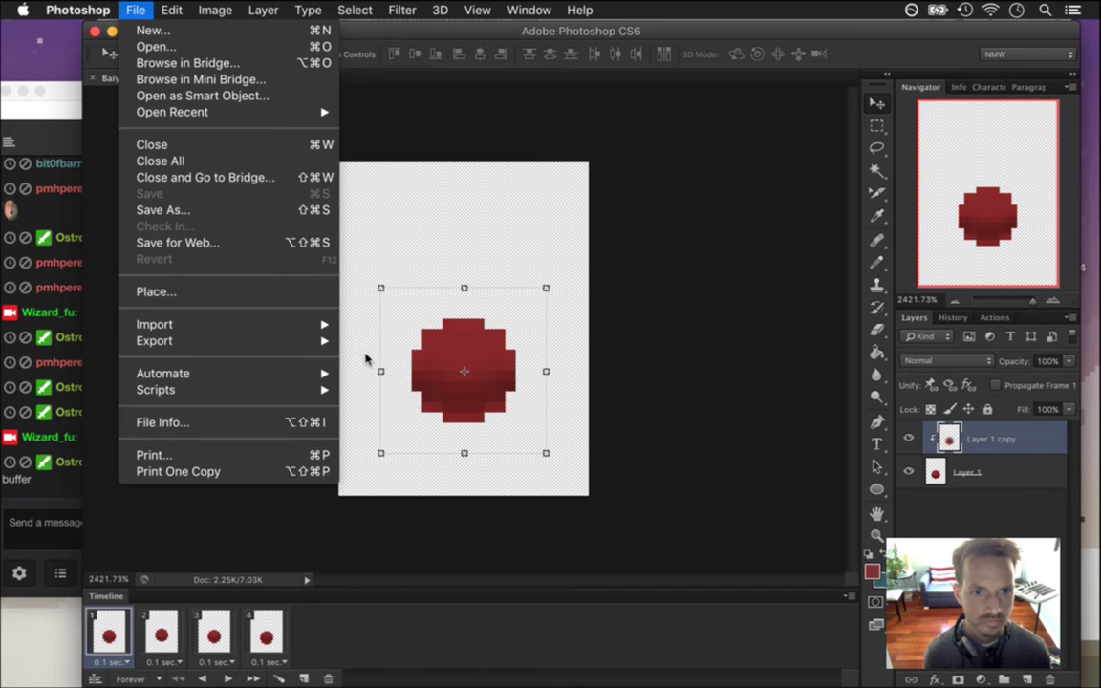
mouse_move(303, 342)
click(393, 373)
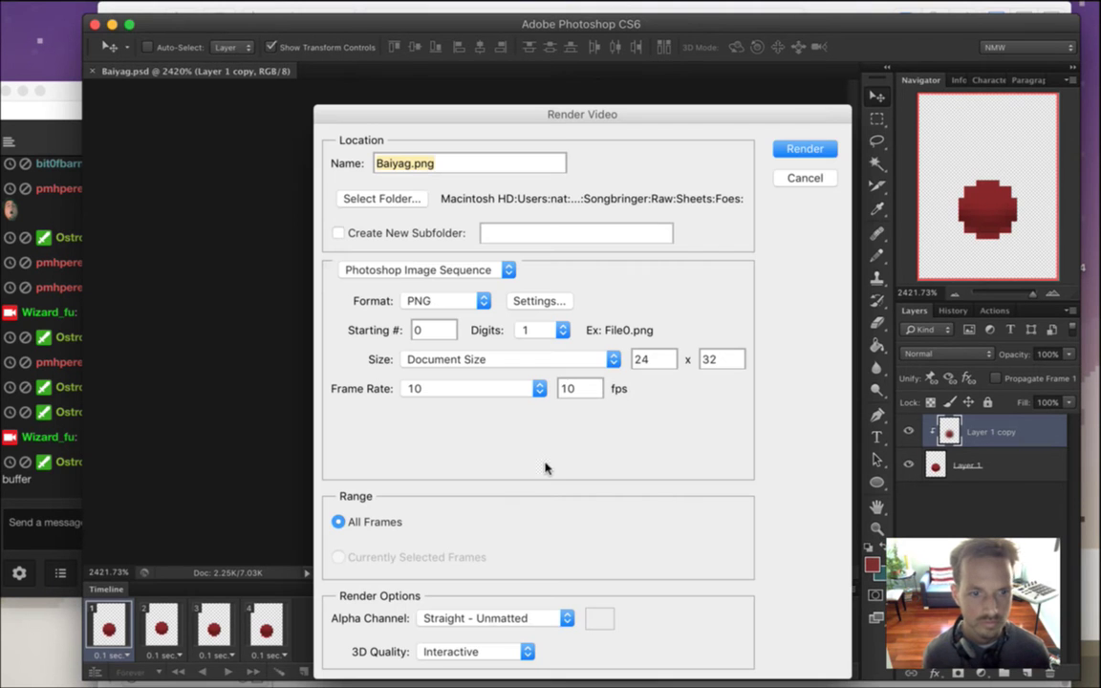
click(805, 149)
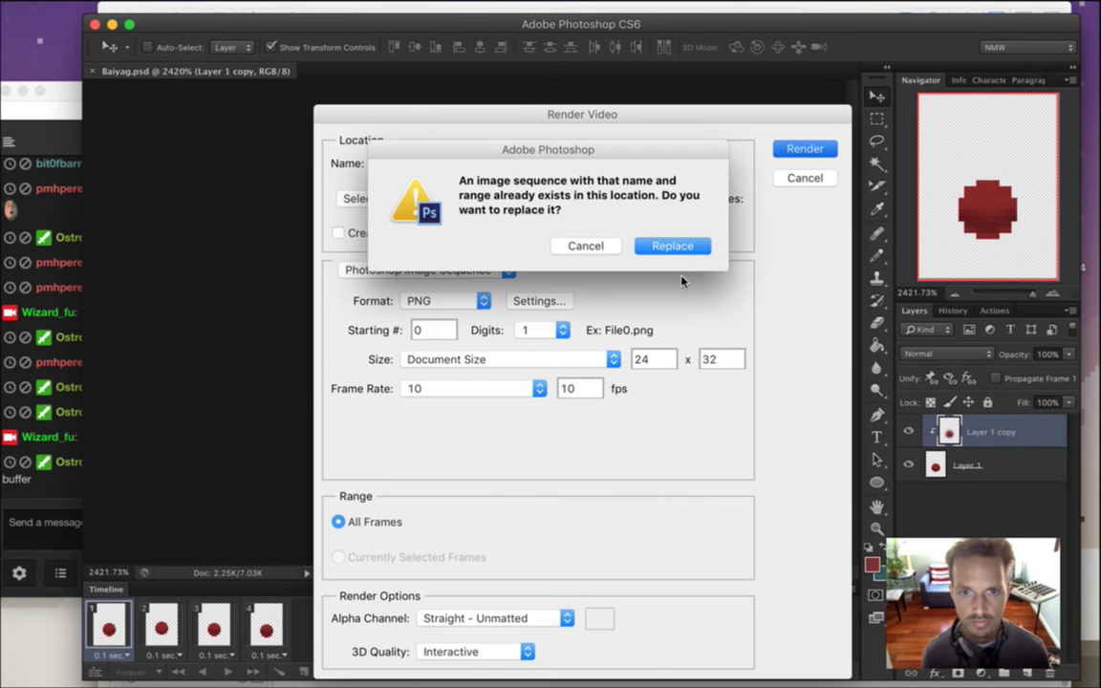
click(673, 247)
Switch to Xcode to build and run the game with the re-rendered frames, and return to Photoshop.
key(super+Tab)
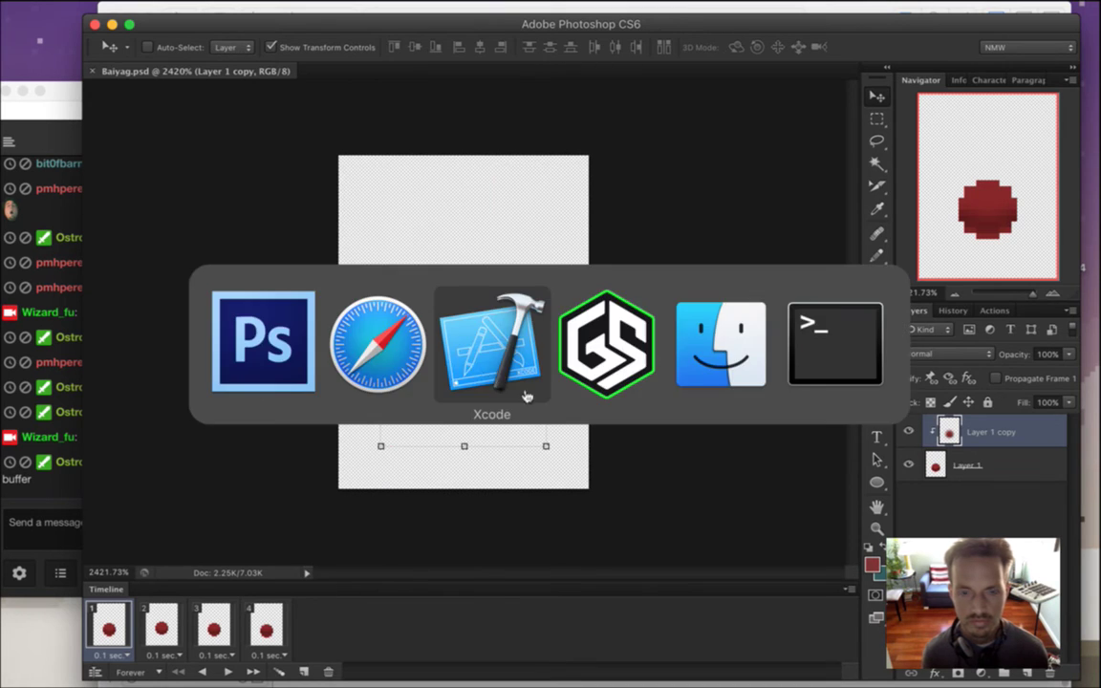
click(463, 375)
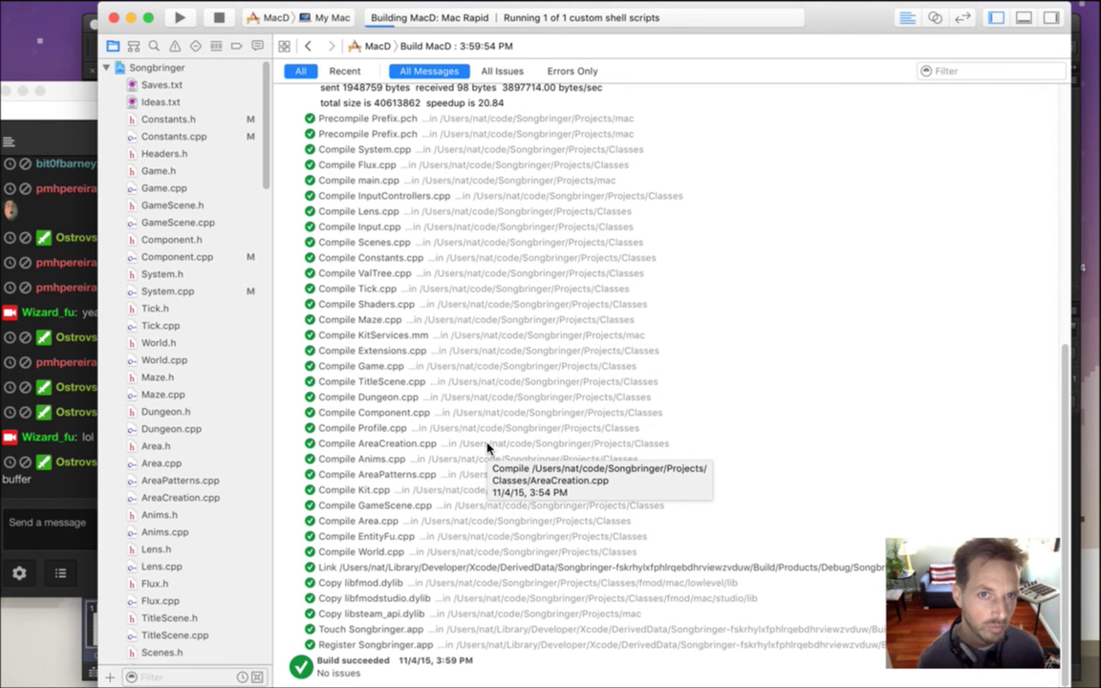
key(super+Tab)
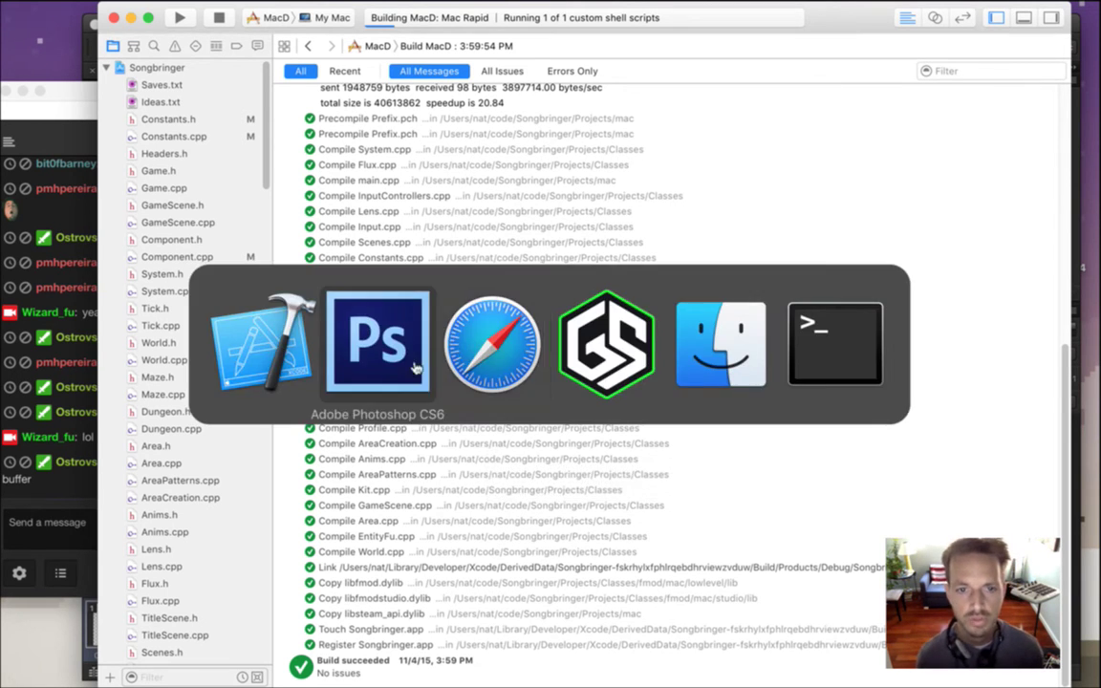
Select Layer 1 and set the foreground color to a bright pink with hue 316°, saturation 64% and brightness 82%.
click(930, 478)
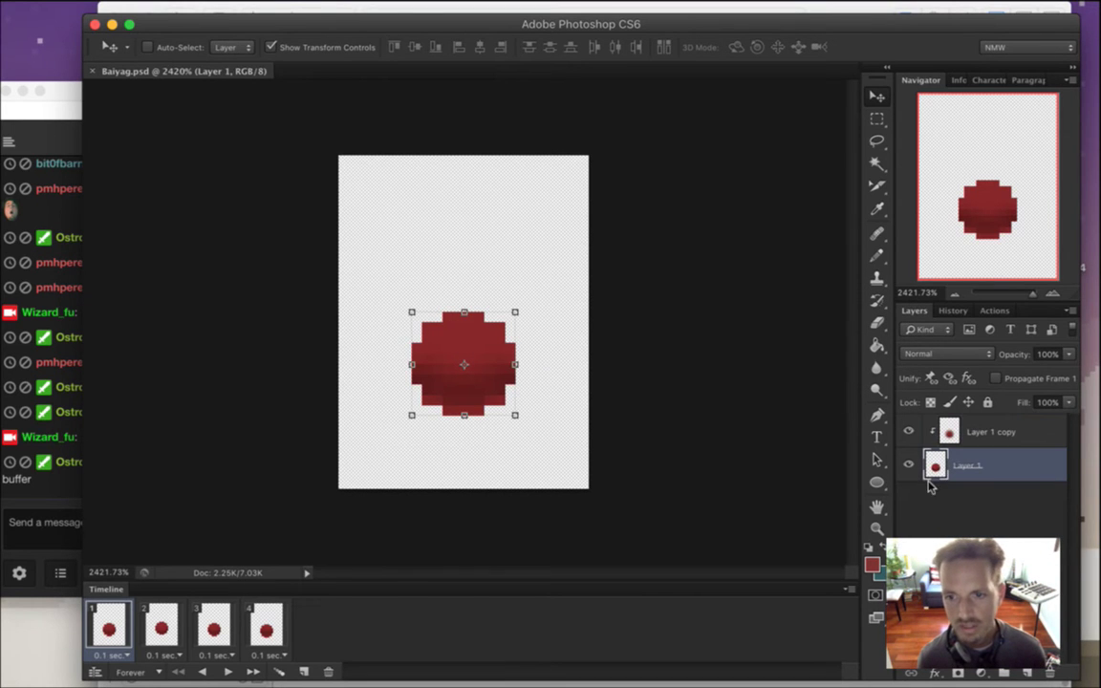
key(m)
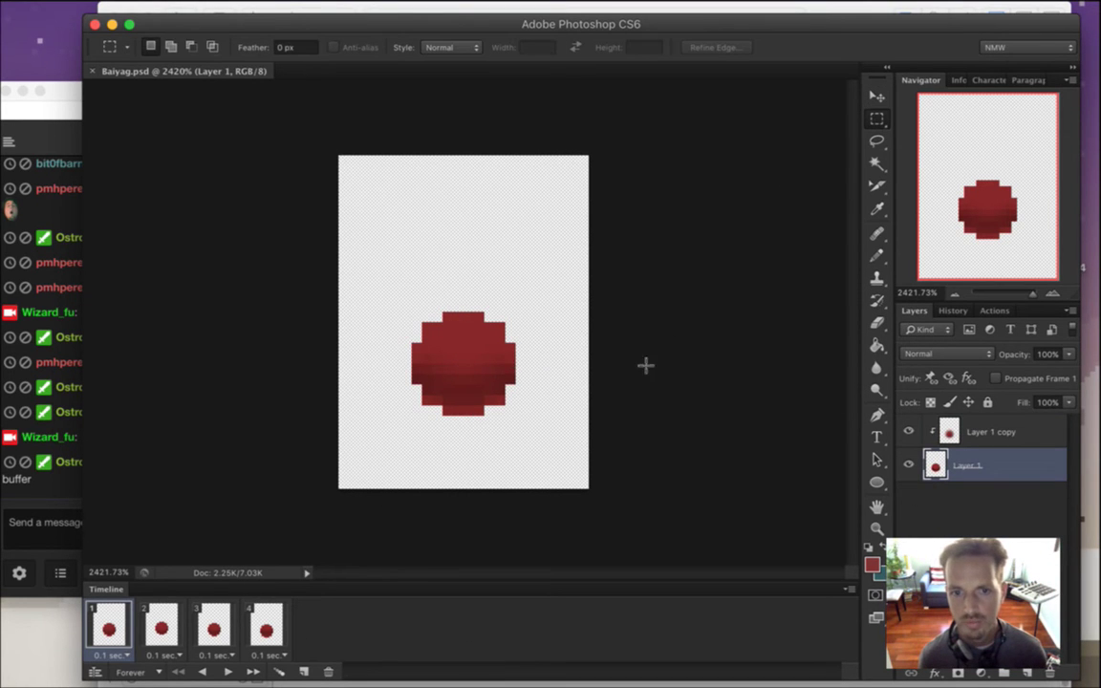
click(870, 568)
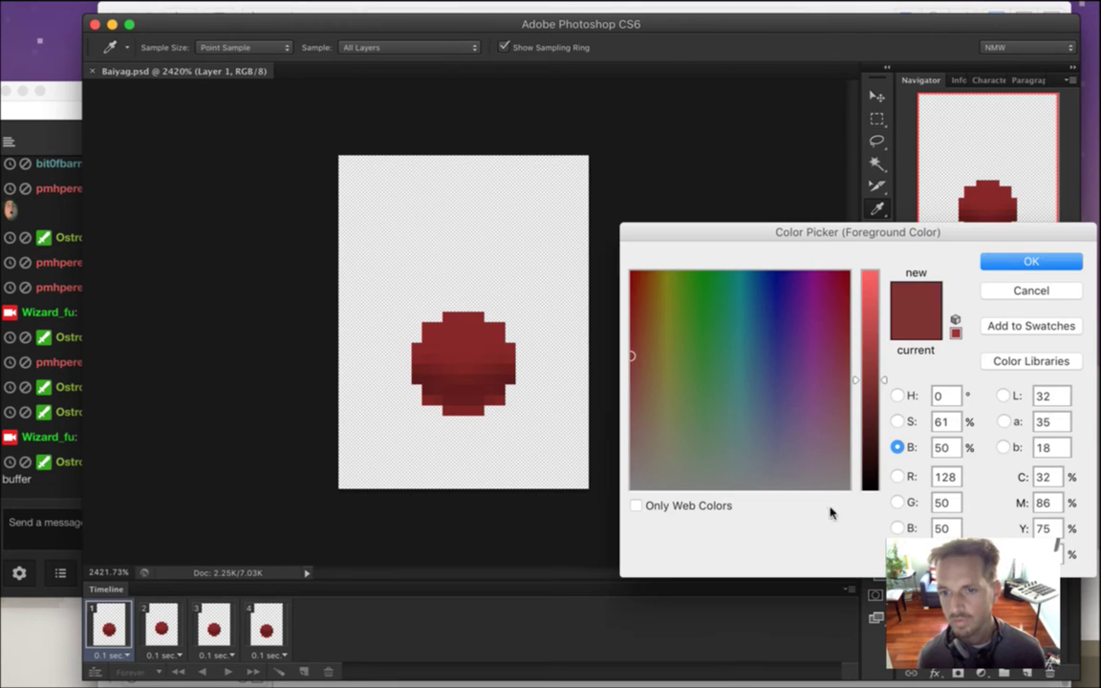
click(819, 319)
click(812, 357)
drag(812, 357, 822, 350)
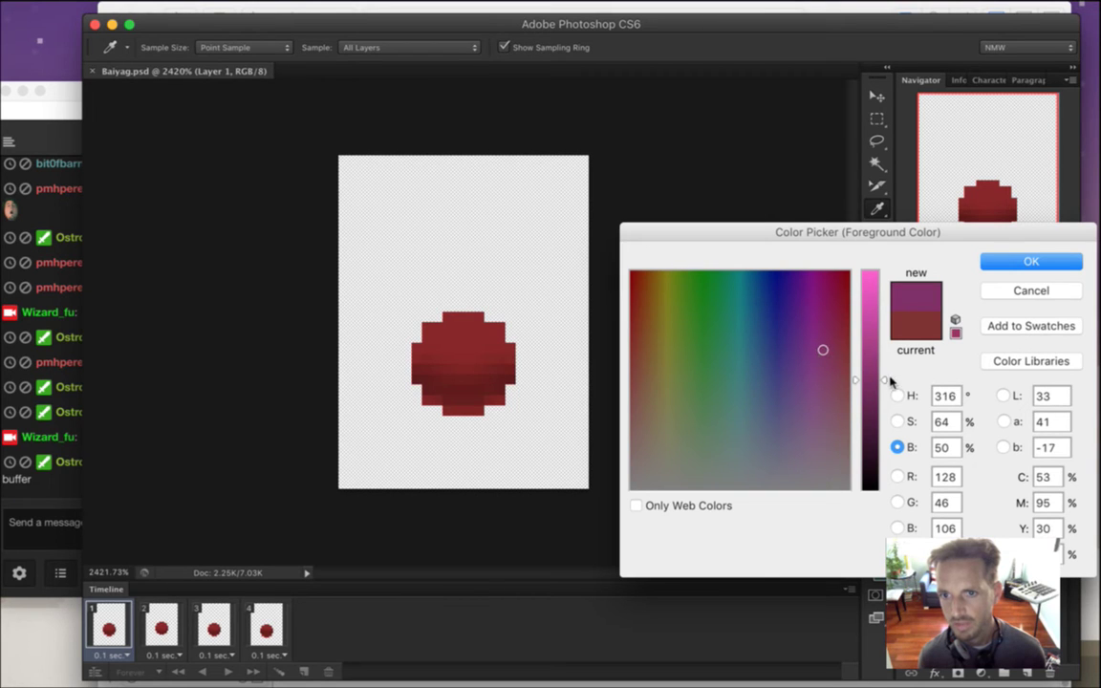
drag(885, 380, 884, 302)
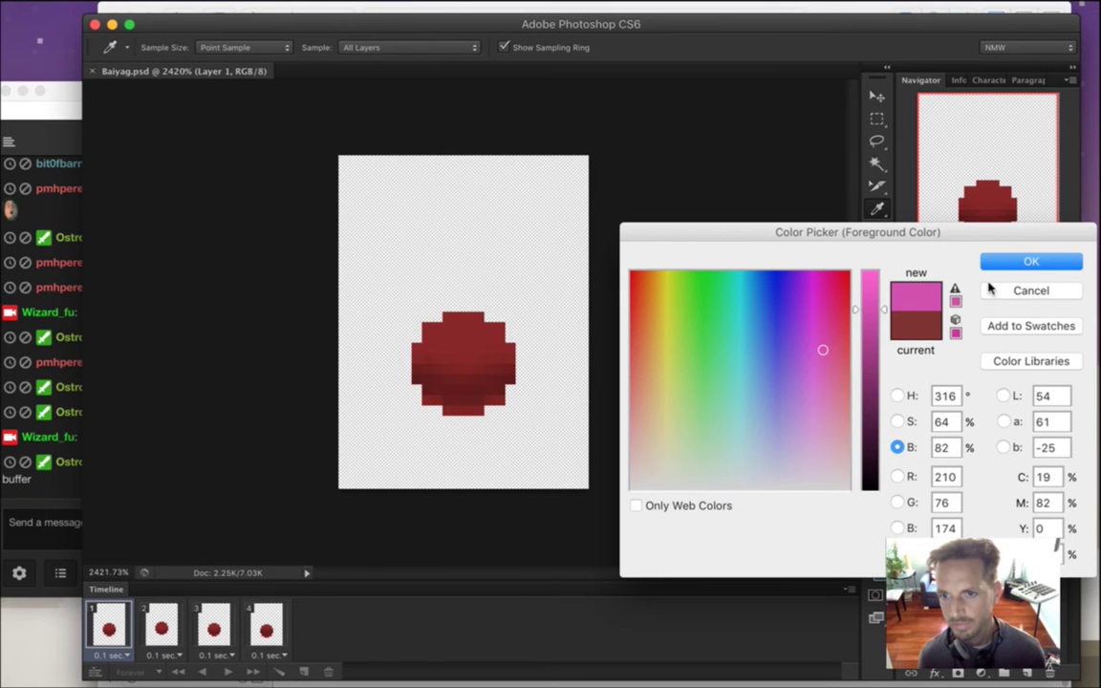
click(994, 262)
Pencil a single pink pixel near the ball's center in the first frame, on Layer 1 and on Layer 1 copy.
key(b)
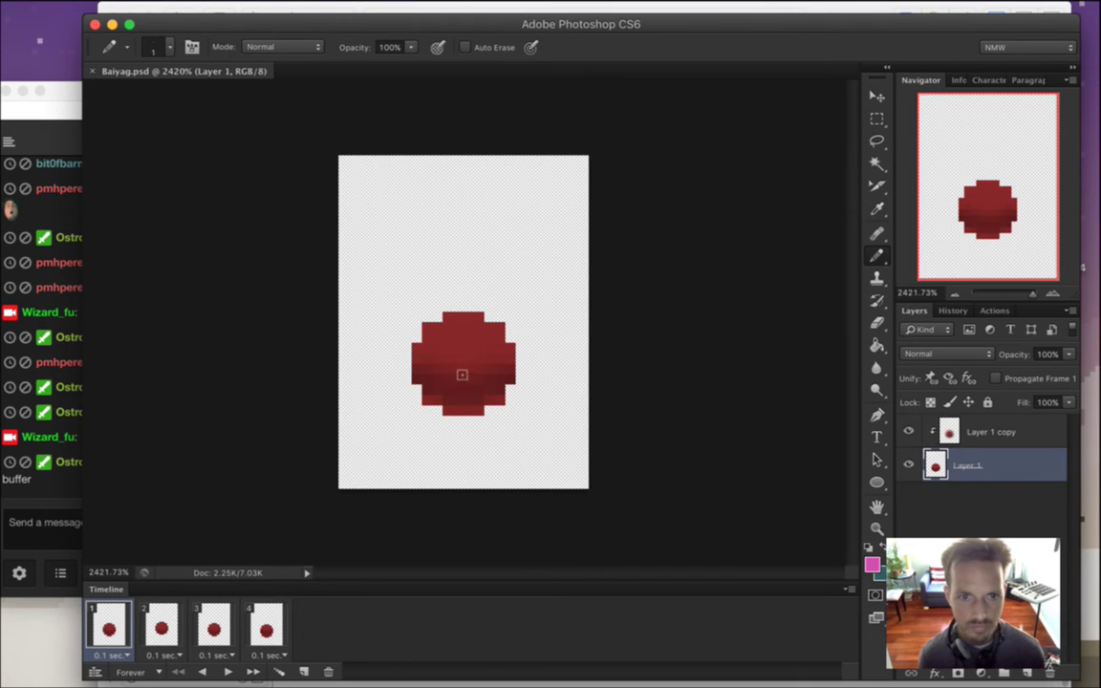
click(457, 369)
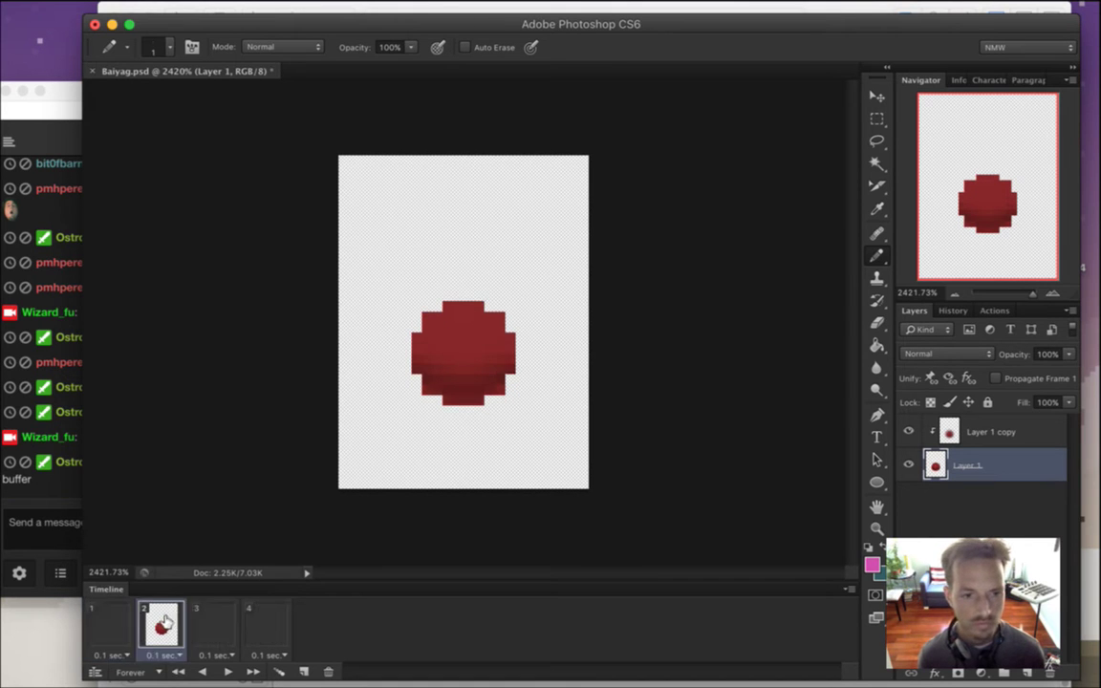
click(911, 431)
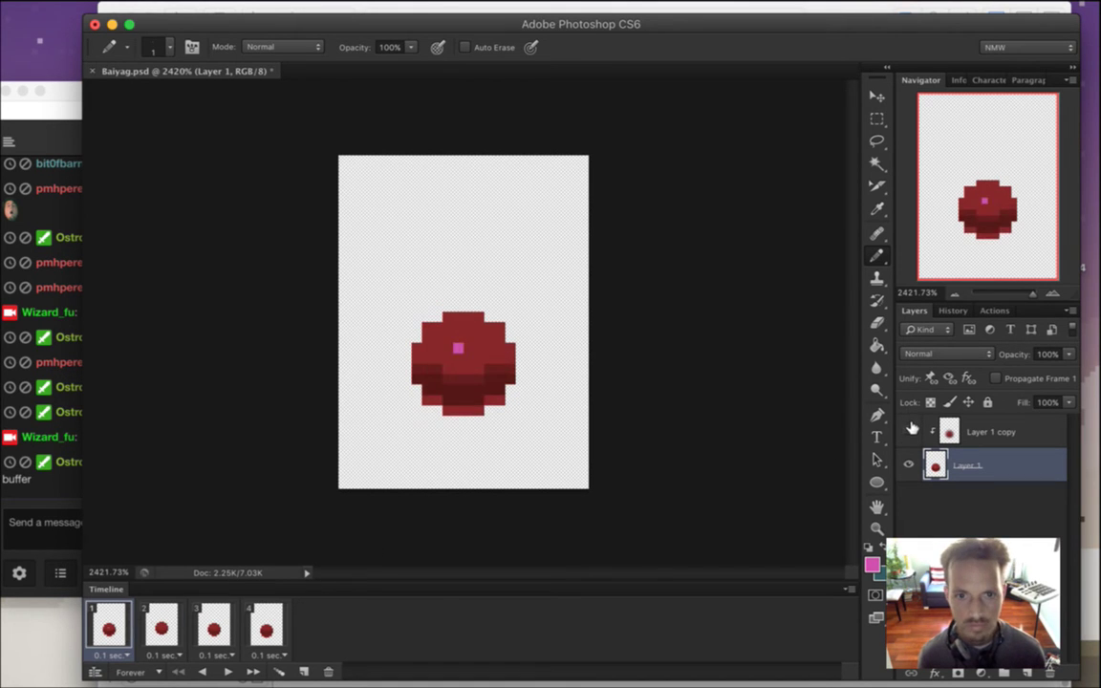
click(909, 430)
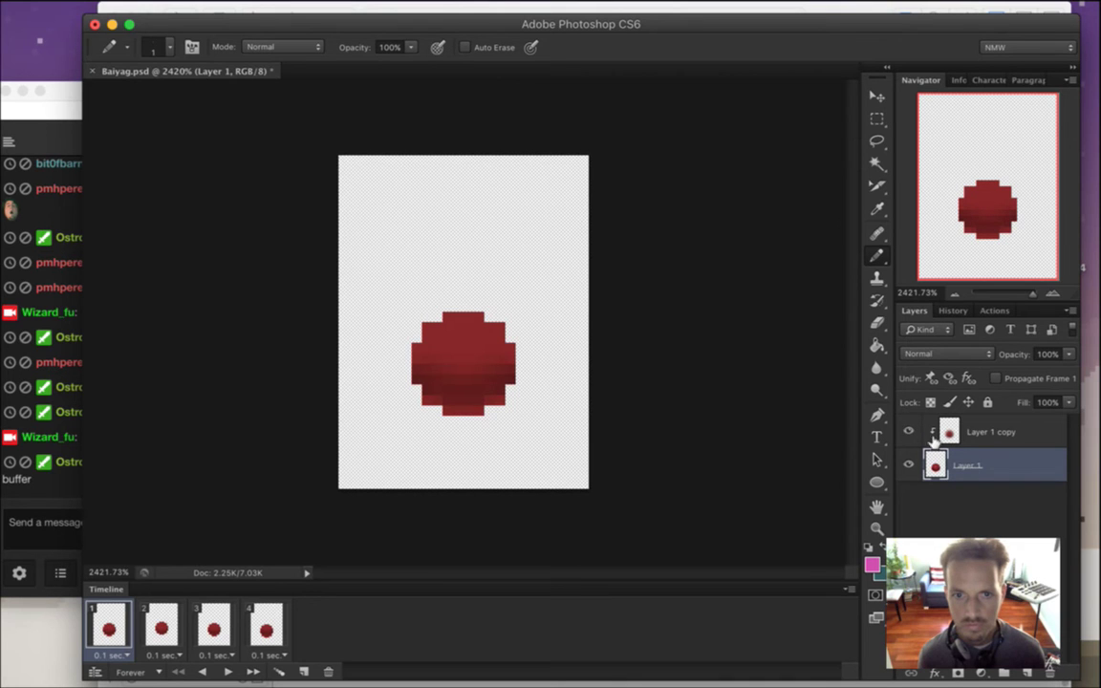
click(951, 435)
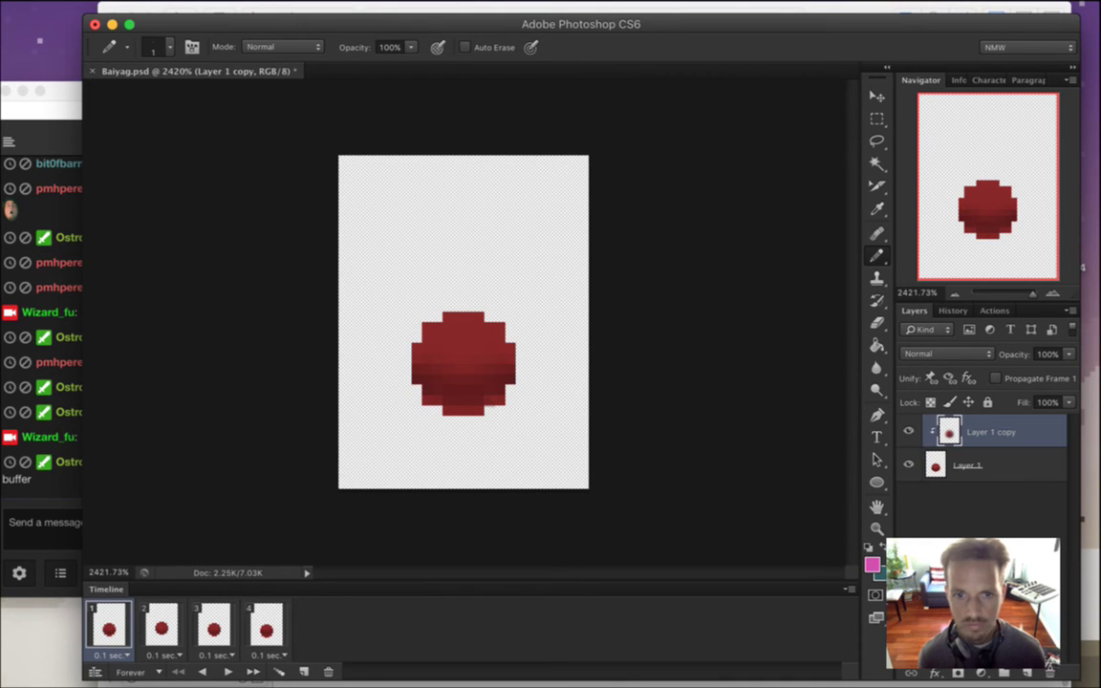
click(458, 349)
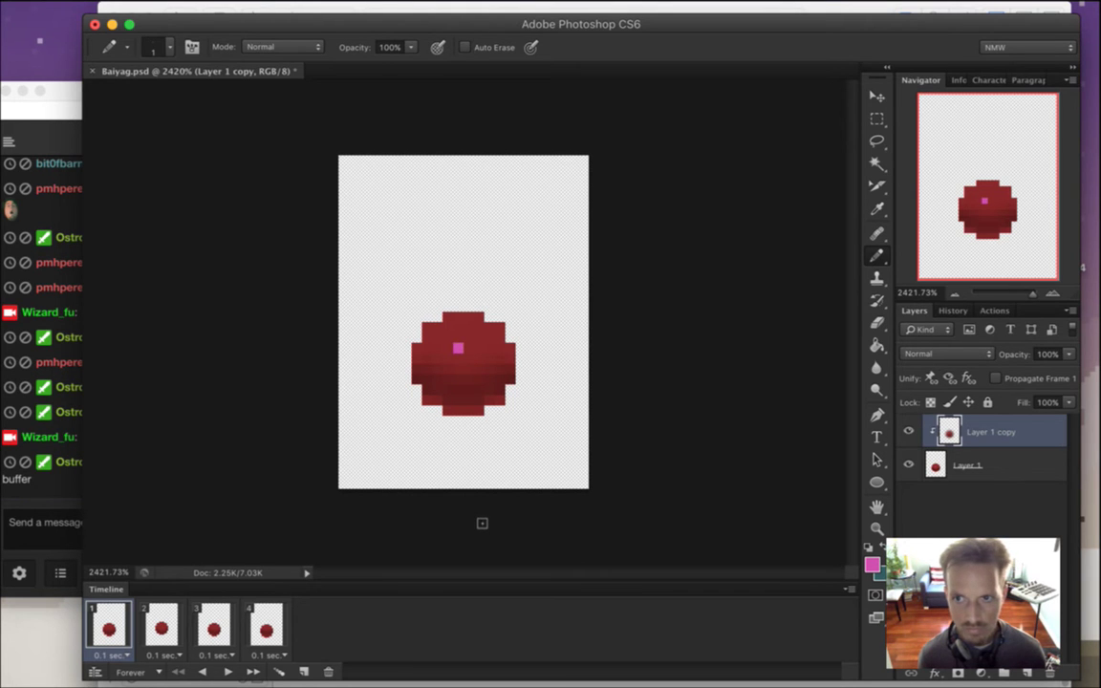
Switch to Xcode, run the game to look at the red foes, and return to Photoshop.
key(super+Tab)
key(super+r)
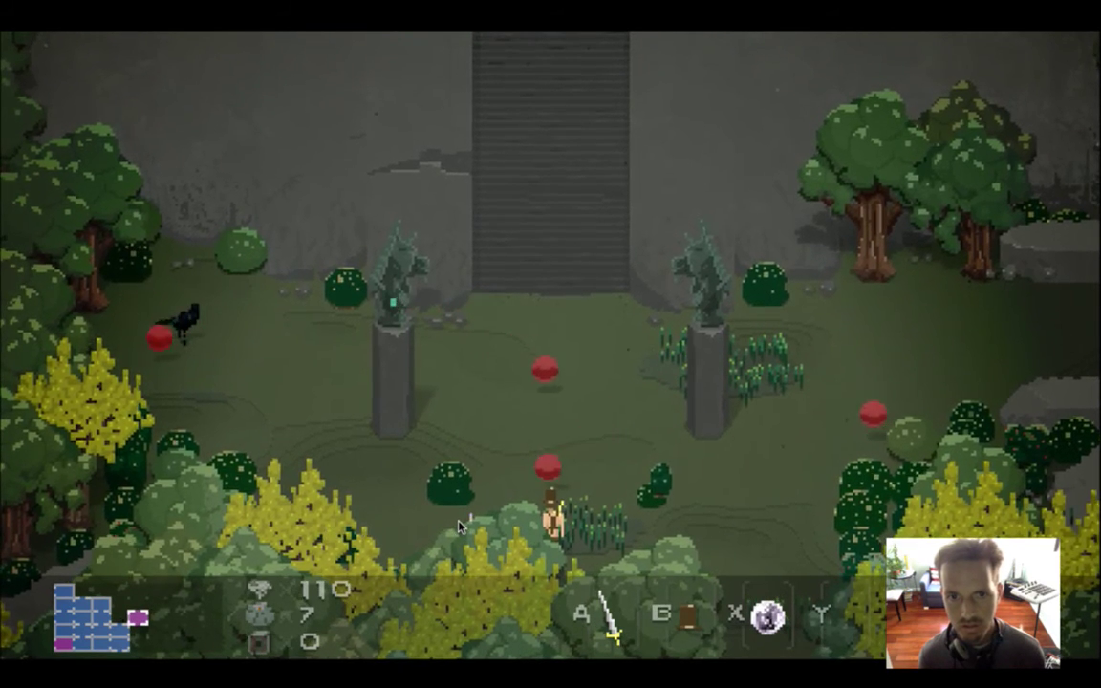
key(super+Tab)
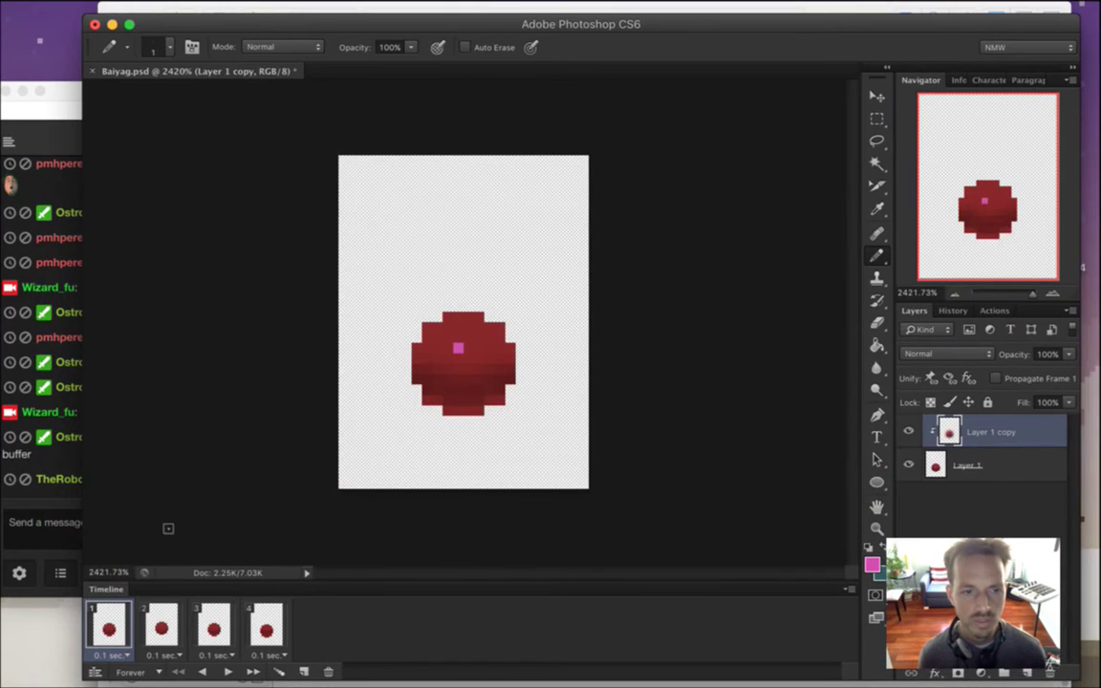
Bring the Twitch chat forward, send the ZGTriforce emote, and return to Photoshop.
click(72, 474)
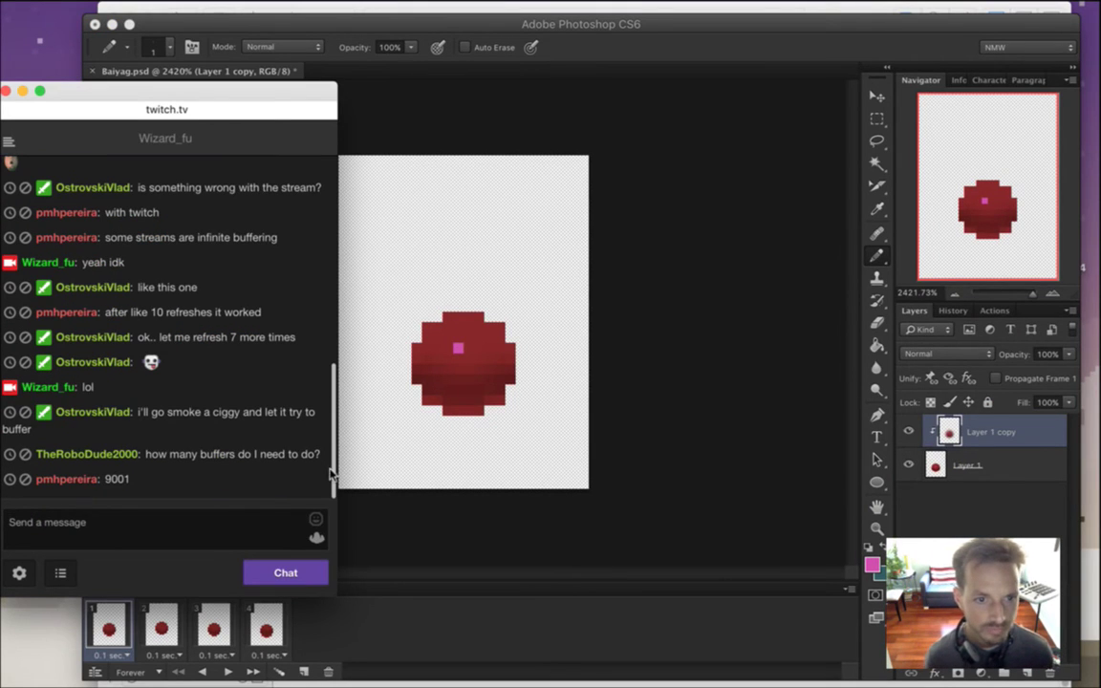
click(239, 533)
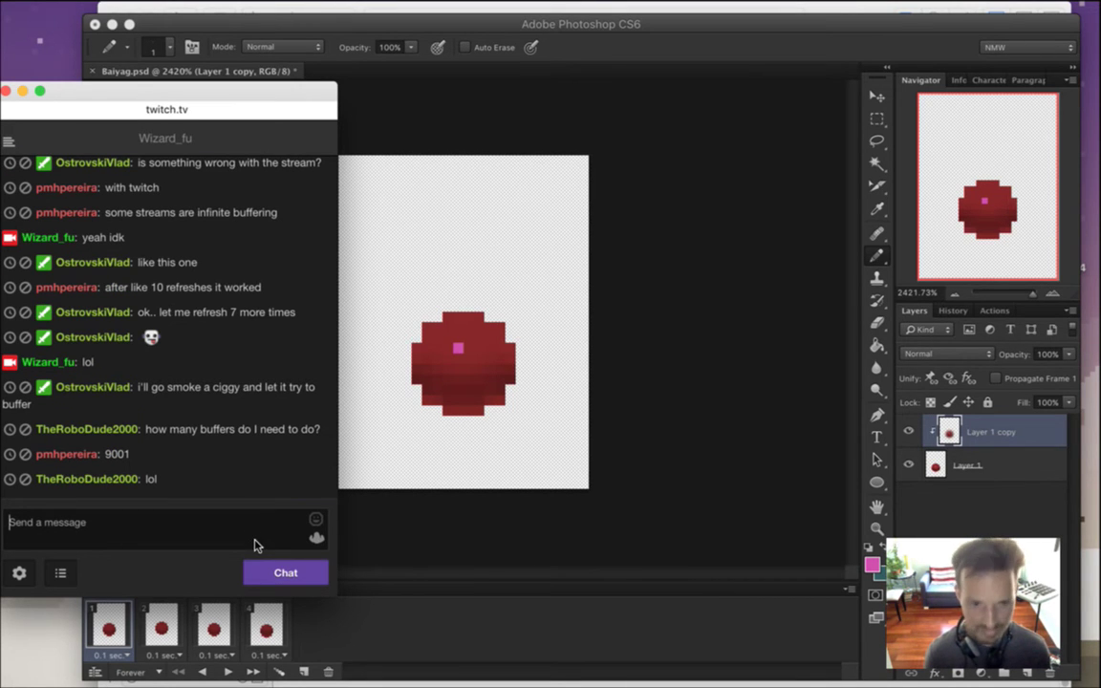
click(315, 537)
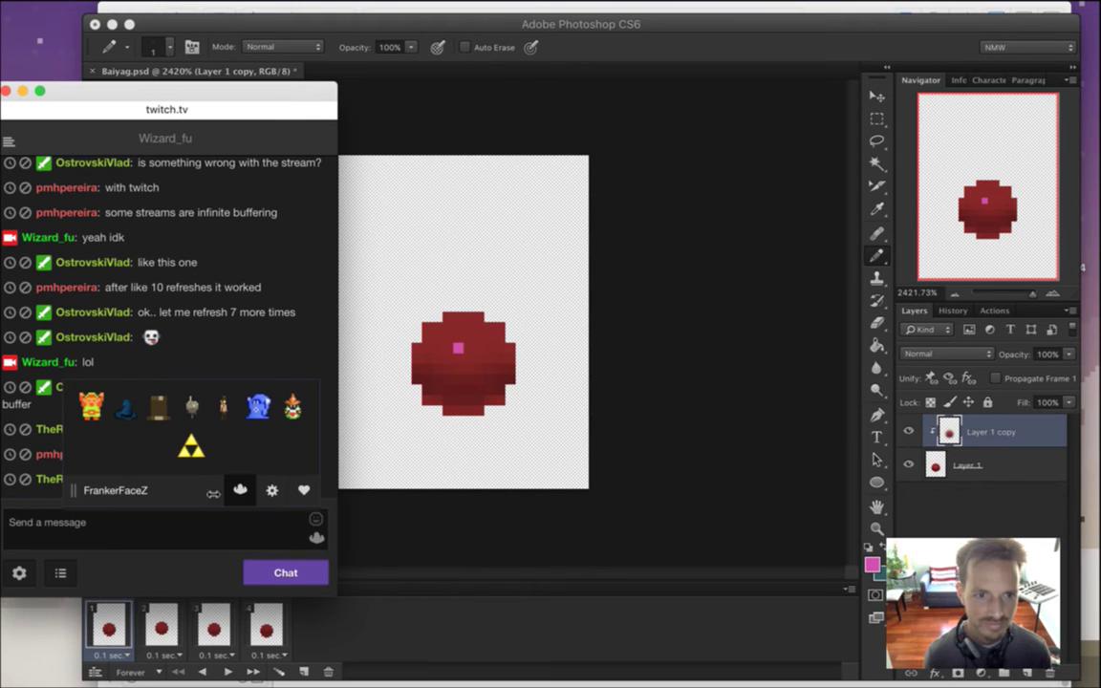
click(191, 447)
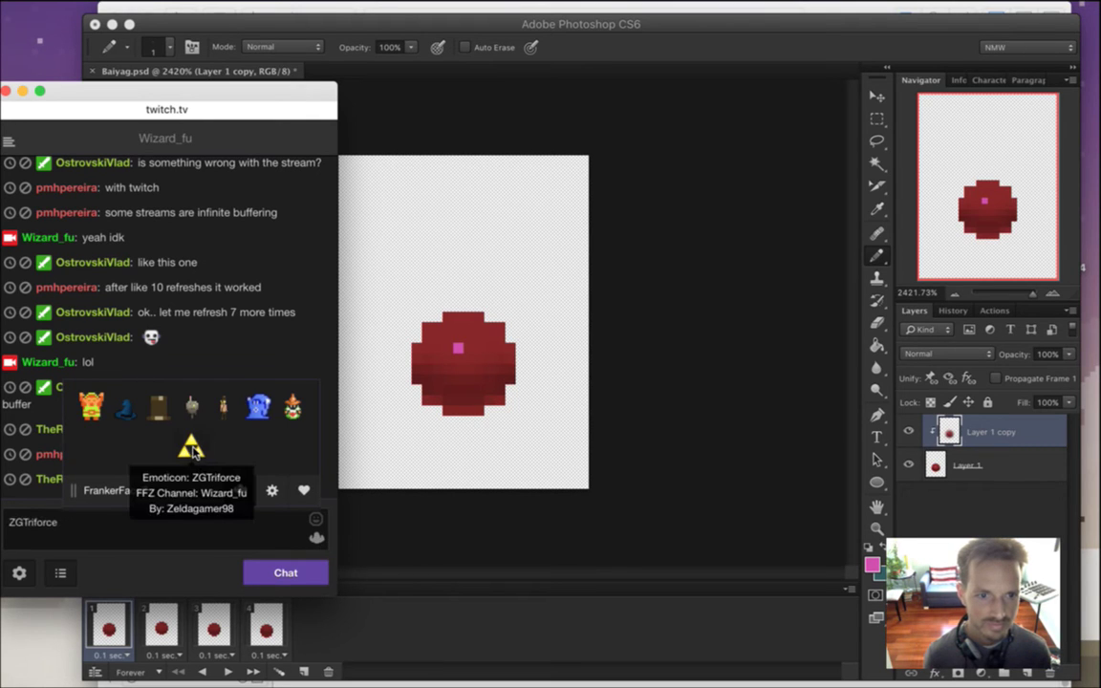
click(317, 537)
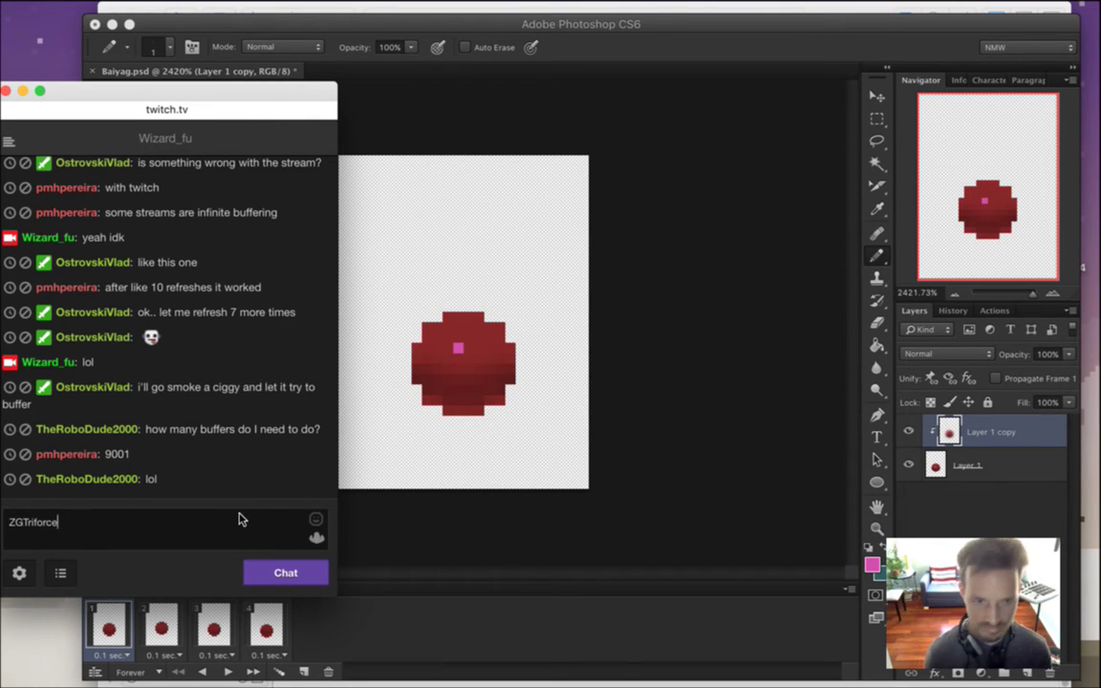
key(Return)
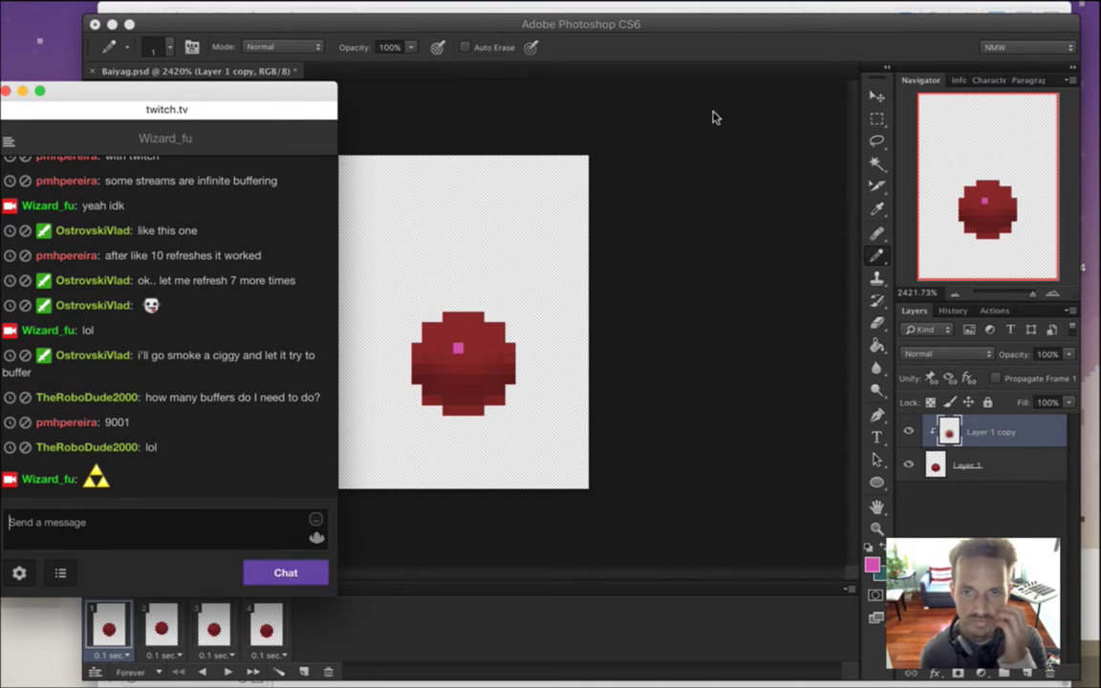
click(732, 44)
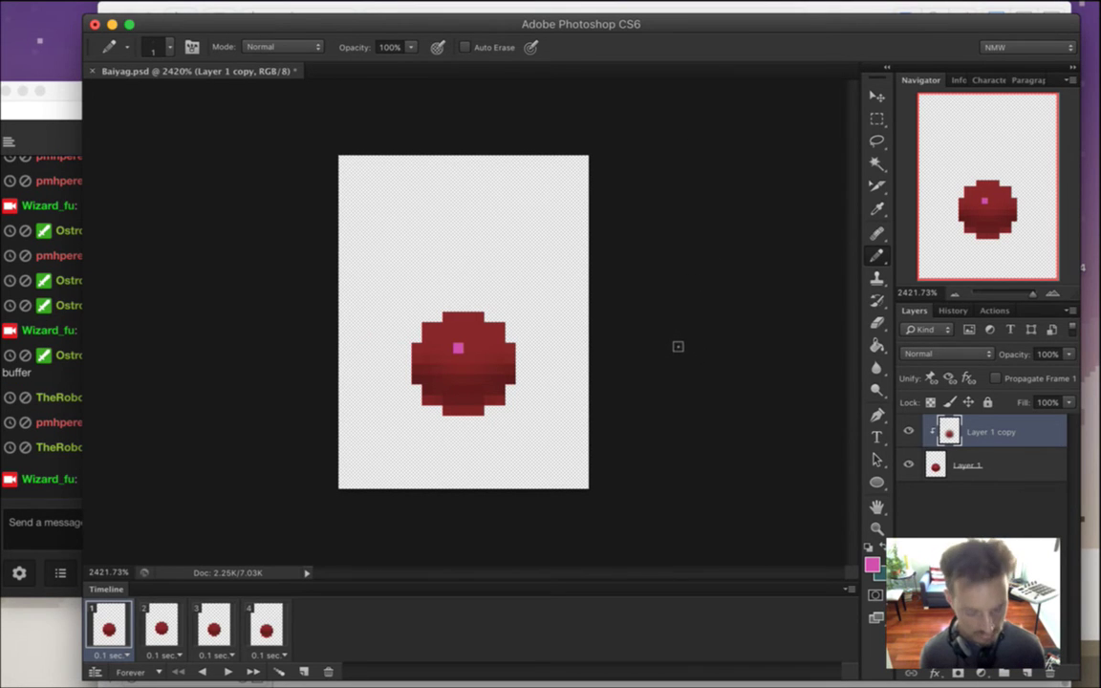
Undo the pink pixel on Layer 1 copy and compare both layers, ending with Layer 1 copy selected.
key(ctrl+z)
click(937, 465)
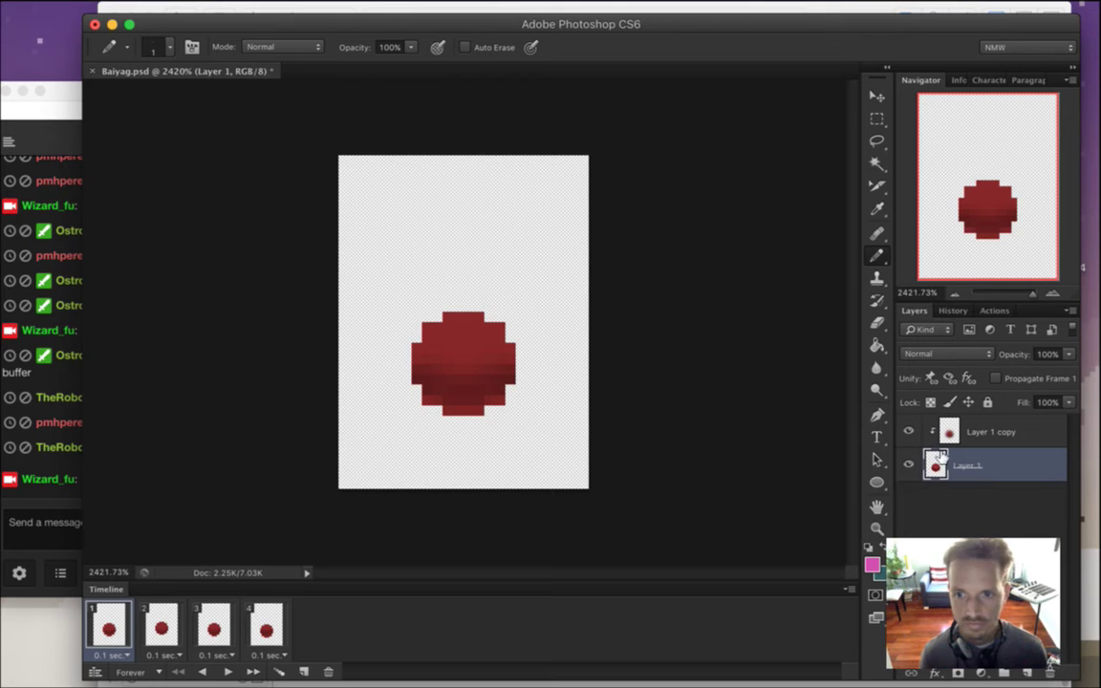
click(944, 433)
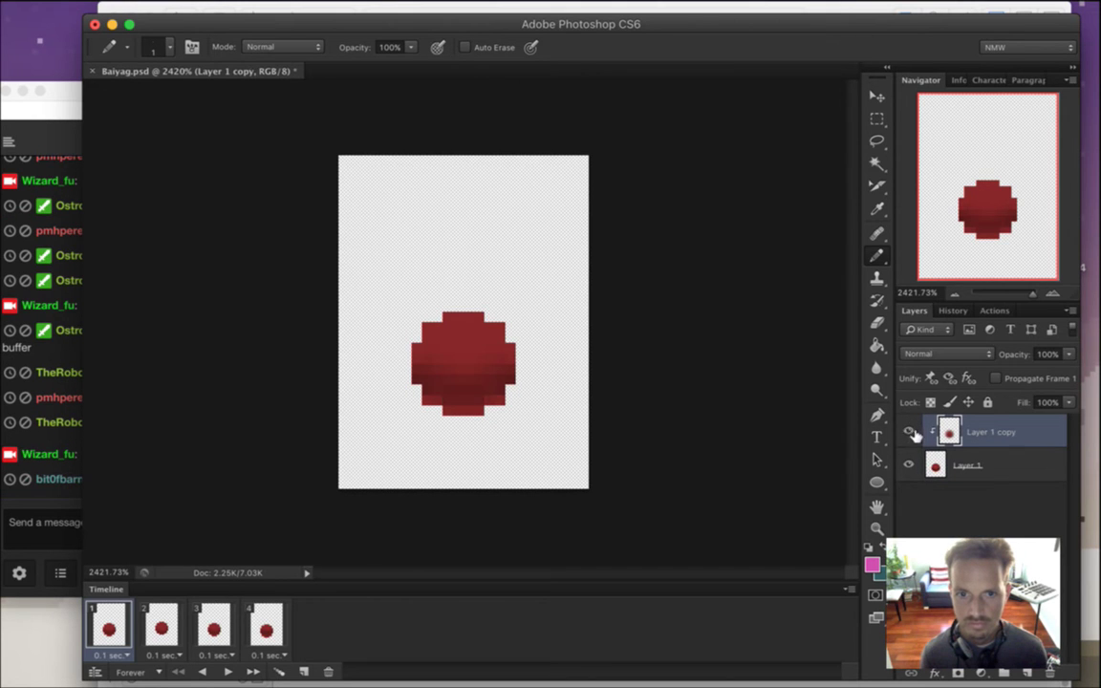
click(936, 465)
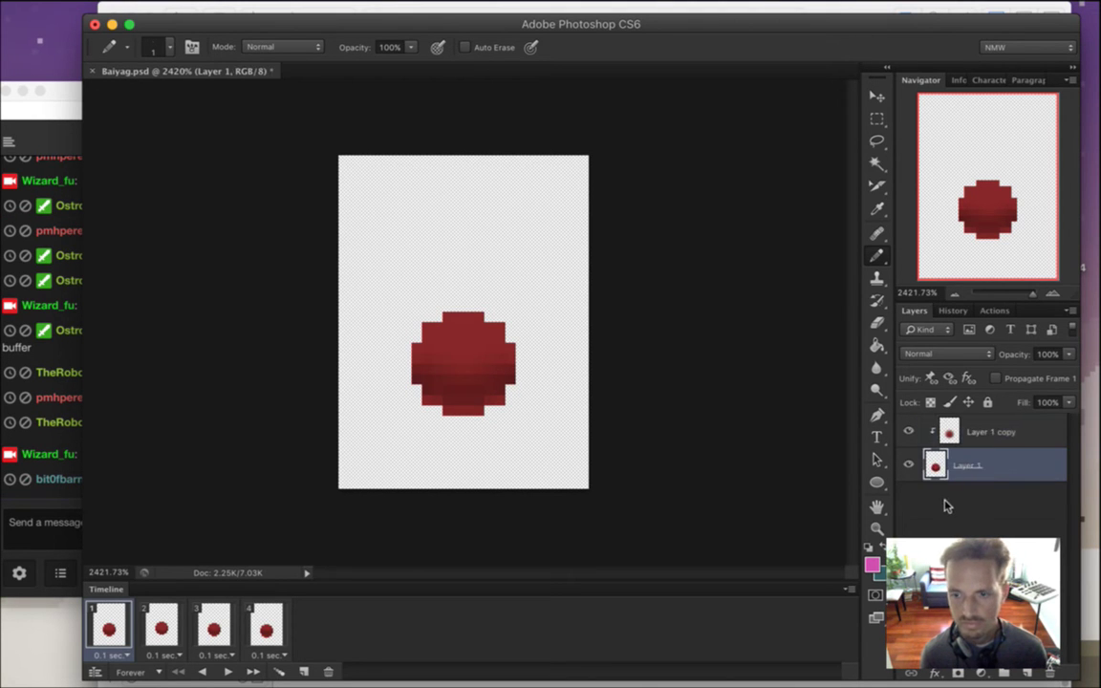
key(alt+bracketright)
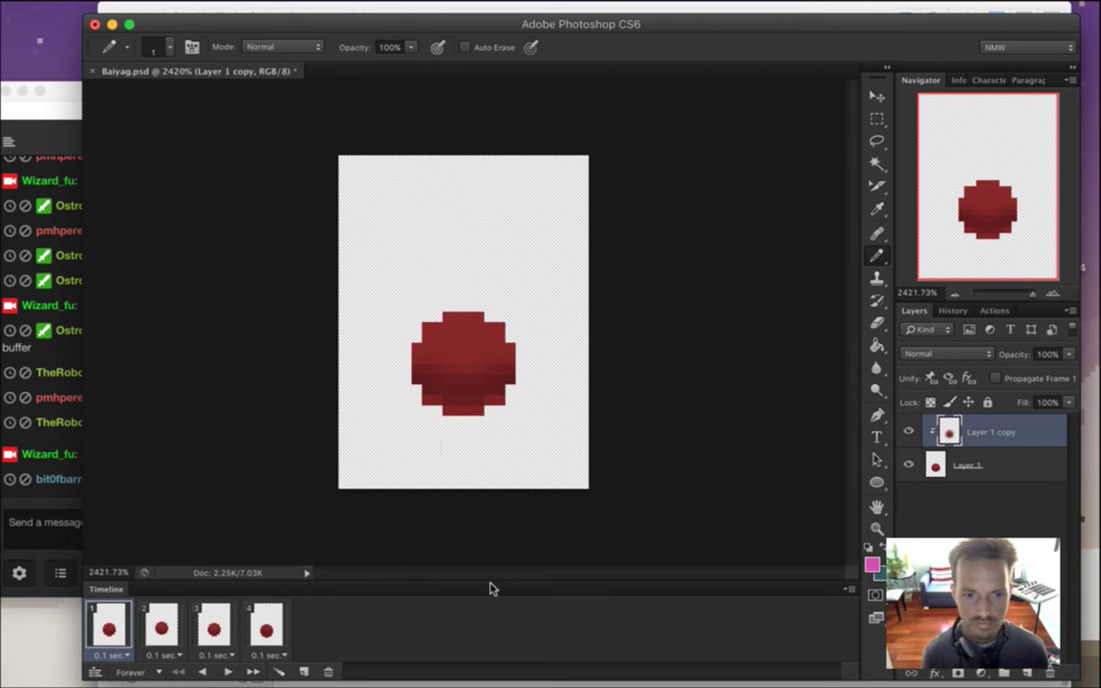
Send the message "mannnn" in the Twitch chat and return to Photoshop.
click(69, 536)
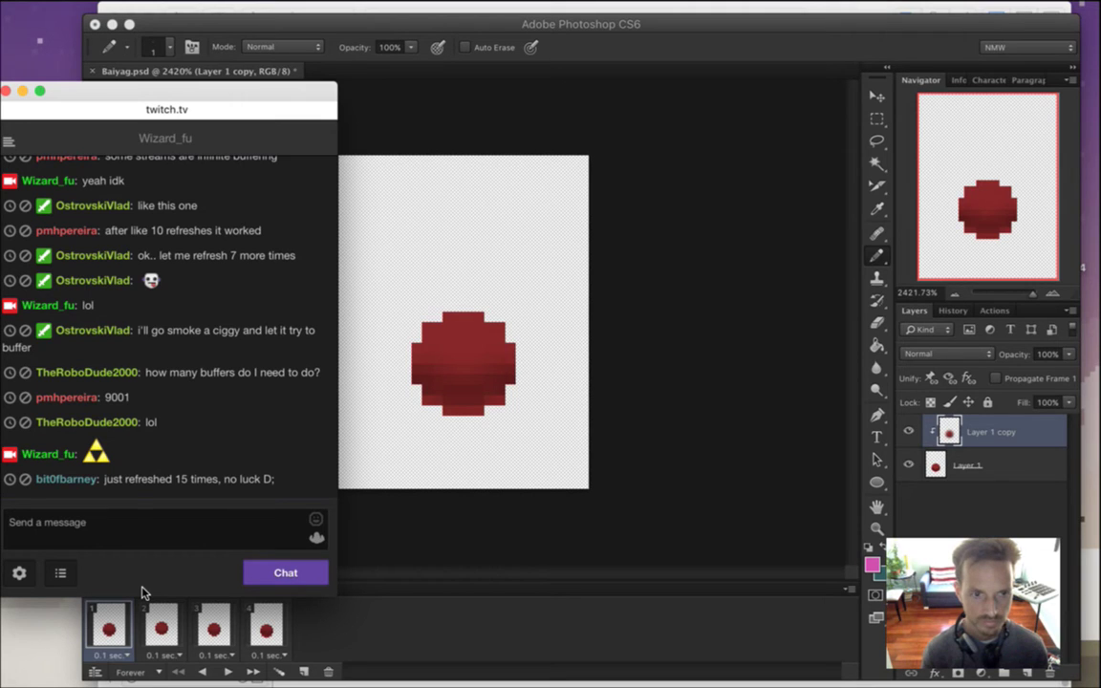
text(mannnn)
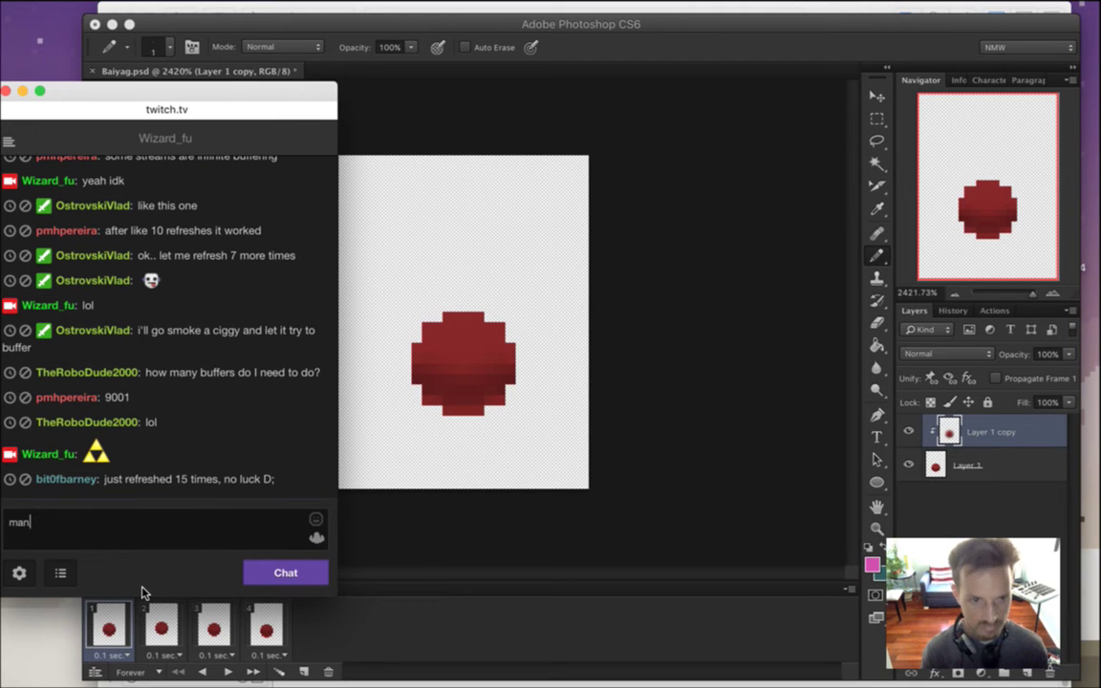
key(Return)
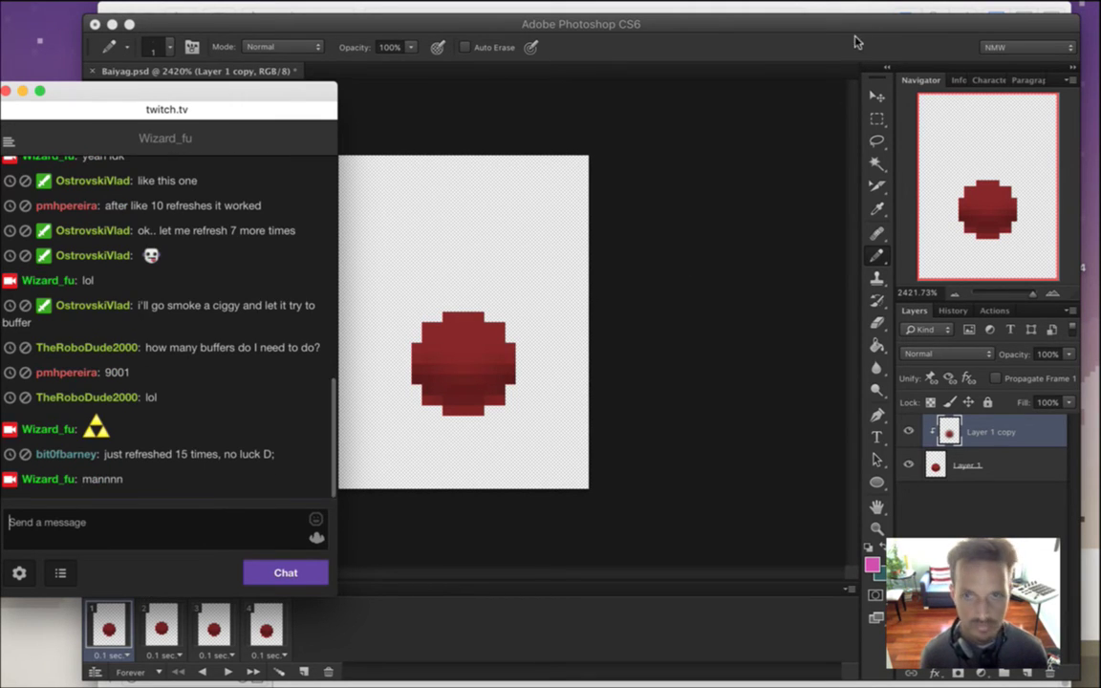
click(738, 166)
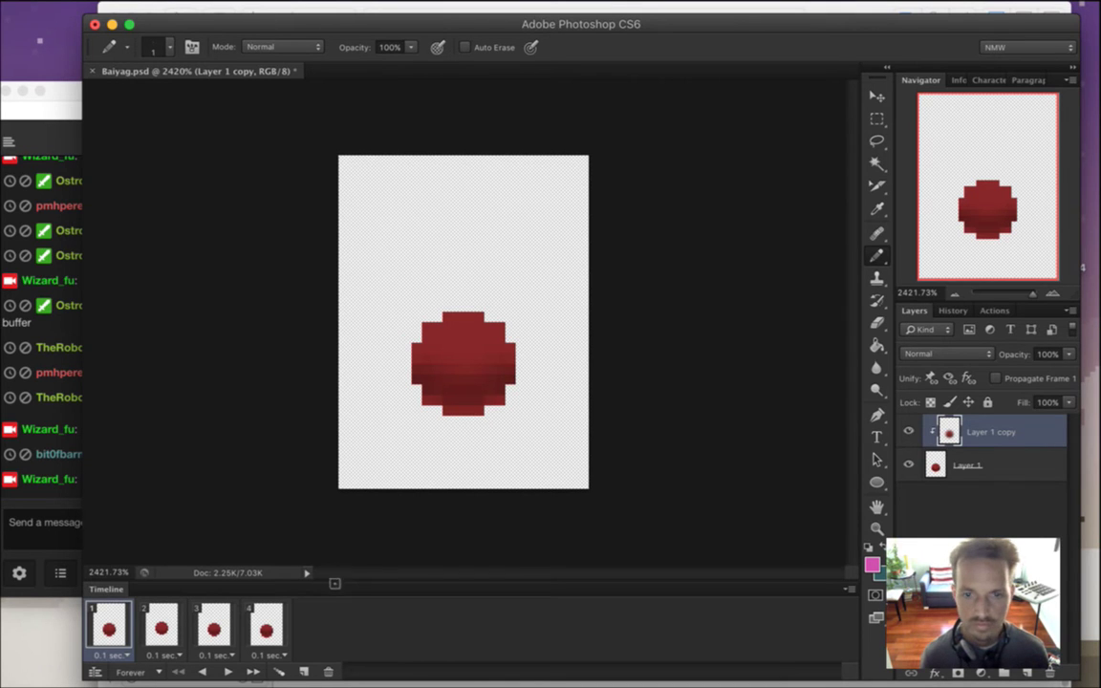
Set the foreground to a dark wine red (H 340°, S 64%, B 30%) and pencil two eye pixels on the ball's lower half.
click(872, 565)
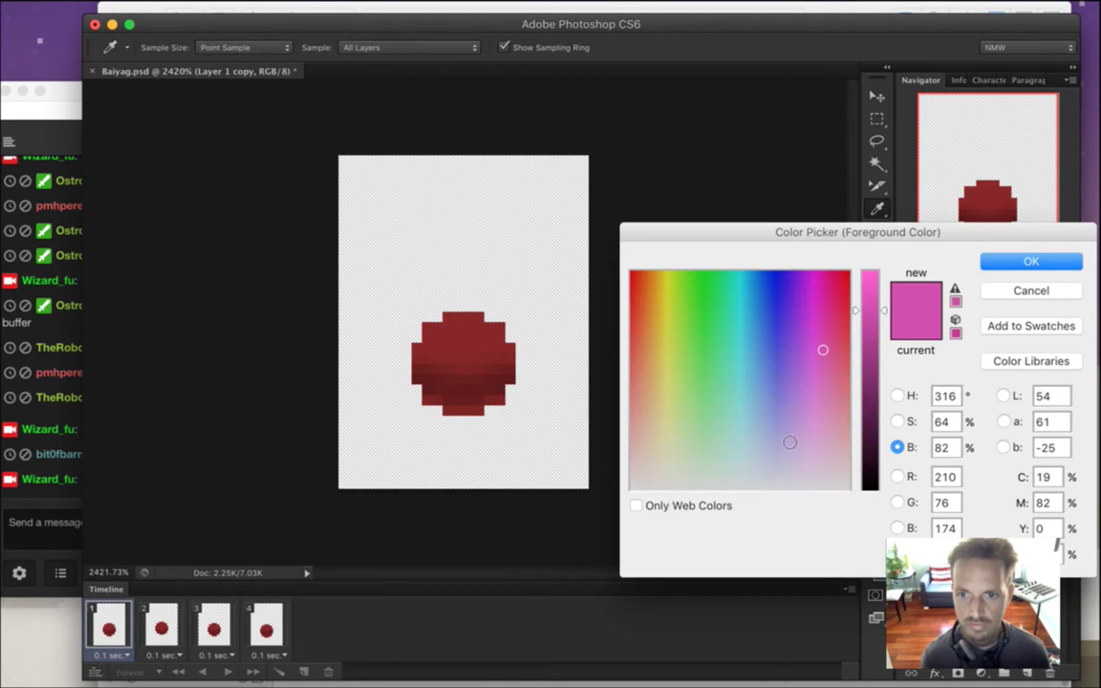
click(872, 433)
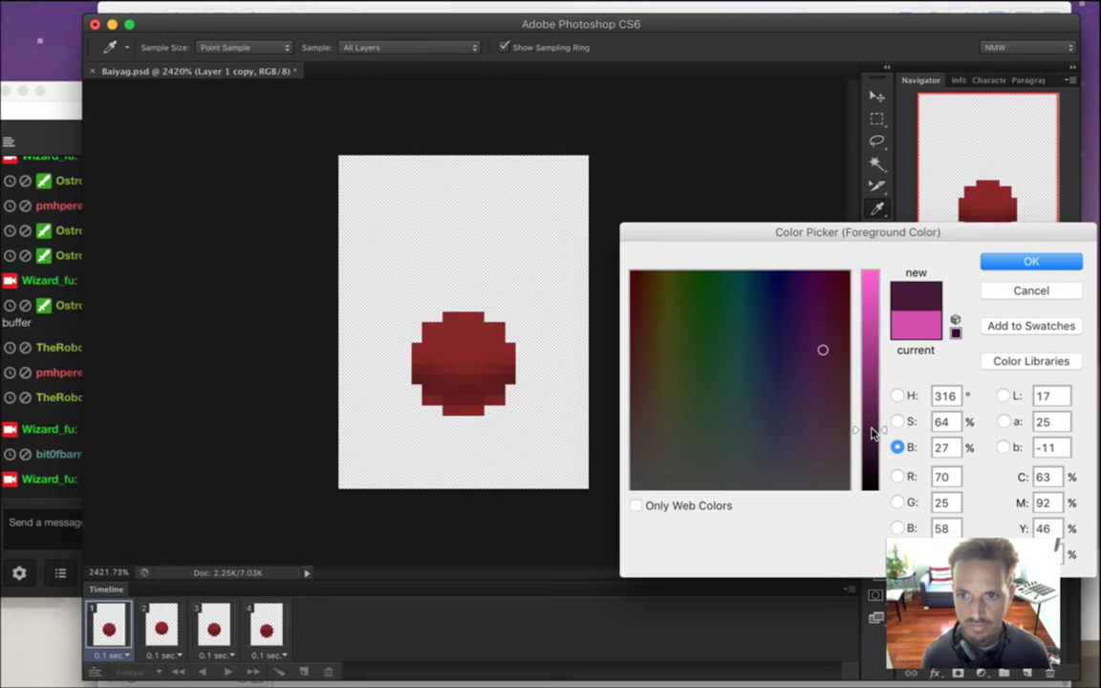
click(898, 397)
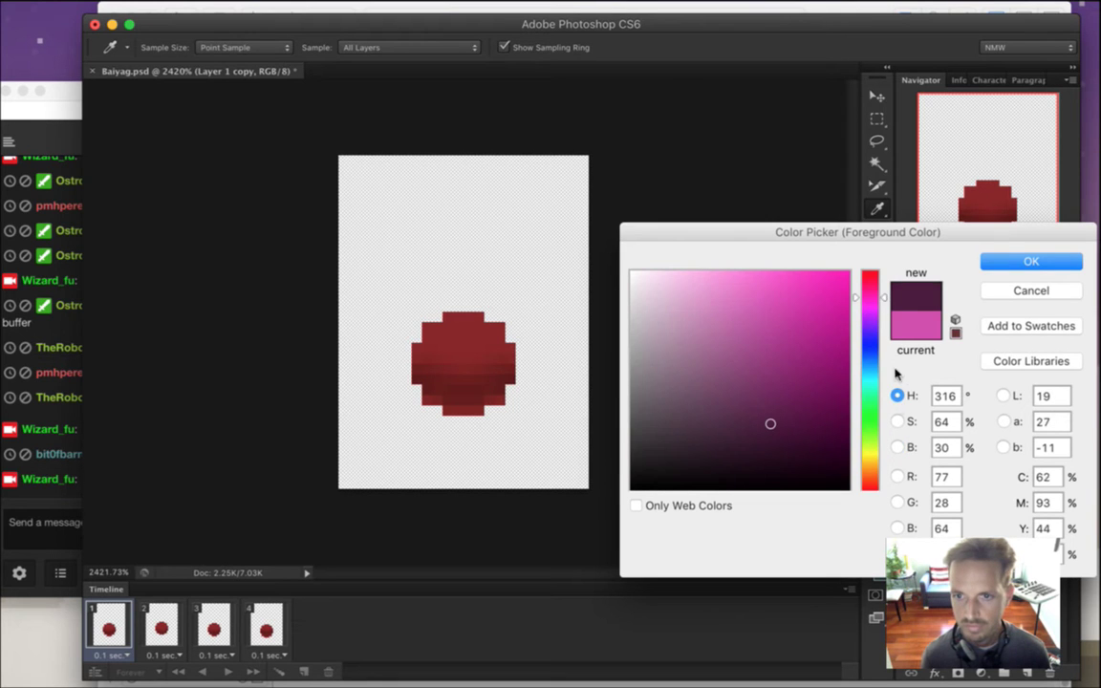
drag(883, 301, 884, 283)
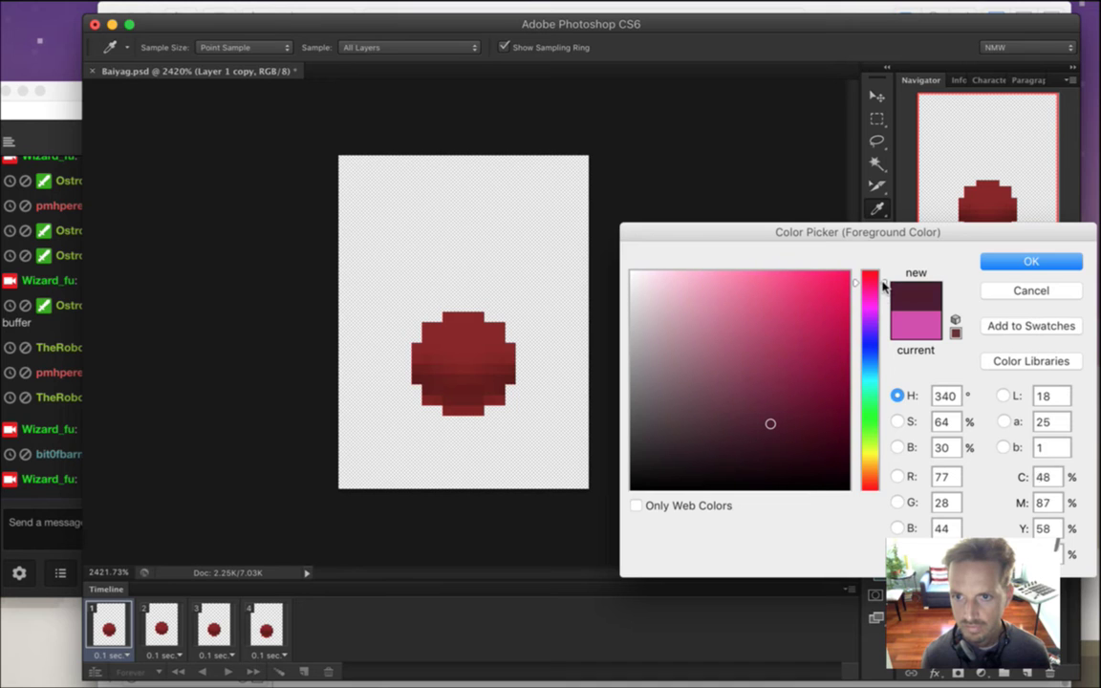
key(Return)
key(b)
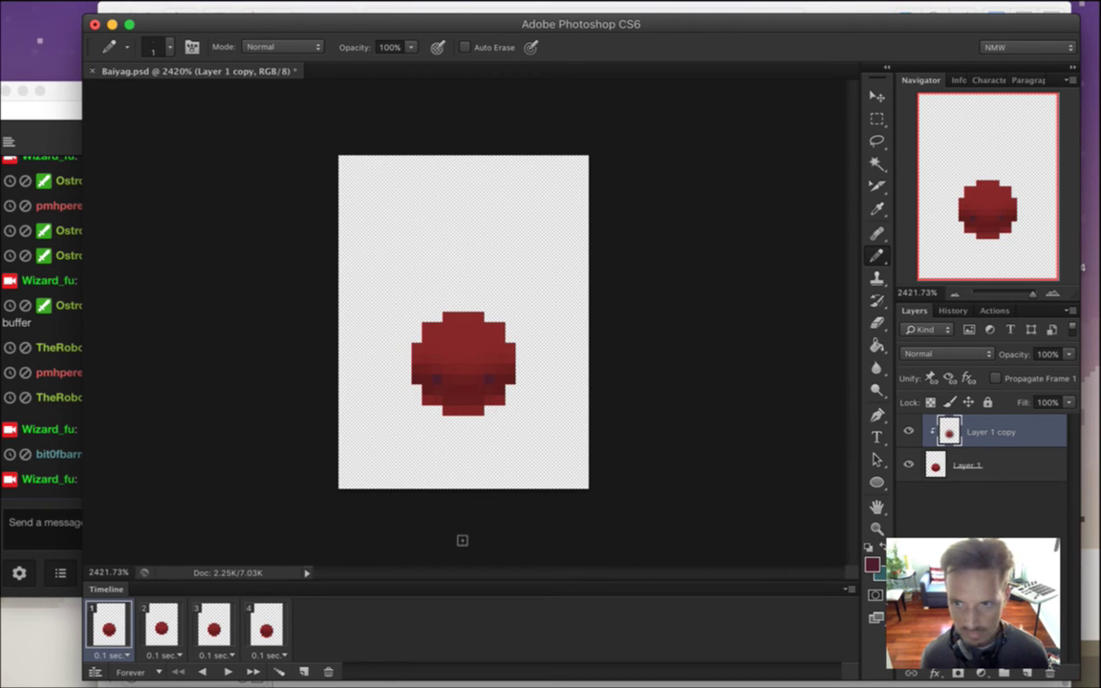
Go through the four animation frames to examine the eye pixels against the bouncing ball, ending on frame 1.
click(162, 626)
click(216, 626)
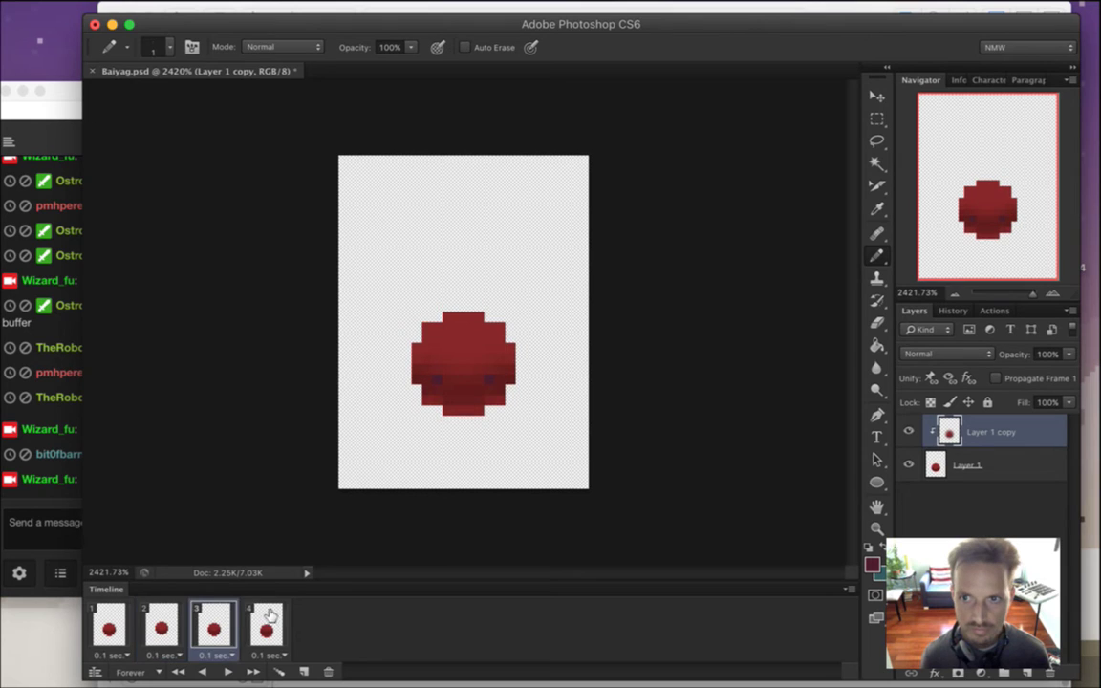
click(254, 626)
click(214, 626)
click(161, 627)
click(109, 627)
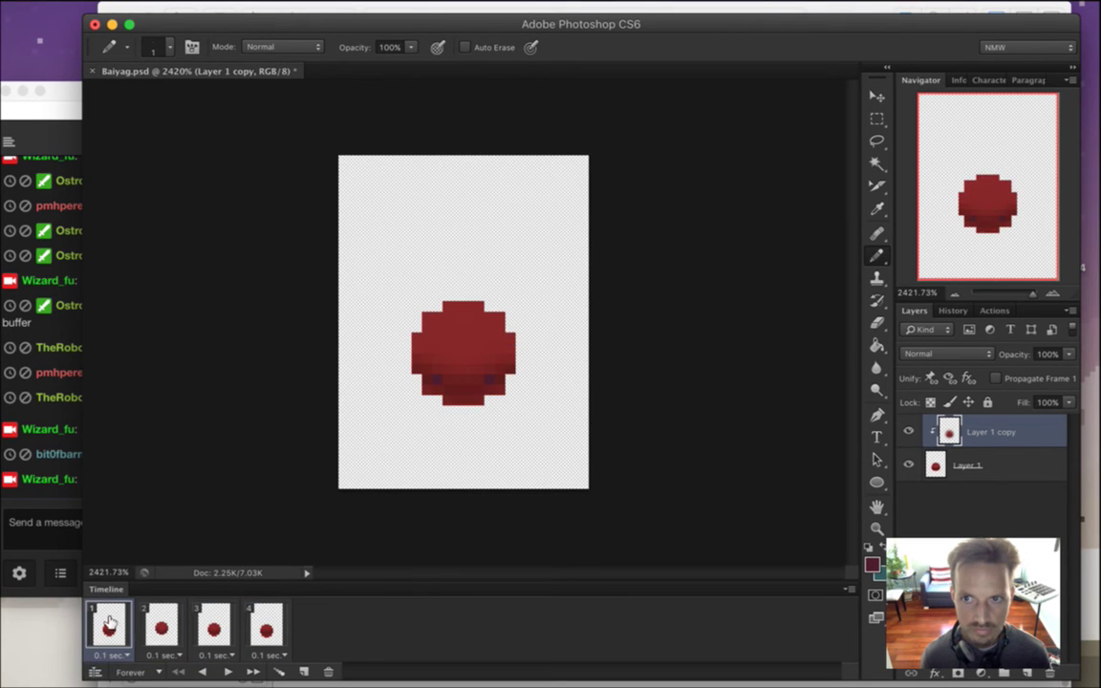
click(163, 627)
click(214, 627)
click(265, 629)
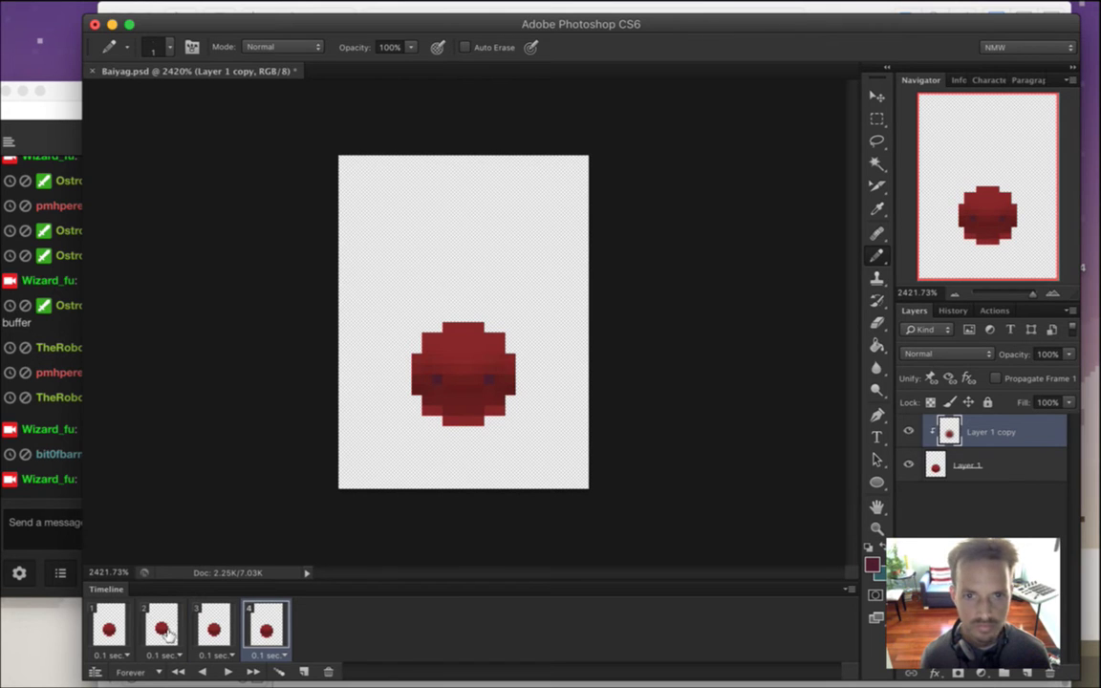
click(115, 624)
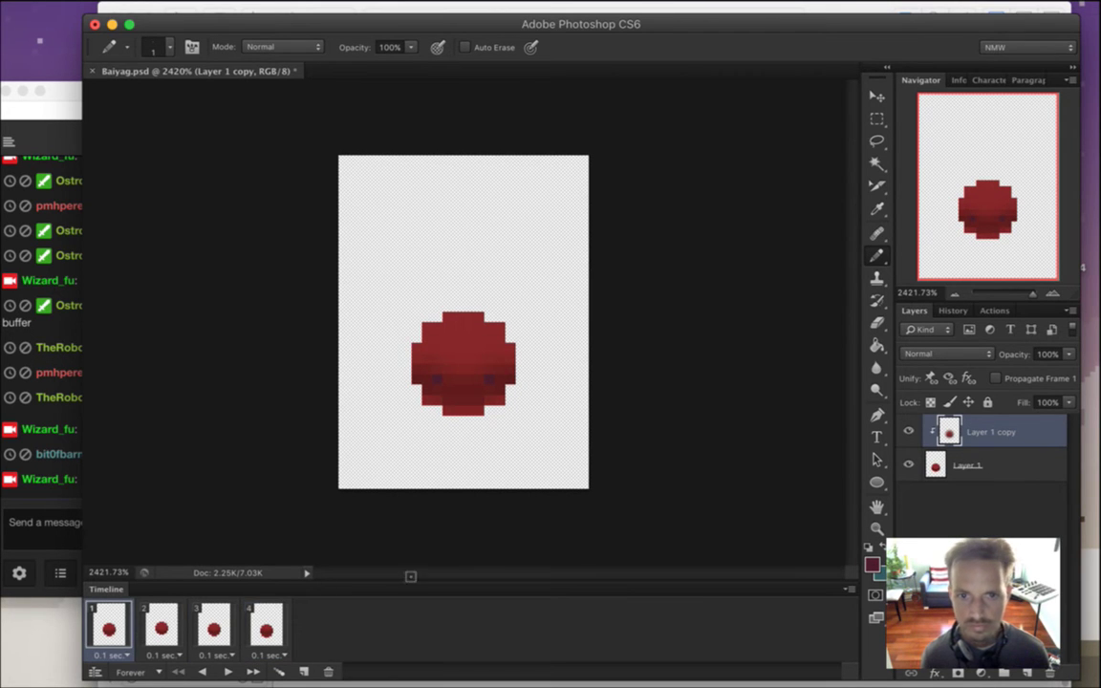
Sample the dark red at the ball's side edge and pencil darker pixels on its two upper corners on Layer 1.
key(e)
key(i)
click(417, 371)
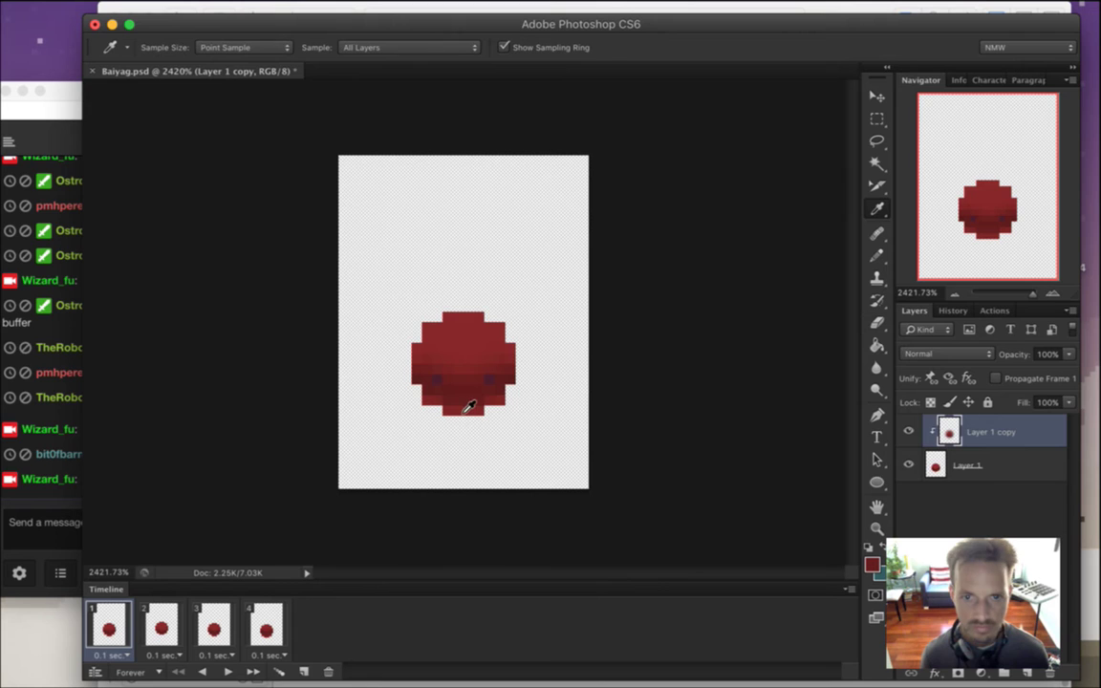
click(937, 464)
key(b)
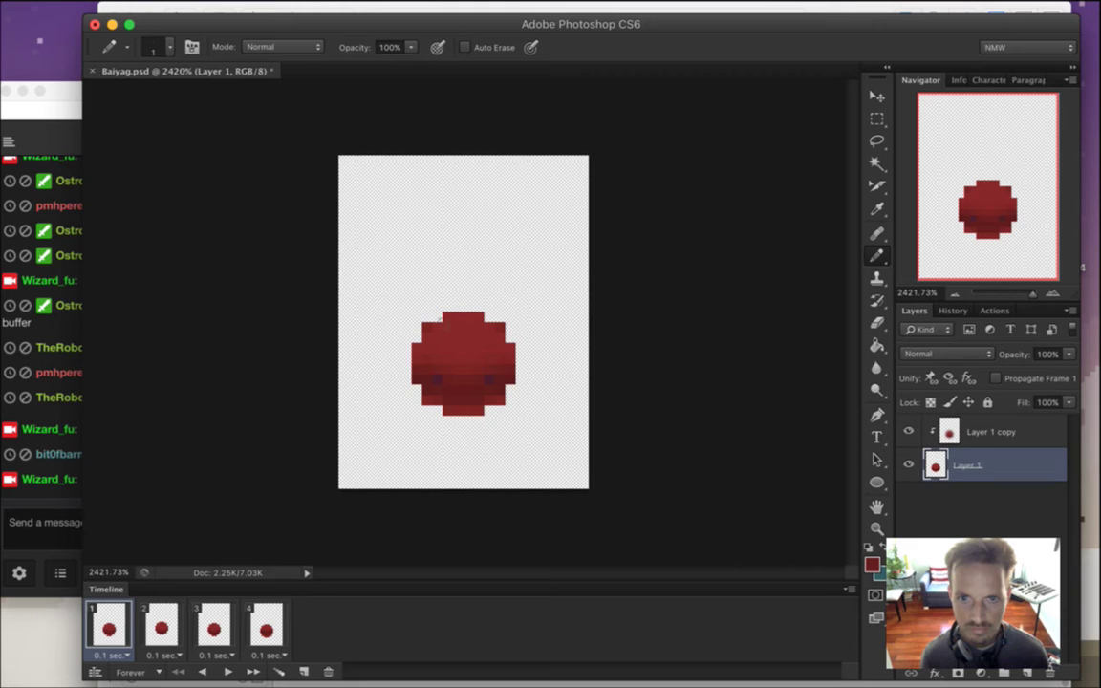
Go through the animation frames to examine the darkened corner pixels, ending on frame 1.
click(162, 623)
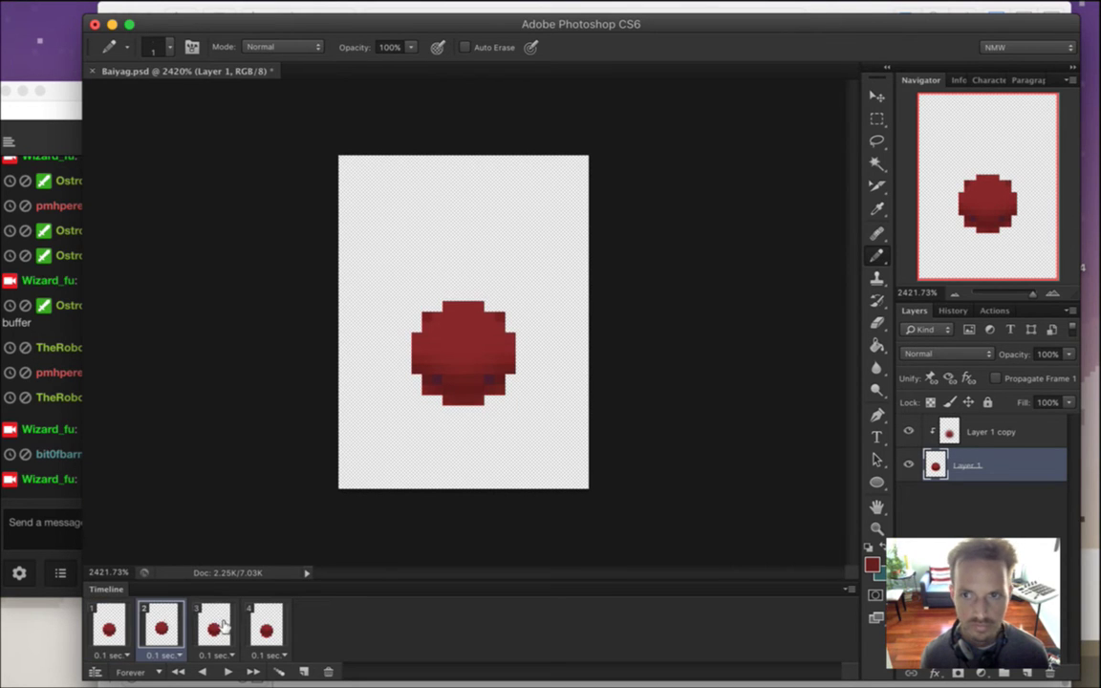
click(264, 629)
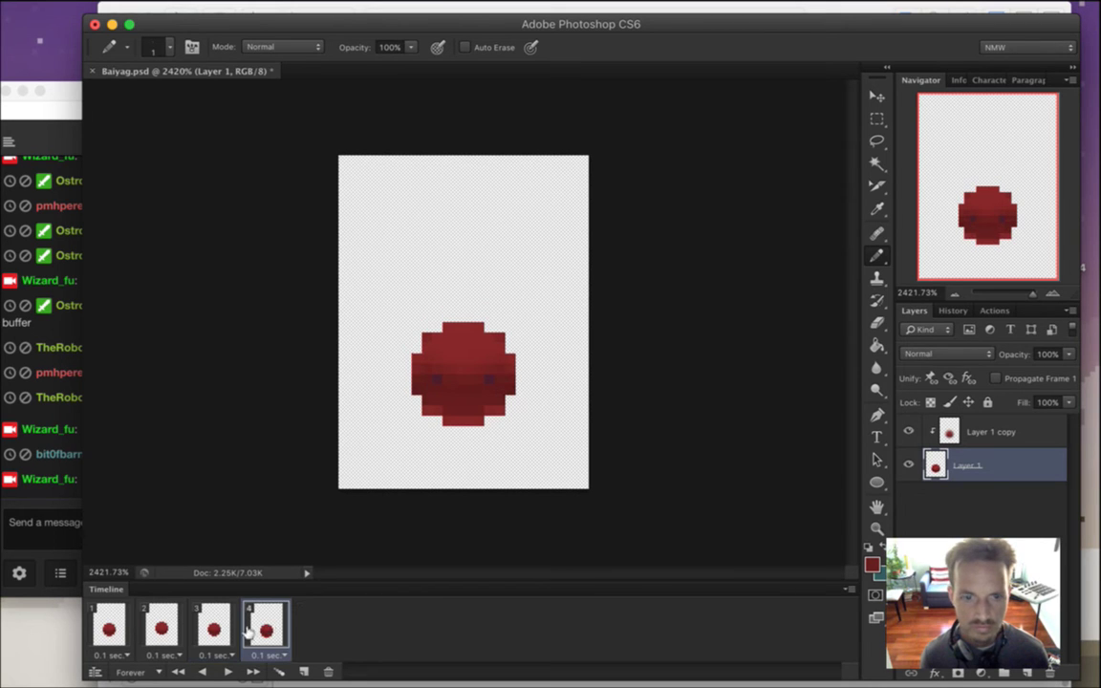
click(214, 626)
click(165, 623)
click(214, 626)
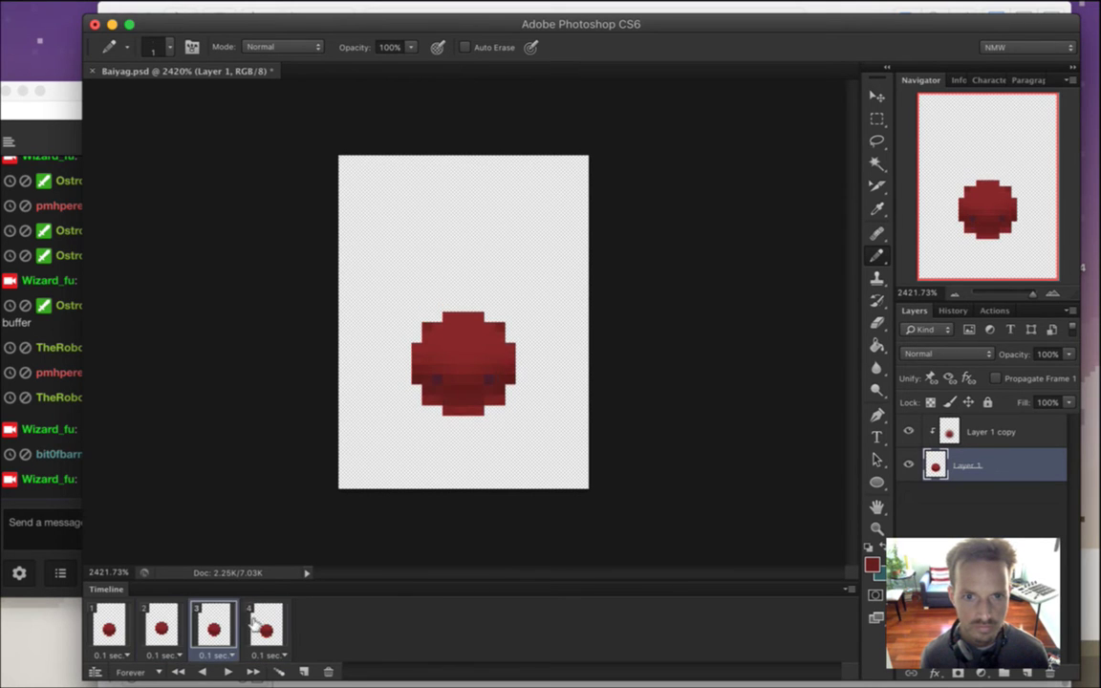
click(265, 627)
click(109, 625)
Save Baiyag.psd and render all its frames as the PNG image sequence Baiyag.png at document size, 24 x 32, 10 fps.
key(super+s)
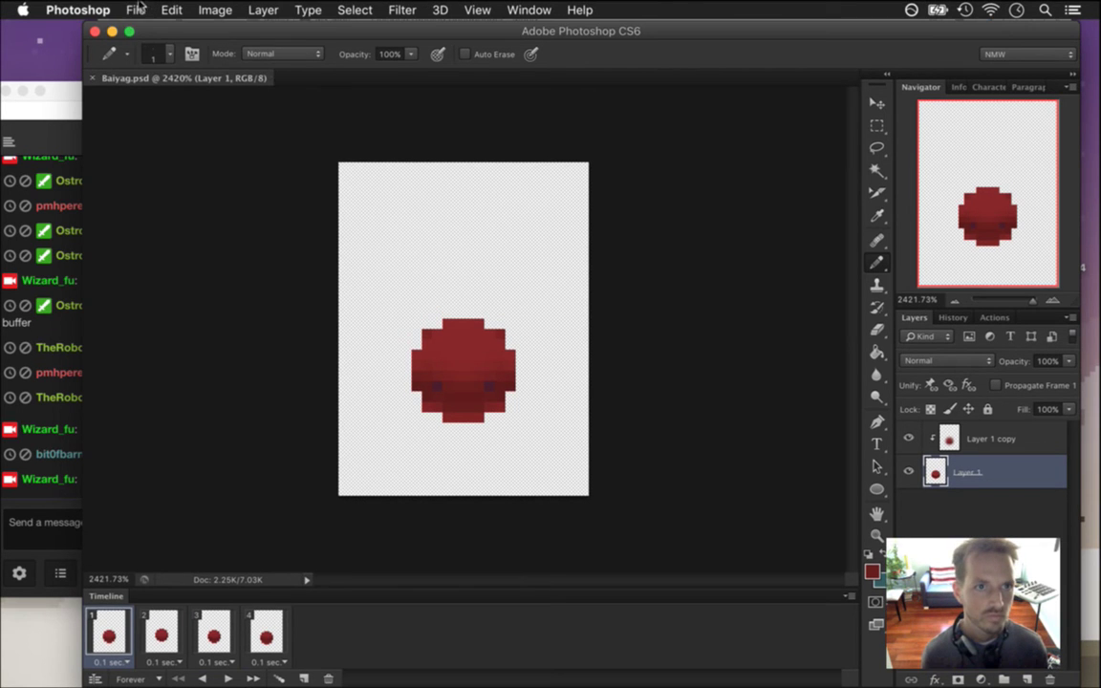
click(135, 10)
mouse_move(230, 341)
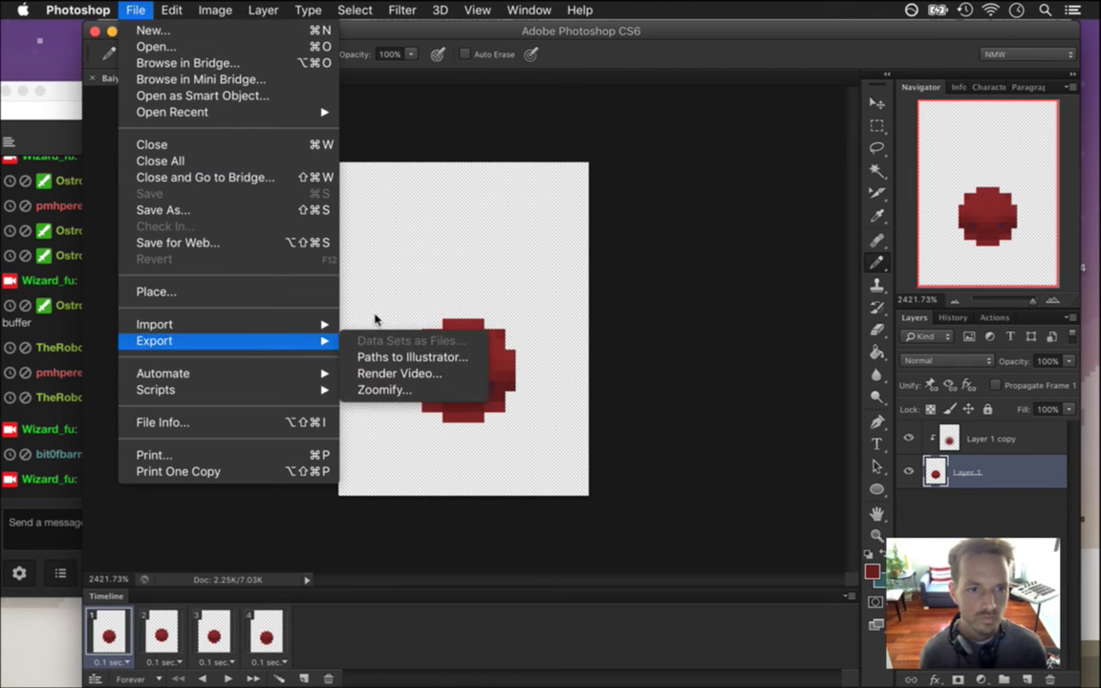
click(411, 374)
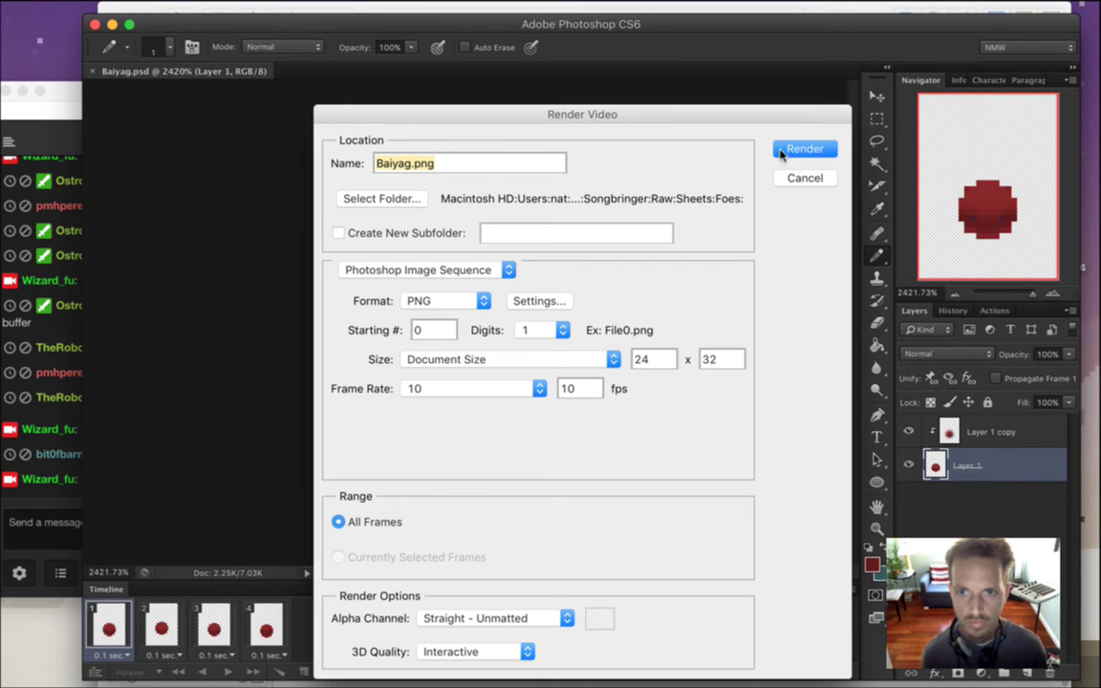
key(Return)
click(673, 246)
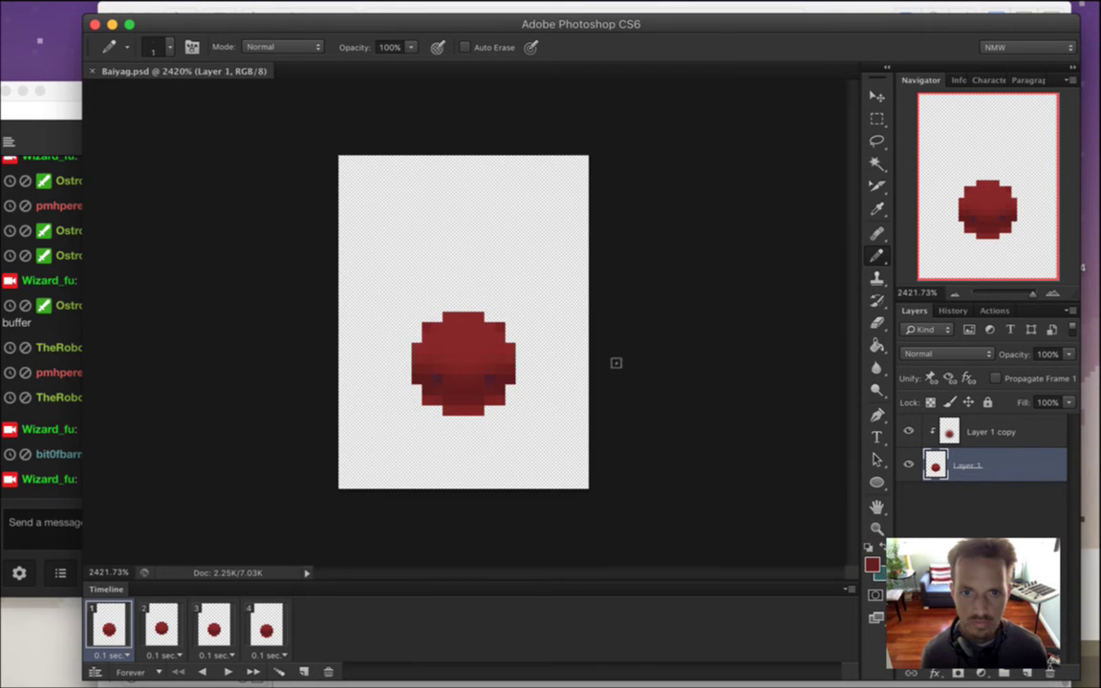
Switch to Xcode and run the Songbringer project.
key(super+Tab)
click(490, 365)
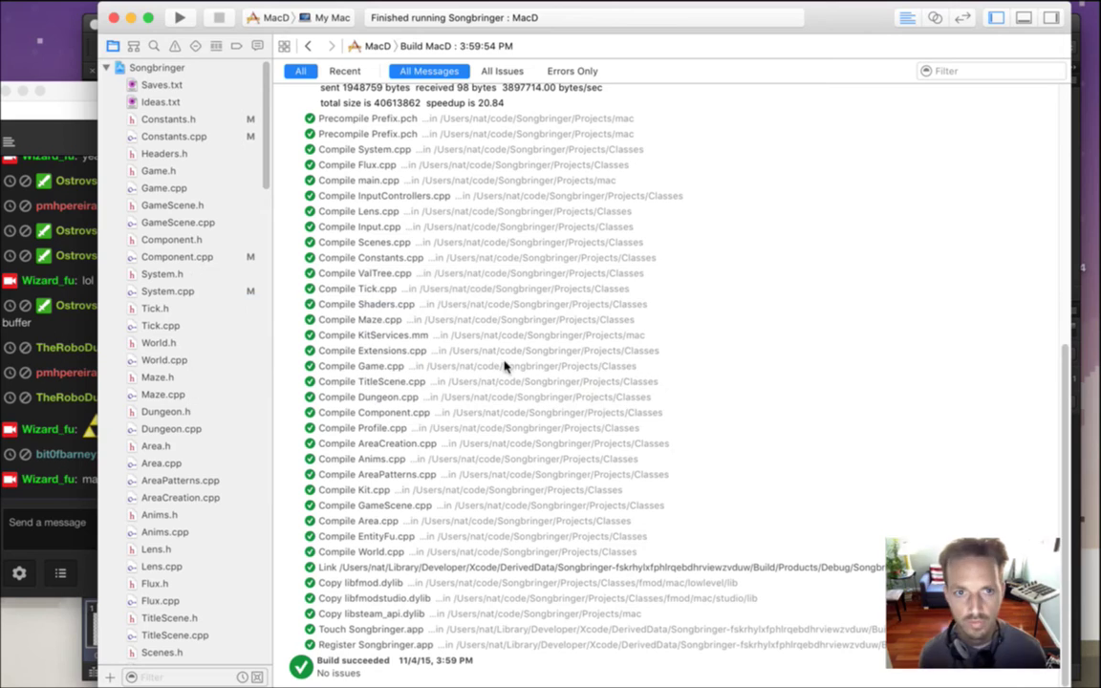
key(super+r)
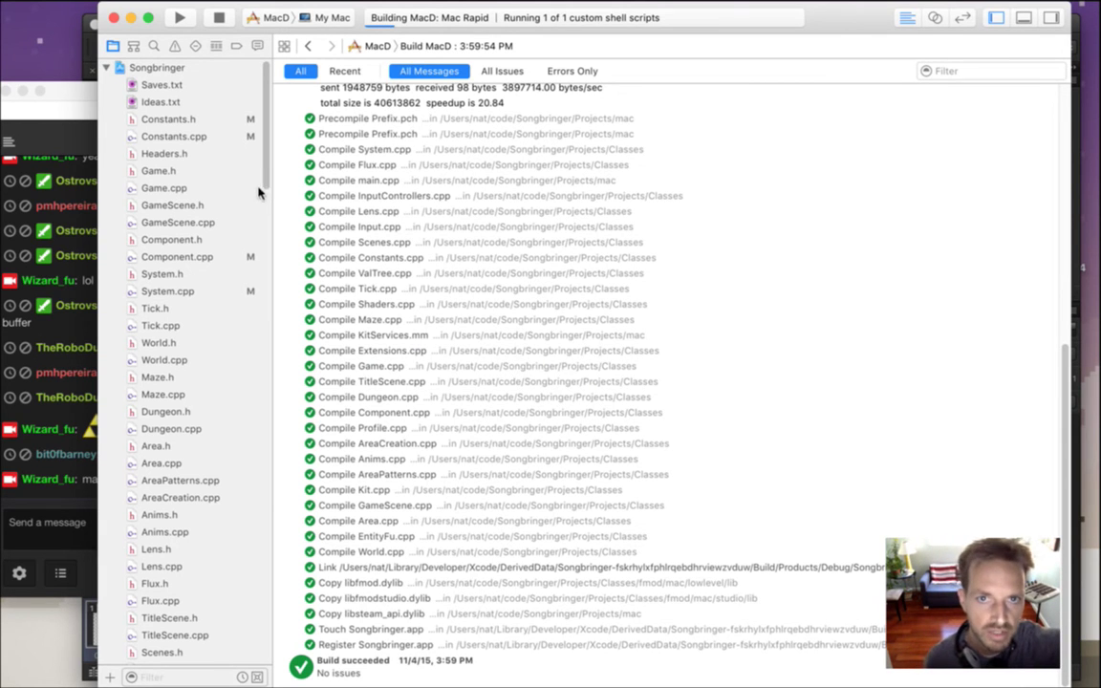
Glance at the Twitch chat and open the log of the running build in Xcode to examine its script output.
click(259, 46)
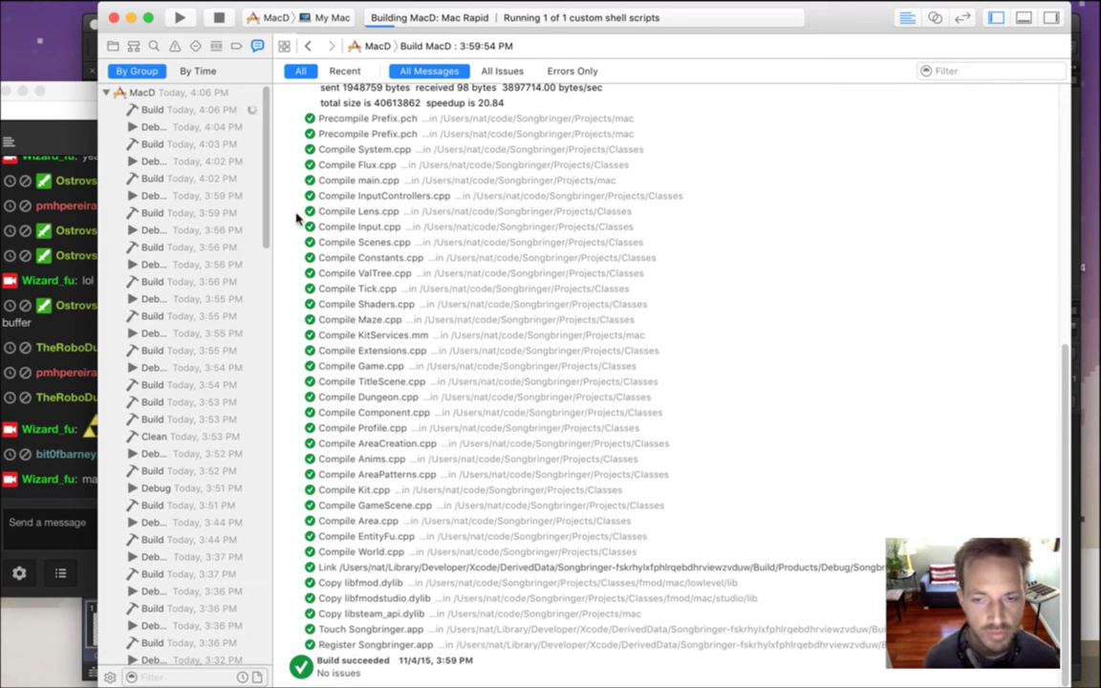
click(44, 463)
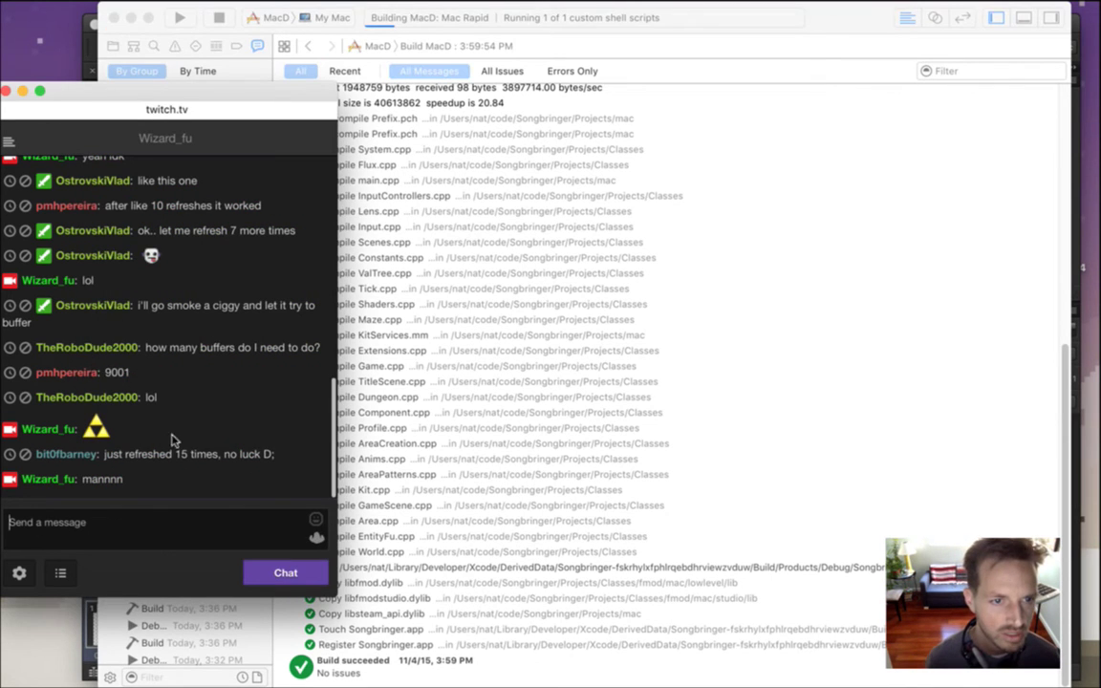
click(844, 26)
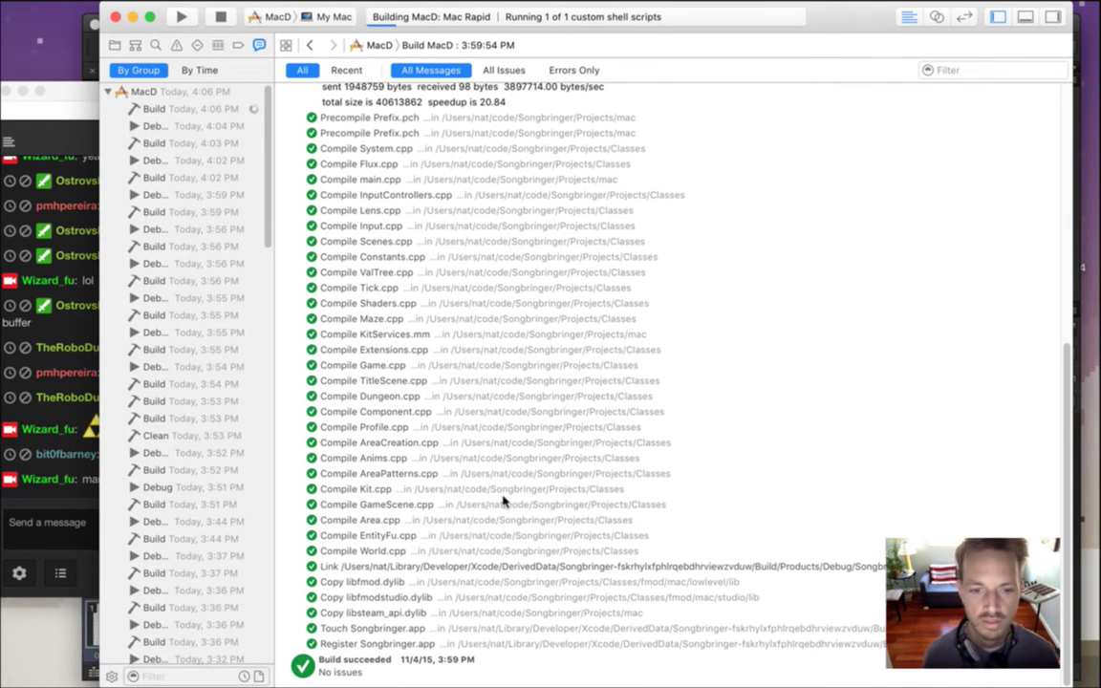
click(158, 109)
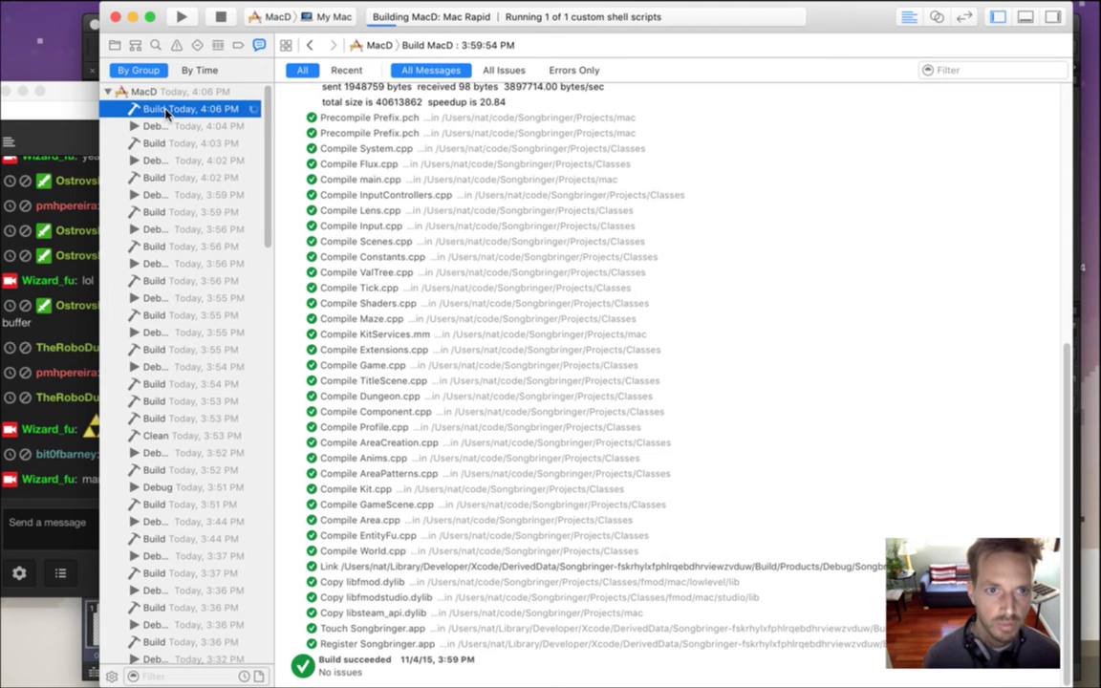
Look at the red foes in the launched game, quit it, and show Xcode's project file list again.
mouse_move(1082, 465)
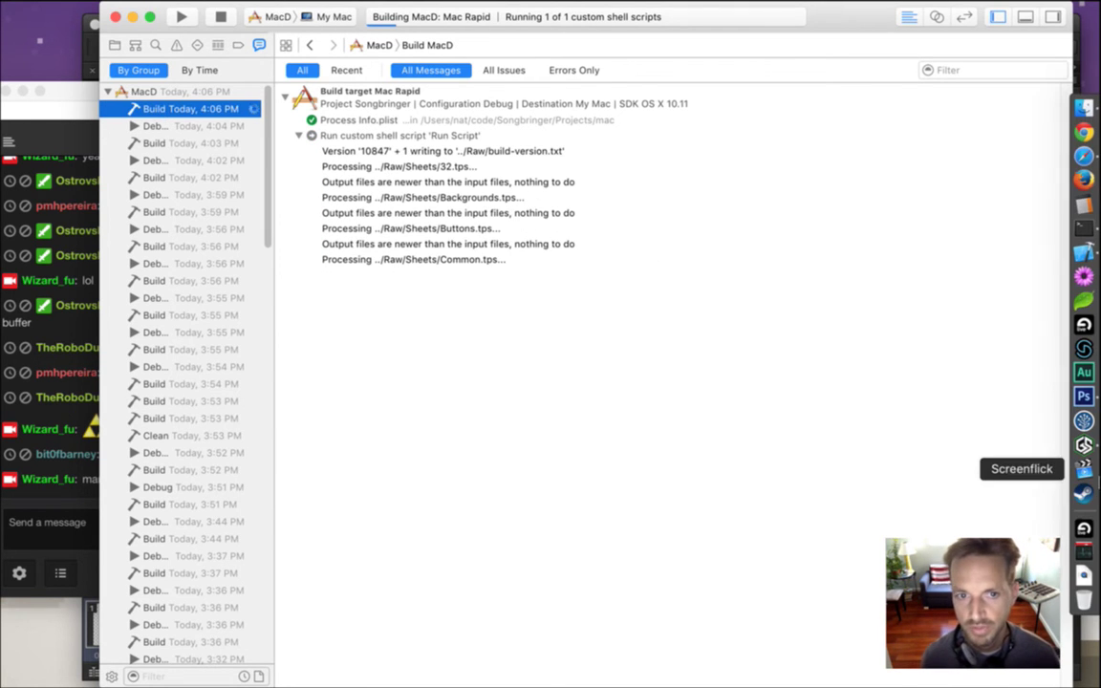
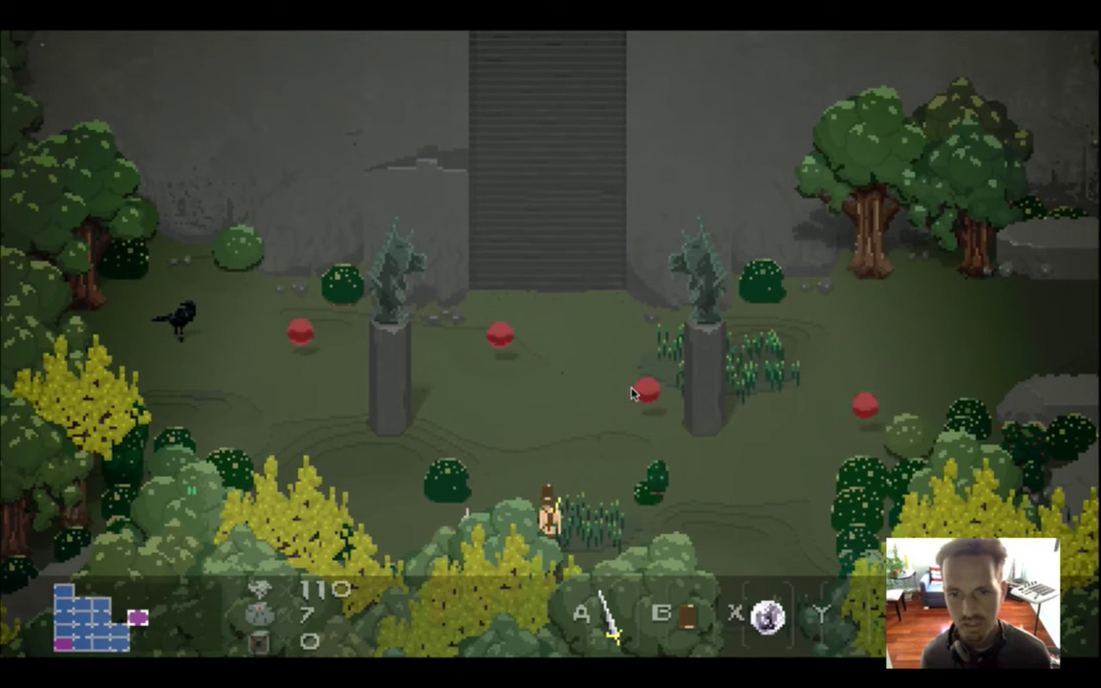
key(super+q)
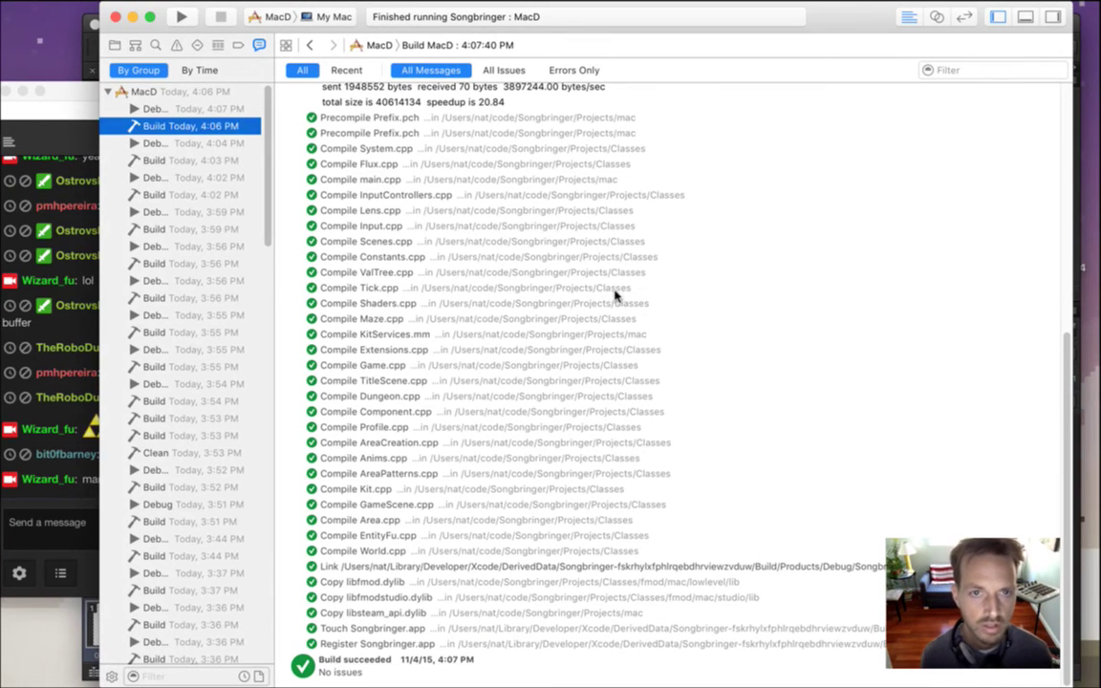
click(115, 45)
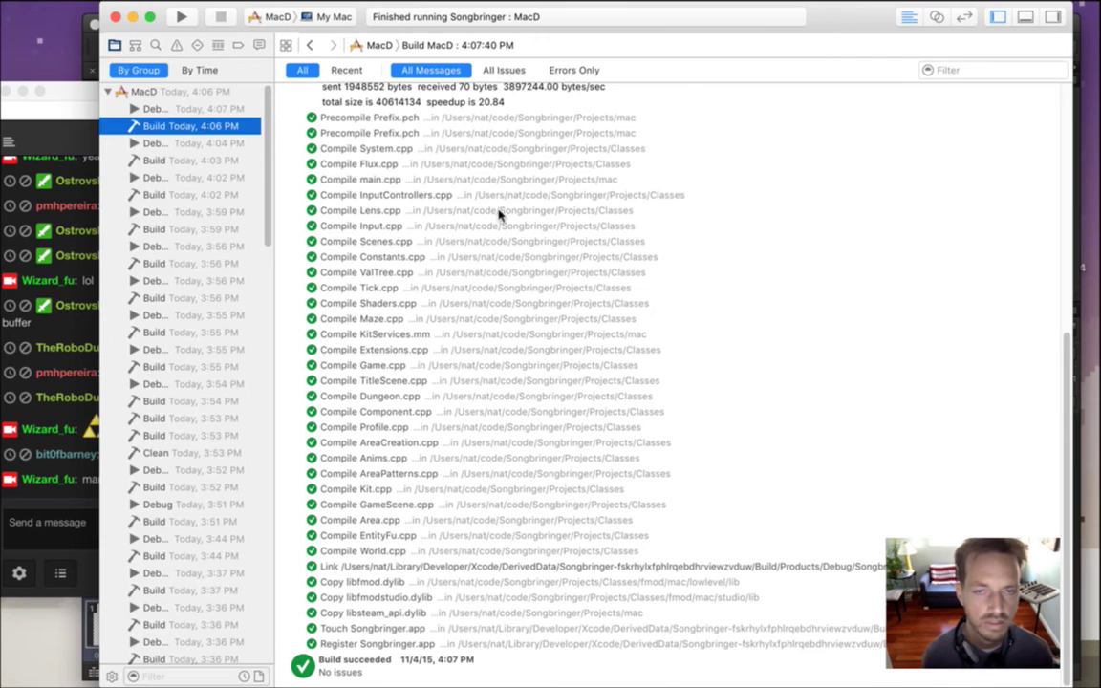
Find TexturePacker in the Applications folder and launch it.
mouse_move(1090, 528)
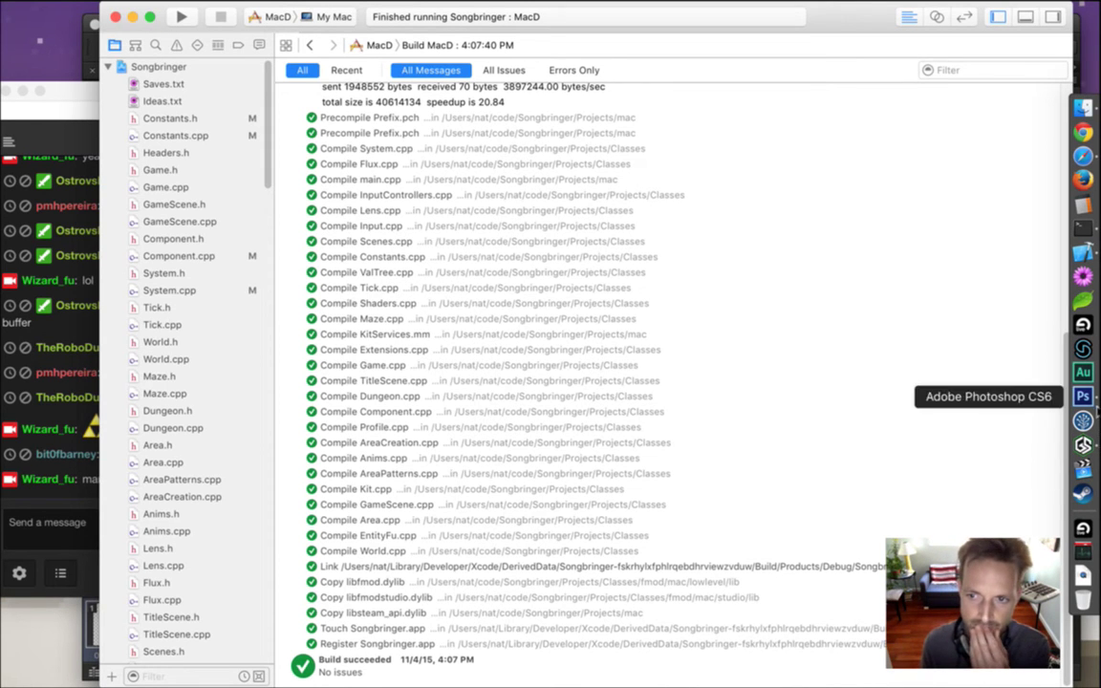
click(1083, 527)
scroll(1035, 220, down, 1)
scroll(1036, 220, down, 15)
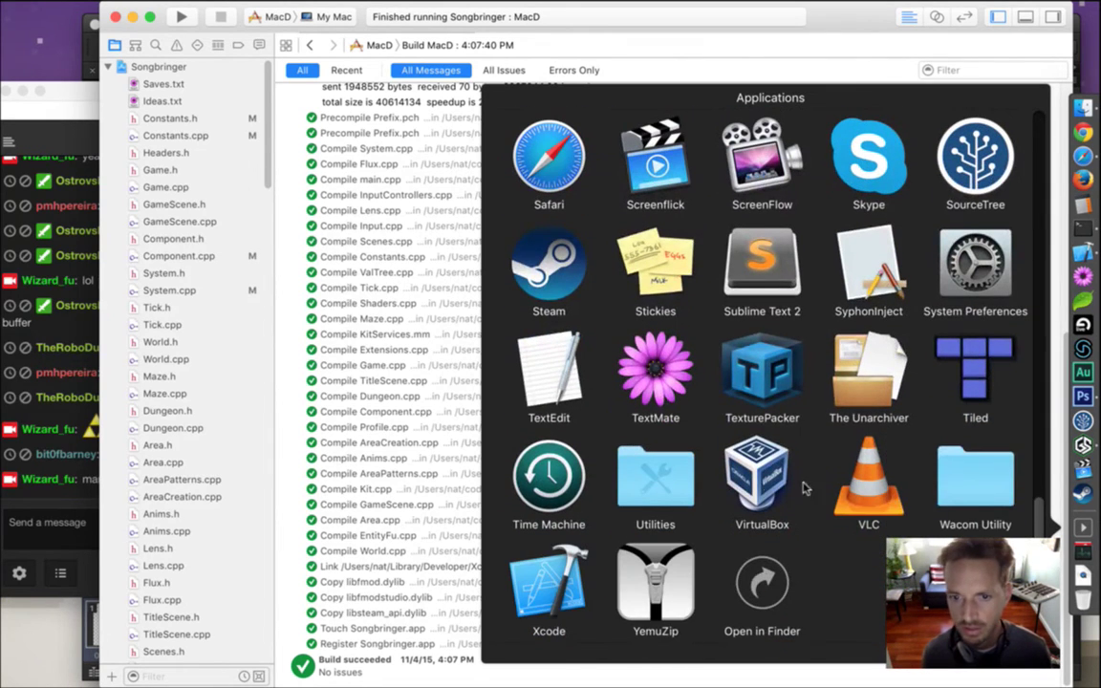
key(Escape)
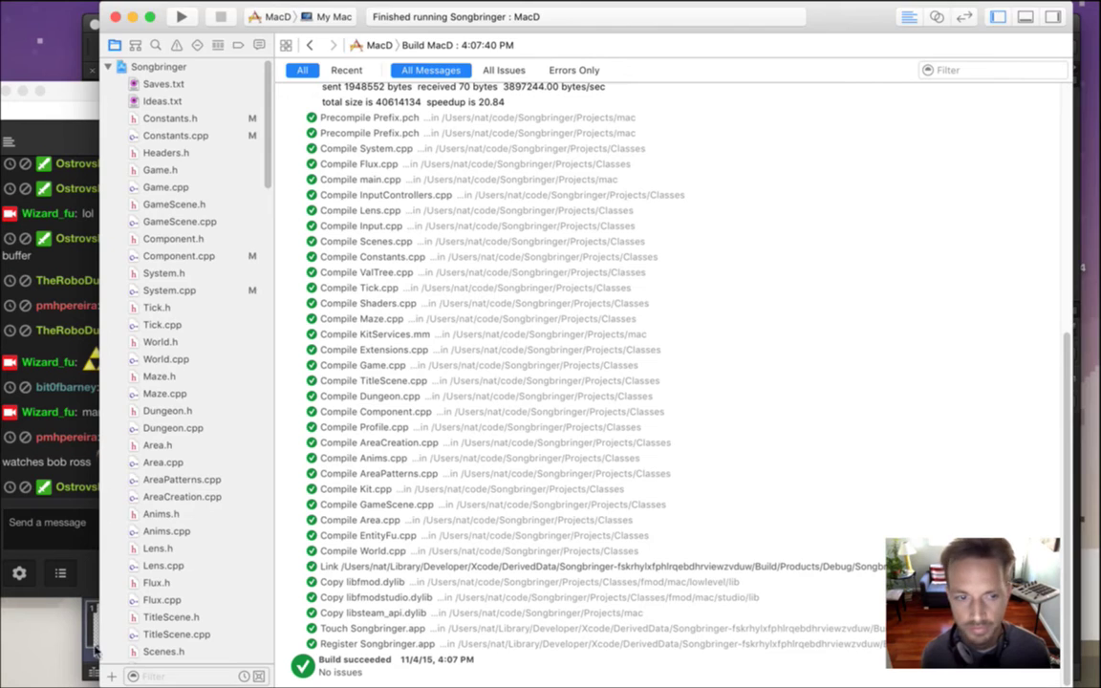
Read the new Twitch chat messages, reply "lol", and switch to TexturePacker's Open project window.
click(58, 480)
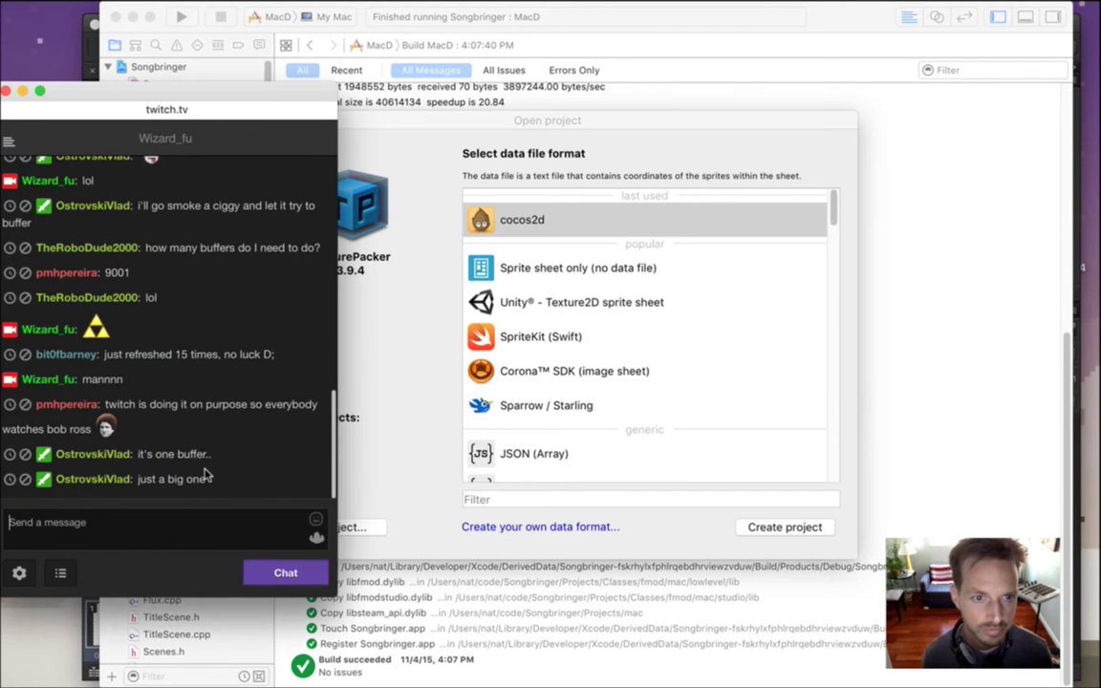
drag(137, 405, 172, 421)
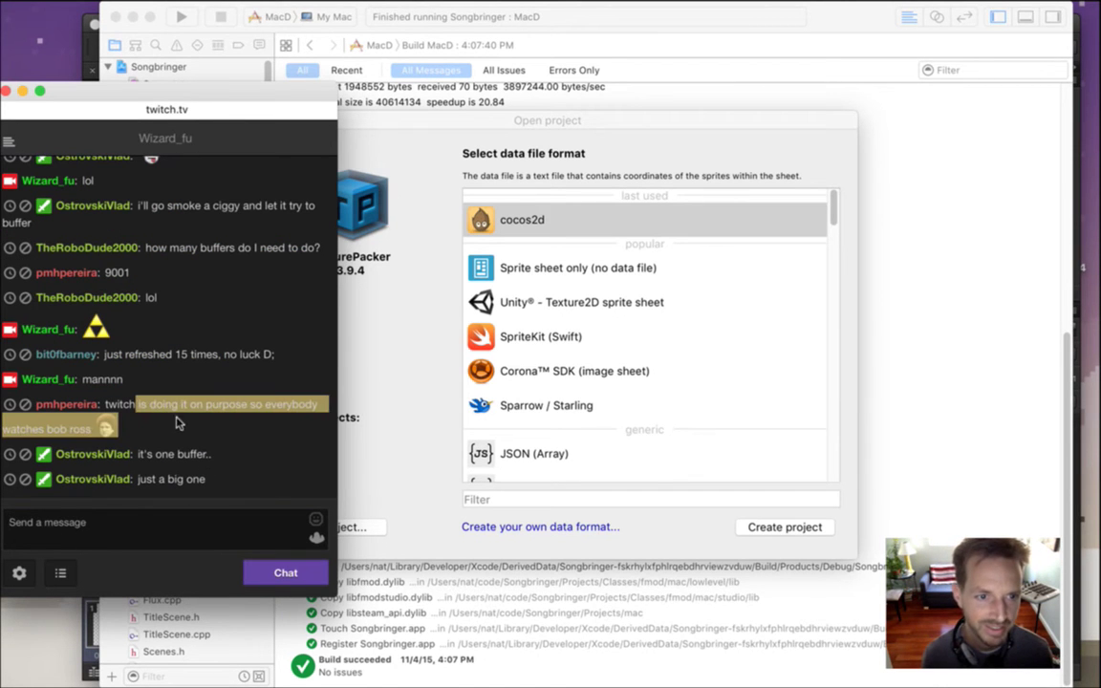
click(165, 528)
text(()
text(ol)
key(Return)
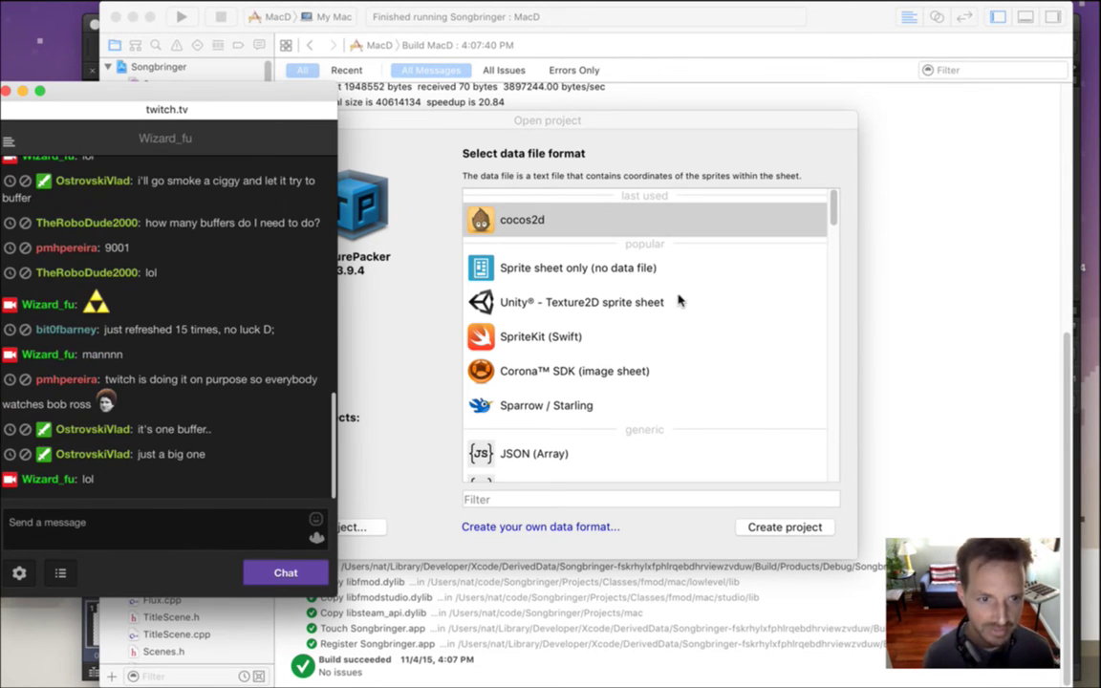
click(774, 137)
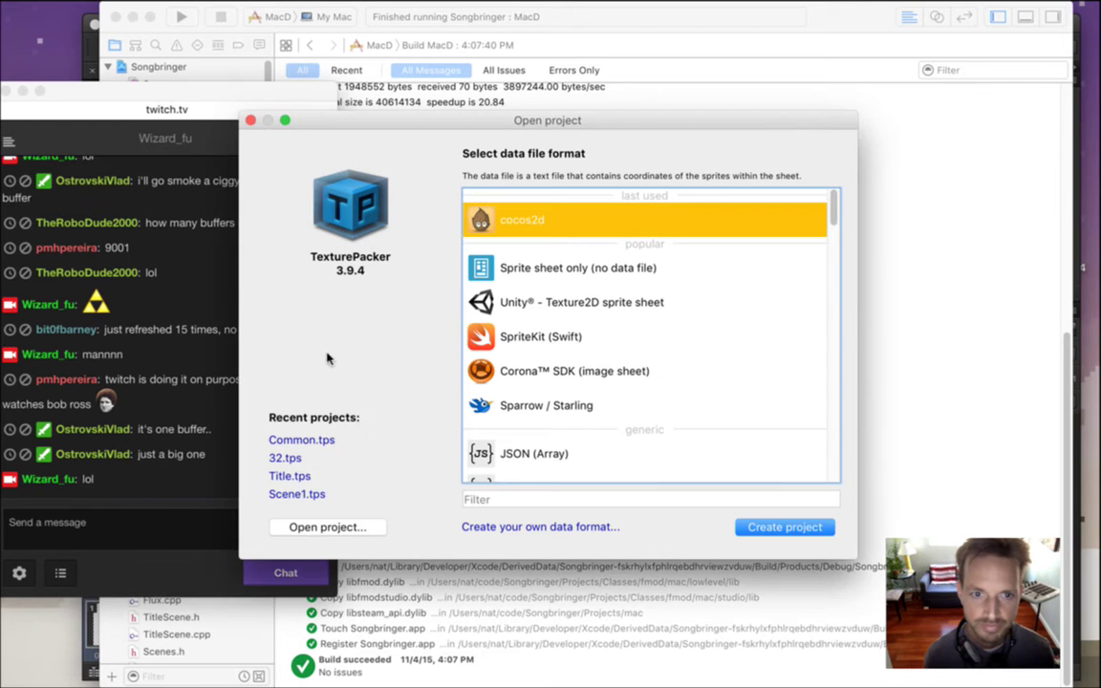
Open the recent Common.tps project and slightly narrow its settings area.
click(299, 440)
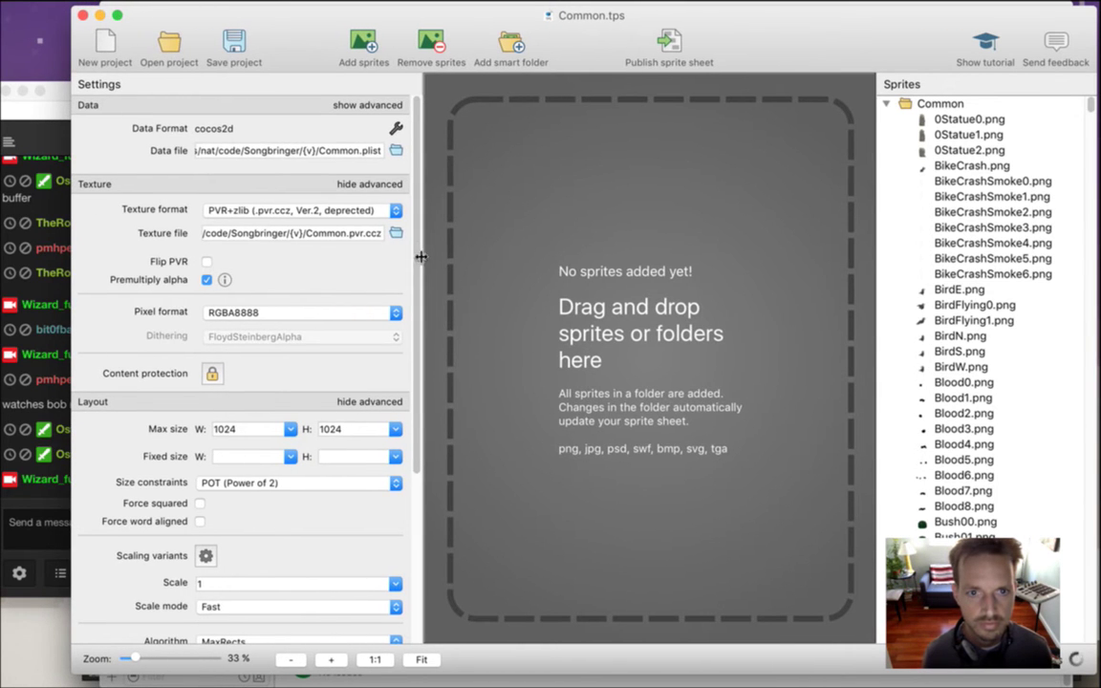
drag(421, 254, 417, 253)
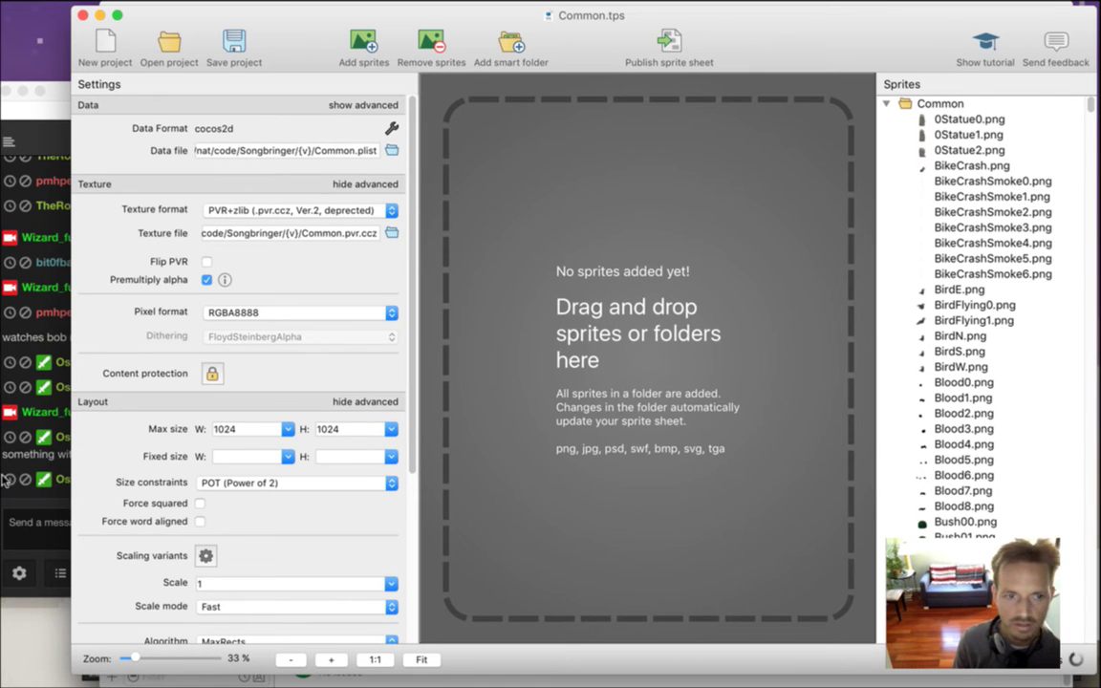
Read the new Twitch chat messages and return to the Common.tps sprite sheet.
click(29, 506)
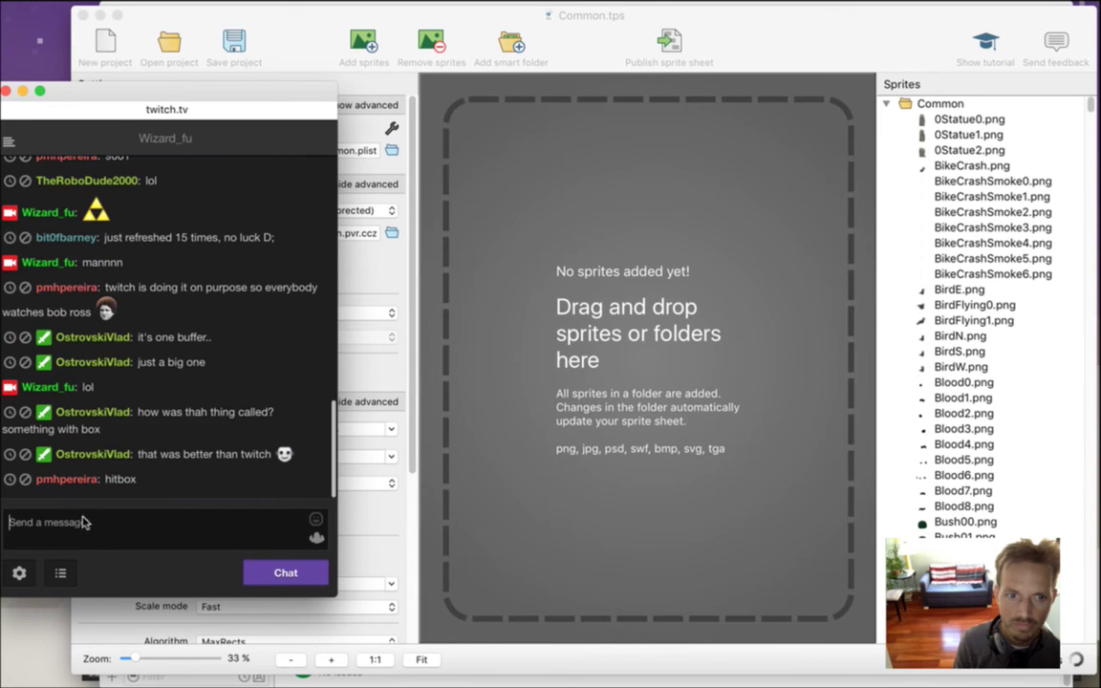
drag(130, 483, 112, 478)
click(212, 452)
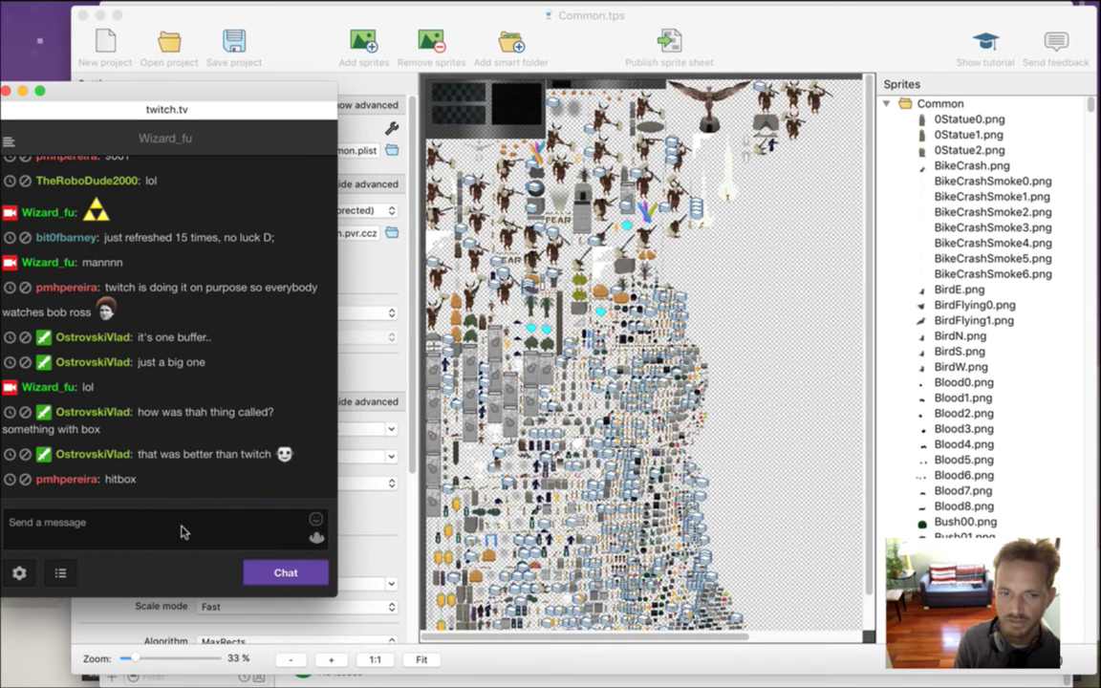
click(674, 610)
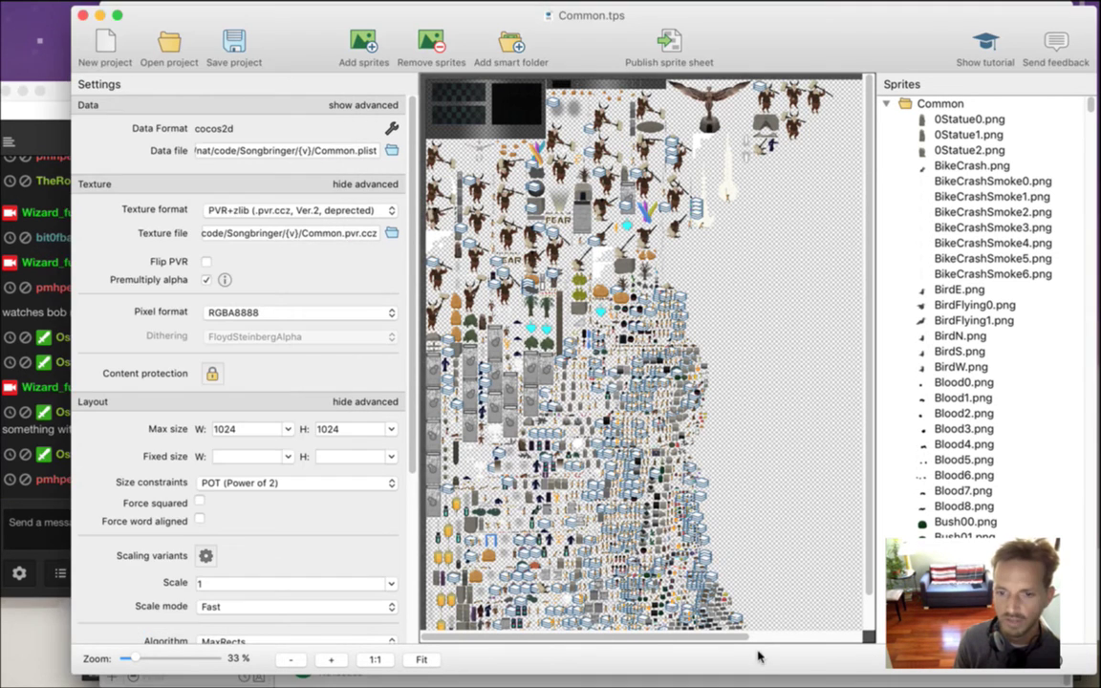
Try the Force squared layout option, switch it back off, and cancel closing the Common.tps project.
scroll(871, 409, down, 2)
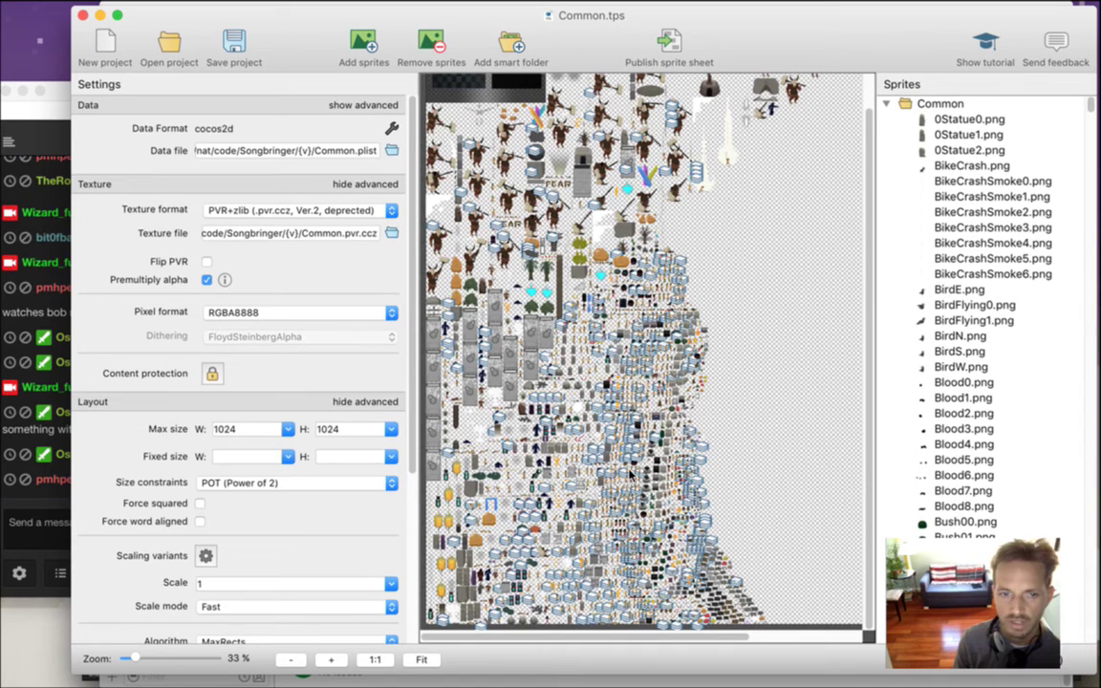
scroll(401, 275, down, 5)
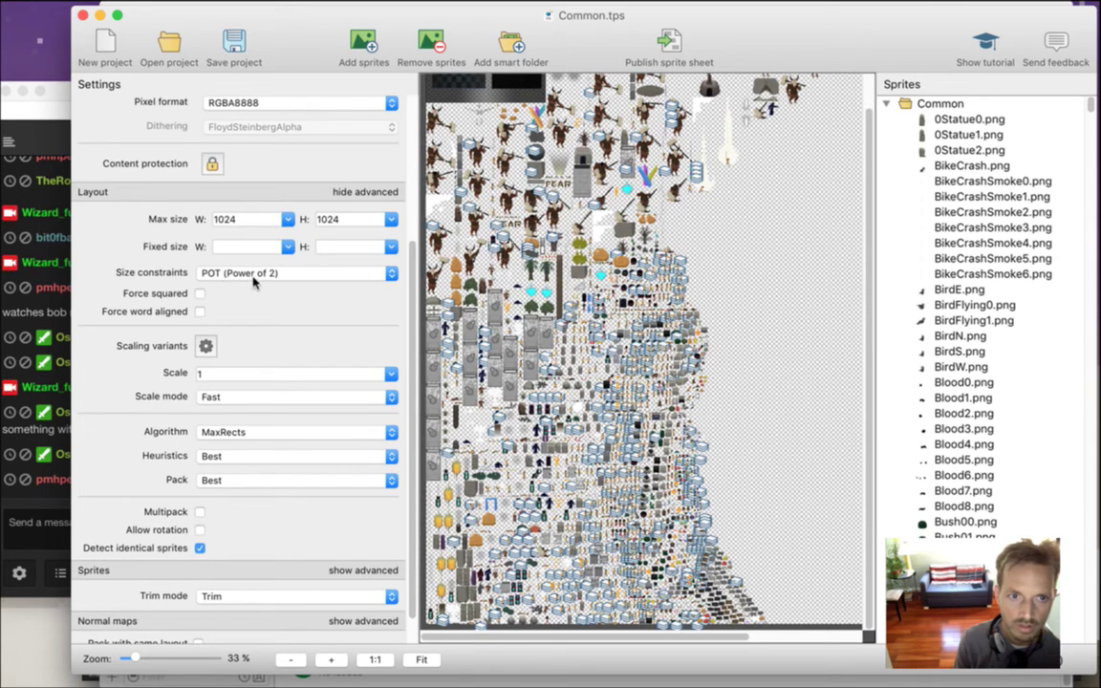
click(200, 294)
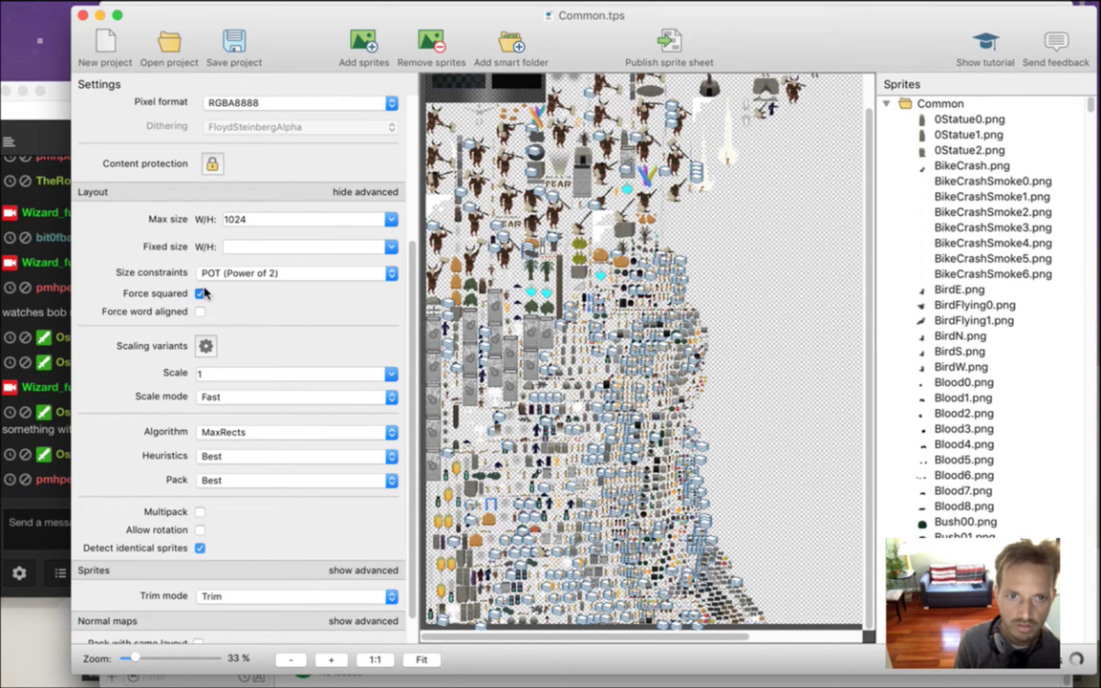
click(201, 294)
click(203, 296)
click(199, 294)
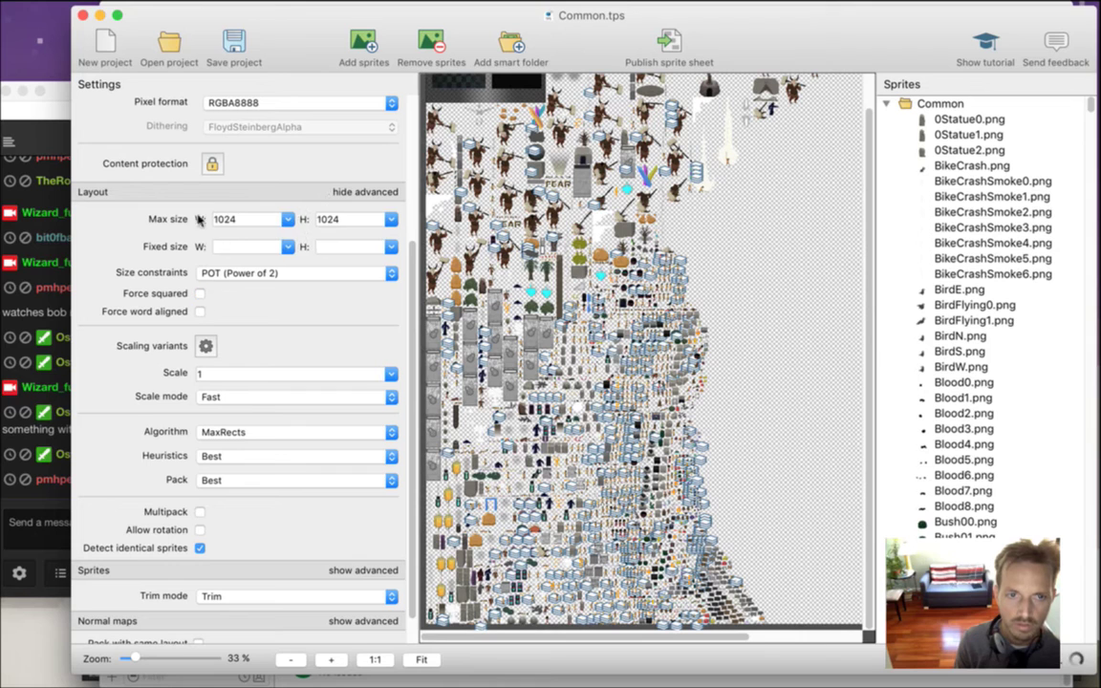
click(84, 16)
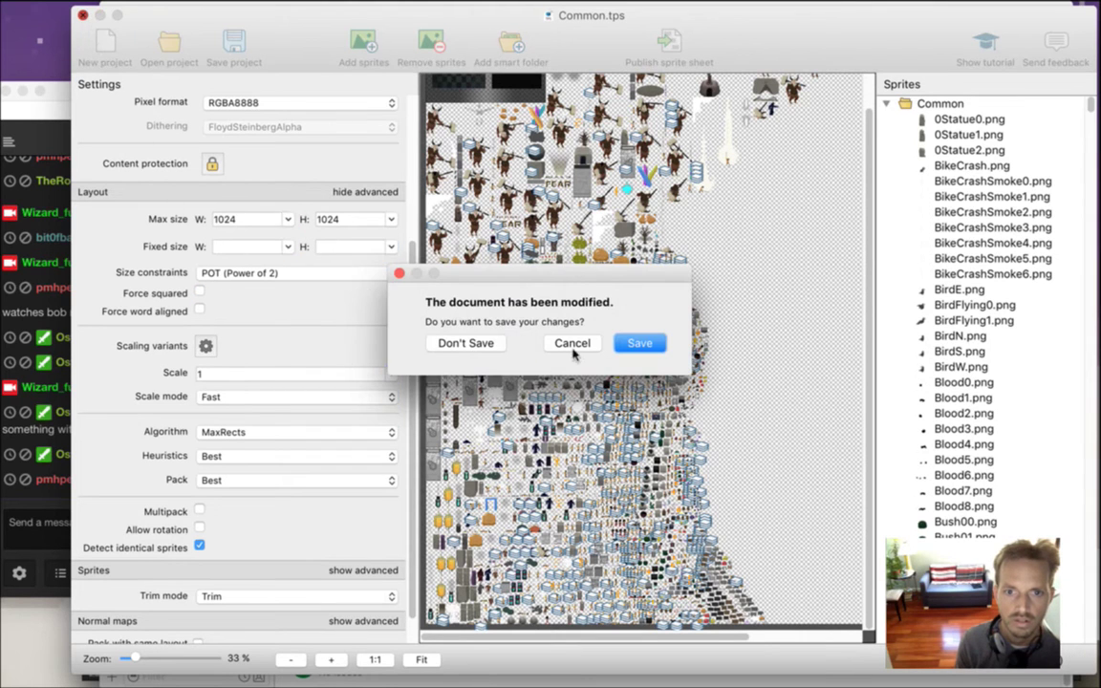
click(571, 344)
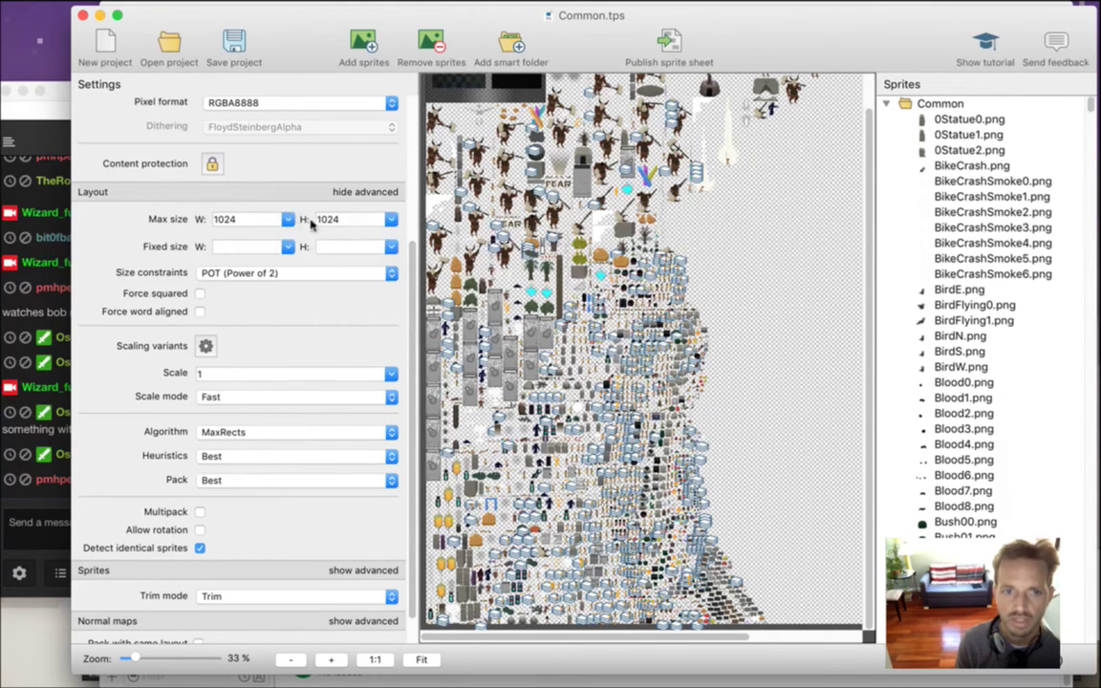
Force the sprite sheet to be squared and set its maximum width and height to 2048.
click(200, 297)
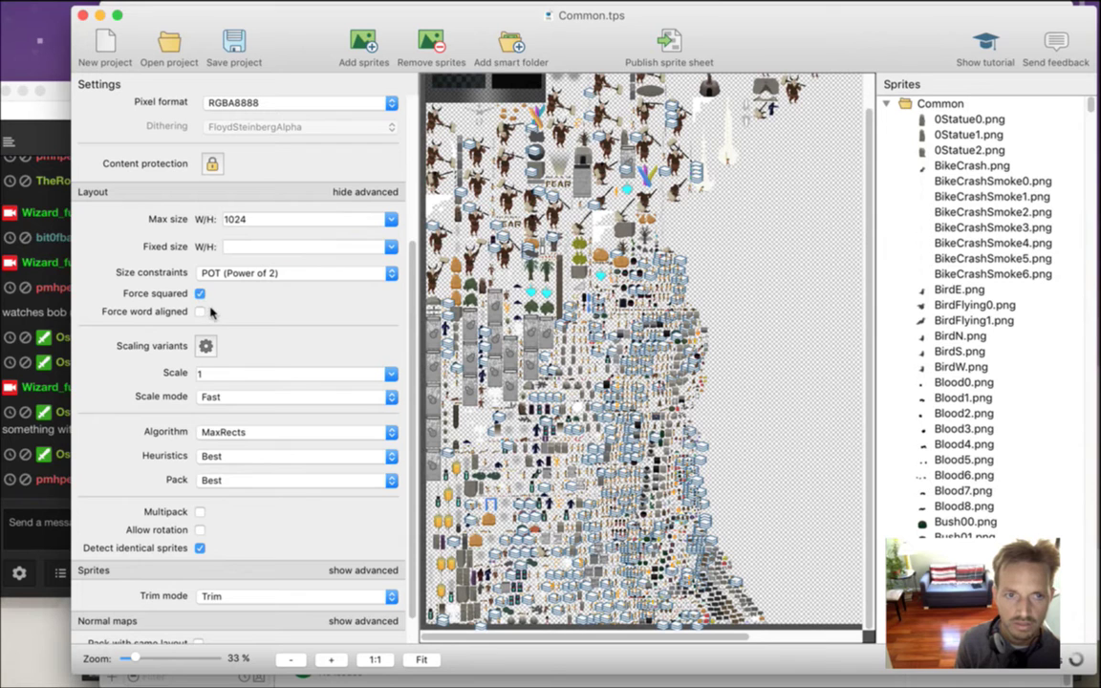
click(391, 220)
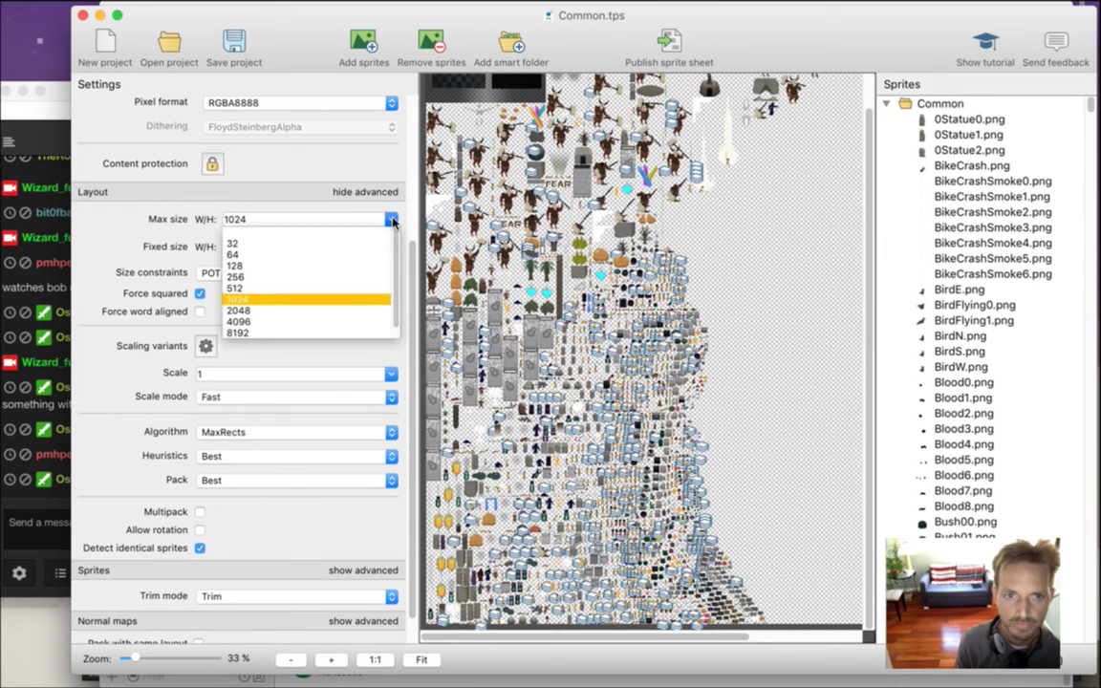
click(277, 311)
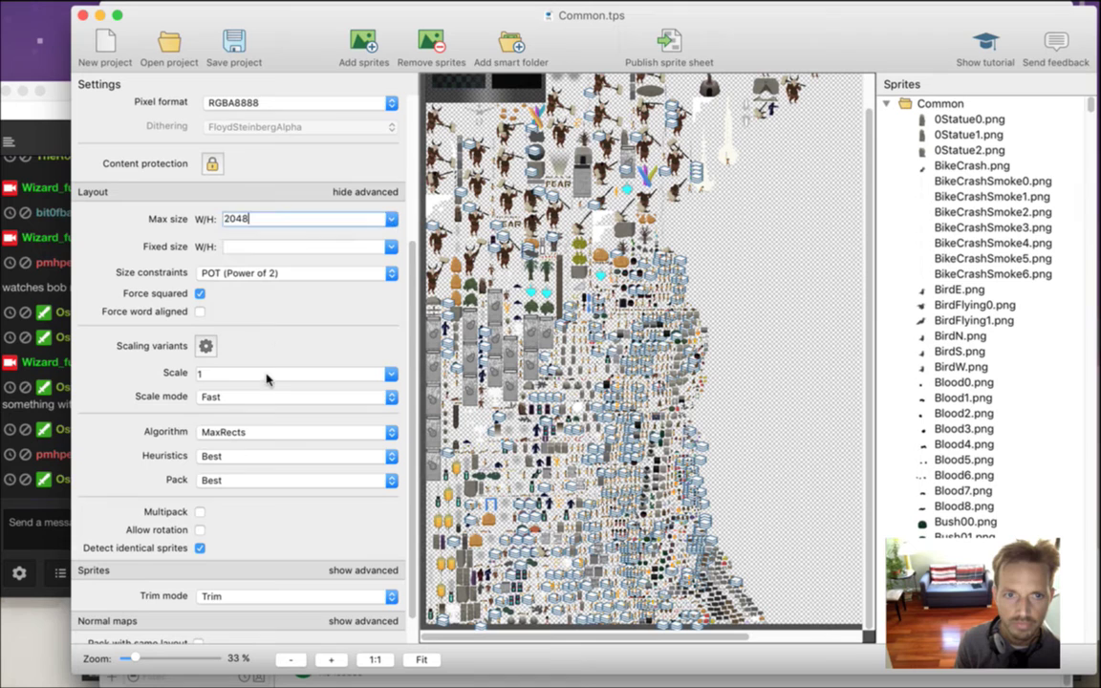
Review the scaling variants of the sheet and enable Force identical layout for them.
click(206, 346)
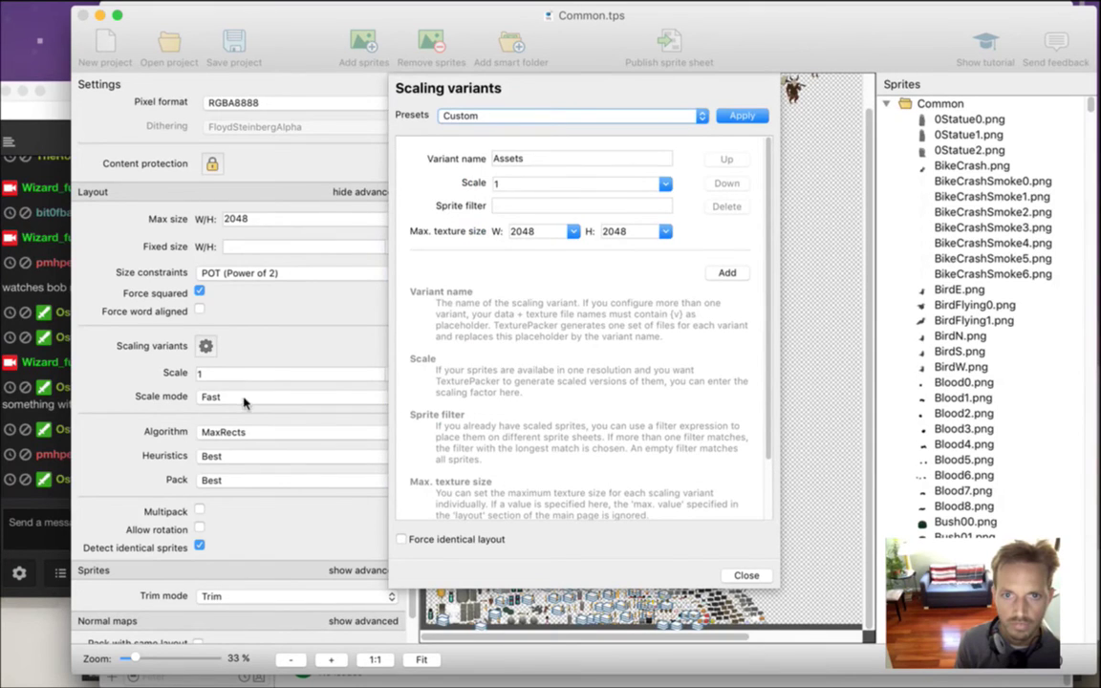
click(746, 576)
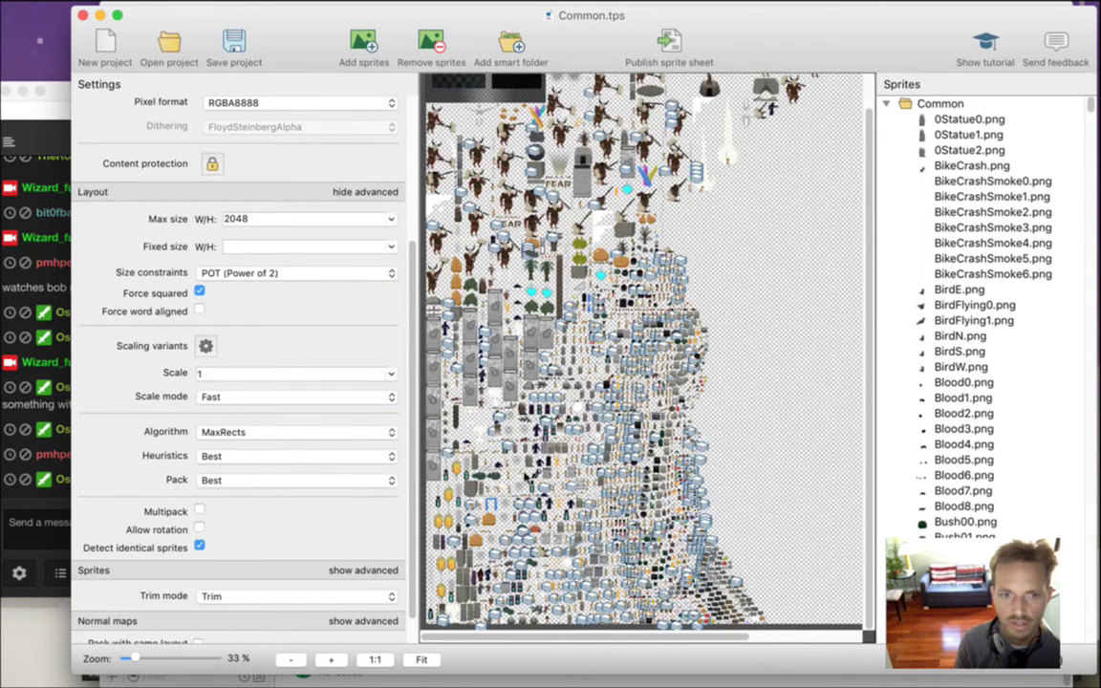
click(206, 346)
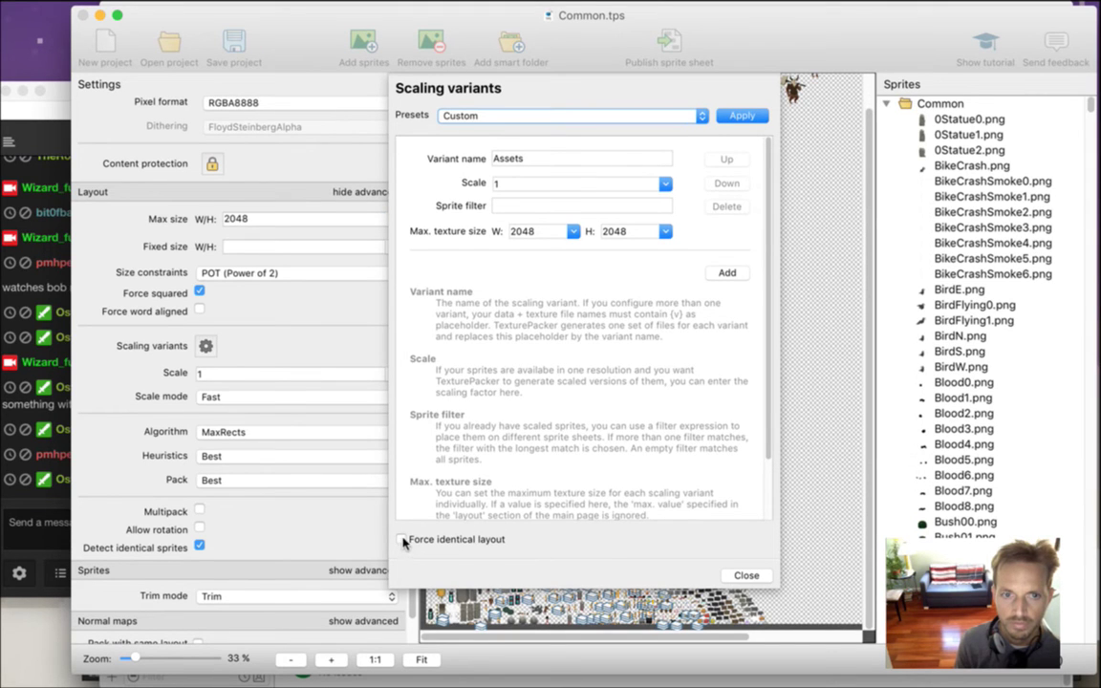
click(401, 539)
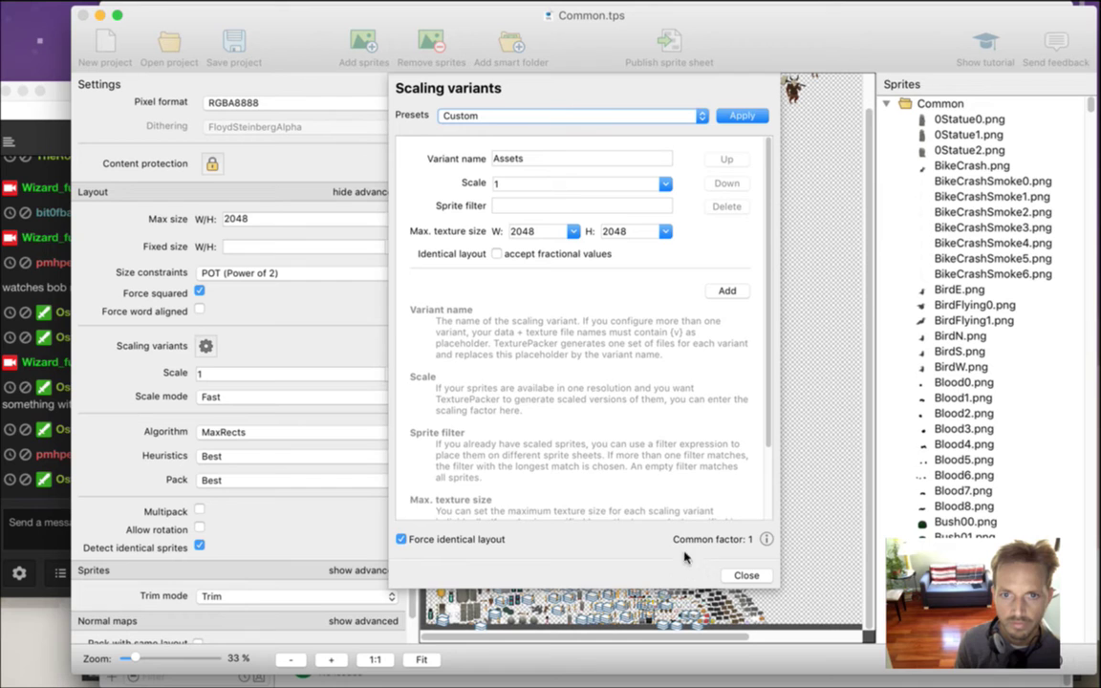
click(403, 540)
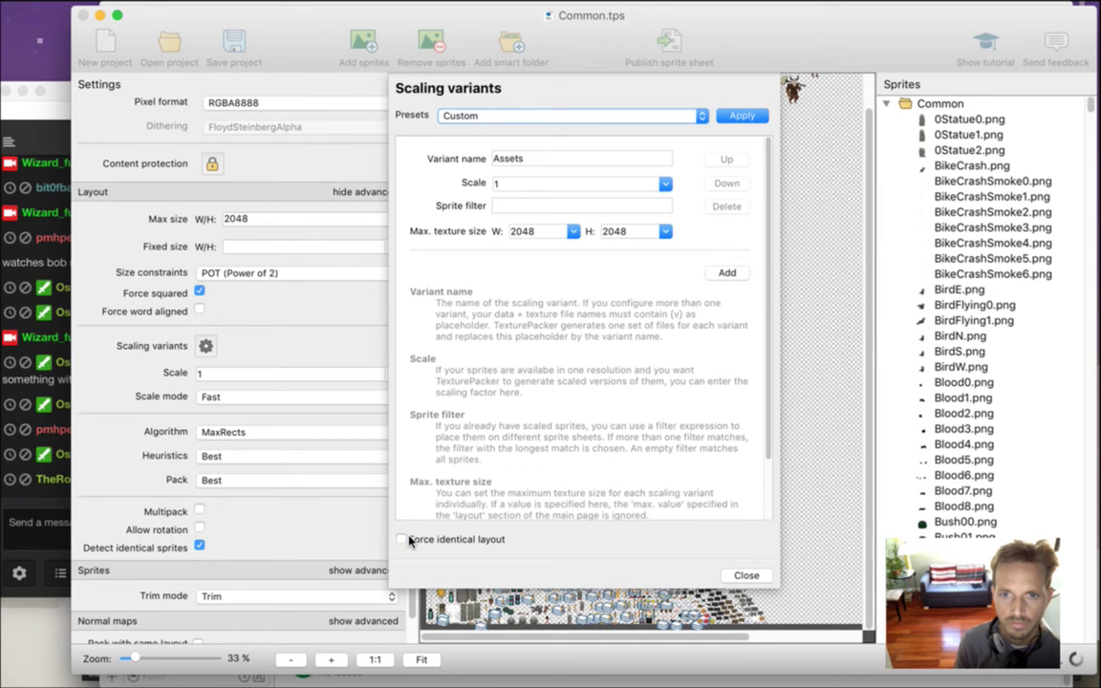
click(409, 540)
click(403, 540)
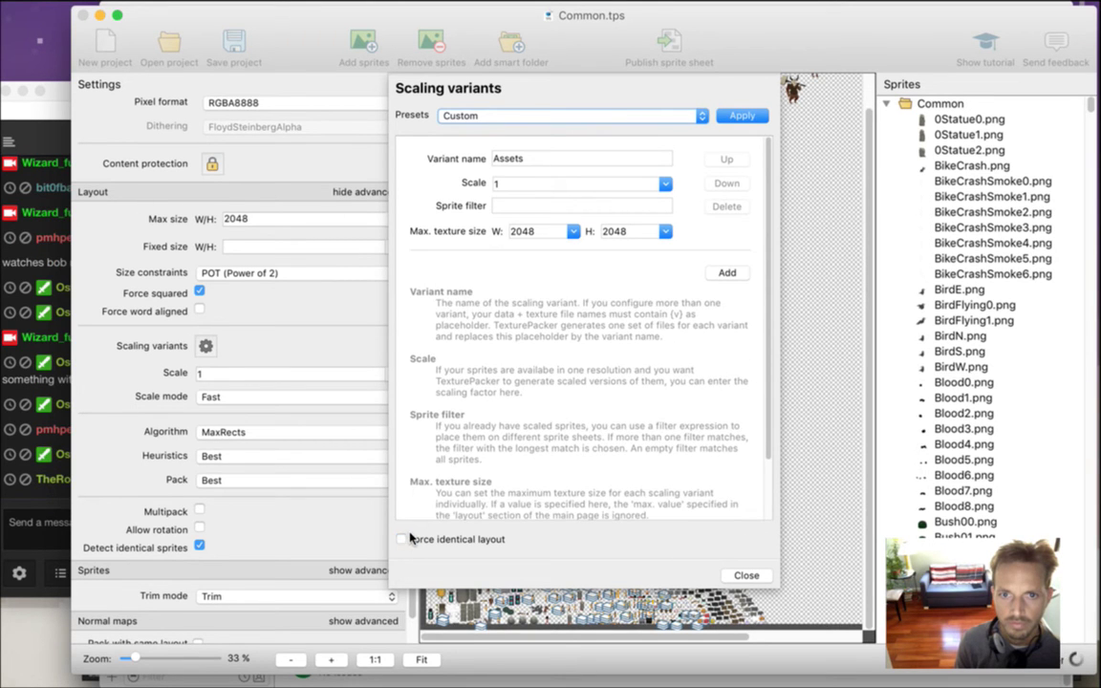
click(406, 539)
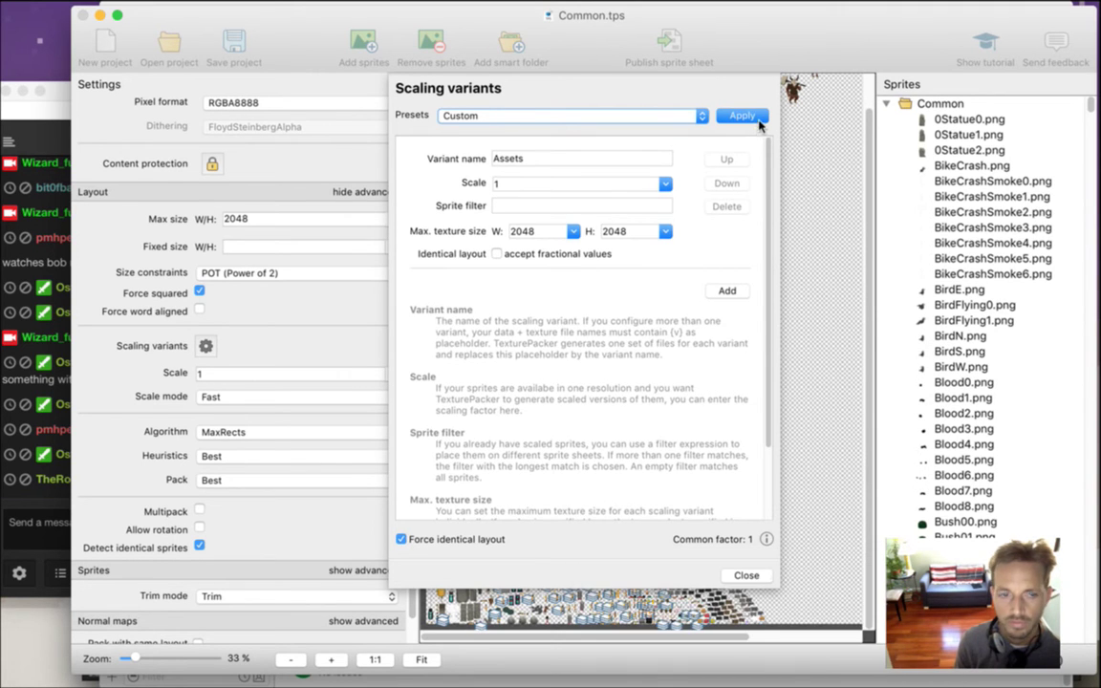
Check the Twitch chat, read the explanatory notes on the scaling variants, and close that dialog.
click(11, 394)
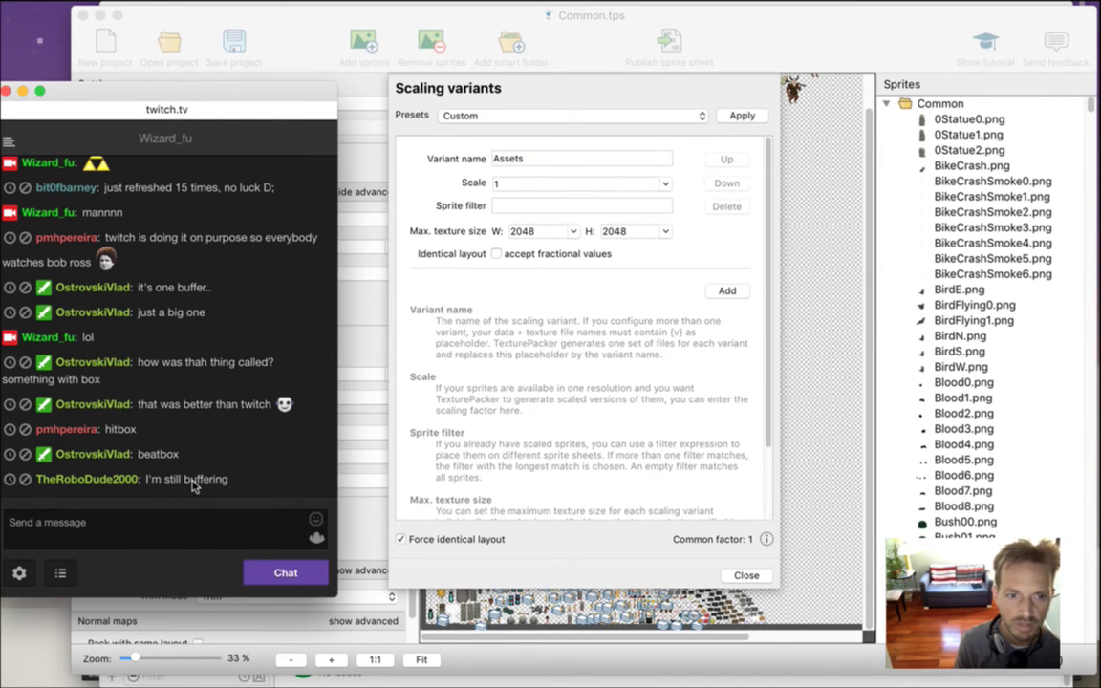
click(551, 561)
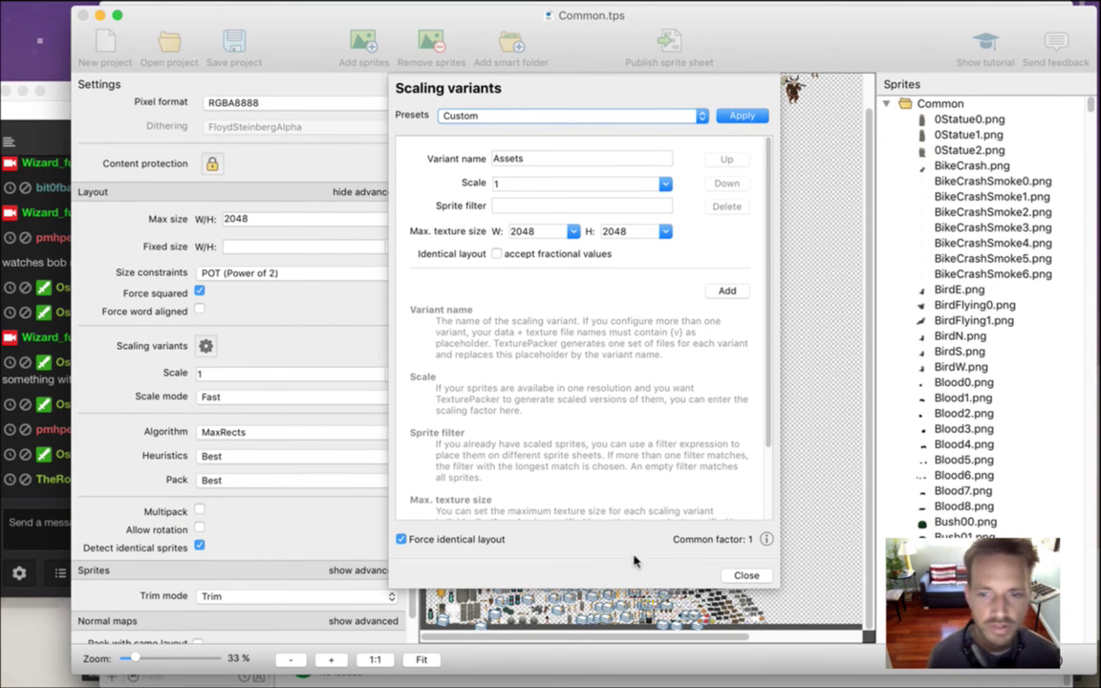
scroll(765, 397, down, 3)
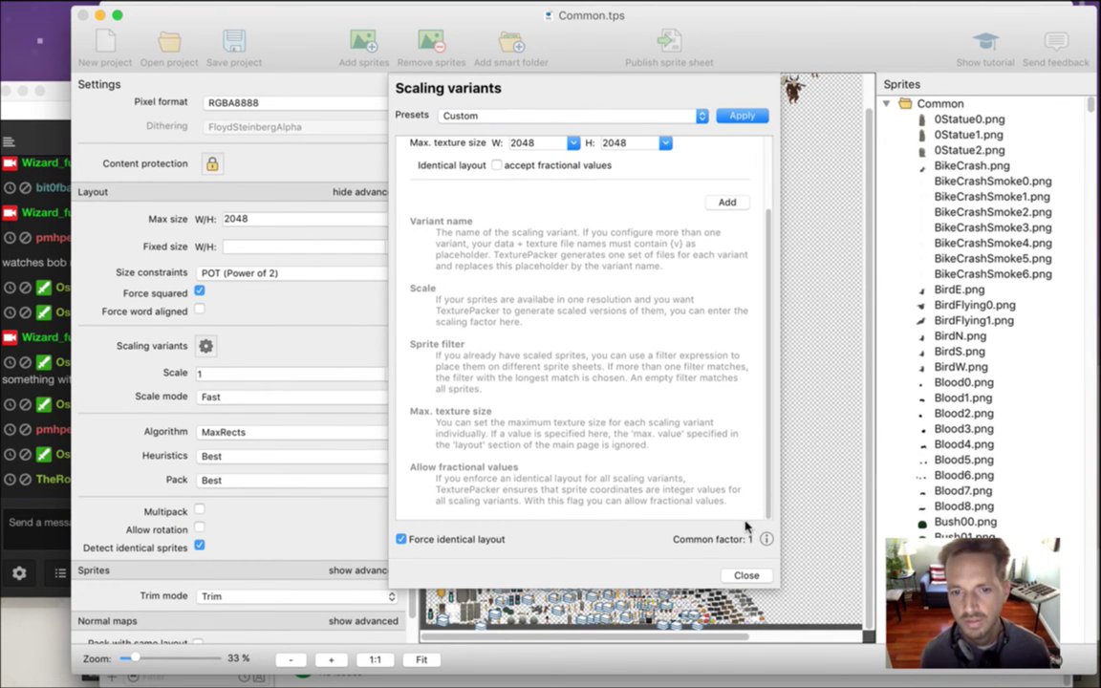
click(756, 580)
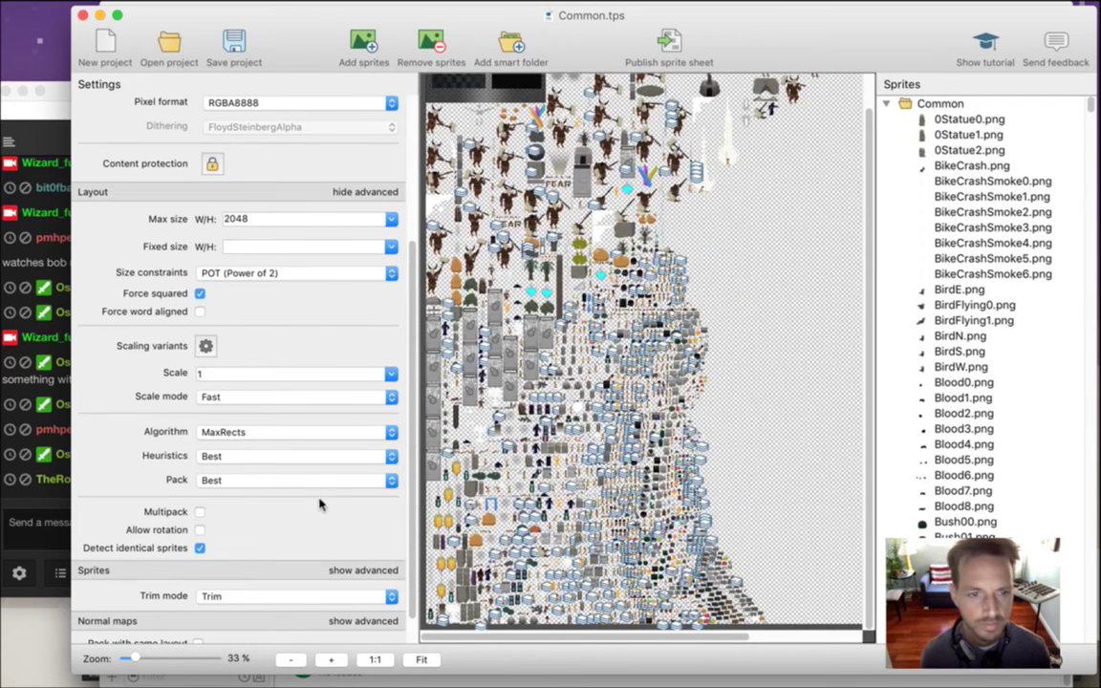
Examine the available choices for the packing algorithm, heuristics and pack quality without changing them.
click(341, 431)
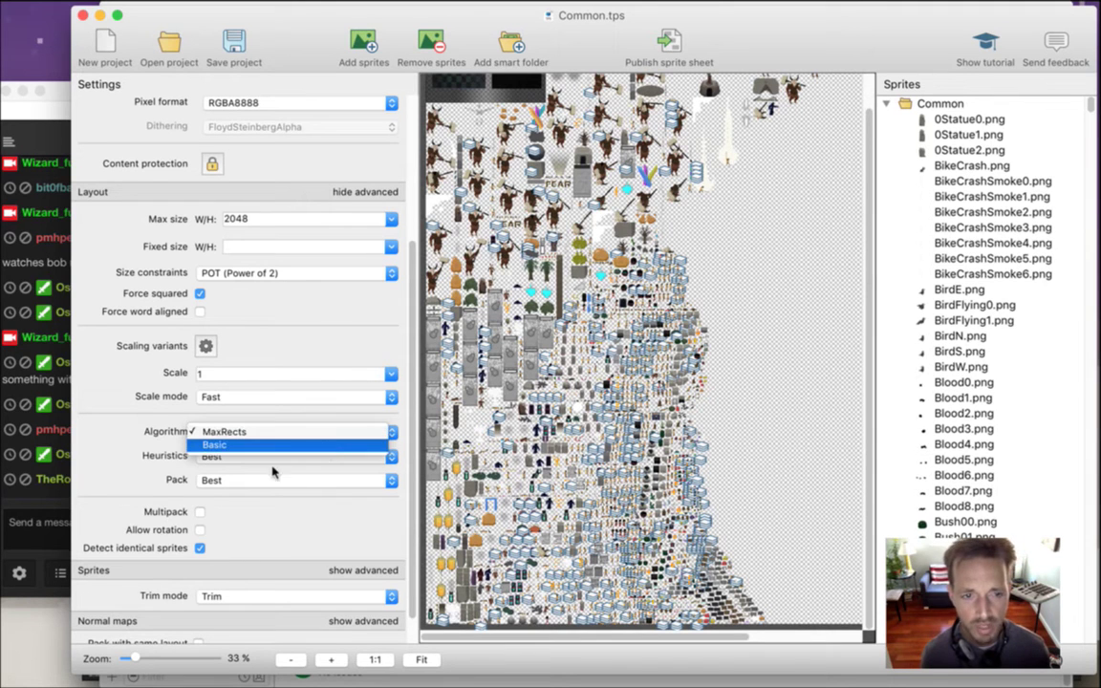
click(143, 431)
click(234, 457)
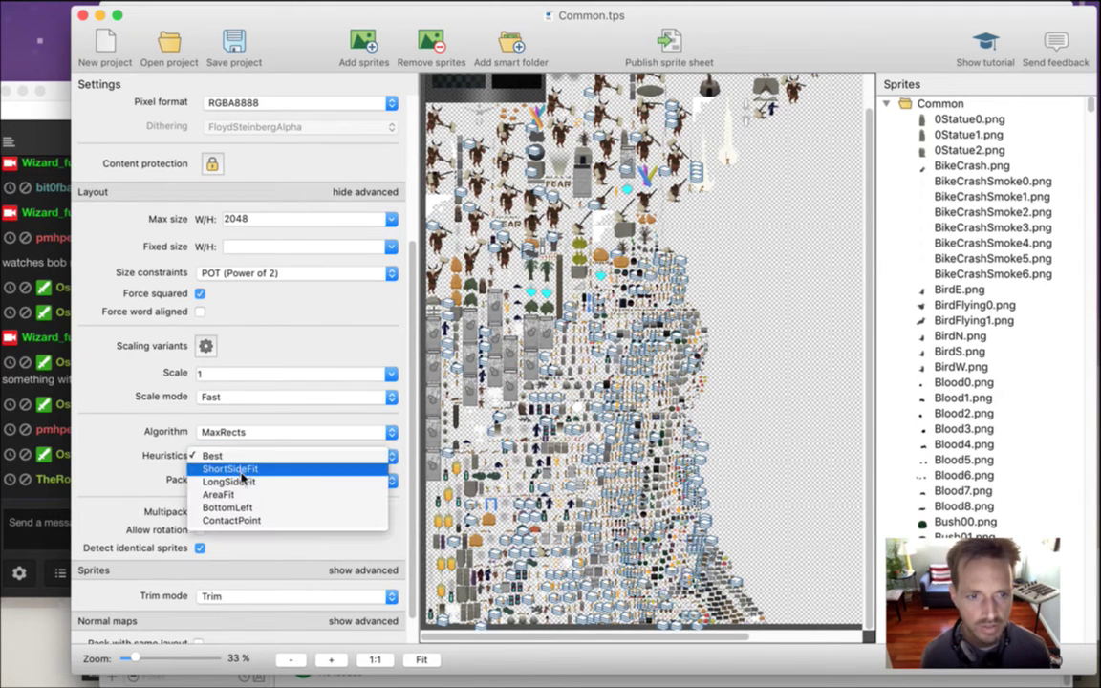
click(138, 477)
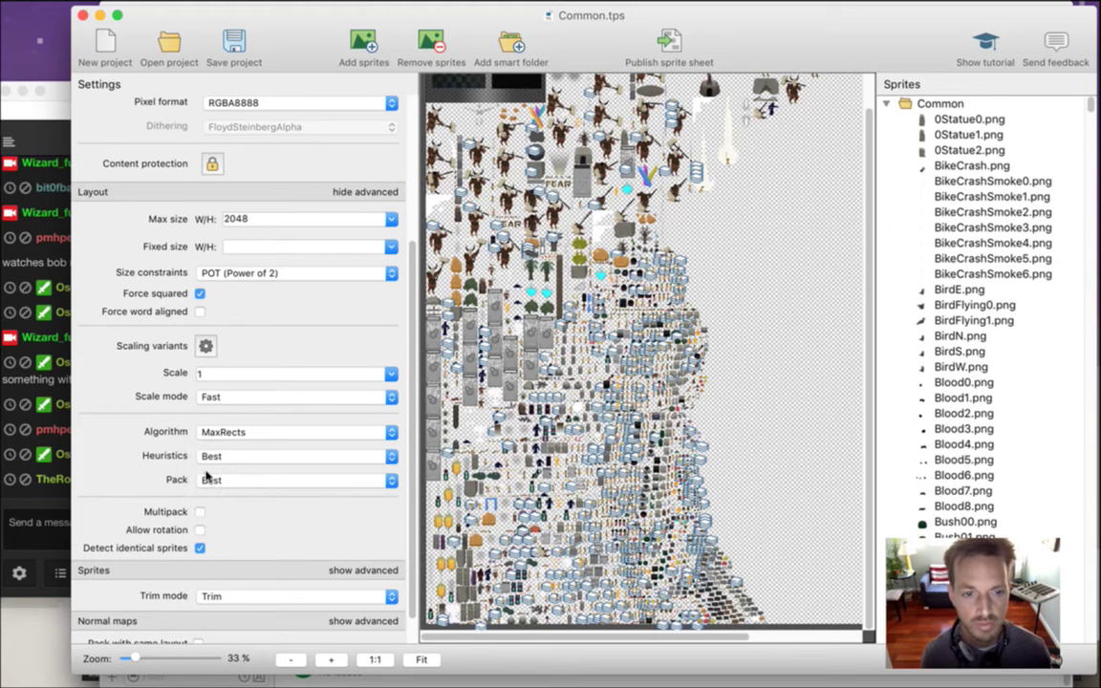
click(234, 462)
click(138, 441)
click(226, 483)
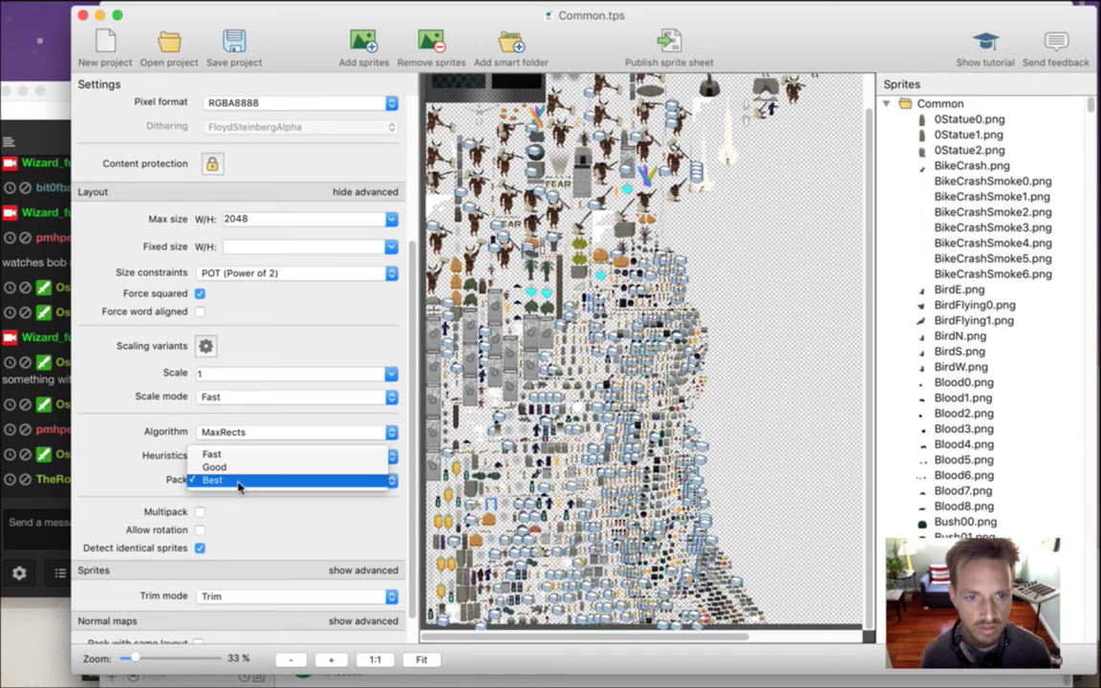
click(216, 481)
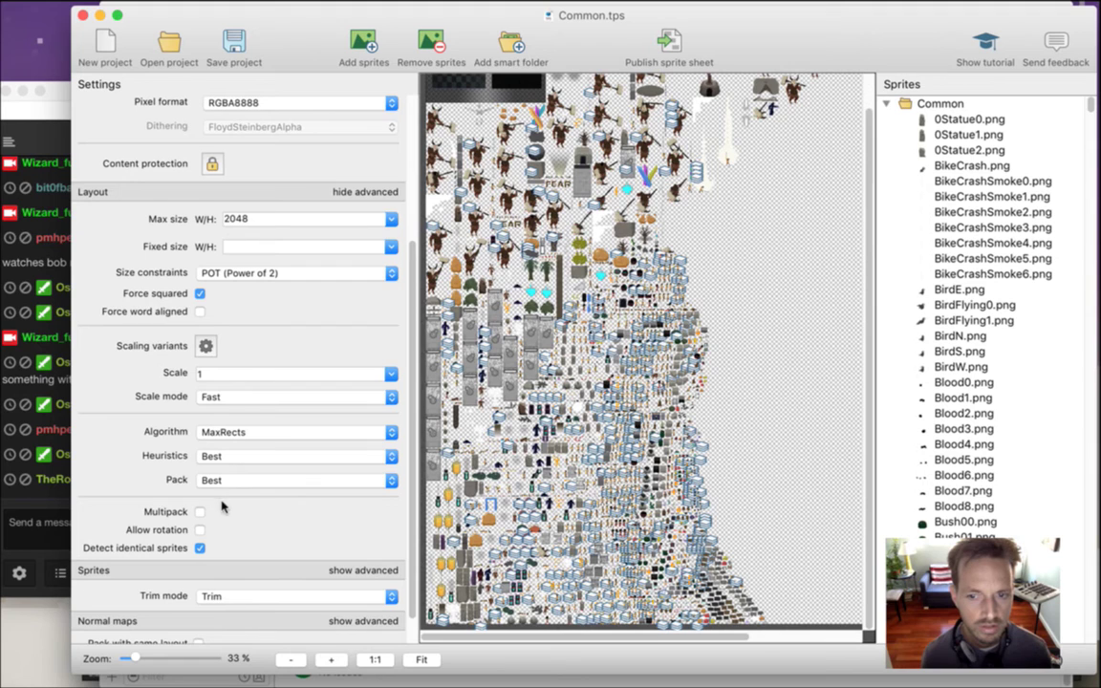
Set the pack quality to Good, try the BottomLeft heuristic, and switch the heuristics to AreaFit.
click(225, 483)
click(212, 466)
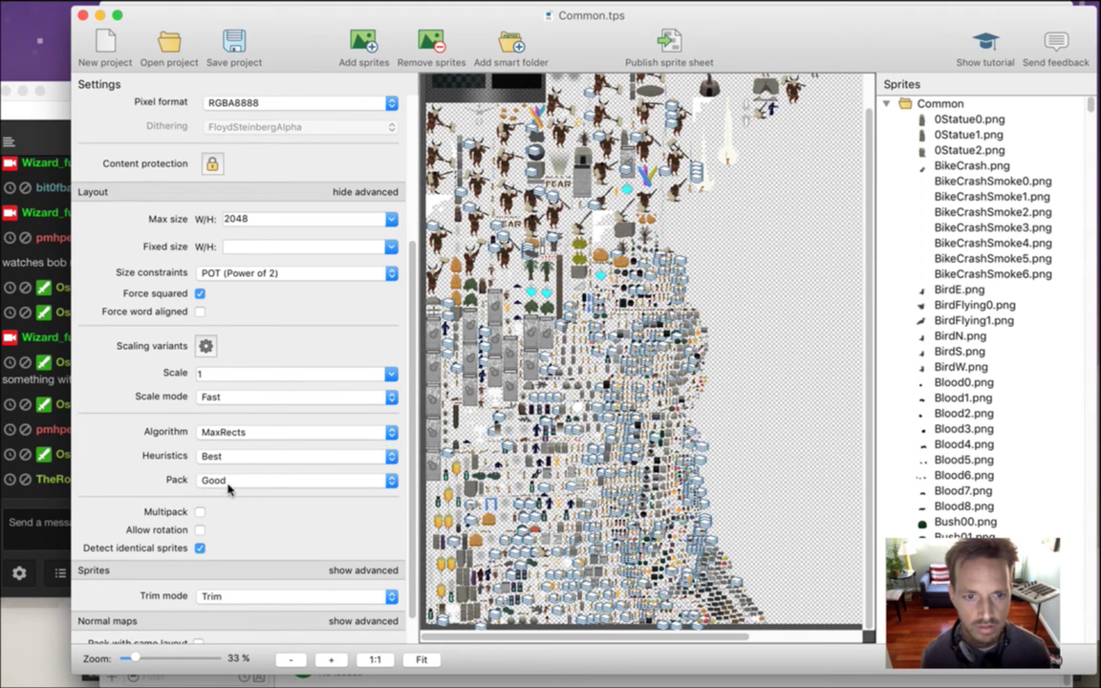
click(233, 457)
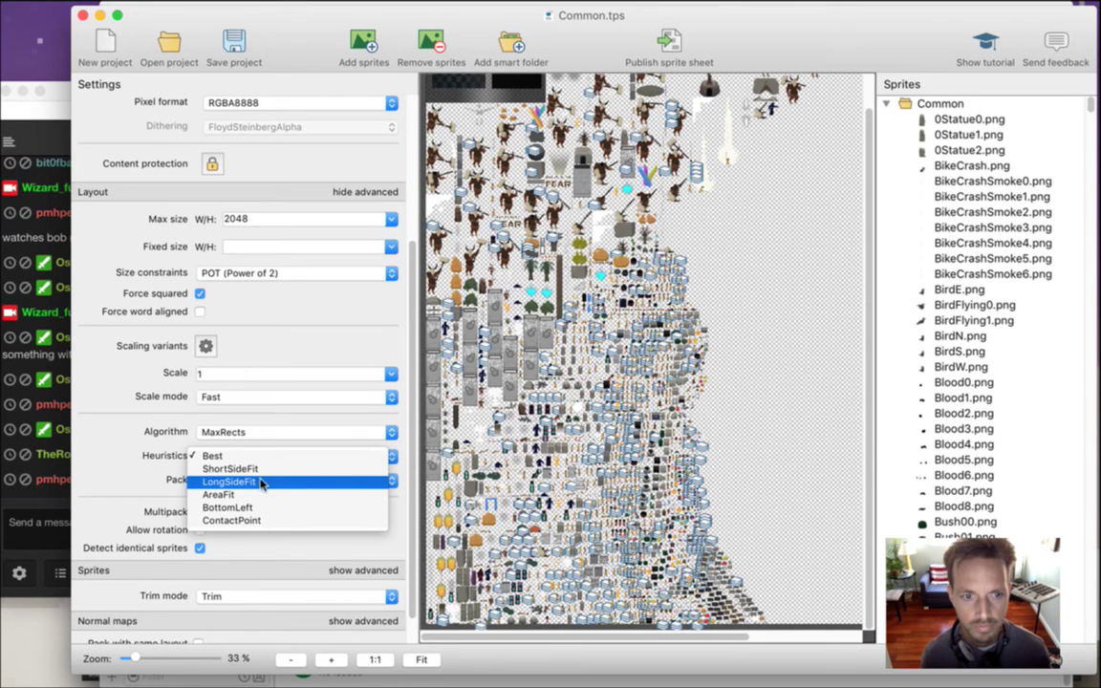
click(258, 508)
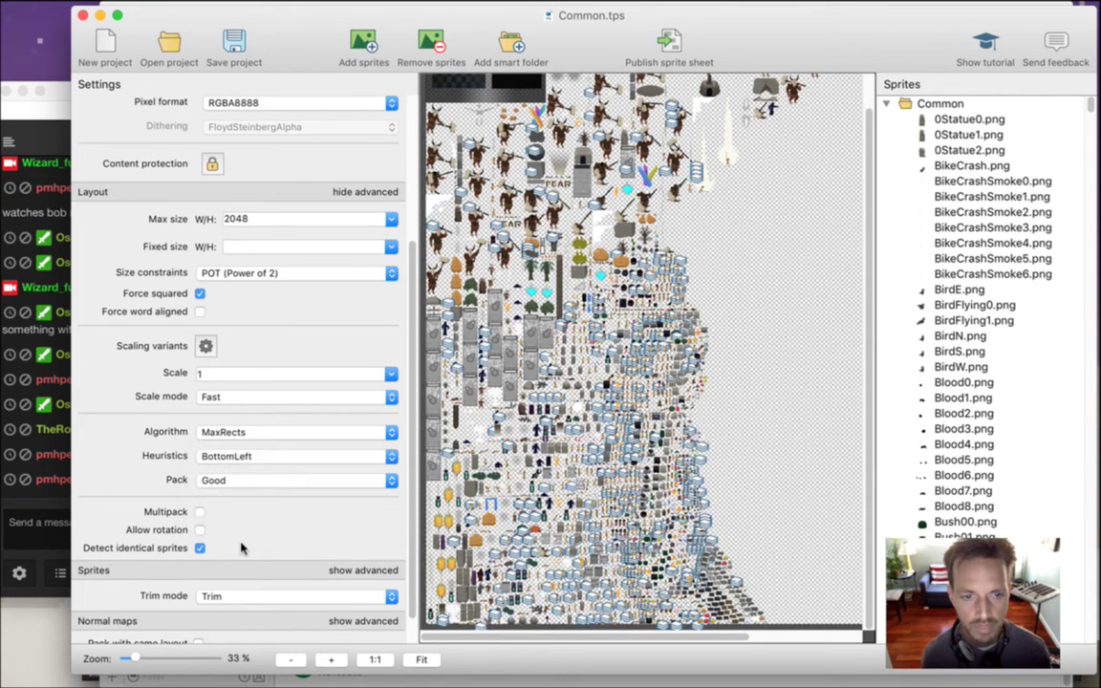
click(255, 458)
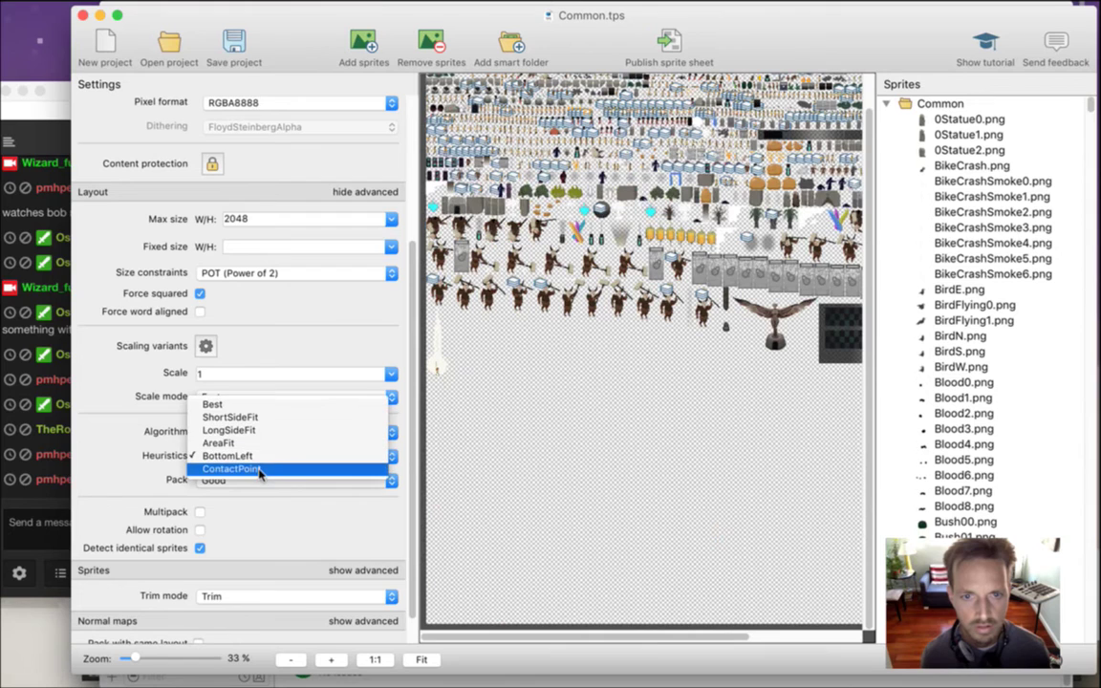
click(254, 445)
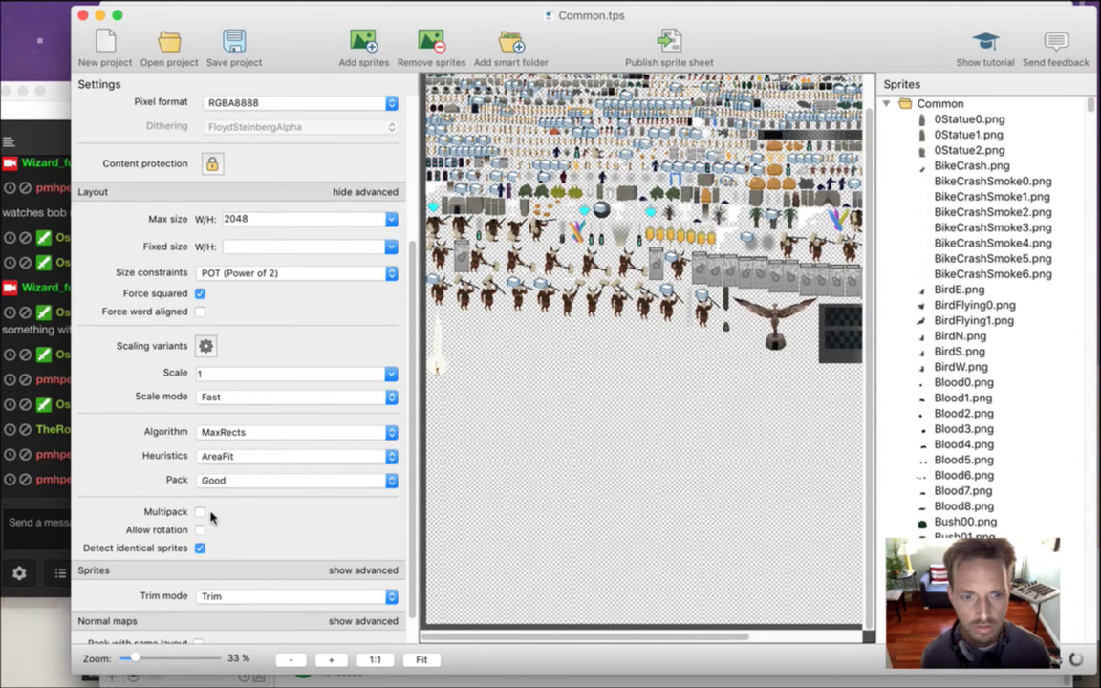
Switch to the Twitch chat and read its latest messages, highlighting part of the remark about streaming.
click(49, 502)
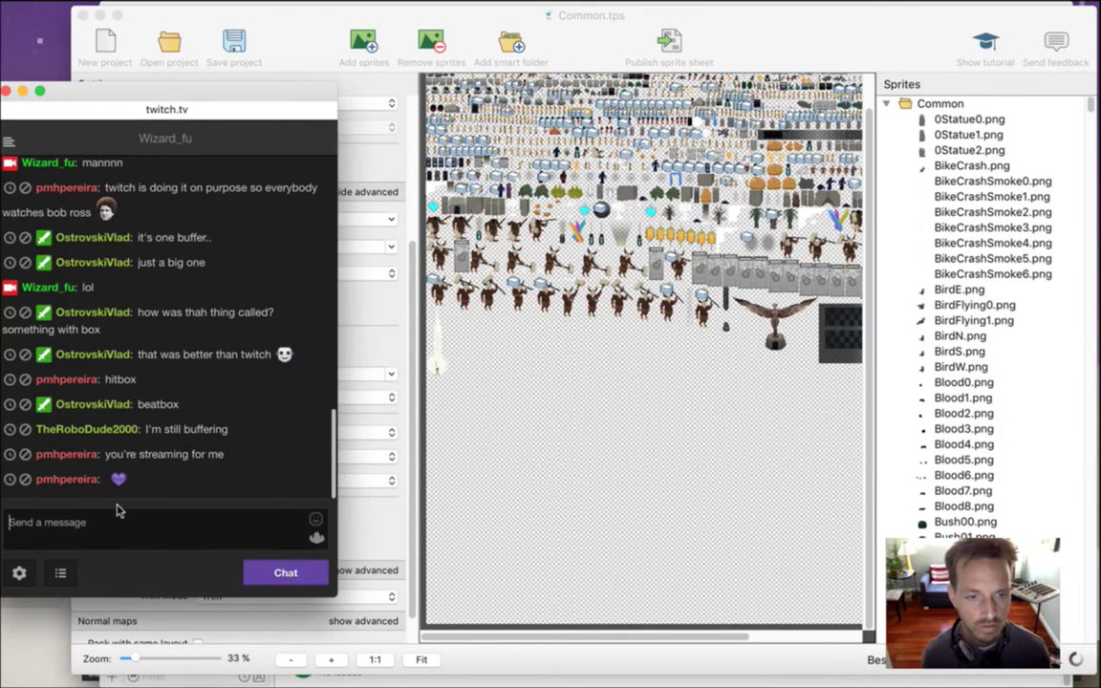
drag(126, 455, 209, 460)
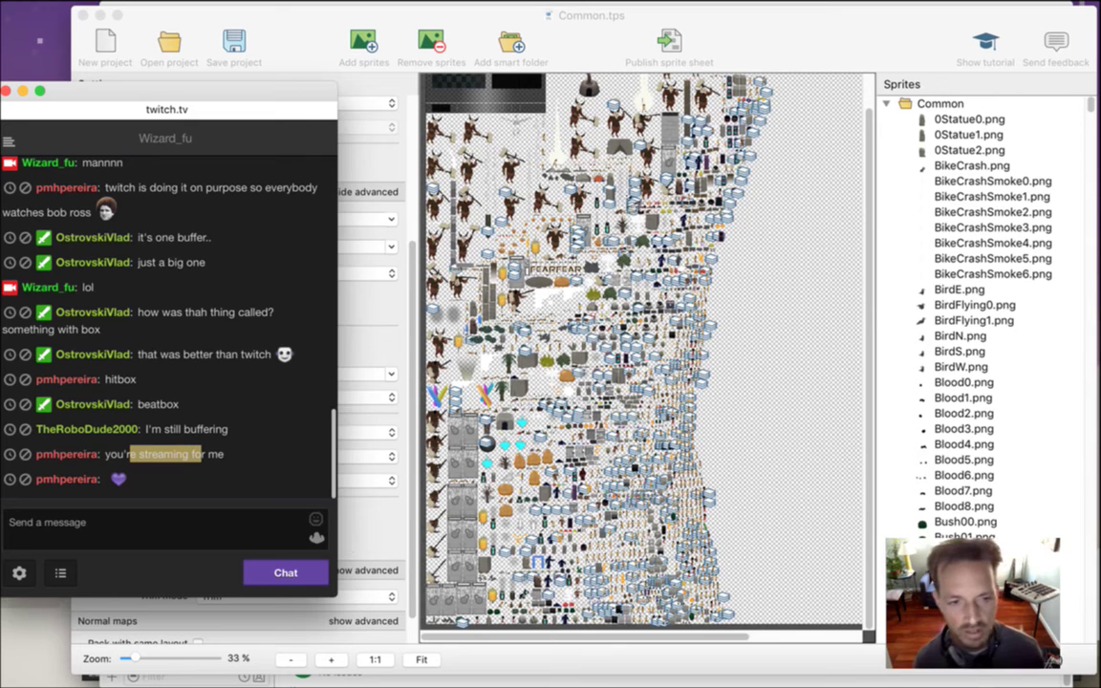
Return to TexturePacker and set the packing heuristics of the Common sheet to Best.
click(373, 541)
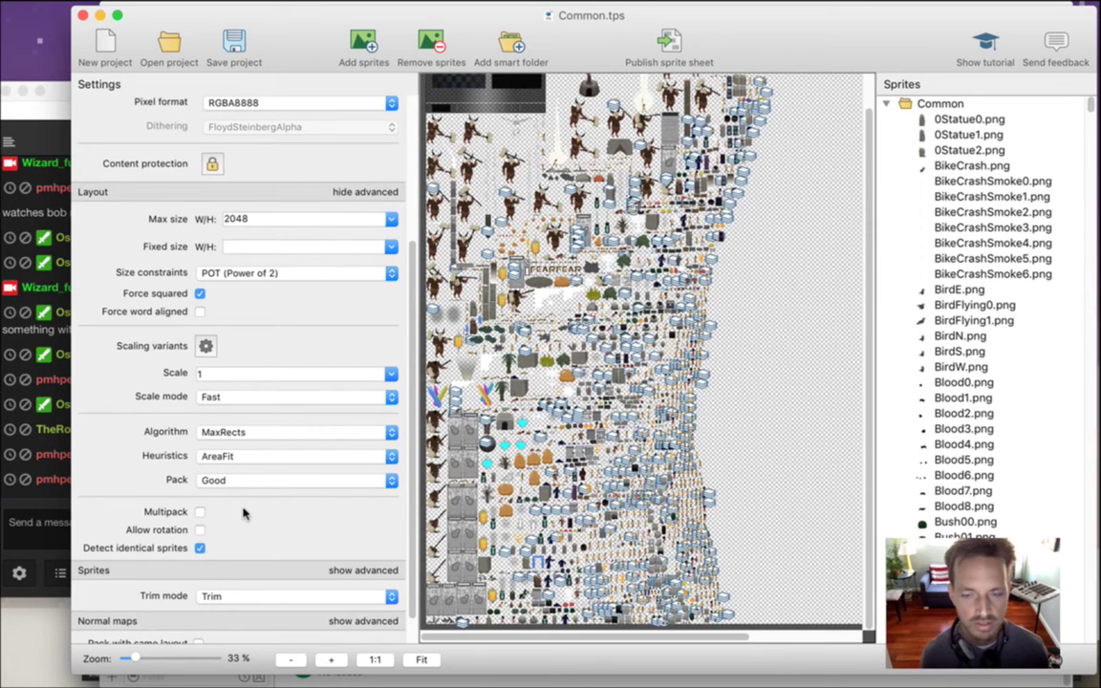
click(230, 456)
click(248, 418)
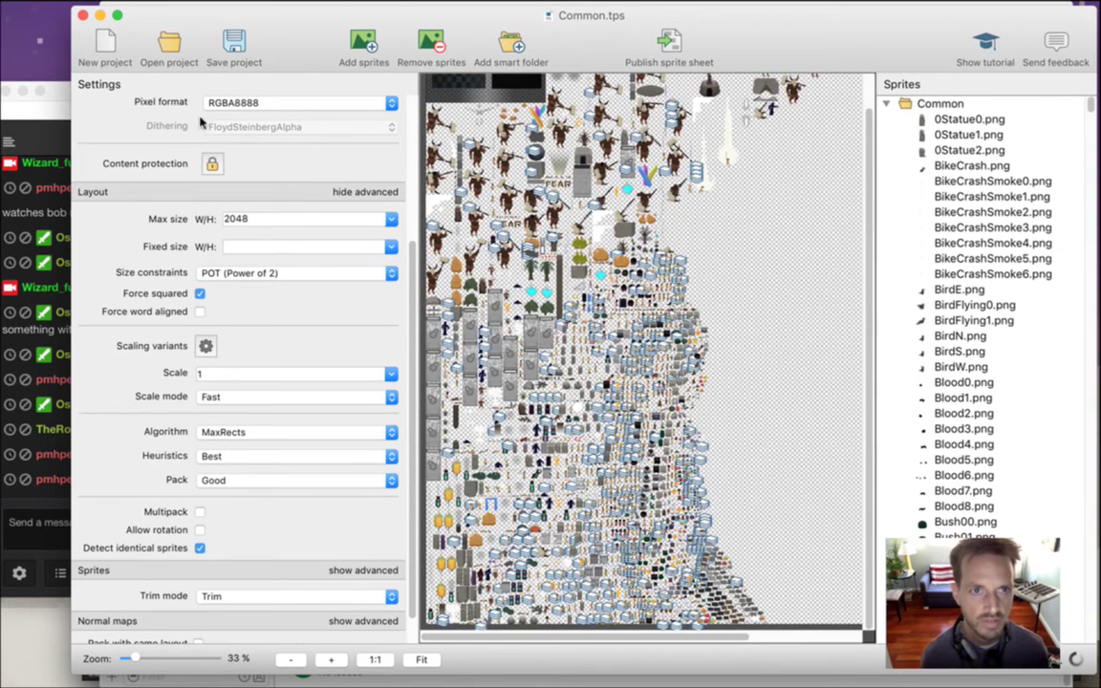
Hide TexturePacker and browse the installed applications down to the end of the list.
key(super+h)
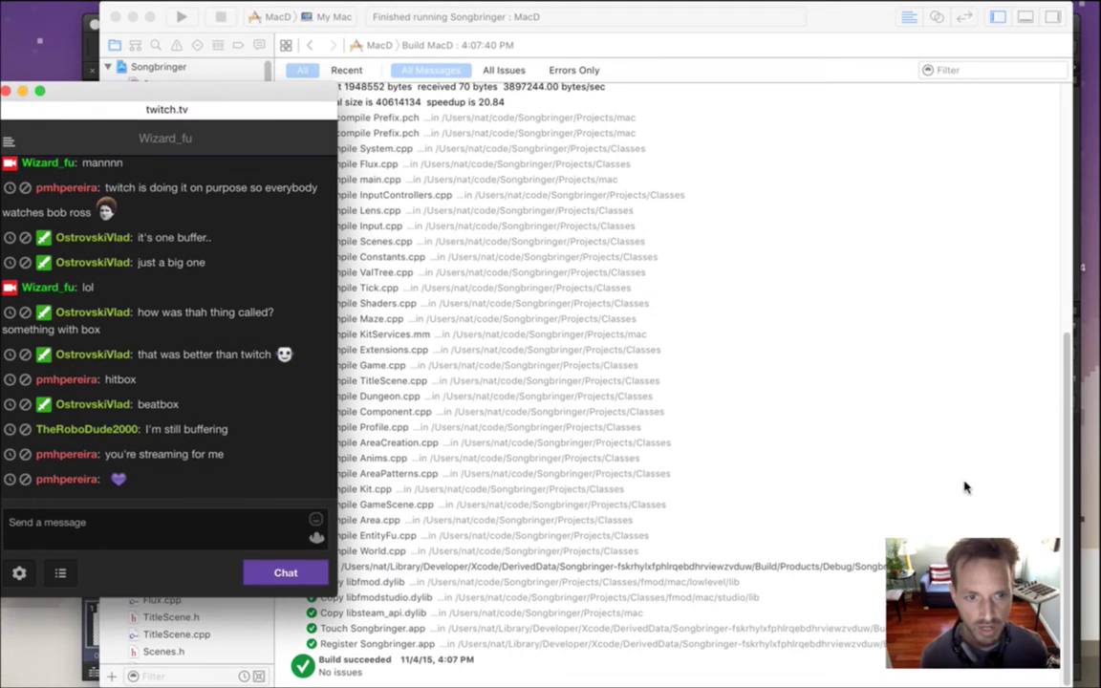
click(1084, 527)
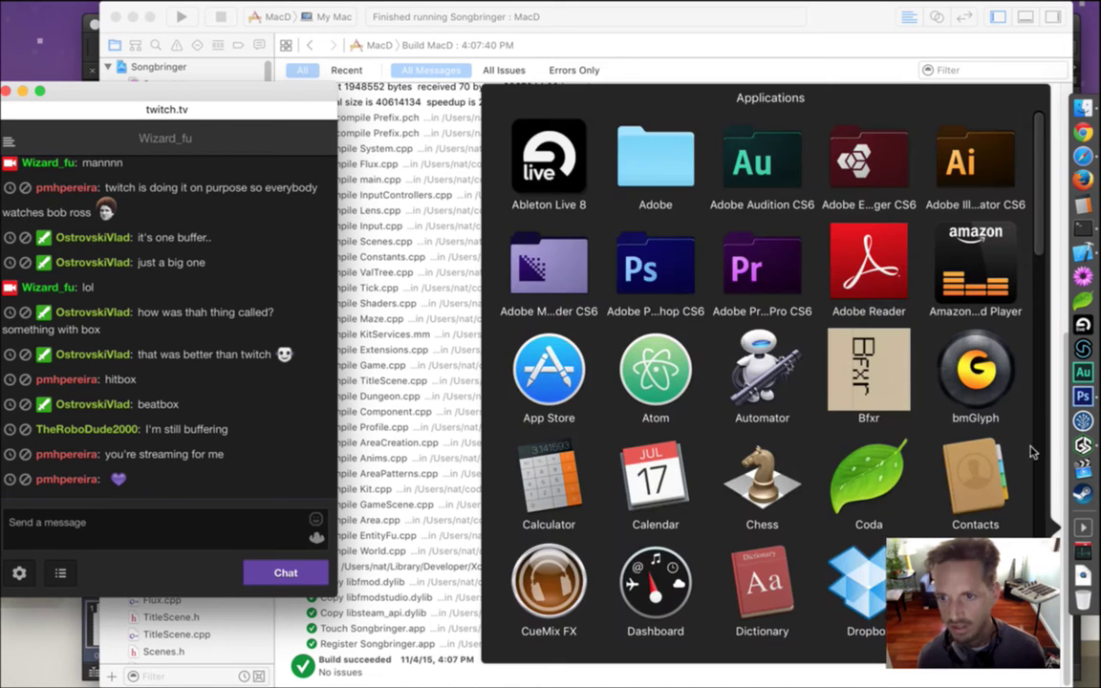
scroll(1028, 251, down, 15)
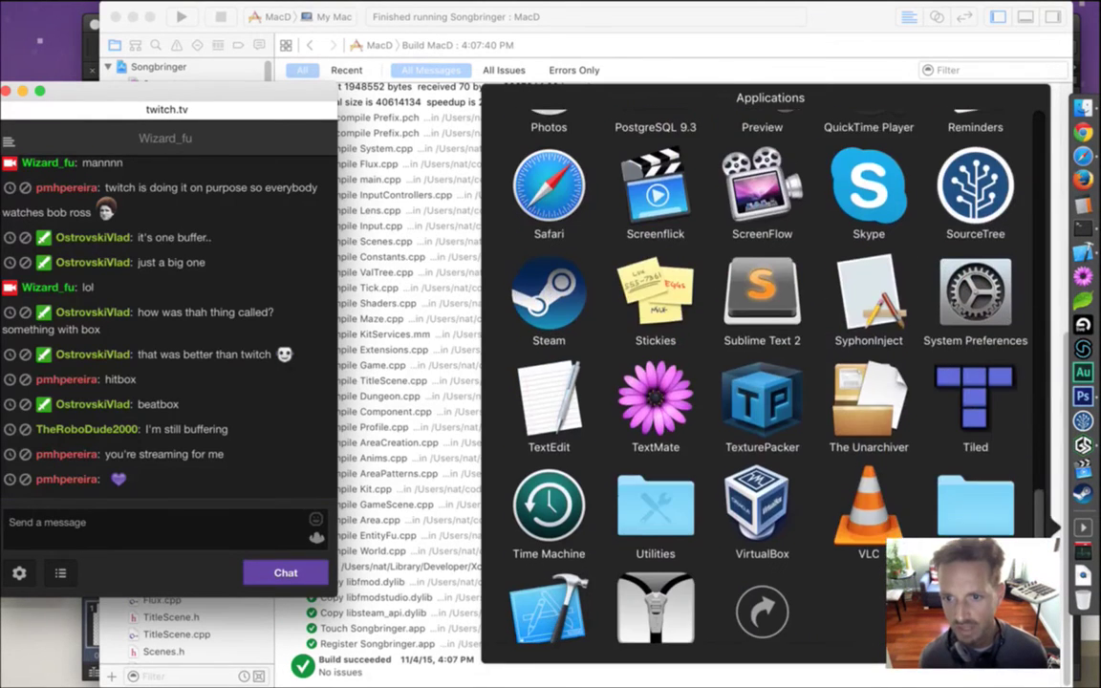
Launch TexturePacker, open the recent Common.tps project and bring up the choices for its Pack setting.
click(741, 402)
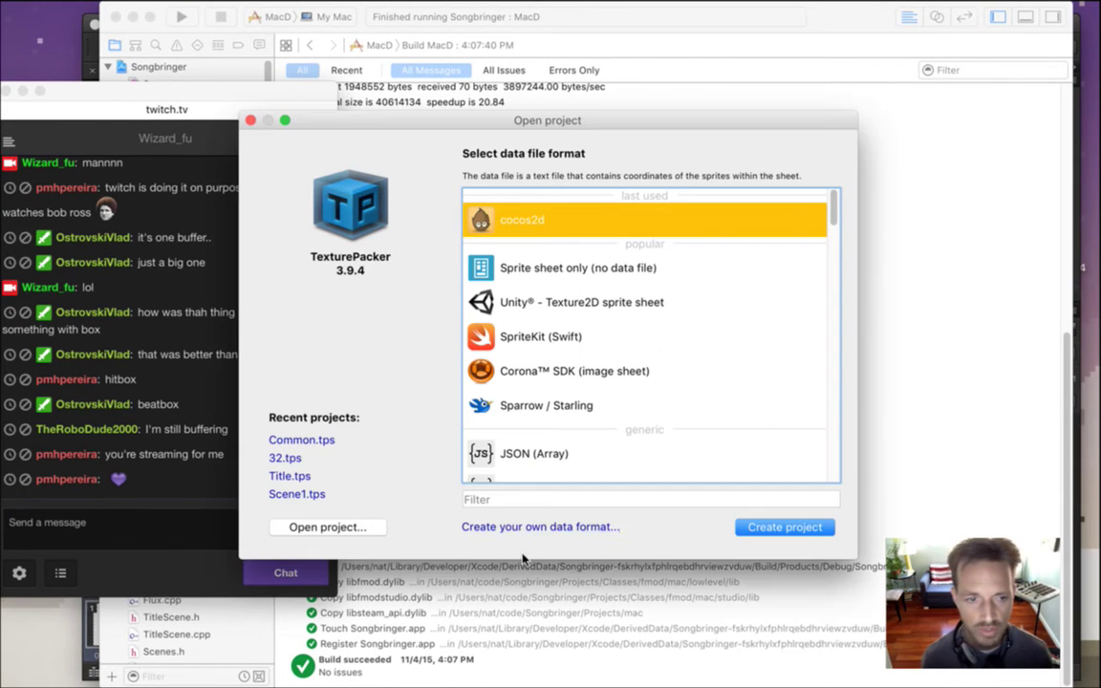
click(315, 441)
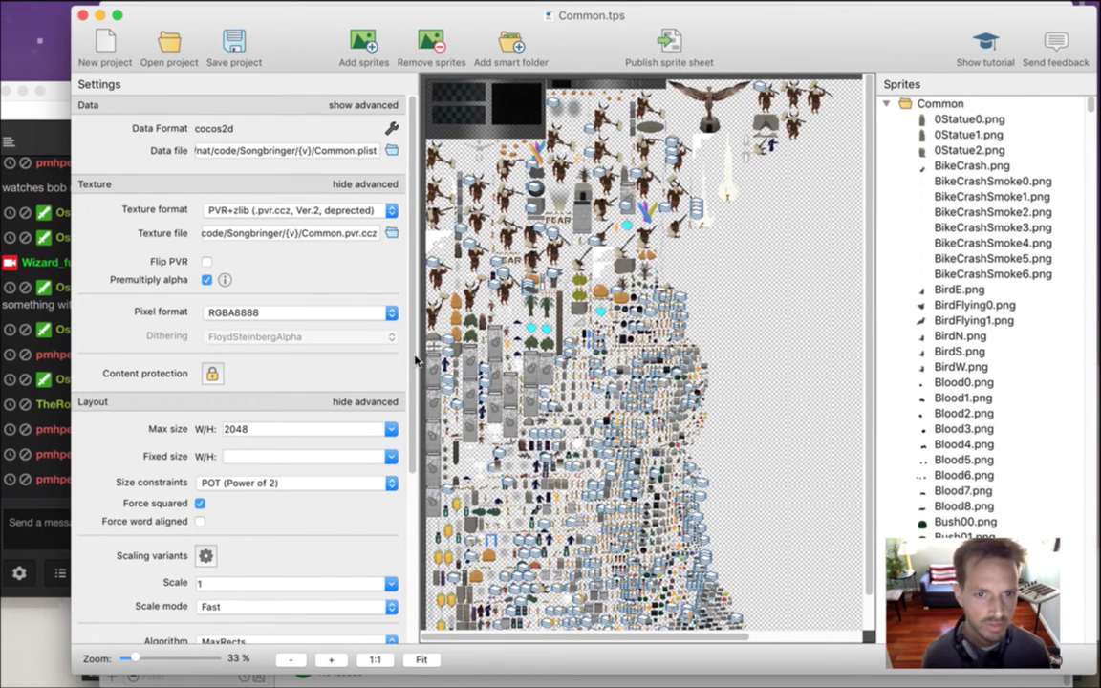
scroll(411, 401, down, 5)
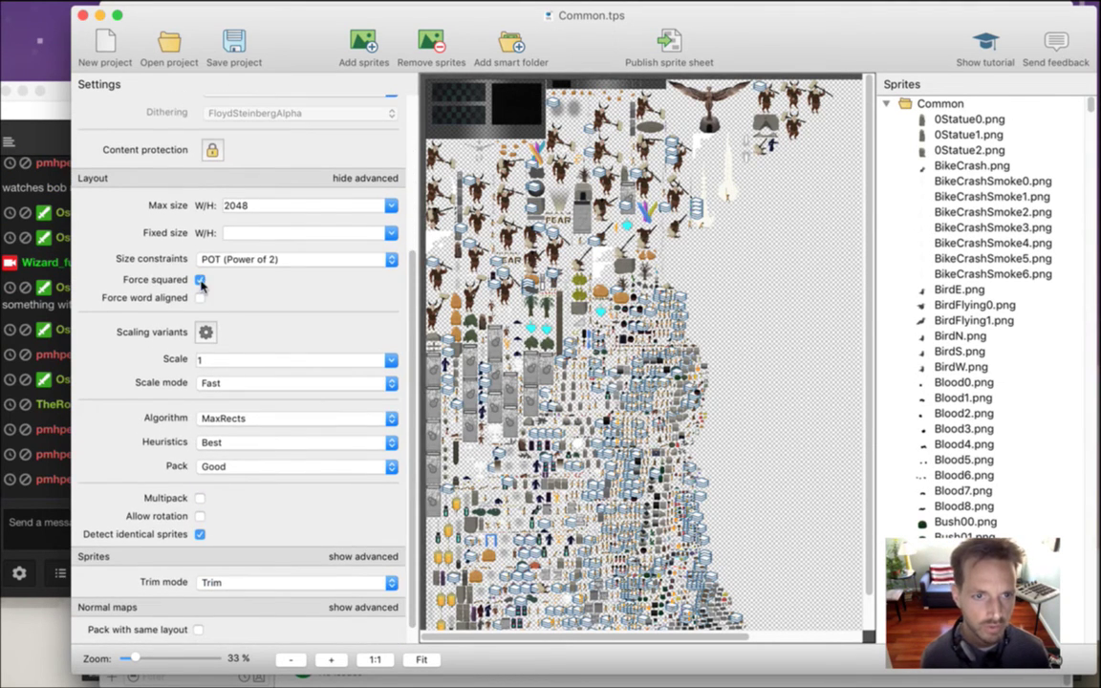
click(227, 466)
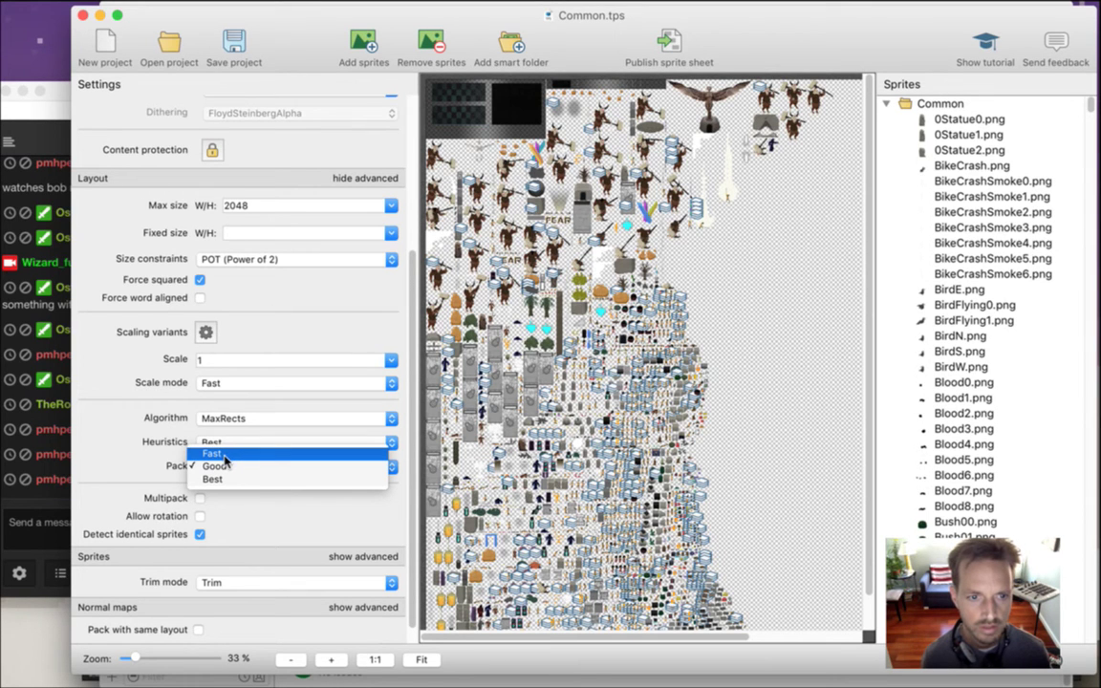
Read the newest viewer message in the Twitch chat and return to the Common.tps layout settings.
click(58, 448)
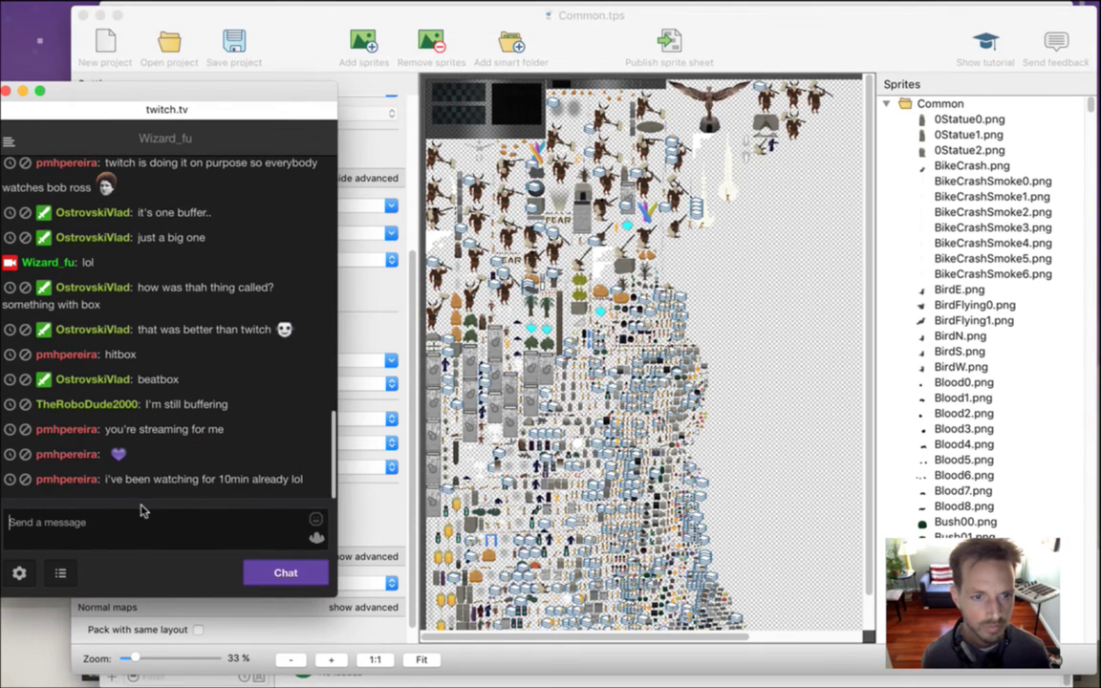
drag(155, 479, 276, 479)
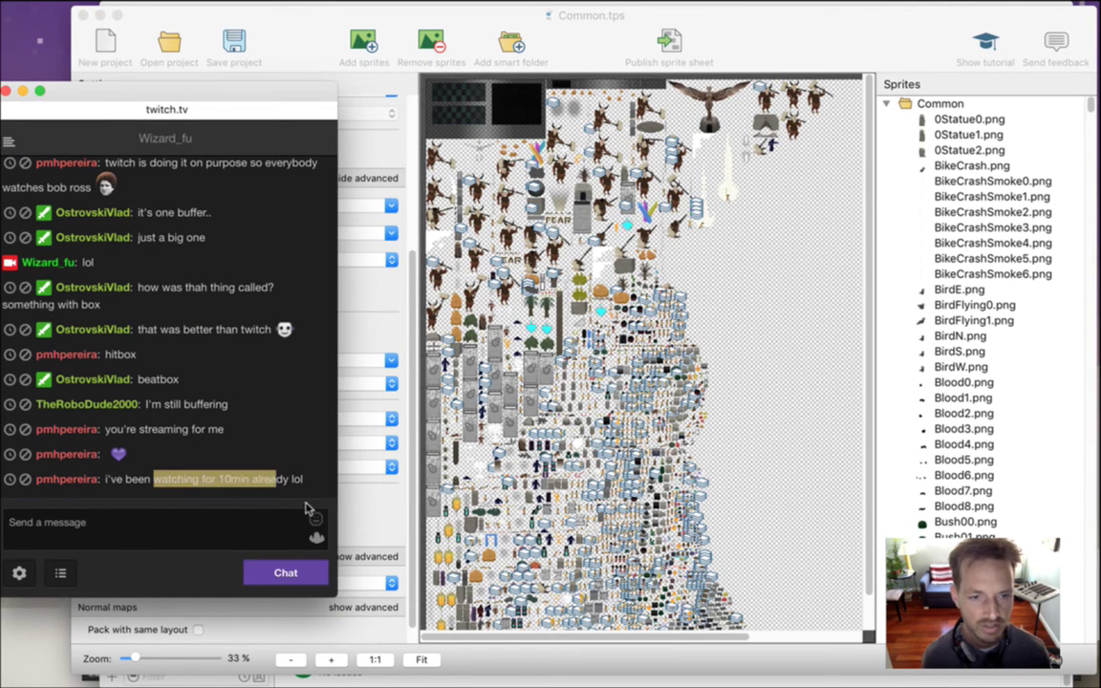
click(342, 478)
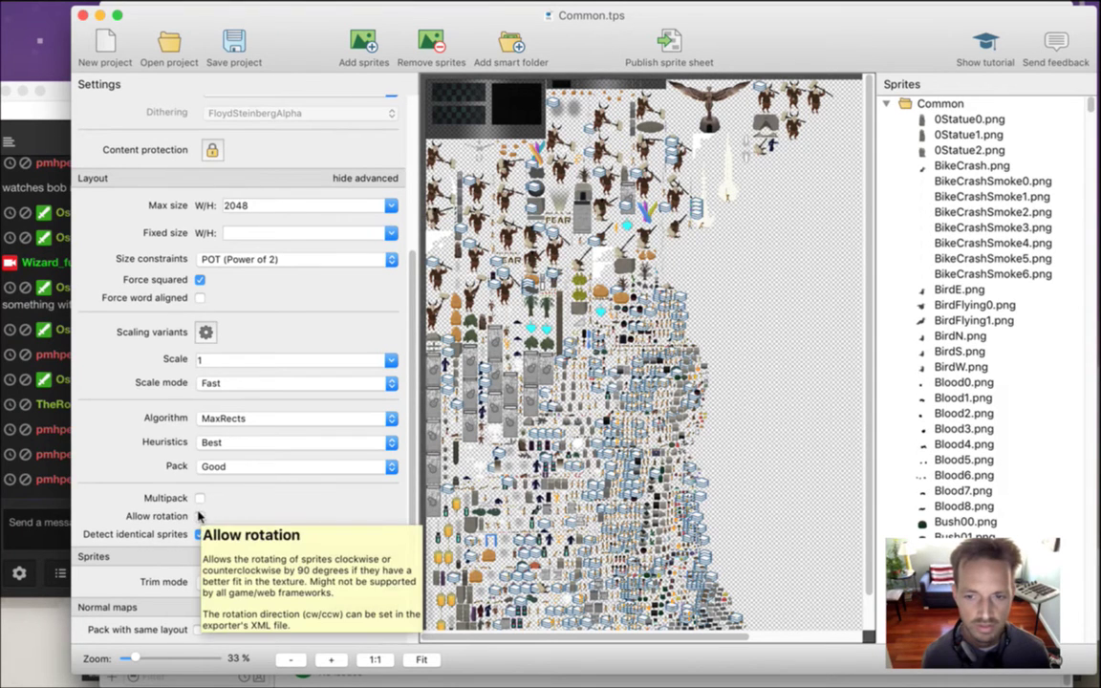
click(44, 492)
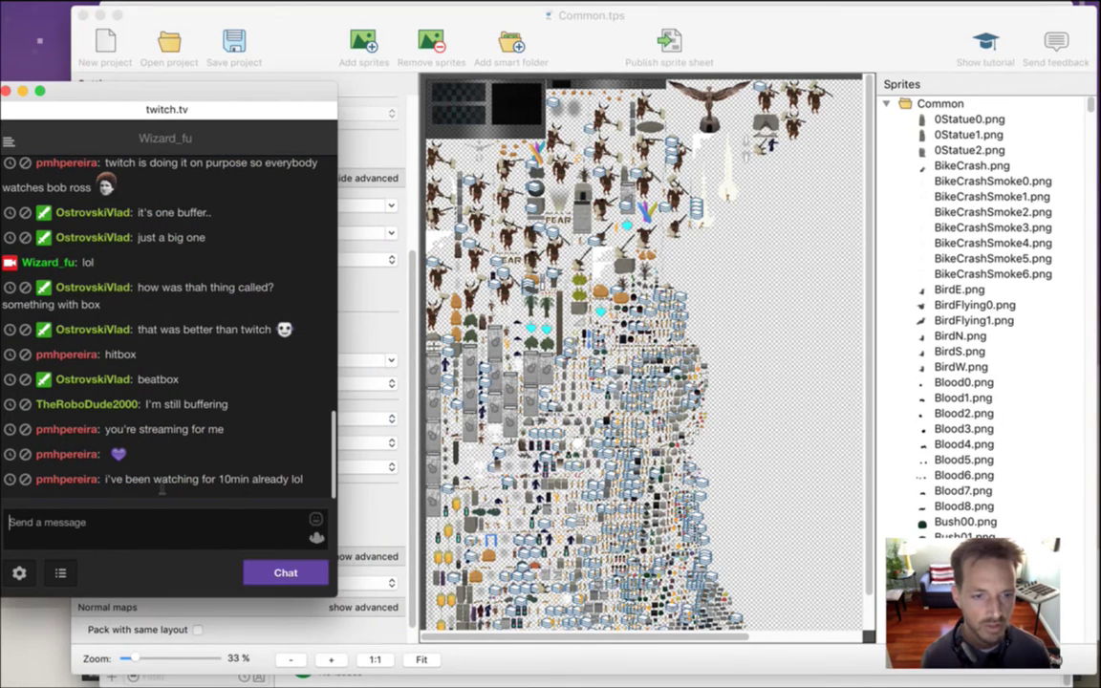
drag(241, 480, 156, 481)
click(376, 516)
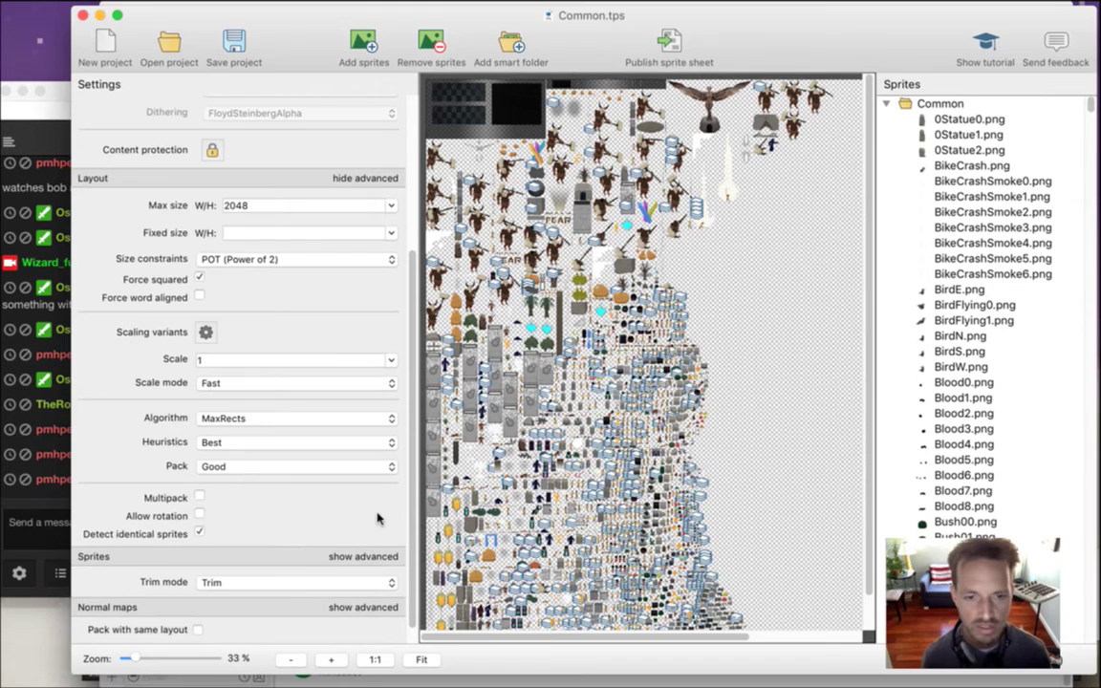
Set the Common.tps layout's Pack option to Fast and hide TexturePacker.
click(245, 466)
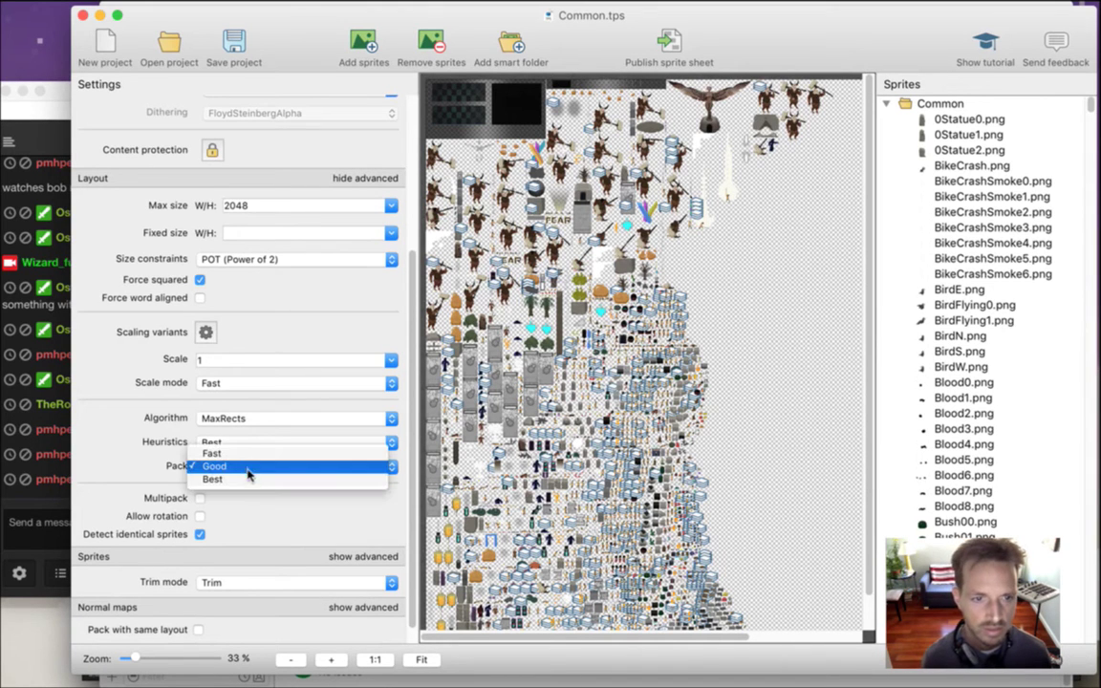
click(214, 467)
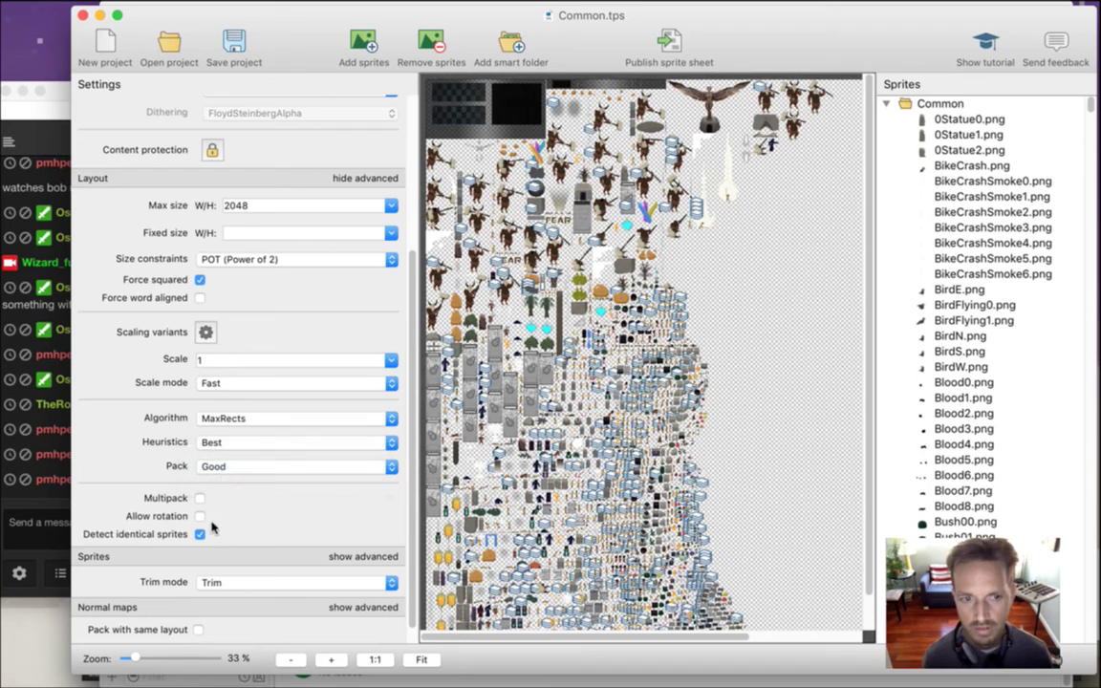
click(216, 466)
click(233, 459)
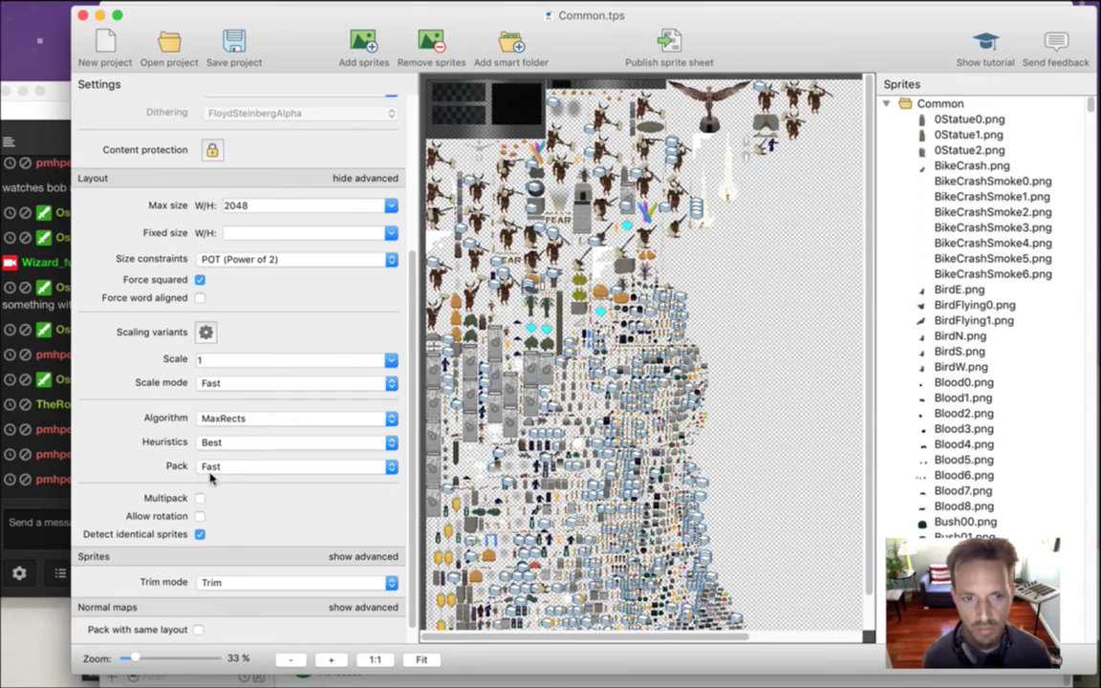
drag(304, 34, 381, 43)
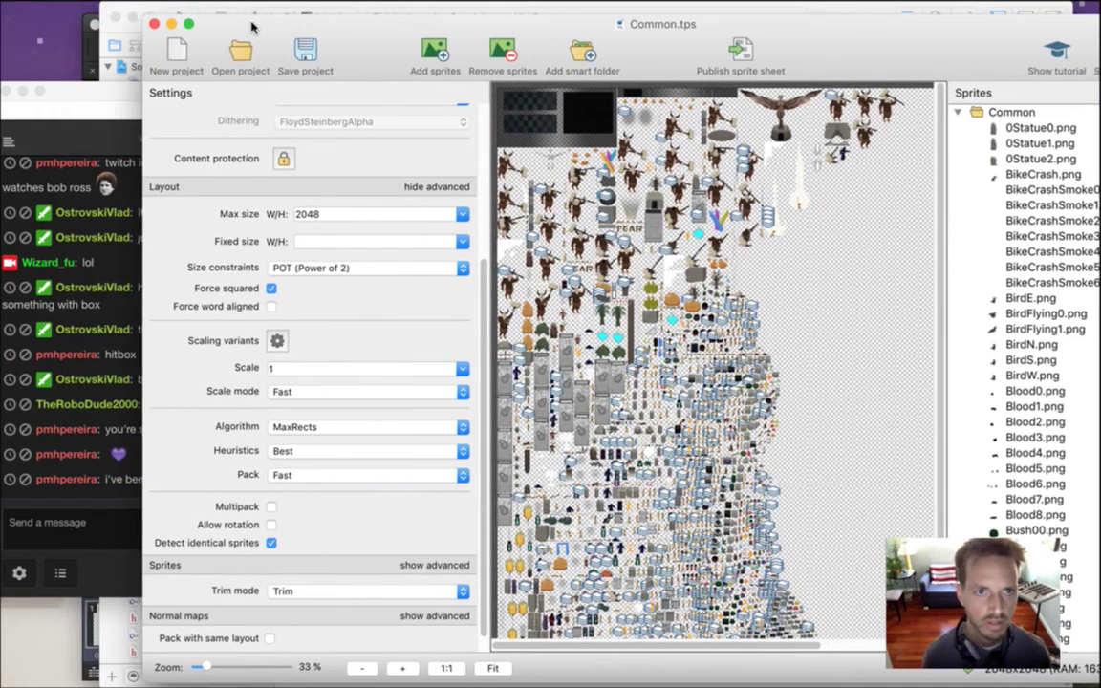
key(super+h)
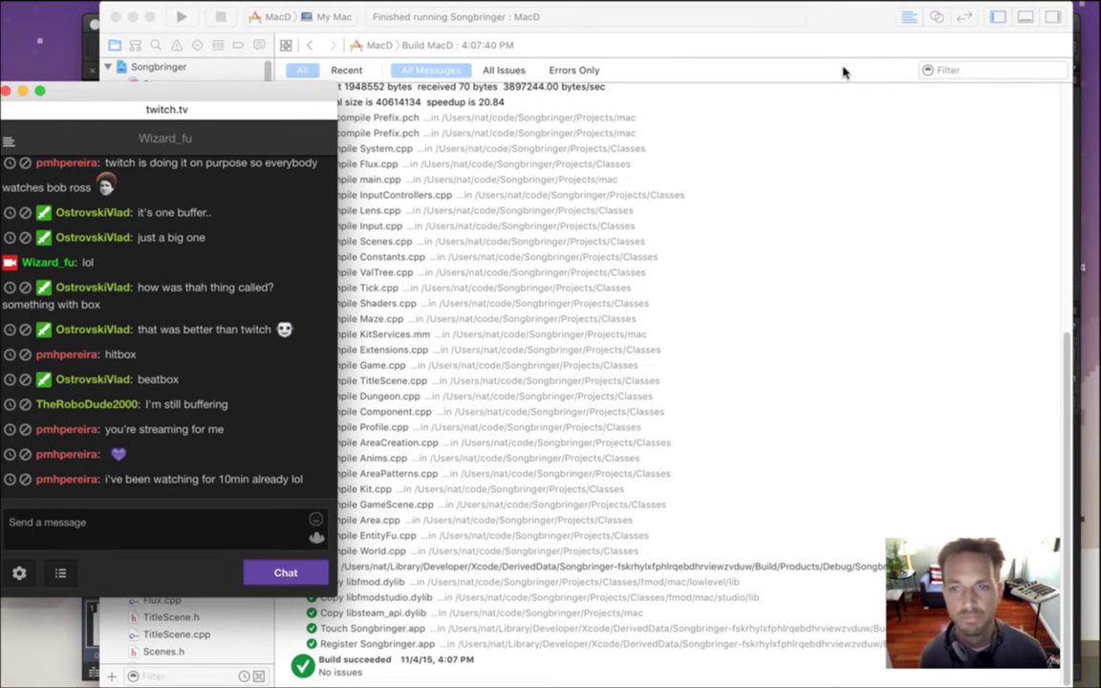
Switch to Xcode, run the Songbringer game to test it, and return to the project window.
click(771, 29)
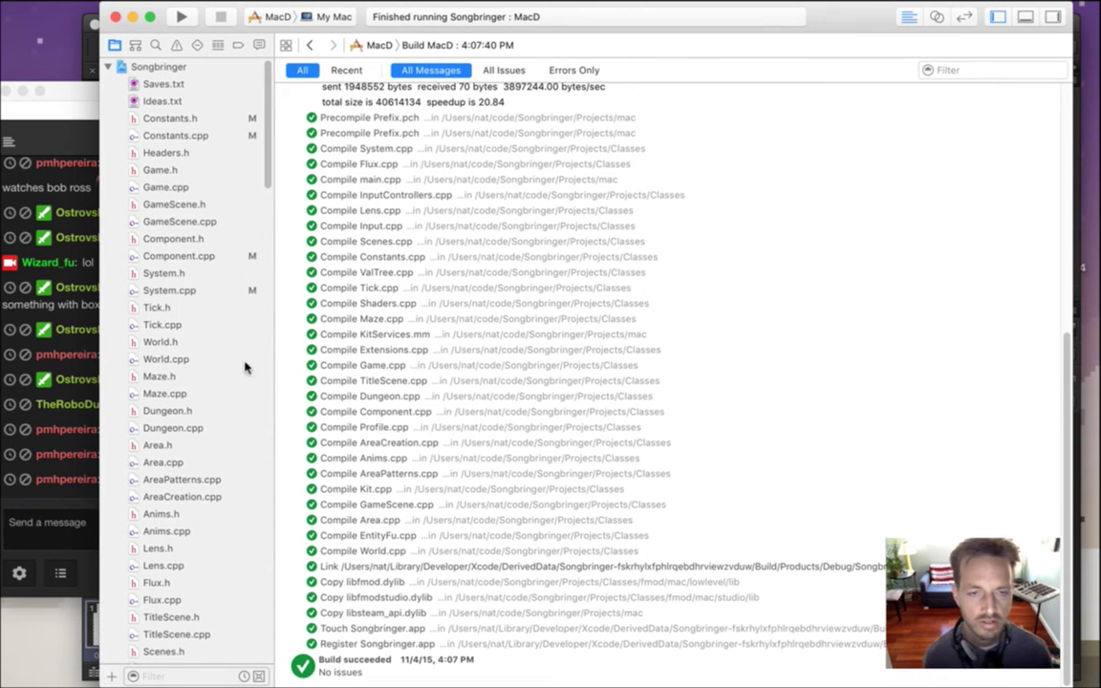
key(super+r)
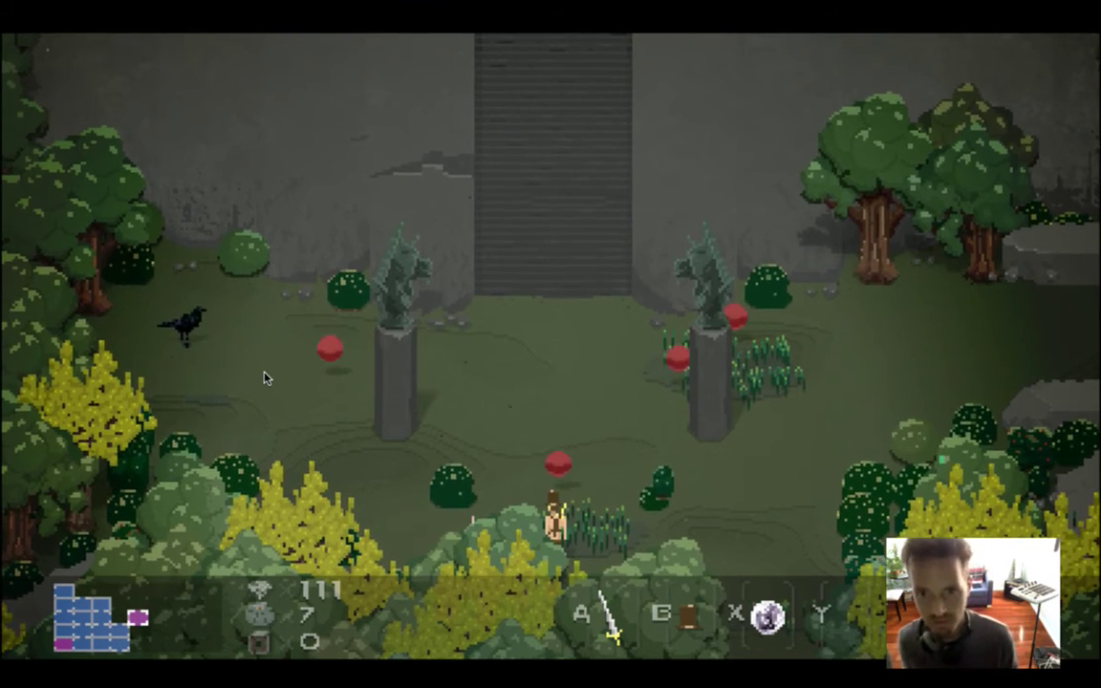
key(super+Tab)
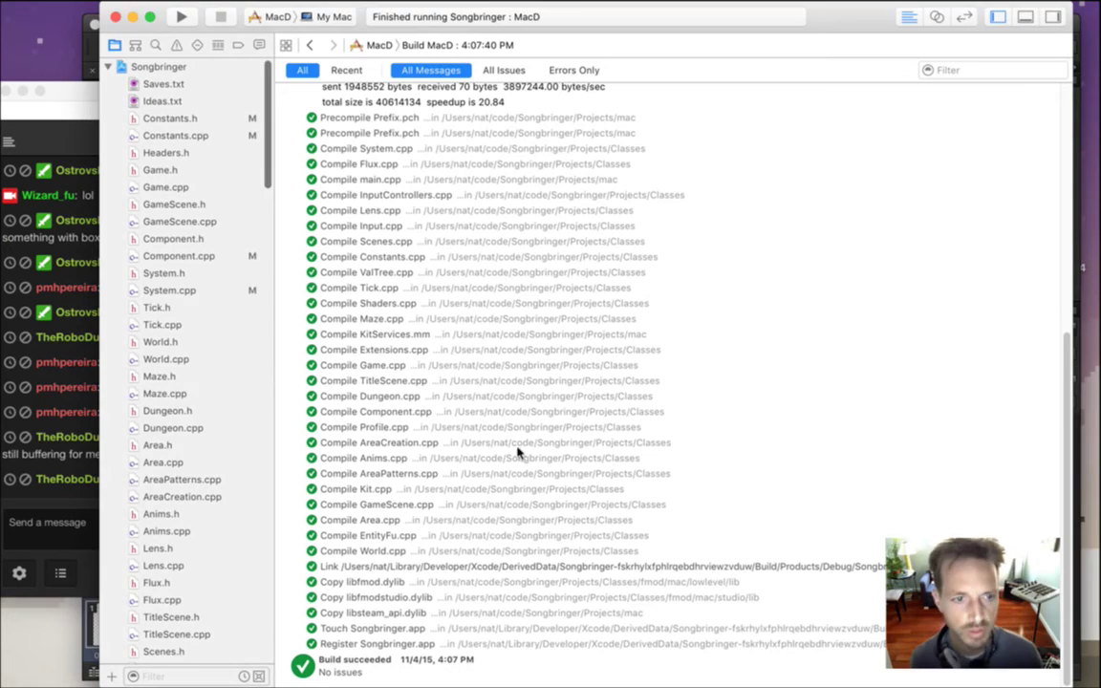
Send the messages "awrite man" and "l8r" in the Twitch chat and return to Xcode.
click(63, 402)
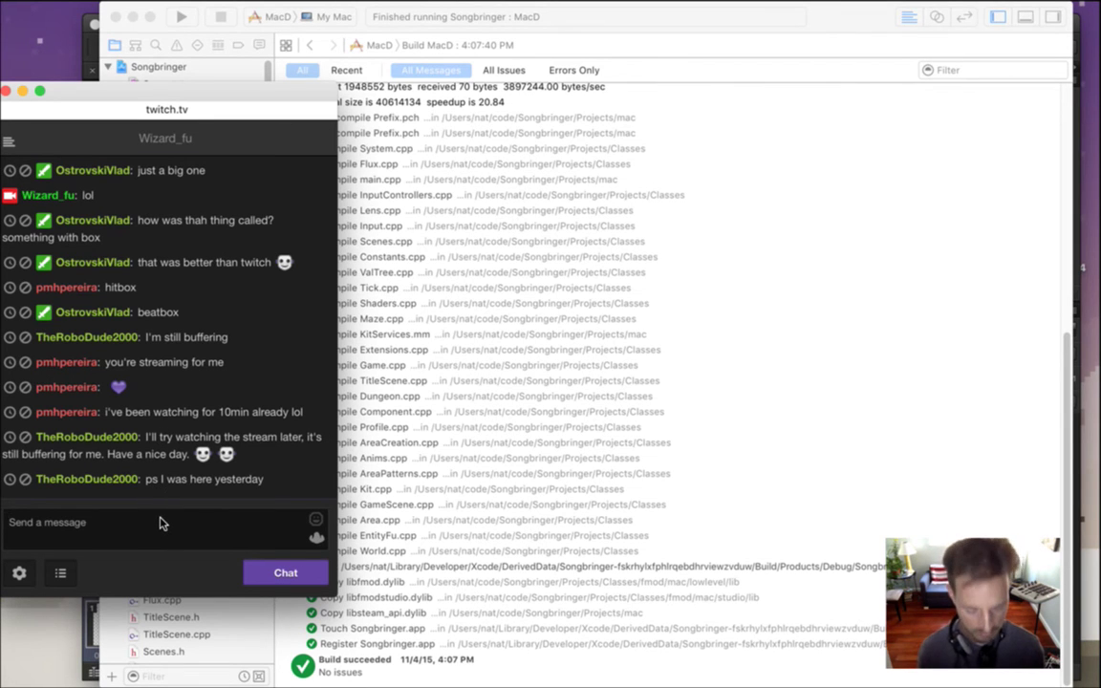
text(awrite man)
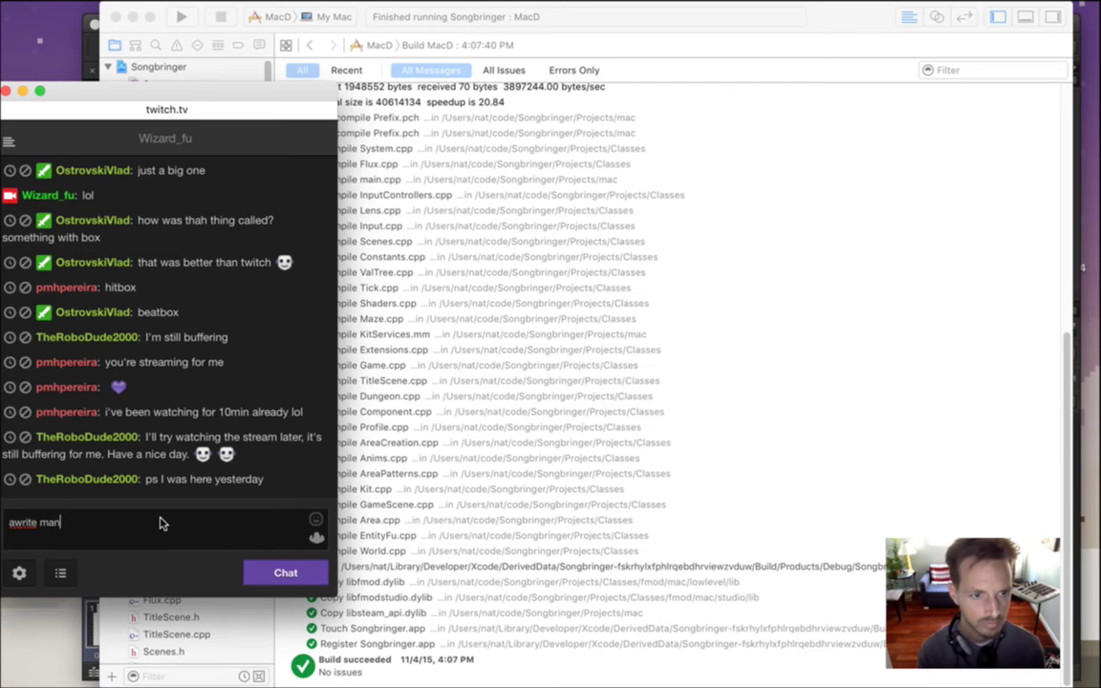
key(Return)
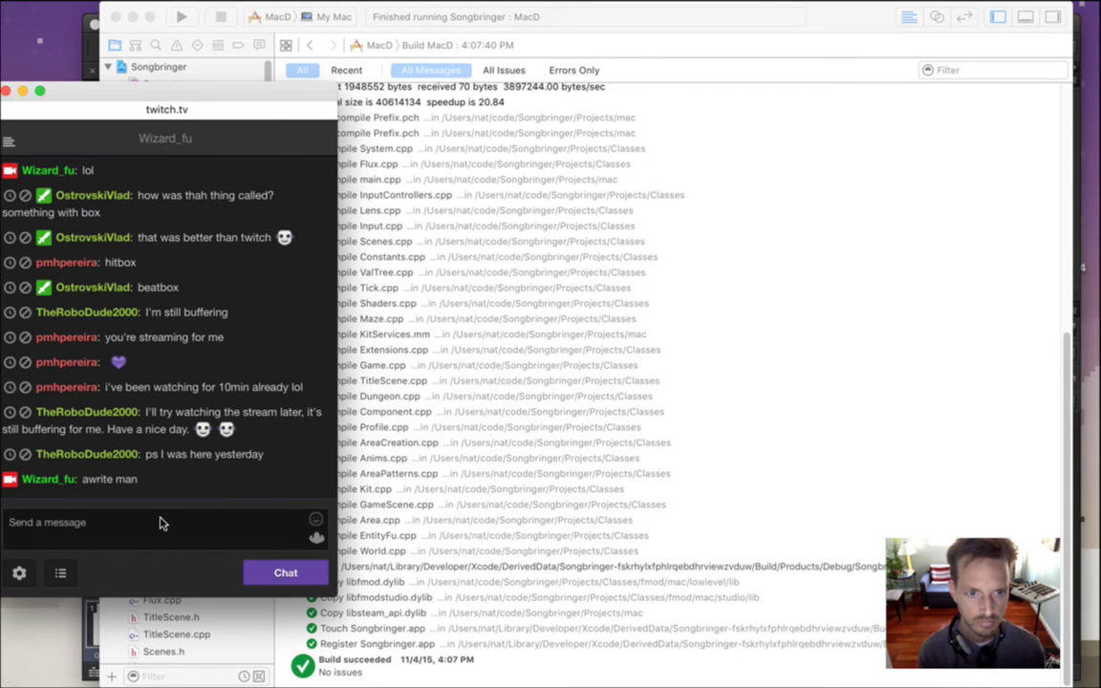
text(l8r)
key(Return)
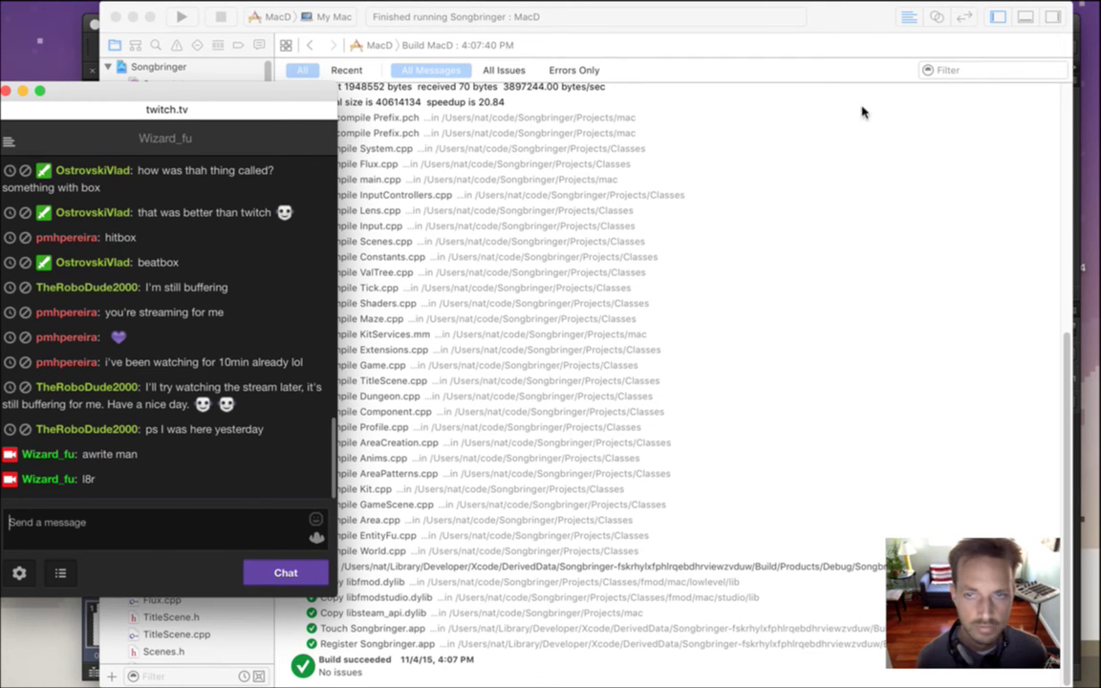
click(777, 85)
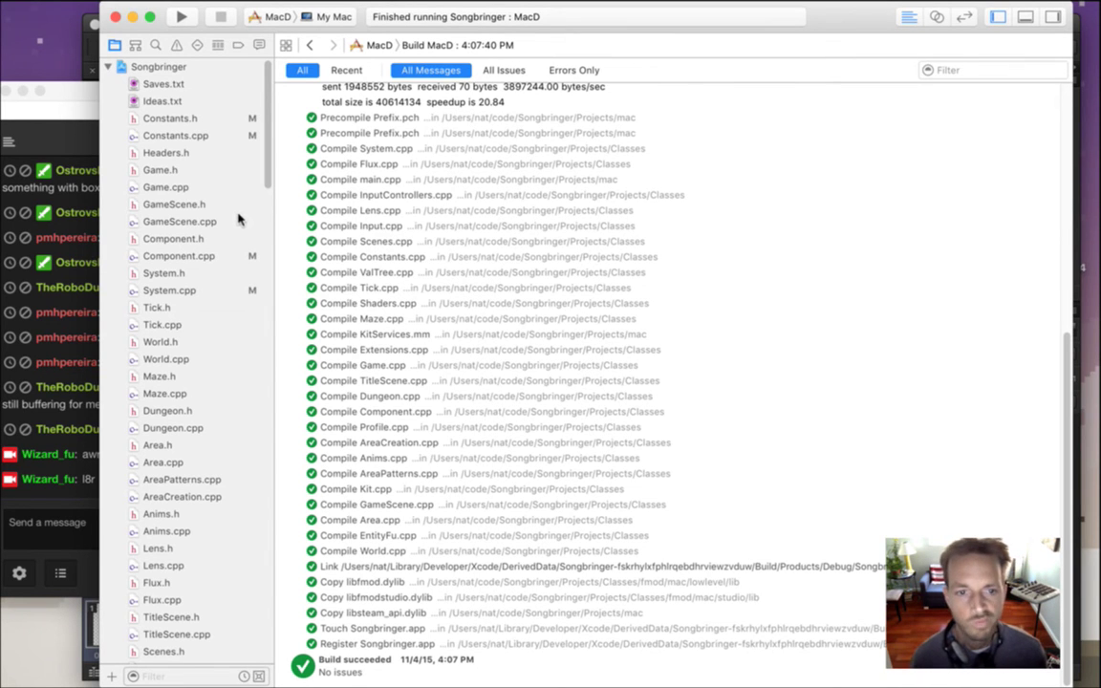
Switch to Photoshop and save the Baiyag.psd sprite under the new name BaiyagRelease.psd in the Foes folder.
key(super+Tab)
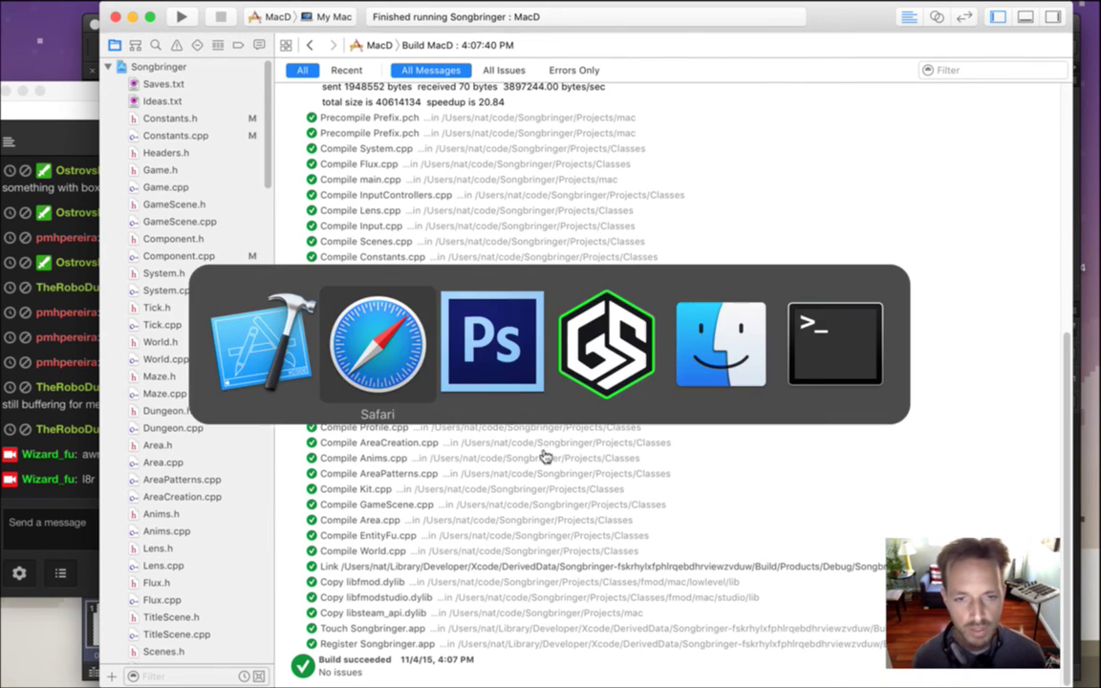
click(509, 377)
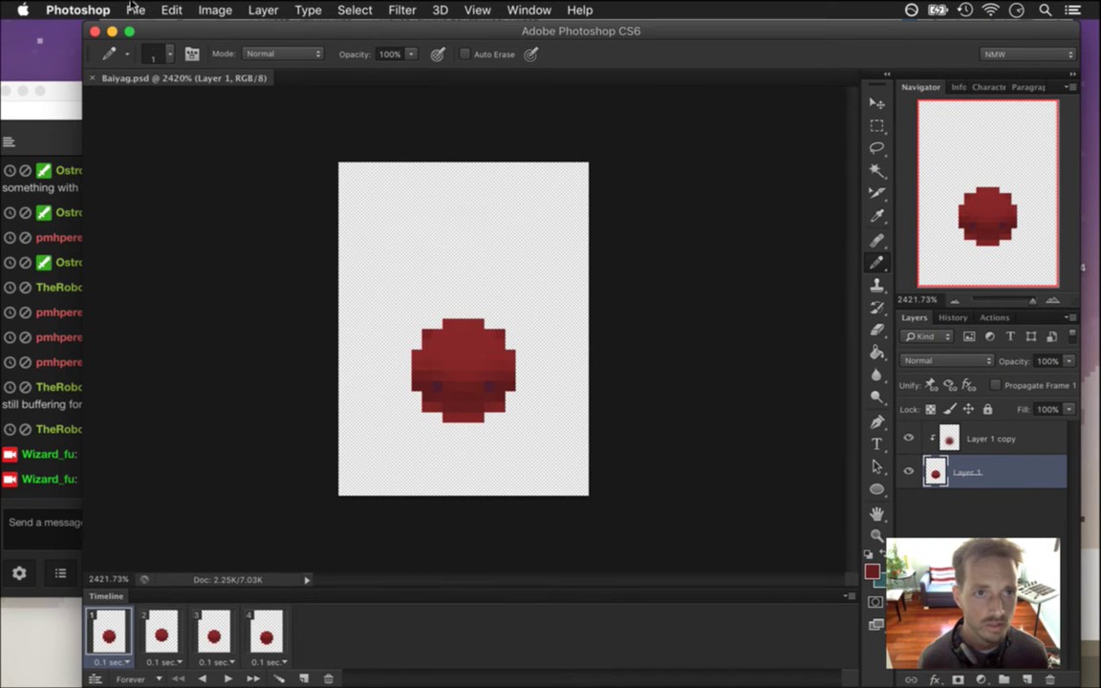
click(134, 10)
click(297, 256)
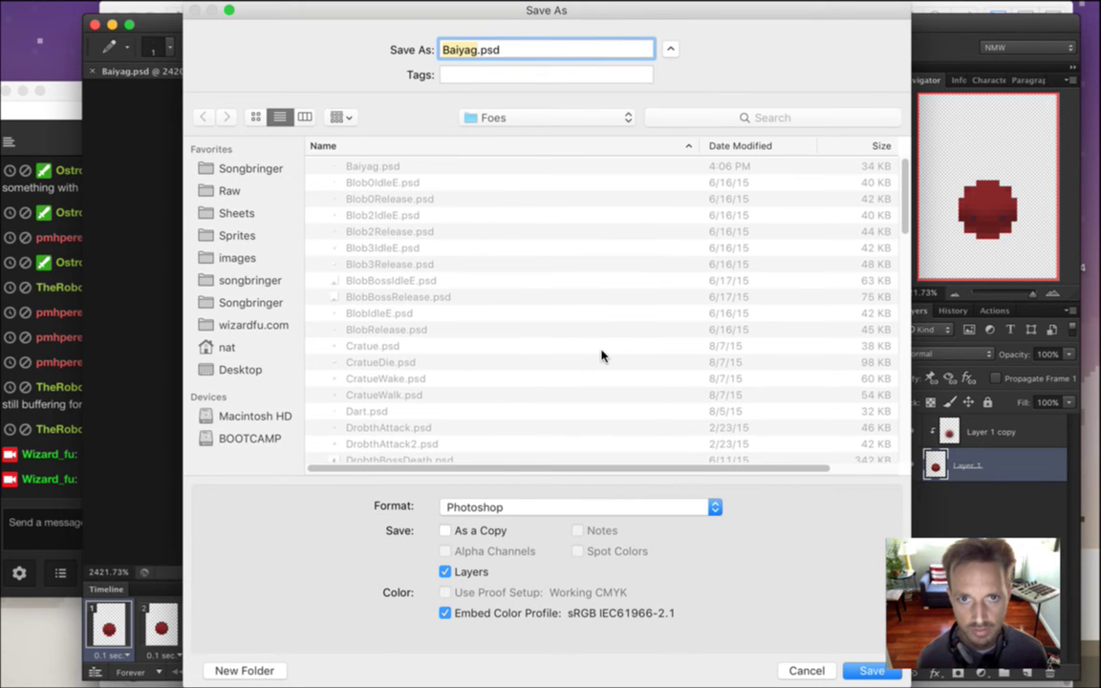
key(Right)
text(Deat)
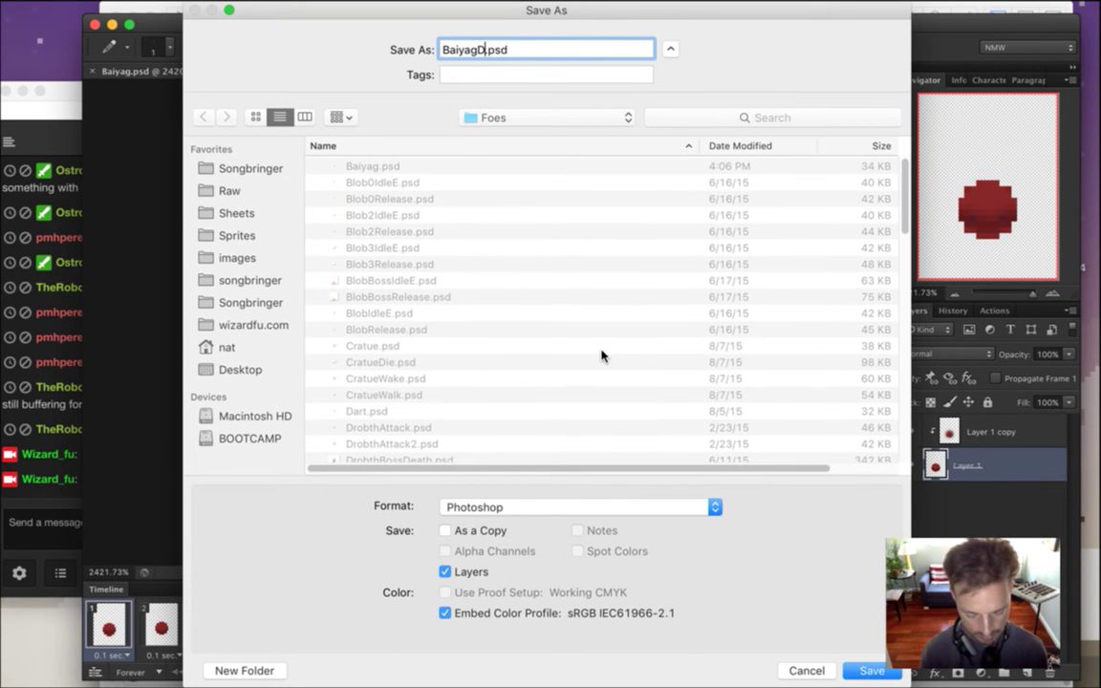
key(BackSpace)
key(BackSpace)
key(BackSpace)
text(ie)
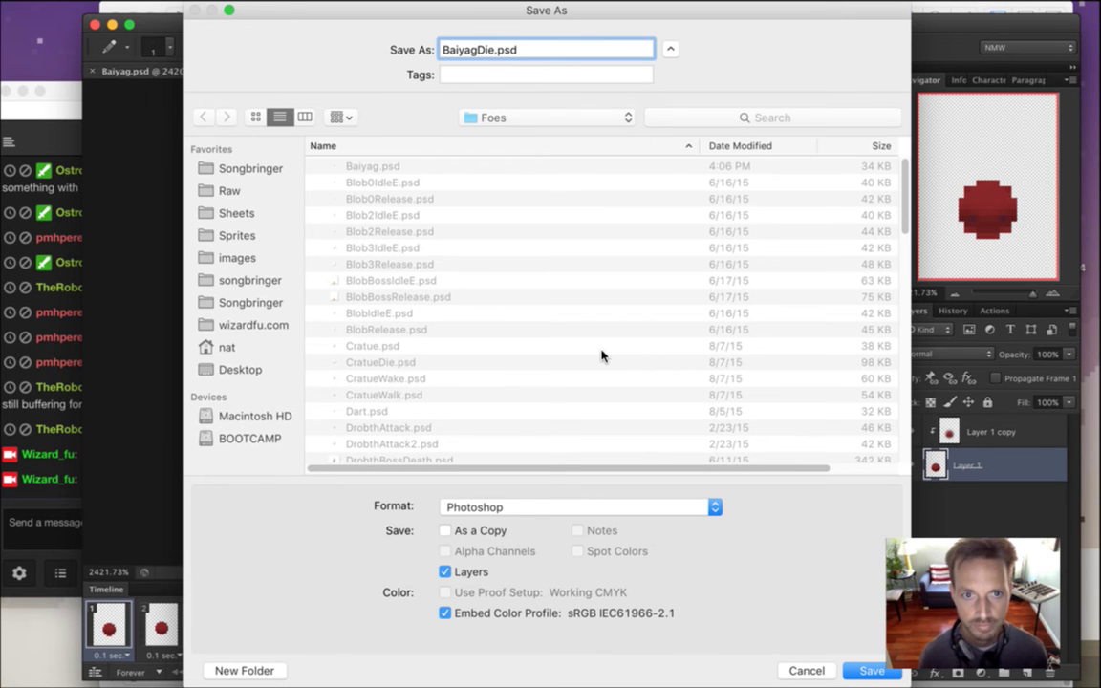
key(BackSpace)
key(BackSpace)
key(BackSpace)
text(Release)
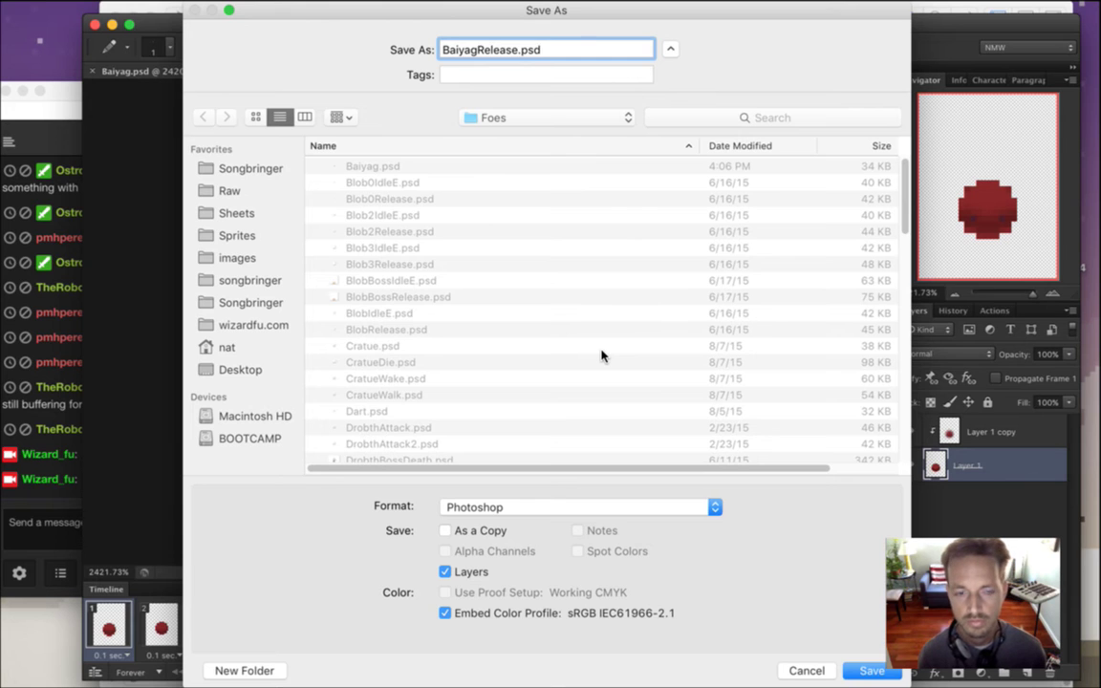
key(Return)
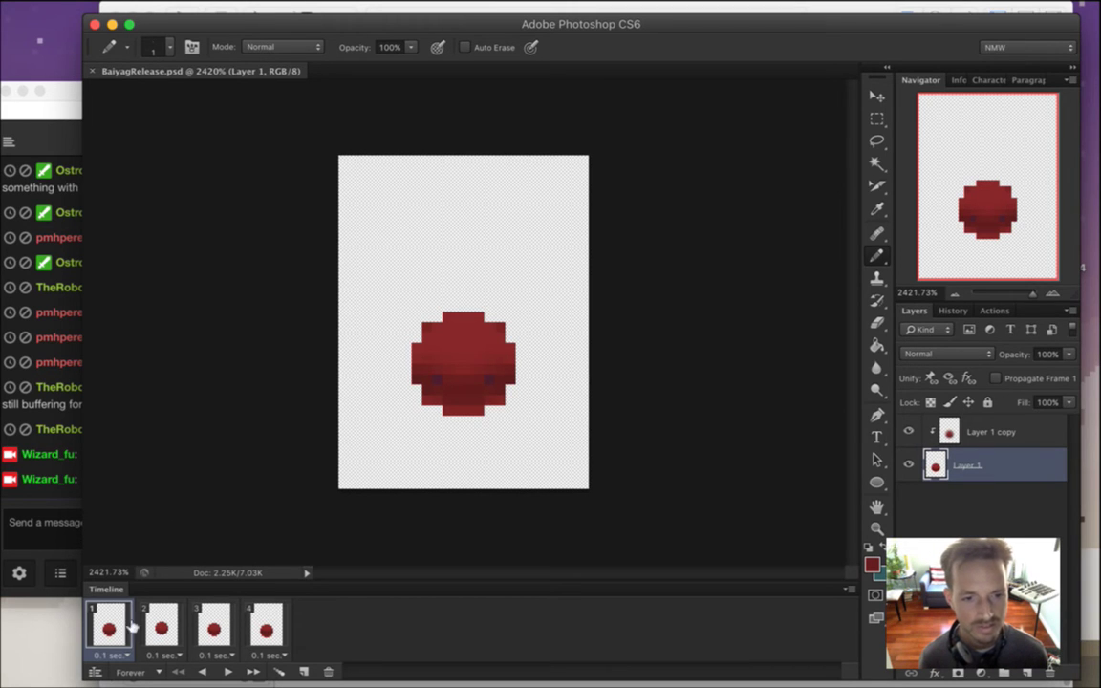
Delete frames 2, 3 and 4 from the animation timeline, keeping only the first frame.
click(271, 621)
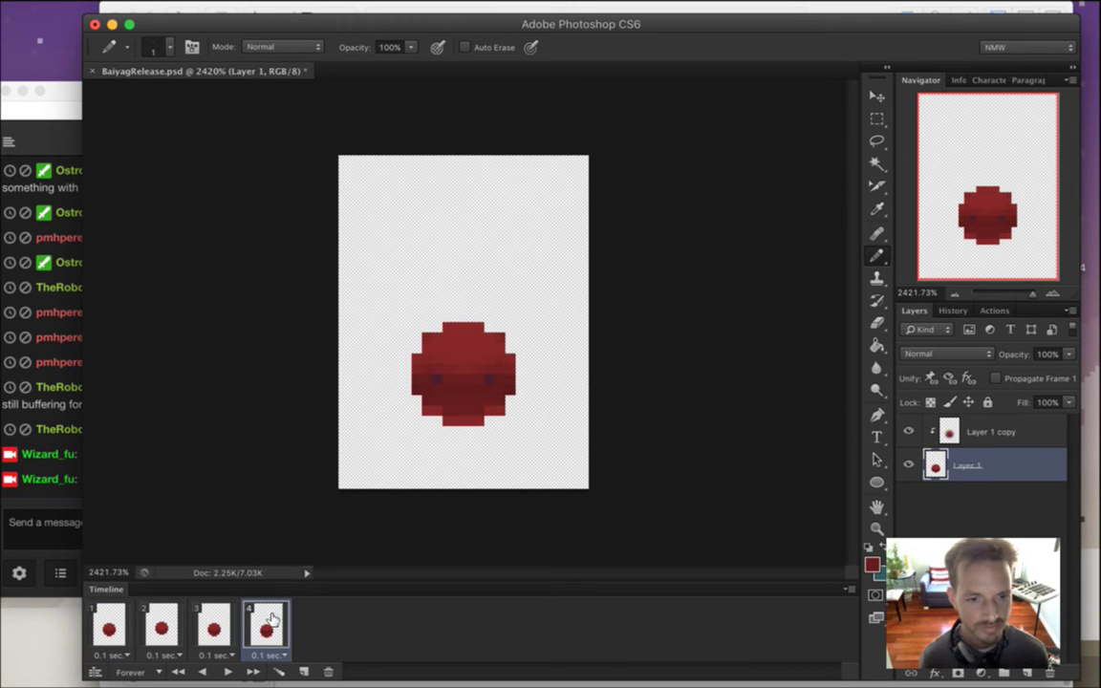
click(329, 671)
click(329, 671)
click(329, 671)
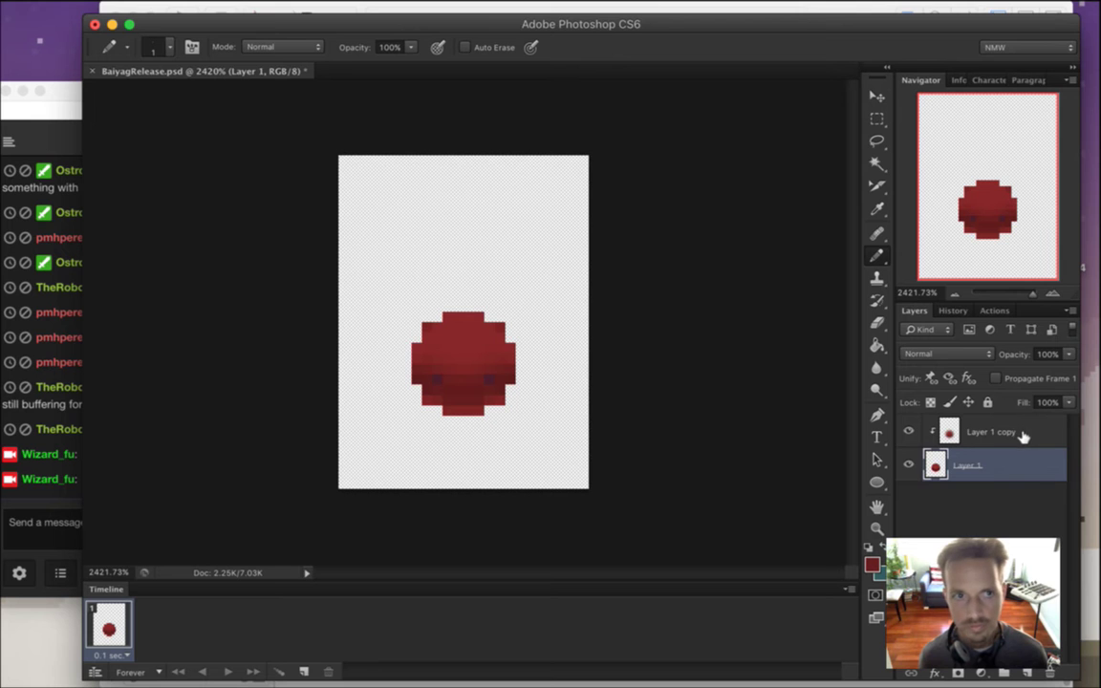
Merge Layer 1 and Layer 1 copy into a single layer and duplicate the merged layer.
right_click(1031, 468)
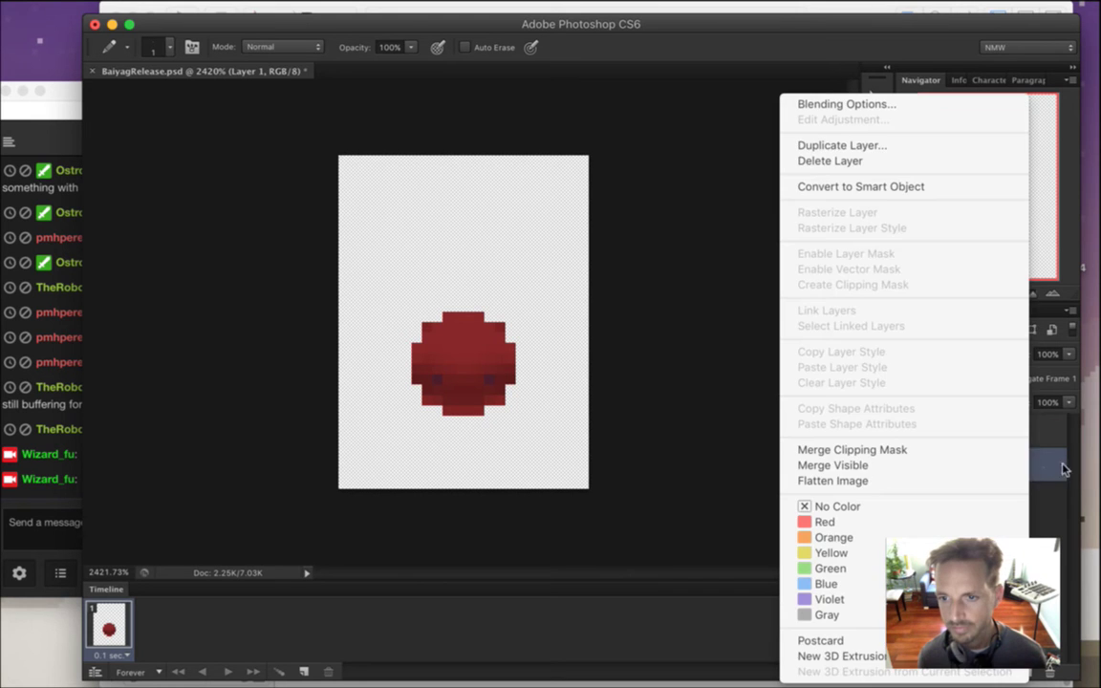
click(1064, 469)
shift+click(1045, 435)
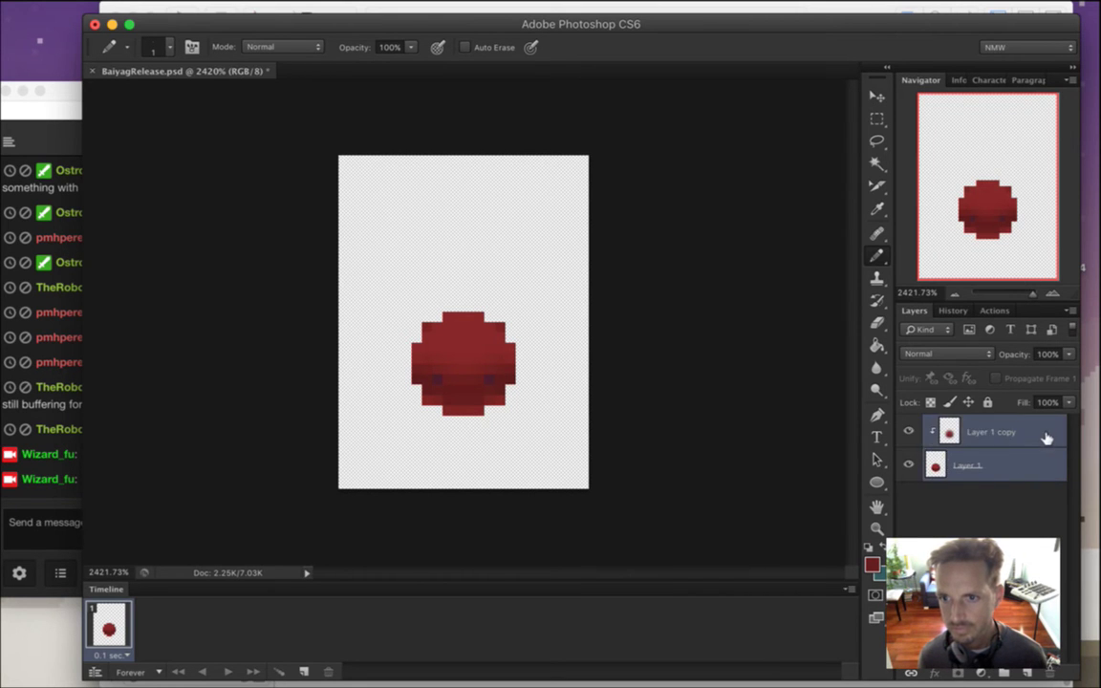
right_click(1045, 435)
click(949, 454)
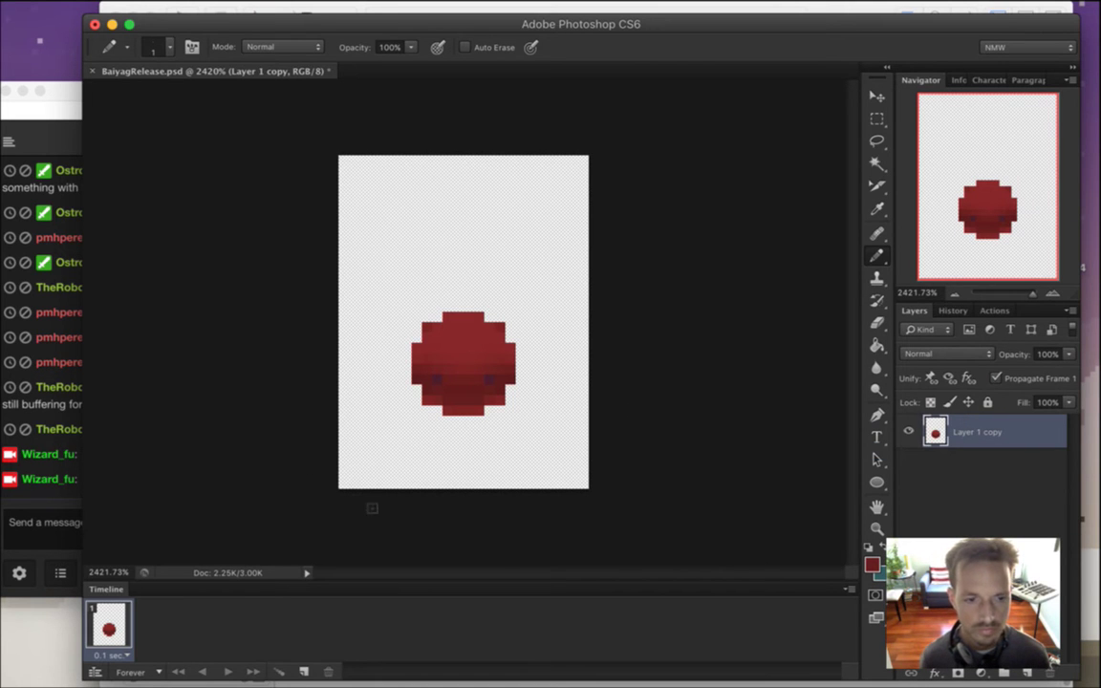
key(super+j)
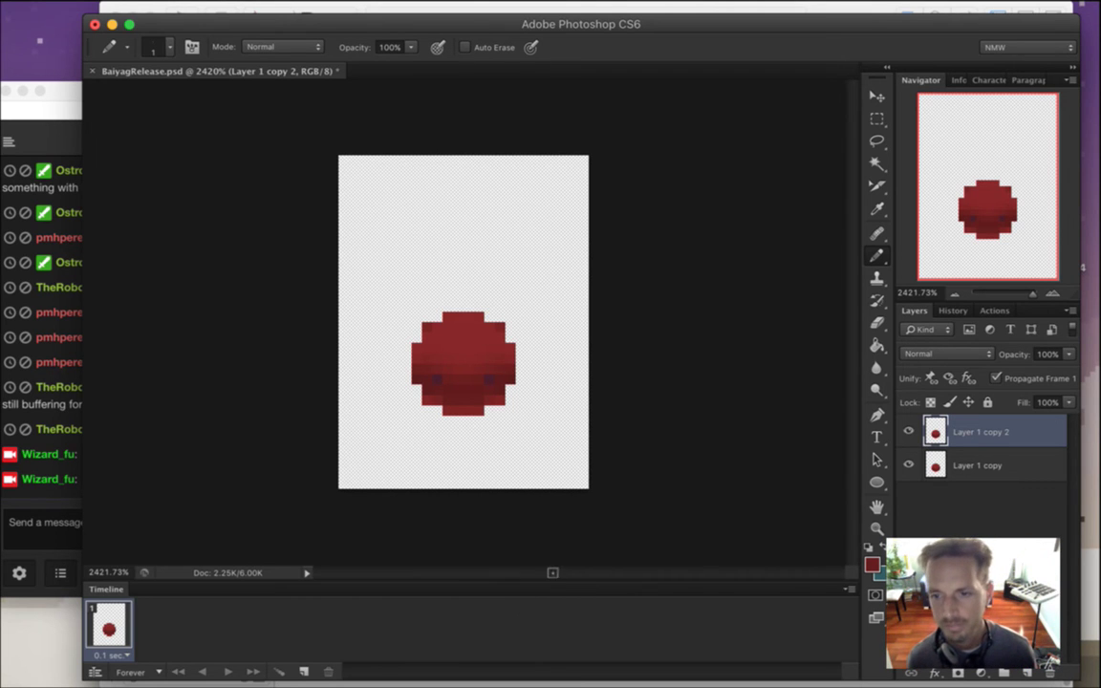
Hide Layer 1 copy and shift the right half of the ball one pixel to the right on Layer 1 copy 2.
click(913, 466)
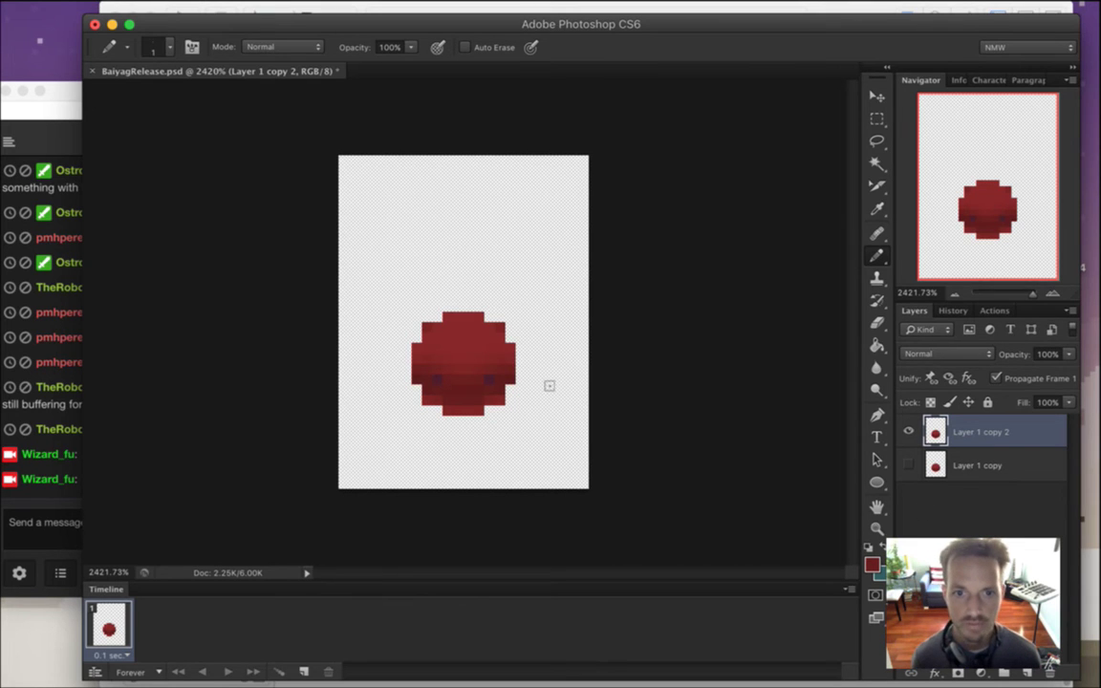
click(876, 140)
mouse_move(489, 281)
mouse_down()
mouse_move(465, 313)
mouse_move(455, 370)
mouse_move(479, 433)
mouse_move(541, 322)
mouse_move(475, 258)
mouse_up()
key(v)
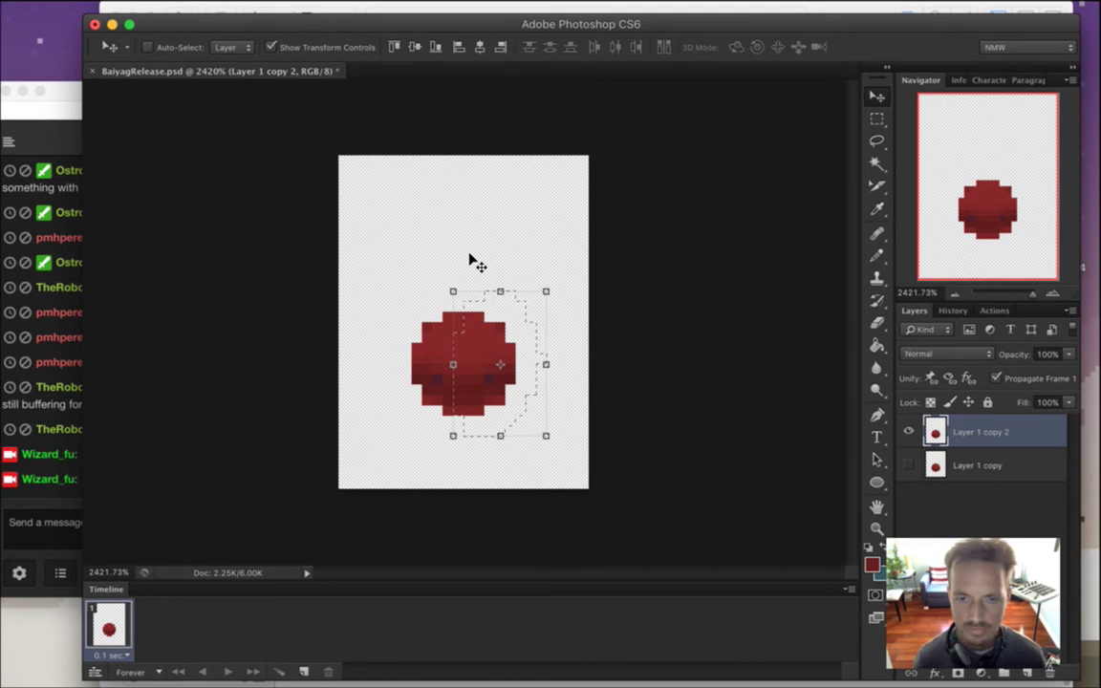
key(Right)
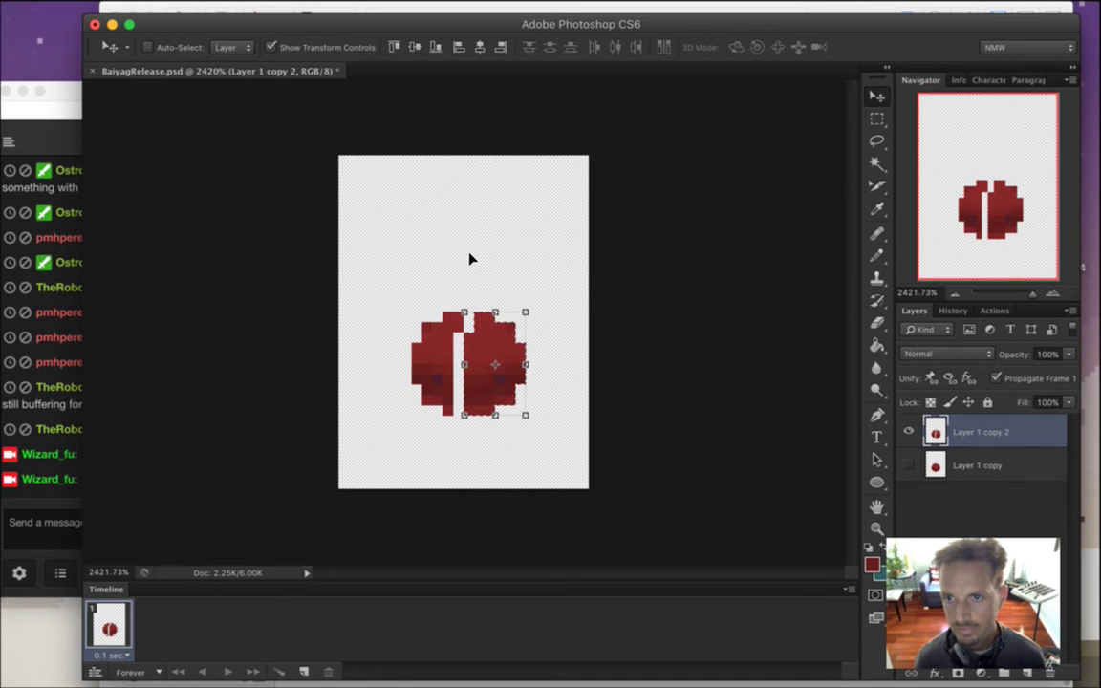
Select the left half of the ball, shift it one pixel to the left and deselect it.
key(m)
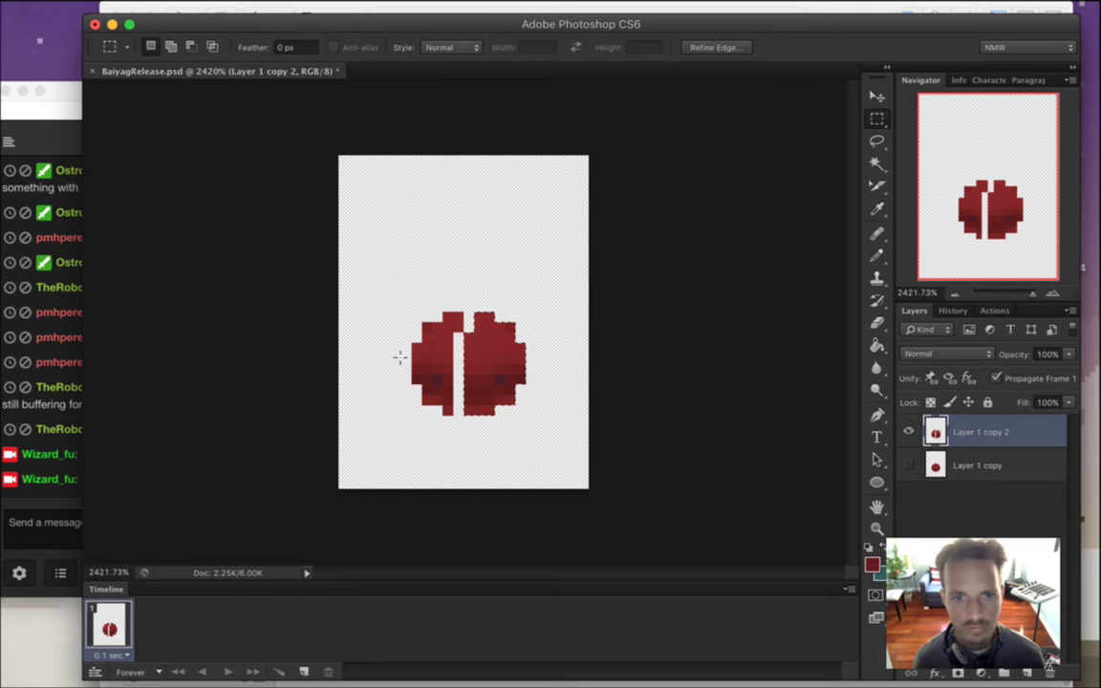
drag(361, 271, 464, 457)
key(super+Left)
key(super+d)
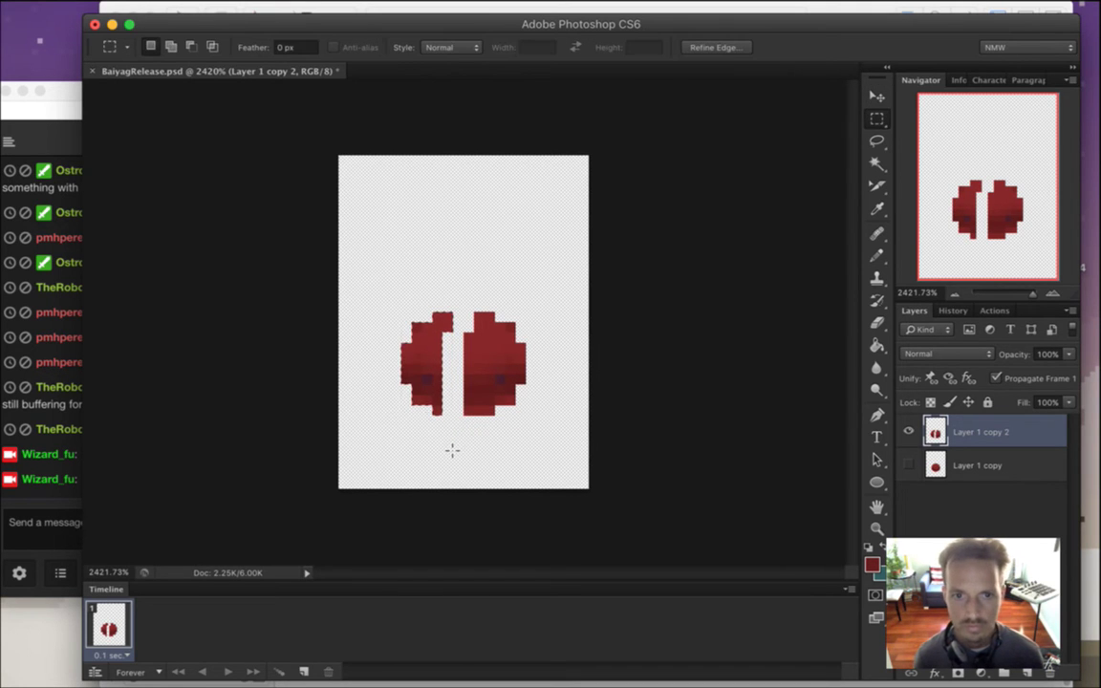
Sample a dark red from the ball's left half and set the foreground colour's brightness to 28%.
key(i)
click(390, 362)
key(m)
key(i)
click(432, 380)
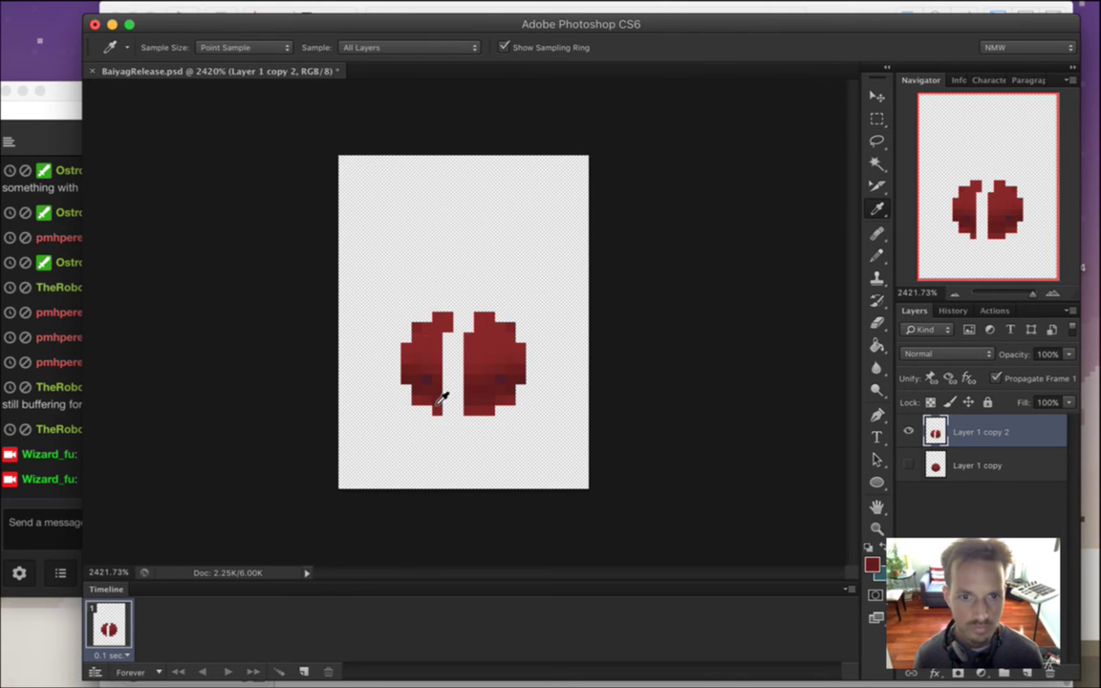
click(872, 564)
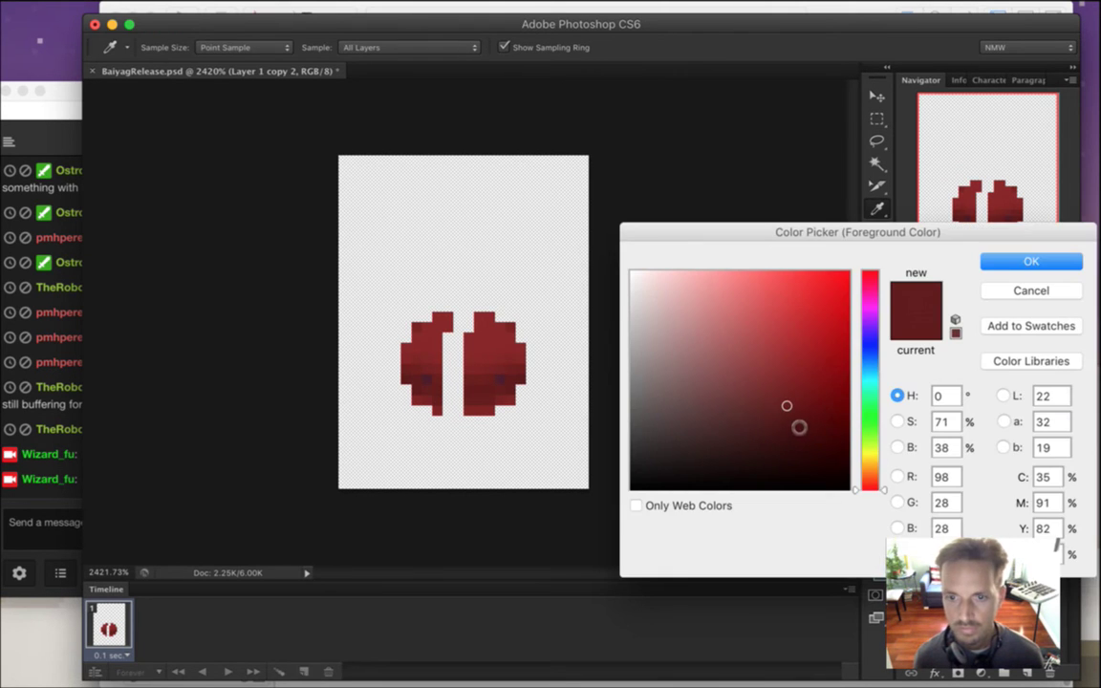
click(58, 461)
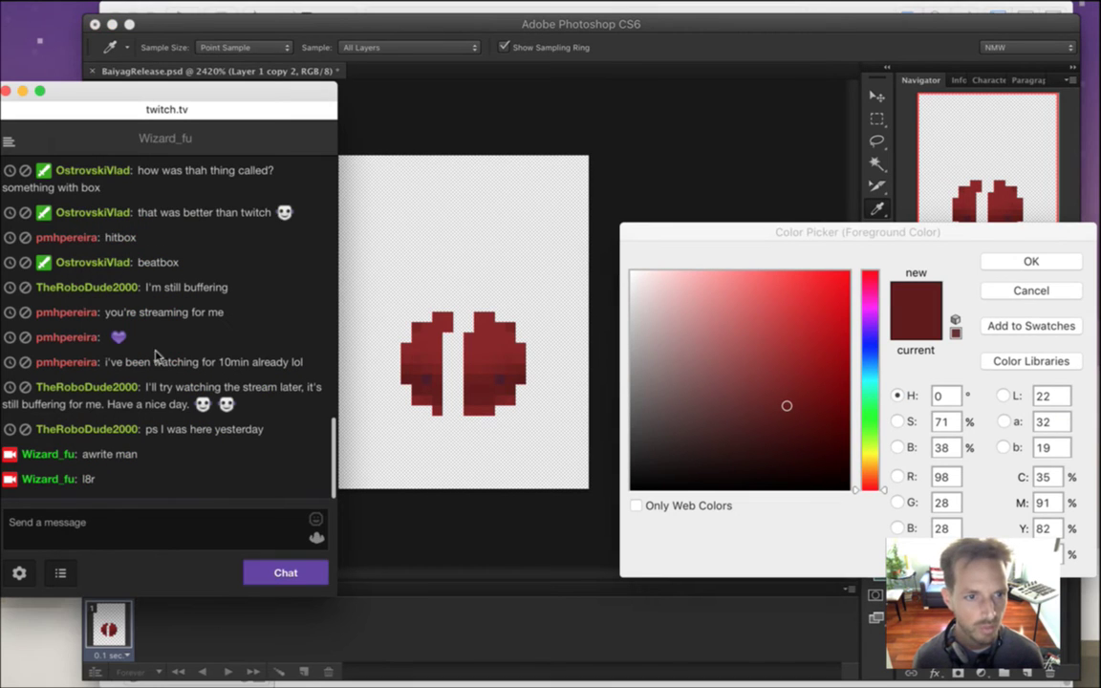
click(824, 256)
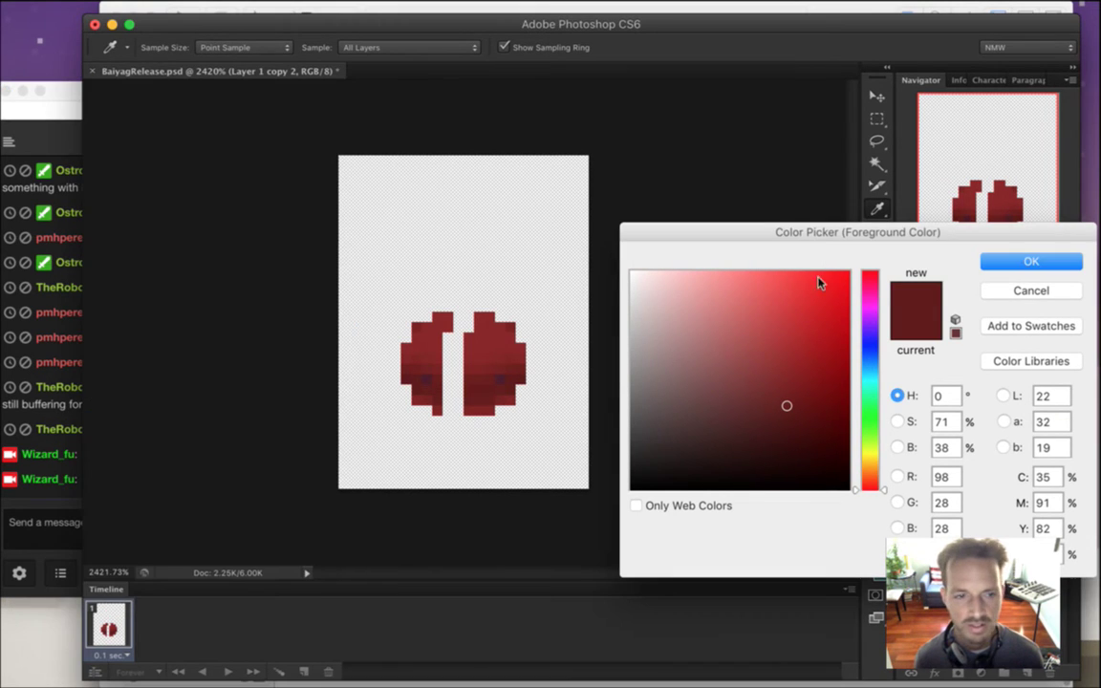
click(897, 449)
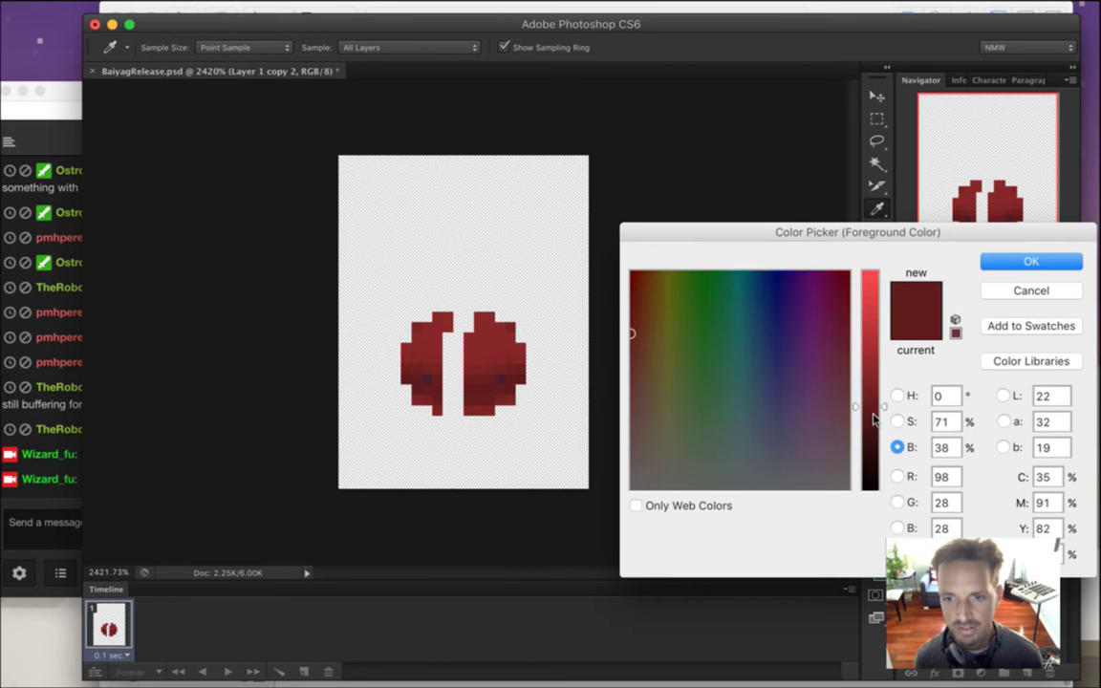
drag(884, 406, 884, 432)
key(Return)
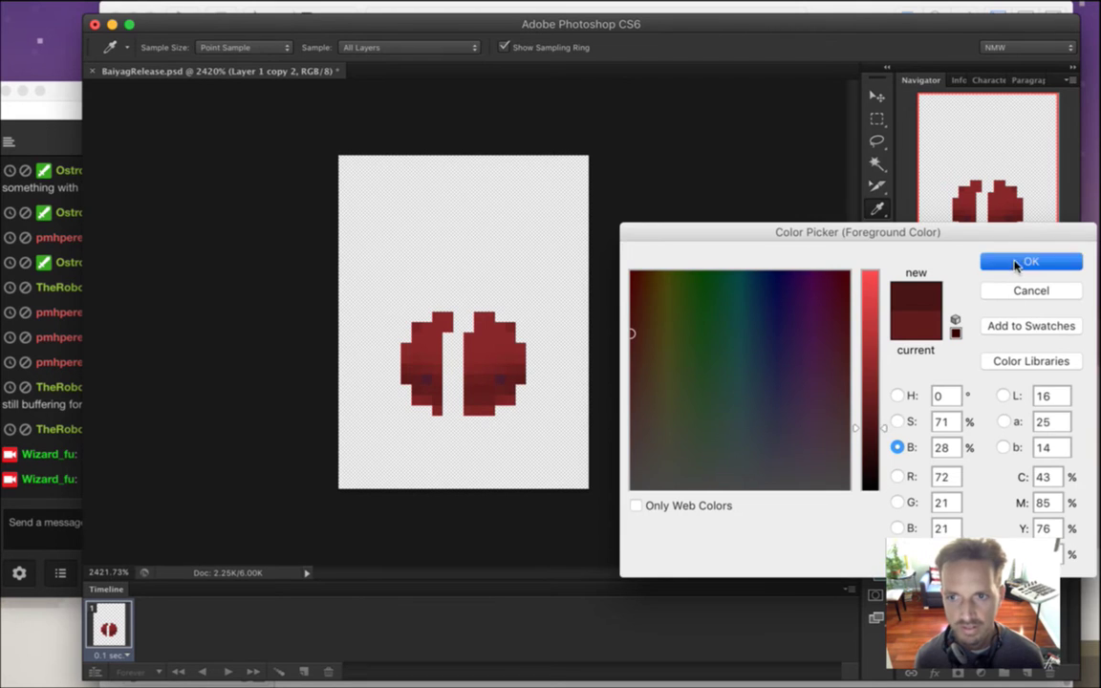
Paint two adjoining dark red pixel columns along the inner edge of the ball's left half with the Pencil.
key(b)
drag(439, 320, 440, 411)
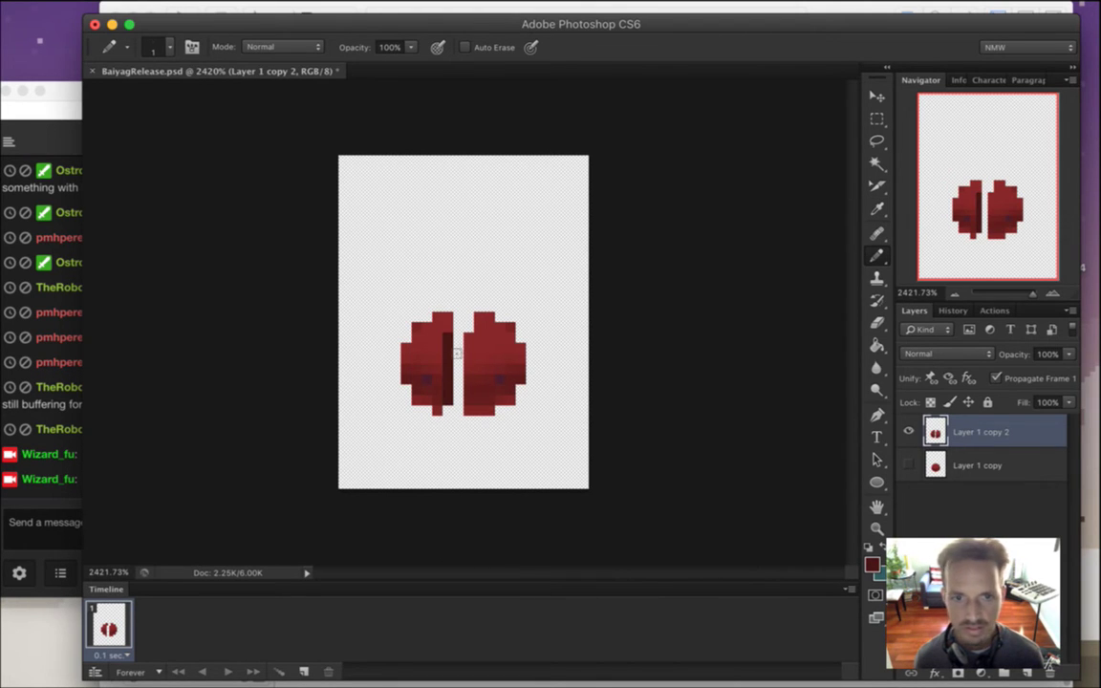
drag(457, 323, 457, 412)
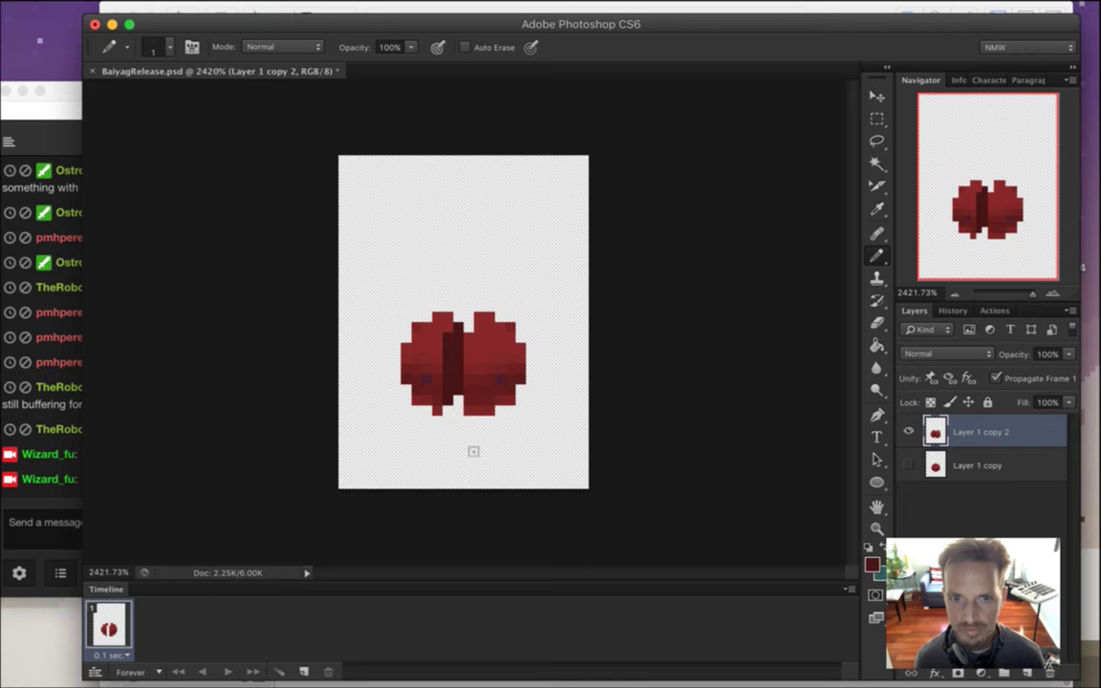
Try erasing the outer dark red column in the gap with a 1 px eraser, and undo the erasure.
key(e)
key(bracketleft)
key(bracketleft)
key(bracketleft)
key(bracketleft)
key(bracketleft)
key(bracketleft)
key(bracketleft)
key(bracketleft)
key(bracketleft)
key(bracketleft)
key(bracketleft)
key(bracketleft)
drag(458, 411, 459, 316)
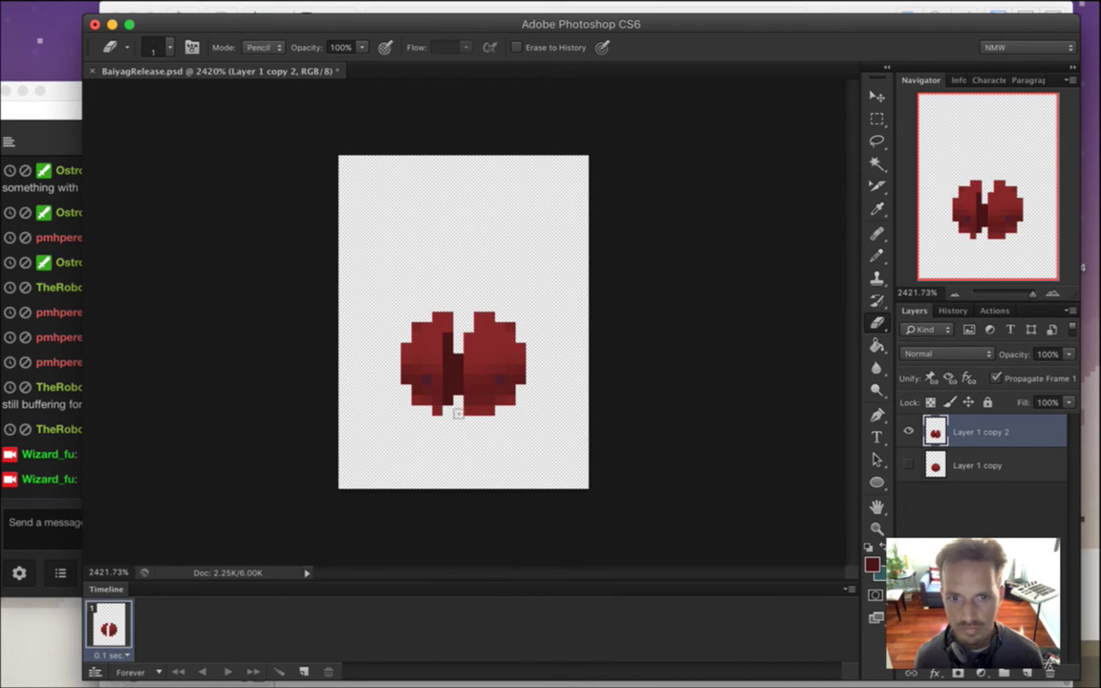
mouse_move(456, 511)
mouse_down()
mouse_move(458, 394)
mouse_move(455, 520)
mouse_up()
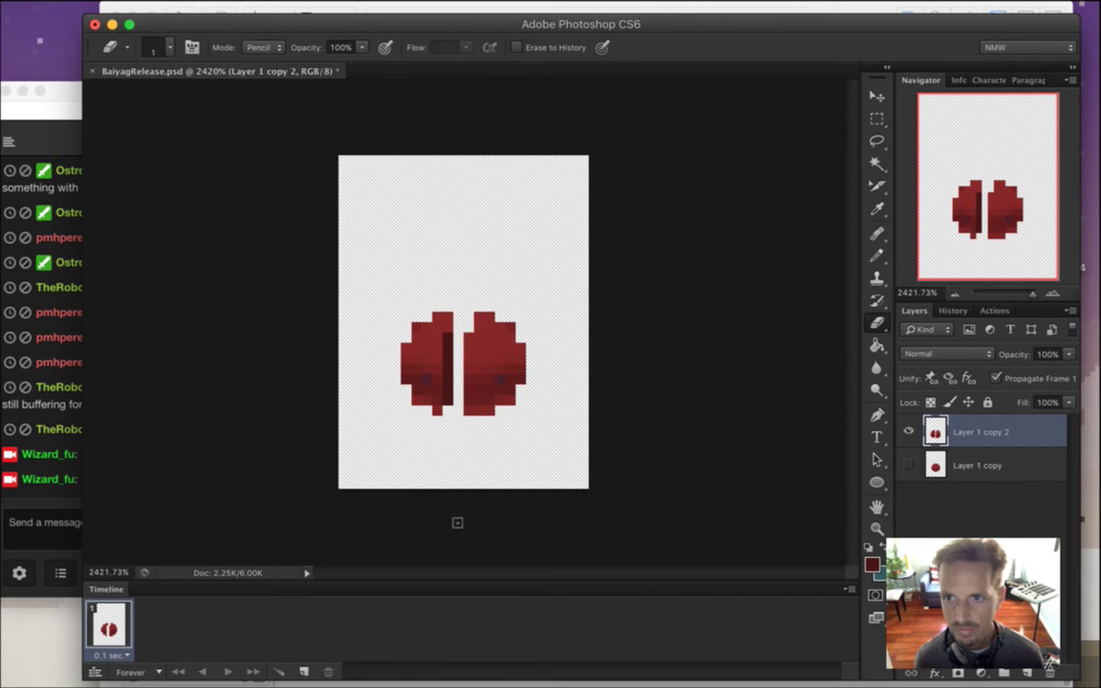
key(super+z)
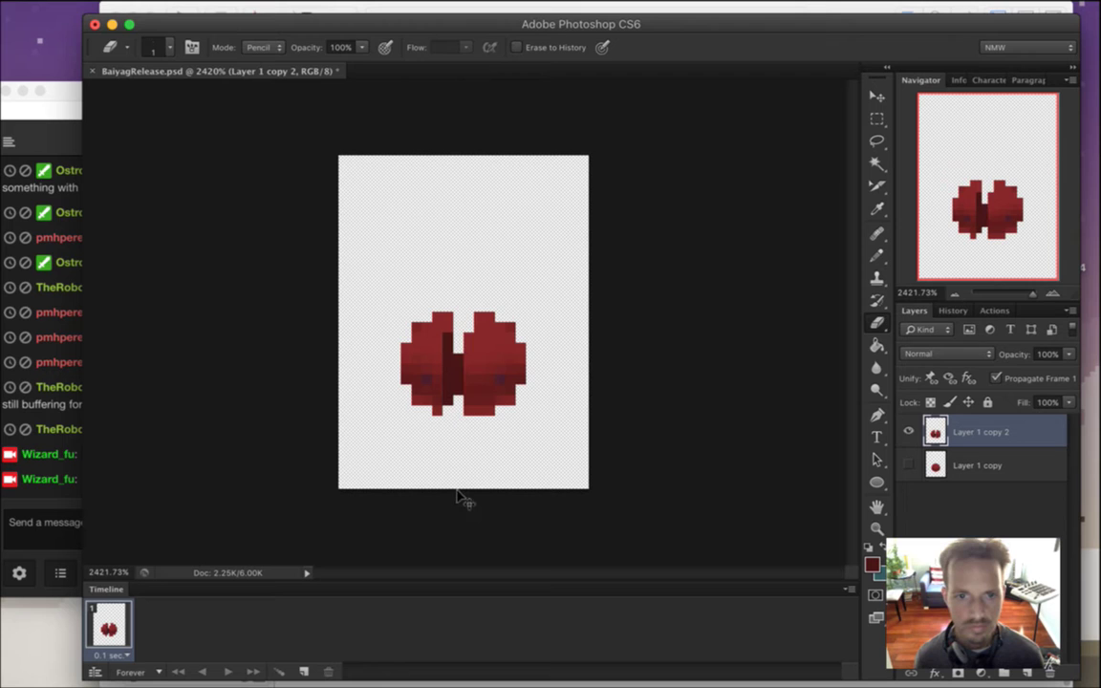
Switch to the Twitch chat and save the twitch.tv/bobross link to the desktop.
key(m)
drag(465, 287, 518, 457)
click(65, 455)
mouse_move(196, 484)
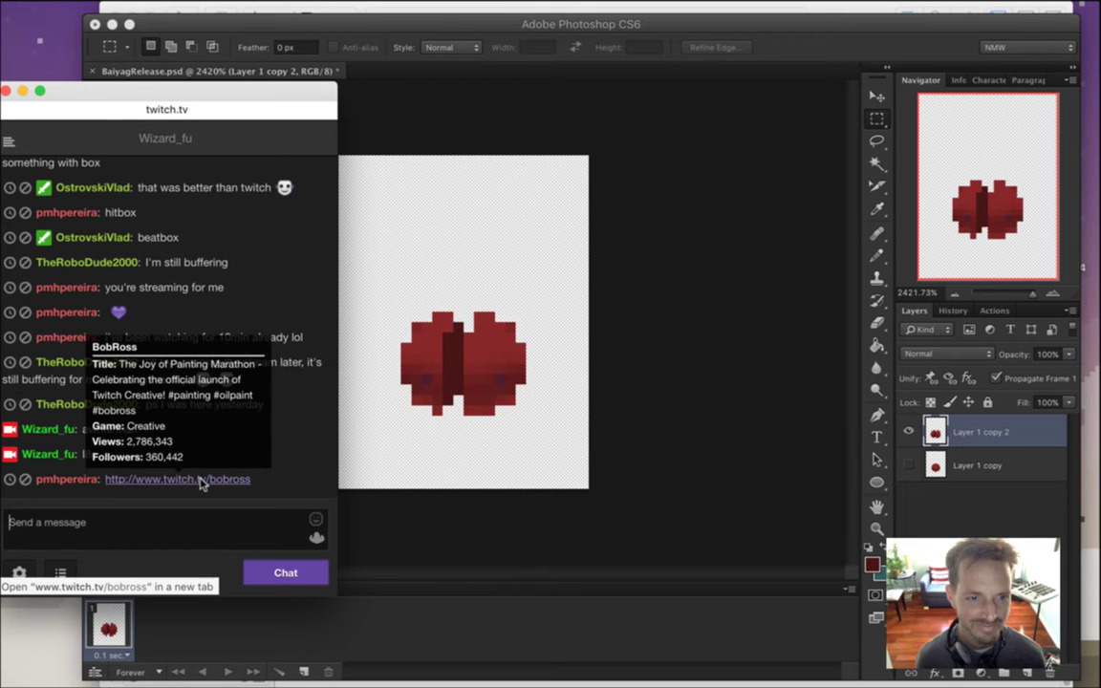
drag(201, 484, 58, 48)
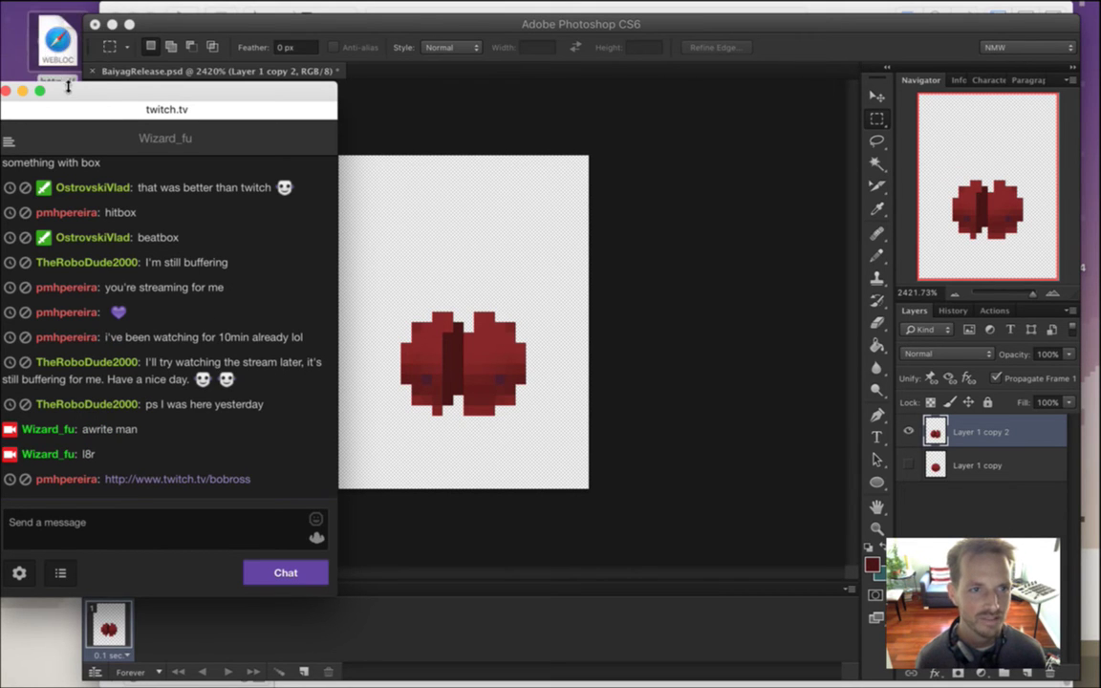
Return to Photoshop and shift the right half of the ball another pixel to the right.
click(800, 54)
drag(467, 298, 557, 445)
key(v)
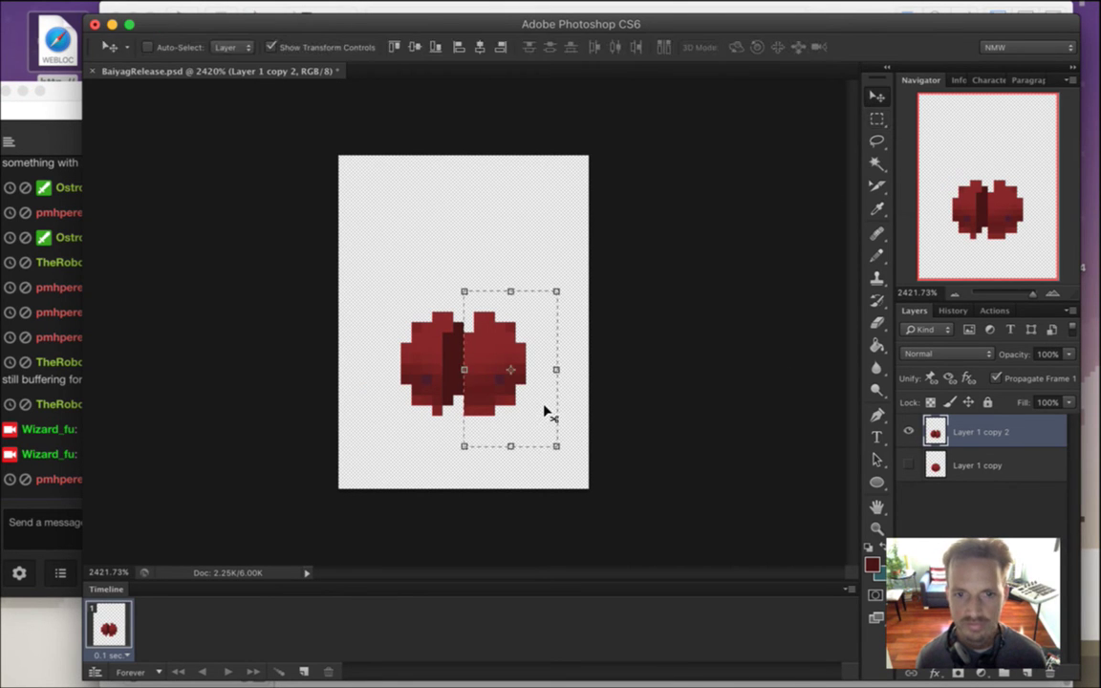
key(Right)
Compare the empty margins on both sides of the split ball using rectangular selections, and deselect.
key(m)
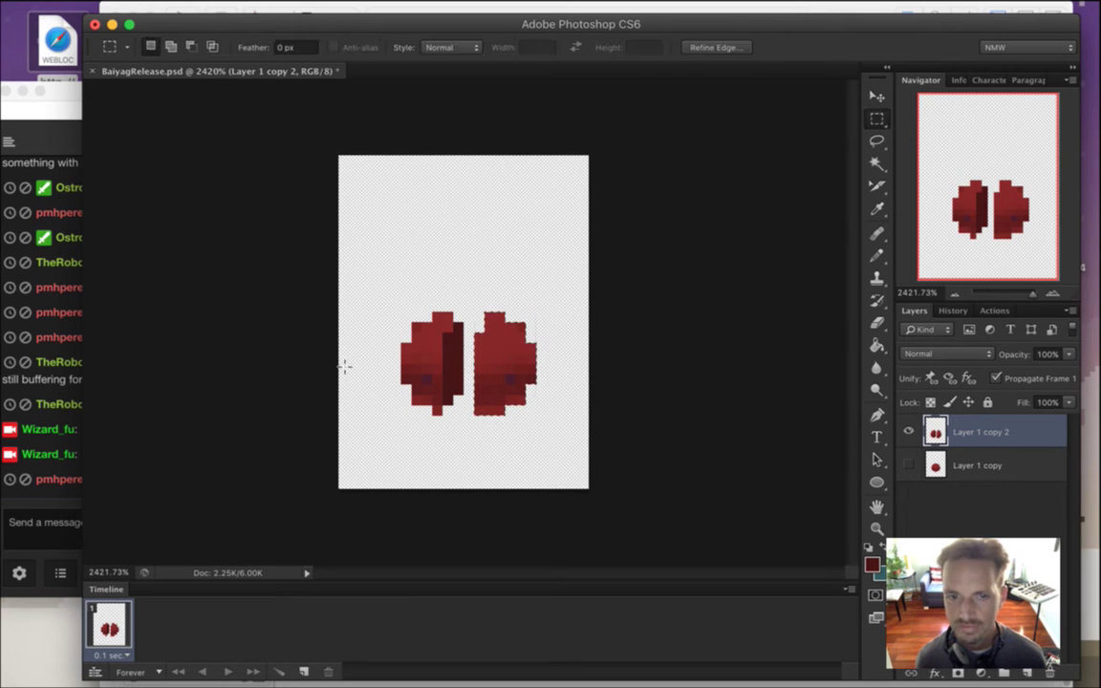
drag(340, 332, 390, 402)
drag(588, 323, 540, 383)
click(402, 431)
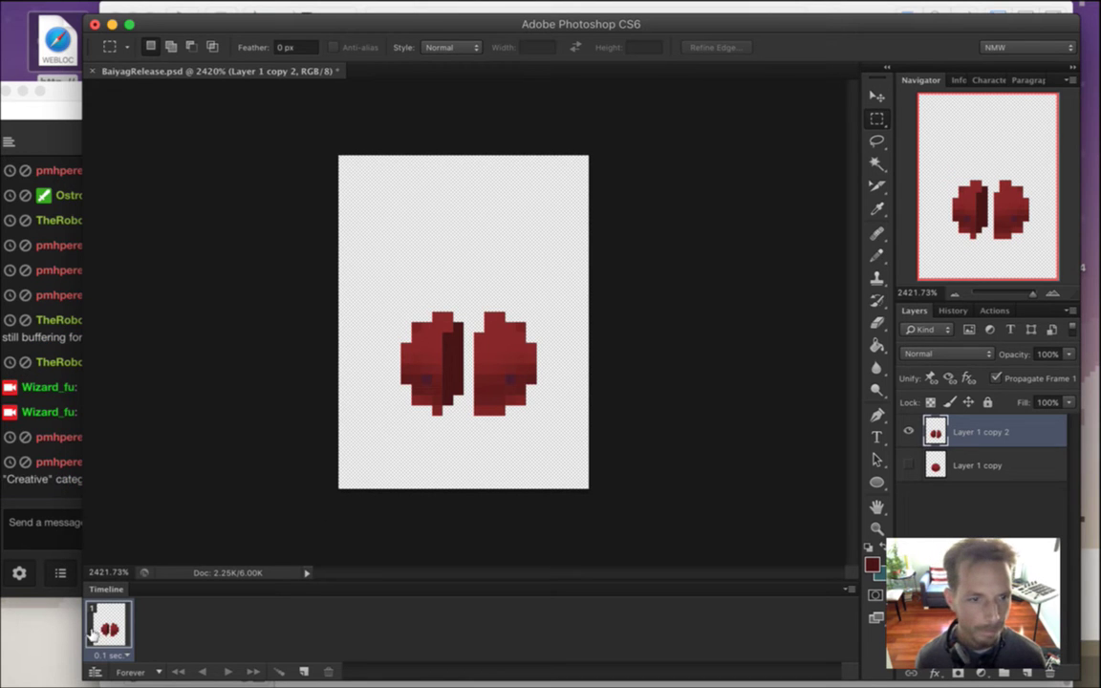
Read the new Twitch chat message about the "Creative" category and return to Photoshop.
click(23, 522)
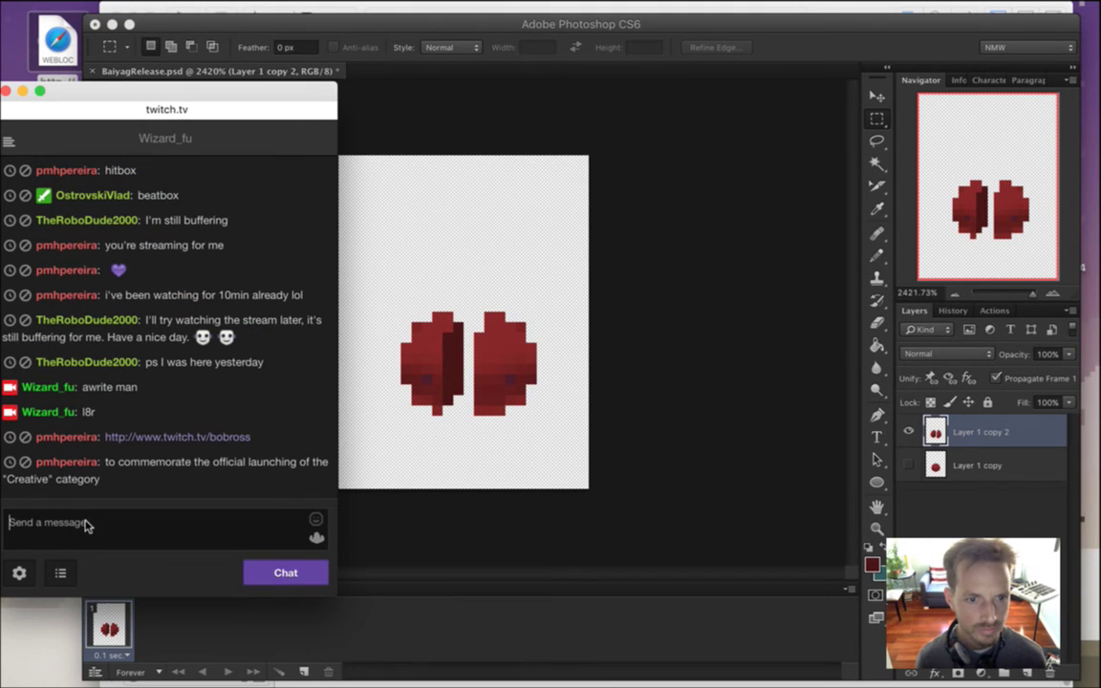
drag(105, 461, 122, 494)
click(107, 499)
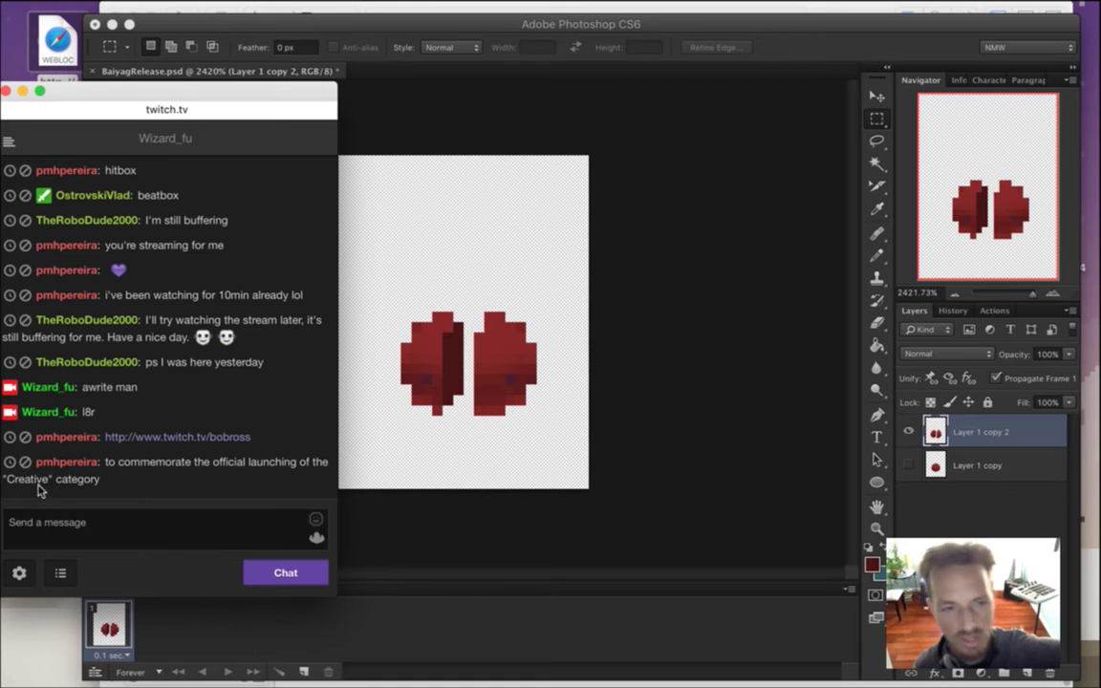
drag(13, 483, 55, 481)
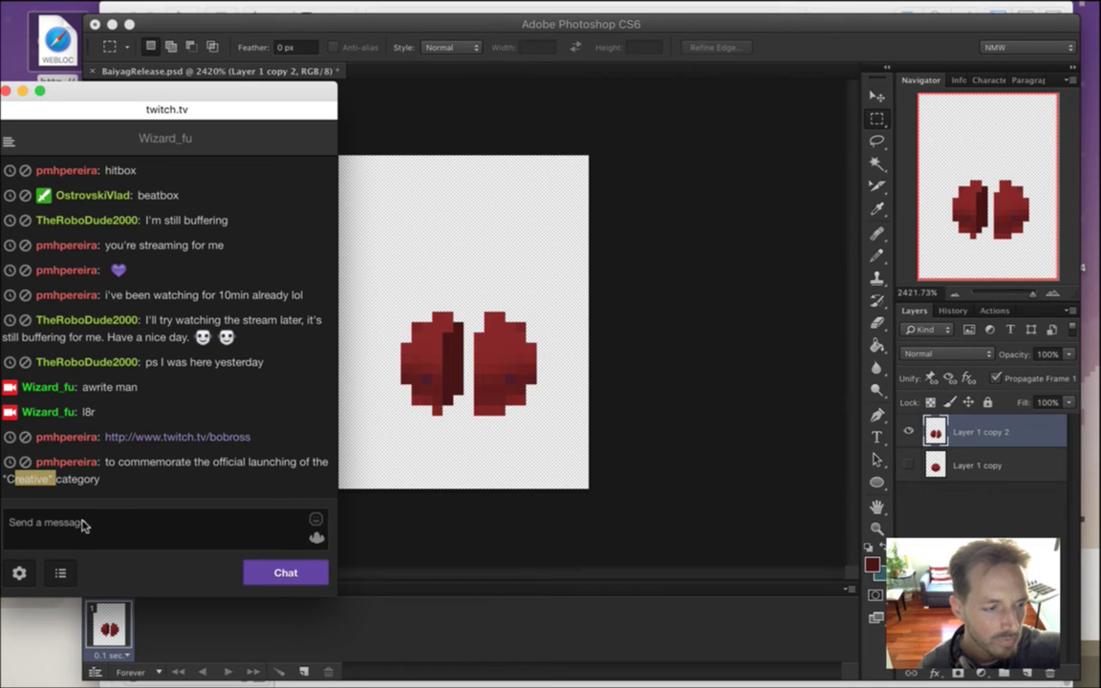
click(115, 478)
drag(8, 488, 75, 481)
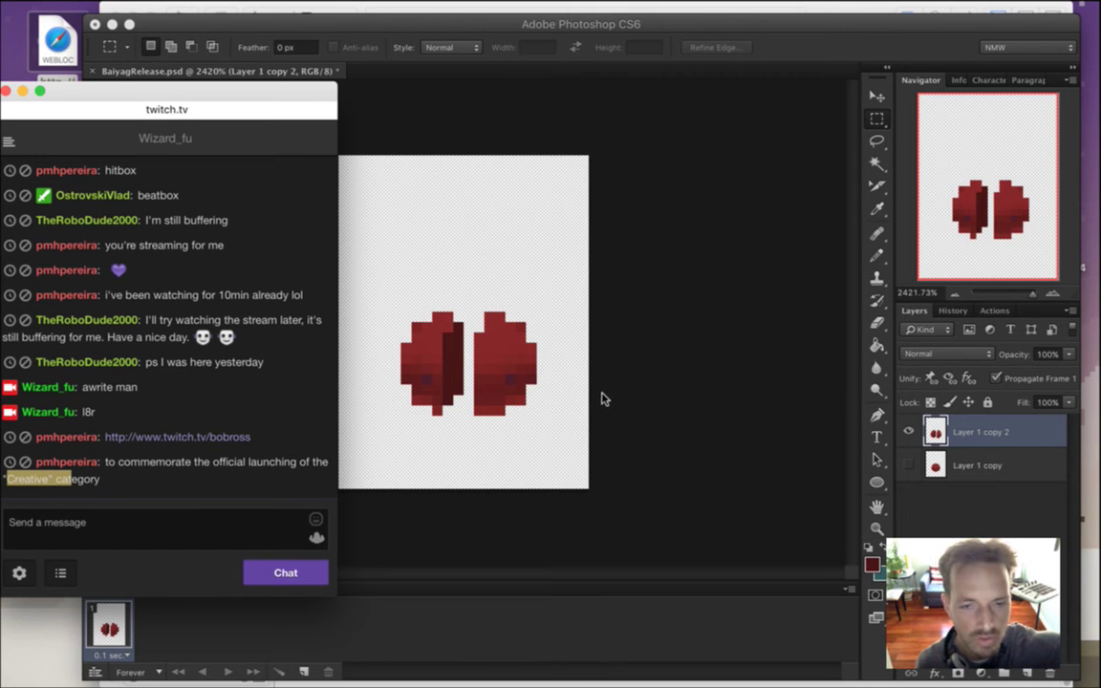
click(722, 52)
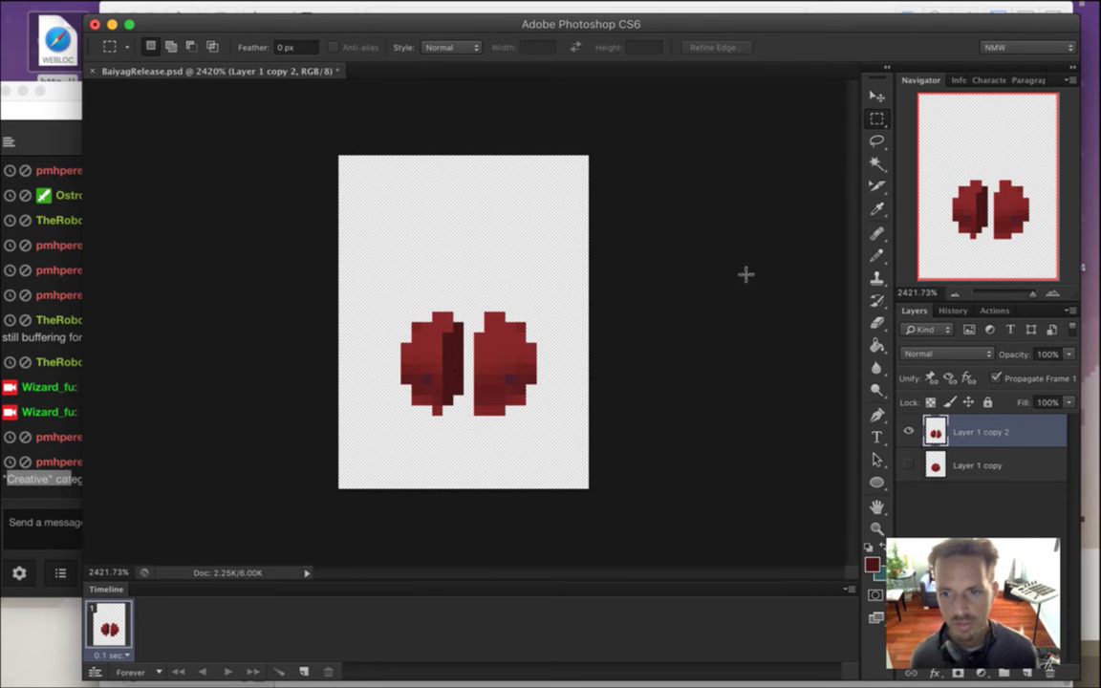
Duplicate Layer 1 copy 2 and erase everything on the duplicate with a 15 px eraser.
key(e)
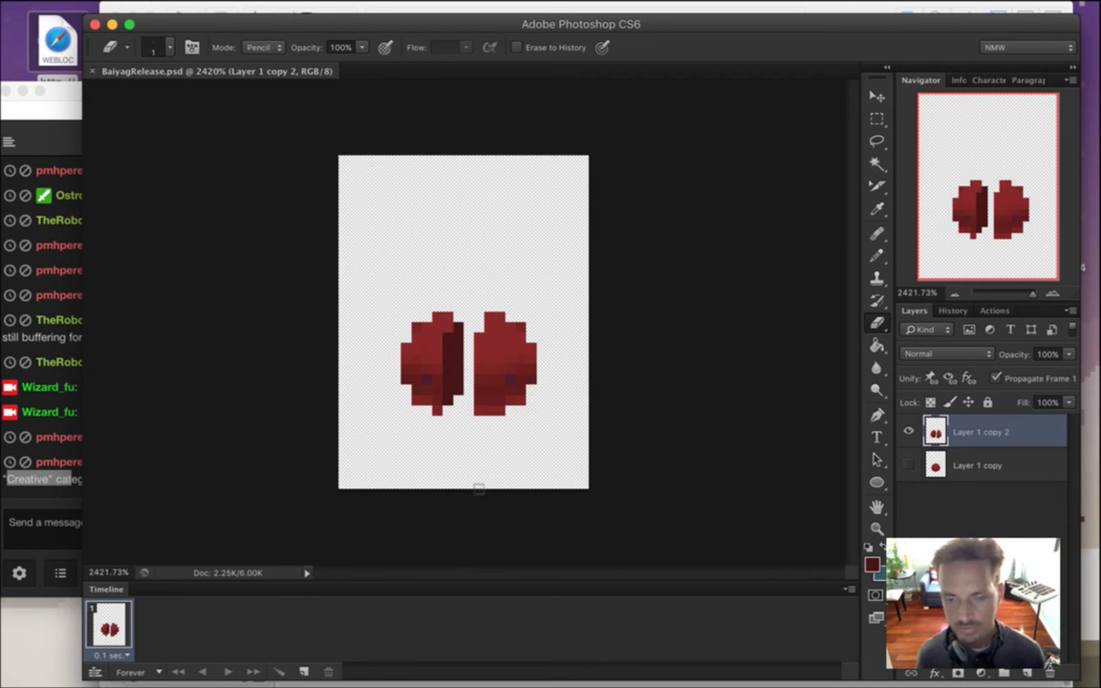
key(super+j)
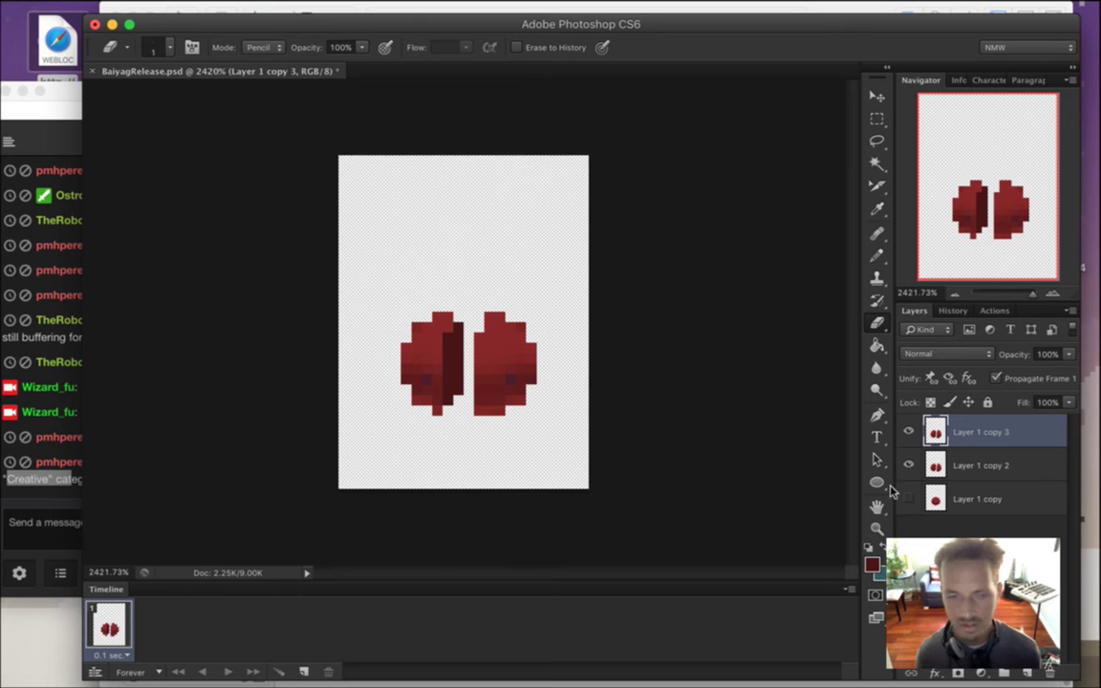
key(bracketright)
key(bracketright)
key(bracketright)
key(bracketright)
key(bracketright)
key(bracketright)
key(bracketright)
mouse_move(451, 371)
mouse_down()
mouse_move(393, 454)
mouse_move(531, 411)
mouse_move(525, 593)
mouse_up()
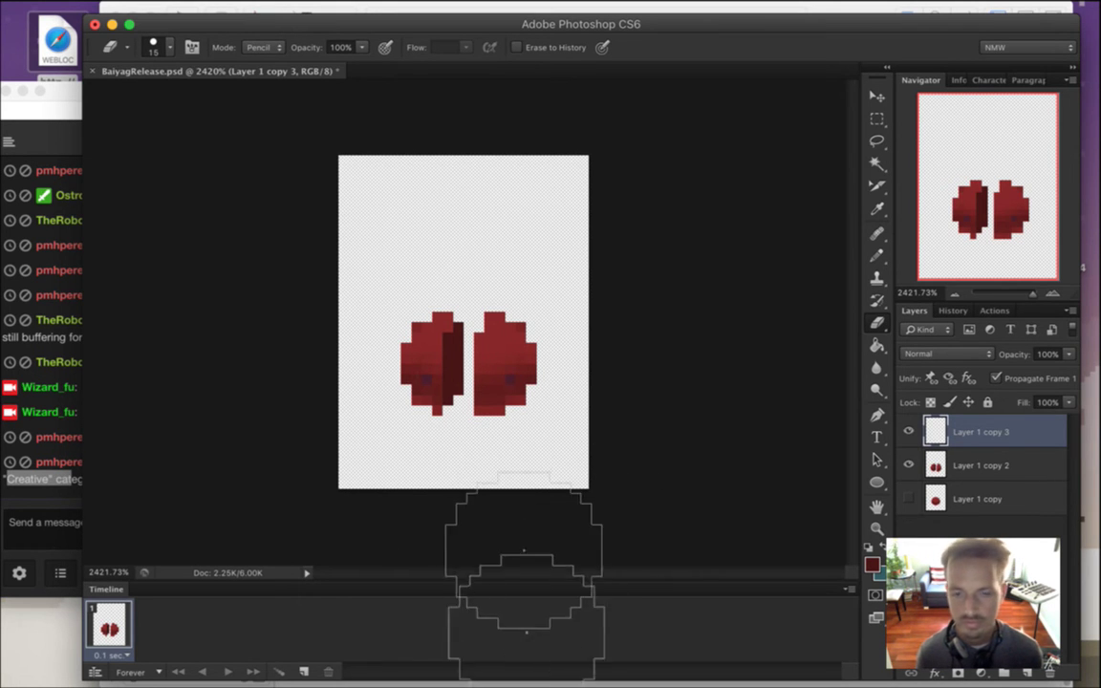
Set the foreground colour to a bright yellow with hue 54° and brightness 99%, with its saturation slightly reduced.
click(871, 565)
mouse_move(692, 325)
mouse_down()
mouse_move(663, 296)
mouse_move(664, 262)
mouse_move(664, 272)
mouse_up()
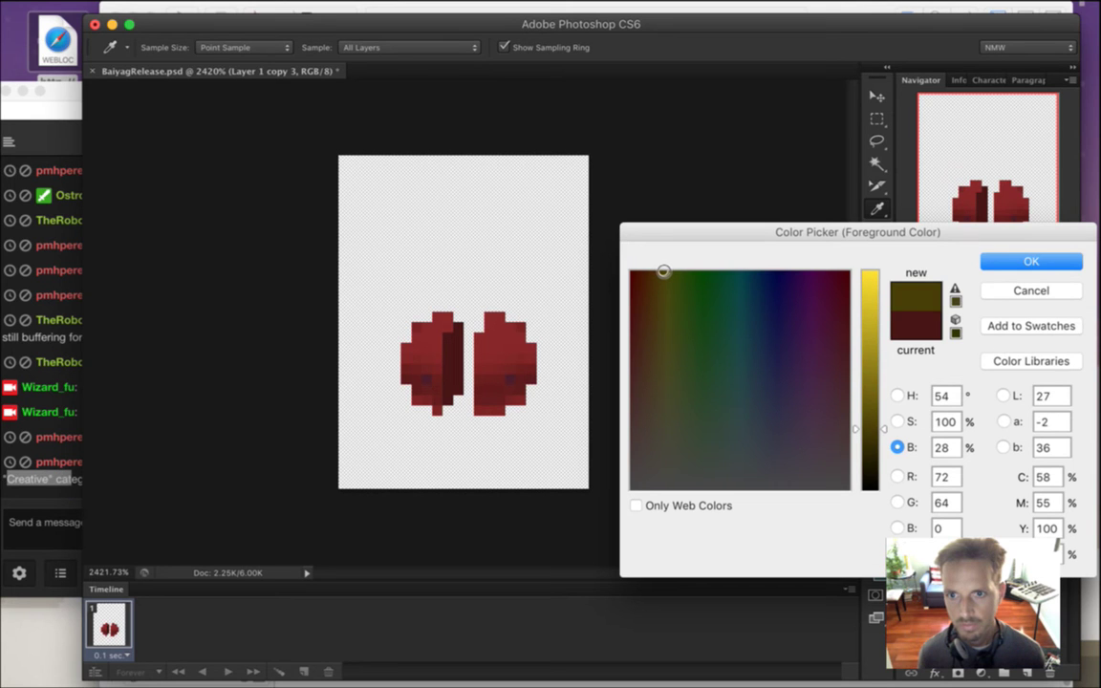
mouse_move(865, 320)
mouse_down()
mouse_move(877, 261)
mouse_move(882, 277)
mouse_up()
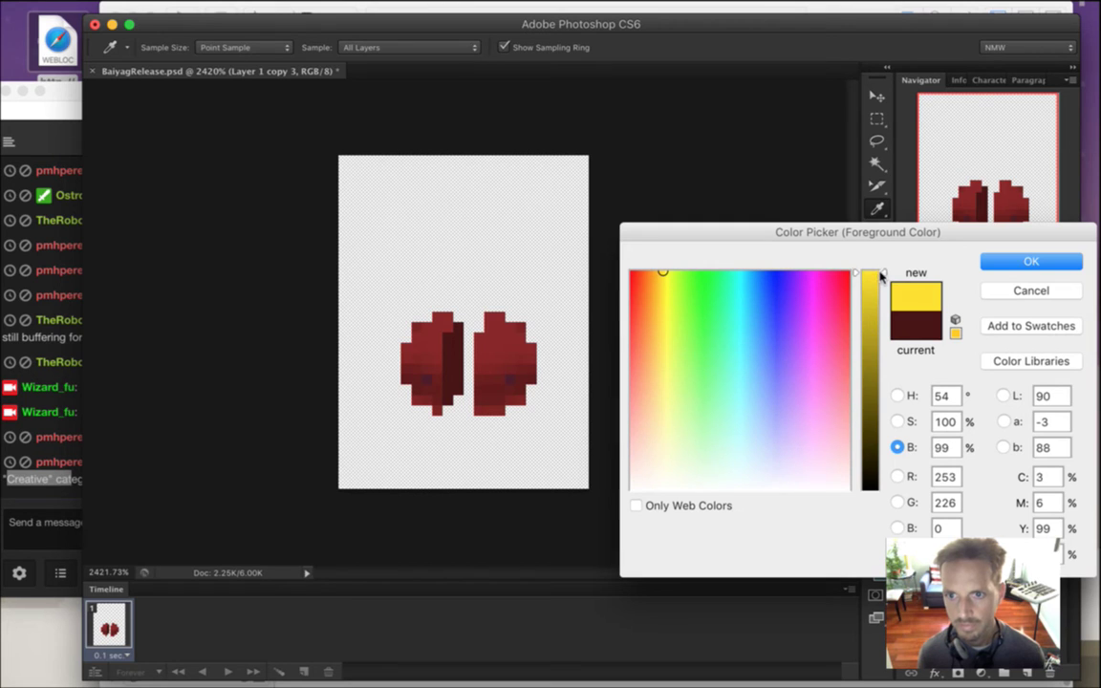
click(897, 421)
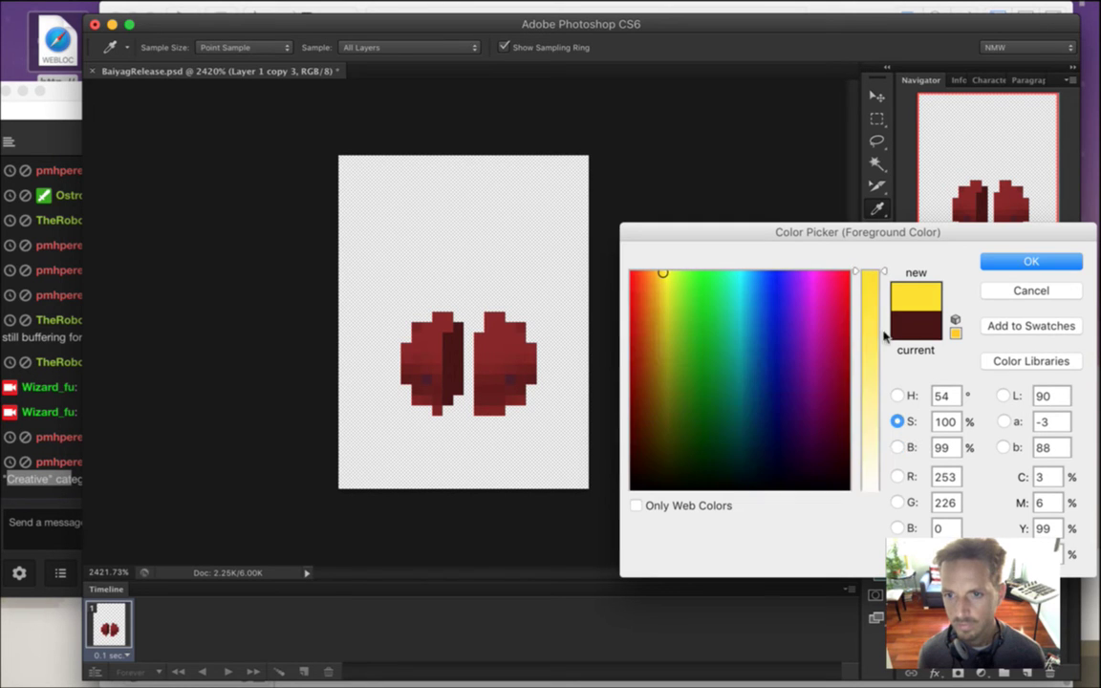
drag(883, 282, 881, 326)
click(1031, 261)
Paint a yellow core over the left half's dark inner face with the 1 px Pencil, undoing the last strokes in the gap.
key(e)
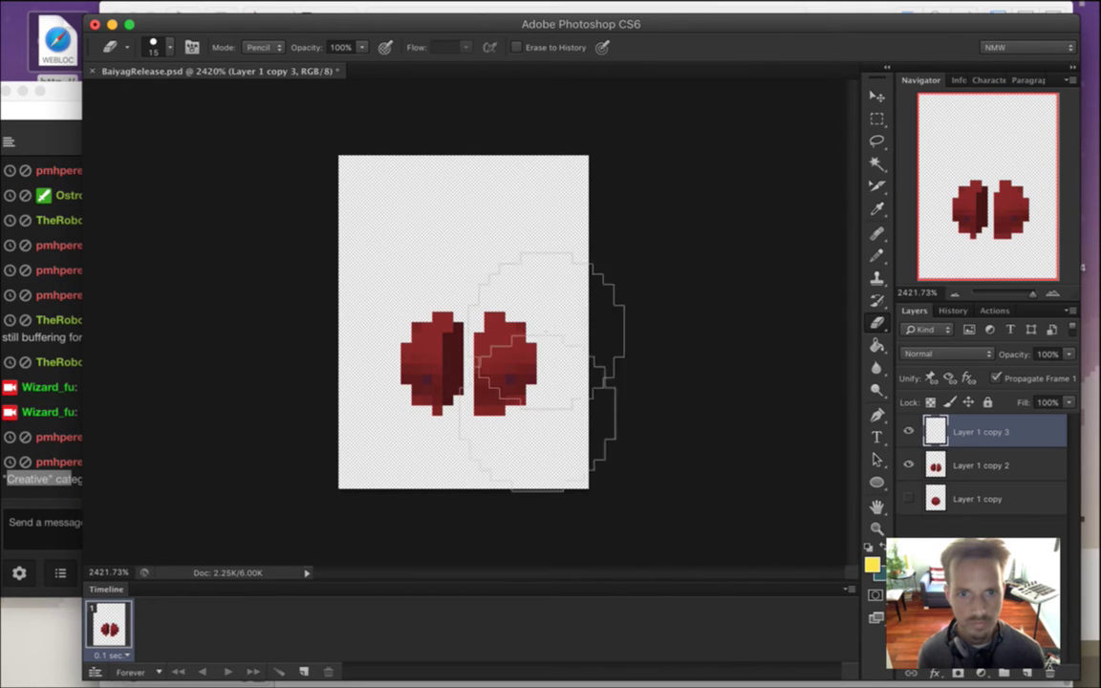
key(b)
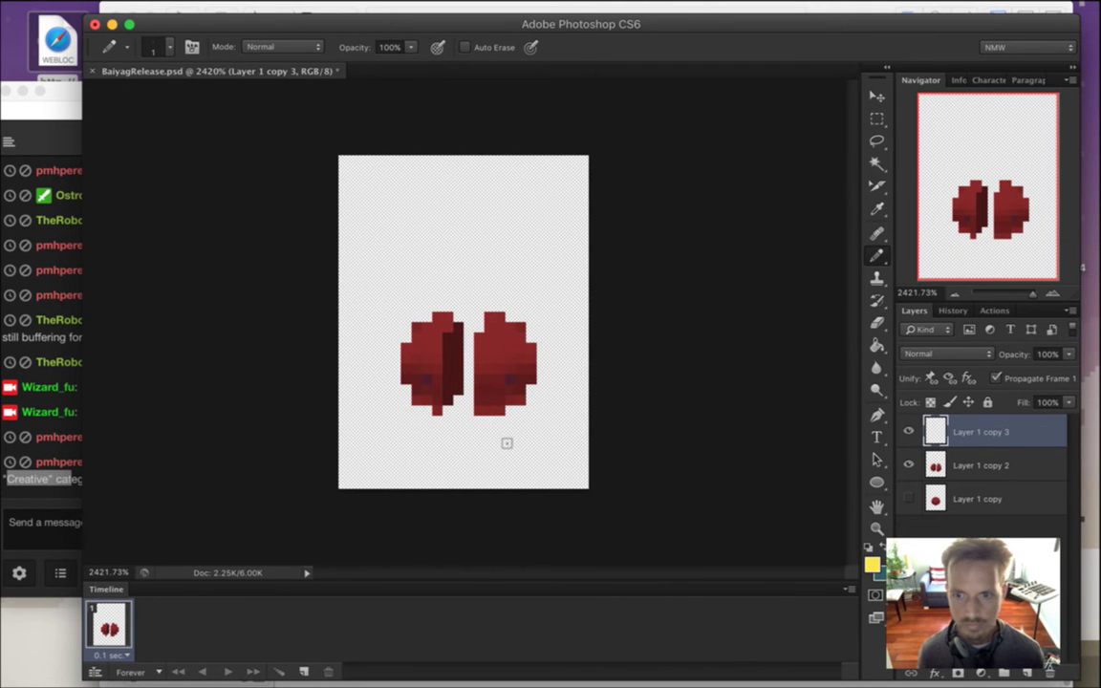
mouse_move(447, 337)
mouse_down()
mouse_move(446, 390)
mouse_move(459, 390)
mouse_up()
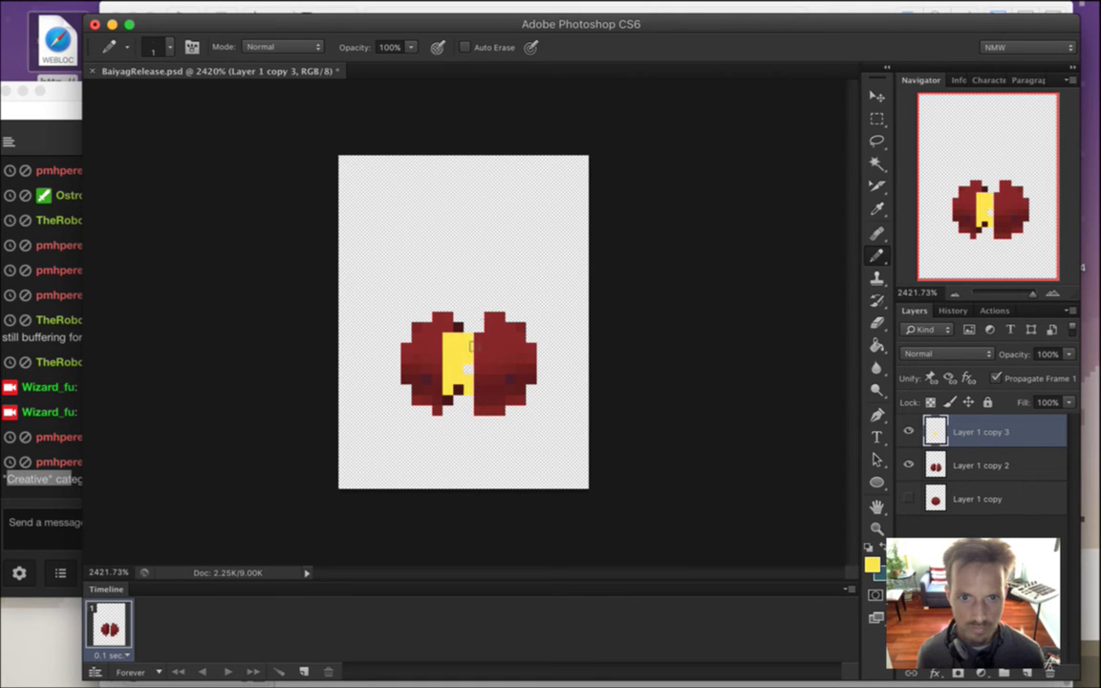
key(super+alt+z)
key(super+alt+z)
key(super+alt+z)
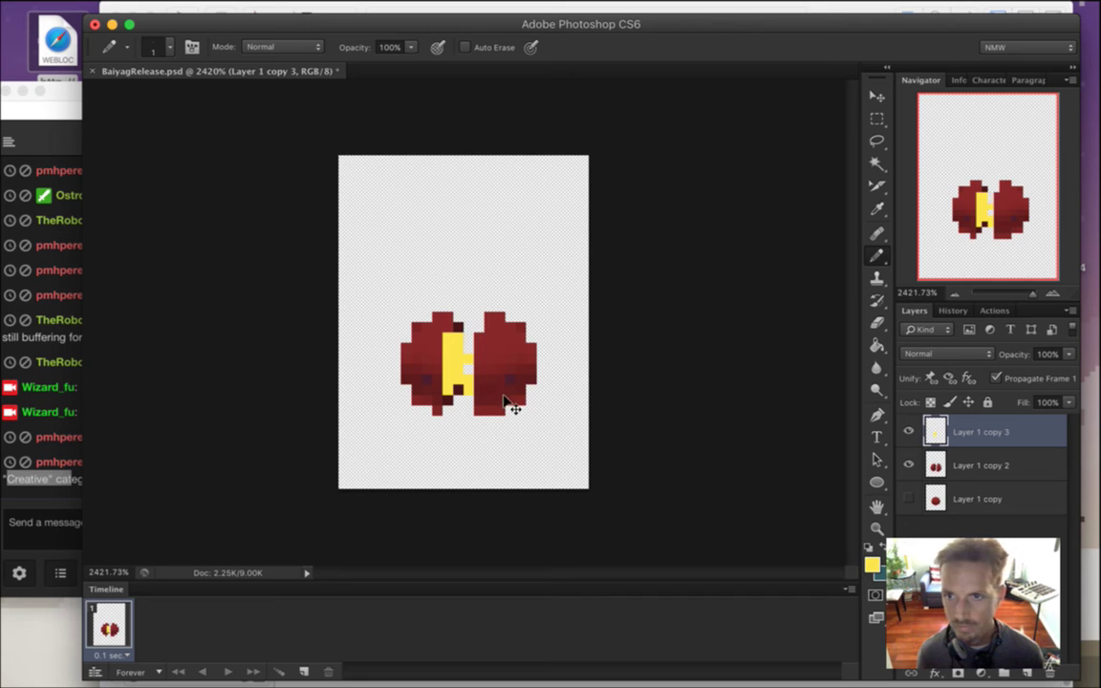
Reduce the eraser to 1 px and erase the surplus yellow pixels in the gap between the halves.
key(e)
drag(499, 402, 499, 486)
key(super+z)
key(bracketleft)
key(bracketleft)
key(bracketleft)
key(bracketleft)
key(bracketleft)
key(bracketleft)
key(bracketleft)
key(bracketleft)
key(bracketleft)
key(bracketleft)
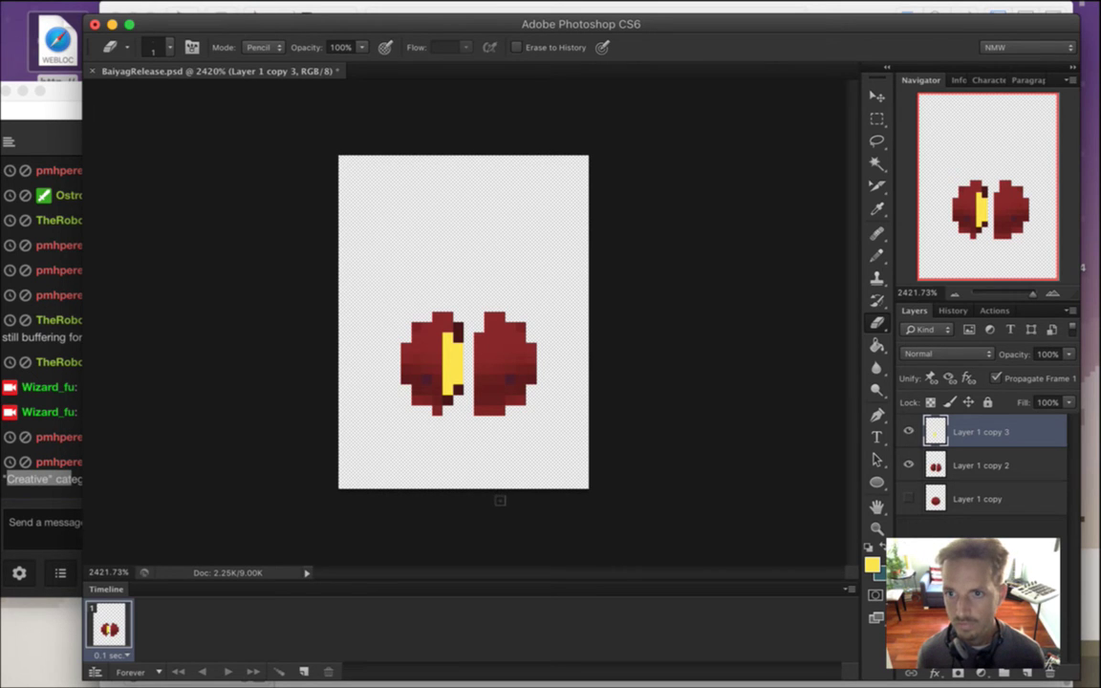
Erase the outer column of yellow pixels so the core is a one-pixel-wide strip on the left half.
key(b)
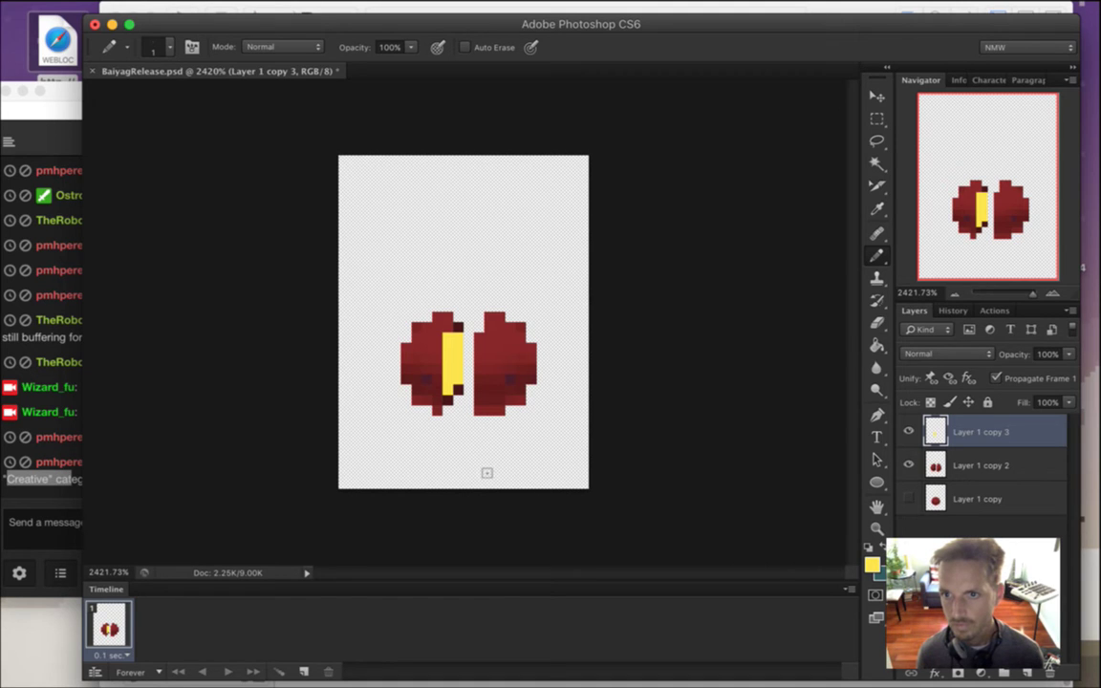
key(e)
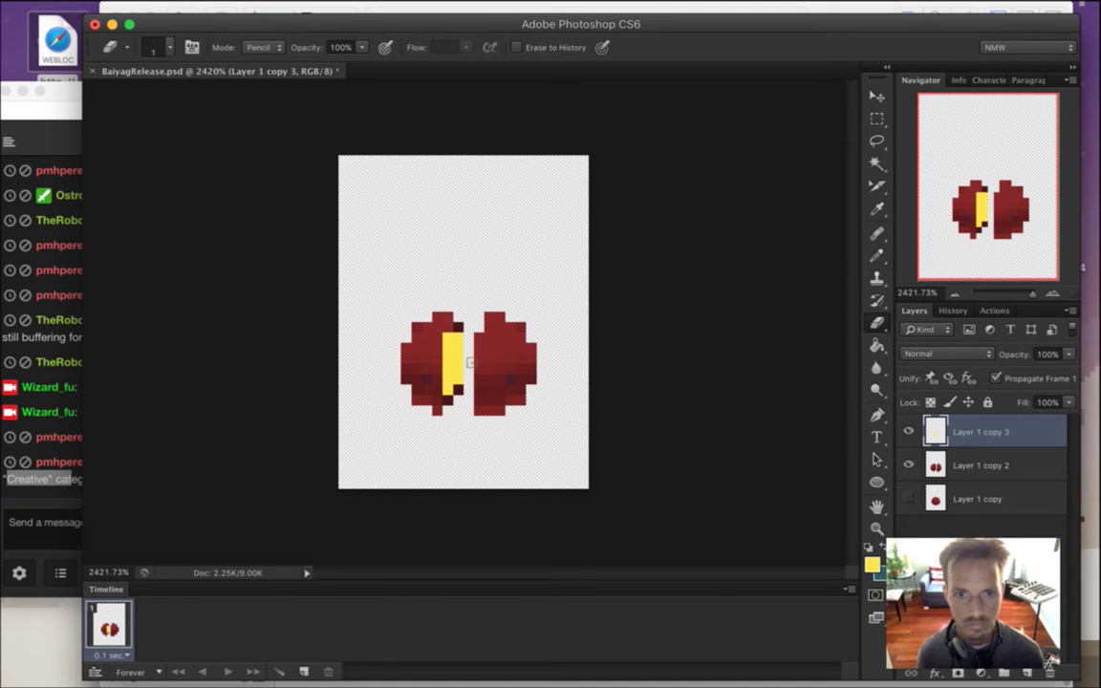
drag(458, 333, 458, 392)
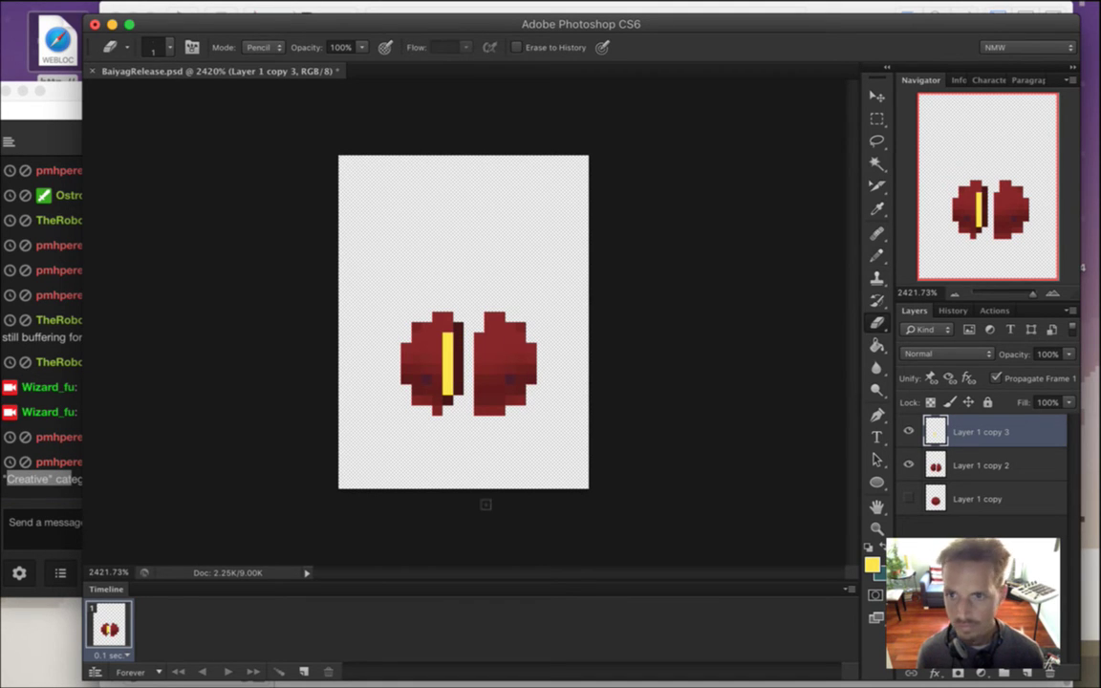
Pencil four single yellow spark pixels around the split: two near the upper opening and two near the lower opening.
key(b)
click(468, 399)
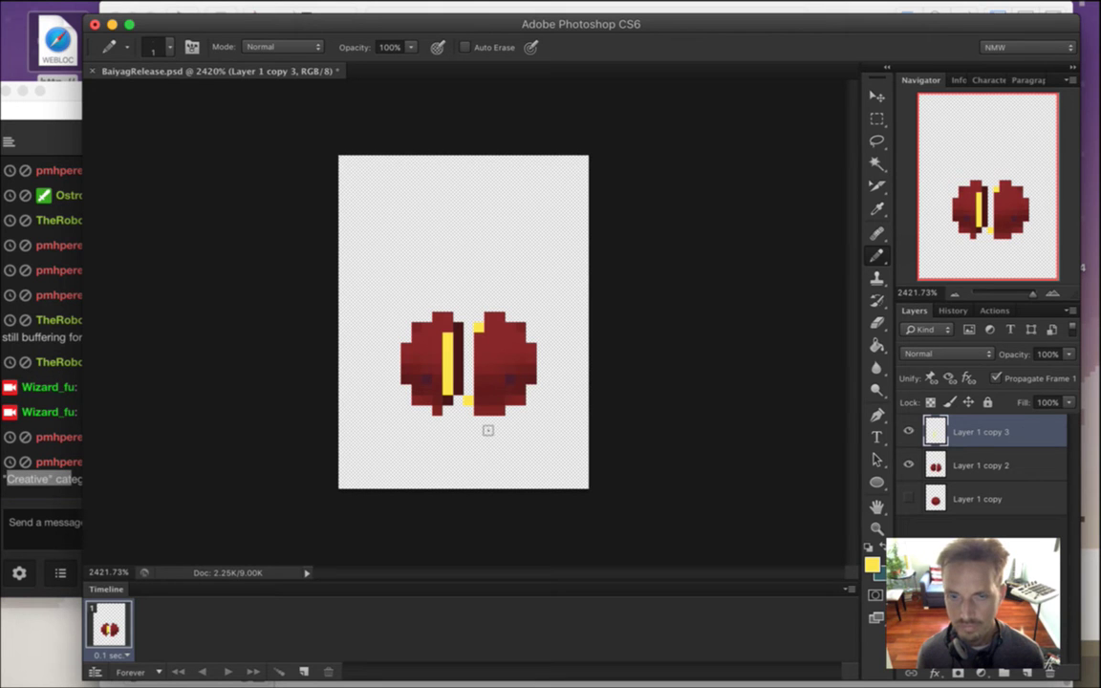
click(458, 307)
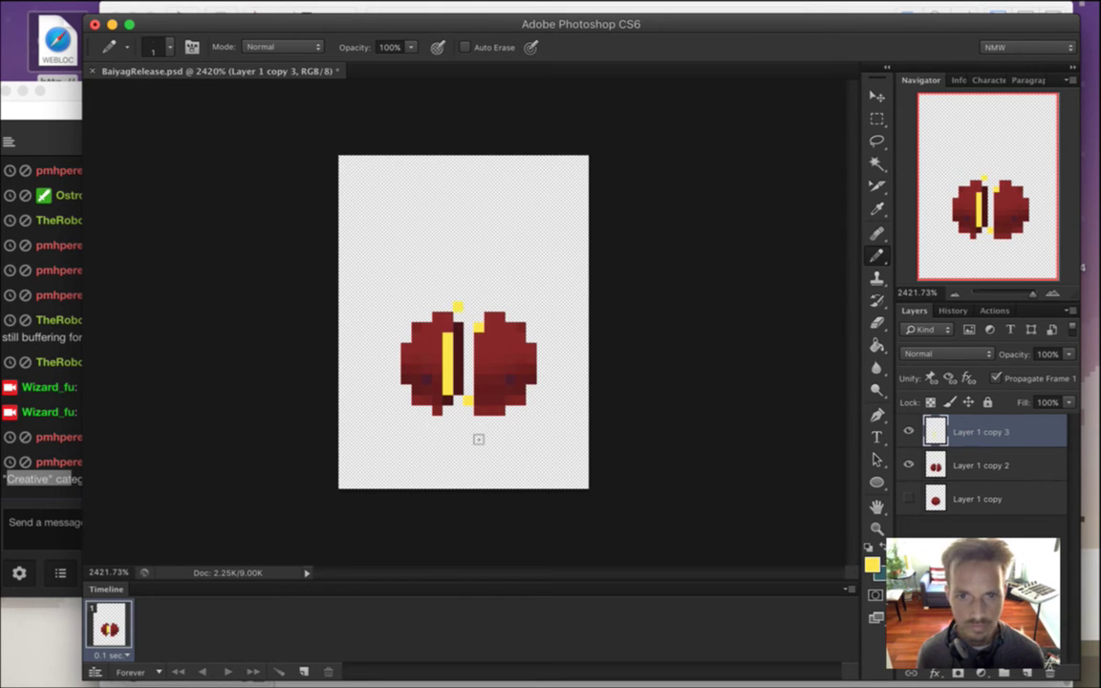
click(458, 420)
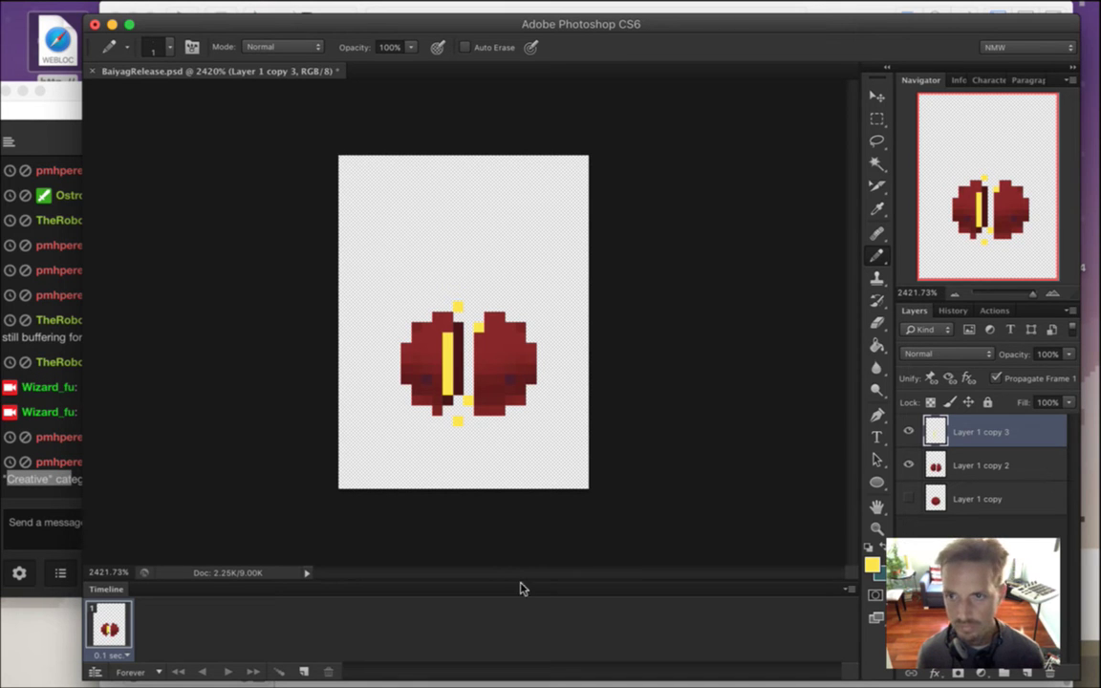
Duplicate Layer 1 copy 3 and start a Solid Color fill layer directly above Layer 1 copy.
key(super+j)
key(alt+bracketleft)
key(alt+bracketleft)
key(alt+bracketleft)
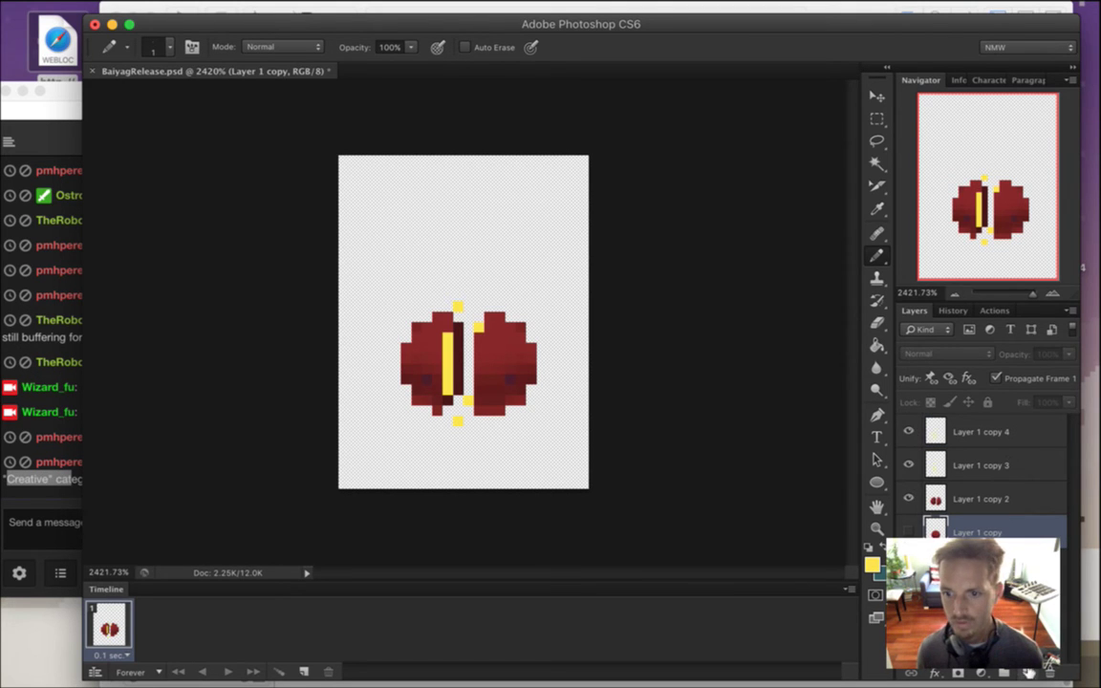
key(alt+bracketleft)
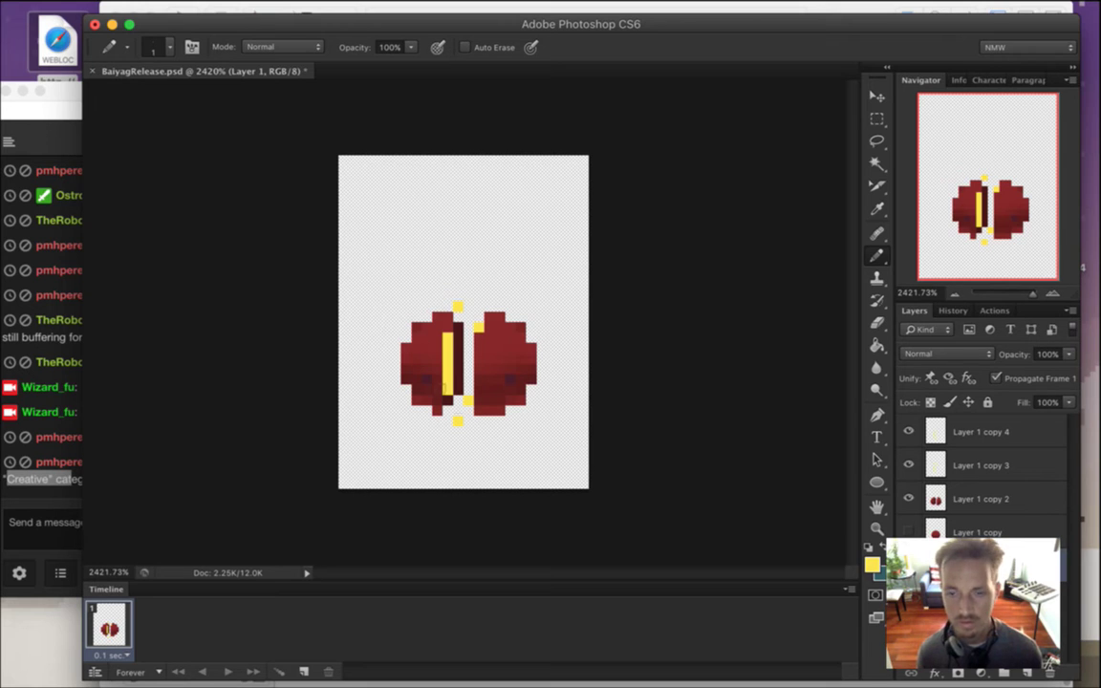
key(alt+bracketright)
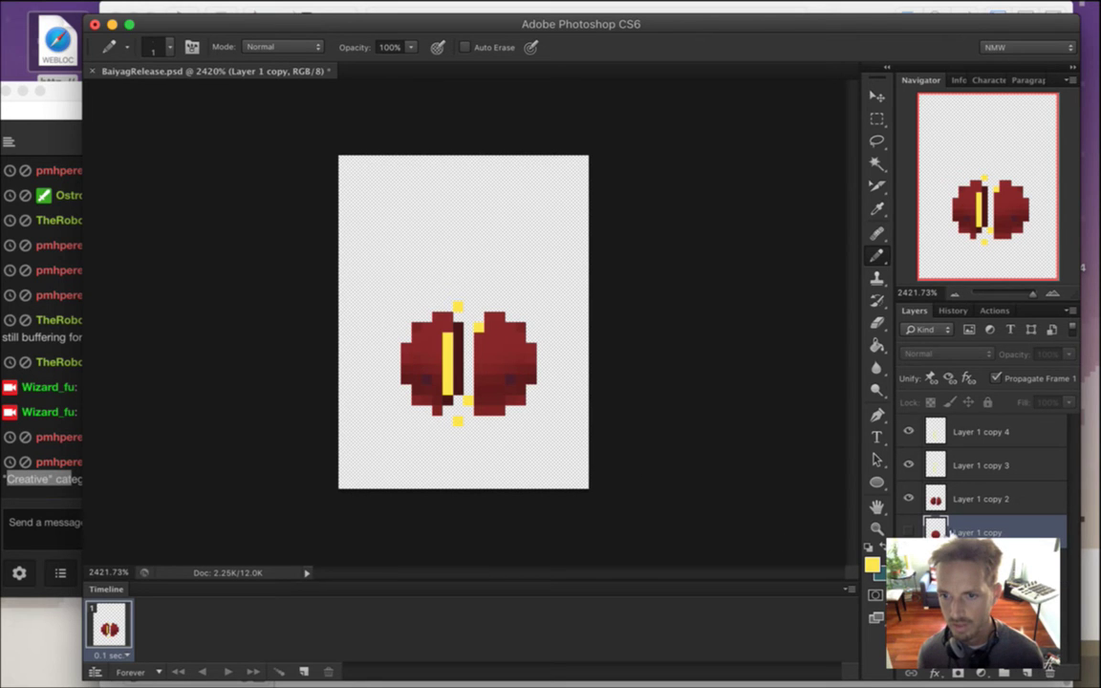
click(986, 674)
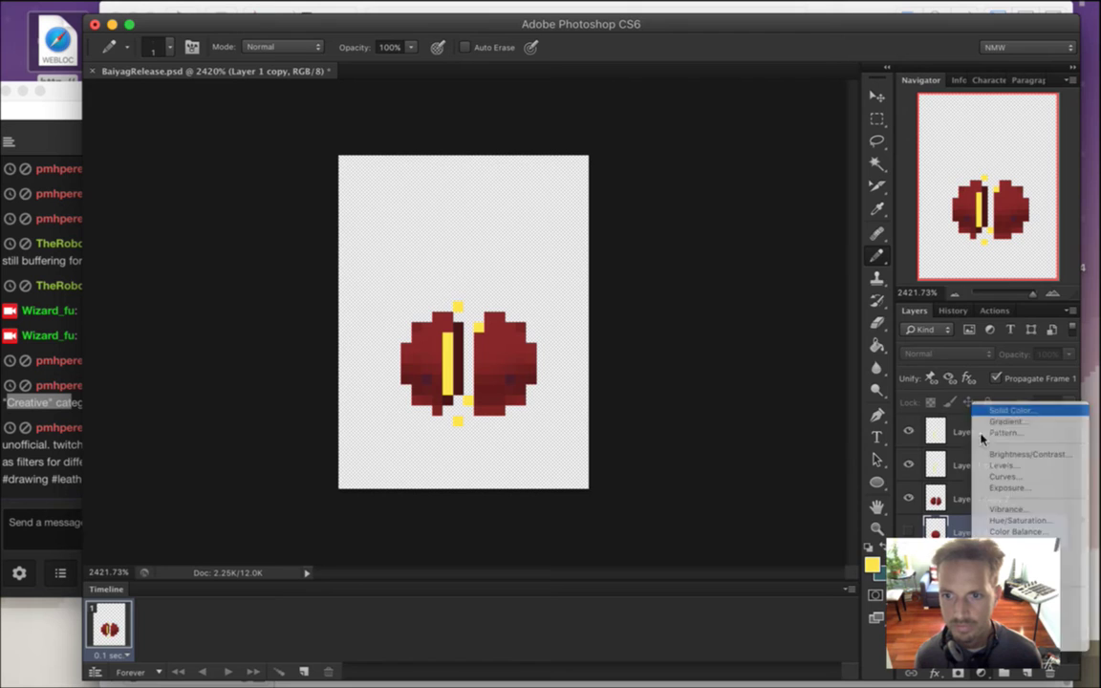
click(1006, 410)
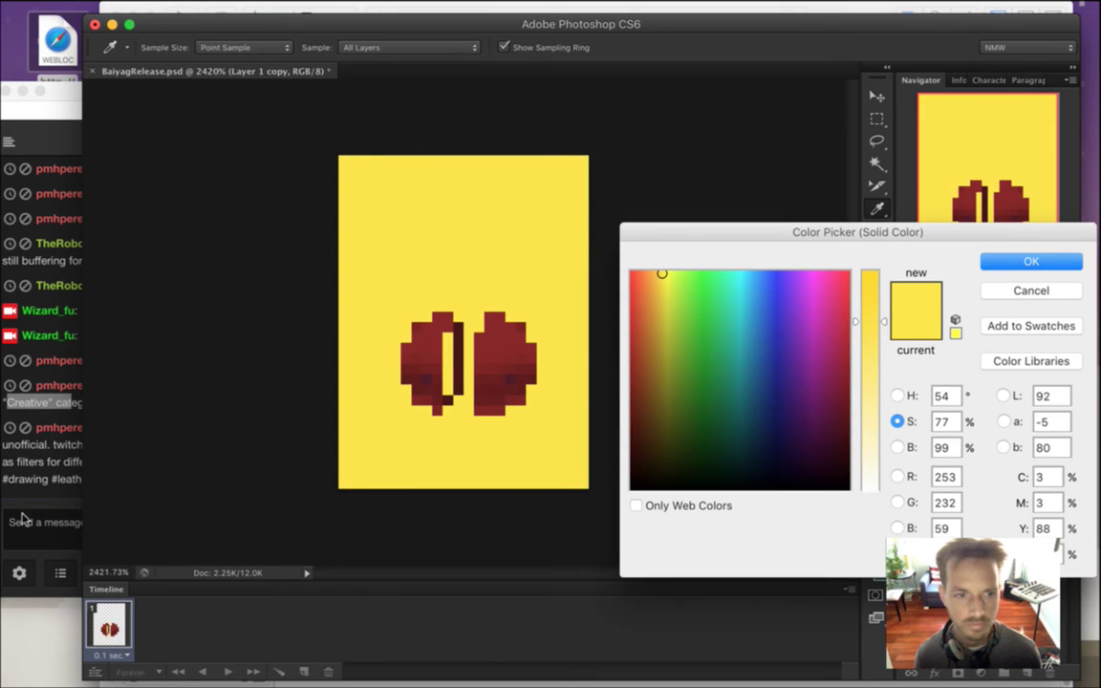
Read the new Twitch chat messages about Creative category filters and game dev streaming, and return to Photoshop.
click(30, 442)
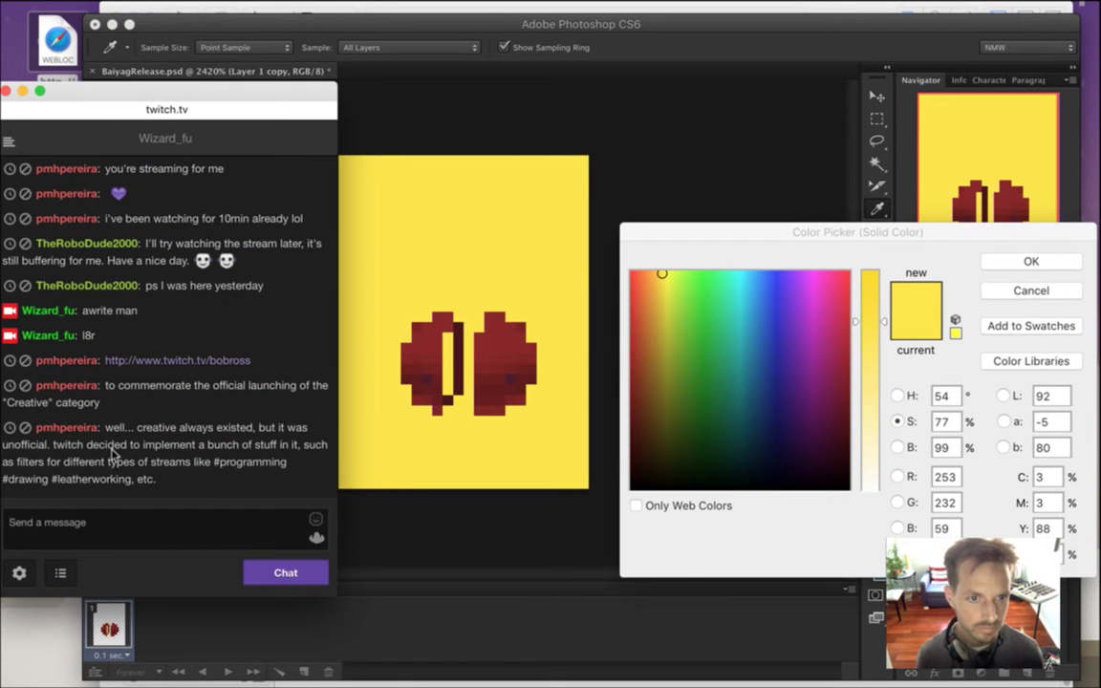
drag(121, 402, 143, 413)
click(157, 393)
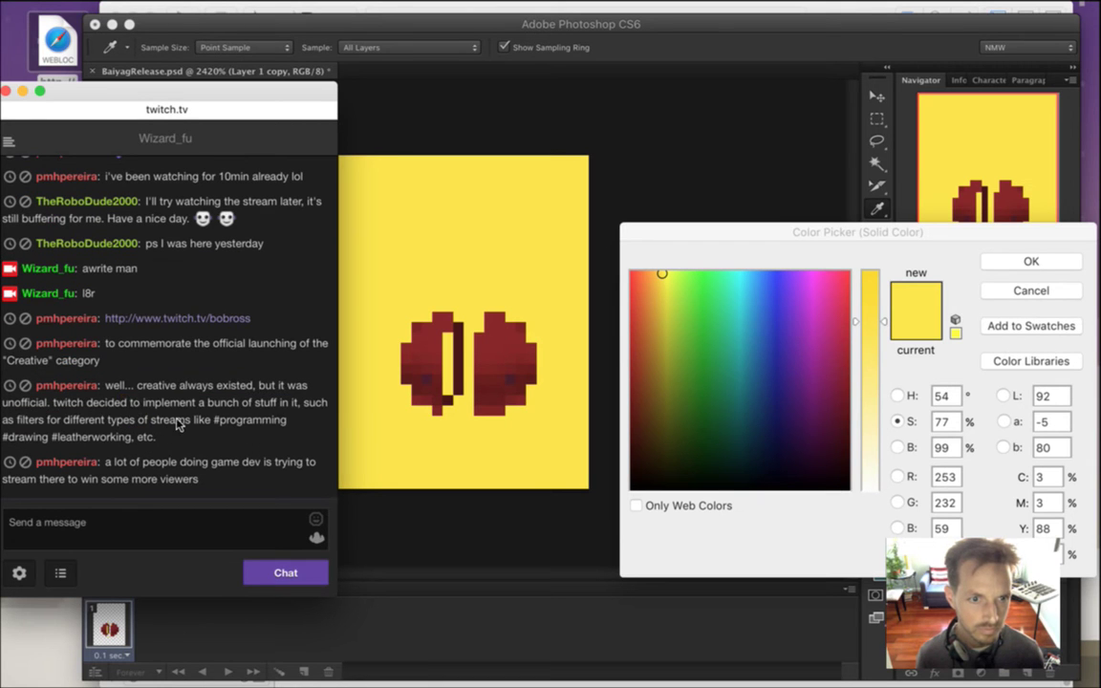
drag(133, 402, 178, 438)
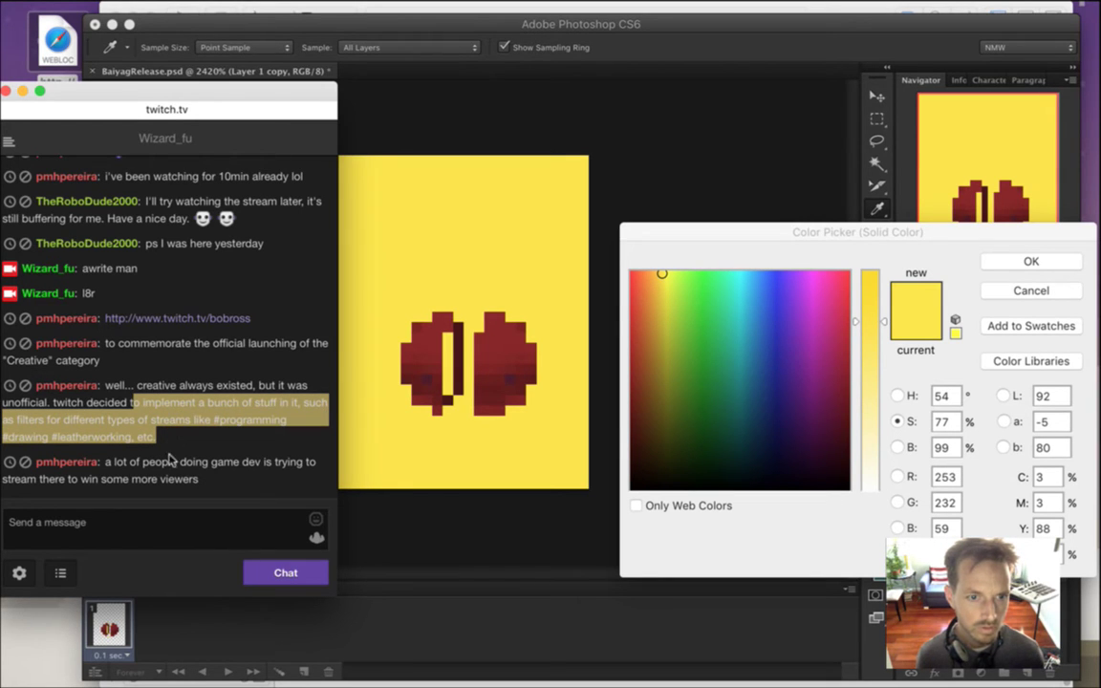
click(129, 421)
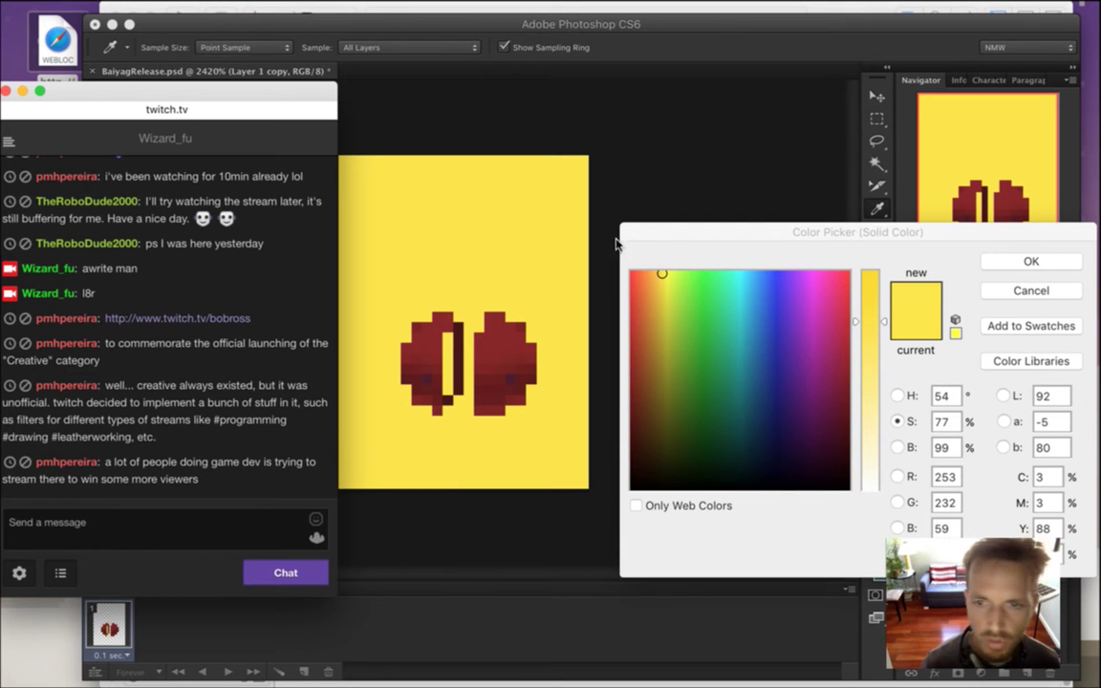
click(772, 260)
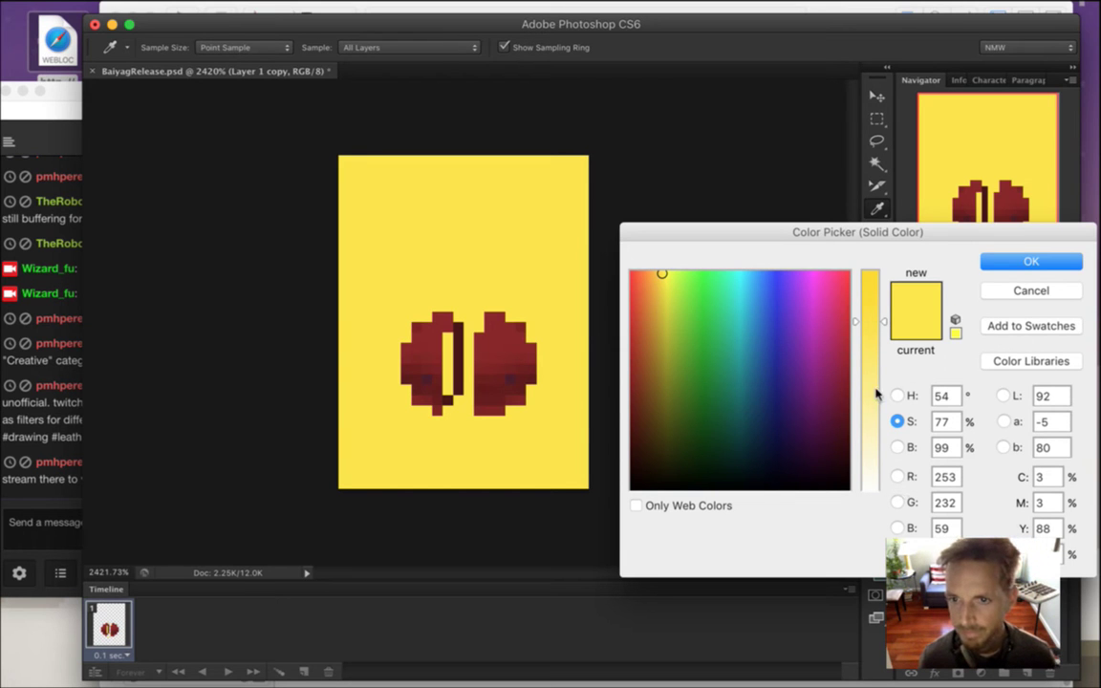
Set the fill layer's colour to a neutral mid grey with saturation 0% and reduced brightness, and confirm it.
click(899, 447)
click(897, 397)
click(896, 421)
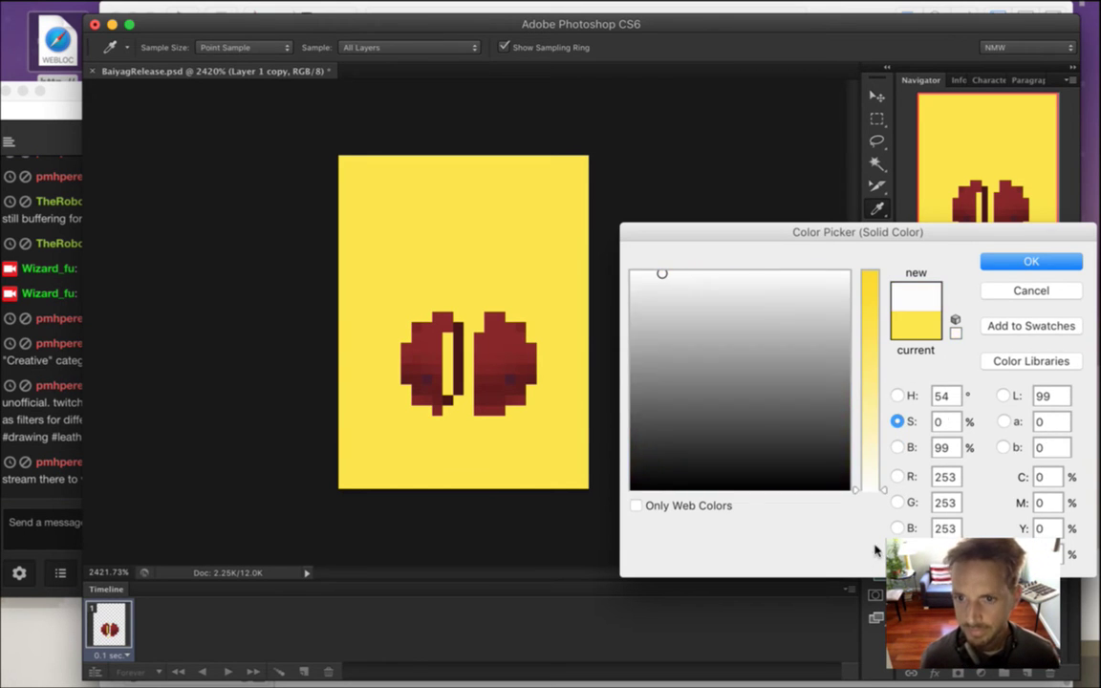
click(896, 447)
drag(870, 315, 870, 377)
click(1031, 262)
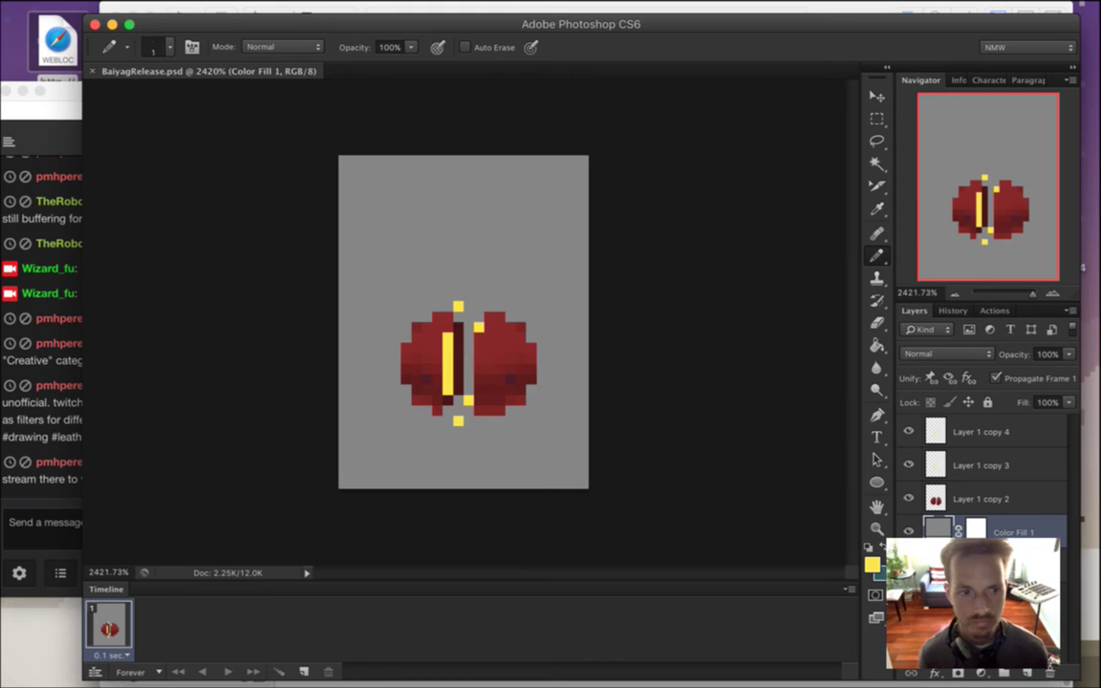
Apply a Gaussian Blur with a 1.0 pixel radius to Layer 1 copy 4.
click(982, 464)
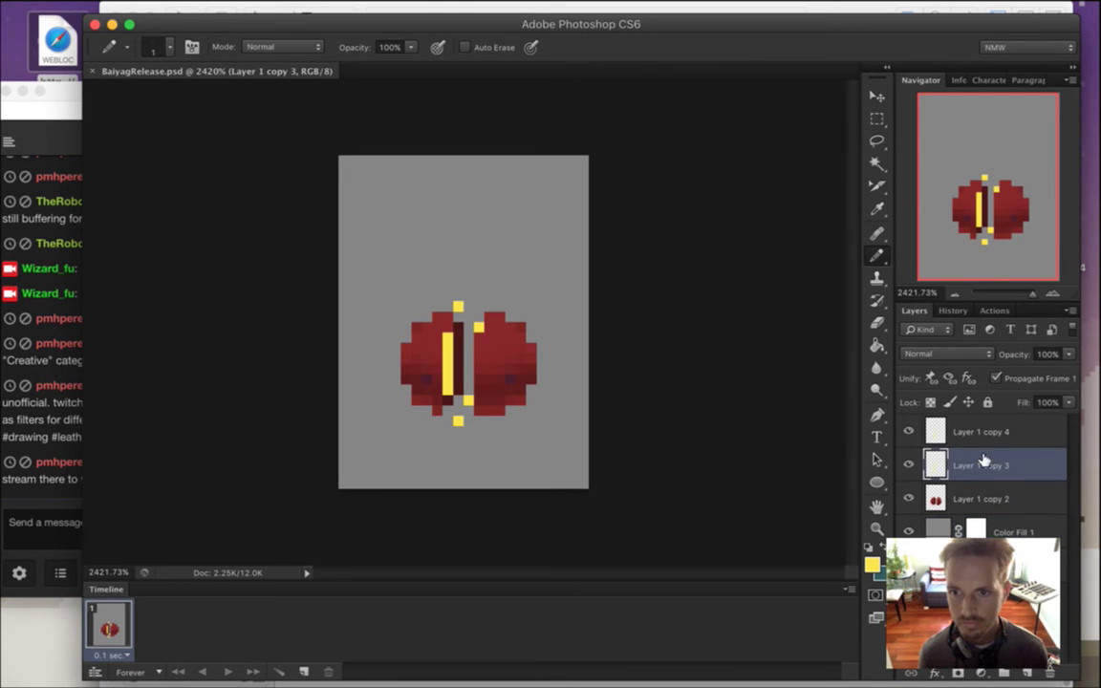
click(946, 432)
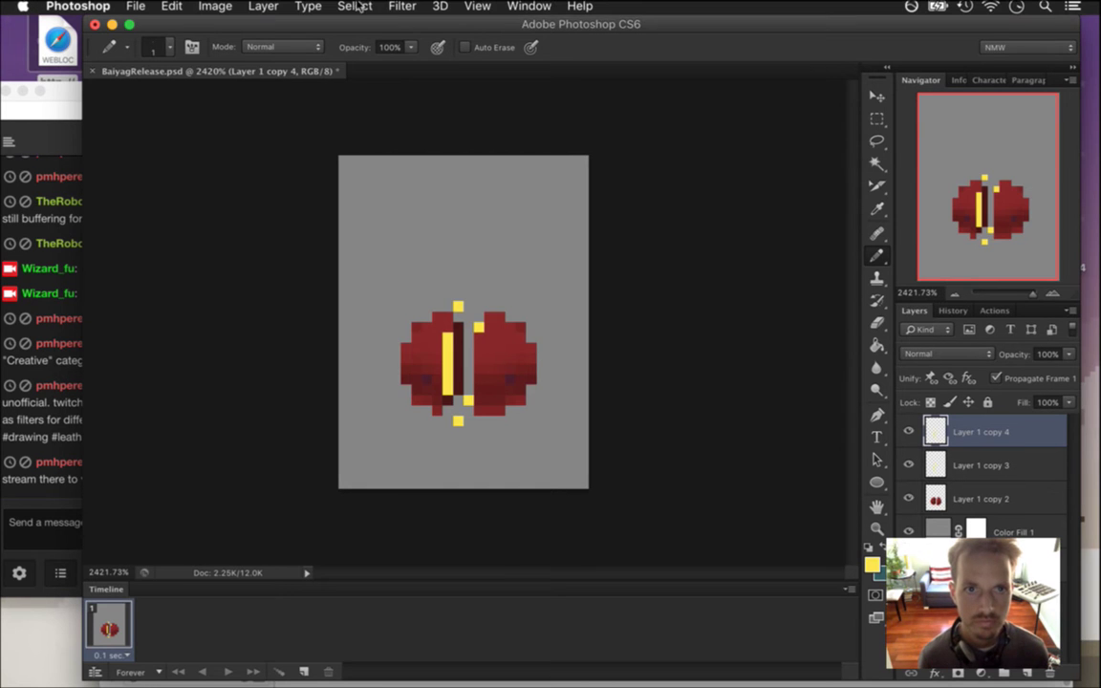
click(401, 10)
mouse_move(470, 223)
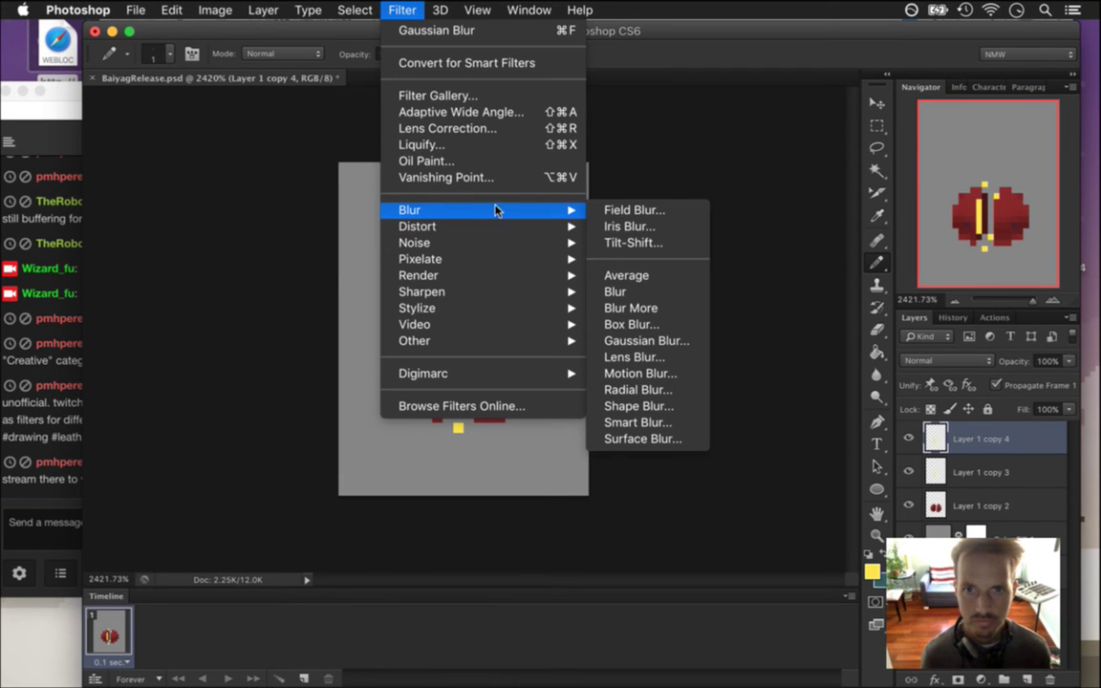
click(647, 341)
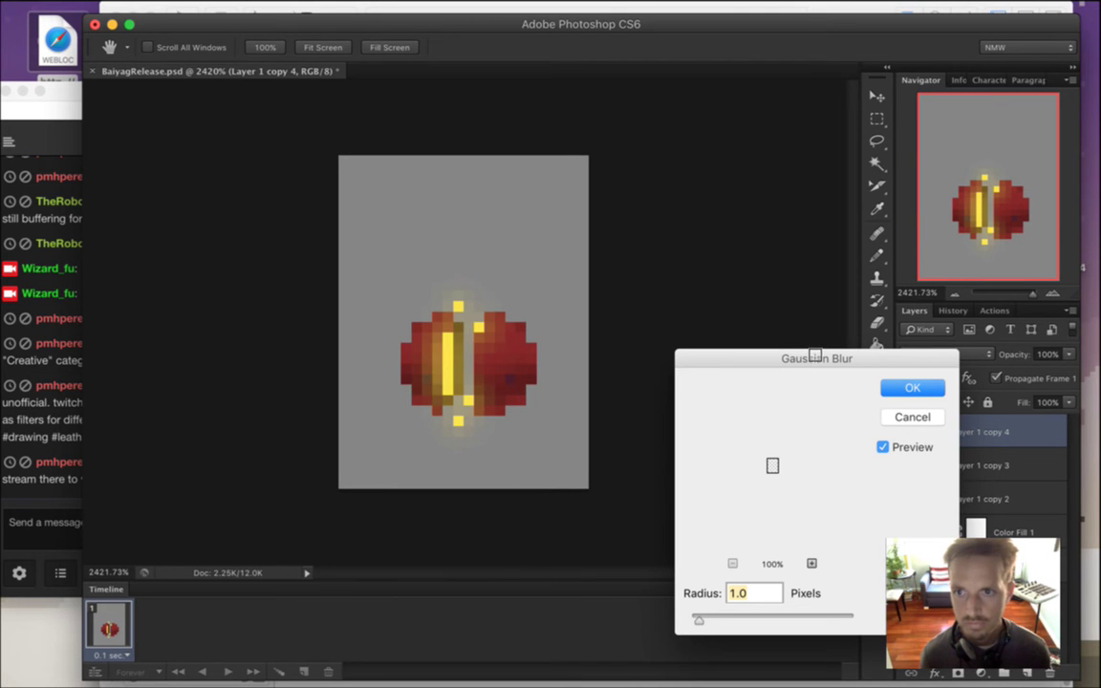
click(912, 388)
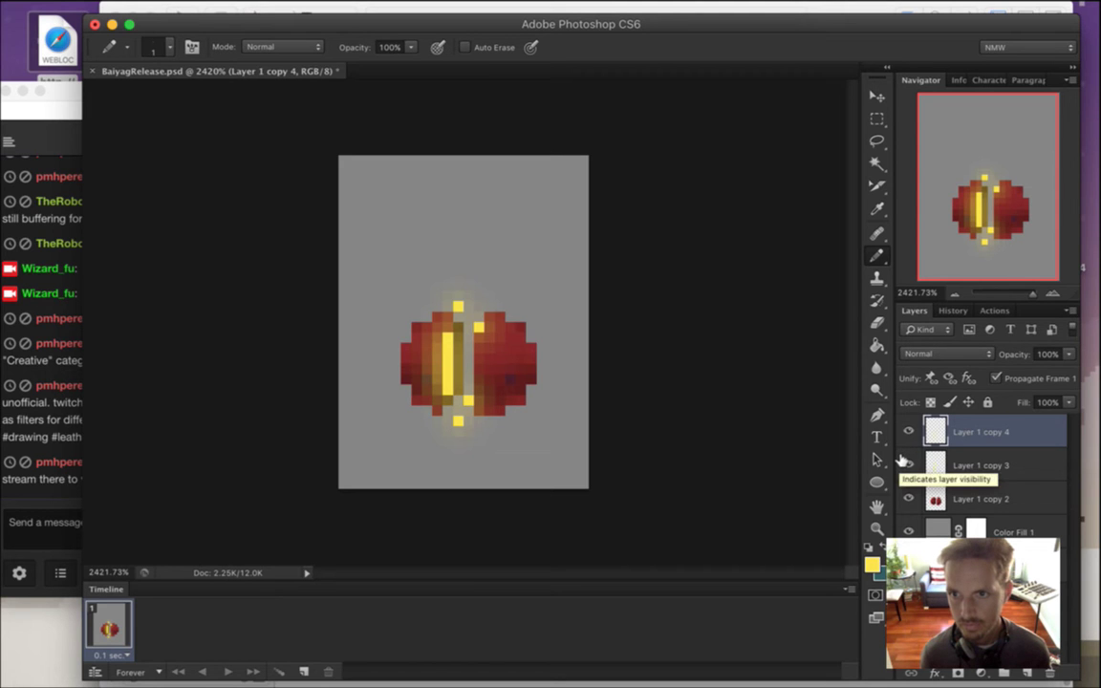
Merge the blurred Layer 1 copy 4 with the sharp Layer 1 copy 3.
shift+click(1037, 465)
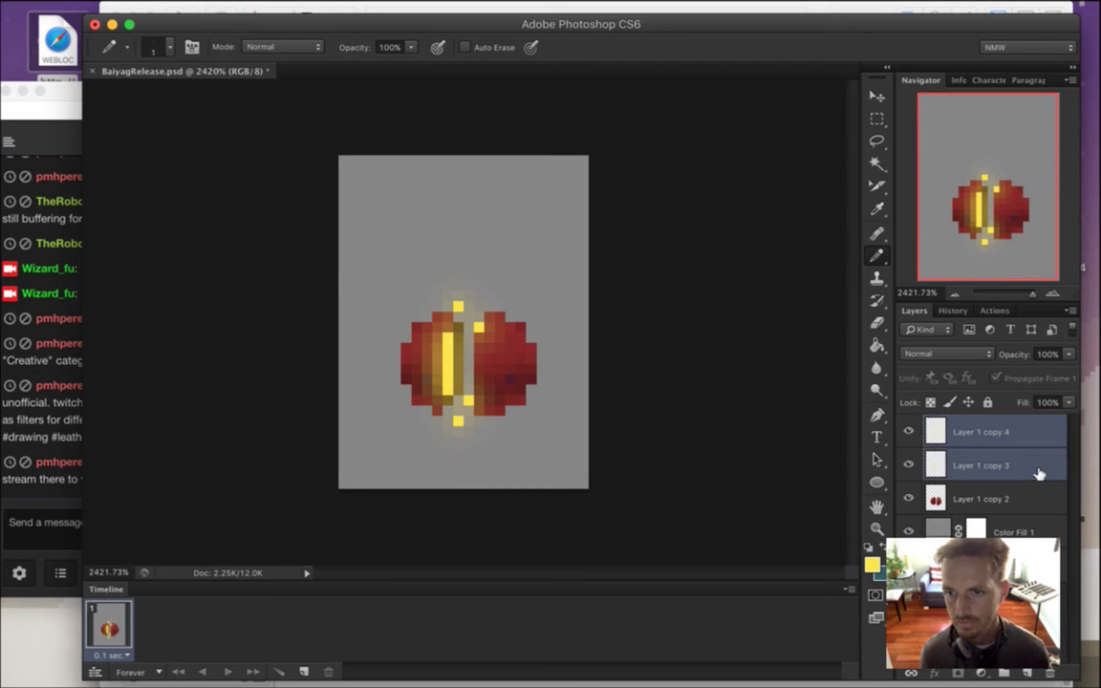
right_click(1039, 466)
click(845, 450)
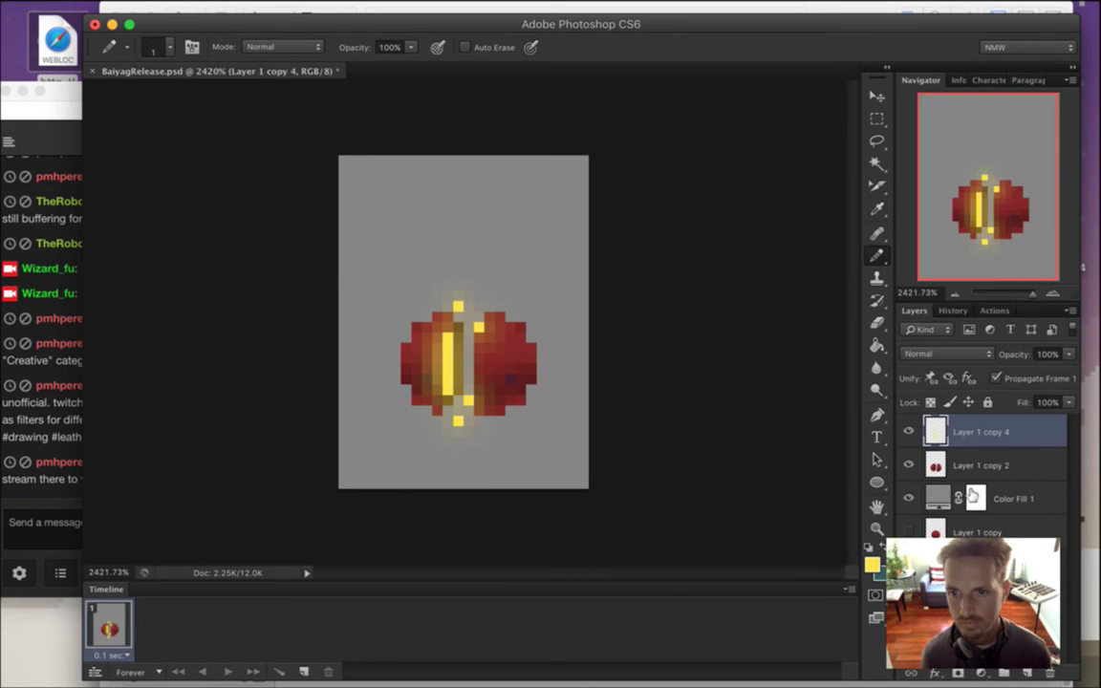
Move the Color Fill 1 layer below Layer 1 copy in the layer stack.
click(986, 466)
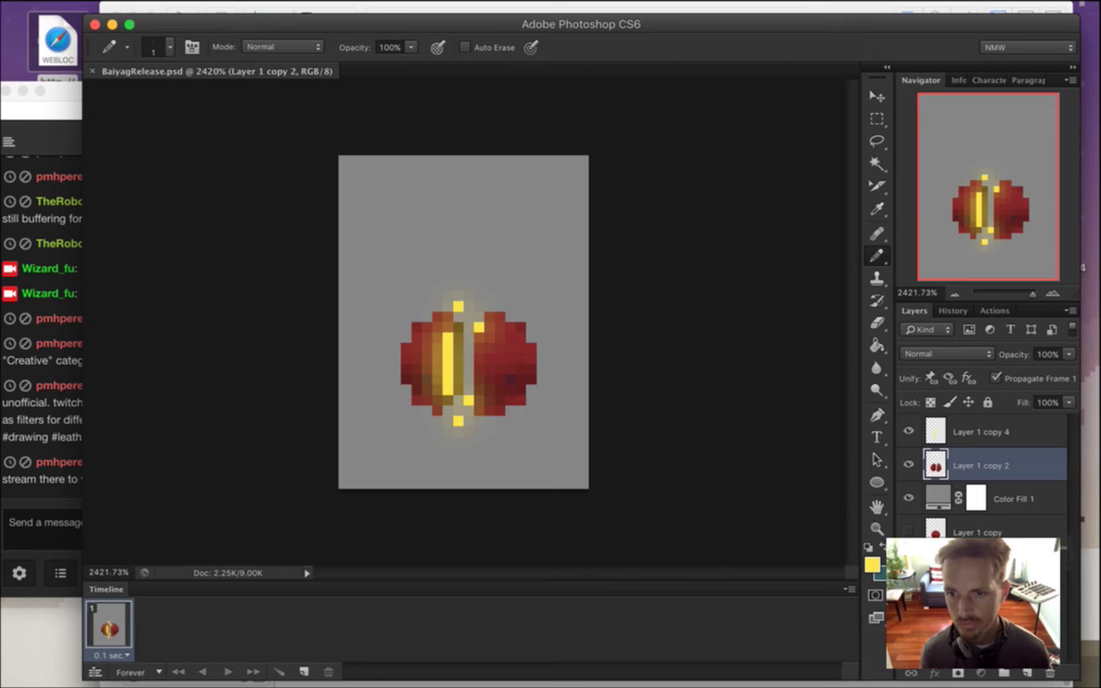
drag(939, 498, 939, 532)
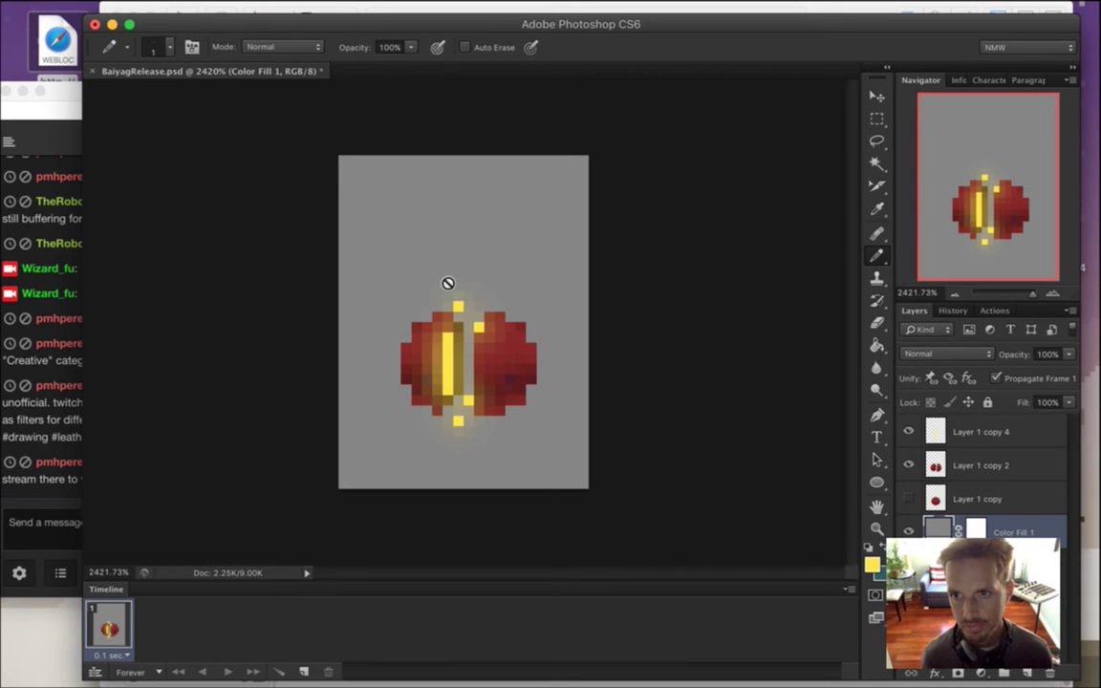
Duplicate the merged glow layer Layer 1 copy 4, hide the original, and switch to the Eraser on the duplicate.
click(956, 433)
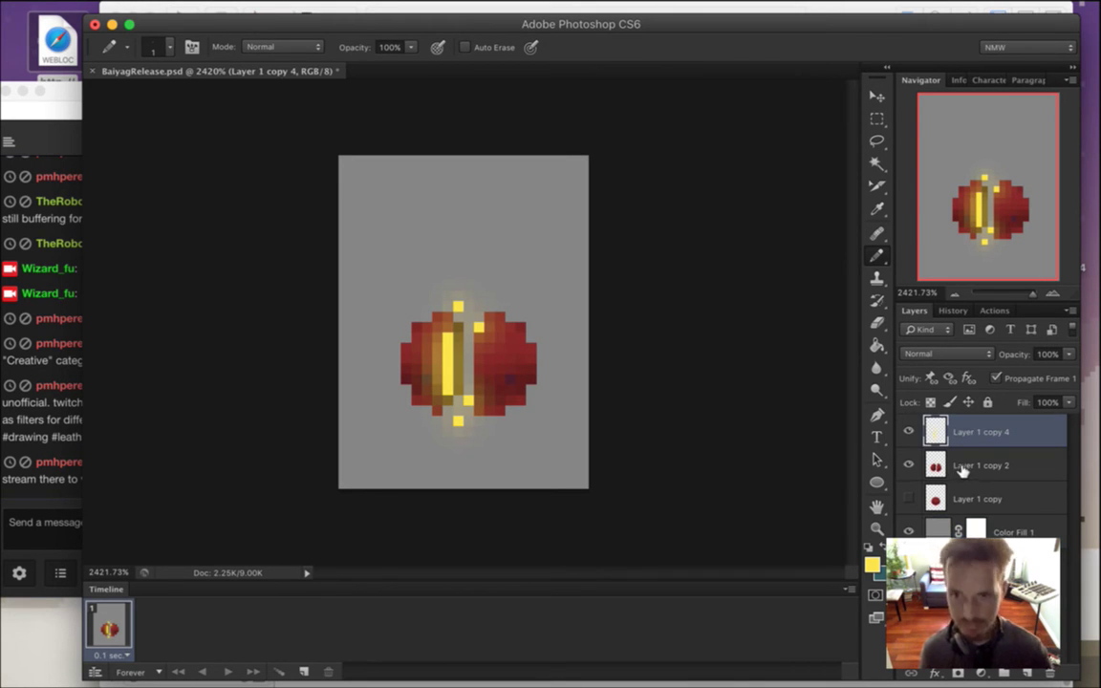
key(super+j)
click(908, 466)
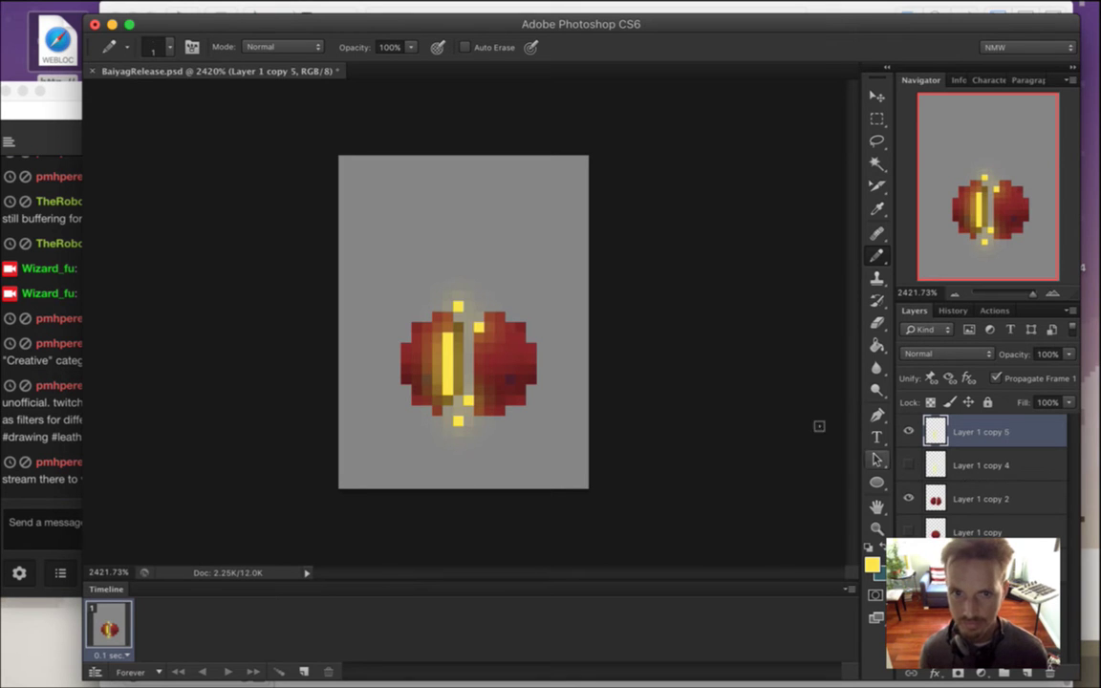
key(e)
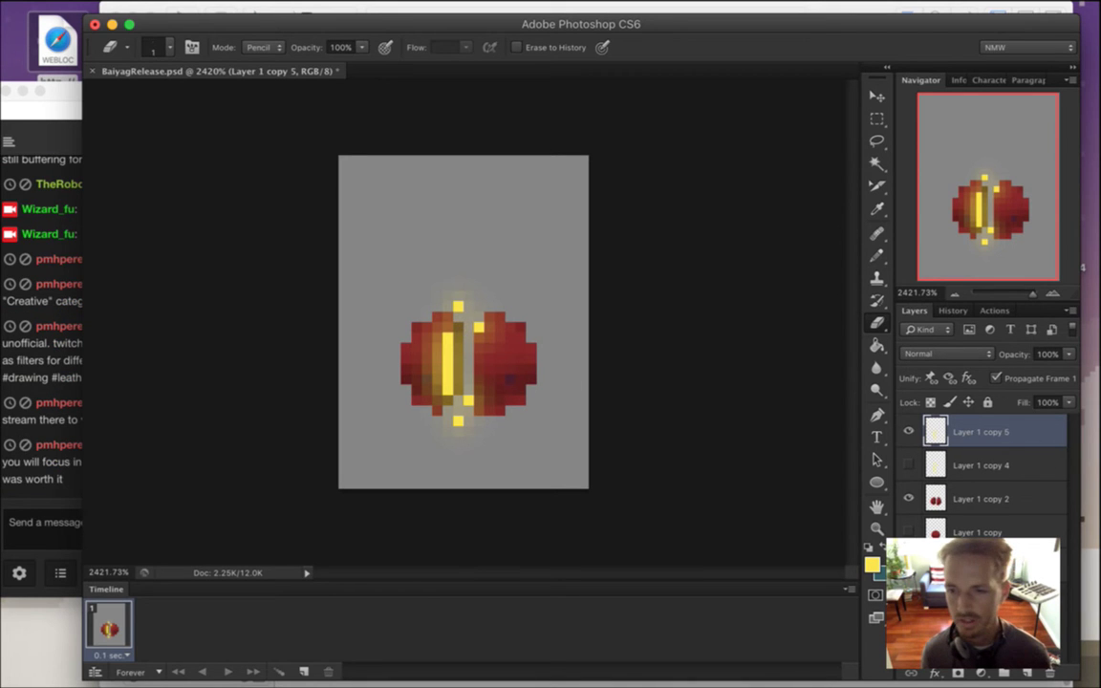
Step back through the history to before the glow layers were merged, with Layer 1 copy 3 and Layer 1 copy 4 separate.
key(super+alt+z)
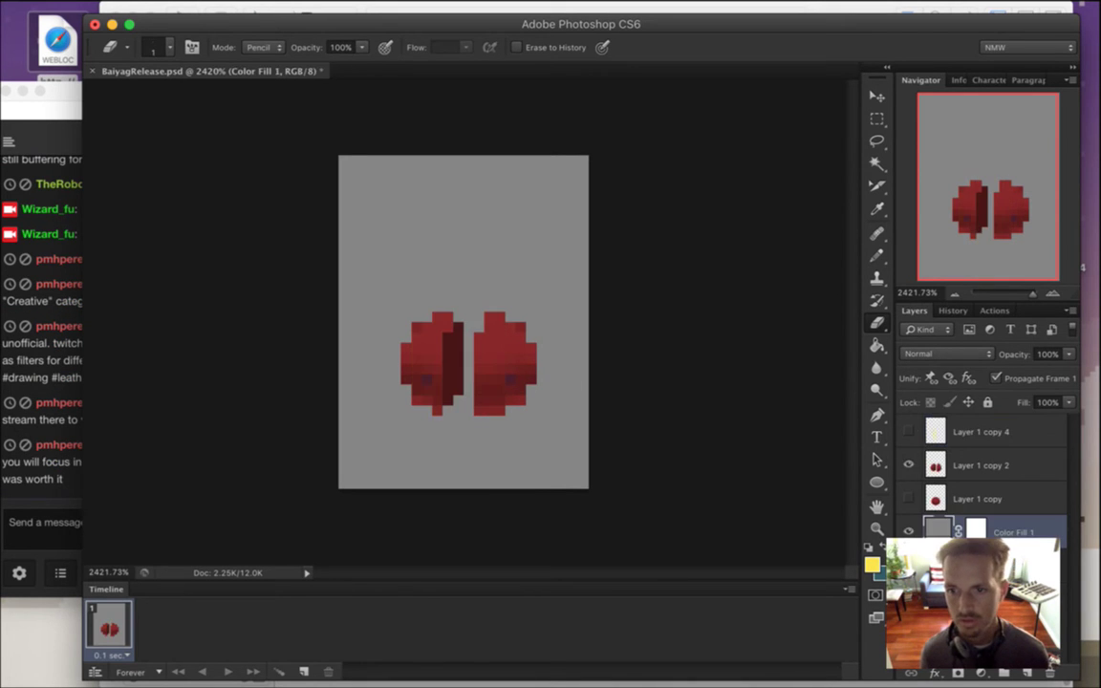
key(shift+super+z)
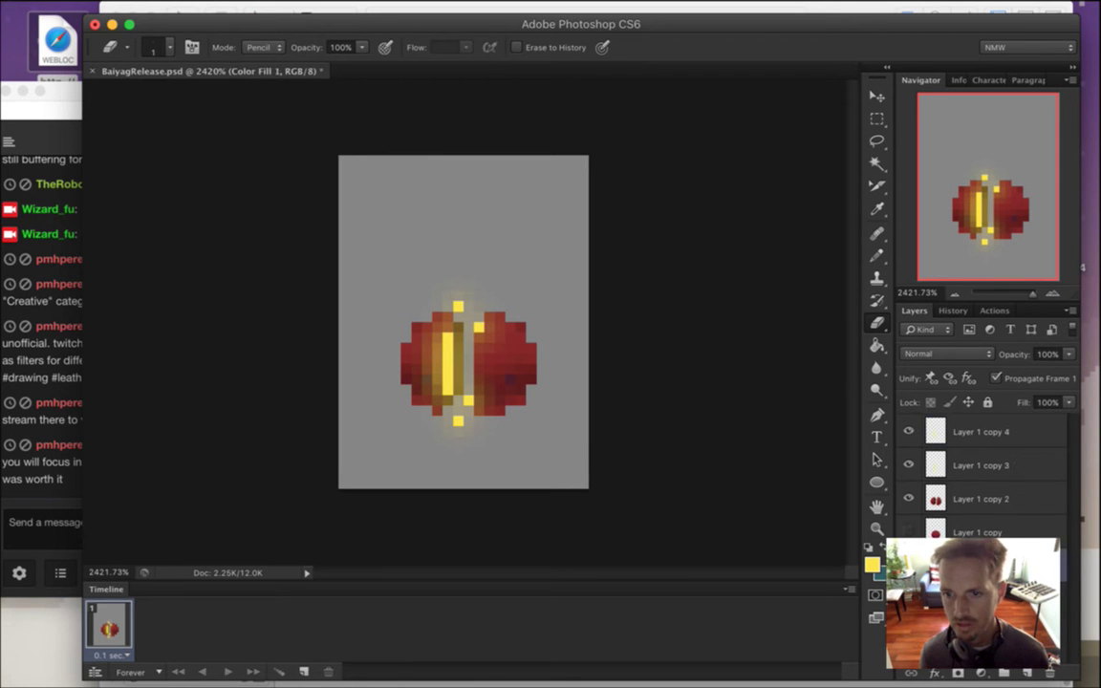
Switch to the Twitch chat window, read the latest viewer message, and return to Photoshop.
click(34, 440)
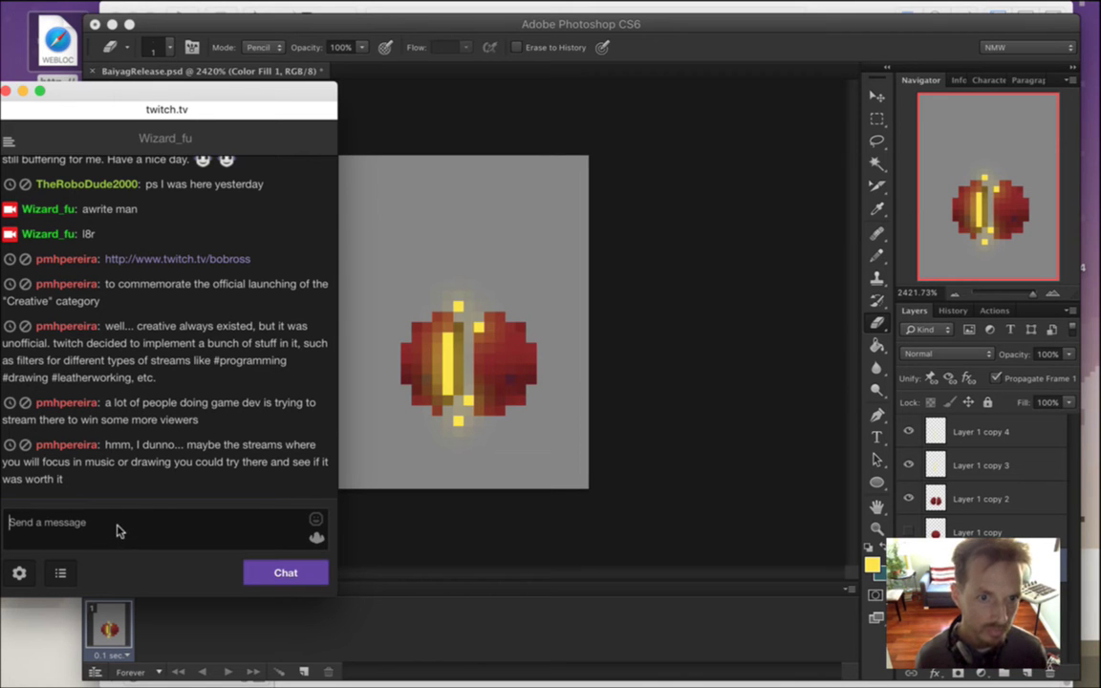
drag(103, 446, 143, 474)
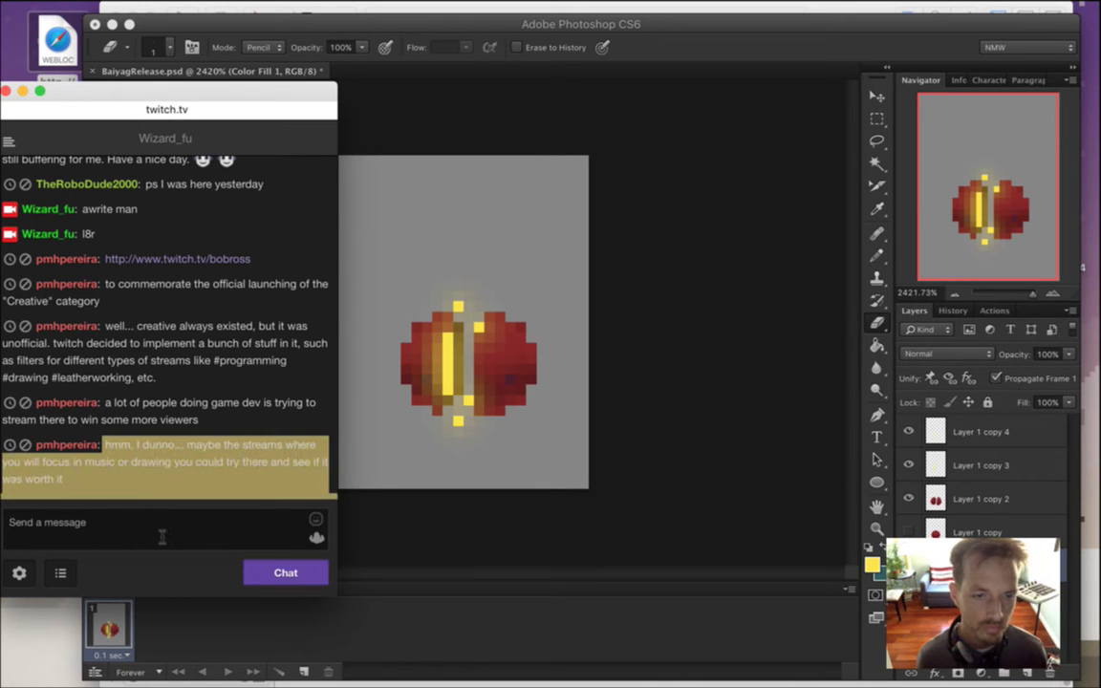
click(161, 468)
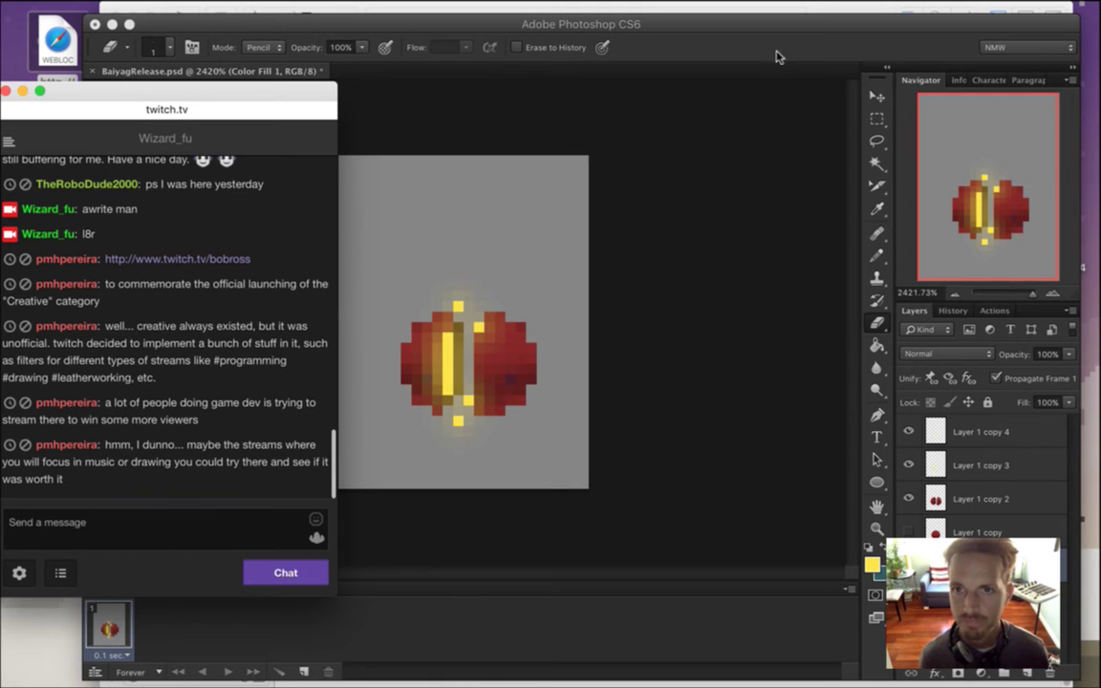
click(705, 51)
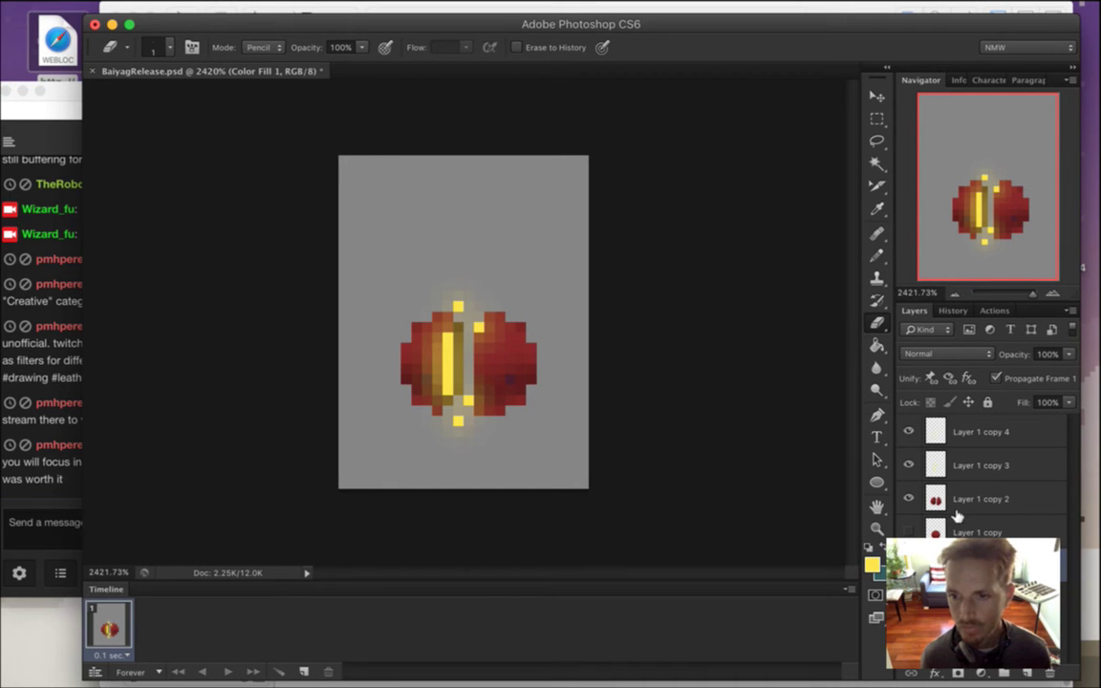
Duplicate Layer 1 copy 3 and Layer 1 copy 4 together, and hide the two originals.
click(937, 477)
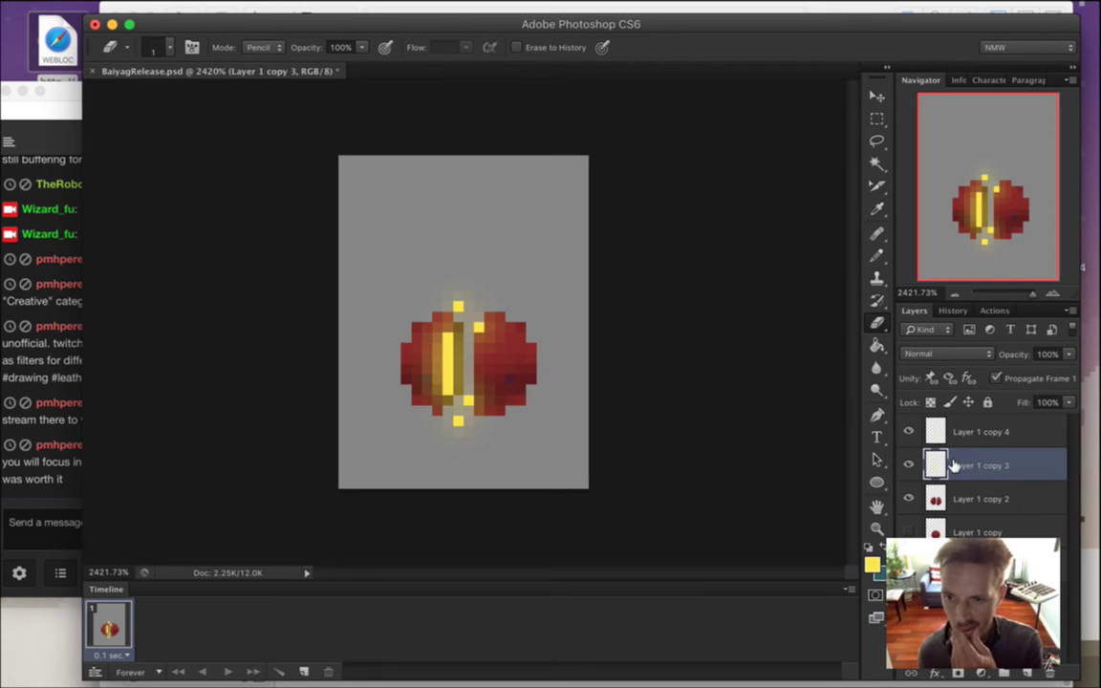
key(alt+bracketright)
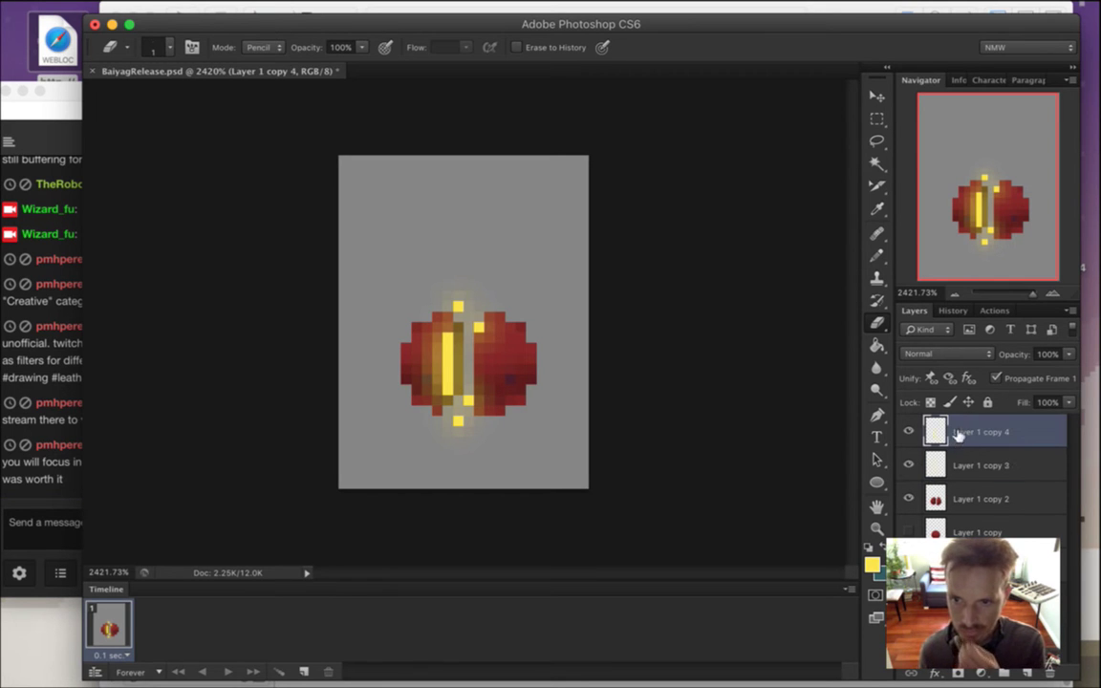
shift+click(994, 465)
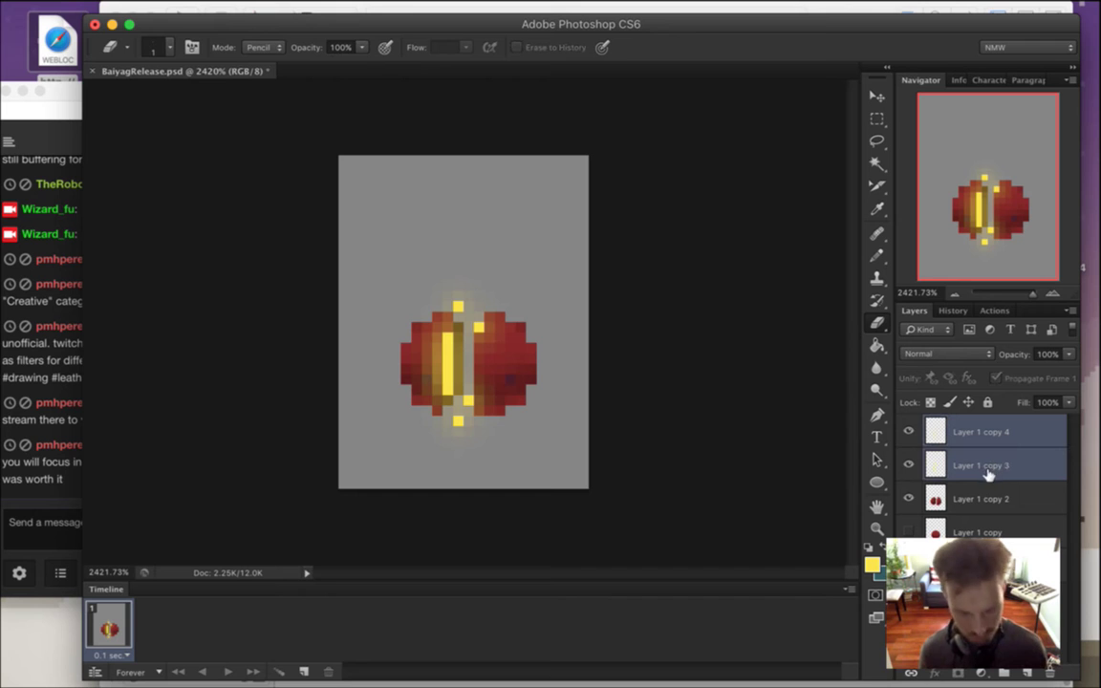
key(super+j)
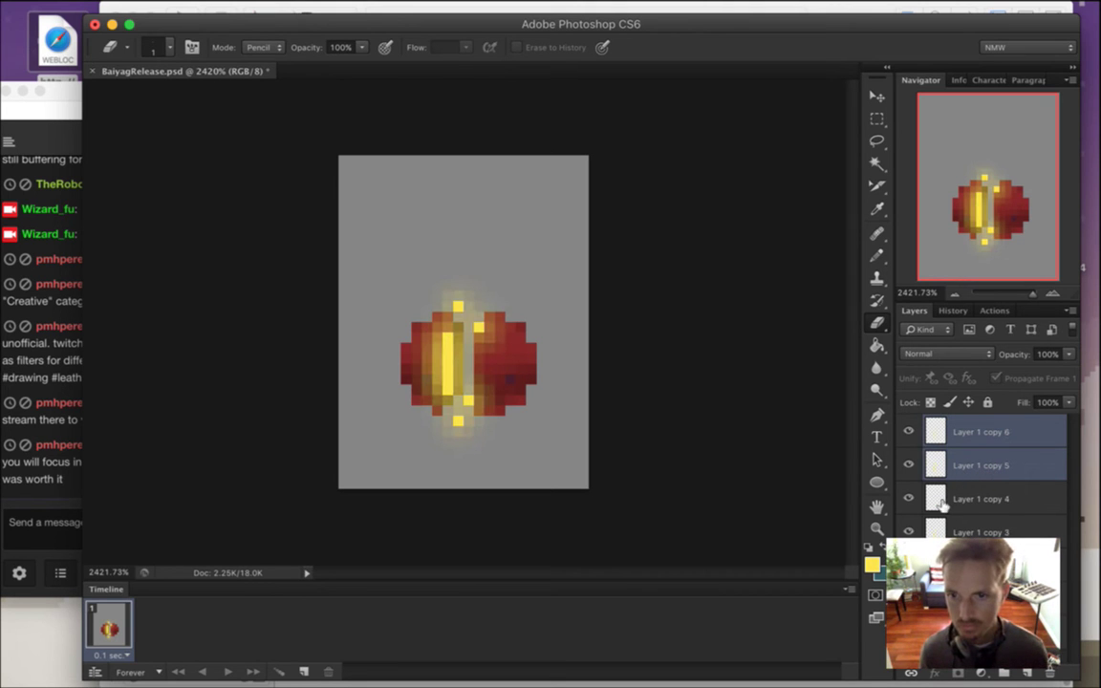
click(909, 532)
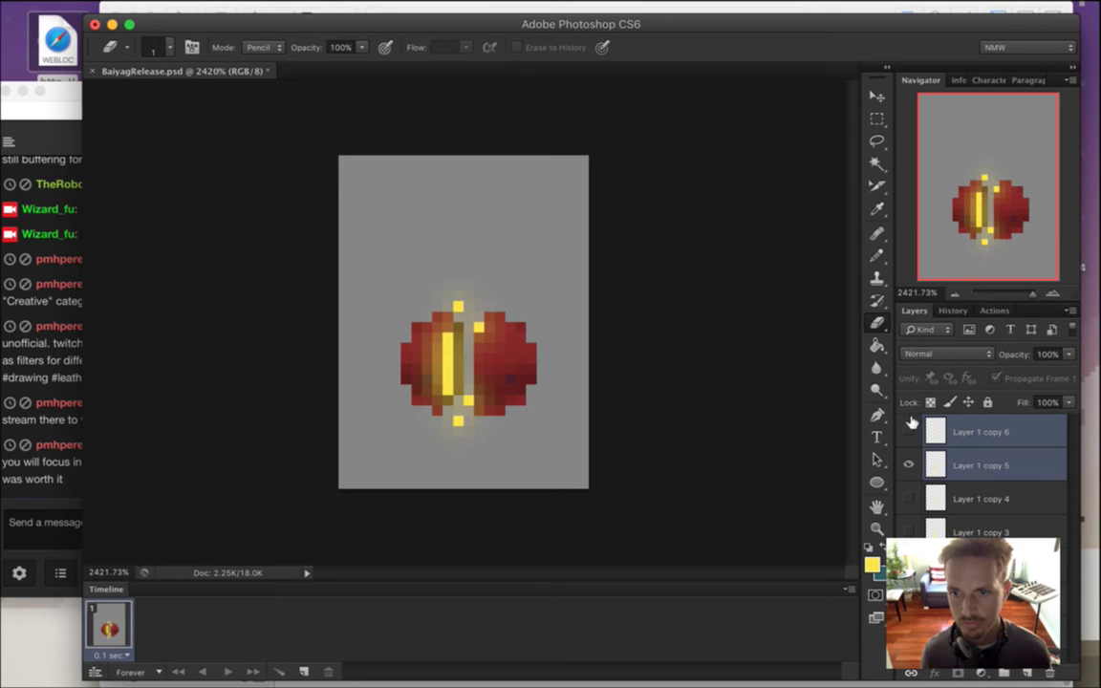
Hide and delete the duplicated blur layer, Layer 1 copy 6, keeping only the sharp spark duplicate.
click(910, 432)
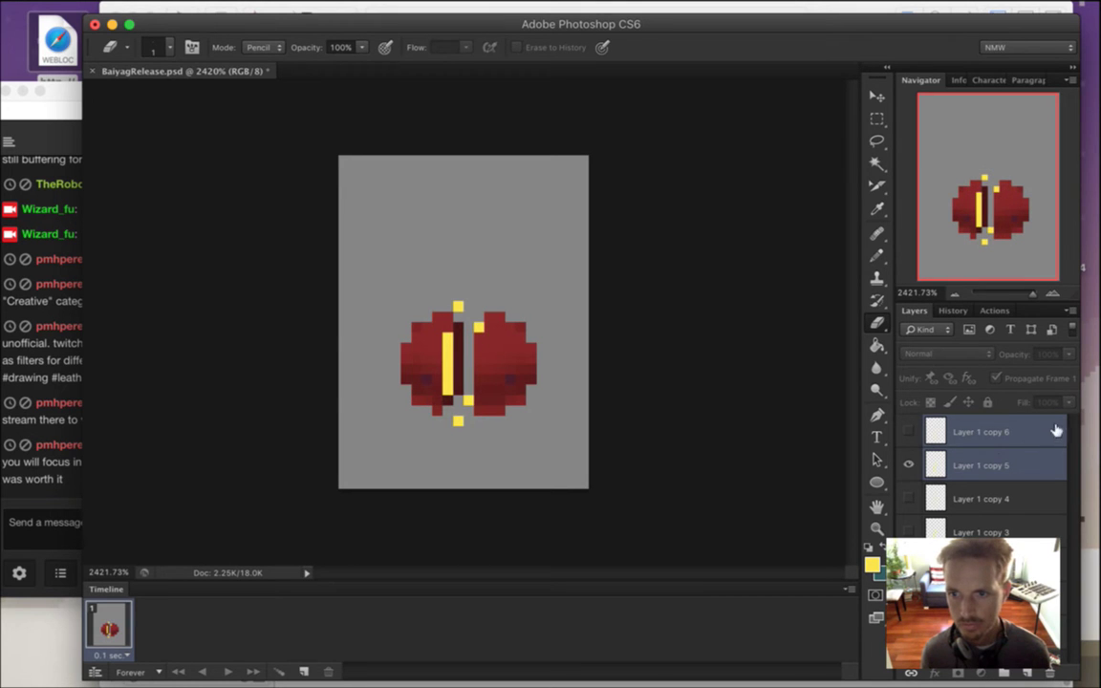
click(978, 465)
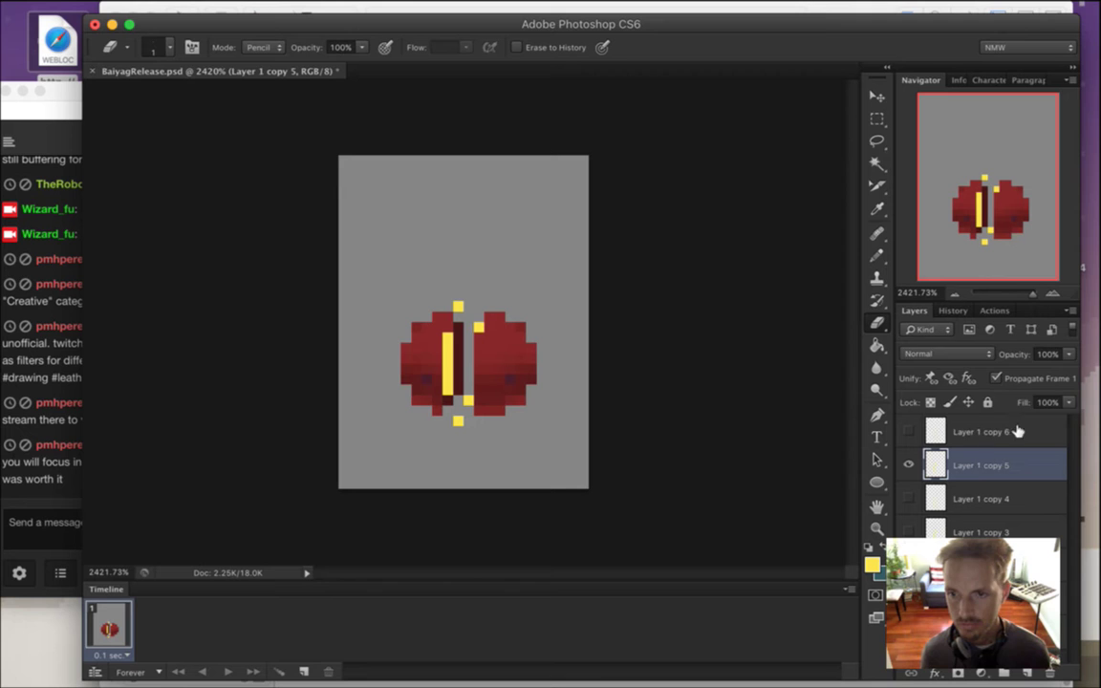
click(978, 432)
key(BackSpace)
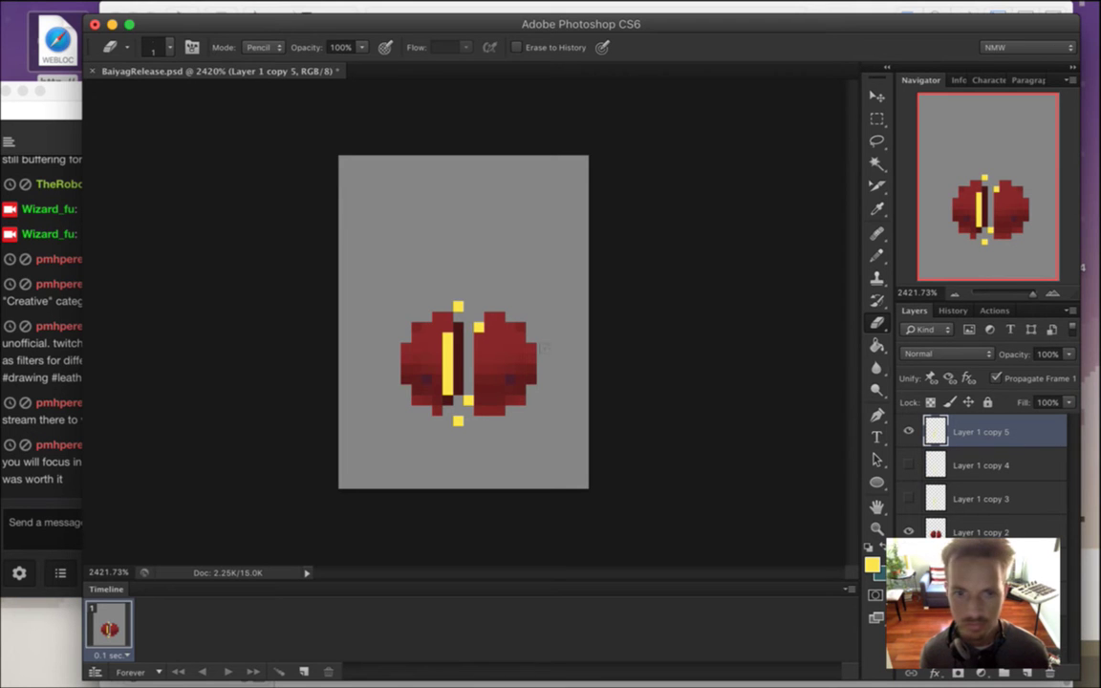
Erase gaps in the vertical yellow core on Layer 1 copy 5, leaving three separate single-pixel sparks.
click(448, 348)
click(448, 369)
click(447, 380)
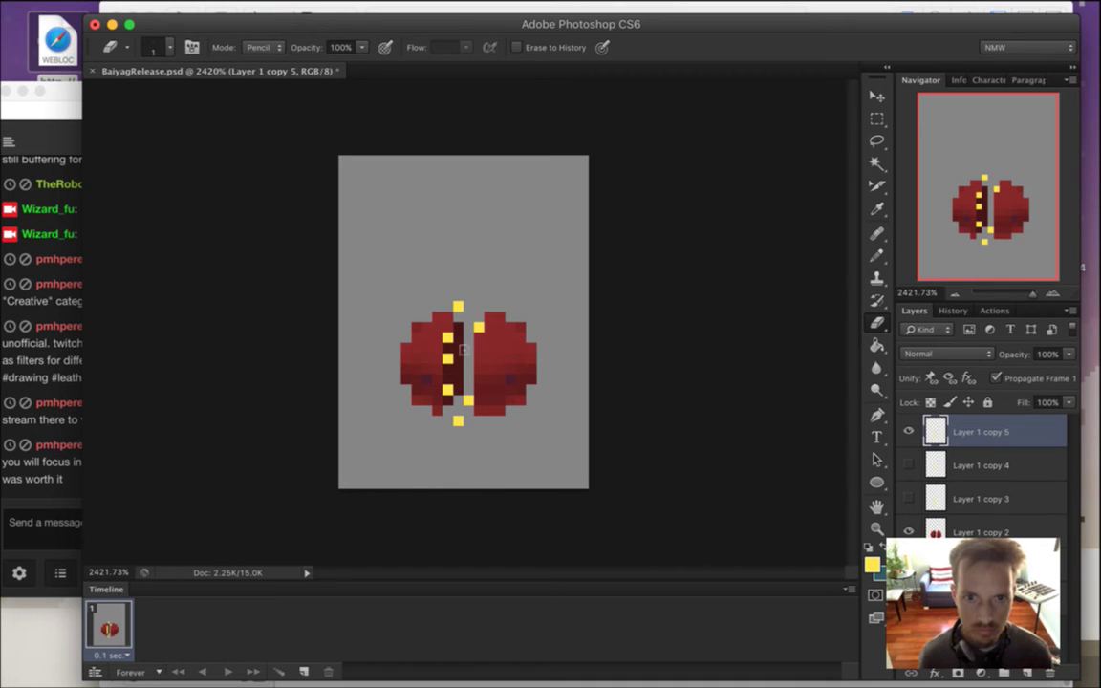
Redraw the two upper yellow sparks in one column above the gap, each one pixel higher, and erase their old pixels.
key(i)
key(b)
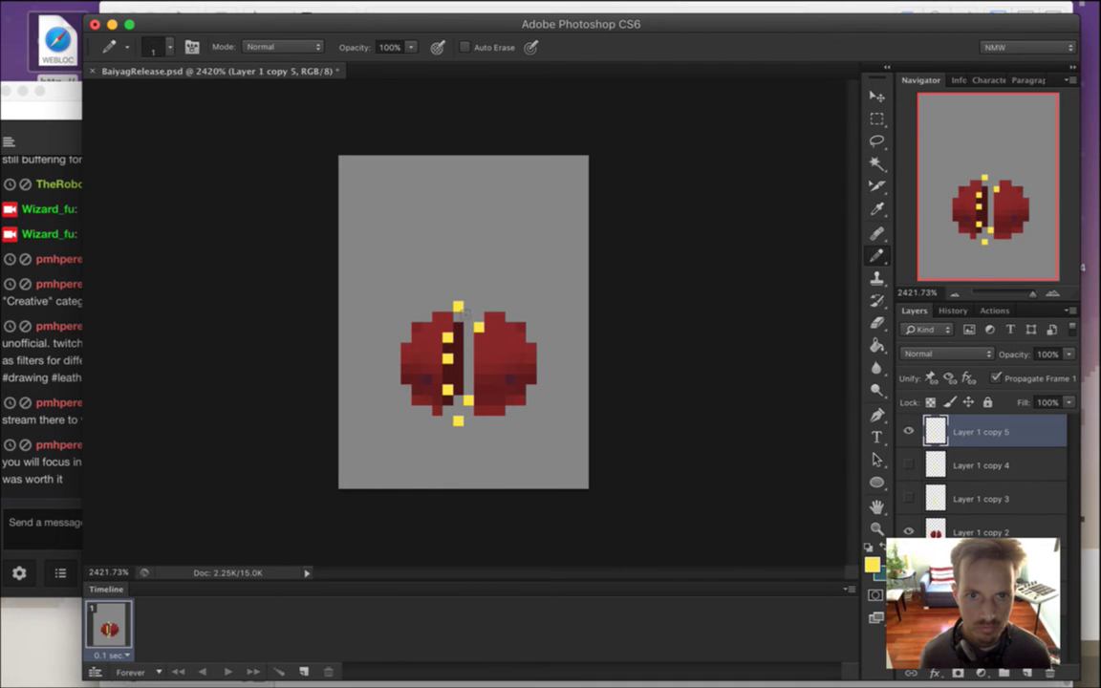
click(467, 297)
key(e)
click(458, 306)
click(478, 327)
key(b)
click(467, 316)
key(e)
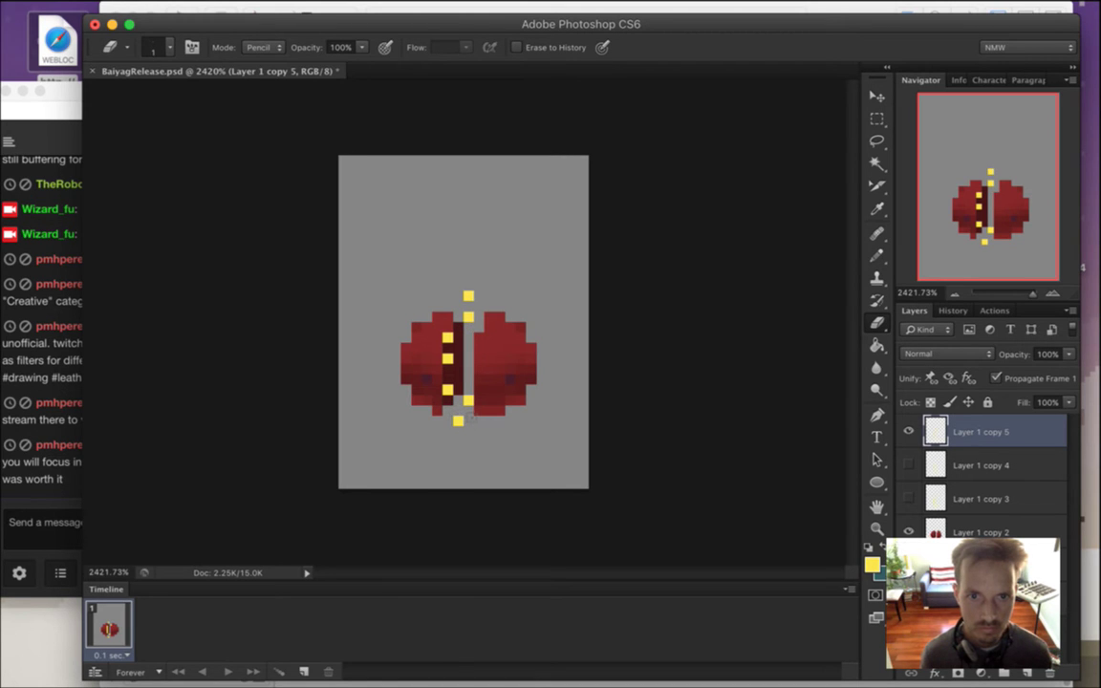
Shift the middle core spark one pixel right and redraw the two lower sparks one pixel lower in a single column.
key(b)
click(458, 358)
key(e)
click(448, 359)
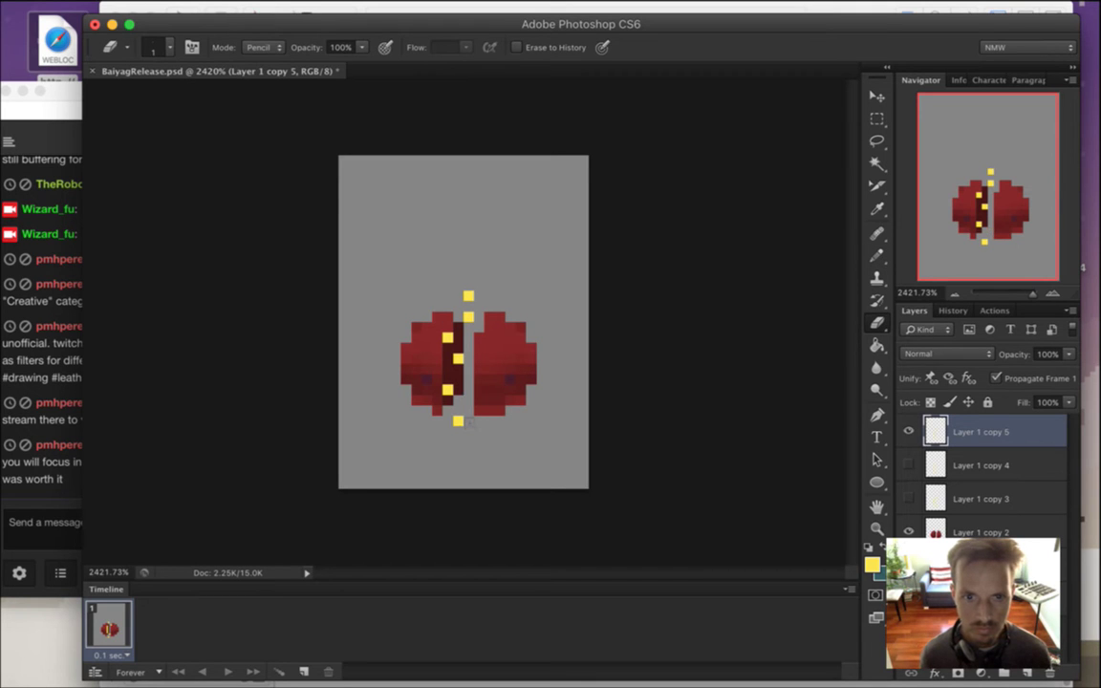
key(b)
key(b)
click(458, 431)
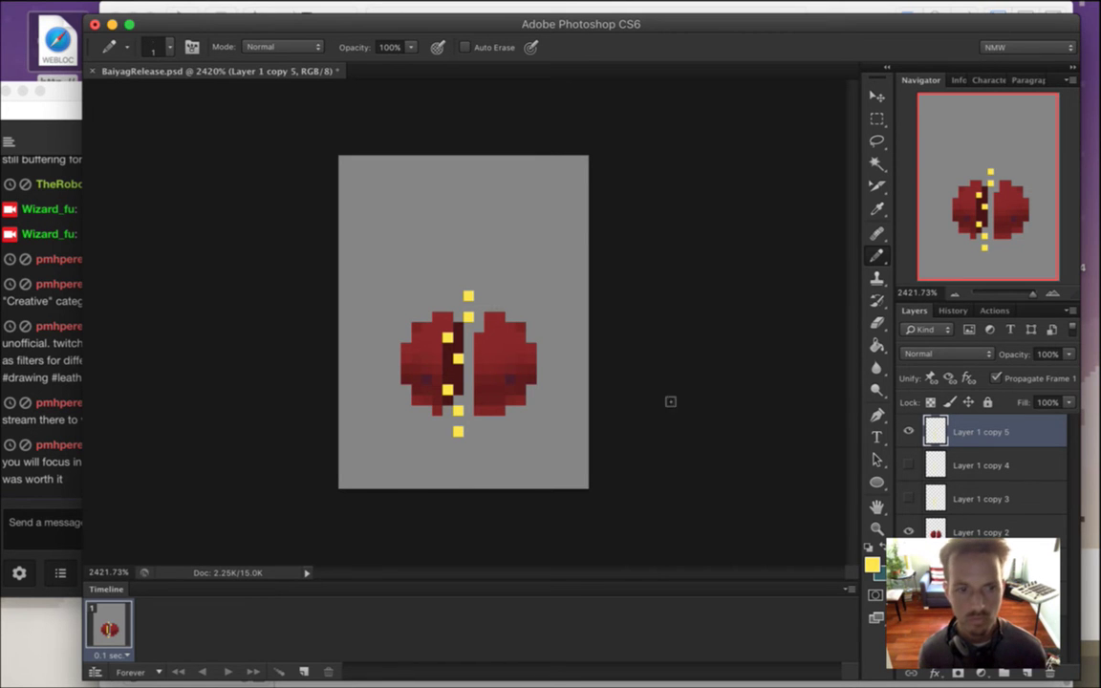
click(401, 7)
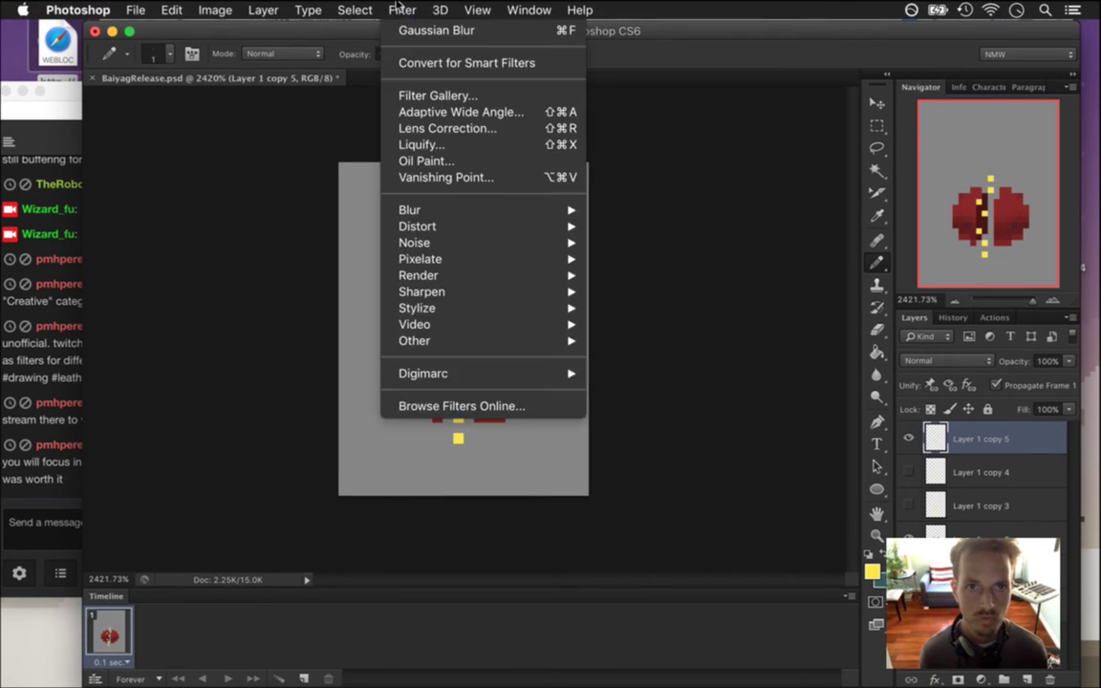
mouse_move(440, 10)
click(735, 164)
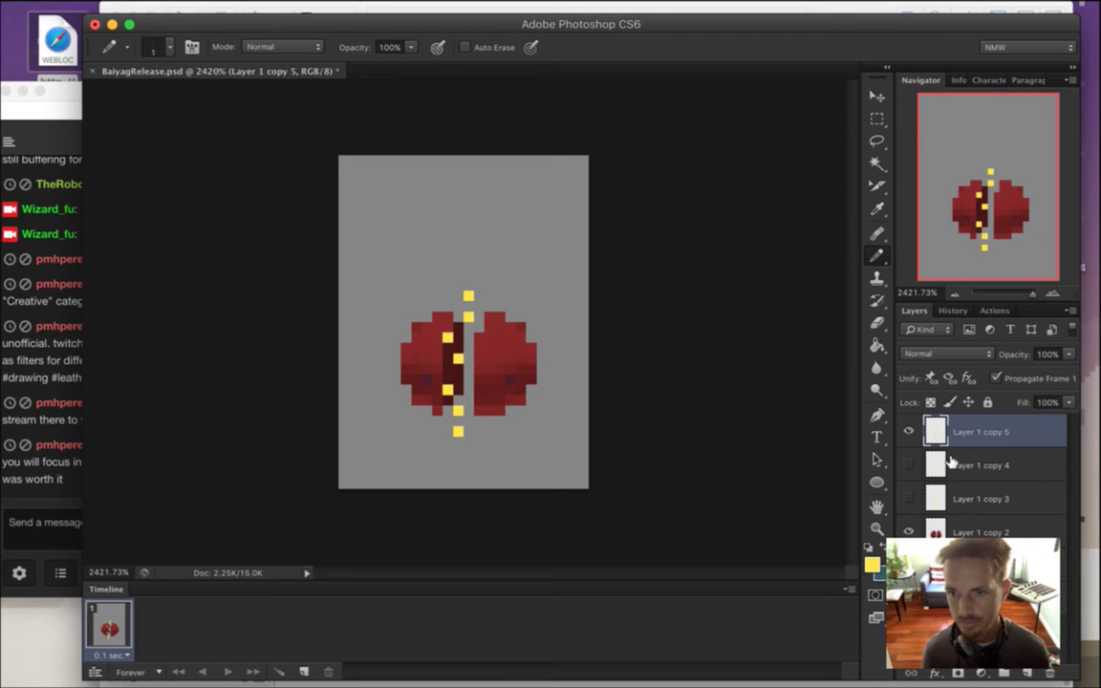
click(910, 473)
click(911, 466)
Duplicate the spark layer Layer 1 copy 5 and reapply the last Gaussian Blur to the duplicate.
click(946, 432)
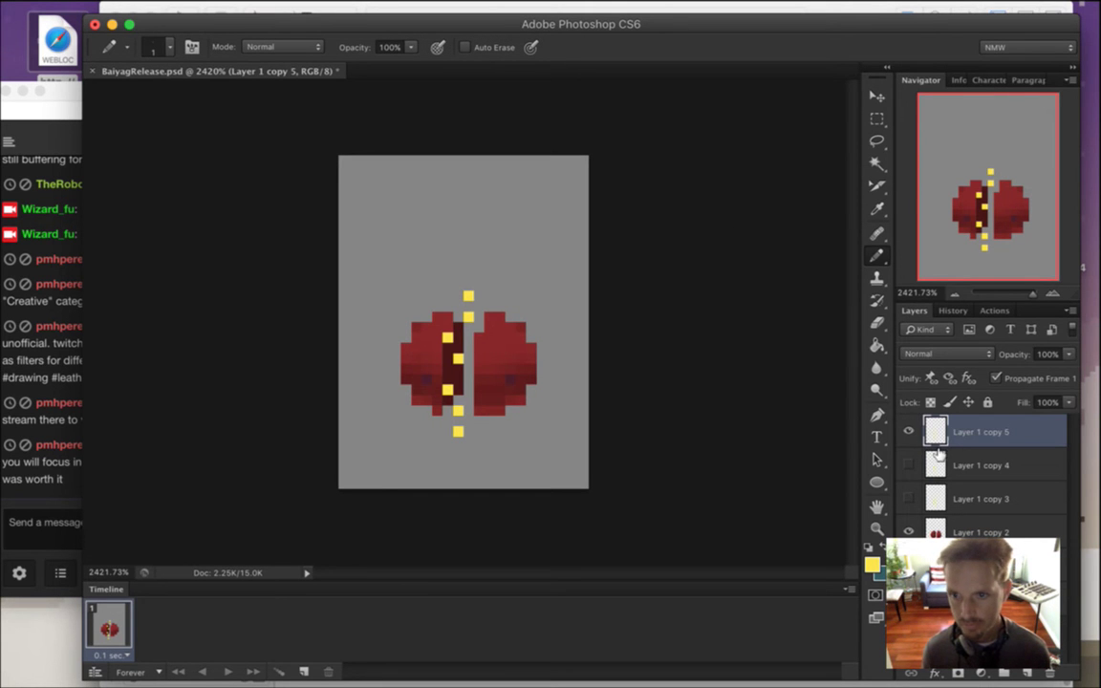
key(super+j)
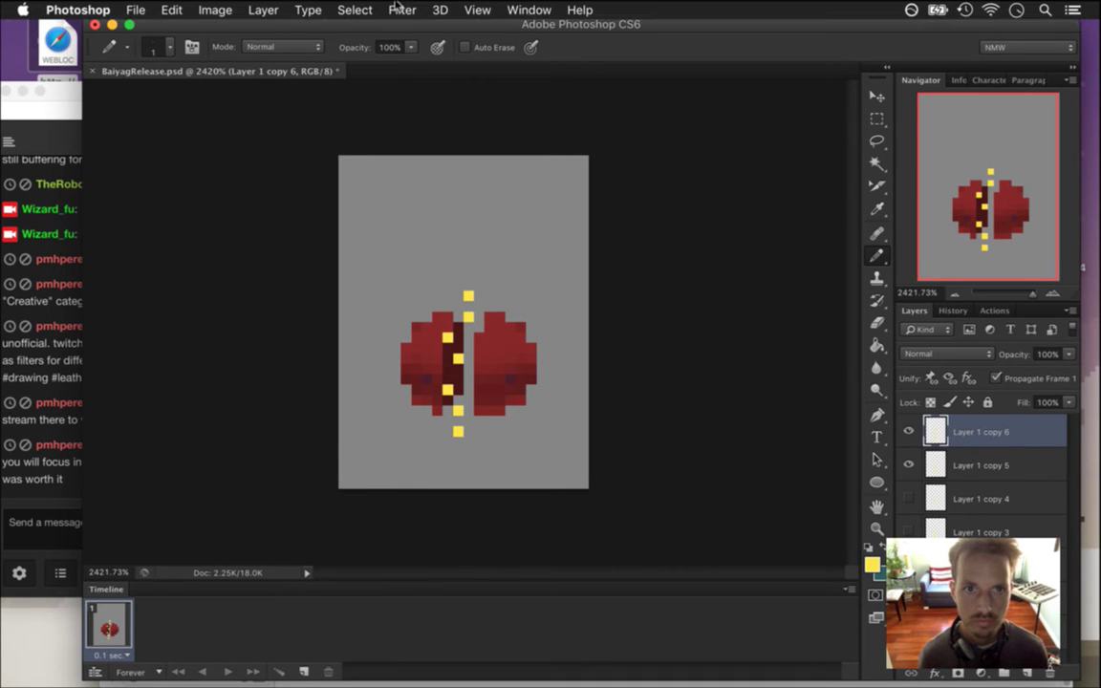
click(402, 8)
click(422, 32)
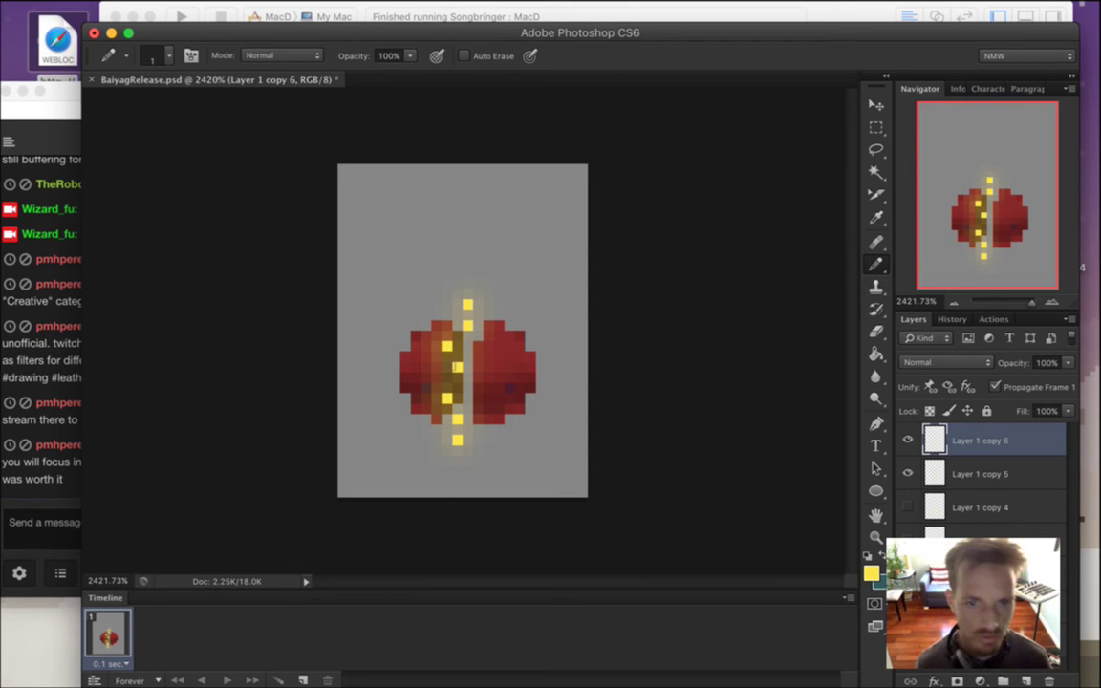
Hide the sharp and blurred spark layers, then duplicate the split ball layer Layer 1 copy 2 to the top of the stack.
click(910, 441)
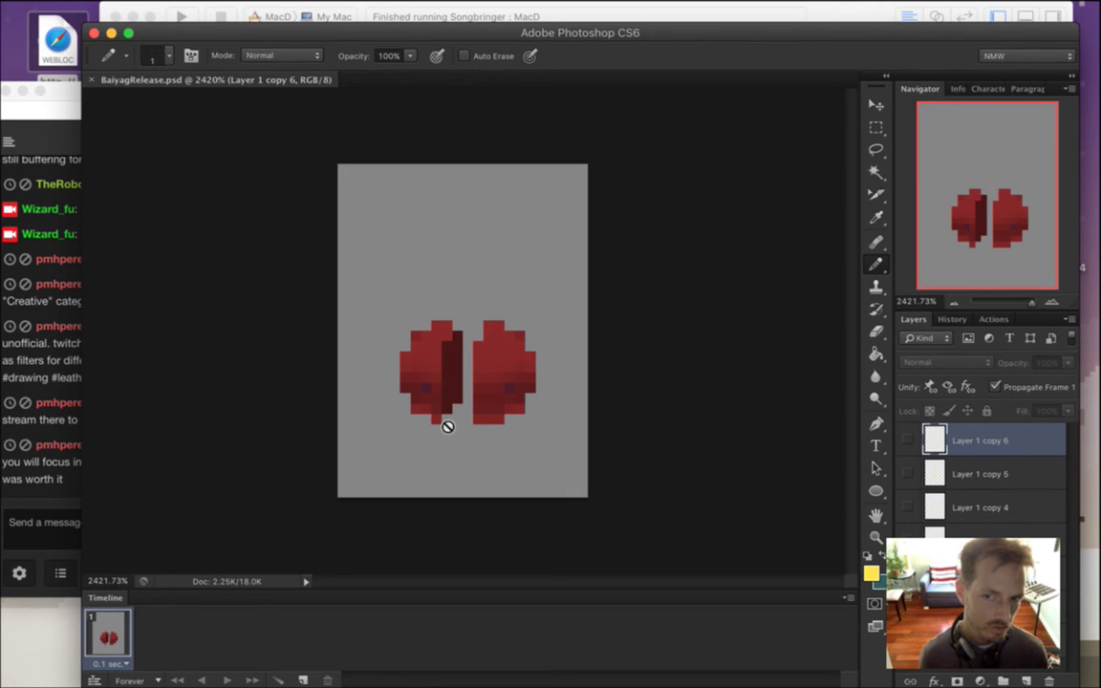
click(980, 575)
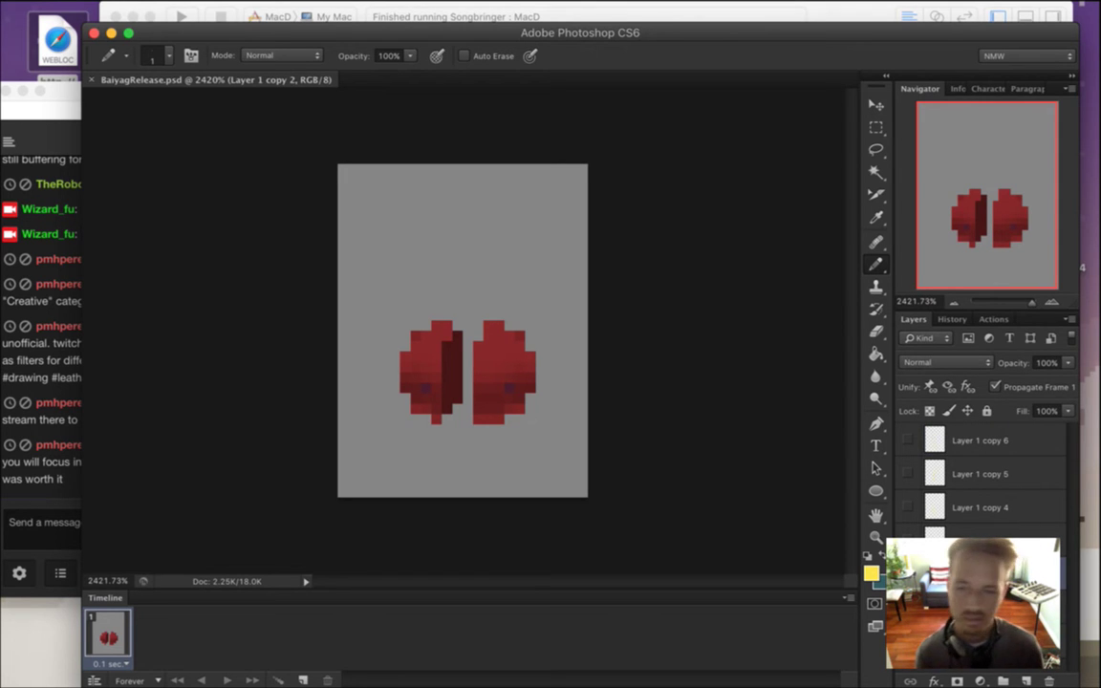
key(alt+period)
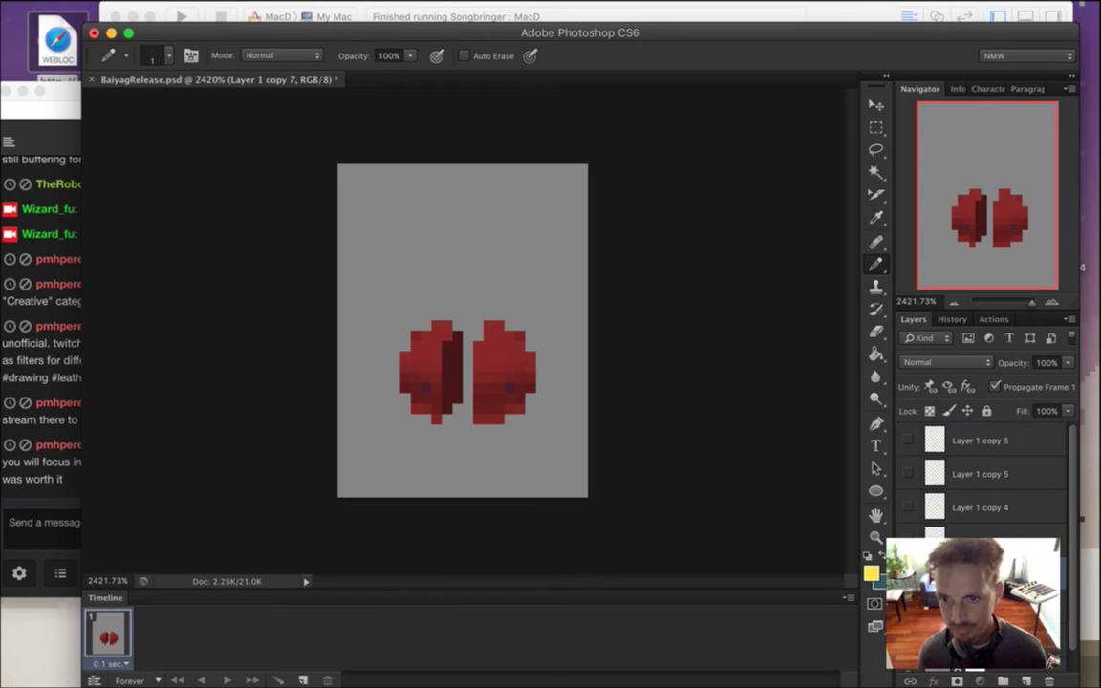
scroll(946, 460, up, 1)
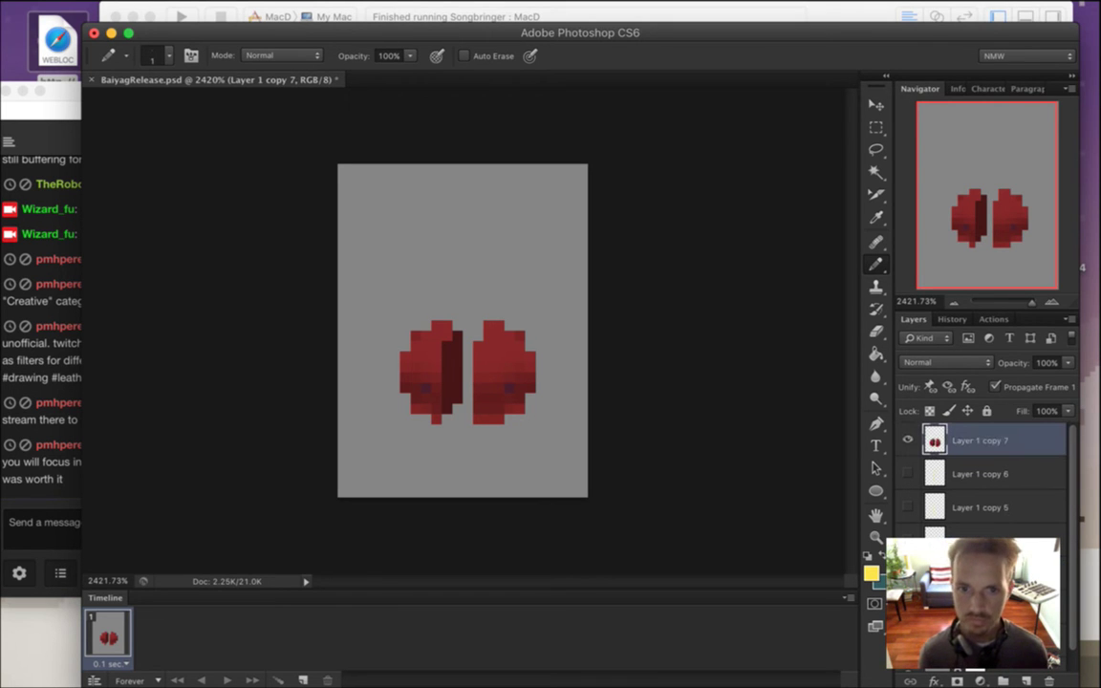
Select the right half of the ball on Layer 1 copy 7 and move it down two pixels.
key(m)
mouse_move(463, 288)
mouse_down()
mouse_move(504, 352)
mouse_move(536, 455)
mouse_up()
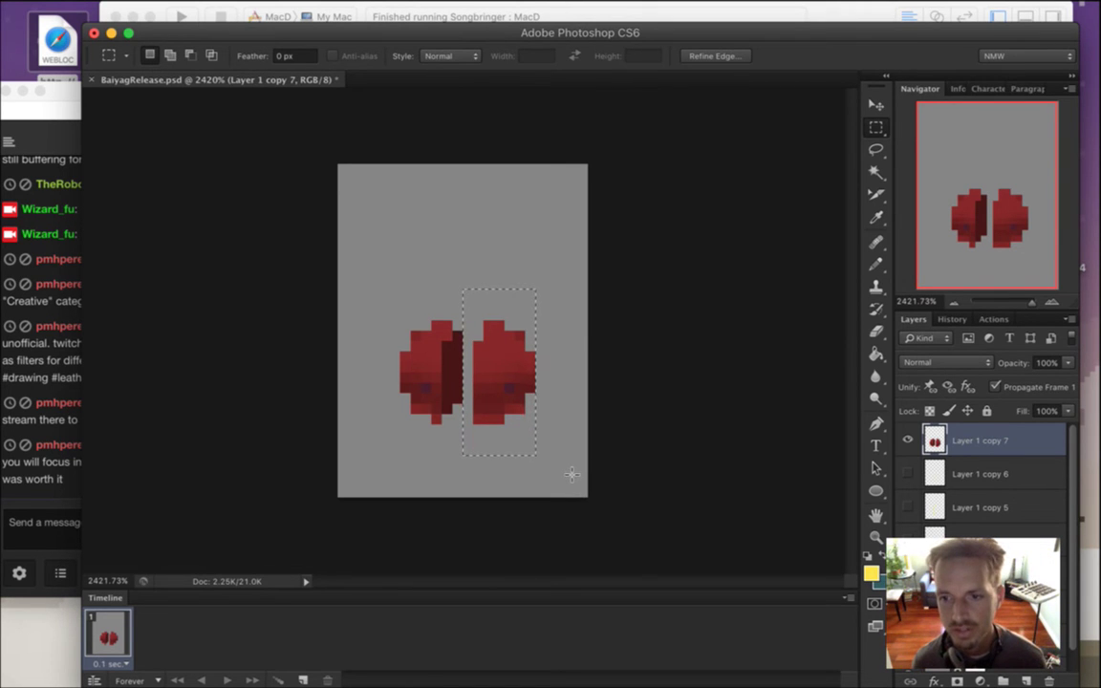
key(v)
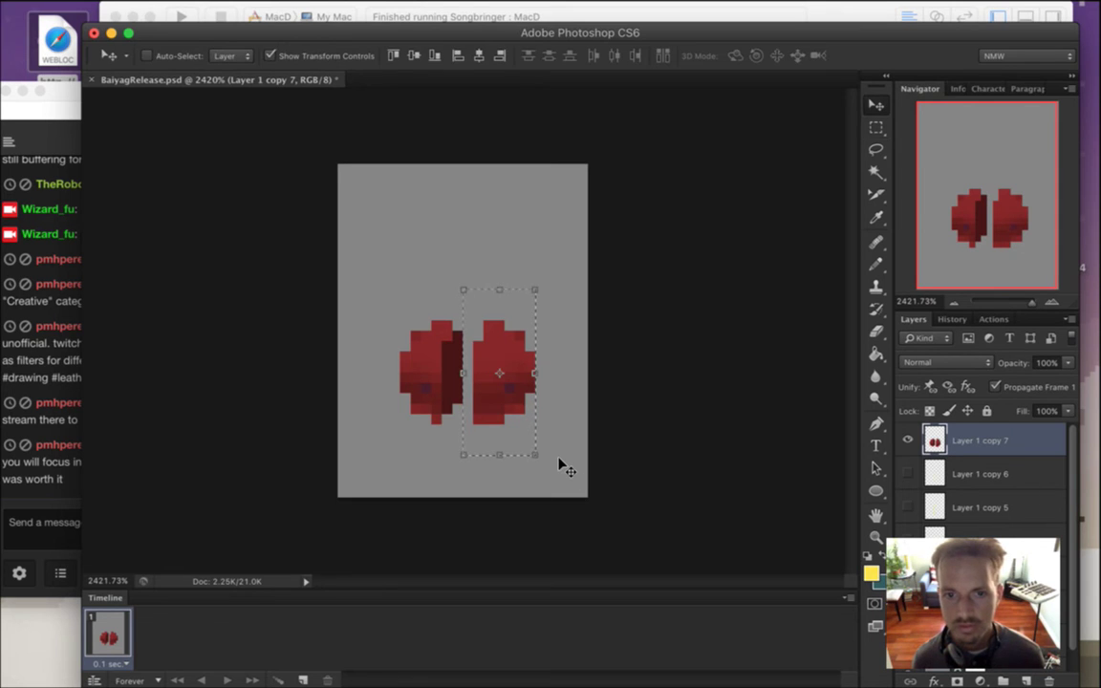
key(Down)
key(Down)
key(Down)
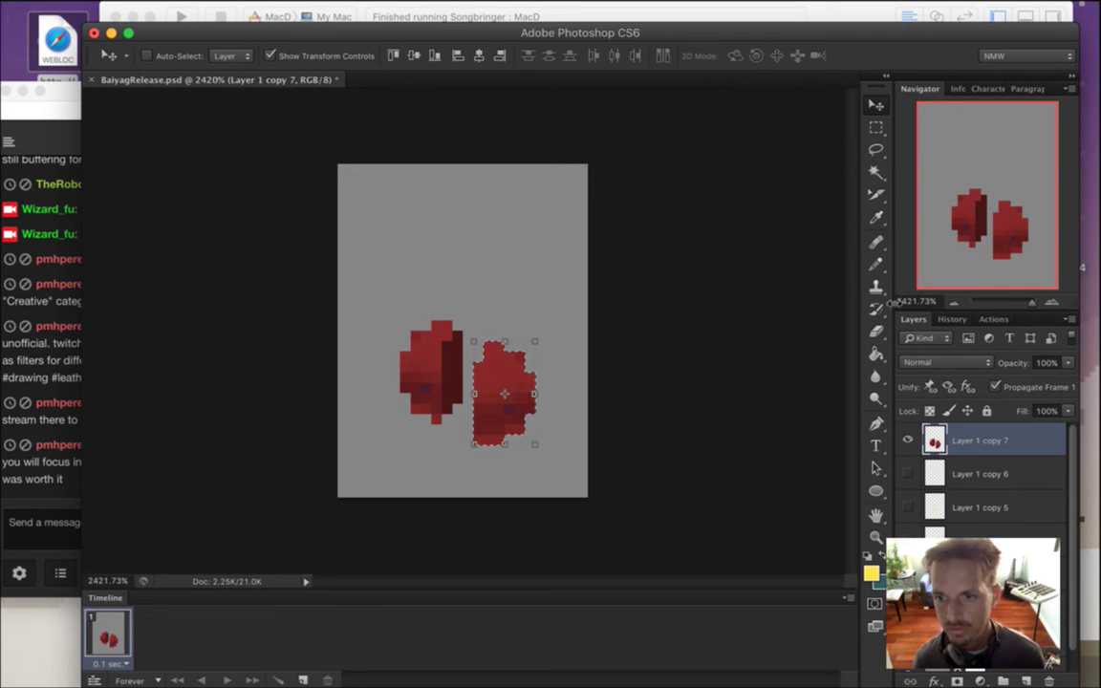
Select the left half of the ball on Layer 1 copy 7, move it down one pixel, and deselect.
key(m)
key(ctrl+d)
drag(369, 300, 473, 435)
key(v)
key(Down)
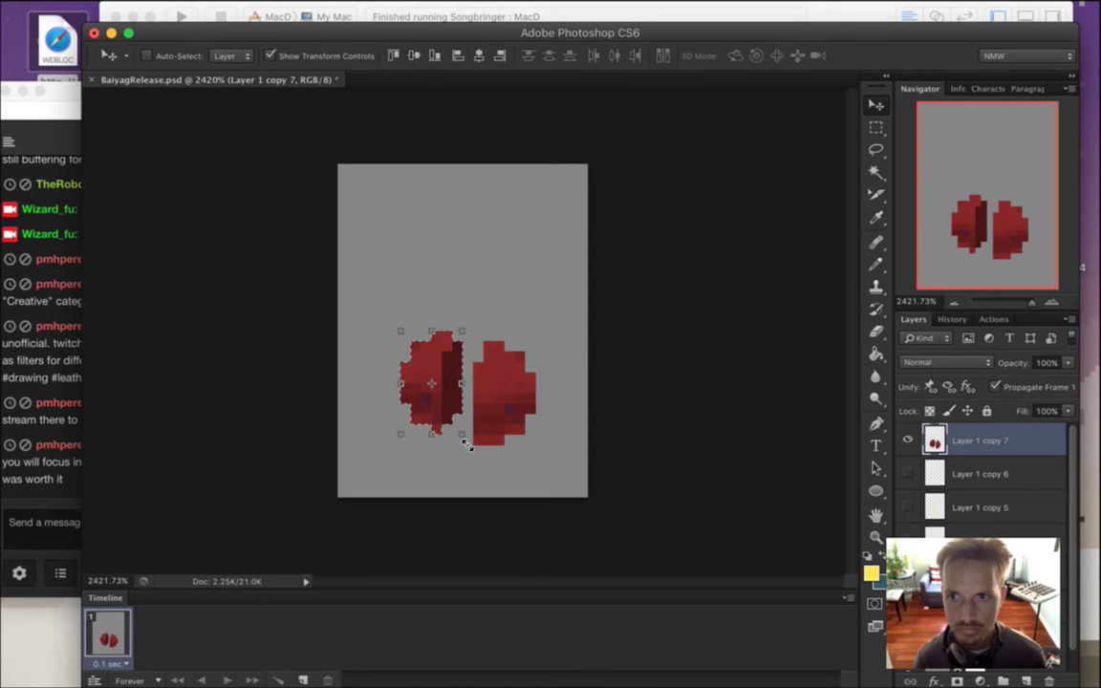
key(ctrl+d)
Duplicate Layer 1 copy 7, hide the original, and move the right ball half on the duplicate down three pixels.
key(m)
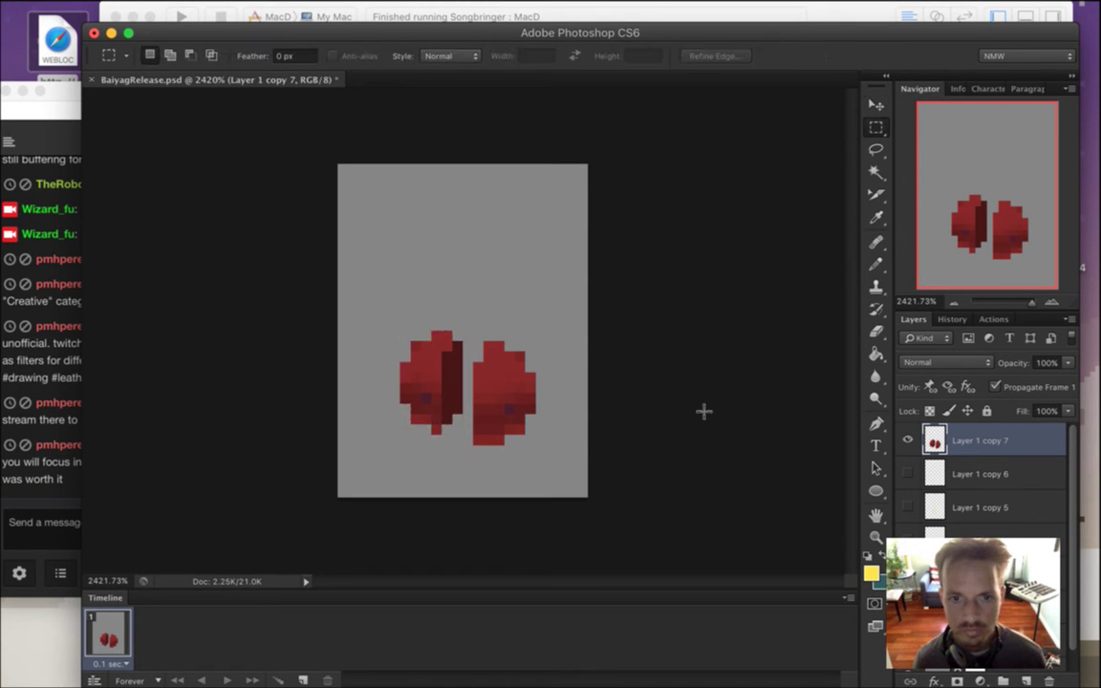
key(ctrl+j)
drag(472, 320, 556, 453)
key(v)
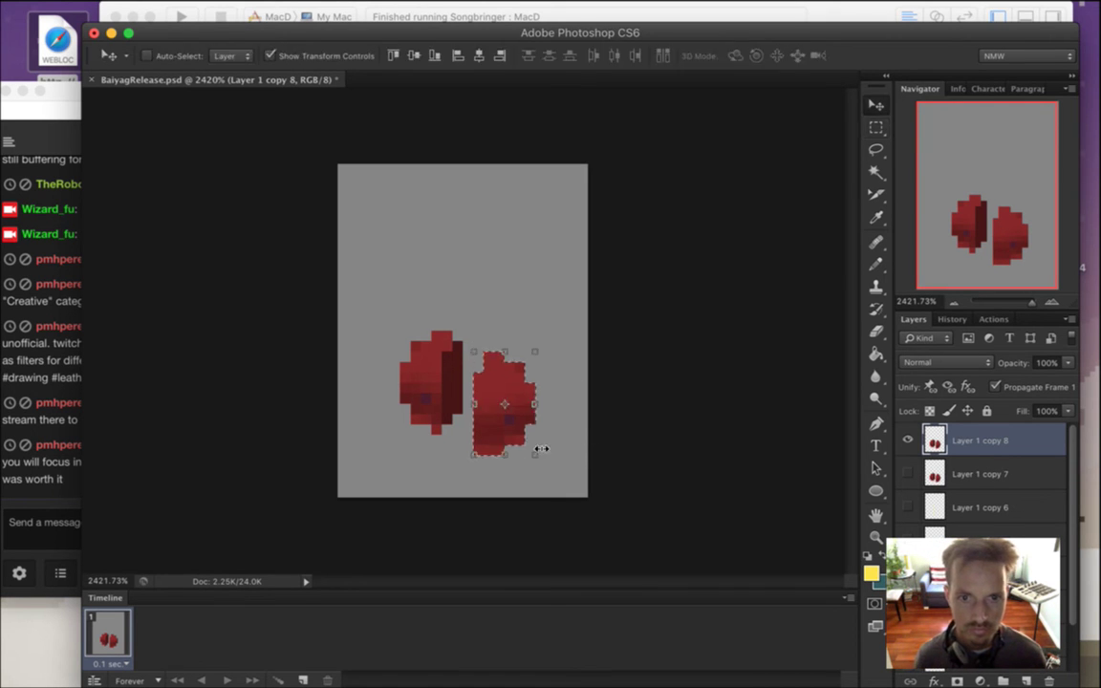
key(Down)
key(Down)
key(Down)
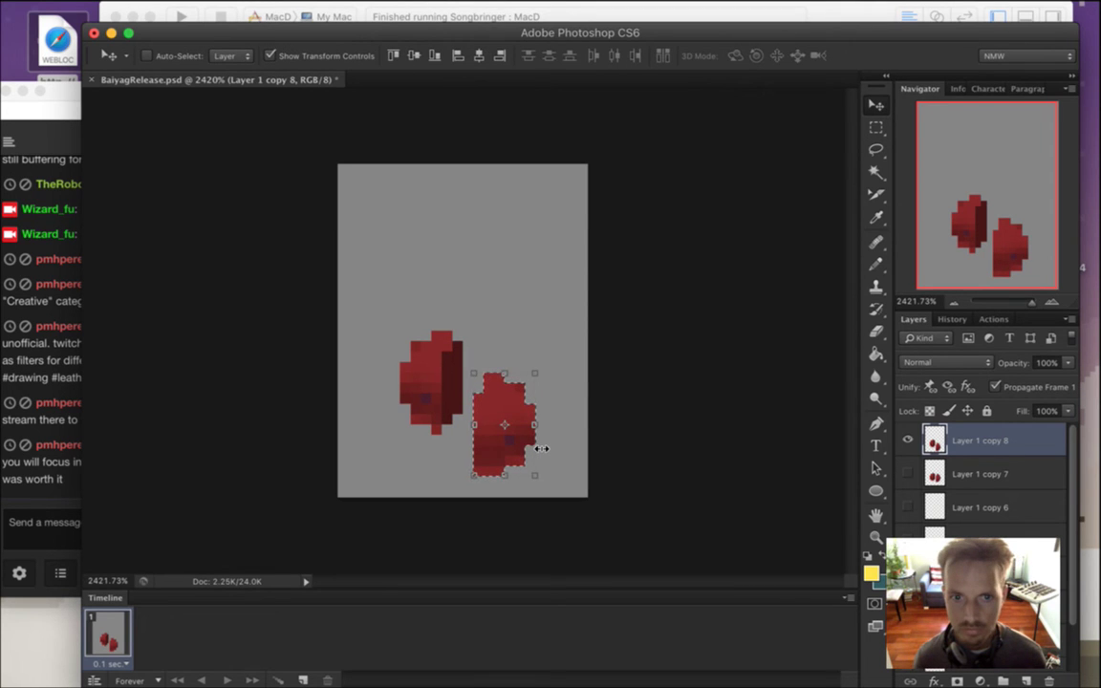
Select the left half of the ball on Layer 1 copy 8, move it down three pixels, and deselect.
key(m)
key(ctrl+d)
drag(379, 300, 473, 444)
key(v)
key(Down)
key(Down)
key(Down)
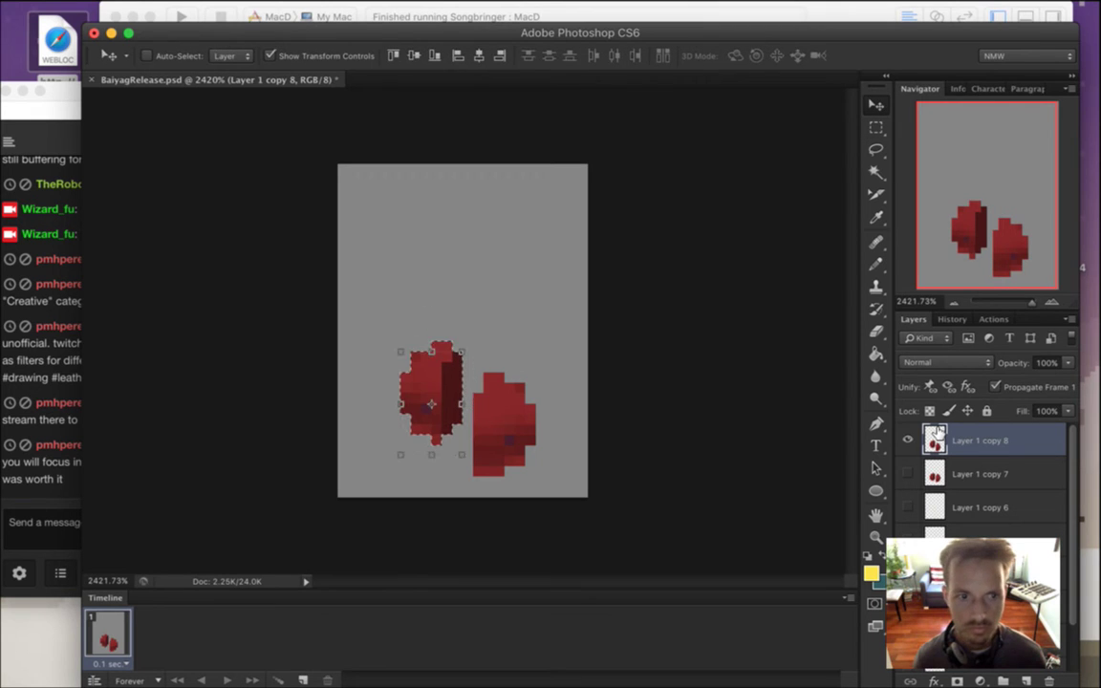
key(m)
key(ctrl+d)
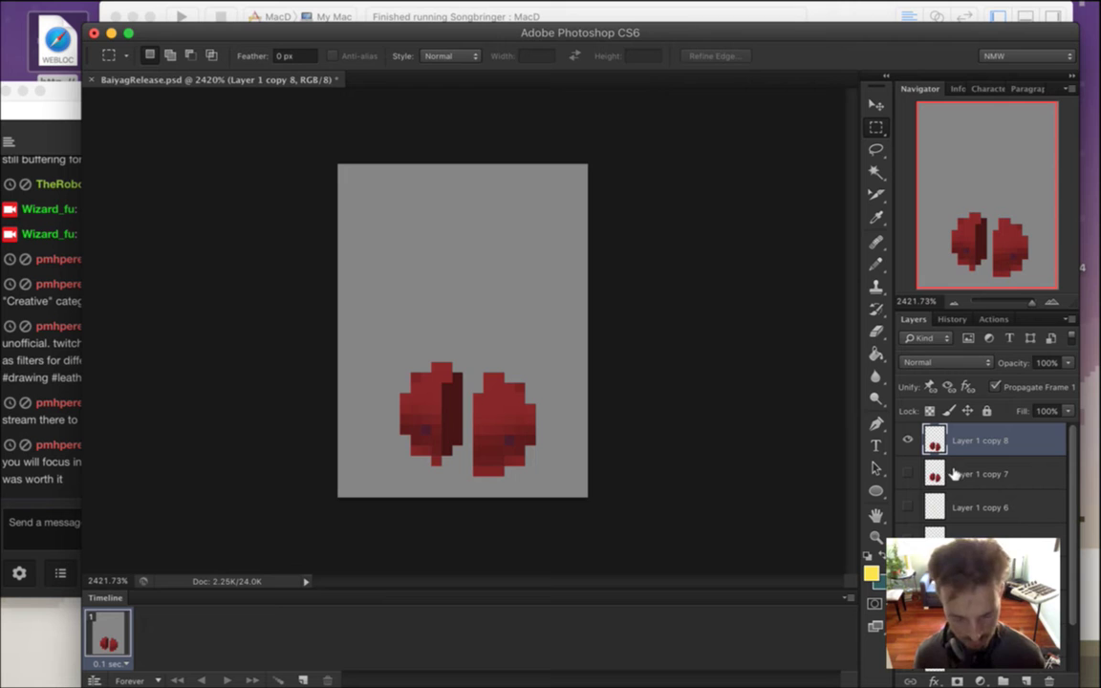
Duplicate Layer 1 copy 8, hide the original, and move both ball halves on the duplicate down two pixels each.
key(ctrl+j)
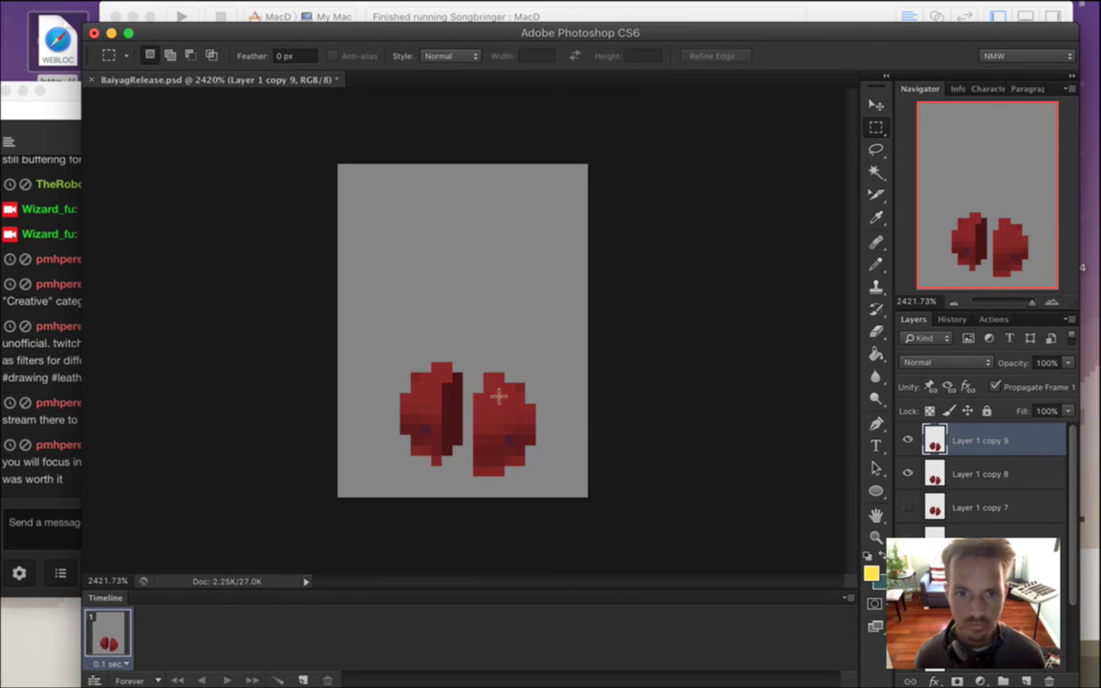
drag(472, 352, 568, 496)
key(v)
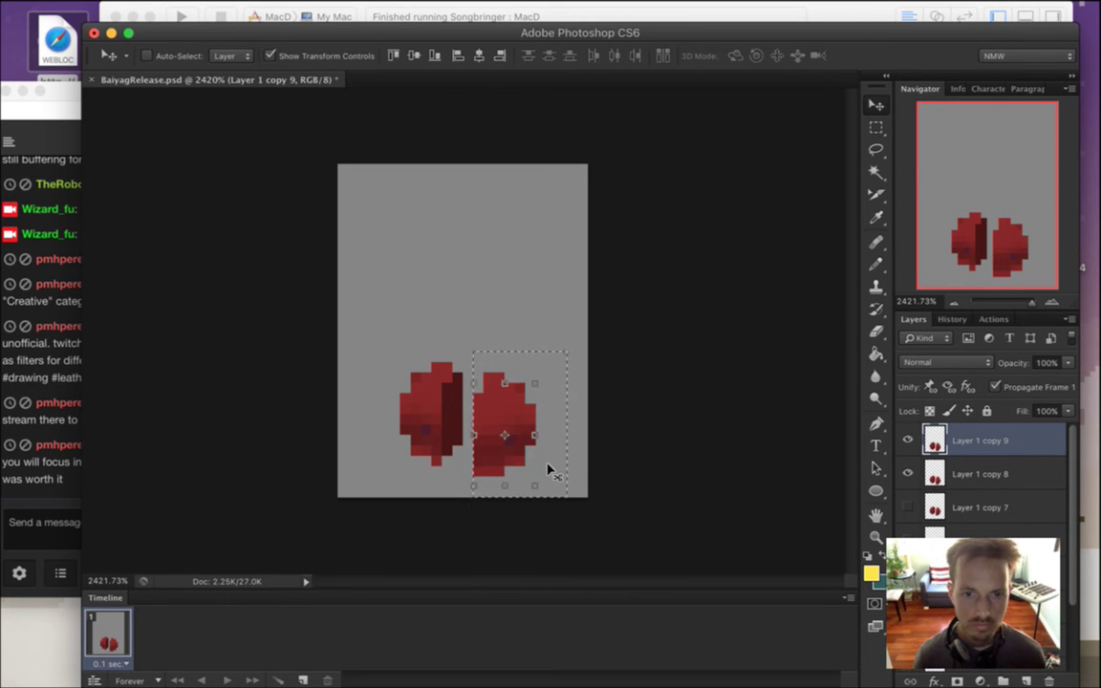
key(Down)
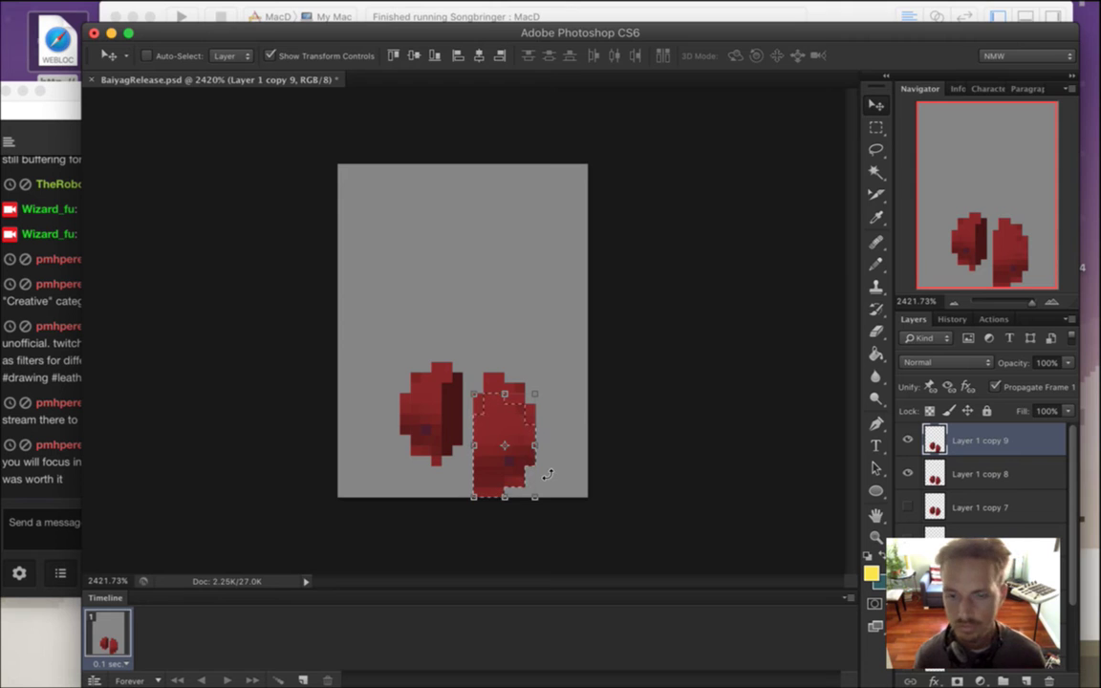
key(m)
key(super+d)
click(908, 474)
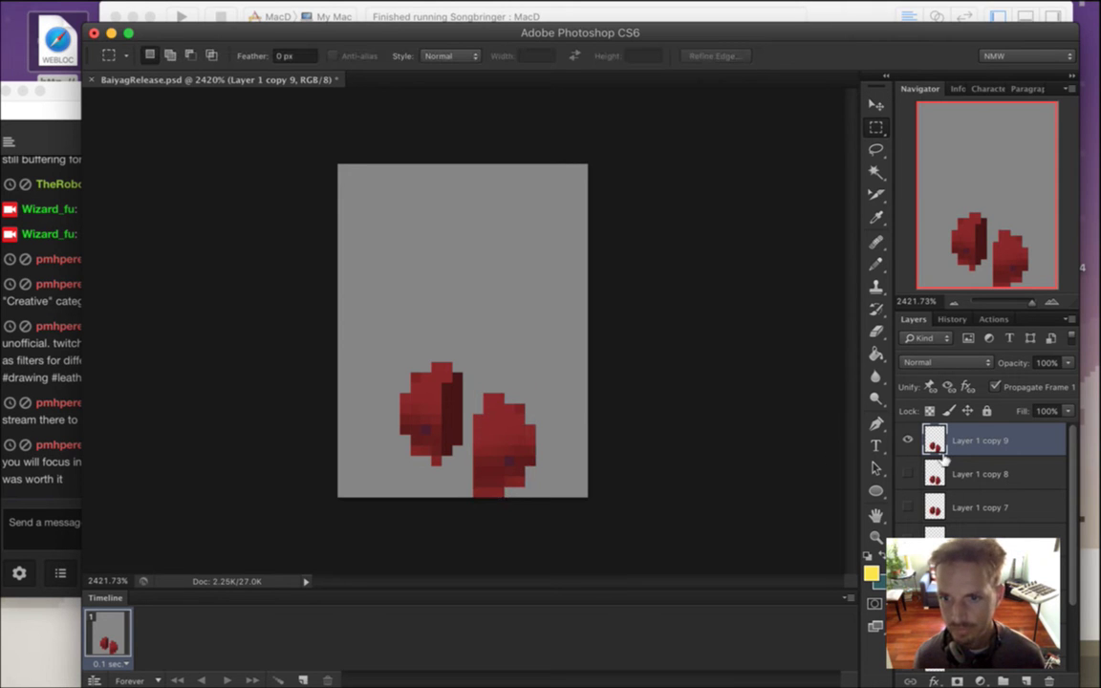
drag(378, 354, 460, 450)
key(super+Down)
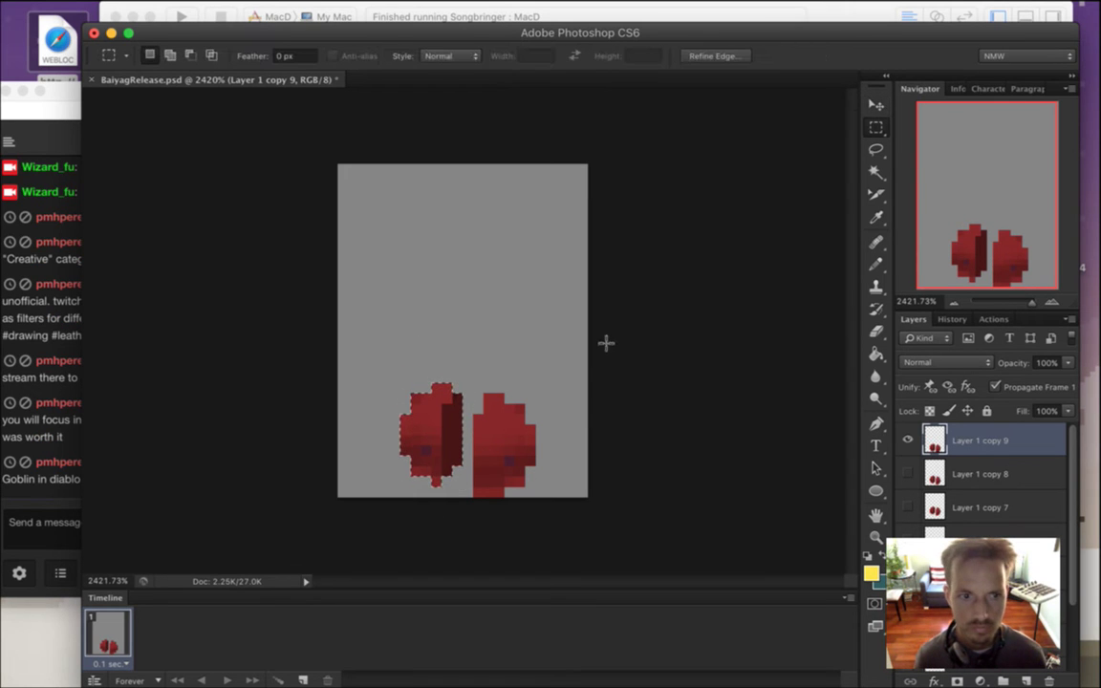
Switch to the Twitch chat window and read the latest message suggesting a Treasure Goblin monster.
click(73, 491)
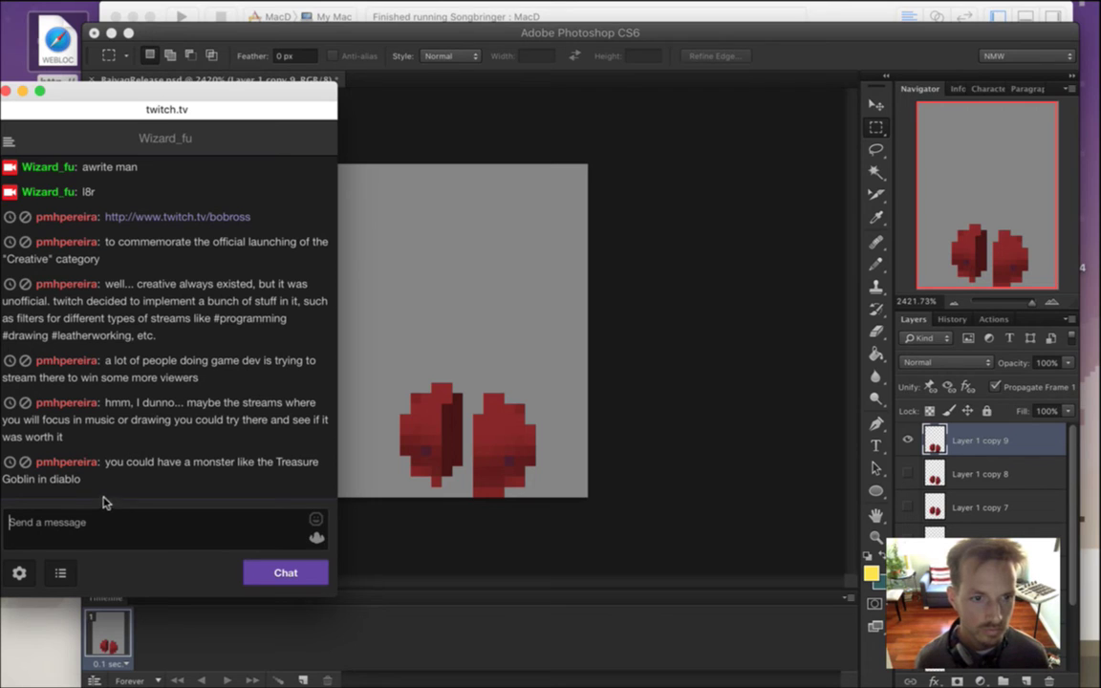
drag(110, 462, 145, 483)
click(138, 498)
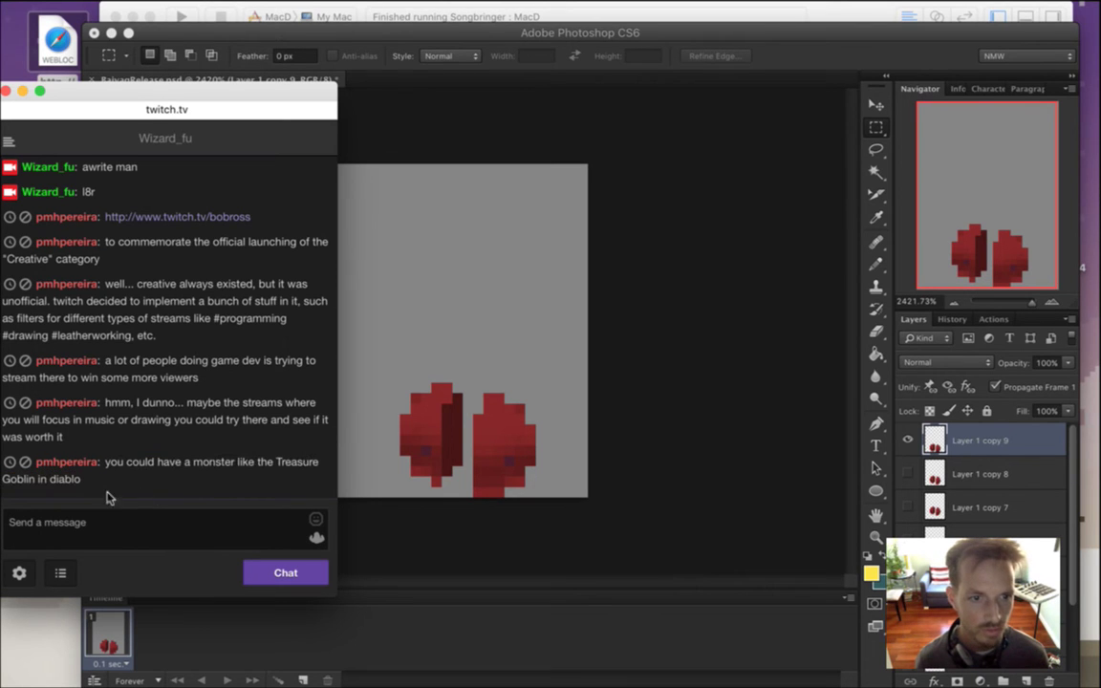
drag(32, 488, 17, 486)
click(94, 483)
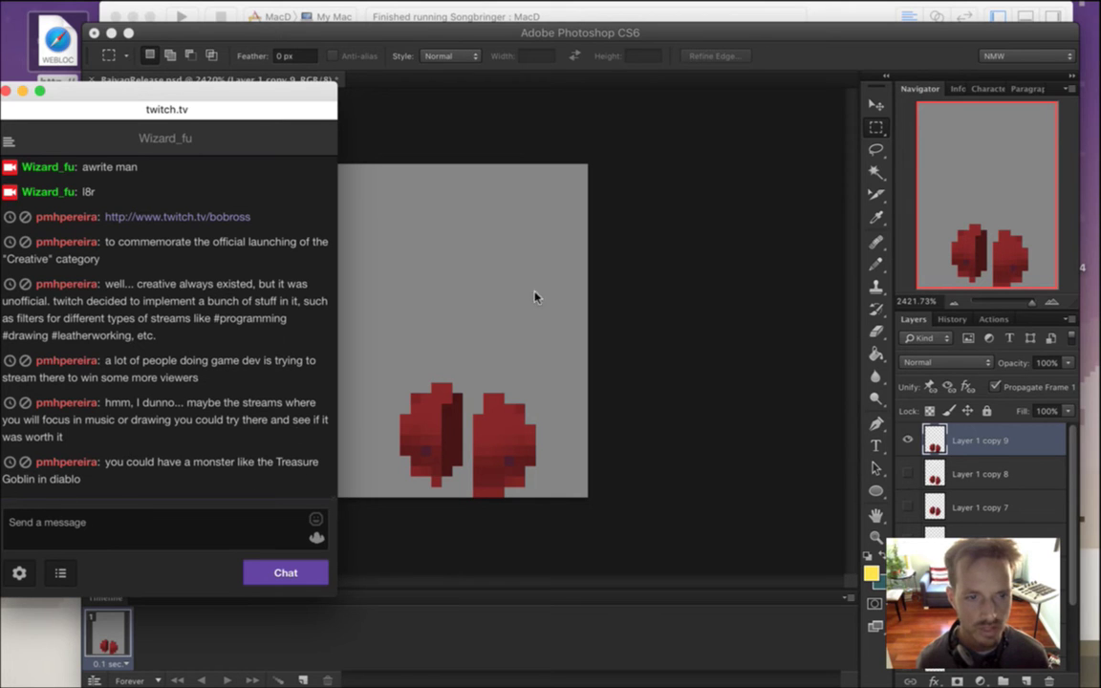
Switch to Safari, search Google for "diablo treasure goblin", and show the image results.
mouse_move(1085, 132)
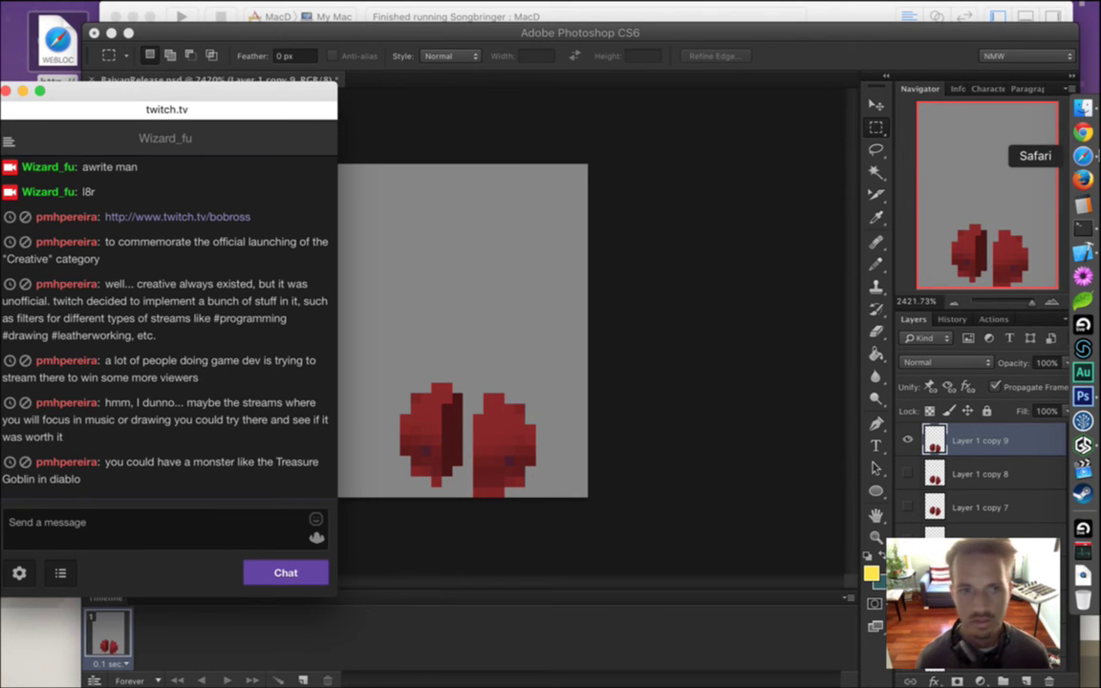
click(1084, 156)
text(diablo tre)
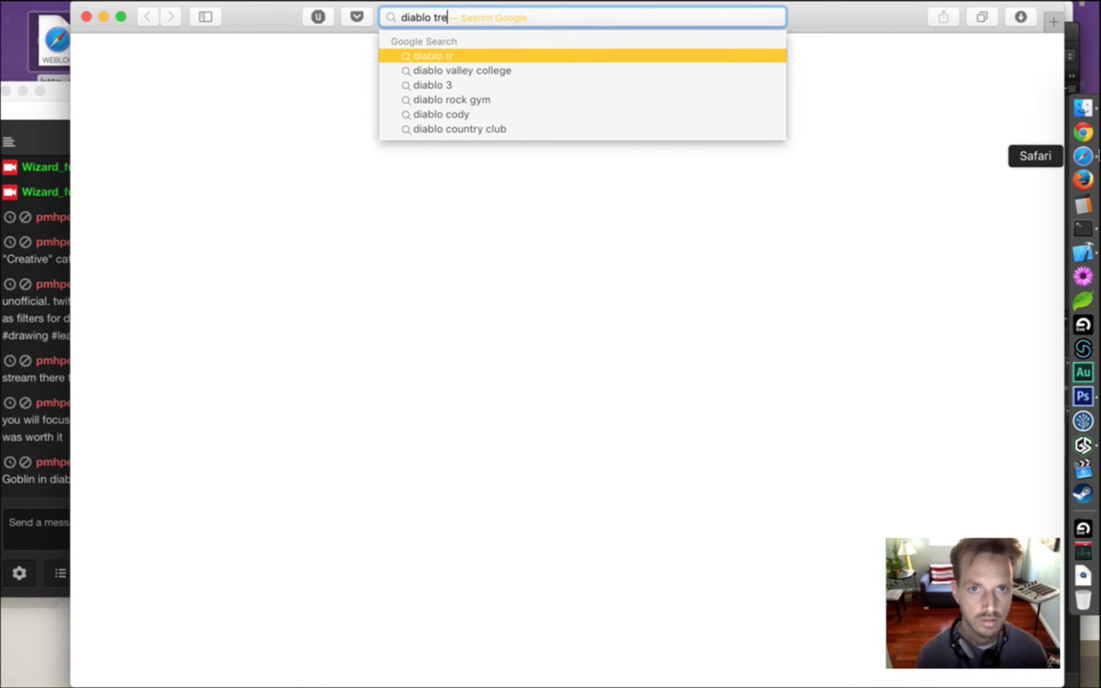
text(asure goblin)
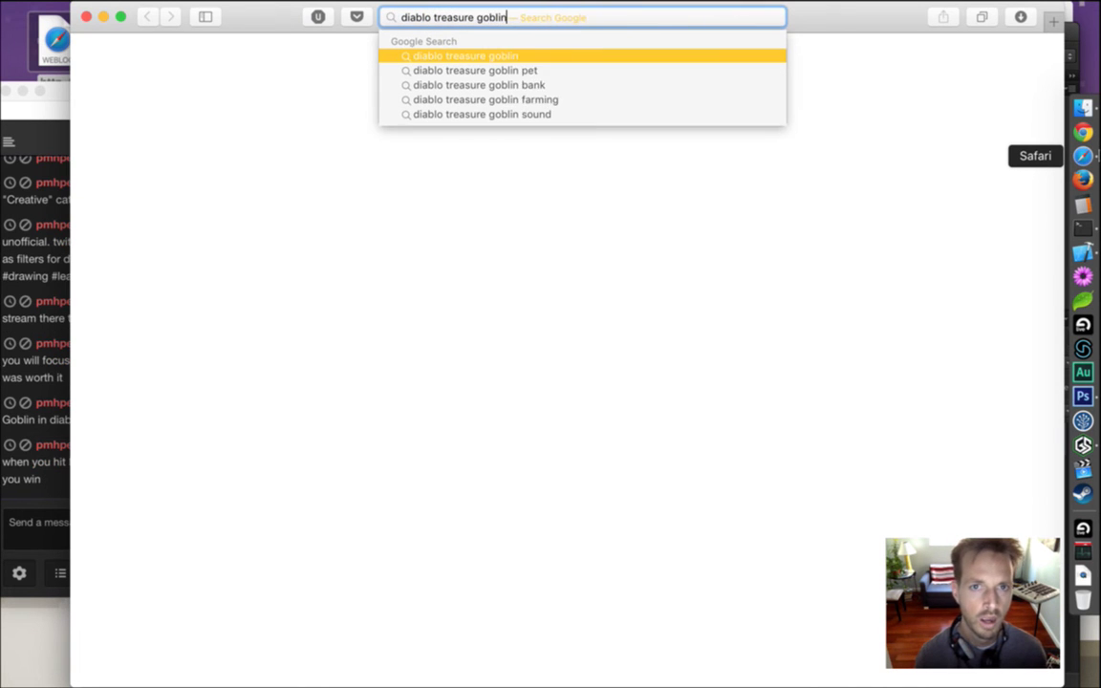
key(Return)
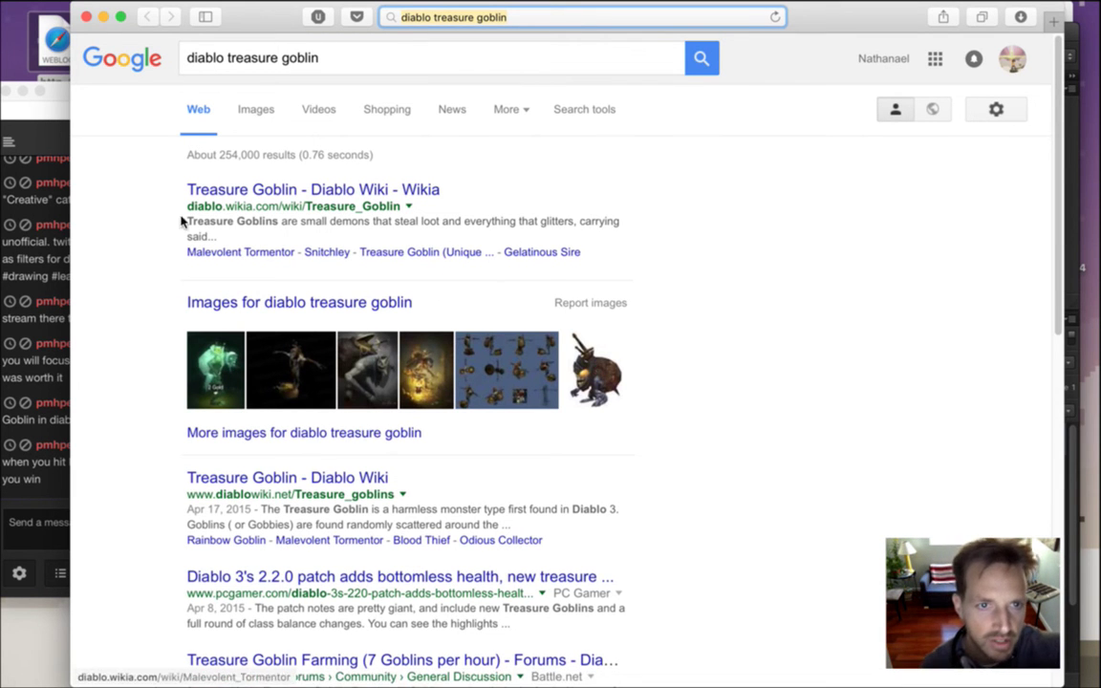
click(266, 114)
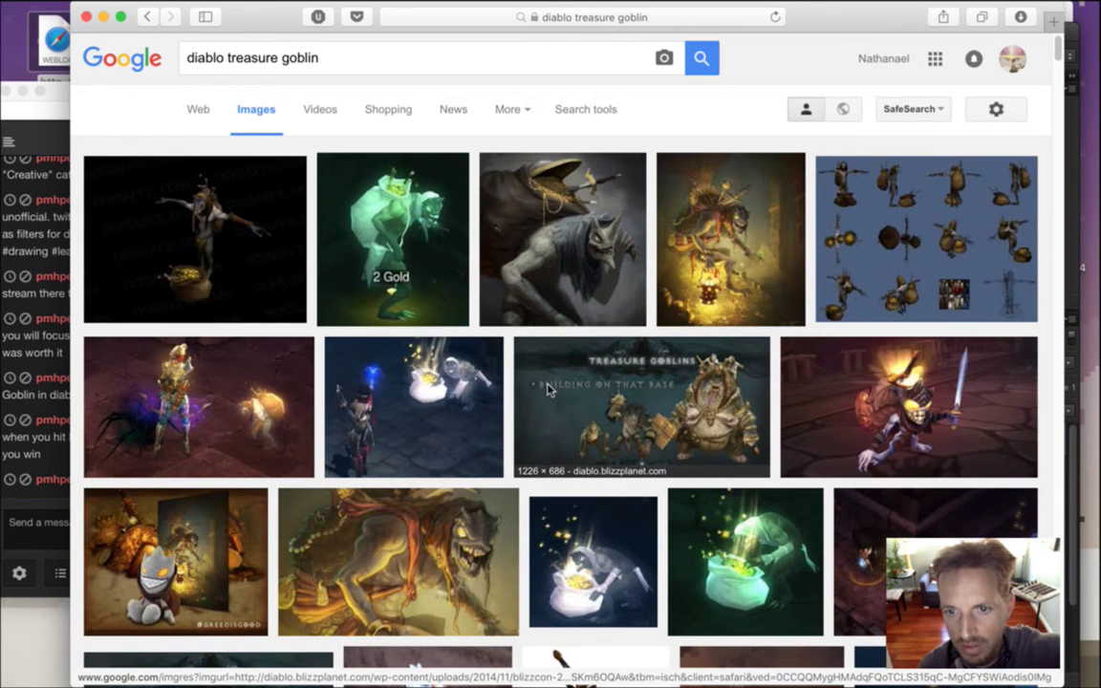
Return to the Twitch chat and read the messages describing how the Treasure Goblin behaves.
click(48, 399)
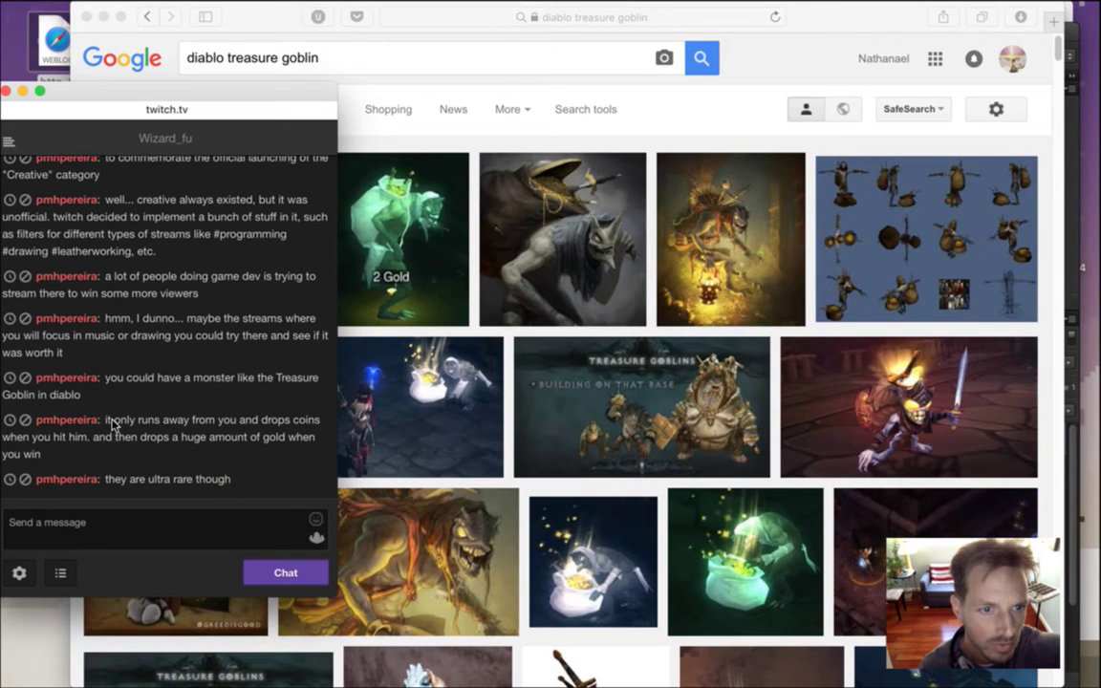
drag(121, 426, 176, 447)
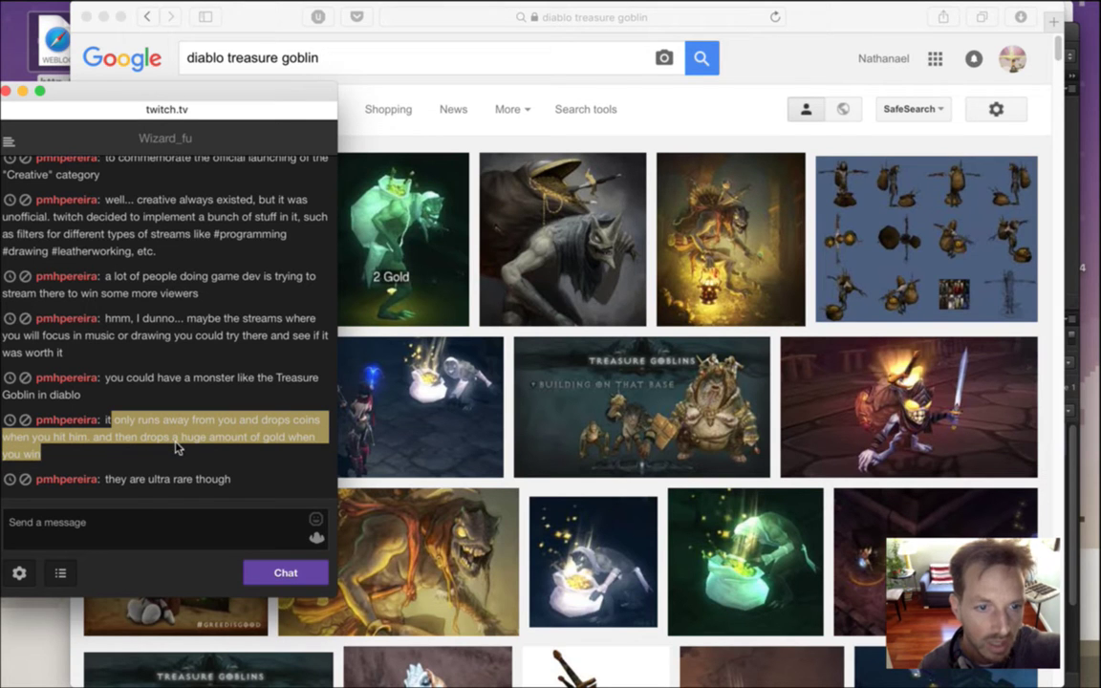
click(146, 489)
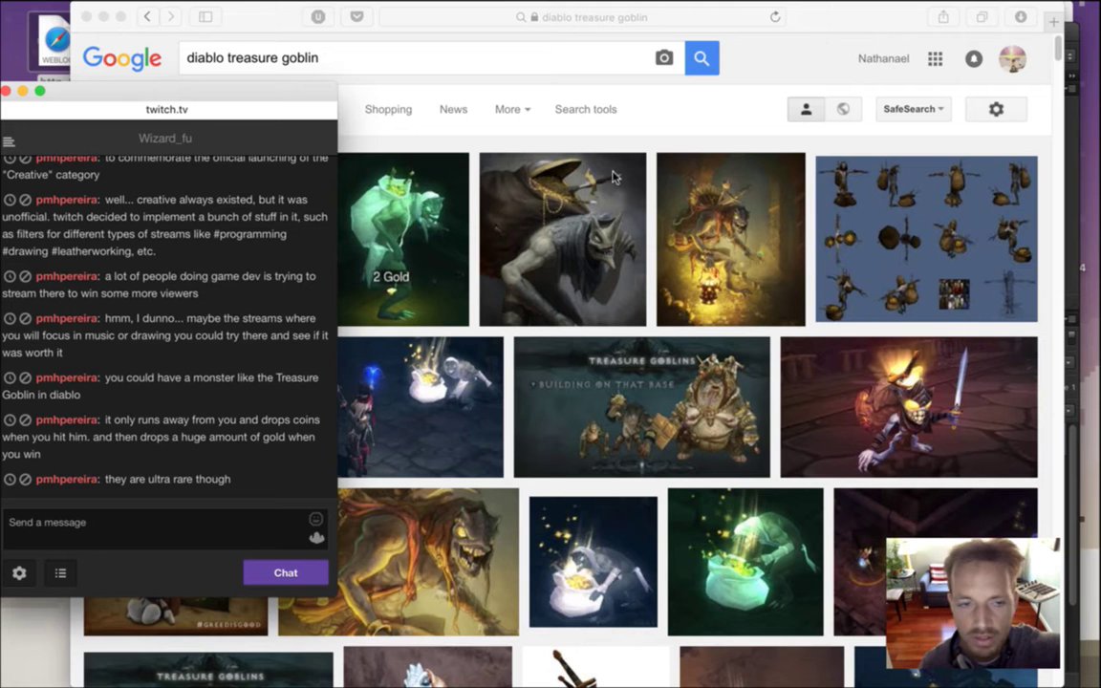
drag(116, 380, 212, 479)
click(172, 483)
Browse the Treasure Goblin image results in Safari and open the preview of the Greed's Domain screenshot with gold drops.
click(814, 27)
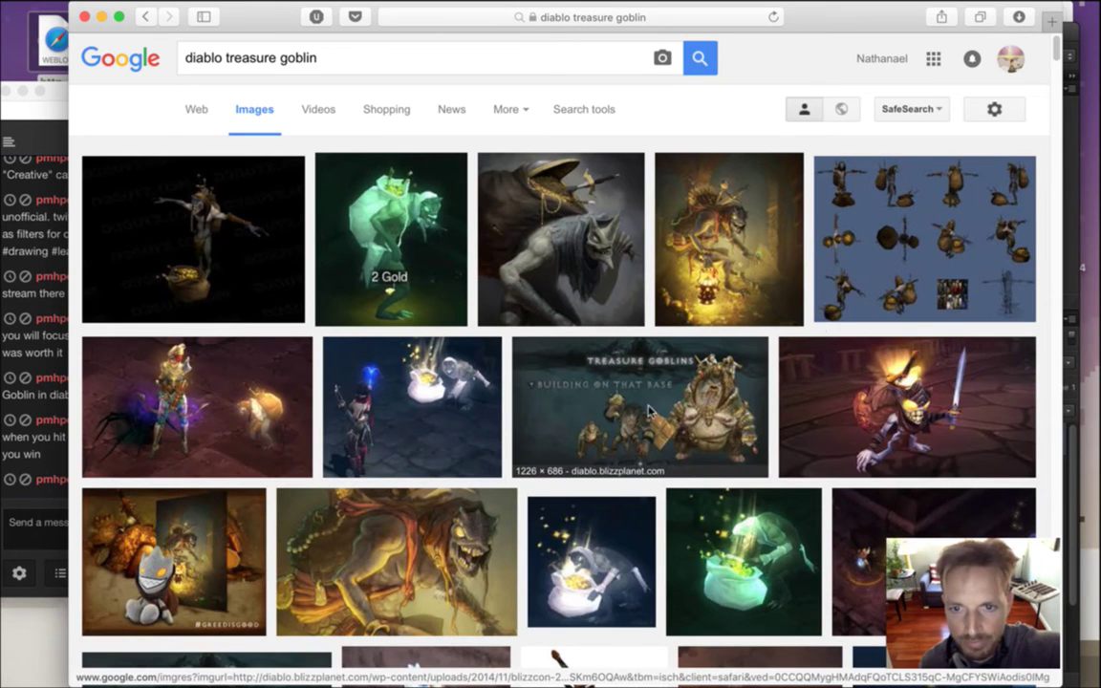
drag(1059, 46, 1061, 88)
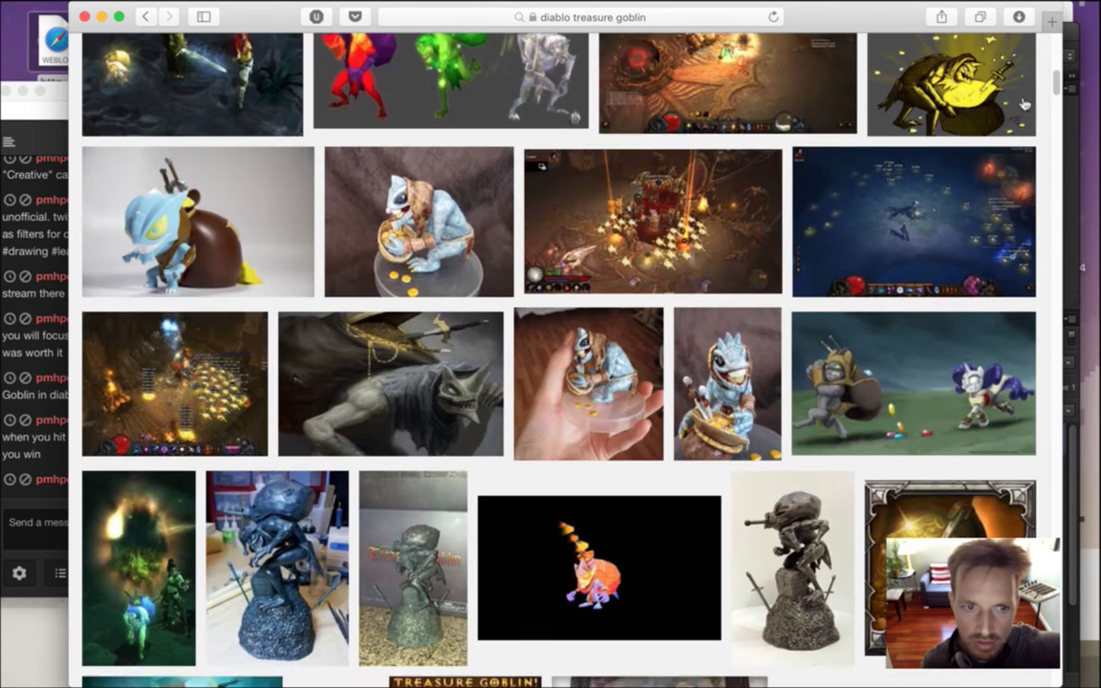
click(163, 398)
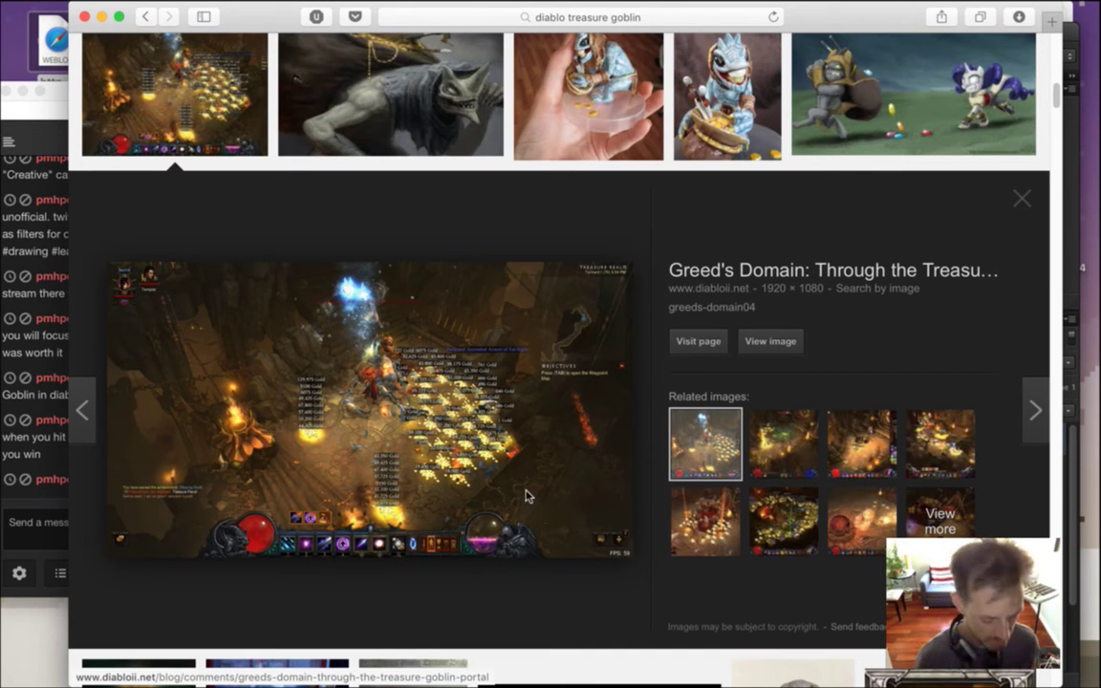
Return to Photoshop, duplicate Layer 1 copy 9, hide the original, and move the right ball half on the duplicate up two pixels.
key(super+Tab)
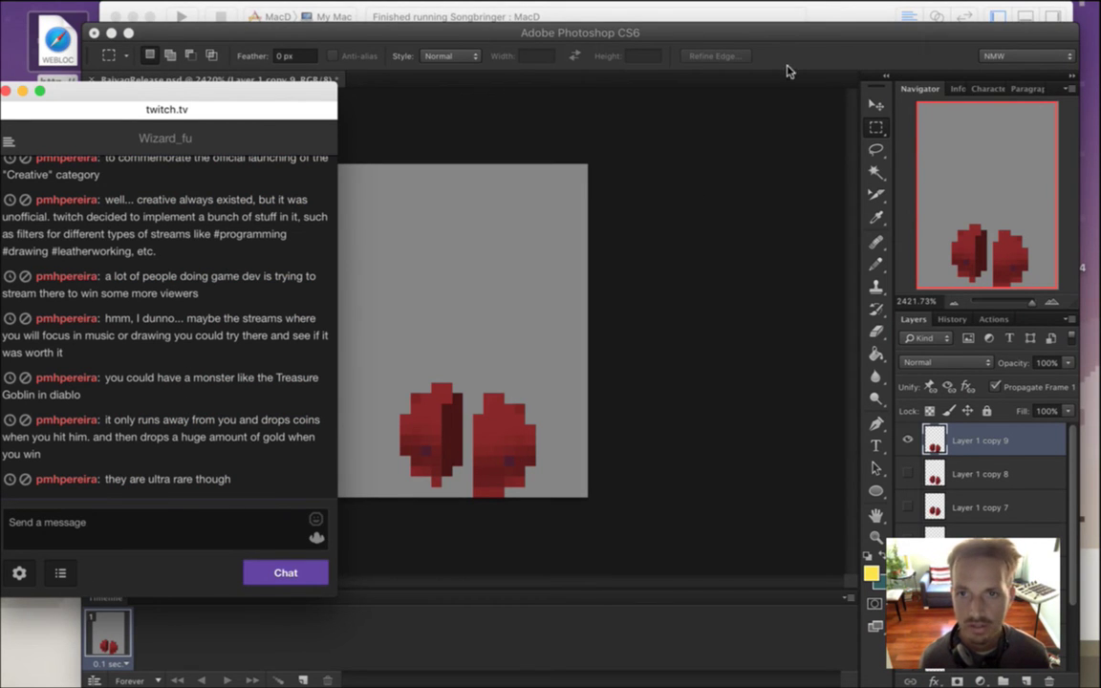
click(719, 46)
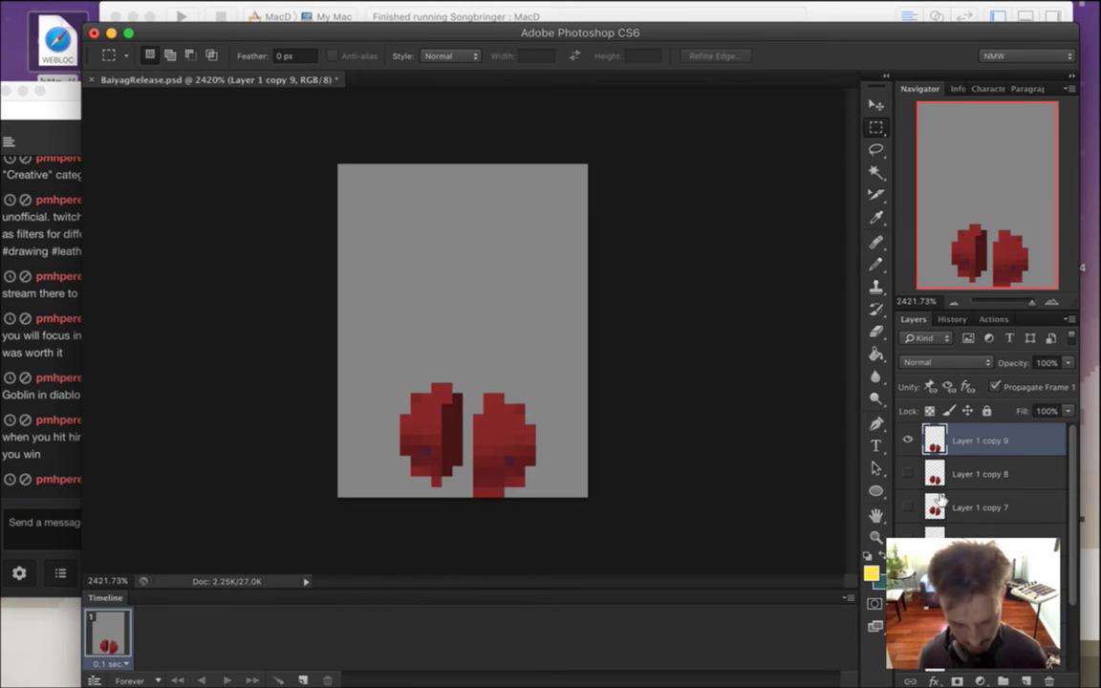
key(super+j)
drag(482, 381, 563, 513)
key(v)
key(Up)
key(Up)
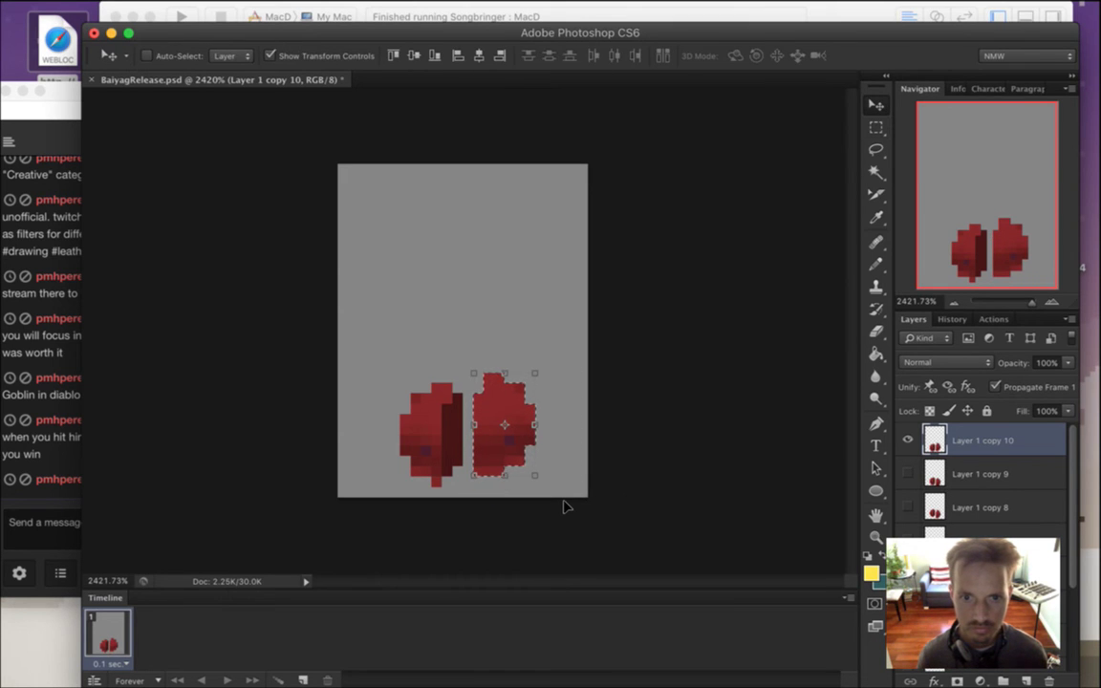
Try rotating the right ball half by 23.4 degrees with Bicubic interpolation and shifting it one pixel right, and undo the transform.
drag(552, 358, 577, 374)
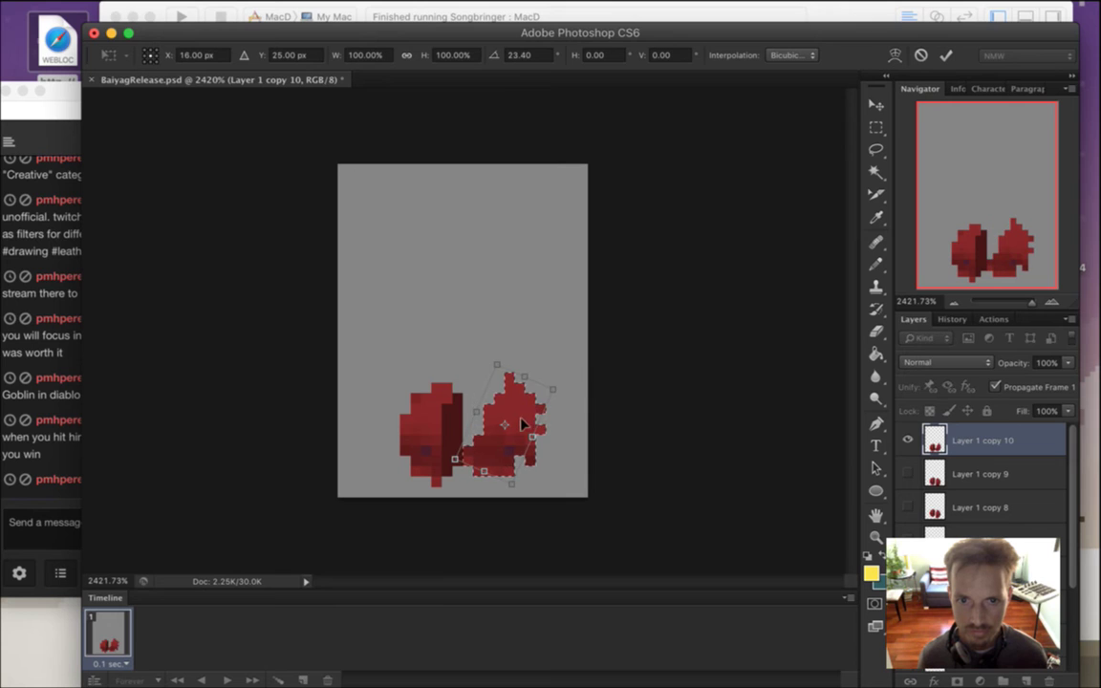
key(Right)
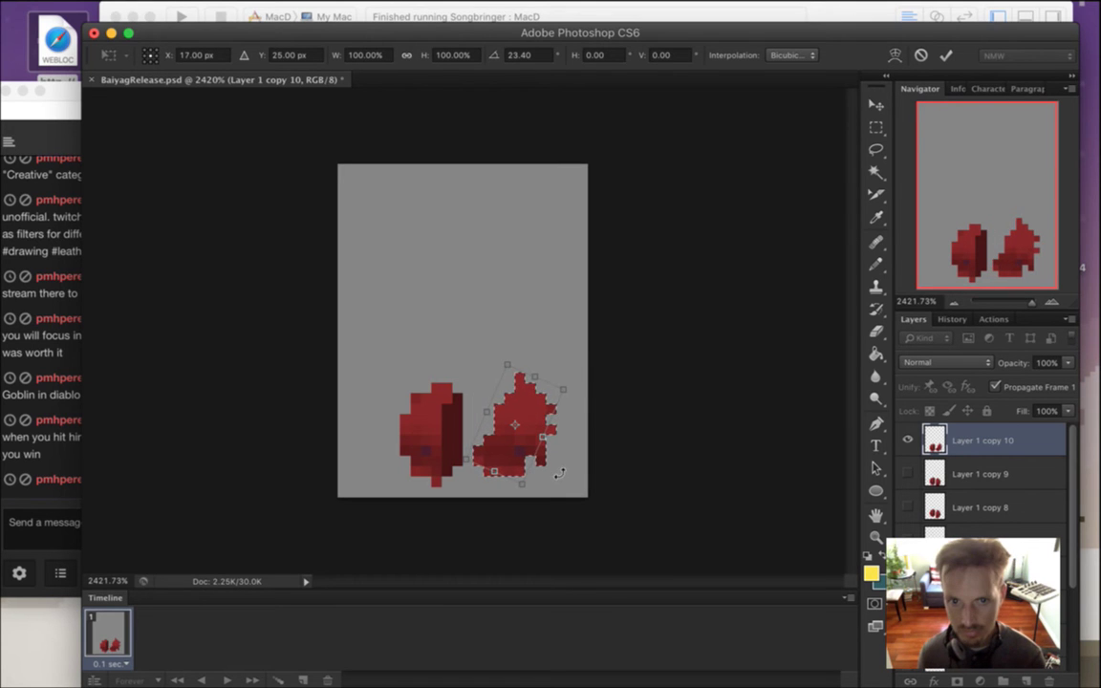
click(946, 55)
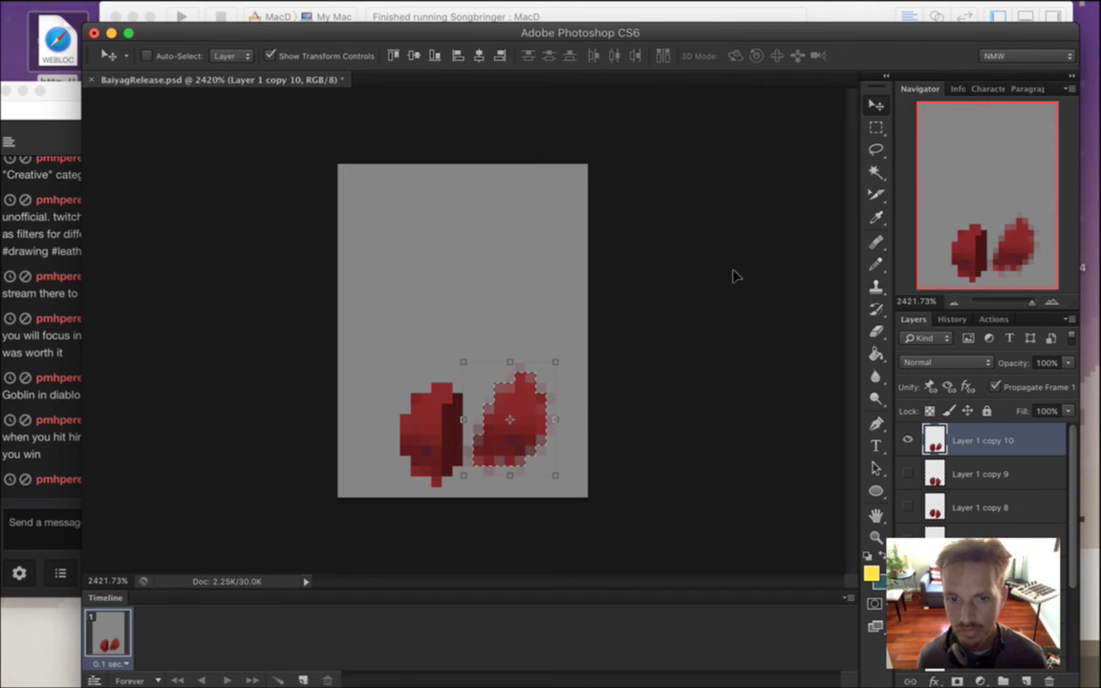
key(super+z)
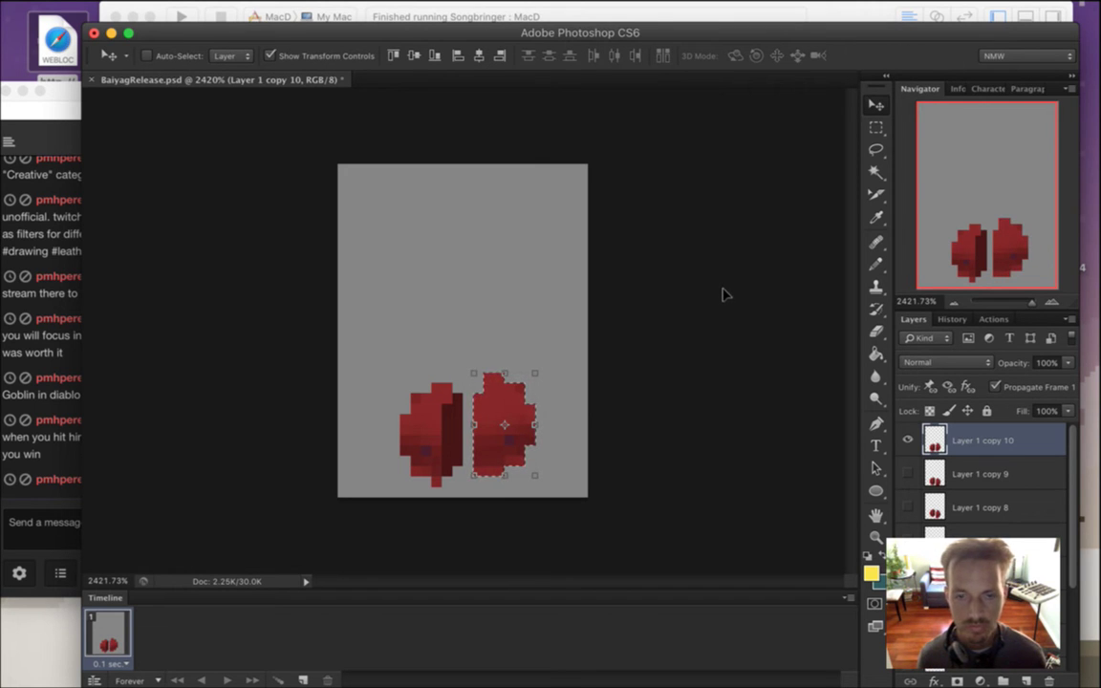
Rotate the right ball half on Layer 1 copy 10 by 22.1 degrees using nearest-neighbor interpolation and apply the transform.
drag(547, 359, 585, 362)
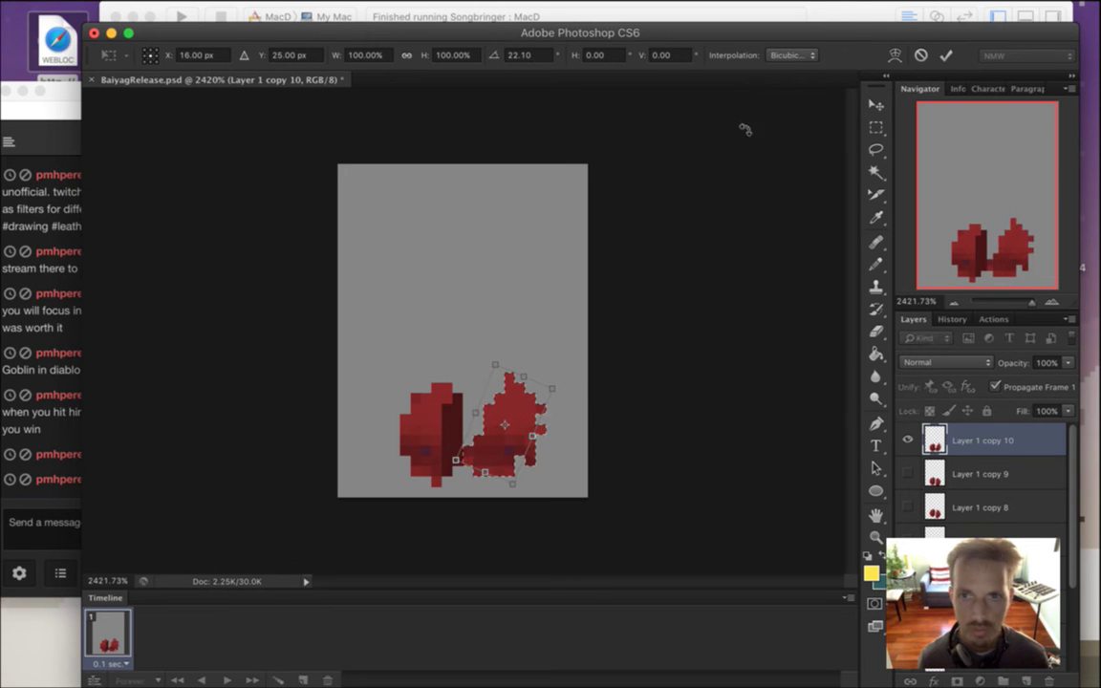
click(791, 54)
click(787, 9)
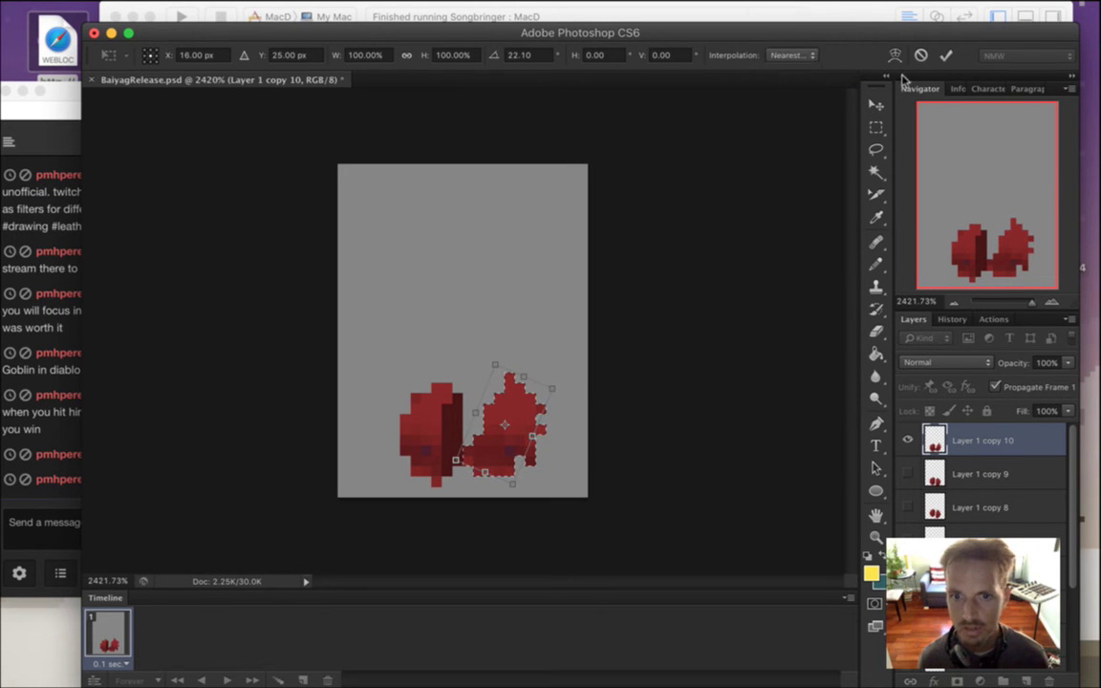
click(946, 55)
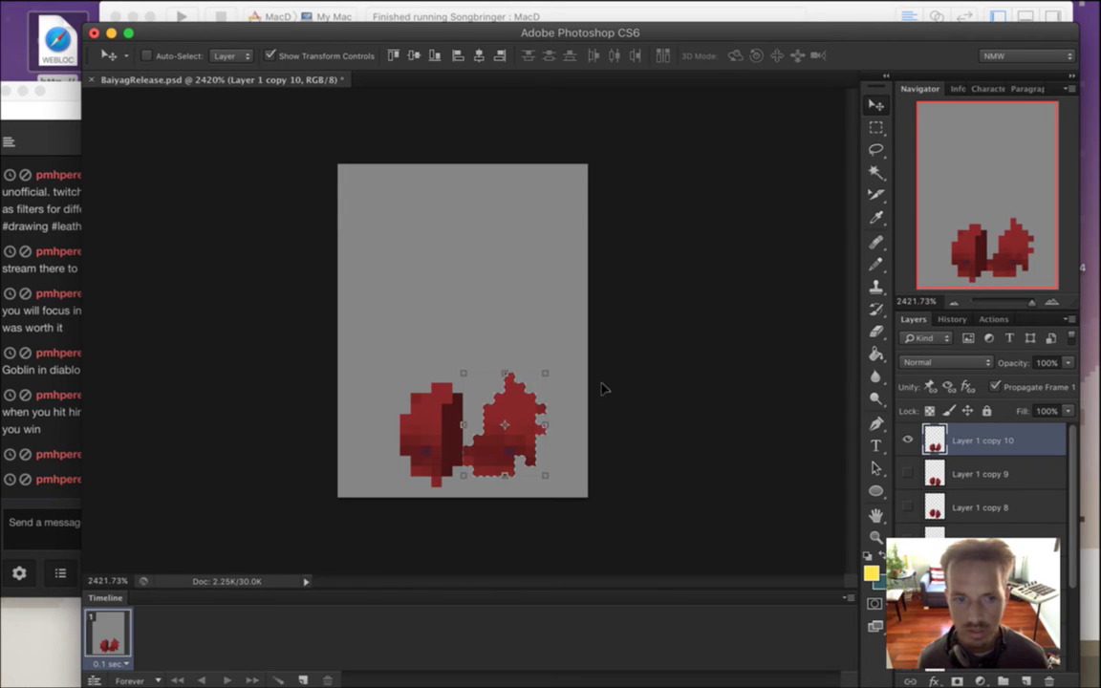
Deselect the rotated right ball half, erase the stray pixels along its outer edge, and sample the ball's dark red as foreground colour.
key(m)
key(e)
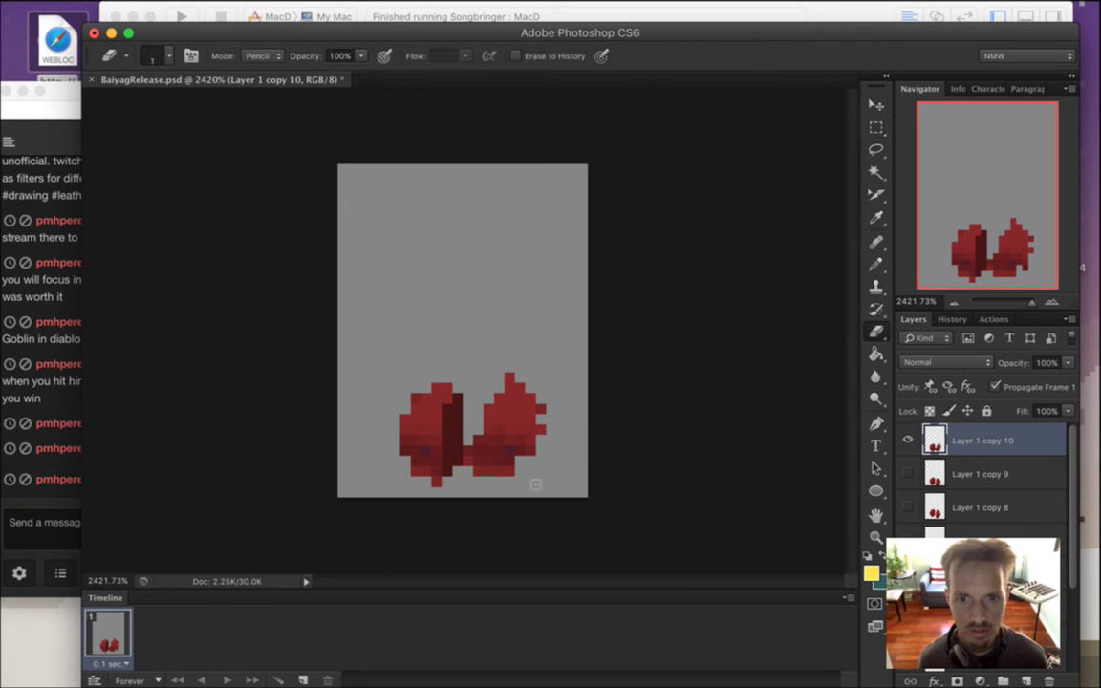
key(i)
click(475, 420)
key(b)
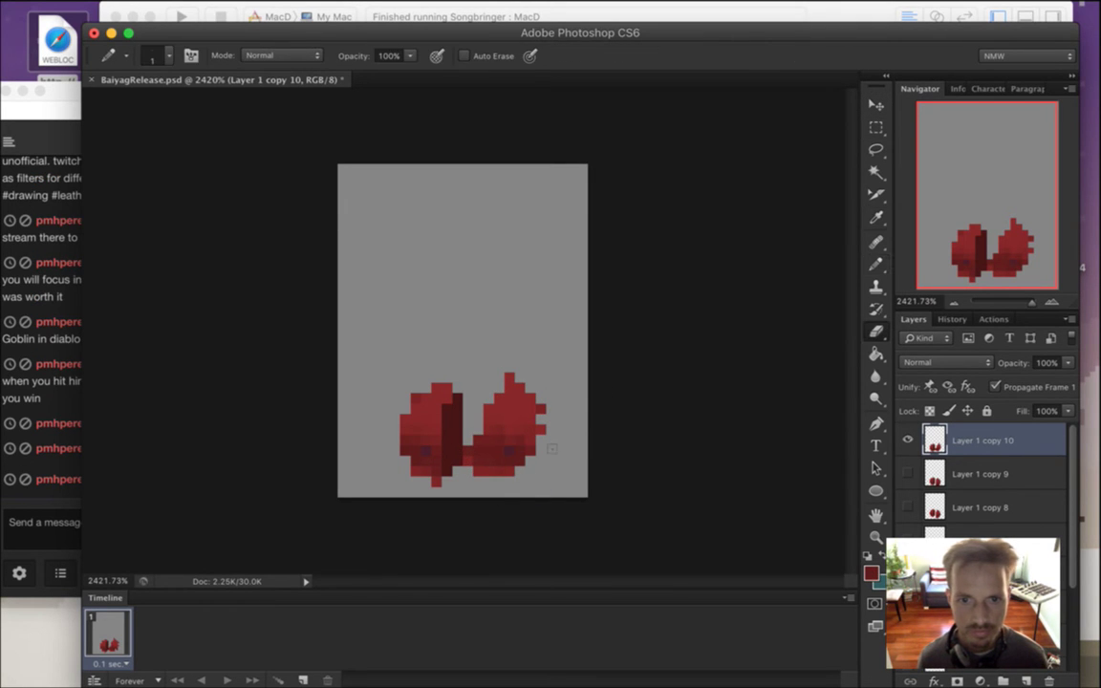
key(e)
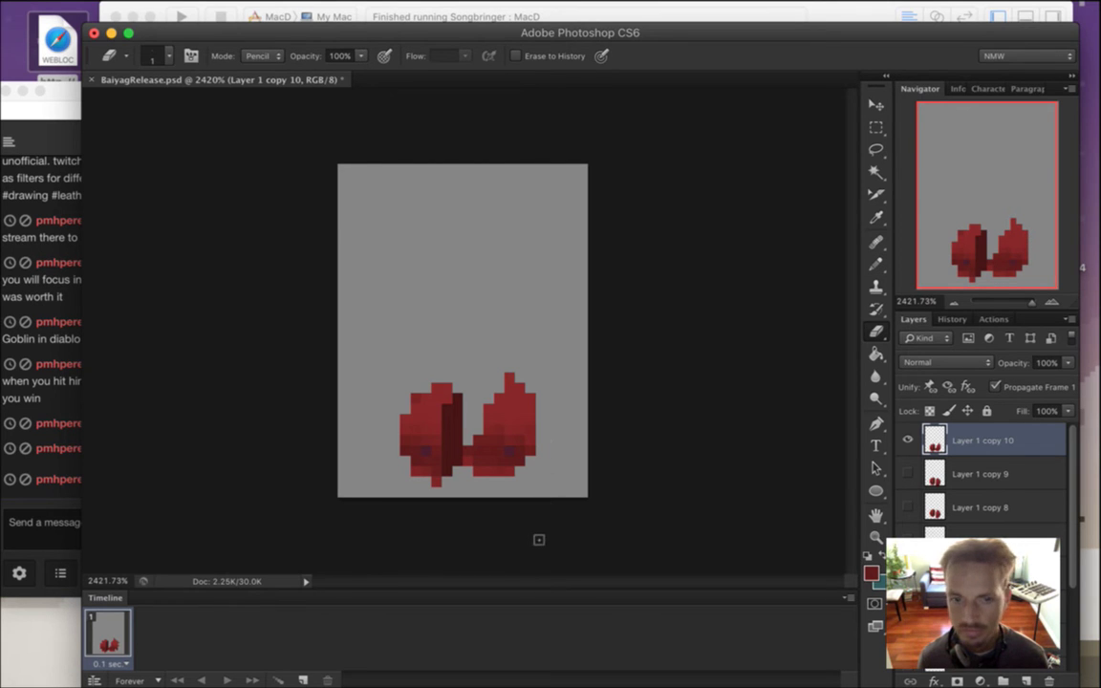
Switch to the Twitch chat window and send the message "can you see the stream ok?".
click(54, 481)
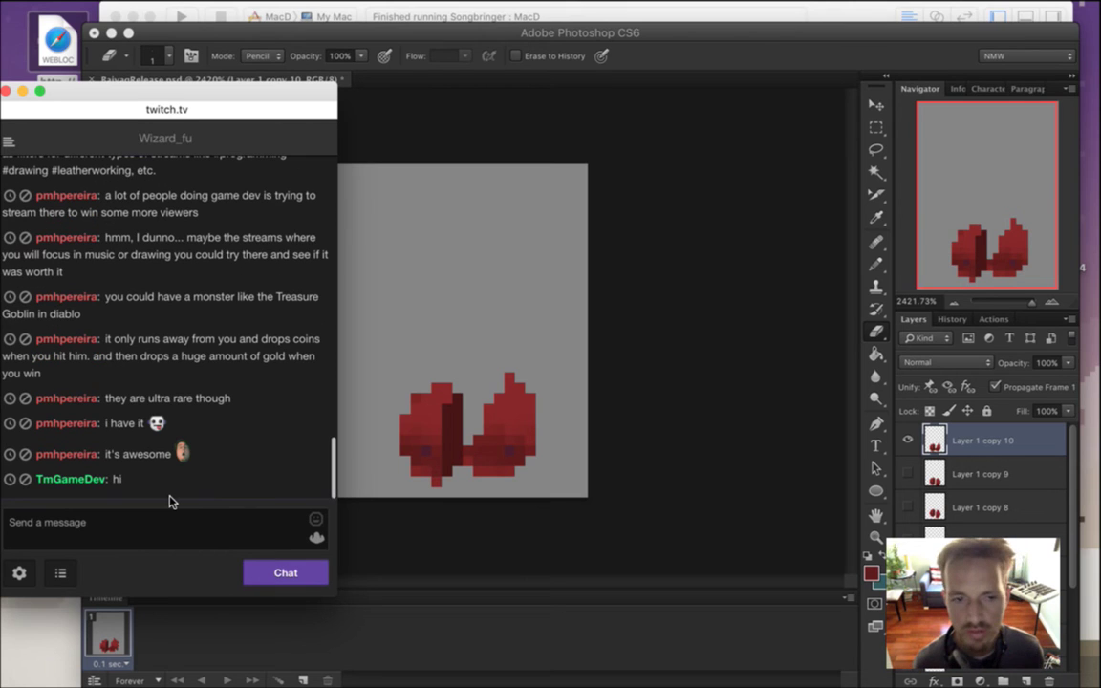
double_click(117, 480)
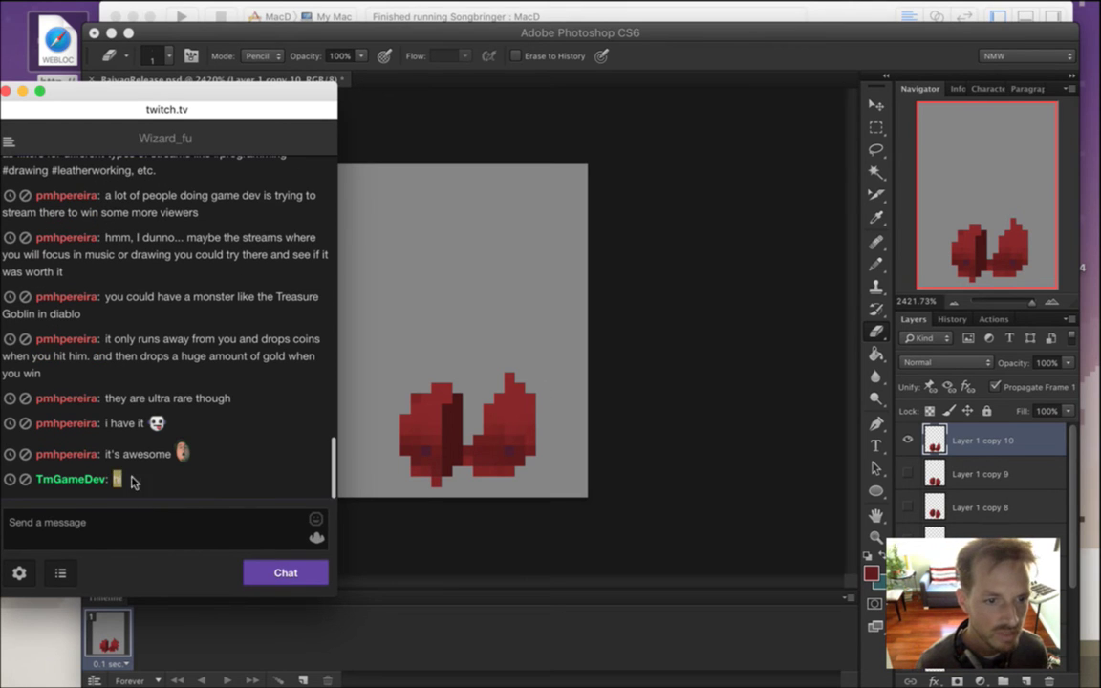
click(158, 551)
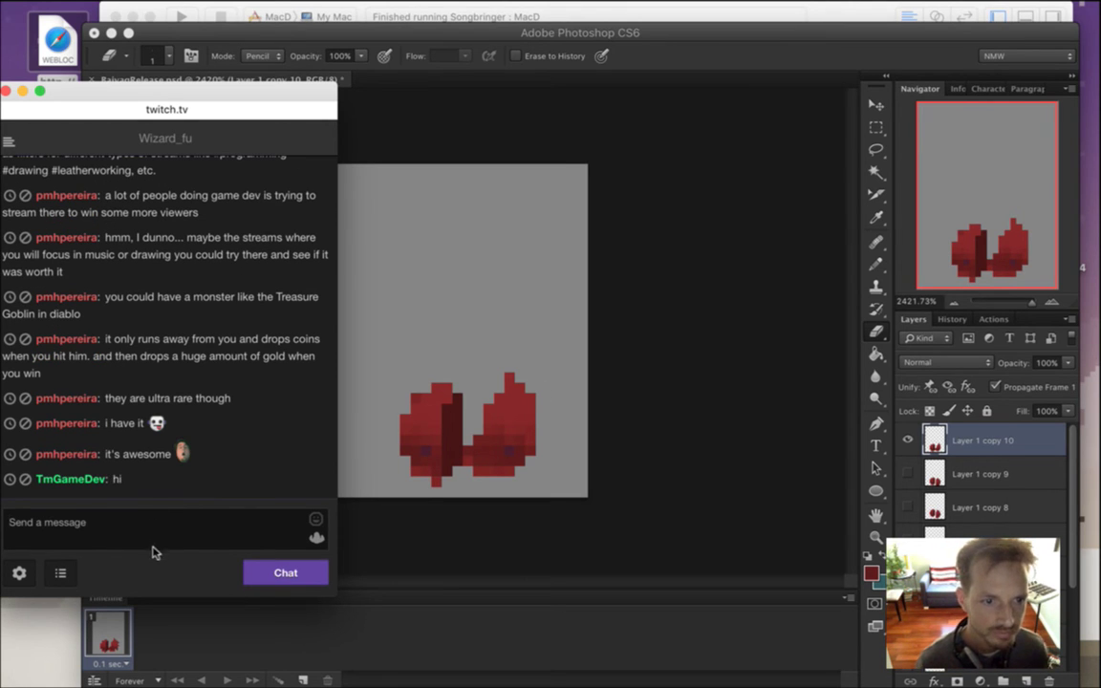
text(can you see th)
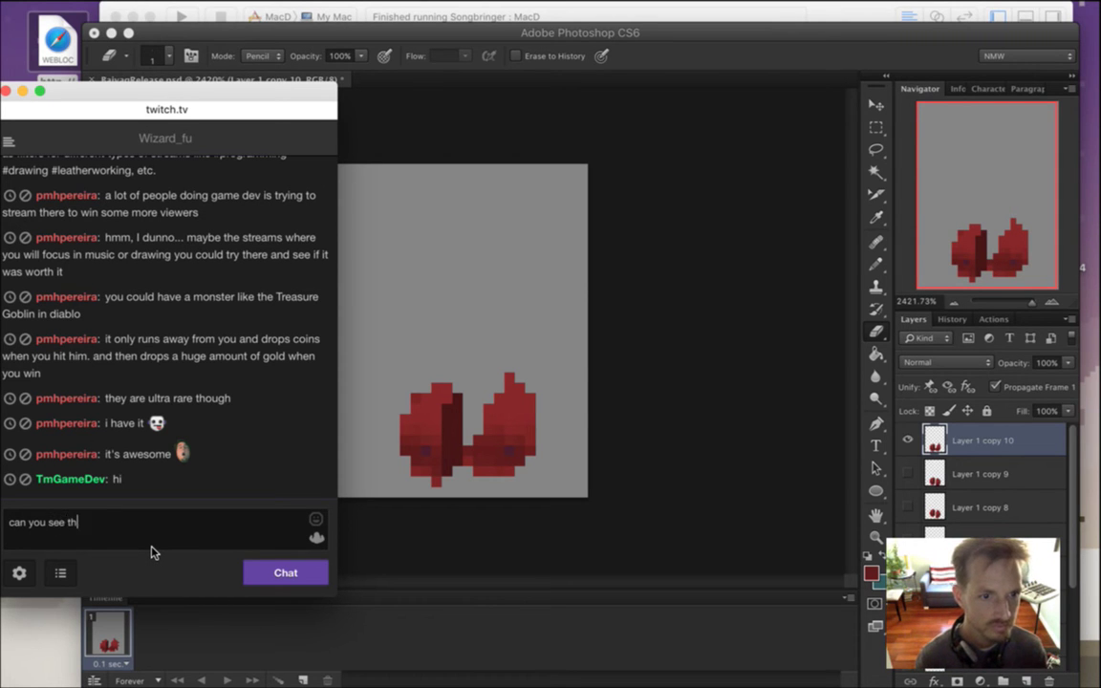
text(e stream ok?)
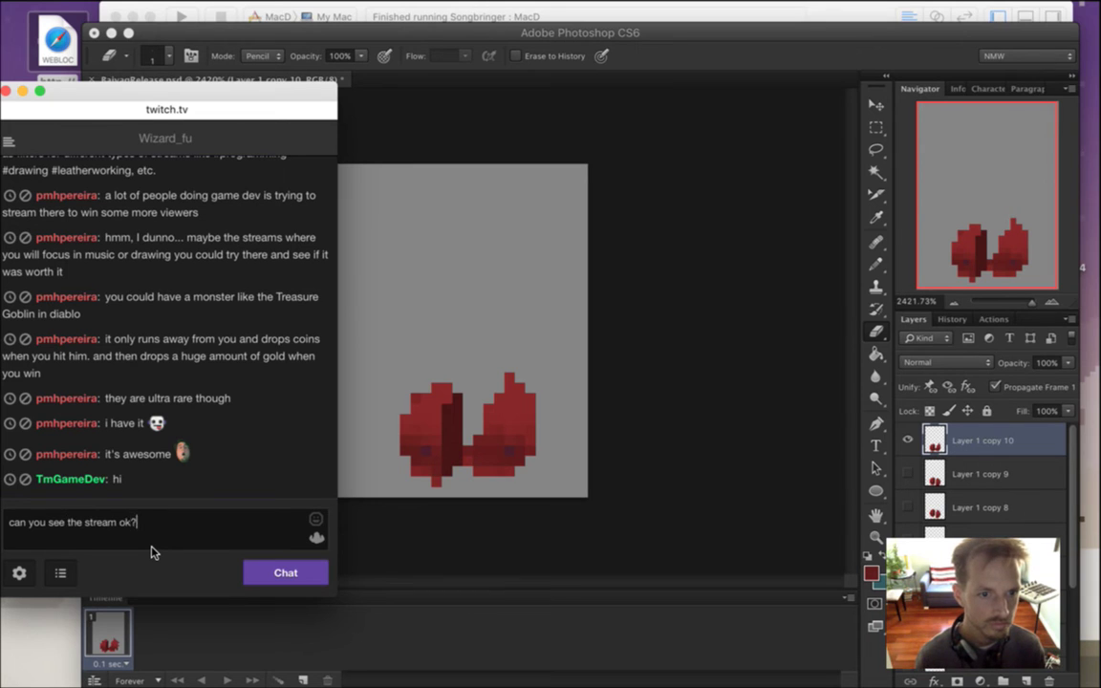
key(Return)
Return to Photoshop, move the left ball half on Layer 1 copy 10 up and left, and rotate it -22.06 degrees with nearest-neighbor interpolation.
click(857, 58)
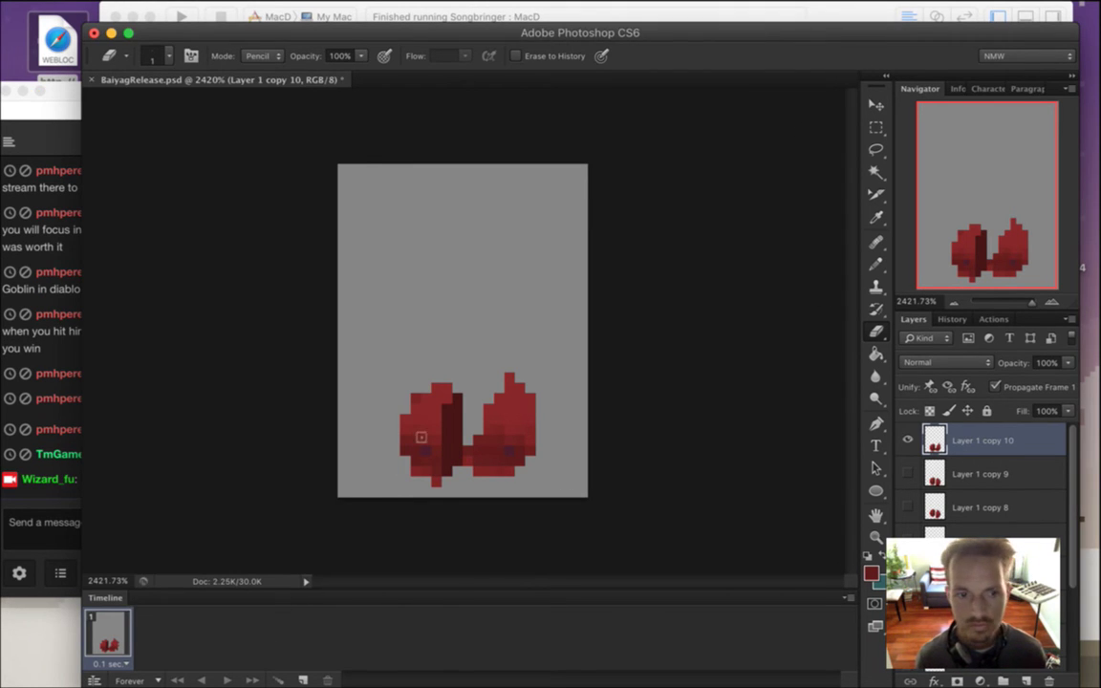
key(m)
drag(359, 365, 446, 480)
key(v)
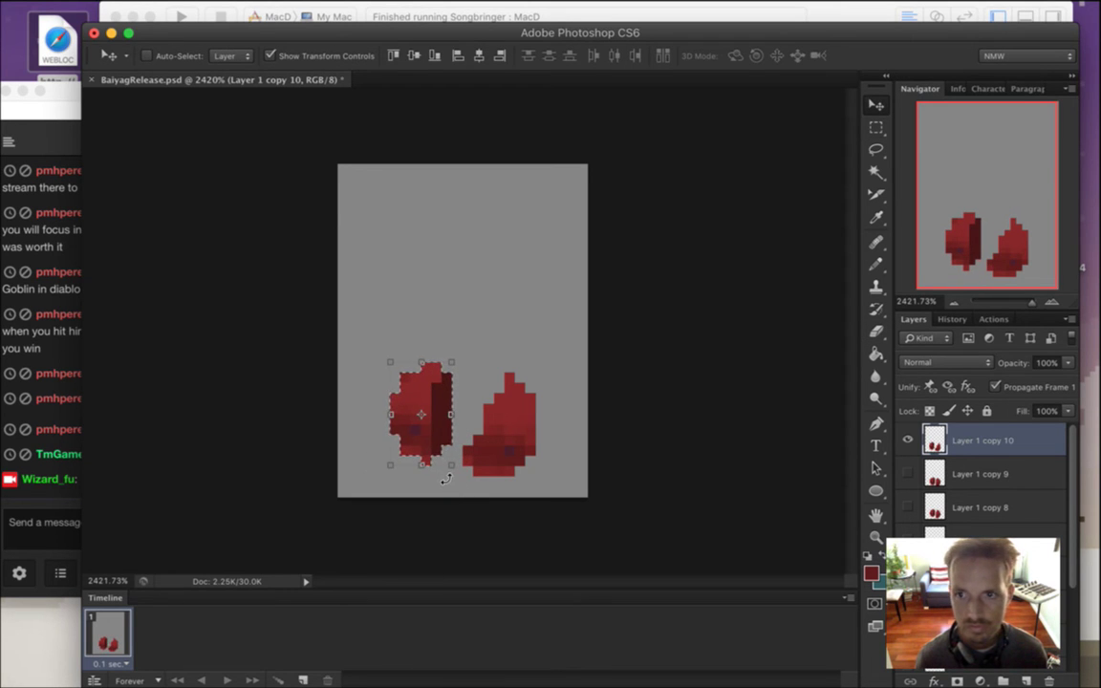
drag(376, 347, 356, 371)
drag(434, 392, 409, 390)
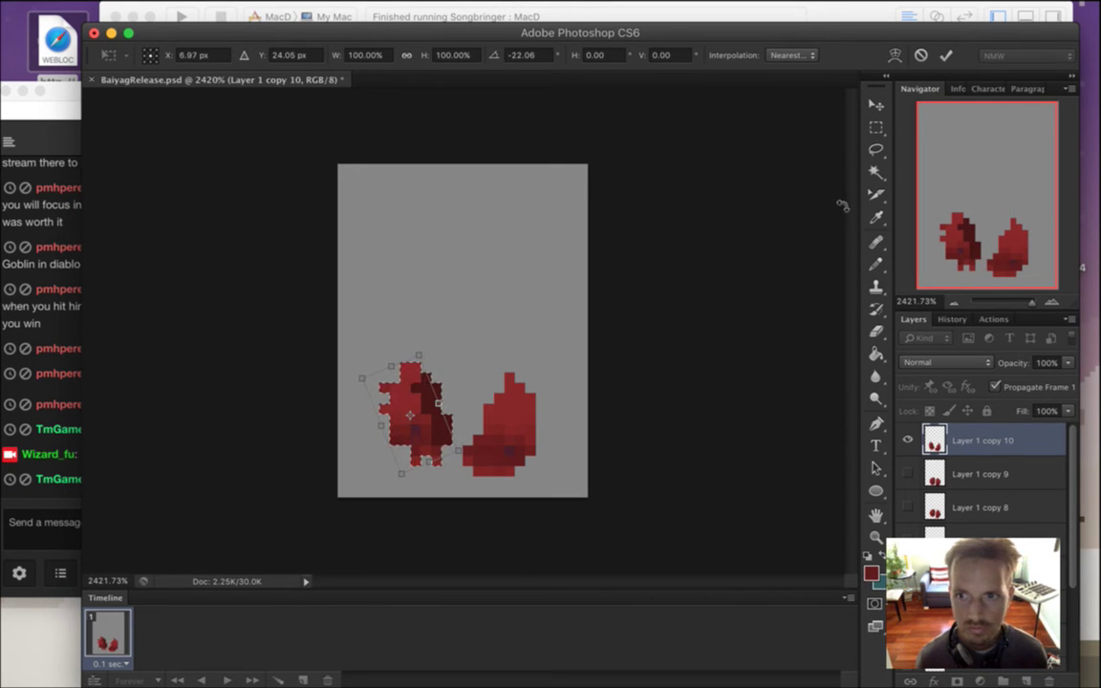
key(Return)
key(m)
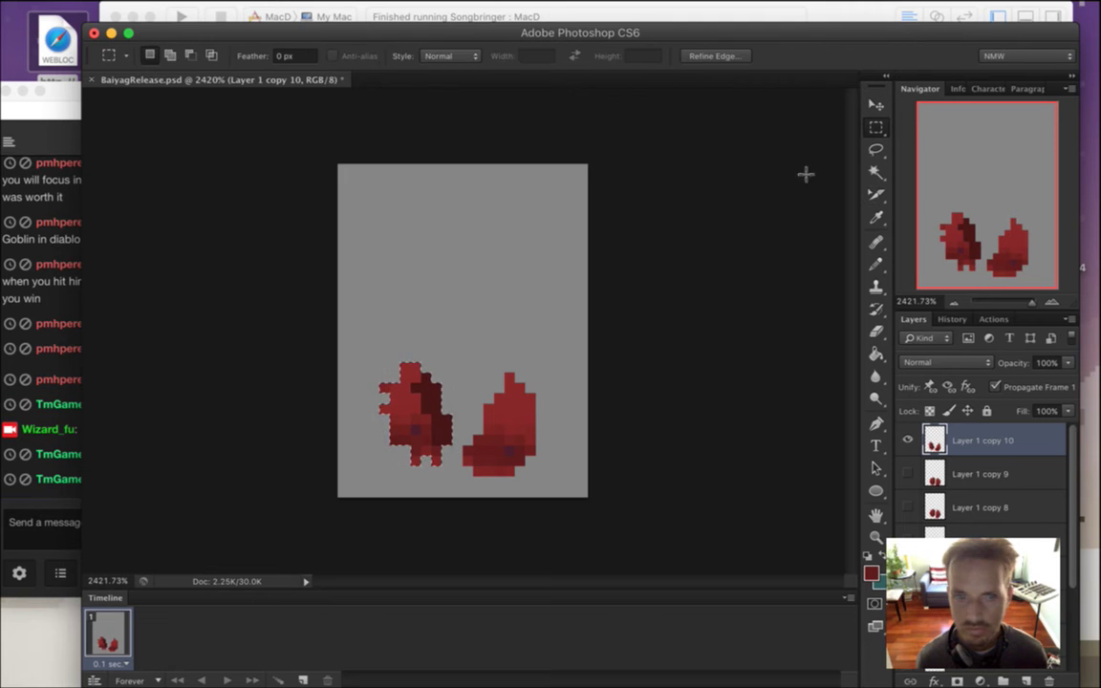
Switch to the Twitch chat and read the viewers' replies, including the message about opening a portal to "The Vault".
click(67, 523)
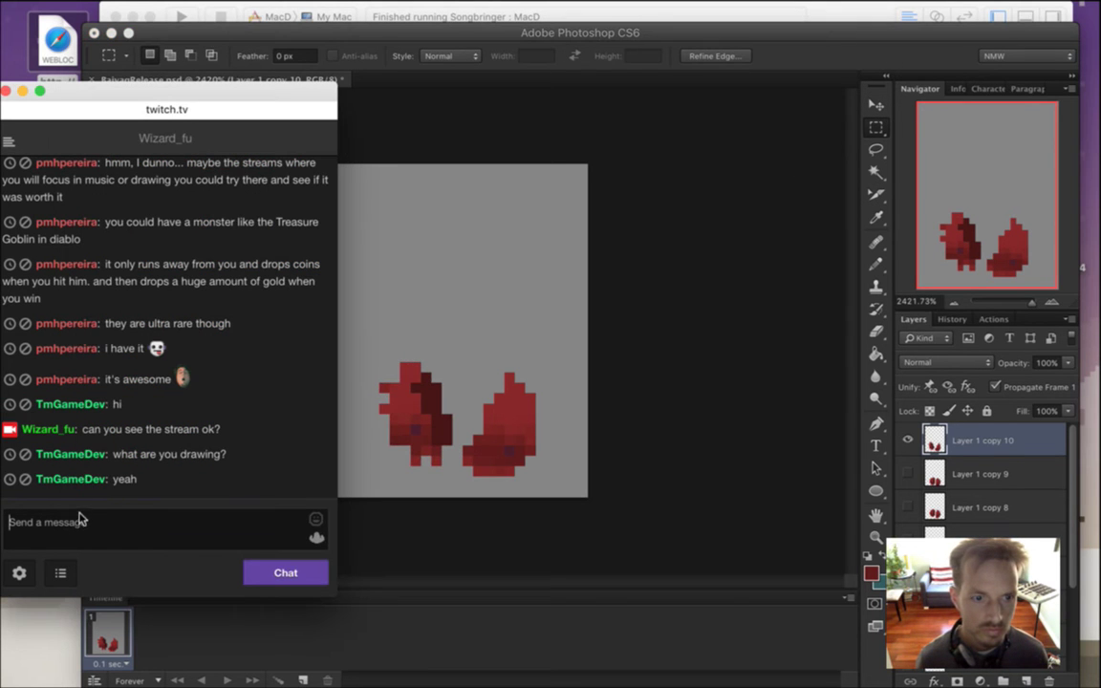
drag(135, 455, 275, 479)
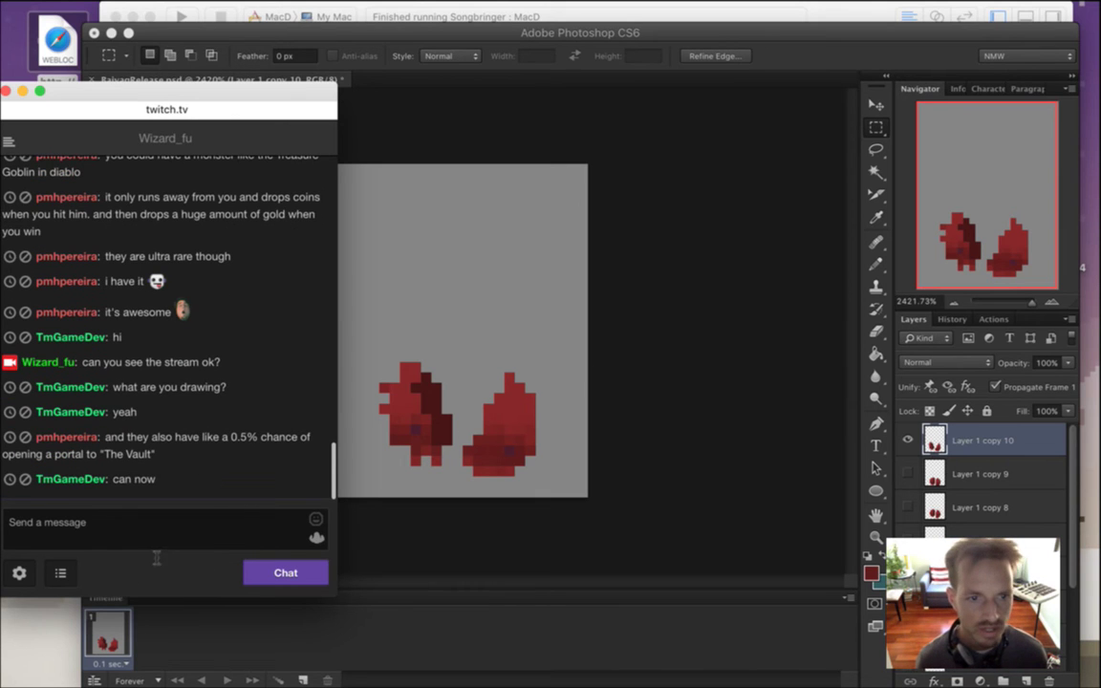
drag(127, 439, 155, 457)
click(162, 455)
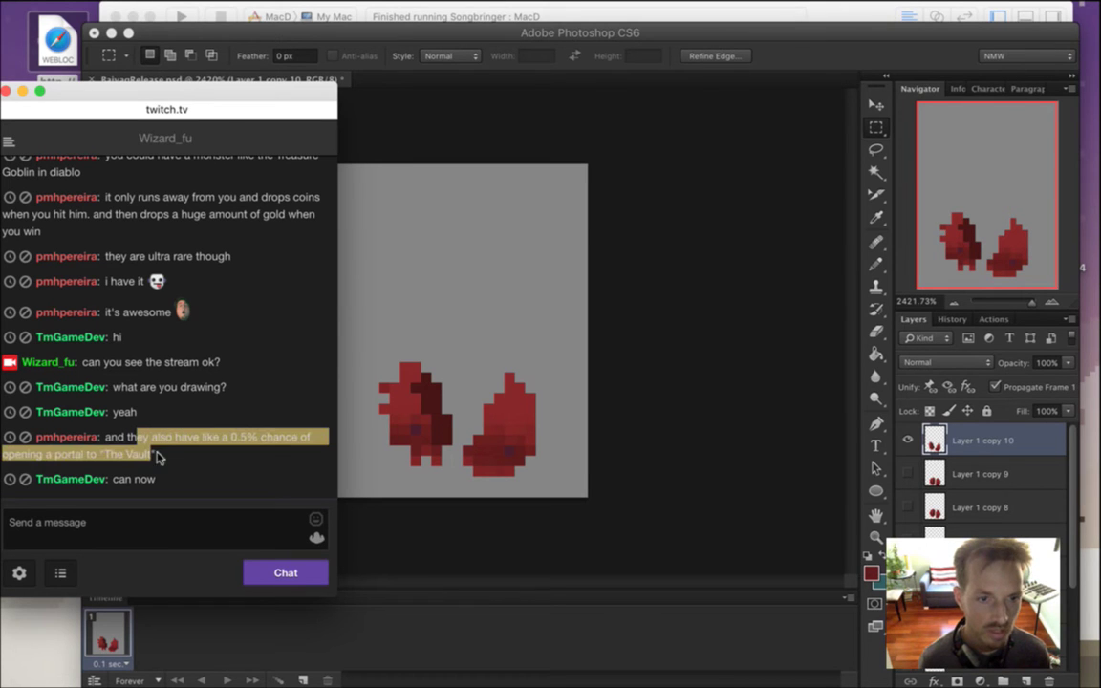
click(173, 471)
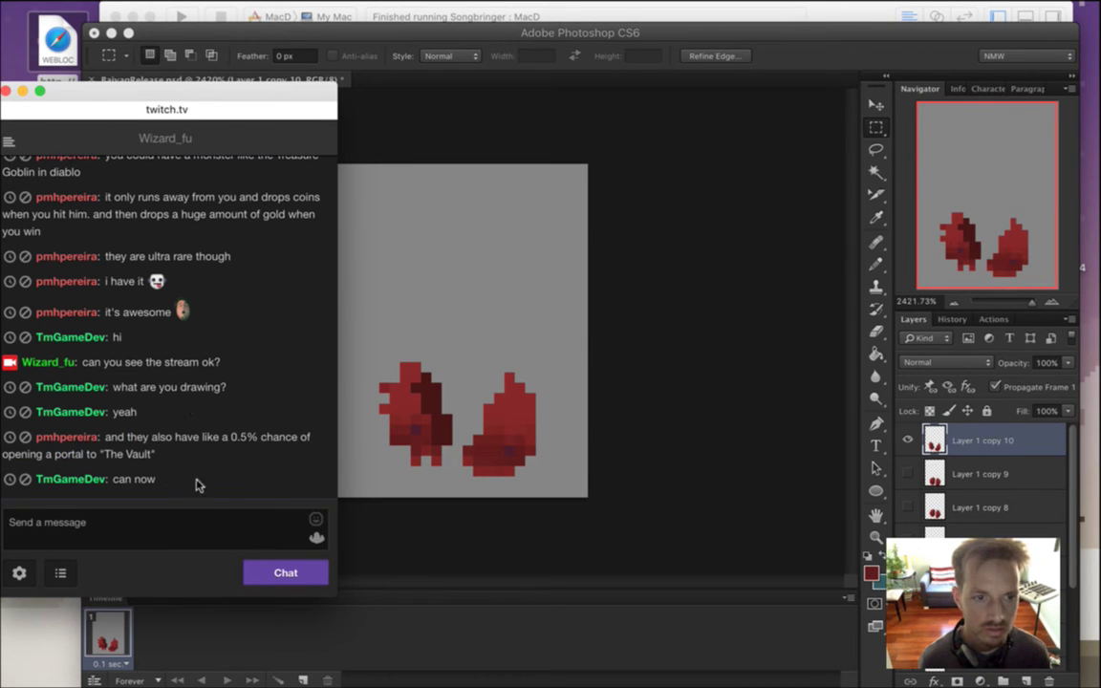
Switch to Xcode, run the Songbringer project to view the red balls in the game, and quit the game.
key(super+Tab)
key(Tab)
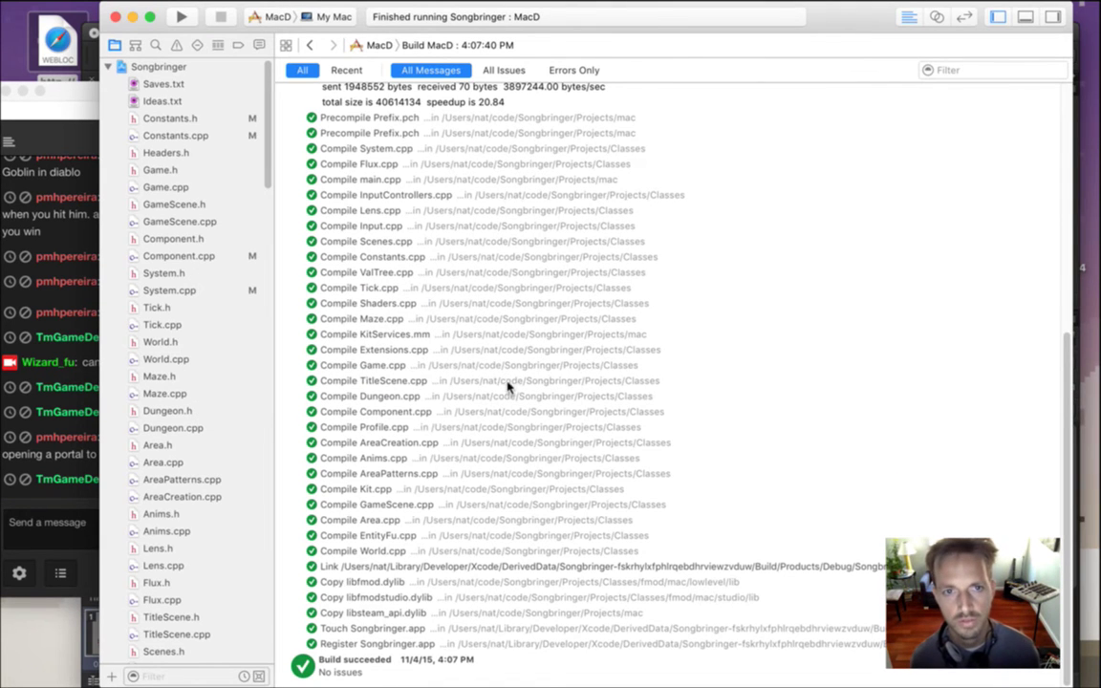
key(super+r)
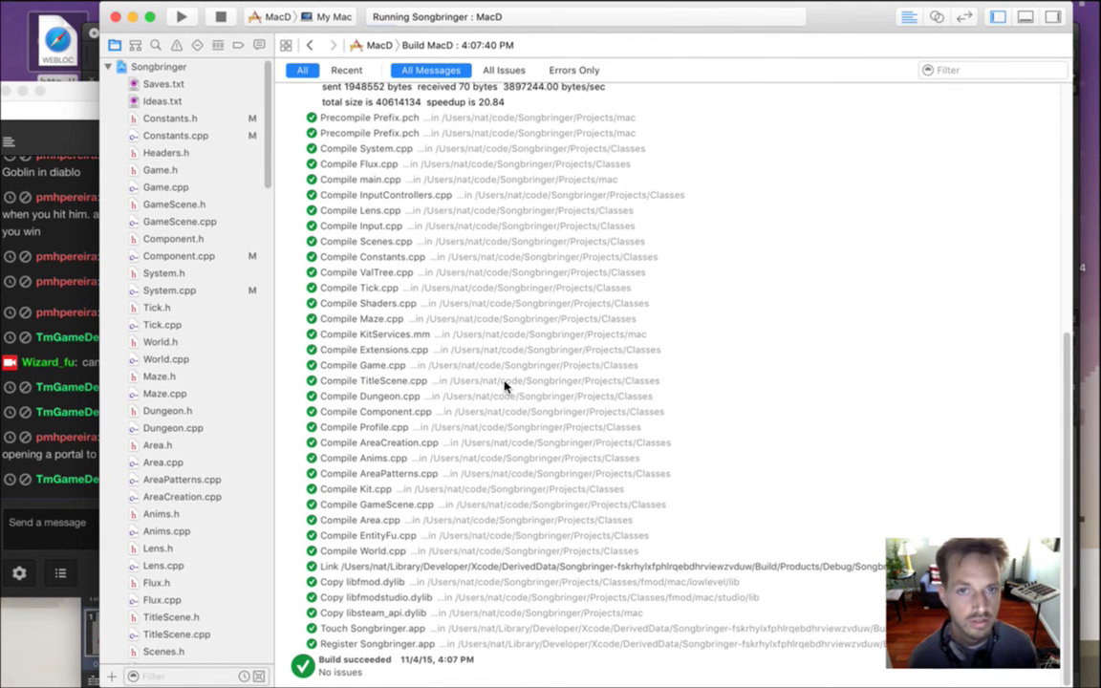
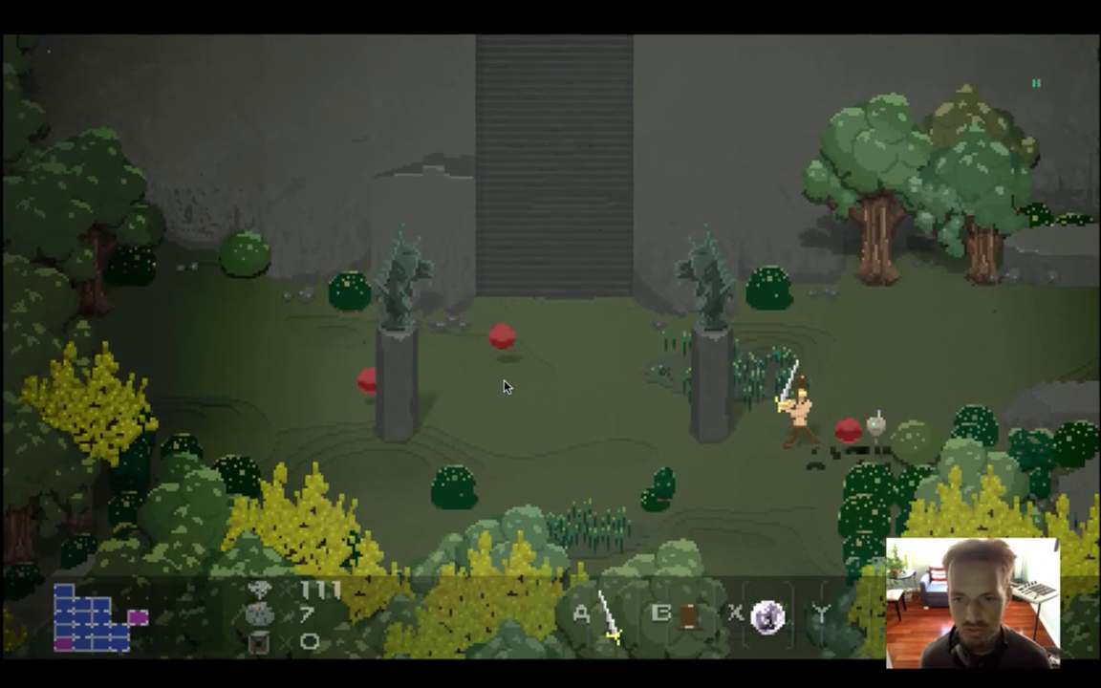
key(super+q)
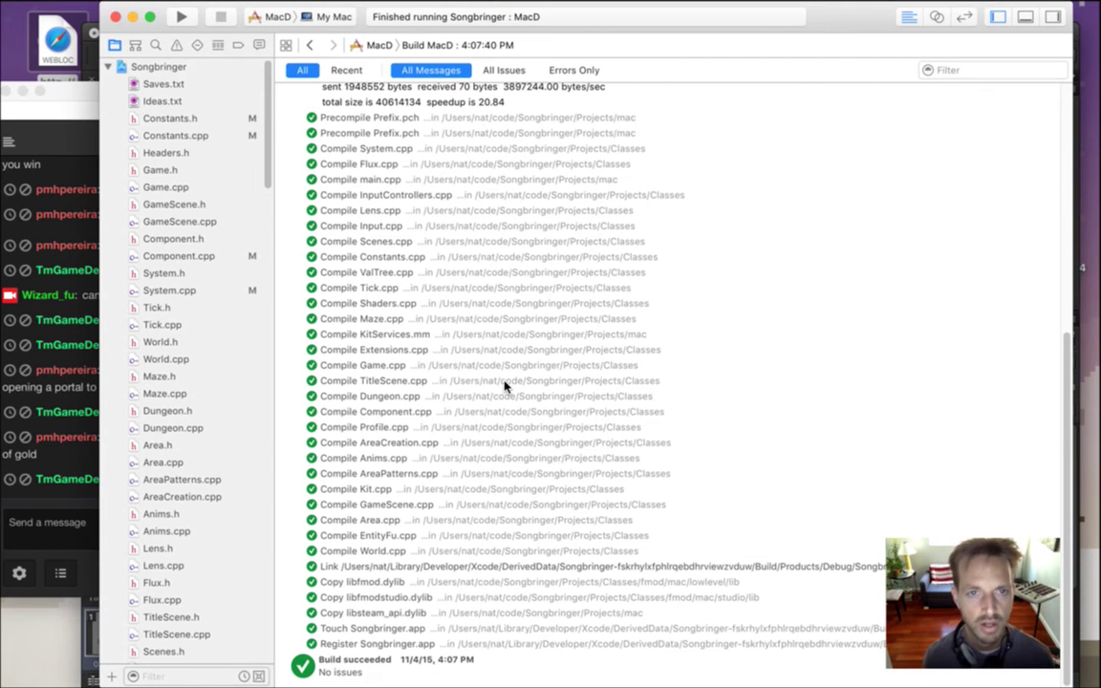
Return to Photoshop, deselect the rotated left ball half, and erase the stray pixels along its outer and lower edges.
key(super+Tab)
key(super+Tab)
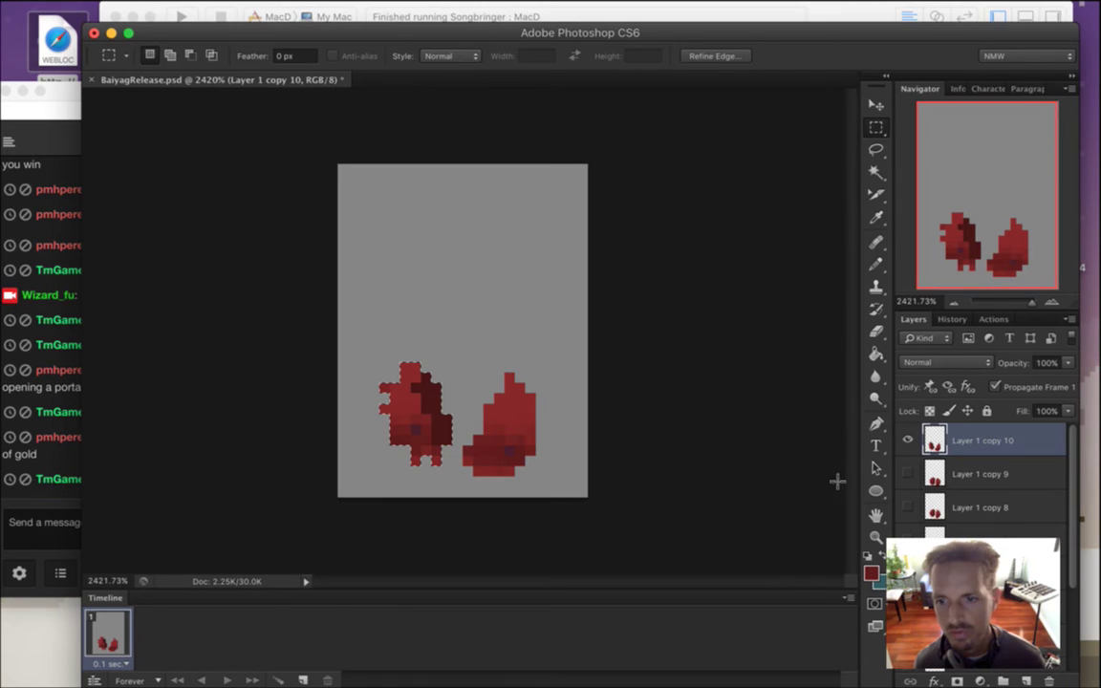
key(super+d)
key(e)
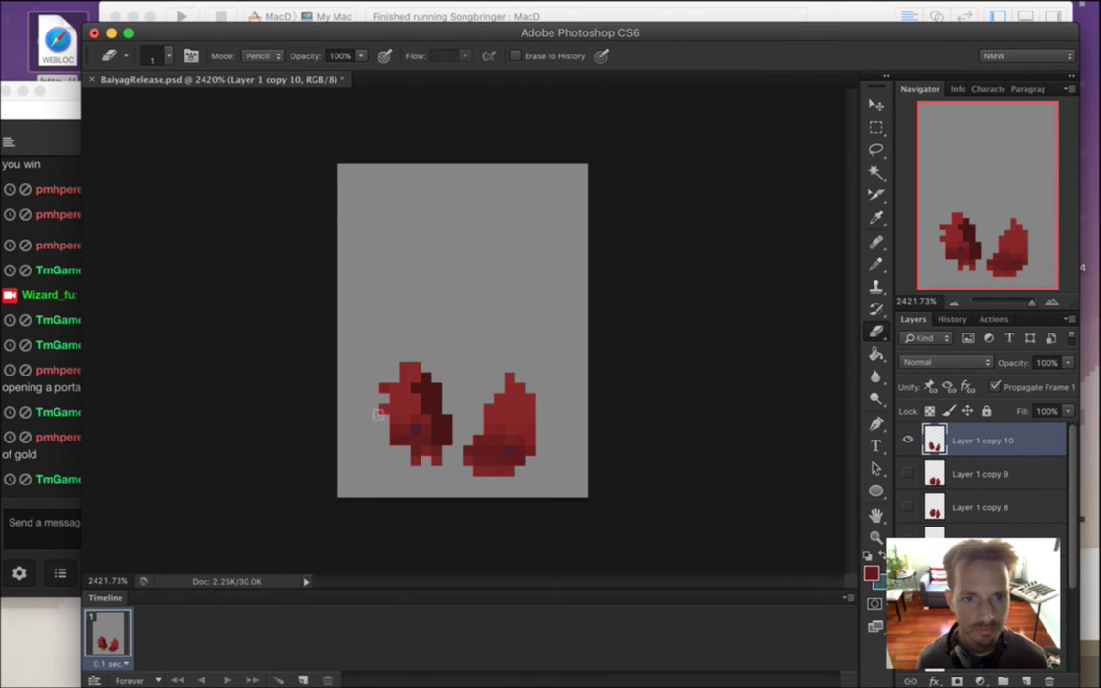
click(413, 460)
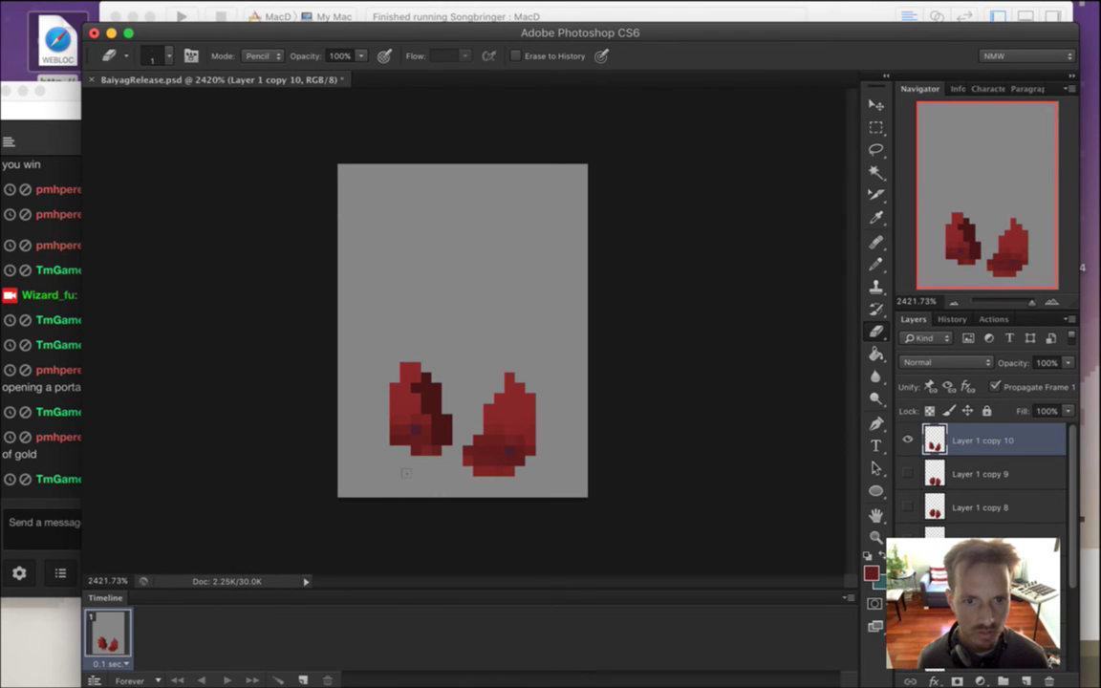
Fill in the missing pixel at the left ball half's lower edge with a sampled red and save the document.
key(i)
click(411, 451)
key(b)
key(e)
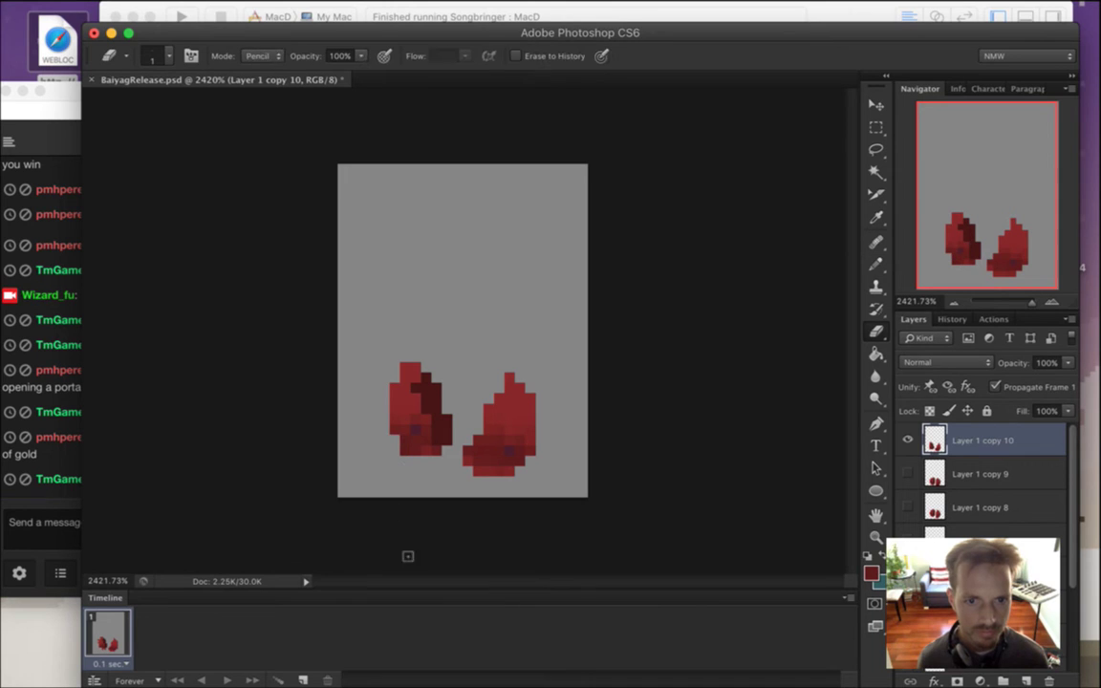
key(b)
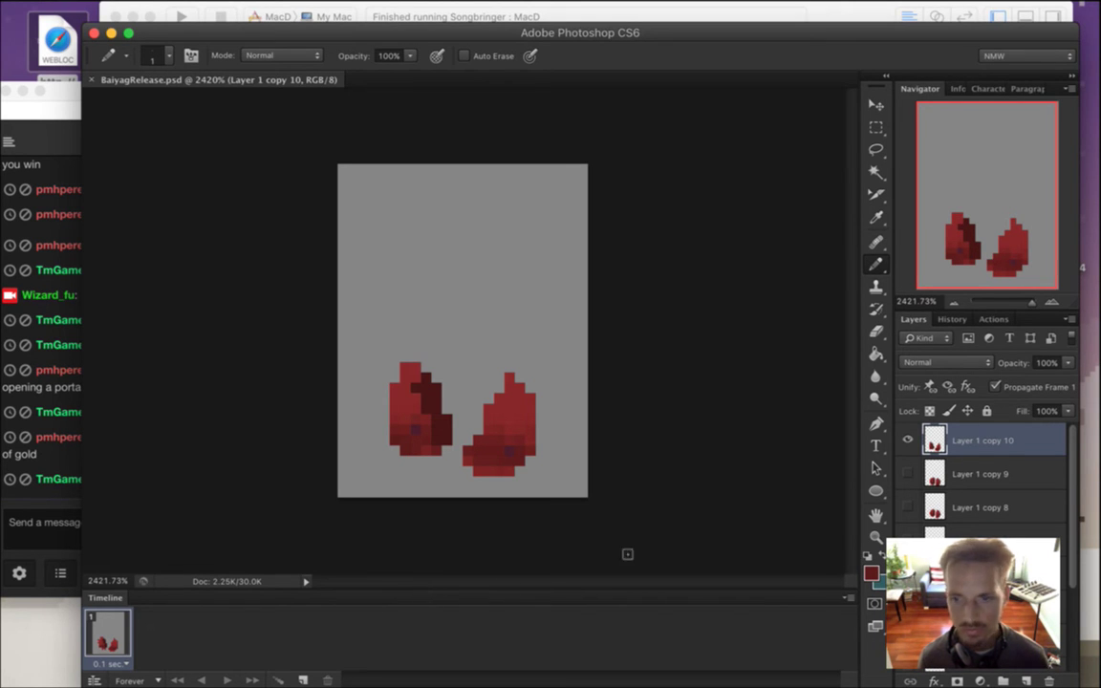
Duplicate Layer 1 copy 10, hide the original, and select the right ball half on the duplicate with a rectangular marquee.
key(super+j)
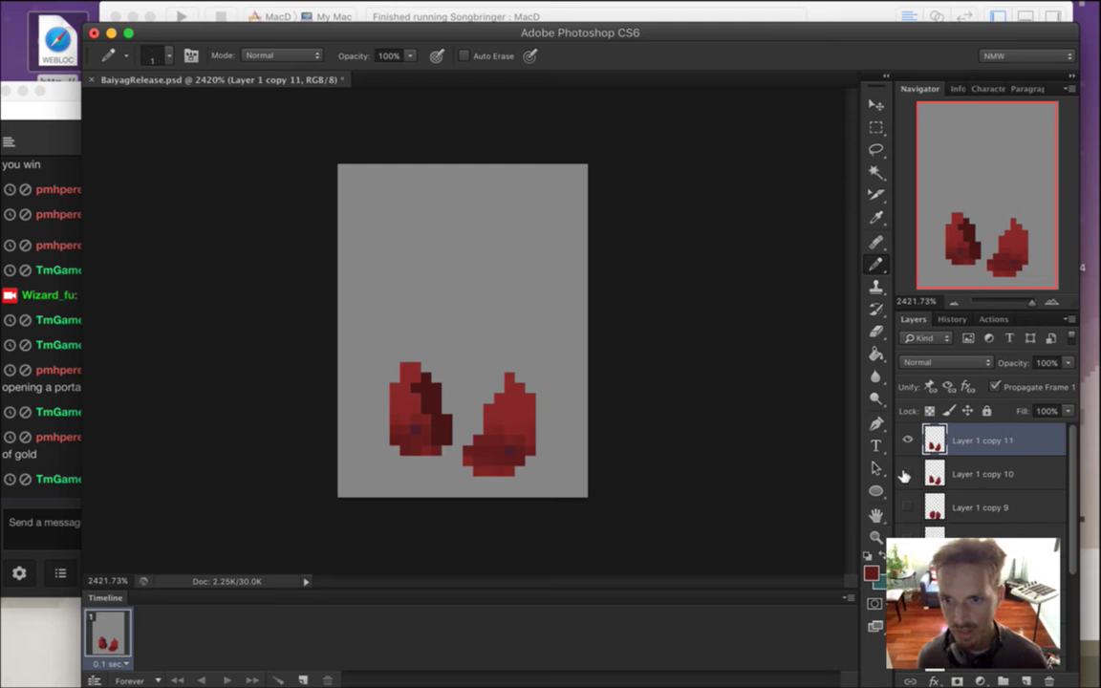
key(v)
key(m)
mouse_move(452, 332)
mouse_down()
mouse_move(565, 438)
mouse_move(578, 501)
mouse_up()
Read the newest Twitch chat messages about the huge vault of gold, and return to Photoshop.
click(64, 512)
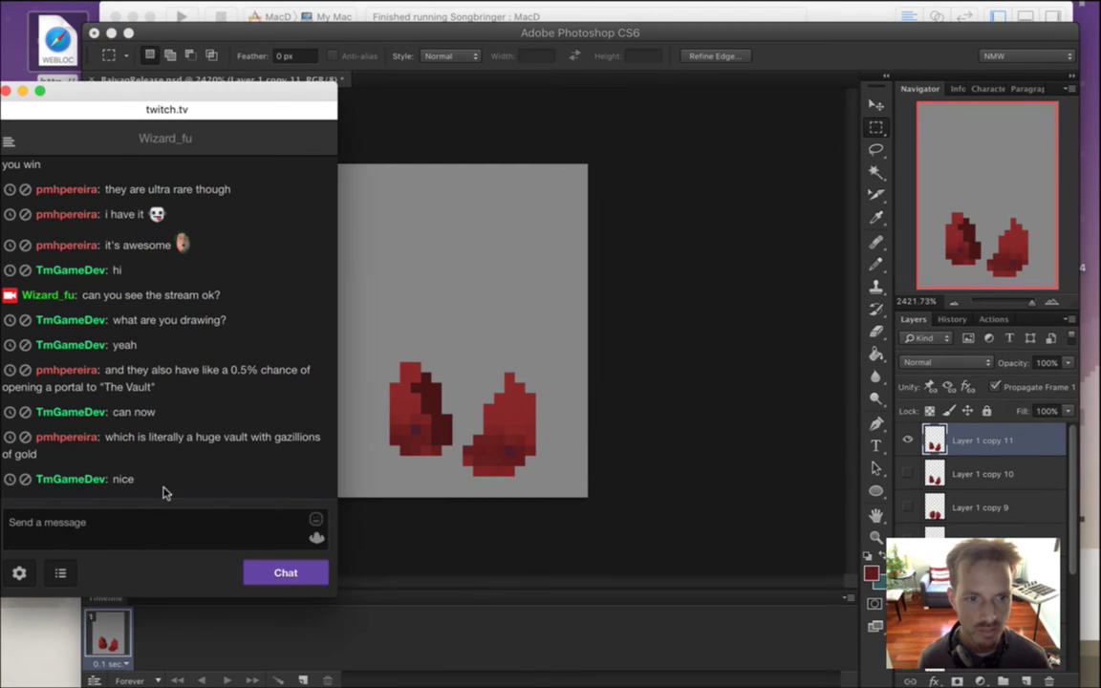
drag(139, 438, 247, 460)
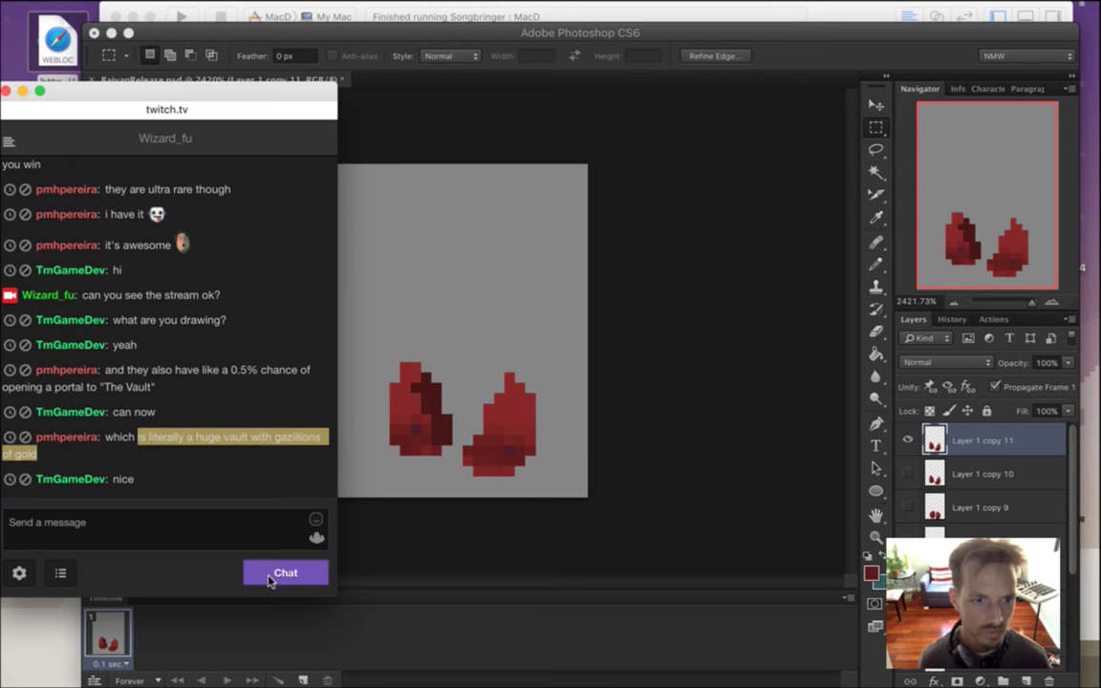
click(468, 376)
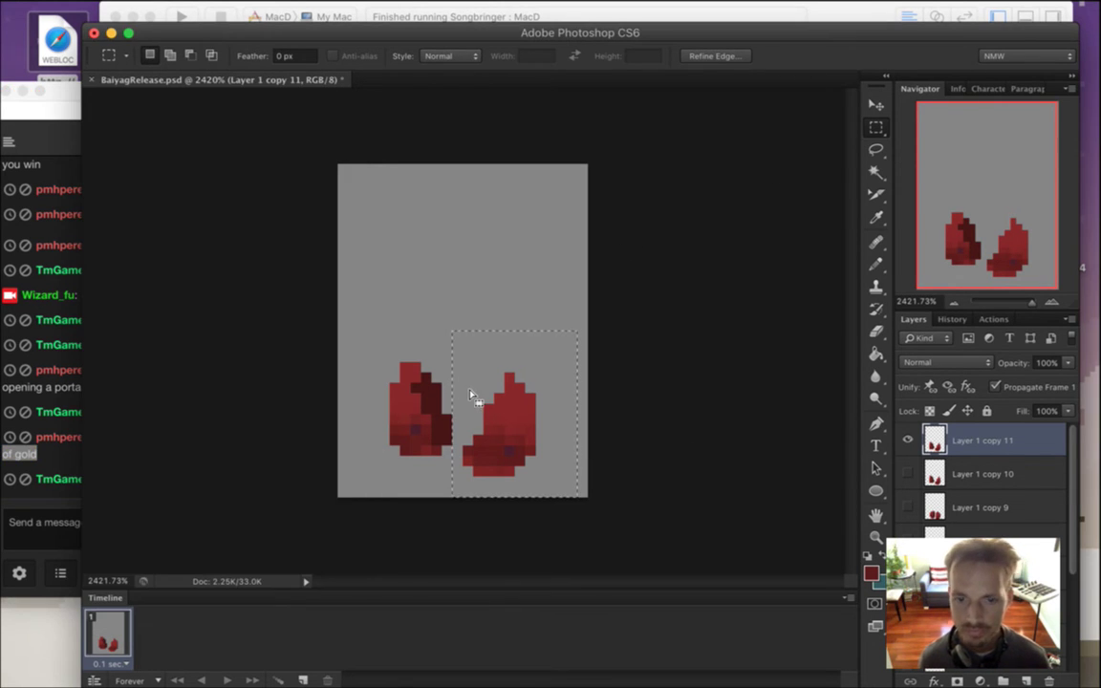
Move the right ball half on Layer 1 copy 11 down two pixels, rotate it 32.63 degrees with nearest-neighbor interpolation, and apply the transform.
key(v)
key(Down)
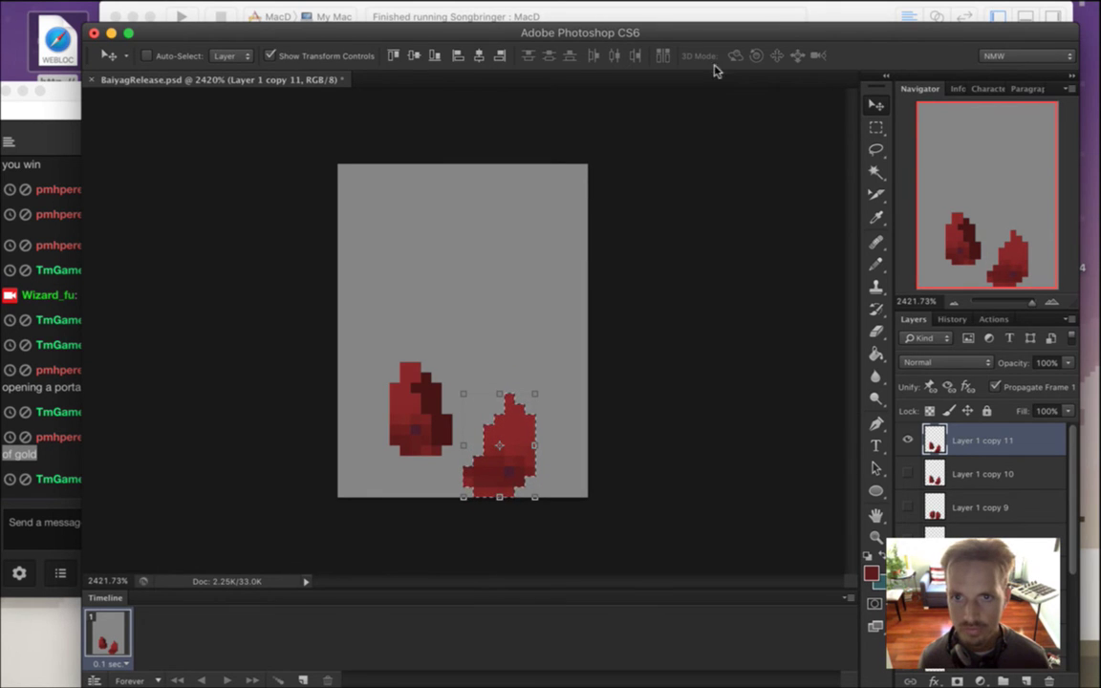
key(super+t)
drag(560, 396, 533, 440)
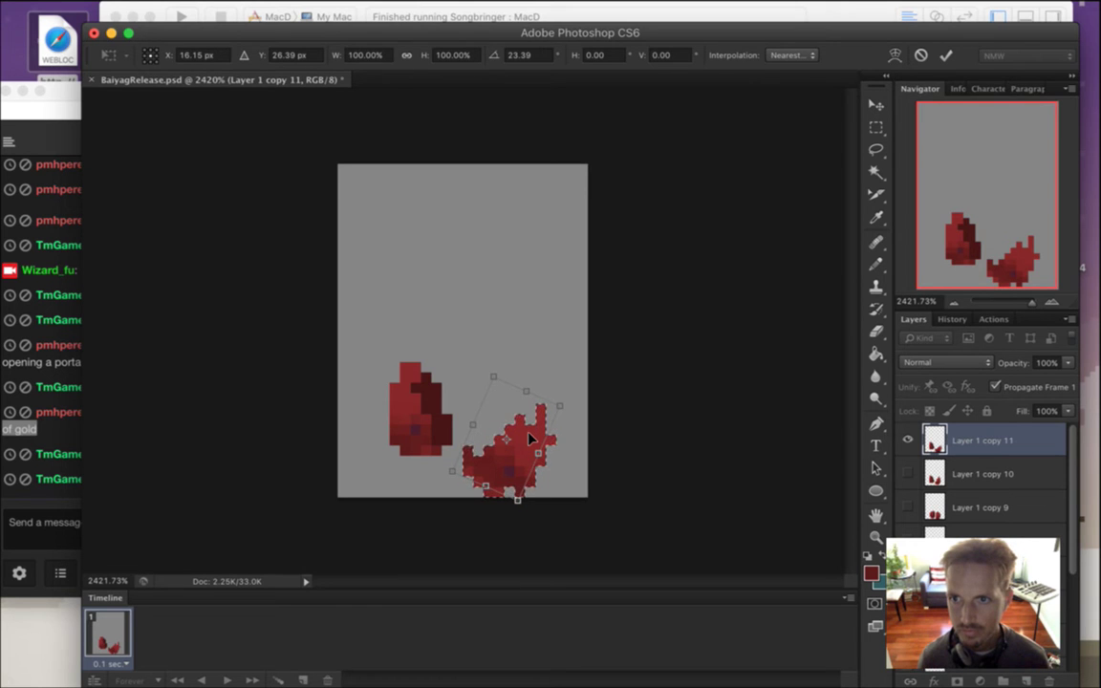
key(Down)
key(Up)
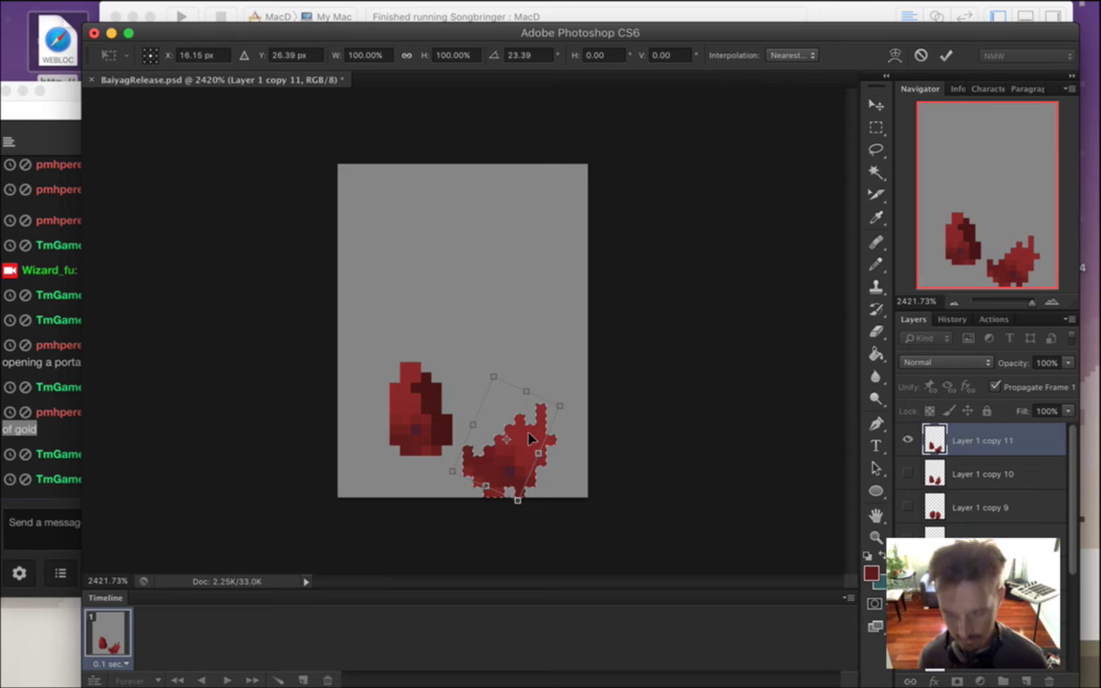
mouse_move(574, 402)
mouse_down()
mouse_move(583, 394)
mouse_move(580, 407)
mouse_up()
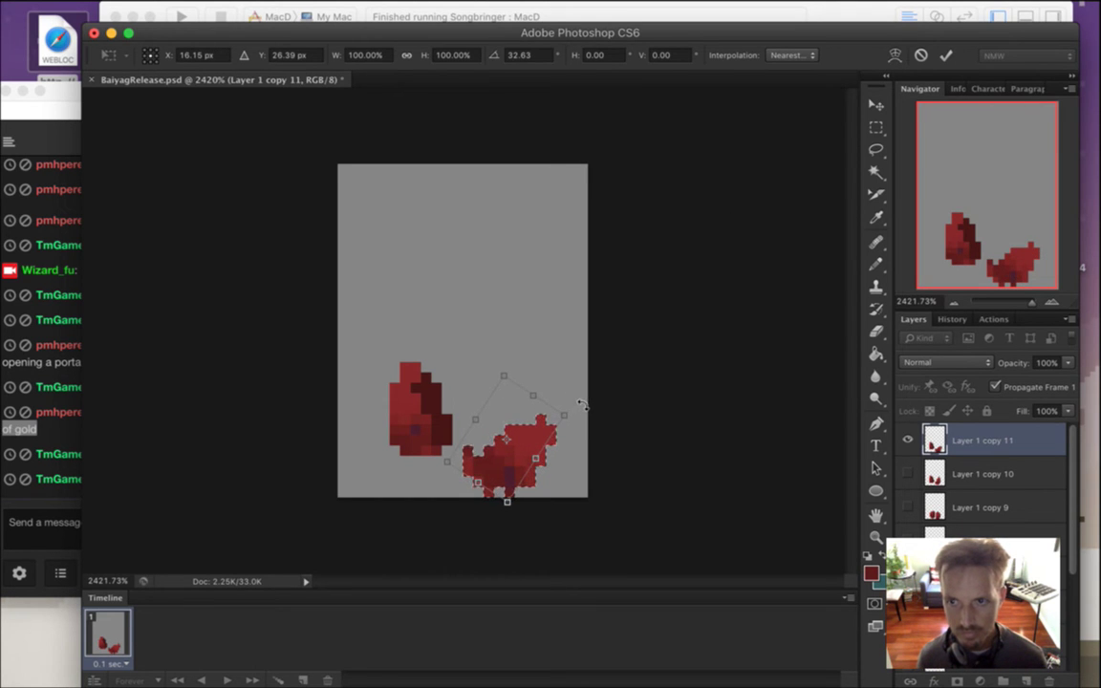
click(946, 55)
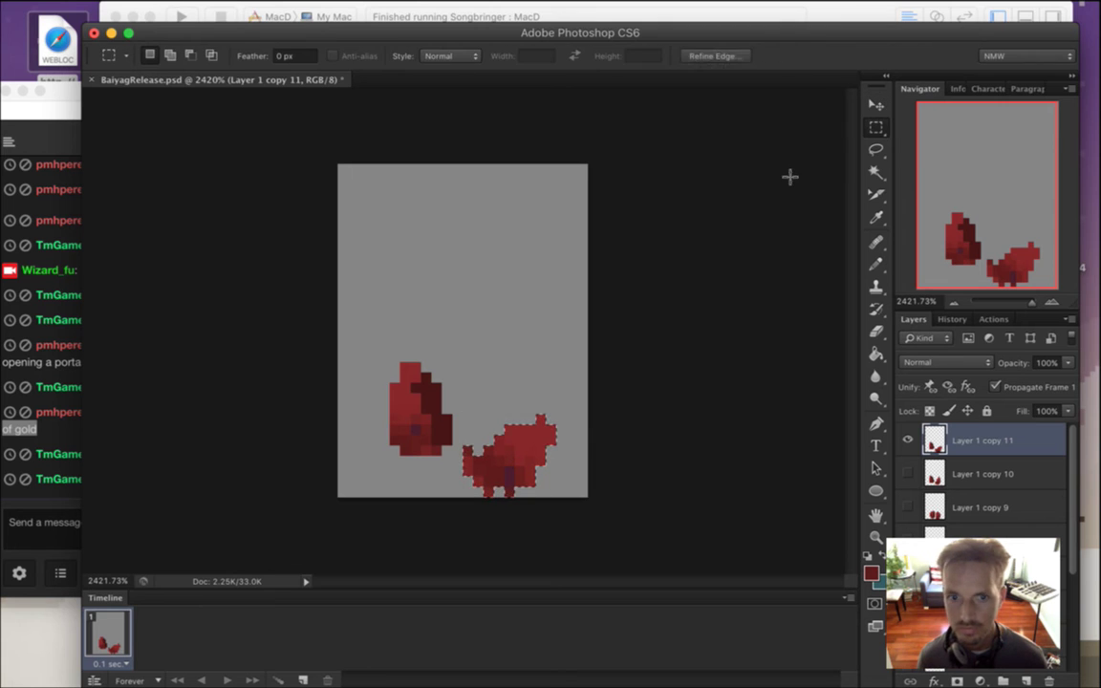
Read the newest Twitch chat question about the bottom flicker, and run Songbringer from Xcode to look at the ball in the game.
click(51, 502)
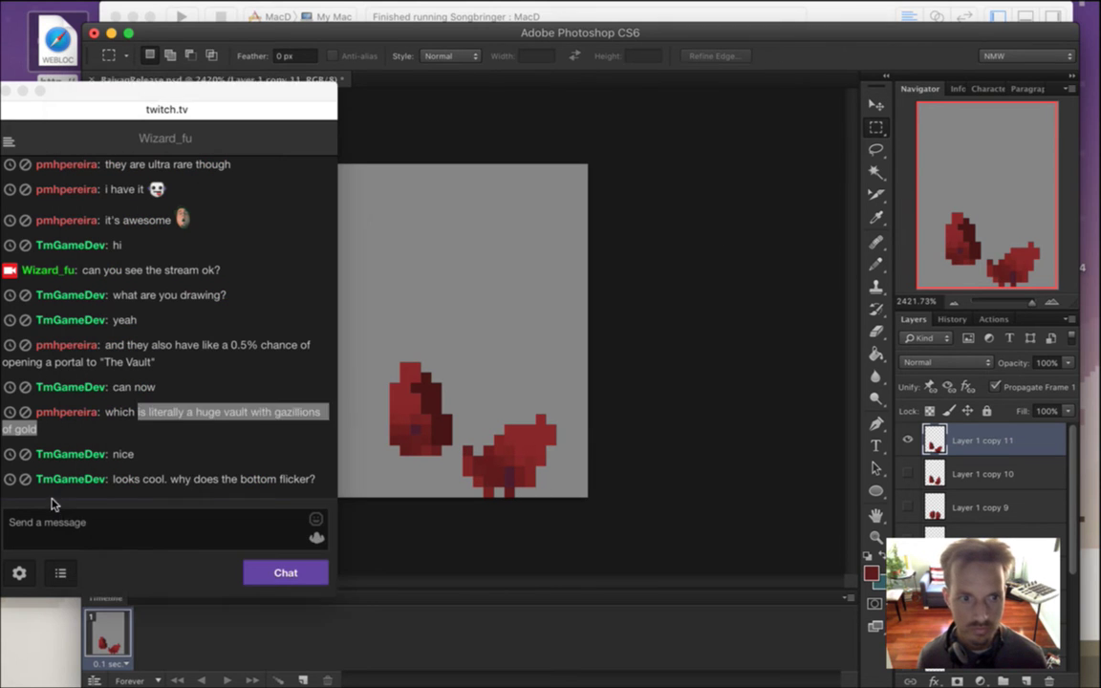
click(105, 526)
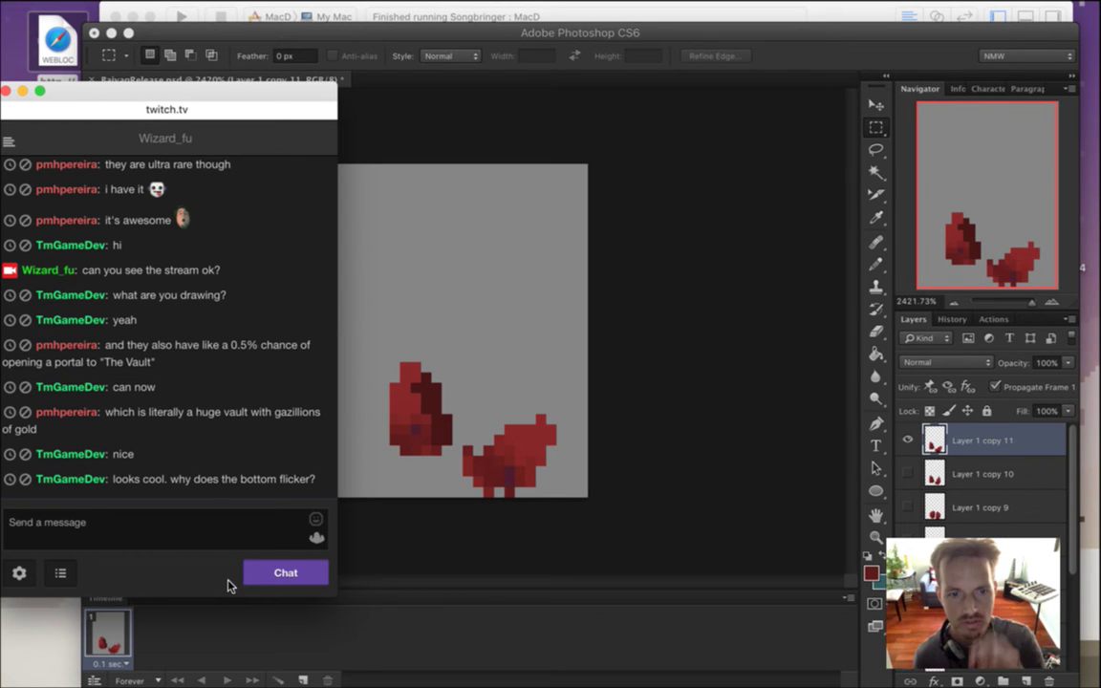
key(super+Tab)
key(super+Tab)
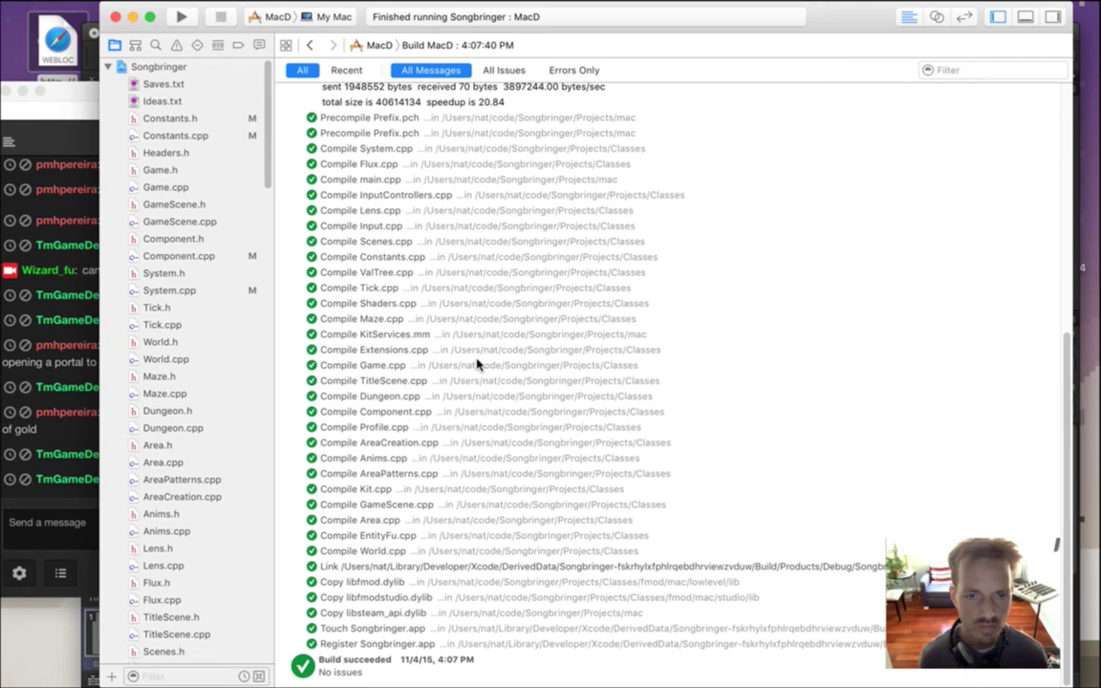
key(super+r)
click(81, 507)
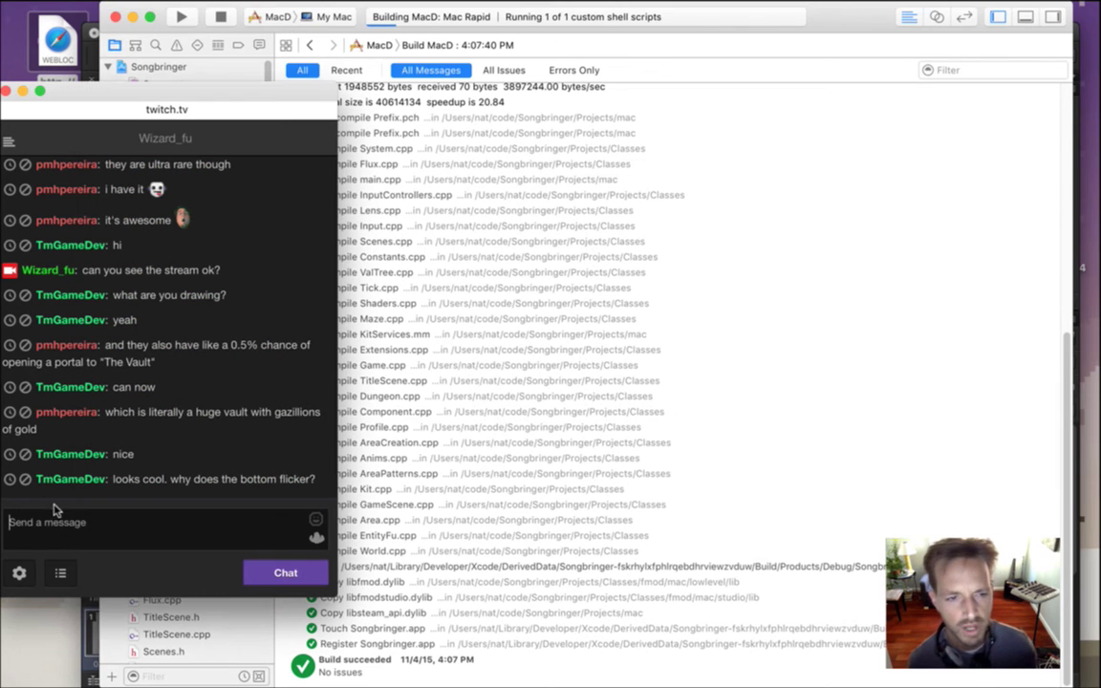
click(800, 93)
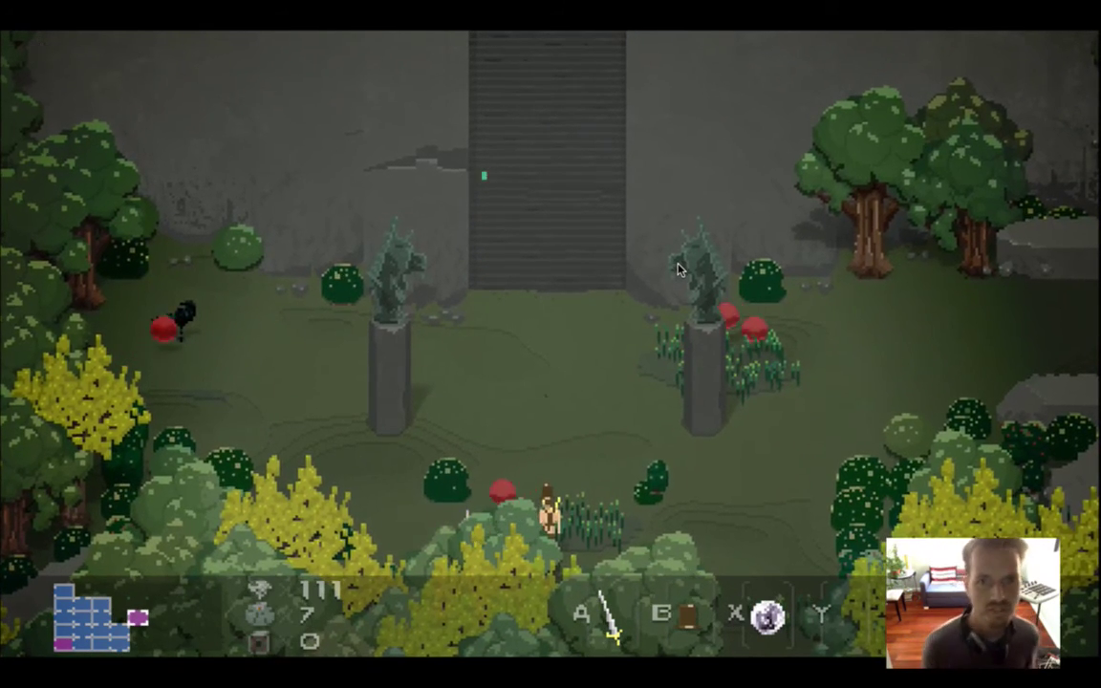
key(super+q)
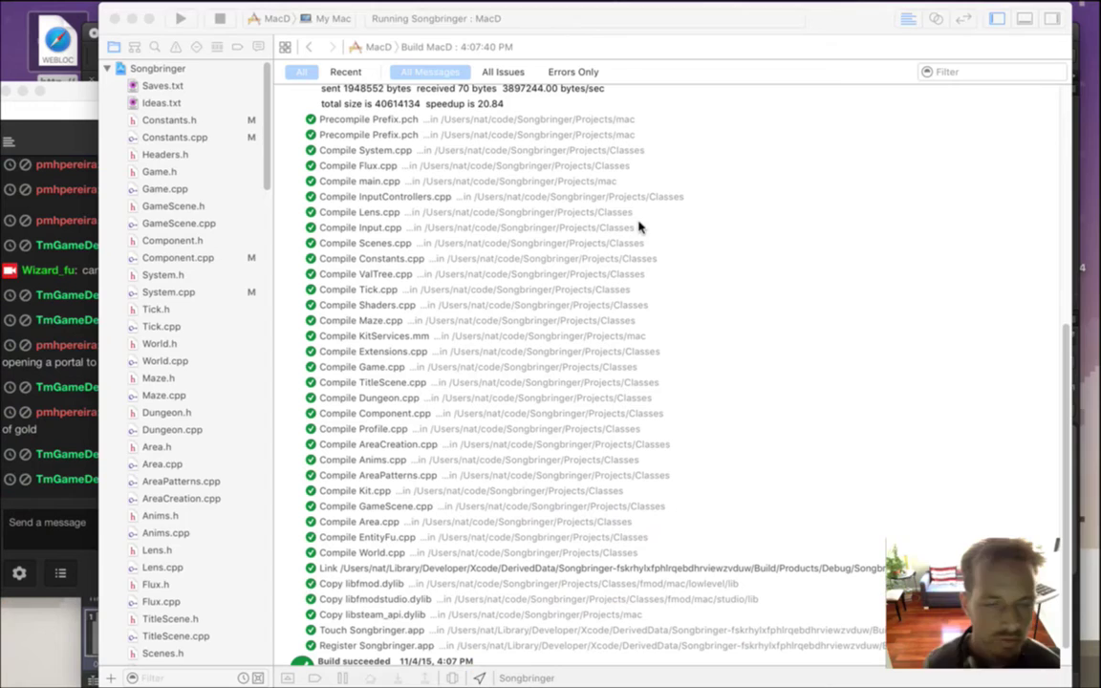
Return to Photoshop and erase the stray pixels sticking out below the right ball half on Layer 1 copy 11.
key(super+Tab)
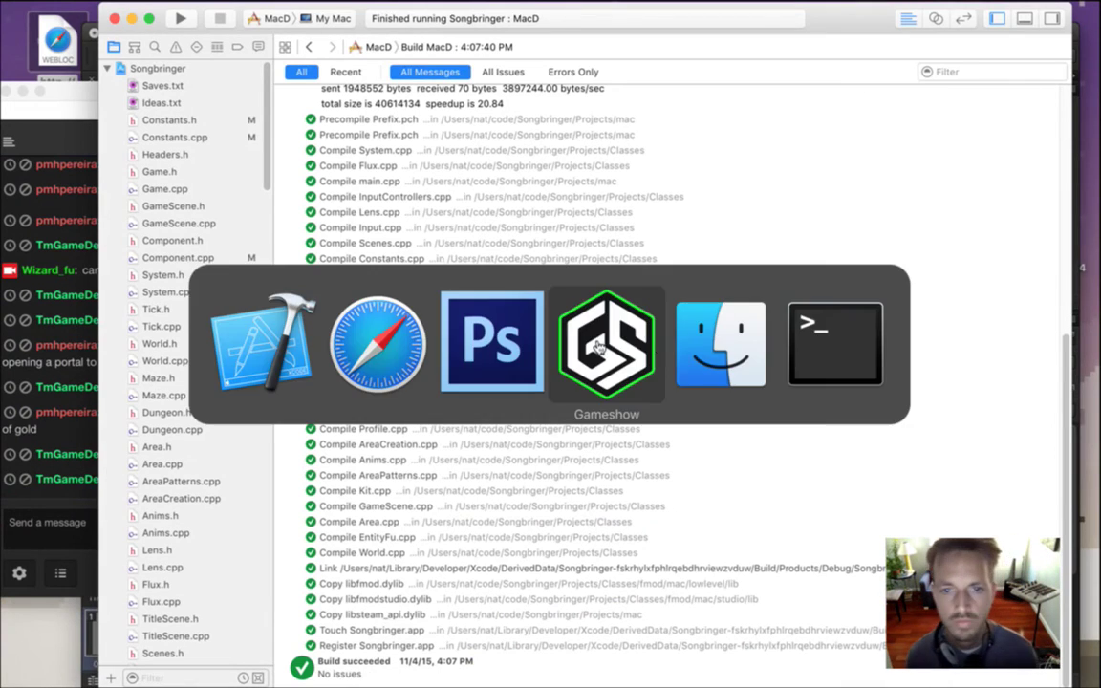
click(65, 512)
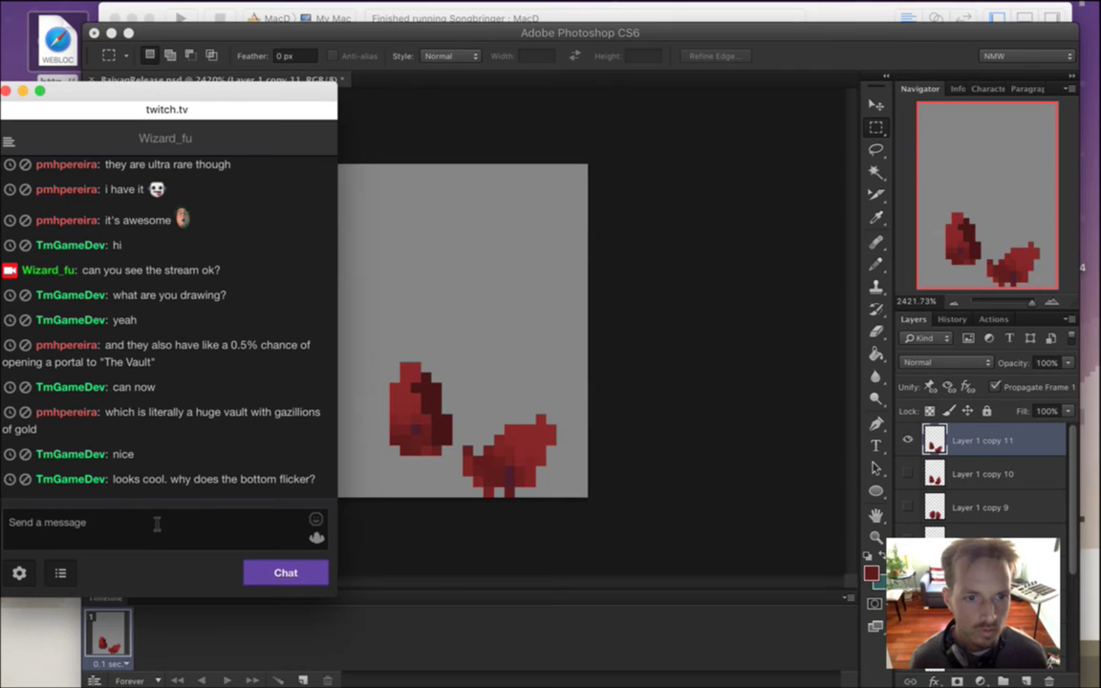
click(673, 317)
key(e)
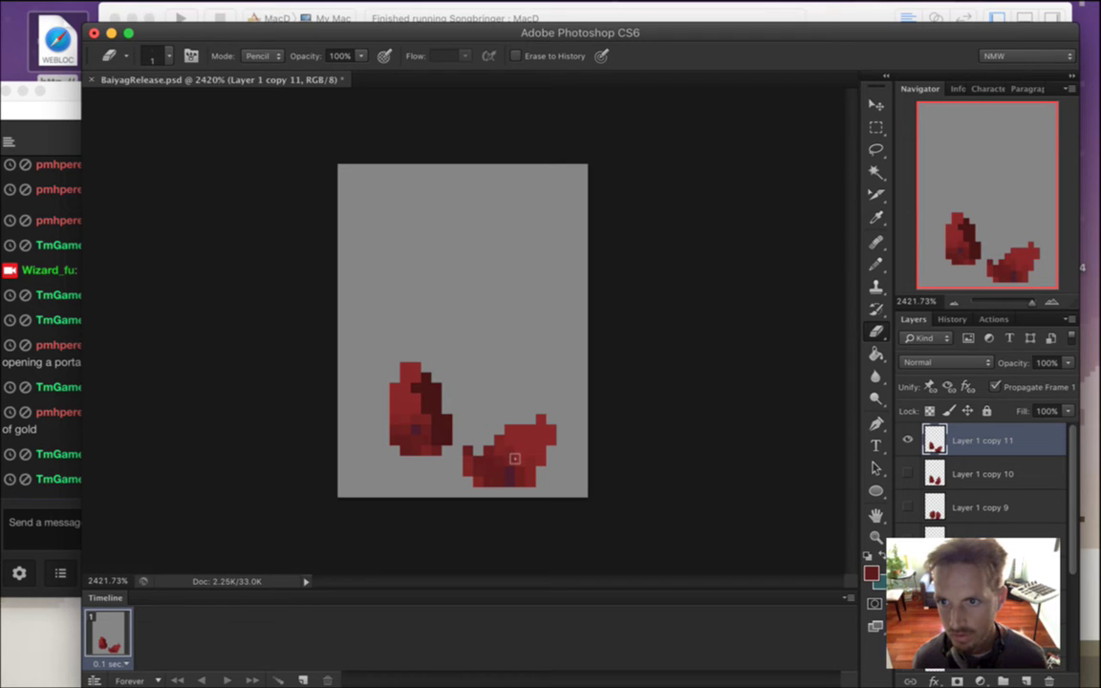
Select the right ball half with a rectangular marquee, move it down one pixel, and clear the selection.
key(v)
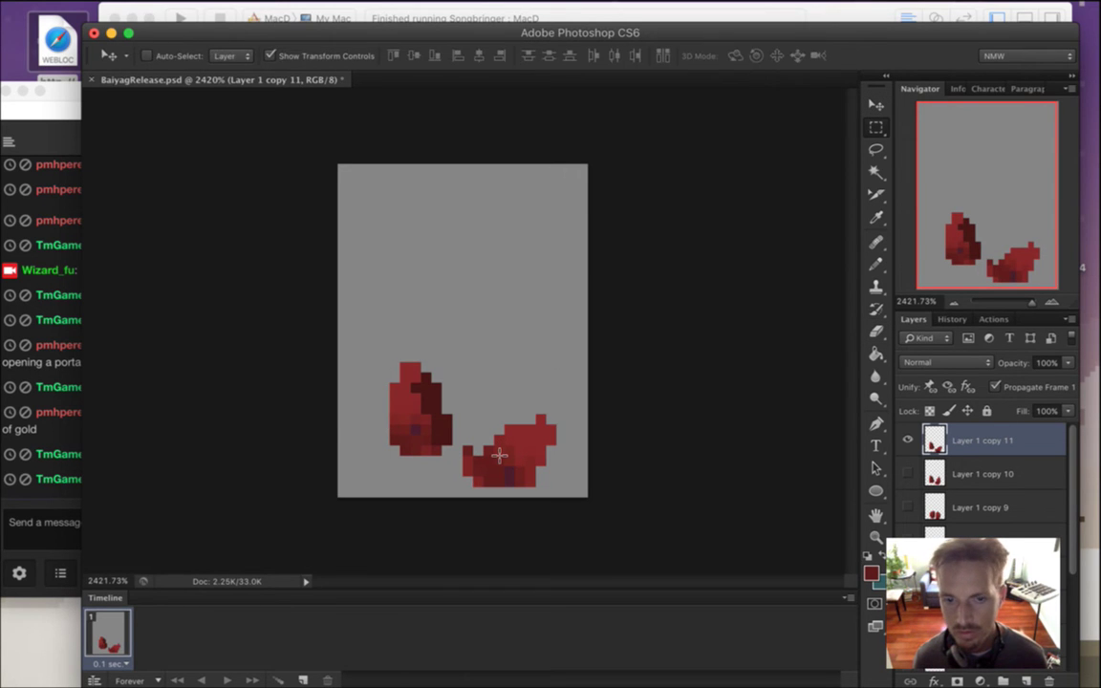
key(m)
drag(578, 415, 460, 500)
key(v)
key(Down)
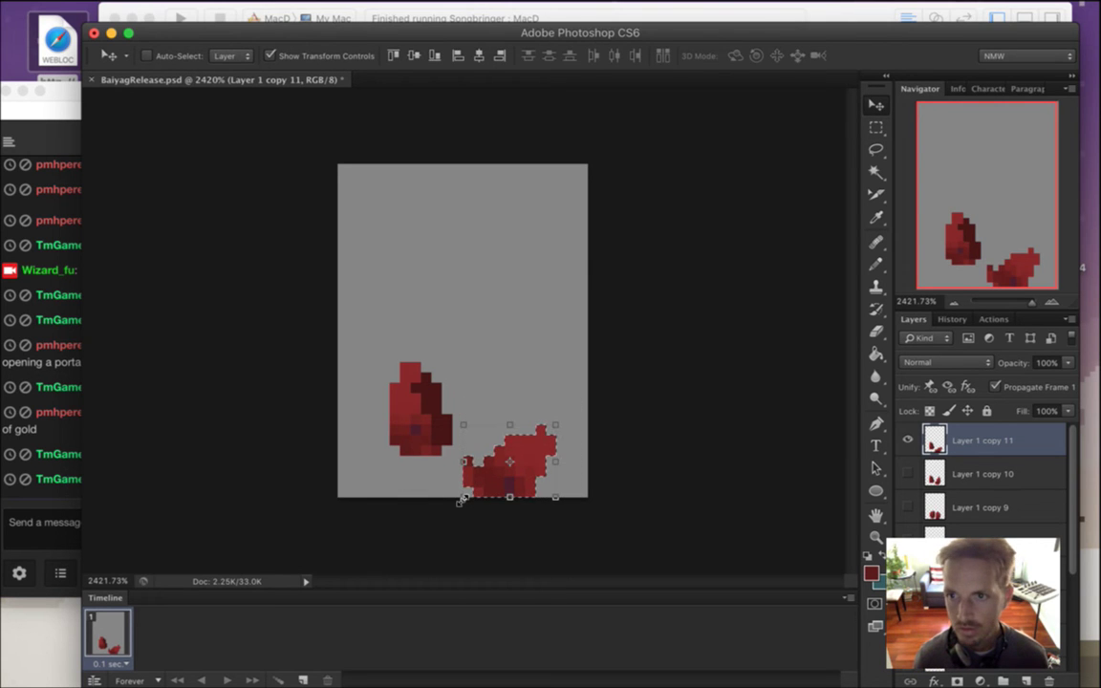
key(m)
key(ctrl+d)
key(e)
key(m)
key(e)
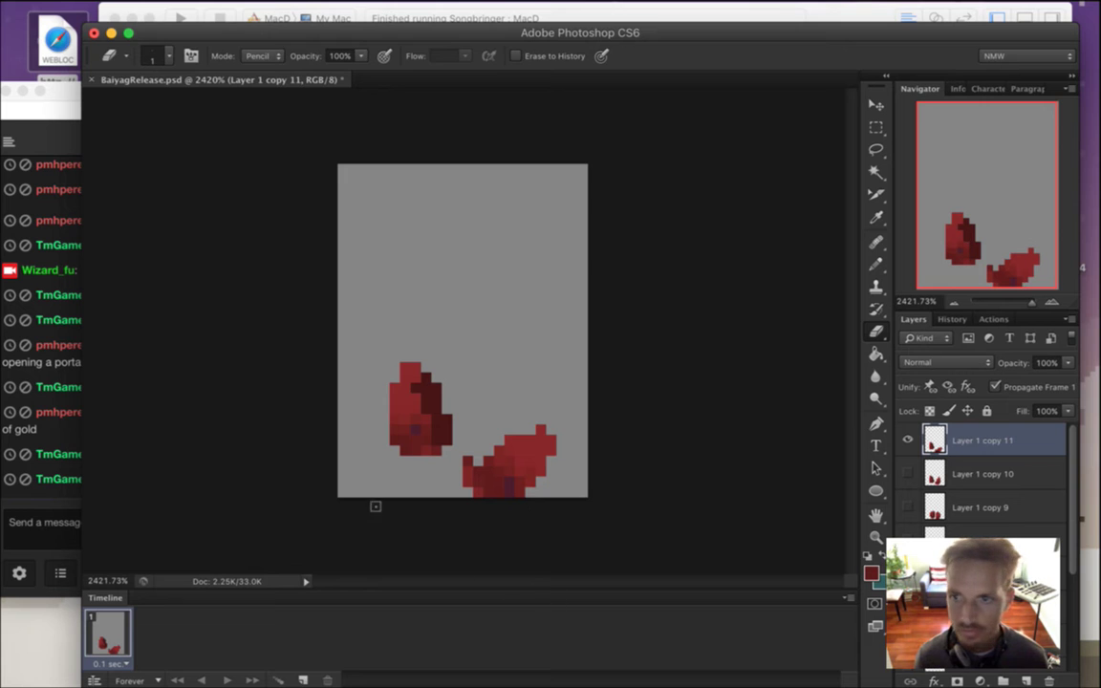
Move the left ball half down two pixels, rotate it -39.18 degrees with nearest-neighbor interpolation, reposition it at X 6.17 px, and apply the transform.
key(m)
mouse_move(369, 342)
mouse_down()
mouse_move(427, 423)
mouse_move(464, 445)
mouse_move(463, 466)
mouse_up()
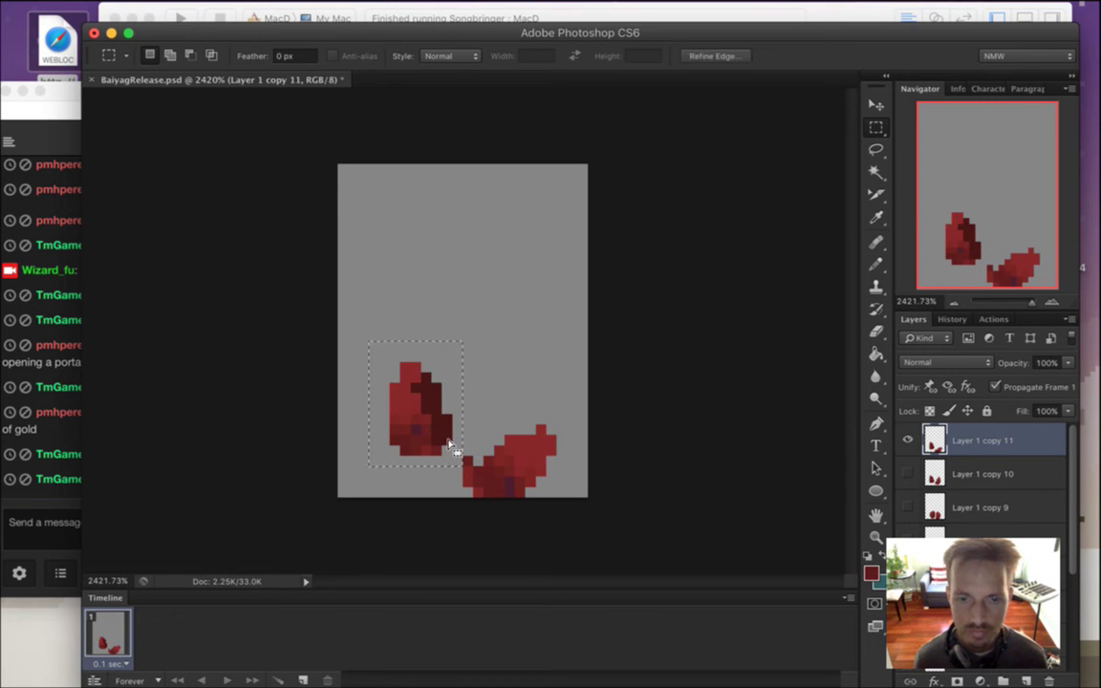
key(v)
key(Down)
key(Down)
drag(390, 367, 333, 404)
drag(422, 430, 398, 435)
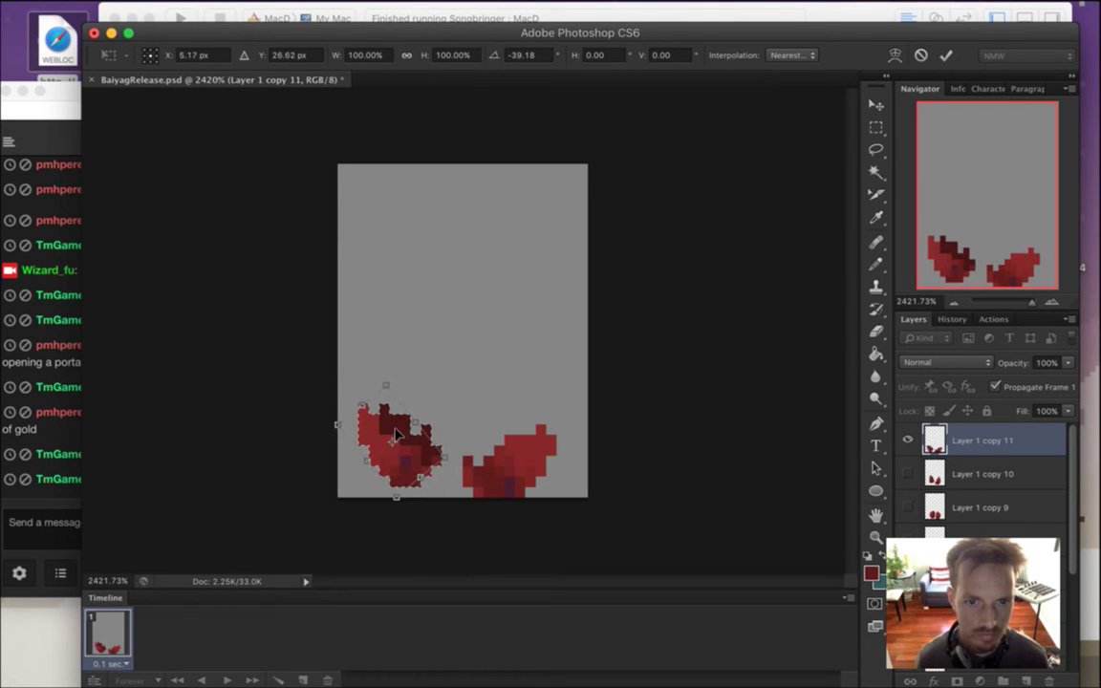
key(Right)
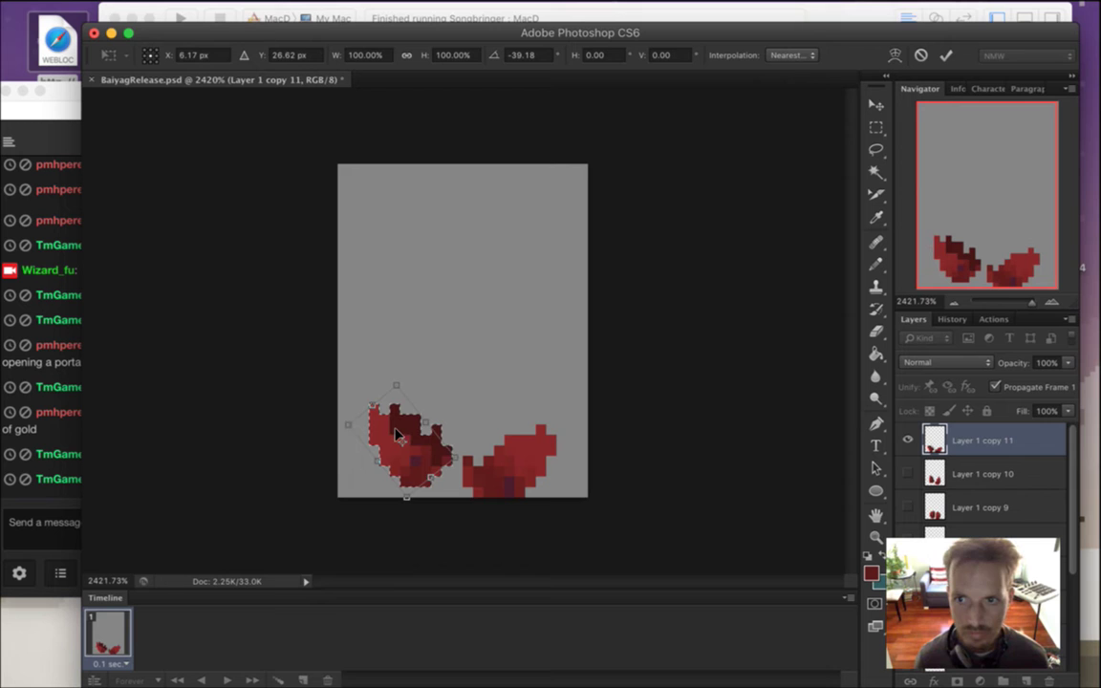
click(947, 54)
Select both ball halves and squash them from above to 88.89% height with nearest-neighbor interpolation, applying the transform.
click(876, 126)
drag(339, 384, 587, 496)
key(v)
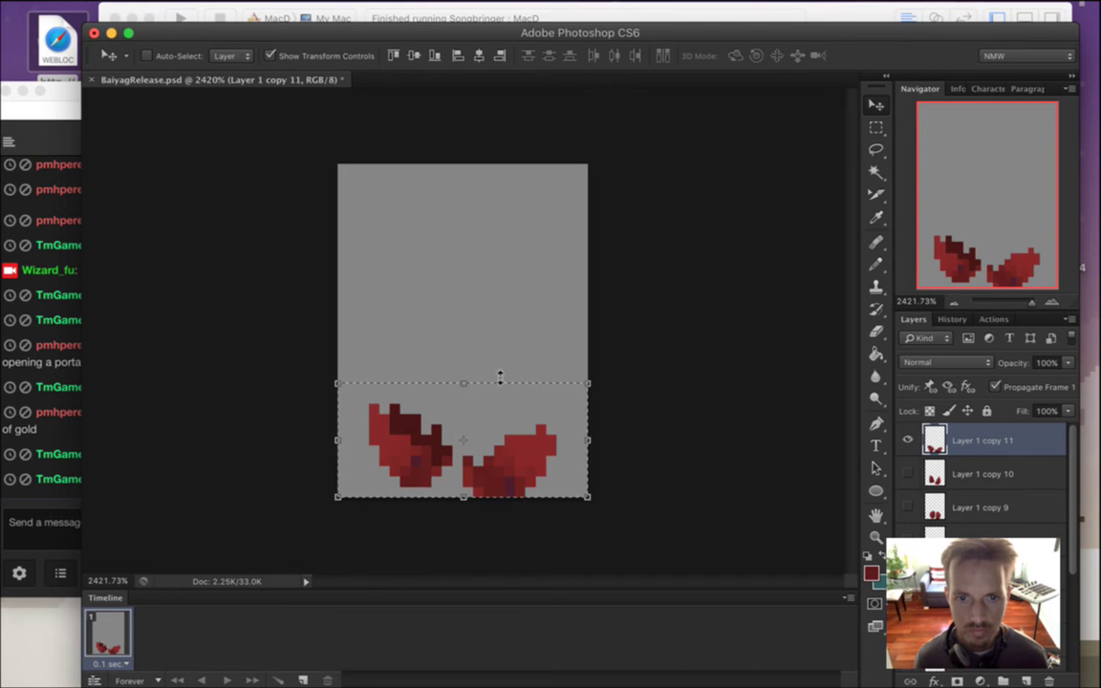
click(462, 376)
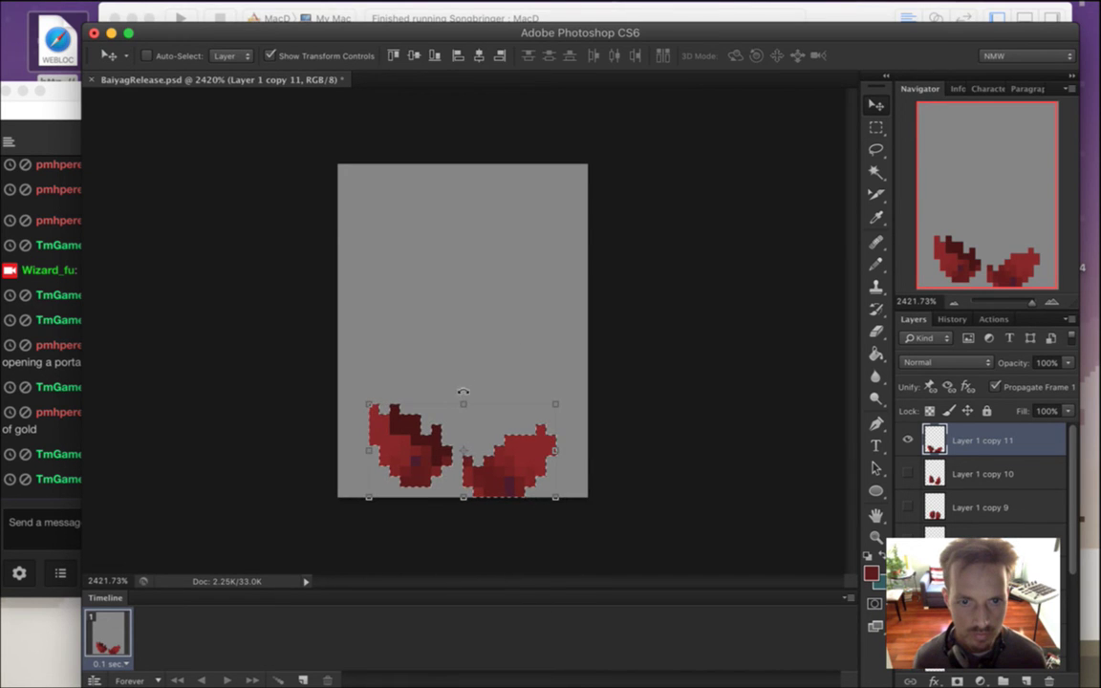
drag(462, 405, 462, 413)
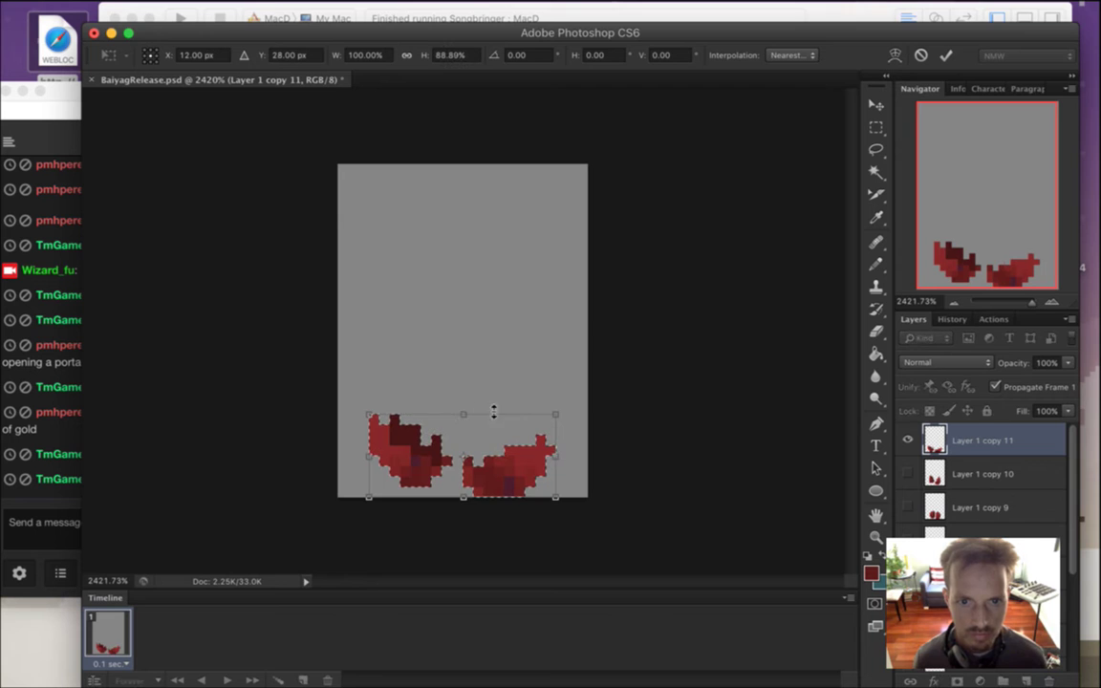
click(946, 55)
click(876, 130)
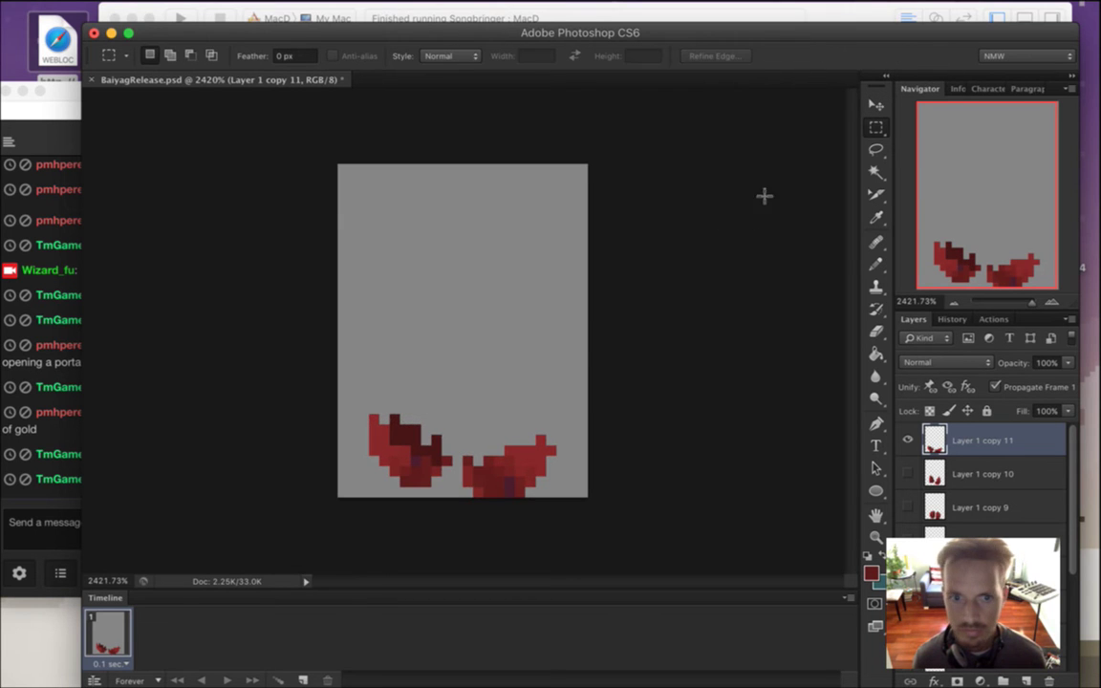
Shade the right ball half's upper inner edge with a dark red sampled from the left half, and erase the extra pixel.
key(b)
alt+click(404, 432)
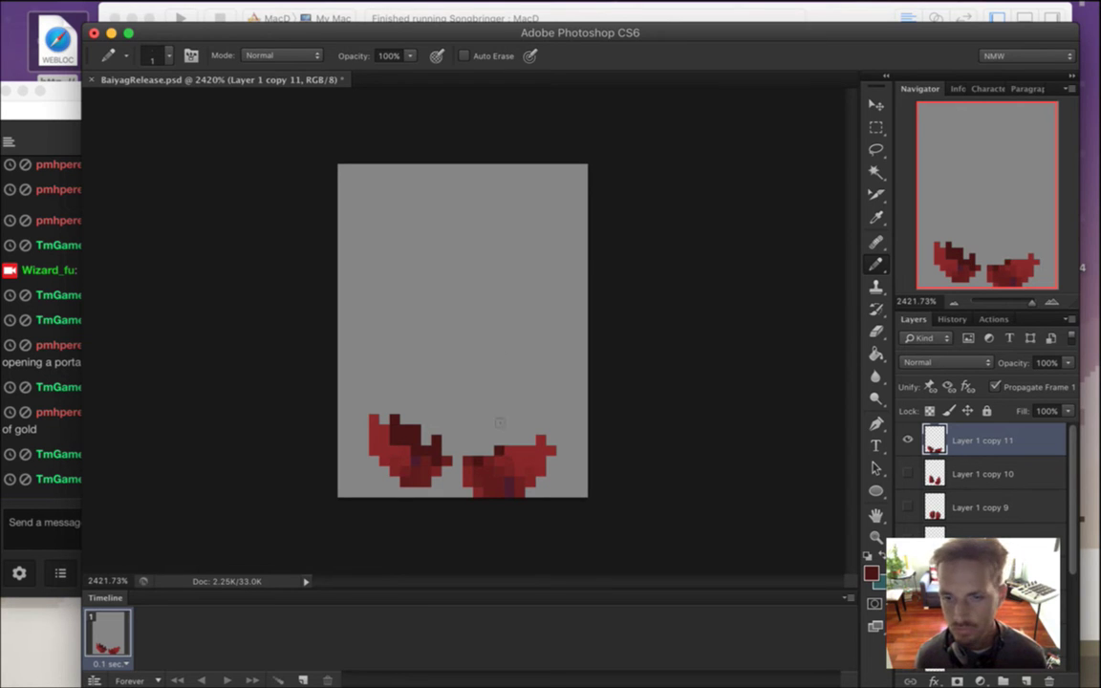
key(e)
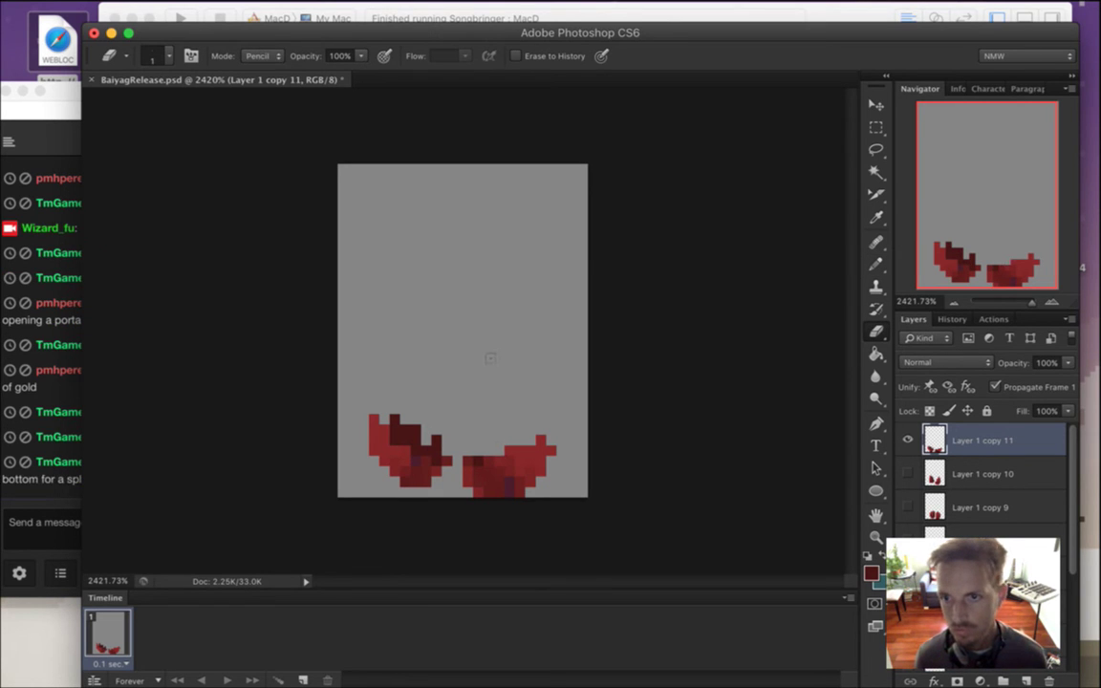
Read the newest Twitch chat message about the ball looking lit from the bottom, and return to Photoshop.
click(65, 532)
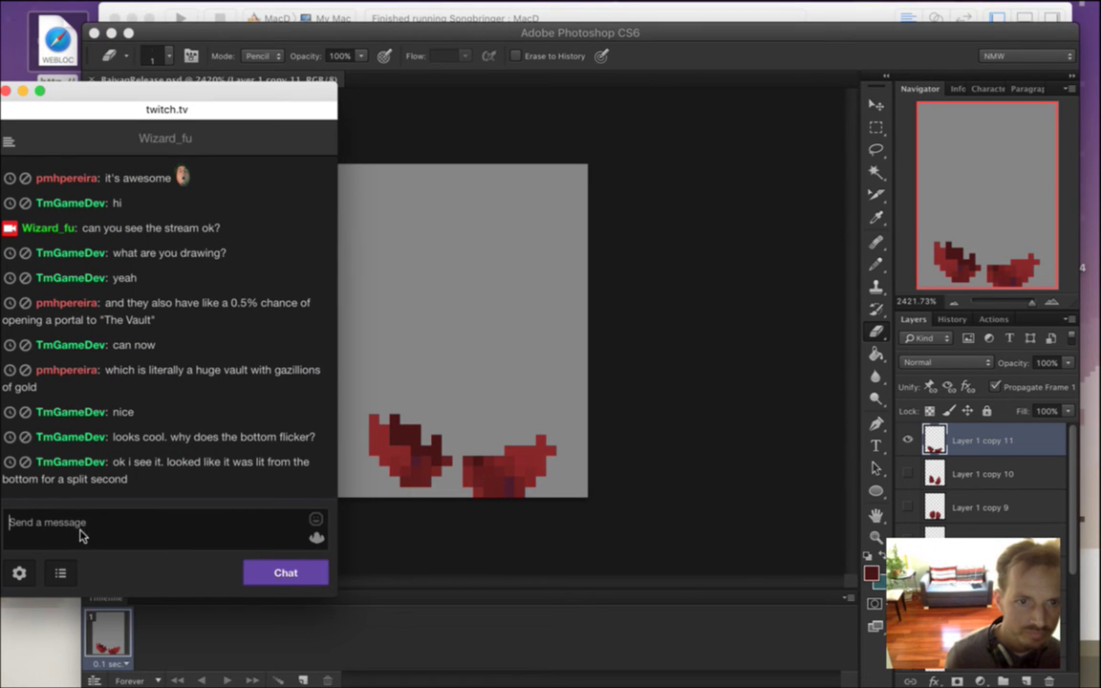
drag(141, 462, 227, 494)
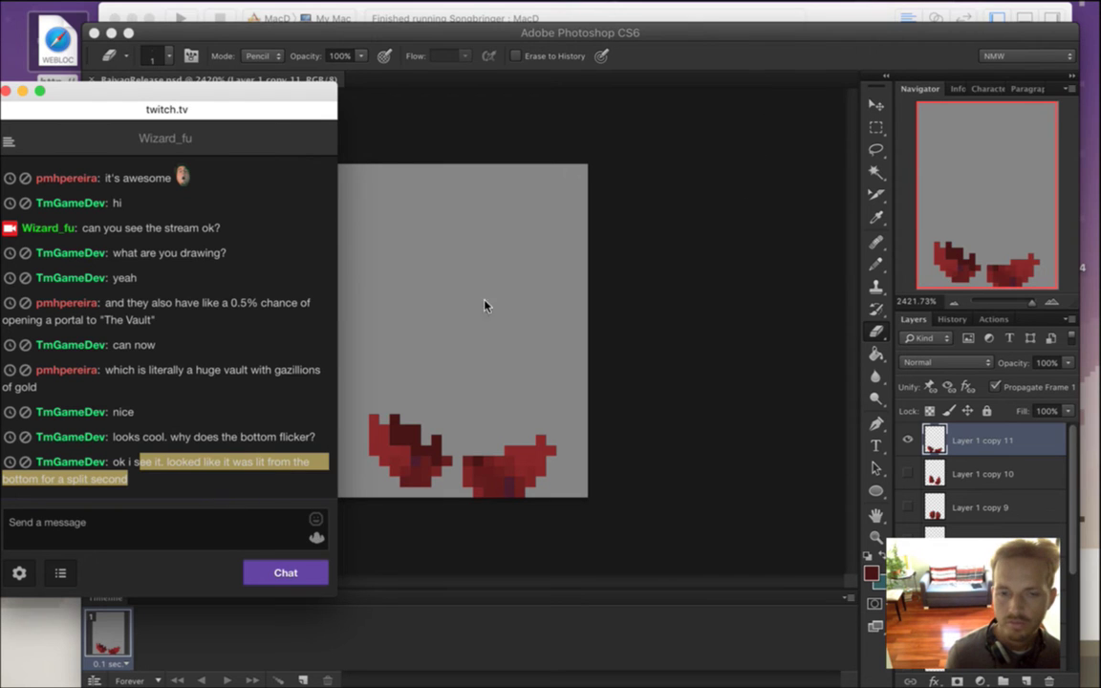
click(560, 270)
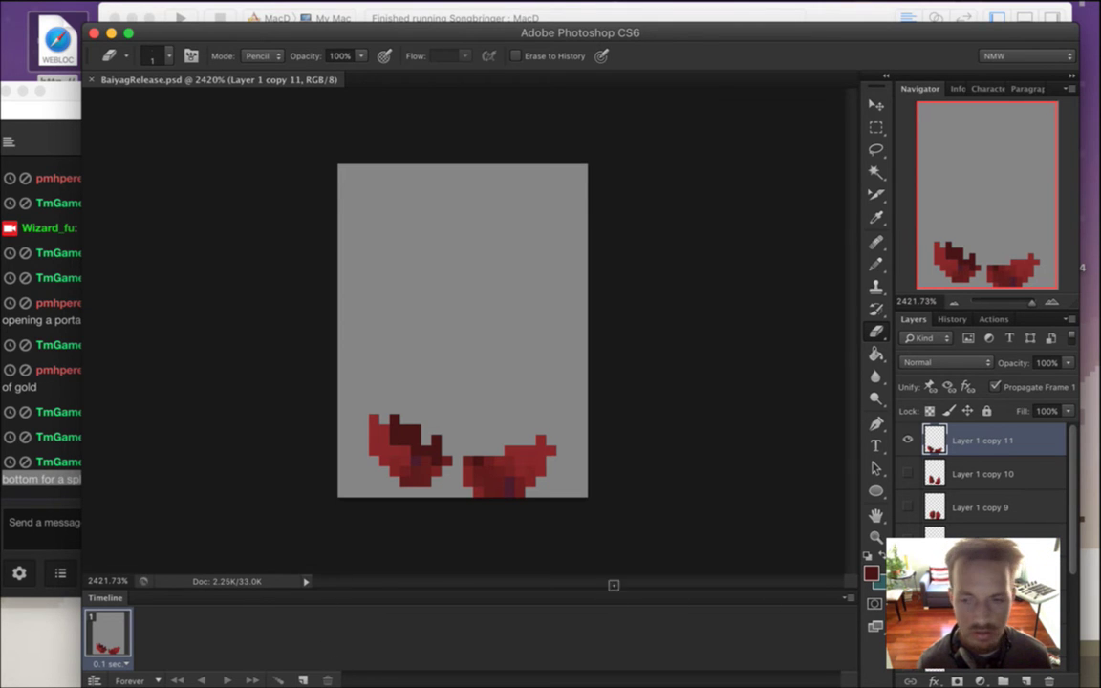
Hide Layer 1 copy 11 and set up the first timeline frame with only the whole red ball visible.
drag(908, 437, 908, 565)
click(908, 555)
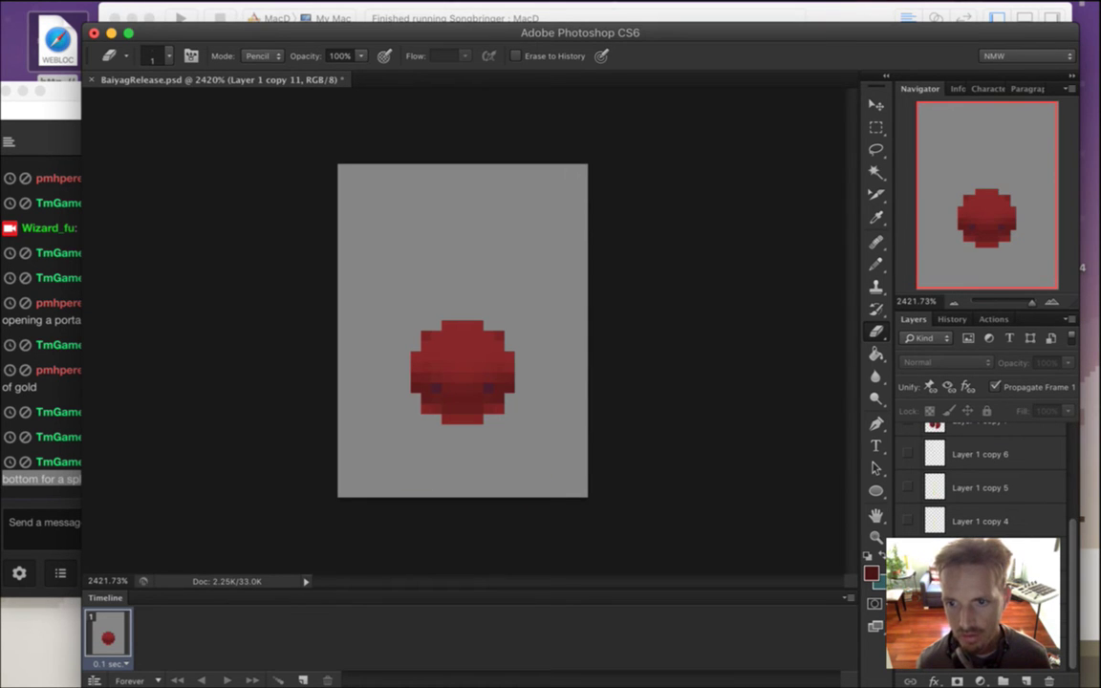
click(908, 555)
click(908, 588)
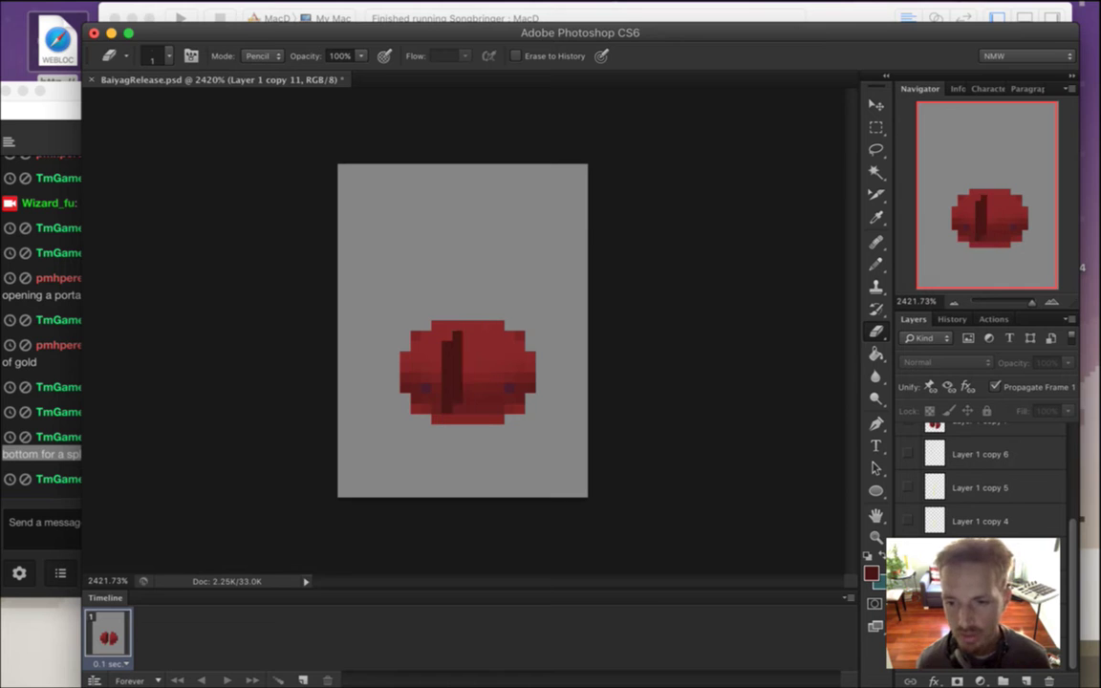
Add a second timeline frame showing the split ball halves with the yellow glow on Layer 1 copy 4.
click(304, 681)
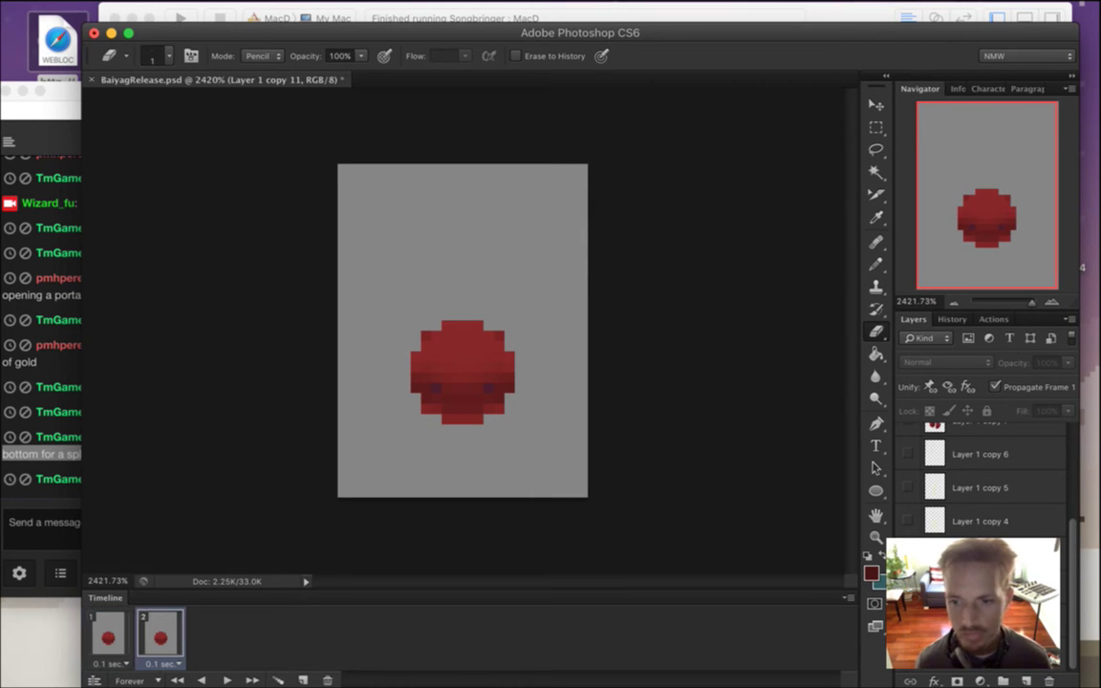
key(super+z)
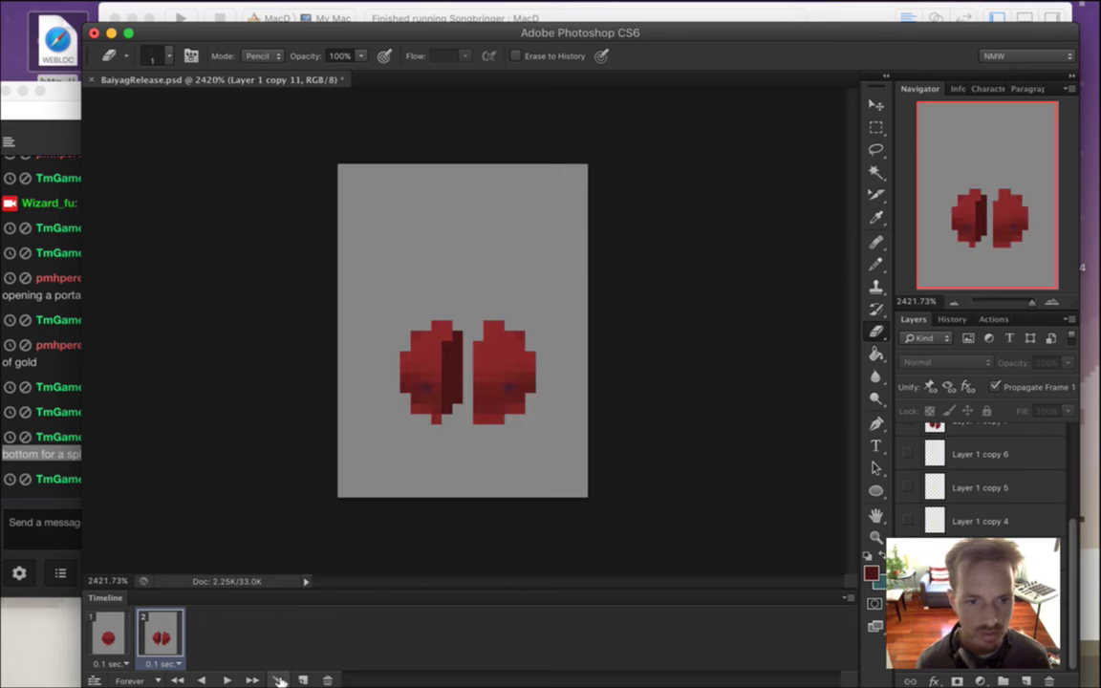
click(907, 521)
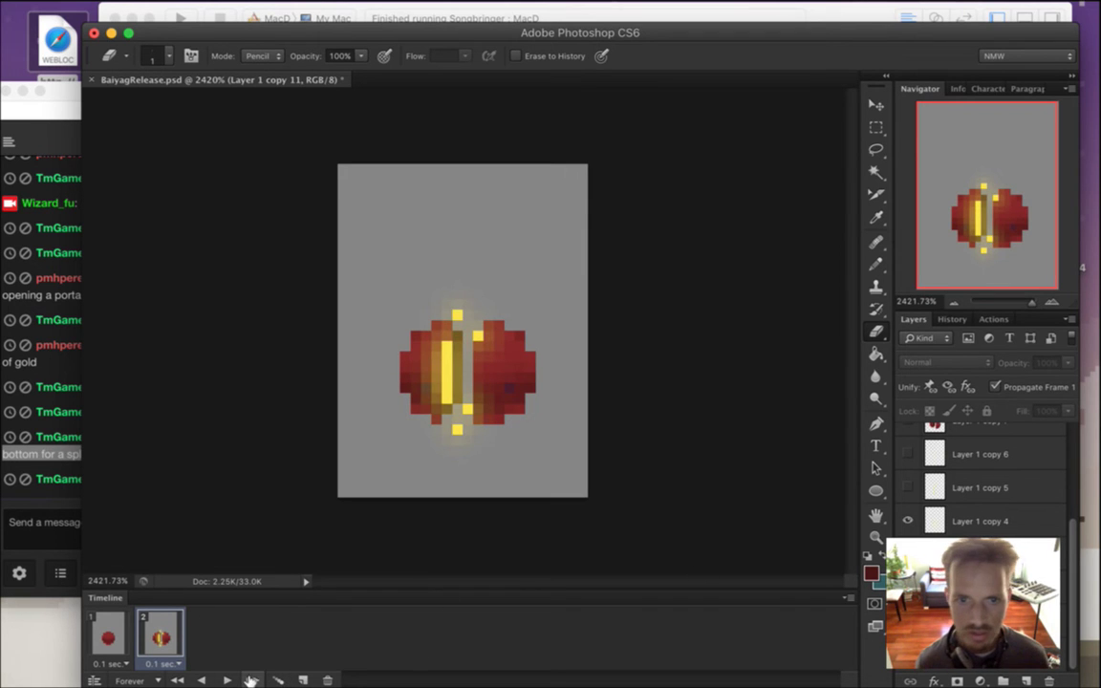
Add a third timeline frame with Layer 1 copy 4 hidden and Layer 1 copy 5 and copy 6 visible.
click(302, 679)
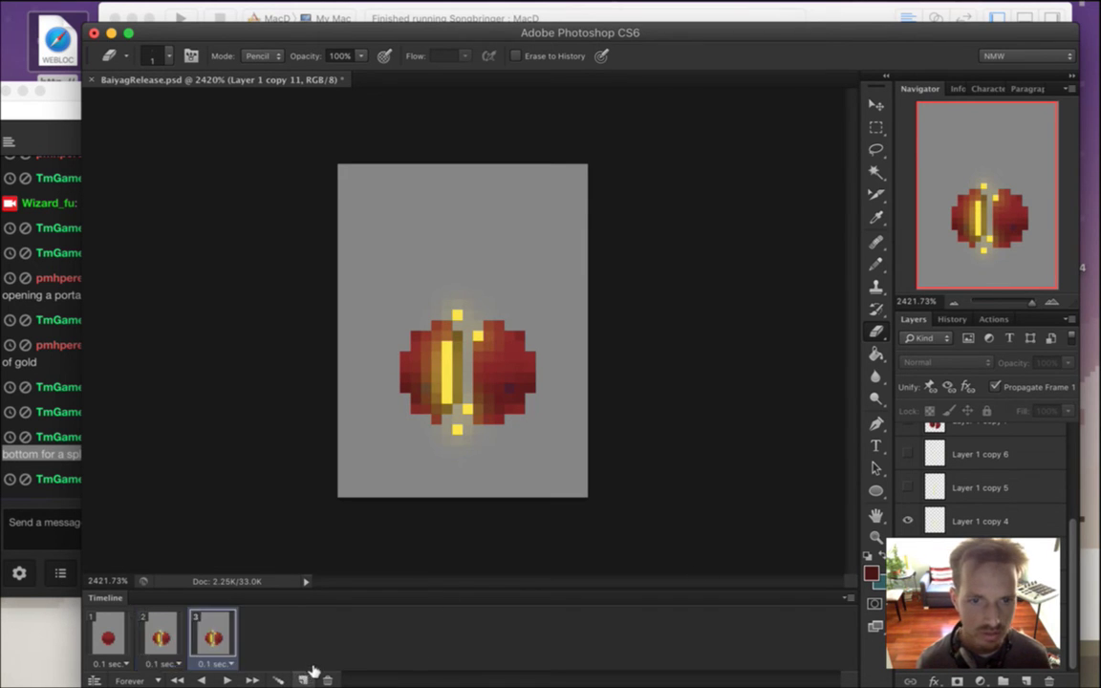
click(908, 521)
click(907, 454)
click(907, 487)
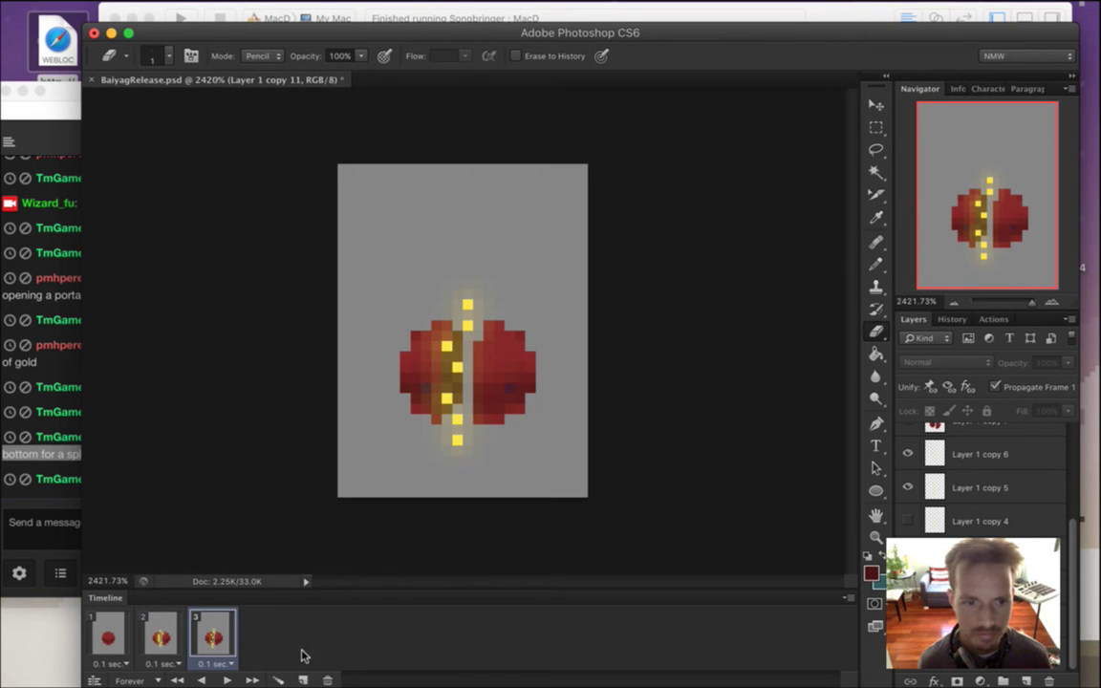
Add a fourth timeline frame with Layer 1 copy 5 and copy 6 hidden, leaving only the split ball halves.
click(302, 680)
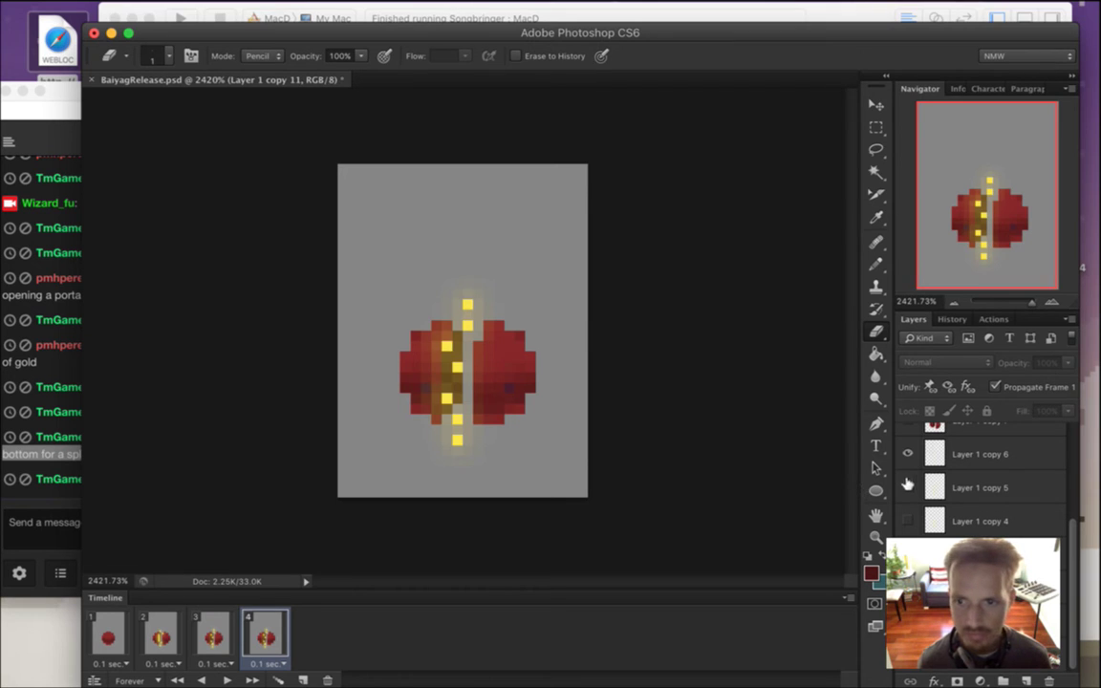
click(907, 488)
click(908, 454)
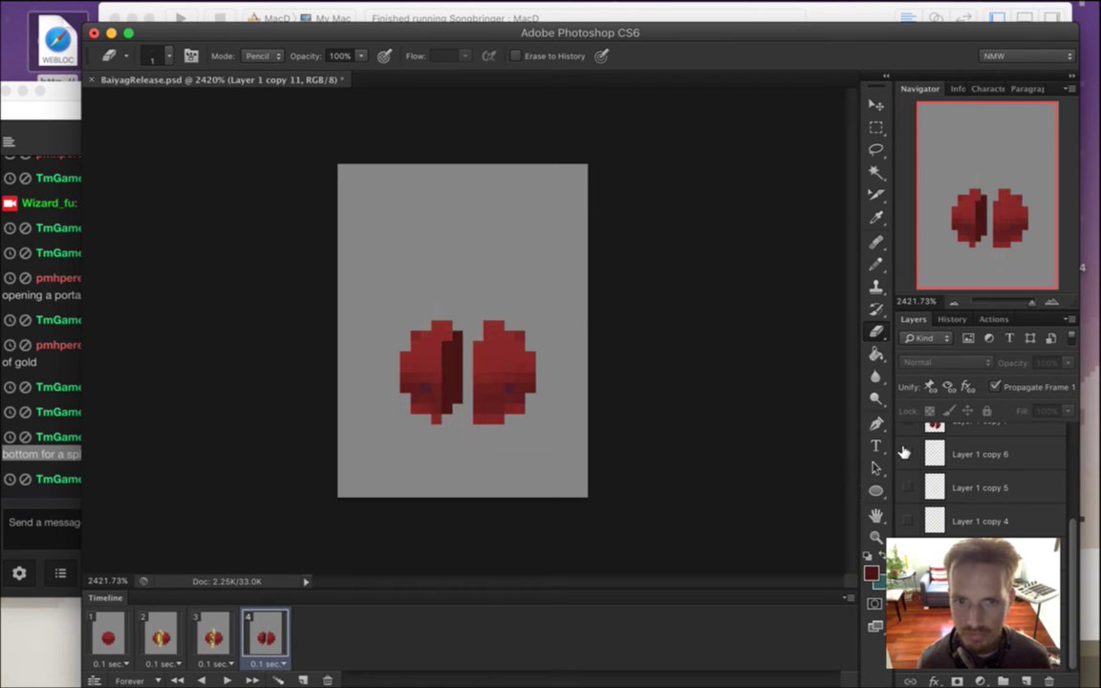
Add a fifth timeline frame and switch to the Twitch chat to read the newest message.
click(303, 679)
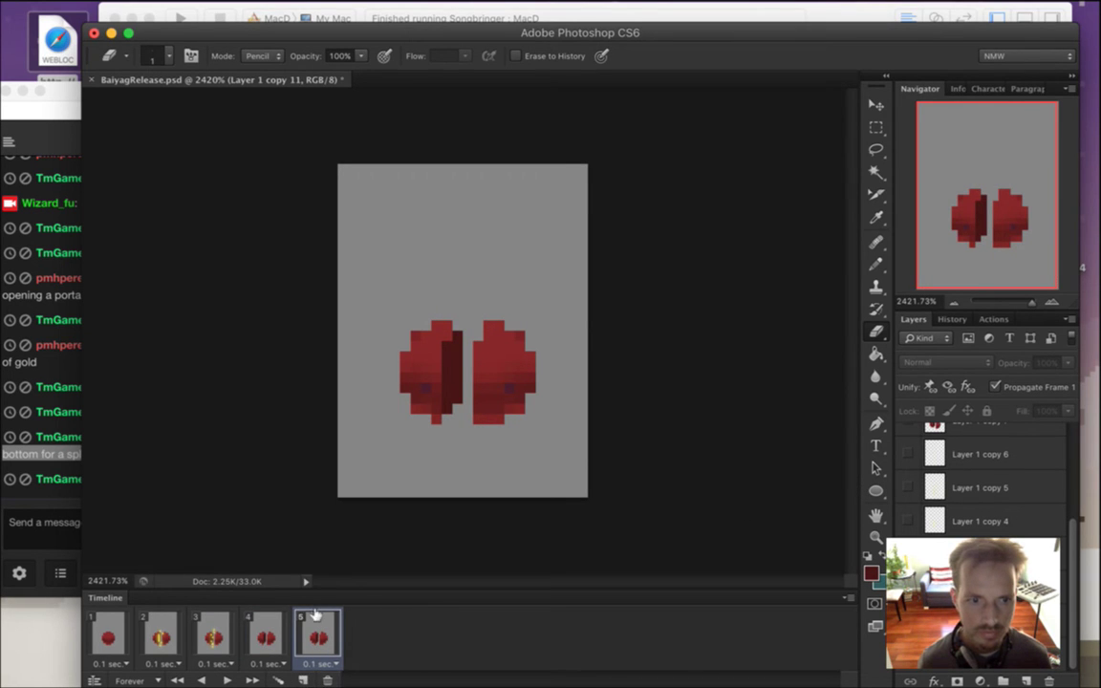
click(69, 523)
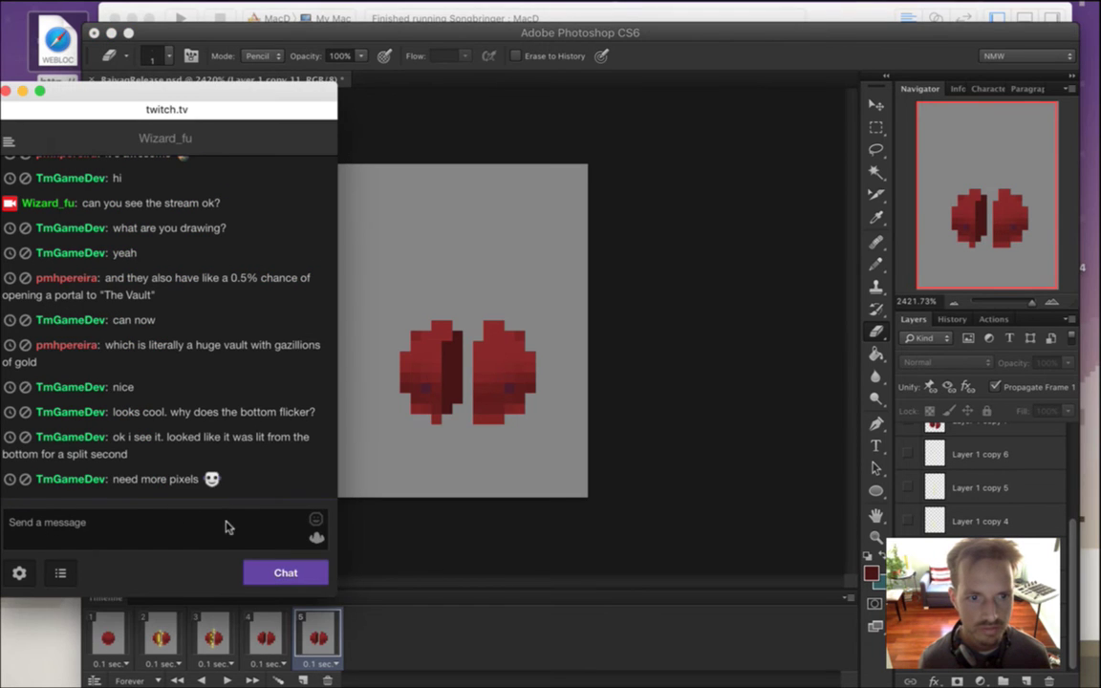
Read the newest Twitch chat message, return to Photoshop and compare timeline frames 4 and 5.
drag(142, 481, 195, 486)
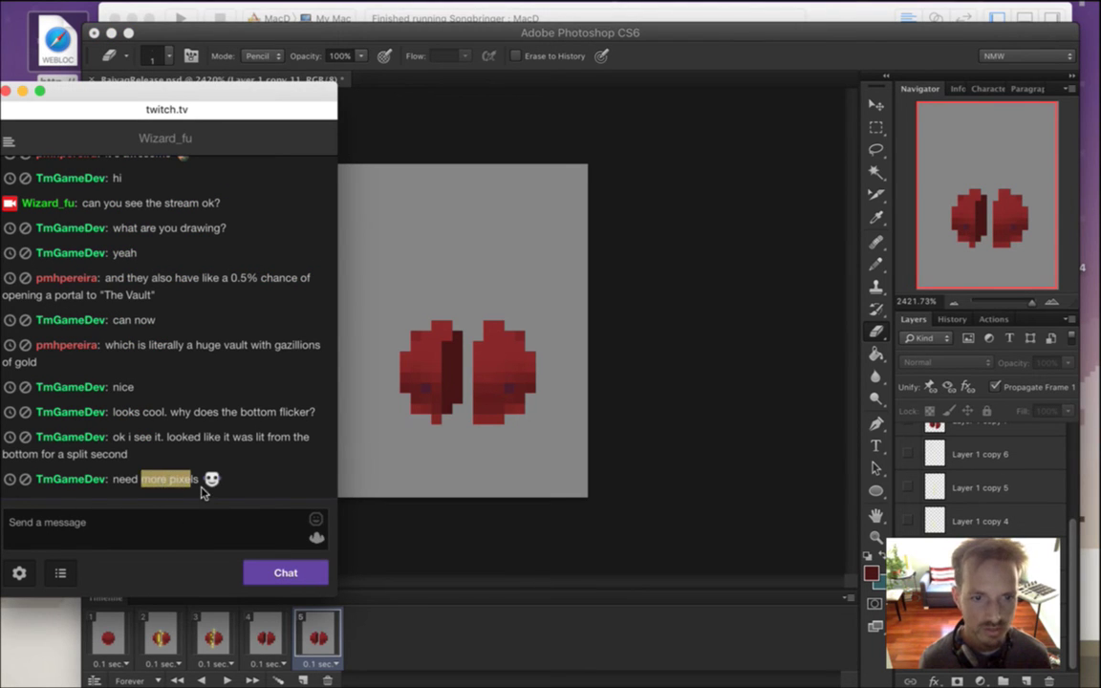
click(741, 65)
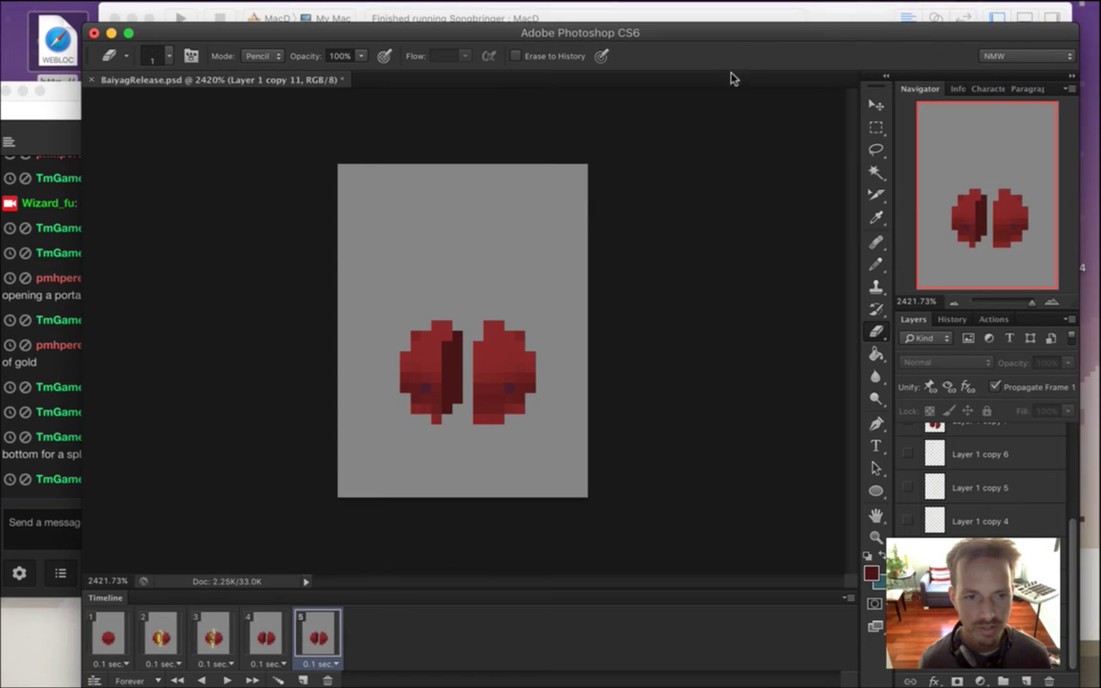
click(267, 648)
click(321, 635)
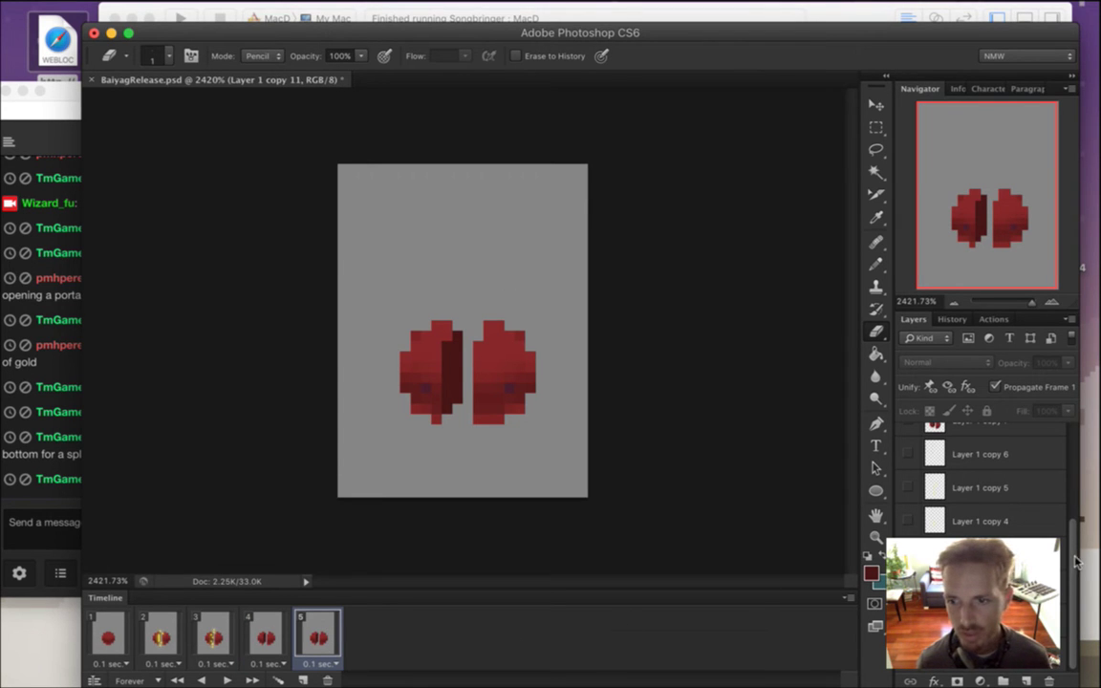
Add a sixth timeline frame that shows the lower split halves of Layer 1 copy 7 instead of the previous halves.
drag(1076, 562, 1073, 552)
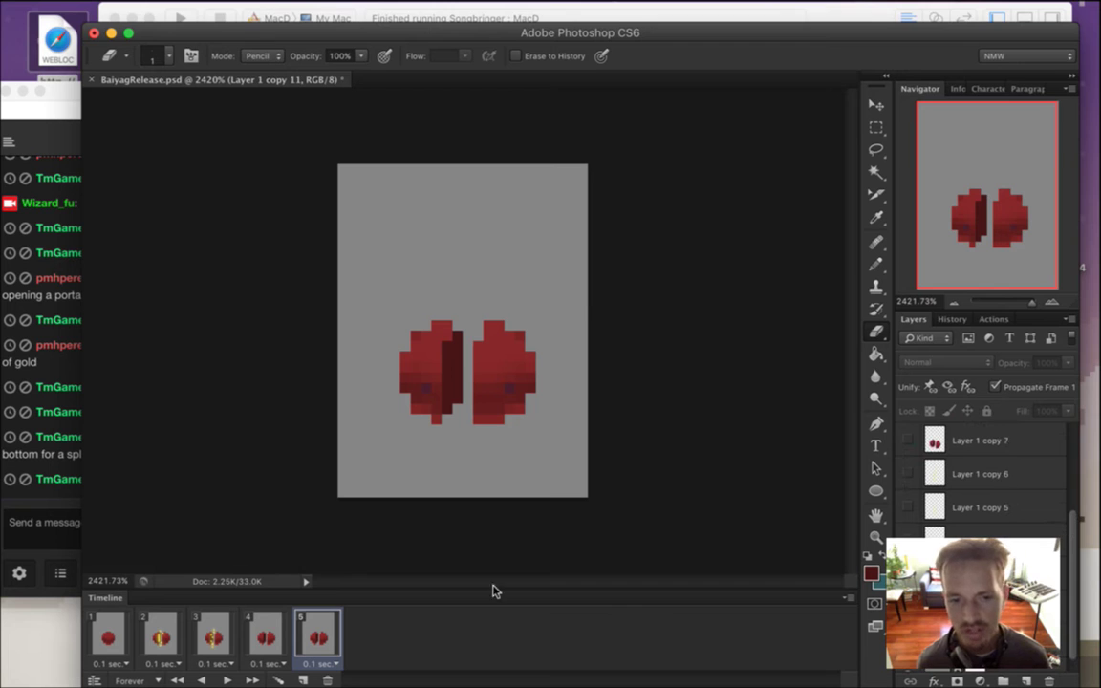
click(303, 680)
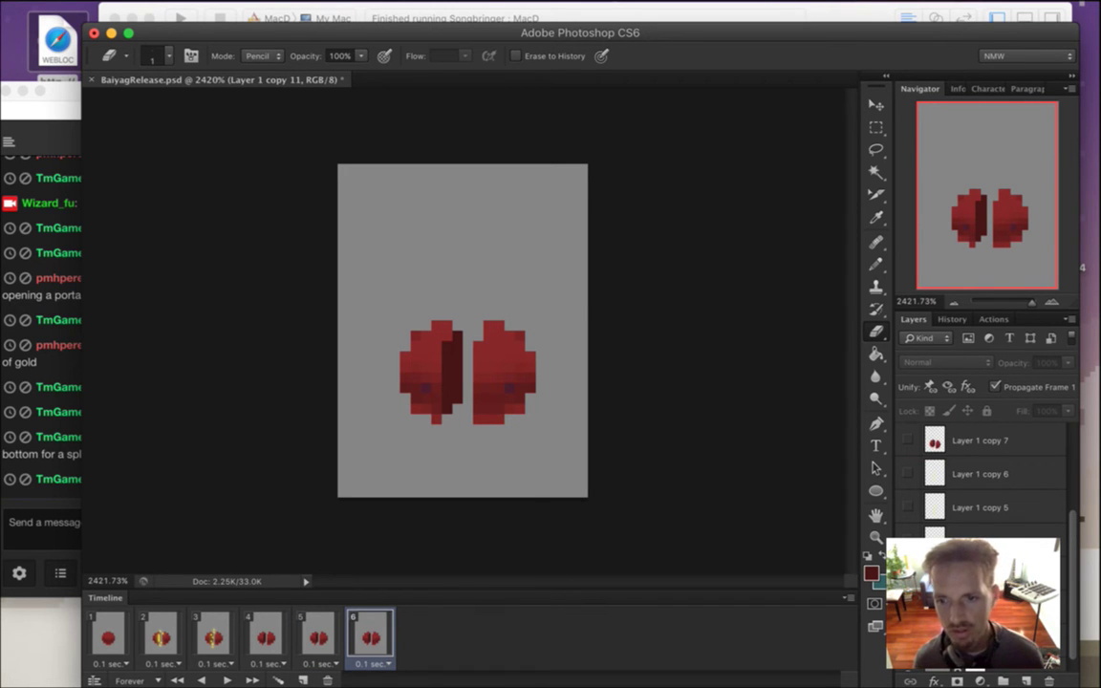
click(907, 507)
click(909, 439)
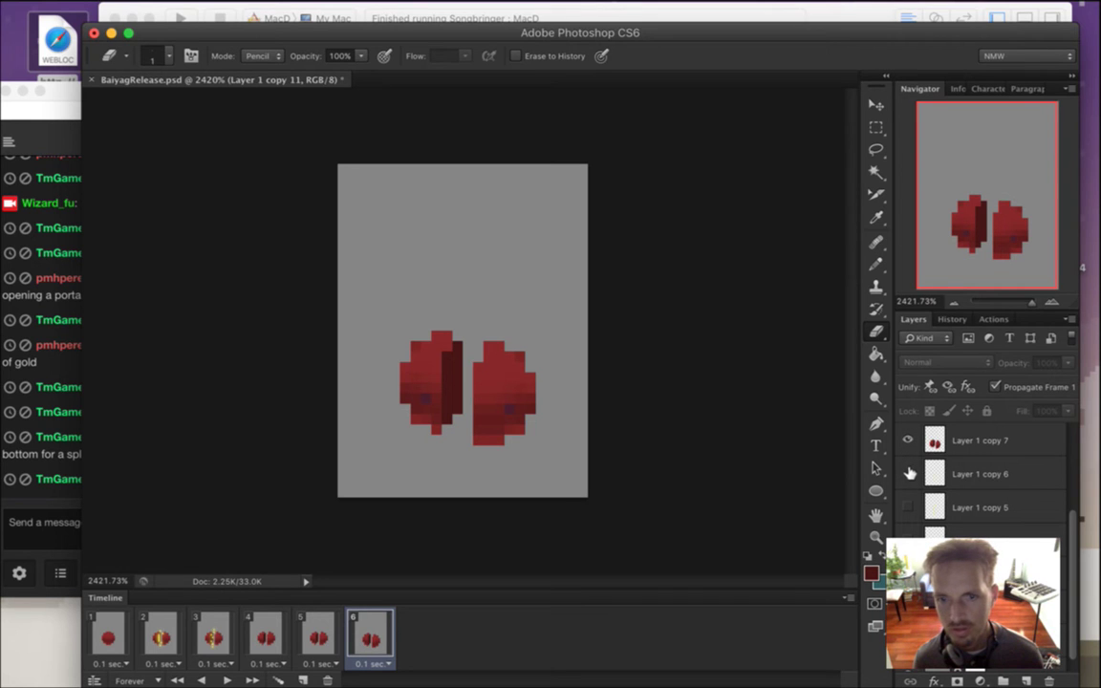
Add a seventh timeline frame showing the halves of Layer 1 copy 8 and an eighth showing Layer 1 copy 9 instead.
click(303, 679)
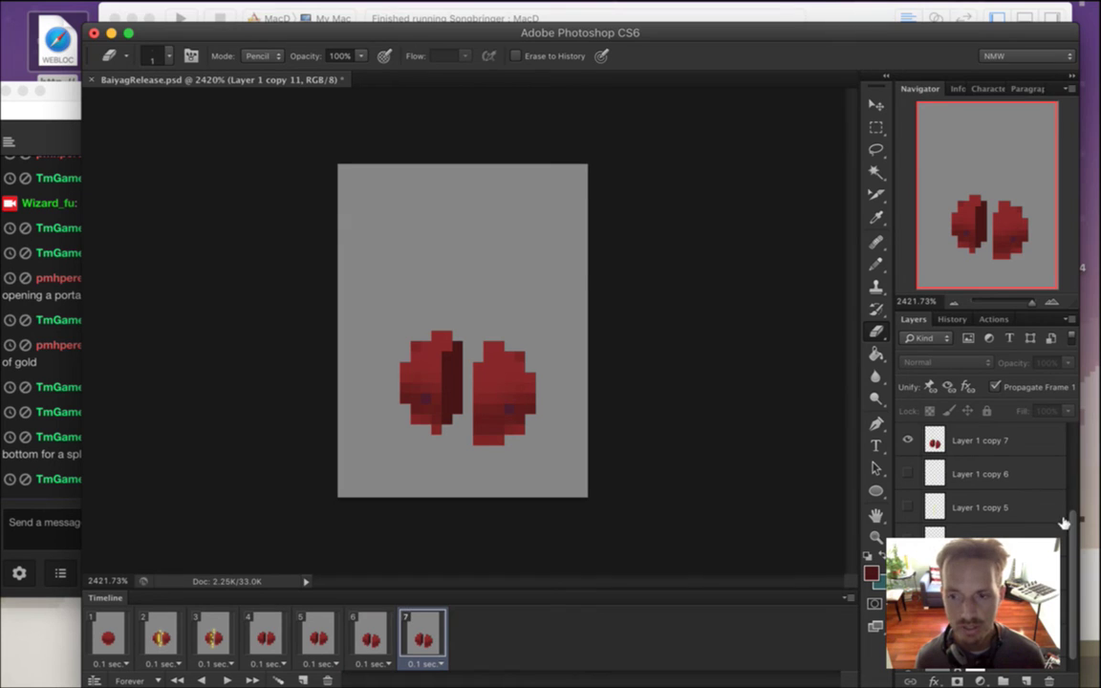
drag(1075, 521, 1074, 483)
click(907, 506)
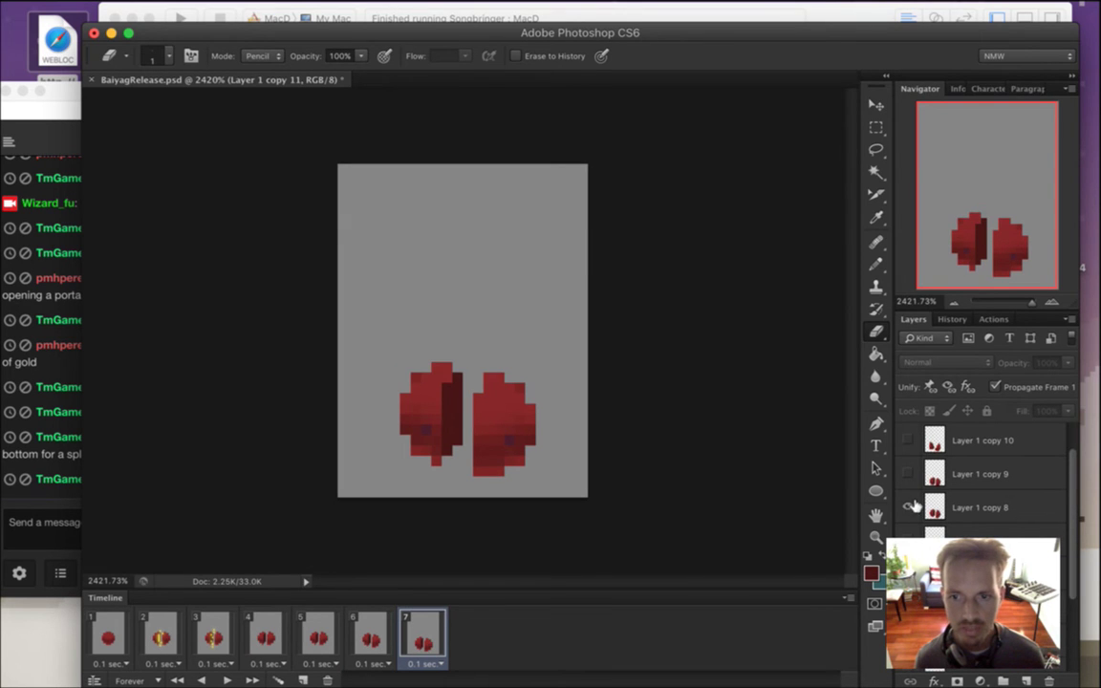
click(303, 680)
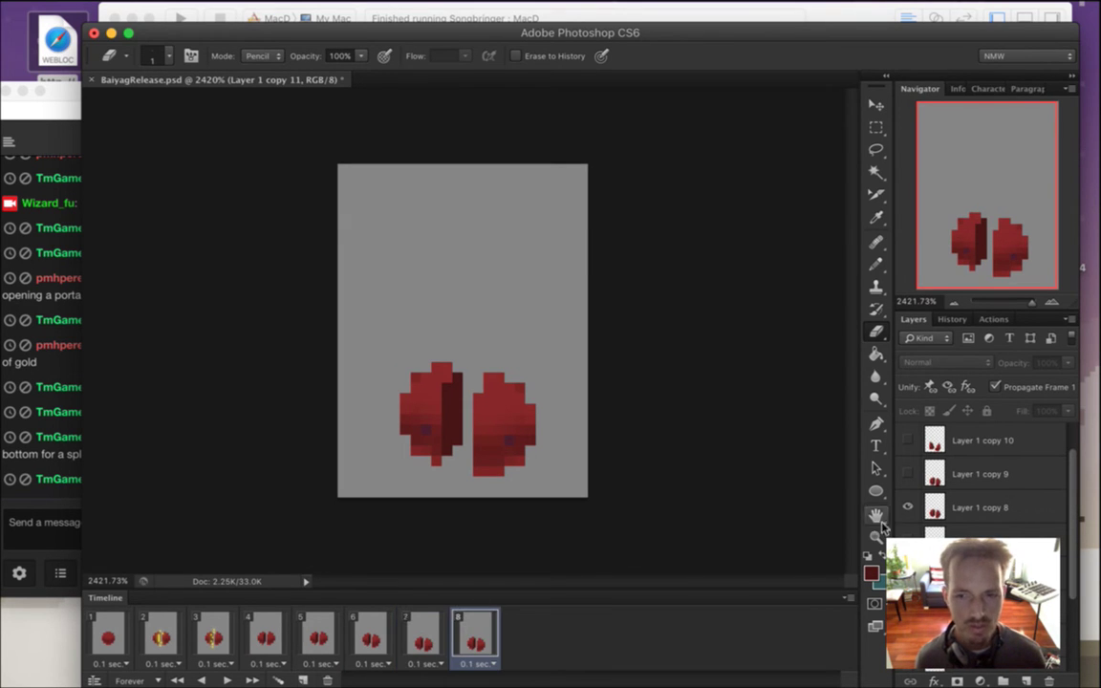
click(907, 506)
click(907, 473)
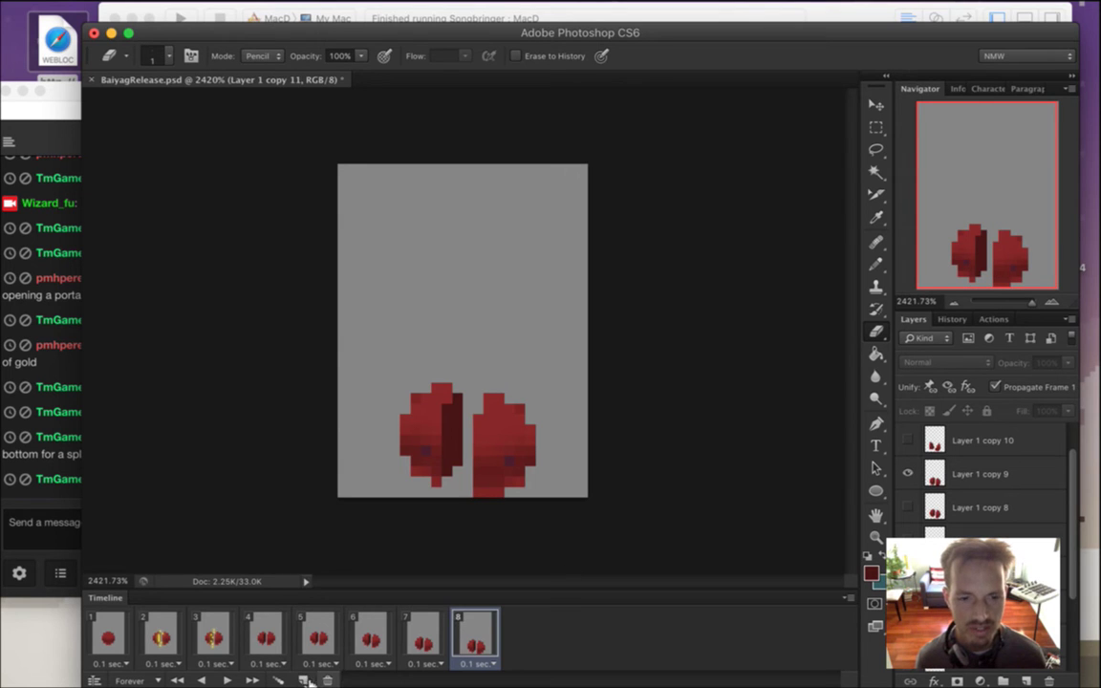
Add a ninth timeline frame with Layer 1 copy 9 hidden and Layer 1 copy 10 visible.
click(303, 680)
click(908, 473)
click(907, 440)
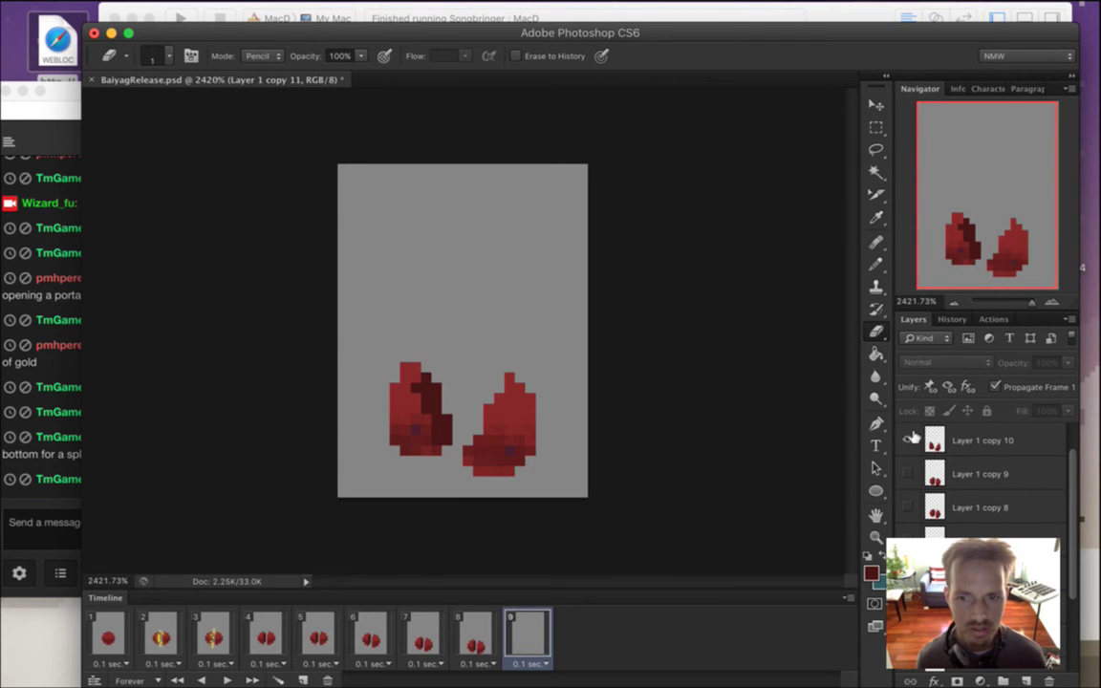
Add a tenth timeline frame keeping Layer 1 copy 10, and an eleventh showing Layer 1 copy 11 instead.
click(303, 679)
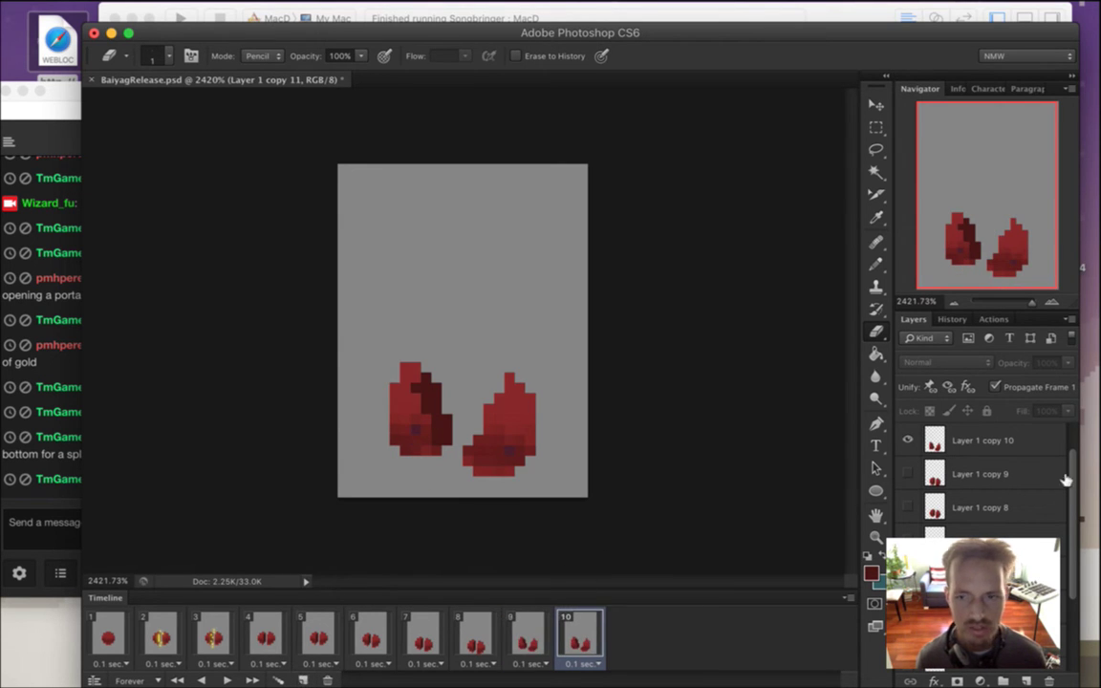
scroll(961, 431, up, 1)
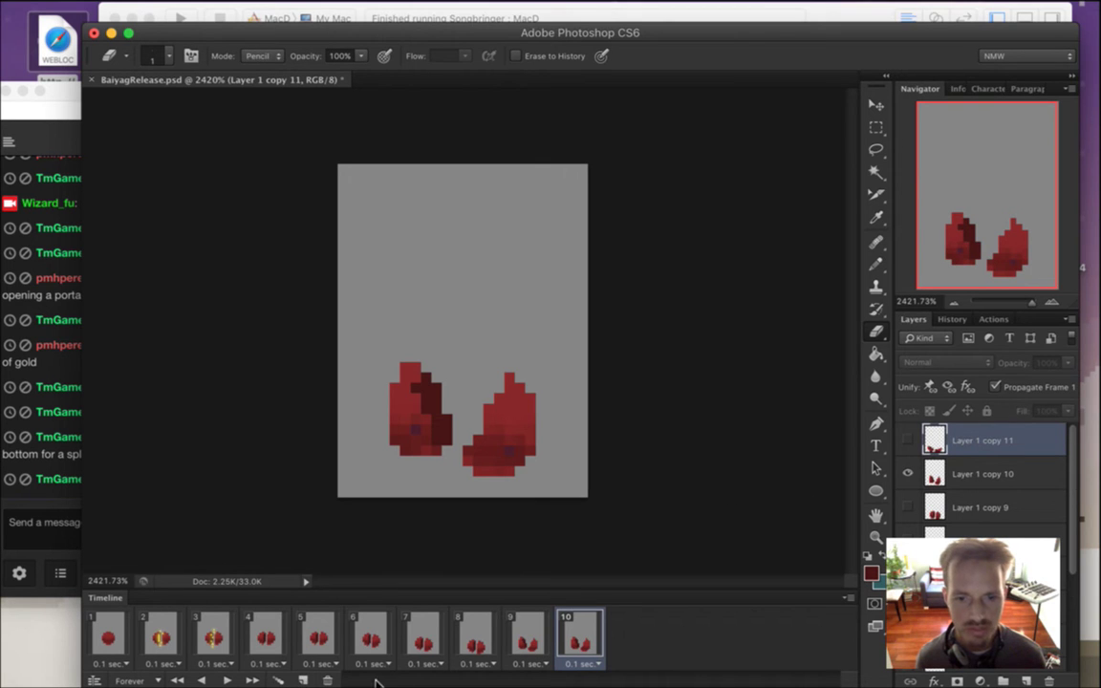
click(303, 679)
click(907, 473)
click(907, 440)
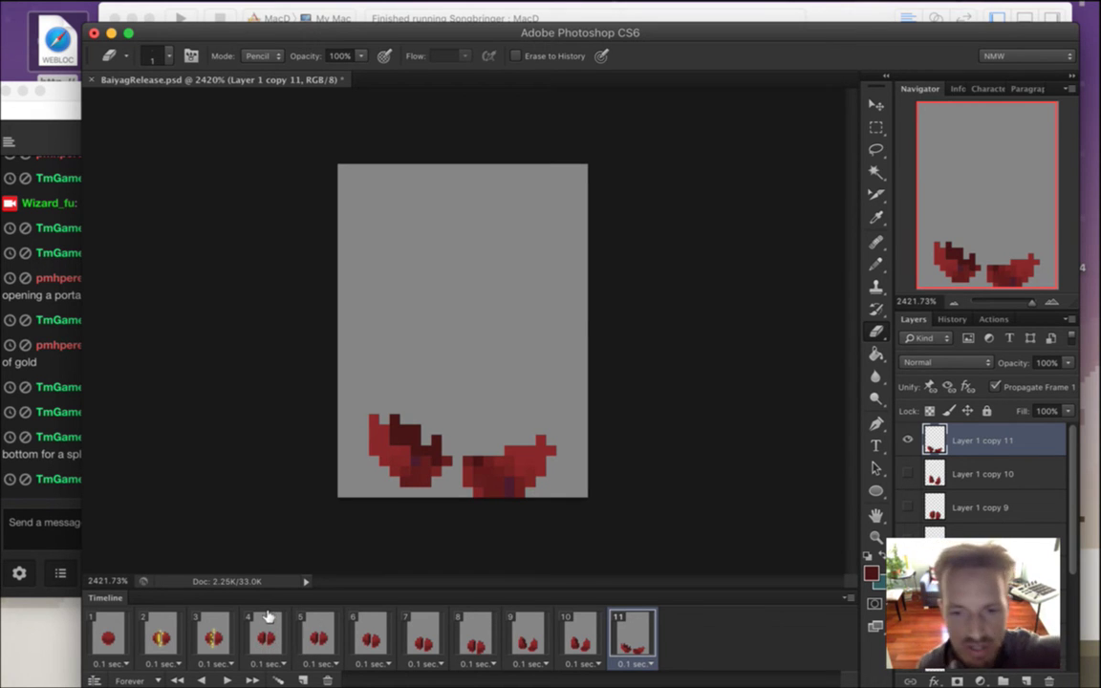
Play the whole animation from the first frame to review the sequence, and stop playback.
click(109, 637)
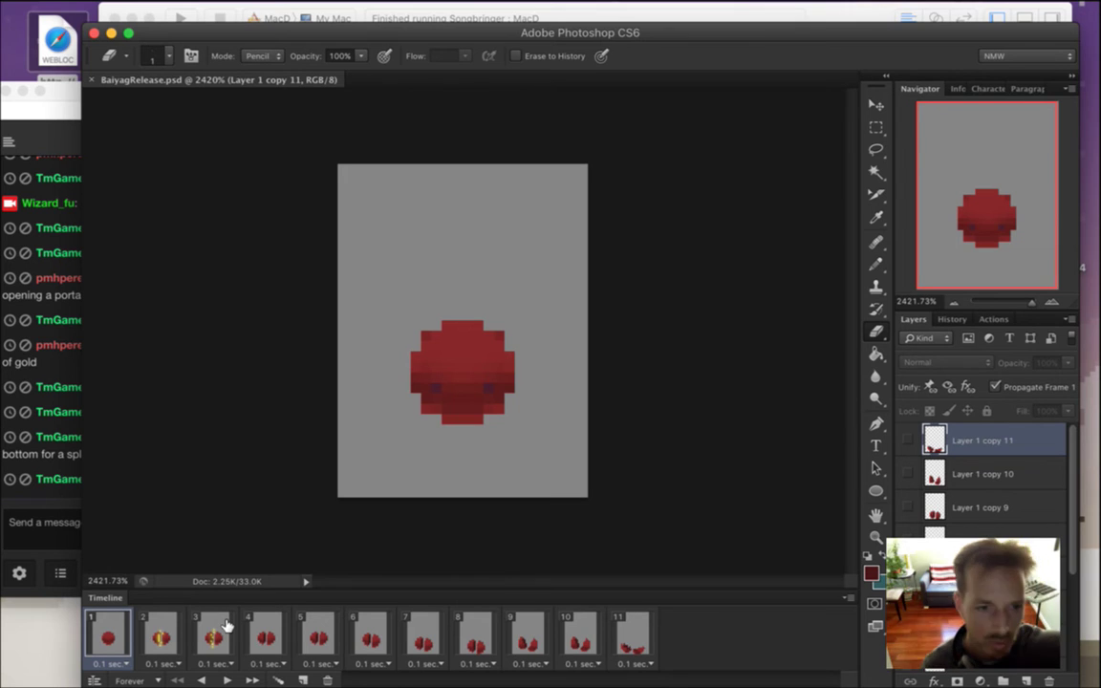
click(227, 681)
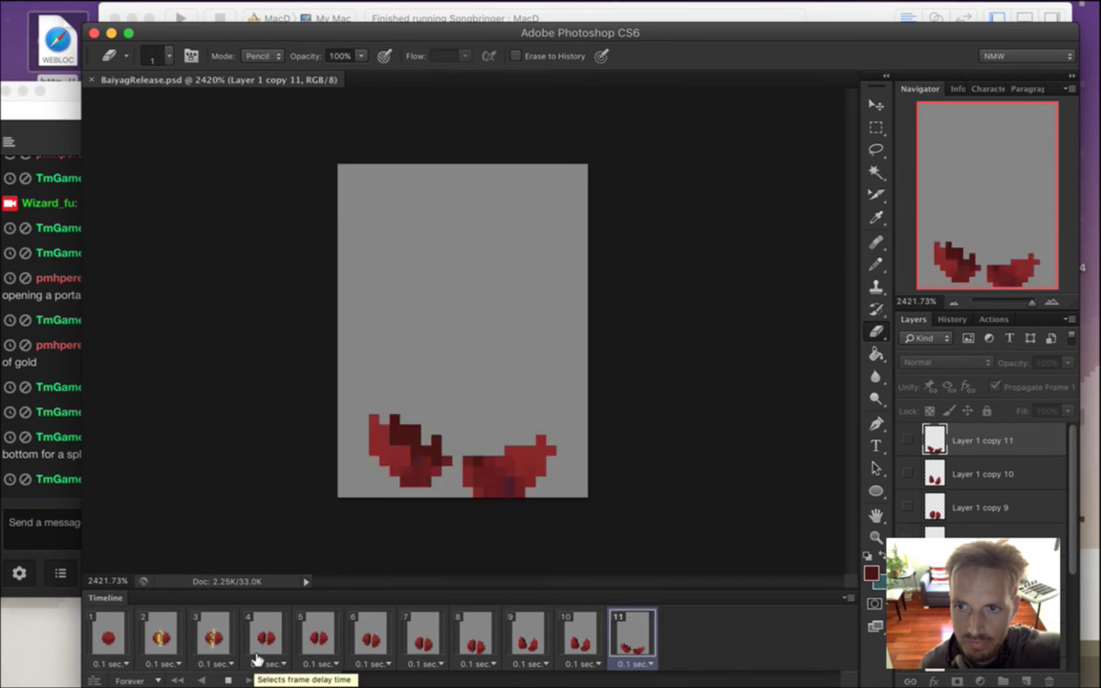
click(234, 680)
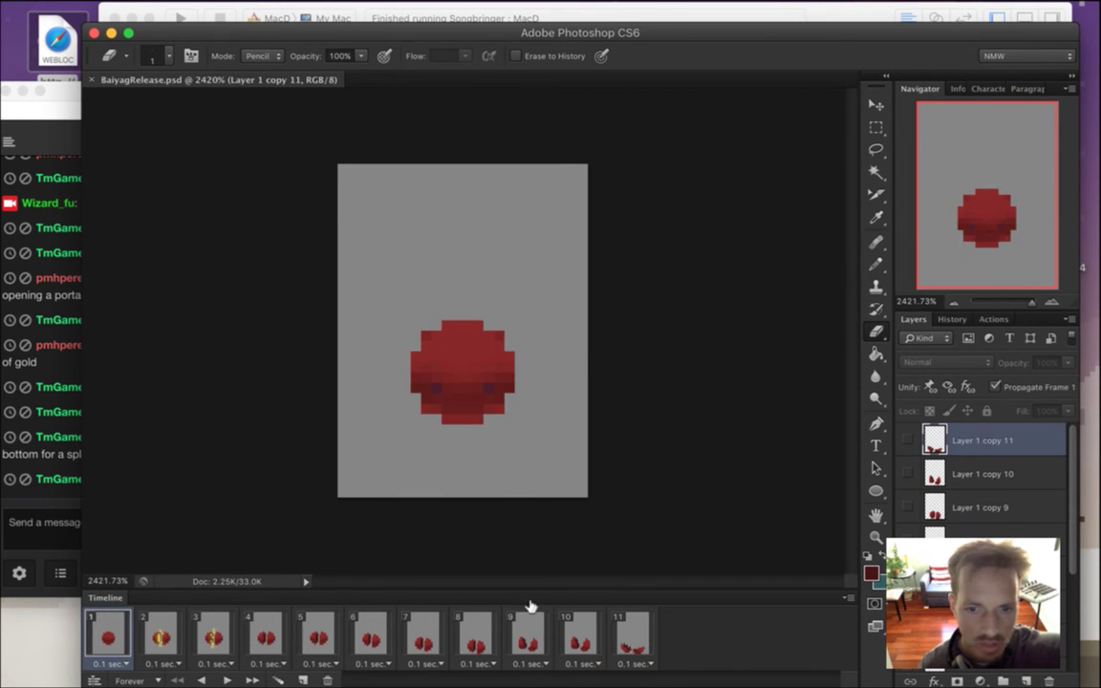
Set the delay of timeline frame 11 to 1.0 second.
click(634, 642)
click(648, 650)
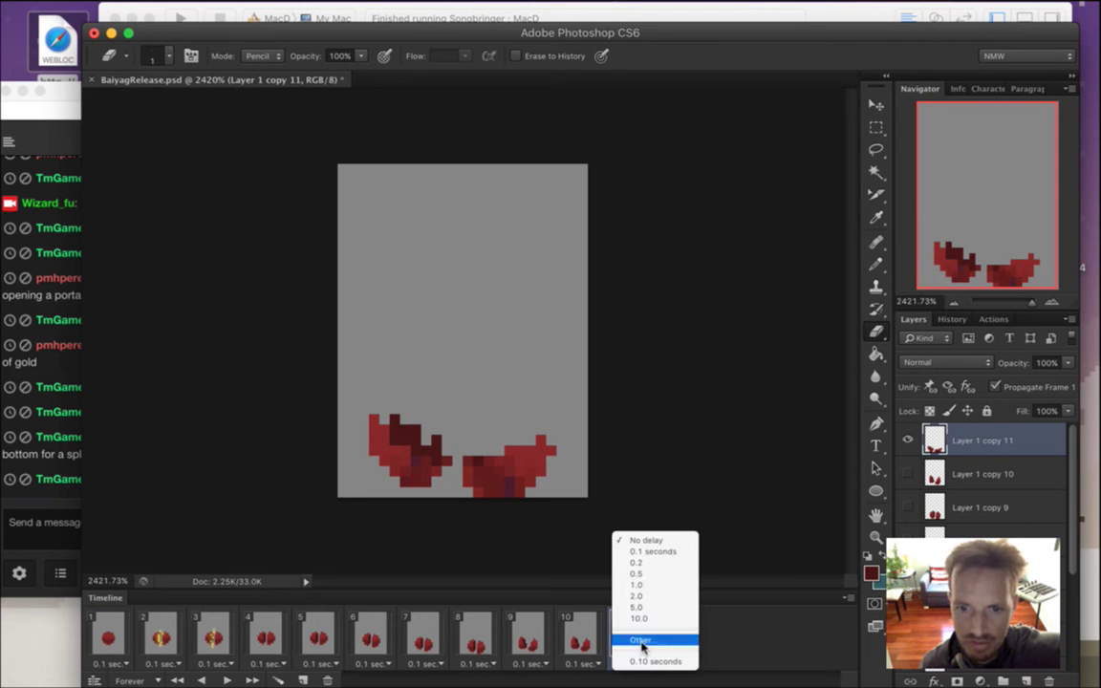
click(639, 585)
Replay the animation from frame 1 to check the timing of the last frame, and stop it.
click(105, 641)
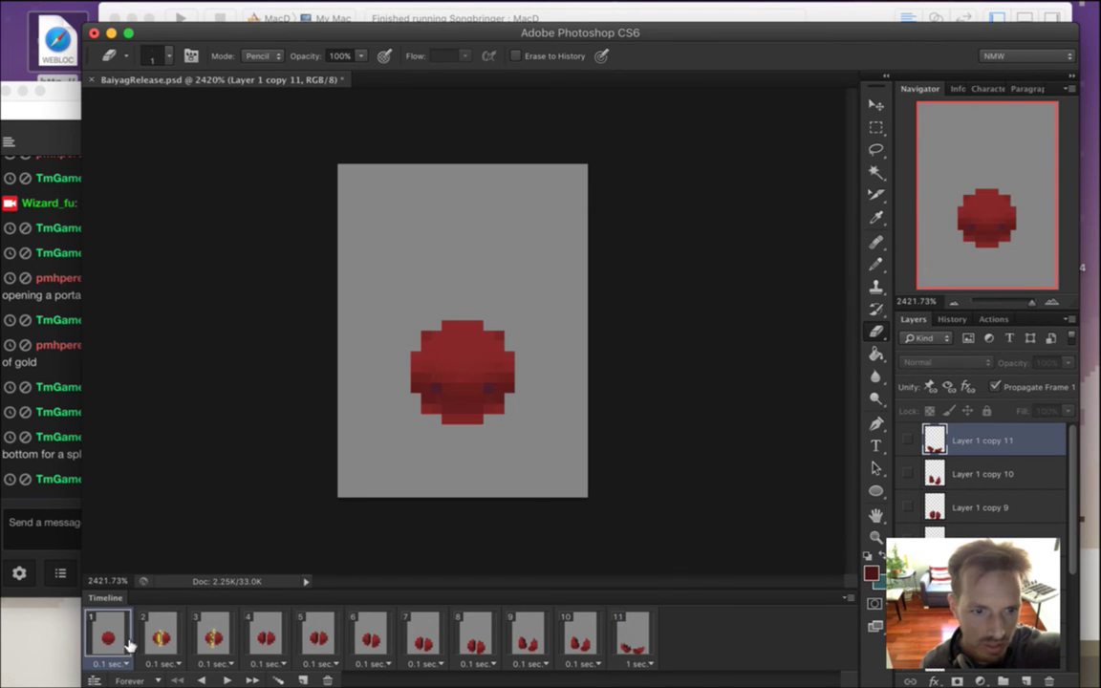
click(227, 680)
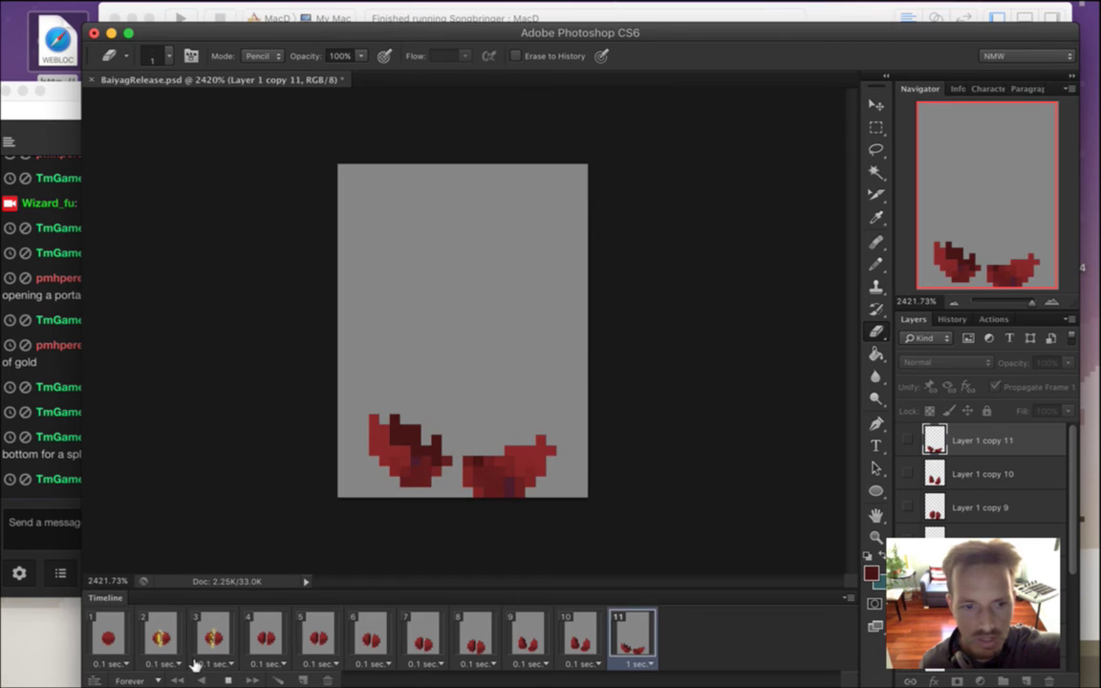
key(space)
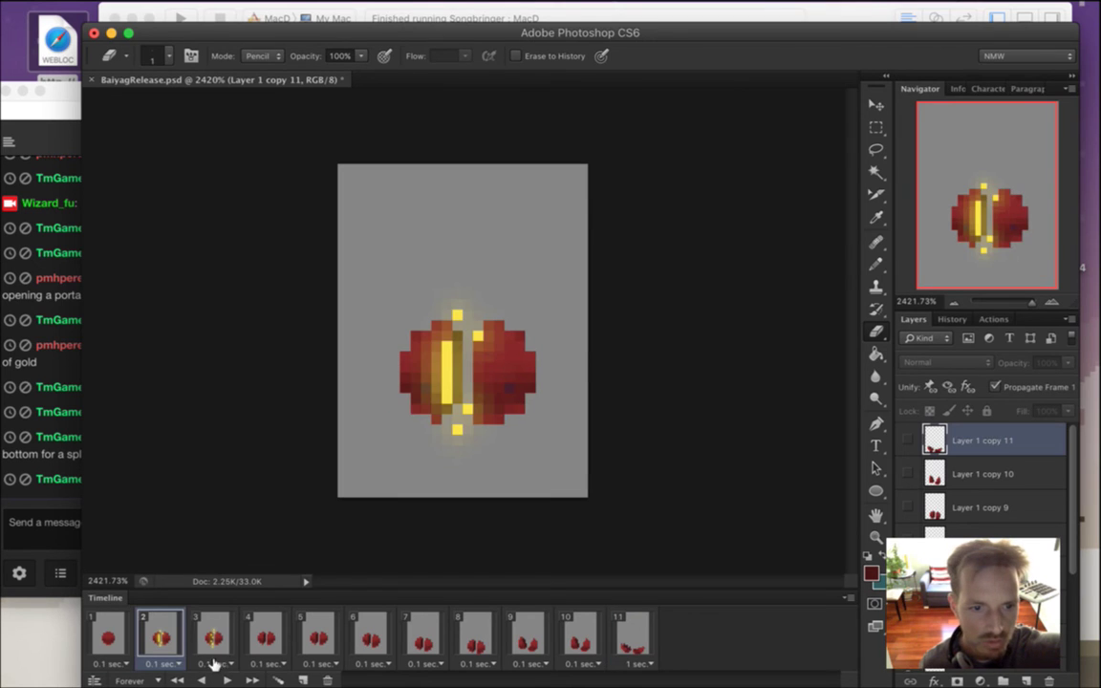
Select timeline frame 2 and sample the yellow of the glow as the foreground colour.
click(113, 636)
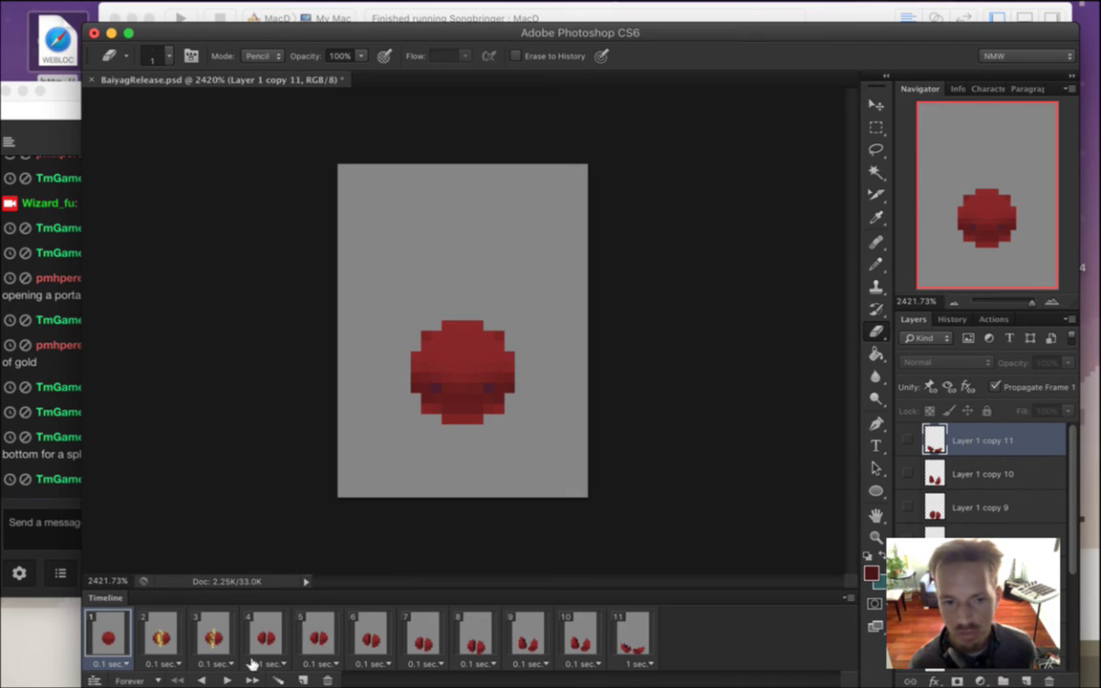
click(161, 636)
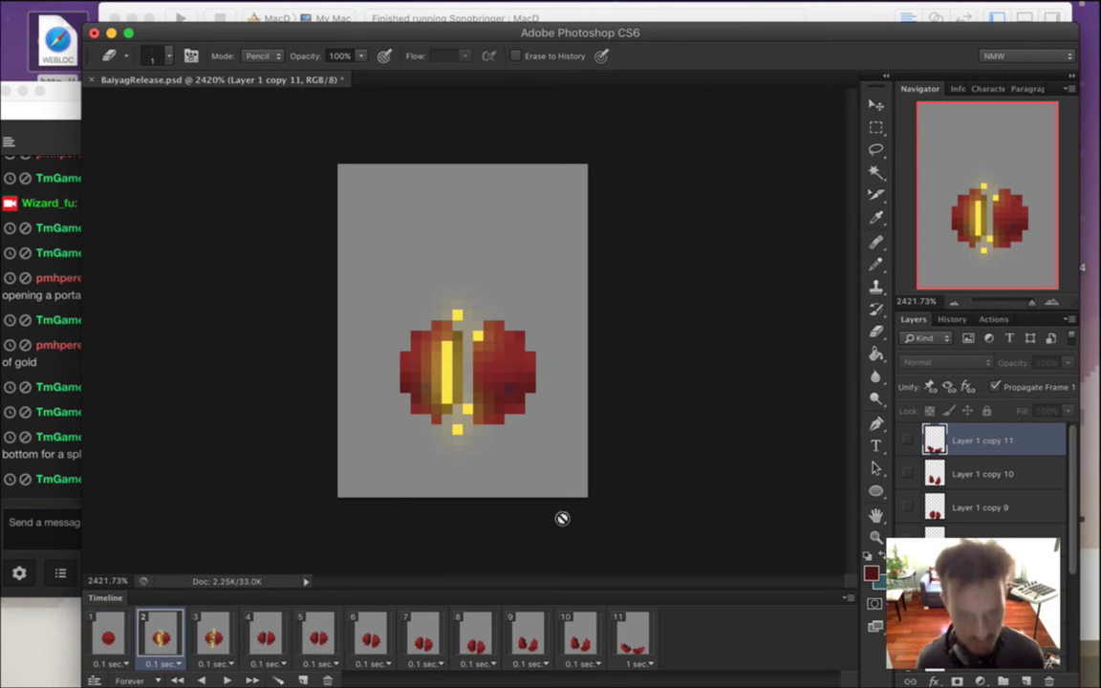
key(i)
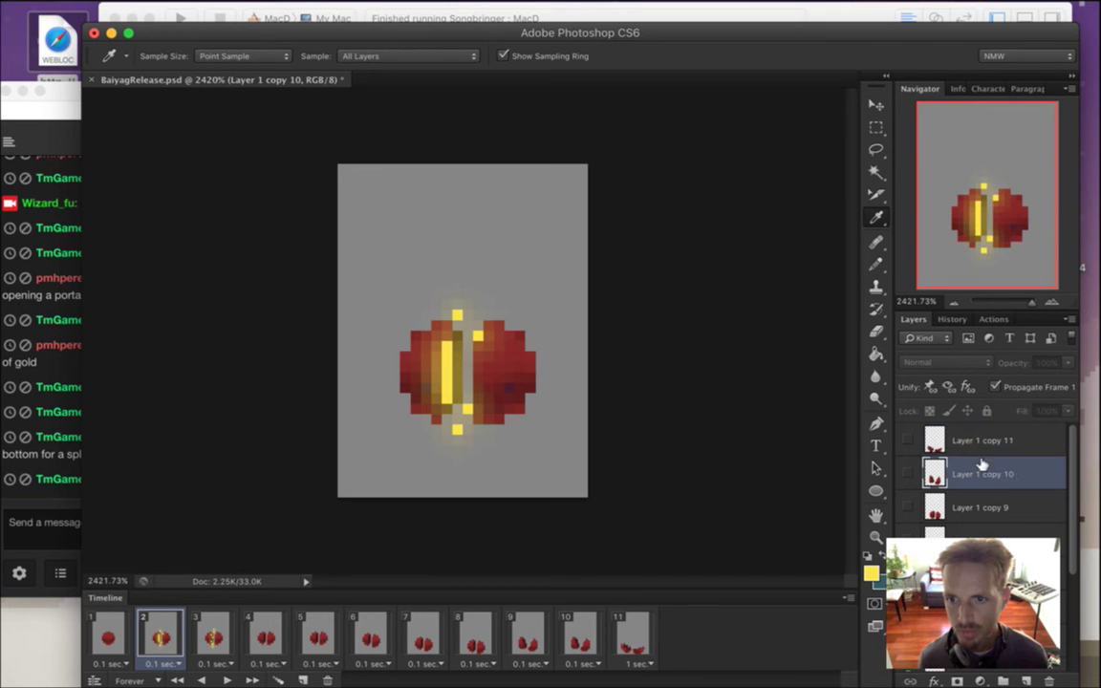
Turn off Propagate Frame 1 for the layers from Layer 1 copy 10 down to Layer 1 copy 5.
key(alt+bracketleft)
key(alt+bracketleft)
click(996, 388)
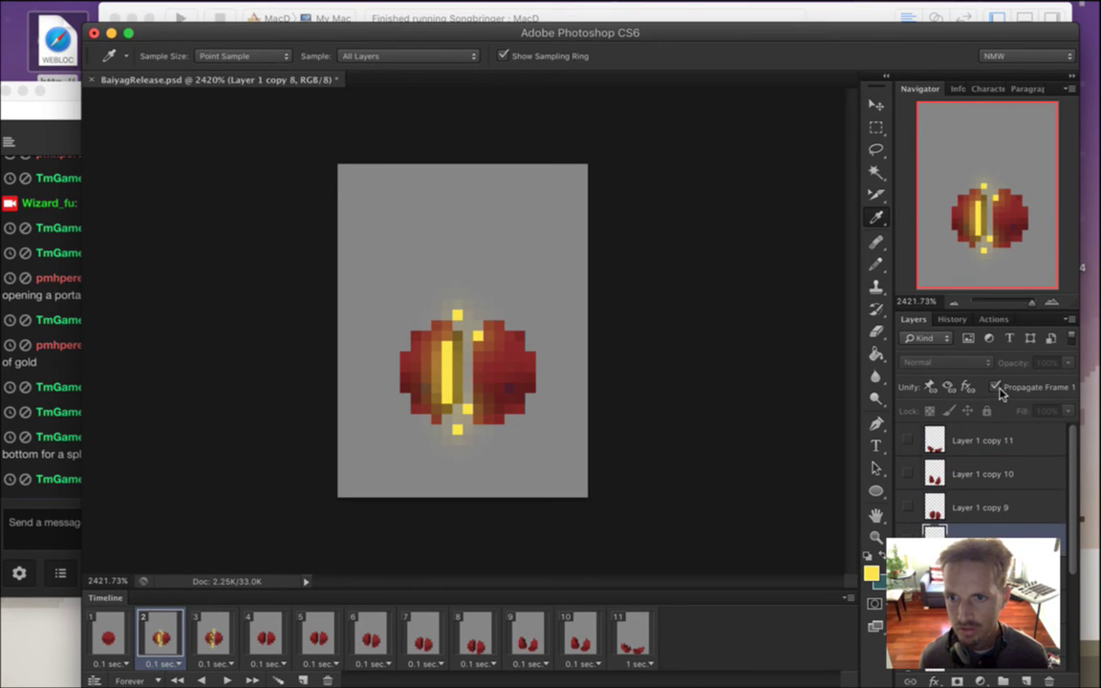
key(alt+bracketleft)
click(996, 387)
key(alt+bracketleft)
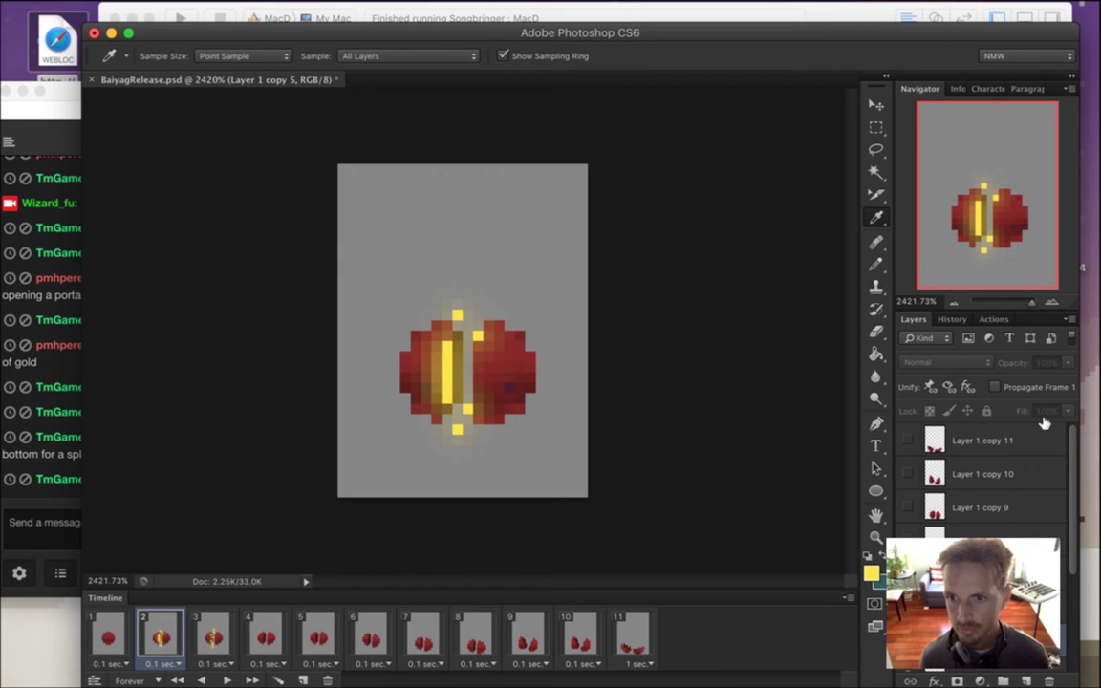
Turn off Propagate Frame 1 for Layer 1 copy 4 down to Layer 1 copy, and select the Color Fill 1 layer.
scroll(1078, 513, down, 5)
click(991, 522)
click(996, 388)
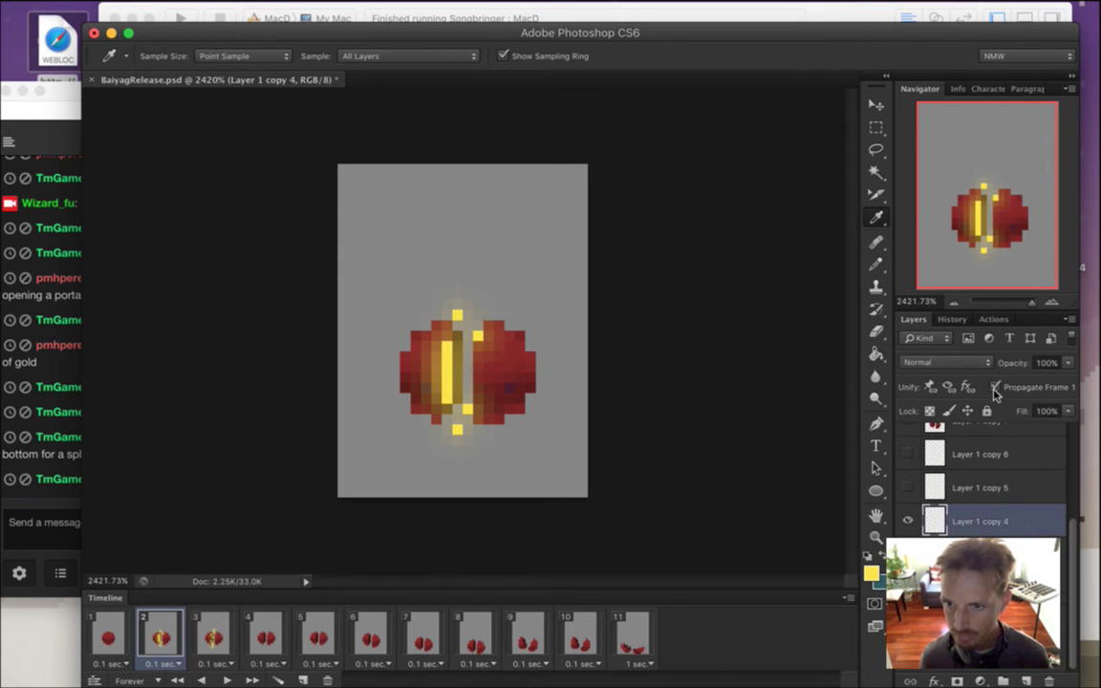
key(alt+bracketleft)
click(996, 388)
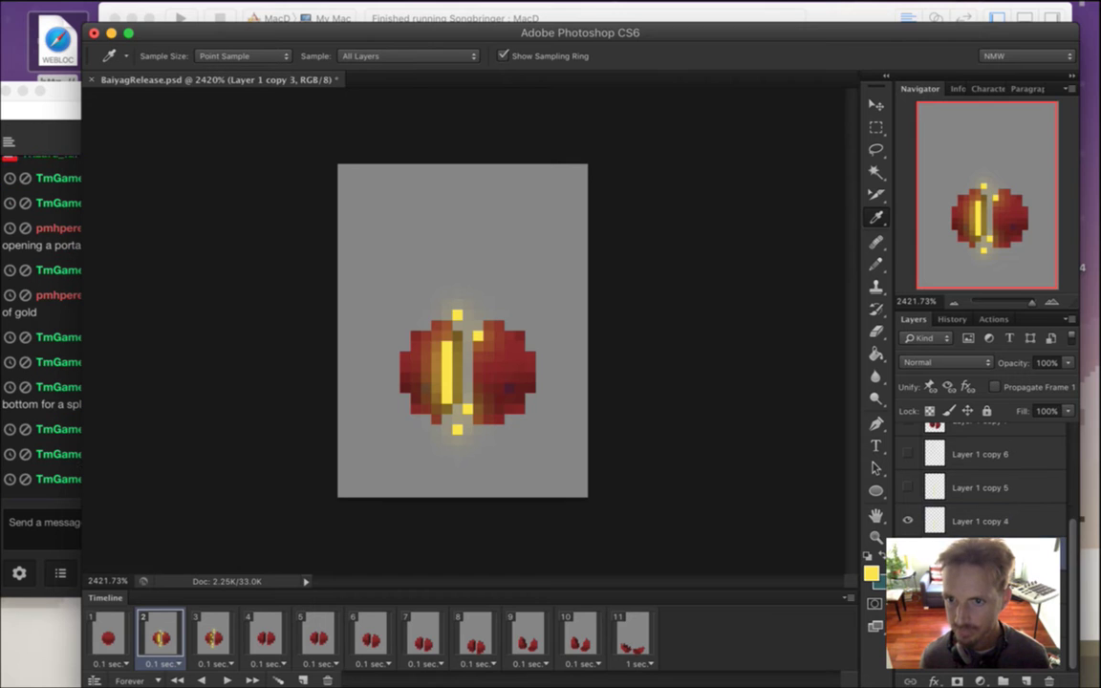
key(alt+bracketleft)
click(997, 387)
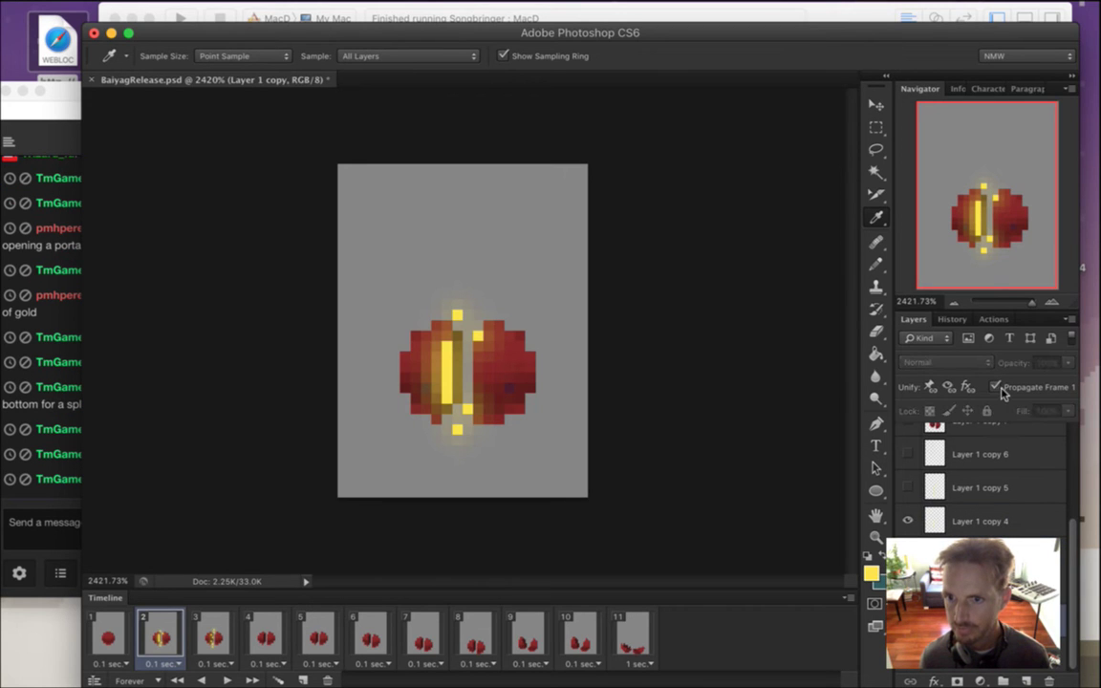
key(alt+bracketleft)
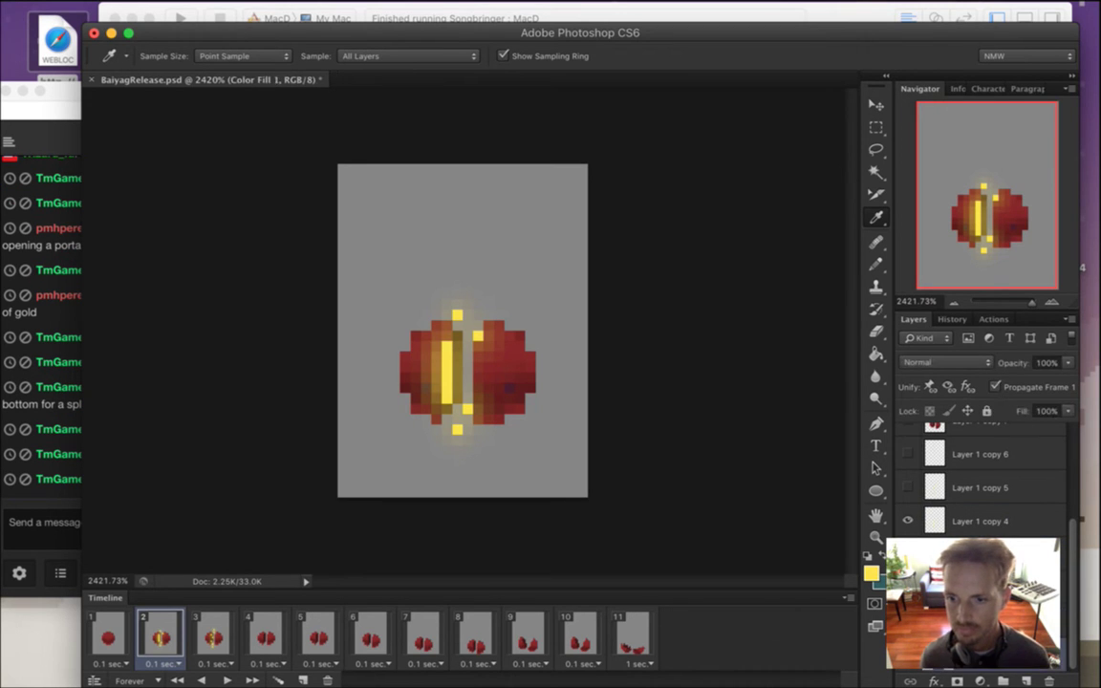
Delete the Color Fill 1 layer and undo the deletion.
right_click(897, 496)
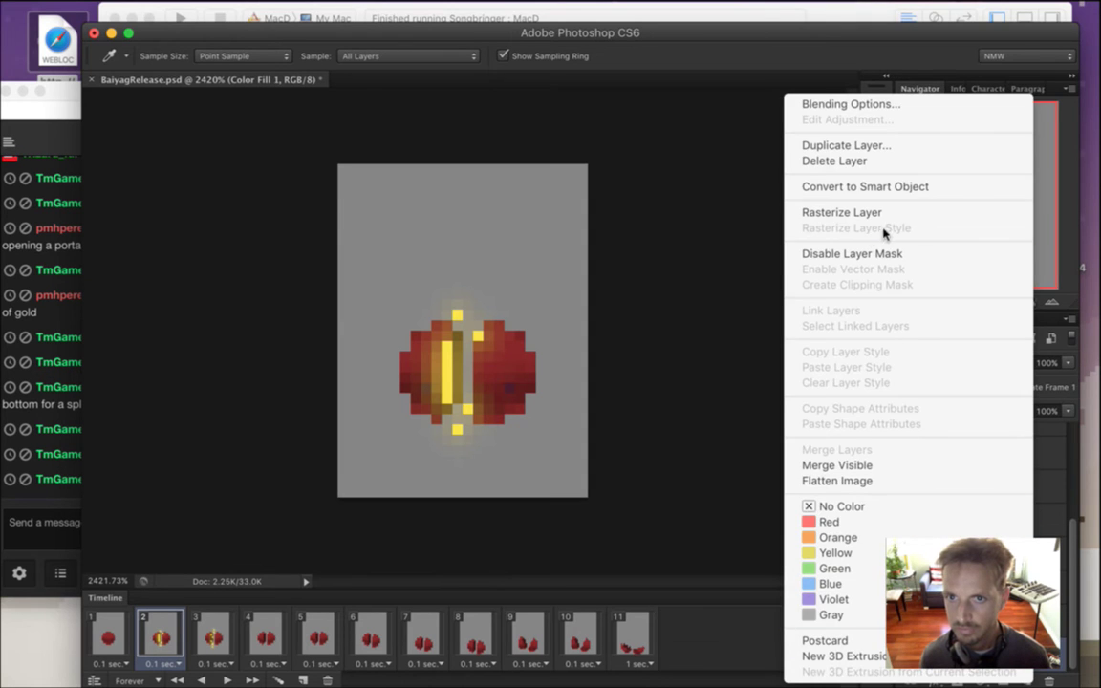
click(894, 161)
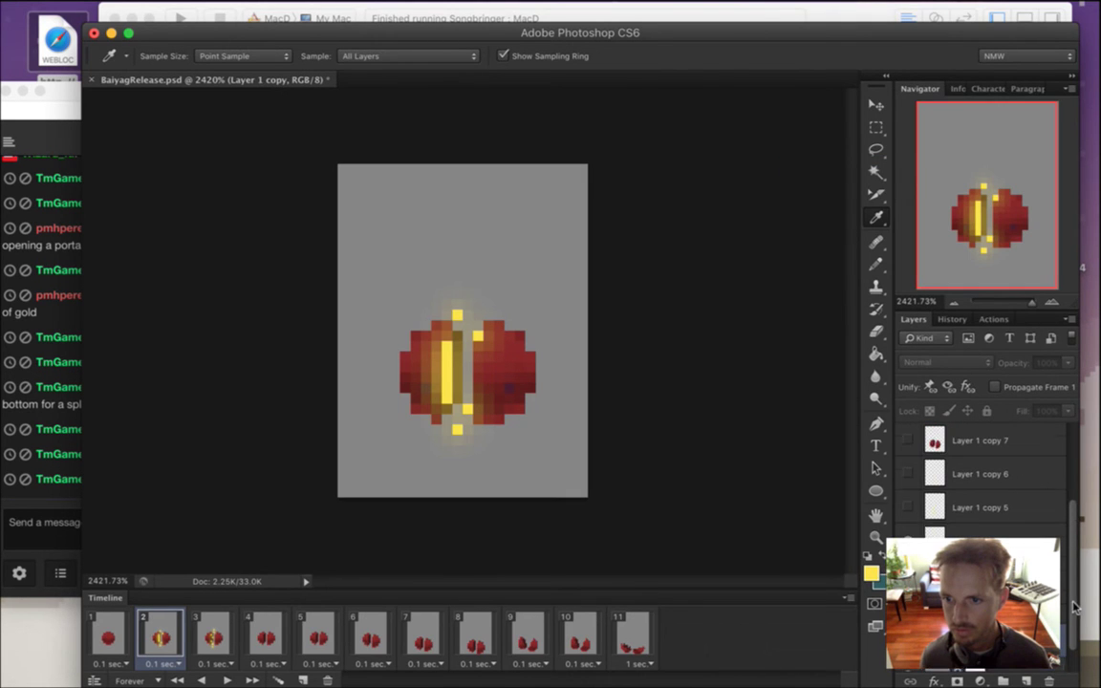
key(super+z)
Turn off Propagate Frame 1 for the Color Fill 1 layer.
right_click(985, 521)
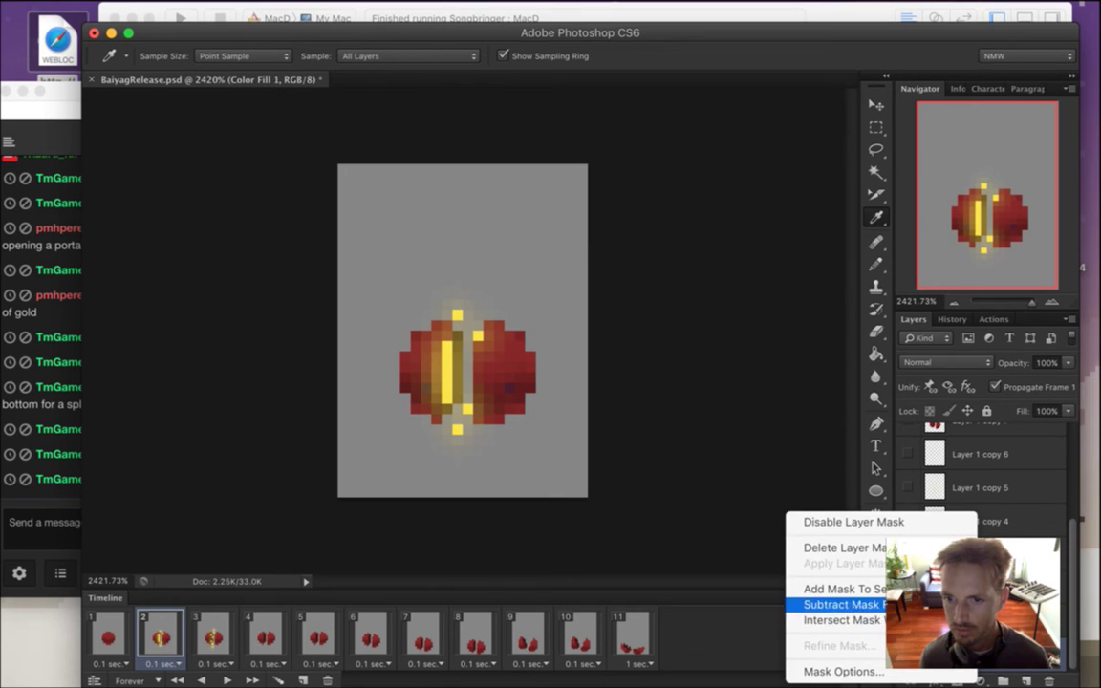
click(982, 522)
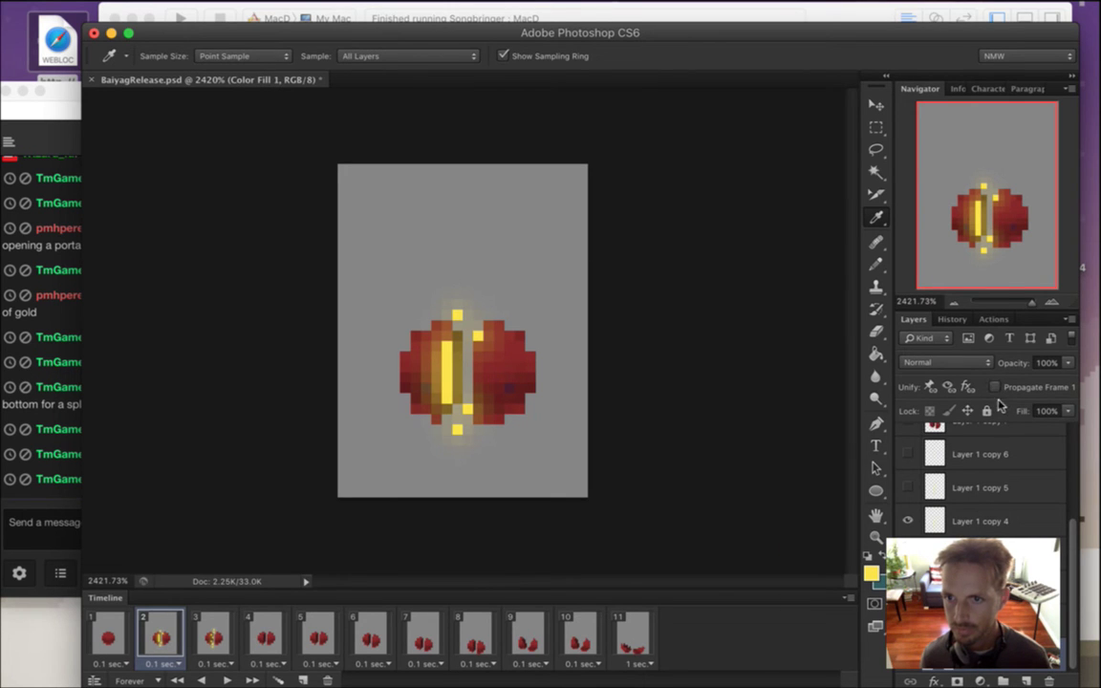
Switch to the Twitch chat and read the newest viewer message about the death animation.
click(35, 497)
click(186, 524)
drag(144, 479, 229, 479)
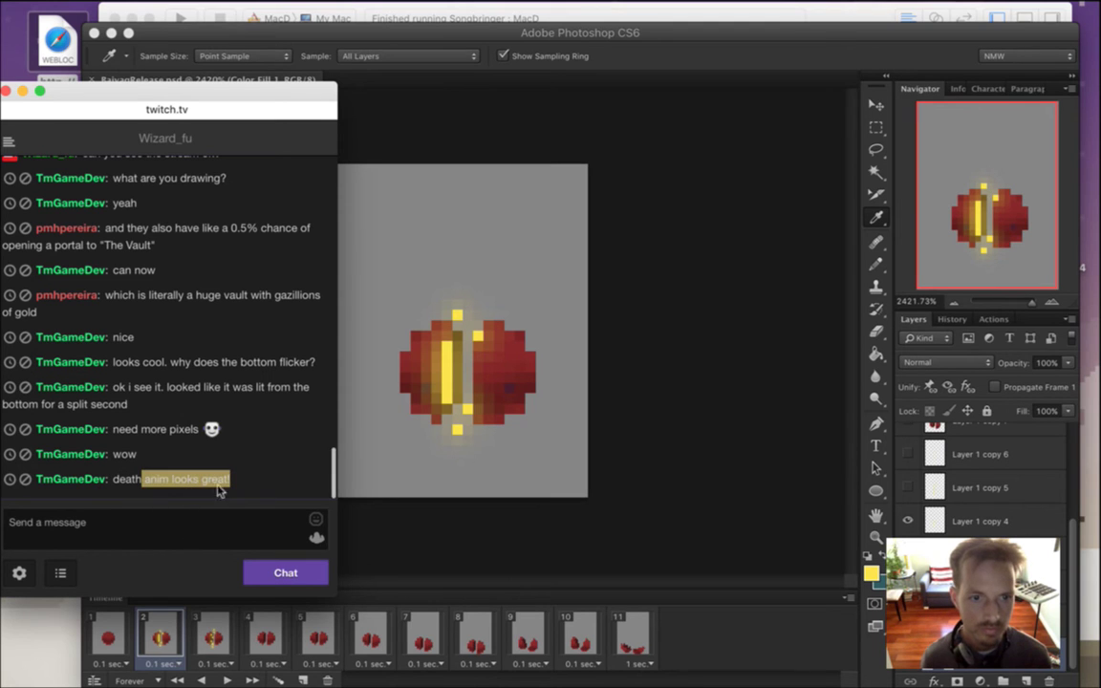
Switch back to Photoshop and turn off Propagate Frame 1 for Layer 1 in frame 1.
click(773, 68)
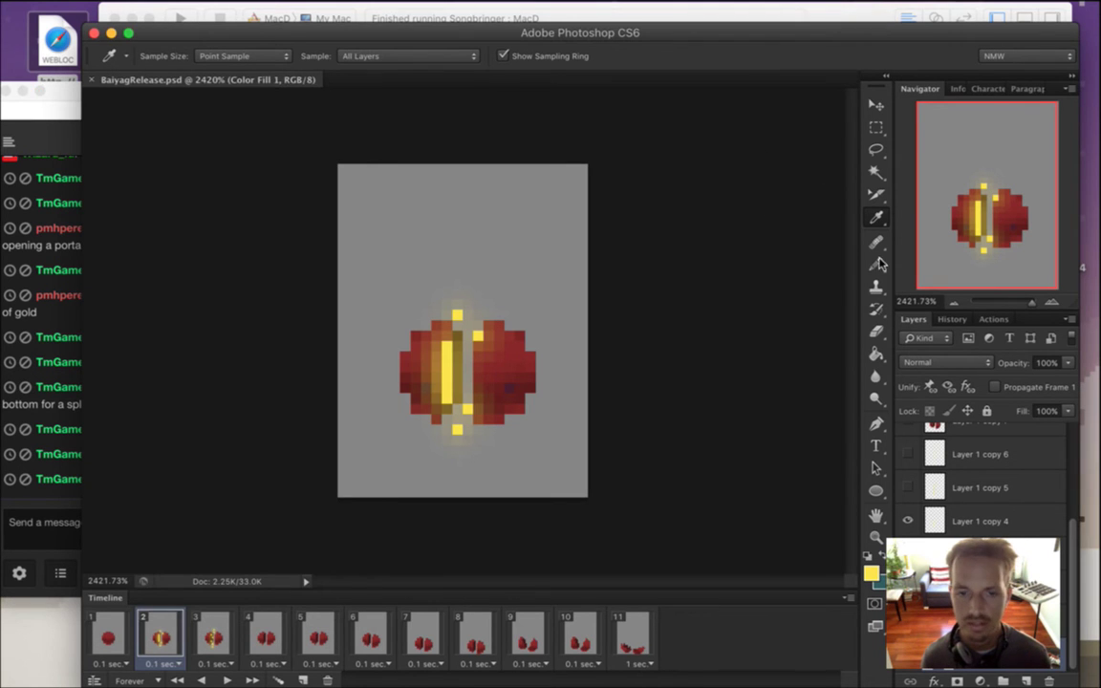
click(125, 624)
click(994, 425)
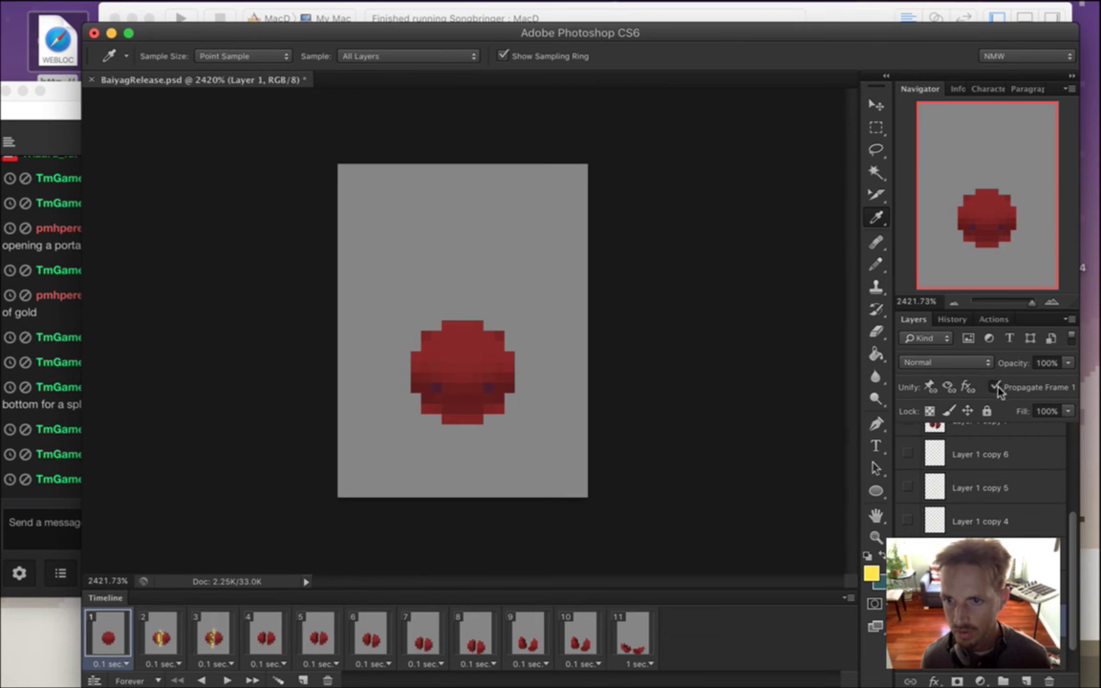
Draw a one-pixel yellow crack down the middle of a copy of the frame 1 ball and reapply the last filter for a glow.
key(b)
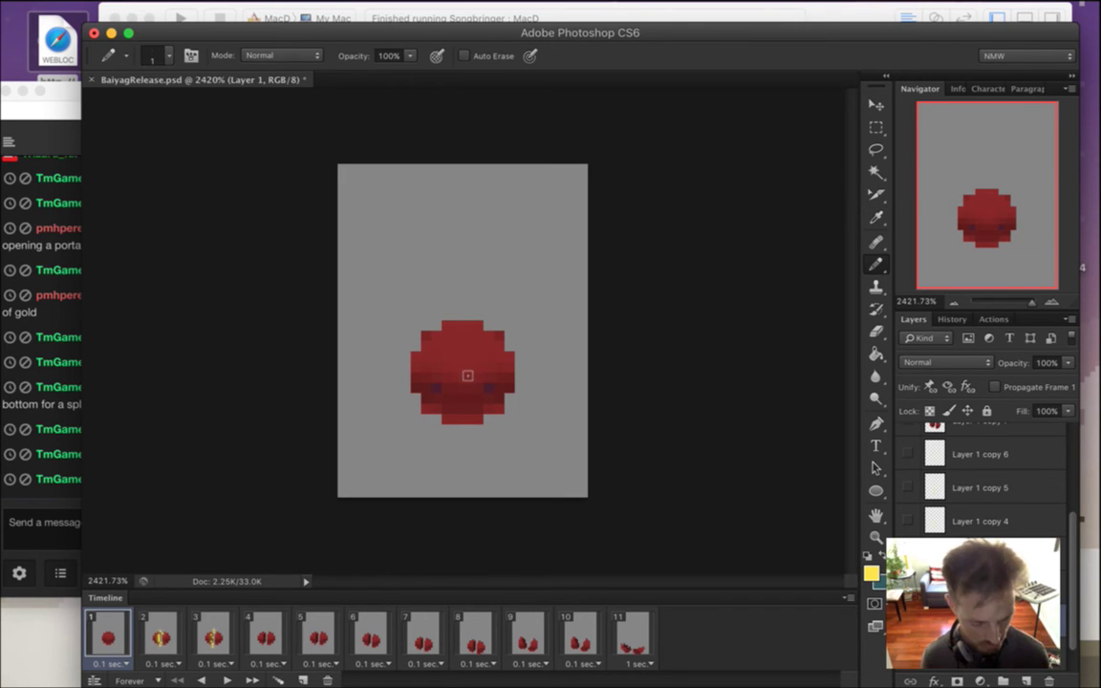
drag(467, 324, 457, 422)
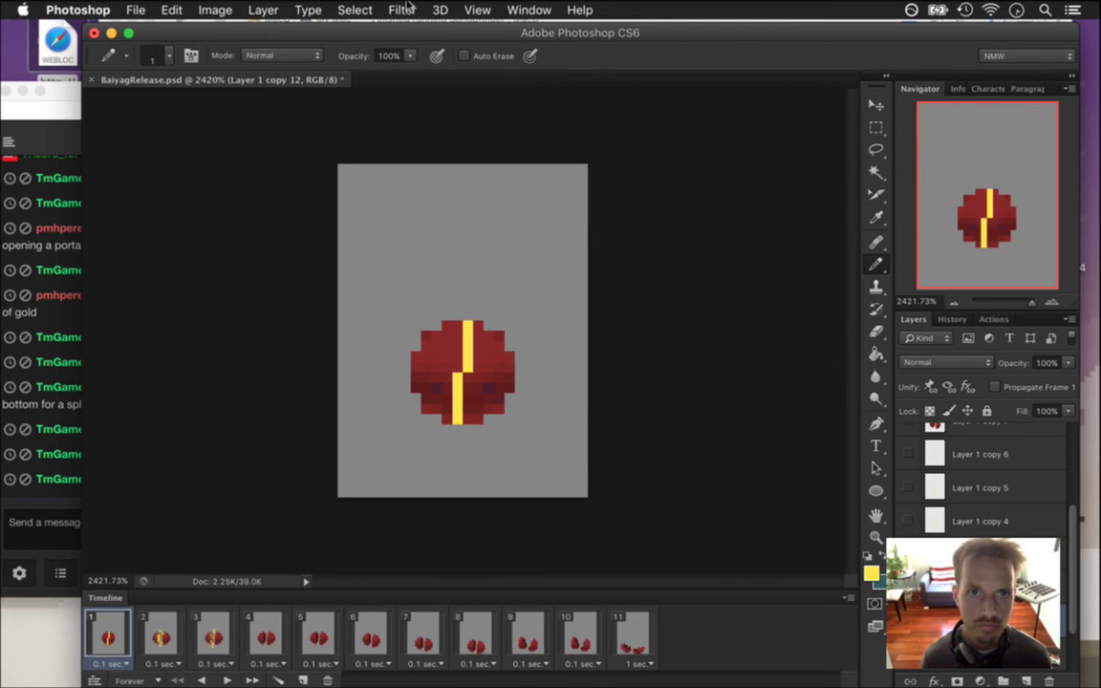
click(408, 7)
click(406, 27)
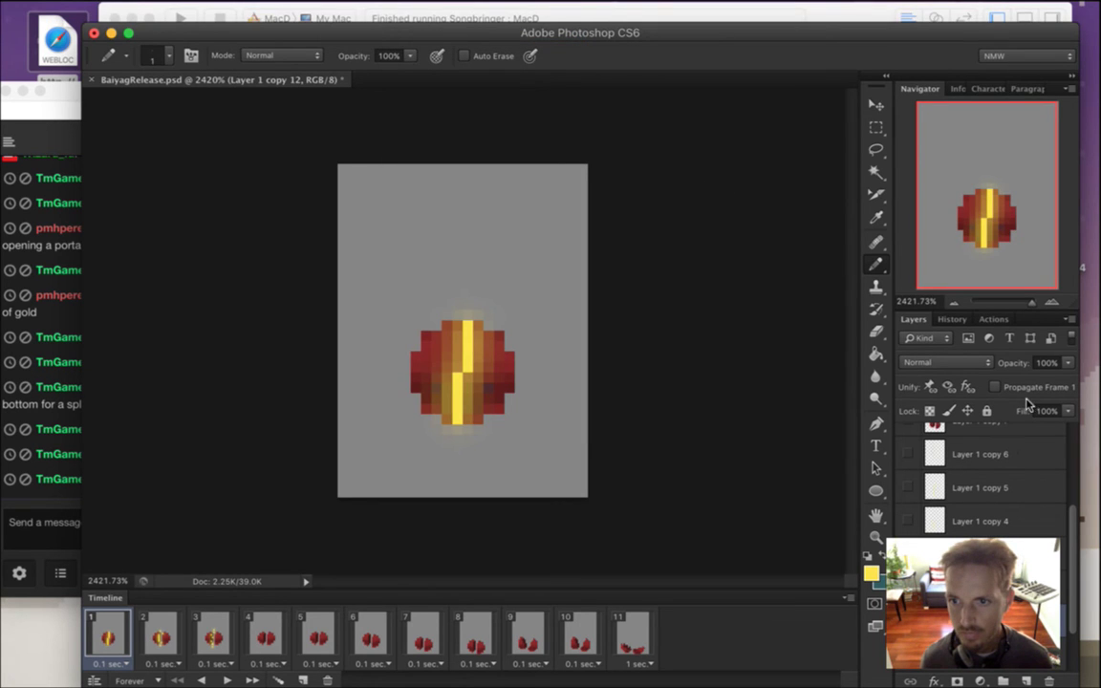
Duplicate frame 1, show the intact ball instead of the glowing crack layer in the first frame, and play the animation.
drag(1072, 591, 1078, 631)
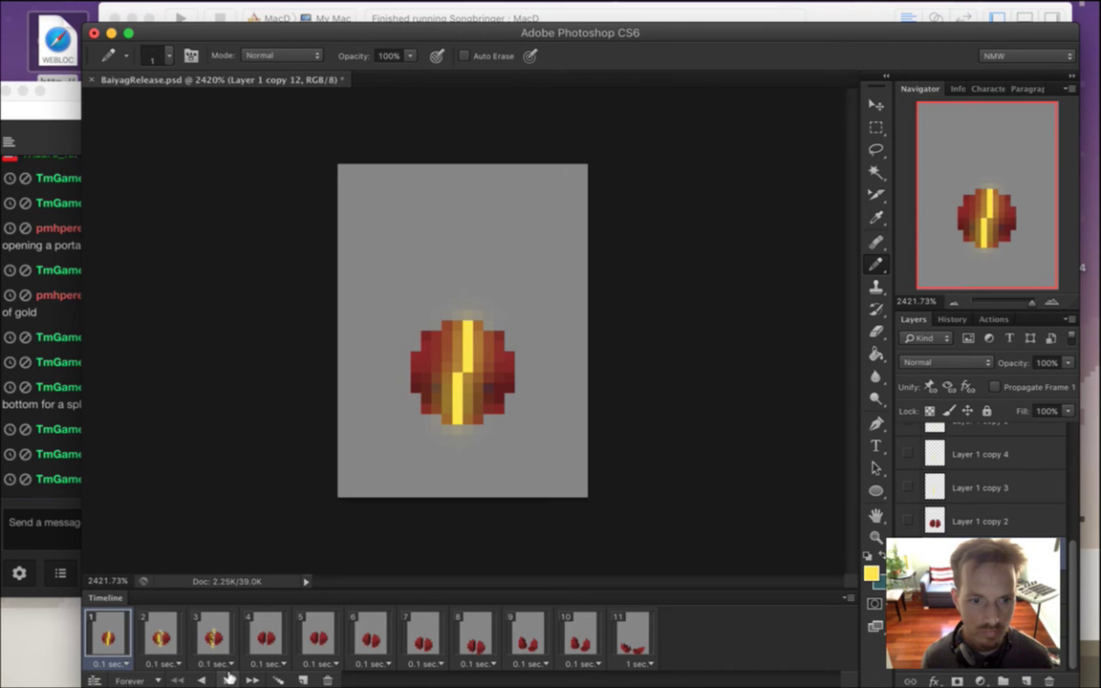
click(303, 679)
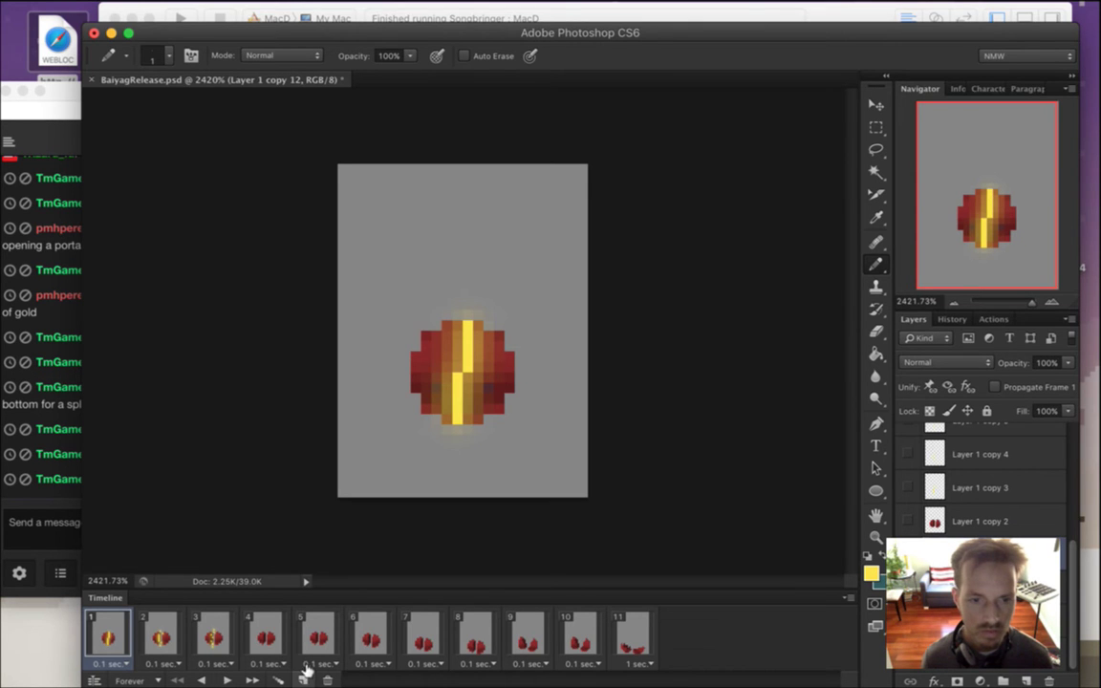
click(107, 639)
alt+click(907, 564)
alt+click(907, 564)
alt+click(906, 574)
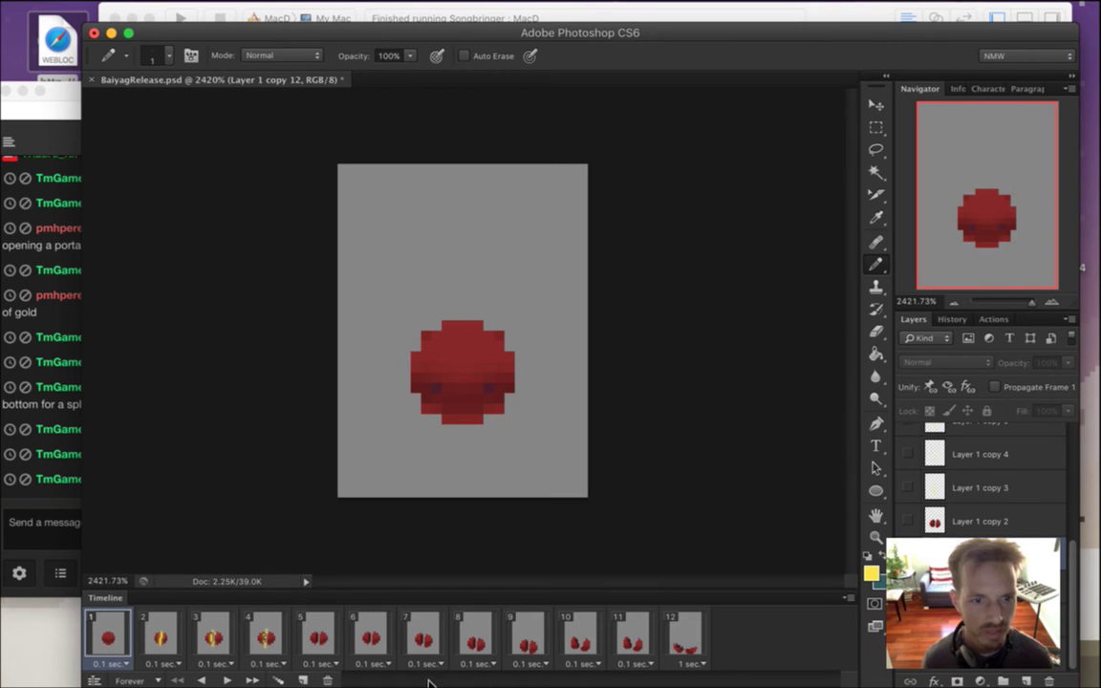
click(229, 678)
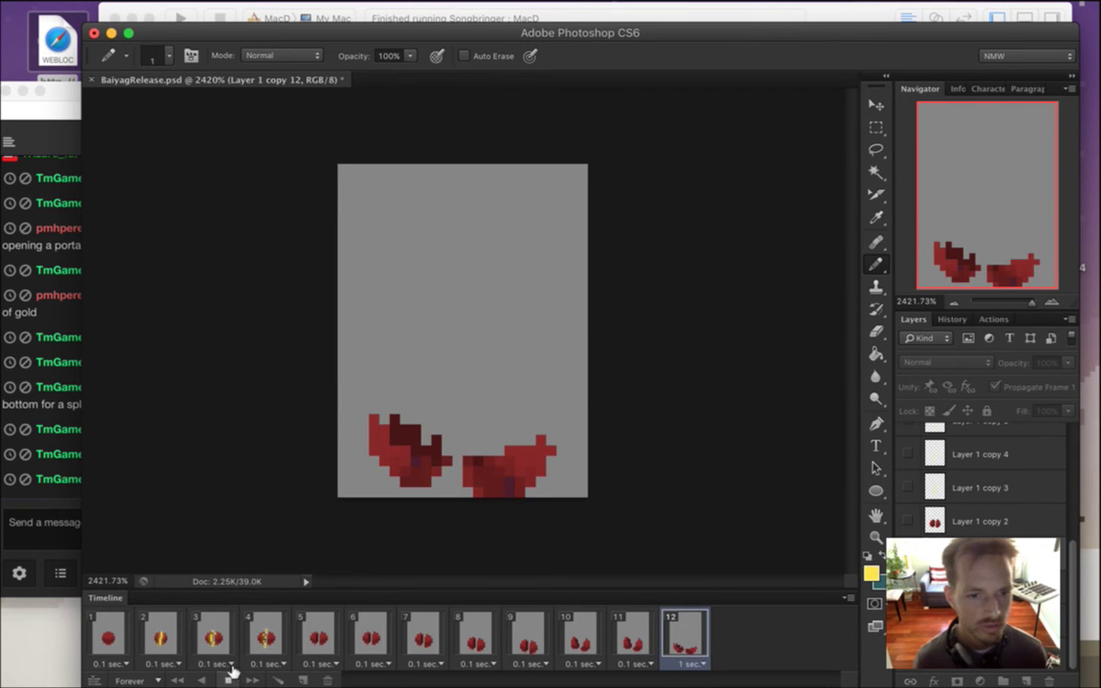
click(230, 674)
Select frames 1 to 12, hide the grey Color Fill 1 background in all of them, and save the document.
click(122, 629)
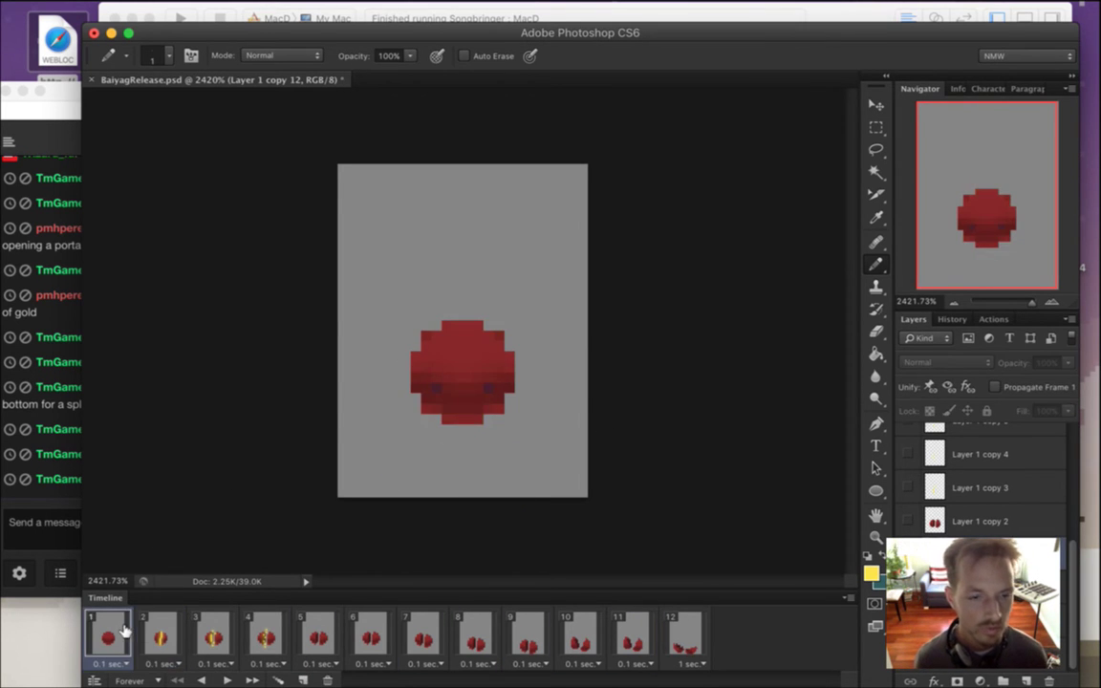
shift+click(684, 639)
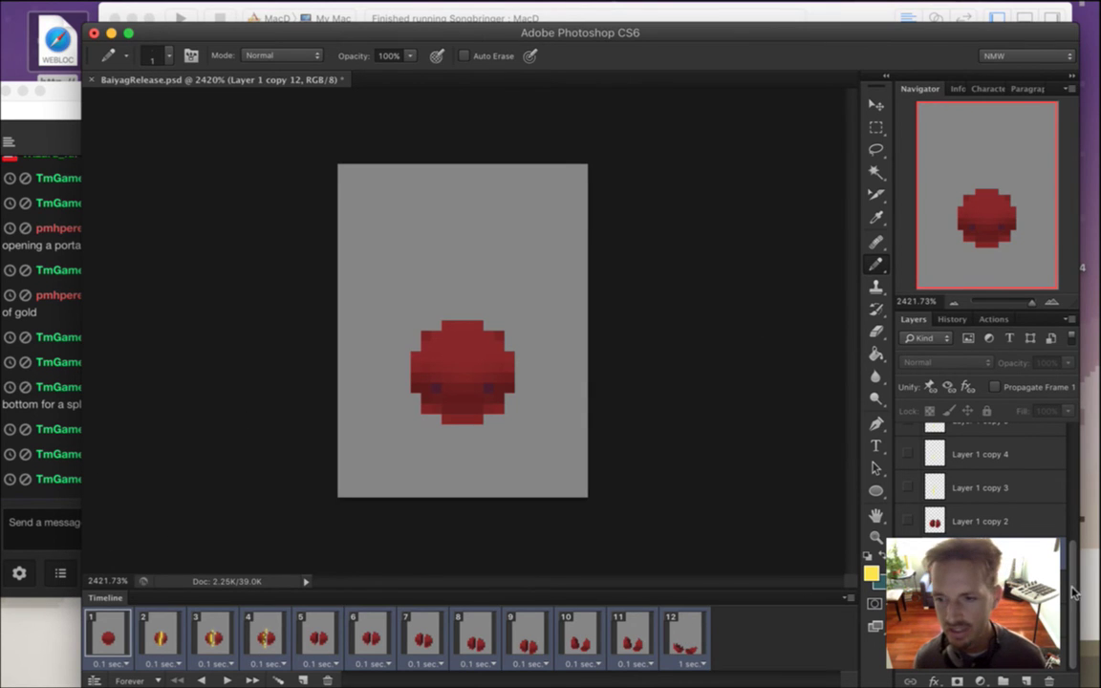
key(alt+comma)
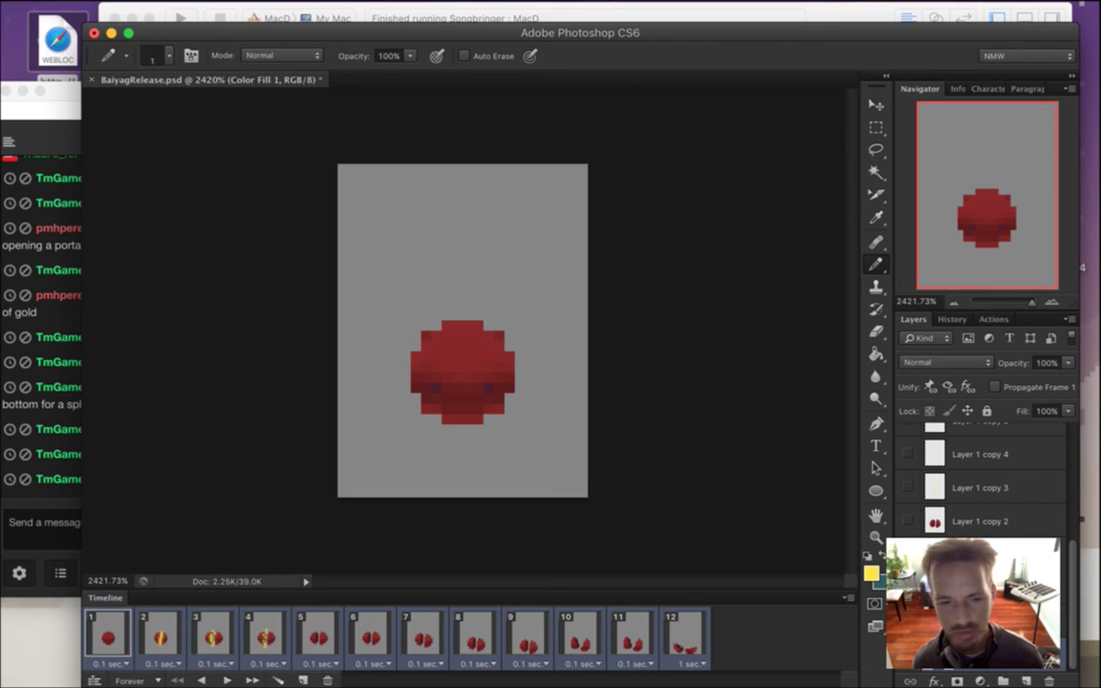
key(super+comma)
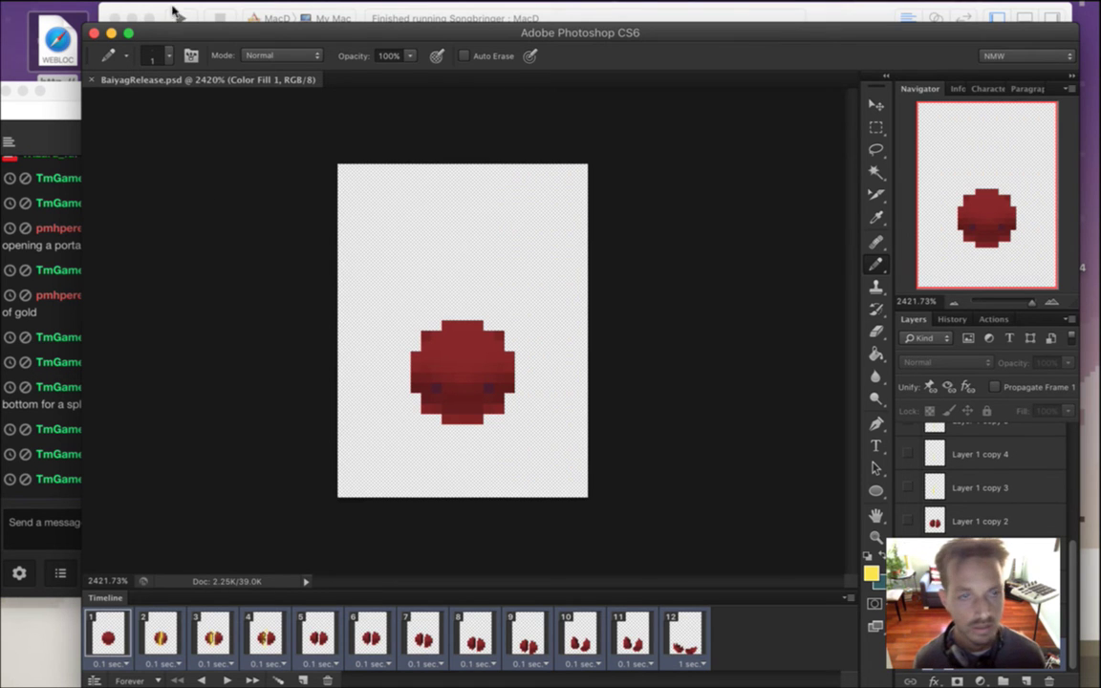
Render all frames as a Photoshop Image Sequence in PNG format named BaiyagRelease.png at 24 x 32 and 10 fps.
mouse_move(184, 5)
click(136, 9)
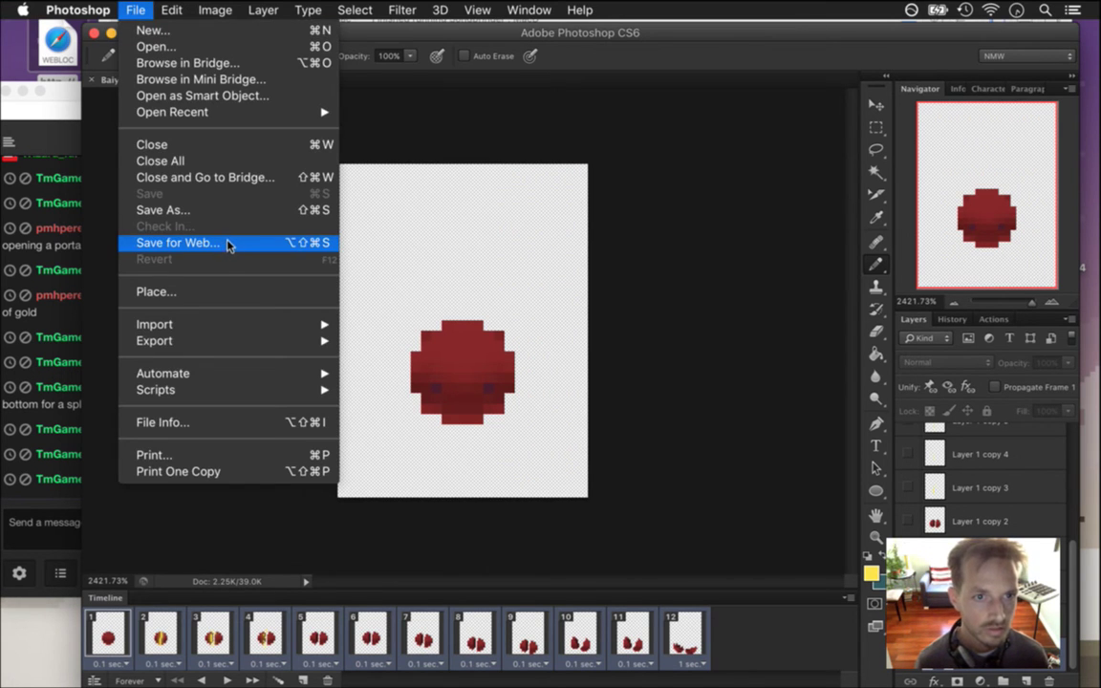
mouse_move(256, 346)
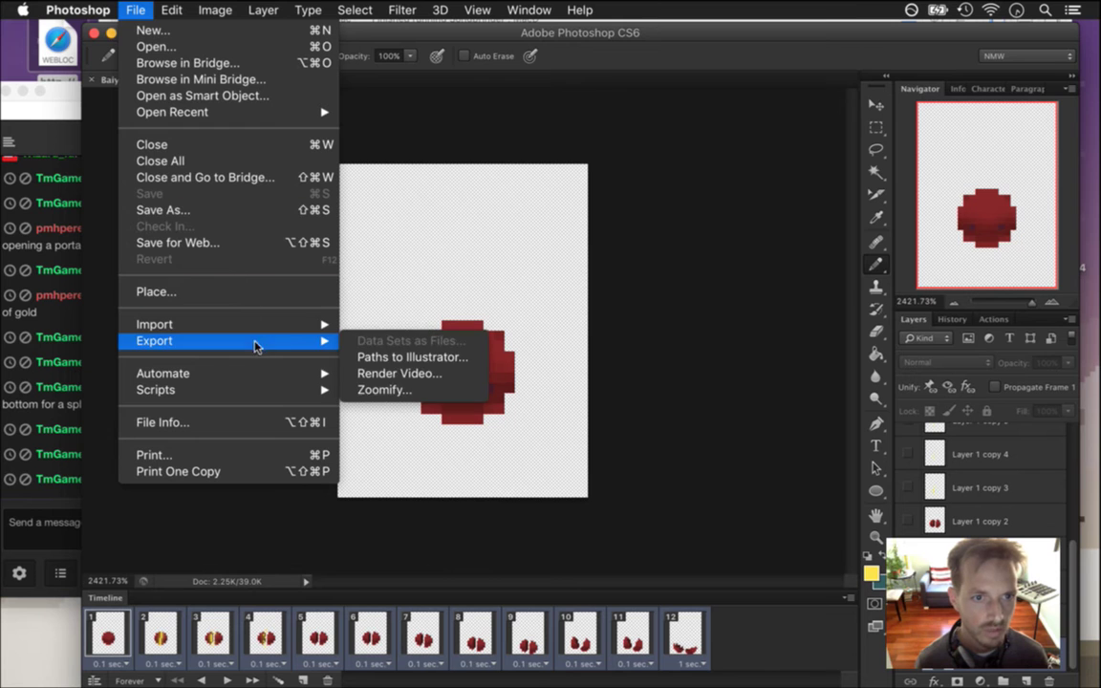
click(399, 373)
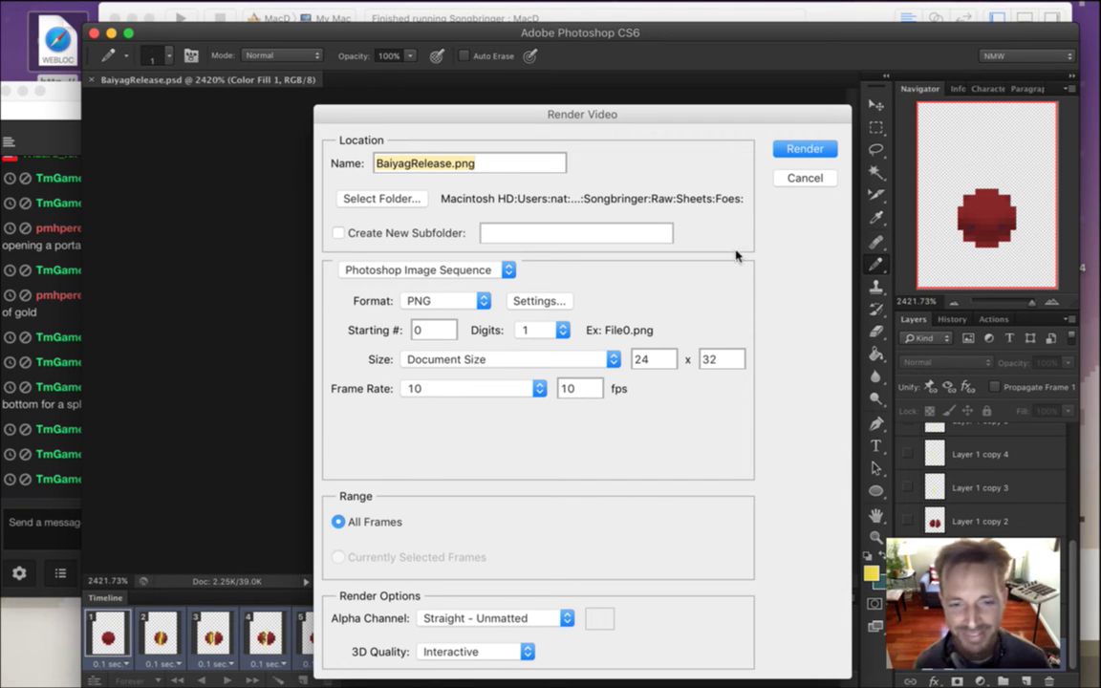
click(804, 150)
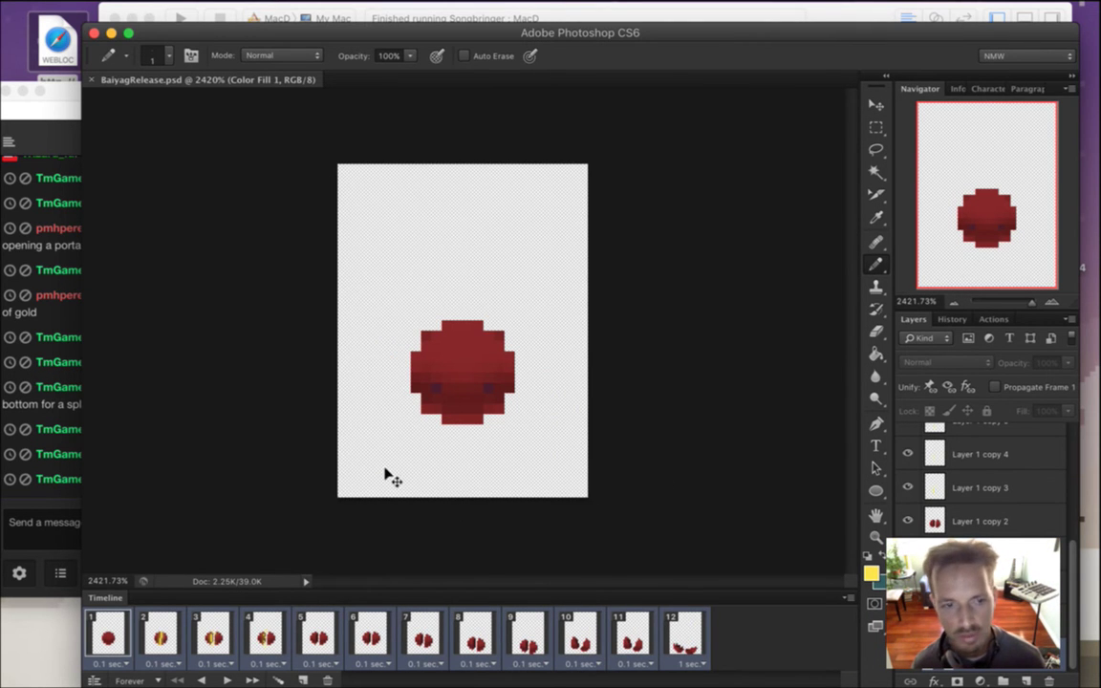
Switch to Xcode and open Baiyag.txt from the Profiles folder of the Songbringer project.
key(super+Tab)
key(super+Tab)
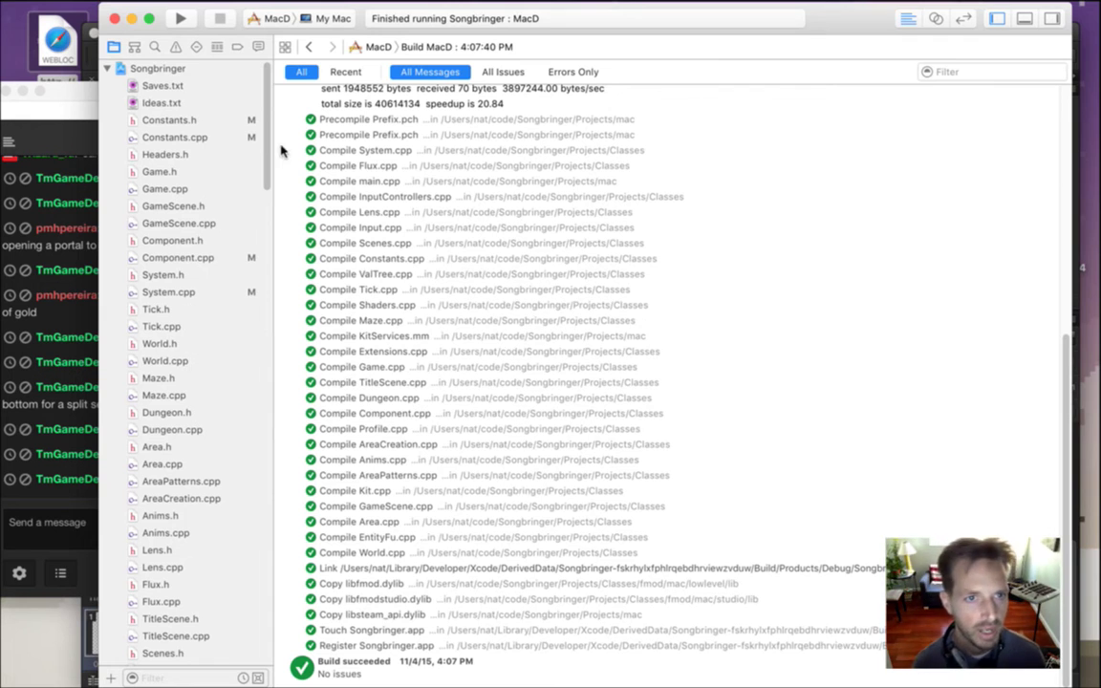
scroll(271, 161, down, 5)
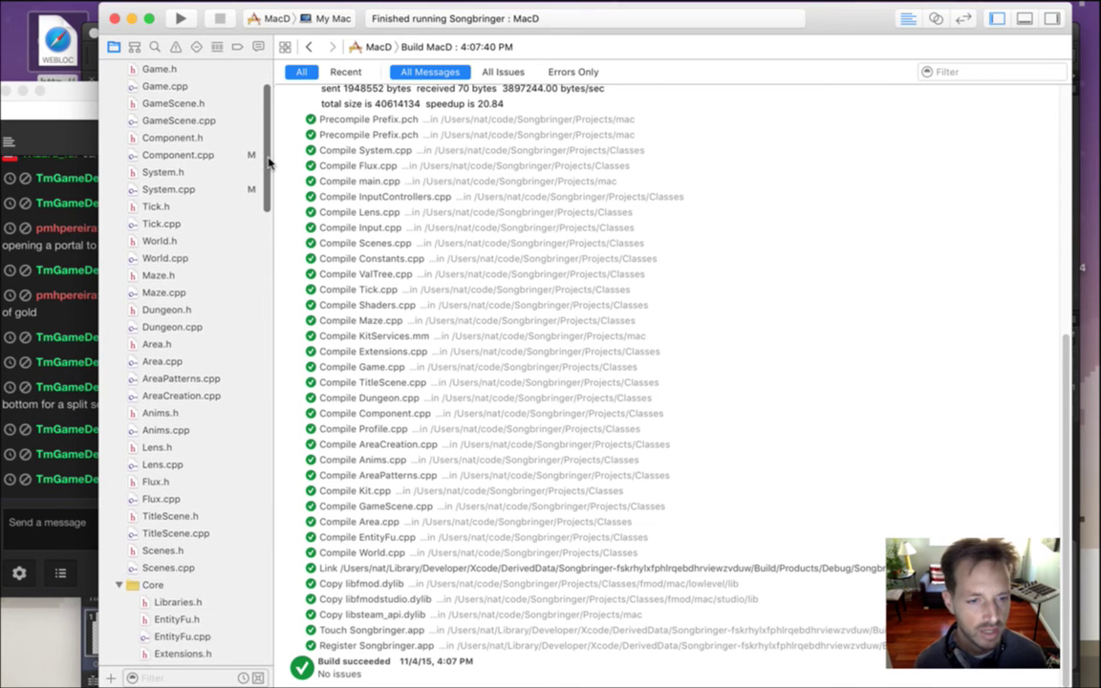
scroll(271, 161, down, 15)
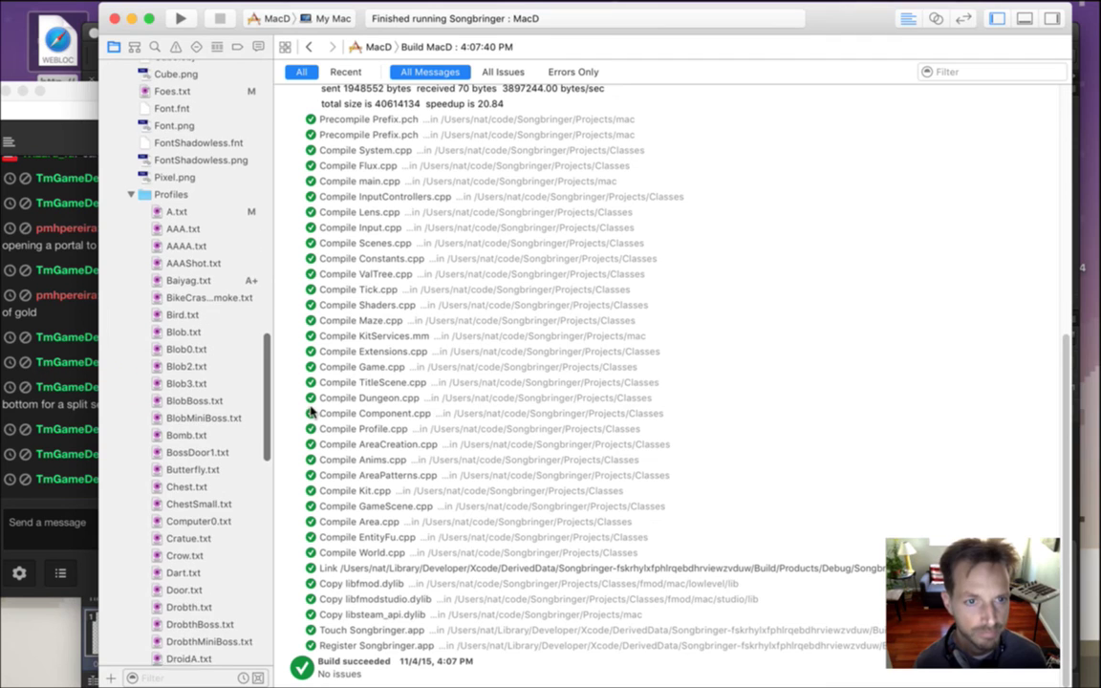
click(196, 278)
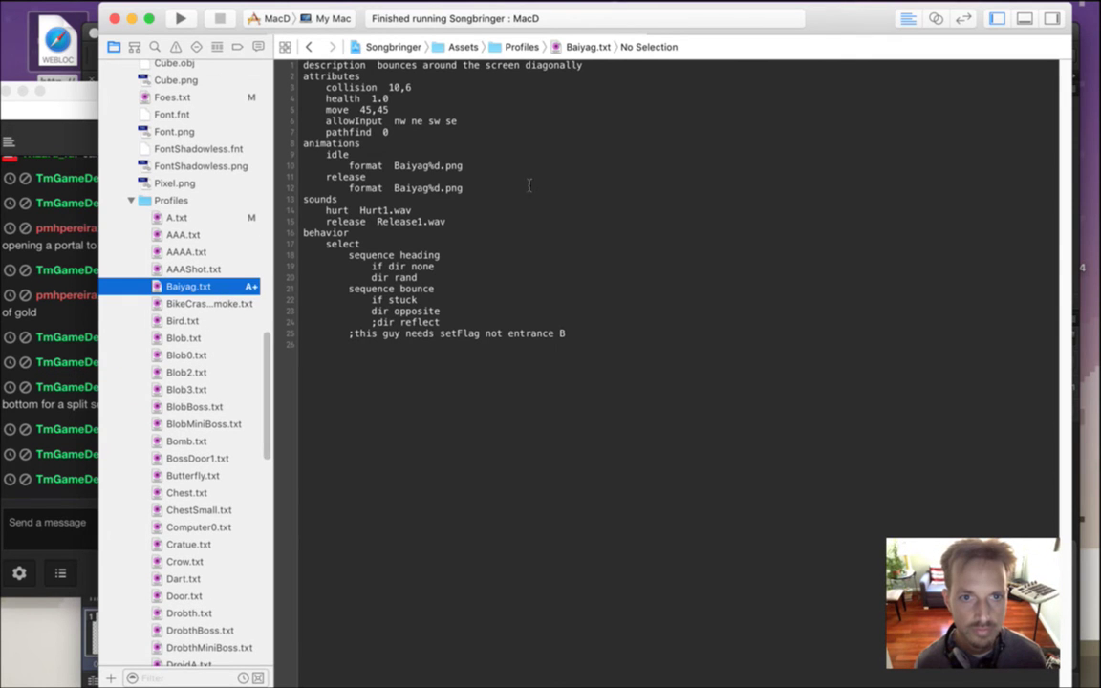
Change the release animation's format to BaiyagRelease%d.png, then run the game to test it and quit.
click(427, 188)
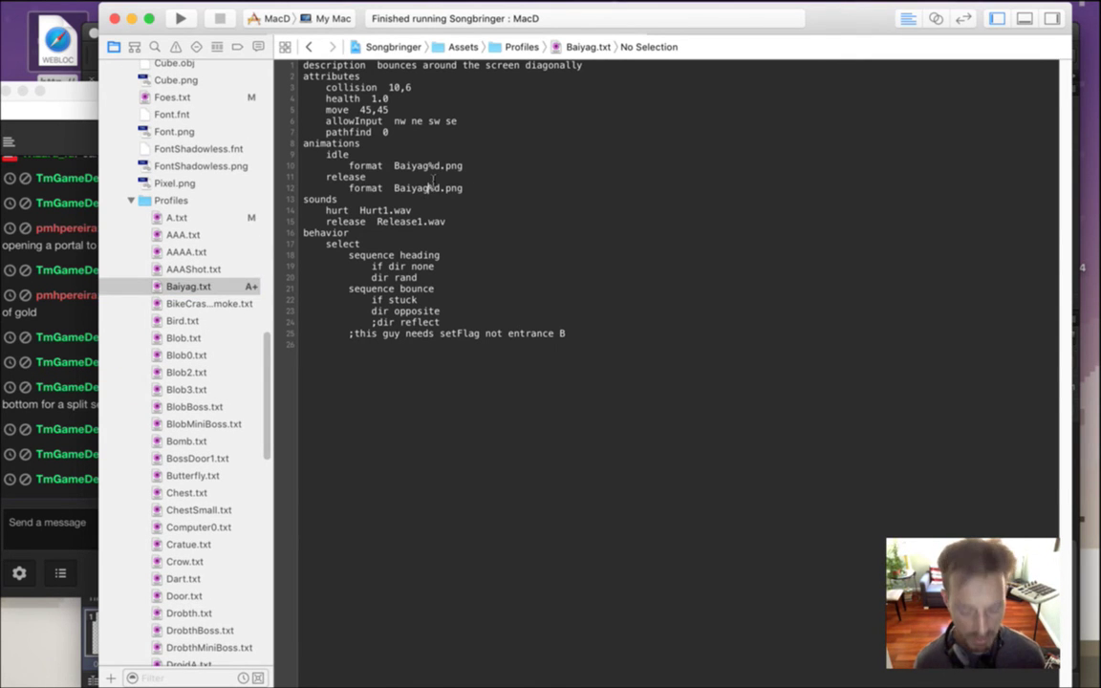
text(Release)
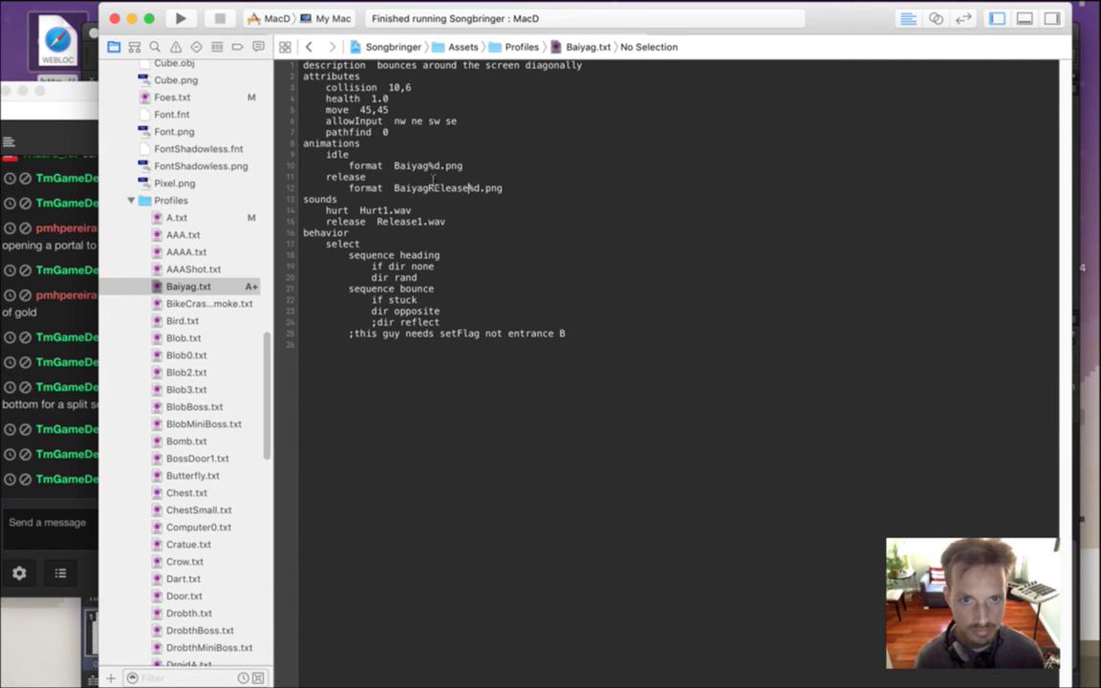
key(super+r)
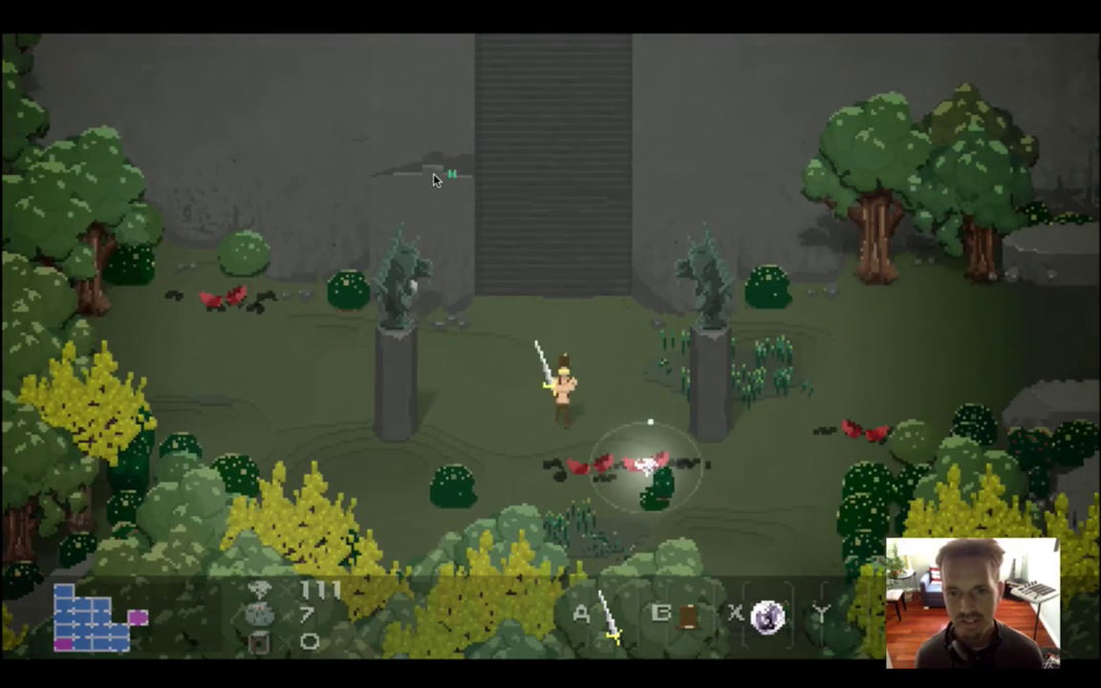
key(super+q)
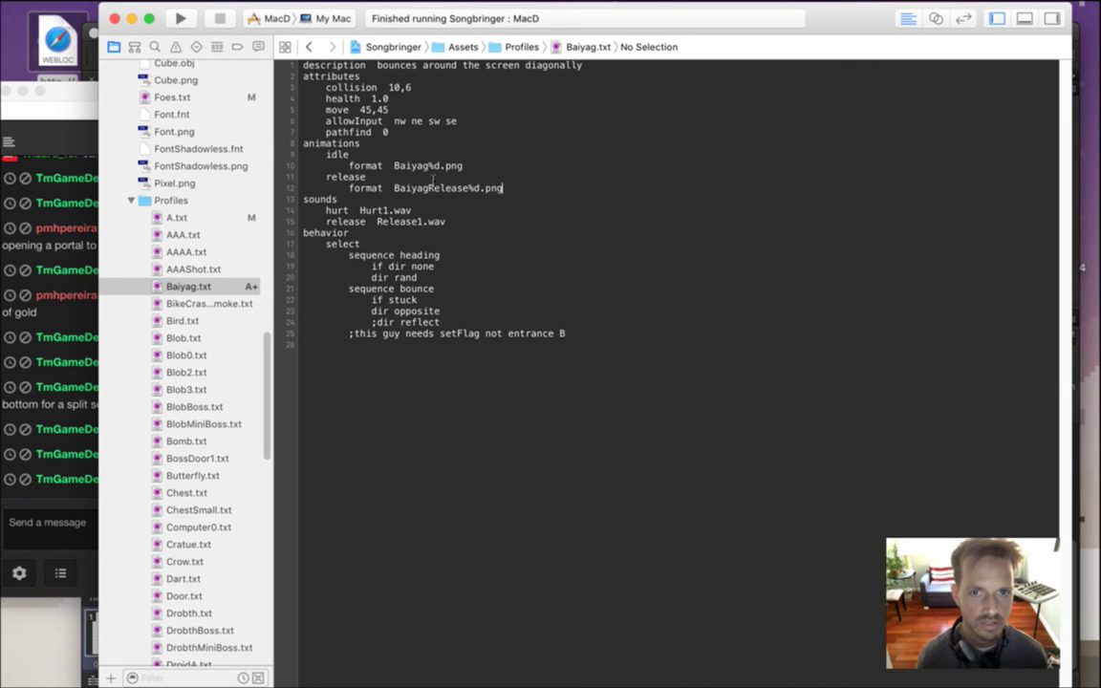
Add a delay of 0.075 below the release animation's format and run the game again.
key(Return)
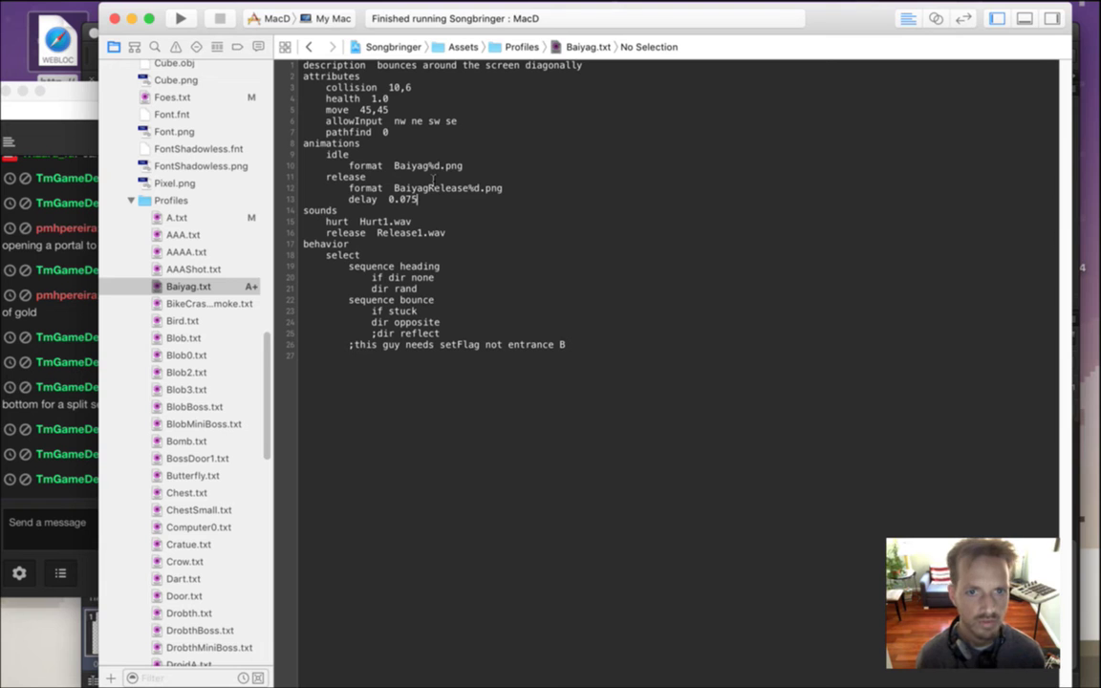
key(super+Tab)
key(super+Tab)
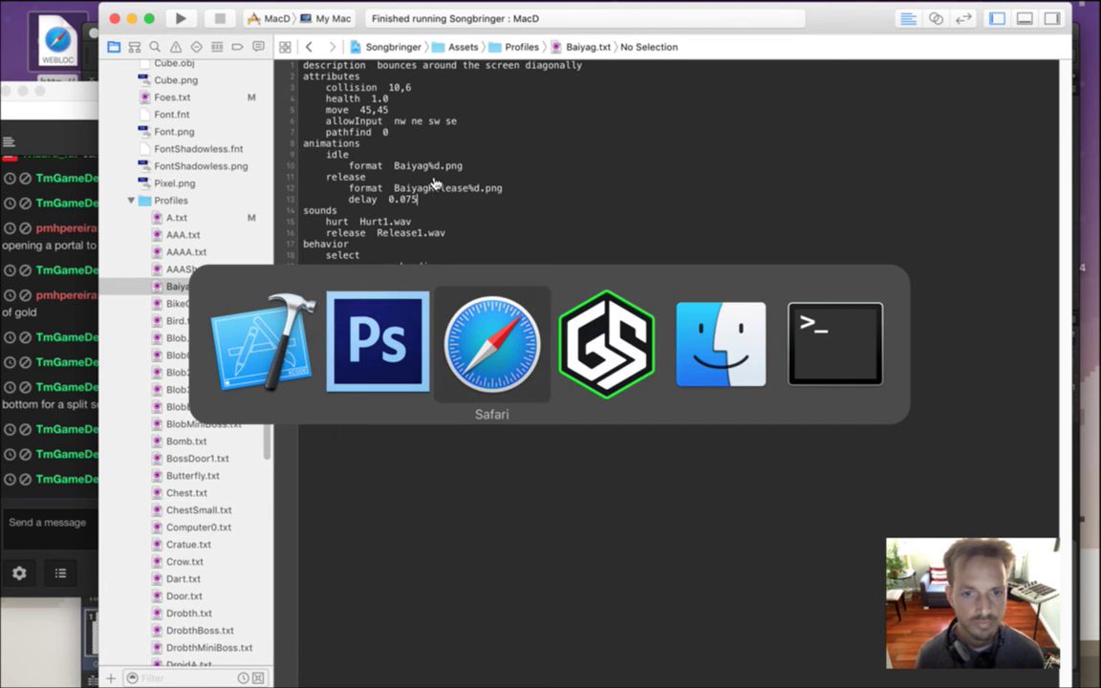
key(super+Tab)
key(super+r)
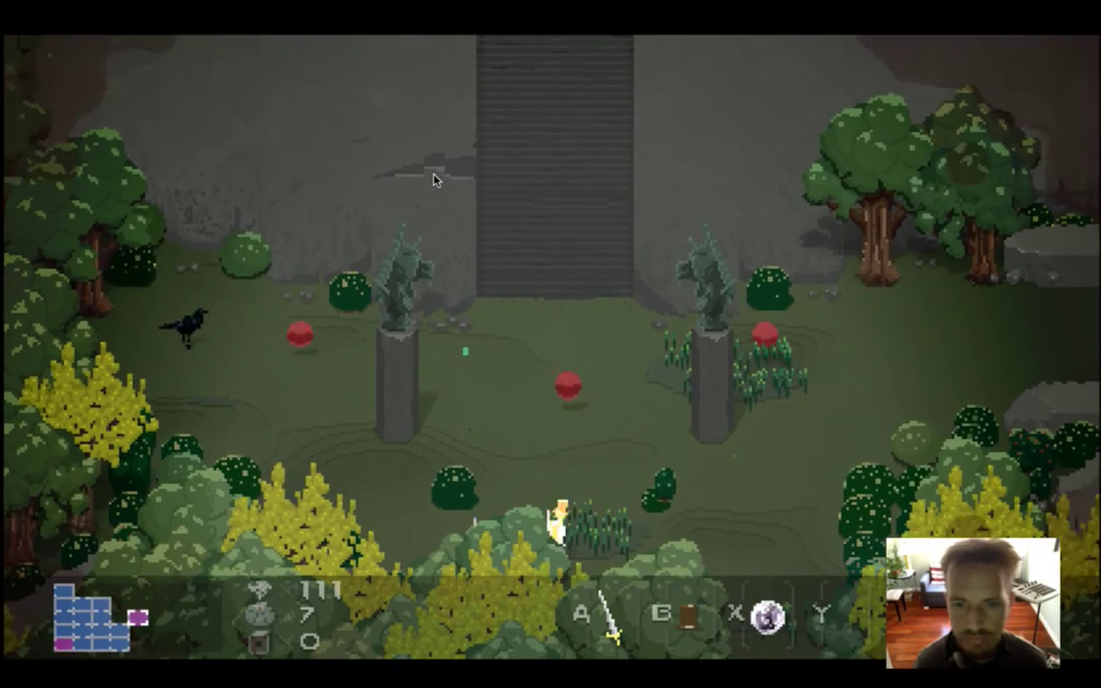
Attack the red balls with the sword to check their release animation in the game.
key(Up)
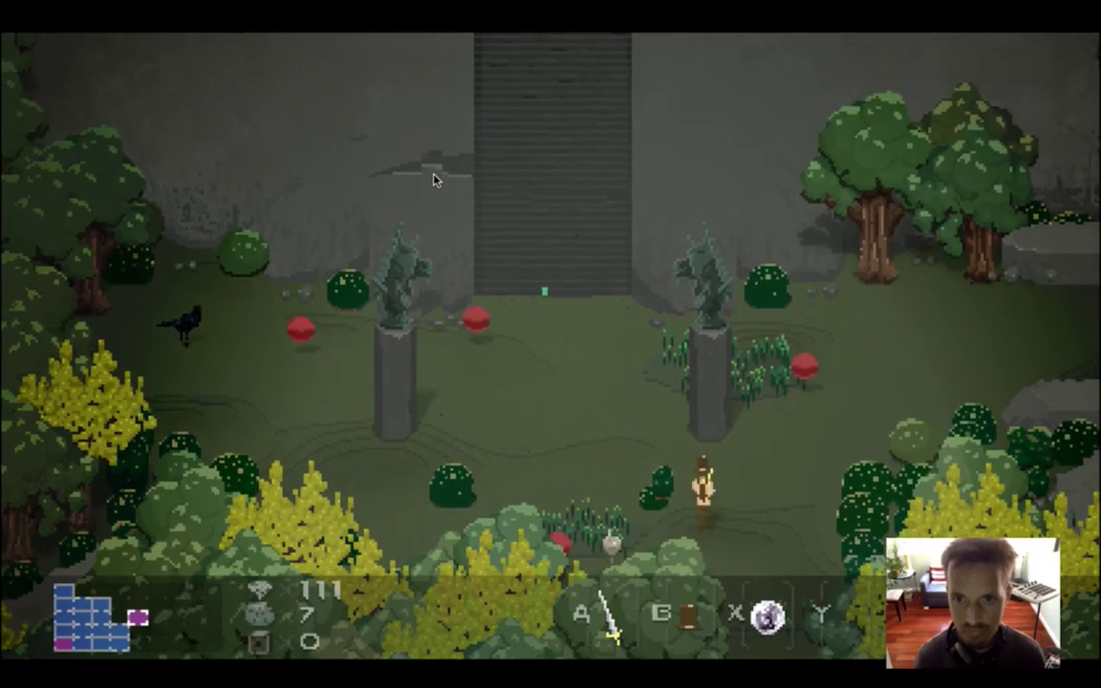
key(Up)
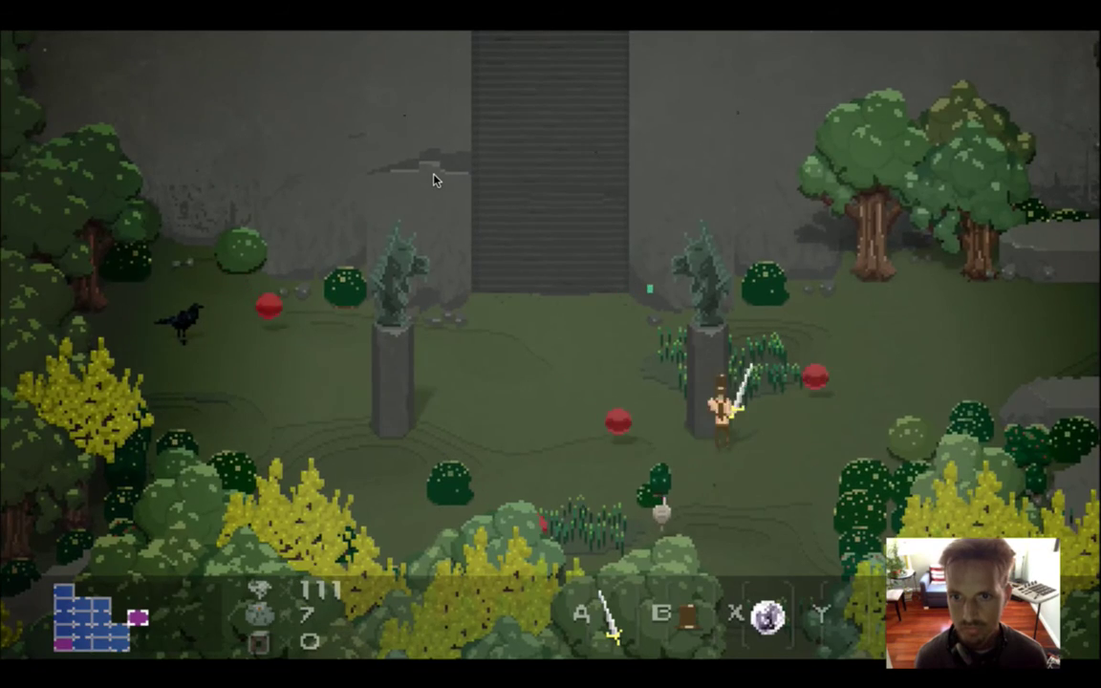
key(Up)
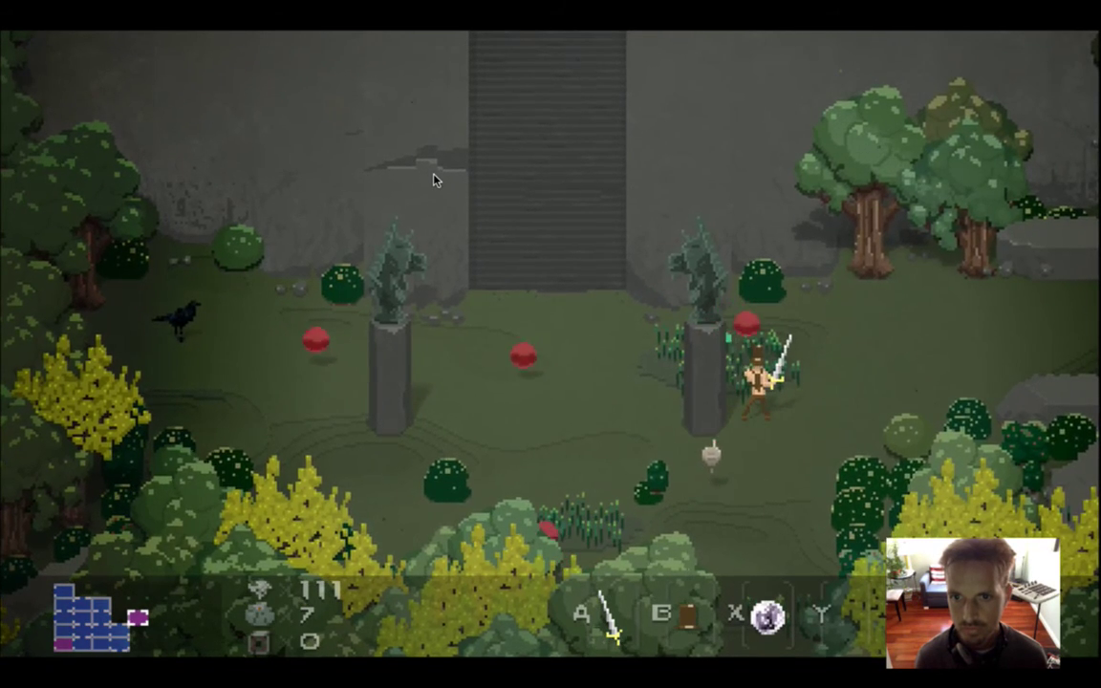
key(x)
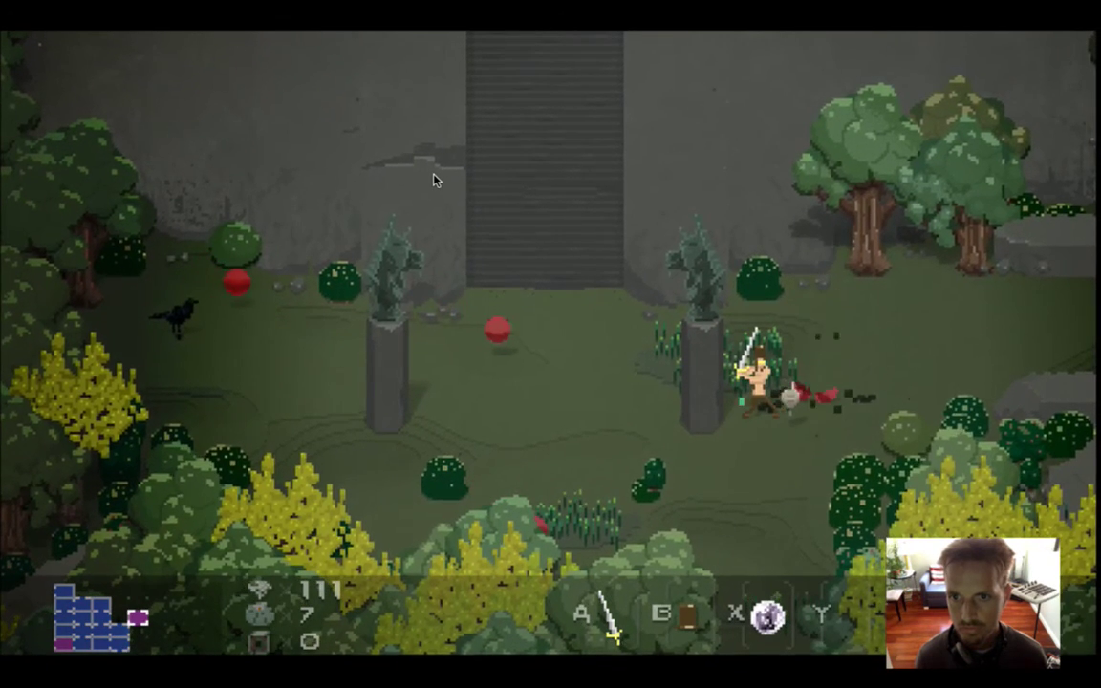
key(Left)
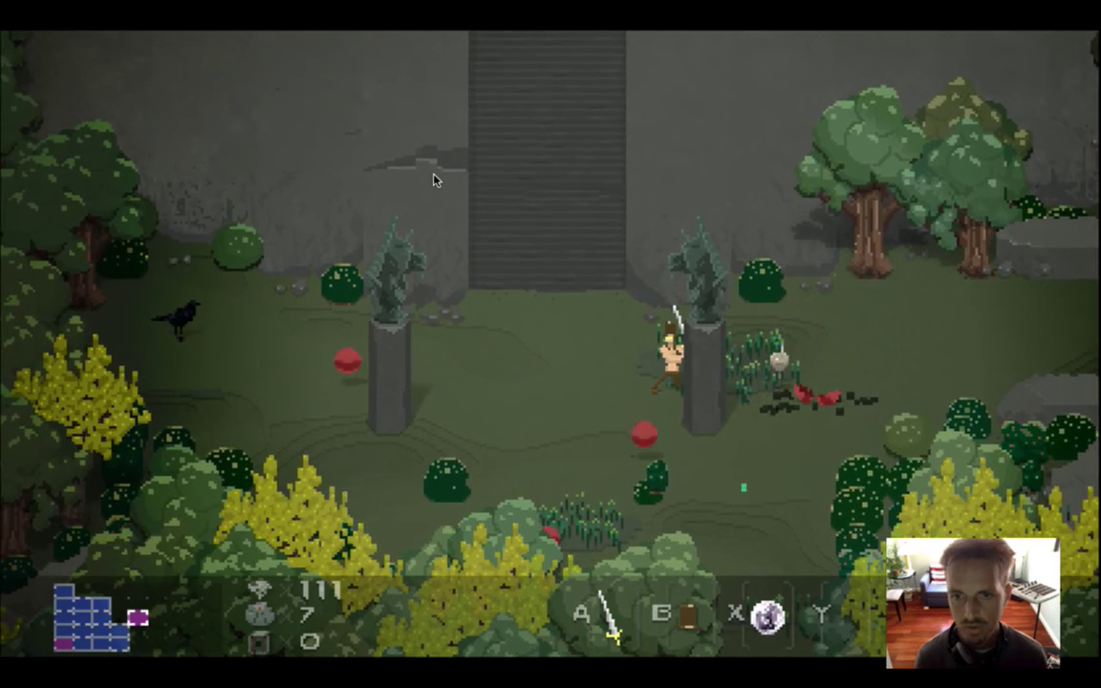
key(Right)
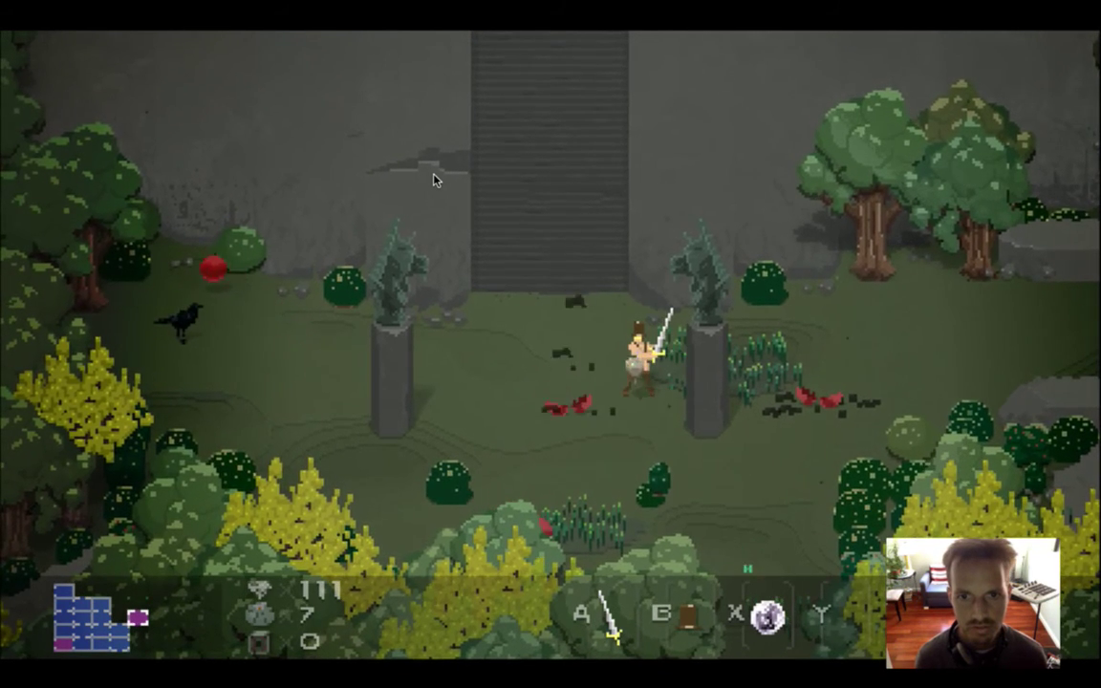
key(Left)
key(x)
key(Left)
key(Up)
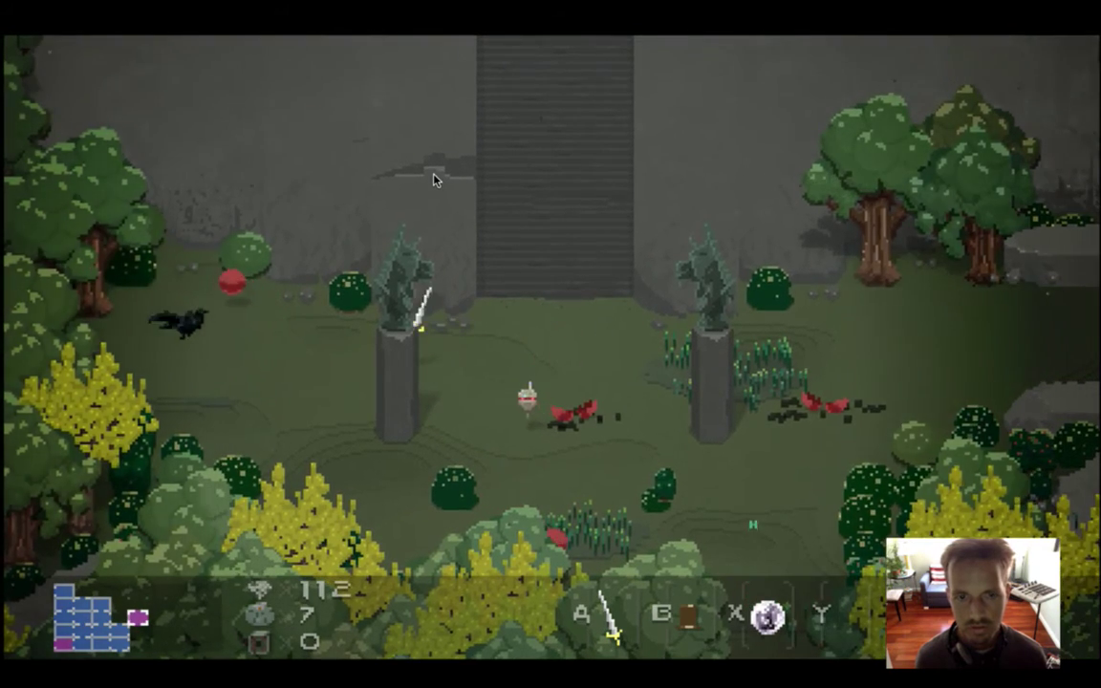
Attack the remaining red balls with the sword to check their release animation, and quit the game.
key(x)
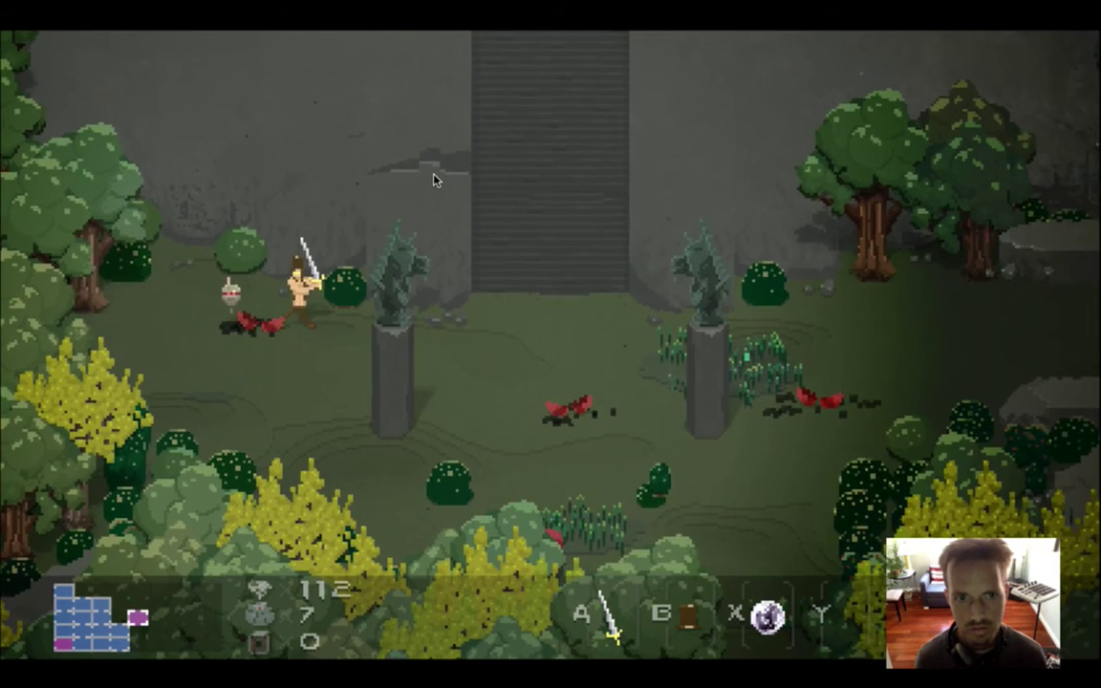
key(Right)
key(Down)
key(Right)
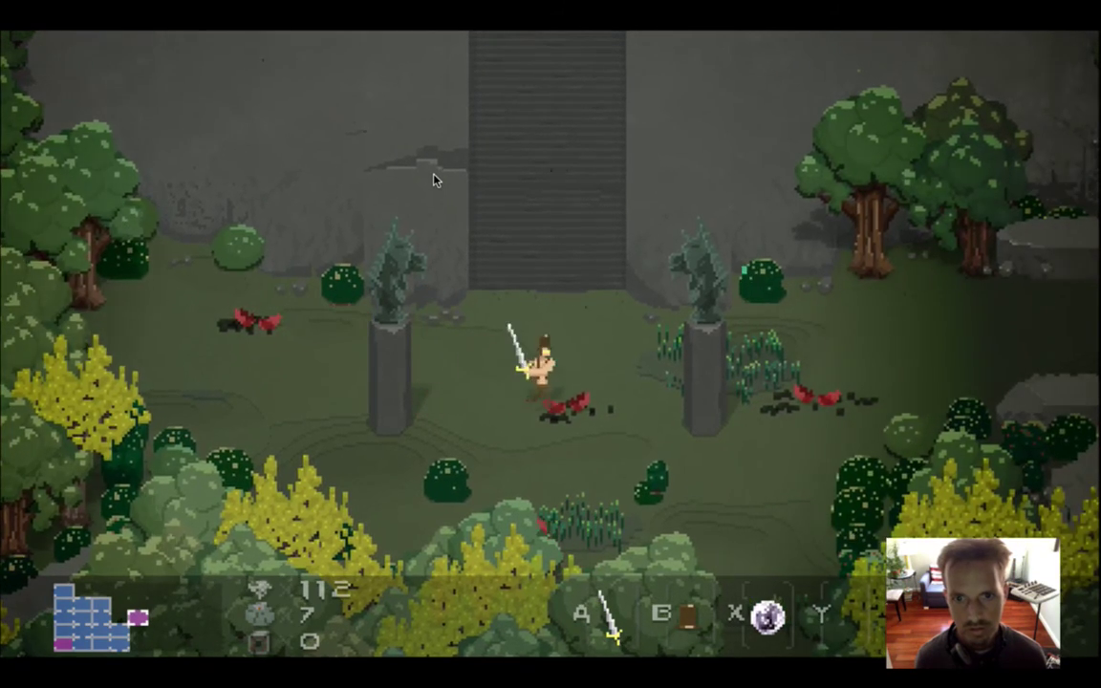
key(Down)
key(x)
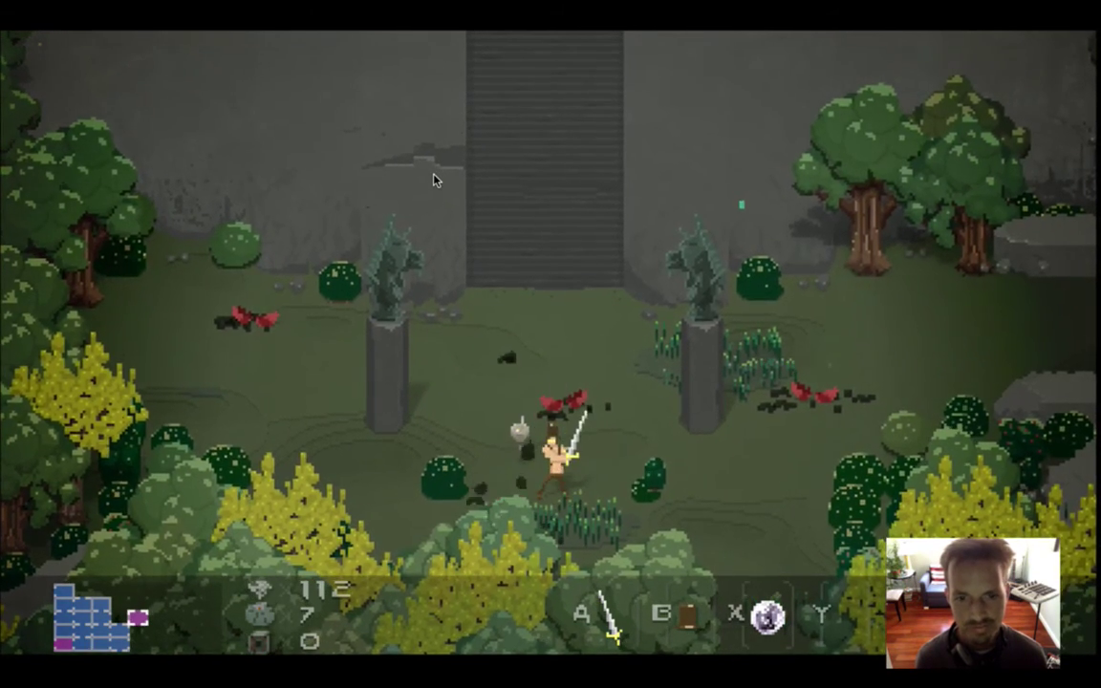
key(Up)
key(Right)
key(Right)
key(super+q)
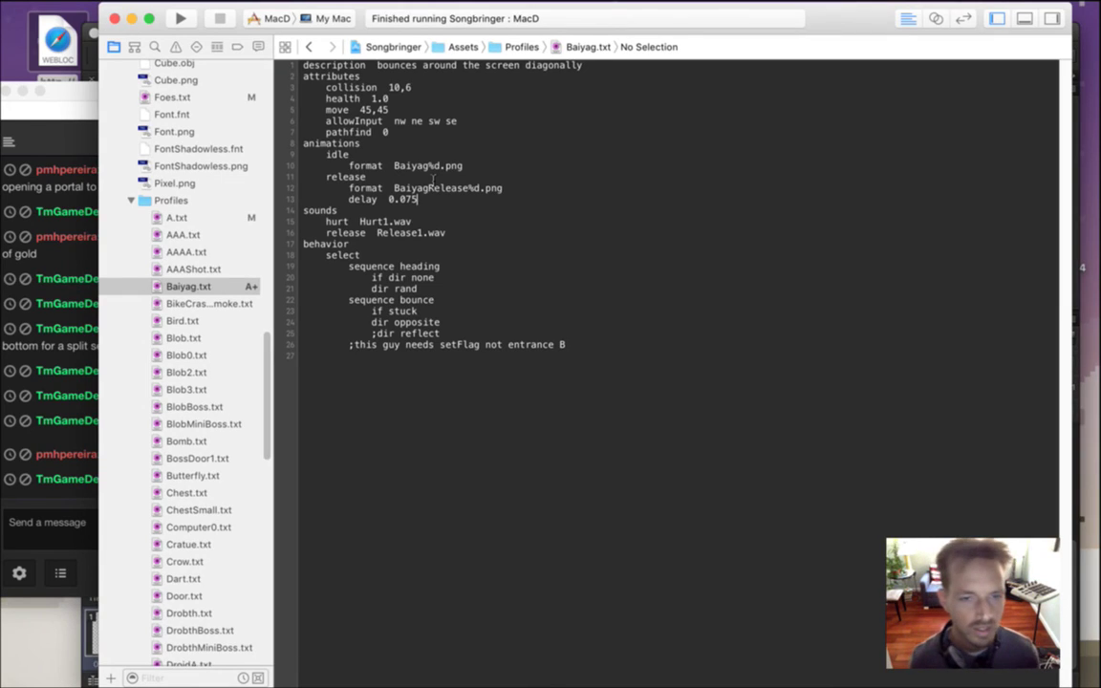
Check the Twitch chat and examine the descriptions and behaviors in the A, AAA, AAAA and AAAShot profiles.
click(42, 442)
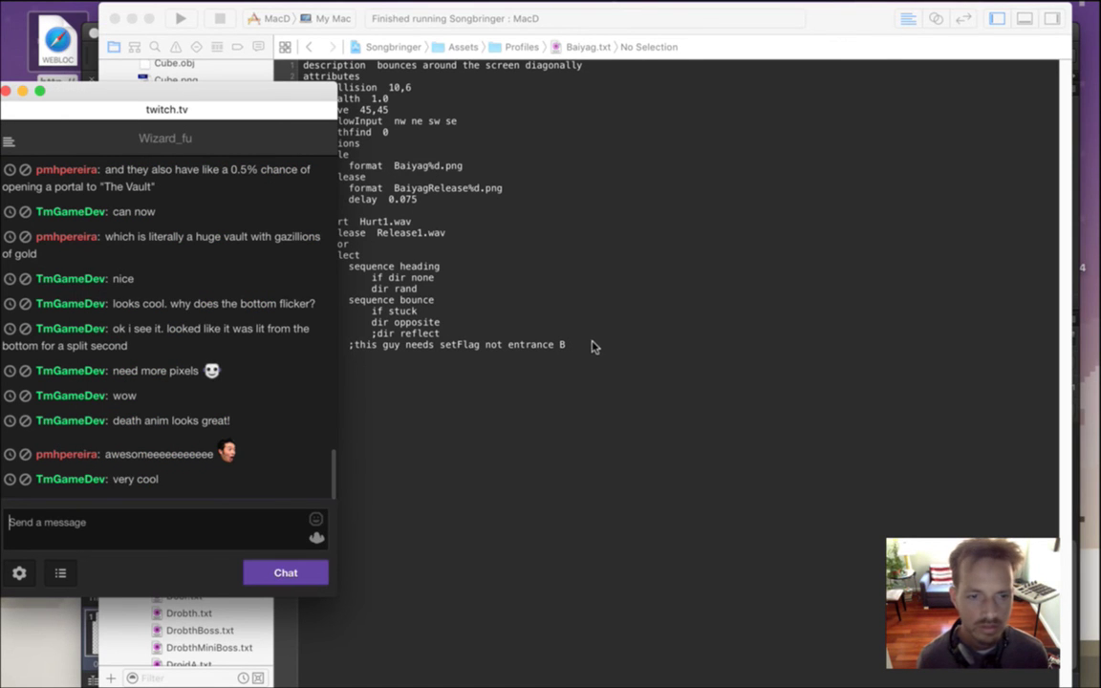
click(595, 296)
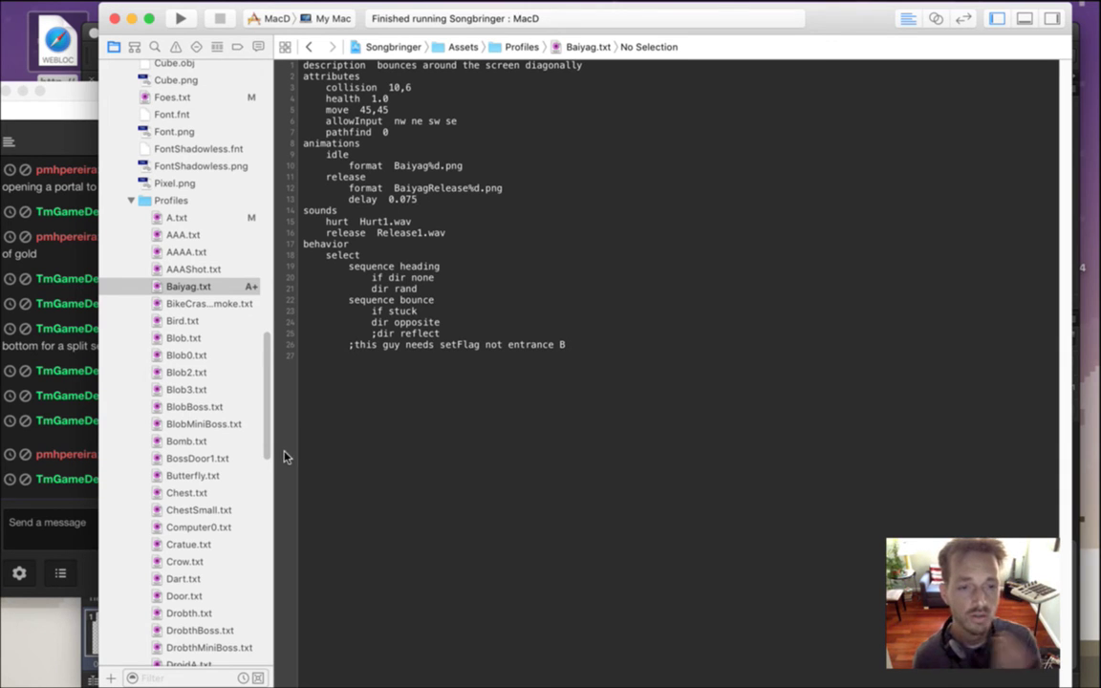
key(cmd+shift+j)
click(209, 219)
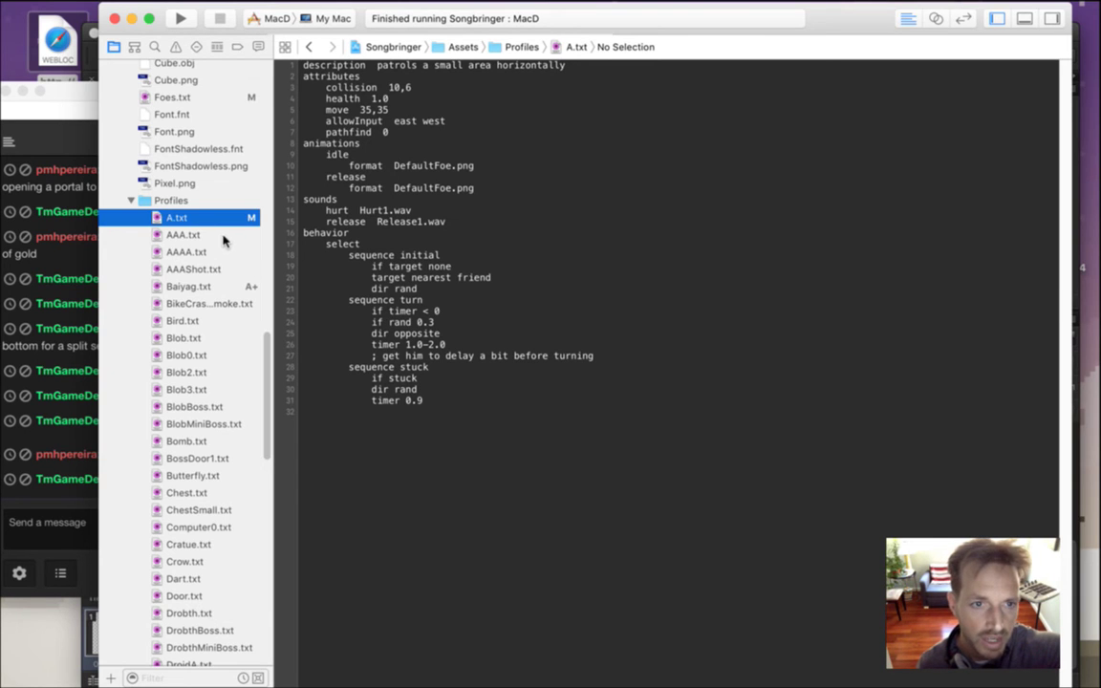
click(224, 237)
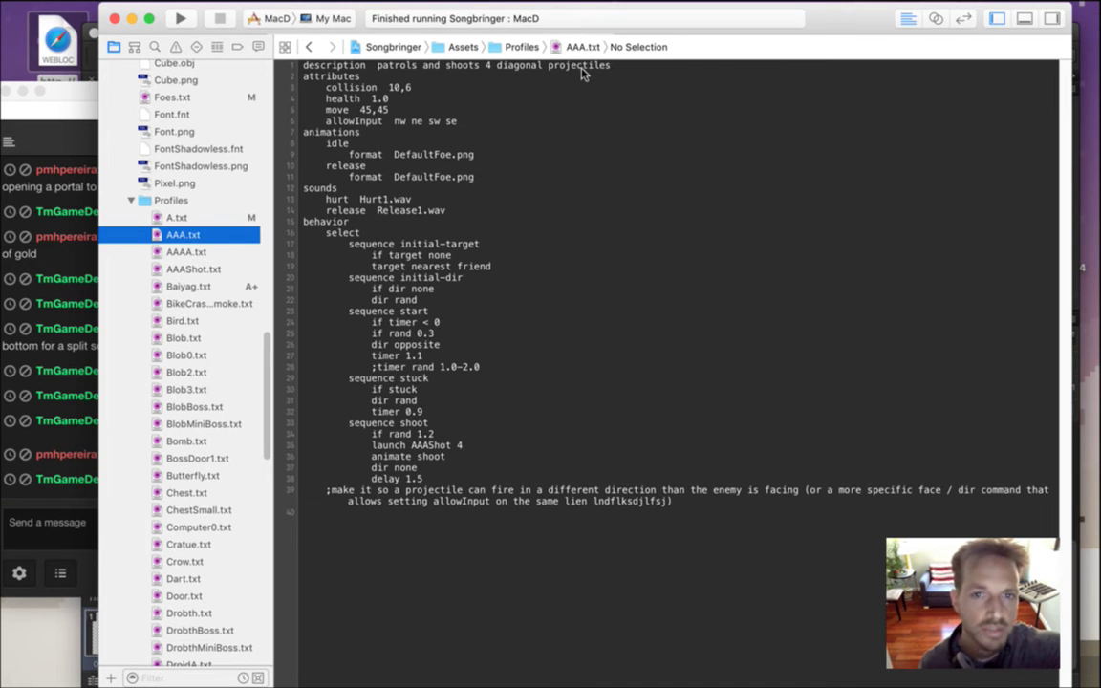
click(210, 253)
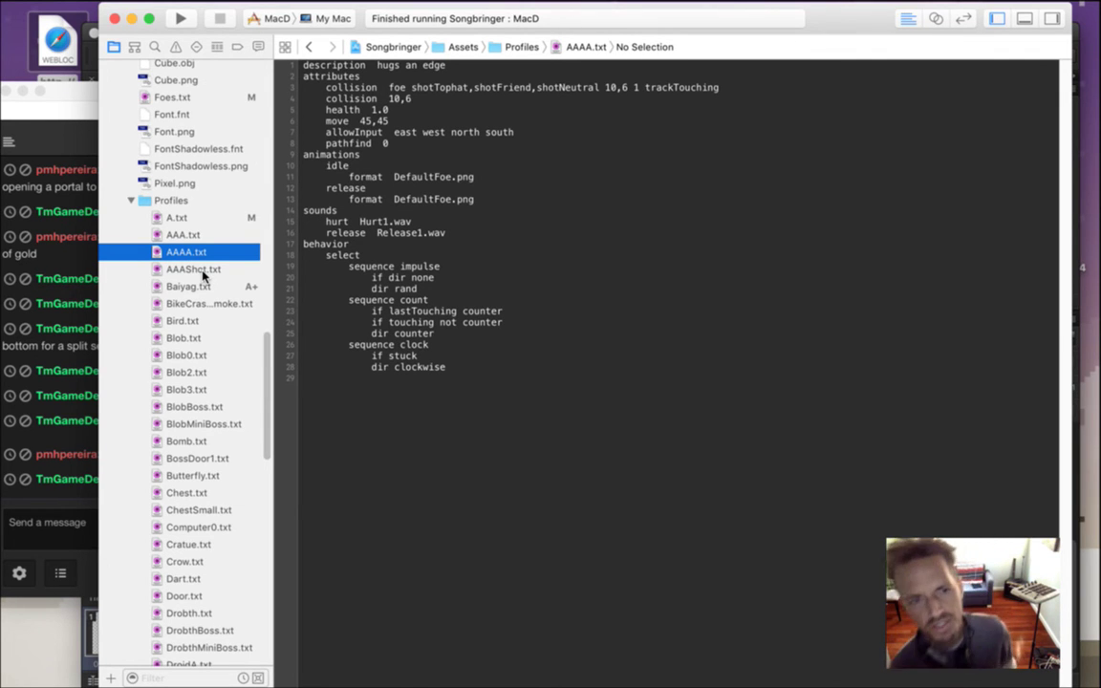
click(203, 219)
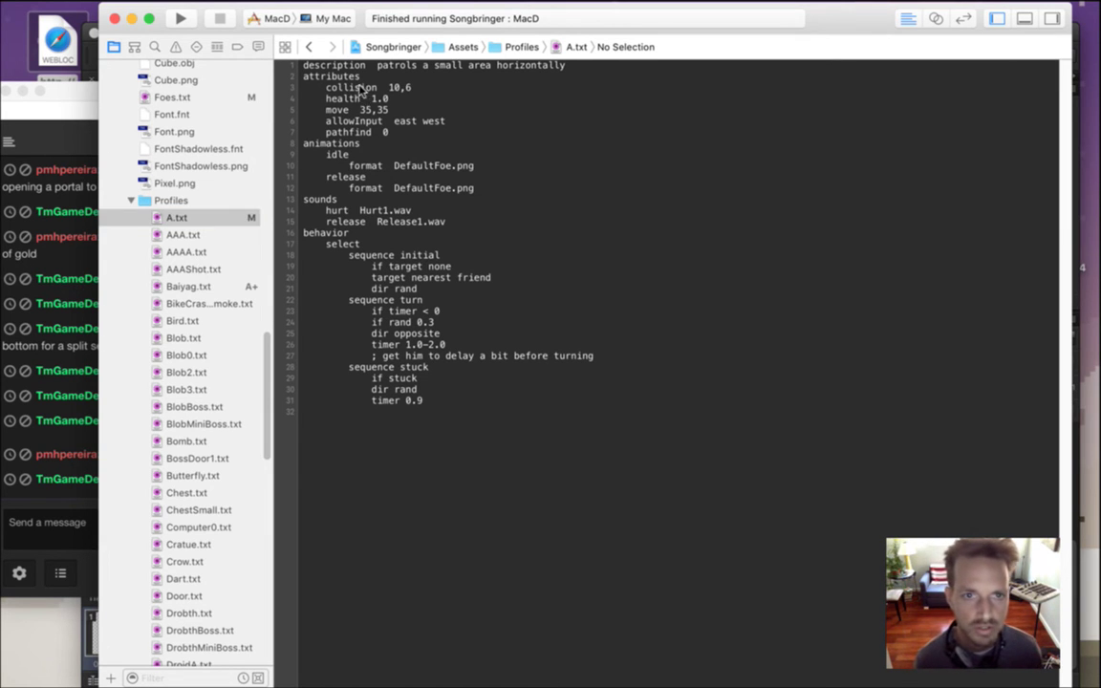
click(417, 246)
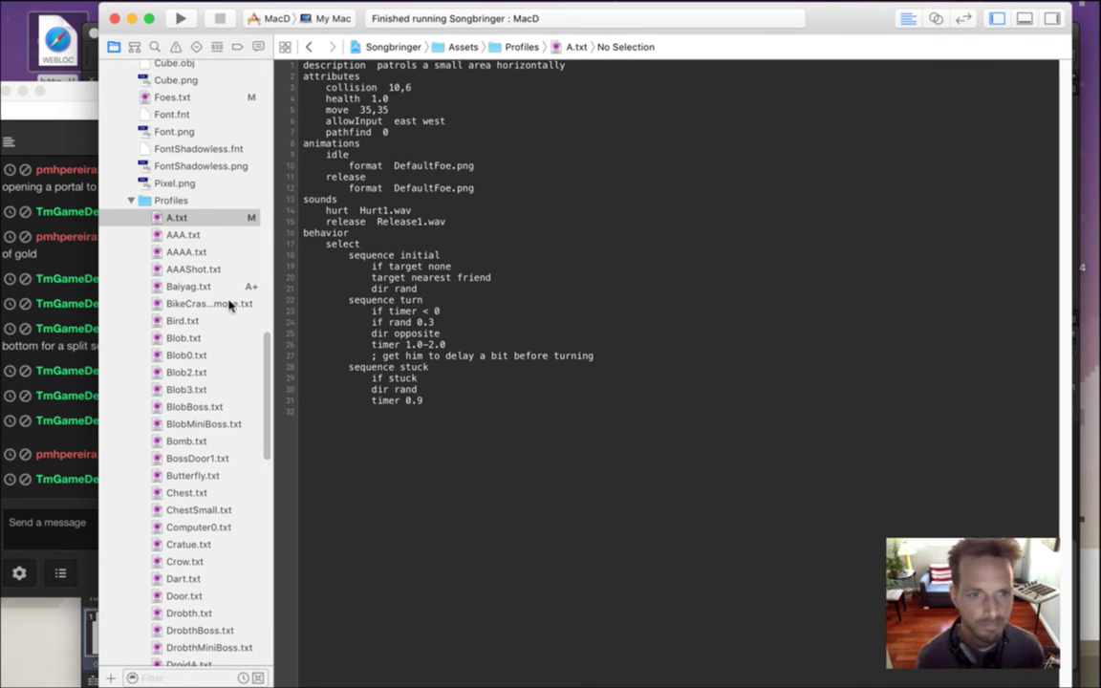
click(216, 266)
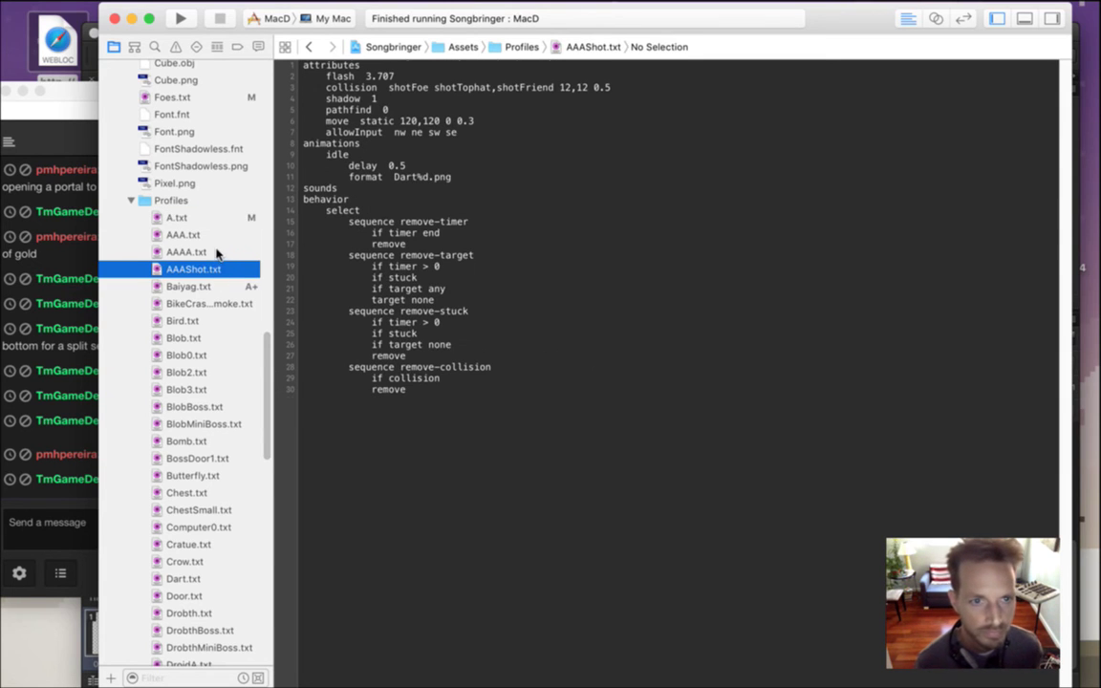
click(220, 254)
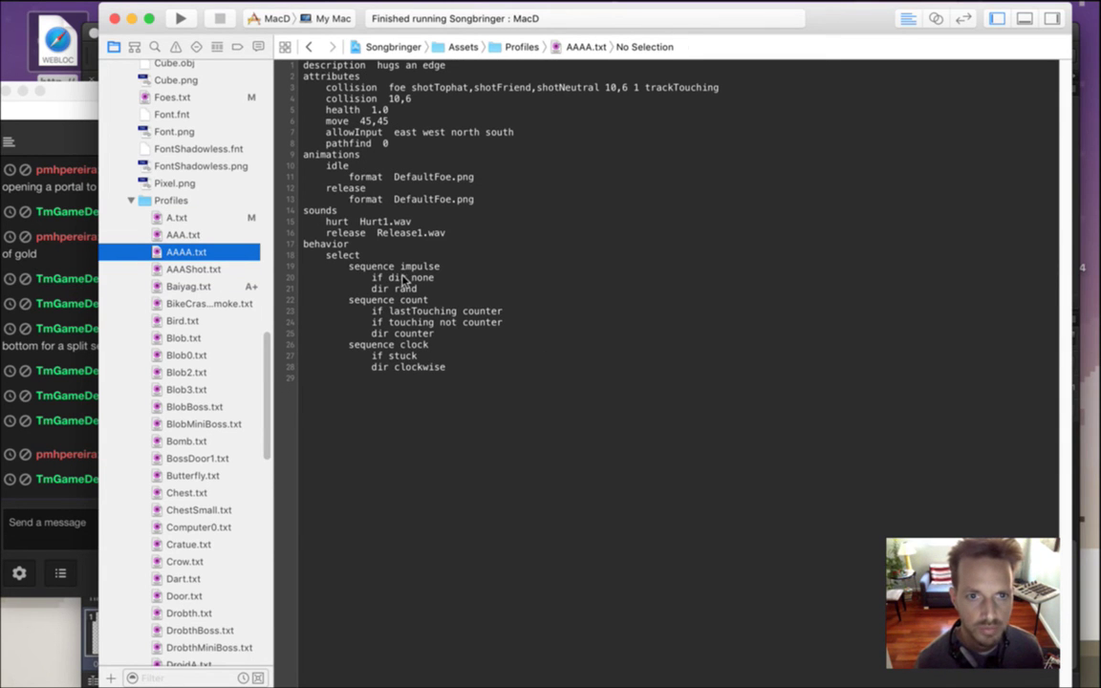
Open Foes.txt, rename the aa1 entry to baiyag1 and change its foe to Baiyag.
scroll(269, 344, up, 5)
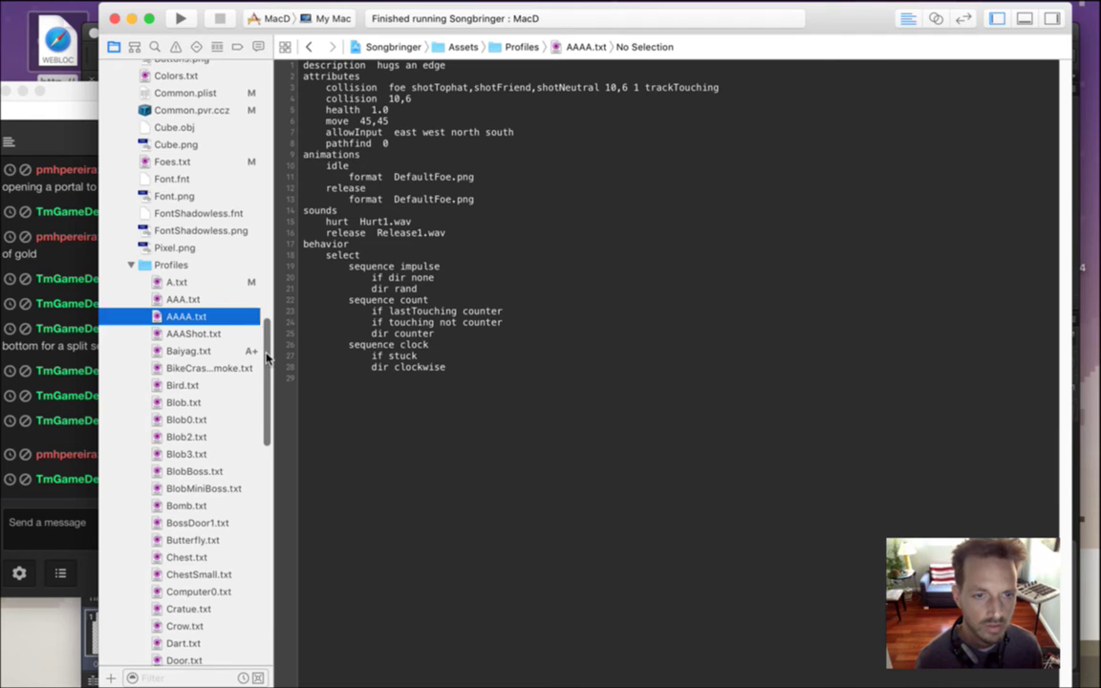
scroll(268, 337, up, 3)
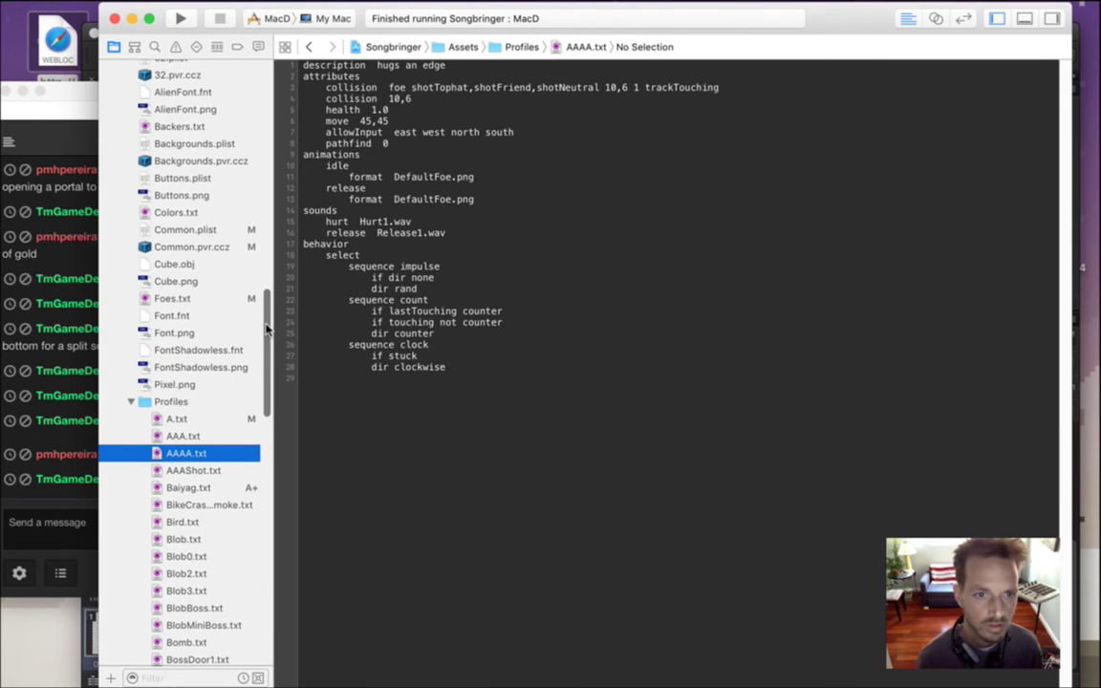
click(206, 298)
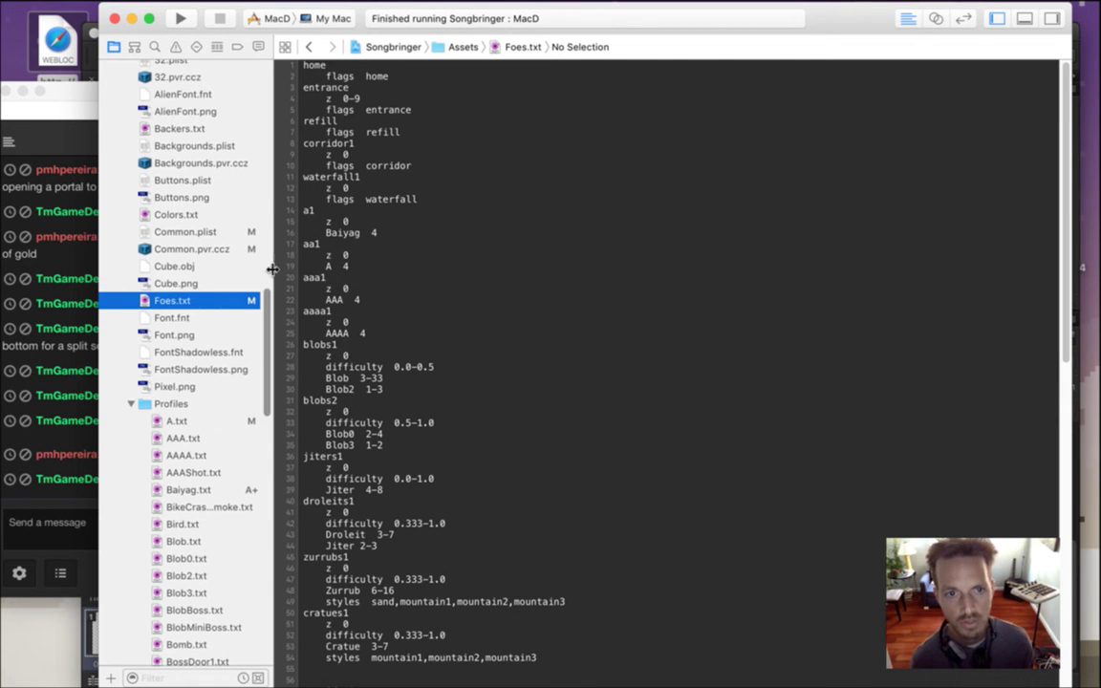
click(317, 244)
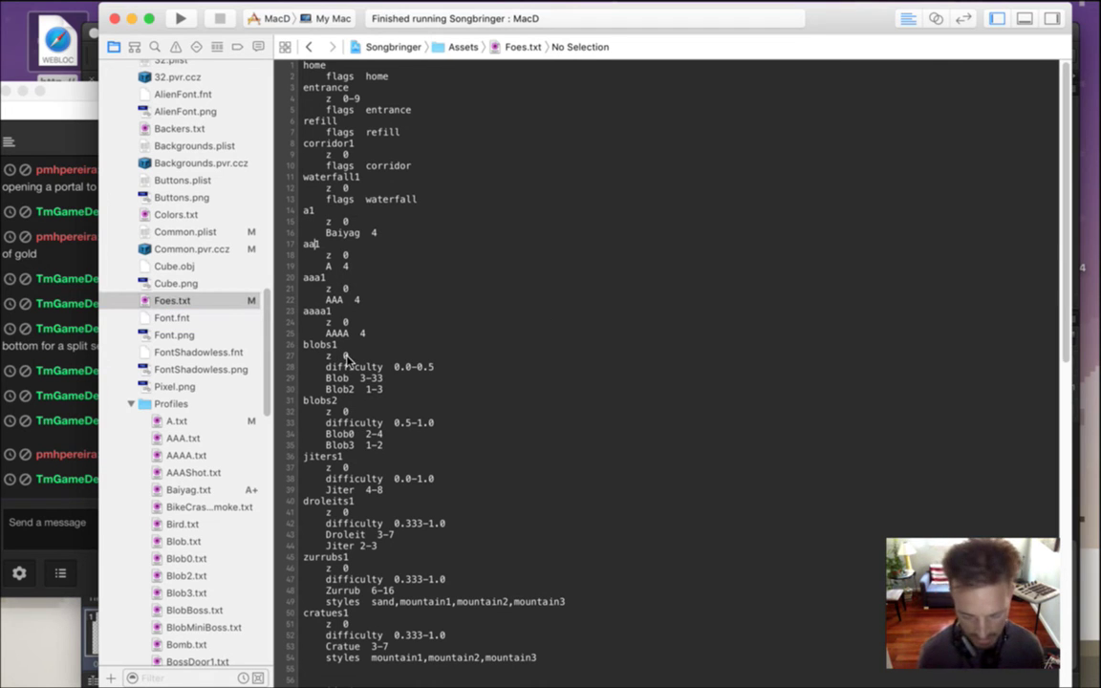
key(BackSpace)
key(BackSpace)
text(baia)
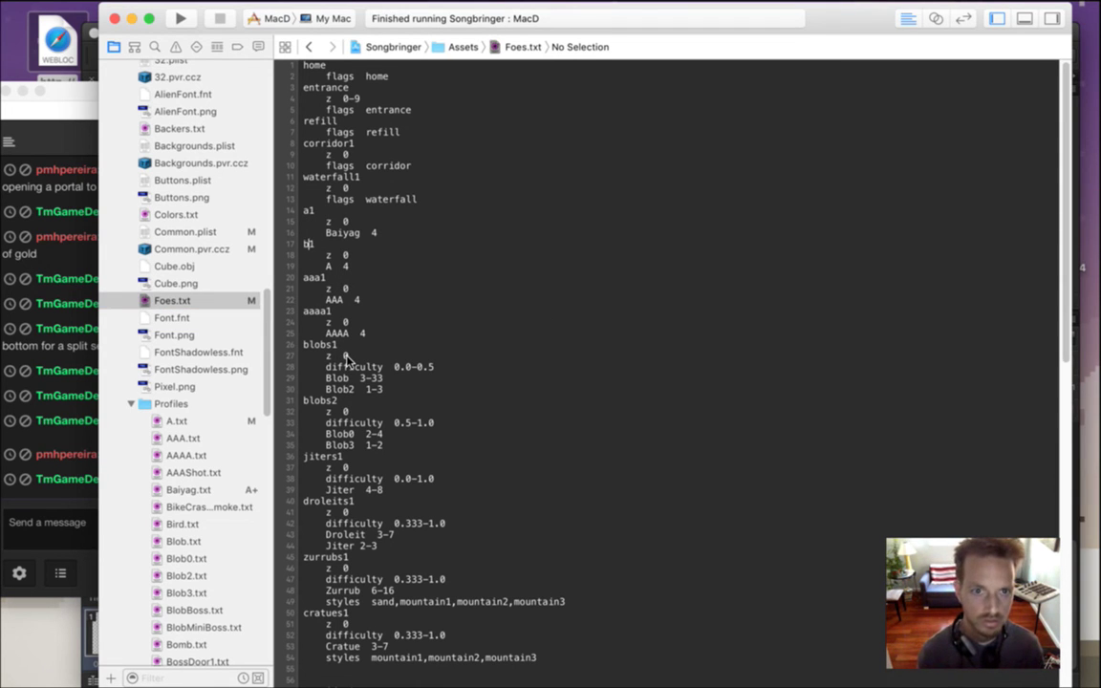
key(BackSpace)
text(yag)
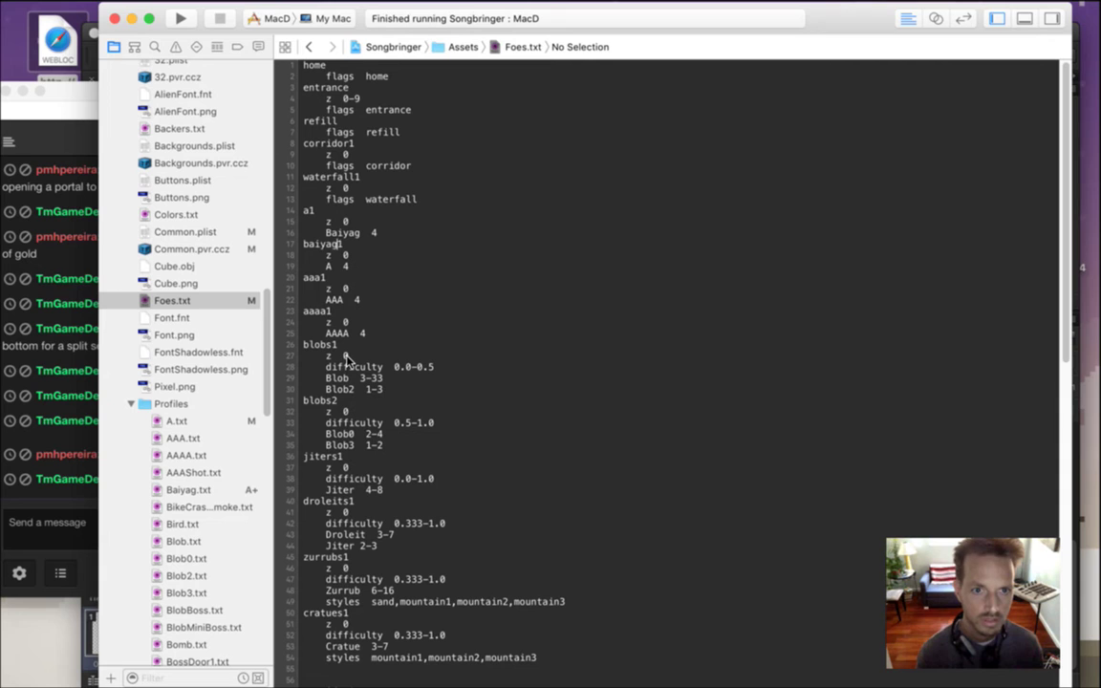
key(Down)
key(Down)
key(BackSpace)
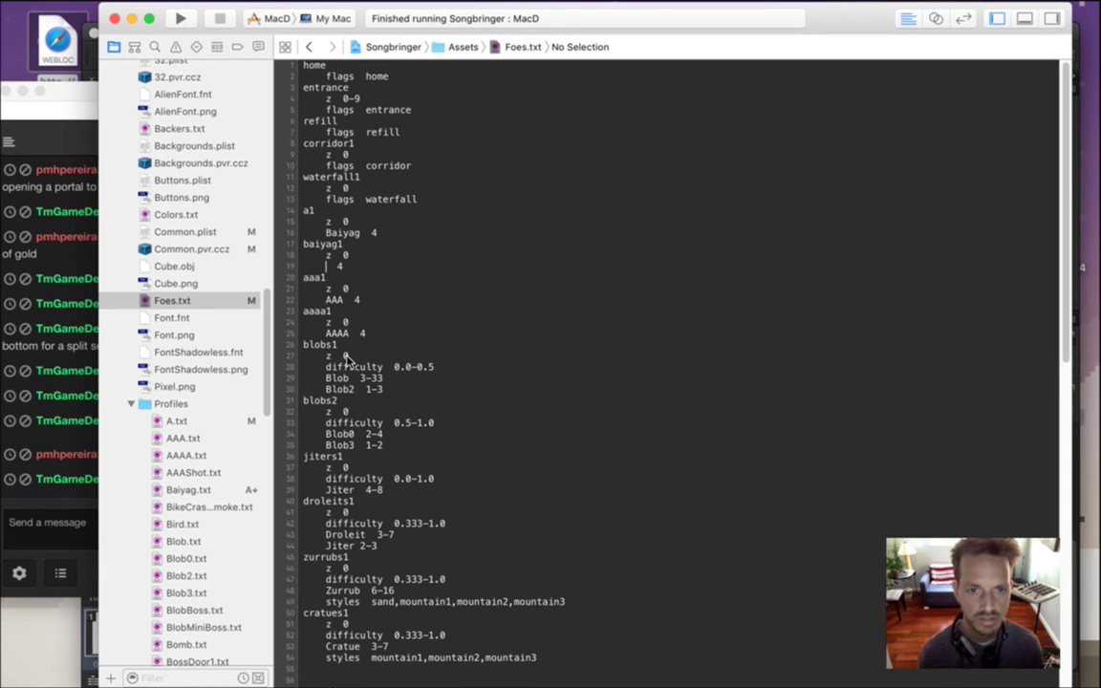
text(Baiyag)
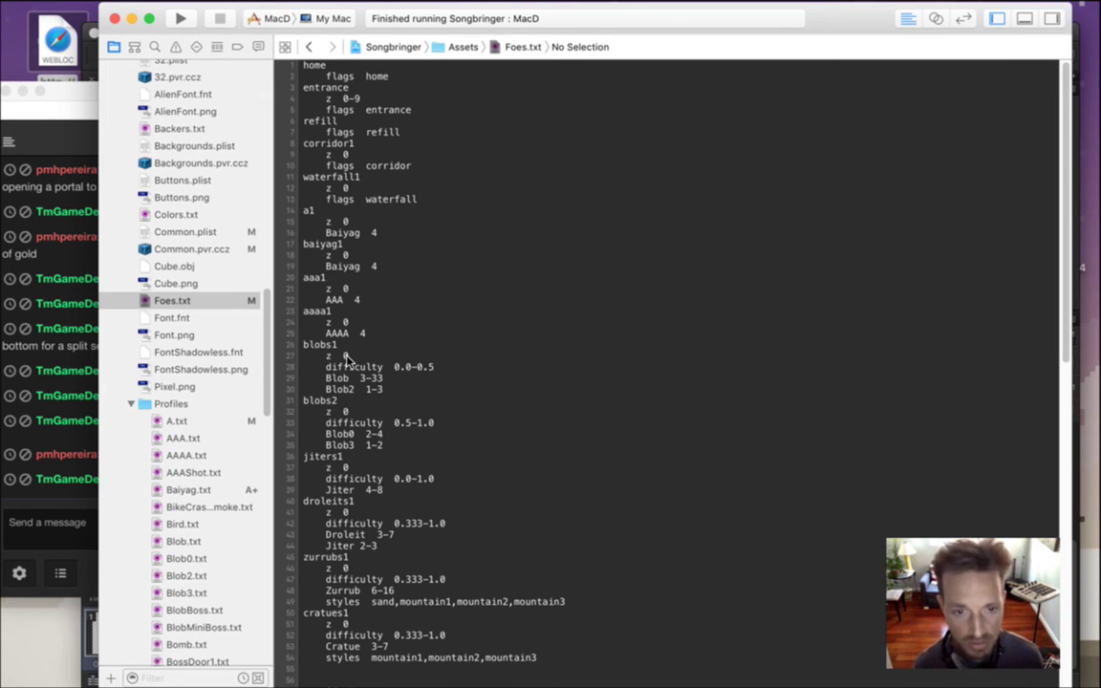
Set the difficulty range of the jiters1 entry to 0.3-1.0.
key(Down)
key(Down)
key(Down)
key(Down)
key(Down)
key(Down)
key(Down)
key(Down)
key(Down)
key(Right)
key(Right)
key(Right)
key(Right)
key(Right)
key(Right)
key(Delete)
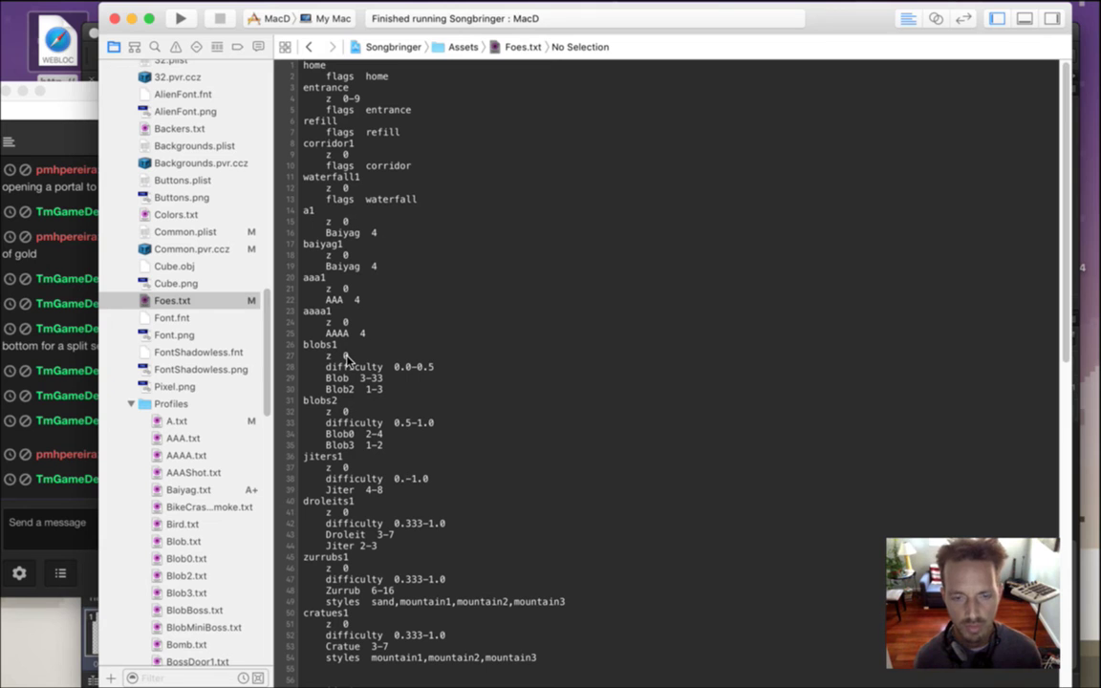
text(4)
Add the line "difficulty 0.3-1.0" below the z value in the baiyag1 entry.
key(Up)
key(Up)
key(Up)
key(Up)
key(Up)
key(Up)
key(Up)
key(Up)
key(Up)
key(Up)
key(Up)
key(Up)
key(Up)
key(Up)
key(Up)
key(Up)
key(Up)
text(difficulty  0.3-1.0)
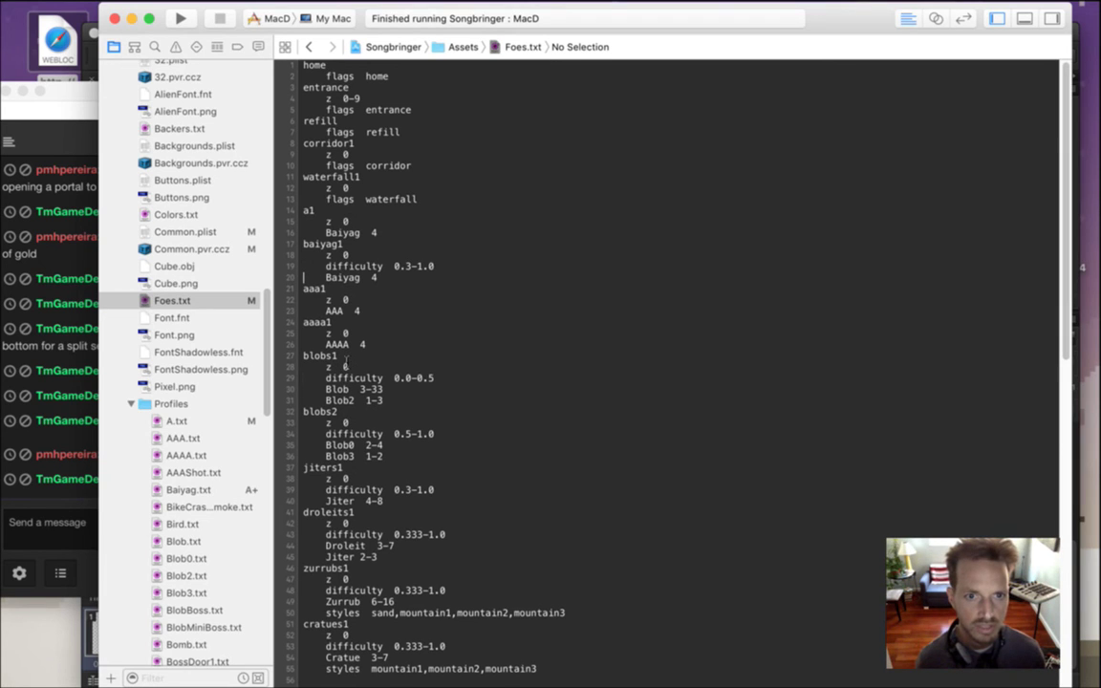
Set the baiyag1 entry's difficulty to 0.0-0.5 and its Baiyag count to 4-12.
key(Delete)
text(0)
key(Right)
key(Right)
key(Delete)
text(0.)
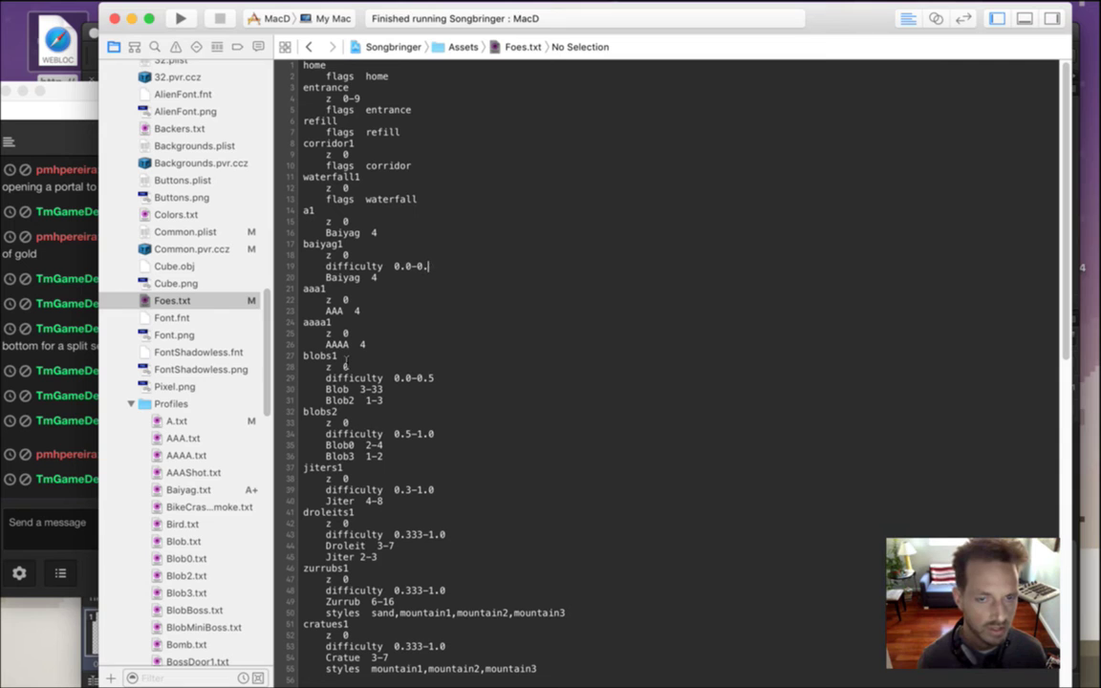
text(6)
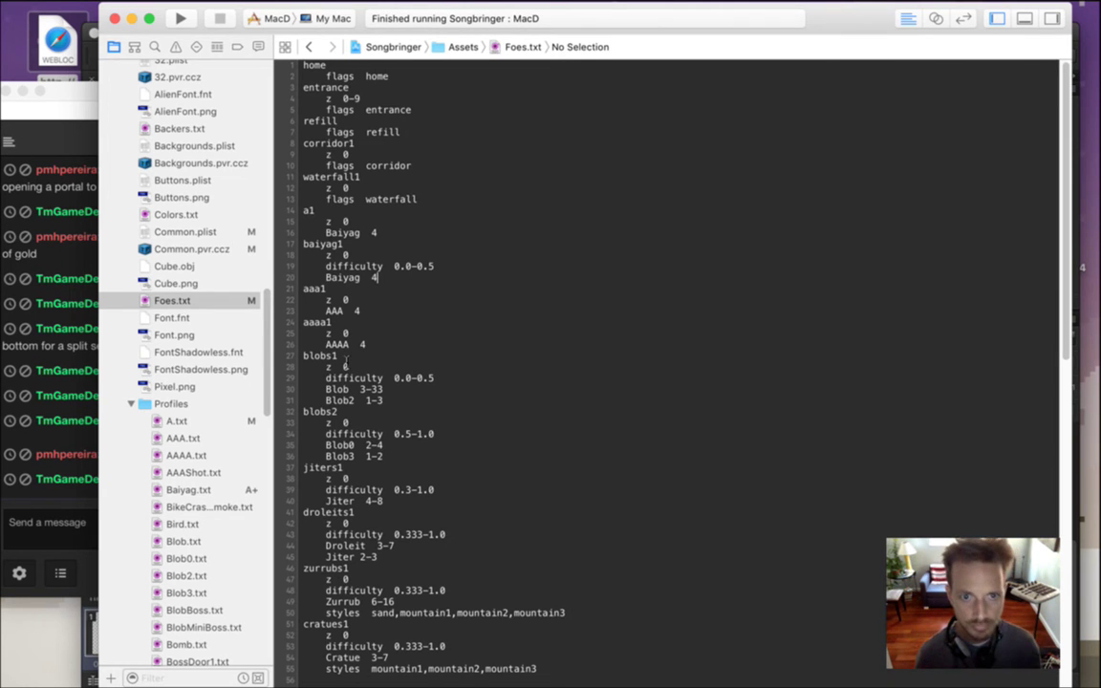
key(Delete)
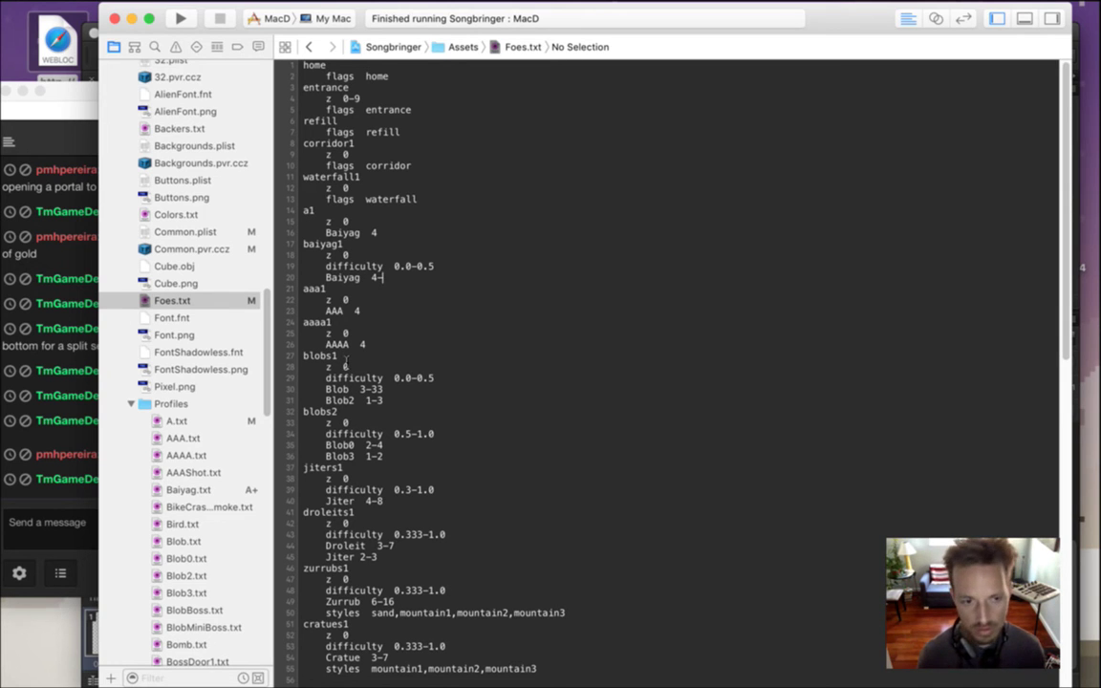
key(super+Tab)
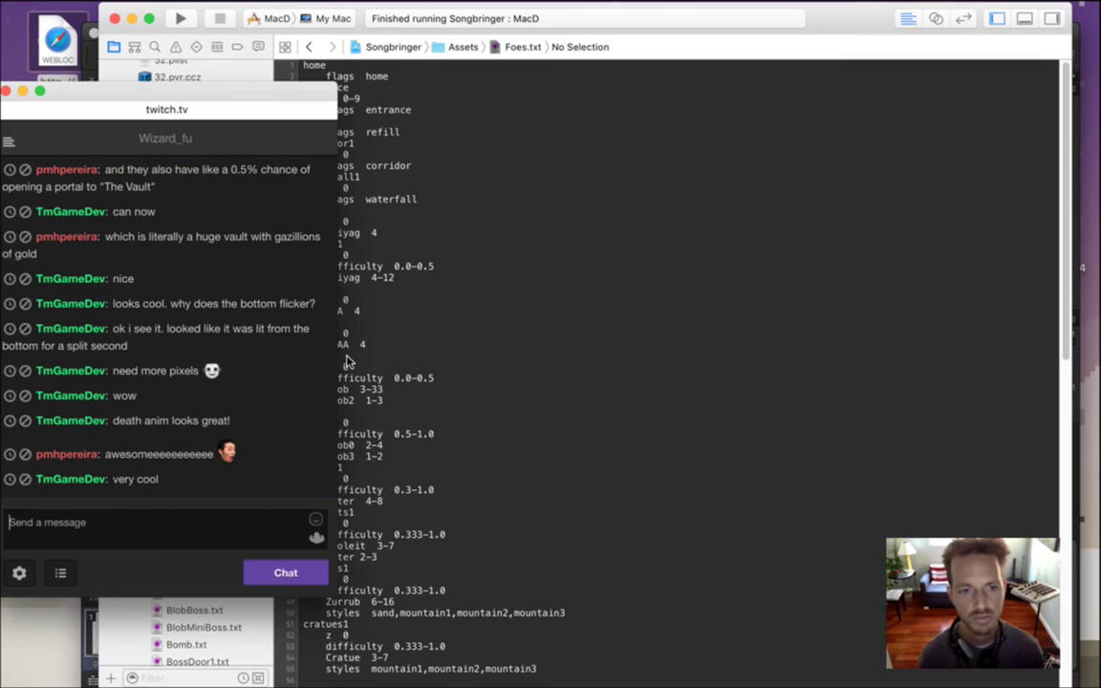
key(super+Tab)
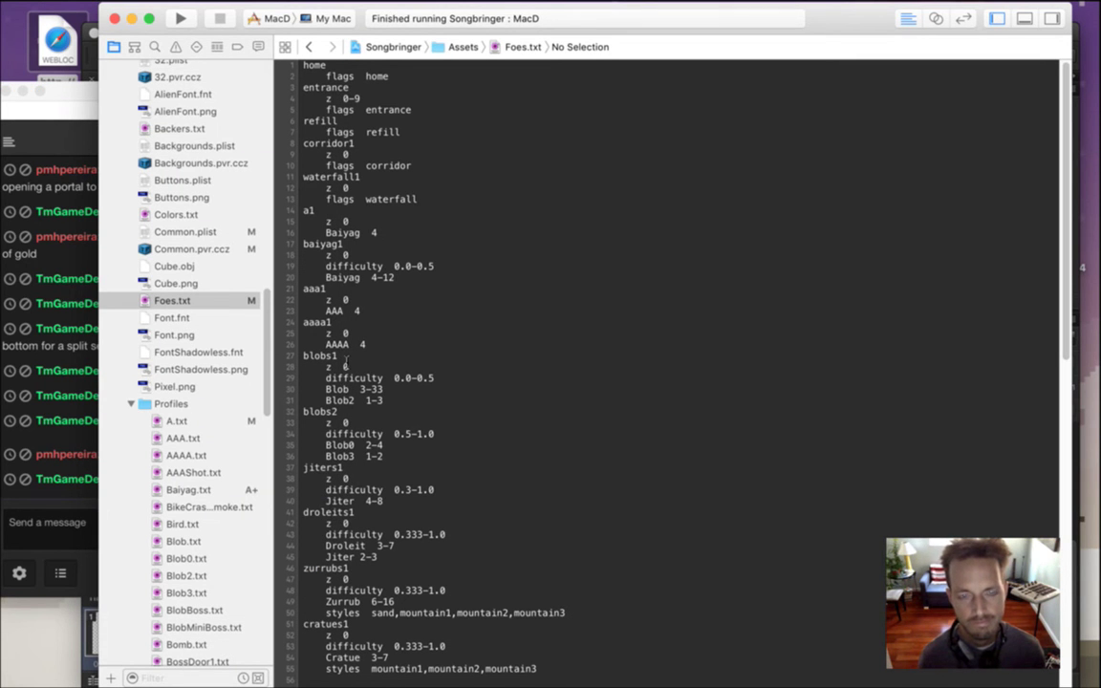
Replace the foe in the a1 entry with AAAA and run the game.
key(Up)
key(Up)
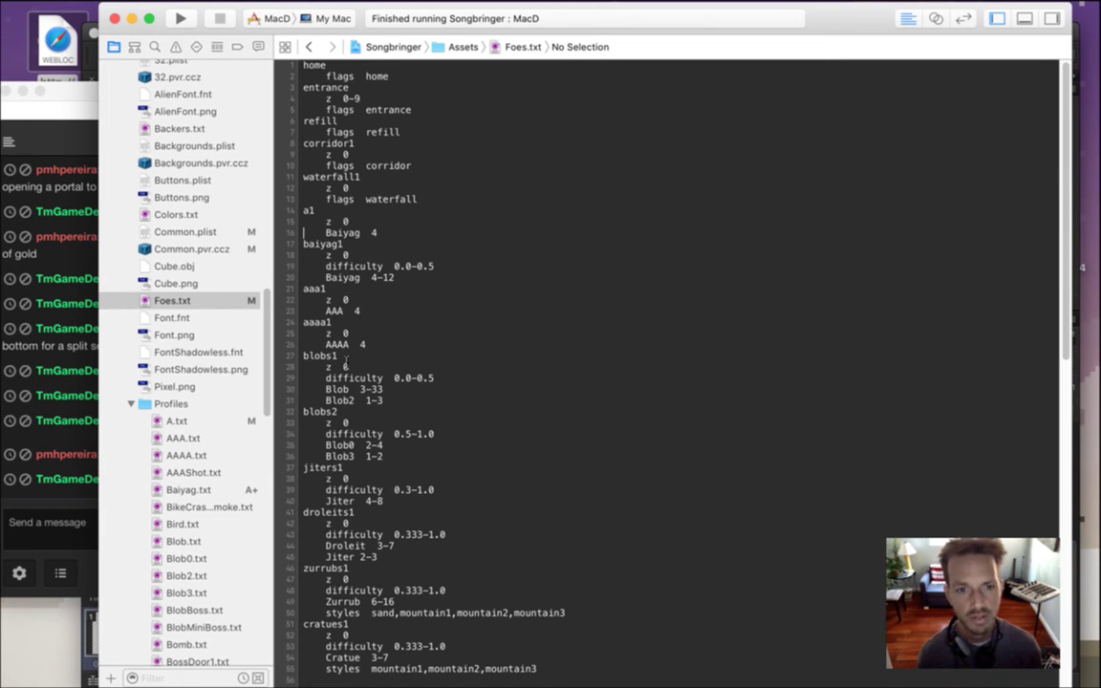
key(alt+shift+Right)
text(AAA)
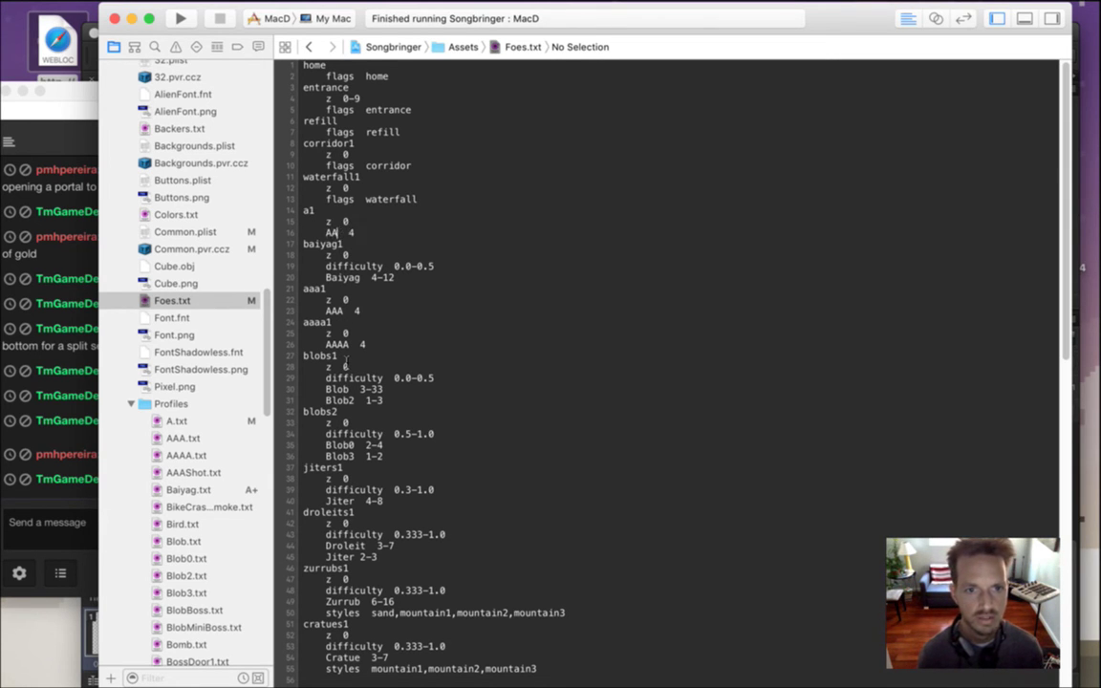
text(A)
key(super+r)
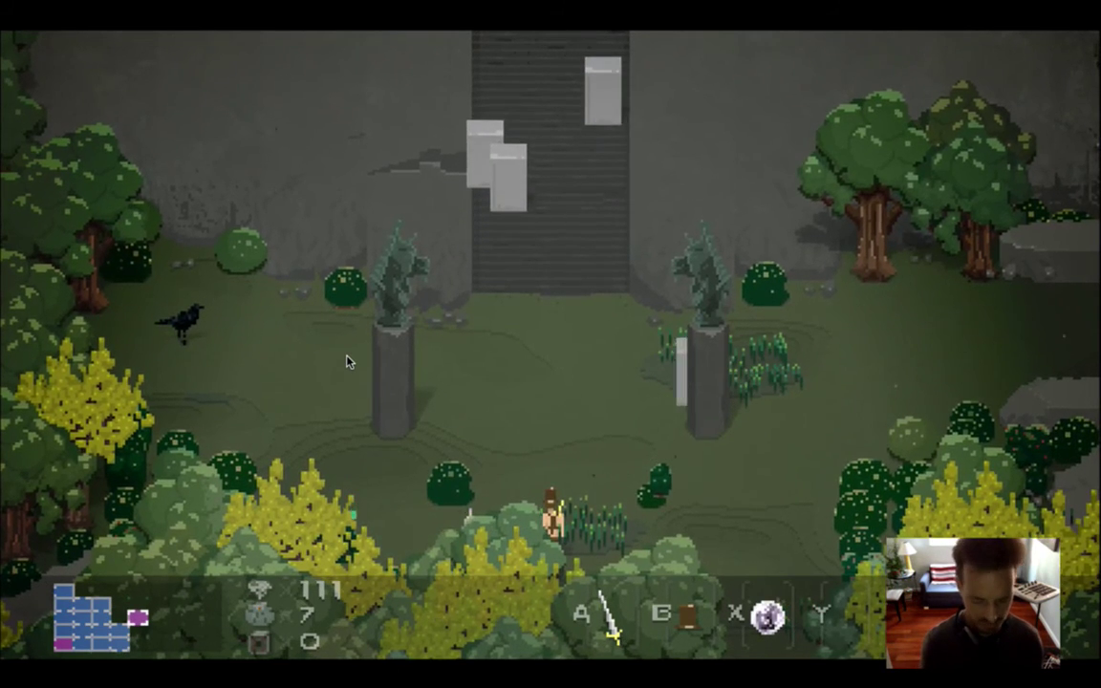
Watch the AAAA foes' movement with the debug overlay switched on, hide the overlay, and quit the game.
key(F1)
key(F2)
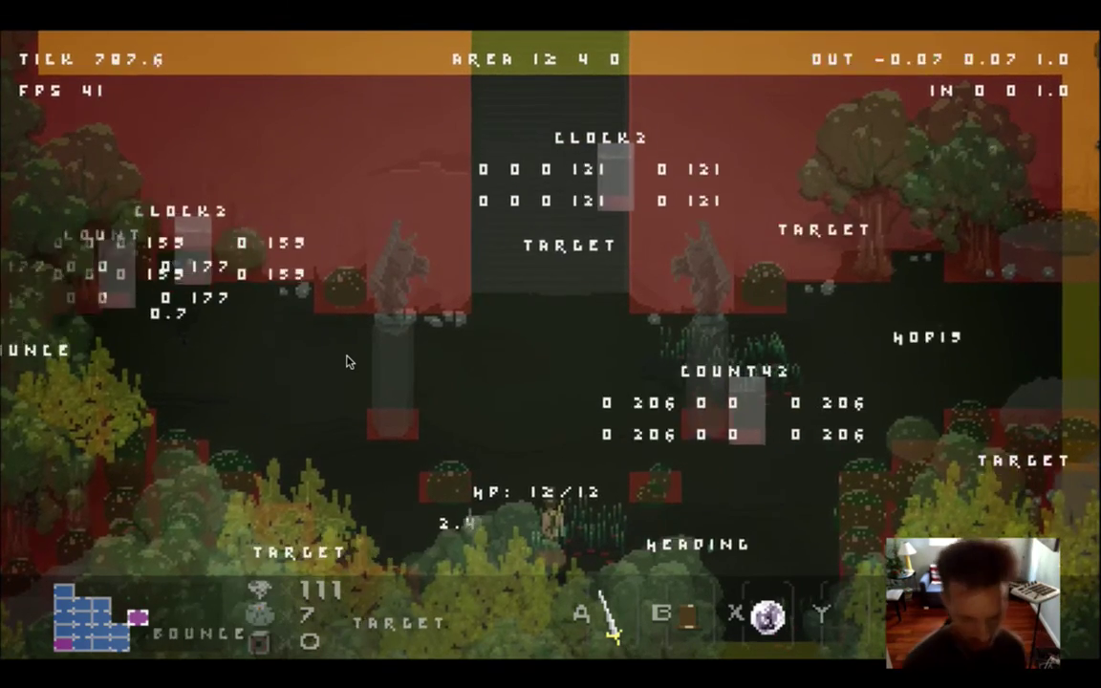
key(F1)
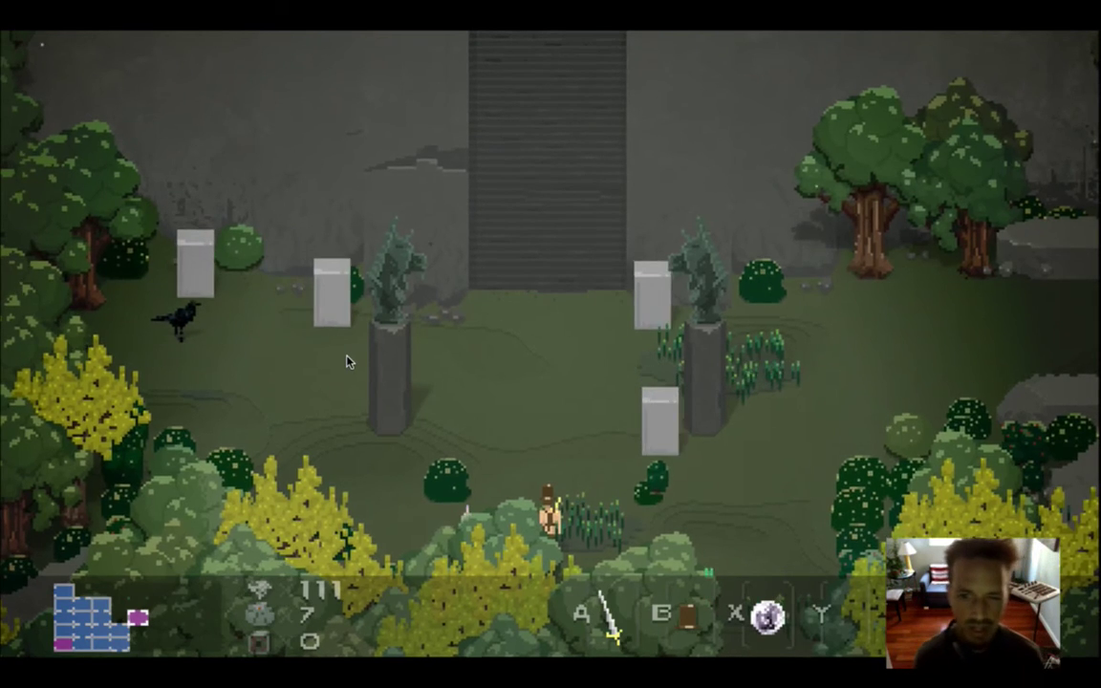
key(super+q)
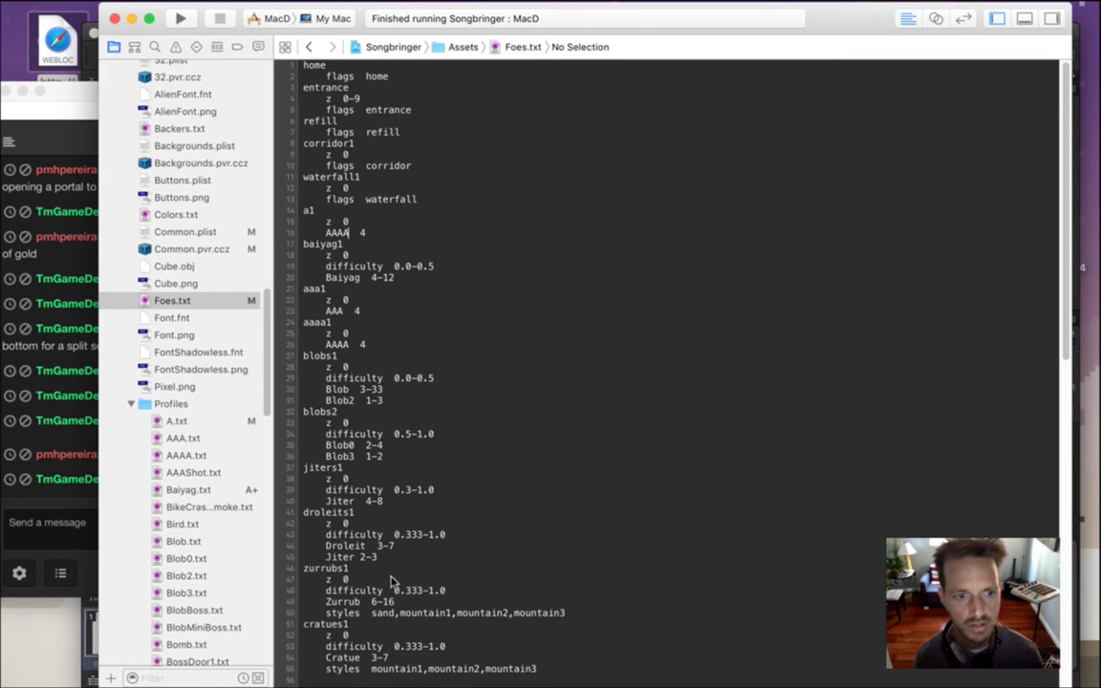
Switch to Photoshop and close BaiyagRelease.psd.
key(super+Tab)
key(super+Tab)
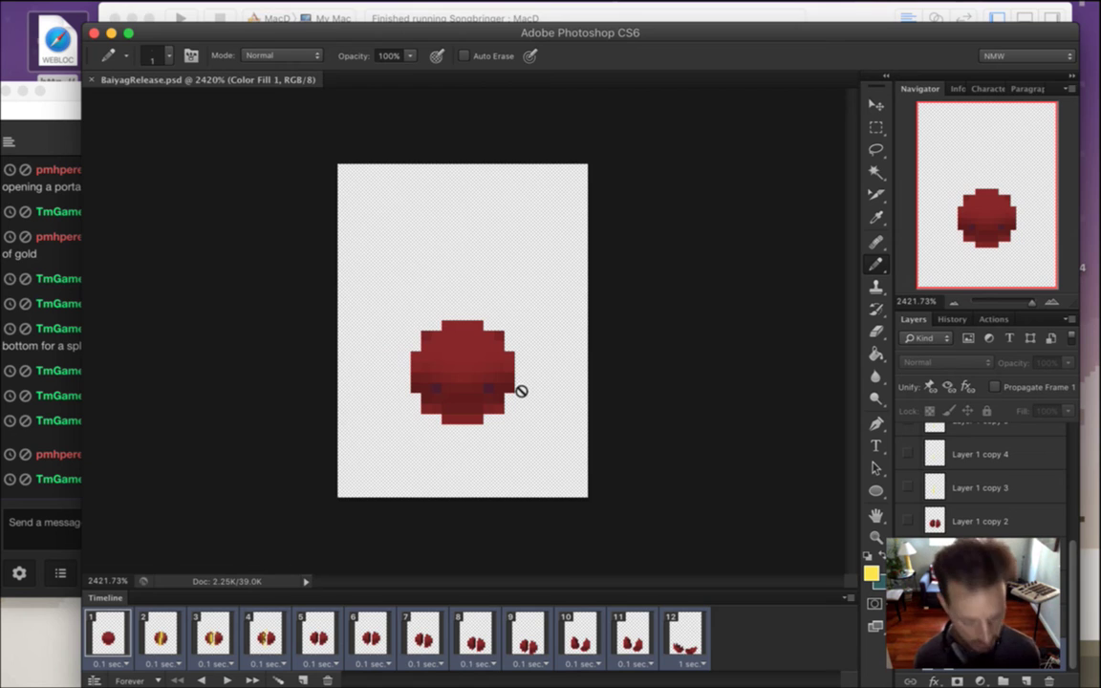
key(super+w)
mouse_move(153, 8)
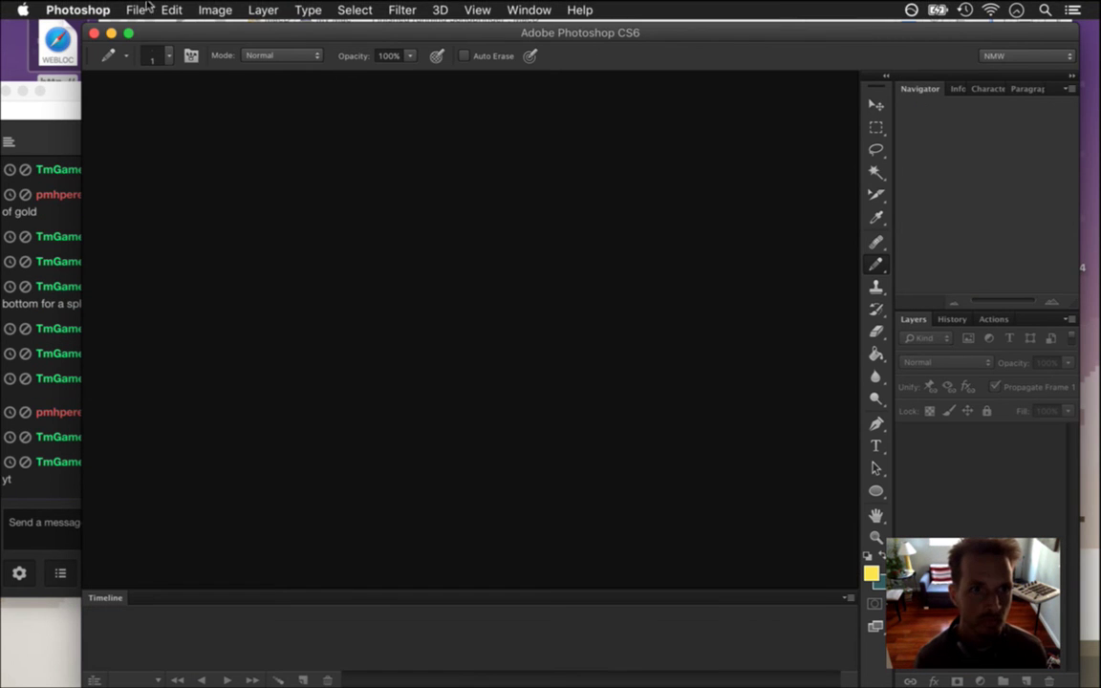
Read the latest message in the Twitch chat and return to Photoshop.
click(42, 492)
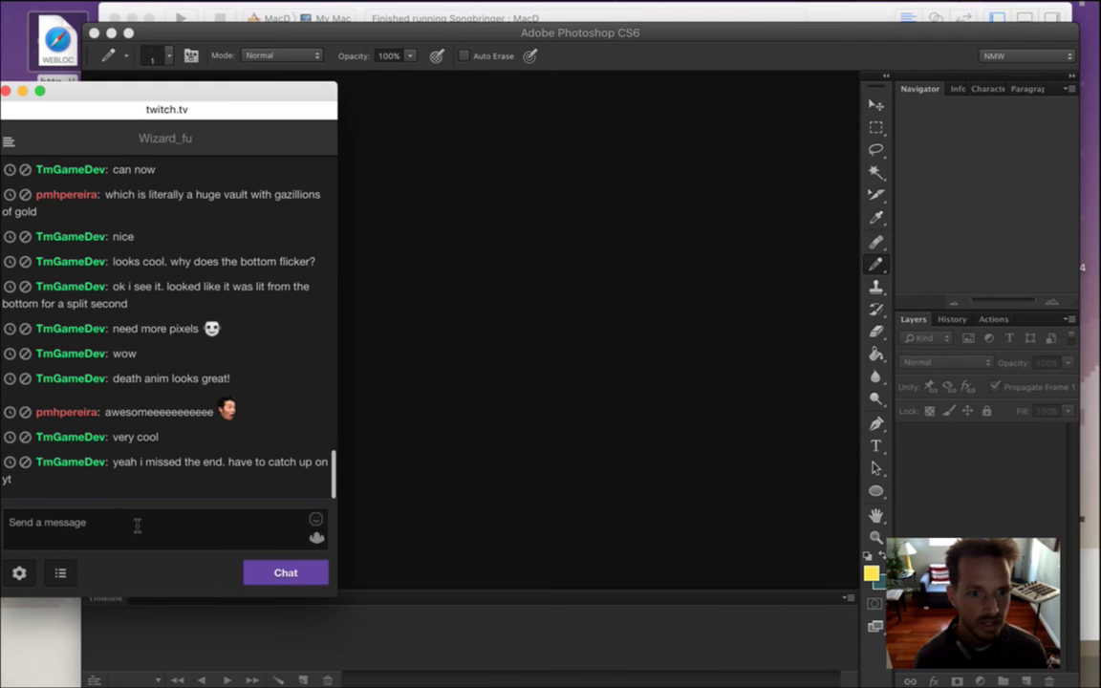
drag(146, 464, 231, 507)
click(302, 432)
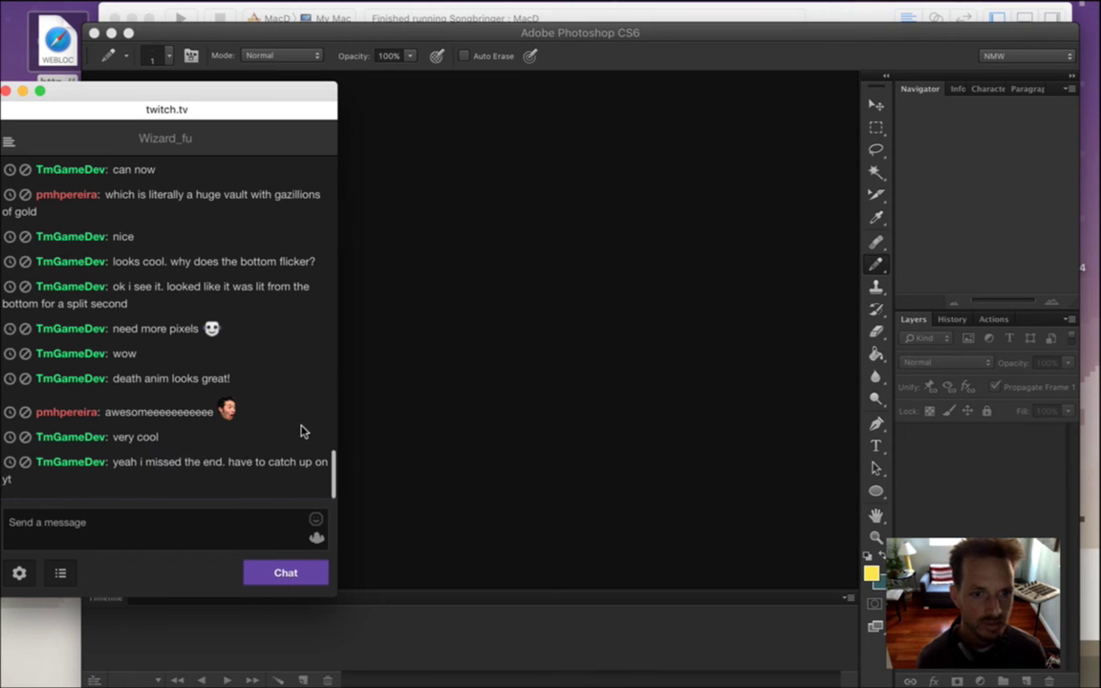
click(482, 271)
mouse_move(174, 6)
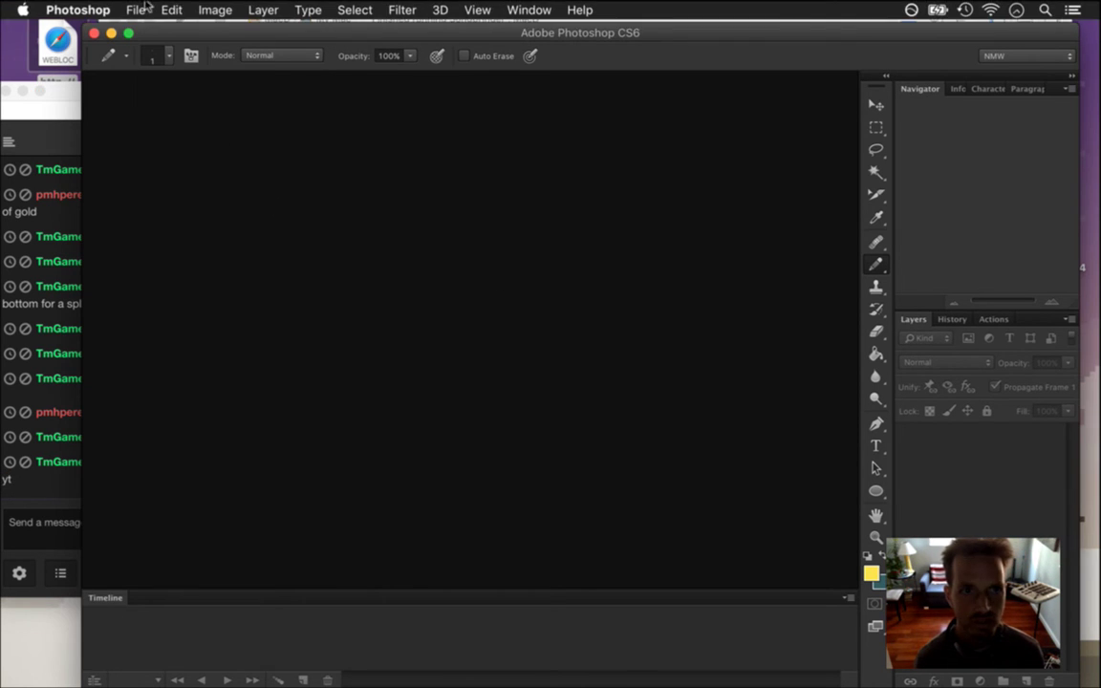
click(136, 10)
click(147, 47)
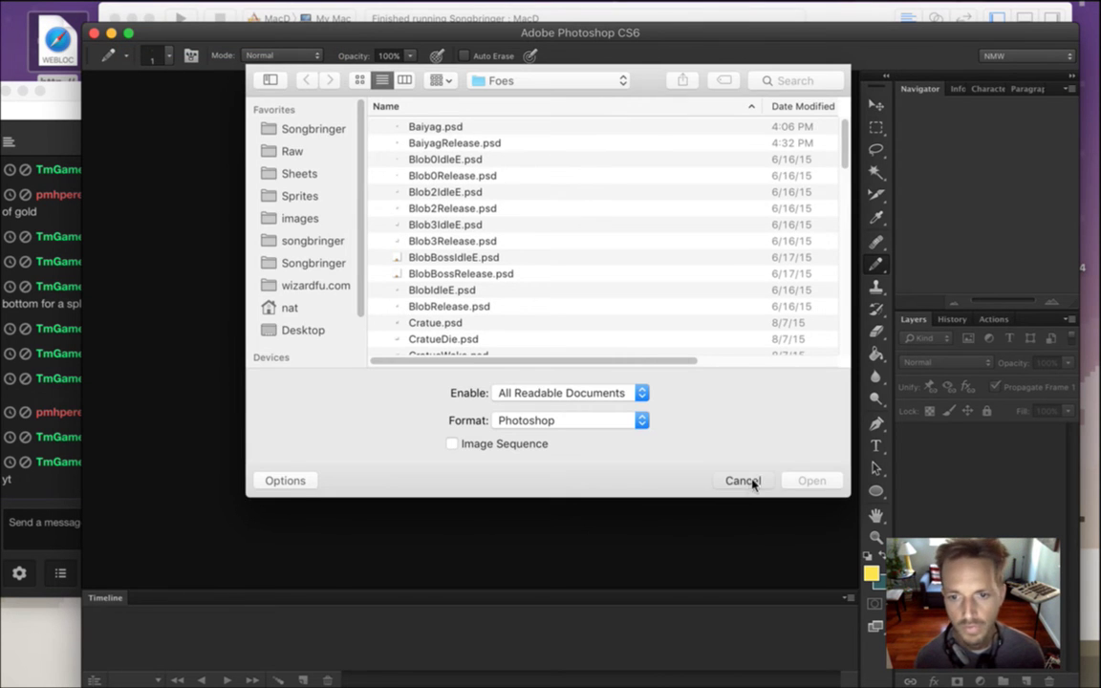
click(743, 481)
Reveal the desktop and open the Gamasutra article shortcut in Safari.
click(29, 444)
key(F11)
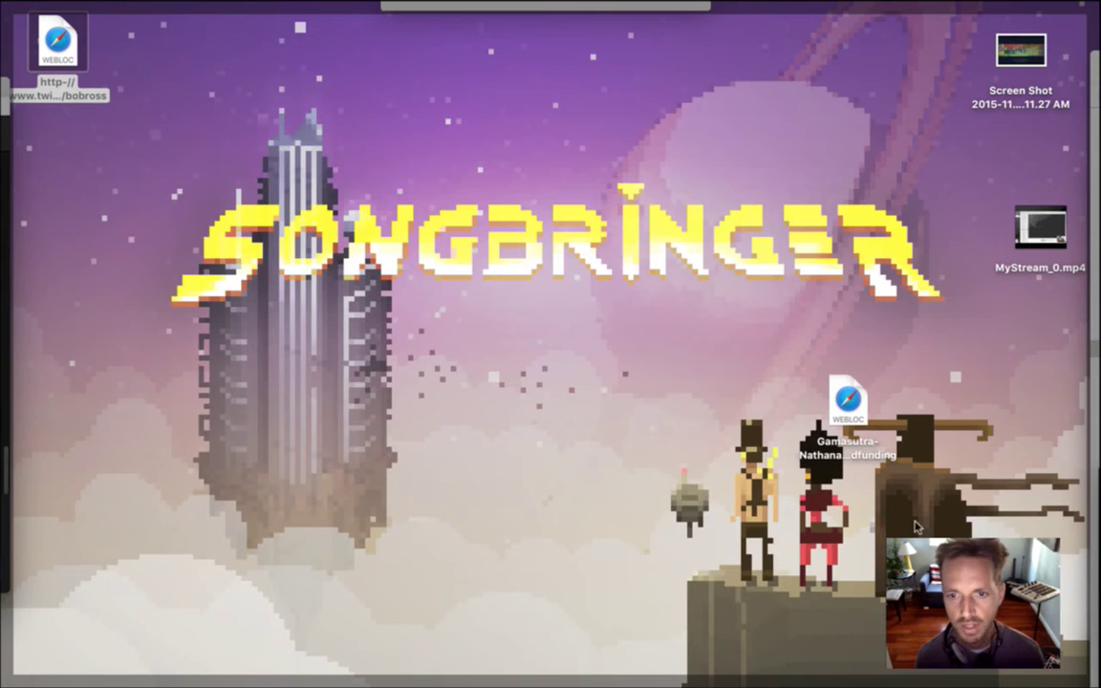
double_click(848, 396)
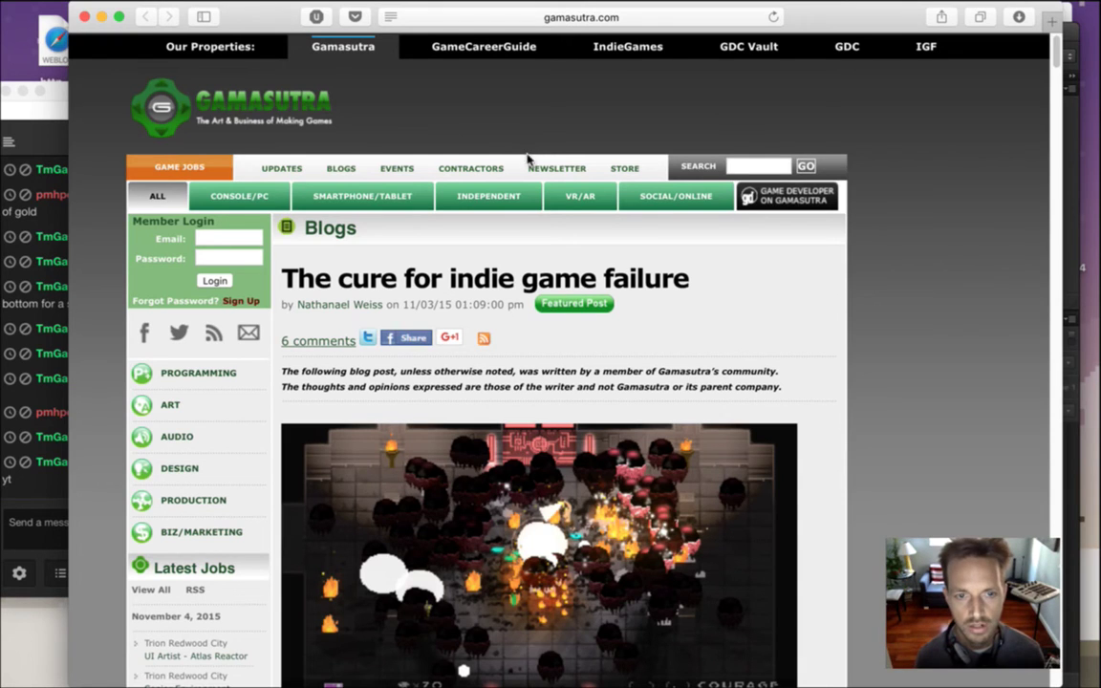
Copy the article's full web address and post it in the Twitch chat.
click(644, 23)
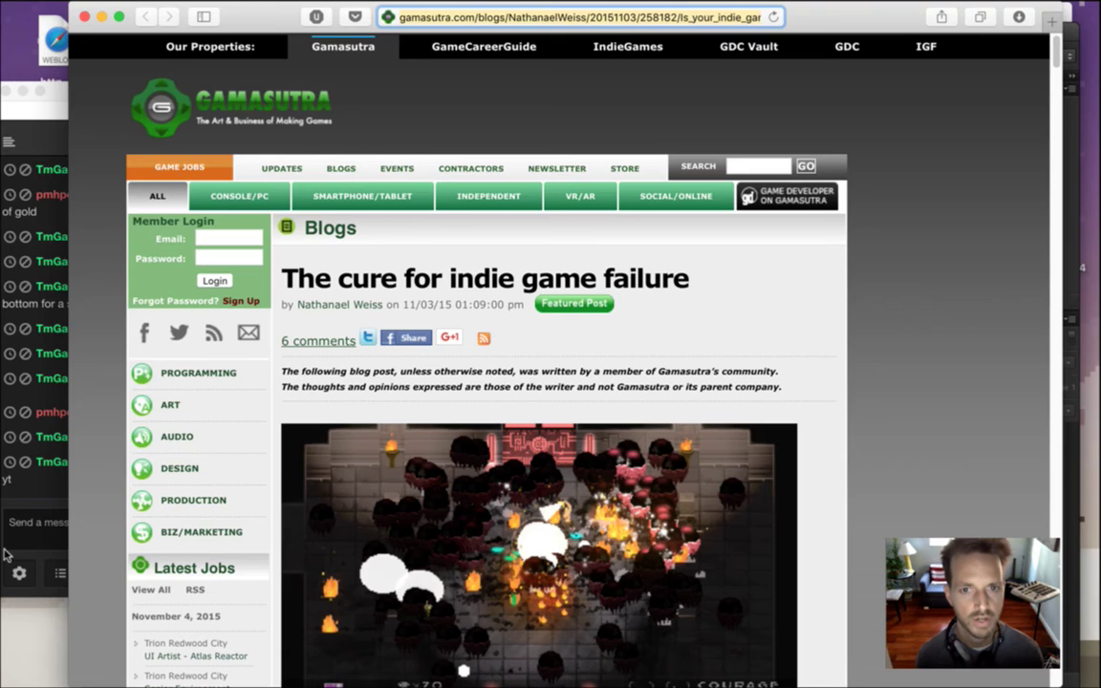
click(26, 483)
text(http://gamasutra.com/blogs/NathanaelWeiss/20151103/258182/Is_your_indie_game_worth_the_time_Prove_it_with_crowdfunding.php)
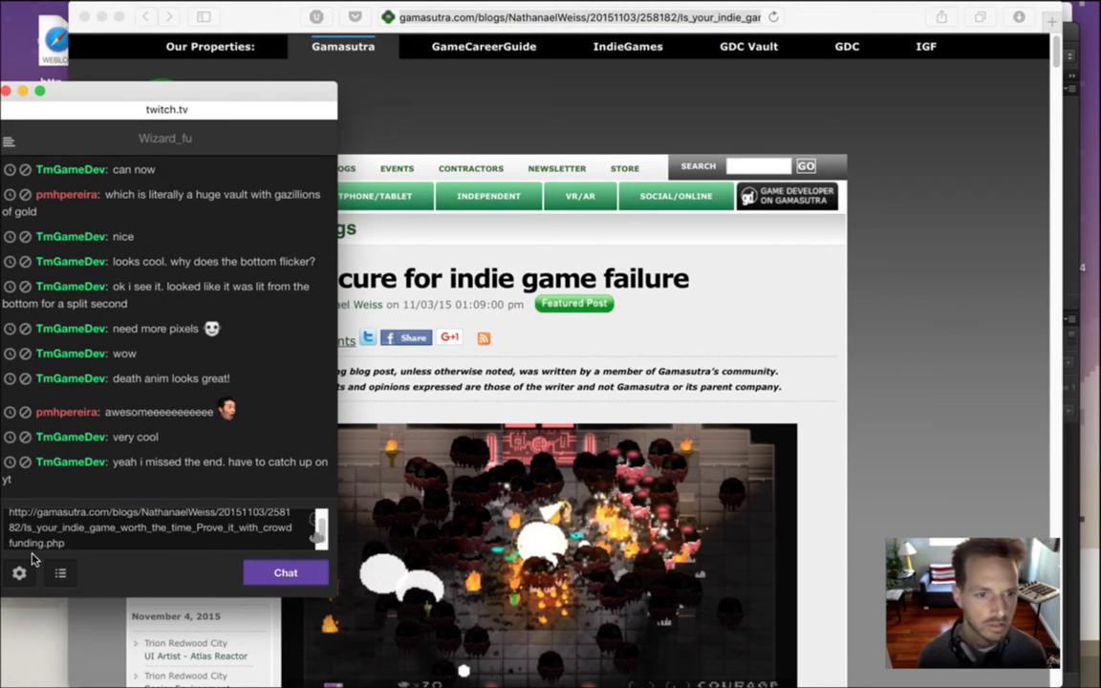
key(Return)
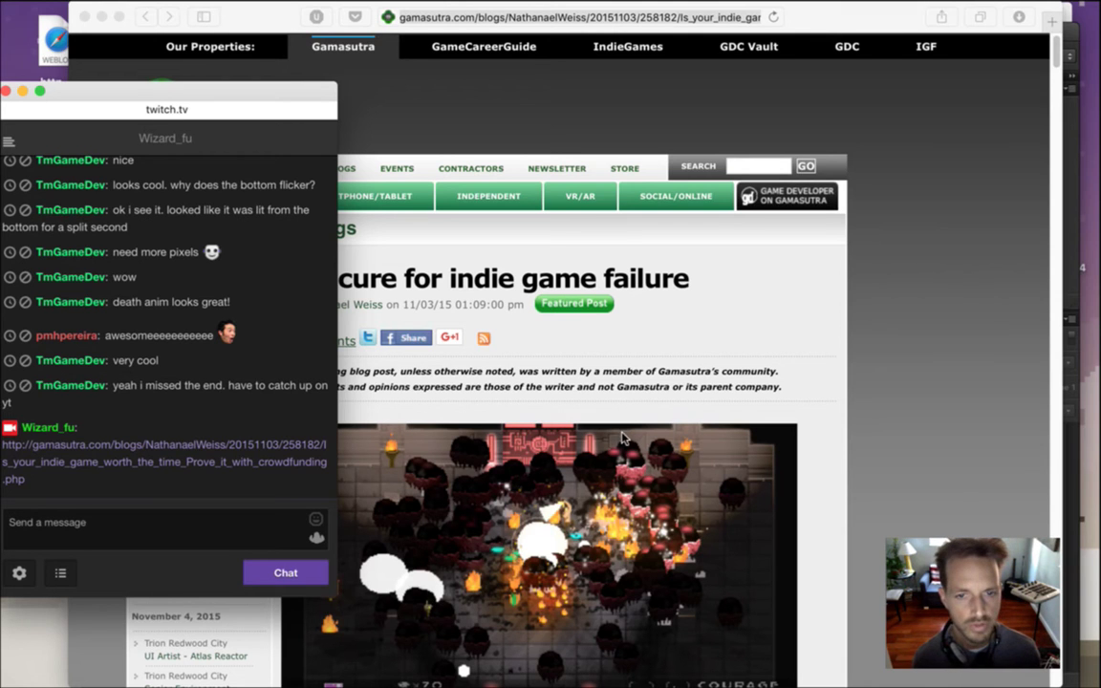
Hide Safari, switch back to Photoshop and open the settings for a new document.
click(809, 355)
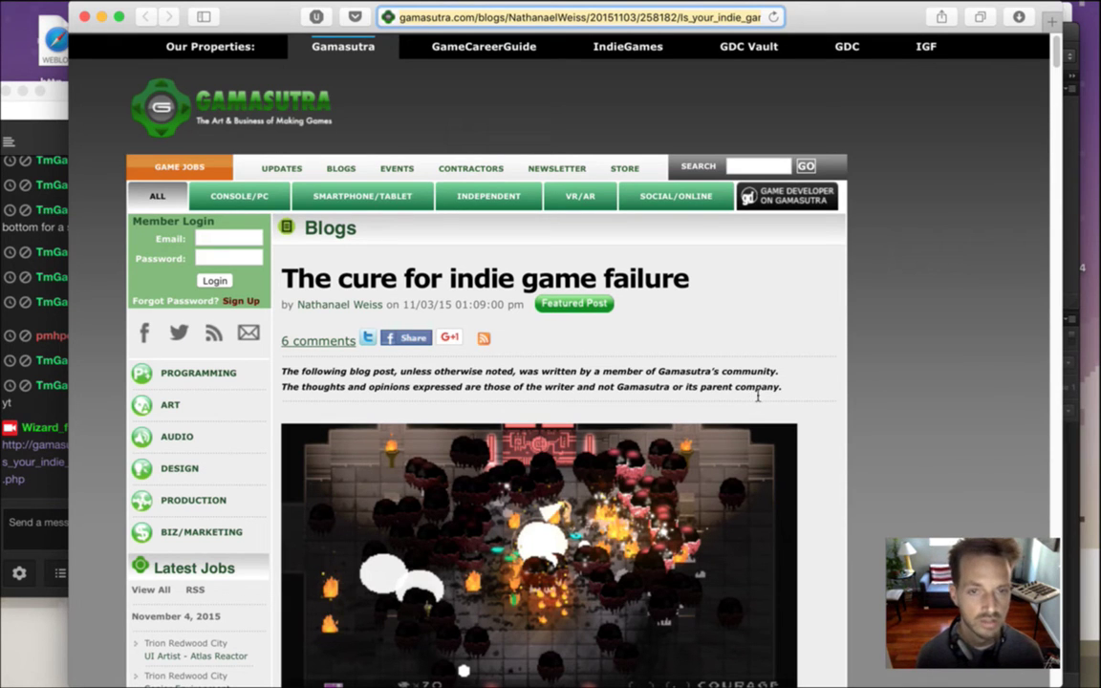
key(super+h)
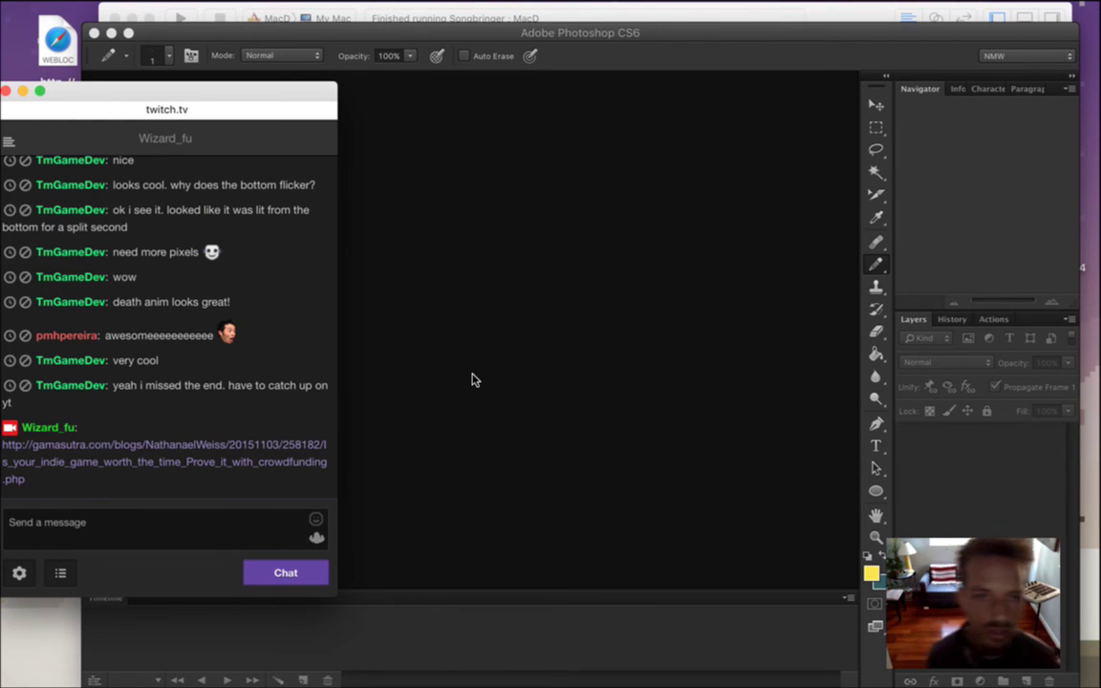
click(440, 185)
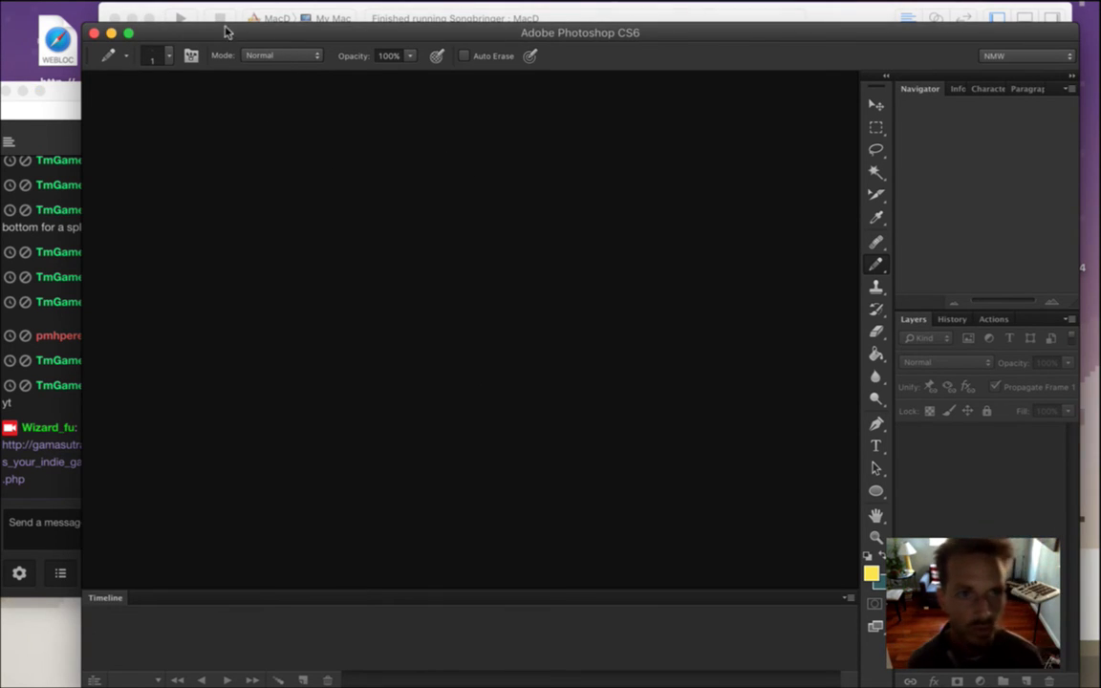
click(137, 11)
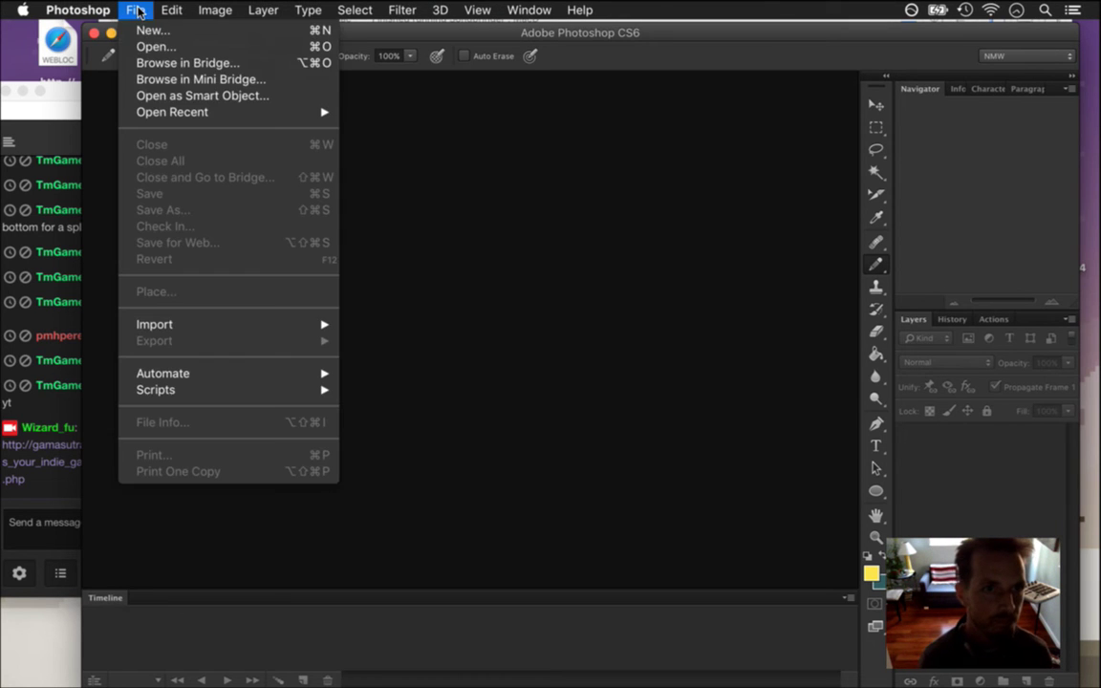
click(208, 32)
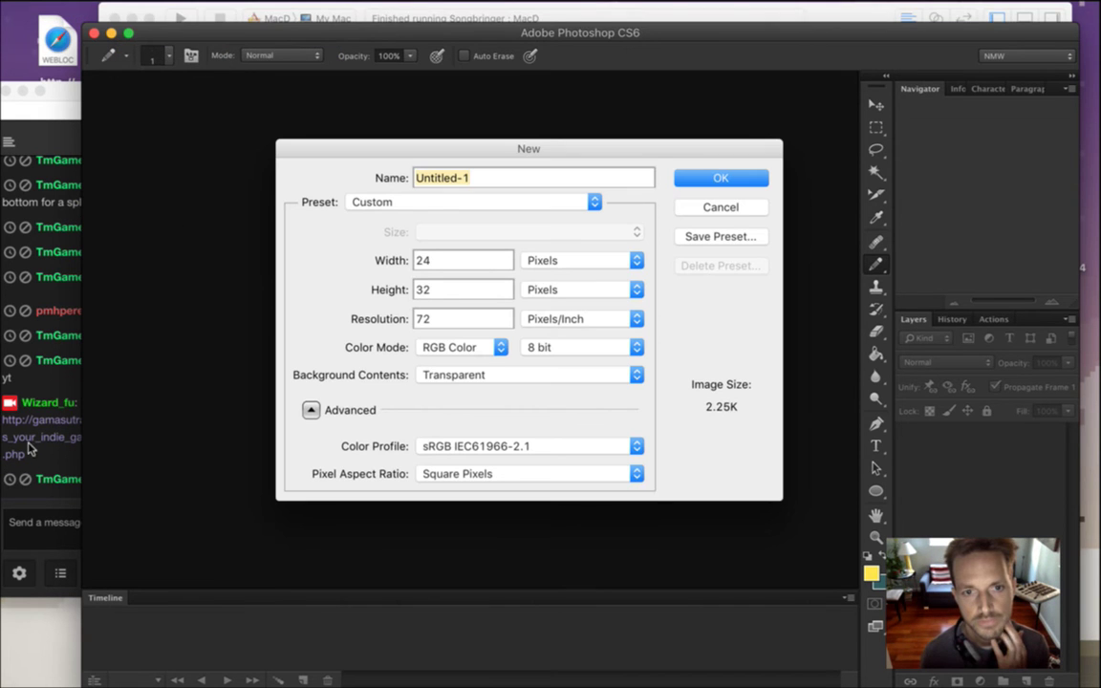
Switch to the Twitch chat and read the viewer message posted after the article link.
click(27, 426)
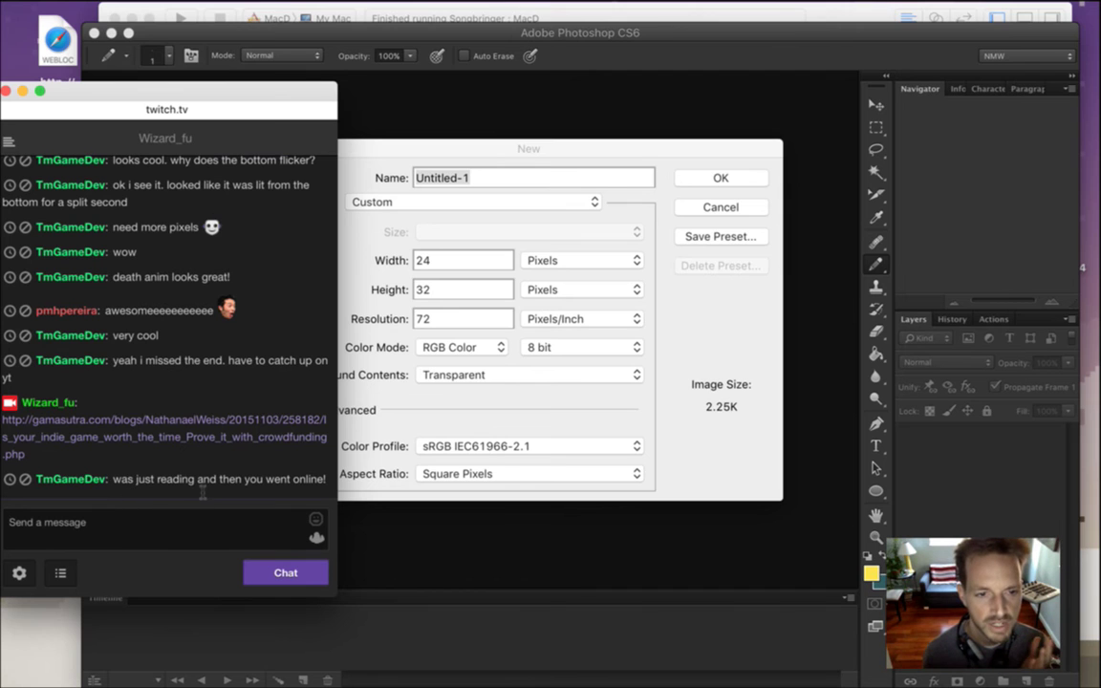
drag(126, 479, 167, 479)
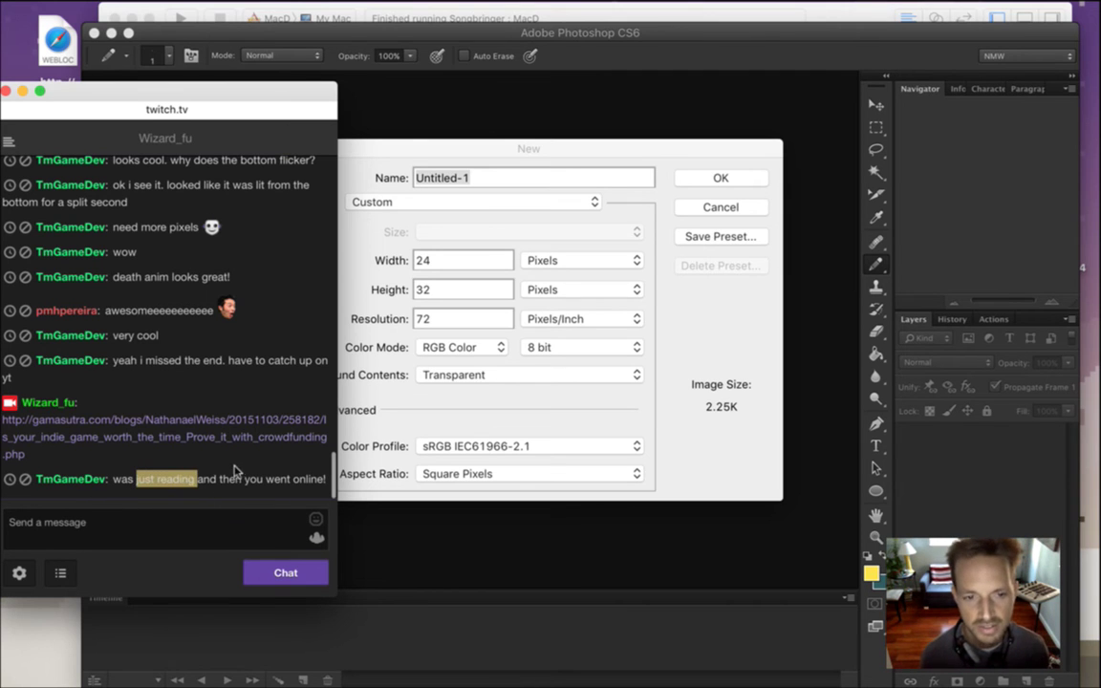
click(372, 469)
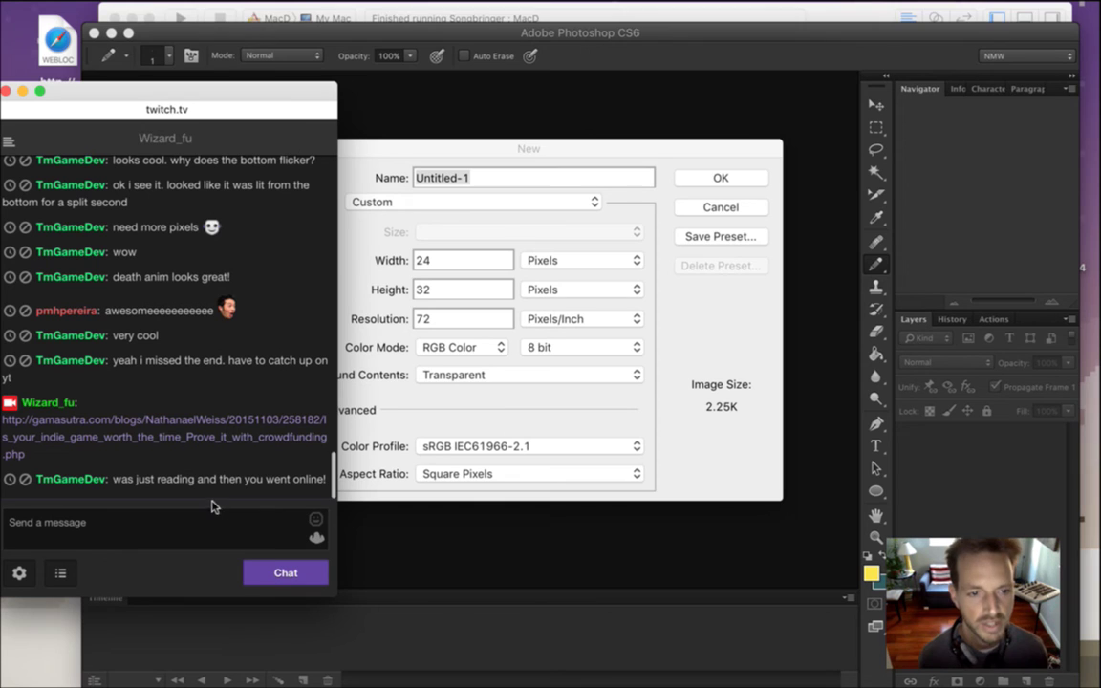
Switch to Photoshop and create a 24 by 32 pixel RGB document at 72 pixels/inch with a transparent background.
click(472, 400)
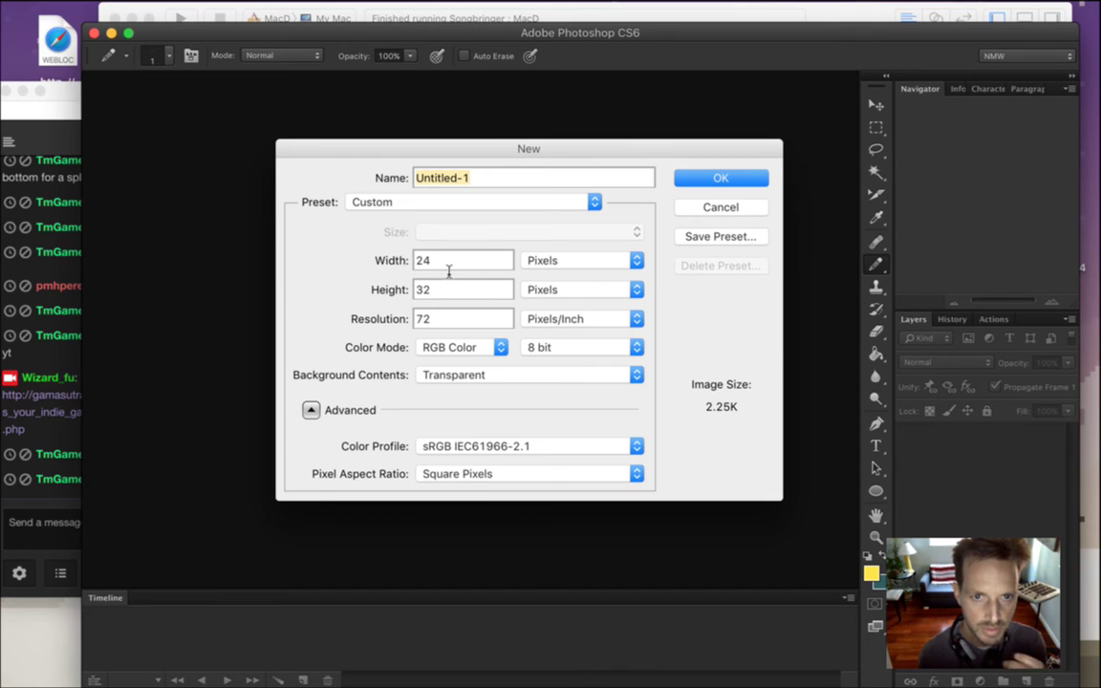
click(719, 180)
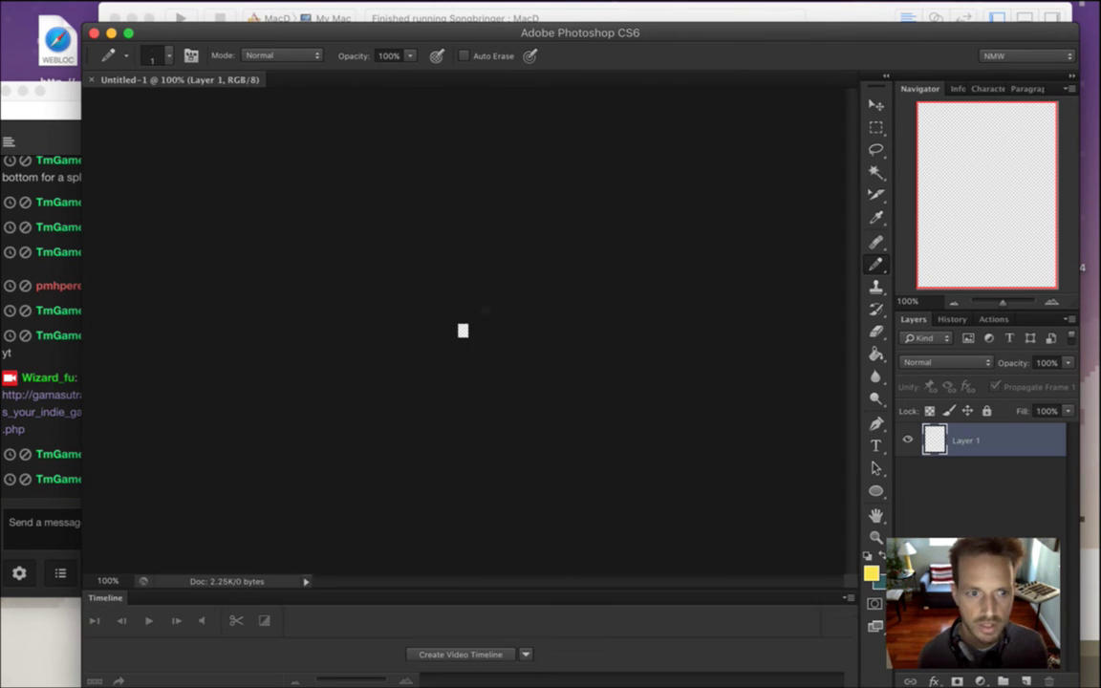
Return to the Twitch chat and read the newest viewer comment.
click(78, 519)
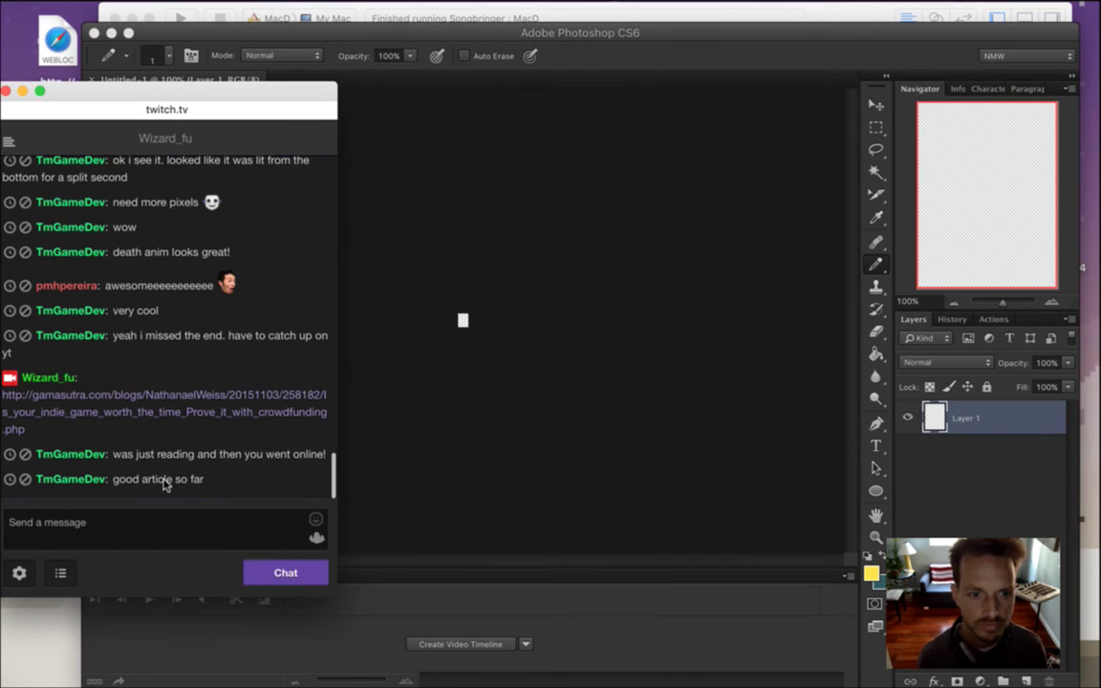
drag(198, 481, 157, 481)
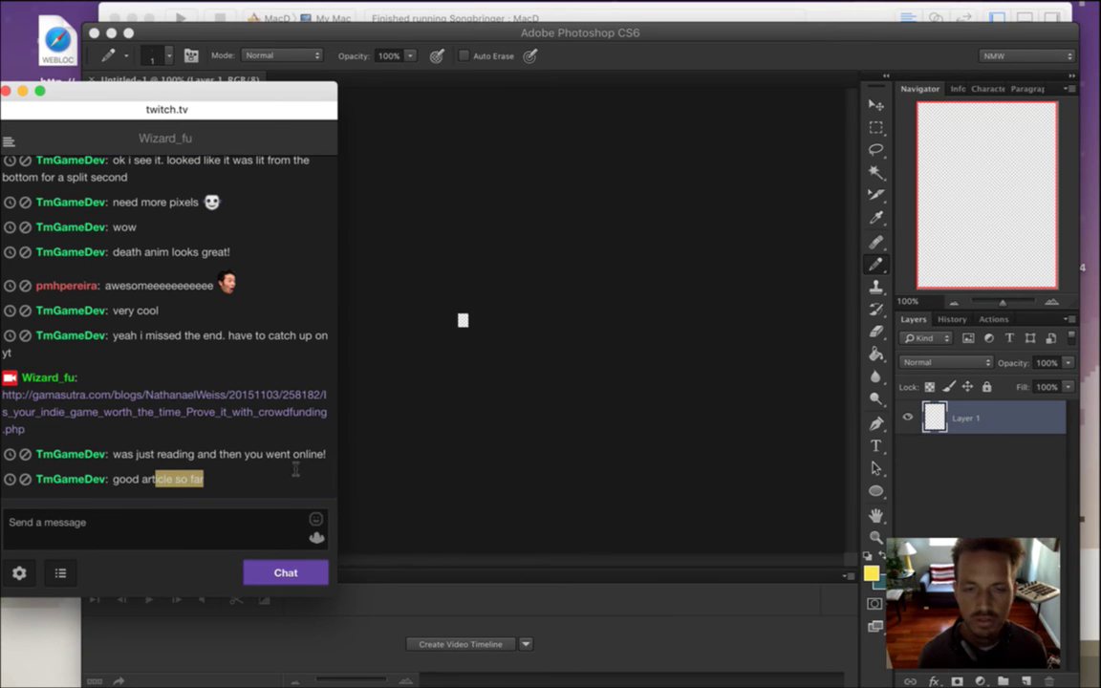
click(220, 475)
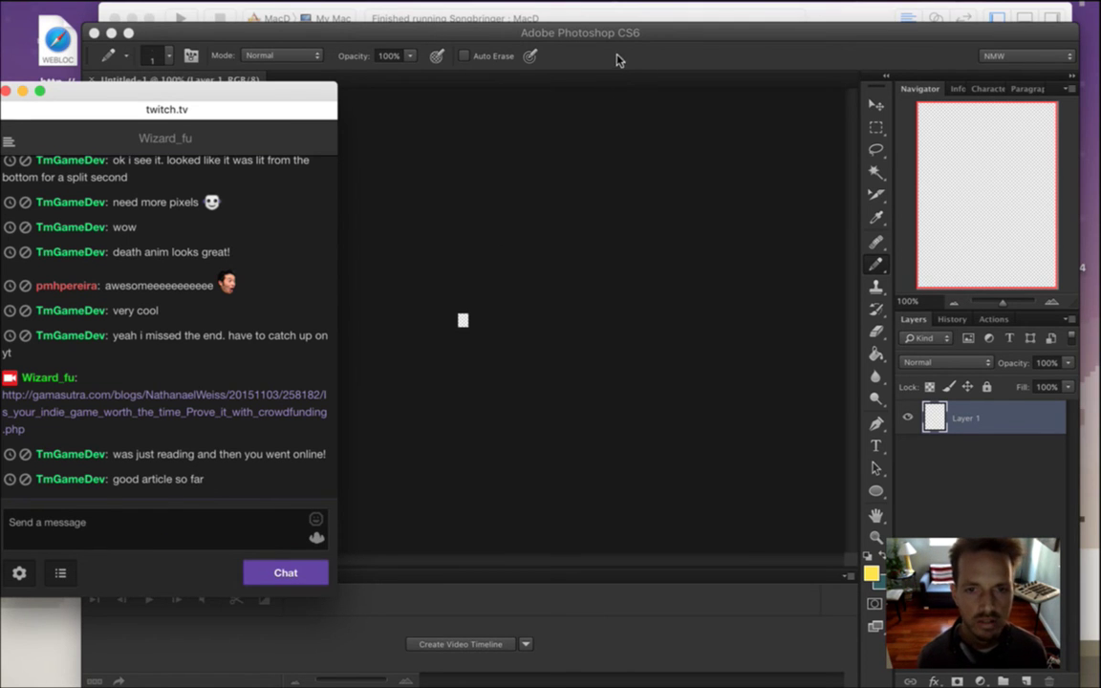
Switch to Photoshop and zoom in on the blank canvas to about 2710%.
click(536, 96)
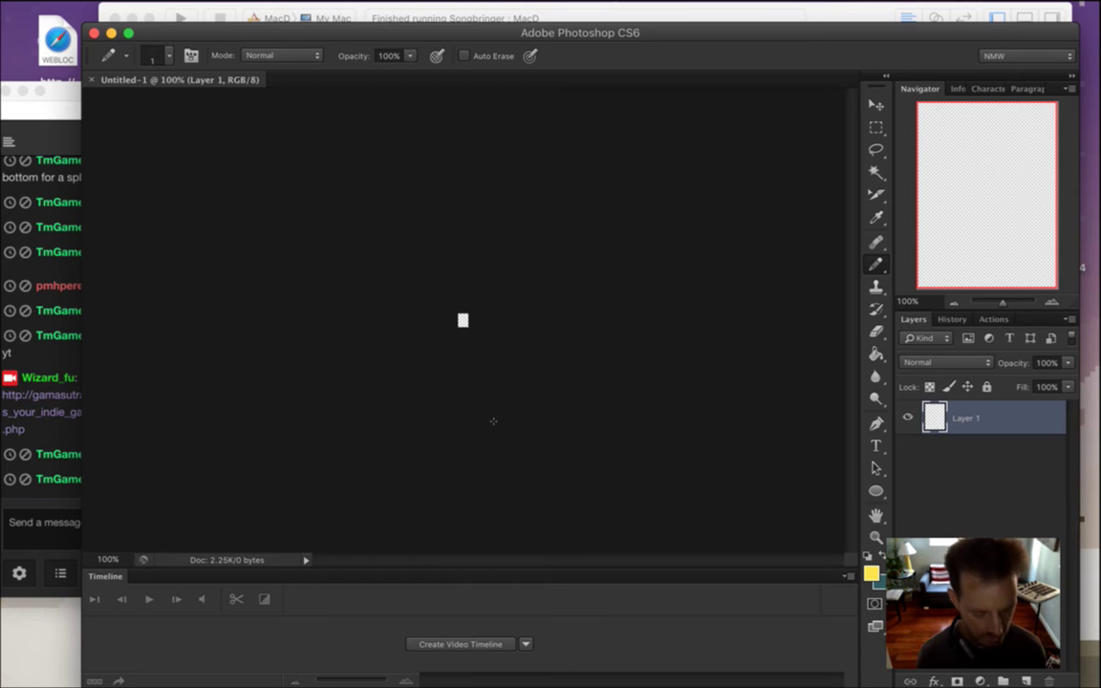
super+click(467, 326)
click(468, 326)
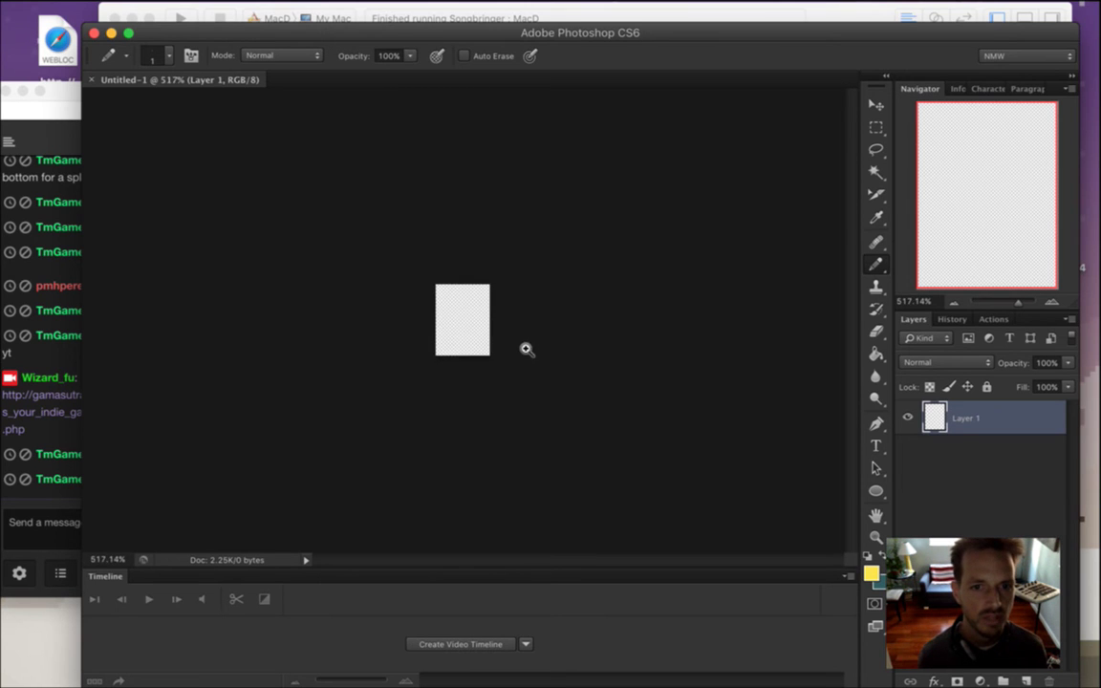
click(461, 336)
click(462, 339)
click(501, 361)
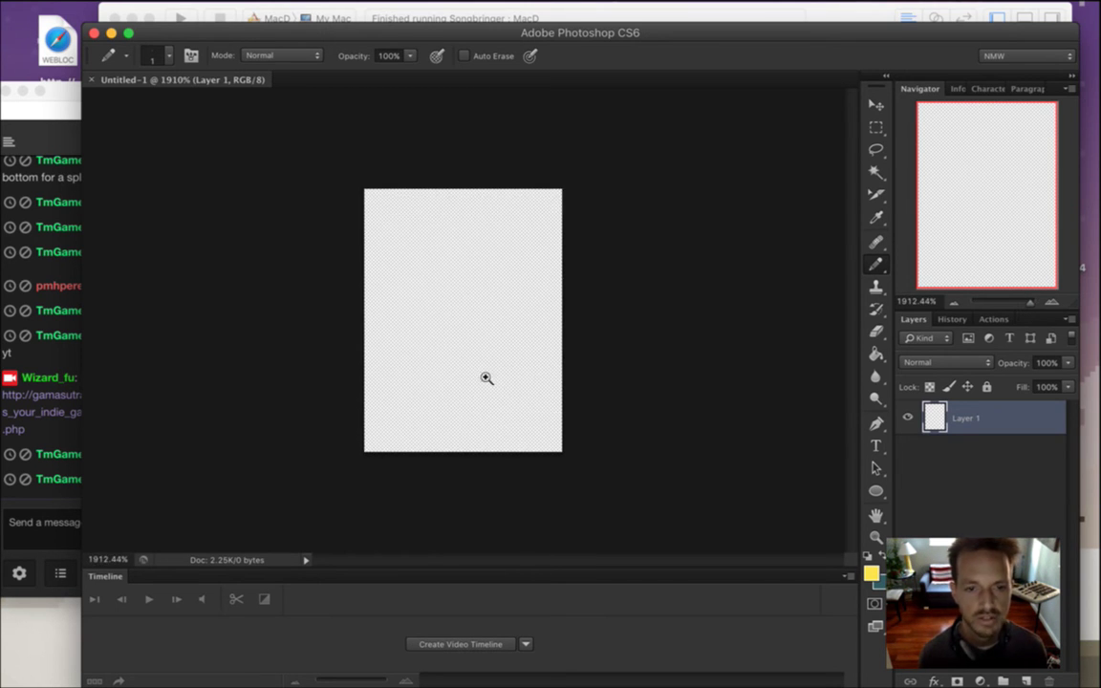
click(489, 381)
click(511, 400)
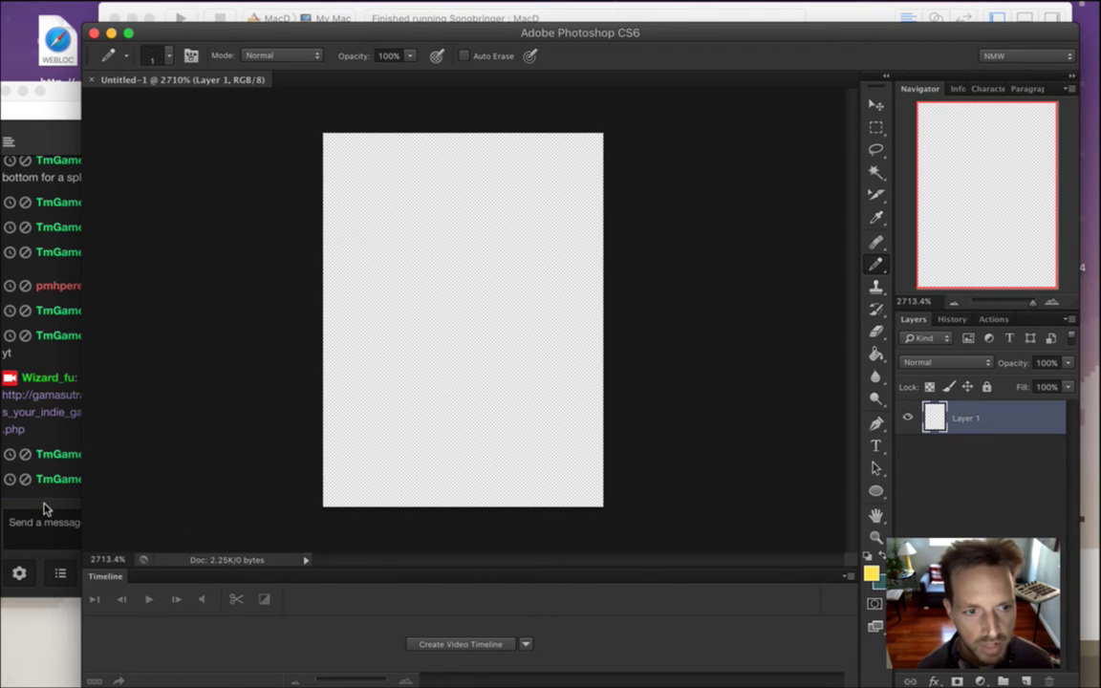
click(46, 459)
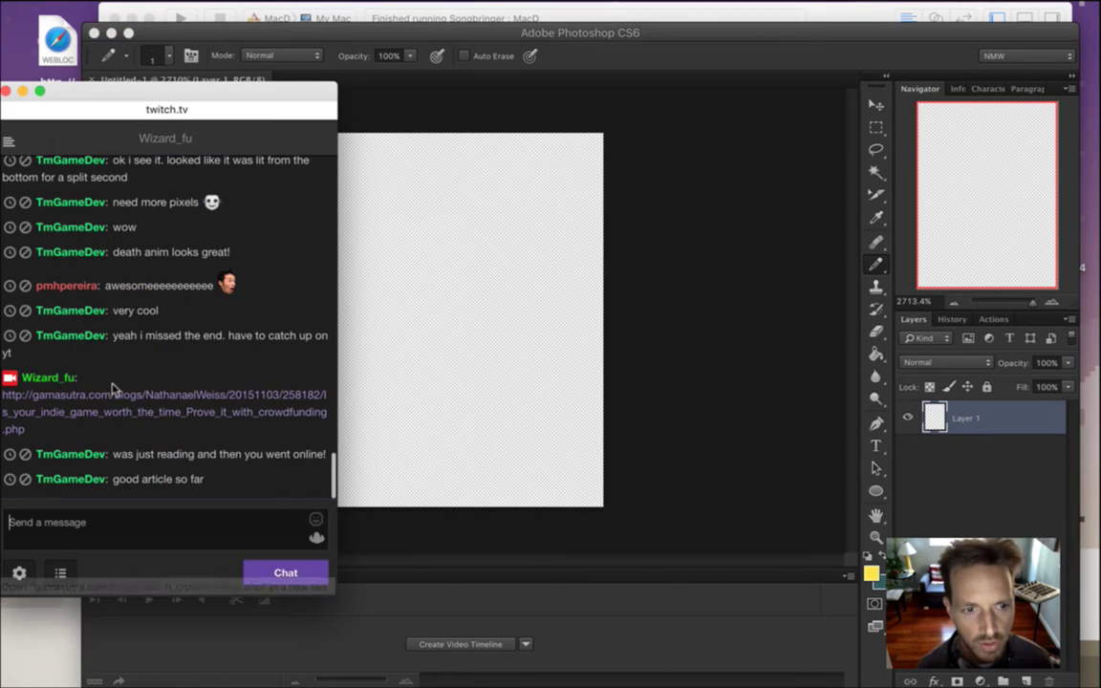
click(226, 533)
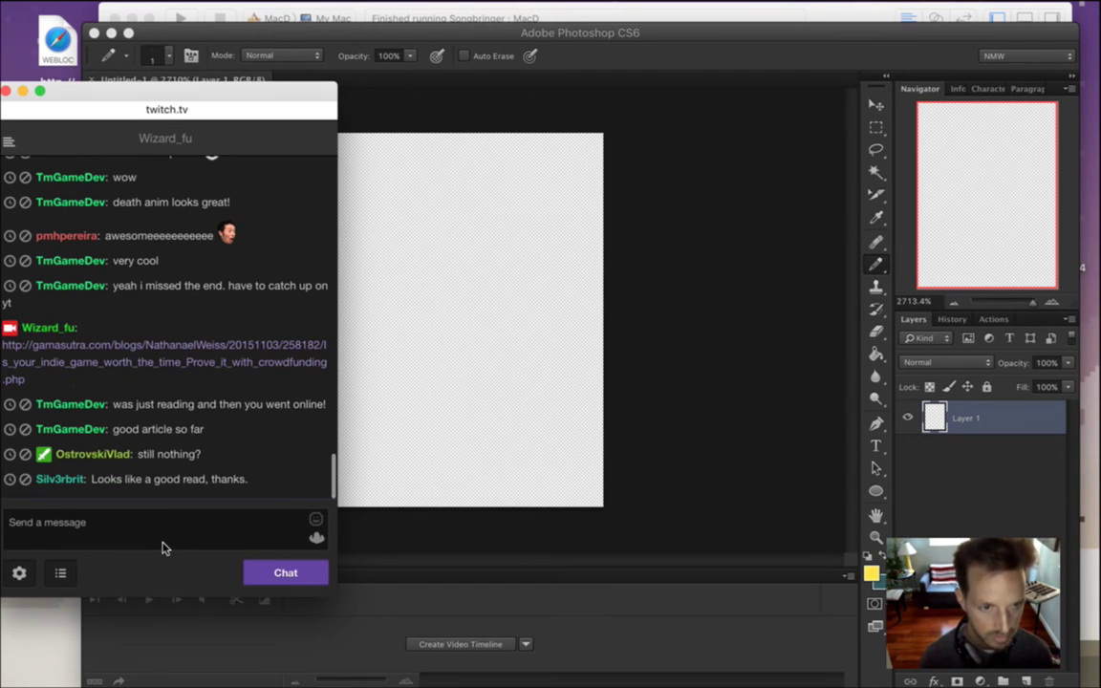
text(?)
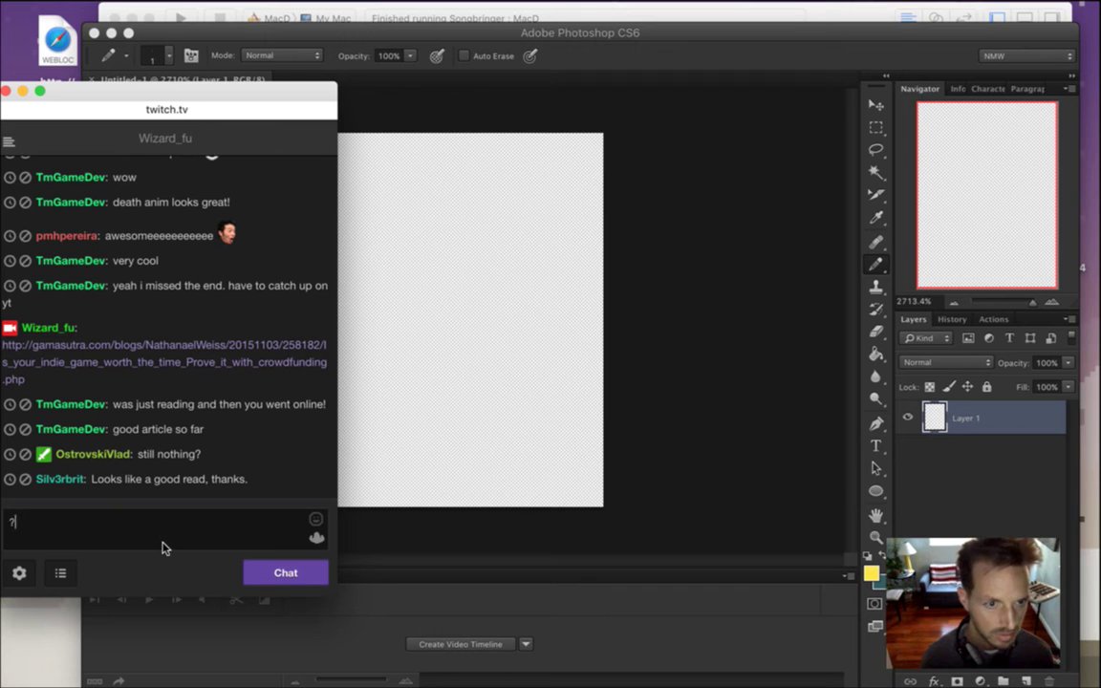
key(Return)
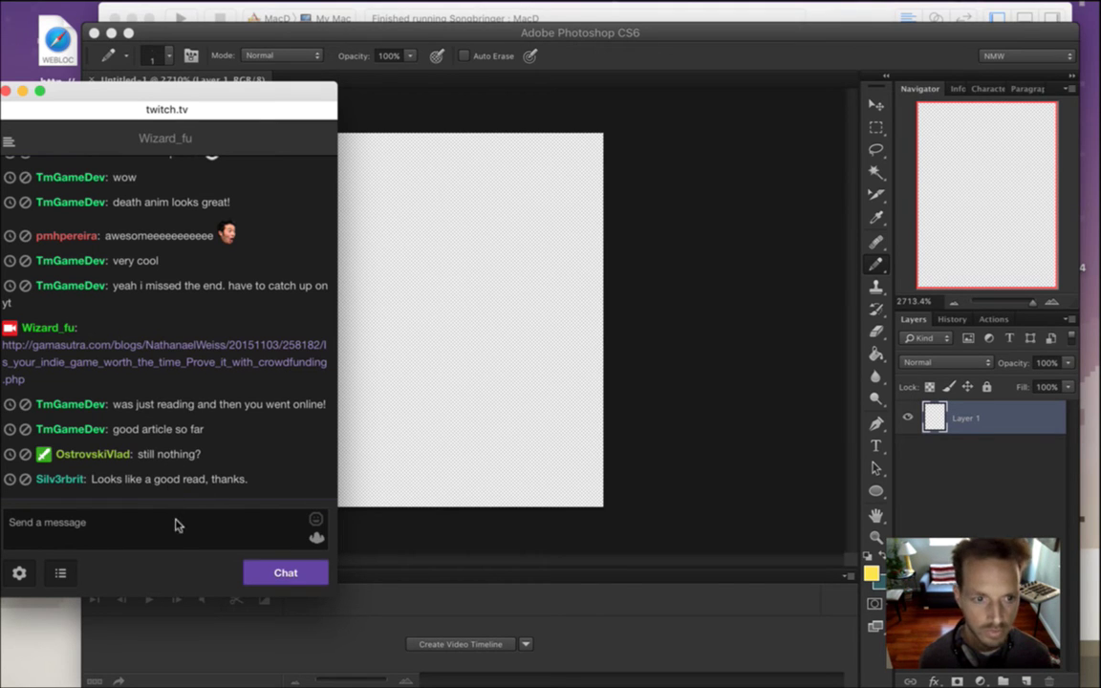
Mention the viewer who wrote "still nothing?" in the Twitch chat, followed by "?", and send the message.
drag(139, 455, 188, 458)
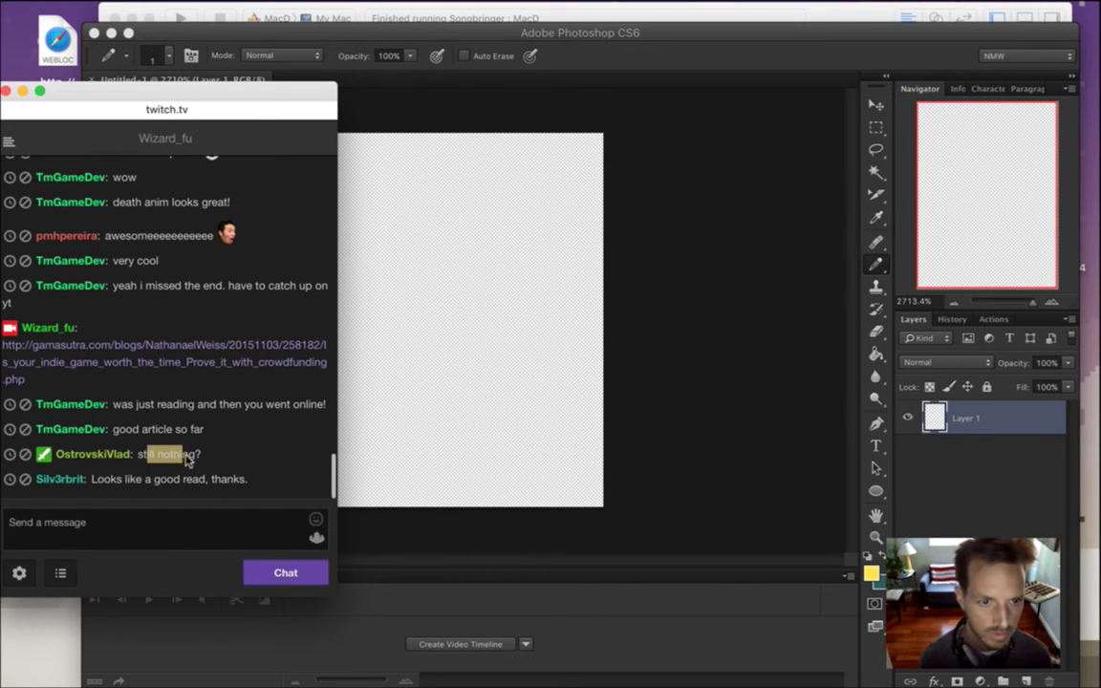
click(163, 520)
text(@ost)
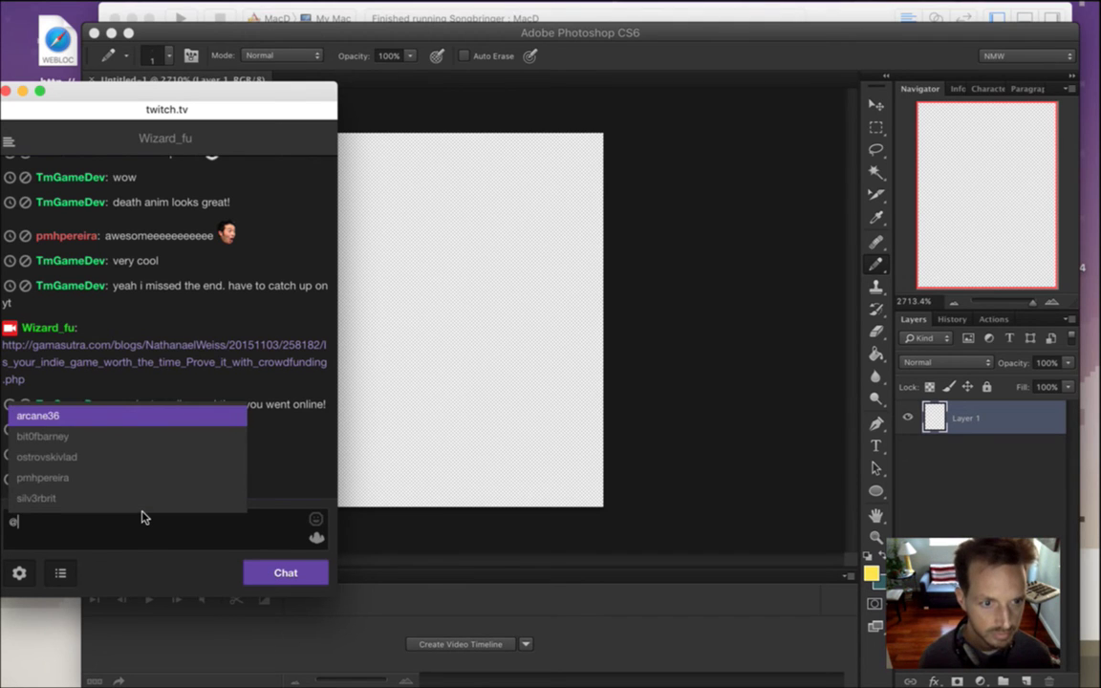
key(Tab)
key(BackSpace)
key(BackSpace)
text(?)
key(Return)
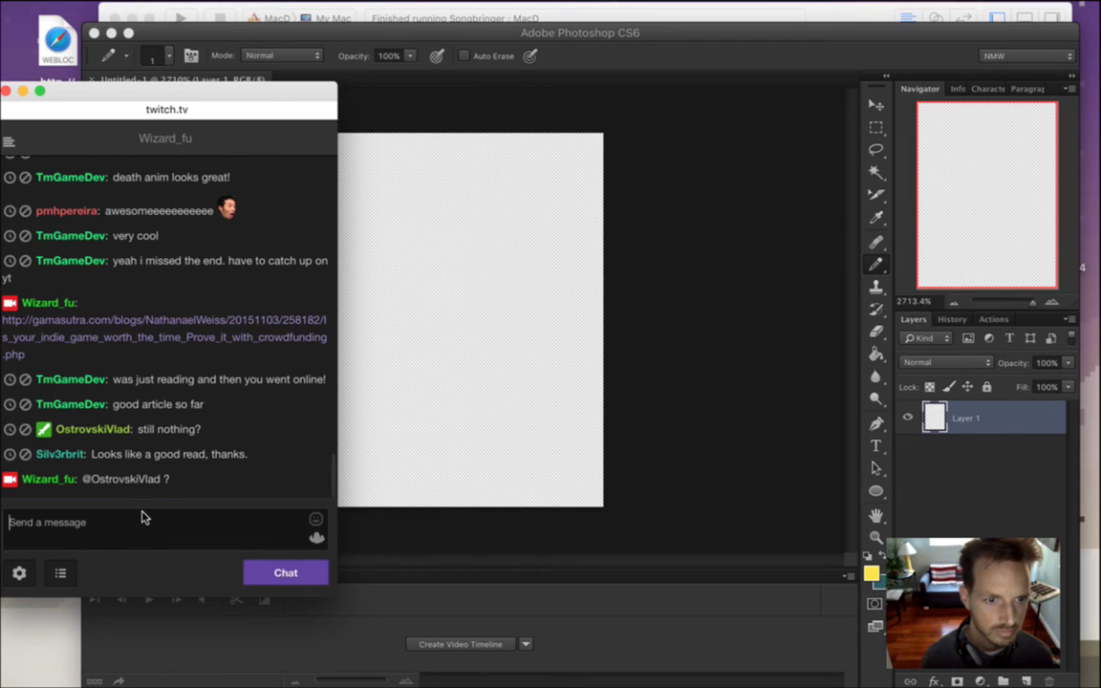
Switch to Photoshop and open the choice of fill and adjustment layers for the new document.
click(673, 247)
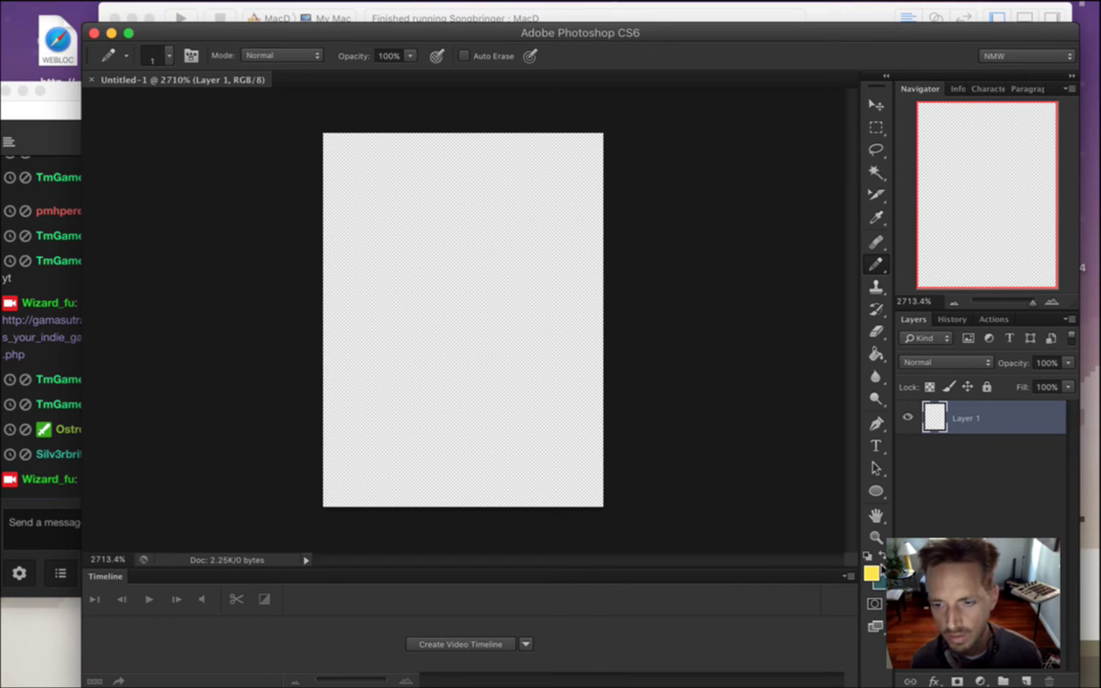
click(982, 676)
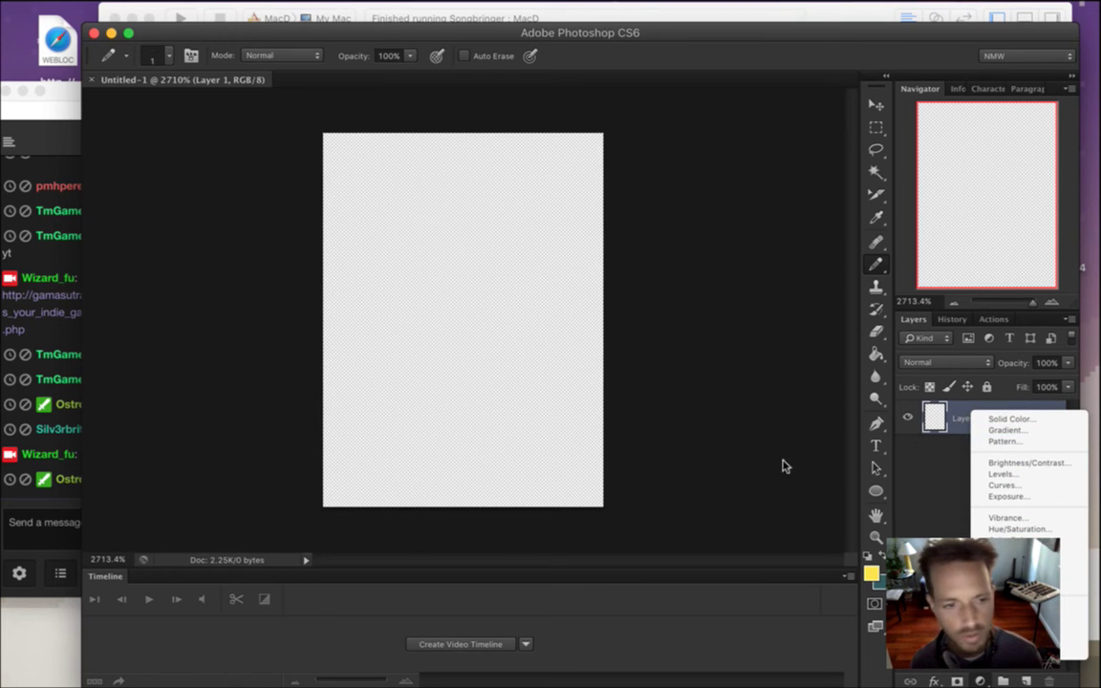
Switch to the Twitch chat and read the mentioned viewer's reply about the stream.
click(54, 521)
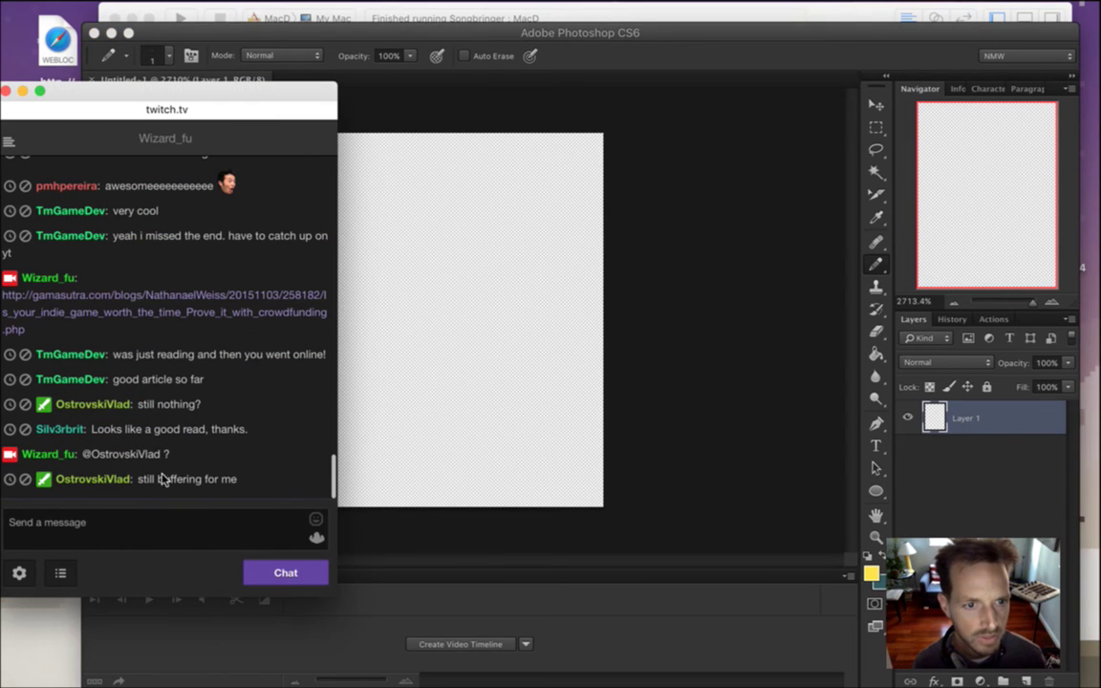
drag(162, 479, 208, 482)
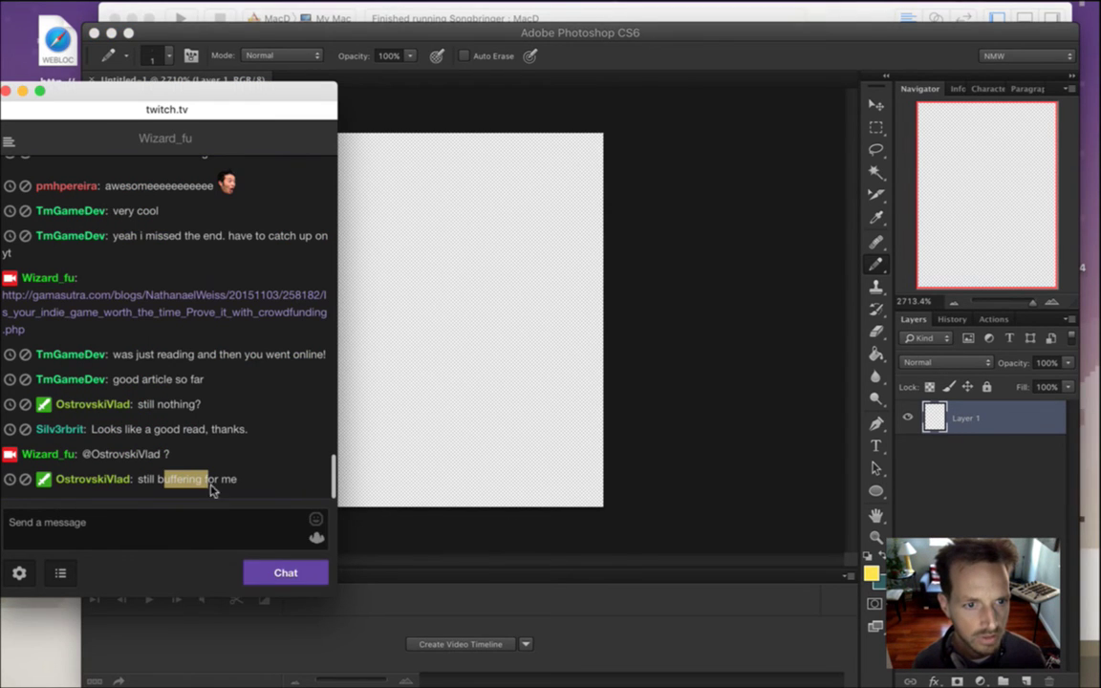
click(171, 541)
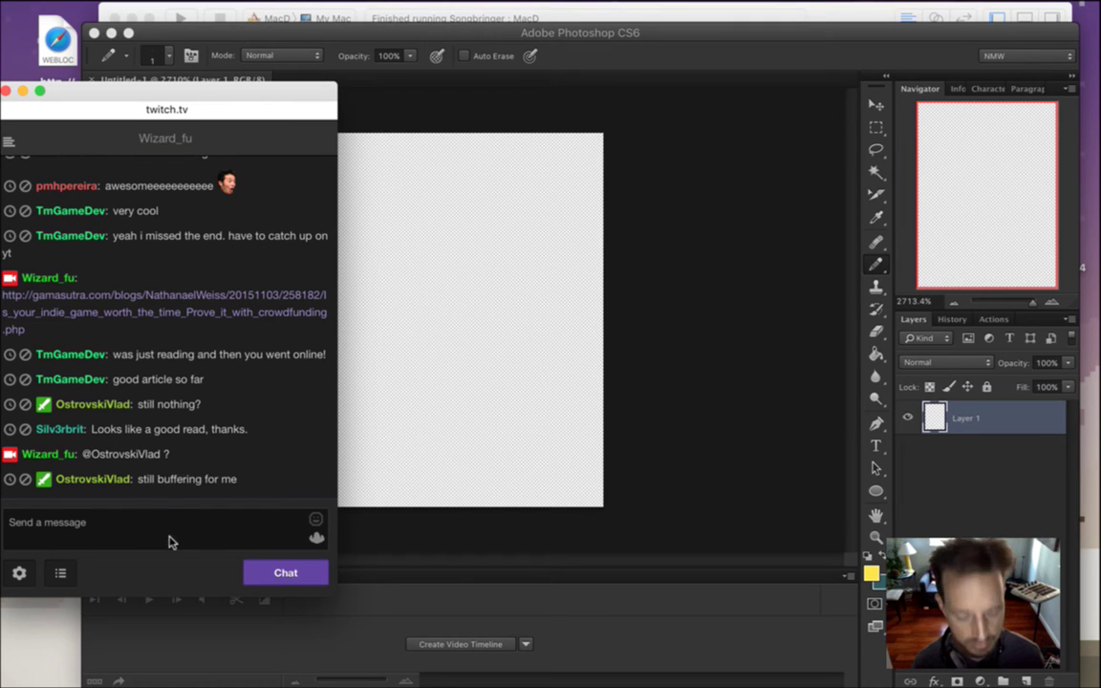
Switch to Photoshop and add a gray Solid Color fill layer with 0% saturation and 48% brightness, deleting its layer mask.
click(748, 49)
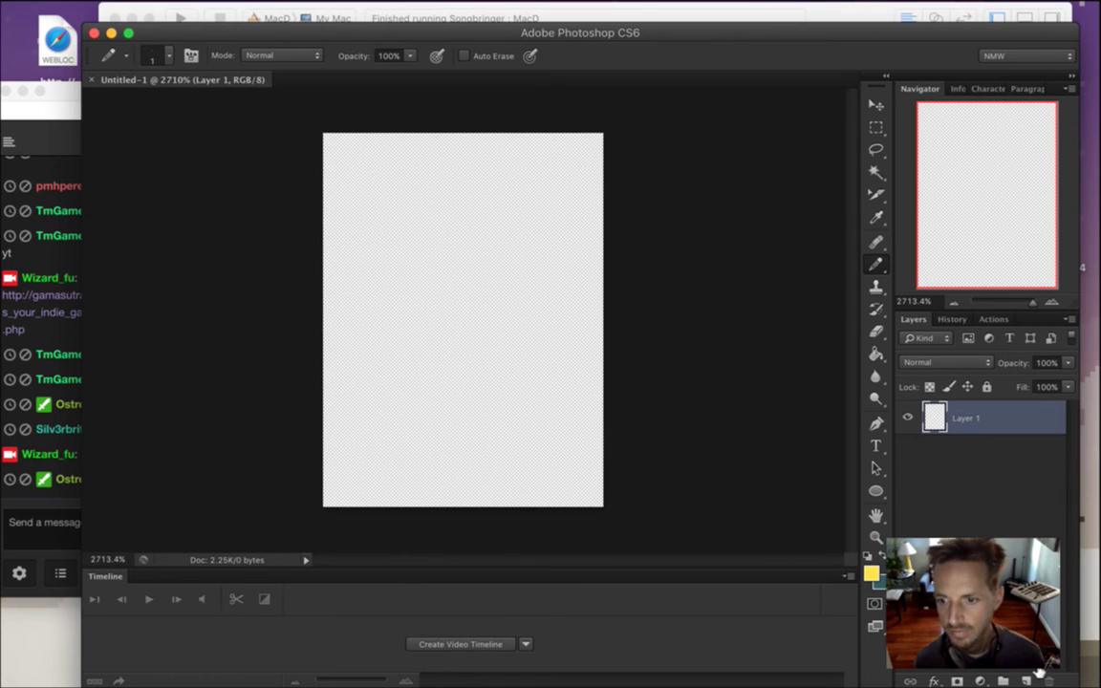
click(980, 680)
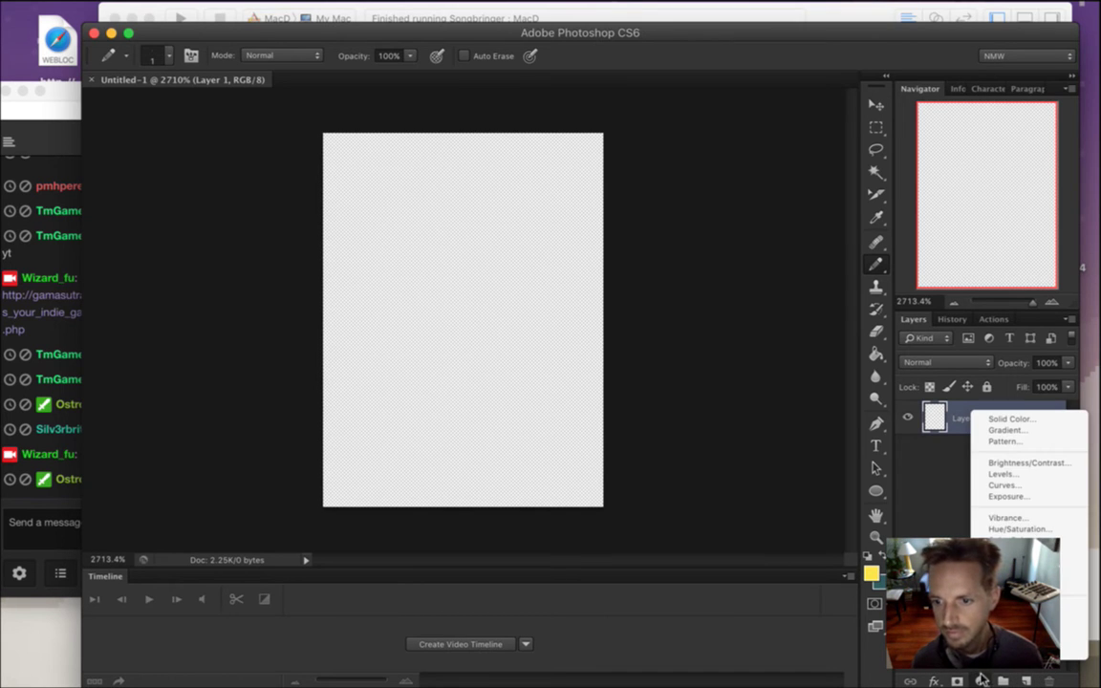
click(1022, 421)
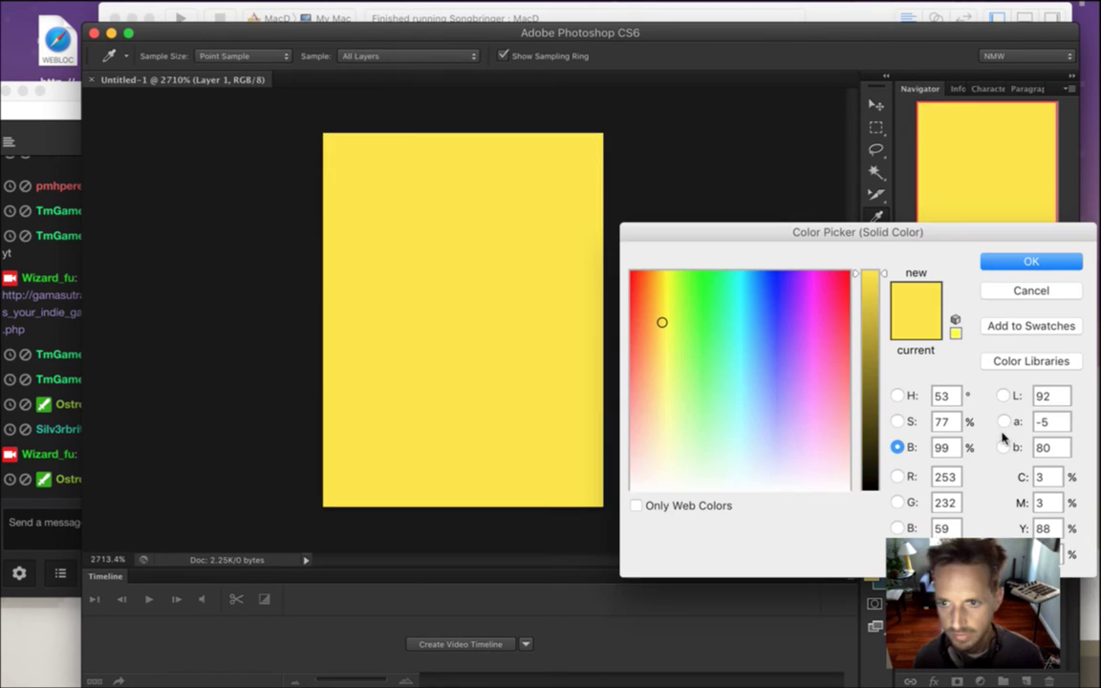
click(872, 388)
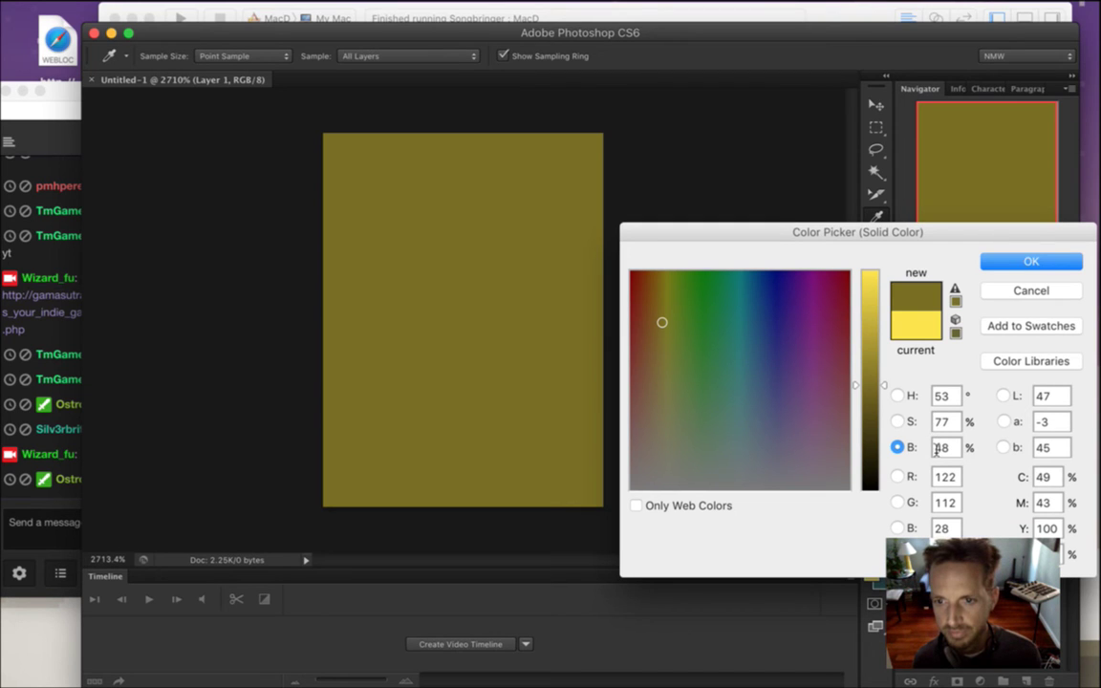
click(897, 422)
text(0)
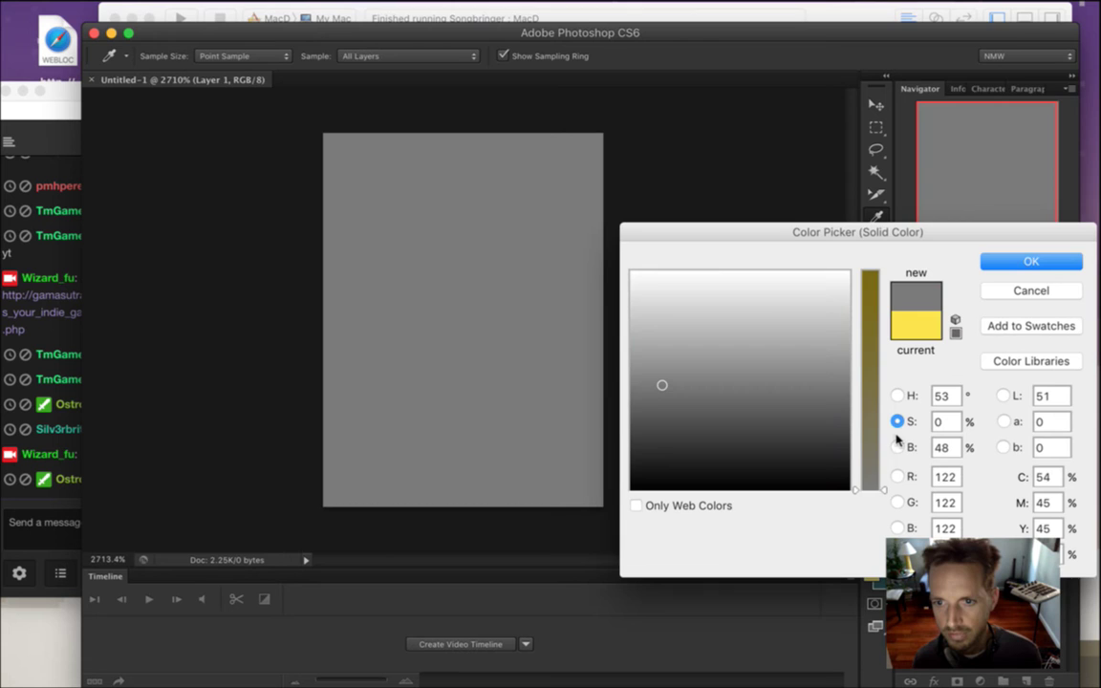
click(1017, 263)
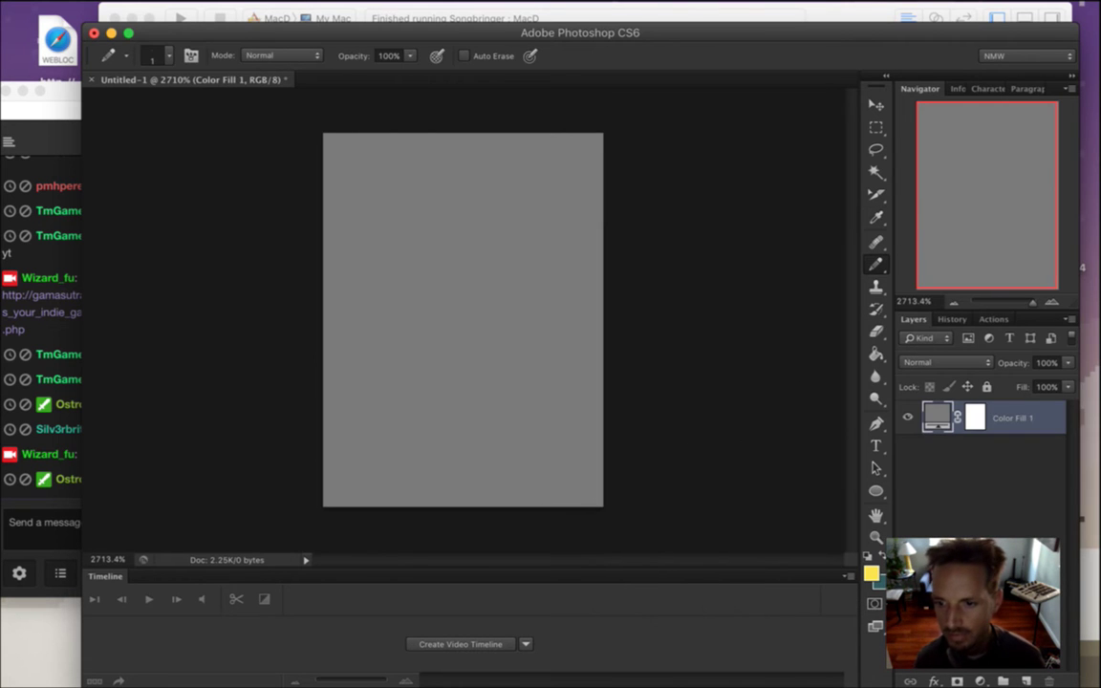
click(916, 453)
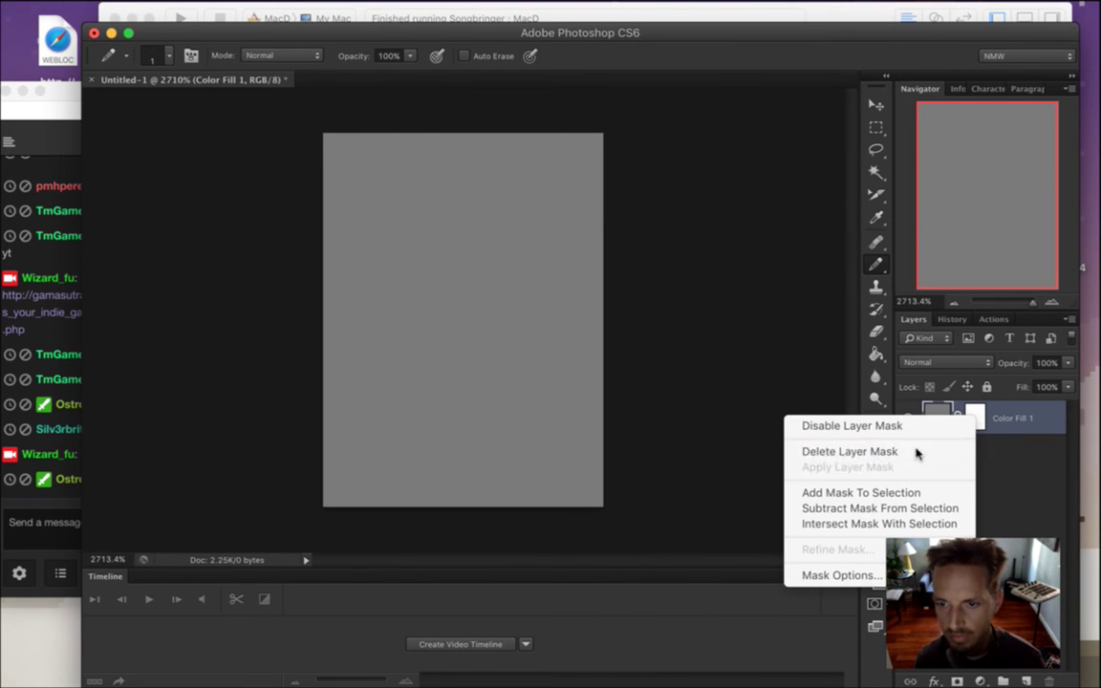
Add a new empty layer above the gray fill and set the foreground colour to dark brown, H 40°, S 60%, B 26%.
click(1026, 678)
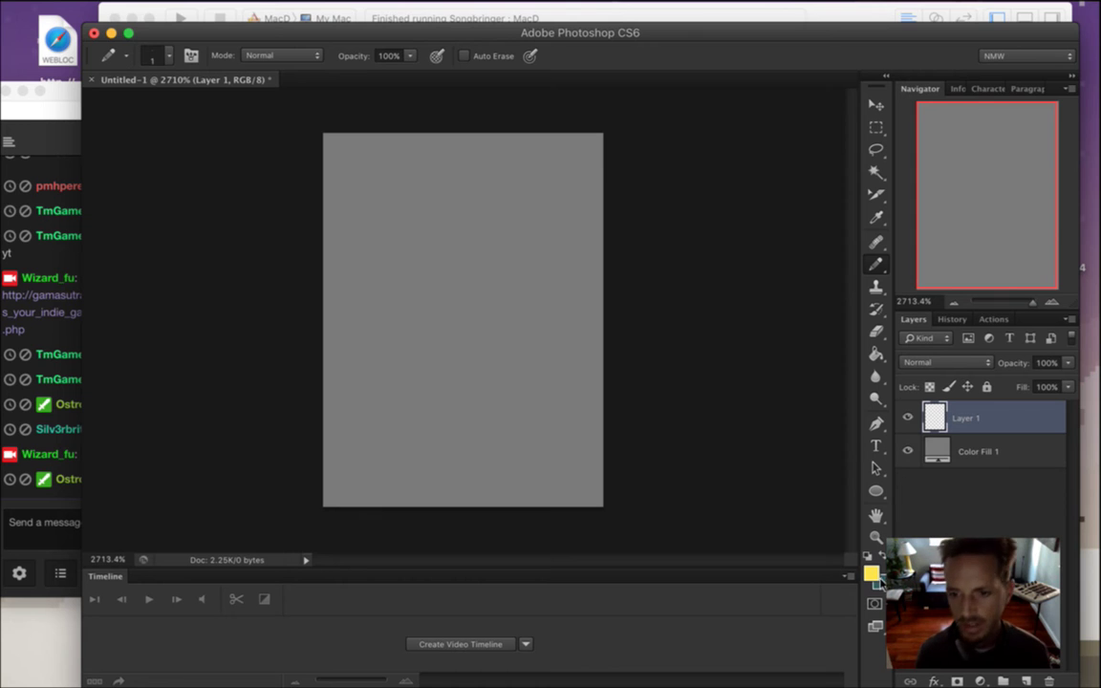
click(873, 572)
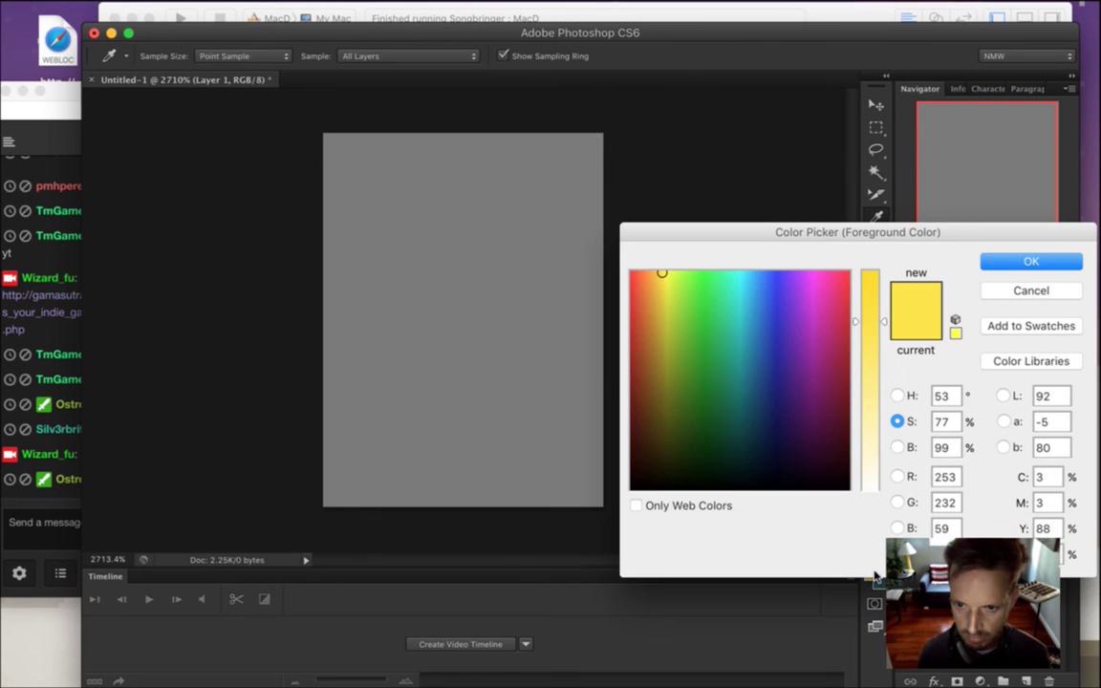
drag(658, 281, 655, 435)
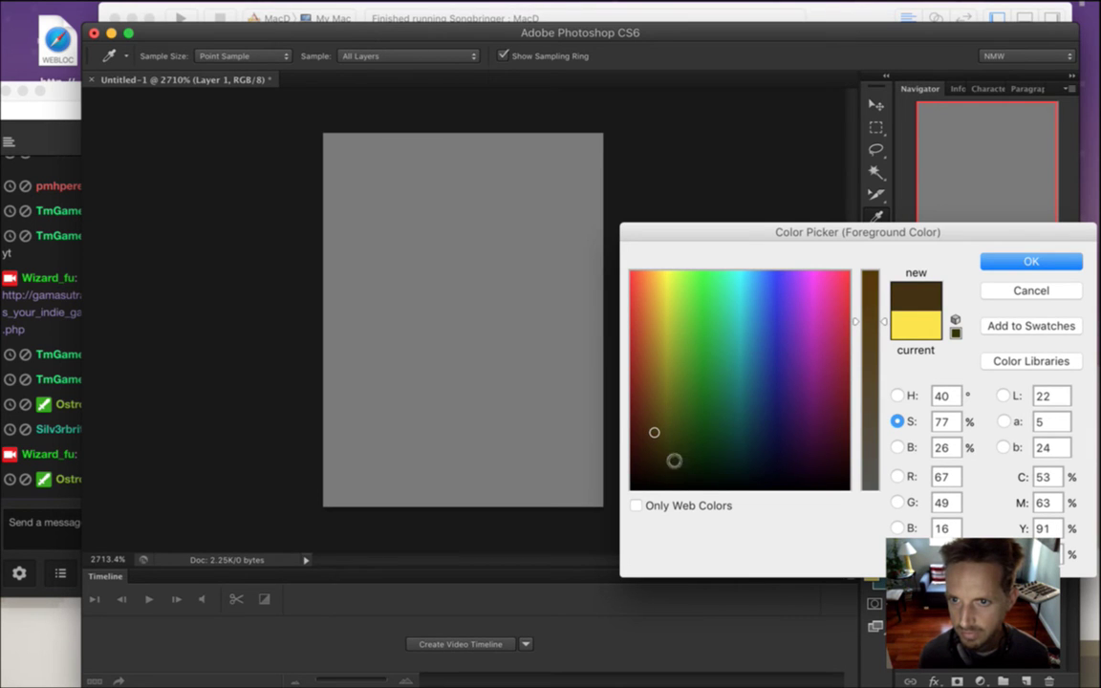
drag(883, 327, 881, 362)
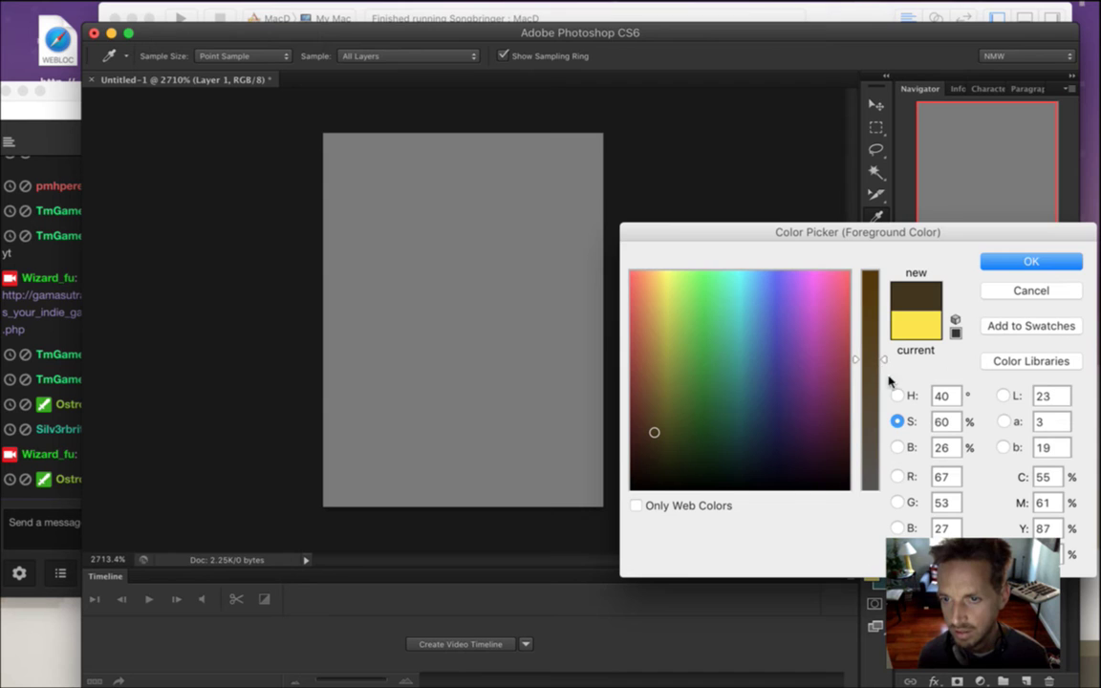
key(Return)
Draw a solid brown elephant silhouette with the 1-pixel Pencil in the lower half of the canvas, trunk facing right.
key(b)
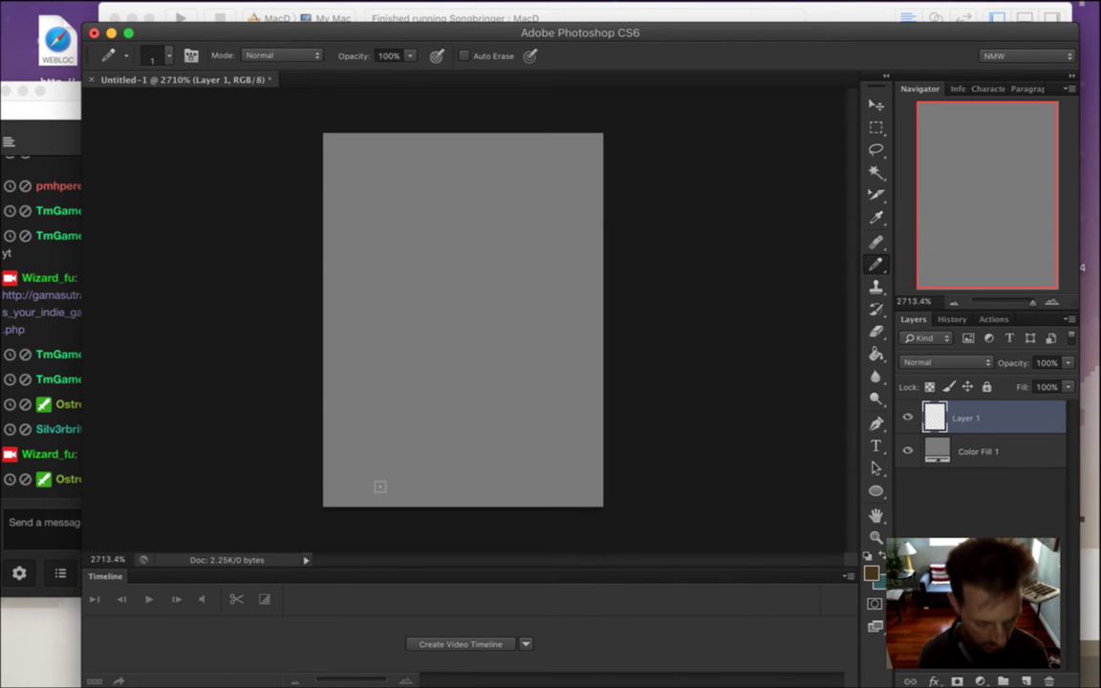
mouse_move(393, 471)
mouse_down()
mouse_move(387, 510)
mouse_move(396, 427)
mouse_move(446, 417)
mouse_move(457, 392)
mouse_move(433, 394)
mouse_move(493, 399)
mouse_move(497, 411)
mouse_move(471, 412)
mouse_move(488, 416)
mouse_move(482, 399)
mouse_move(483, 442)
mouse_move(516, 414)
mouse_move(511, 401)
mouse_move(560, 462)
mouse_move(563, 504)
mouse_up()
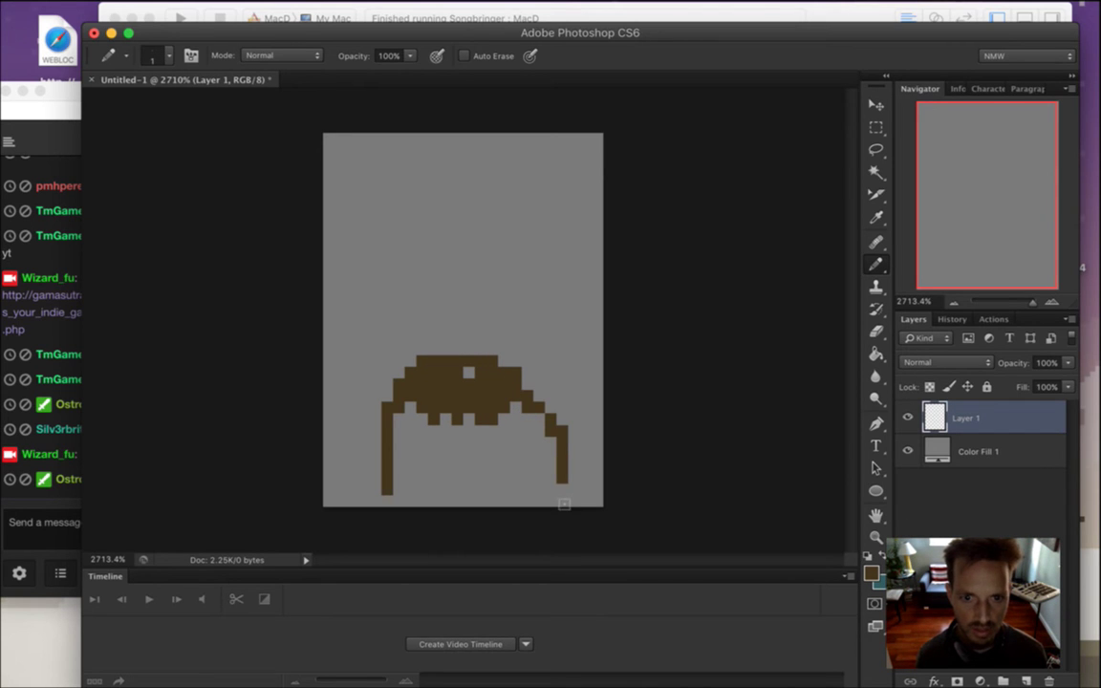
mouse_move(537, 455)
mouse_down()
mouse_move(504, 444)
mouse_move(491, 506)
mouse_move(467, 521)
mouse_move(388, 518)
mouse_move(410, 512)
mouse_move(394, 458)
mouse_move(419, 465)
mouse_move(442, 435)
mouse_move(425, 511)
mouse_move(448, 495)
mouse_move(480, 499)
mouse_move(463, 489)
mouse_move(457, 506)
mouse_move(410, 472)
mouse_move(473, 405)
mouse_up()
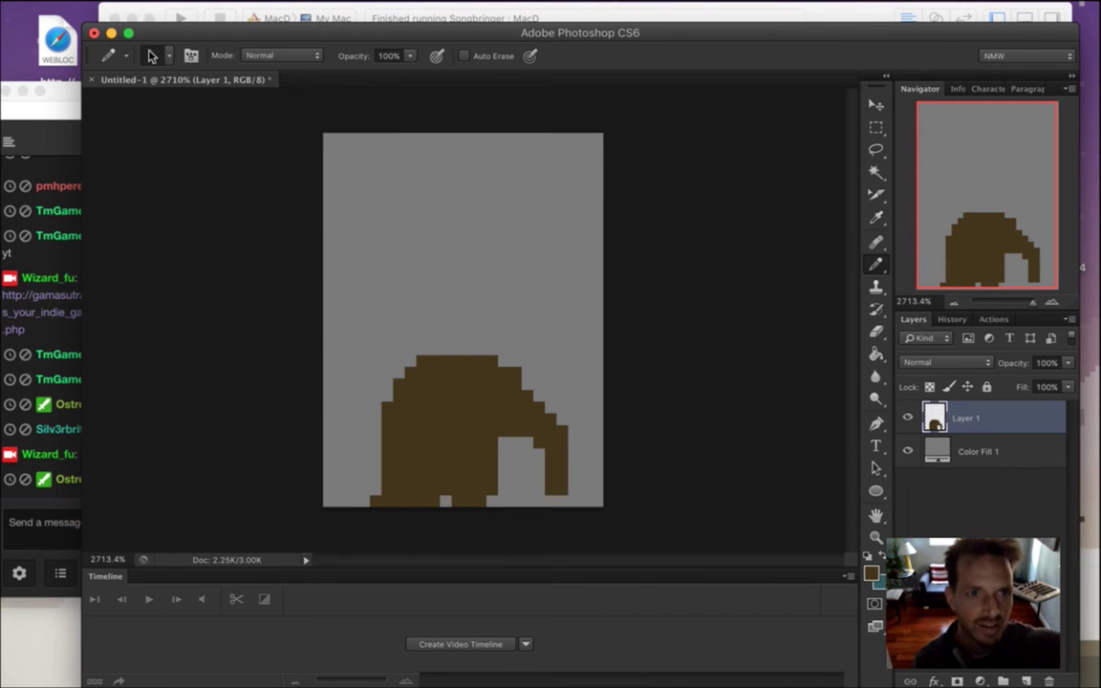
click(134, 9)
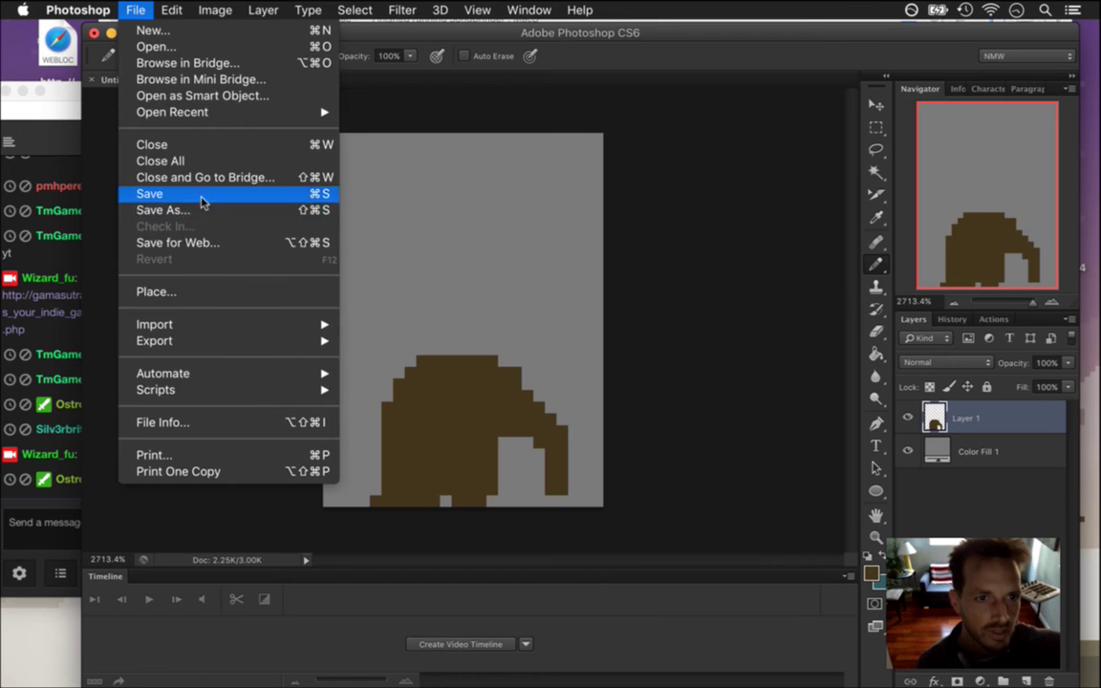
click(214, 210)
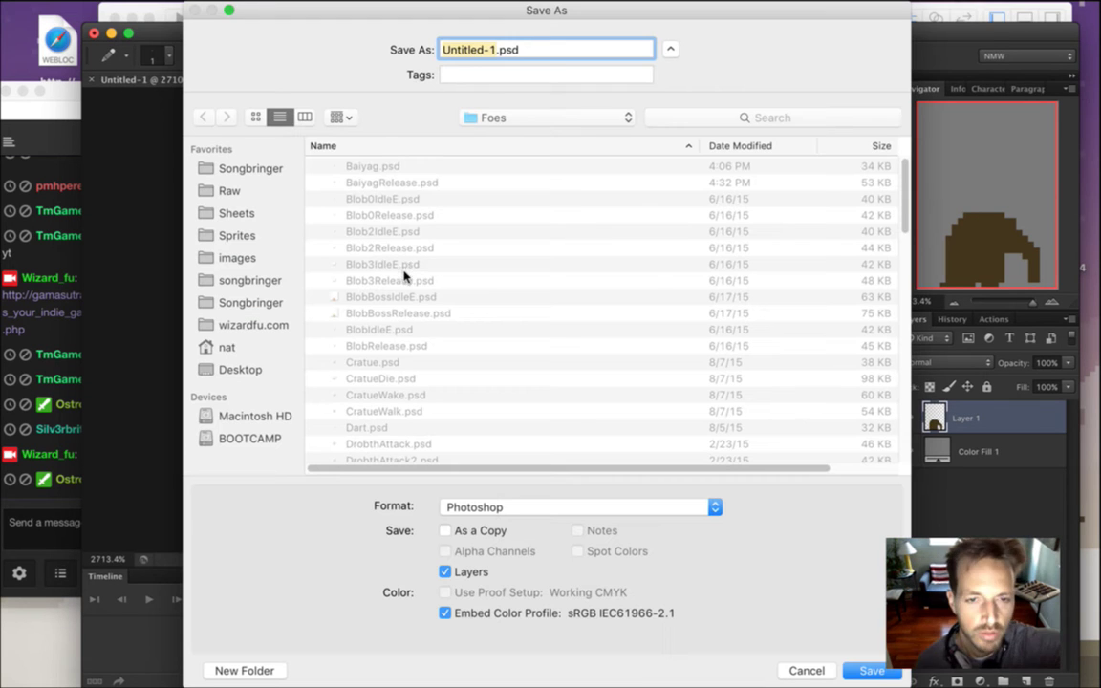
click(795, 669)
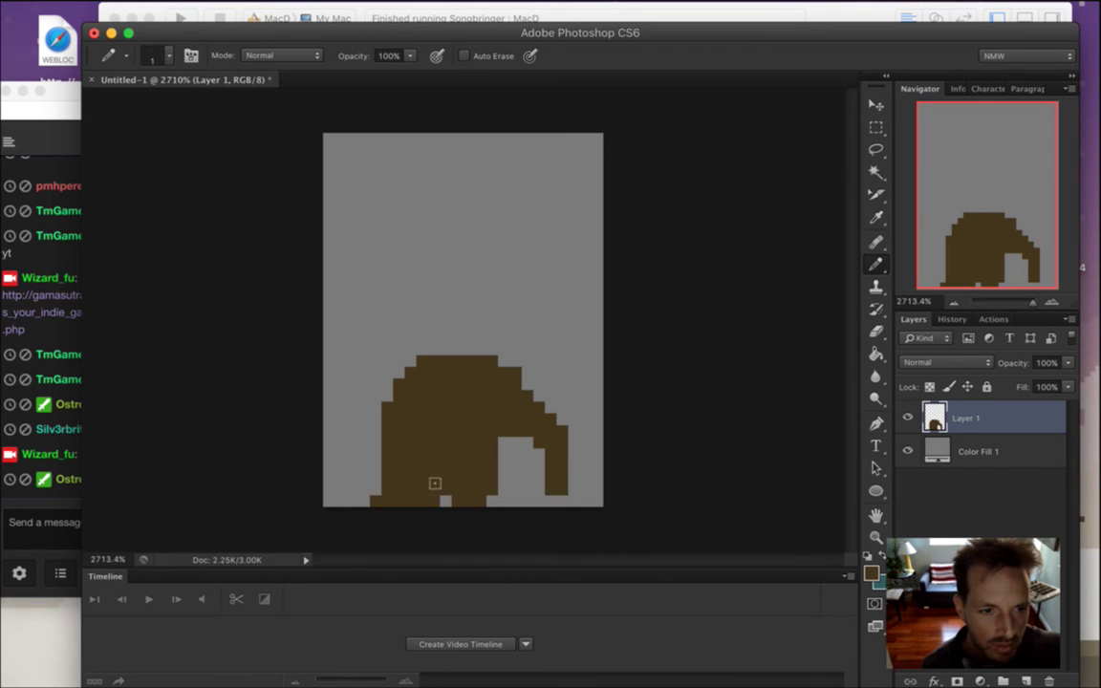
Check the Twitch chat, switch back to Photoshop and darken the brown foreground colour by lowering its brightness.
click(49, 461)
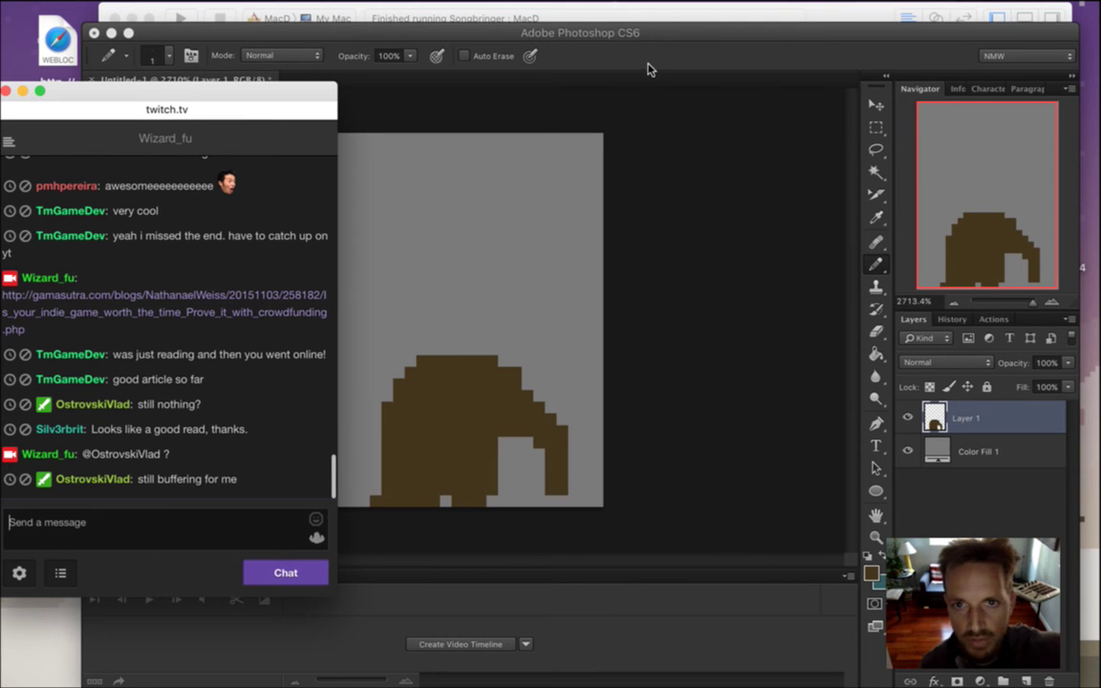
click(587, 64)
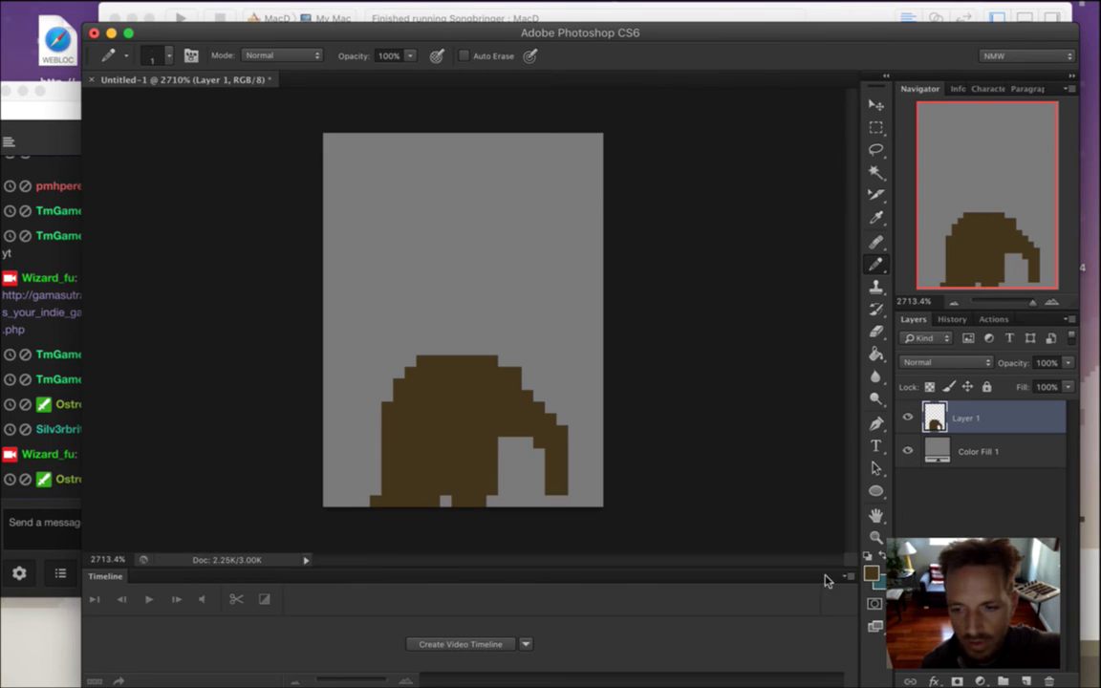
click(871, 573)
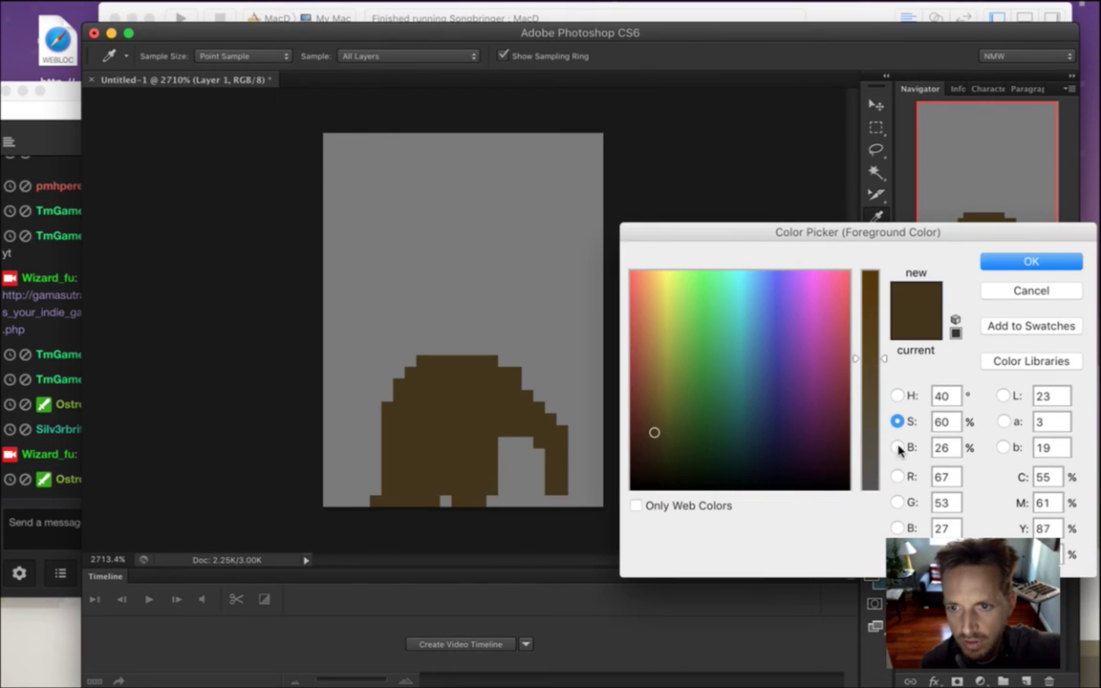
click(898, 447)
drag(874, 437, 877, 452)
click(1030, 262)
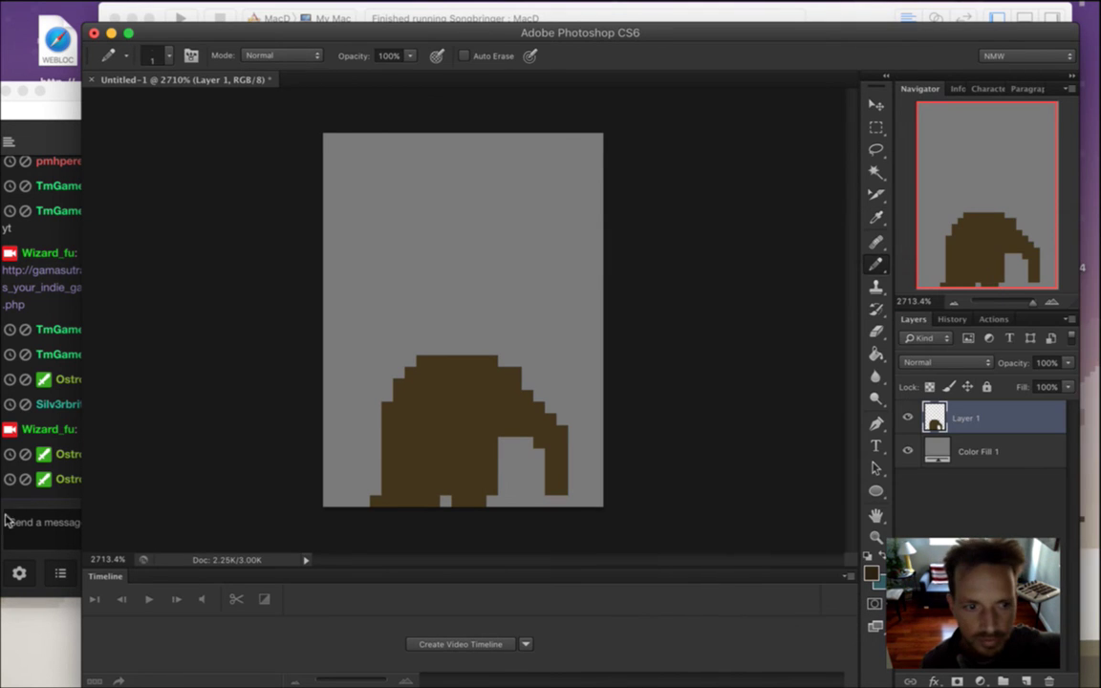
Switch to the Twitch chat and send the WizzRobe emote as a message.
click(14, 521)
drag(156, 481, 200, 484)
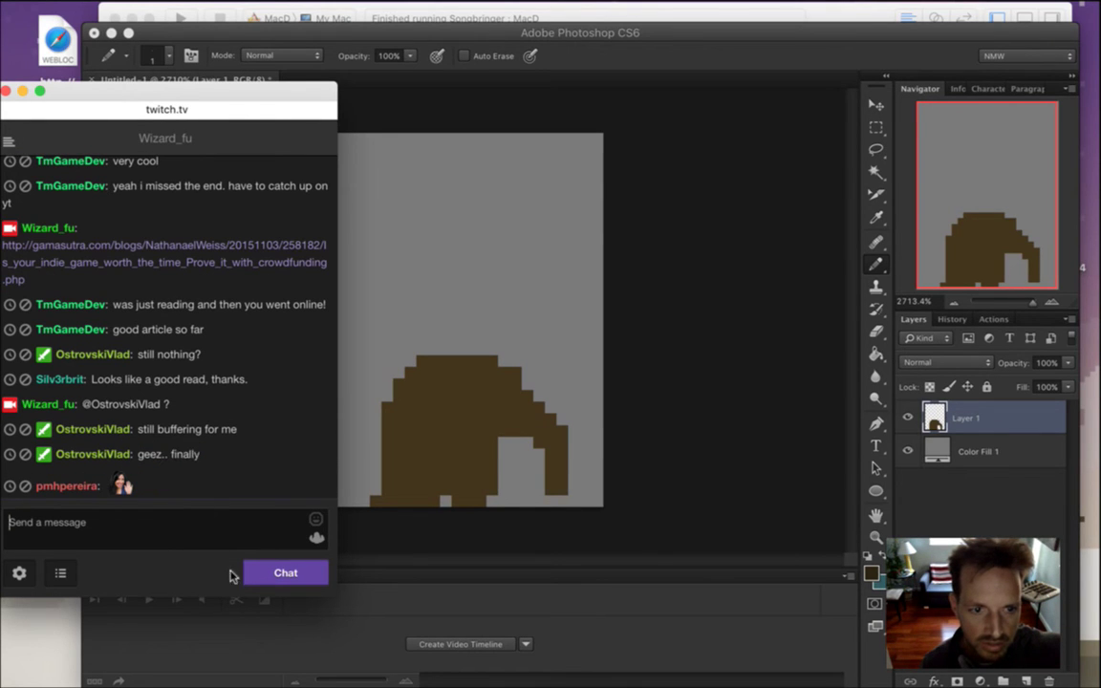
click(314, 519)
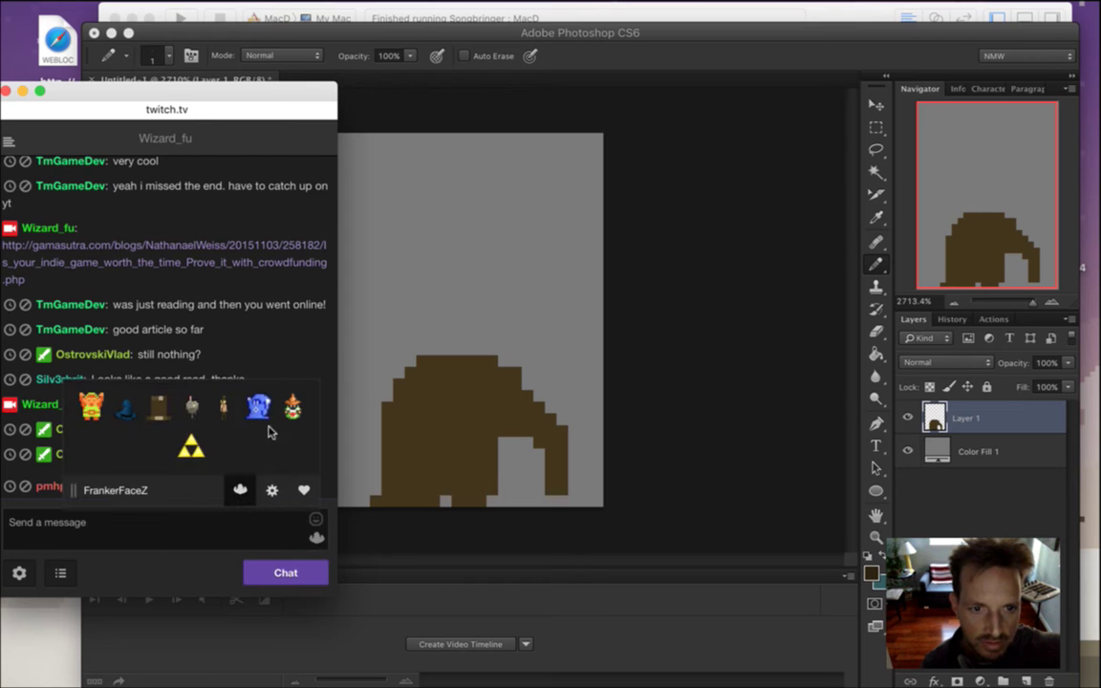
click(191, 447)
click(261, 541)
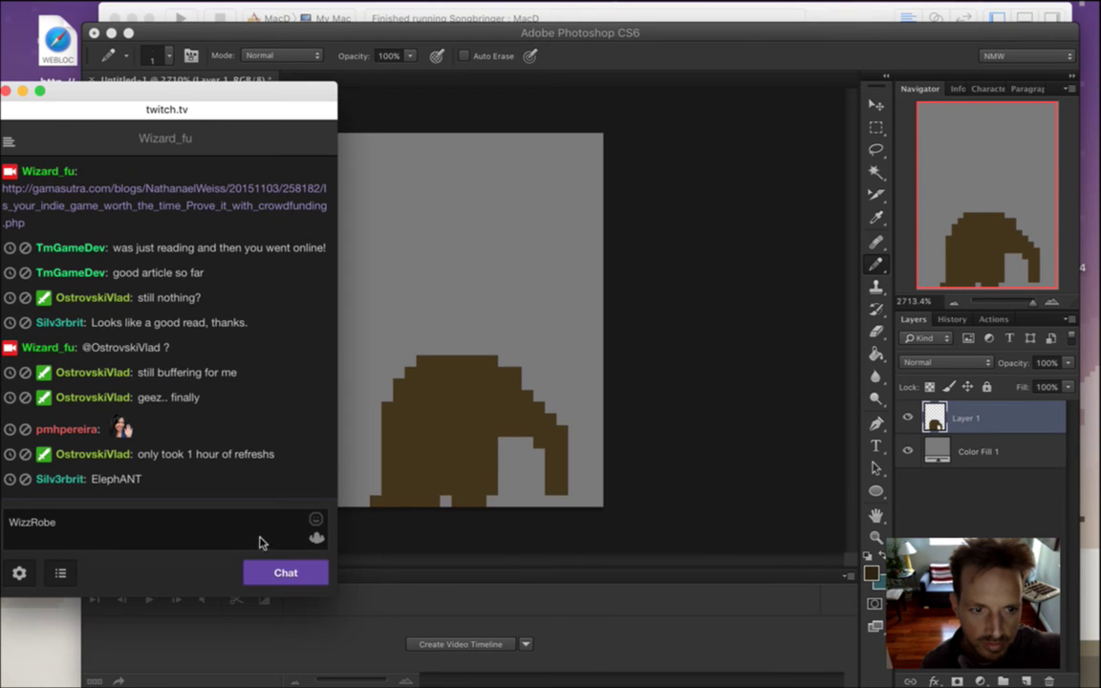
key(Return)
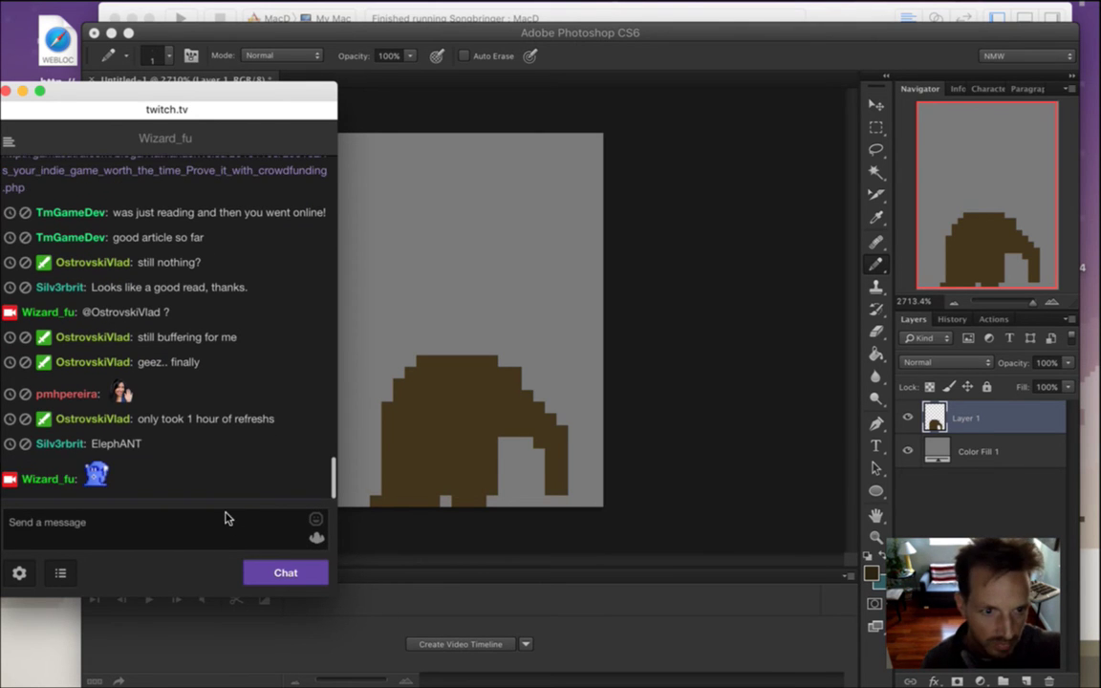
Read the viewers' newest chat comments, highlighting parts of "ElephANT" and "phant".
drag(107, 445, 135, 444)
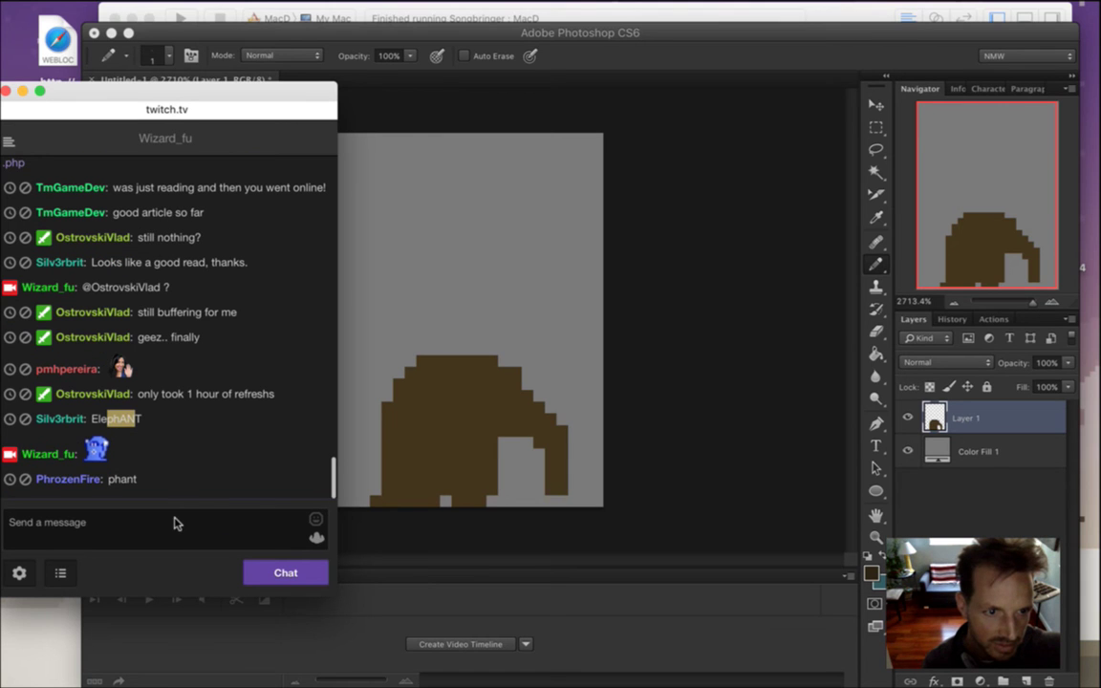
click(140, 485)
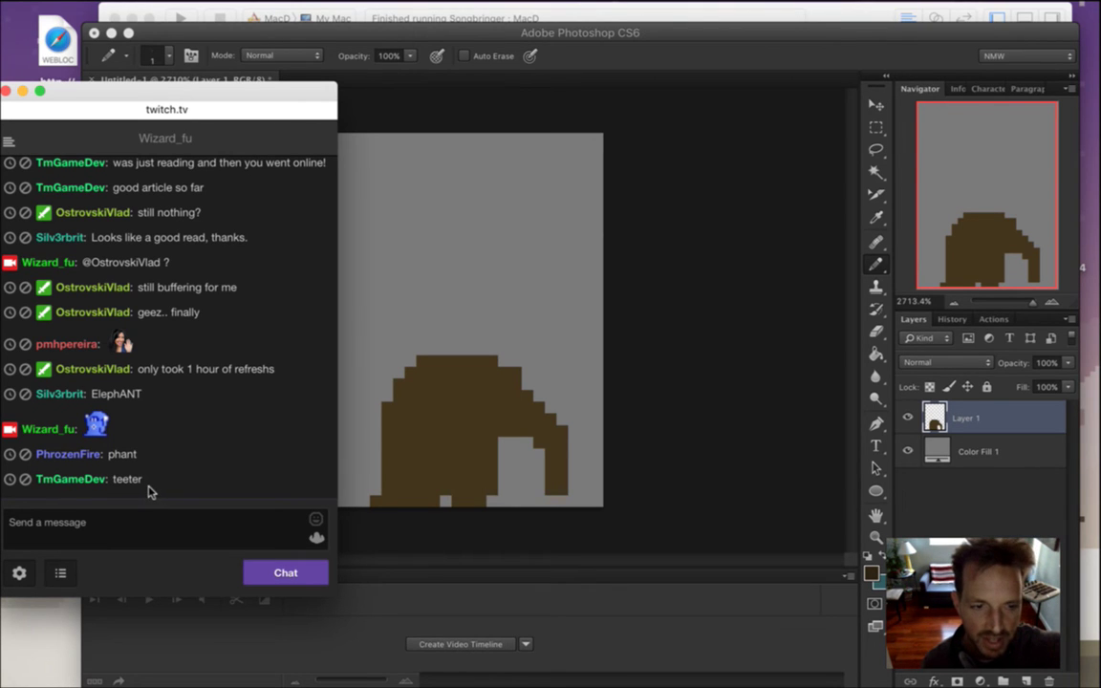
drag(108, 395, 136, 399)
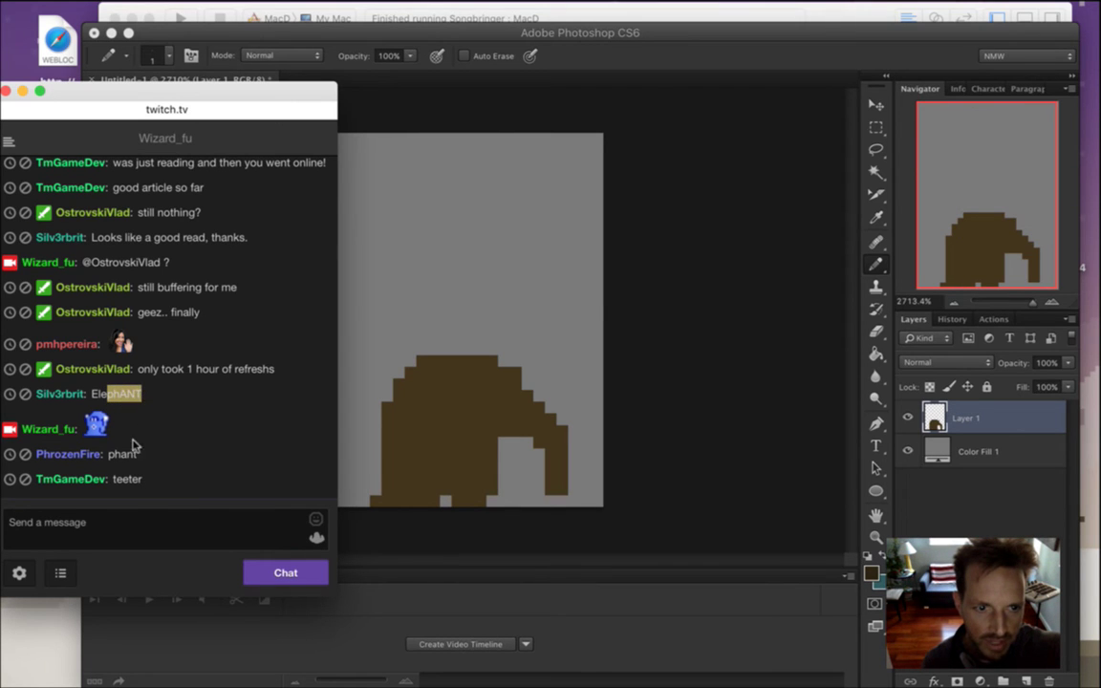
drag(109, 455, 141, 451)
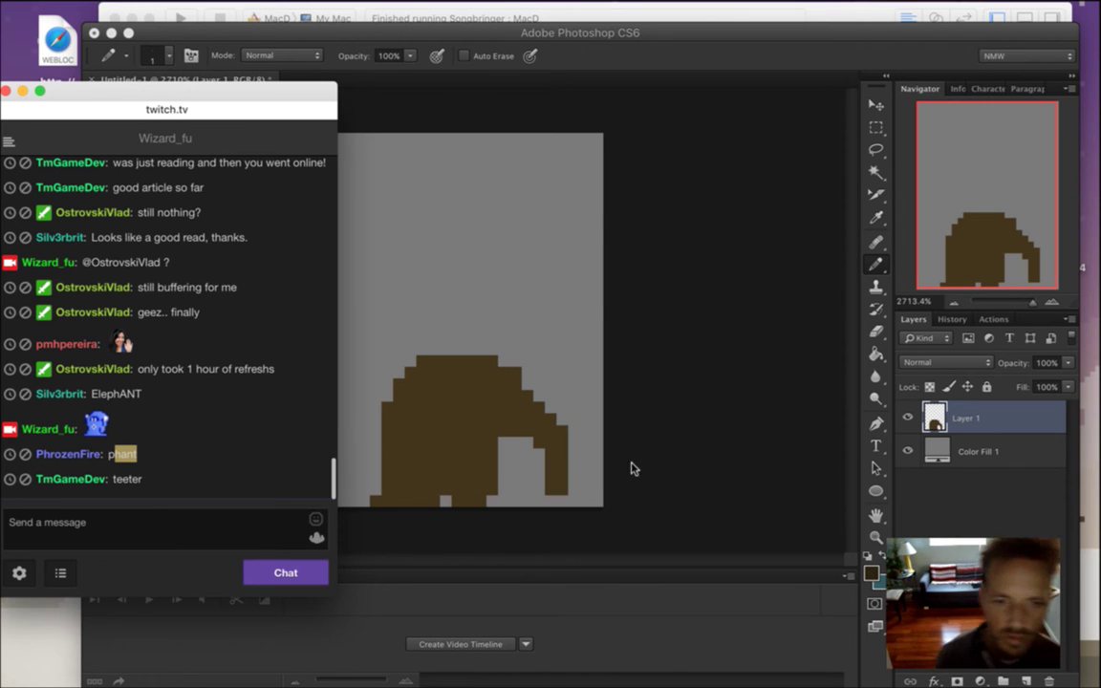
Switch back to Photoshop and bring the elephant document to the front.
key(super+Tab)
key(super+Tab)
key(super+Tab)
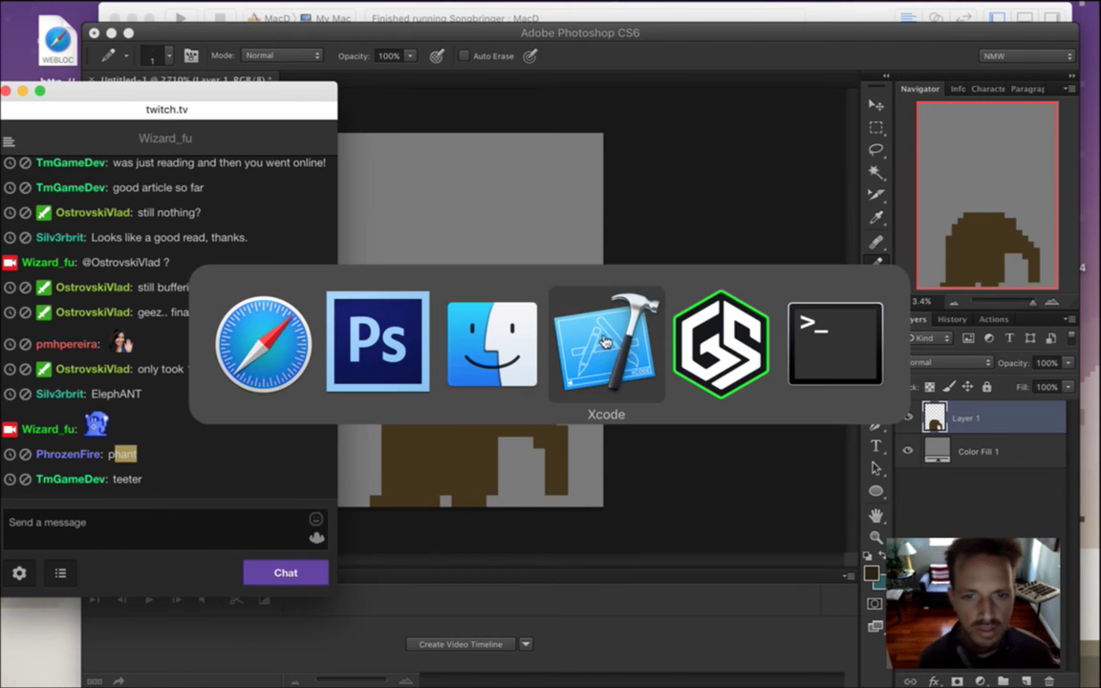
key(super+shift+Tab)
key(super+shift+Tab)
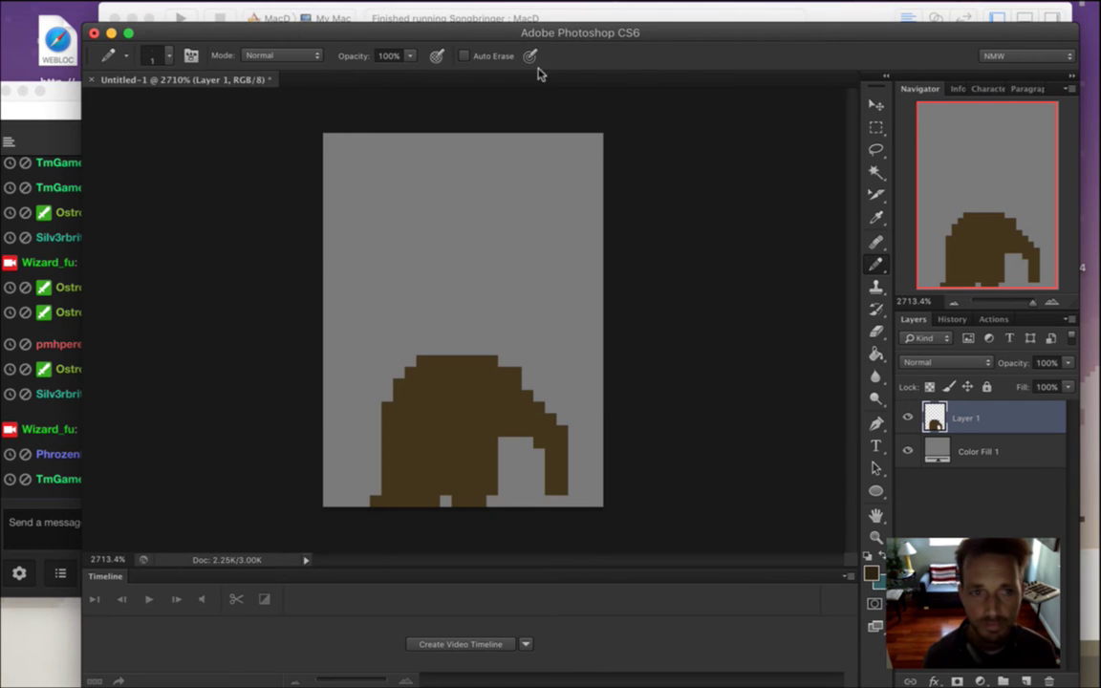
Save the elephant document as Phant.psd in Photoshop format in the Foes folder.
click(136, 10)
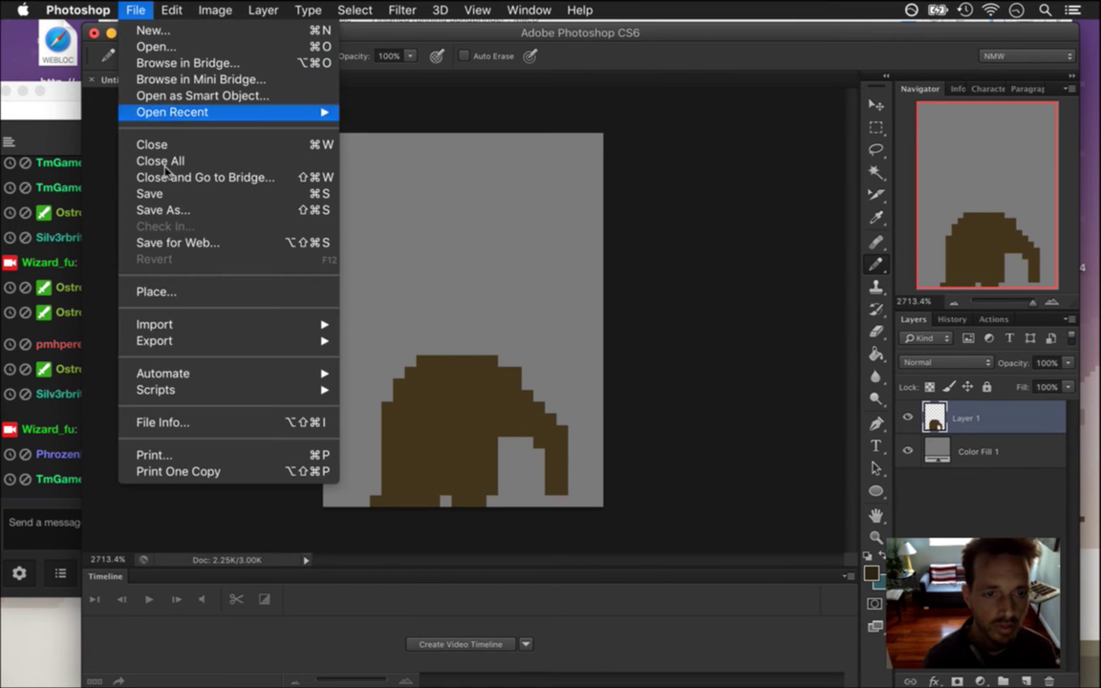
click(215, 209)
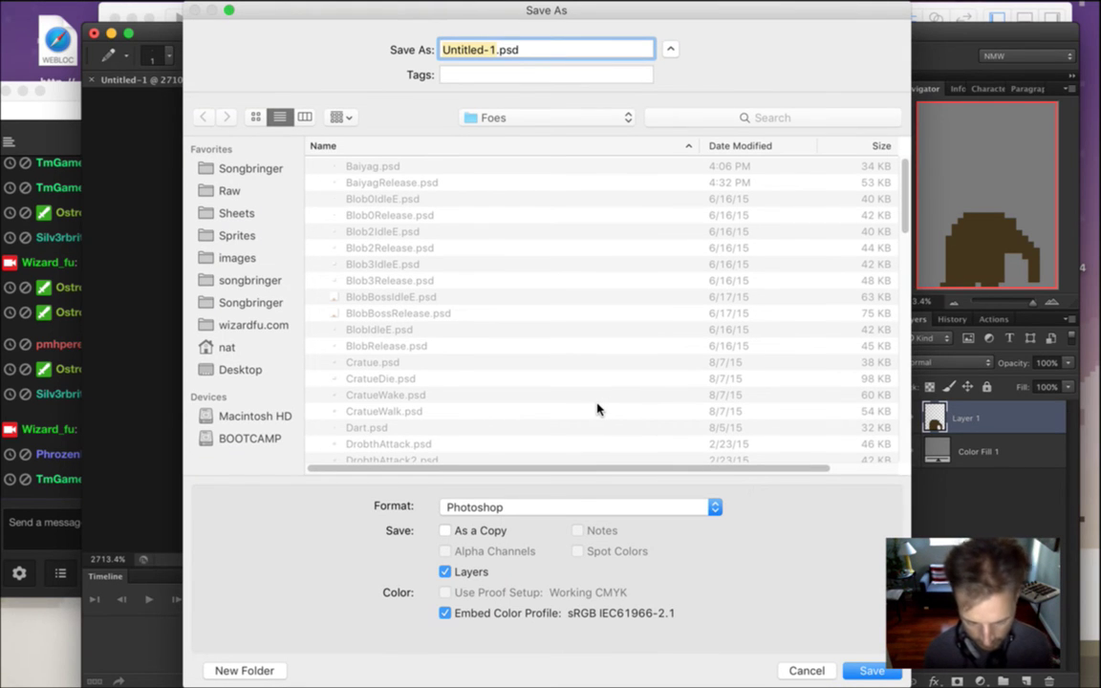
text(Chant)
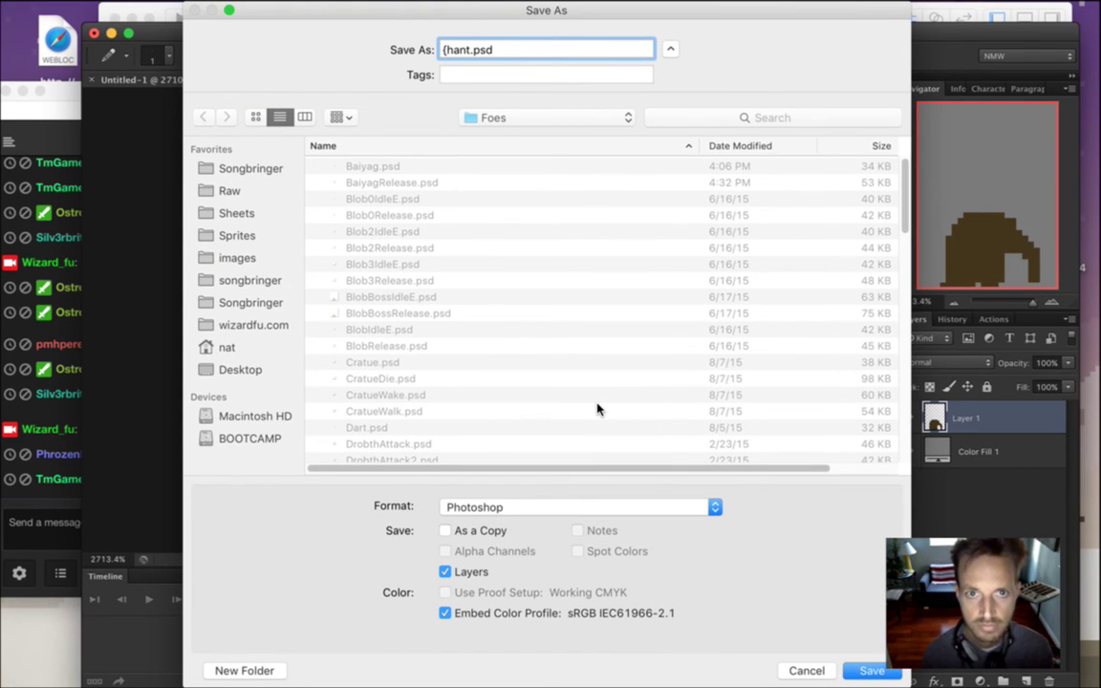
key(Left)
key(Left)
key(Left)
key(BackSpace)
text(P)
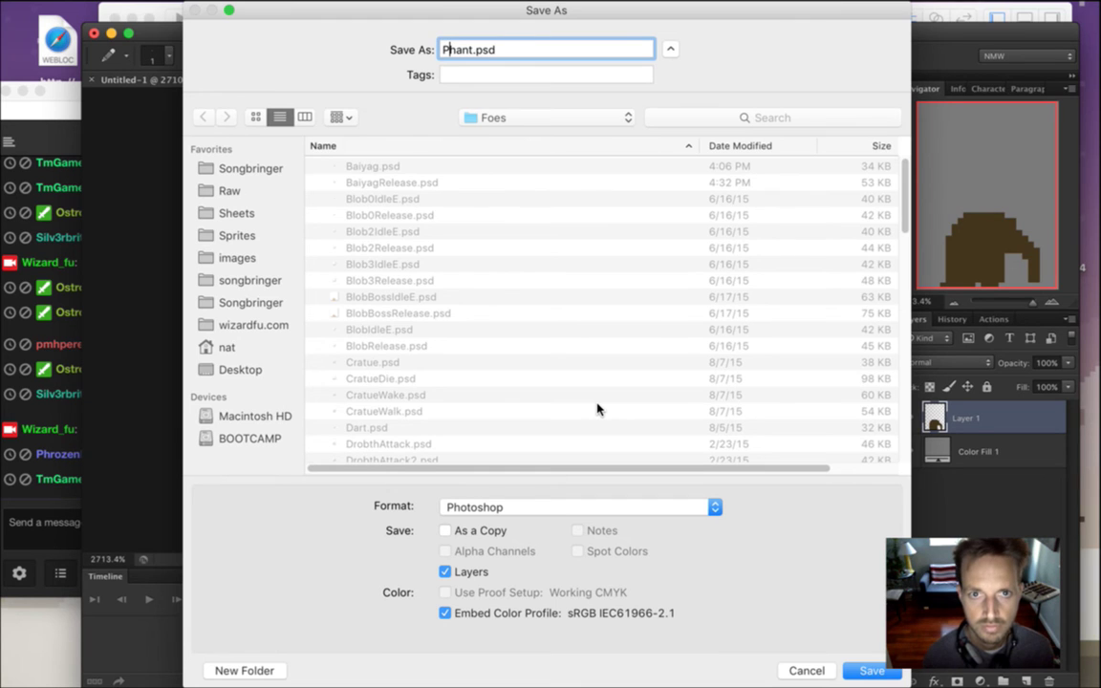
key(Return)
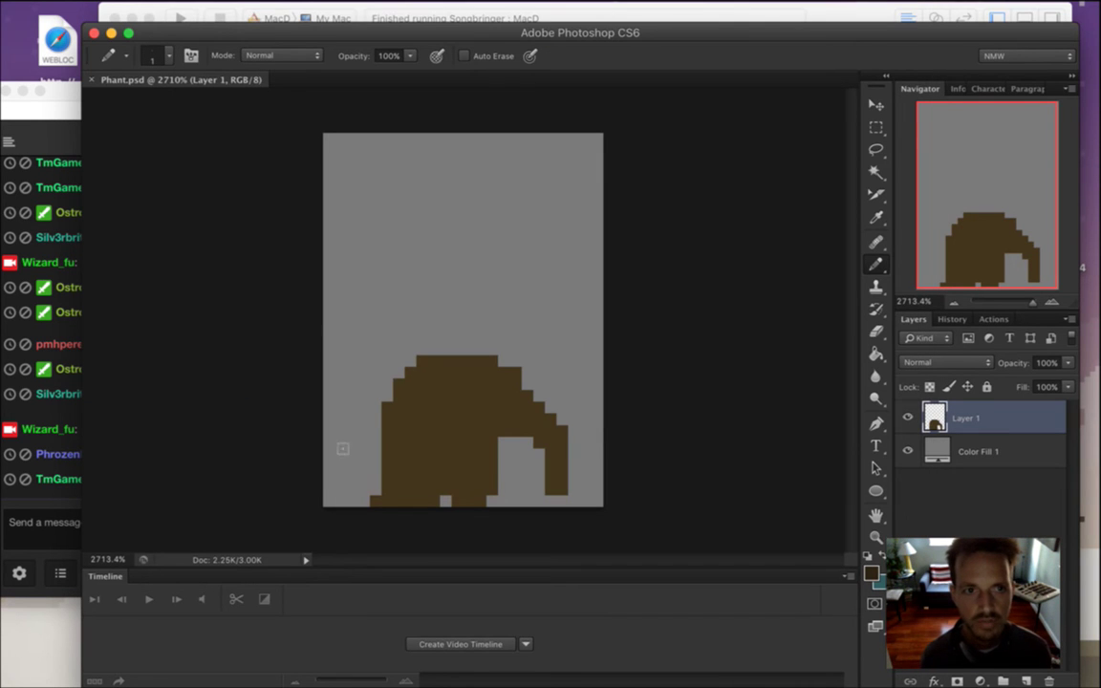
Switch to Xcode and read the viewers' newest Twitch chat comments about the name, highlighting part of "woohoo!".
key(super+Tab)
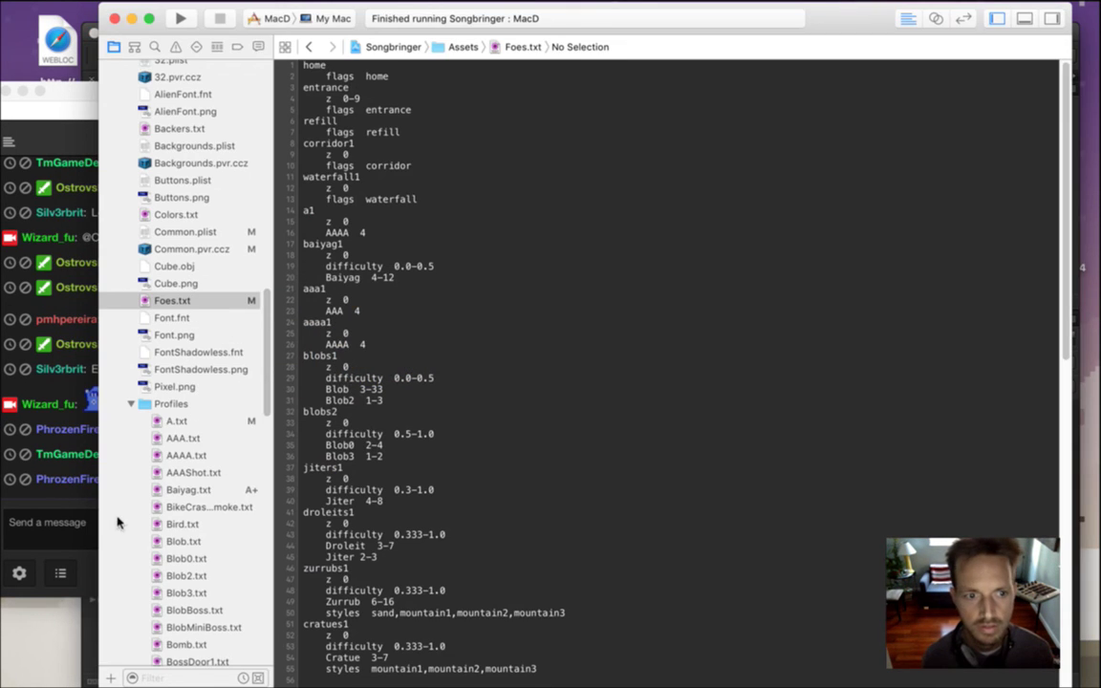
click(74, 499)
drag(116, 479, 164, 493)
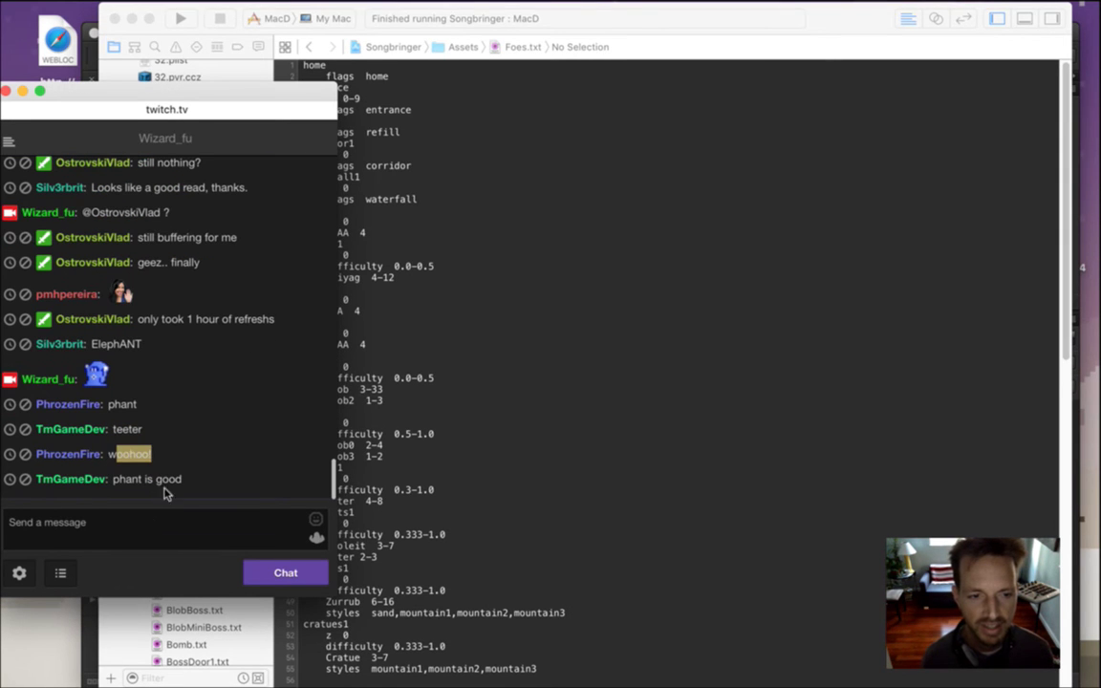
click(201, 484)
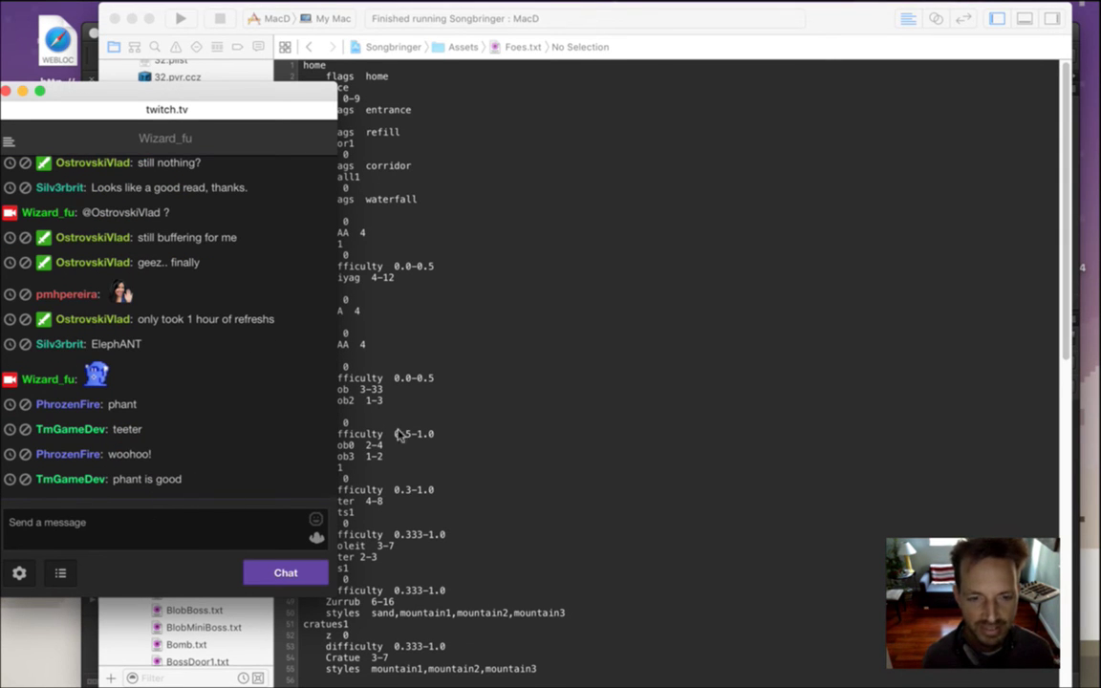
drag(119, 454, 153, 455)
click(603, 325)
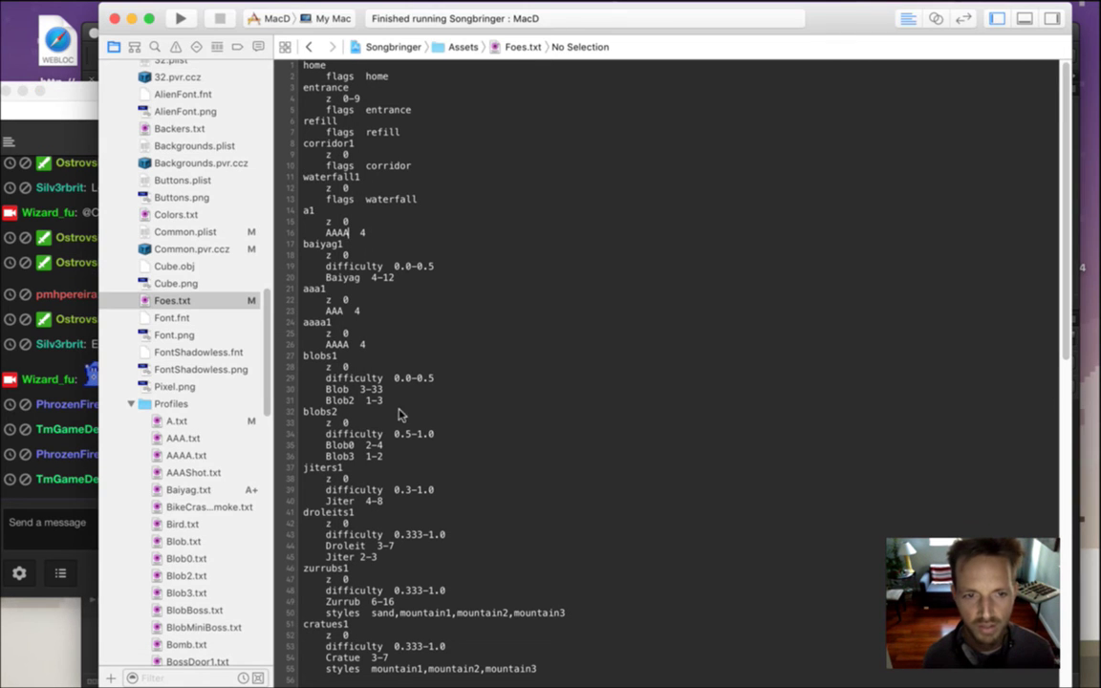
click(81, 507)
drag(119, 454, 153, 455)
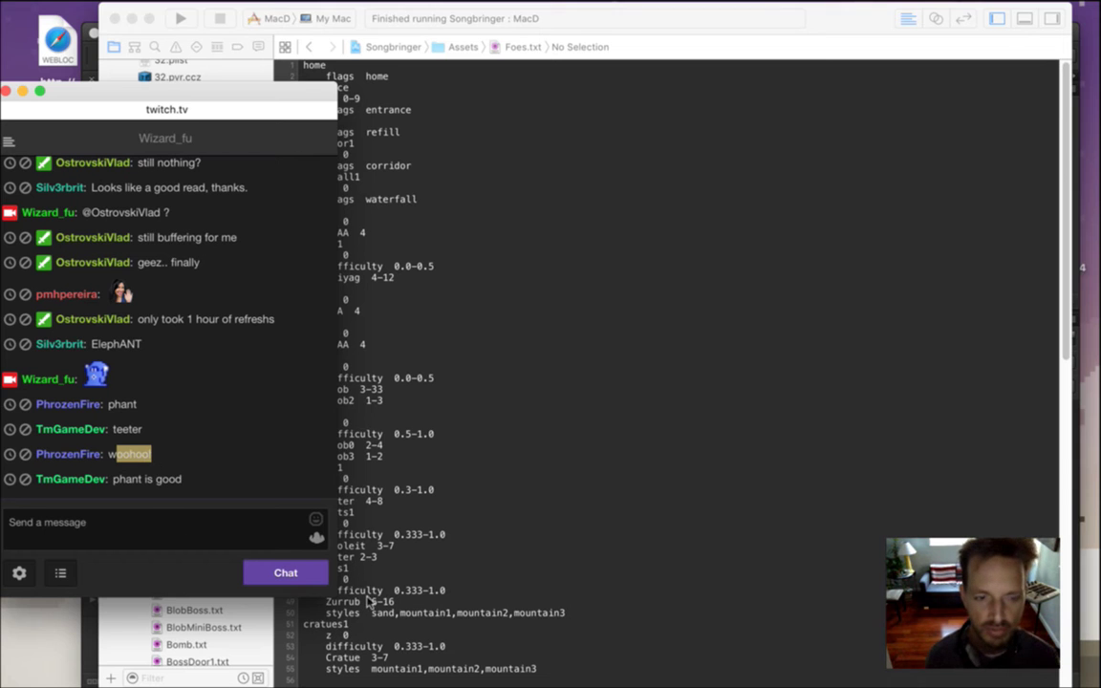
click(507, 267)
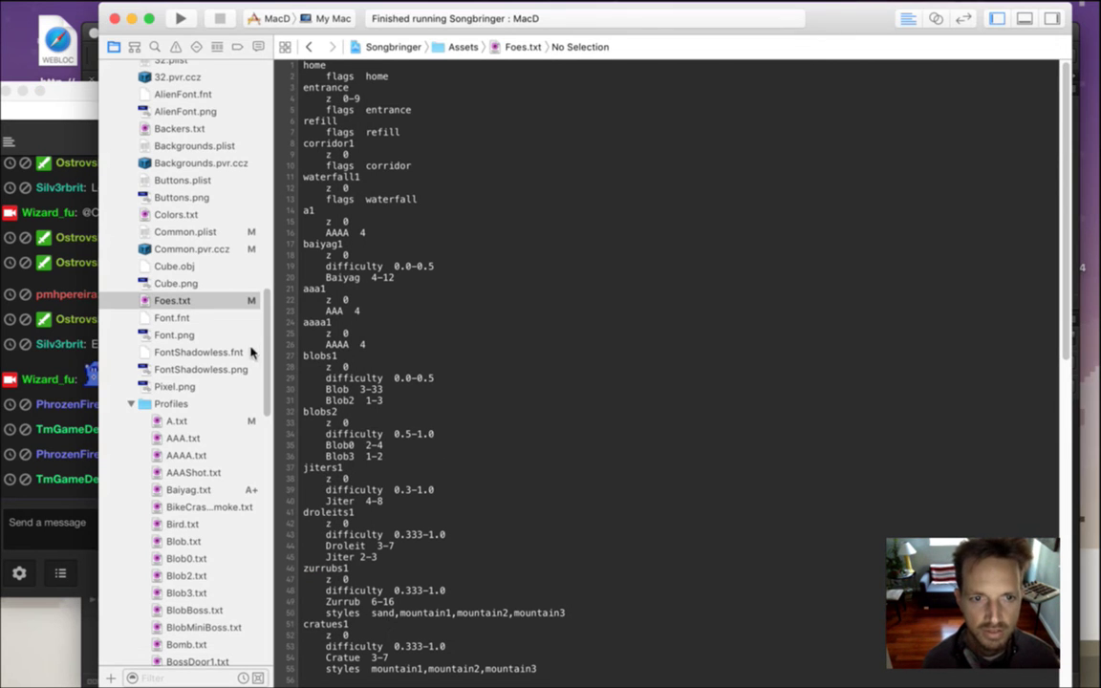
scroll(264, 329, up, 3)
scroll(264, 329, up, 3)
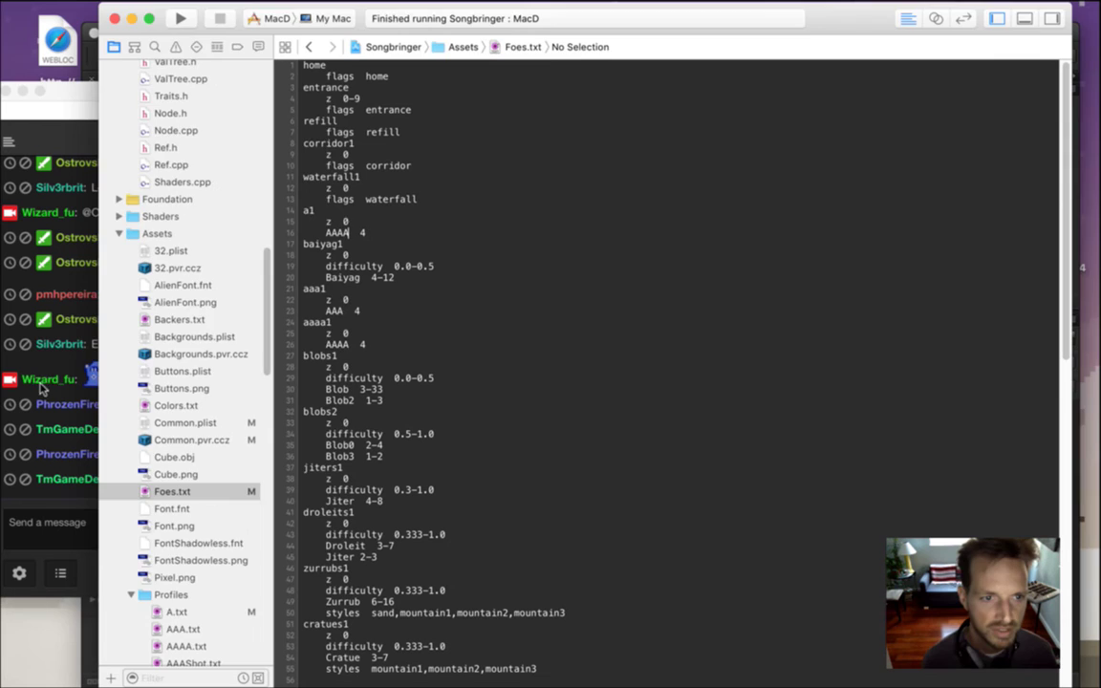
click(54, 325)
drag(117, 349, 191, 351)
click(249, 374)
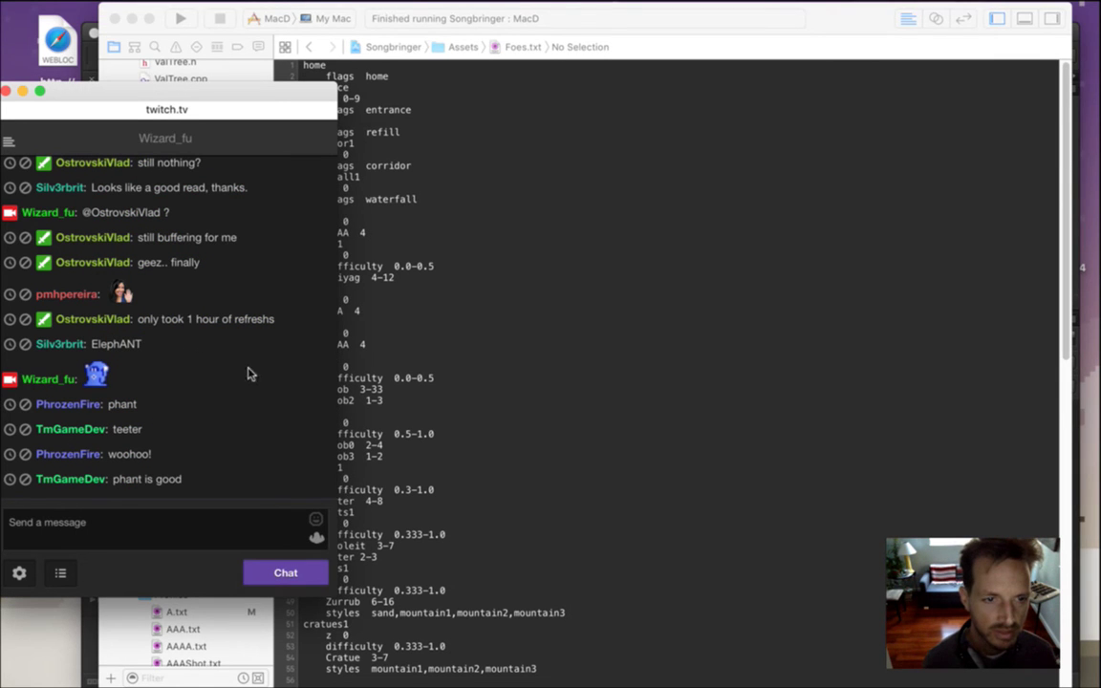
click(483, 325)
Open the AAAA.txt profile in the project's Profiles folder and reveal that folder in Finder.
scroll(266, 344, down, 2)
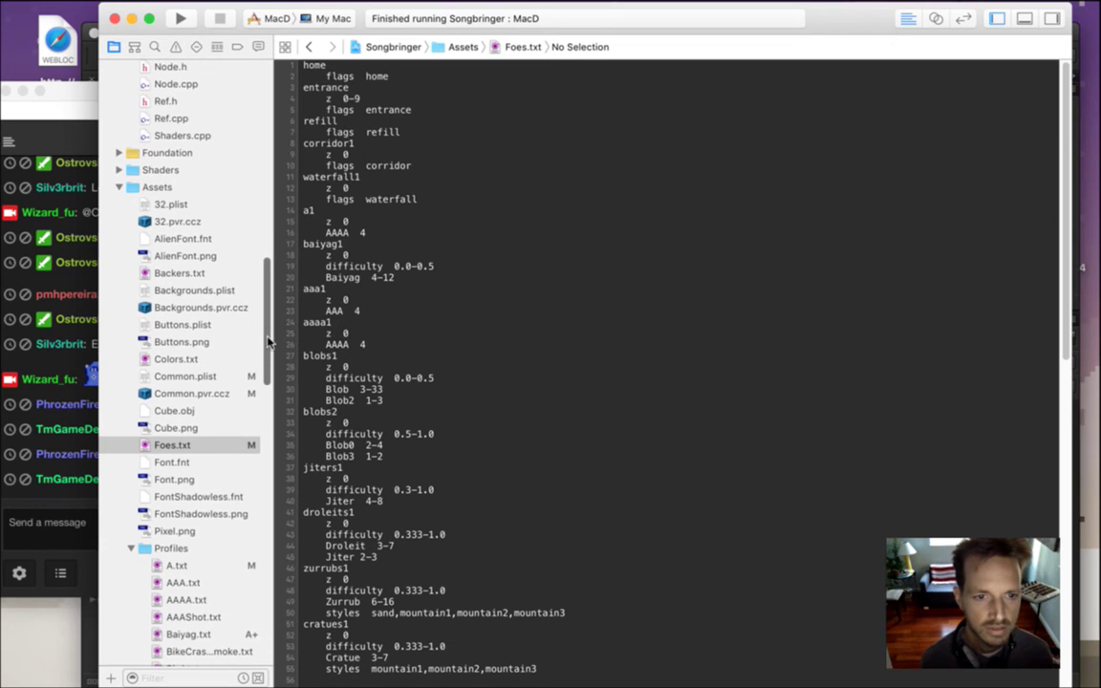
scroll(269, 344, down, 3)
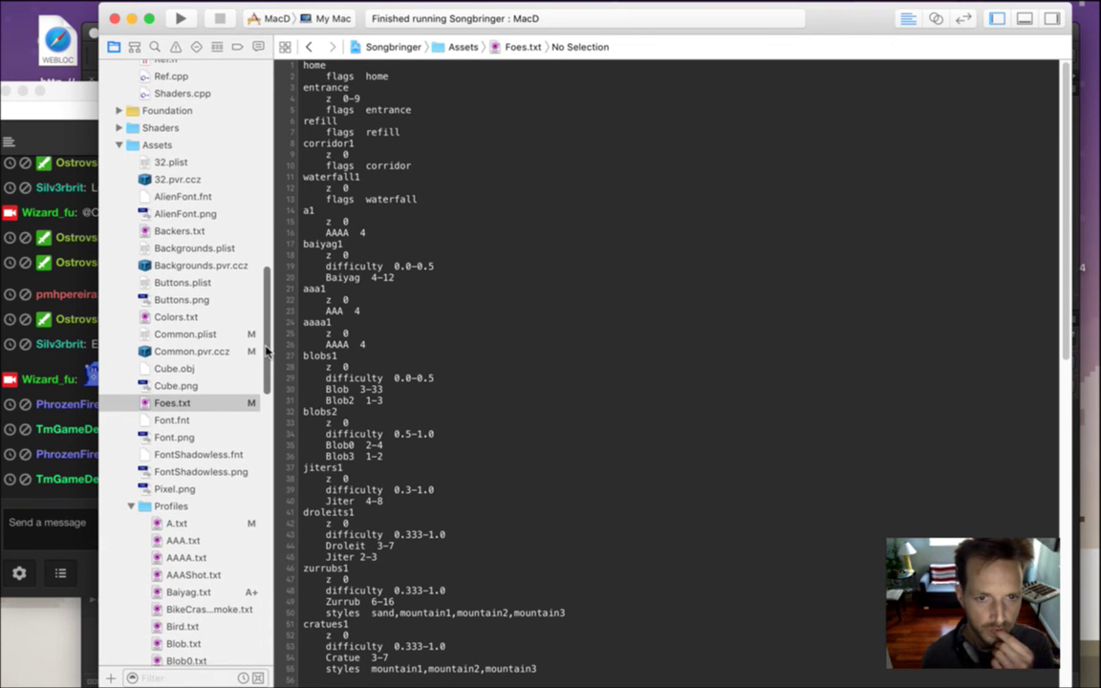
scroll(271, 368, down, 10)
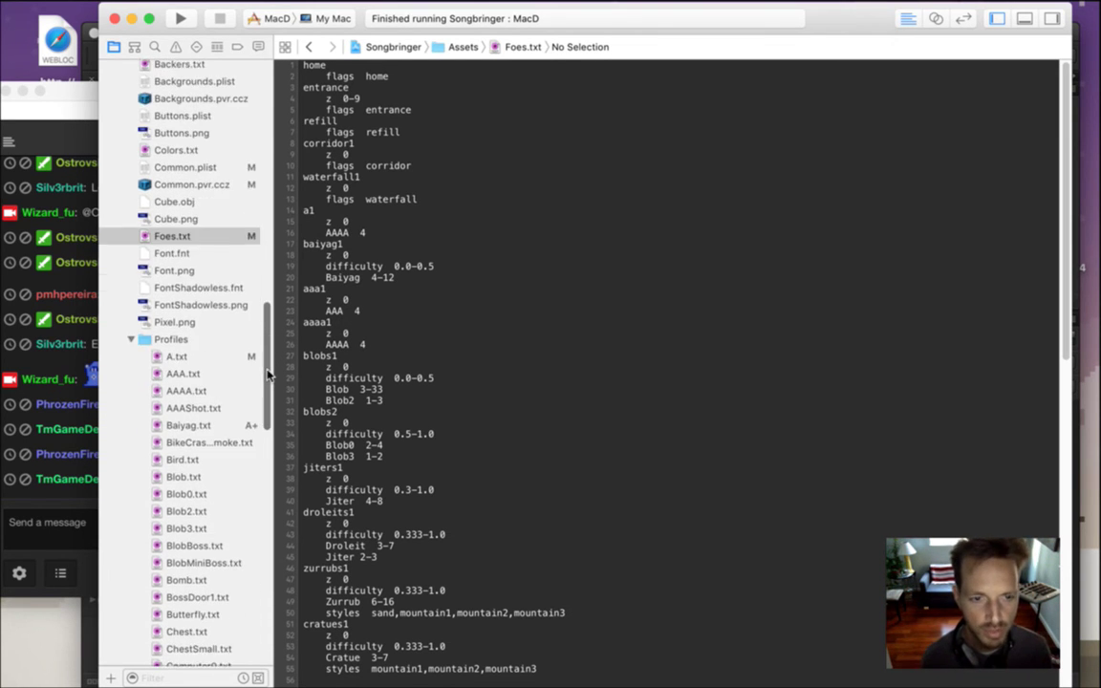
click(218, 387)
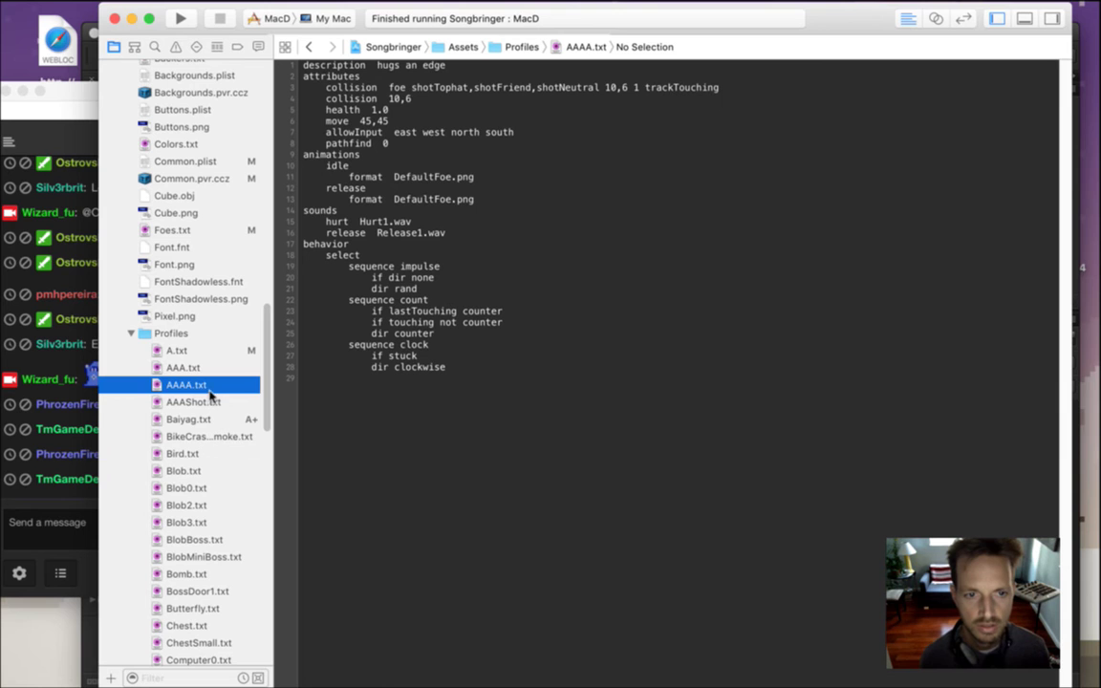
right_click(214, 386)
click(244, 386)
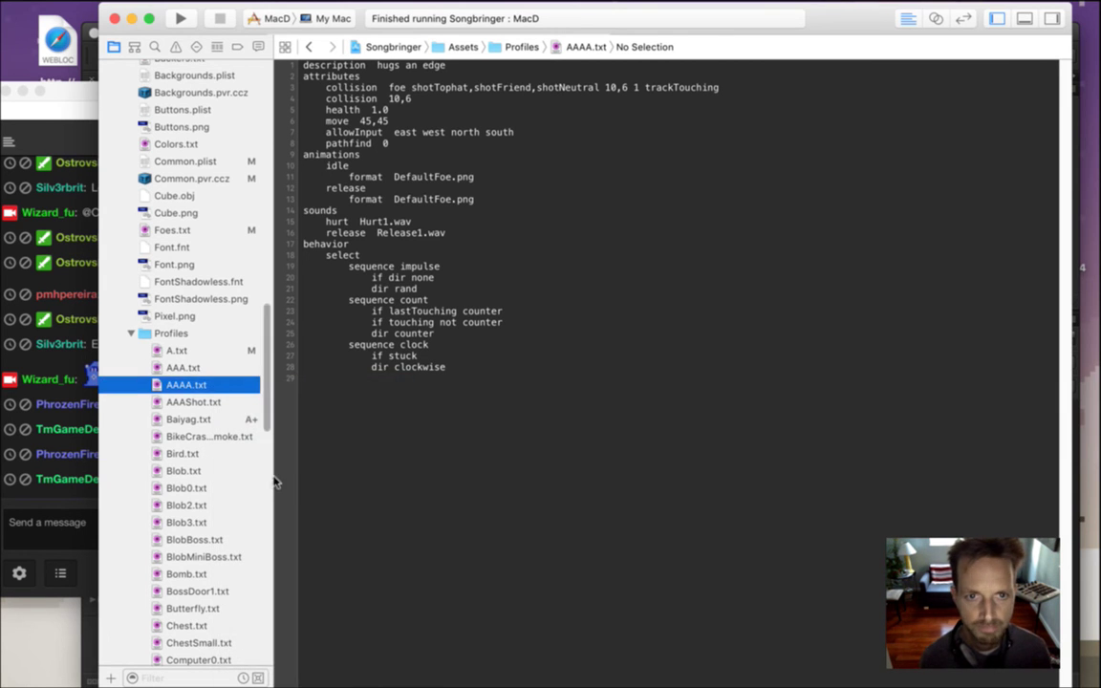
Rename the AAAA.txt profile file to Phant.txt in Finder.
key(Up)
key(Up)
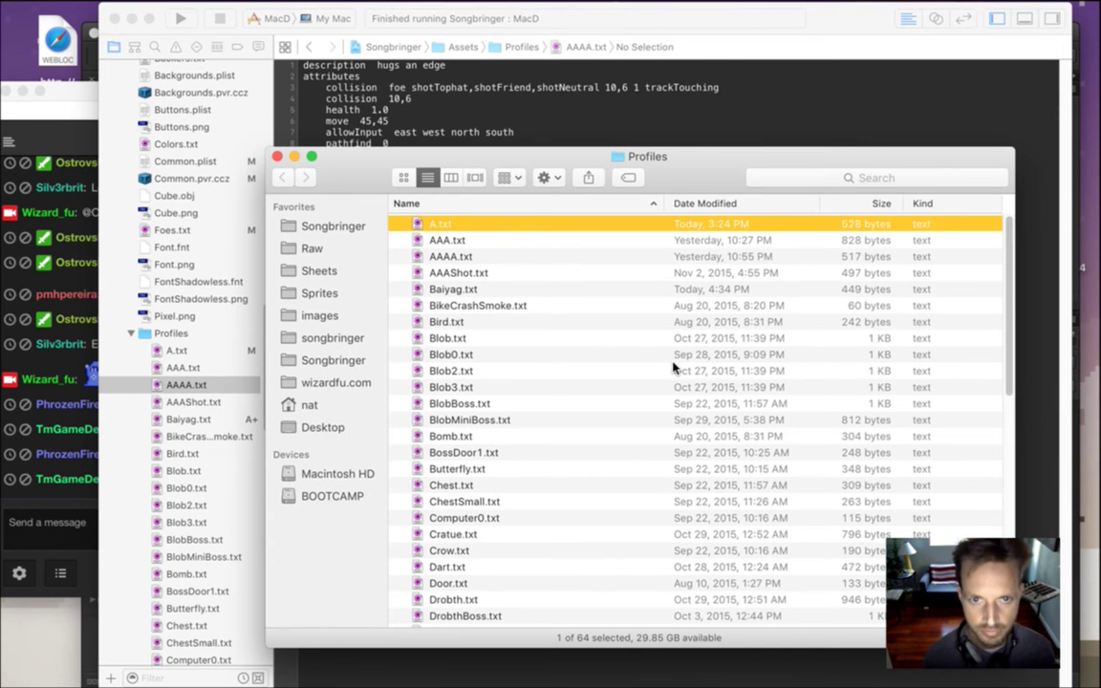
key(Down)
key(Down)
key(Return)
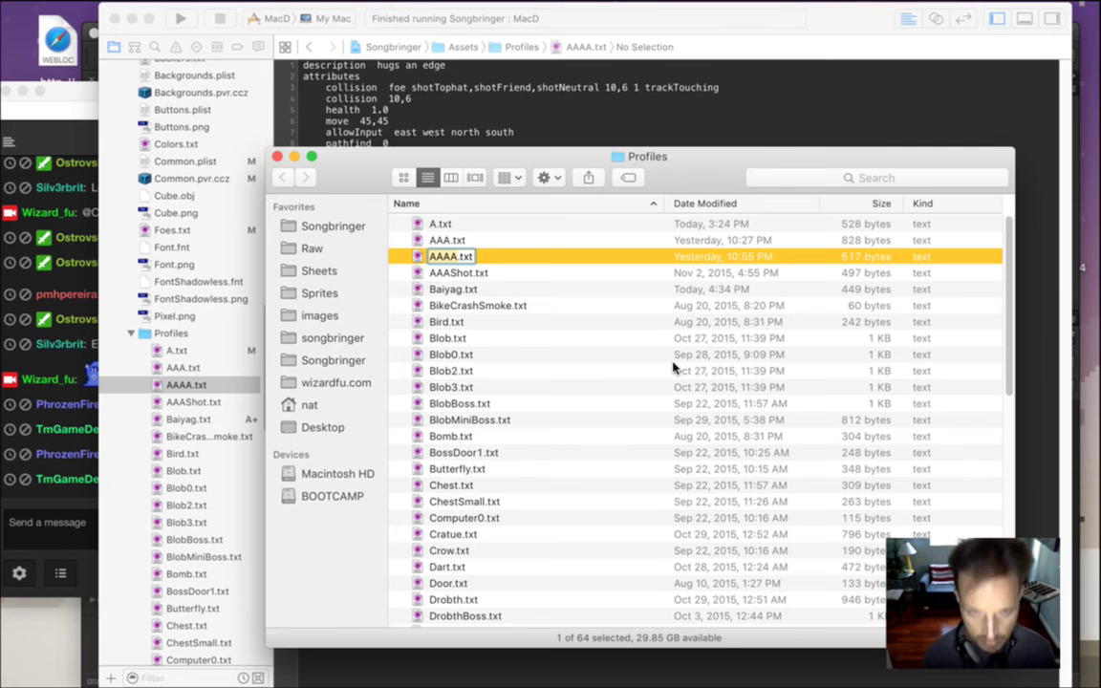
text(Fhant)
key(Return)
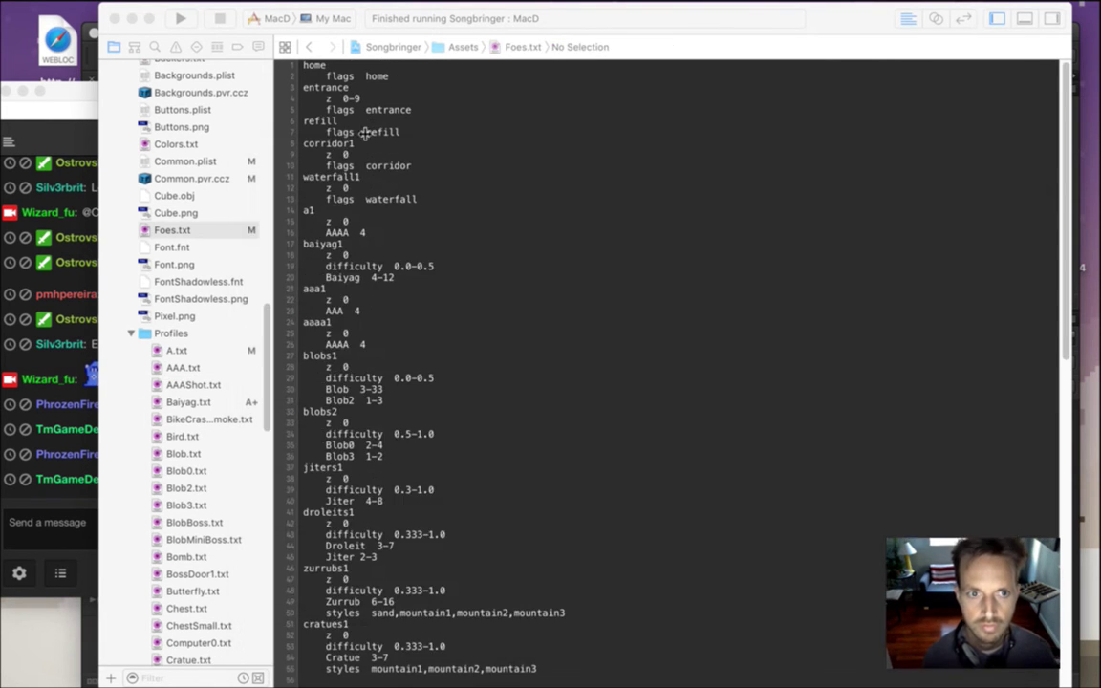
Switch back to Xcode and change the a1 group's foe entry in Foes.txt to "Phant 4-8".
click(330, 116)
click(238, 246)
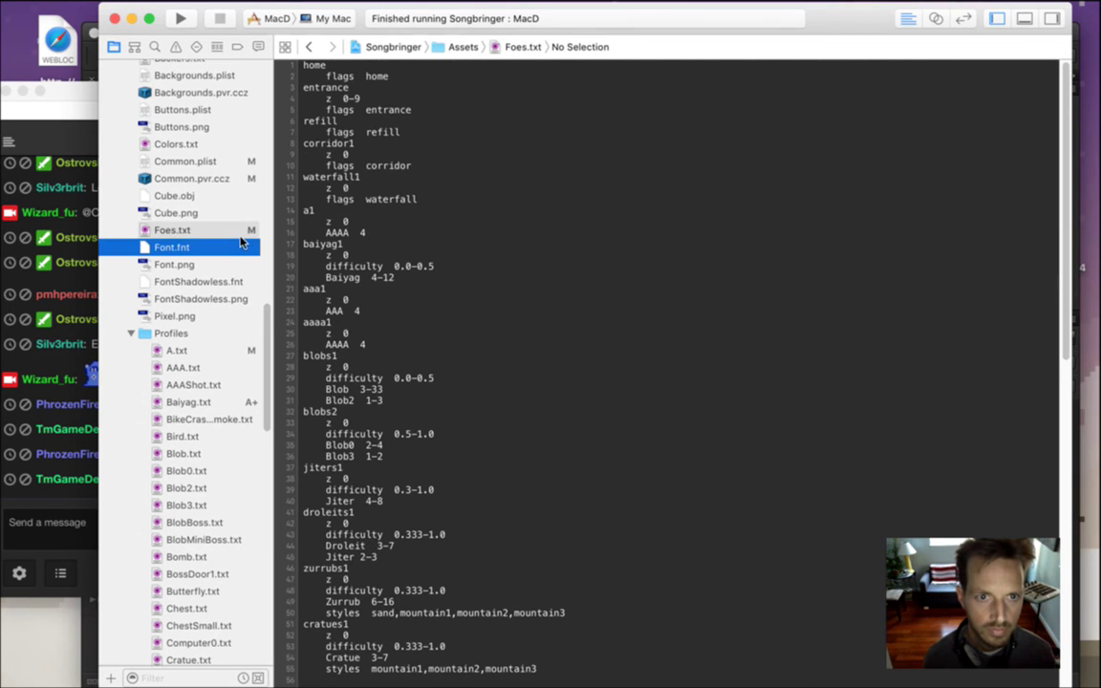
click(239, 229)
double_click(336, 232)
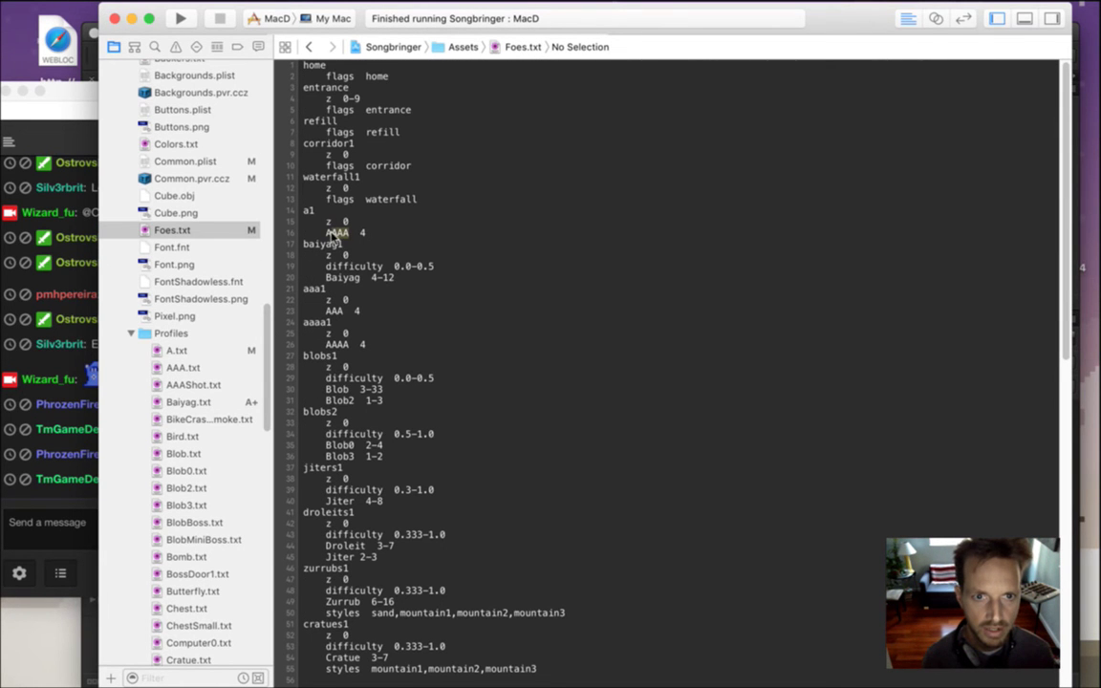
text(R)
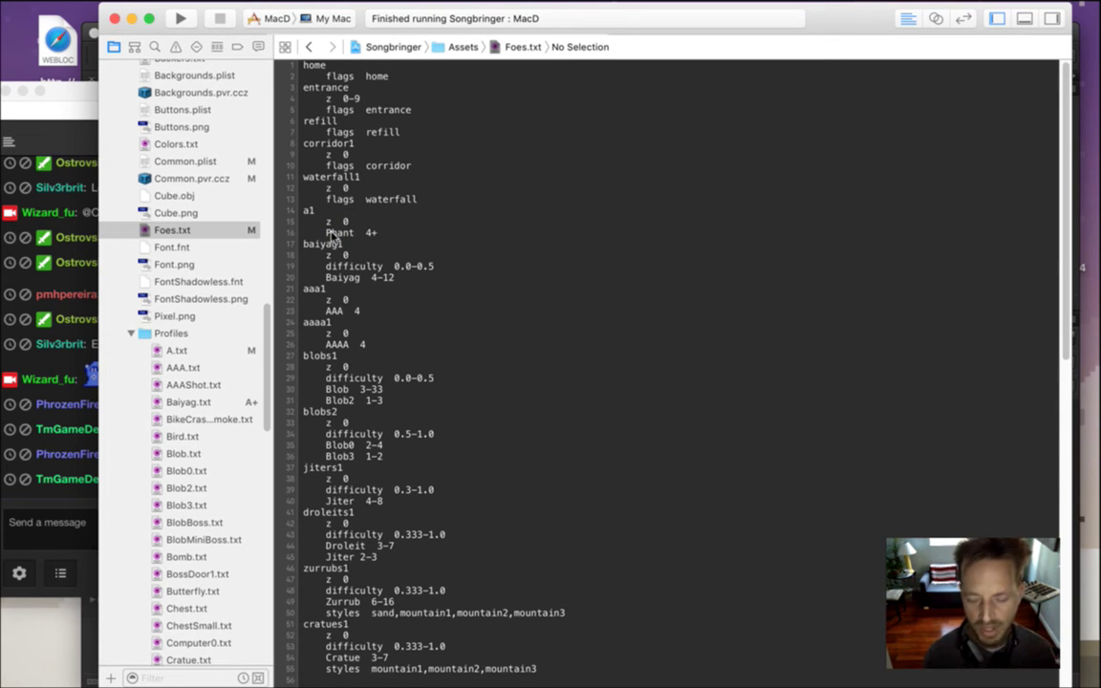
key(BackSpace)
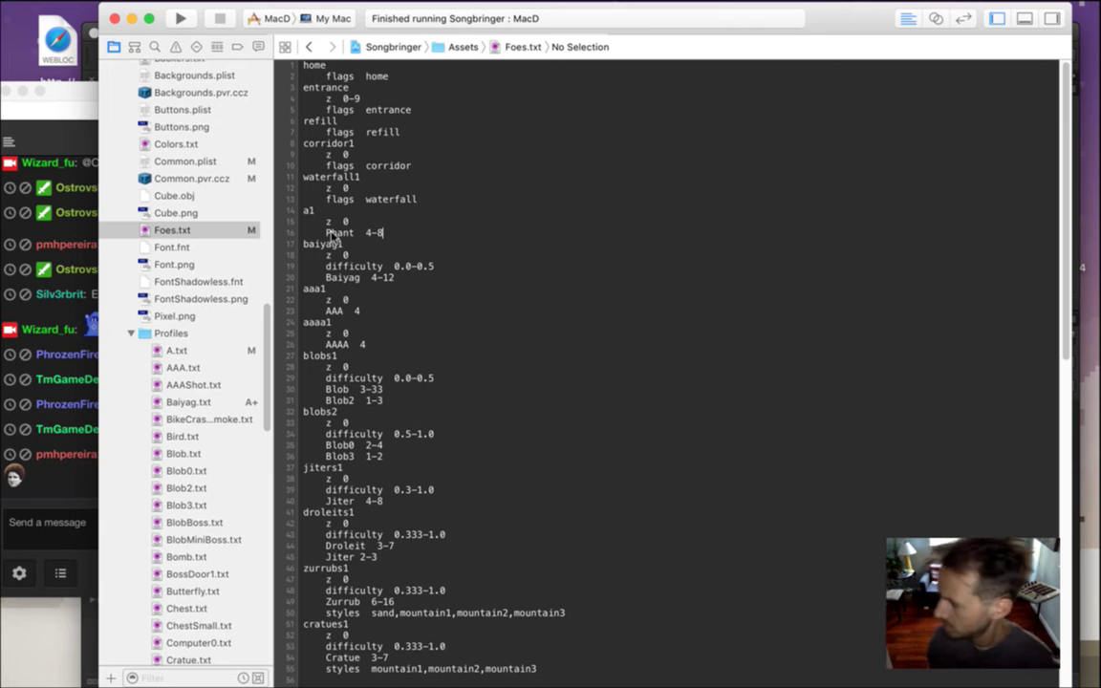
Read the newest Twitch chat comments about Phant, highlighting the long one about naming it, and return to Xcode.
key(super+Tab)
key(super+Tab)
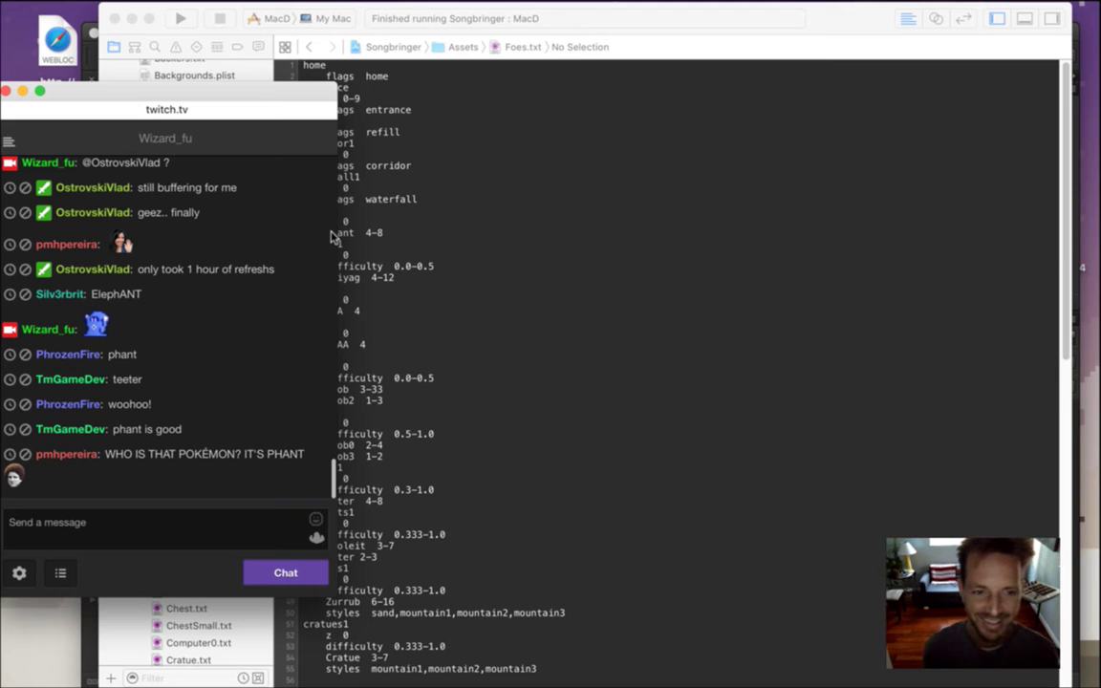
key(super+Tab)
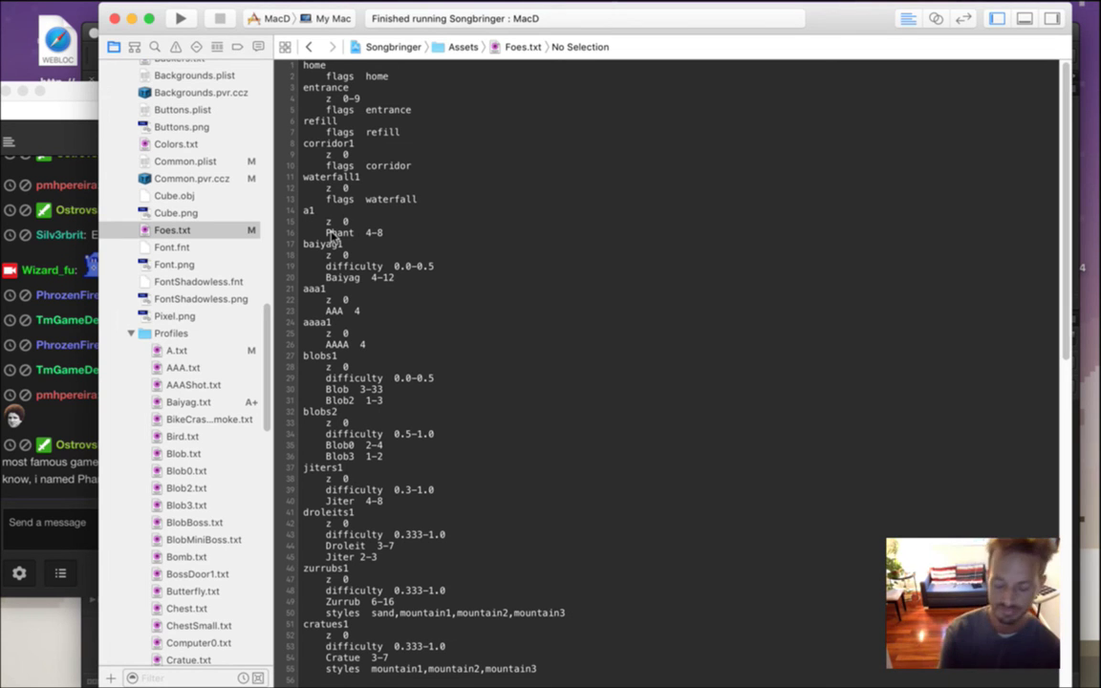
click(10, 500)
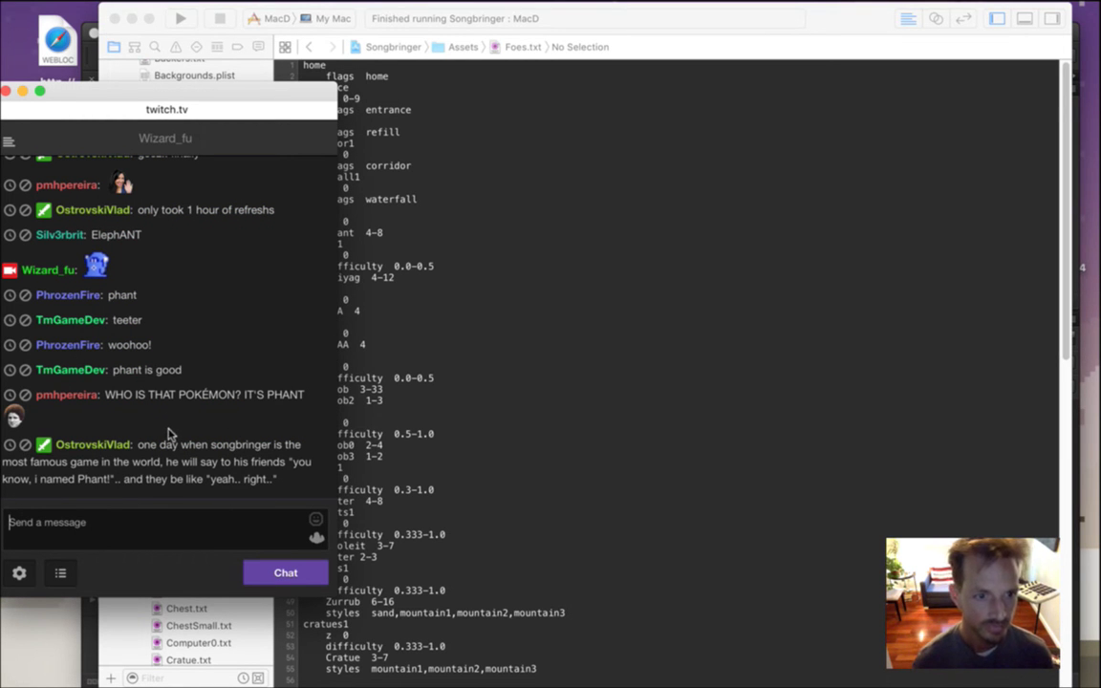
drag(139, 445, 265, 485)
click(579, 395)
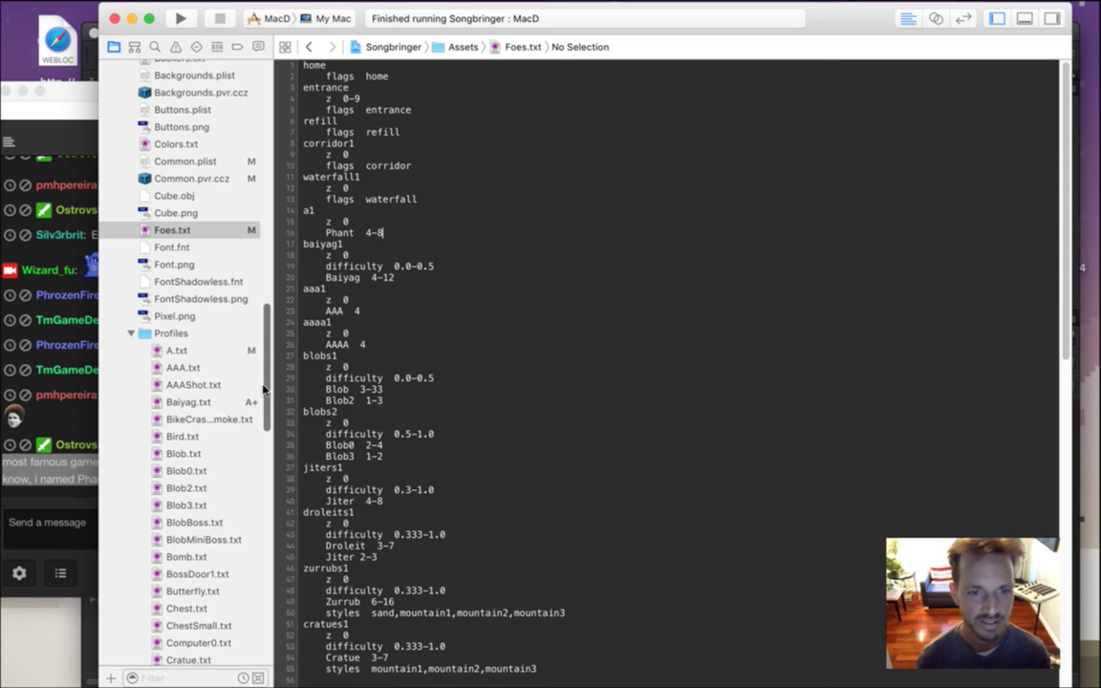
Open the Phant.txt profile from the Profiles folder and select the DefaultFoe image name in its idle format line.
drag(270, 383, 275, 366)
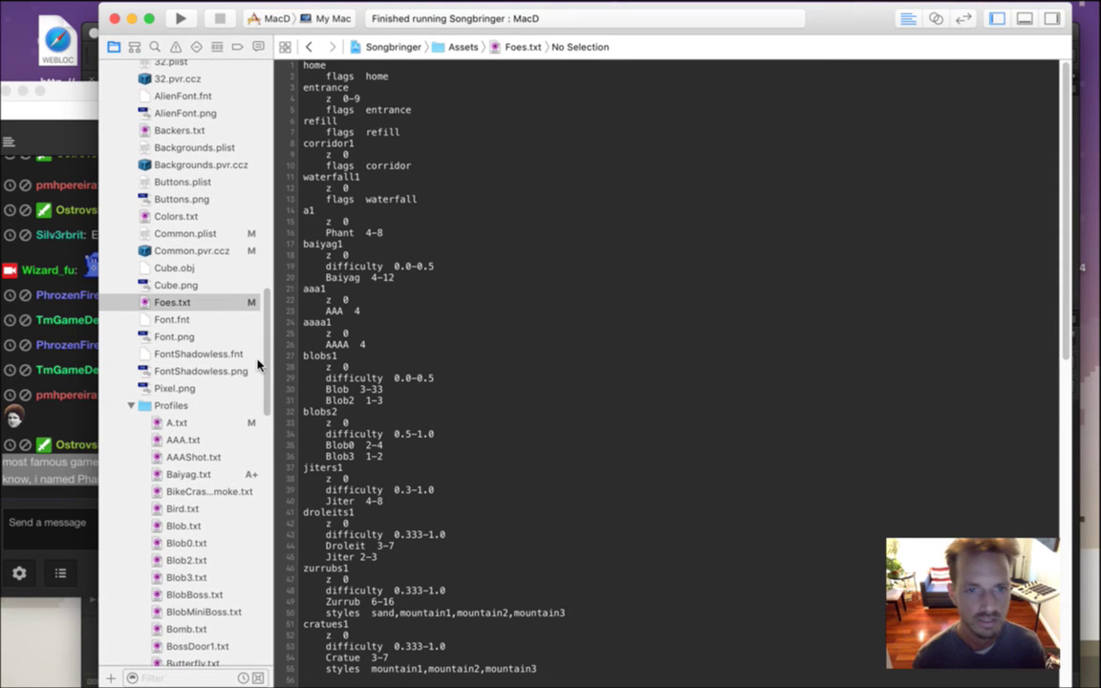
drag(268, 382, 266, 524)
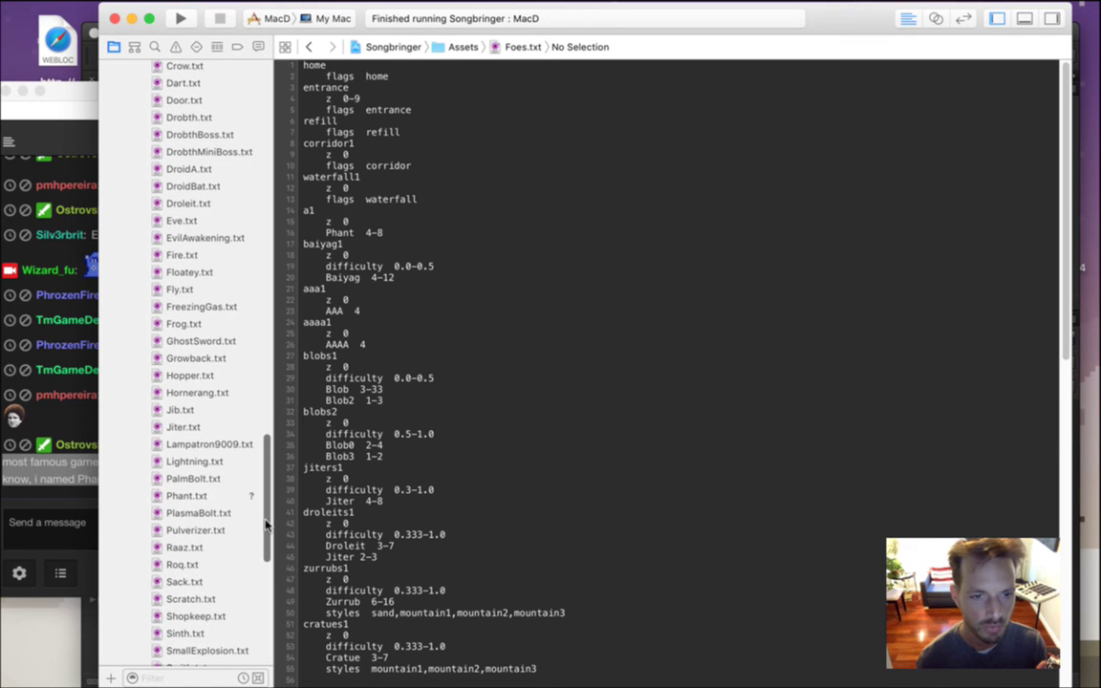
click(218, 496)
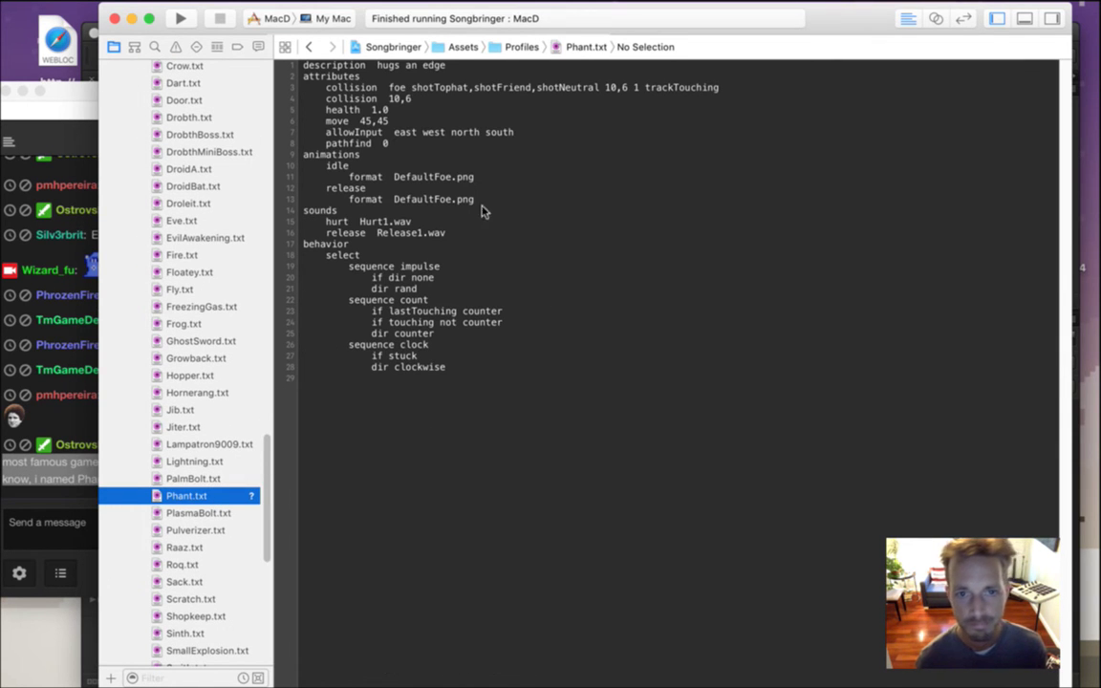
double_click(393, 179)
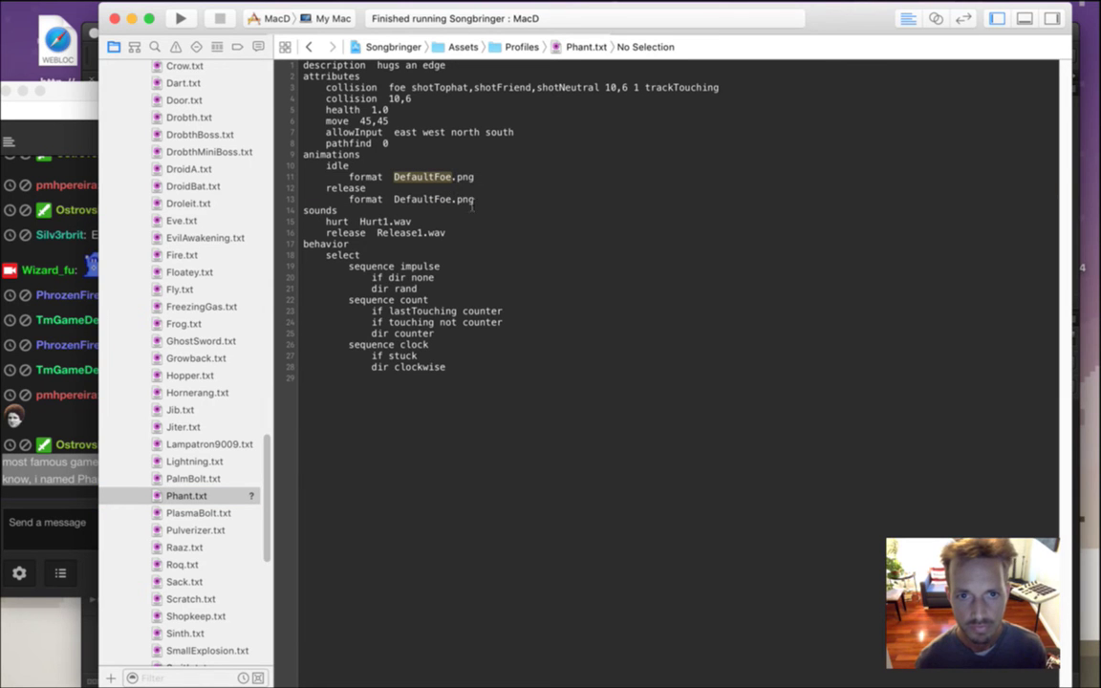
Switch to Photoshop with the Phant.psd sprite document.
key(super+Tab)
key(super+Tab)
key(super+Tab)
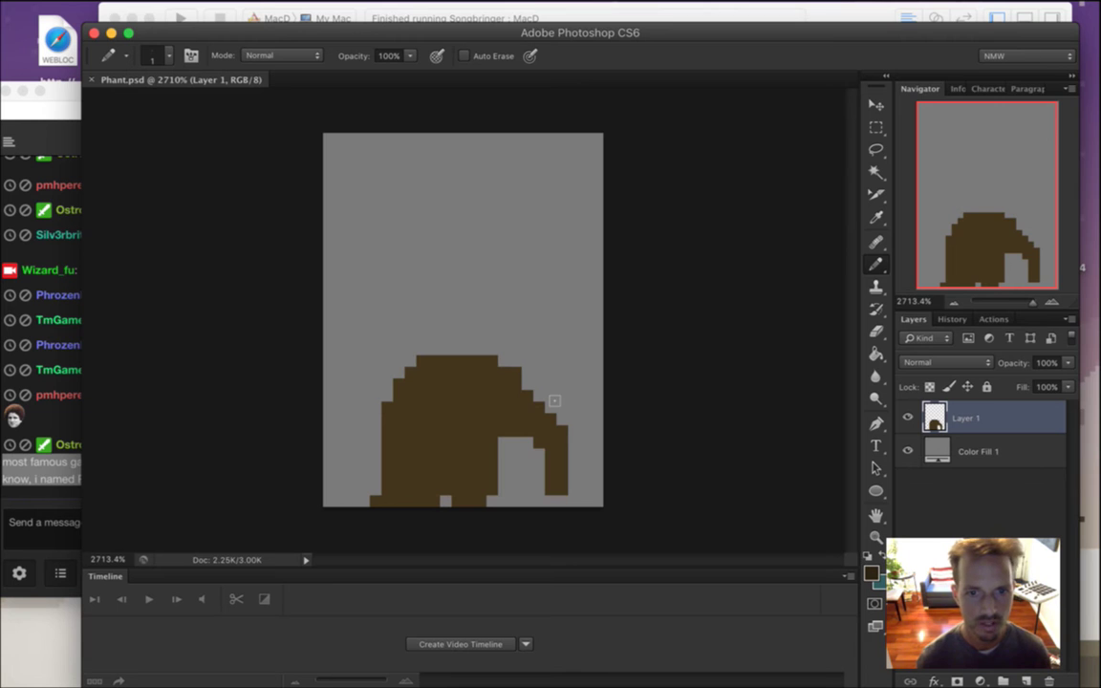
key(super+alt+shift+s)
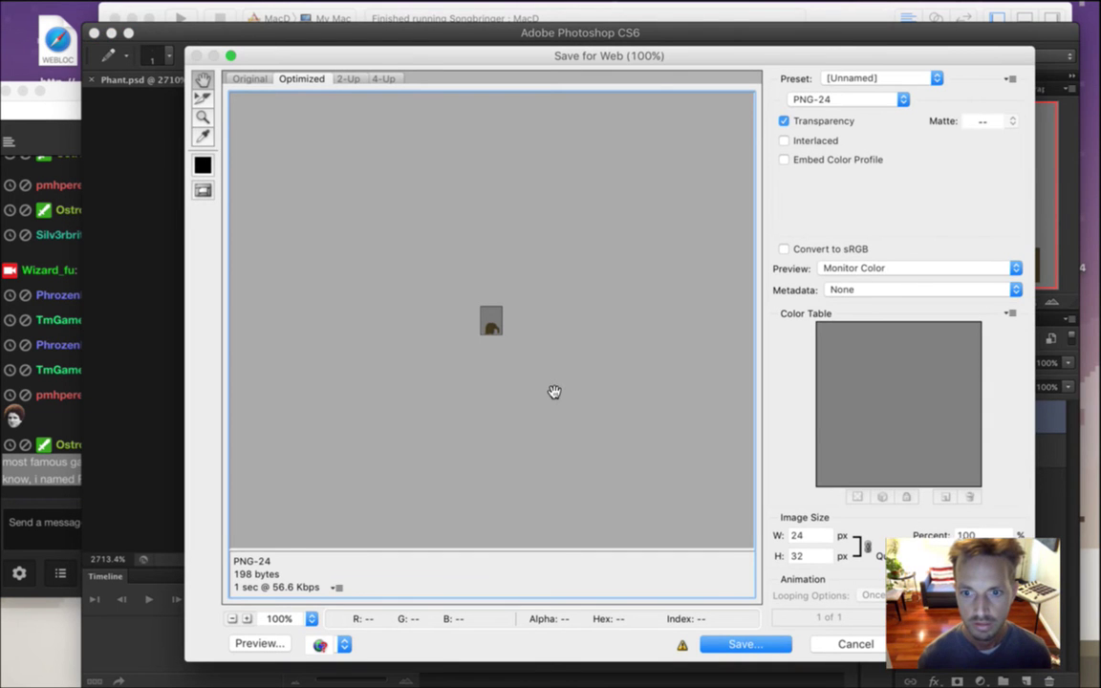
key(Return)
key(Return)
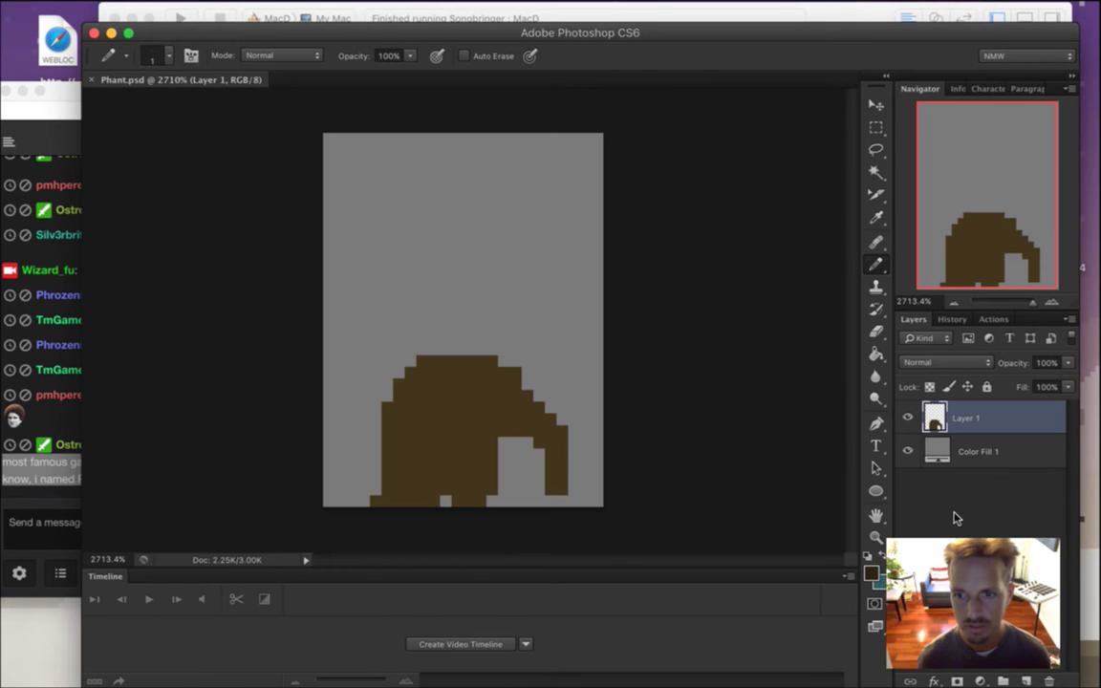
Hide the Color Fill 1 layer and export the sprite as a transparent PNG-24 named Phant0.png in the Foes folder.
click(909, 451)
key(super+alt+shift+s)
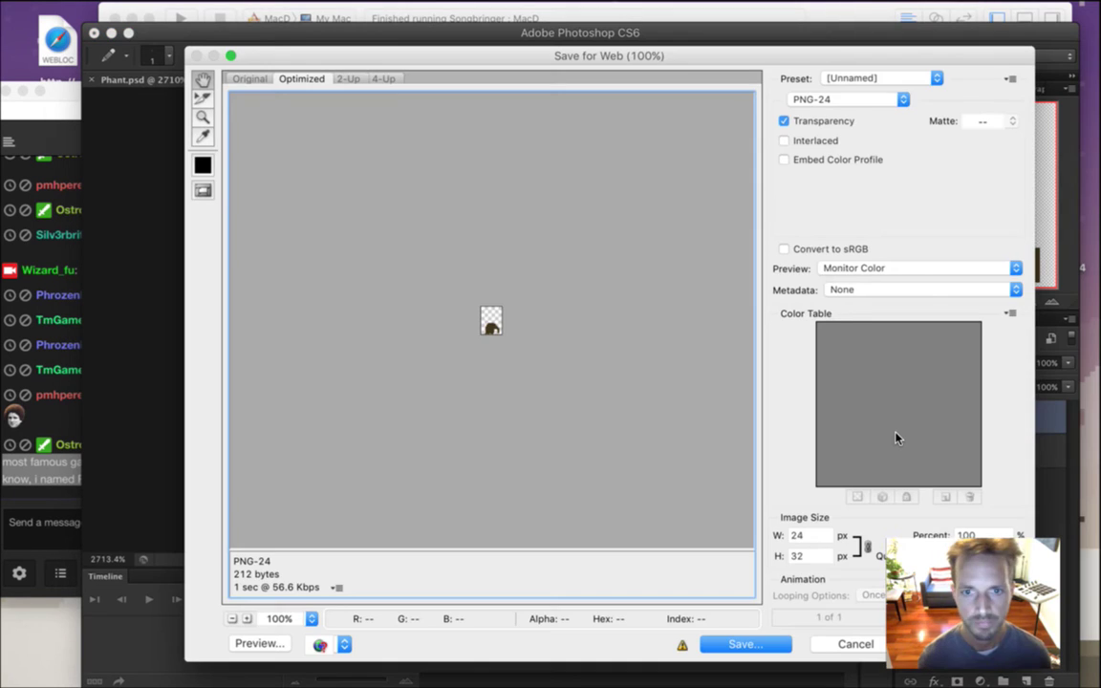
key(Return)
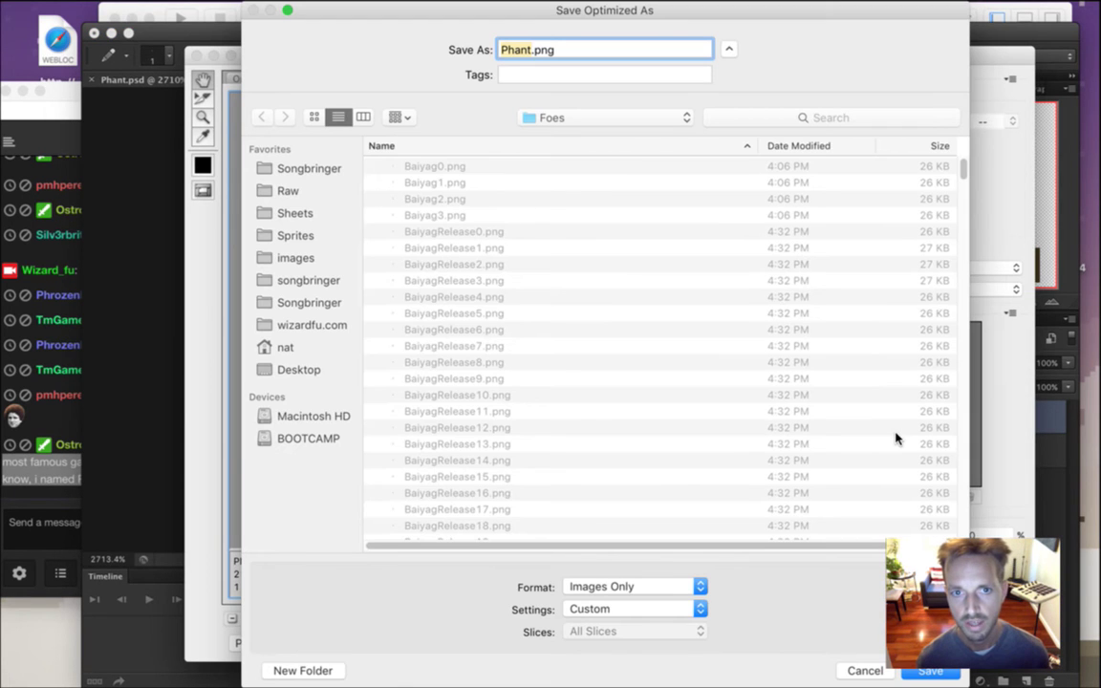
key(Right)
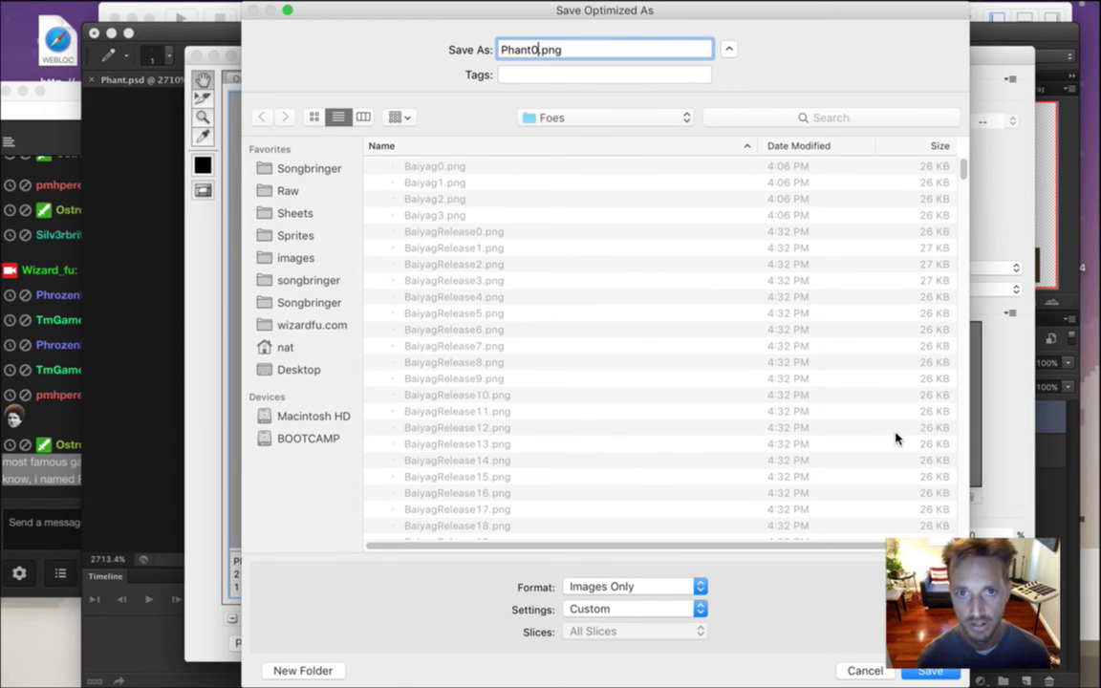
text(0)
key(Return)
Switch back to Xcode and set the idle animation's format to Phant0.png in Phant.txt.
key(super+Tab)
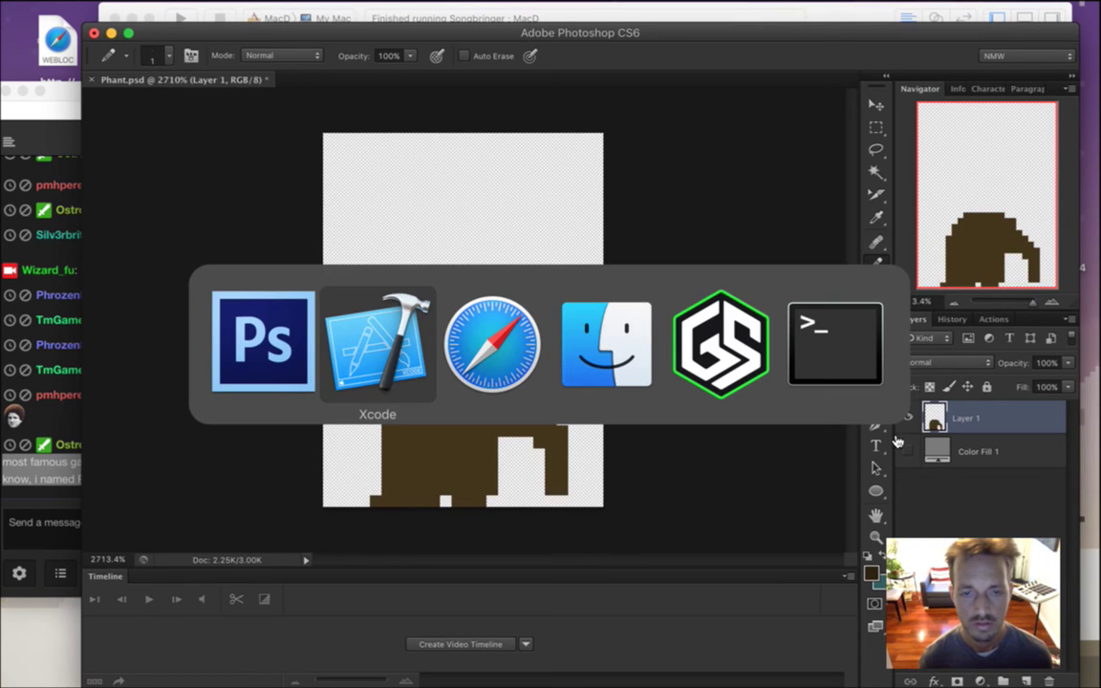
click(481, 352)
click(452, 220)
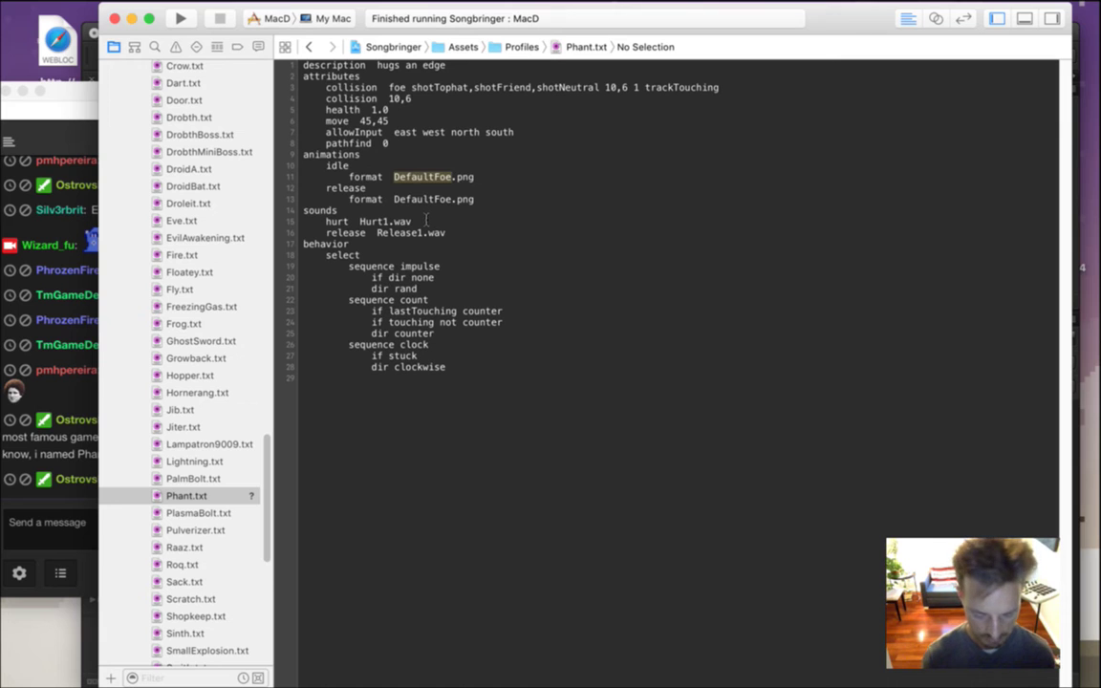
text(Phant0)
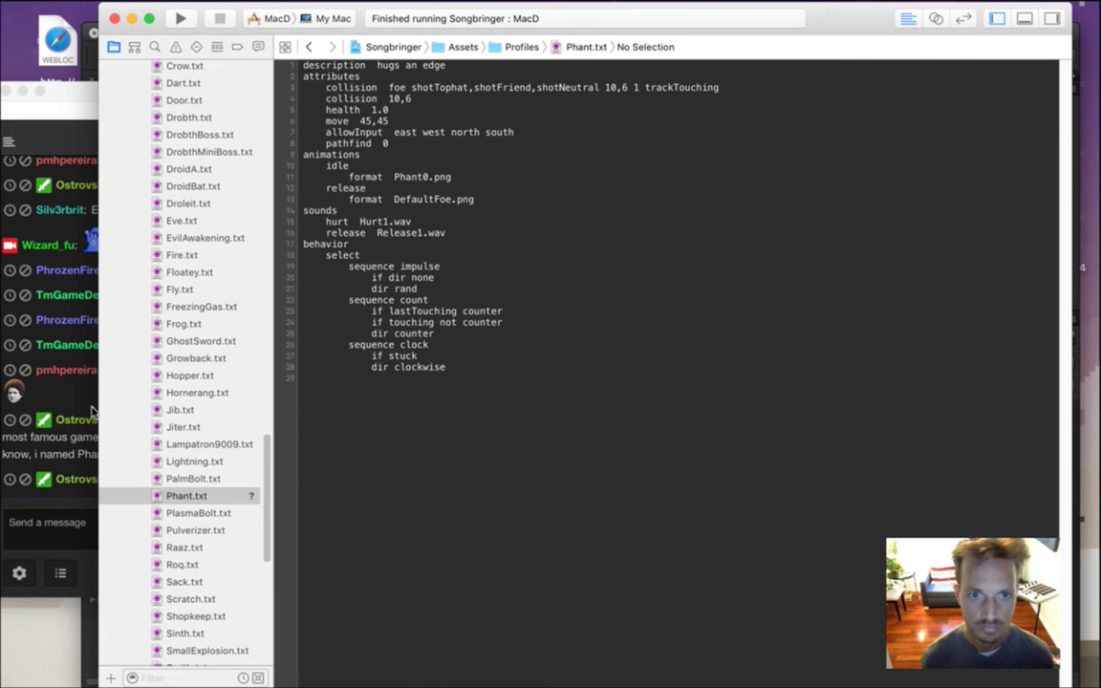
Check the latest Twitch chat comments, return to Xcode and set the release animation's format to Phant0.png.
click(37, 406)
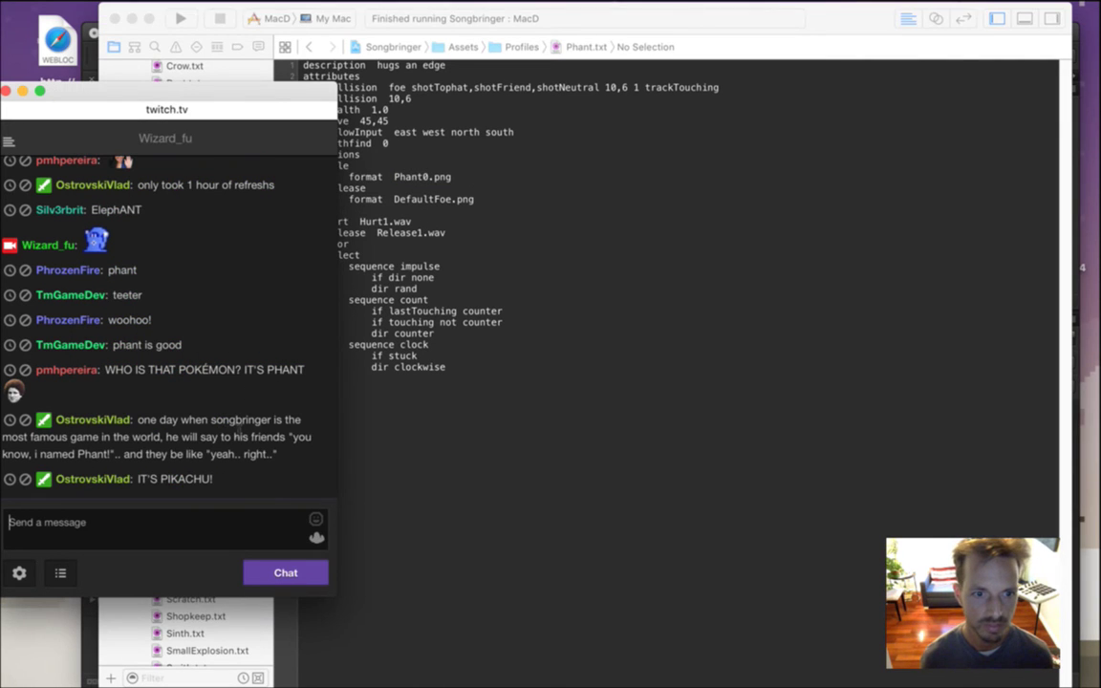
click(389, 212)
double_click(401, 182)
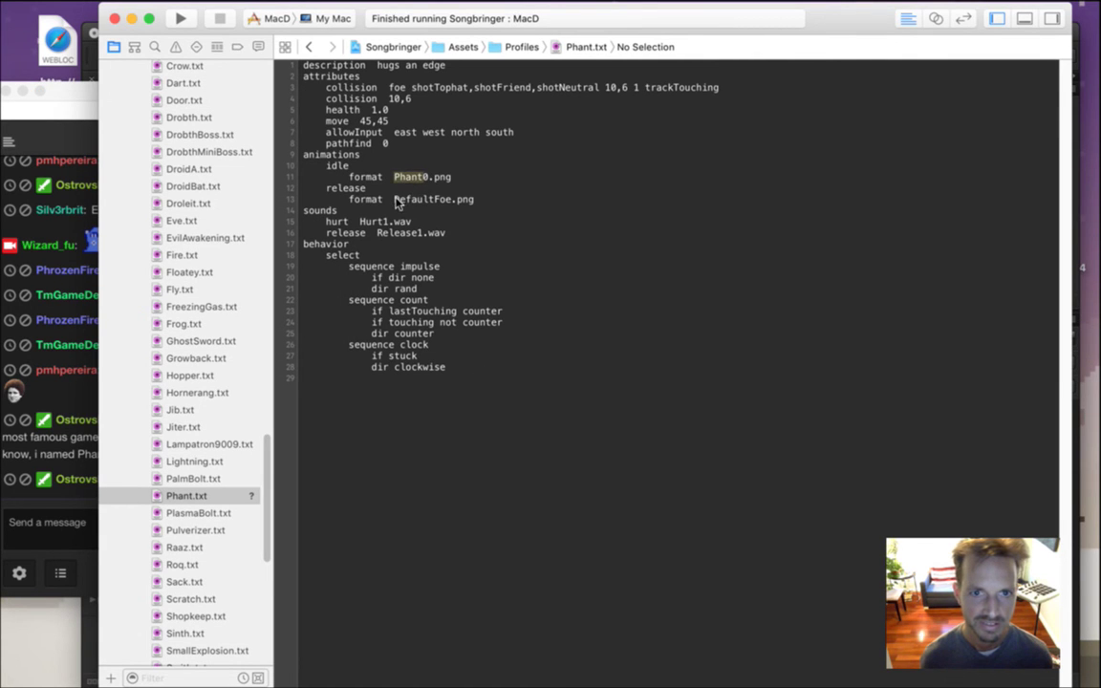
double_click(400, 200)
text(Phant)
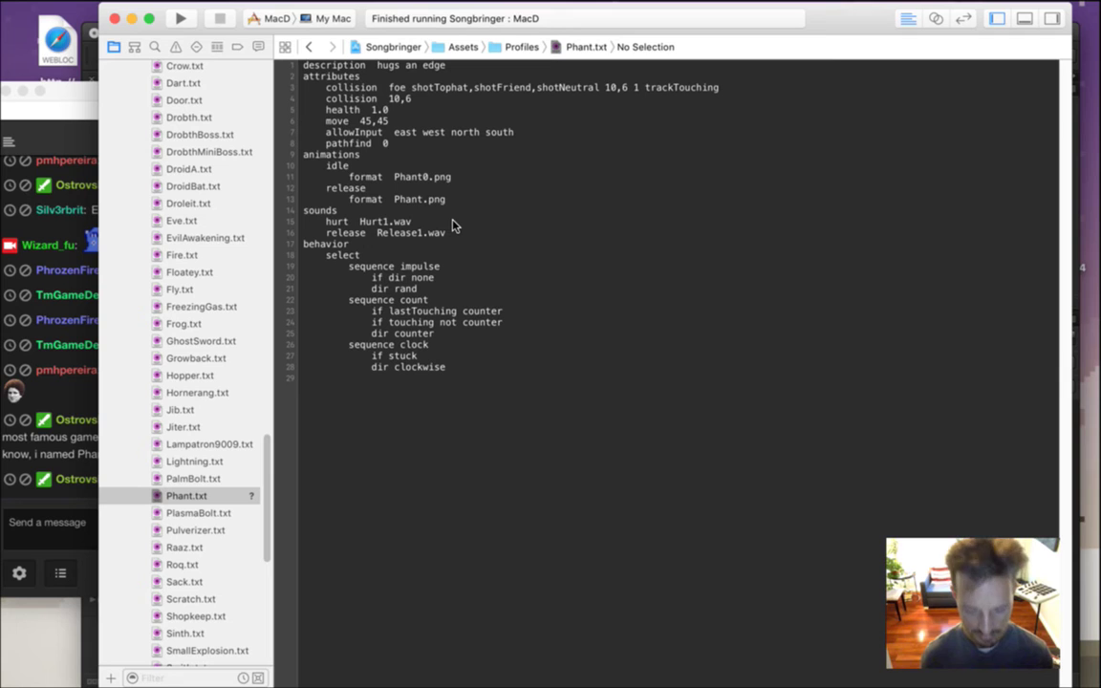
text(0)
key(Down)
Build and run the MacD scheme with the edited Phant profile.
drag(303, 330, 461, 158)
click(472, 128)
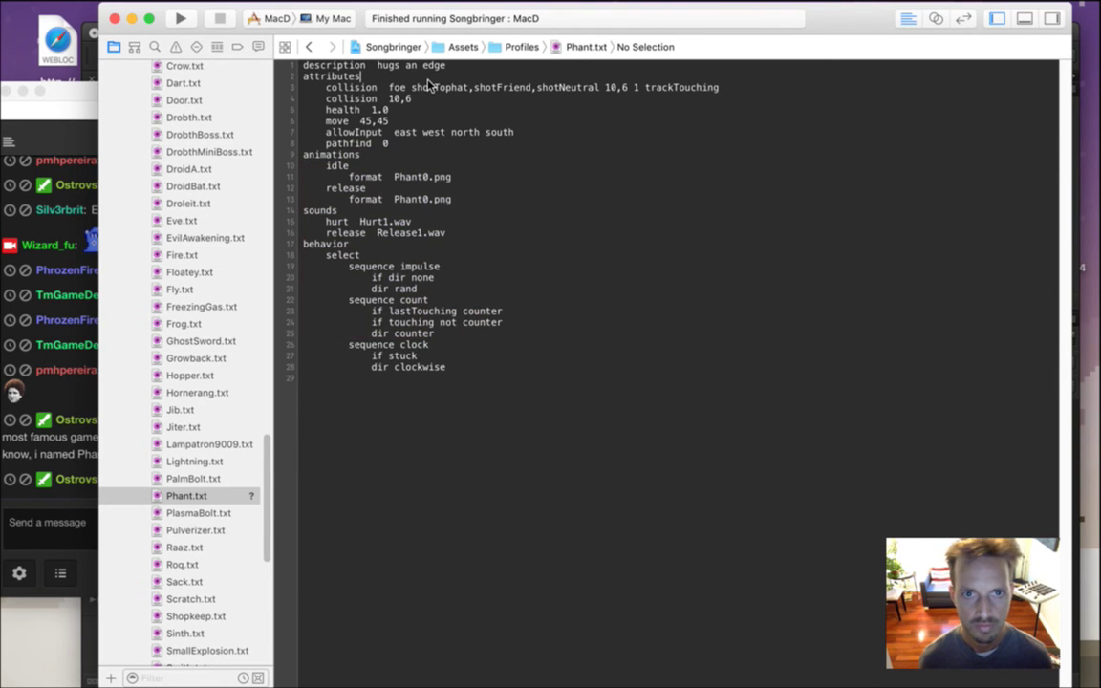
click(462, 159)
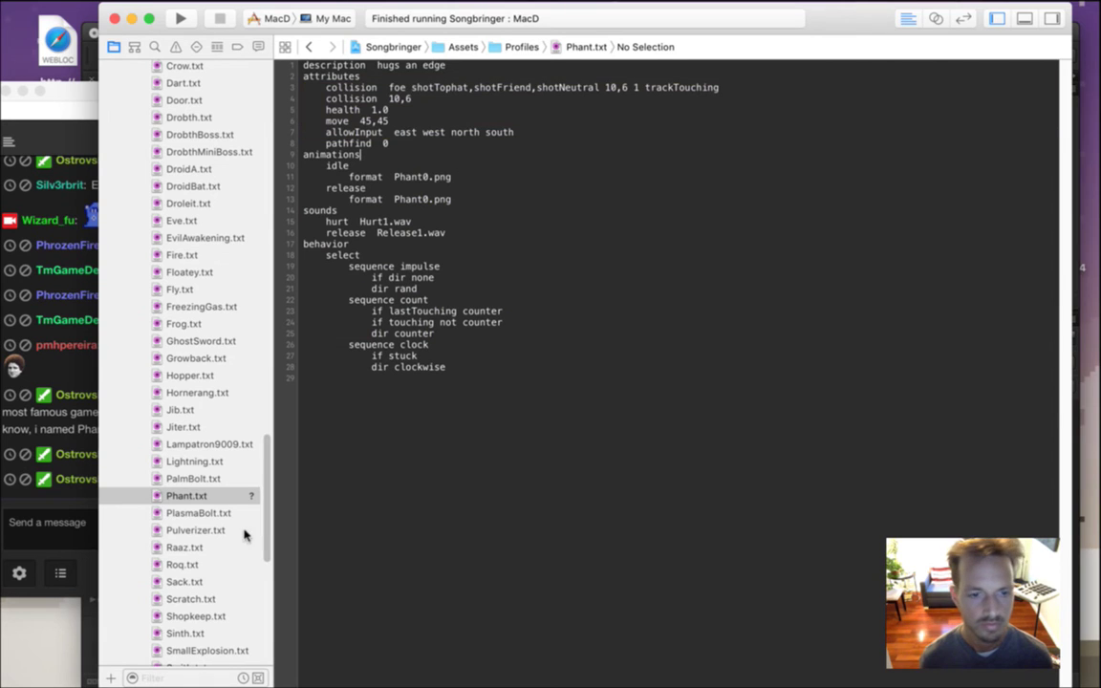
scroll(254, 514, up, 2)
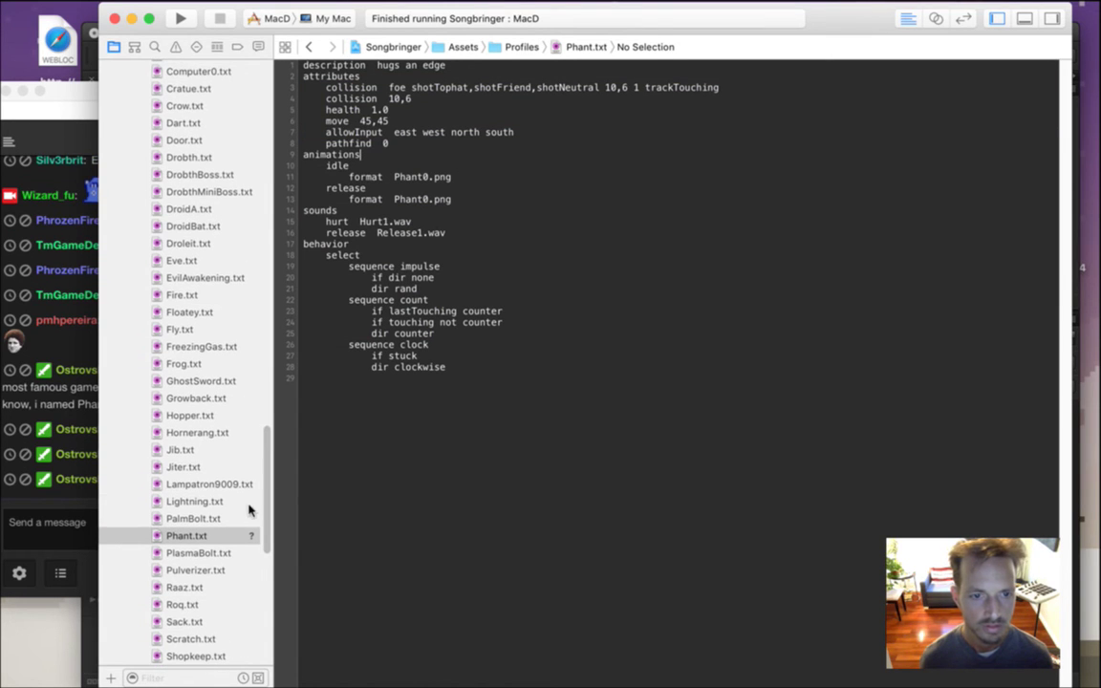
key(super+r)
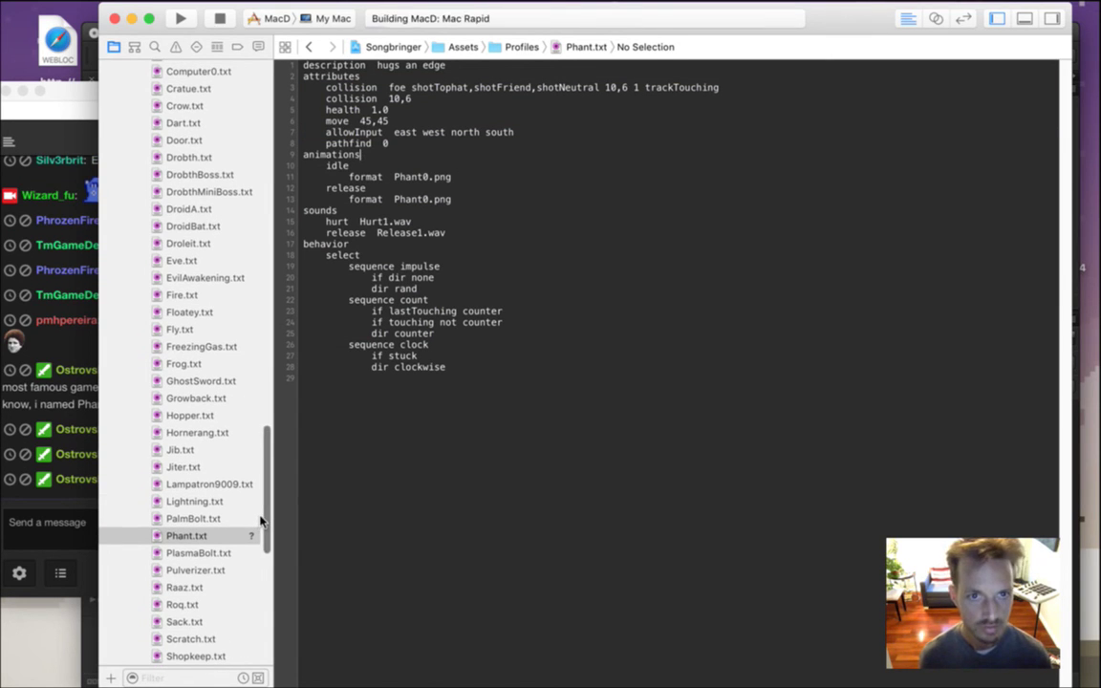
Read the new Twitch chat comments and save the shared YouTube video link as a shortcut on the desktop.
click(52, 502)
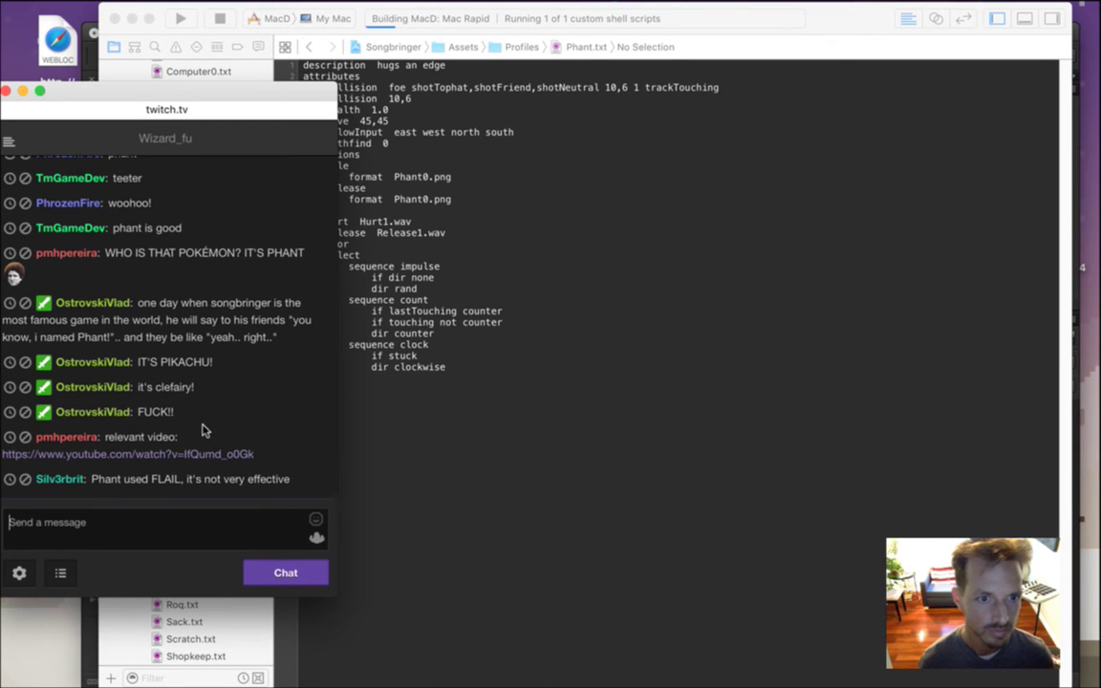
double_click(163, 386)
click(222, 395)
mouse_move(194, 456)
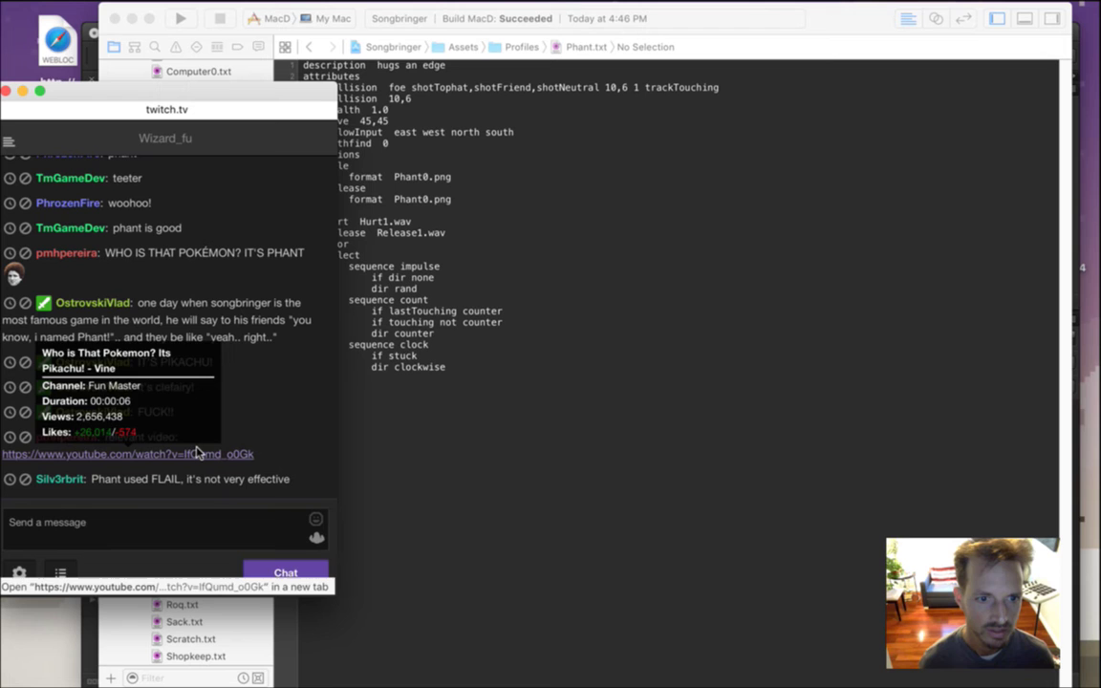
drag(152, 479, 266, 479)
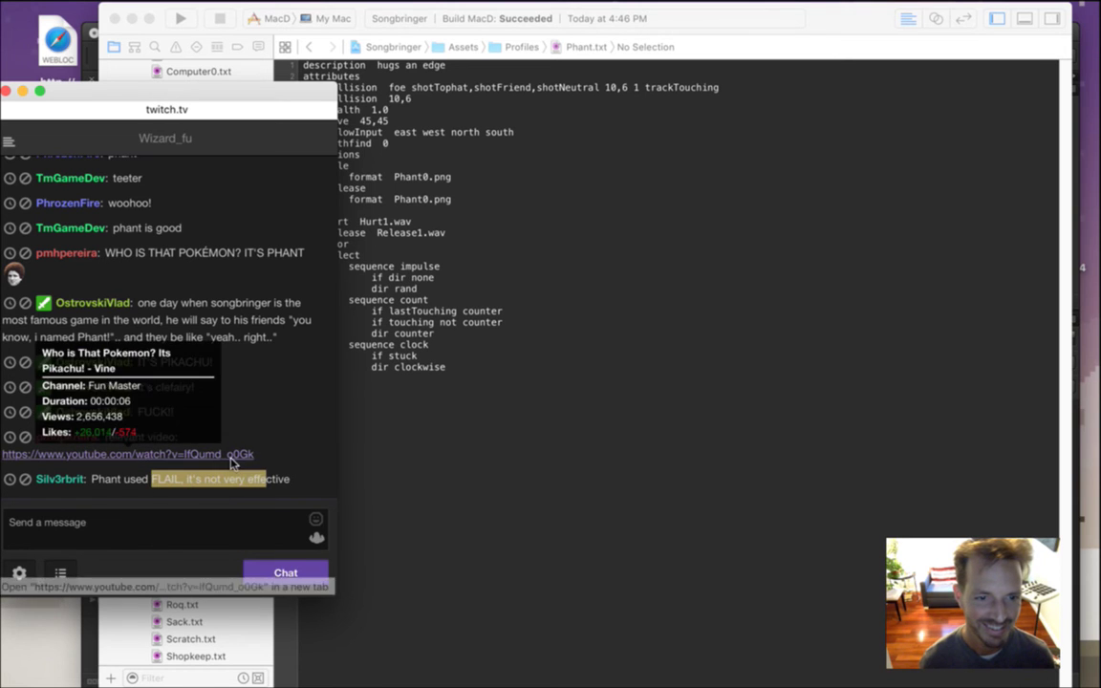
drag(142, 456, 57, 649)
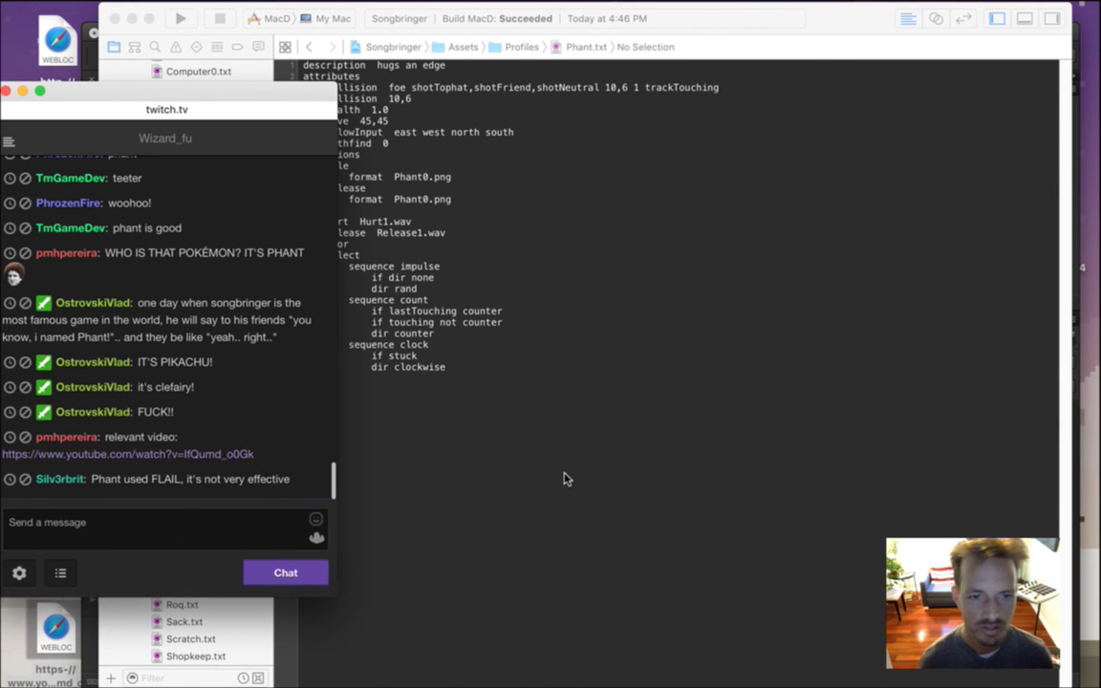
Return to Xcode, build and run Songbringer again to look at the Phant foes in the game, and quit it.
click(538, 425)
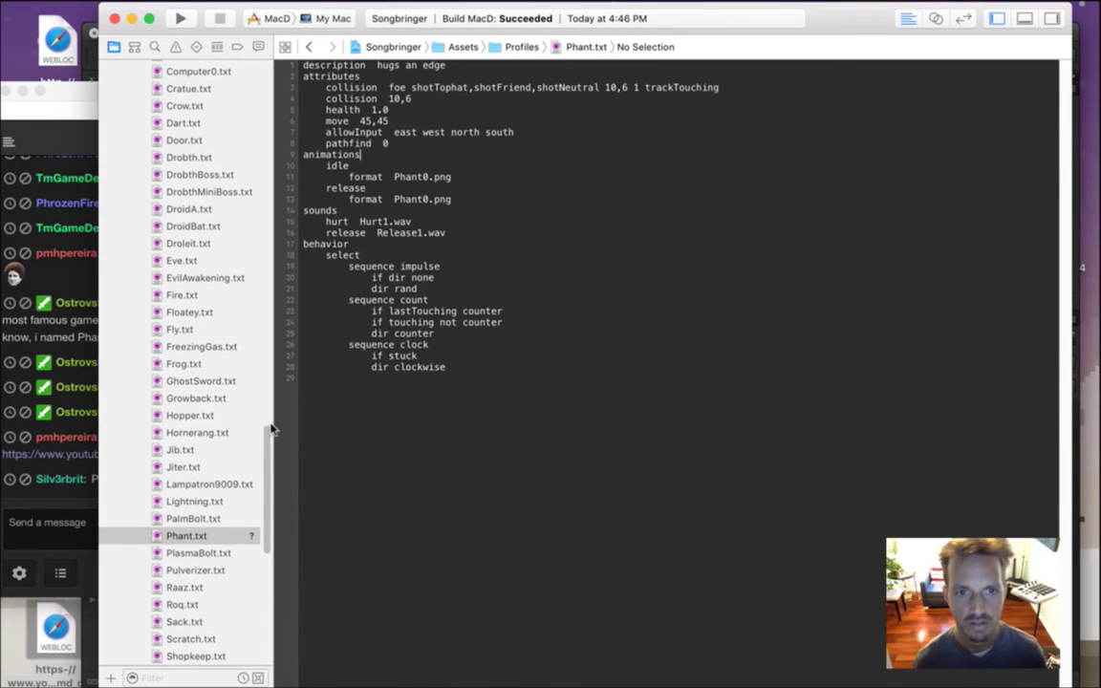
scroll(268, 502, down, 3)
scroll(263, 440, up, 15)
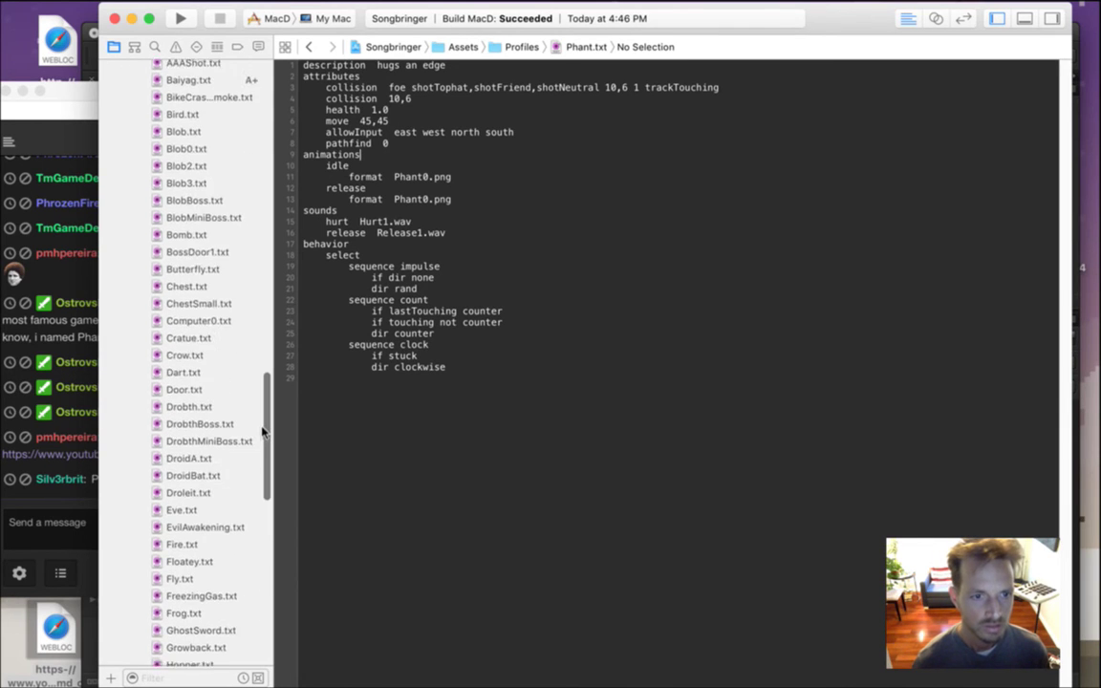
scroll(250, 239, up, 15)
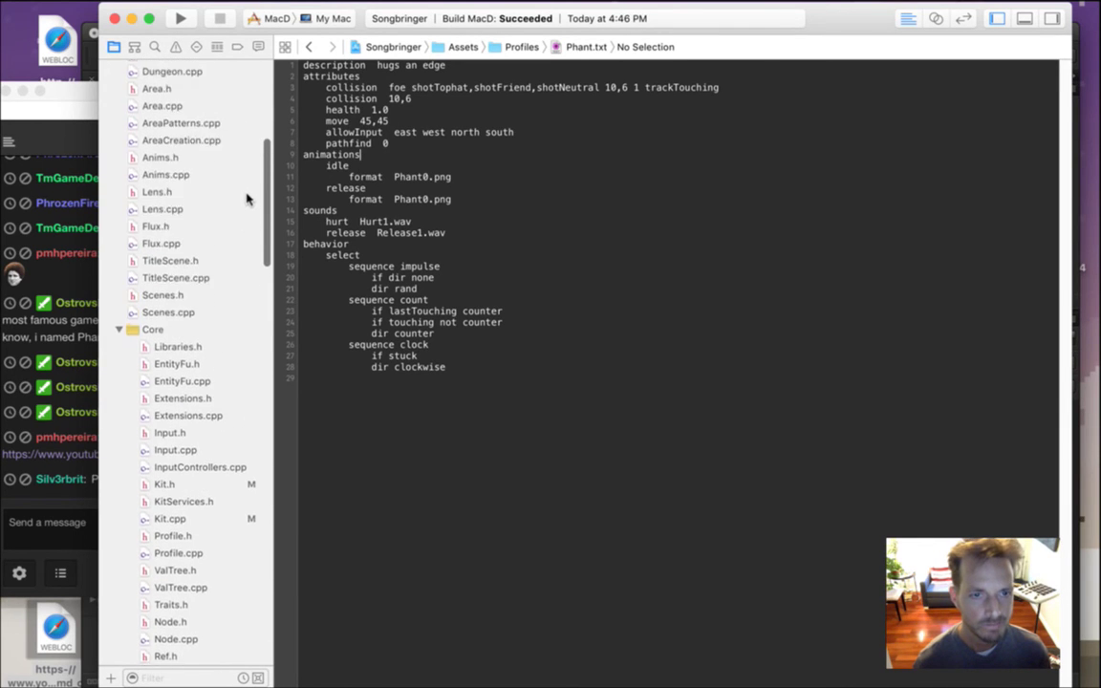
click(179, 18)
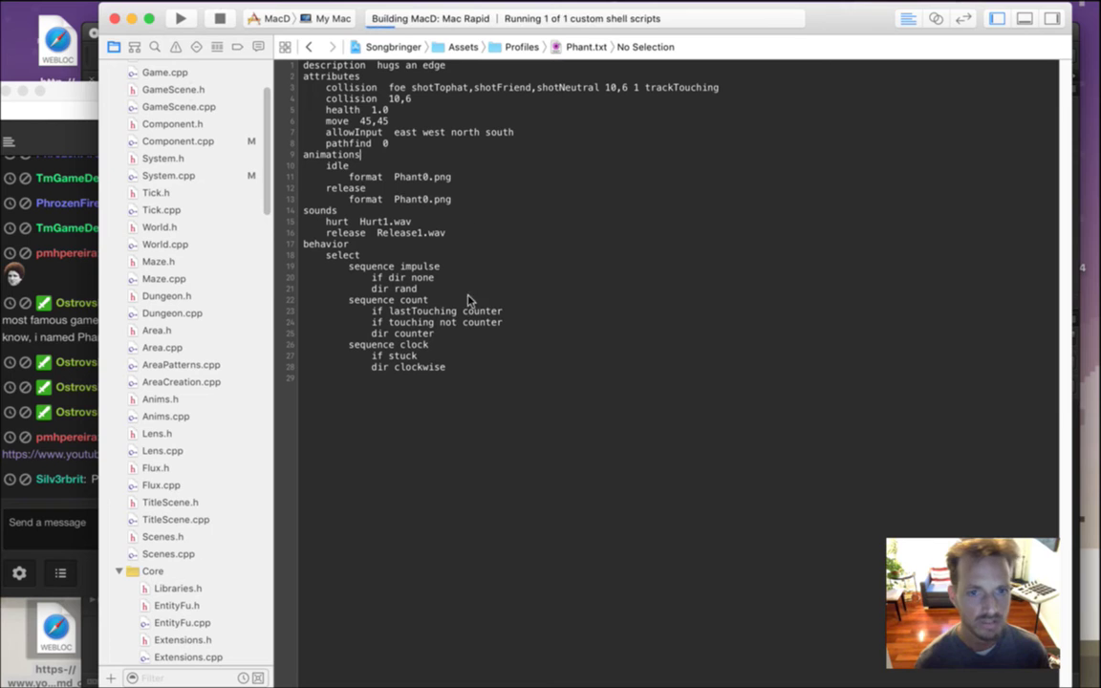
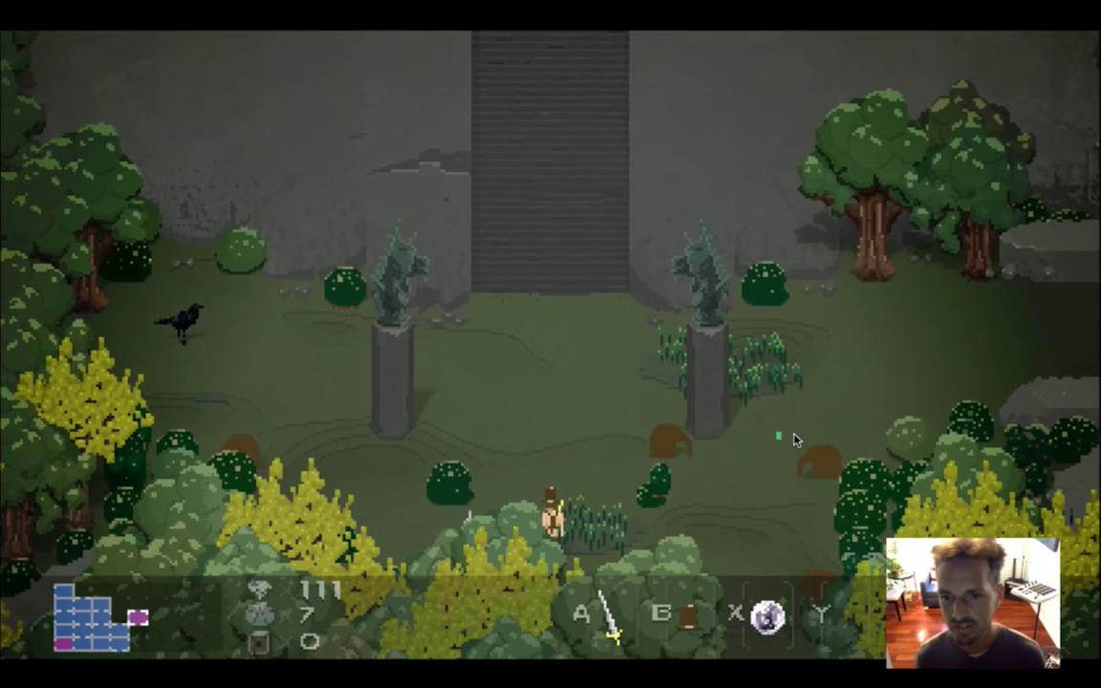
key(super+q)
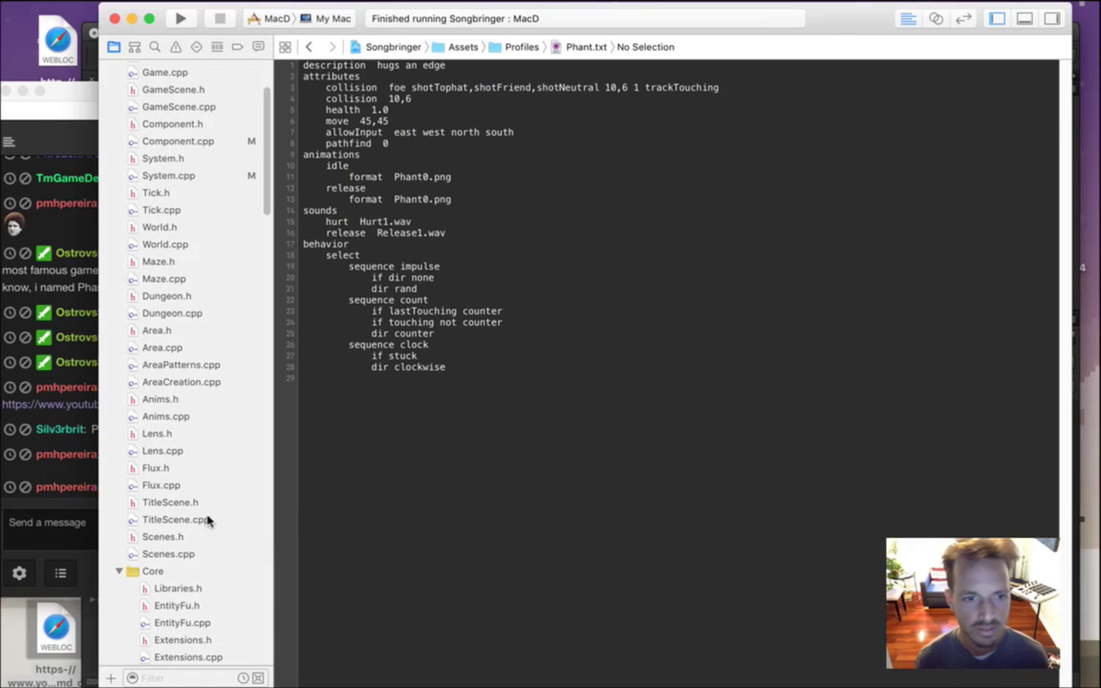
Read the newest Twitch chat comments about the shared video and open its saved YouTube shortcut from the desktop.
click(30, 517)
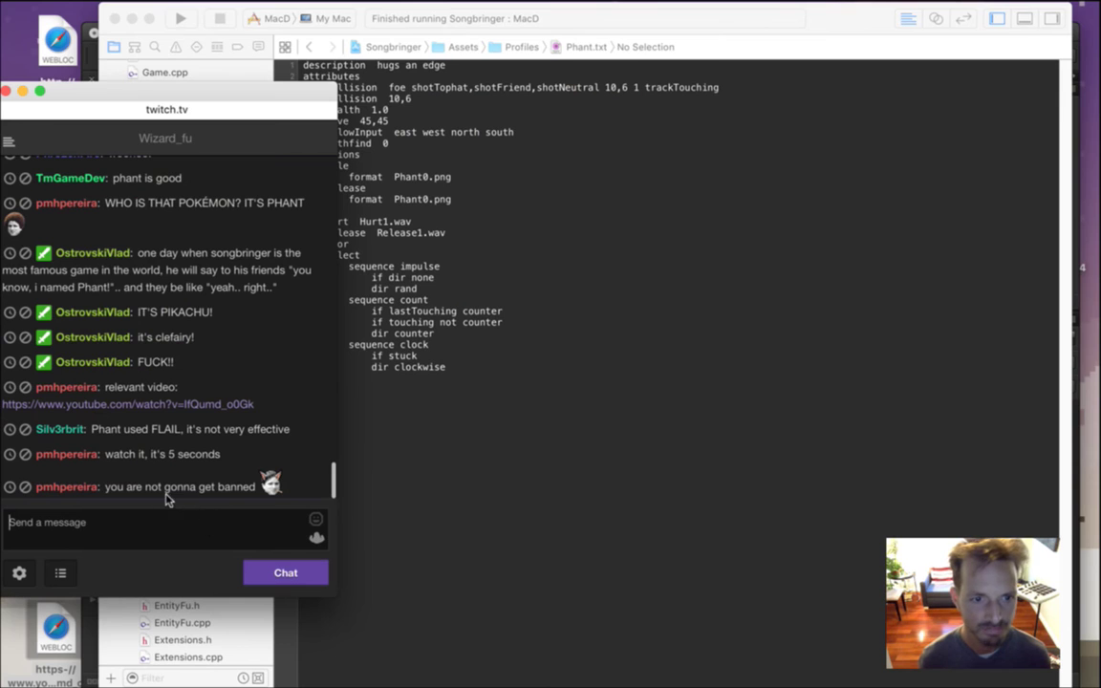
drag(134, 452, 182, 533)
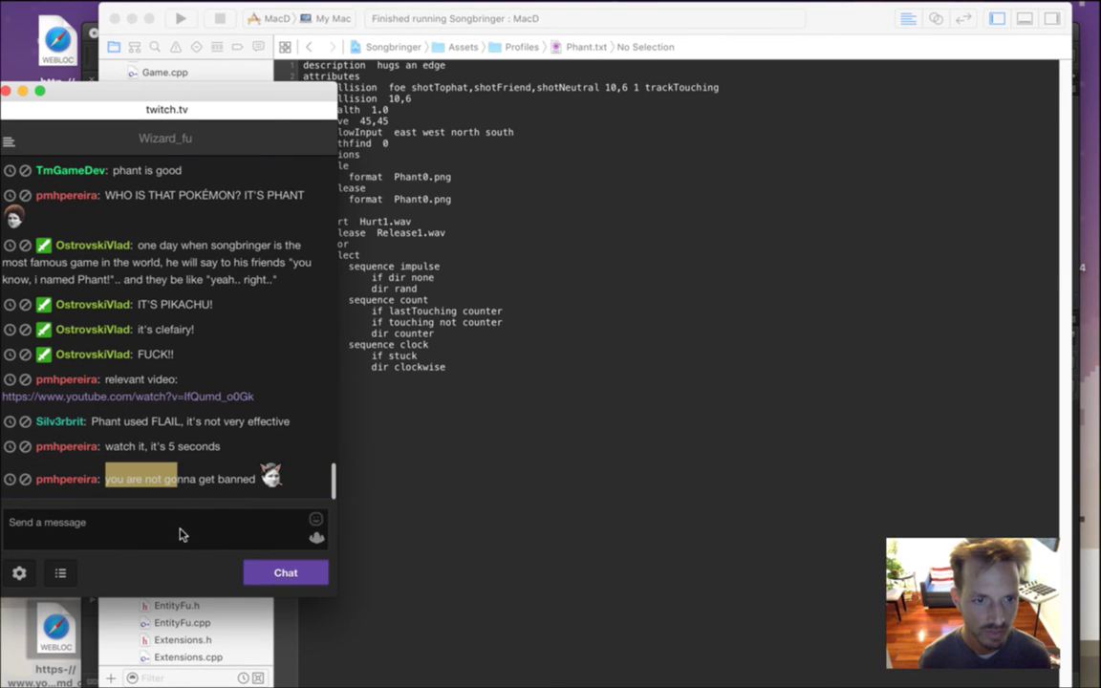
drag(131, 479, 188, 491)
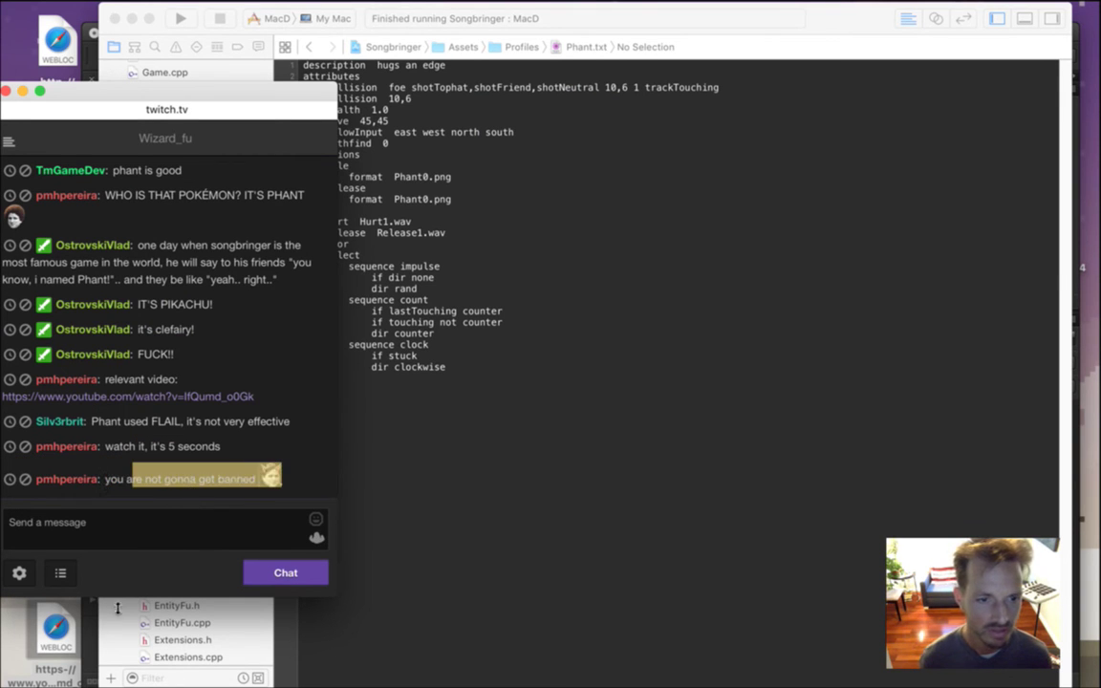
click(11, 603)
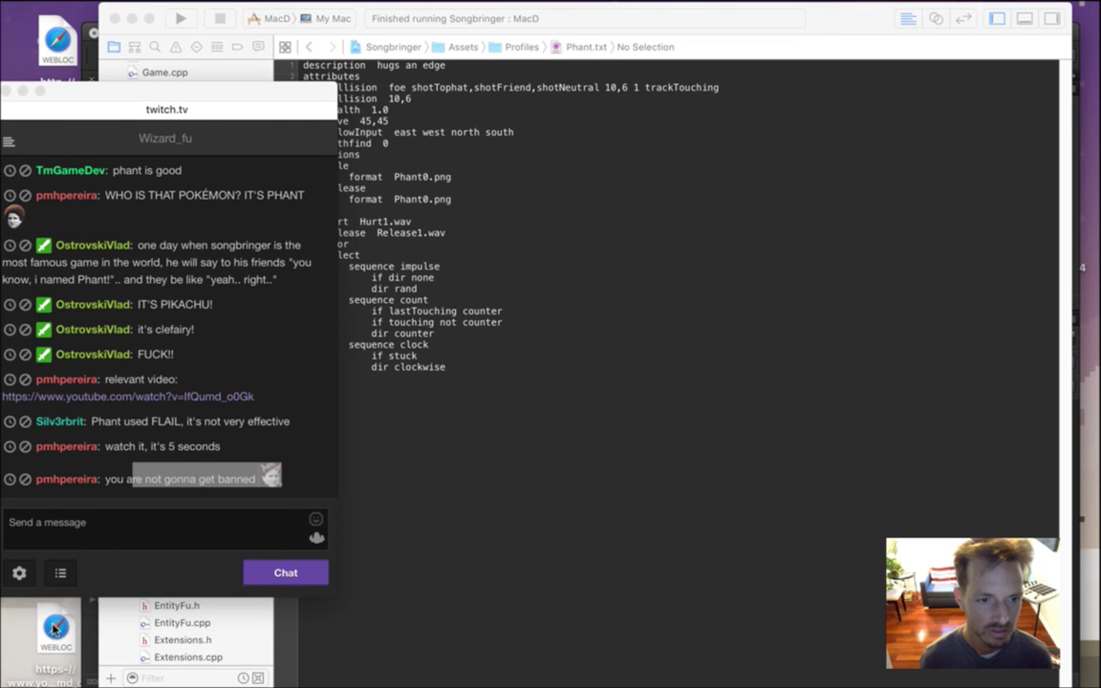
double_click(54, 628)
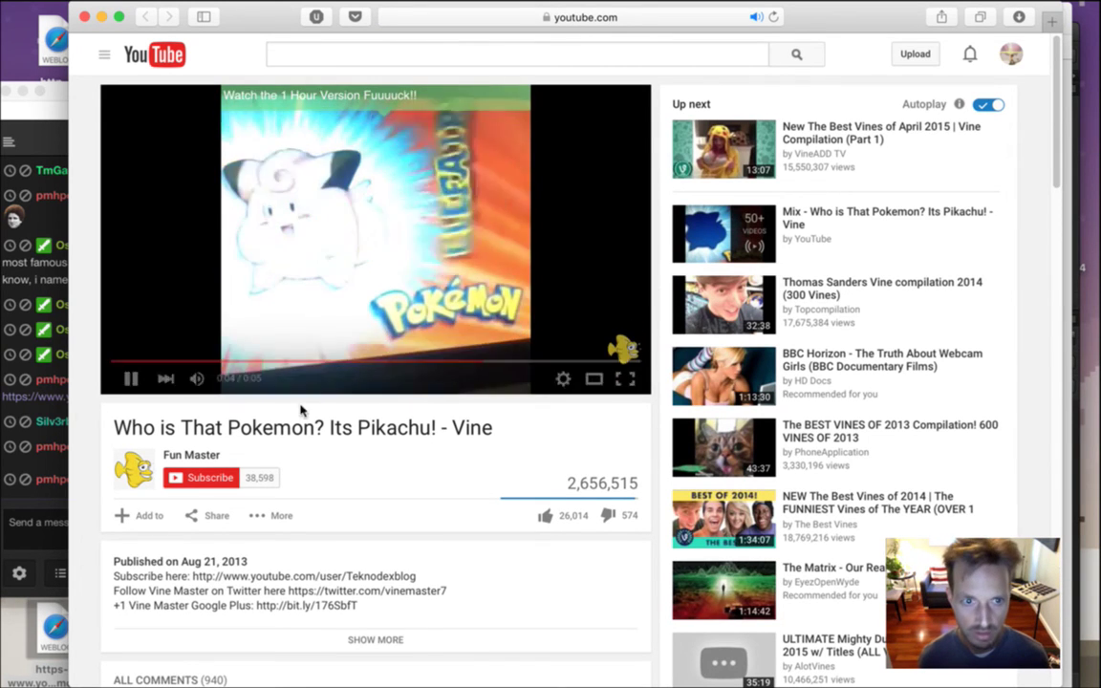
Mute the Pokemon Vine video, cancel the autoplay of the next one and close the YouTube window.
click(197, 378)
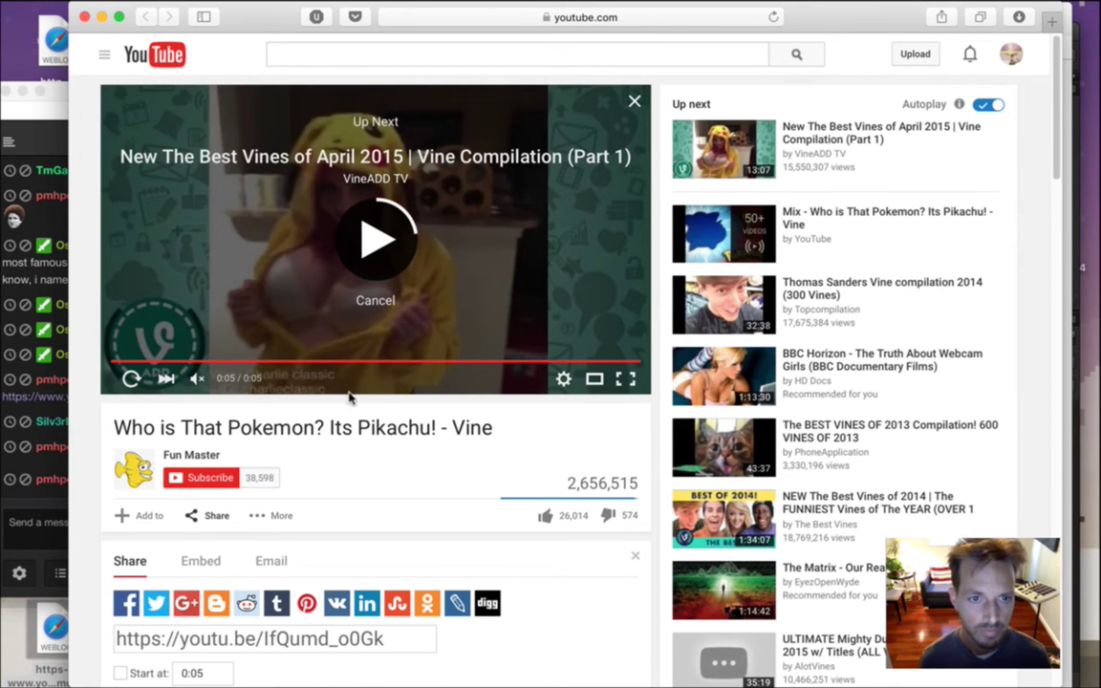
click(368, 300)
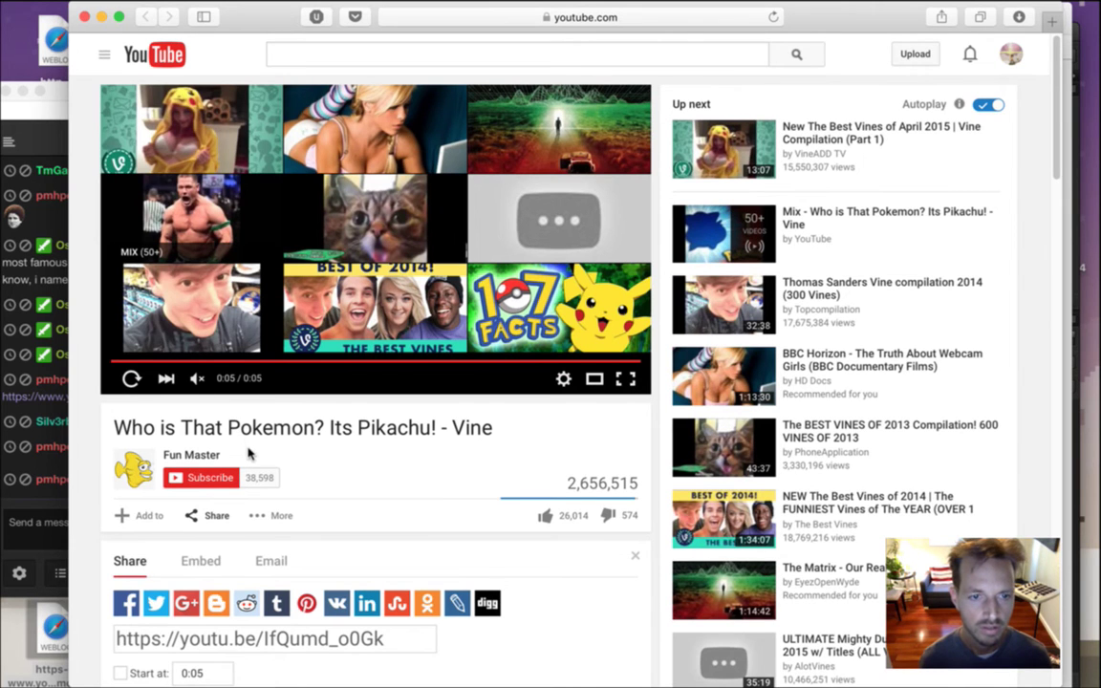
drag(235, 23, 241, 25)
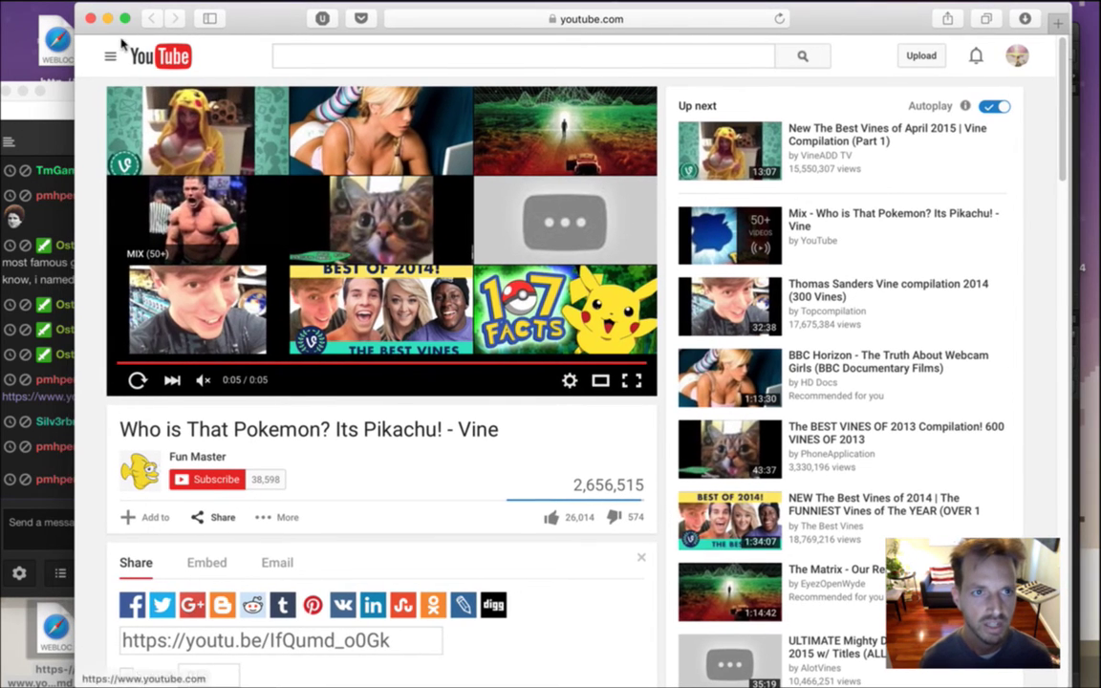
click(90, 18)
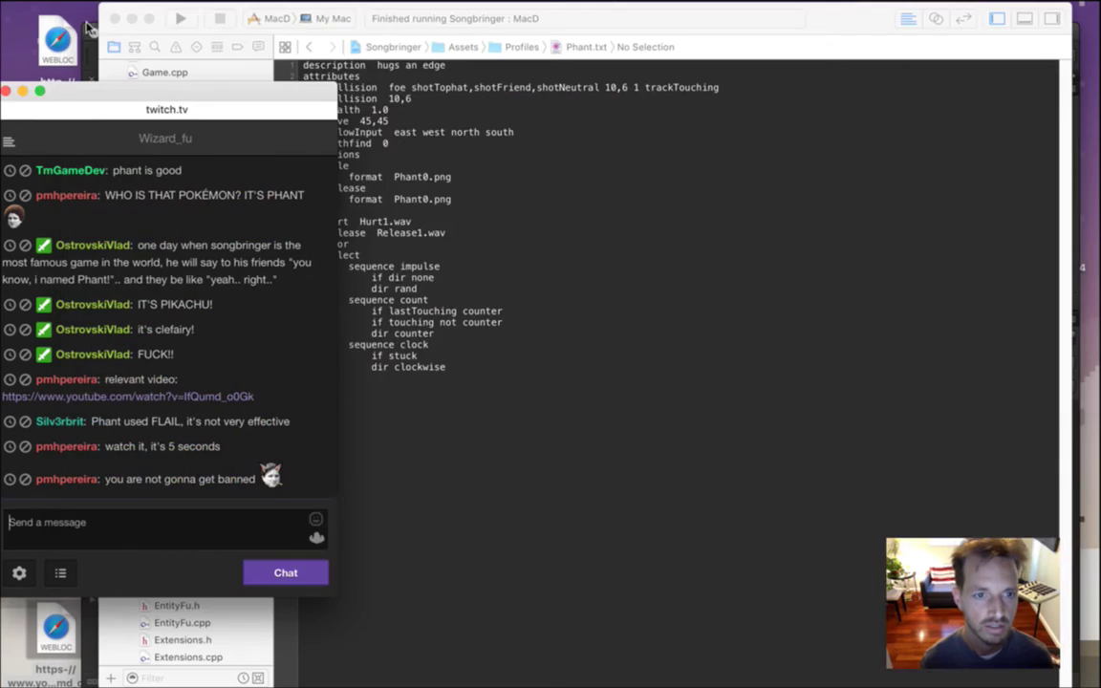
Return to Xcode and review the attributes and behavior sections of the Phant.txt profile.
click(564, 409)
click(472, 145)
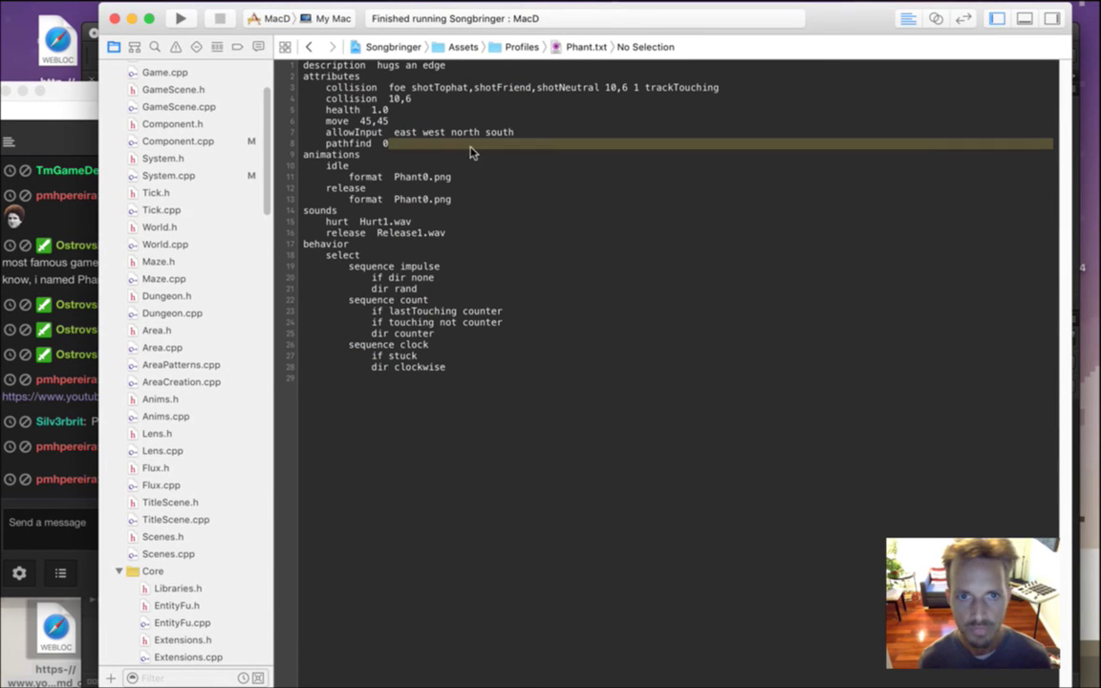
click(482, 234)
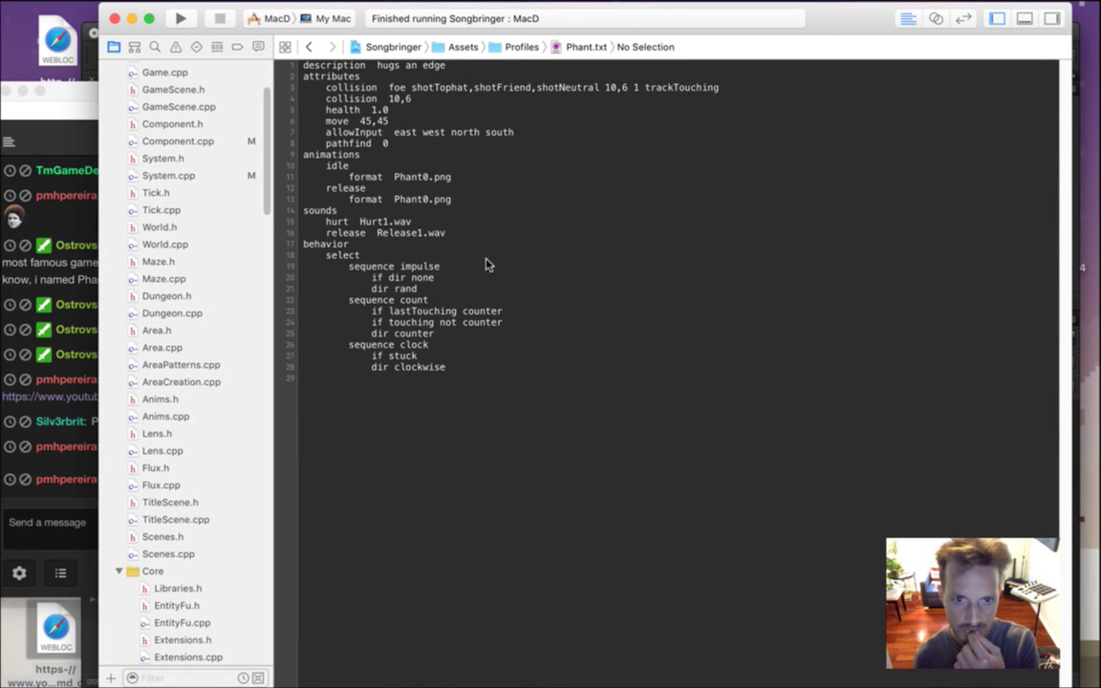
Switch to Photoshop, sample the elephant's brown body colour in Phant.psd and read the newest Twitch chat comment.
key(super+Tab)
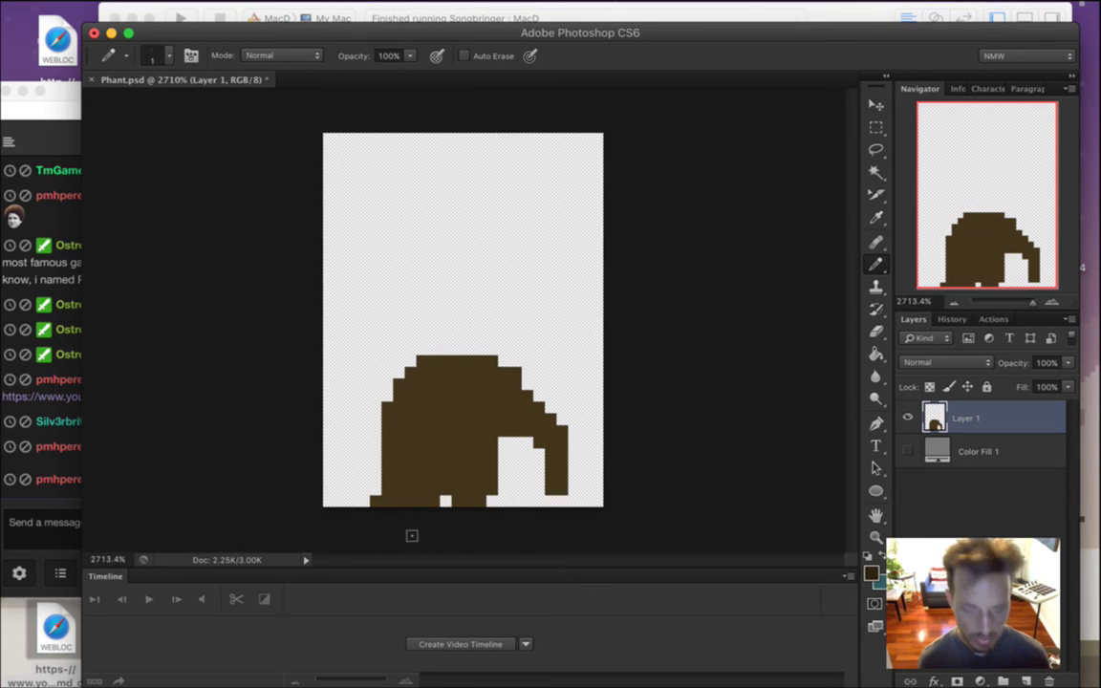
key(i)
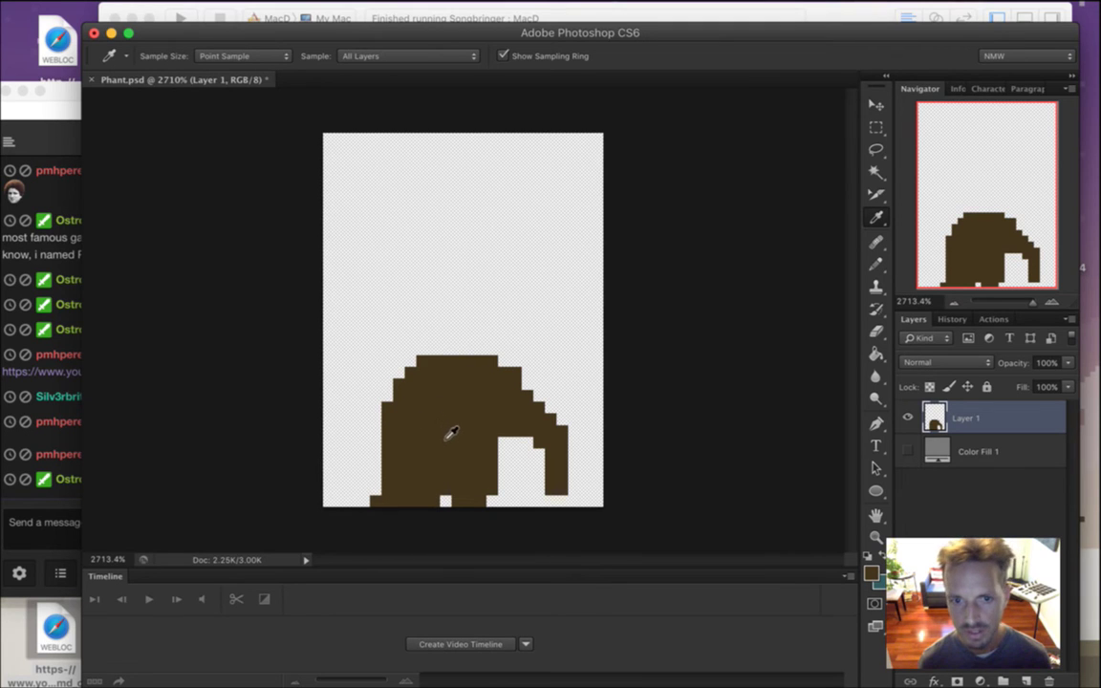
click(44, 499)
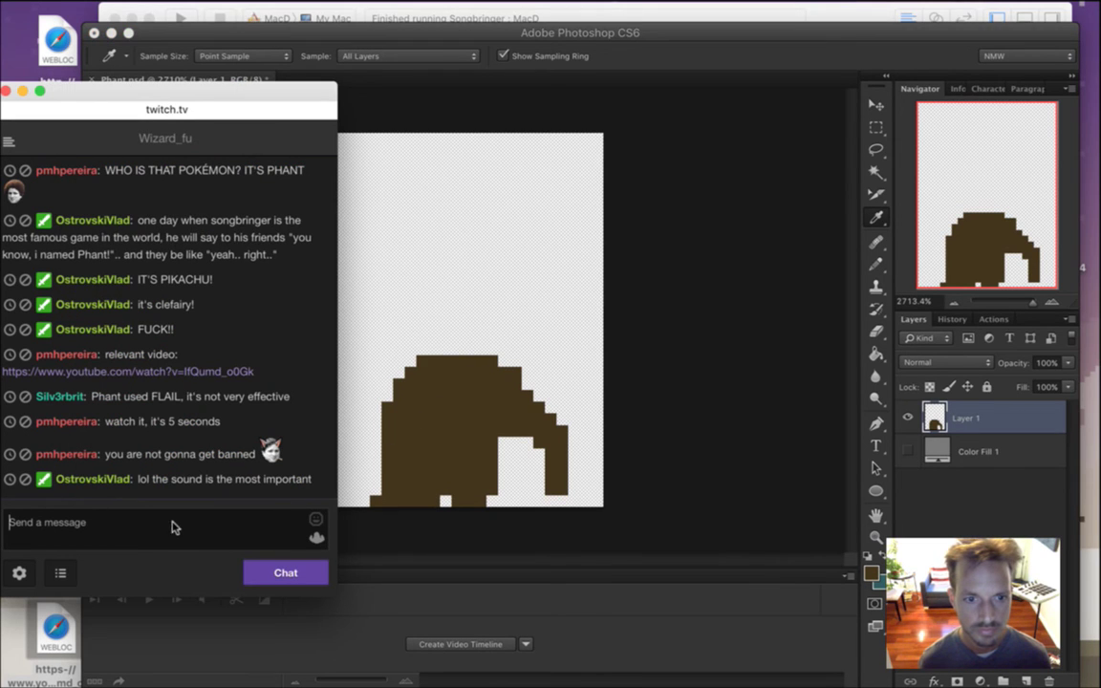
drag(170, 481, 138, 481)
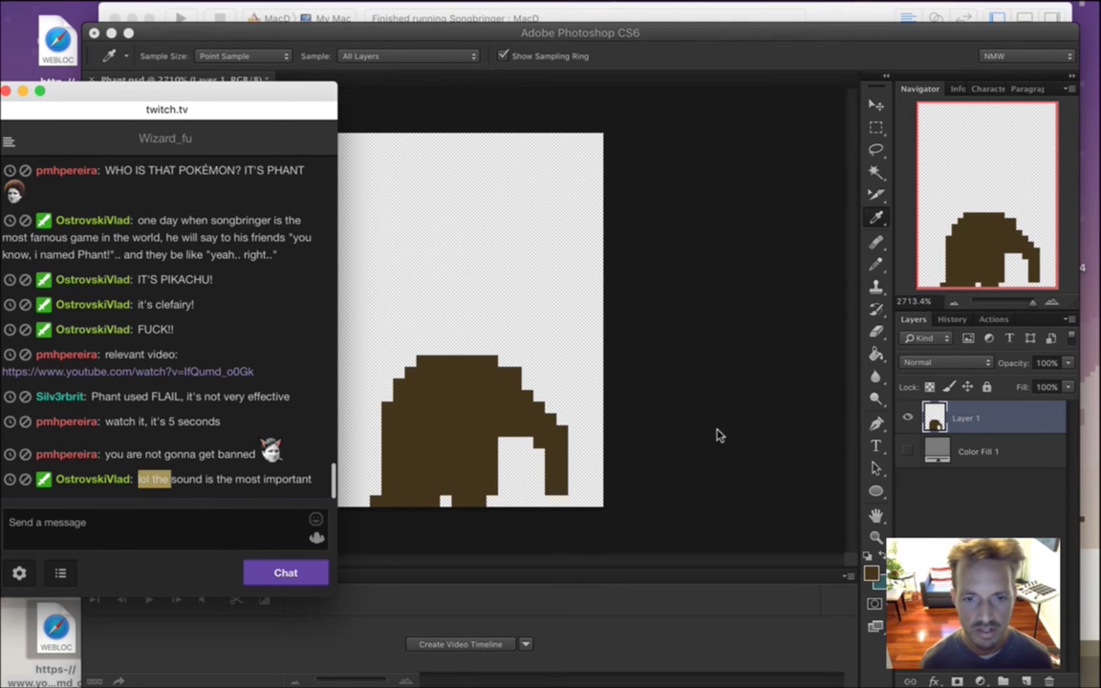
click(635, 400)
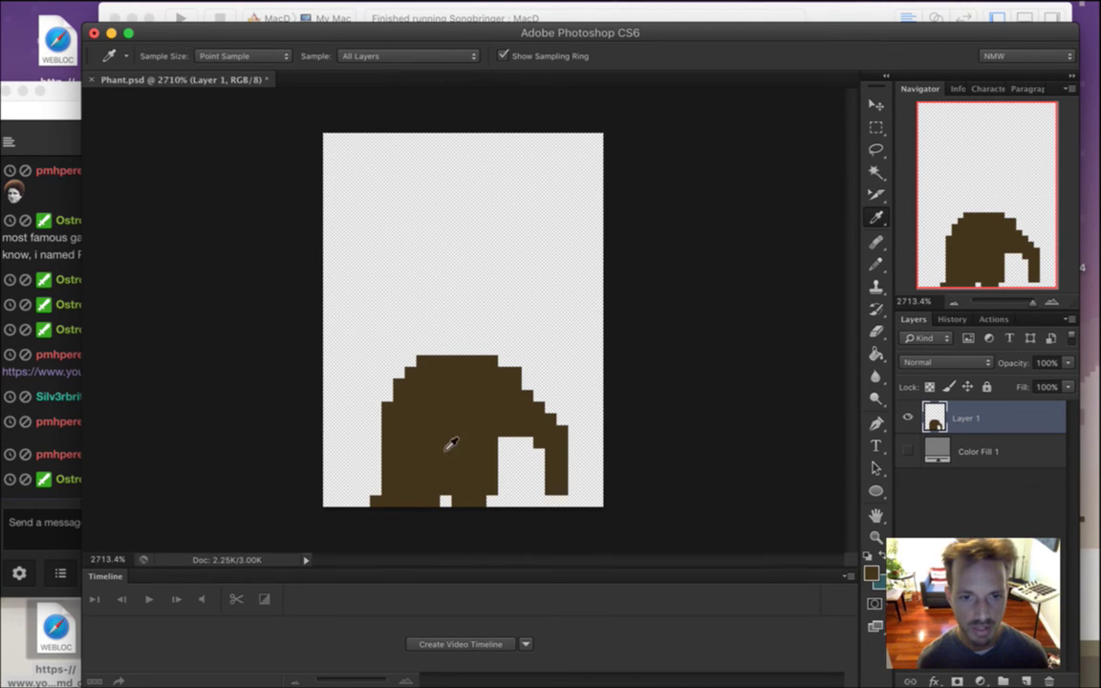
Pencil a 2 by 2 pixel swatch of the body brown at the canvas's left edge, above the elephant.
key(b)
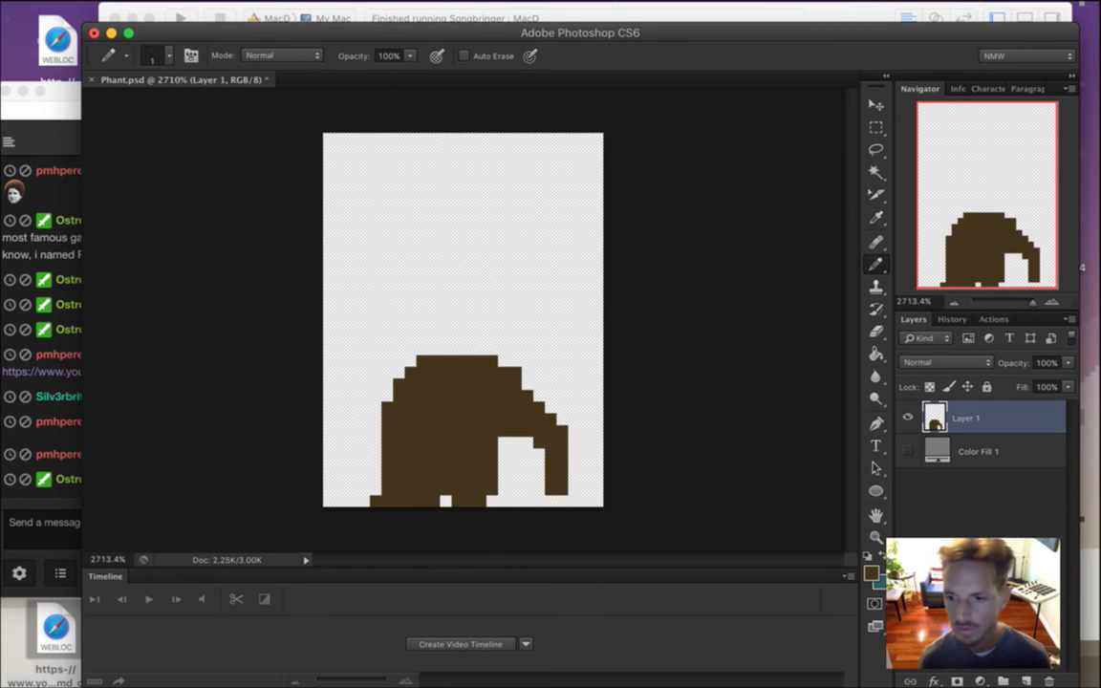
click(329, 197)
drag(340, 197, 335, 208)
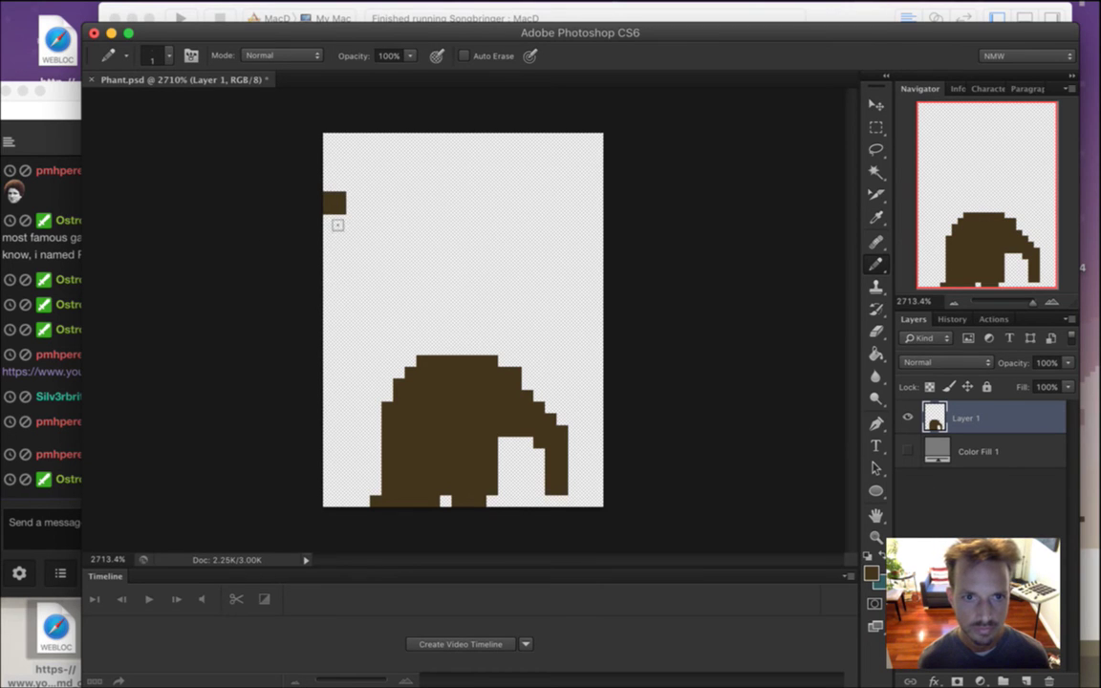
Set the foreground colour to H 31, S 60, B 21 and pencil a second 2 by 2 pixel swatch directly below the first.
click(871, 572)
drag(883, 438, 892, 446)
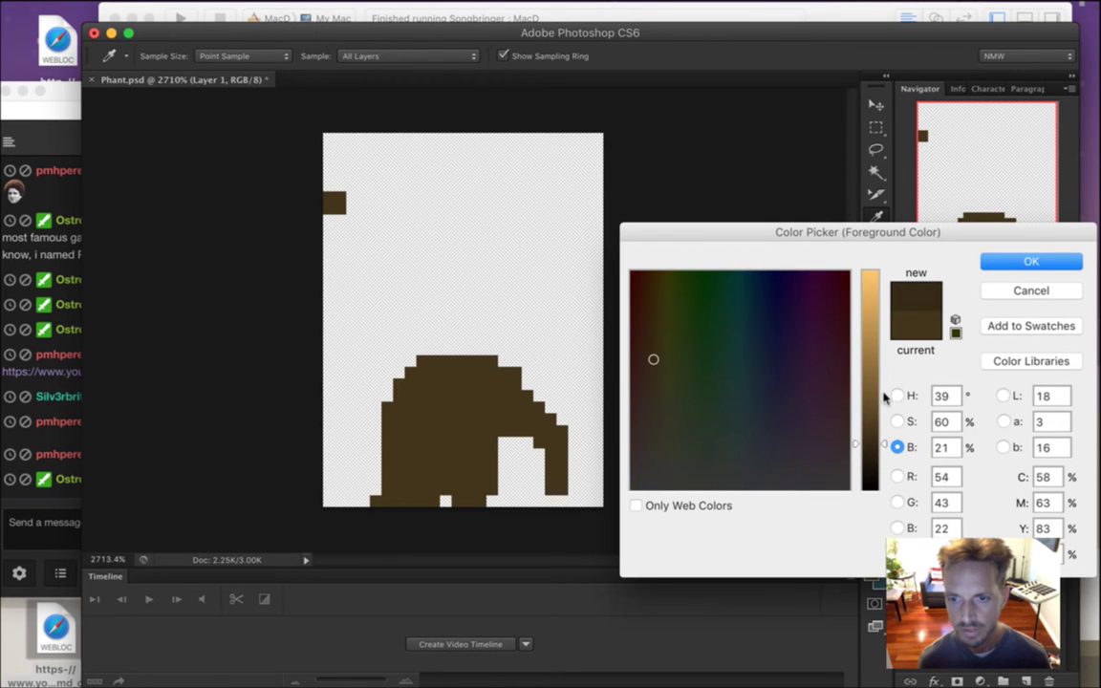
click(896, 394)
drag(886, 470, 884, 474)
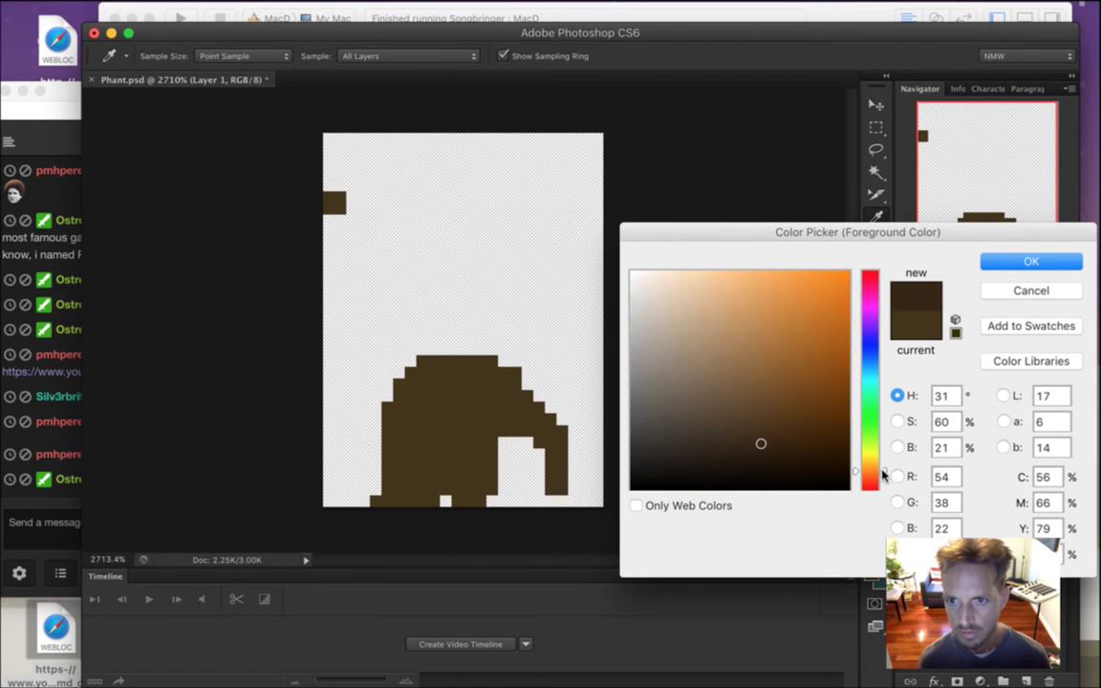
click(1032, 261)
key(b)
drag(329, 226, 340, 226)
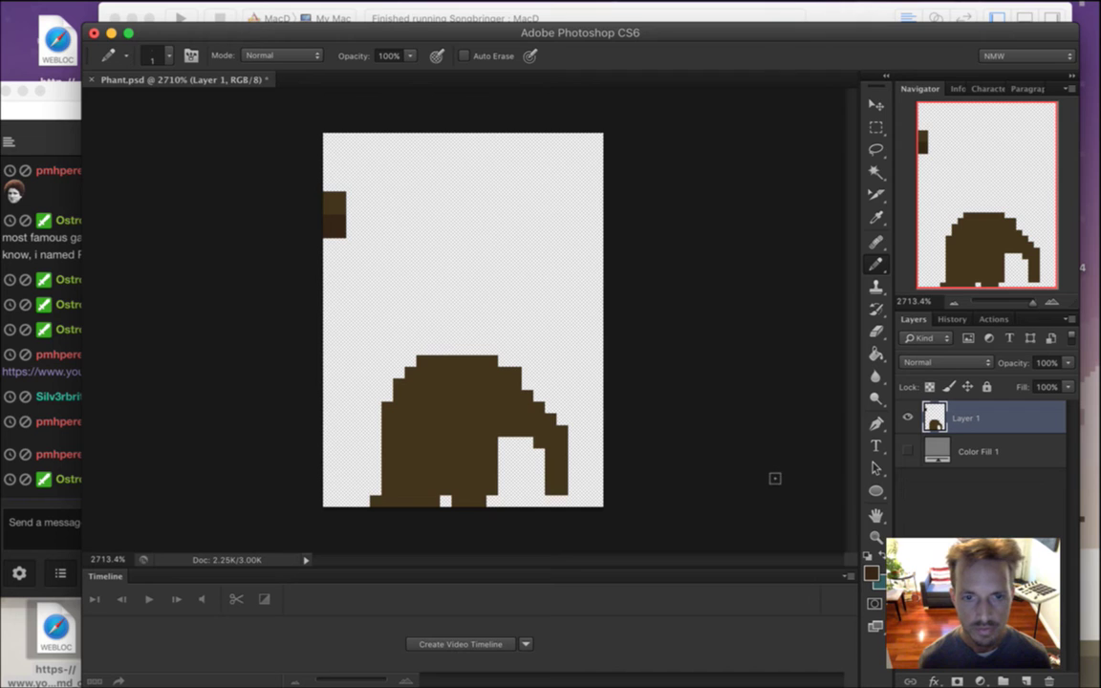
Keep the current dark brown foreground colour and show the grey Color Fill 1 layer behind the elephant.
click(870, 573)
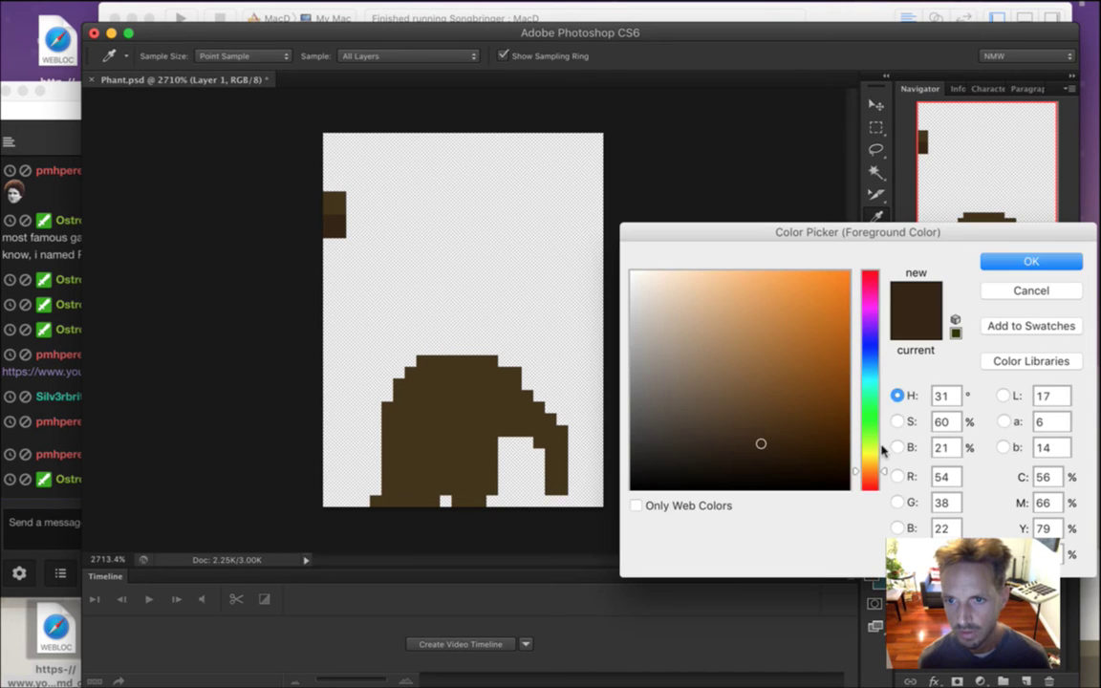
click(1029, 264)
click(907, 450)
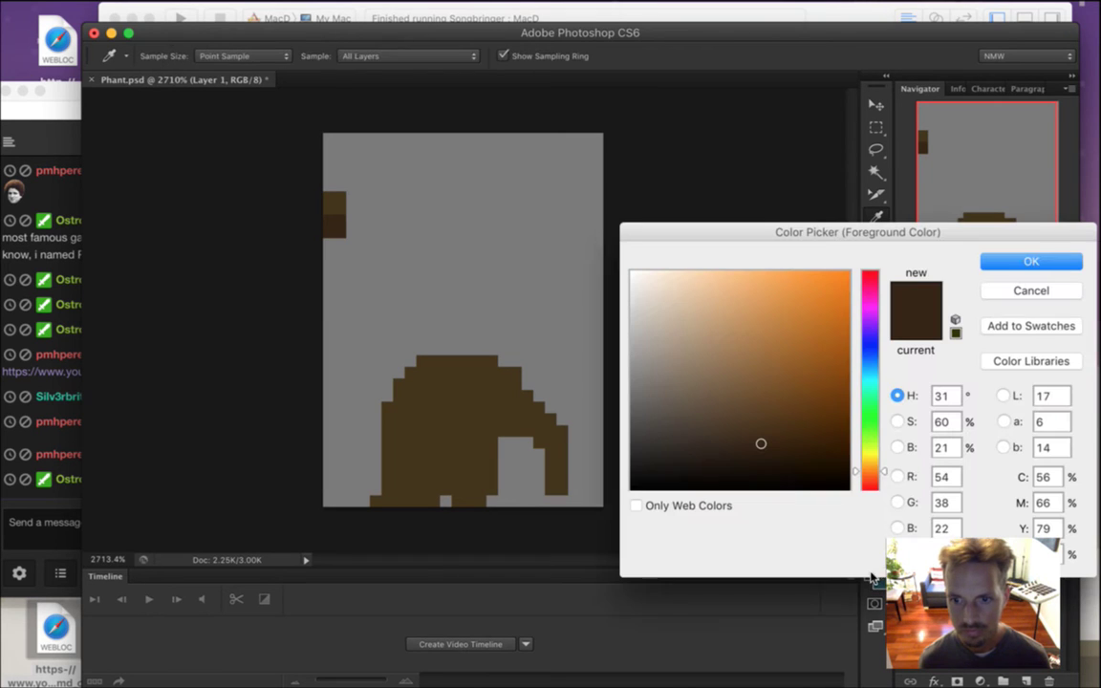
Set the foreground colour to H 27, S 60, B 16 and pencil a third swatch block below the other two.
click(871, 573)
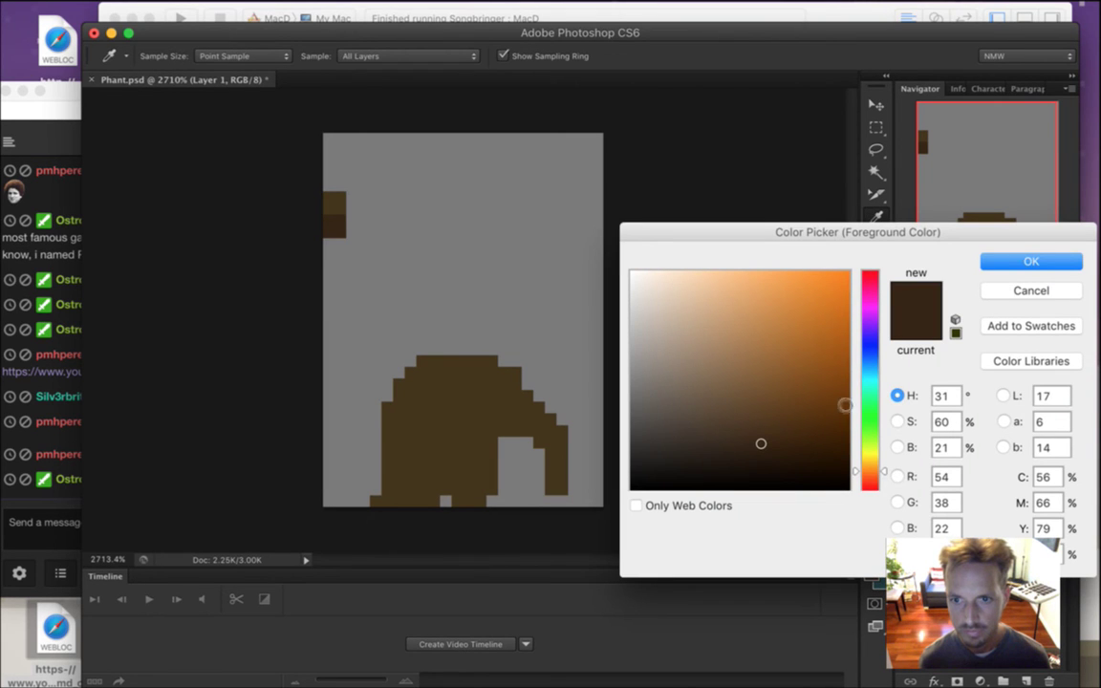
click(898, 447)
drag(881, 445, 882, 459)
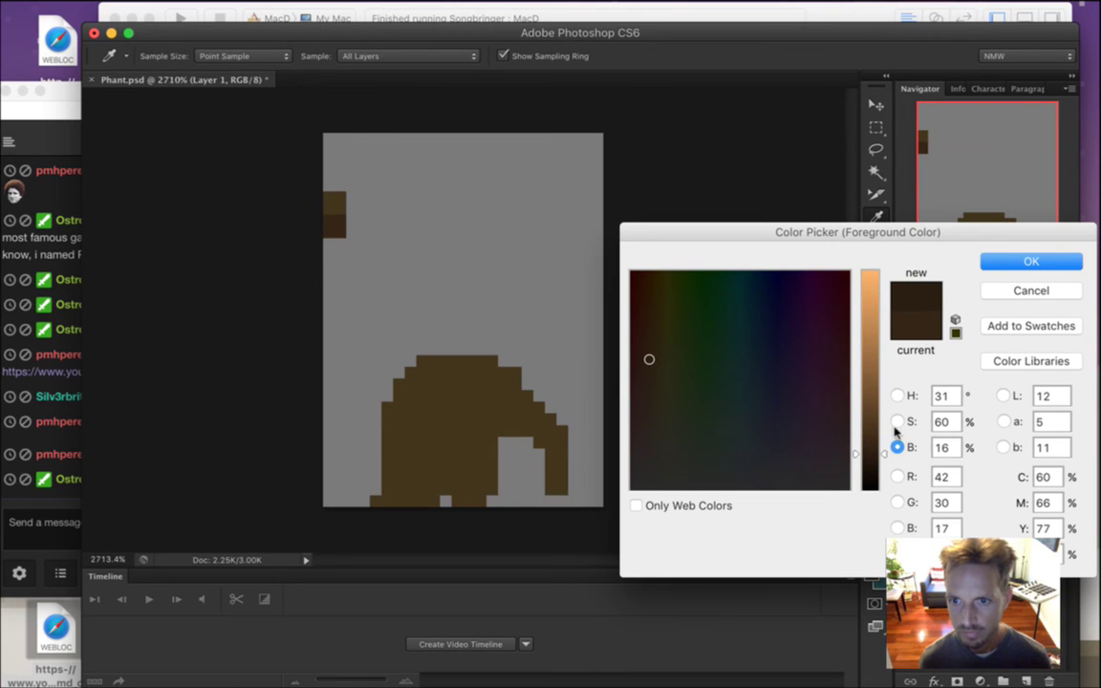
click(898, 395)
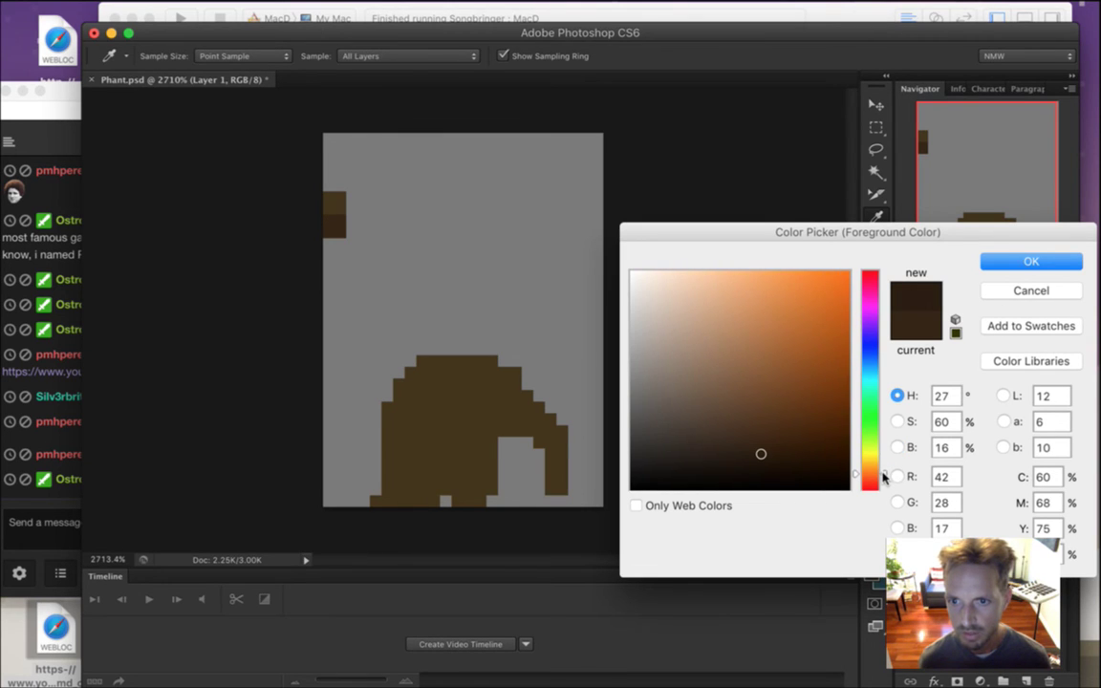
click(998, 262)
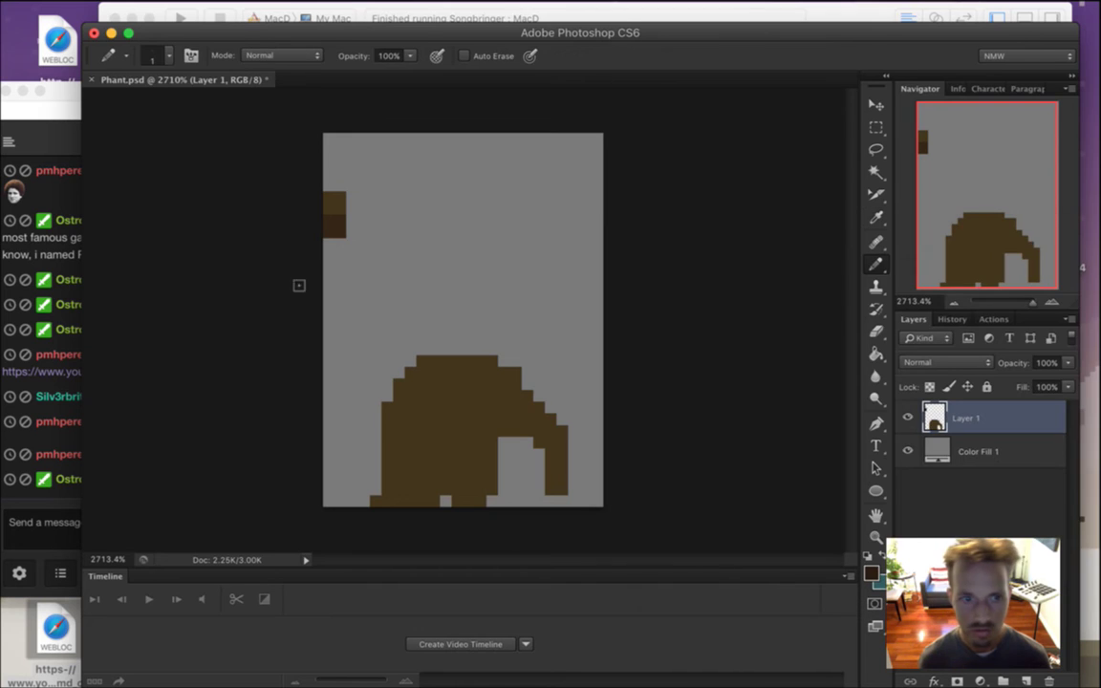
click(335, 248)
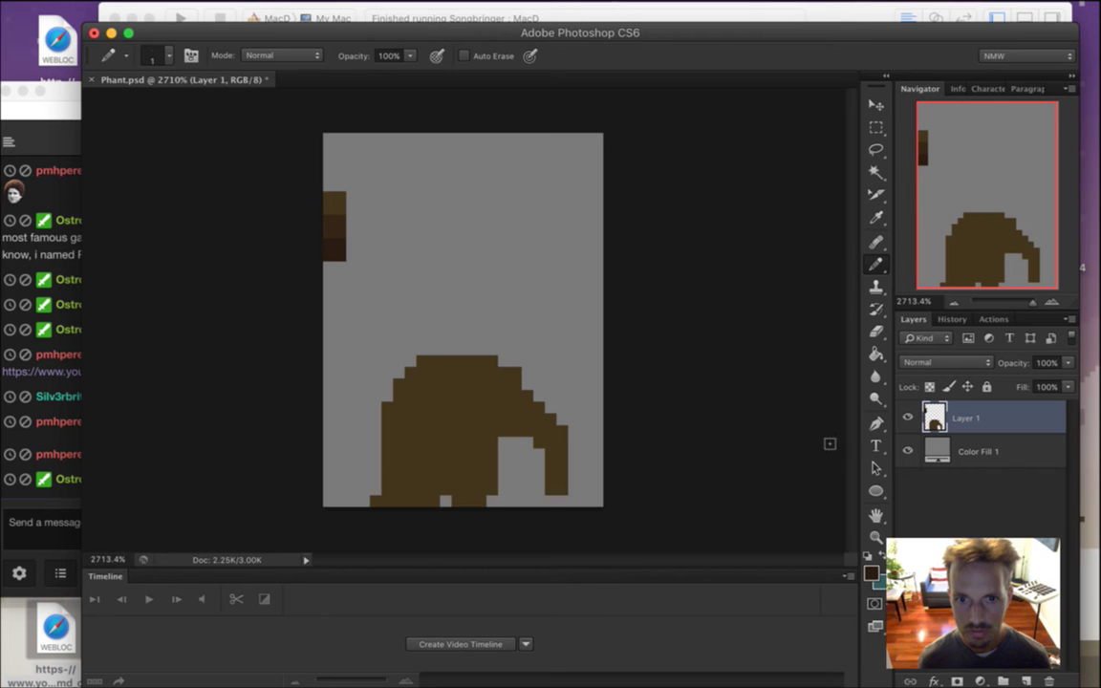
Sample the elephant's body brown and raise its brightness to 30% in the foreground Color Picker, switching the picker to saturation mode.
key(i)
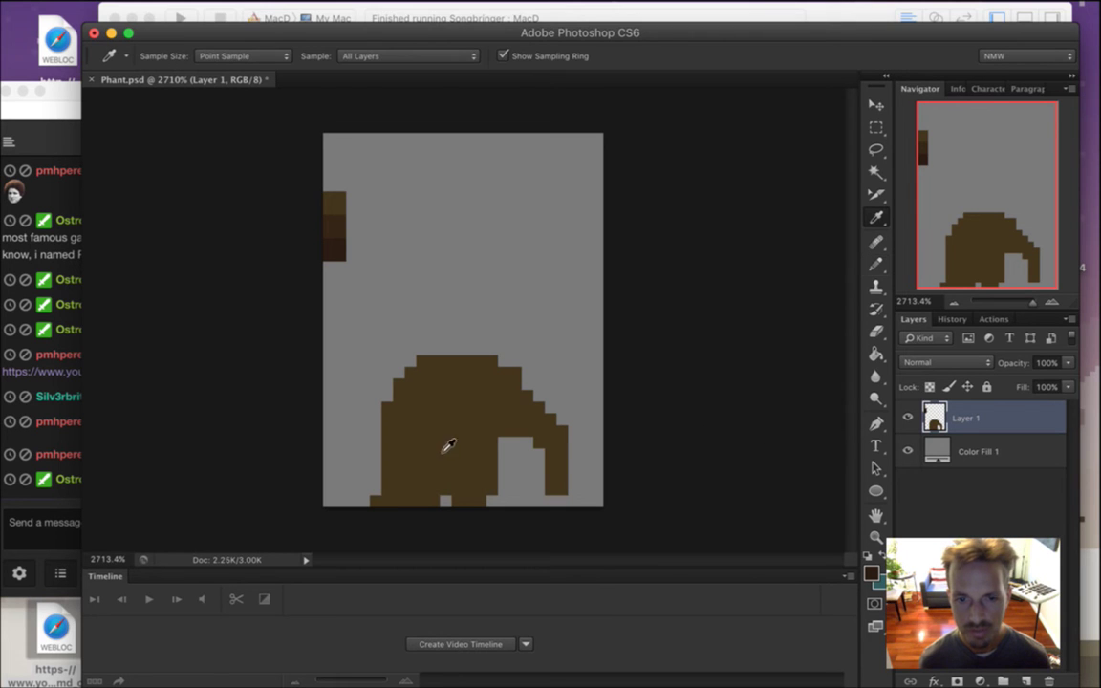
click(871, 572)
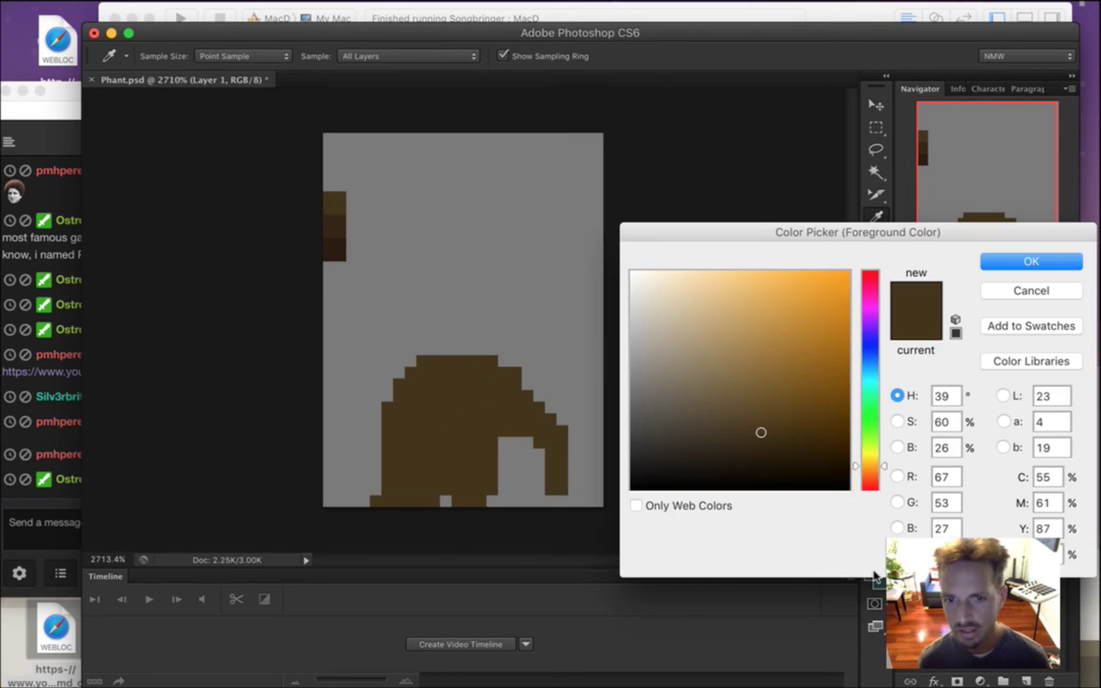
click(899, 450)
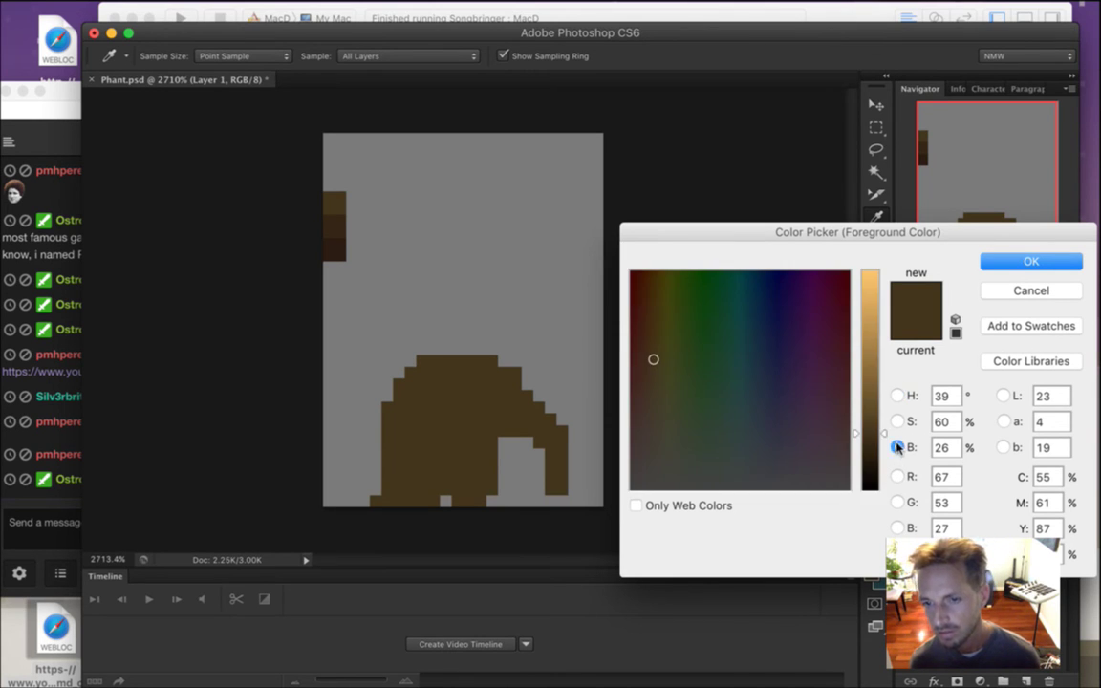
drag(880, 437, 885, 428)
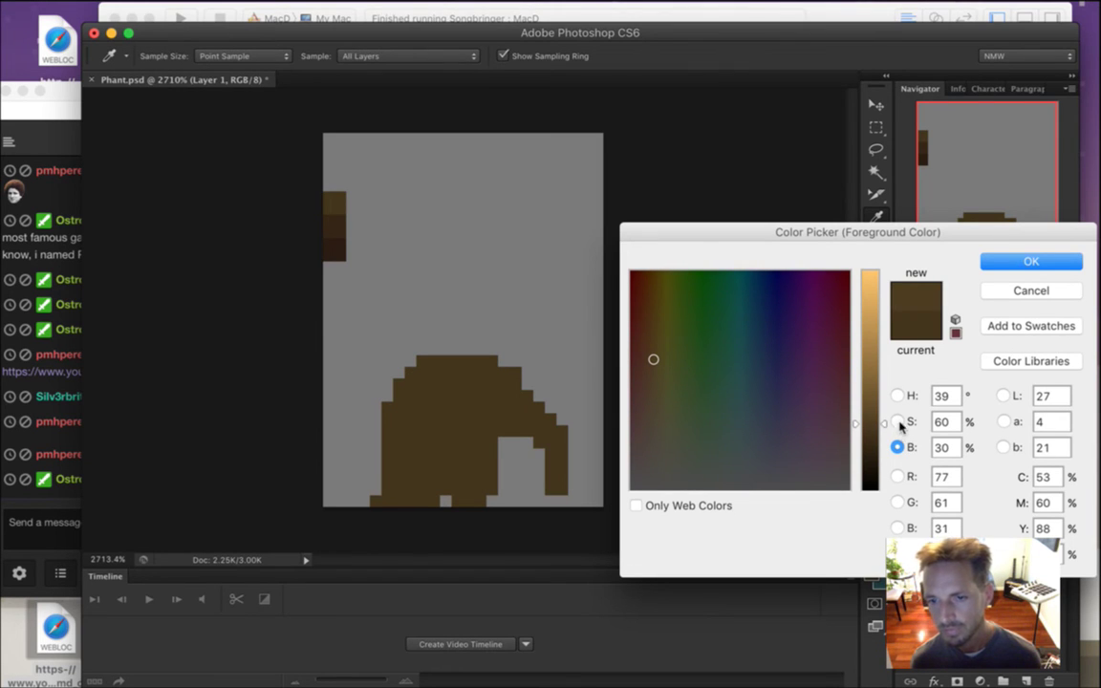
click(899, 423)
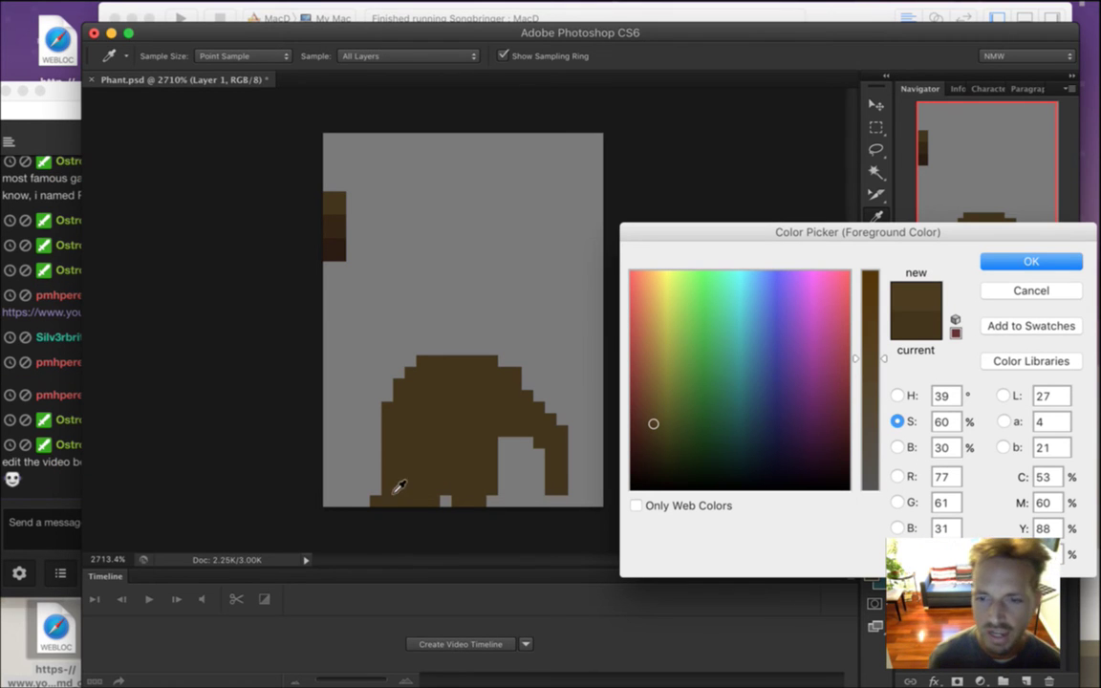
Read the newest Twitch chat comments about opening shared links and editing the video, and return to the foreground Color Picker.
click(48, 446)
click(59, 525)
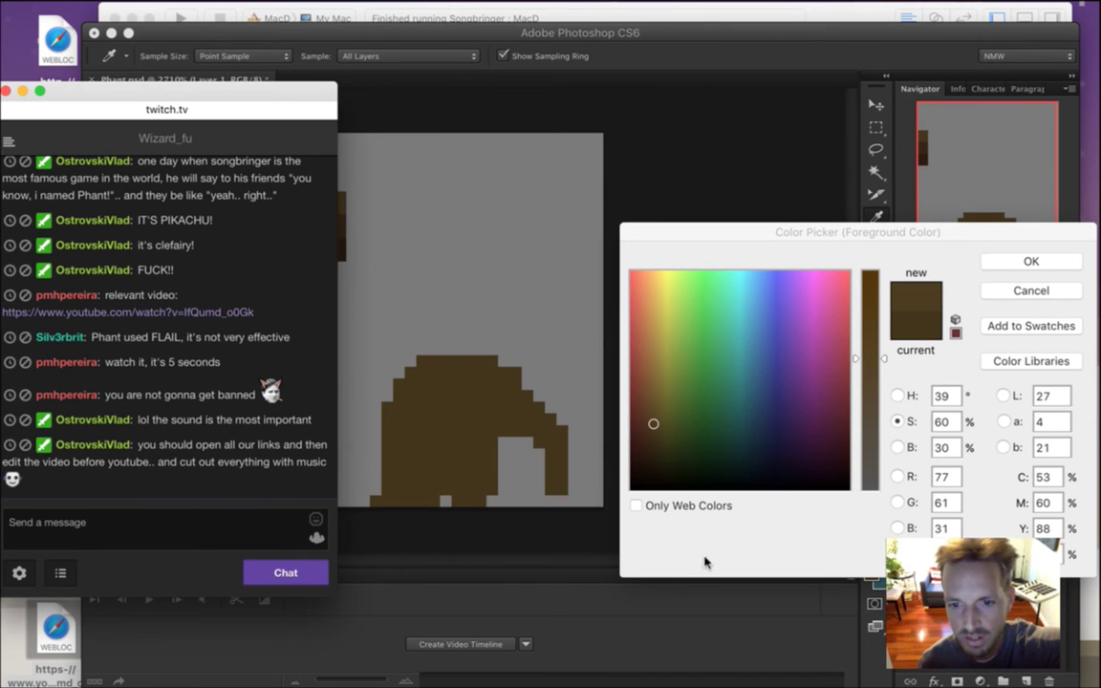
click(668, 572)
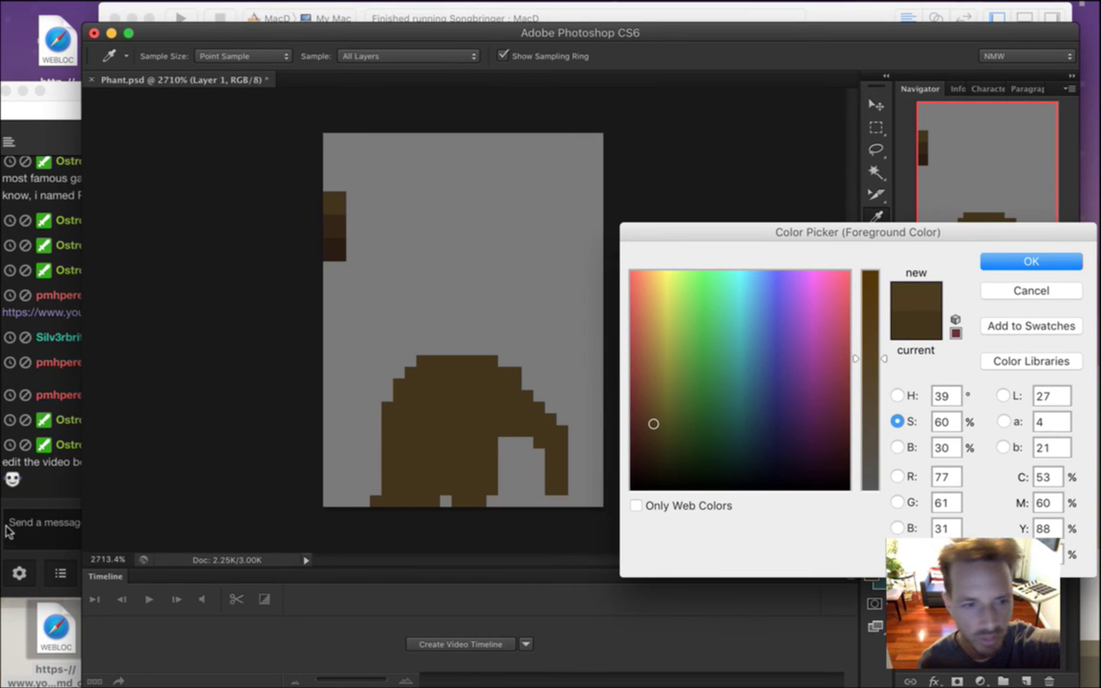
click(29, 467)
drag(150, 445, 179, 464)
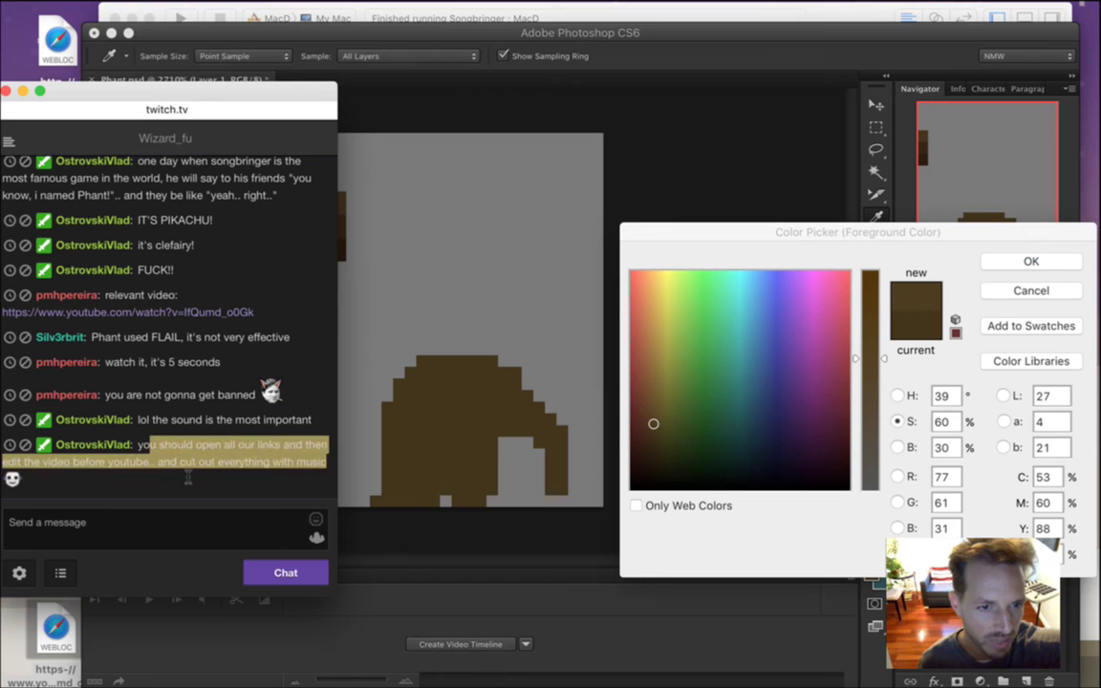
click(182, 458)
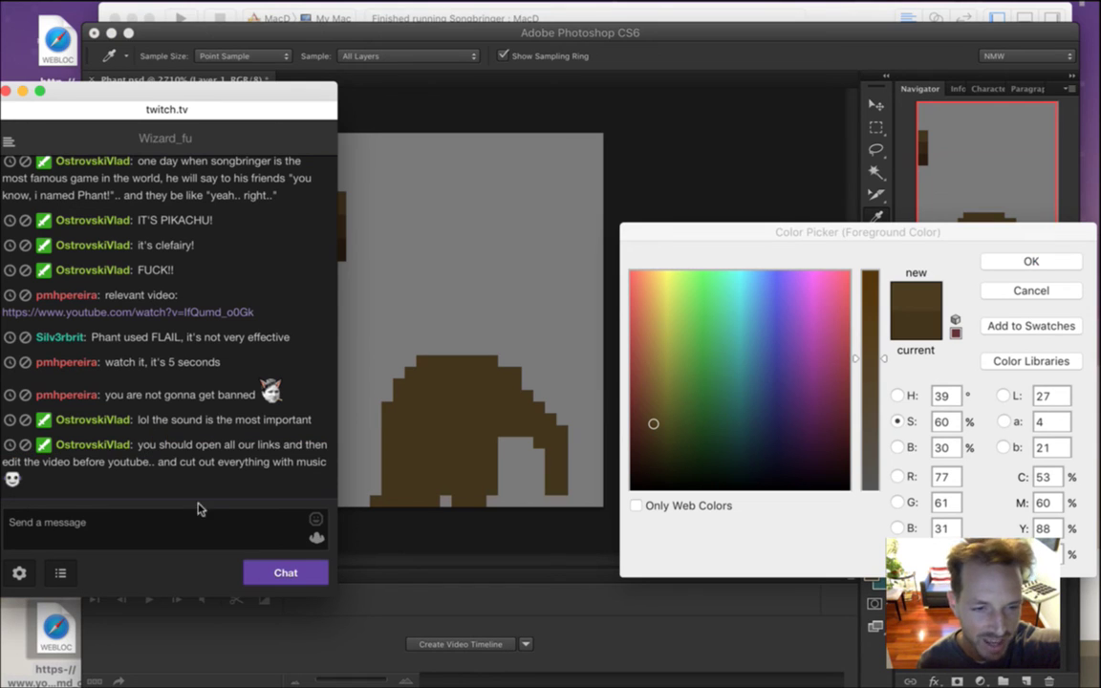
click(839, 250)
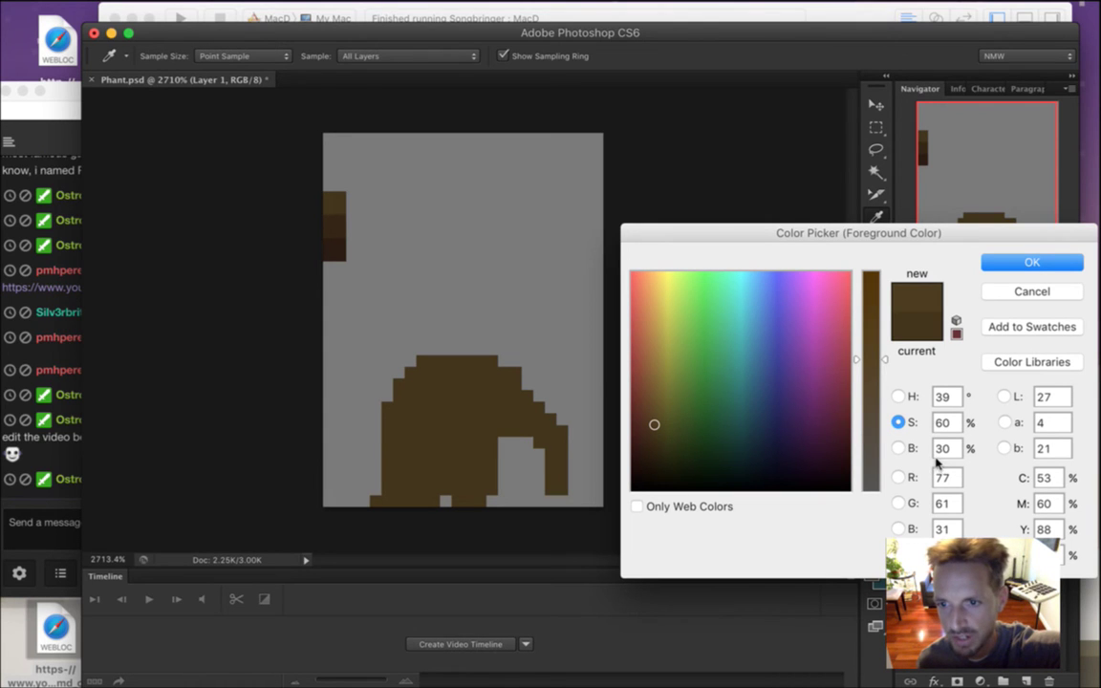
click(42, 522)
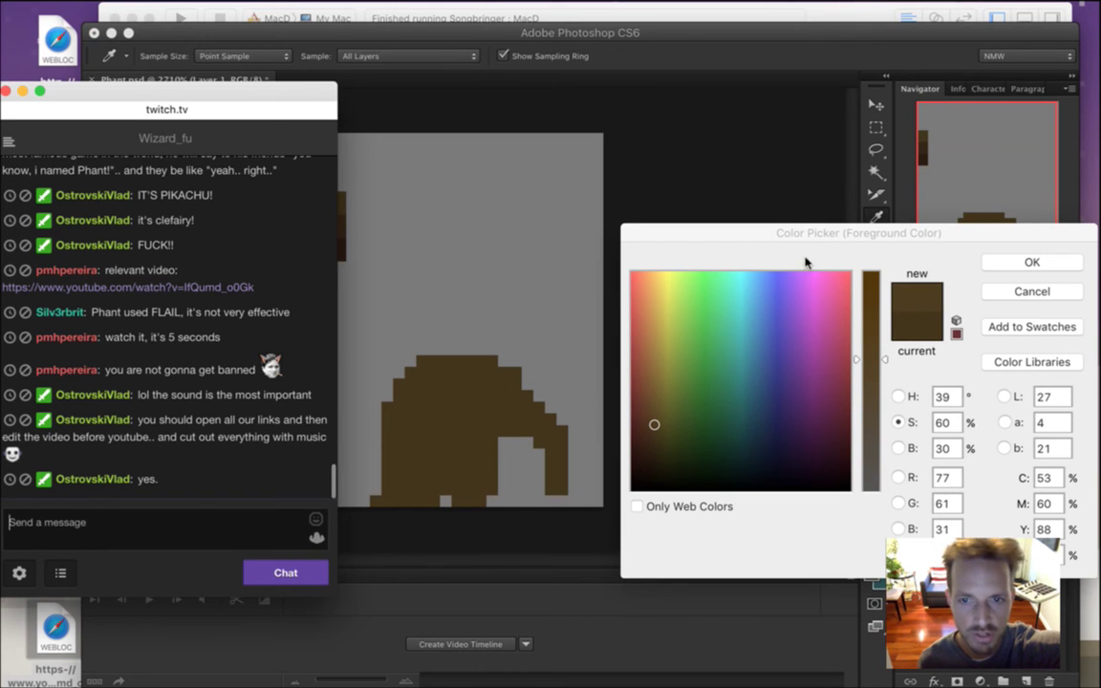
click(736, 233)
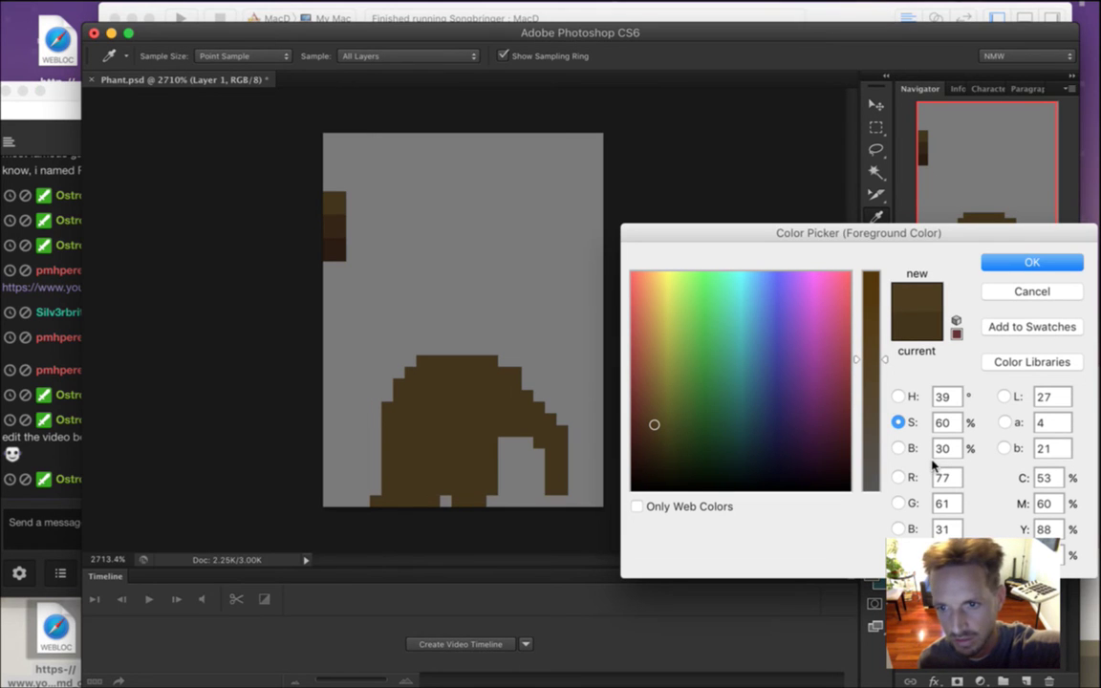
Reduce the foreground colour's saturation to 51% and shift its hue to 44° for a lighter brown.
drag(882, 359, 883, 381)
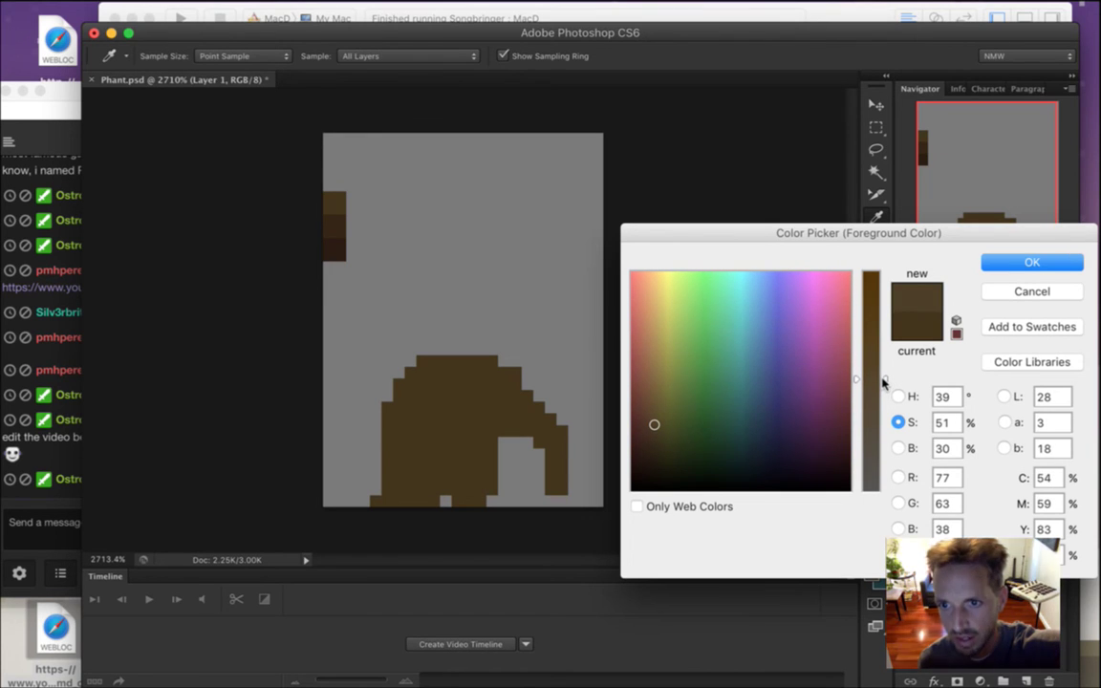
click(899, 396)
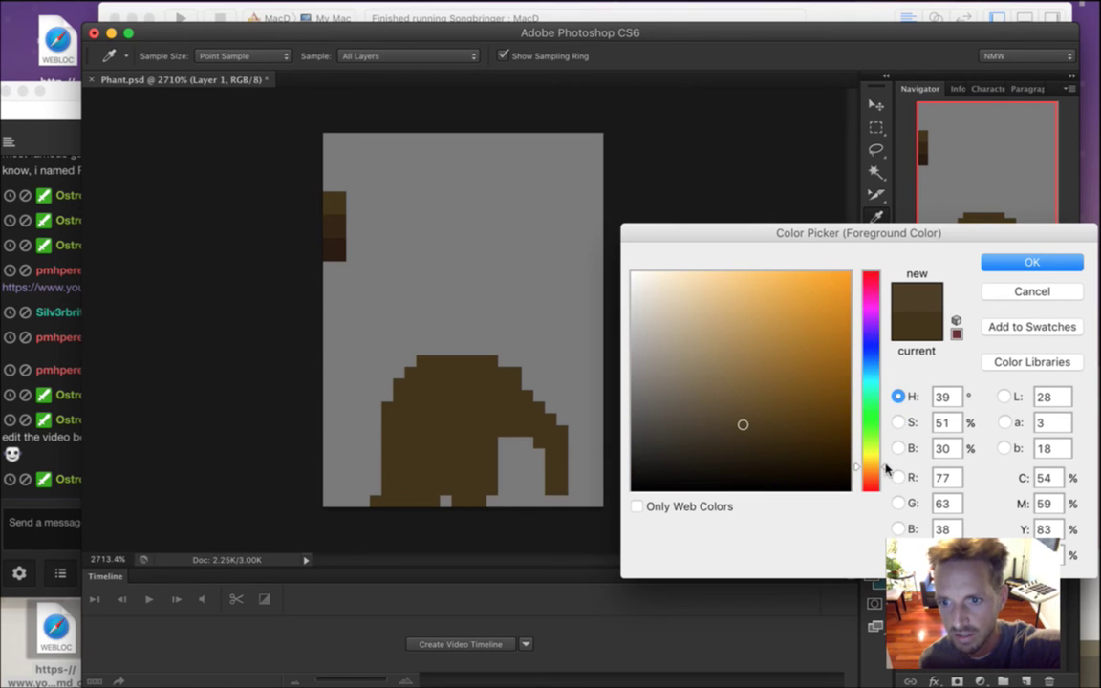
drag(885, 469, 885, 467)
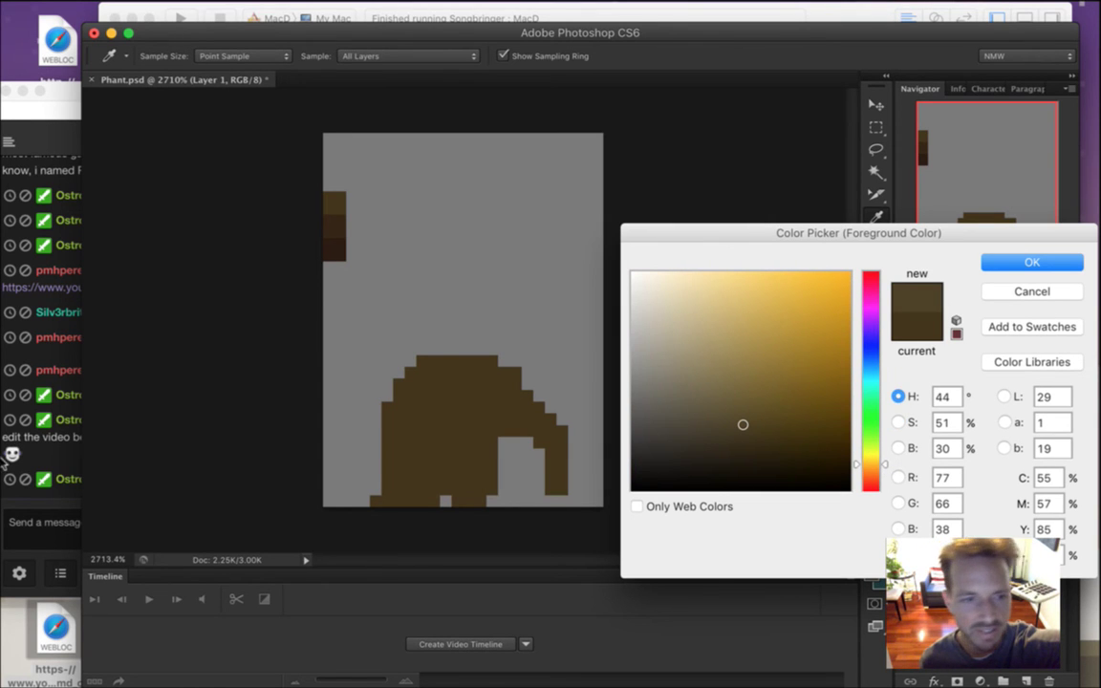
Read the latest Twitch chat comments about watching the linked video and the time spent, and return to the foreground Color Picker.
click(27, 411)
drag(122, 340, 210, 346)
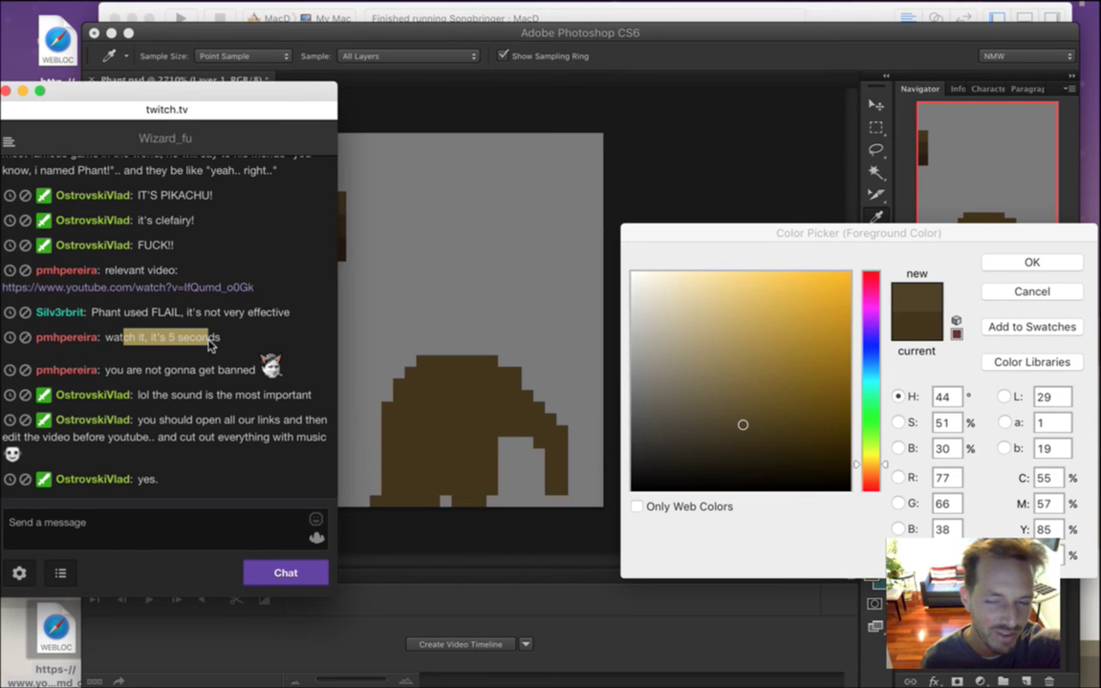
click(211, 382)
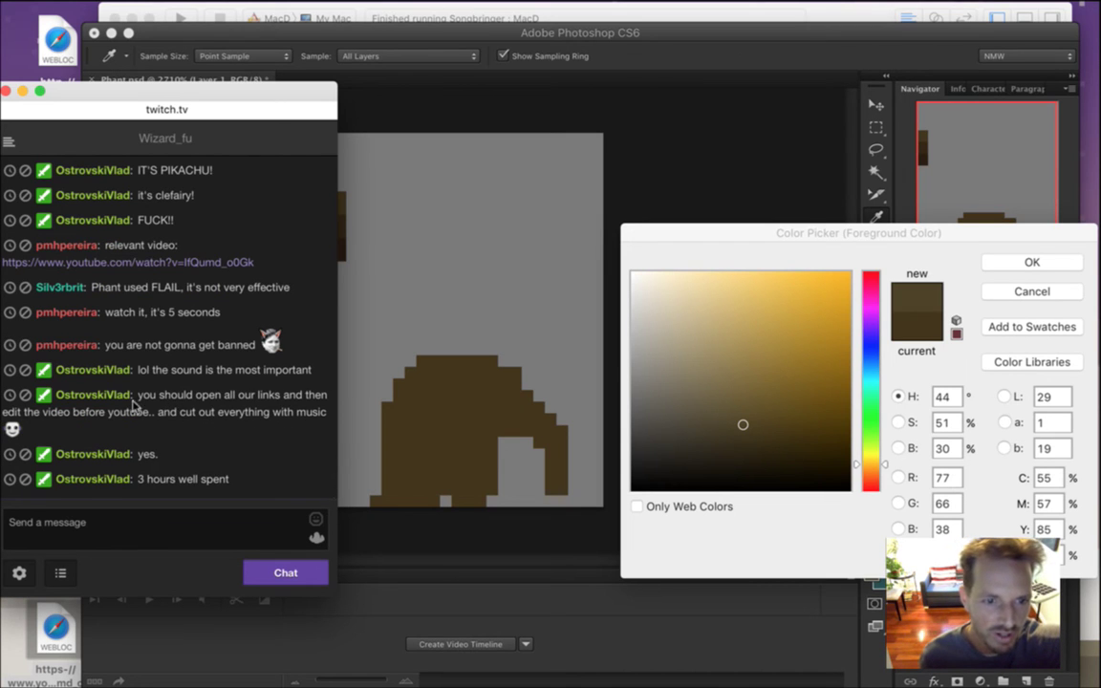
drag(150, 484, 355, 450)
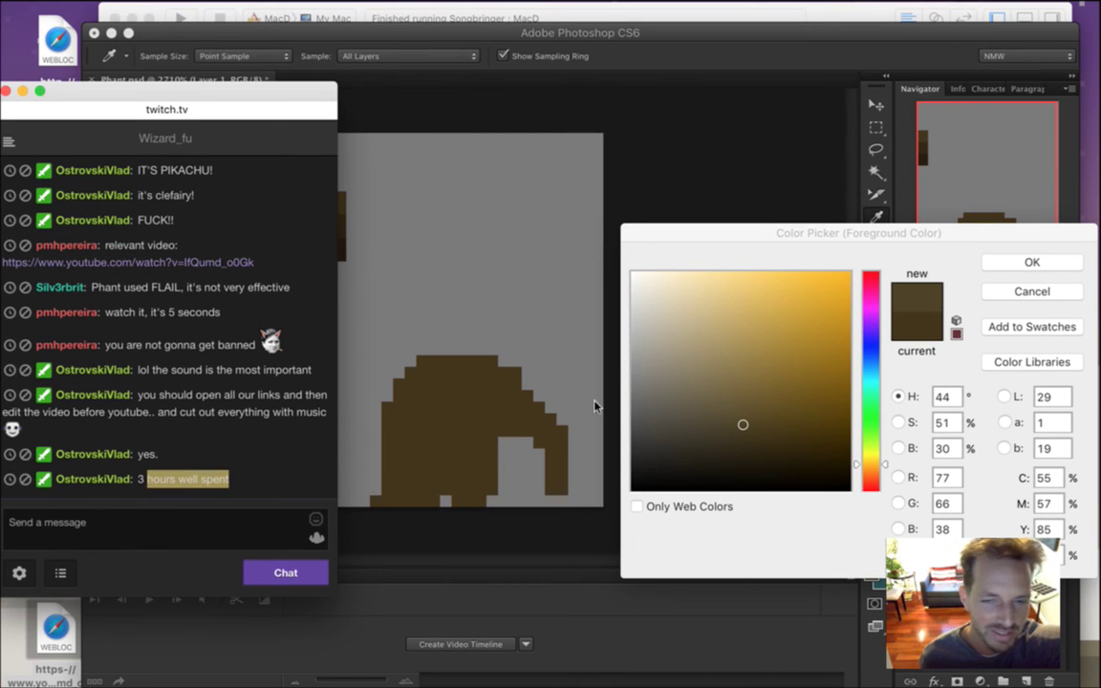
click(830, 254)
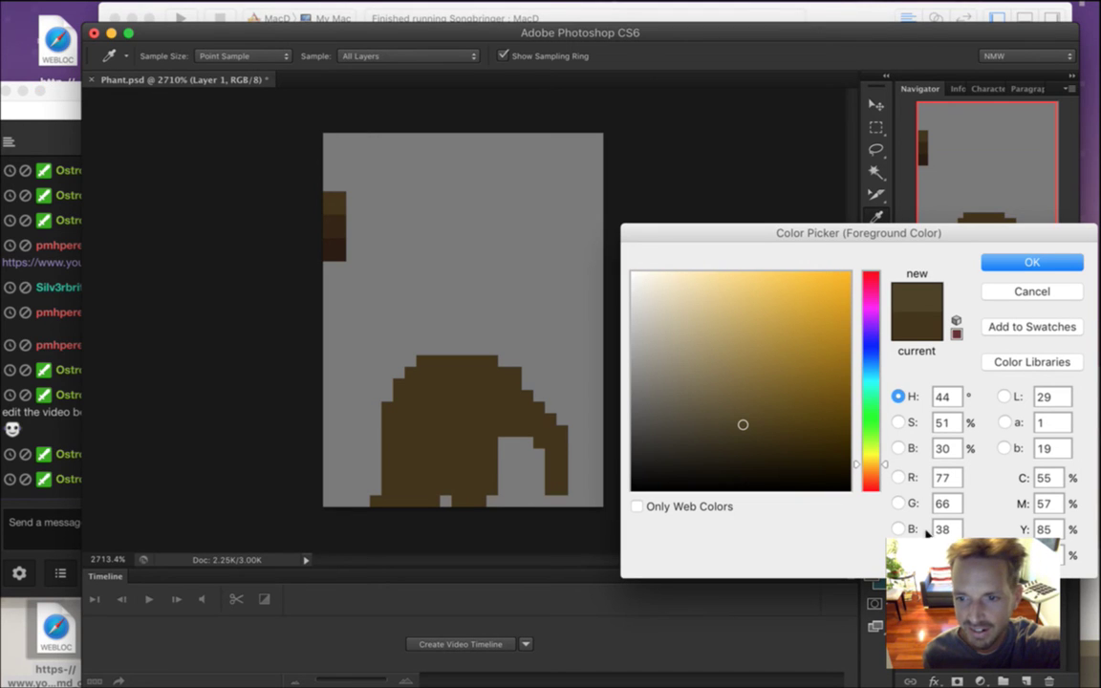
Accept the H 44, S 51, B 30 colour and pencil a fourth swatch block above the other three.
click(1039, 267)
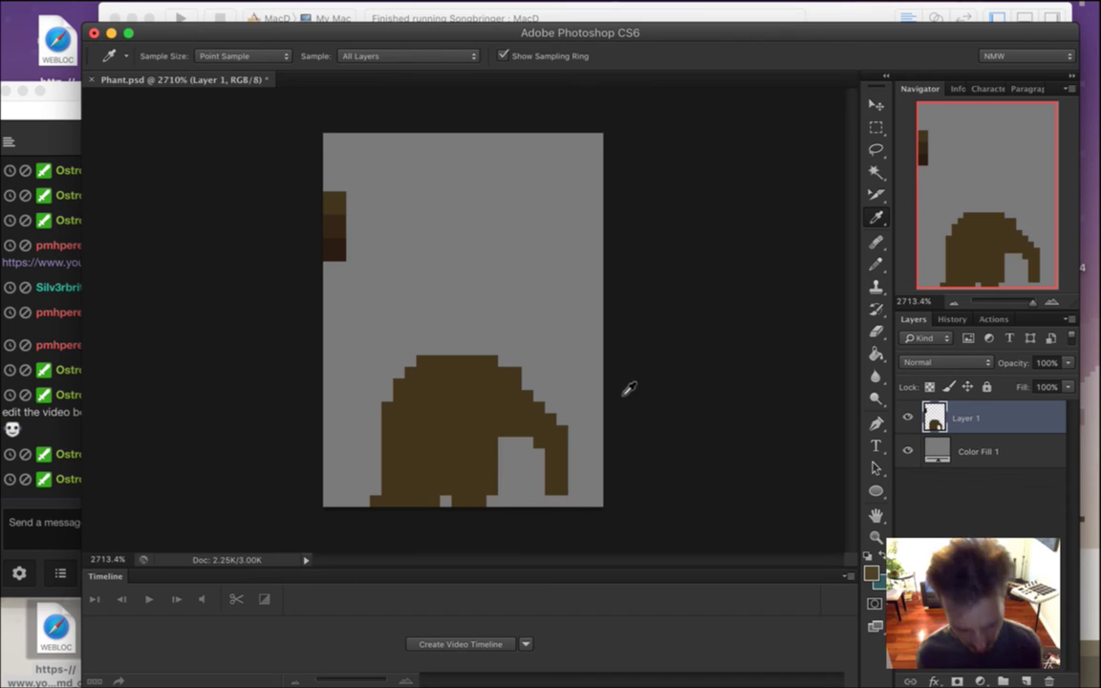
key(b)
click(335, 180)
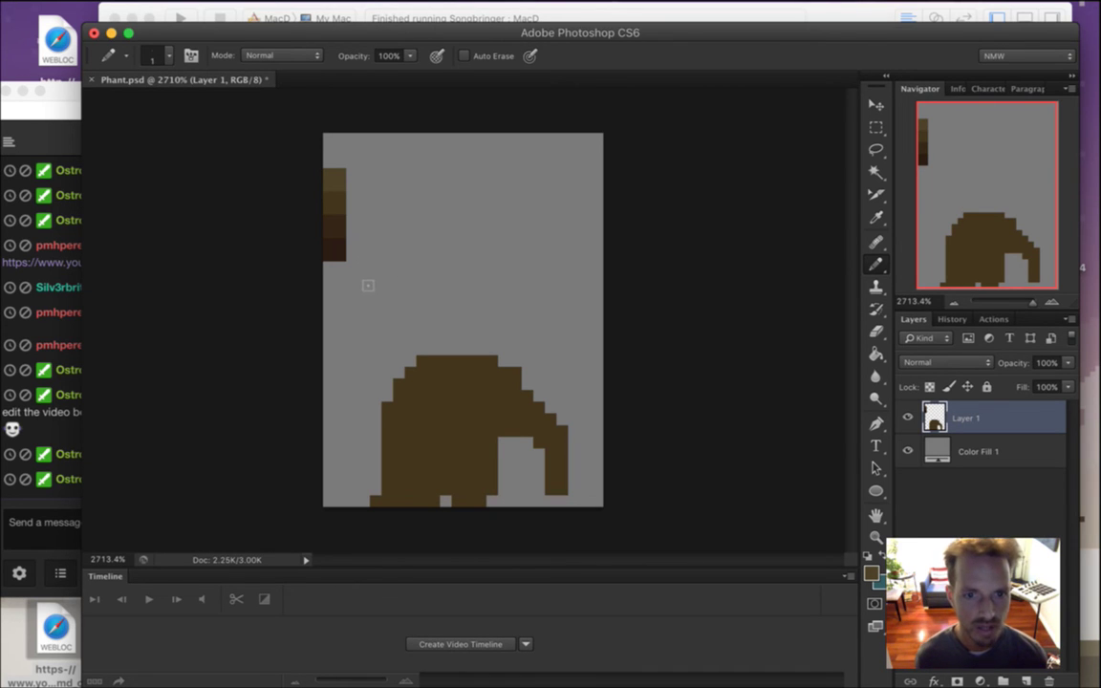
Sample a darker brown from the palette swatches and pencil shadows under the elephant's trunk and along its legs and feet.
alt+click(343, 238)
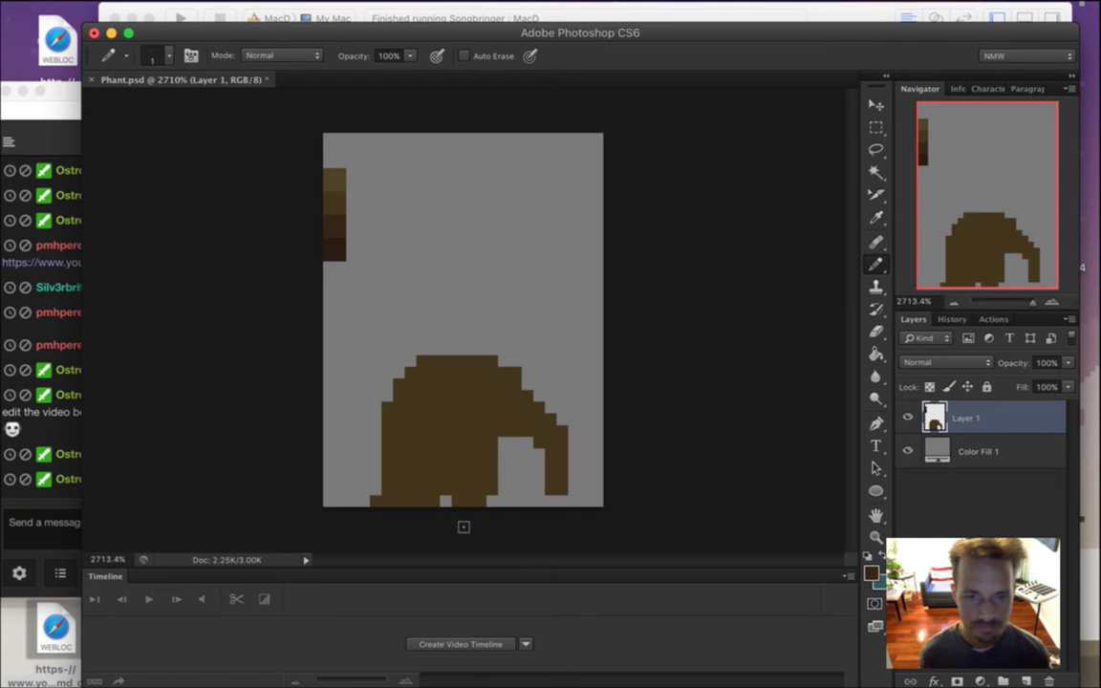
mouse_move(501, 427)
mouse_down()
mouse_move(501, 450)
mouse_move(540, 465)
mouse_move(562, 513)
mouse_up()
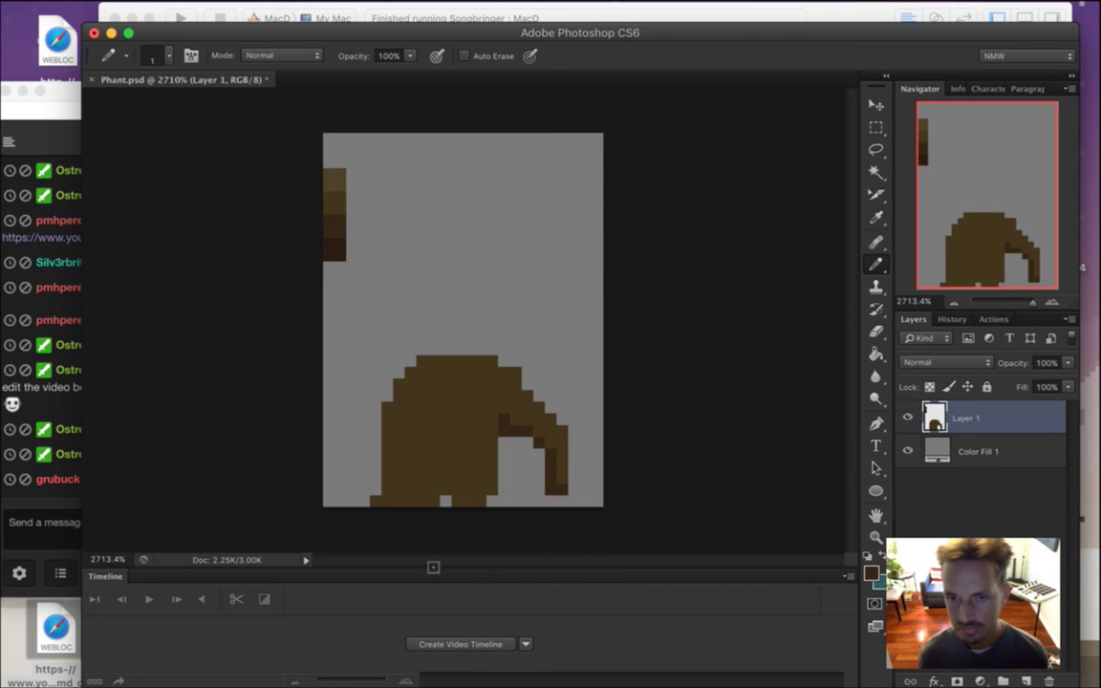
mouse_move(445, 509)
mouse_down()
mouse_move(481, 540)
mouse_move(474, 528)
mouse_move(493, 501)
mouse_move(473, 517)
mouse_move(487, 543)
mouse_move(495, 483)
mouse_move(493, 506)
mouse_move(456, 481)
mouse_move(440, 490)
mouse_move(445, 466)
mouse_move(421, 526)
mouse_up()
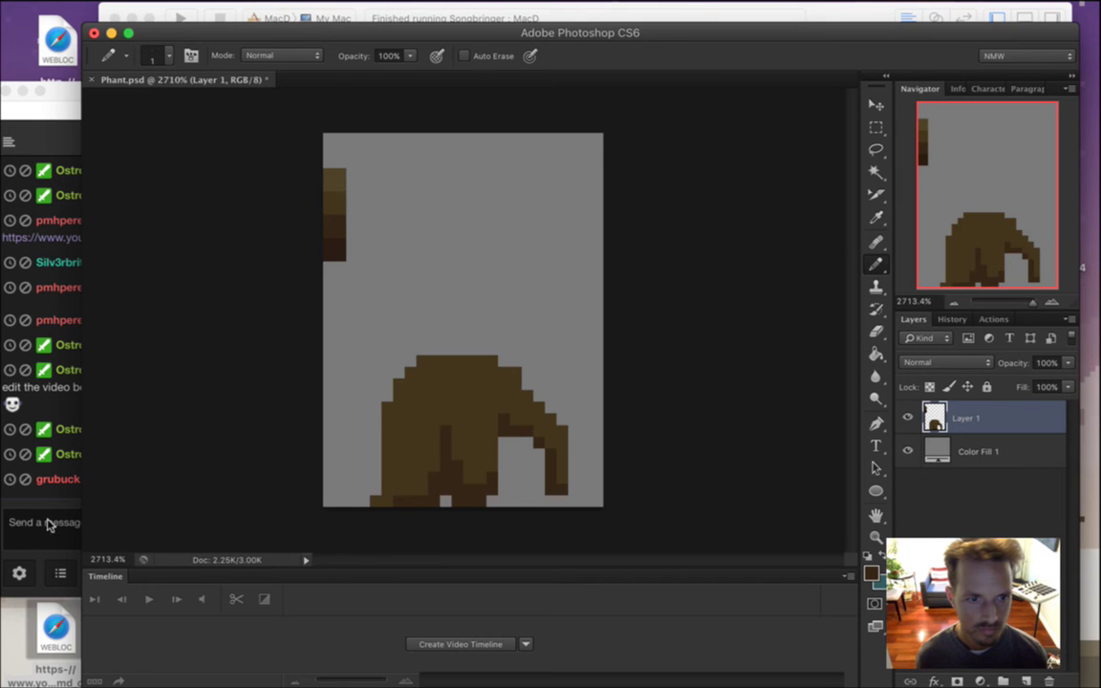
Reply in the Twitch chat to the viewer asking about video problems with "just about everybody is today".
click(45, 469)
drag(115, 482, 189, 511)
click(185, 546)
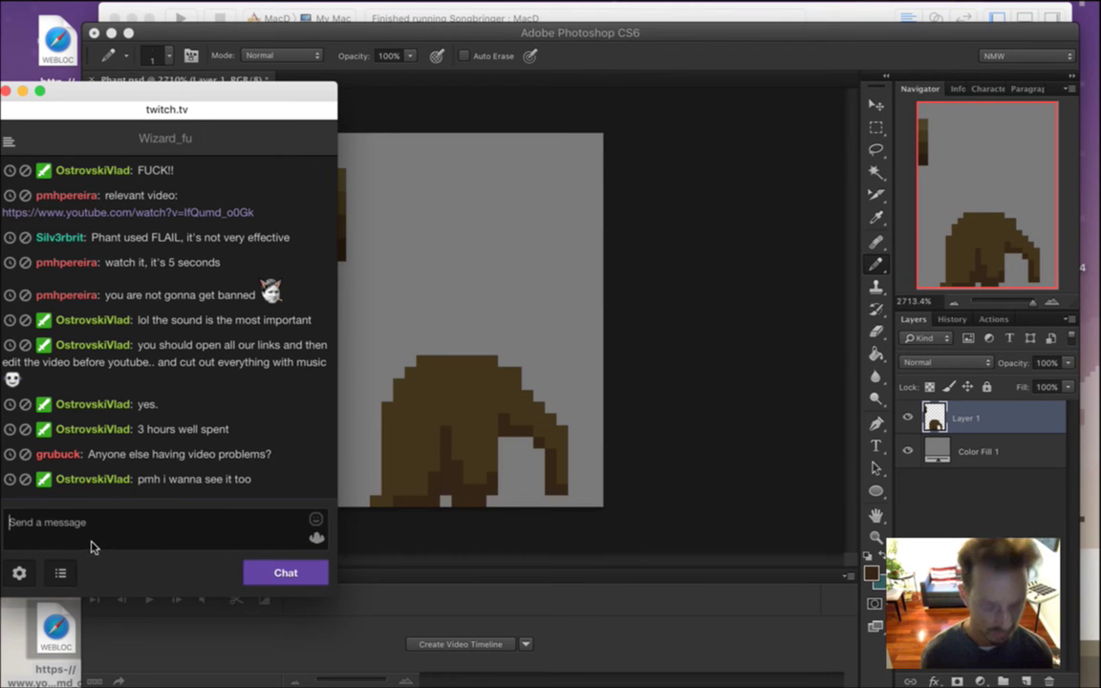
text(@gru)
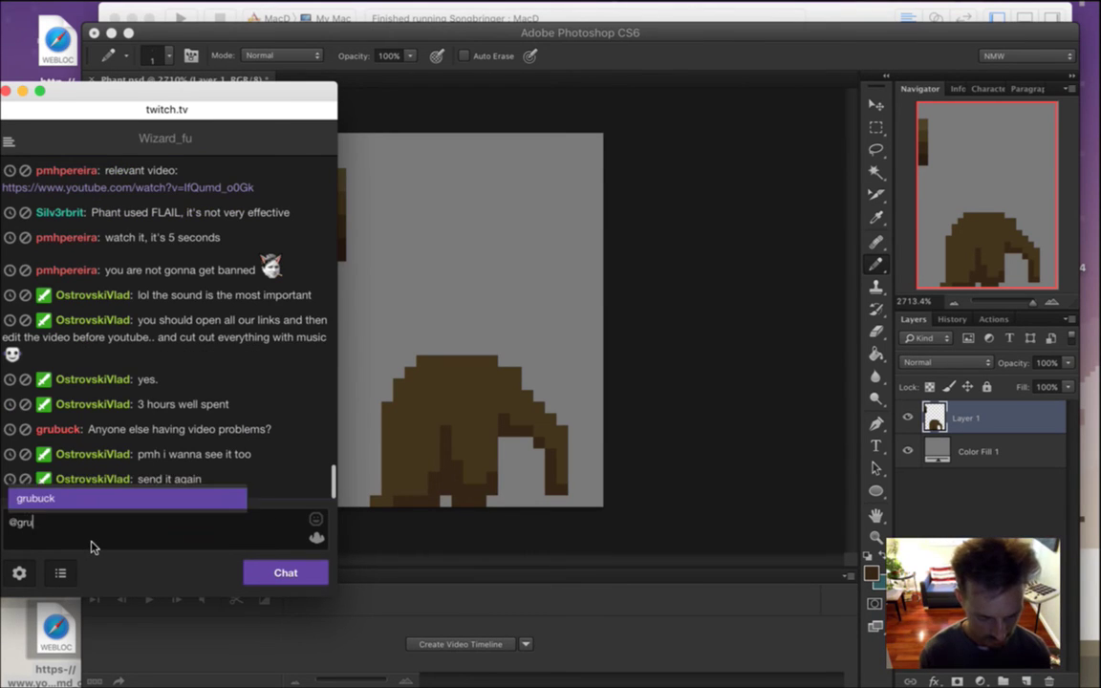
text(buck just ab)
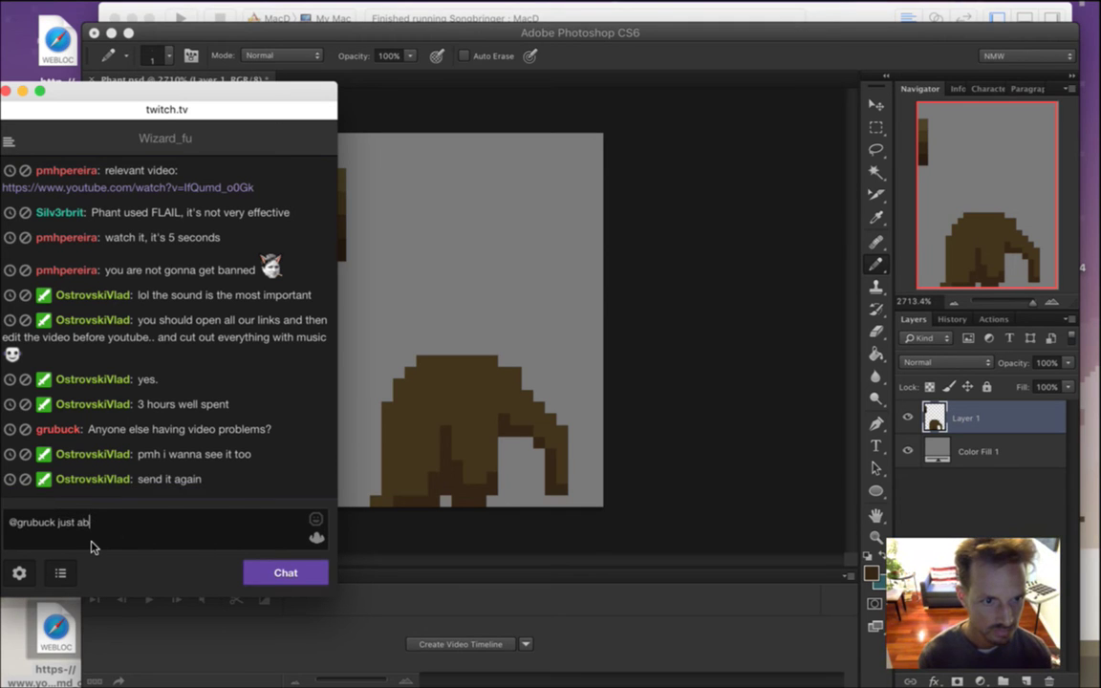
text(out everybody is today)
key(Return)
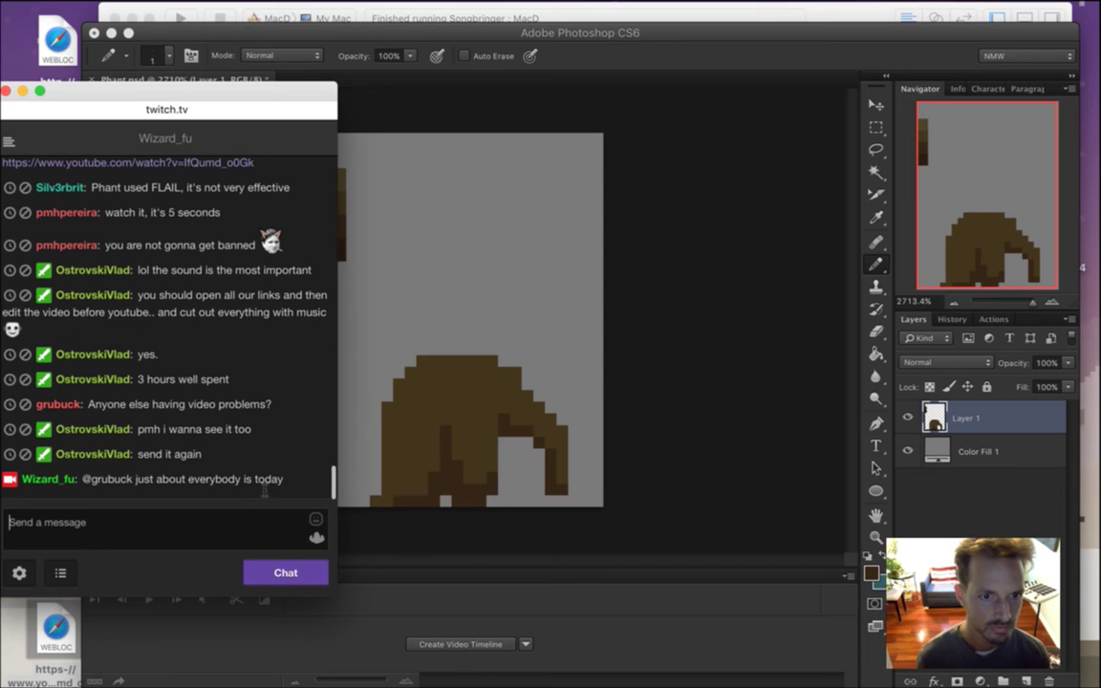
Glance at the desktop, return to the windows and show the newest Twitch chat messages.
key(F11)
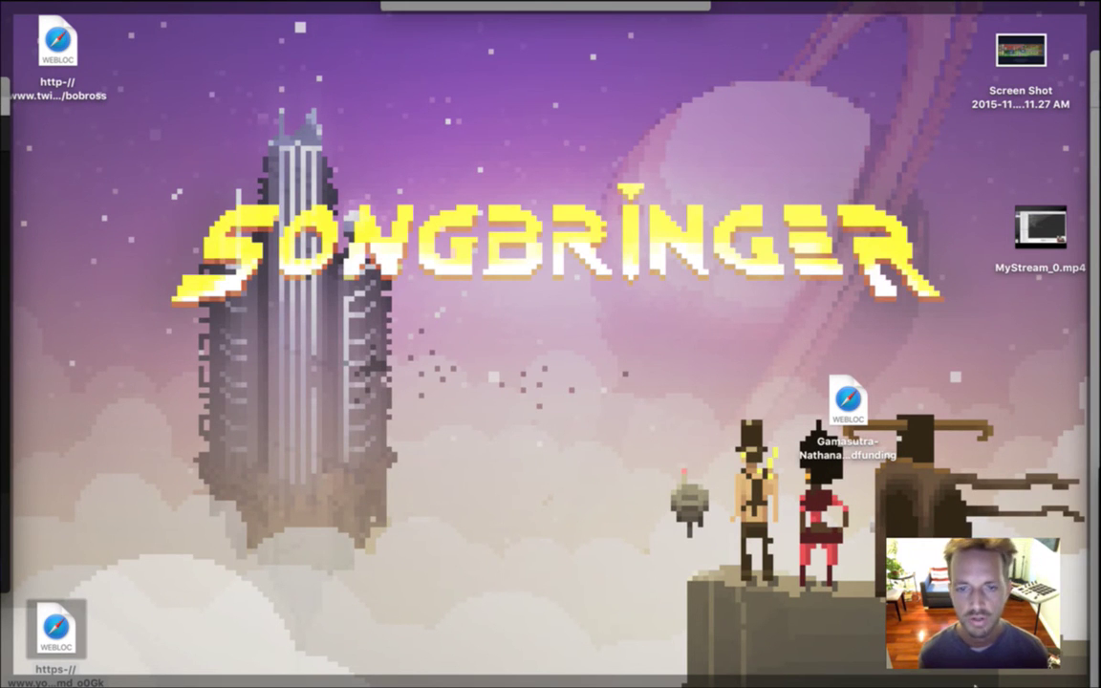
key(F11)
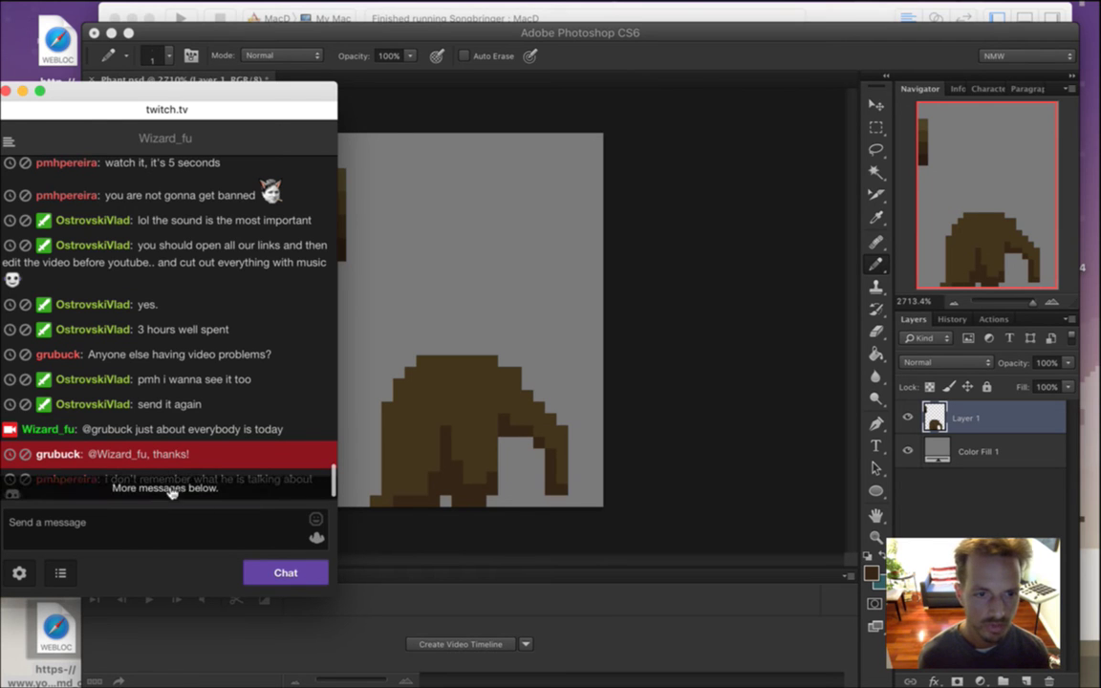
click(221, 483)
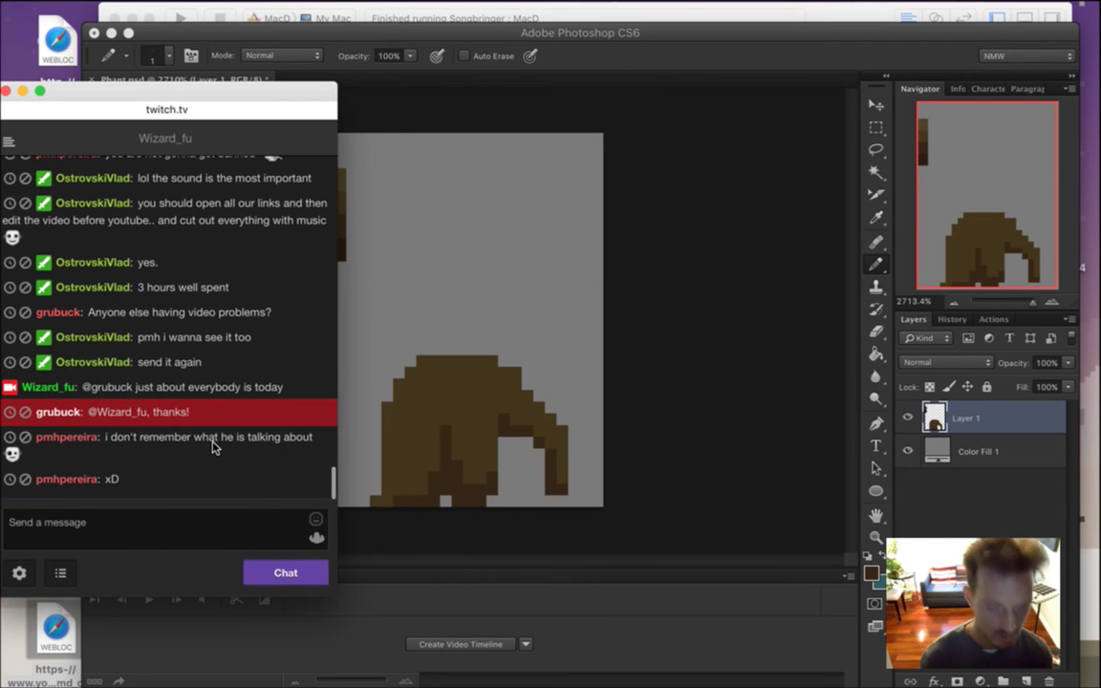
Search Google in a new browser window for "you are dereferncing a null pointer youtube".
key(super+n)
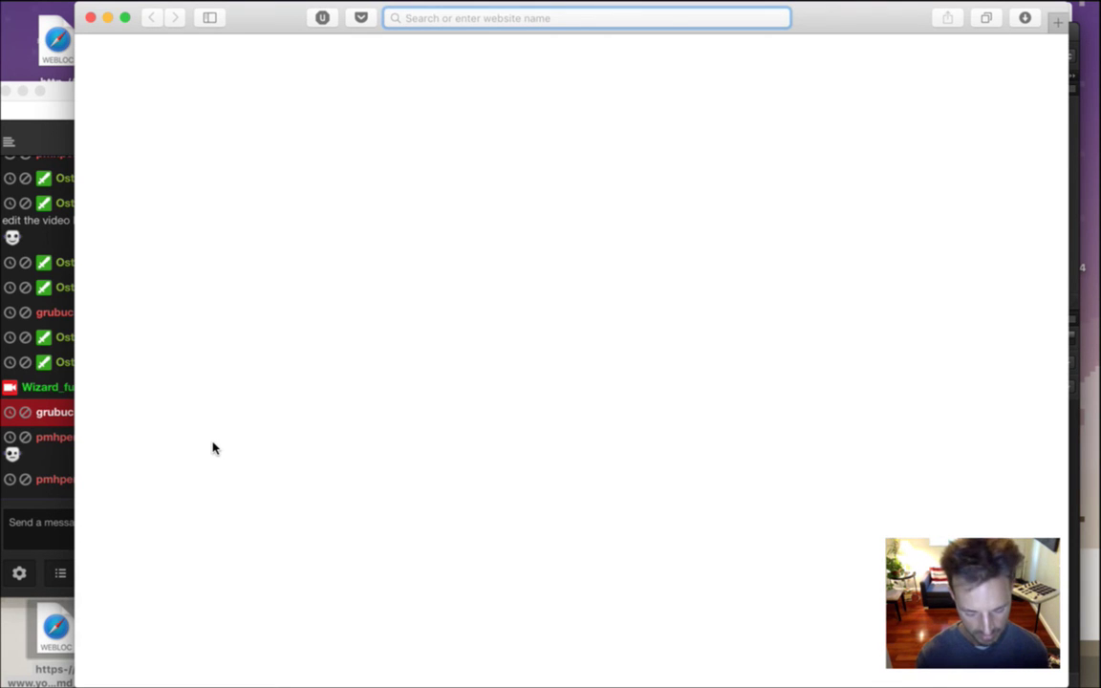
text(you are)
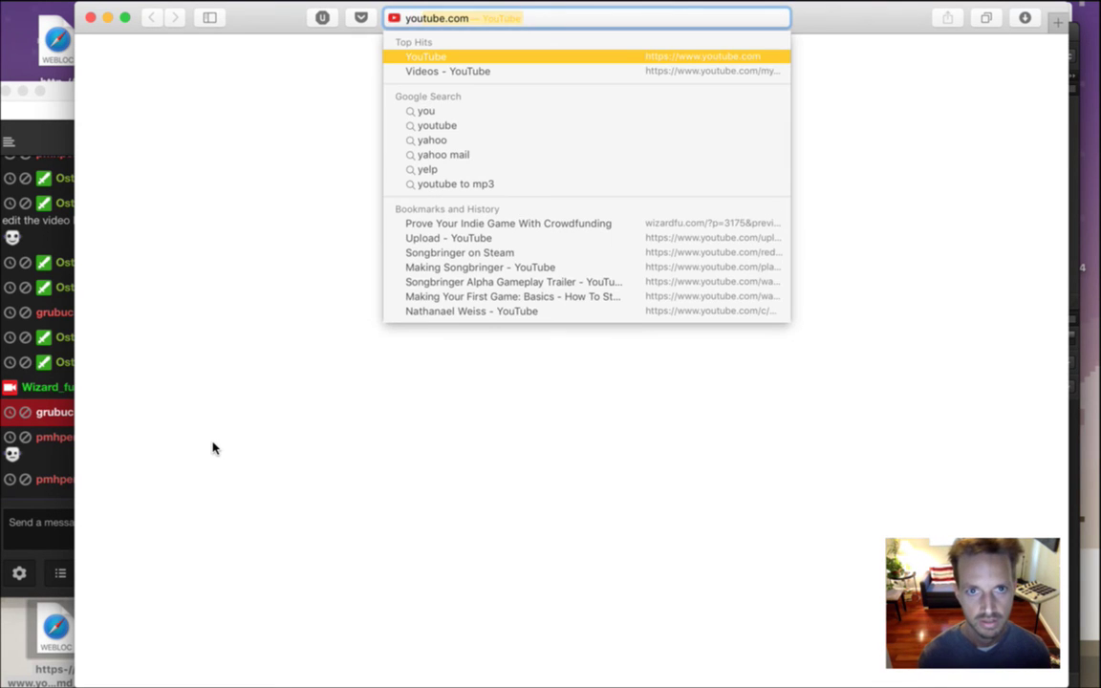
key(BackSpace)
text(referncing a )
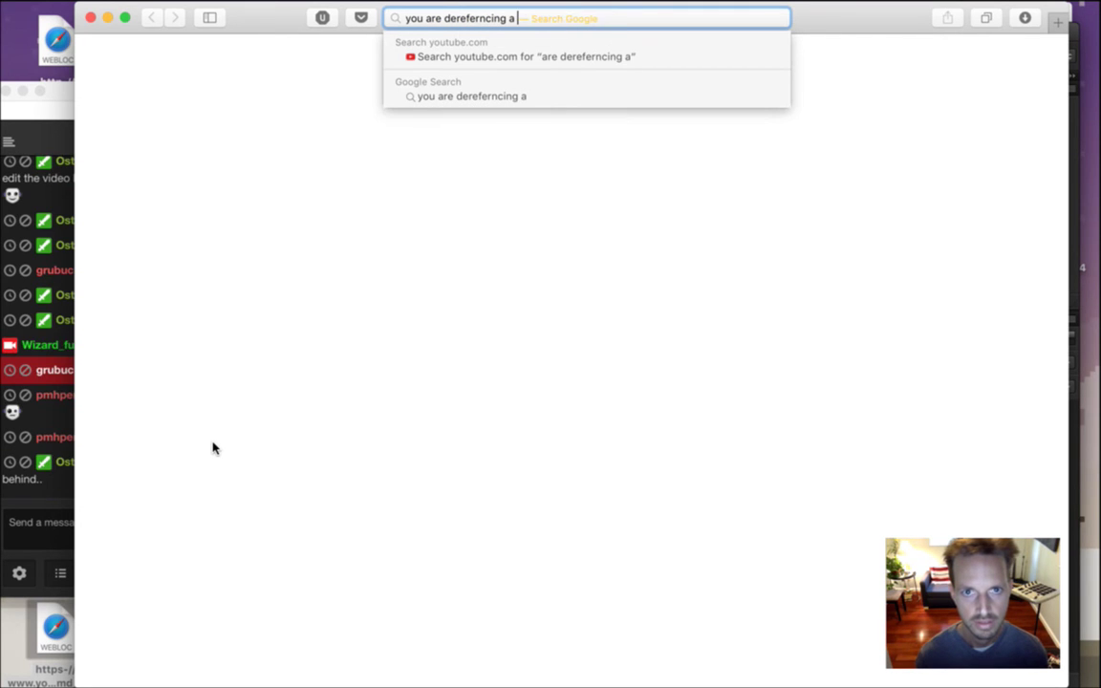
text(null)
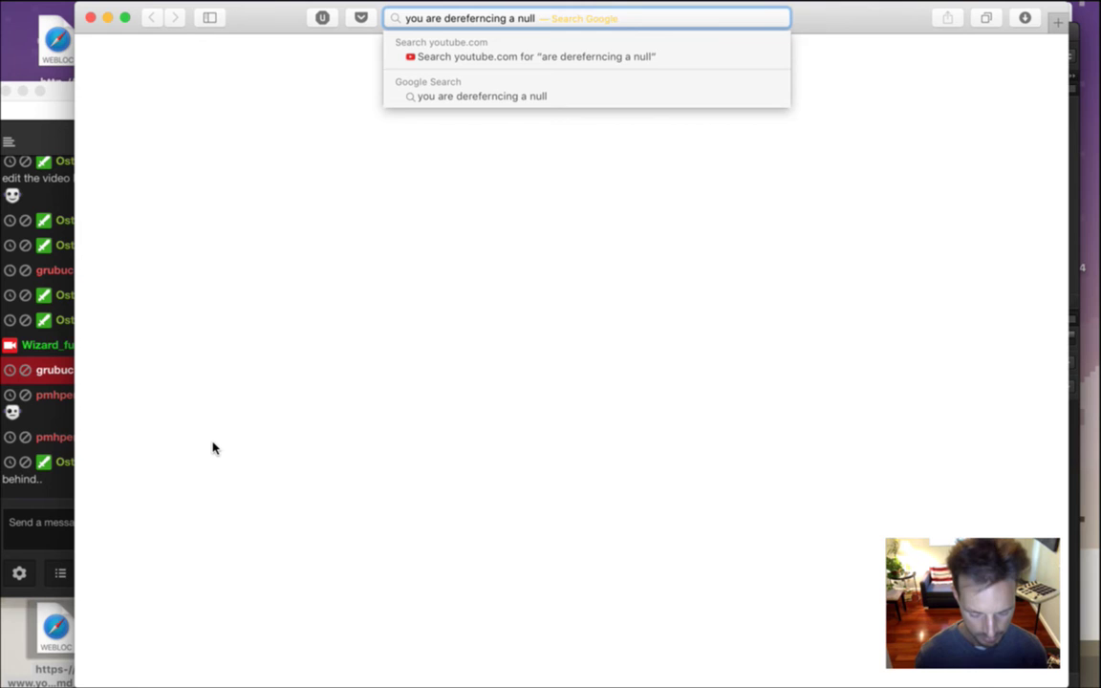
text( pointer youtu)
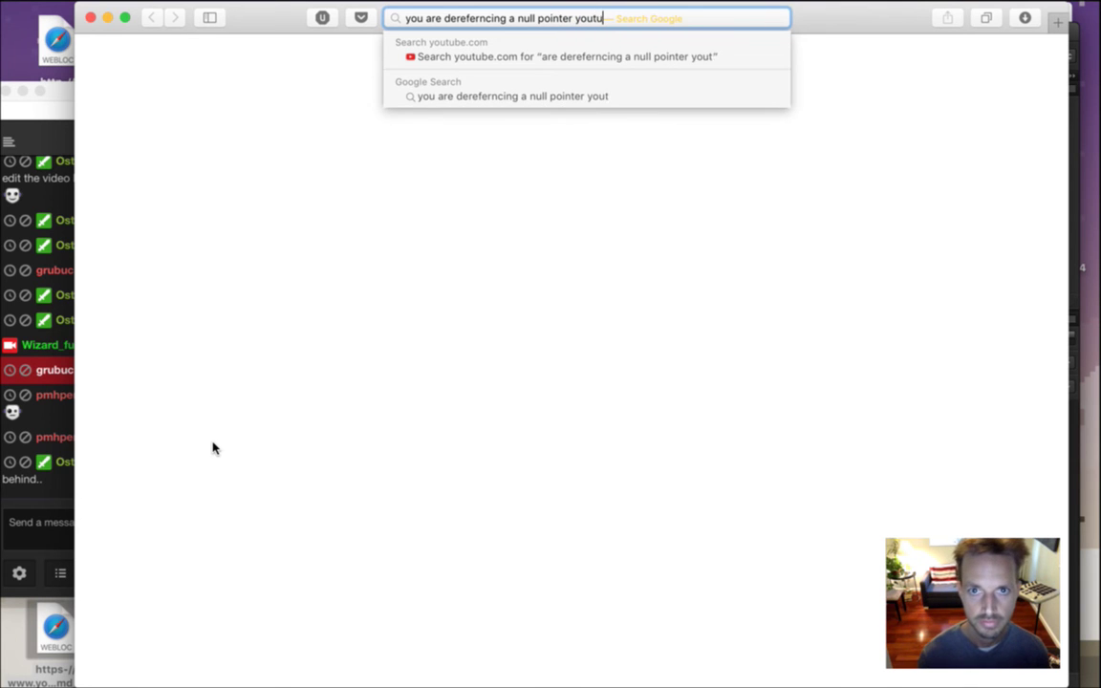
text(be)
key(Return)
Check the Twitch chat, open the "You're dereferencing a null pointer!" YouTube result and unmute the video.
click(22, 421)
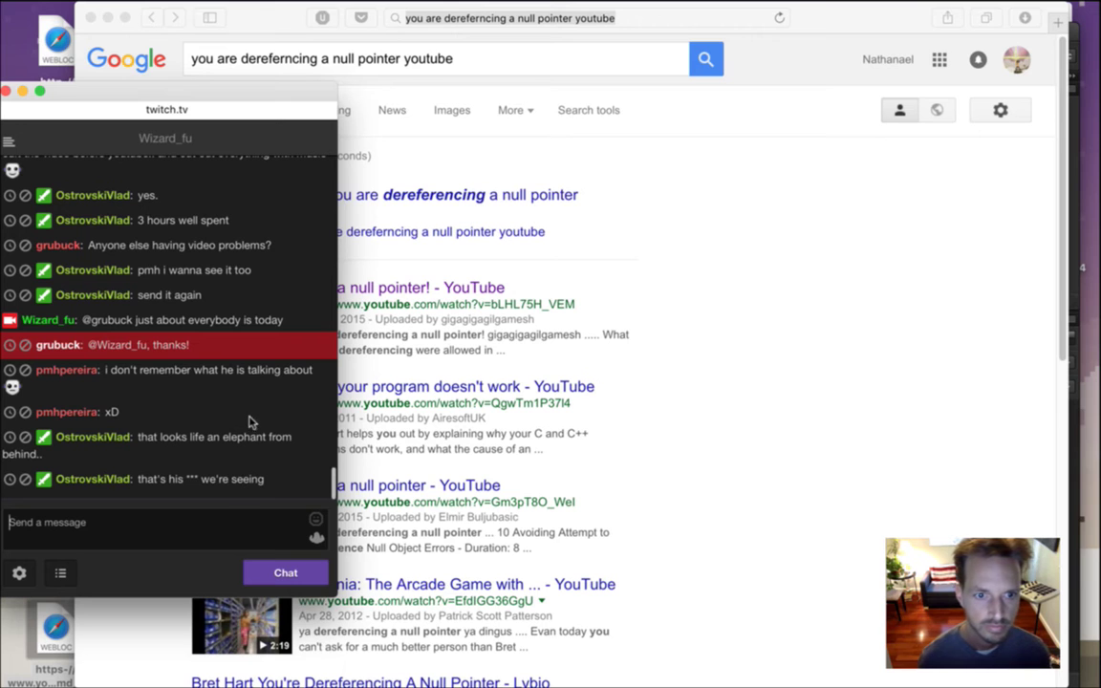
click(699, 315)
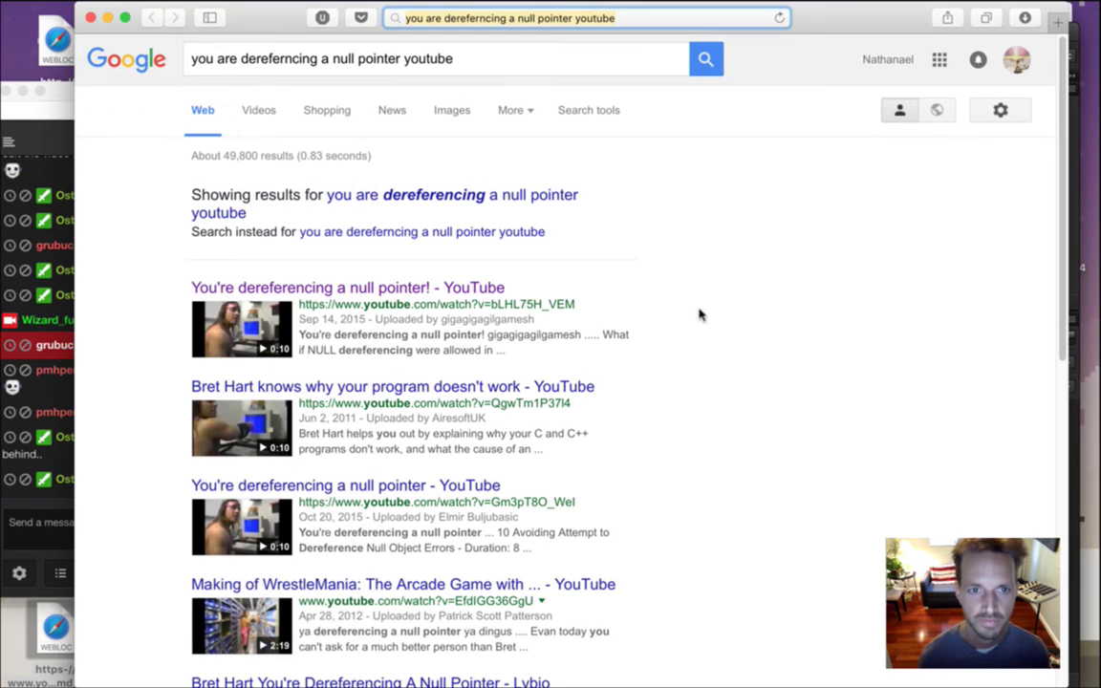
click(408, 289)
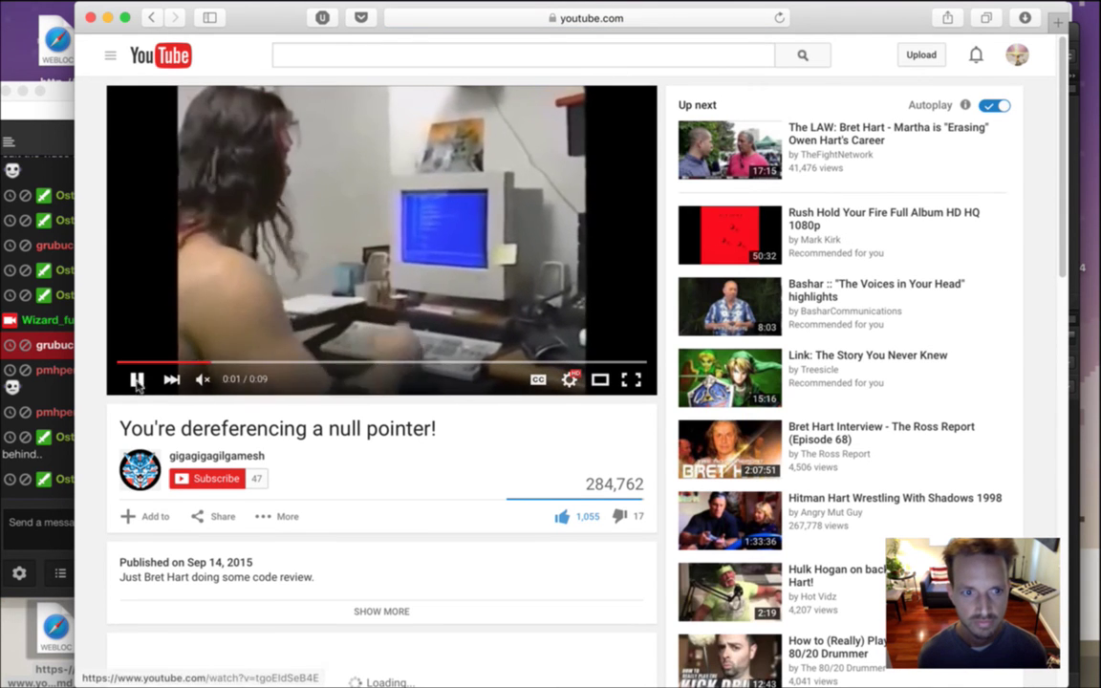
click(202, 379)
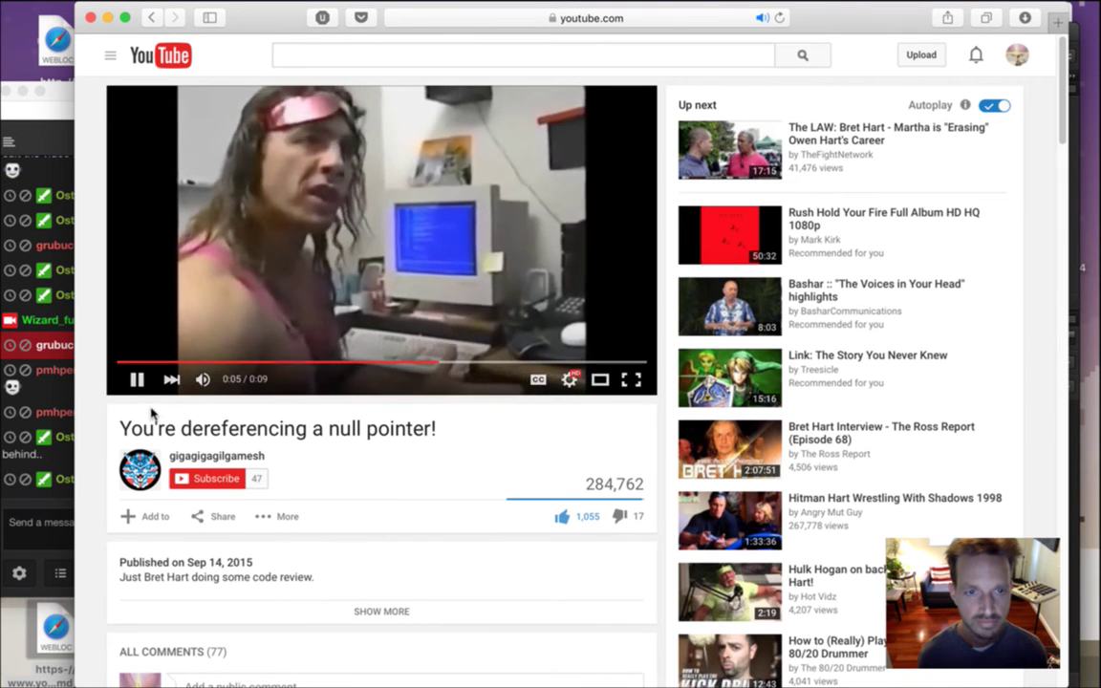
click(659, 18)
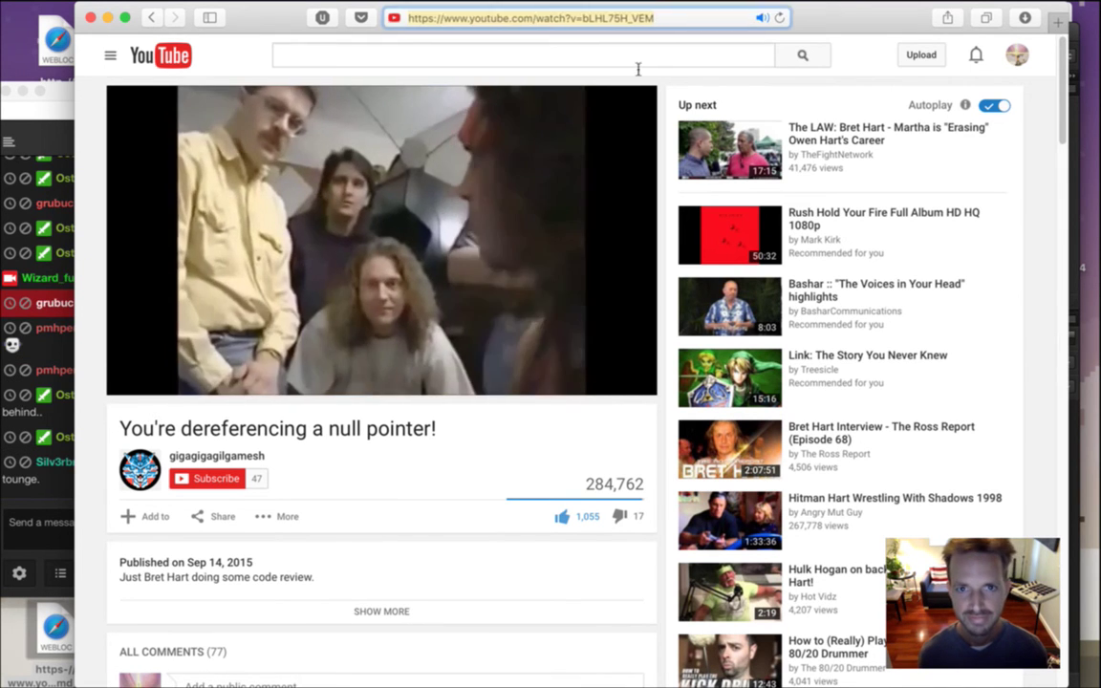
click(216, 517)
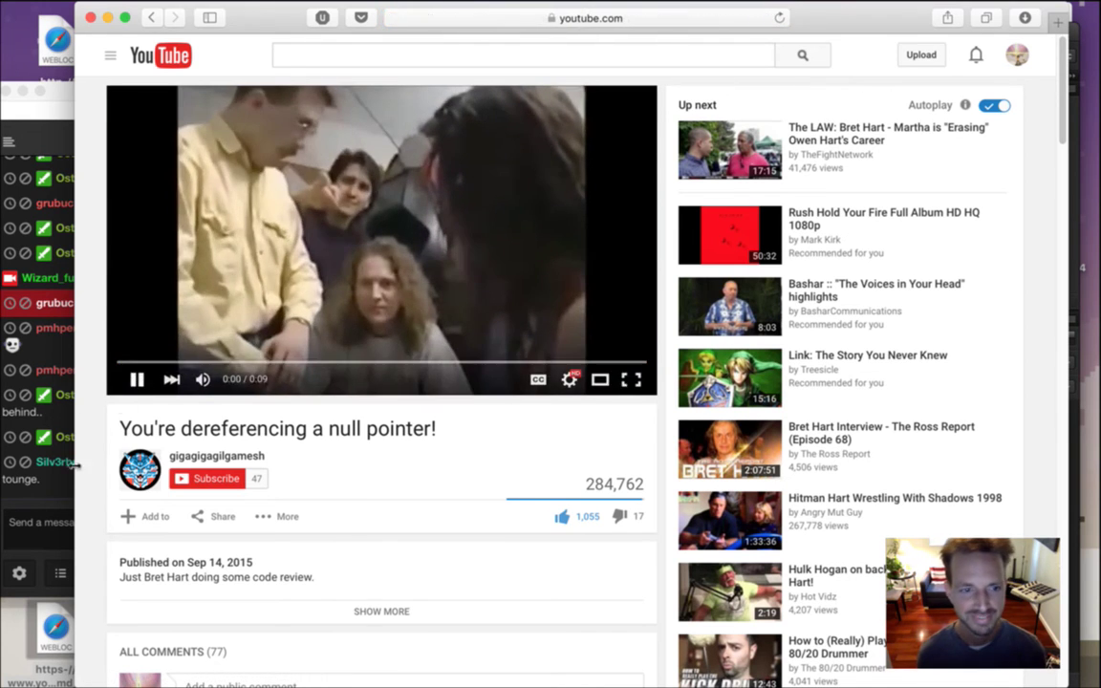
click(42, 448)
text(https://www.youtube.com/watch?v=bLHL75H_VEM)
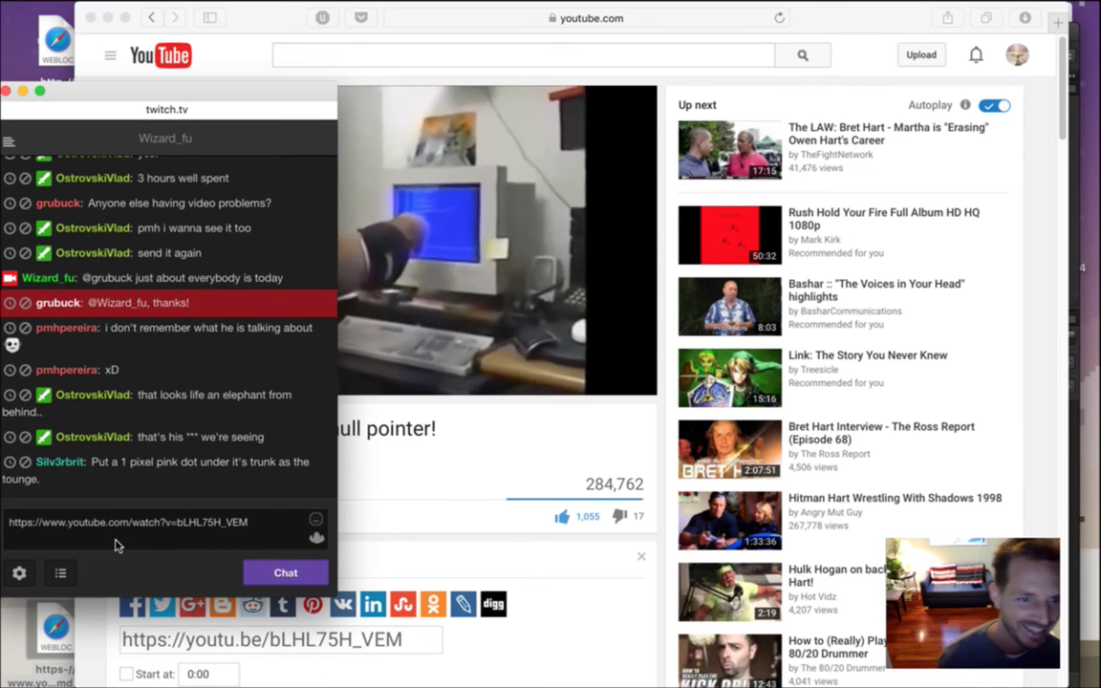
key(Return)
Dismiss the YouTube window, read the chat suggestion about a pink pixel tongue under the trunk, and return to Photoshop.
click(478, 549)
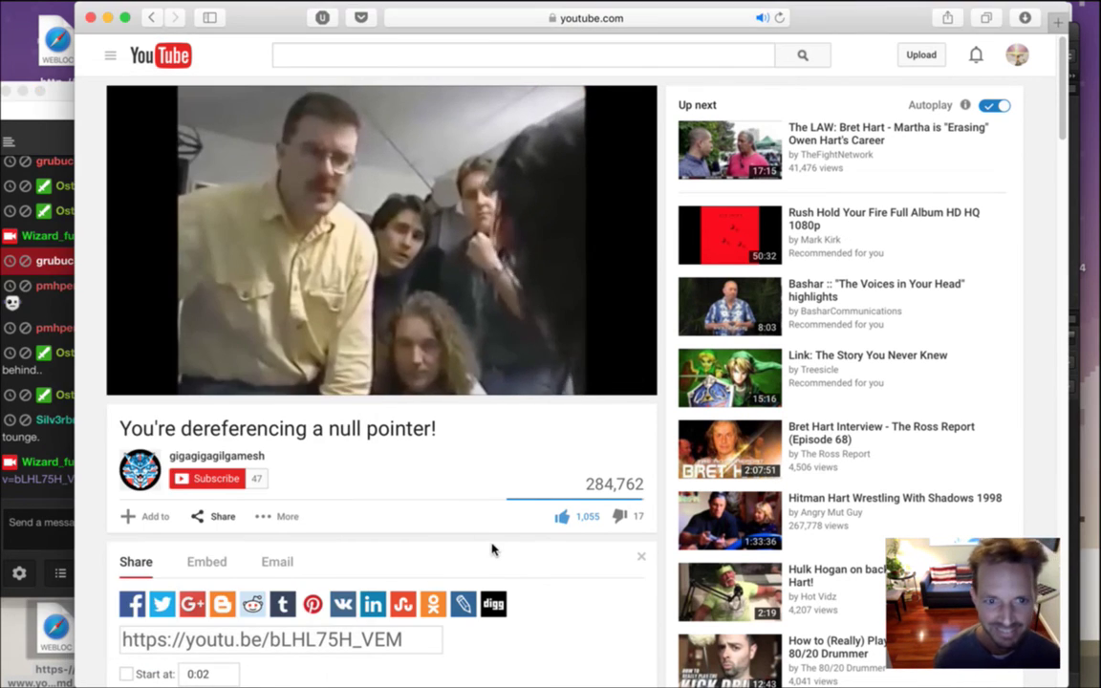
key(super+h)
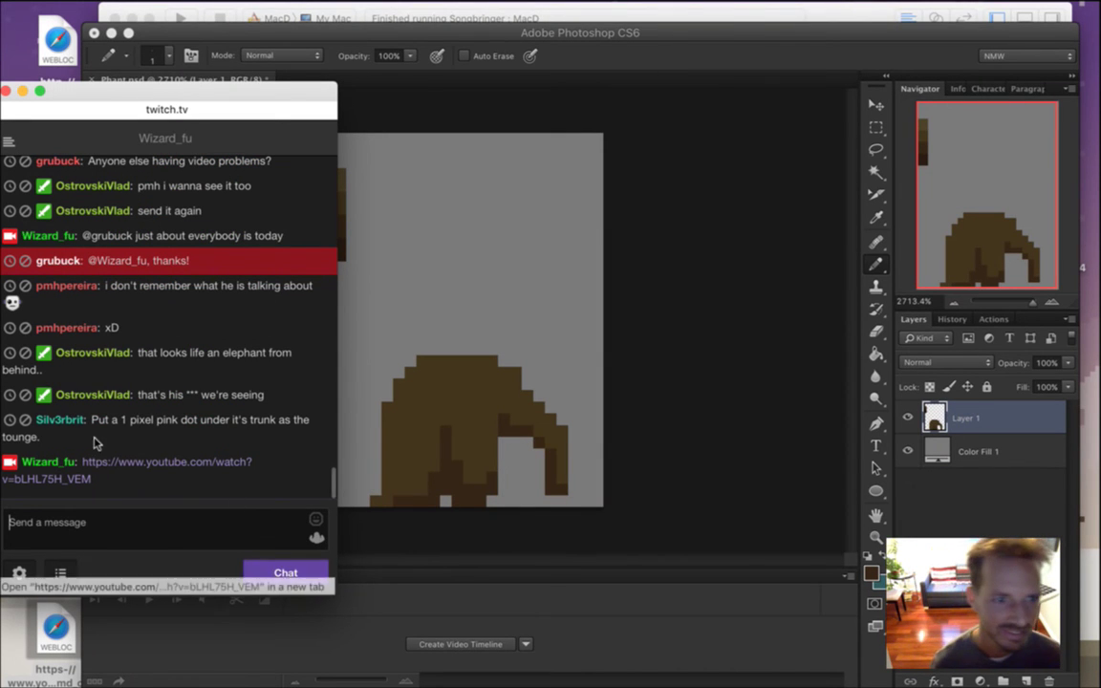
drag(99, 421, 197, 432)
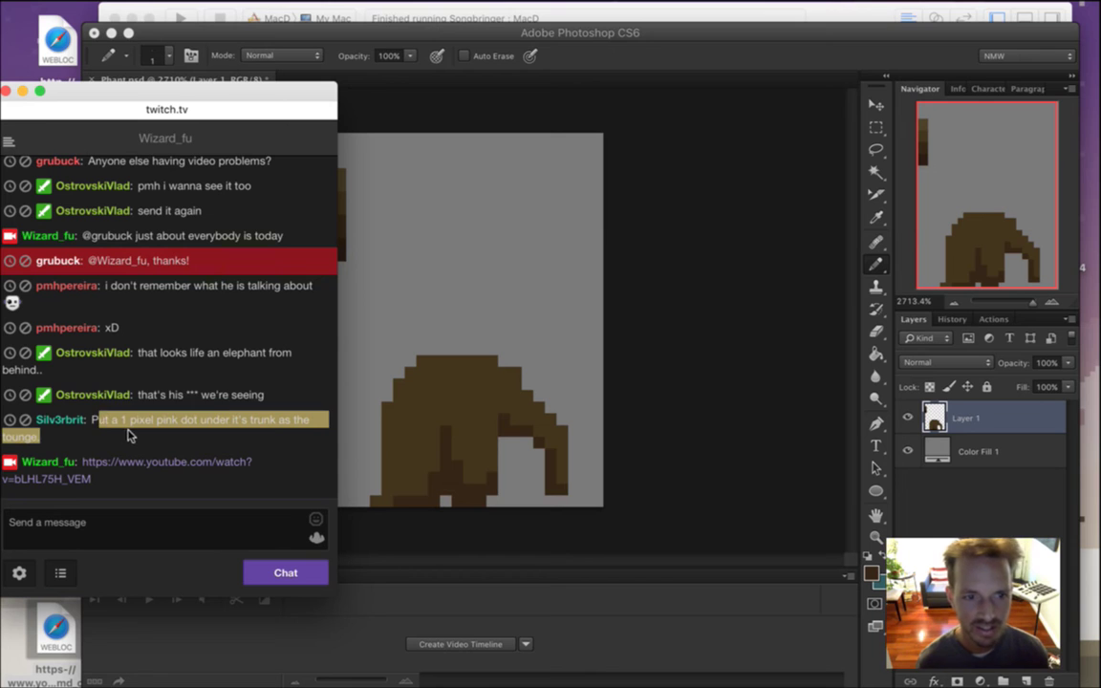
click(775, 66)
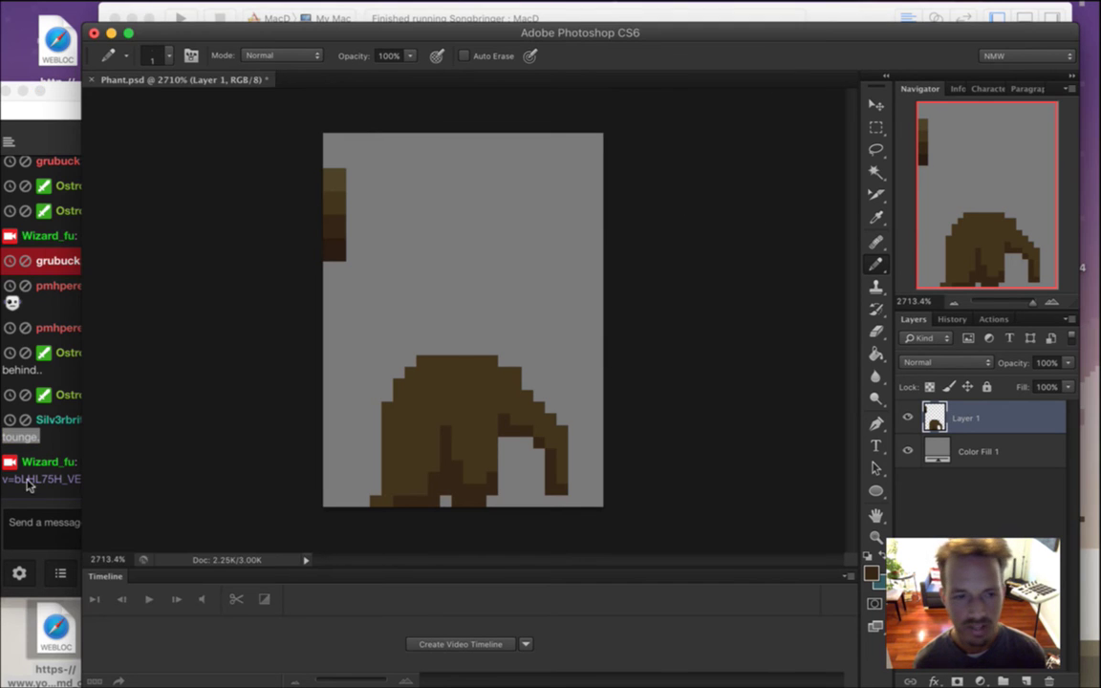
Reread the chat suggestion about a one-pixel pink tongue under the trunk and return to Photoshop.
click(56, 488)
drag(117, 421, 146, 439)
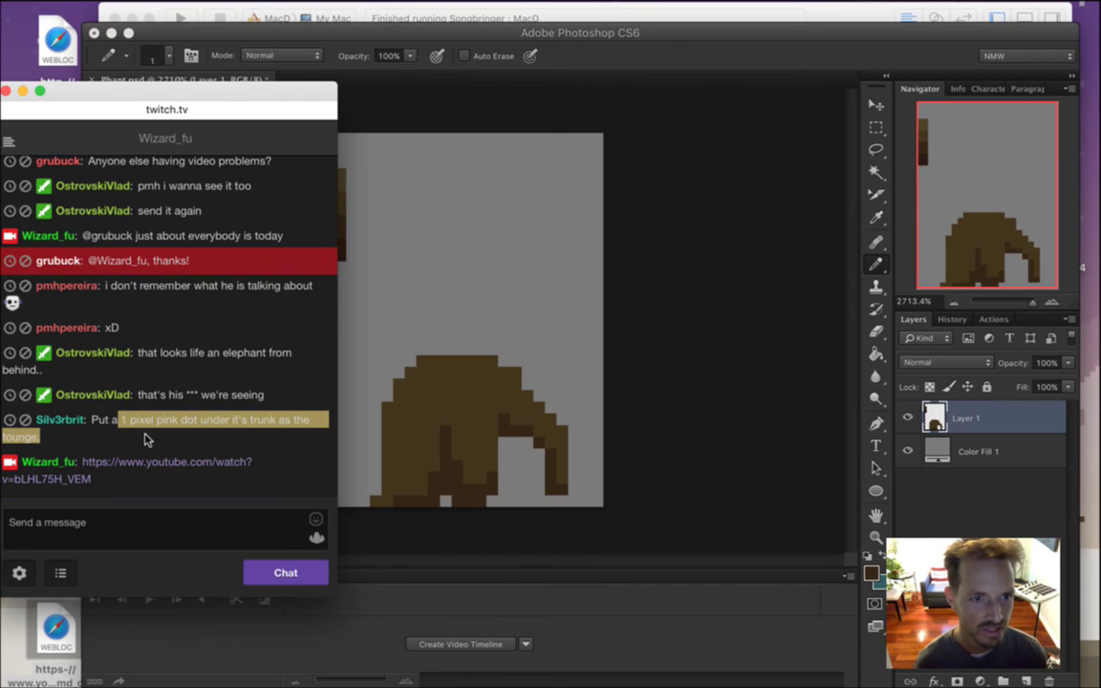
click(751, 74)
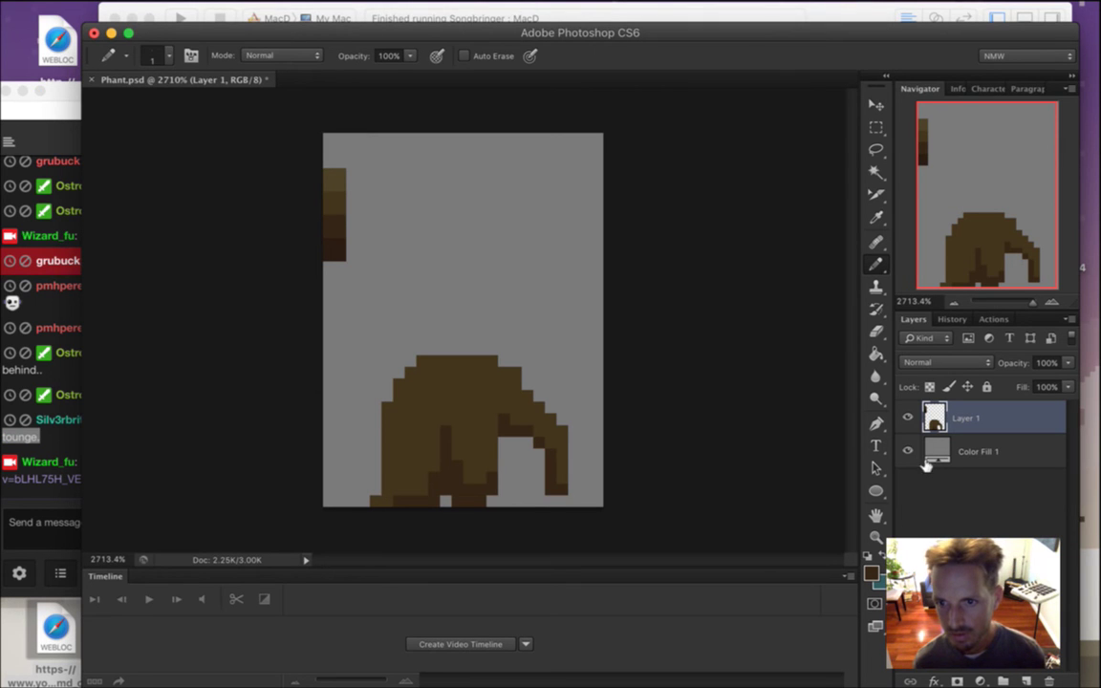
Set the foreground color to purple-pink with hue 301°, saturation 54% and brightness 63%, and paint one tongue pixel under the trunk tip.
click(871, 572)
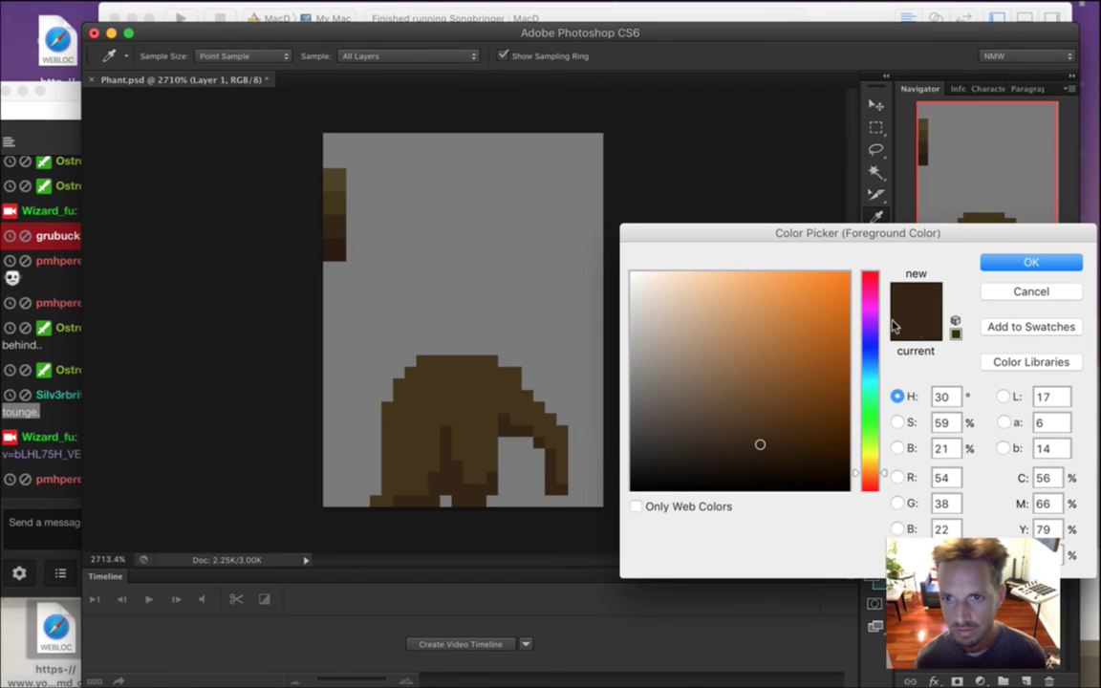
drag(873, 308, 881, 306)
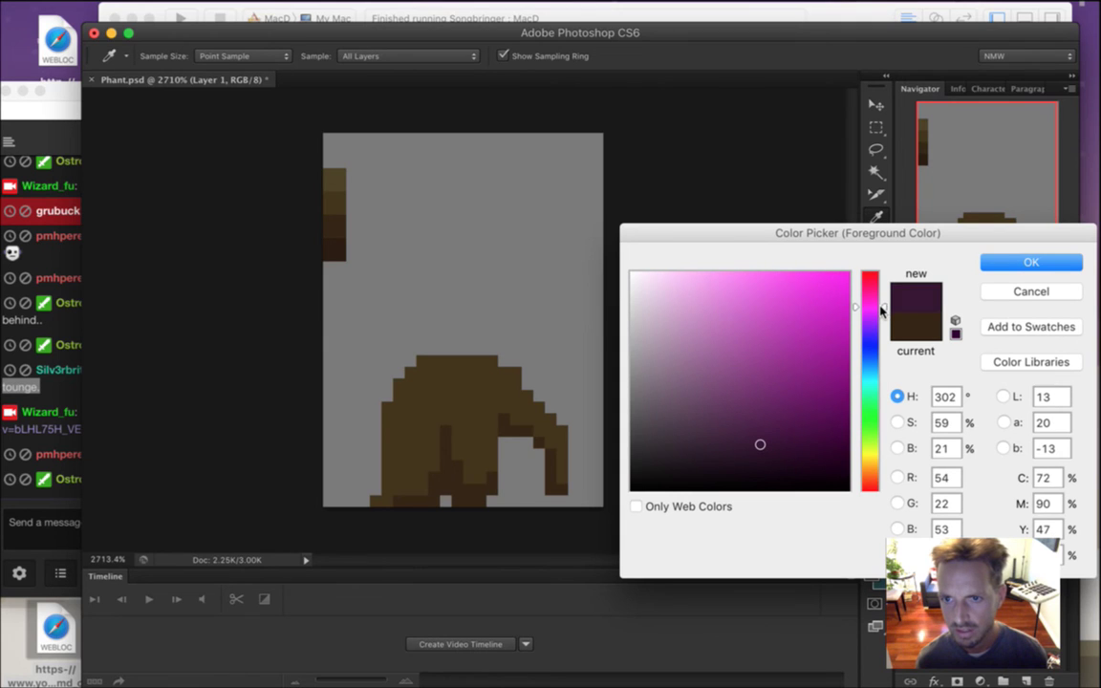
click(897, 449)
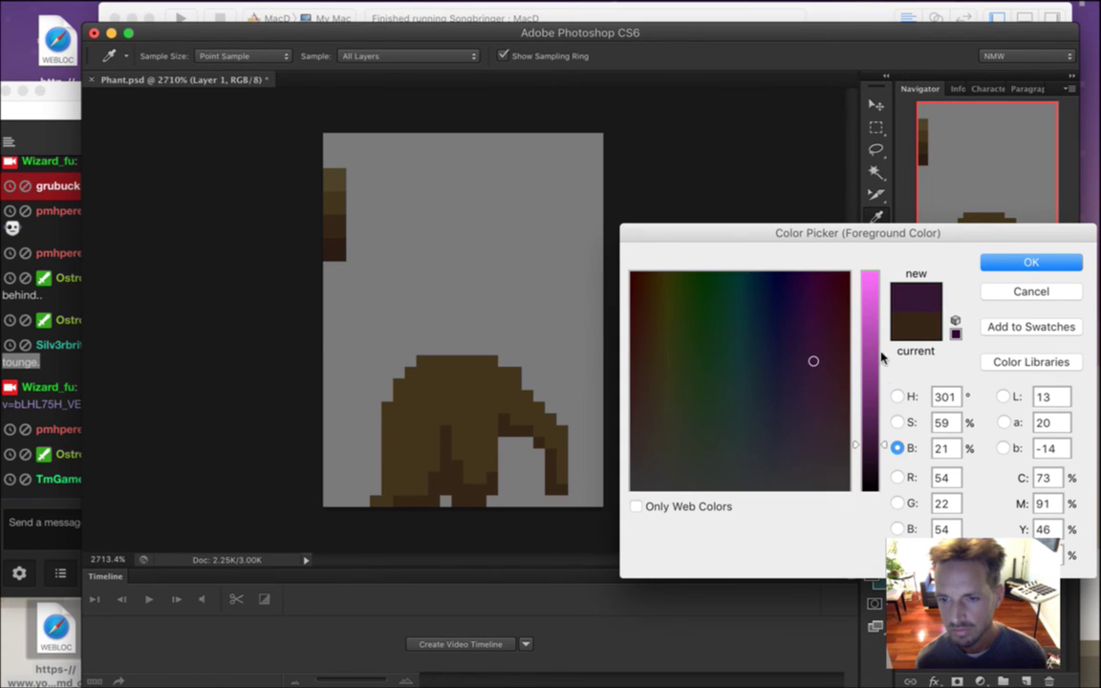
drag(873, 445, 872, 347)
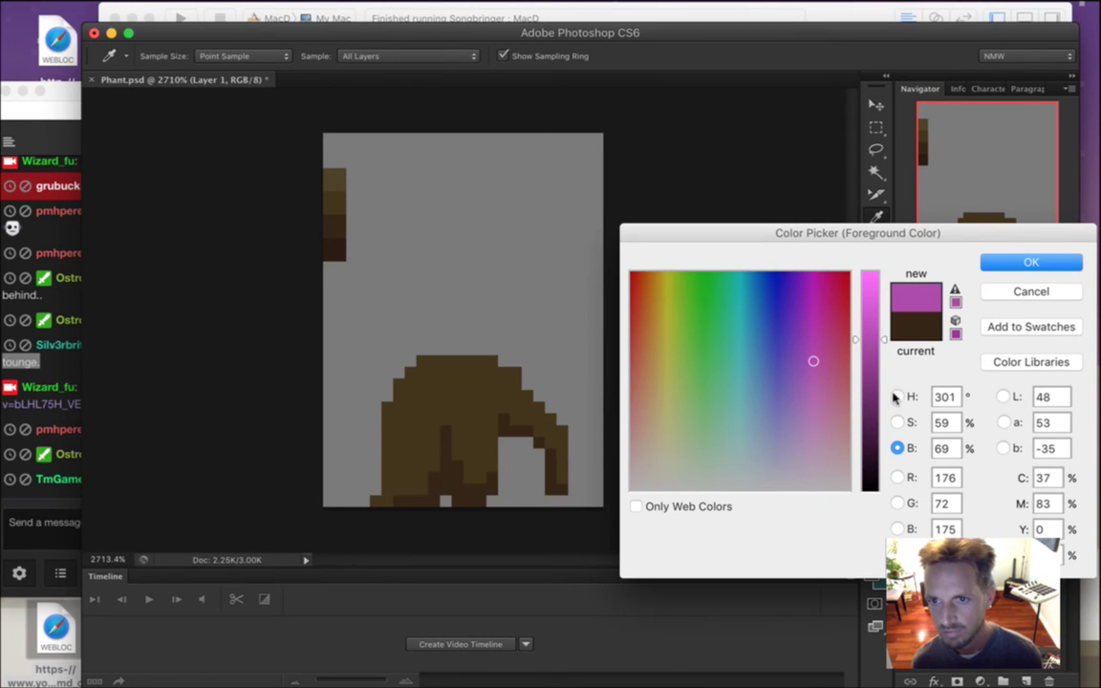
click(897, 423)
drag(881, 364, 883, 376)
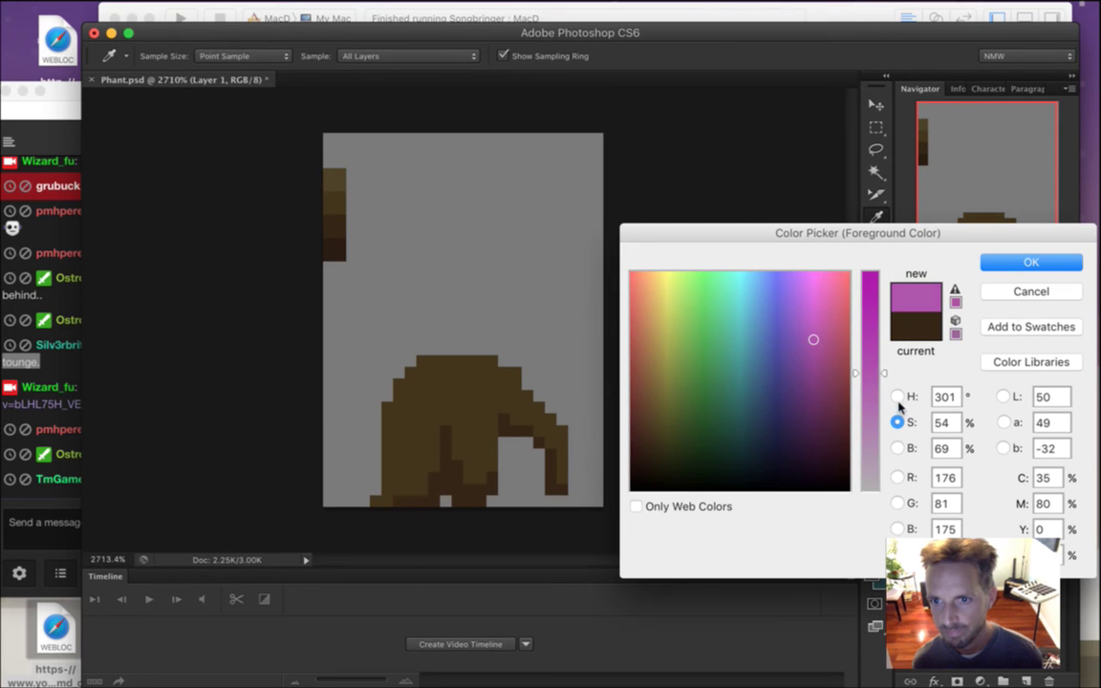
click(897, 448)
drag(885, 346, 883, 357)
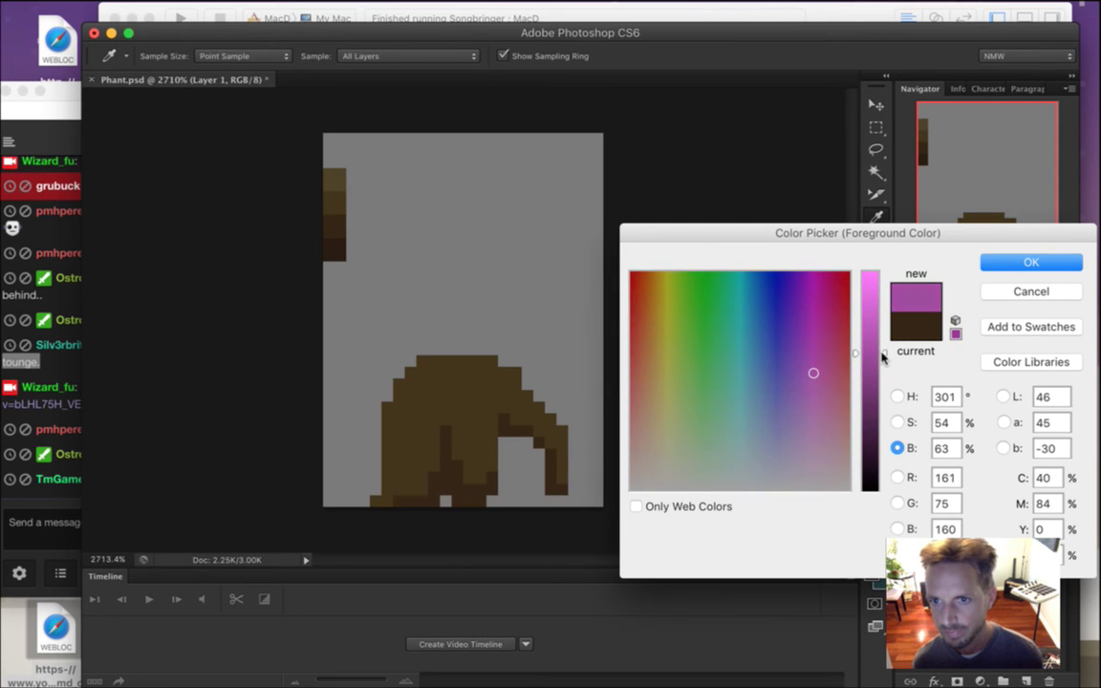
click(999, 260)
click(550, 501)
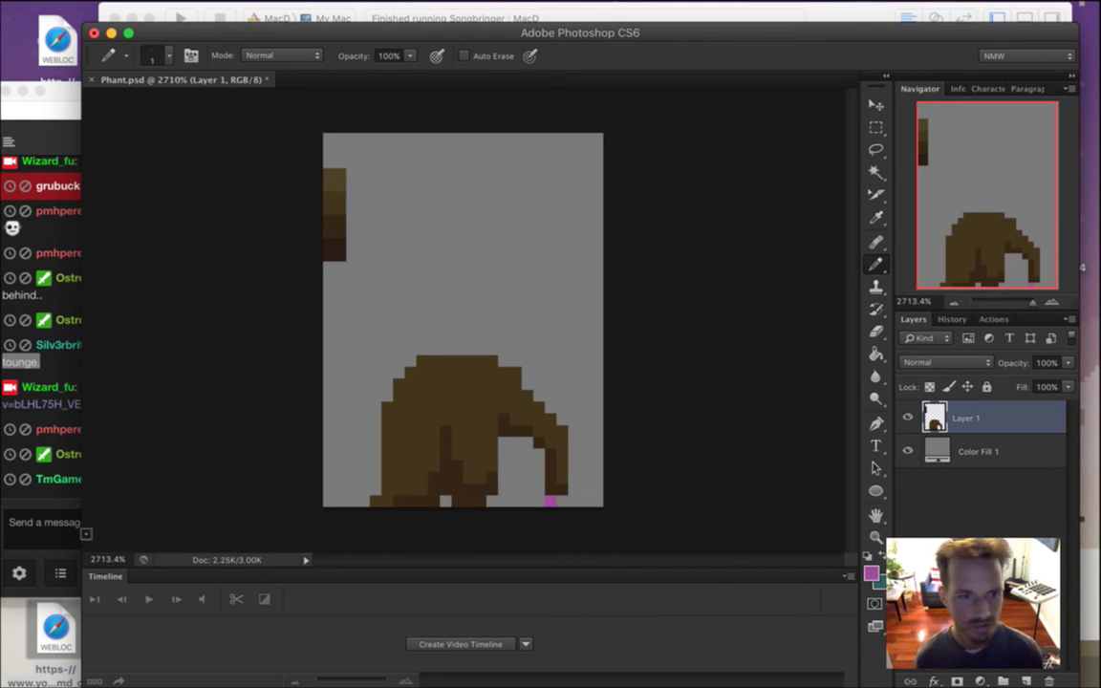
Read the latest viewer replies in the Twitch chat and return to Photoshop.
click(59, 465)
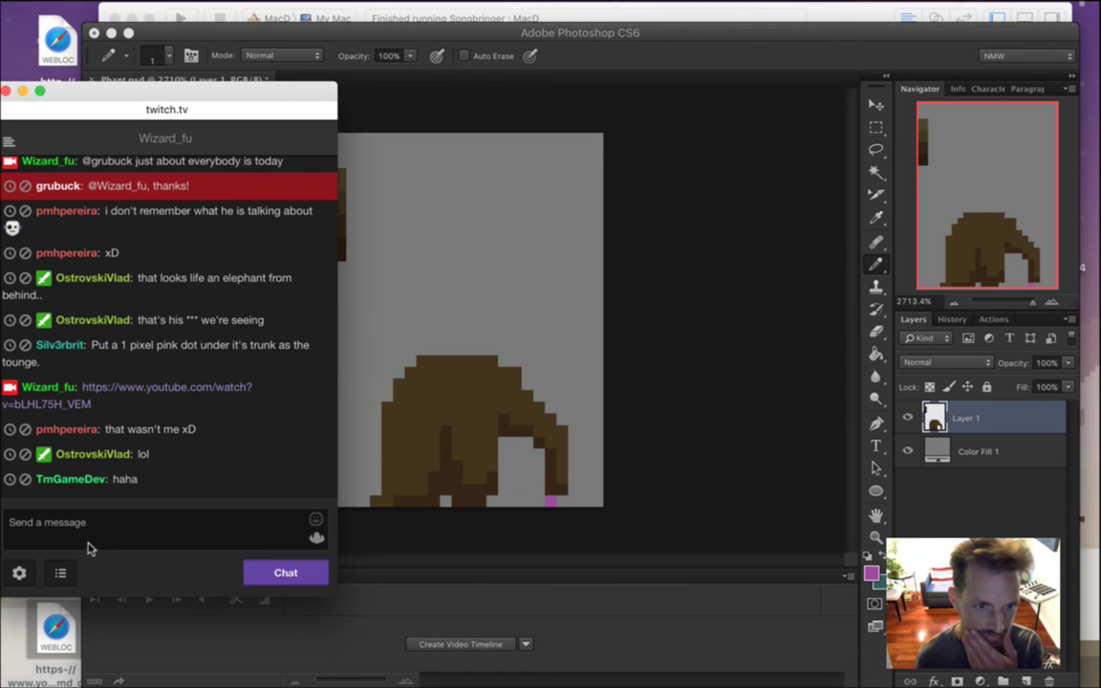
drag(127, 429, 165, 430)
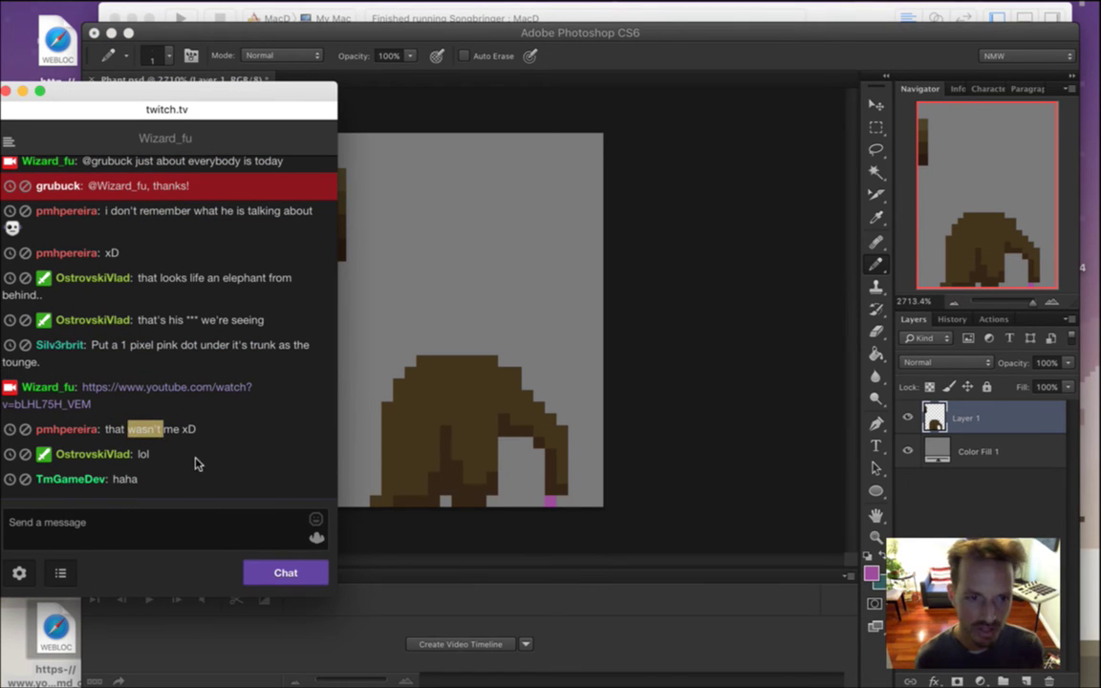
click(161, 427)
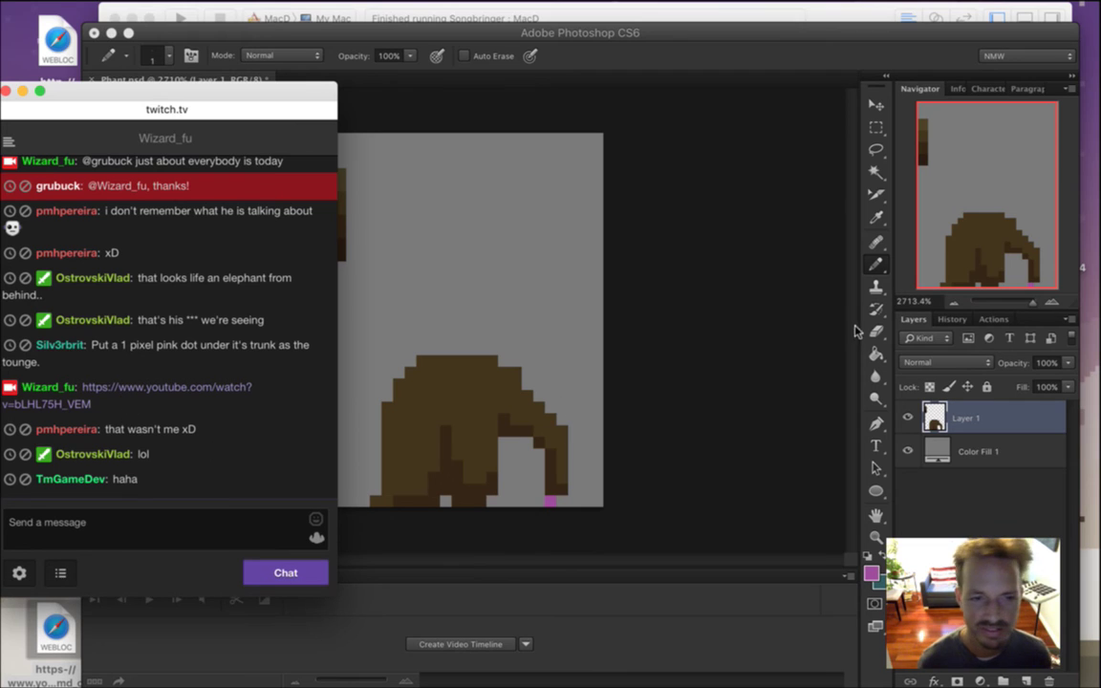
click(663, 54)
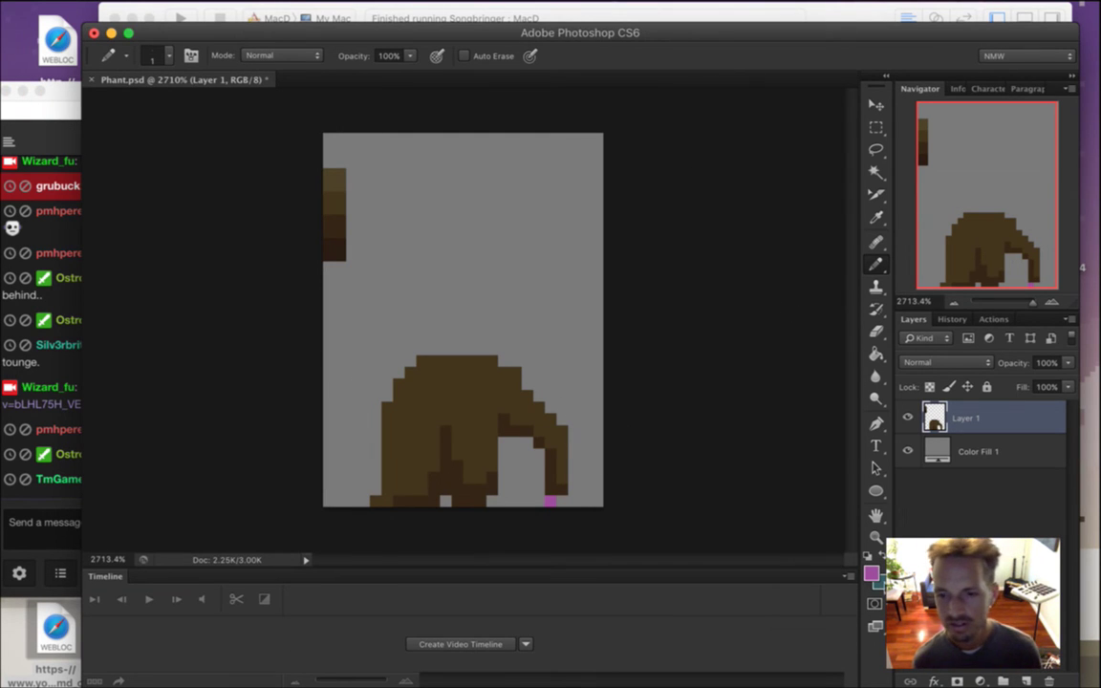
Change the foreground color to a darker pink with hue 325°, saturation 54% and brightness 54%, and repaint the tongue pixel.
key(i)
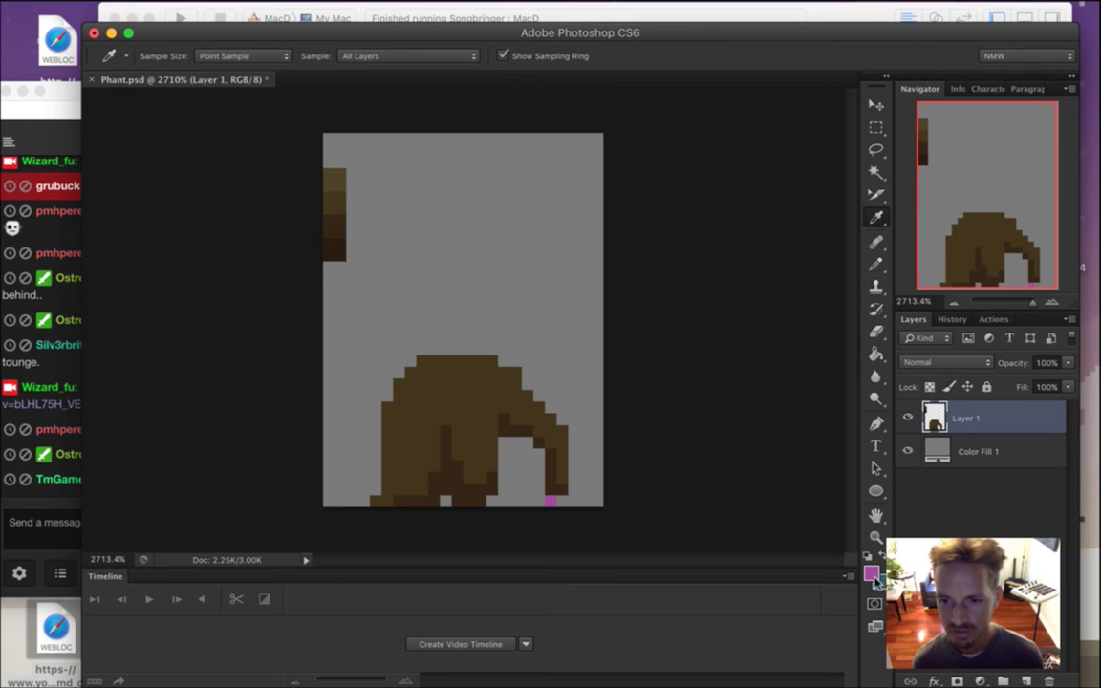
click(873, 573)
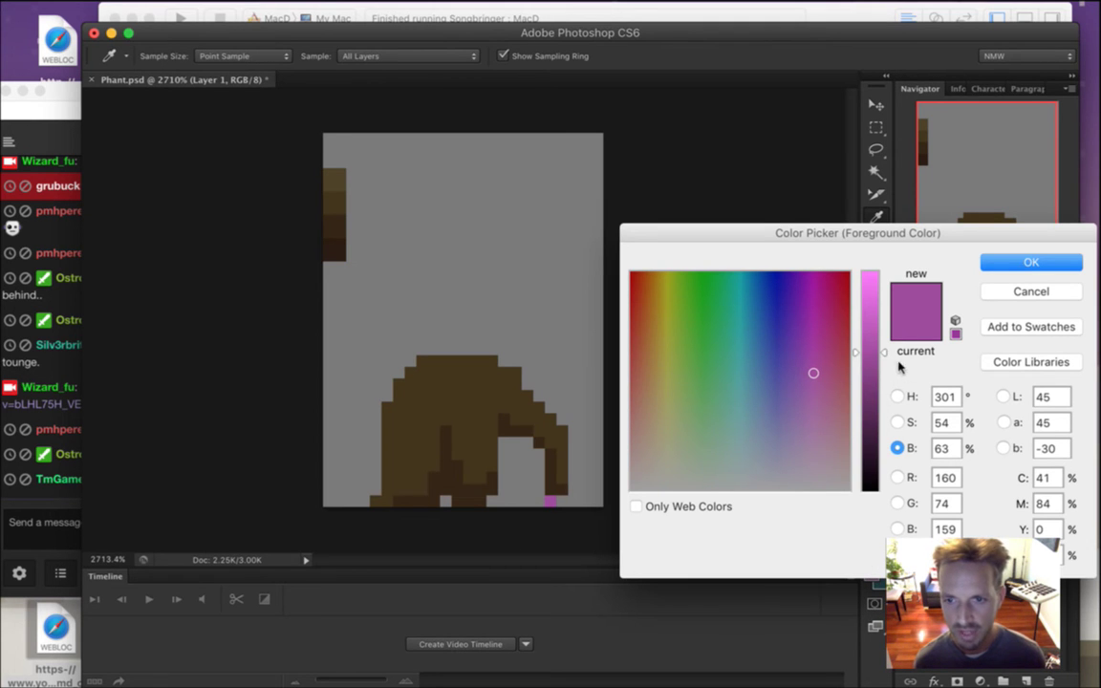
drag(884, 356, 885, 375)
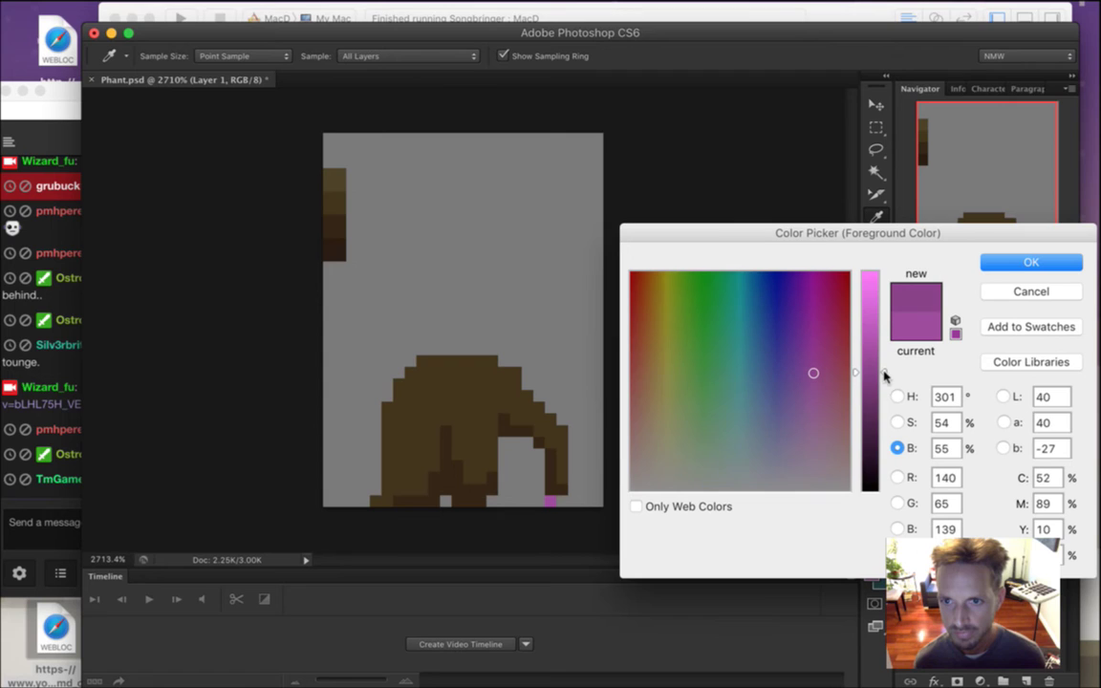
click(898, 424)
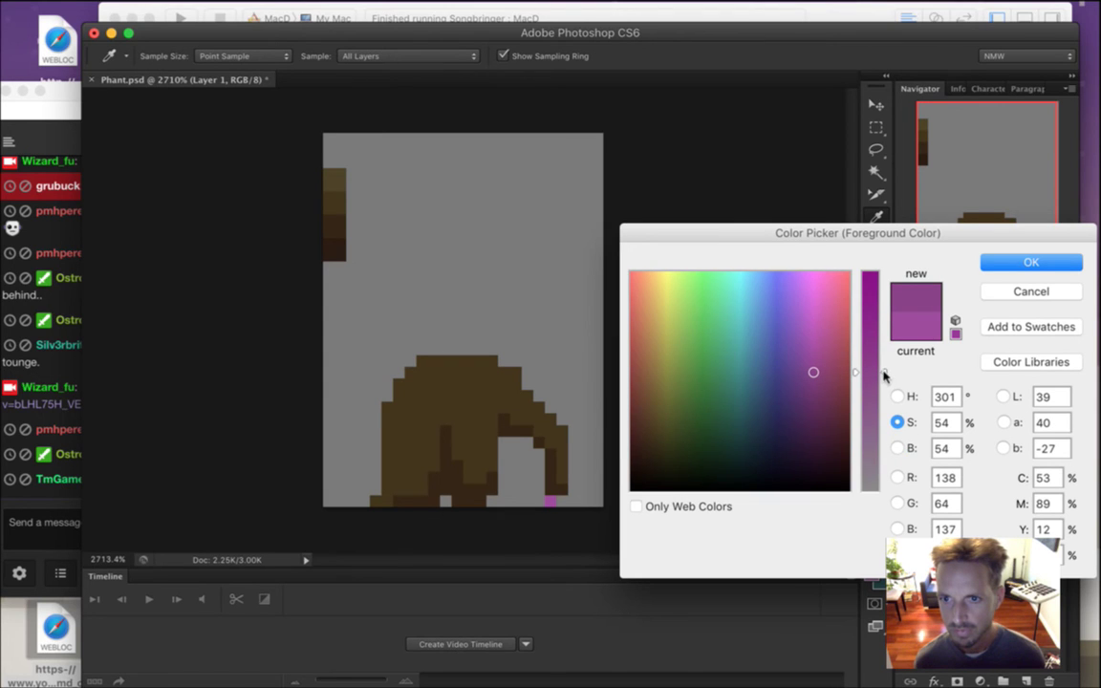
click(897, 397)
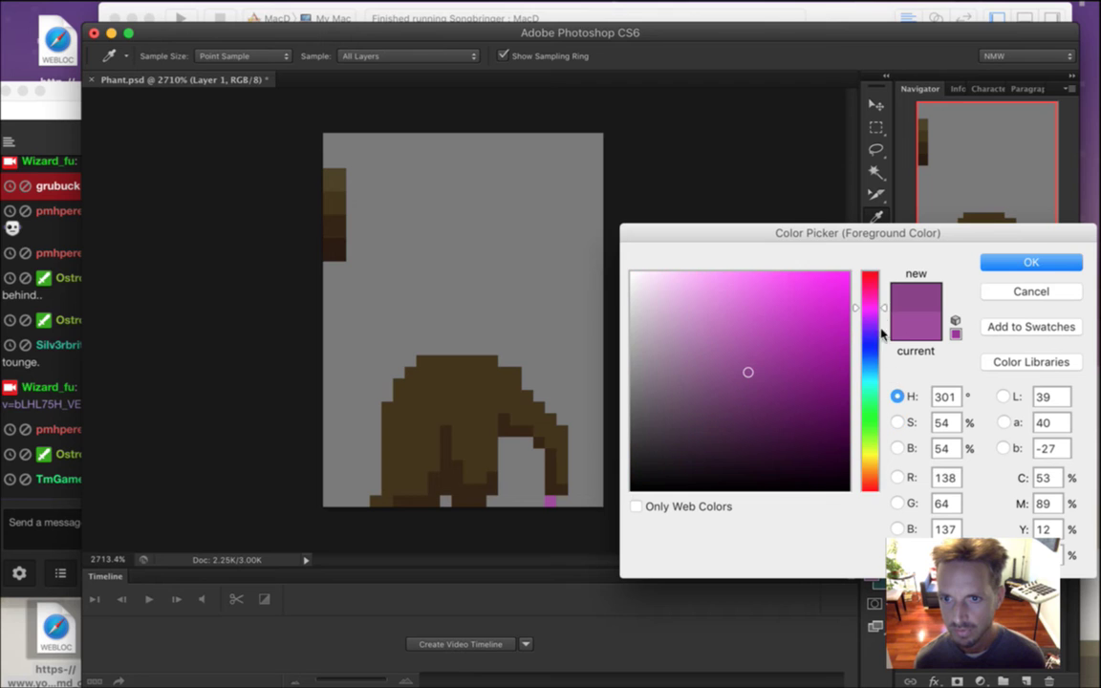
drag(882, 310, 884, 295)
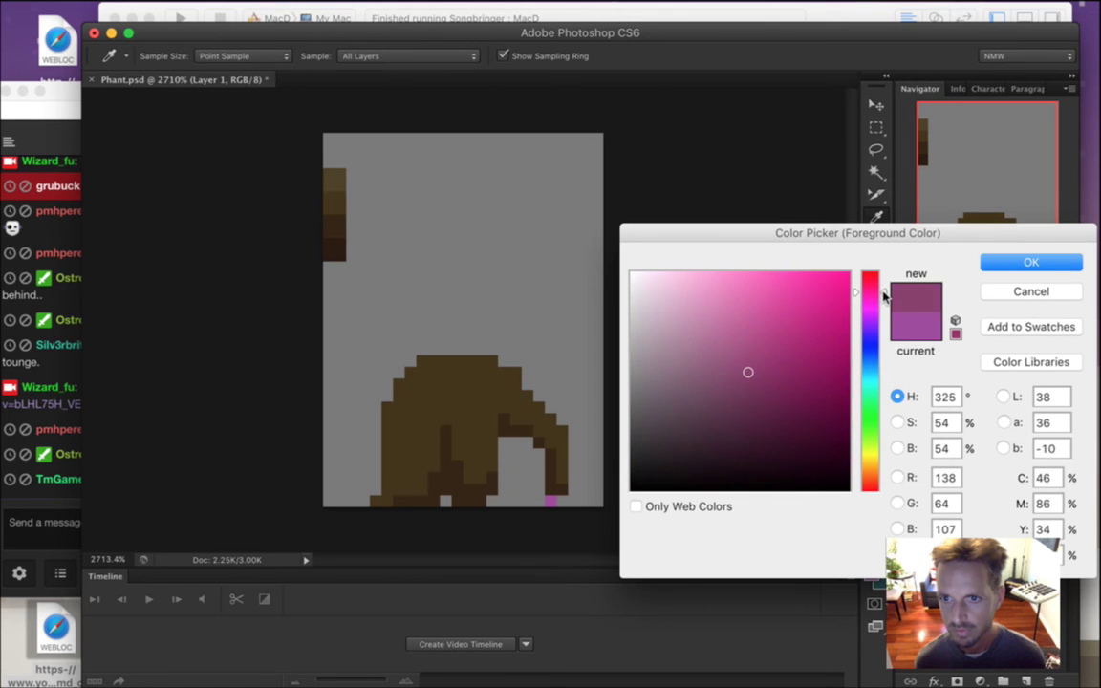
click(1002, 264)
key(b)
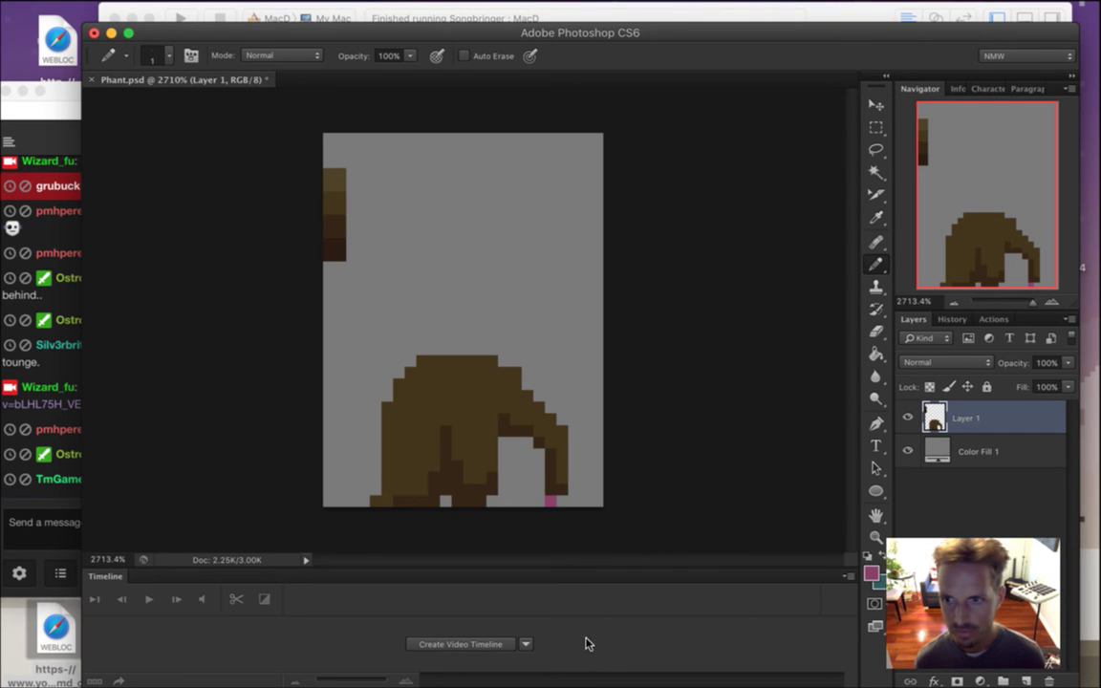
Try a second pink pixel beside the tongue, erase it, and save the file.
click(561, 501)
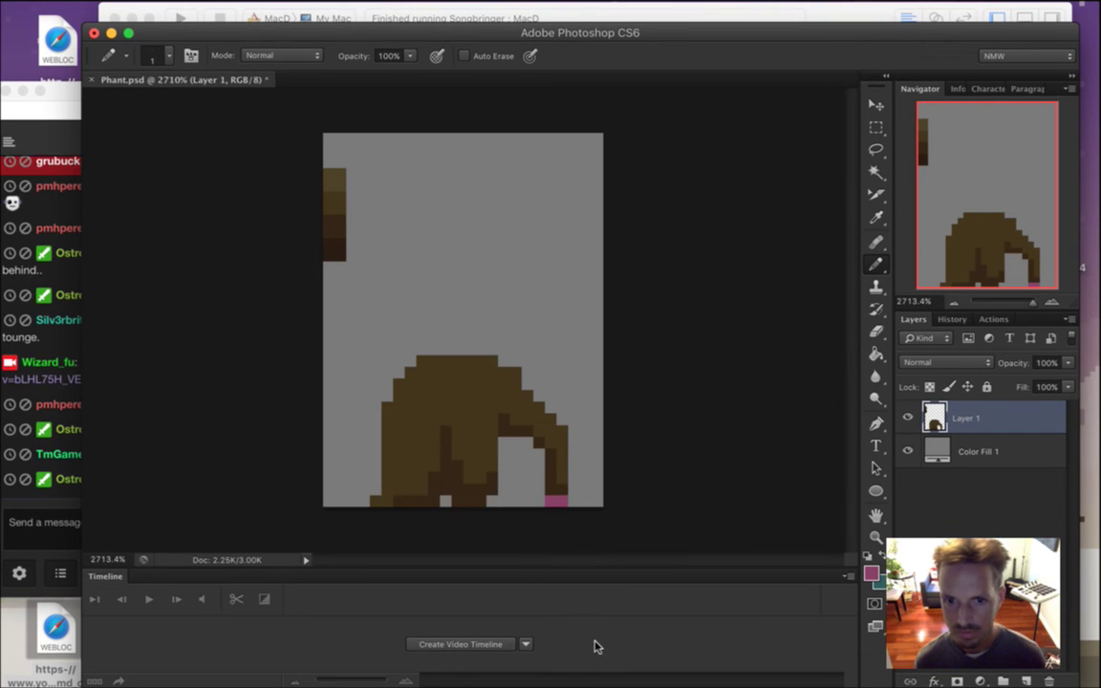
key(e)
click(562, 501)
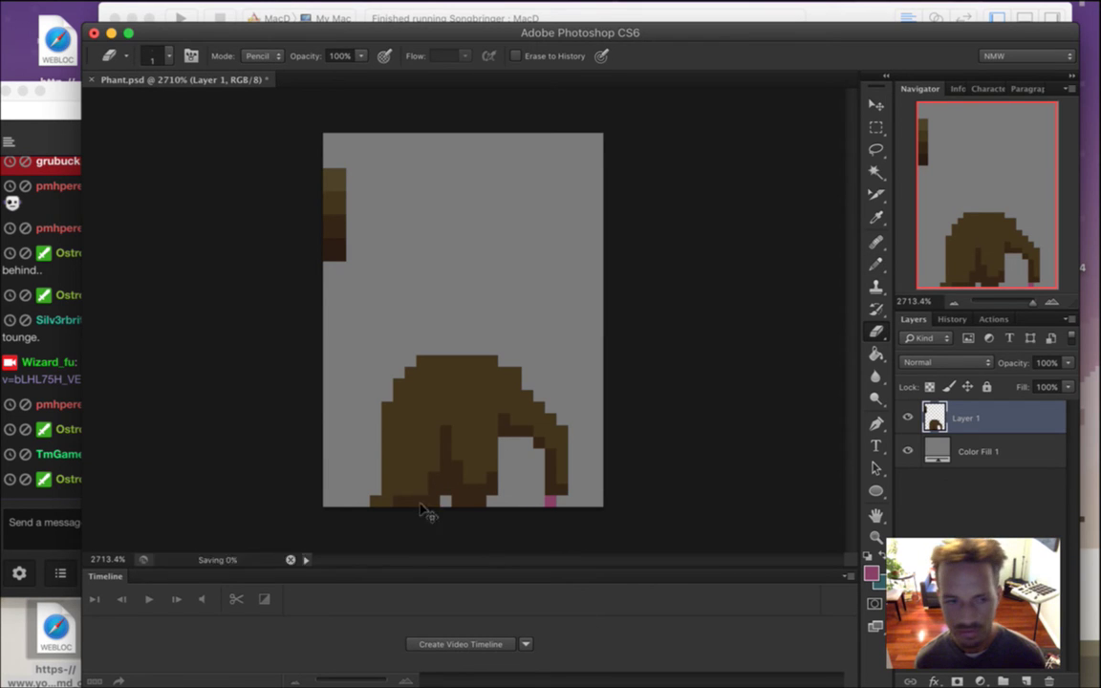
Check the Twitch chat for the newest comment about the tongue and return to Photoshop.
click(45, 522)
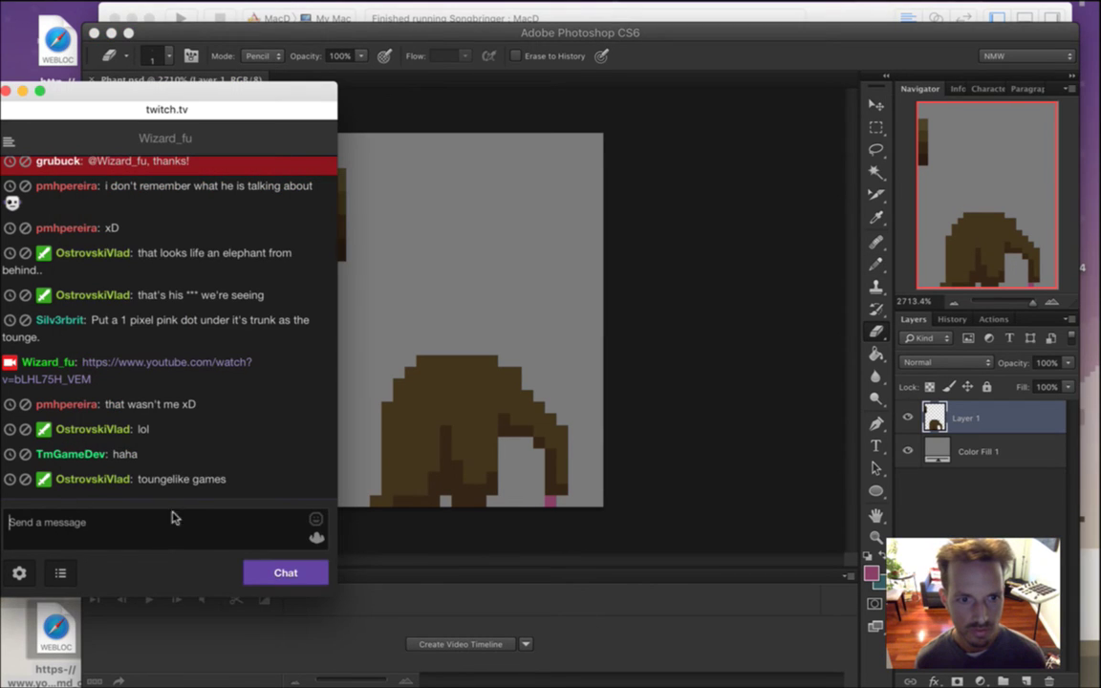
drag(160, 479, 189, 479)
click(686, 84)
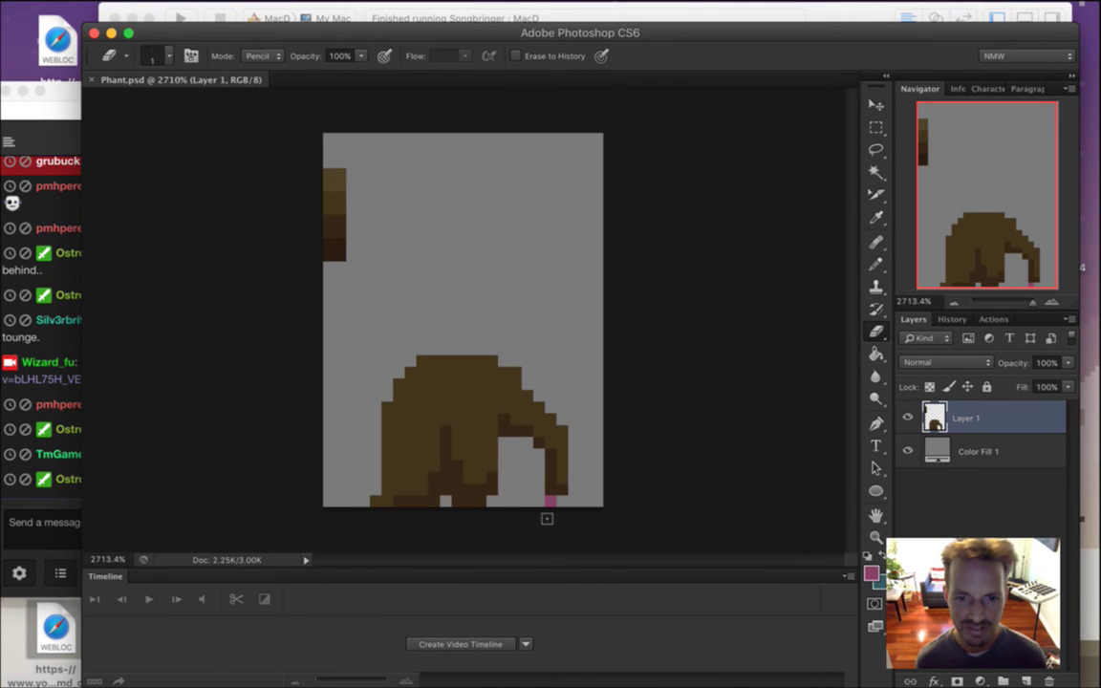
click(50, 449)
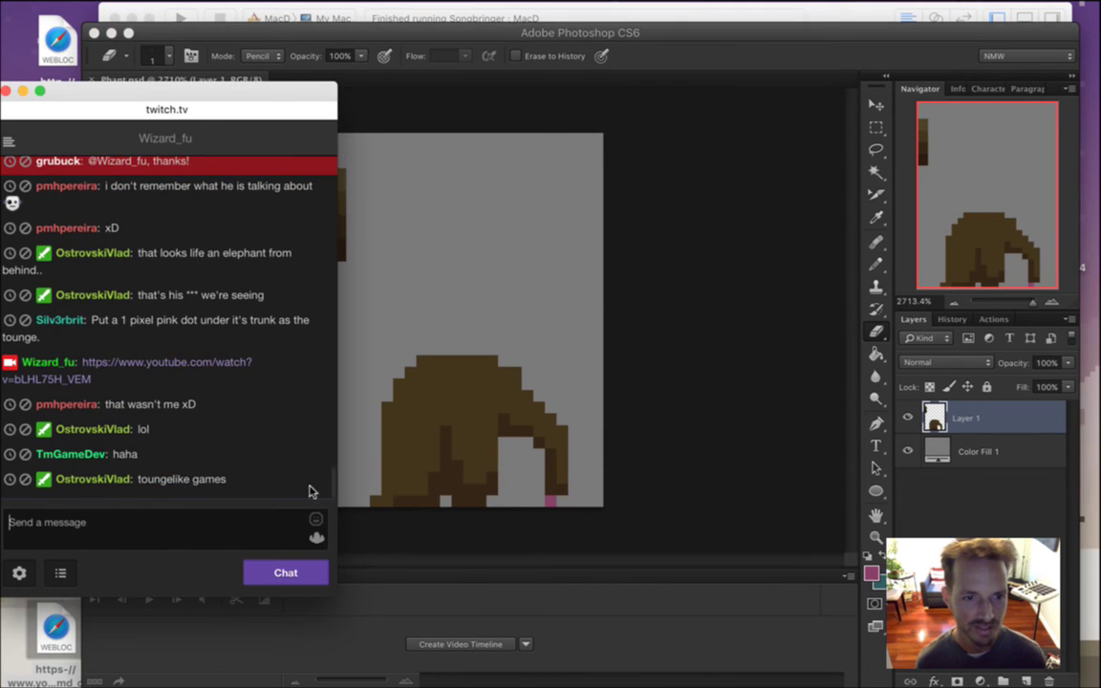
click(742, 48)
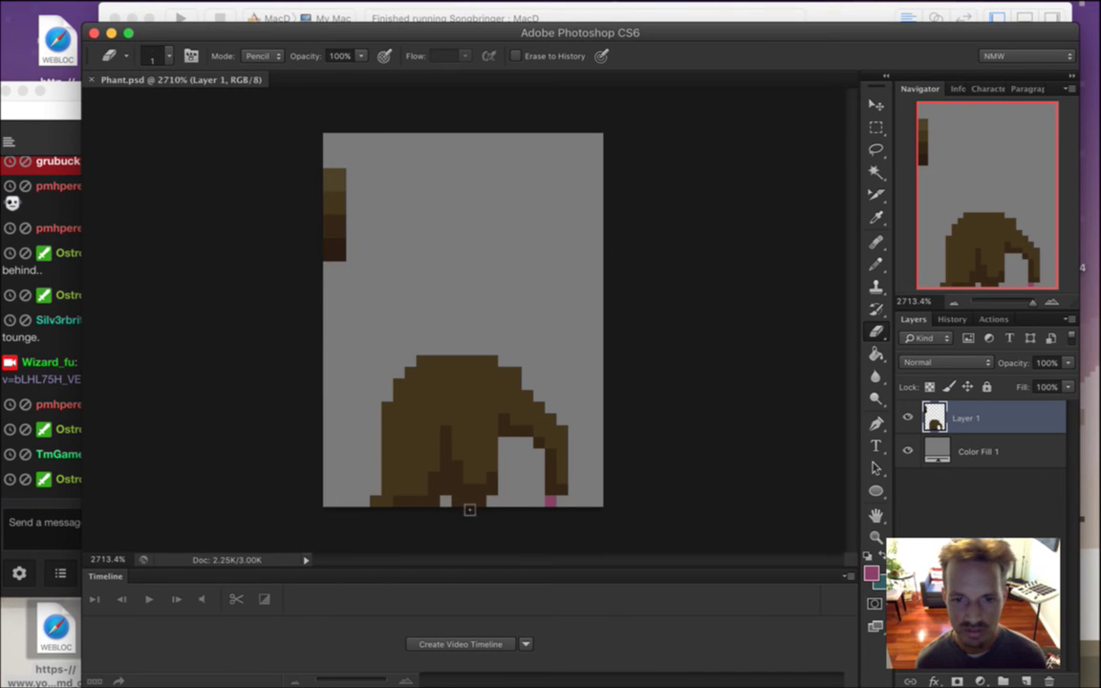
Sample the dark brown of the leg shadow and pencil vertical shading strokes onto the elephant's rear leg.
key(i)
click(433, 472)
key(b)
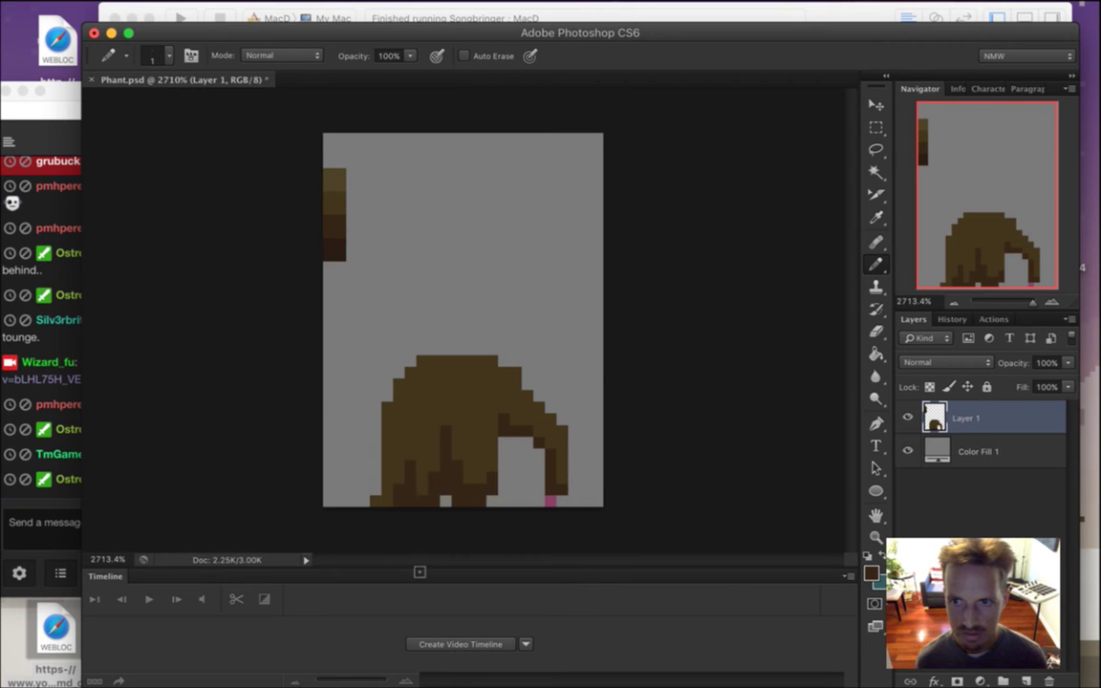
Try texturing the elephant's body with scattered spots in the lightest brown sampled from the palette.
key(i)
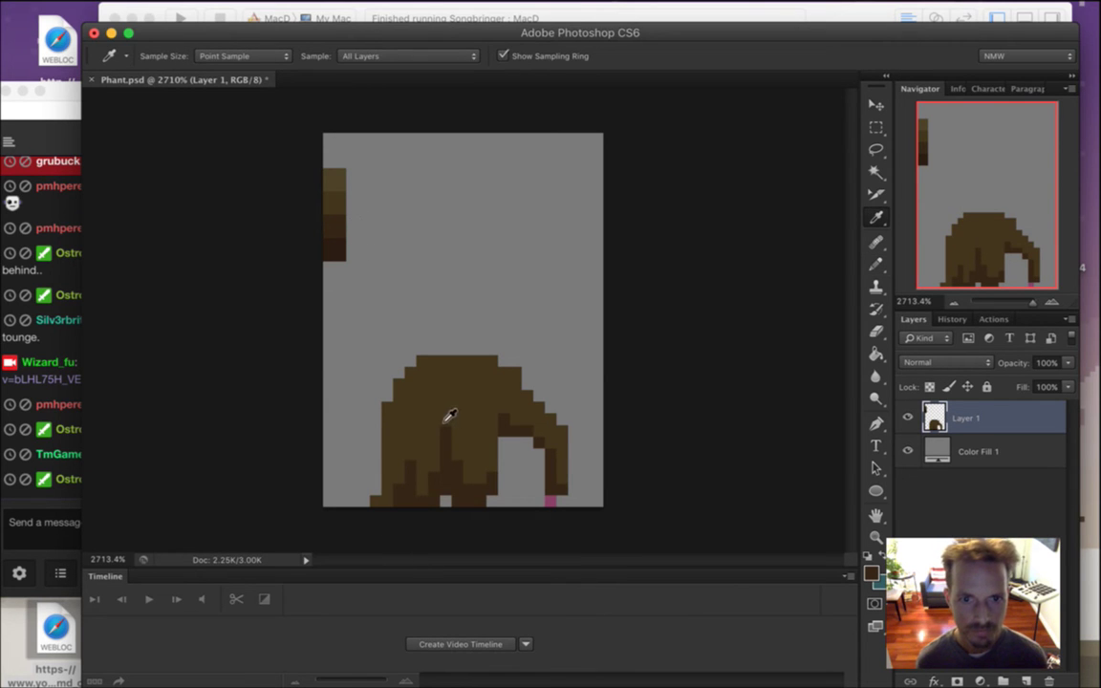
click(335, 184)
key(b)
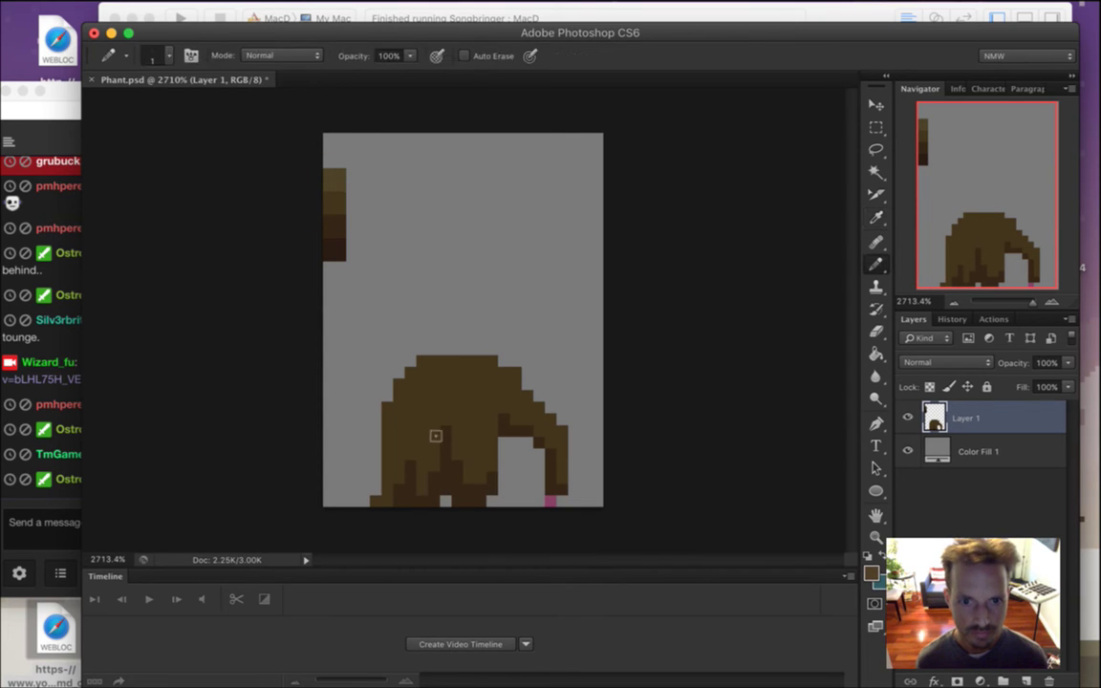
click(387, 436)
click(412, 423)
click(435, 401)
click(454, 428)
click(418, 449)
click(391, 432)
click(467, 440)
click(468, 405)
click(457, 370)
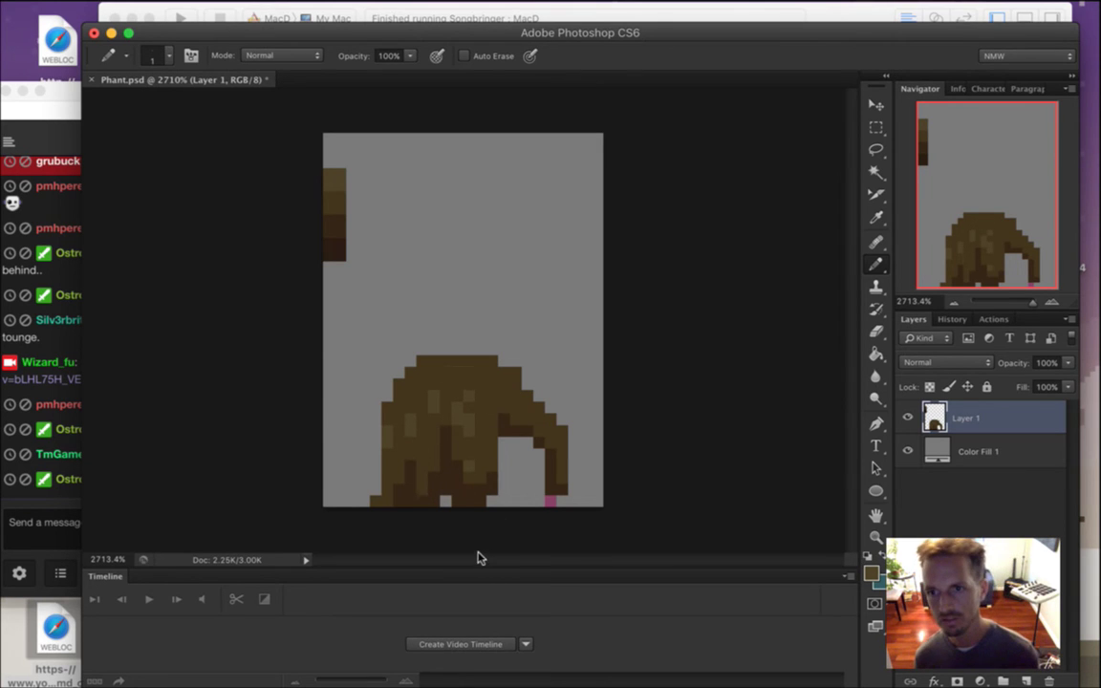
Undo all of the light-brown spots on the elephant's body.
key(alt+super+z)
key(alt+super+z)
key(alt+super+z)
key(alt+super+z)
key(alt+super+z)
key(alt+super+z)
key(alt+super+z)
key(alt+super+z)
key(alt+super+z)
key(alt+super+z)
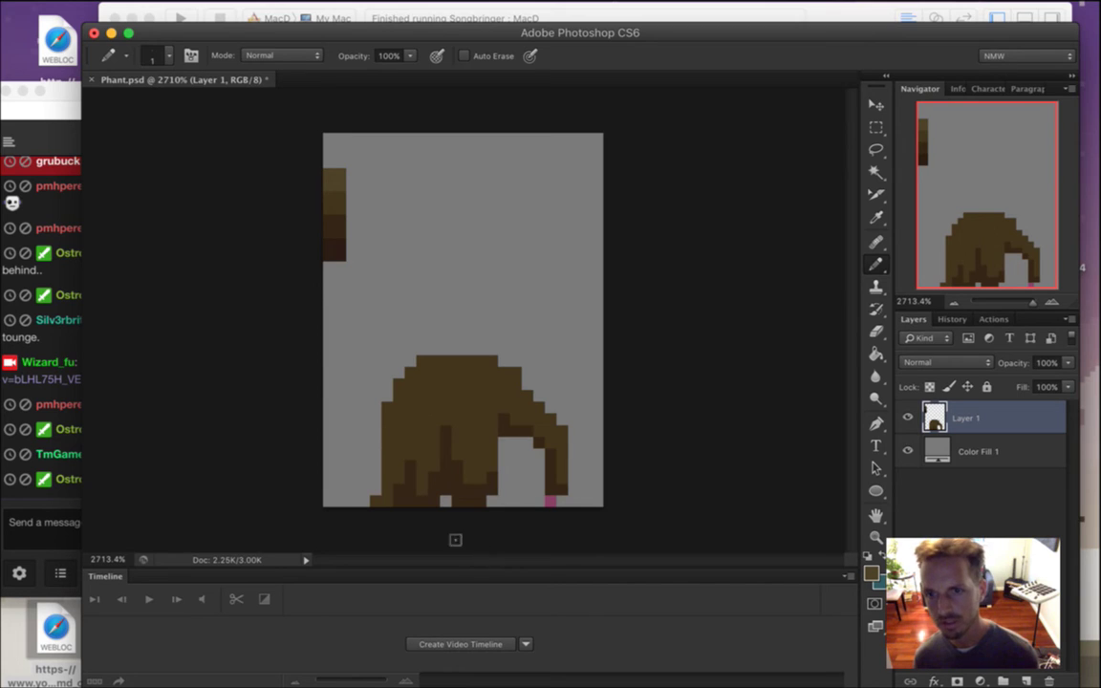
Highlight the upper edge of the elephant's back, head and trunk with the lightest palette brown.
key(shift+super+z)
key(shift+super+z)
key(shift+super+z)
key(shift+super+z)
key(shift+super+z)
key(shift+super+z)
key(shift+super+z)
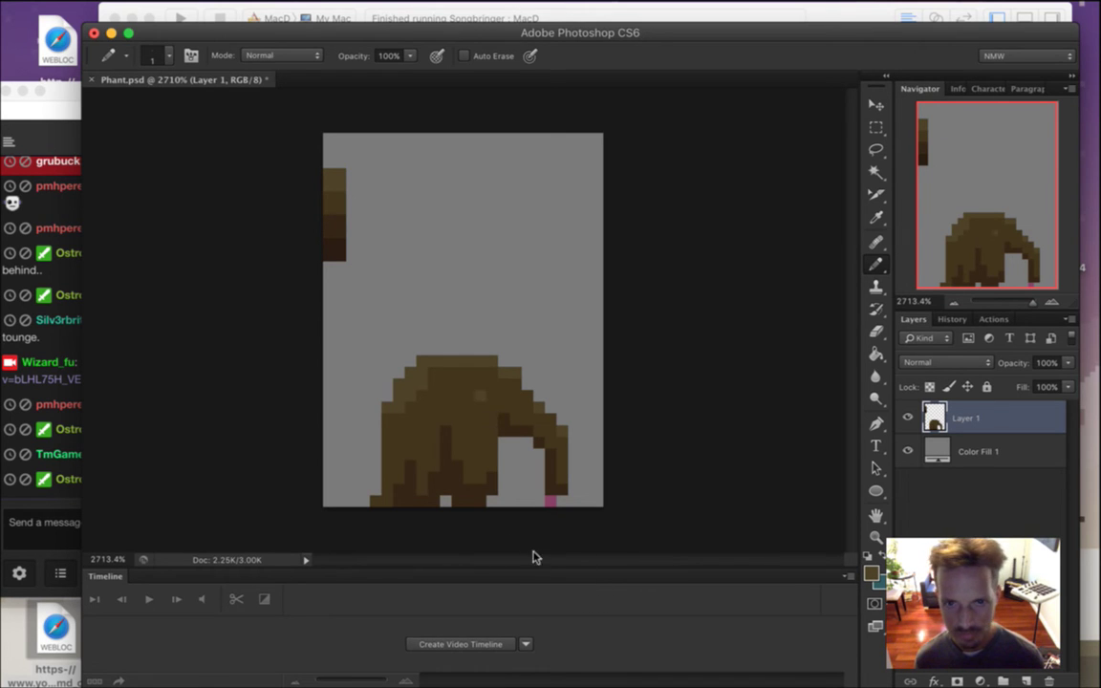
Paint a one-pixel eye on the head above the trunk, recoloring it with the palette's second-darkest brown.
alt+click(492, 441)
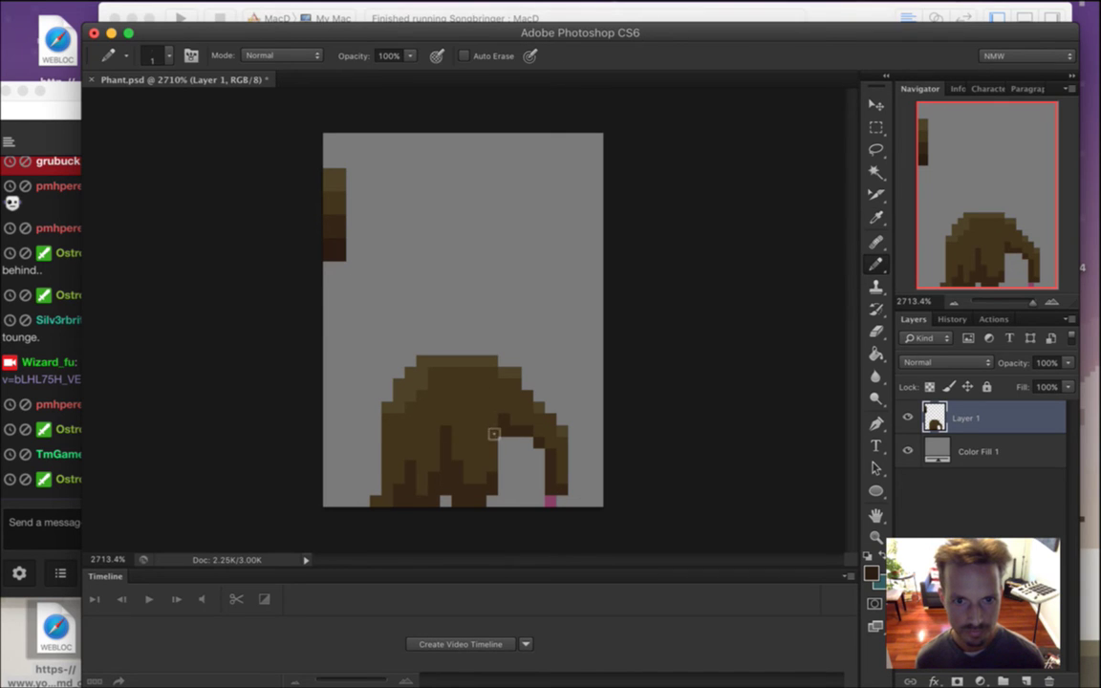
click(503, 395)
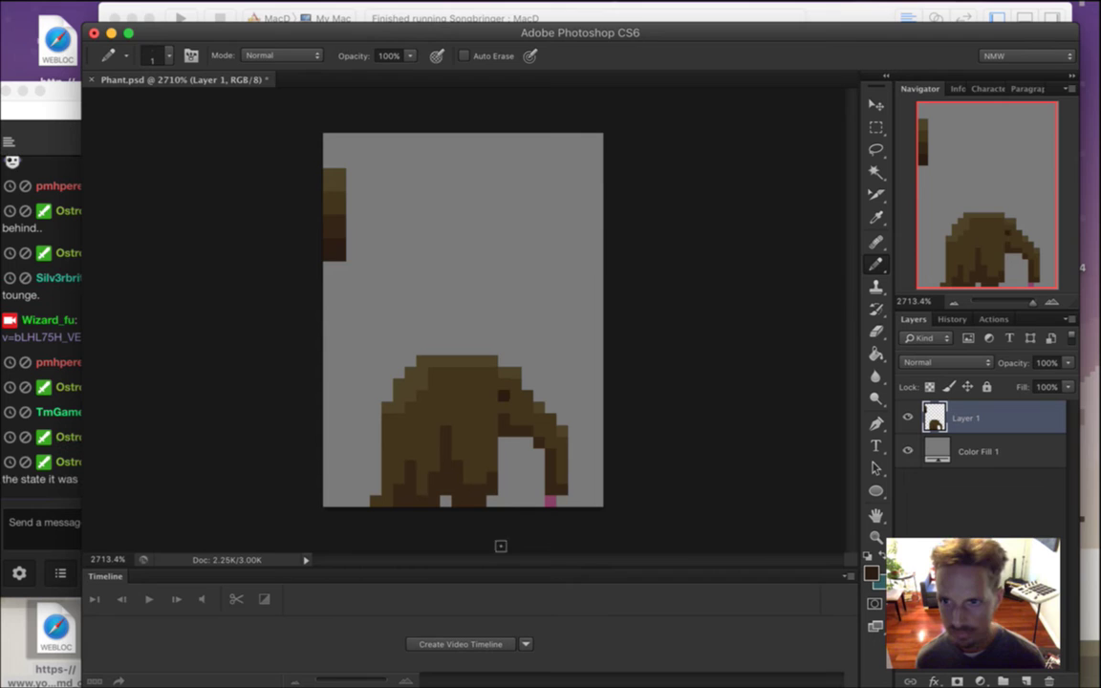
alt+click(336, 233)
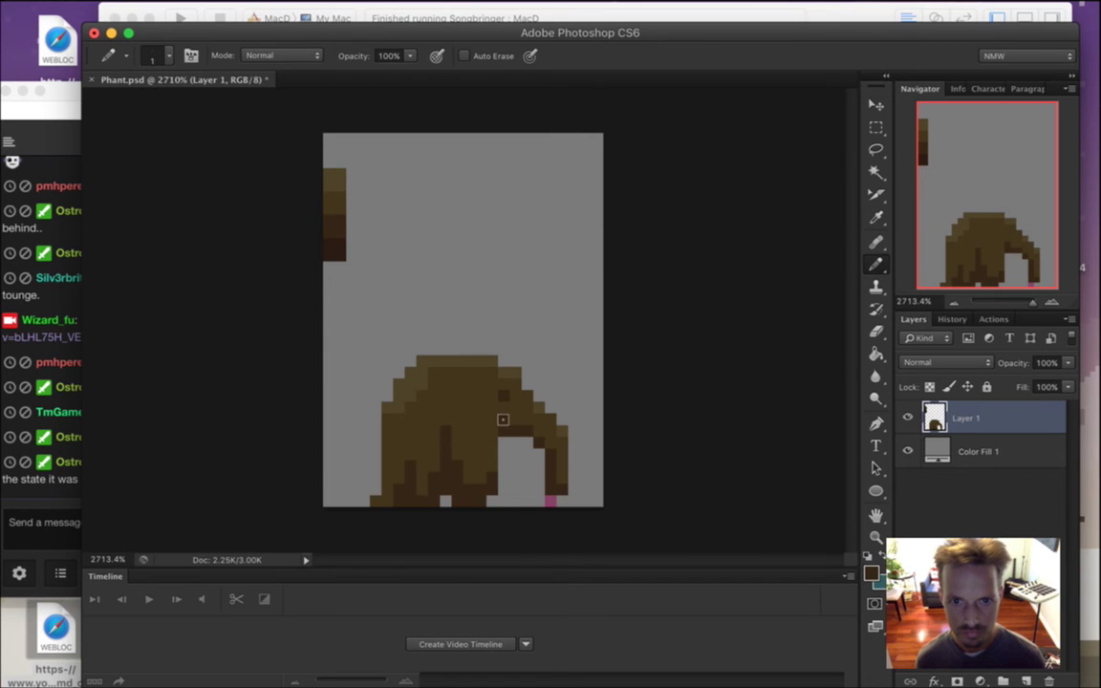
Try recoloring the elephant's one-pixel eye with the pink sampled from its tongue.
alt+click(325, 247)
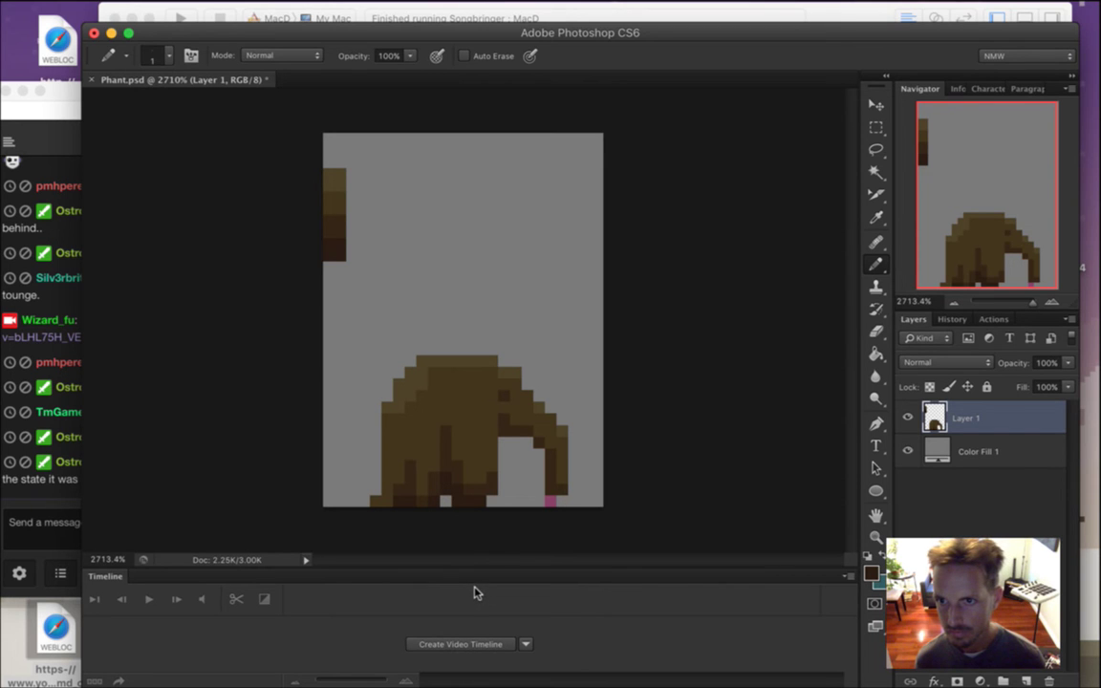
alt+click(551, 501)
click(504, 396)
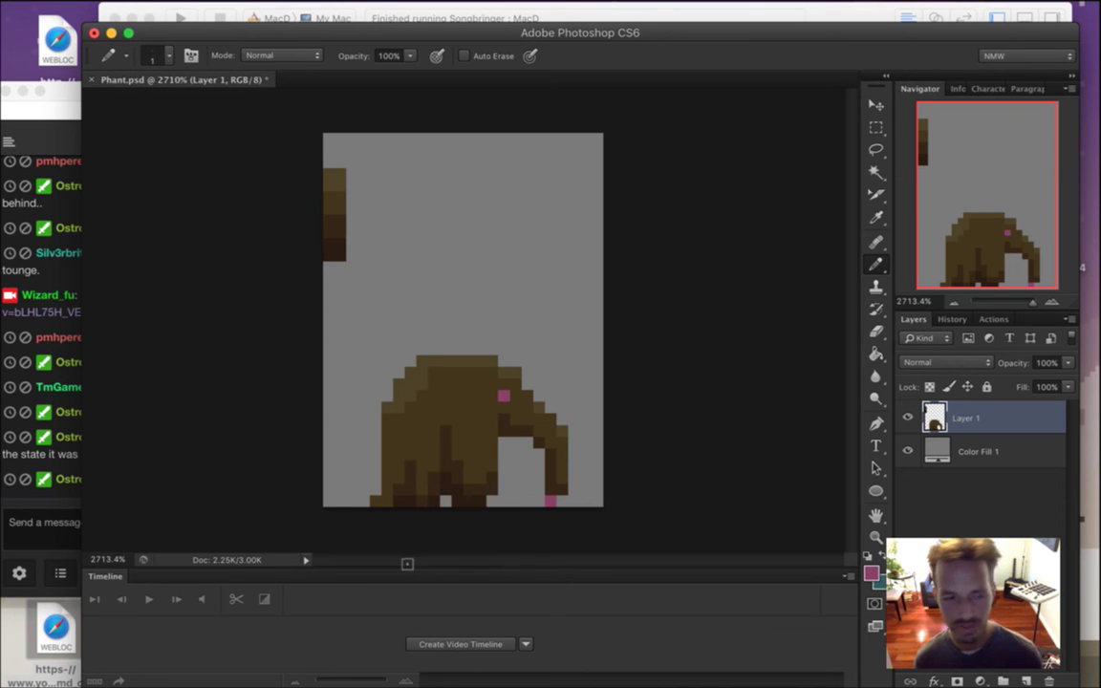
Switch to the Twitch chat to read the viewers' latest messages about buffering, and return to the sprite.
click(67, 528)
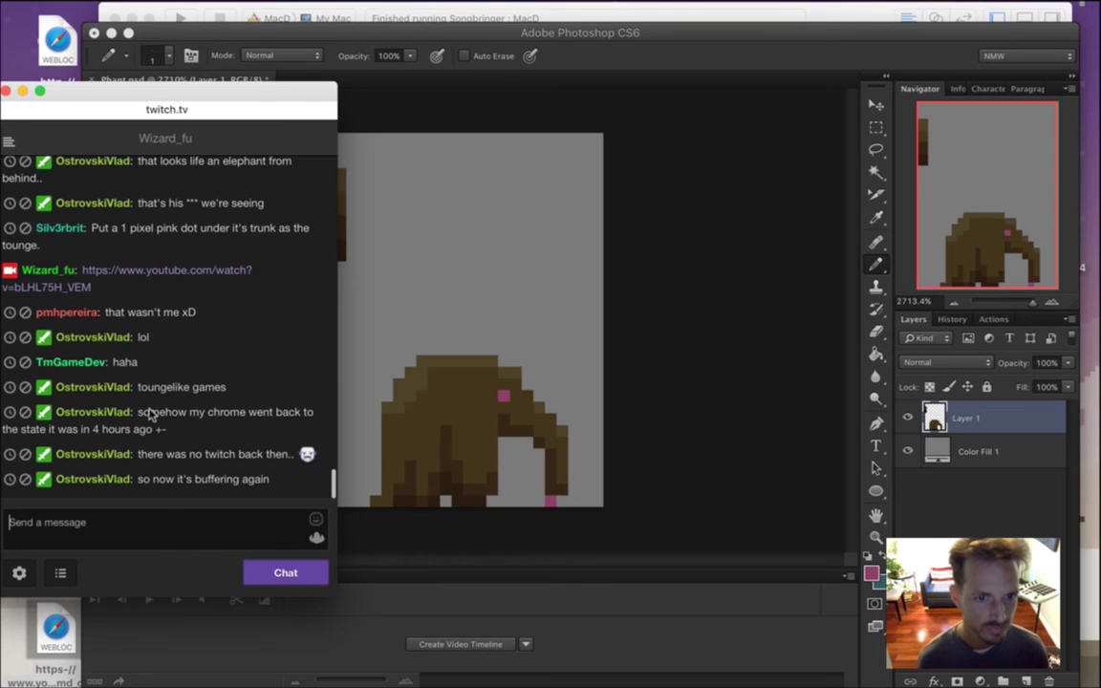
drag(159, 413, 220, 474)
click(212, 463)
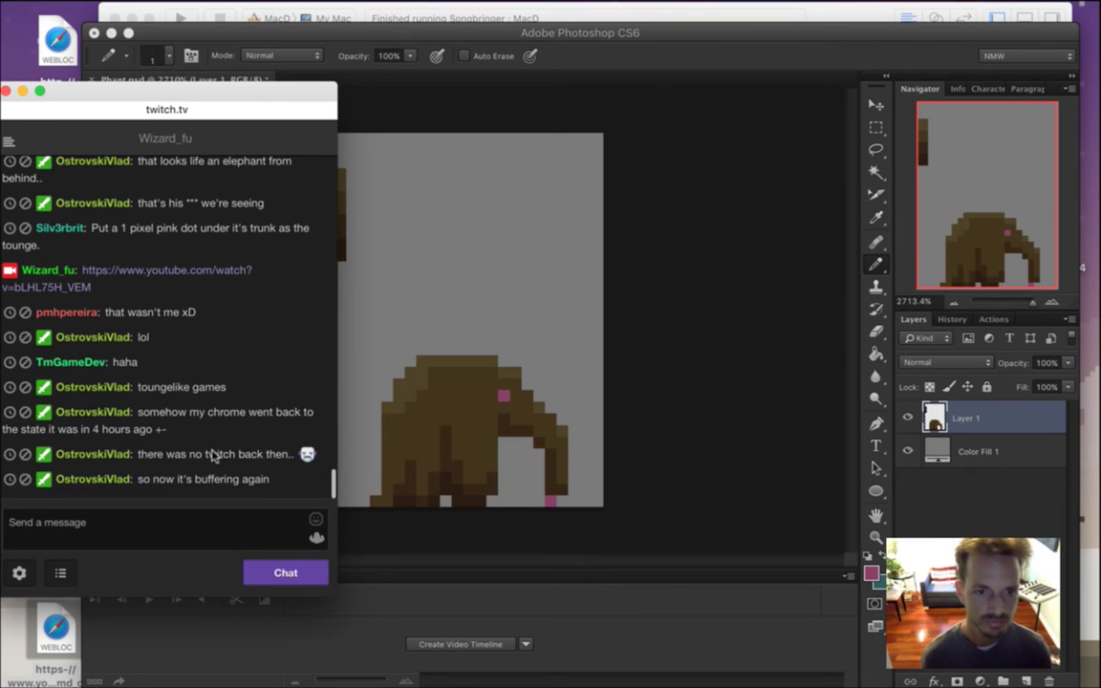
click(674, 46)
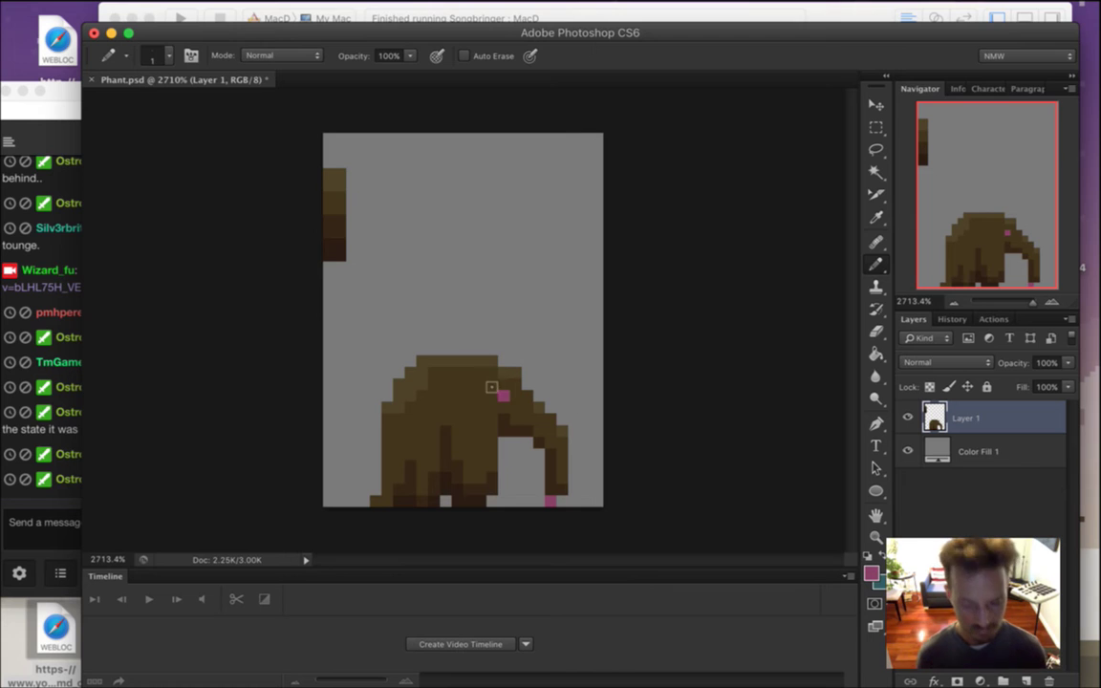
Move the pink eye one pixel back toward the body, repainting its old spot in the head's brown.
key(i)
click(504, 395)
key(b)
click(492, 395)
key(i)
click(516, 416)
key(b)
click(504, 395)
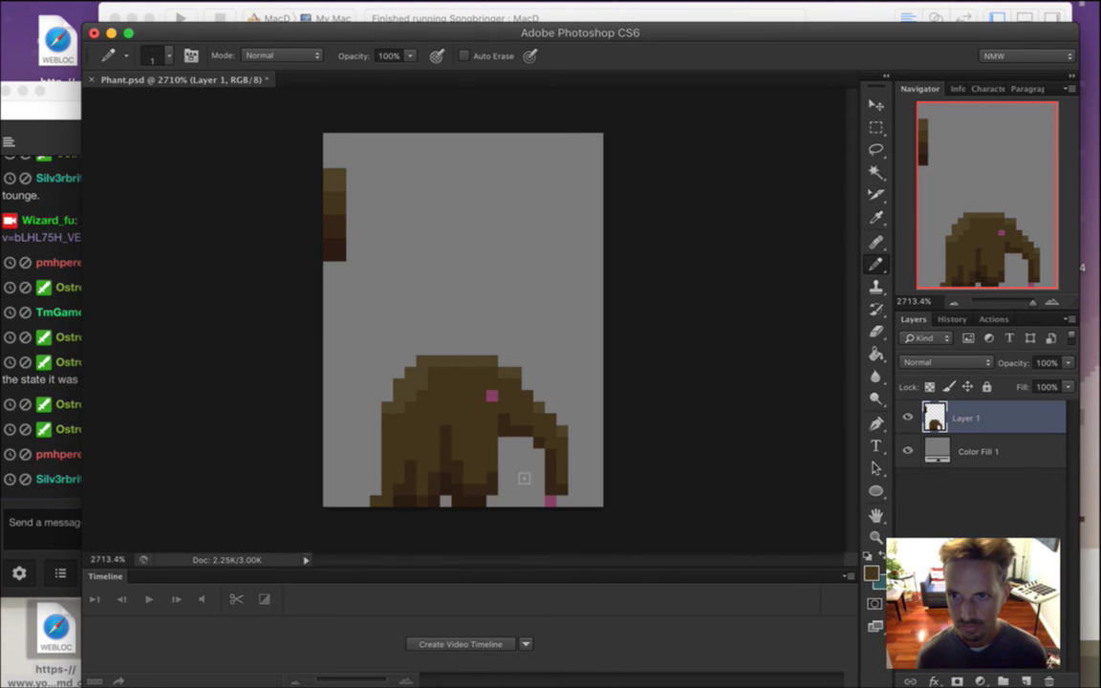
Try widening the eye toward the trunk into a horizontal row of pink pixels.
key(i)
click(492, 395)
key(b)
click(504, 395)
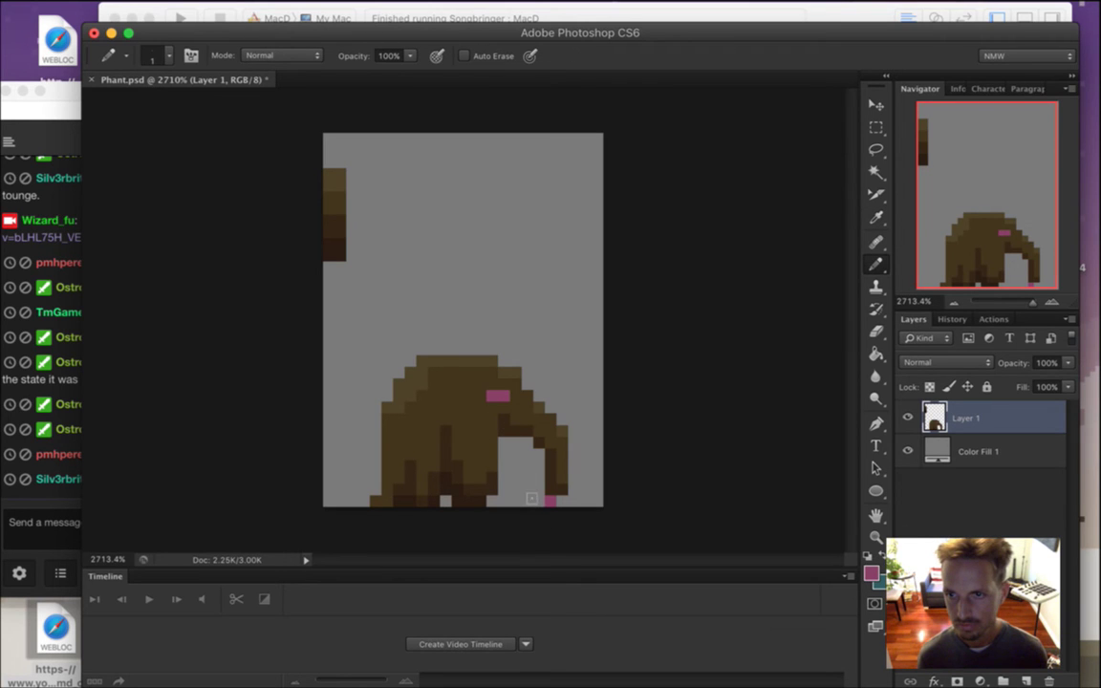
key(i)
click(501, 392)
key(b)
click(516, 396)
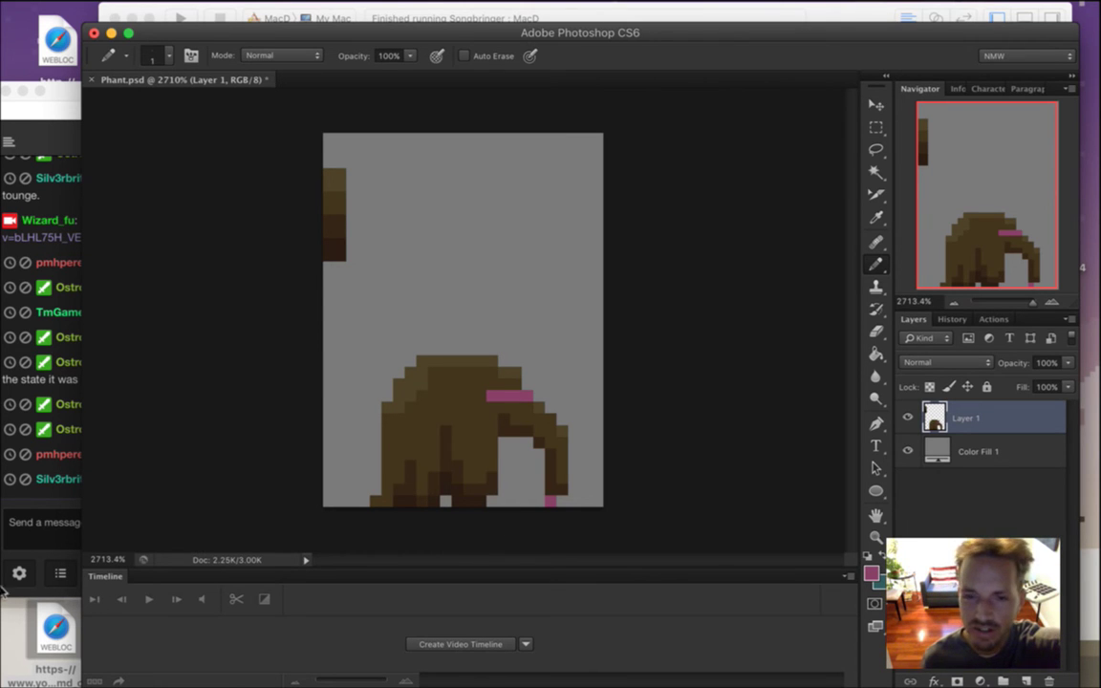
Check the Twitch chat for the viewer's suggestion about the eye color, and return to Photoshop.
click(10, 519)
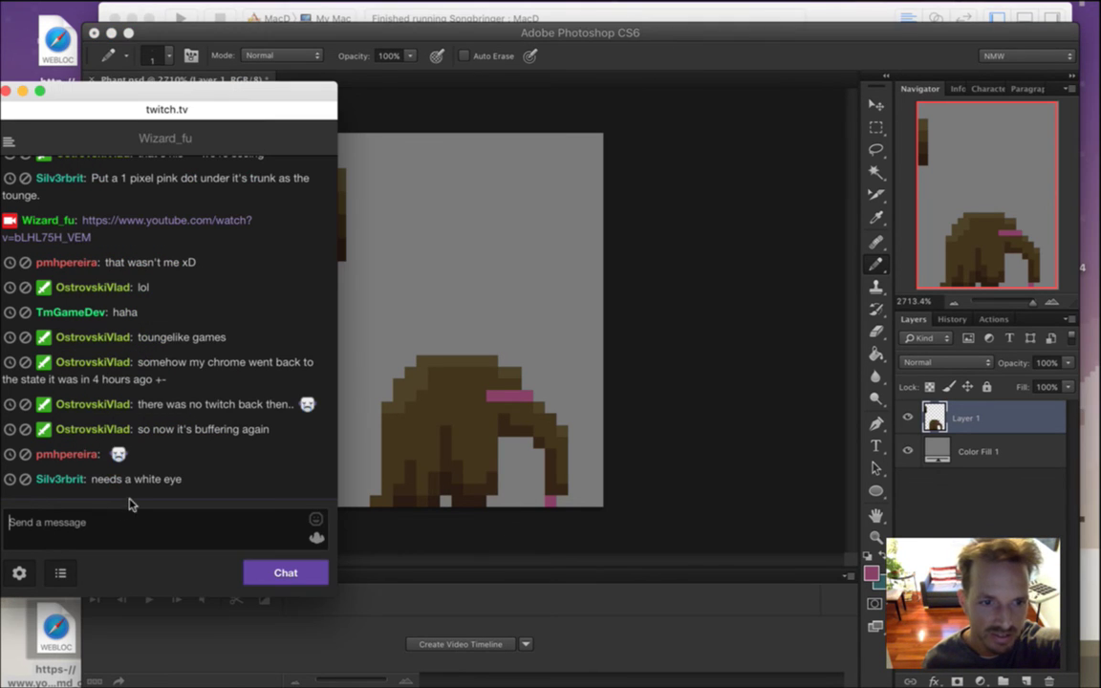
double_click(105, 479)
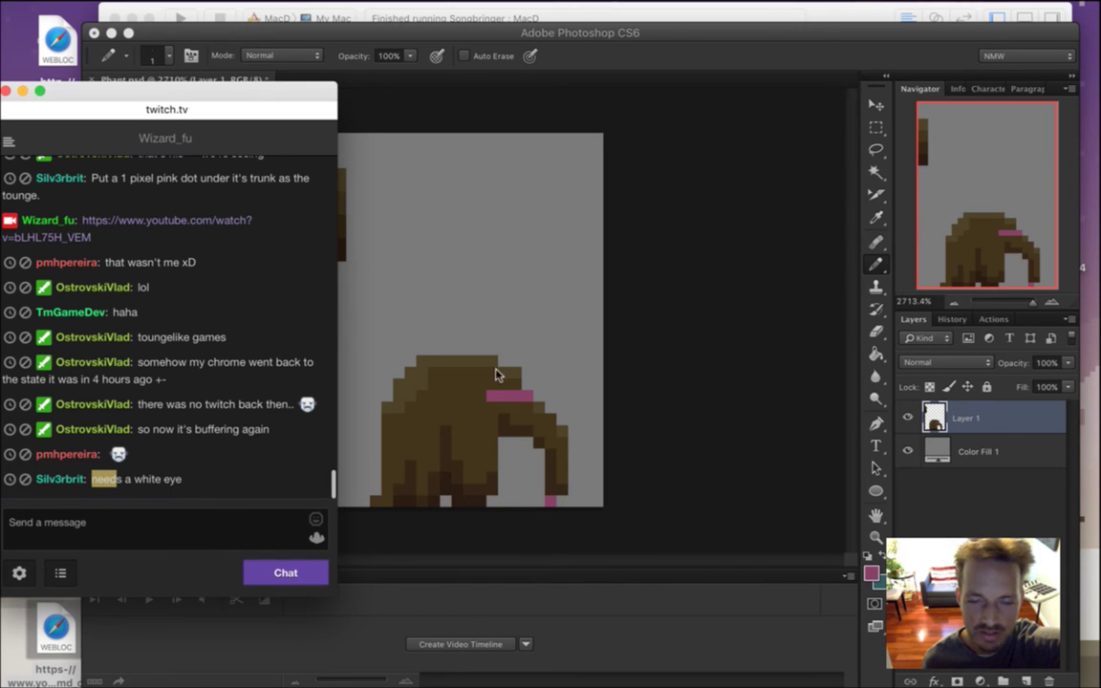
click(748, 121)
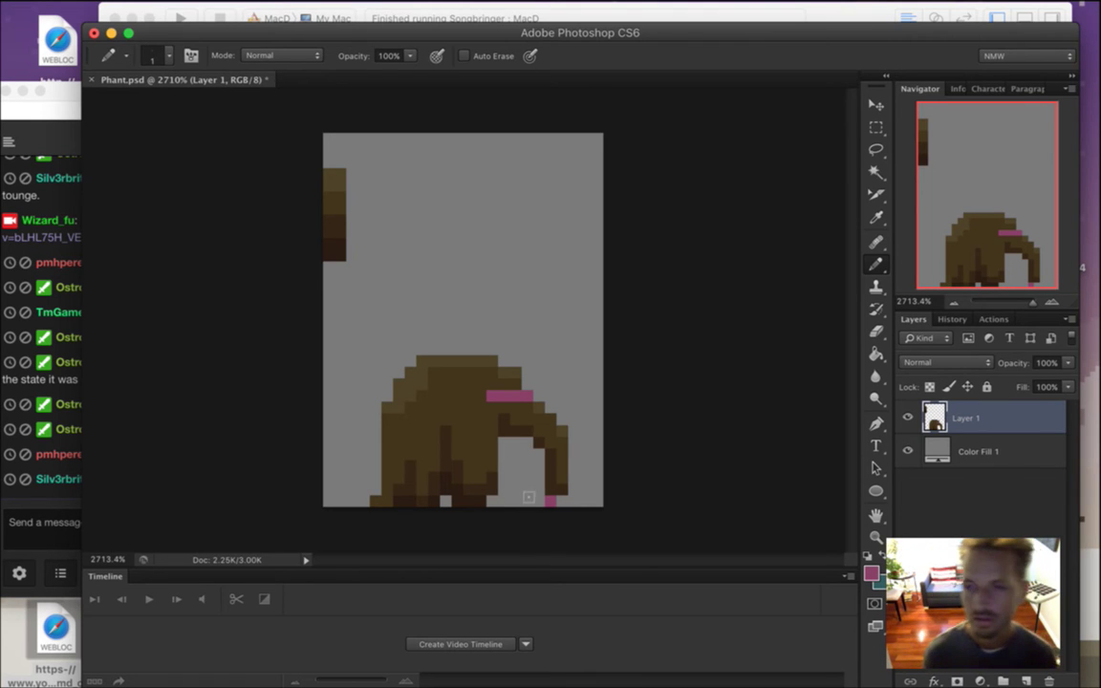
Undo the extra pink pixels beside the eye and check the newest Twitch chat message.
key(super+z)
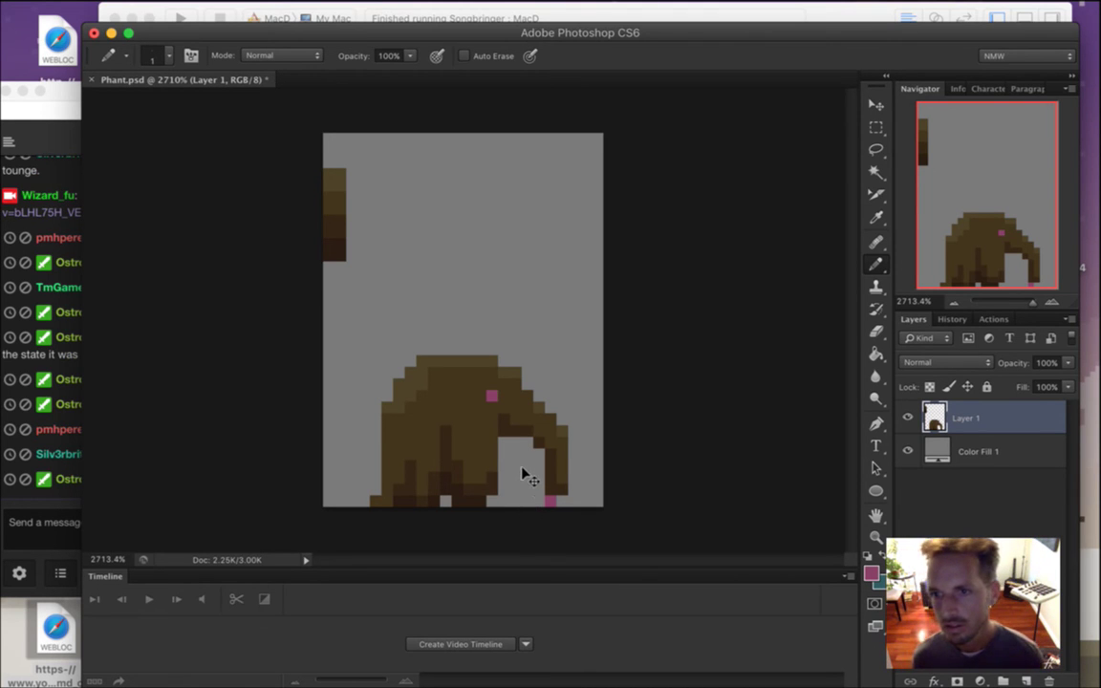
key(i)
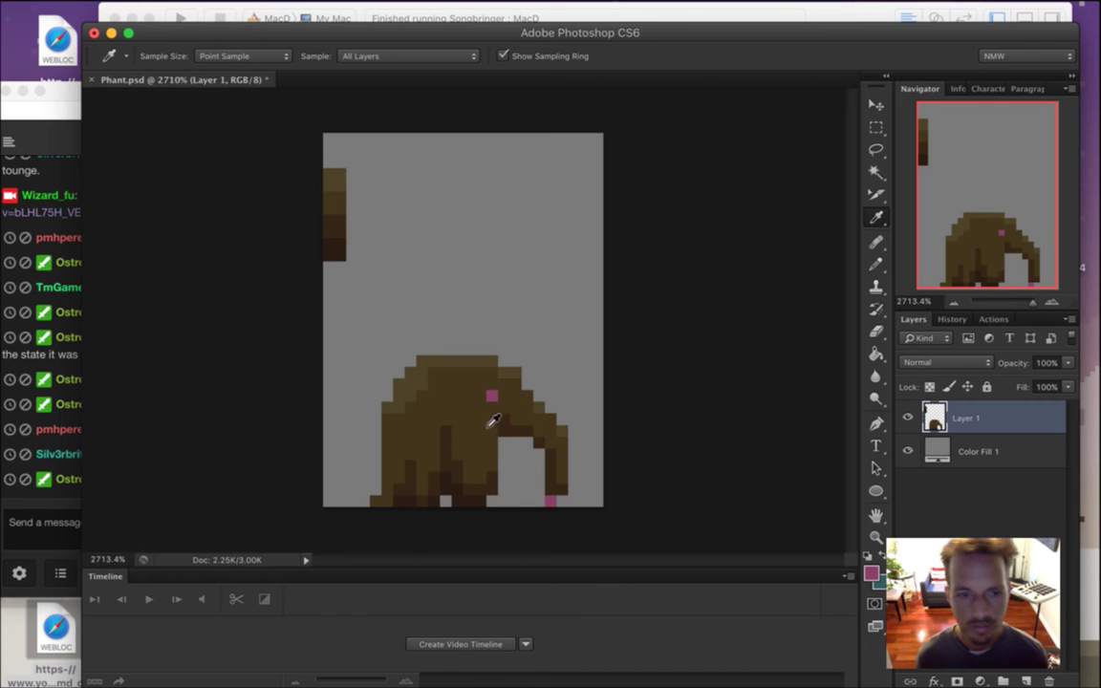
click(50, 516)
drag(138, 479, 178, 479)
click(728, 119)
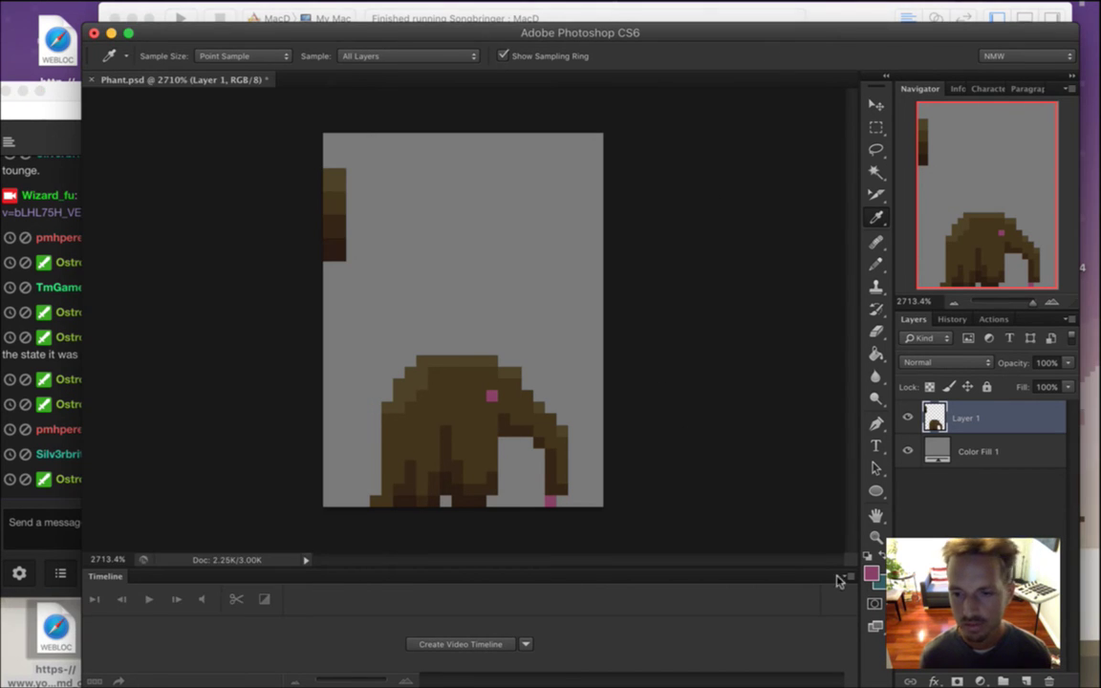
Set the foreground color to a light gray of 0% saturation and 75% brightness, and paint the eye pixel with it.
click(873, 574)
click(681, 307)
drag(681, 307, 632, 275)
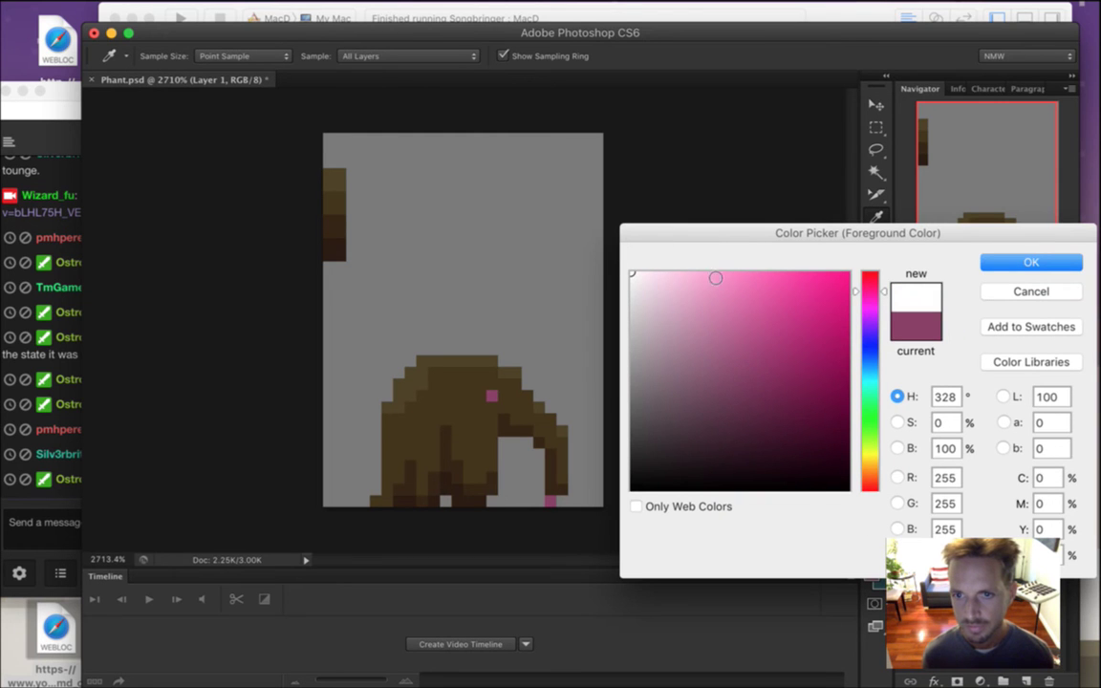
click(898, 423)
click(897, 448)
drag(870, 279, 873, 328)
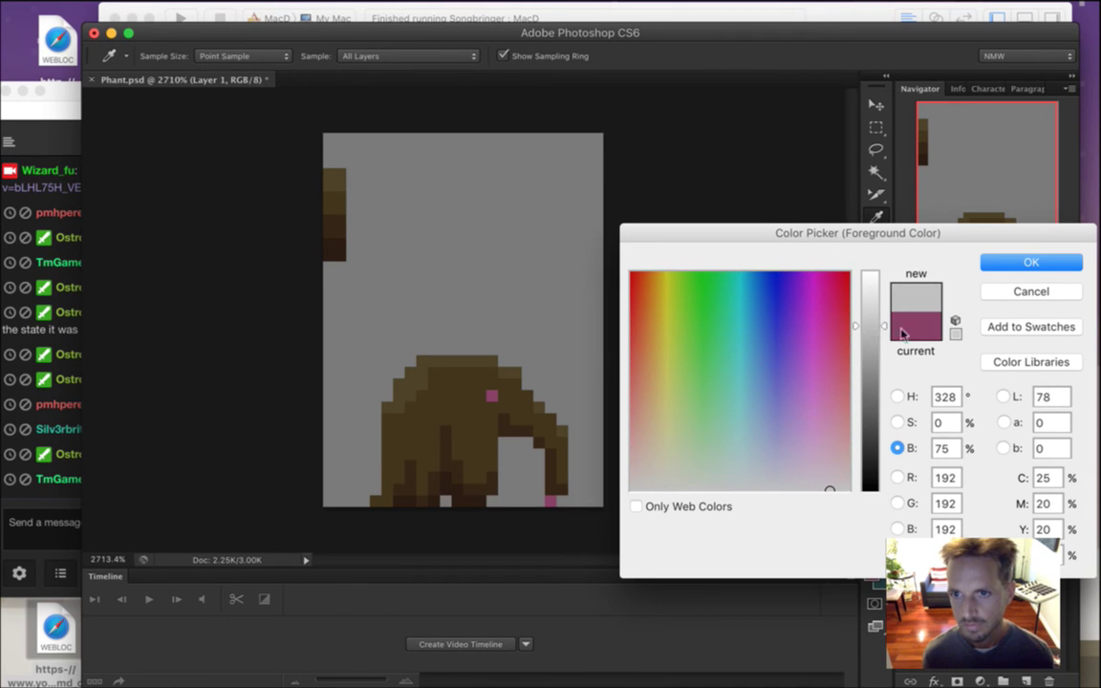
click(1026, 263)
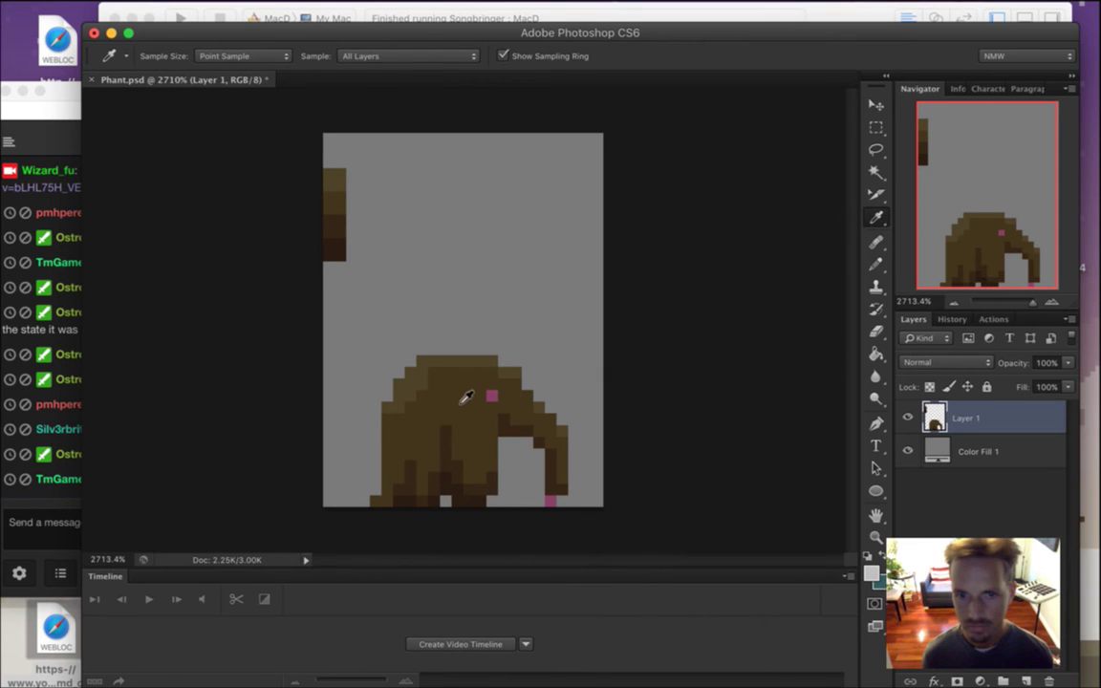
key(b)
click(492, 396)
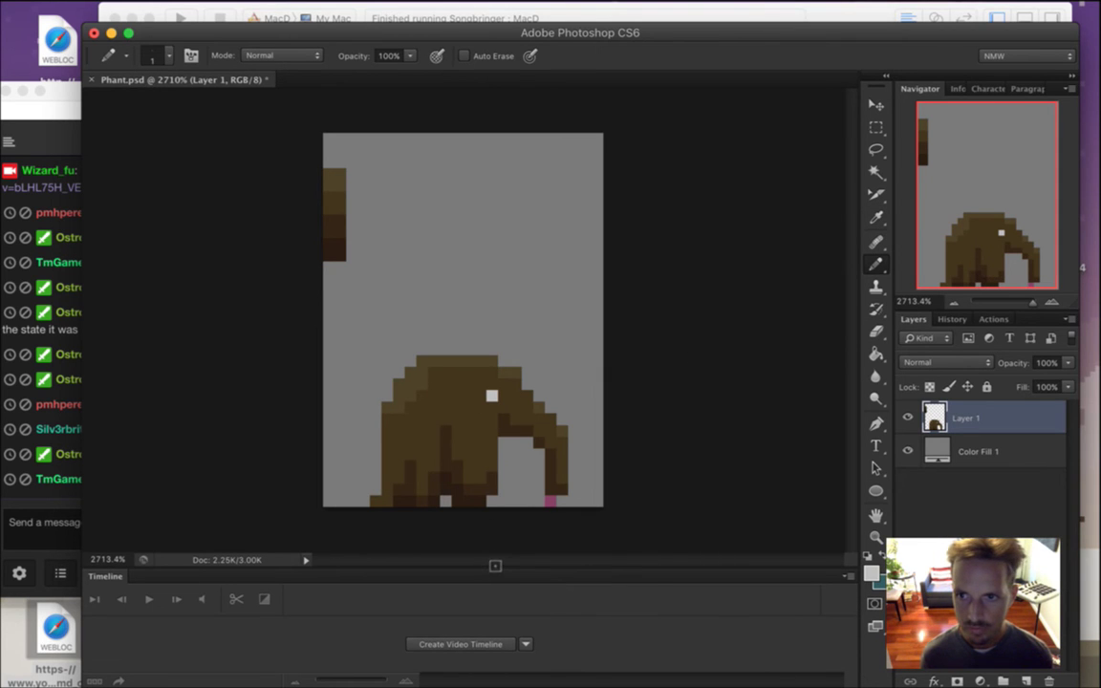
Darken the foreground gray to 59% brightness and repaint the eye pixel with it.
click(872, 575)
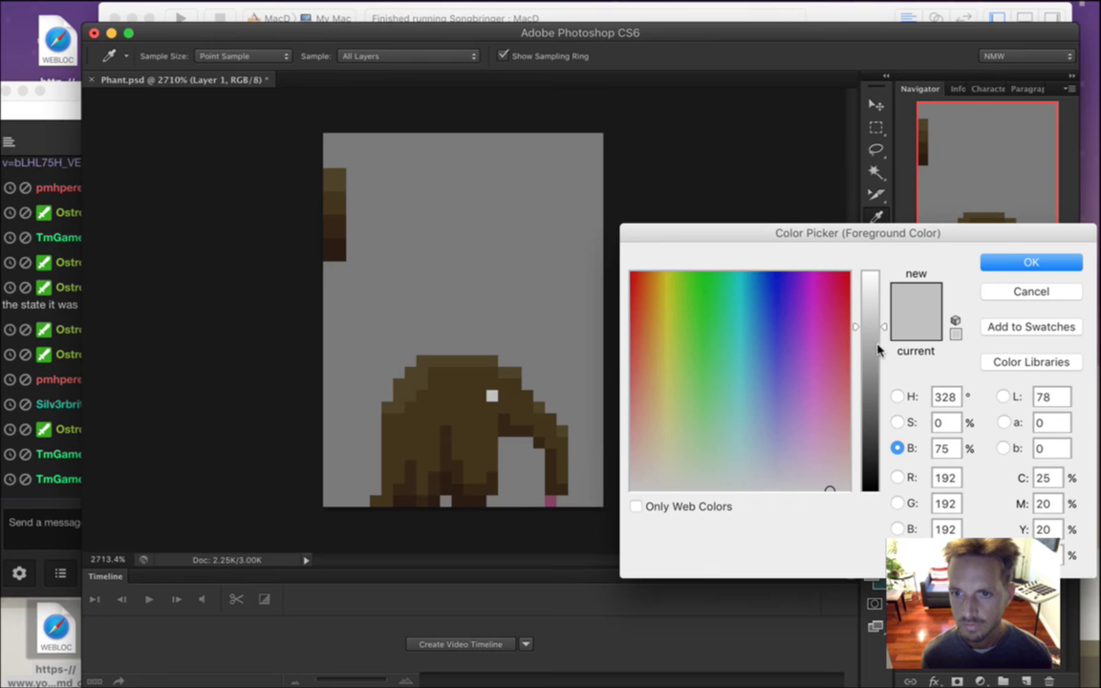
drag(873, 355, 873, 359)
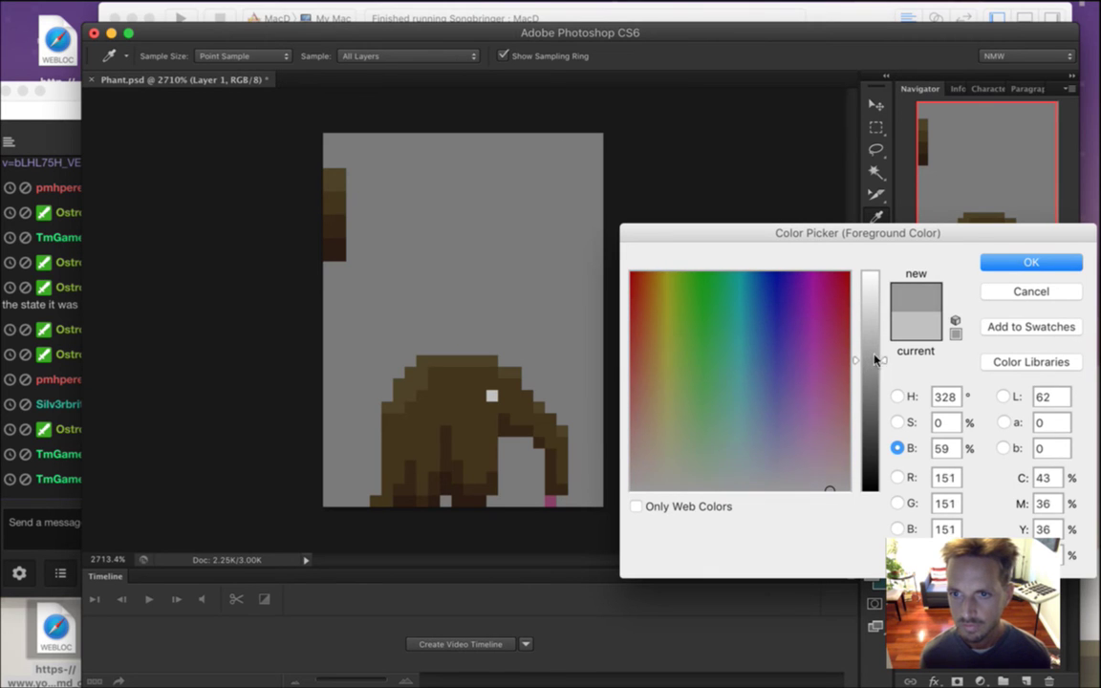
click(1039, 262)
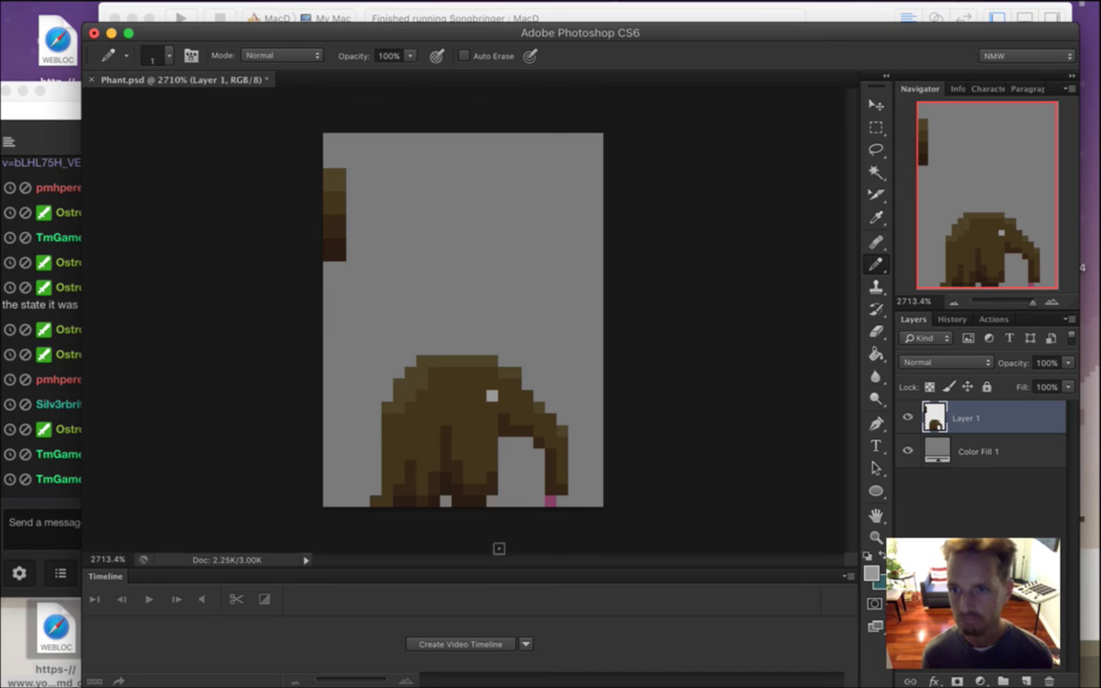
Read the viewers' chat comments on what the elephant looks like, and return to the sprite.
click(26, 512)
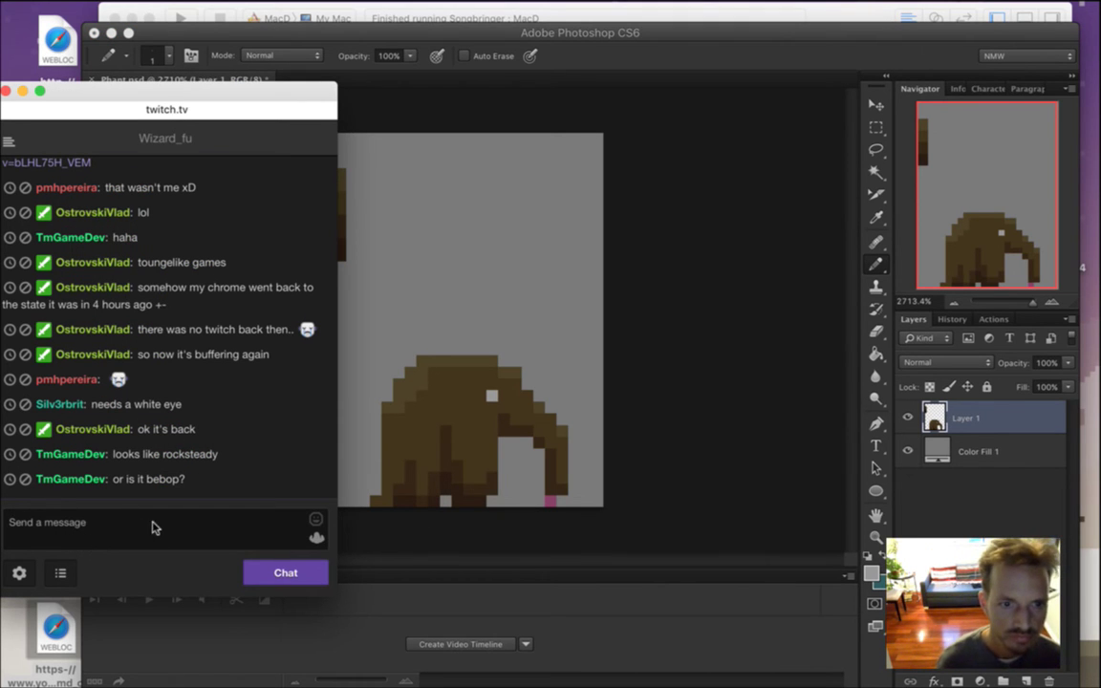
drag(140, 483, 175, 490)
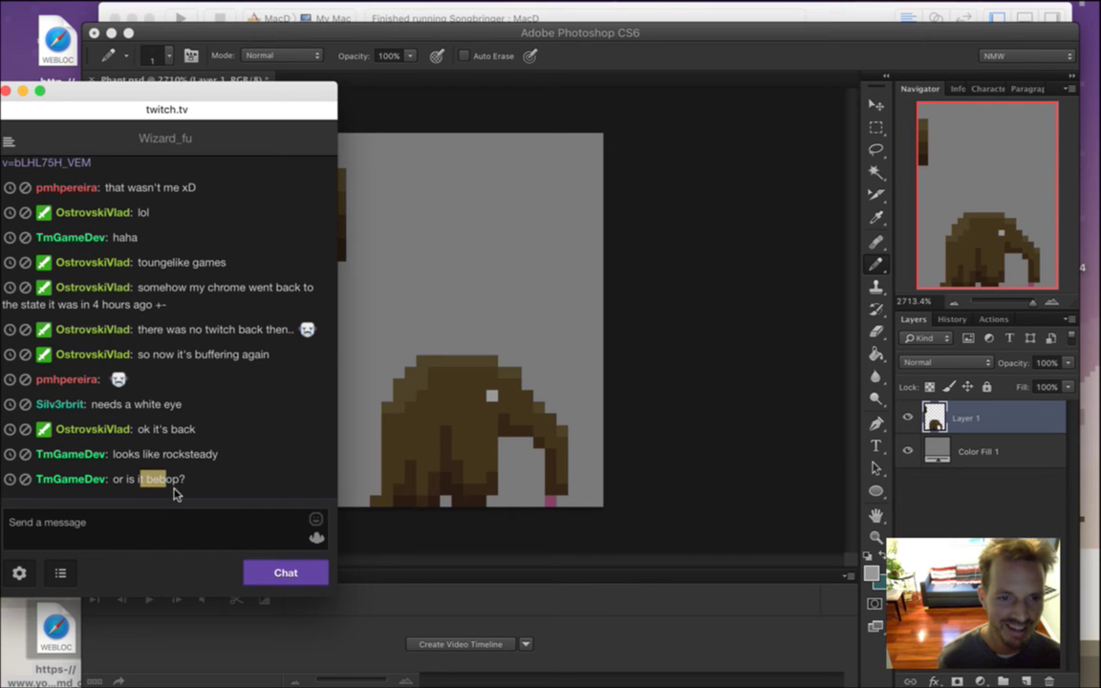
click(172, 482)
click(667, 138)
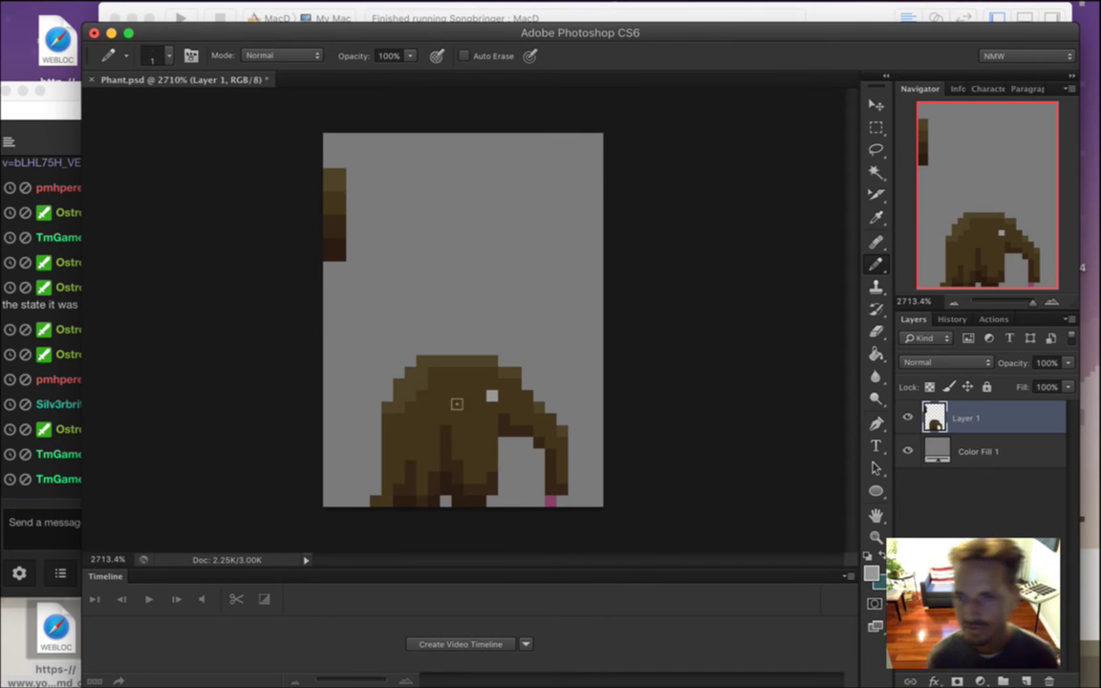
Hide the Color Fill 1 layer, erase the brown palette swatches from Layer 1 and save the document.
click(909, 450)
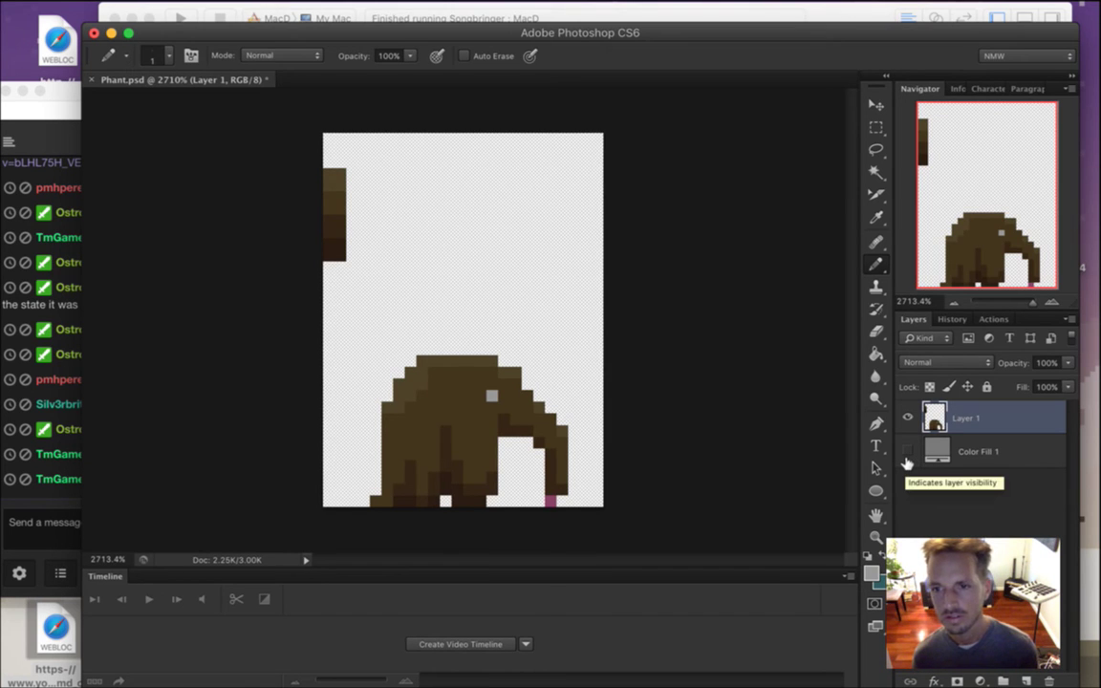
key(e)
drag(332, 177, 331, 239)
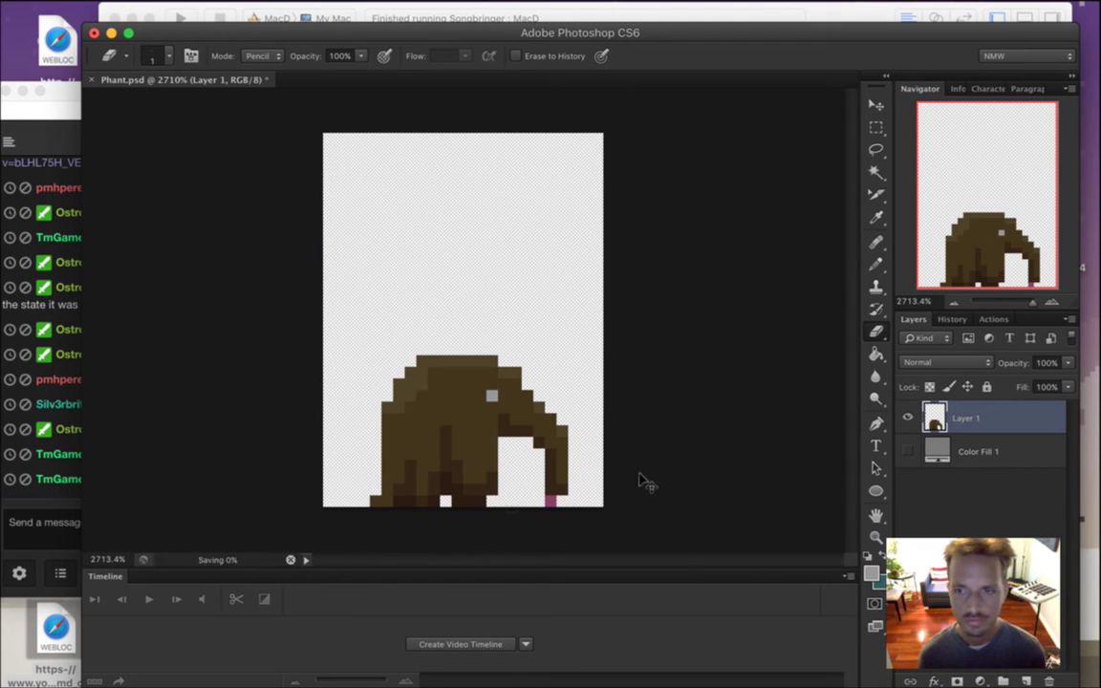
Export the sprite for web under the name Phant in the Foes folder, with the Images Only format.
click(134, 9)
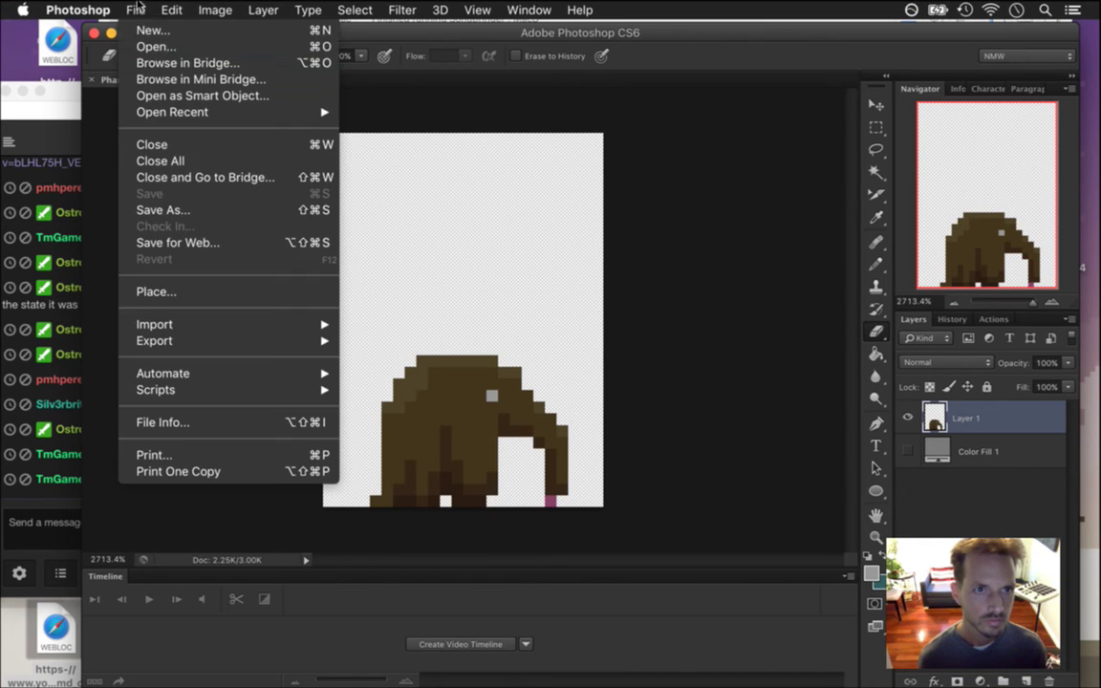
mouse_move(251, 344)
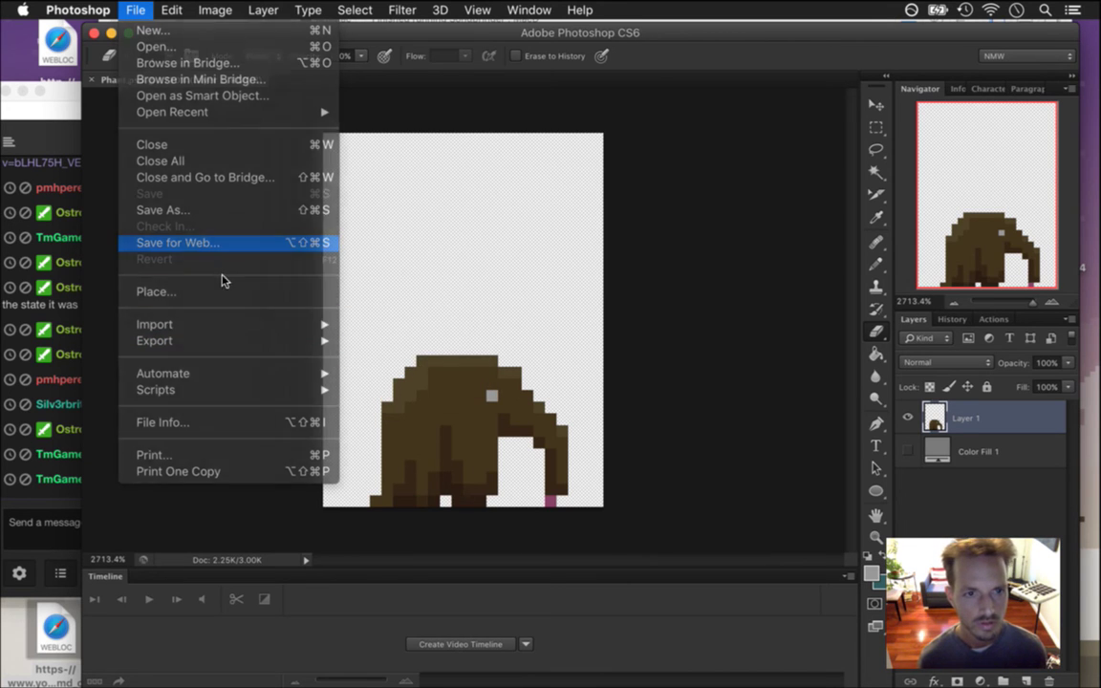
click(226, 243)
key(Return)
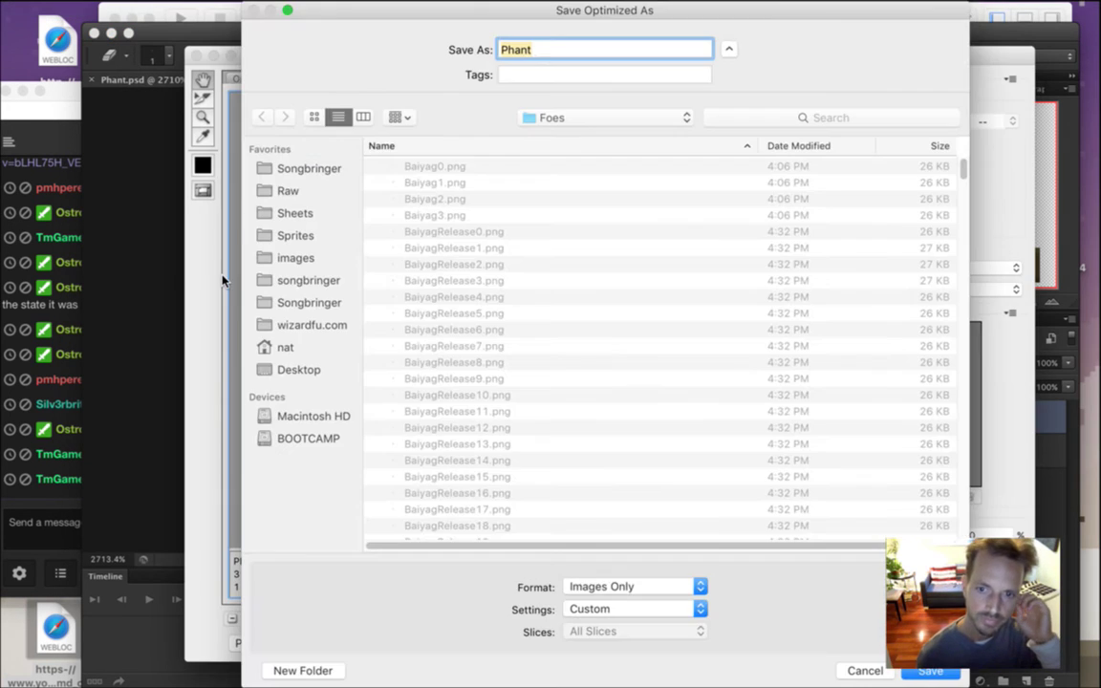
key(Return)
key(Return)
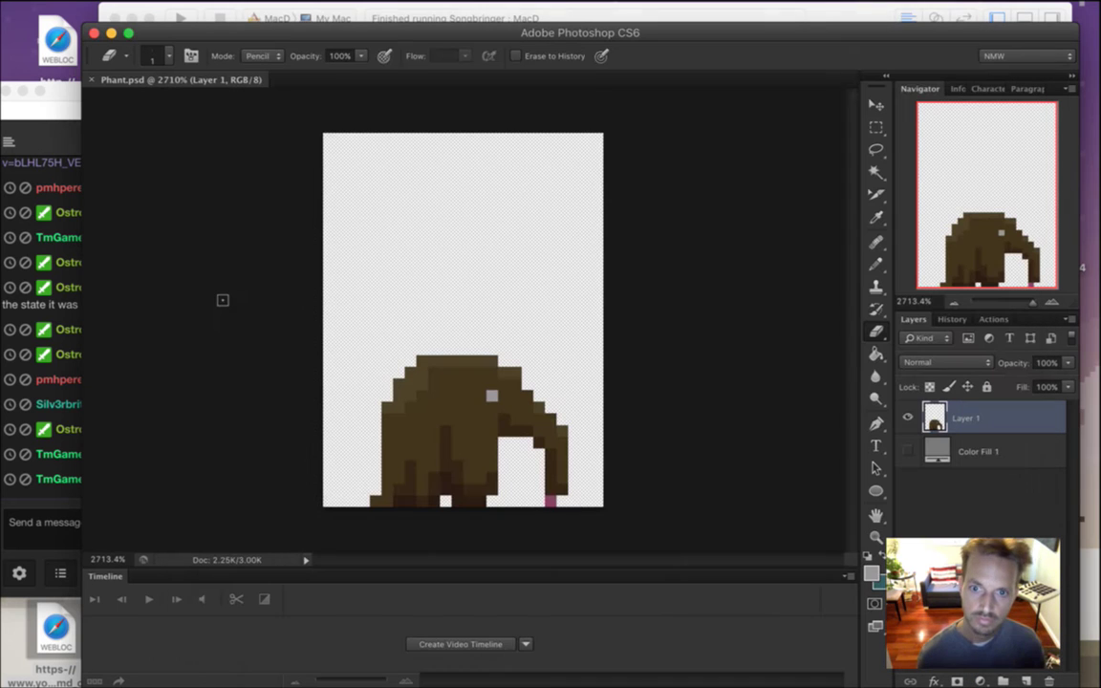
Switch to Xcode and run Songbringer to examine the Phant foes in the game, and return to Xcode.
key(super+Tab)
key(super+Tab)
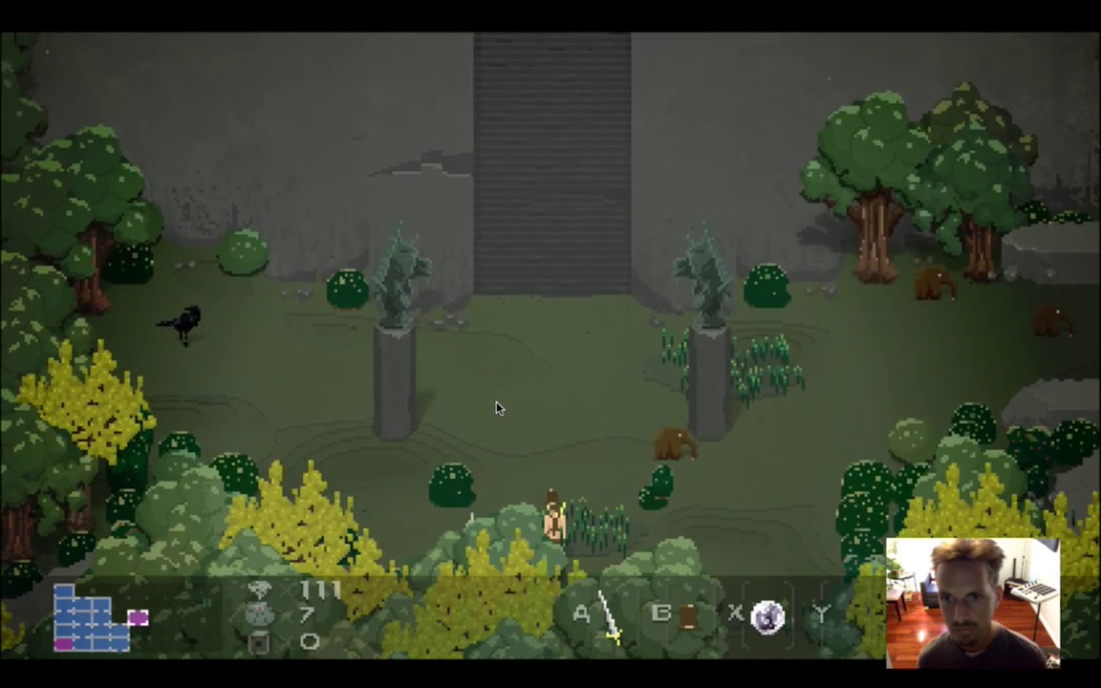
key(super+Tab)
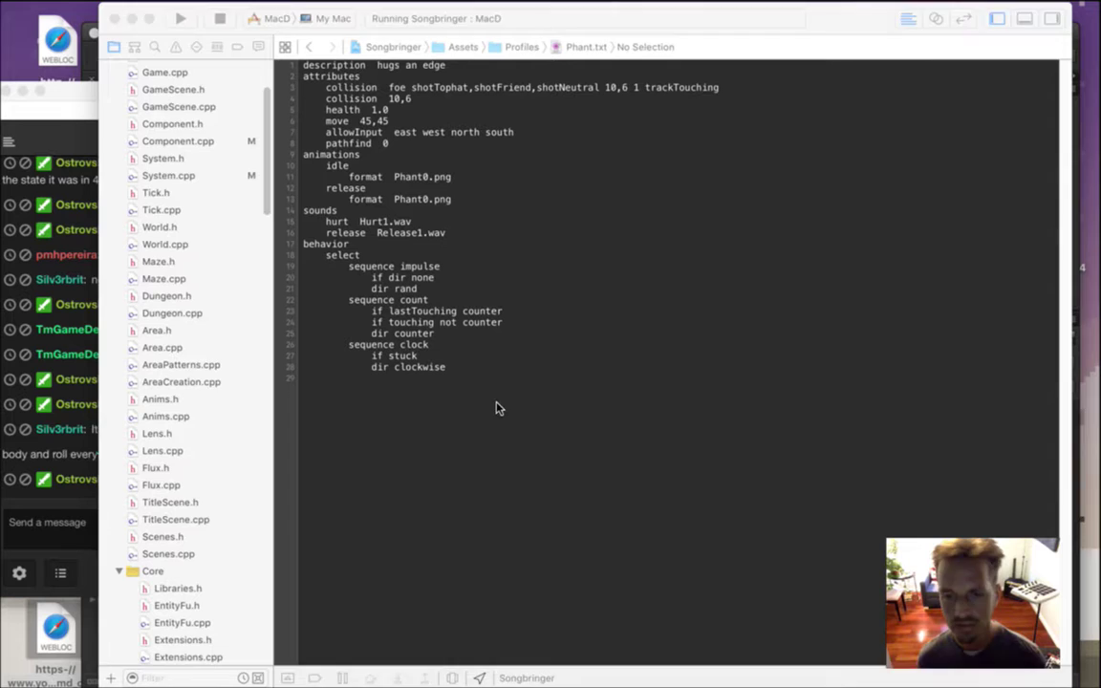
key(super+Tab)
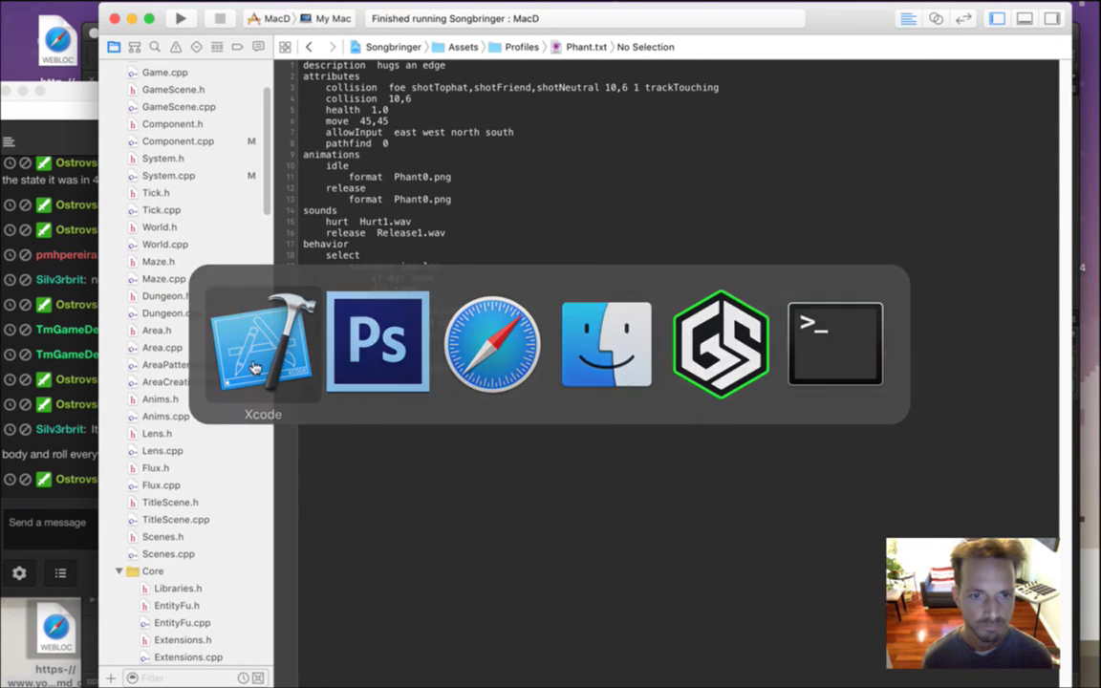
Switch to the Twitch chat and read the viewer's suggestion for how the elephant should move.
click(52, 429)
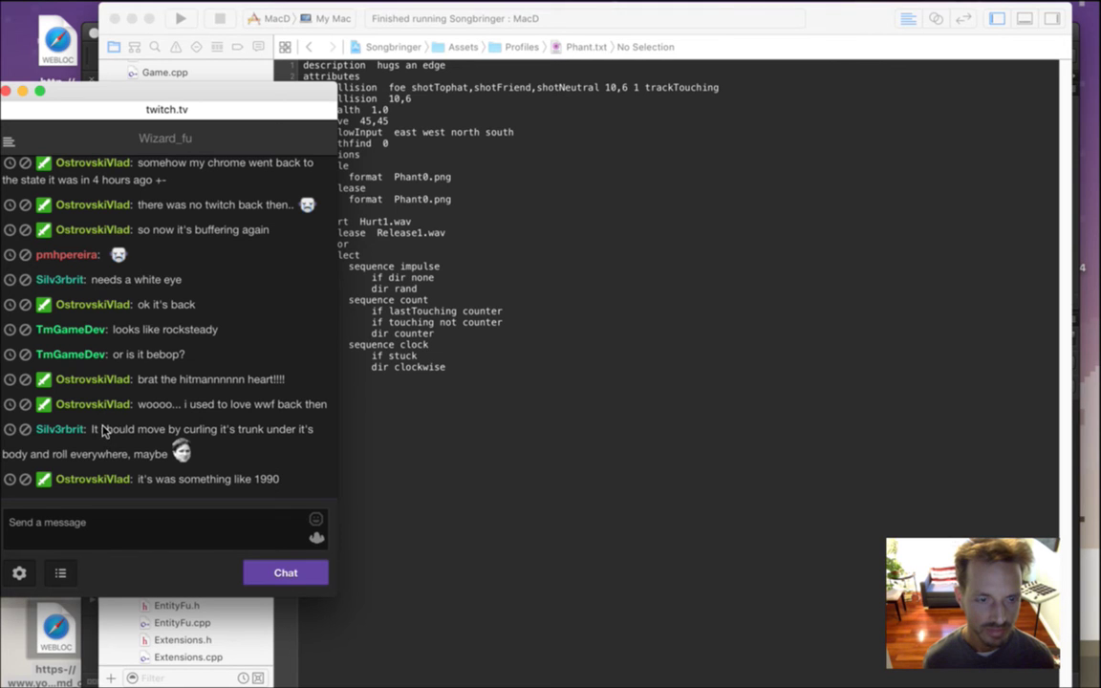
drag(106, 432, 160, 461)
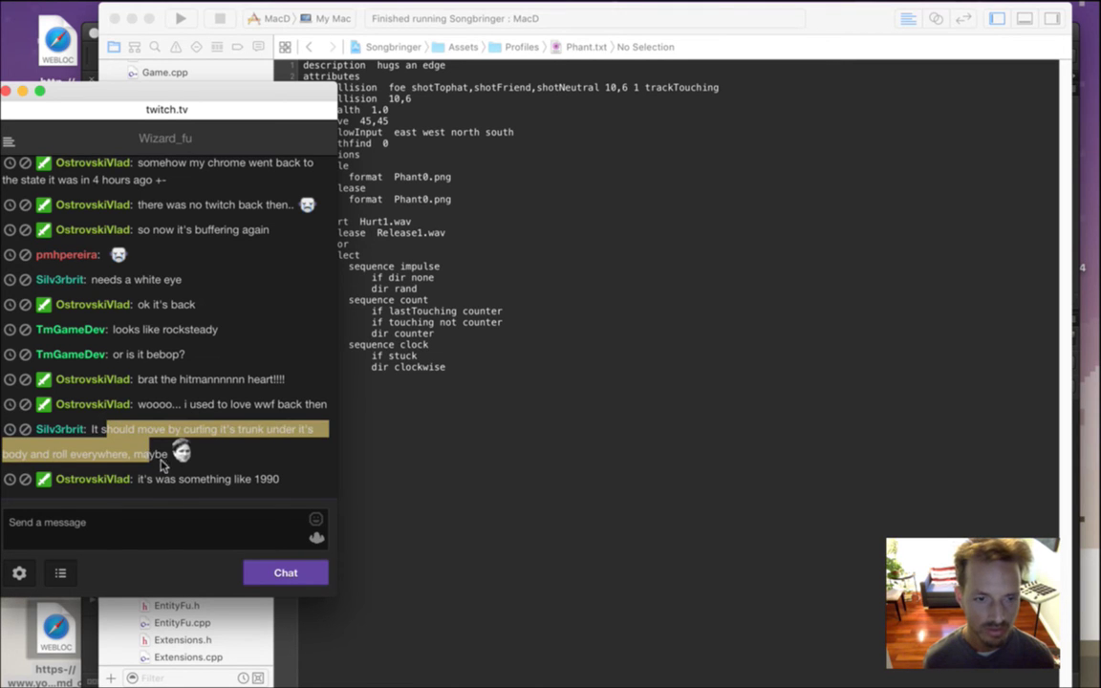
Reread the viewer's chat suggestion about the elephant curling its trunk under its body and rolling everywhere.
click(152, 478)
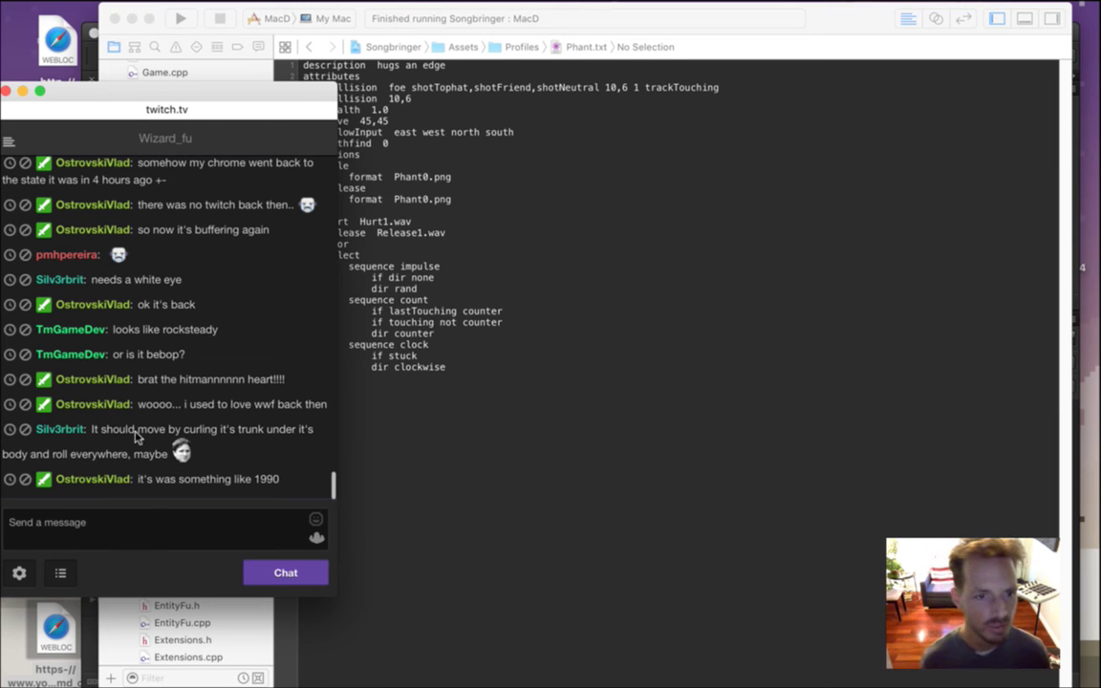
drag(127, 430, 142, 447)
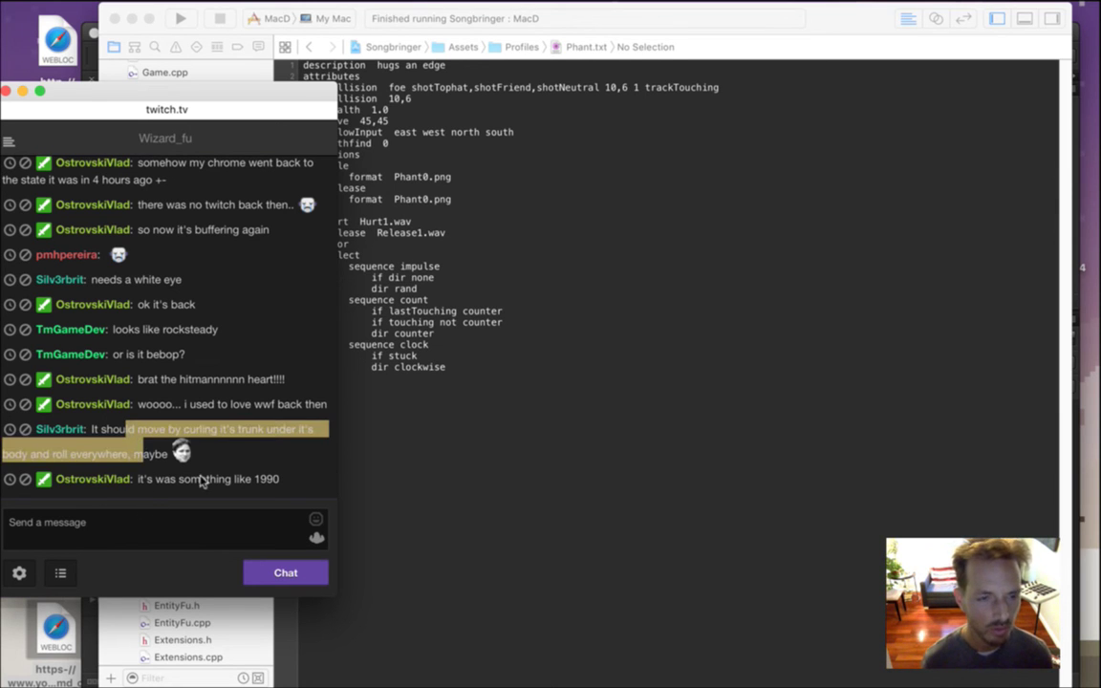
click(122, 430)
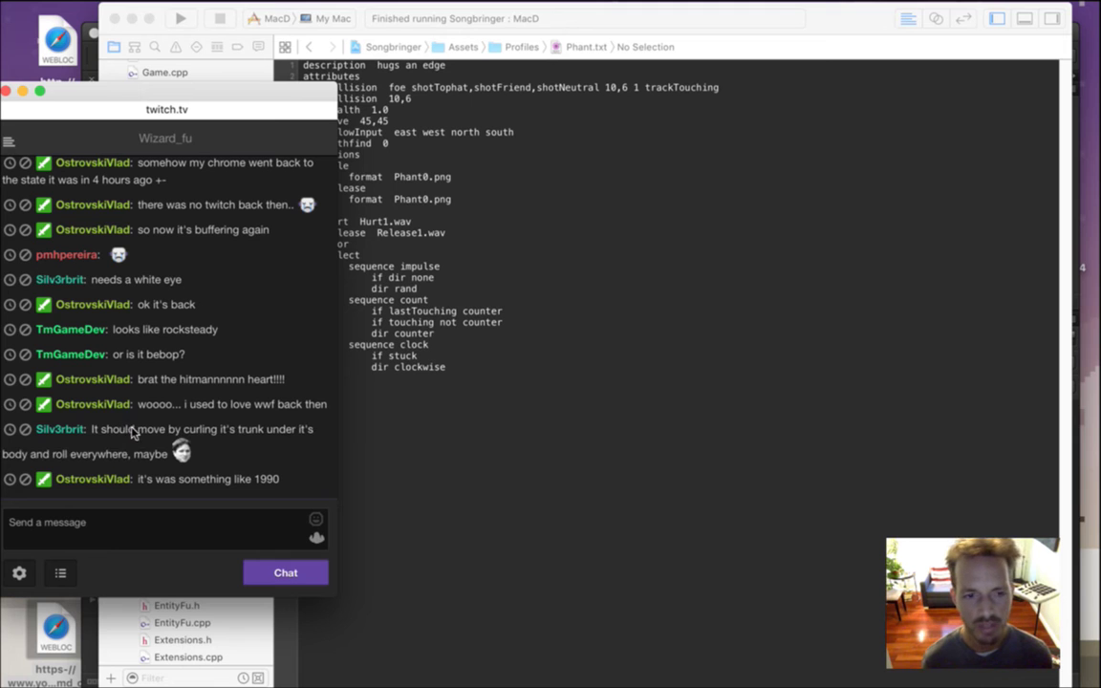
drag(132, 432, 153, 451)
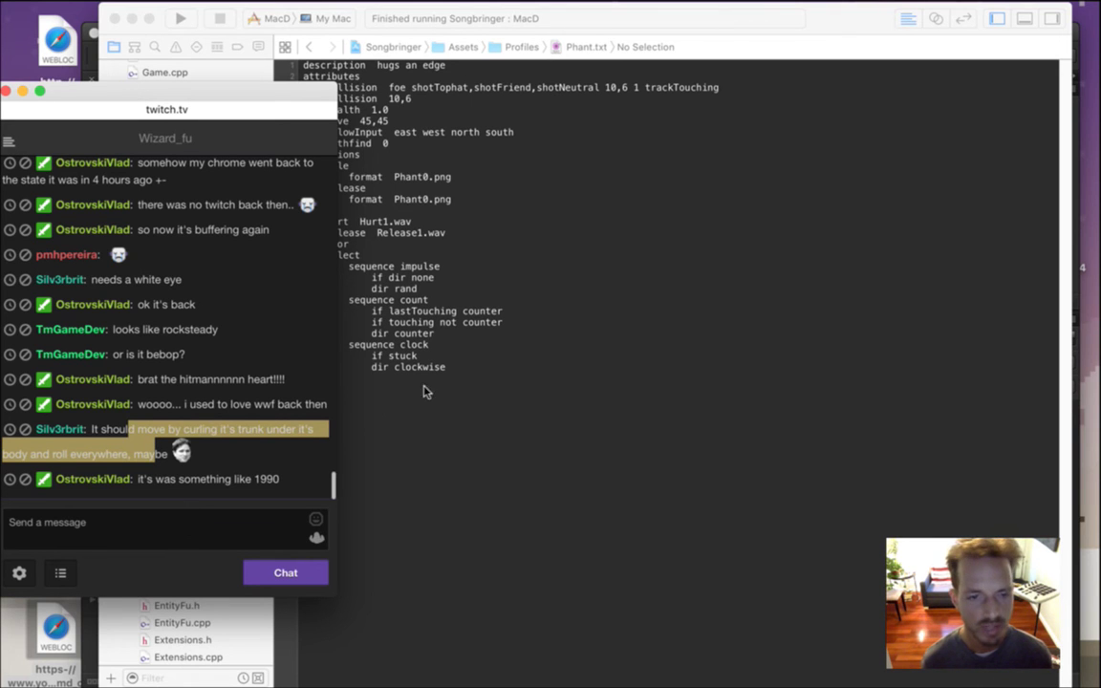
Run Songbringer from Xcode, walk the character around the clearing to examine how the Phant foes move, and return to Xcode.
key(super+Tab)
key(super+r)
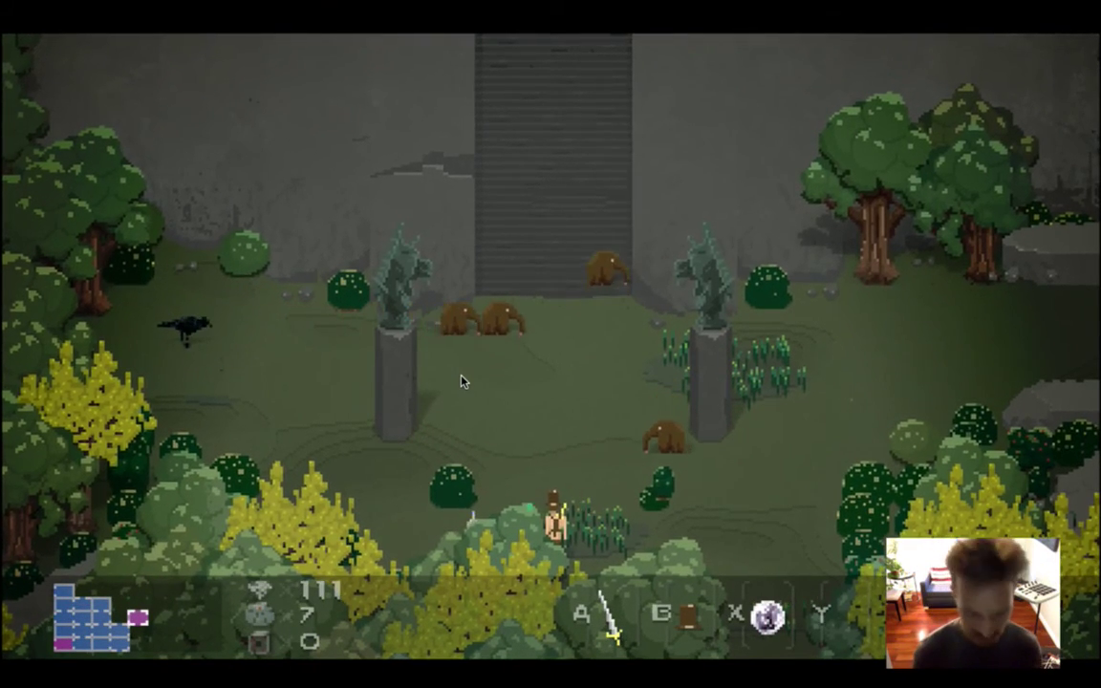
key(Up)
key(Right)
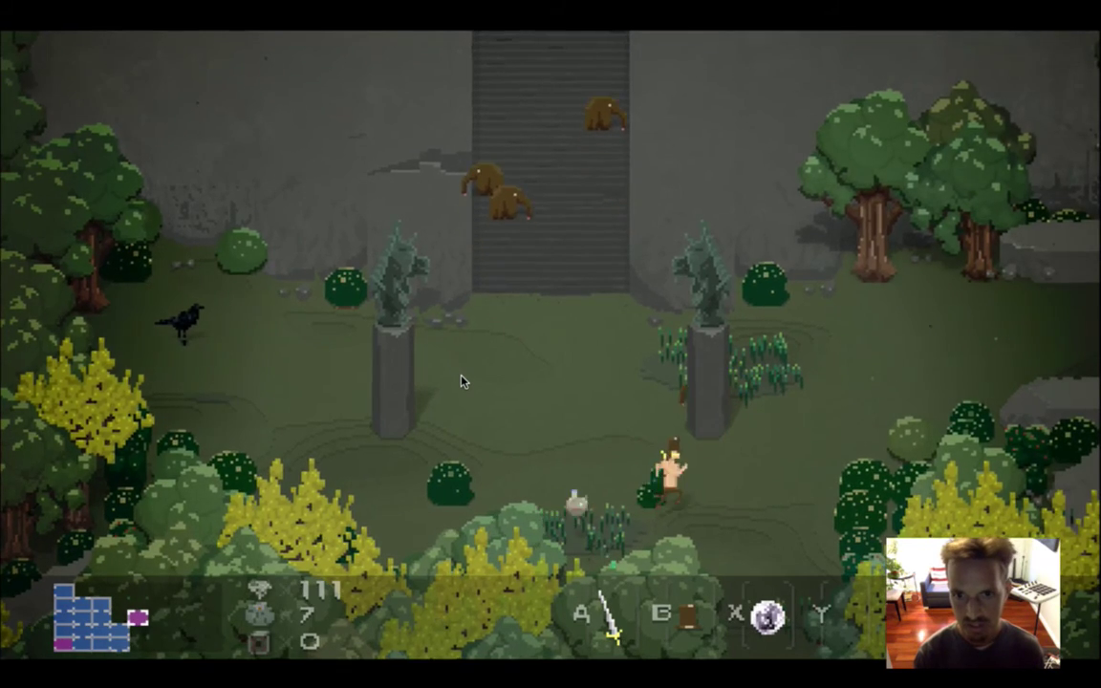
key(Right)
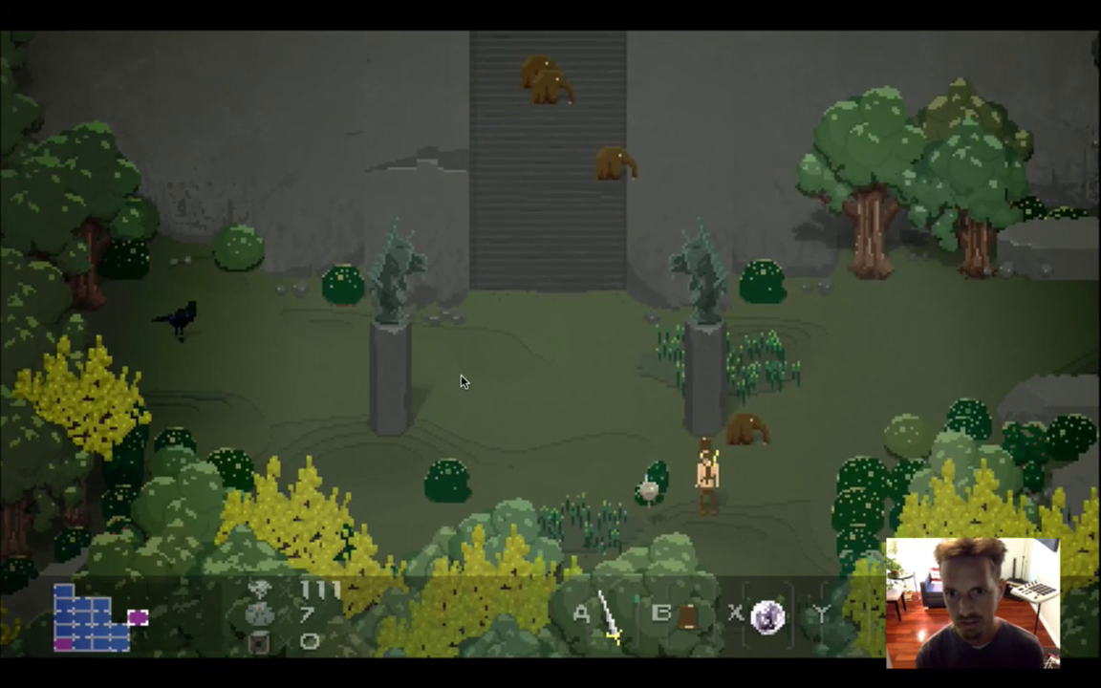
key(Left)
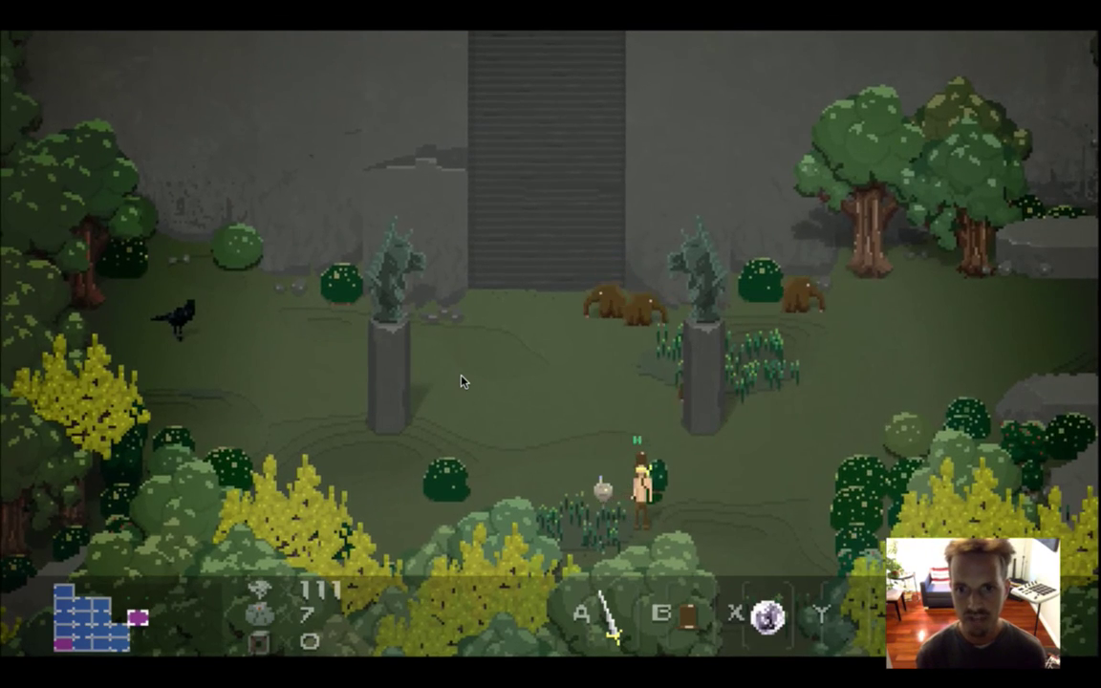
key(Left)
key(Up)
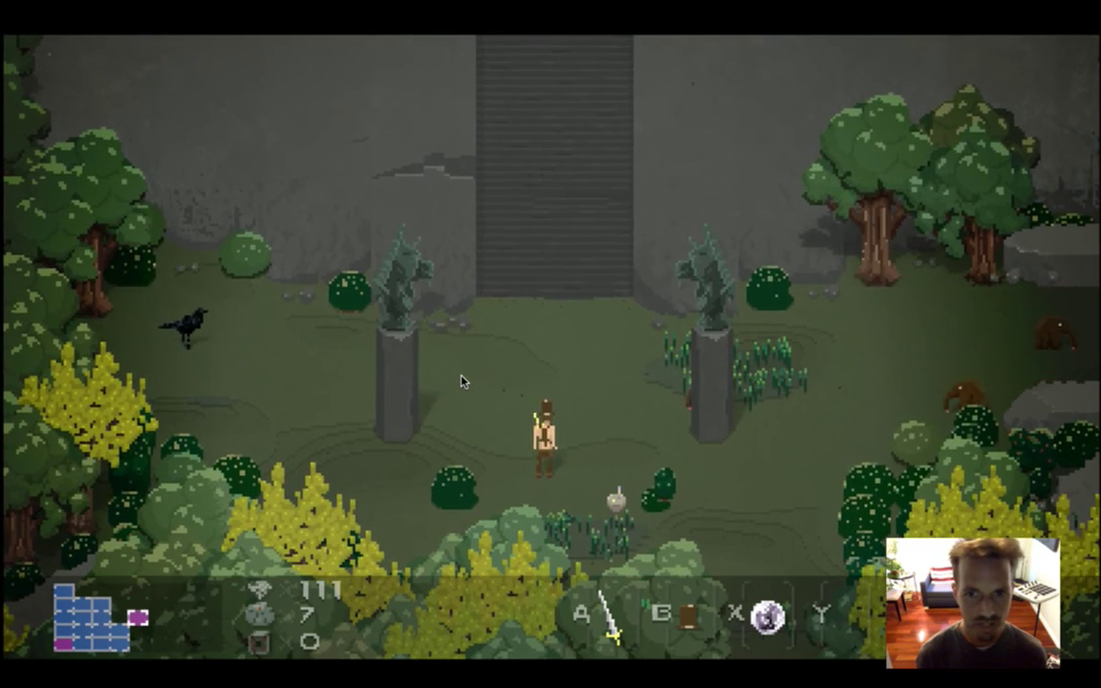
key(Left)
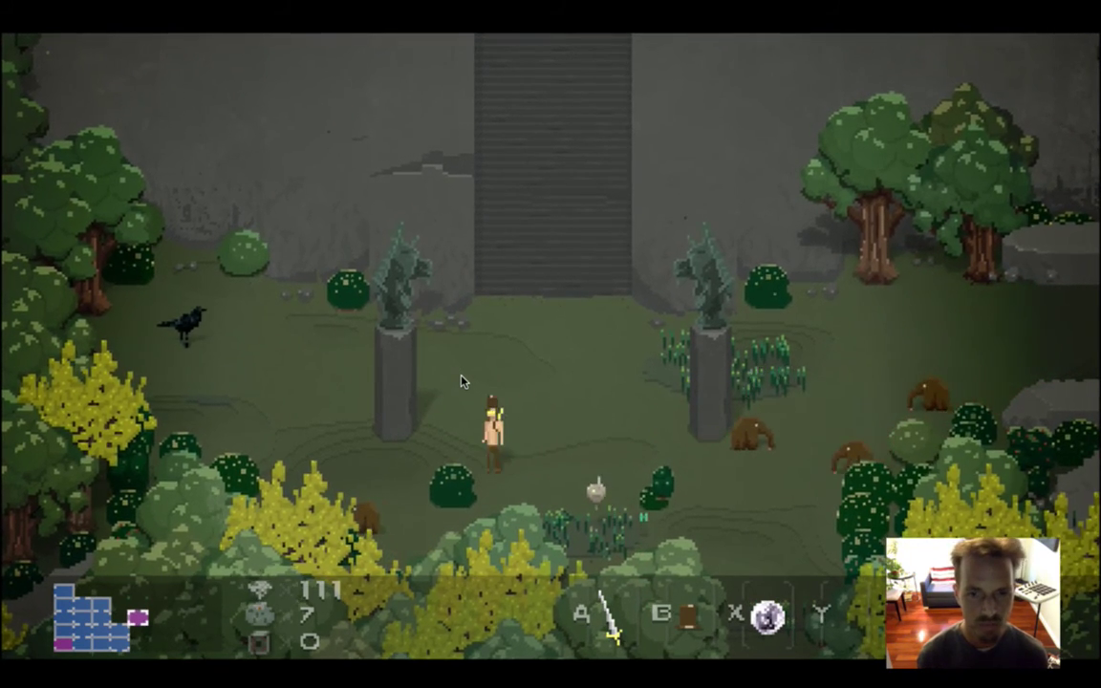
key(Up)
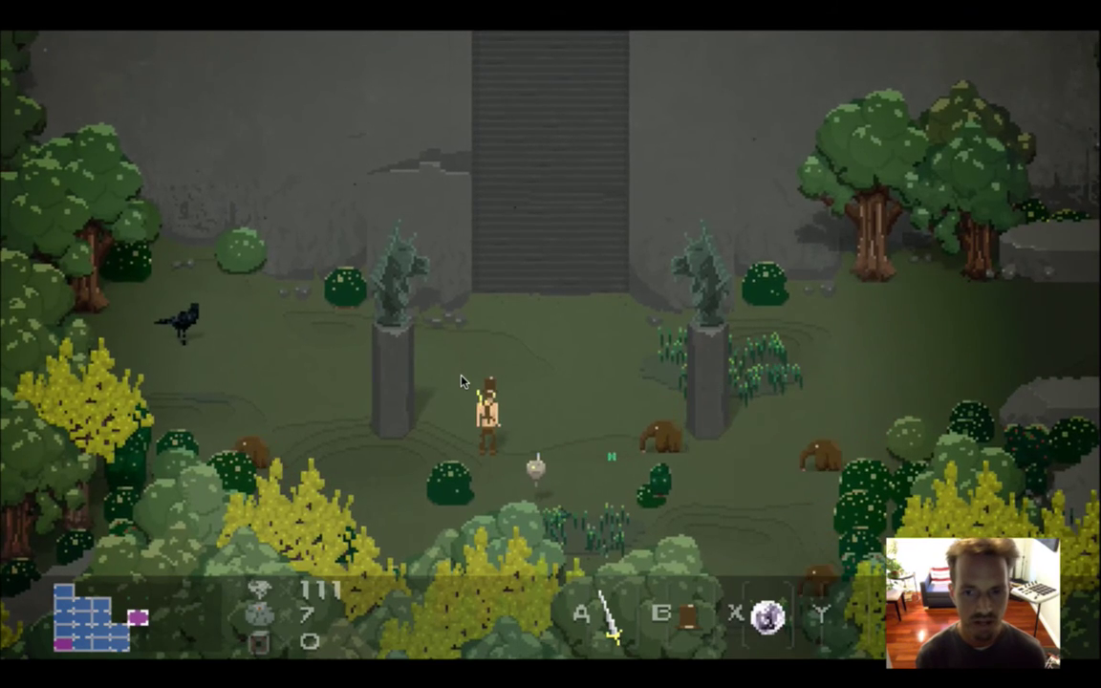
key(Up)
key(Right)
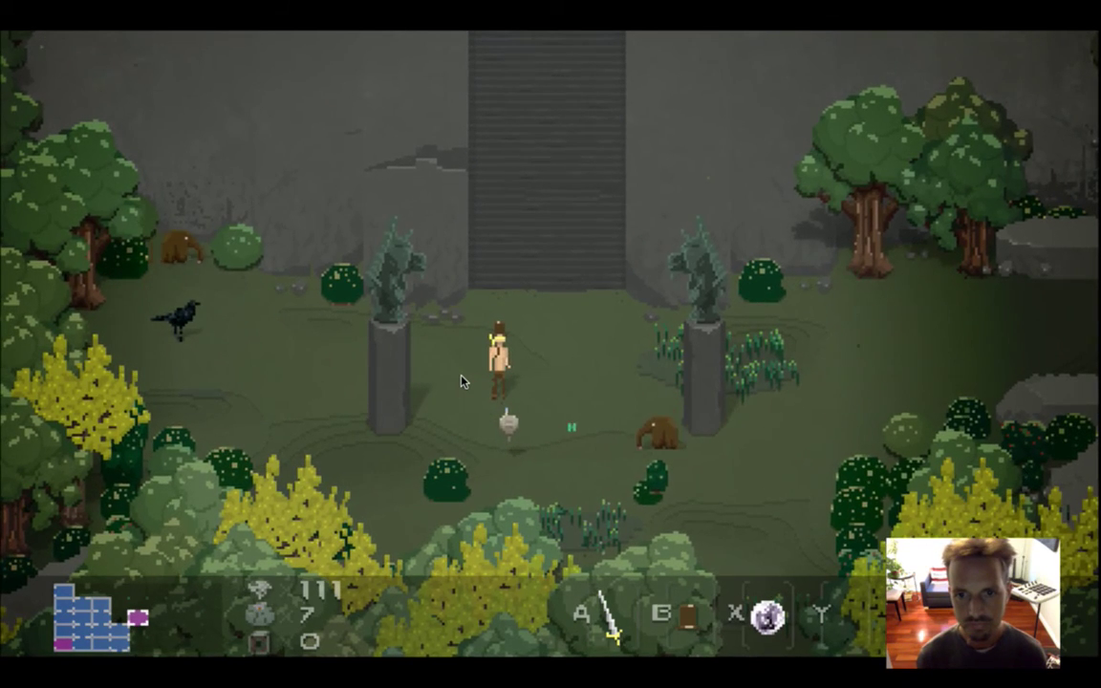
key(super+Tab)
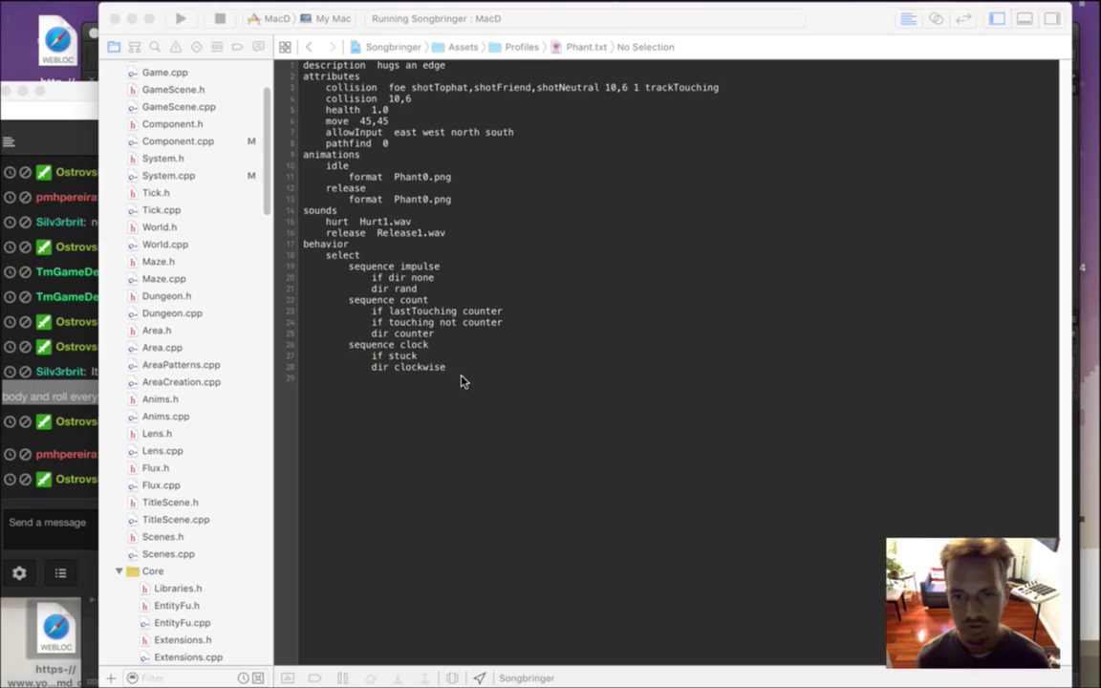
Read the newest Twitch chat messages about 1990 and return to Xcode.
click(42, 463)
drag(142, 454, 203, 459)
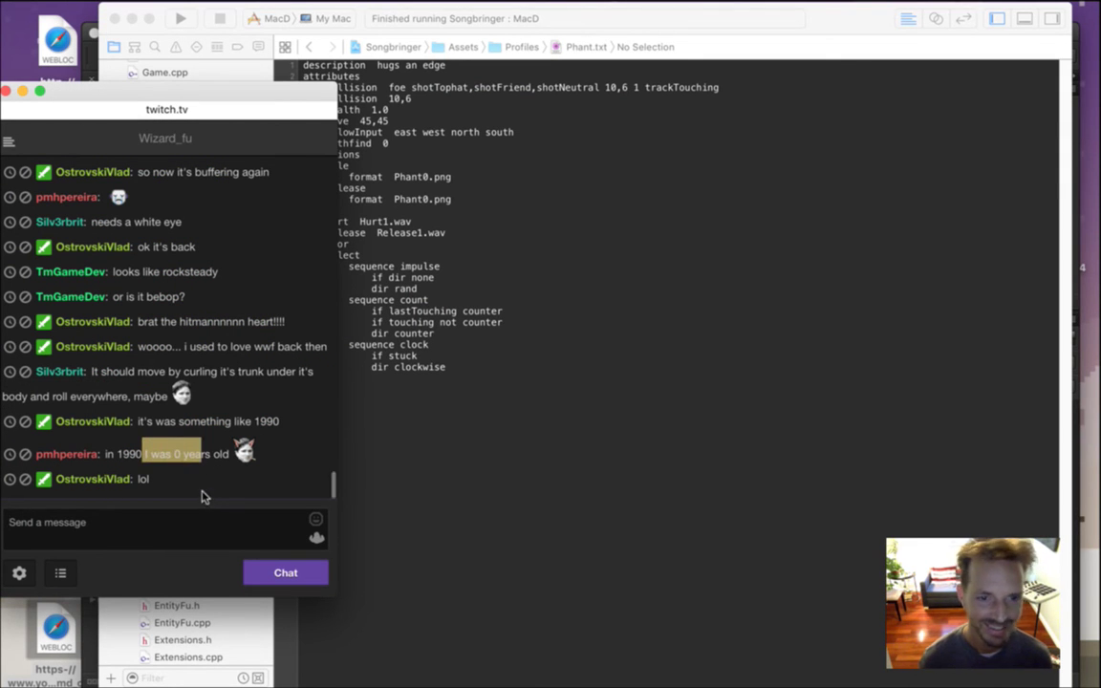
click(188, 491)
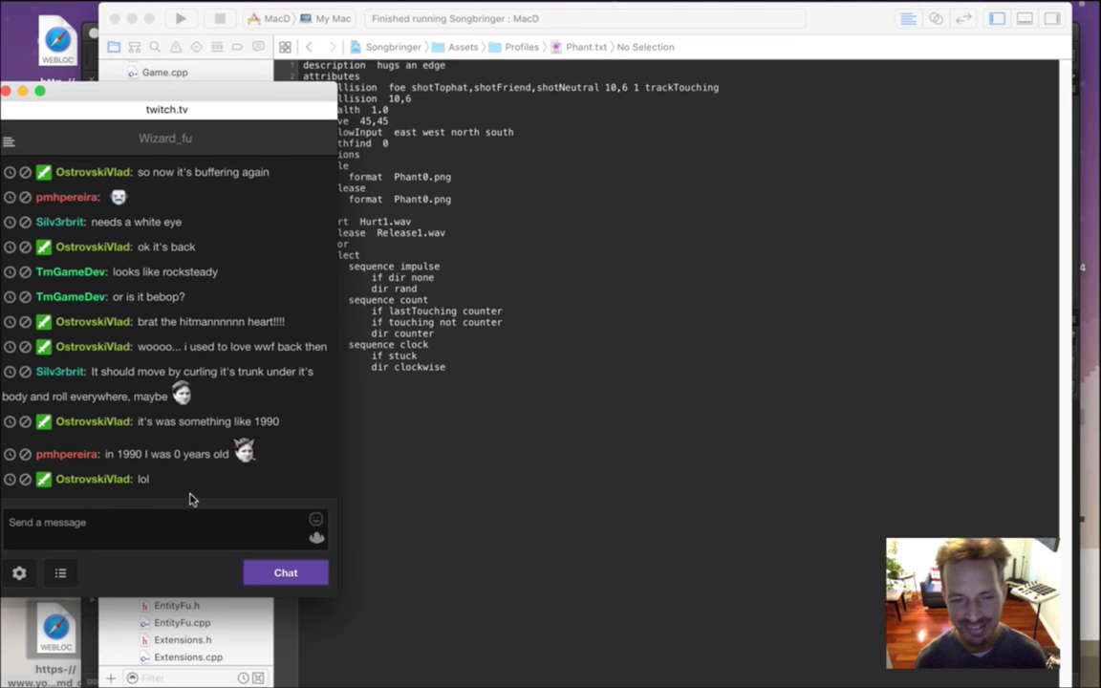
key(super+Tab)
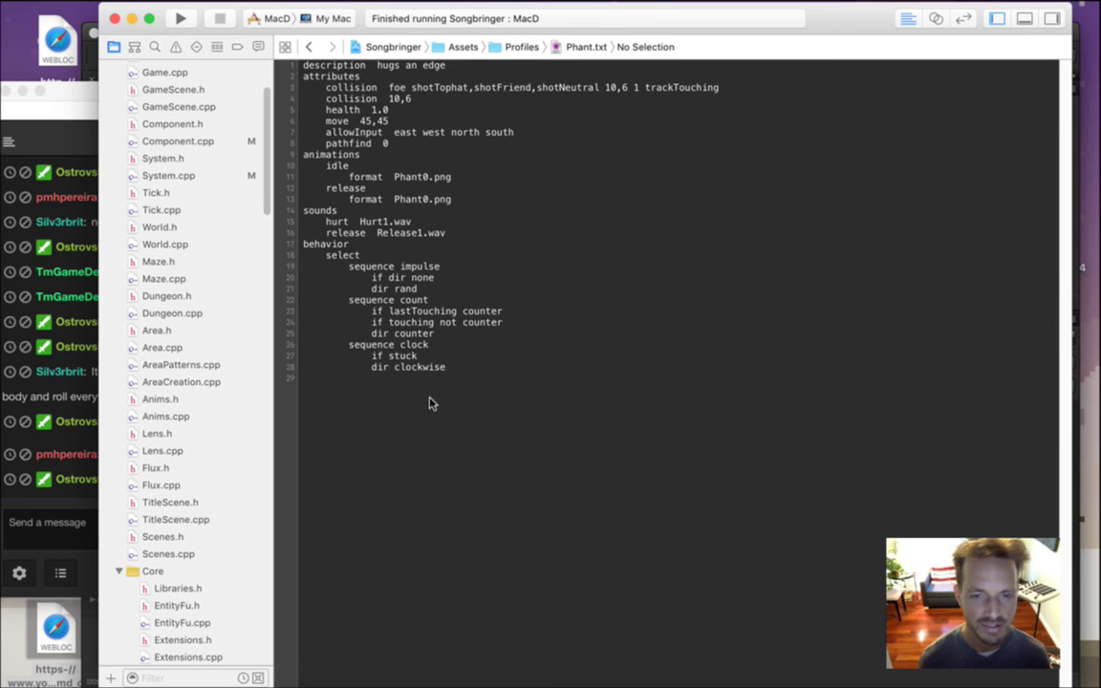
Switch to Photoshop, show the Color Fill 1 layer again and save Phant.psd.
key(super+Tab)
click(530, 368)
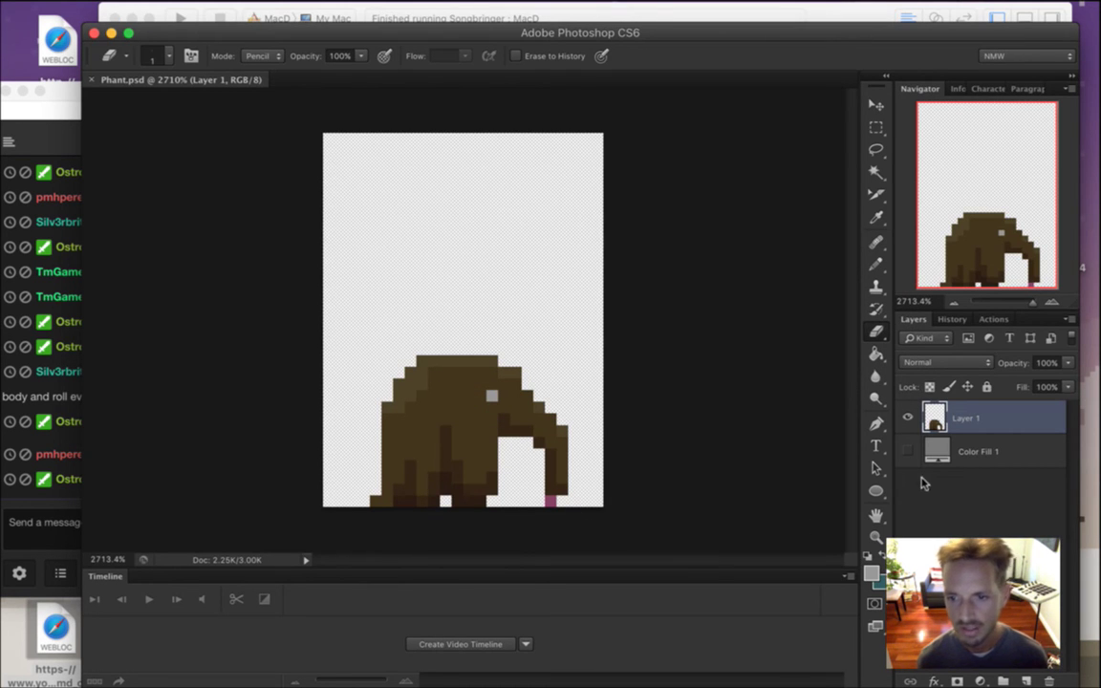
click(909, 451)
key(super+s)
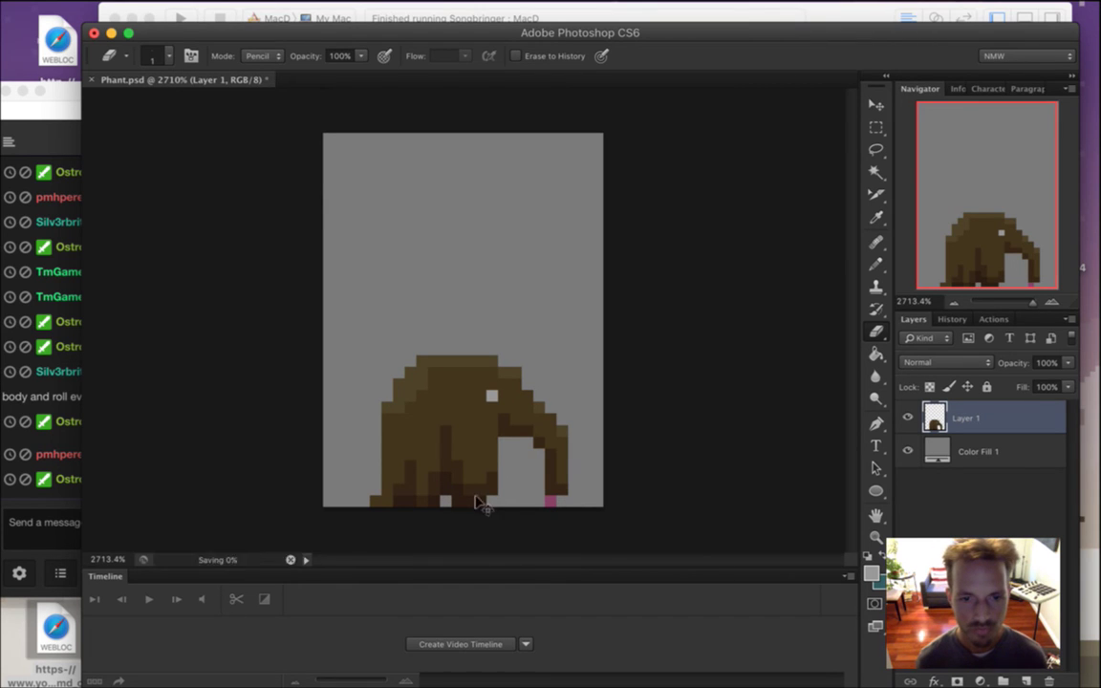
Create a timeline for the sprite, convert it to a frame animation and set the first frame's delay to 0.1 seconds.
click(460, 644)
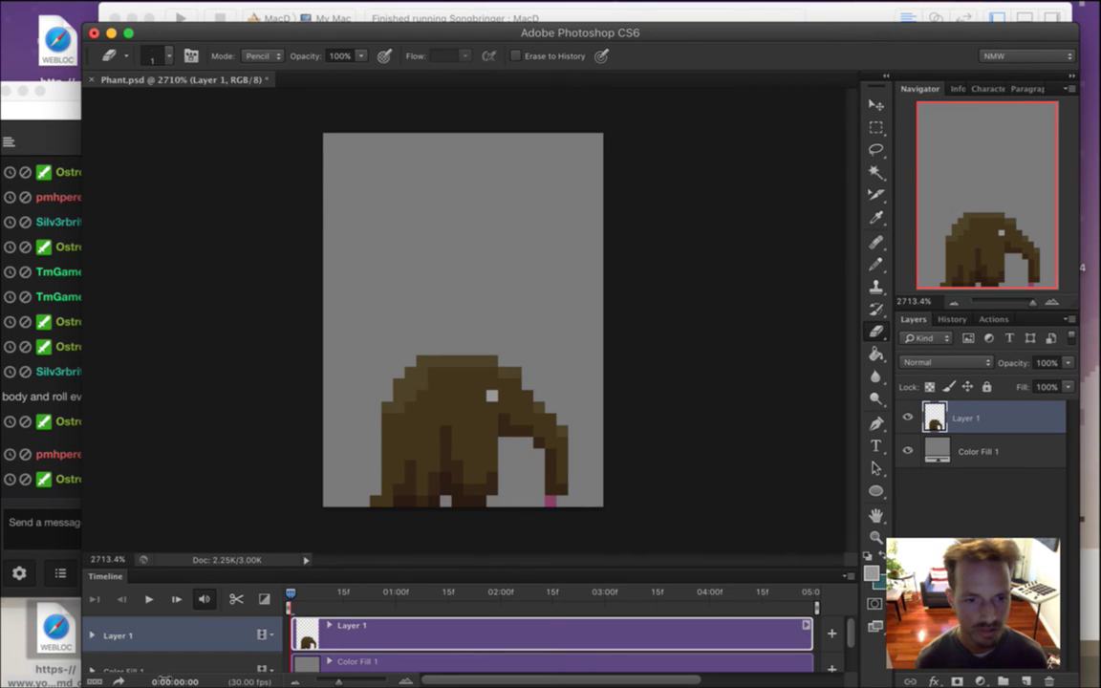
click(93, 680)
click(112, 667)
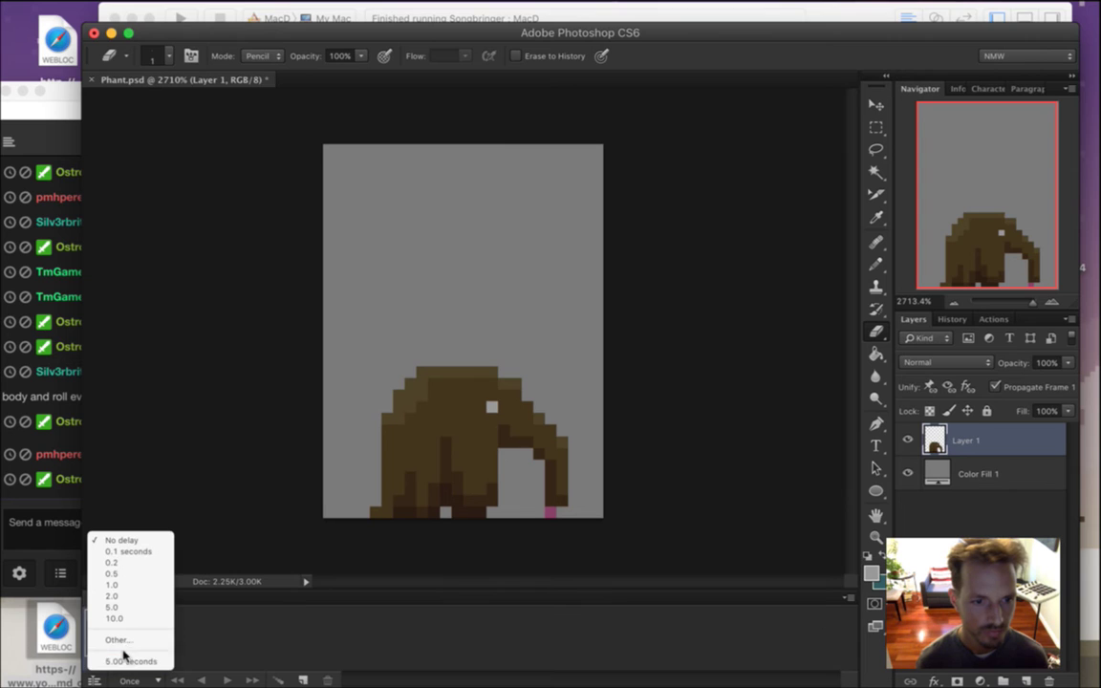
click(124, 551)
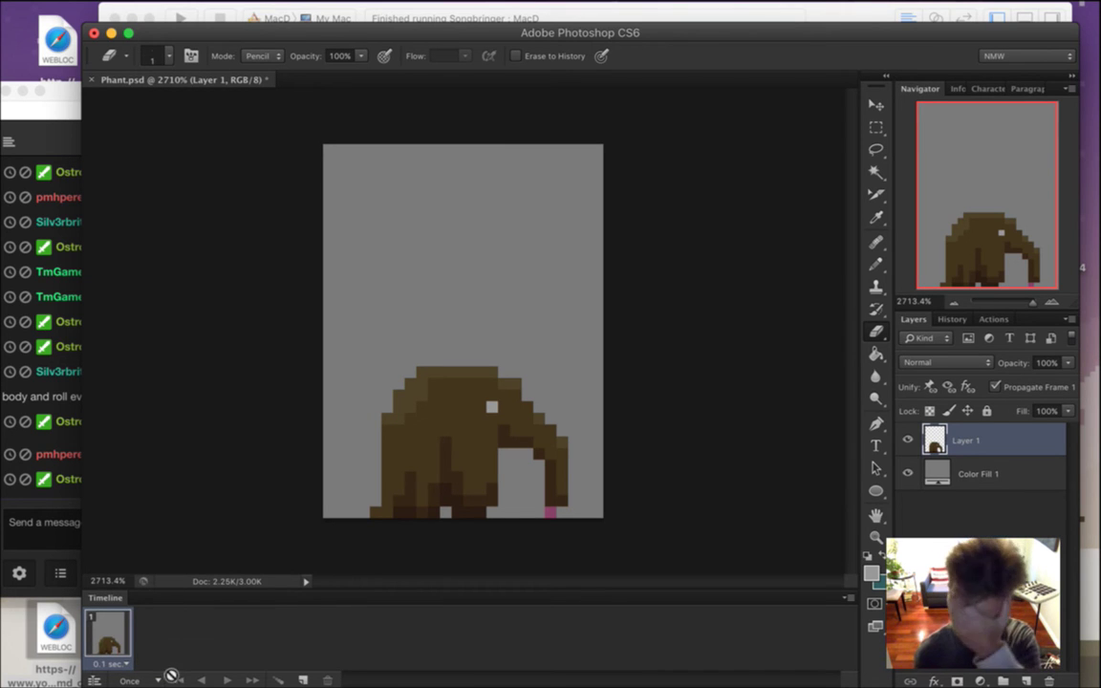
Turn off Propagate Frame 1, duplicate Layer 1 and hide the original layer.
click(977, 475)
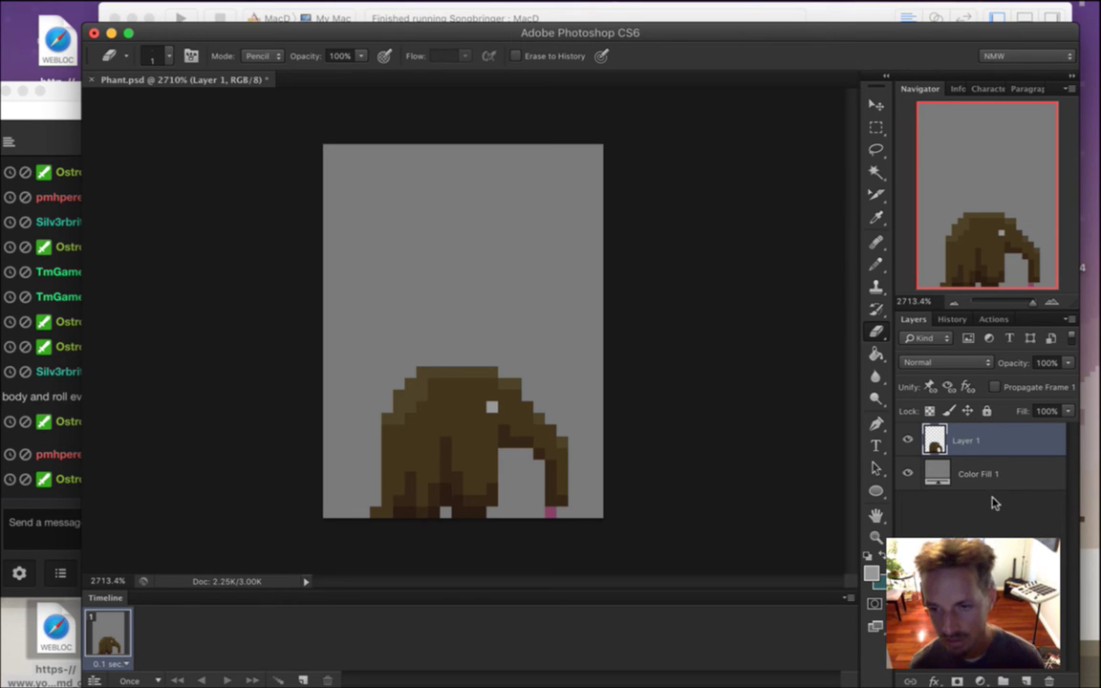
key(super+j)
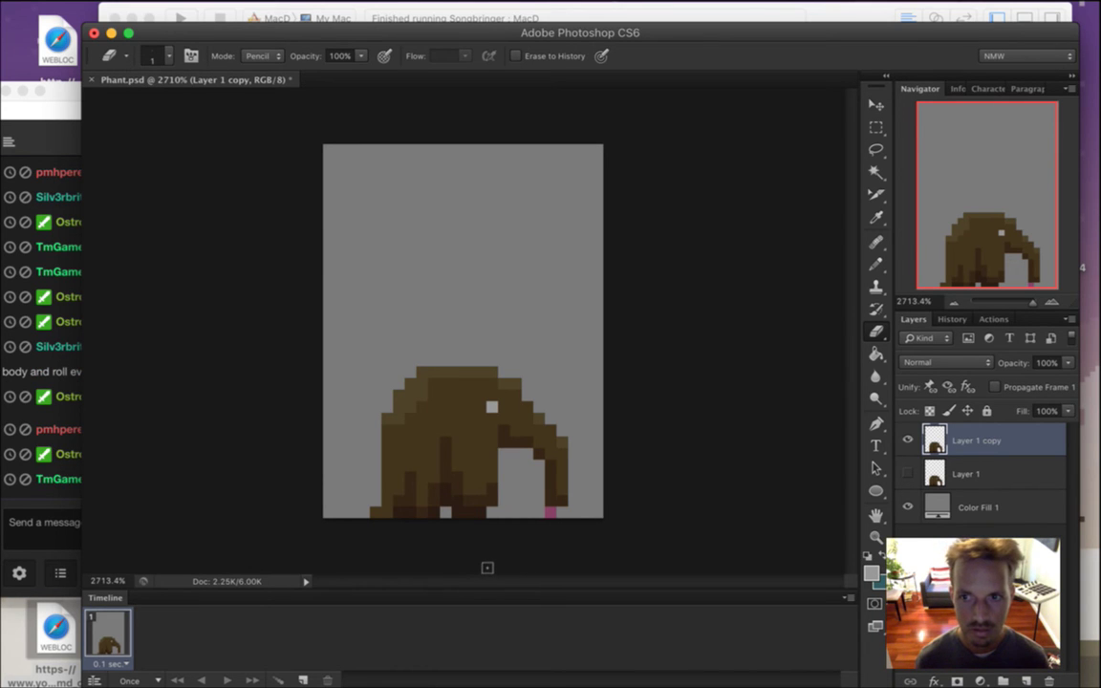
key(m)
drag(443, 508, 497, 525)
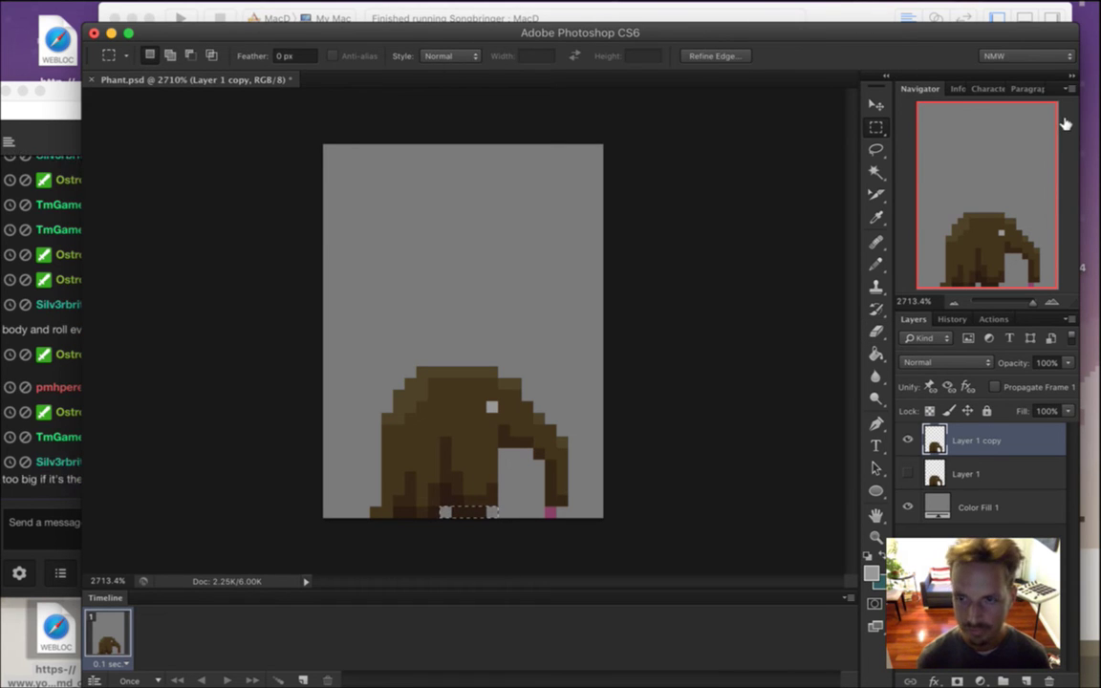
key(v)
key(m)
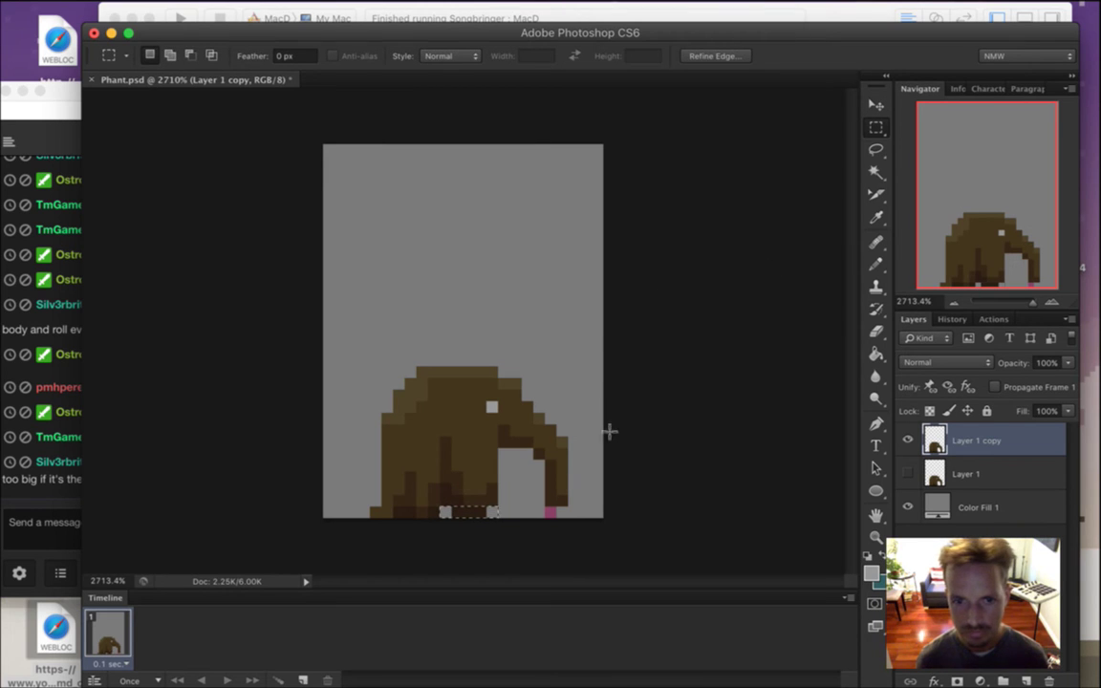
click(488, 526)
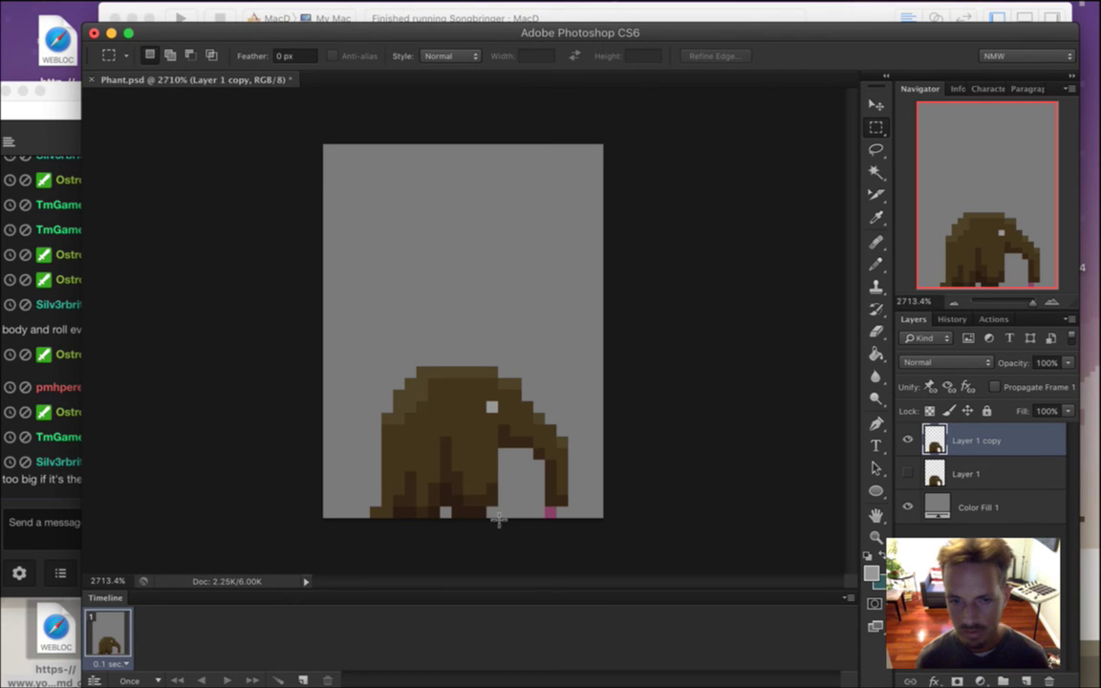
Sample the elephant's dark leg browns and retouch the front foot on Layer 1 copy with the Pencil tool.
key(i)
click(442, 493)
key(b)
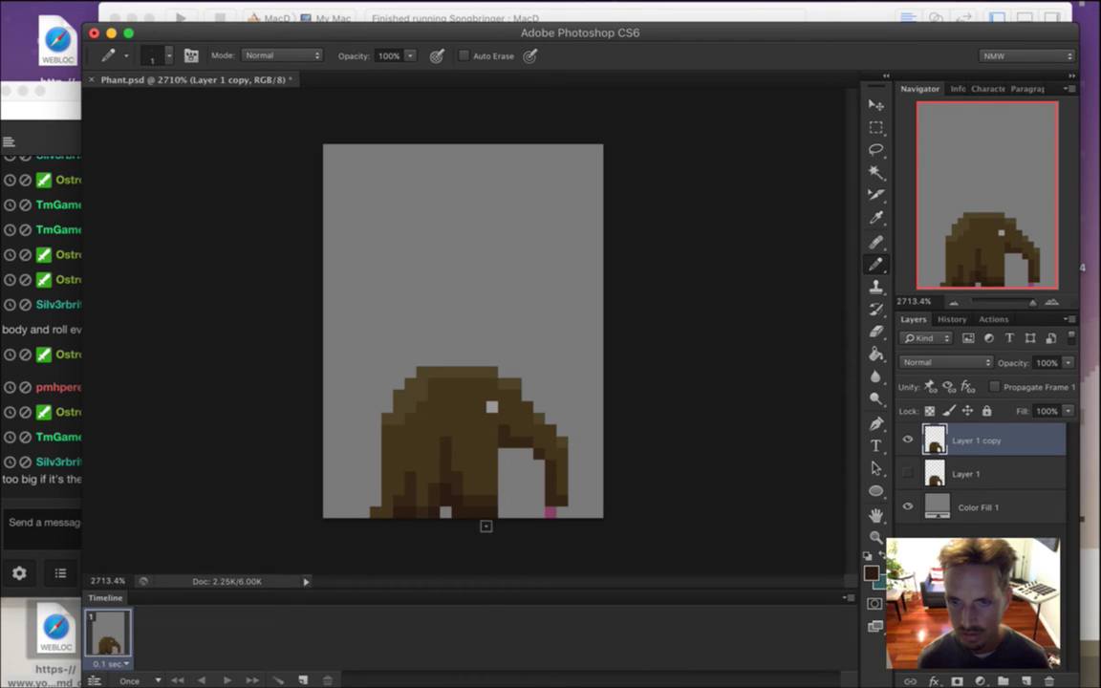
alt+click(415, 449)
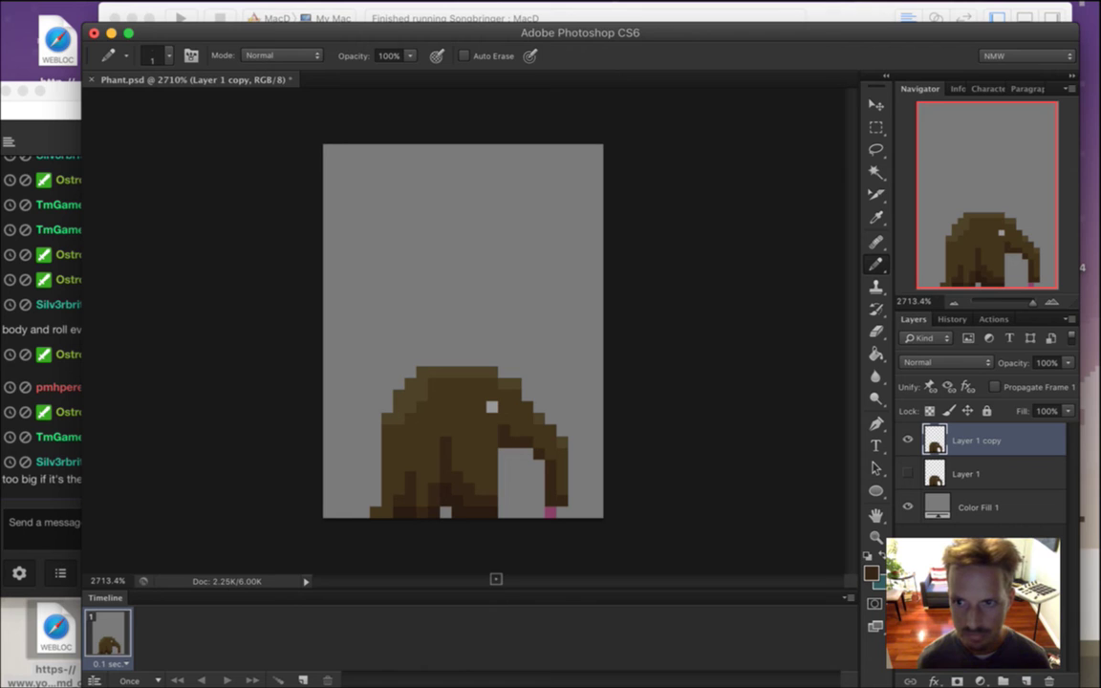
alt+click(466, 519)
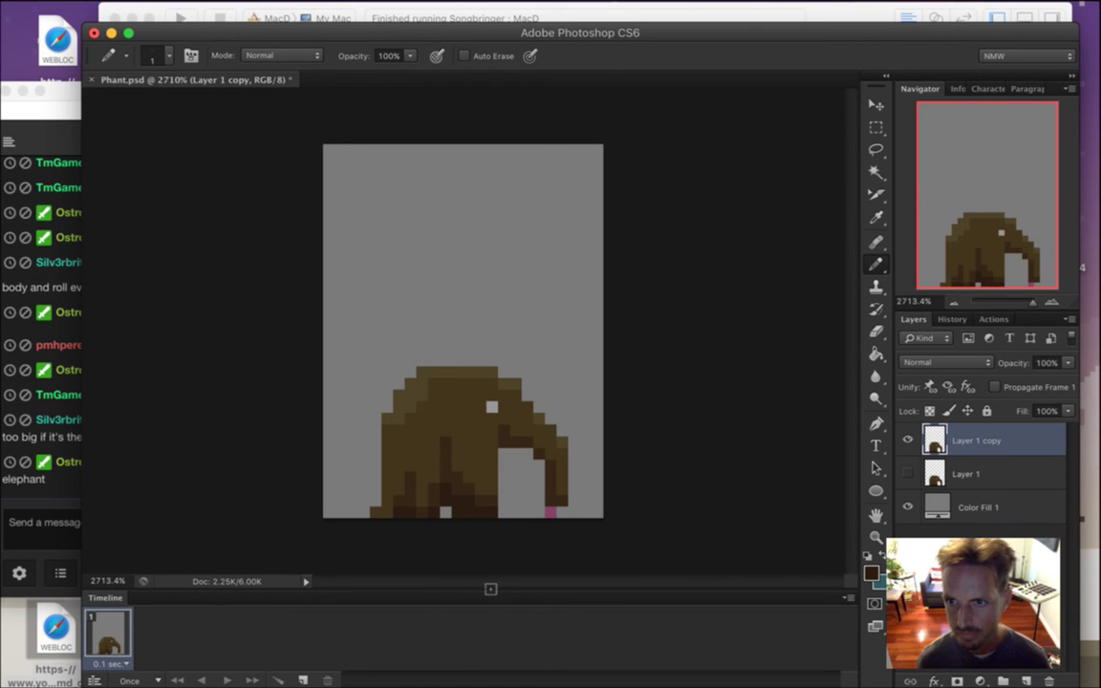
Read the viewers' Twitch chat comments on the bird's size and the elephant's look, and return to Photoshop.
click(75, 501)
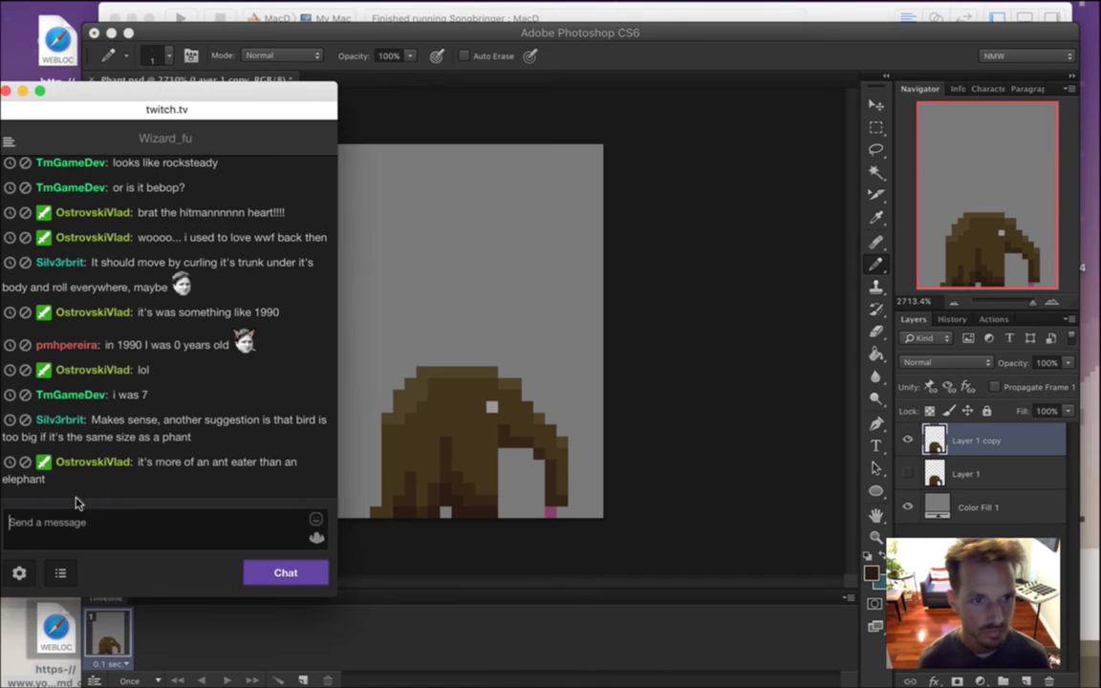
double_click(116, 395)
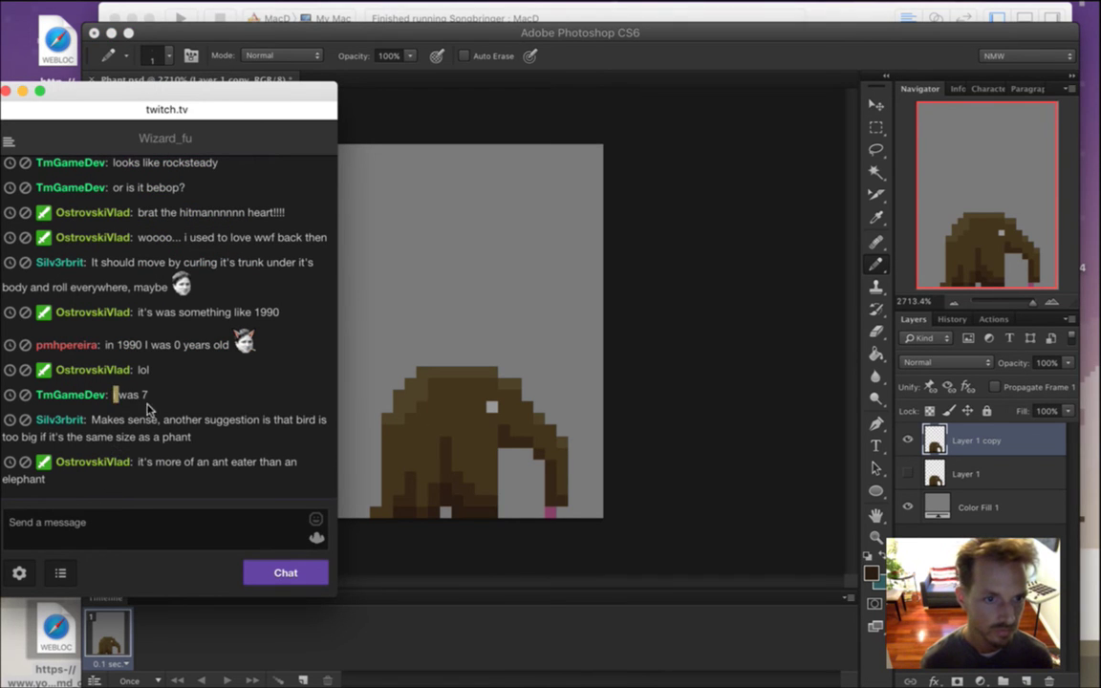
drag(141, 409, 143, 397)
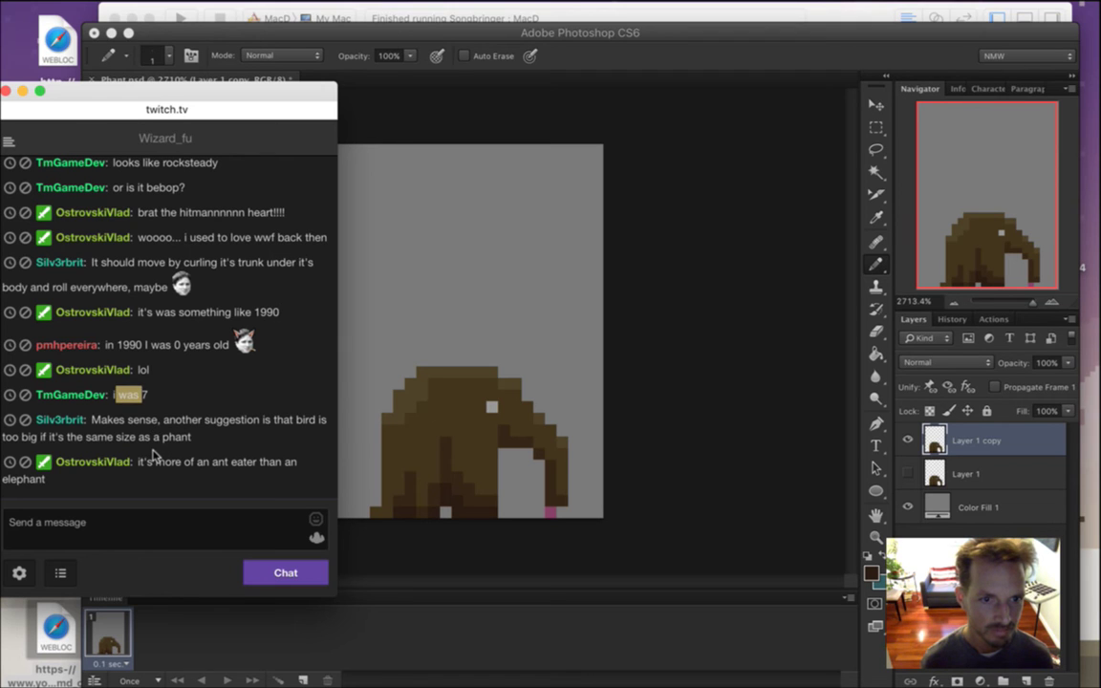
drag(118, 422, 168, 437)
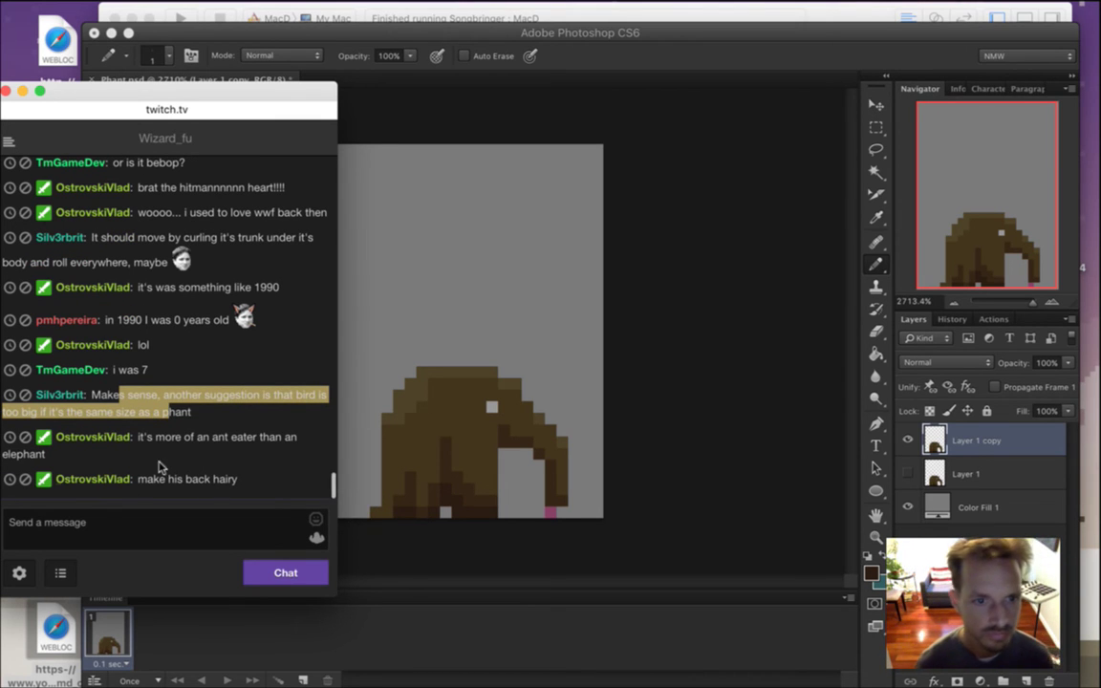
drag(153, 482, 219, 486)
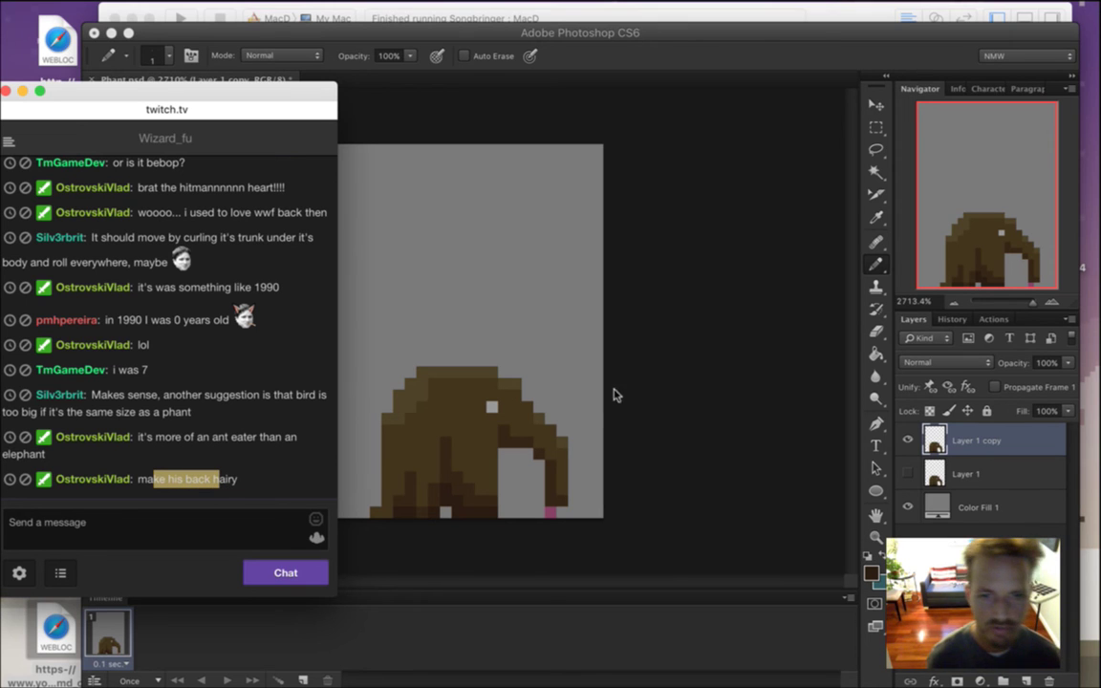
click(648, 69)
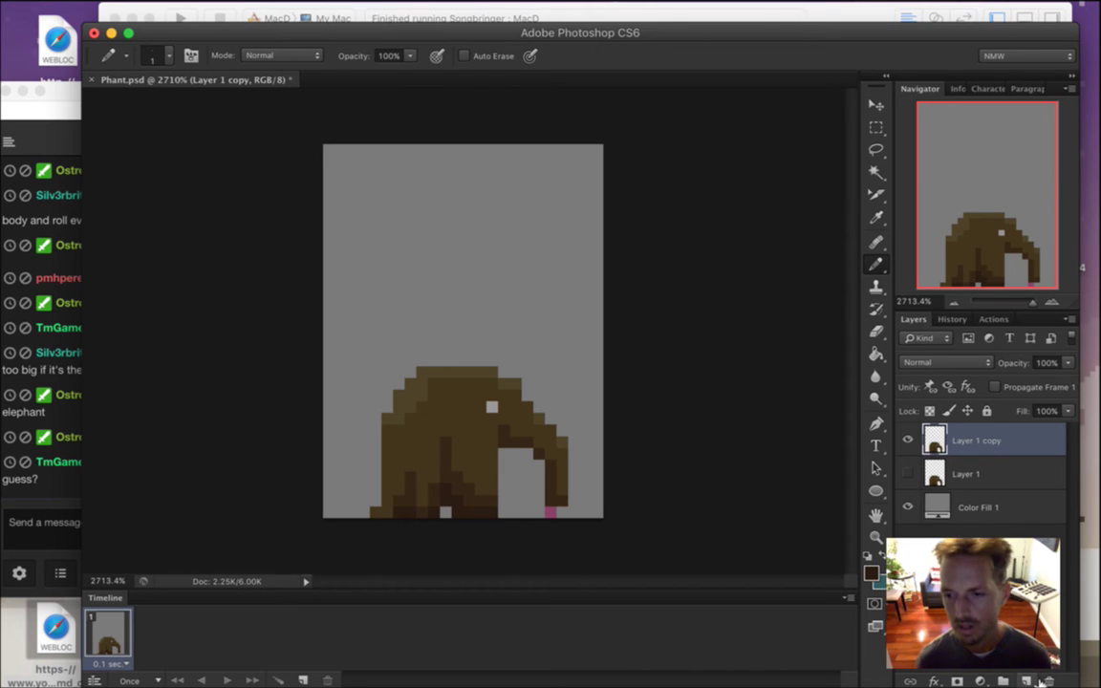
Hide Layer 1 copy, select the visible Layer 1, and sample the elephant's body brown, fine-tuning its saturation for the Pencil tool.
click(909, 440)
click(908, 474)
click(966, 473)
key(i)
click(457, 423)
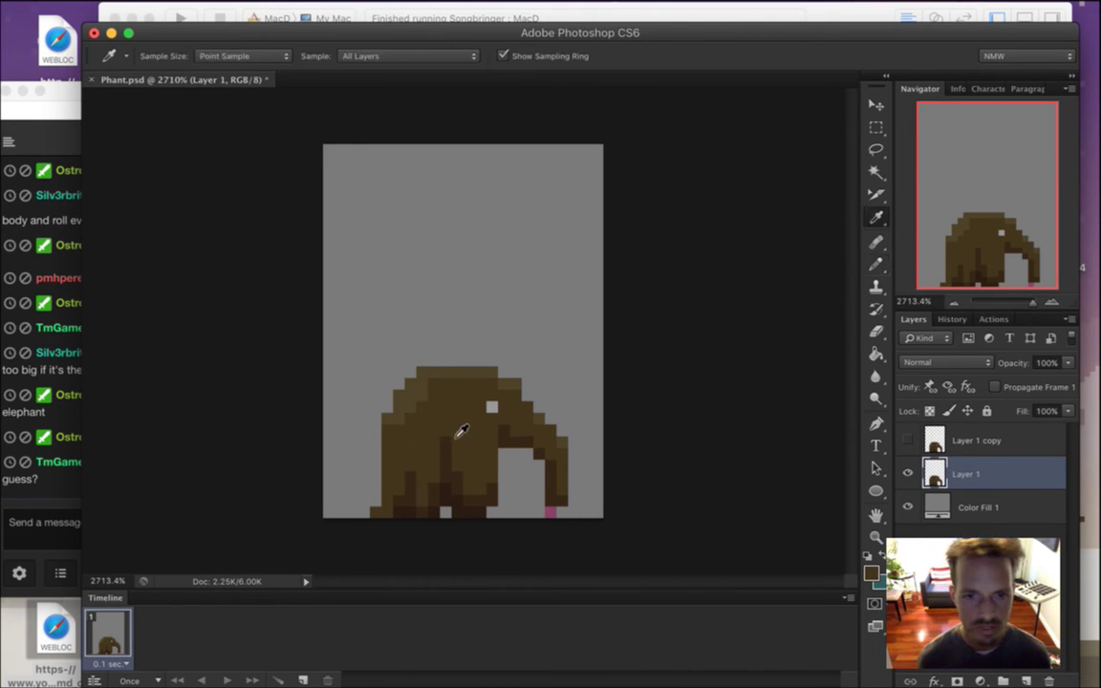
click(871, 573)
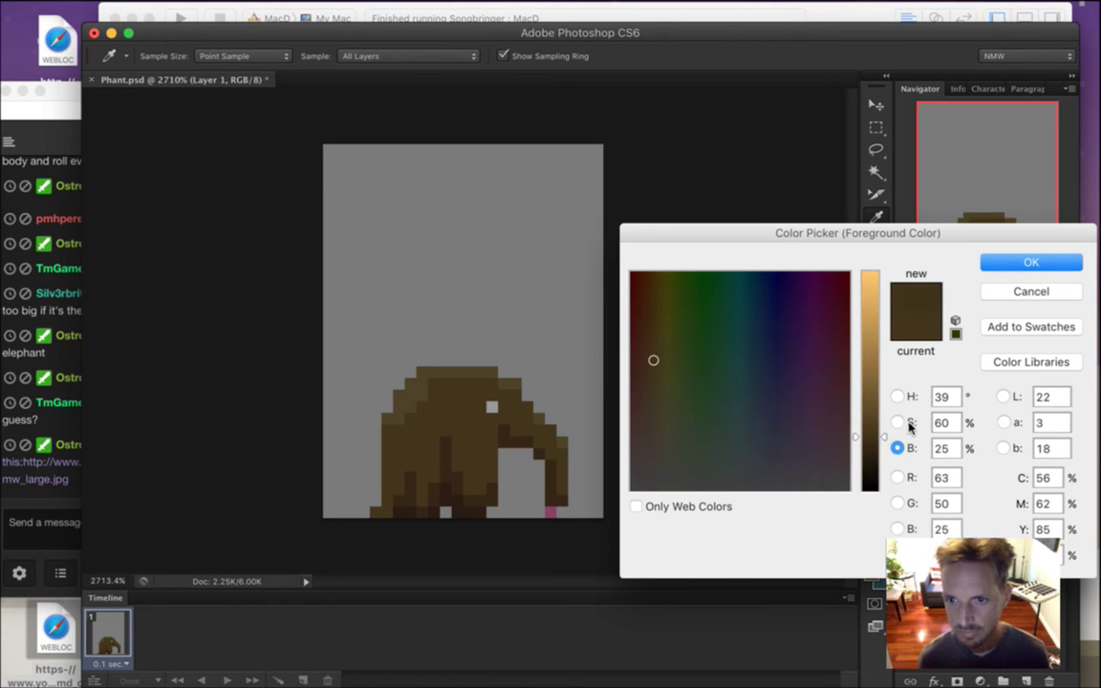
click(898, 425)
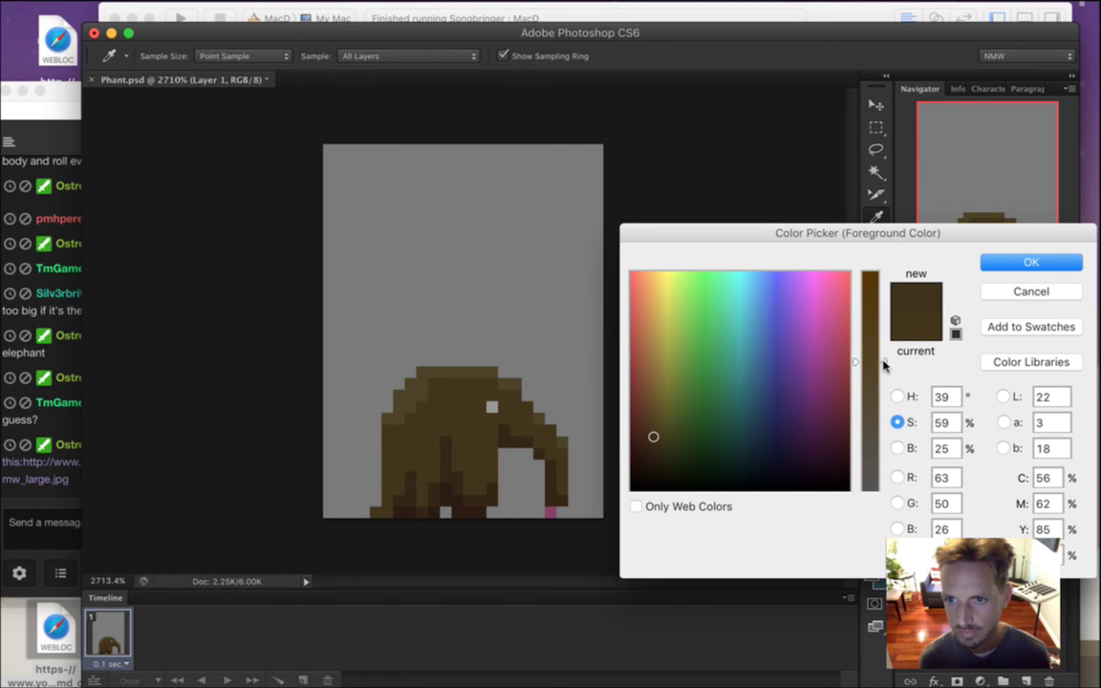
click(998, 268)
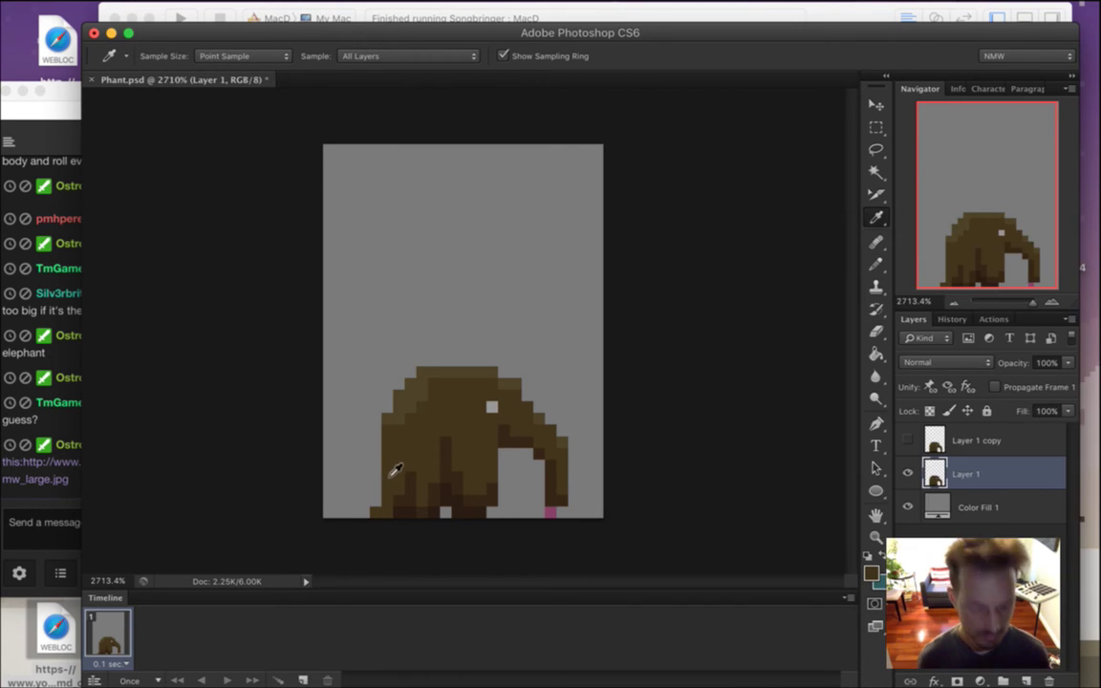
key(b)
Read the viewers' Twitch chat comments about the elephant, try to open the linked anteater image and return to the chat.
click(73, 432)
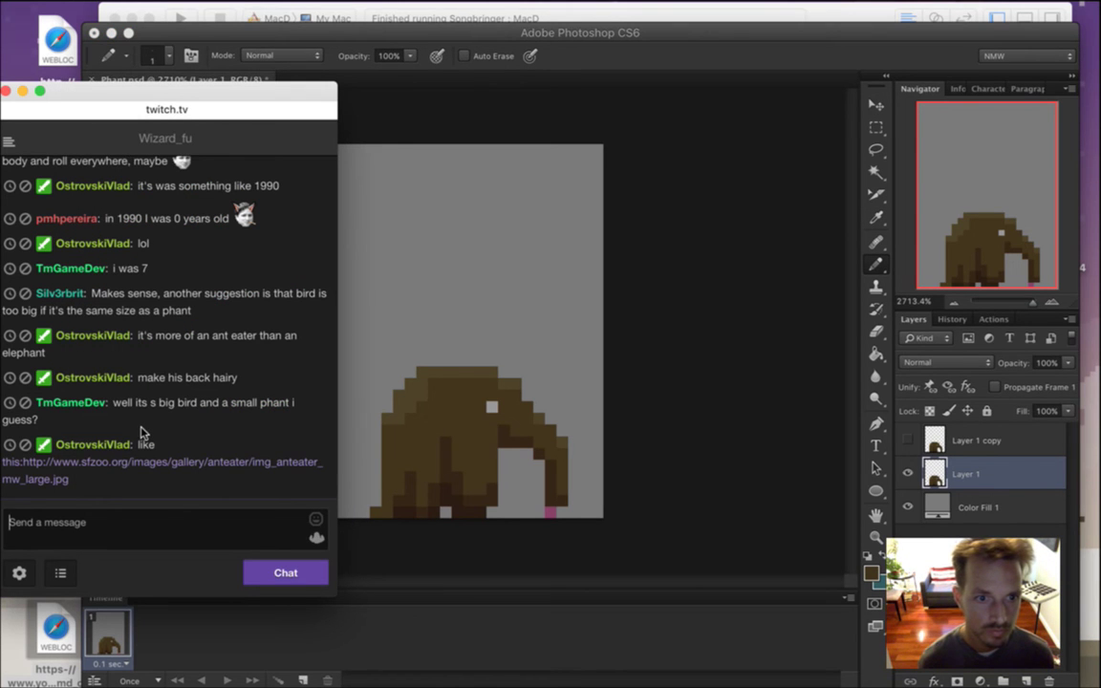
drag(150, 402, 196, 403)
click(200, 436)
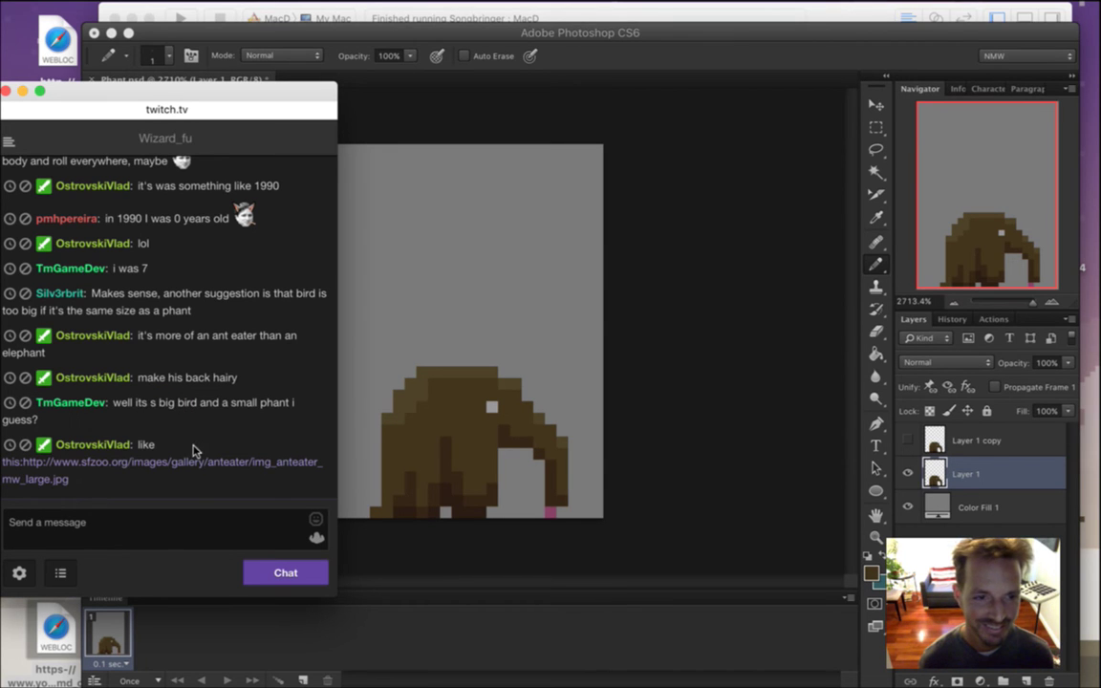
click(201, 466)
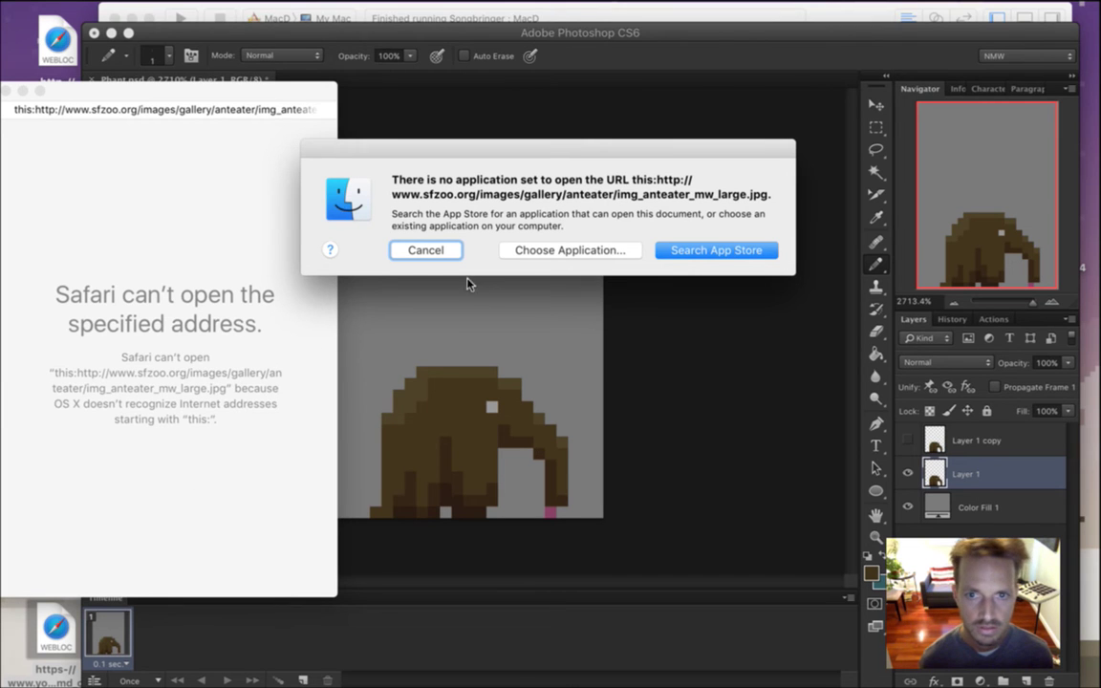
click(427, 251)
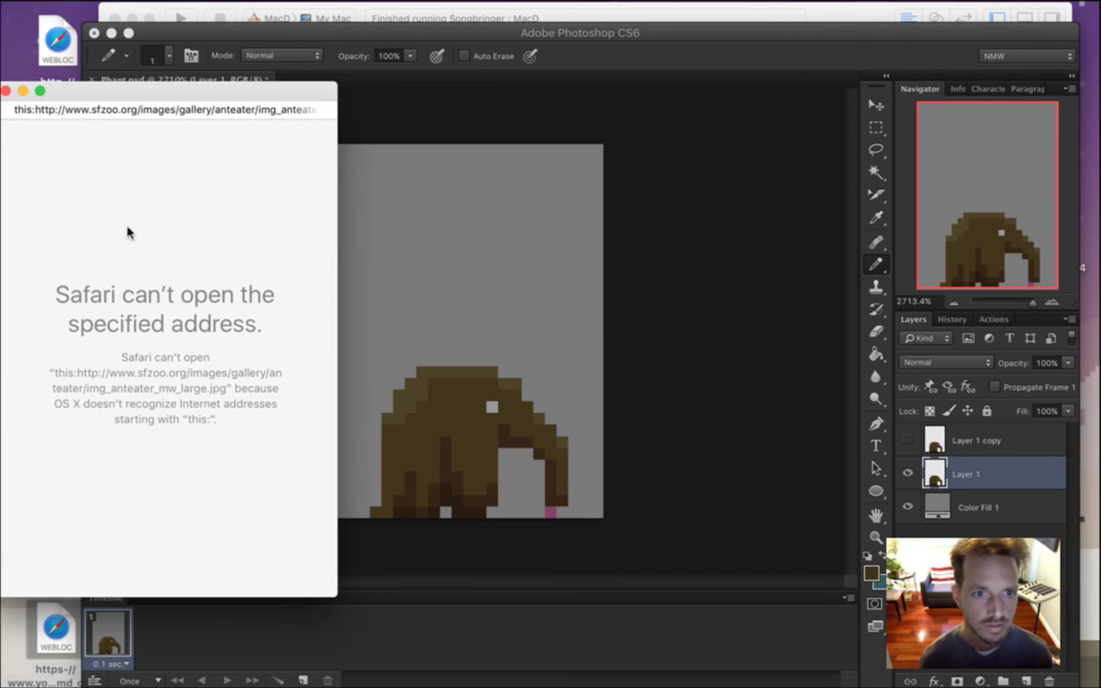
key(super+bracketleft)
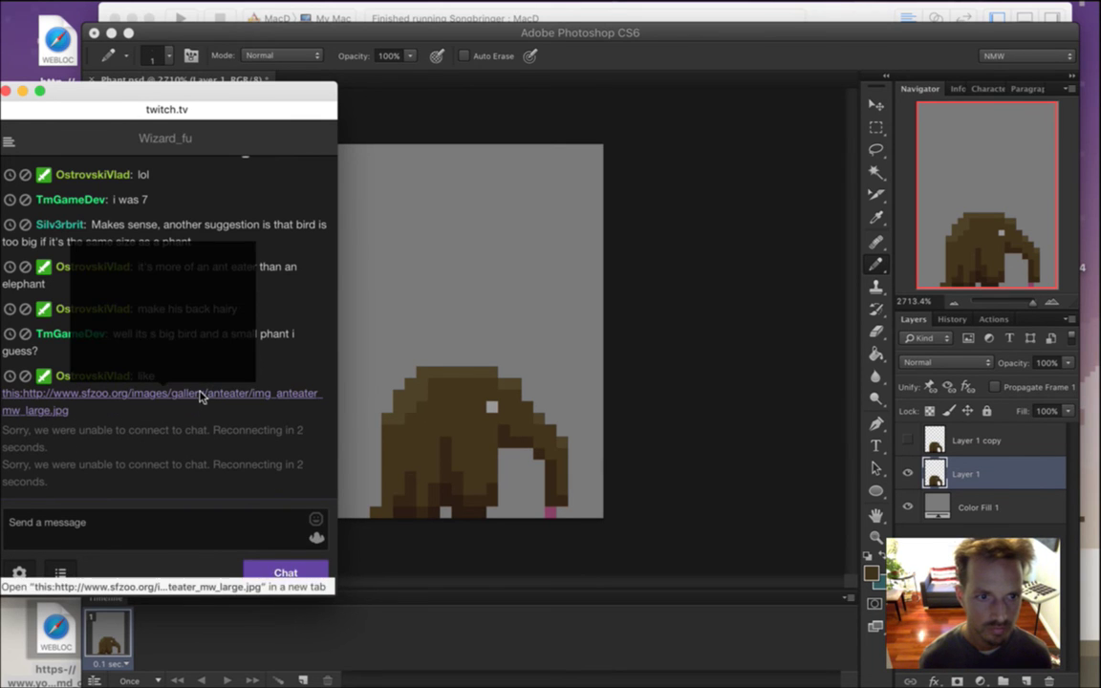
Open the sfzoo.org anteater photo in Safari using the chat address without its "this:" prefix, view it and hide the browser.
drag(87, 411, 23, 382)
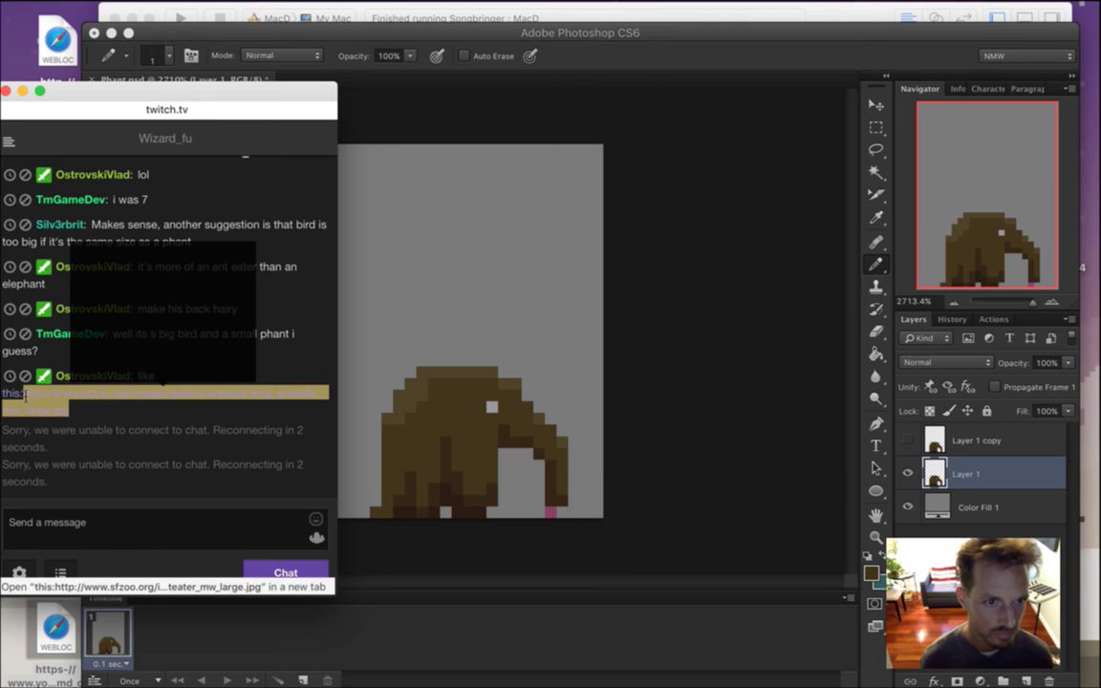
key(super+Tab)
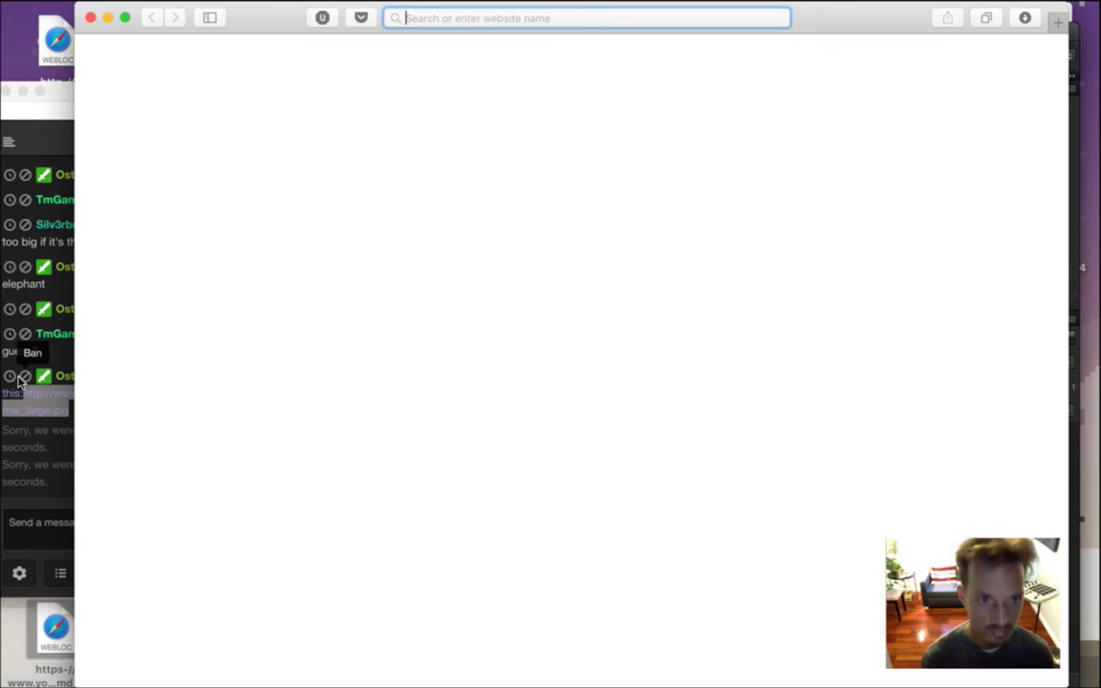
key(super+v)
key(Return)
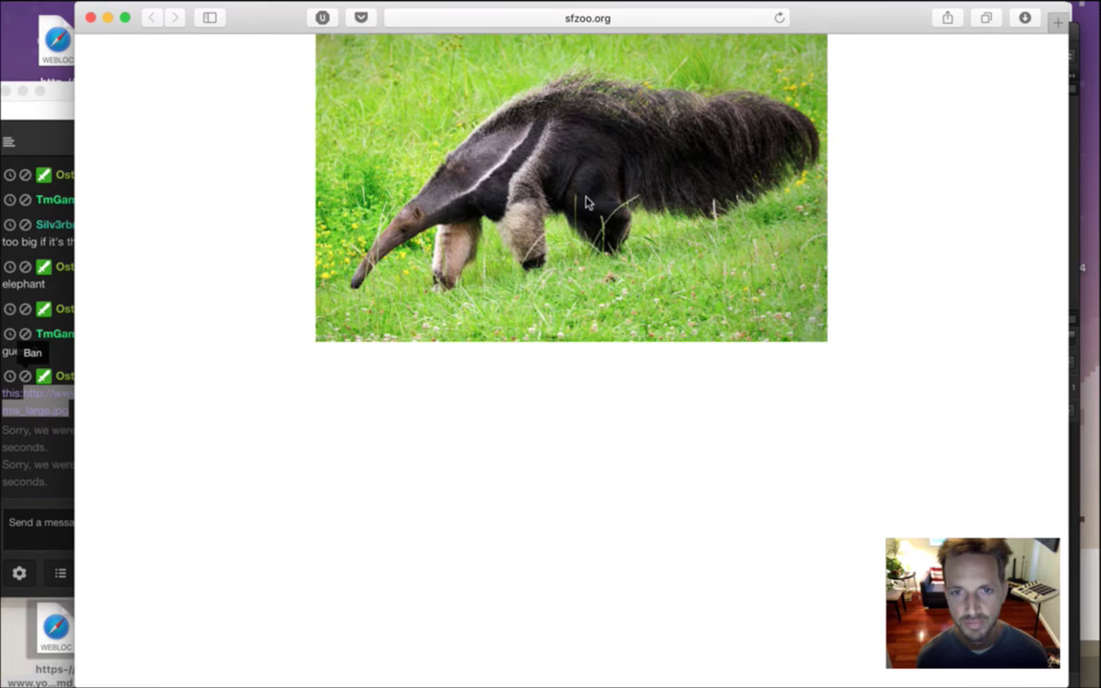
key(super+h)
Return to Photoshop and paint subtle vertical fur streaks across the elephant's body on Layer 1 with the Pencil tool.
click(655, 378)
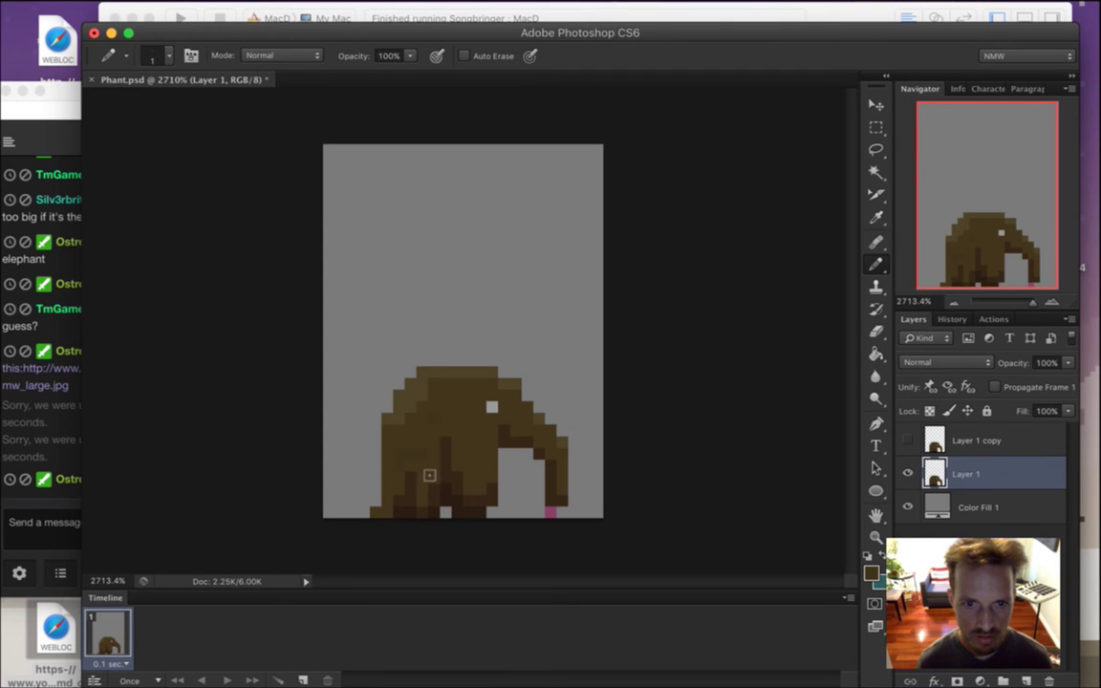
key(alt+bracketright)
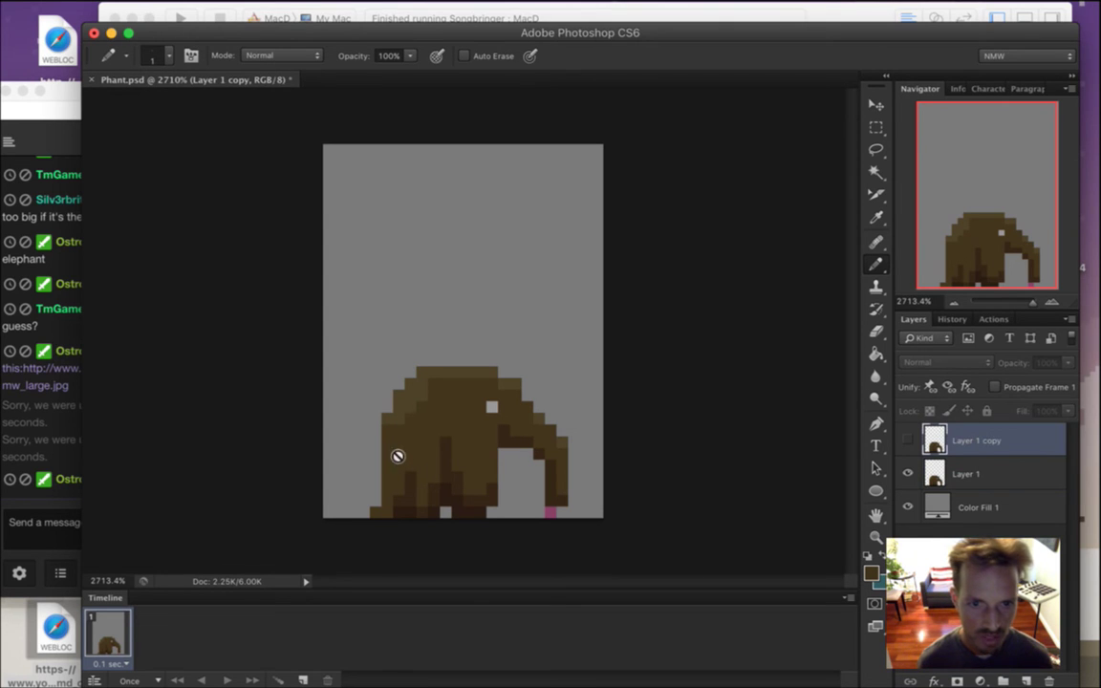
click(934, 474)
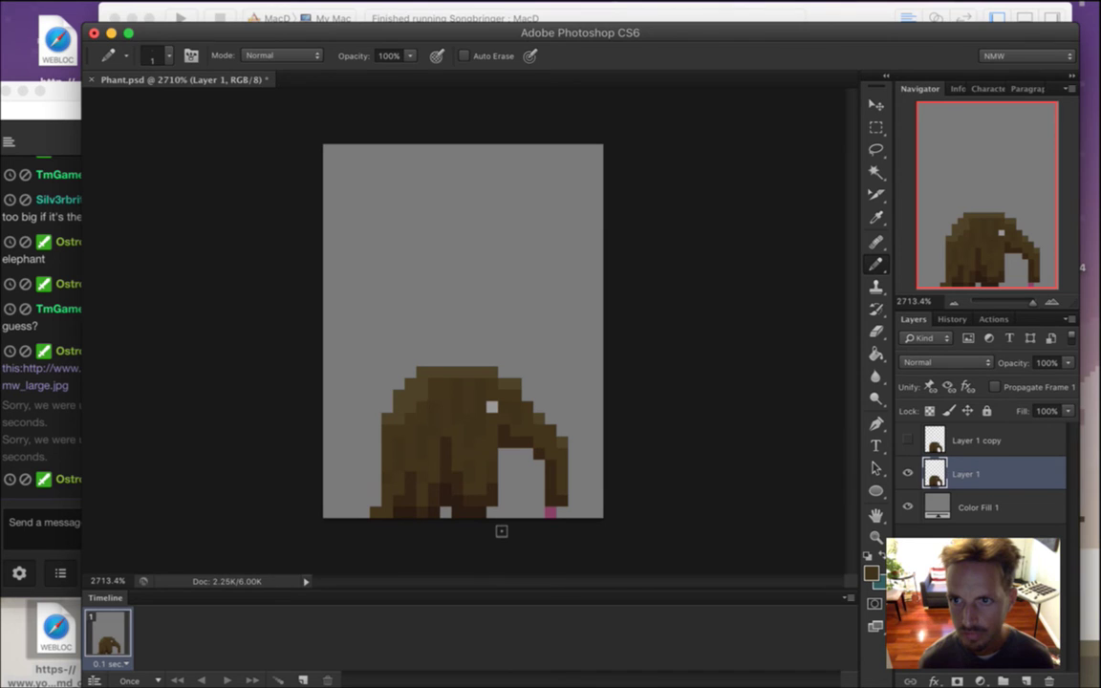
Hide the Color Fill 1 background and export the sprite for web as a transparent PNG-24 into the Foes folder.
click(907, 507)
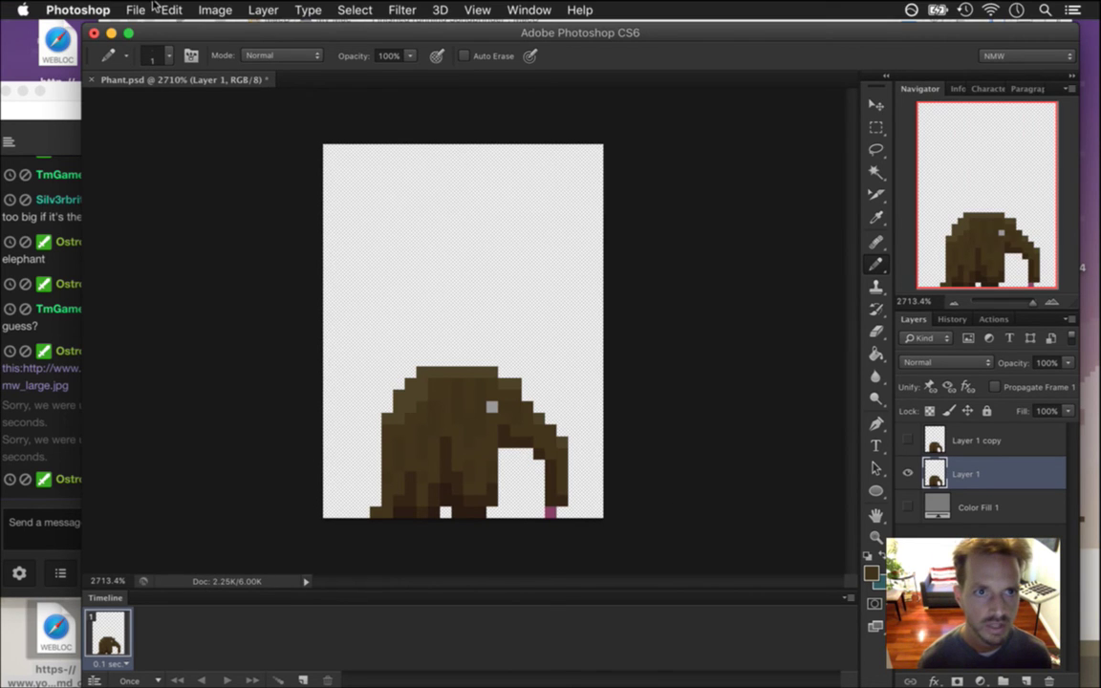
click(134, 9)
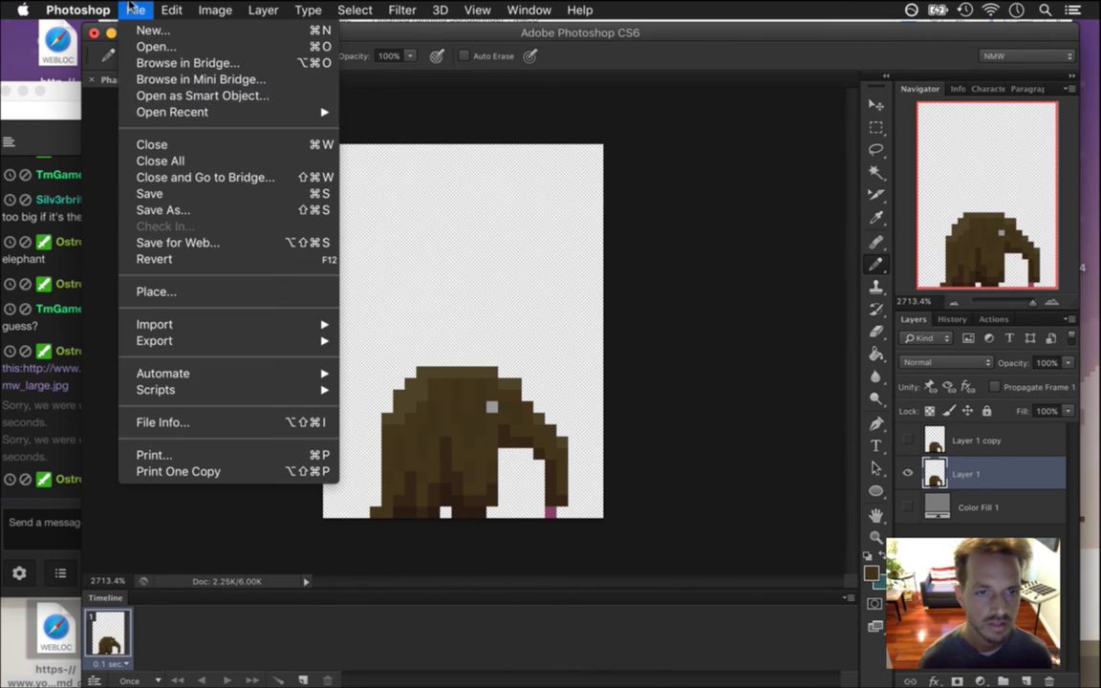
click(256, 246)
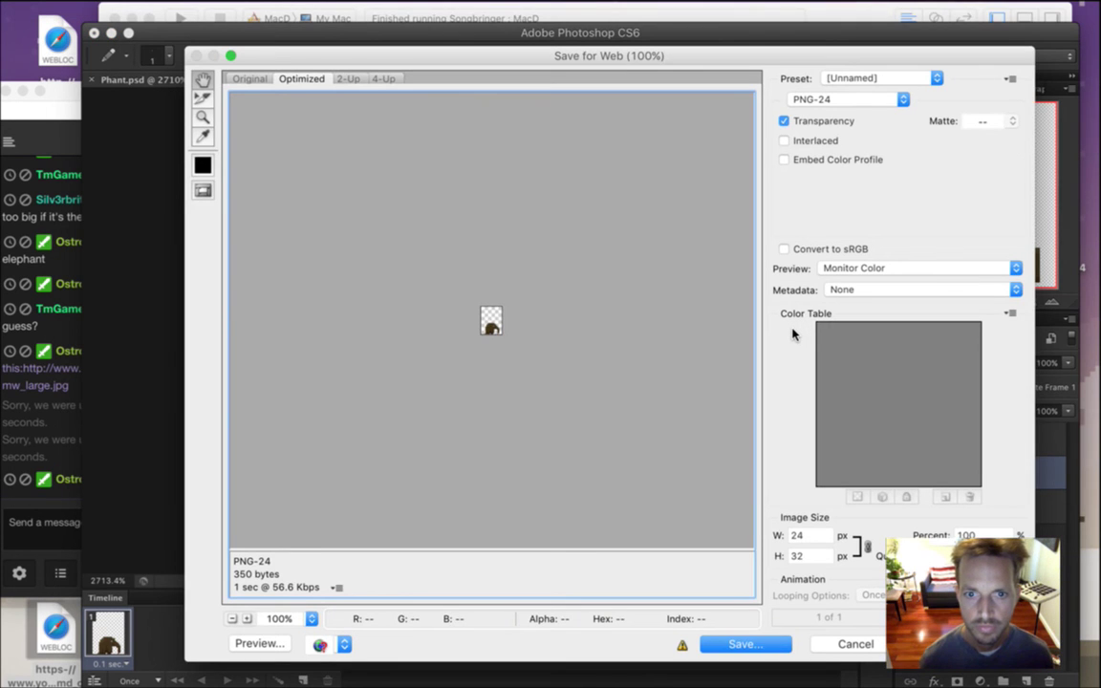
key(Return)
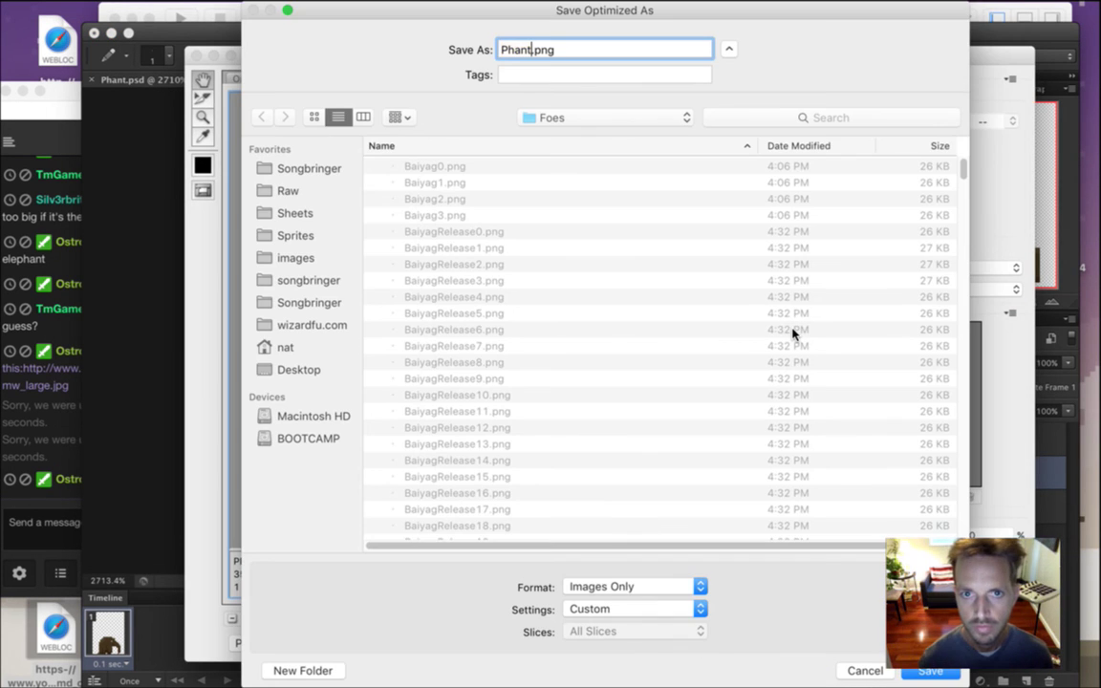
text(3)
key(Return)
key(Return)
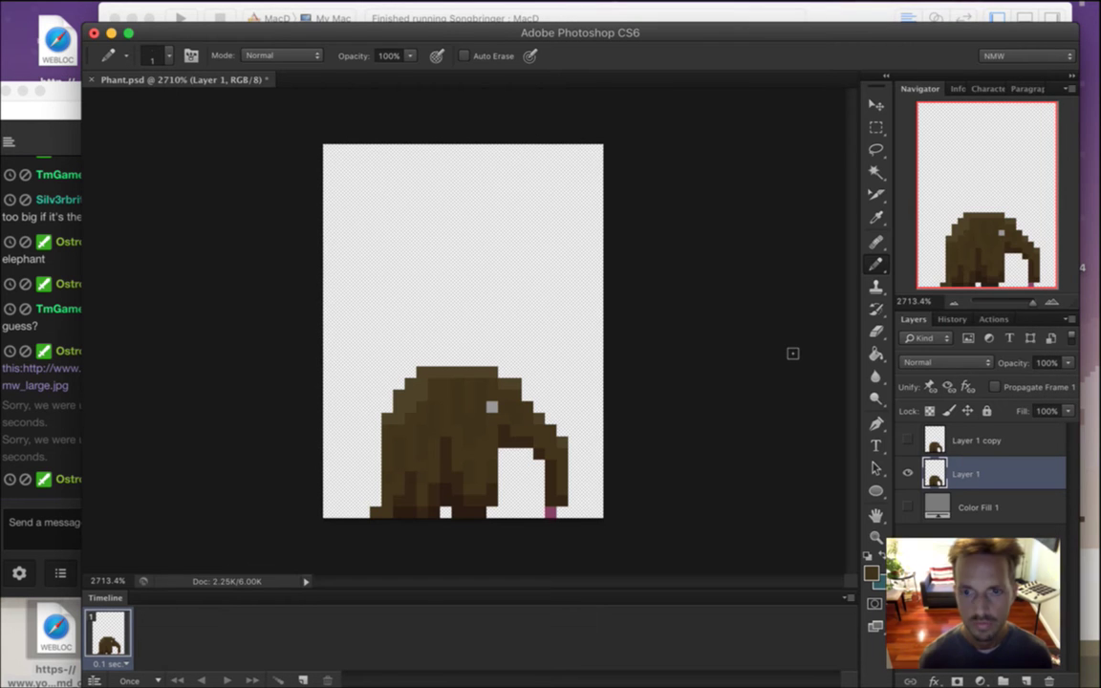
Switch to Xcode, run the Songbringer MacD build and read the new Twitch chat comments while it builds.
key(super+Tab)
key(super+Tab)
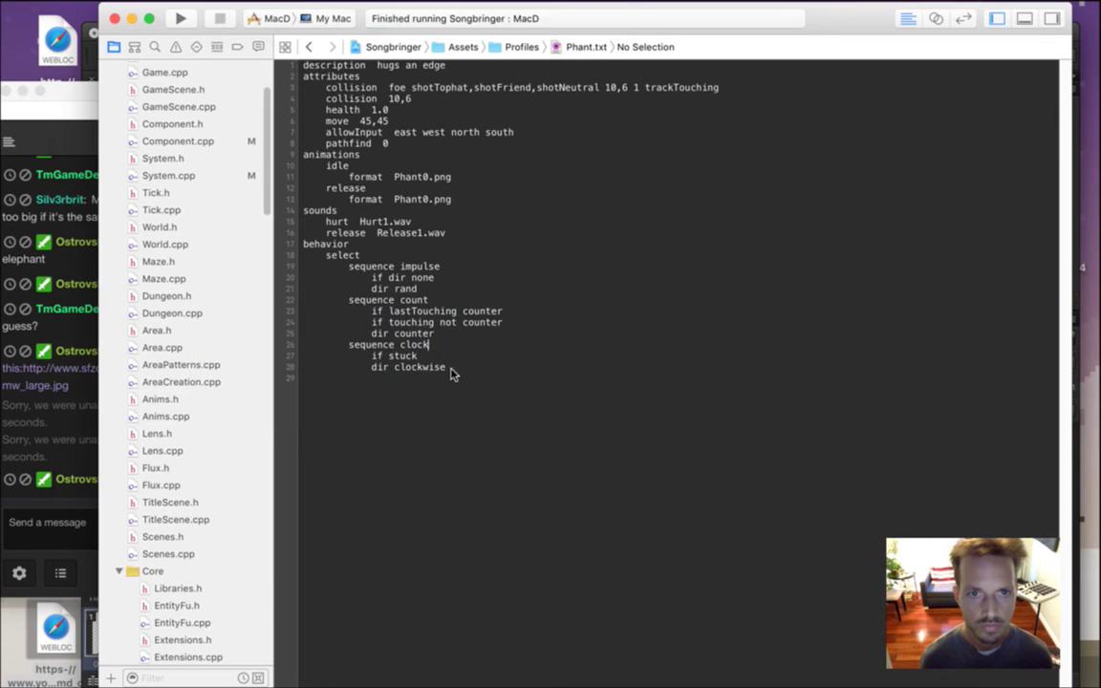
click(64, 387)
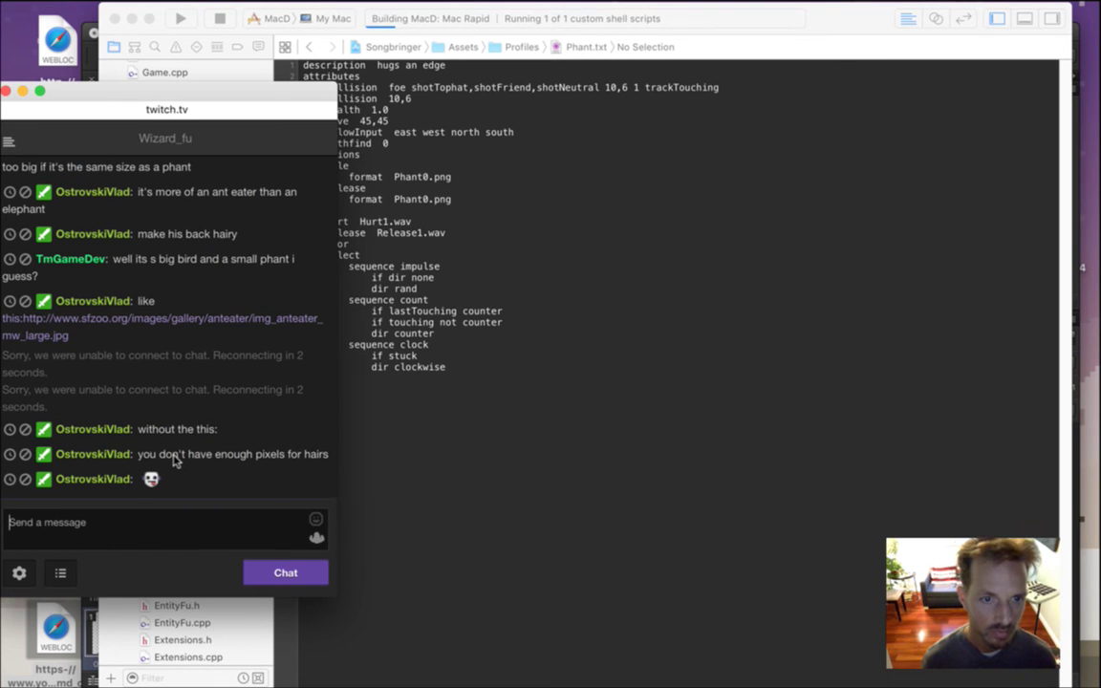
drag(173, 454, 260, 455)
Switch to the running Songbringer game, examine the furry elephants moving around the forest scene, and quit the game.
key(super+Tab)
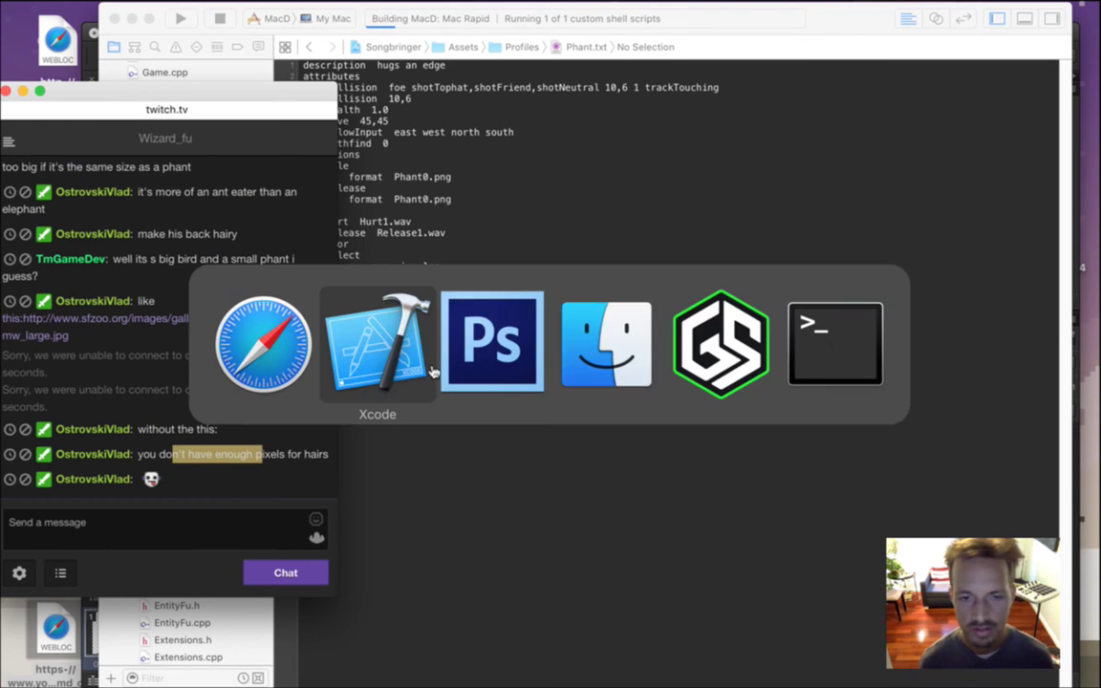
key(super+Tab)
key(super+Tab)
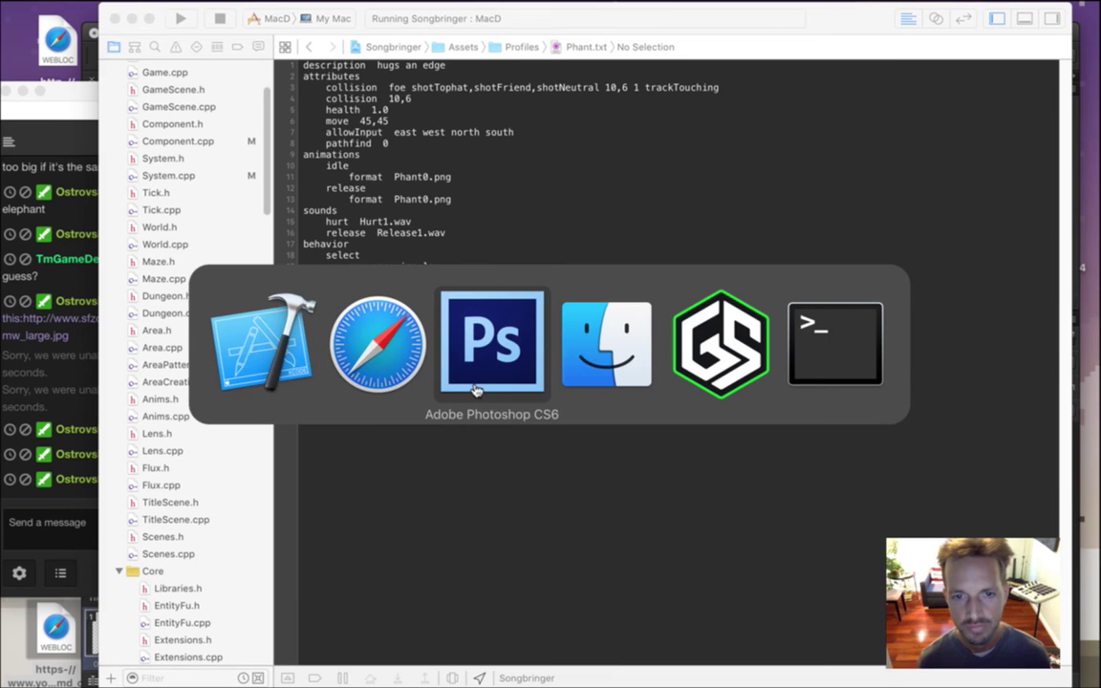
click(278, 362)
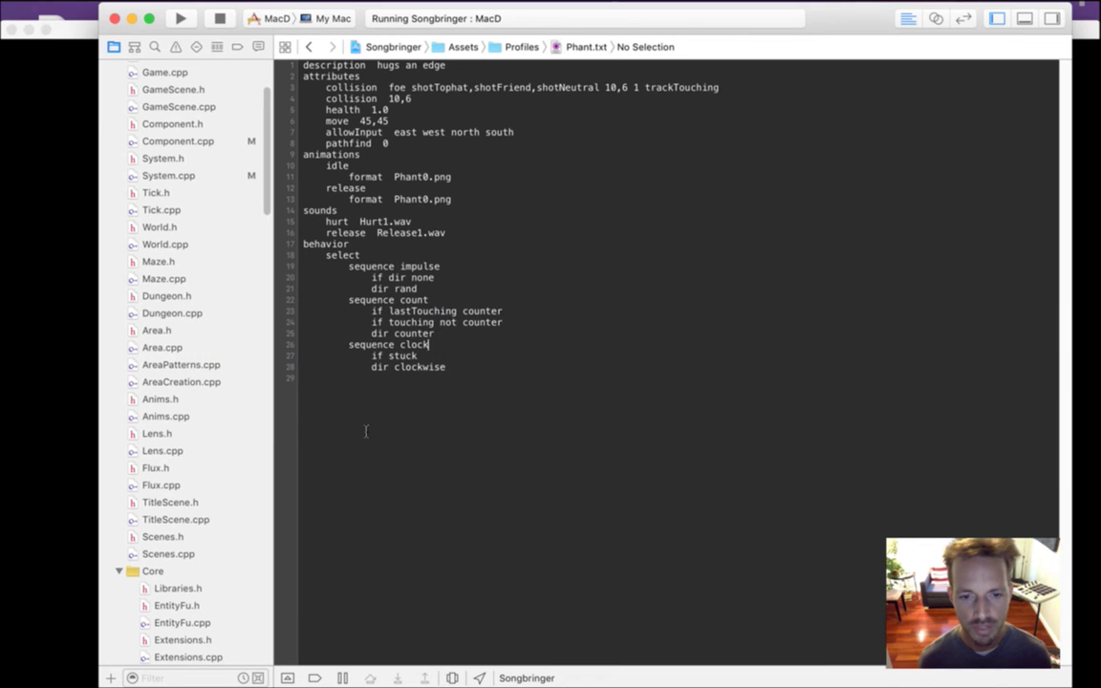
key(super+Tab)
click(331, 344)
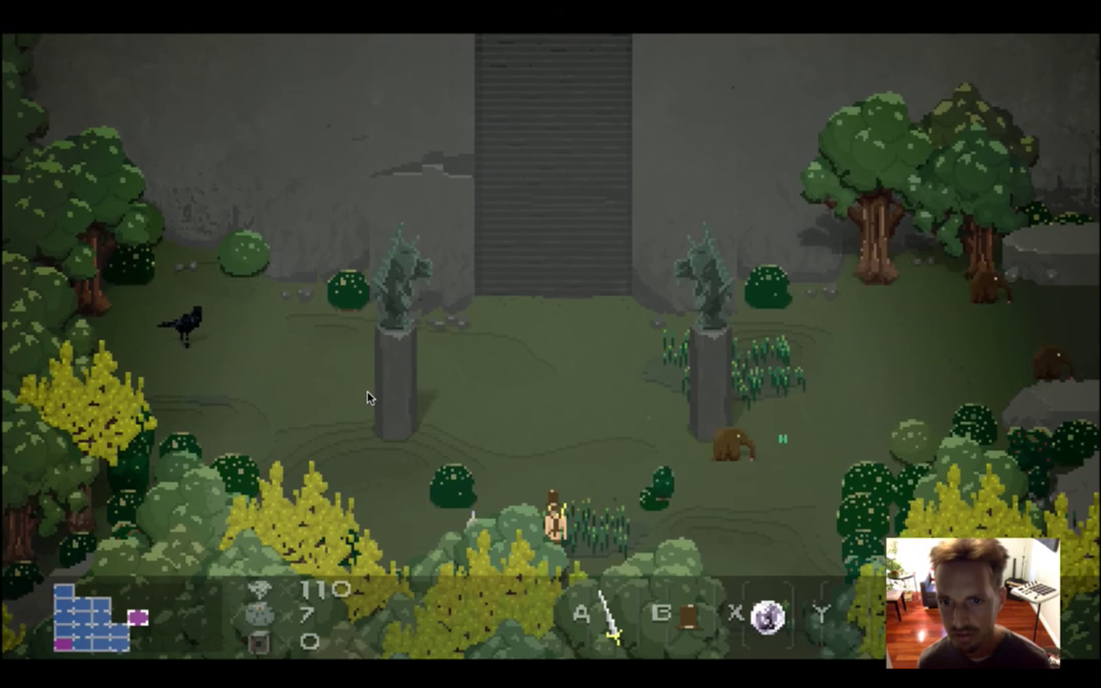
key(super+q)
Return to Photoshop, delete the outdated Layer 1 copy, duplicate the furred Layer 1 and hide the original.
key(super+Tab)
key(super+Tab)
key(super+Tab)
key(super+shift+Tab)
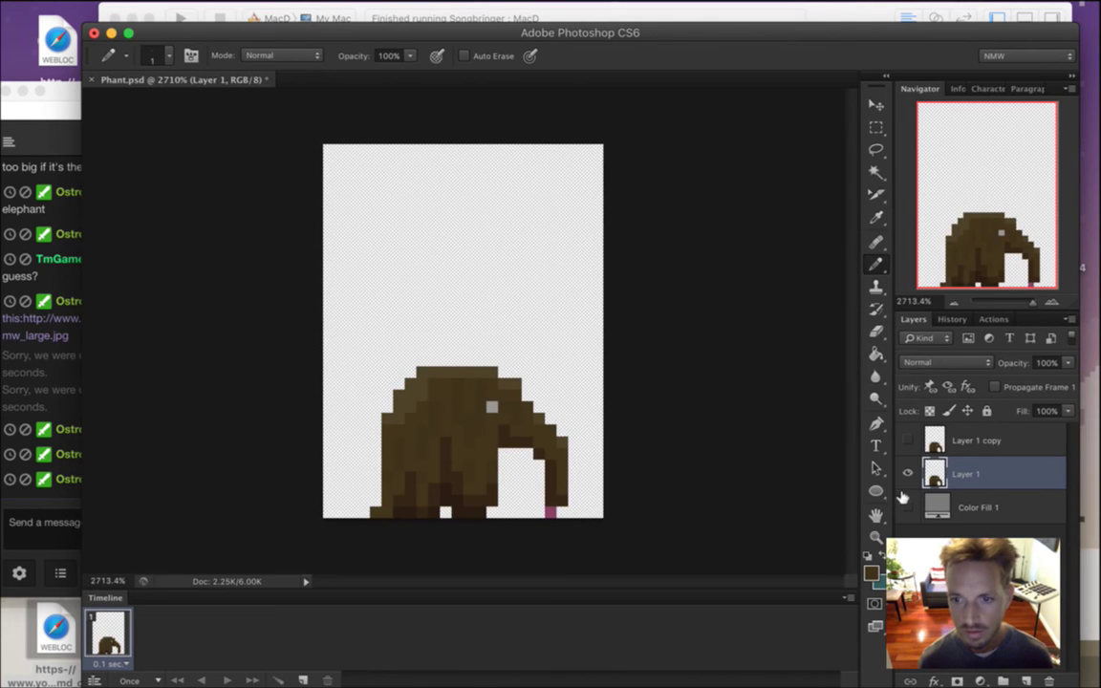
click(936, 442)
key(BackSpace)
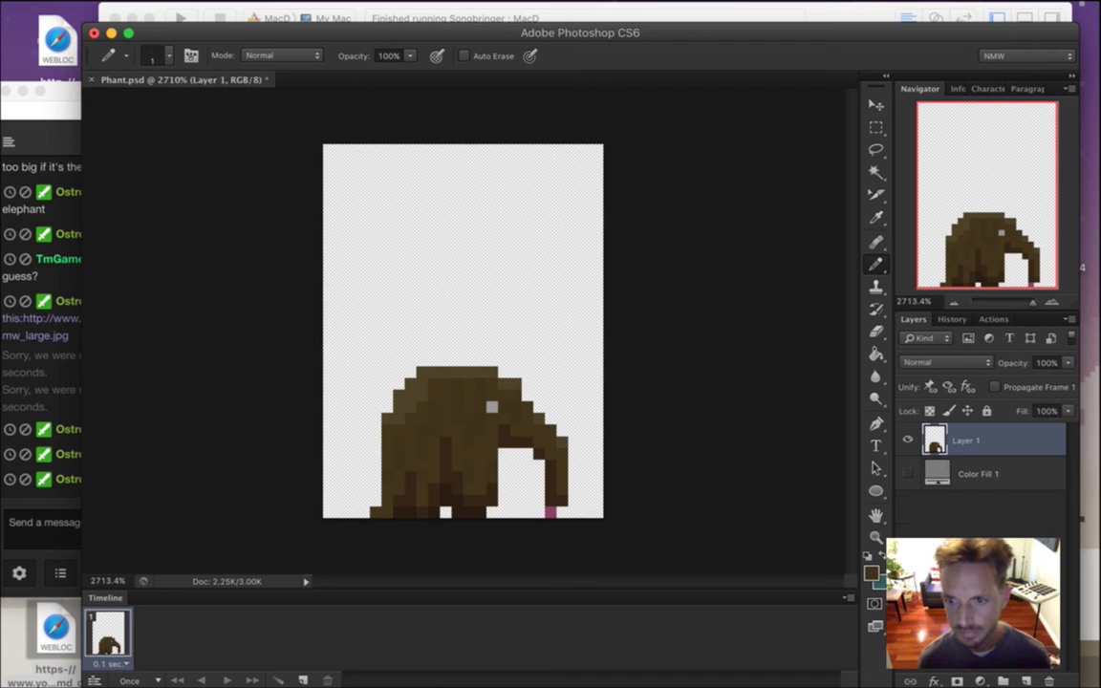
key(super+j)
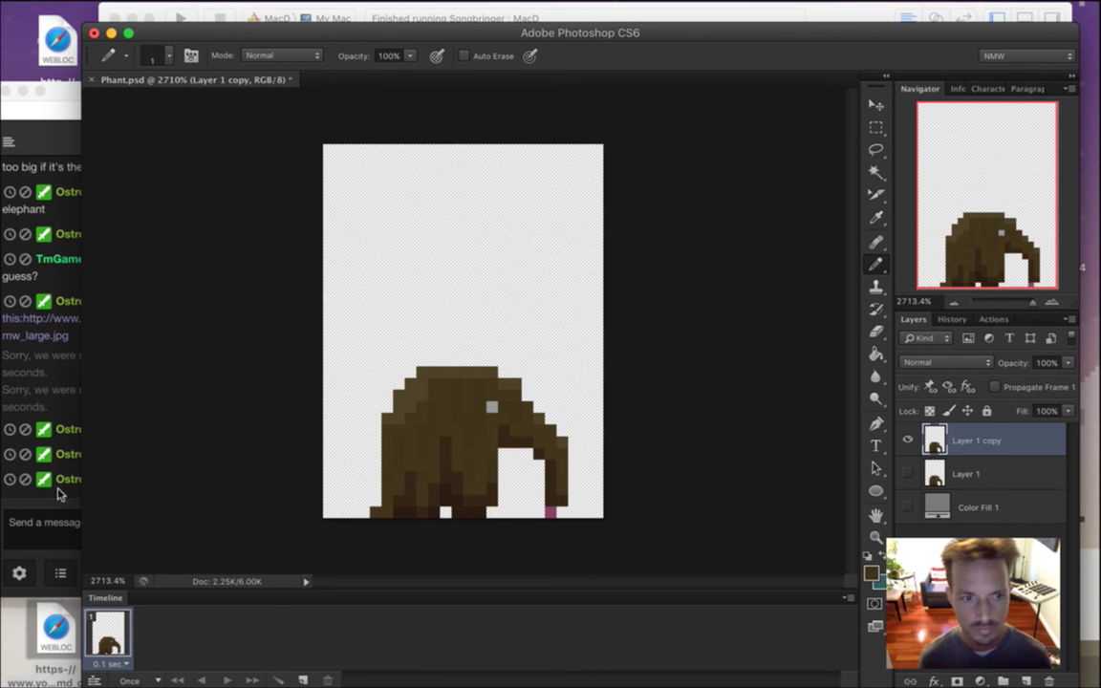
Glance at the Twitch chat, sample the dark leg brown and extend the front foot forward on Layer 1 copy.
click(40, 516)
click(721, 457)
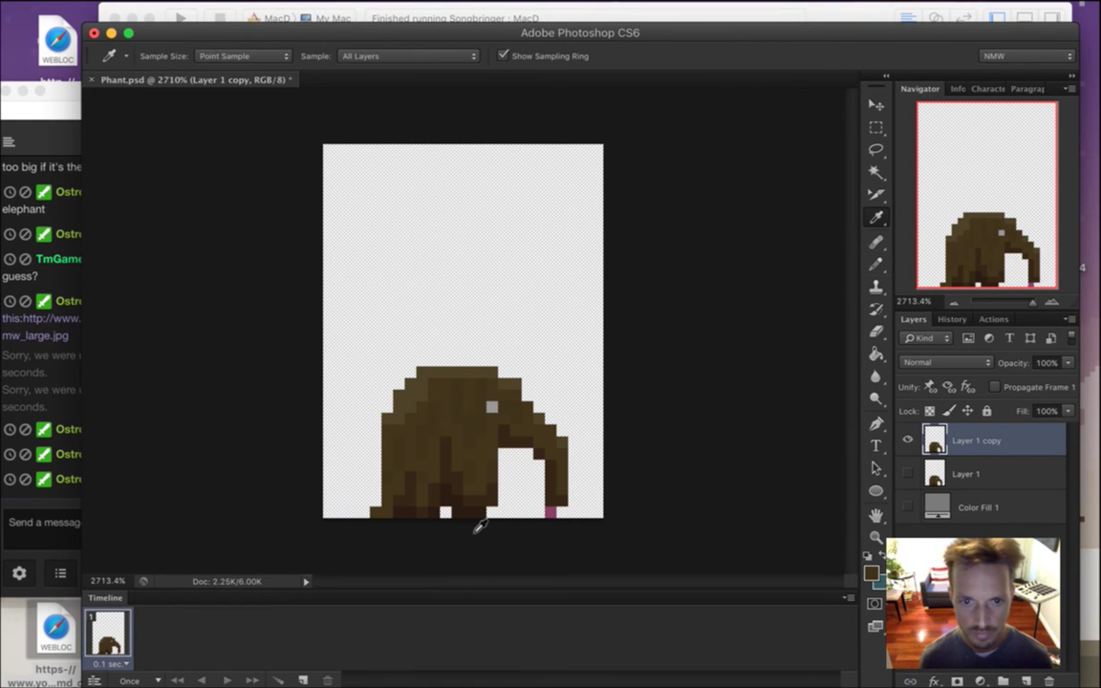
key(b)
key(i)
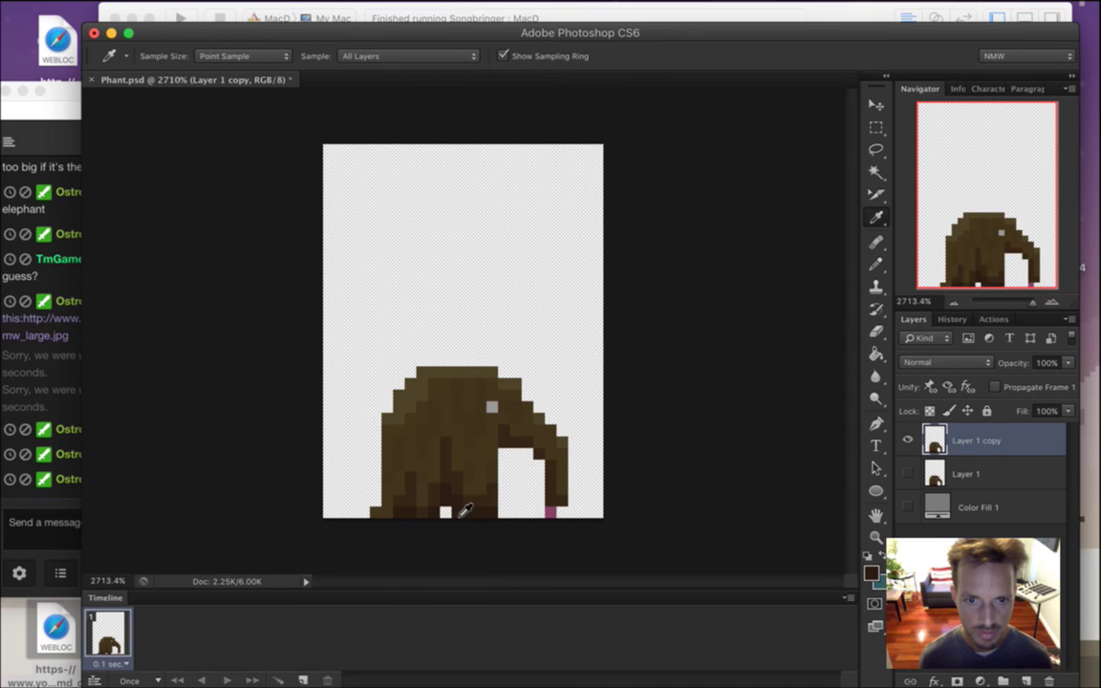
key(b)
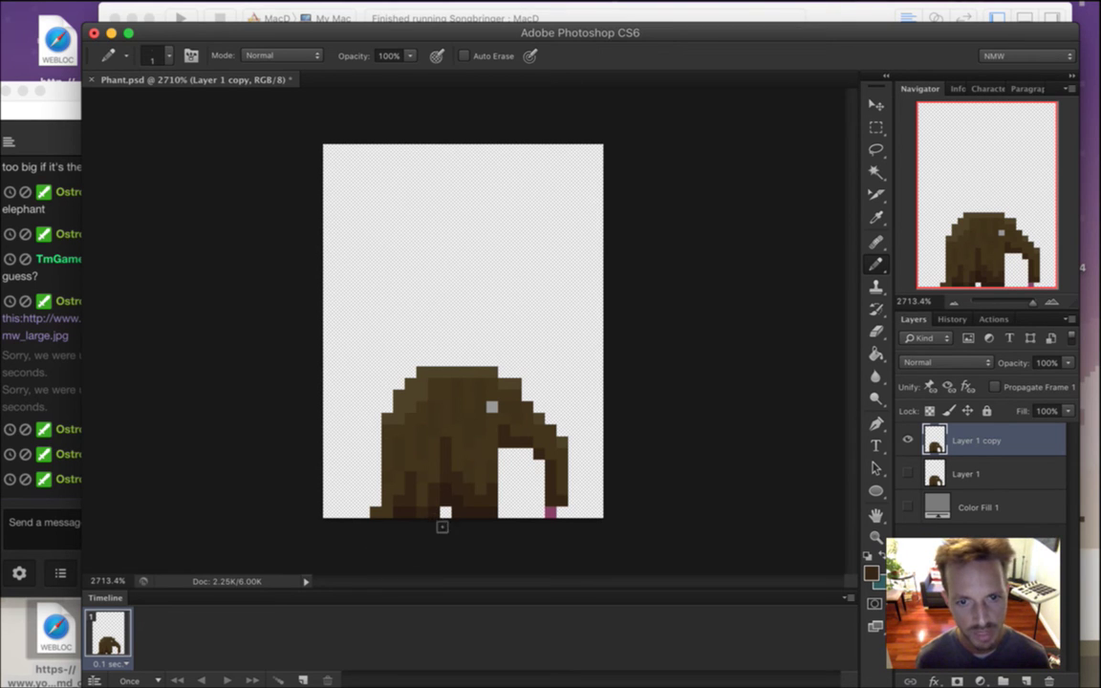
Erase the pixel at the front of the back foot and repaint the back leg's shading with sampled browns.
key(e)
click(434, 512)
key(b)
alt+click(405, 521)
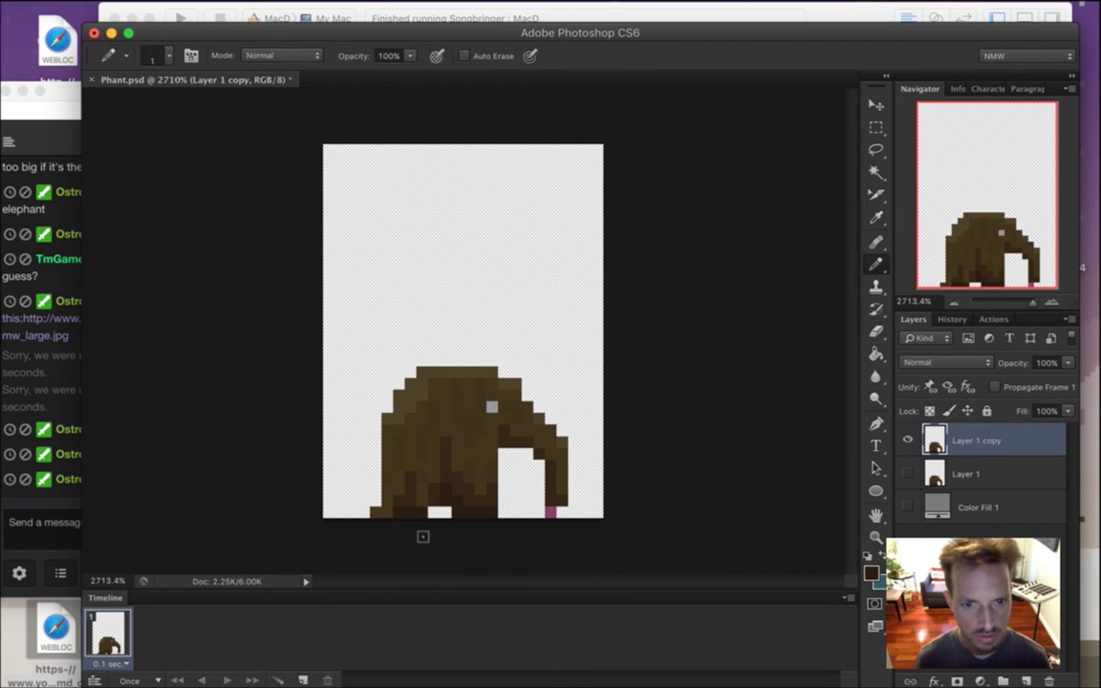
alt+click(421, 501)
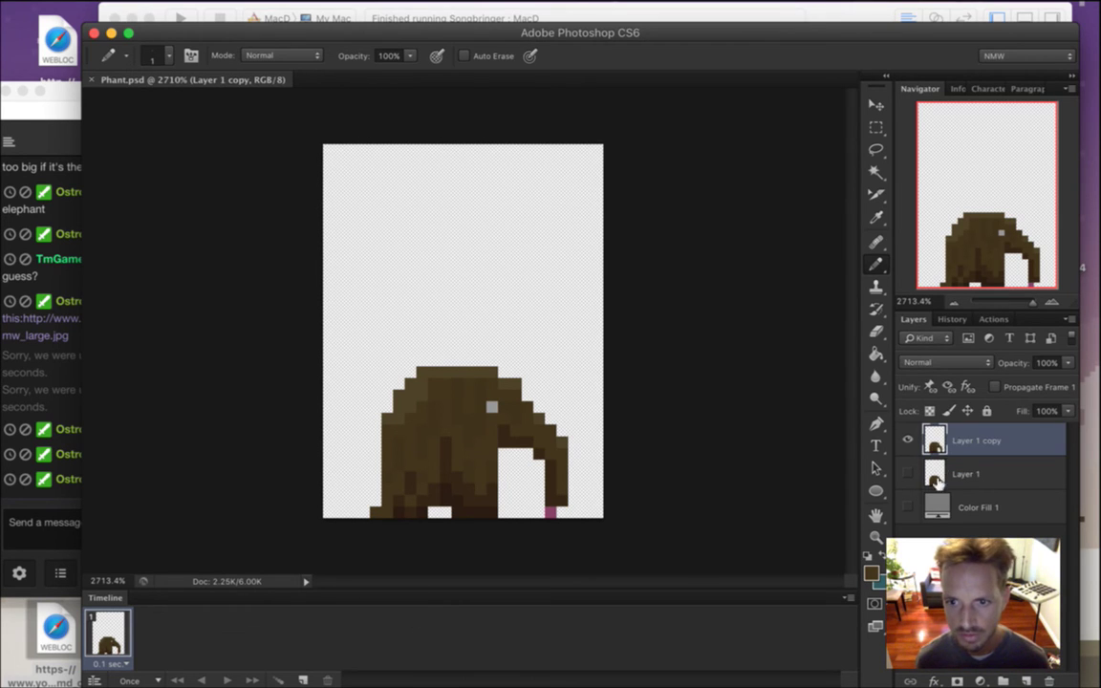
Duplicate the original Layer 1, move the duplicate above Layer 1 copy, make it visible and hide Layer 1 copy.
key(super+j)
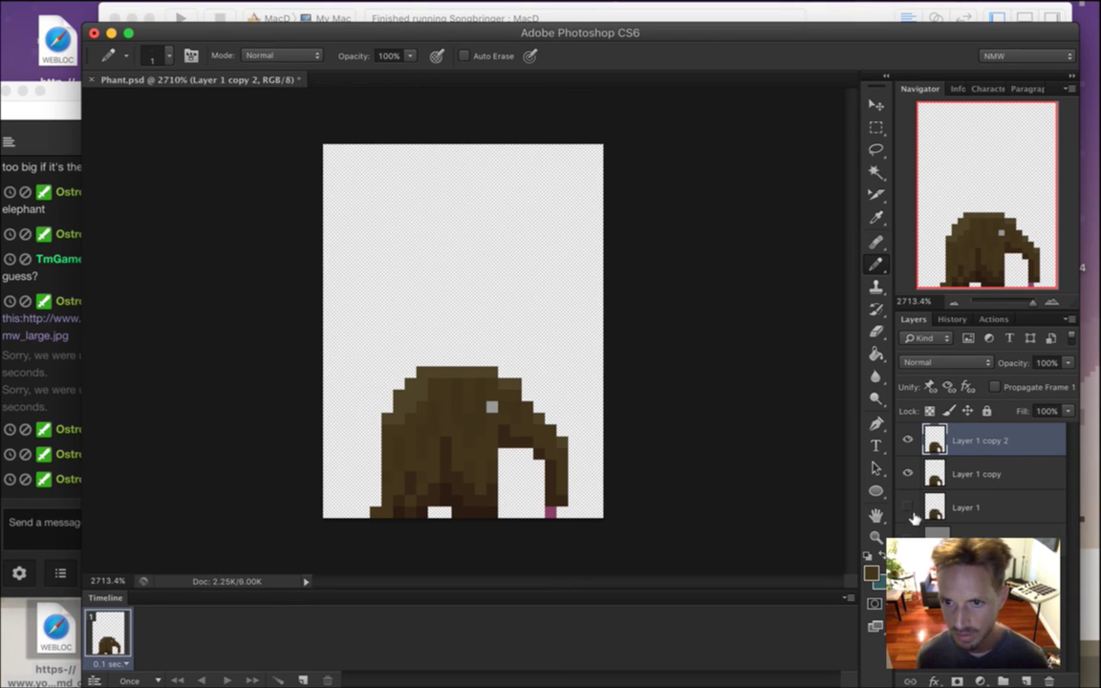
click(1048, 679)
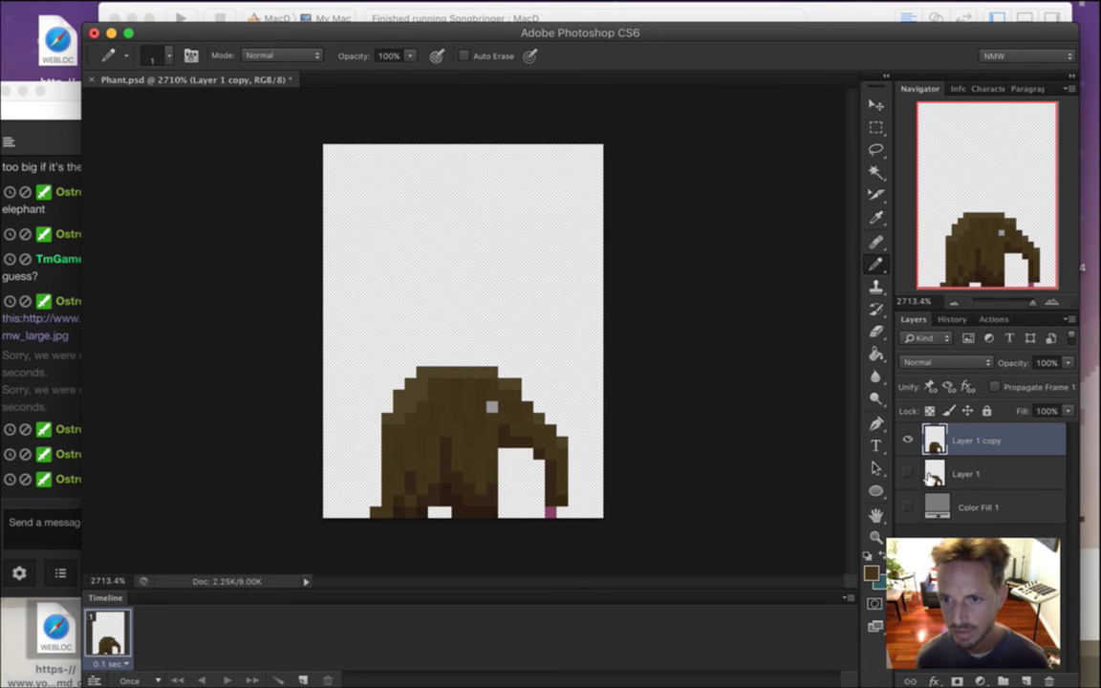
click(933, 478)
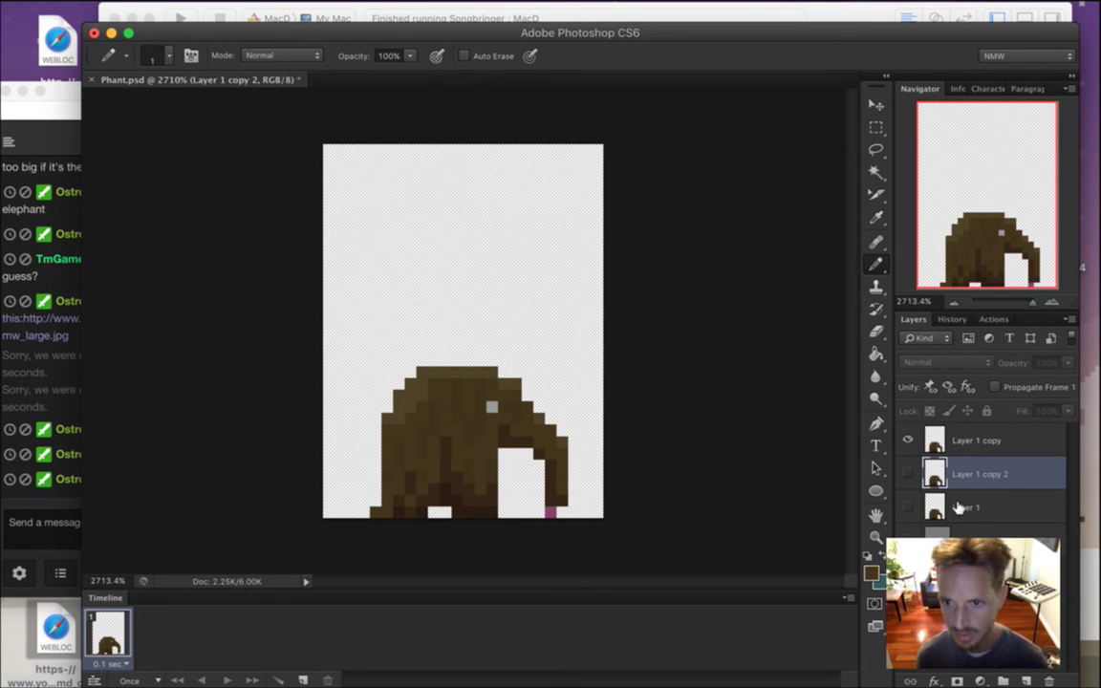
drag(960, 476, 960, 440)
click(910, 473)
click(908, 441)
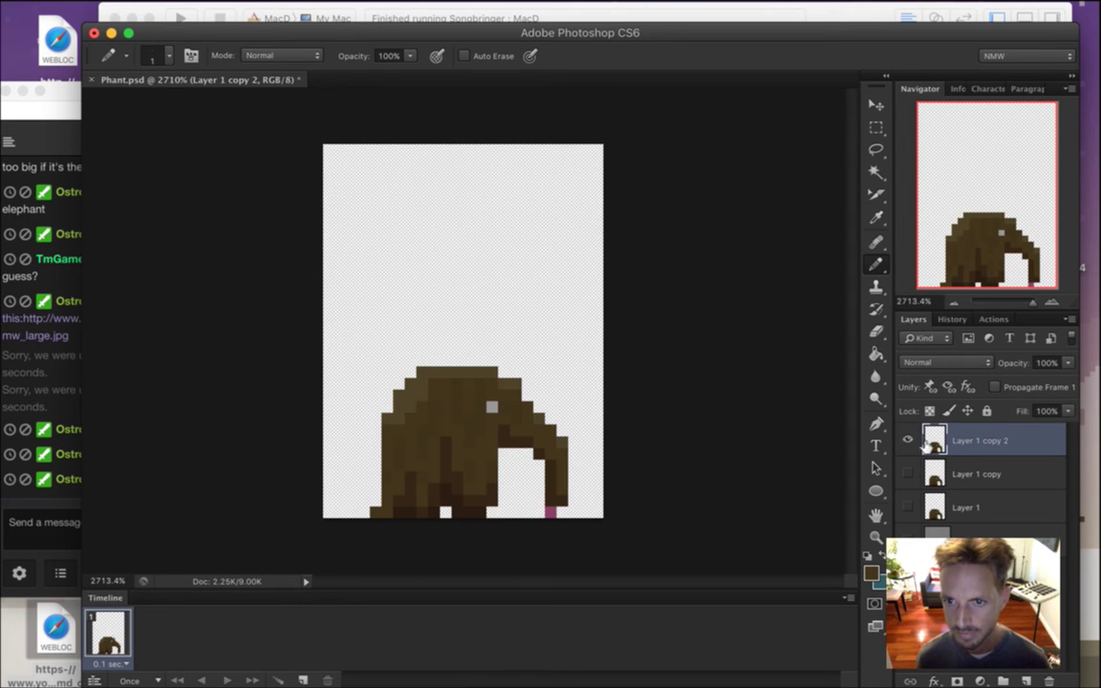
Fill the gap between the feet on Layer 1 copy 2 with the sampled dark brown and touch up the front foot's tip.
key(i)
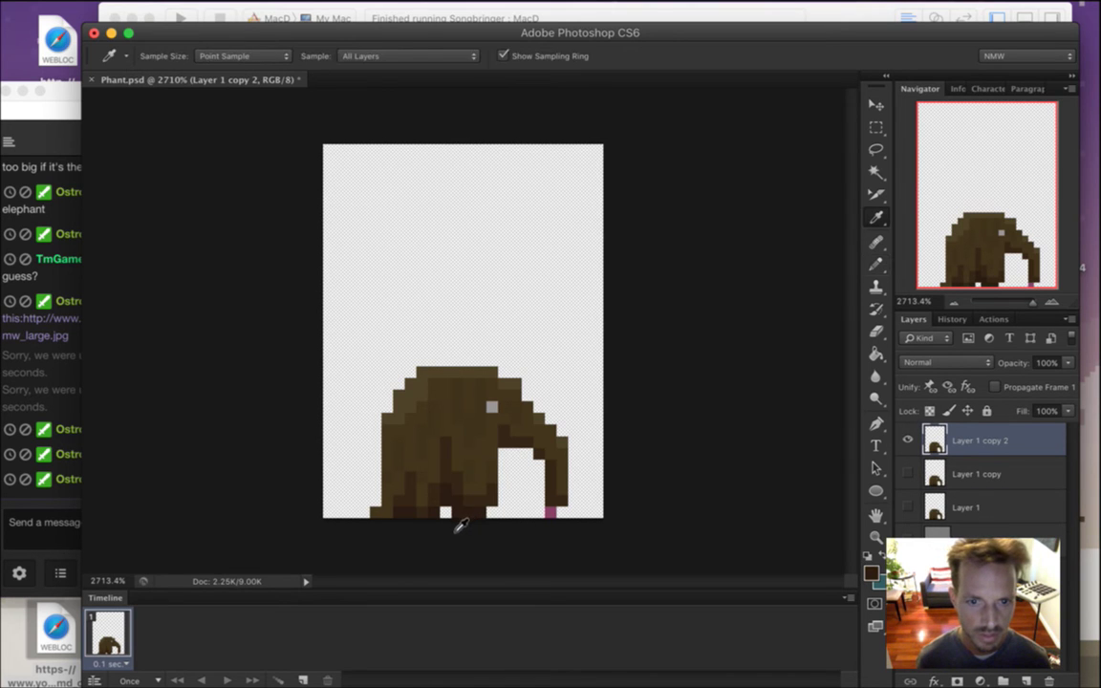
key(e)
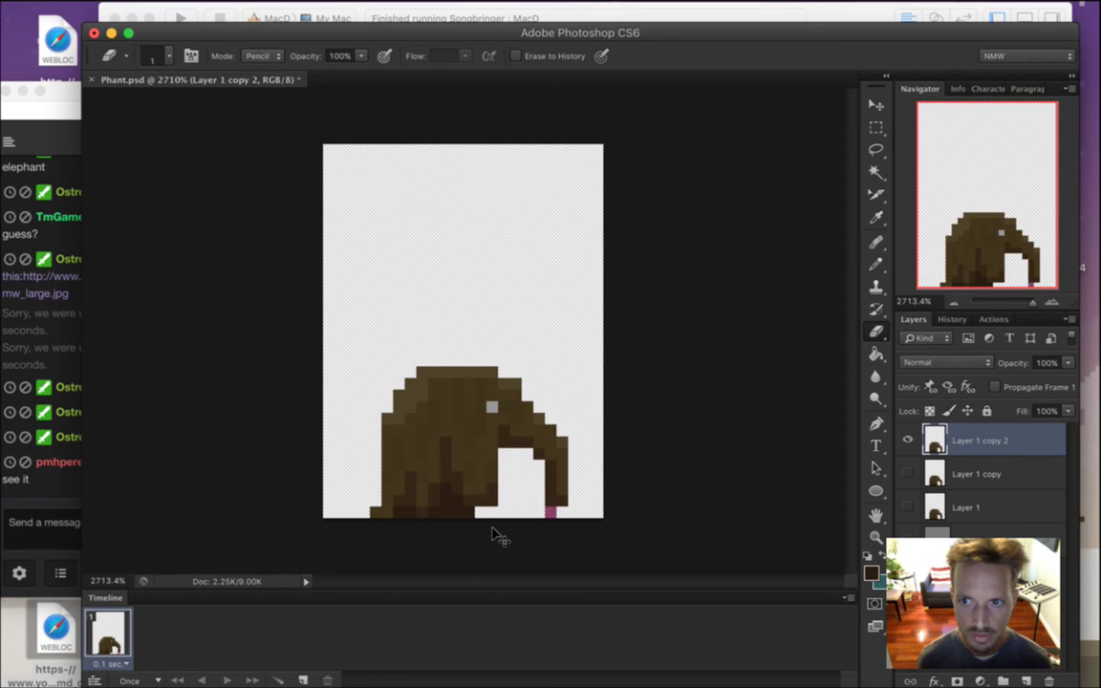
key(i)
key(b)
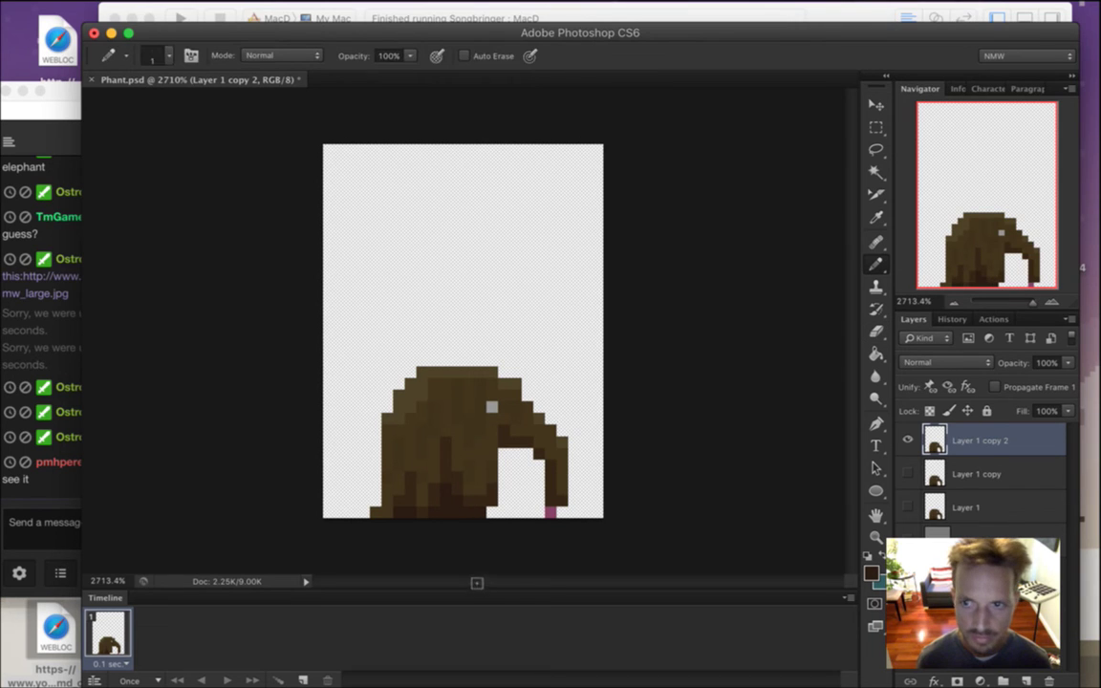
Repaint the shading along the bottom of the legs on Layer 1 copy 2 with browns sampled from the sprite.
key(i)
key(b)
key(i)
key(b)
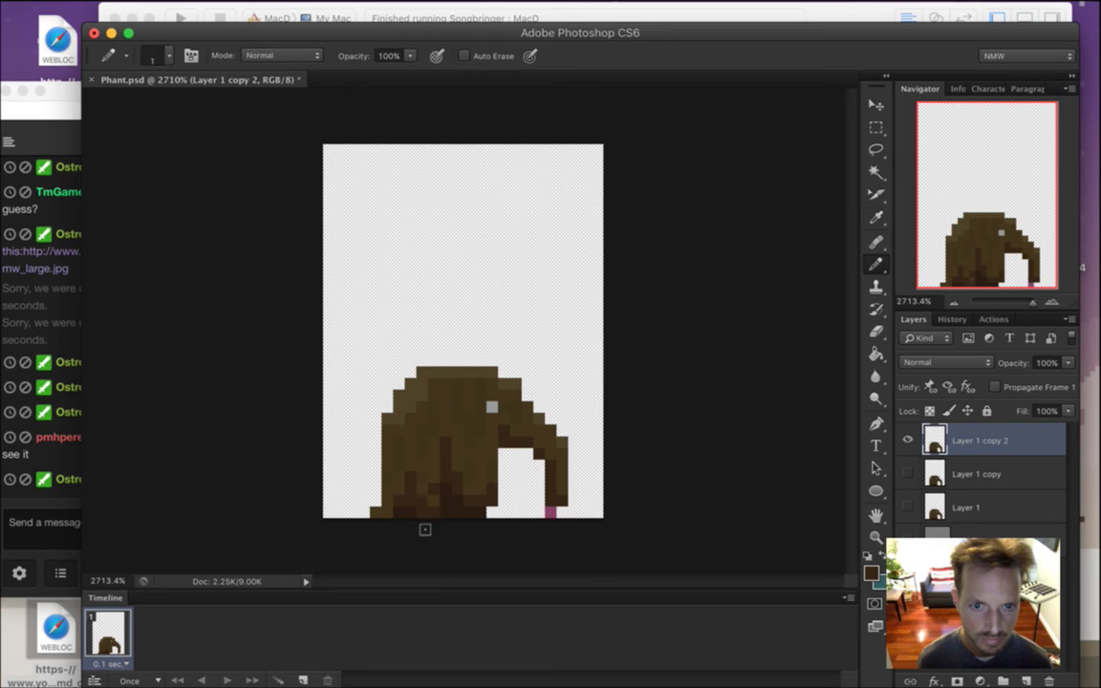
Switch to the Twitch chat window and read the latest viewer messages.
key(i)
key(b)
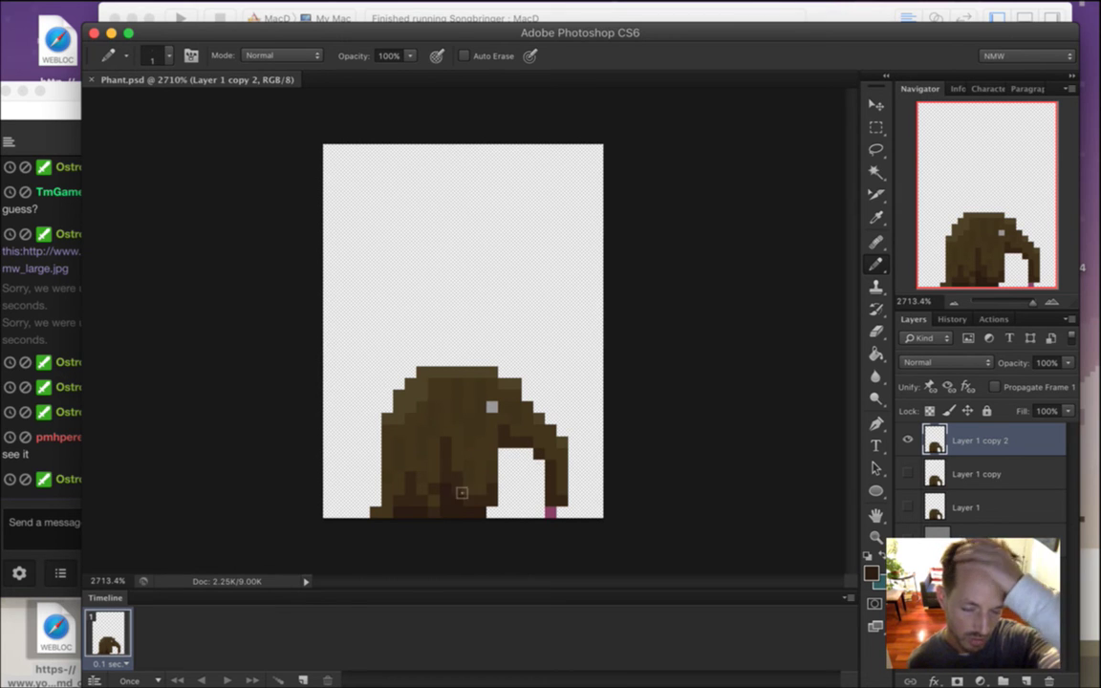
click(65, 461)
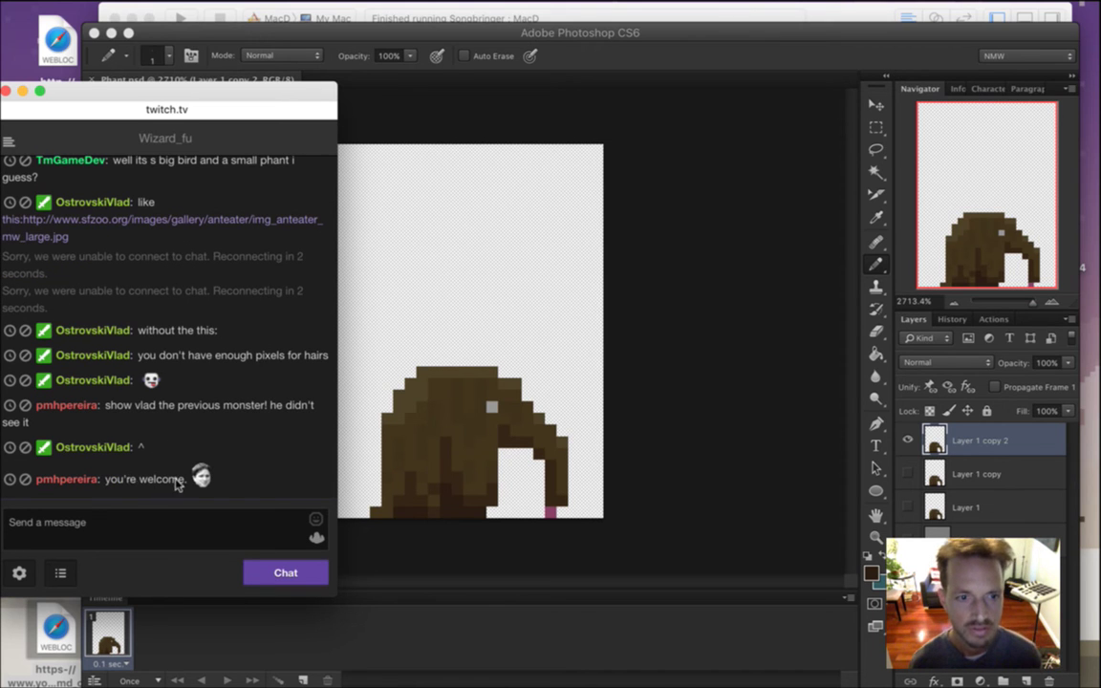
Switch to Xcode, open Foes.txt and replace Phant with Baiyag in the a1 entry.
key(super+Tab)
click(490, 373)
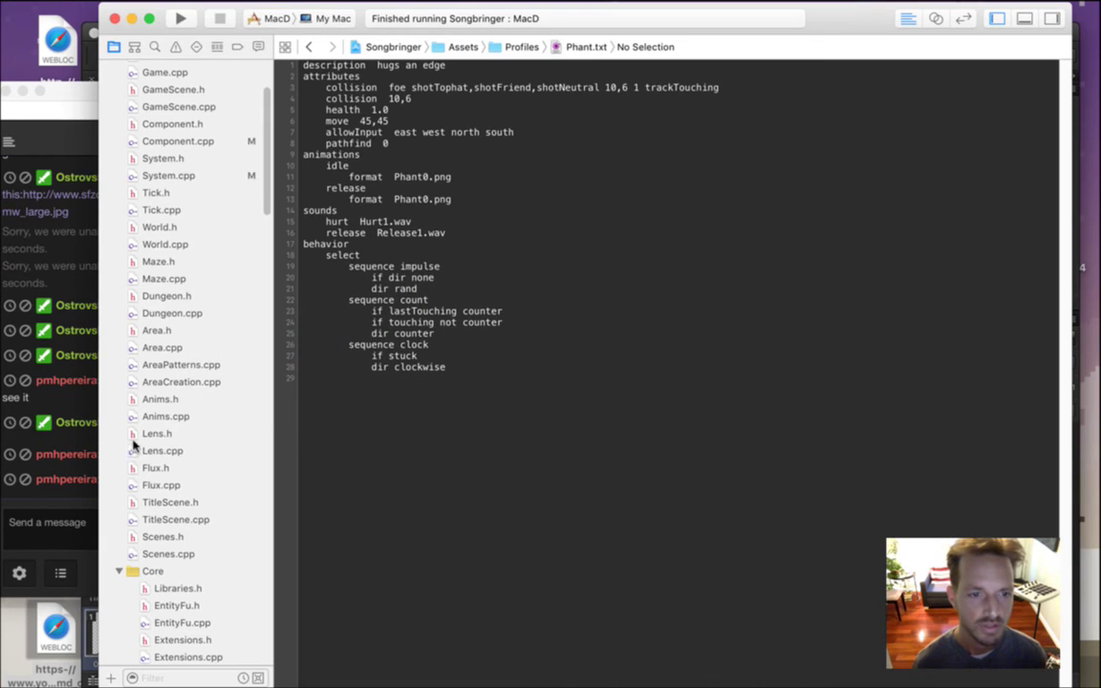
drag(270, 191, 260, 386)
click(212, 304)
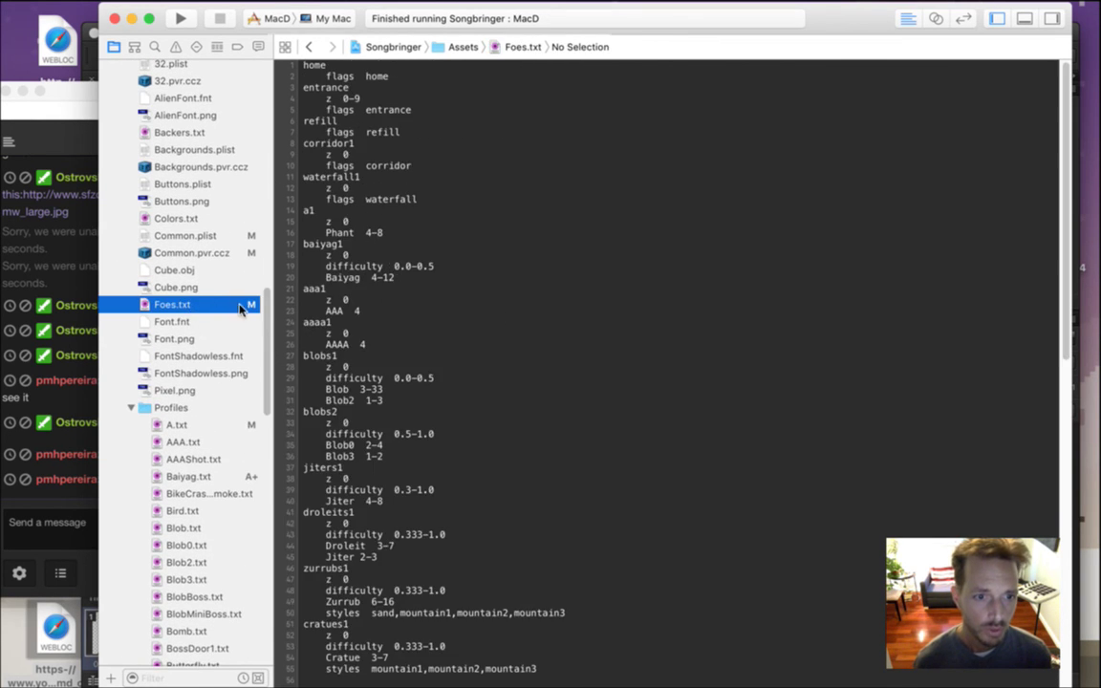
click(352, 238)
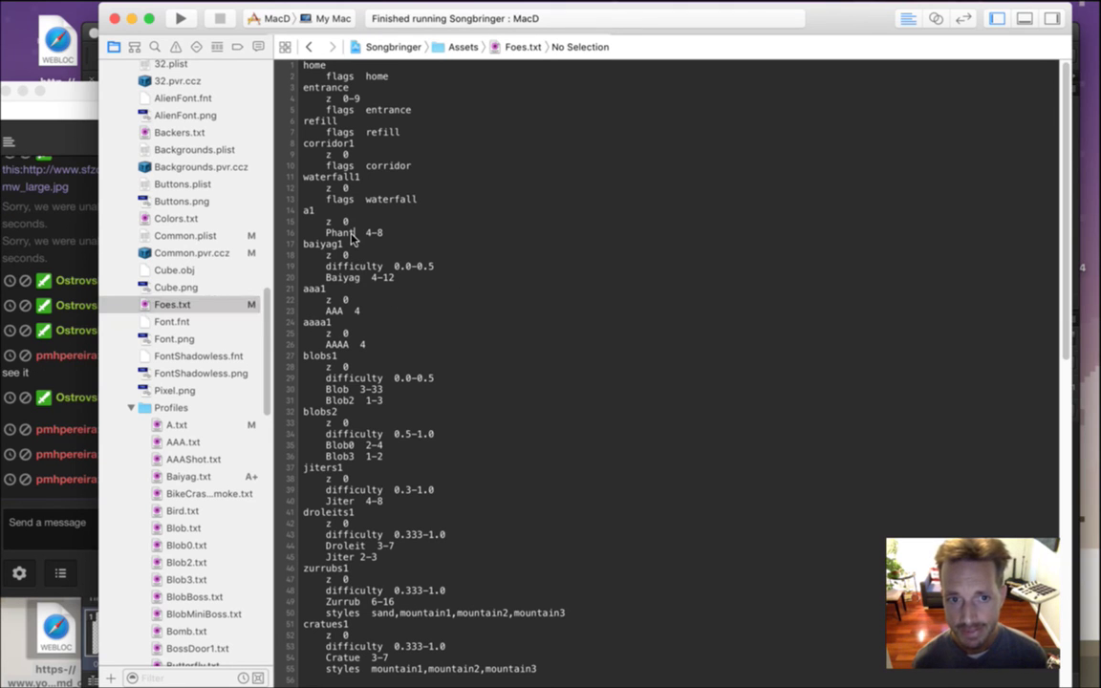
text(Baiyag)
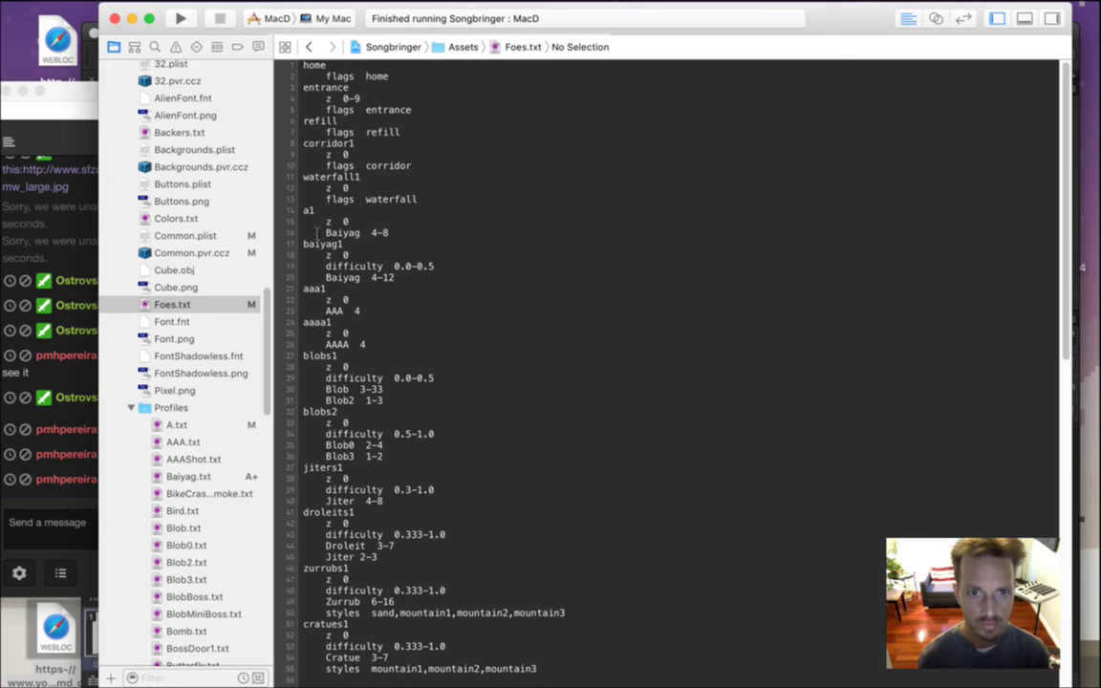
Run Songbringer and move the hero around the clearing to observe the roaming red Baiyag foes.
key(super+r)
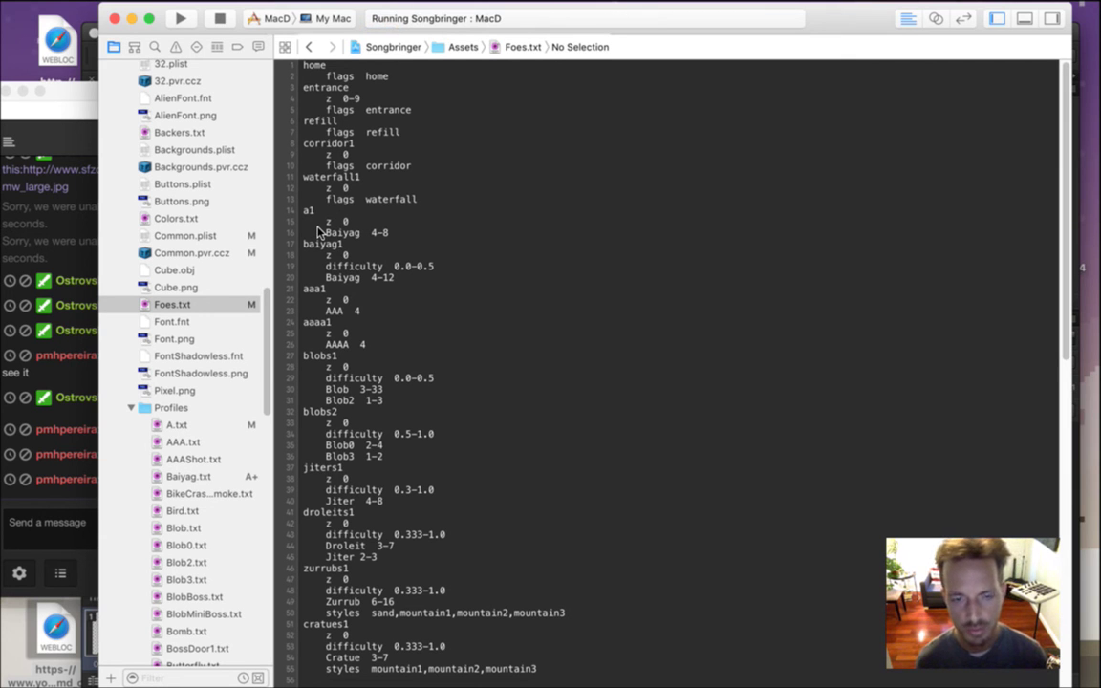
key(super+Tab)
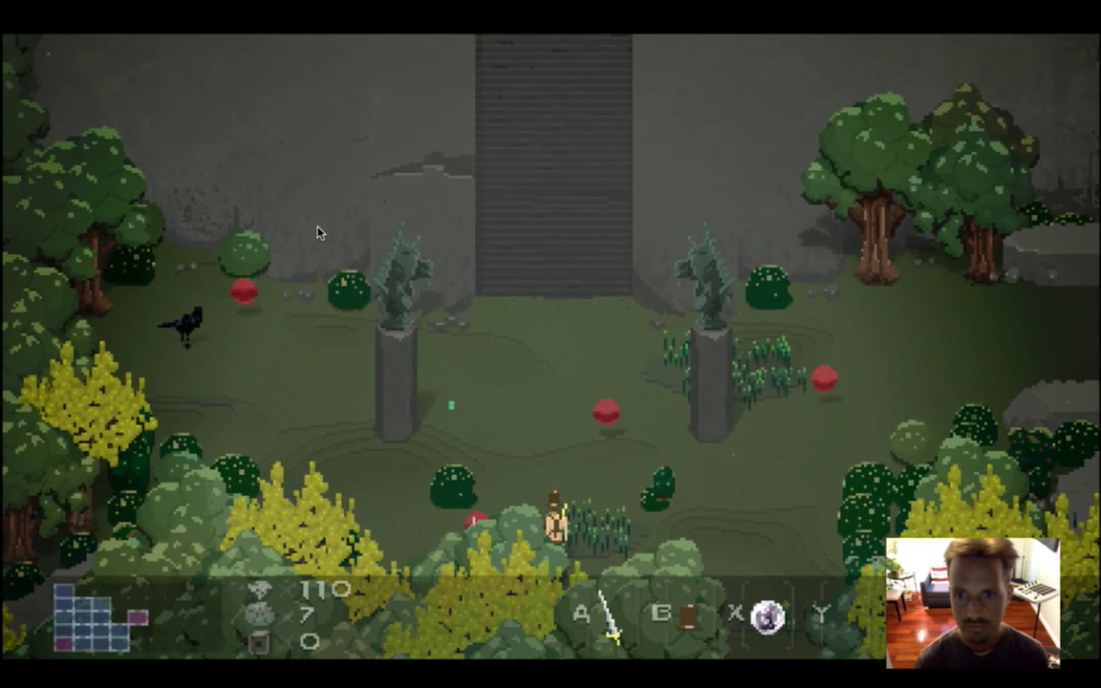
key(Right)
key(Up)
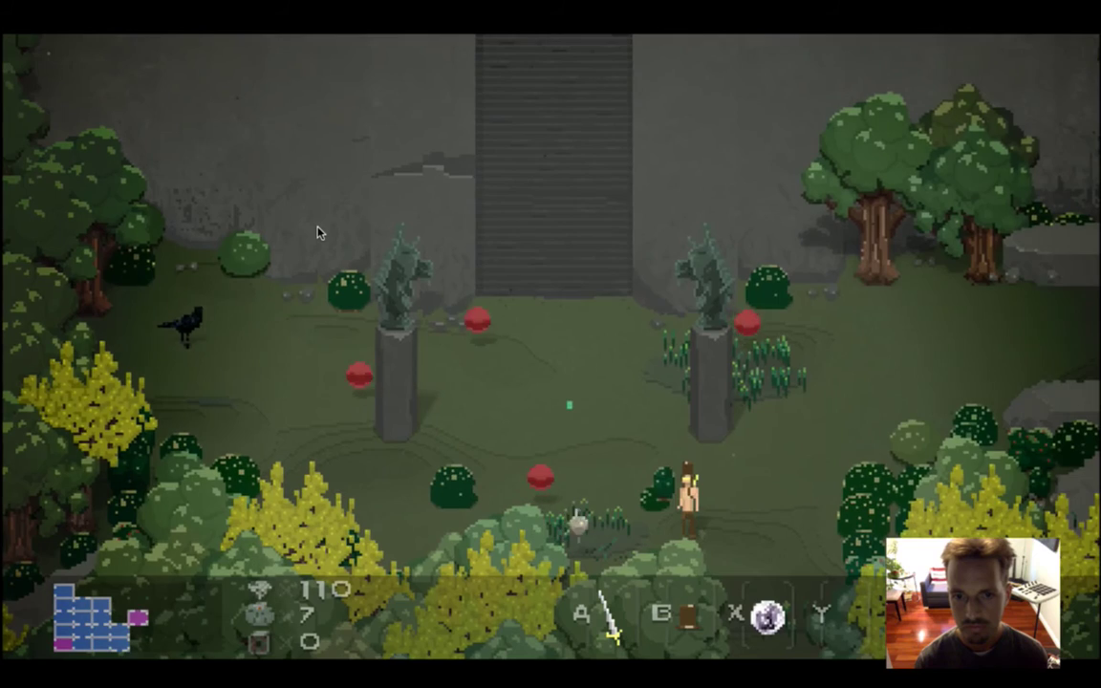
key(space)
key(space)
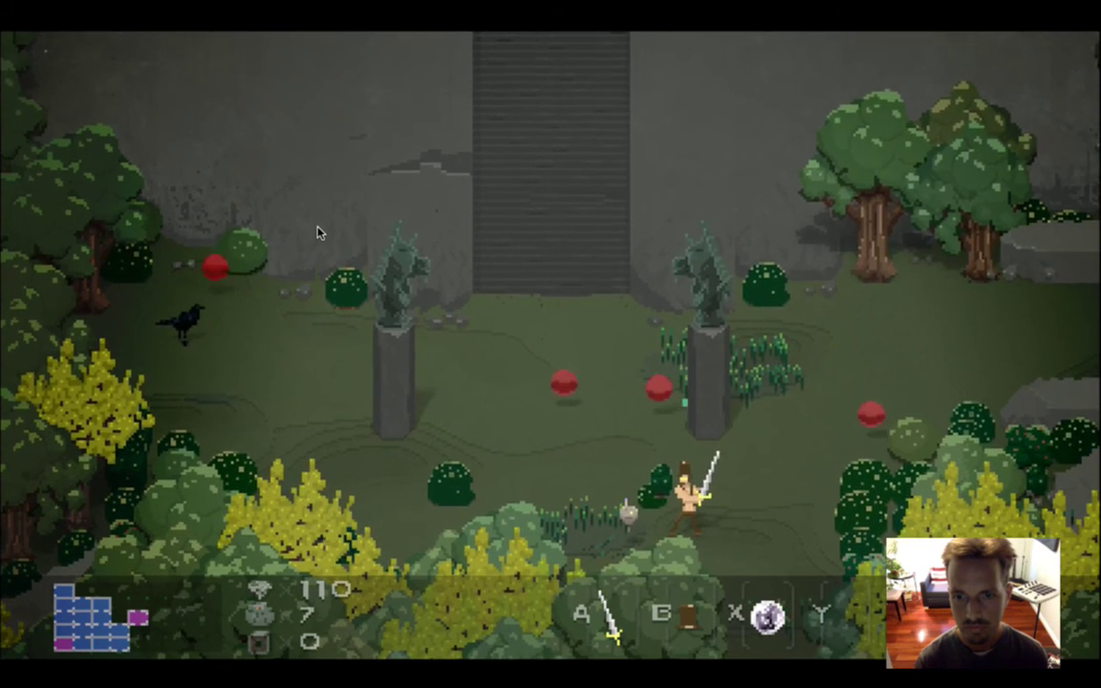
key(Right)
key(Up)
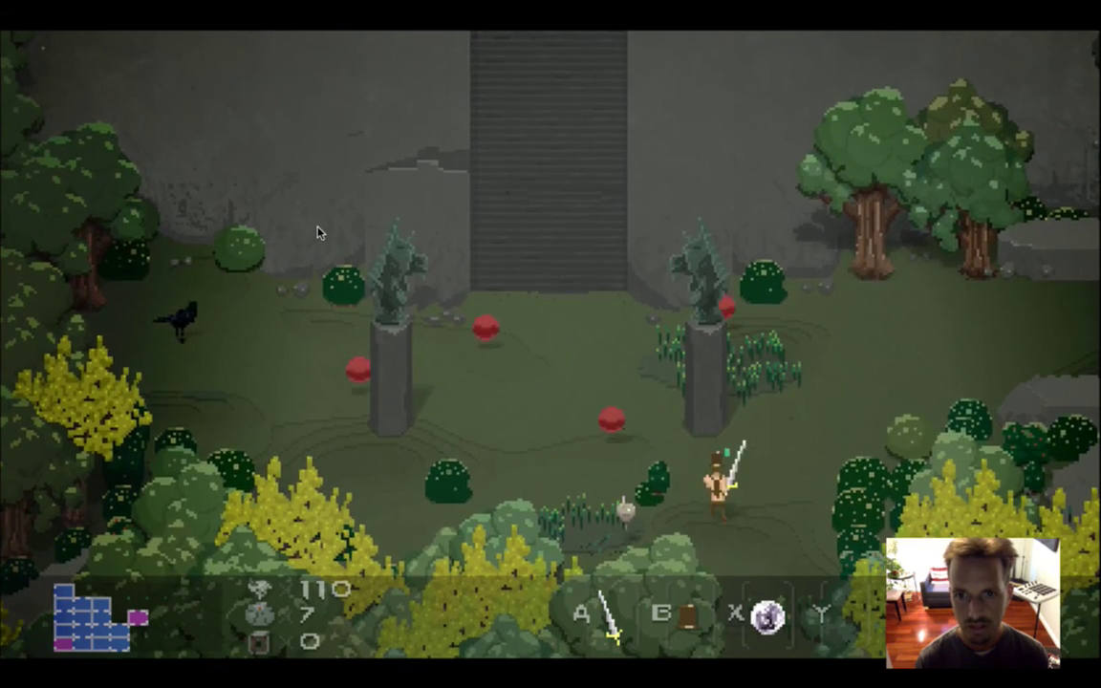
key(Right)
key(Up)
key(Down)
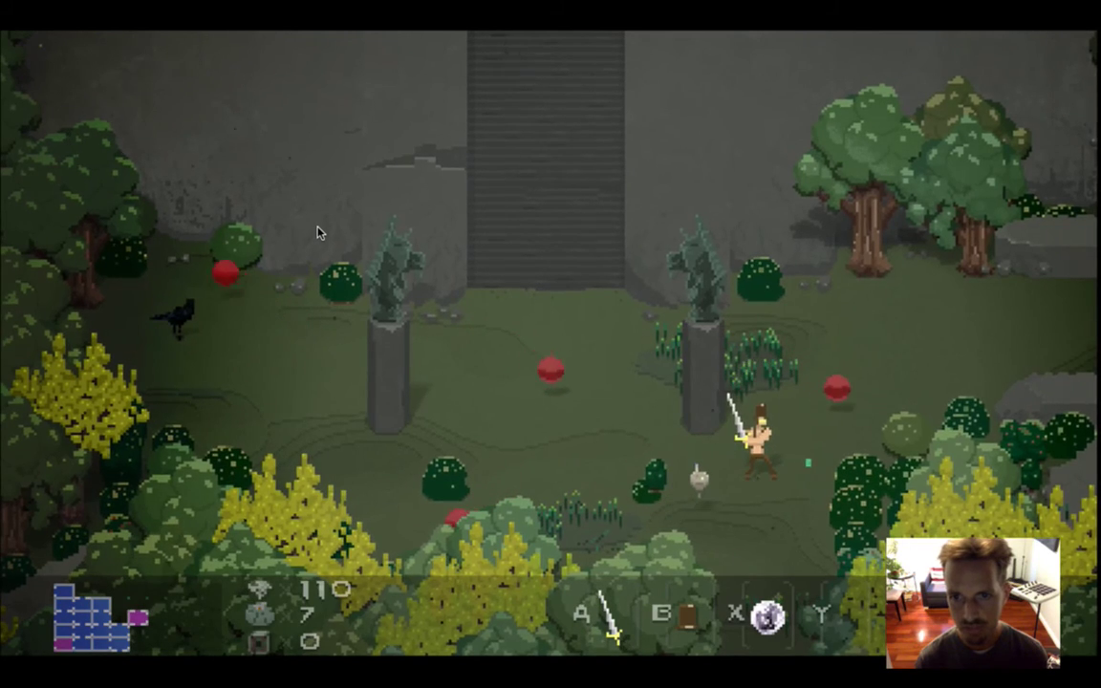
key(Up)
key(Left)
key(Right)
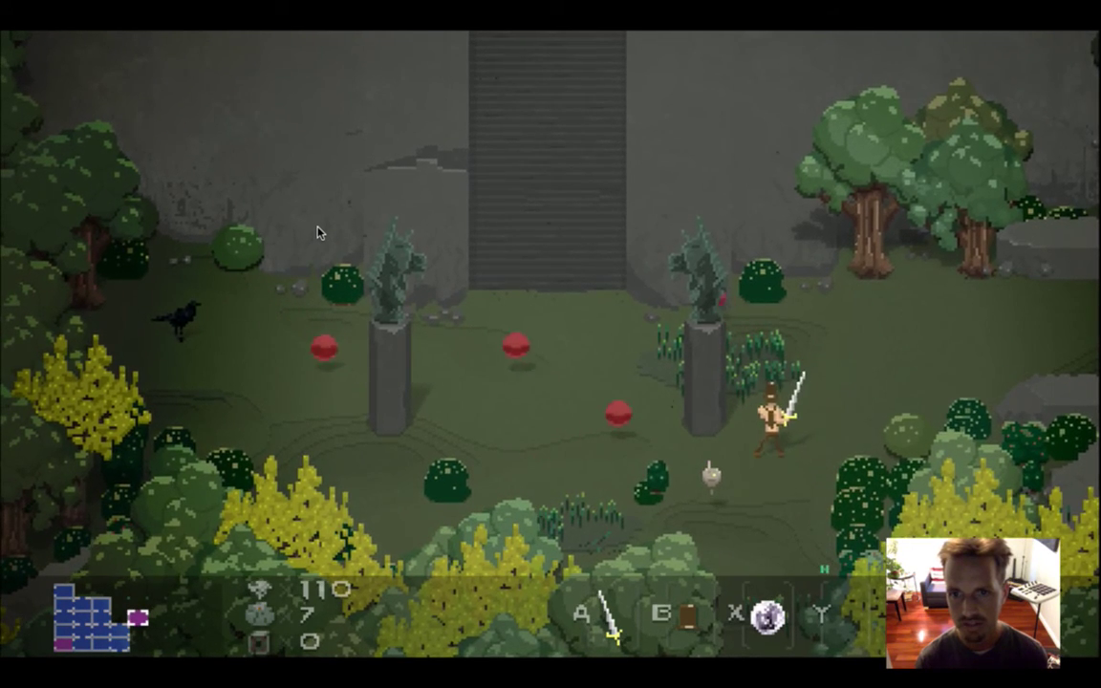
key(Up)
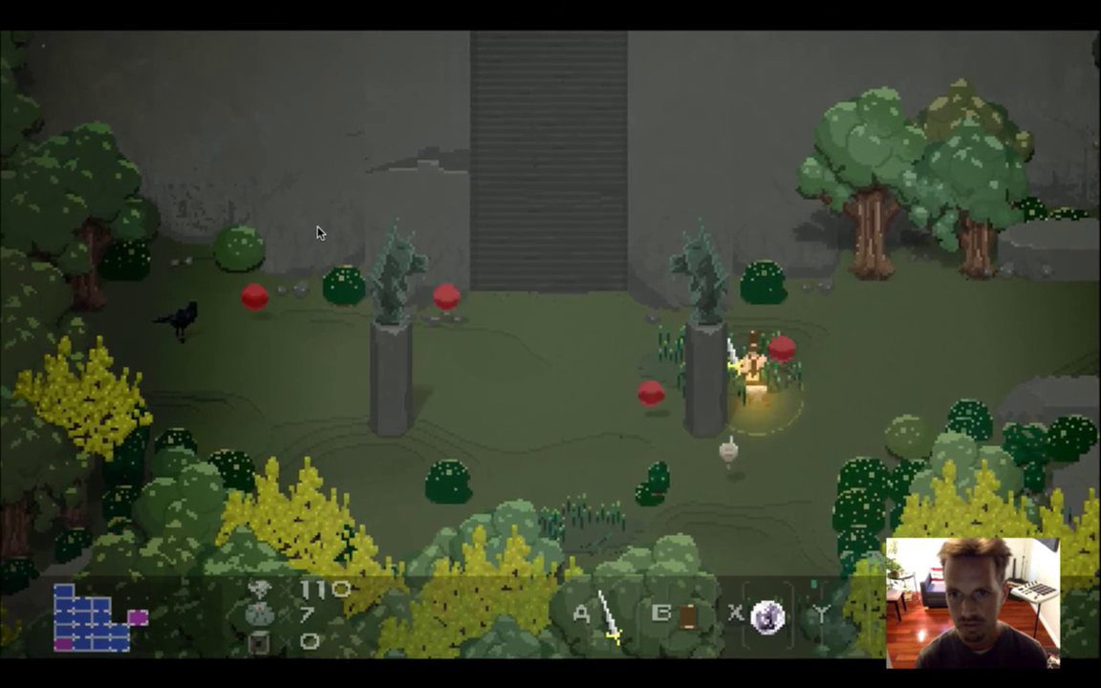
Test the Baiyag death animation by killing the foes with the sword, and quit the game.
key(Down)
key(Left)
key(Left)
key(a)
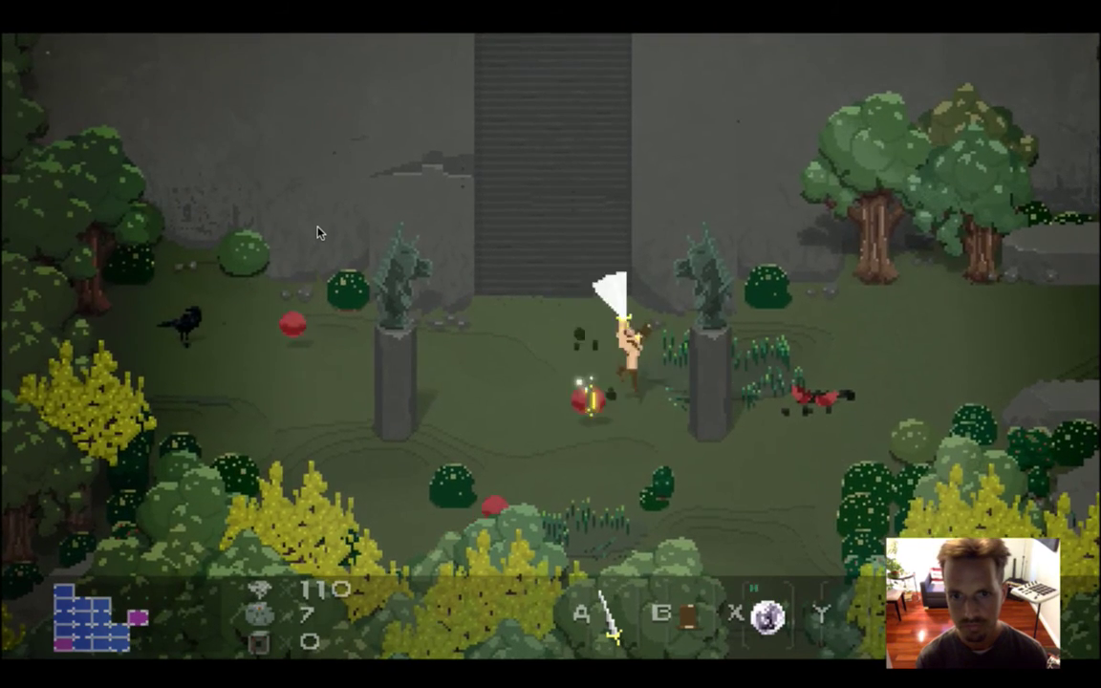
key(Left)
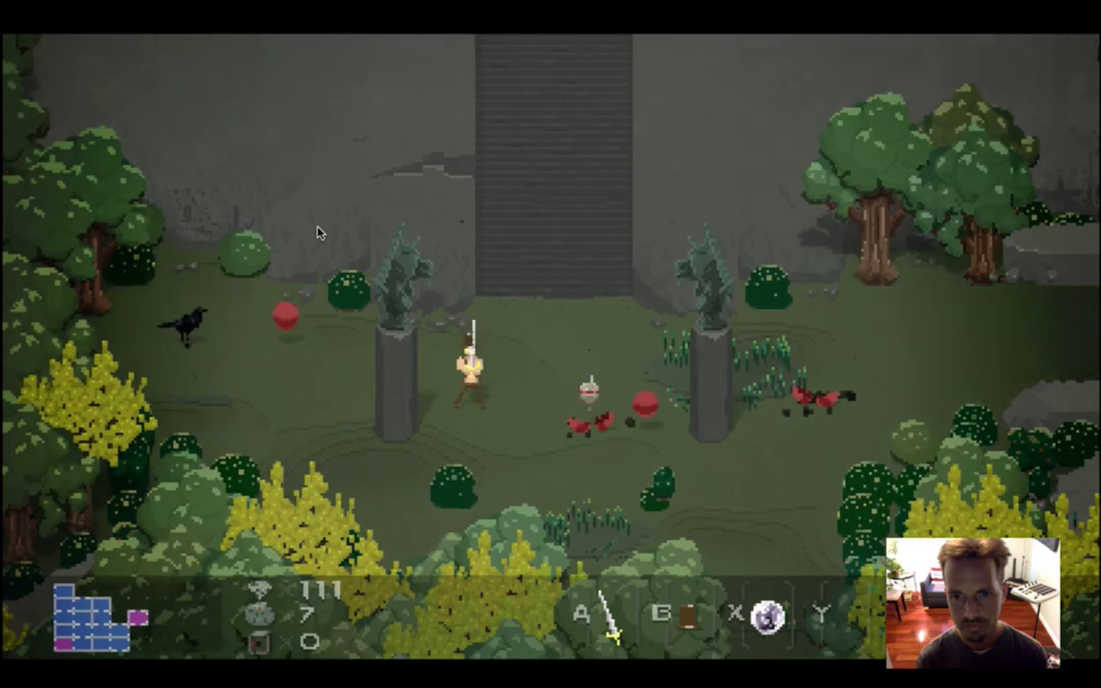
key(Right)
key(a)
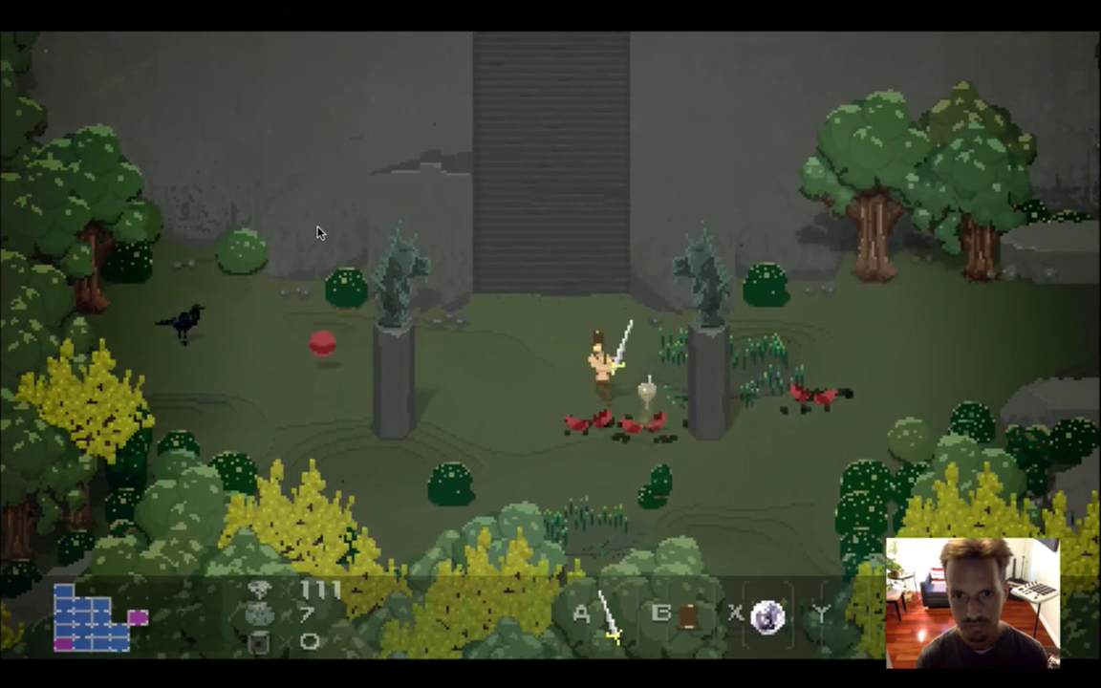
key(Left)
key(Up)
key(Left)
key(a)
key(Right)
key(a)
key(Right)
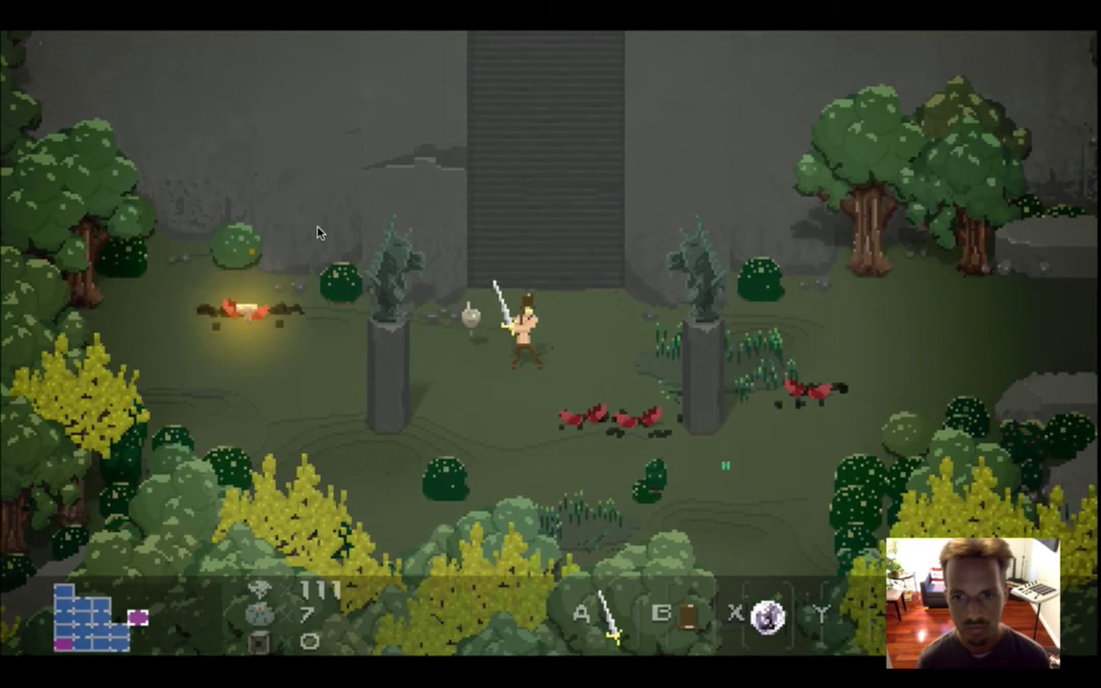
key(super+q)
Set the Baiyag count in the a1 entry to 99 and test the swarm in a short game run.
click(362, 232)
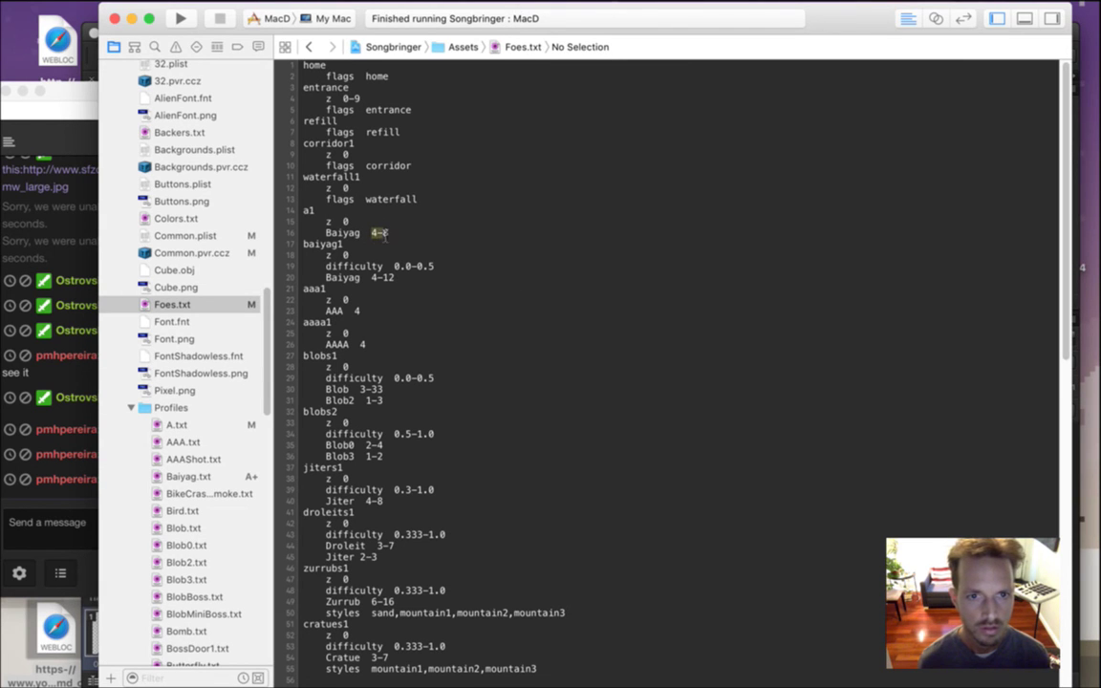
text(99)
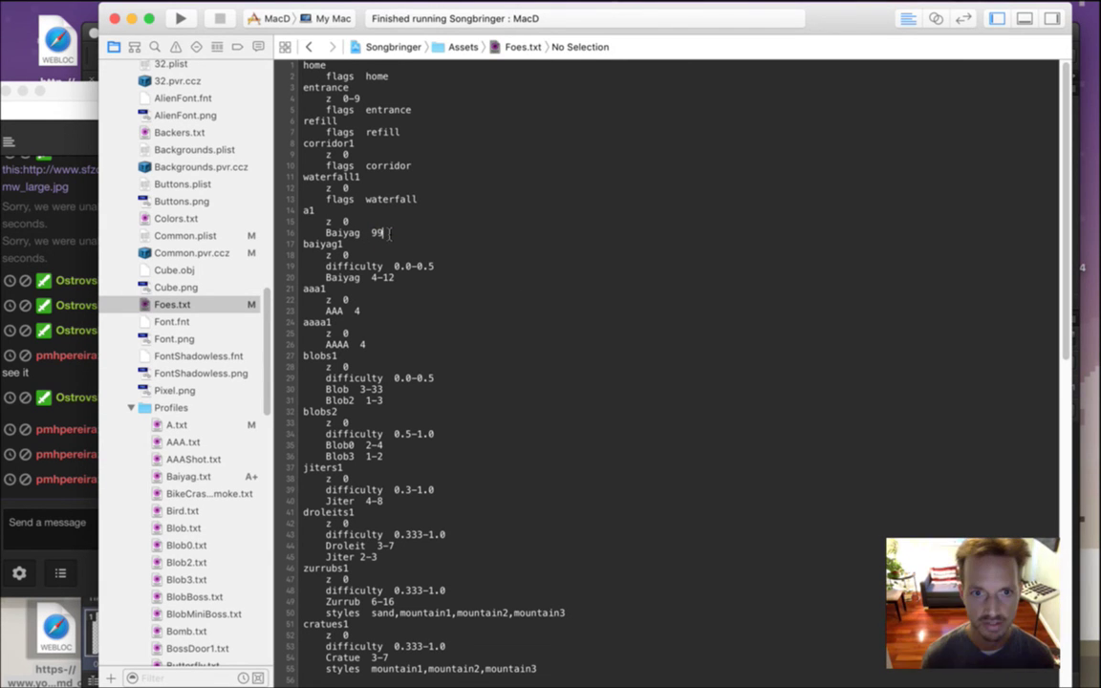
key(super+r)
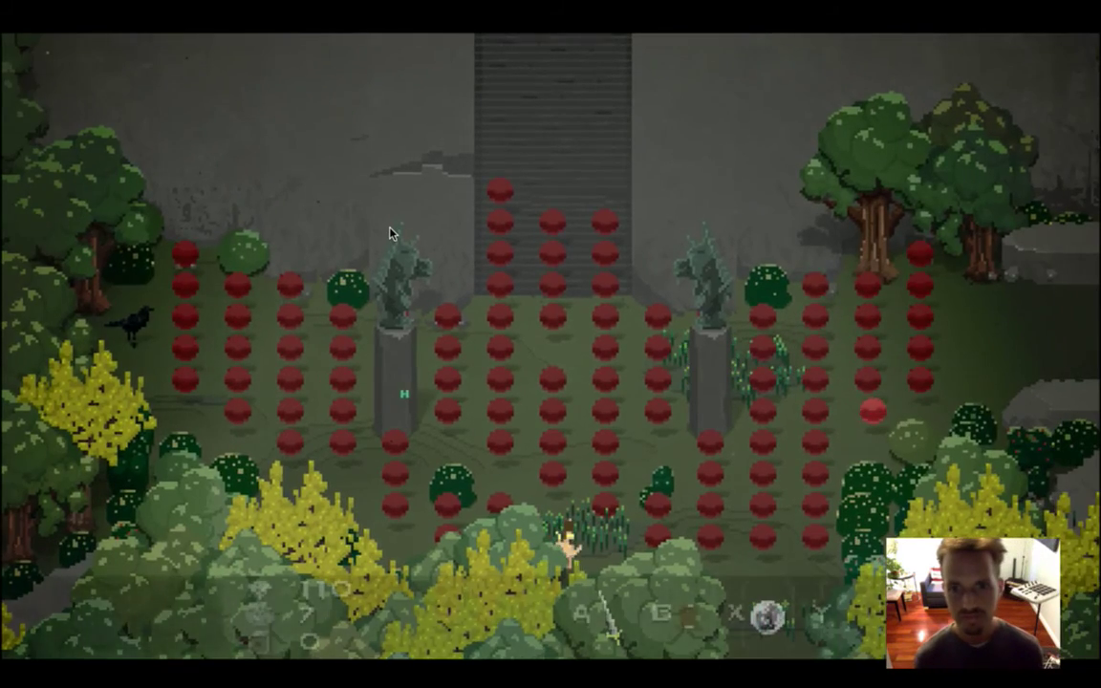
key(Up)
key(space)
key(Down)
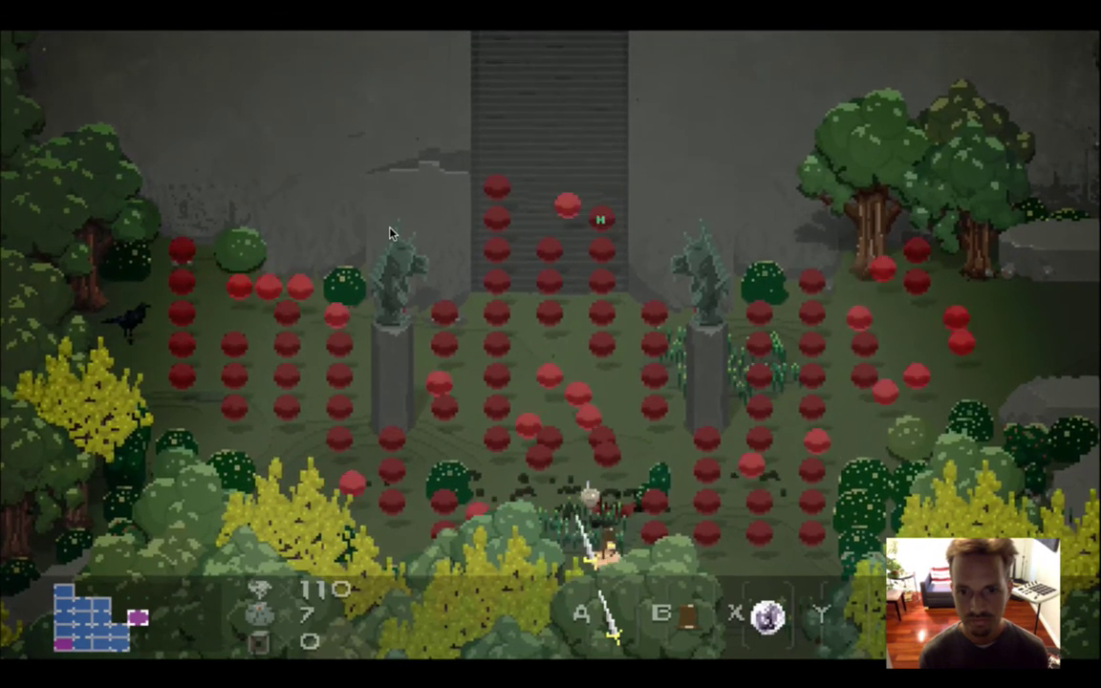
key(super+q)
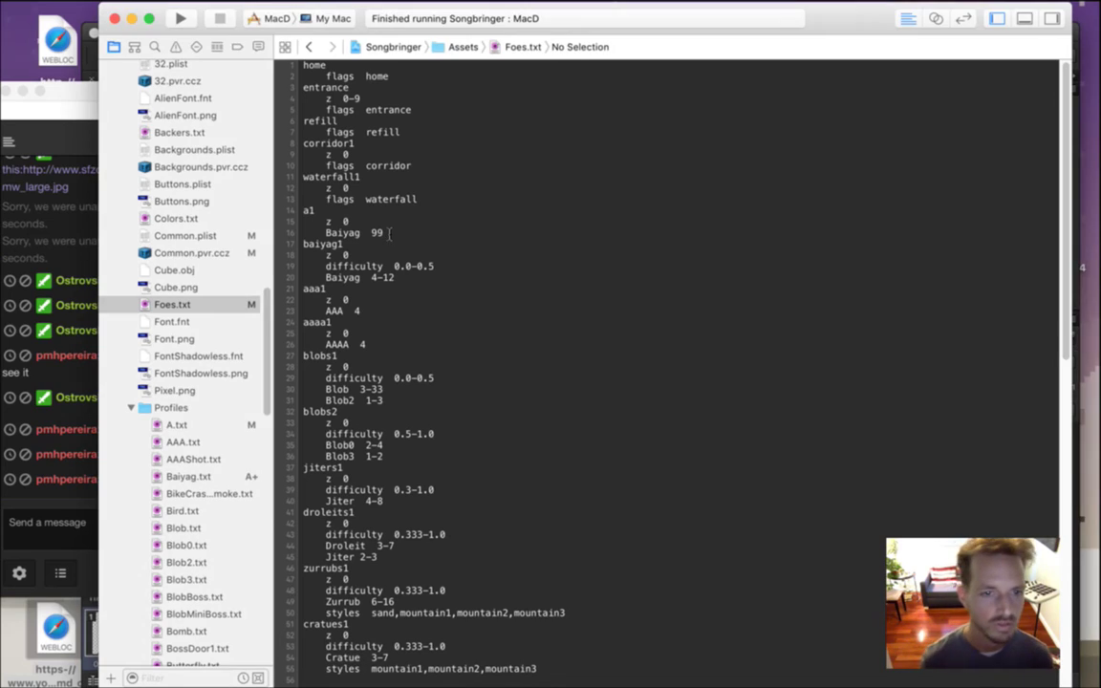
Open Saves.txt and add a "fireSword 1" line below charge in the items list.
drag(256, 305, 251, 113)
click(216, 101)
click(216, 86)
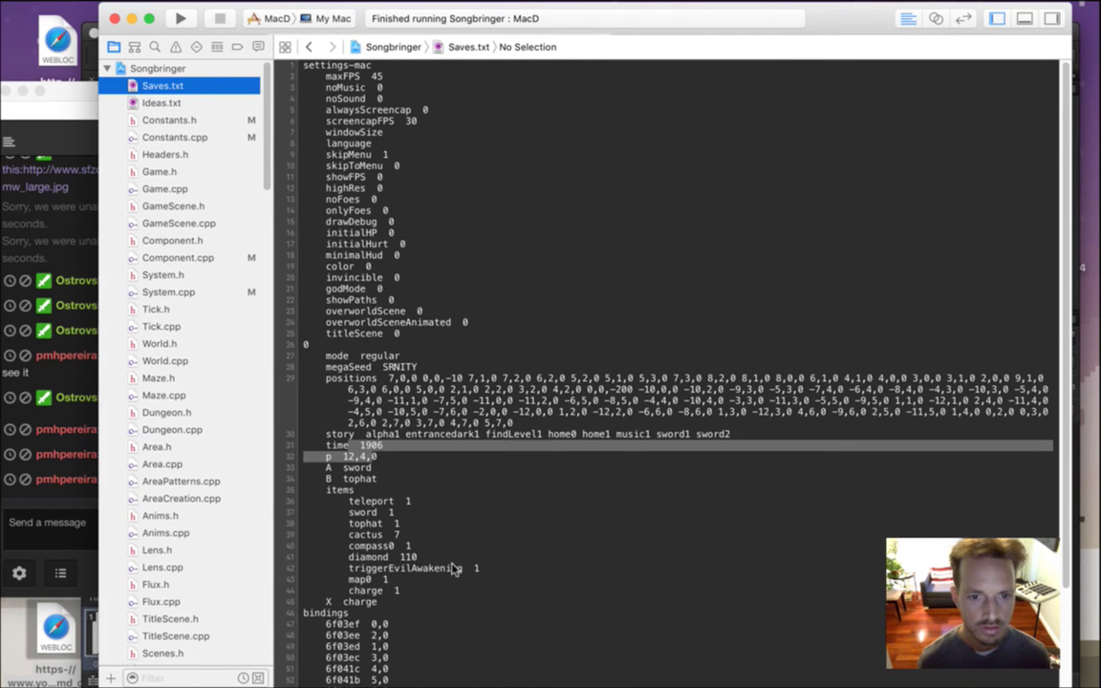
click(443, 594)
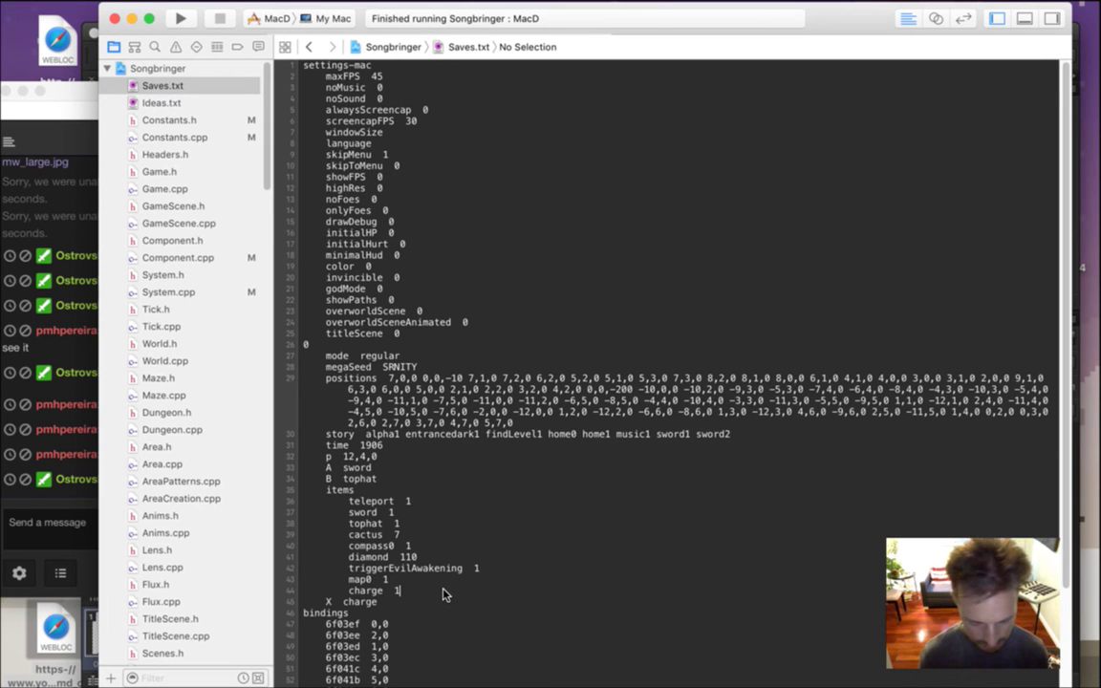
key(Return)
text(fireSword  1)
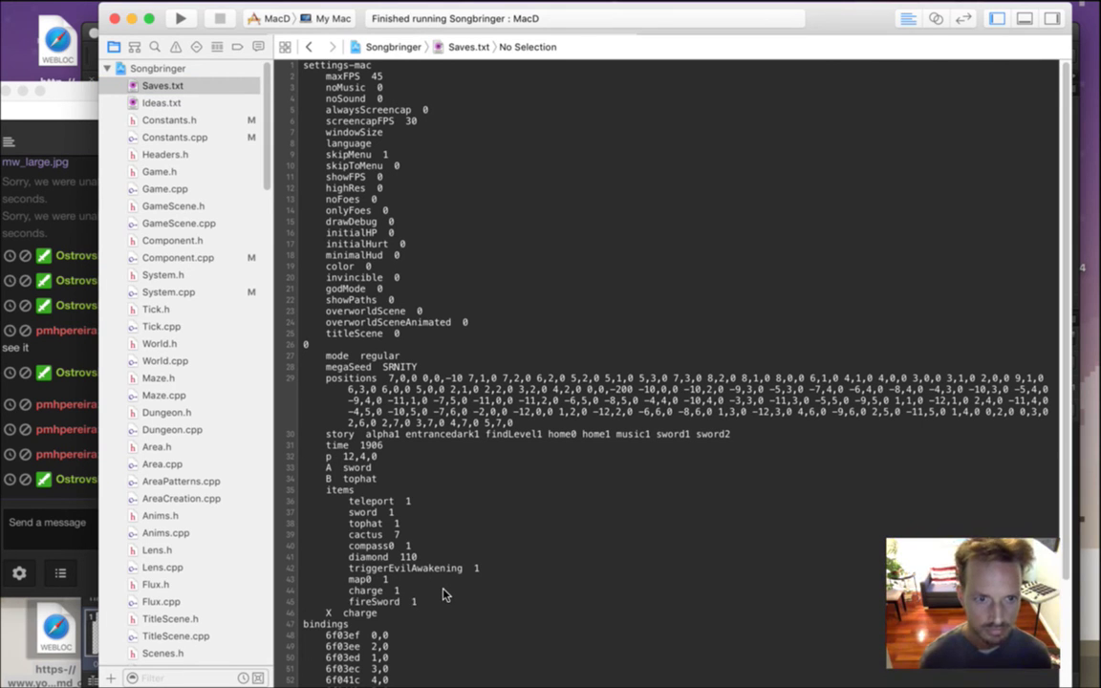
Run the game, attack the Baiyag swarm with the fire sword, and quit the game.
key(super+Tab)
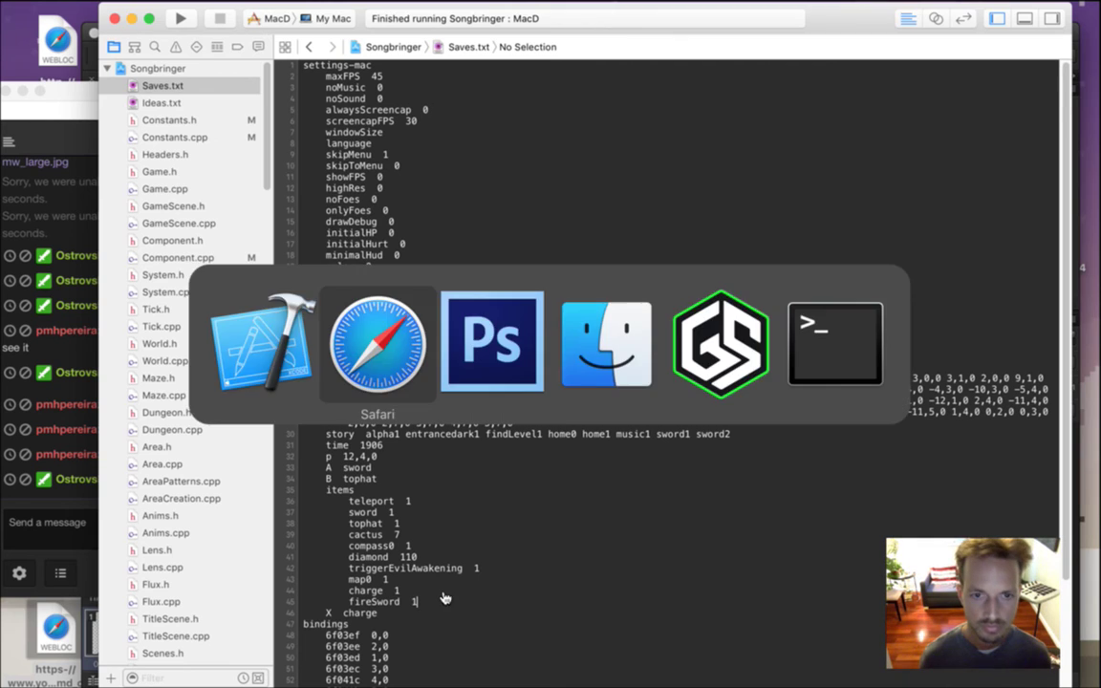
key(super+Tab)
key(super+r)
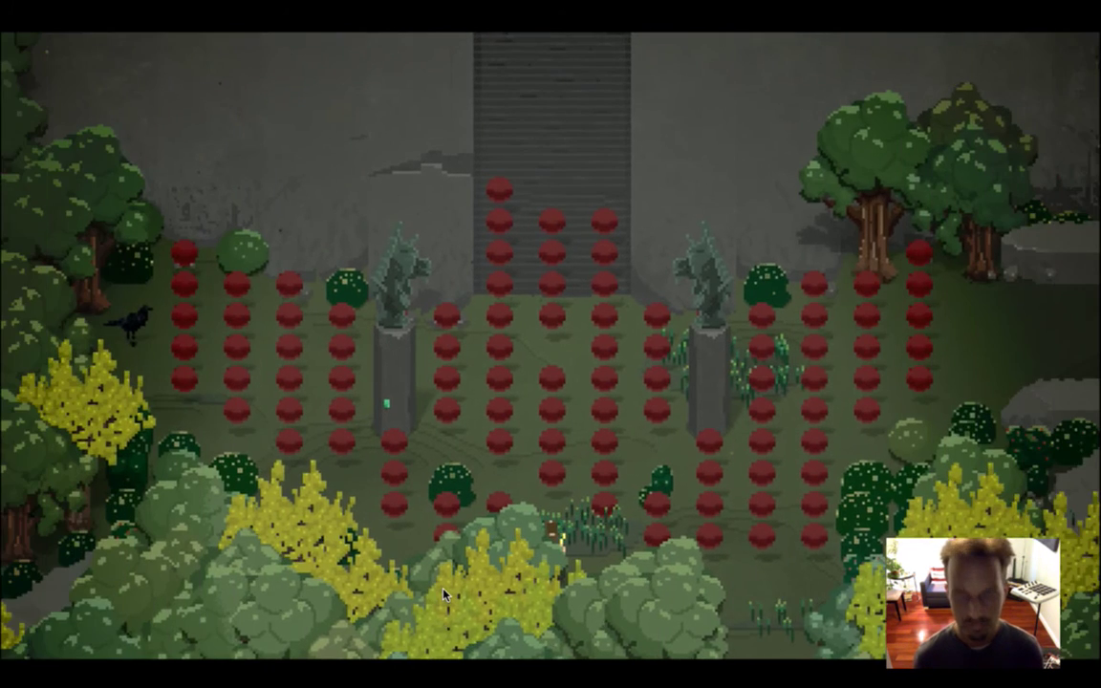
key(Up)
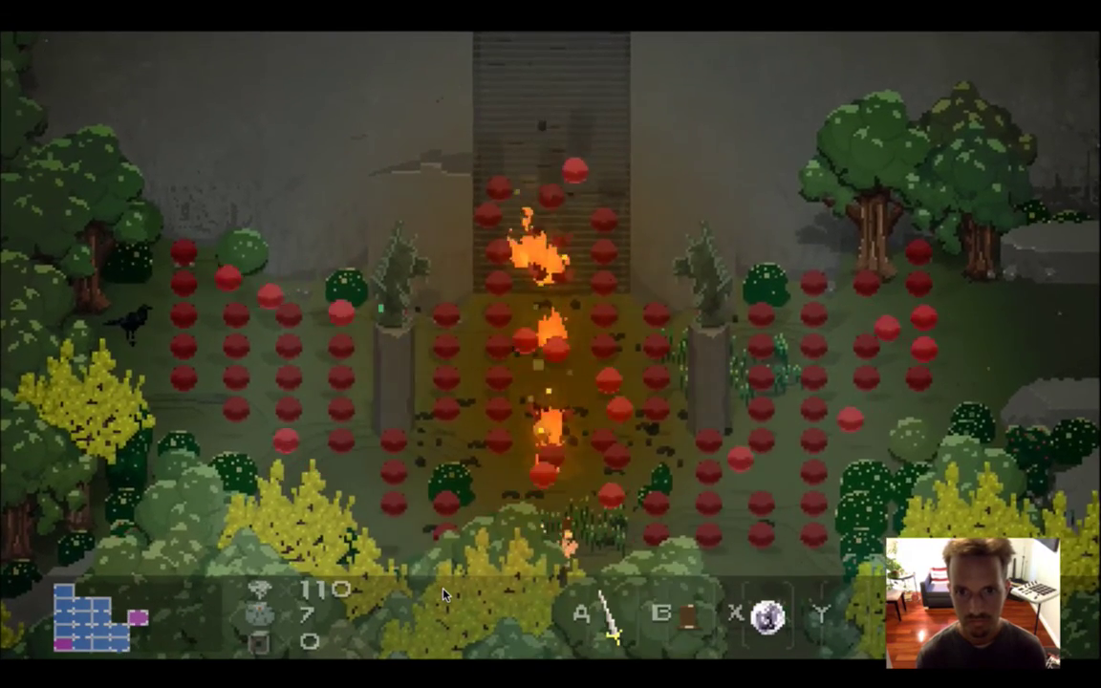
key(Up)
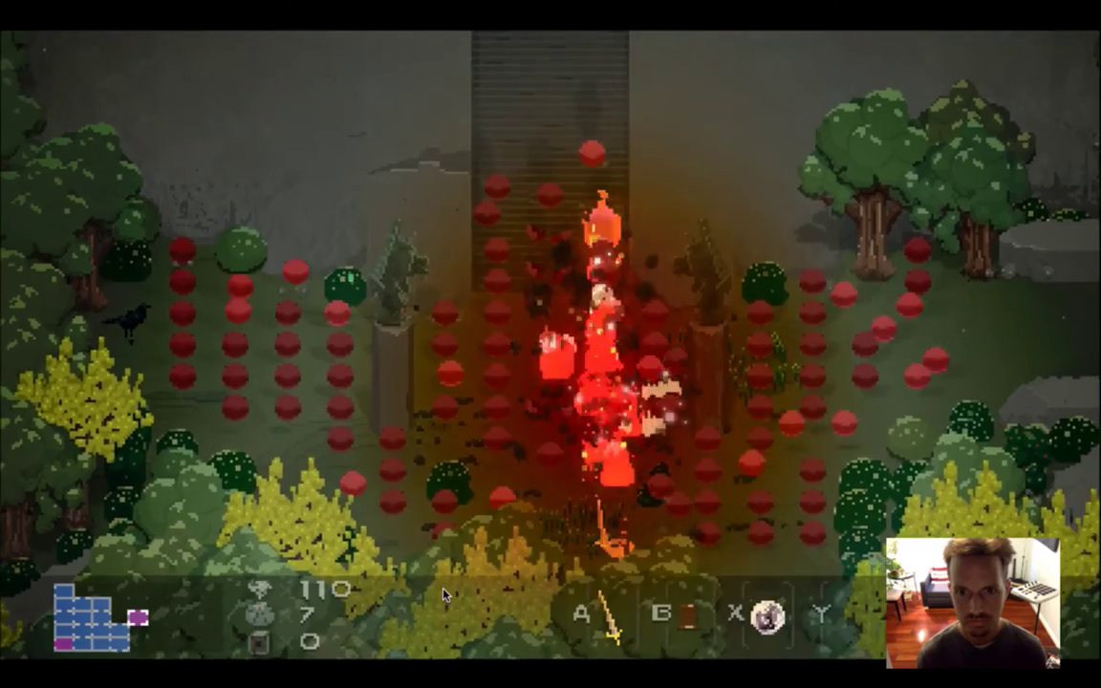
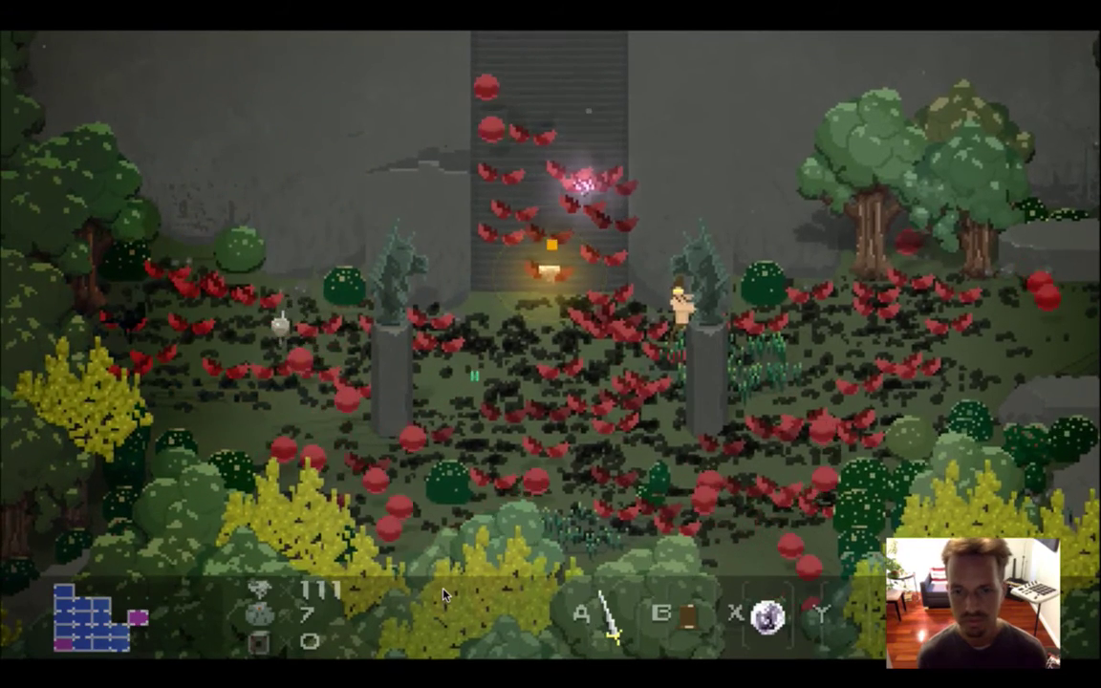
key(super+q)
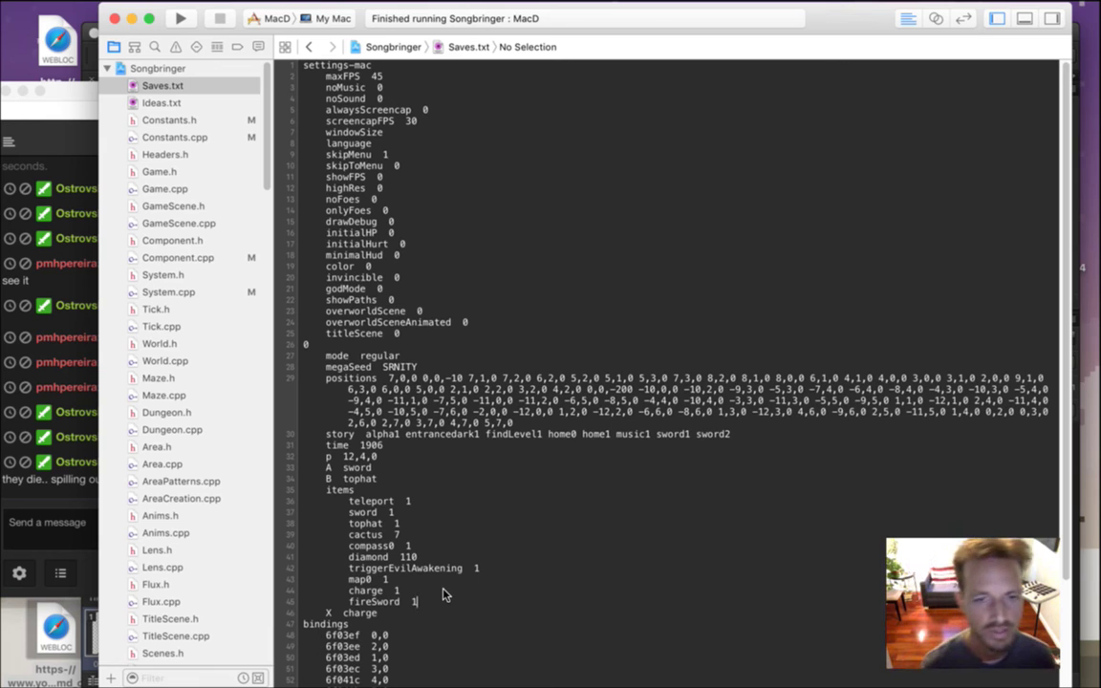
Read the newest viewer suggestion in the Twitch chat and return to Xcode.
click(66, 449)
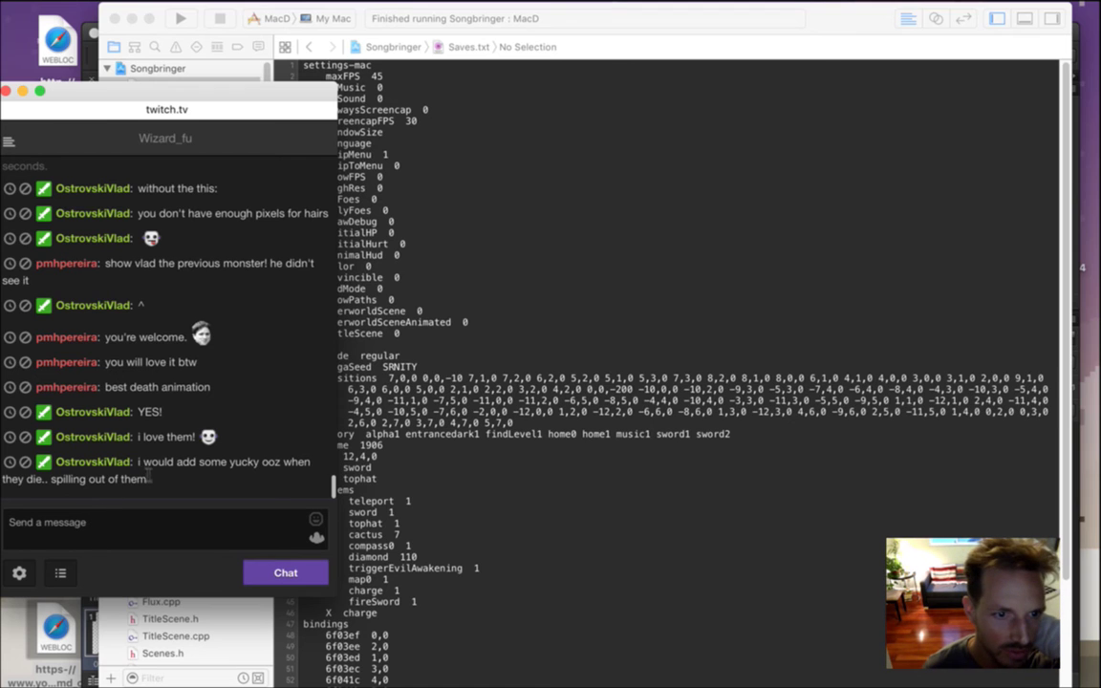
drag(144, 462, 164, 498)
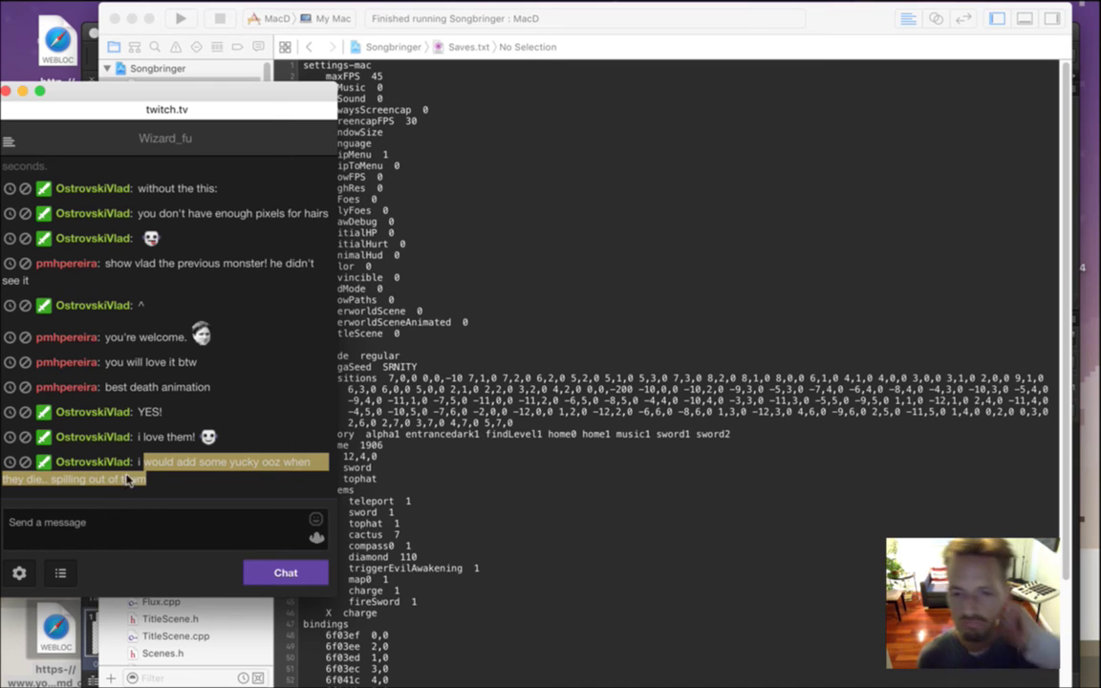
click(373, 330)
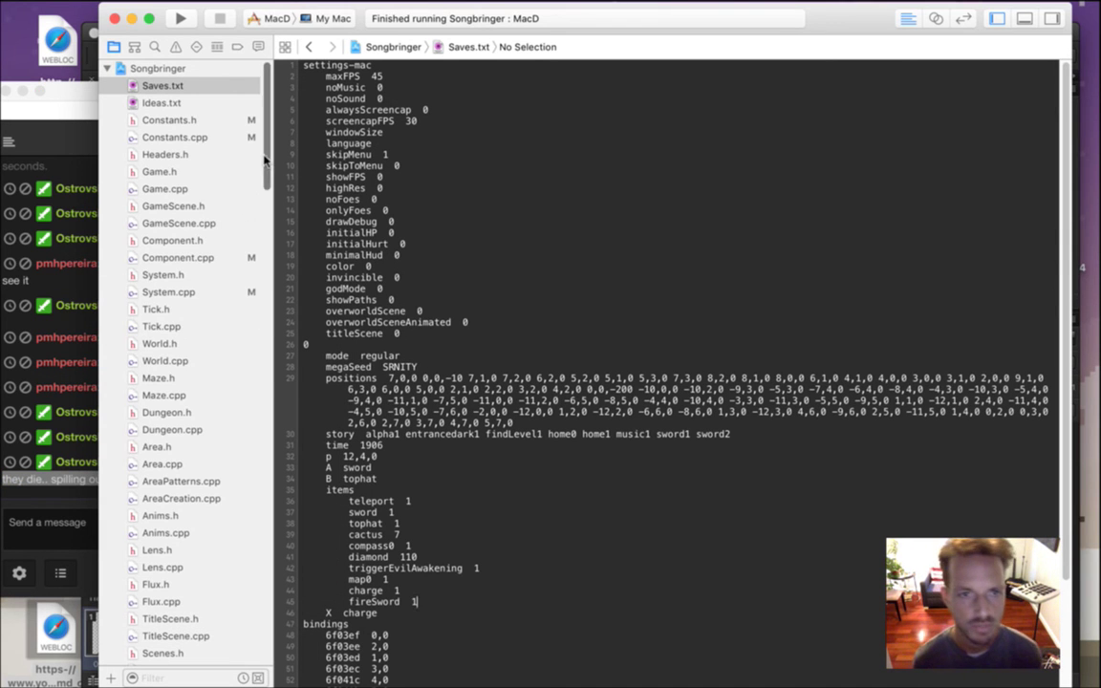
Open Foes.txt from the Assets folder and set the Baiyag count in the a1 entry to 9.
scroll(253, 172, down, 5)
scroll(270, 210, down, 6)
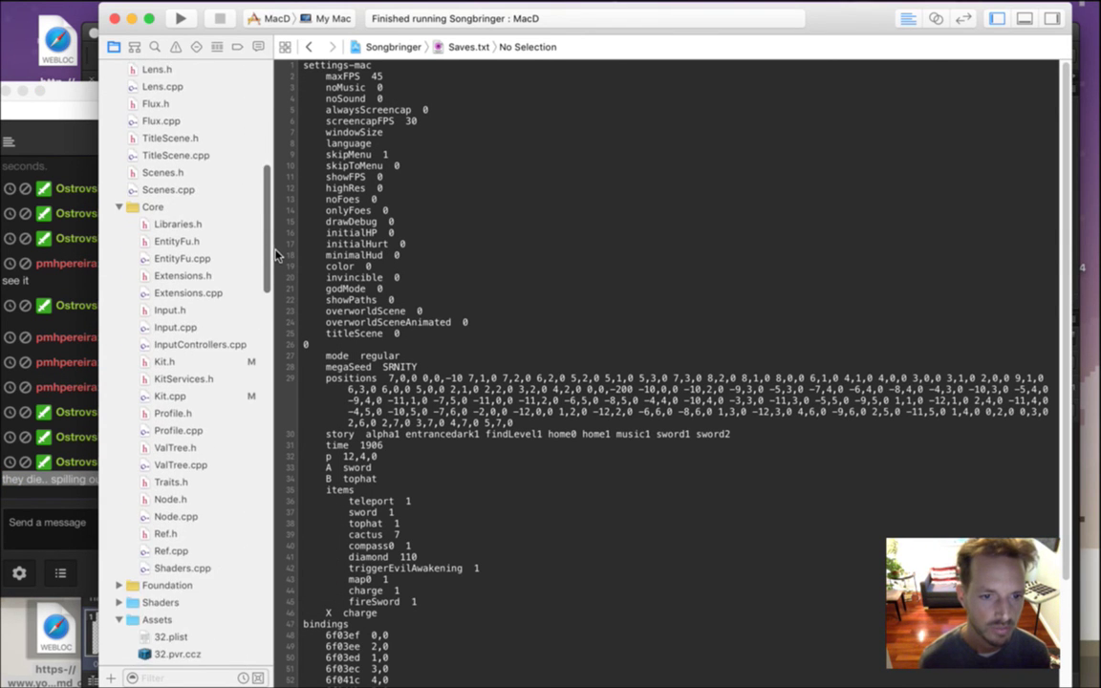
scroll(269, 270, down, 1)
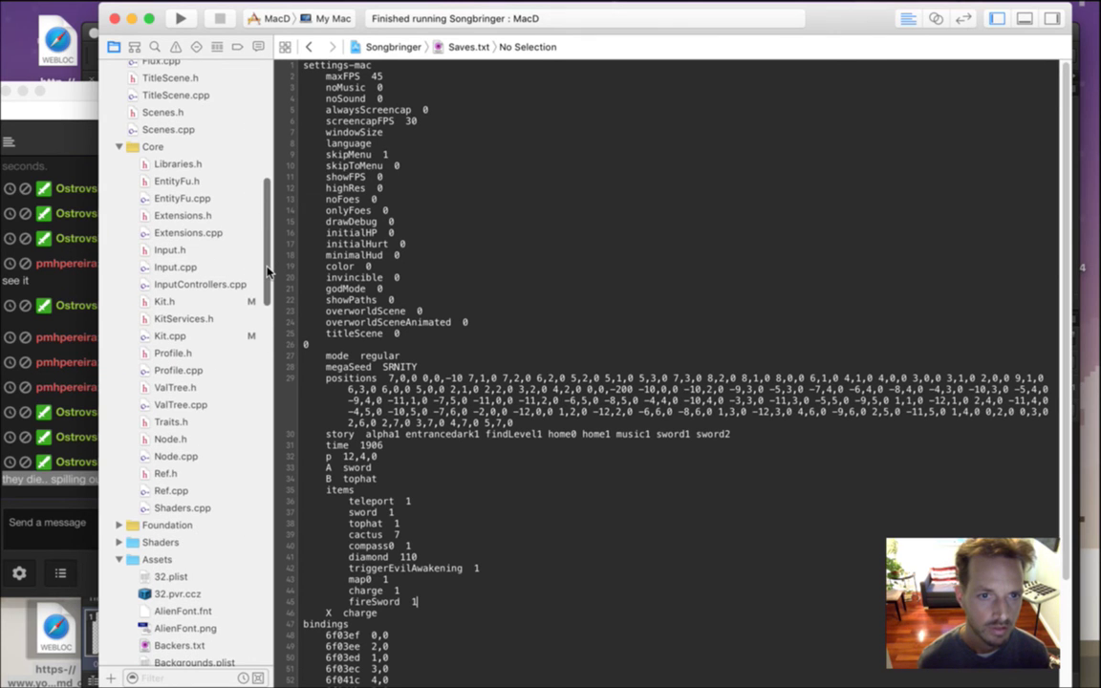
click(105, 145)
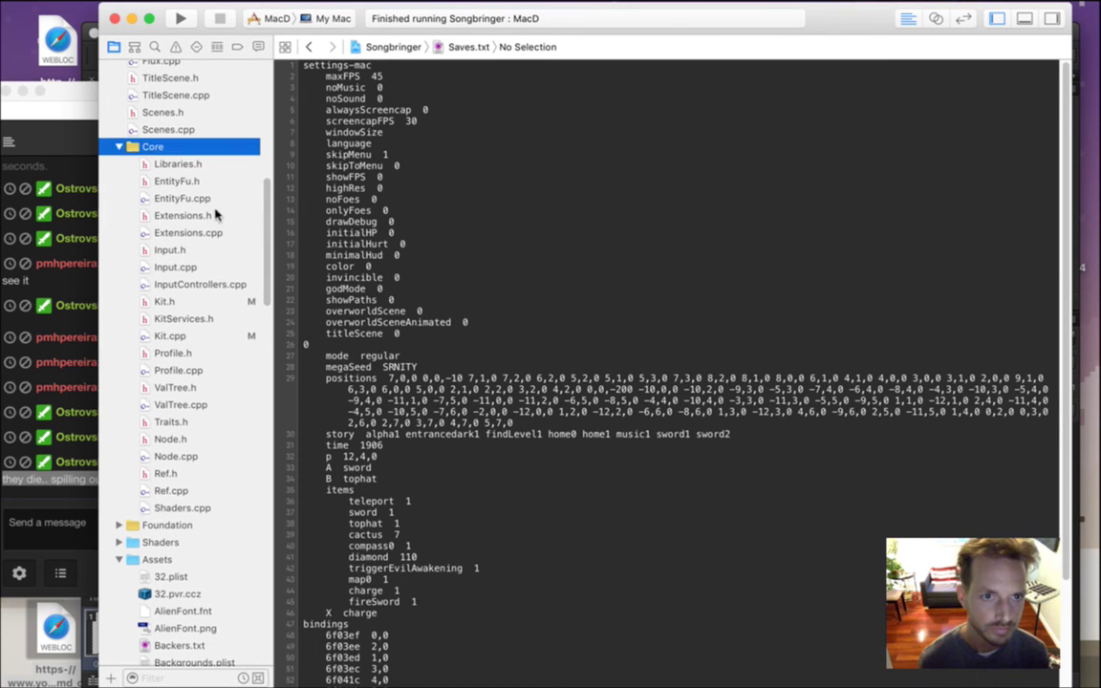
click(120, 145)
scroll(269, 317, down, 6)
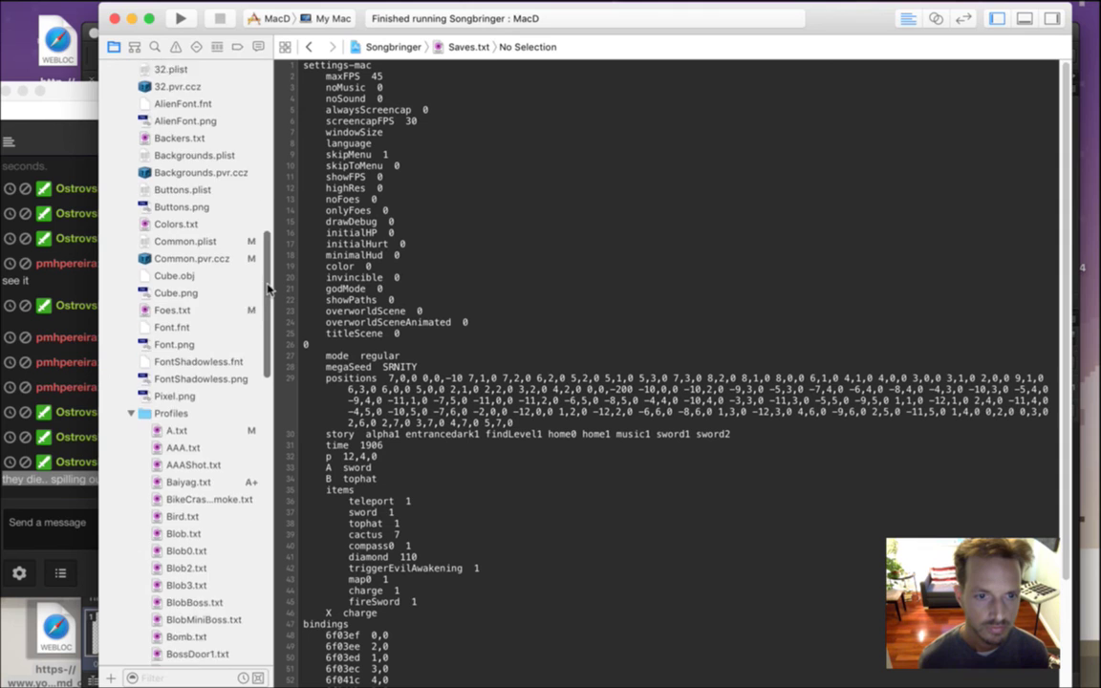
scroll(268, 317, down, 1)
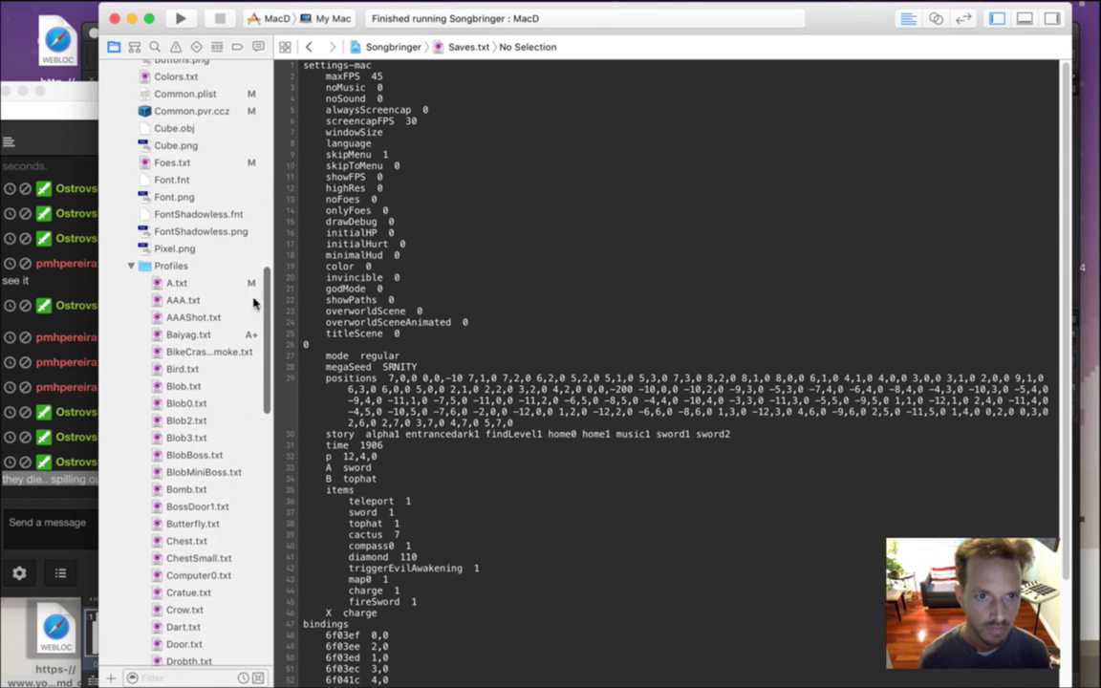
click(203, 165)
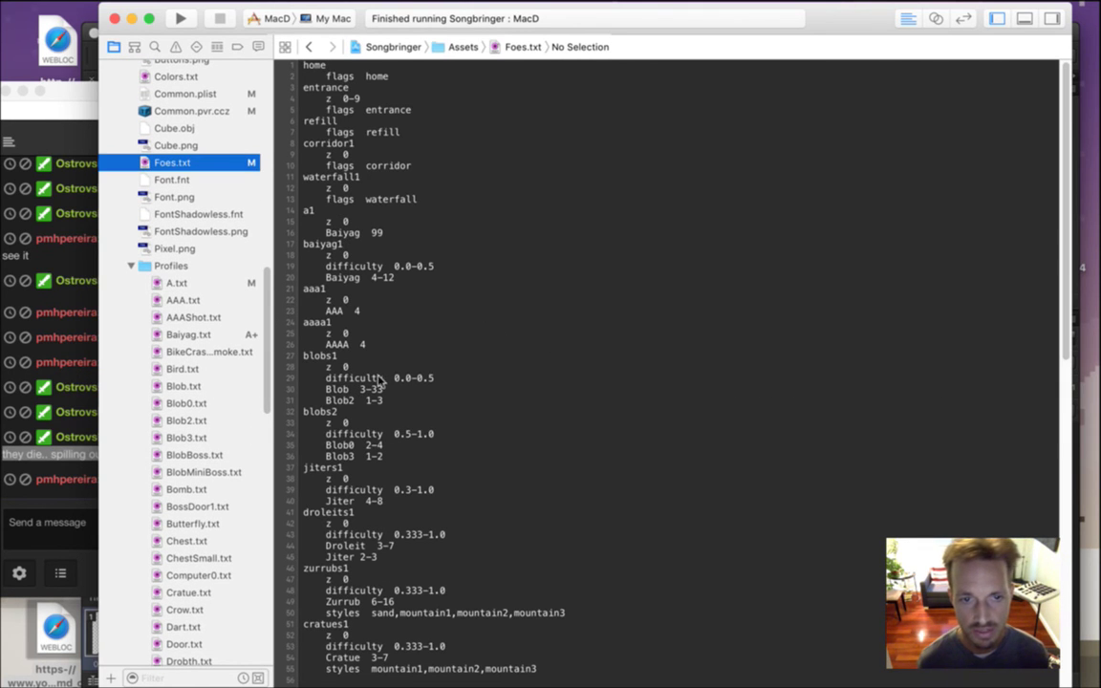
click(376, 238)
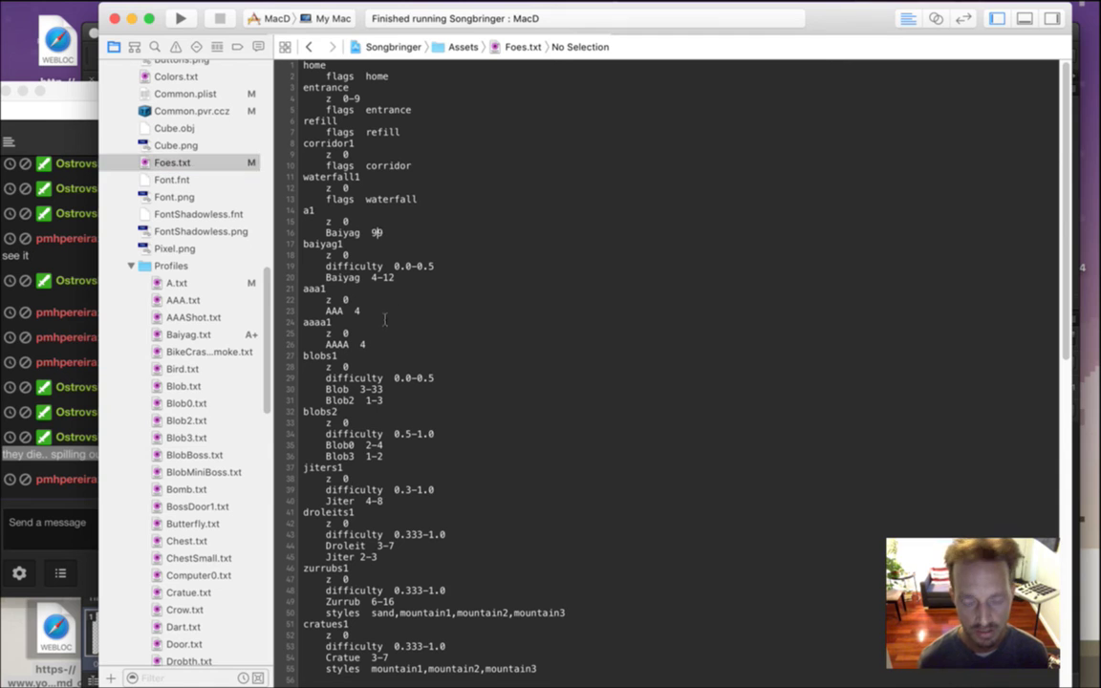
key(BackSpace)
Switch to the Twitch chat and read the viewer's question about the fire effect working diagonally.
click(53, 445)
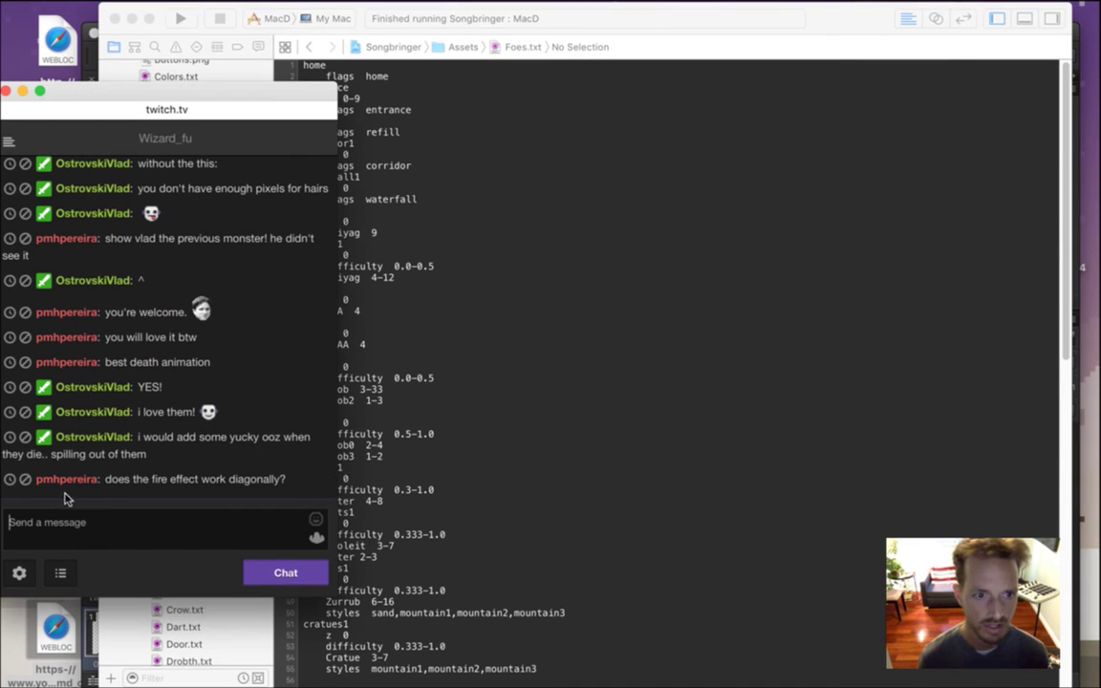
drag(135, 481, 277, 483)
click(276, 459)
drag(186, 484, 252, 502)
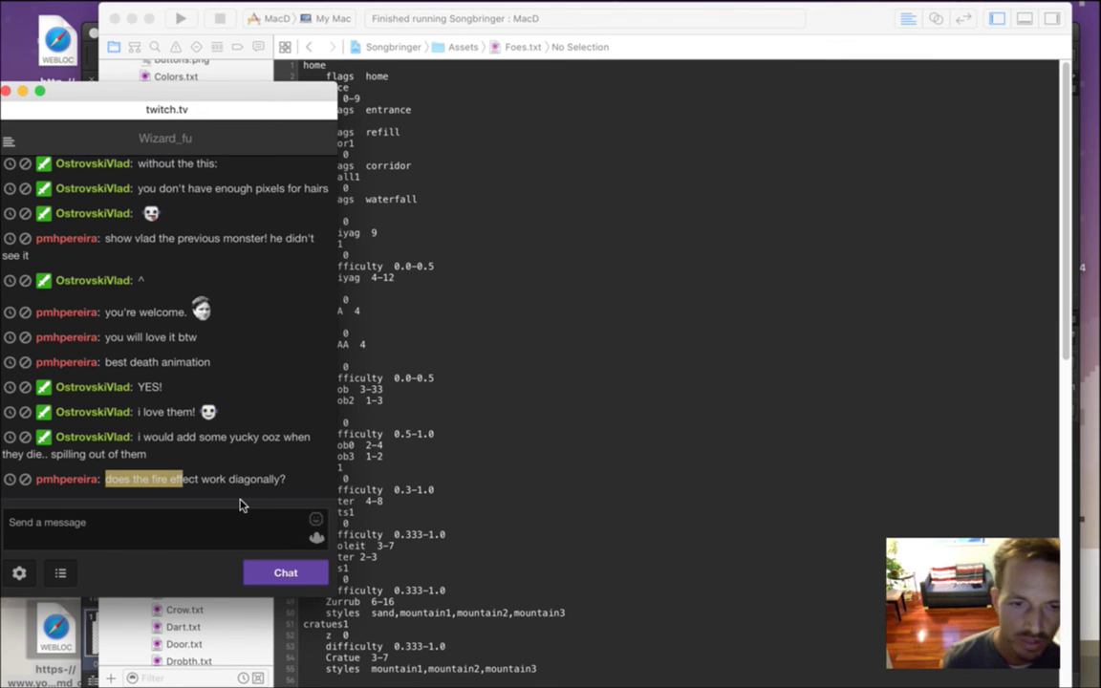
Switch to Photoshop and open the recent file BaiyagRelease.psd at a magnification suited to pixel editing.
key(super+Tab)
key(super+Tab)
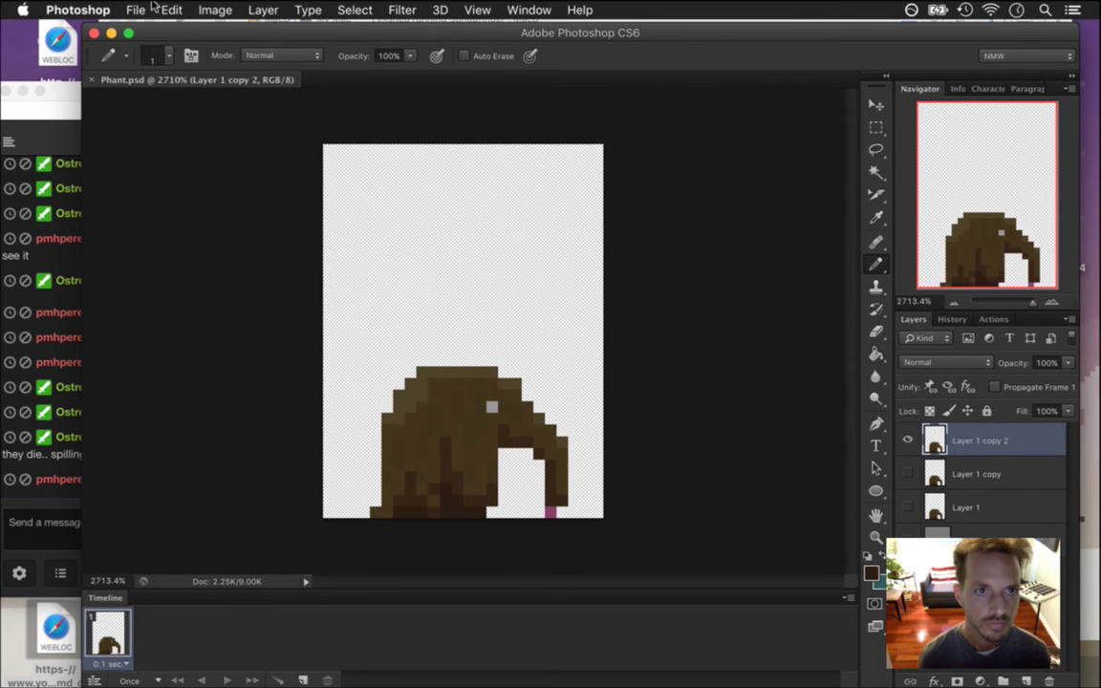
click(134, 10)
mouse_move(227, 116)
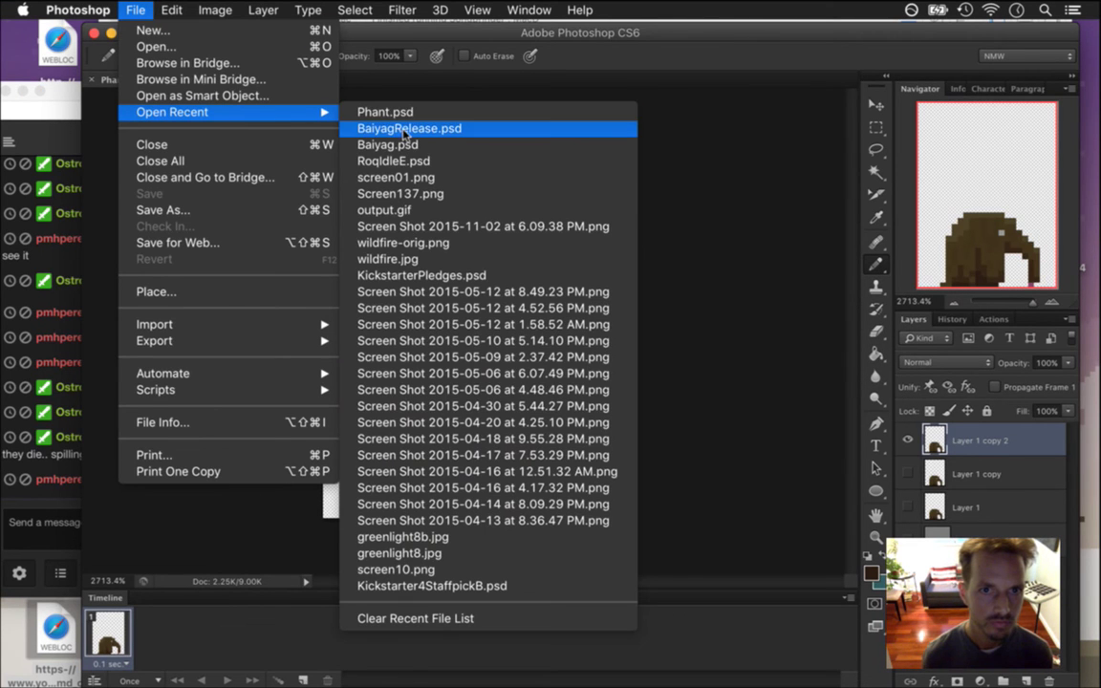
click(403, 131)
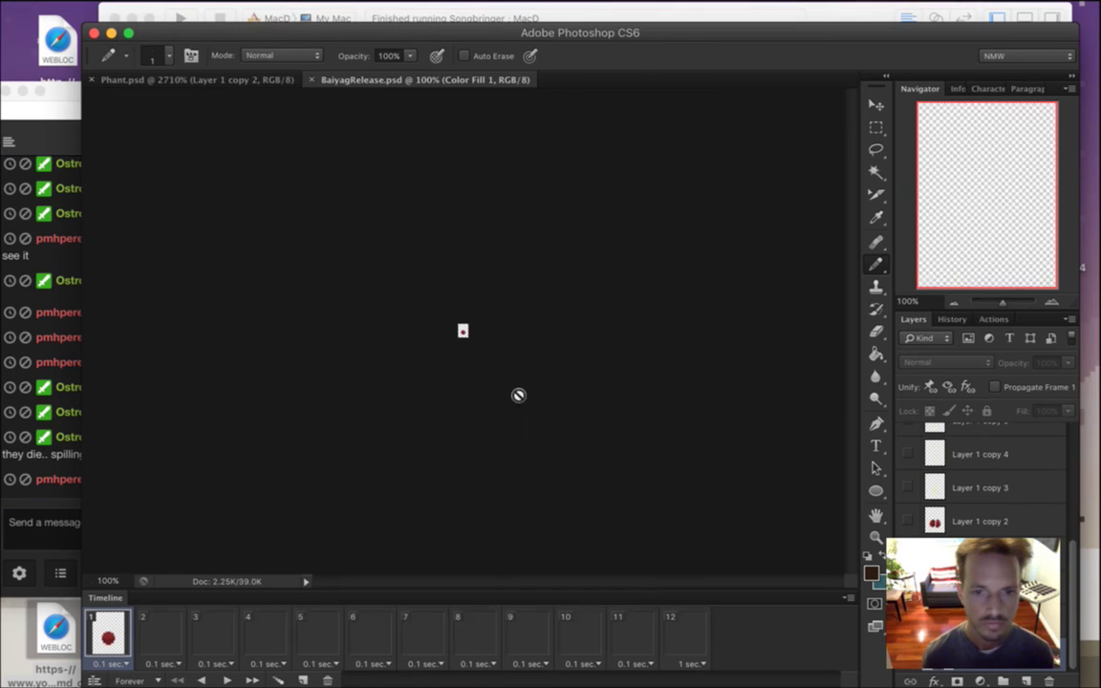
scroll(463, 331, up, 3)
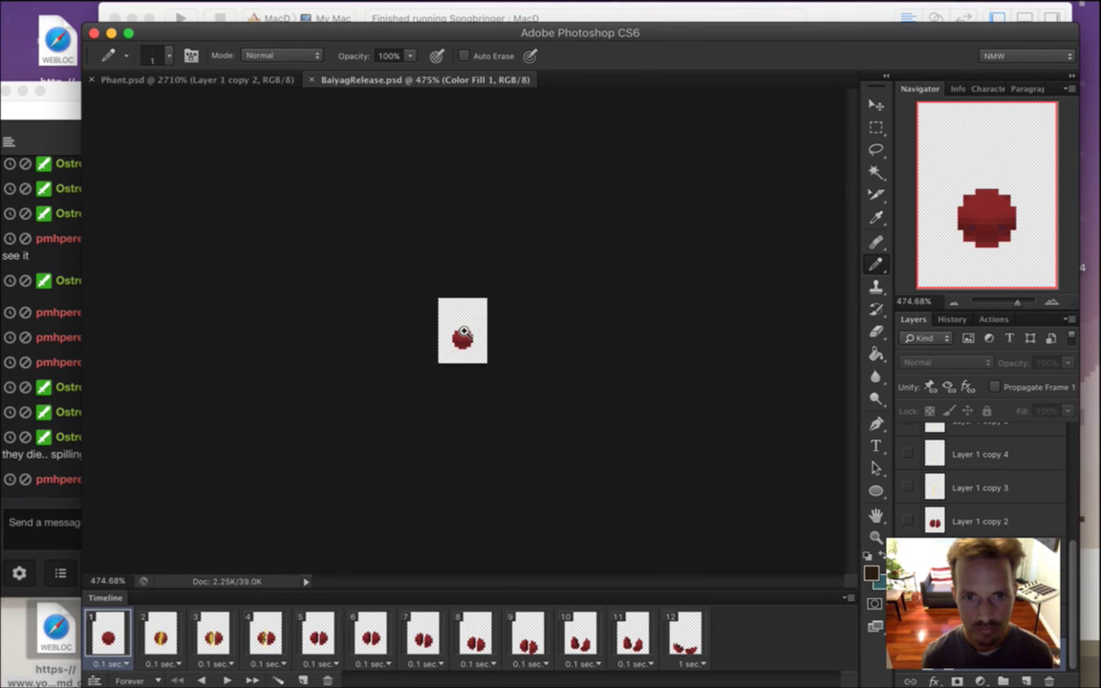
scroll(541, 364, up, 2)
scroll(556, 358, up, 2)
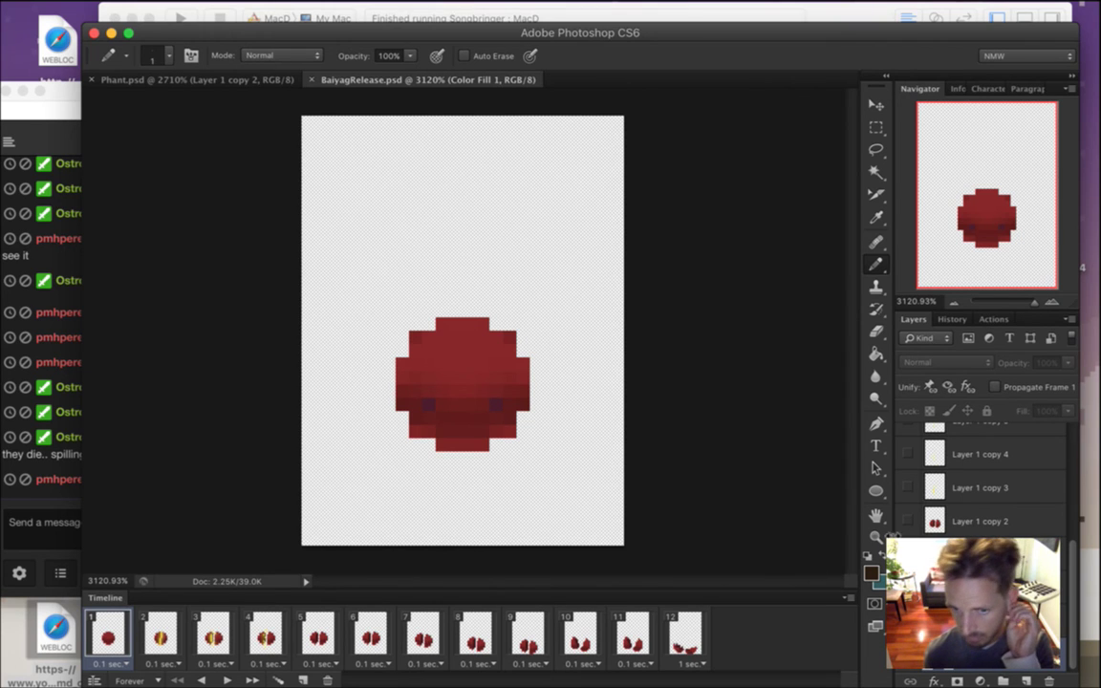
Select frame 12 of the death animation and duplicate its artwork layer, Layer 1 copy 11.
click(684, 639)
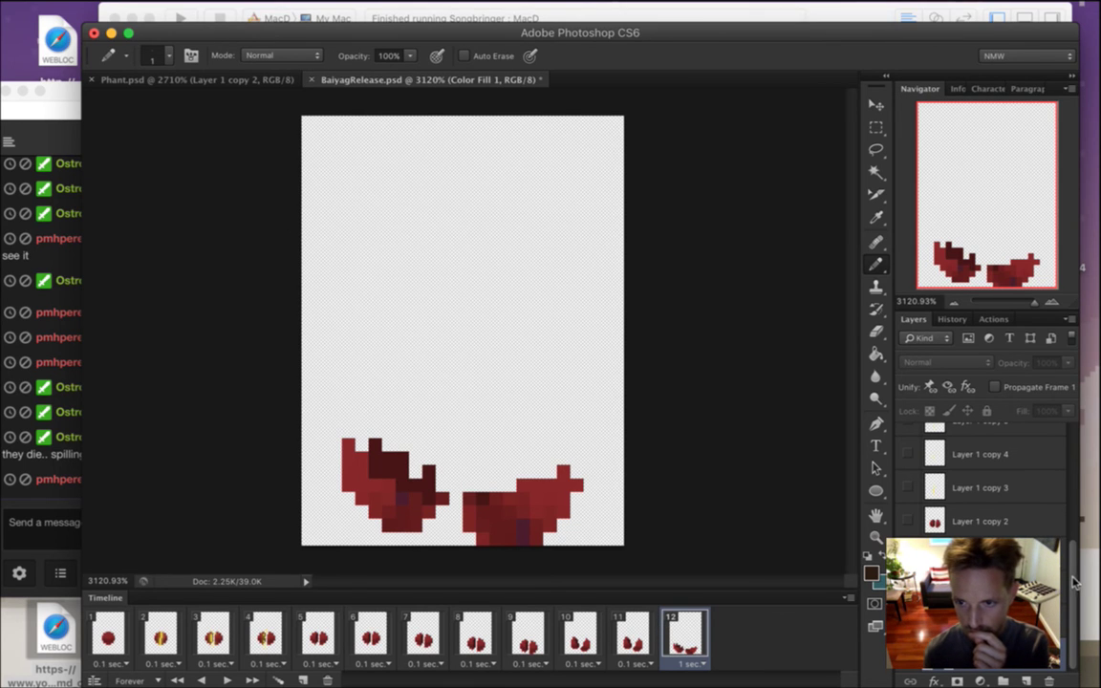
drag(1075, 581, 1074, 441)
click(964, 437)
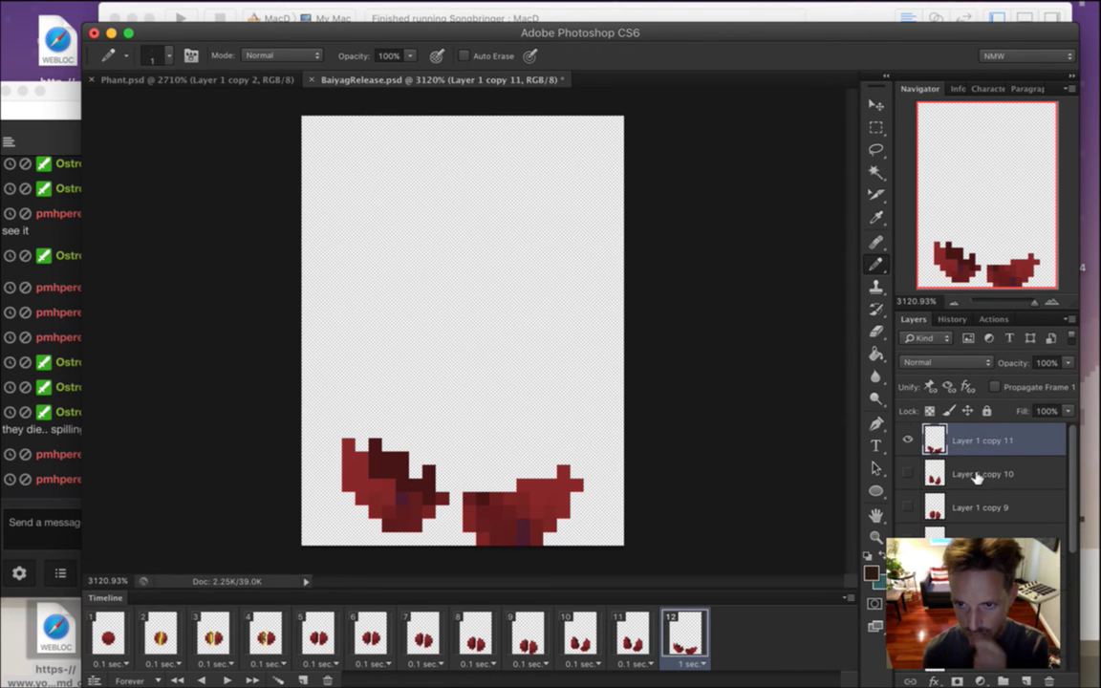
key(super+j)
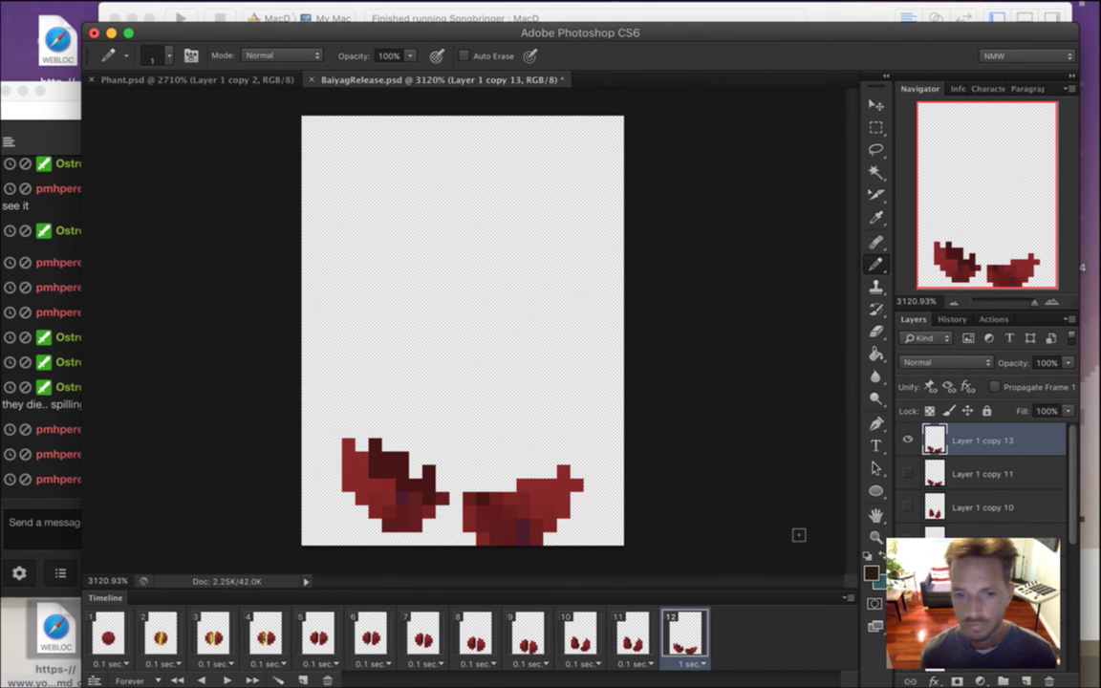
Sample the dark red inside the split body and darken the foreground color to 5% brightness.
key(i)
click(388, 462)
click(871, 572)
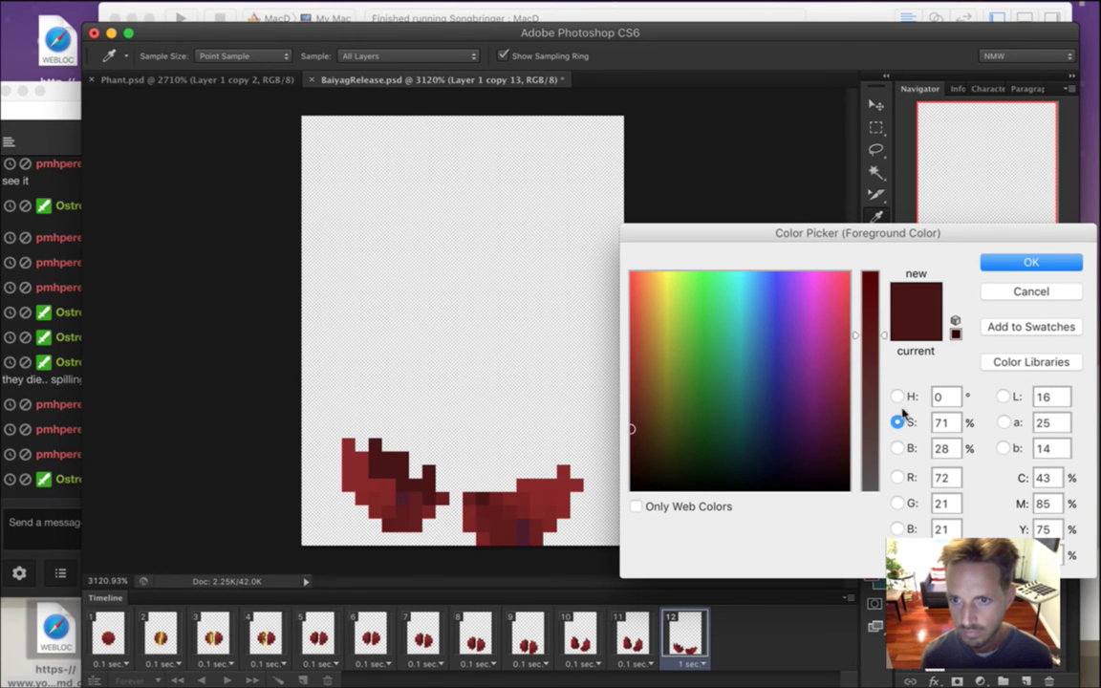
click(896, 448)
click(870, 478)
drag(872, 481, 872, 484)
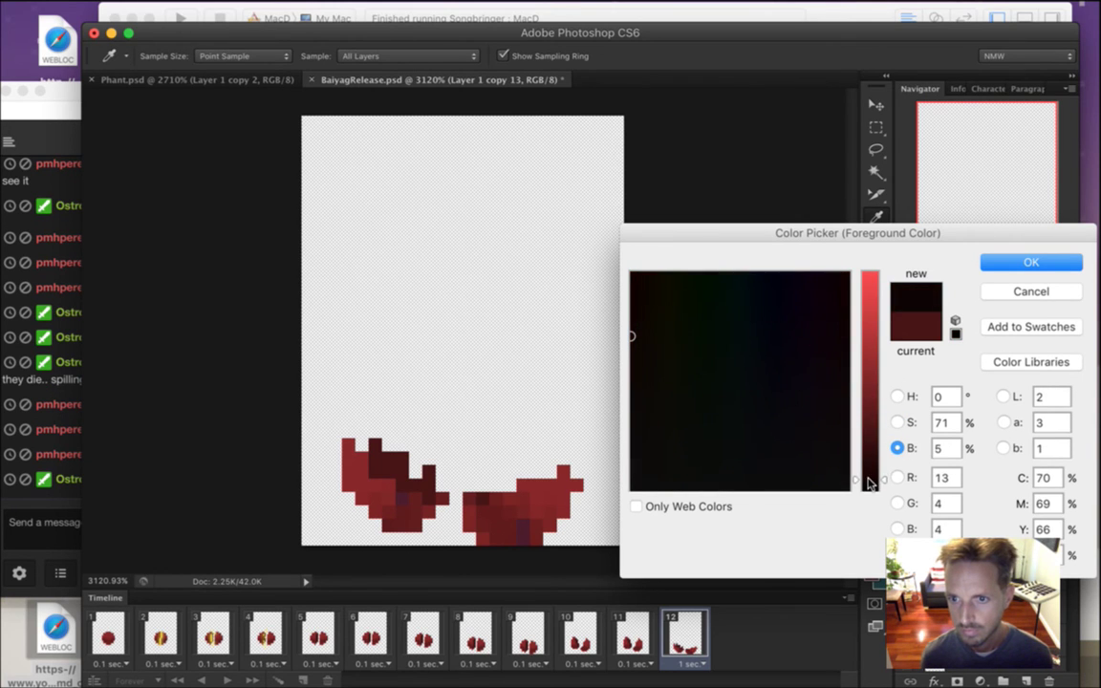
click(1030, 263)
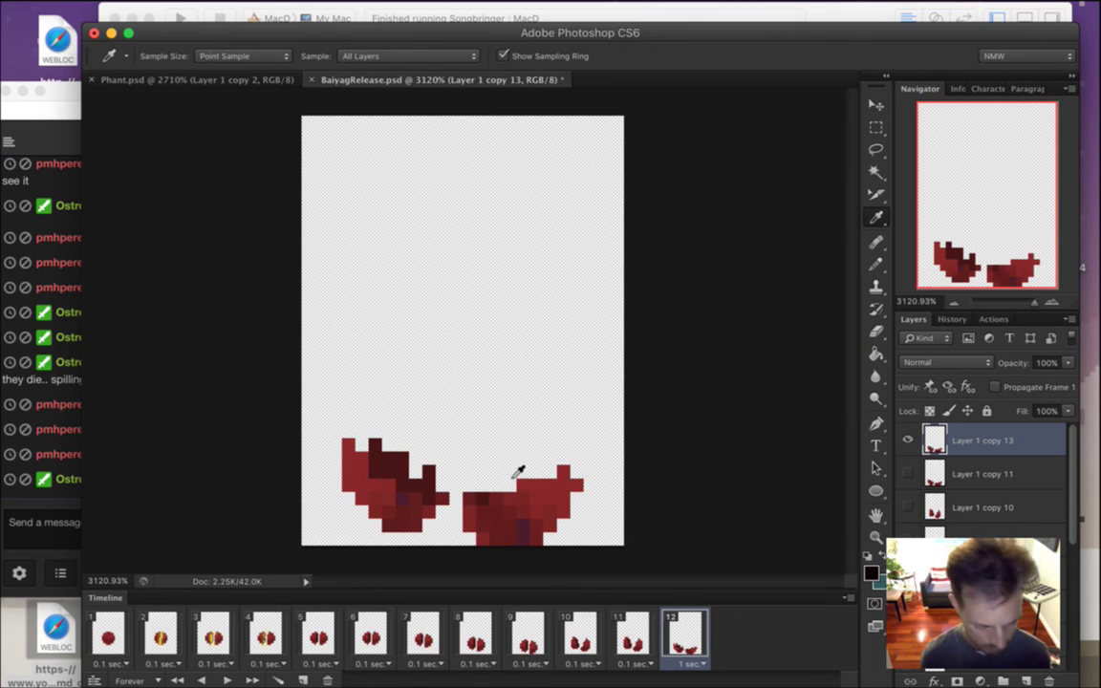
Pencil one near-black ooze pixel at the left half's lower edge and one at the right half's upper edge.
key(b)
click(427, 525)
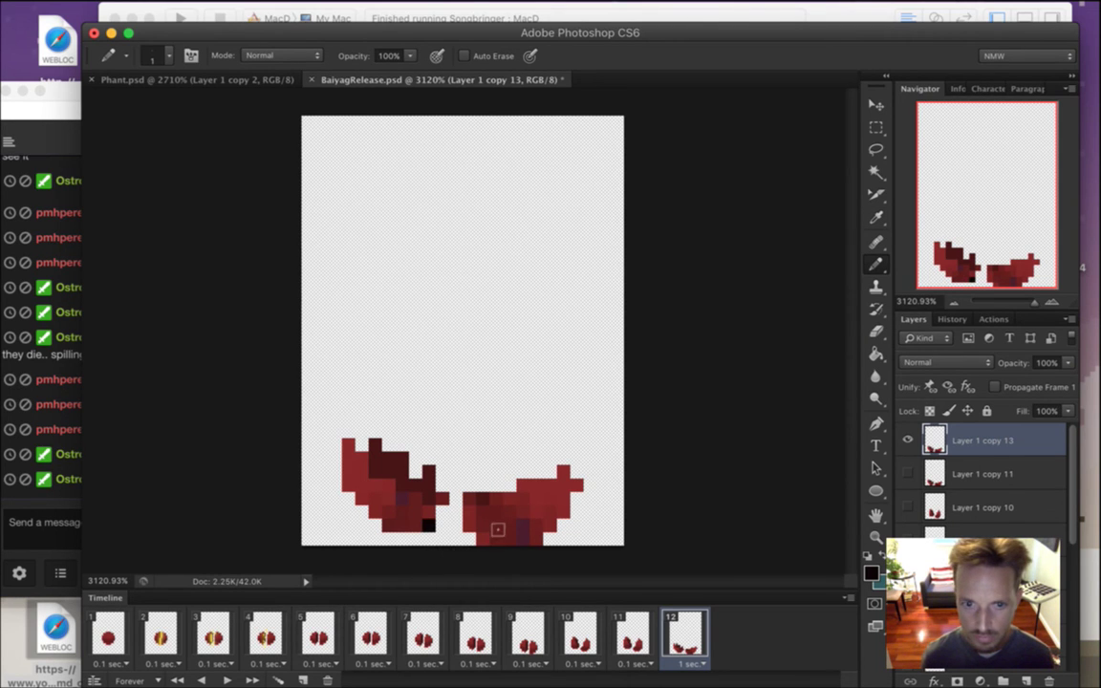
click(509, 498)
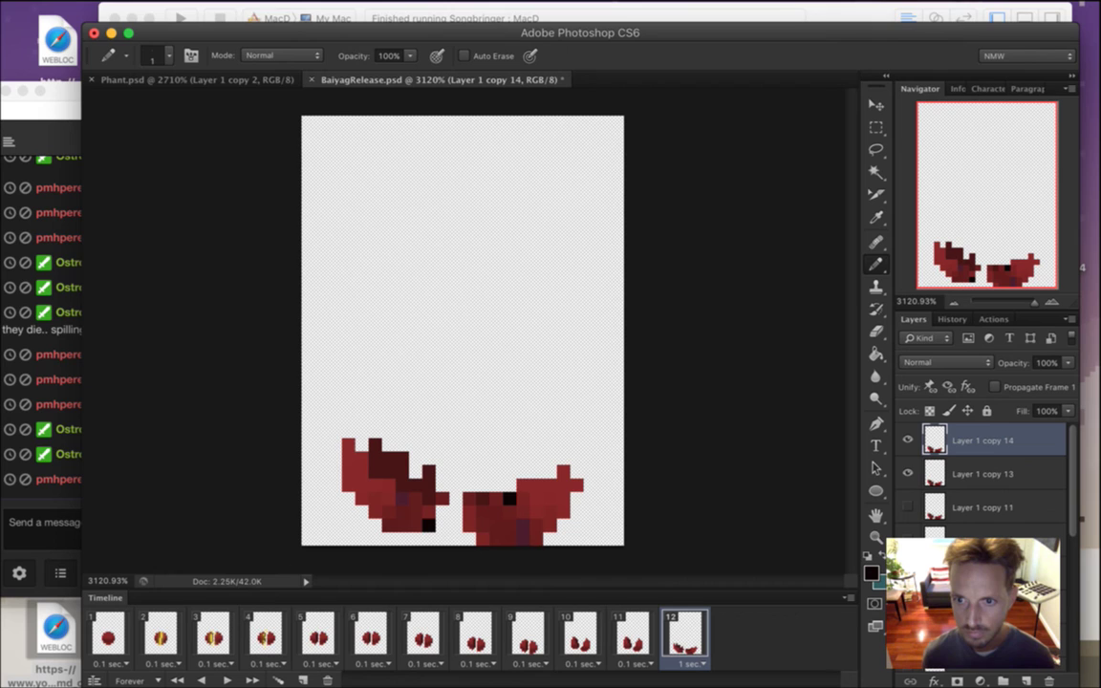
Read the new viewer messages in the Twitch chat and return to Photoshop.
click(48, 459)
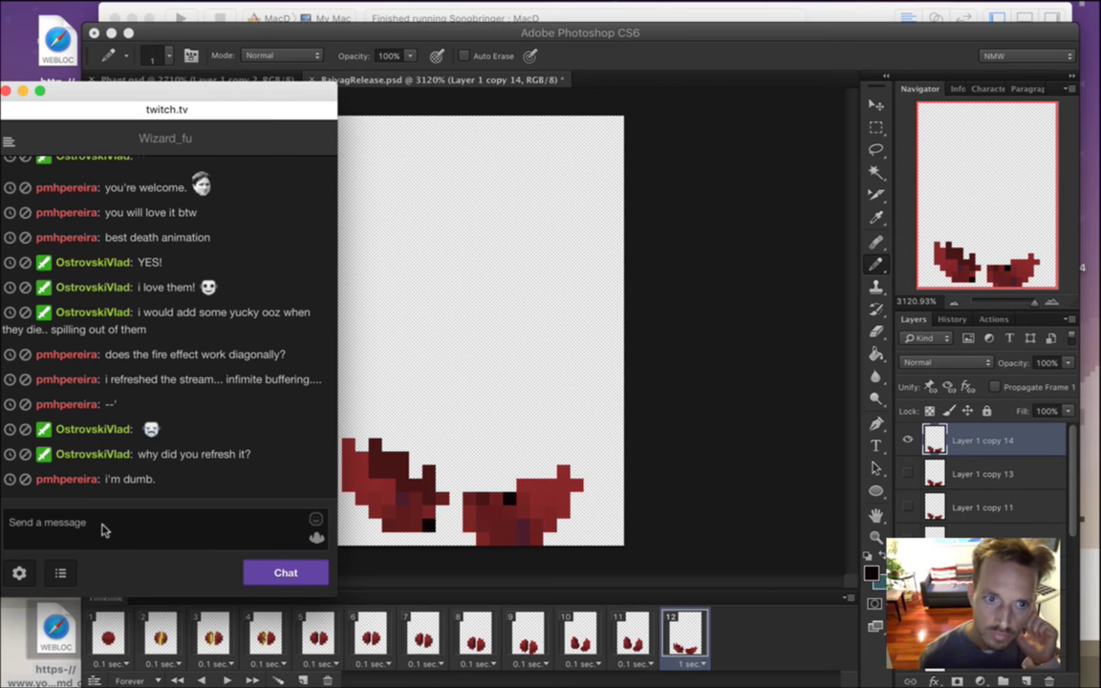
drag(134, 384, 153, 387)
click(226, 495)
click(535, 451)
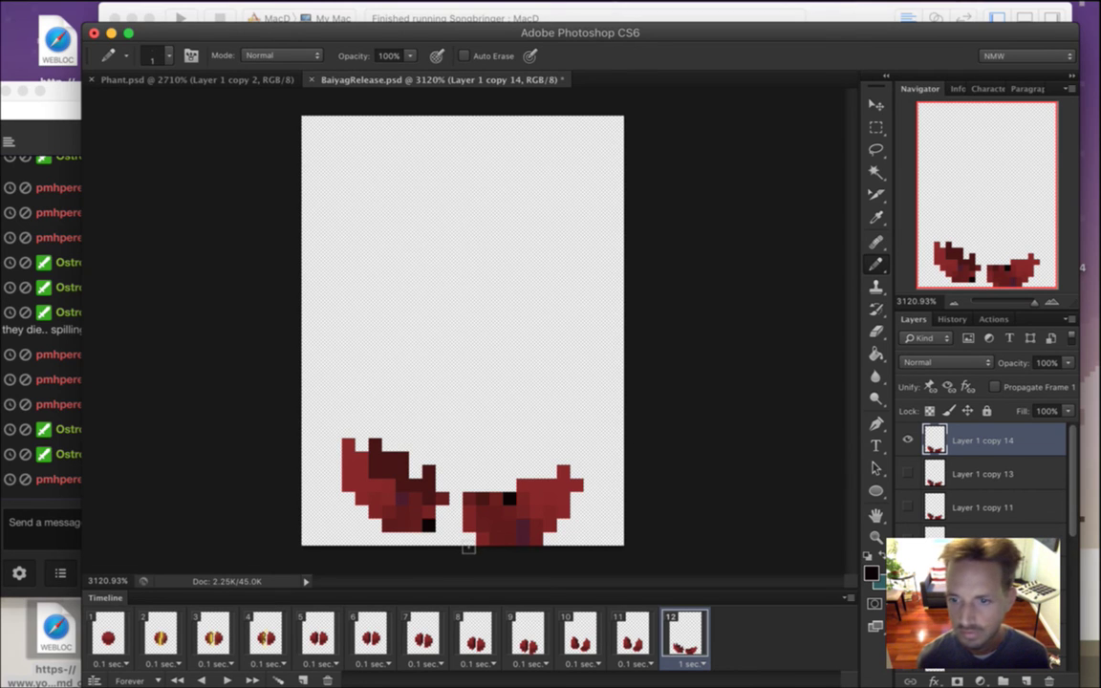
Compare Layer 1 copy 13 and Layer 1 copy 14 by toggling their visibility, ending with copy 14 selected.
click(908, 440)
click(932, 474)
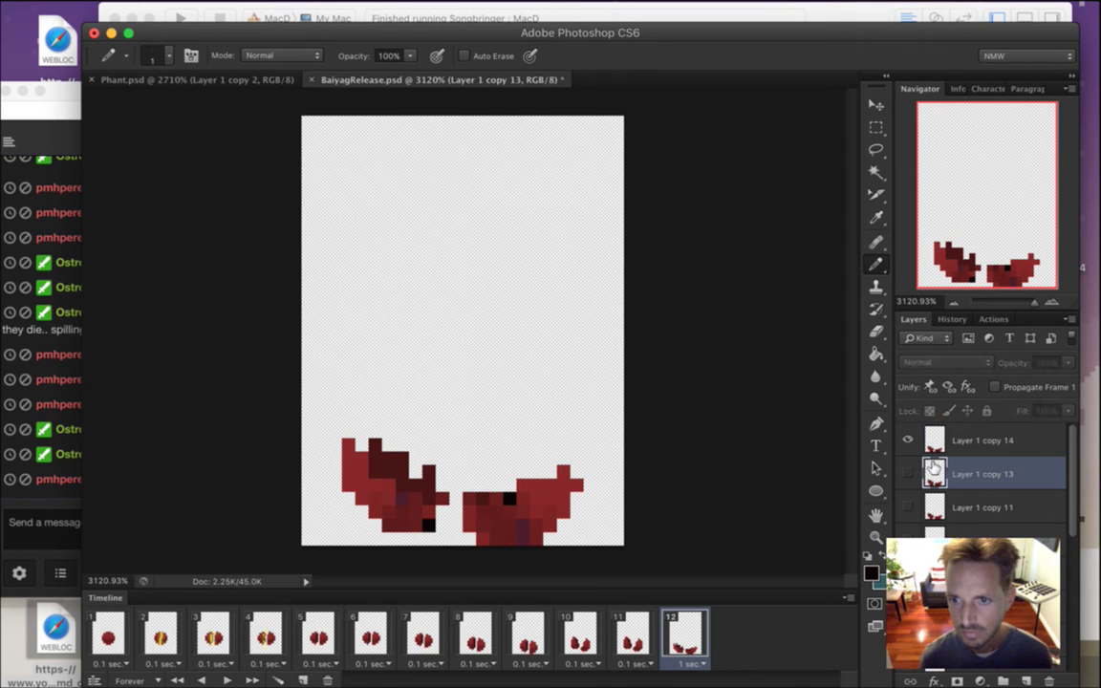
click(908, 474)
click(909, 474)
click(908, 440)
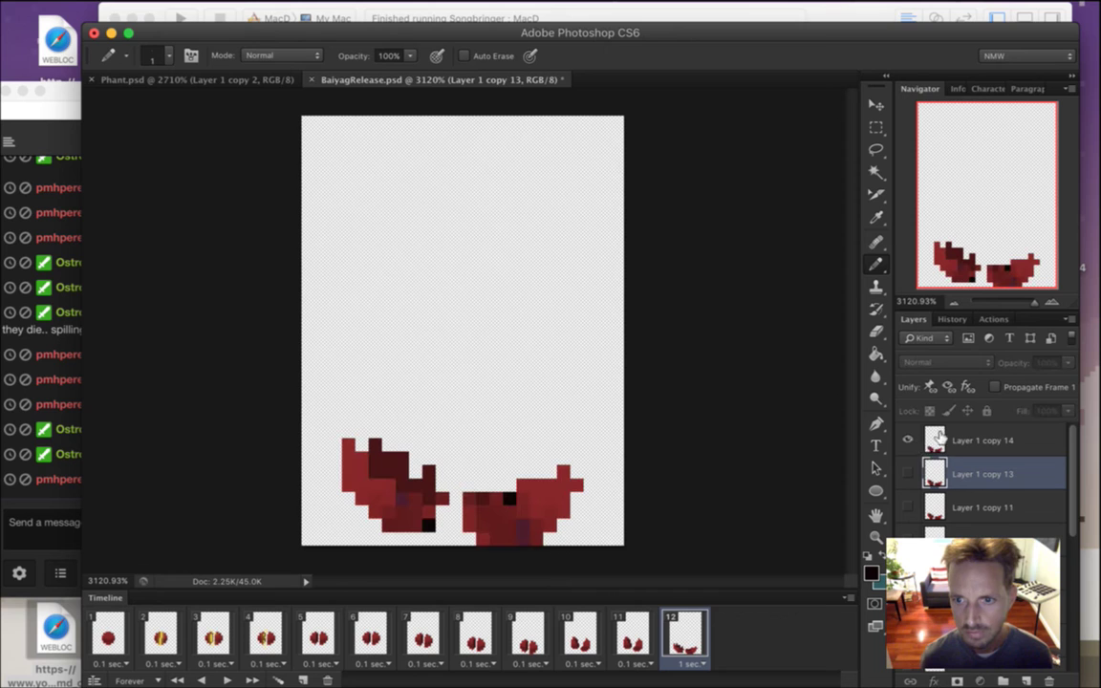
click(934, 440)
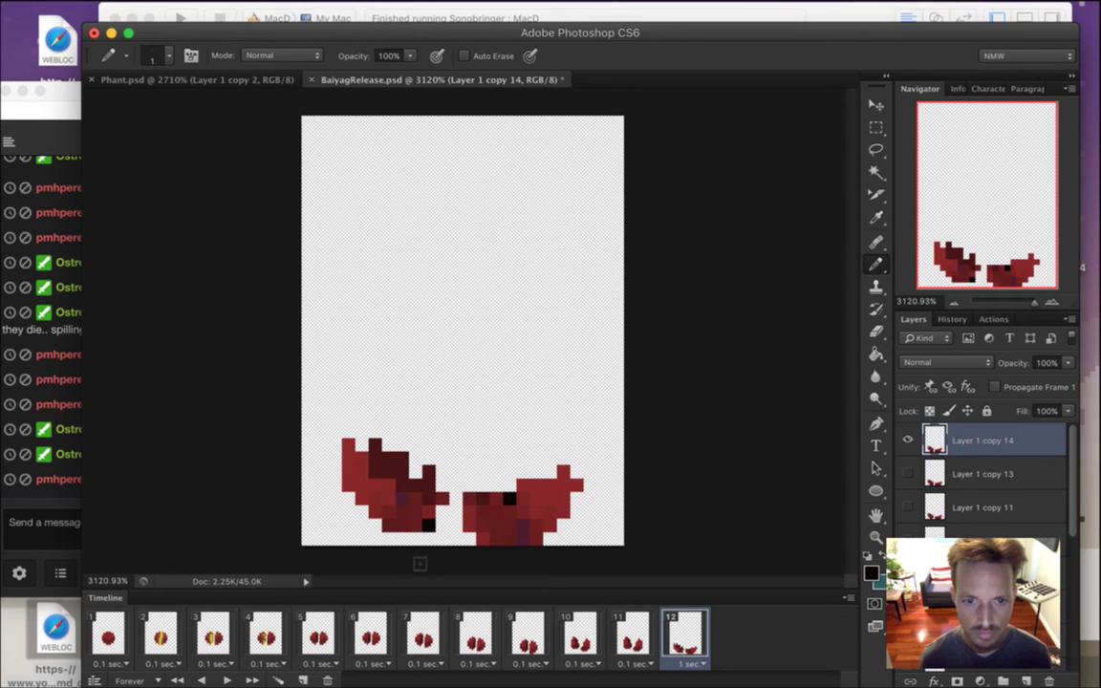
Extend the near-black ooze on Layer 1 copy 14 beneath the left half and down the right half.
click(435, 535)
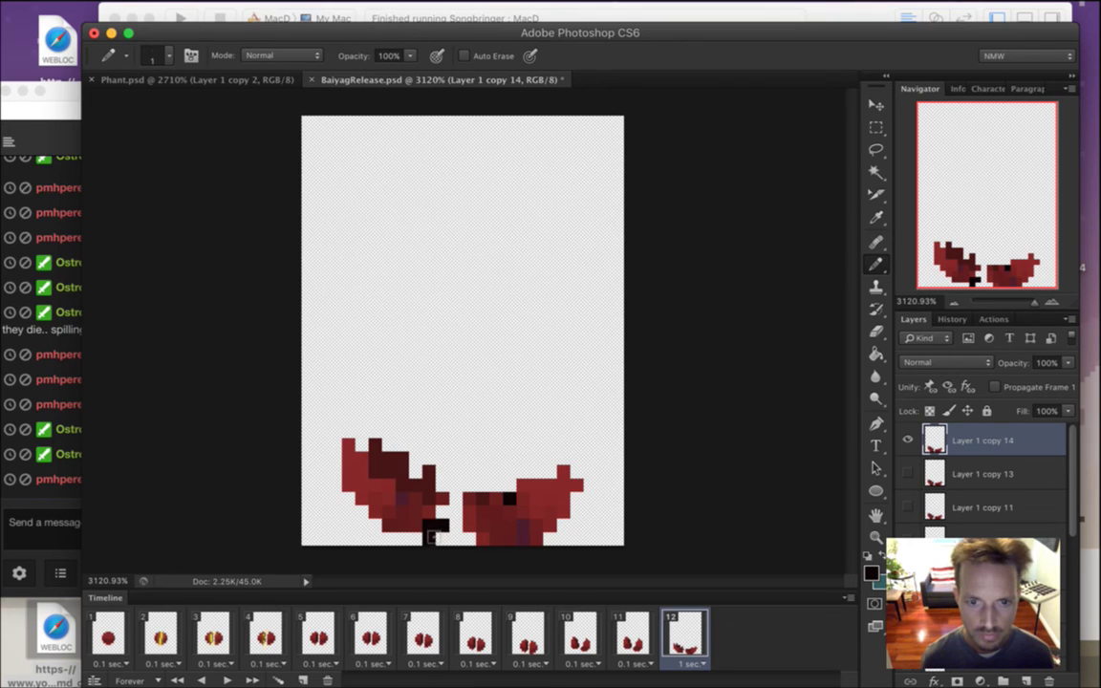
click(510, 512)
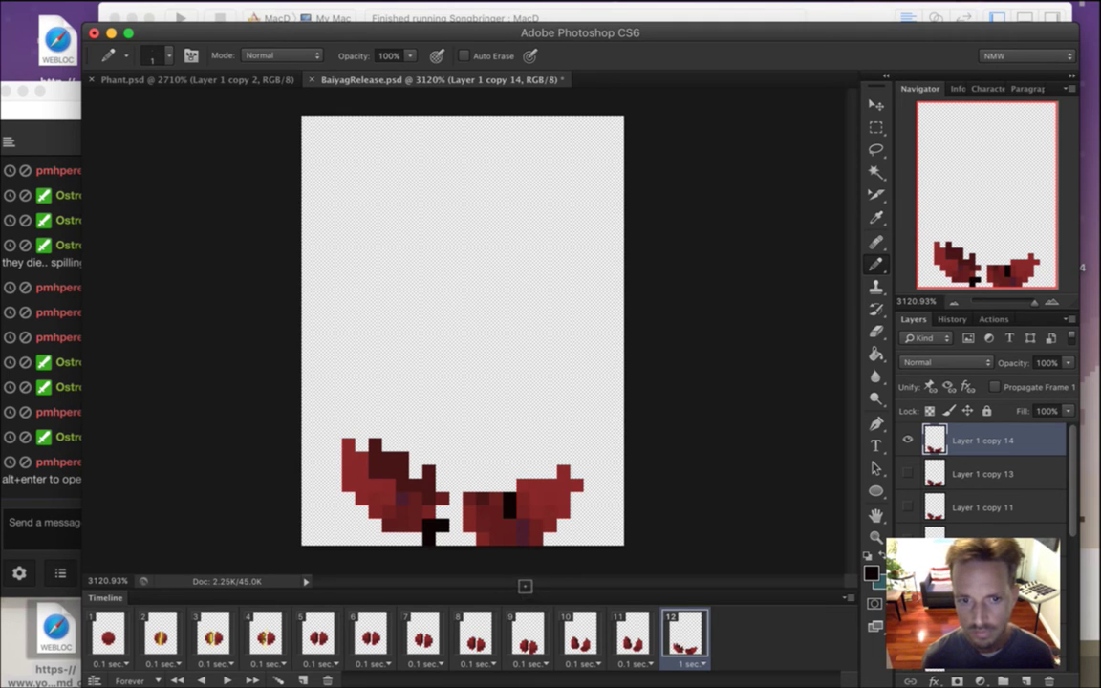
click(415, 539)
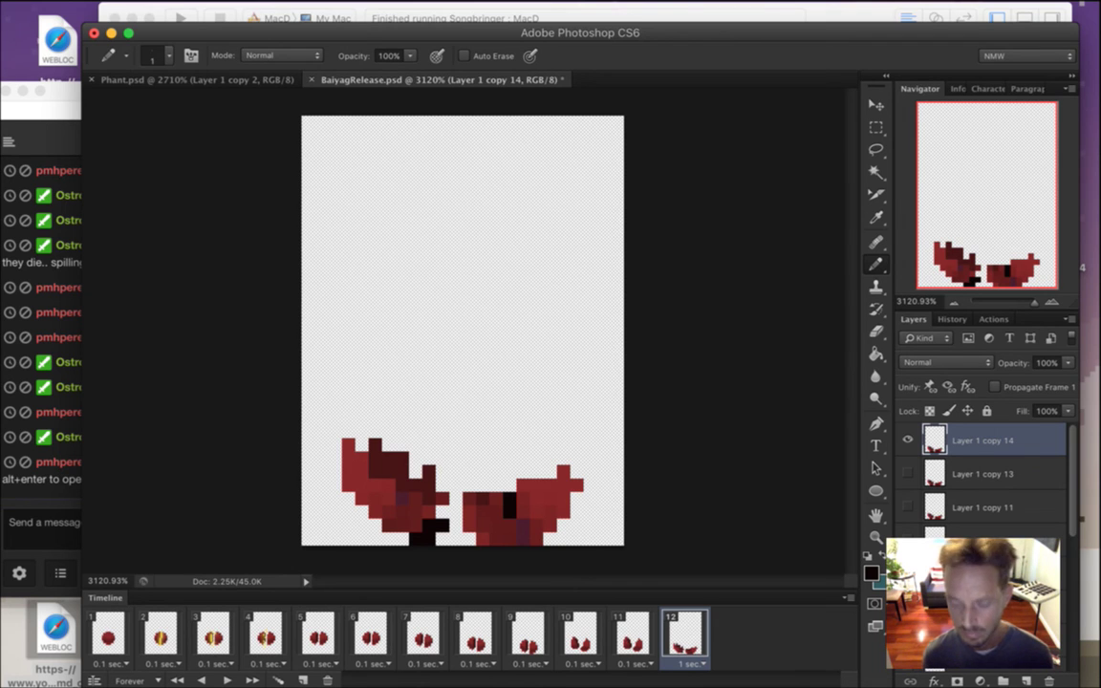
Duplicate Layer 1 copy 14 and widen the ooze under the left half, bridging the gap between both halves.
key(super+j)
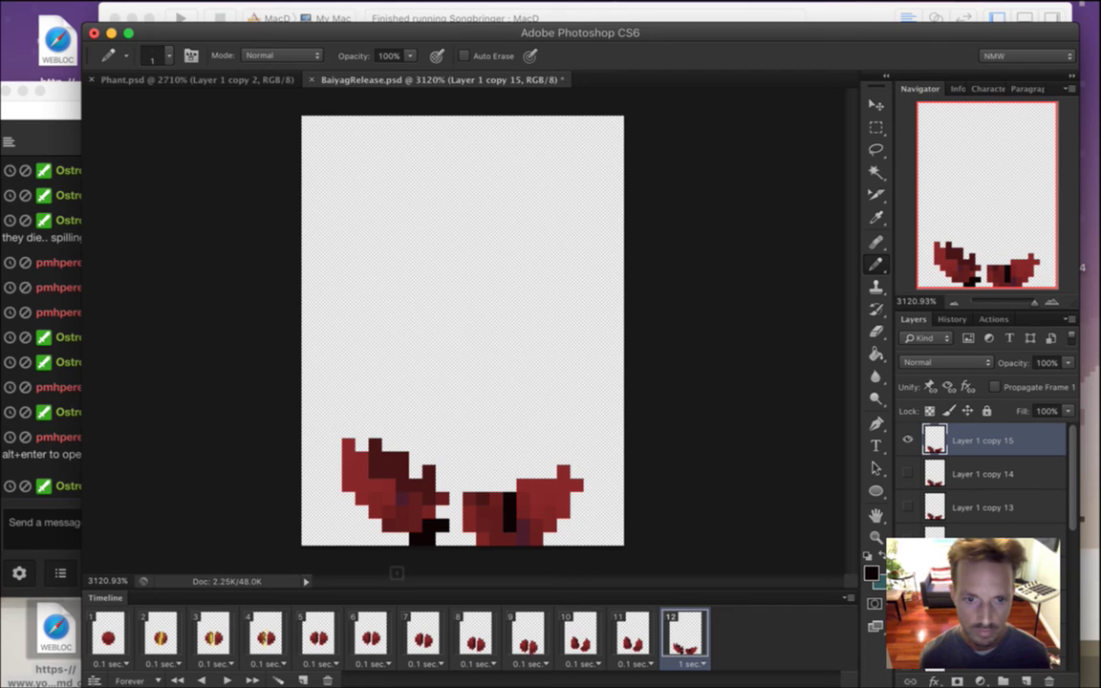
drag(402, 540, 456, 539)
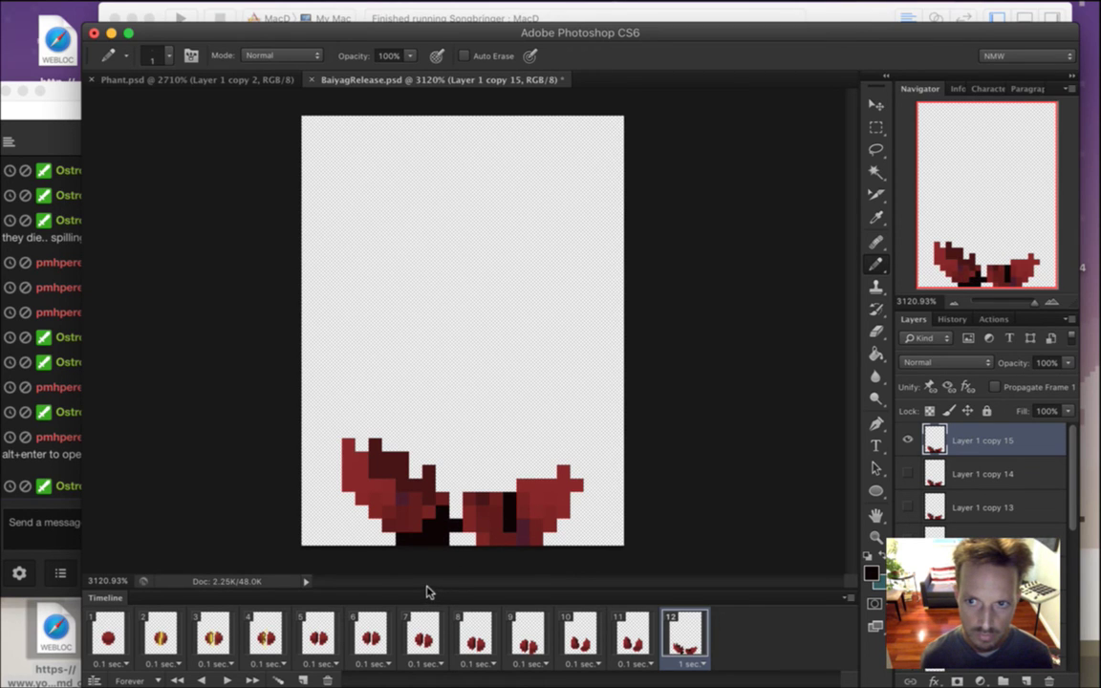
click(375, 526)
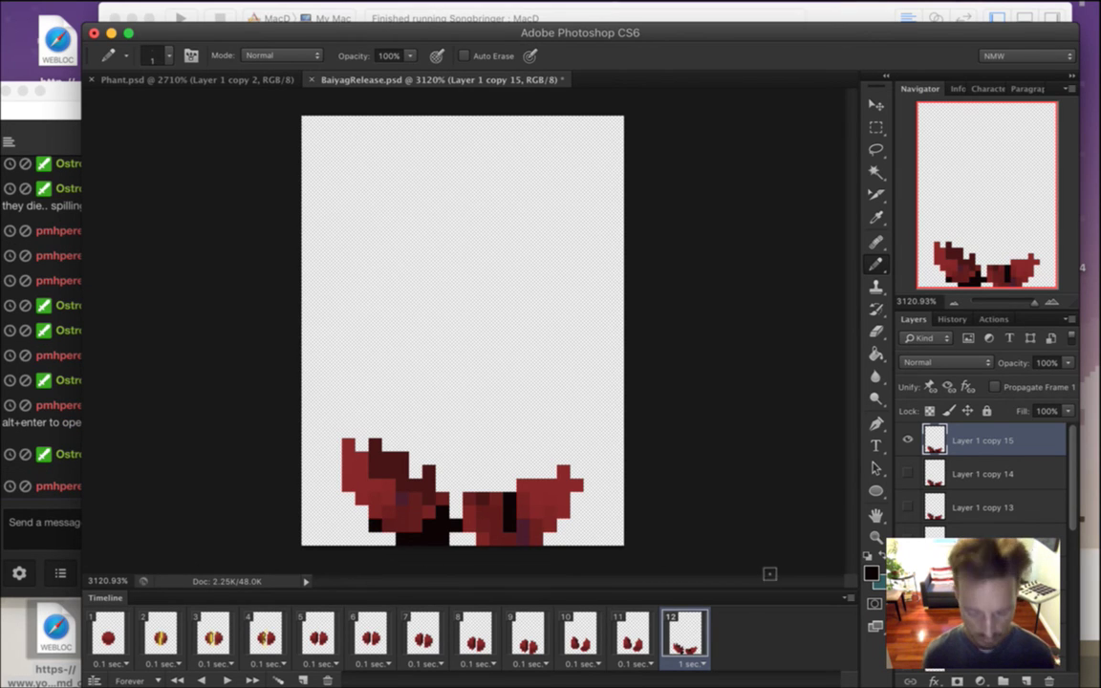
Duplicate Layer 1 copy 15, hide the original, and spread the ooze further left beneath the left half.
key(super+j)
click(906, 473)
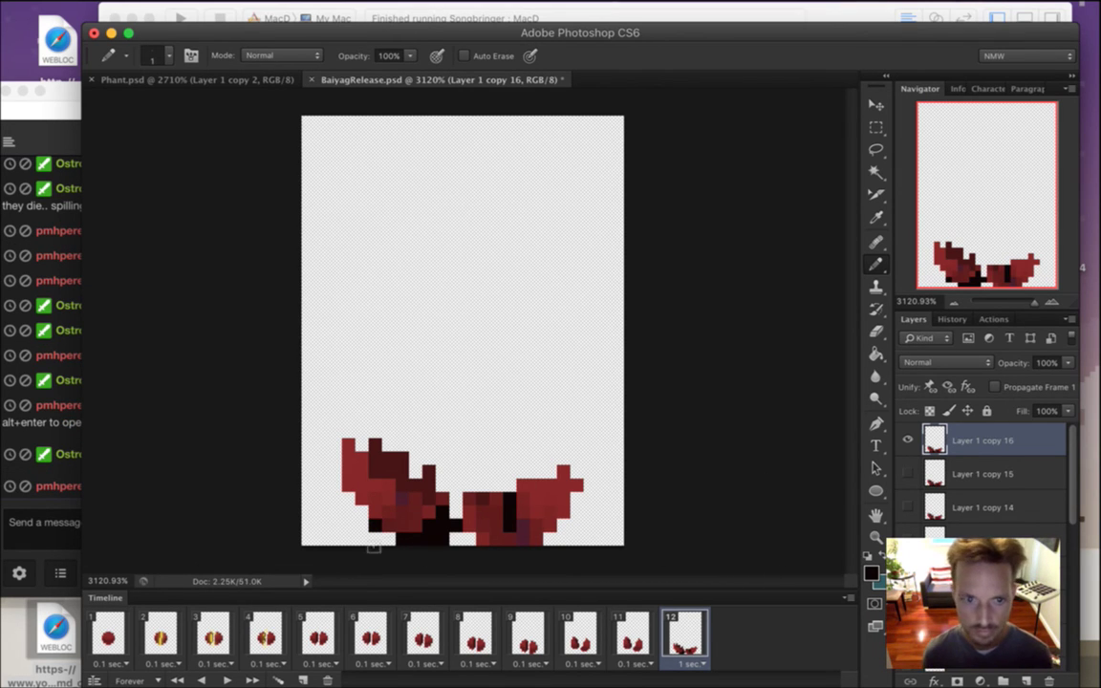
click(361, 526)
click(349, 526)
click(389, 538)
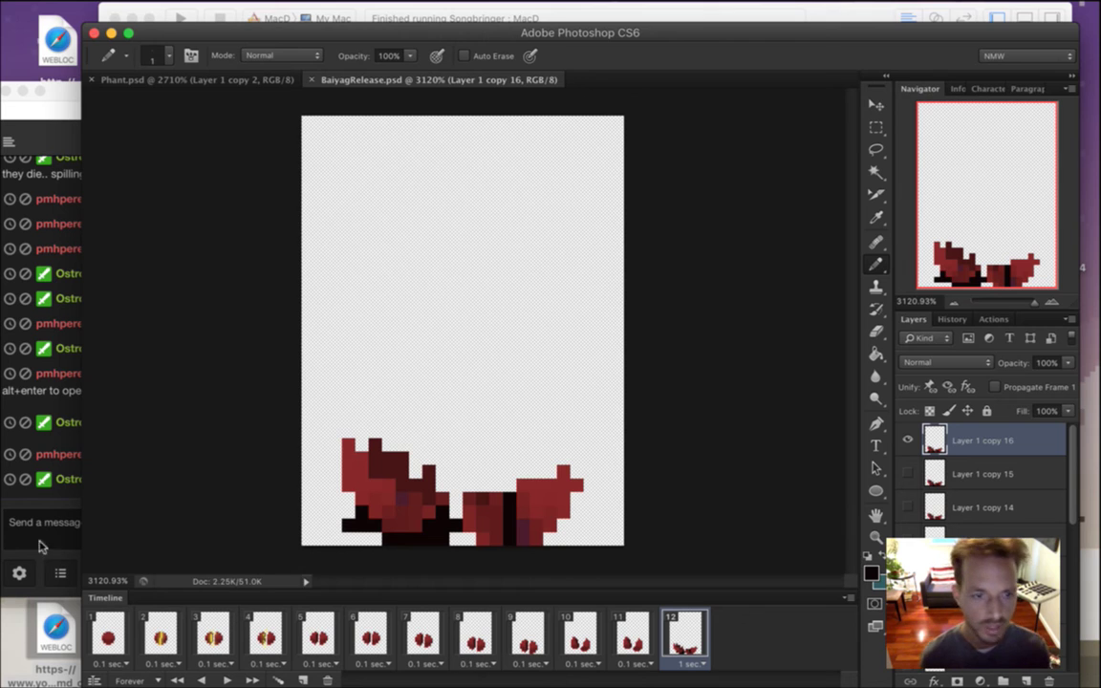
Bring the Twitch chat forward and read the viewers' latest messages.
click(67, 514)
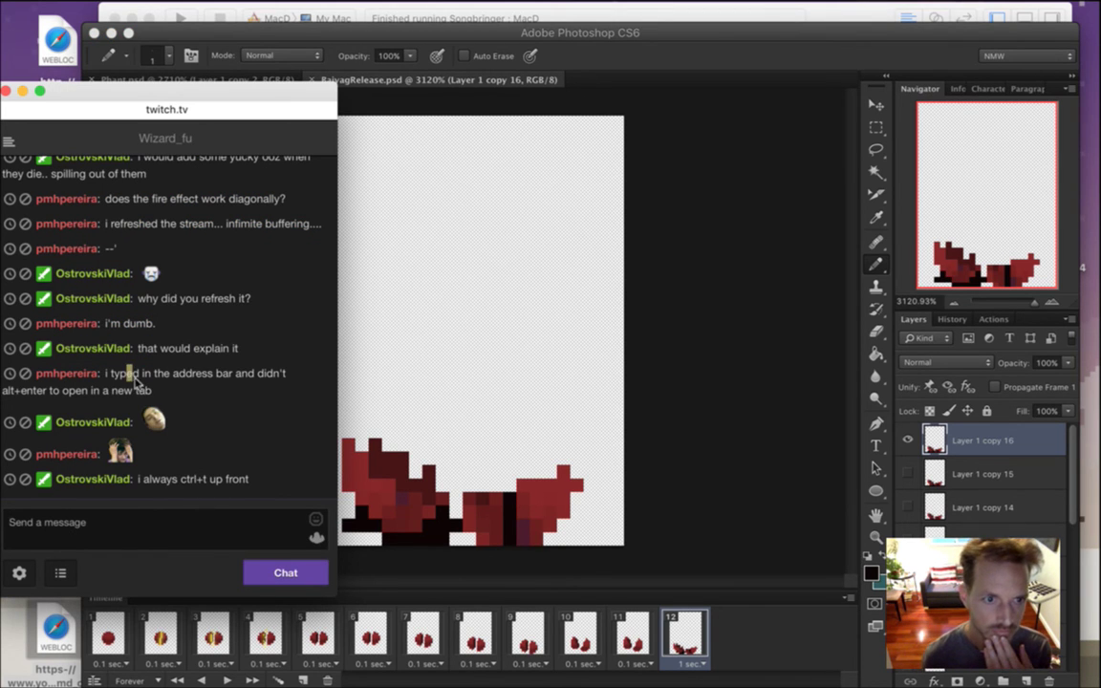
drag(127, 374, 153, 399)
click(221, 409)
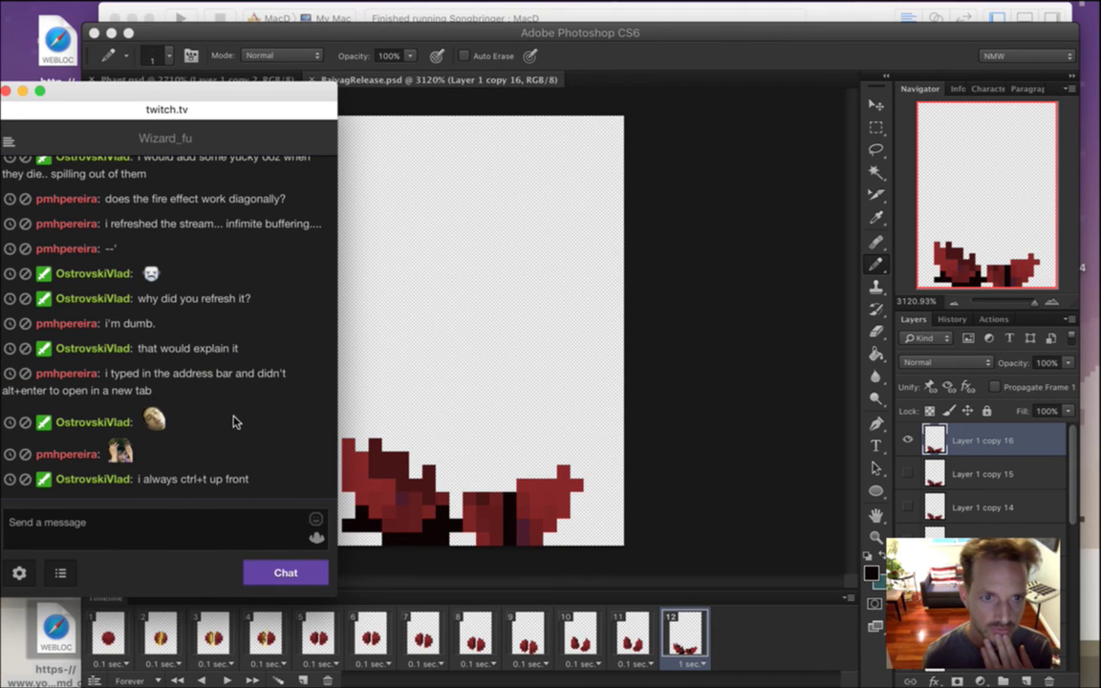
Return to Photoshop and set the delay of timeline frame 12 to 0.1 seconds.
click(694, 50)
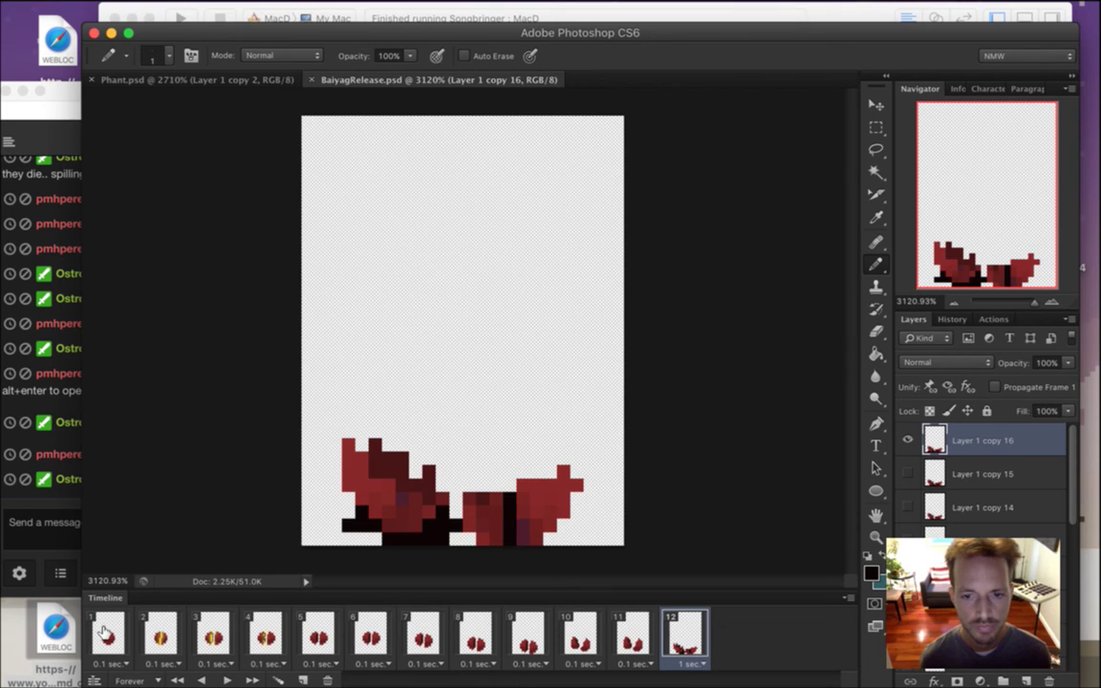
click(692, 663)
click(724, 552)
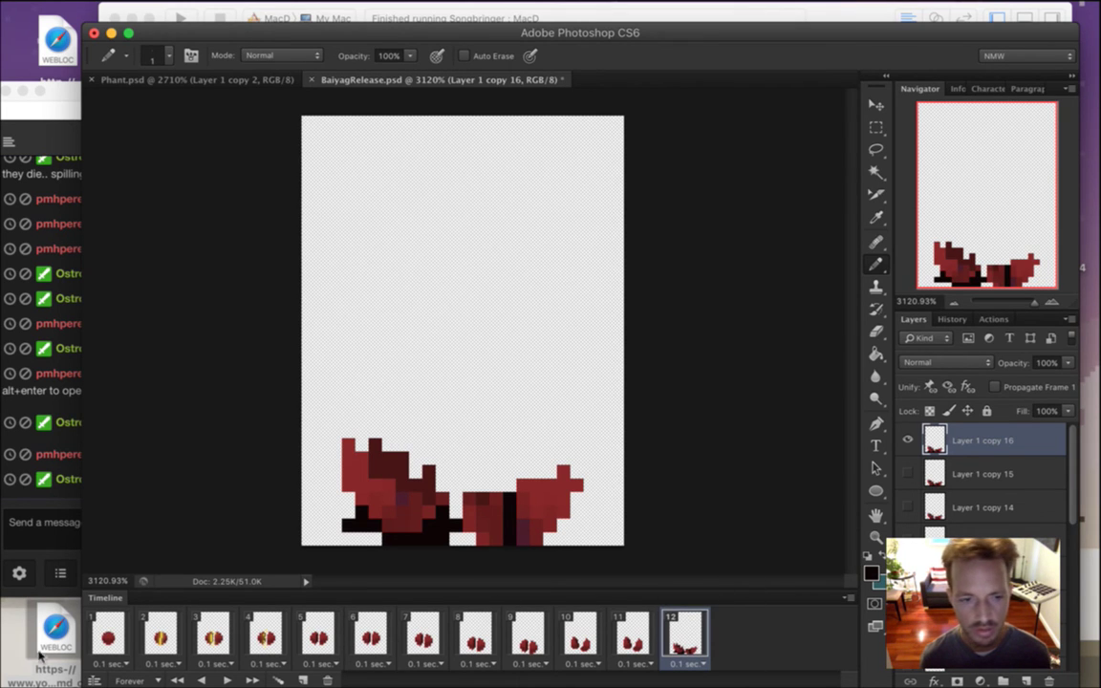
Switch to Terminal and delete the old rendered frames matching Raw/Sheets/Foes/BaiyagRelease*png.
key(super+Tab)
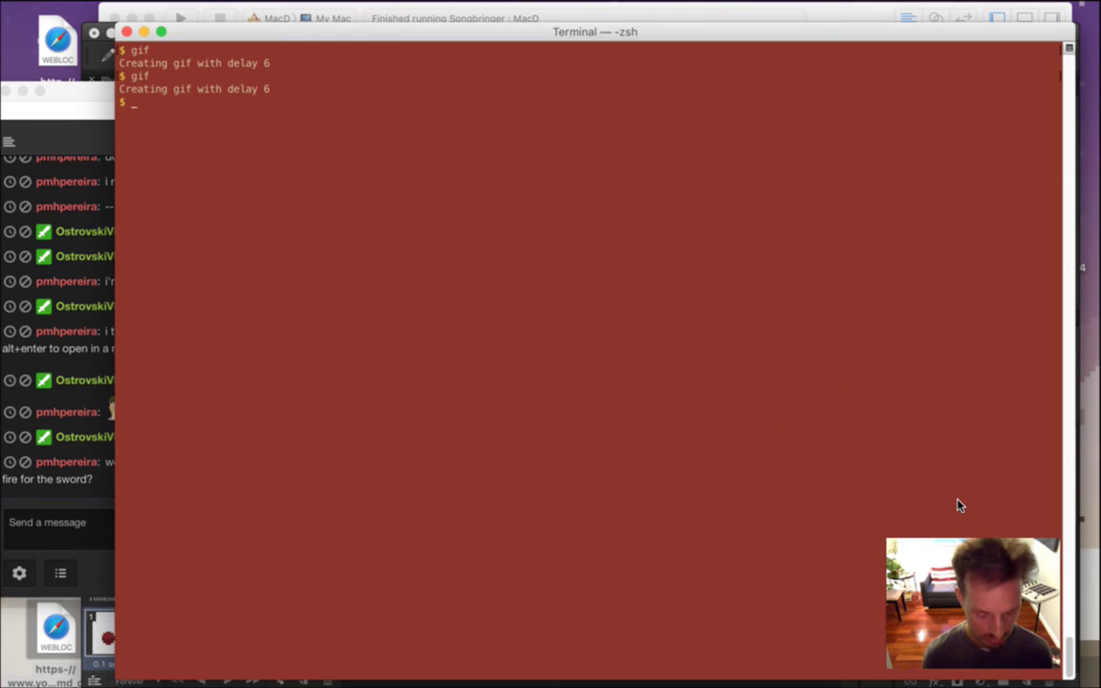
text(rm Ra)
key(Tab)
text(Sh)
key(Tab)
text(e)
key(Tab)
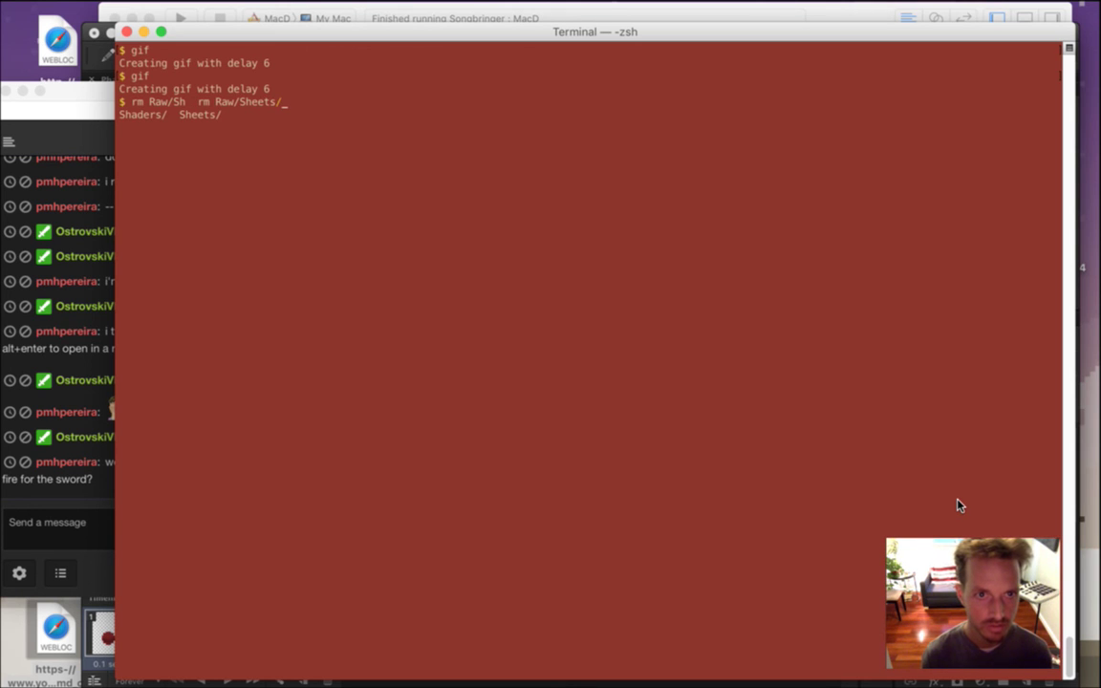
text(Fo)
key(Tab)
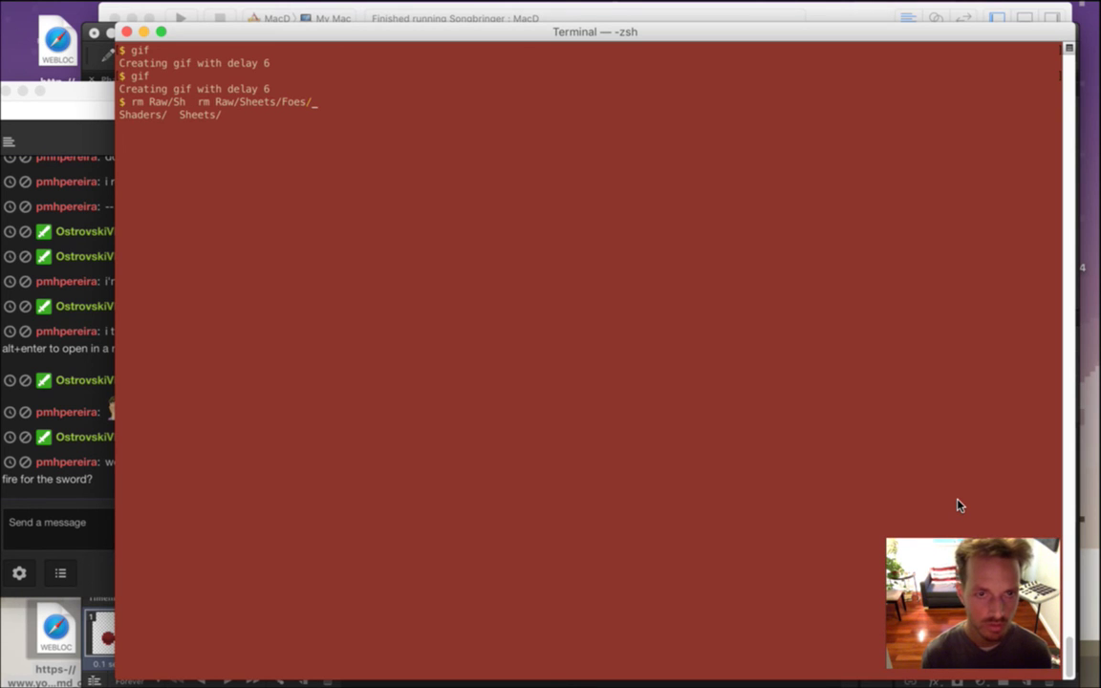
text(BaiyagRelease)
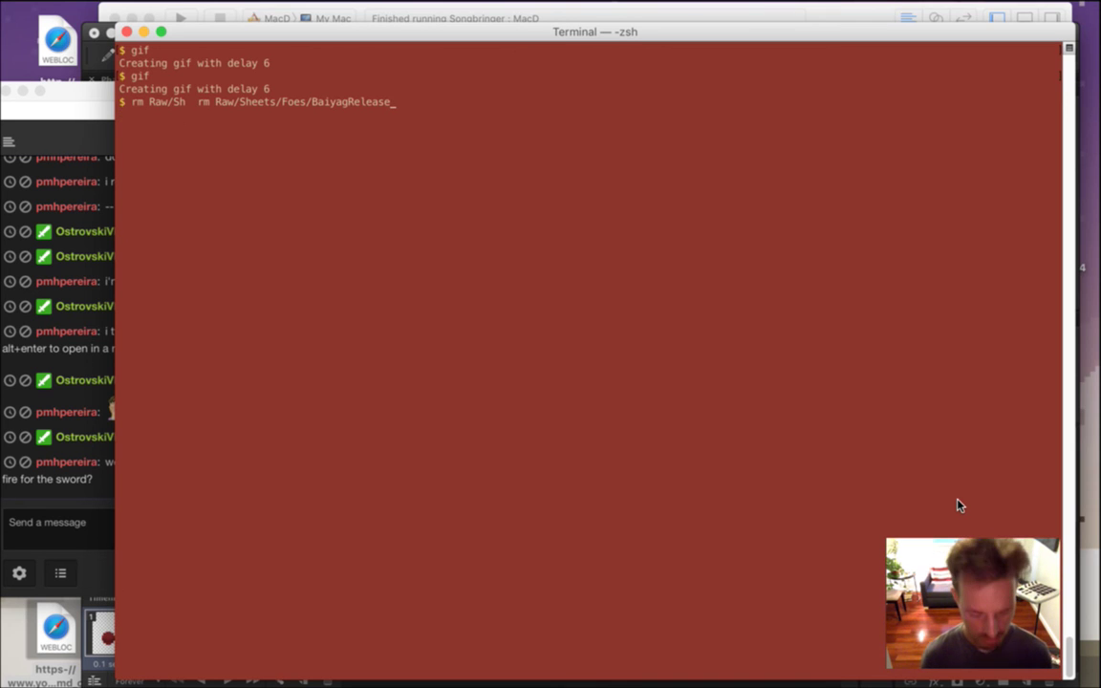
text(*png)
key(Return)
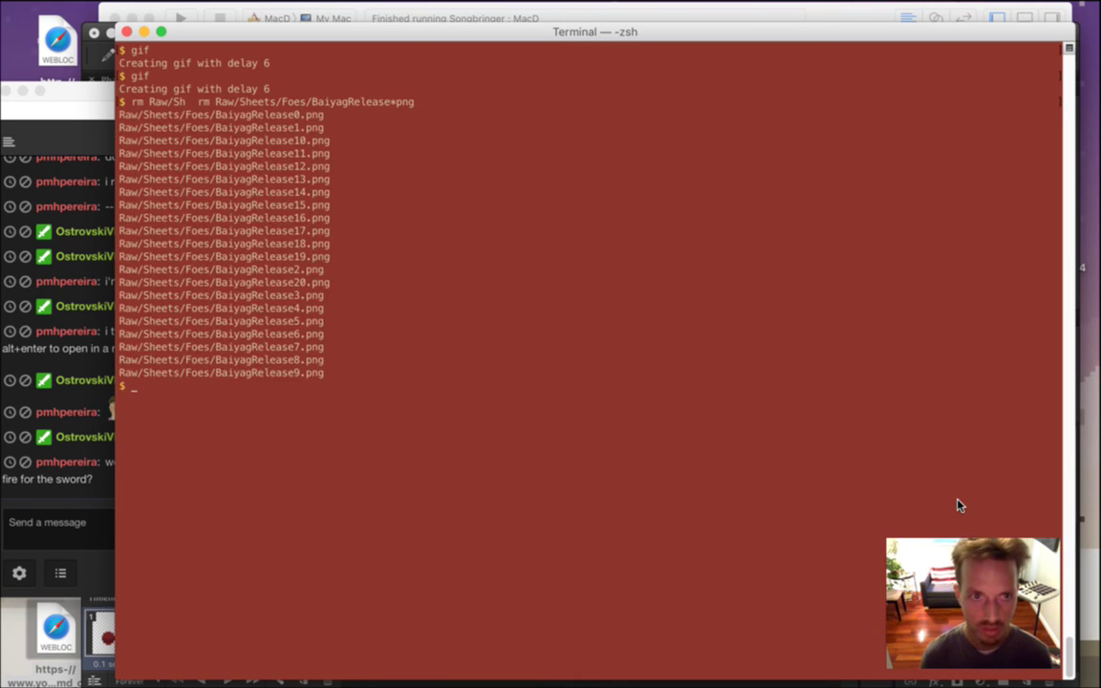
Return to Photoshop and render all frames as a PNG image sequence named BaiyagRelease.png in the Foes folder at 10 fps.
key(super+Tab)
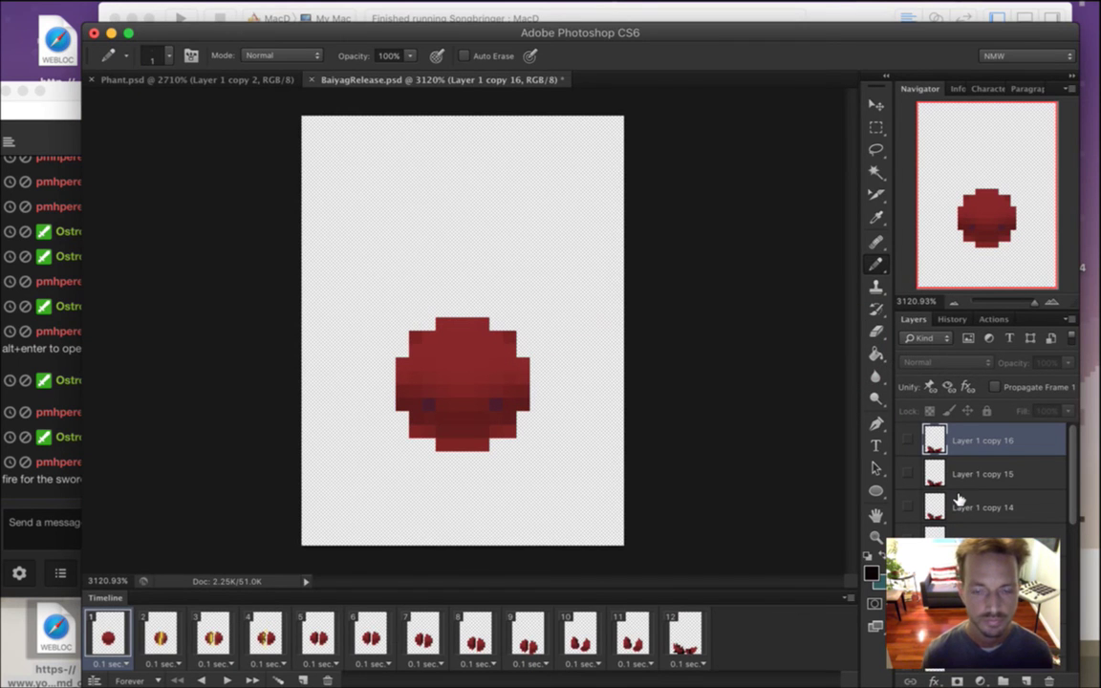
click(135, 9)
mouse_move(292, 341)
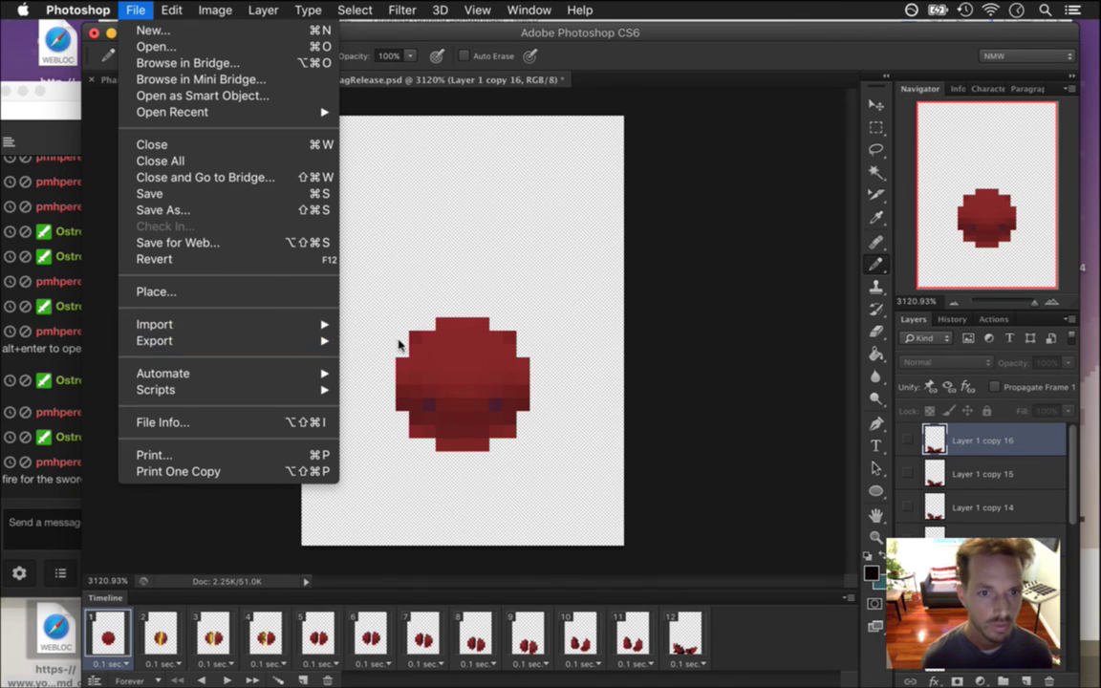
click(421, 374)
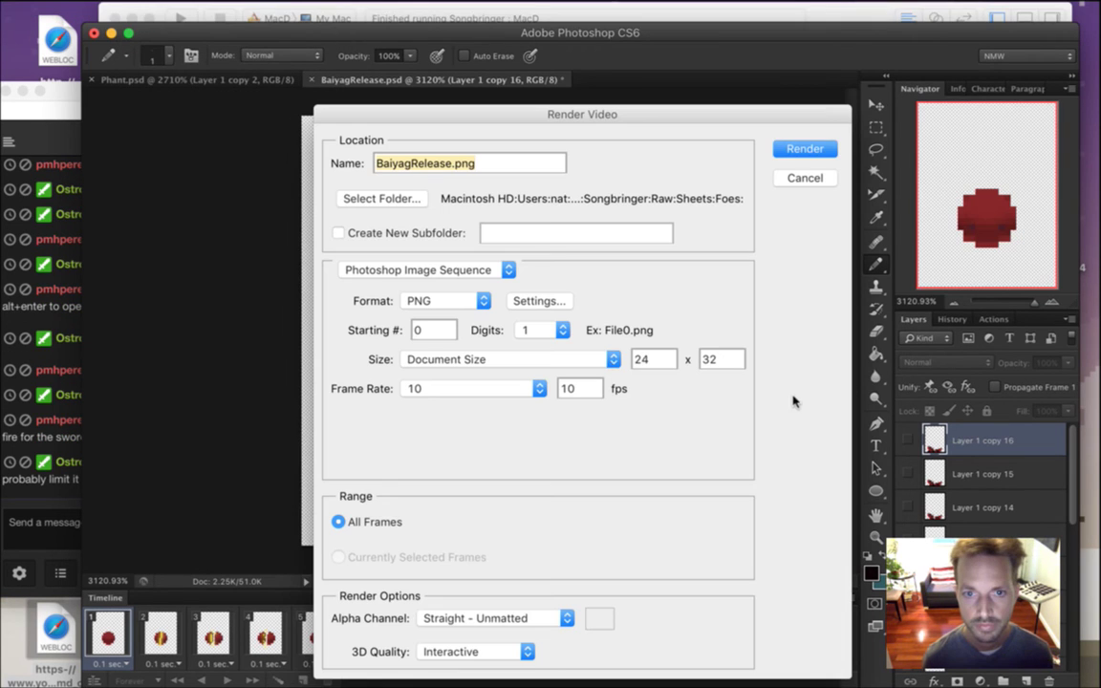
click(803, 150)
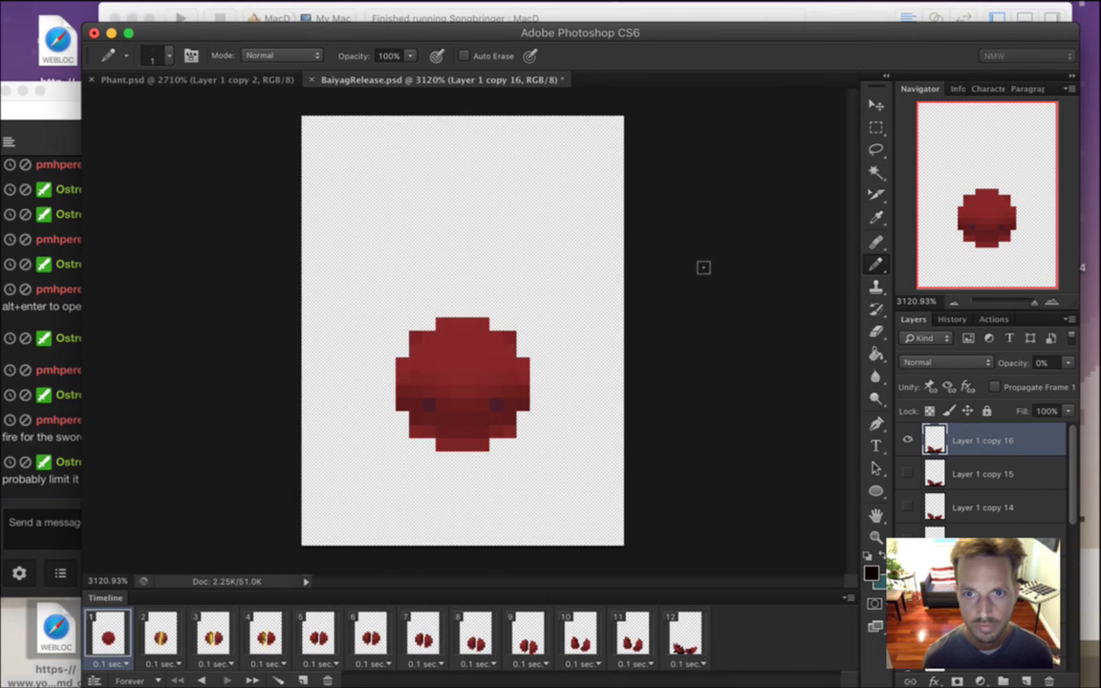
Read the chat discussion about the sword's diagonal fire and rotating the bolt, then return to Photoshop.
click(134, 485)
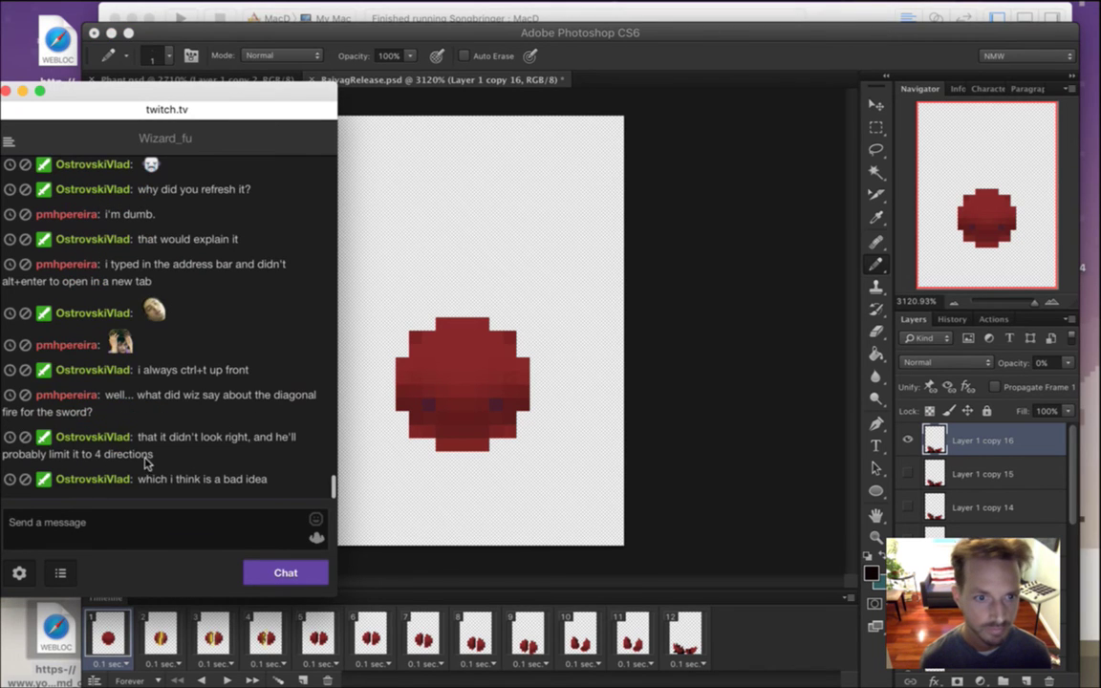
double_click(131, 398)
drag(131, 403, 145, 409)
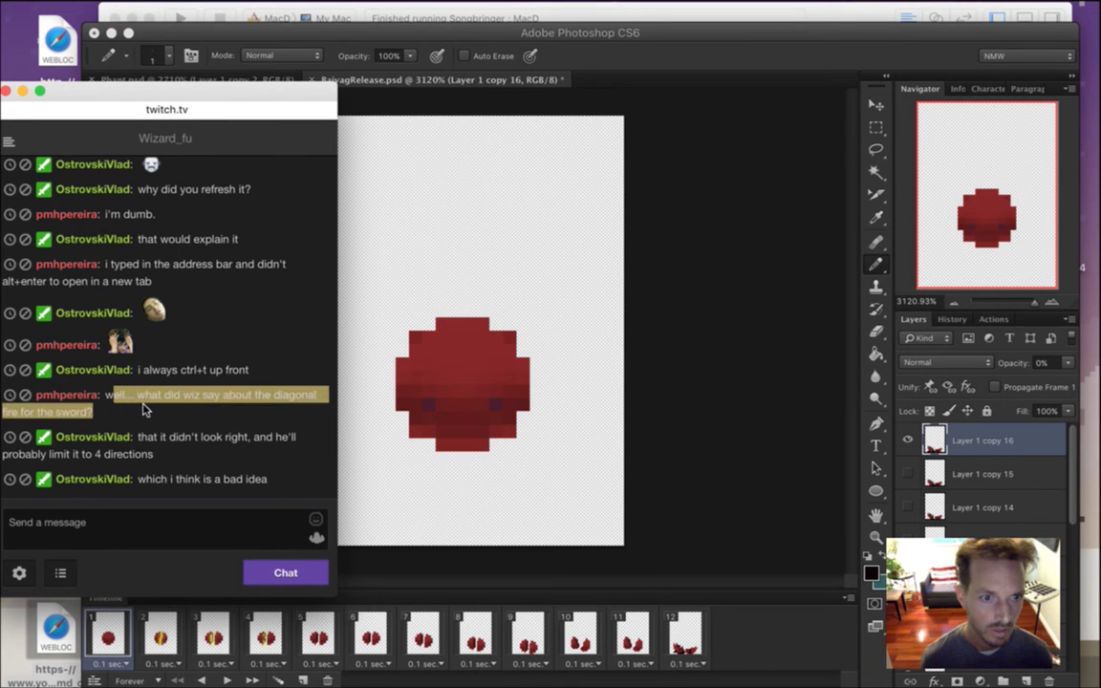
click(148, 406)
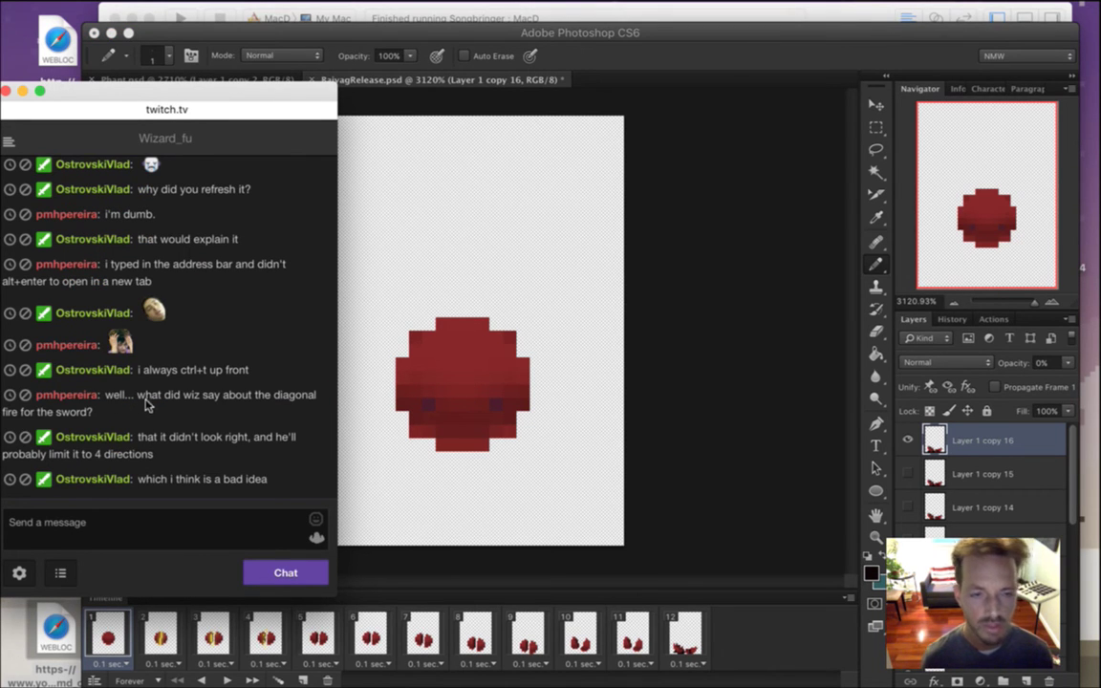
double_click(142, 395)
drag(142, 394, 179, 411)
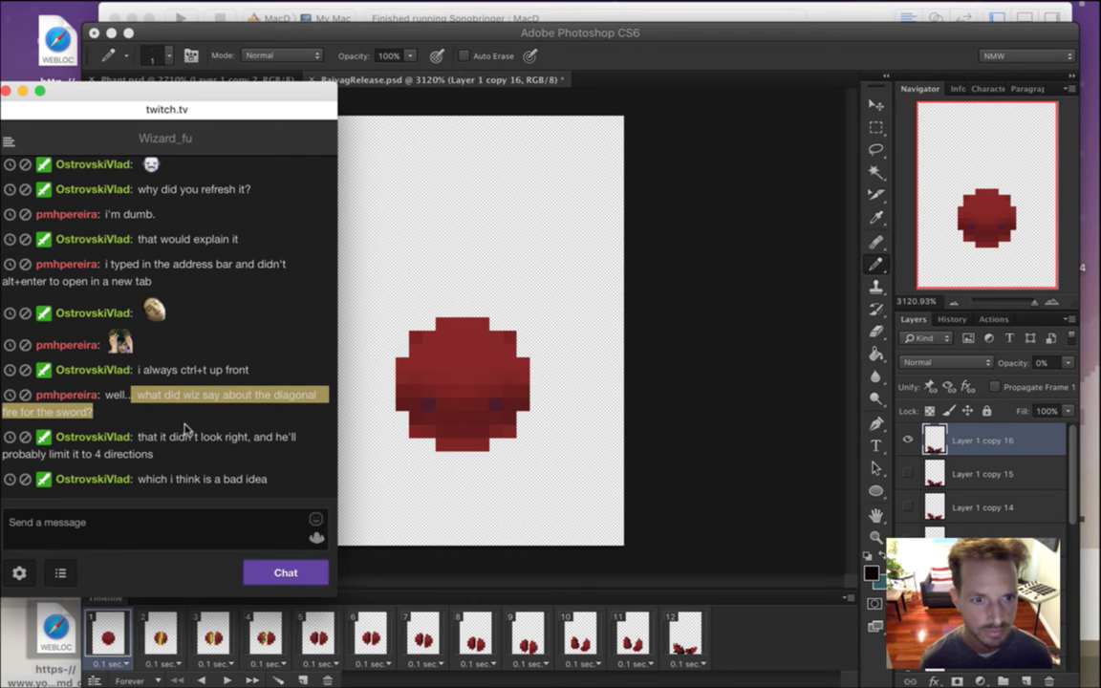
drag(145, 479, 260, 479)
drag(161, 479, 224, 485)
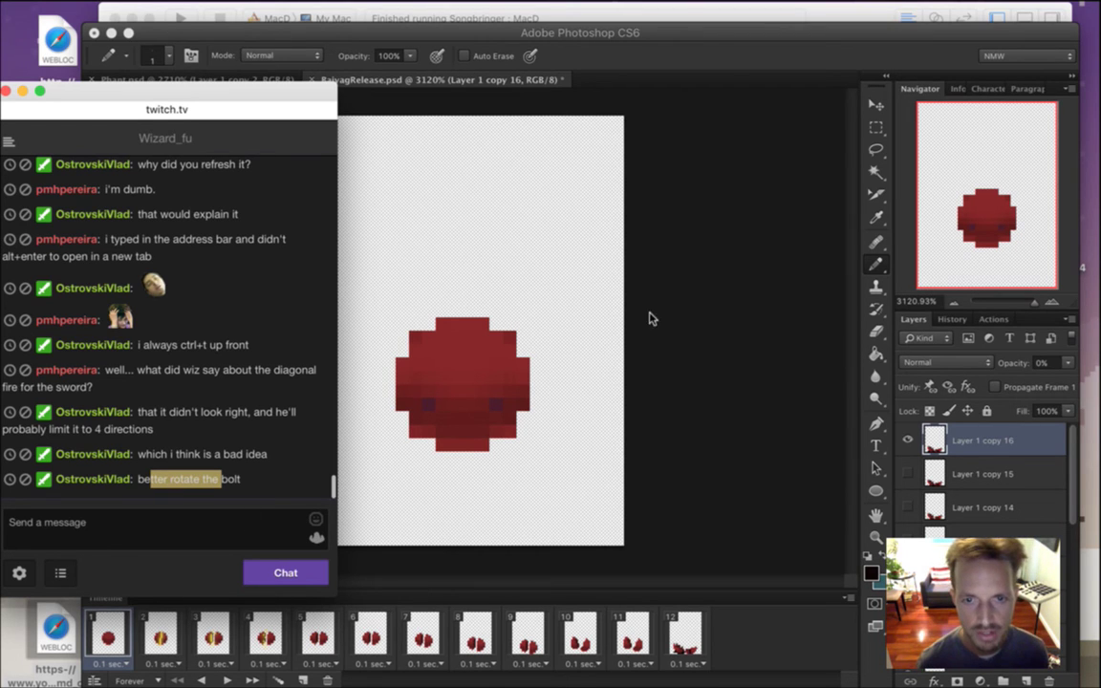
click(722, 59)
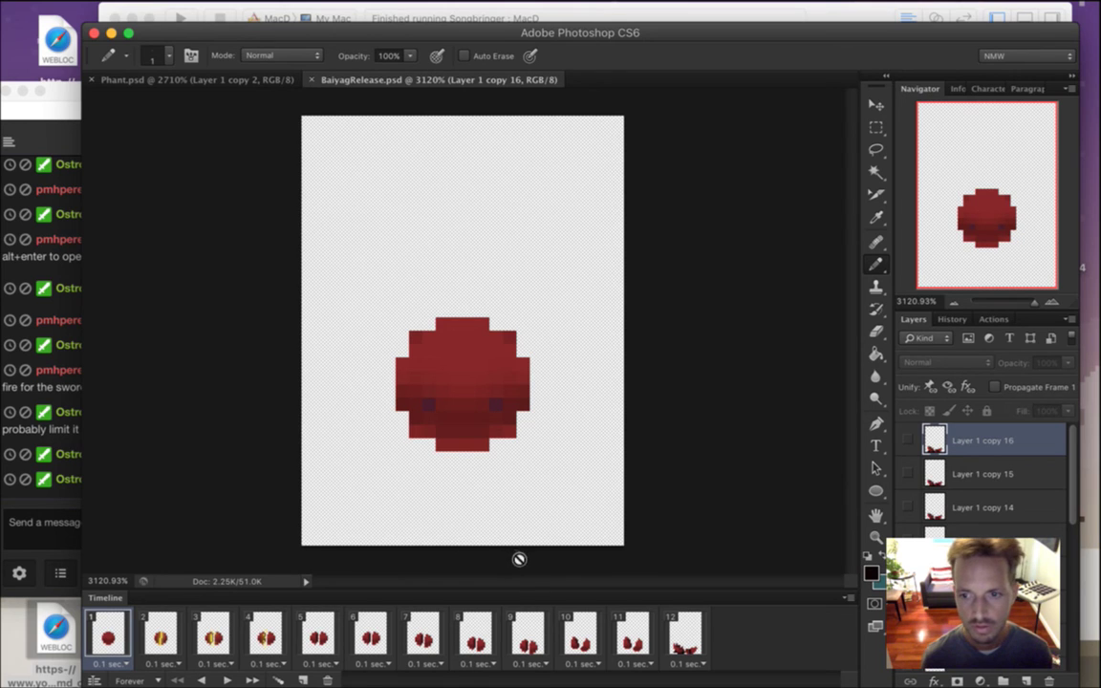
click(55, 510)
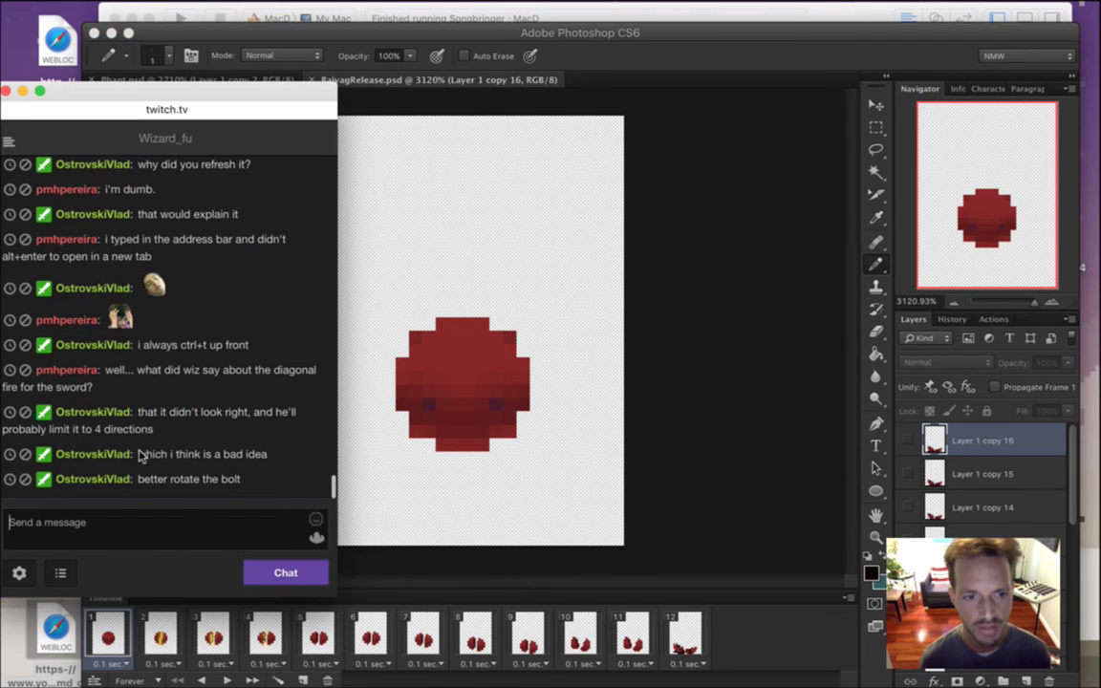
click(692, 49)
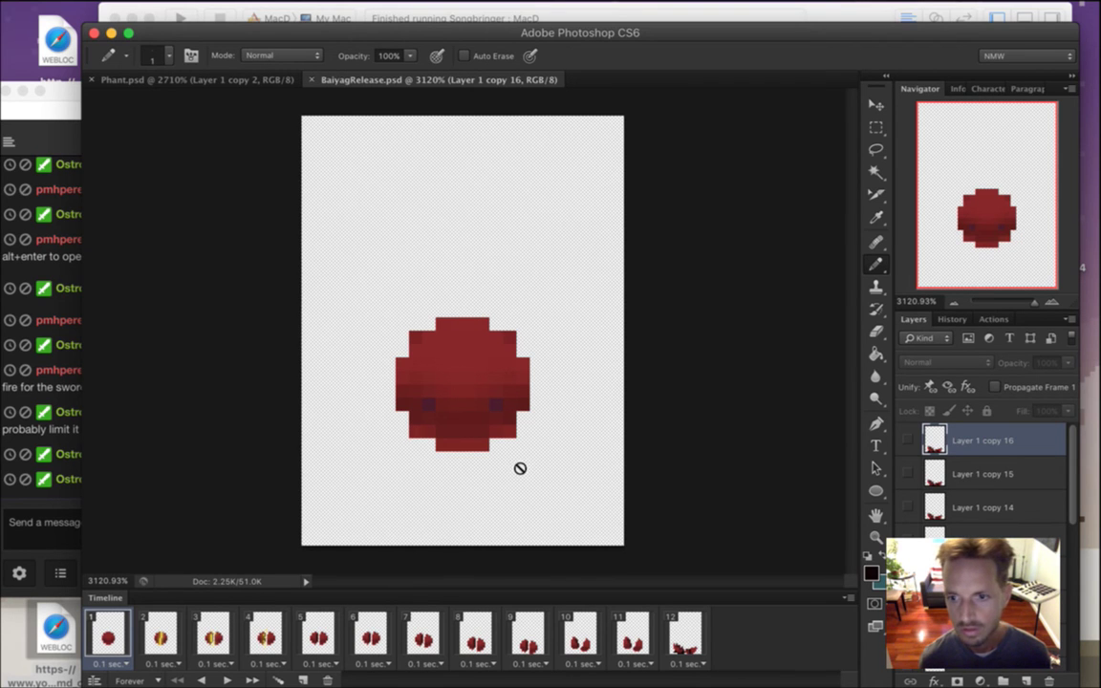
Switch to Xcode and read the chat suggestion about using a colour other than black.
key(super+Tab)
key(super+Tab)
key(super+Tab)
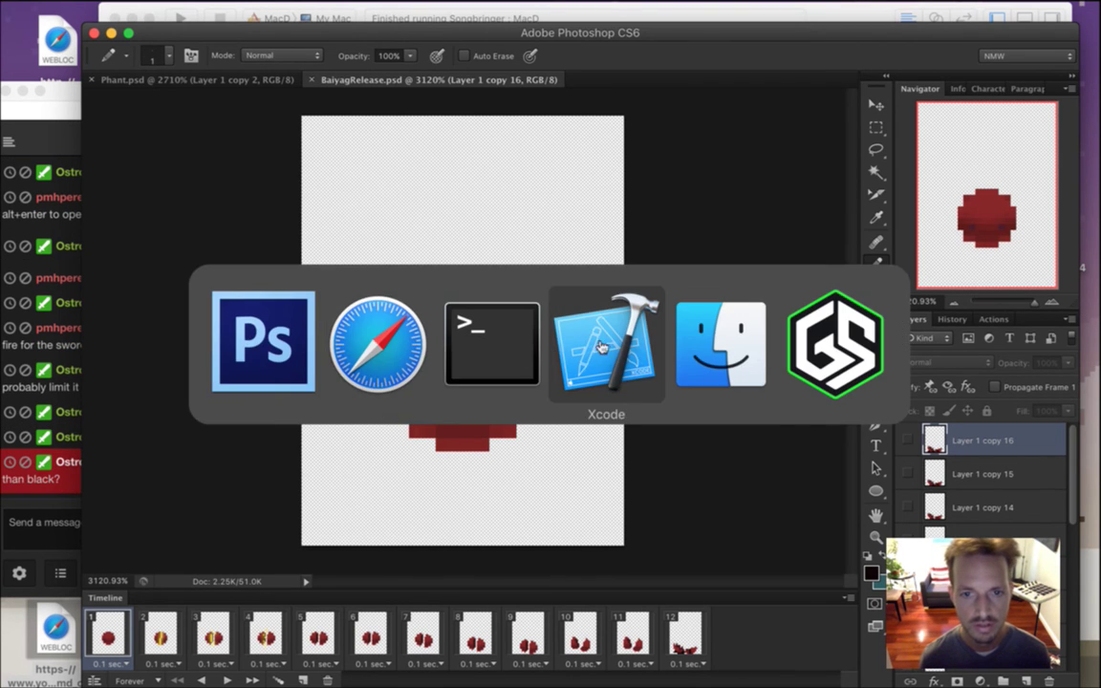
click(57, 507)
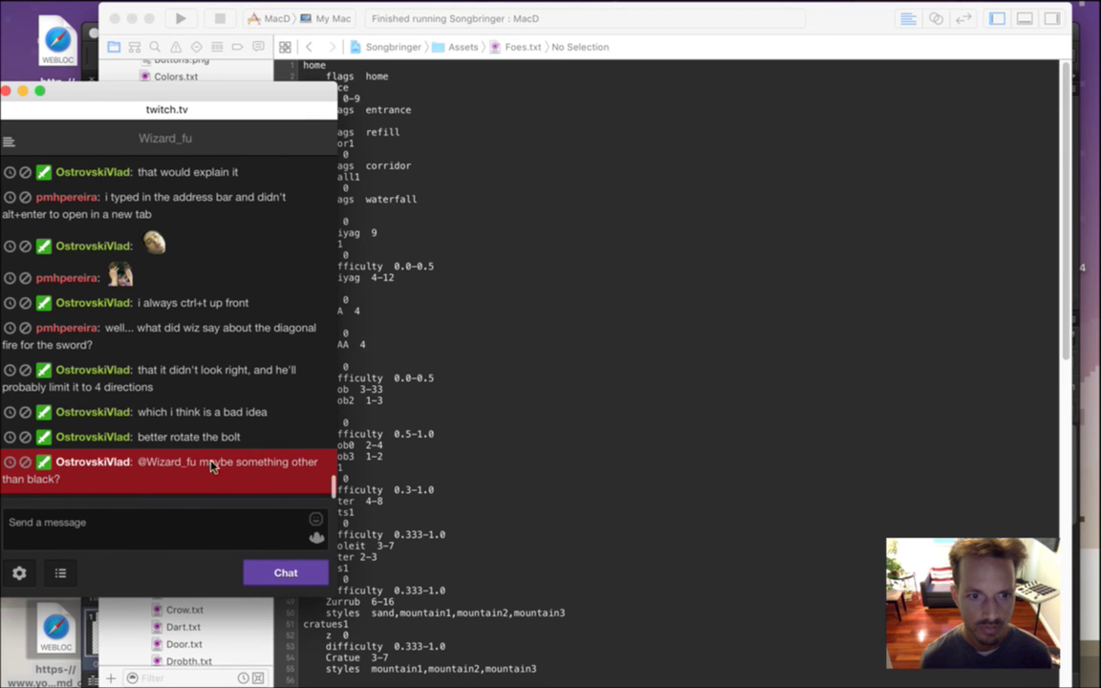
drag(209, 465, 271, 488)
click(511, 378)
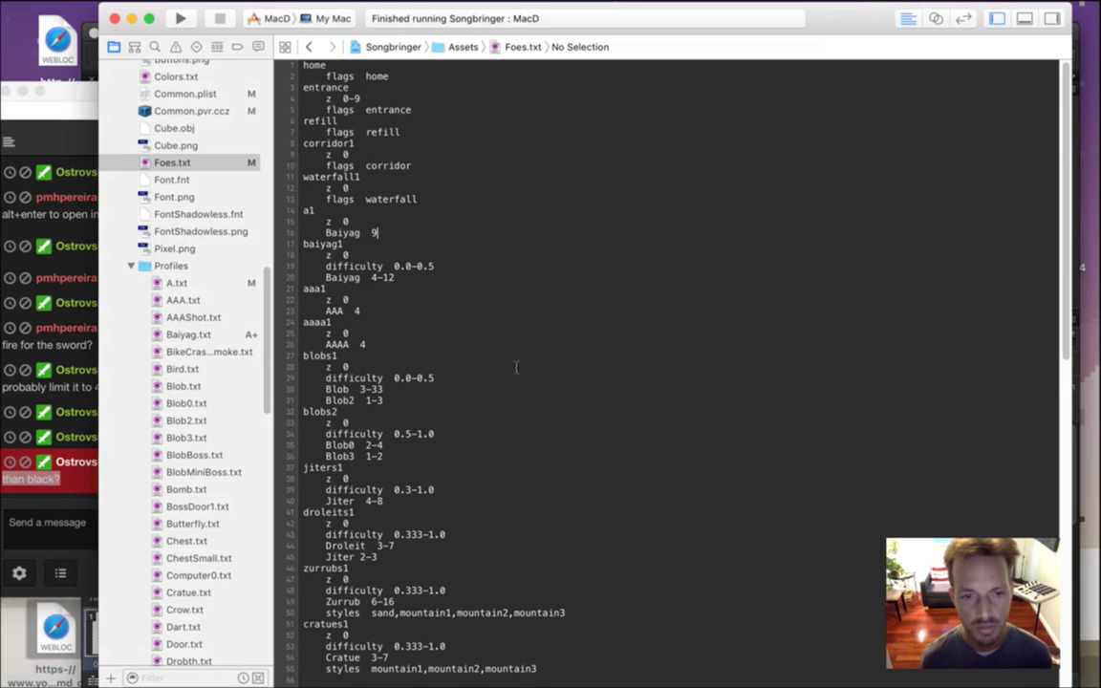
Run Songbringer and attack the Baiyags around the clearing with the sword to view their death animation with the ooze.
key(super+r)
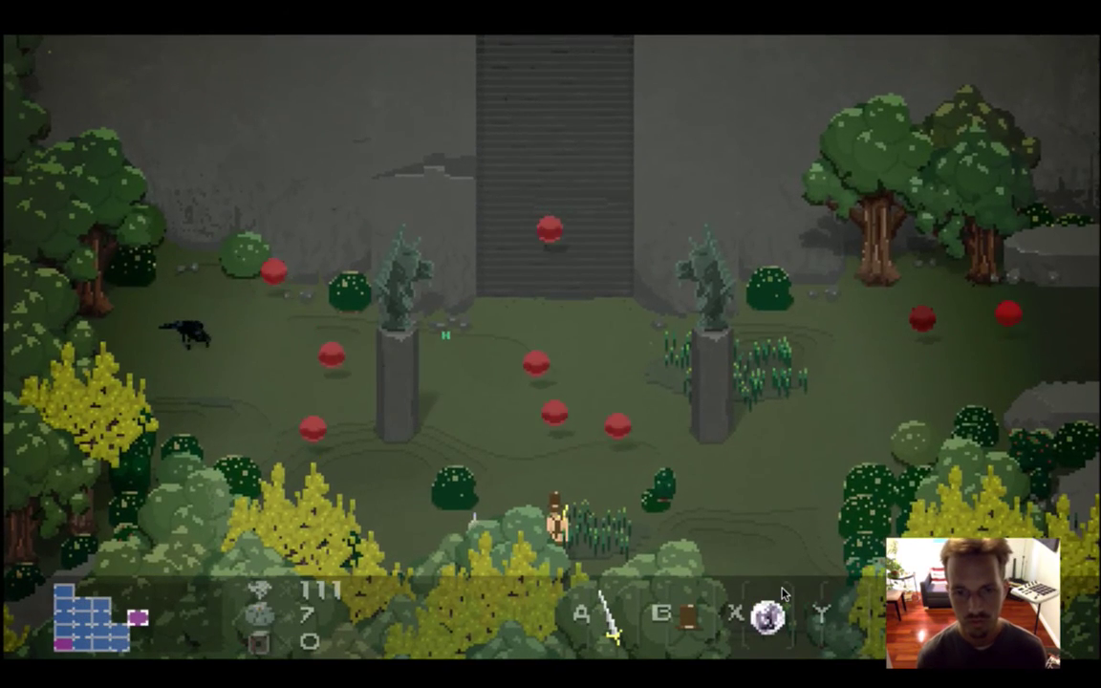
key(Right)
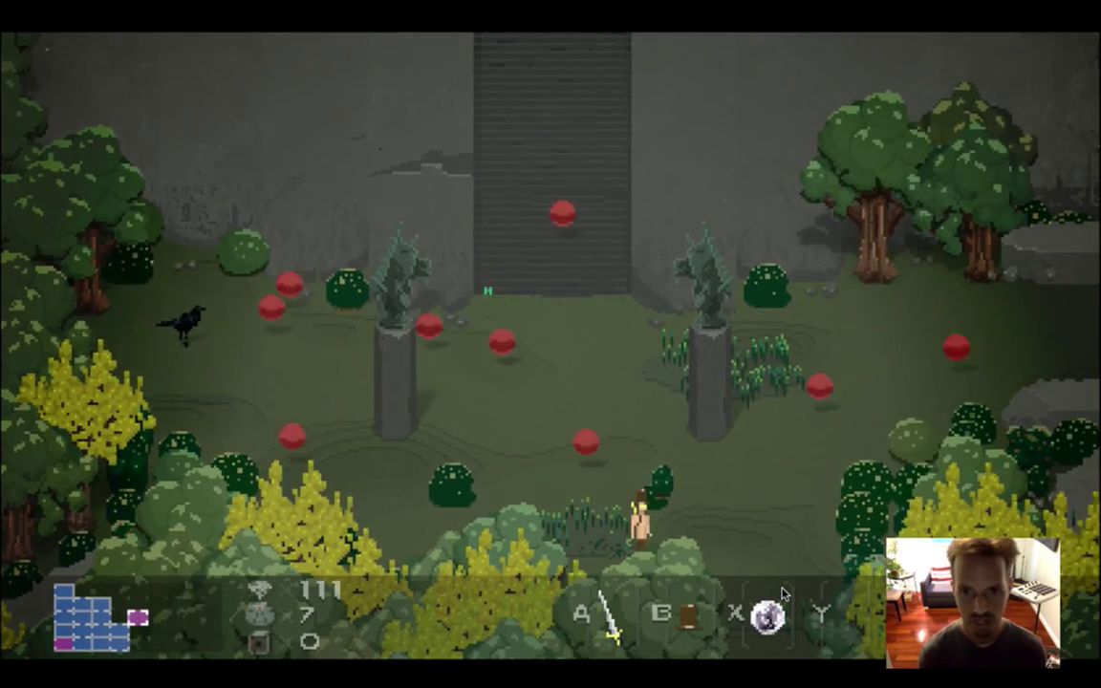
key(space)
key(space)
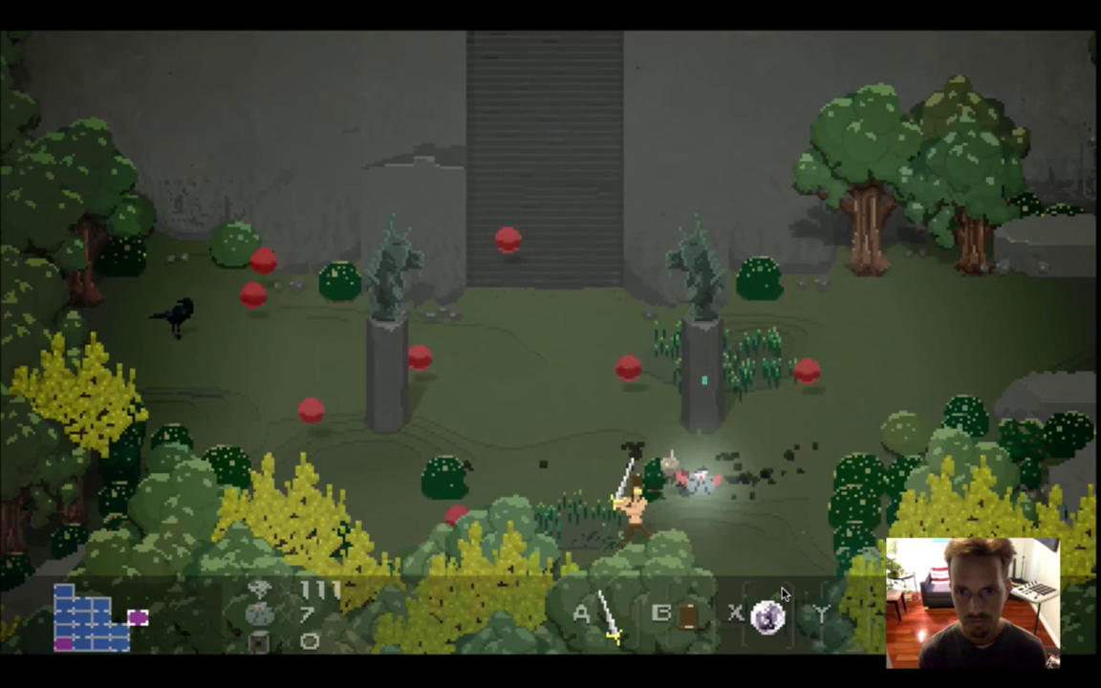
key(Left)
key(Left)
key(Up)
key(Right)
key(a)
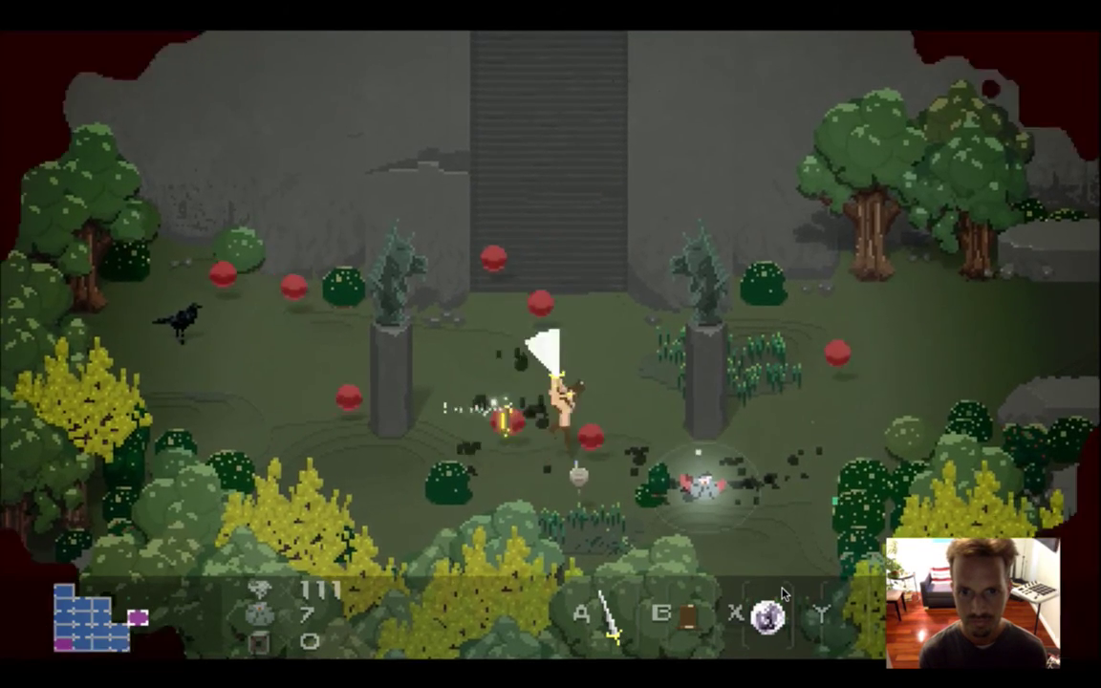
key(Left)
key(Right)
key(Up)
key(Up)
key(a)
key(Left)
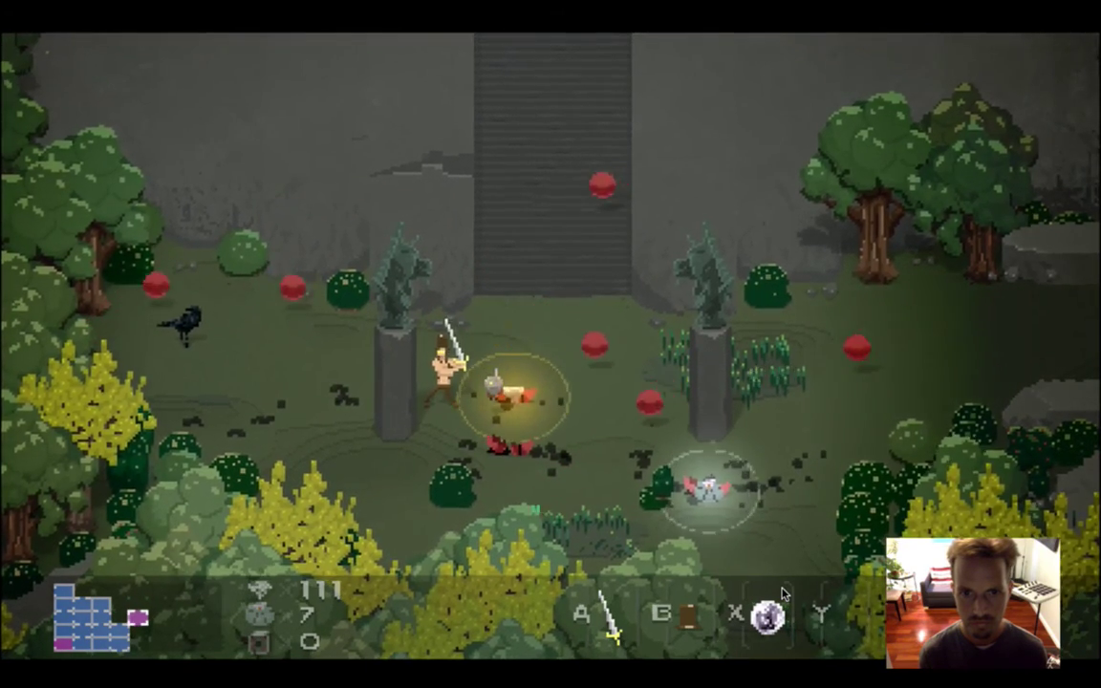
Leave the game for Xcode and read the newest chat messages, including the feedback on the black ooze.
key(super+Tab)
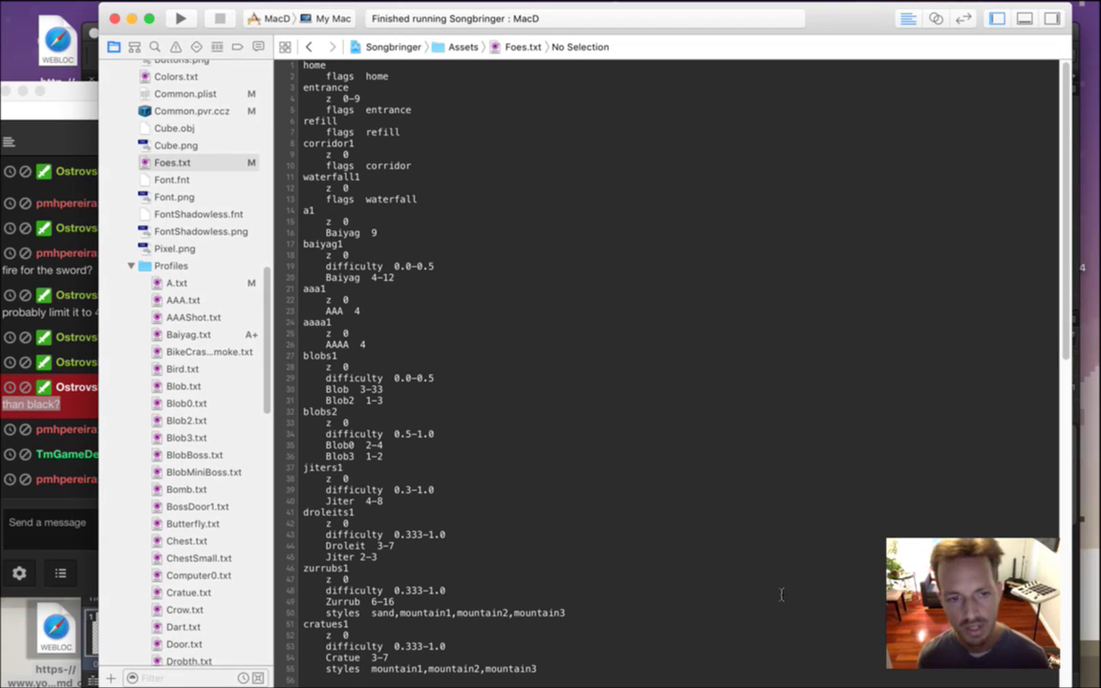
click(38, 499)
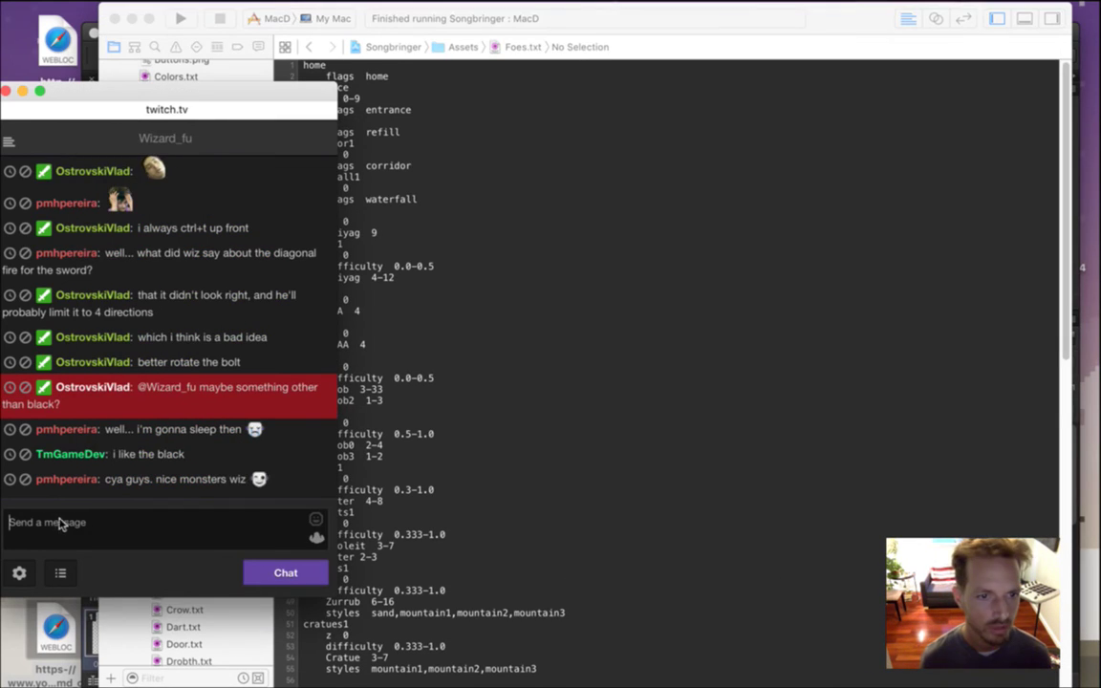
drag(128, 407, 266, 408)
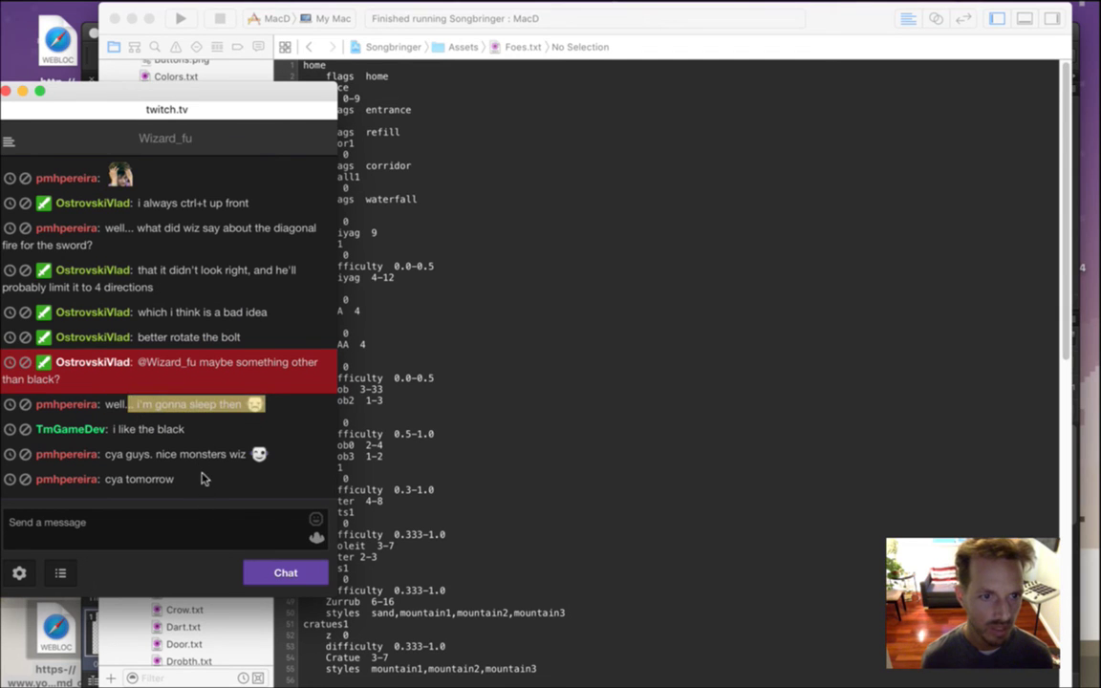
drag(125, 456, 188, 503)
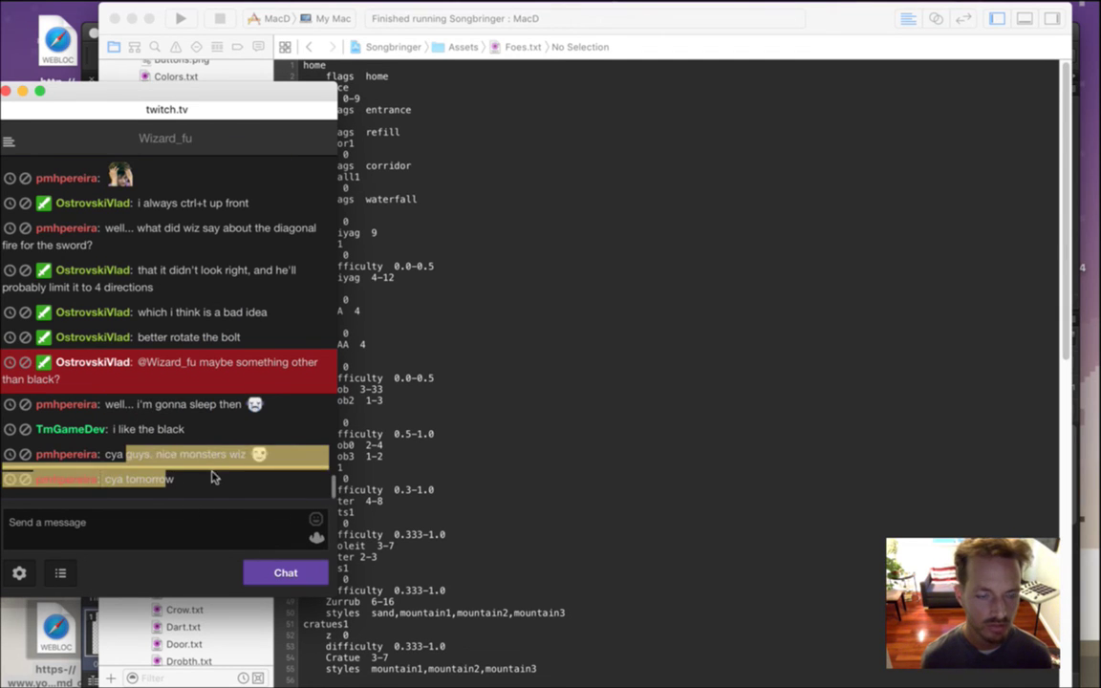
click(190, 495)
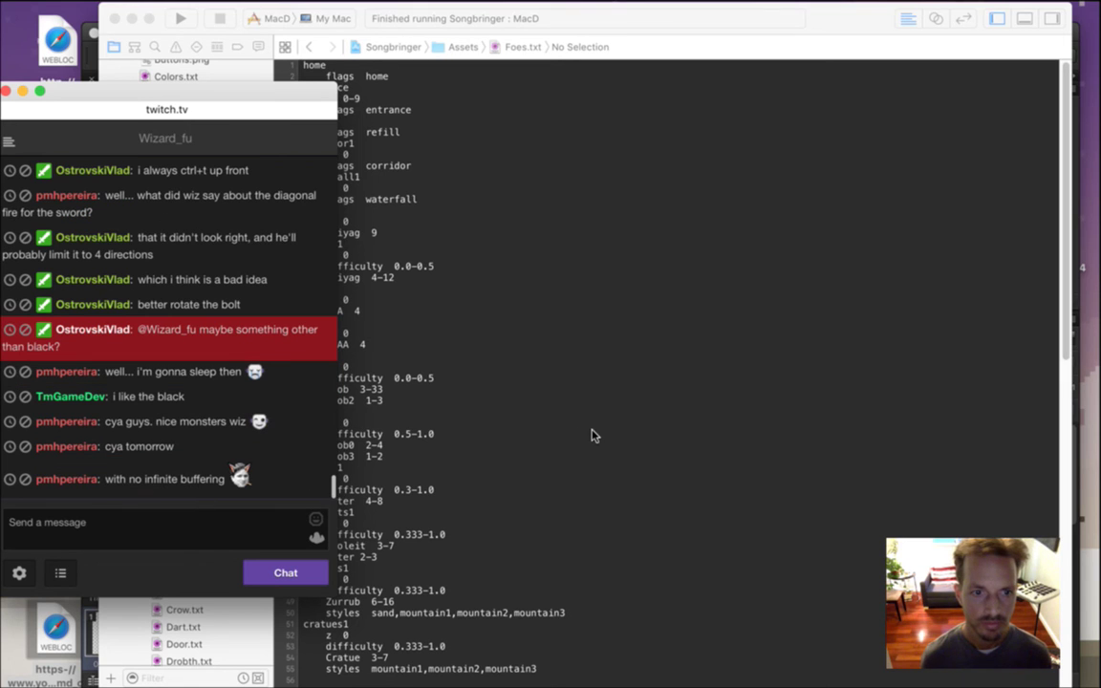
drag(129, 485, 207, 503)
click(264, 461)
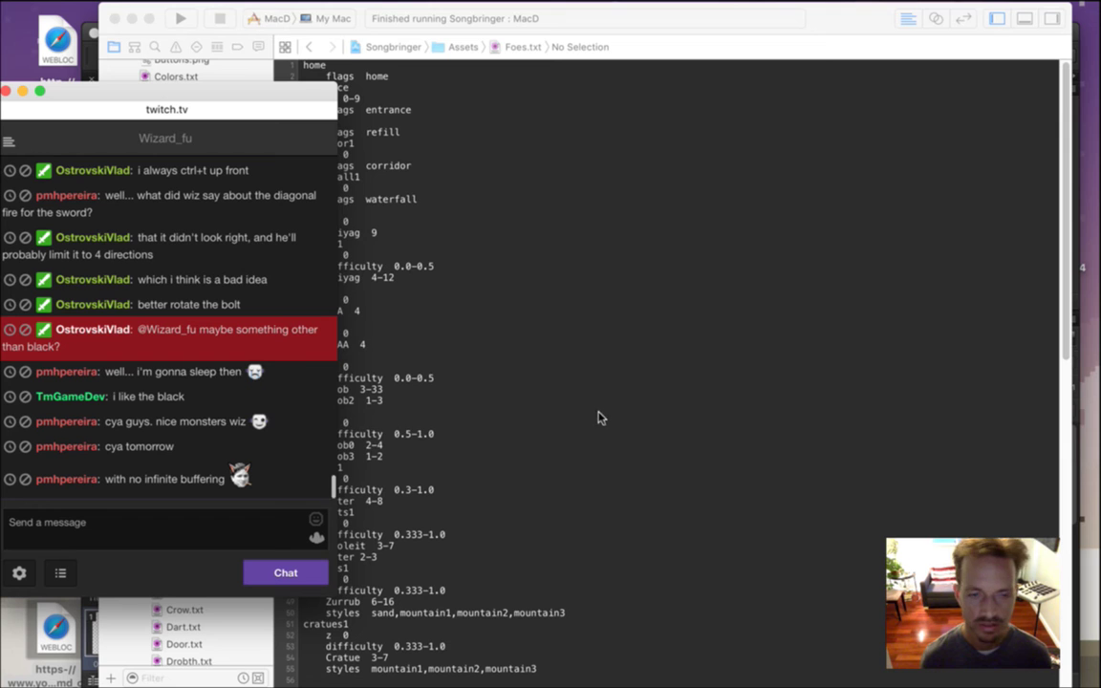
Switch to Photoshop and compare frames 10, 11 and 12 of the Baiyag death animation.
key(super+Tab)
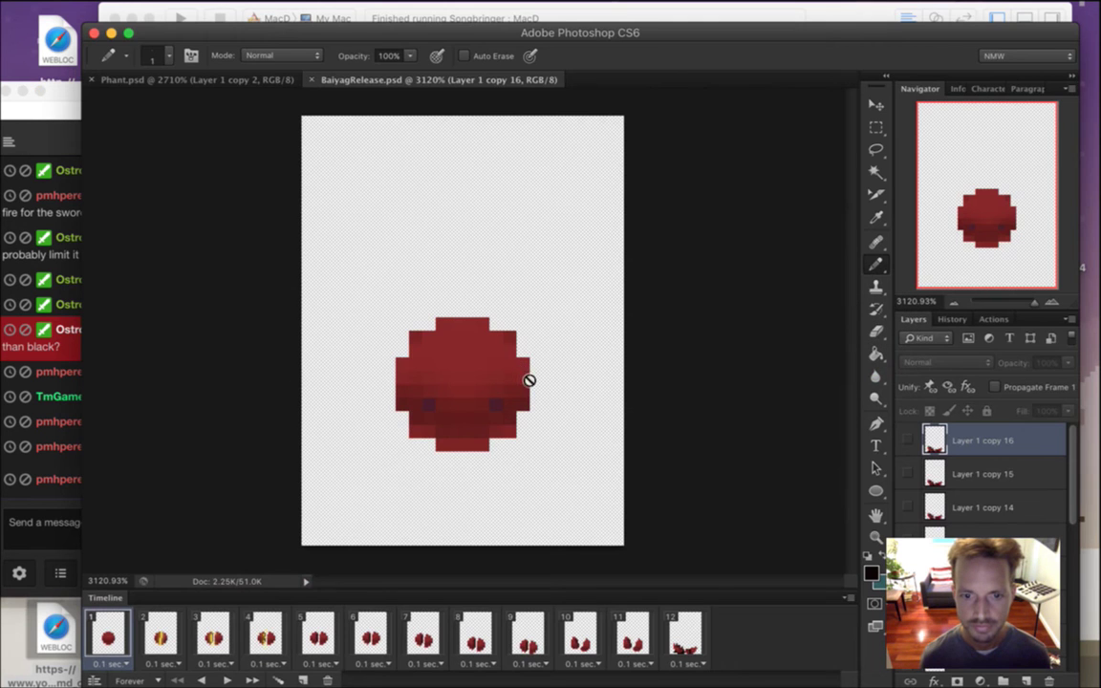
click(578, 624)
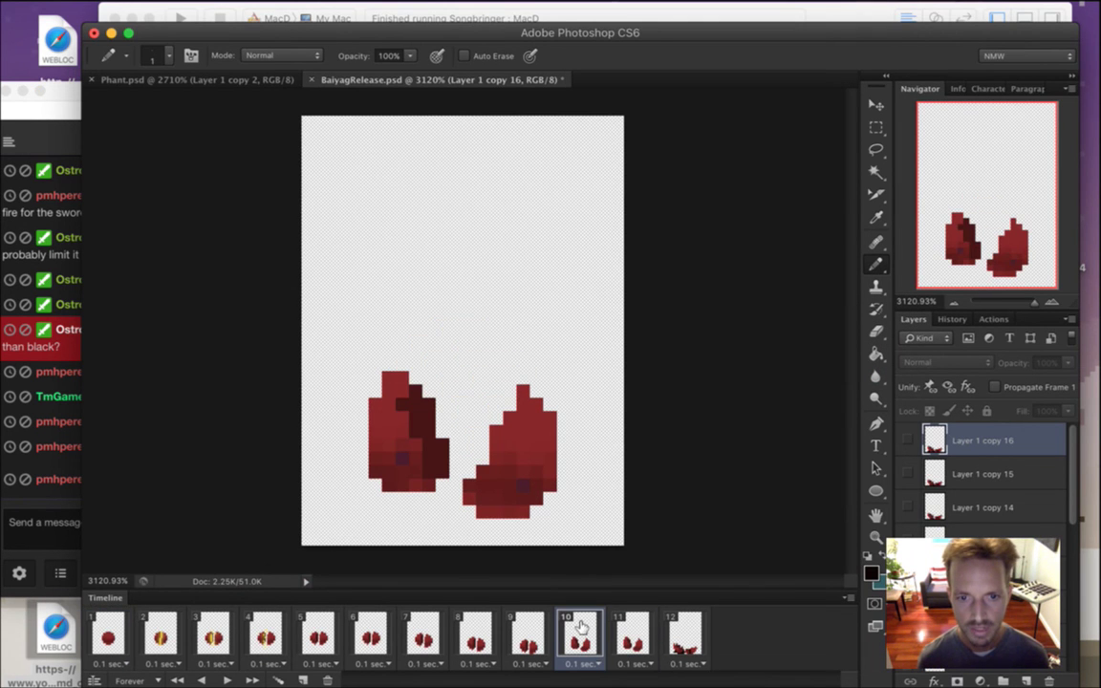
click(686, 634)
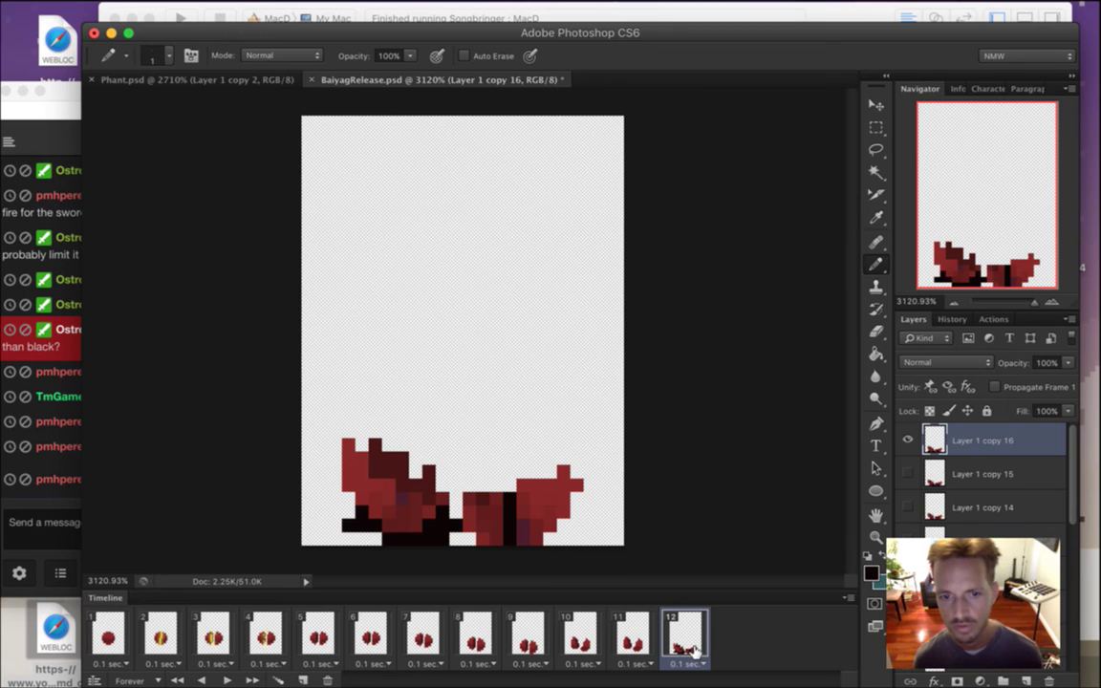
click(635, 631)
click(683, 639)
click(635, 633)
click(684, 635)
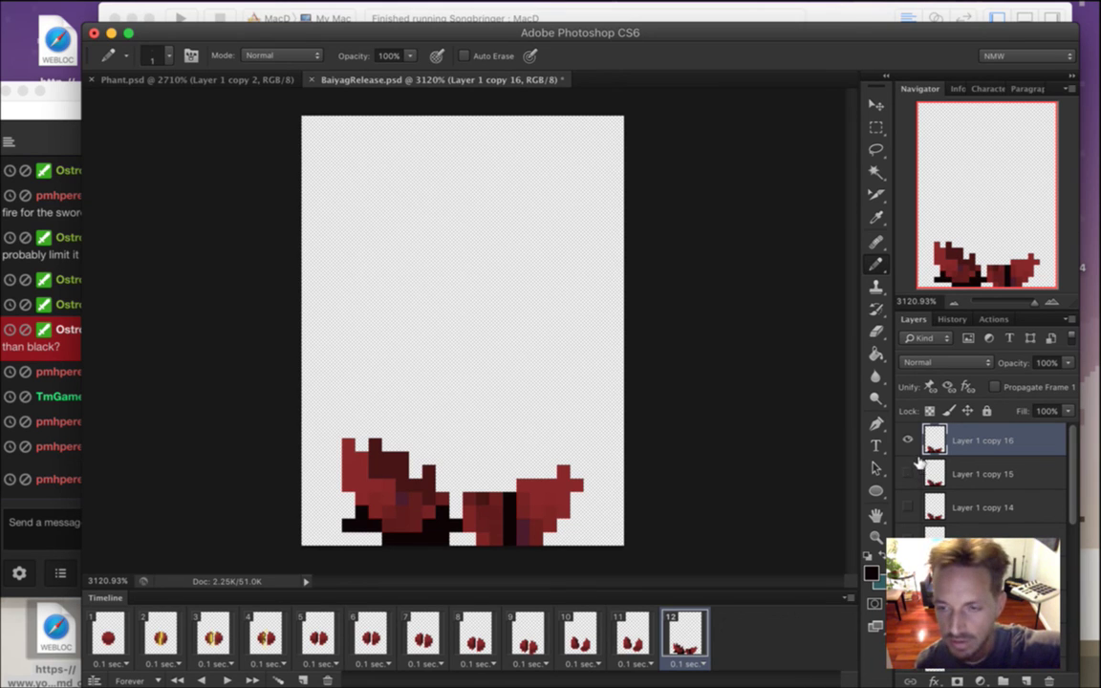
click(634, 633)
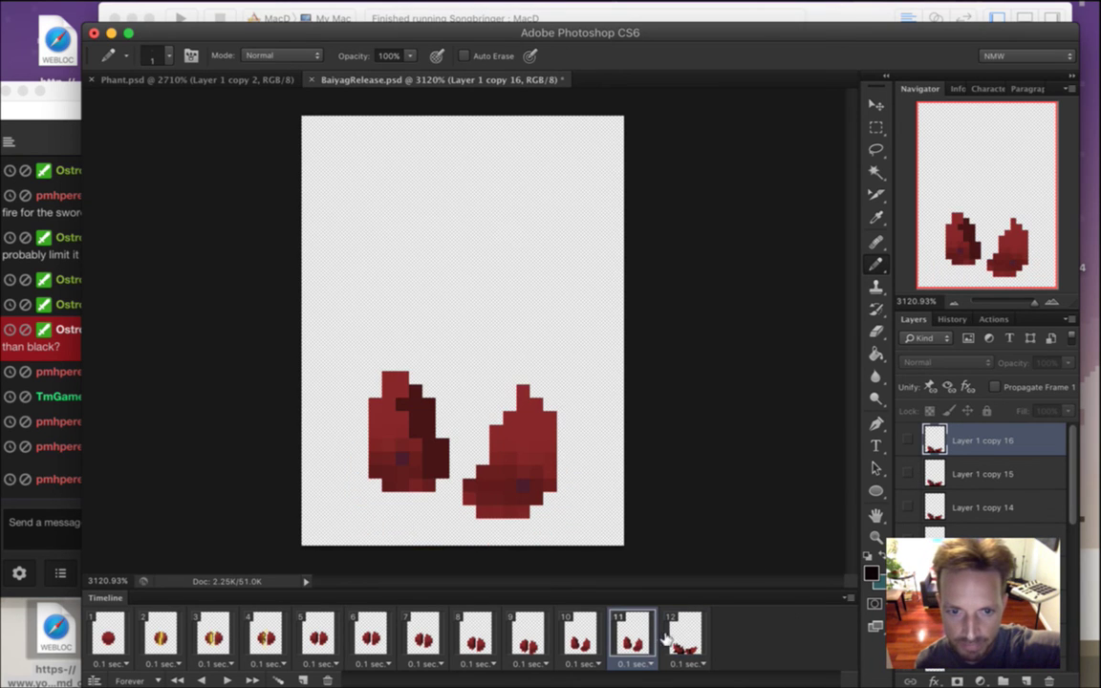
click(684, 643)
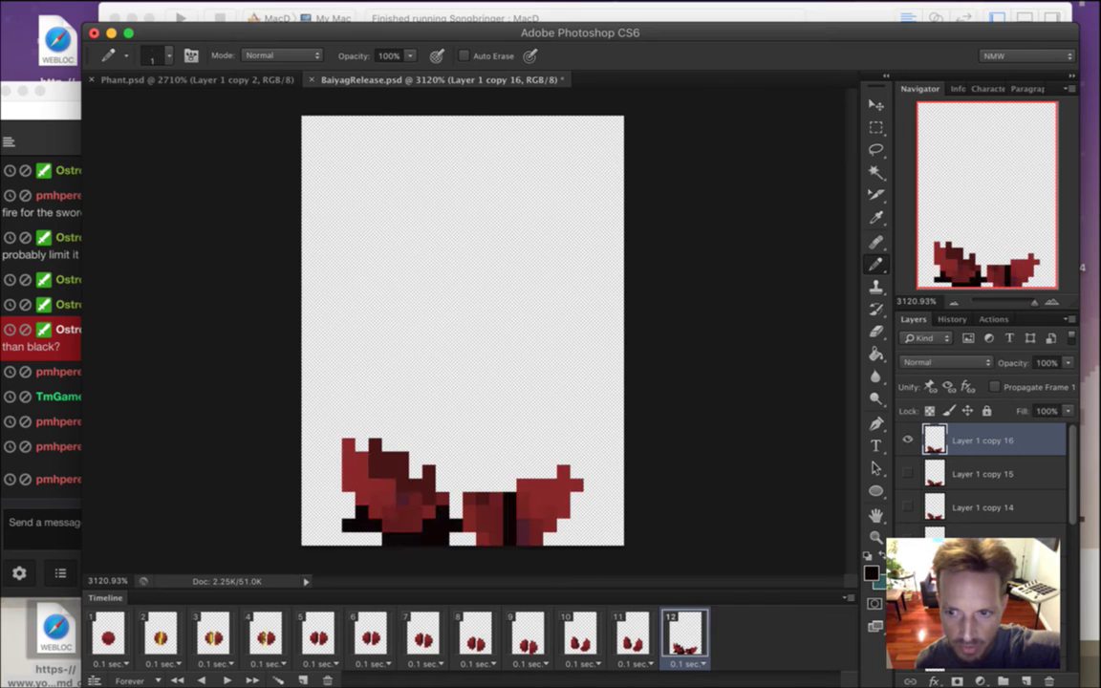
Hide Layer 1 copy 16 in frame 12, and add frames 13 and 14 with successive early ooze layers, using Layer 1 copy 14 for frame 14.
click(907, 439)
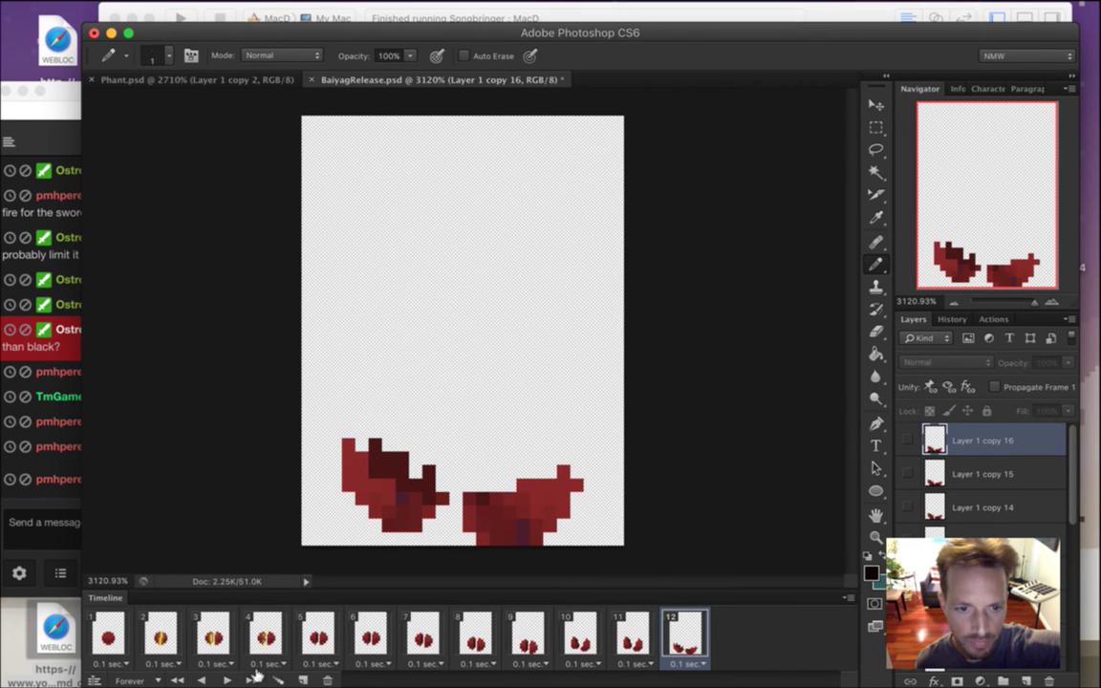
click(303, 678)
click(915, 517)
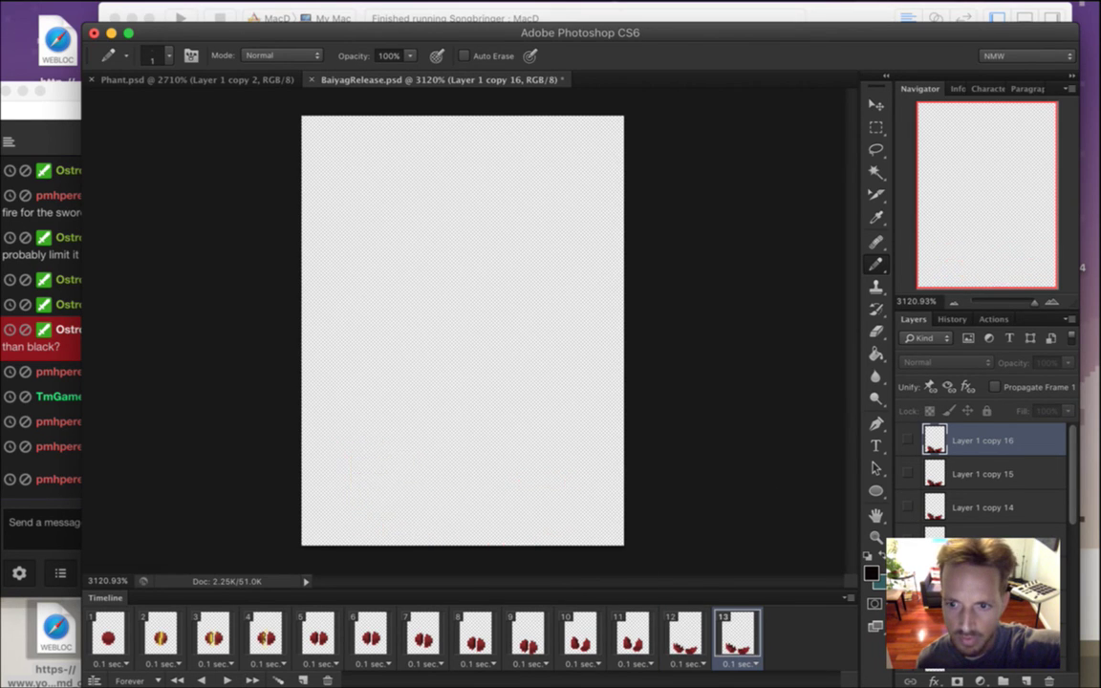
click(302, 678)
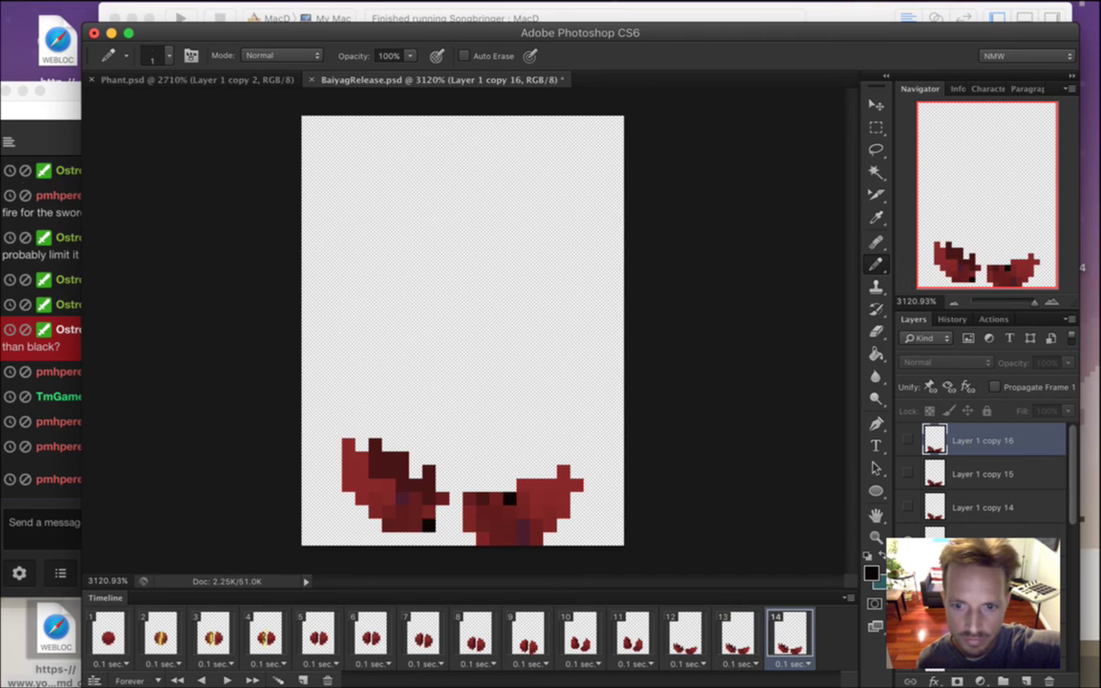
click(908, 507)
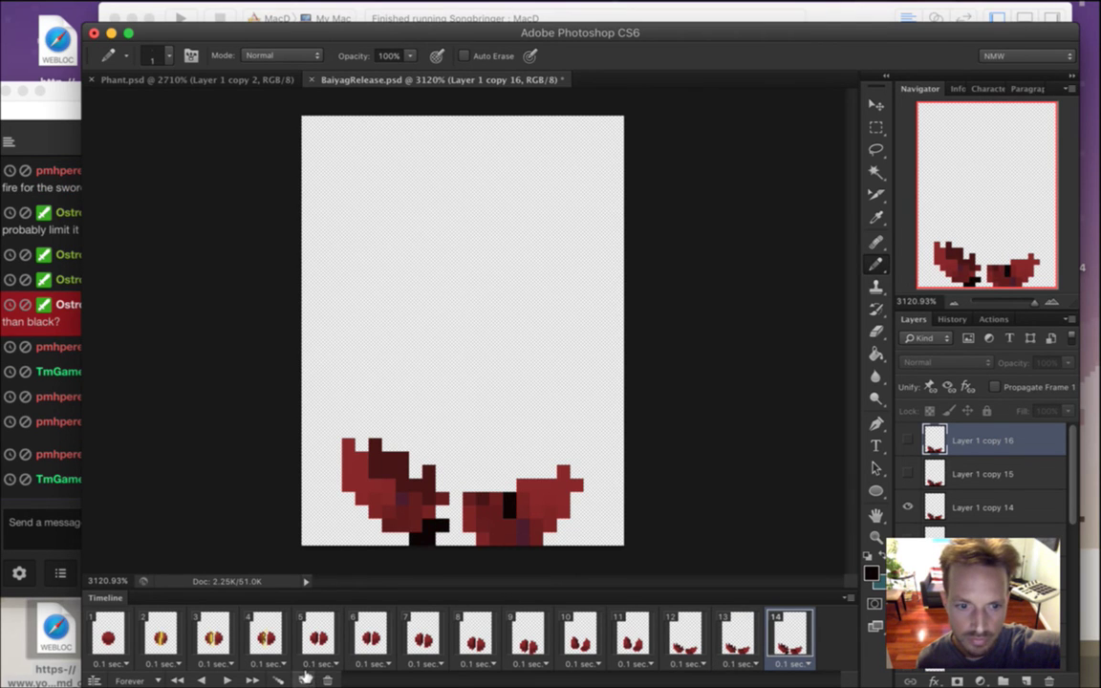
Add frames 15 and 16 for the last ooze stages, showing only Layer 1 copy 16 in frame 16.
click(302, 678)
click(913, 504)
click(302, 677)
click(908, 473)
click(908, 439)
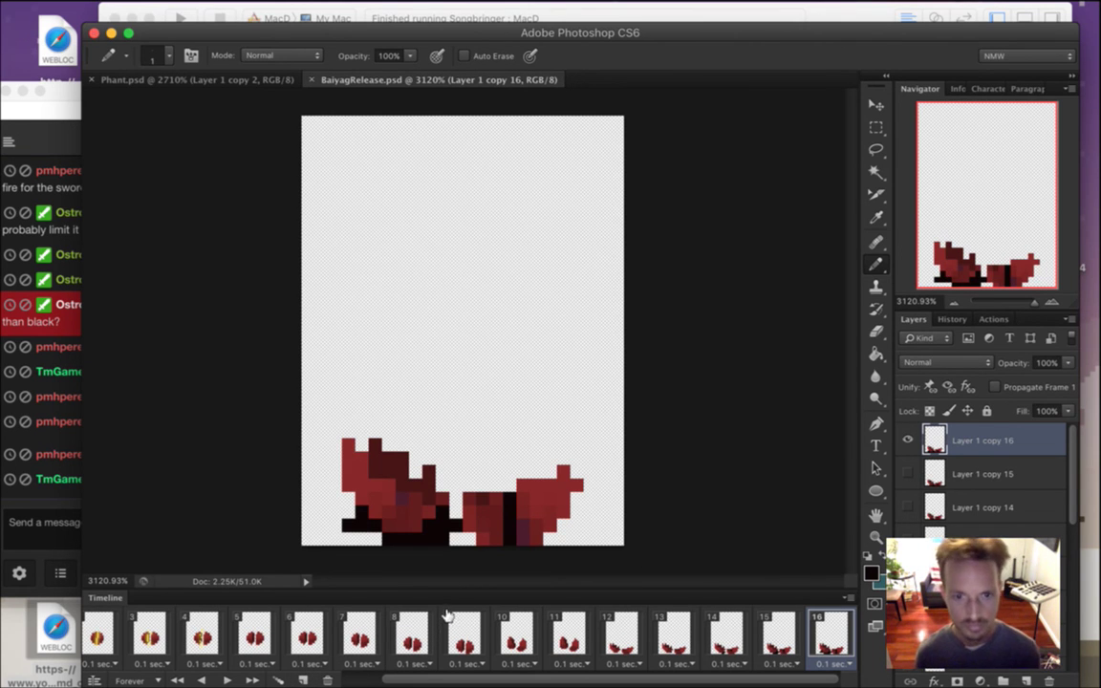
Check the chat, then render all frames as a PNG image sequence at document size, replacing the existing sequence.
click(76, 510)
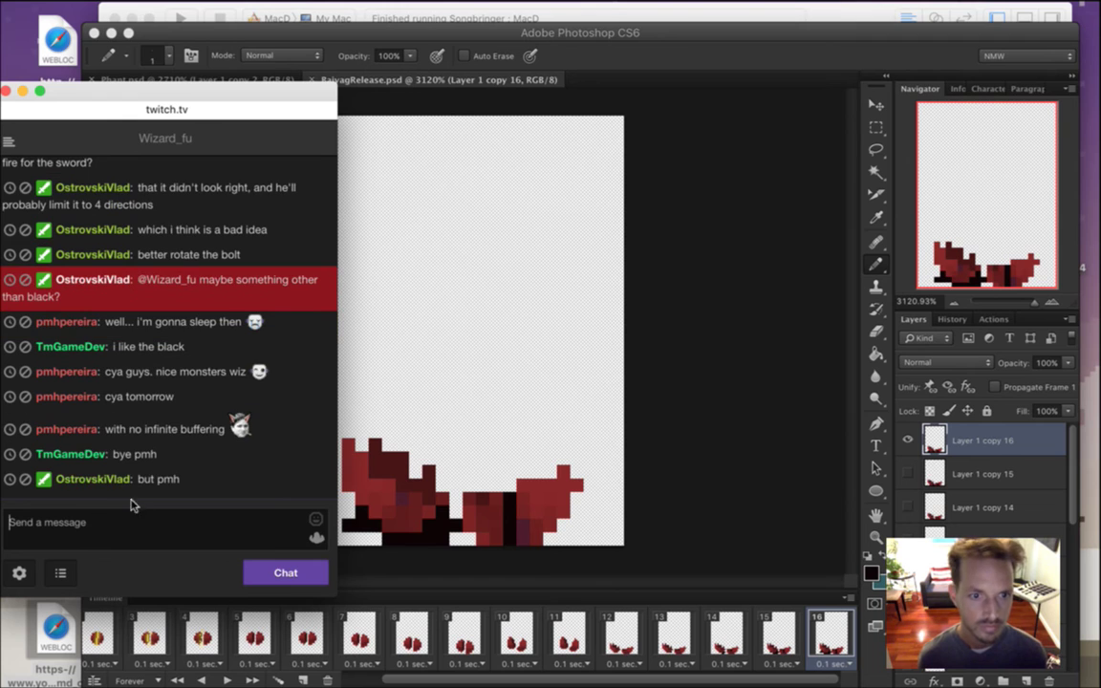
click(765, 67)
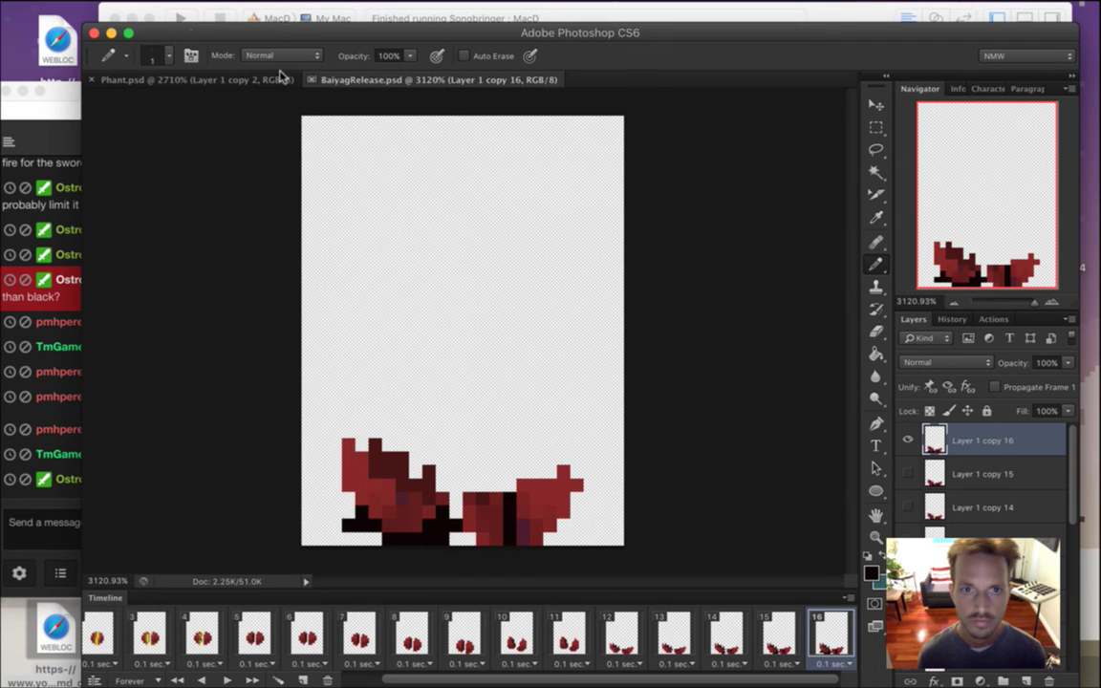
click(135, 9)
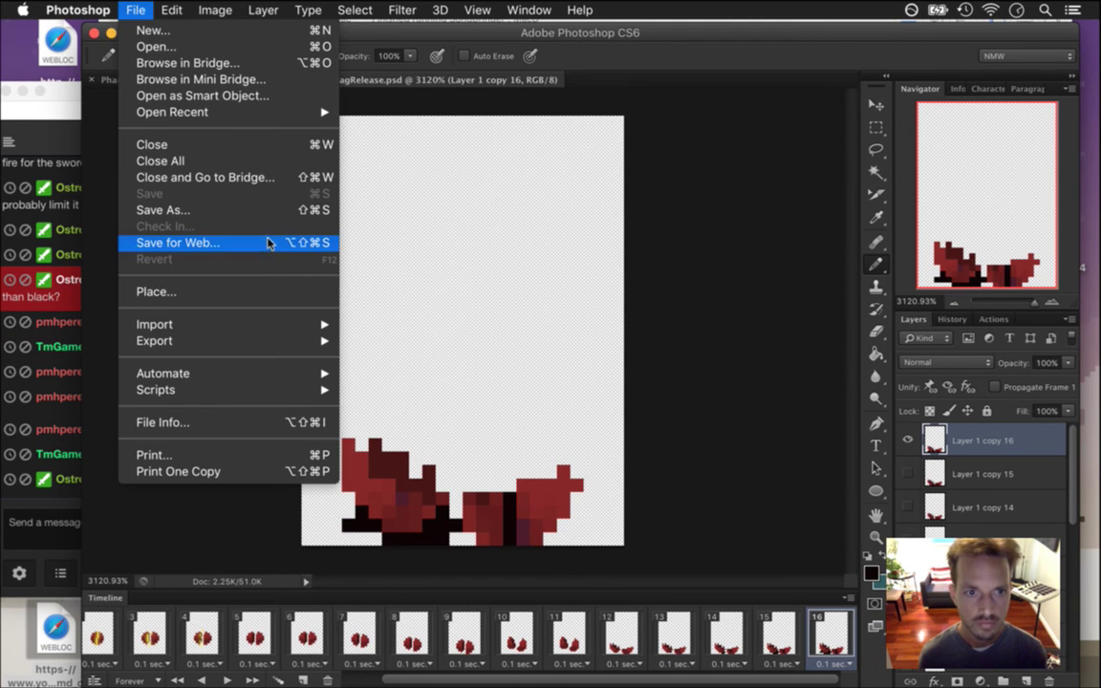
click(459, 373)
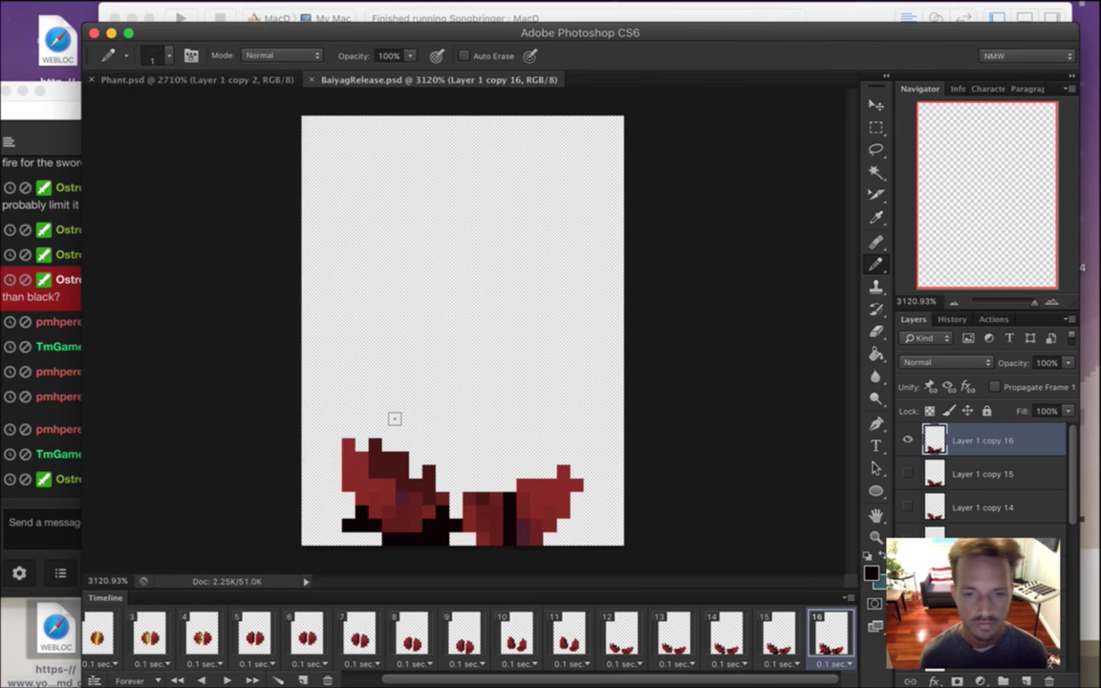
key(Return)
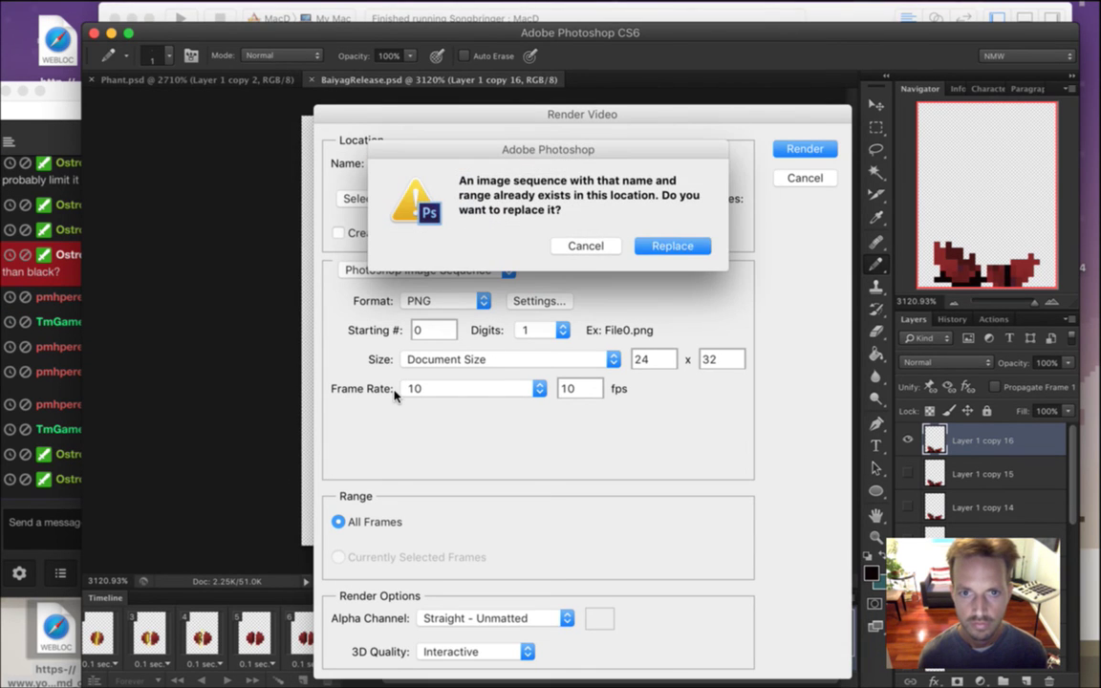
key(Return)
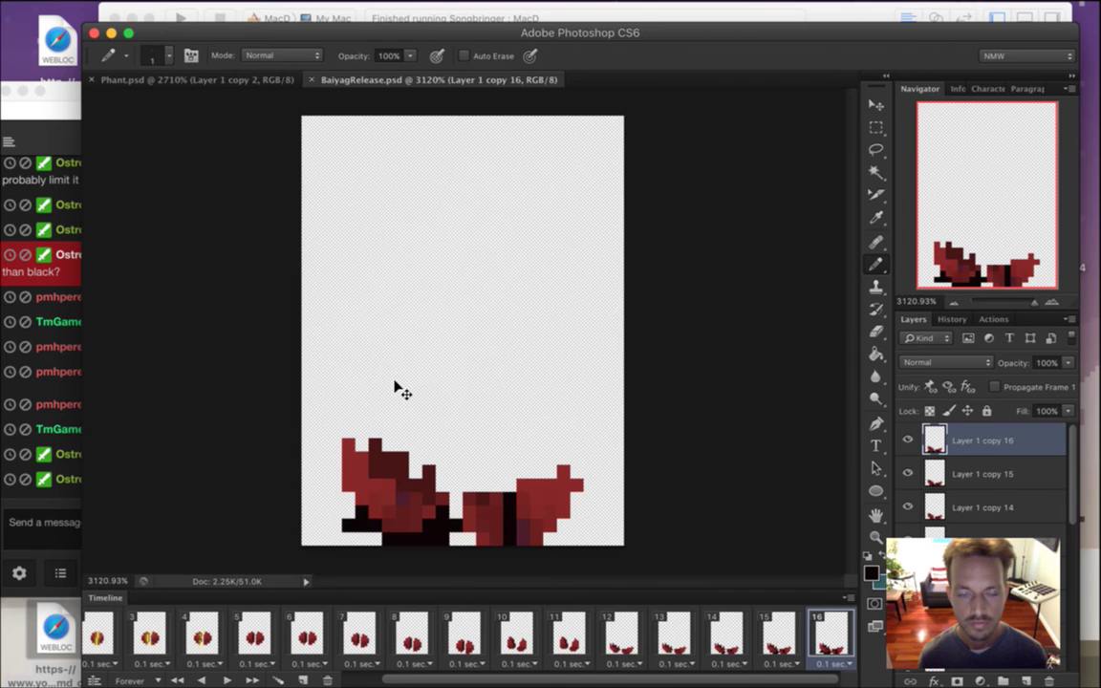
Switch to Xcode and build and run Songbringer with the newly exported frames.
key(super+Tab)
key(super+Tab)
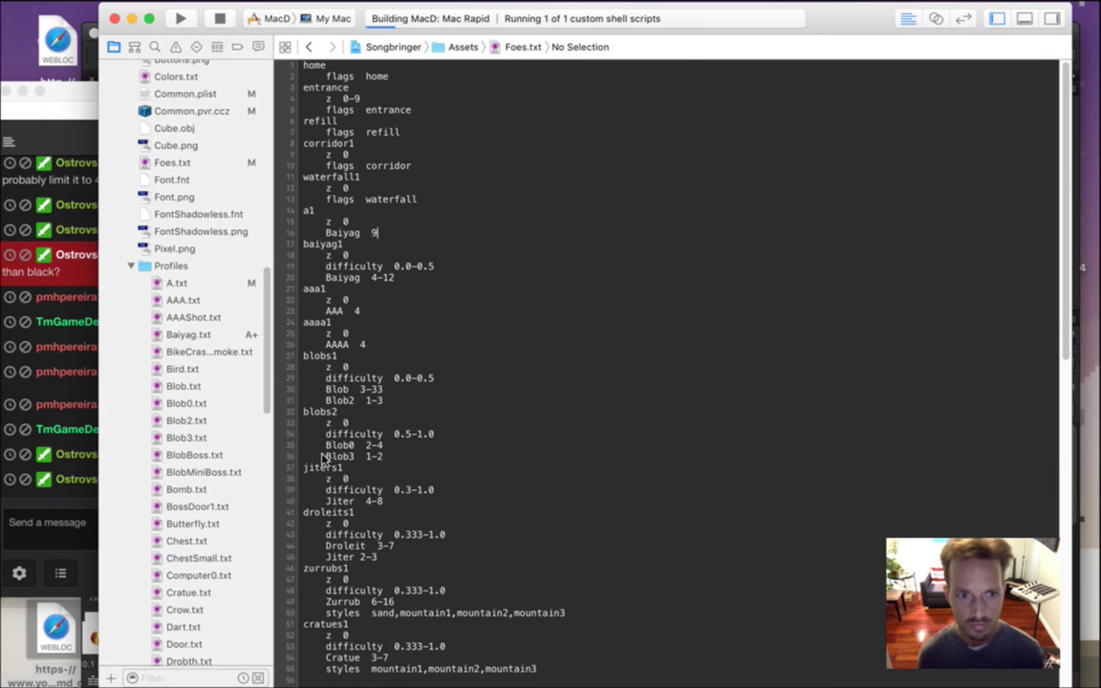
click(57, 495)
click(428, 466)
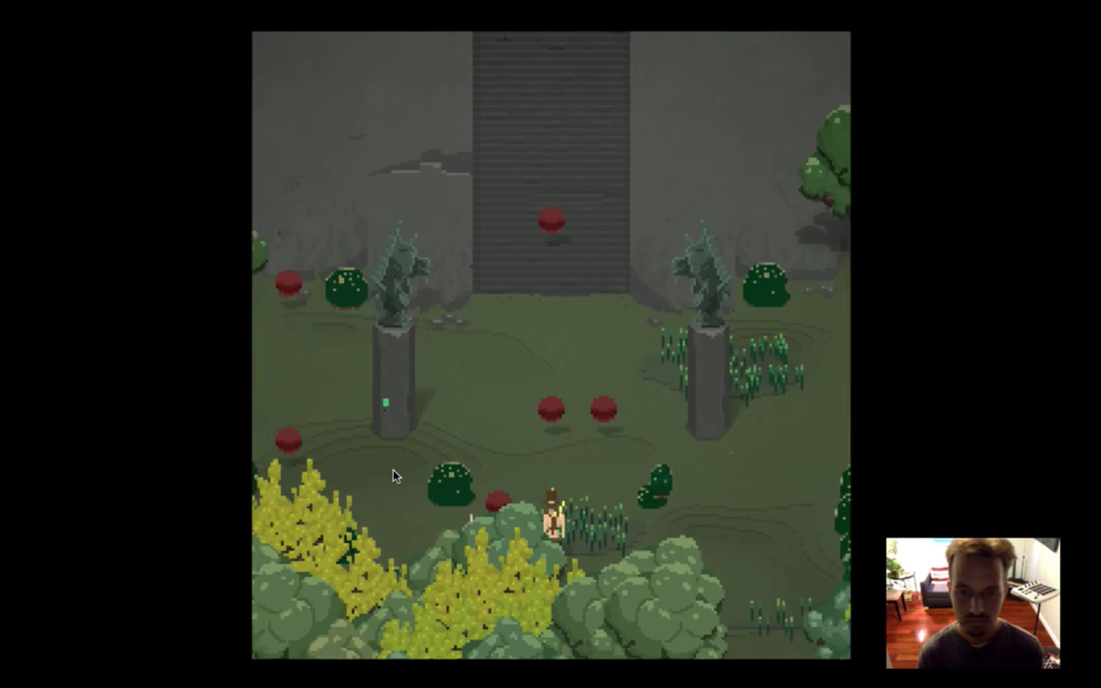
Attack Baiyags across the clearing and on the stairs to view the spreading ooze animation, then quit the game.
key(space)
key(Up)
key(Left)
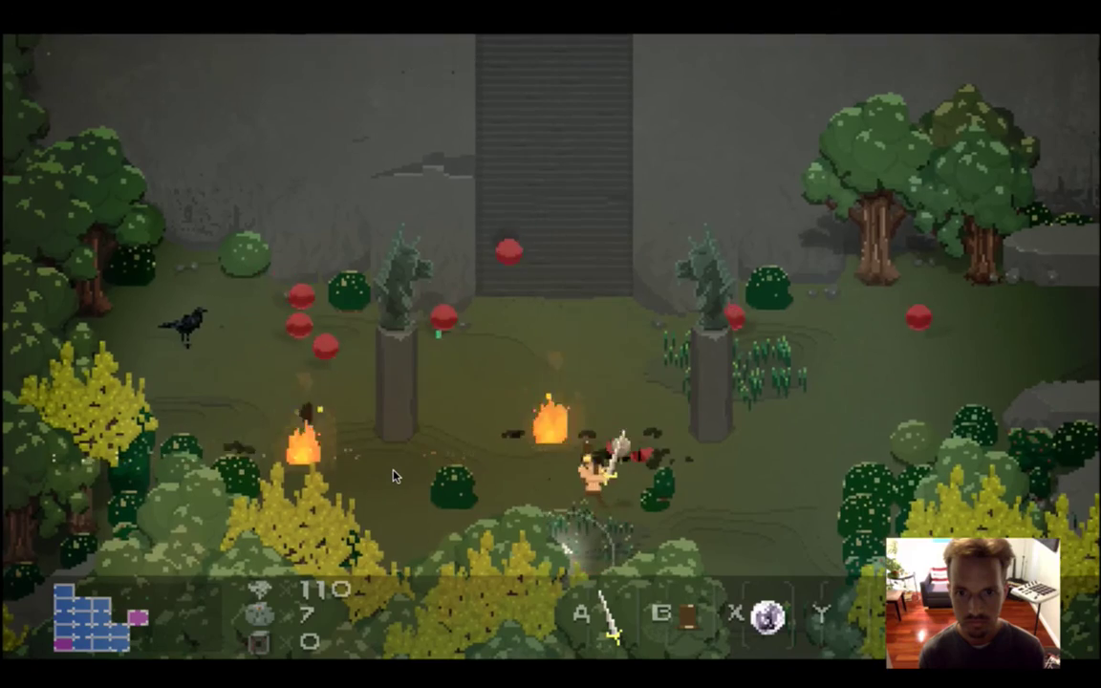
key(Right)
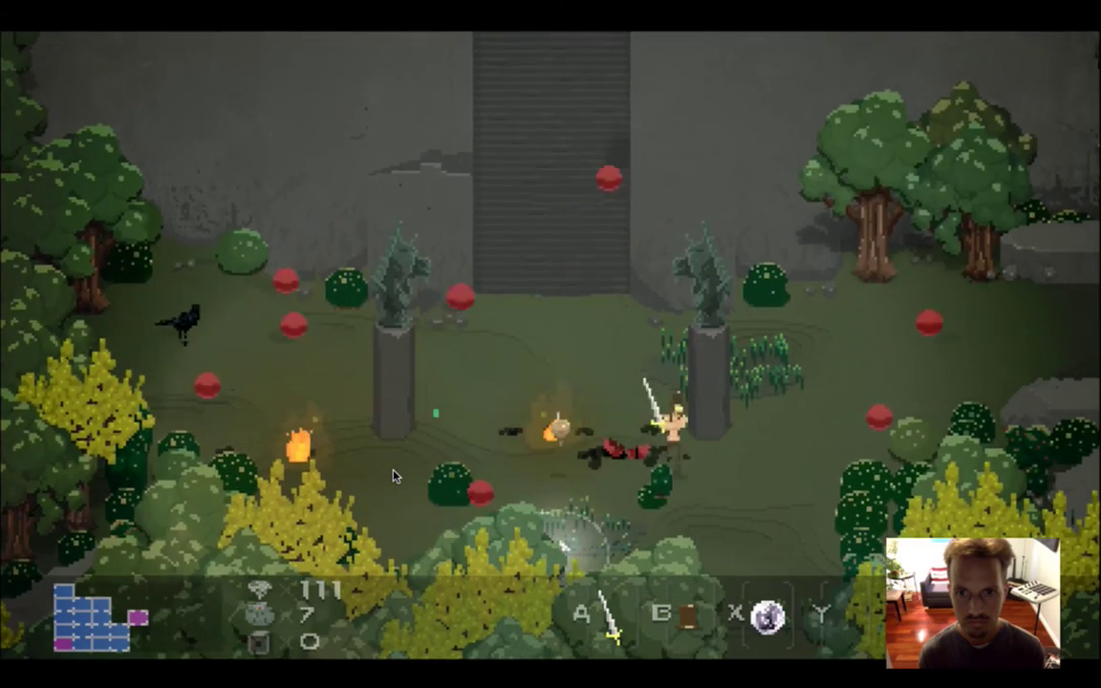
key(Left)
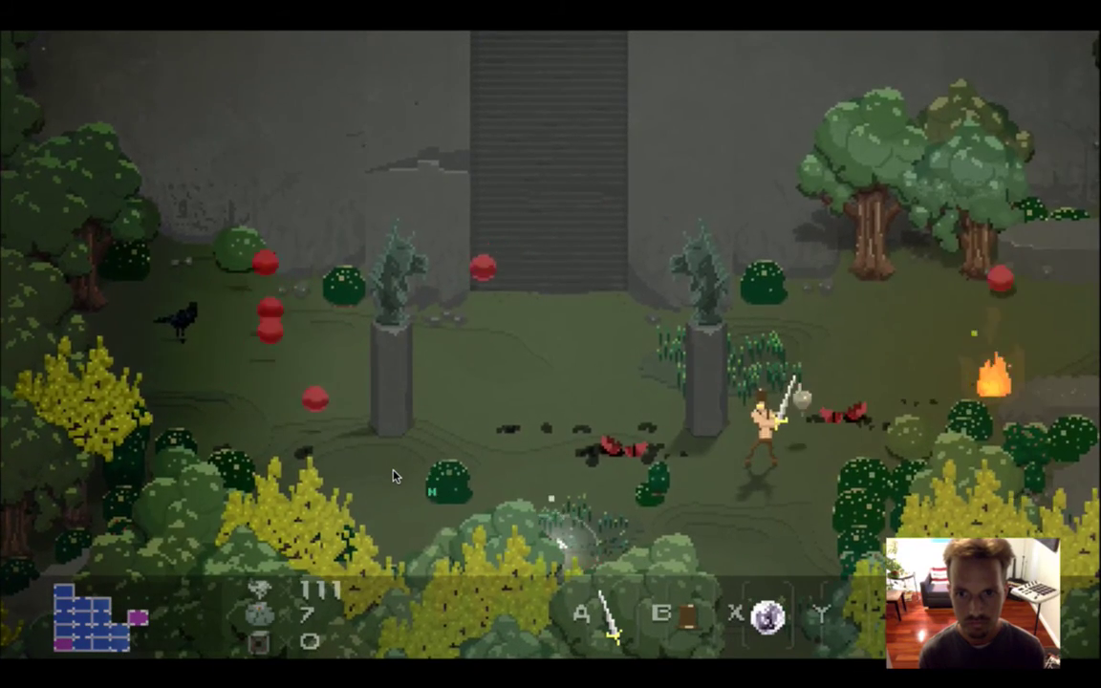
key(Up)
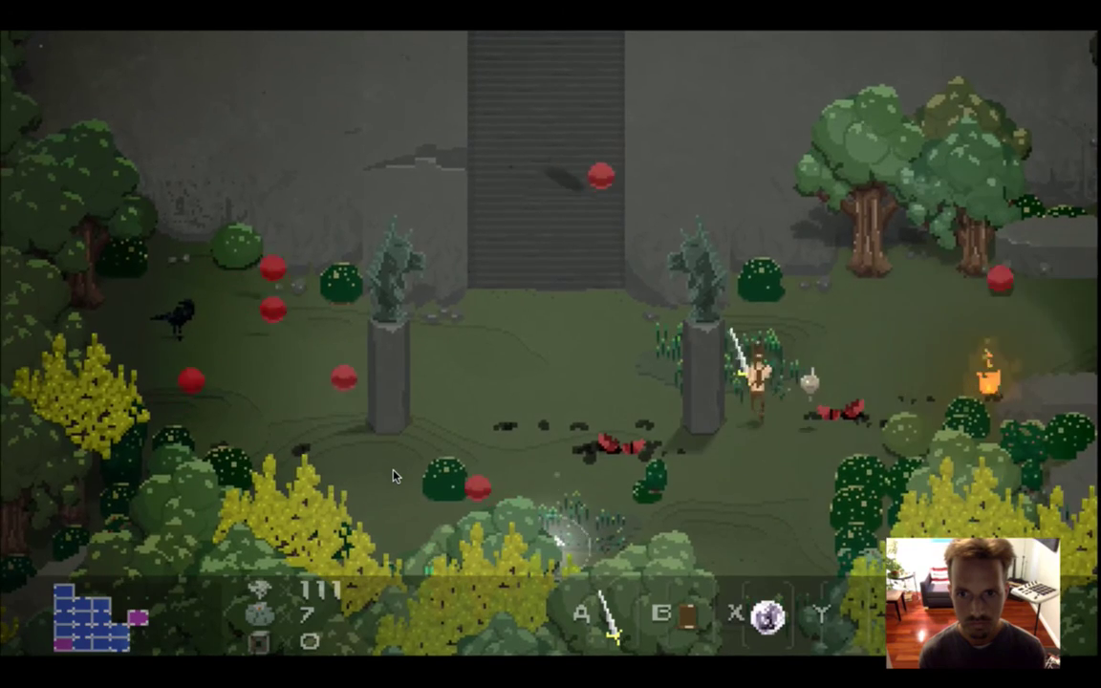
key(Left)
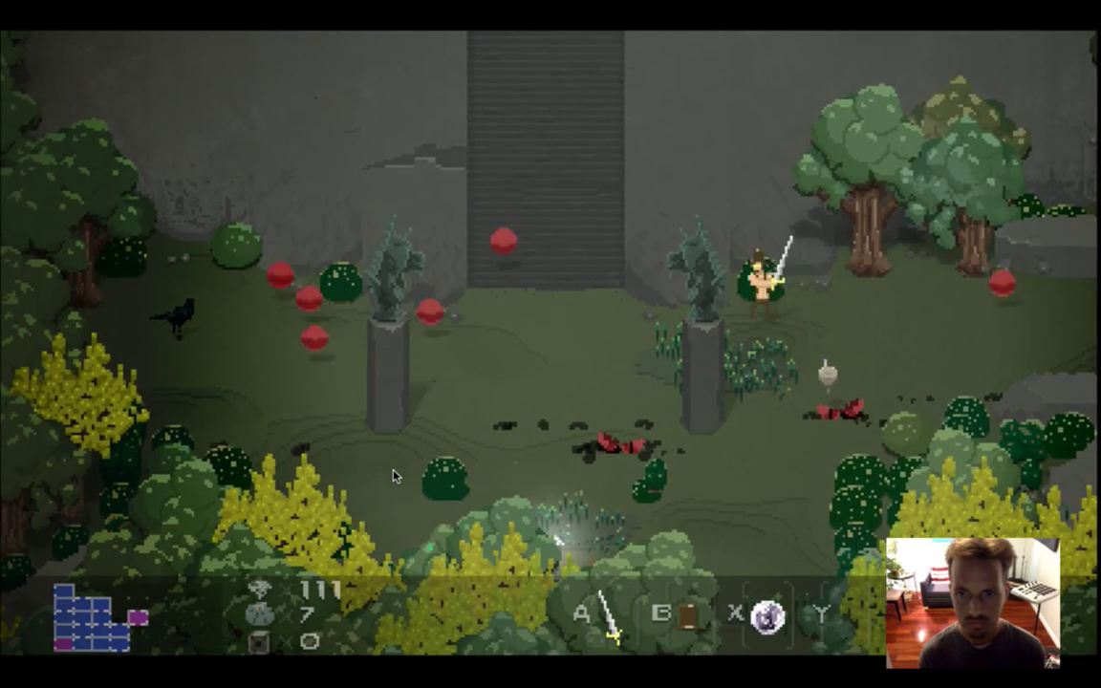
key(Left)
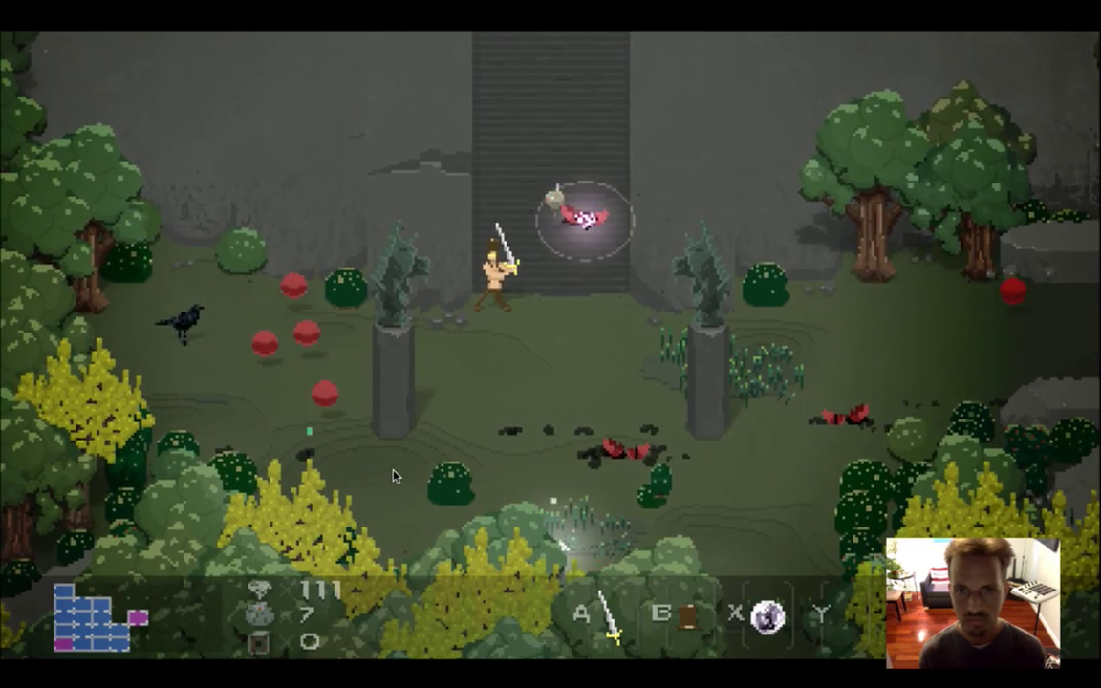
key(Right)
key(Up)
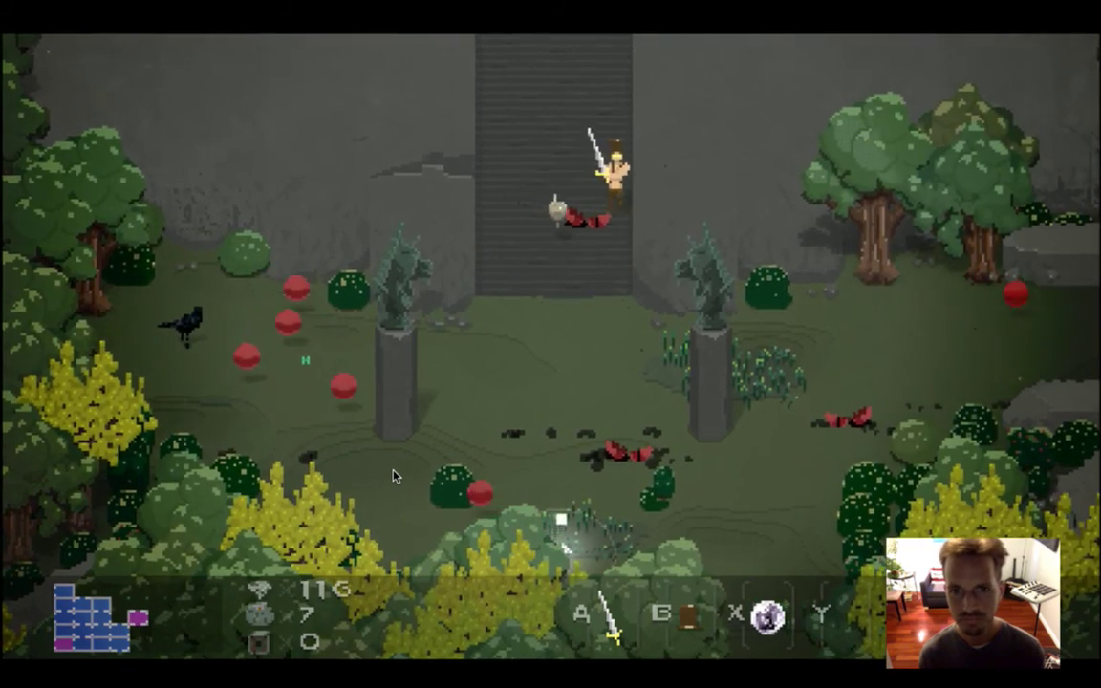
key(super+q)
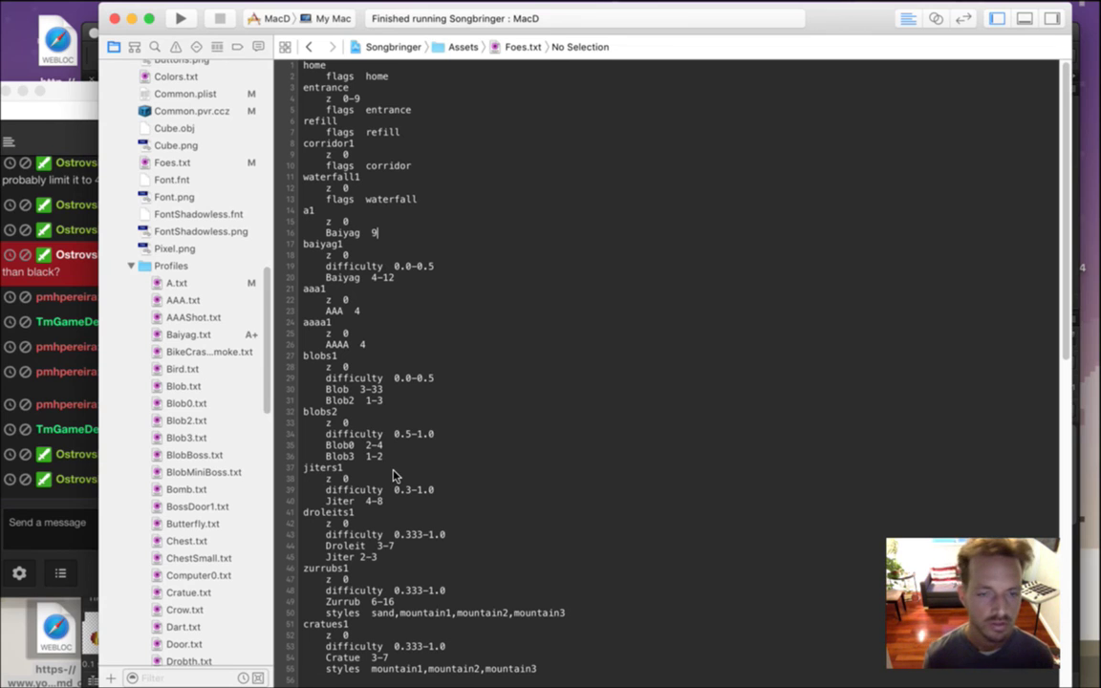
Return to Photoshop, close BaiyagRelease.psd, and erase the pink pixel at the trunk tip on Layer 1 copy 2 of Phant.psd.
key(super+Tab)
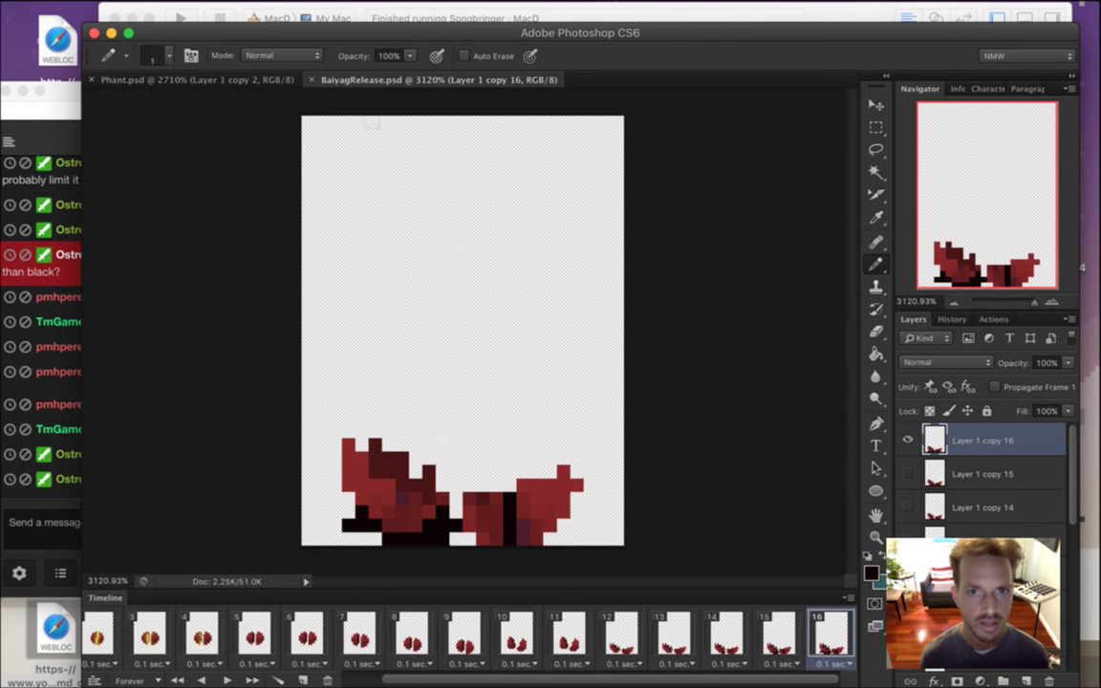
click(332, 78)
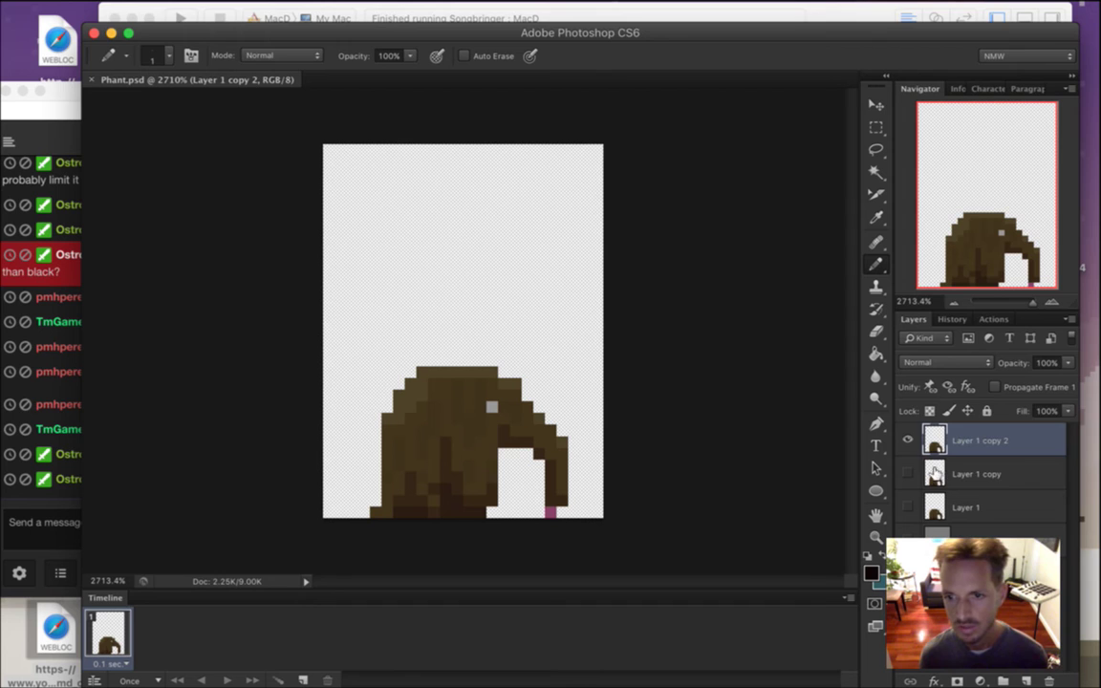
key(e)
click(551, 514)
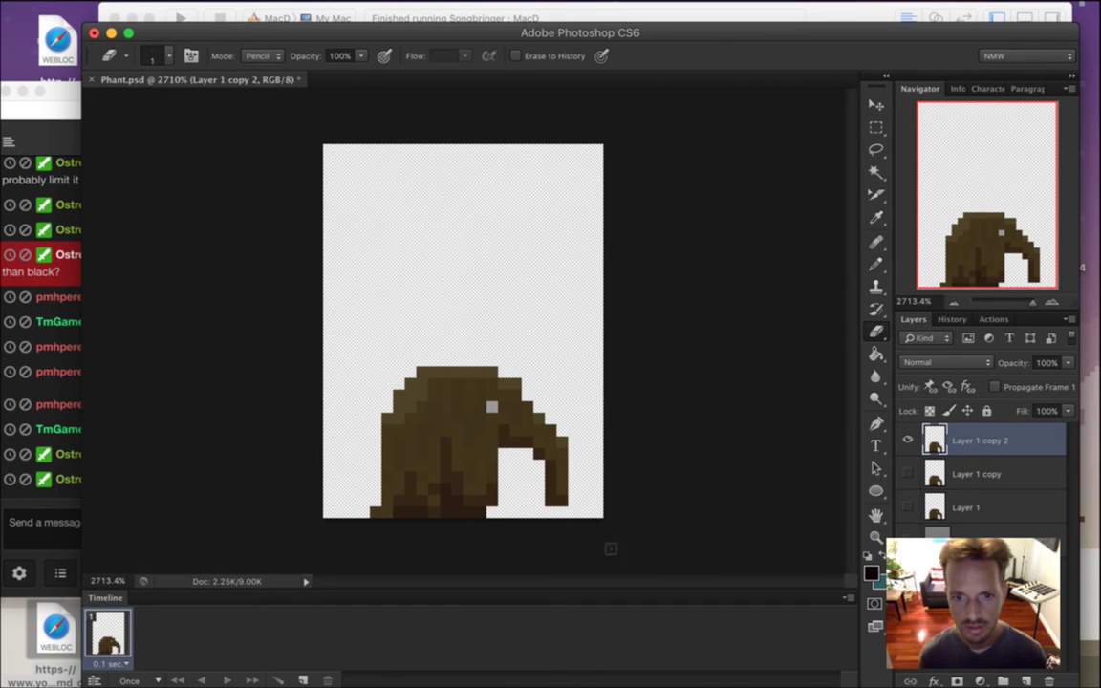
Compare Layer 1 copy 2 with Layer 1 copy, leaving only Layer 1 copy visible and active.
click(910, 437)
click(908, 474)
key(alt+[)
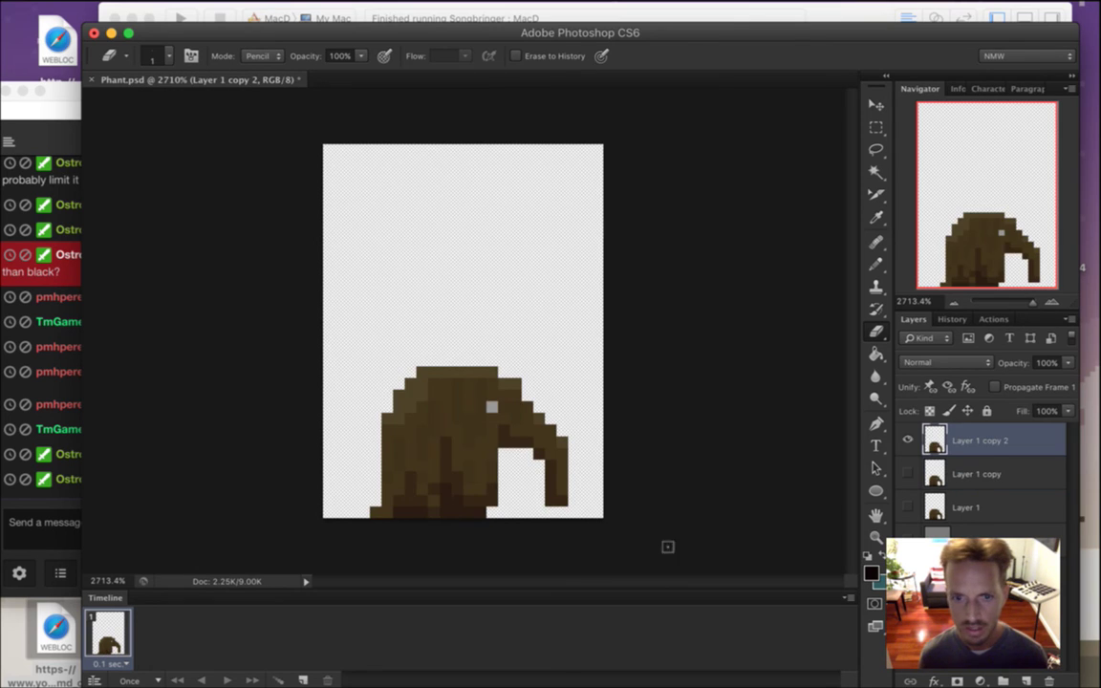
click(907, 440)
click(907, 474)
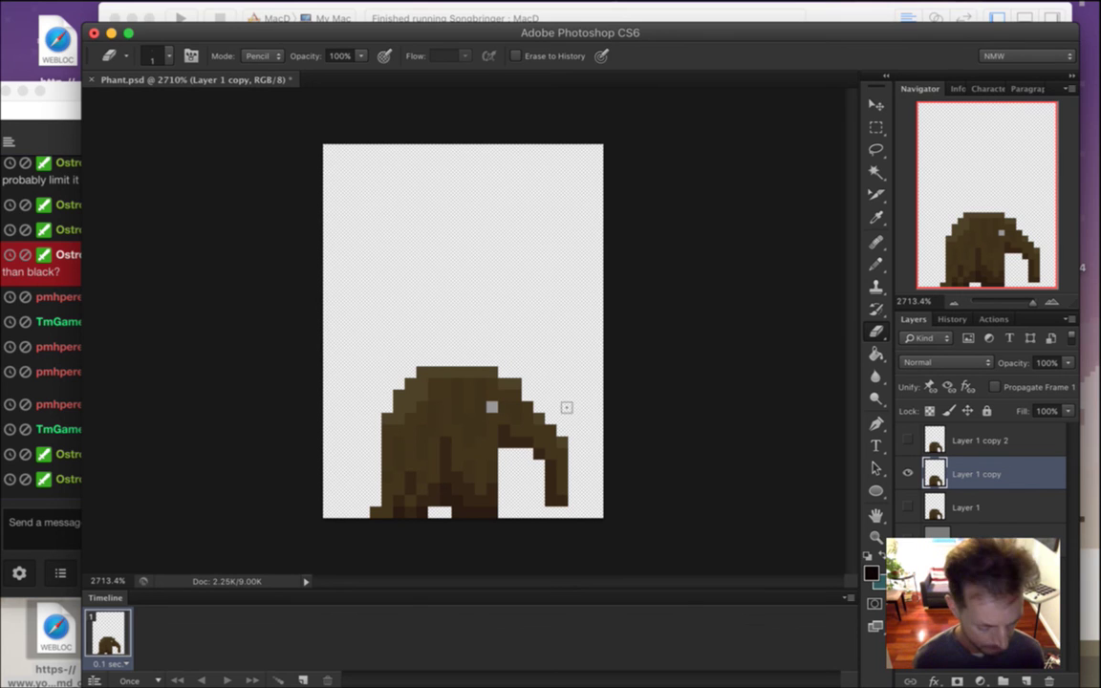
Move the Phant's grey eye one pixel toward the trunk on Layer 1 copy, covering the old eye pixel with sampled brown.
key(i)
click(491, 408)
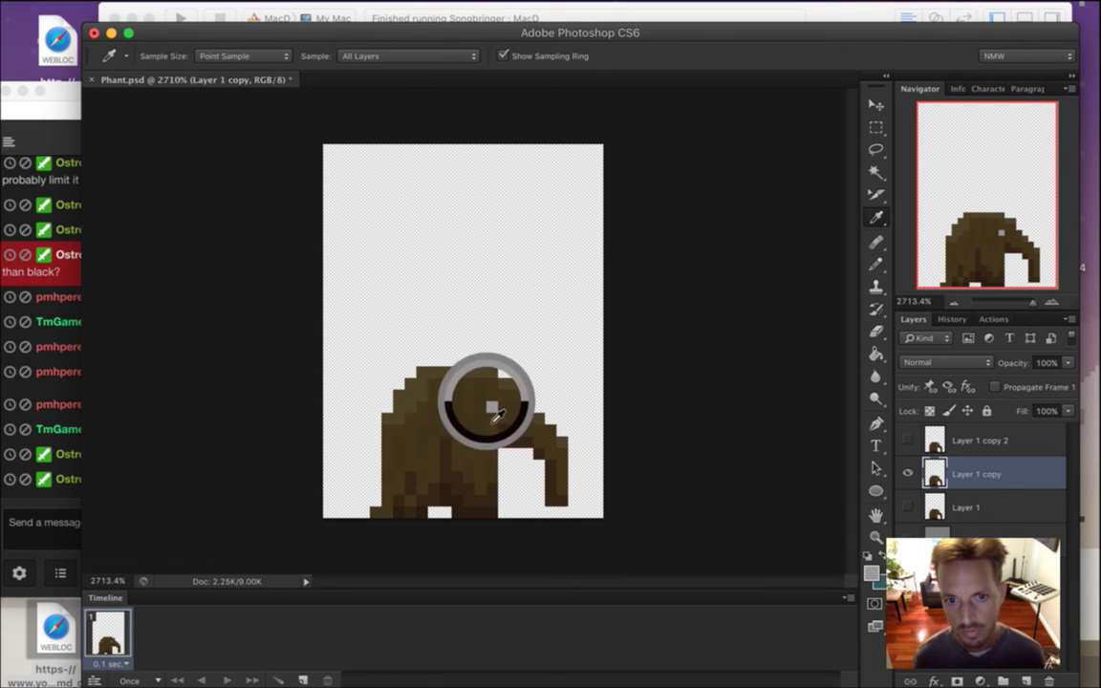
key(b)
click(504, 407)
key(i)
click(501, 435)
key(b)
click(491, 407)
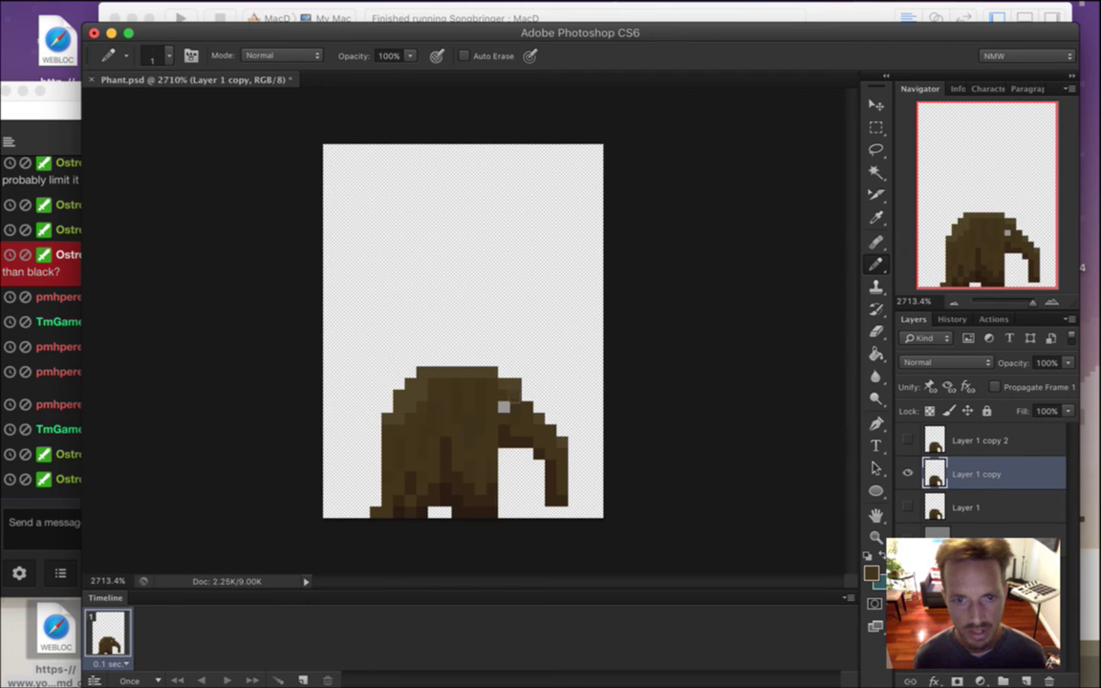
Select the area around the Phant's head and trunk, add a new layer, and pencil over the head and trunk in black.
key(m)
drag(499, 356, 590, 577)
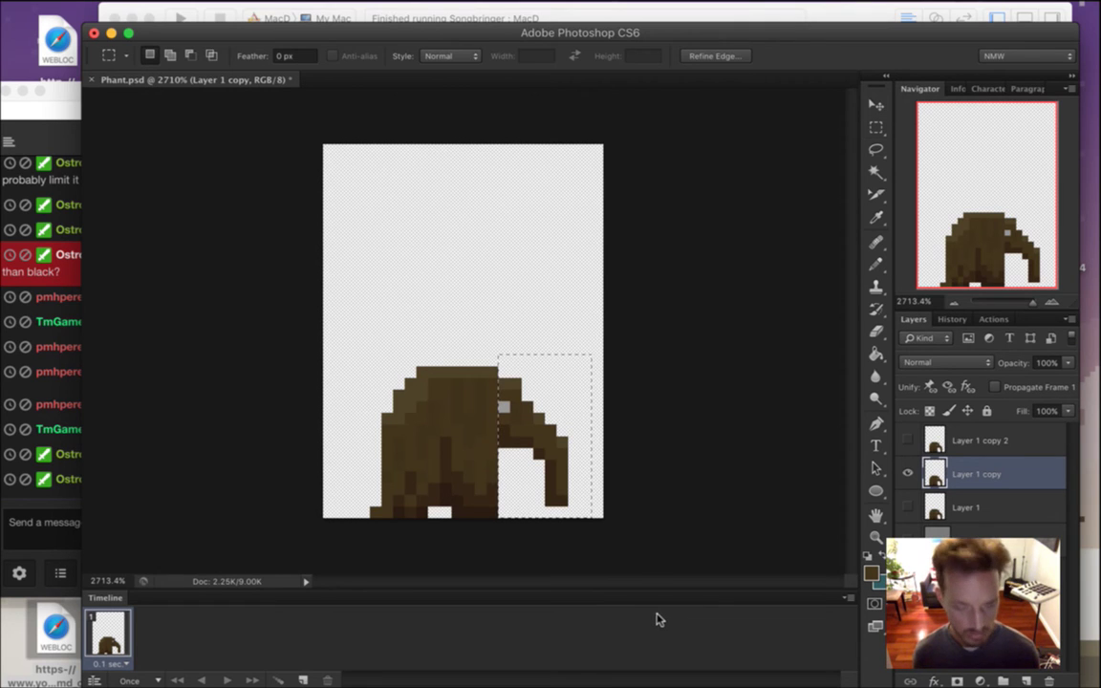
key(b)
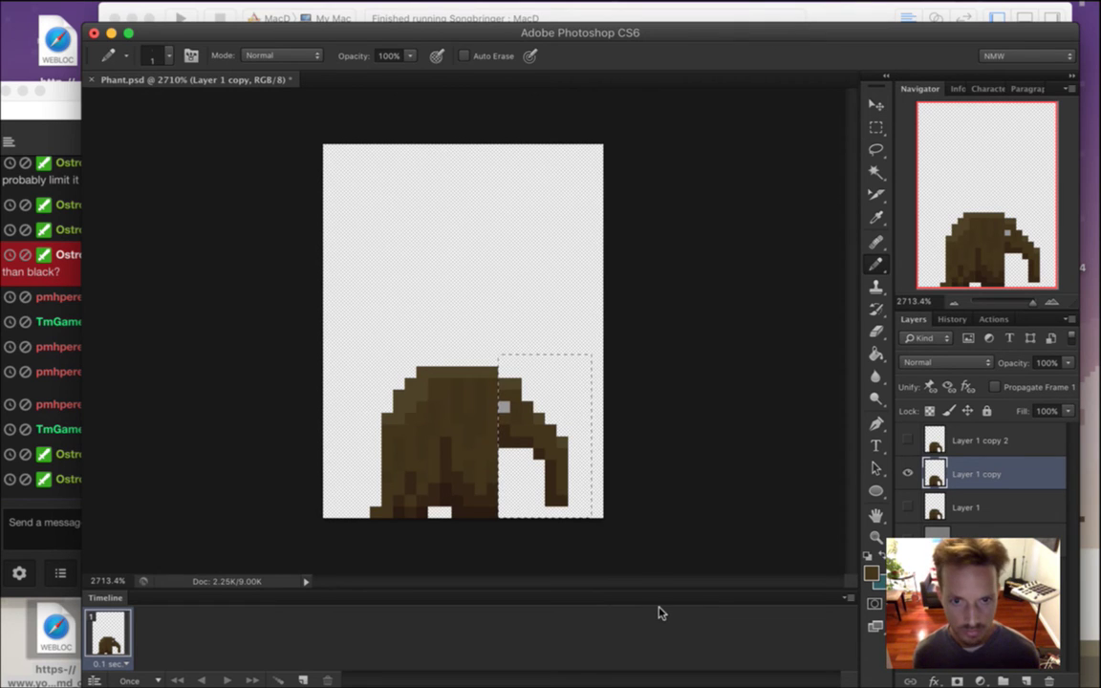
click(1028, 681)
click(870, 573)
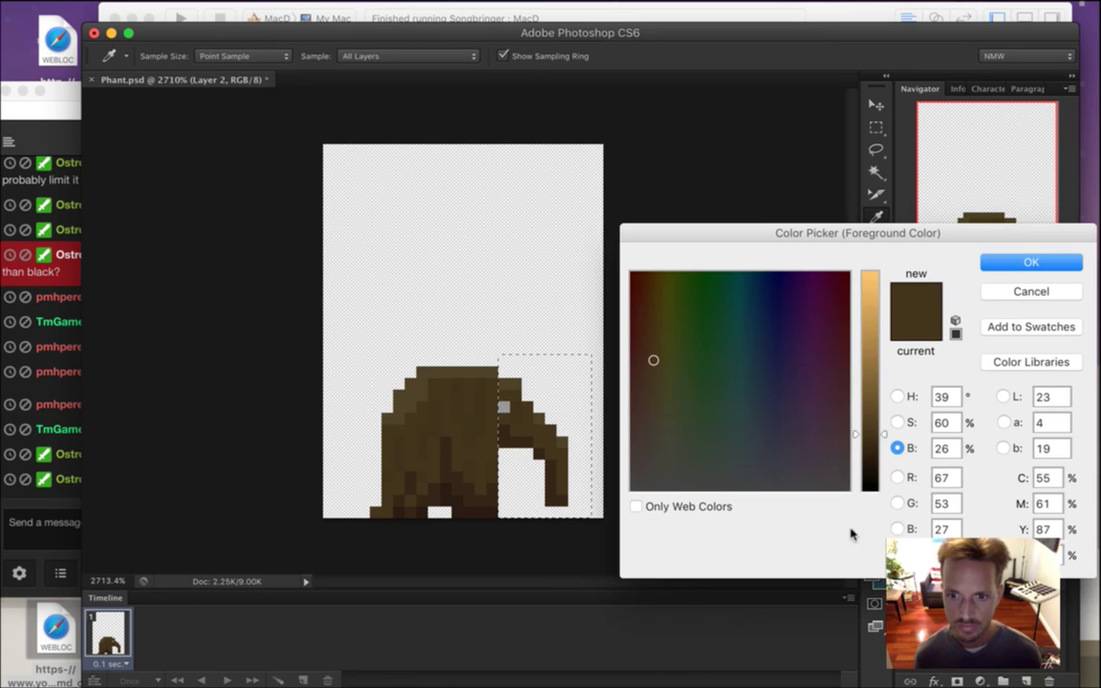
drag(870, 456, 868, 571)
key(Return)
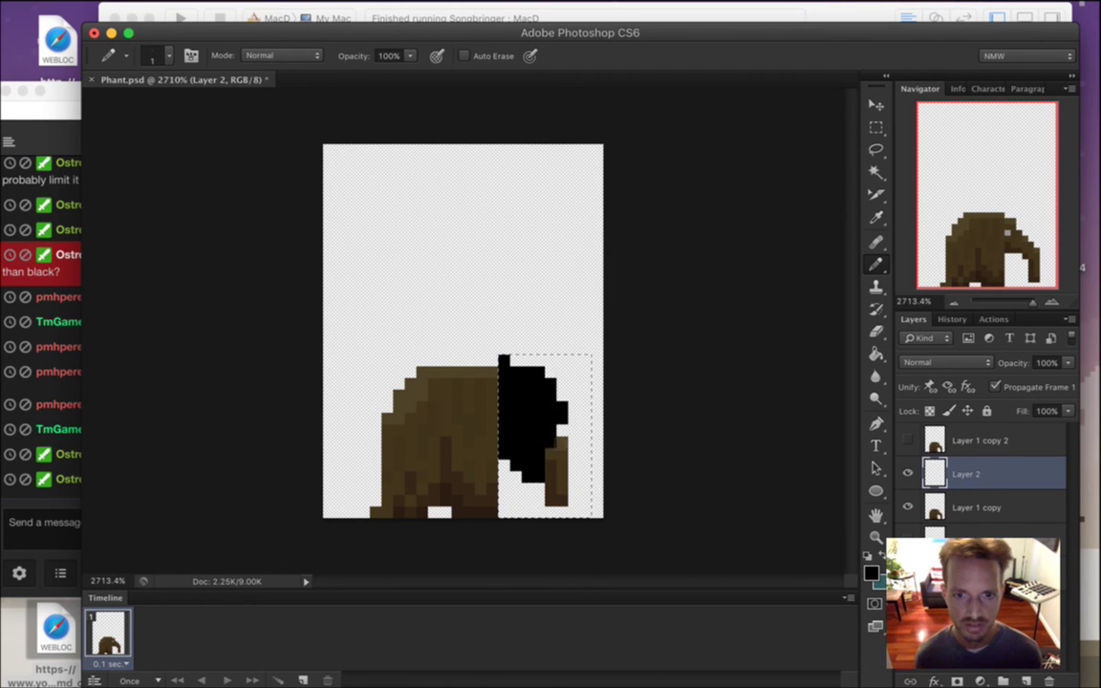
drag(573, 473, 564, 513)
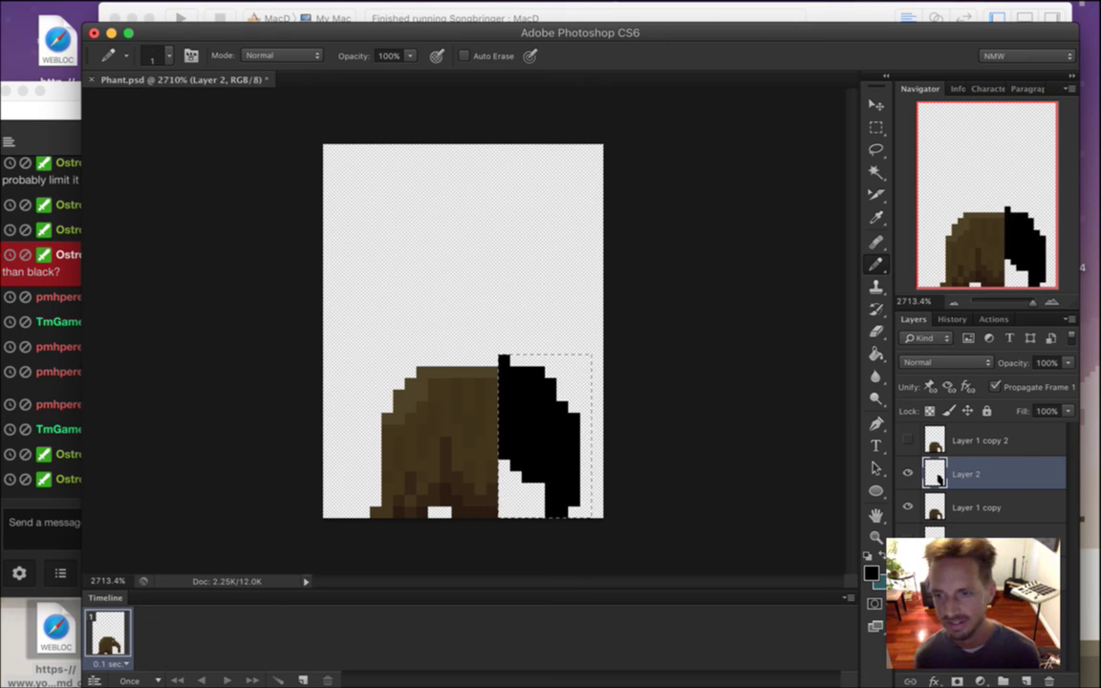
Clip Layer 2 to Layer 1 copy, set its opacity to 10%, and clear the selection.
click(995, 387)
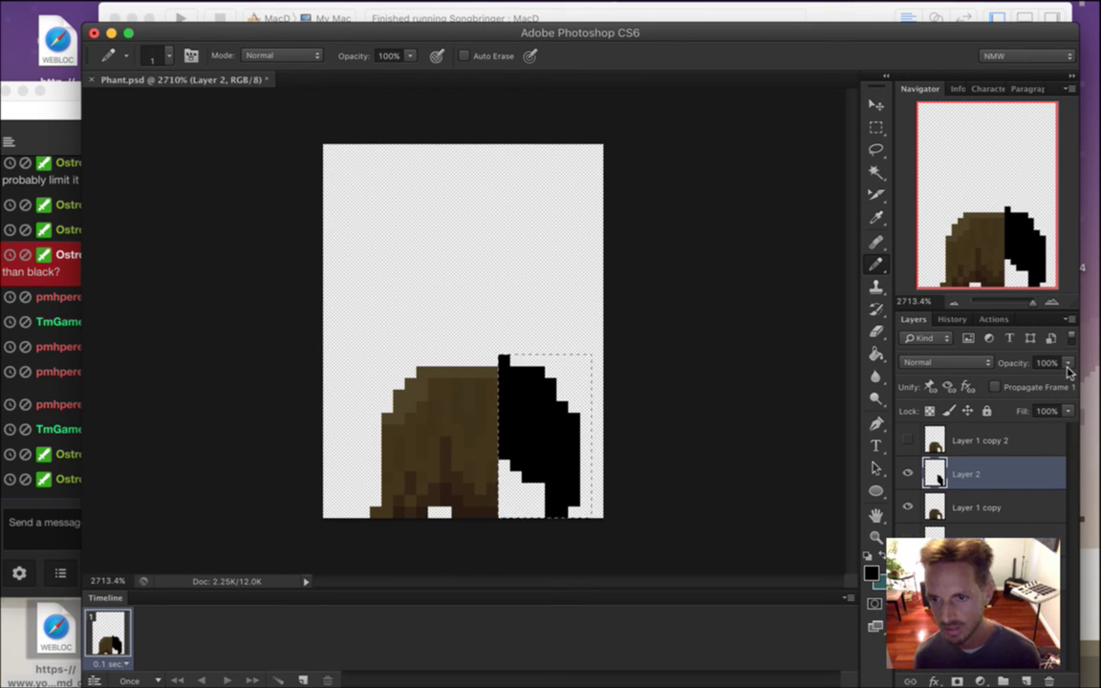
alt+click(979, 491)
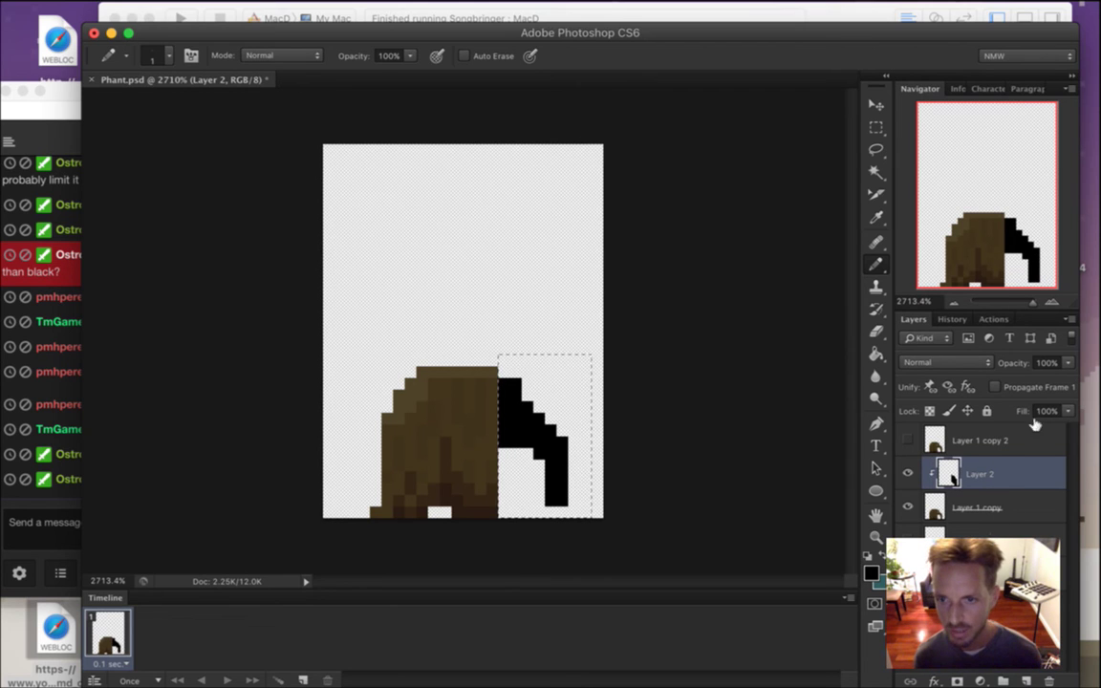
drag(1068, 363, 999, 383)
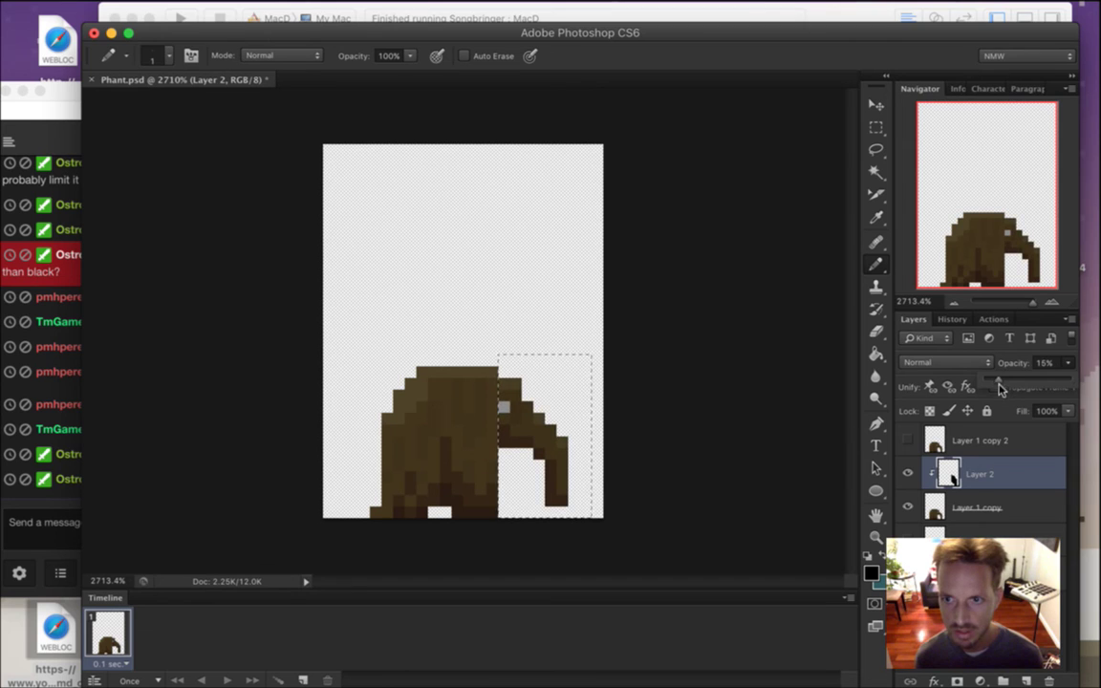
mouse_move(999, 384)
mouse_down()
mouse_move(979, 383)
mouse_move(996, 383)
mouse_up()
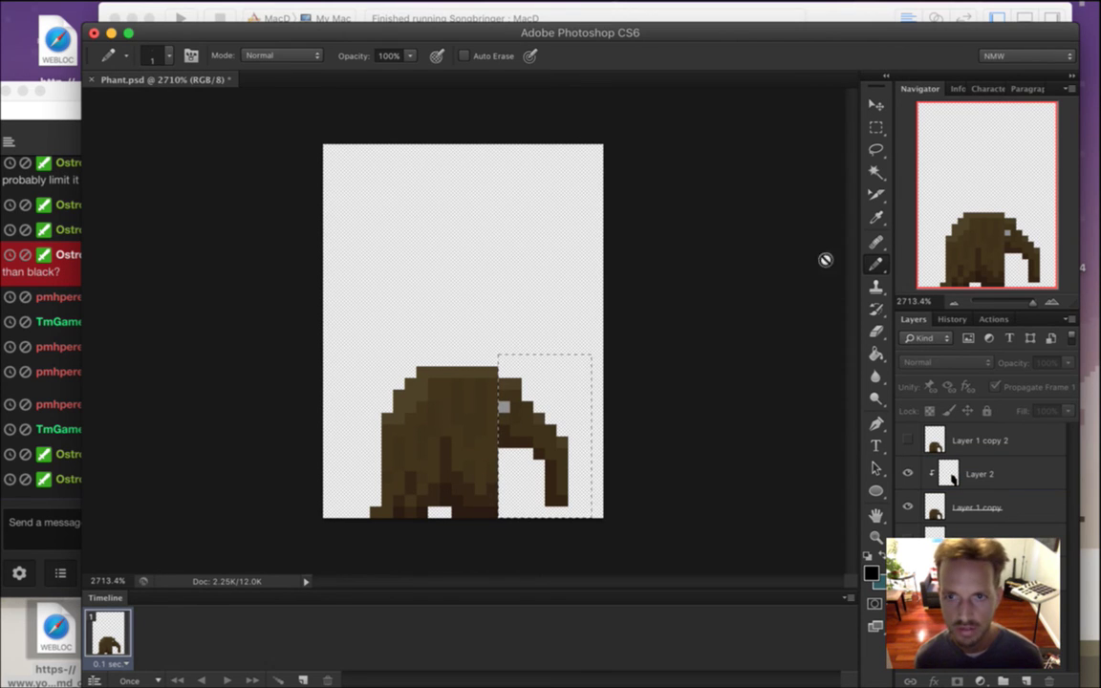
key(m)
key(ctrl+d)
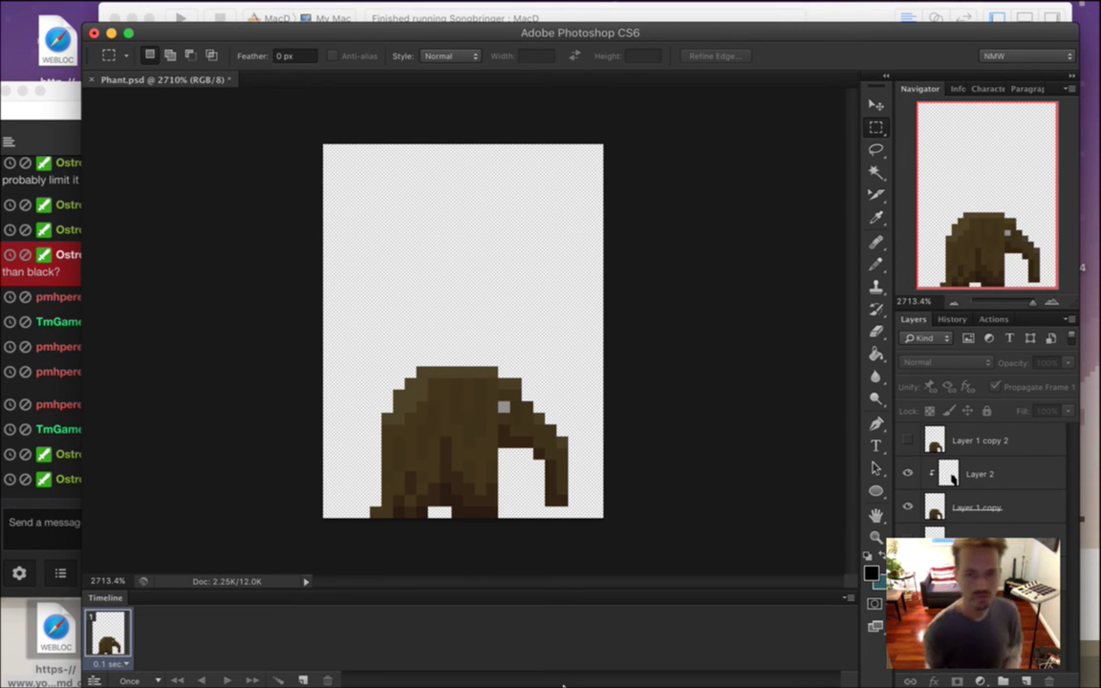
Merge the shading on Layer 2 with Layer 1 copy.
click(953, 479)
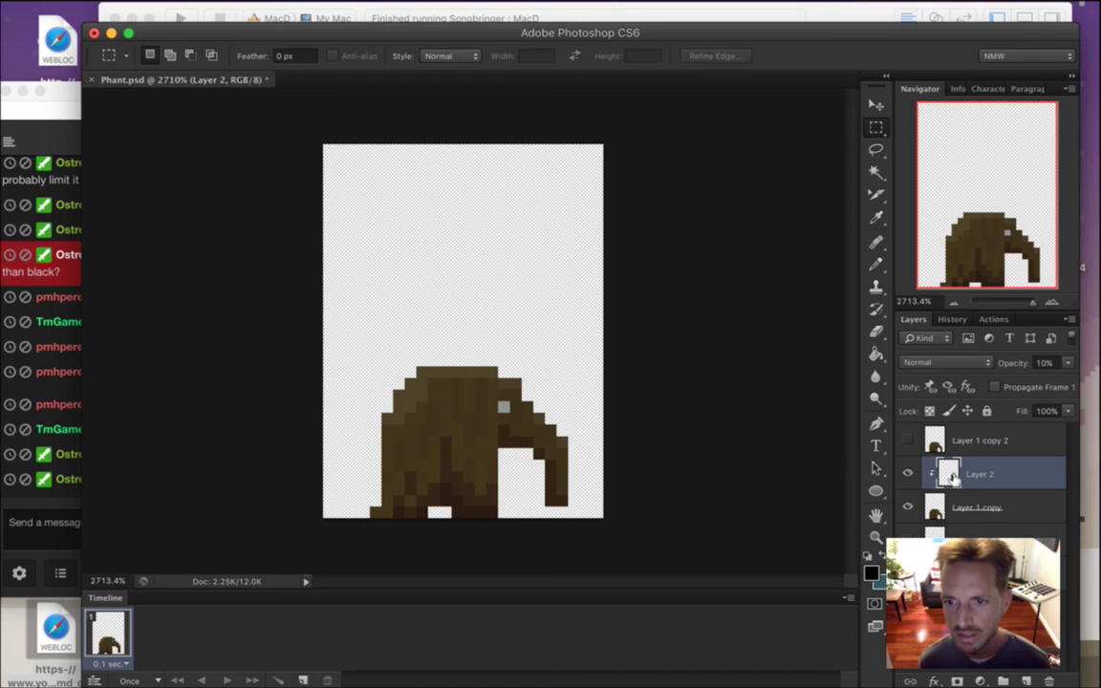
key(b)
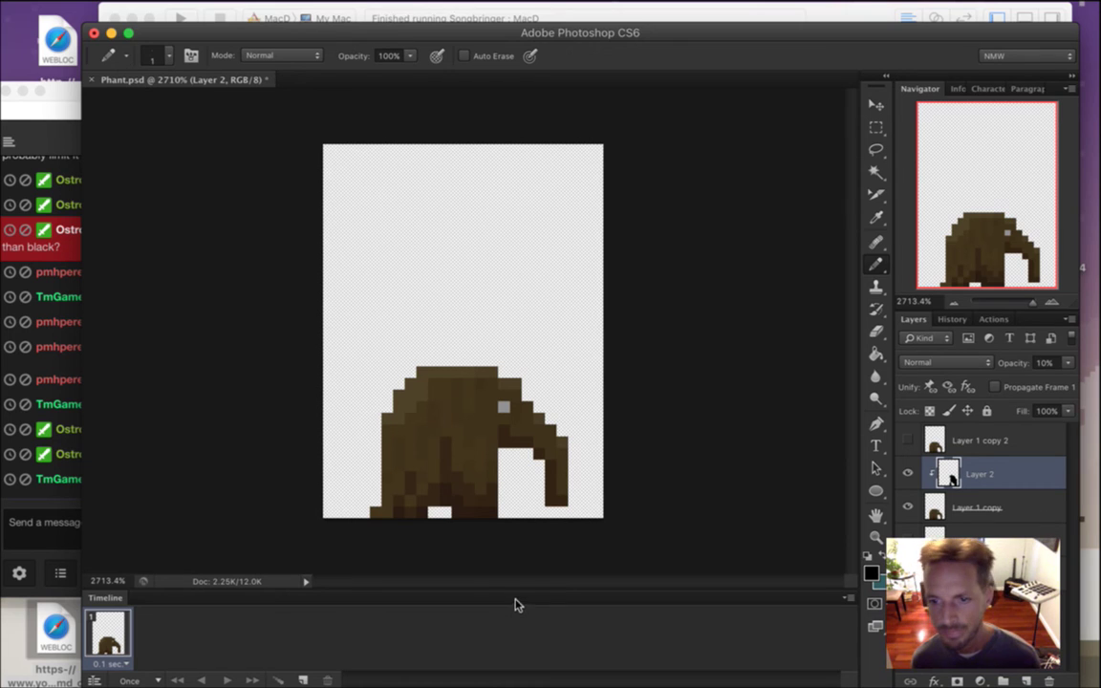
shift+click(956, 510)
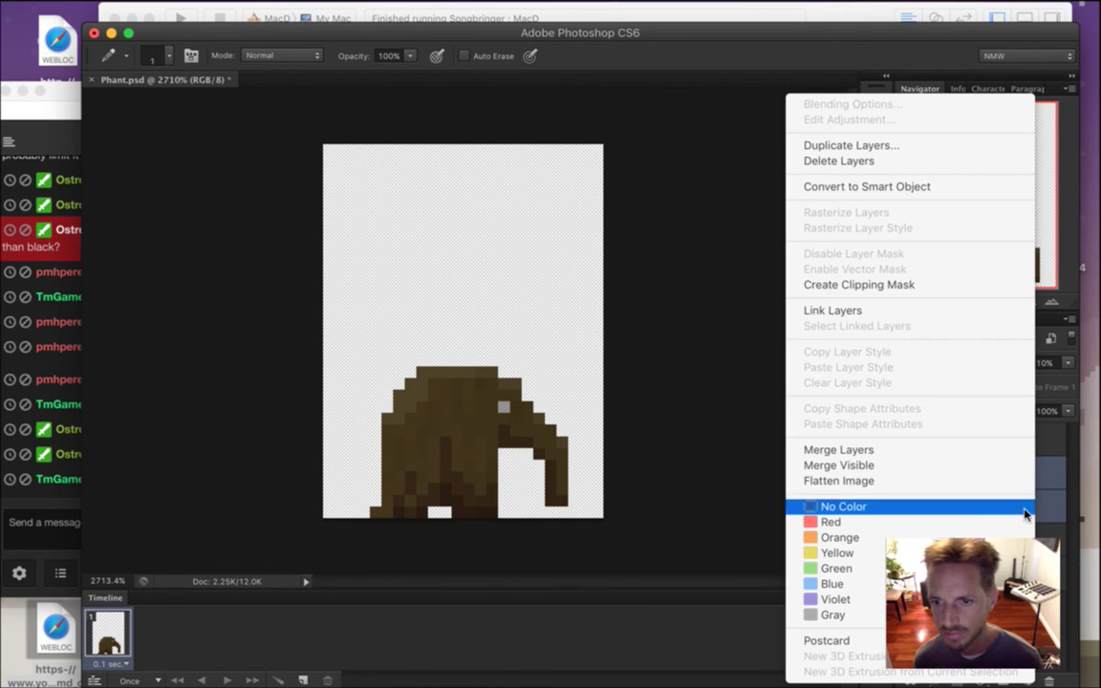
right_click(945, 464)
click(905, 464)
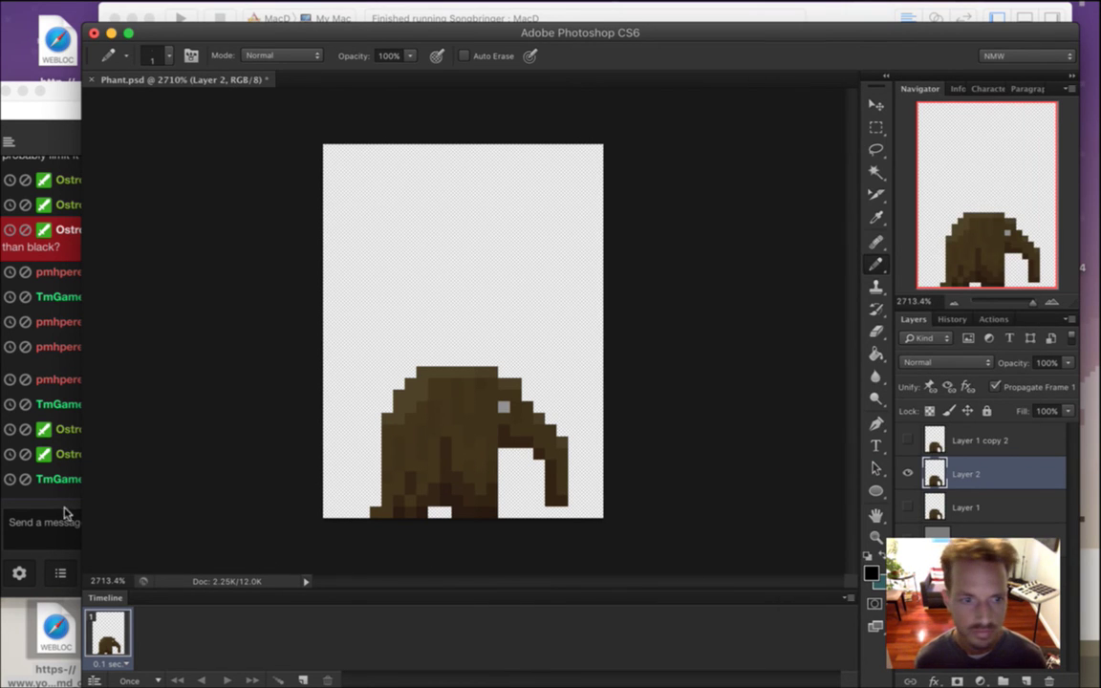
Switch to the Twitch chat to read the viewers' latest comments on the head, and return to Photoshop.
click(43, 455)
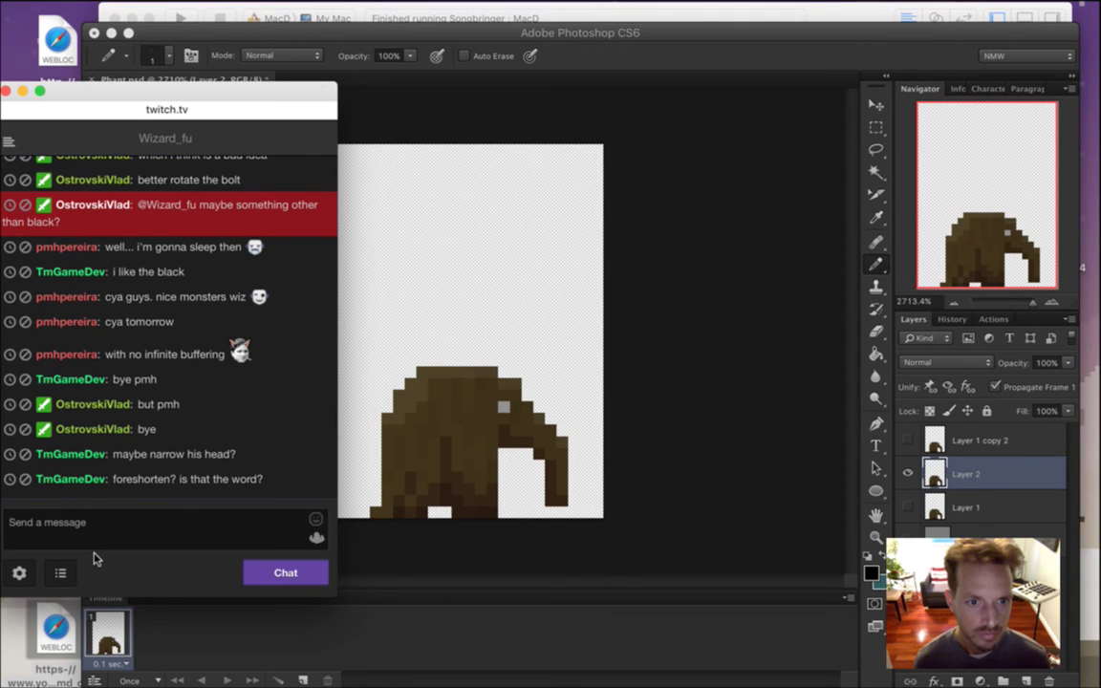
double_click(158, 454)
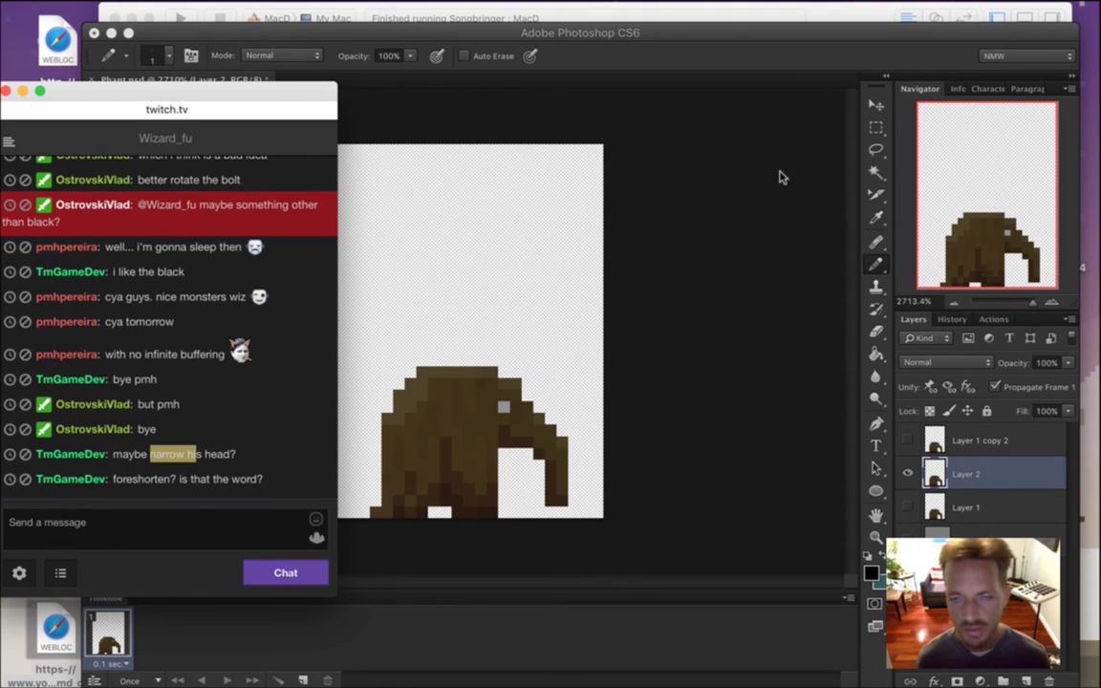
click(789, 66)
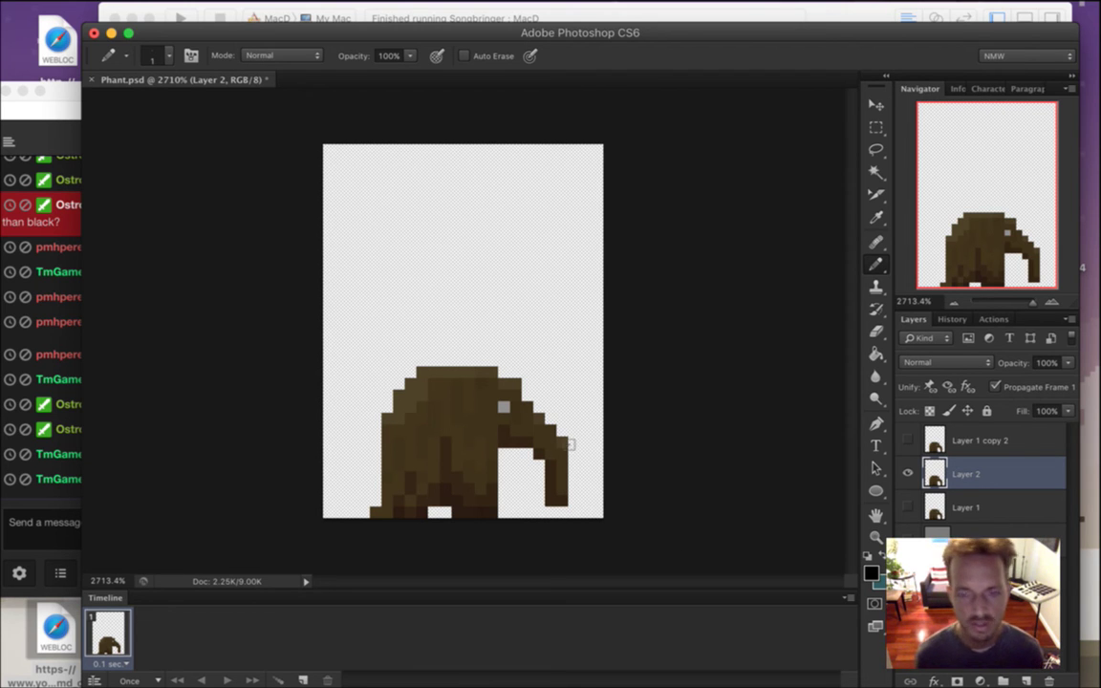
Shift the outer part of the Phant's trunk on Layer 2 one pixel toward the body and clear the selection.
key(m)
drag(533, 389, 599, 517)
key(v)
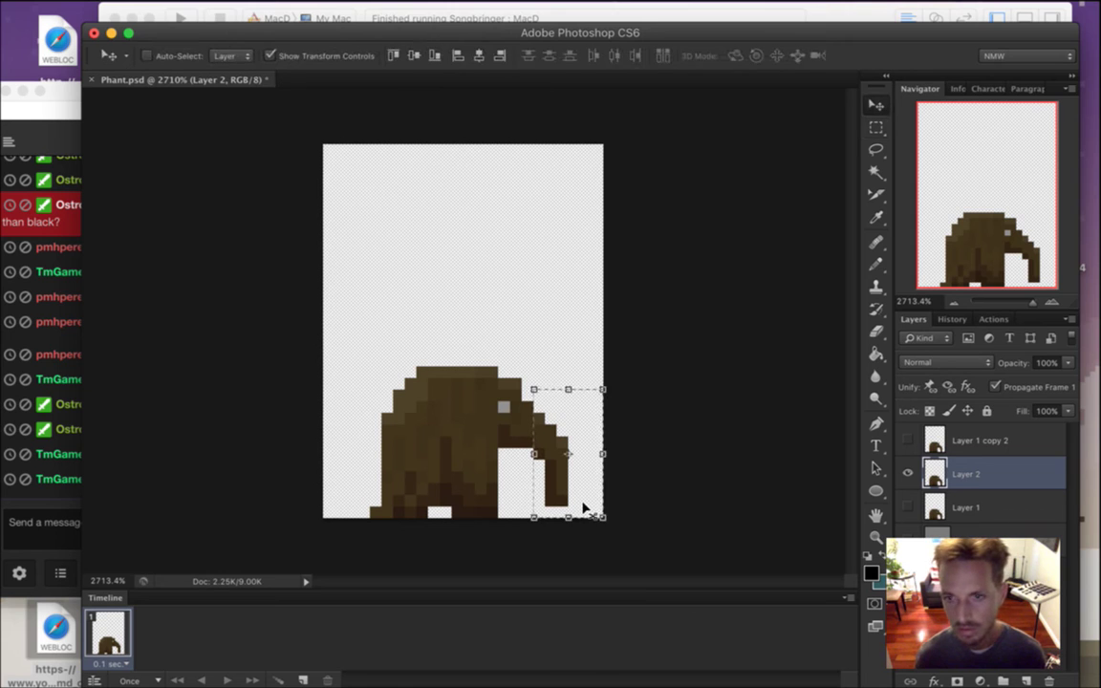
key(Left)
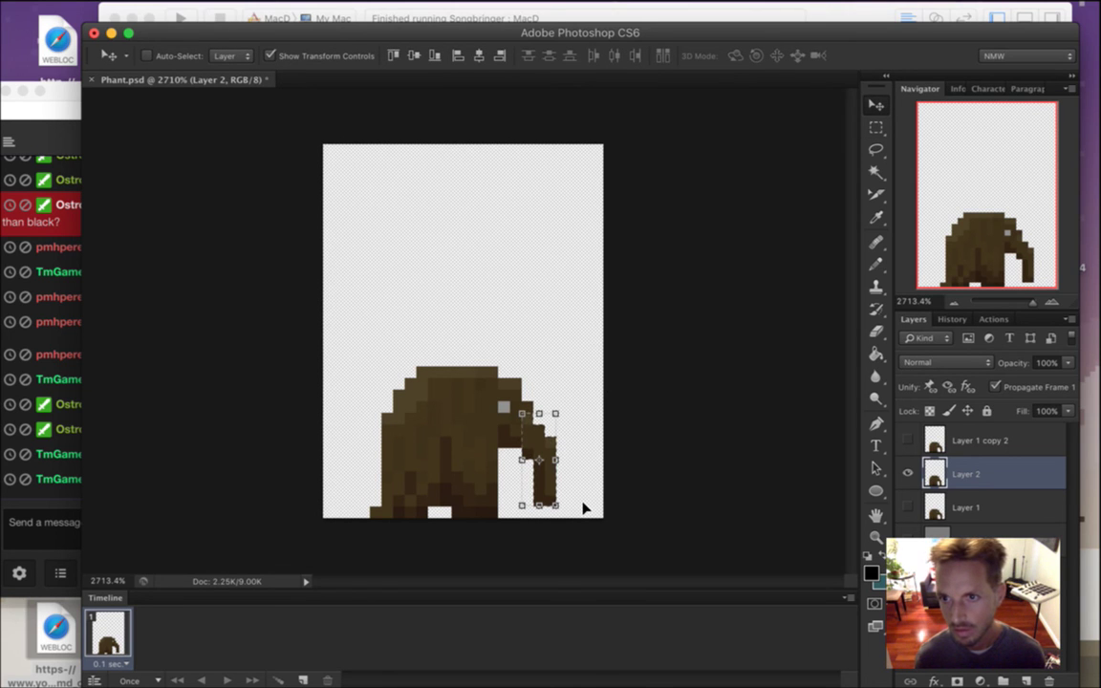
key(m)
key(ctrl+d)
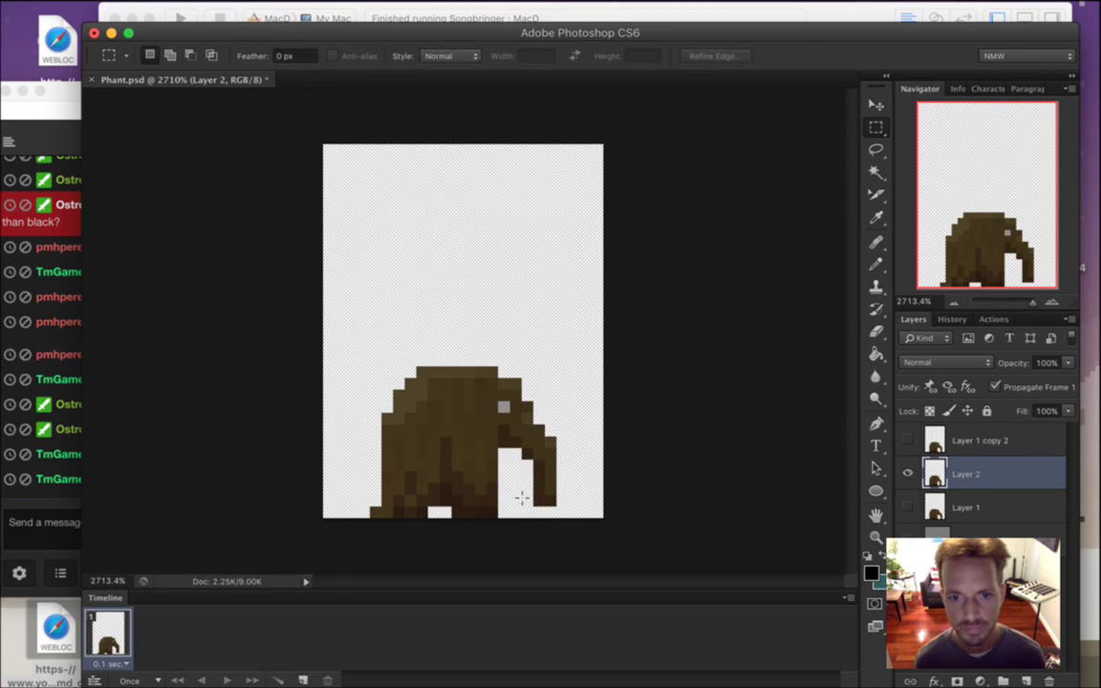
Pencil sampled brown onto the upper edge of the shifted trunk on Layer 2 to smooth the joint.
key(i)
click(534, 431)
key(b)
alt+click(527, 441)
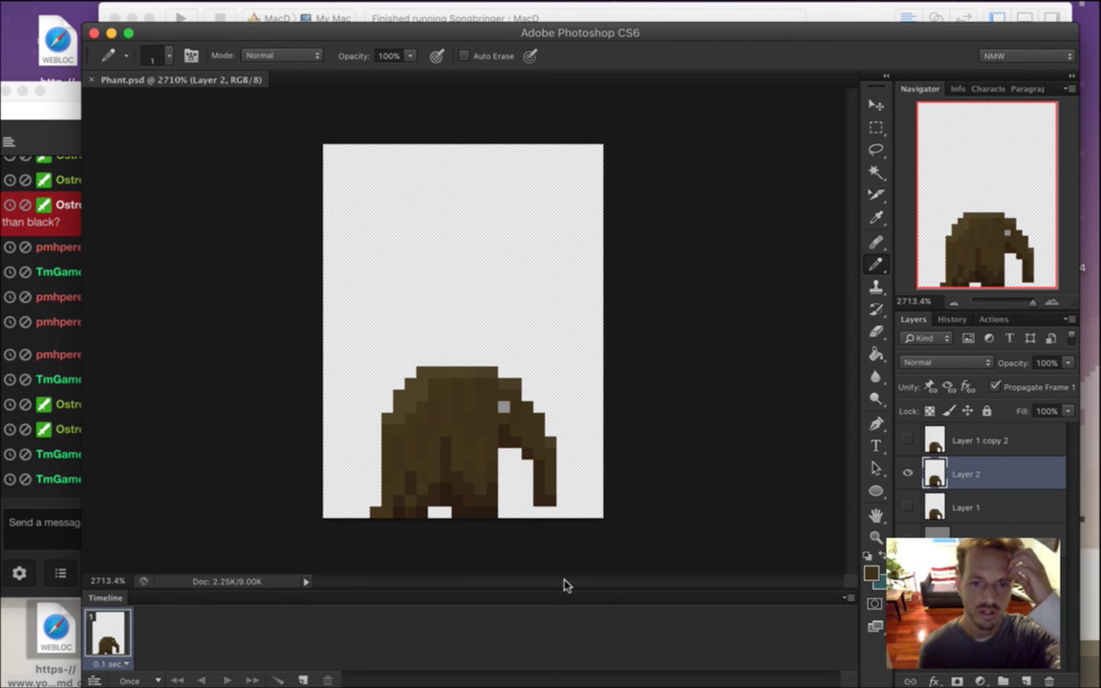
Hide Layer 2, show Layer 1 copy 2, and shift its outer trunk one pixel toward the body.
click(907, 473)
click(909, 441)
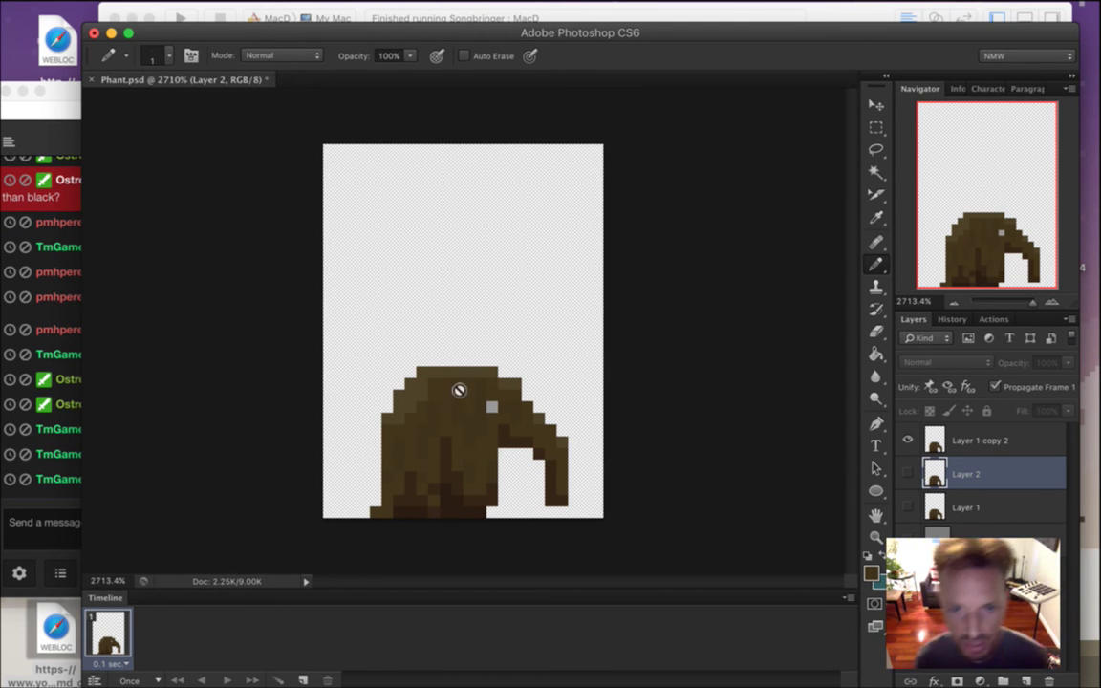
key(m)
drag(535, 406, 597, 514)
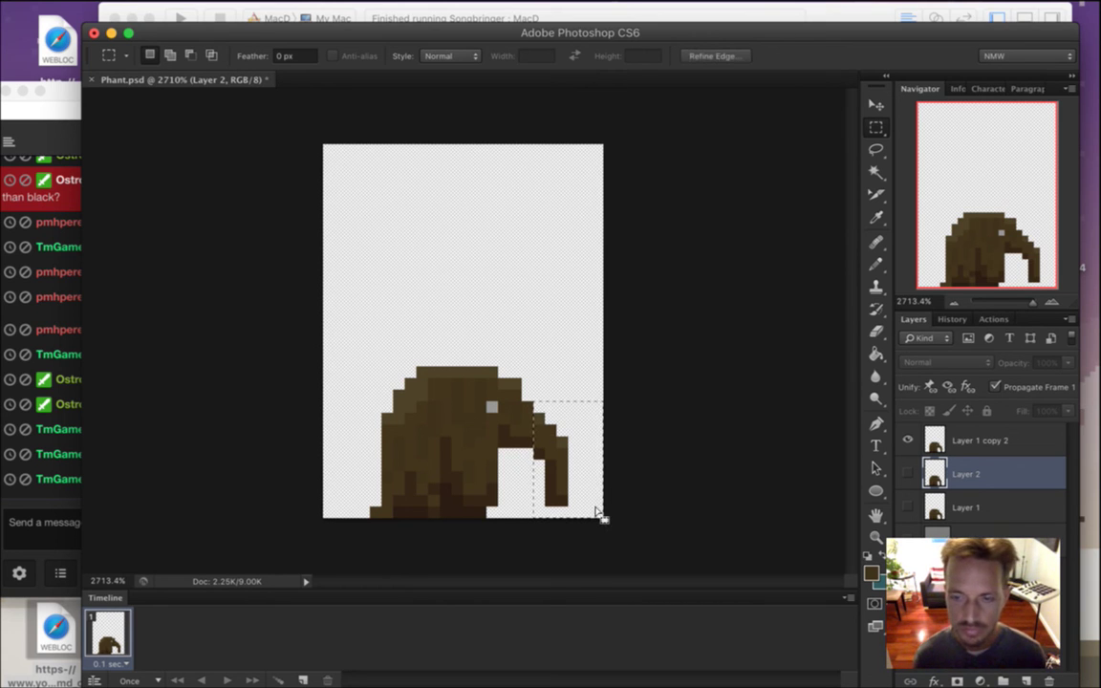
click(920, 436)
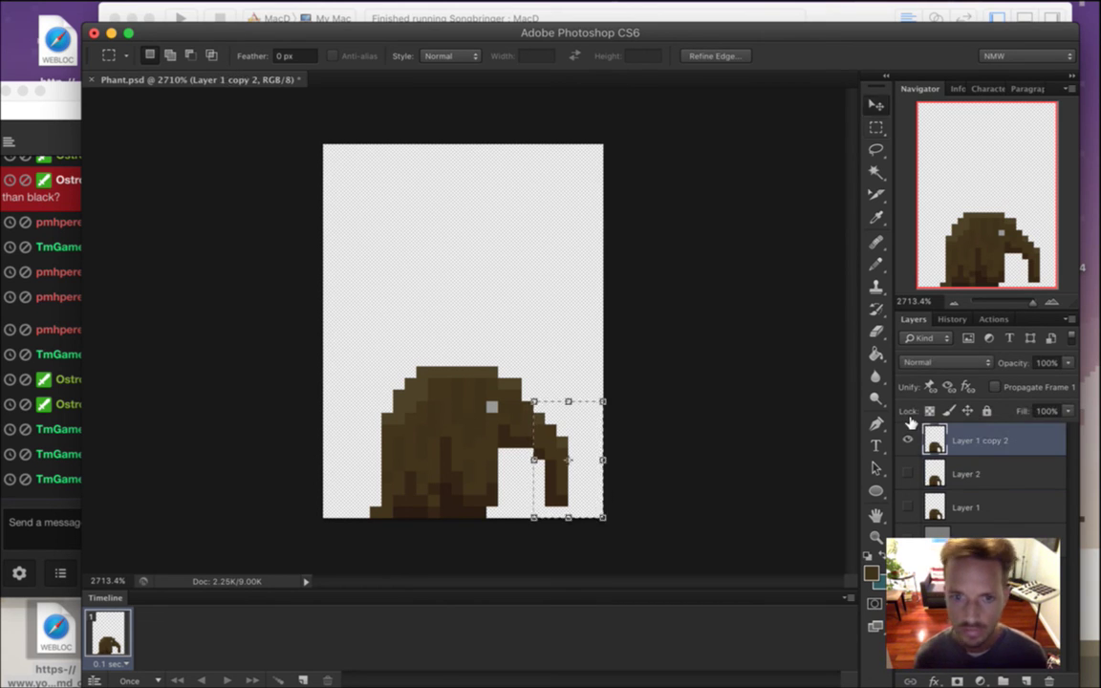
key(super+Left)
click(530, 390)
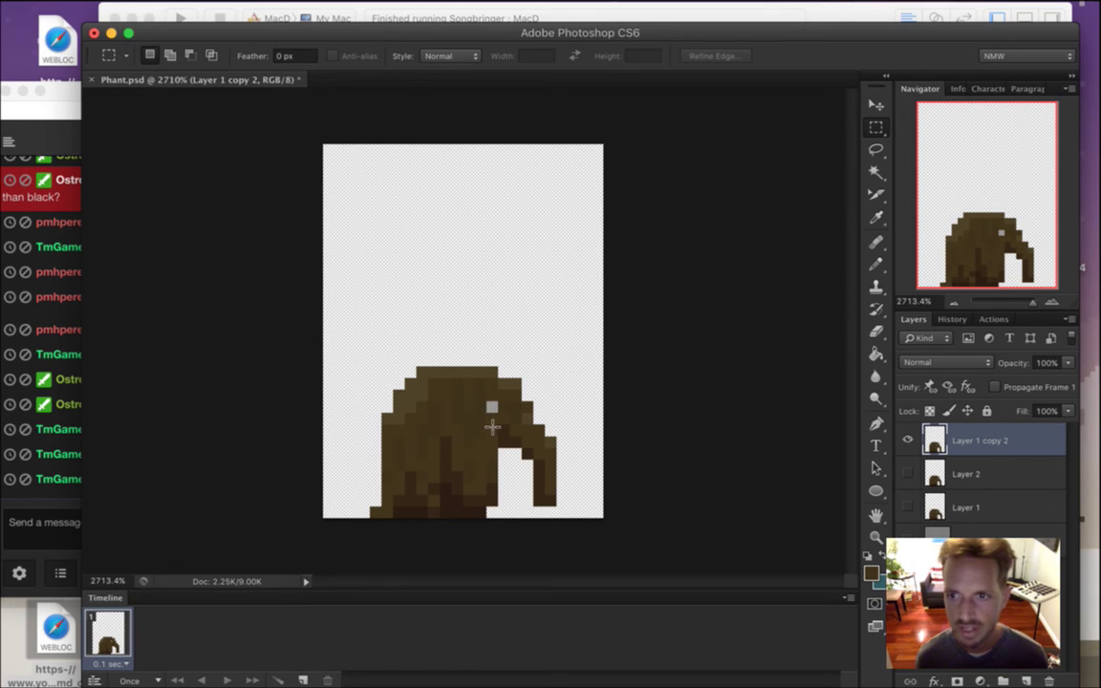
Move the grey eye on Layer 1 copy 2 one pixel away from the trunk, covering the old eye pixel with sampled brown.
key(i)
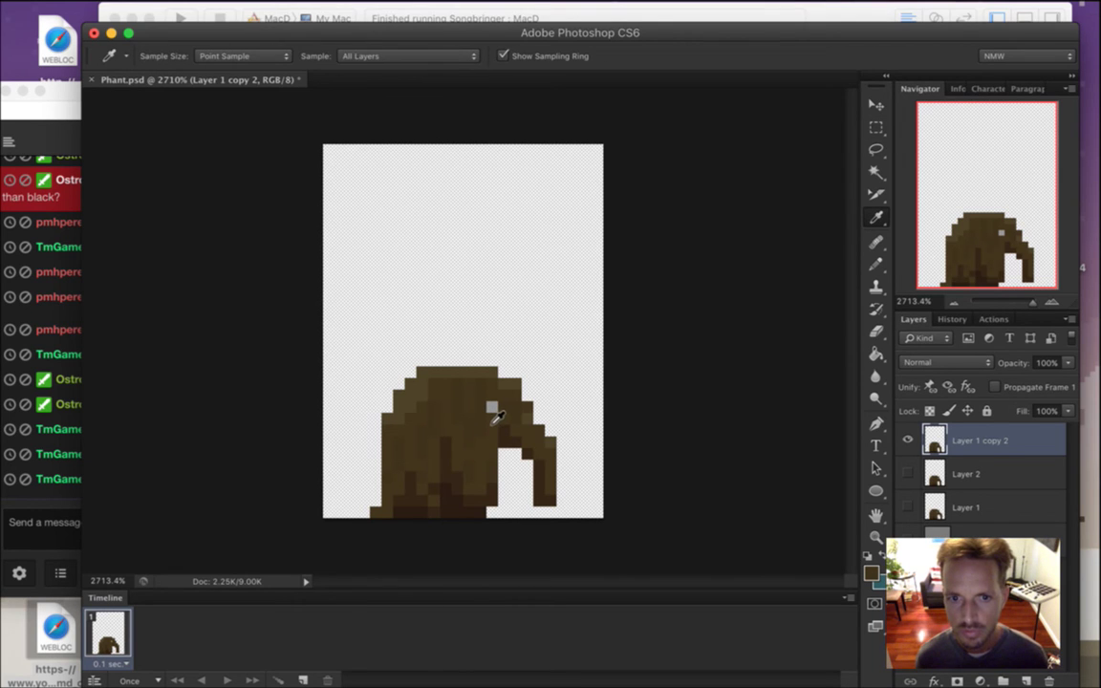
click(491, 408)
key(b)
click(480, 408)
key(i)
click(502, 404)
key(b)
click(491, 409)
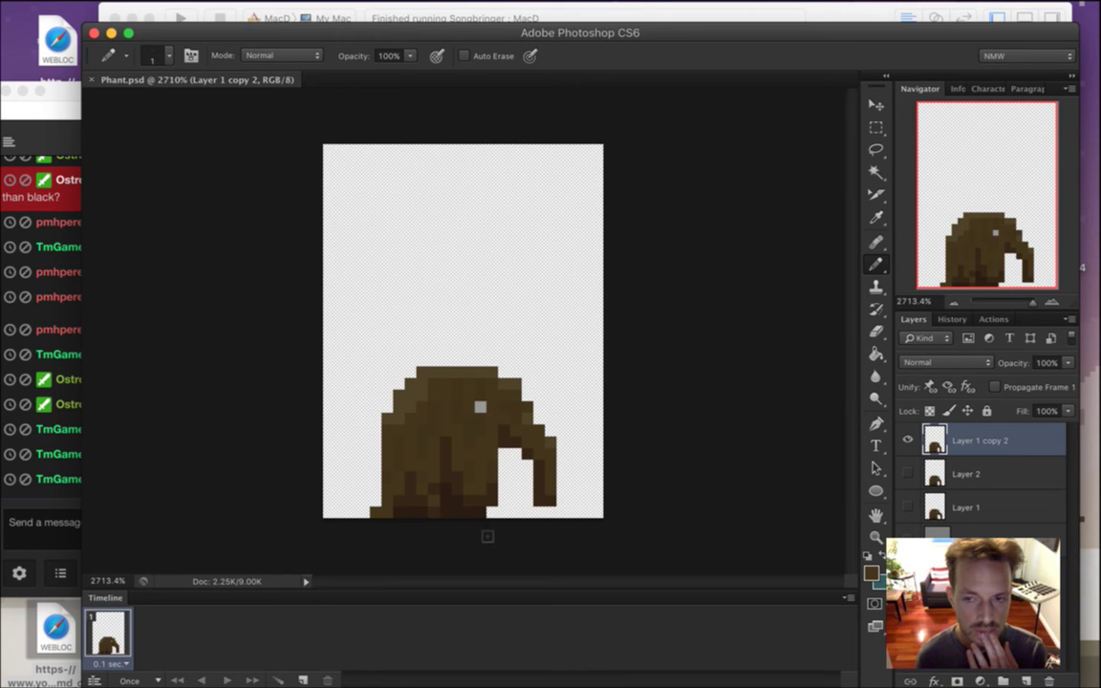
Add a new layer above Layer 1 copy 2 and set the foreground colour to white.
click(1029, 679)
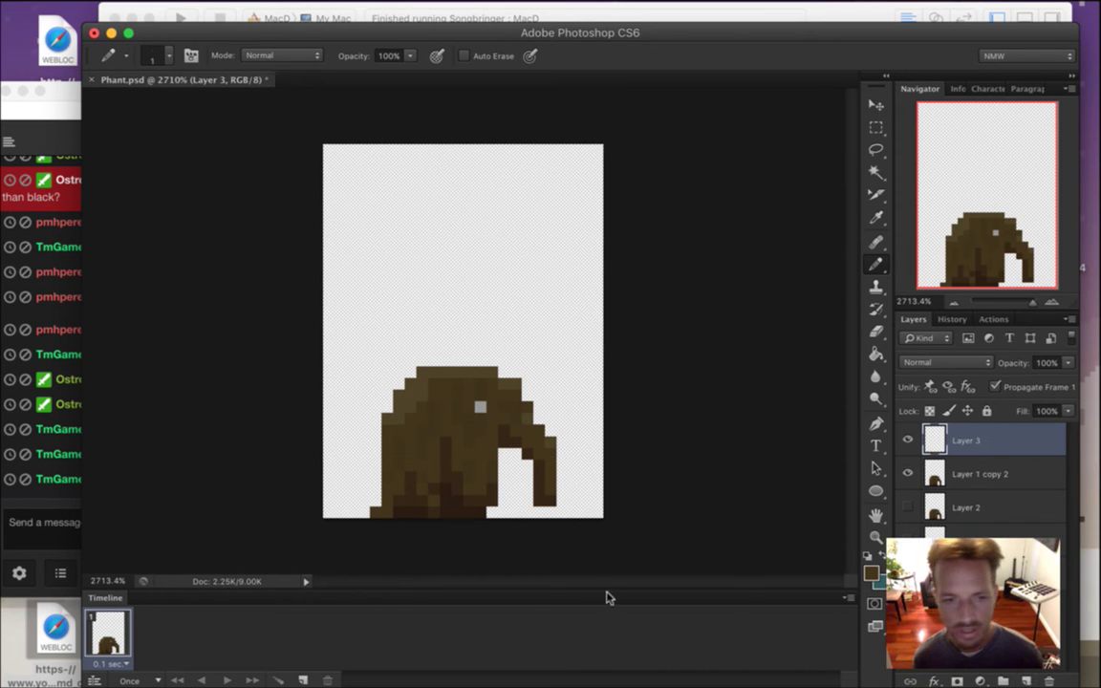
click(872, 575)
drag(745, 371, 616, 265)
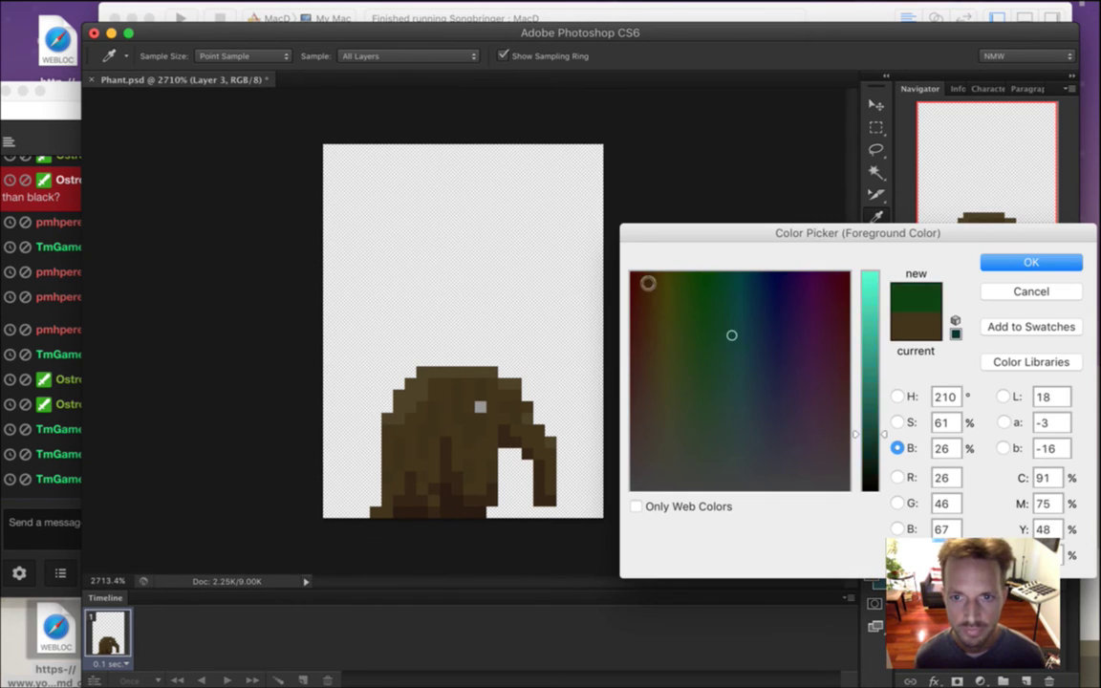
click(898, 421)
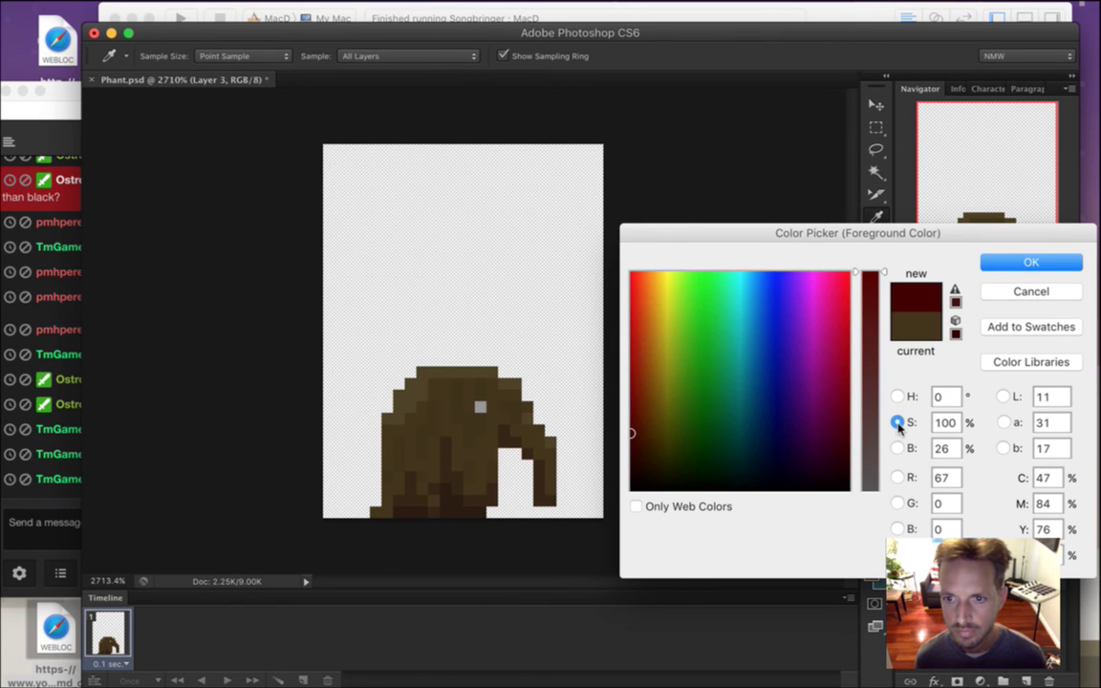
drag(866, 416, 870, 524)
click(898, 449)
drag(870, 436, 937, 236)
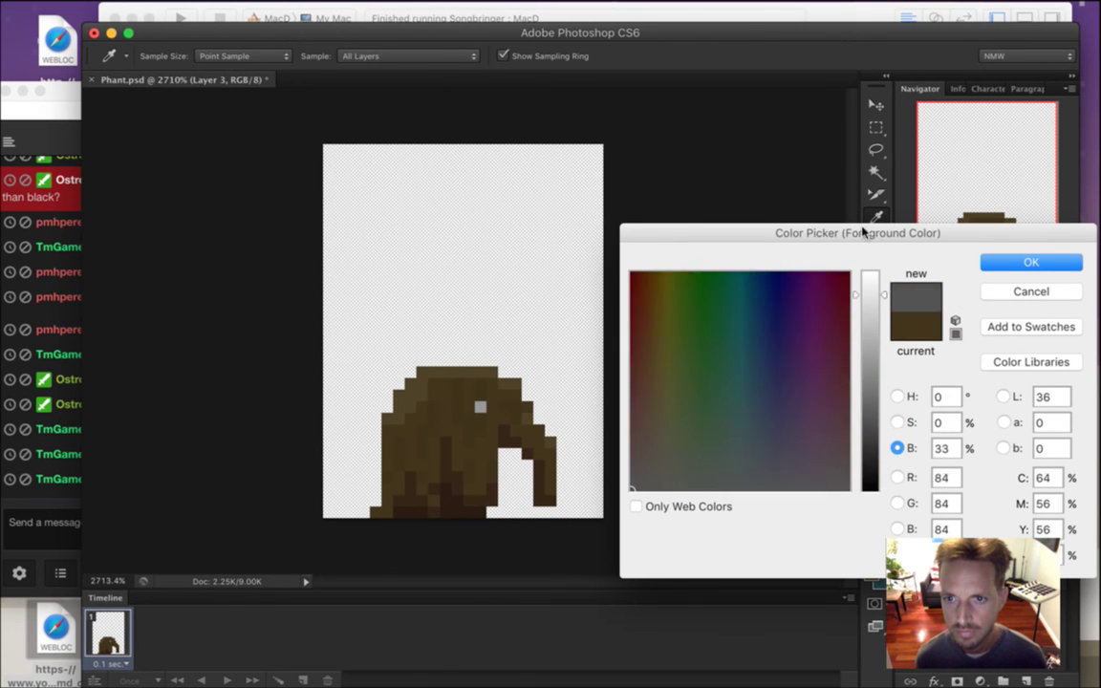
click(1013, 264)
Pencil white over the Phant's head and trunk on Layer 3, clip it to Layer 1 copy 2, and show the grey background.
mouse_move(504, 363)
mouse_down()
mouse_move(507, 498)
mouse_move(528, 499)
mouse_move(546, 457)
mouse_move(554, 475)
mouse_move(539, 525)
mouse_up()
drag(491, 358, 492, 517)
click(908, 541)
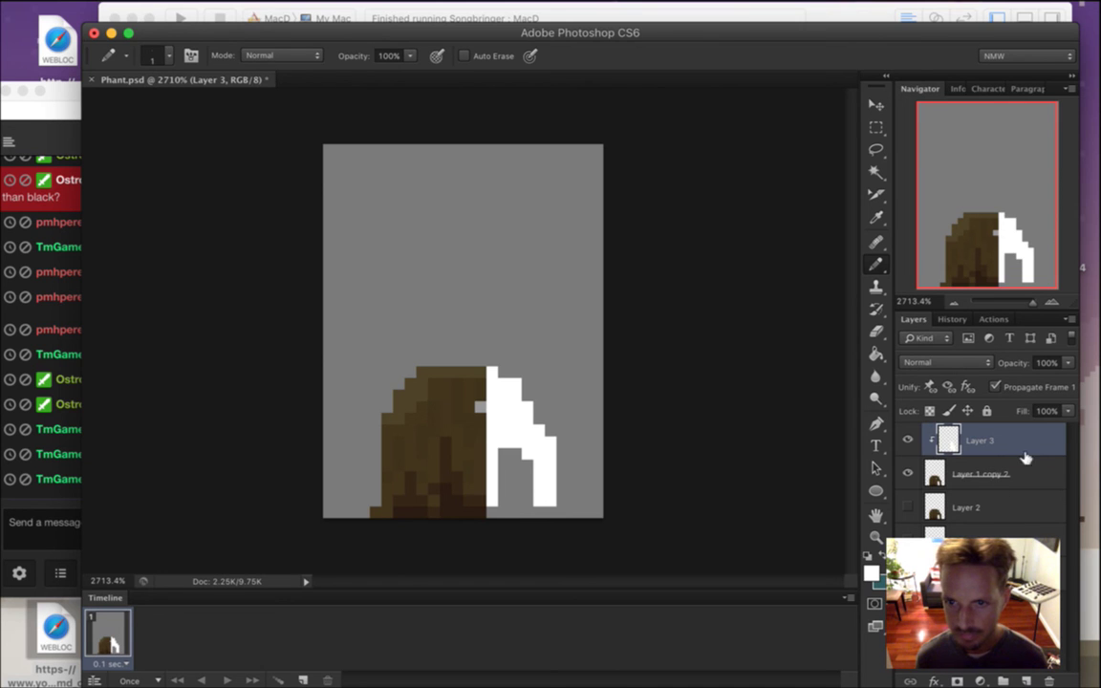
Set Layer 3's blending mode to Lighten and lower its opacity to 1%.
click(966, 362)
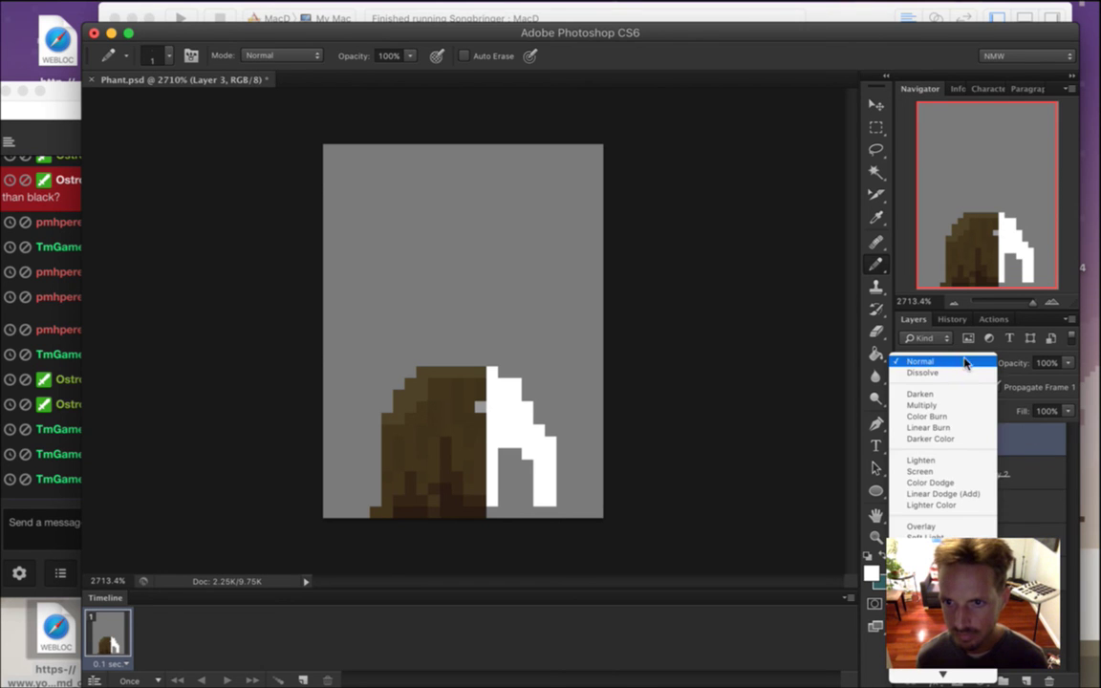
scroll(956, 468, down, 1)
click(942, 451)
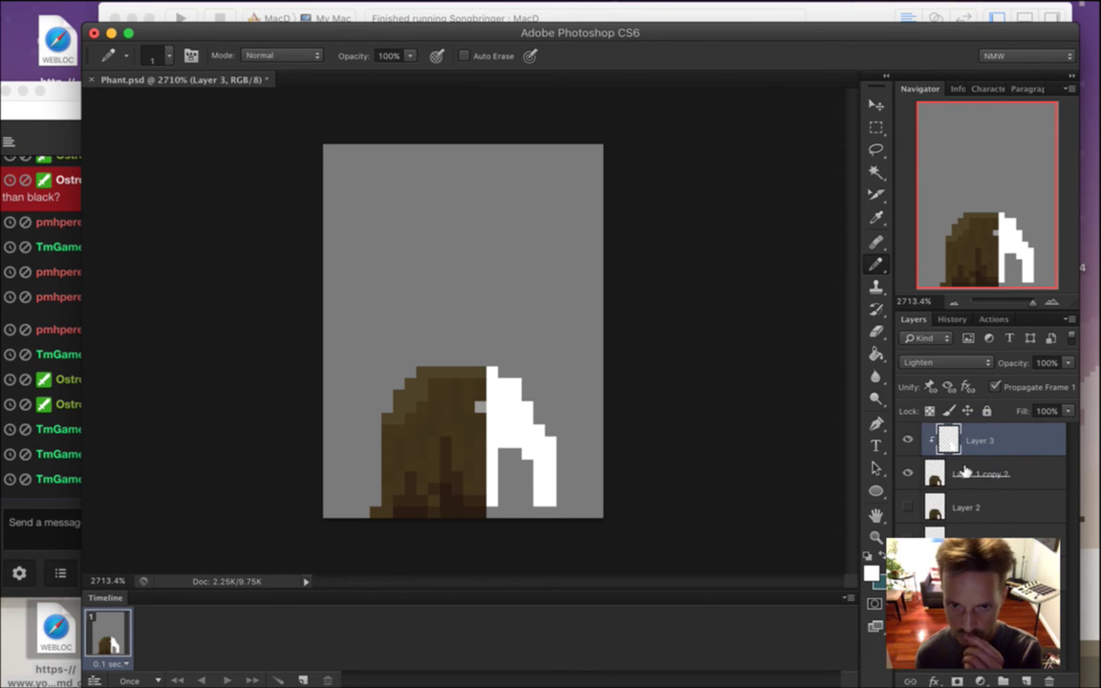
click(1047, 363)
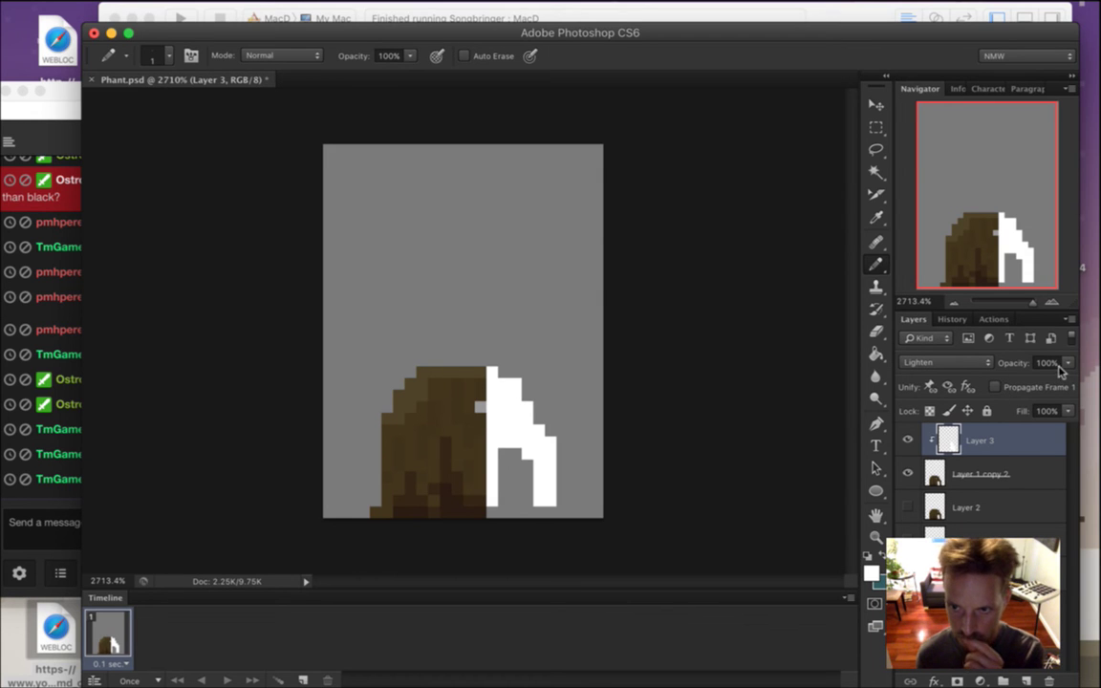
text(10)
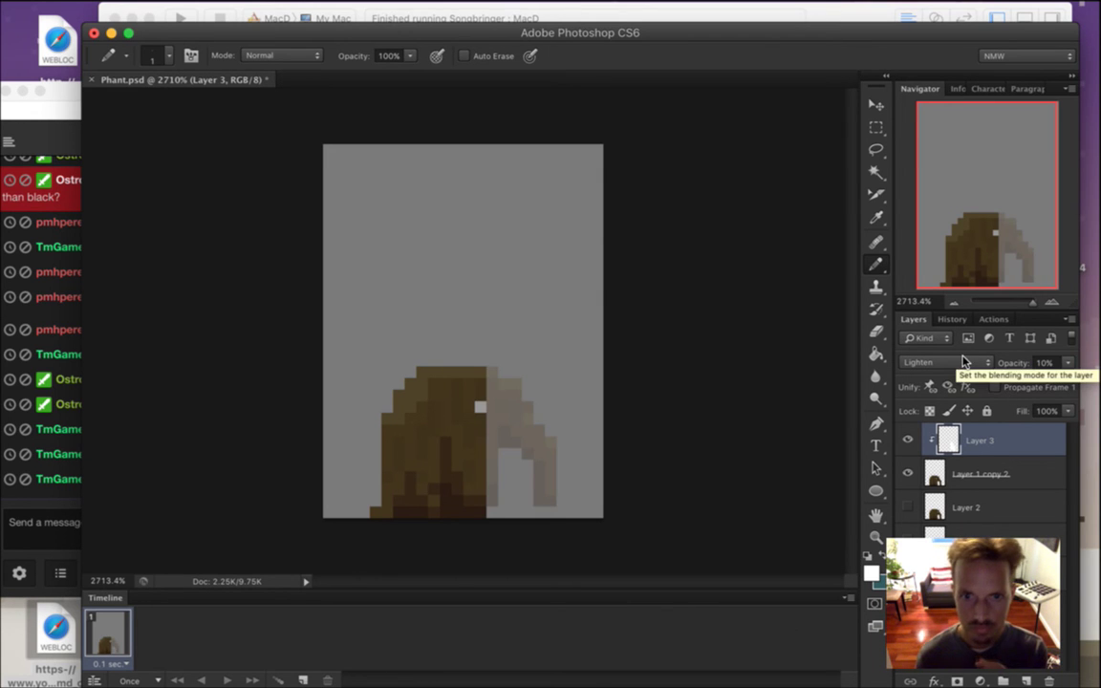
key(Return)
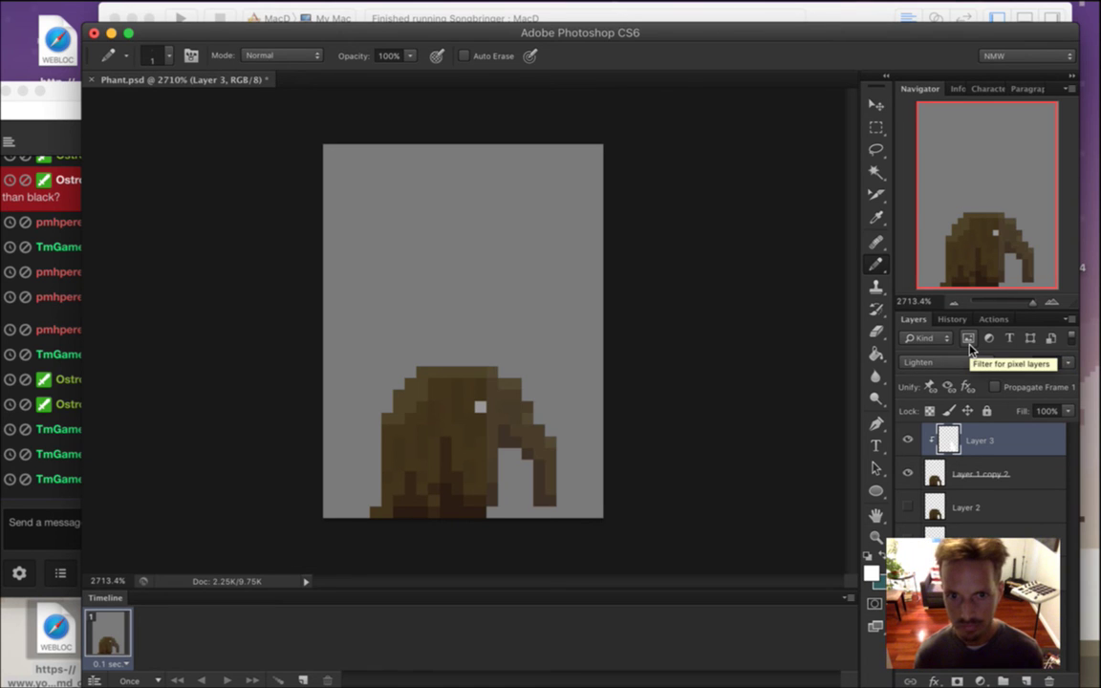
text(1)
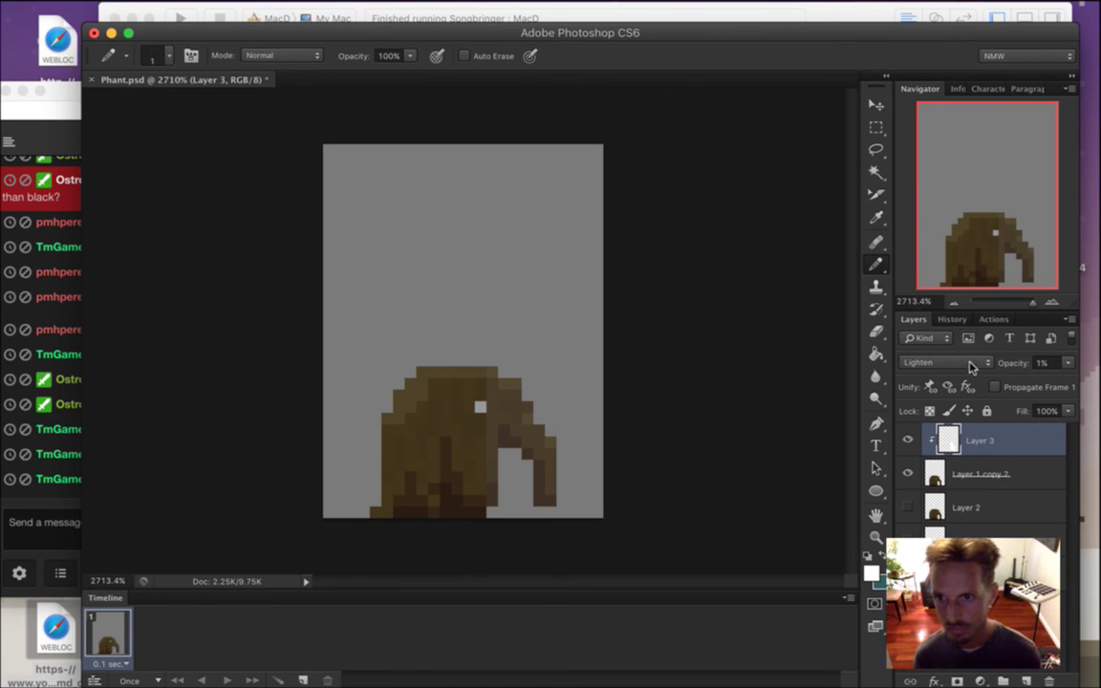
Try other blending modes on Layer 3, including Color Burn, Linear Burn, Darker Color, Screen, Overlay and Hue, and return it to Normal.
click(973, 364)
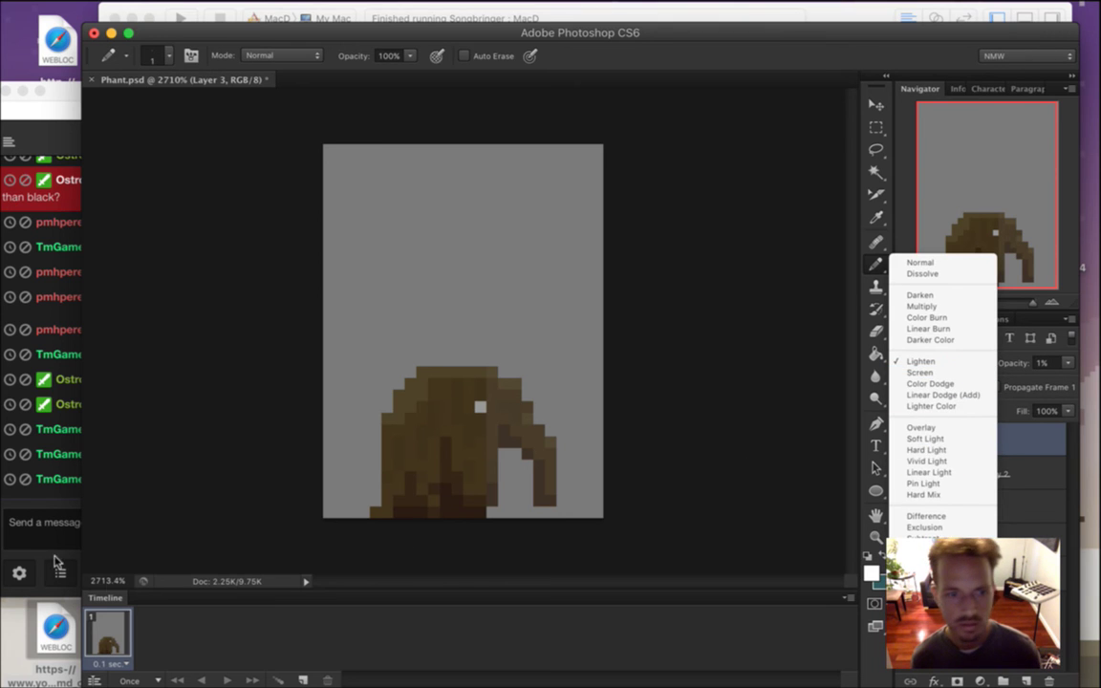
click(62, 516)
click(737, 61)
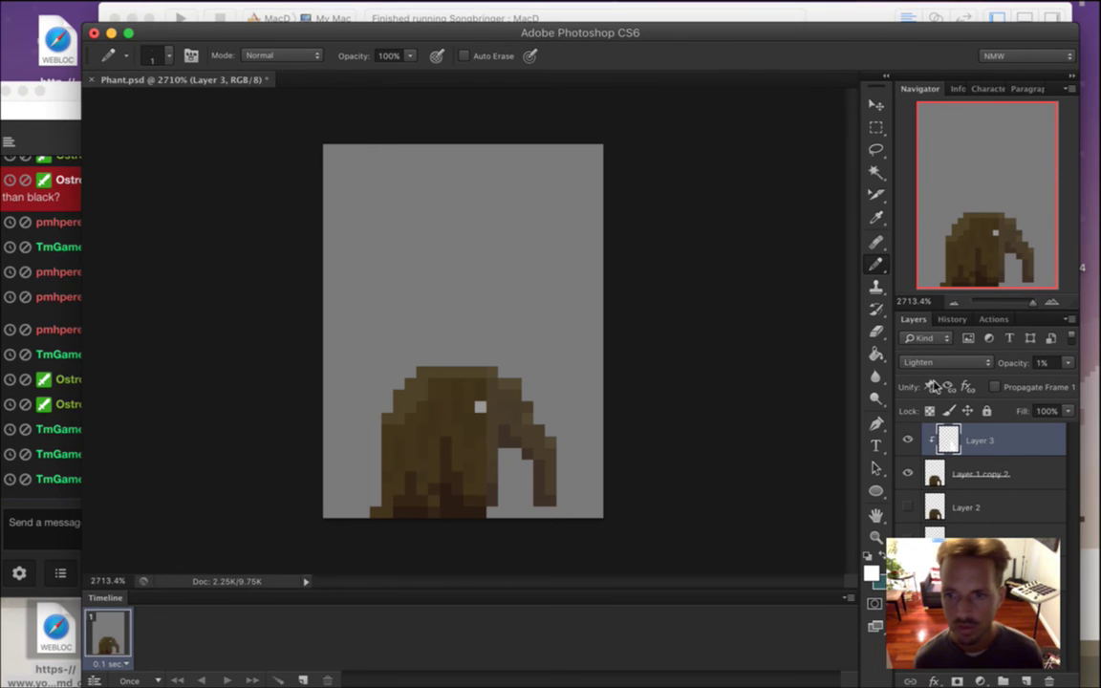
click(942, 363)
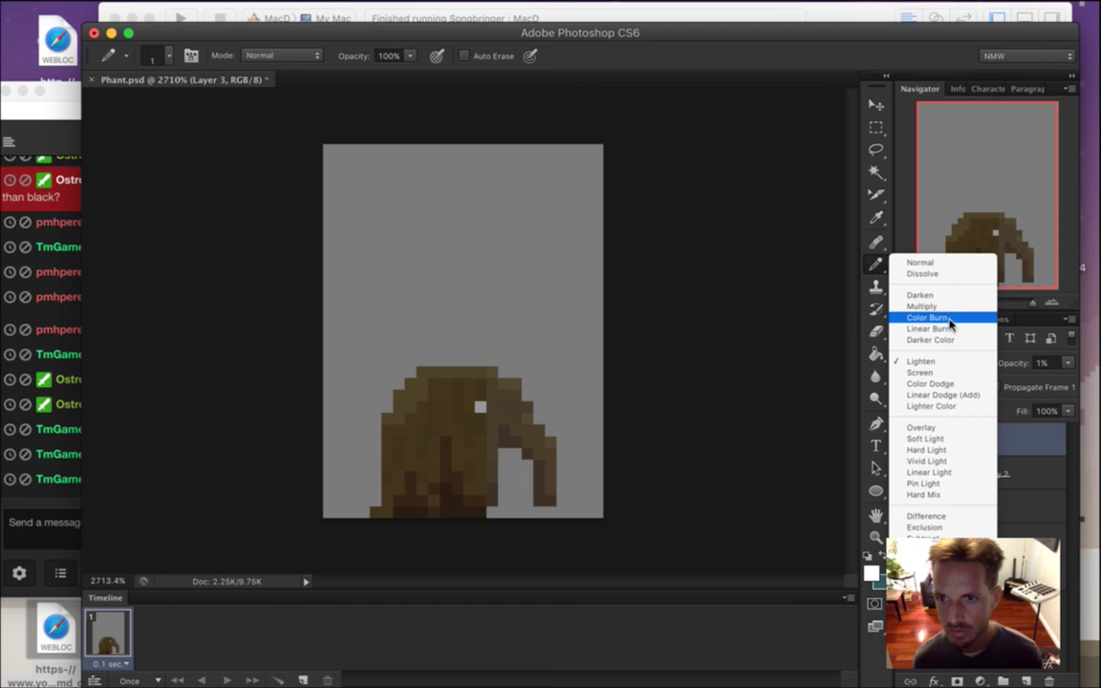
click(945, 321)
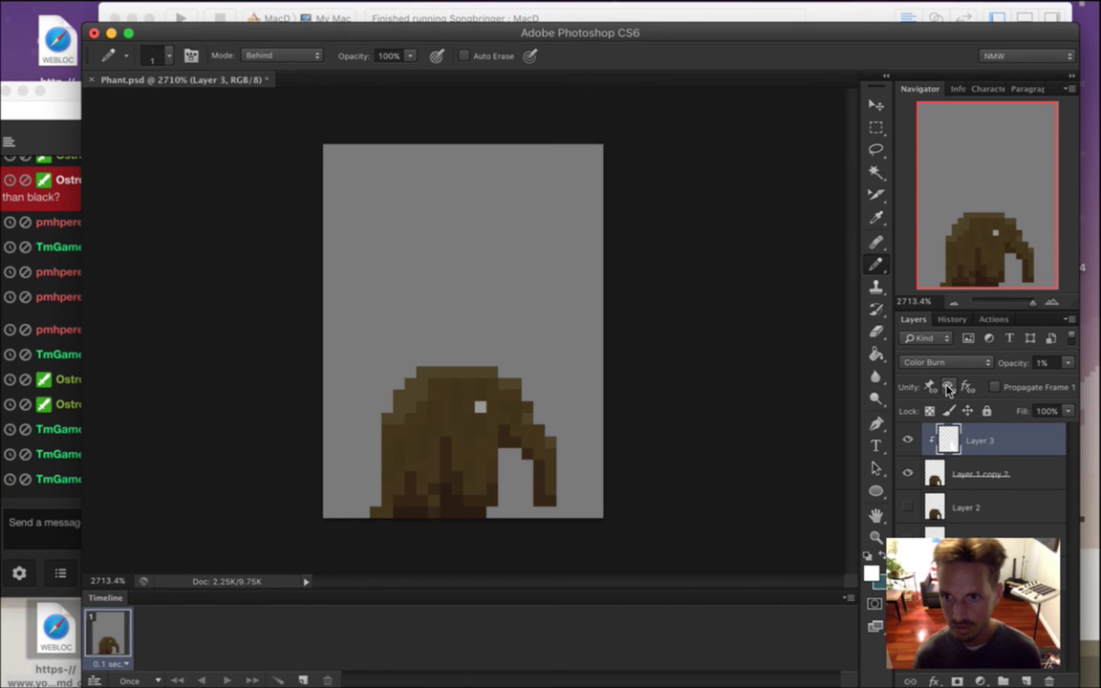
key(m)
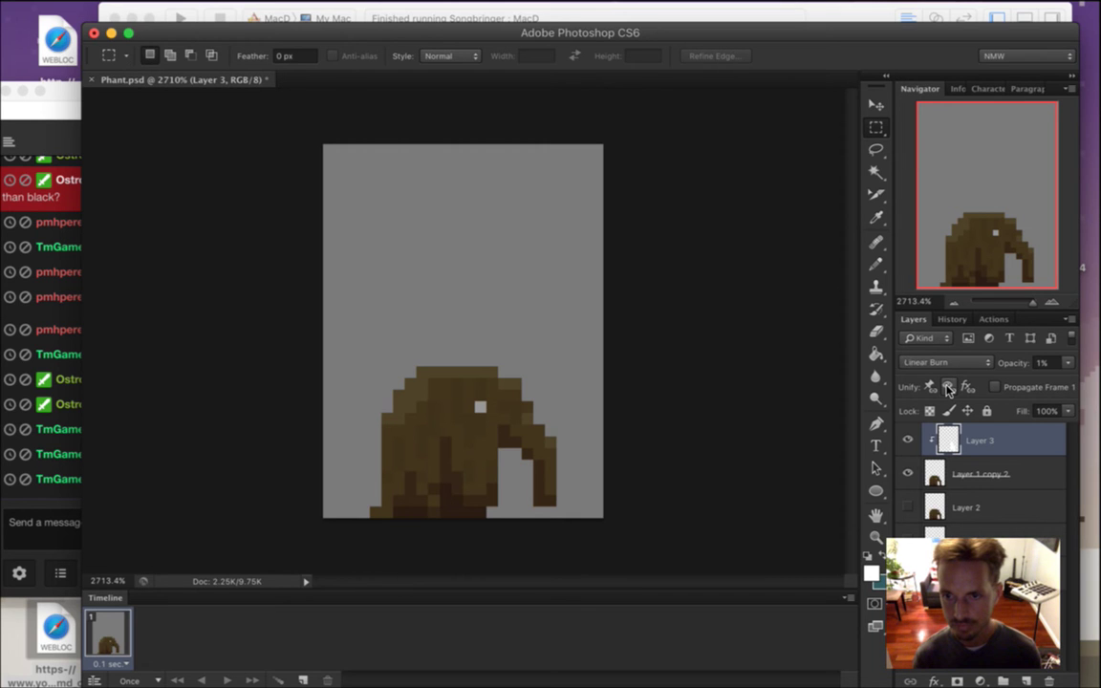
key(shift+equal)
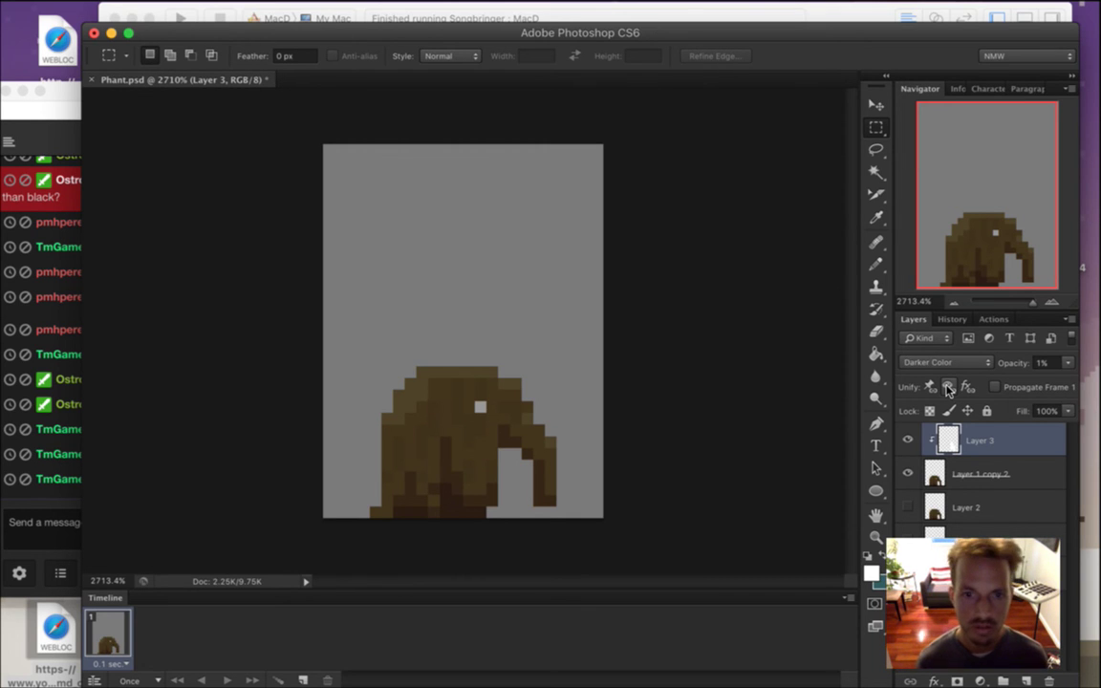
key(shift+equal)
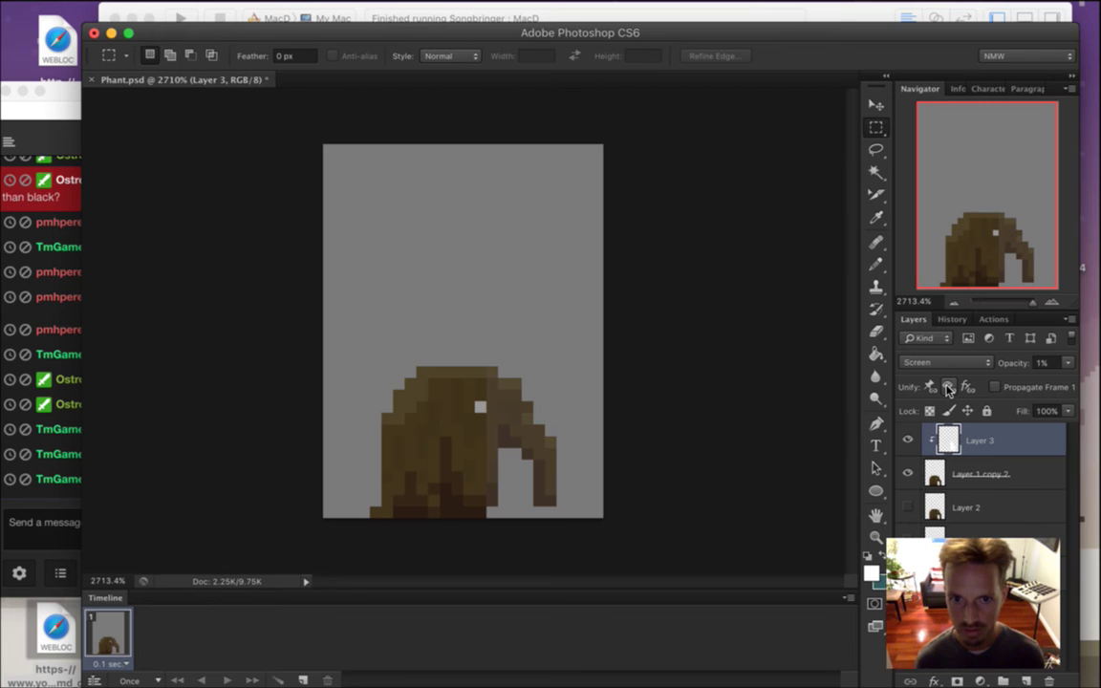
key(shift+equal)
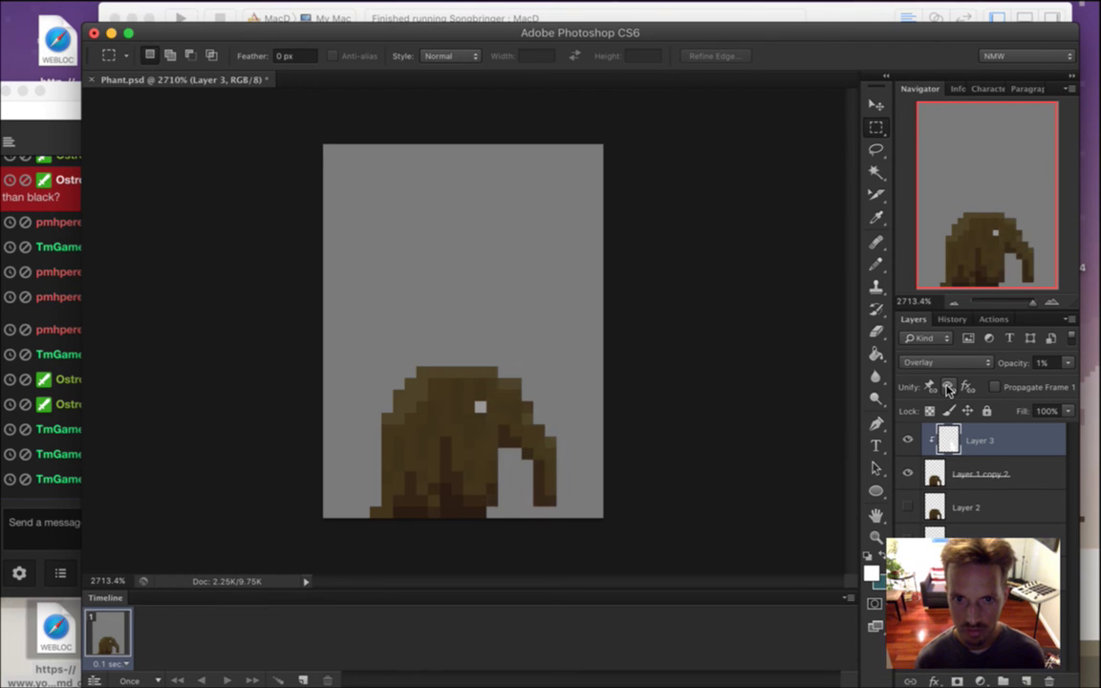
key(shift+equal)
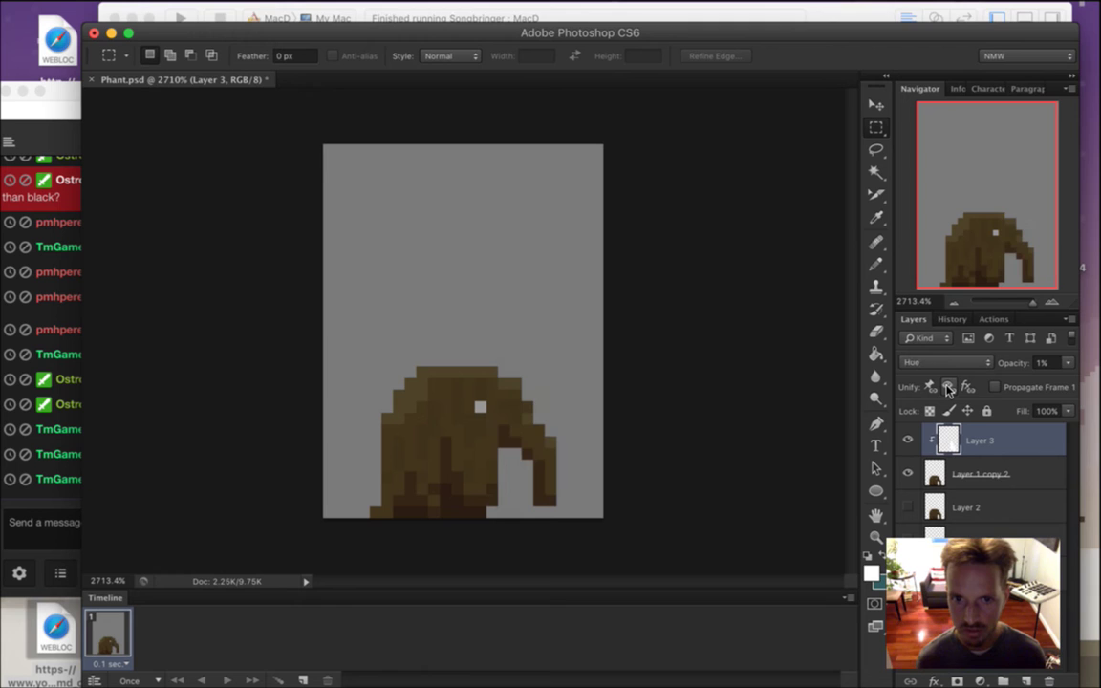
key(shift+alt+n)
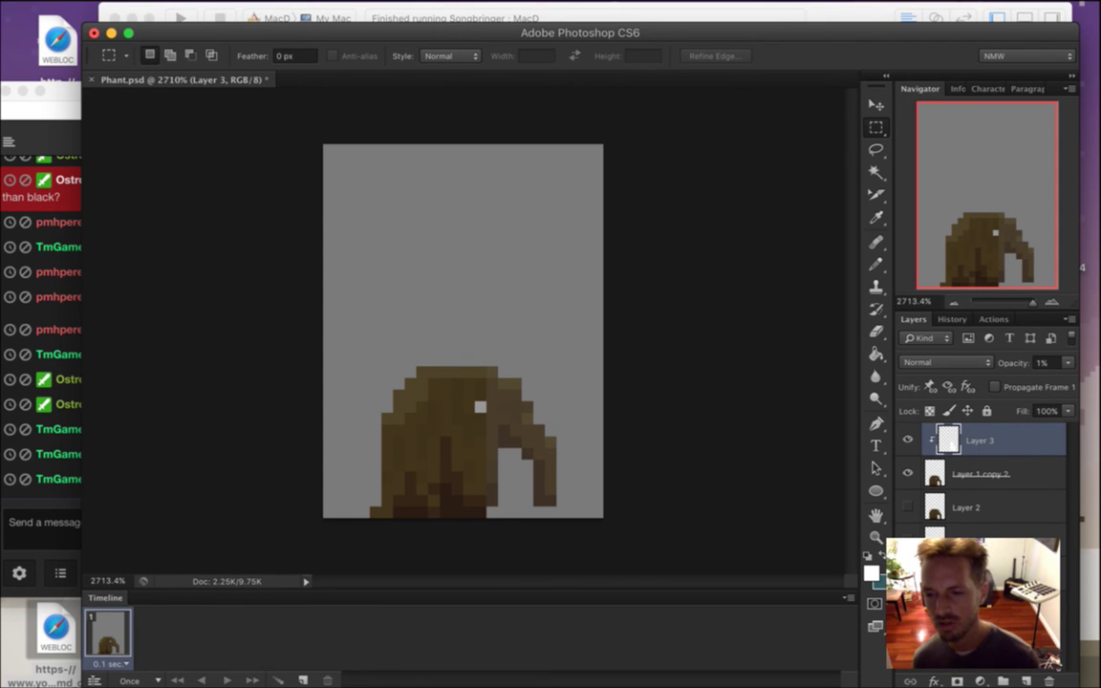
Delete Layer 3 and make the first animation frame show Layer 1 instead of Layer 1 copy 2.
click(1049, 675)
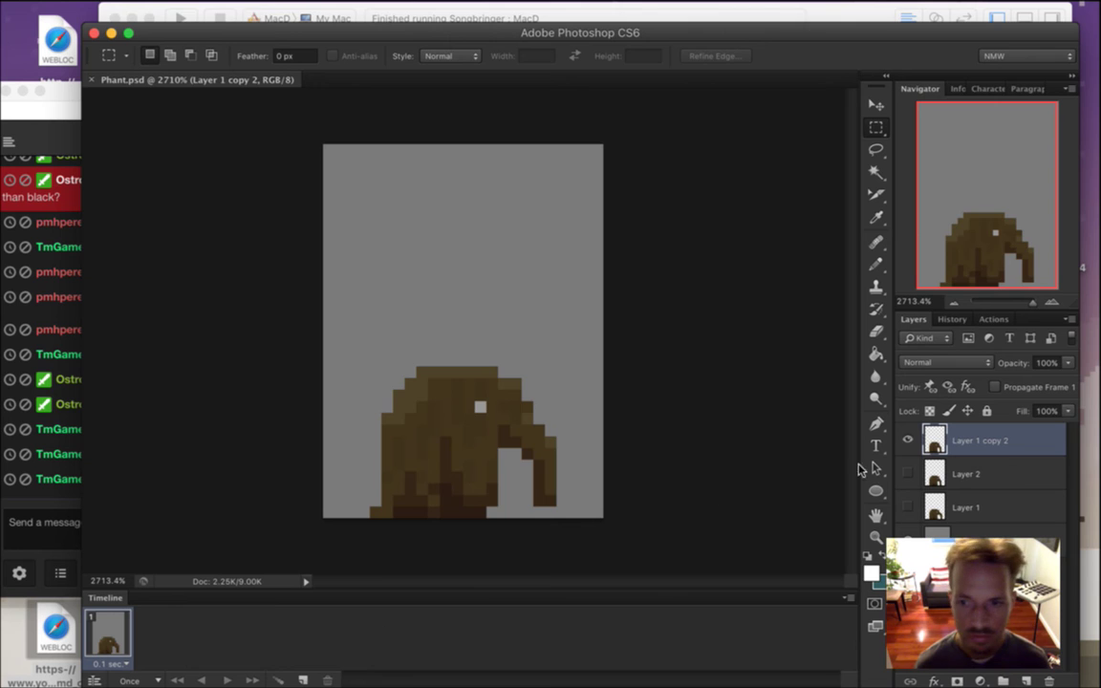
click(908, 441)
click(908, 507)
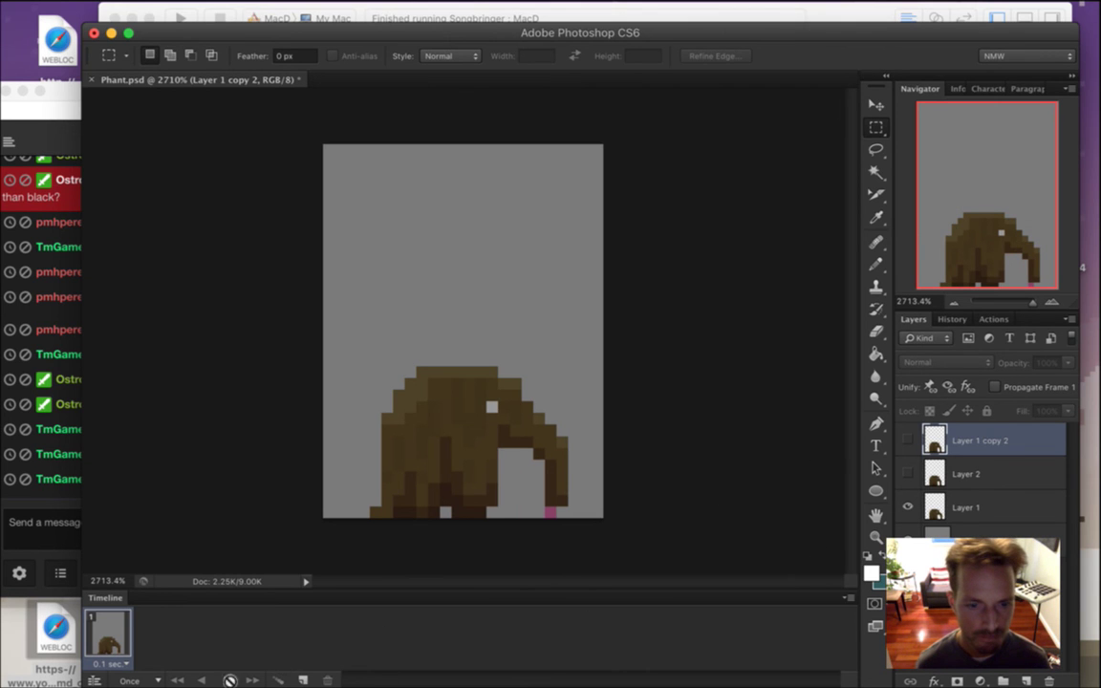
Add a second animation frame that shows Layer 2 instead of Layer 1.
click(303, 679)
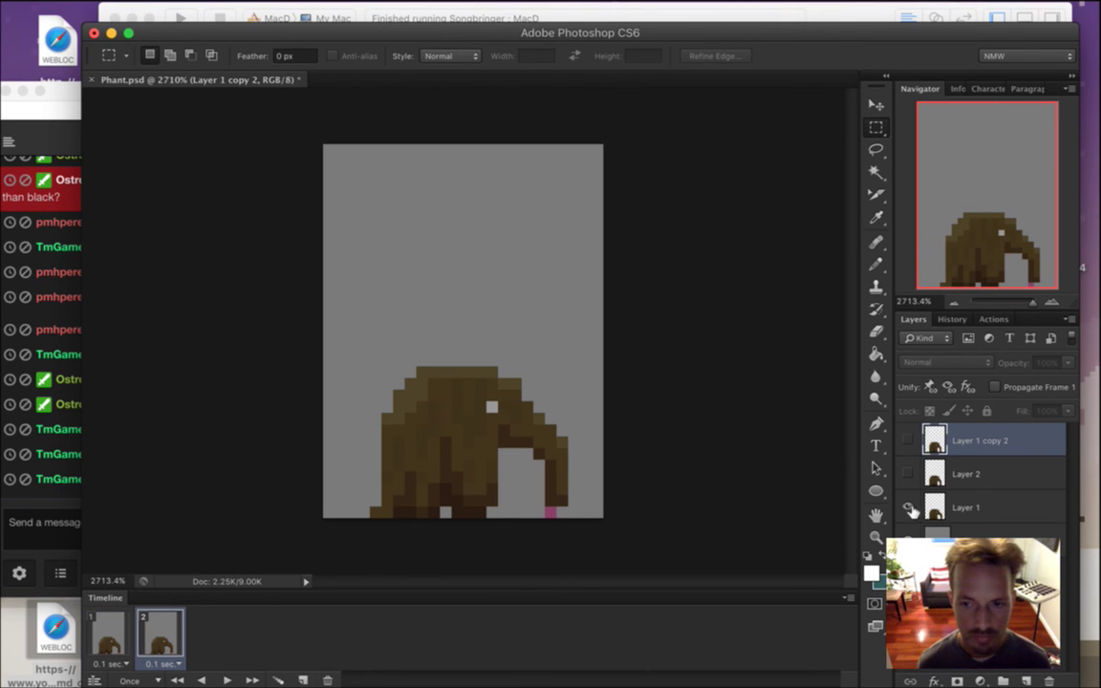
click(907, 507)
click(907, 474)
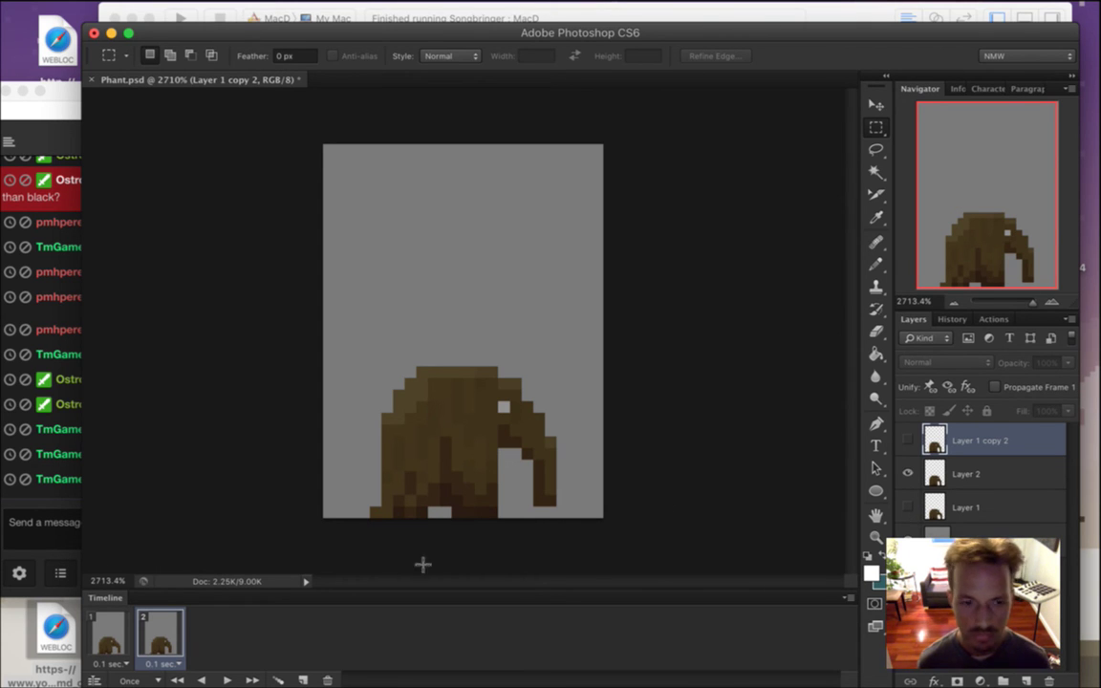
Add a third animation frame that shows Layer 1 instead of Layer 2.
click(303, 678)
click(908, 474)
click(908, 508)
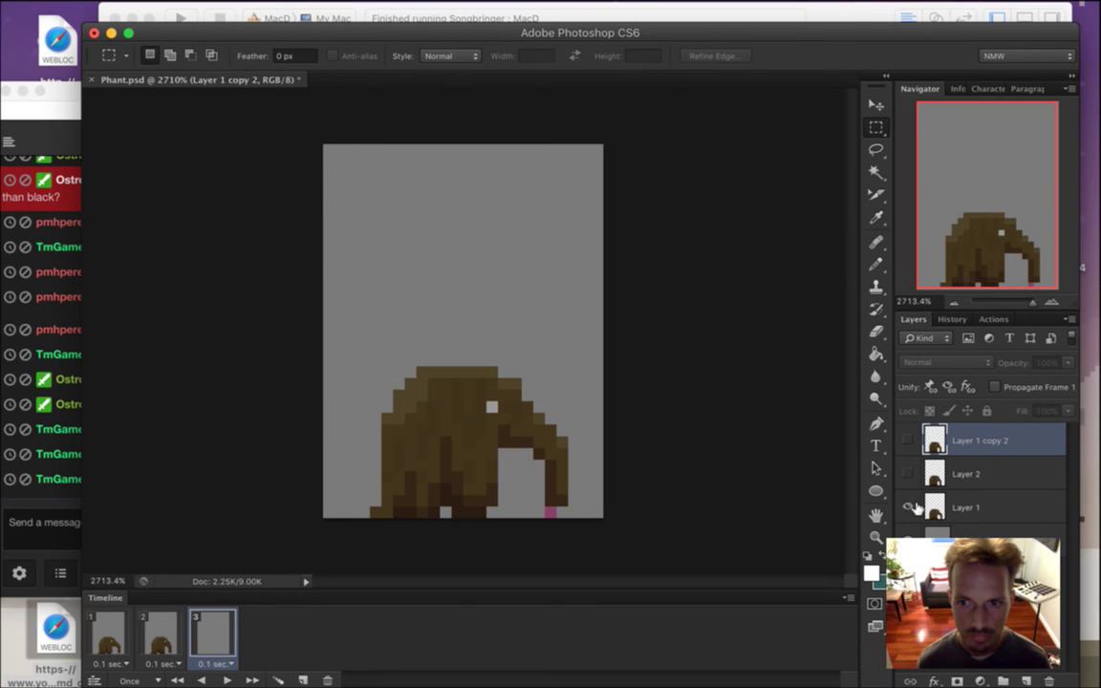
Add a fourth animation frame that shows Layer 1 copy 2 instead of Layer 1.
click(304, 678)
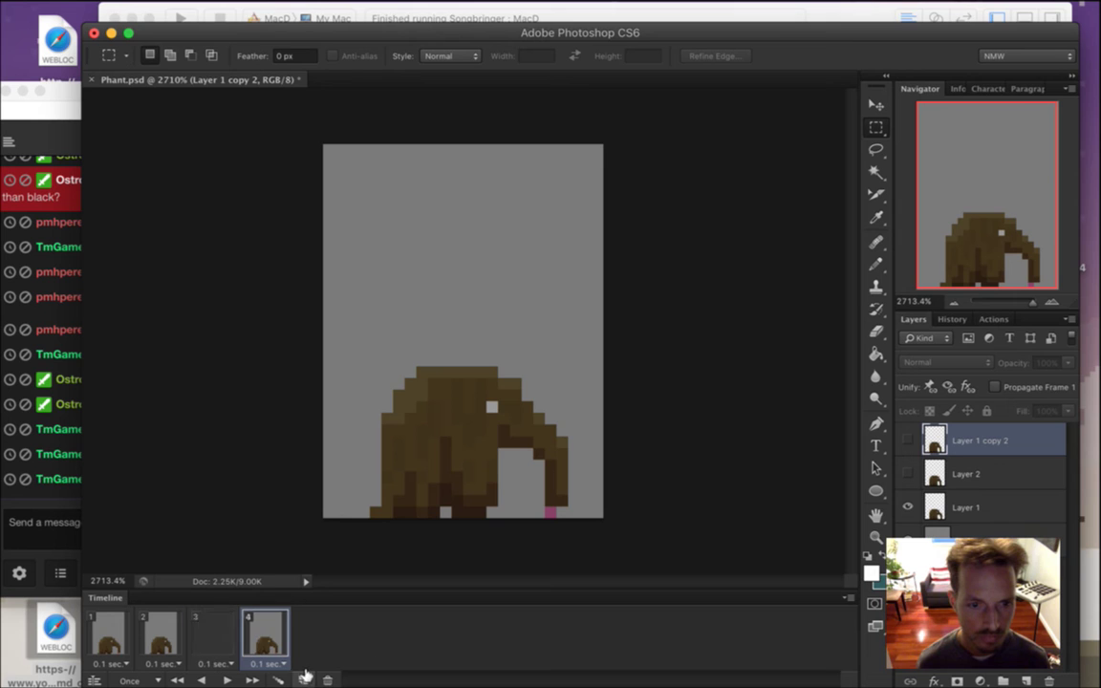
click(908, 508)
click(907, 441)
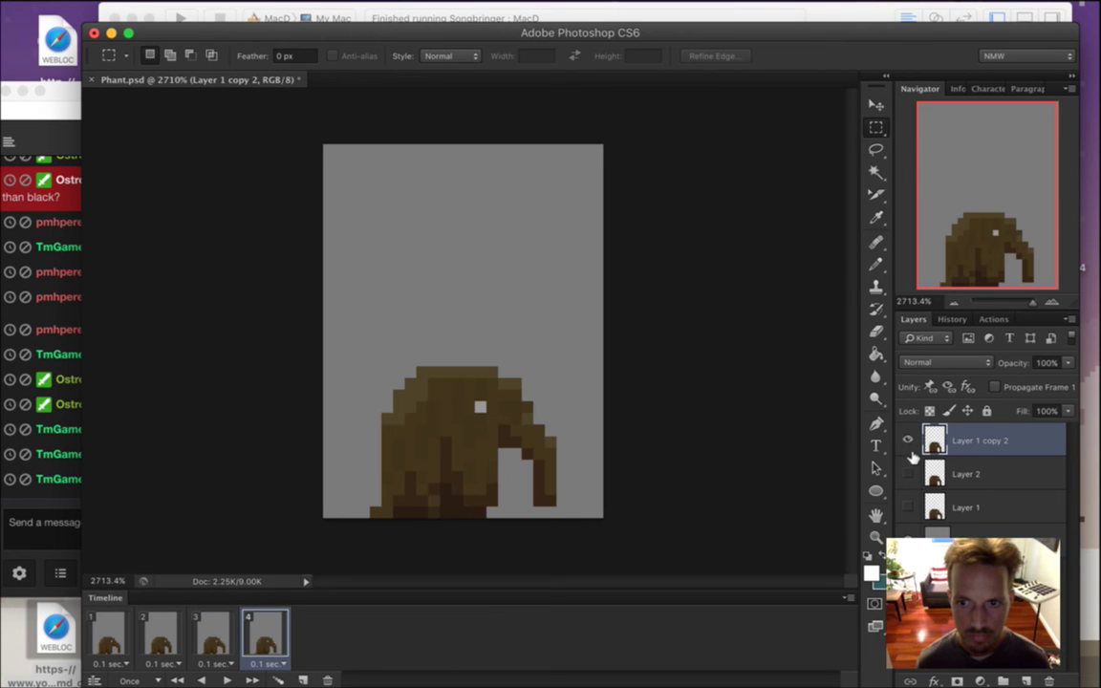
Play the animation and check frames 2, 3 and 4 one by one.
click(226, 680)
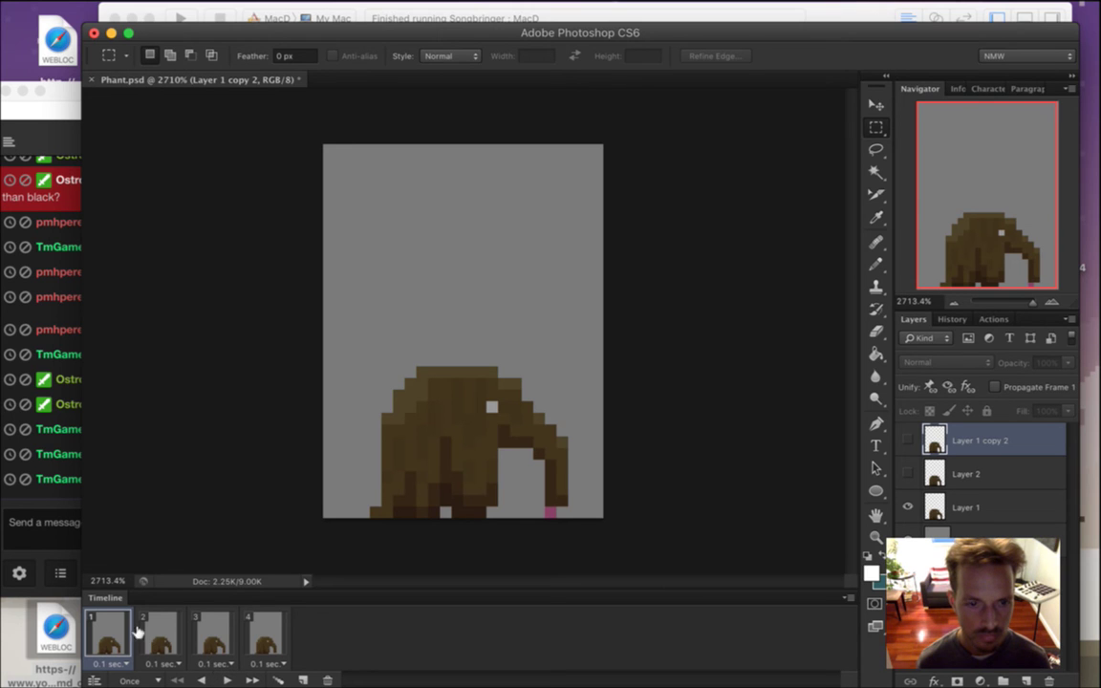
click(173, 633)
click(218, 633)
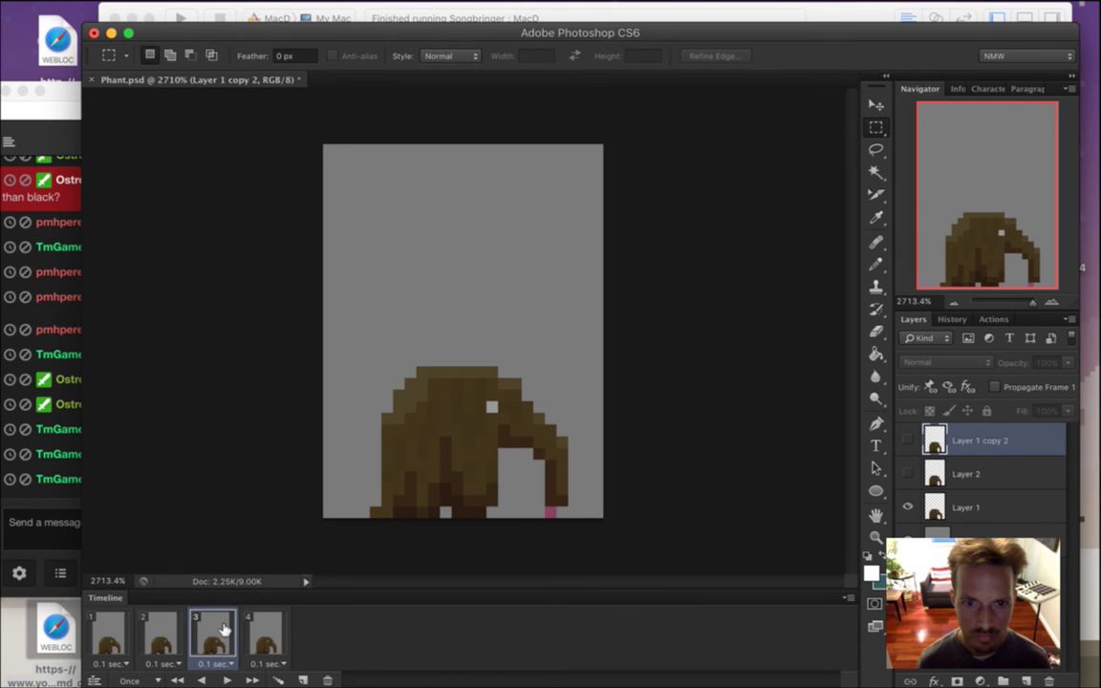
click(267, 633)
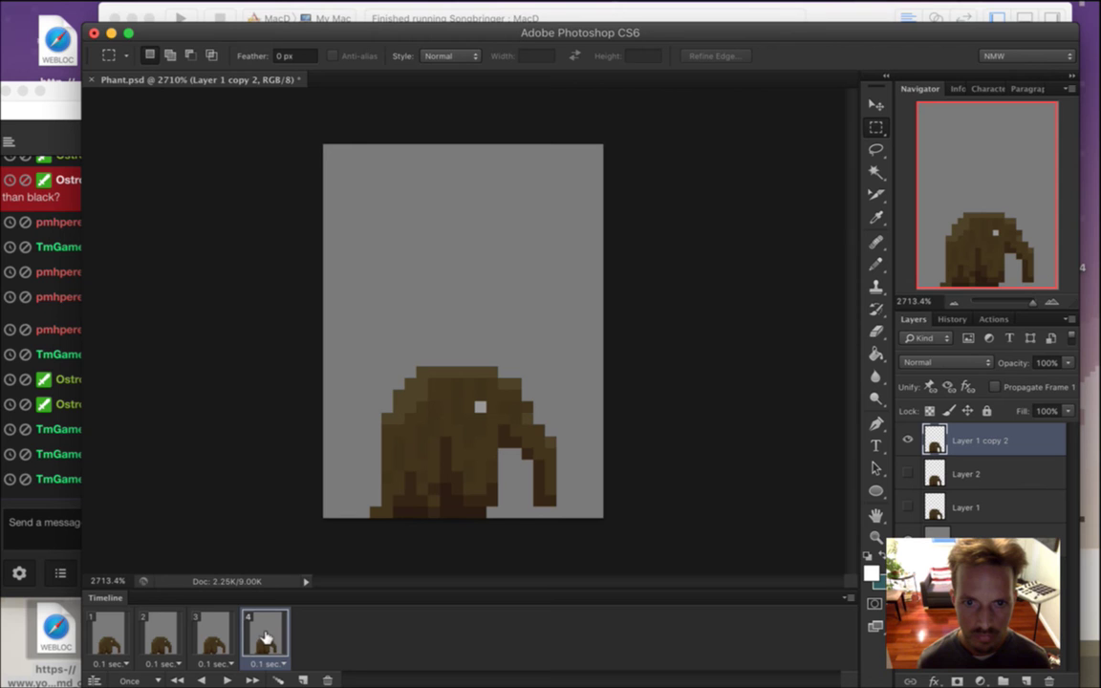
key(space)
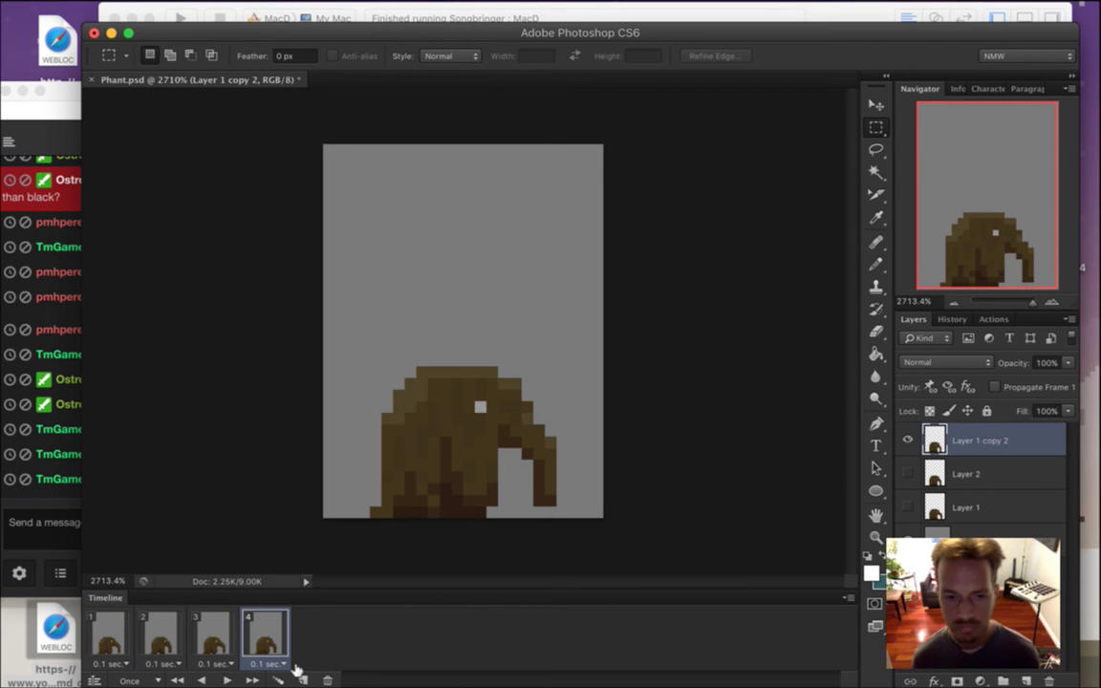
Set the animation to loop Forever and give all four frames a 0.2-second delay.
click(132, 681)
click(149, 646)
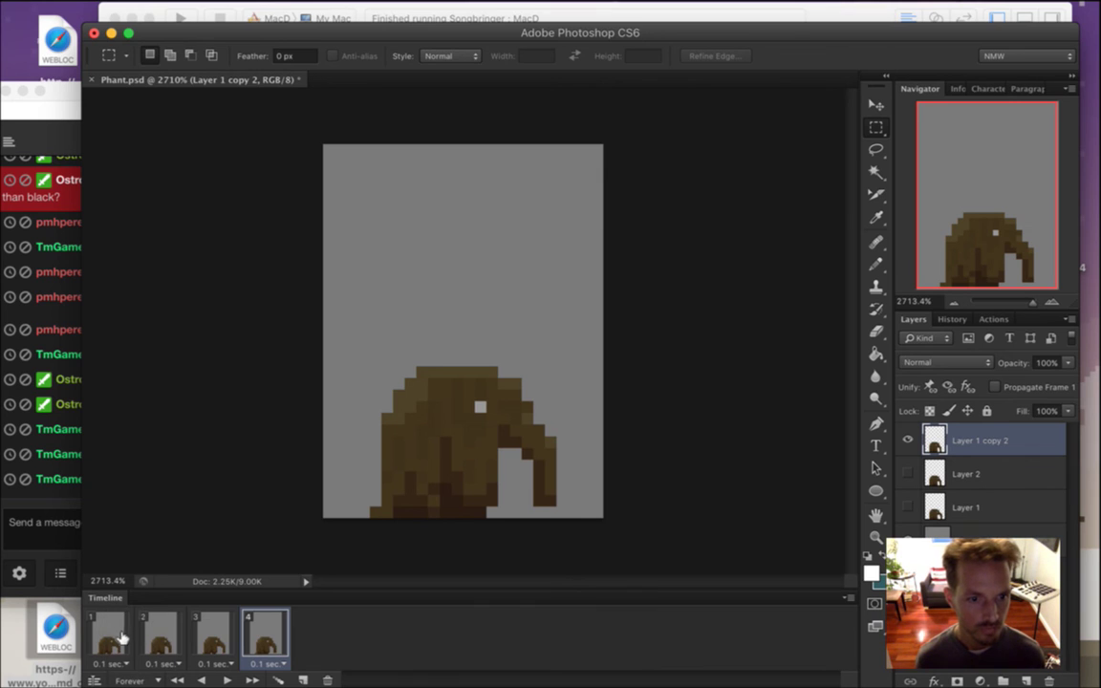
key(space)
shift+click(275, 633)
click(270, 664)
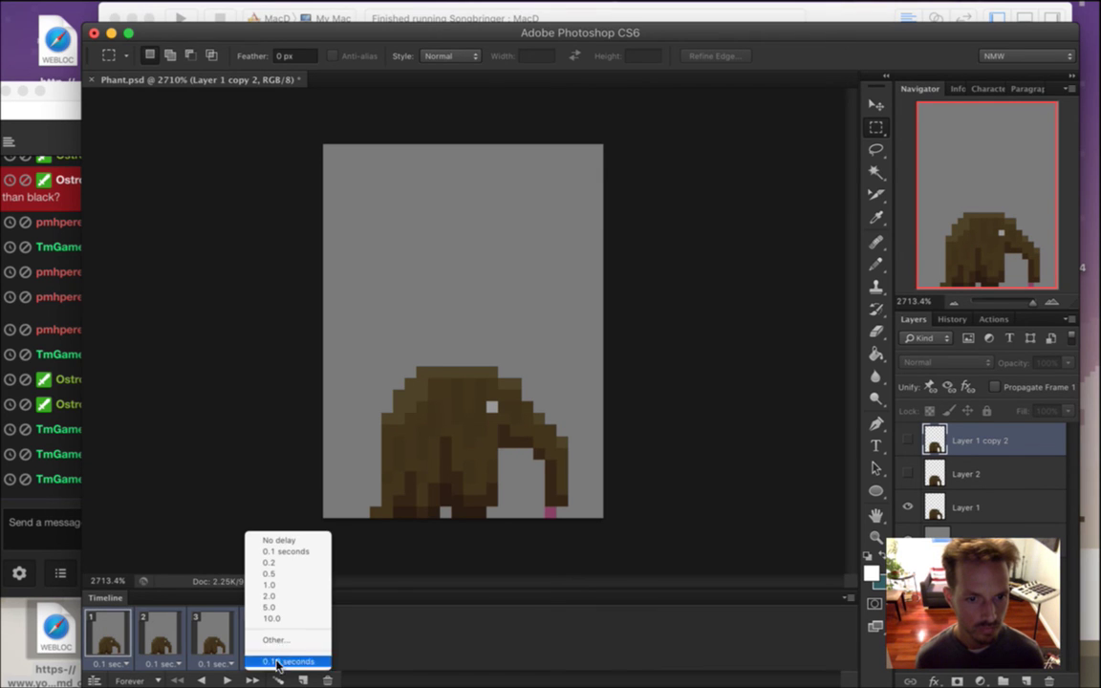
click(287, 568)
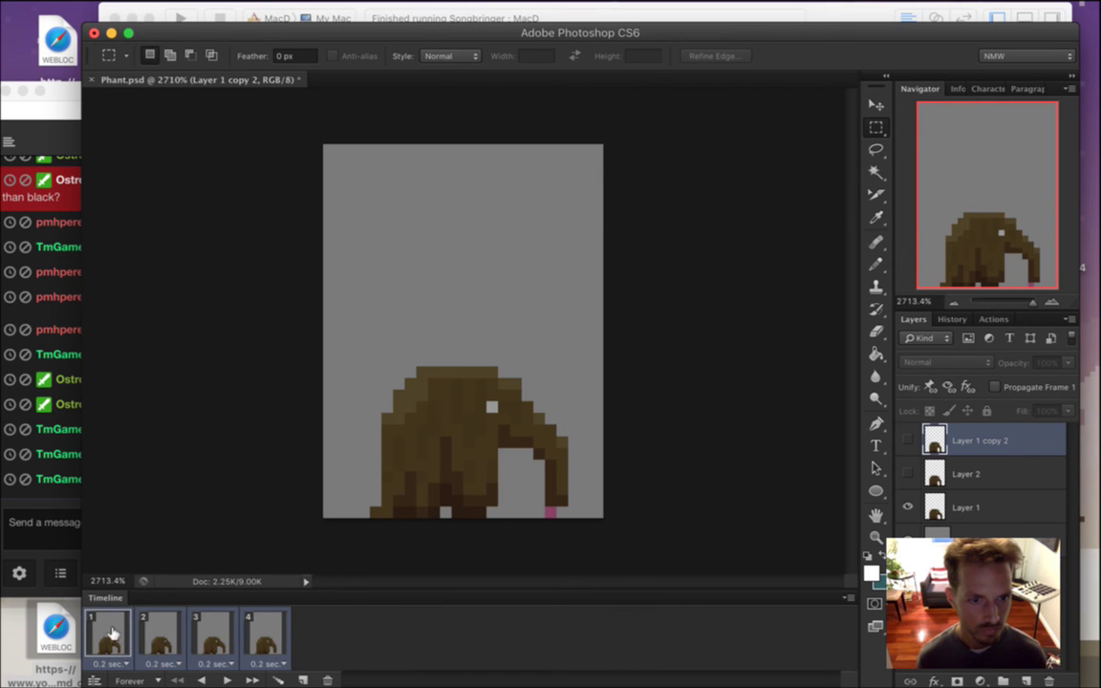
Play the looping walk animation, stop it, and select frame 2 for inspection.
click(230, 678)
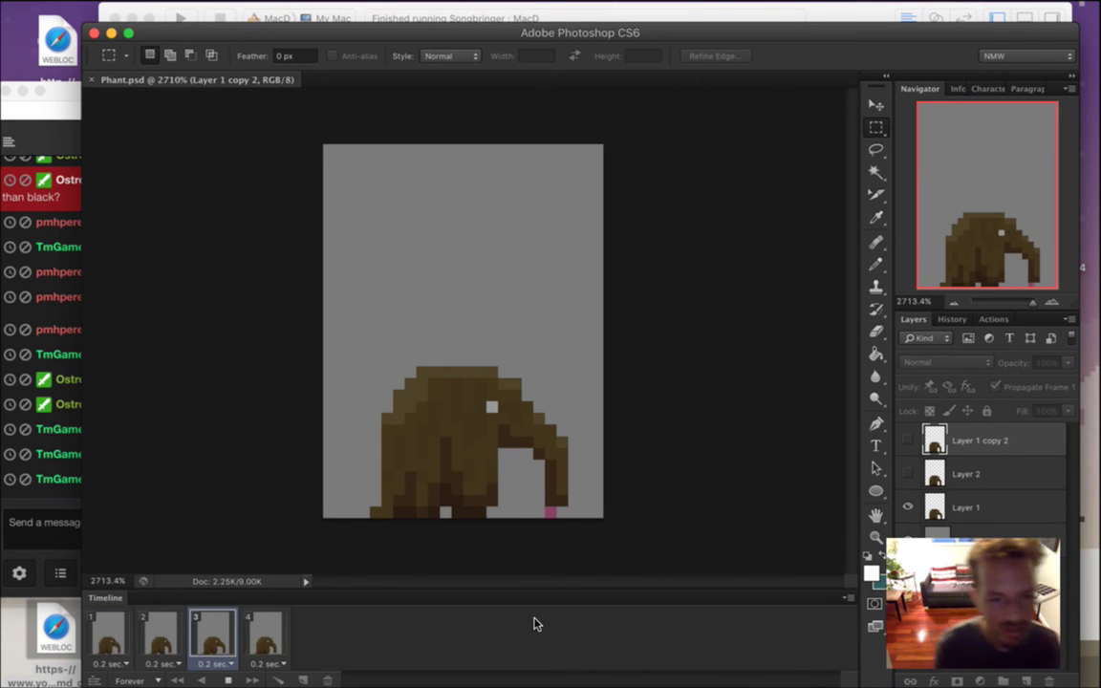
click(227, 681)
click(161, 631)
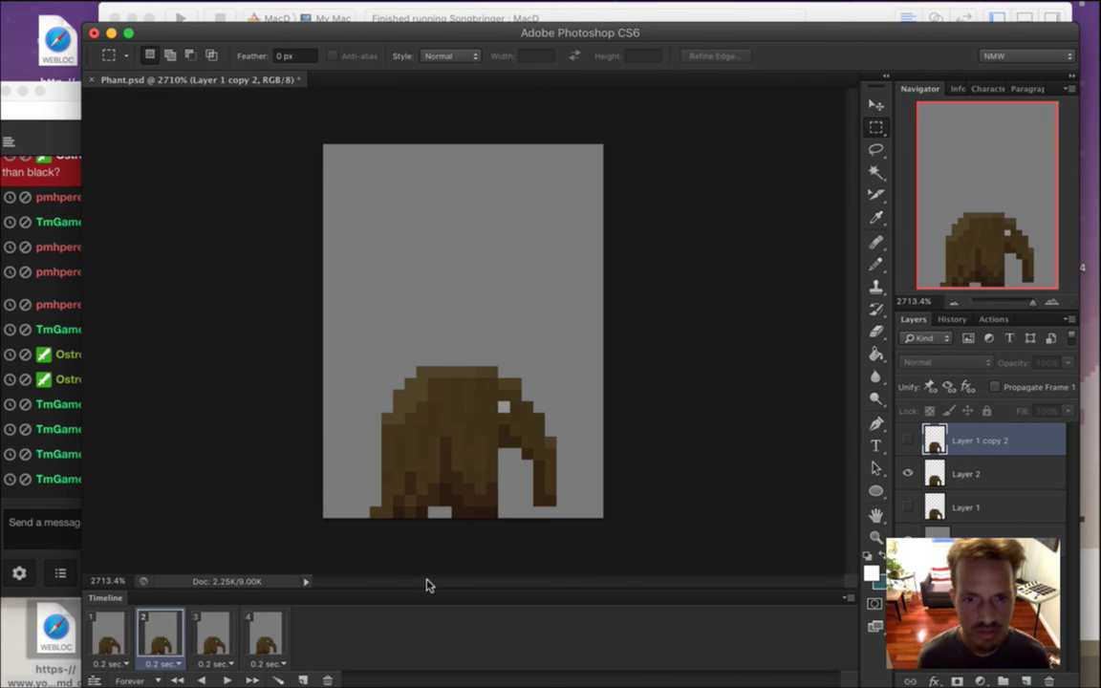
Switch to the Twitch chat window, read the latest viewer messages, and return to Photoshop.
click(69, 521)
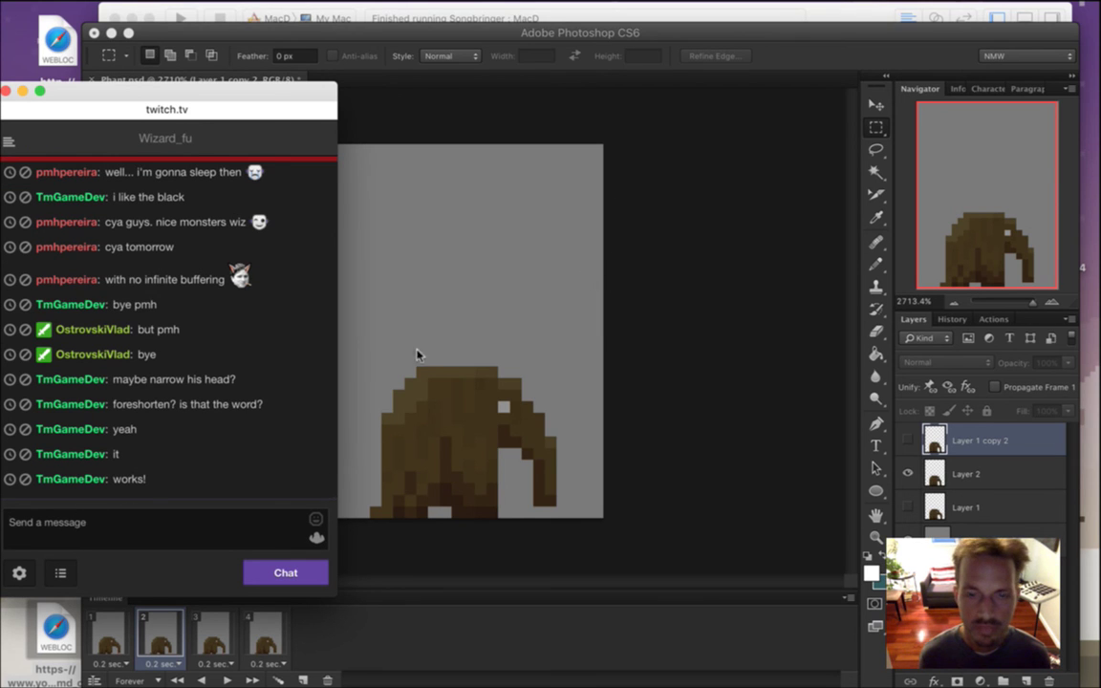
drag(113, 479, 147, 480)
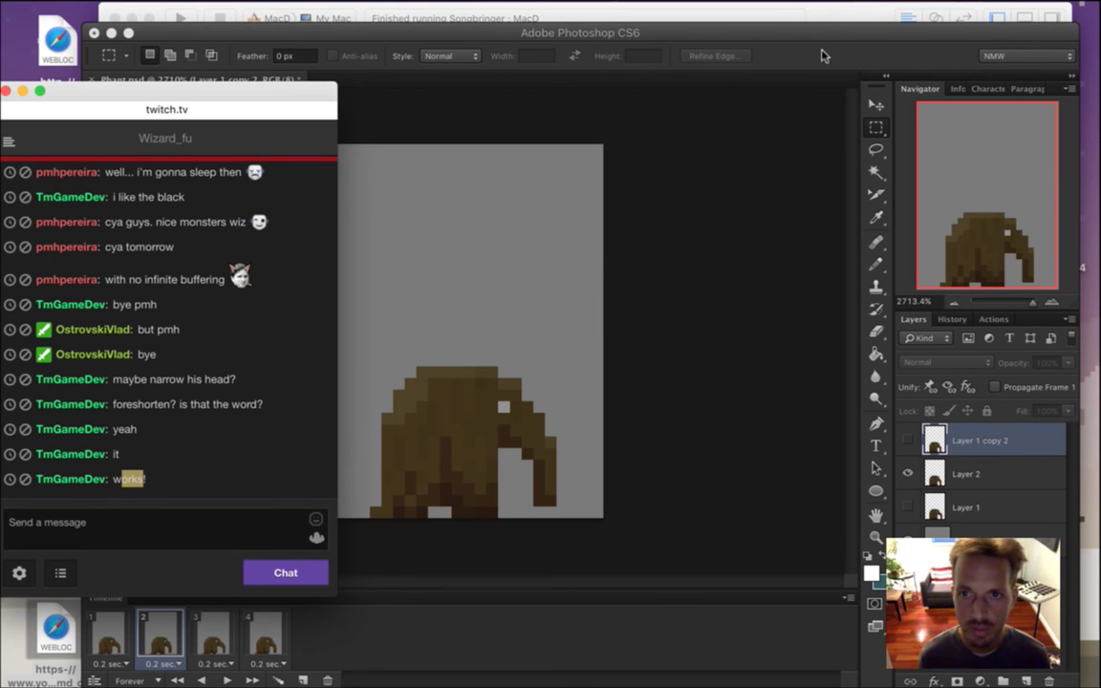
click(394, 317)
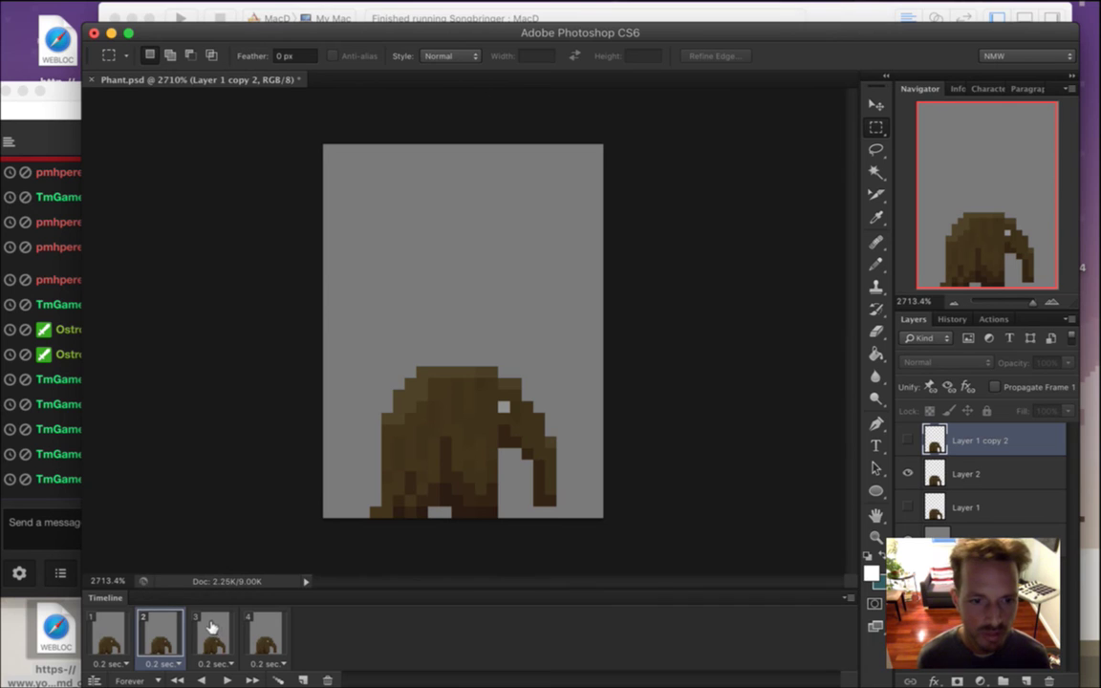
Try raising the top two pixel rows of the elephant's back by one pixel on Layer 2 in frame 2.
click(940, 472)
drag(392, 358, 487, 430)
drag(416, 342, 498, 386)
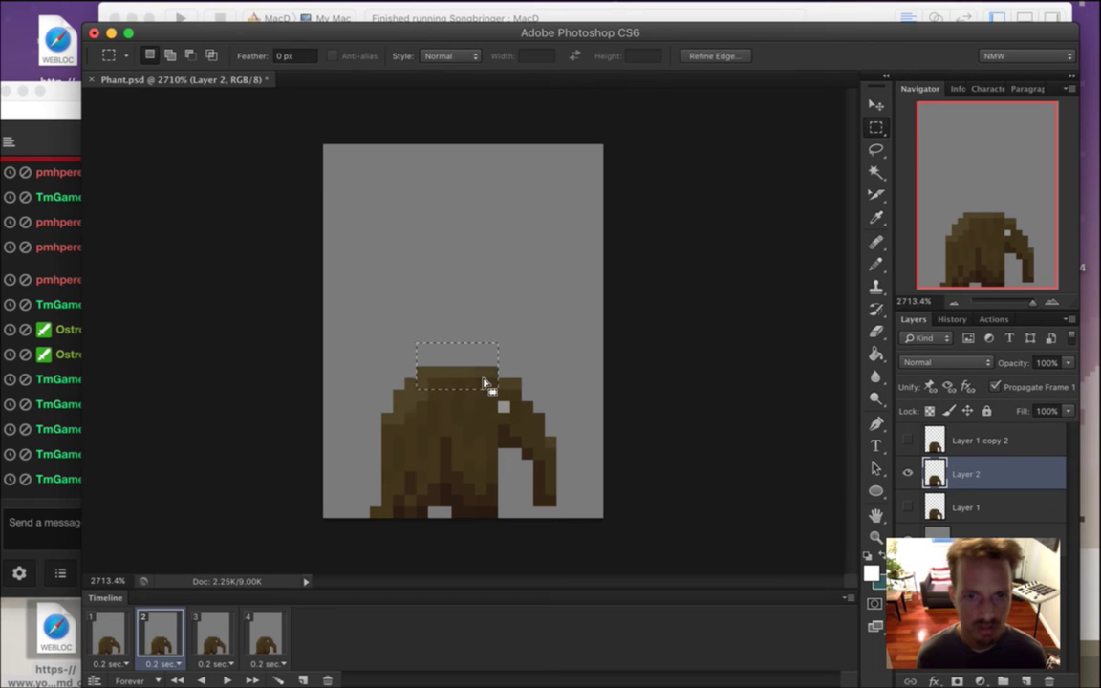
key(v)
key(Up)
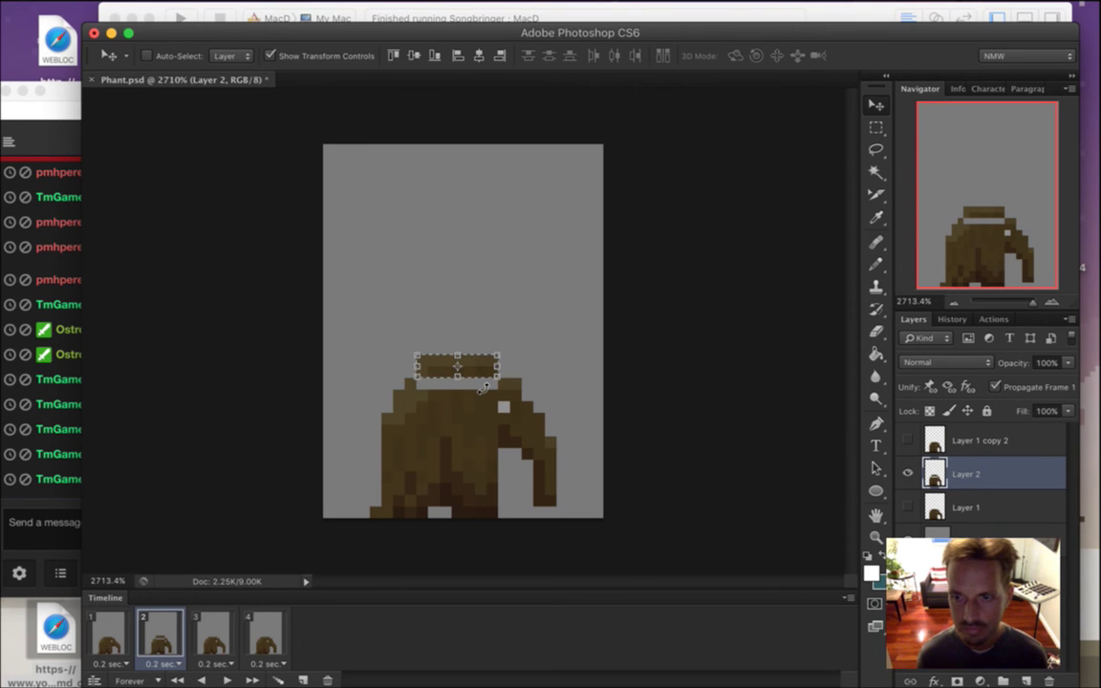
key(Down)
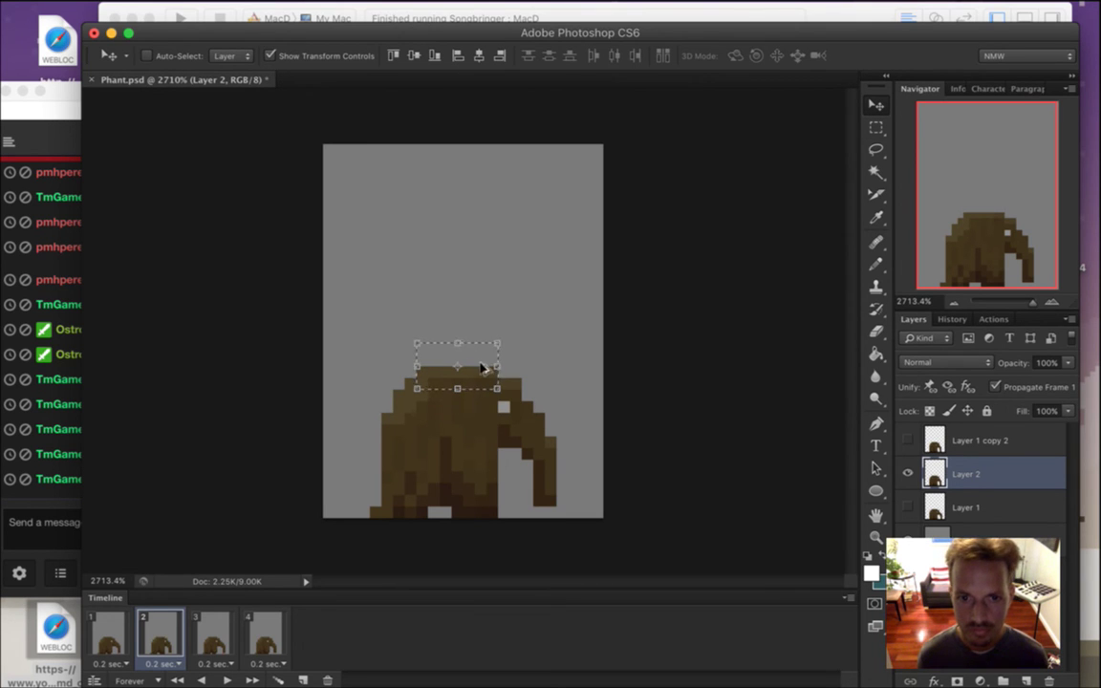
key(Up)
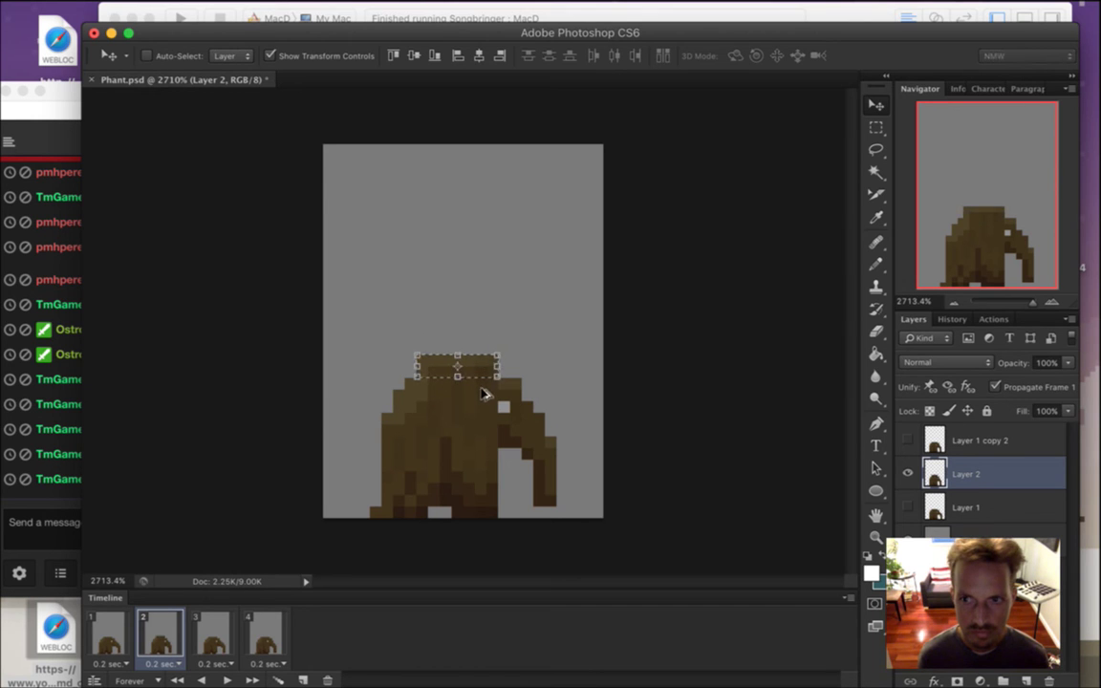
key(m)
key(m)
click(537, 389)
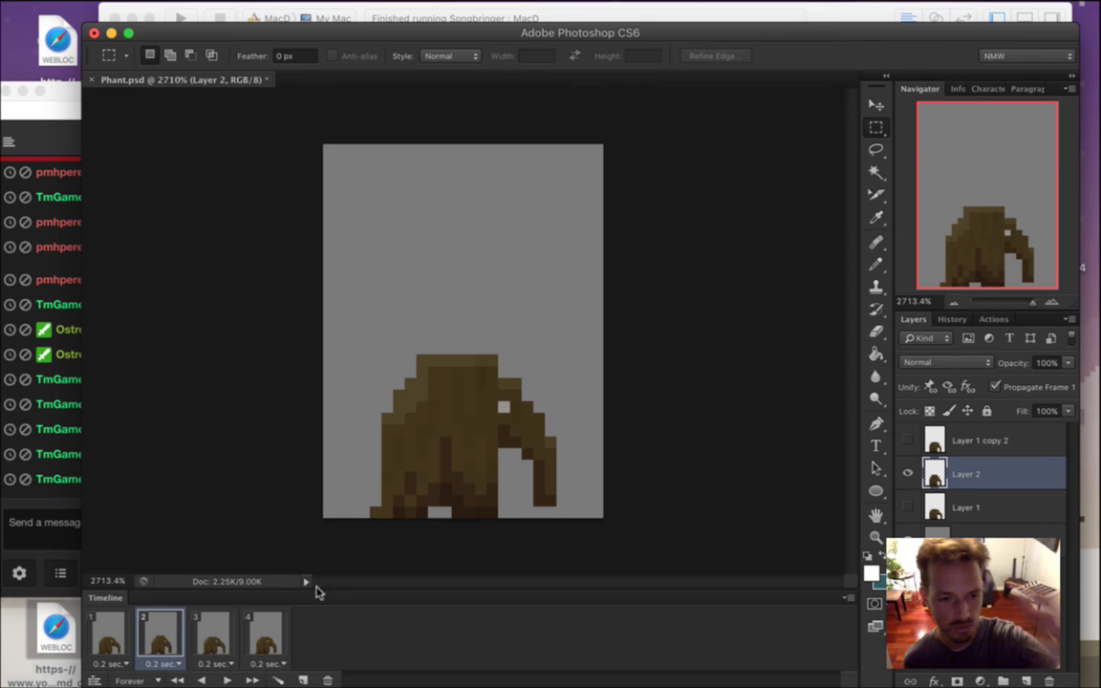
Play the walk animation from frame 1 to check the raised back, and stop it.
click(120, 634)
click(226, 681)
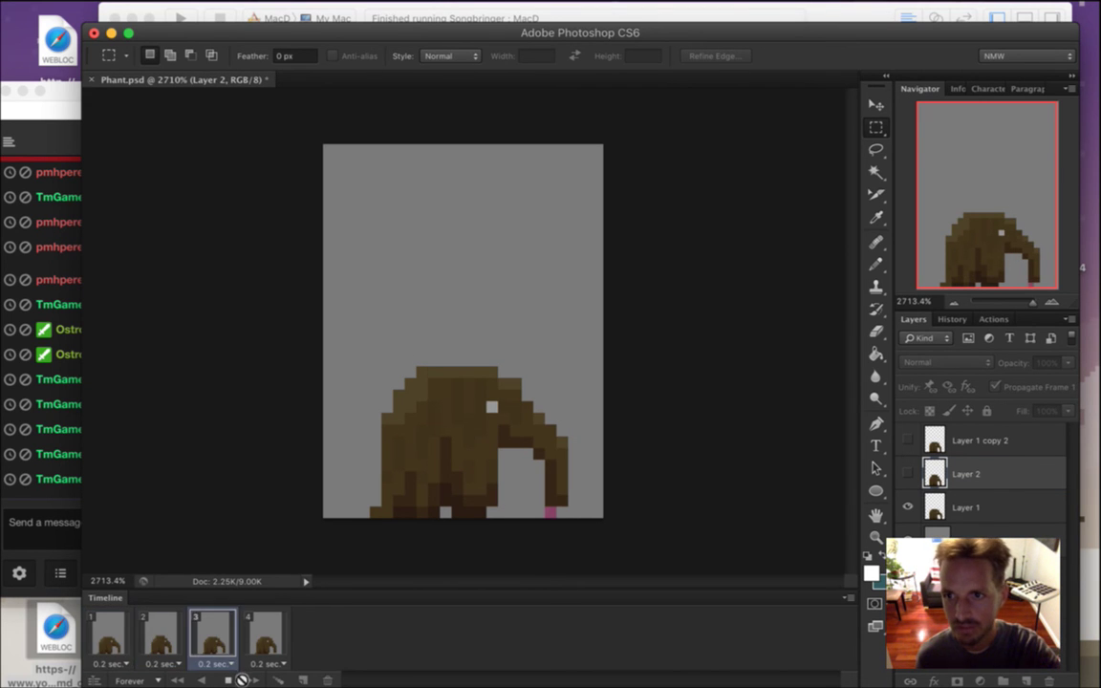
click(239, 680)
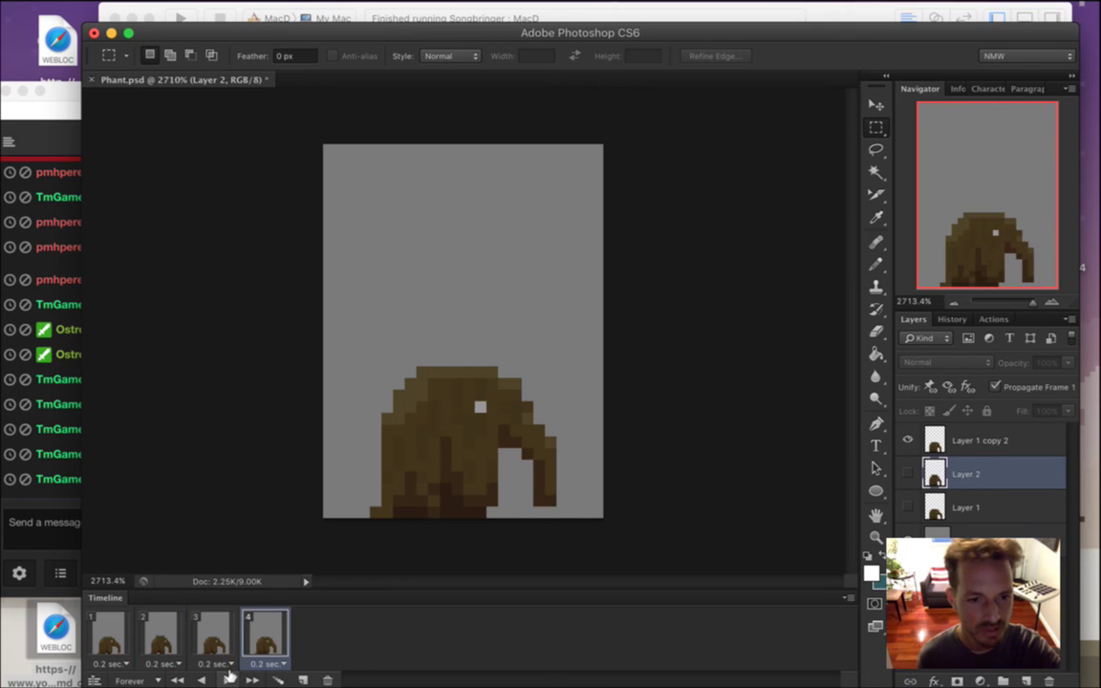
Undo the raised back on Layer 2 in frame 2 and clear the selection.
click(169, 640)
key(super+z)
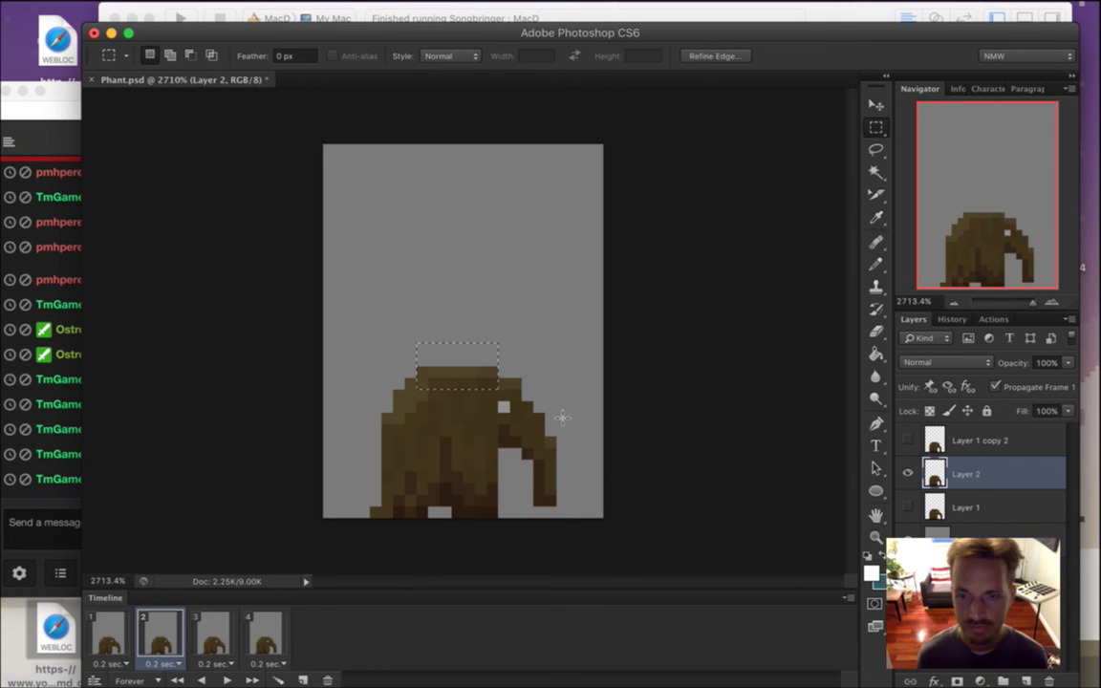
key(super+d)
Replay the looping walk from frame 1 to review the motion, and stop playback.
click(107, 639)
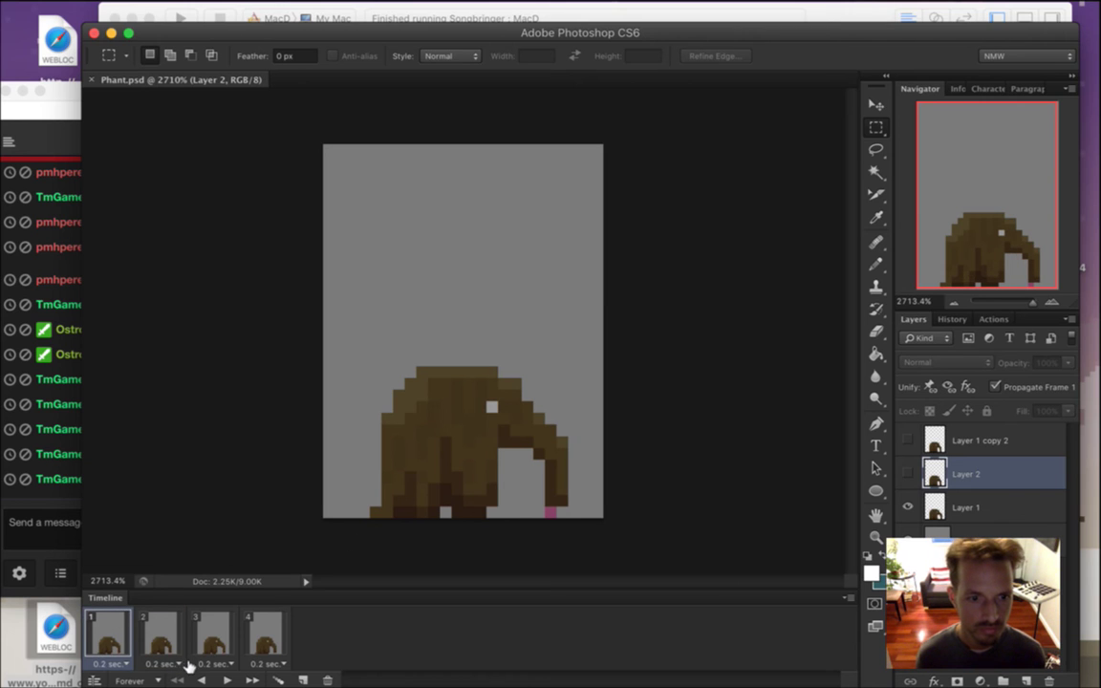
click(227, 680)
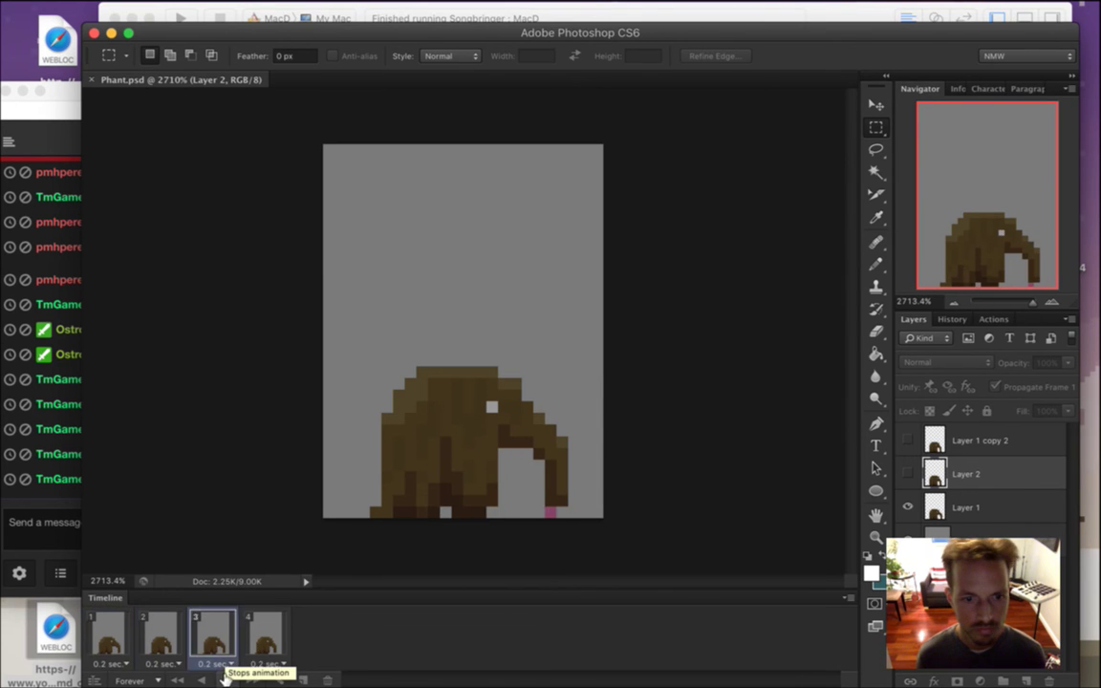
click(227, 679)
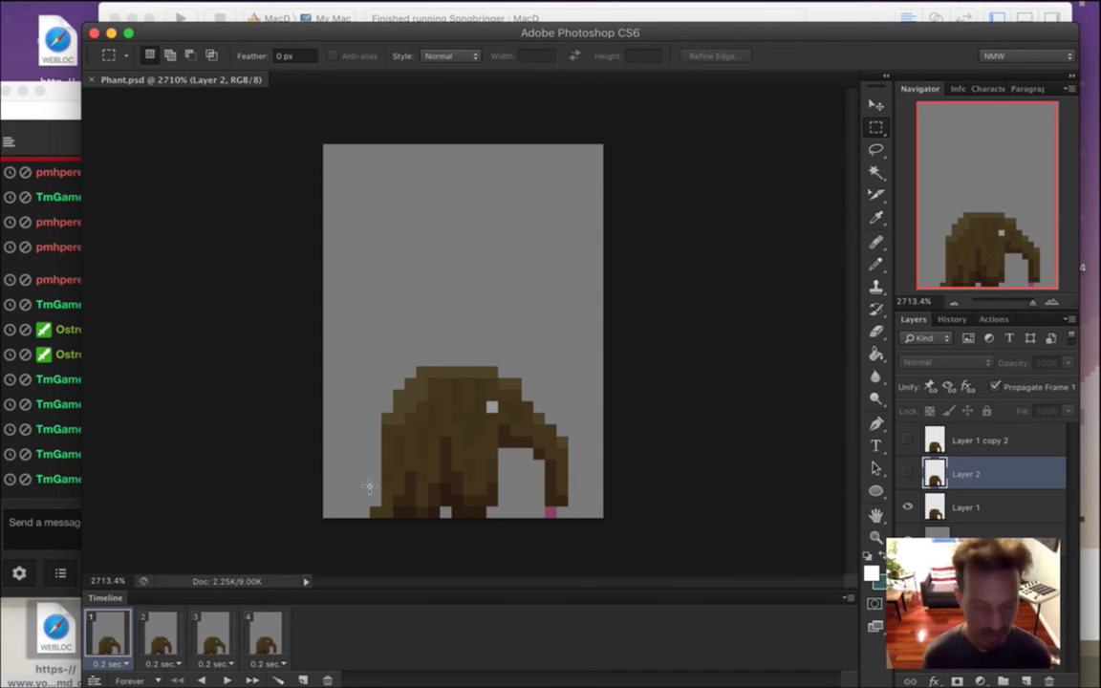
Sample the pink of the trunk tip in frame 1, and erase that pink pixel from Layer 1.
key(i)
key(space)
key(space)
click(132, 624)
click(550, 514)
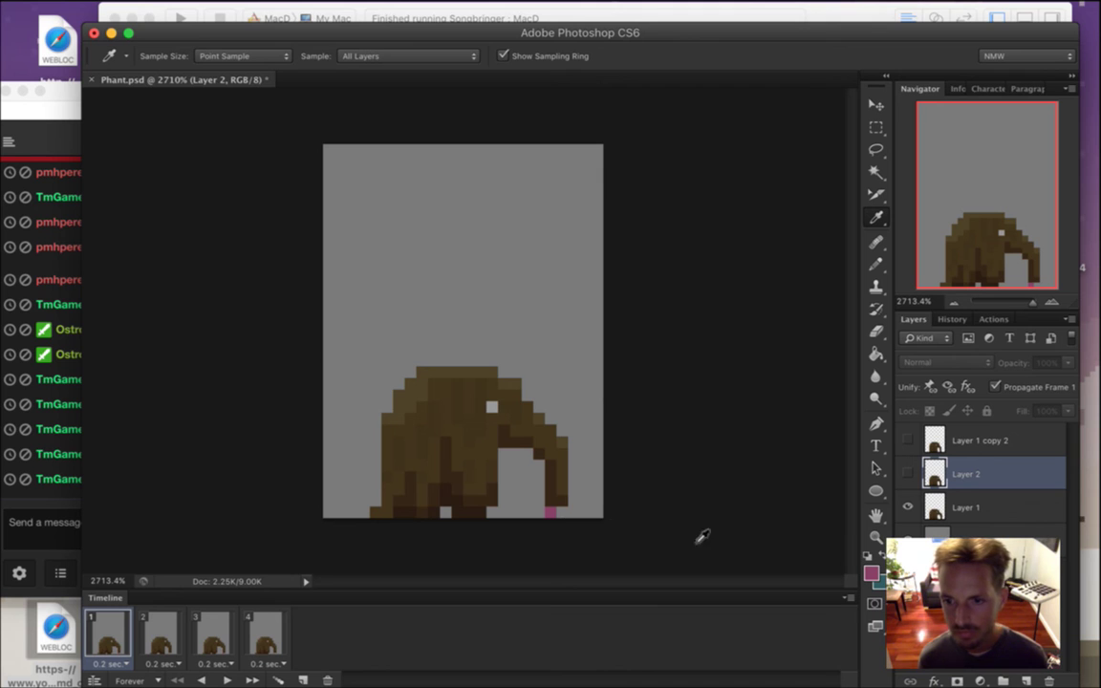
click(930, 514)
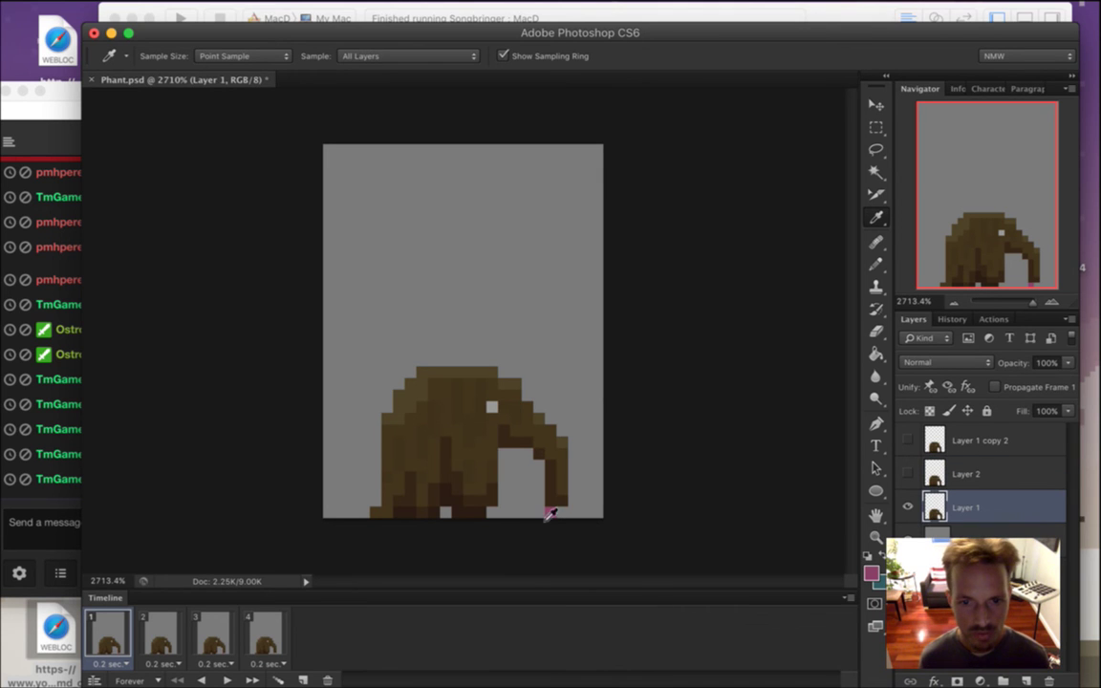
key(e)
Add a pink pixel under the trunk tip on Layer 2 in frame 2, using the Pencil in Normal mode at 100% opacity.
click(161, 633)
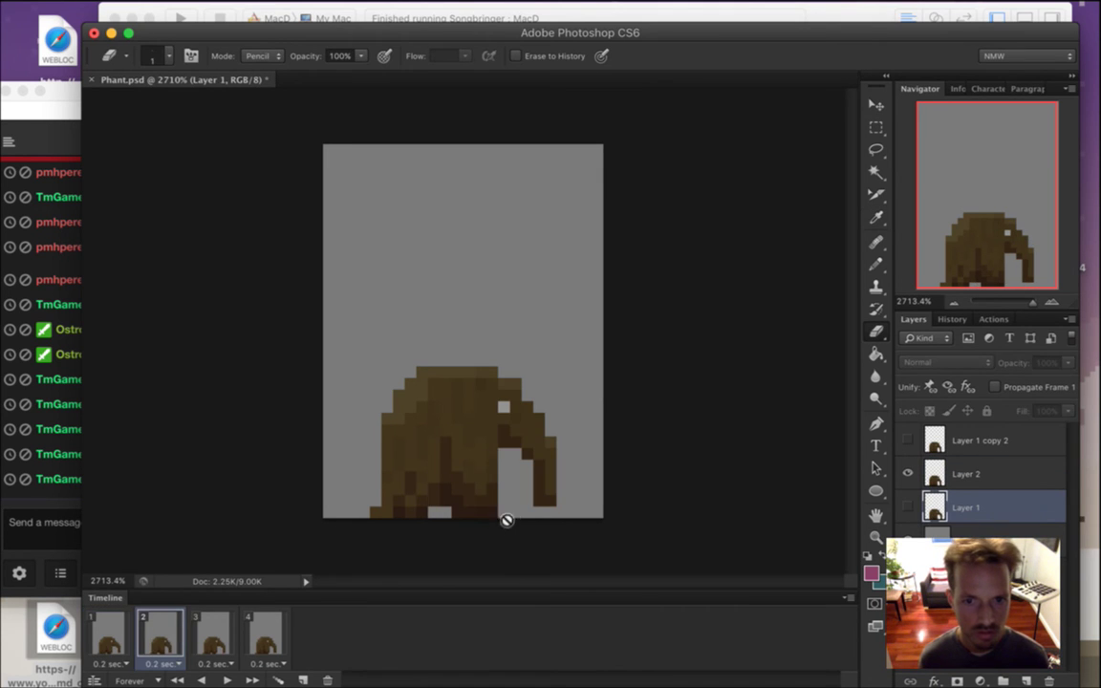
key(b)
click(938, 472)
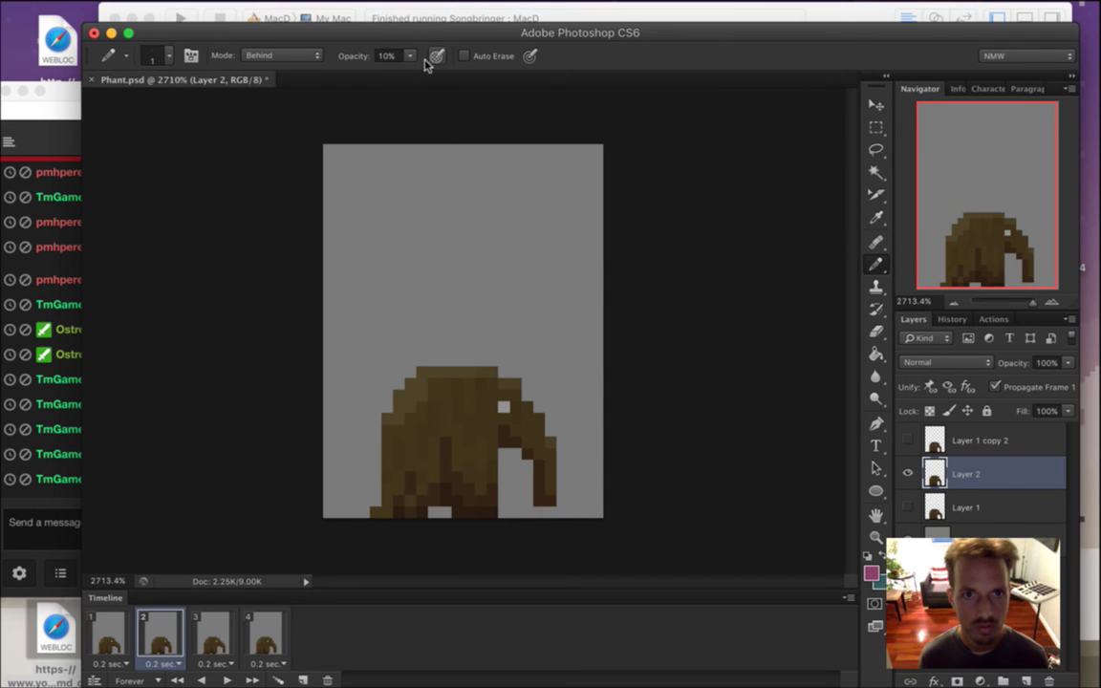
click(247, 56)
click(287, 34)
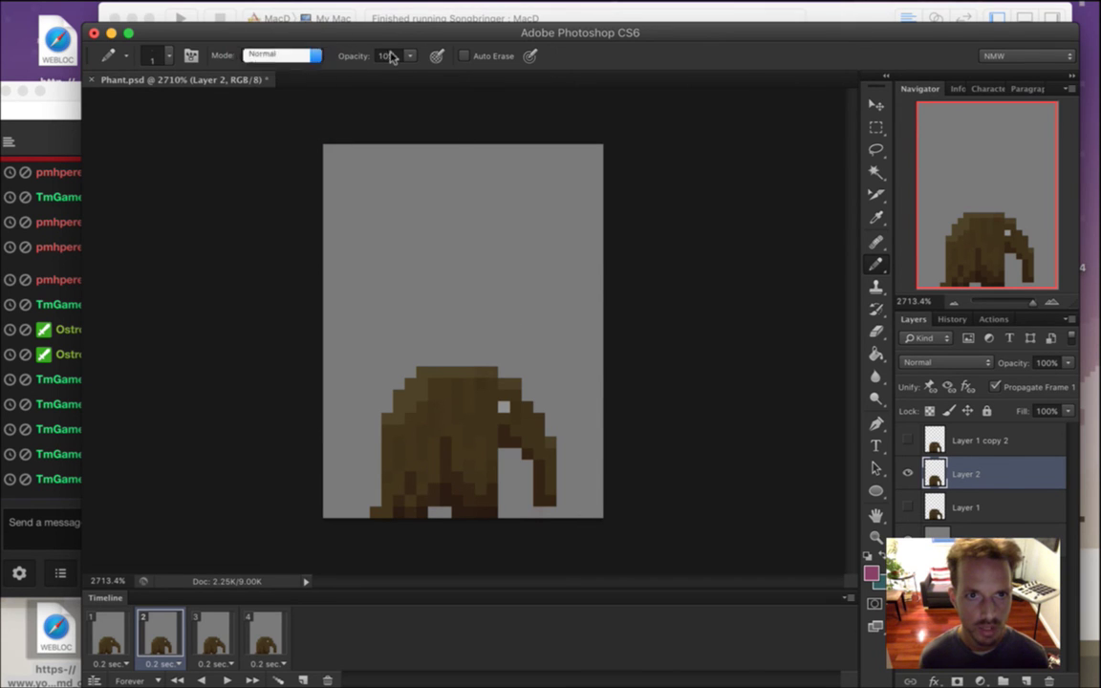
click(411, 56)
drag(418, 75, 604, 53)
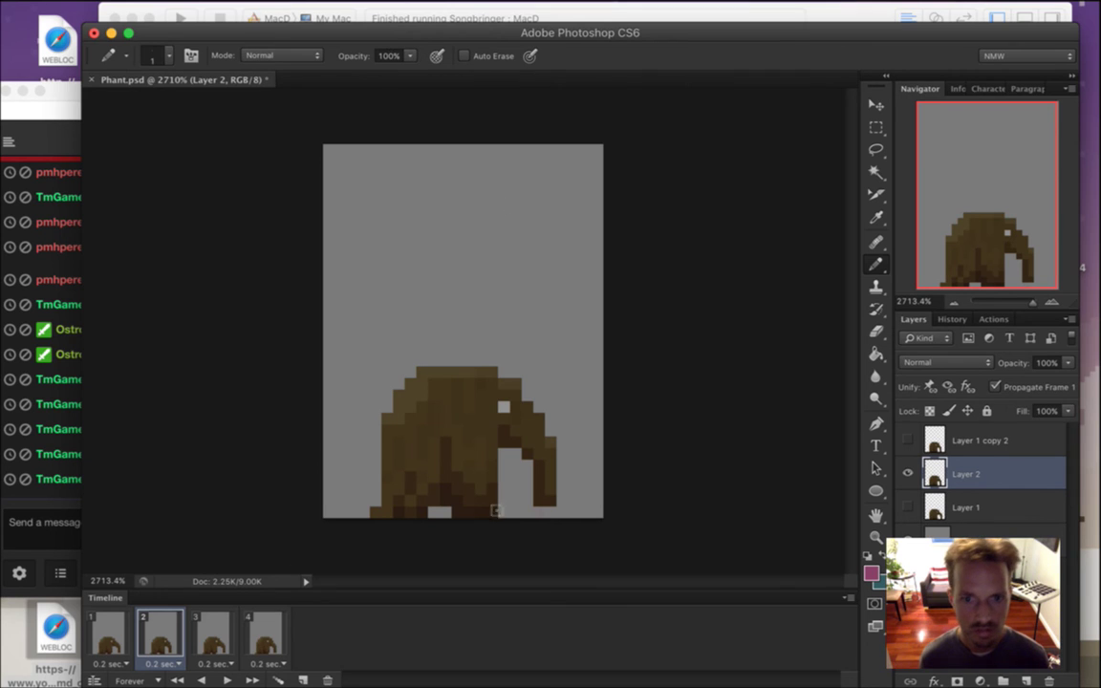
click(539, 513)
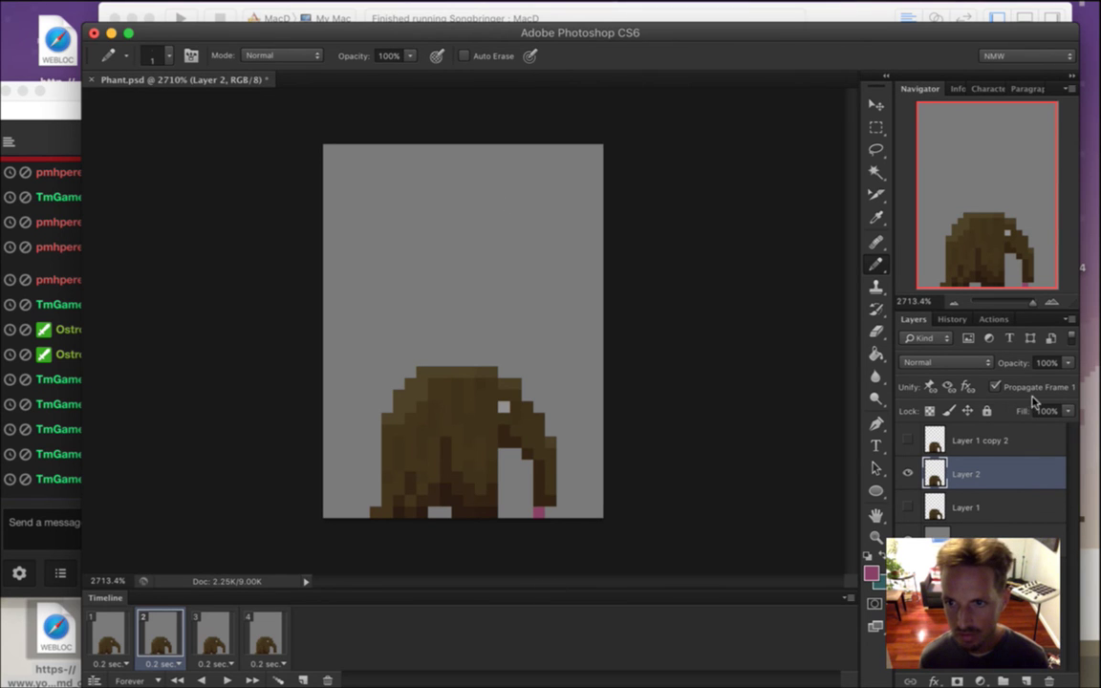
Add a matching pink pixel under the trunk tip on Layer 1 copy 2 in frame 4.
click(213, 633)
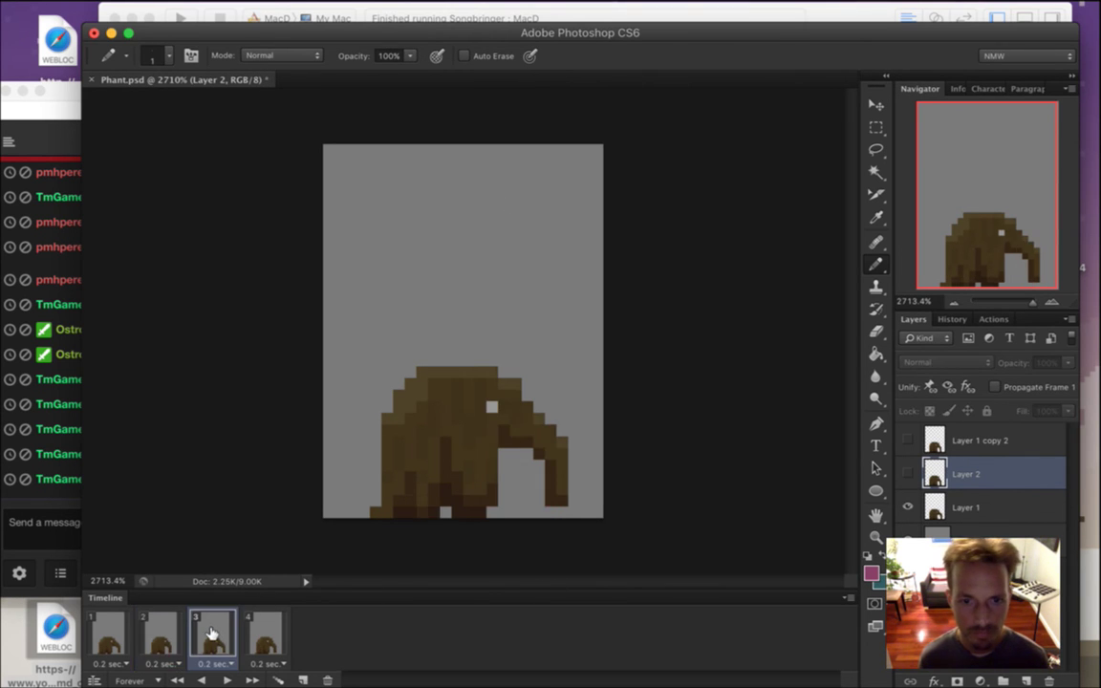
click(266, 634)
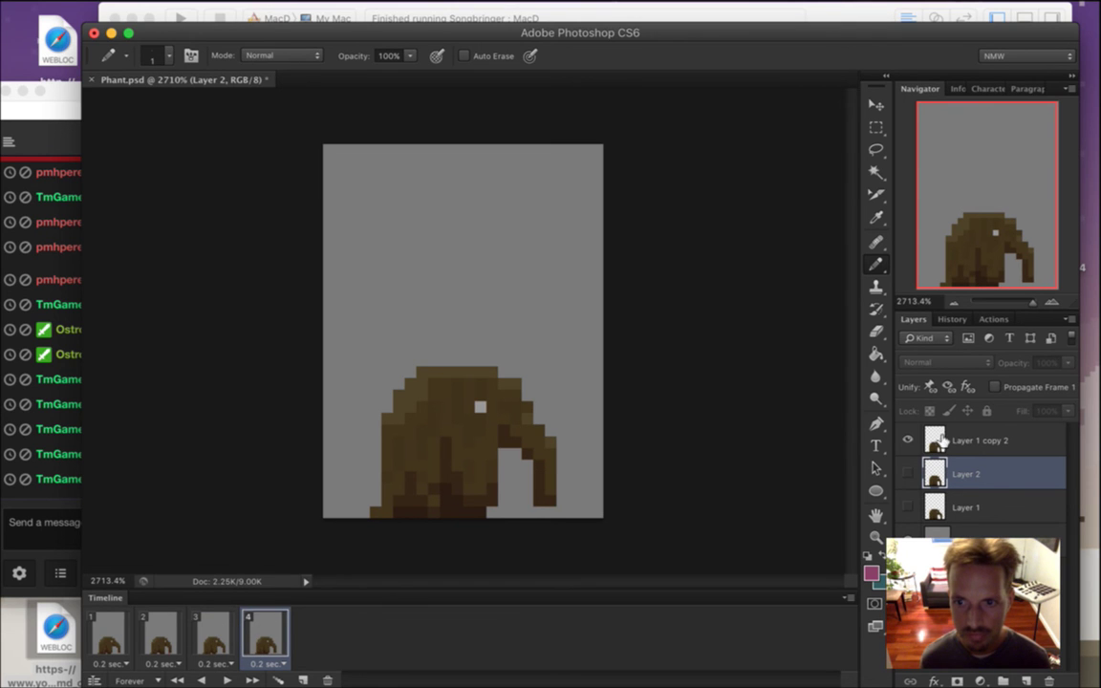
click(916, 448)
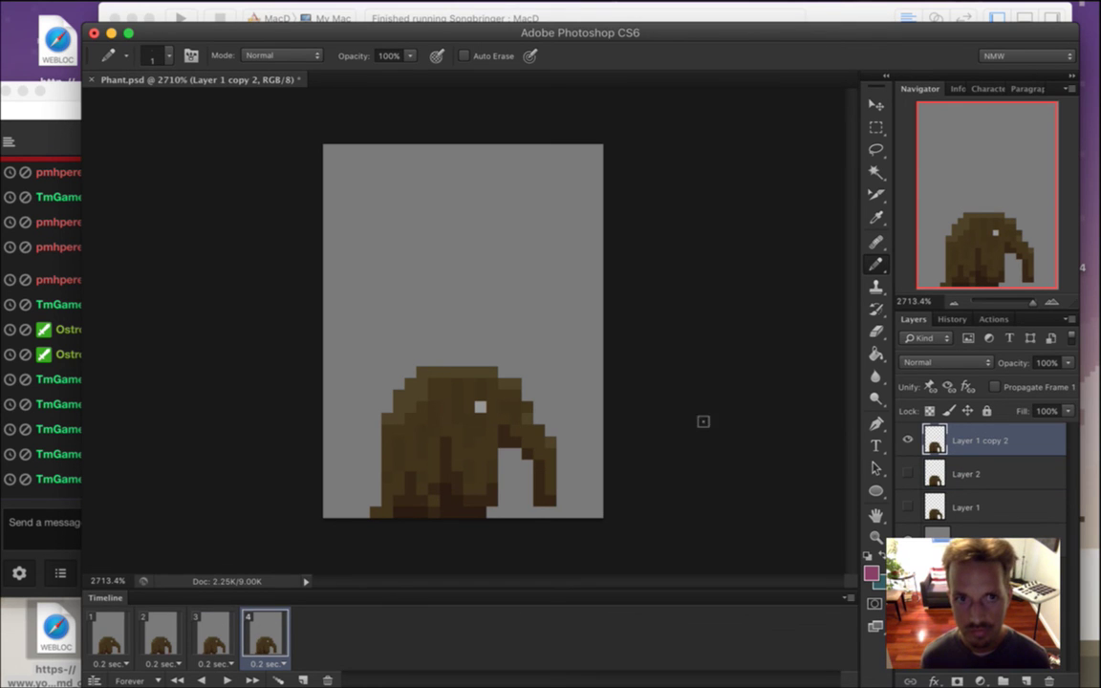
click(540, 512)
Check frames 3, 2 and 1, play the looping animation to review the pink trunk tip, and stop it.
click(196, 635)
click(155, 635)
click(105, 637)
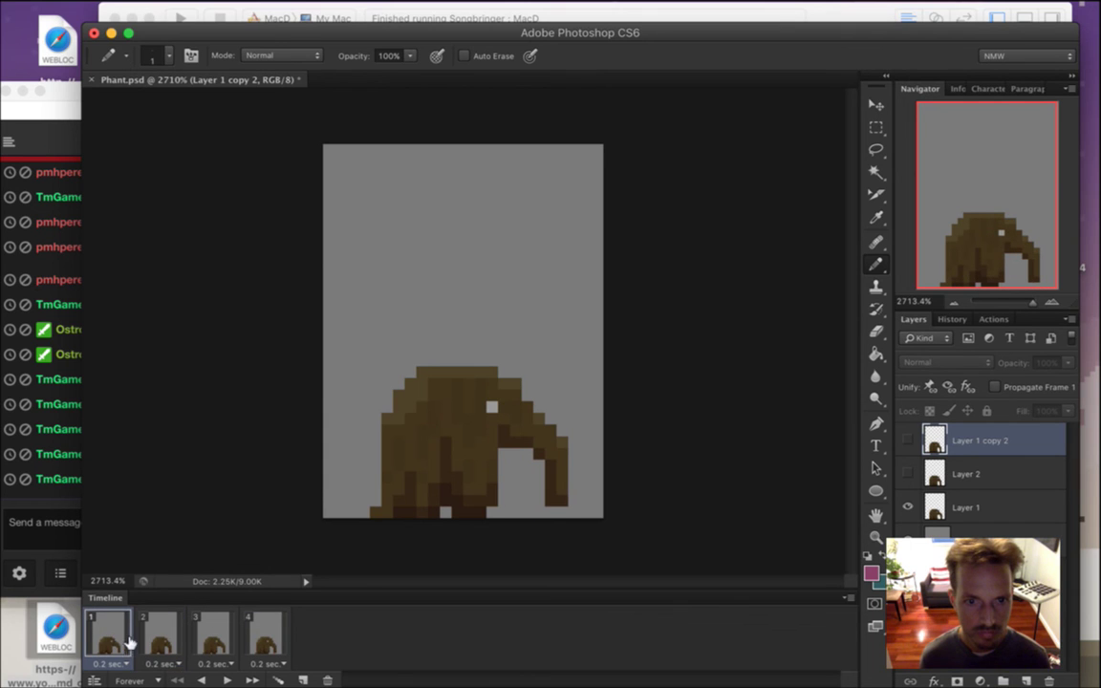
click(227, 681)
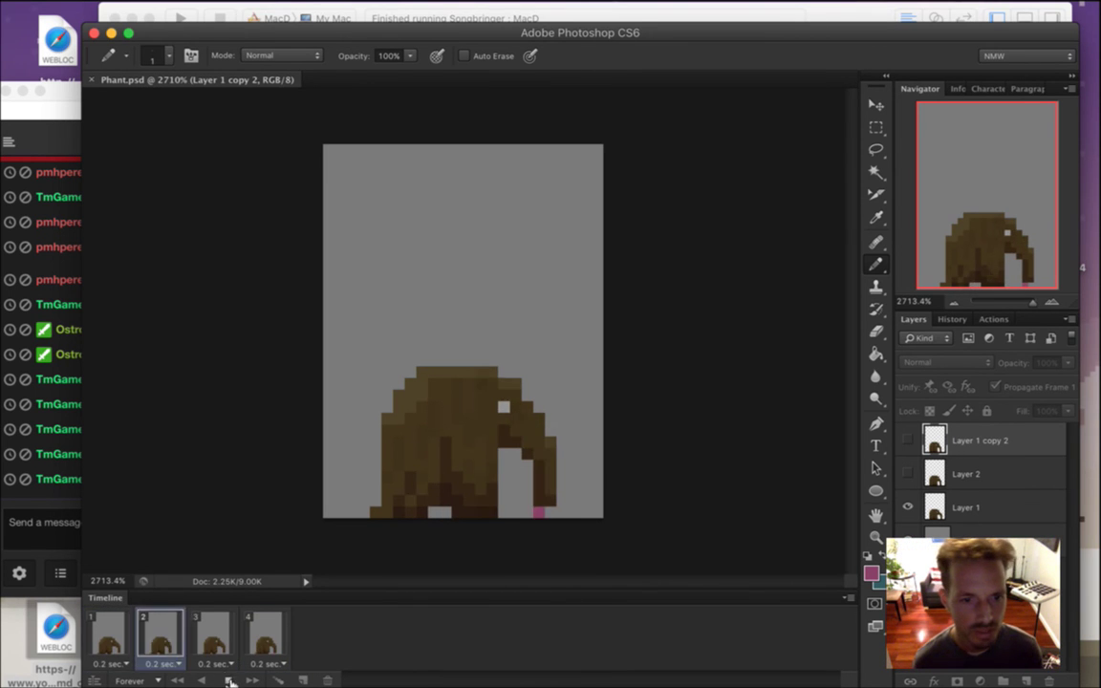
click(163, 606)
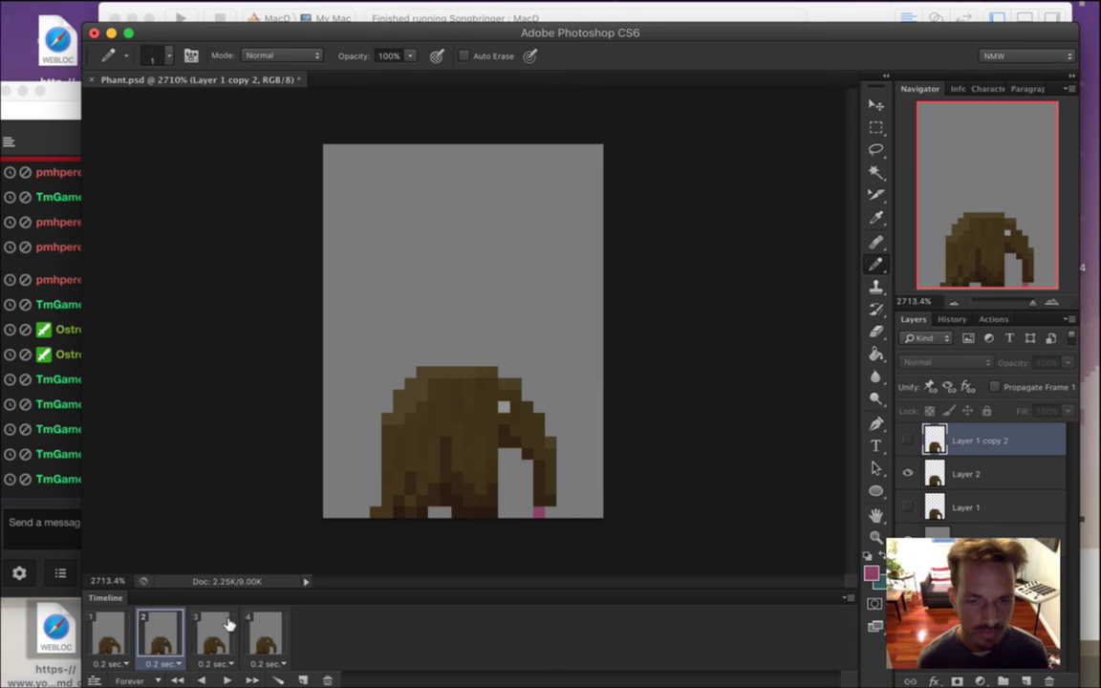
Sample the dark leg brown from Layer 2 in frame 2, and retouch the crease between the legs on Layer 1 copy 2 in frame 4.
click(160, 636)
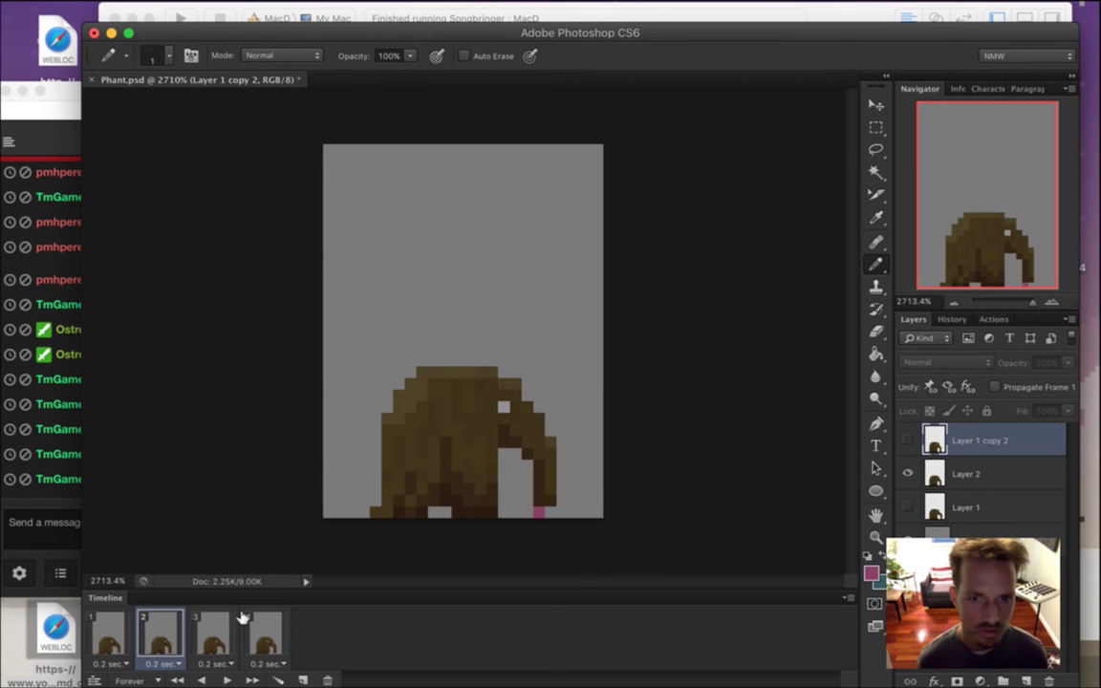
click(946, 473)
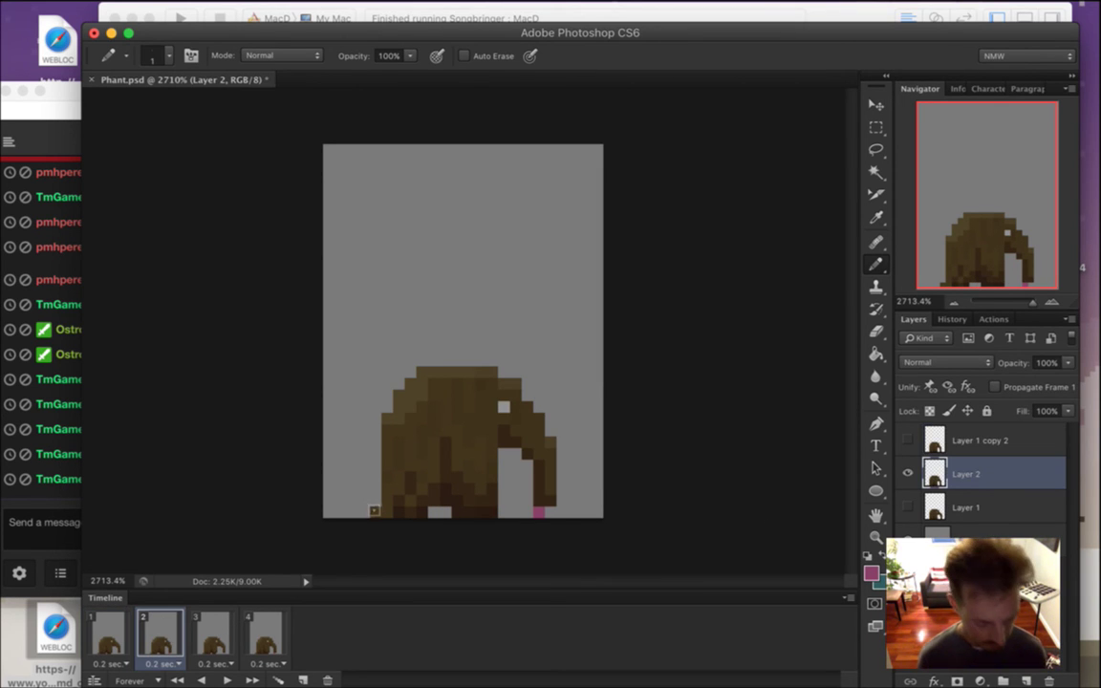
alt+click(446, 502)
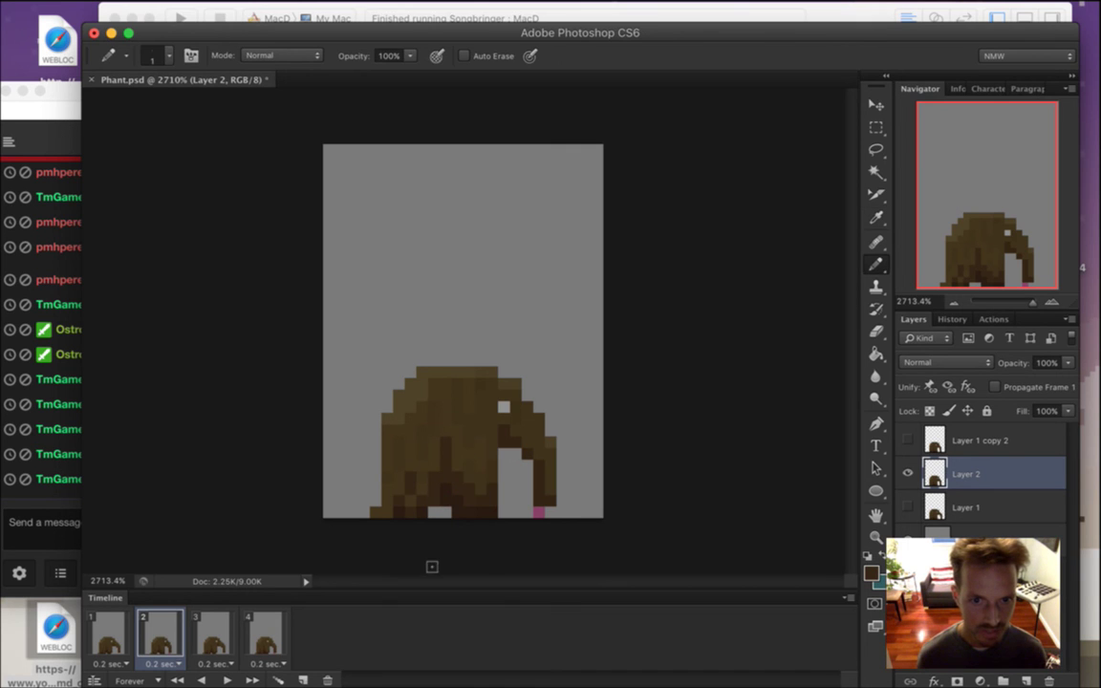
click(227, 637)
click(280, 629)
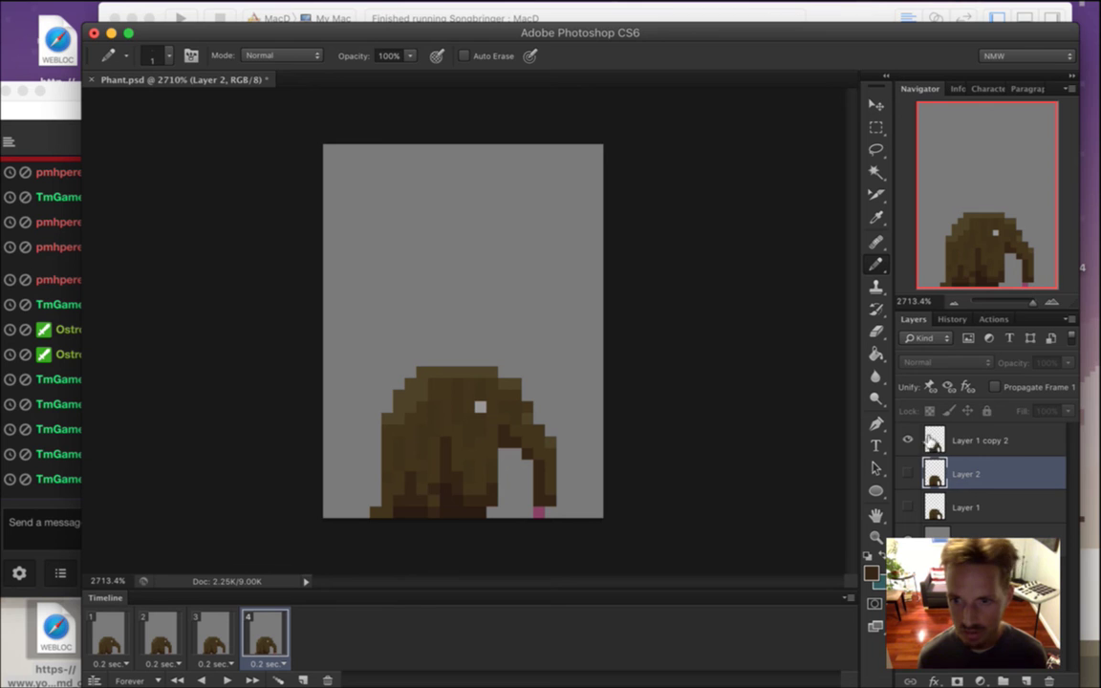
key(alt+bracketright)
key(alt)
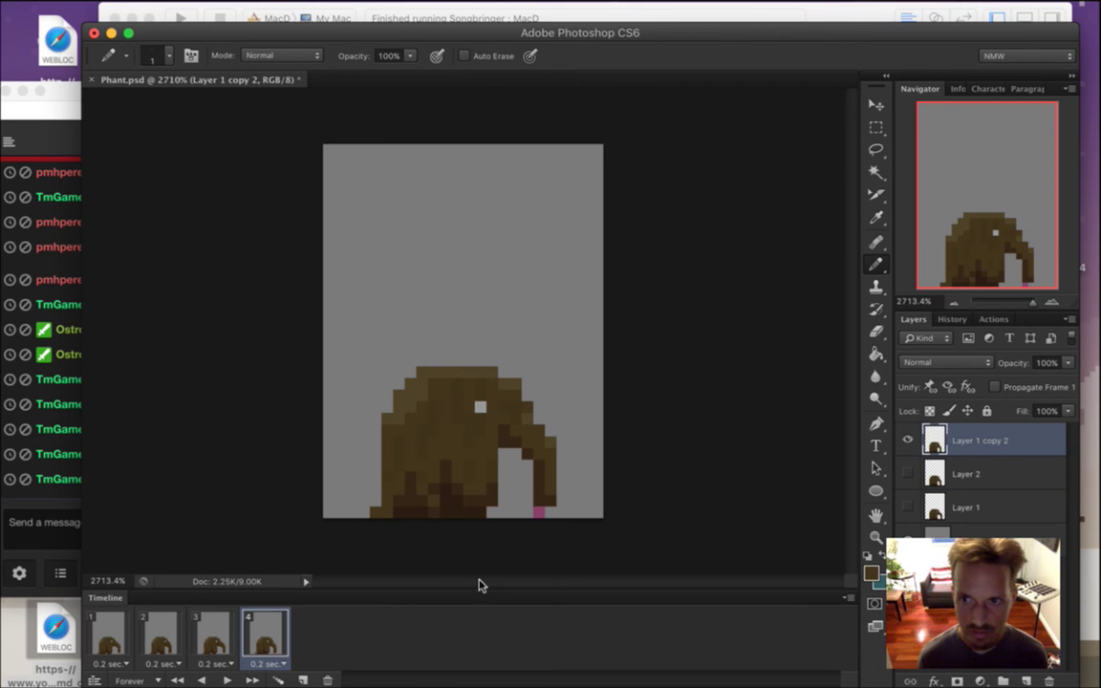
Play the loop to check the retouched legs, stop it, and return to frame 4.
click(227, 680)
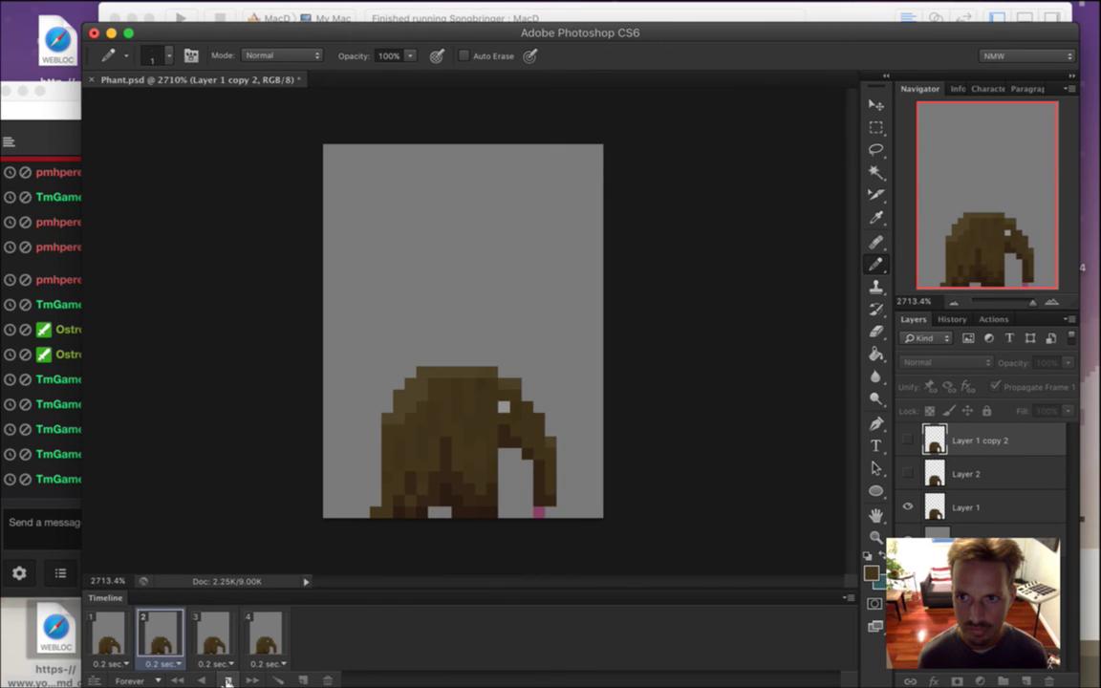
click(227, 679)
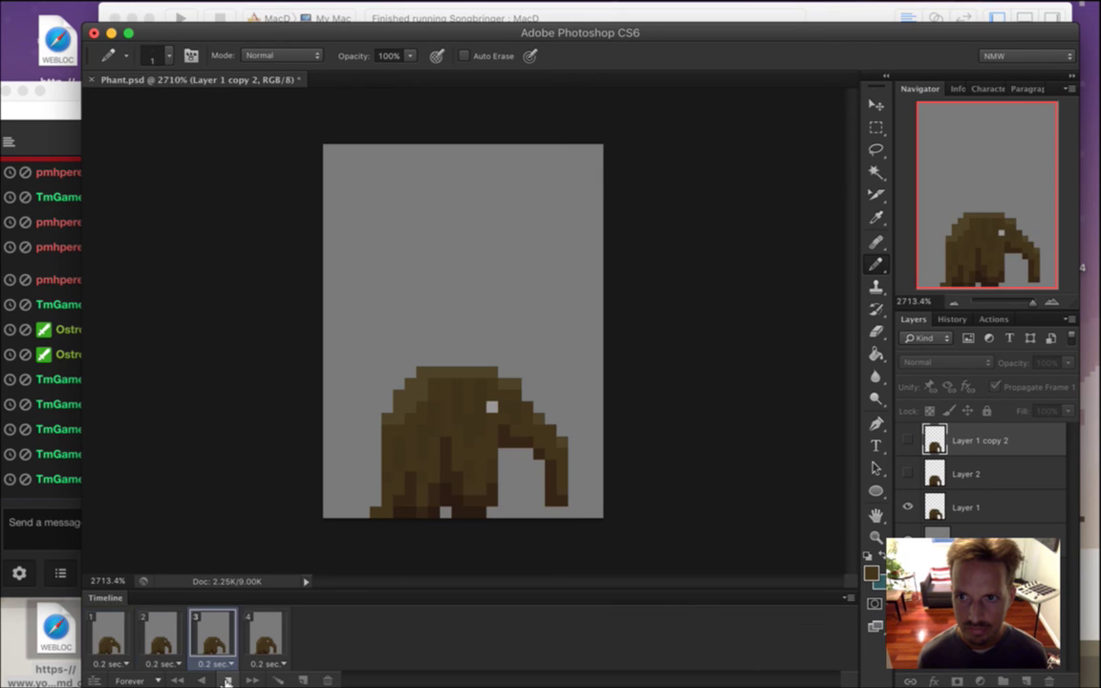
click(258, 627)
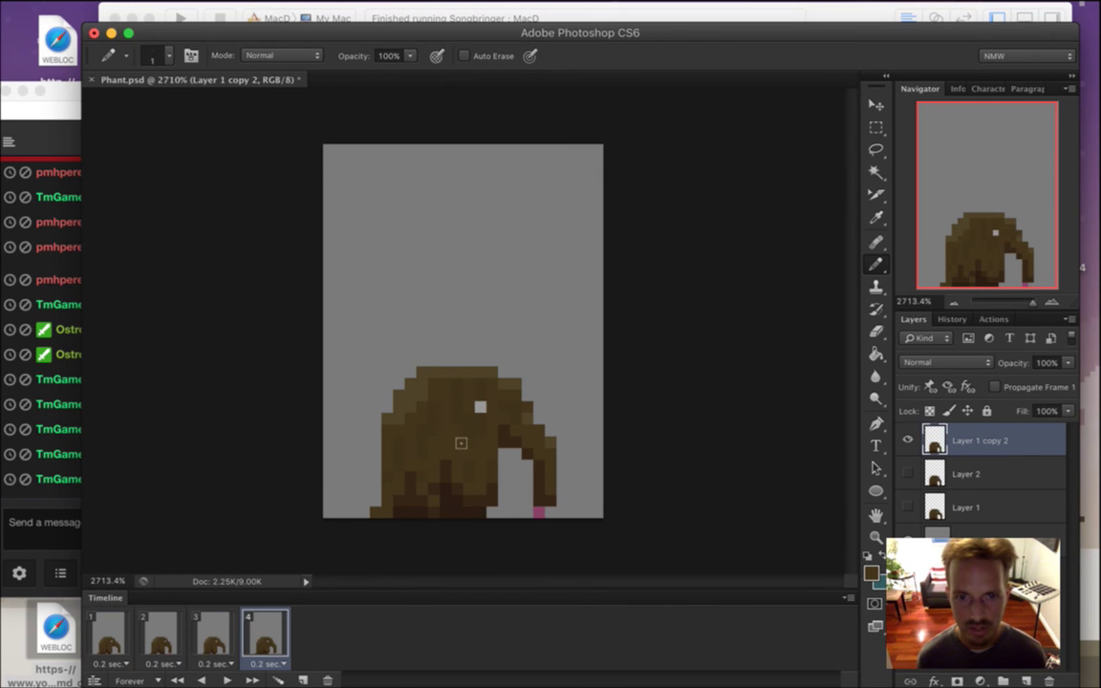
Retouch the fur shading on the body of Layer 1 copy 2 in frame 4 with browns sampled from the sprite.
alt+click(435, 396)
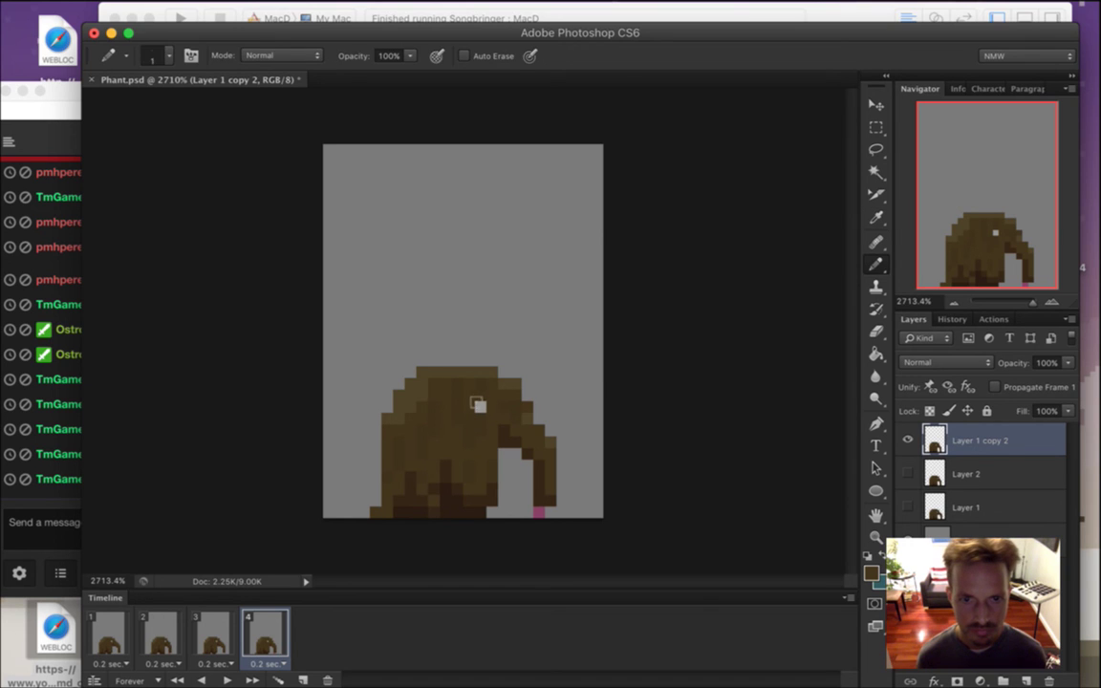
key(i)
key(b)
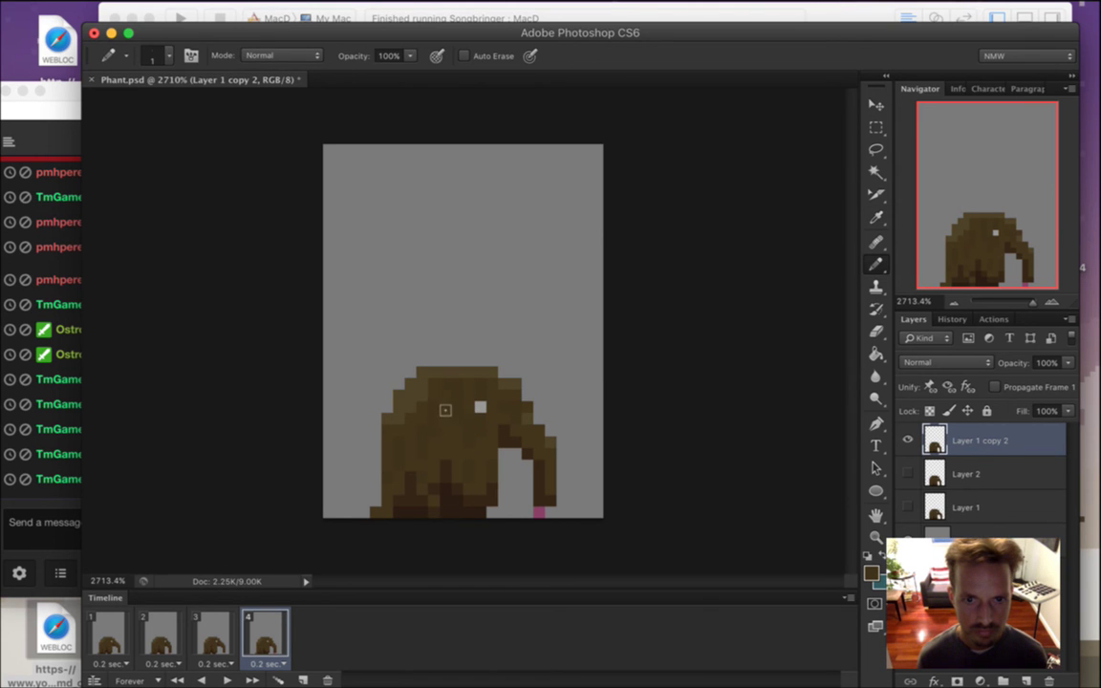
alt+click(483, 459)
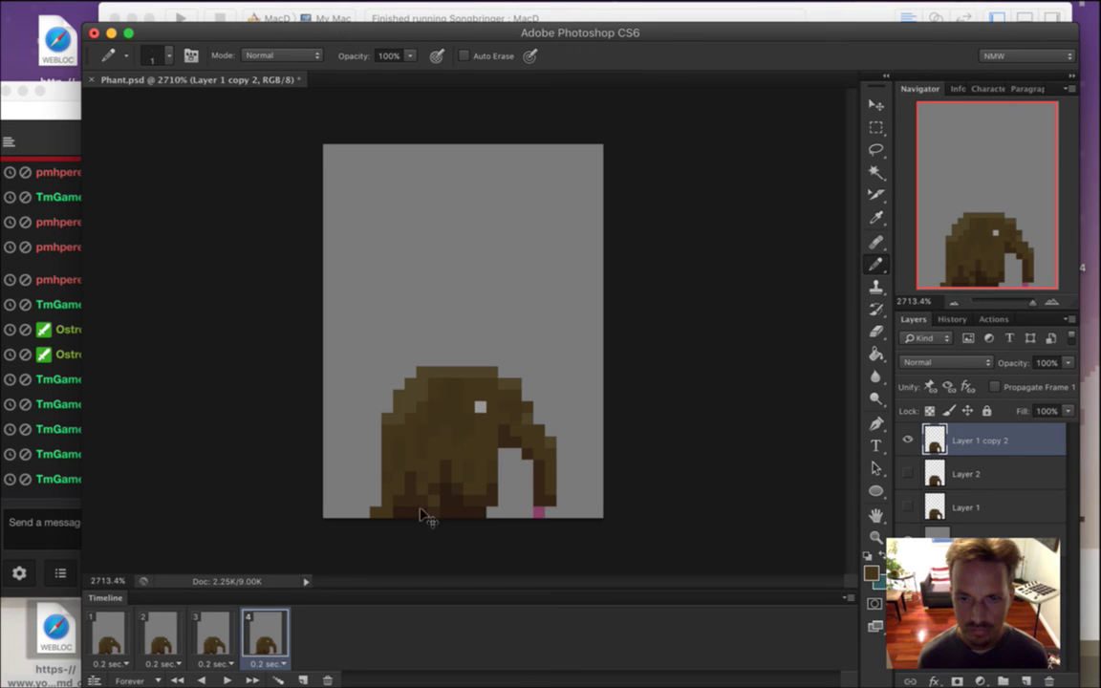
Play the looping animation from frame 1 to review the fur shading, and stop it.
click(107, 639)
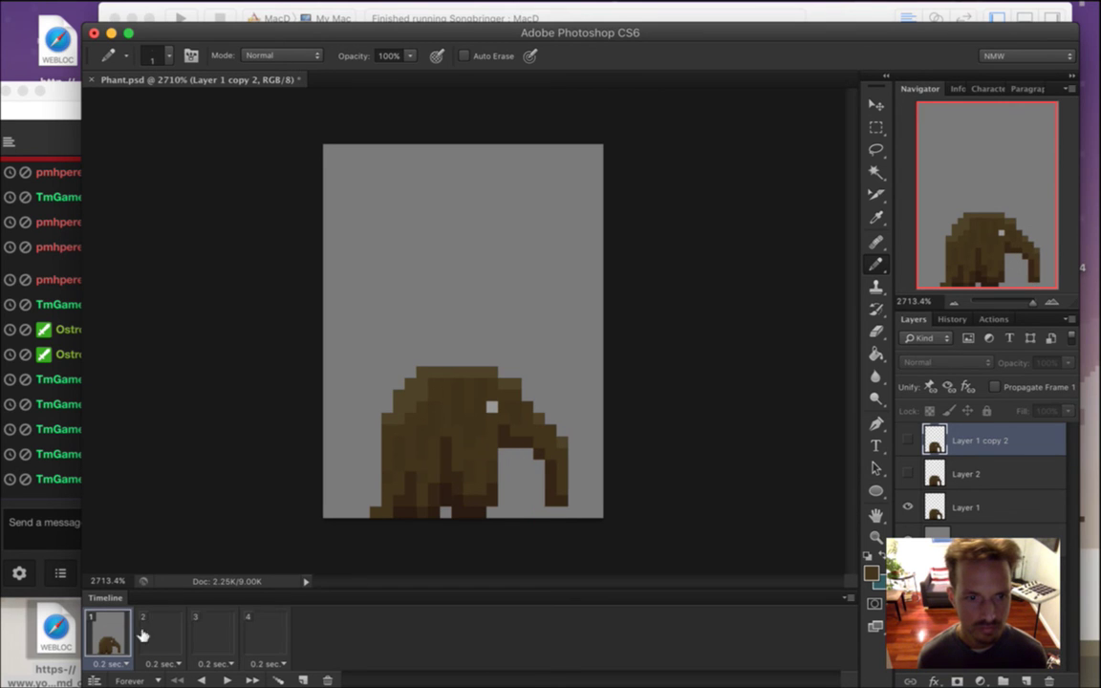
click(226, 679)
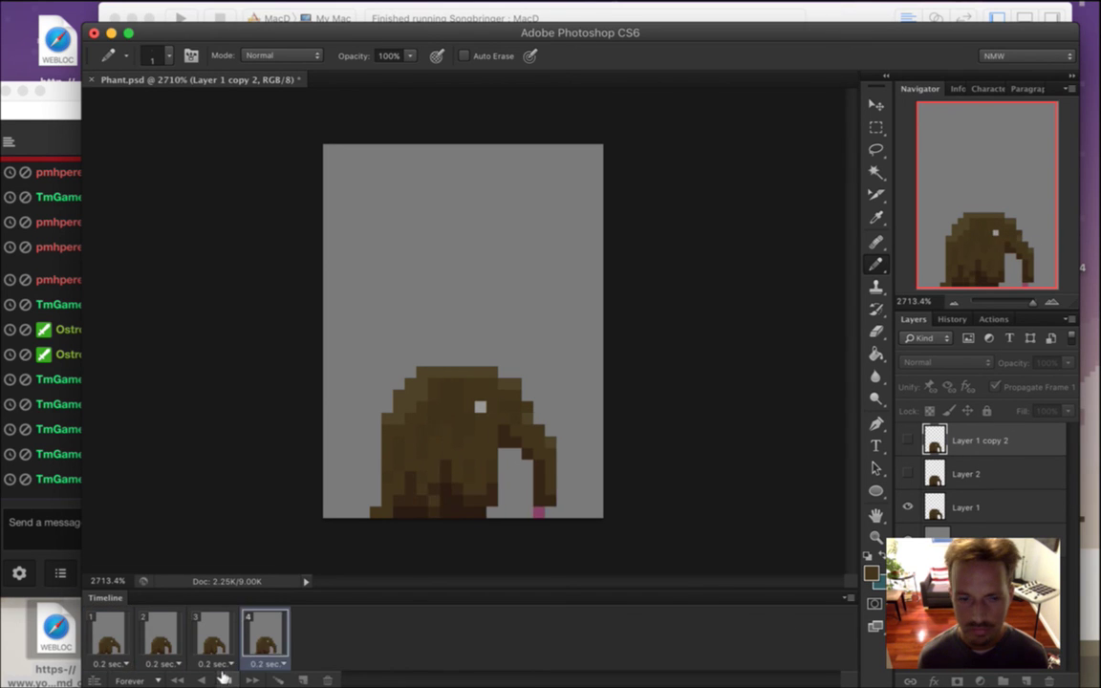
click(226, 679)
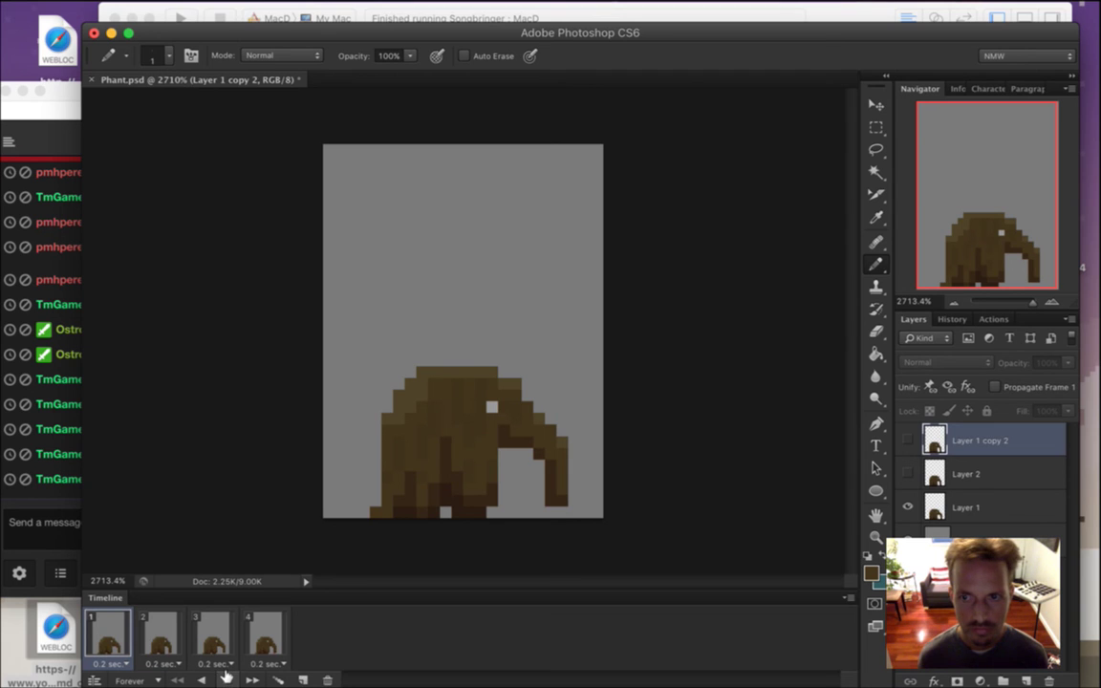
Compare the sprite's legs and tail across frames 2, 3 and 4.
click(162, 632)
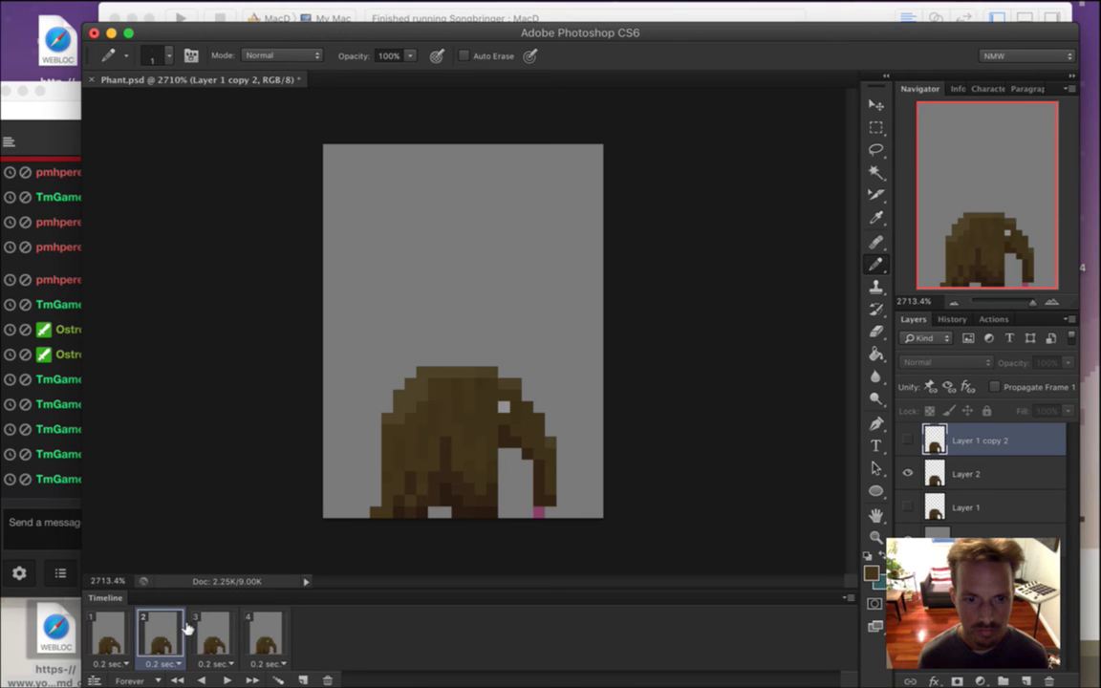
click(215, 631)
click(275, 622)
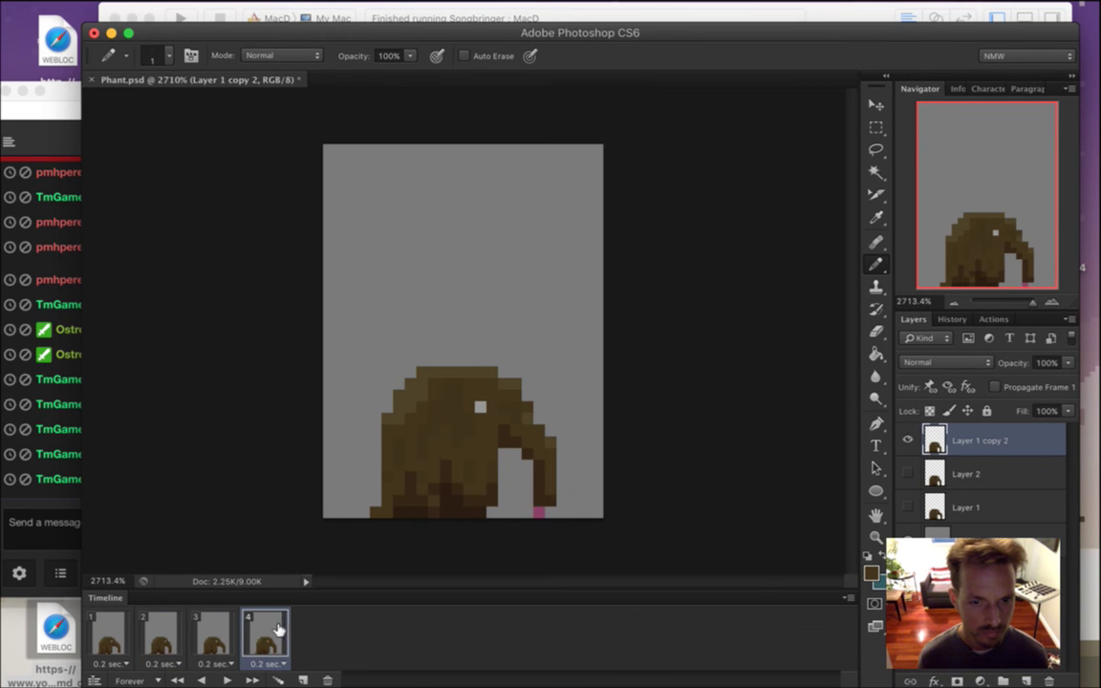
click(212, 631)
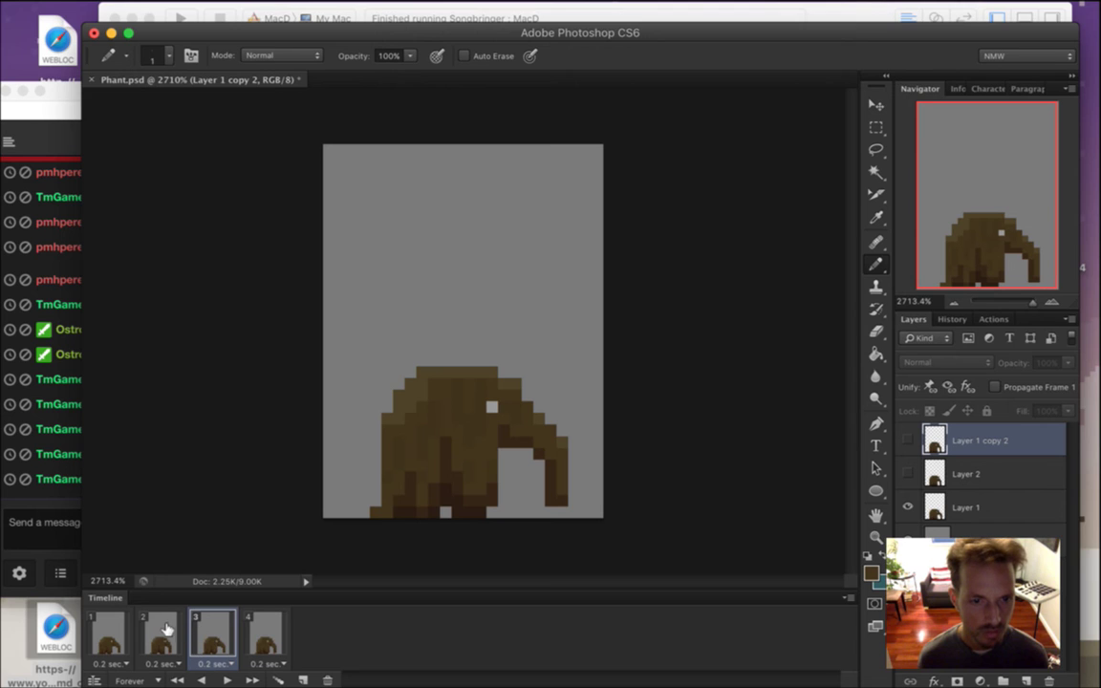
click(166, 634)
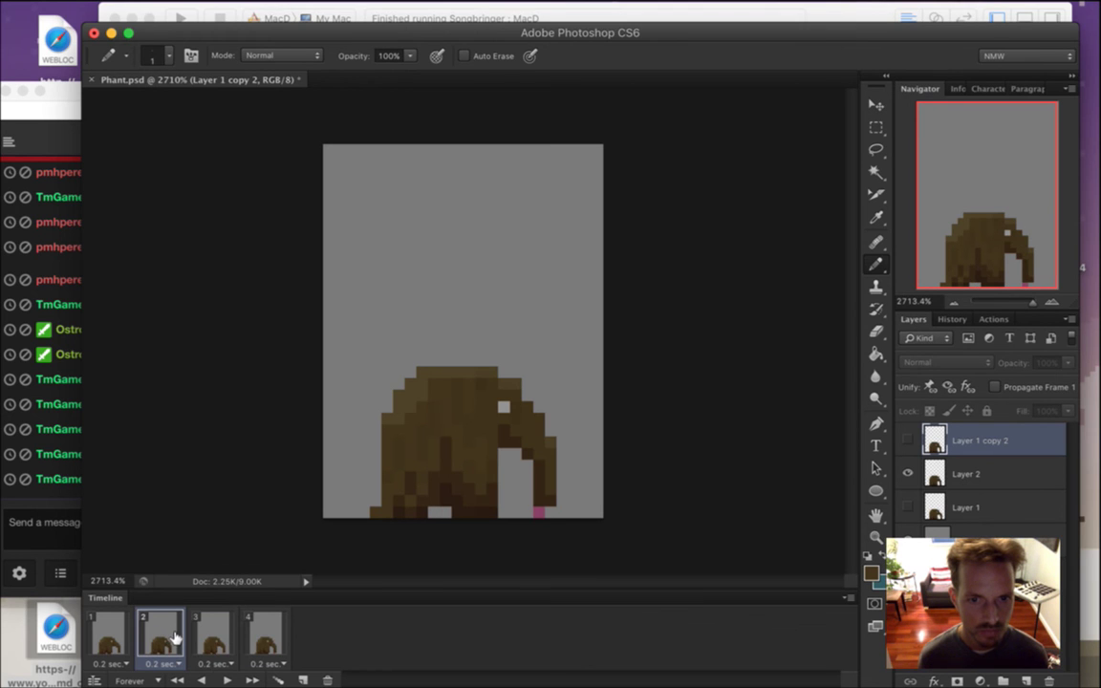
click(270, 637)
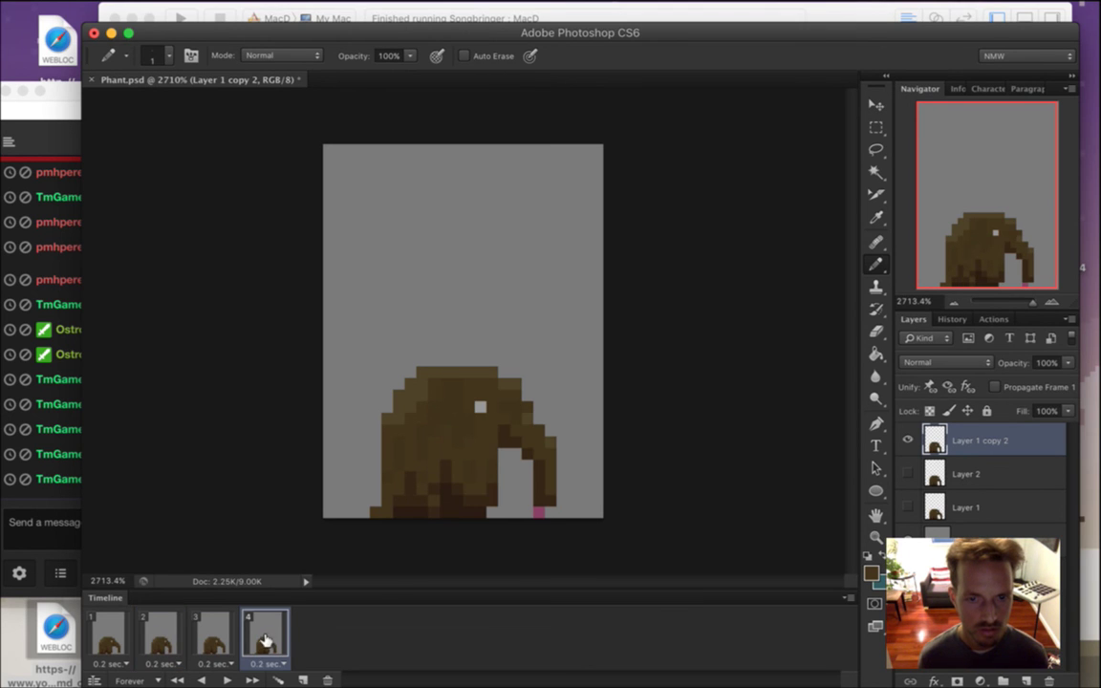
Erase the lowest tail pixel on Layer 2 in frame 2.
click(160, 635)
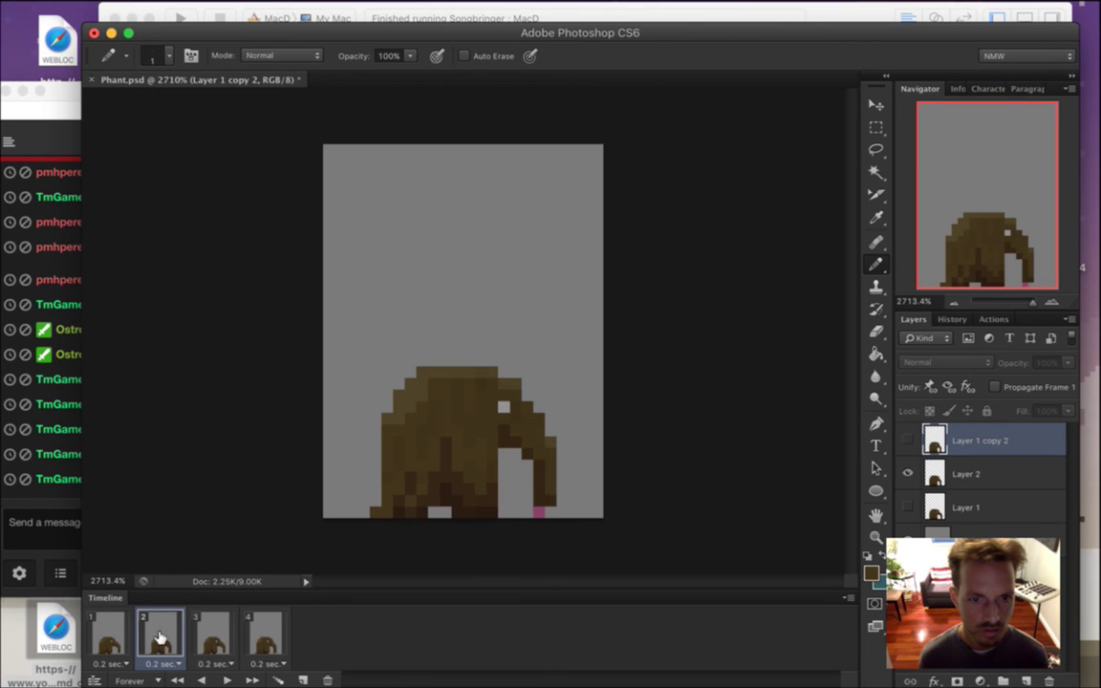
click(935, 463)
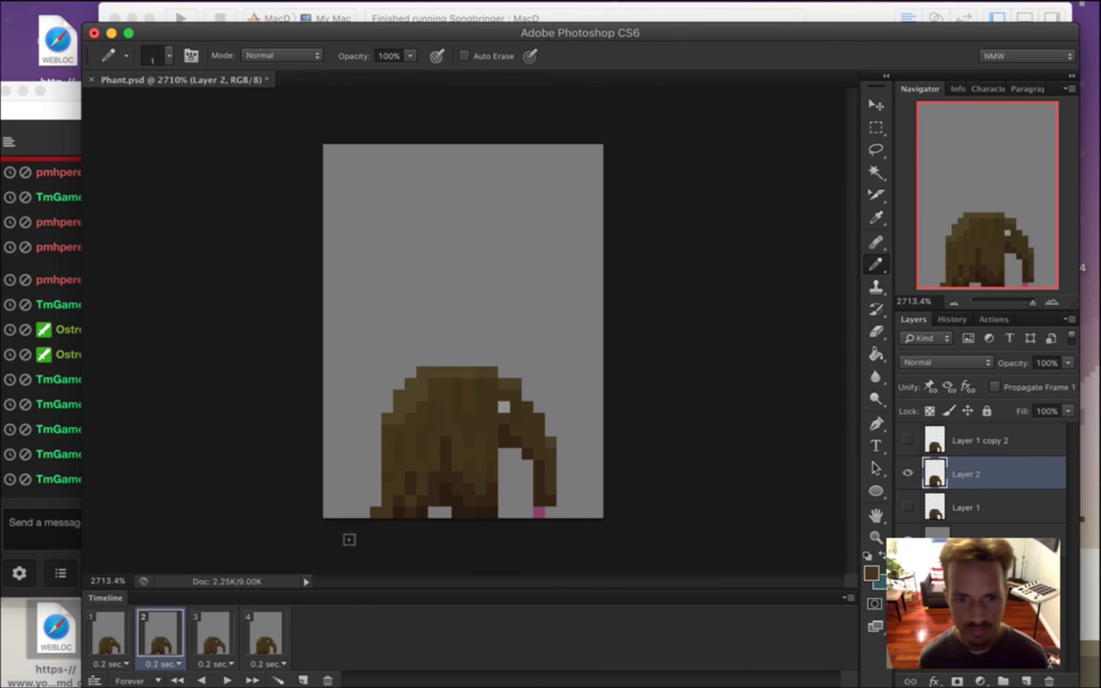
key(e)
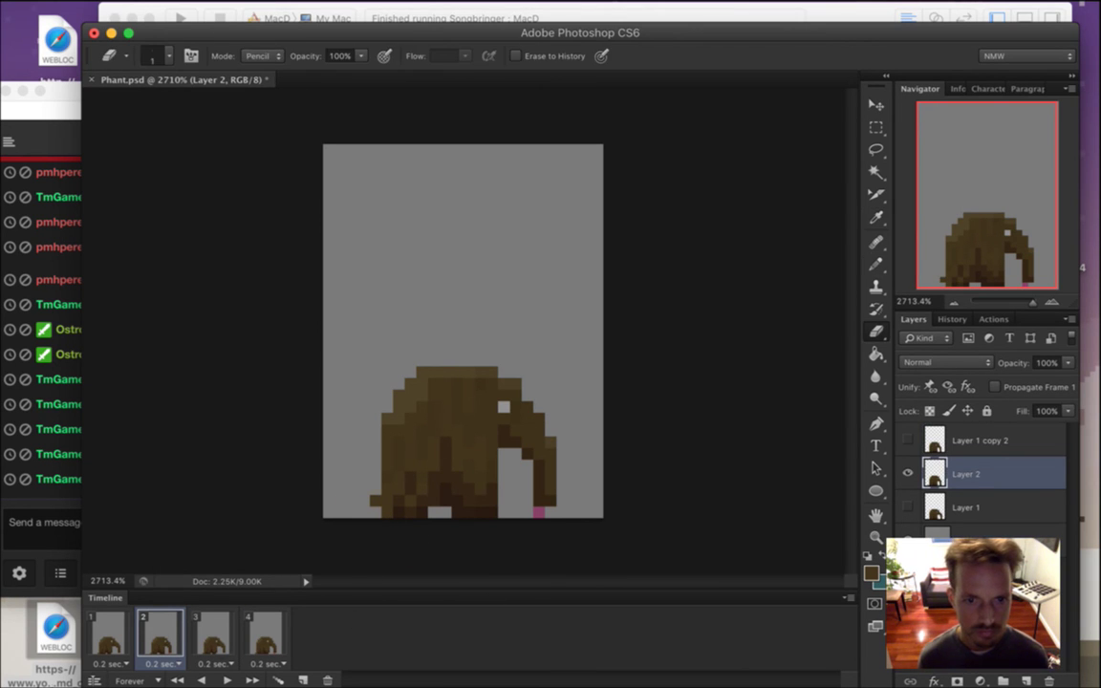
Play the loop from frame 1 to check the edited tail, and stop it.
click(103, 637)
click(227, 680)
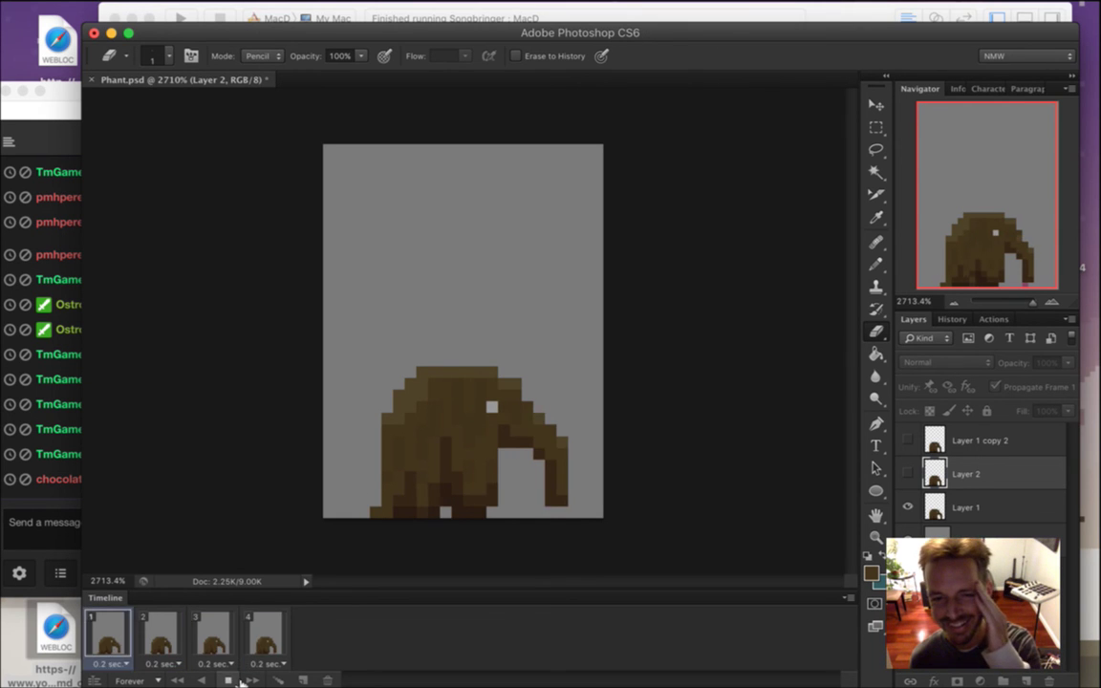
click(228, 681)
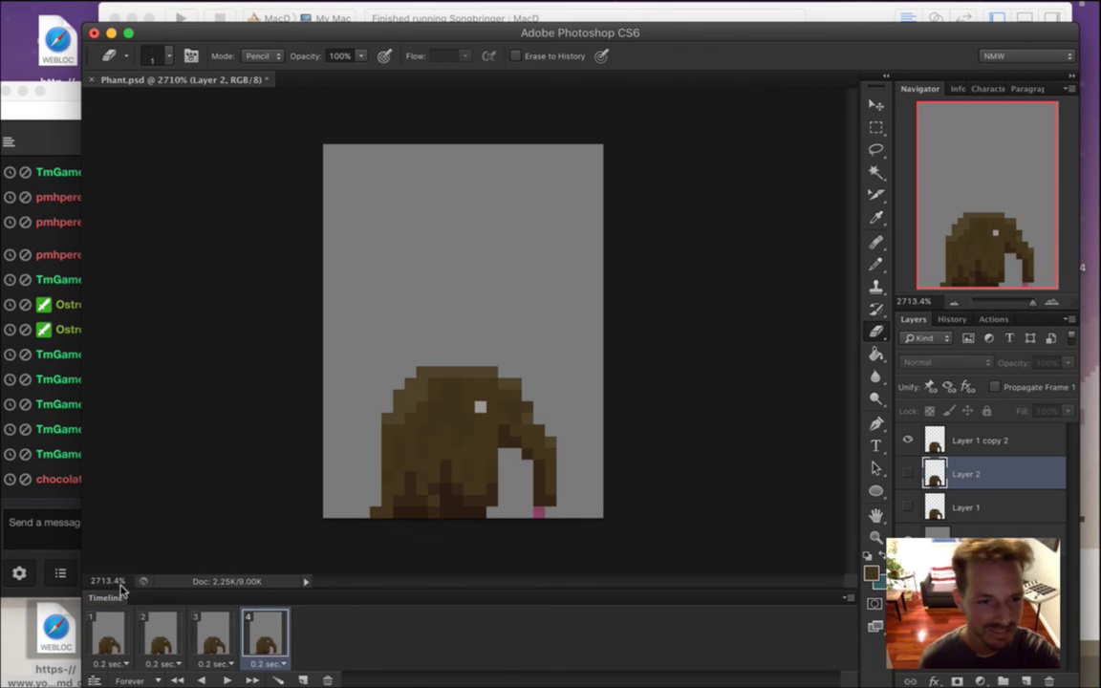
Read the latest message in the Twitch chat window, return to Photoshop and save Phant.psd.
click(43, 502)
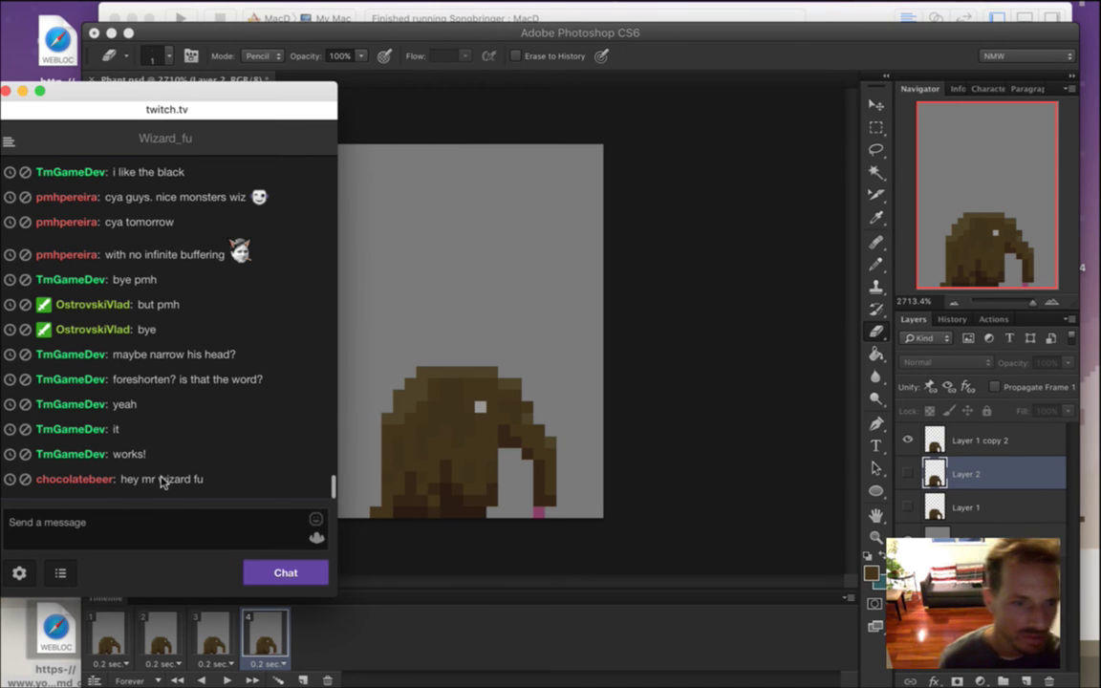
drag(137, 482, 192, 484)
click(192, 485)
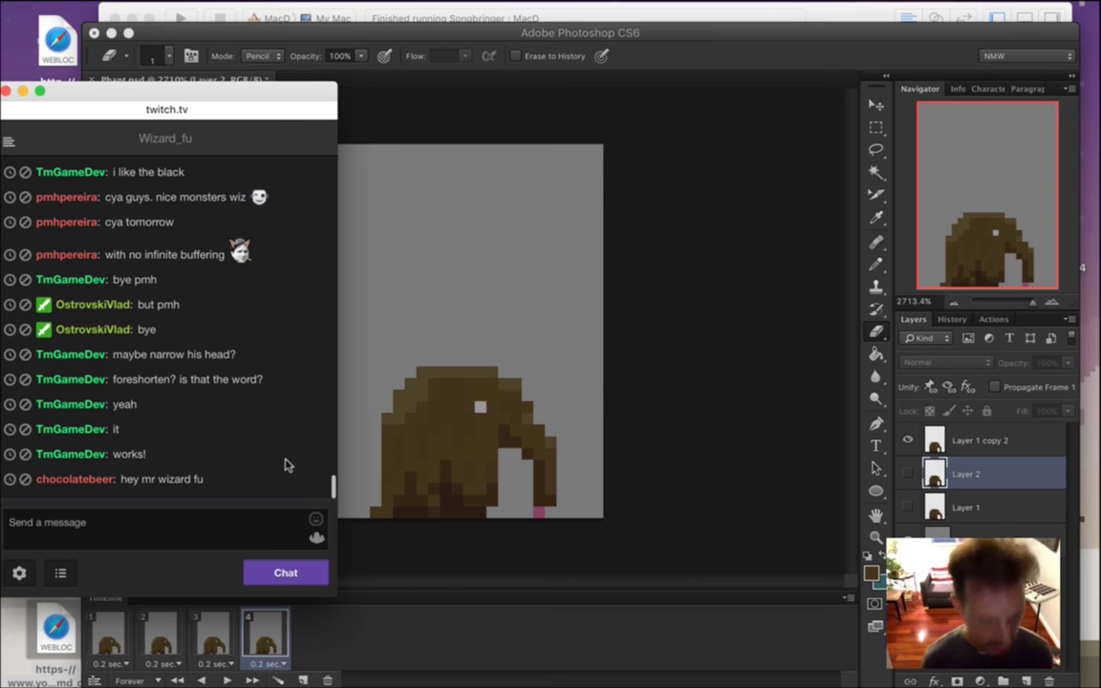
click(740, 83)
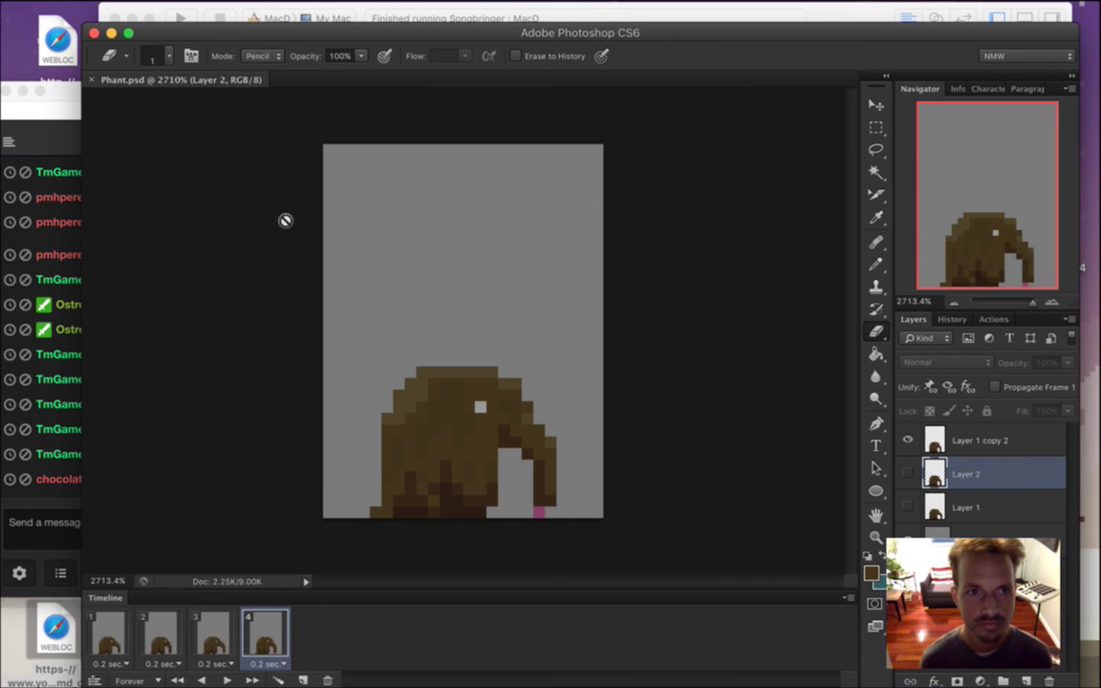
Select all four animation frames, hide the grey background layer in them and save the document.
click(135, 9)
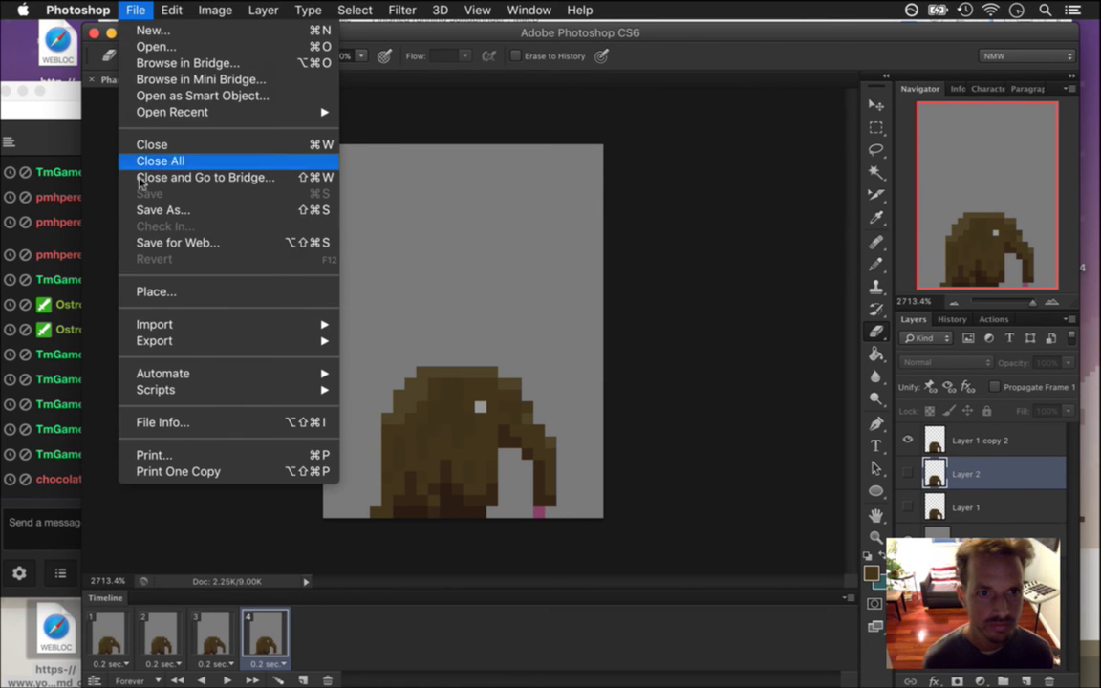
key(Escape)
shift+click(118, 628)
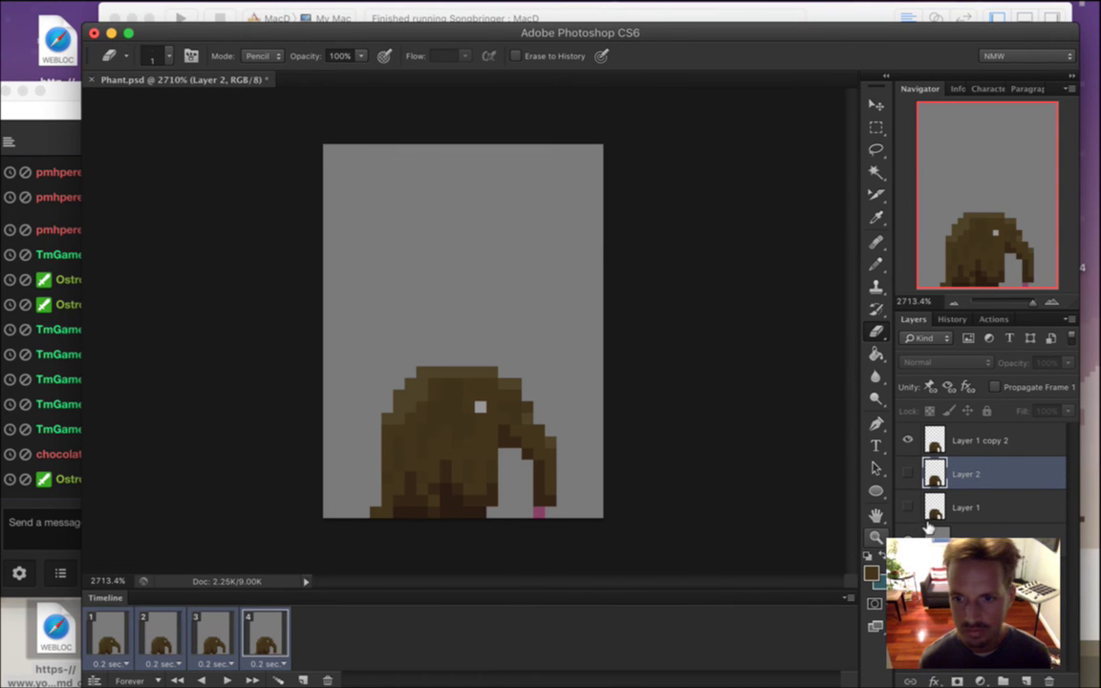
click(135, 10)
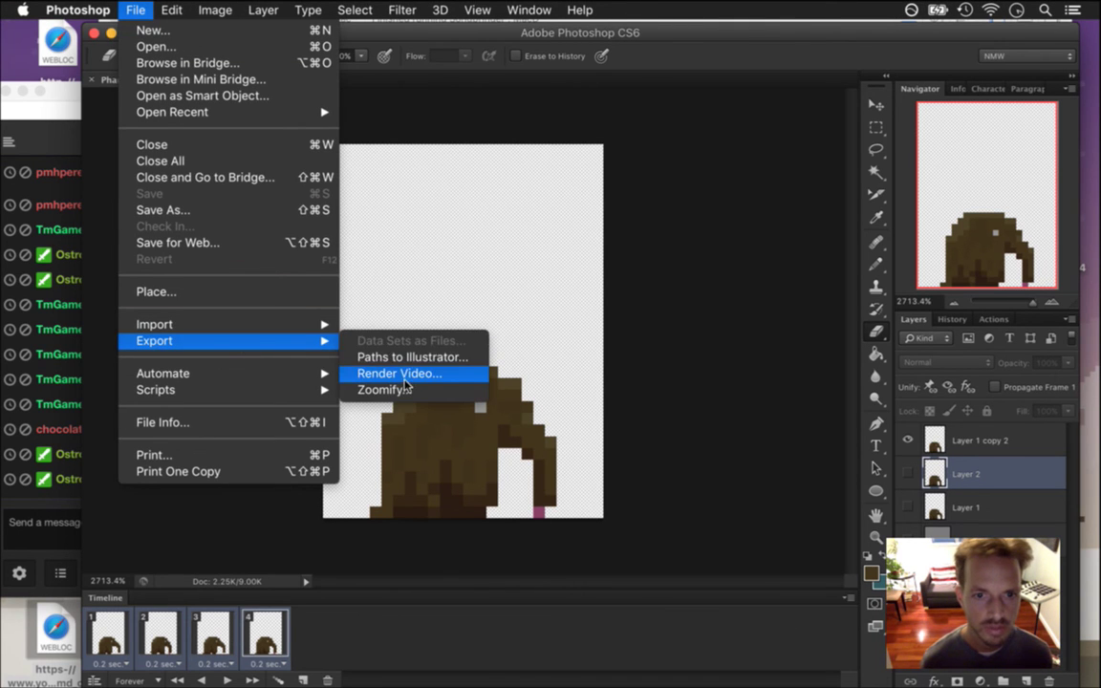
click(425, 136)
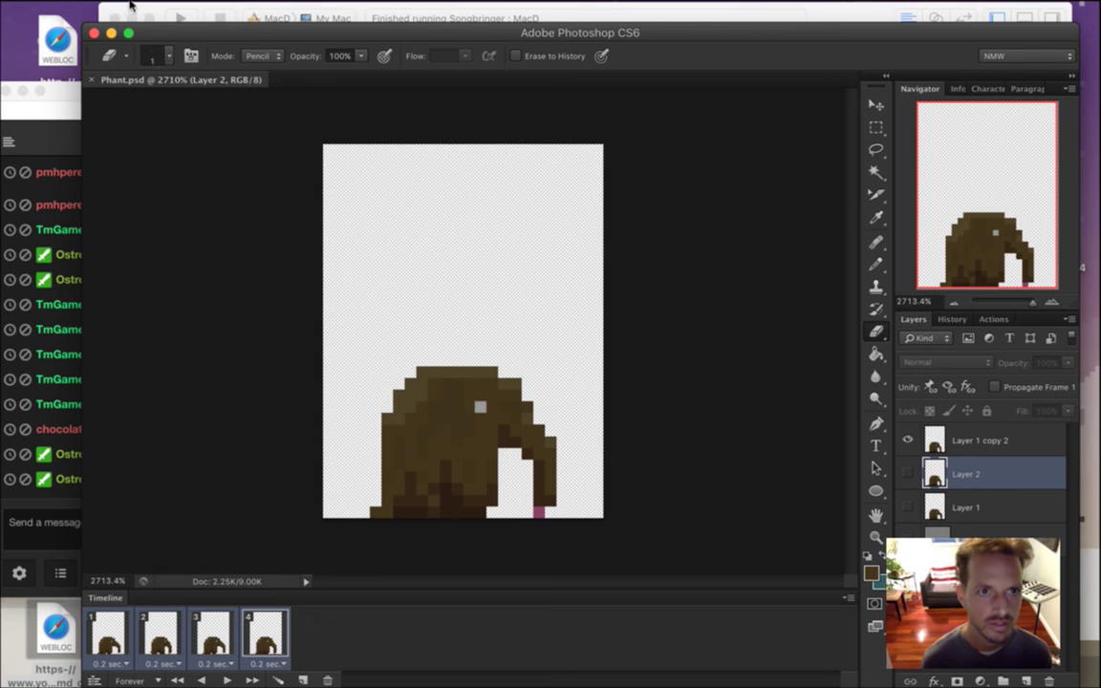
Save a new version of the document as PhantE.psd in the Foes folder, keeping its layers.
click(134, 9)
click(182, 216)
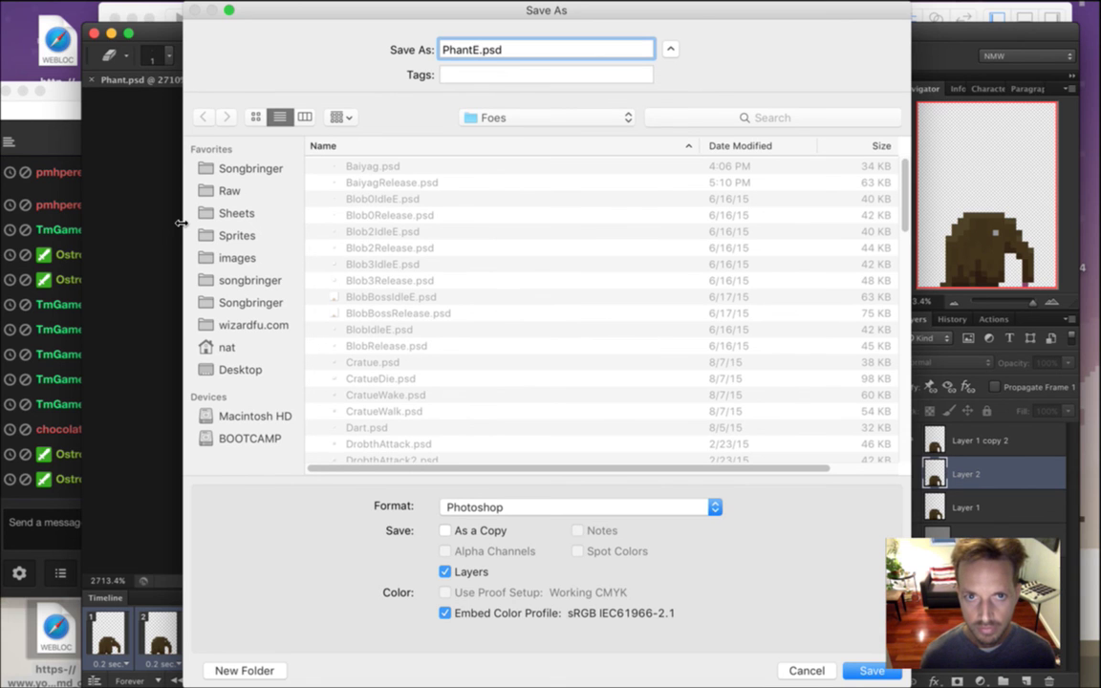
key(Return)
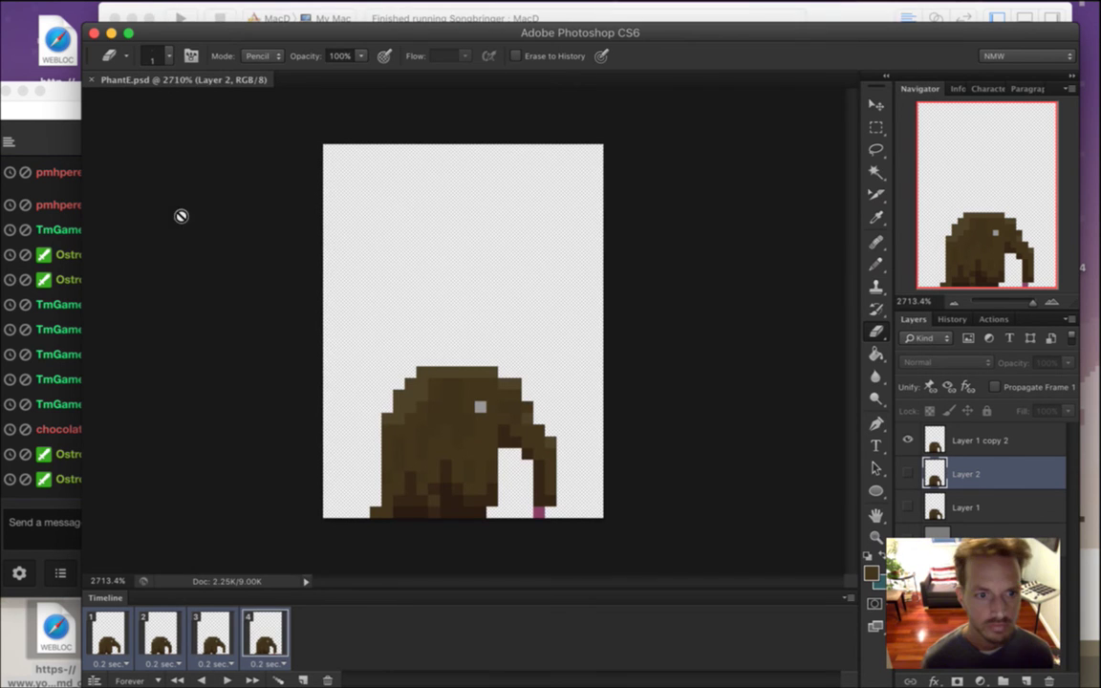
Check the newest messages in the Twitch chat window and return to Photoshop.
click(76, 524)
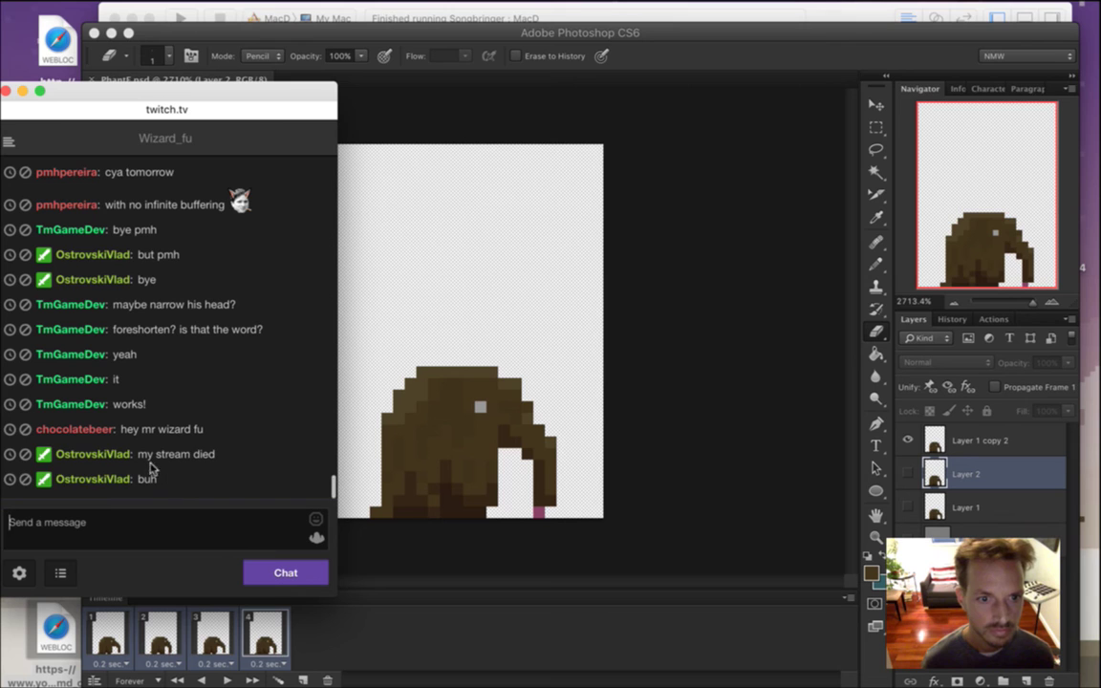
click(506, 246)
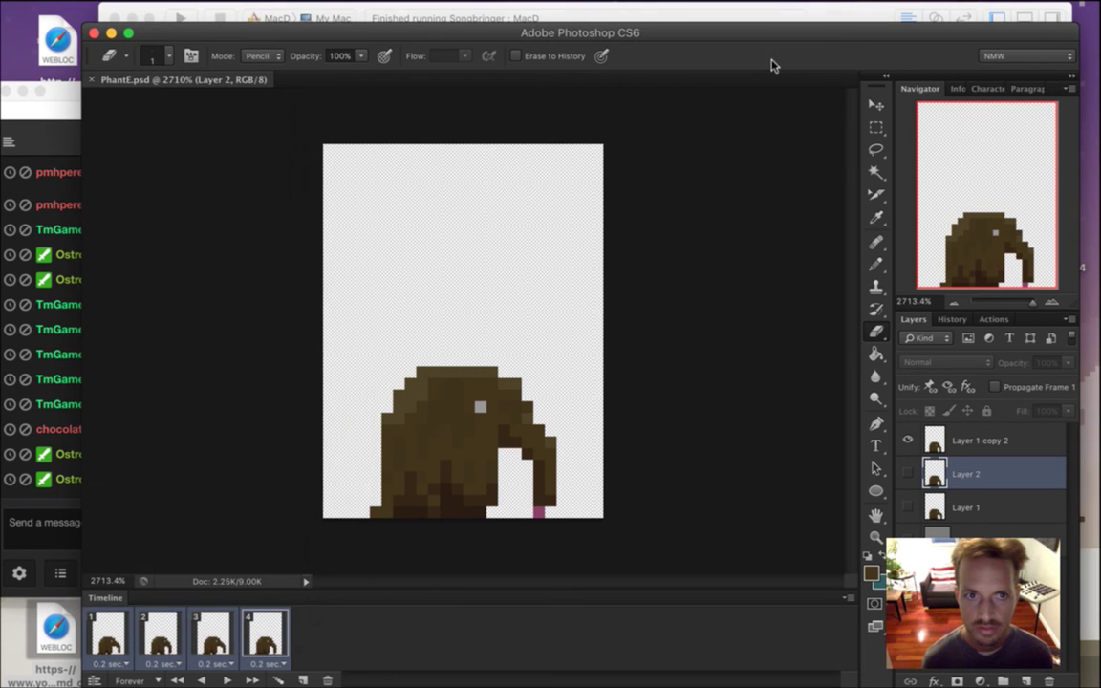
Try to render all frames as the PNG image sequence PhantE.png at 10 fps.
click(132, 10)
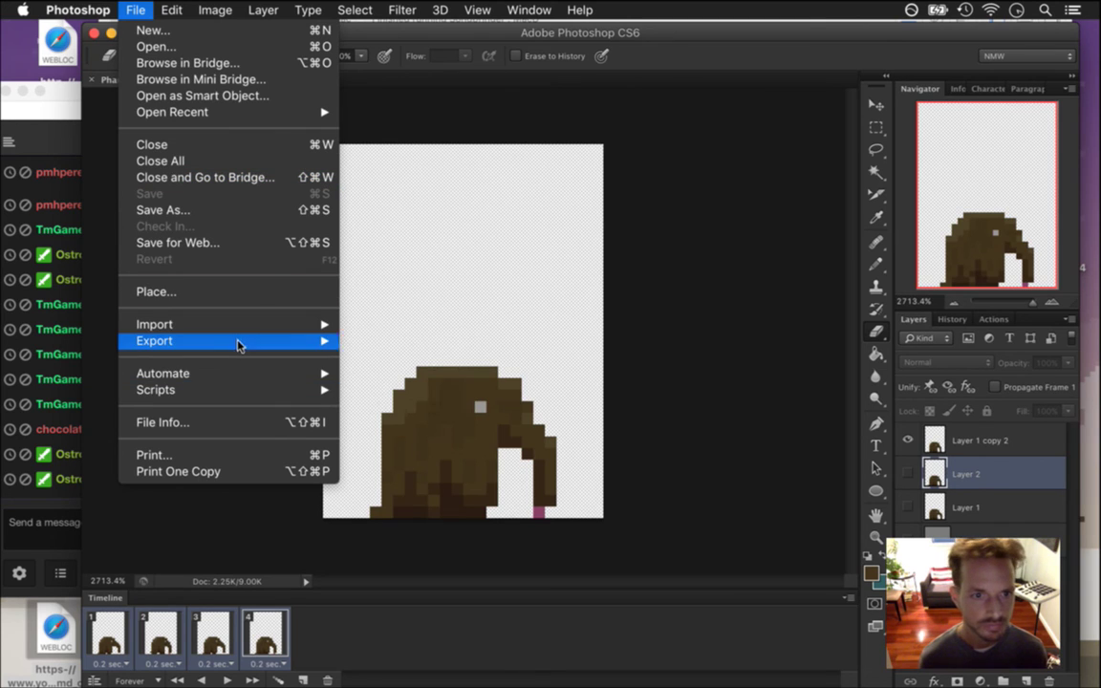
mouse_move(239, 341)
click(373, 376)
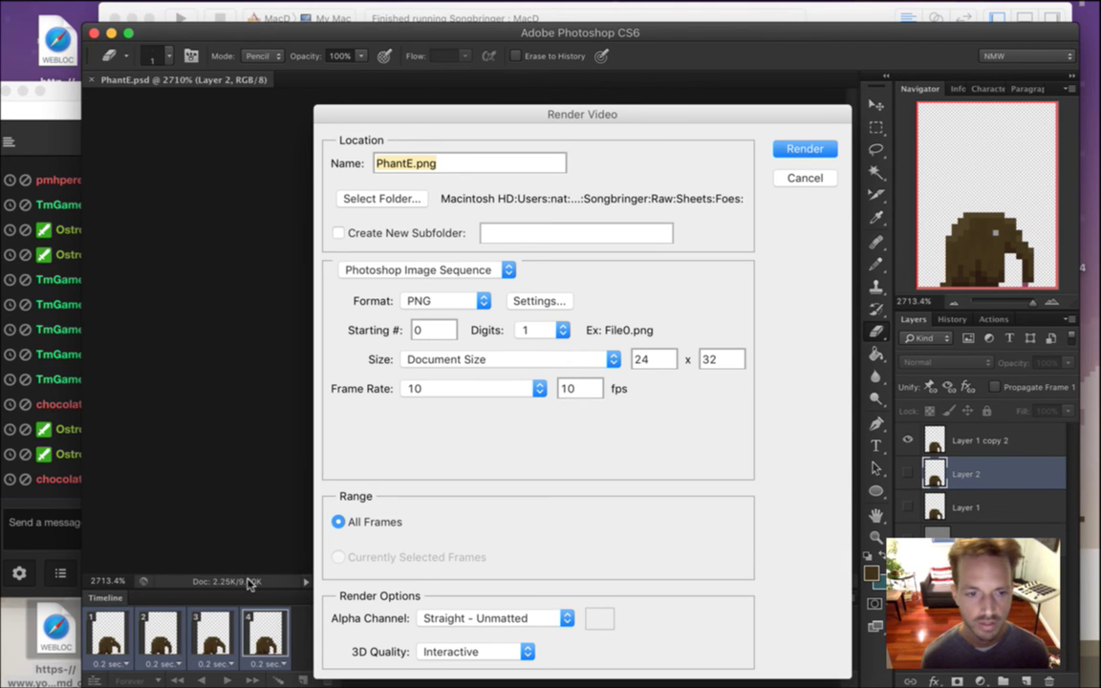
key(Return)
Set the delay of all four frames to 0.1 seconds and render them as the PhantE.png image sequence at 24 x 32 and 10 fps.
click(266, 664)
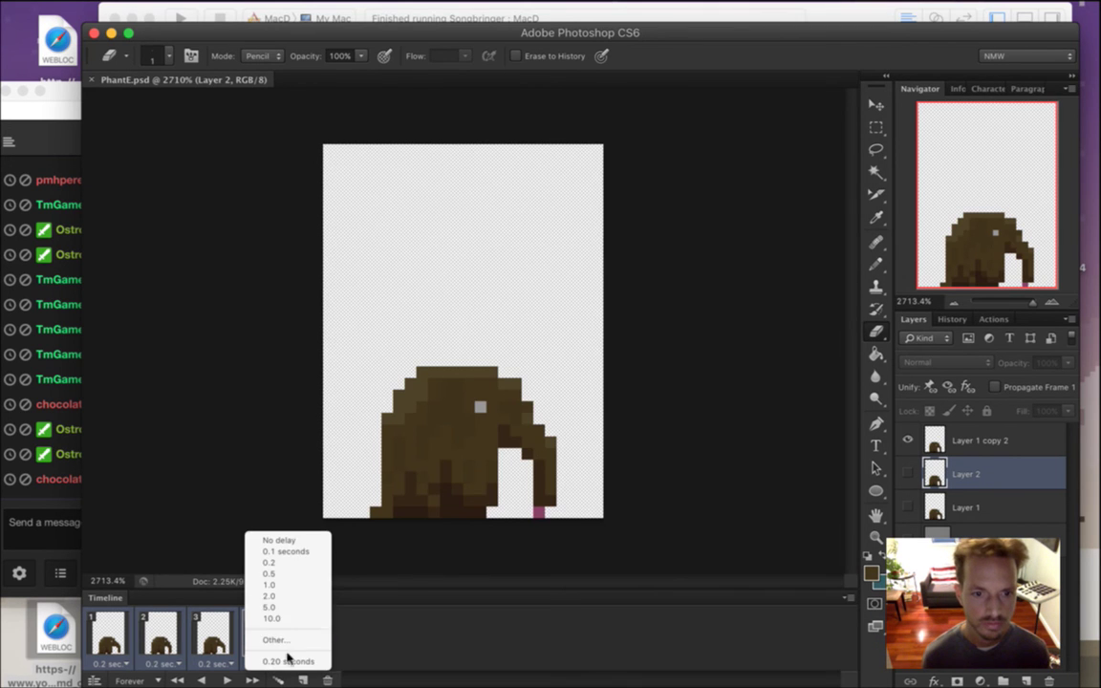
click(289, 552)
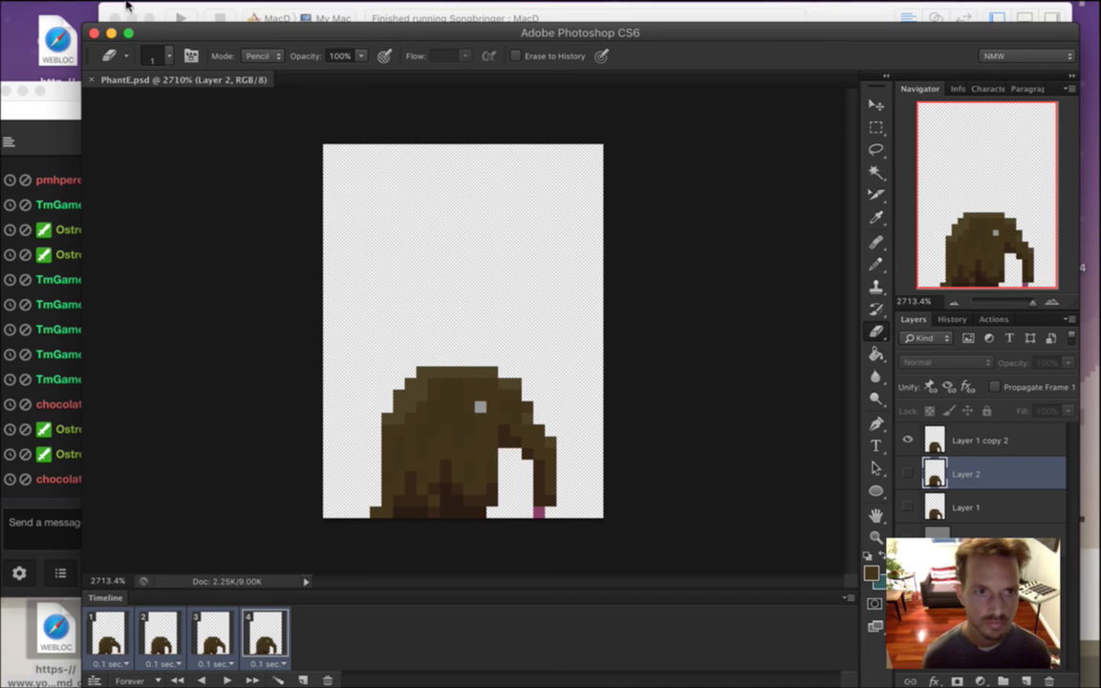
click(130, 10)
mouse_move(248, 340)
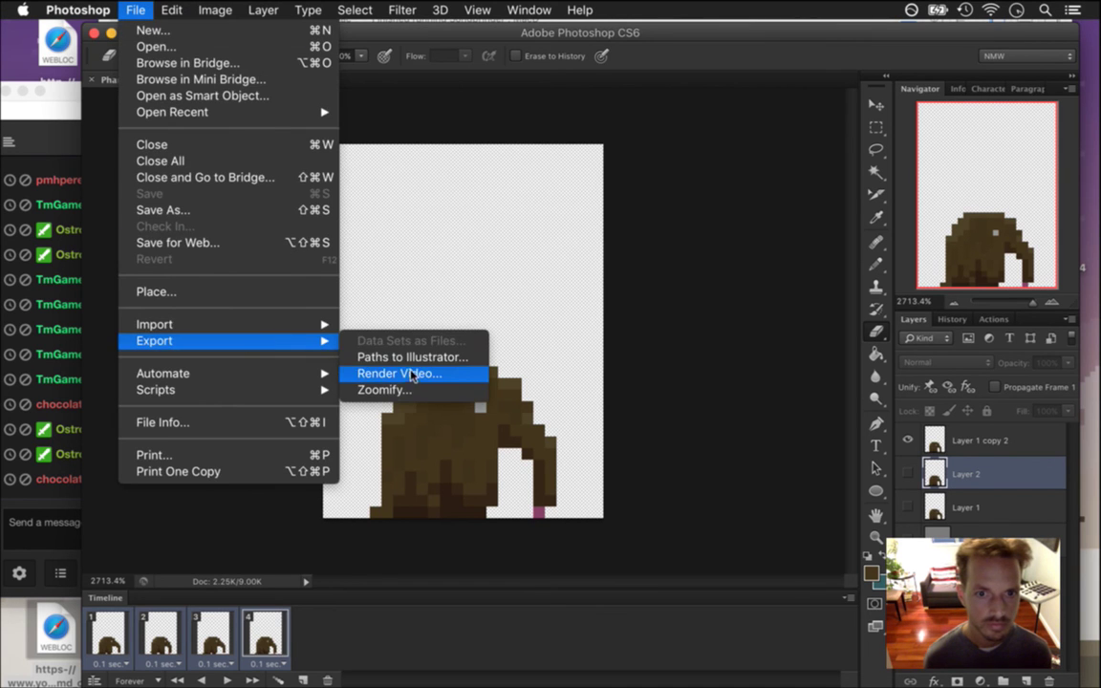
click(434, 374)
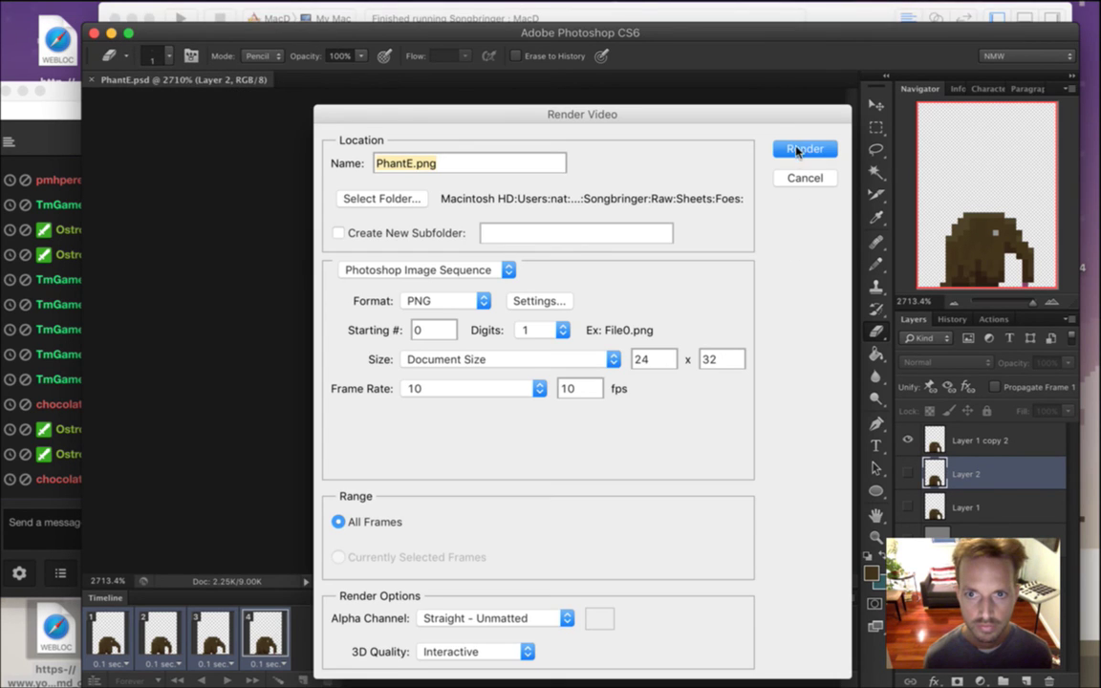
click(804, 150)
Read the latest reply in the Twitch chat window.
click(57, 522)
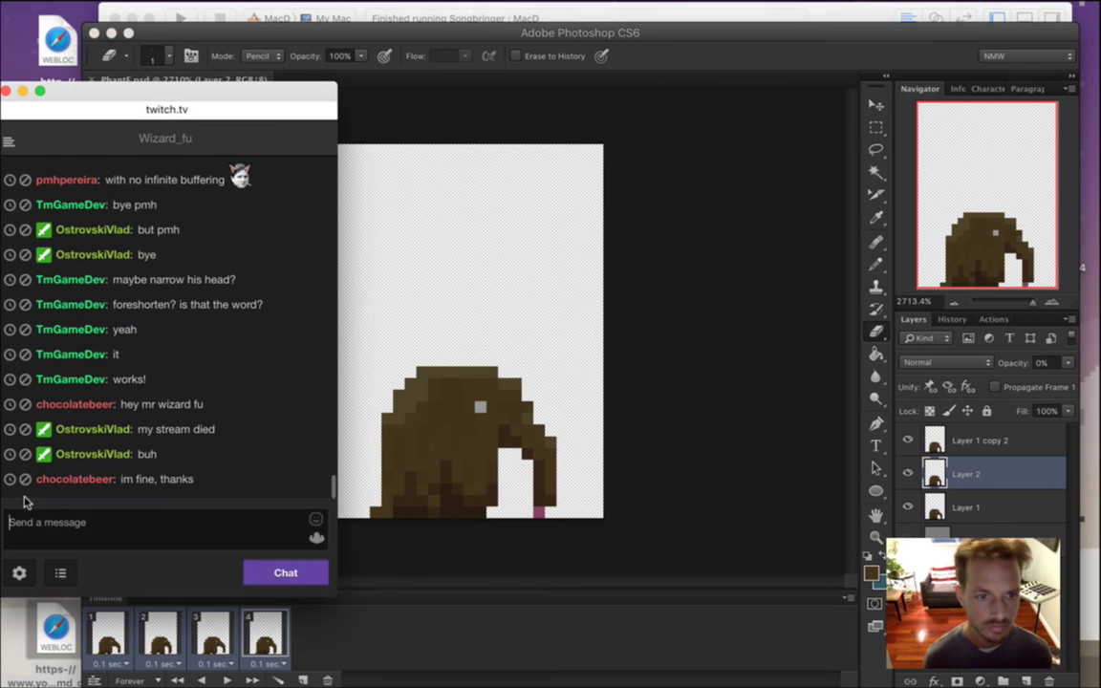
drag(121, 479, 151, 495)
Switch to the Songbringer project in Xcode and open Phant.txt from the Profiles folder.
key(super+Tab)
key(super+Tab)
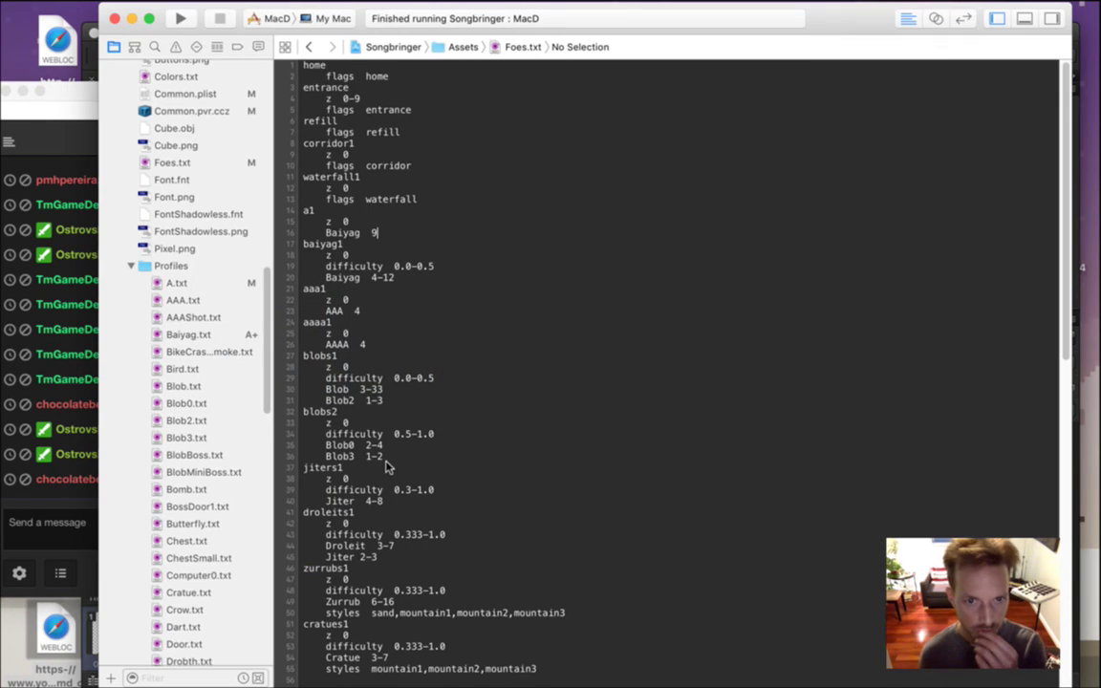
scroll(249, 401, down, 15)
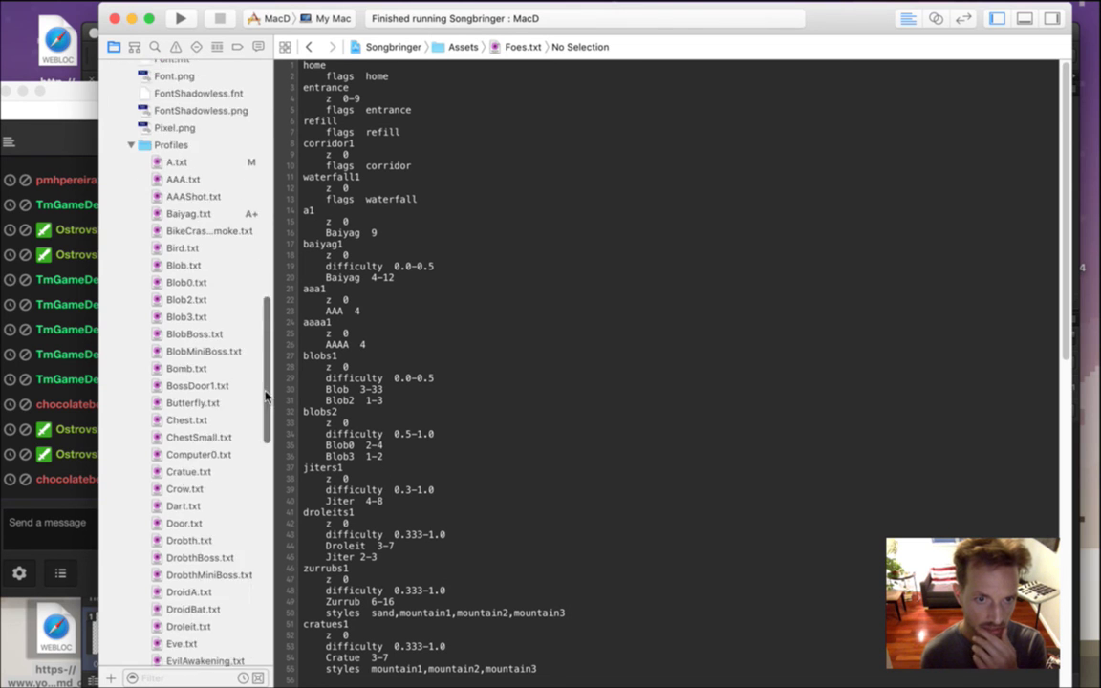
click(216, 483)
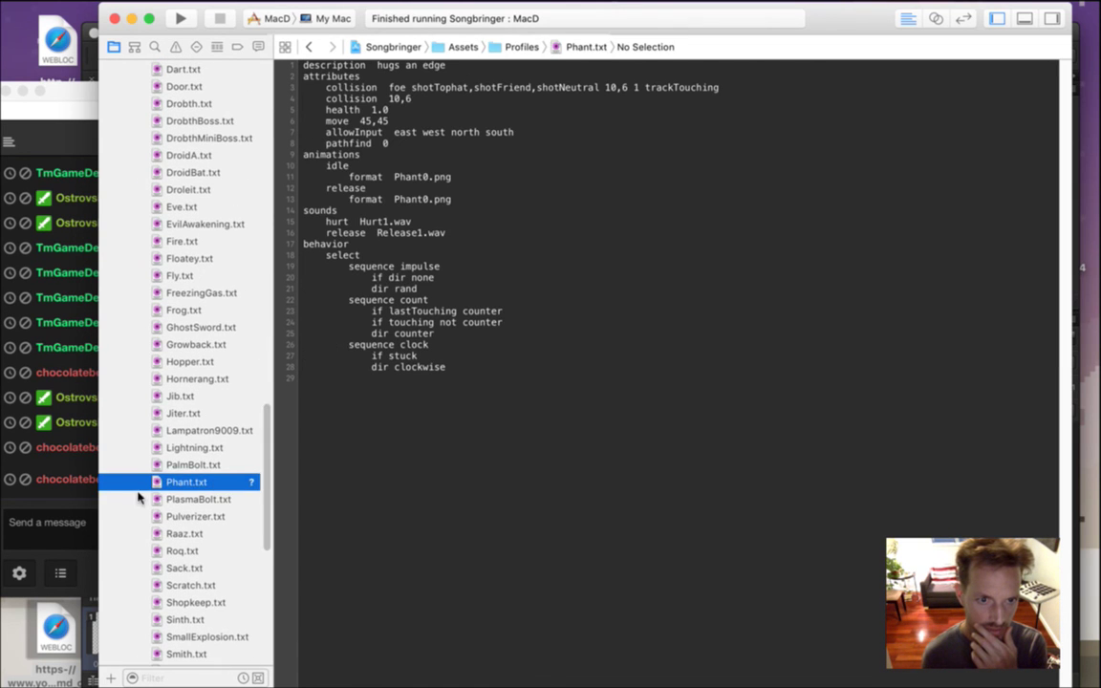
Bring the Twitch chat window forward to read the newest messages.
click(87, 504)
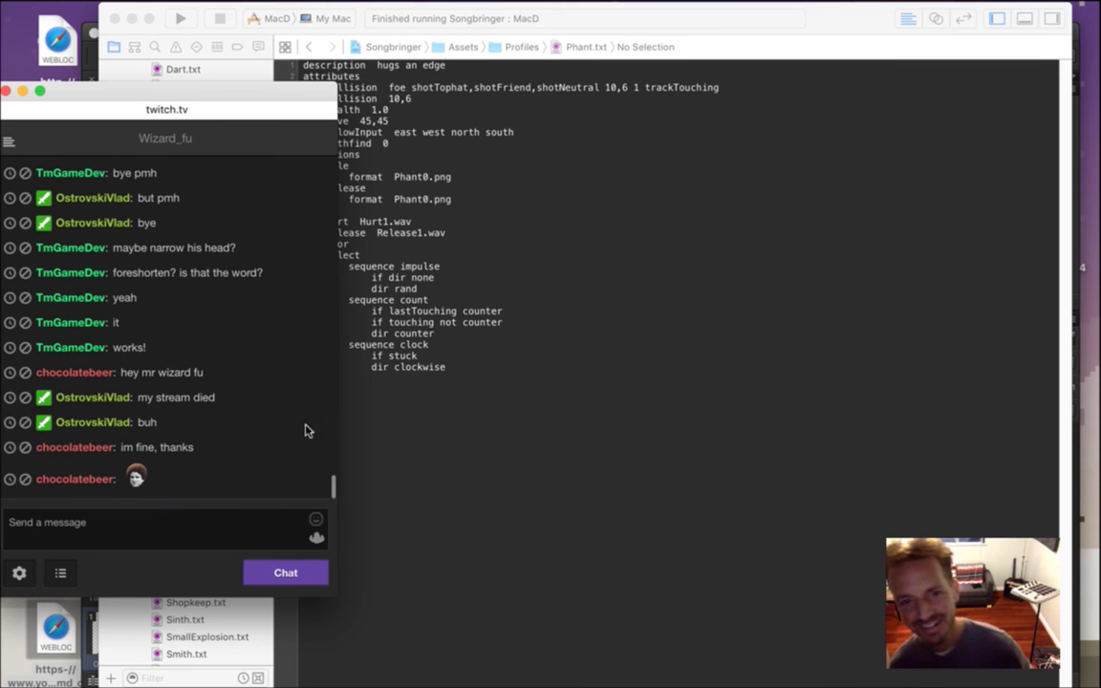
Set the idle and release animation formats in Phant.txt to PhantE%d.png, then start a build and cancel it.
click(476, 412)
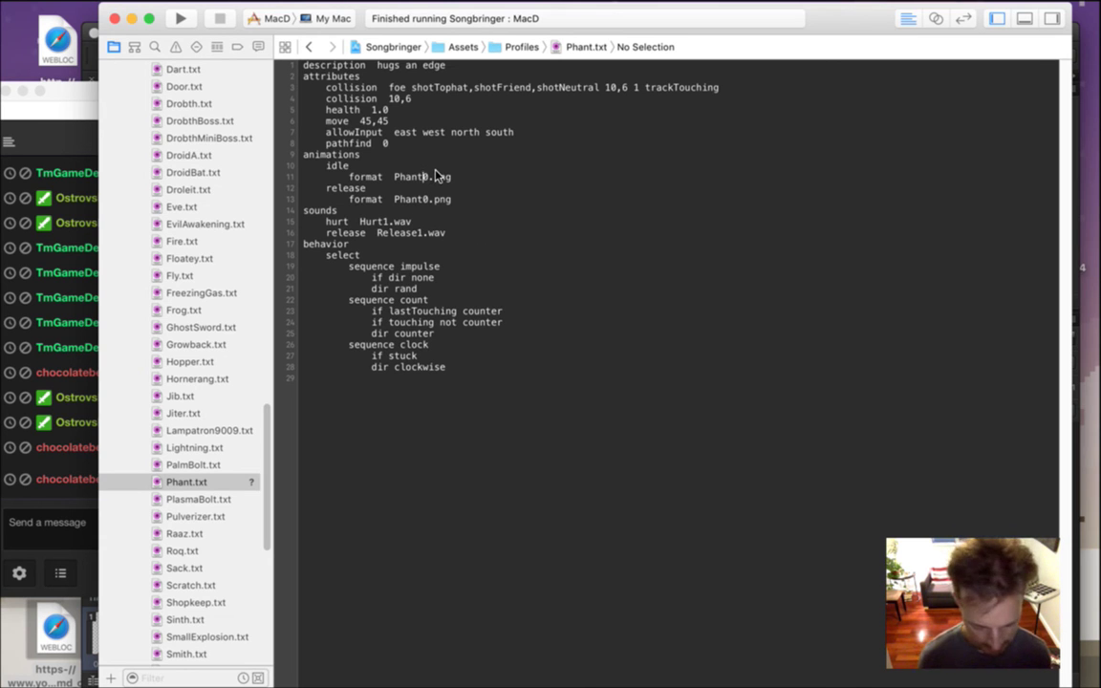
text(1)
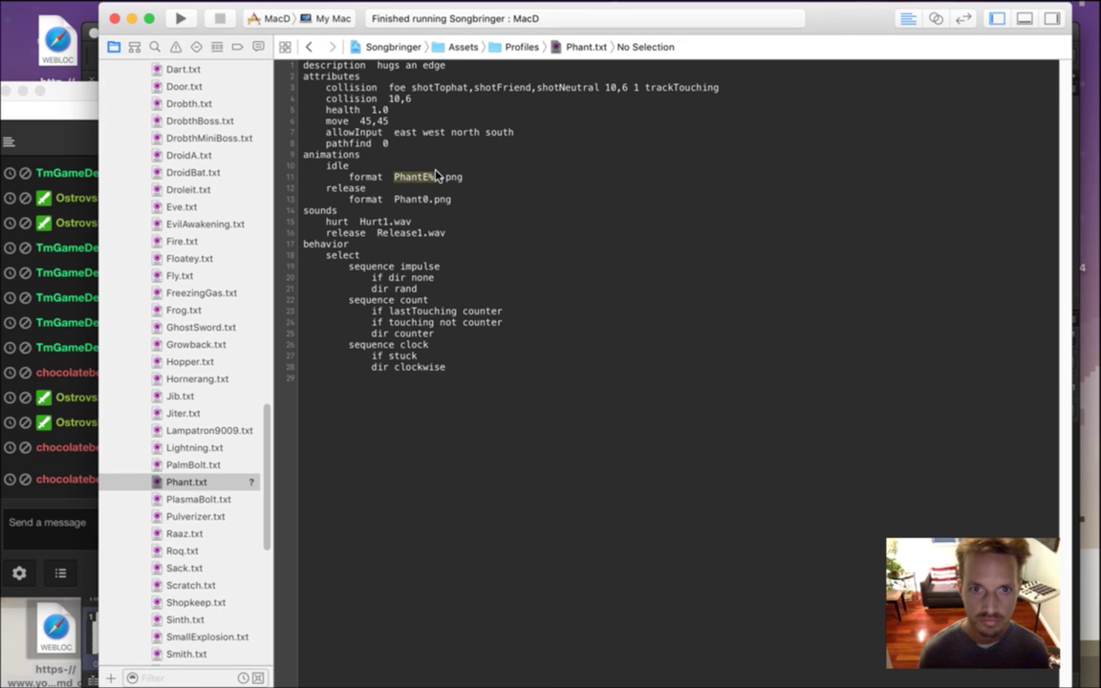
key(Down)
key(Down)
key(BackSpace)
key(BackSpace)
key(BackSpace)
key(BackSpace)
key(BackSpace)
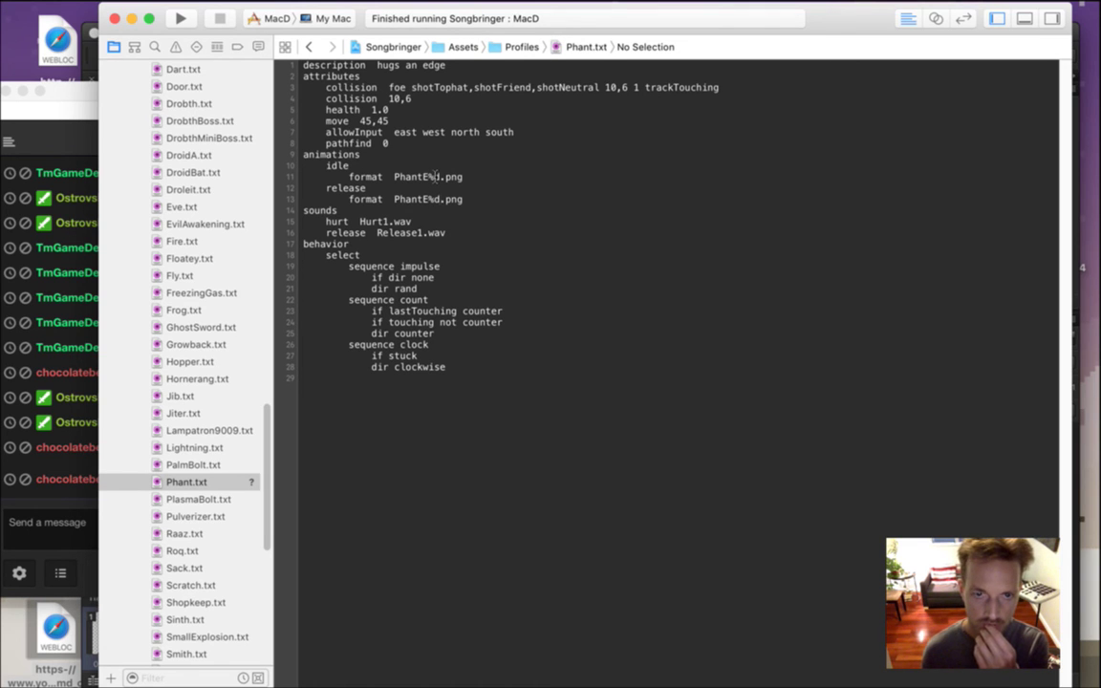
key(super+r)
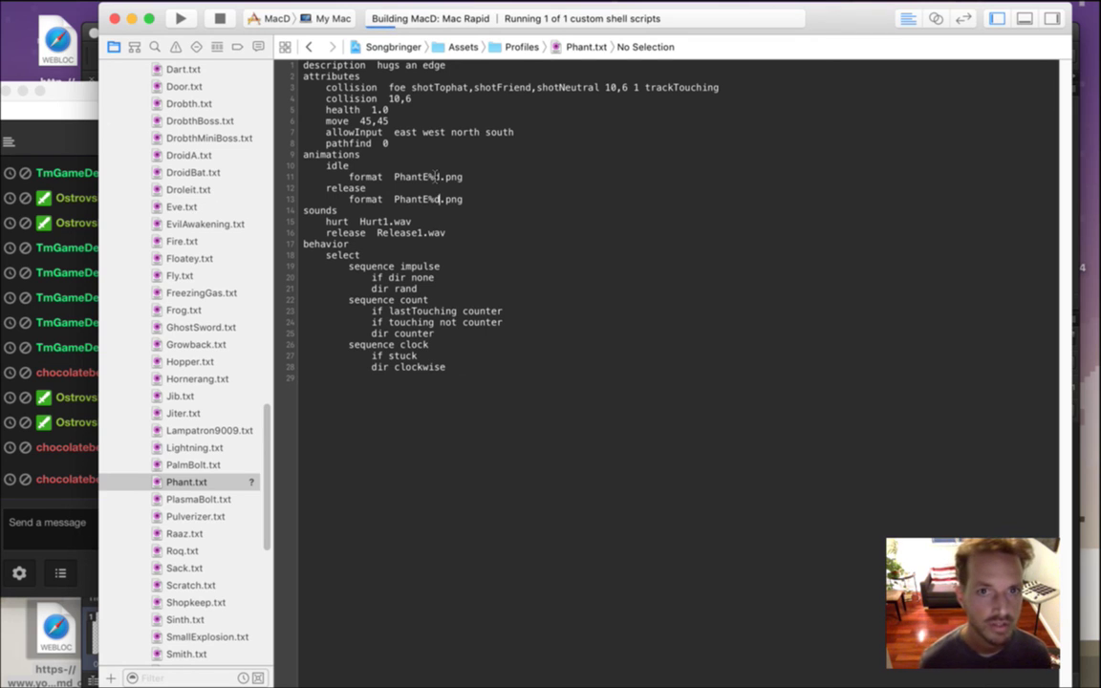
click(221, 23)
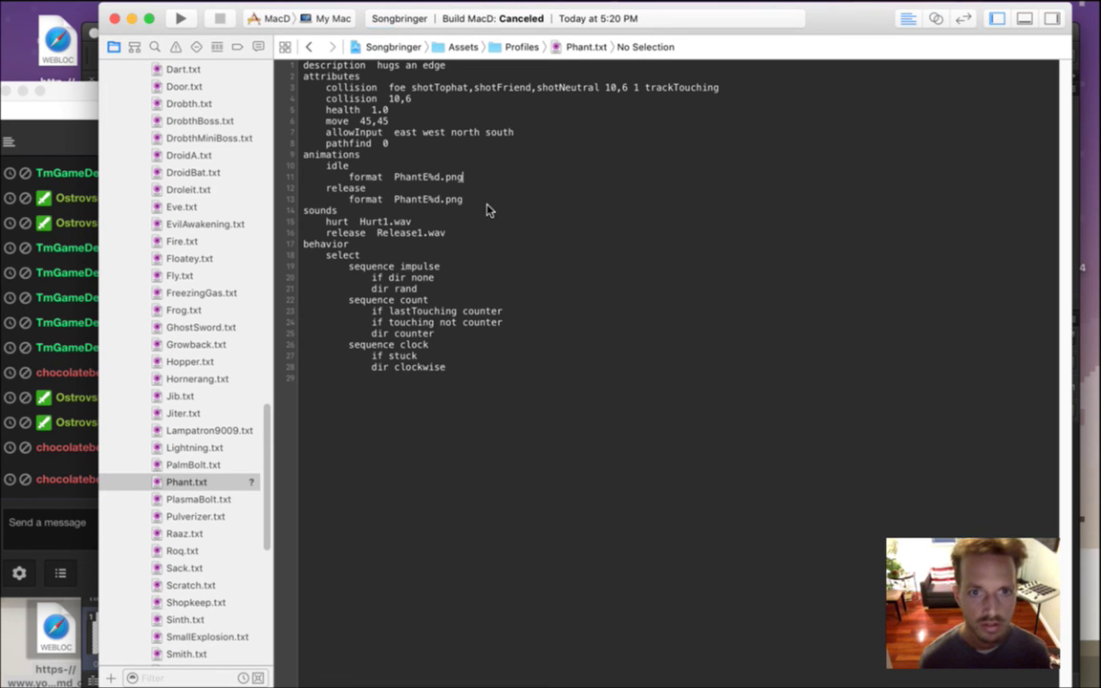
Change the idle animation's format in Phant.txt to the single frame PhantE0.png.
key(Left)
key(Left)
key(Left)
key(BackSpace)
key(BackSpace)
text(0)
key(Down)
key(Down)
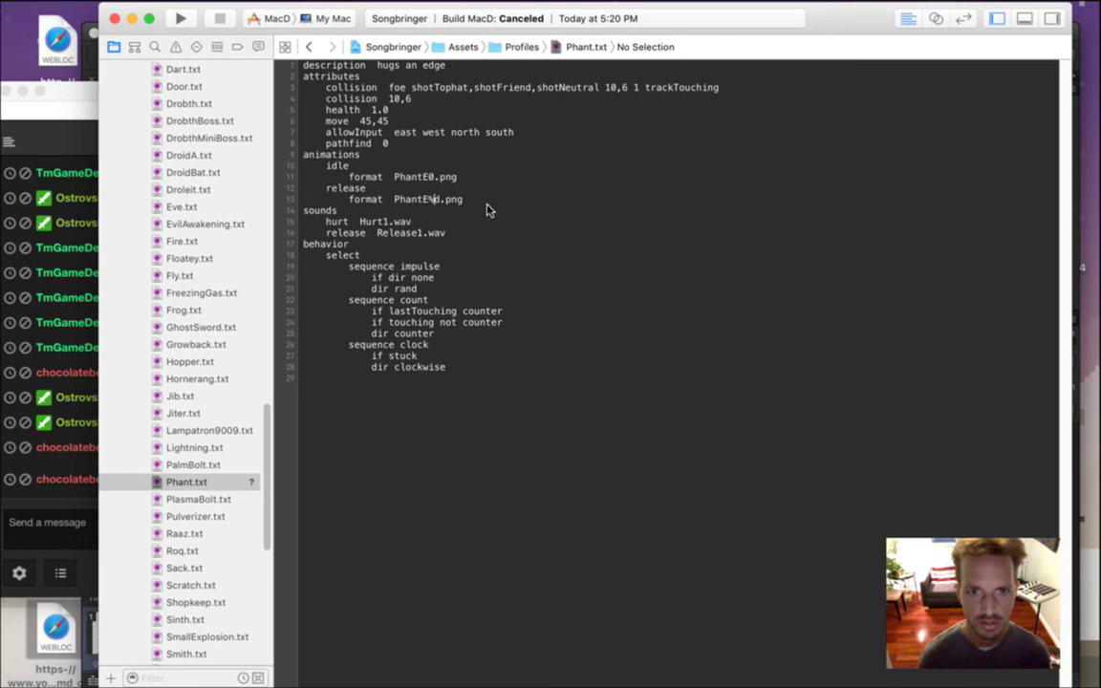
Add a delay of 0.2 under the release animation in Phant.txt and test-run the game.
key(Return)
text(delay  0)
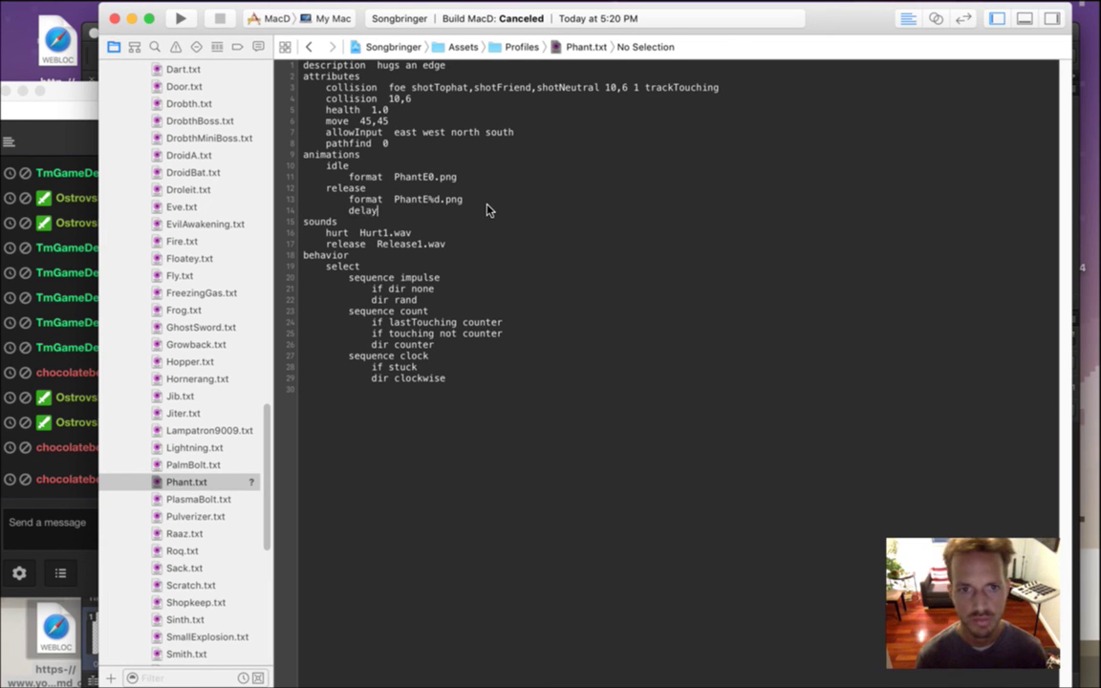
text(.2)
key(super+r)
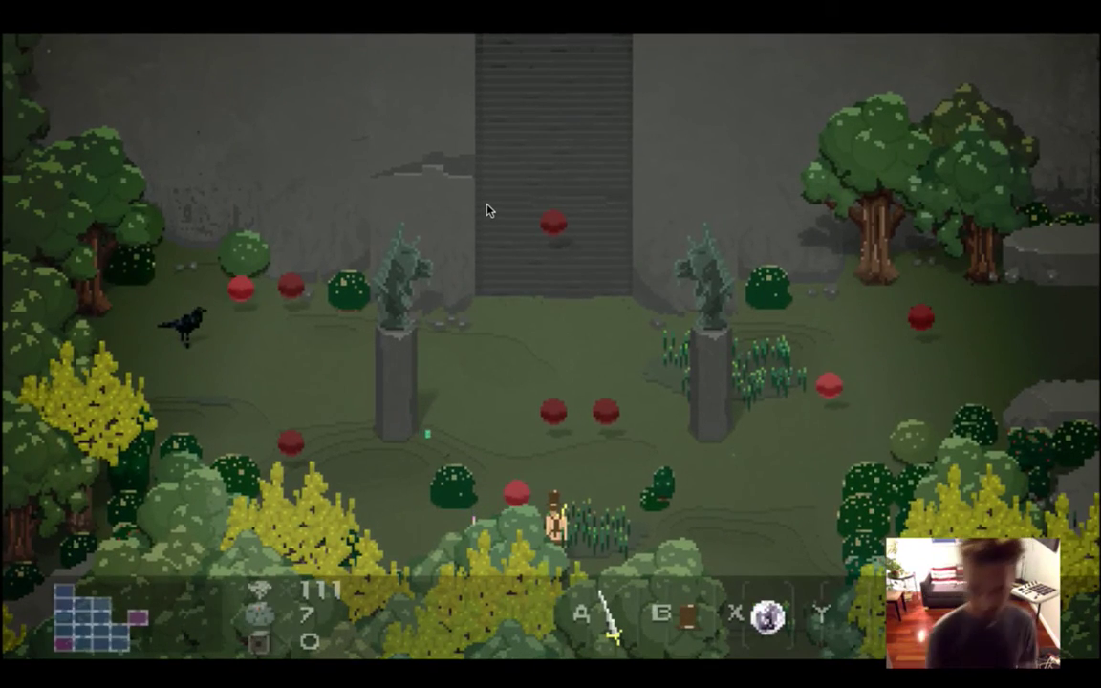
key(super+q)
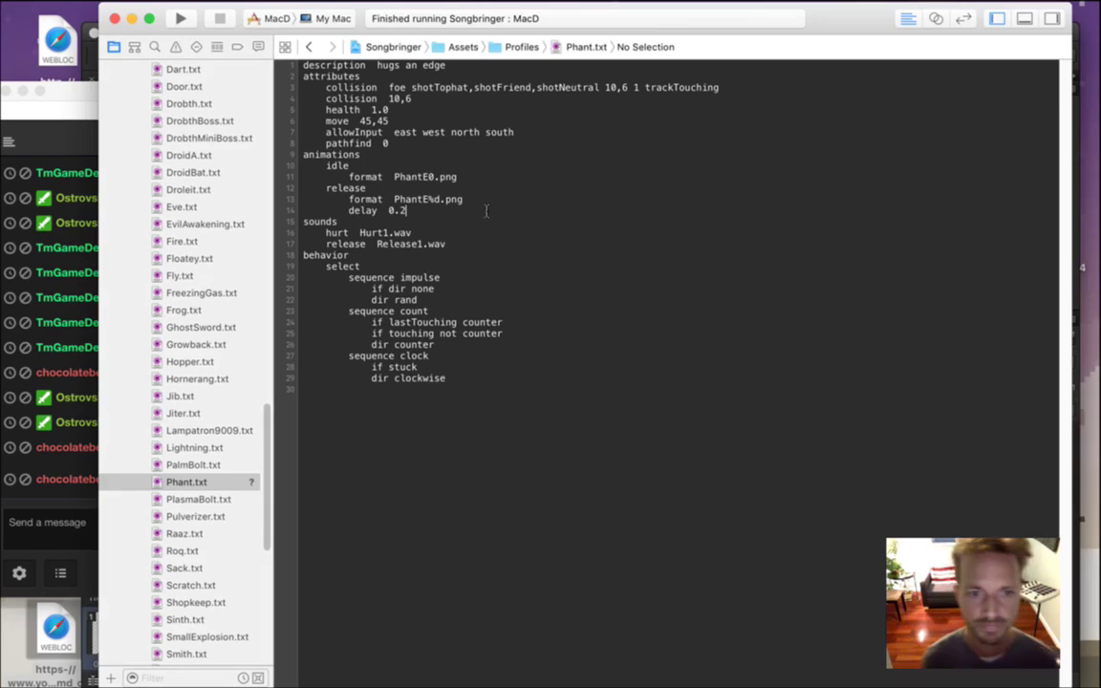
In Foes.txt, replace the Baiyag foe in the a1 group with Phant and test-run the game.
drag(268, 445, 279, 322)
scroll(279, 321, up, 3)
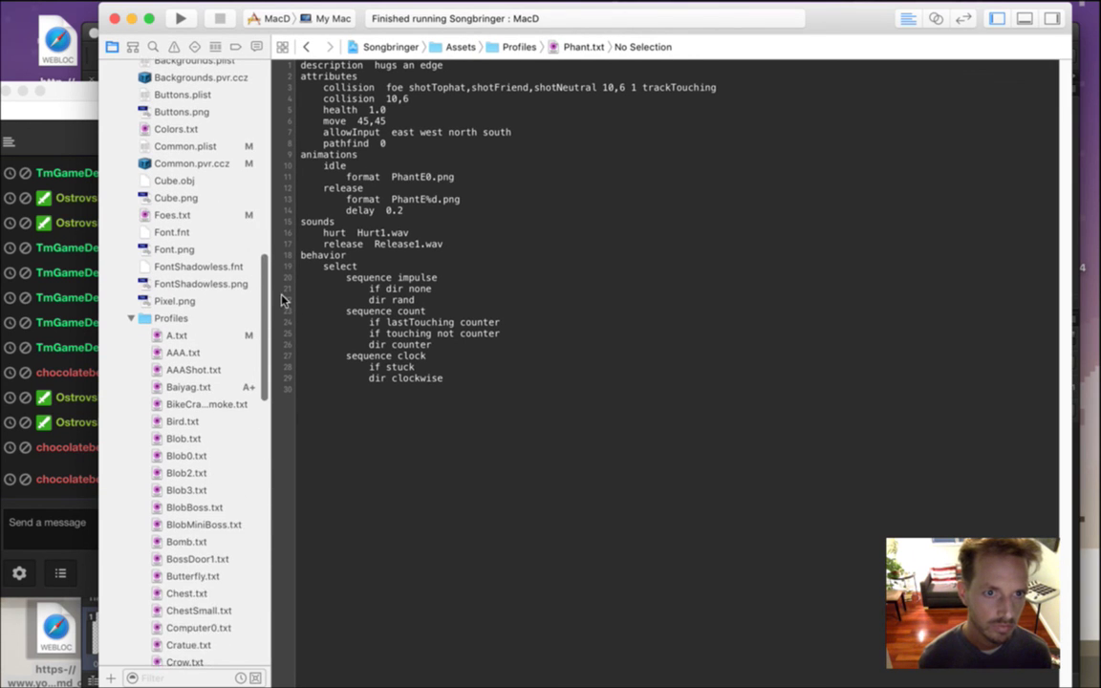
click(206, 221)
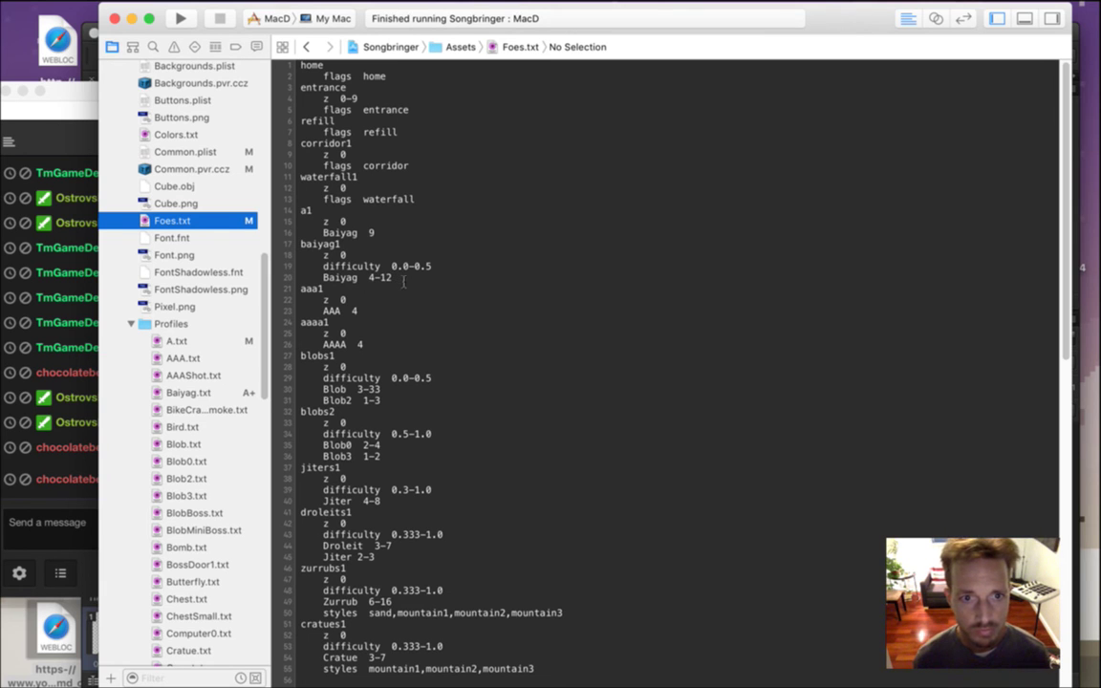
drag(323, 235, 356, 239)
text(Phant)
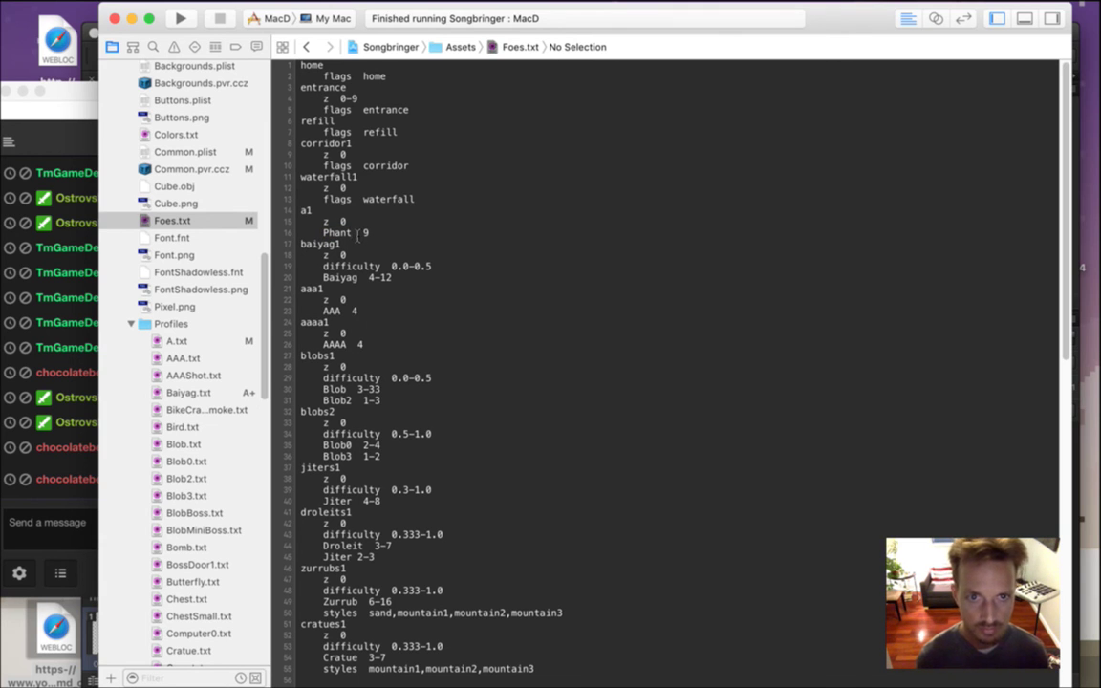
key(super+r)
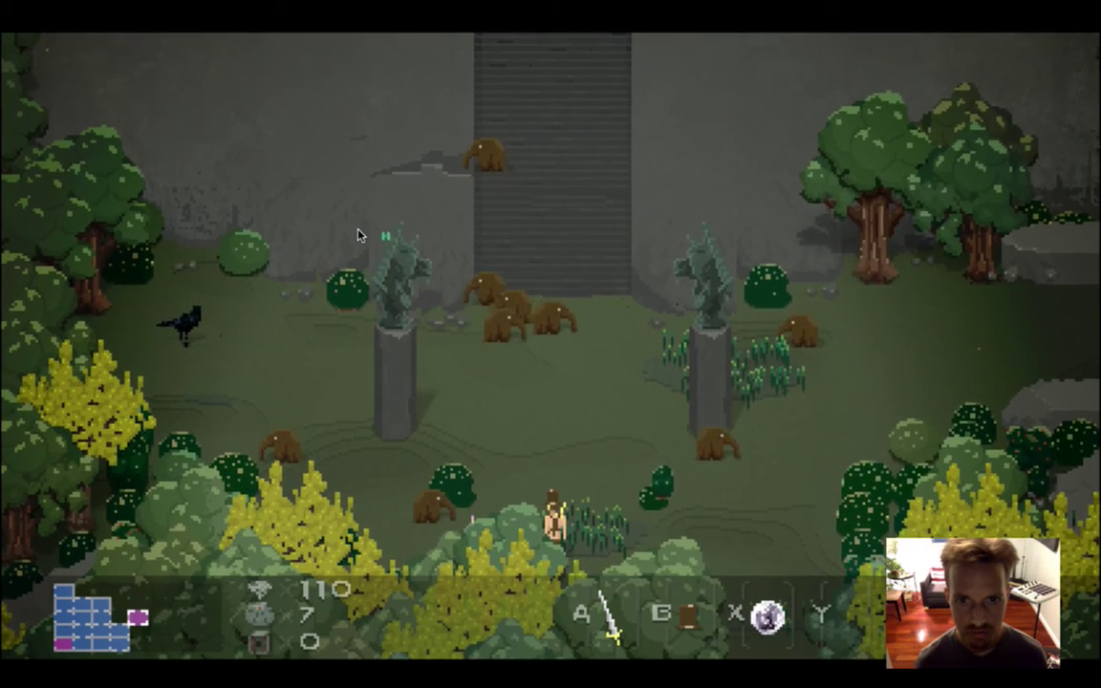
key(super+q)
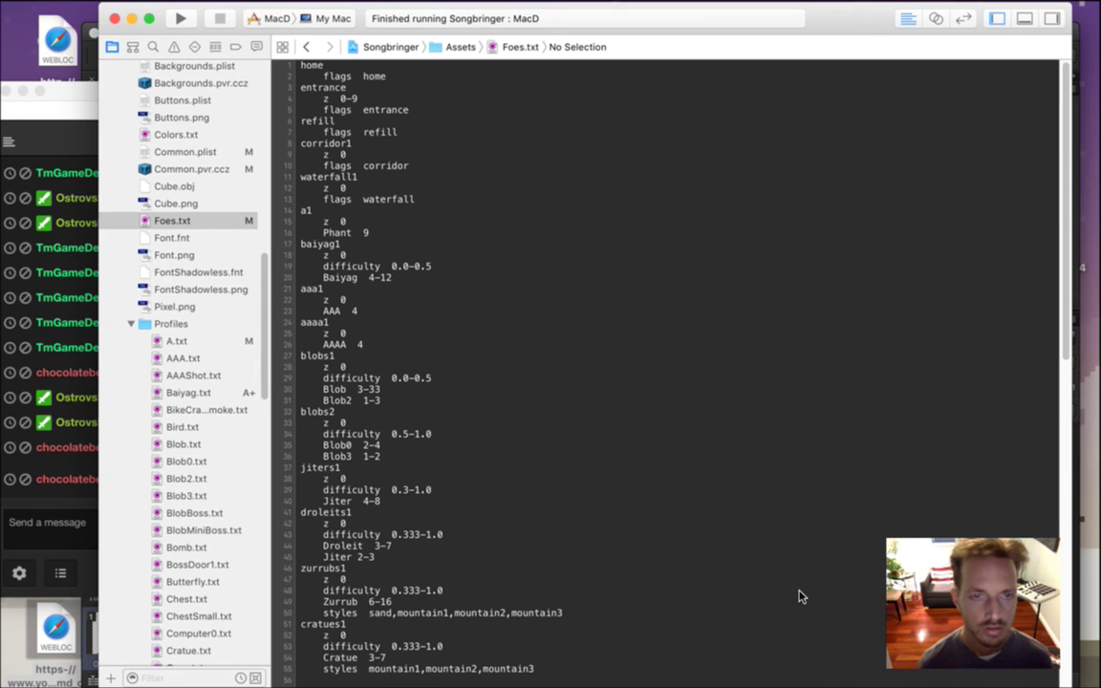
Return to Phant.txt, rename the release animation to run, and test-run the game.
click(308, 46)
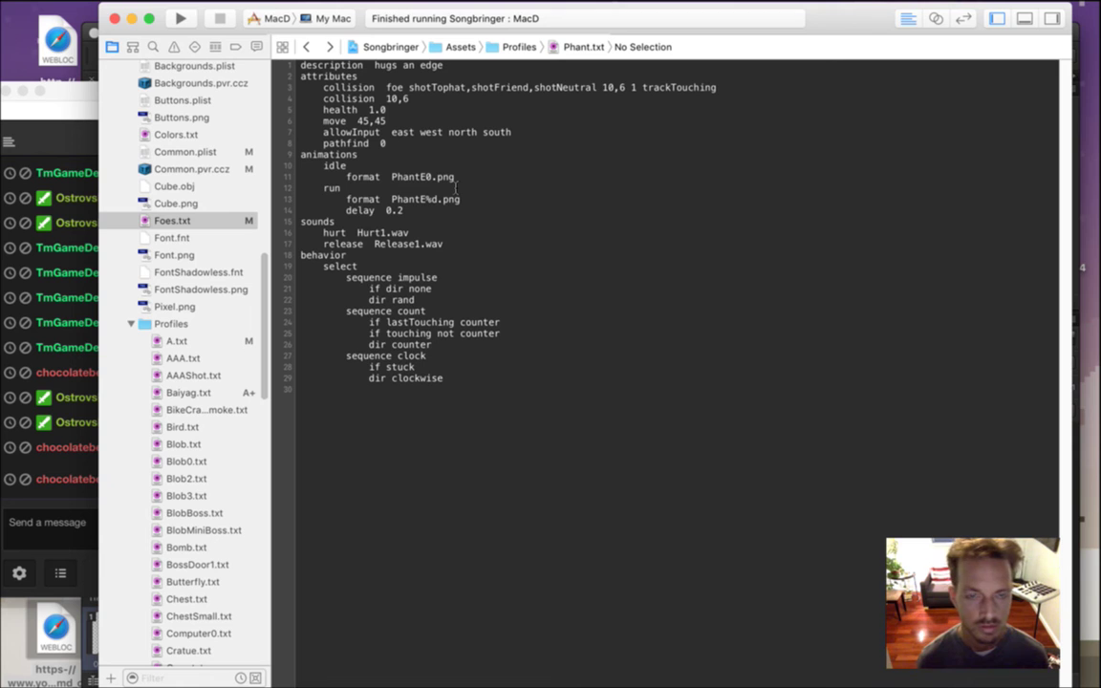
key(super+r)
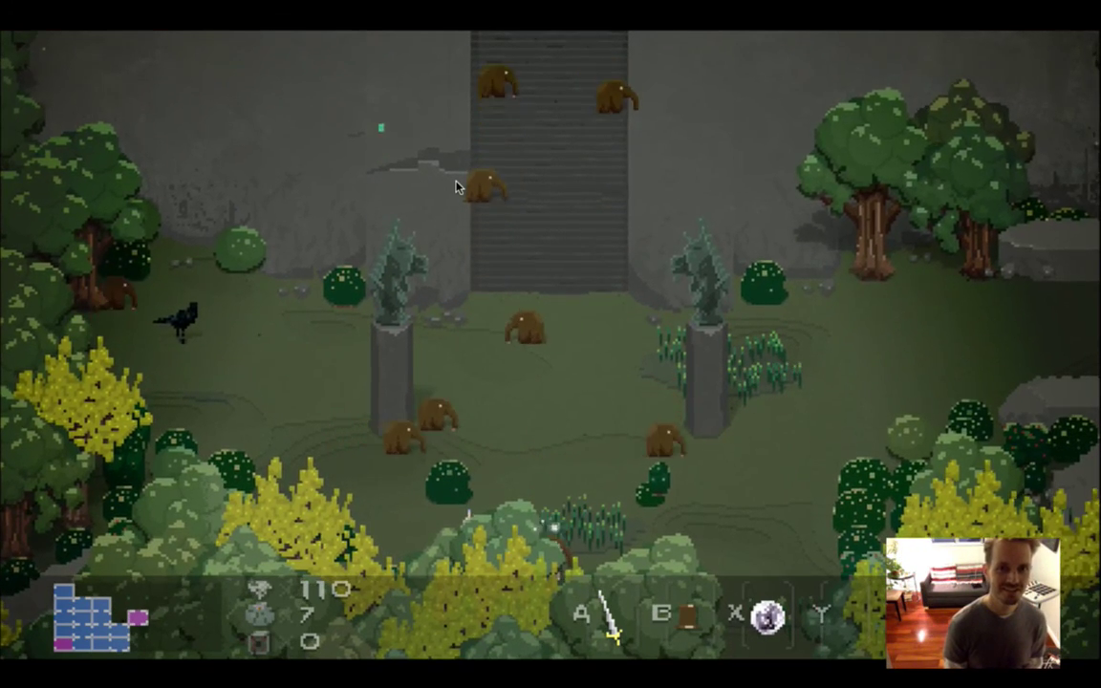
key(Down)
key(Up)
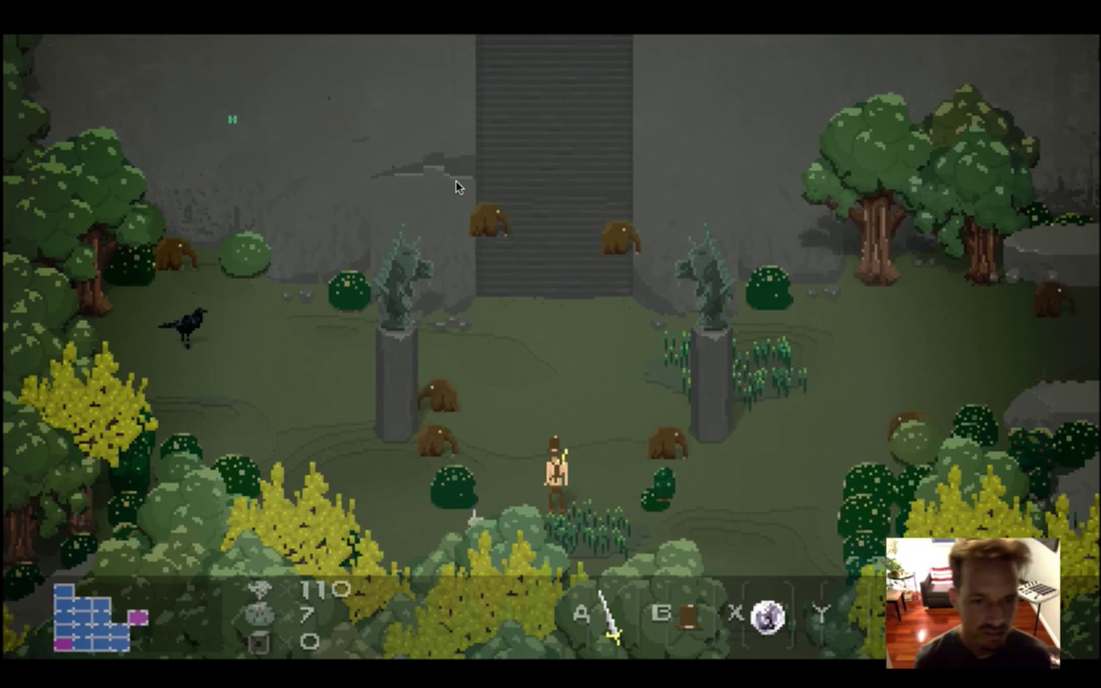
key(super+q)
Switch to Photoshop and select the second animation frame and Layer 2 in PhantE.psd.
key(super+Tab)
key(super+Tab)
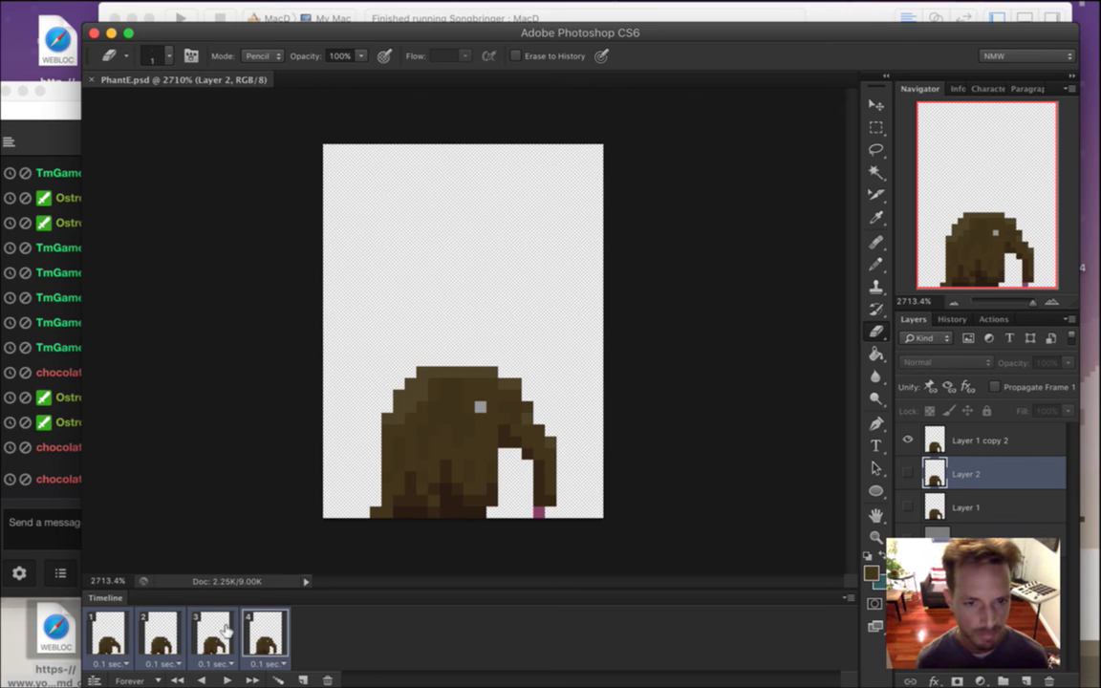
click(160, 635)
click(934, 437)
click(965, 473)
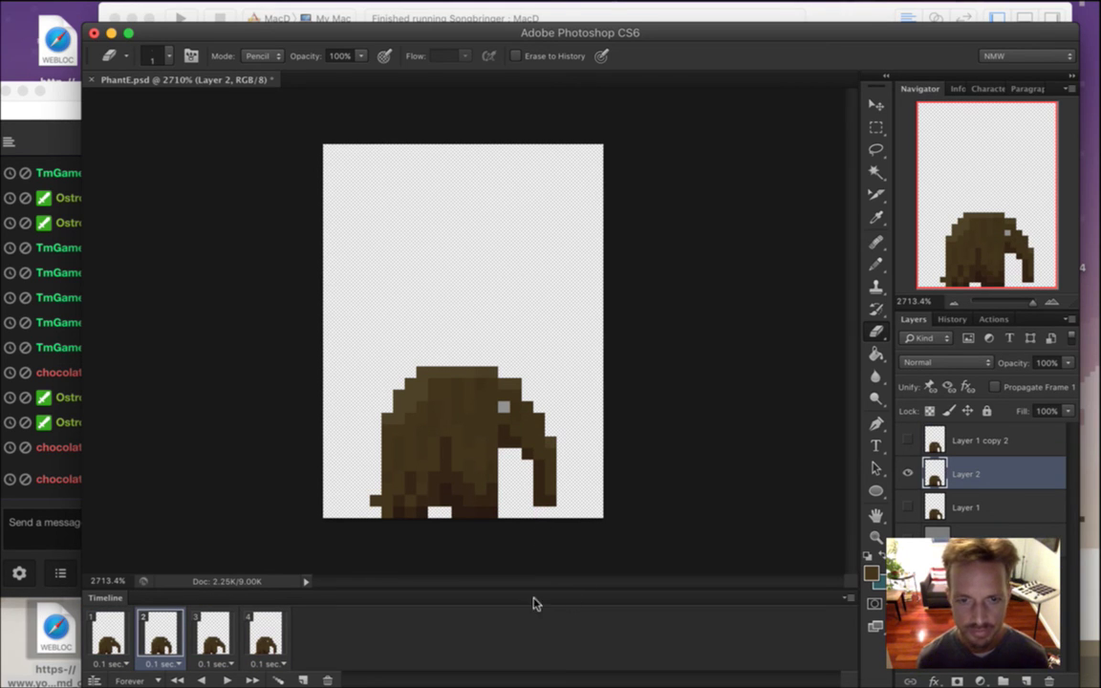
Render all frames as the PhantE.png image sequence at 24 x 32 and 10 fps, replacing the existing files.
click(135, 9)
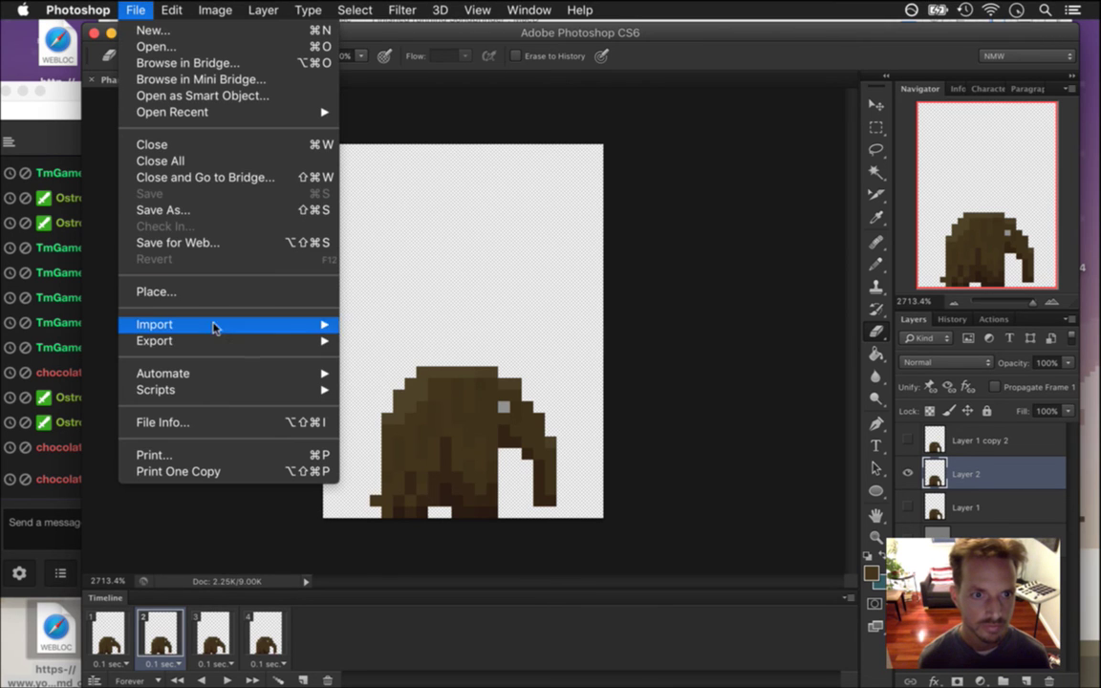
mouse_move(263, 341)
click(383, 376)
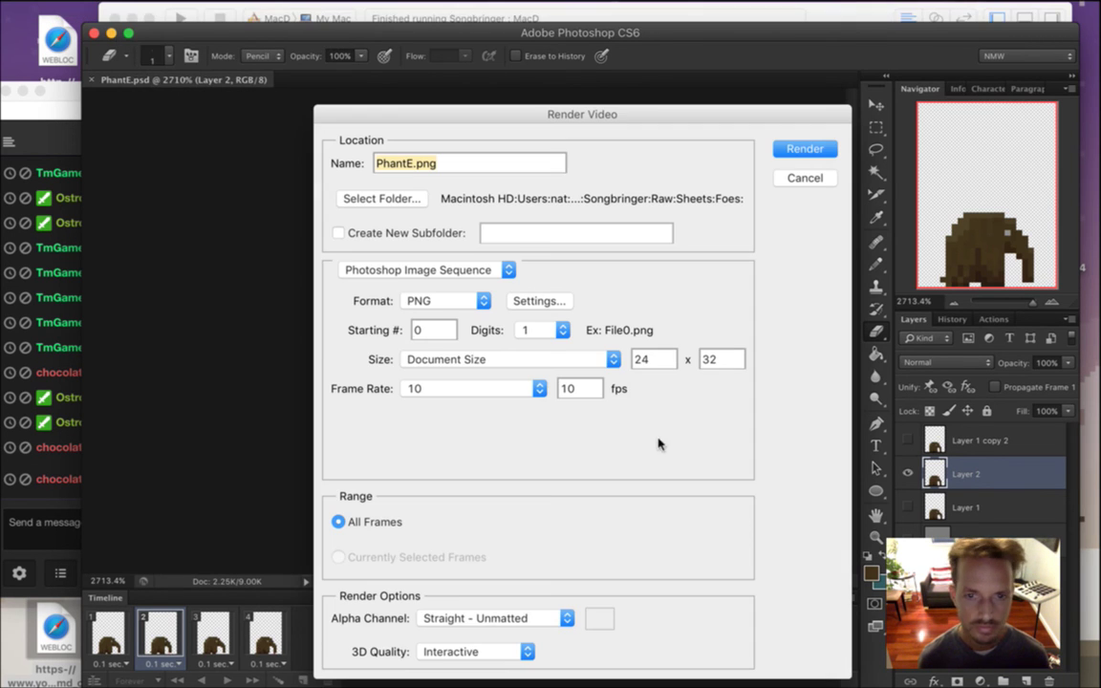
key(Return)
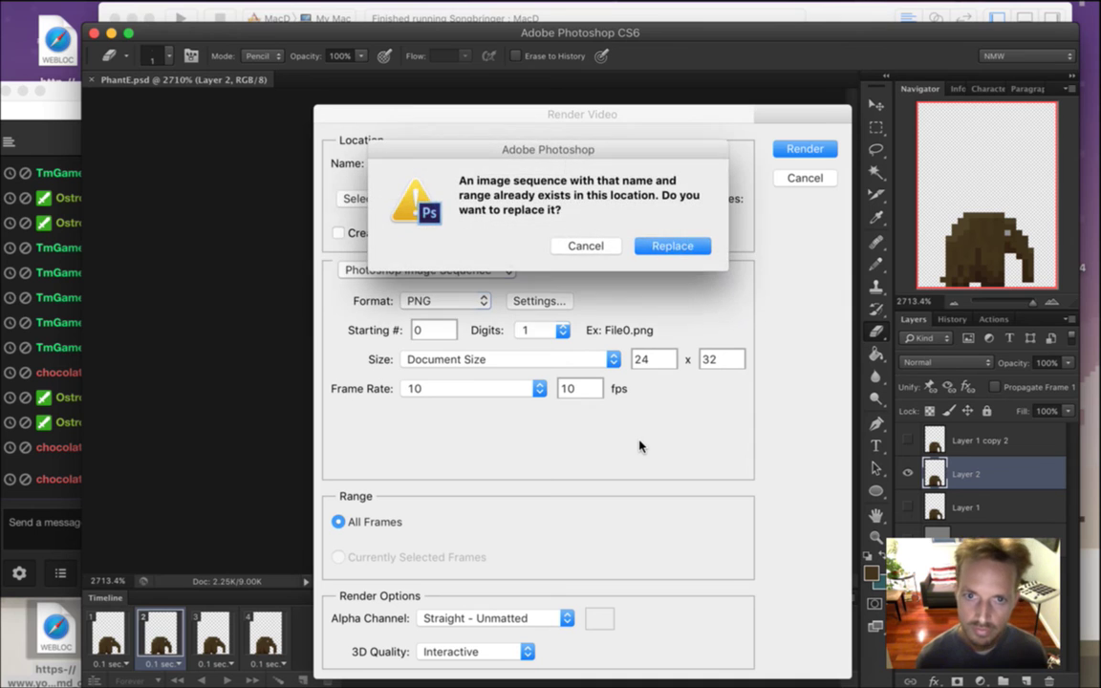
key(Return)
Switch to Xcode, run Songbringer, and move the hero around with sword attacks to examine the Phants' walk animation in game.
key(super+Tab)
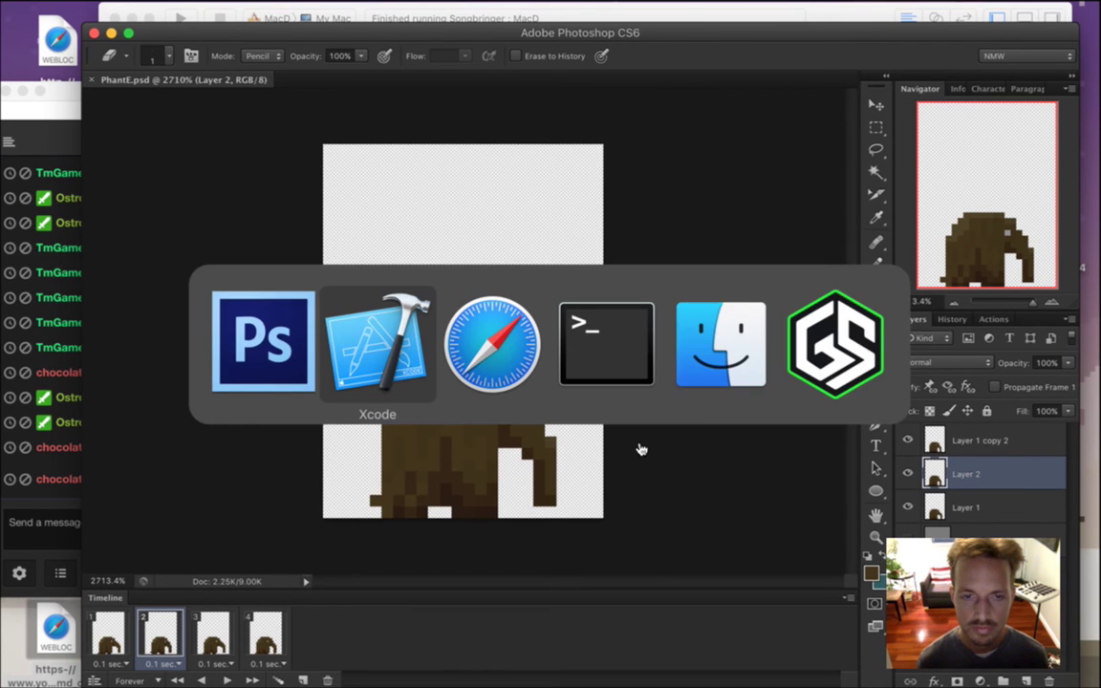
key(super+r)
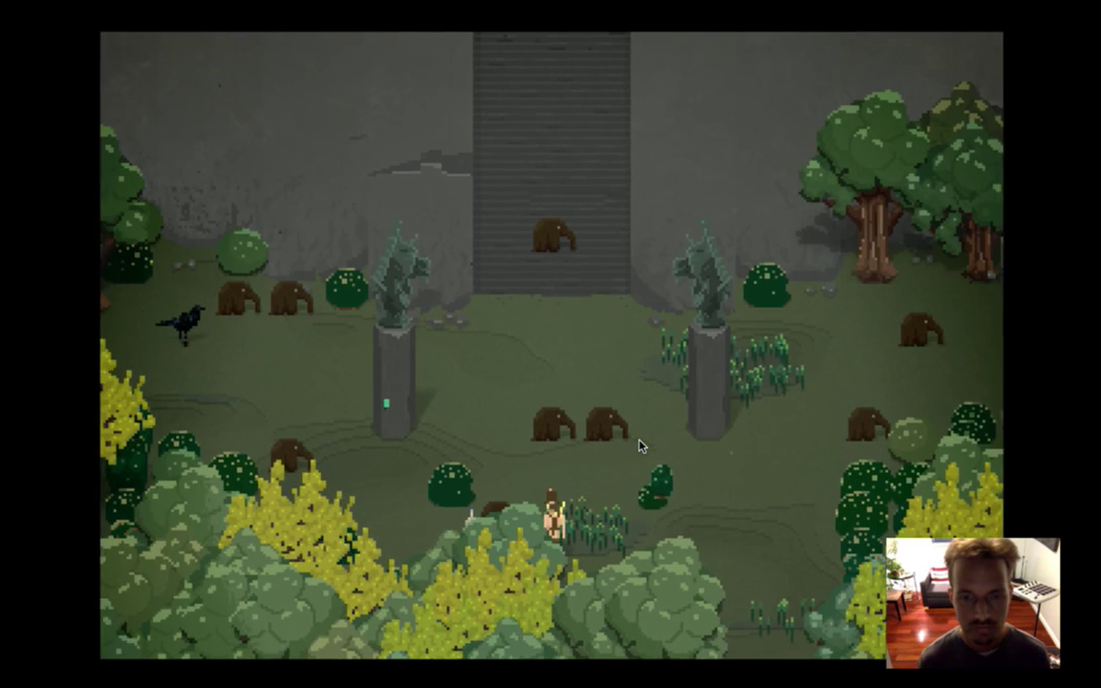
key(Right)
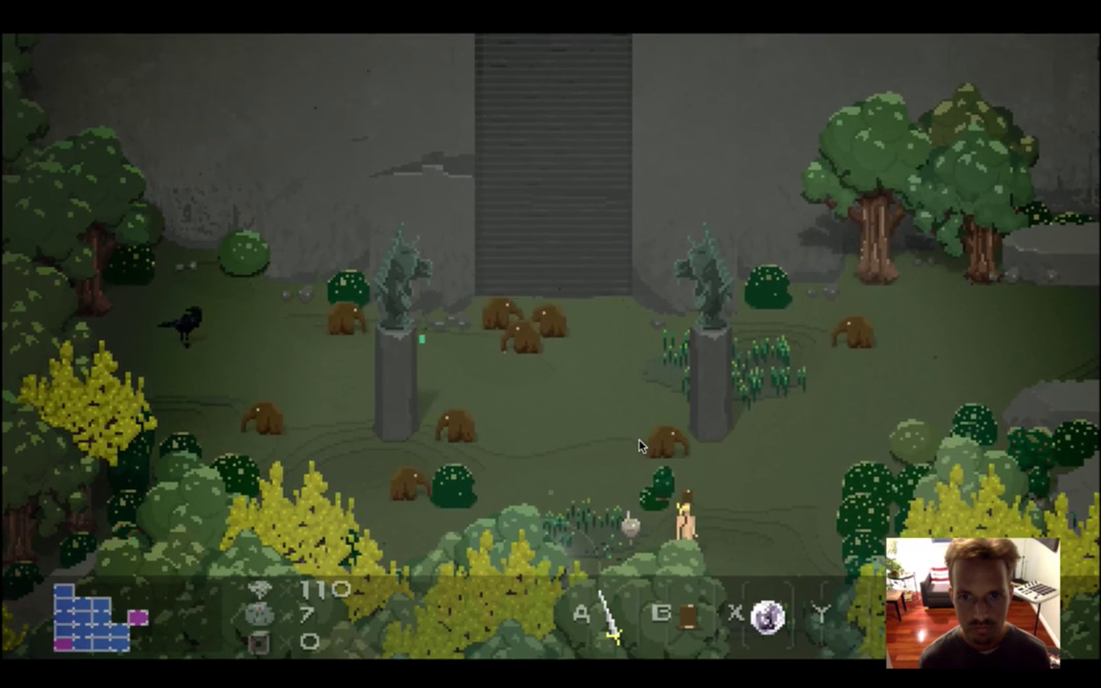
key(Up)
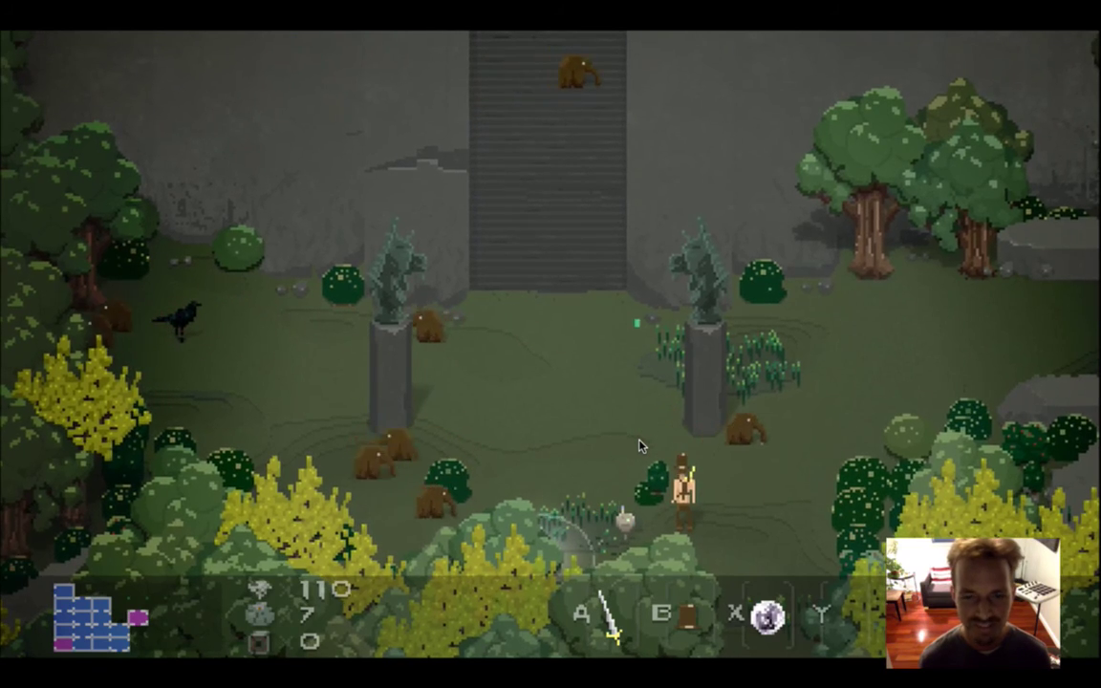
key(space)
key(Right)
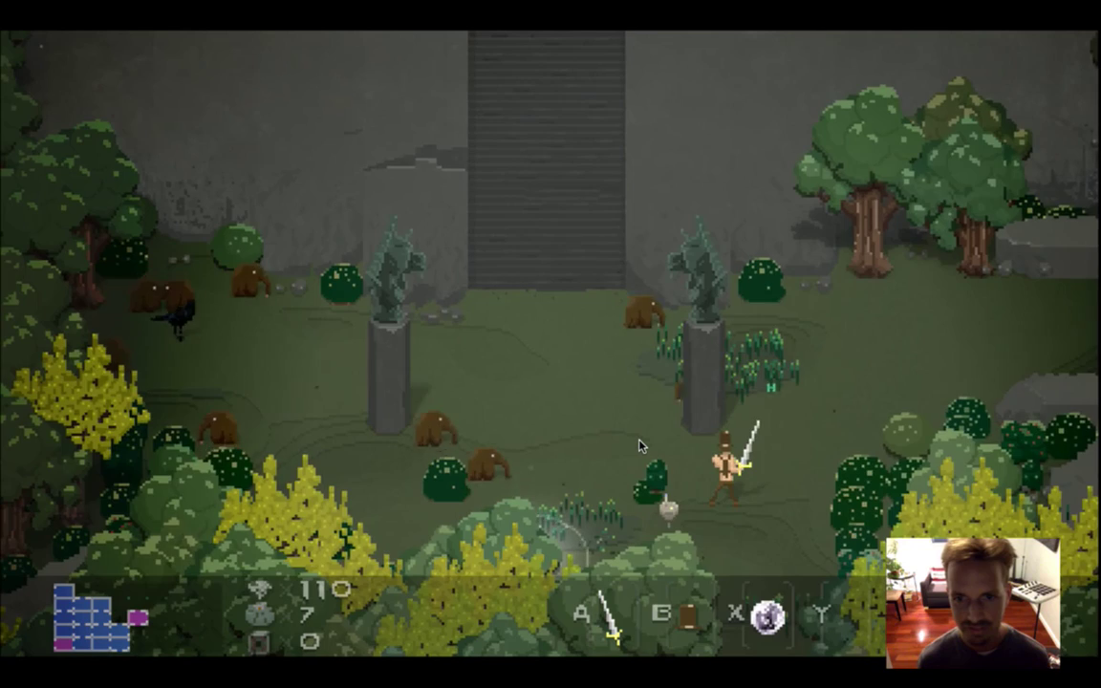
key(Up)
key(space)
key(Down)
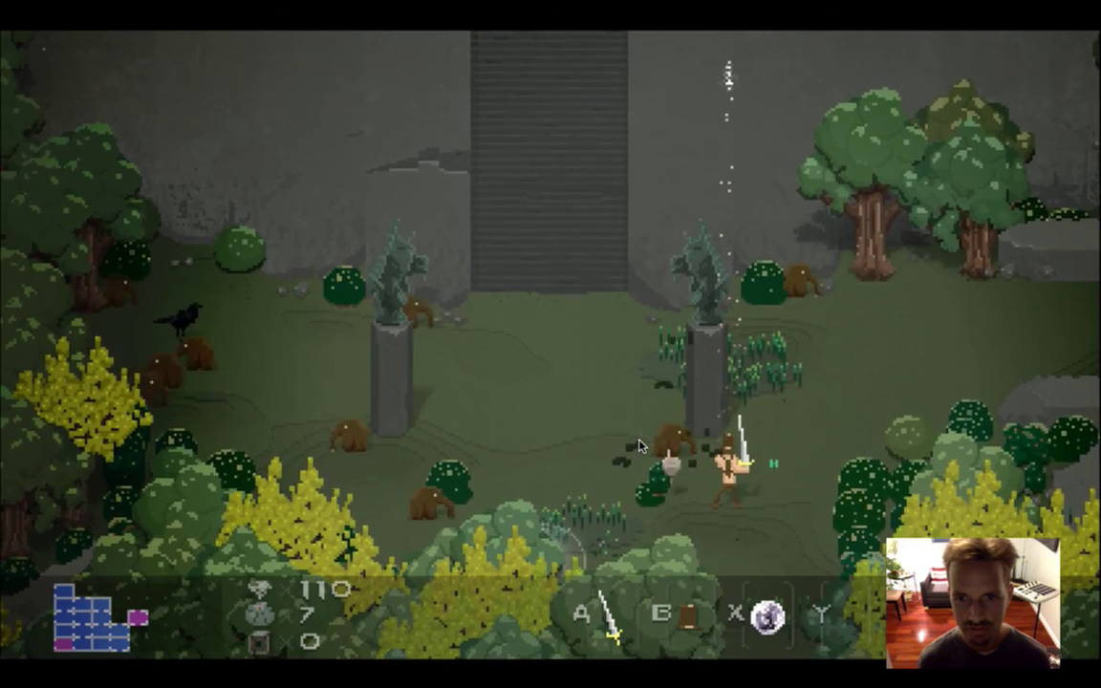
key(Left)
key(Up)
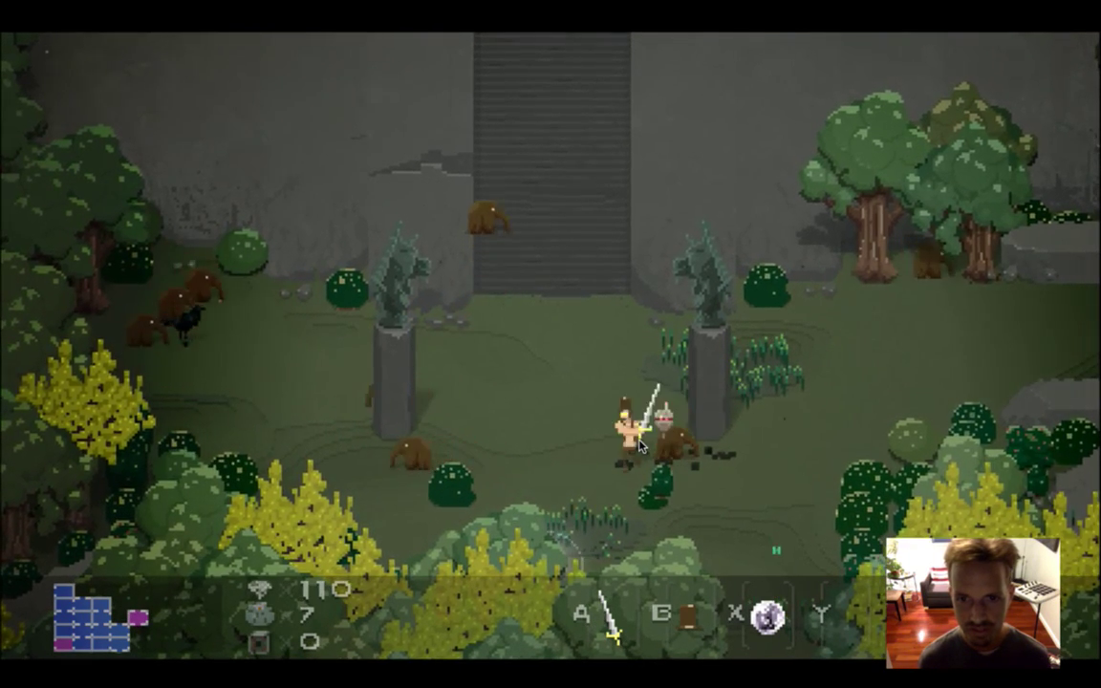
key(Left)
key(Up)
key(Right)
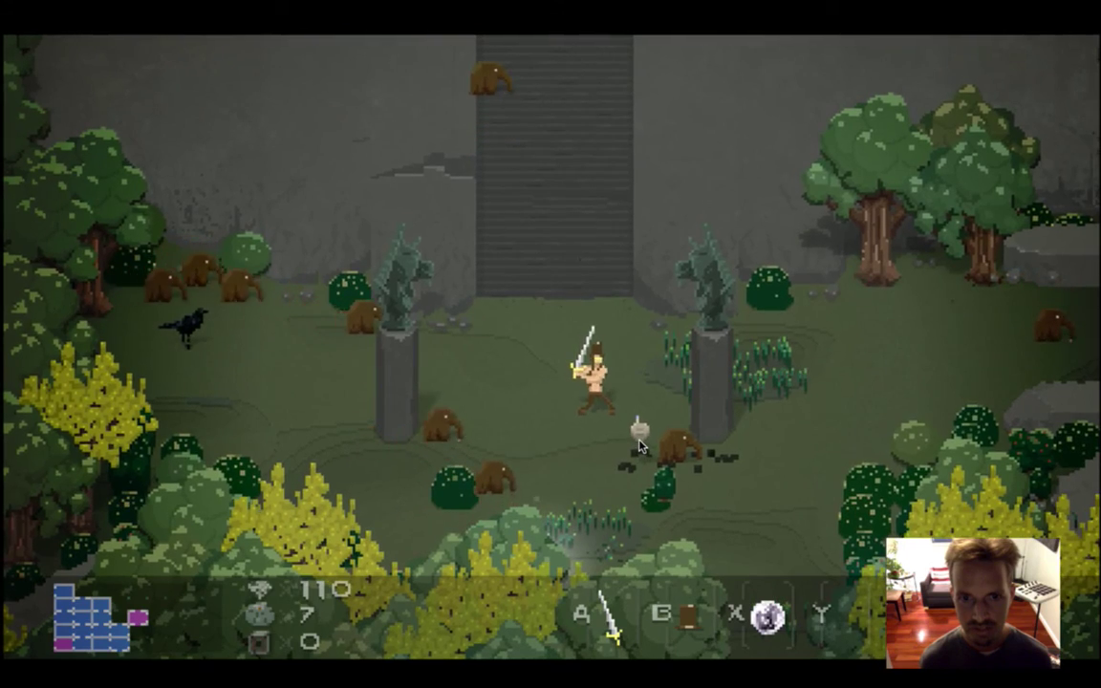
key(Right)
key(Down)
key(Right)
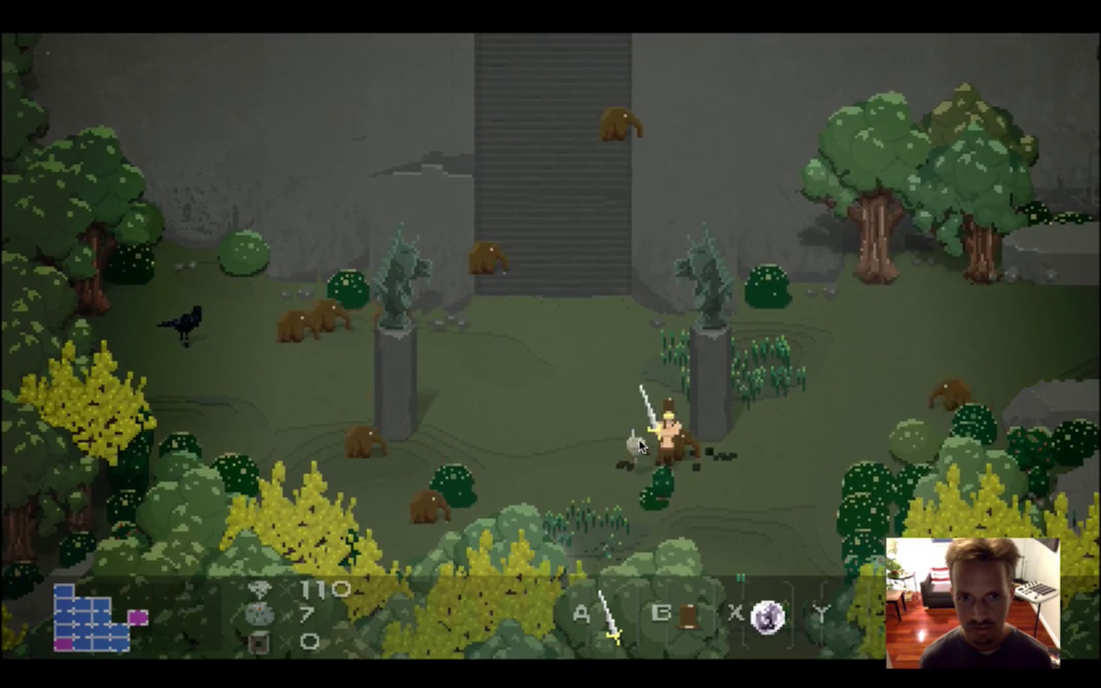
key(Left)
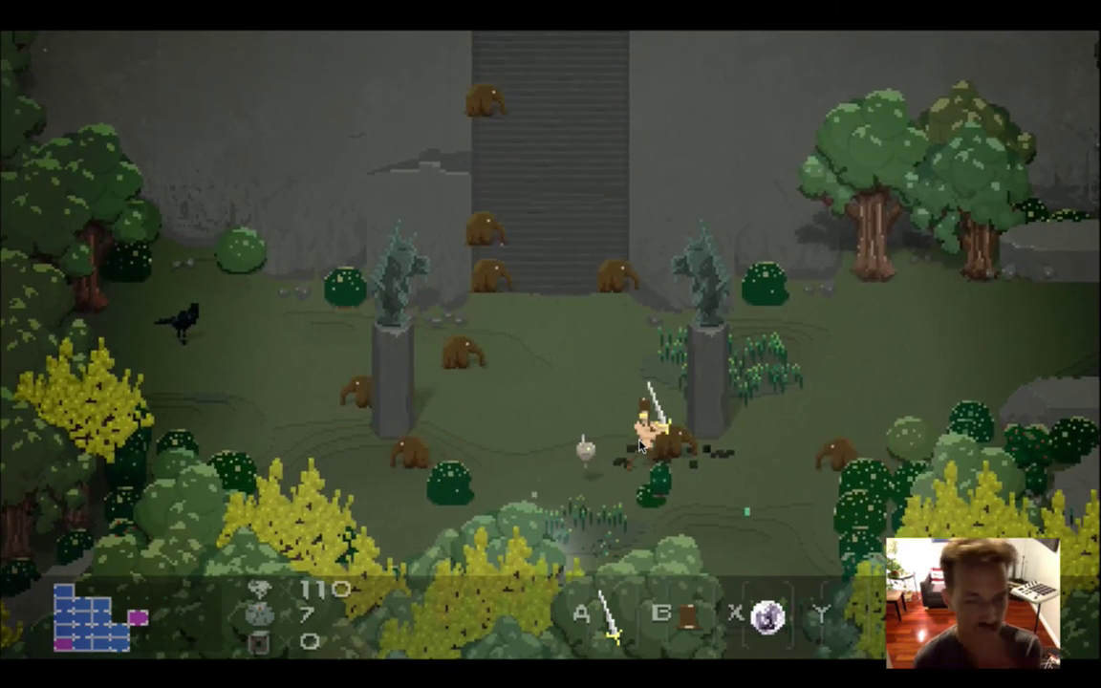
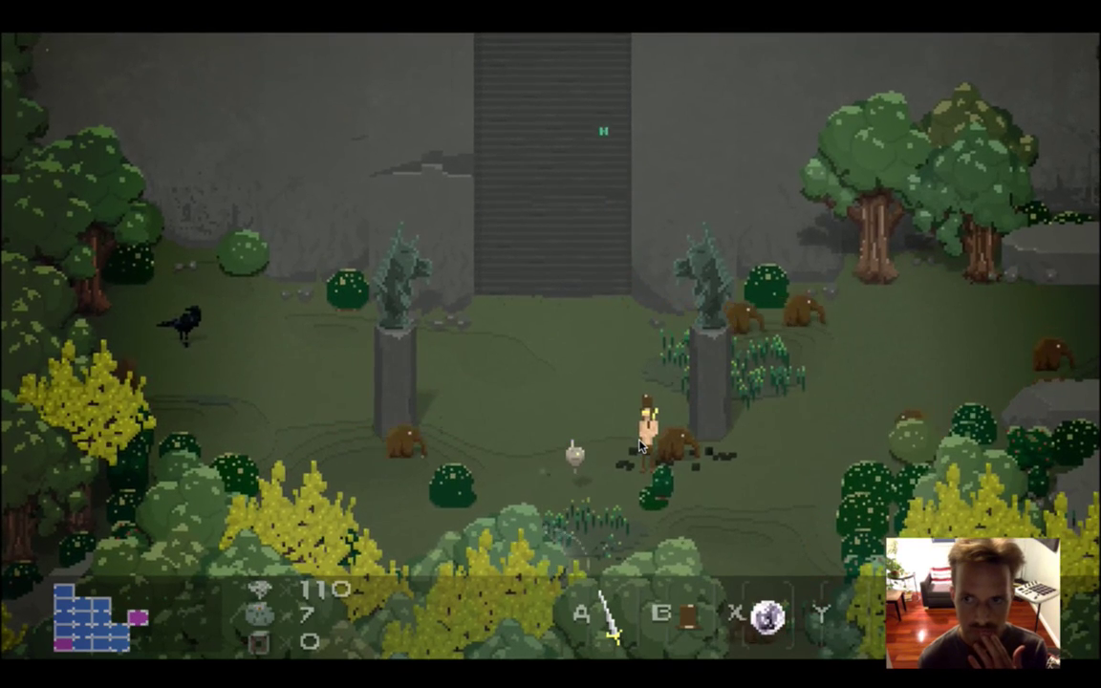
key(Left)
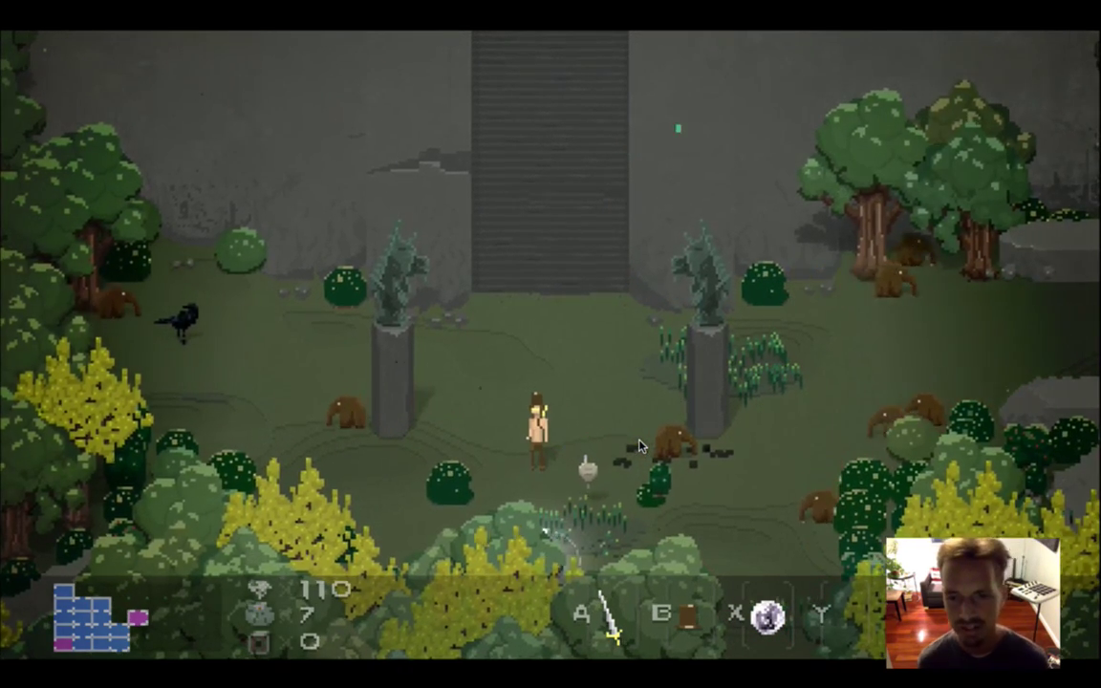
key(super+q)
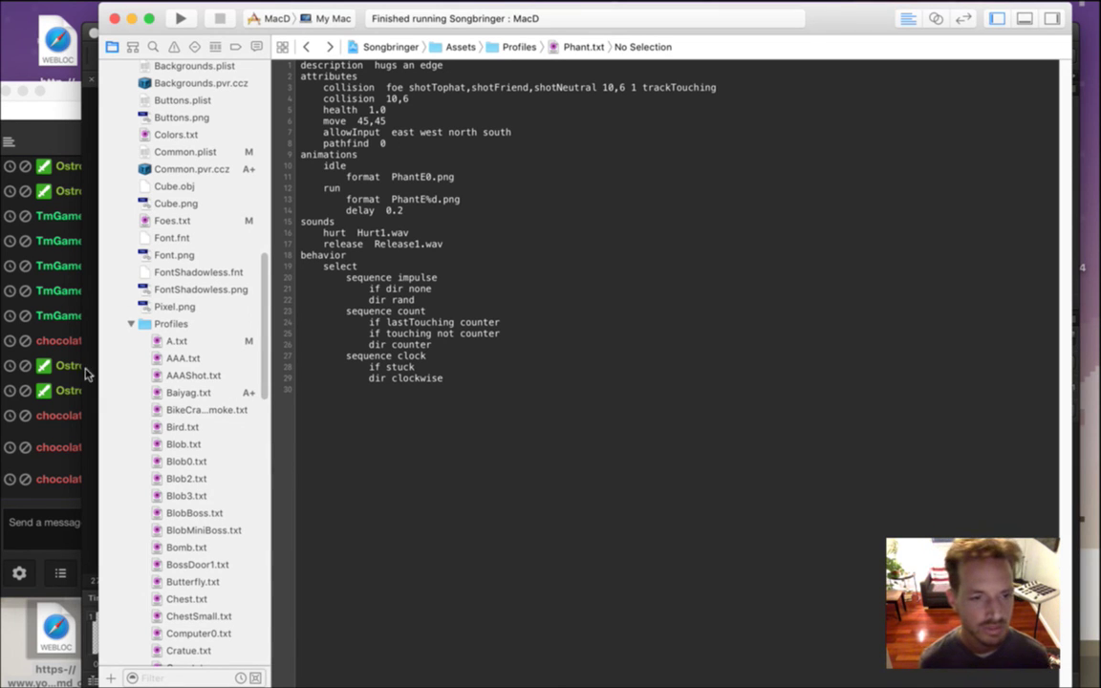
Check the stream chat messages and the status window of the streaming software.
click(74, 467)
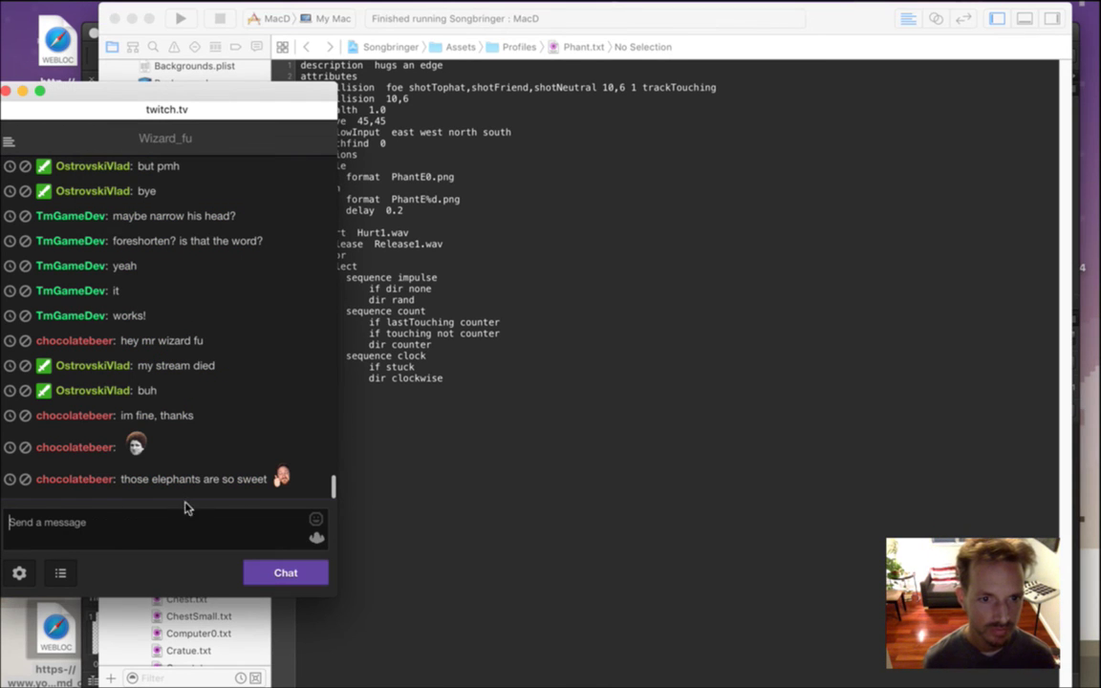
click(527, 423)
key(super+Tab)
key(super+Tab)
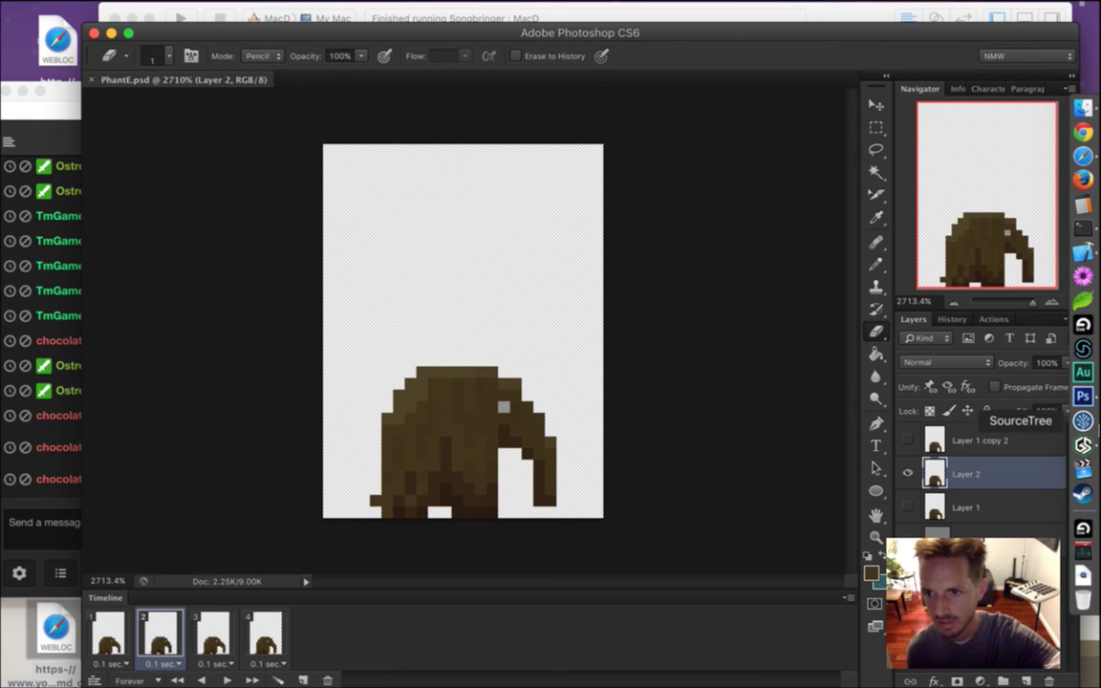
click(1091, 504)
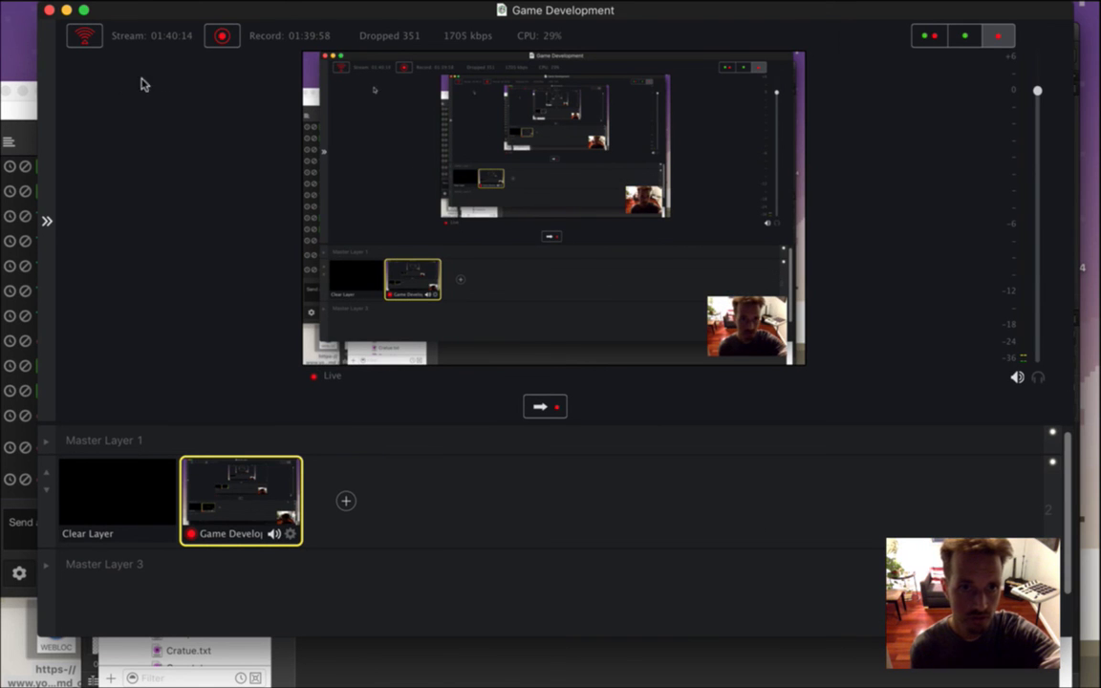
click(66, 10)
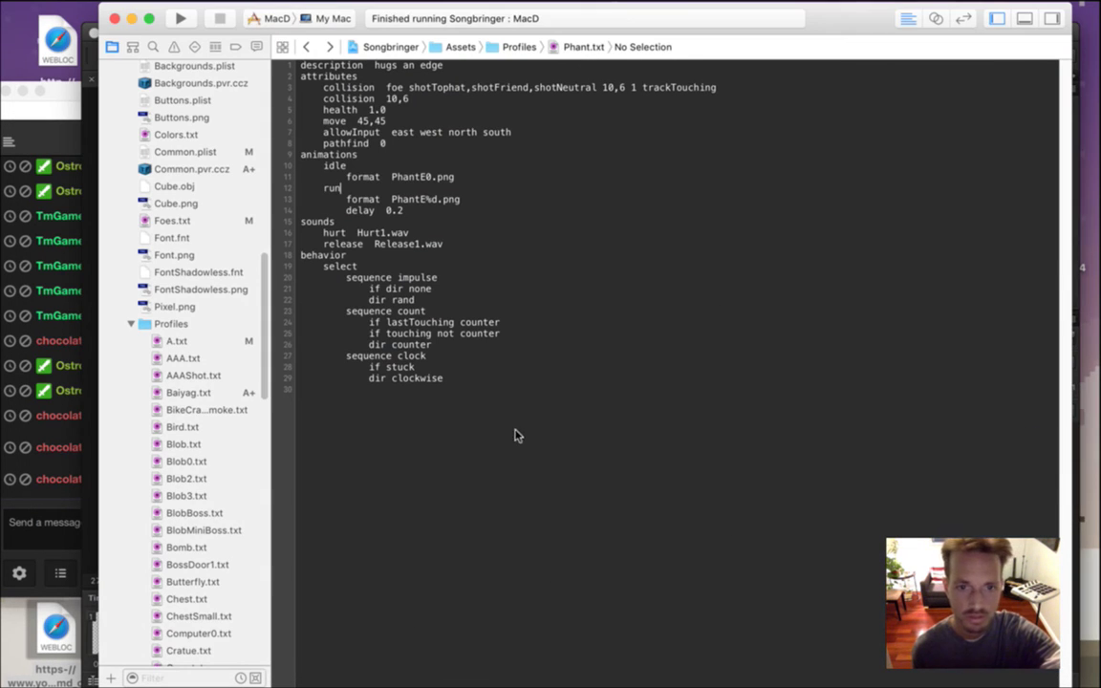
Switch to Photoshop and save the PhantE.psd document as PhantS.psd in the Foes folder.
key(super+Tab)
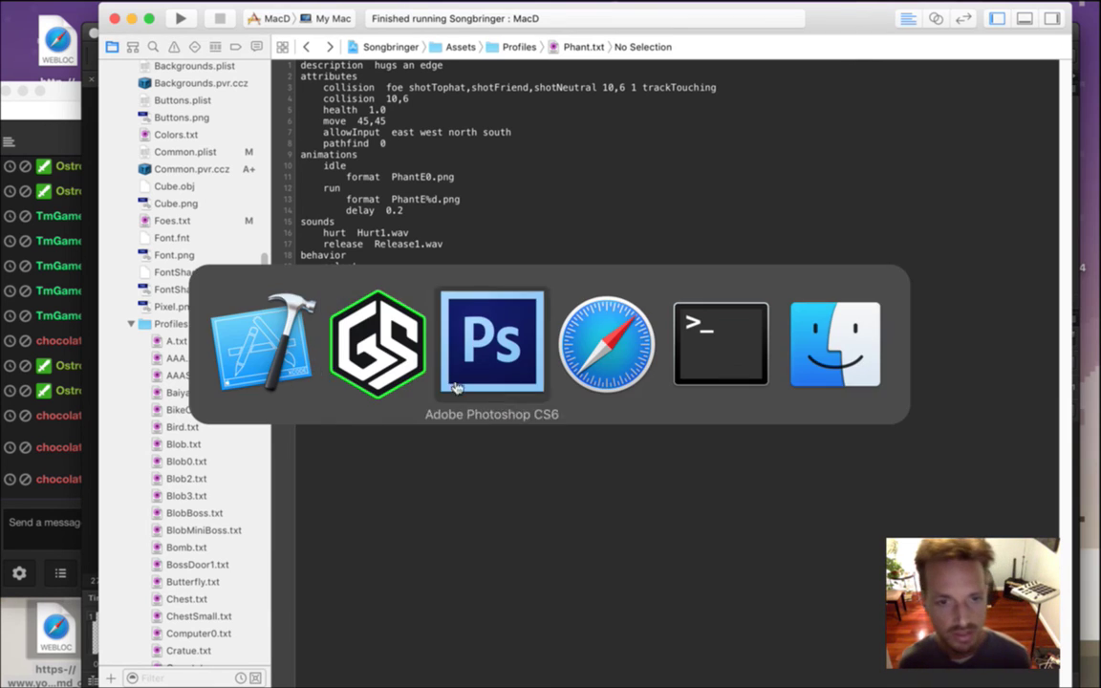
click(505, 363)
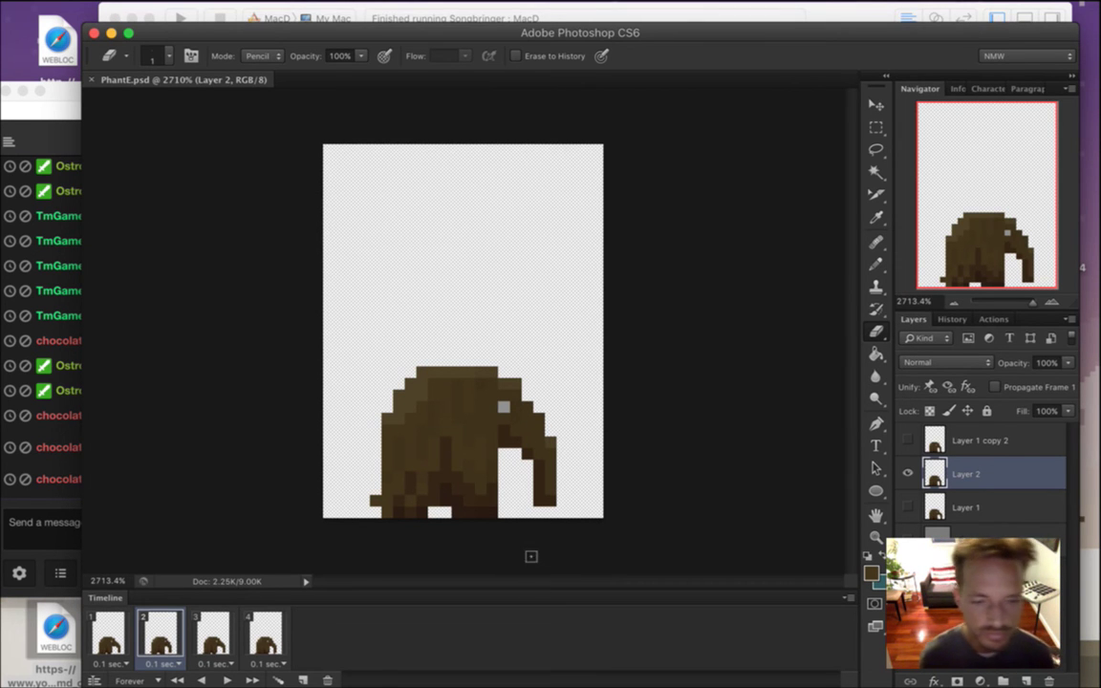
mouse_move(171, 9)
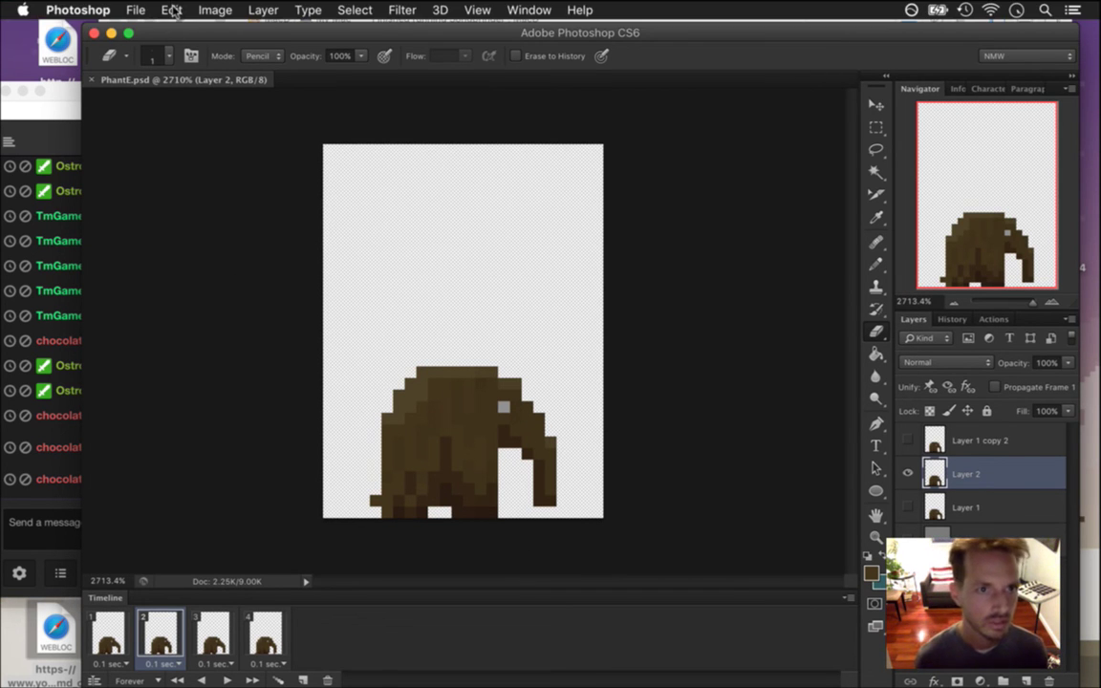
click(135, 10)
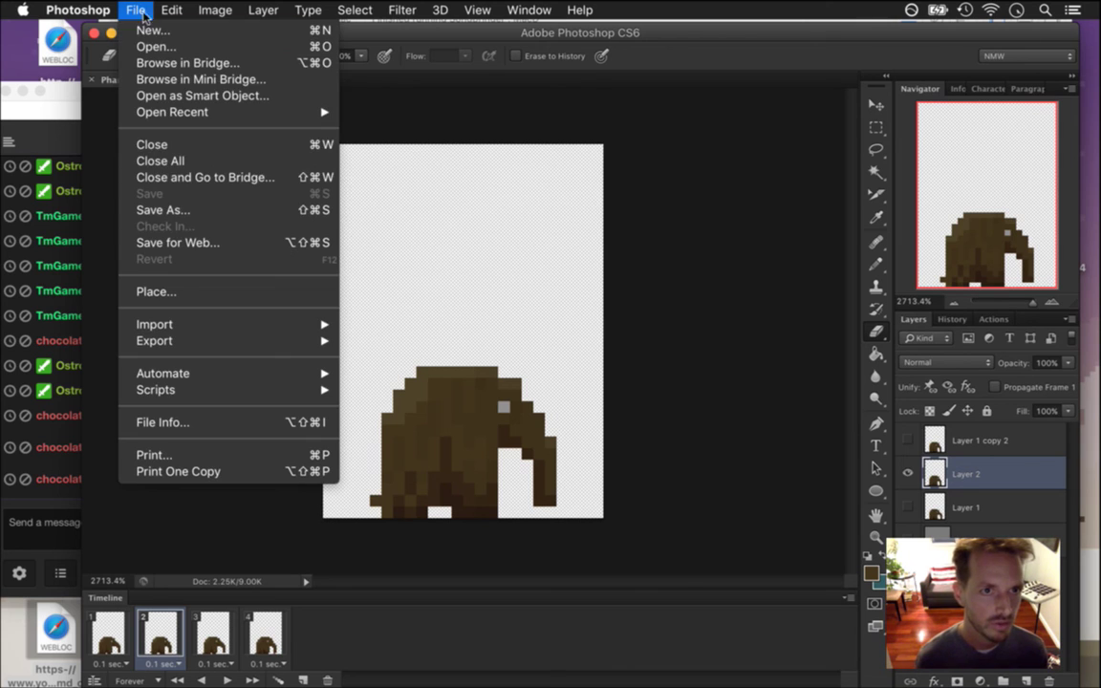
click(196, 217)
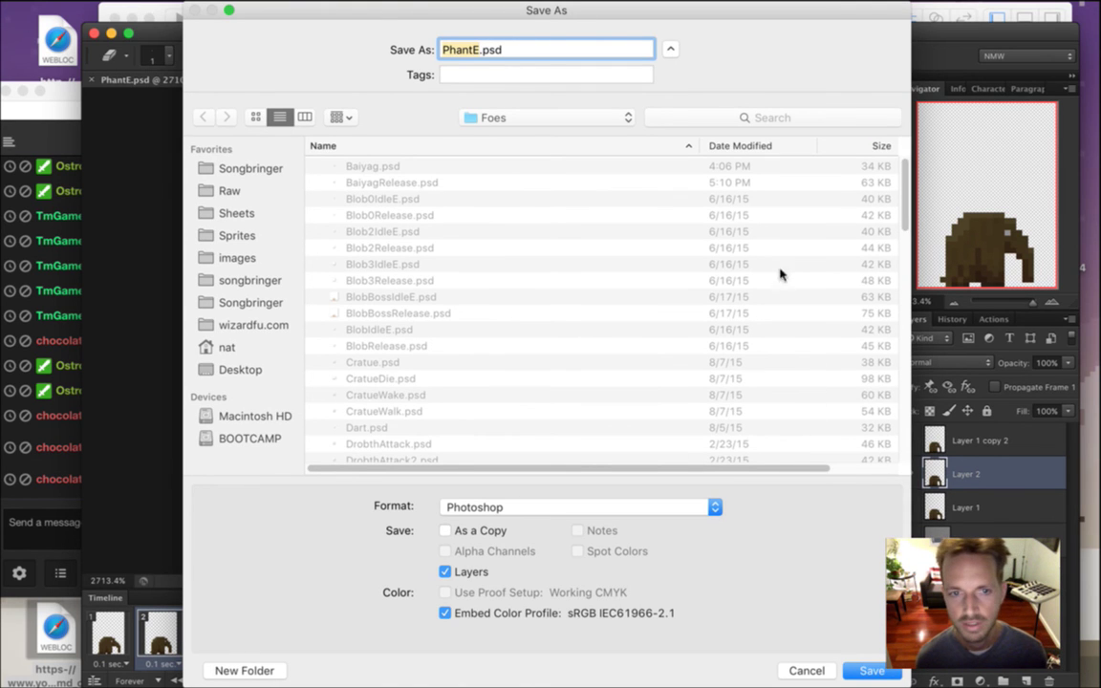
click(472, 55)
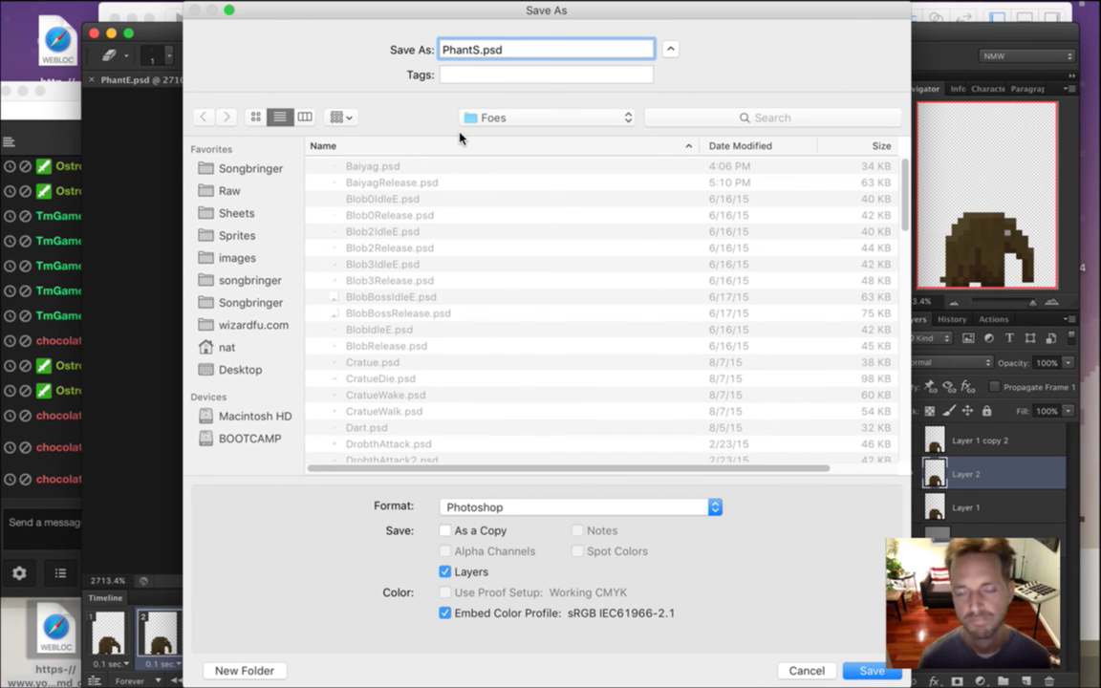
text(S)
key(Return)
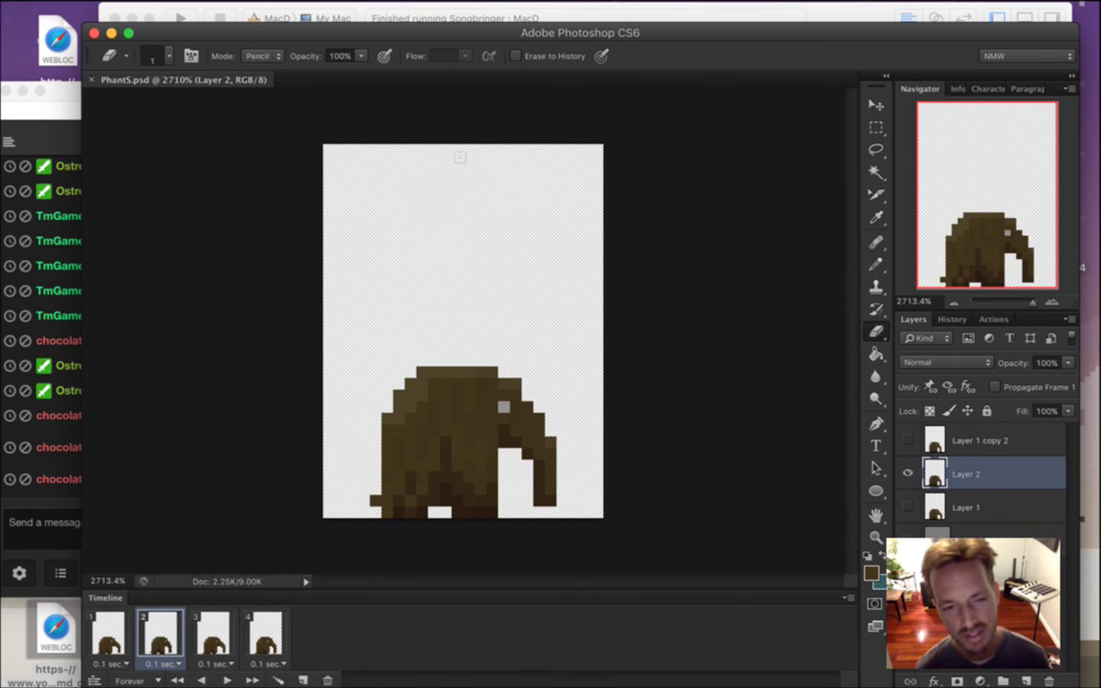
Delete animation frames 2 to 4 so only the first remains, and check the stream chat.
click(265, 631)
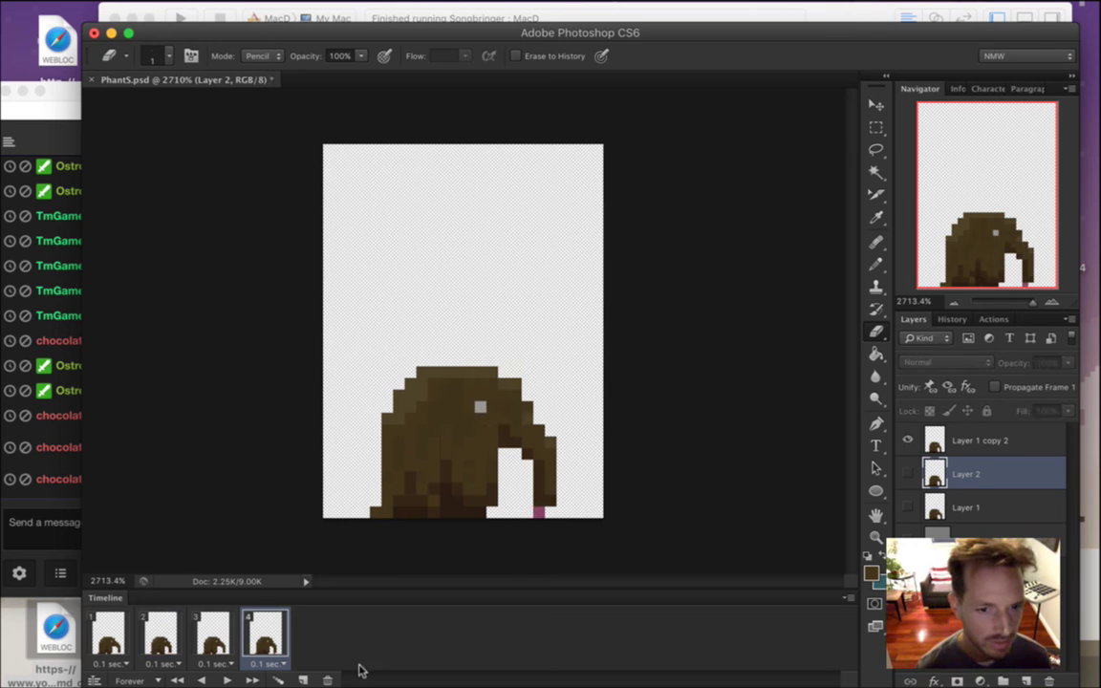
click(328, 680)
click(328, 680)
click(328, 680)
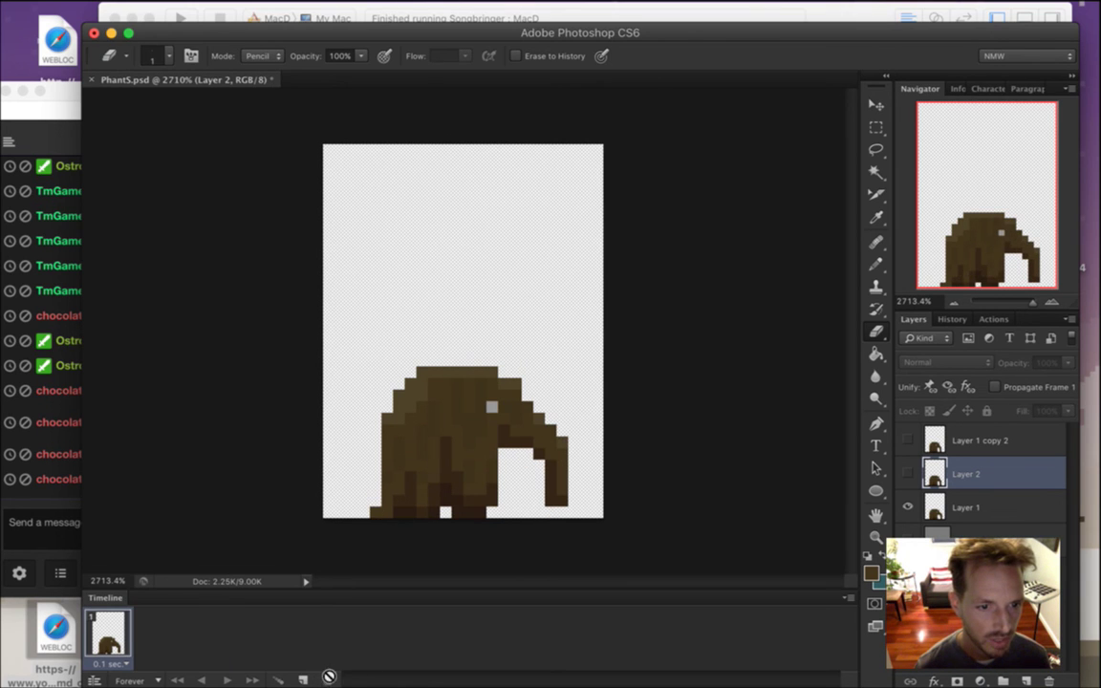
click(60, 507)
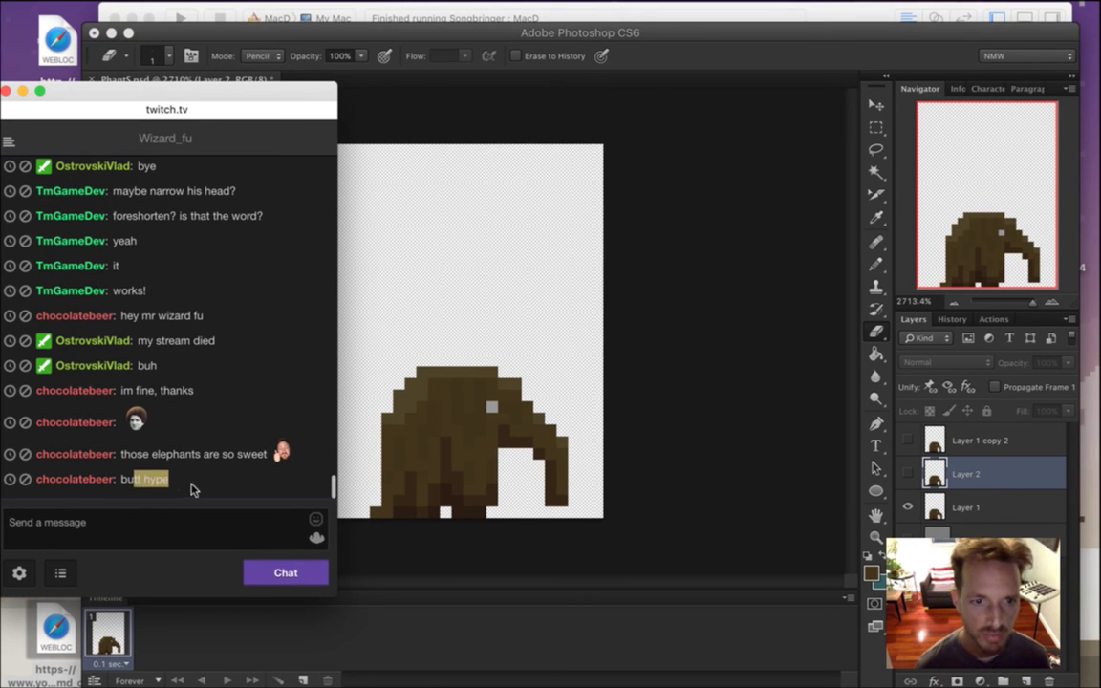
click(349, 533)
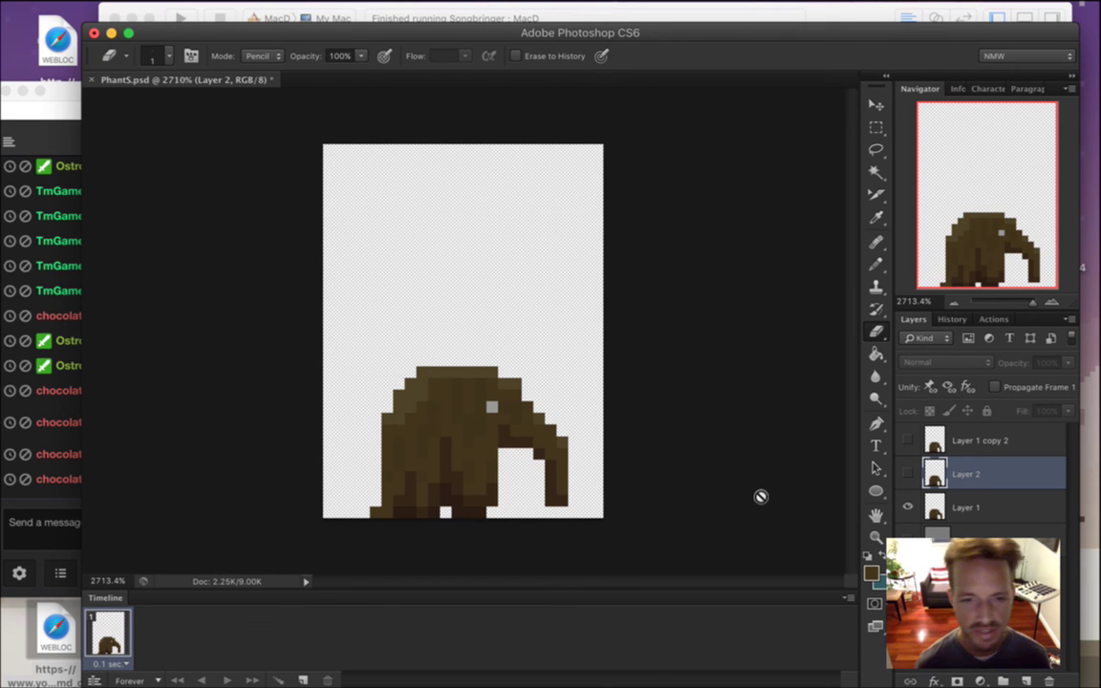
Delete the layers Layer 1 copy 2 and Layer 2, keeping Layer 1 and Color Fill 1.
click(942, 445)
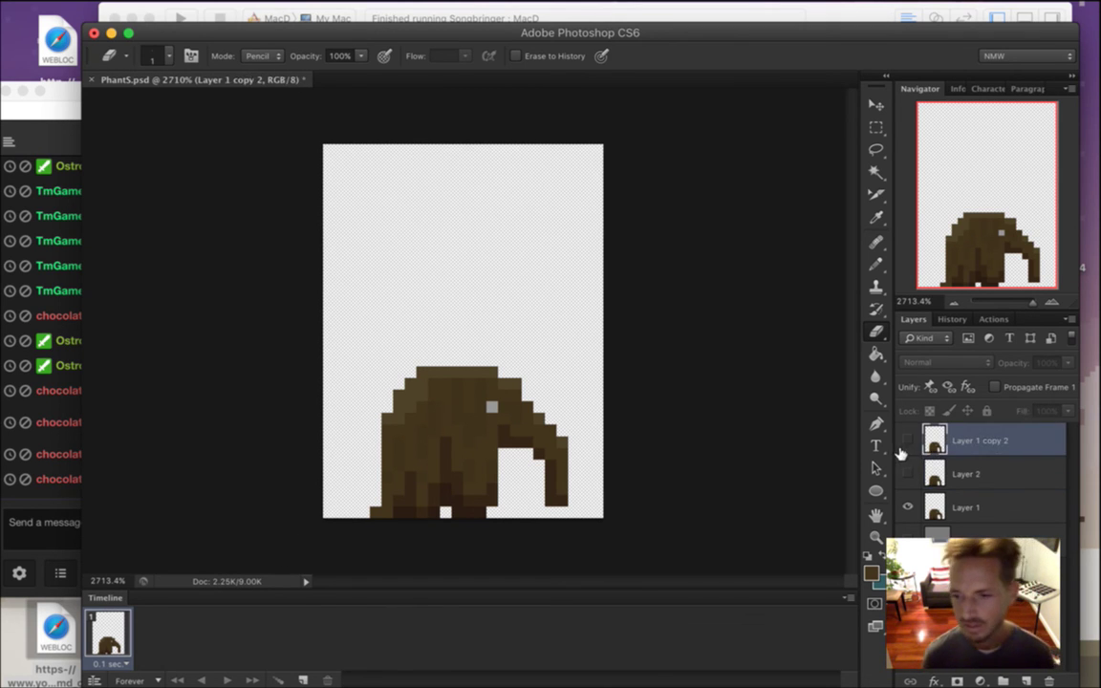
click(1051, 671)
click(1051, 671)
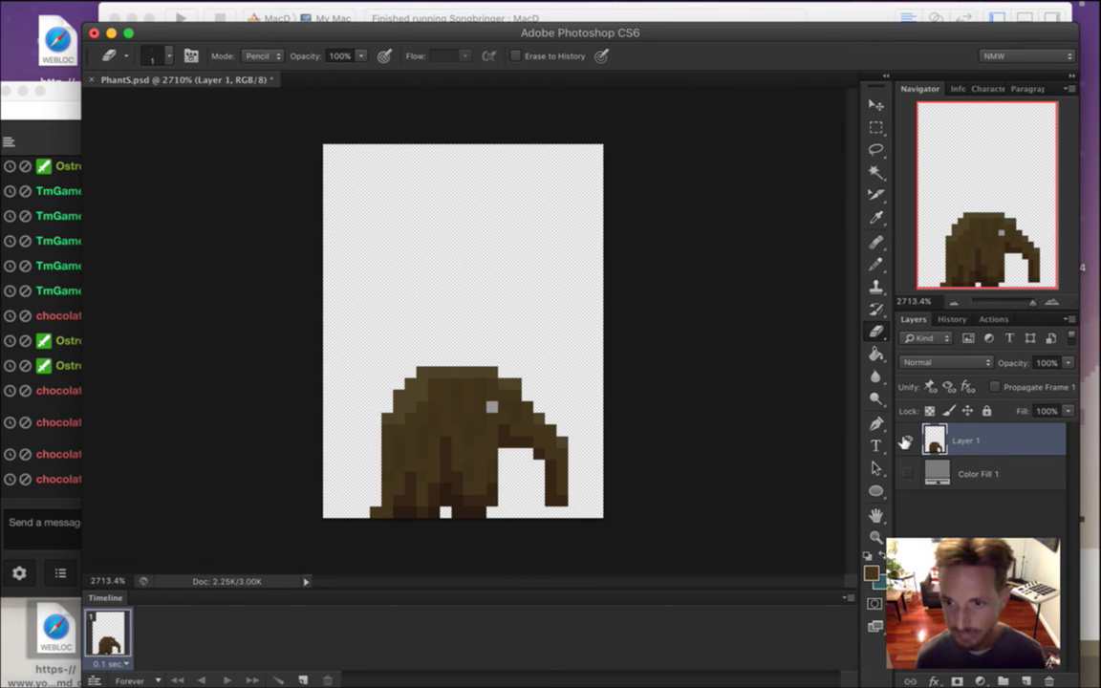
Move the elephant to the upper part of the canvas as a reference, duplicate it at the bottom edge, and clear the selection.
key(m)
mouse_move(325, 342)
mouse_down()
mouse_move(633, 535)
mouse_move(626, 526)
mouse_up()
key(v)
drag(519, 453, 499, 336)
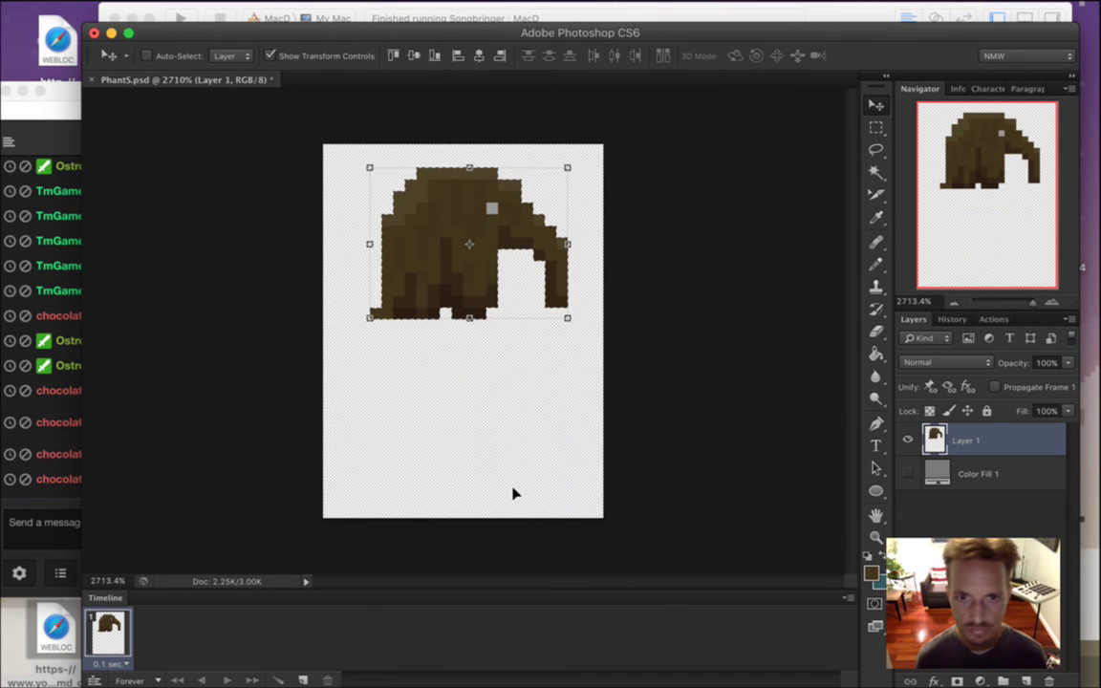
drag(485, 200, 477, 392)
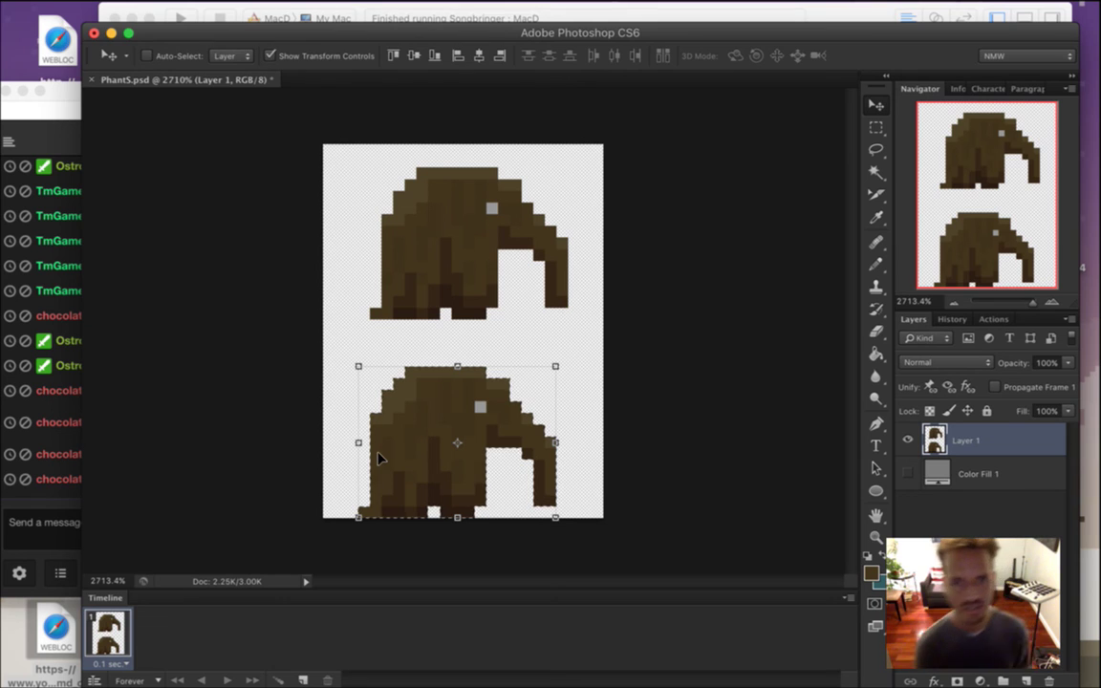
key(m)
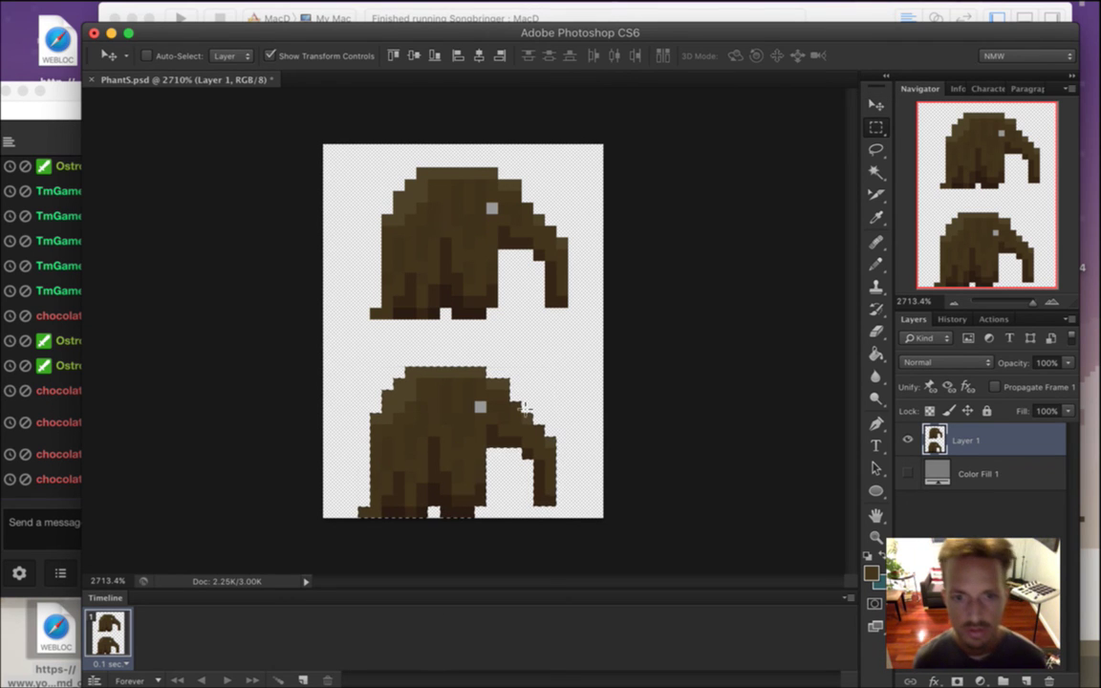
click(664, 405)
key(e)
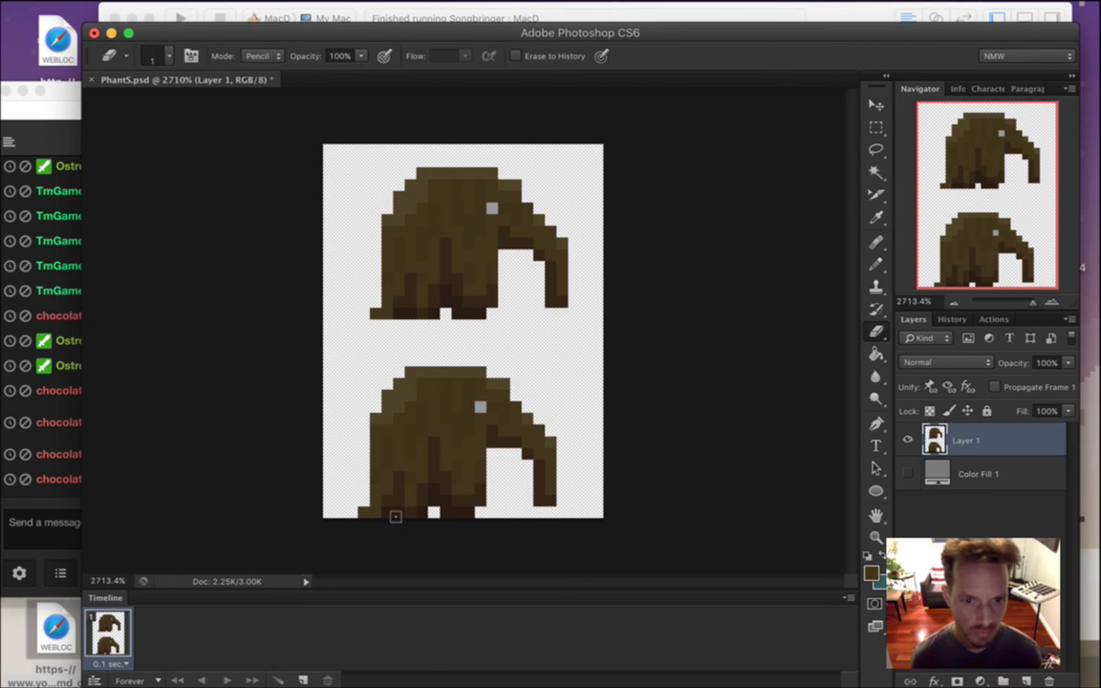
key(m)
mouse_move(380, 447)
mouse_down()
mouse_move(398, 474)
mouse_move(475, 510)
mouse_move(479, 526)
mouse_up()
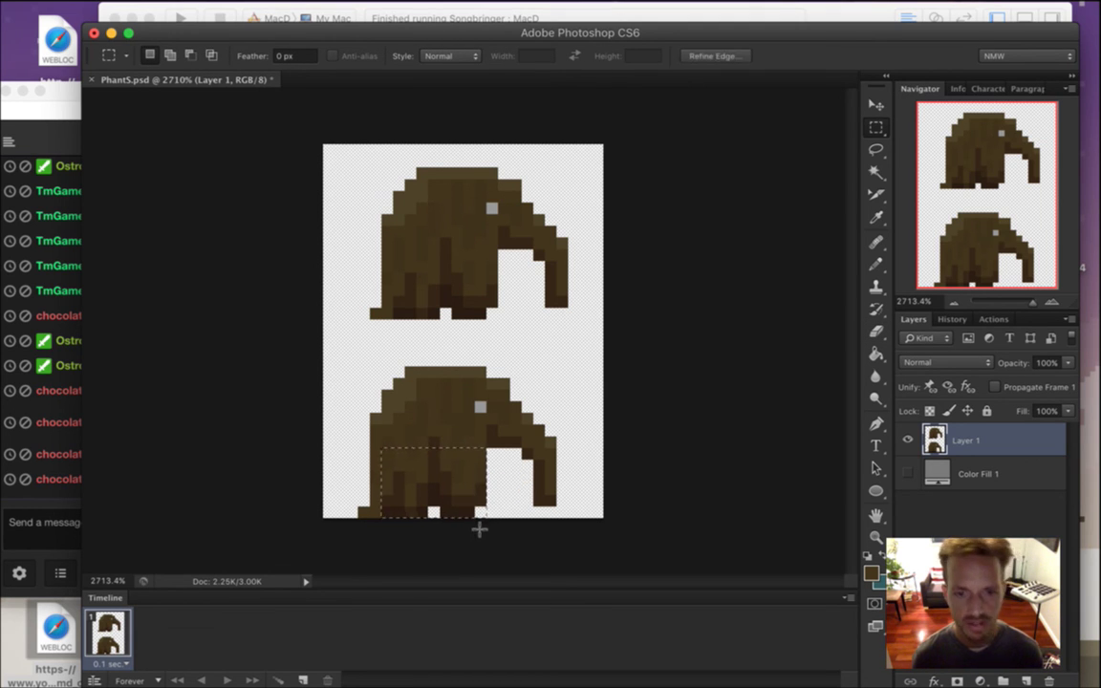
click(433, 513)
Erase the tail, rear back, trunk and front of the head from the lower elephant, leaving the narrow body and legs.
key(e)
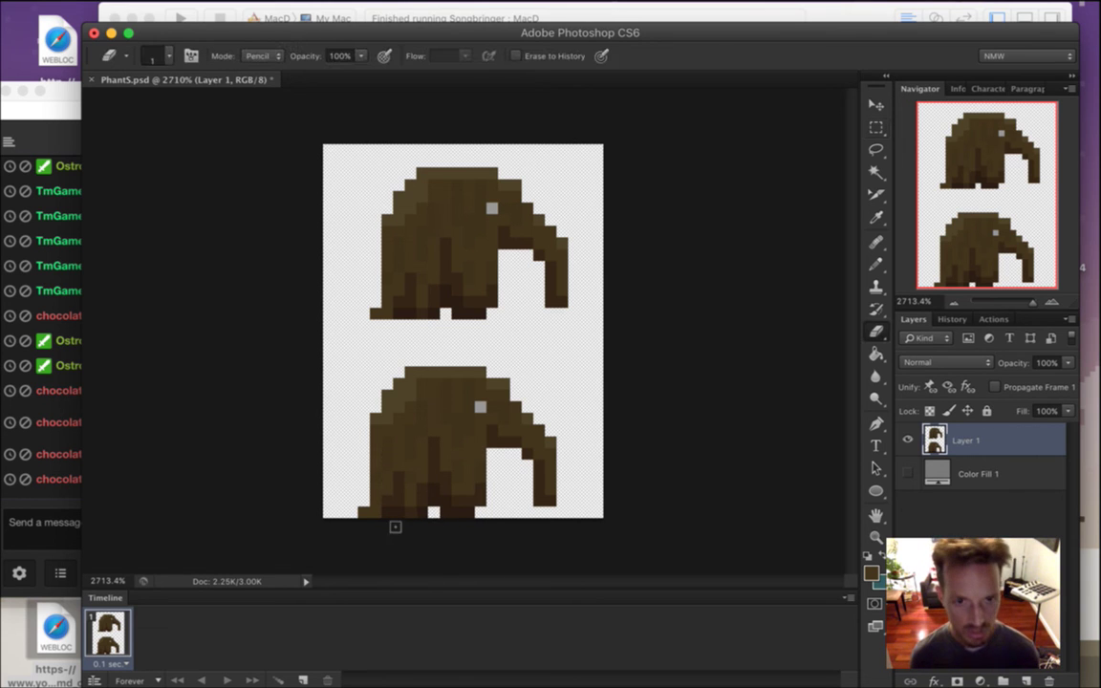
mouse_move(390, 542)
mouse_down()
mouse_move(403, 358)
mouse_move(386, 441)
mouse_move(405, 476)
mouse_move(387, 418)
mouse_move(373, 461)
mouse_move(392, 527)
mouse_up()
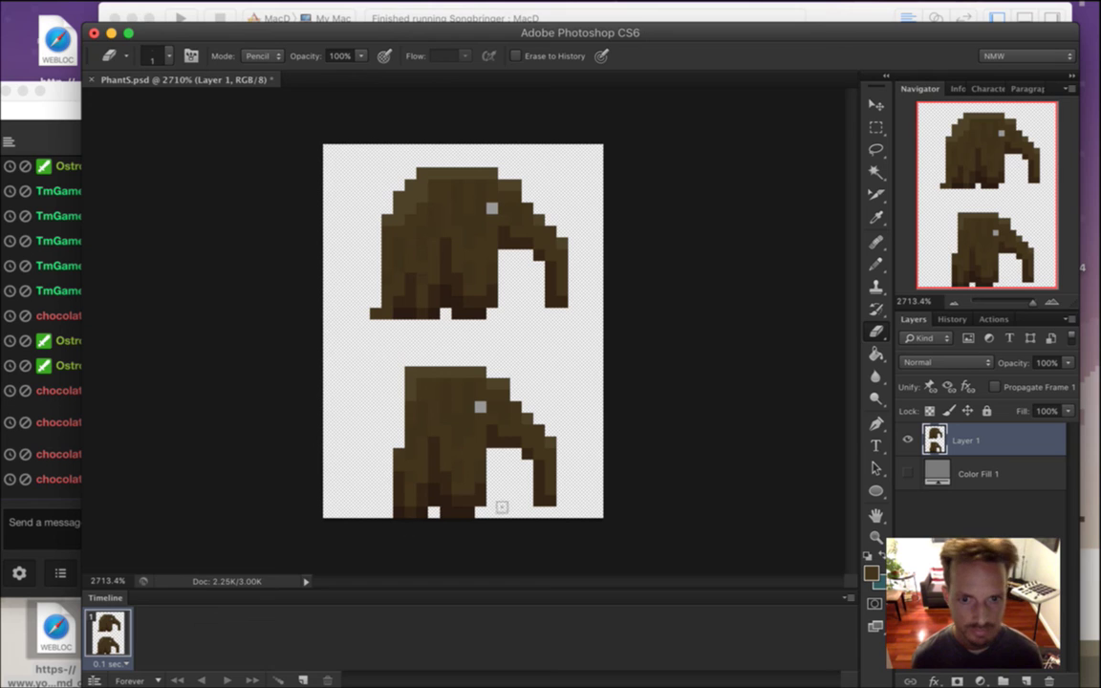
mouse_move(495, 380)
mouse_down()
mouse_move(491, 438)
mouse_move(499, 403)
mouse_move(513, 431)
mouse_move(502, 428)
mouse_move(525, 428)
mouse_move(551, 528)
mouse_up()
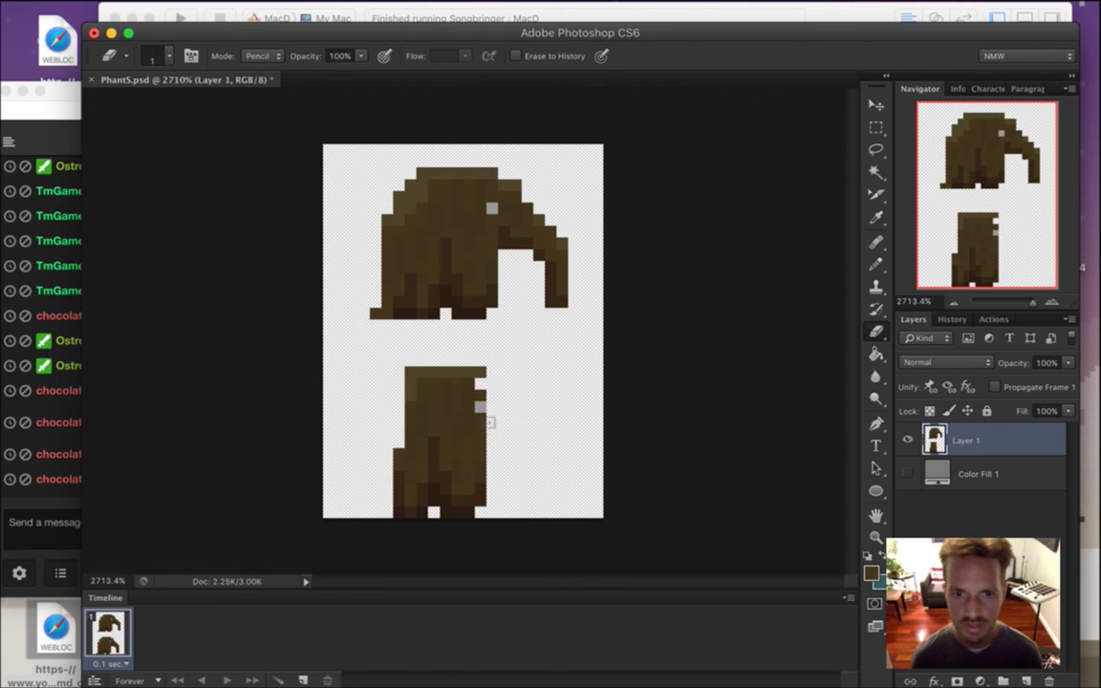
Shift the remaining lower body one pixel to the right and clear the selection.
key(m)
mouse_move(373, 360)
mouse_down()
mouse_move(550, 573)
mouse_move(543, 567)
mouse_up()
key(v)
key(Right)
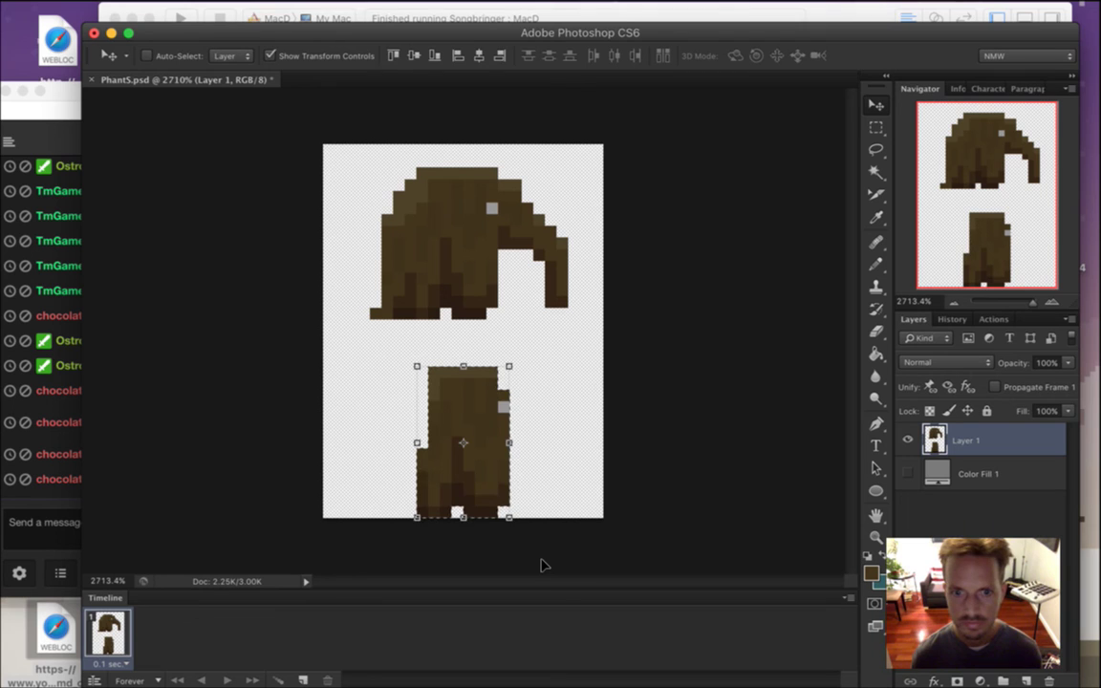
key(m)
key(super+d)
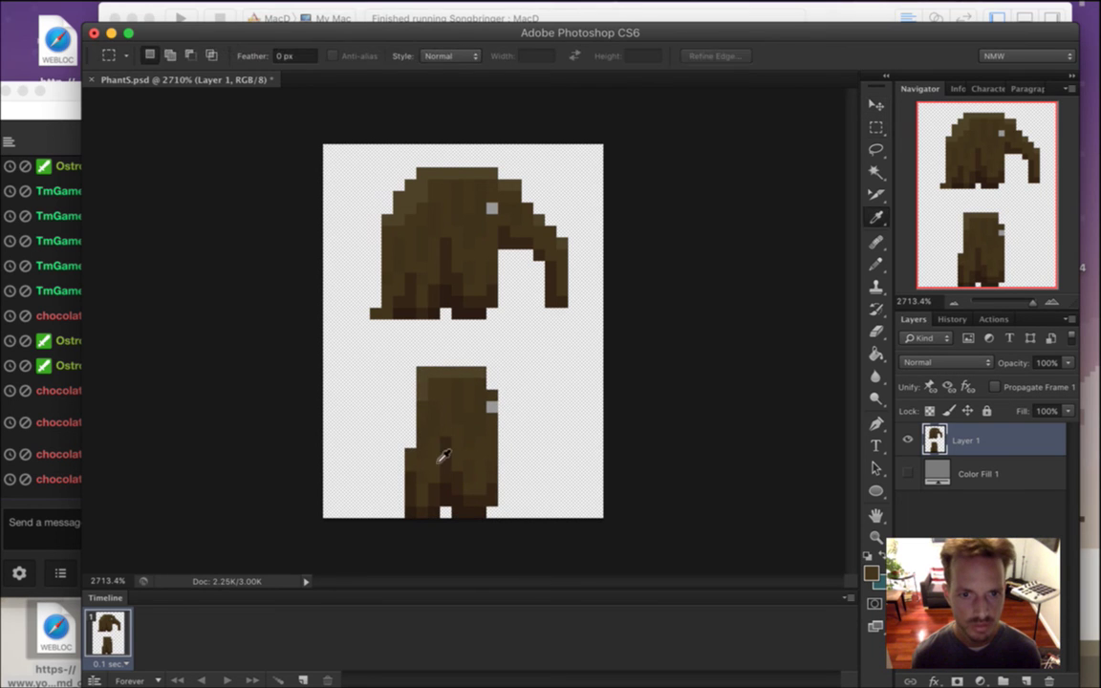
Even out the lower body's sides with sampled brown pixels, trimming its upper corners and painting over the side-view eye.
key(i)
click(385, 384)
key(b)
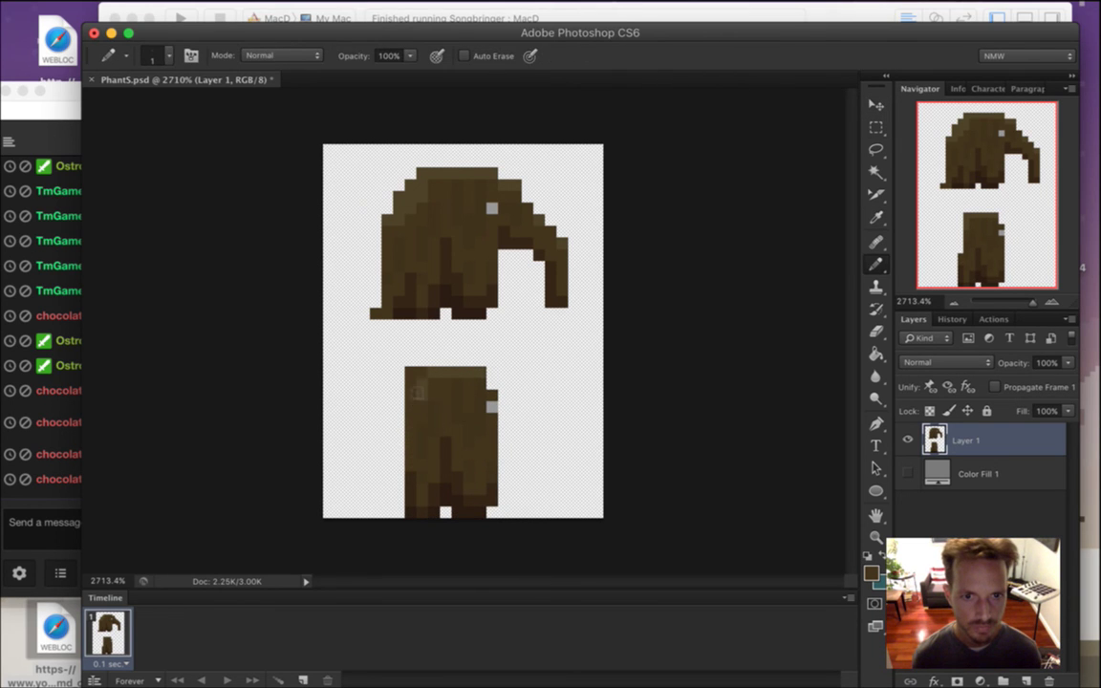
key(e)
drag(493, 421, 492, 392)
key(i)
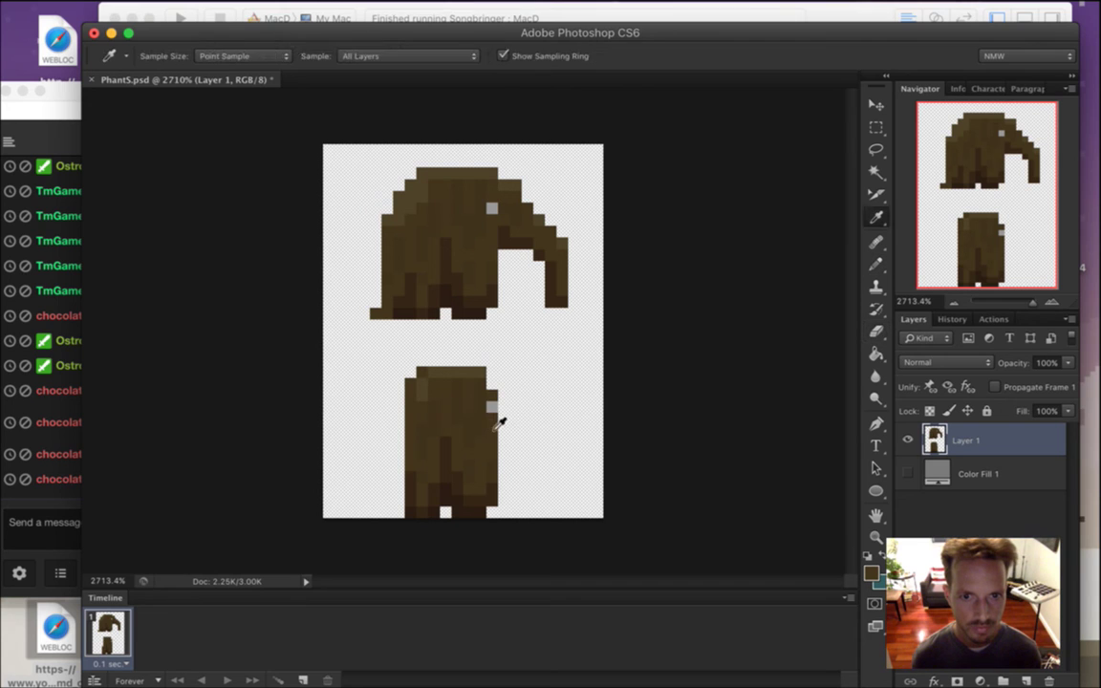
key(b)
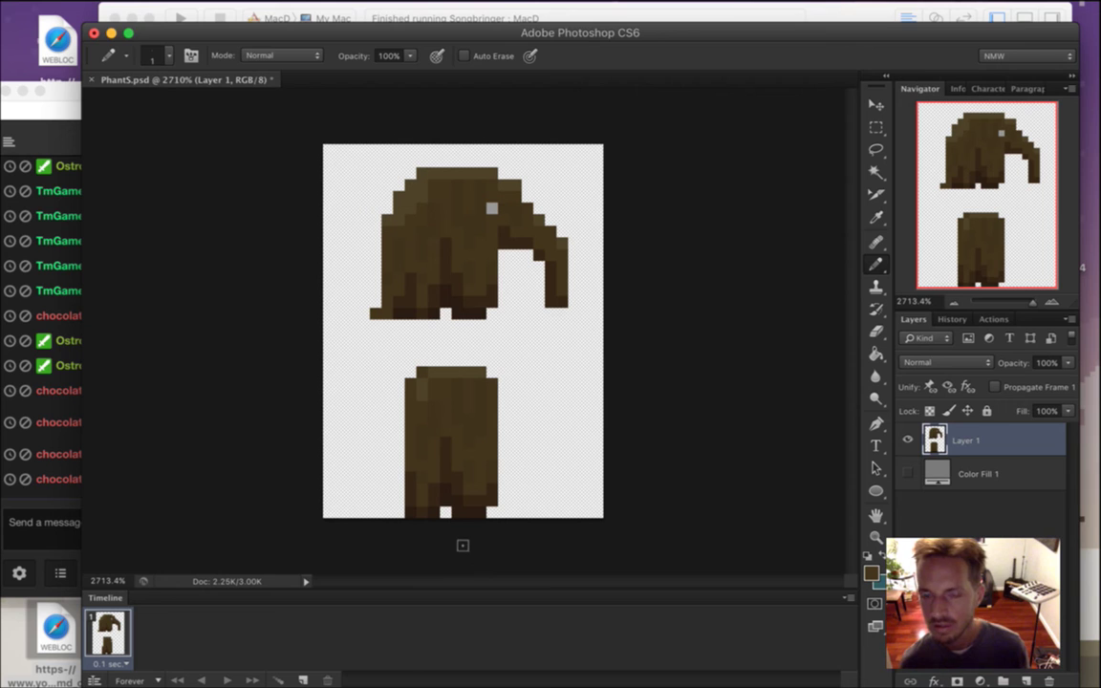
Widen the lower body by one brown pixel column on each side to round its outline, checking the stream chat in between.
drag(399, 507, 399, 403)
click(67, 526)
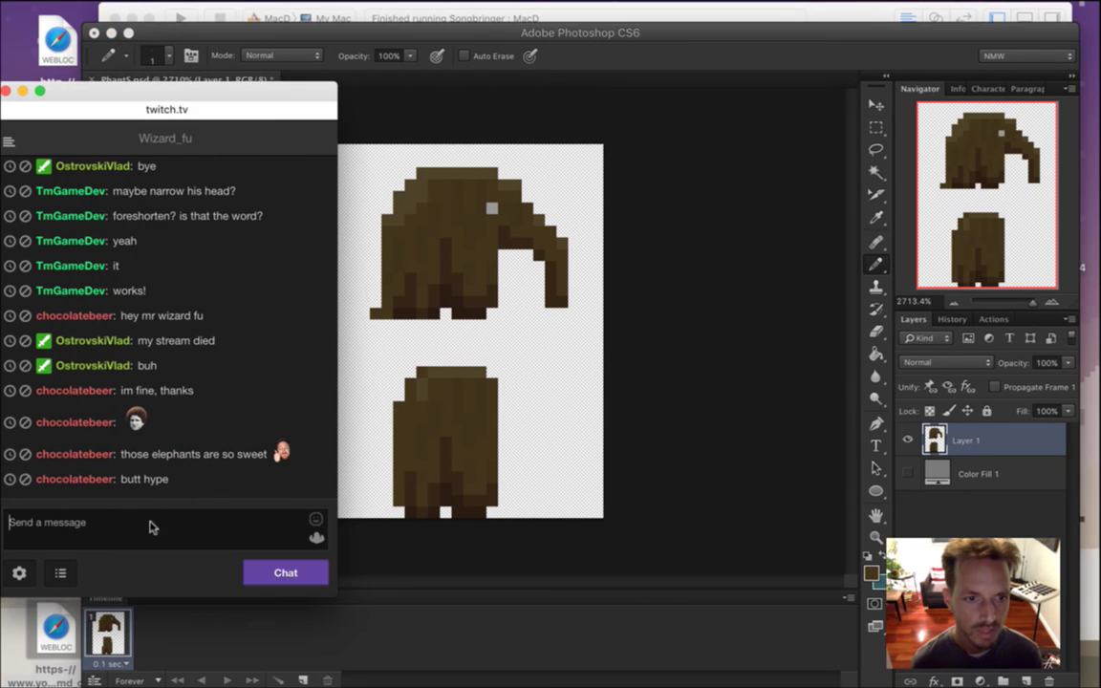
click(504, 504)
mouse_move(504, 472)
mouse_down()
mouse_move(503, 499)
mouse_move(504, 424)
mouse_up()
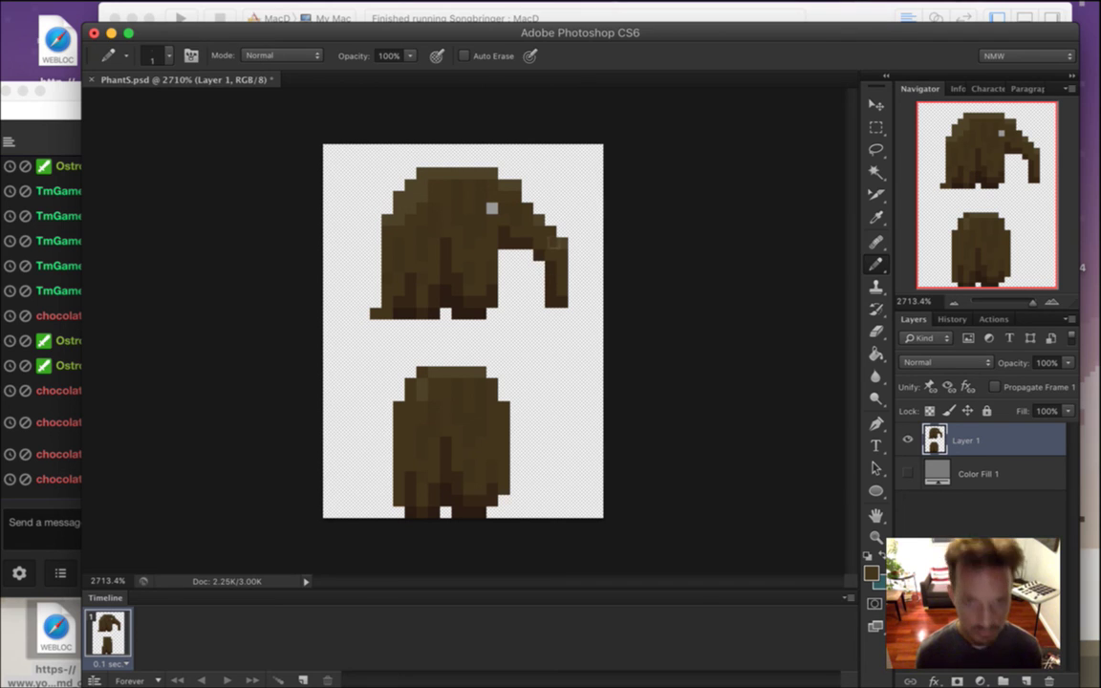
Shade the top of the lower elephant's head with sampled light and dark browns, and sample the grey eye colour from the upper elephant.
alt+click(440, 163)
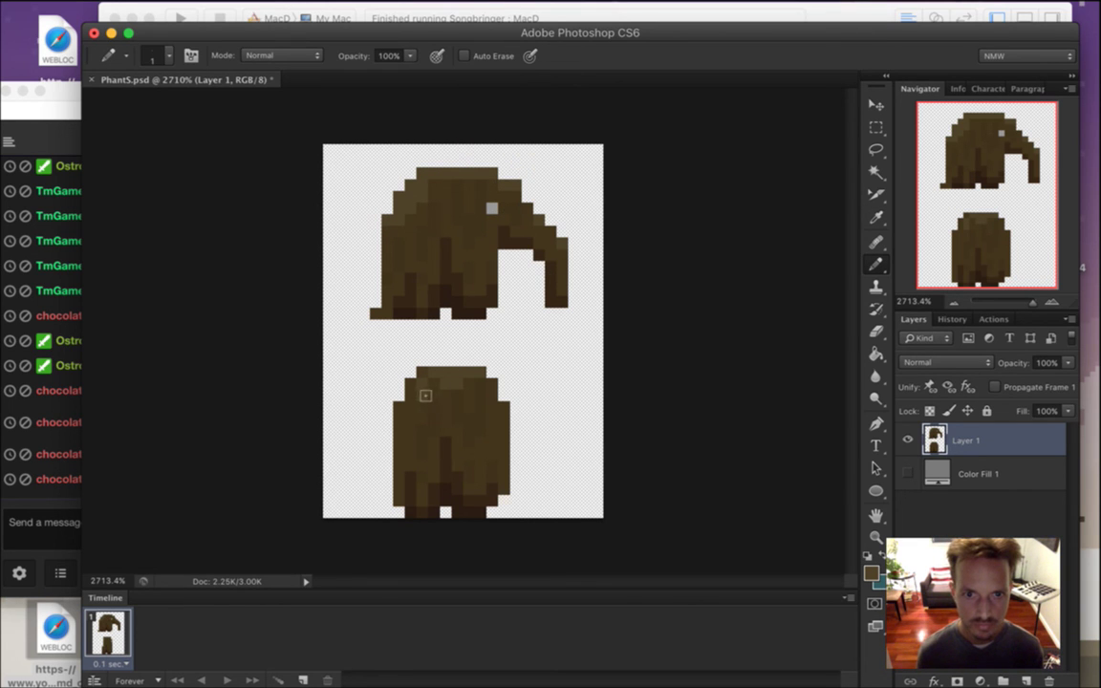
alt+click(424, 422)
key(alt)
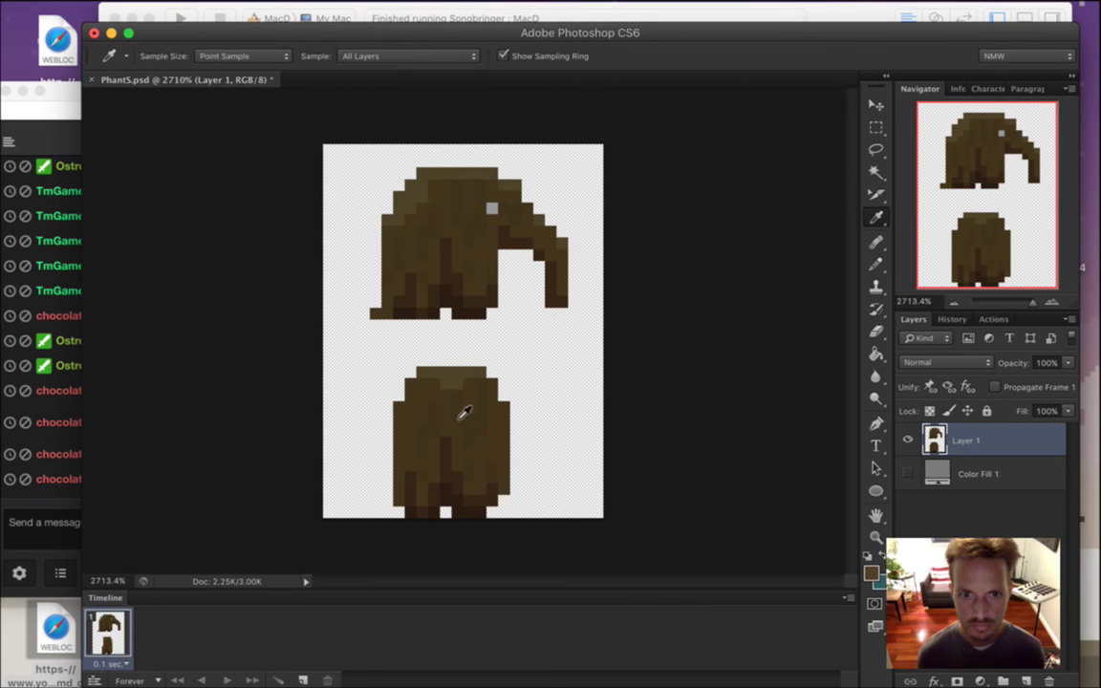
alt+click(490, 208)
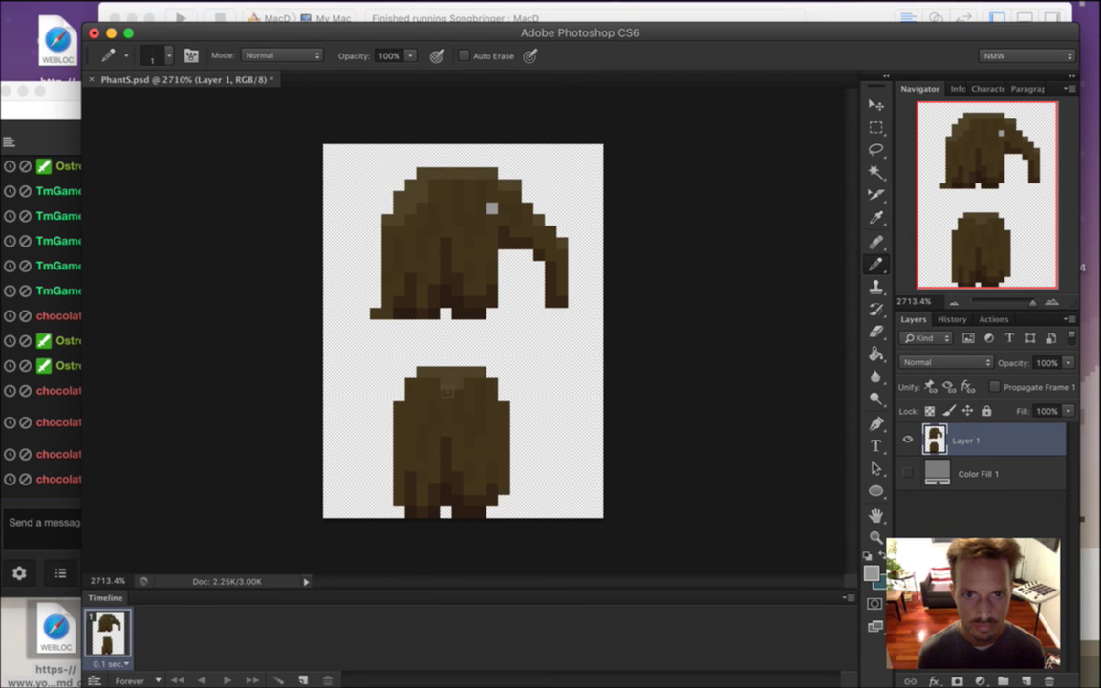
Add the second gray eye to the front-view elephant and draw a light-brown trunk down the middle of its body.
click(469, 408)
alt+click(450, 387)
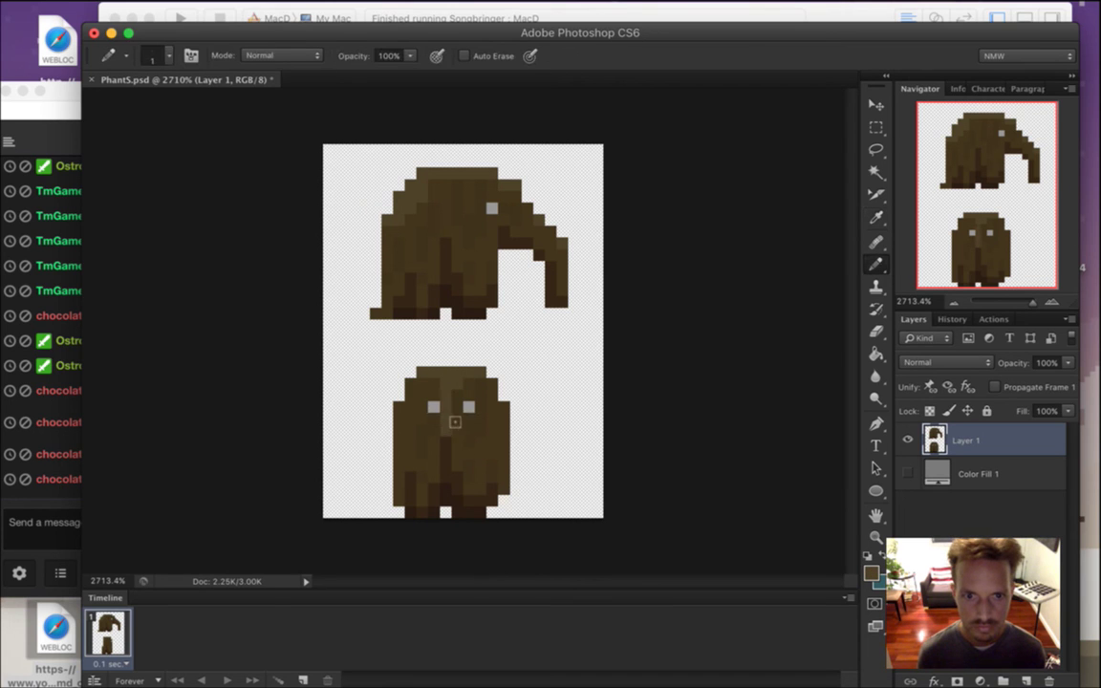
drag(454, 419, 450, 445)
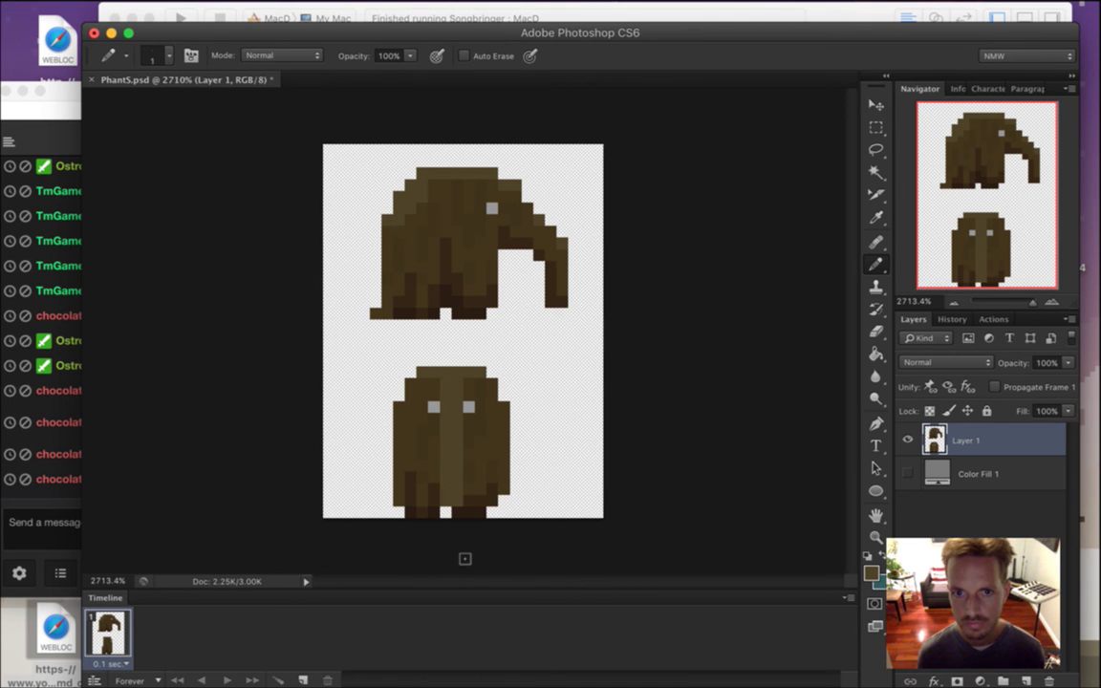
Redraw the front view's feet in dark brown, widening the gap under the trunk and erasing the stray pixels.
alt+click(459, 525)
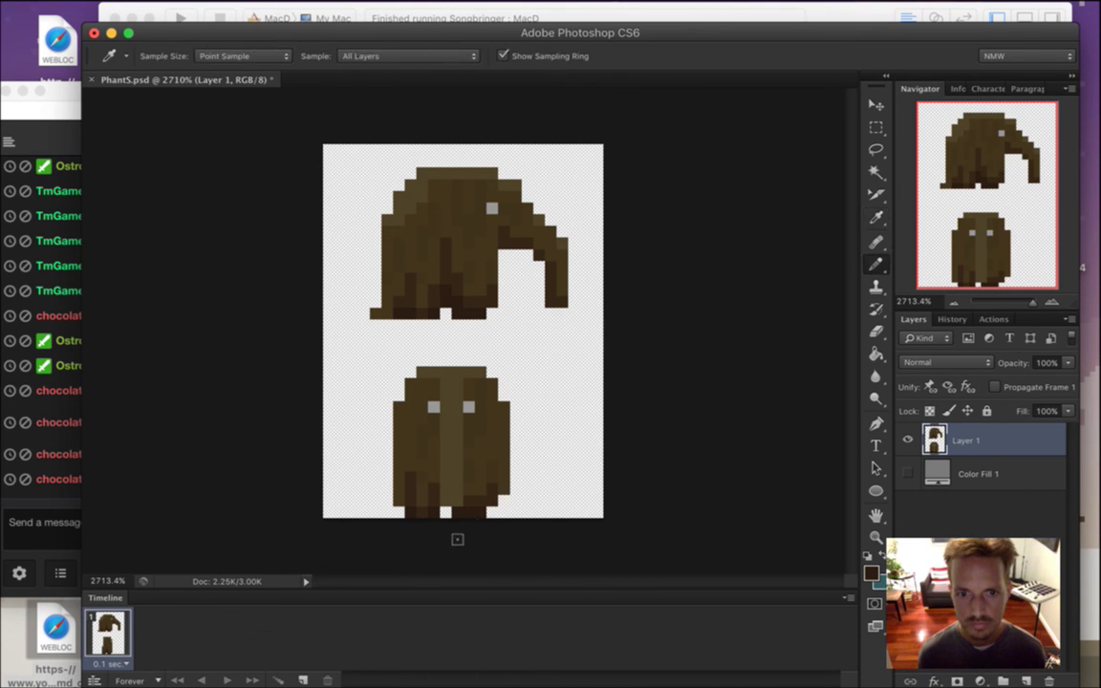
key(e)
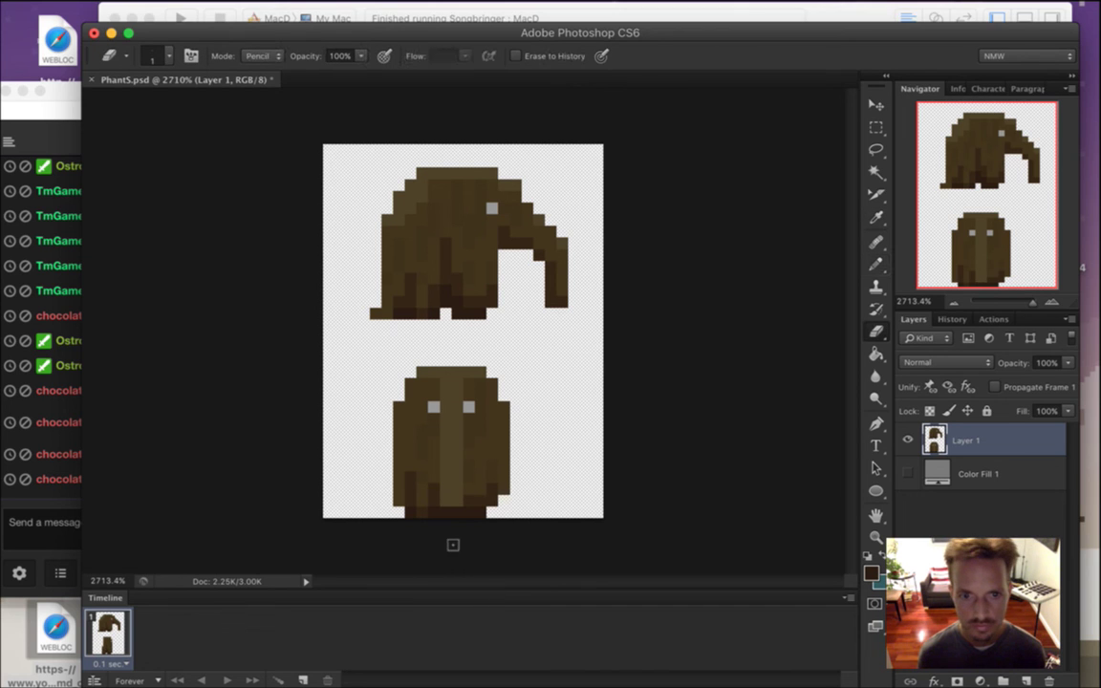
key(b)
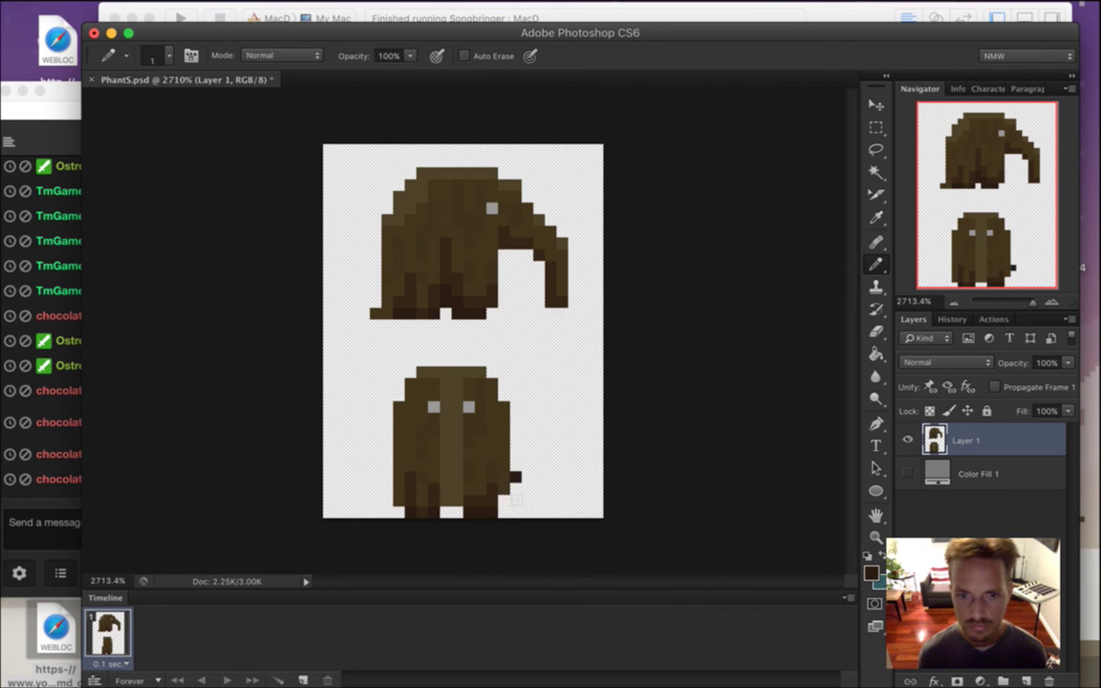
key(e)
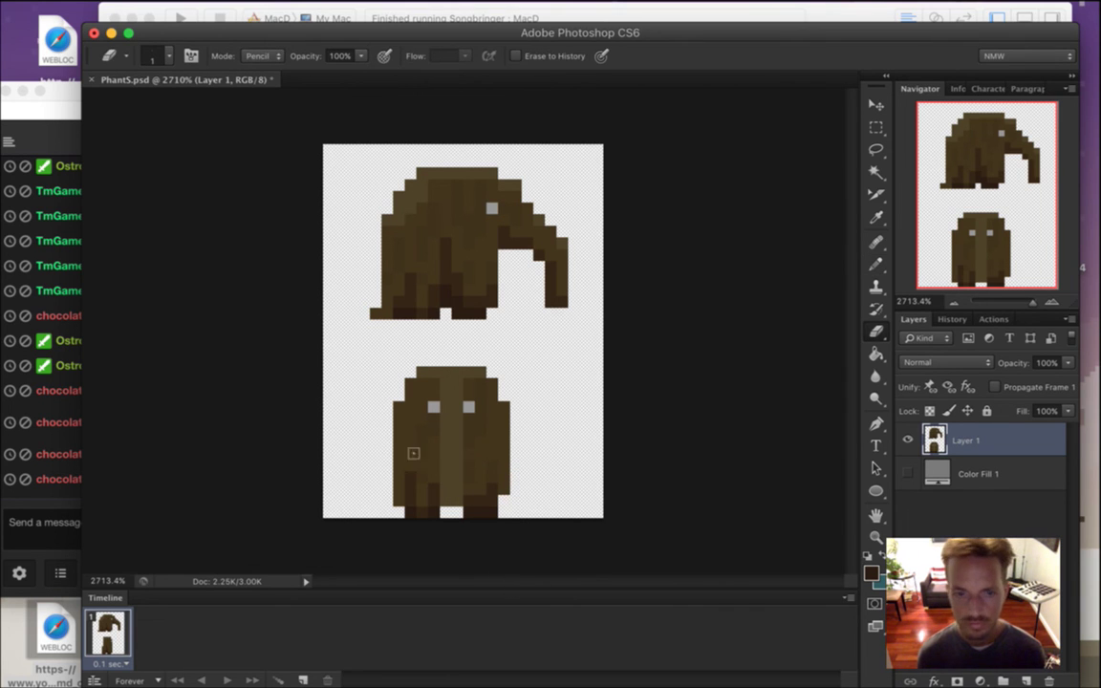
Select the whole front-view elephant and nudge it one pixel to the right.
key(m)
mouse_move(325, 390)
mouse_down()
mouse_move(417, 459)
mouse_move(451, 471)
mouse_up()
drag(455, 390, 615, 469)
click(409, 406)
drag(369, 364, 564, 515)
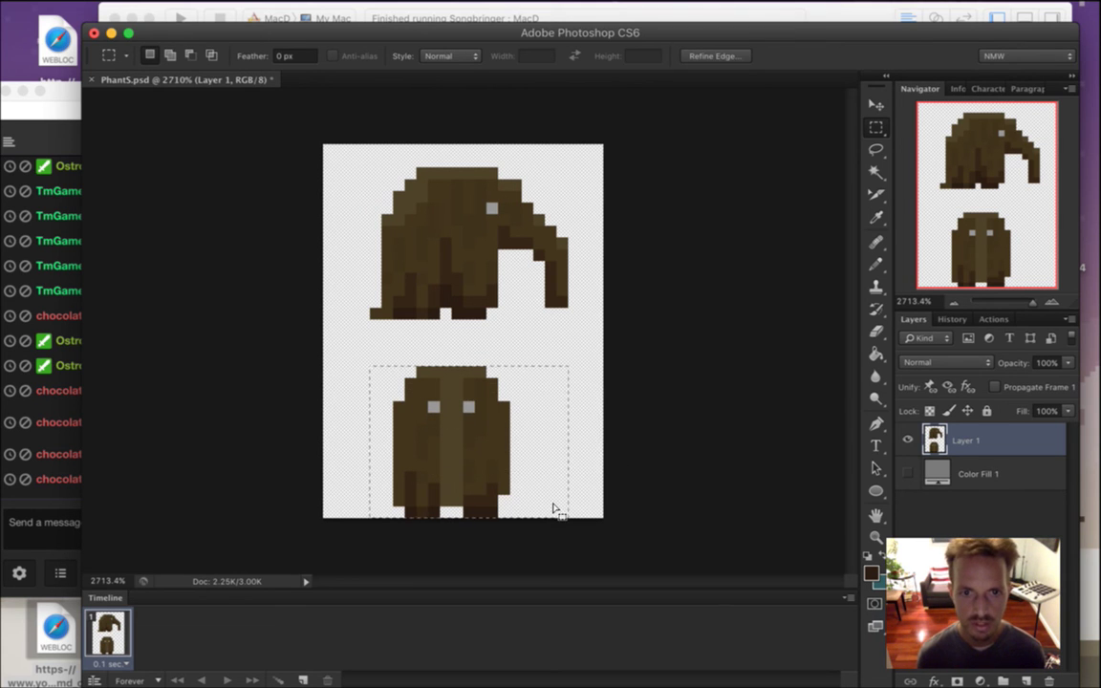
key(v)
key(Right)
Compare both halves of the front-view elephant with rectangular selections, then clear the selection.
key(m)
drag(323, 366, 452, 486)
click(482, 388)
drag(499, 411, 548, 384)
drag(463, 366, 612, 471)
click(518, 343)
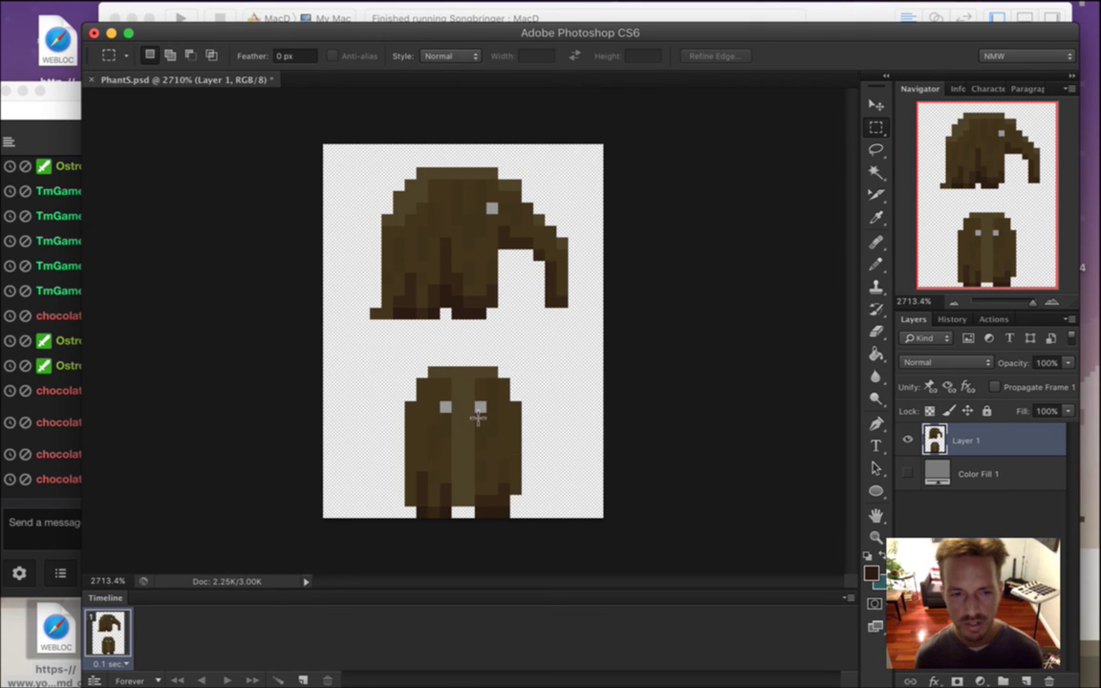
Try spacing the front view's gray eyes farther apart, covering the inner eye pixels with the surrounding brown.
key(i)
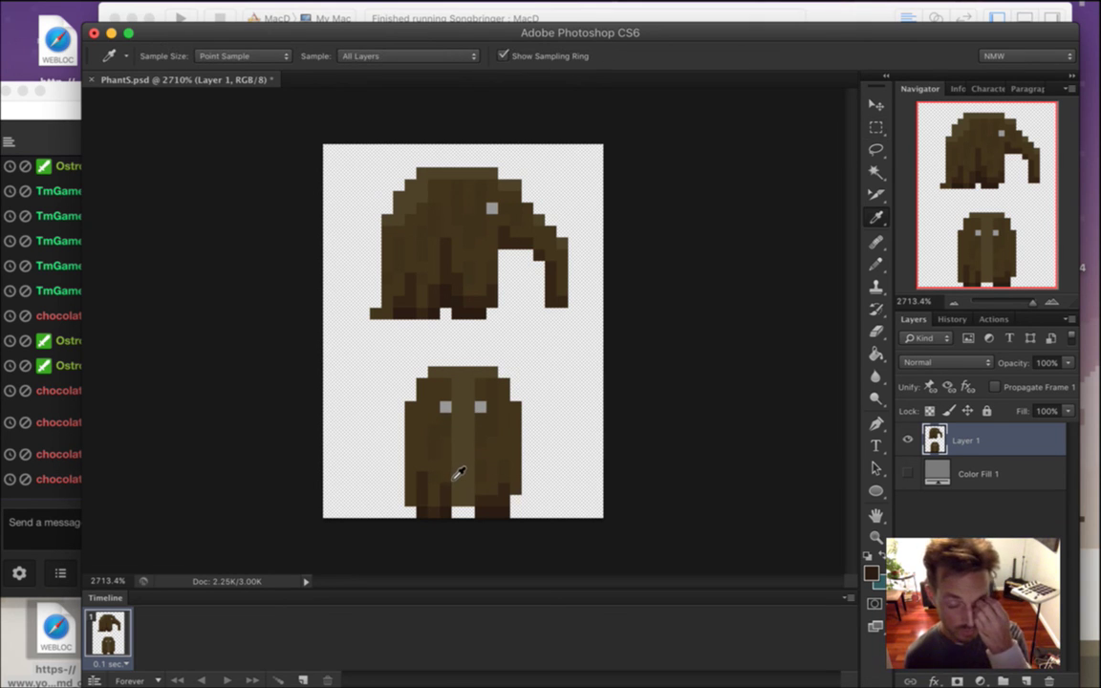
click(445, 408)
key(b)
click(433, 408)
click(504, 407)
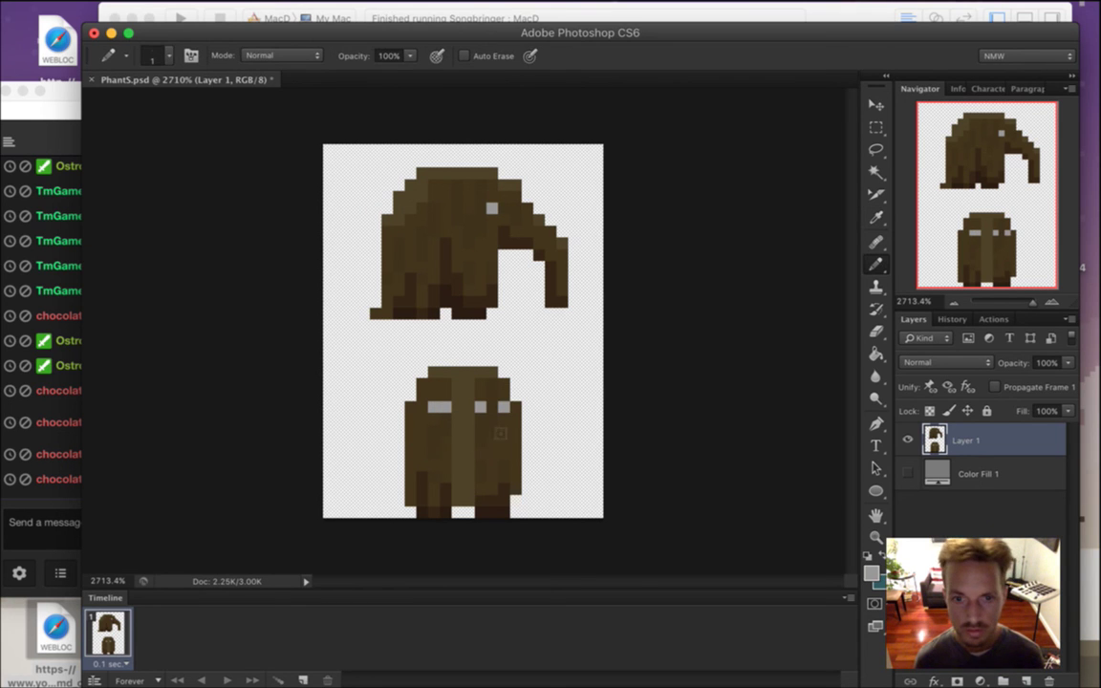
click(493, 408)
alt+click(505, 428)
click(504, 408)
click(481, 407)
click(445, 407)
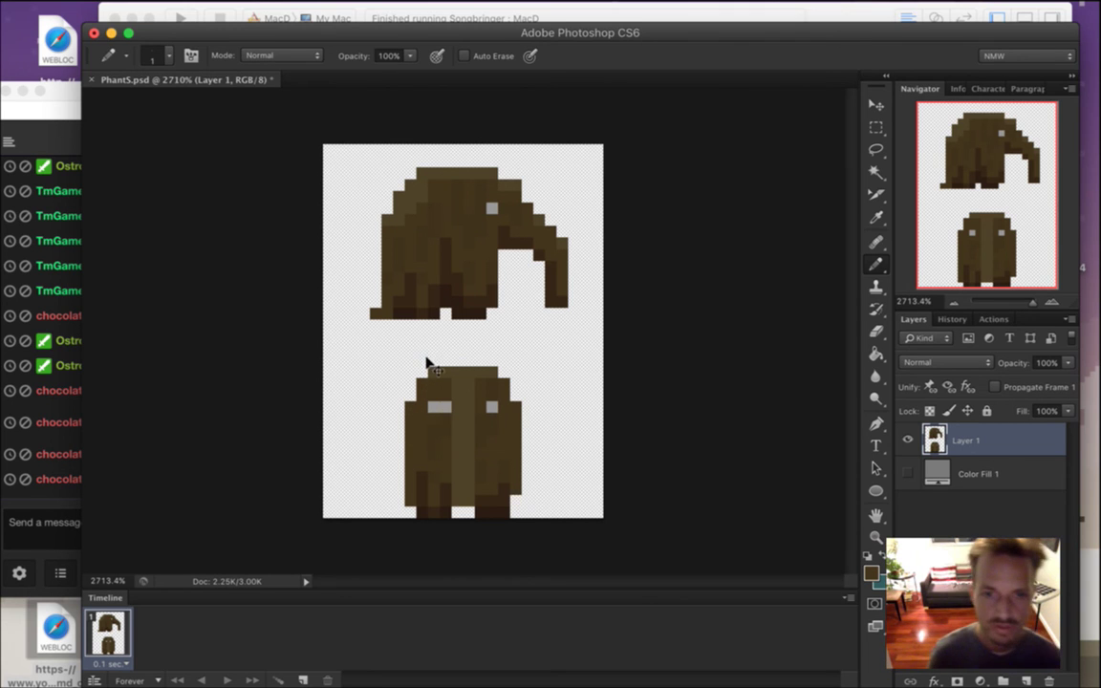
Undo the eye spacing changes on the front-view elephant.
drag(429, 408, 450, 408)
drag(476, 407, 509, 407)
key(ctrl+z)
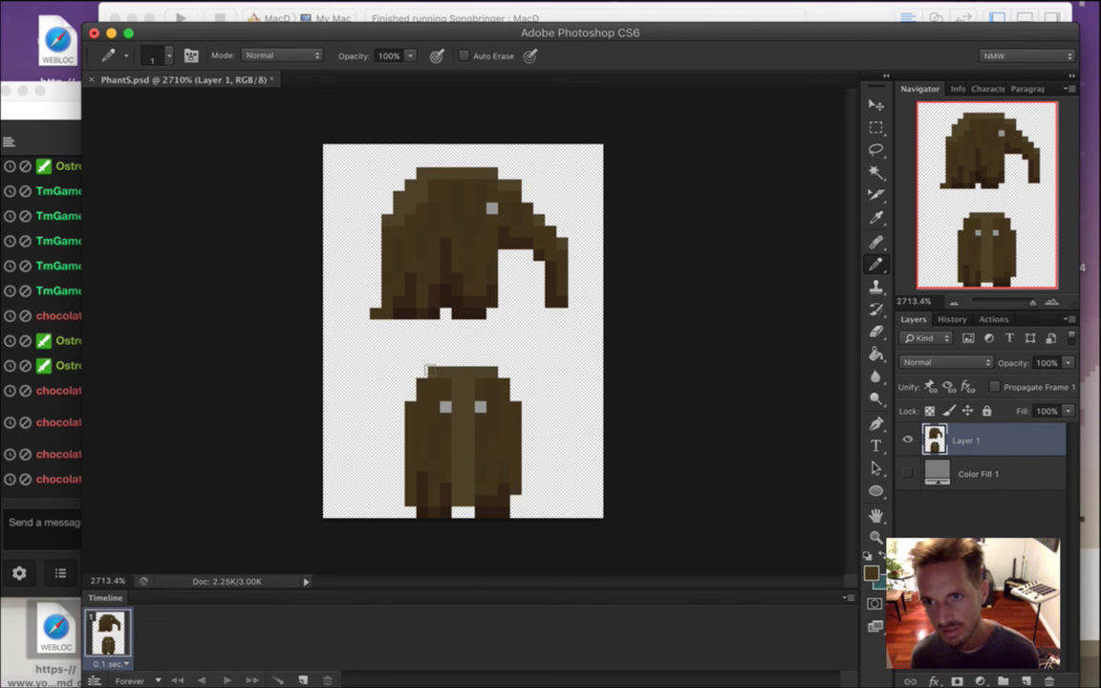
Add light-brown highlight pixels to the front view's shoulders, sample the body brown, and check the stream chat.
alt+click(430, 405)
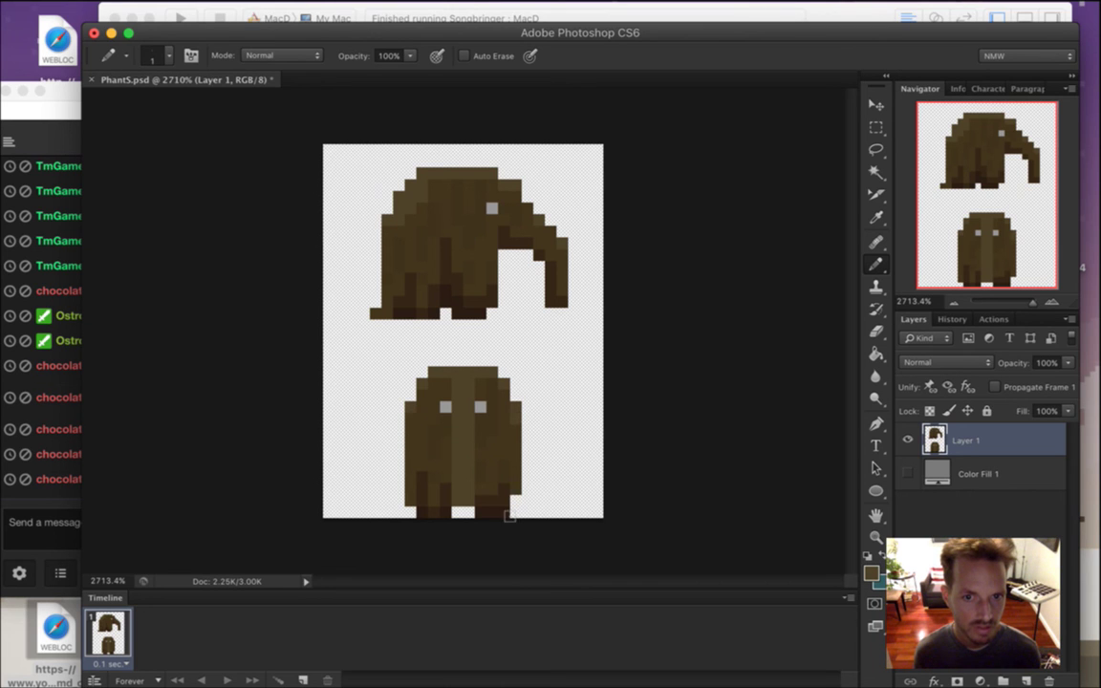
alt+click(514, 442)
click(55, 499)
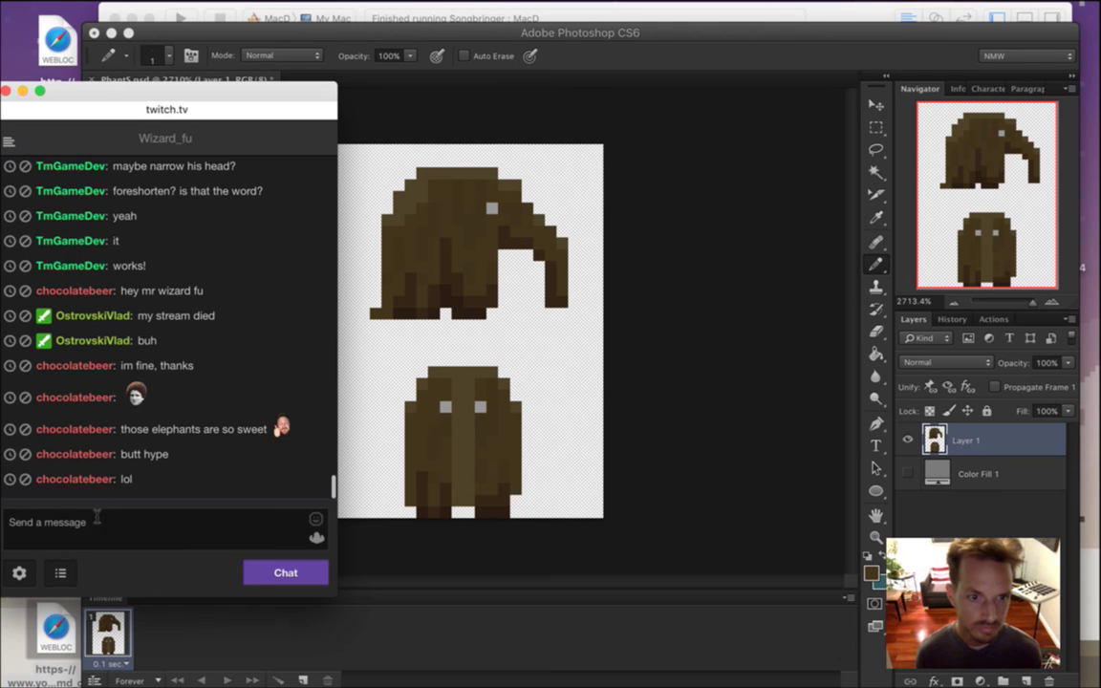
click(668, 428)
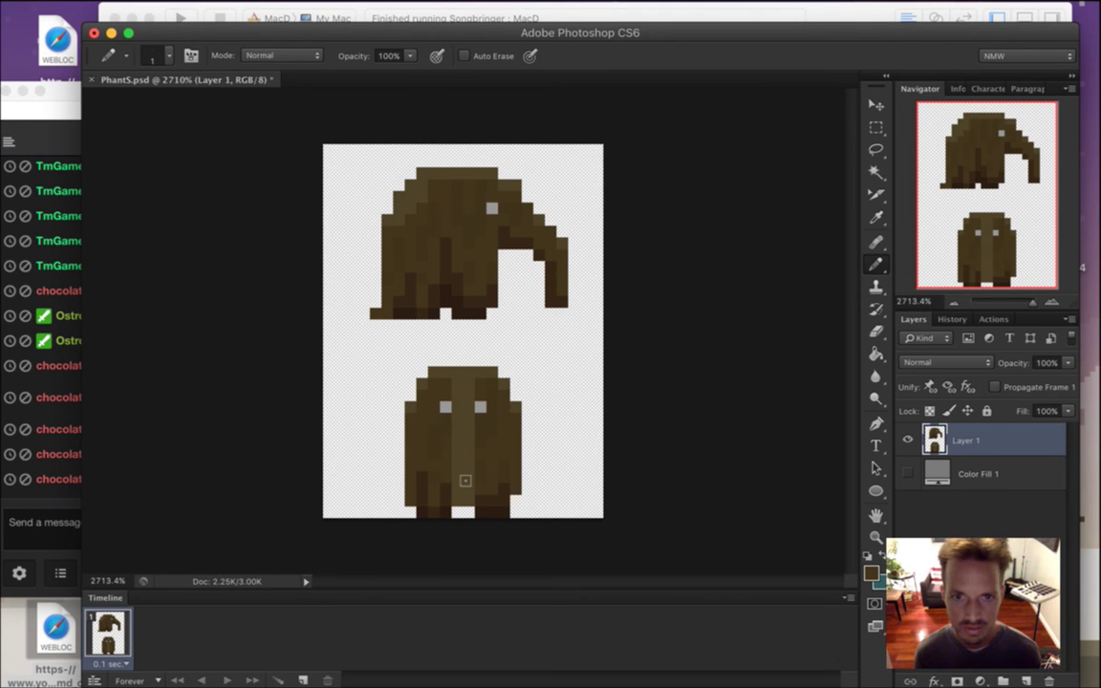
alt+click(483, 218)
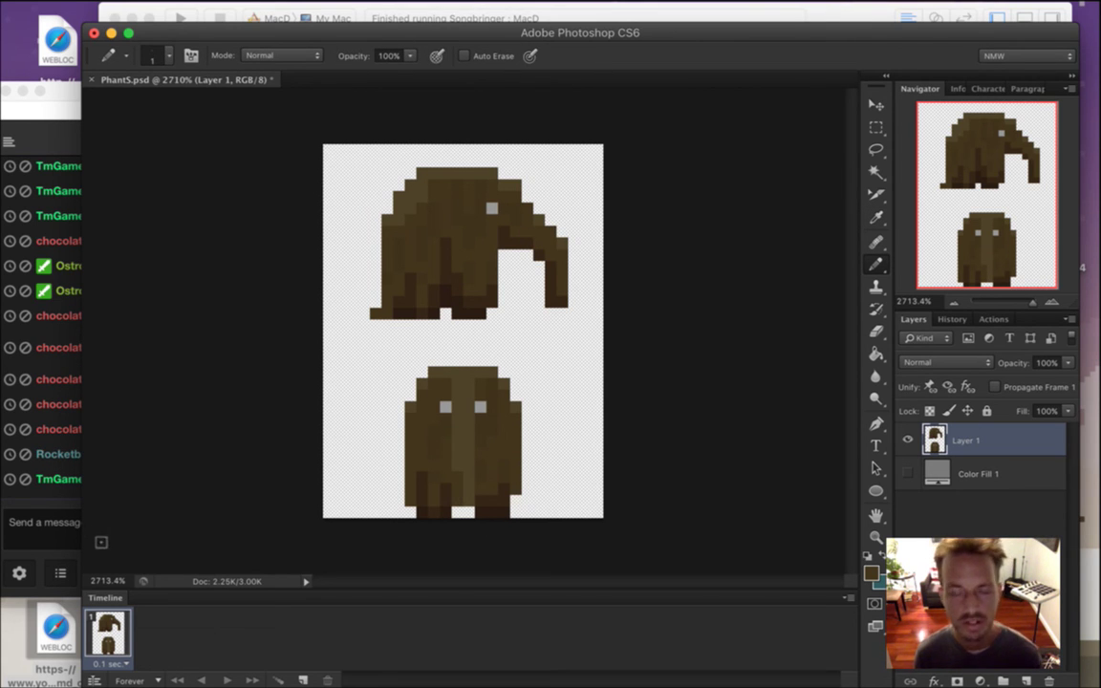
Switch to the Twitch chat and reply to the viewer with loading problems: "everybody seems tobe having that trouble today" plus an unhappy emoticon.
click(57, 467)
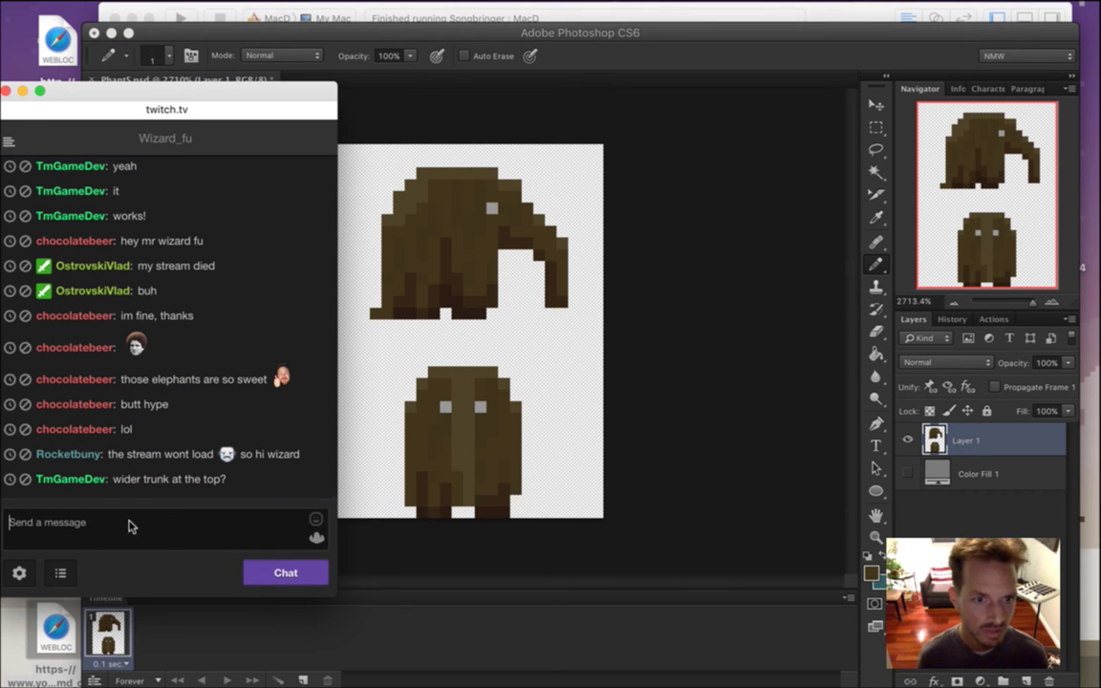
text(@rocketb)
key(Tab)
text(e)
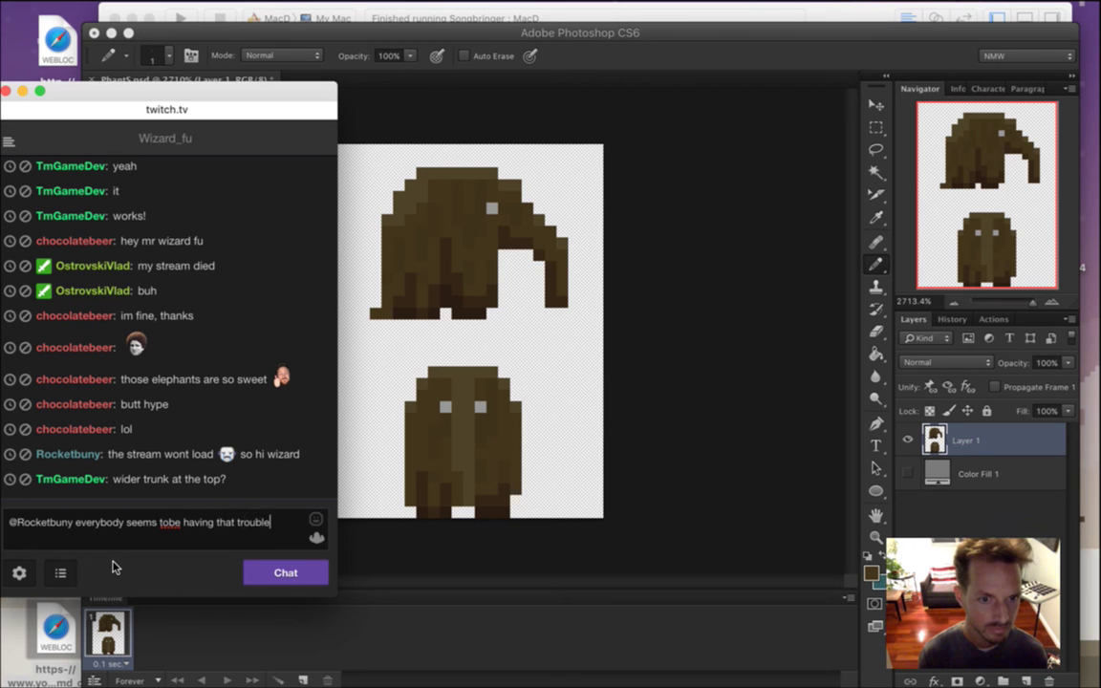
text(:/)
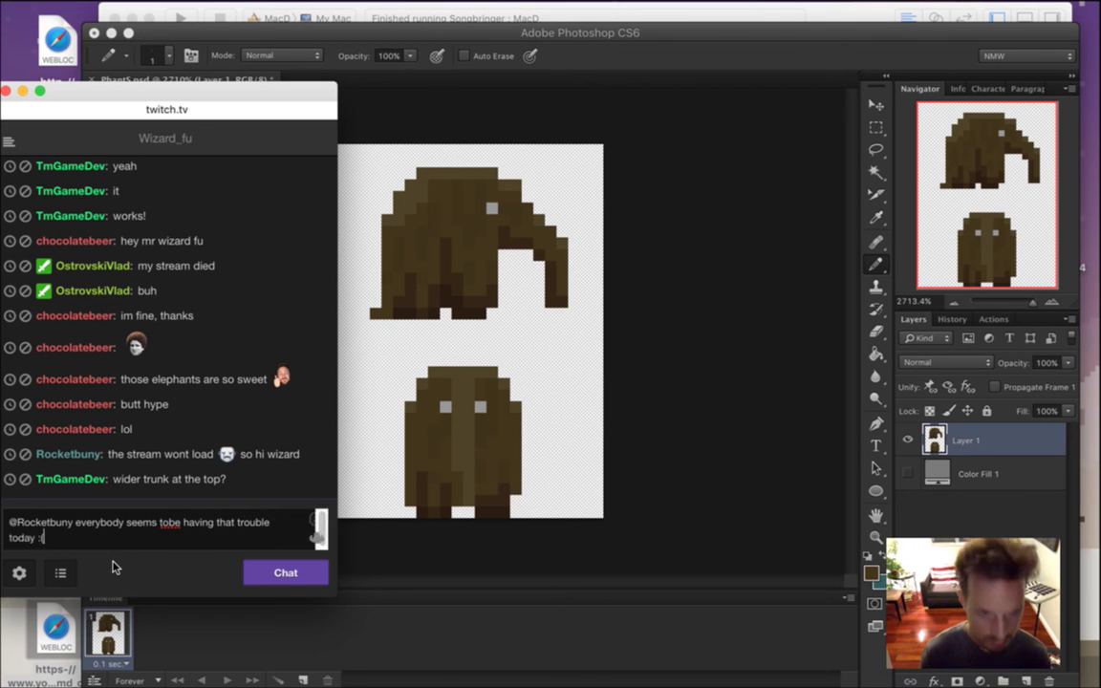
key(Return)
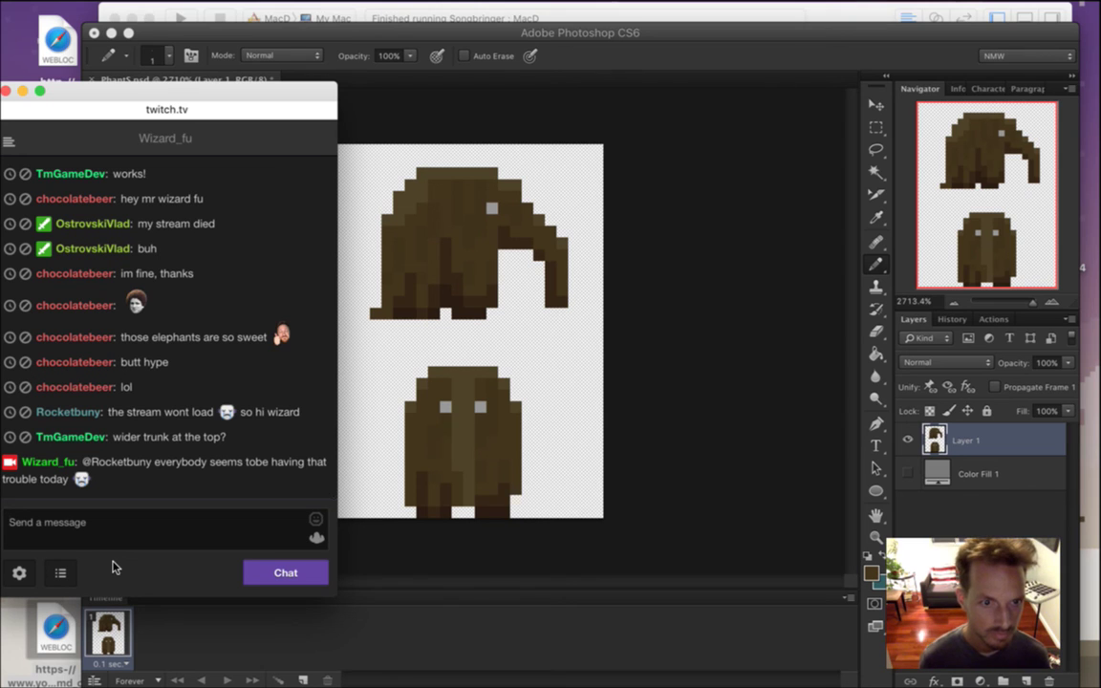
Read the chat suggestion about a wider trunk, then return to Photoshop and widen the trunk's top in light brown.
drag(122, 438, 188, 439)
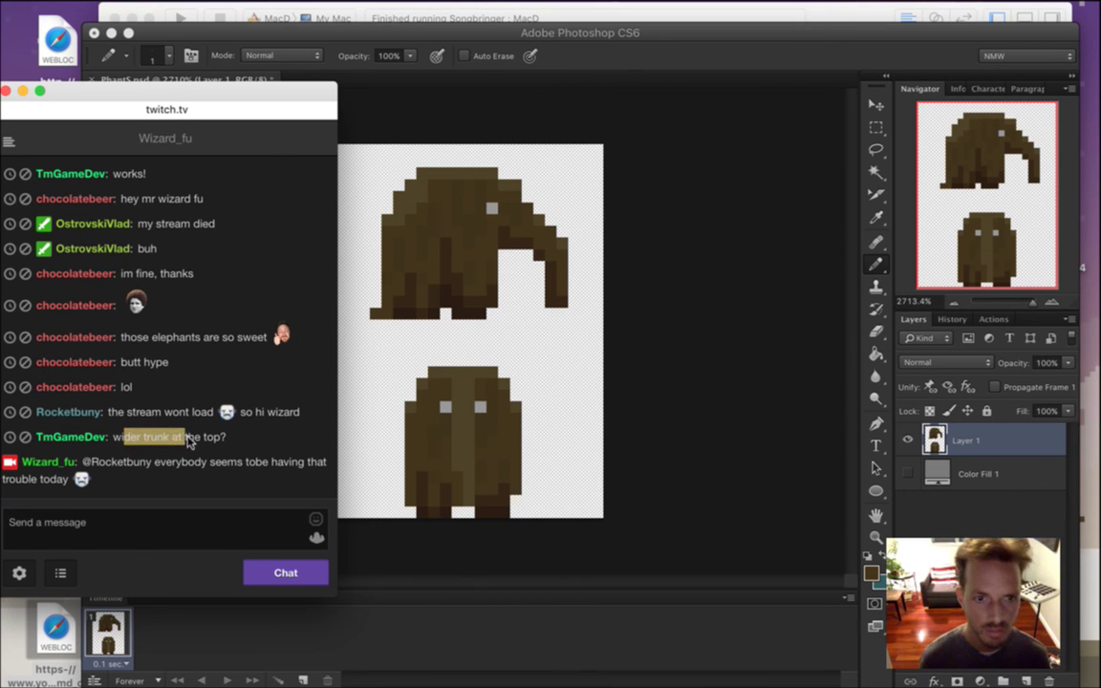
click(628, 421)
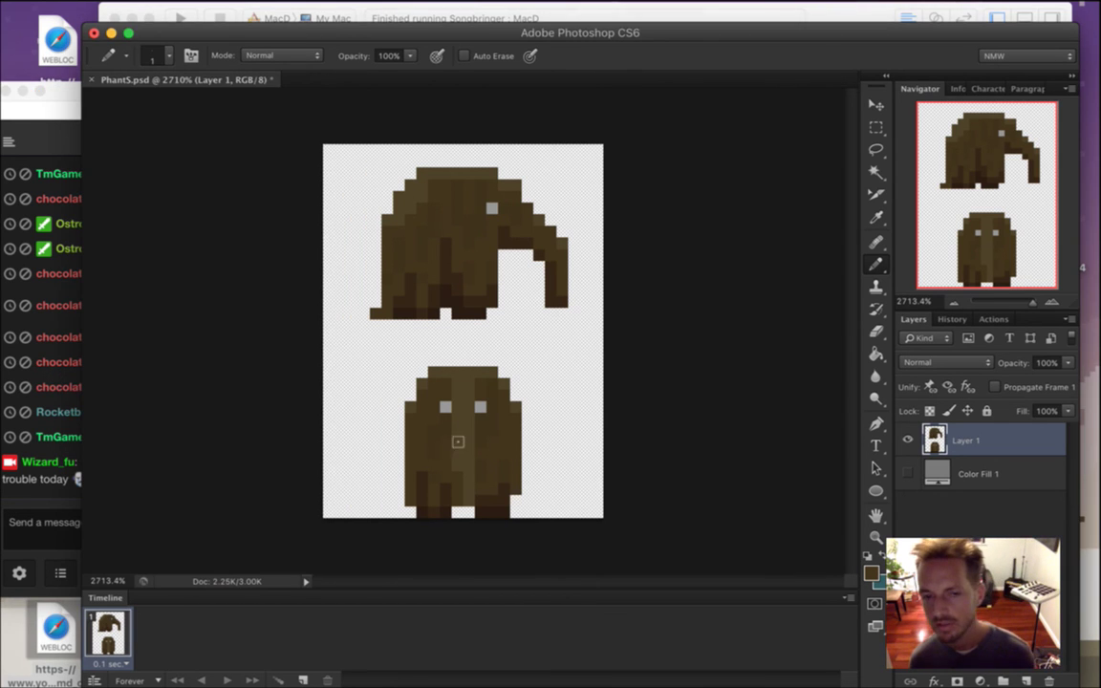
alt+click(417, 383)
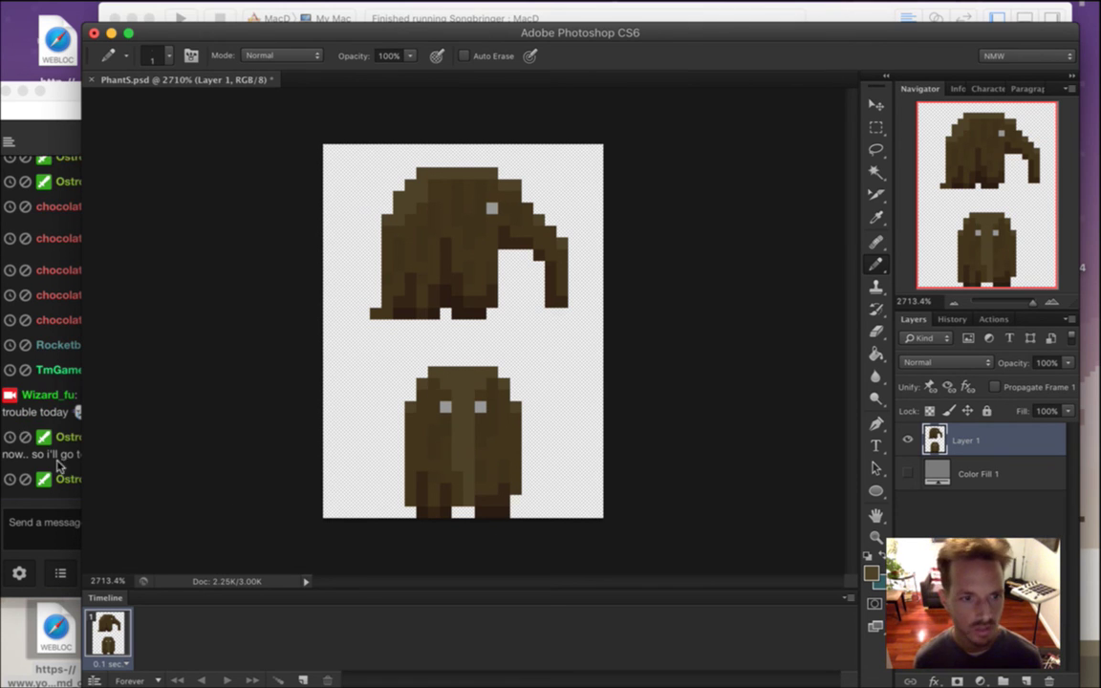
Switch to the Twitch chat and send "gn man!" to the viewer who is going to bed.
click(58, 469)
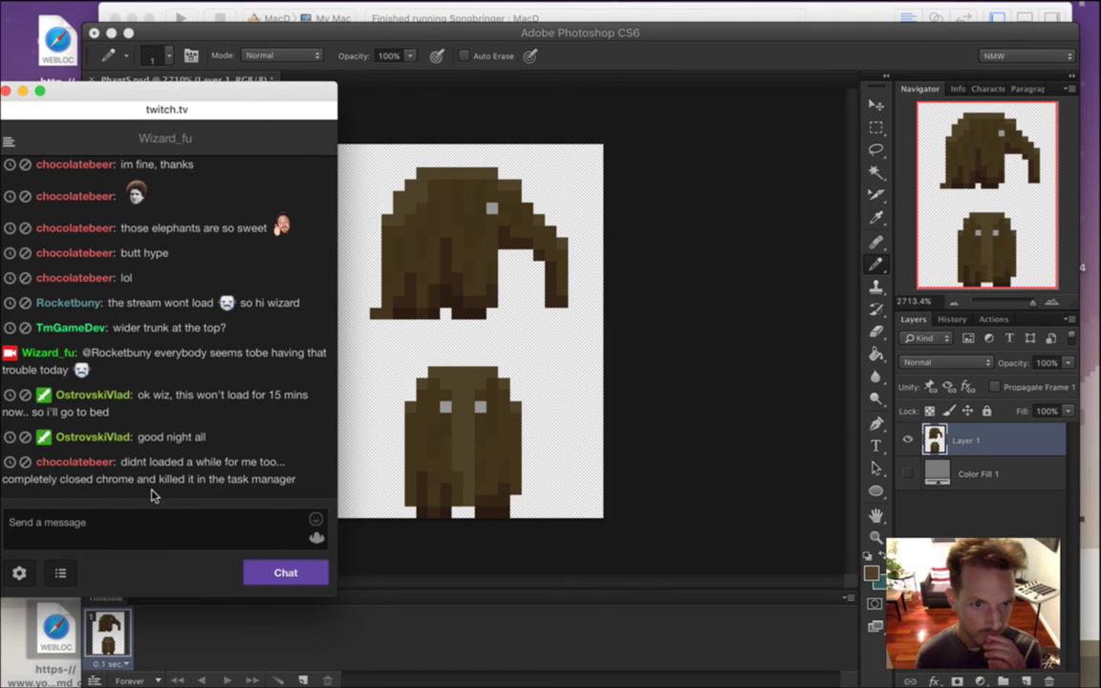
triple_click(143, 394)
click(164, 521)
text(@ost)
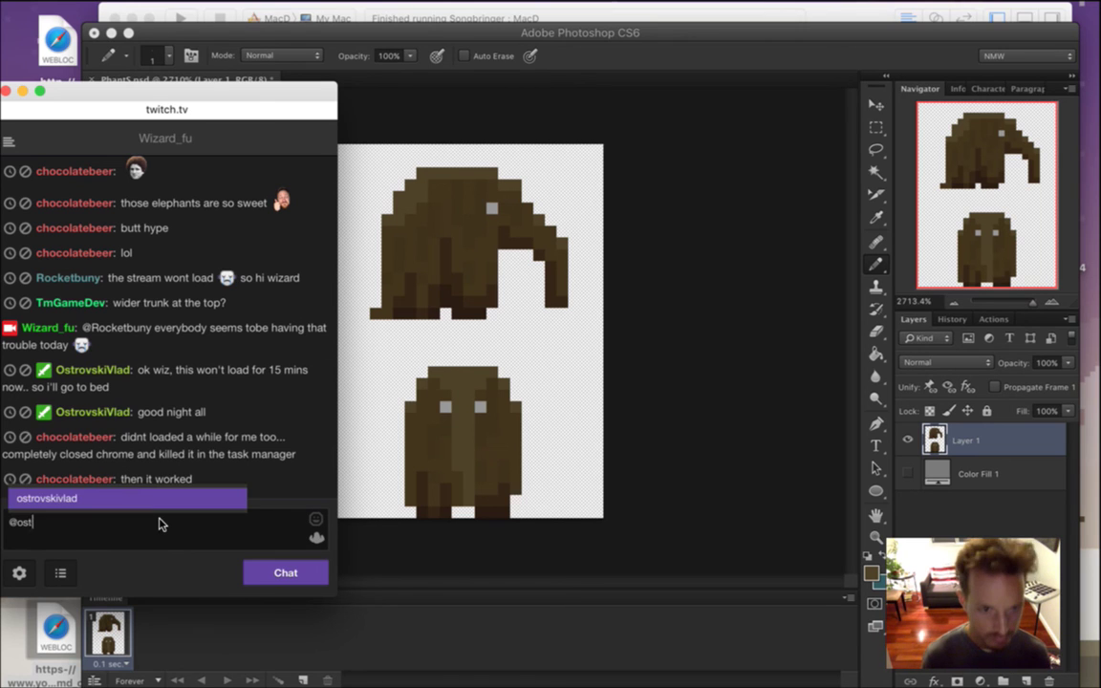
key(Tab)
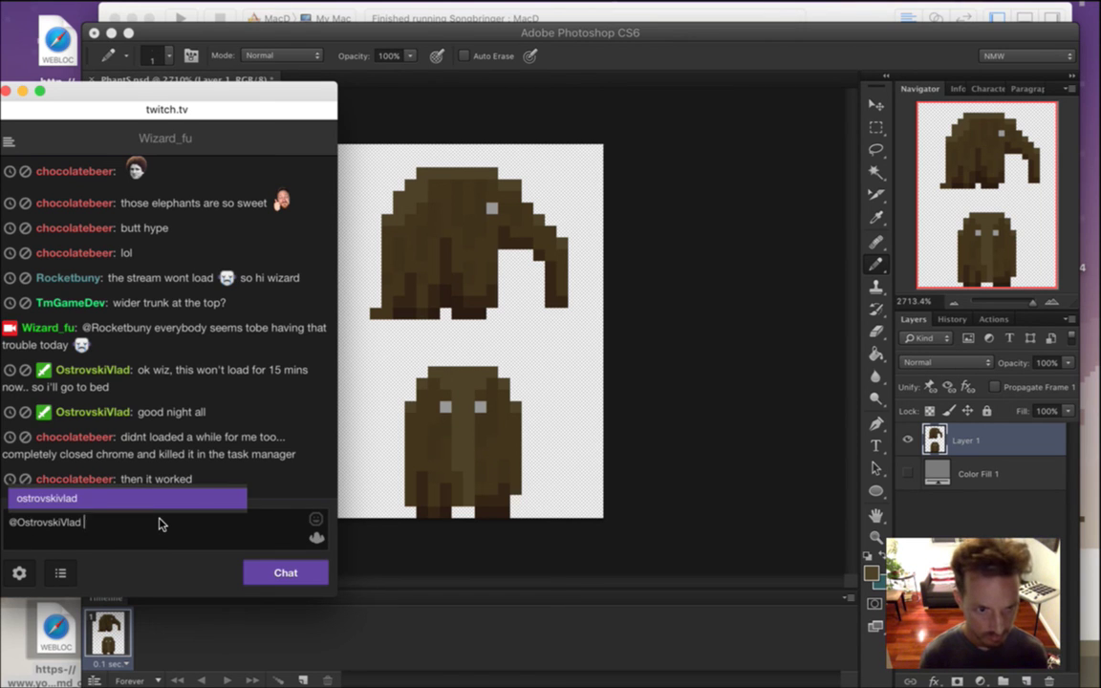
text(gn man!)
key(Return)
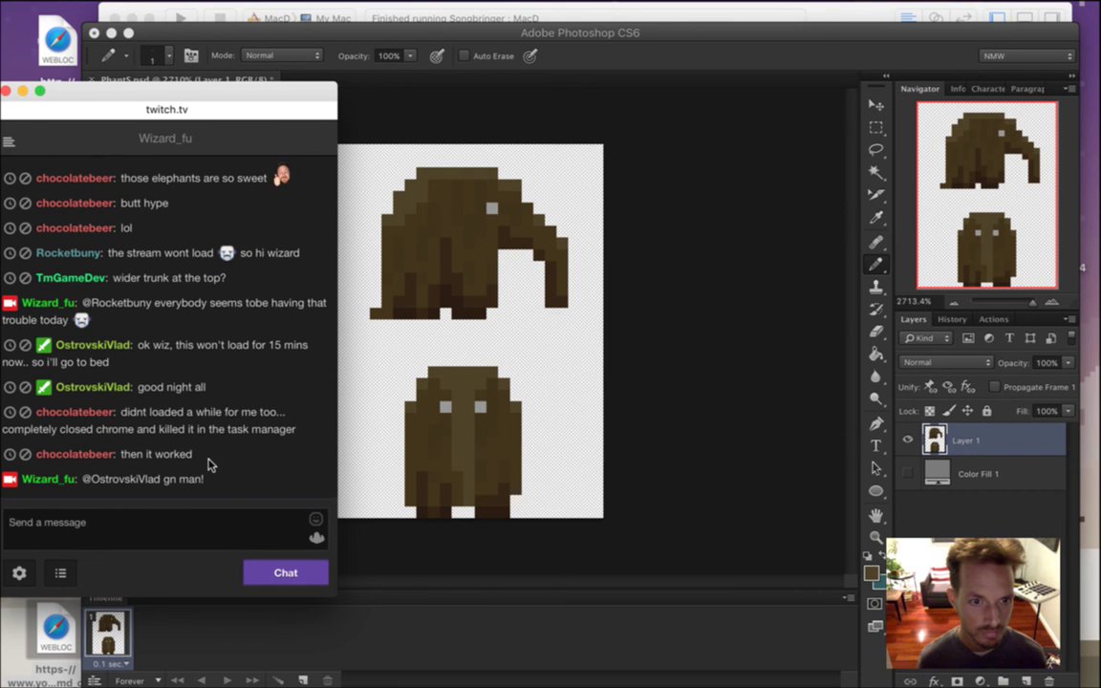
Return to Photoshop, sample the body brown, raise its brightness to 30%, and repaint the front view's lower trunk.
click(703, 77)
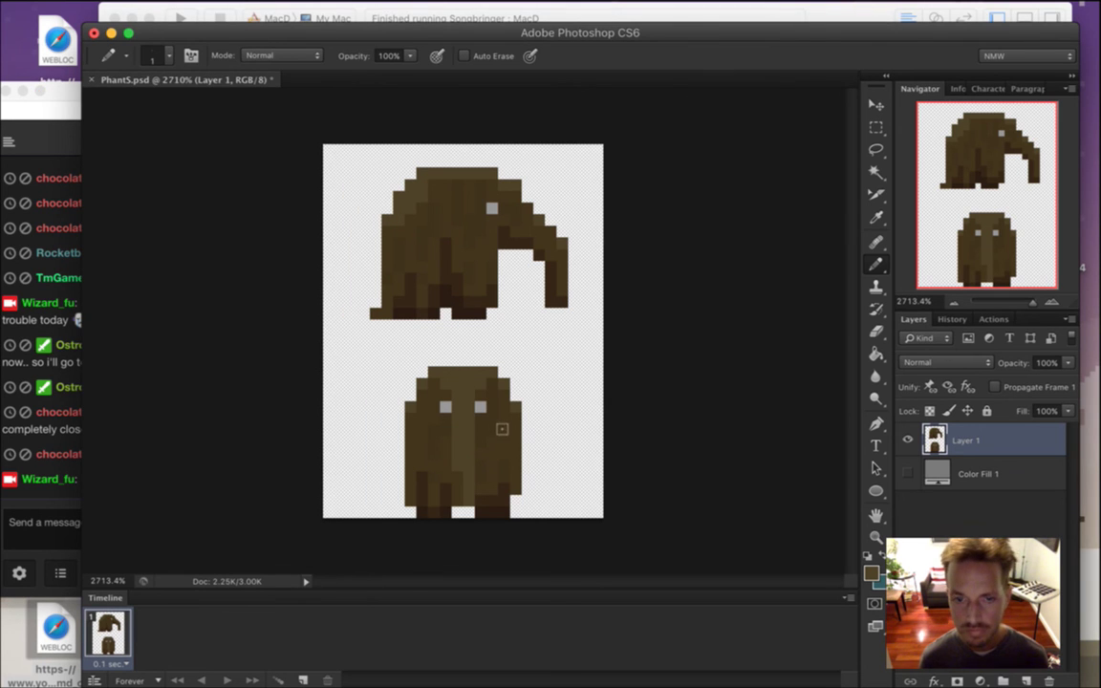
key(i)
click(432, 413)
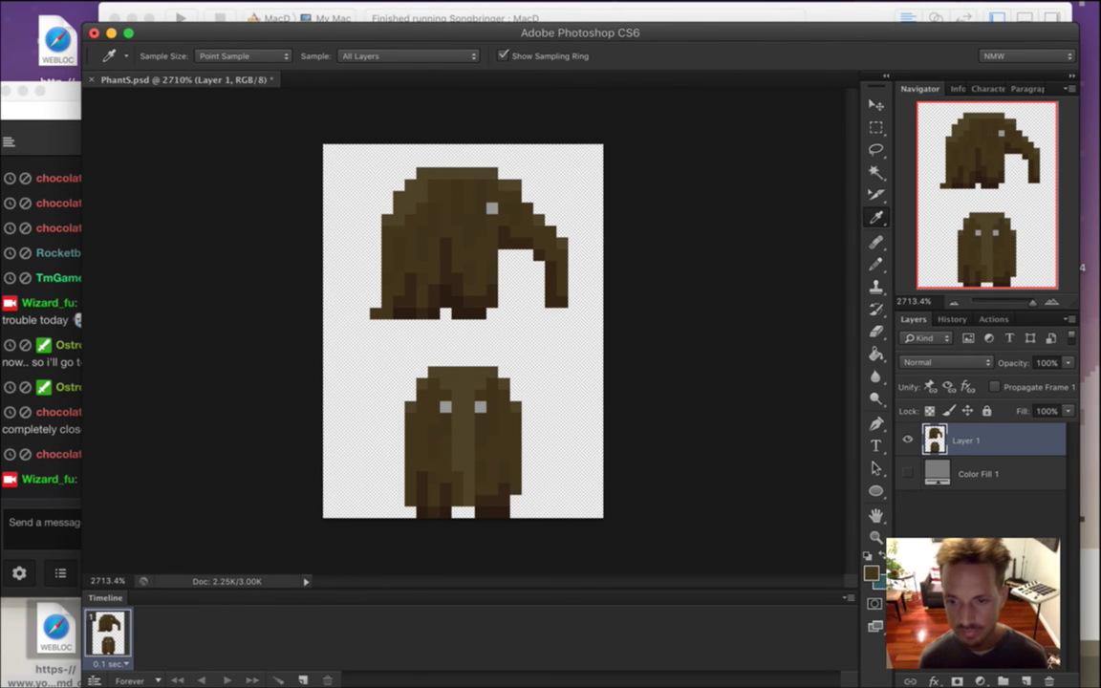
click(870, 578)
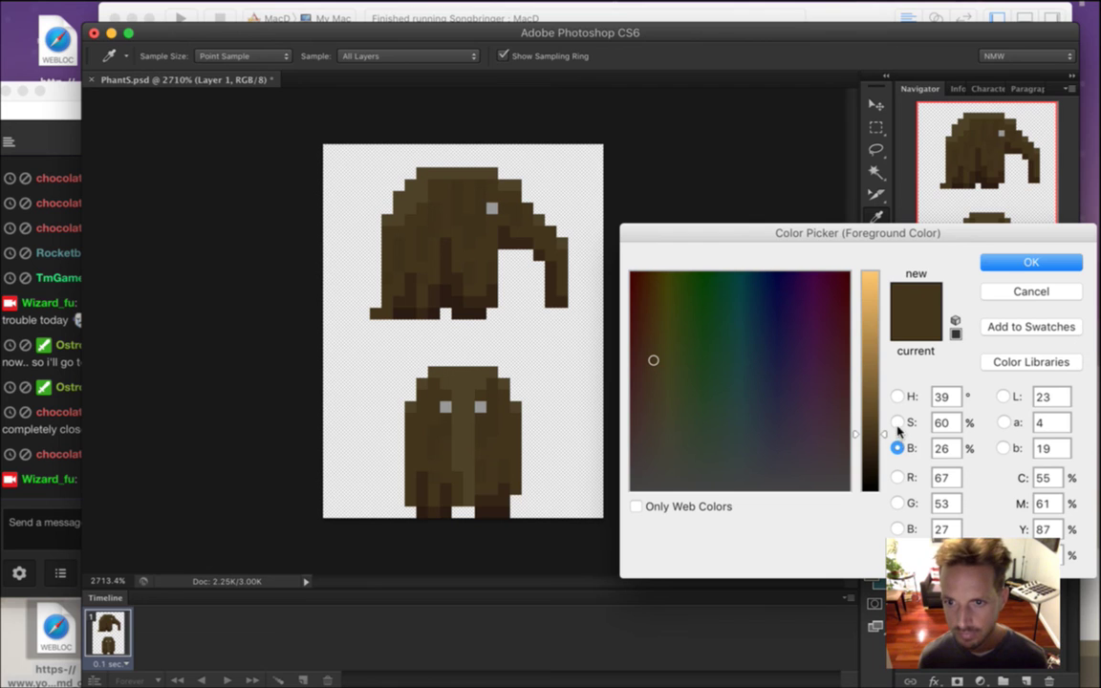
drag(881, 436, 882, 430)
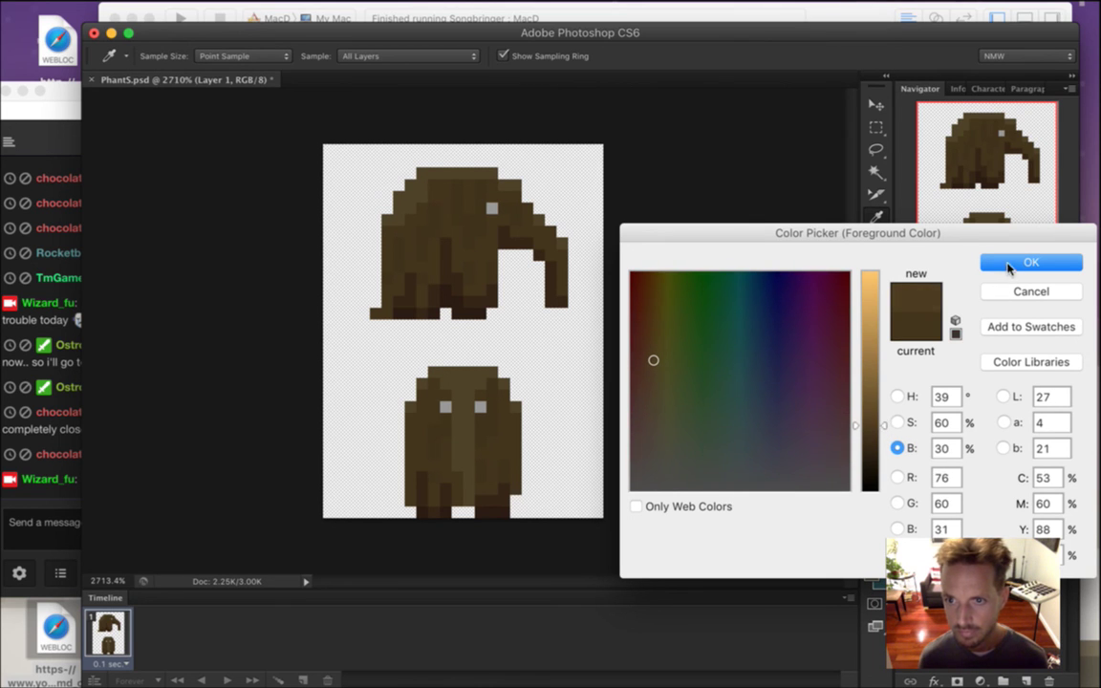
key(Return)
key(b)
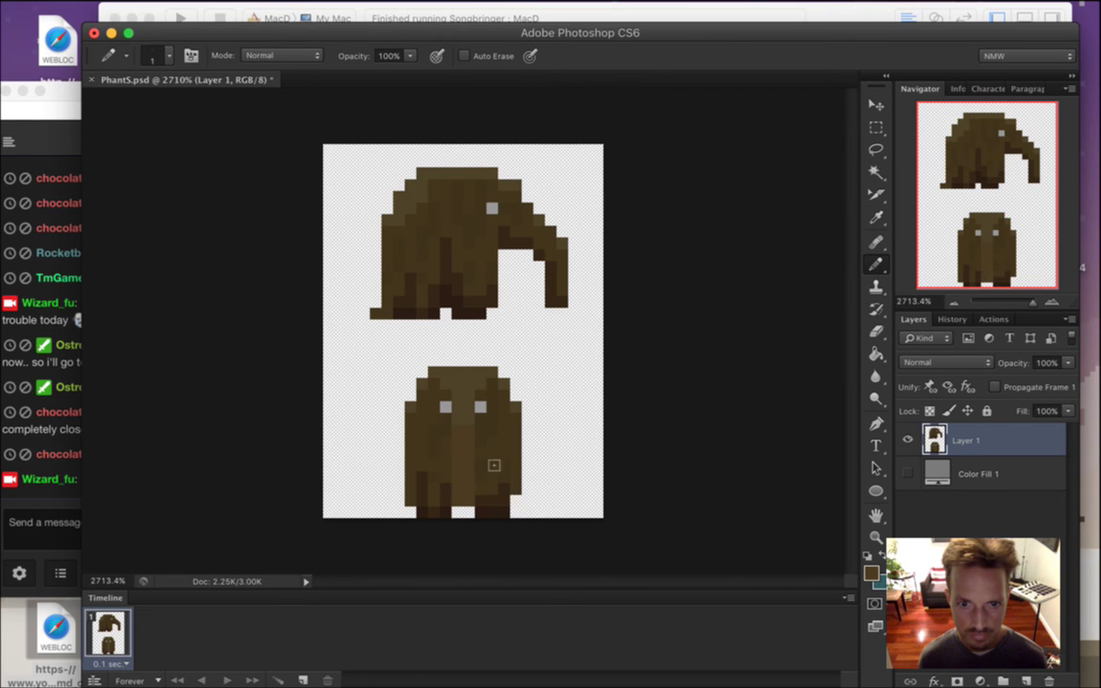
Lower the foreground brown's saturation to 51% and repaint the front view's lower trunk.
click(872, 571)
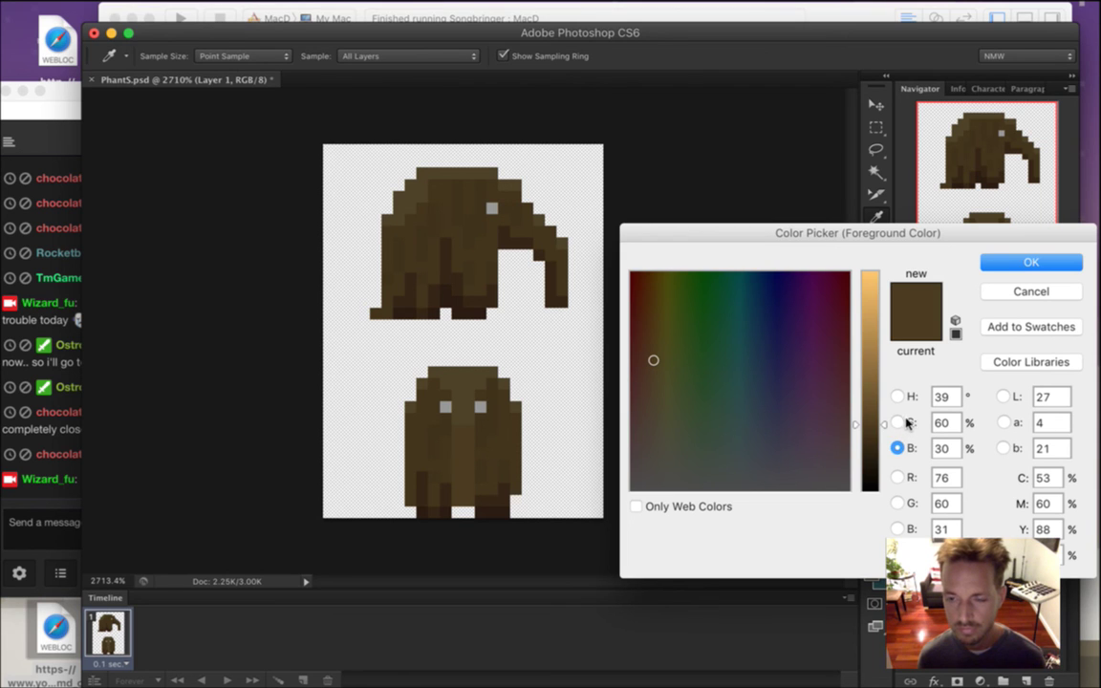
click(909, 424)
drag(884, 363, 883, 383)
key(Return)
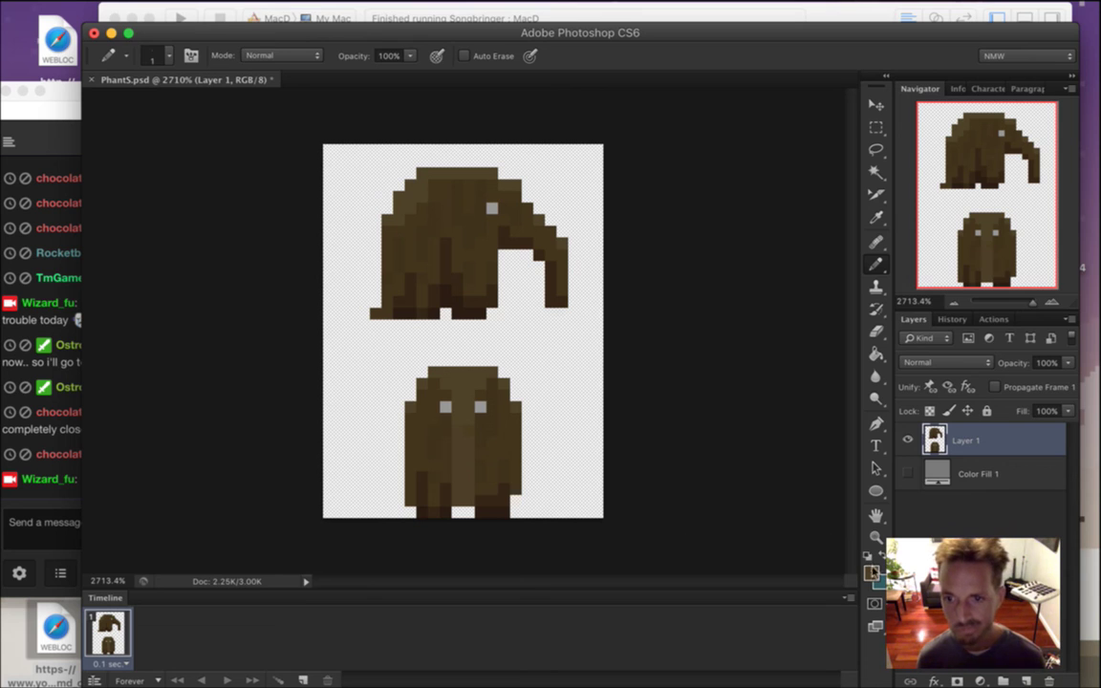
Lower the foreground brown's saturation to 47% and repaint the lower trunk of the front view.
key(F12)
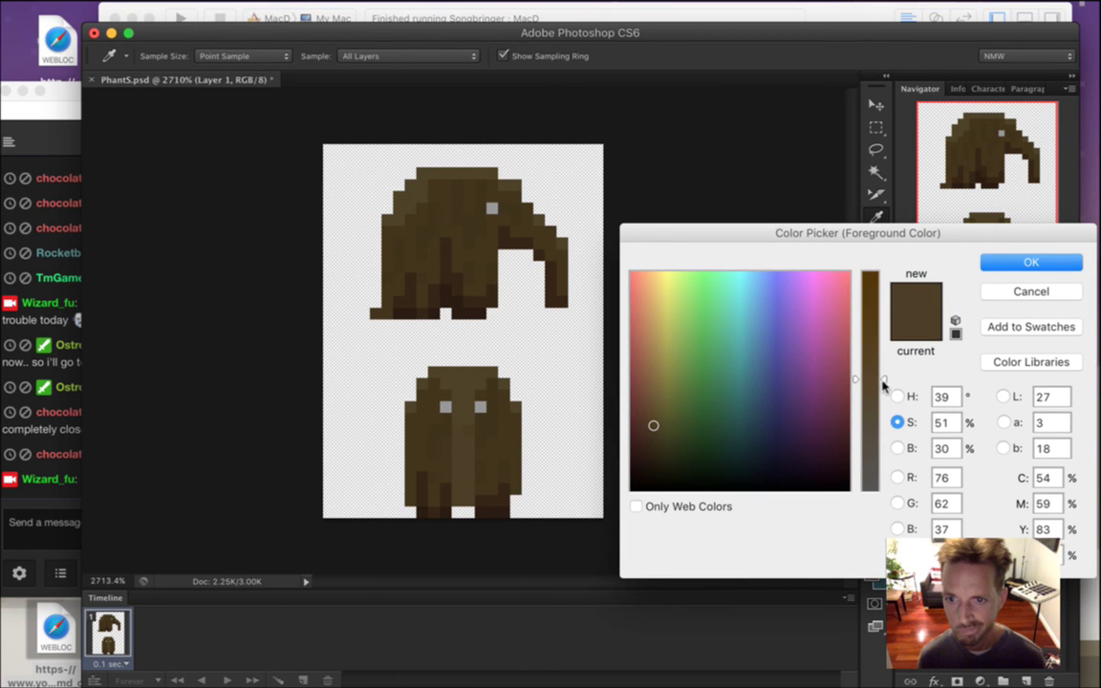
drag(882, 380, 883, 389)
click(1014, 263)
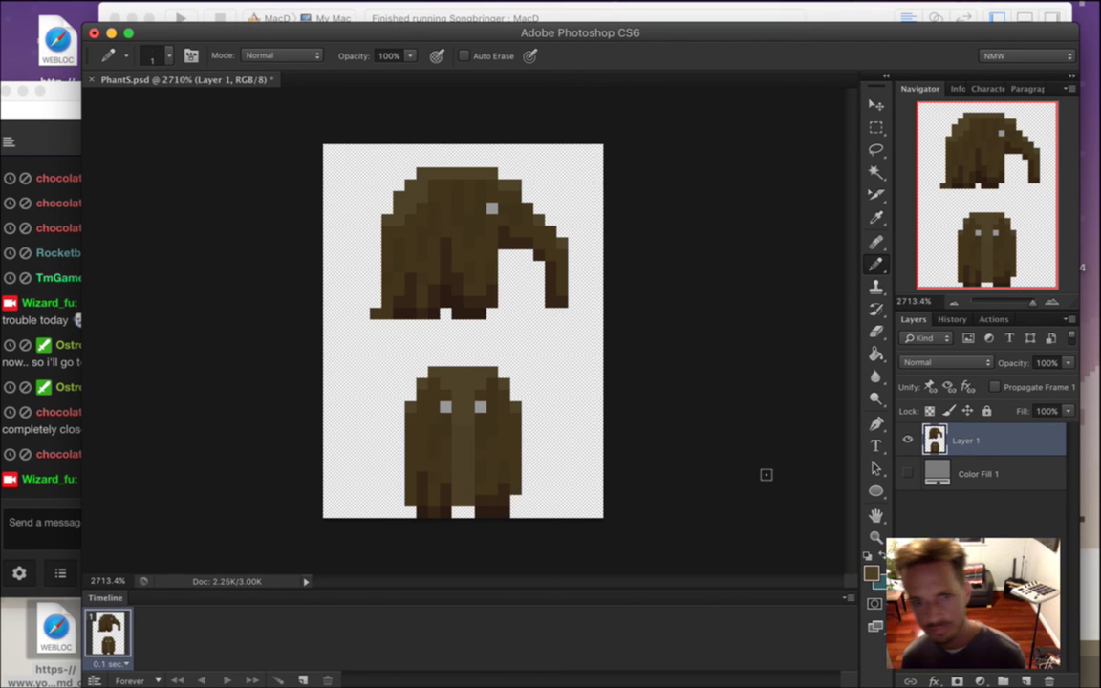
key(i)
key(b)
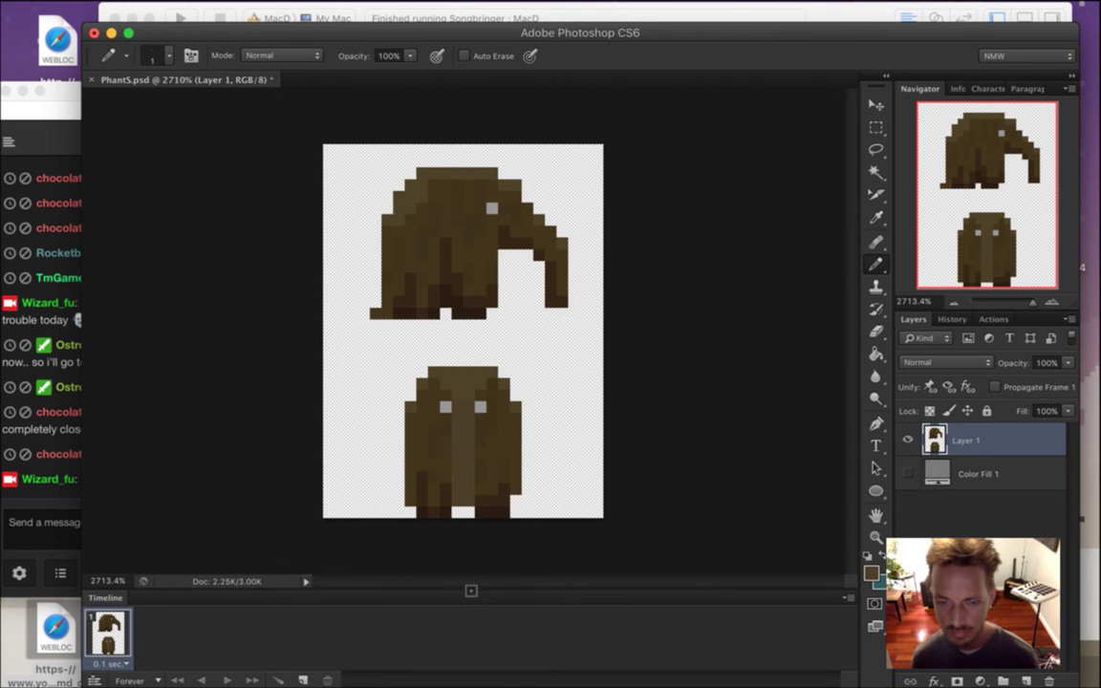
Sample browns from the front view's body and touch up the shading beside the trunk.
key(i)
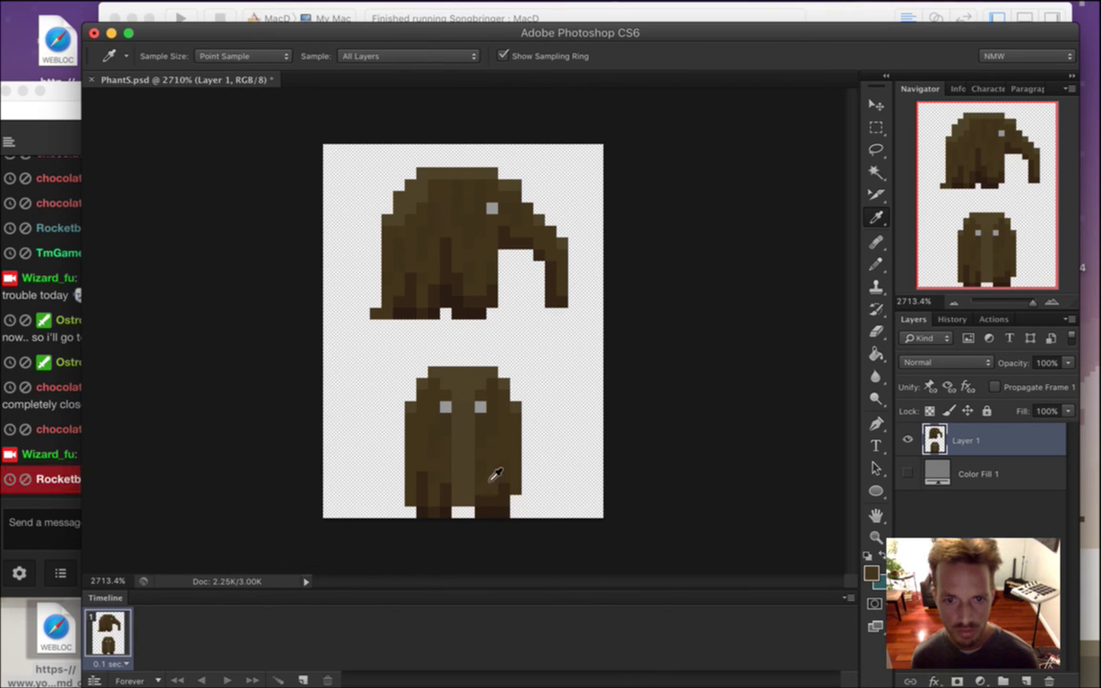
key(b)
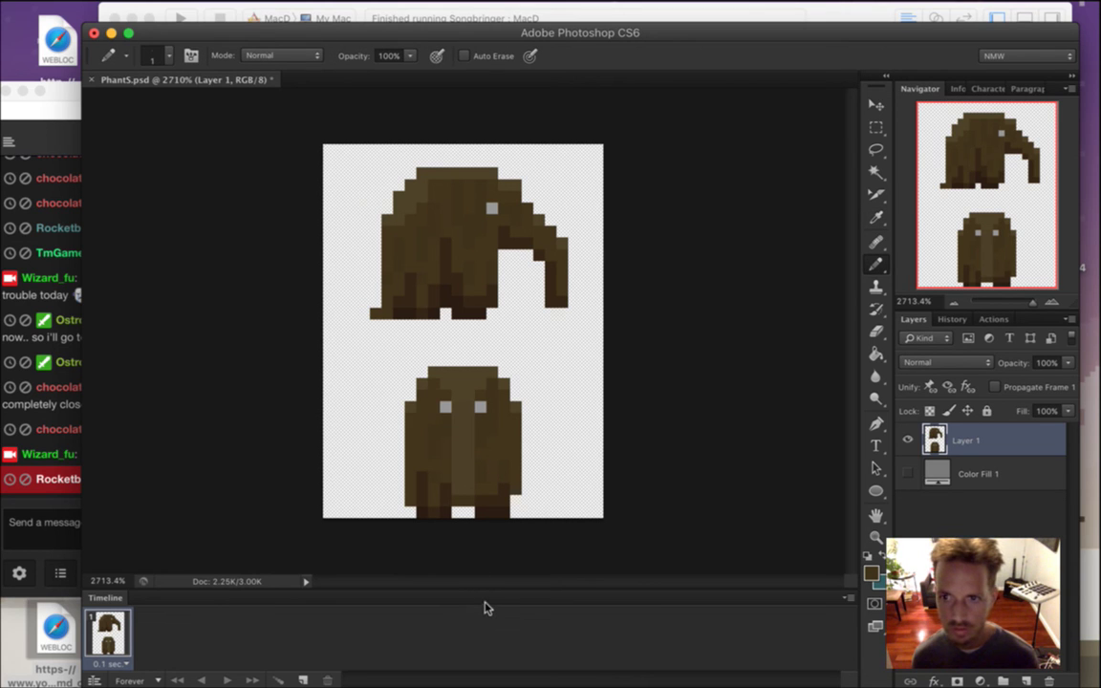
alt+click(479, 445)
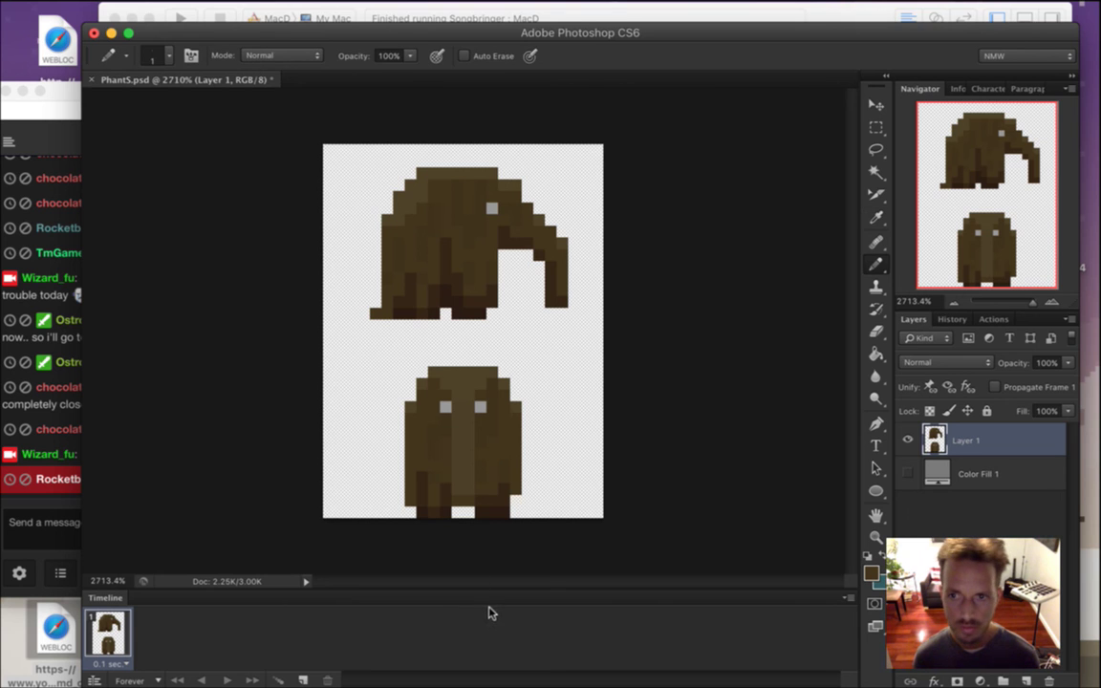
key(i)
click(416, 426)
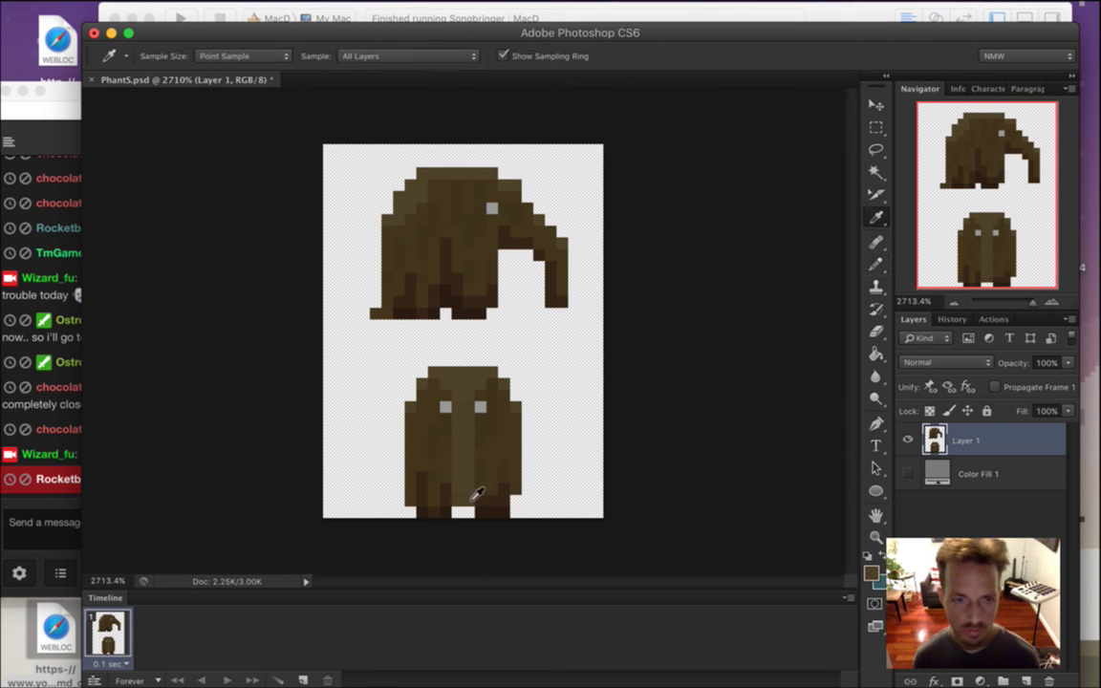
Check the Twitch chat, return to Photoshop, sample the trunk brown, and lower its brightness to 27% with the Pencil ready for shading.
click(58, 454)
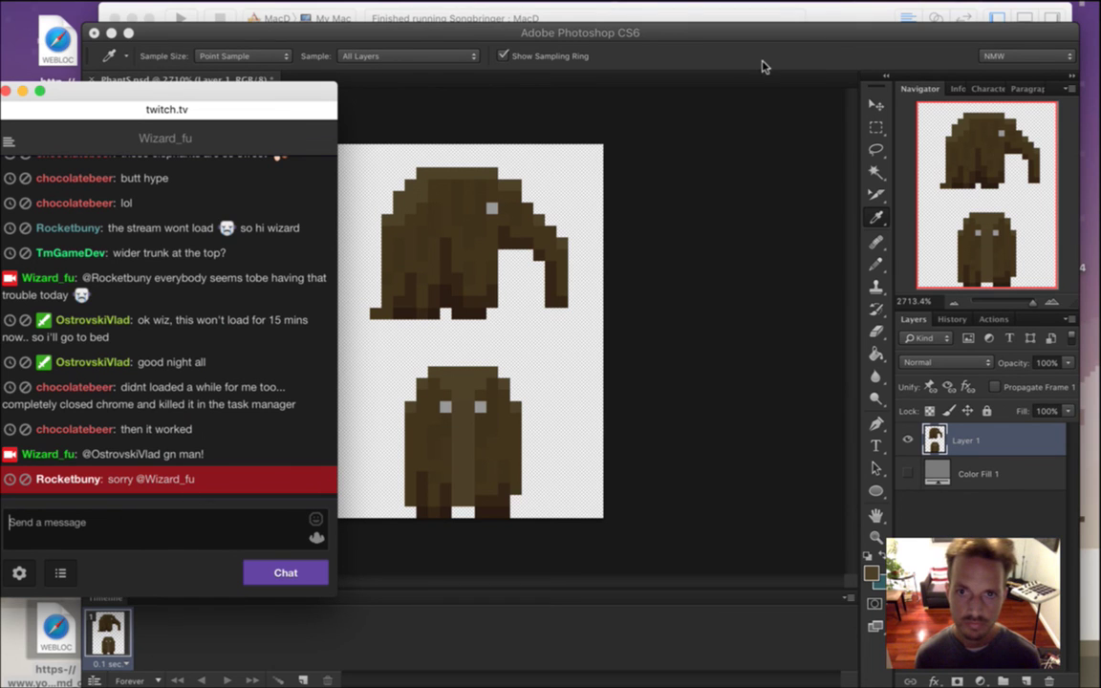
click(694, 43)
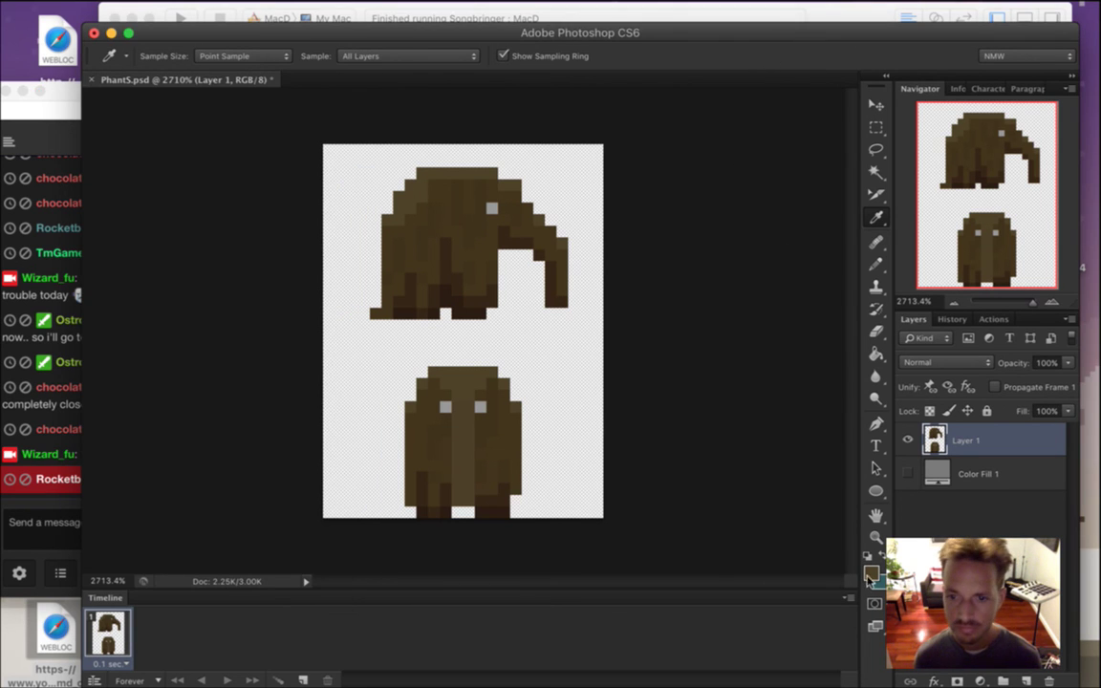
click(465, 448)
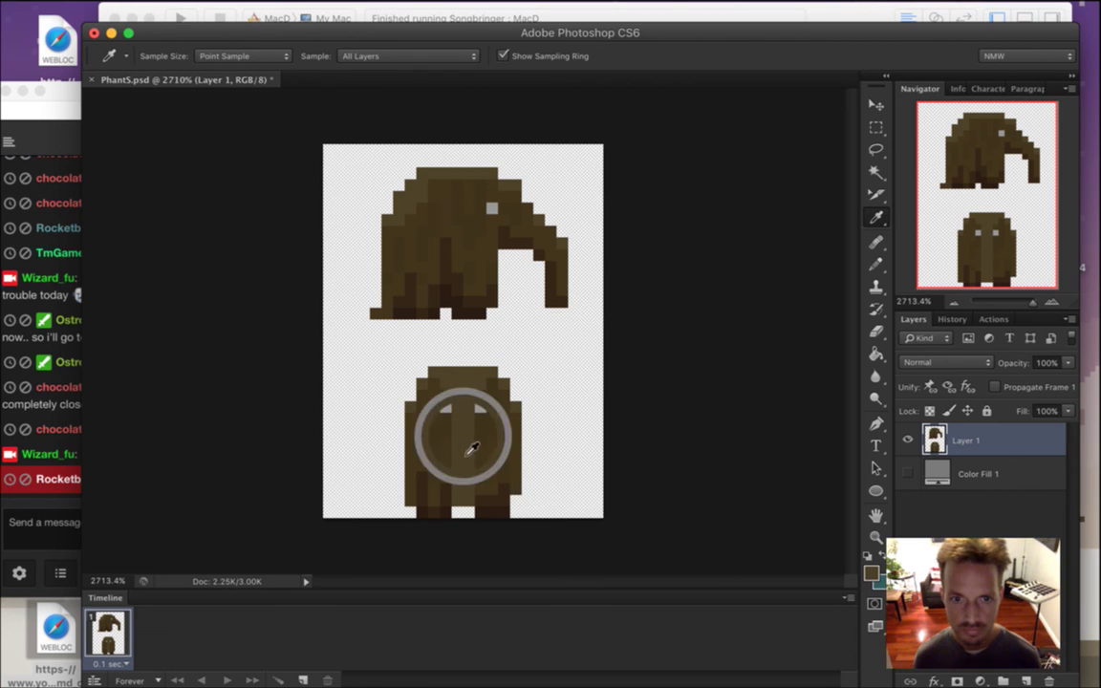
click(870, 573)
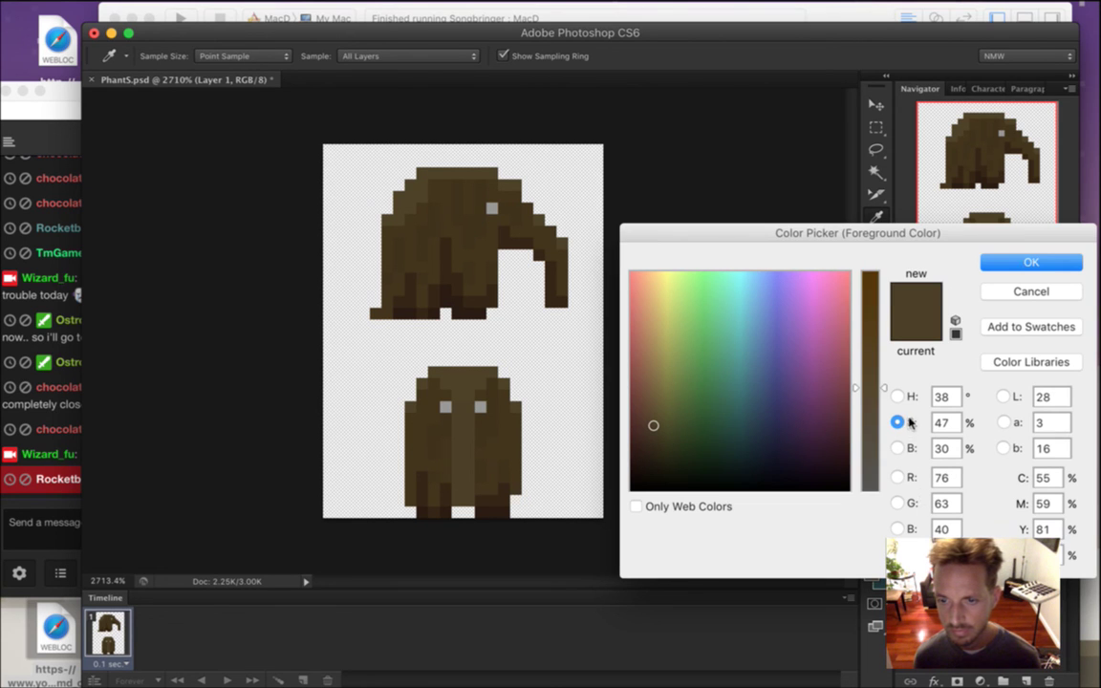
click(898, 447)
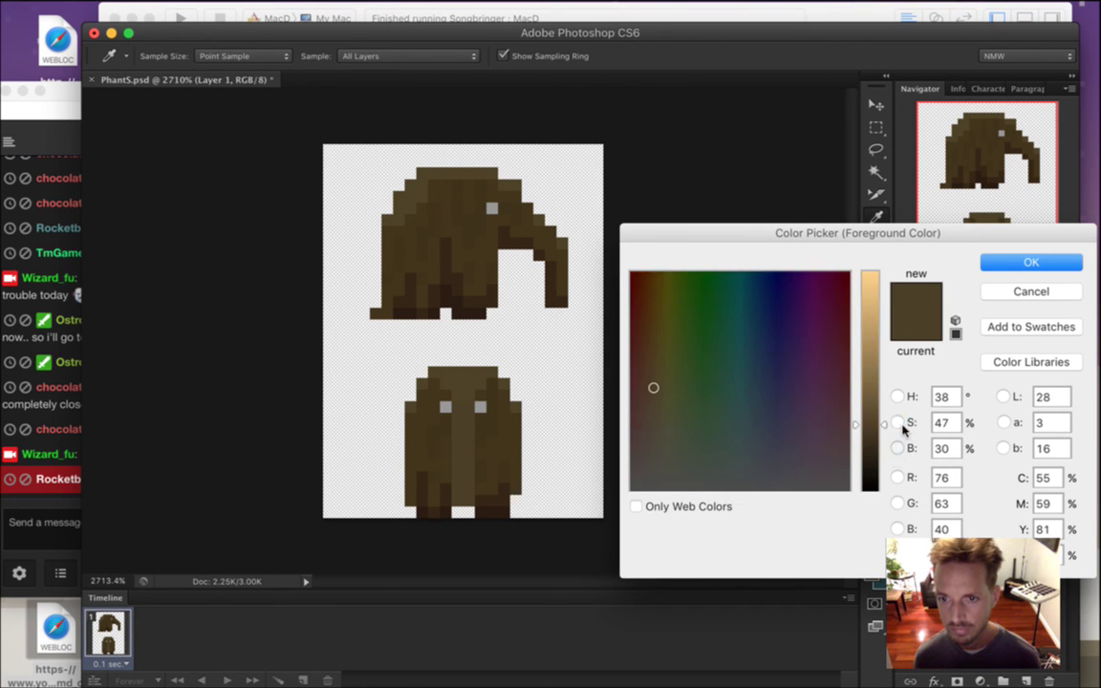
drag(885, 432, 884, 439)
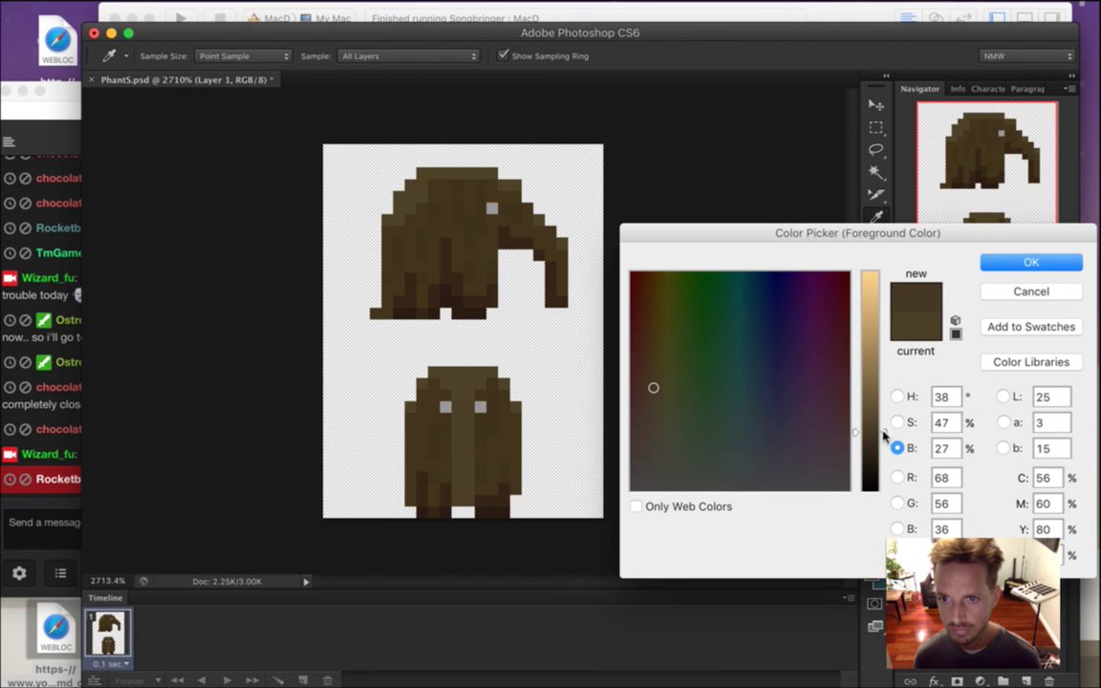
key(Return)
key(b)
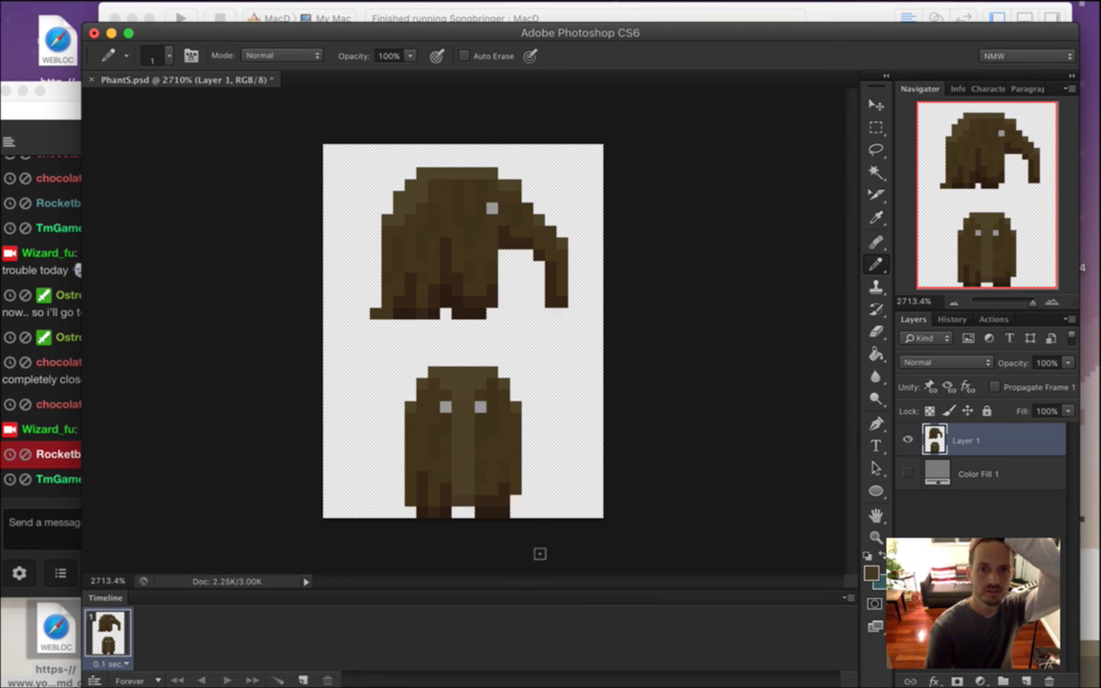
Read the Twitch chat suggestion about a different color around the eyes, then return to Photoshop.
click(48, 517)
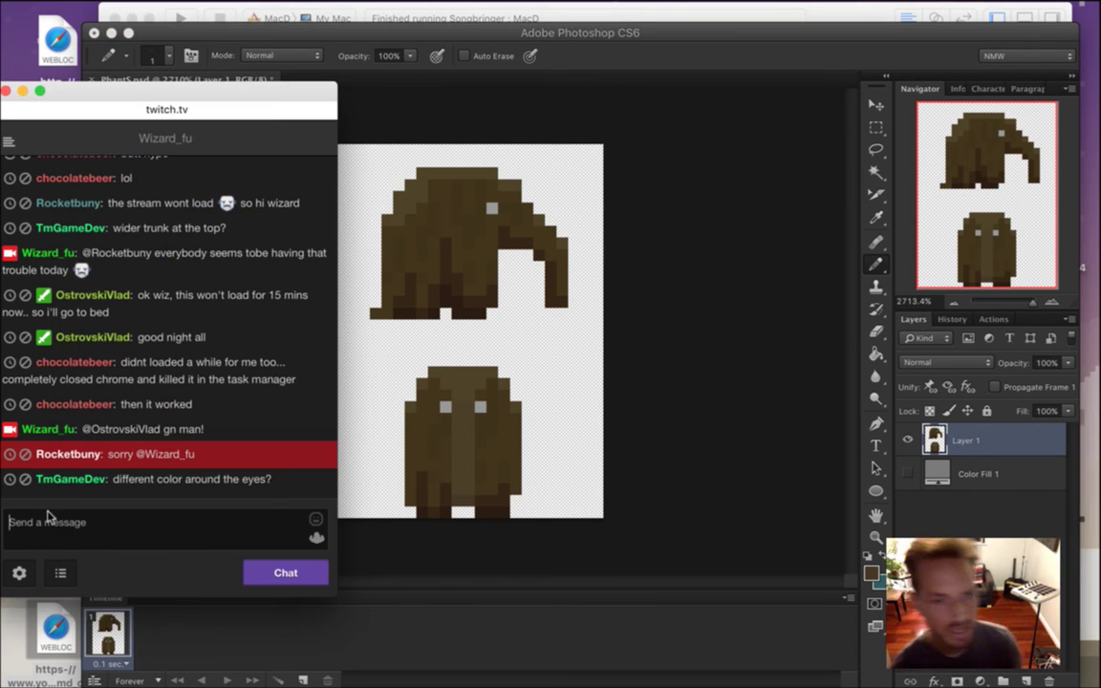
triple_click(169, 496)
click(662, 45)
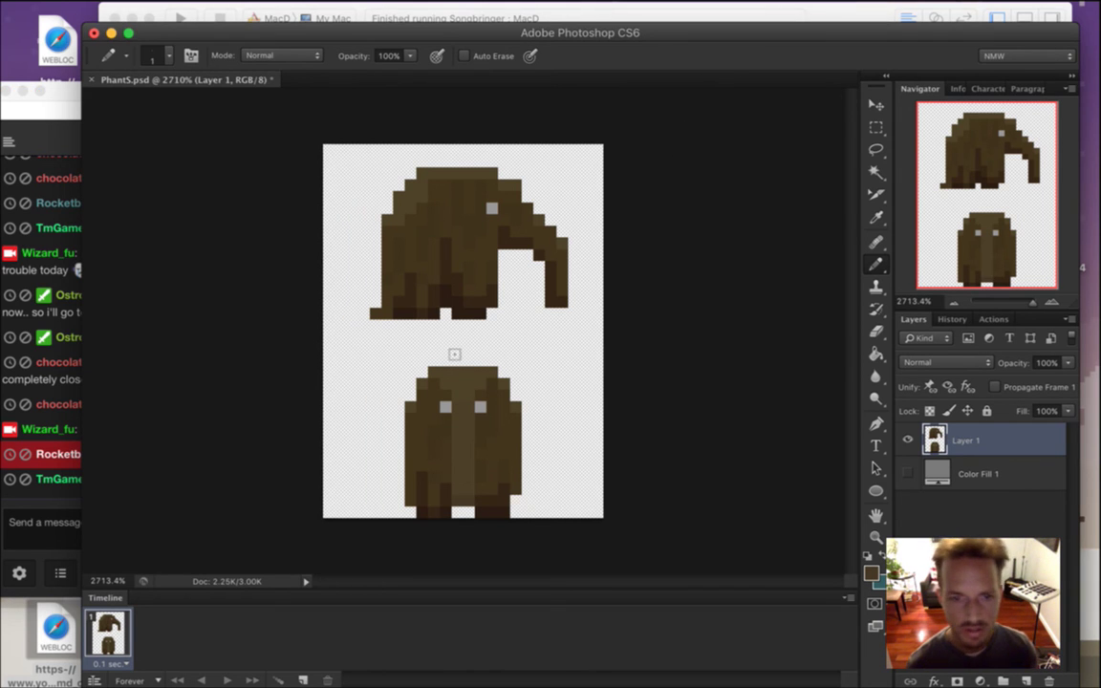
Sample several body browns to refine the front view's shading, then save PhantS.psd.
alt+click(449, 445)
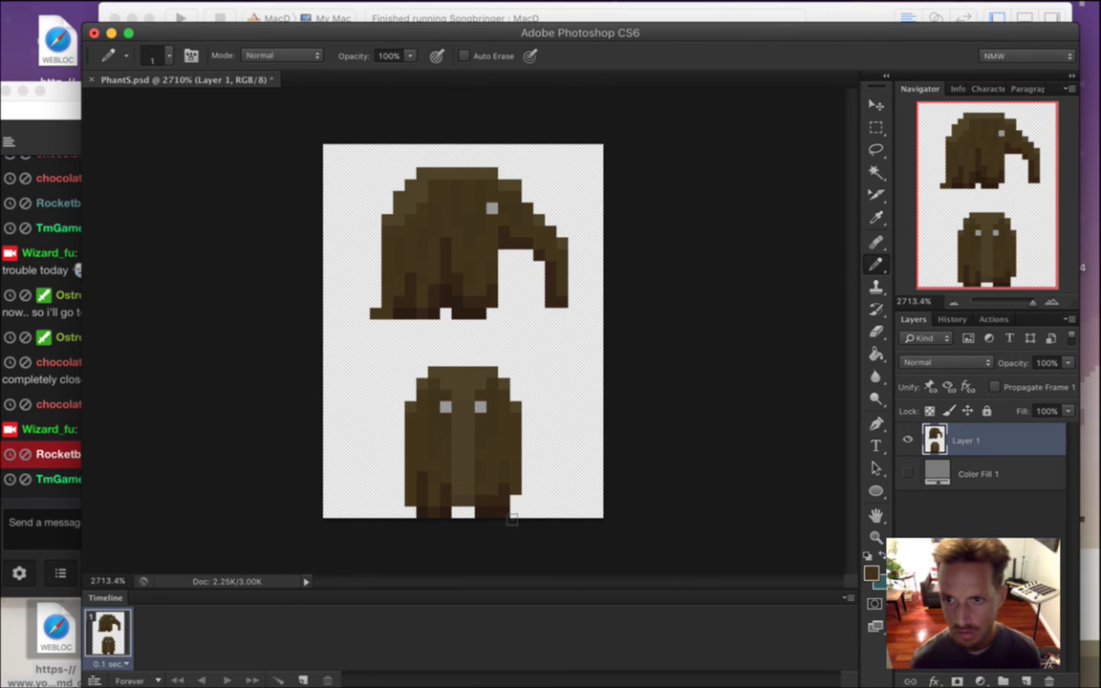
alt+click(420, 435)
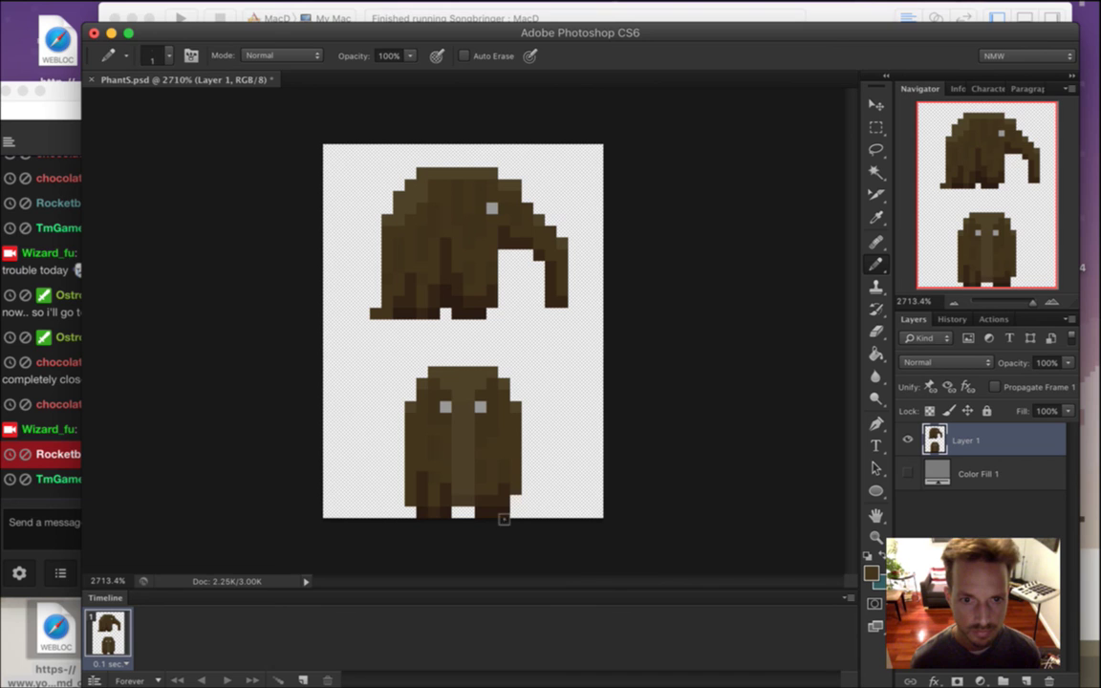
alt+click(427, 476)
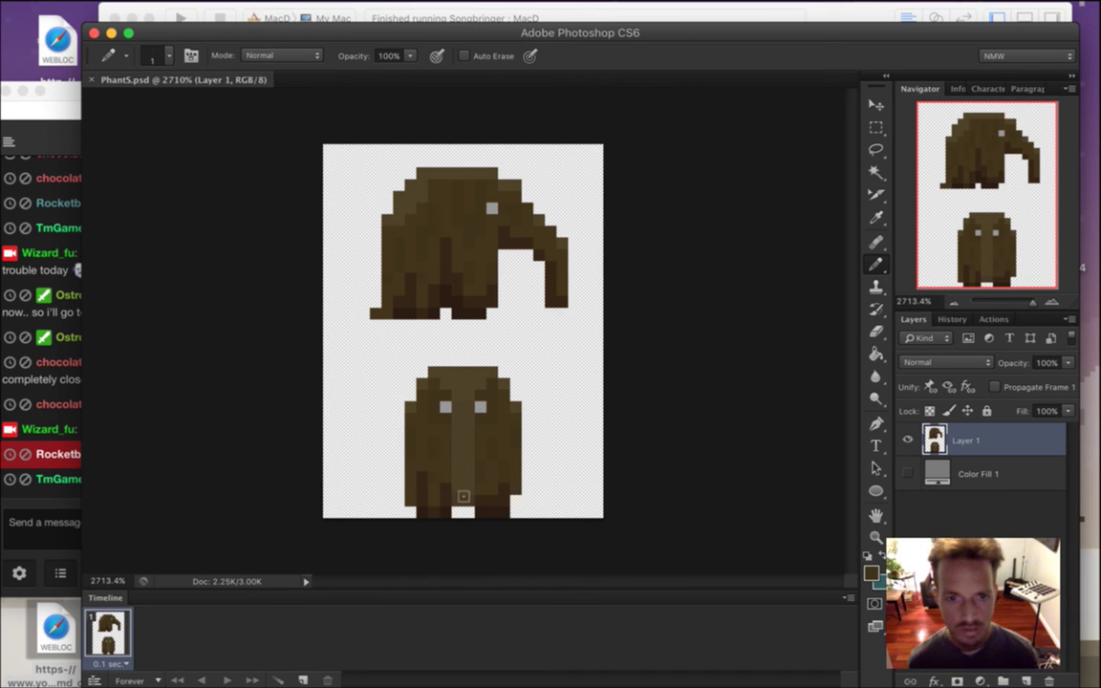
Sample the trunk brown, lower its brightness to 28%, and paint subtle horizontal bands down the front view's trunk.
key(i)
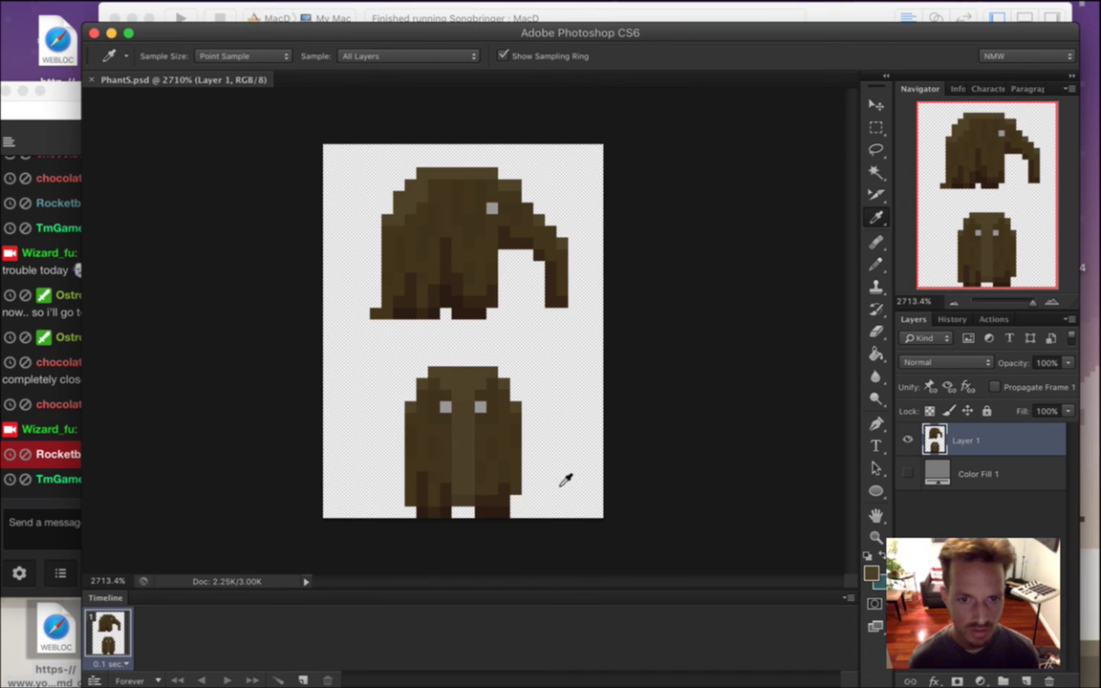
click(871, 571)
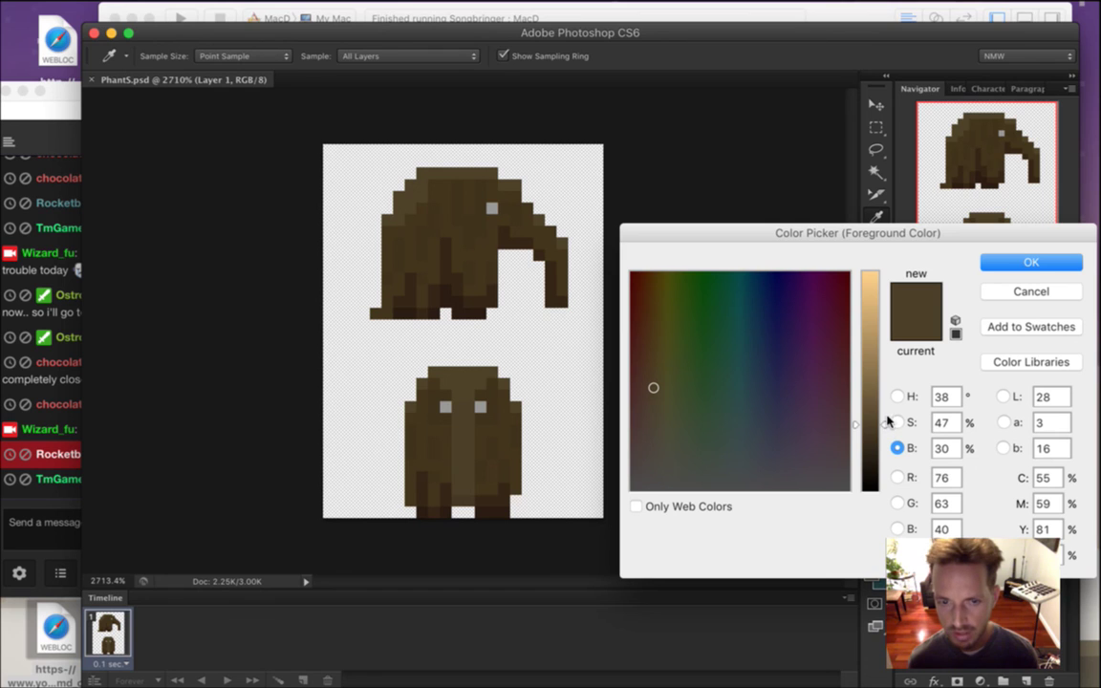
drag(885, 426, 885, 429)
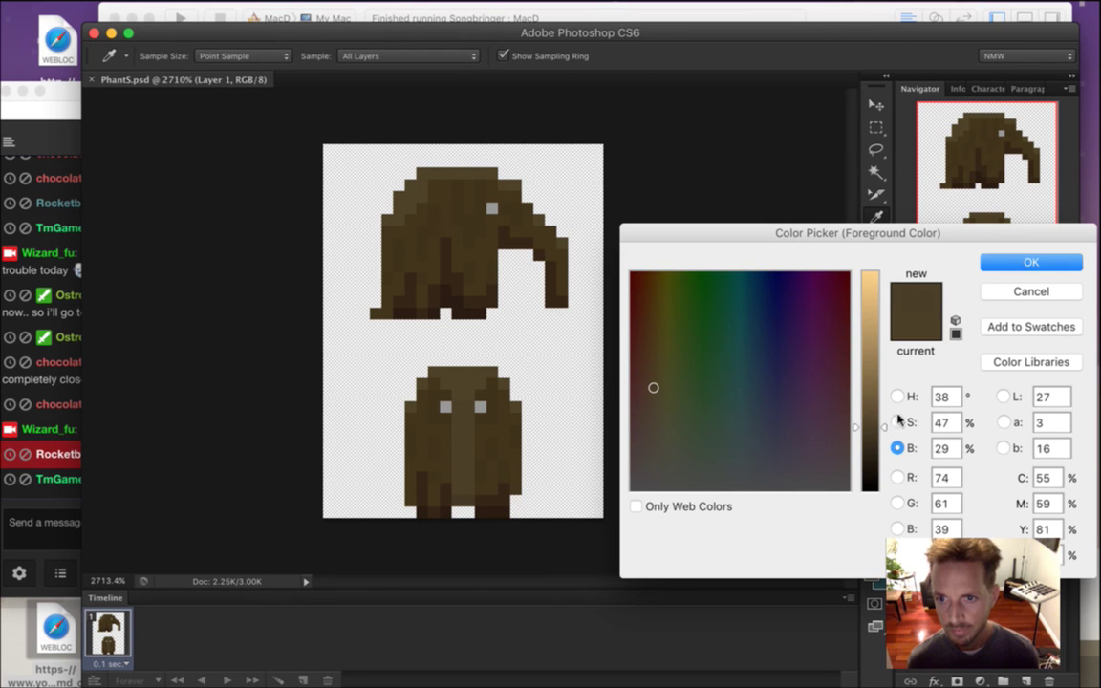
click(884, 431)
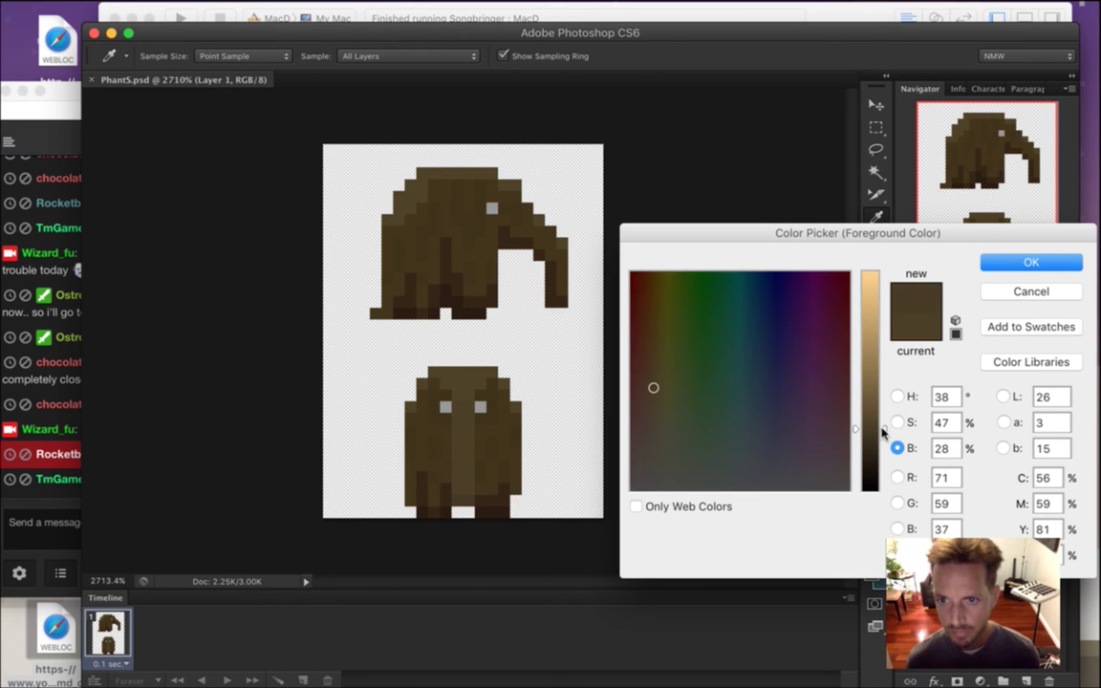
key(Return)
key(b)
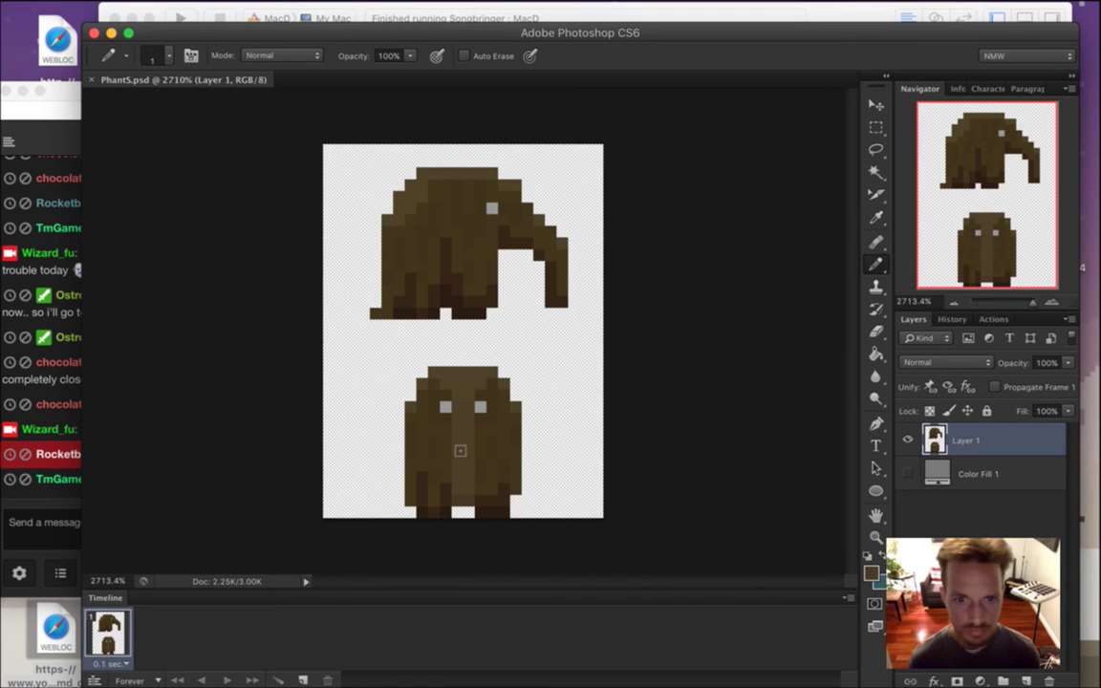
click(465, 512)
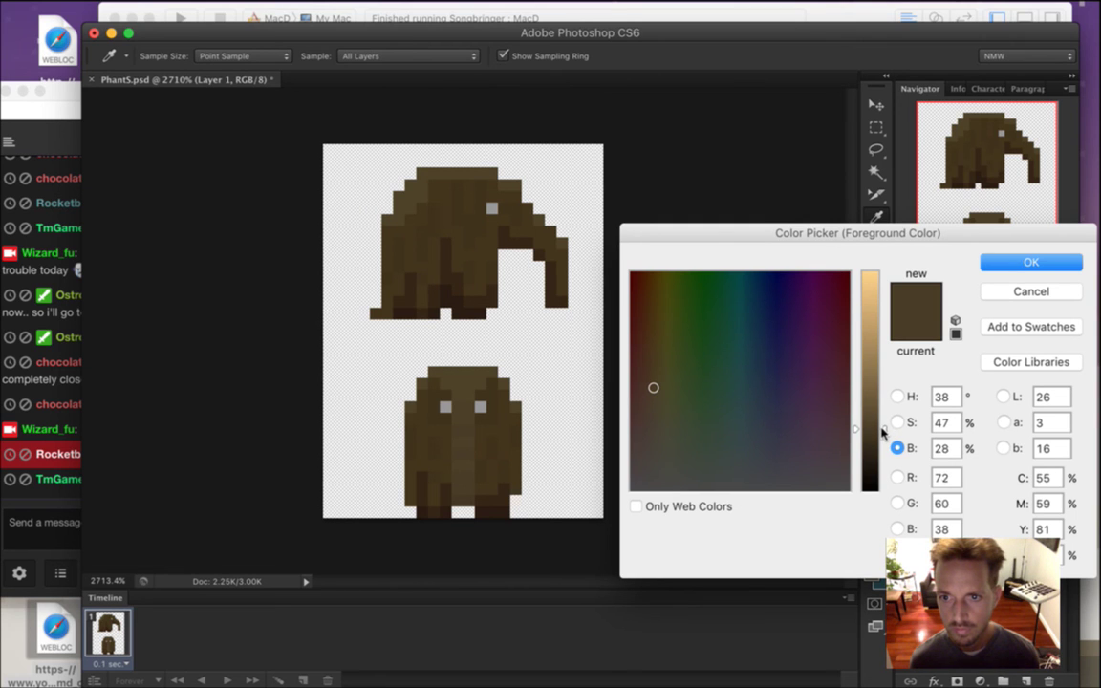
click(1032, 262)
click(876, 264)
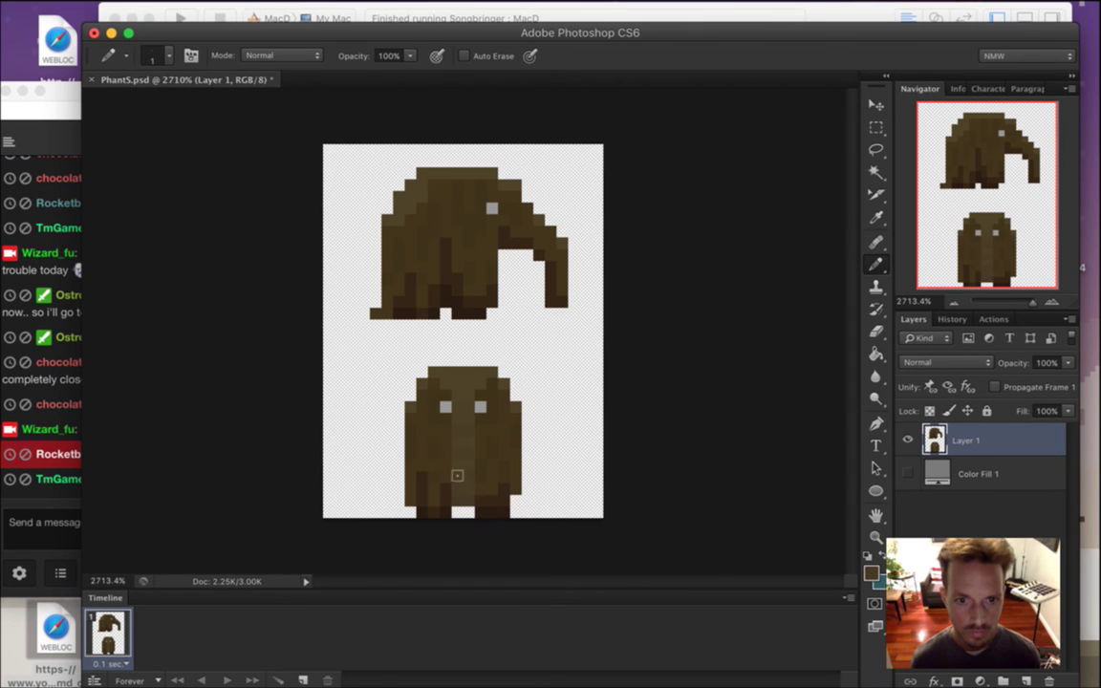
drag(468, 450, 478, 460)
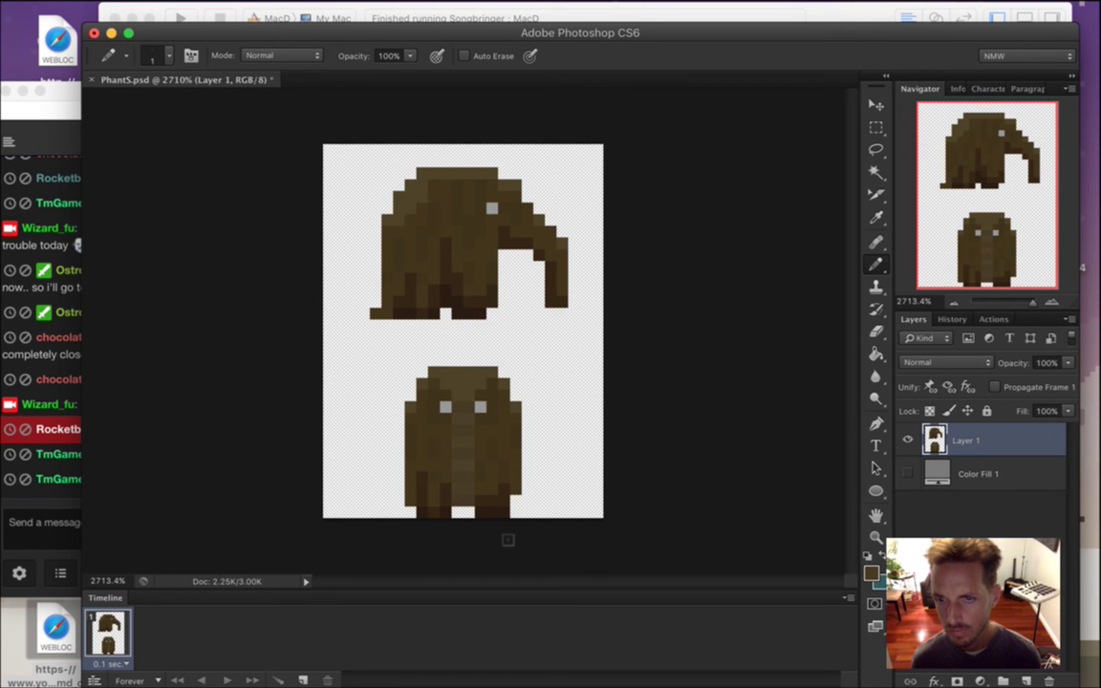
Read the "like alf" comment in the Twitch chat, then switch to the Safari browser.
click(62, 502)
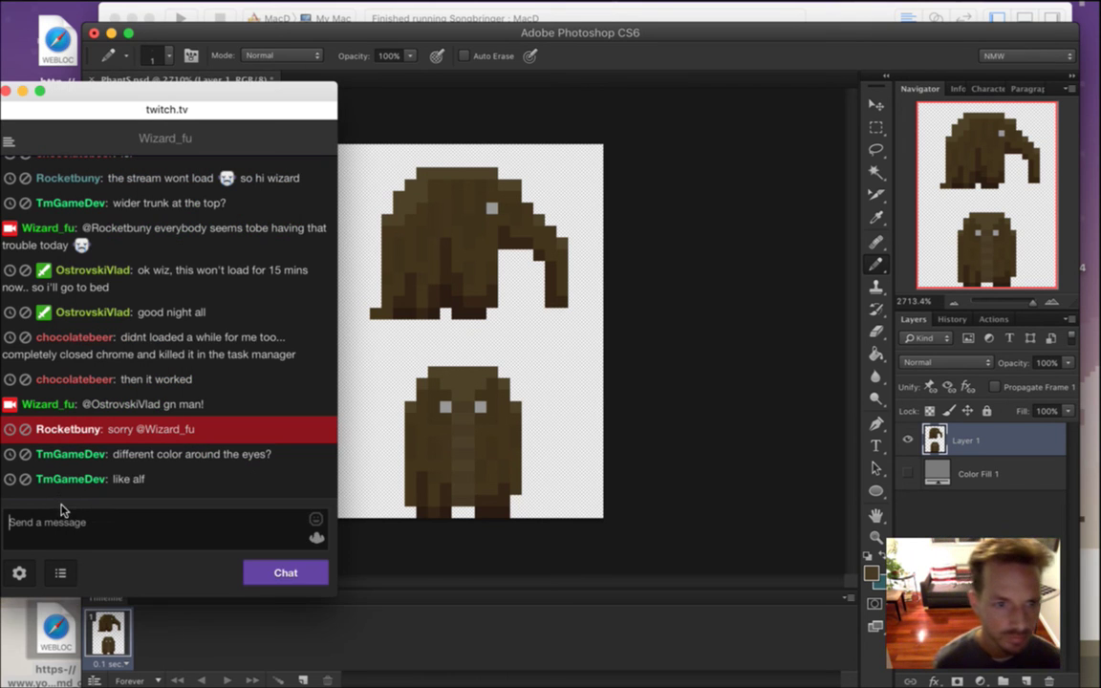
drag(113, 479, 145, 479)
key(super+Tab)
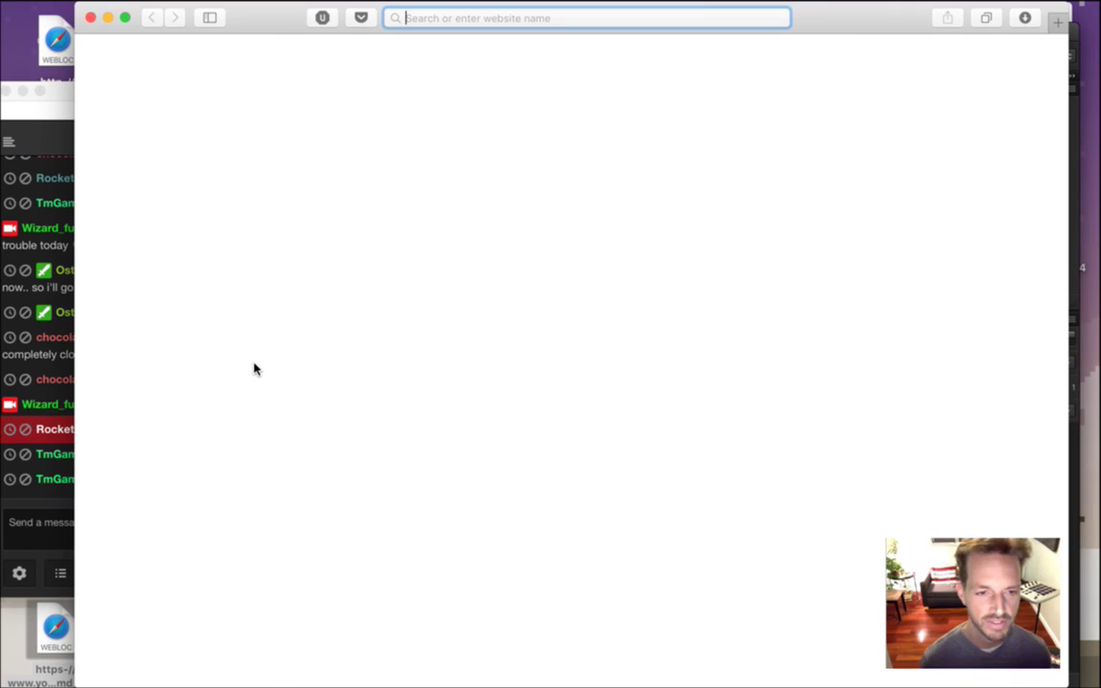
Search Google for "alf" and view the image results as reference for the eye coloring.
text(alf)
key(Return)
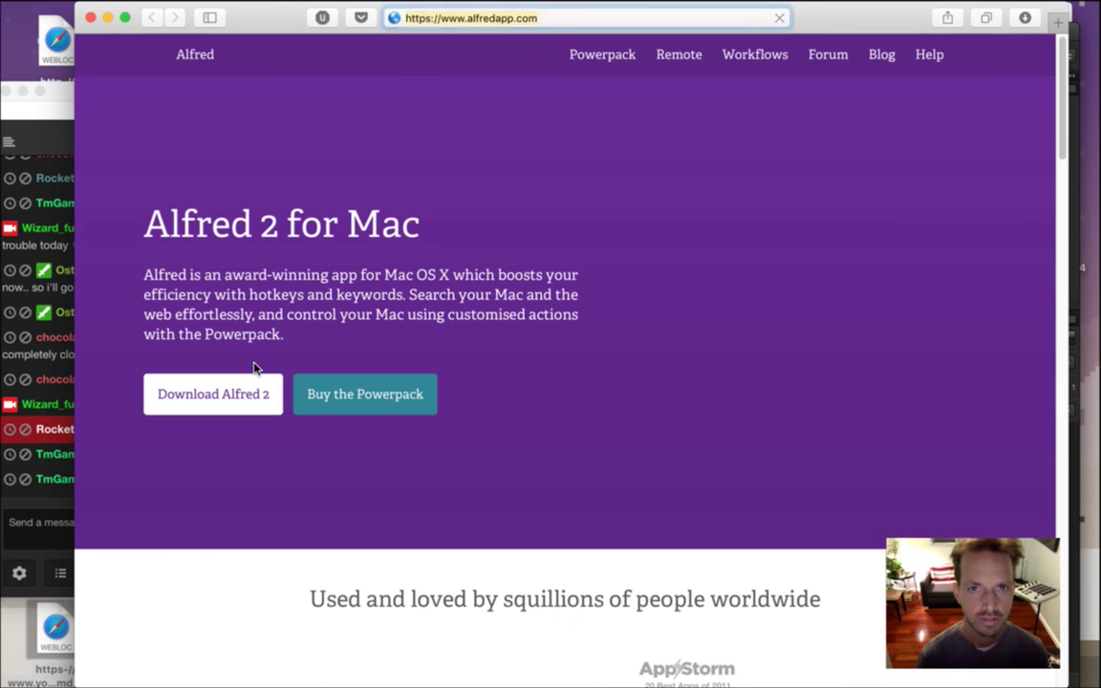
key(super+l)
text(alf)
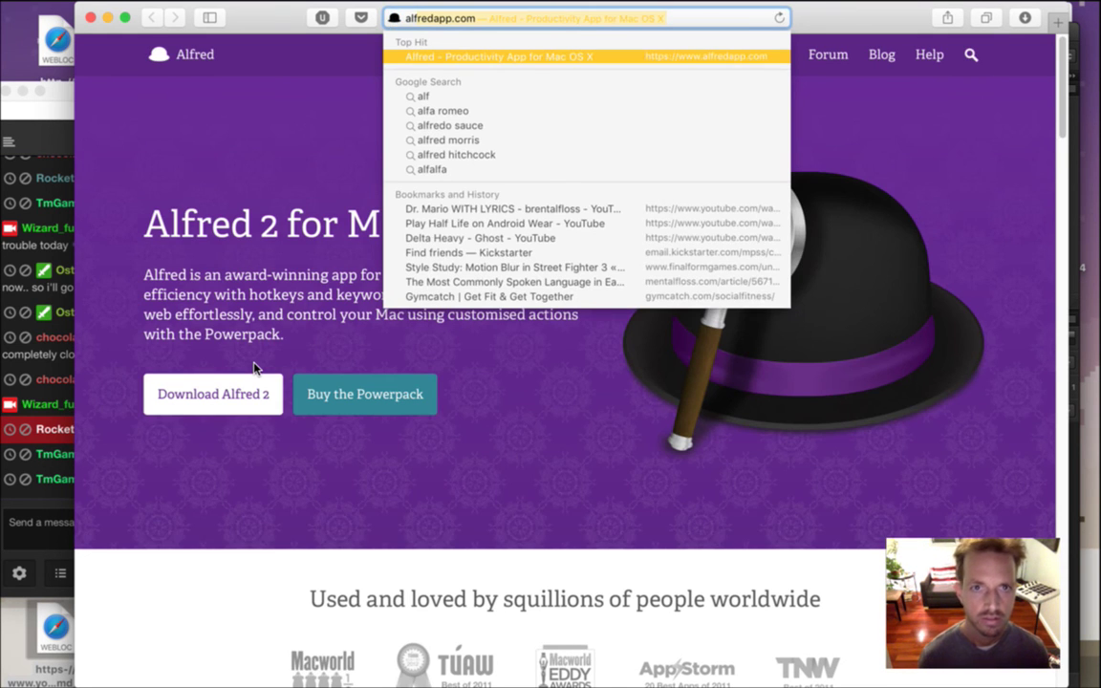
key(BackSpace)
text(f)
key(BackSpace)
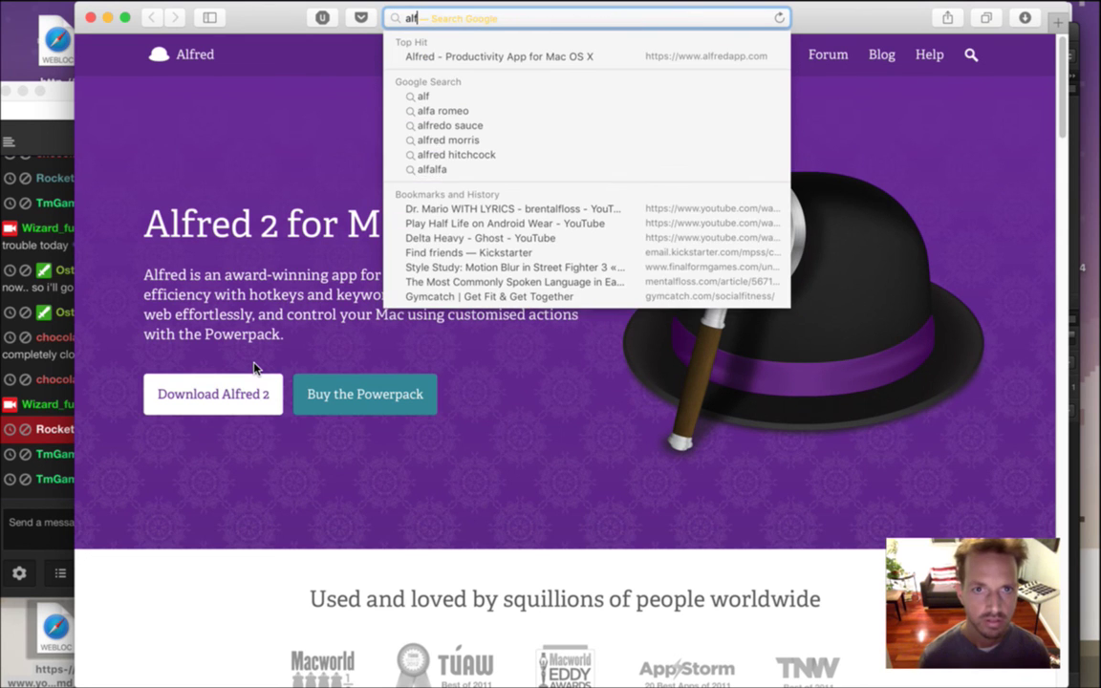
key(Escape)
key(Return)
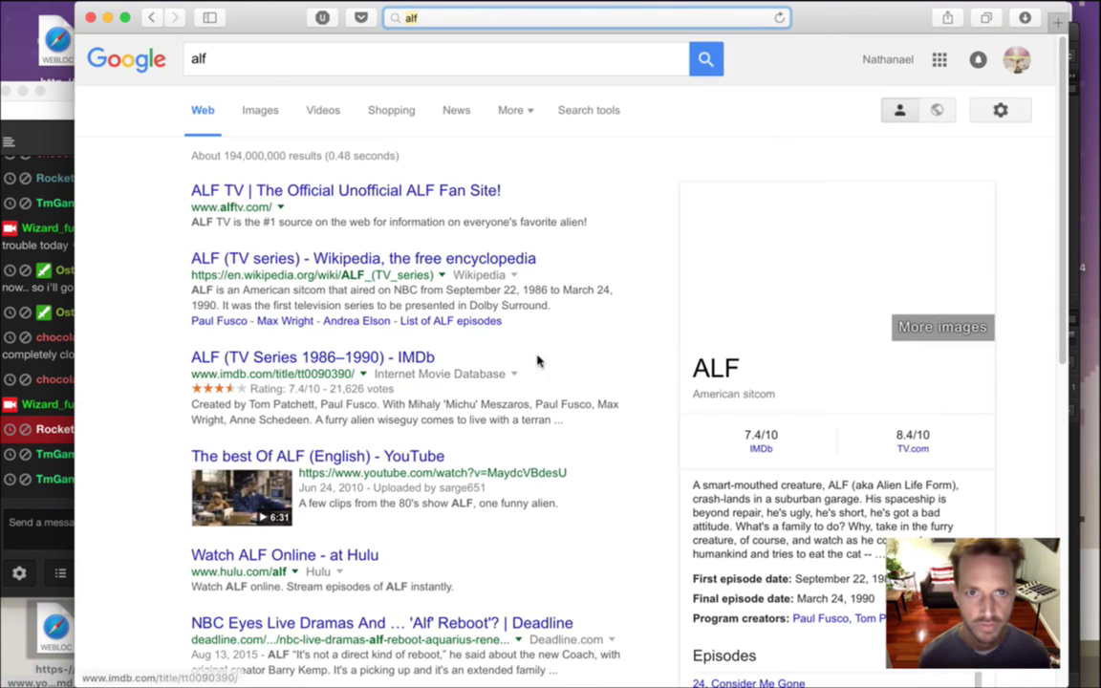
click(280, 119)
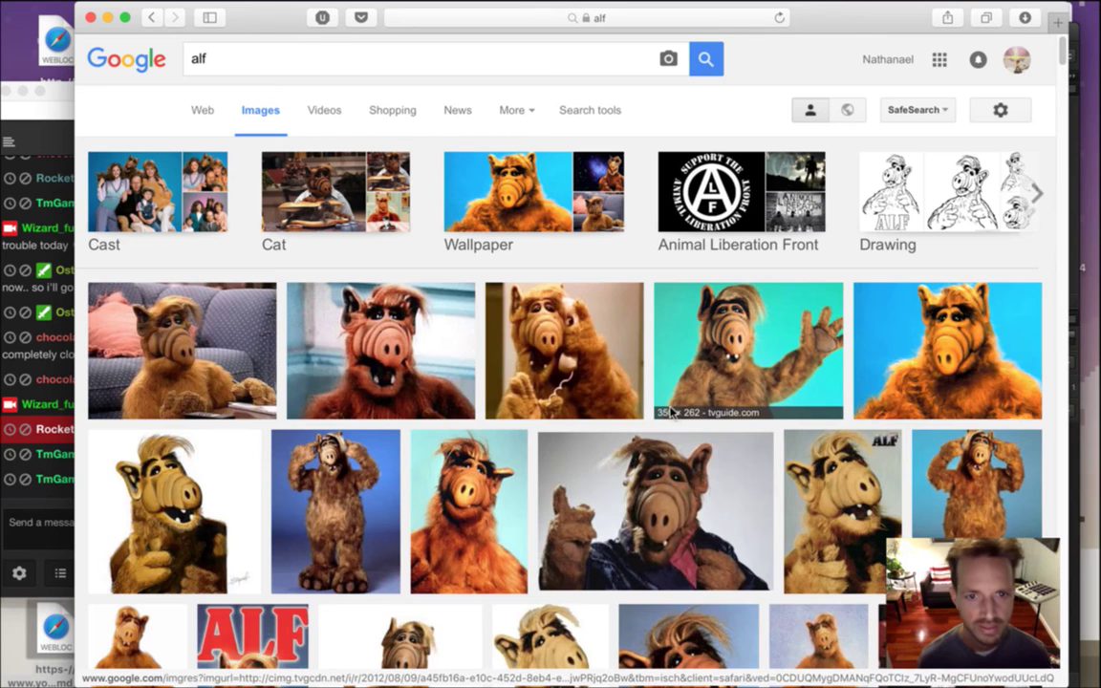
key(super)
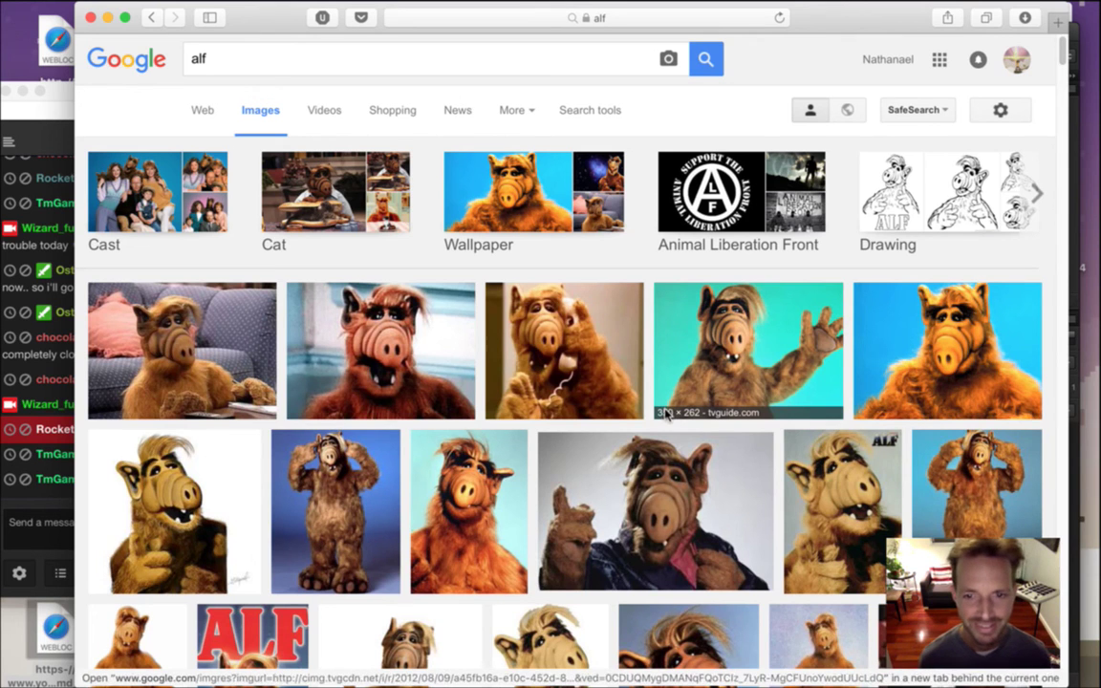
Return to Photoshop, sample the brown beside the front view's eye, set its brightness to 23%, and ready the Pencil for the eye surrounds.
key(super+h)
click(623, 49)
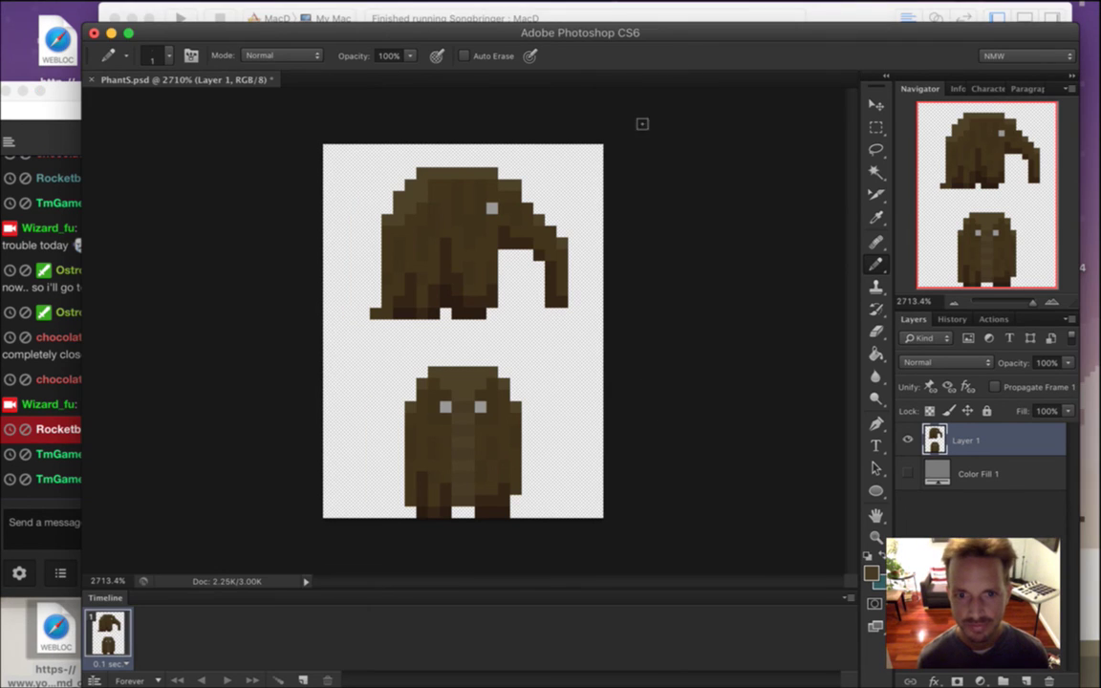
click(437, 418)
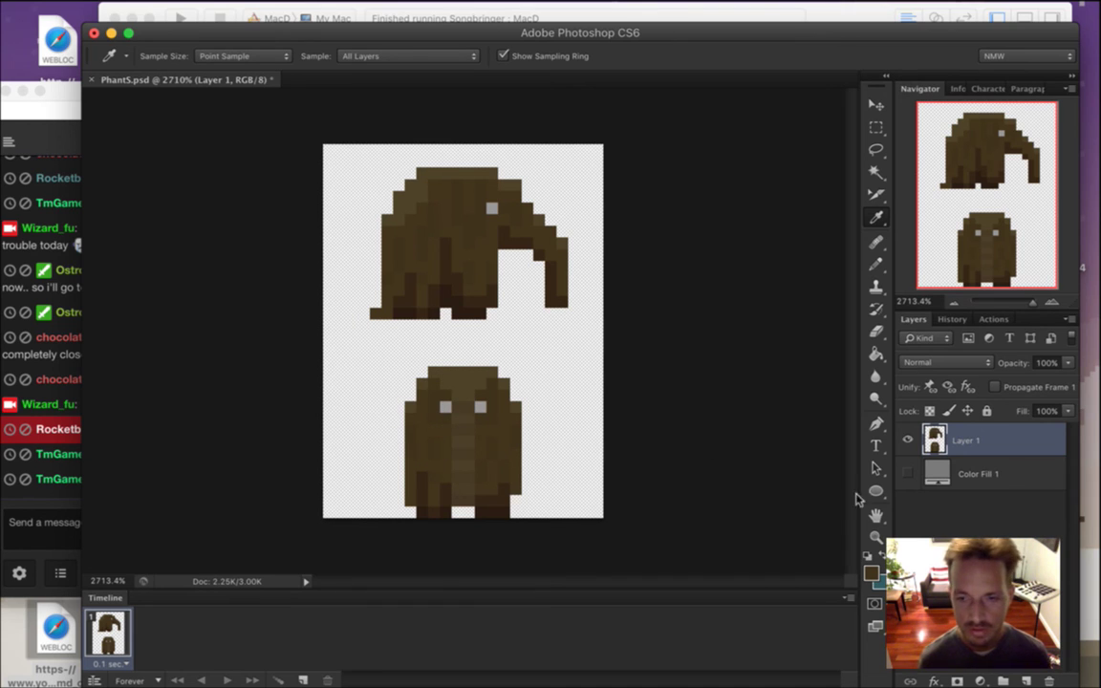
click(872, 577)
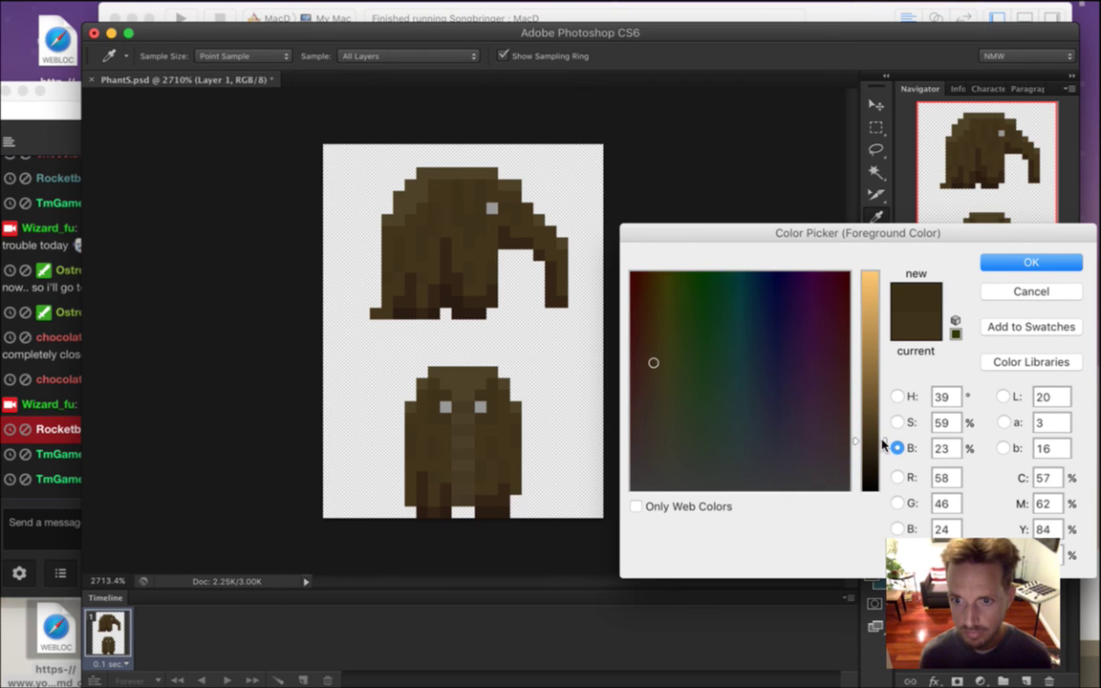
click(995, 262)
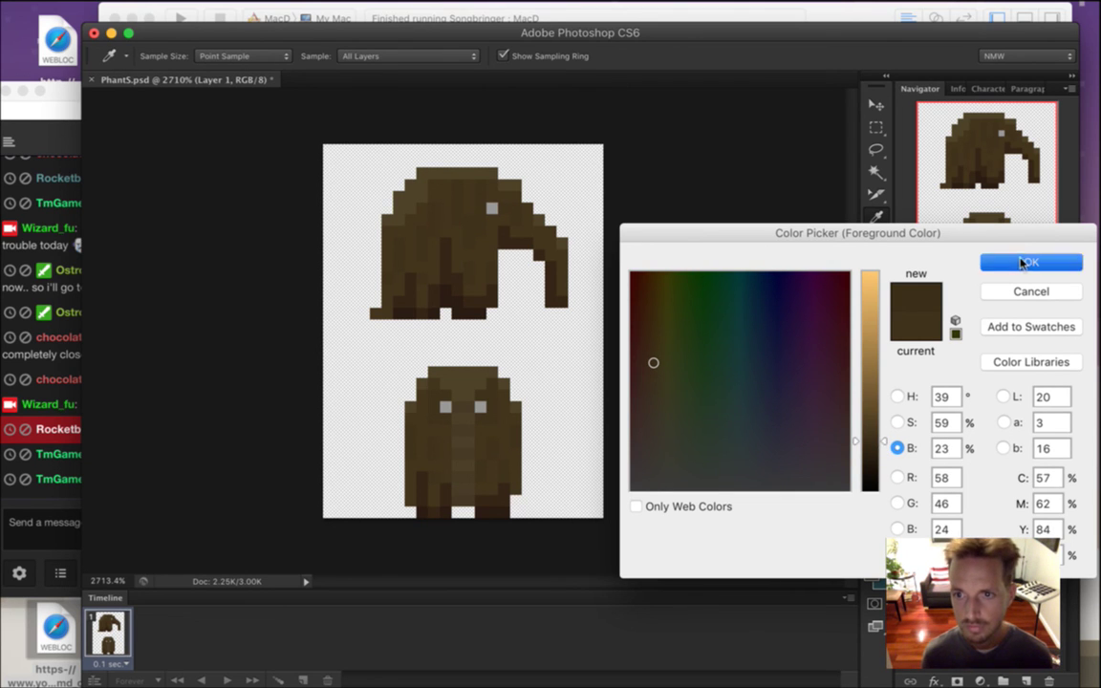
key(b)
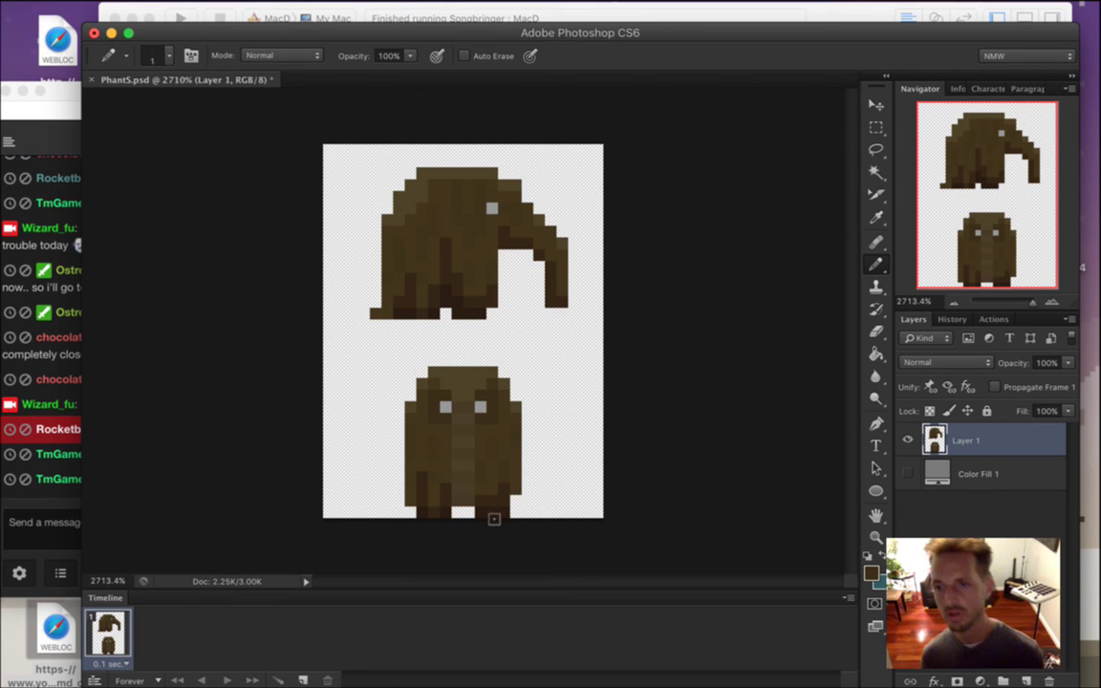
Sample the head's lighter brown, lower its brightness to 28%, and touch up the pixels around the front view's eyes.
key(i)
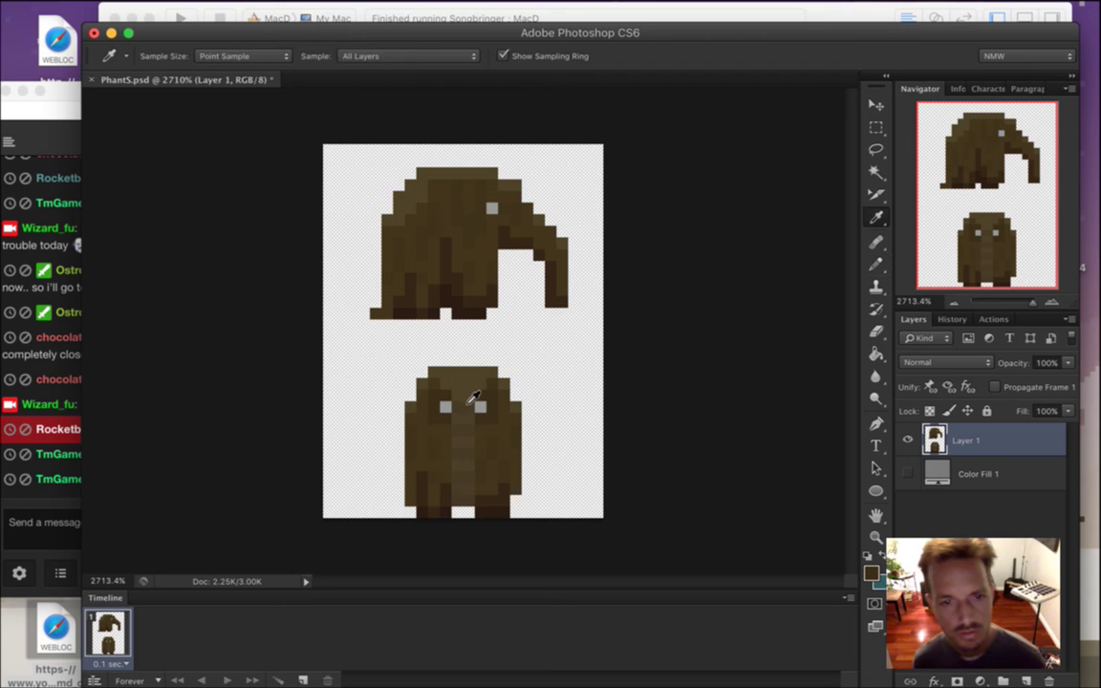
click(871, 571)
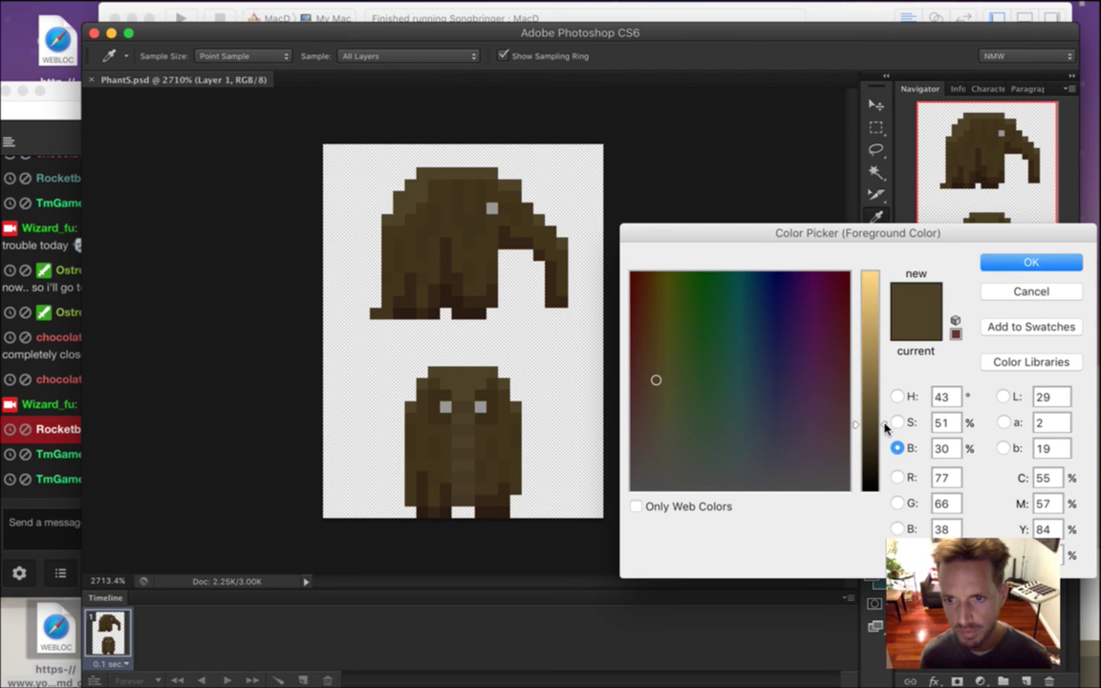
drag(885, 432, 885, 435)
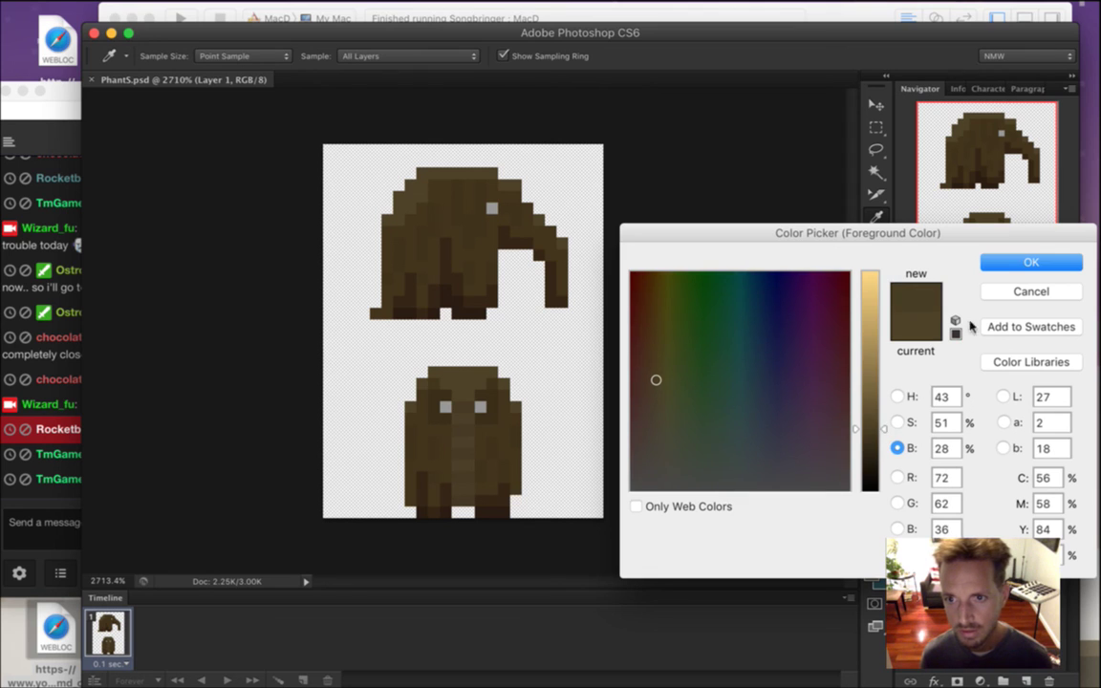
click(1031, 263)
key(b)
click(444, 407)
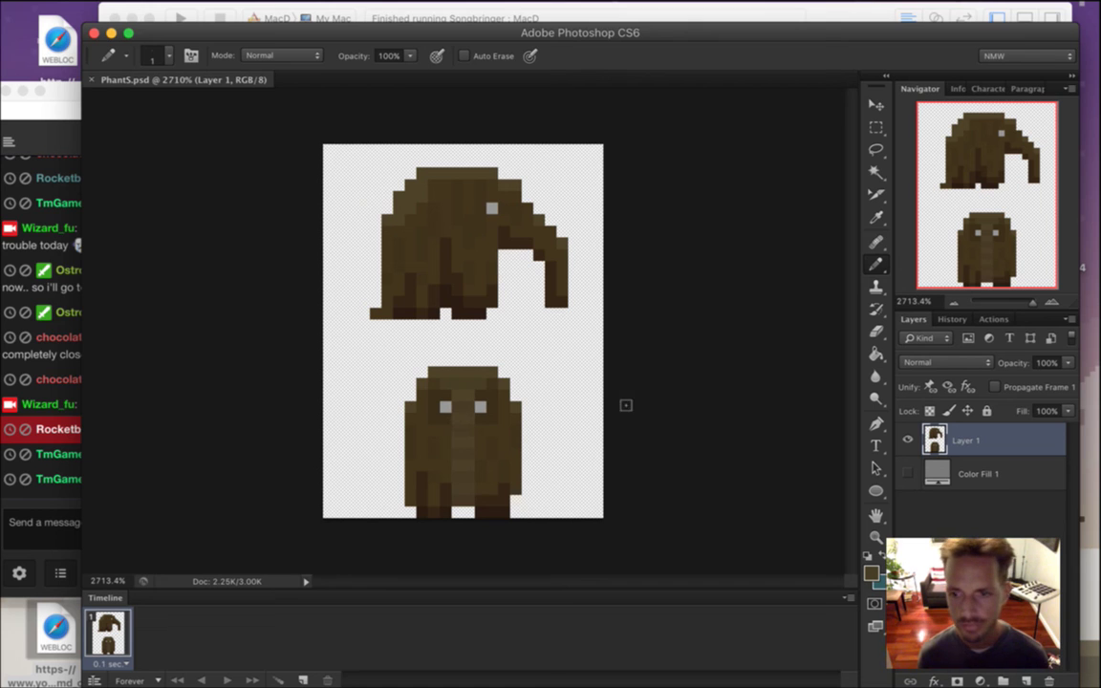
Select the side-view elephant in the upper part of the canvas, delete it, and clear the selection.
key(m)
drag(325, 145, 613, 344)
key(Delete)
key(super+d)
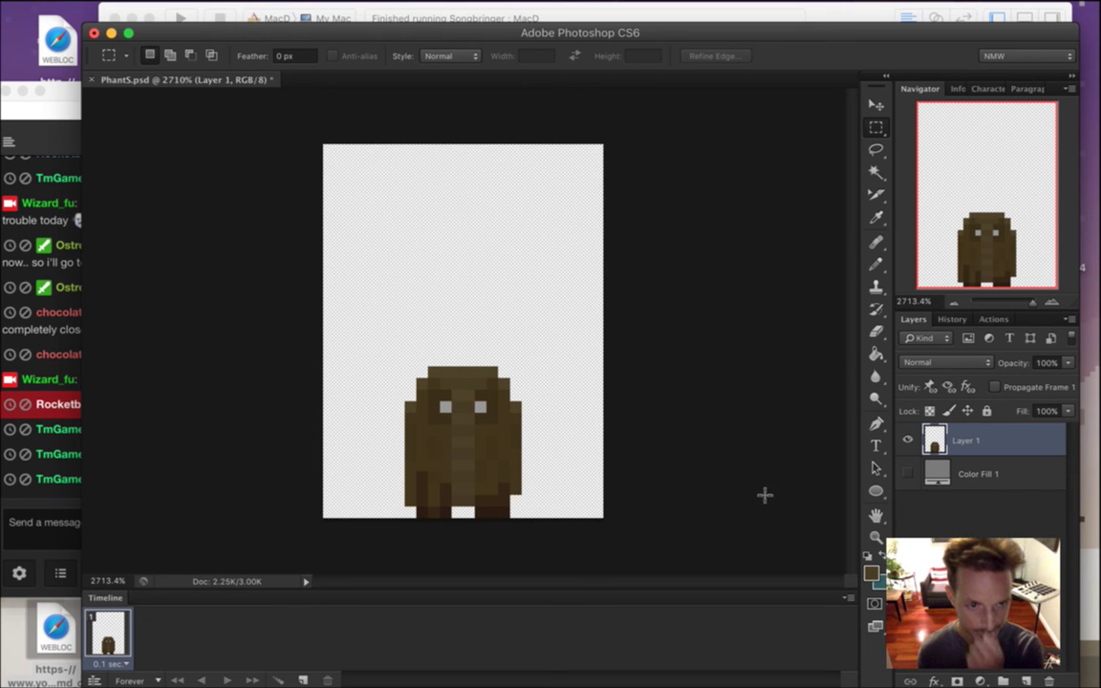
click(31, 457)
click(317, 586)
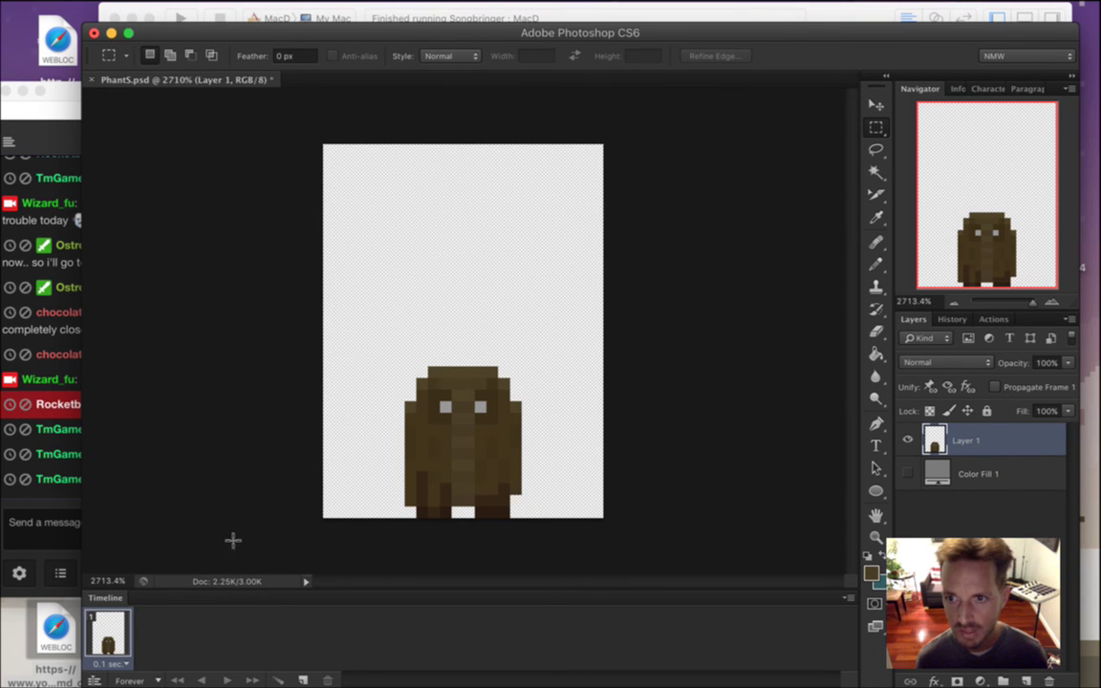
Sample the front view's body brown and paint over the dark streak on its left leg.
key(i)
click(423, 478)
key(b)
key(i)
key(b)
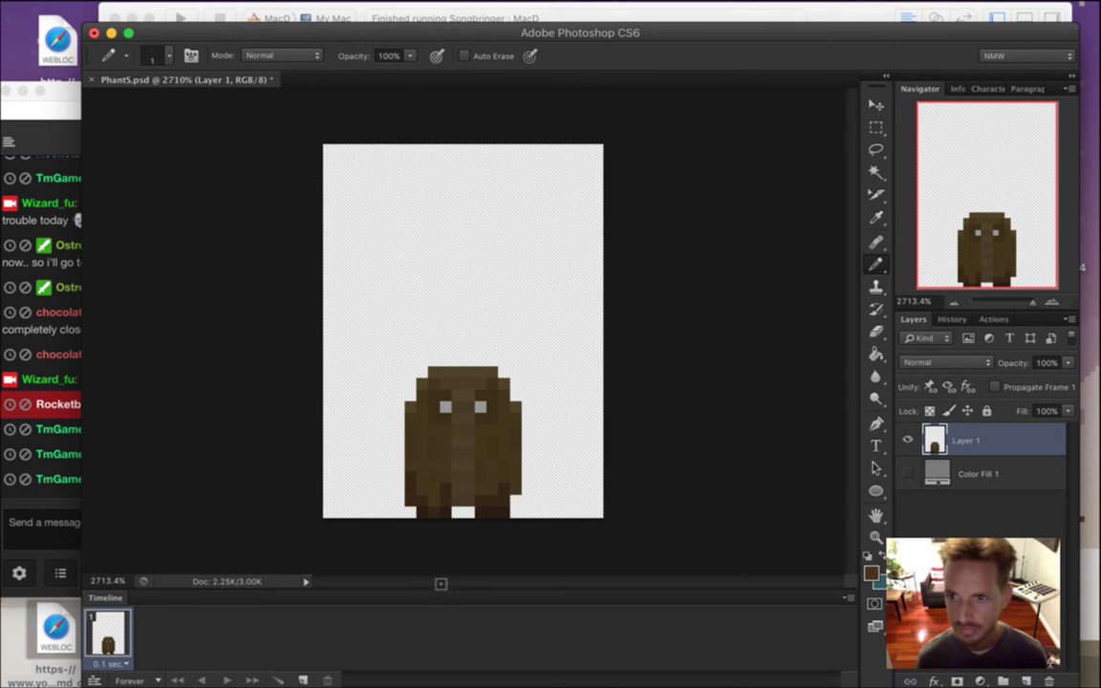
Sample dark and mid browns to paint vertical shadows along both sides of the trunk and darken the right leg's outer edge.
key(i)
click(441, 488)
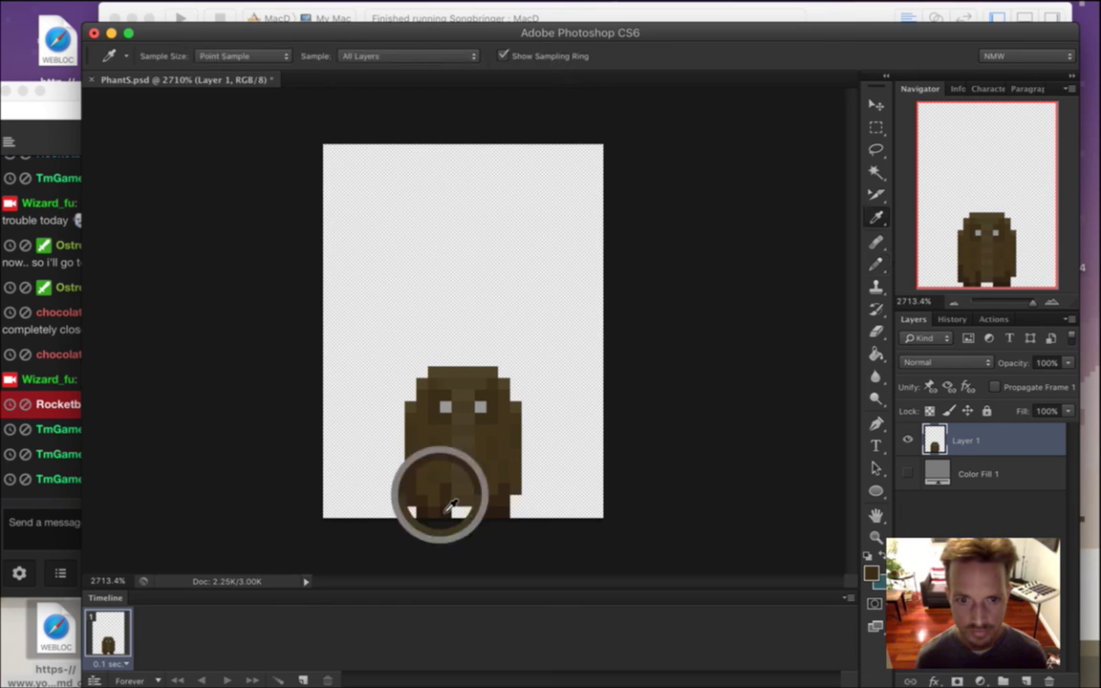
key(b)
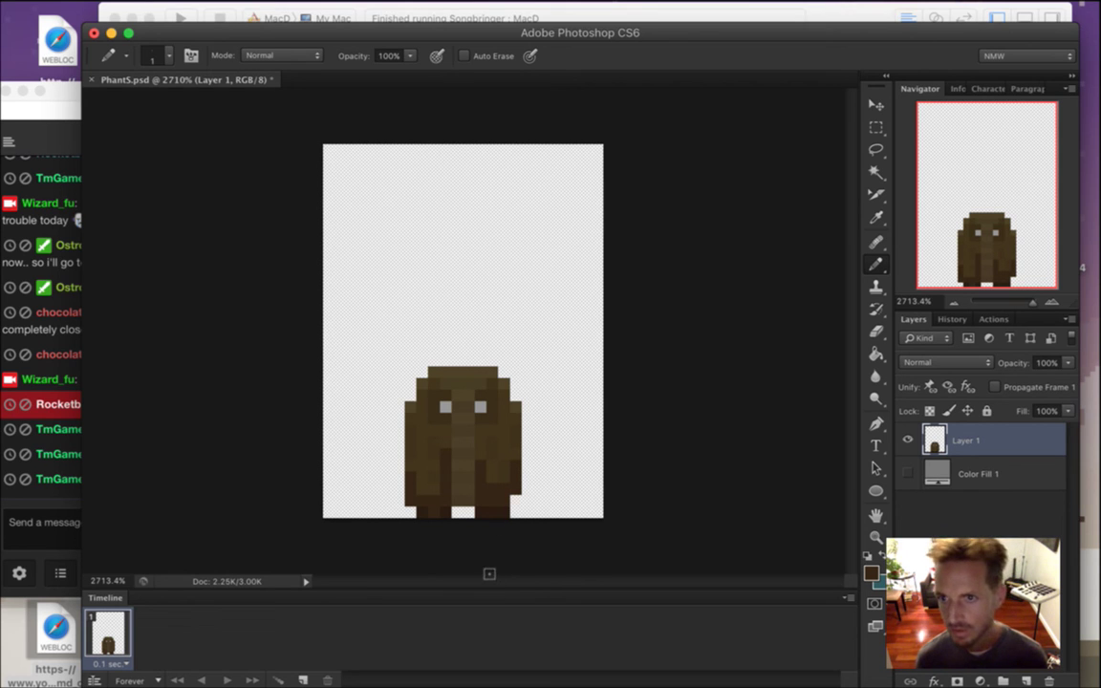
alt+click(494, 467)
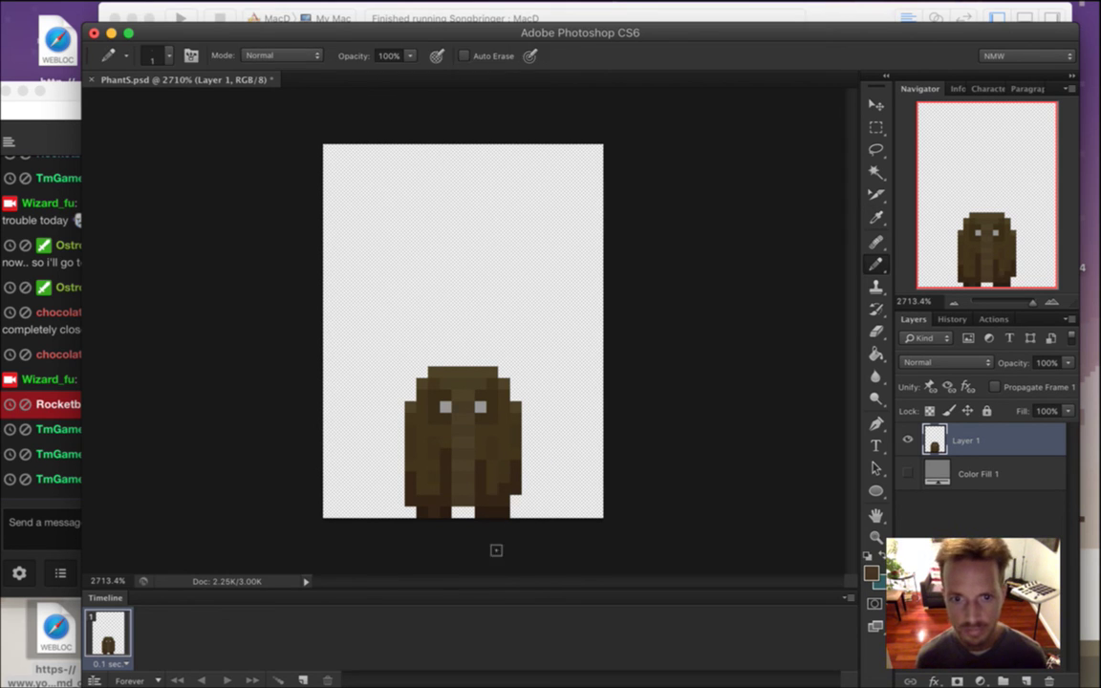
alt+click(510, 448)
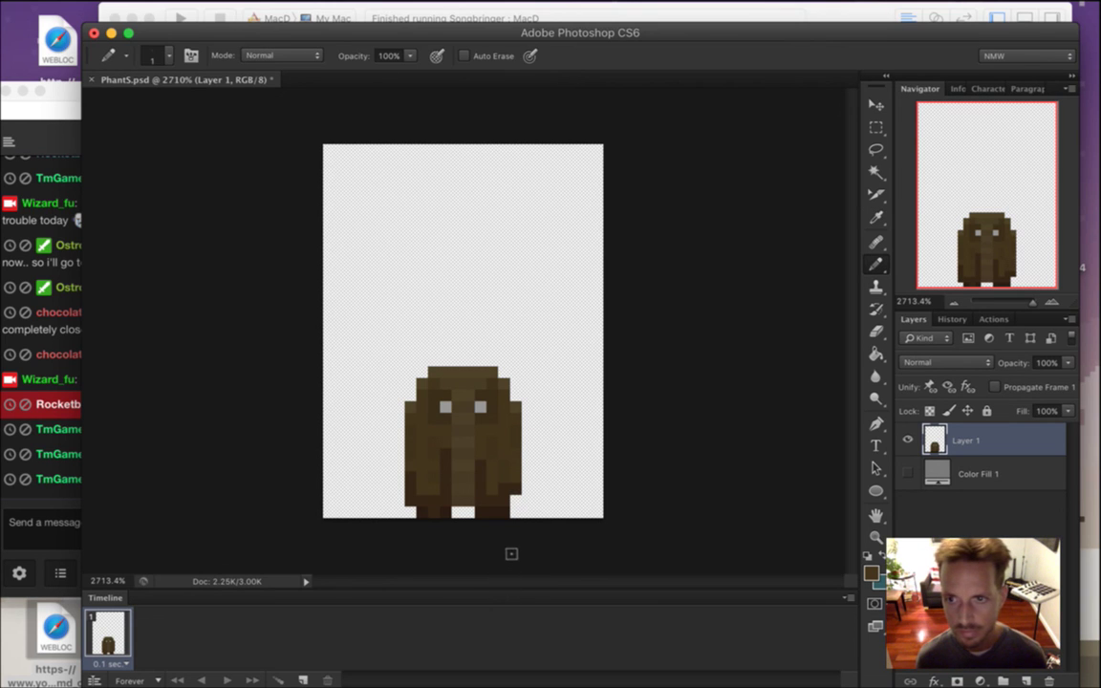
alt+click(522, 495)
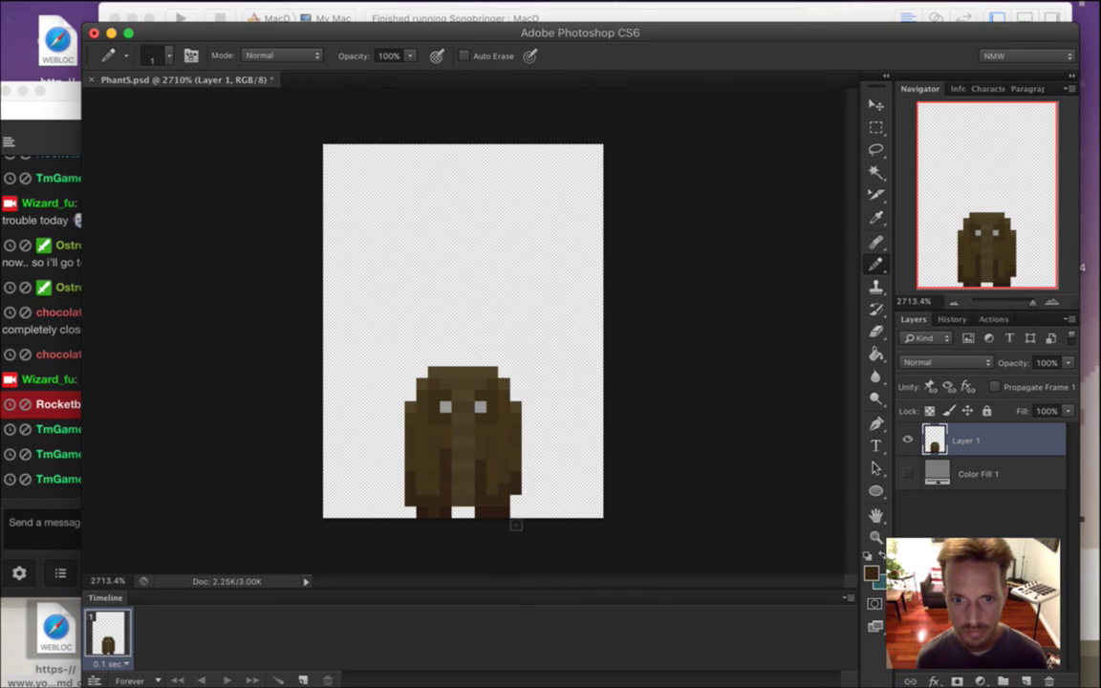
Fill the gap between the feet with dark brown, refine the shading on the left leg, and save PhantS.psd.
click(461, 512)
drag(445, 516, 413, 462)
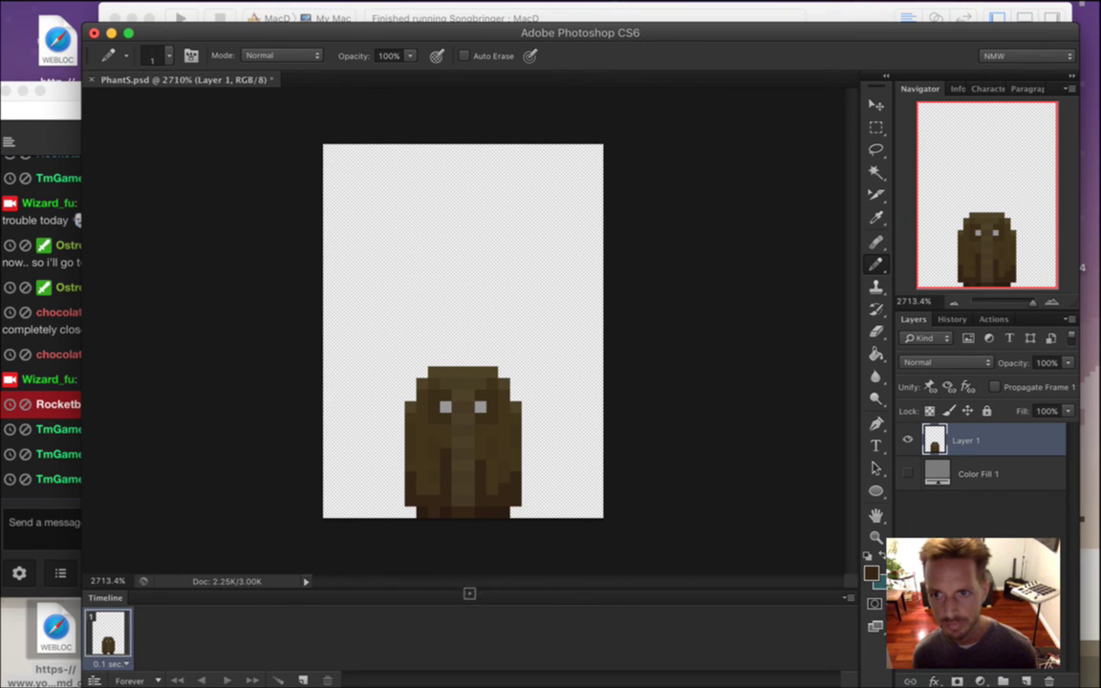
alt+click(443, 479)
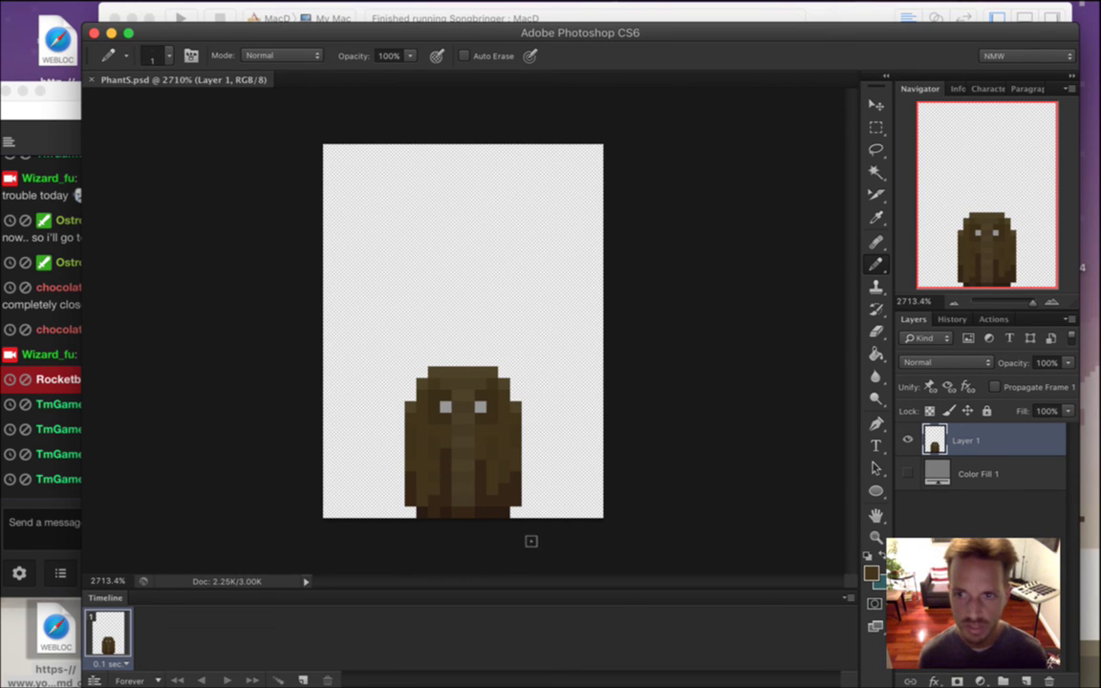
Read the Twitch chat suggestion about swinging the trunk in the animation, then return to Photoshop.
click(38, 504)
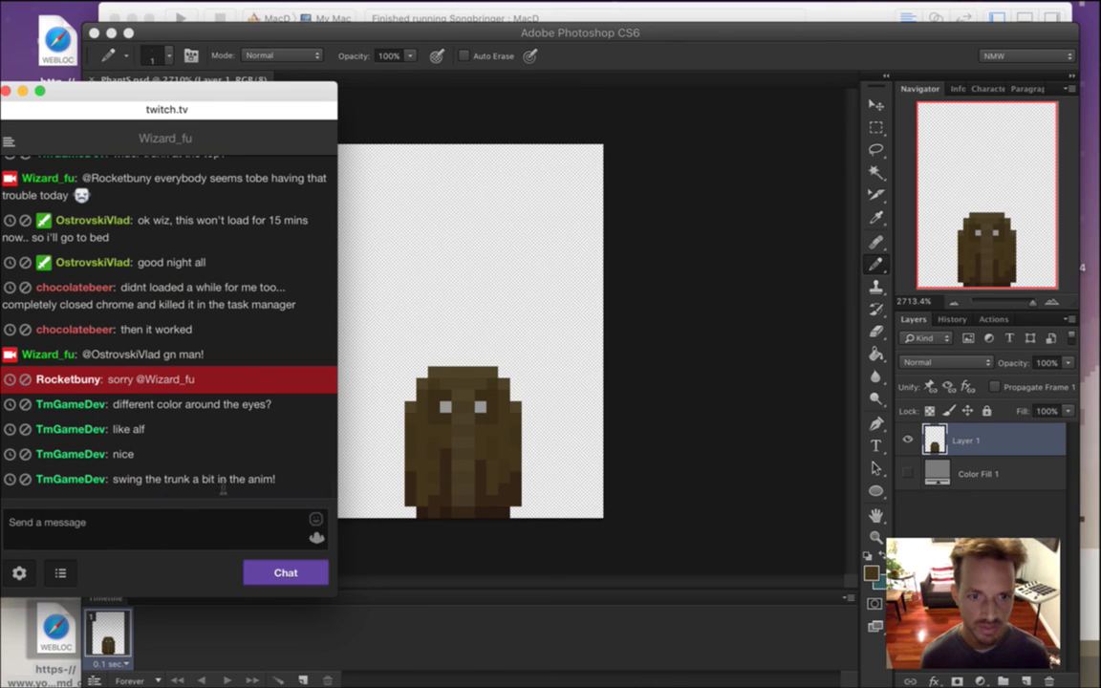
drag(128, 481, 229, 480)
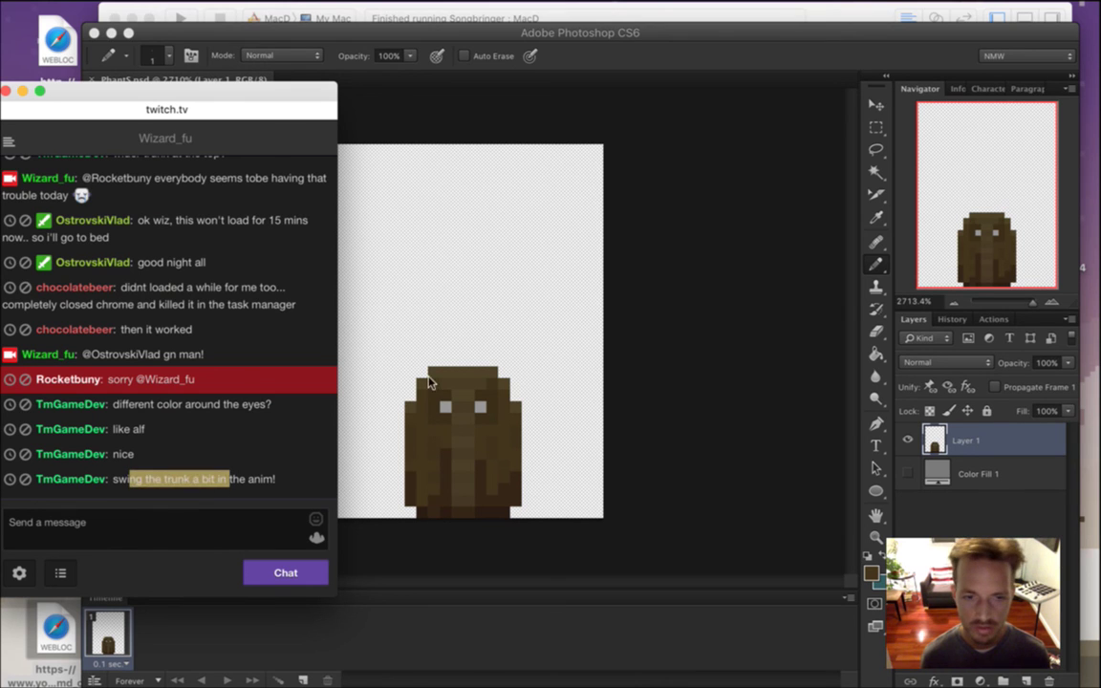
click(745, 86)
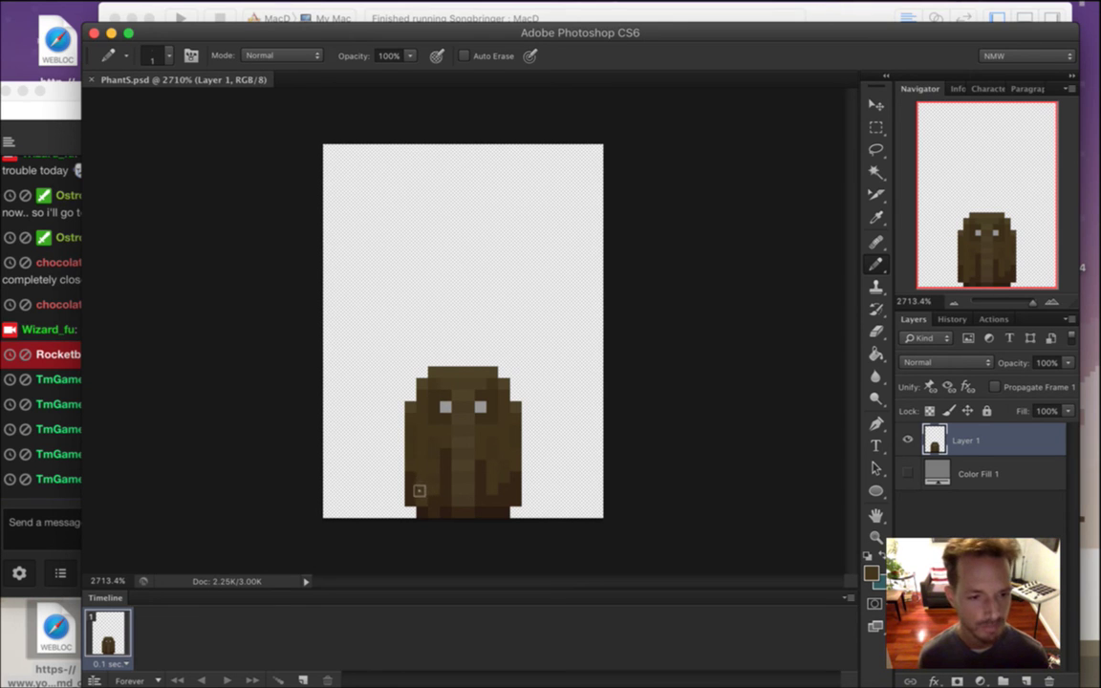
Add a second animation frame and duplicate Layer 1 for it, hiding the original layer in that frame.
click(301, 679)
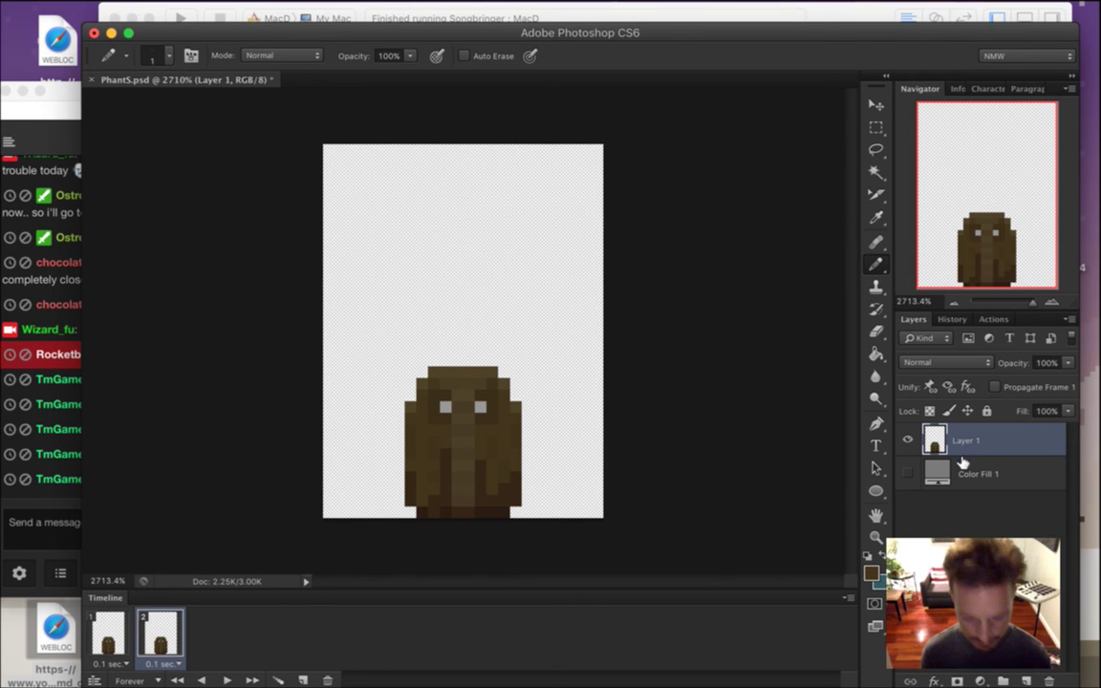
key(super+j)
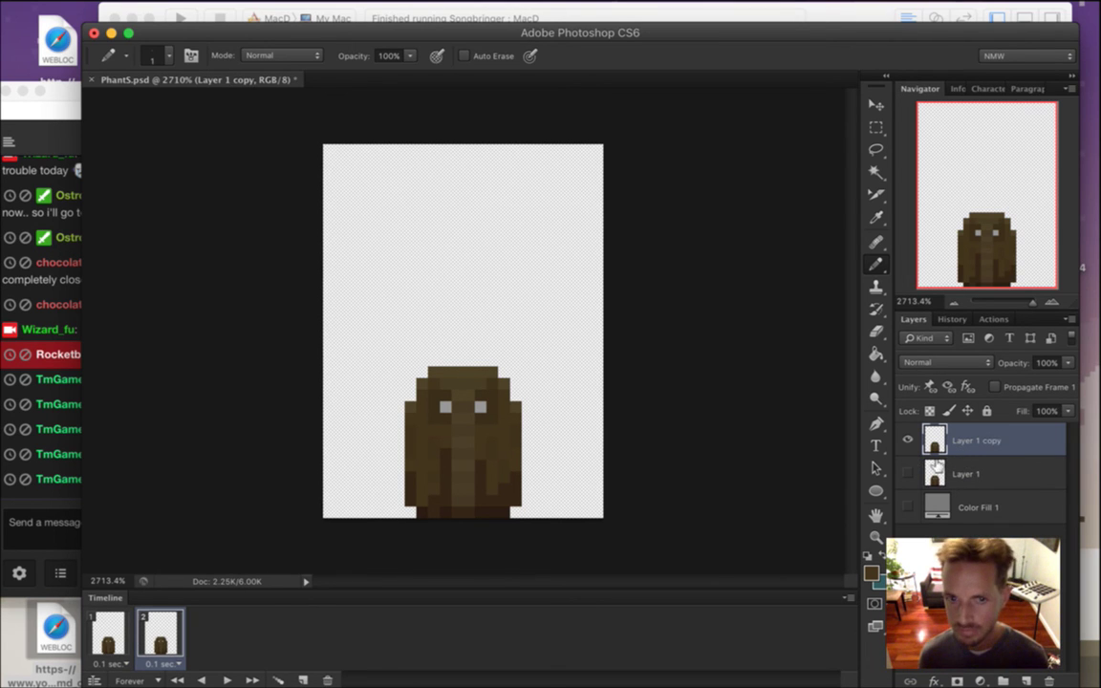
Select the trunk column from between the eyes down to the feet, shift it one pixel right on Layer 1 copy, and deselect.
key(m)
drag(453, 400, 487, 430)
drag(451, 392, 487, 514)
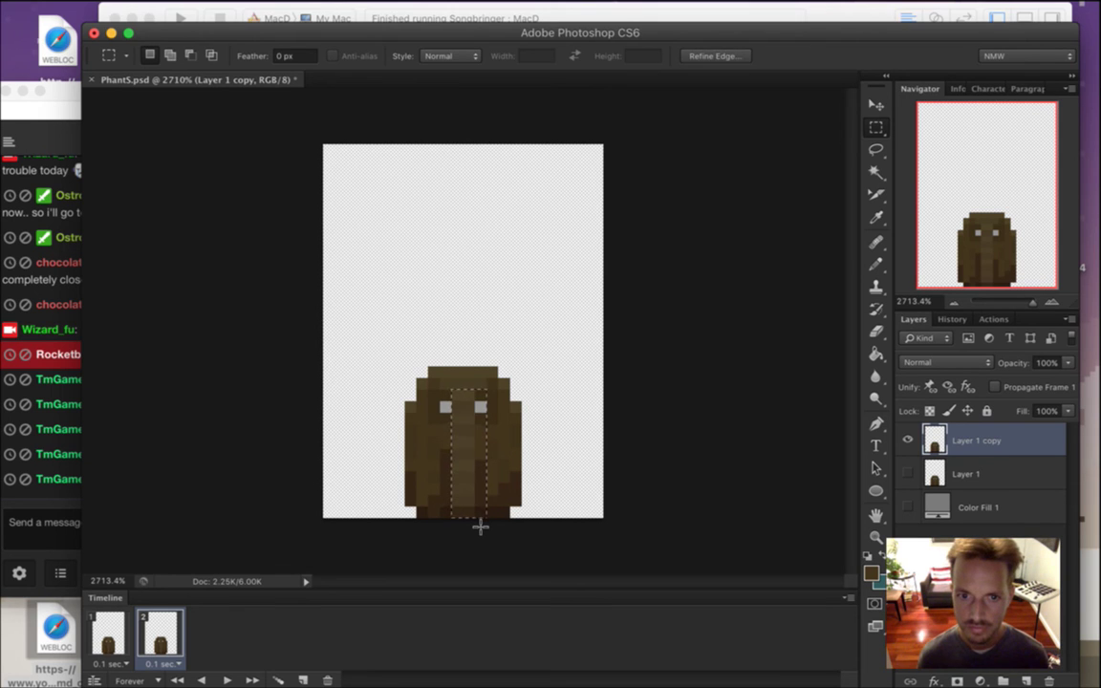
key(v)
key(Right)
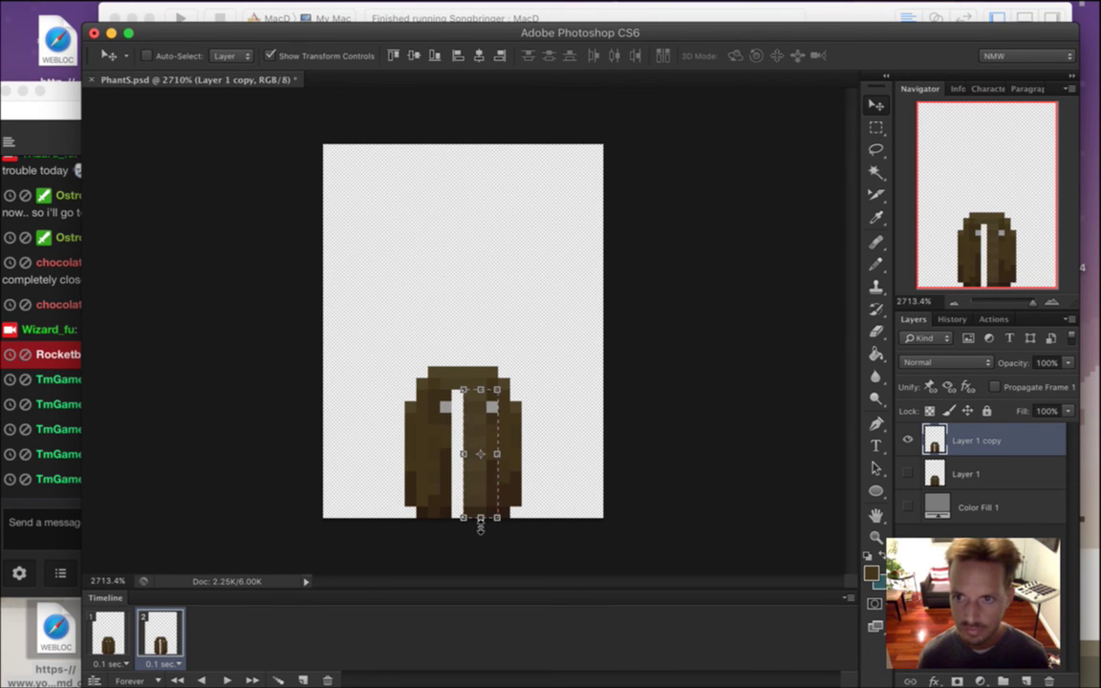
key(ctrl+d)
Fill the empty column beside the shifted trunk with sampled browns, dark along the legs and mid brown on the face, then save.
key(b)
alt+click(456, 490)
drag(456, 491, 456, 437)
alt+click(455, 511)
click(456, 513)
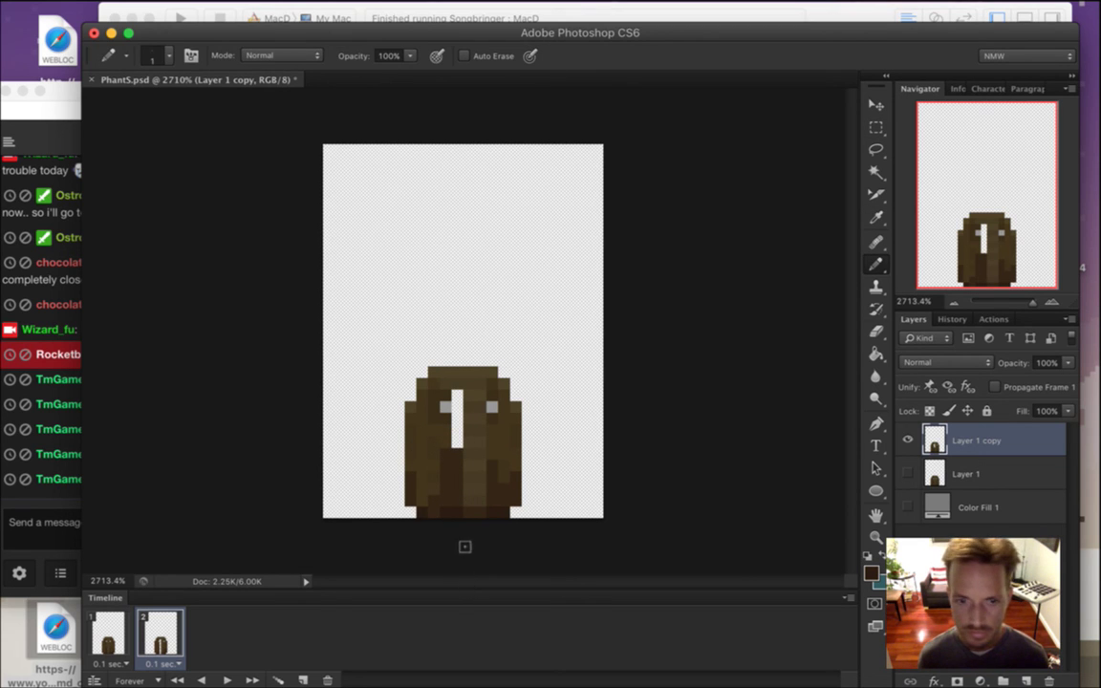
alt+click(452, 435)
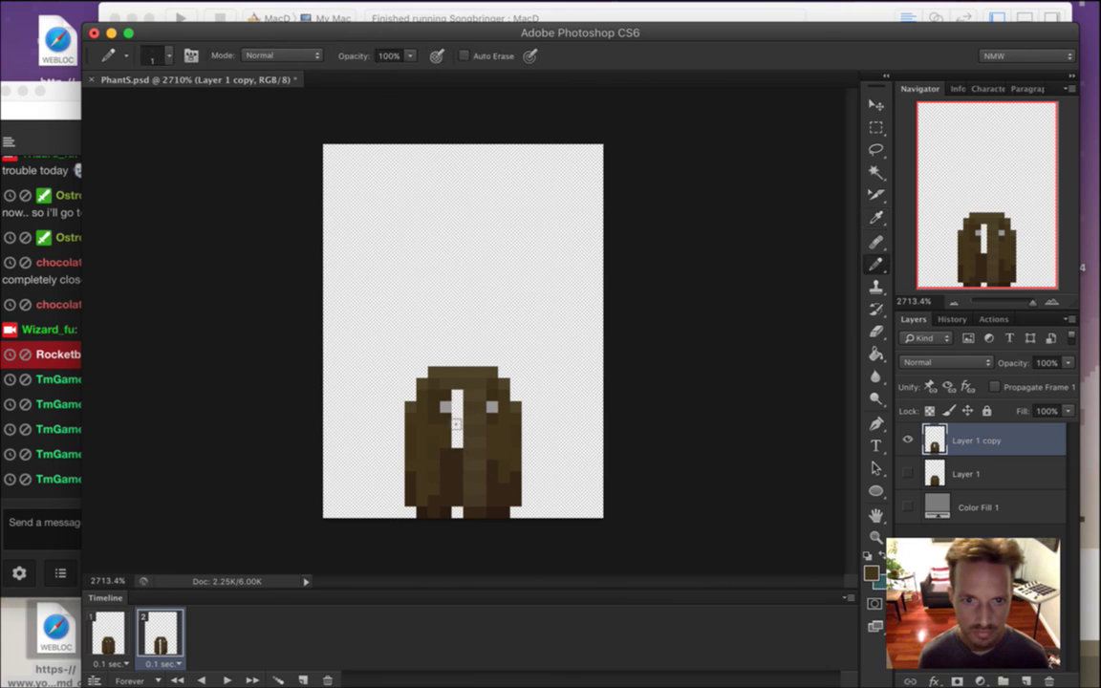
drag(456, 425, 457, 392)
alt+click(453, 432)
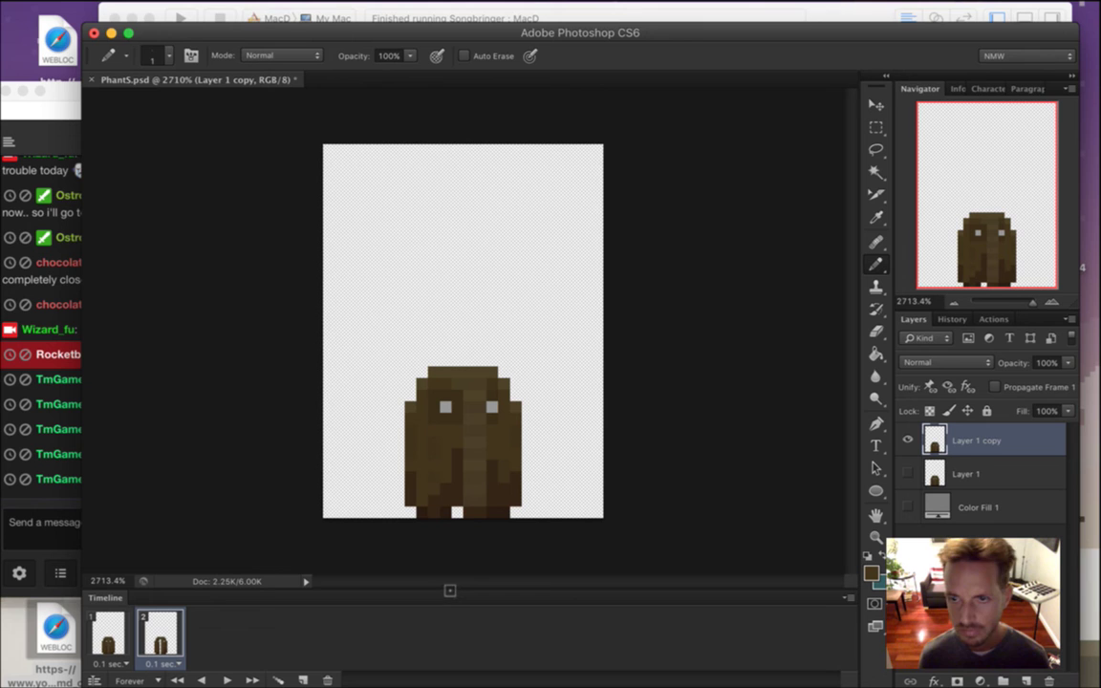
Read the latest Twitch chat comment about the shading, then return to Photoshop.
click(75, 528)
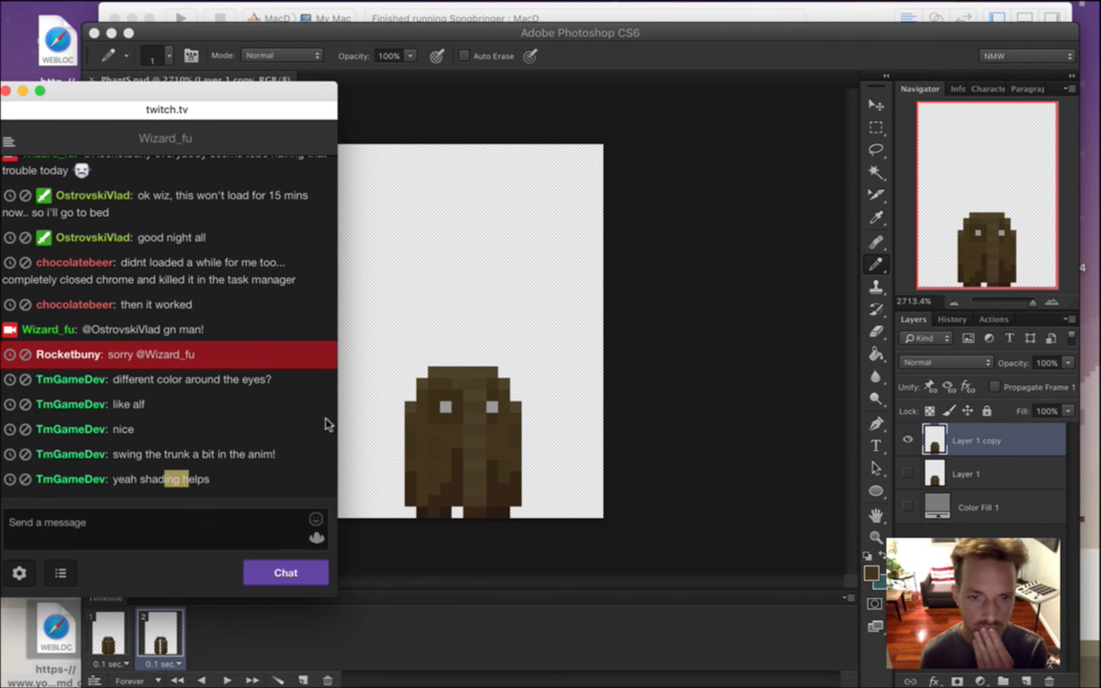
click(641, 368)
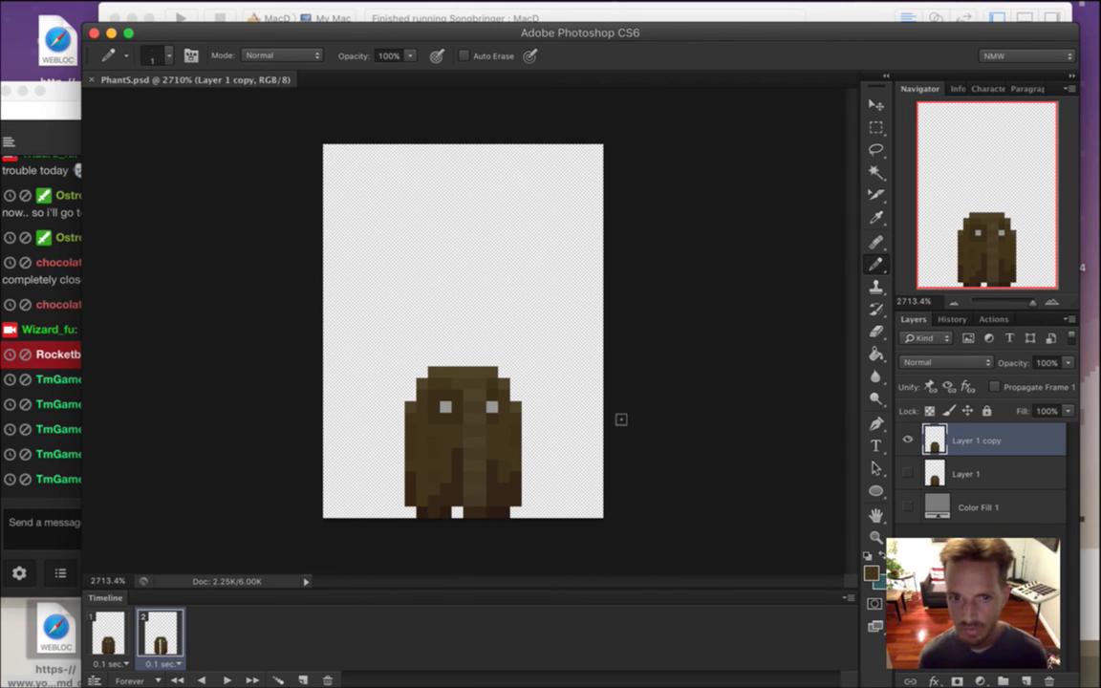
Select the lower part of the trunk, shift it one more pixel right to bend the swing, and deselect.
key(m)
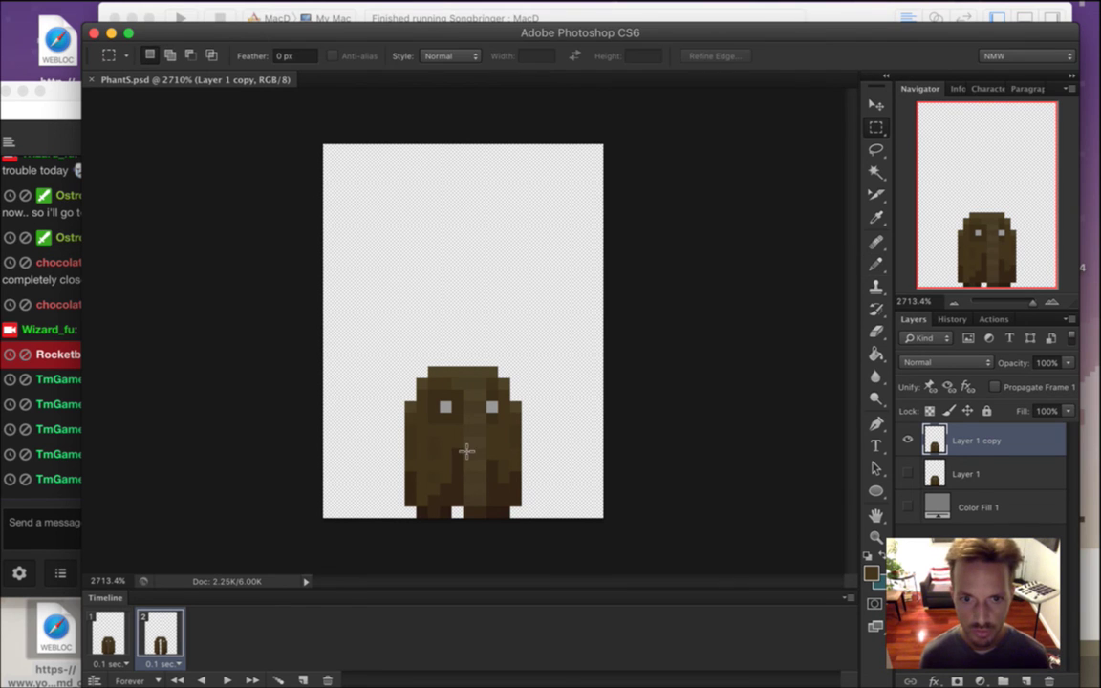
mouse_move(467, 440)
mouse_down()
mouse_move(477, 507)
mouse_move(478, 492)
mouse_up()
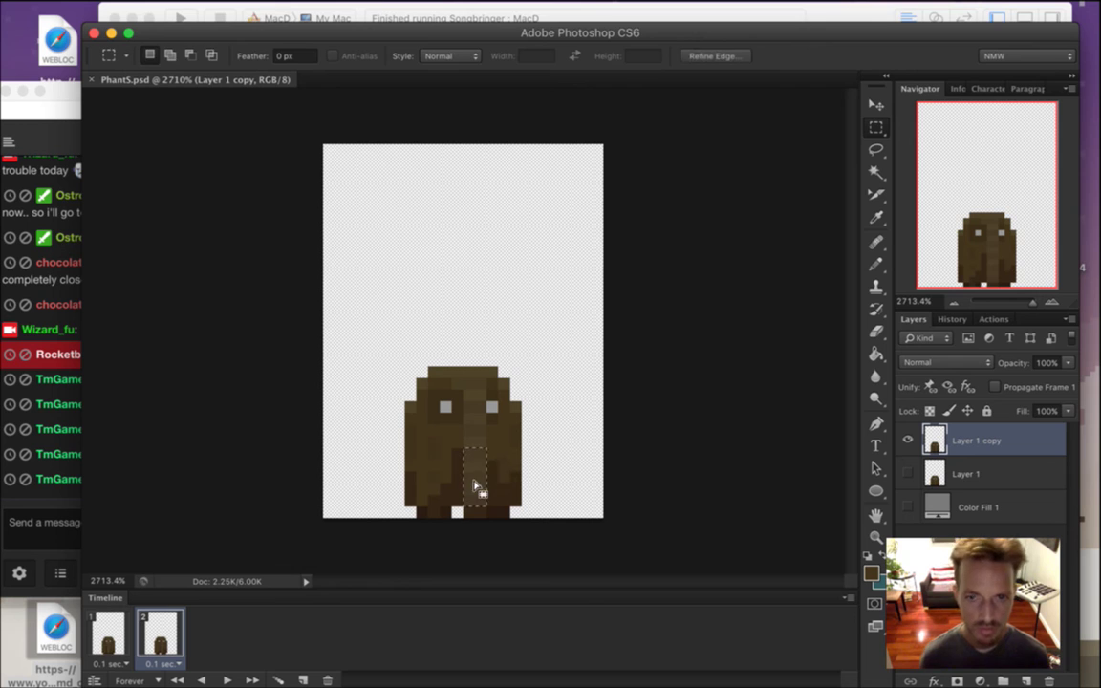
key(v)
key(Right)
key(m)
key(ctrl+d)
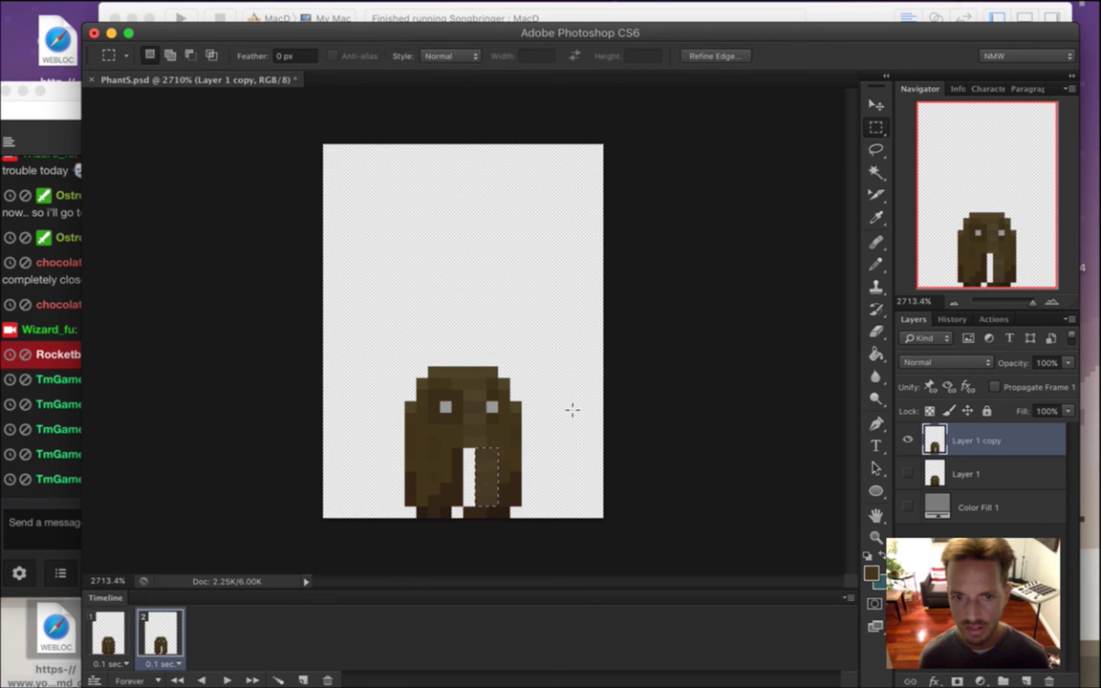
Sample the dark shadow brown and fill the empty column left beside the lower trunk.
key(i)
key(b)
drag(470, 452, 470, 507)
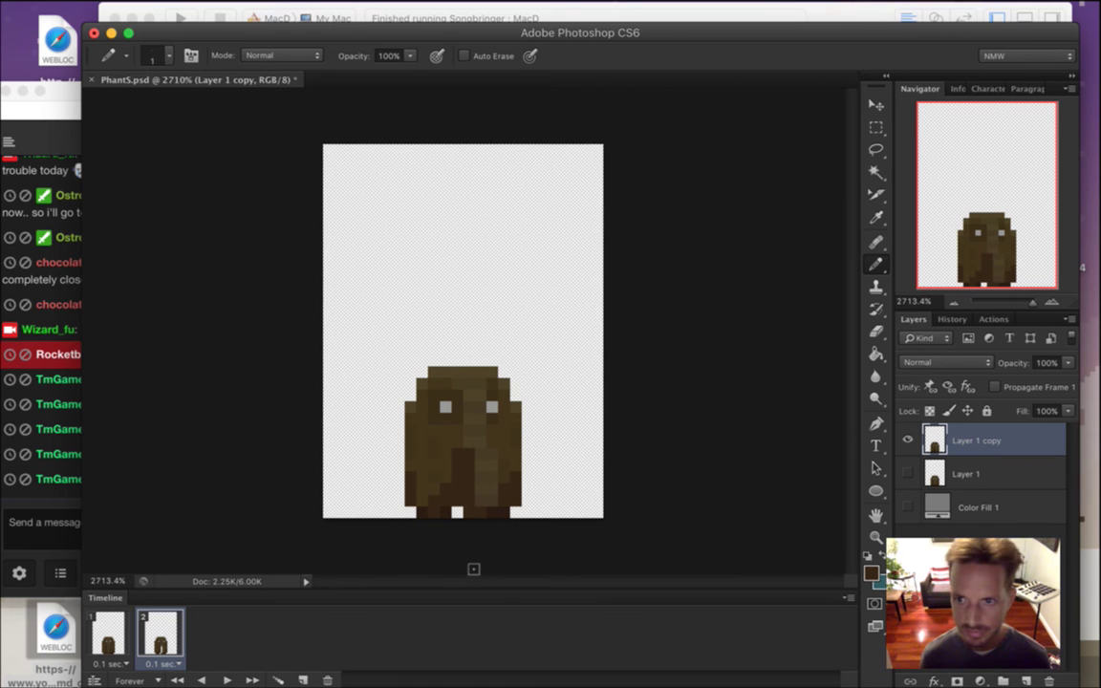
Try to narrow the shadow beside the lower trunk by repainting its outer pixels with browns sampled from the face.
key(i)
click(455, 438)
key(b)
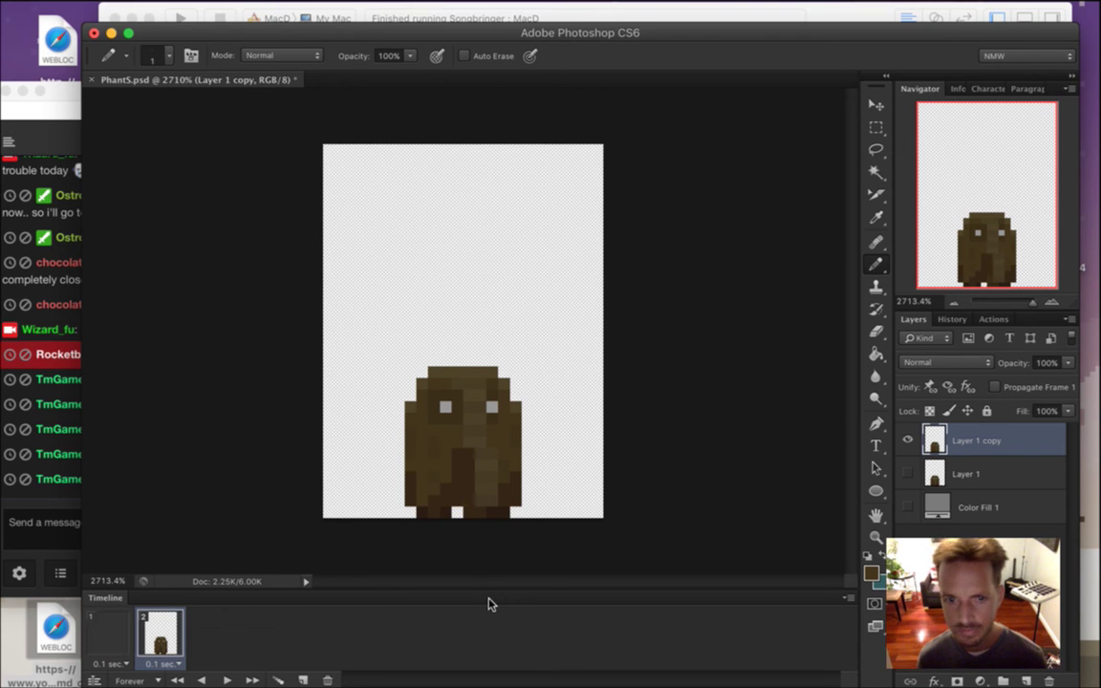
key(i)
click(440, 442)
key(b)
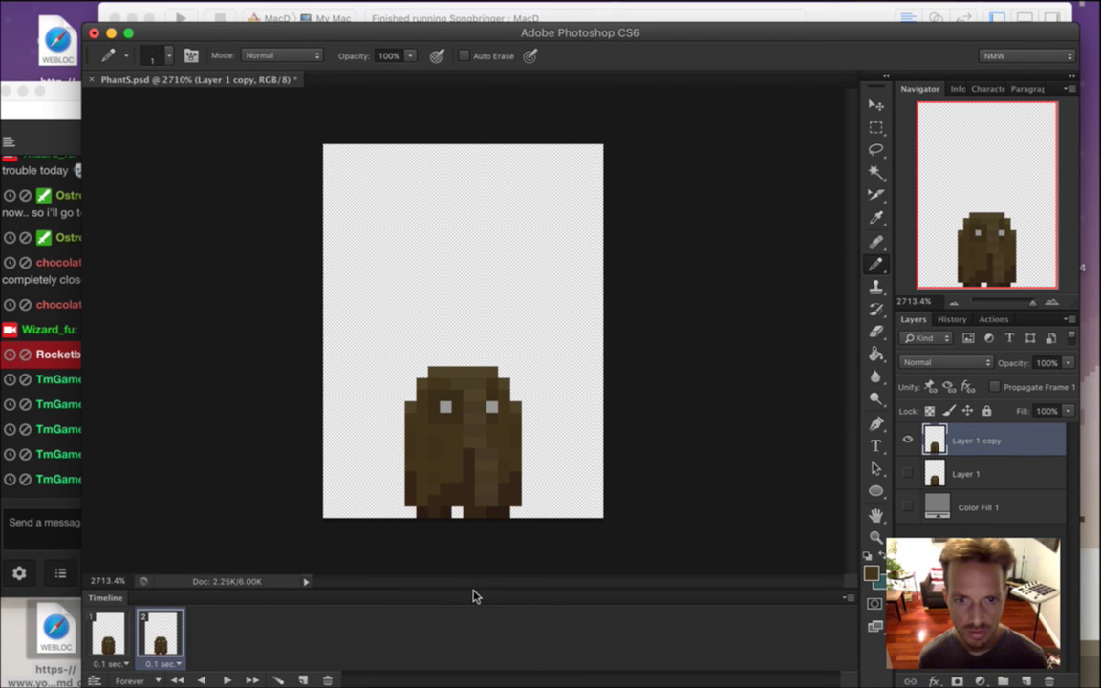
key(i)
click(427, 413)
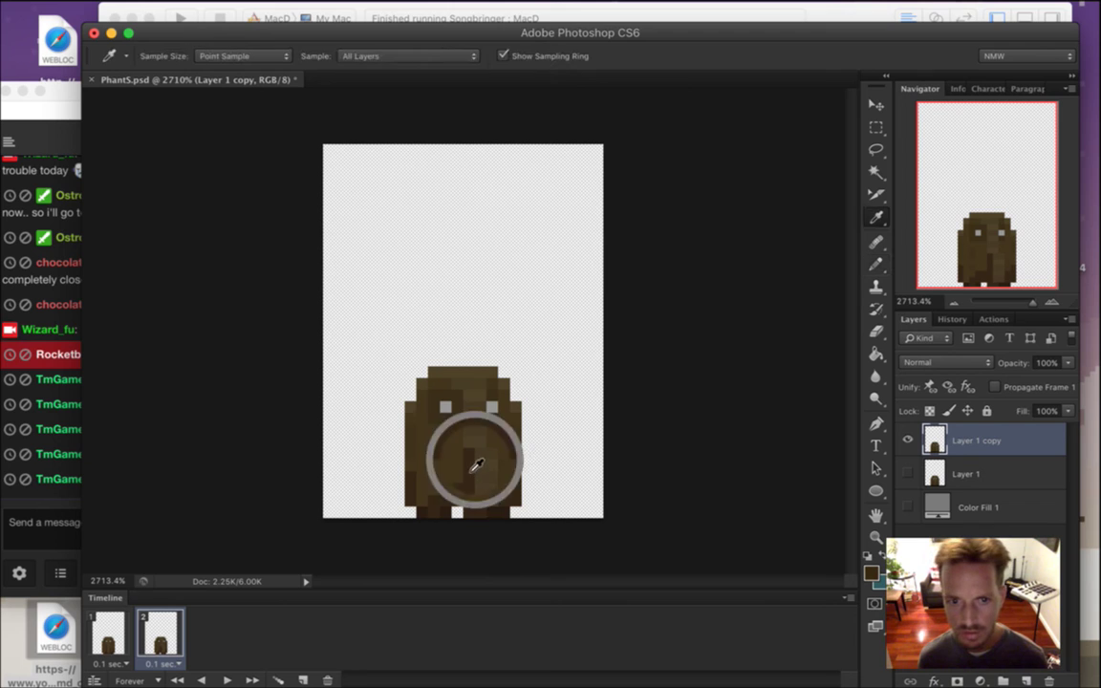
key(b)
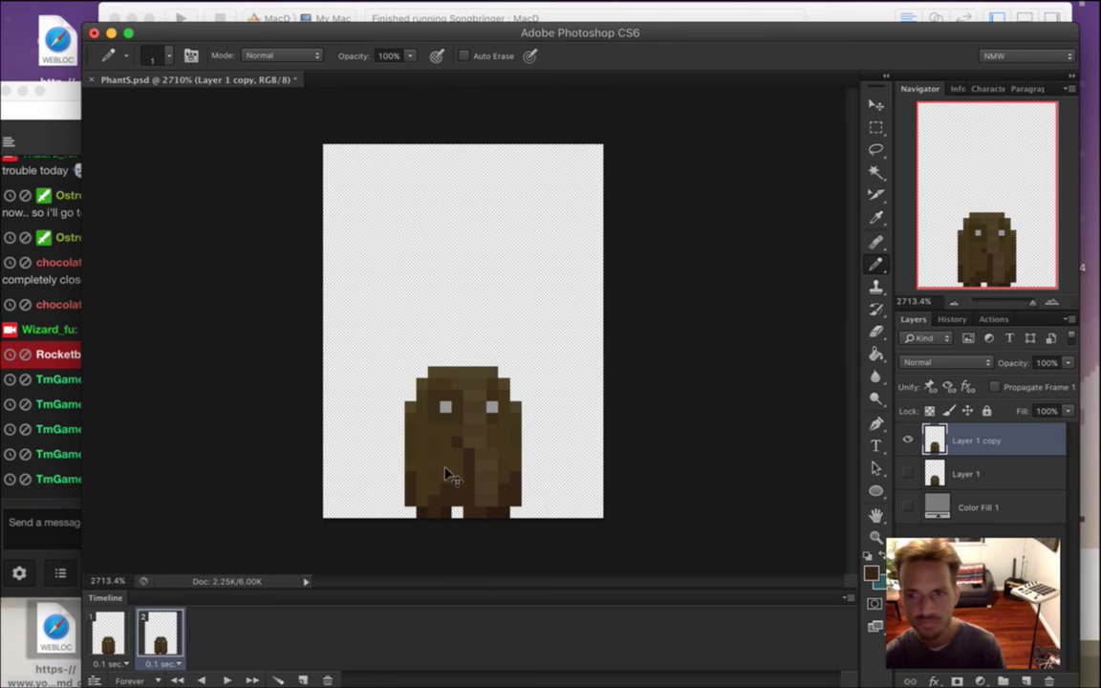
Undo the extra lower-trunk shift and its fills, then clear the remaining selection.
key(super+z)
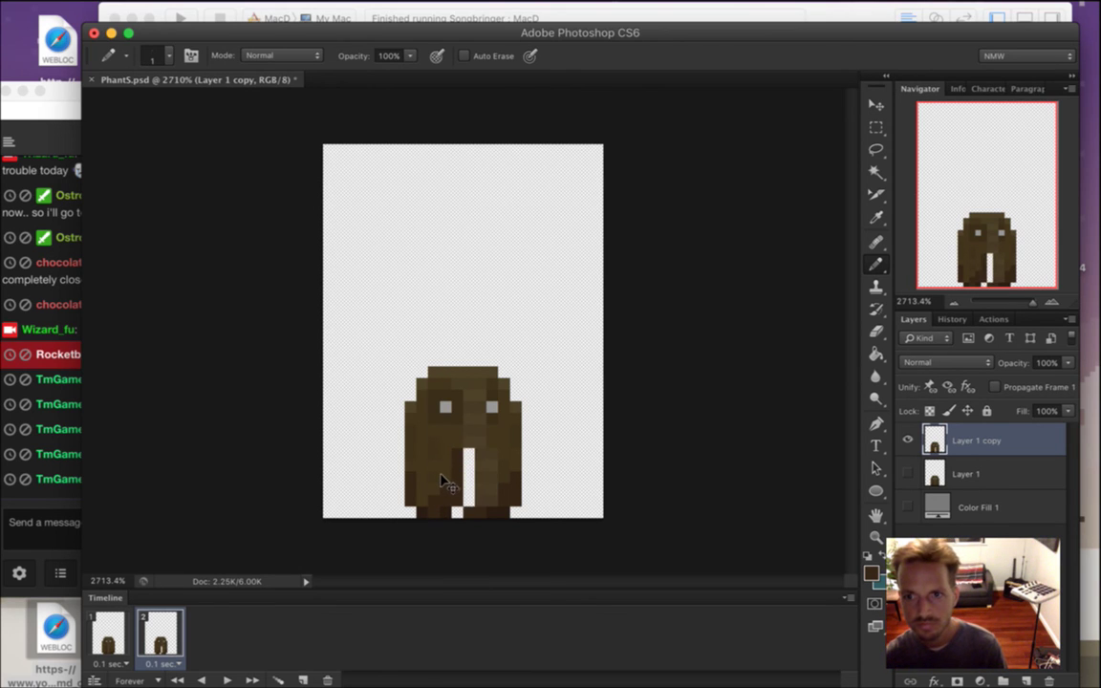
key(super+z)
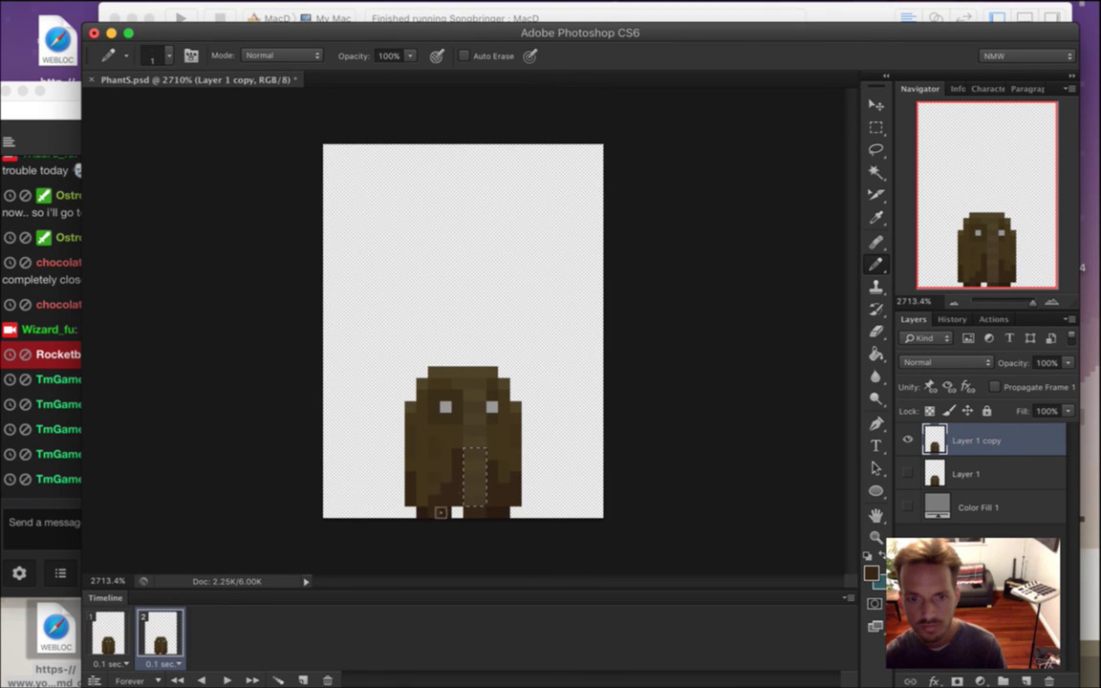
key(m)
key(super+d)
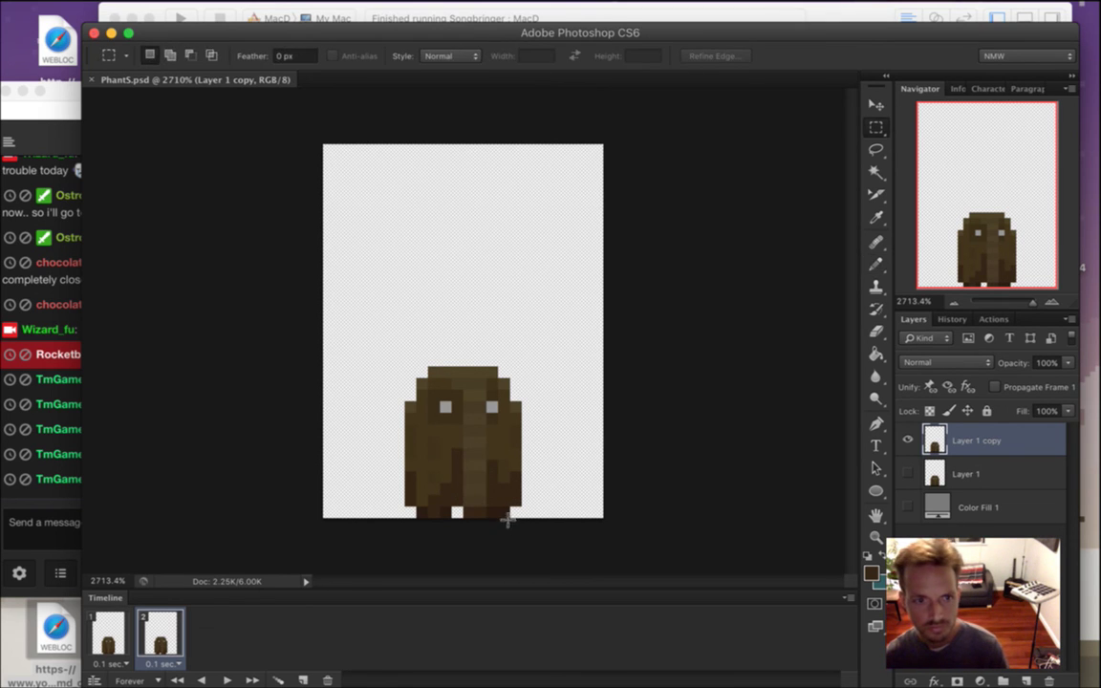
Check the Twitch chat for new comments, then return to Photoshop.
click(79, 532)
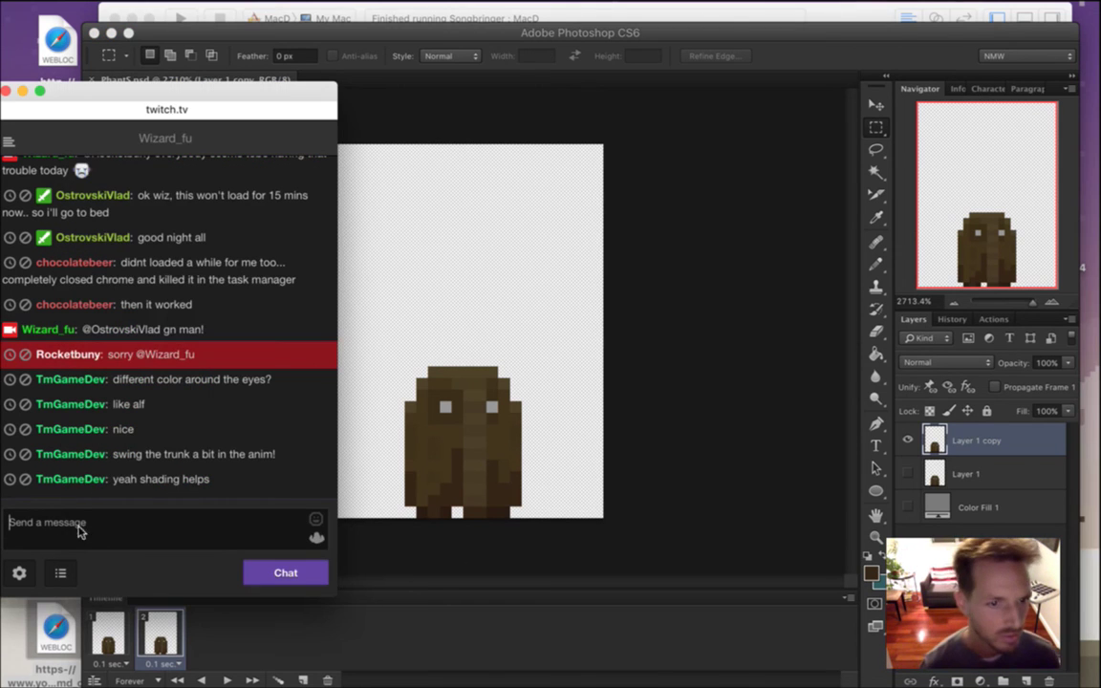
click(647, 469)
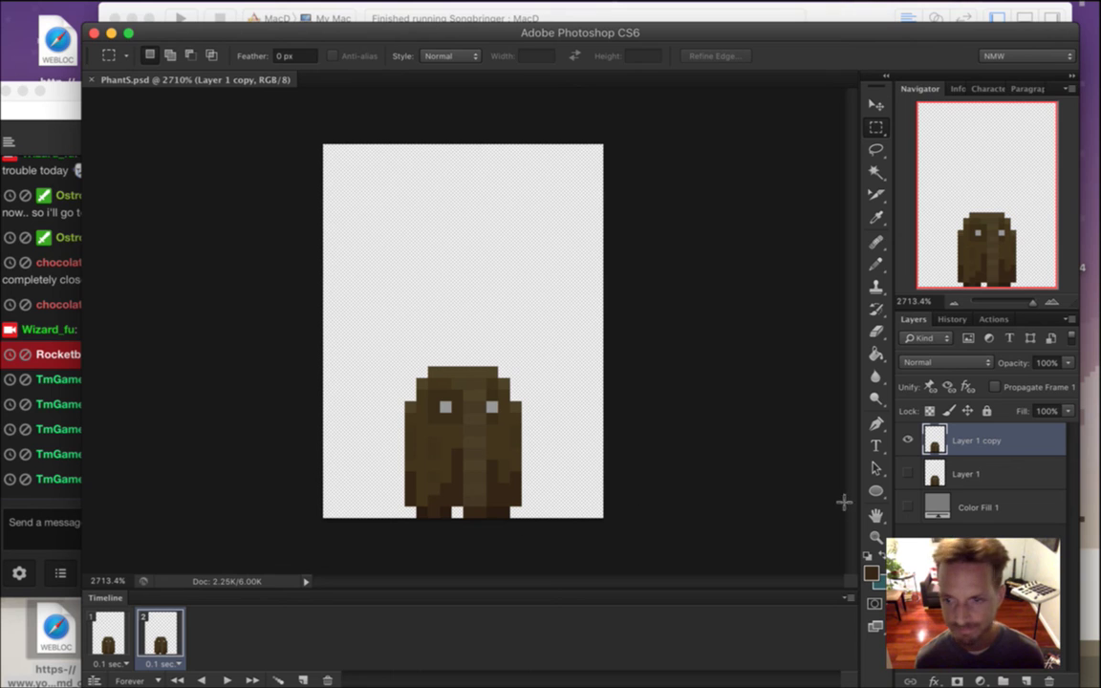
Duplicate Layer 1, place the copy above Layer 1 copy, and leave only the new copy visible.
key(super+j)
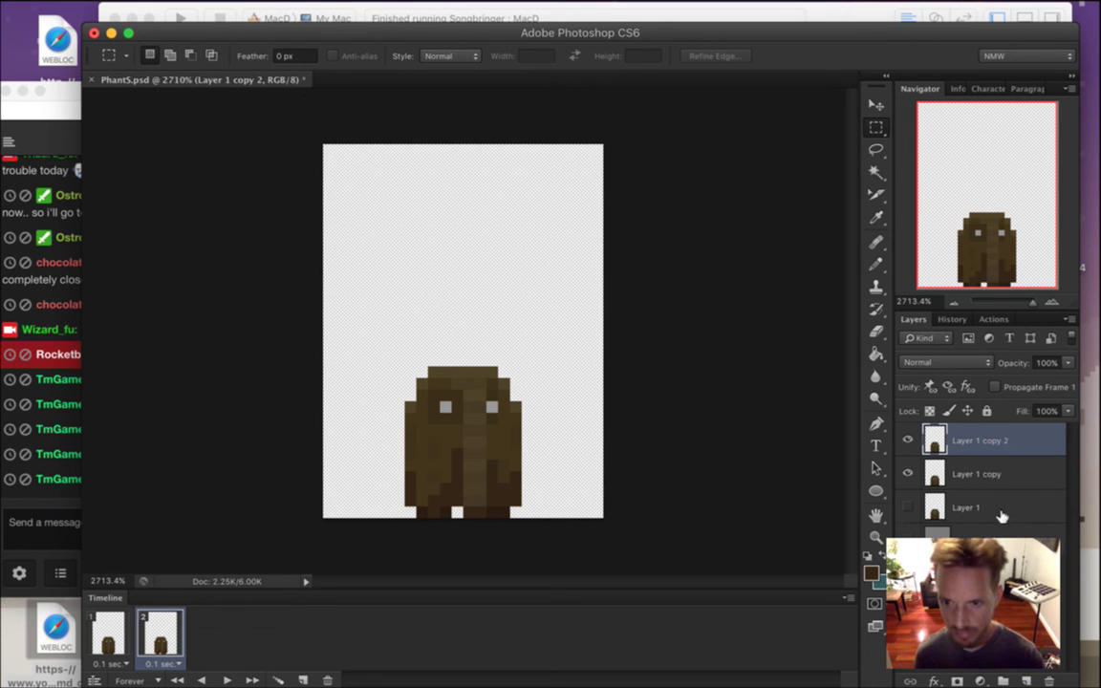
key(Delete)
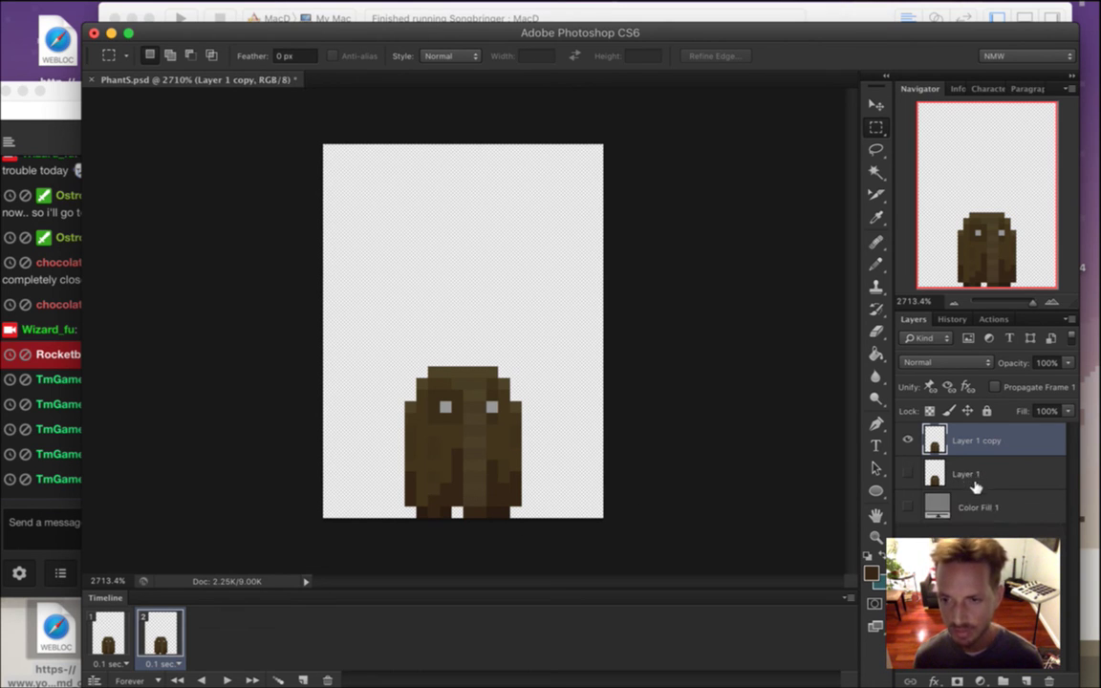
click(979, 475)
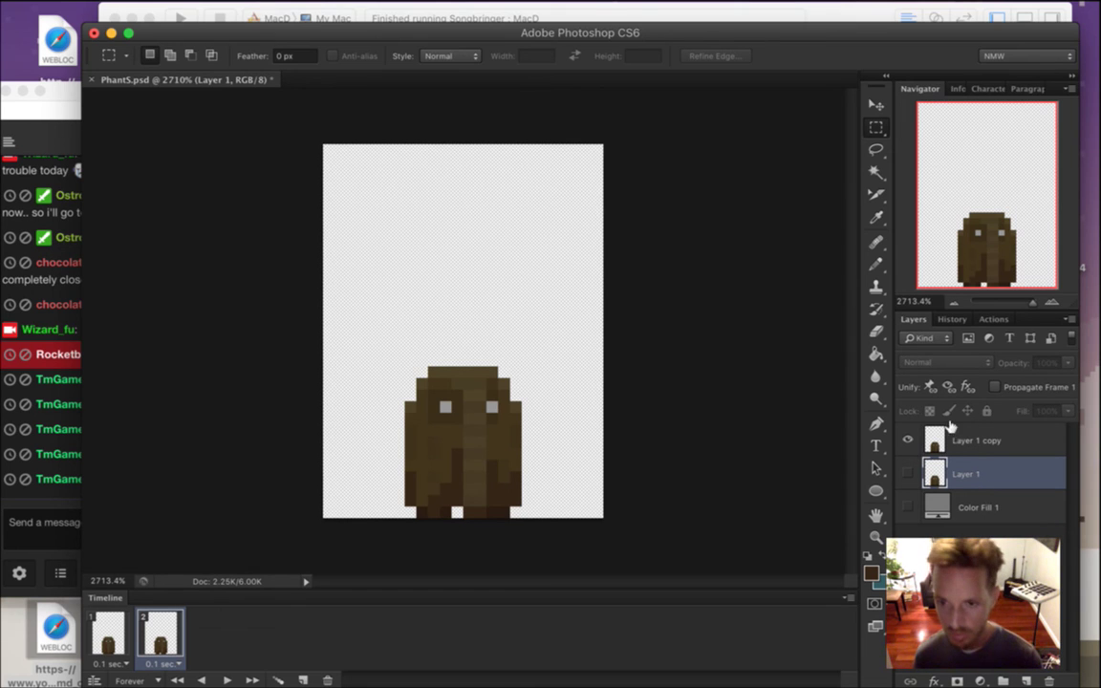
click(909, 438)
click(908, 472)
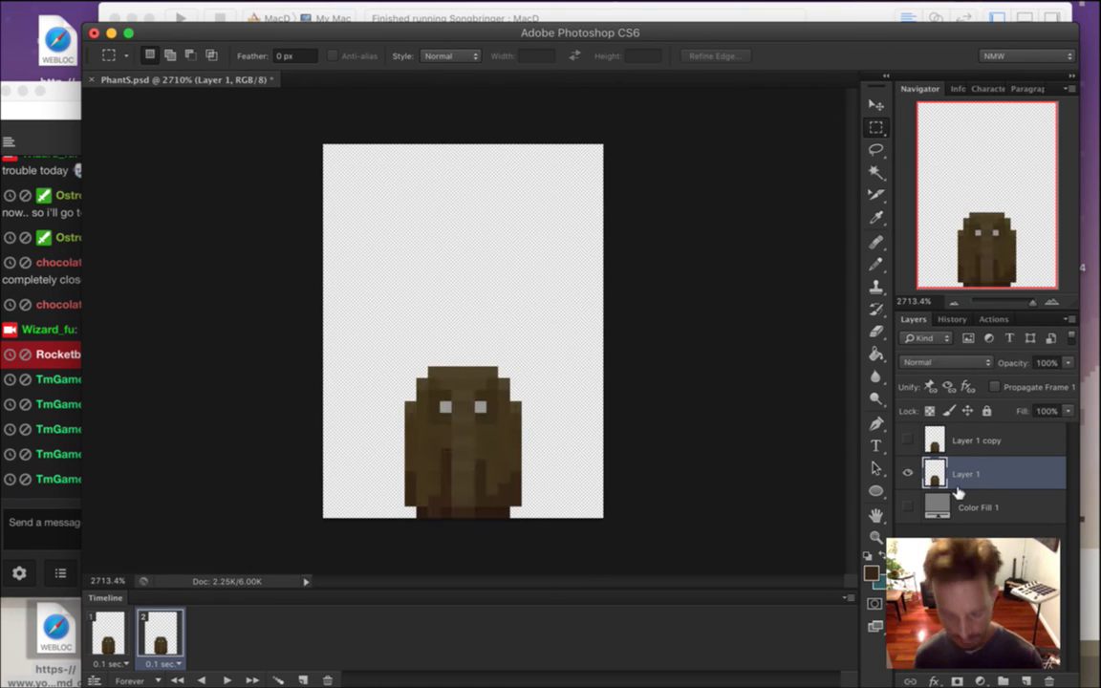
key(super+j)
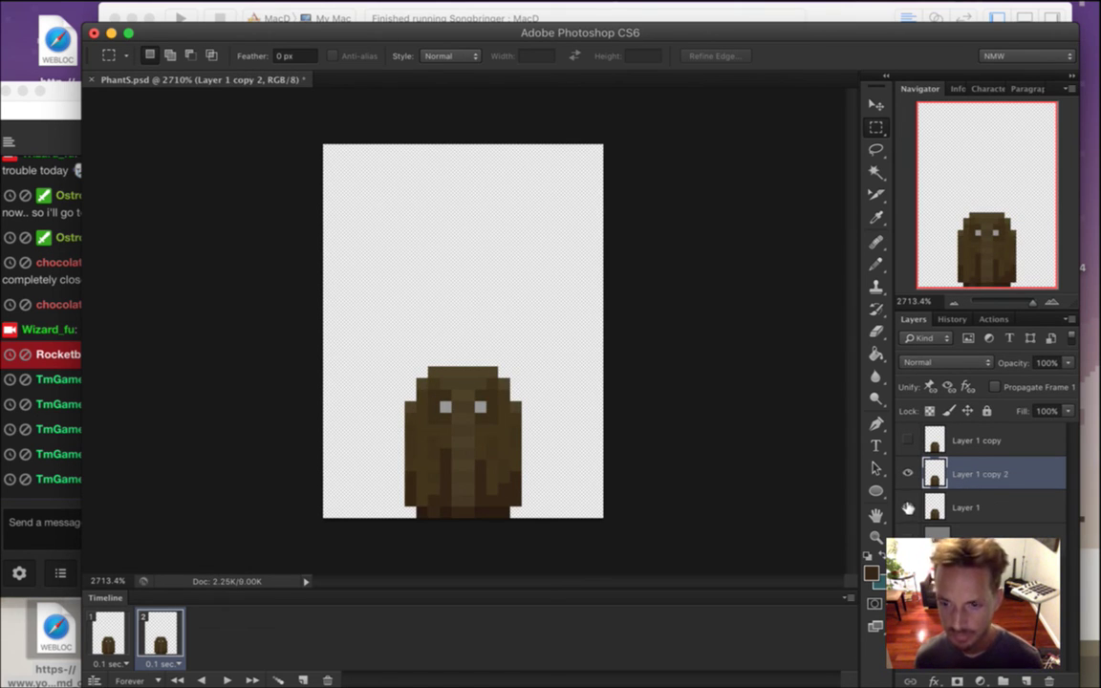
drag(913, 478, 842, 394)
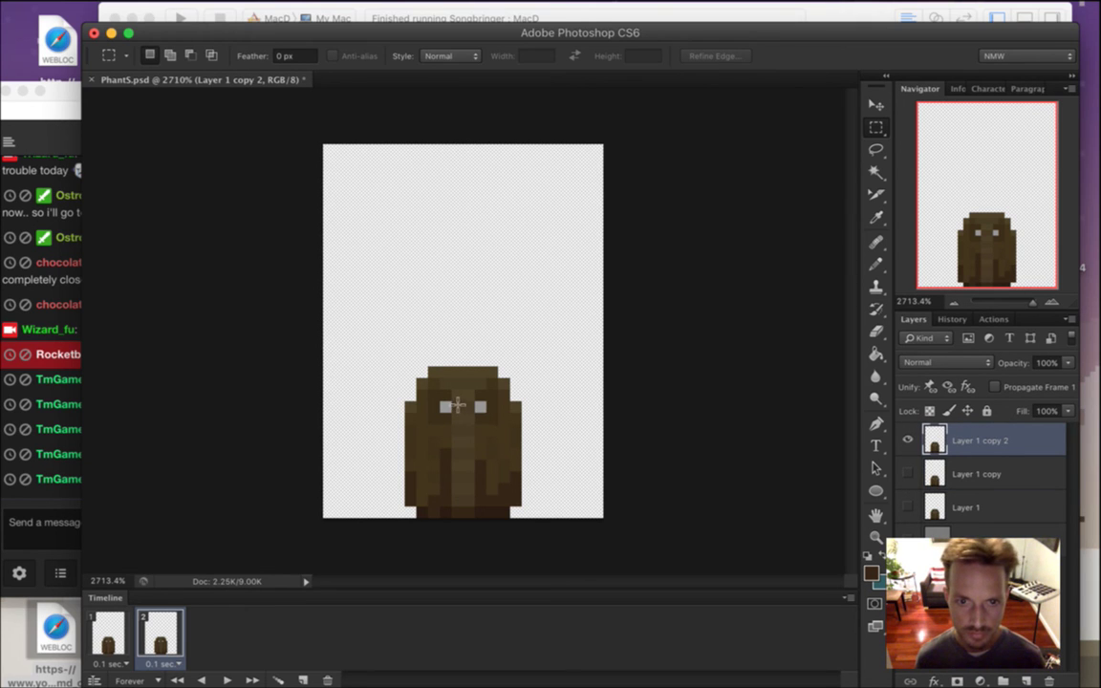
Select the strip containing the trunk and the eye on its left, shift it one pixel left, and deselect.
drag(444, 396, 468, 511)
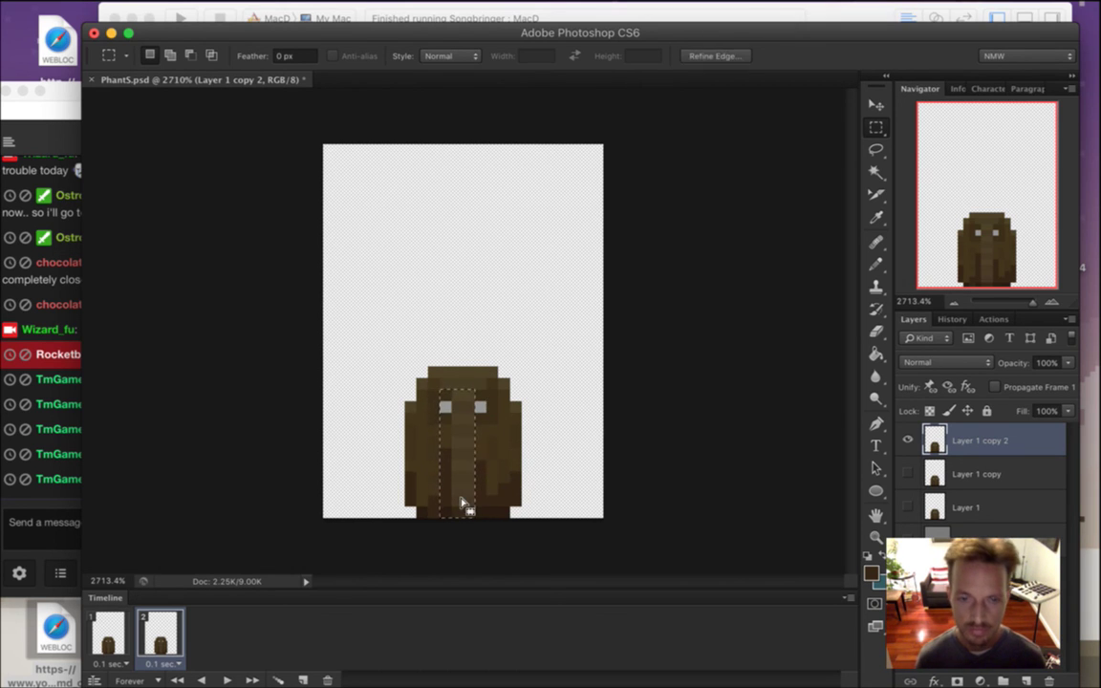
key(v)
key(Left)
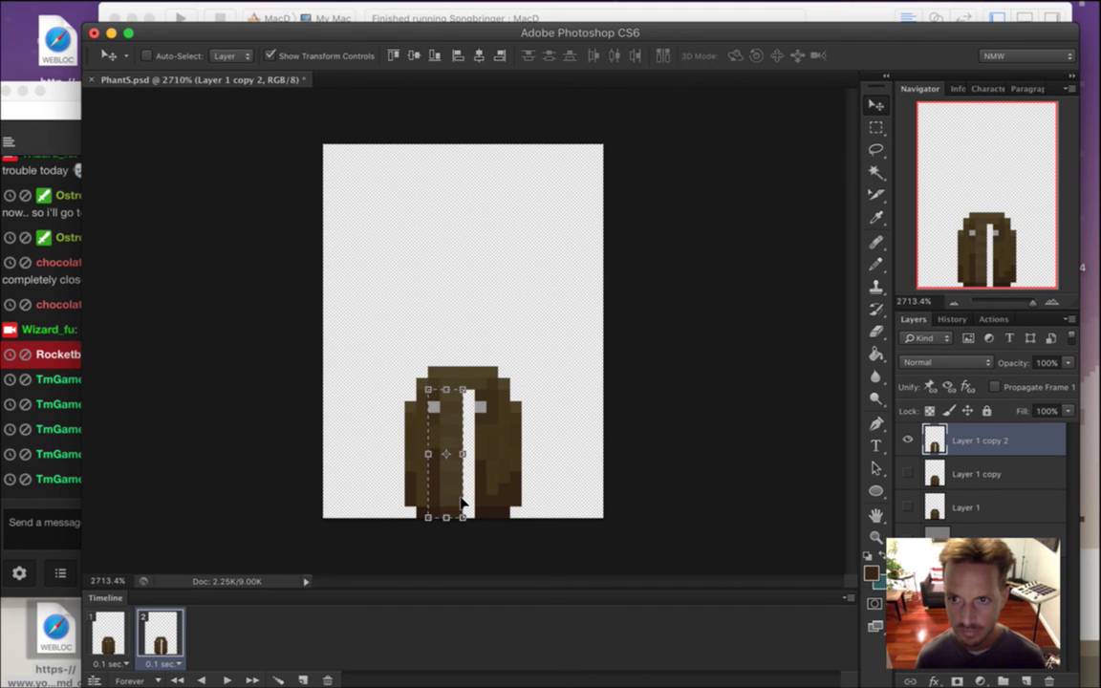
key(m)
key(ctrl+d)
Sample dark browns and fill the empty column beside the shifted trunk, around the eye and along the legs.
key(i)
click(492, 418)
key(b)
drag(469, 394, 466, 516)
key(i)
click(480, 461)
key(b)
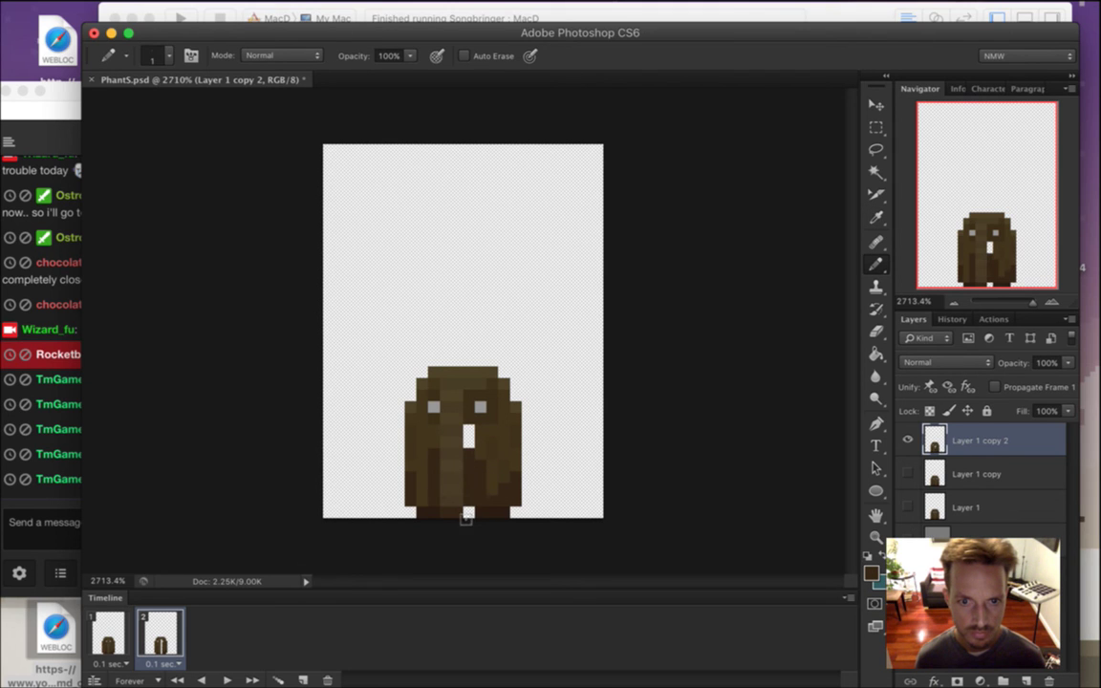
Fill the column's remaining gaps with sampled browns, mid brown on the face and dark at the feet, and save.
key(i)
key(b)
key(i)
key(b)
drag(468, 431, 468, 443)
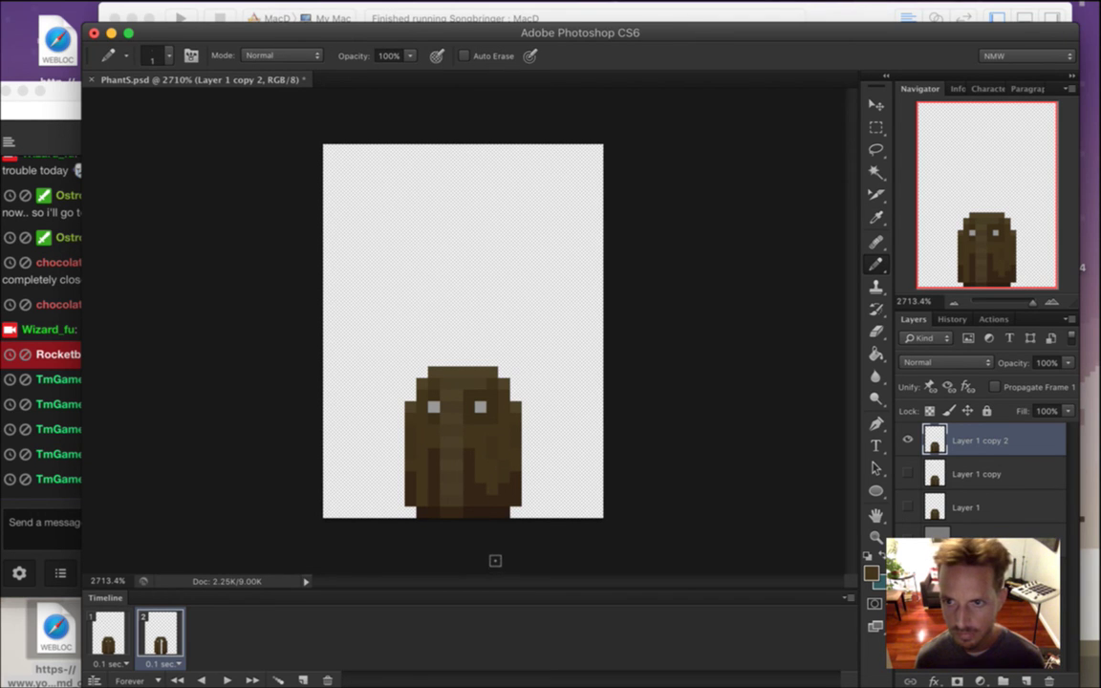
key(i)
key(b)
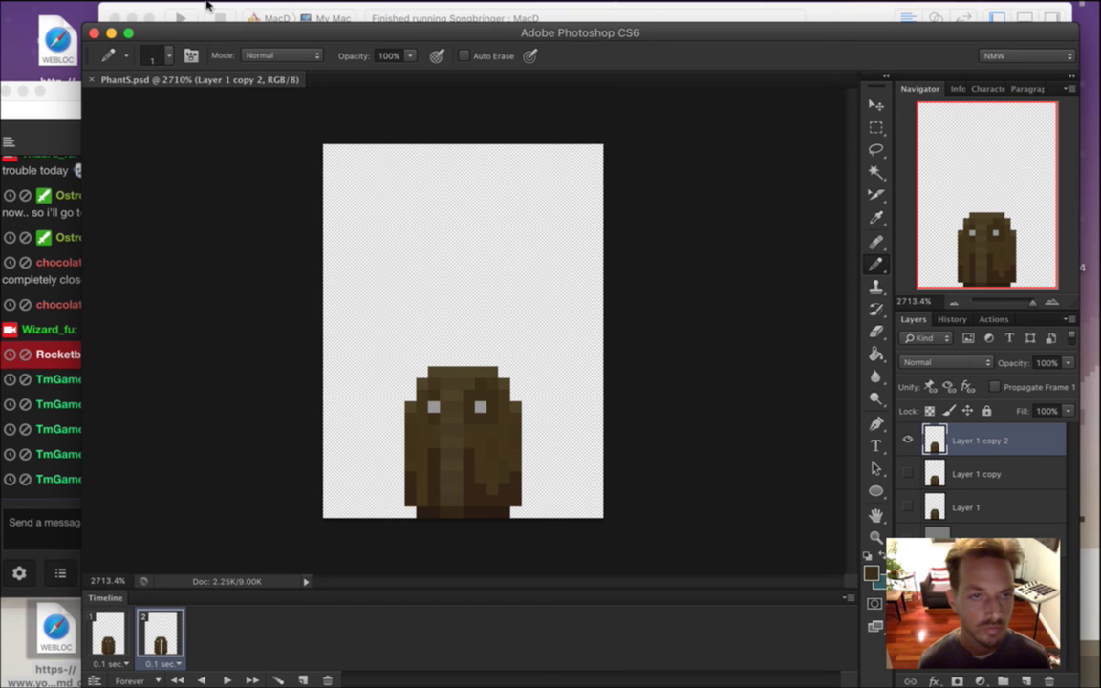
Open the recent file PhantE.psd, show its frame 4, and sample the pink at the trunk tip.
click(122, 7)
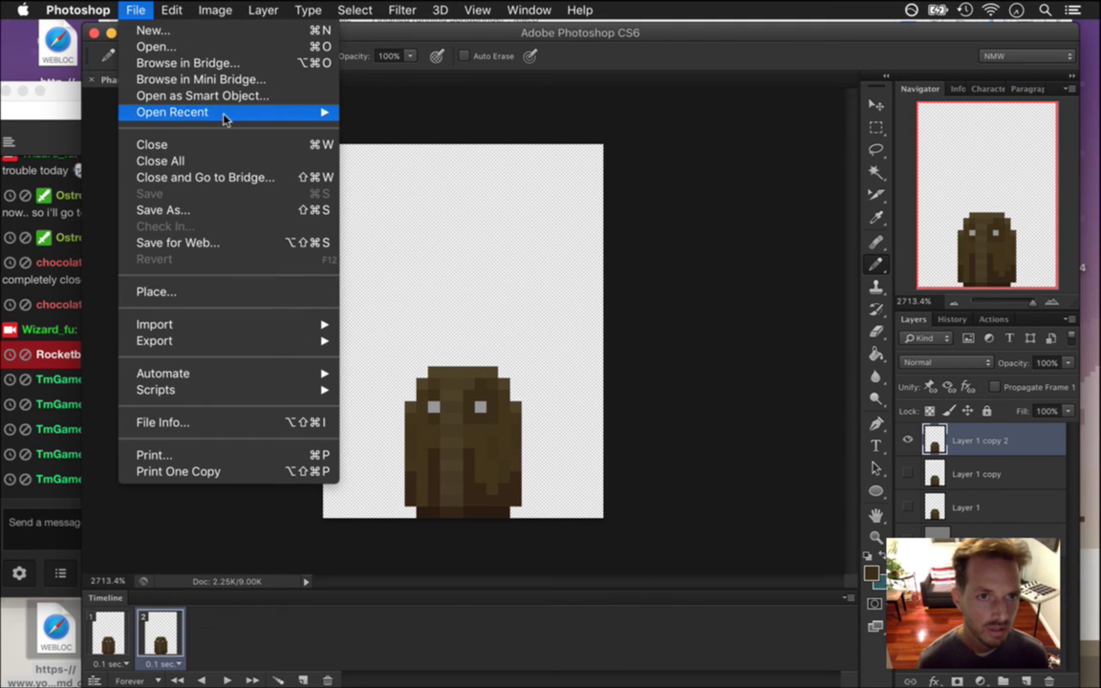
mouse_move(225, 111)
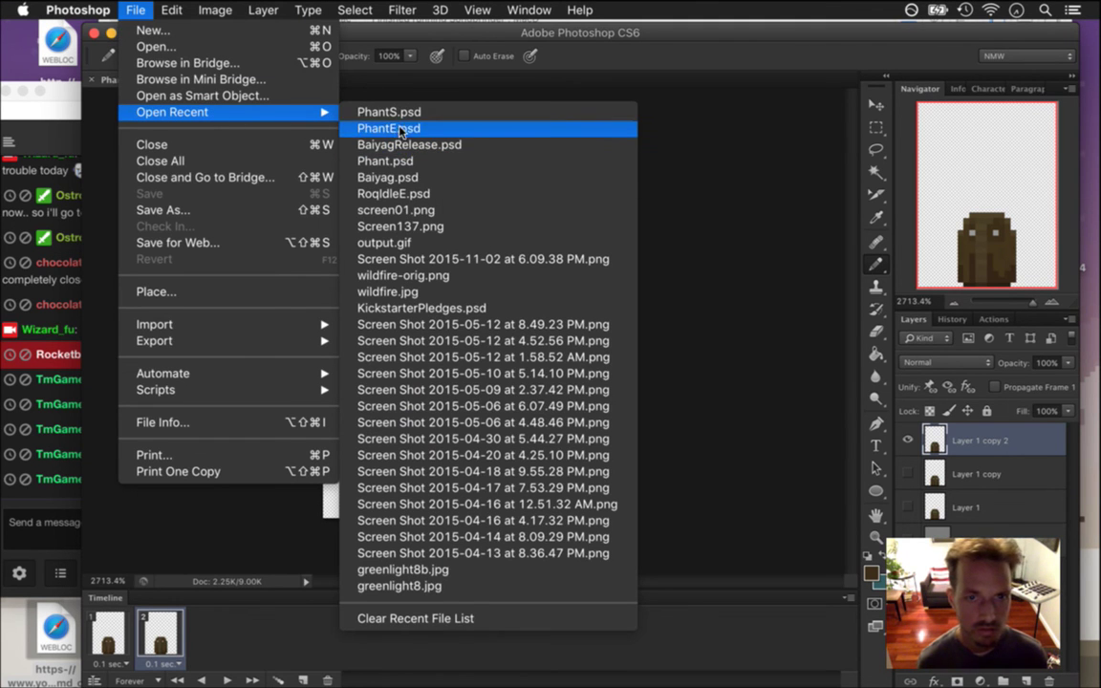
click(389, 112)
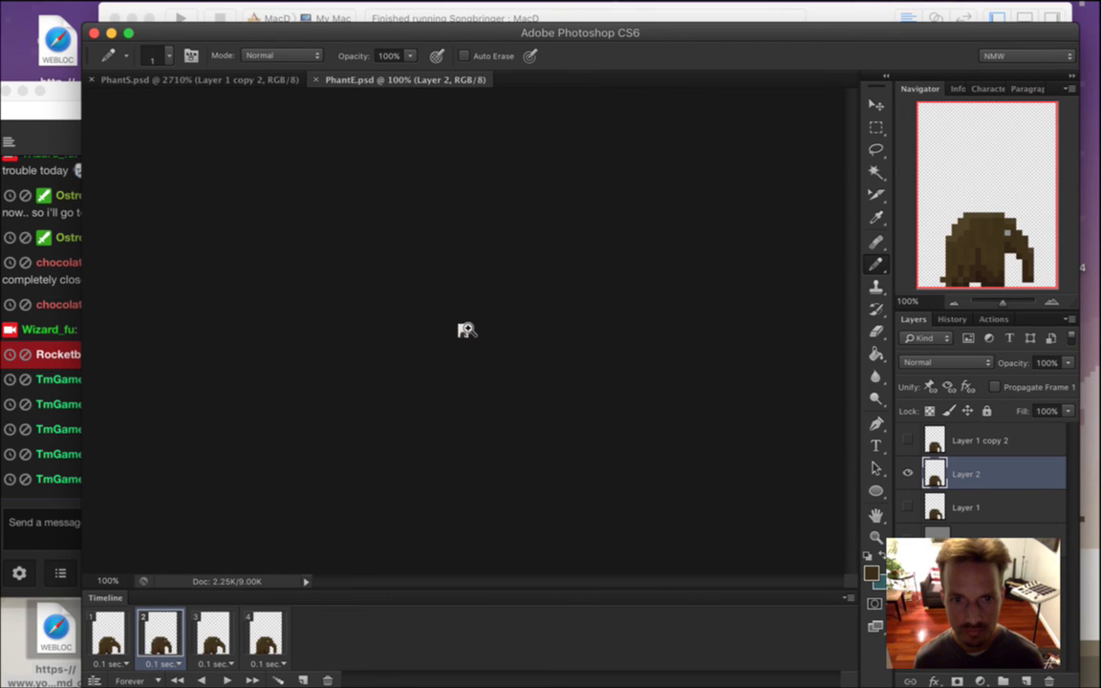
scroll(595, 397, up, 10)
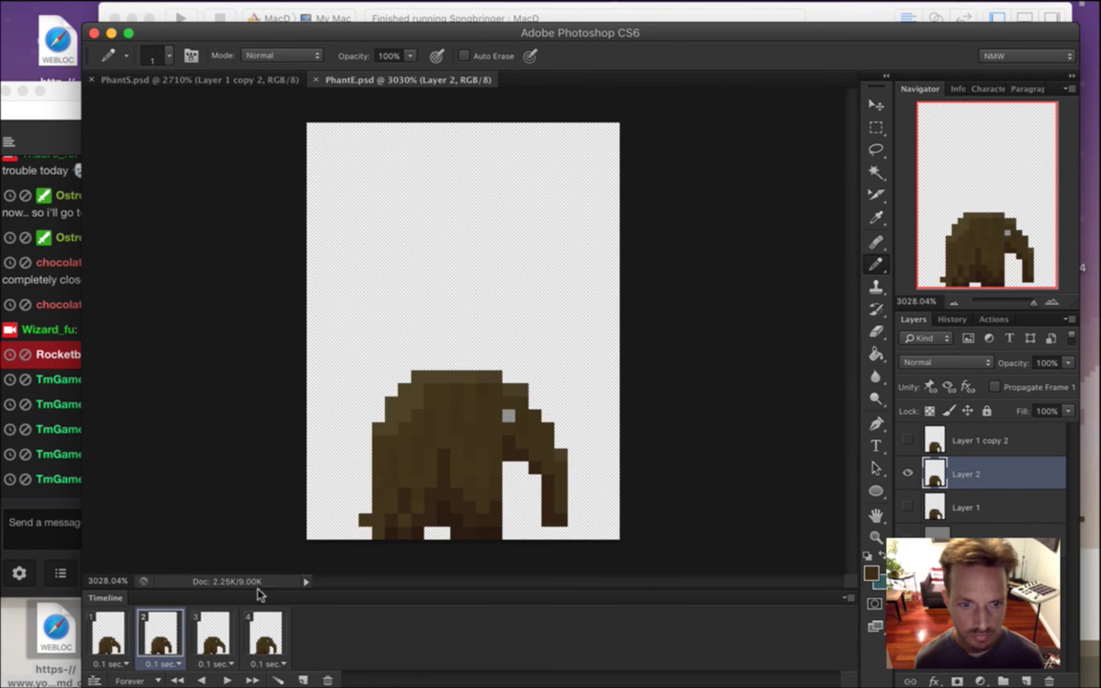
click(264, 636)
key(i)
click(553, 541)
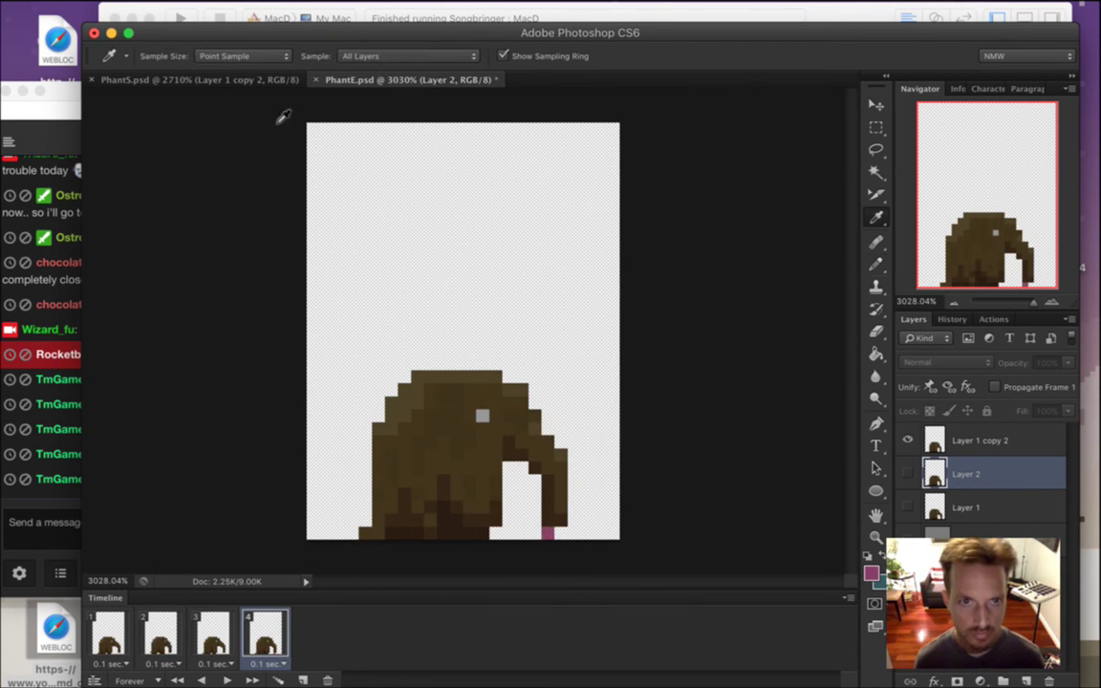
Return to PhantS.psd, paint one pink pixel at the trunk's tip on Layer 1 copy 2, and save.
click(213, 78)
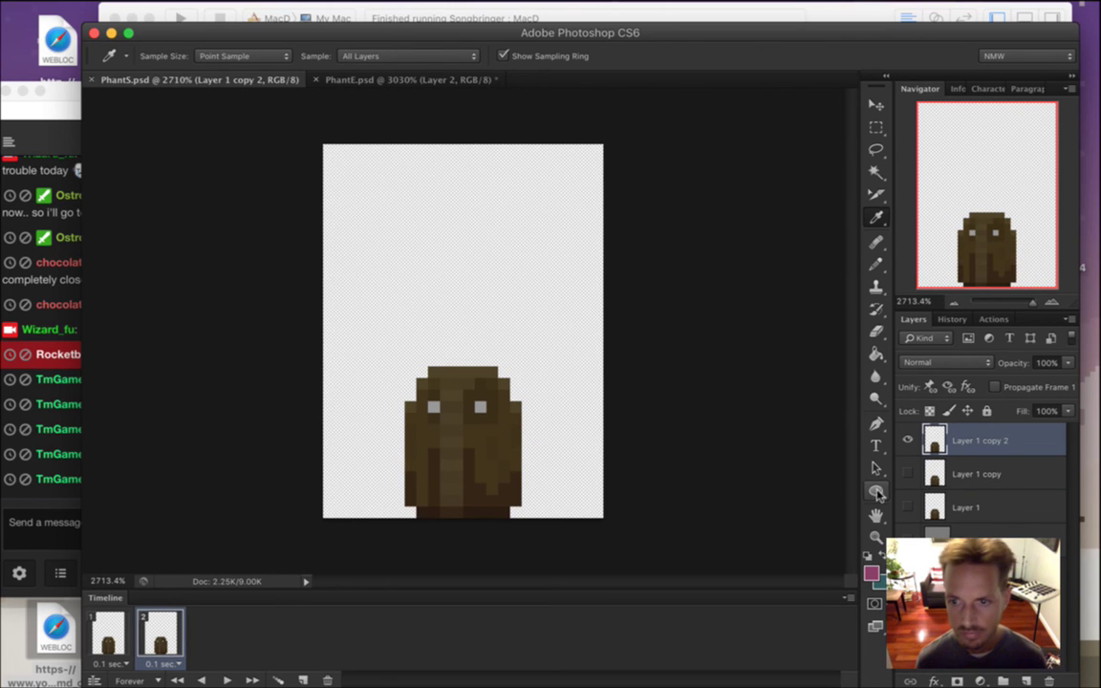
key(b)
click(446, 512)
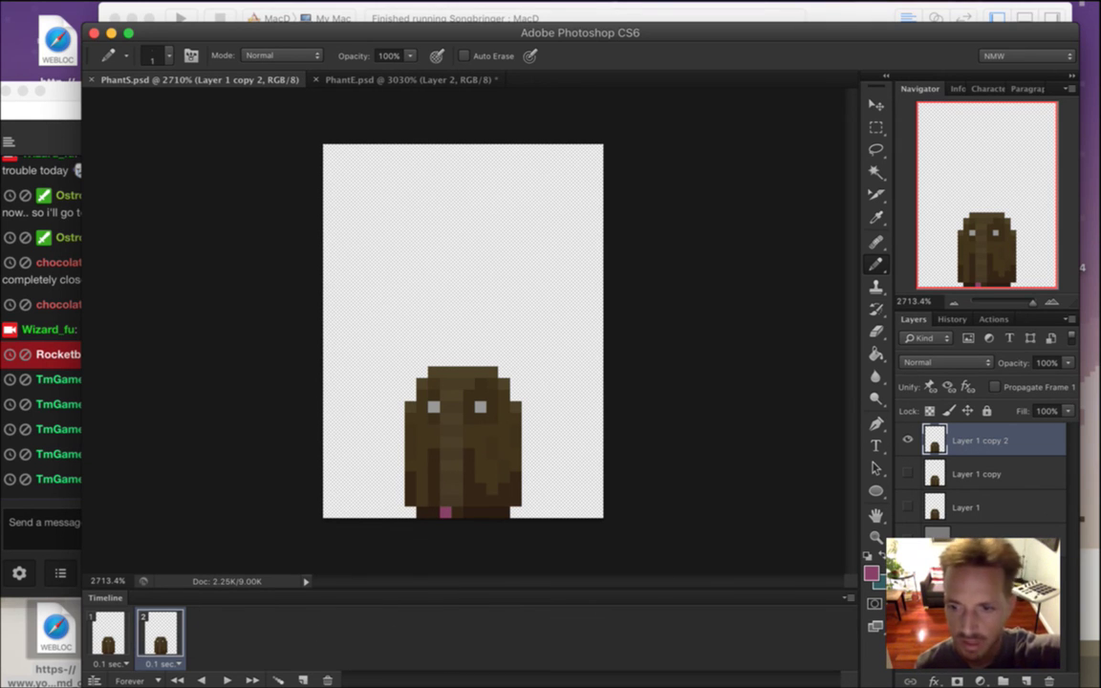
Duplicate frame 1 and make the new second frame show Layer 1 copy instead of Layer 1.
click(110, 634)
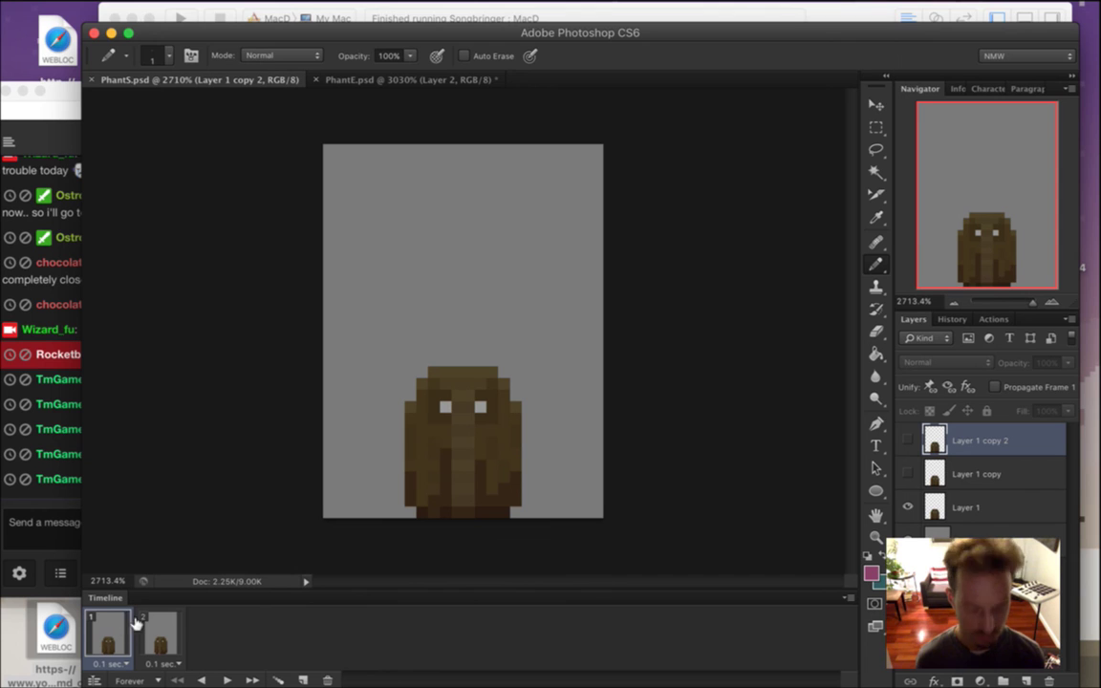
click(302, 681)
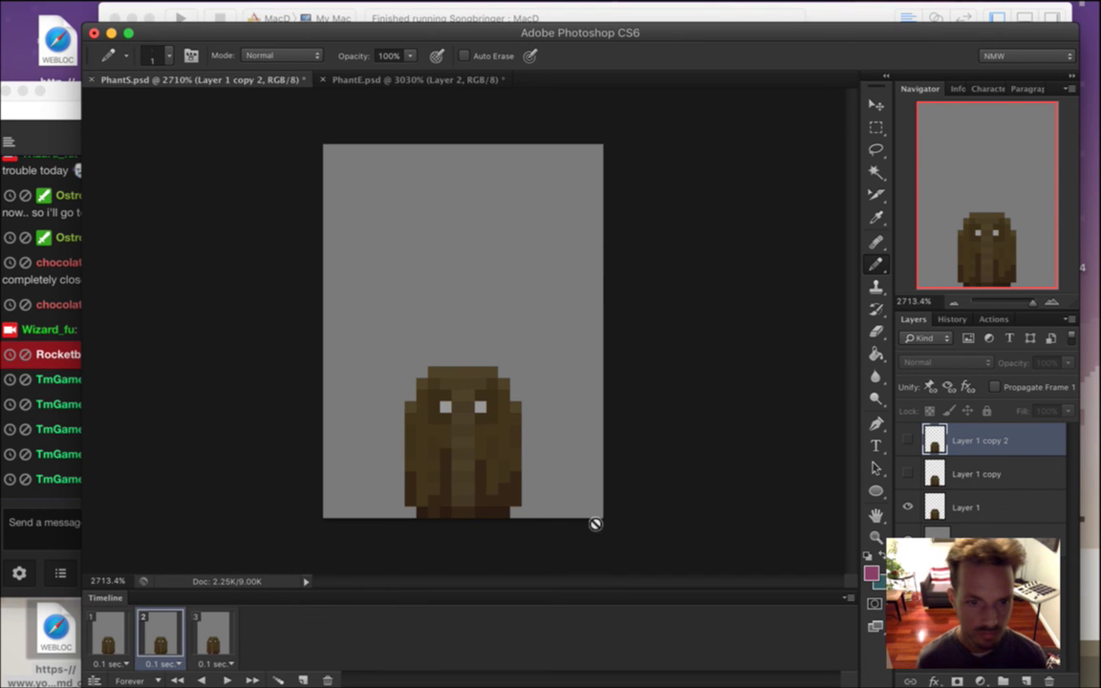
click(907, 473)
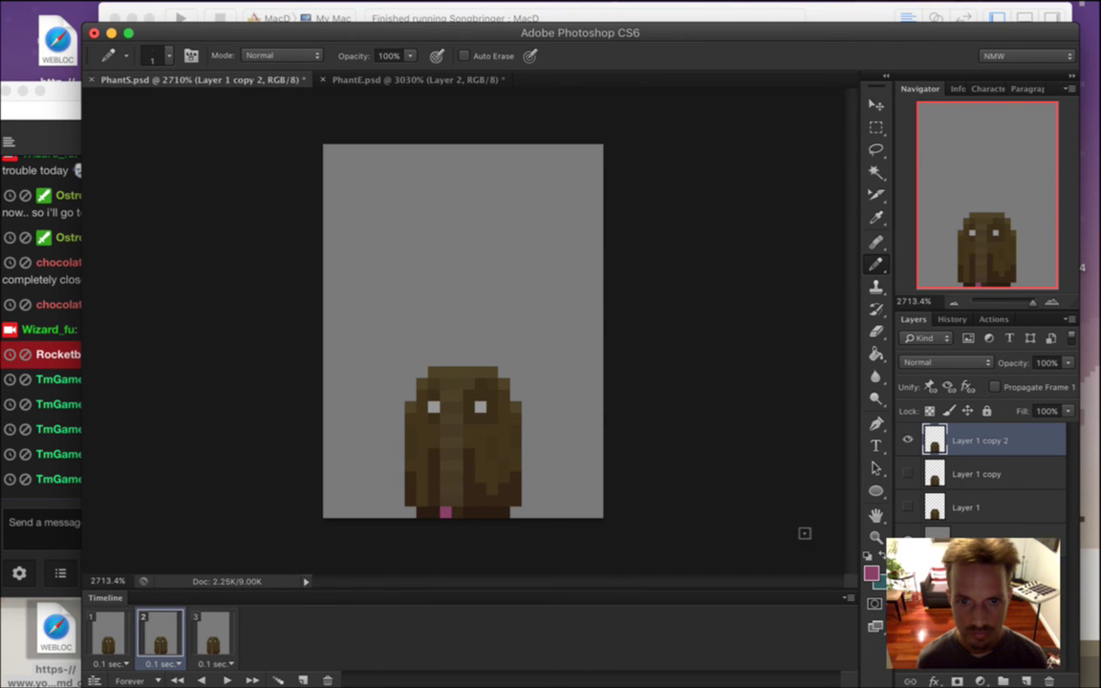
click(907, 507)
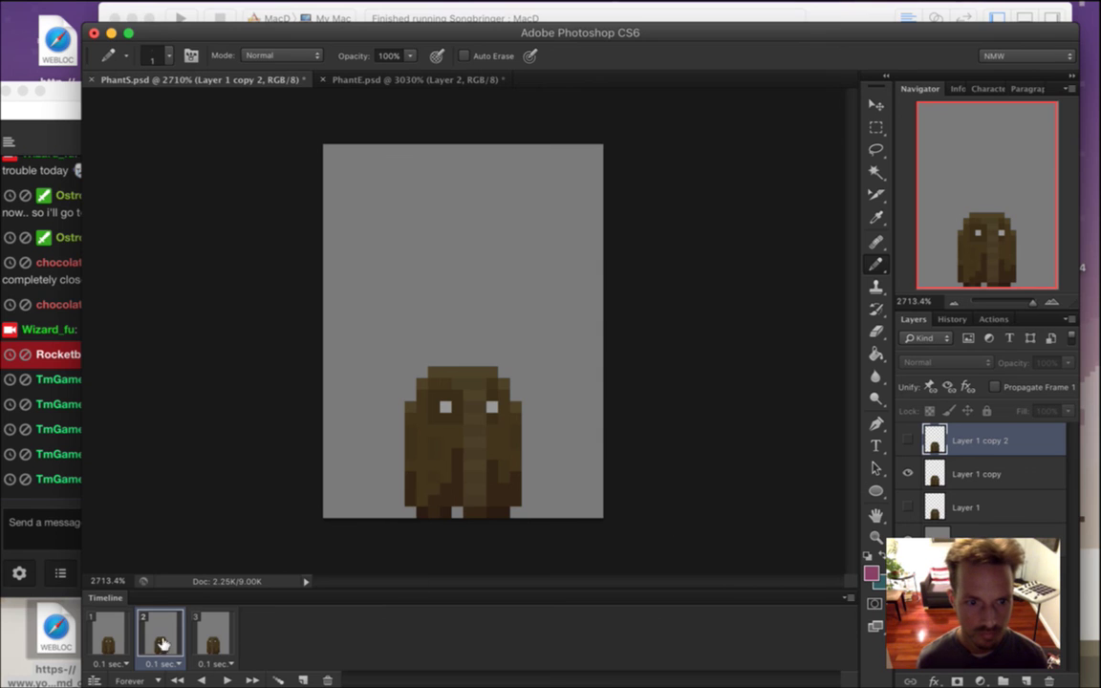
Add another animation frame showing Layer 1 and place it third in the timeline.
click(209, 642)
click(302, 681)
drag(214, 643, 237, 636)
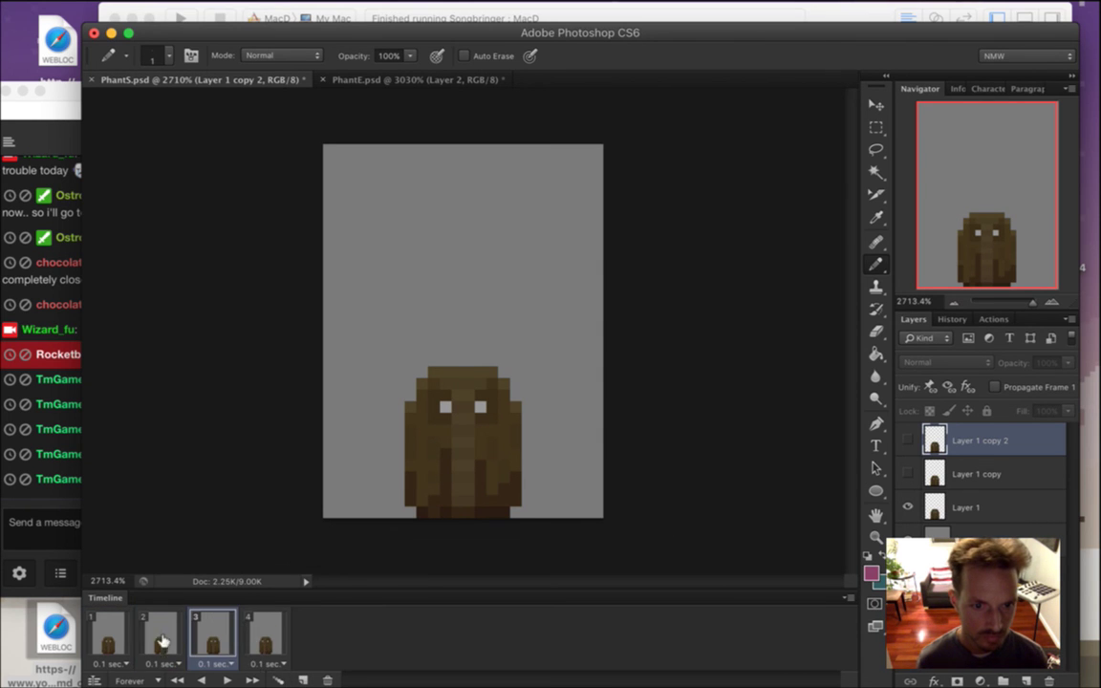
Set the delay of all four frames to 0.2 seconds and play the animation.
shift+click(273, 635)
click(276, 662)
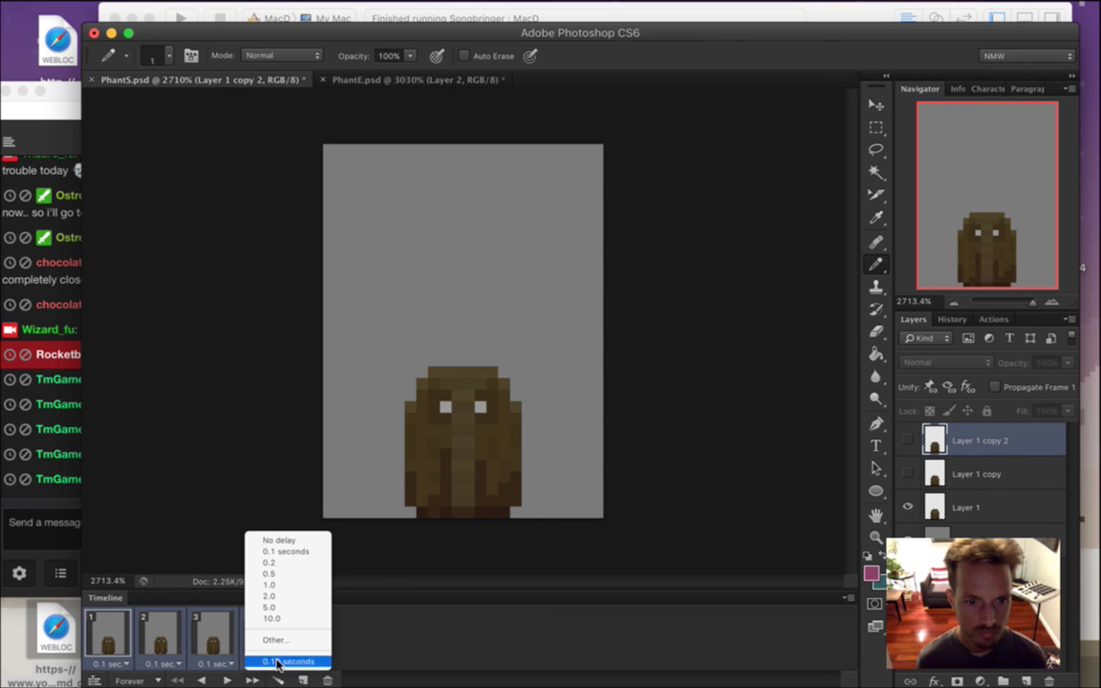
click(290, 564)
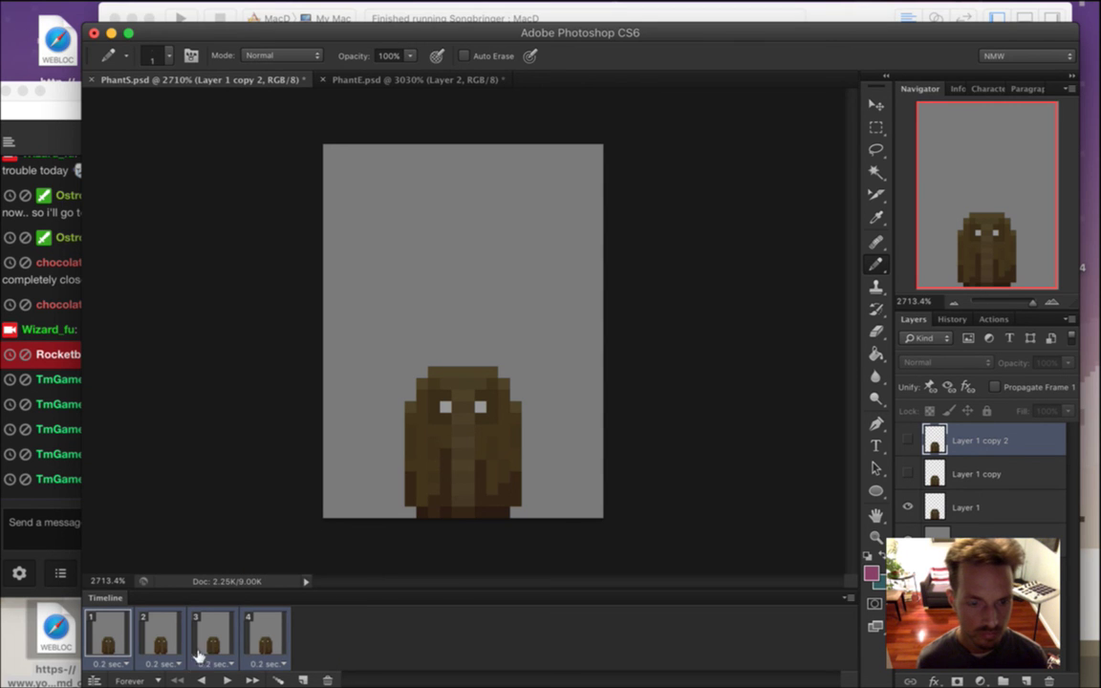
click(230, 678)
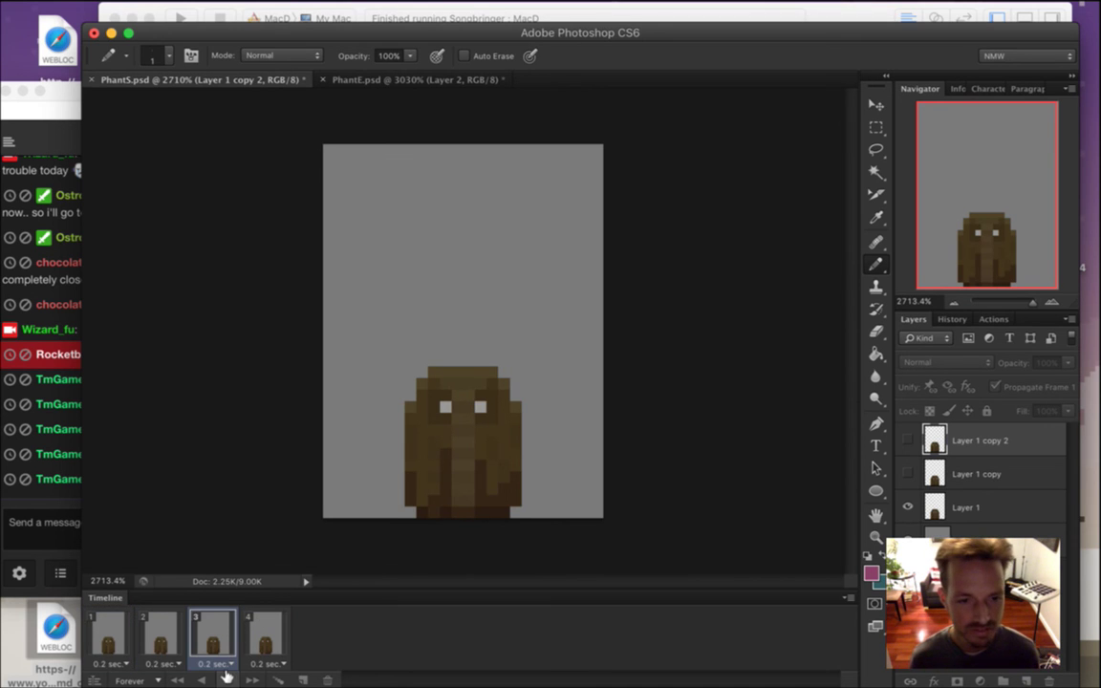
In frame 2, move the left eye on Layer 1 copy one pixel toward the trunk, cover its old spot in brown, and save.
click(201, 617)
click(116, 626)
click(163, 629)
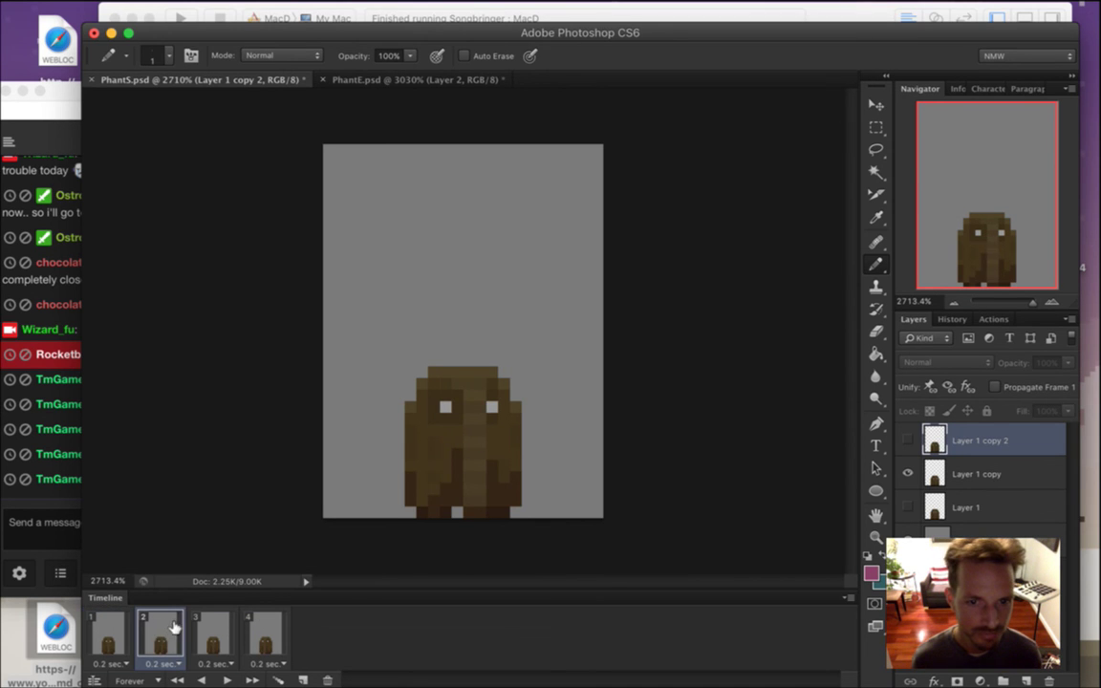
key(alt+bracketleft)
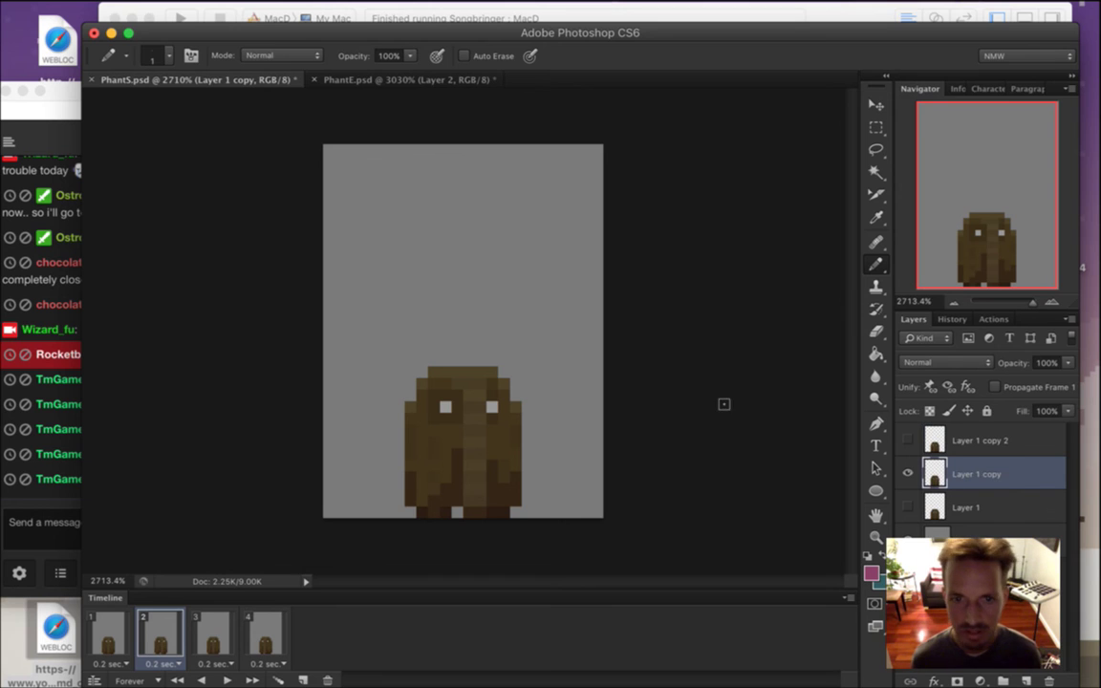
alt+click(442, 402)
click(457, 407)
alt+click(443, 443)
click(445, 407)
alt+click(436, 450)
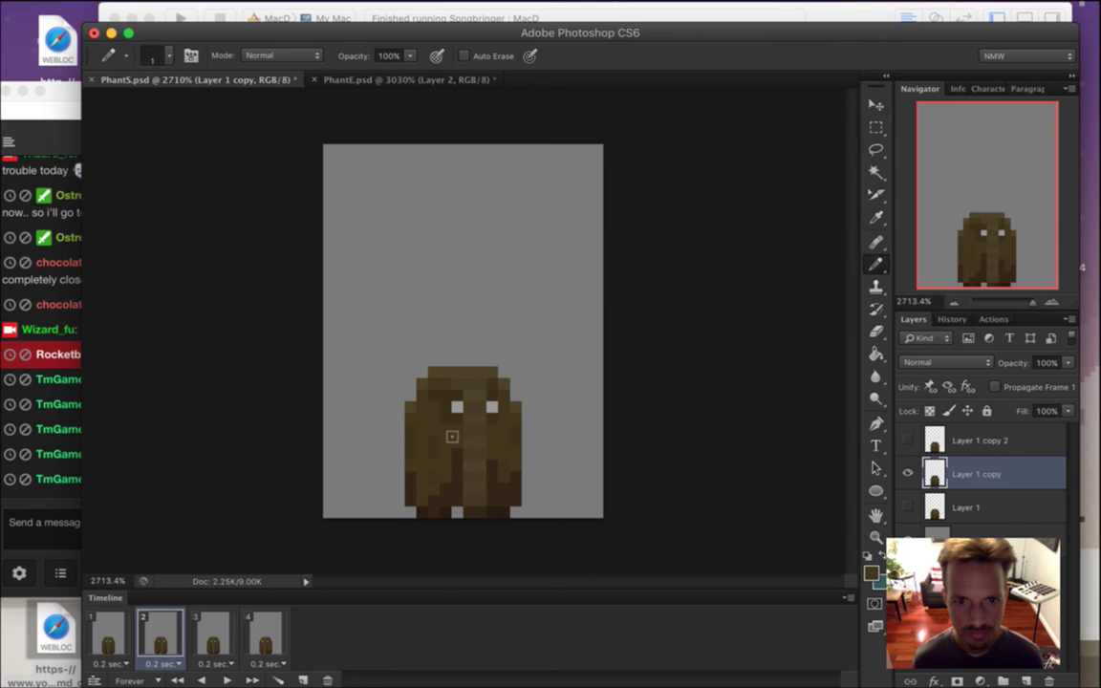
alt+click(438, 443)
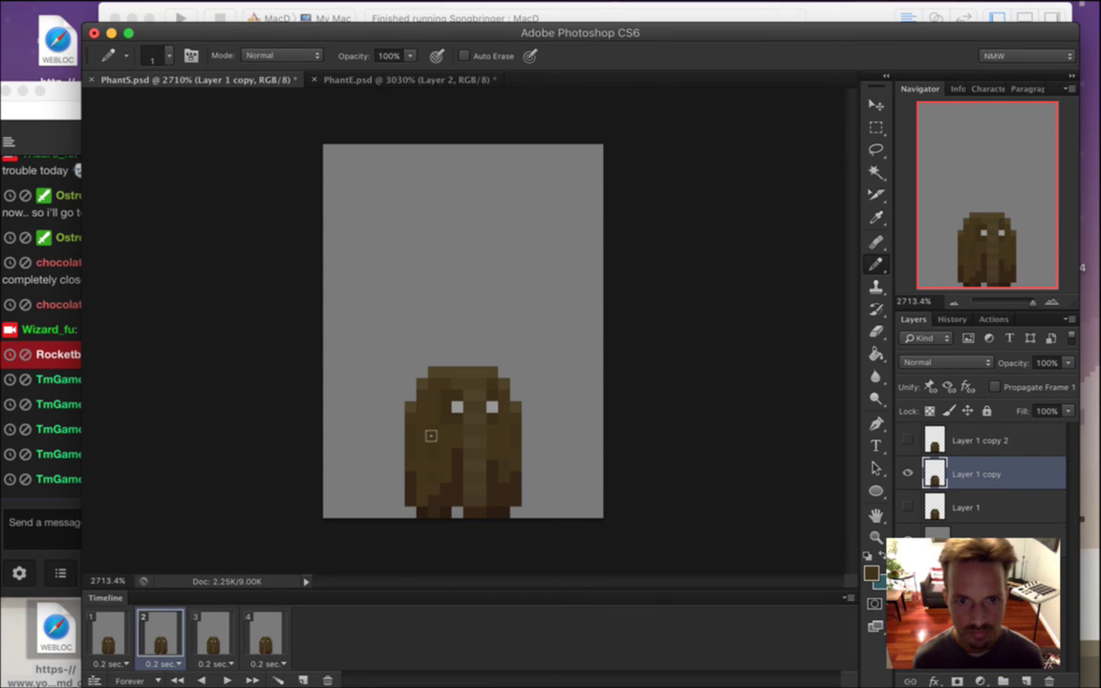
key(super+s)
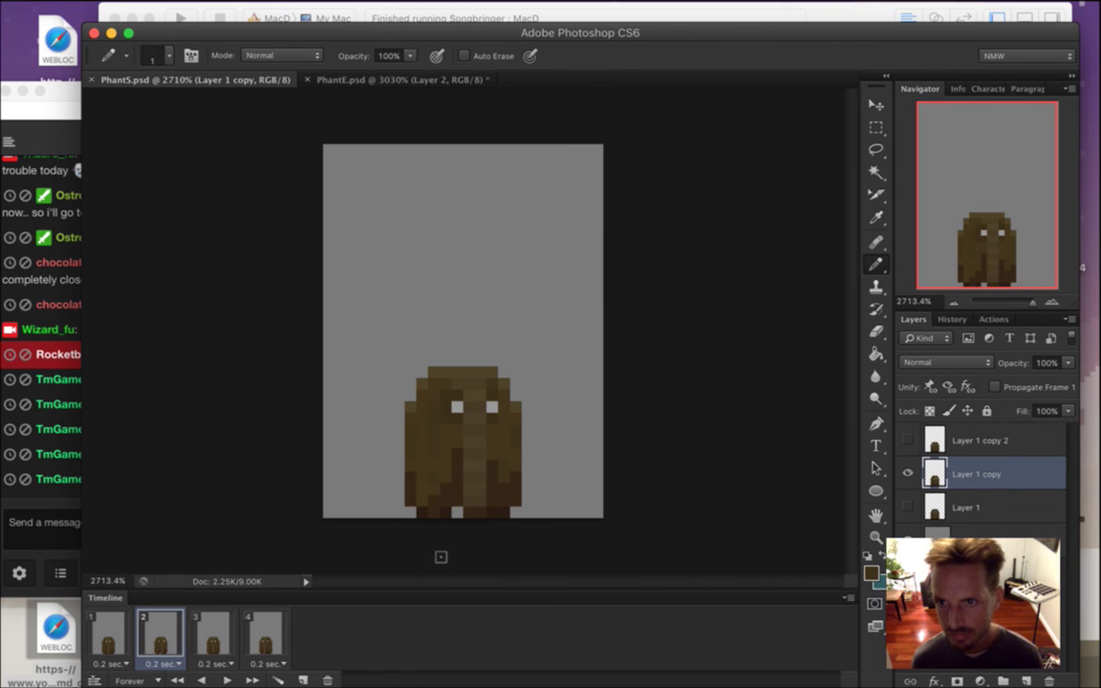
In frame 4, move the right eye on Layer 1 copy 2 one pixel toward the trunk and touch up the surrounding brown.
click(216, 634)
click(271, 629)
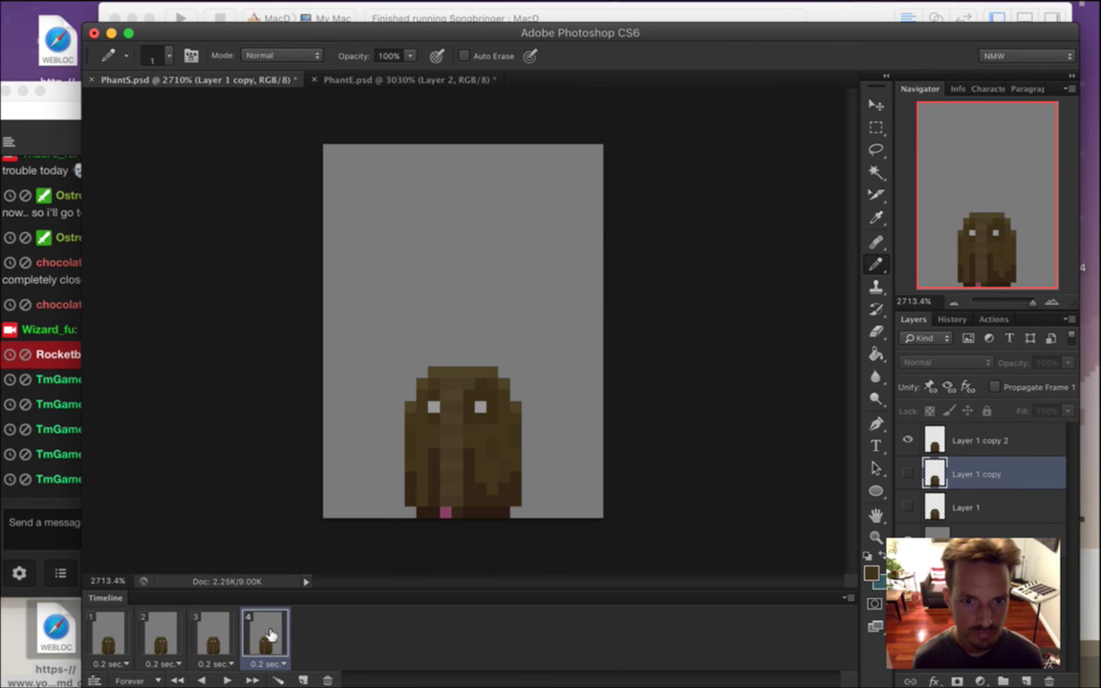
click(941, 435)
key(i)
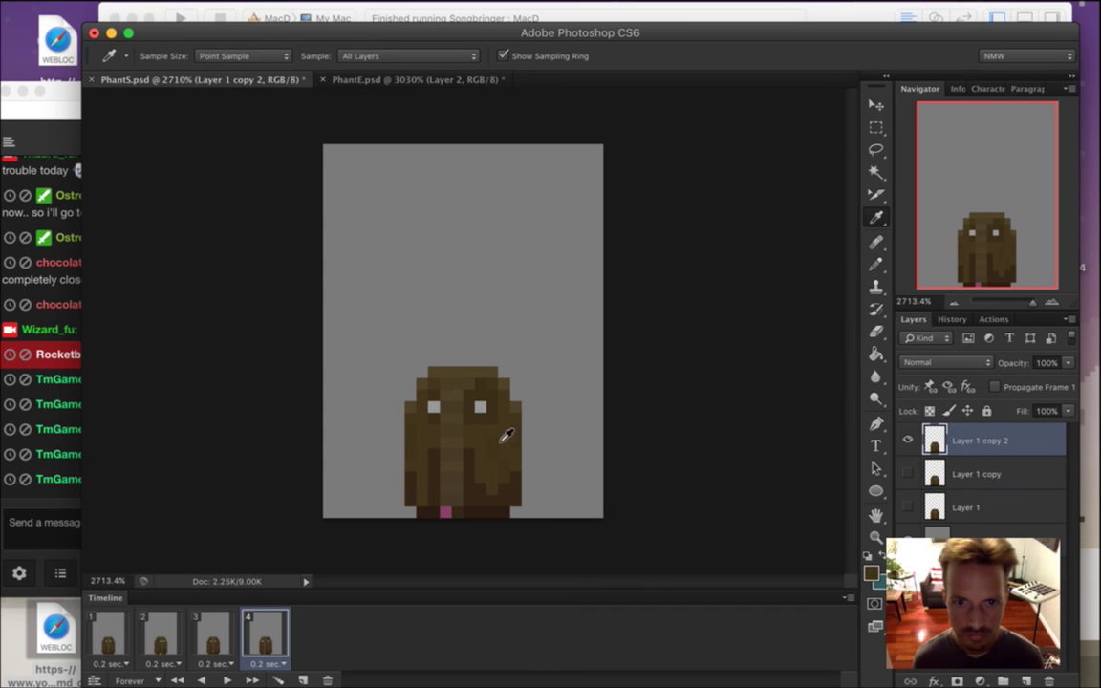
key(b)
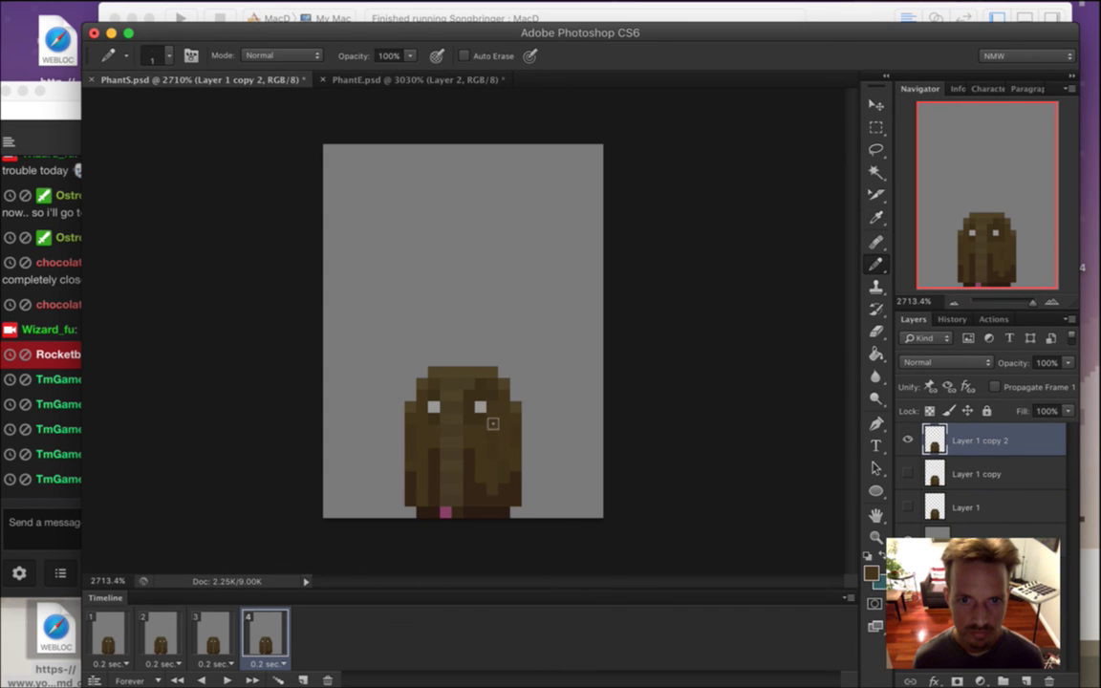
alt+click(484, 405)
click(468, 407)
alt+click(481, 421)
click(479, 407)
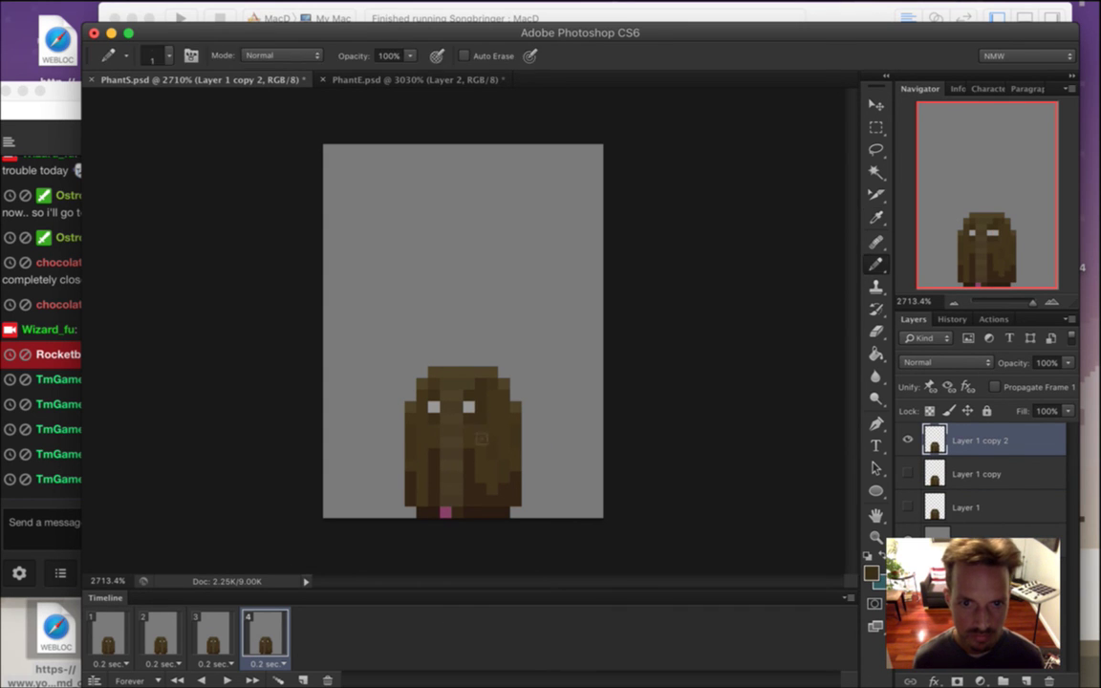
alt+click(504, 468)
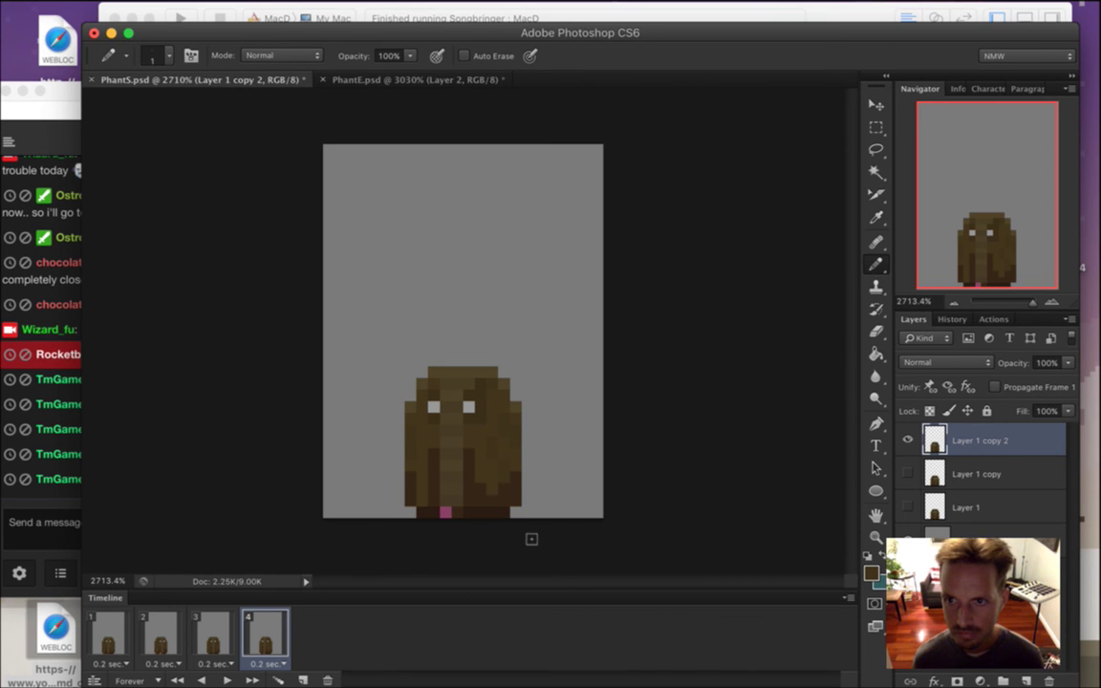
alt+click(430, 444)
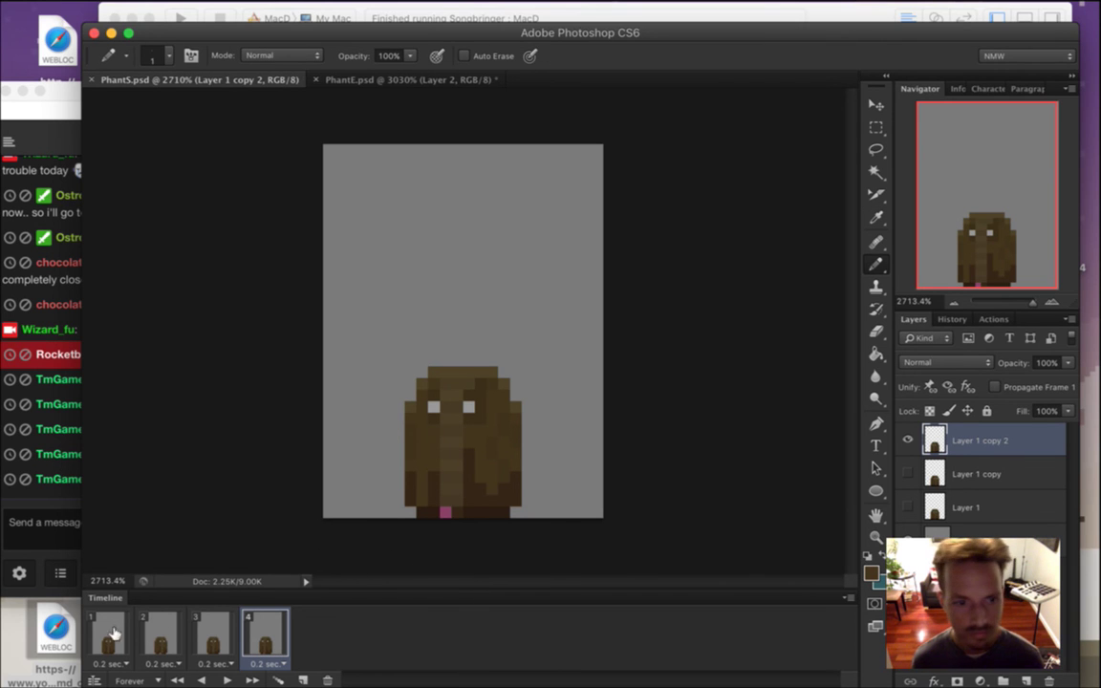
Play the animation from frame 1 to check the eye movement, and stop it.
click(134, 652)
click(76, 522)
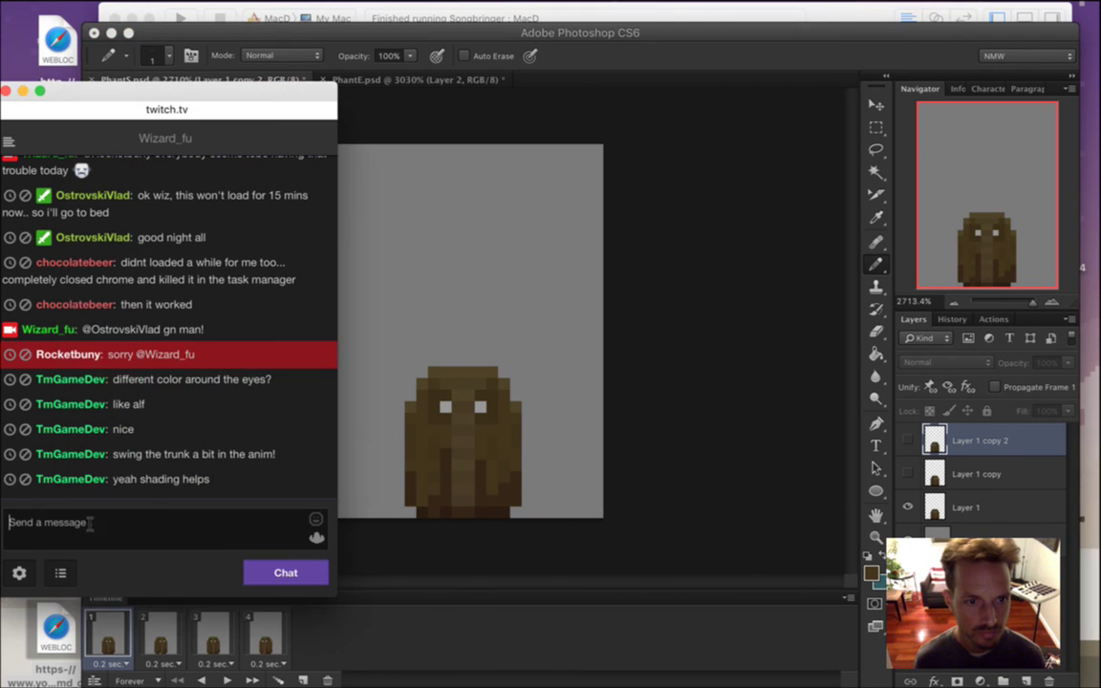
click(226, 612)
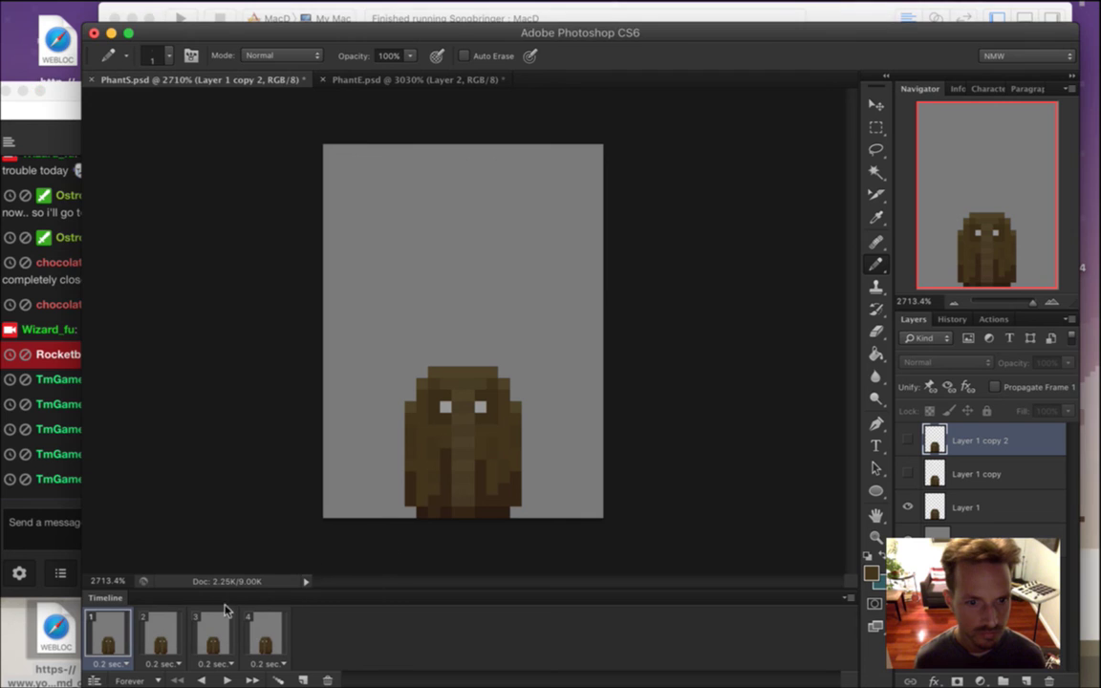
click(226, 680)
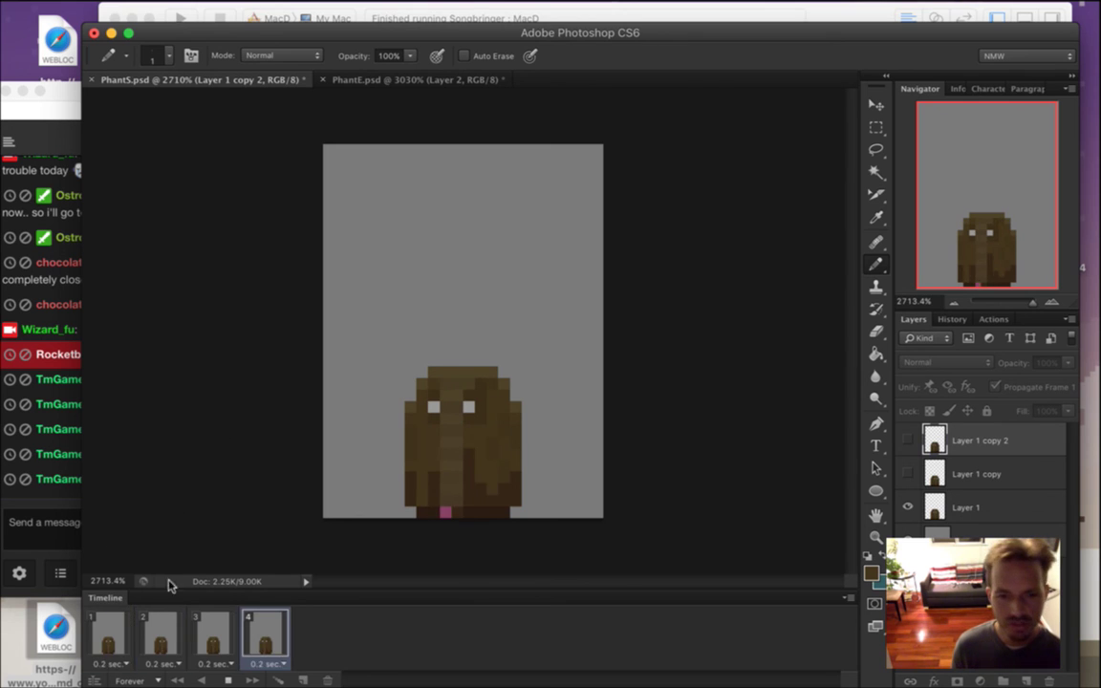
key(space)
Compare frames 1 and 2, and erase the corner pixels along the head's right edge on Layer 1 copy in frame 2.
click(156, 634)
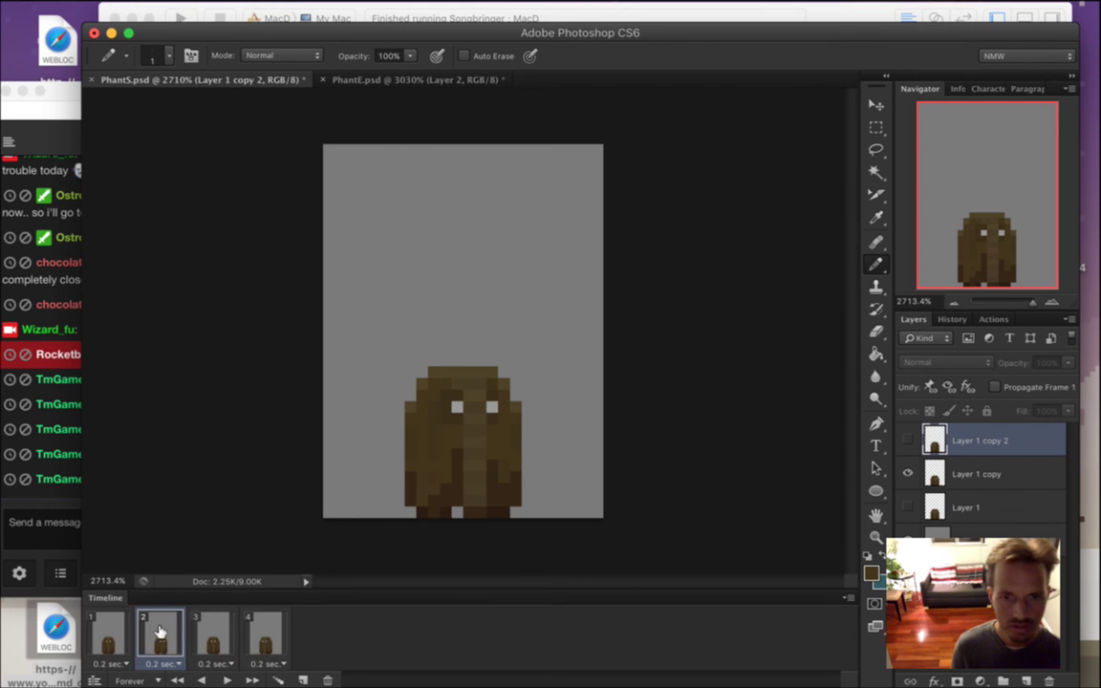
click(108, 633)
click(157, 634)
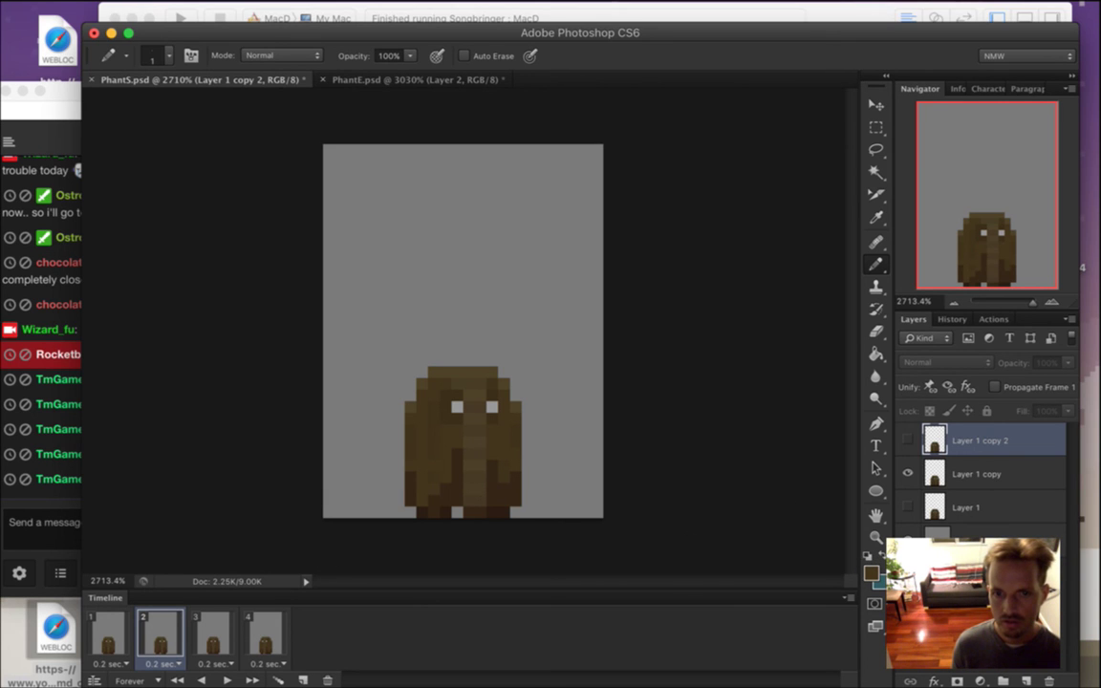
click(970, 475)
key(i)
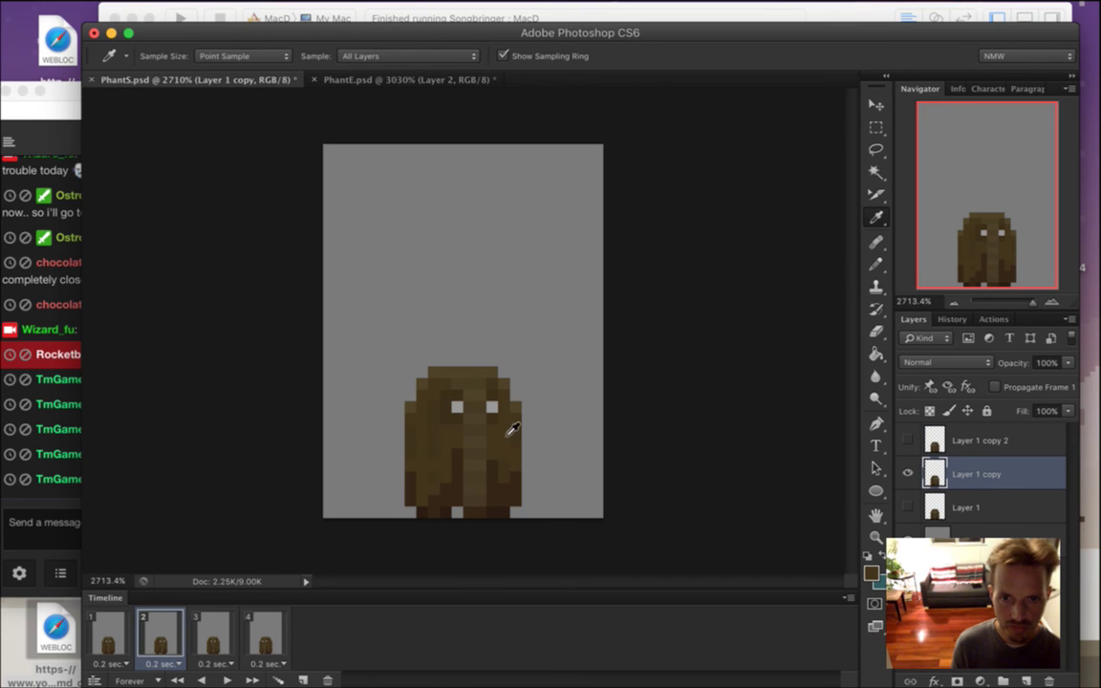
key(b)
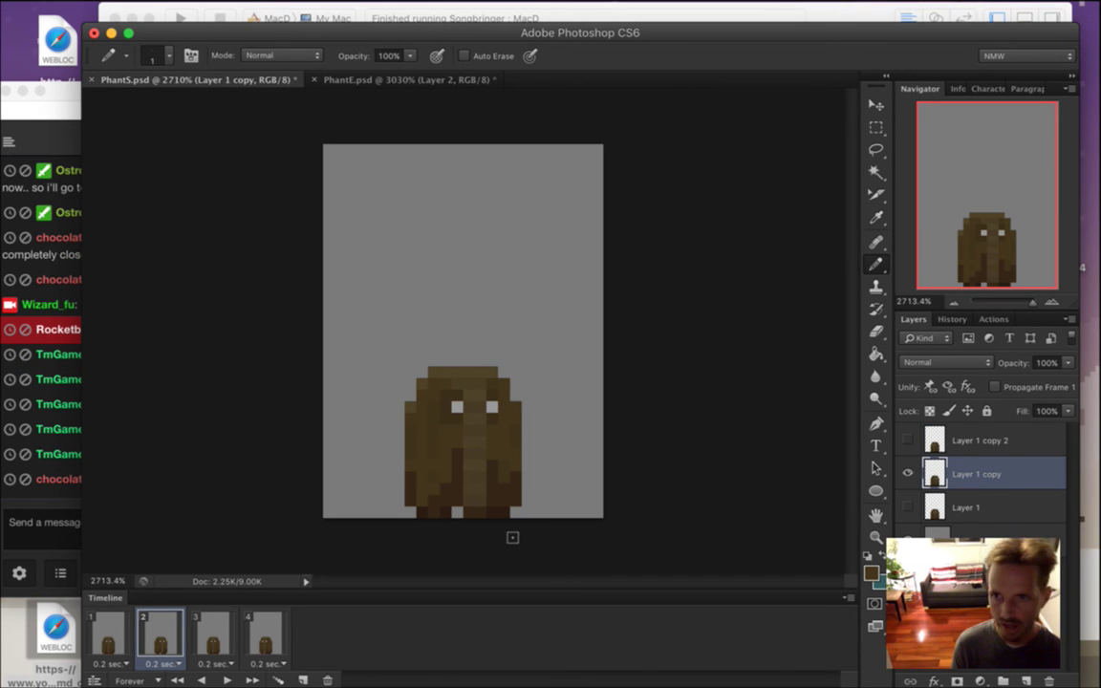
alt+click(521, 442)
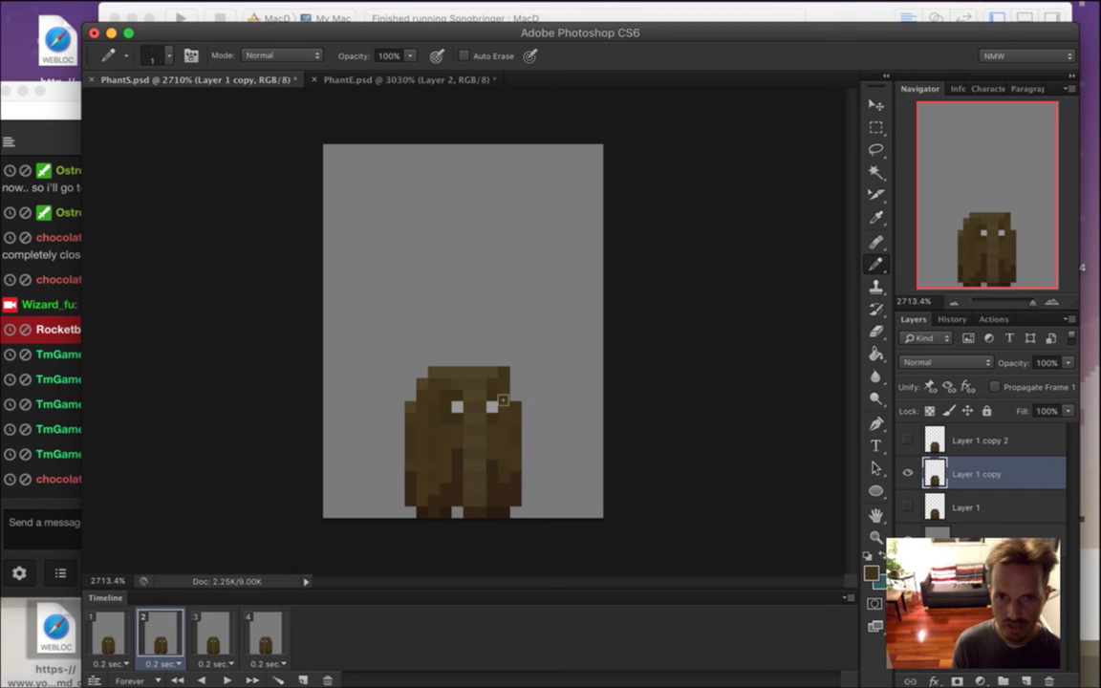
key(e)
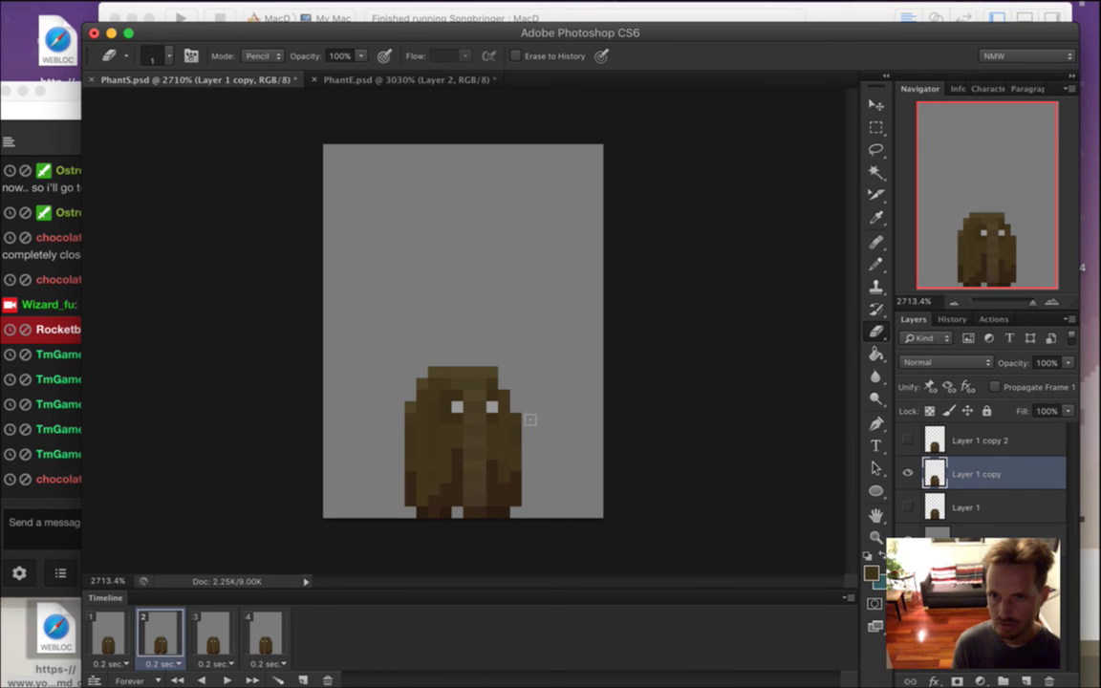
key(b)
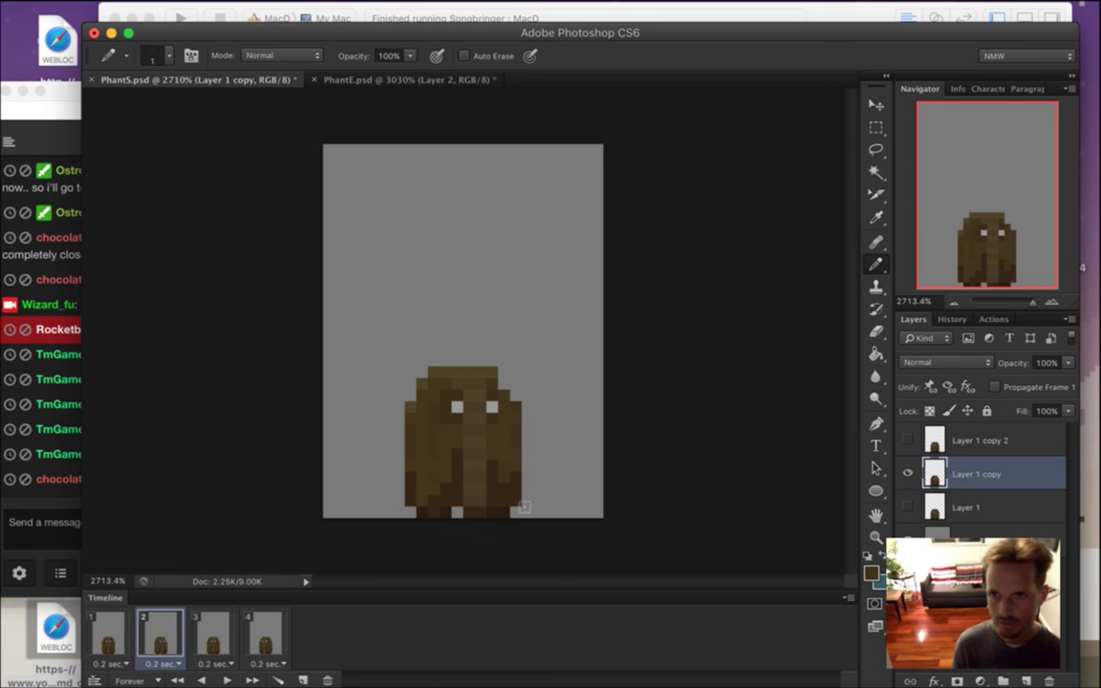
click(29, 518)
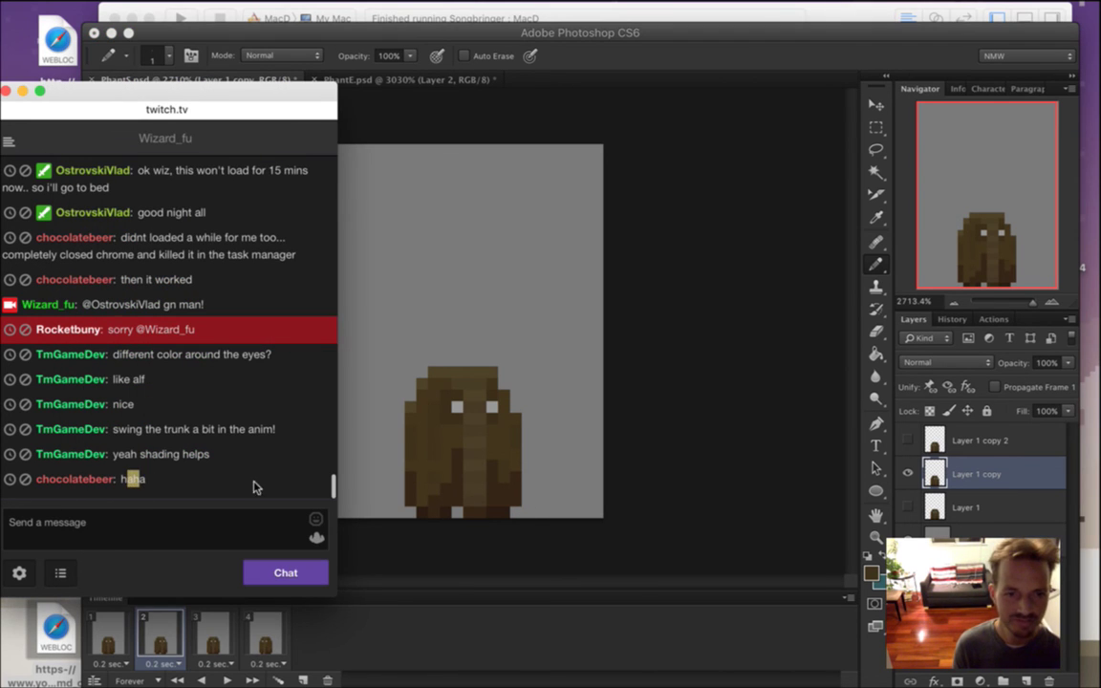
click(663, 504)
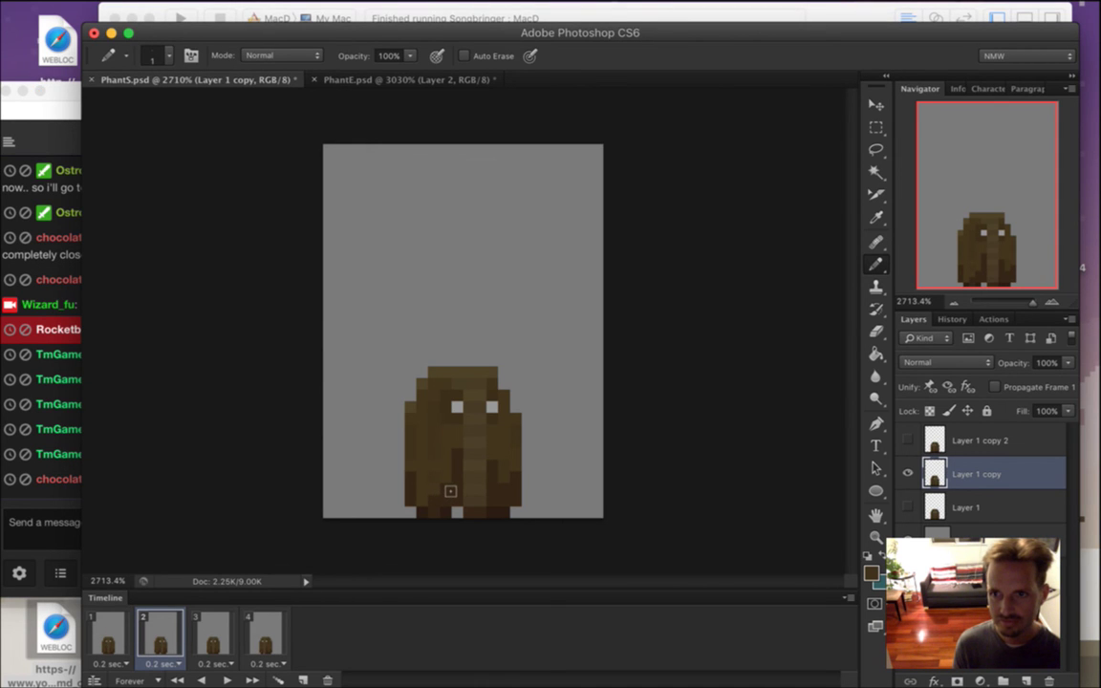
Erase the matching corner pixels along the head's left edge on Layer 1 copy 2 in frame 4.
click(268, 633)
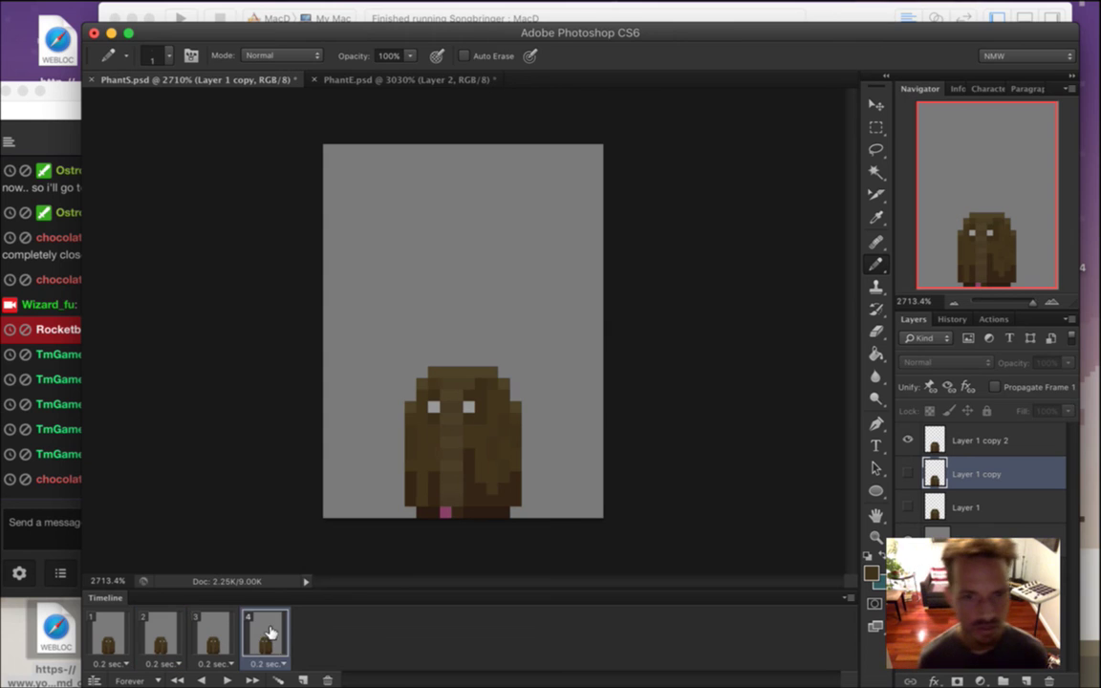
click(923, 447)
alt+click(418, 422)
key(e)
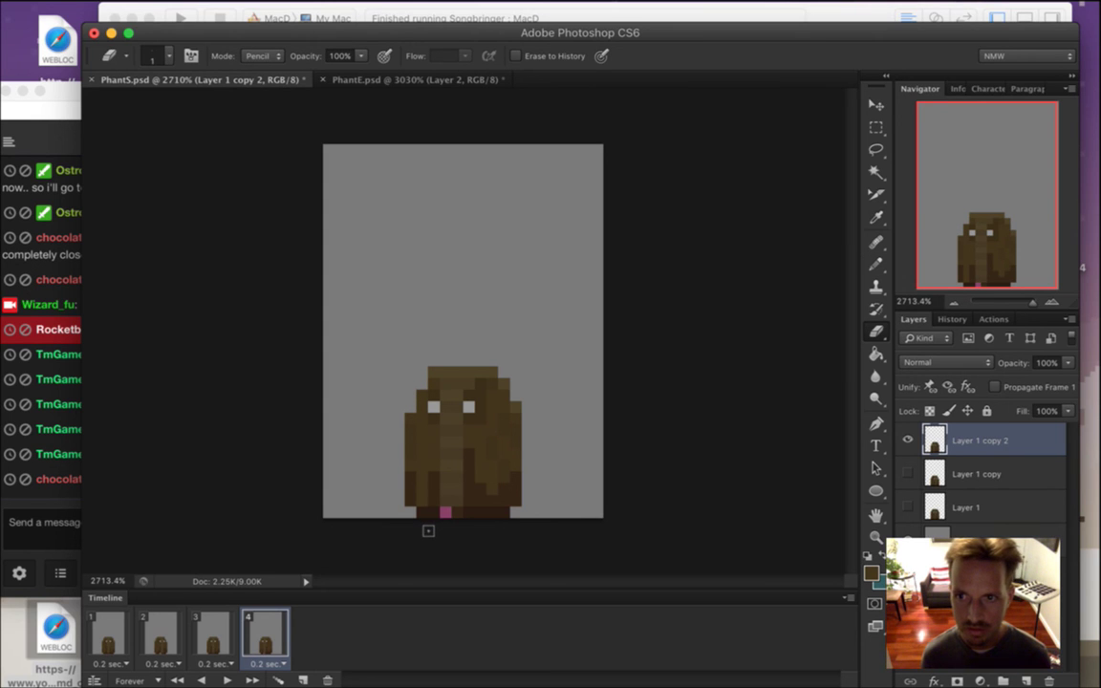
Touch up the top of the head with the lighter brown on Layer 1 copy 2 in frame 4 and Layer 1 copy in frame 2.
key(b)
alt+click(492, 392)
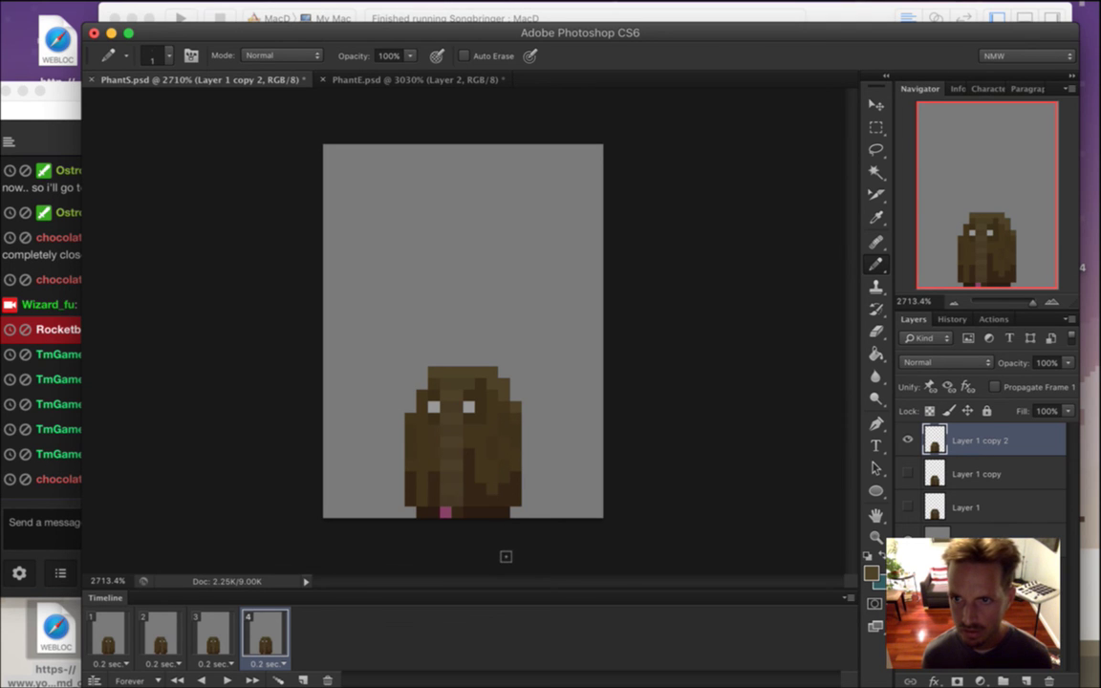
click(153, 636)
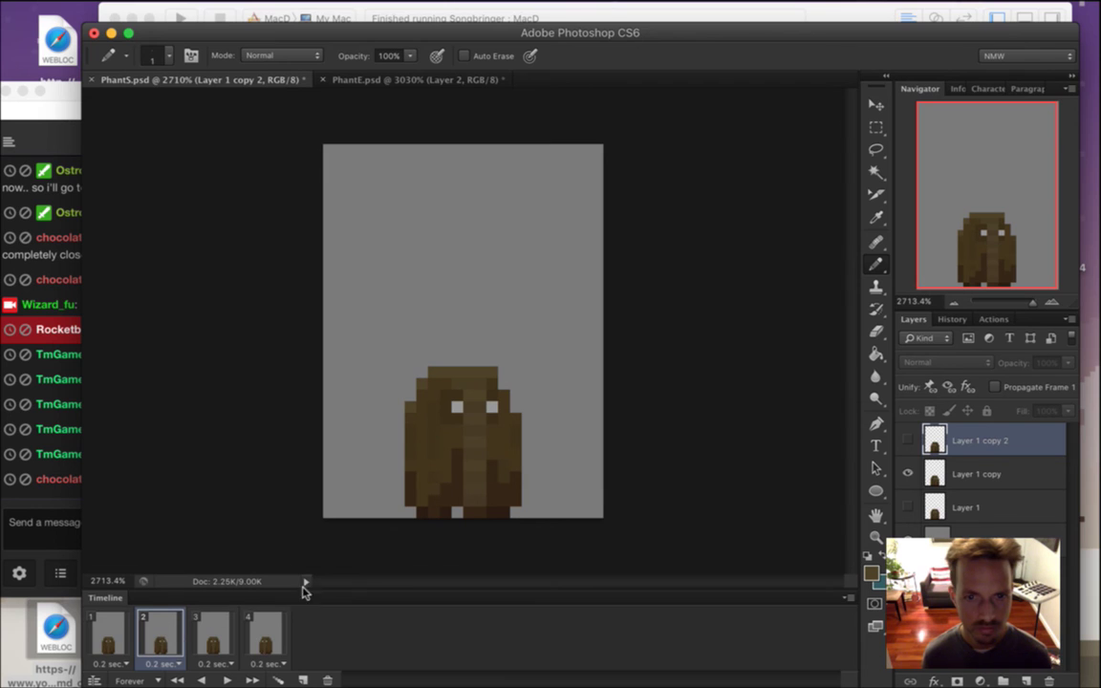
click(931, 470)
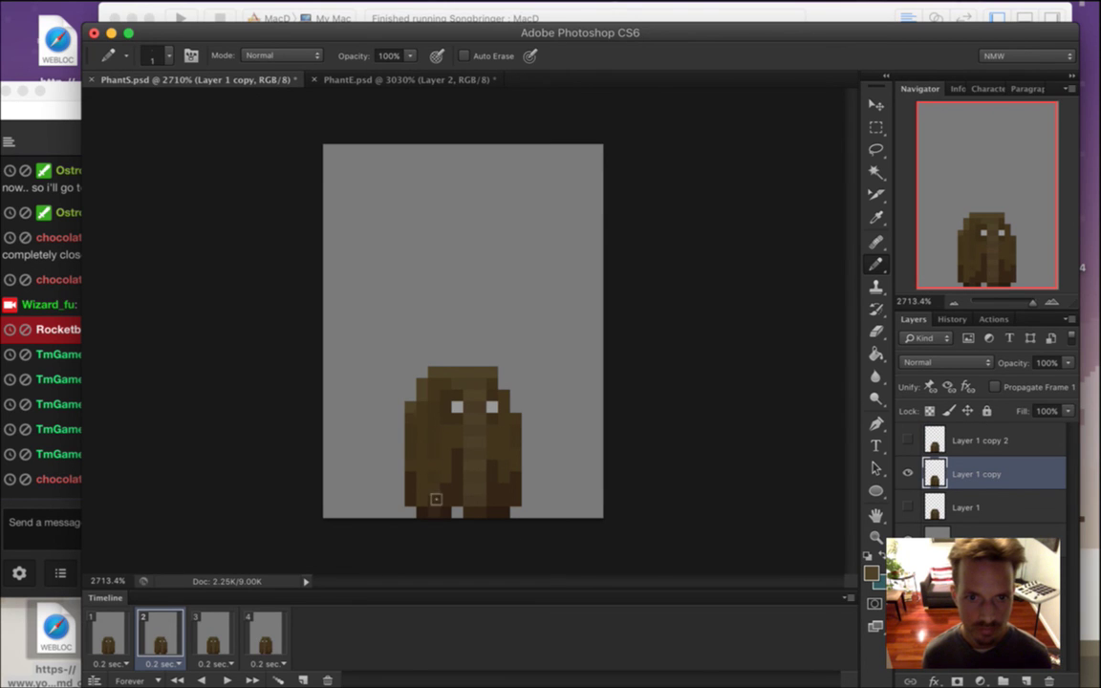
Play the animation from frame 1 to check the reshaped head, and stop it.
click(108, 636)
click(224, 679)
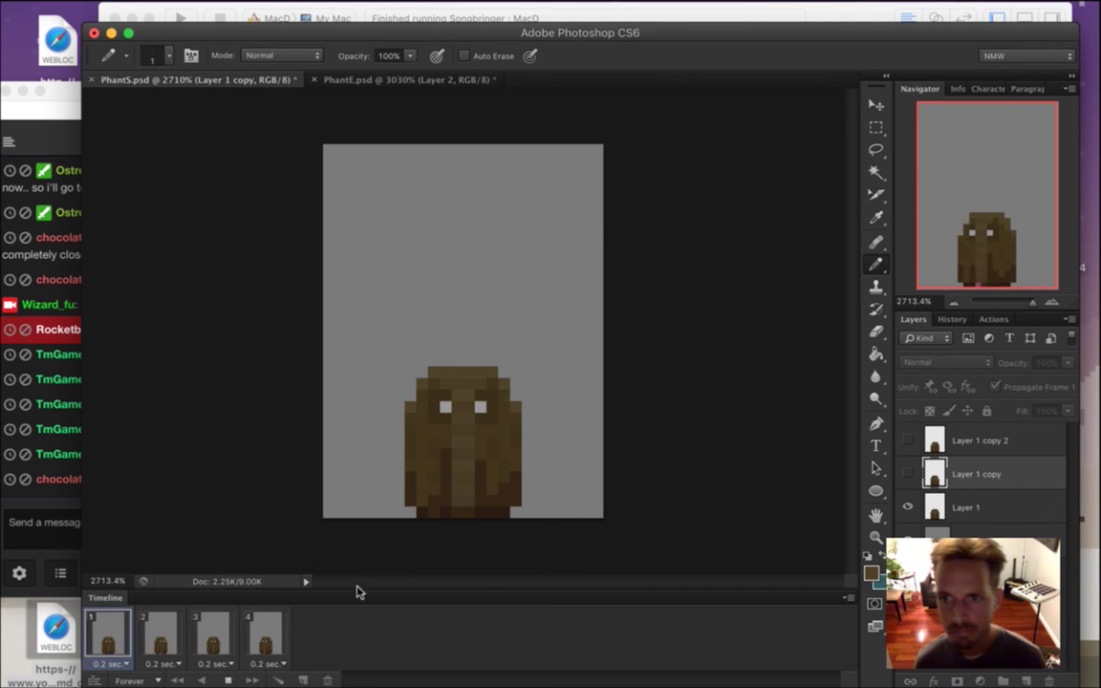
click(227, 681)
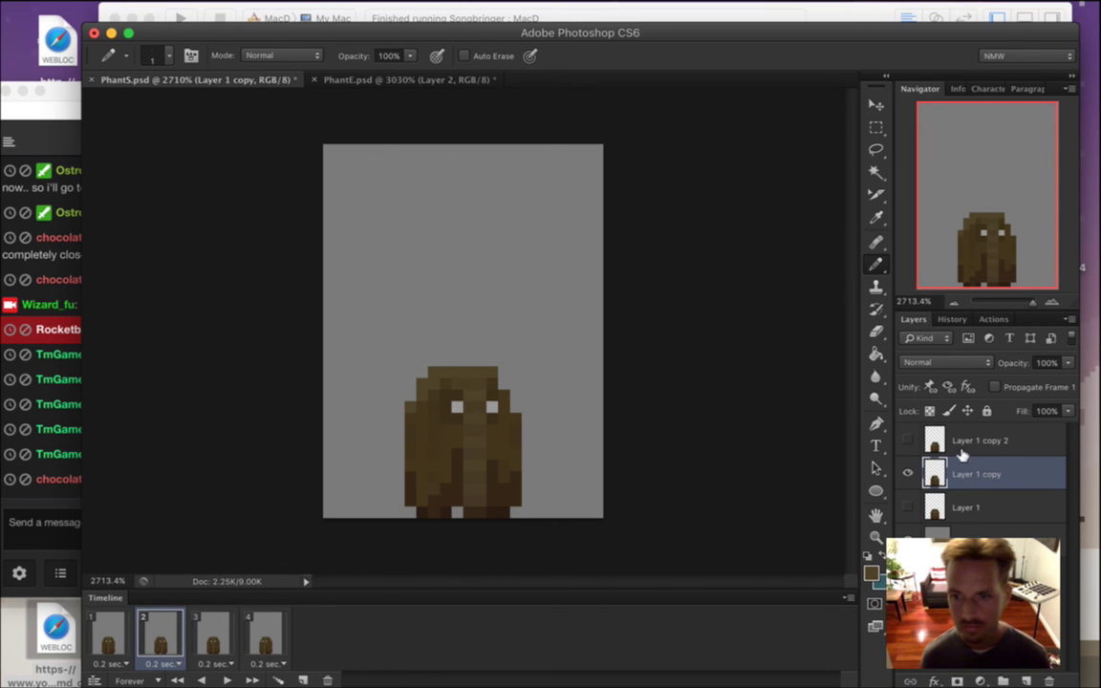
Paint the missing head-edge corner pixels back in brown on Layer 1 copy in frame 2 and Layer 1 copy 2 in frame 4.
key(i)
key(b)
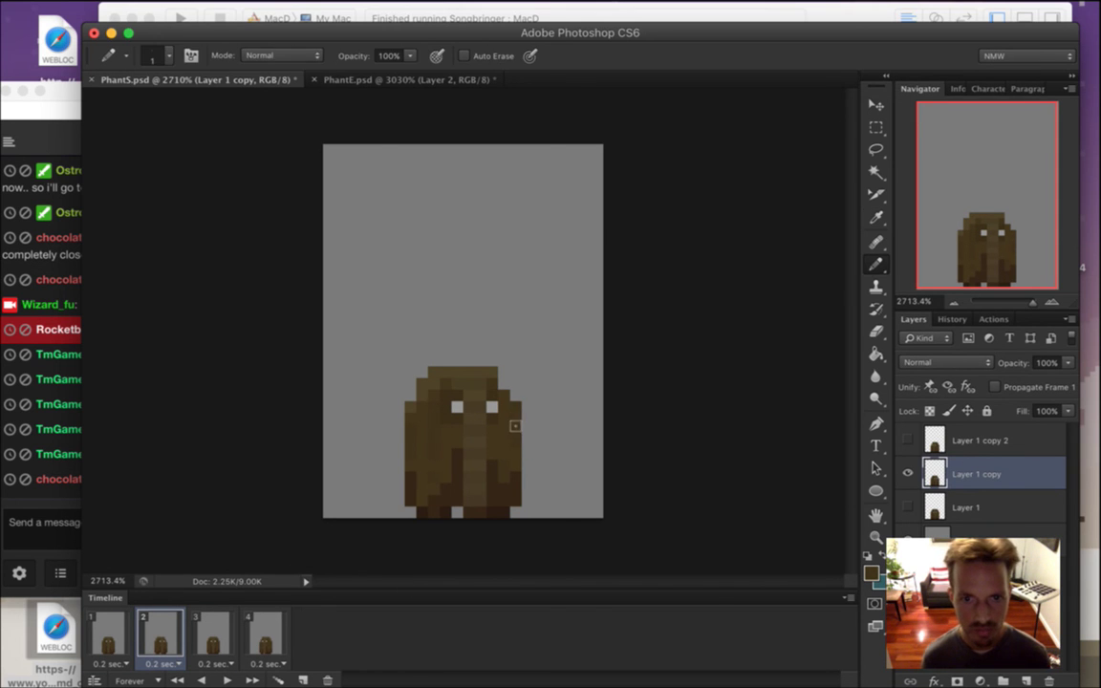
click(264, 635)
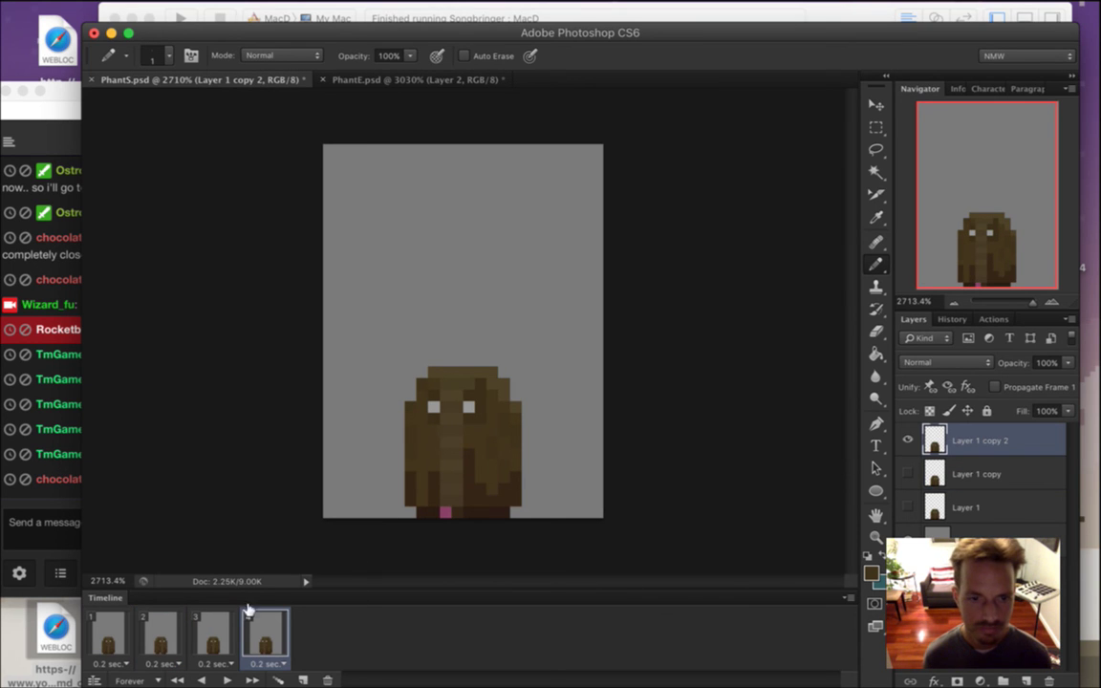
Compare frames 1 and 2, and sample the lower-body brown on Layer 1 copy in frame 2.
click(163, 633)
click(116, 629)
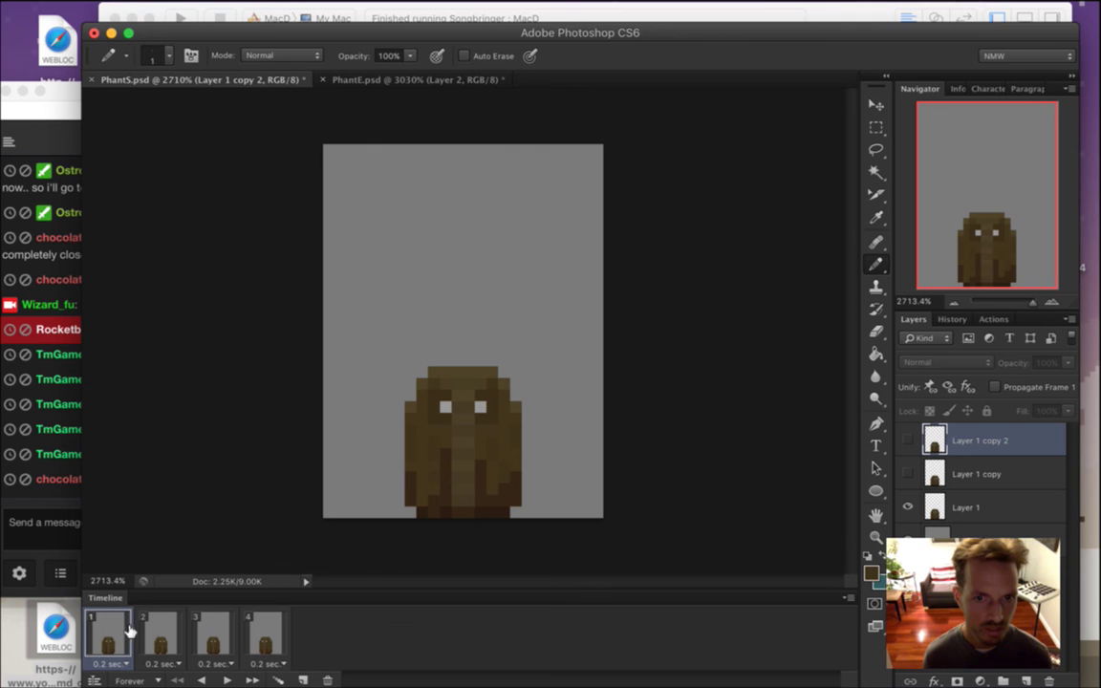
click(169, 626)
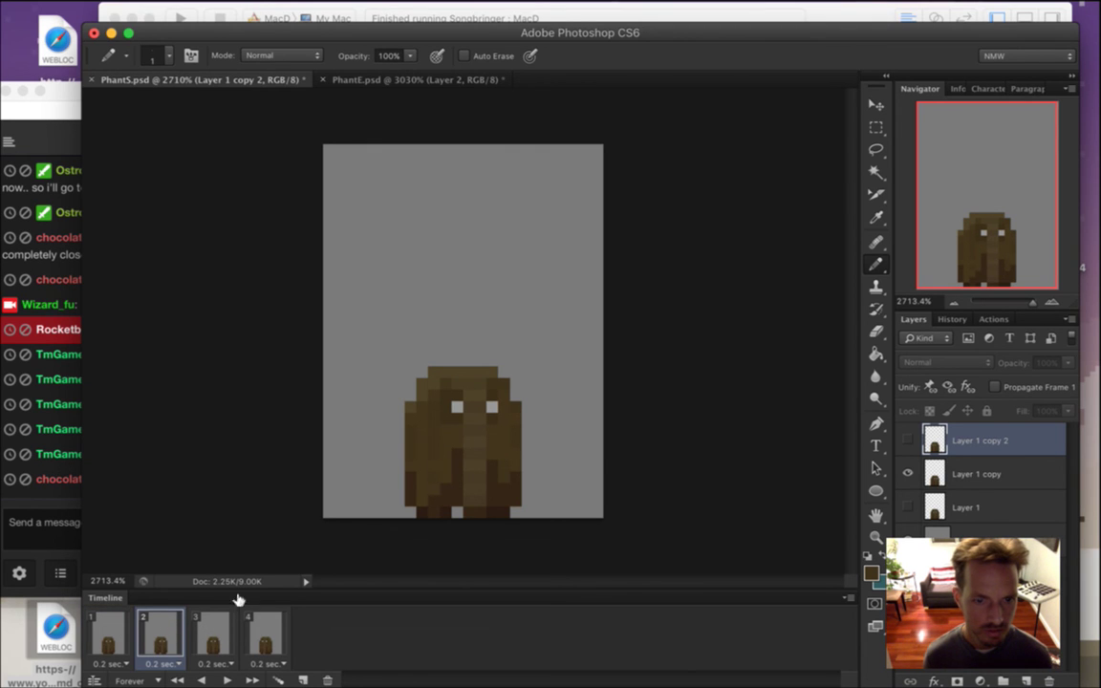
key(alt+bracketleft)
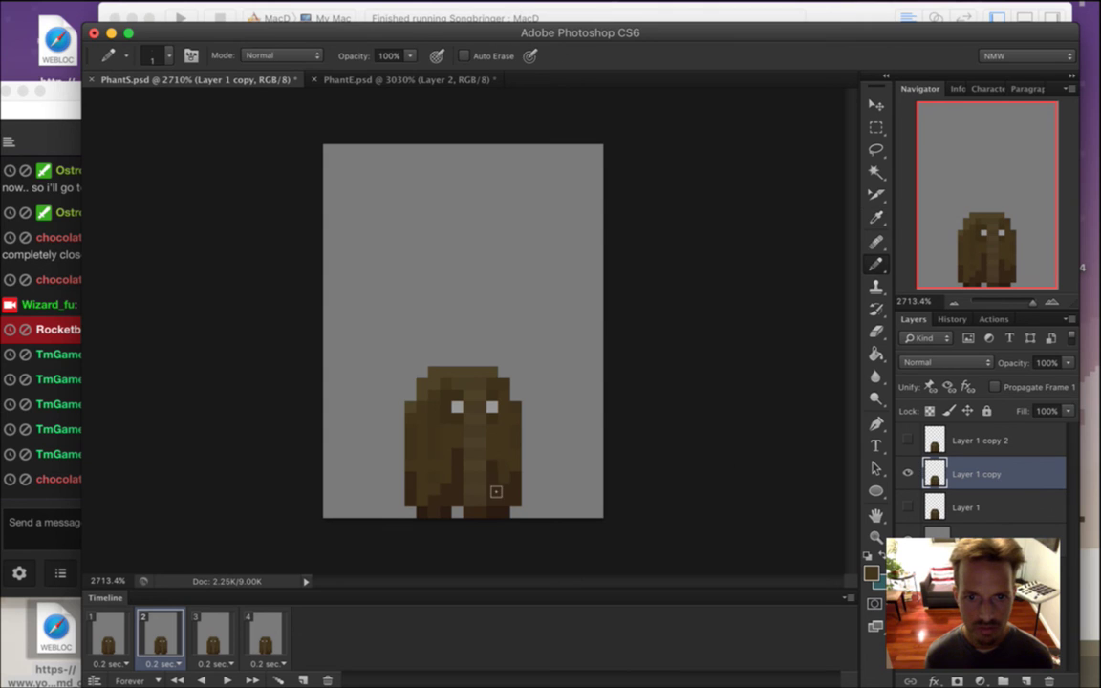
alt+click(495, 466)
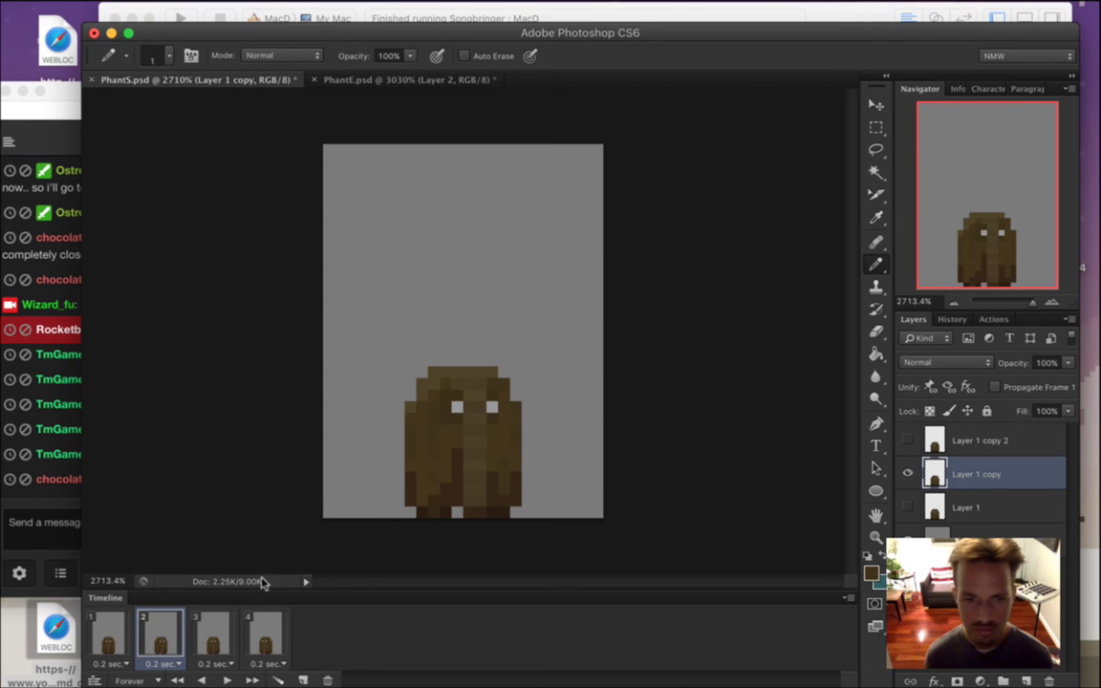
Go through all four frames to compare the shading, and sample the body brown on Layer 1 copy 2 in frame 4.
click(217, 639)
click(278, 631)
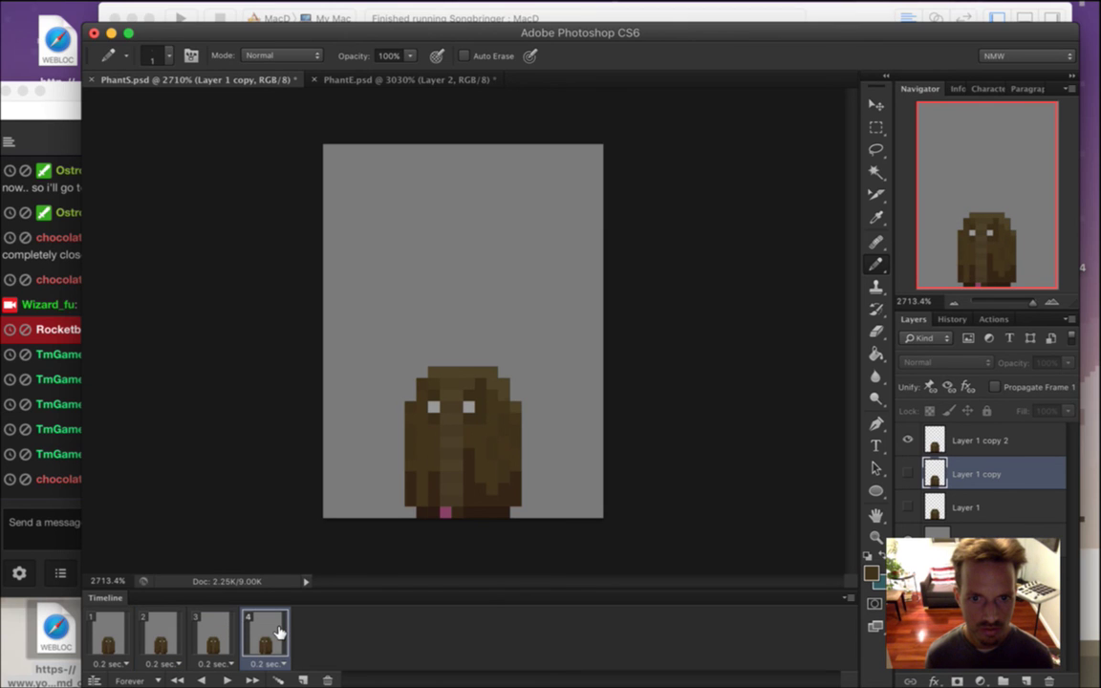
click(108, 635)
click(160, 636)
click(214, 639)
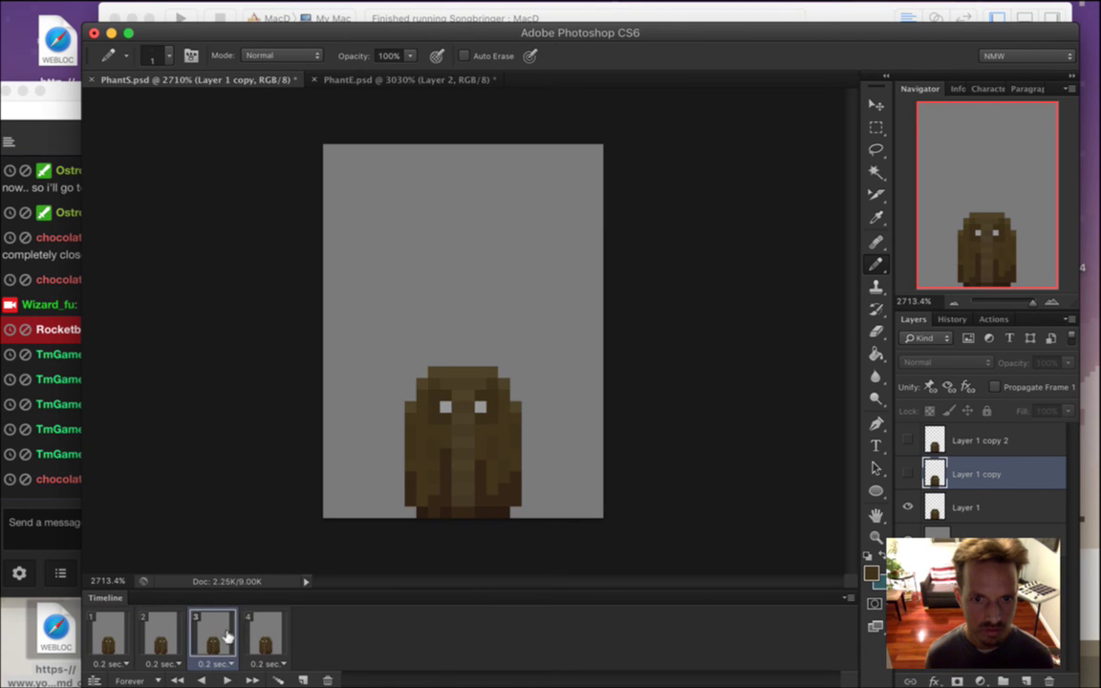
click(262, 634)
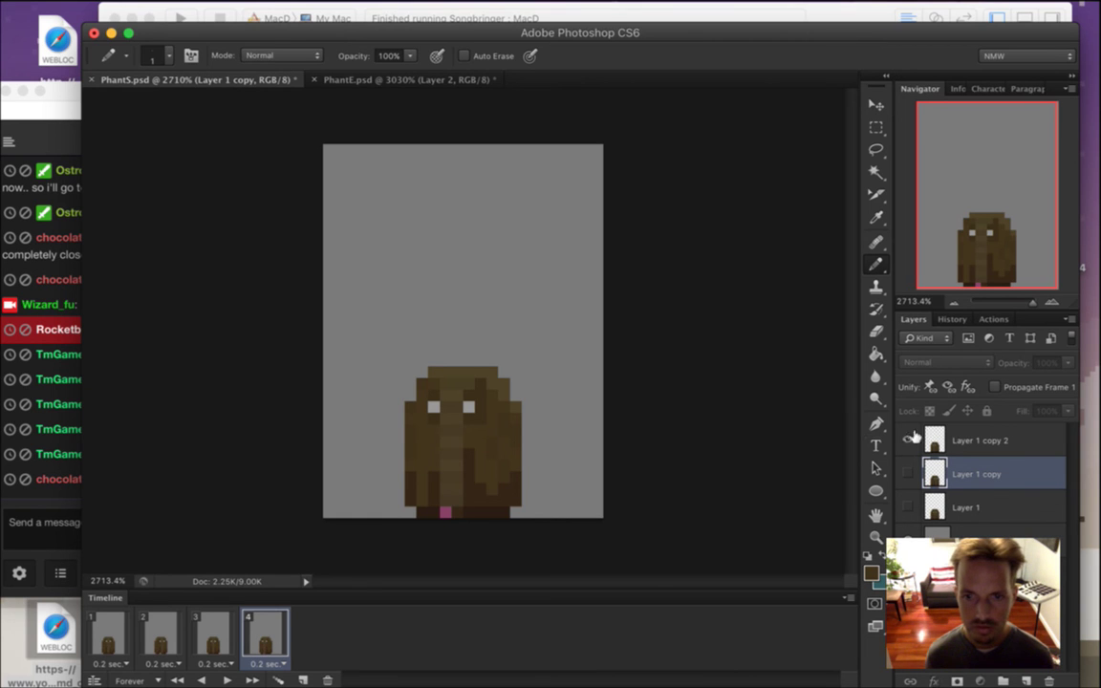
click(916, 439)
alt+click(485, 461)
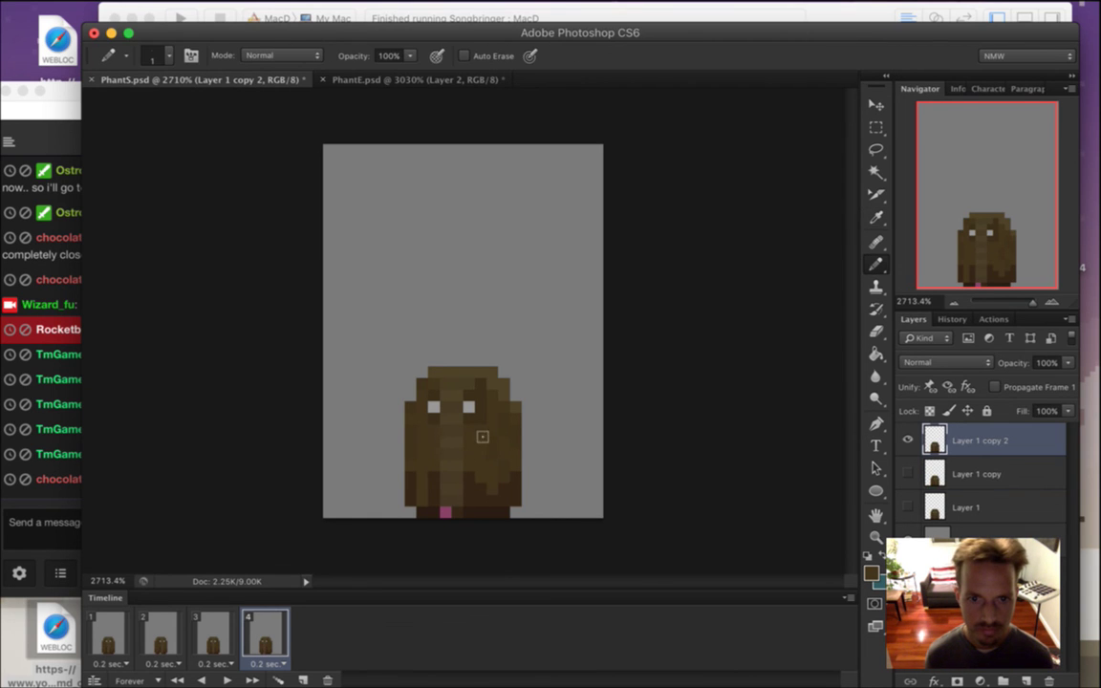
Flip back and forth between frames 2, 3 and 4 to compare the elephant's head and trunk poses.
click(214, 640)
click(262, 639)
click(215, 635)
click(168, 629)
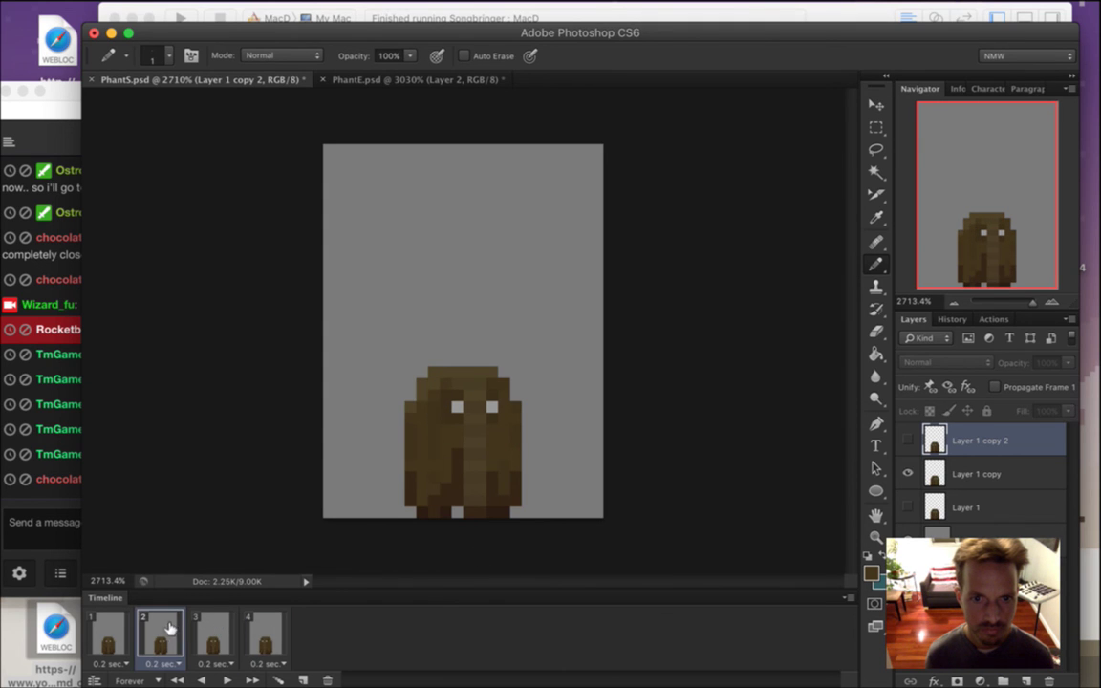
click(216, 636)
click(267, 633)
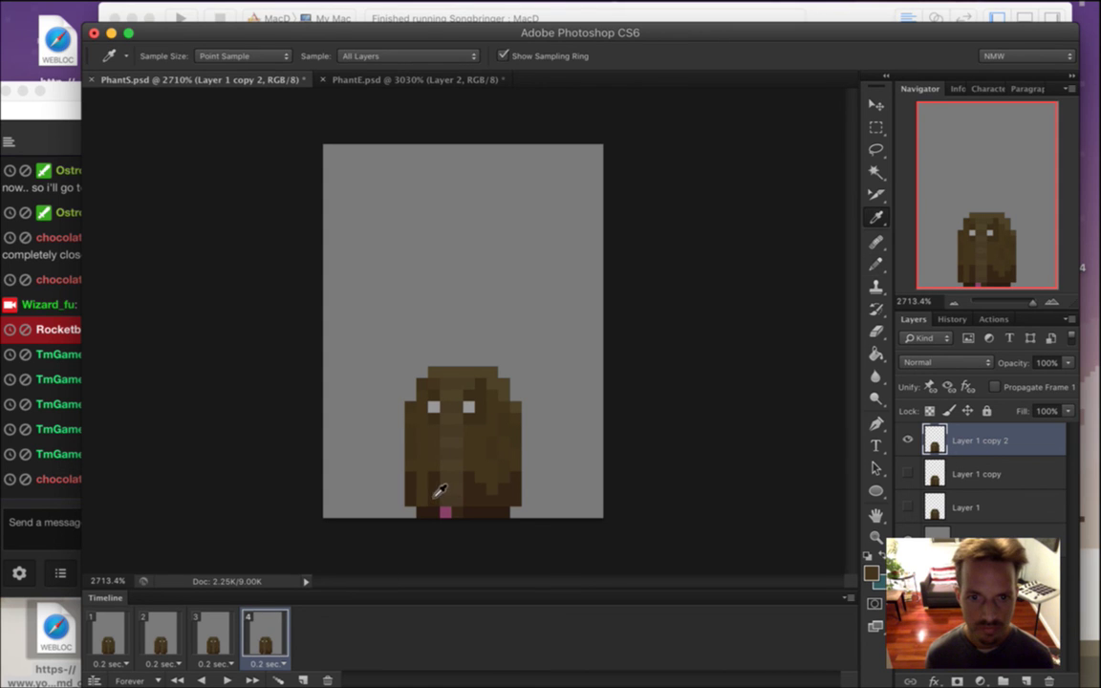
click(229, 624)
click(268, 633)
click(215, 633)
click(162, 632)
Play the animation from frame 1 to check the loop, and return to frame 1.
click(110, 631)
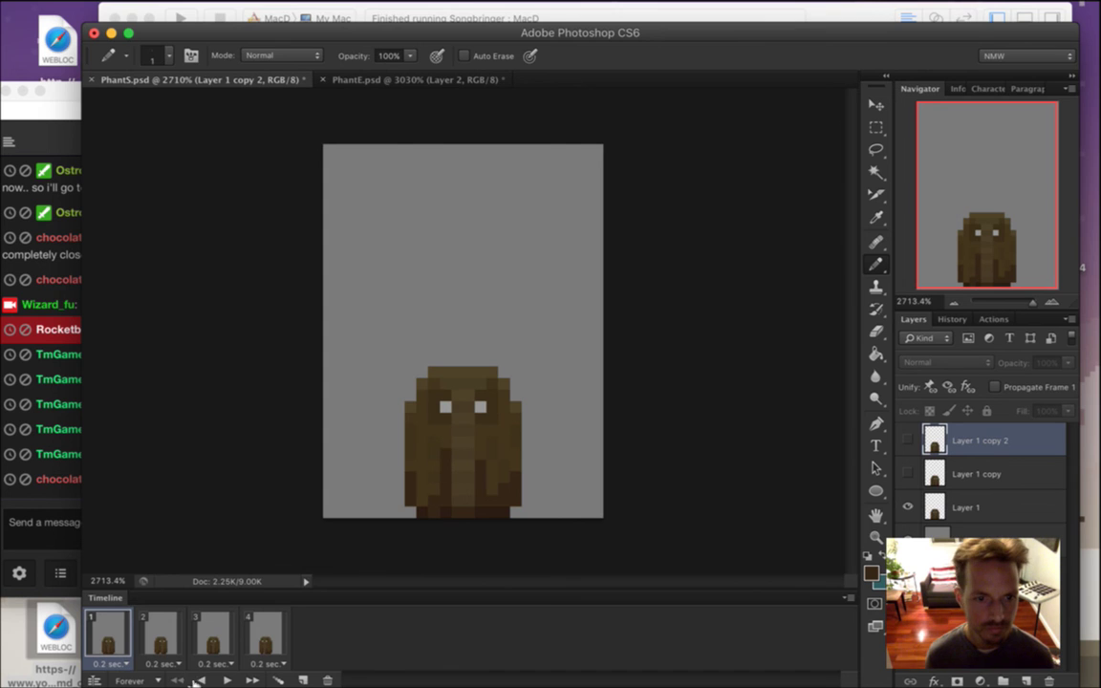
click(222, 681)
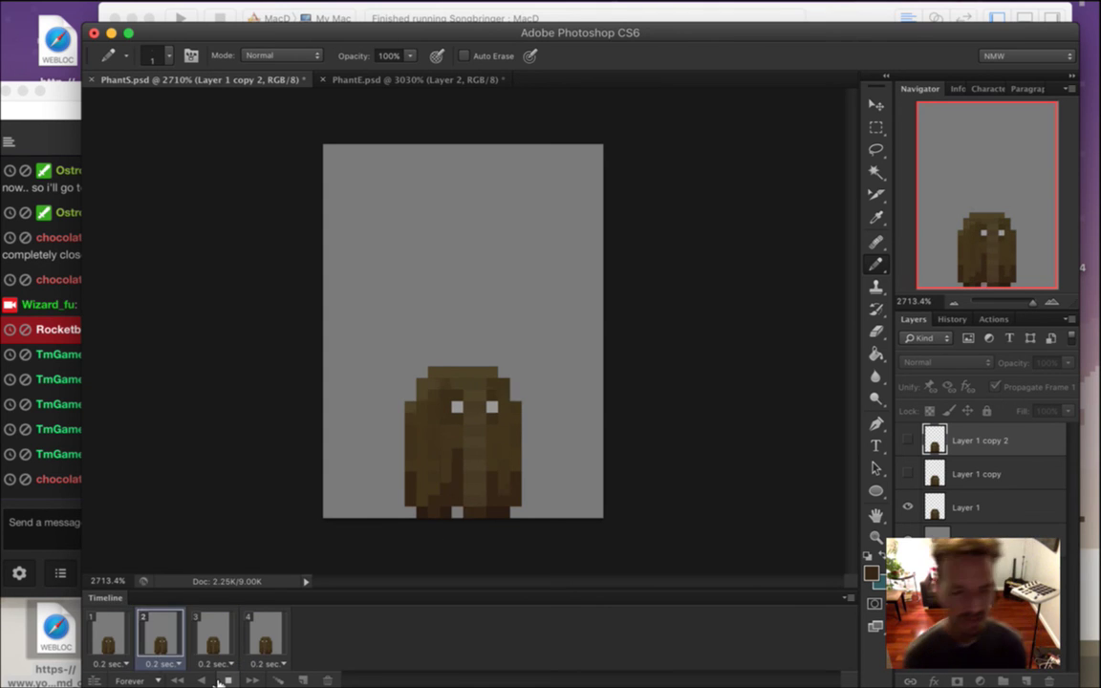
click(122, 639)
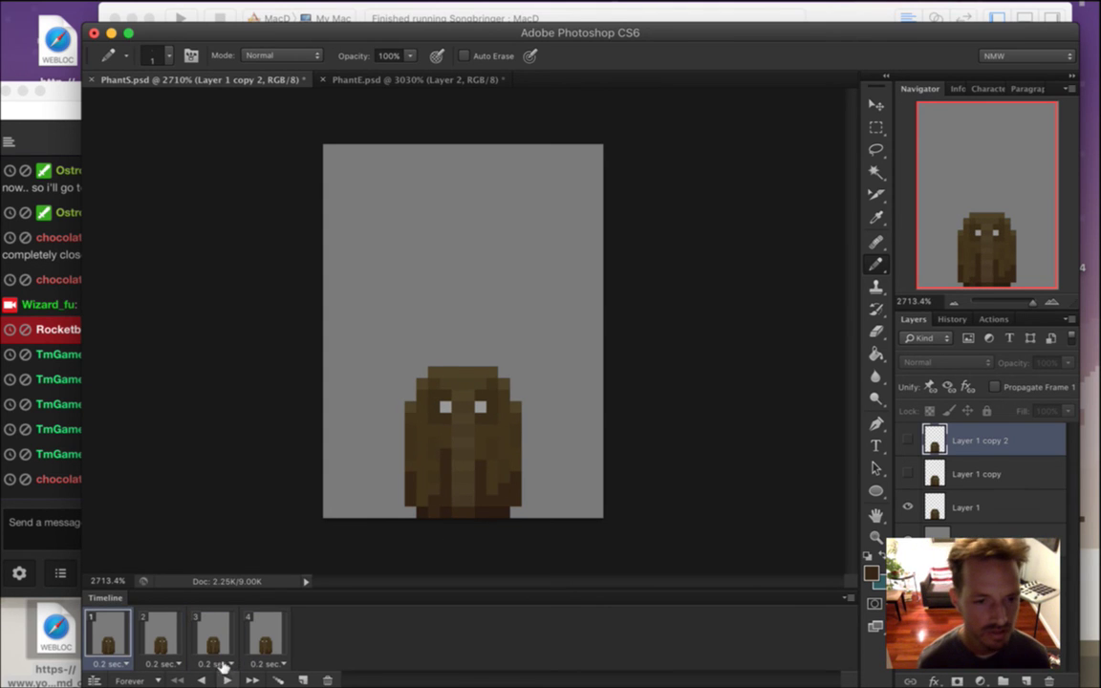
Sample the brown beside the eye on Layer 1 copy in frame 2, and make Layer 1 copy 2 active in frame 4.
click(178, 626)
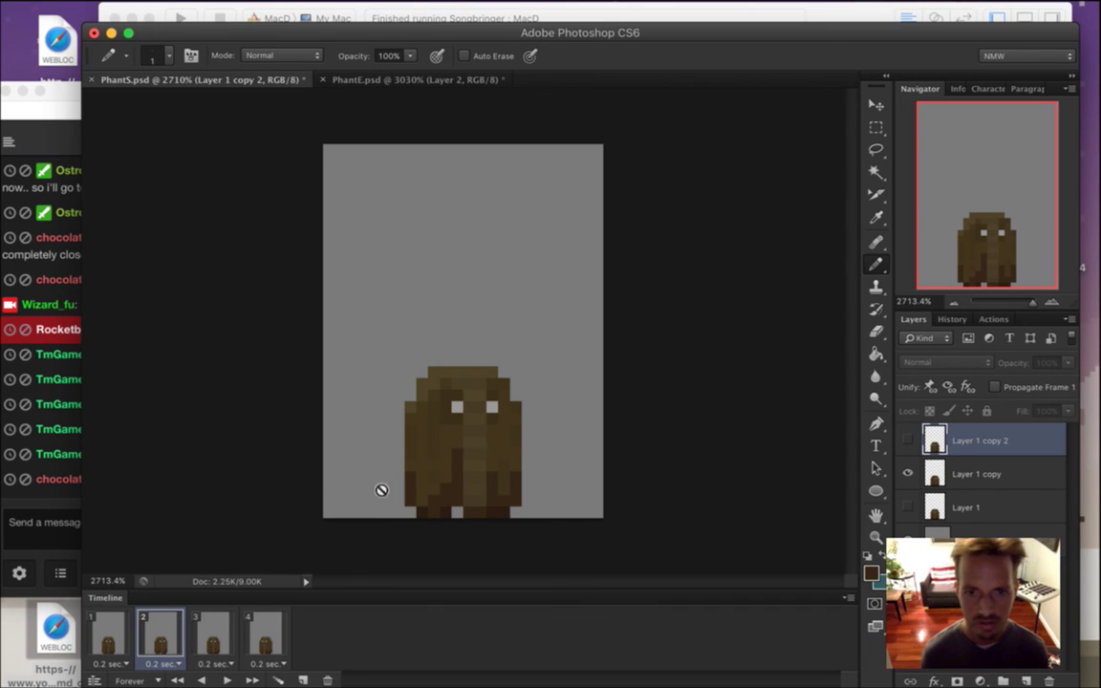
click(945, 469)
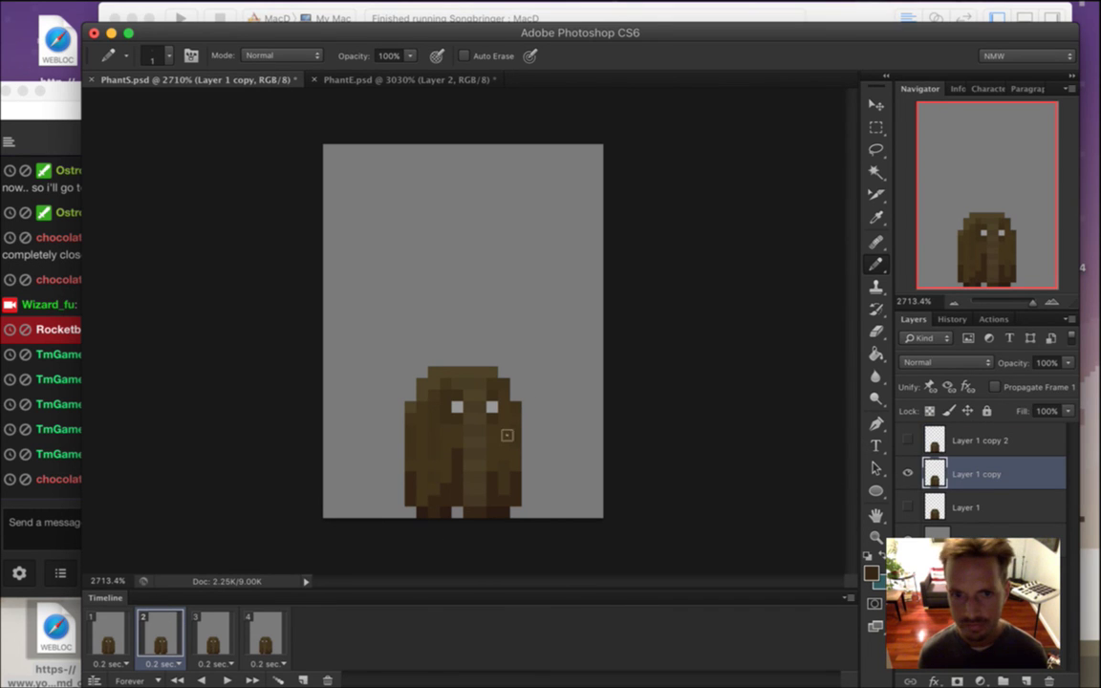
alt+click(502, 415)
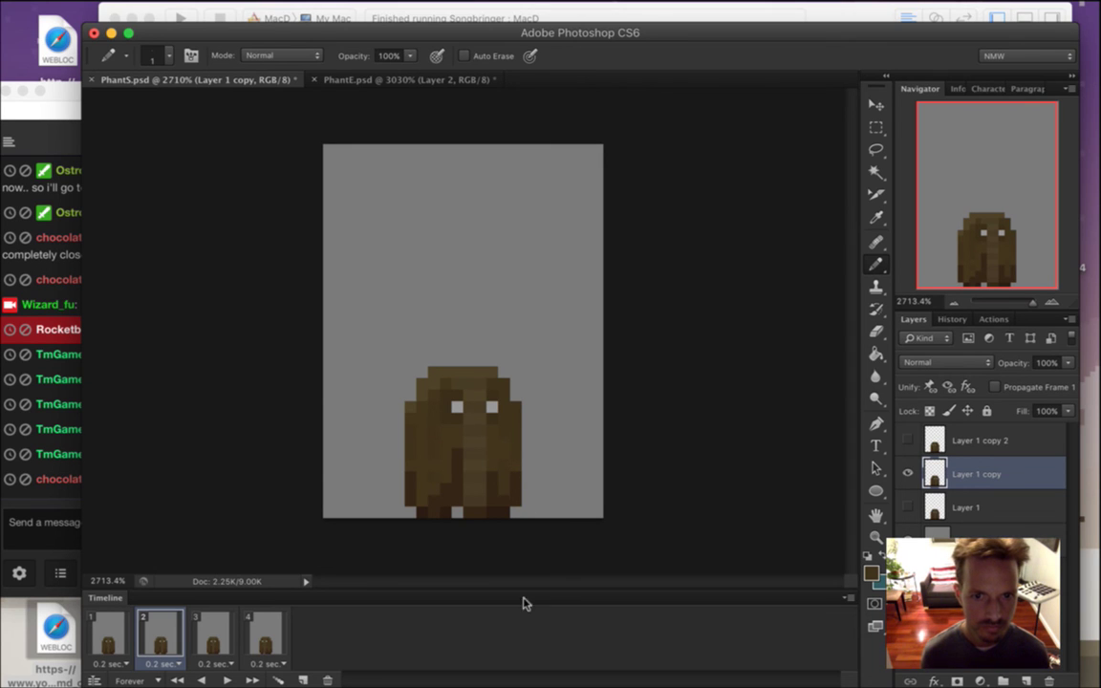
click(212, 639)
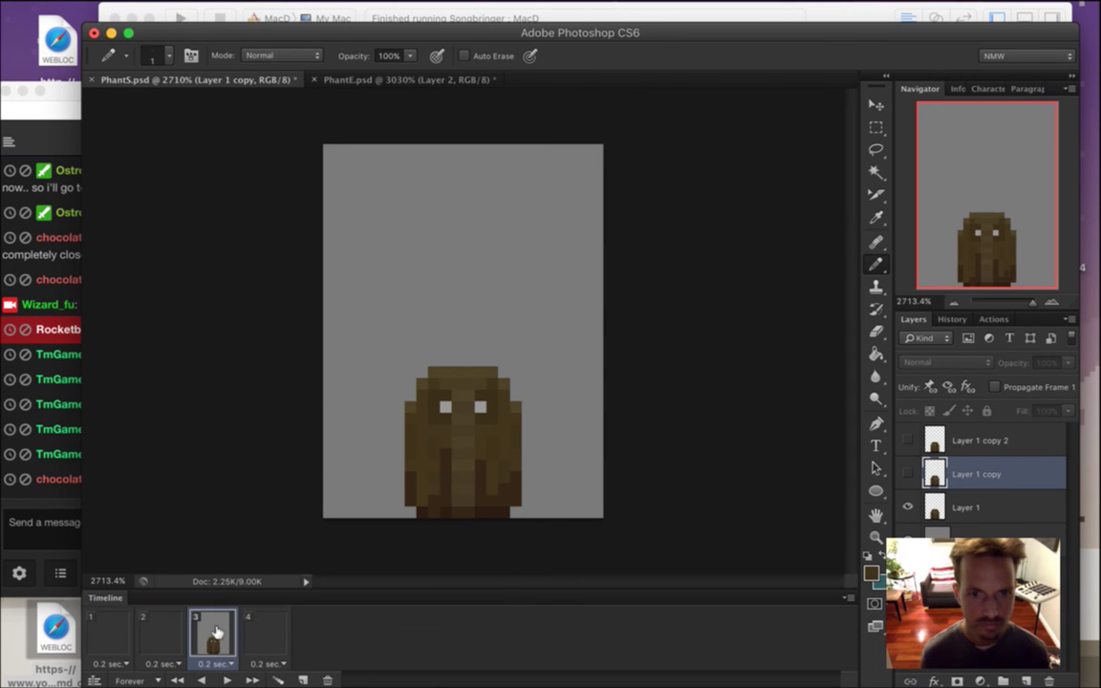
click(265, 639)
key(alt+bracketright)
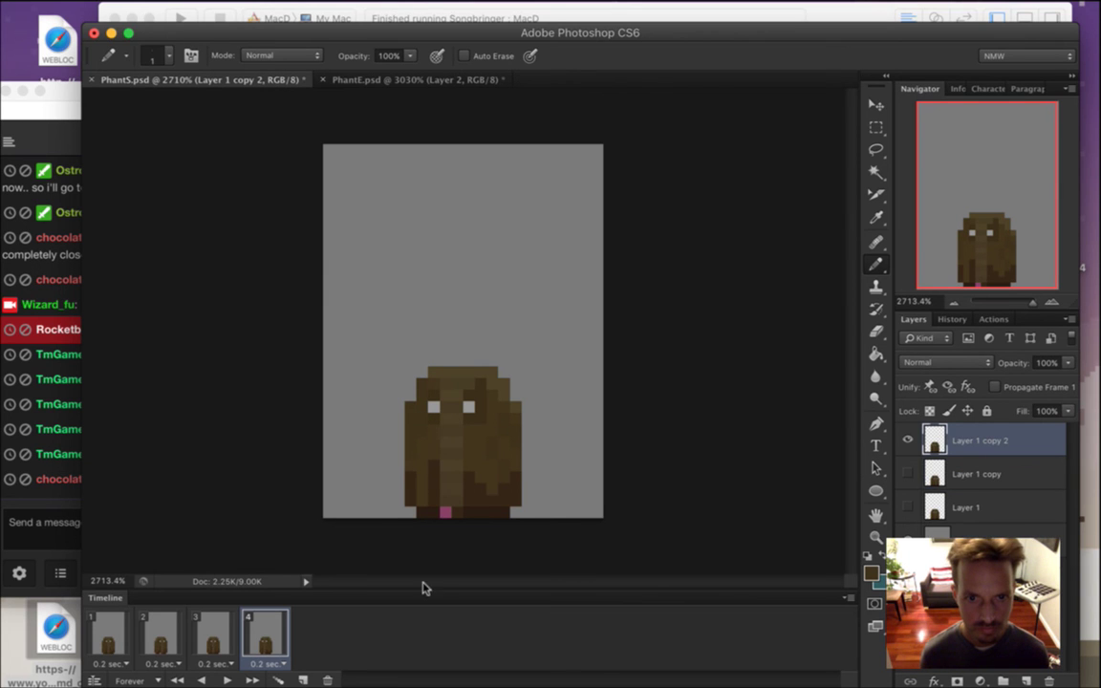
Play the four-frame loop again to review the head turn, and stop it.
click(226, 681)
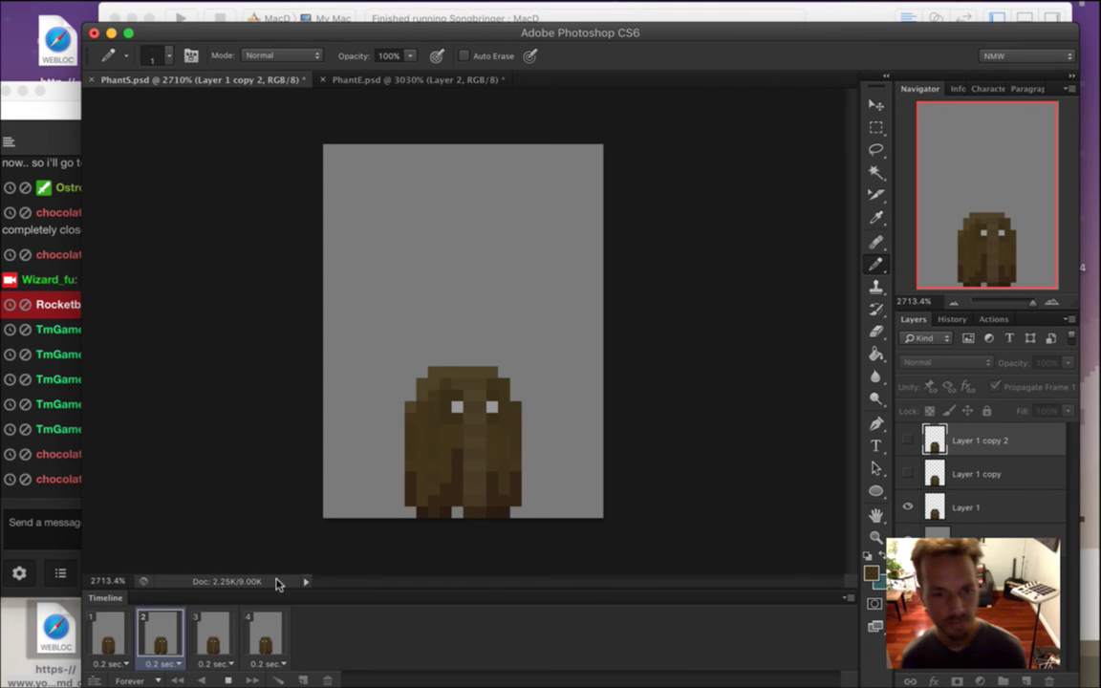
click(230, 679)
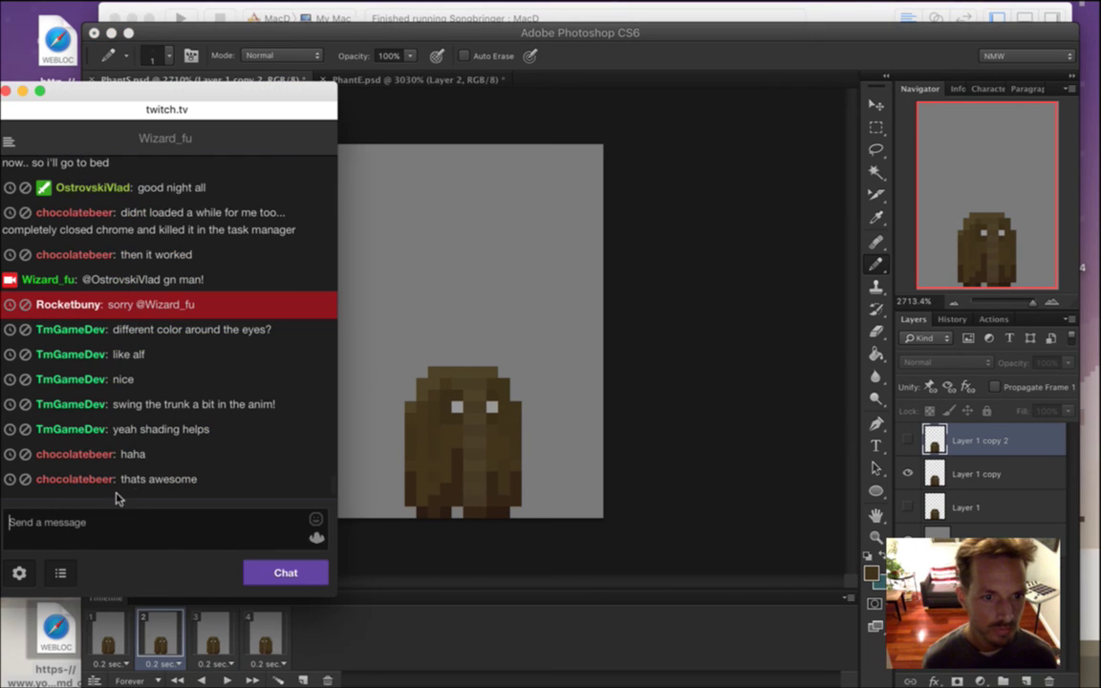
Set the delay of all four animation frames to 0.1 seconds.
click(128, 621)
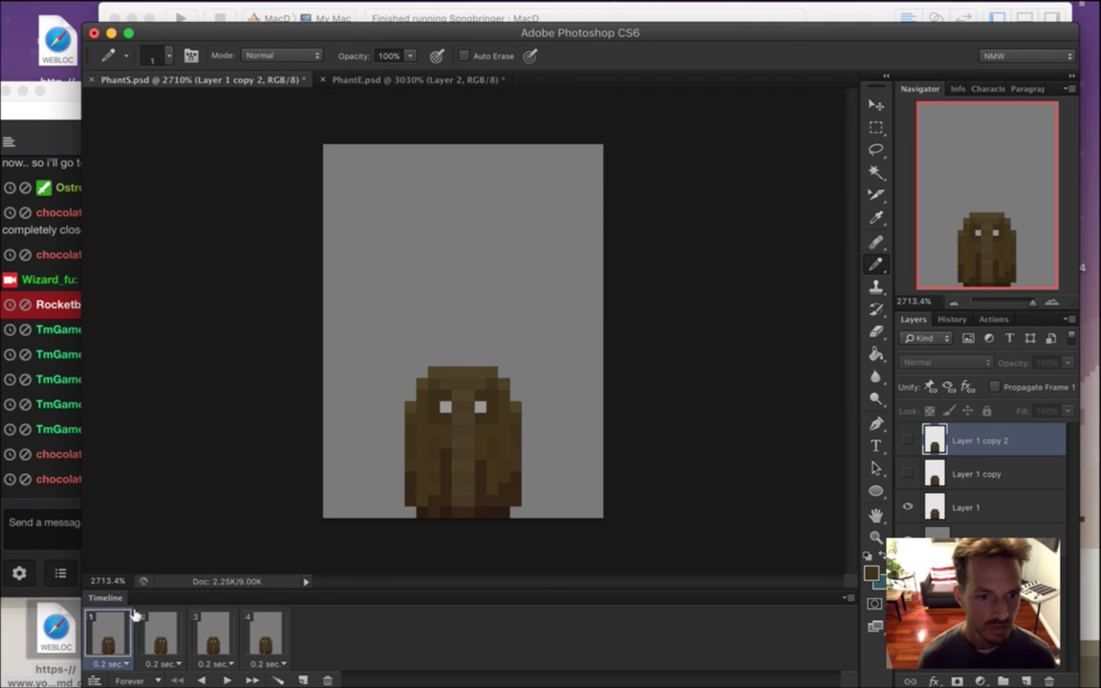
shift+click(276, 626)
click(268, 660)
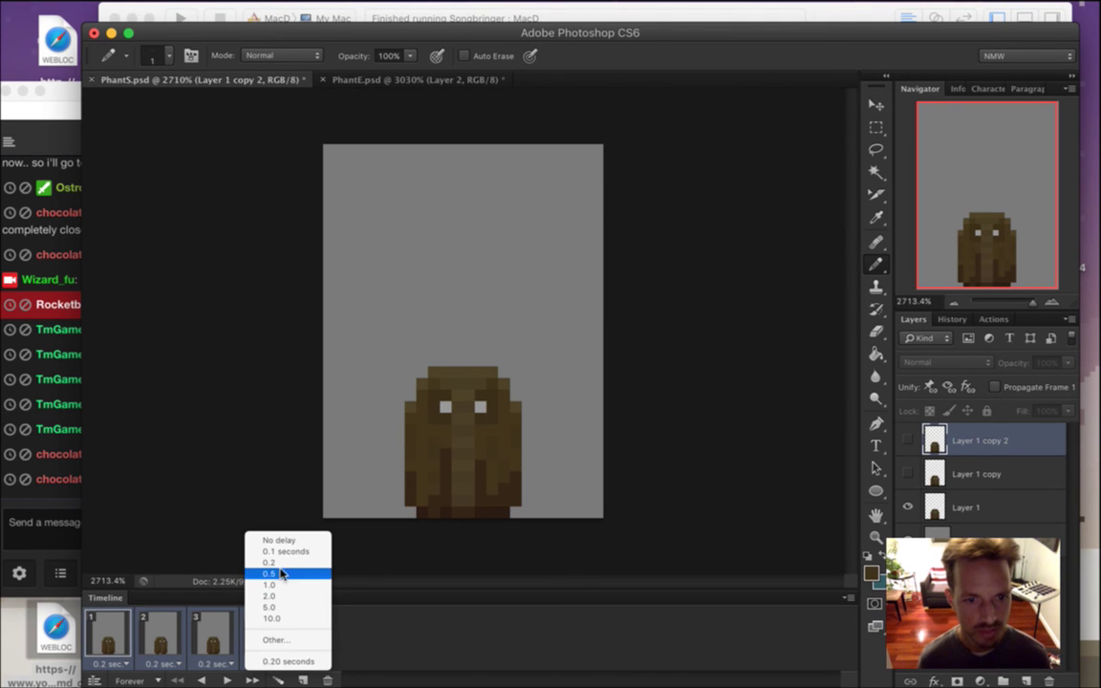
click(280, 553)
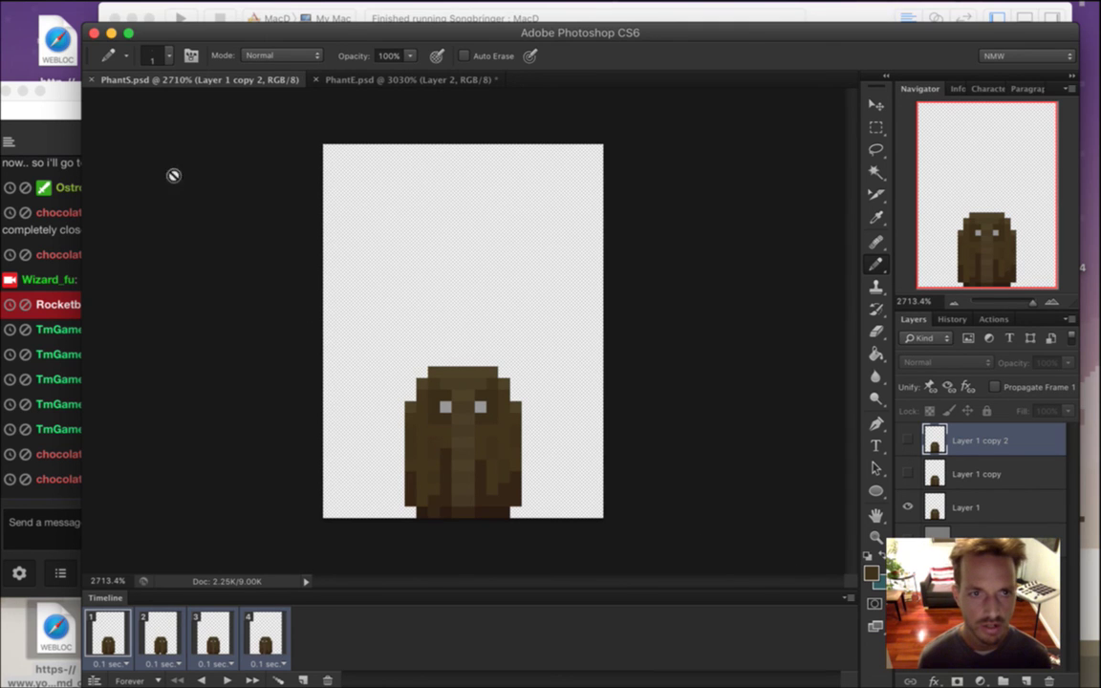
click(136, 9)
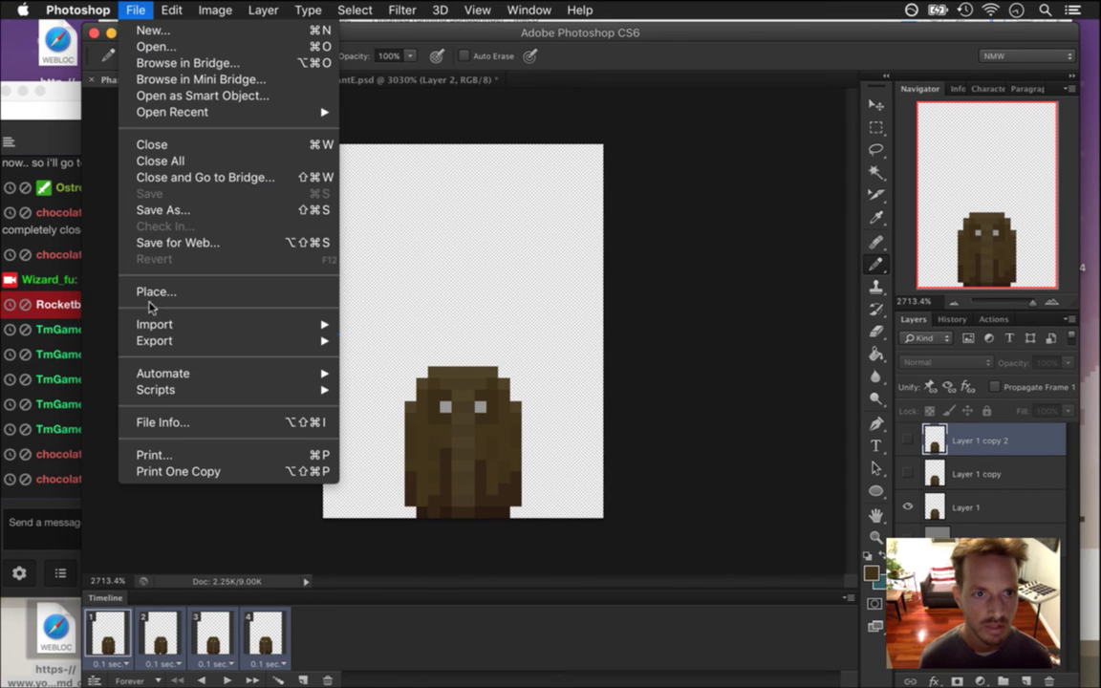
click(236, 246)
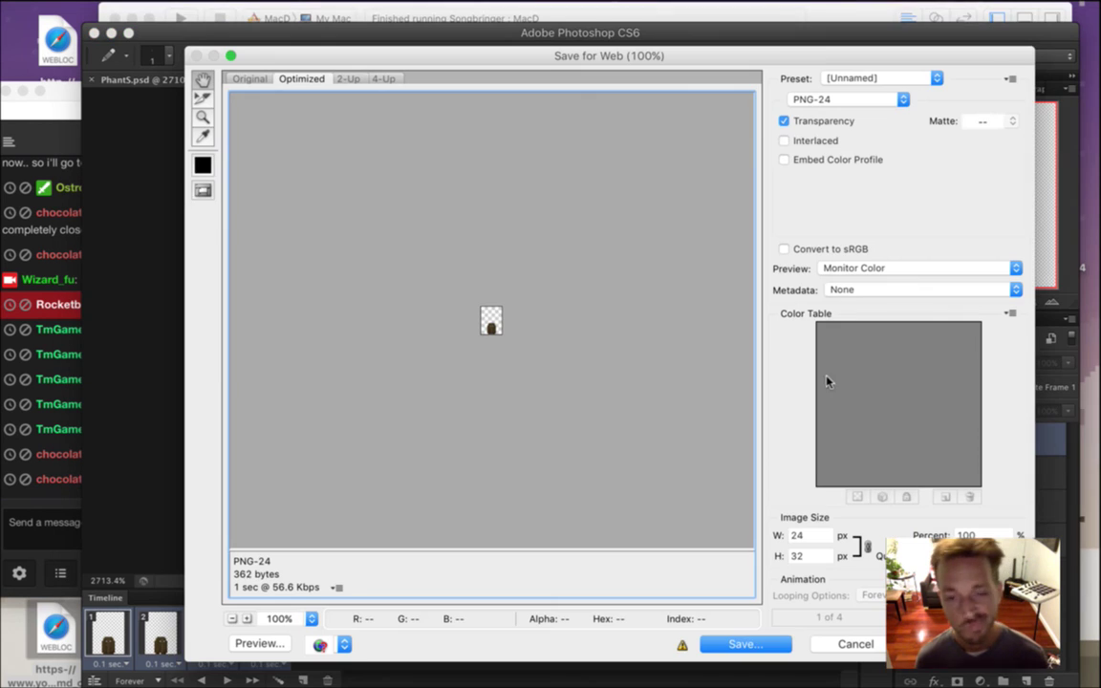
click(856, 643)
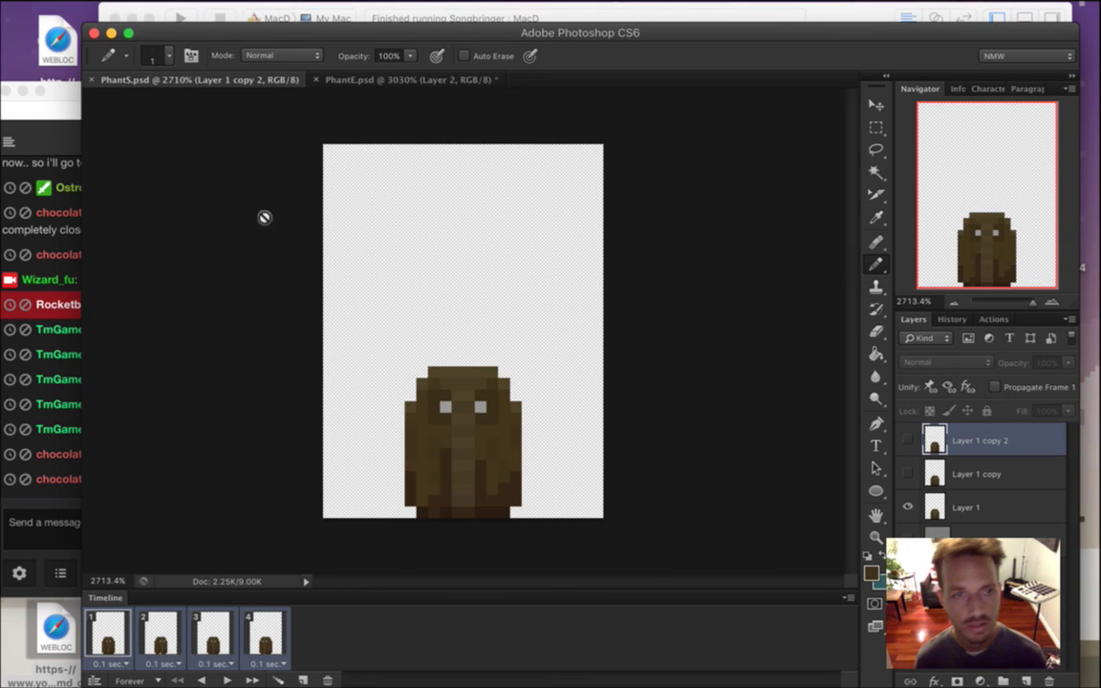
Render all frames as a PNG image sequence named PhantS.png at document size 24 x 32 and 10 fps.
mouse_move(170, 7)
click(136, 10)
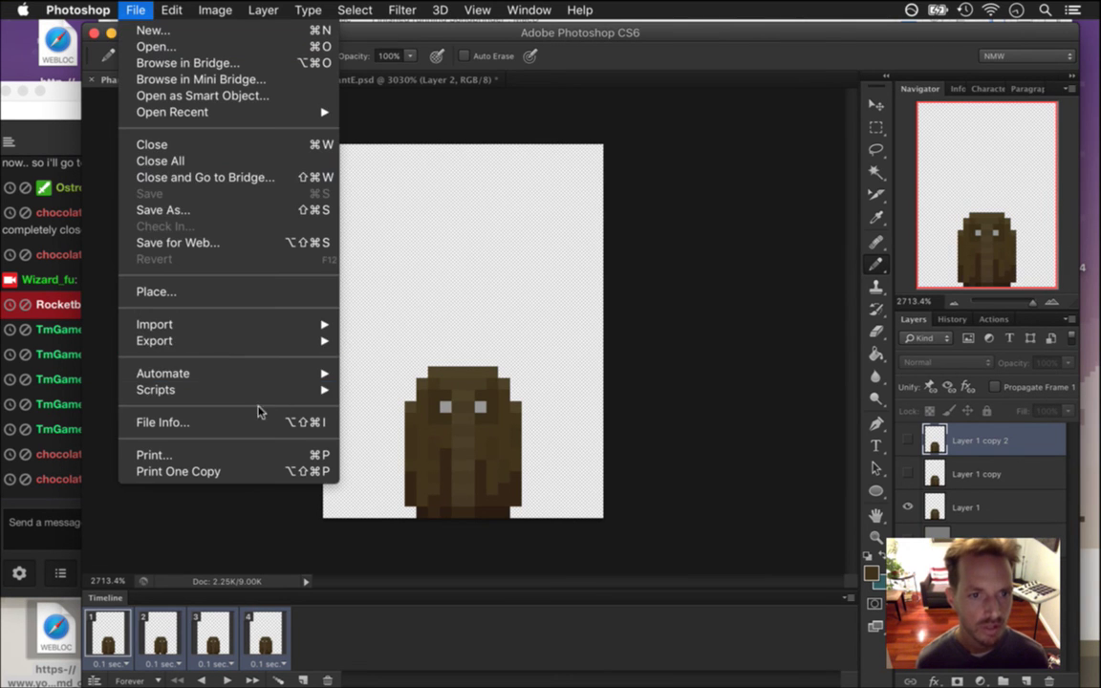
mouse_move(300, 340)
click(406, 374)
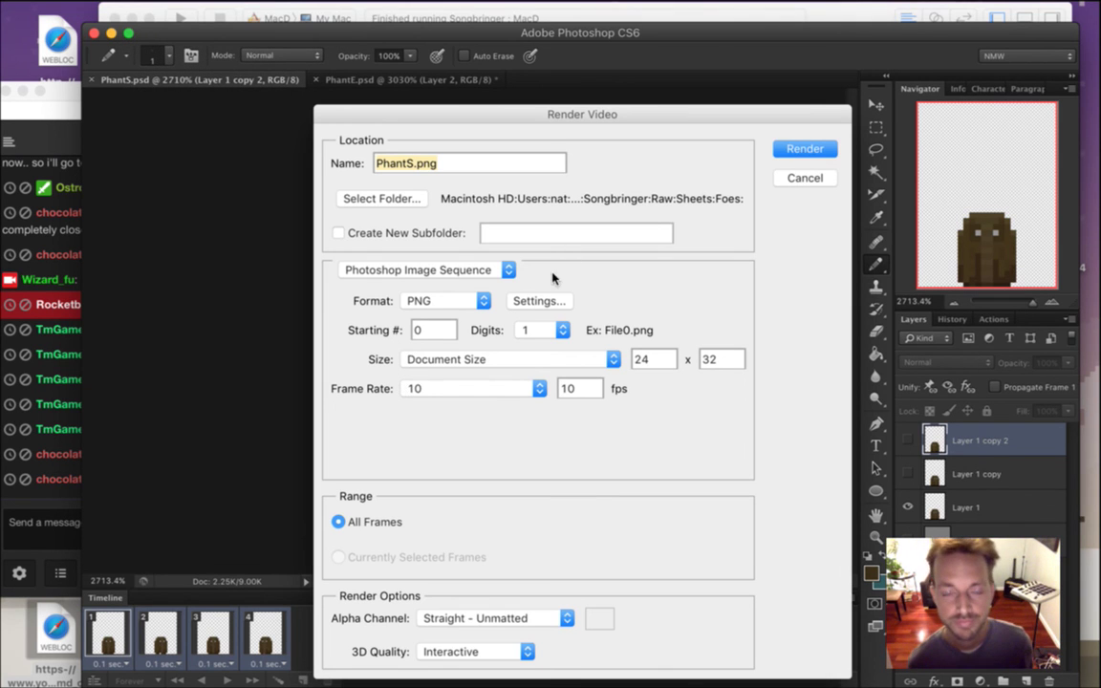
click(805, 151)
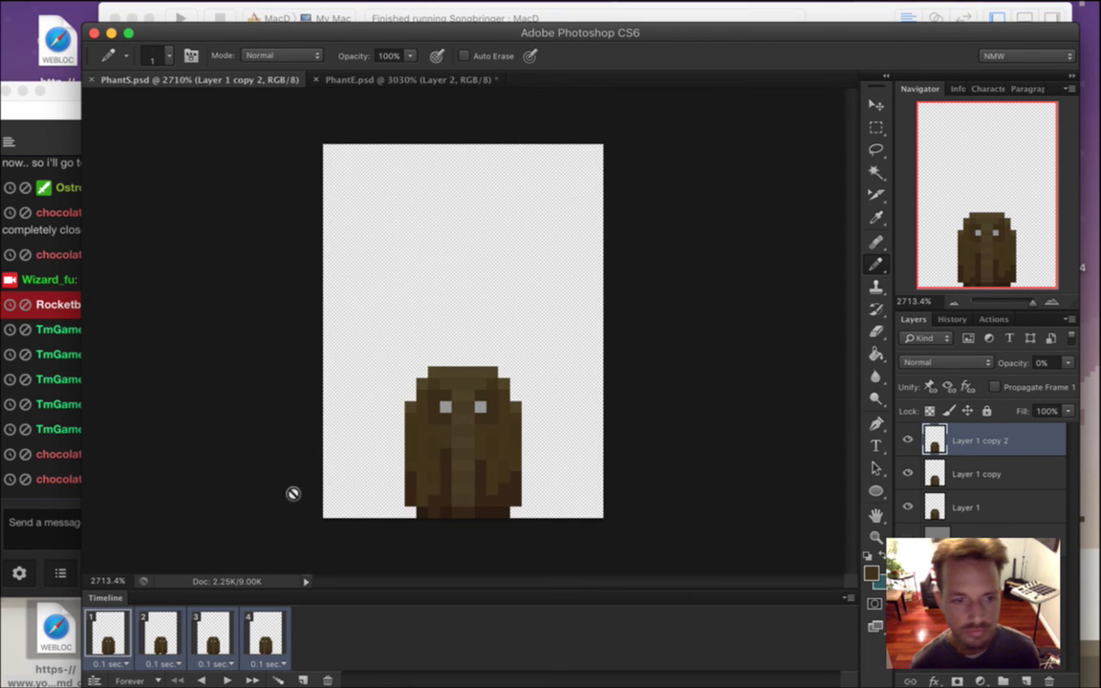
Switch to Xcode and duplicate the three-line run animation block directly below itself in Phant.txt.
key(super+Tab)
key(super+Tab)
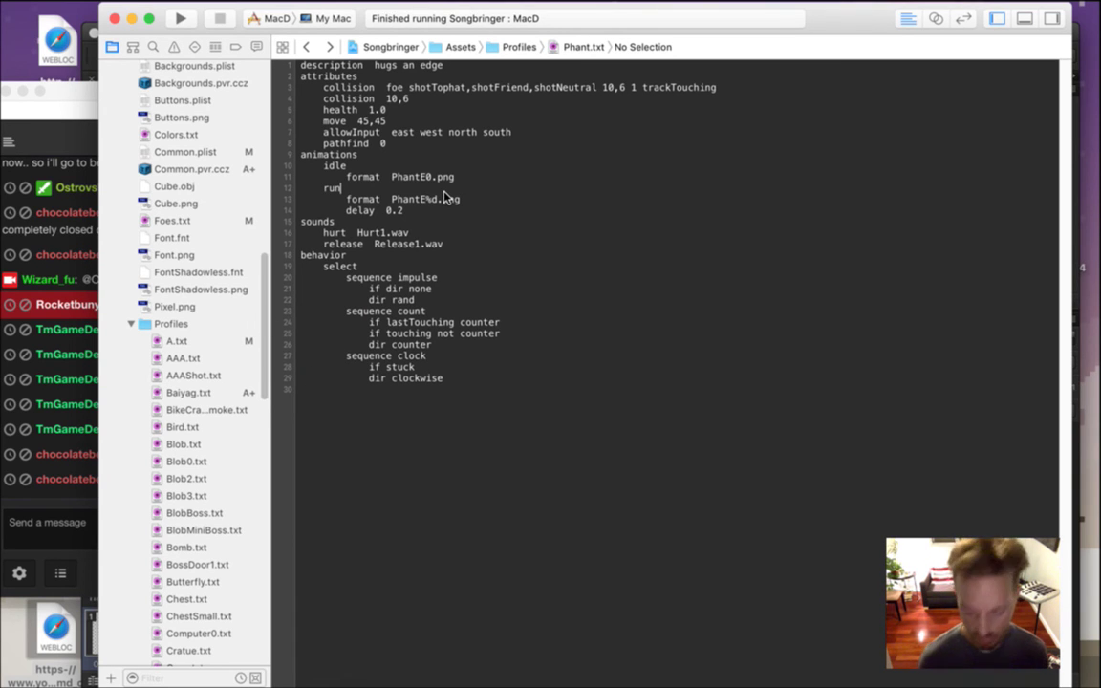
key(super+Left)
key(shift+Down)
key(shift+Down)
key(shift+Down)
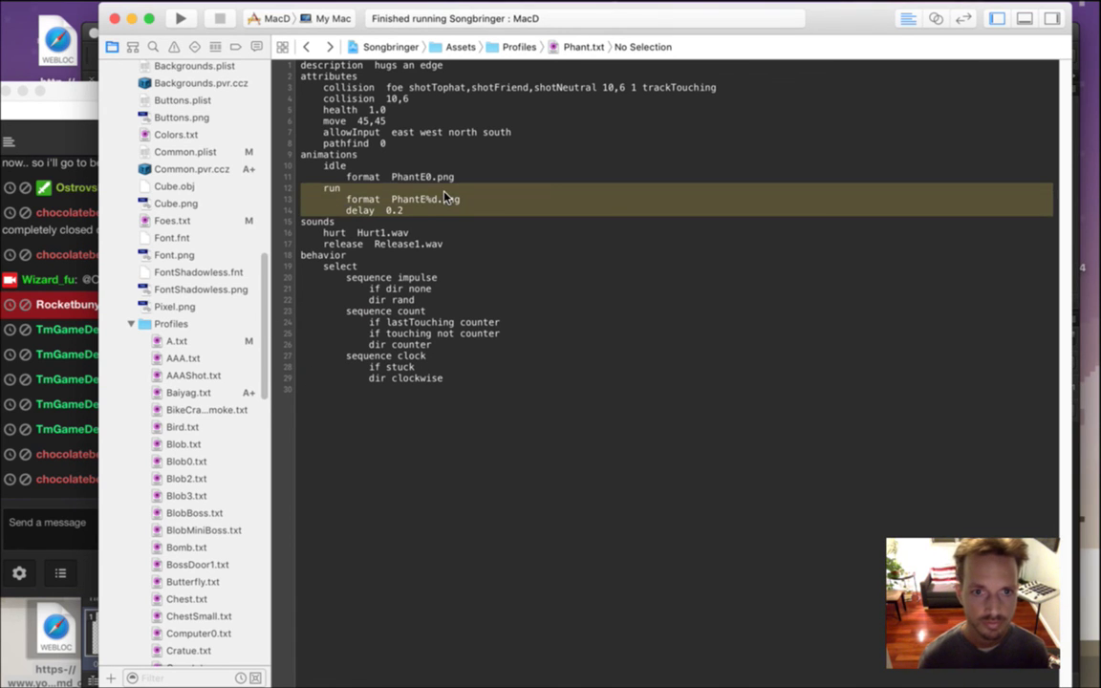
key(super+c)
key(Right)
key(super+v)
Rename the duplicated animation block runS and set its format to PhantS%d.png.
key(Left)
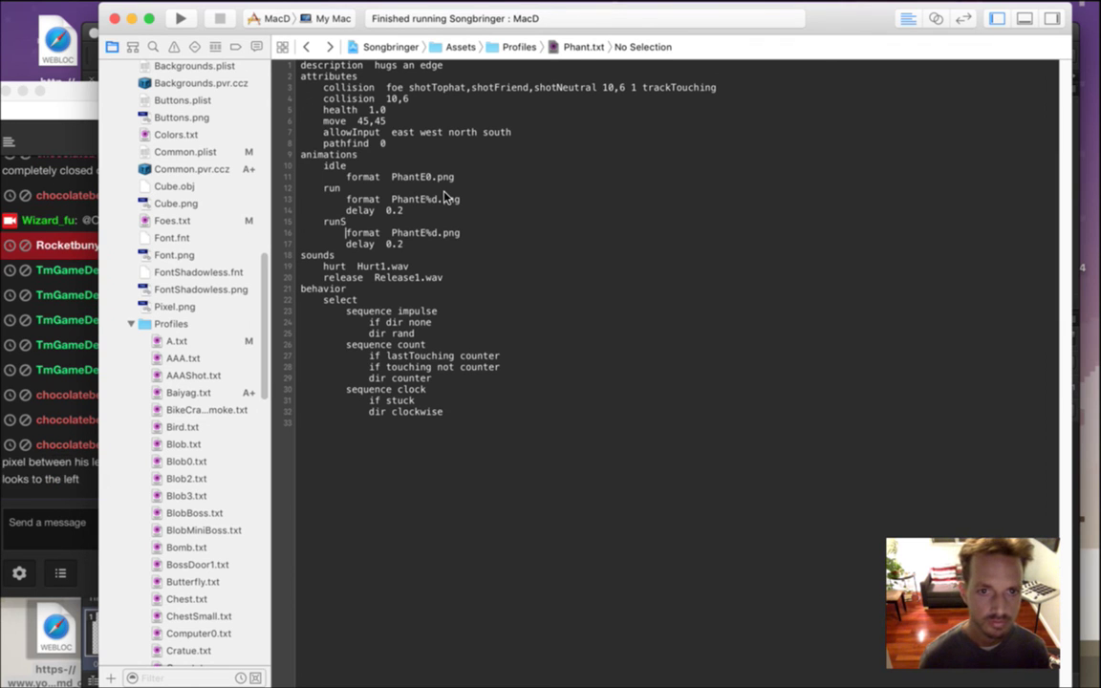
key(BackSpace)
text(S)
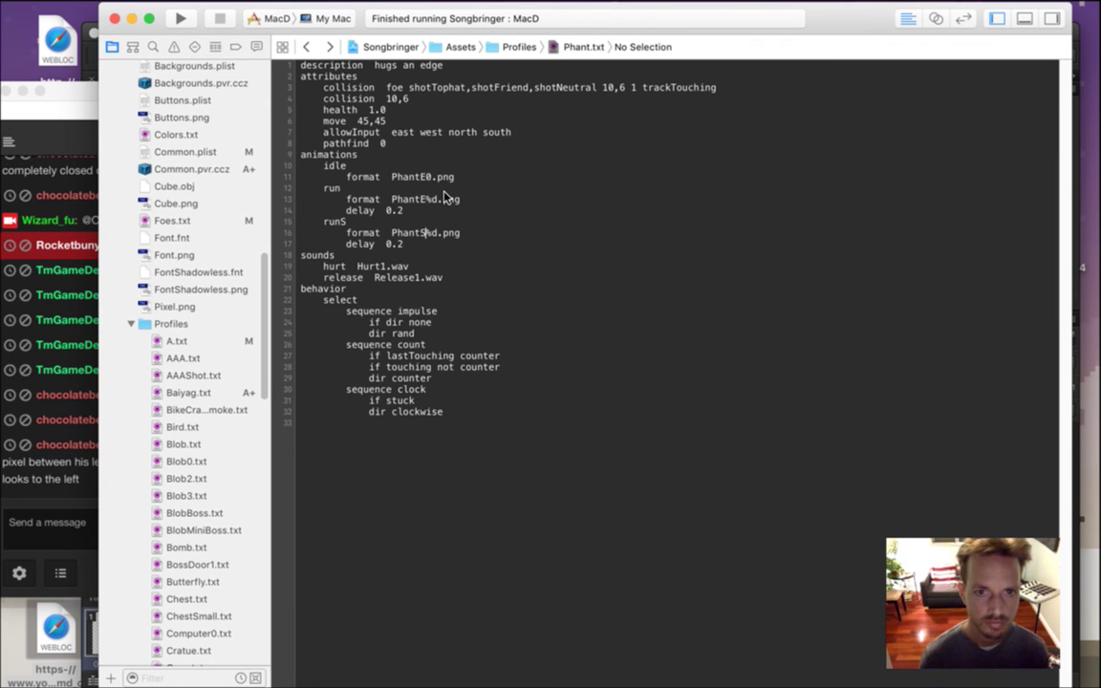
Check the artwork in Photoshop briefly, return to Xcode, and build and run the MacD scheme.
key(super+Tab)
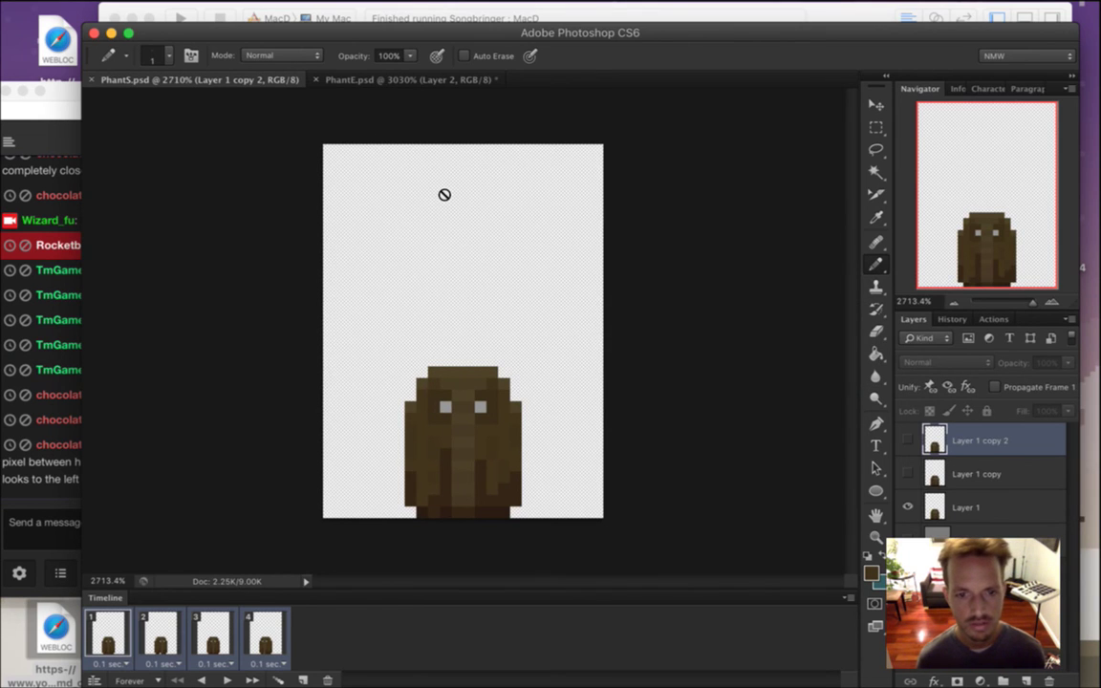
key(super+Tab)
key(super+r)
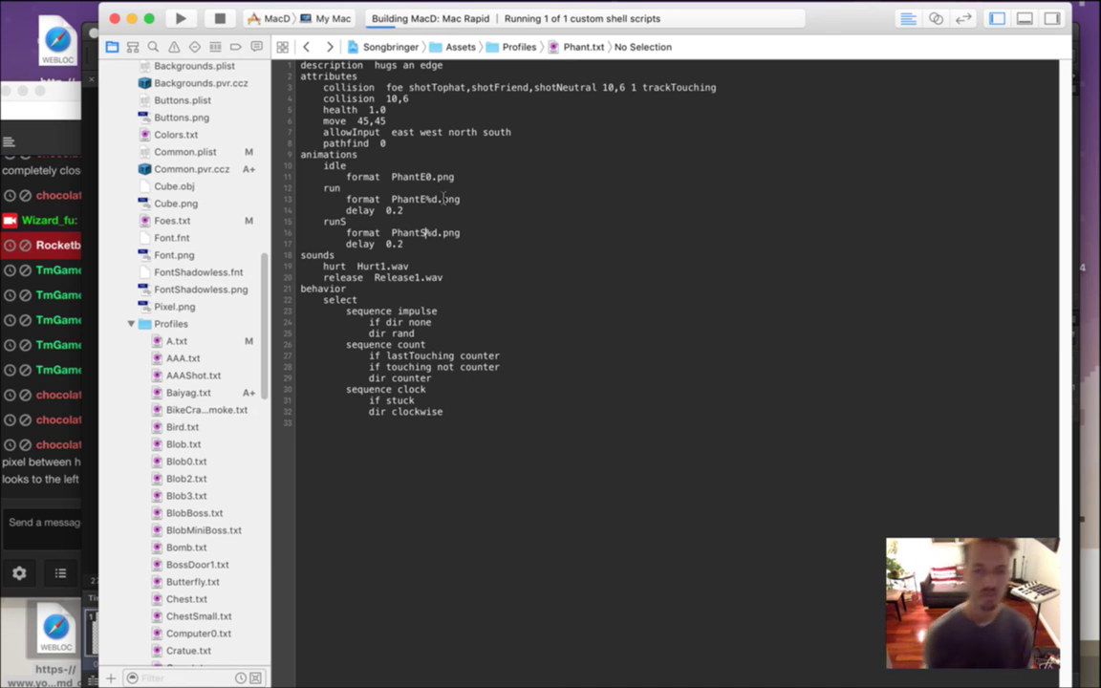
Check the elephants' front-view run animation in the running game, quit the game, and return to Photoshop.
key(super+Tab)
key(super+Tab)
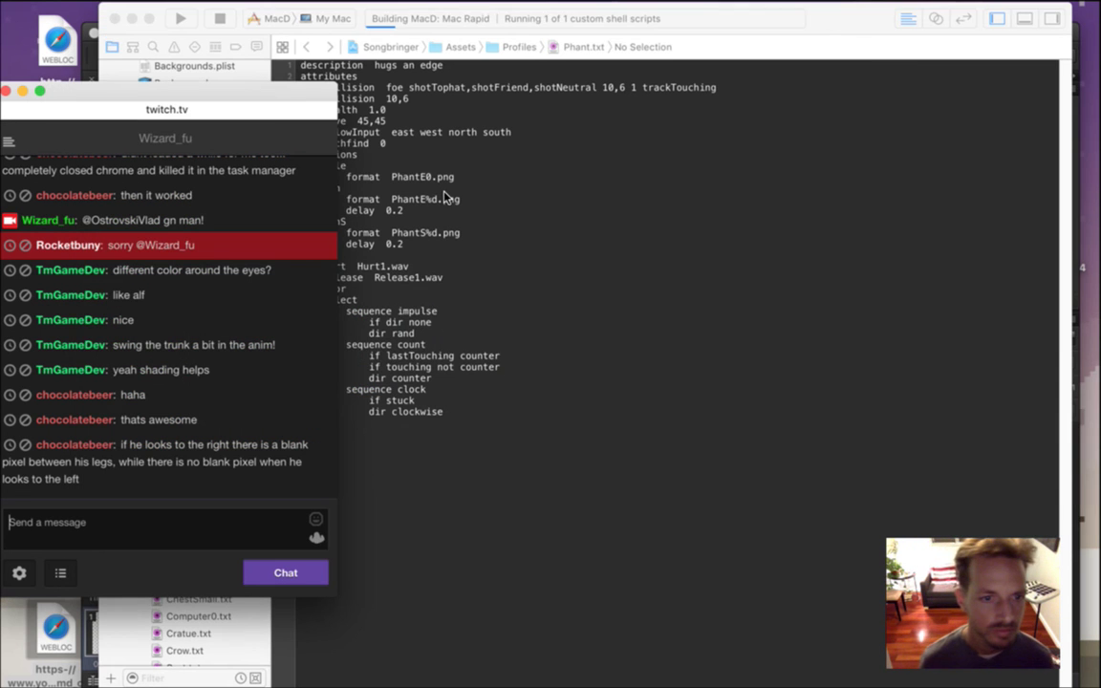
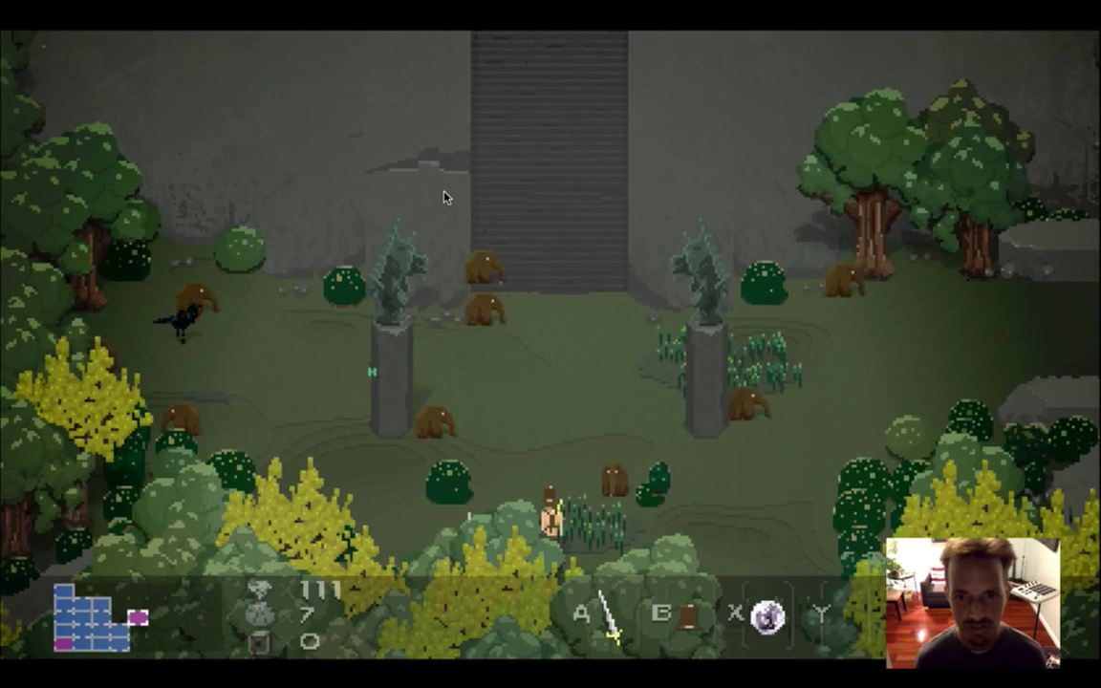
key(super+q)
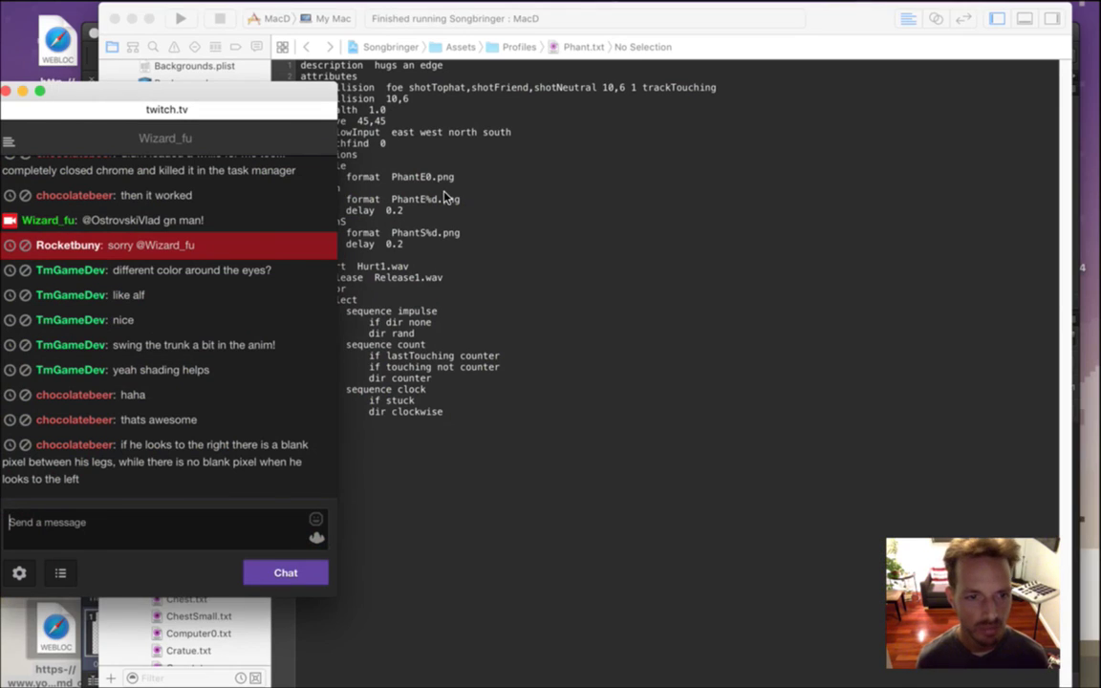
key(super+Tab)
key(super+Tab)
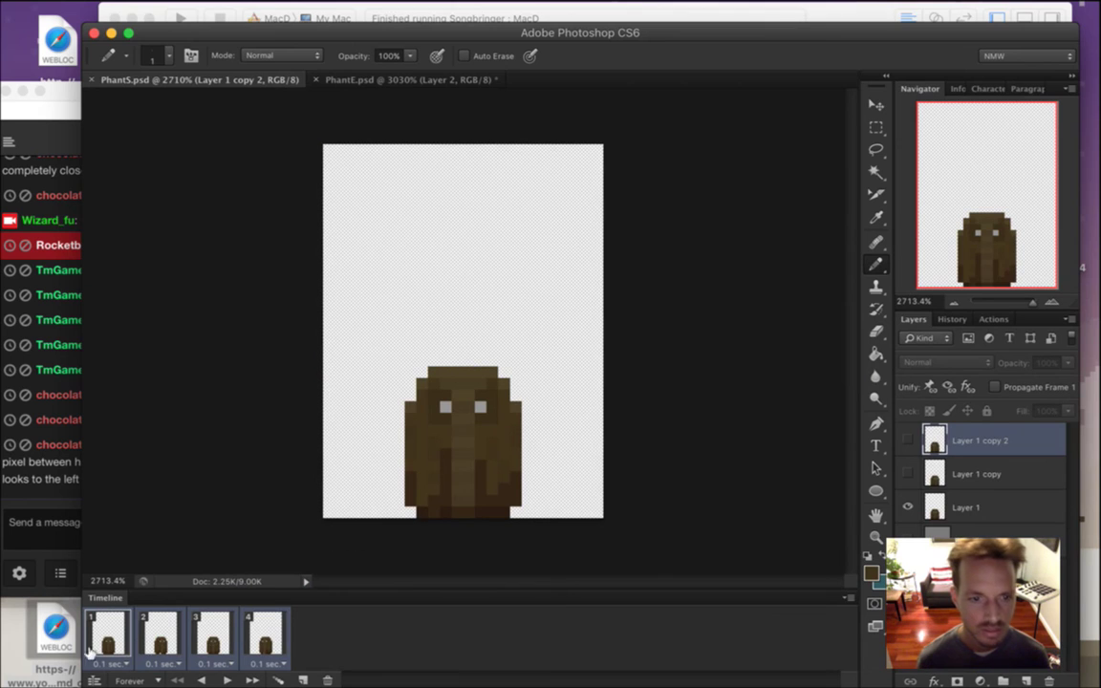
Fill the blank pixel between the legs in frame 2 on Layer 1 copy with the sampled dark leg brown, and save PhantS.psd.
click(175, 627)
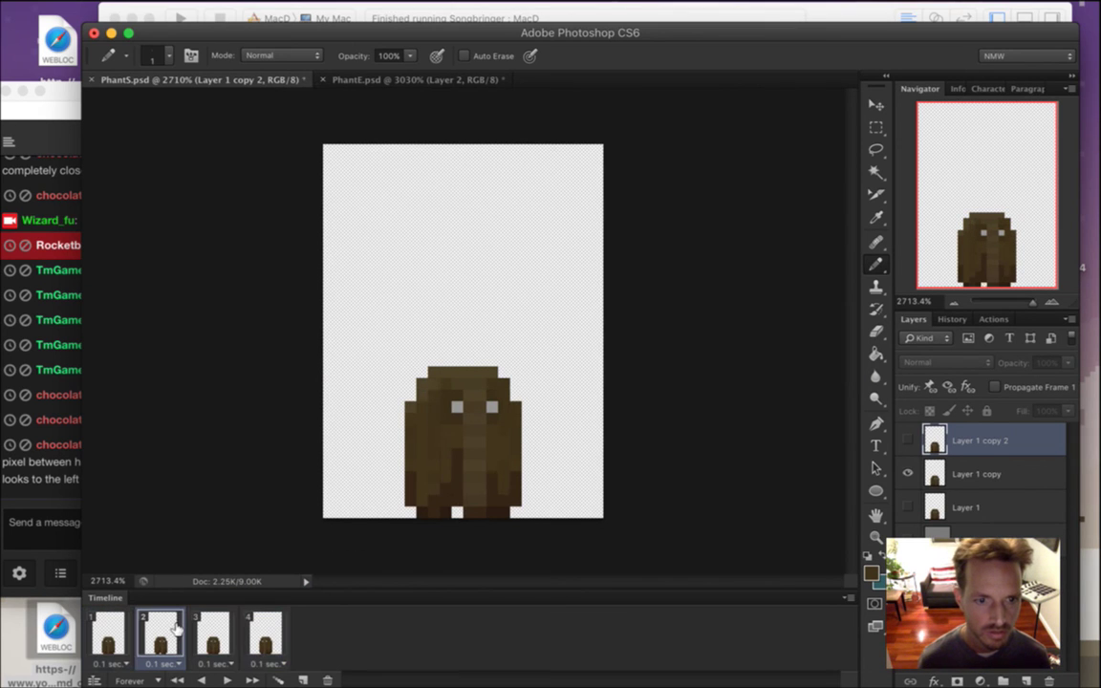
click(202, 627)
click(273, 634)
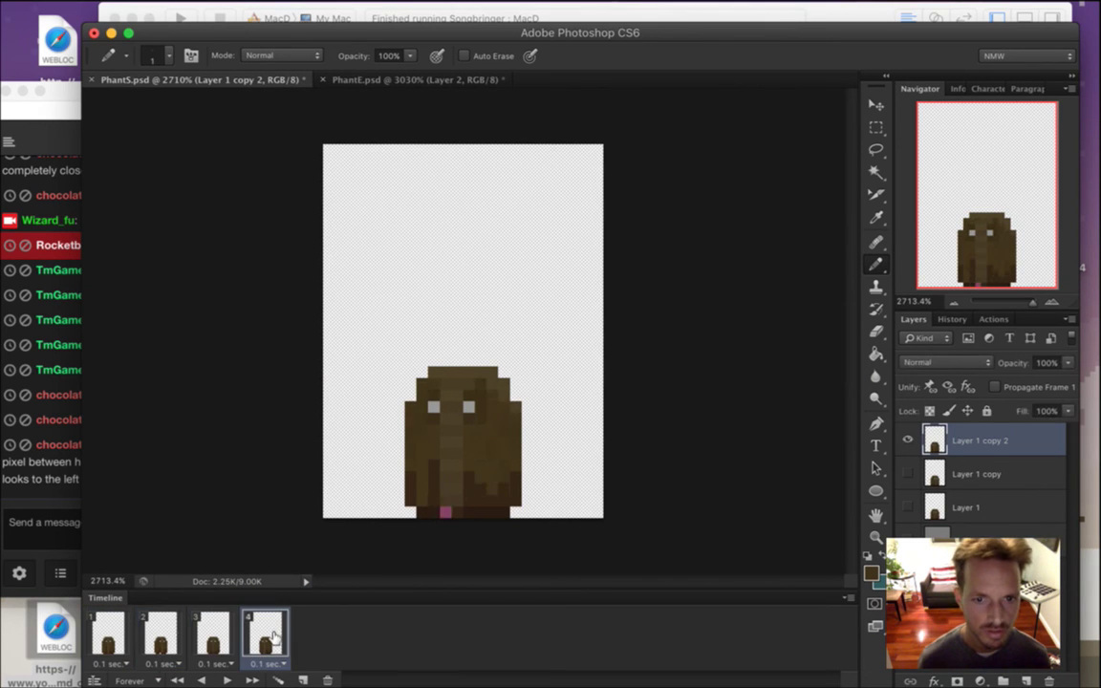
click(212, 631)
click(161, 631)
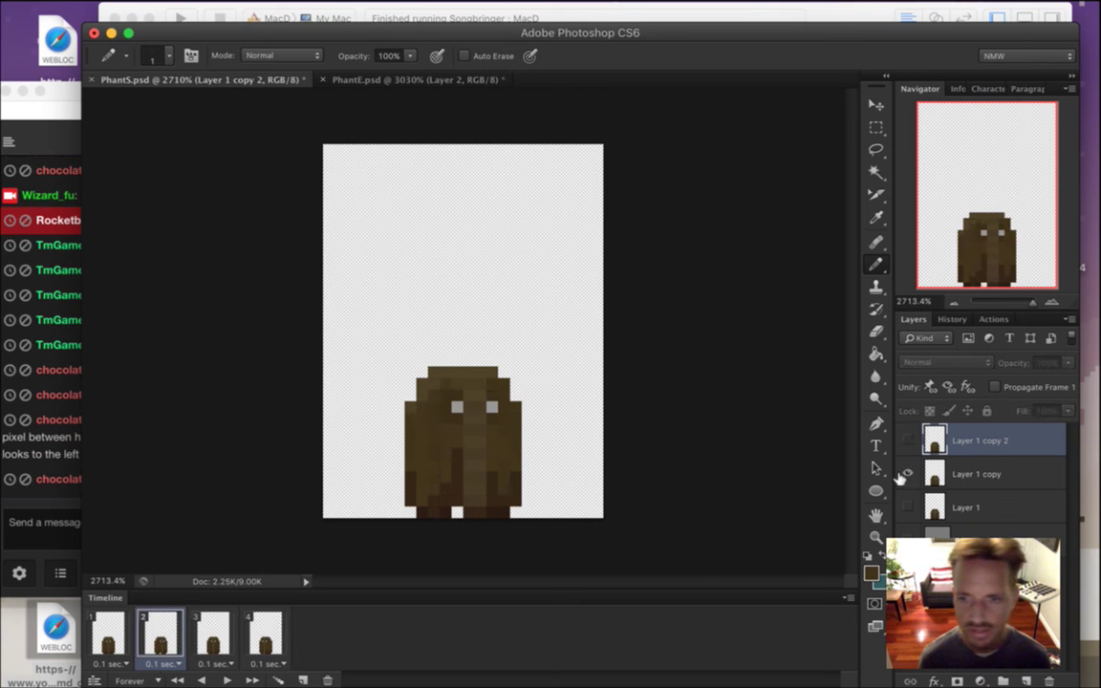
click(942, 474)
alt+click(442, 515)
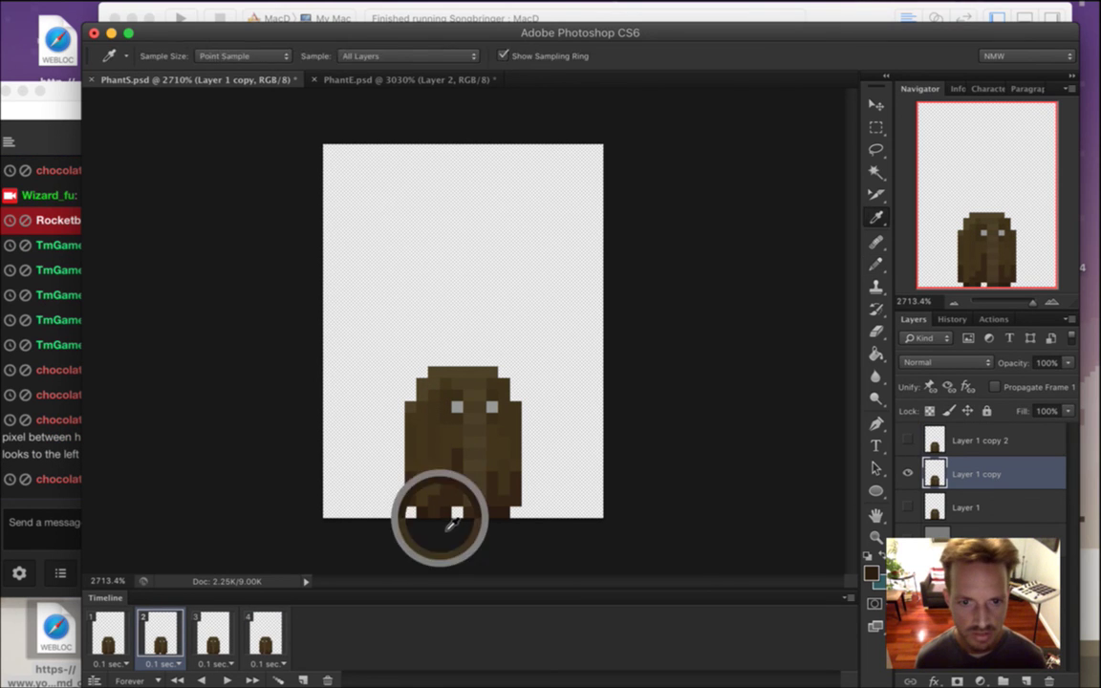
click(456, 512)
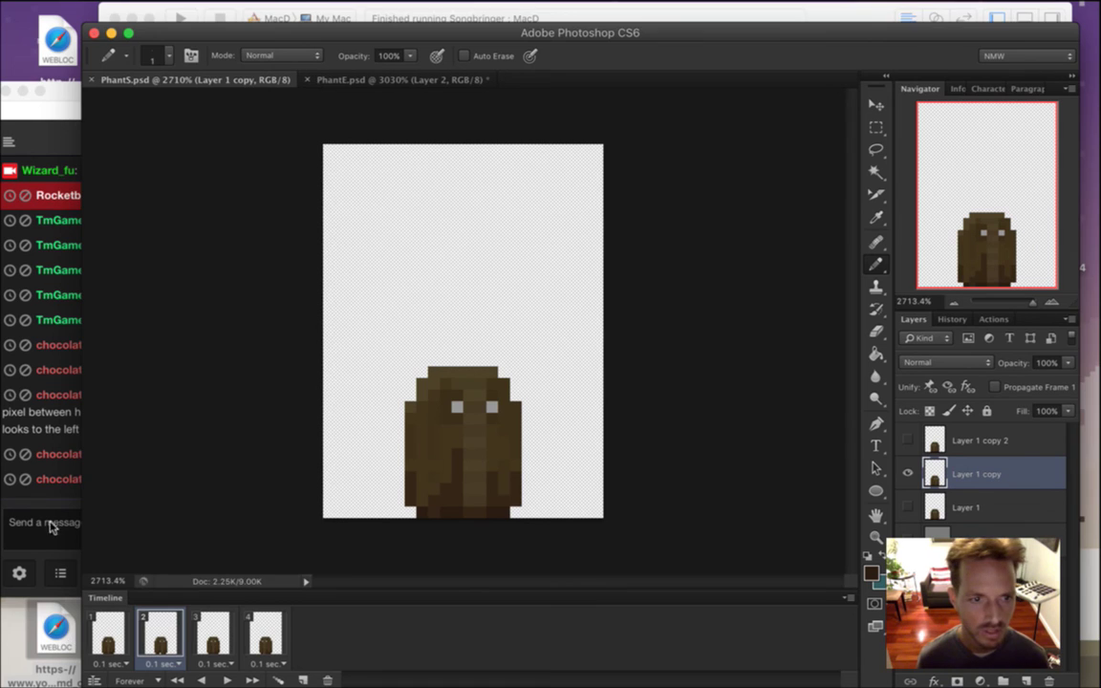
Read the newest Twitch chat messages, return to Photoshop, and set the pencil size to 1 px.
click(15, 526)
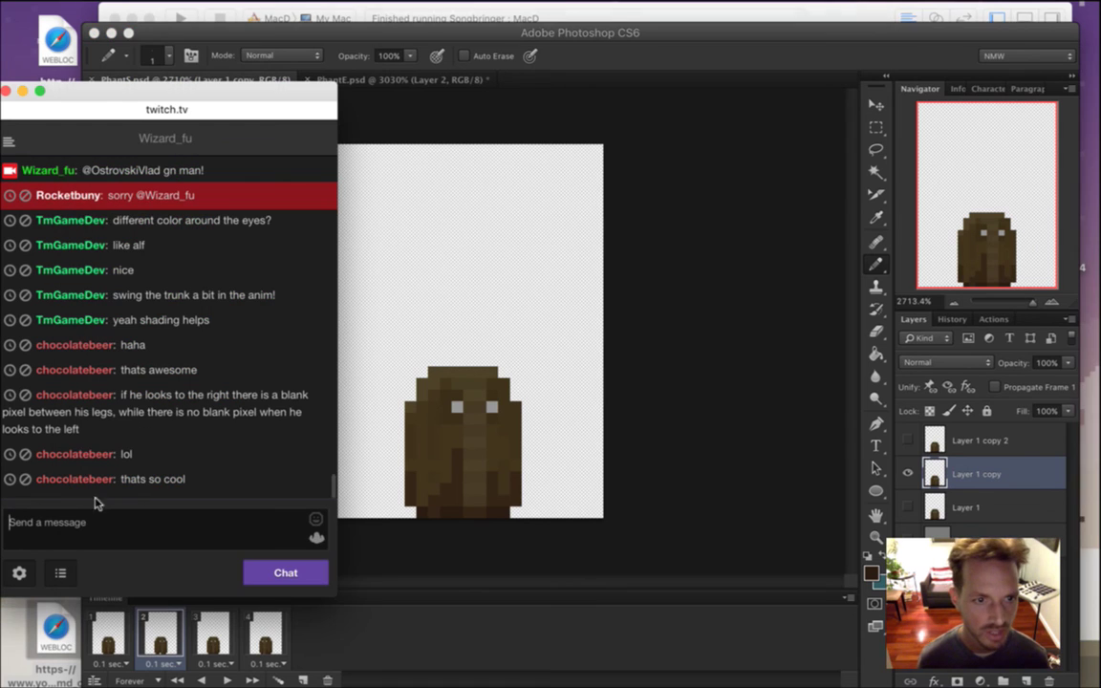
double_click(155, 479)
click(826, 339)
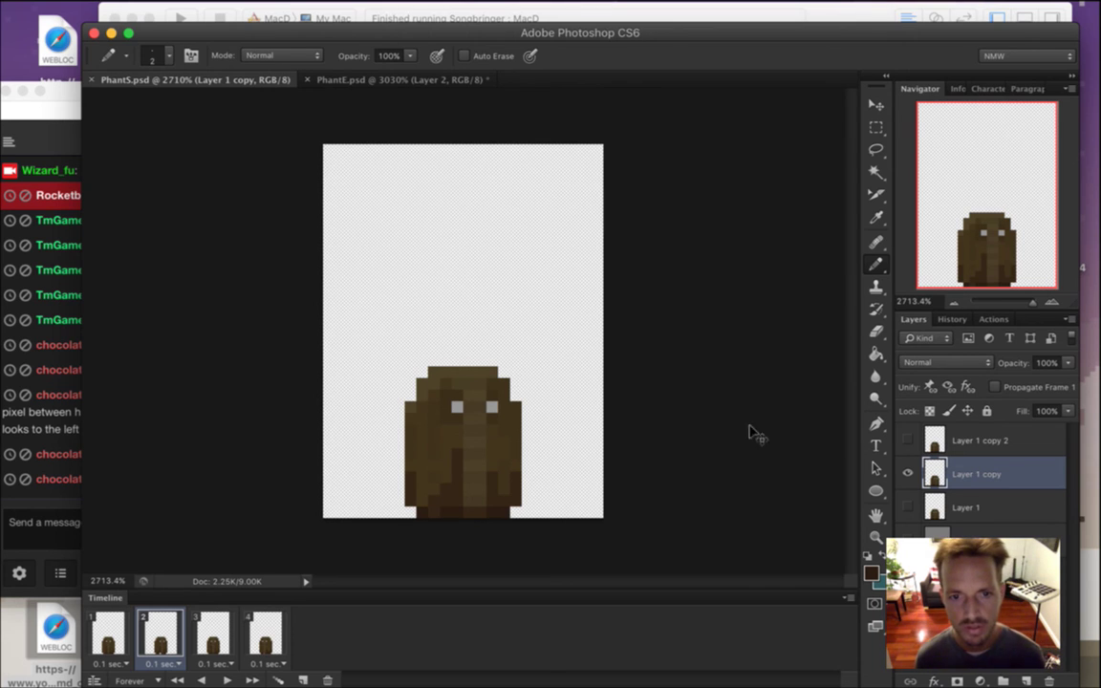
key(bracketleft)
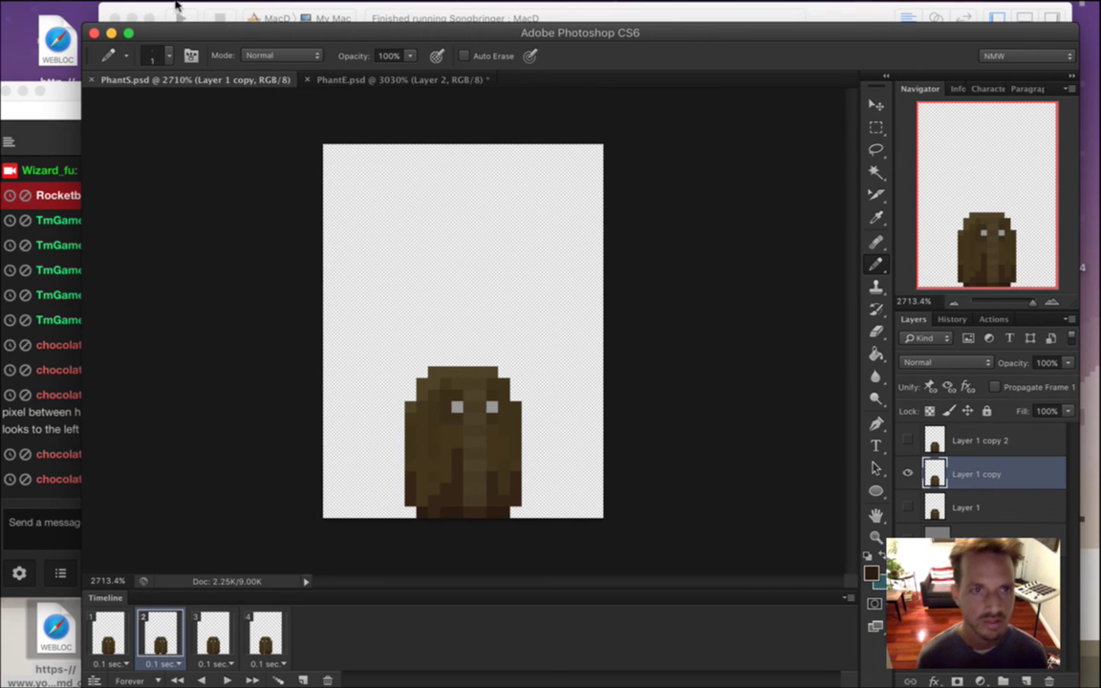
Render all frames again as the PNG image sequence PhantS.png at 24 x 32 and 10 fps, replacing the existing files.
click(135, 10)
mouse_move(254, 348)
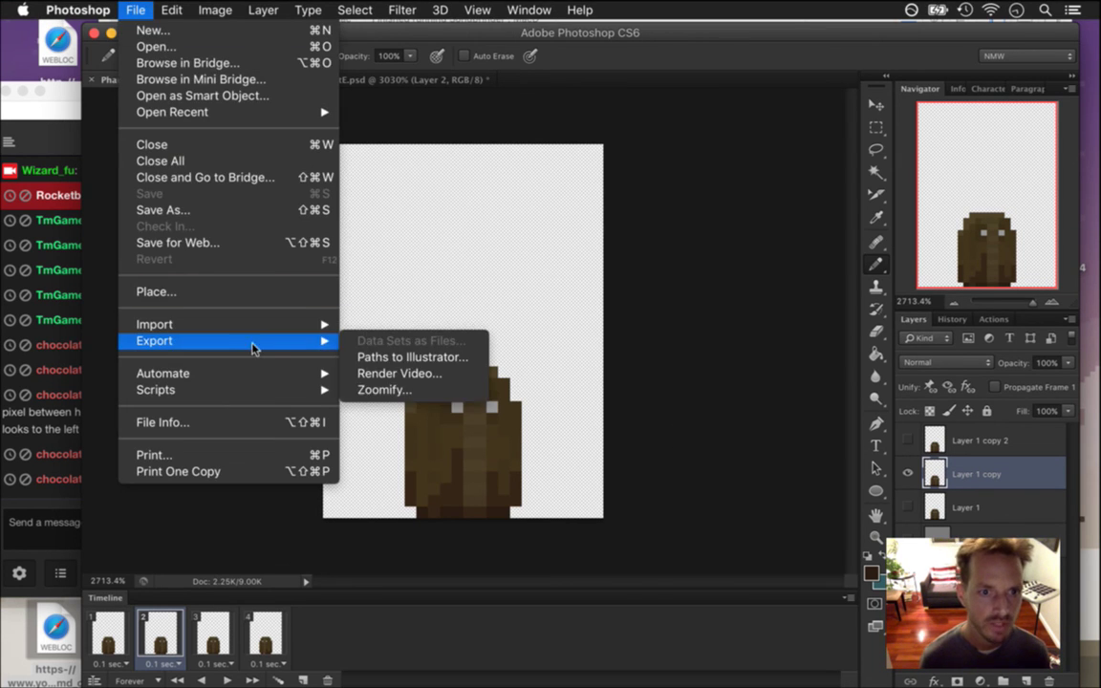
click(371, 373)
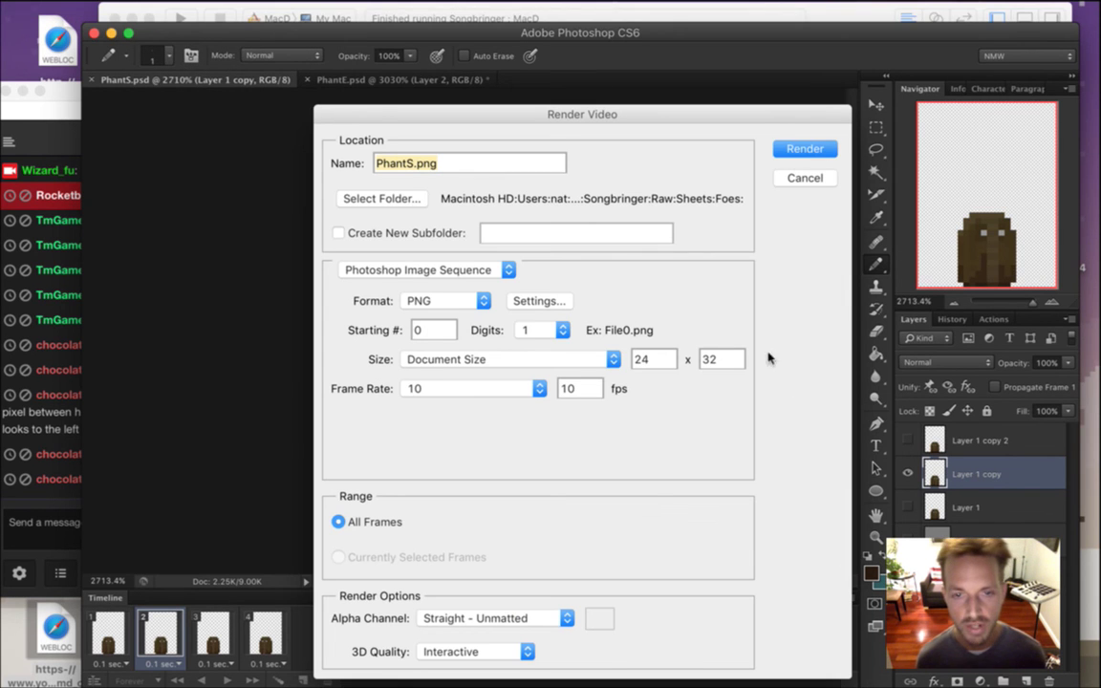
click(805, 148)
click(674, 244)
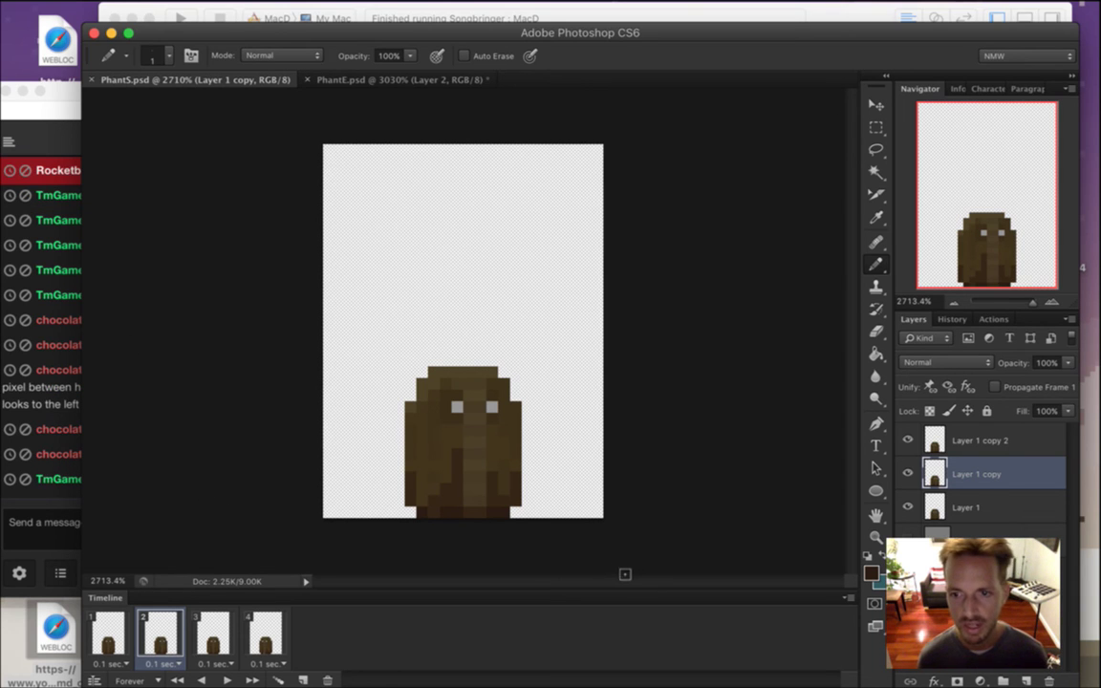
Select the first frame of PhantS.psd, save the pending changes in PhantE.psd, and return to PhantS.psd.
click(206, 633)
click(107, 633)
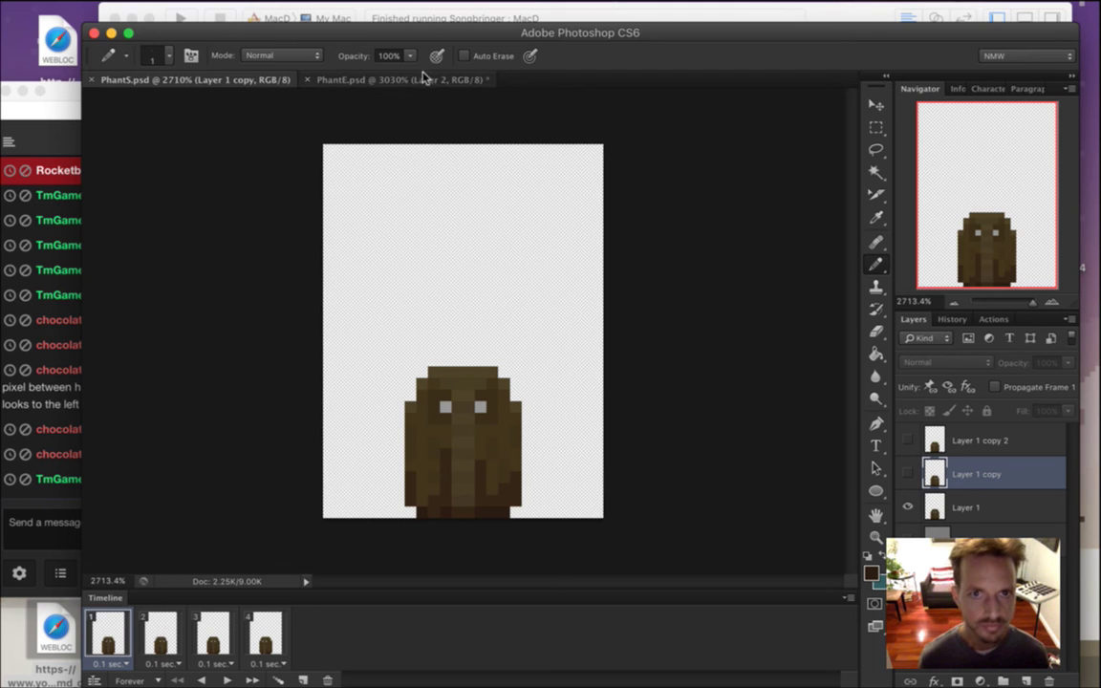
key(ctrl+Tab)
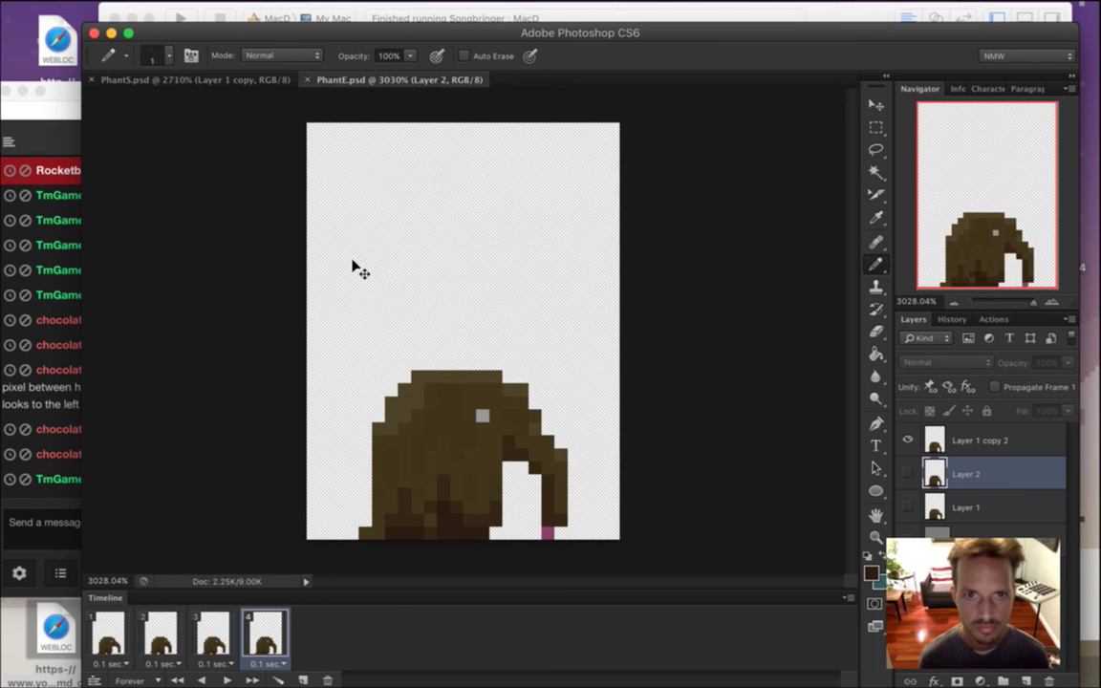
click(205, 76)
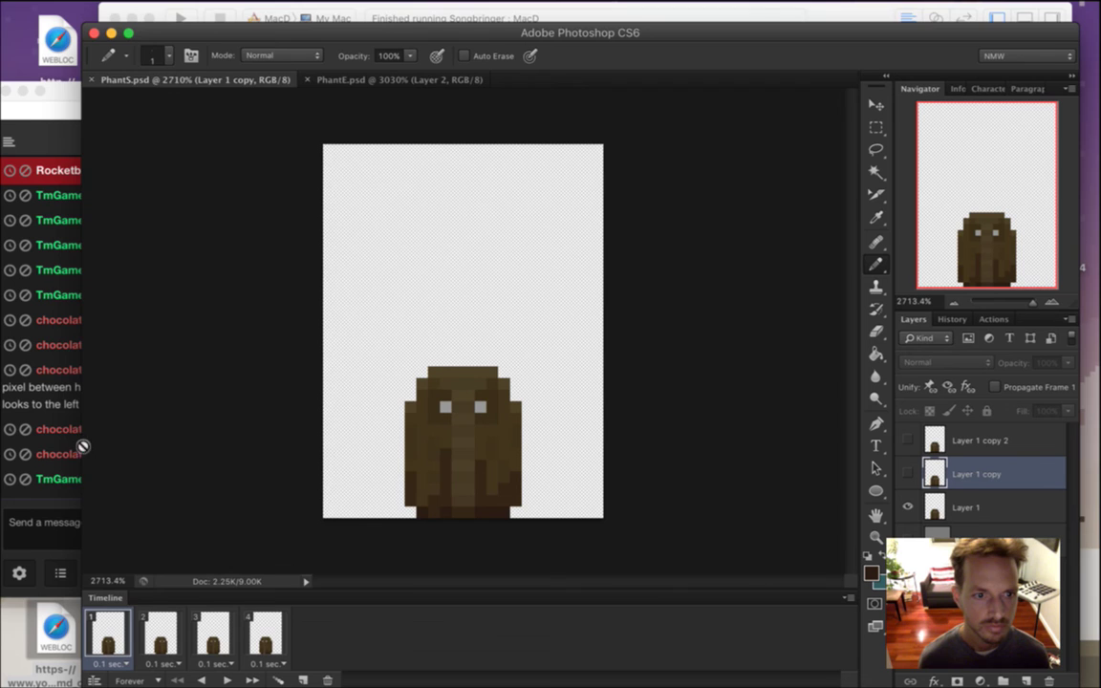
click(59, 442)
click(191, 85)
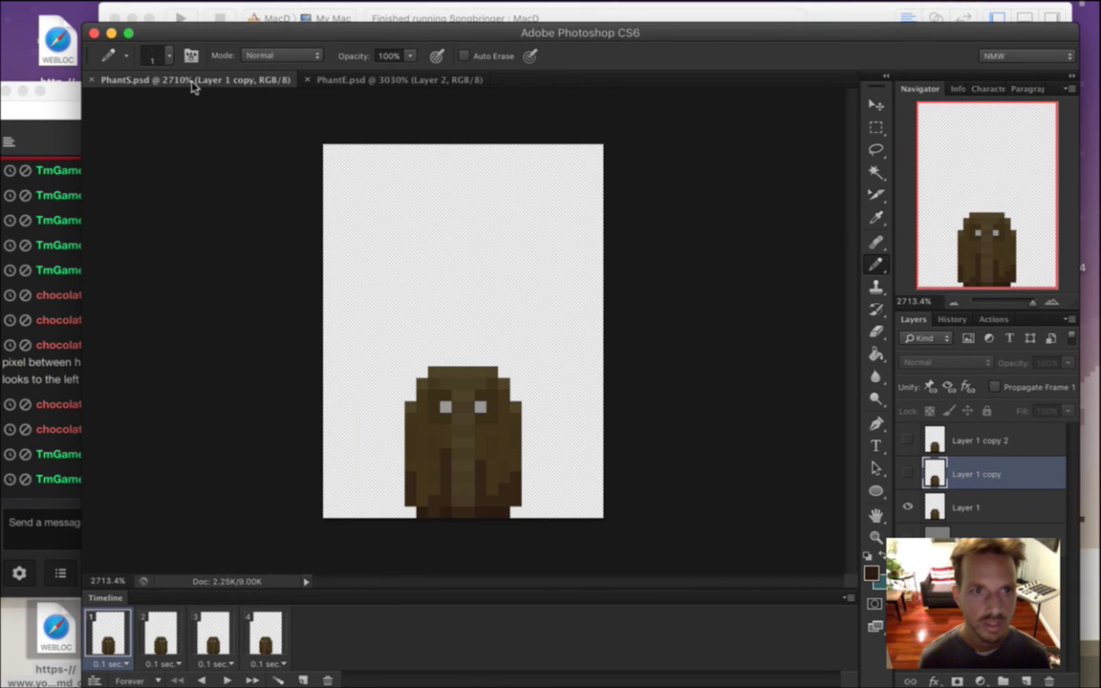
Save a copy of the front-view elephant document as PhantN.psd in the Foes folder.
click(138, 8)
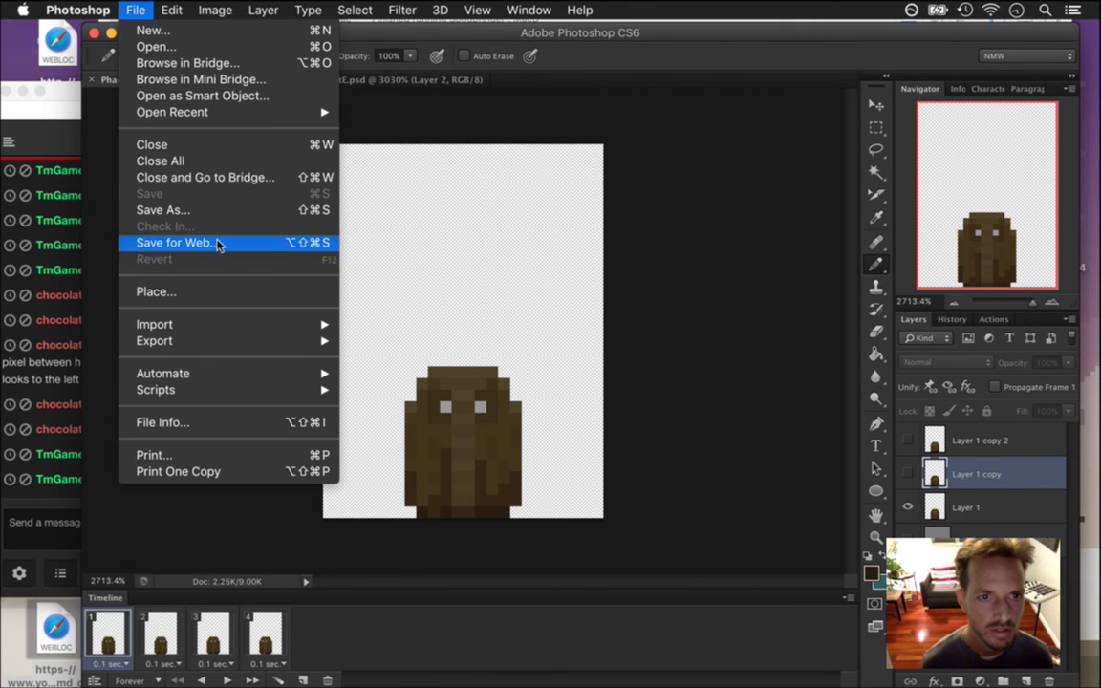
click(221, 210)
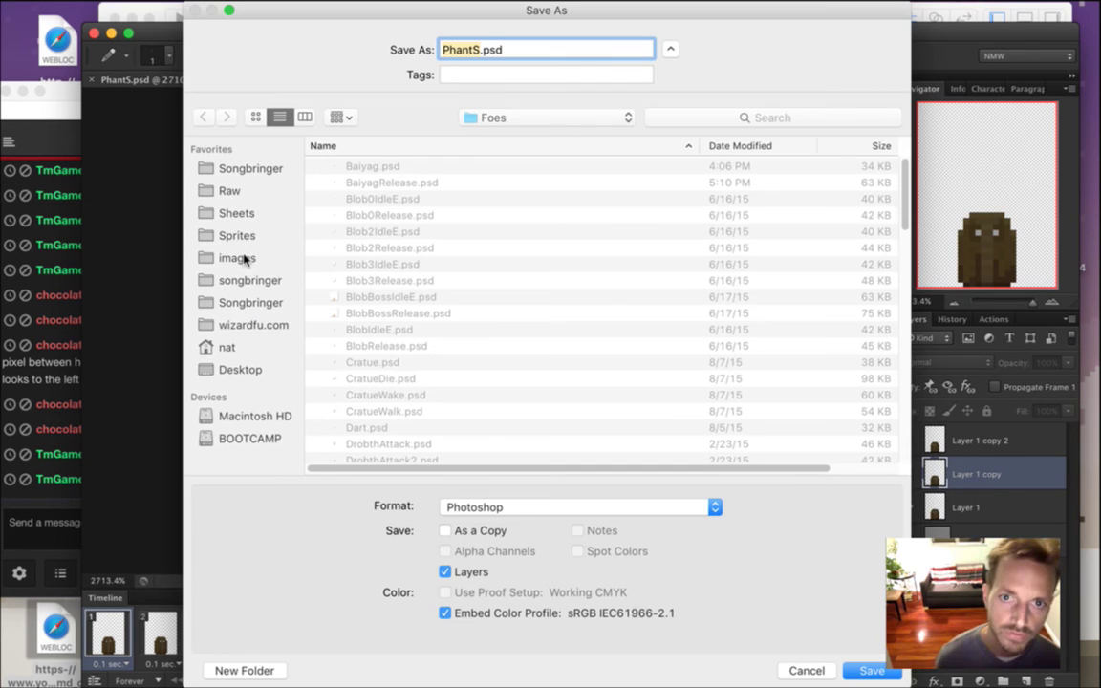
key(Right)
key(BackSpace)
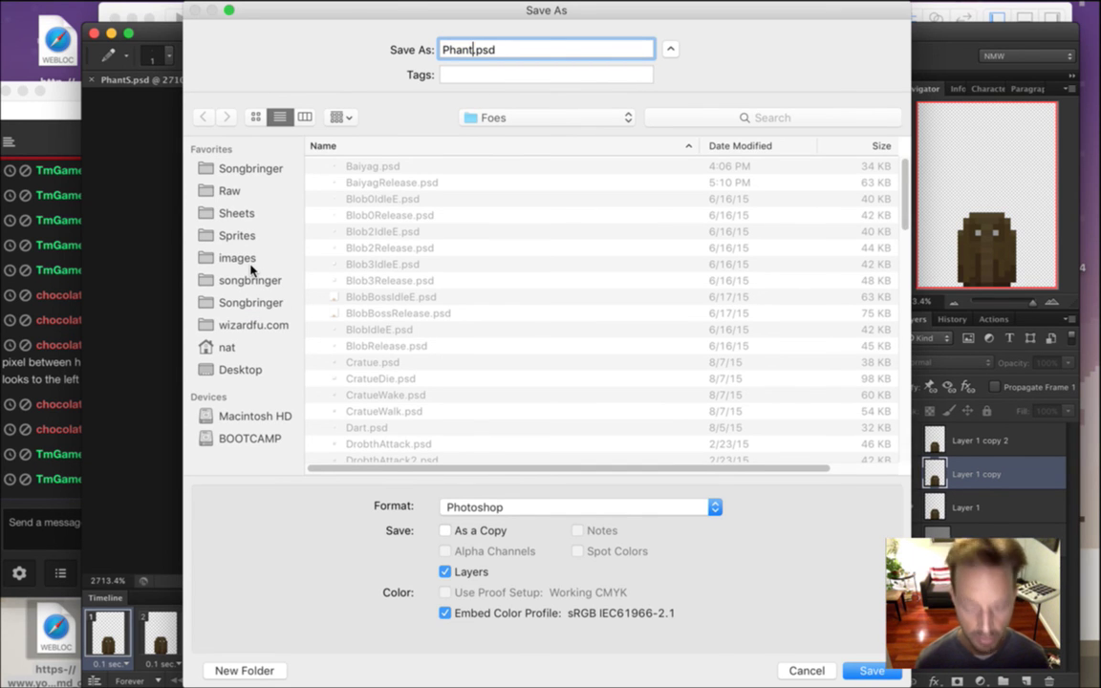
text(N)
key(Return)
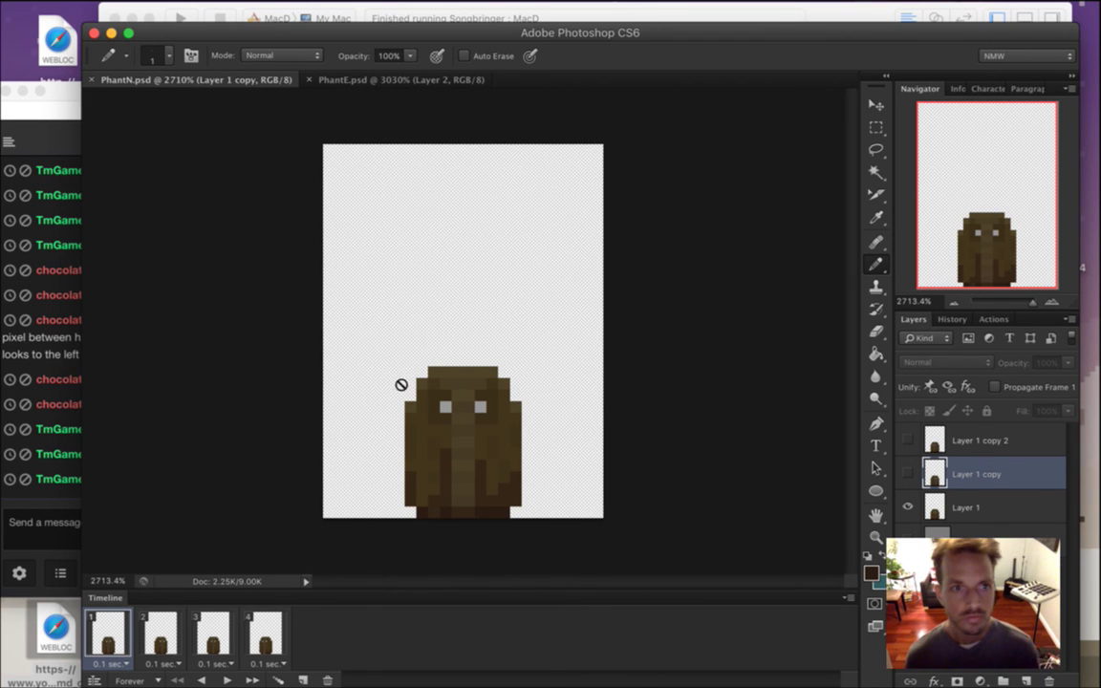
Reopen the recent file PhantS.psd alongside the others and return to PhantN.psd.
click(134, 10)
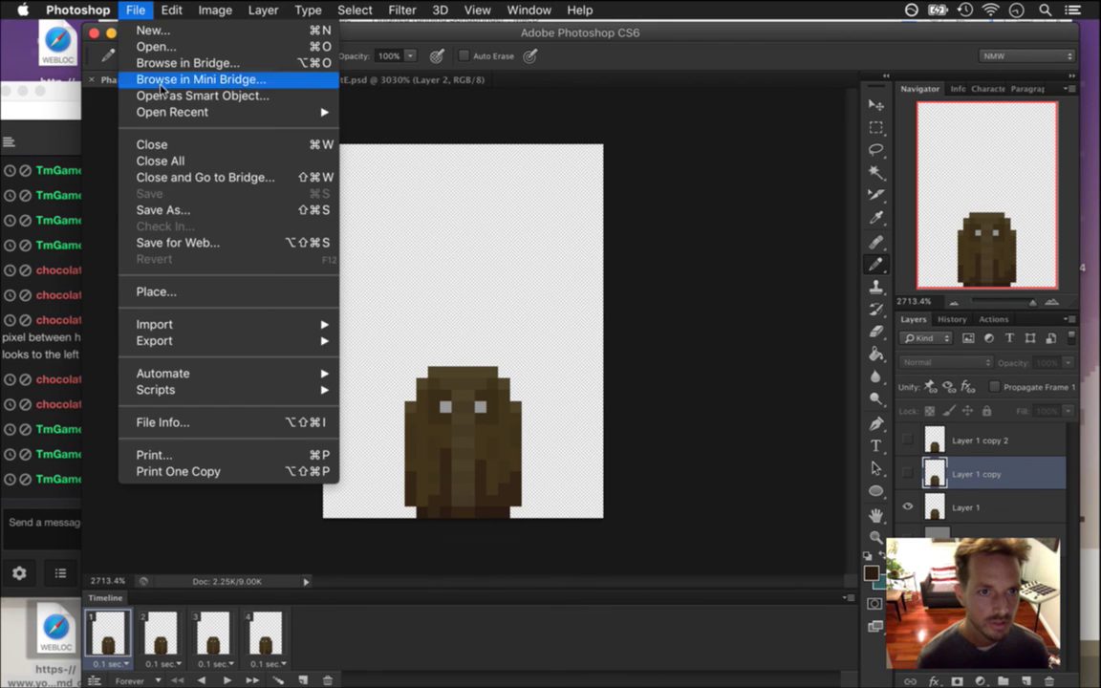
mouse_move(291, 113)
click(417, 147)
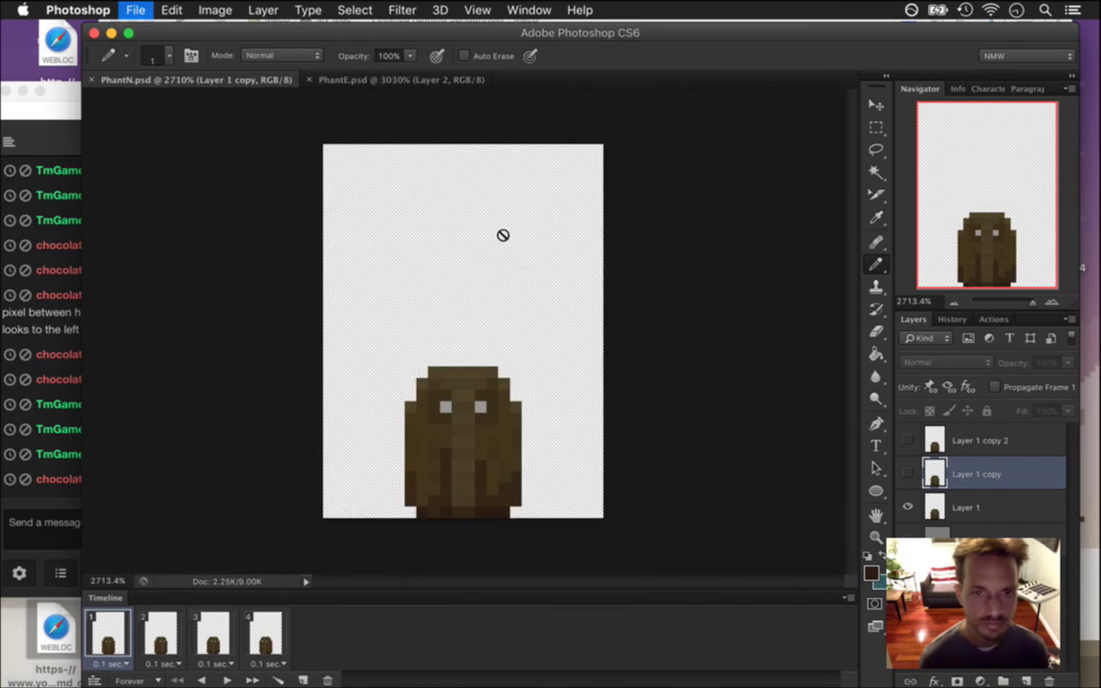
scroll(466, 331, up, 5)
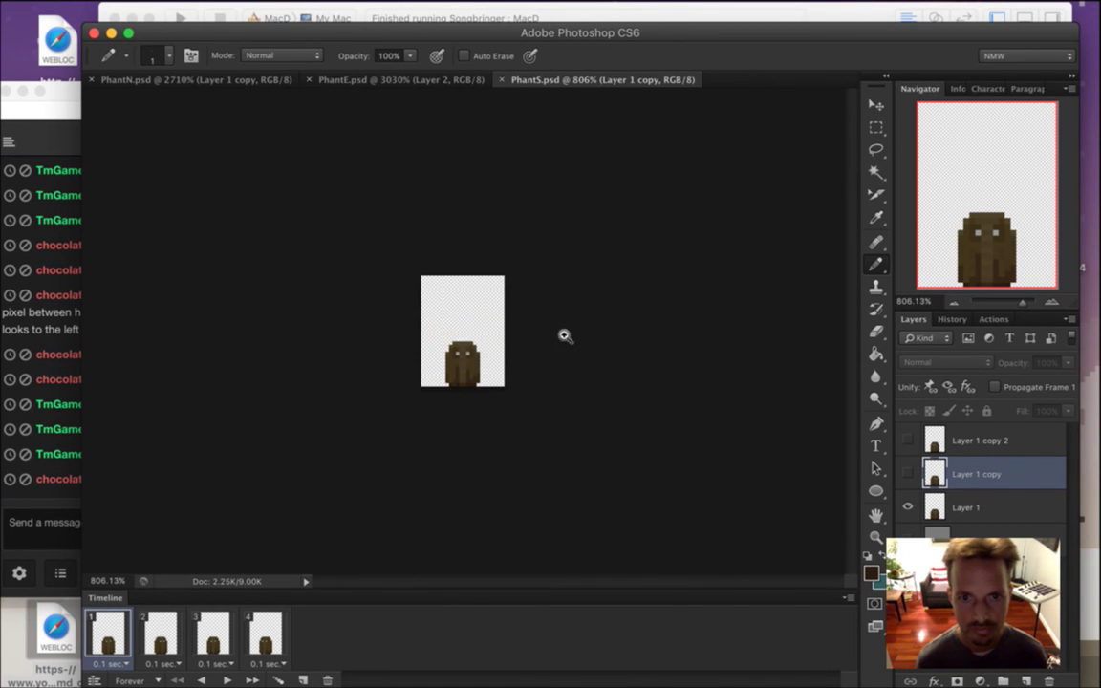
scroll(466, 332, up, 4)
click(165, 81)
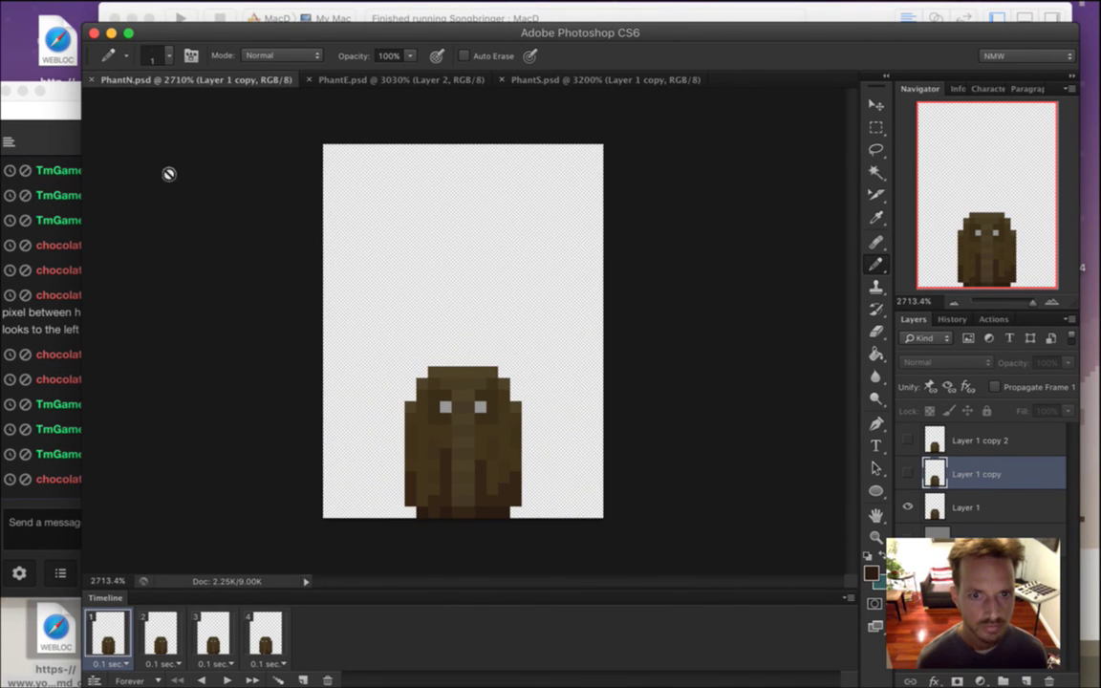
Read the latest goodbye messages in the Twitch chat and return to PhantN.psd.
click(54, 451)
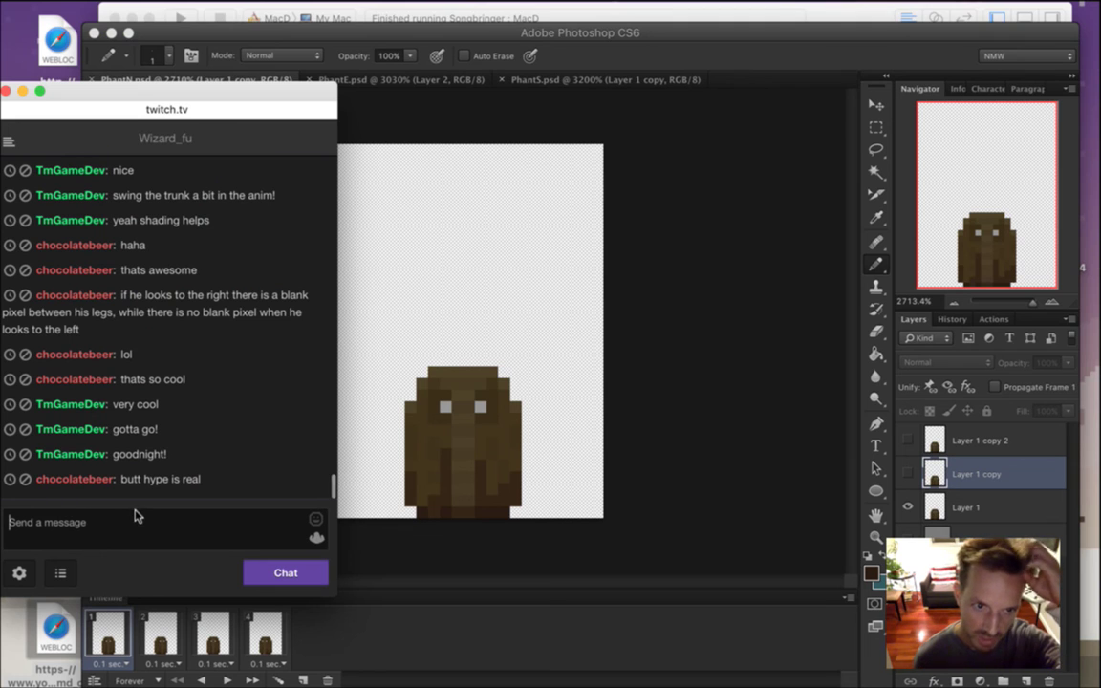
drag(125, 429, 170, 455)
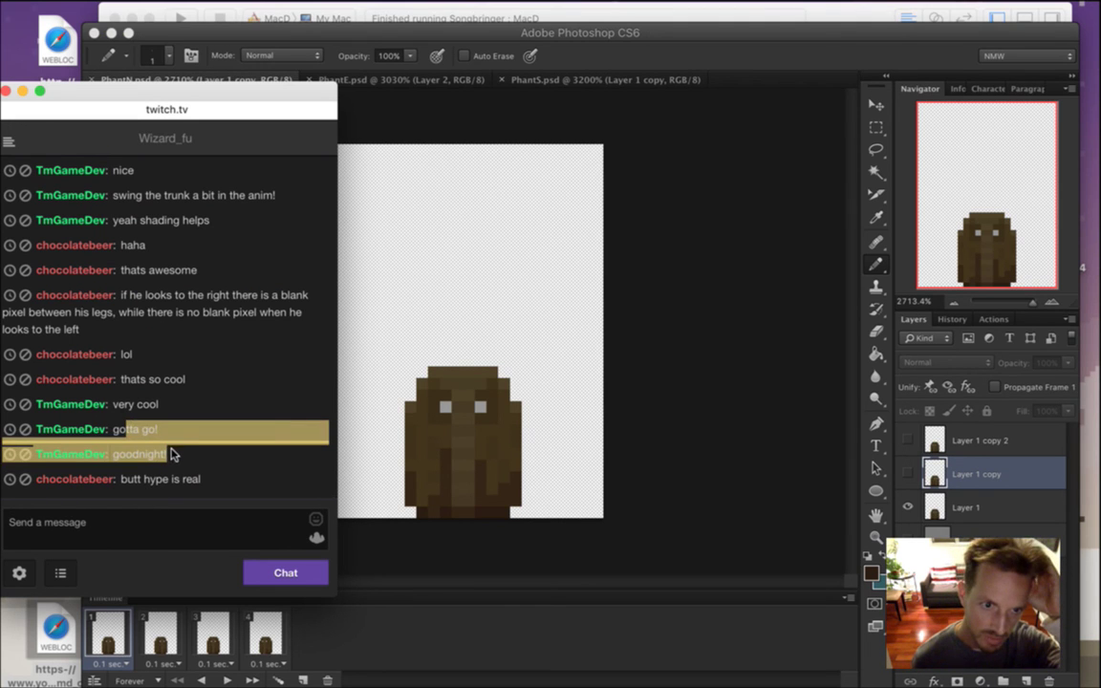
click(808, 59)
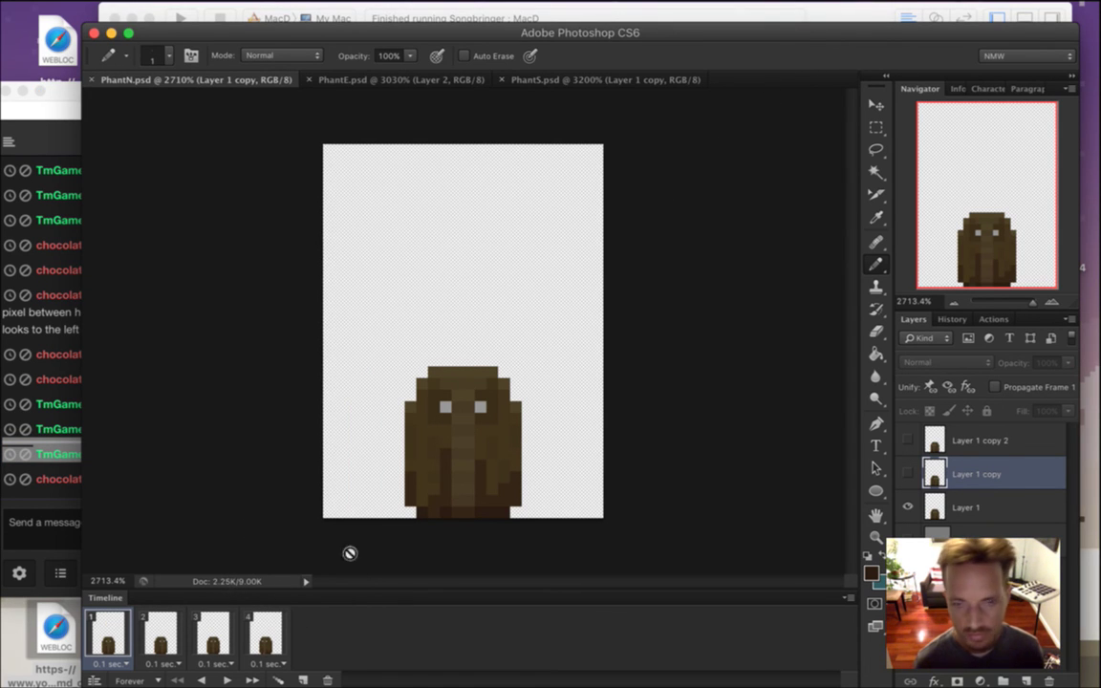
On Layer 1, pencil over the elephant's eyes and trunk with sampled body brown to turn the front into a plain back.
click(936, 505)
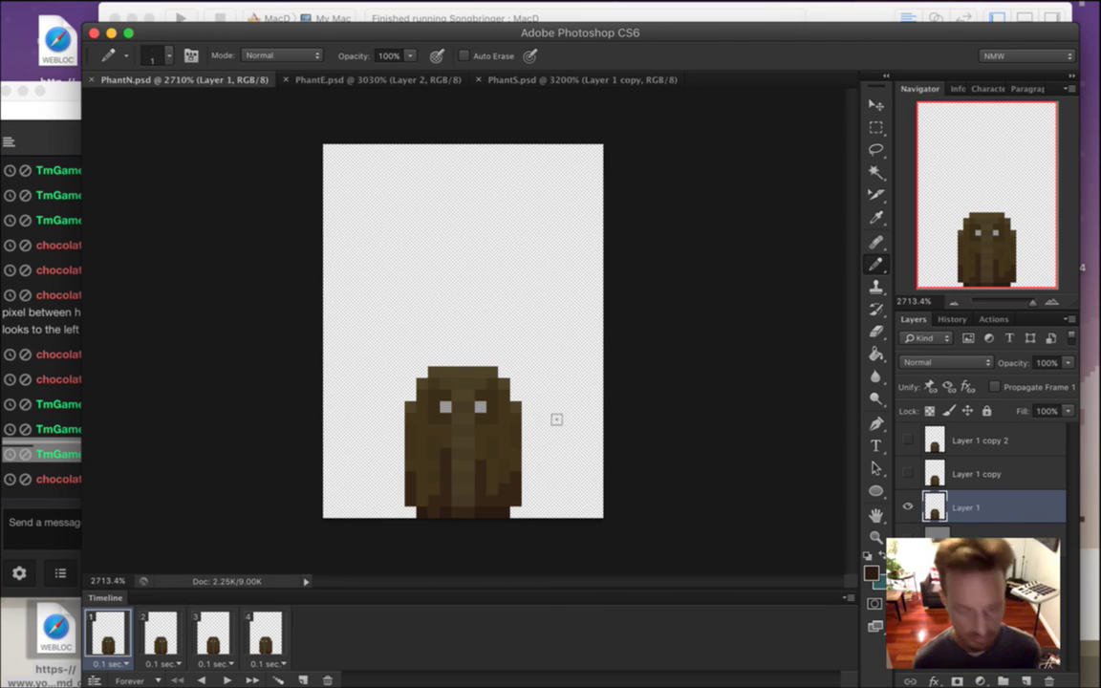
alt+click(457, 426)
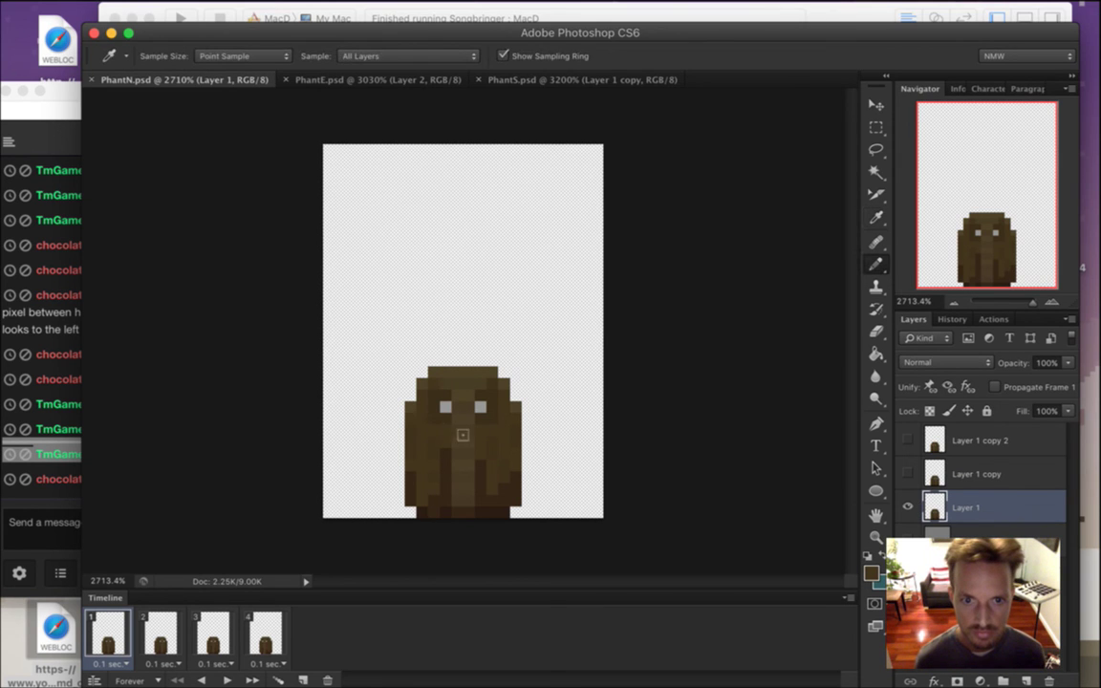
drag(446, 406, 480, 406)
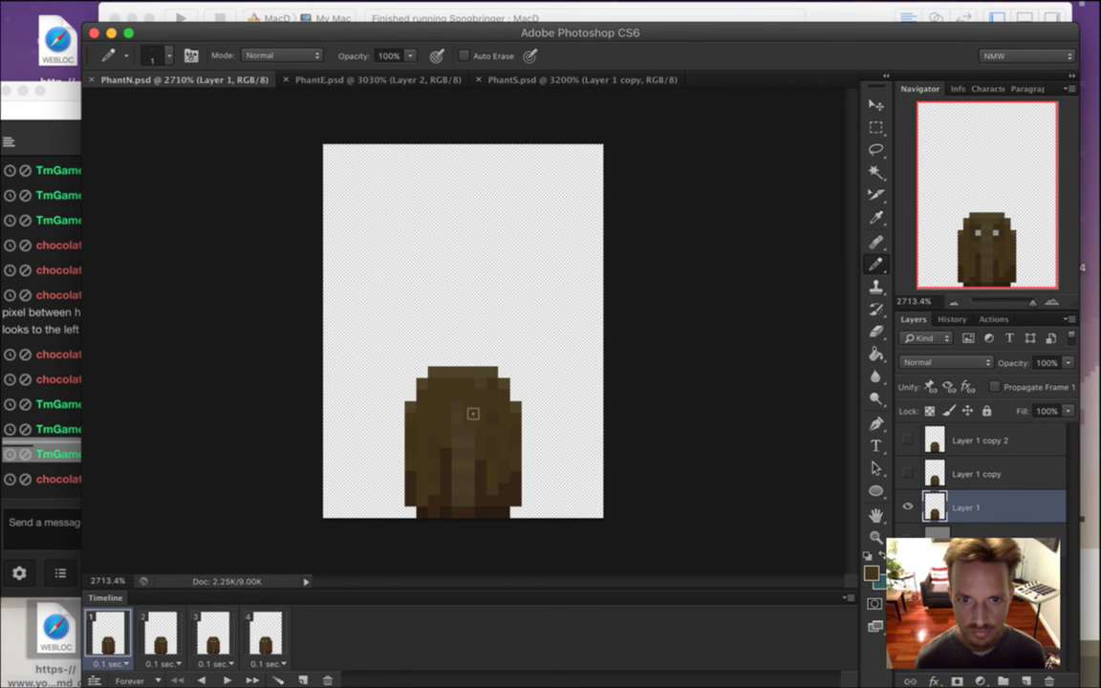
mouse_move(449, 459)
mouse_down()
mouse_move(467, 450)
mouse_move(456, 492)
mouse_move(477, 498)
mouse_up()
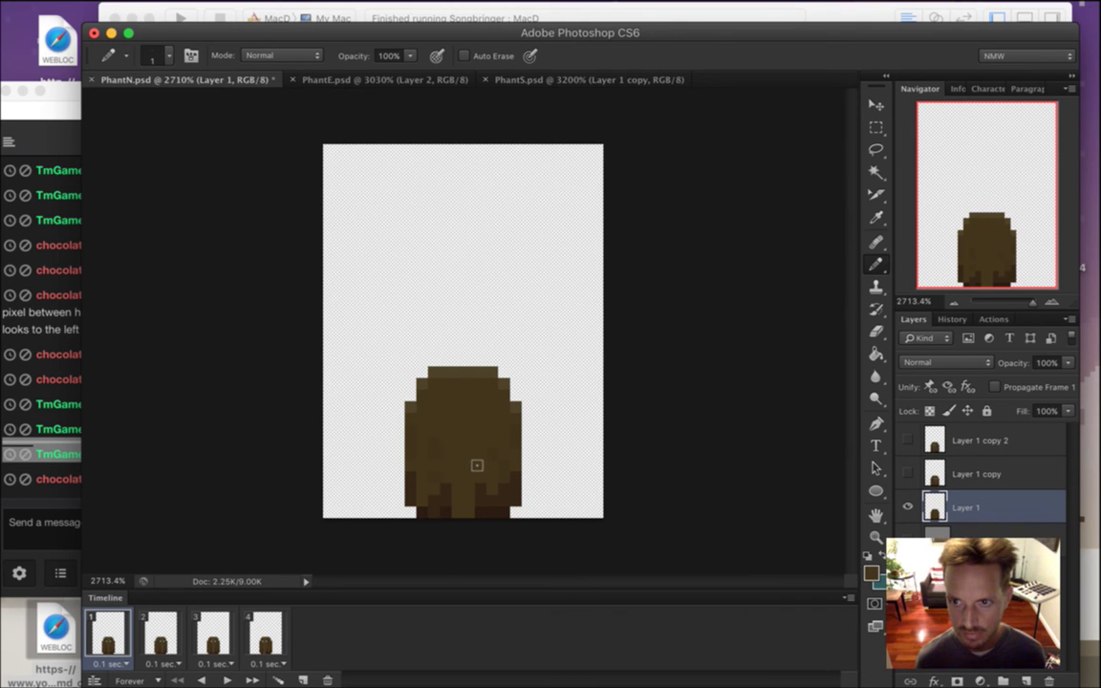
alt+click(489, 474)
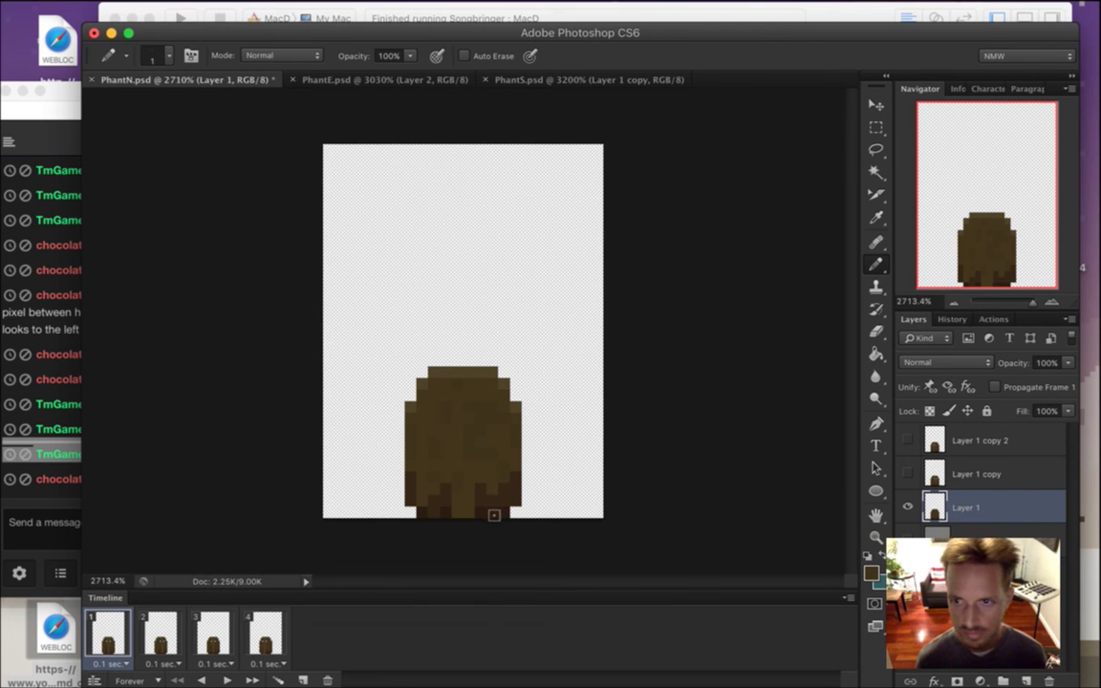
Delete frames 4, 3 and 2 from the animation timeline, keeping only the first frame.
click(271, 632)
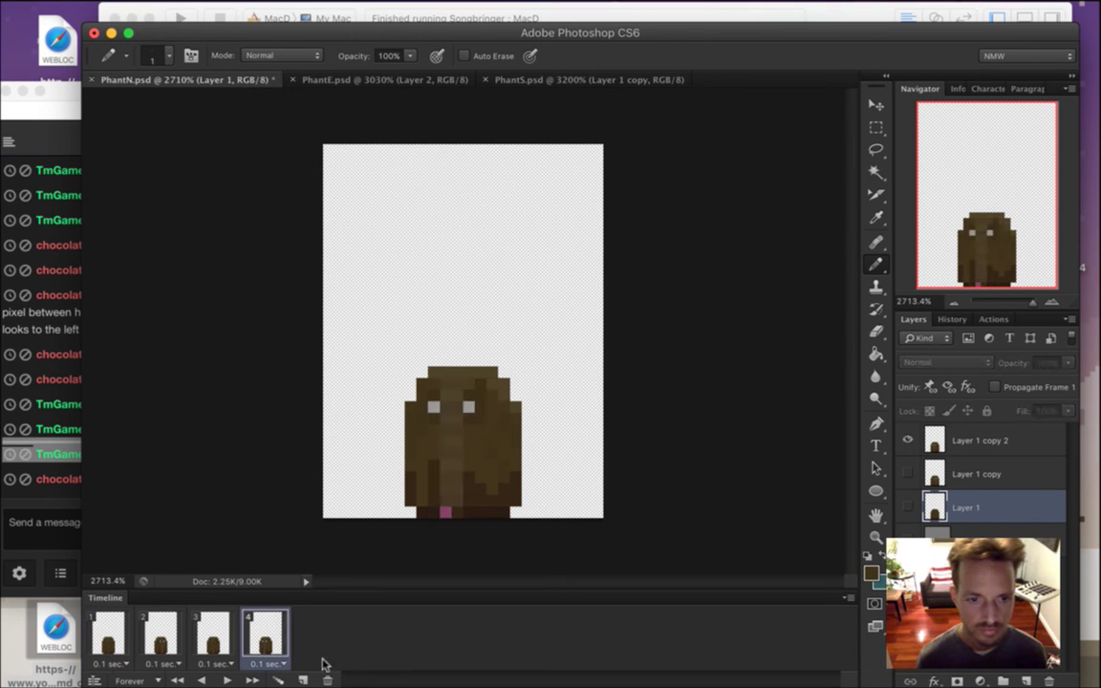
click(327, 681)
click(327, 681)
click(327, 681)
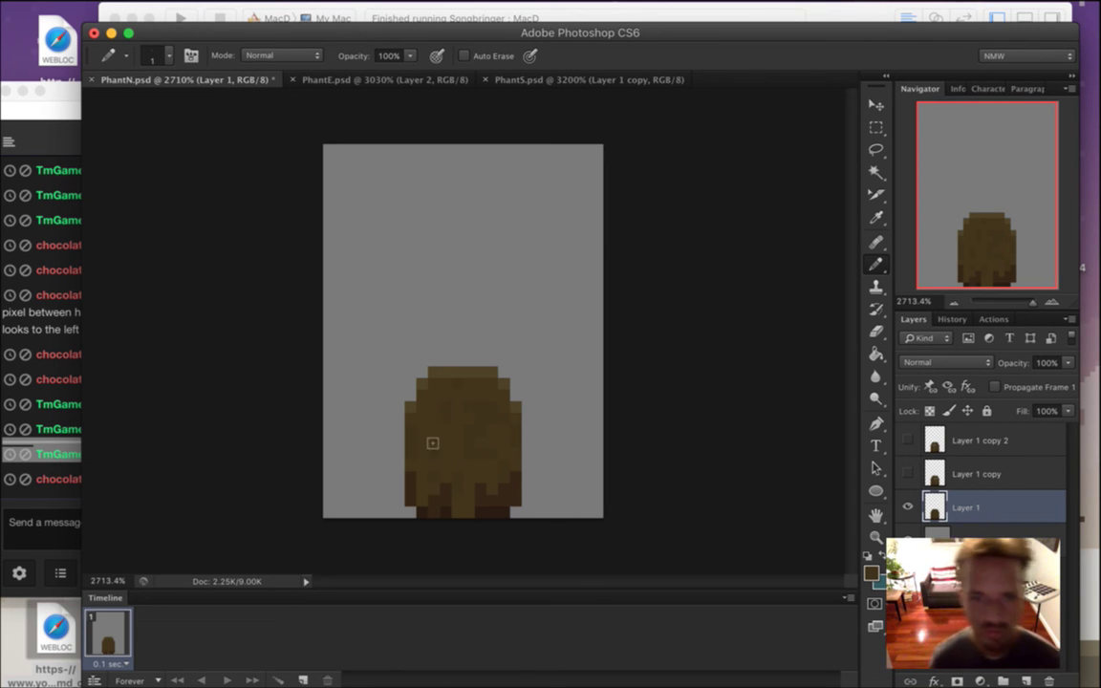
Pencil subtle vertical fur streaks on the elephant's back using sampled browns, and save PhantN.psd.
alt+click(479, 410)
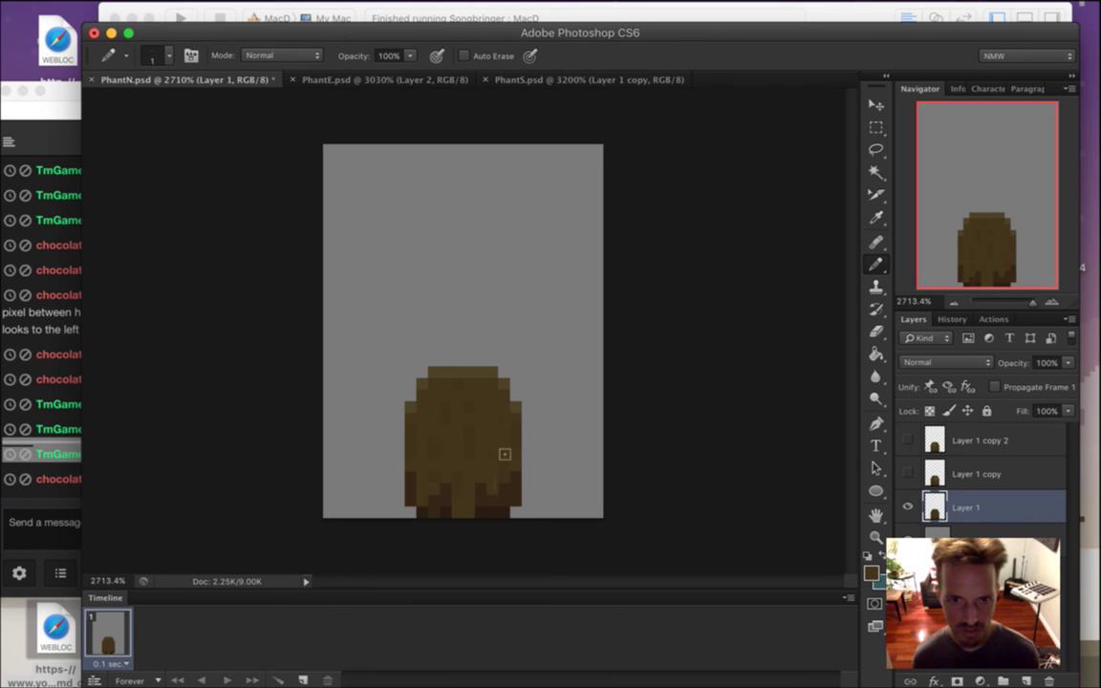
alt+click(477, 448)
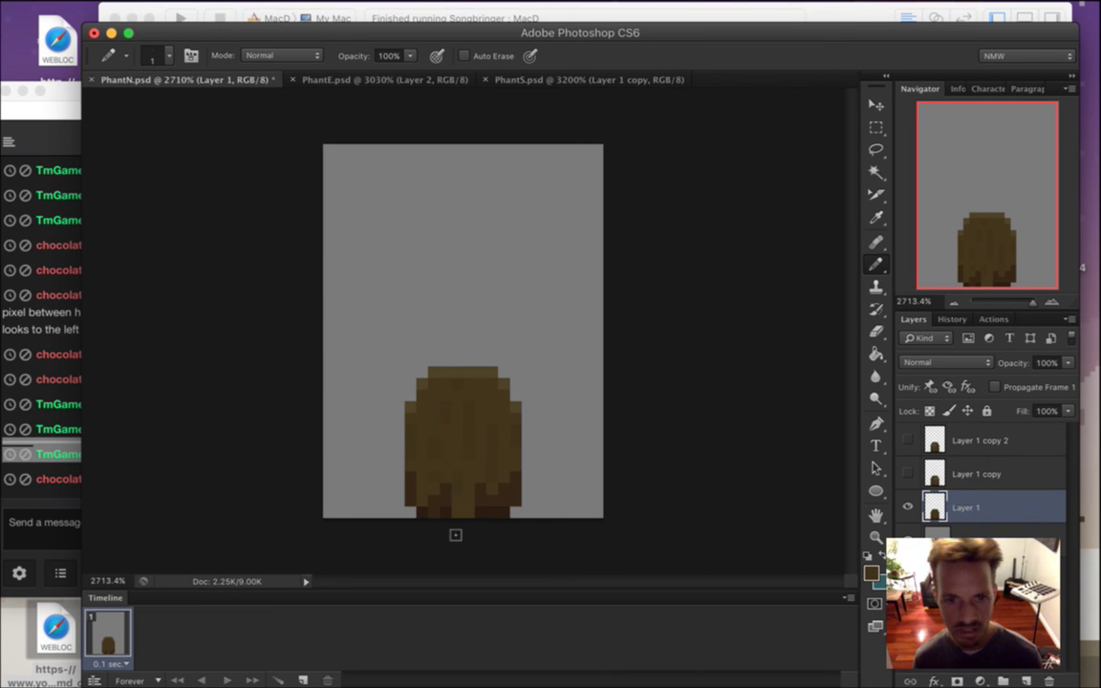
click(72, 459)
click(478, 531)
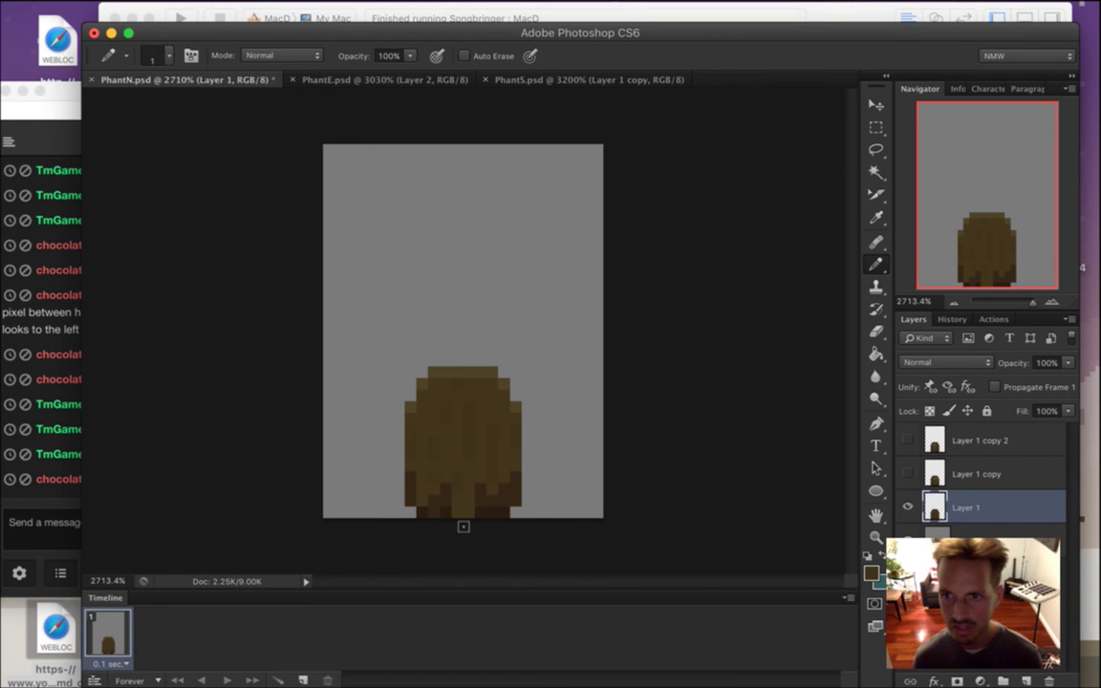
key(super+s)
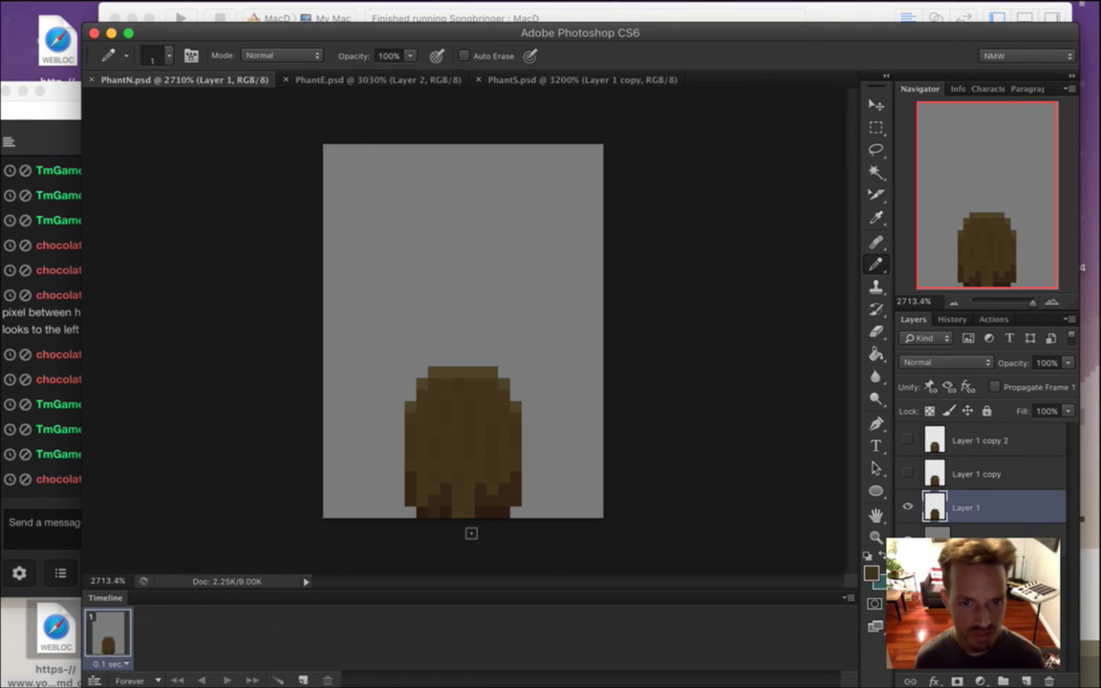
Delete the layers Layer 1 copy 2 and Layer 1 copy, then duplicate Layer 1 and hide the original.
key(alt+bracketright)
key(alt+bracketright)
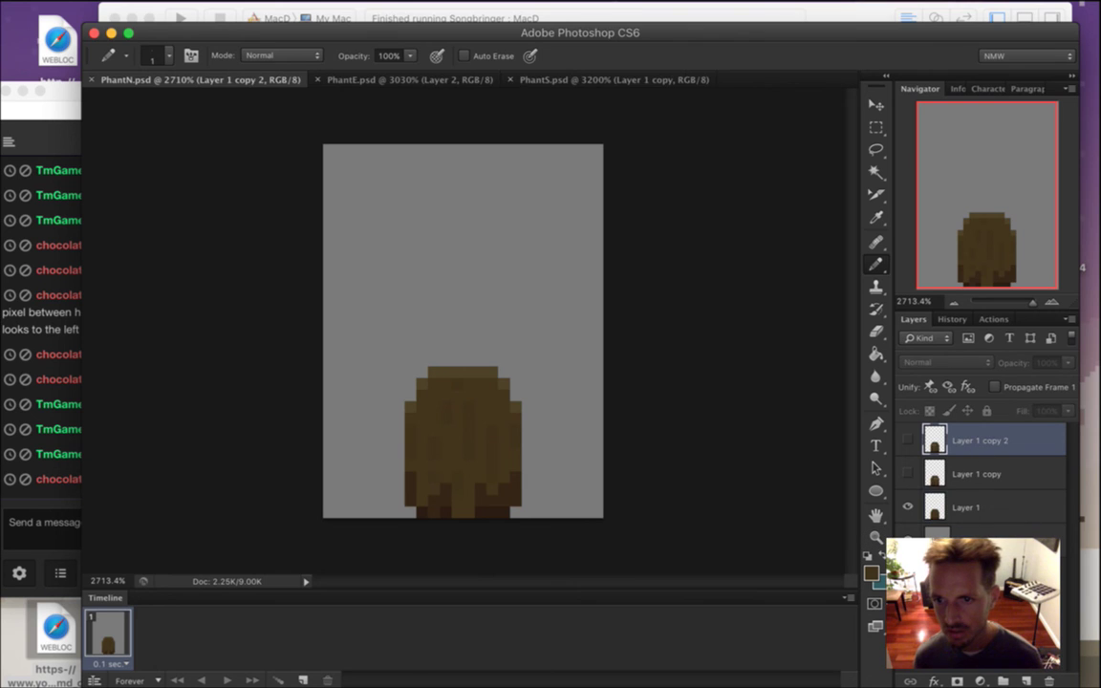
click(1050, 677)
click(1051, 677)
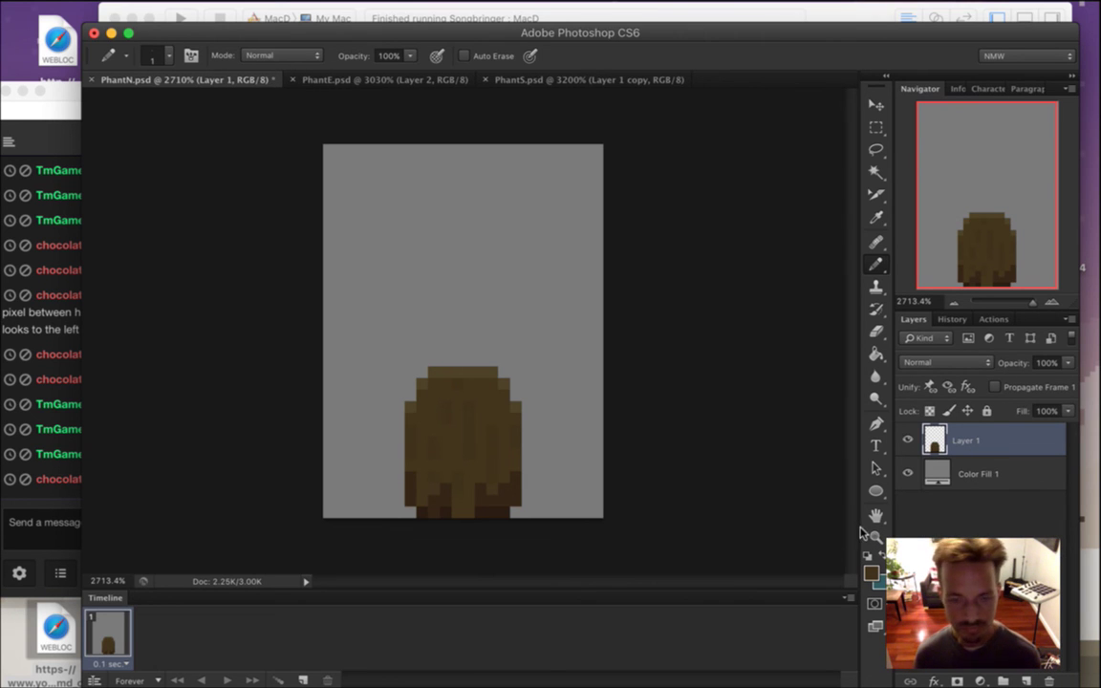
key(super+j)
click(909, 472)
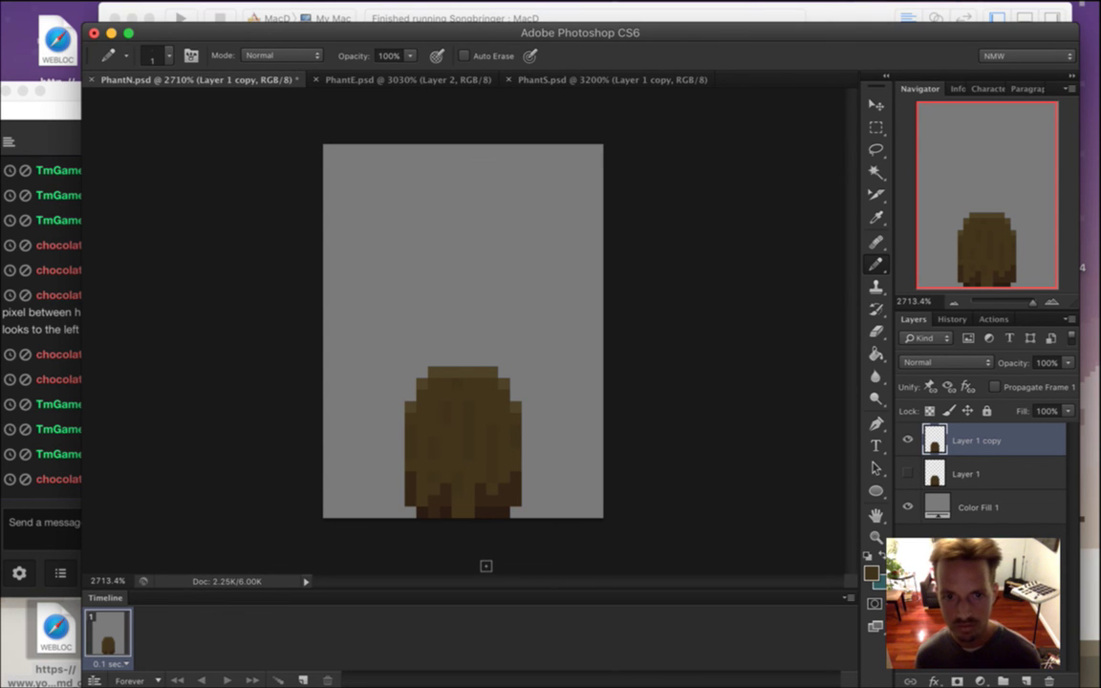
On Layer 1 copy, repaint the pixels between the hind legs with sampled browns so the tail swings to the right.
key(i)
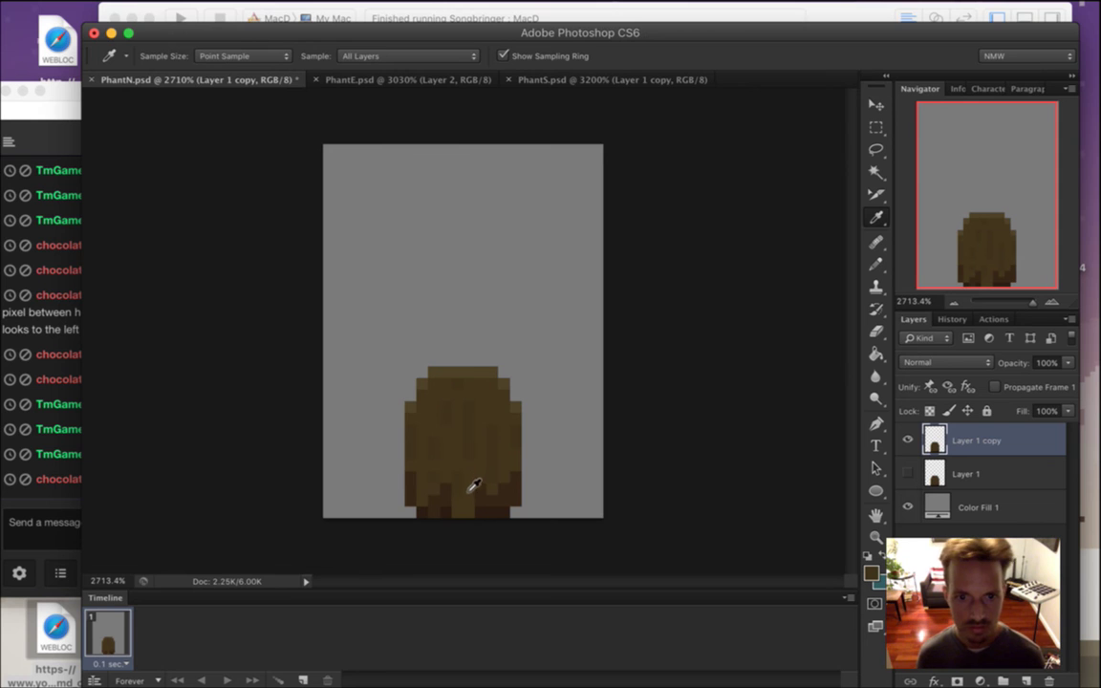
key(b)
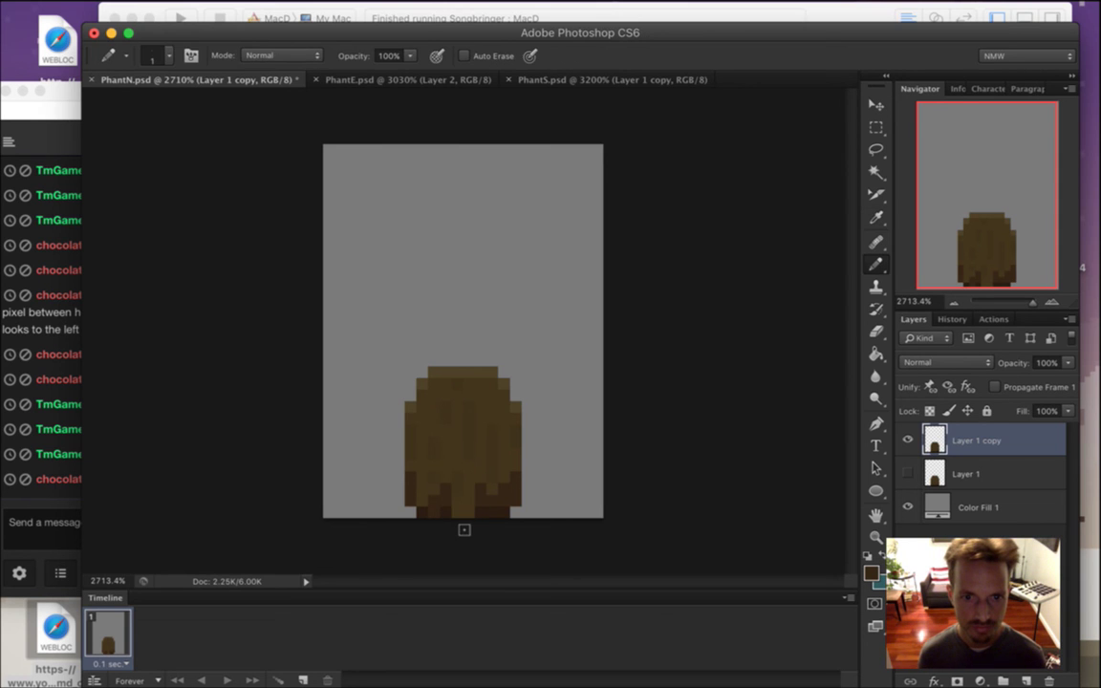
key(i)
key(b)
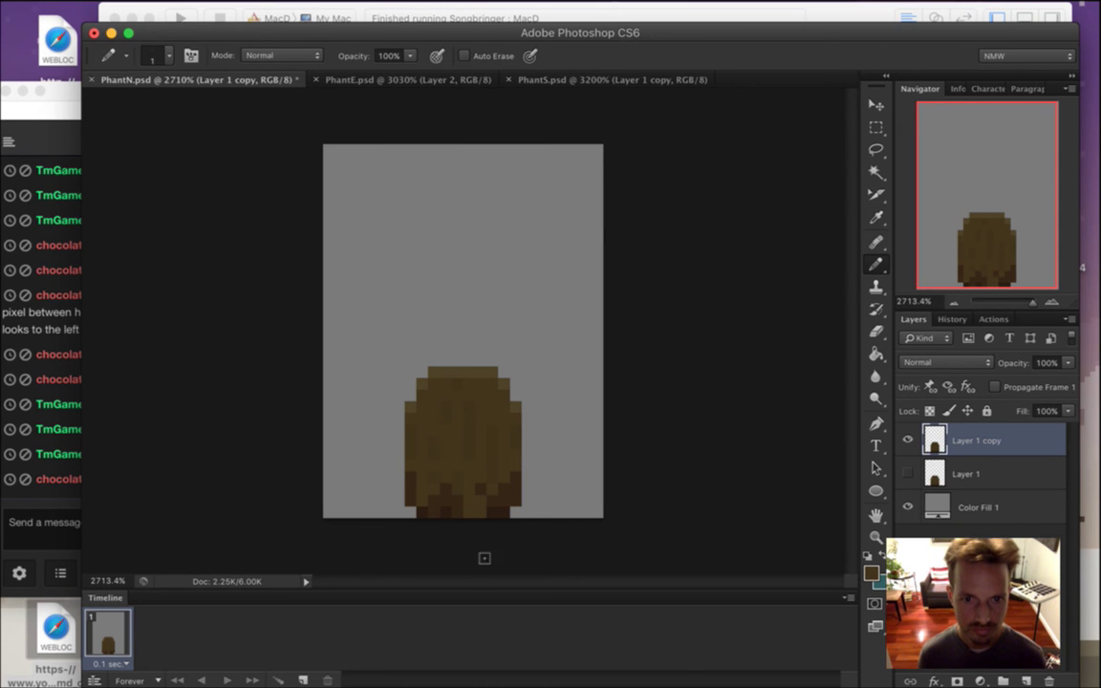
key(i)
key(b)
key(i)
key(b)
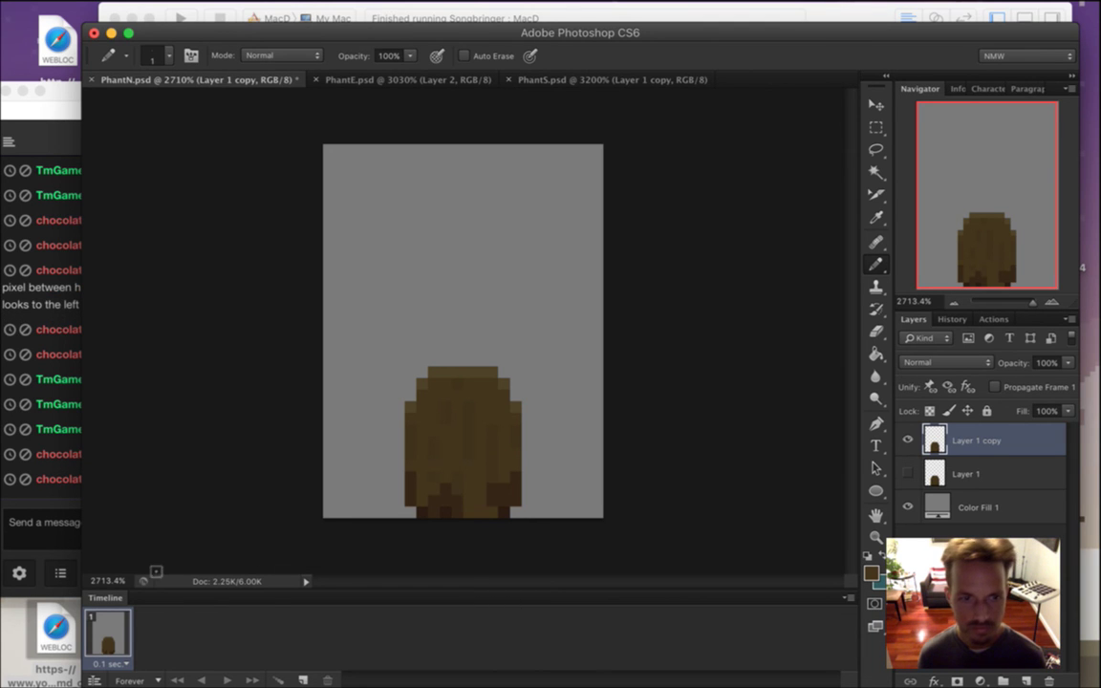
Read the latest viewer comment about the tail in the Twitch chat and return to PhantN.psd.
click(68, 449)
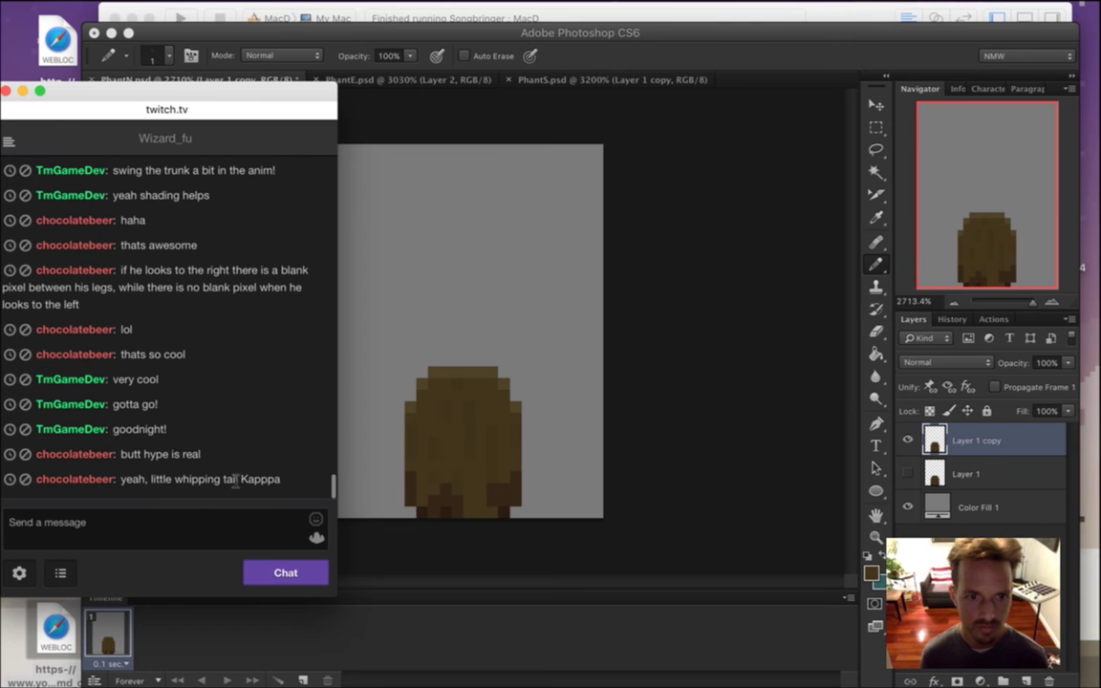
drag(165, 480, 256, 483)
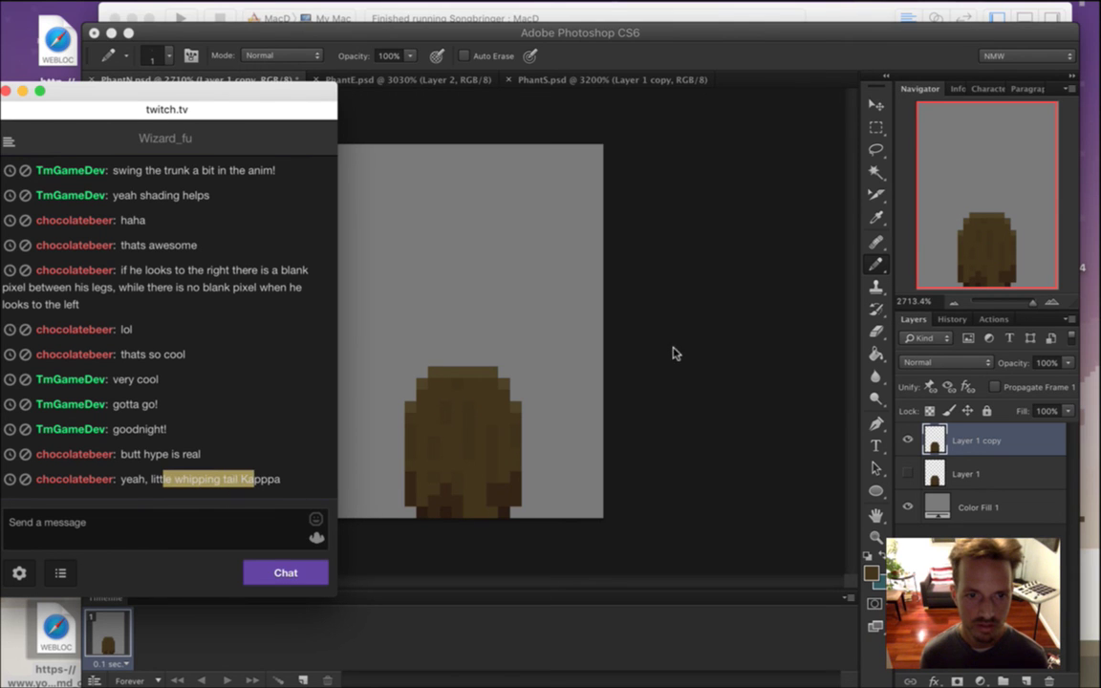
click(736, 86)
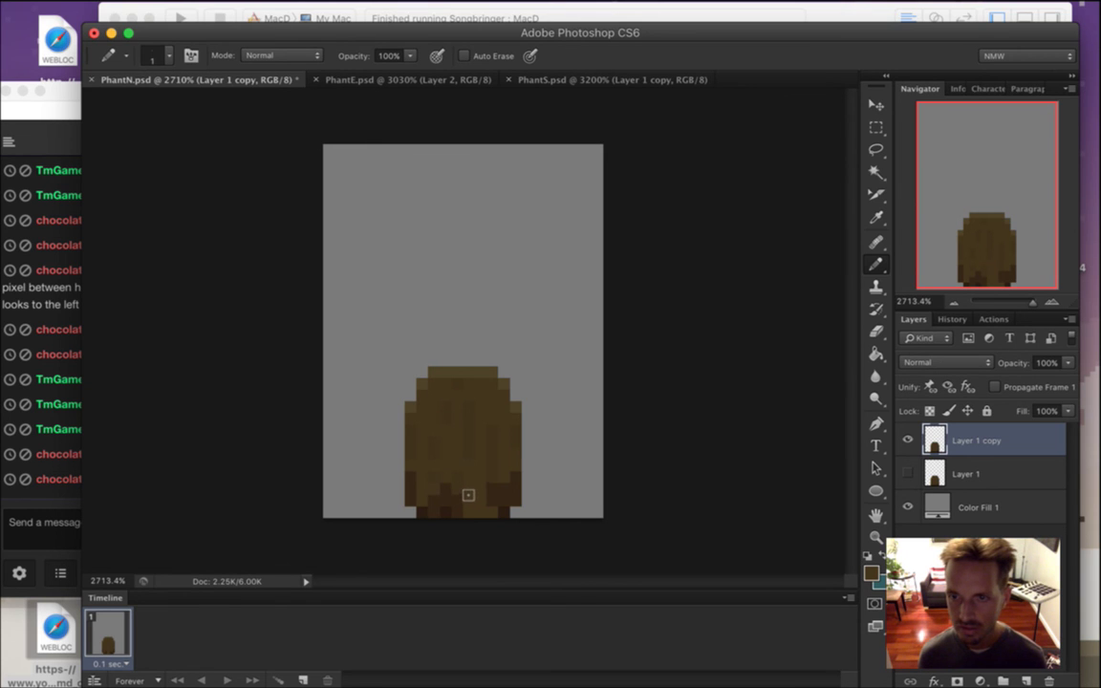
Select the shading on the right half of the back in Layer 1 copy, move it one pixel right, and deselect.
key(m)
drag(451, 389, 508, 481)
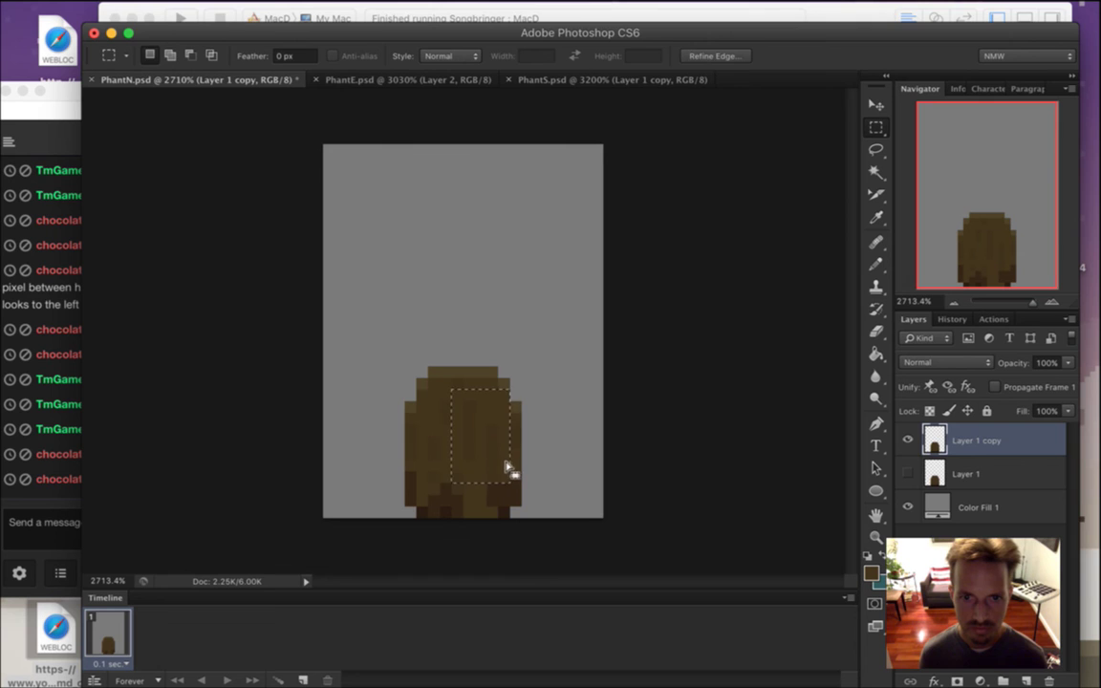
key(v)
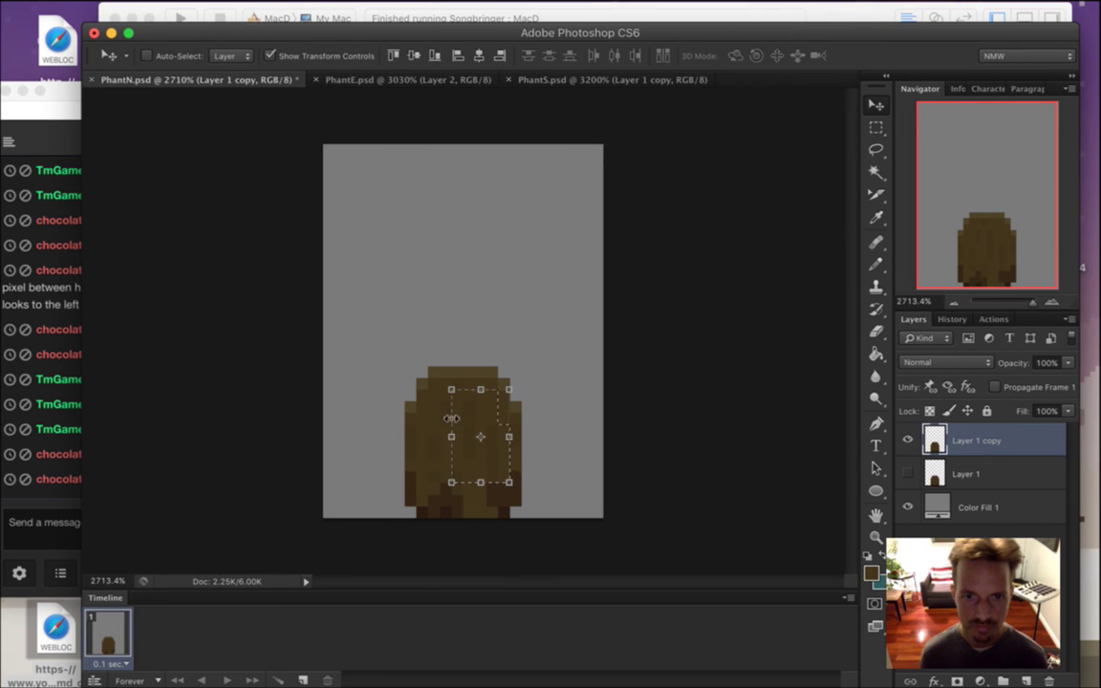
drag(480, 408, 487, 419)
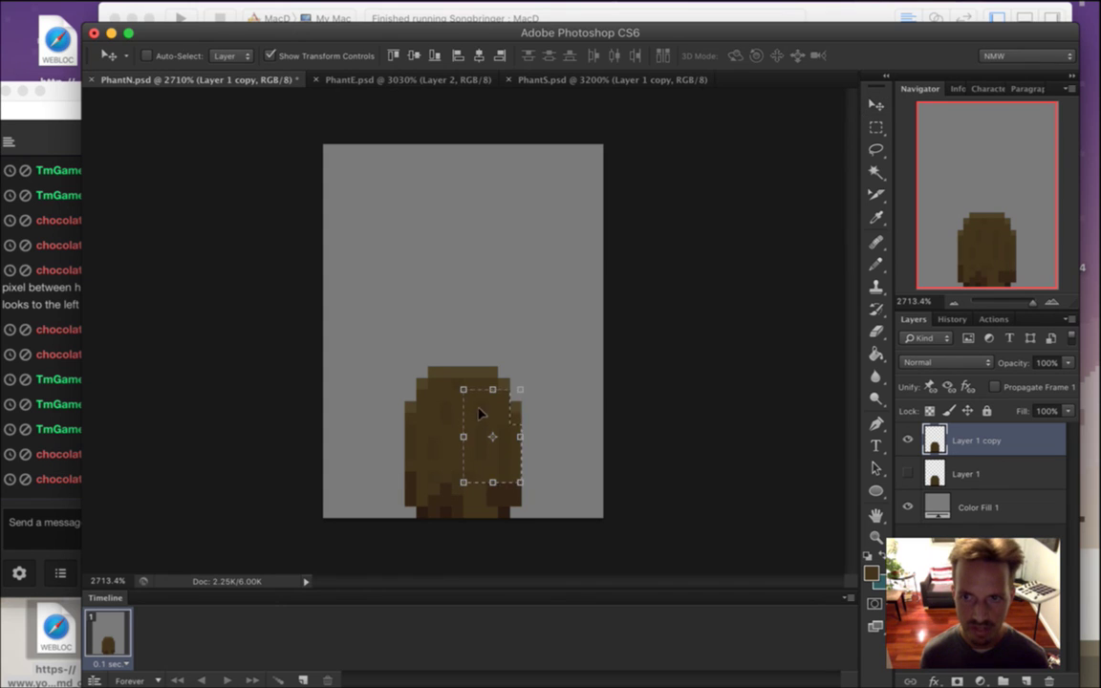
key(m)
key(ctrl+d)
key(i)
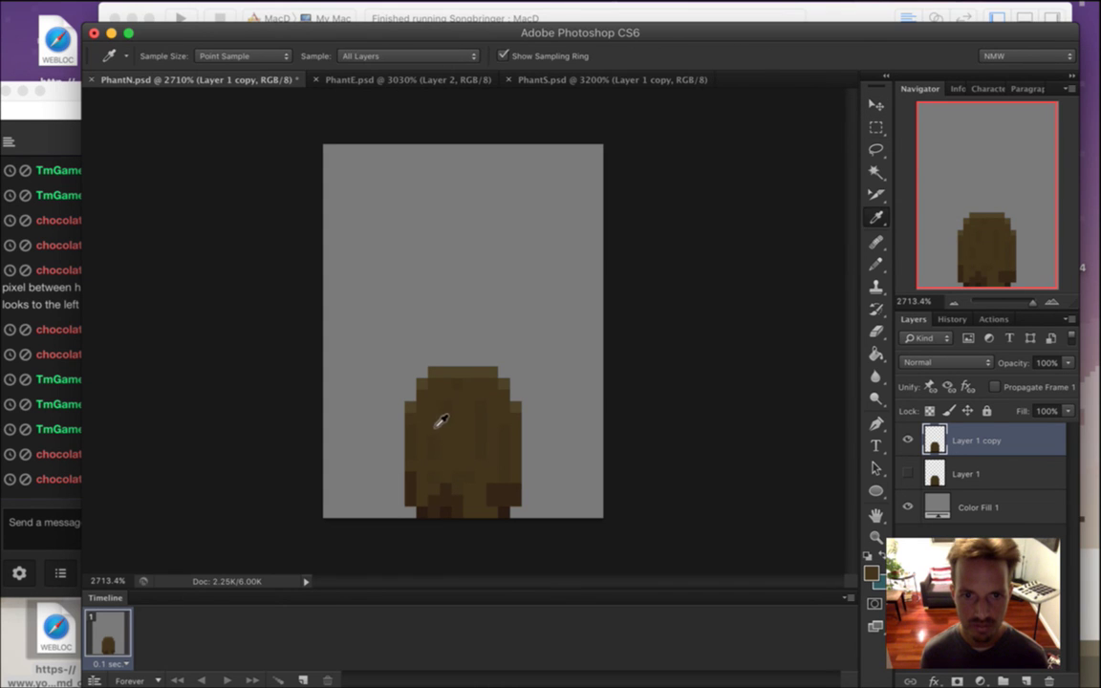
Select and shift the fur streaks on the left half of the back in Layer 1 copy, deselect, and save PhantN.psd.
key(m)
drag(421, 400, 454, 450)
key(v)
drag(433, 407, 437, 373)
key(Escape)
key(m)
key(ctrl+d)
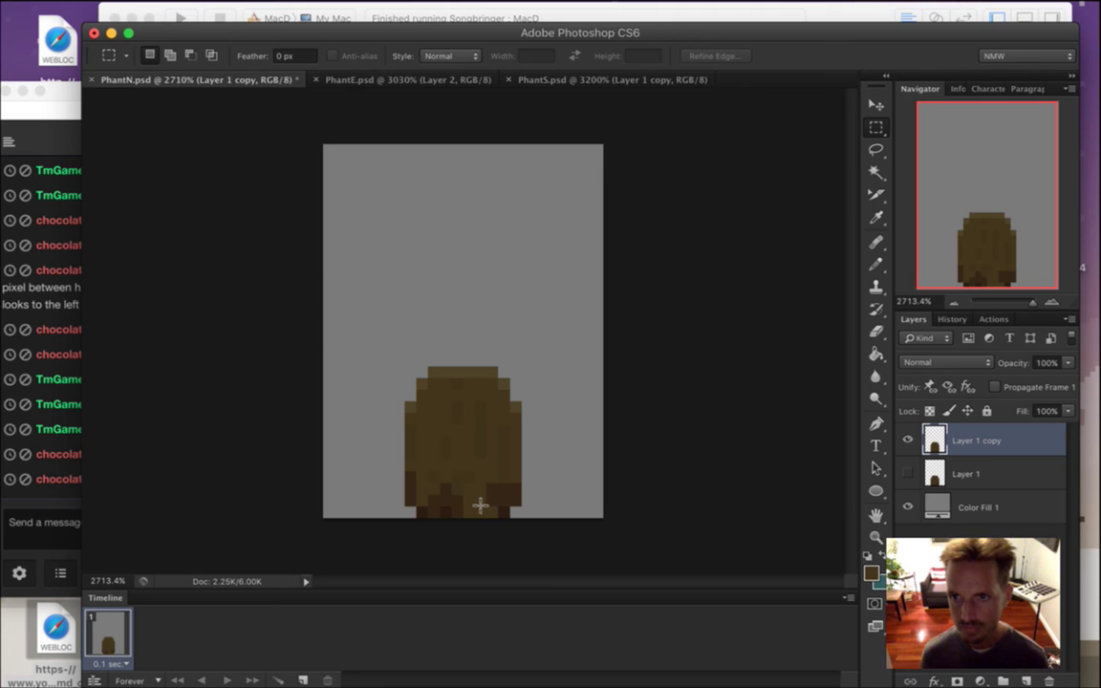
key(super+s)
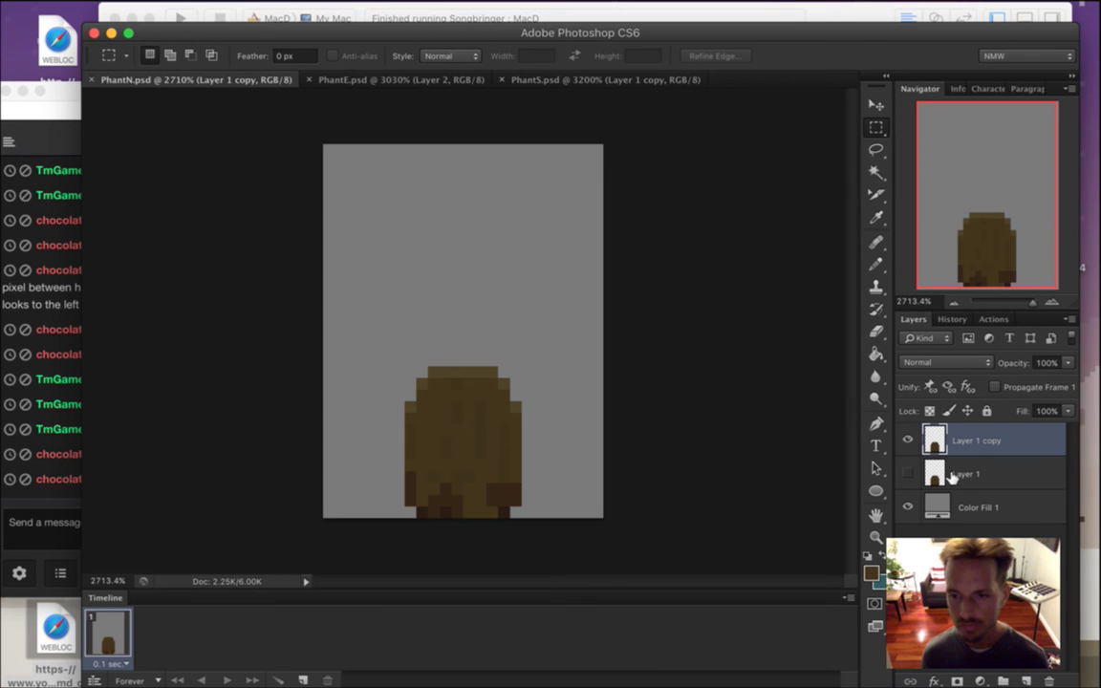
Show Layer 1 and hide Layer 1 copy, then duplicate Layer 1 and move the duplicate to the top of the layer stack.
click(908, 473)
click(908, 440)
click(965, 473)
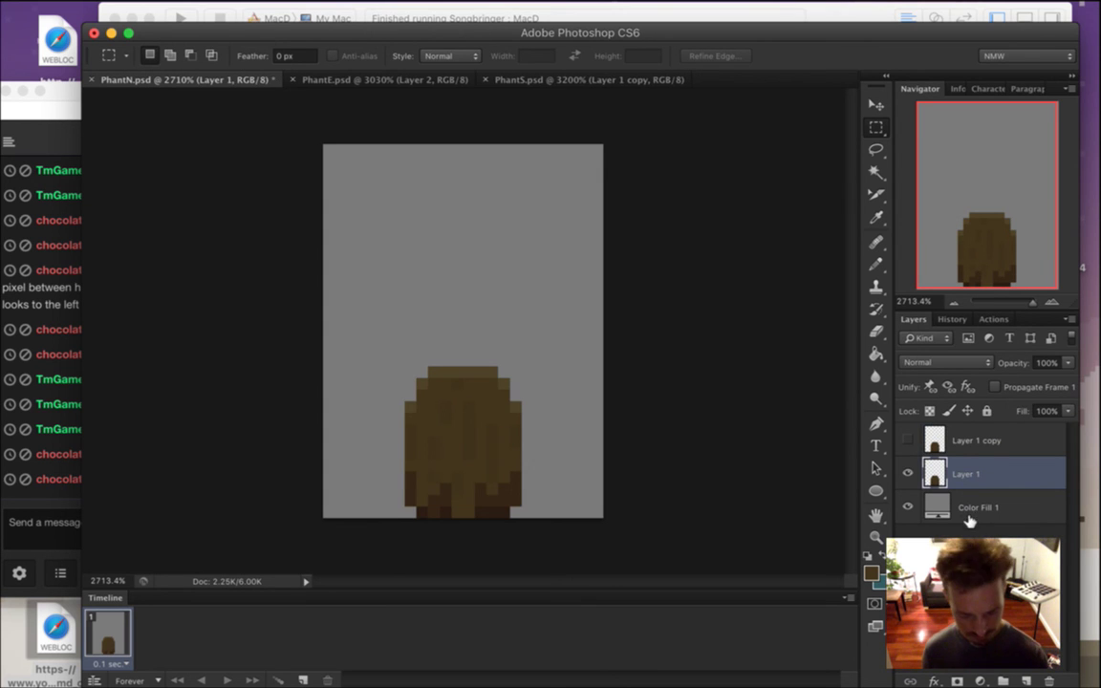
key(super+j)
key(super+bracketright)
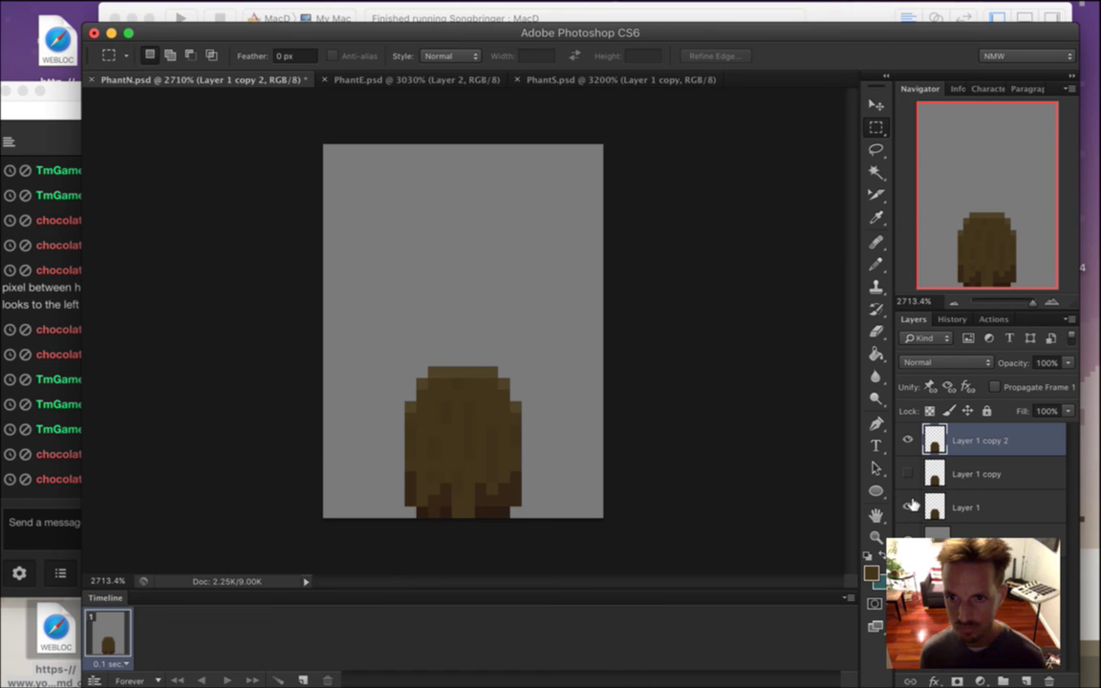
On Layer 1 copy 2, repaint the lower edge with sampled light and dark browns so the tail swings to the left.
key(i)
click(461, 495)
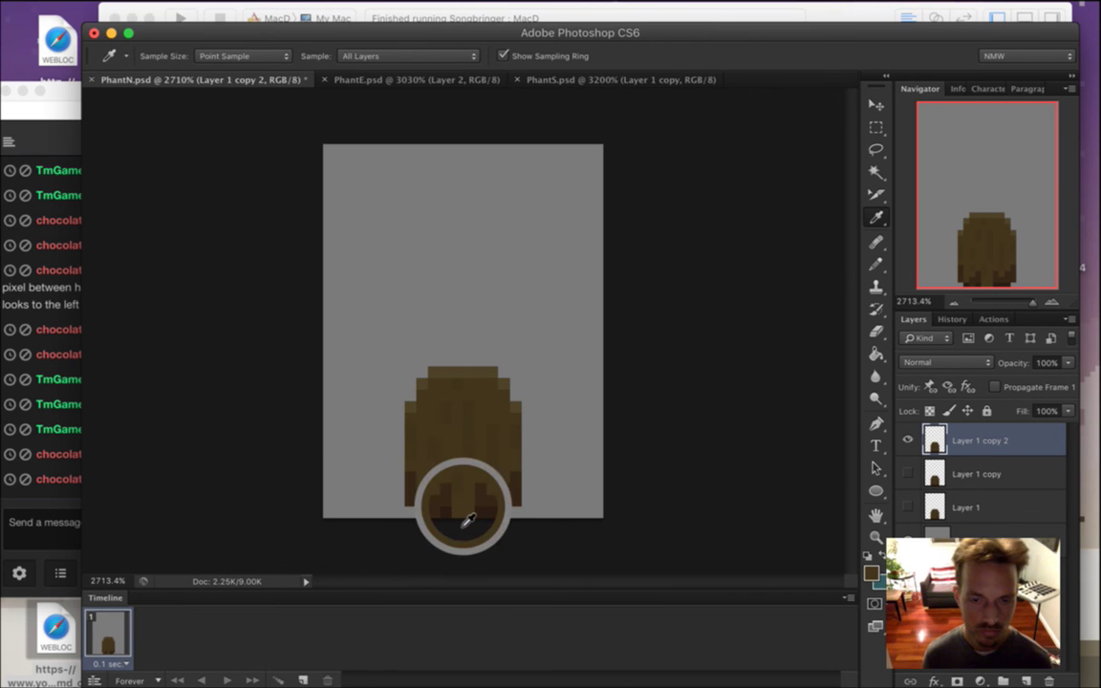
key(b)
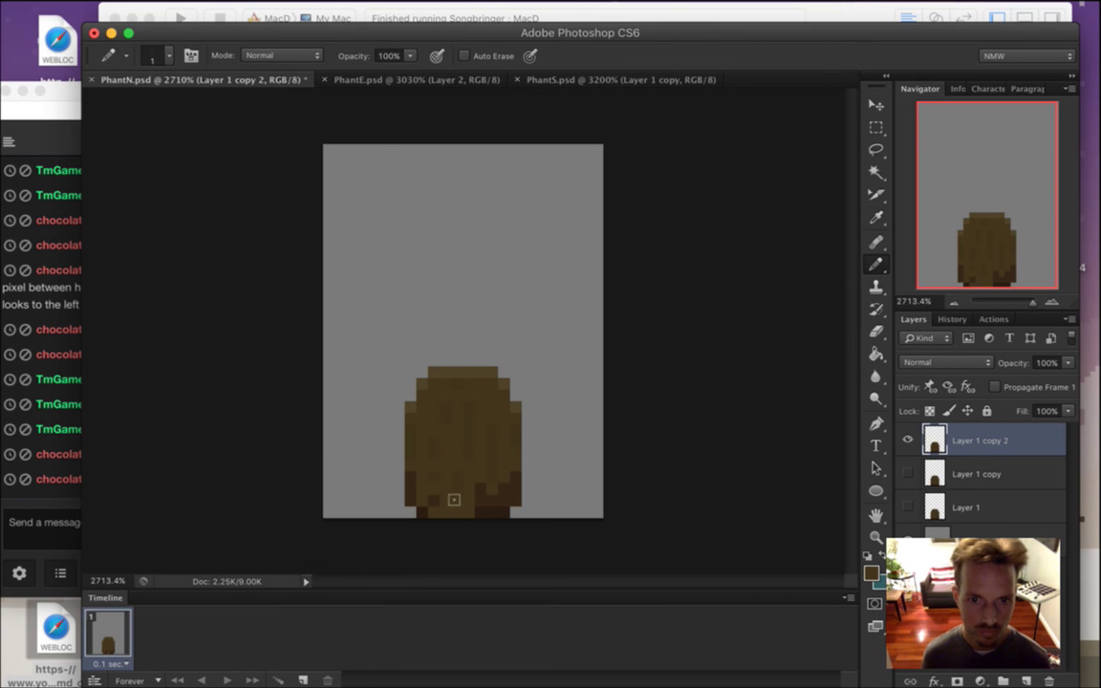
alt+click(487, 509)
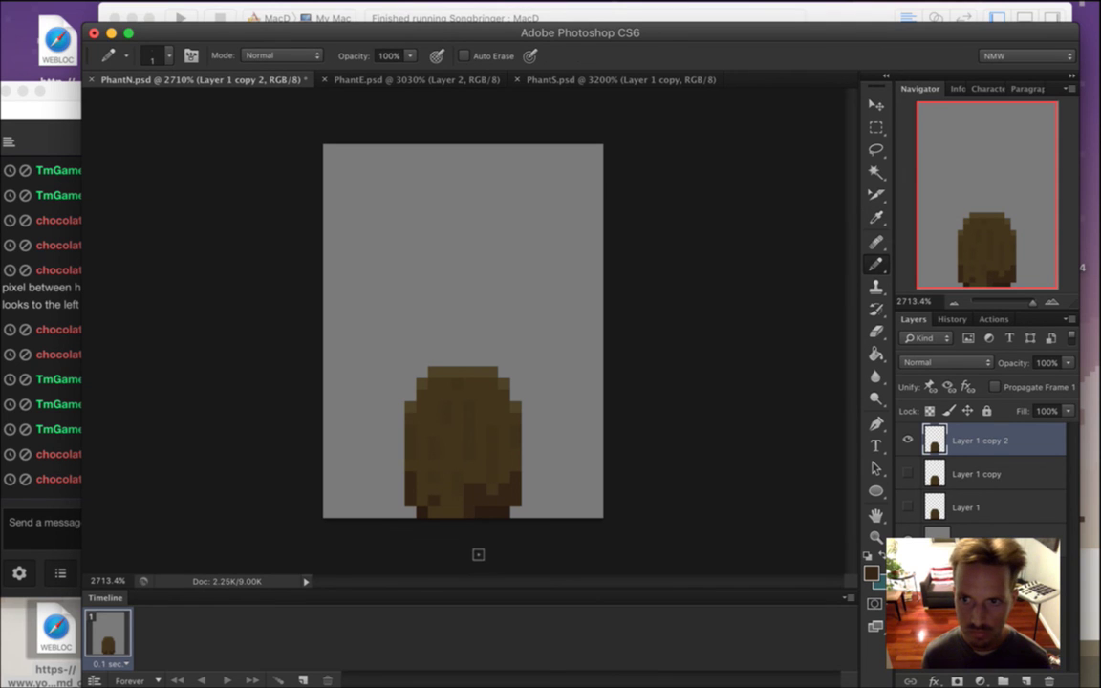
alt+click(471, 474)
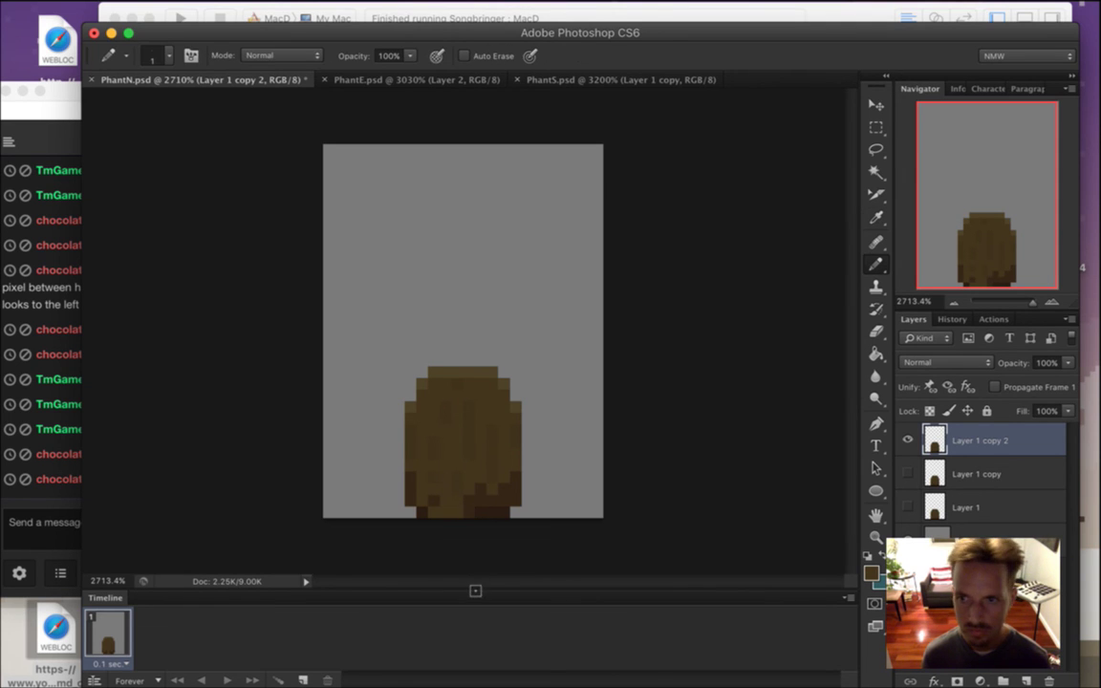
alt+click(392, 478)
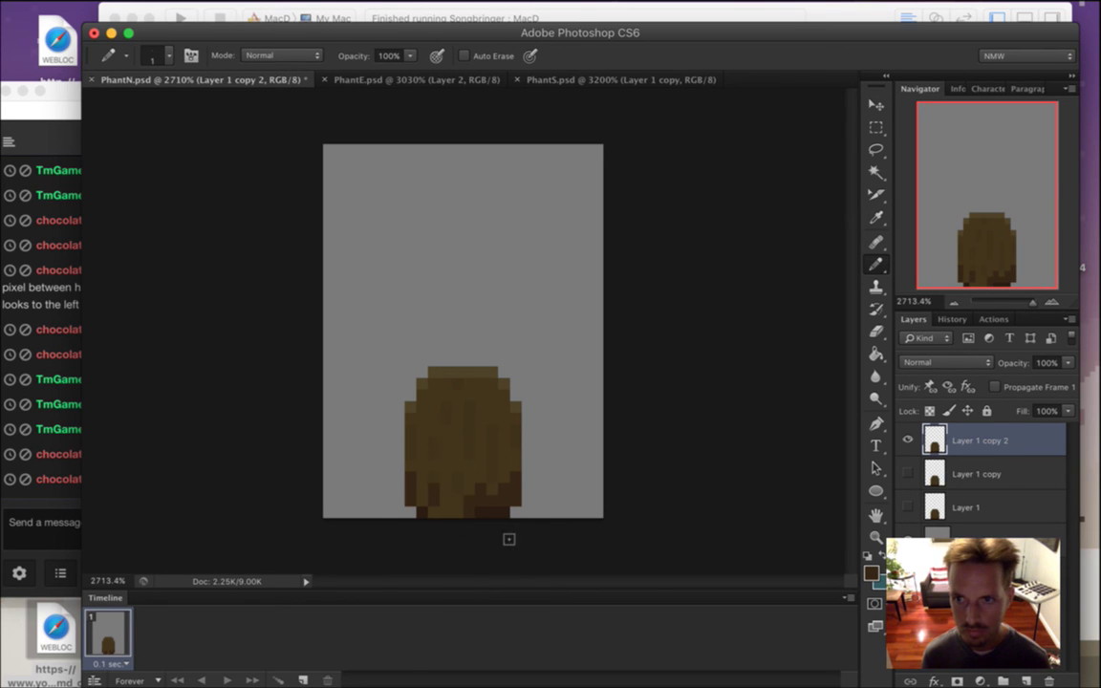
alt+click(491, 468)
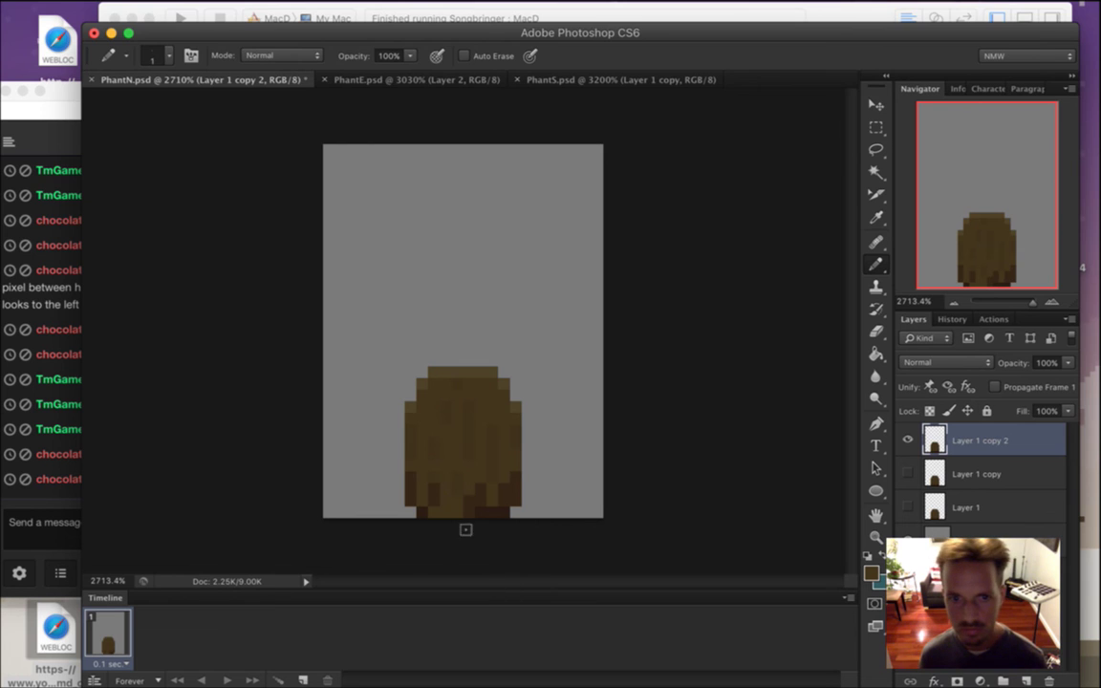
Select the fur streaks in the middle of the back on Layer 1 copy 2, shift them one pixel left, deselect, and save PhantN.psd.
key(m)
mouse_move(418, 401)
mouse_down()
mouse_move(492, 468)
mouse_move(457, 488)
mouse_up()
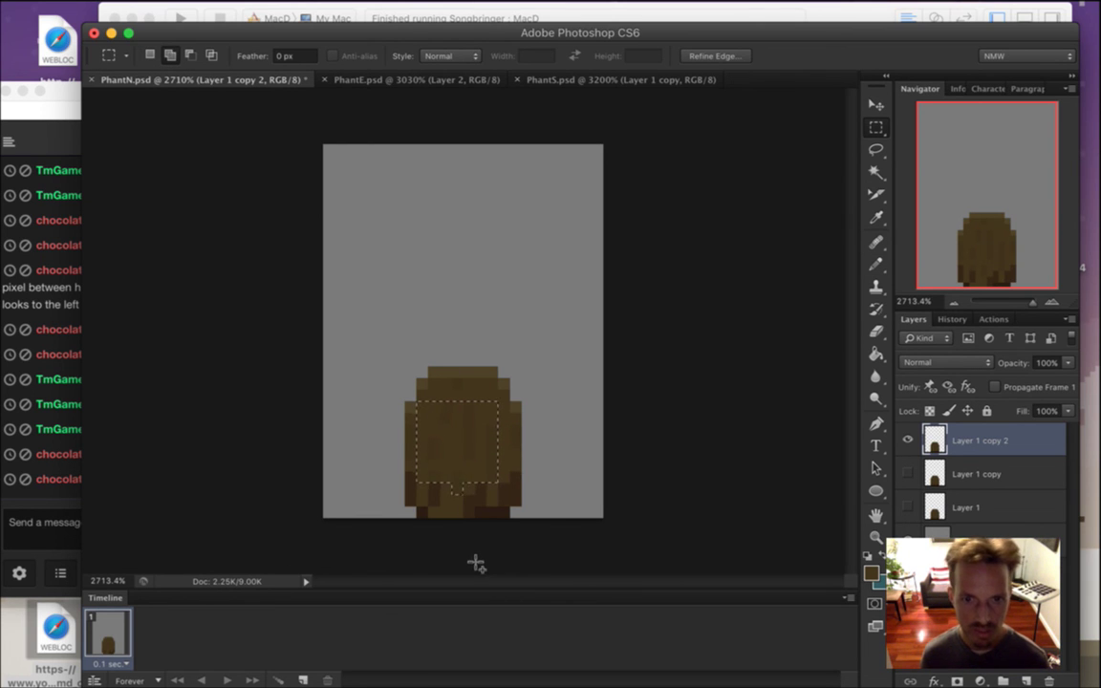
drag(419, 418, 430, 490)
key(v)
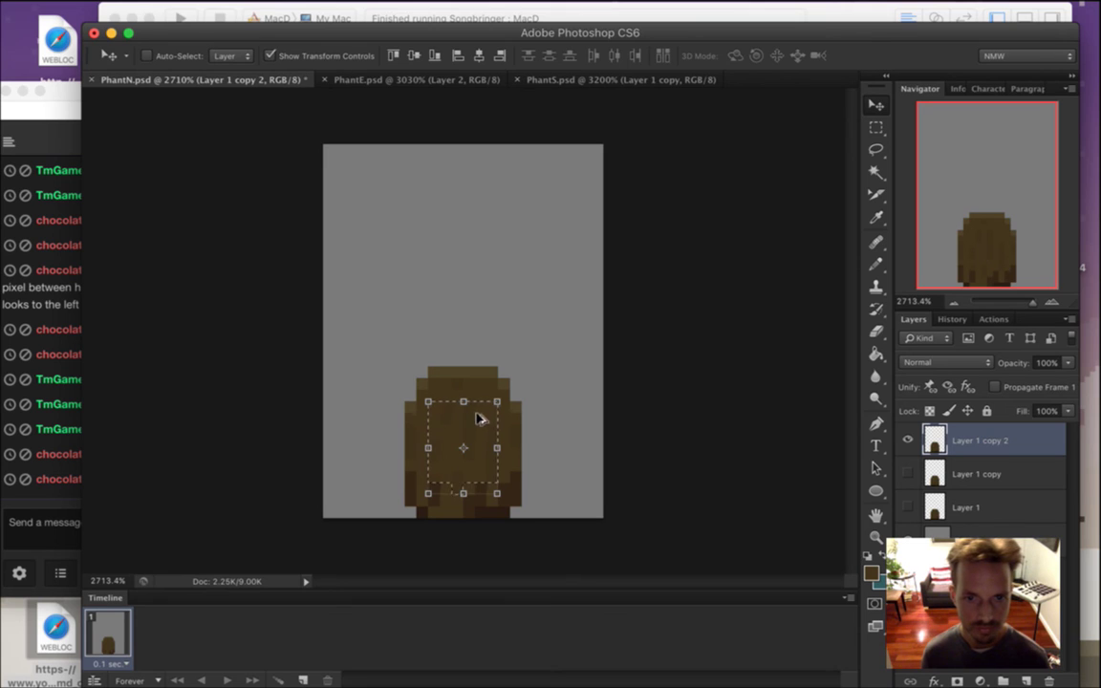
key(m)
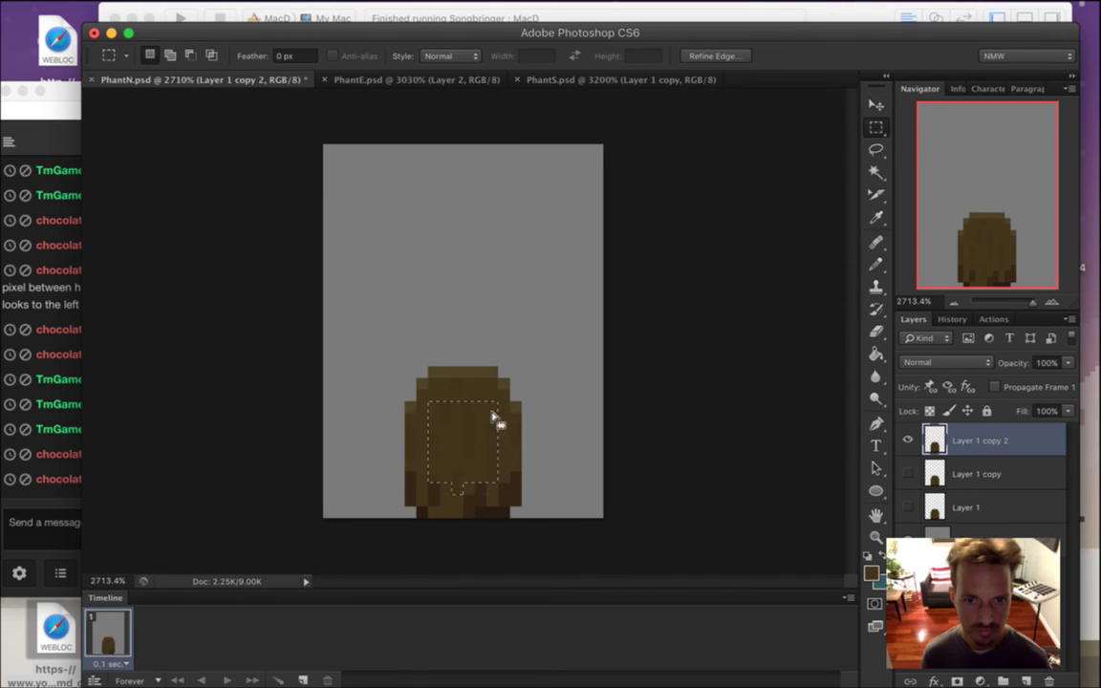
drag(483, 432, 507, 488)
key(v)
drag(483, 421, 460, 423)
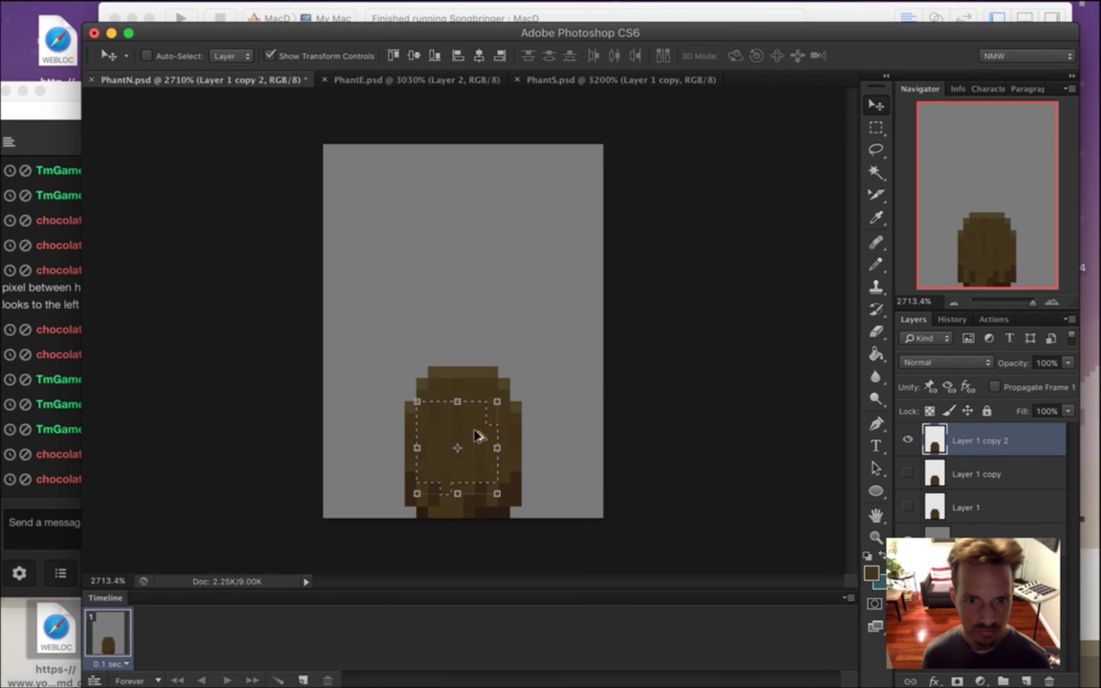
key(m)
click(514, 498)
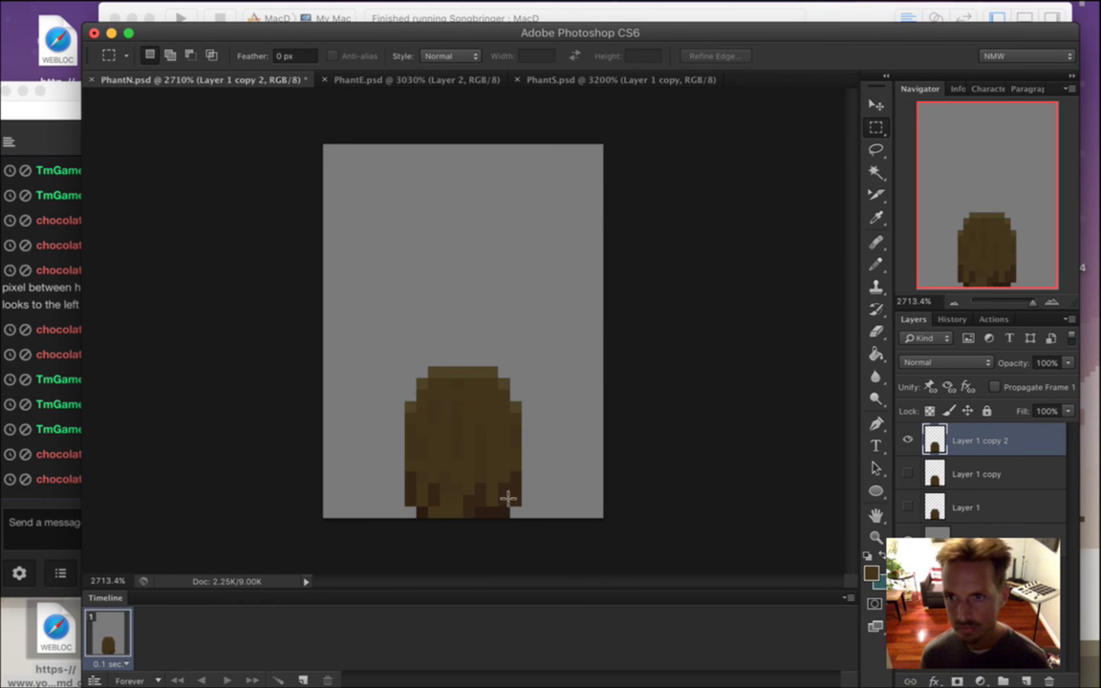
key(super+s)
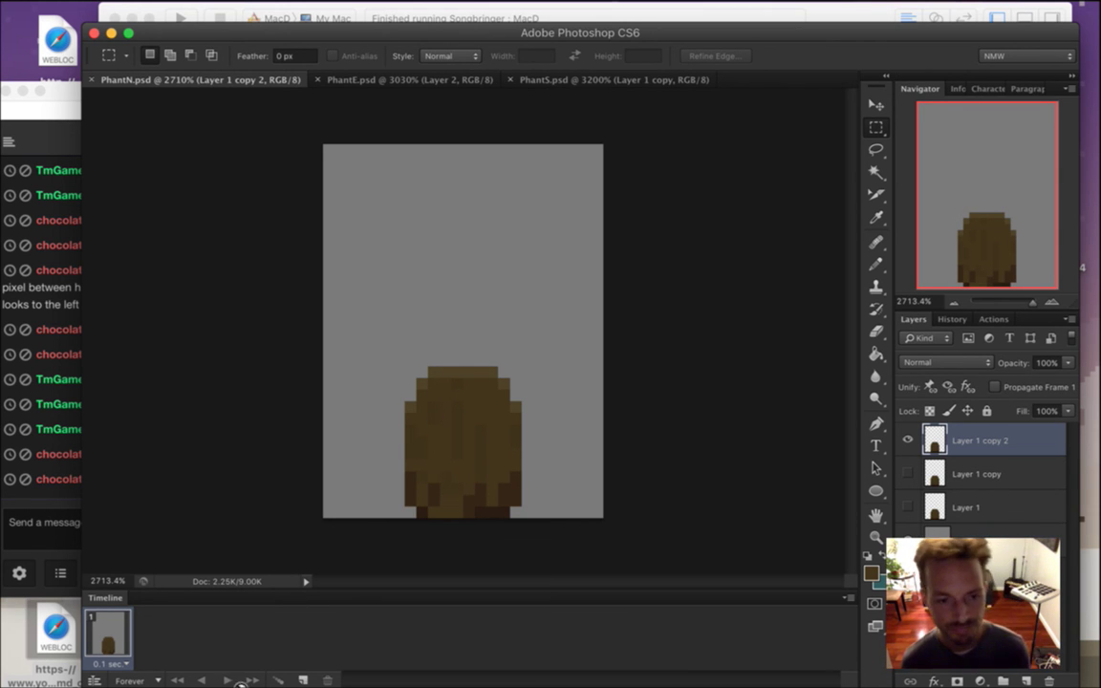
Set the first animation frame's delay to 0.2 seconds and add a second frame.
click(112, 663)
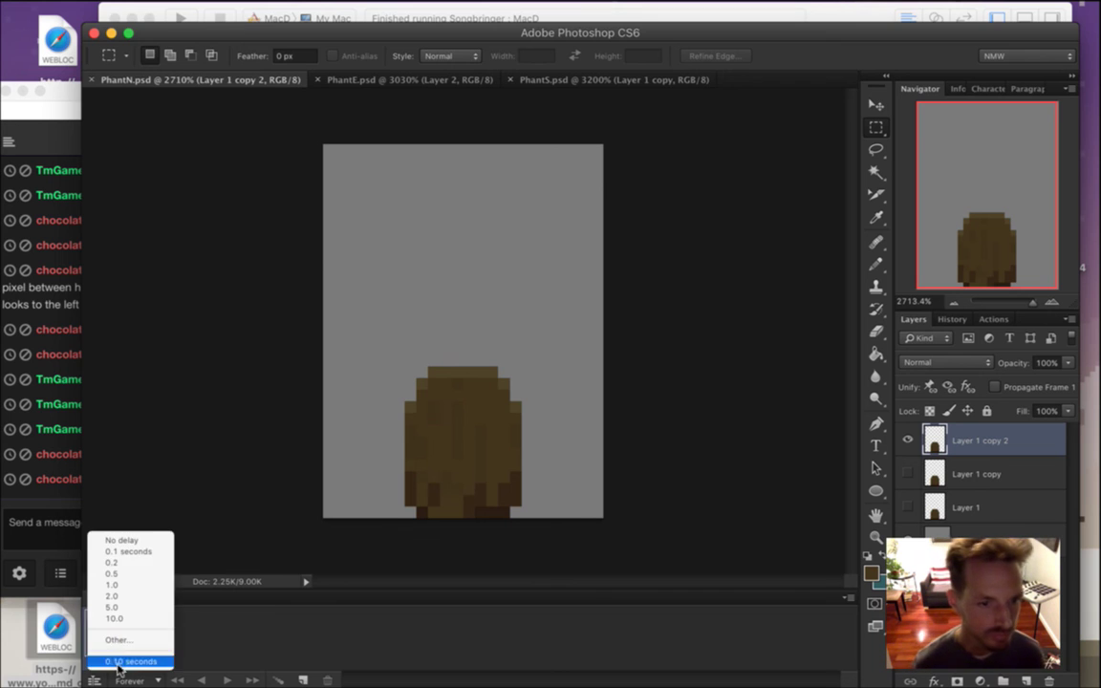
click(115, 571)
click(303, 680)
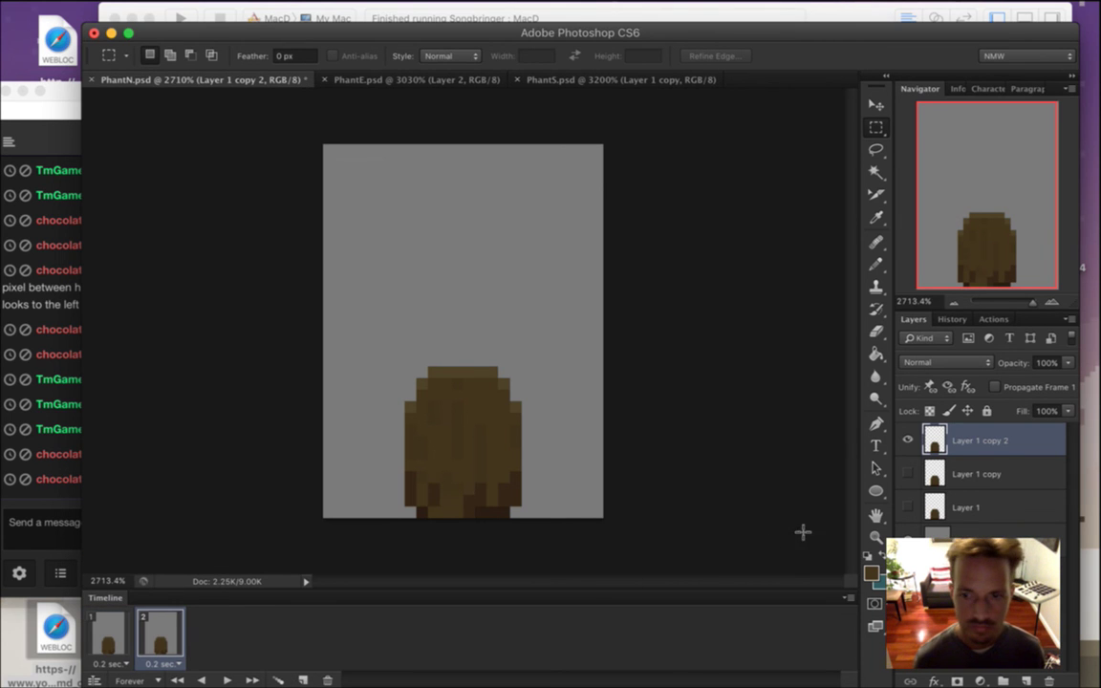
Make frame 1 show Layer 1 instead of Layer 1 copy 2, and return to frame 2.
click(107, 638)
click(907, 441)
click(908, 507)
click(153, 633)
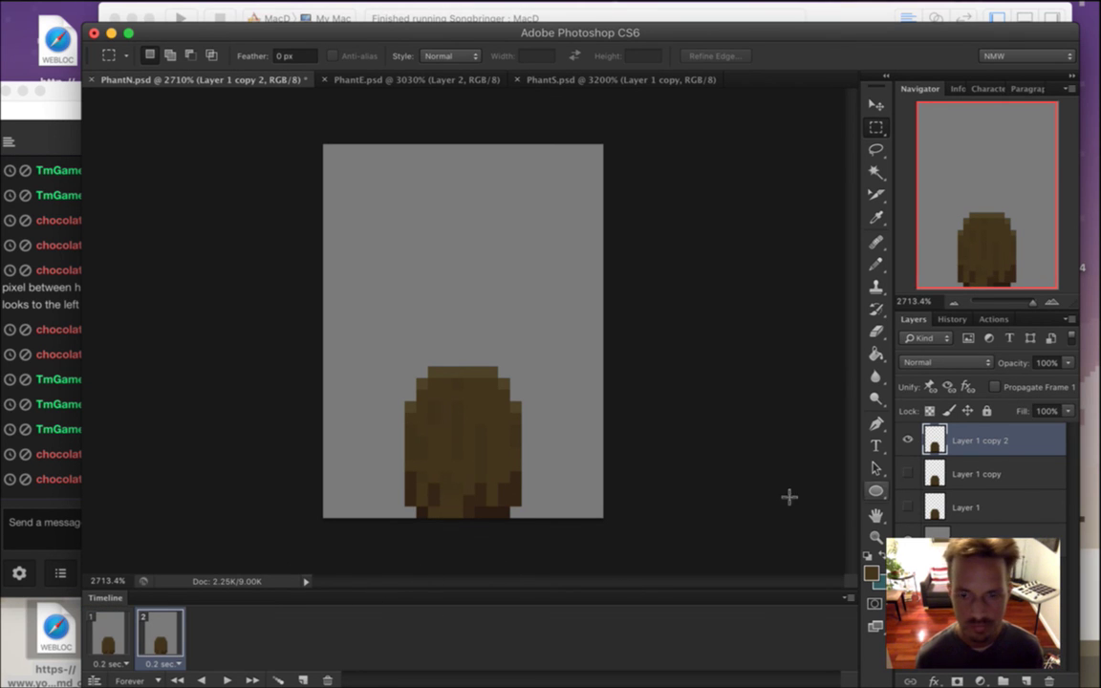
Add a third frame showing only Layer 1 of the sprite, and a fourth frame showing only Layer 1 copy.
click(302, 681)
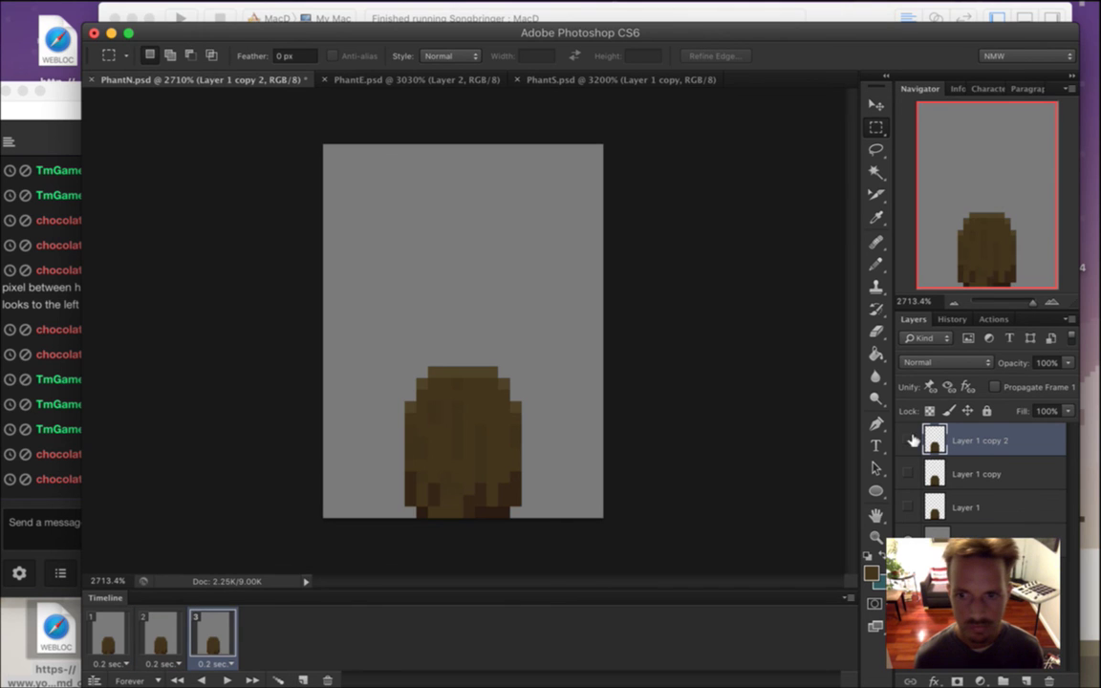
click(907, 441)
click(907, 508)
click(302, 680)
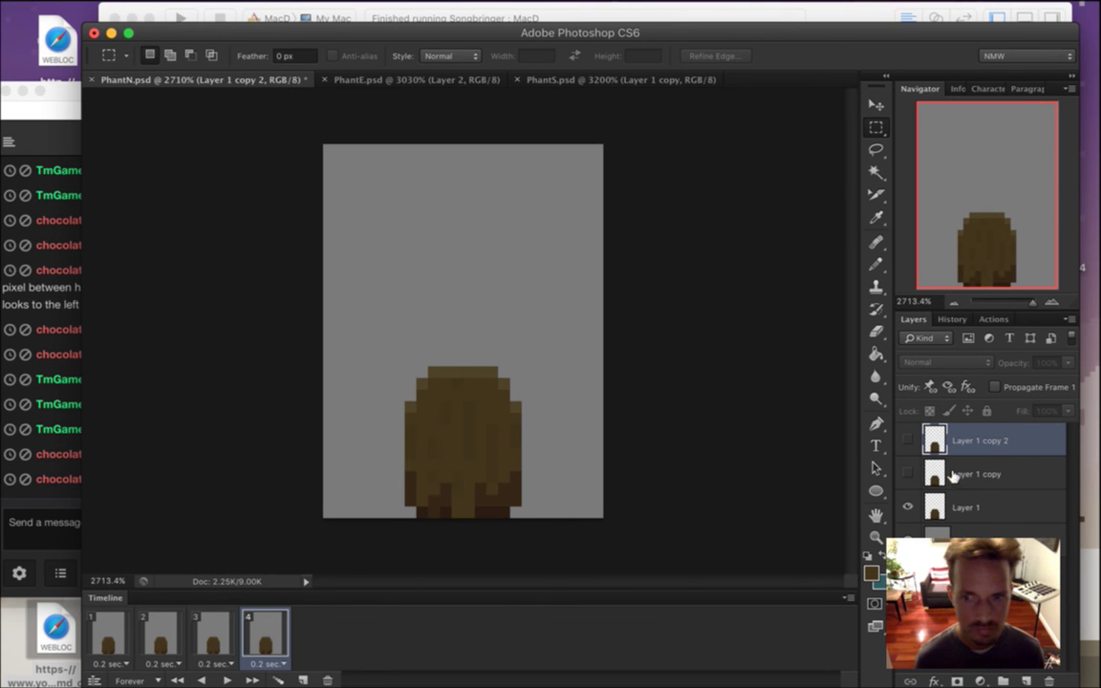
click(909, 507)
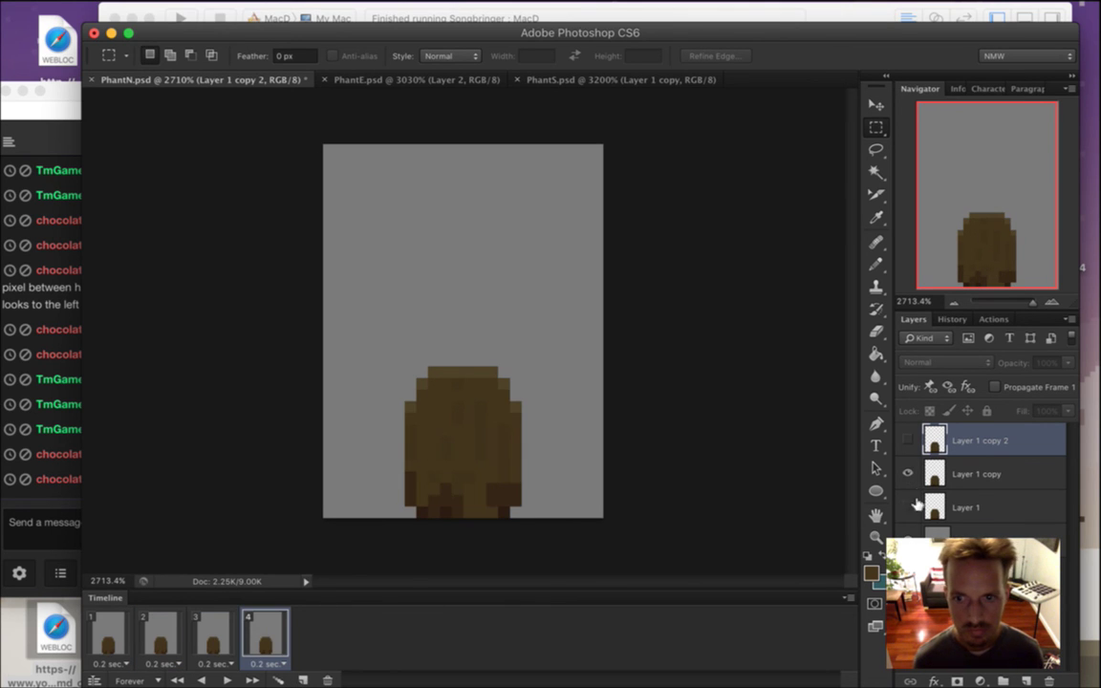
Play the four-frame tail-swing animation from frame 1, and stop the playback.
click(212, 635)
click(113, 648)
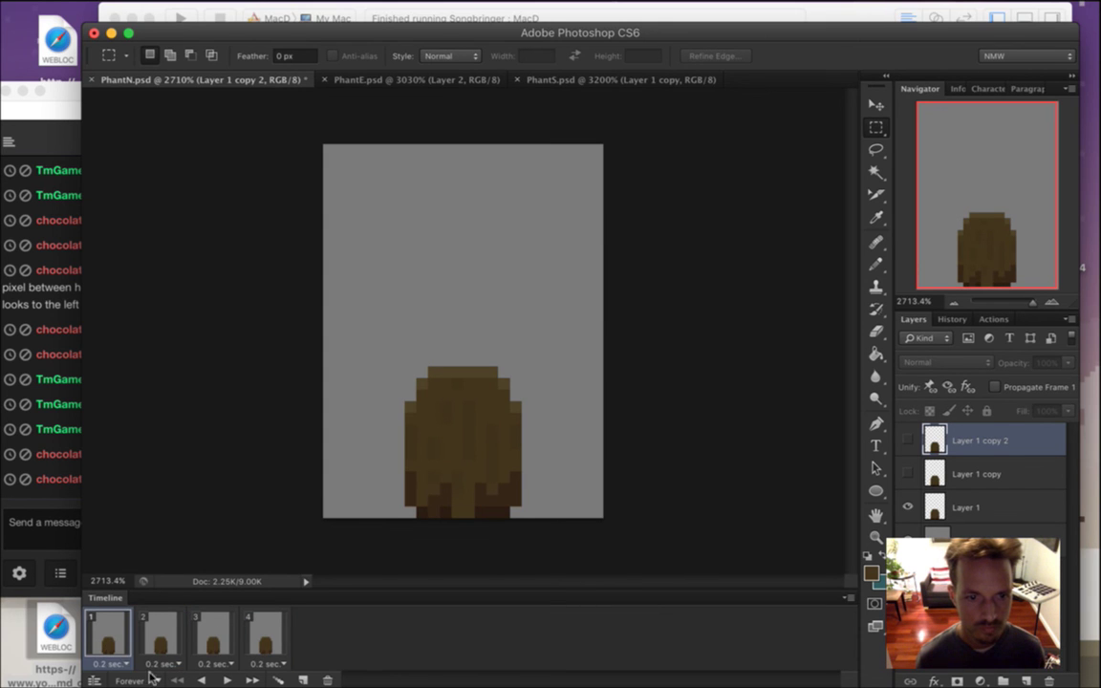
click(227, 677)
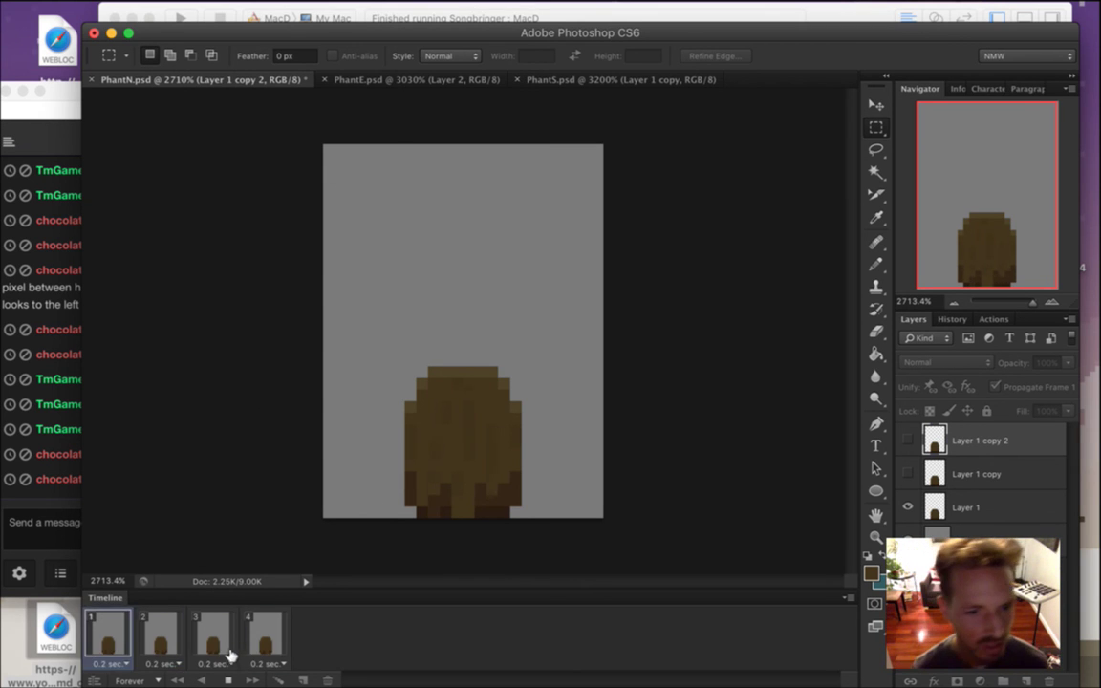
key(space)
On frame 2, repaint the light upper-left edge pixels and nearby fur of Layer 1 copy 2 with sampled browns.
click(166, 624)
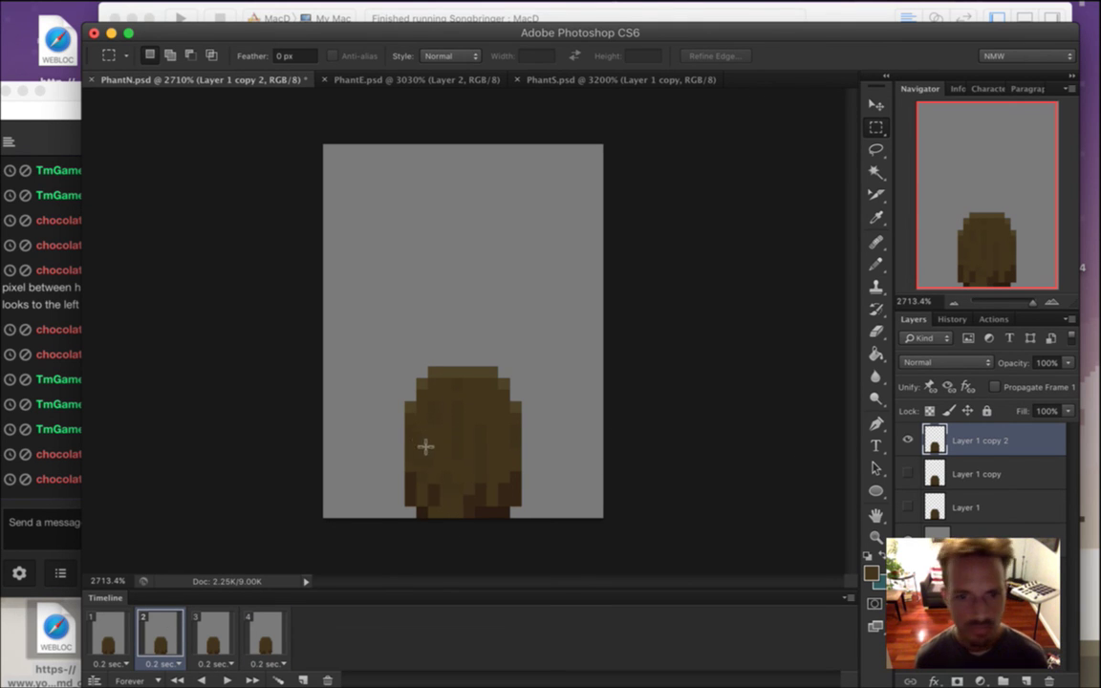
key(i)
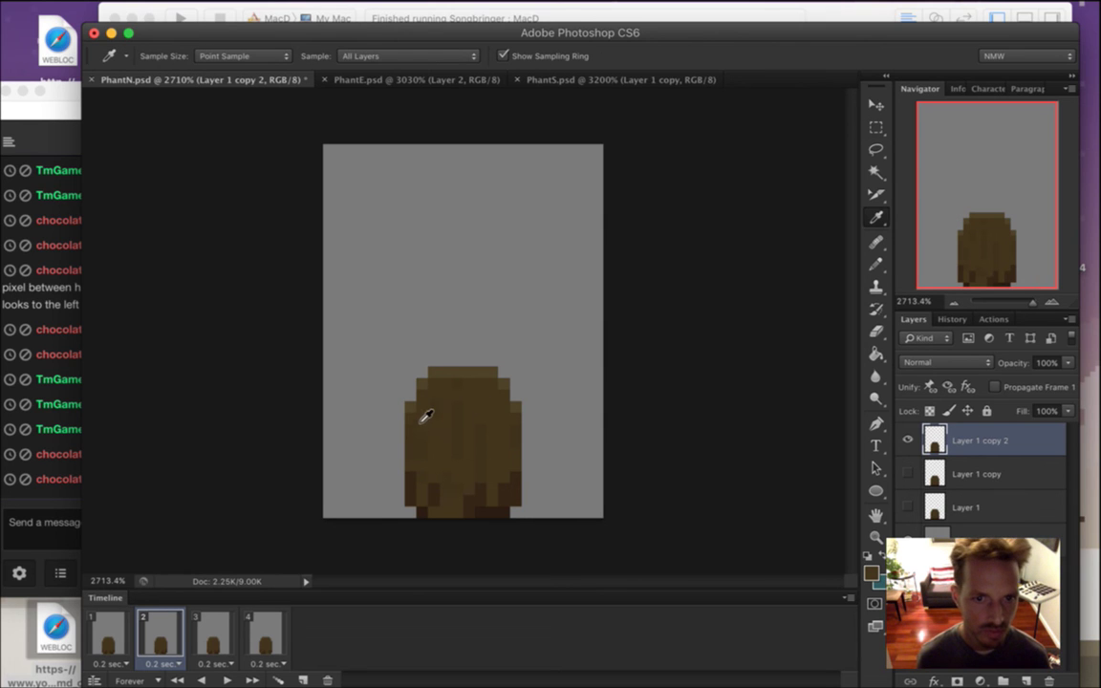
key(b)
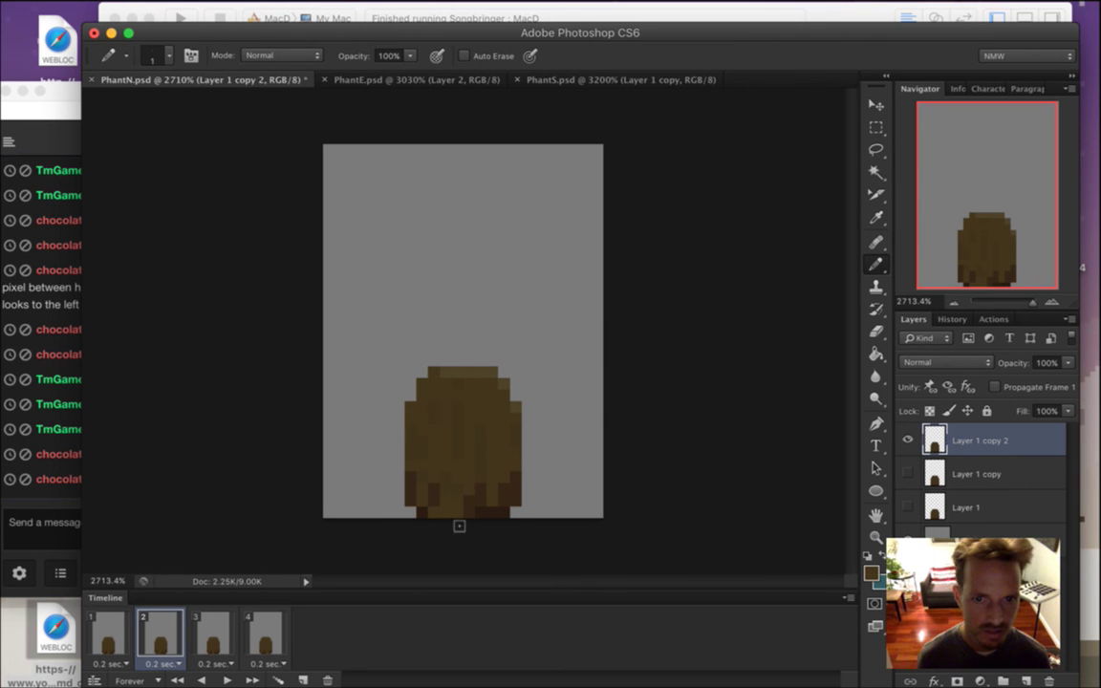
key(i)
click(432, 423)
key(b)
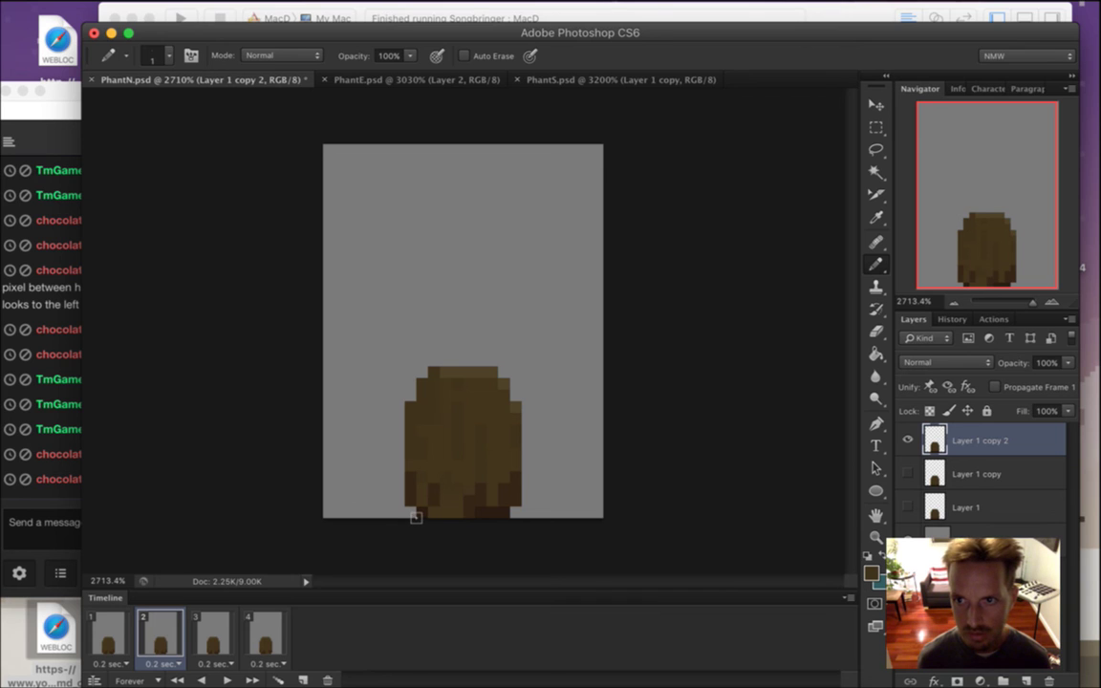
key(i)
click(432, 406)
key(b)
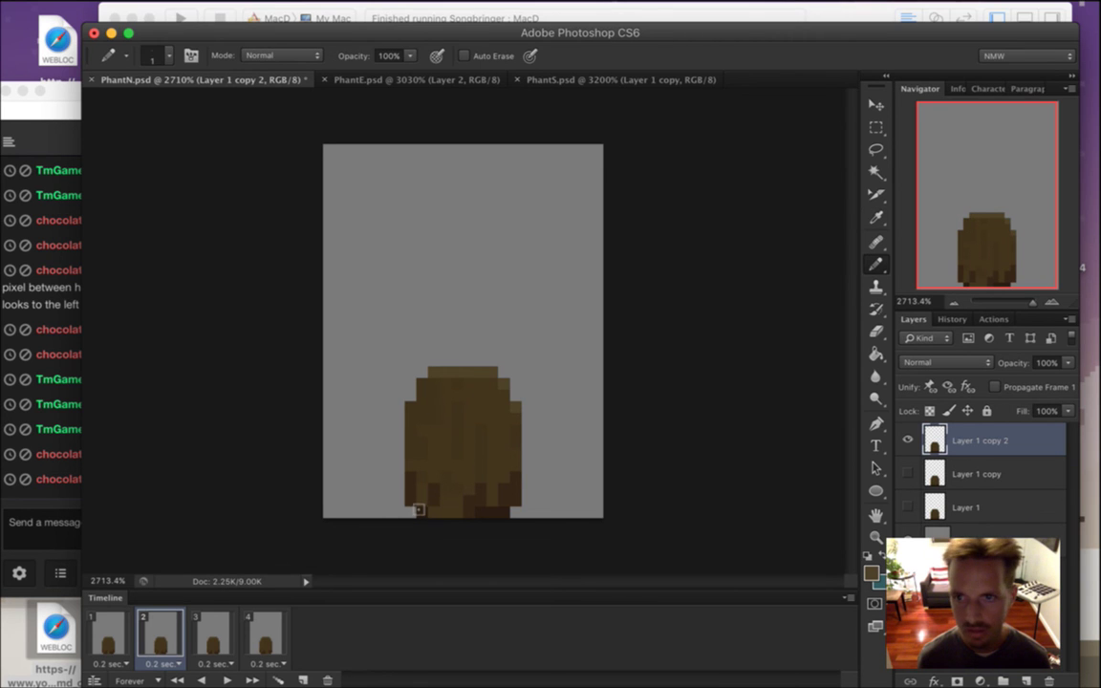
Darken the left end of the top edge on Layer 1 copy 2, refine the left fur streaks with sampled browns, and save PhantN.psd.
key(i)
click(430, 390)
key(b)
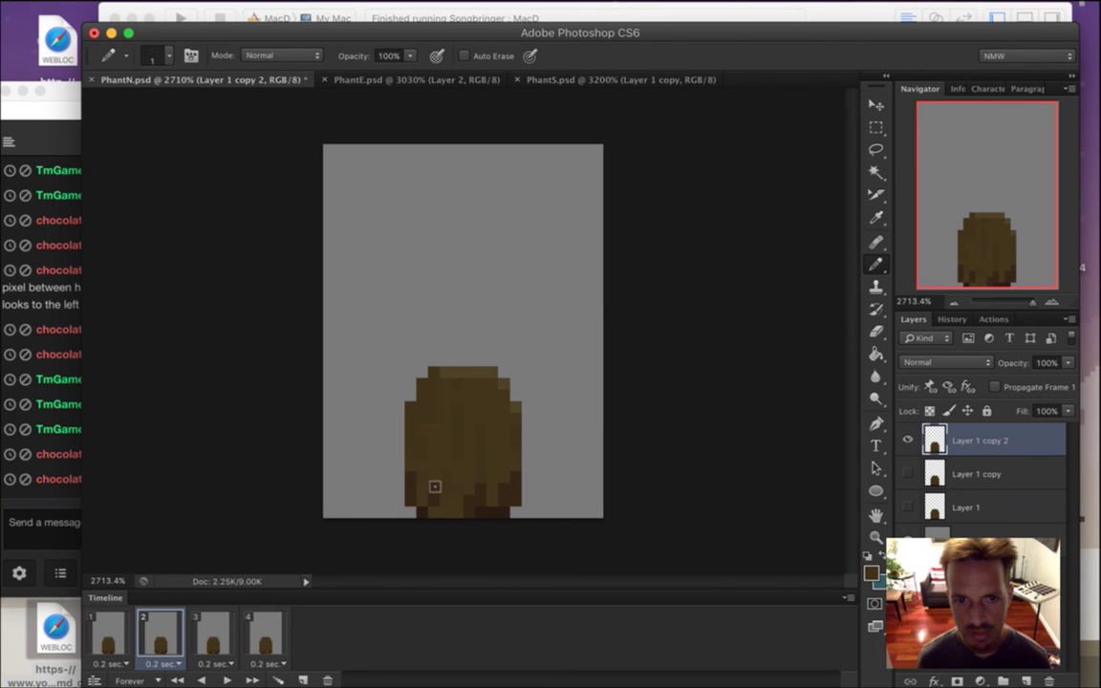
key(i)
click(439, 400)
key(b)
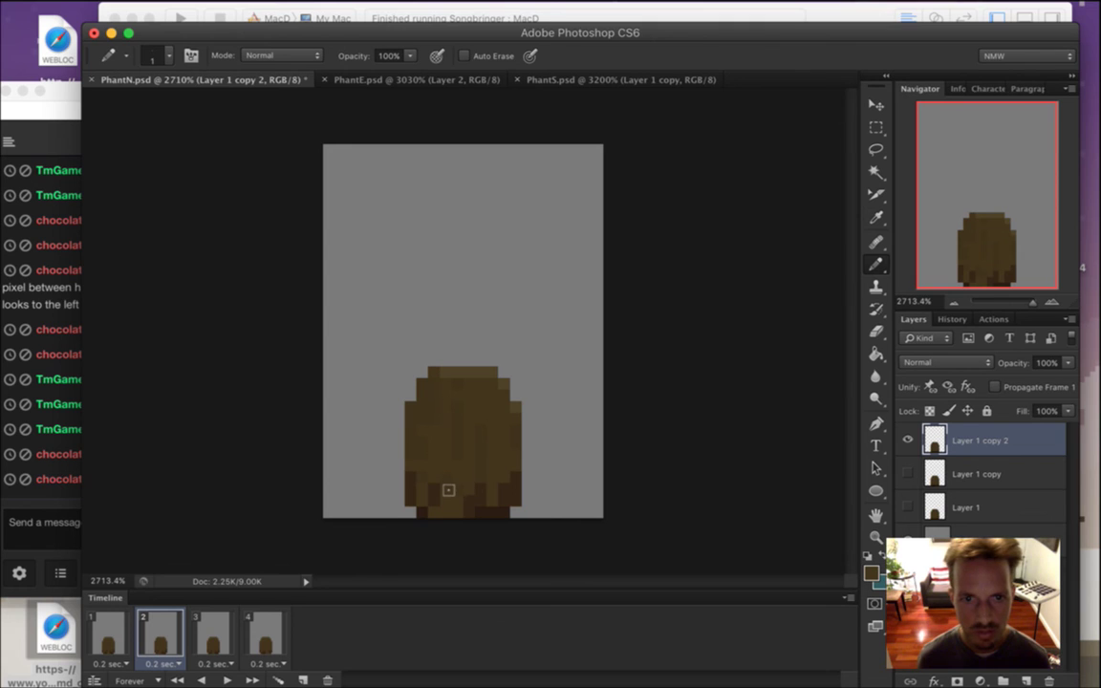
key(i)
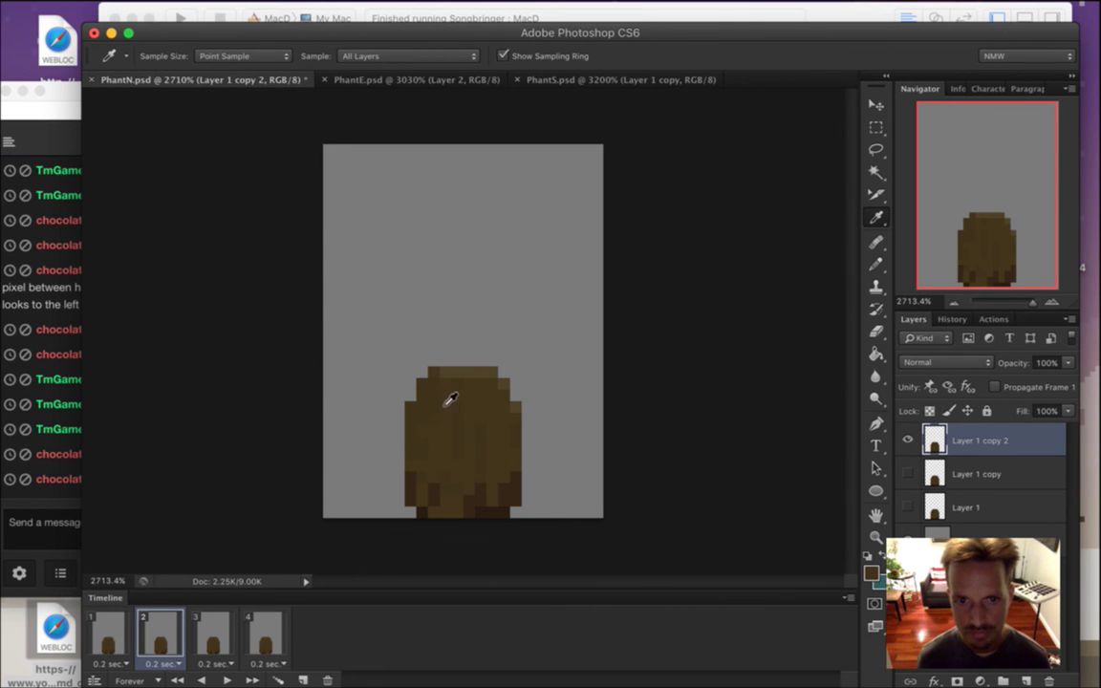
key(cmd+s)
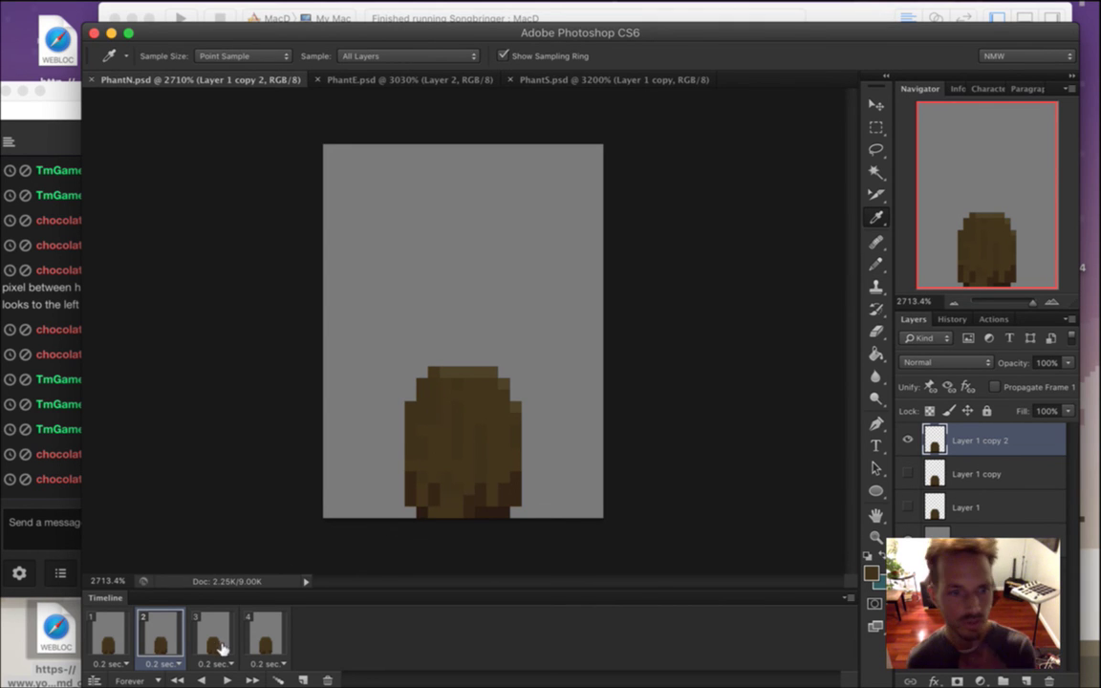
On frame 4, darken the upper-right edge pixels of Layer 1 copy and lighten a pixel at its upper left using sampled browns.
click(267, 631)
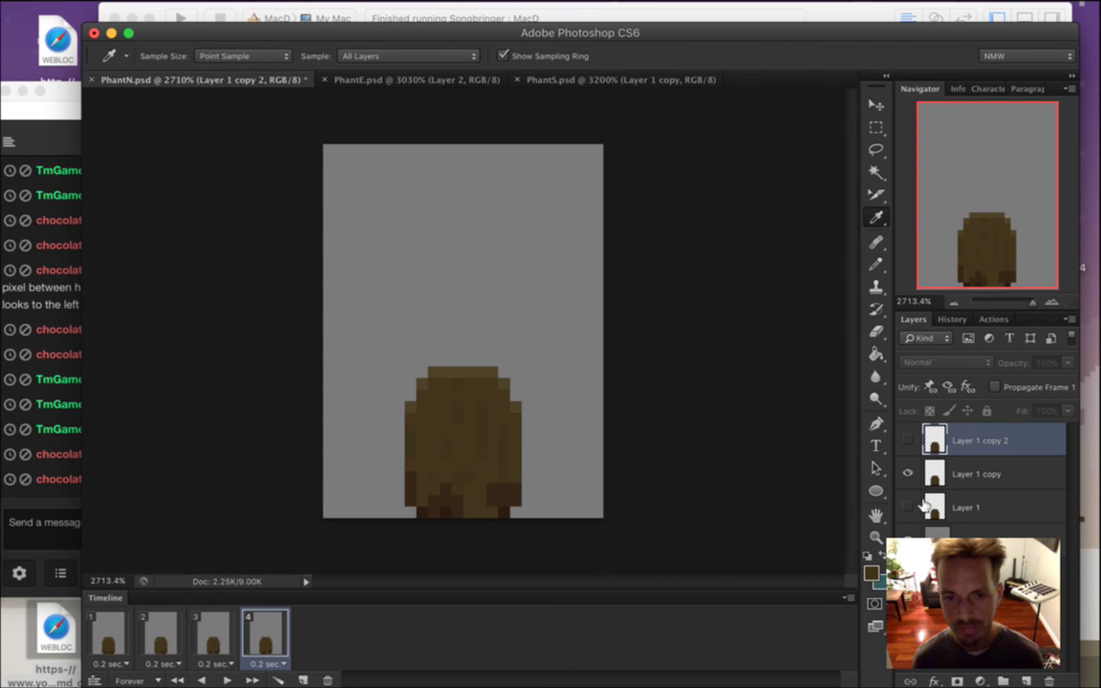
click(971, 474)
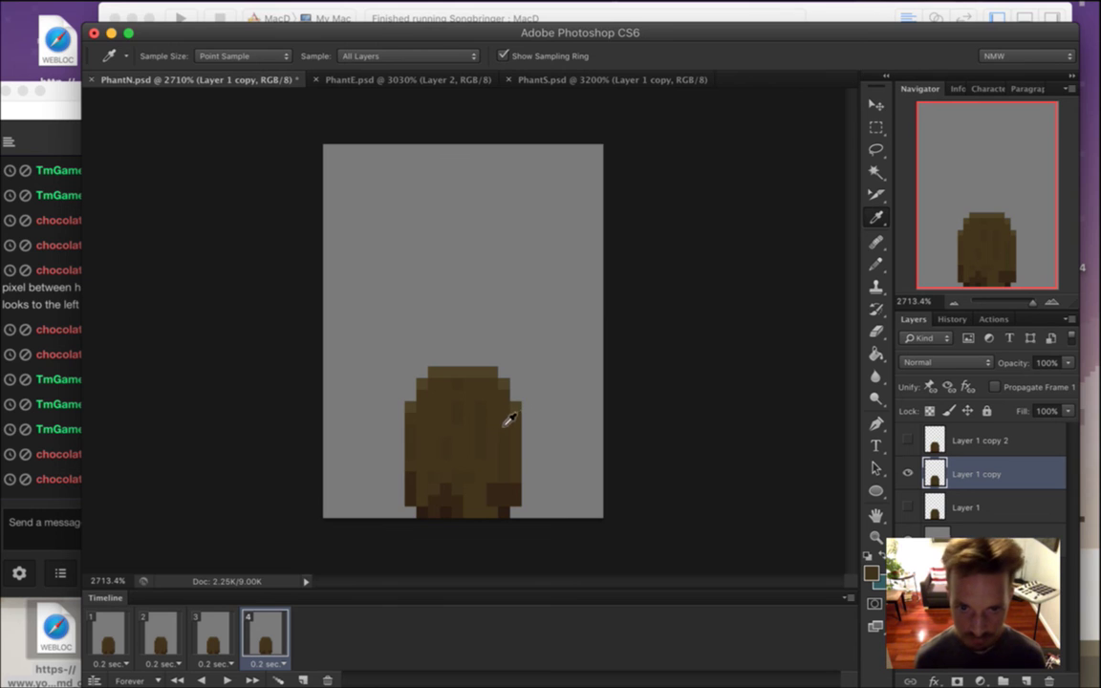
key(b)
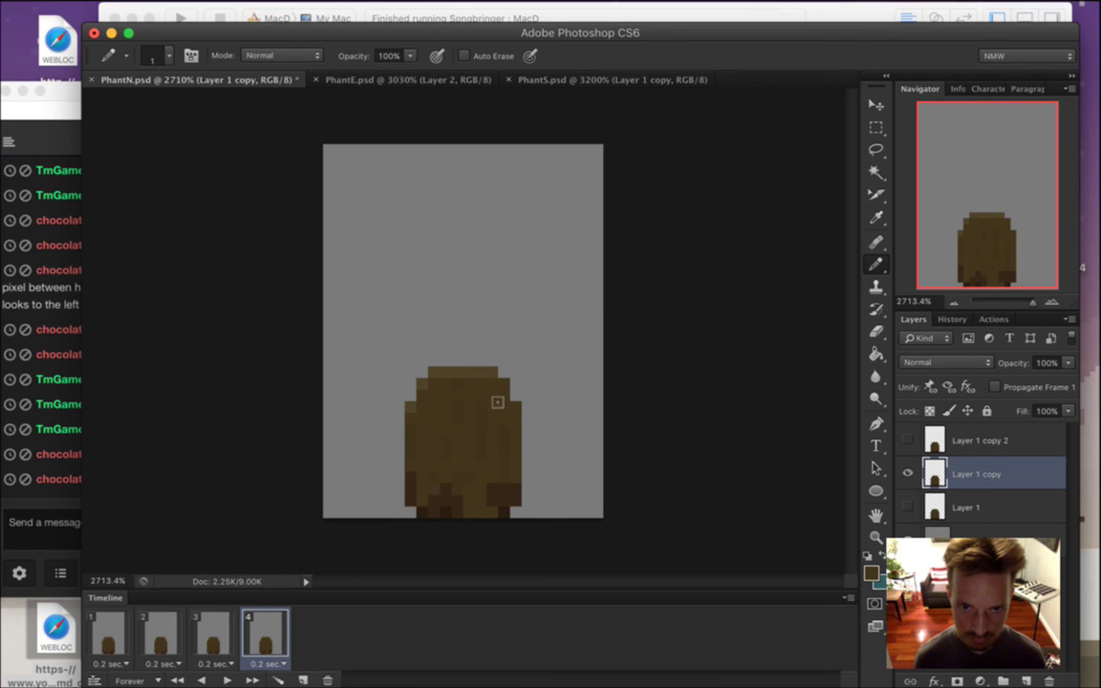
alt+click(509, 435)
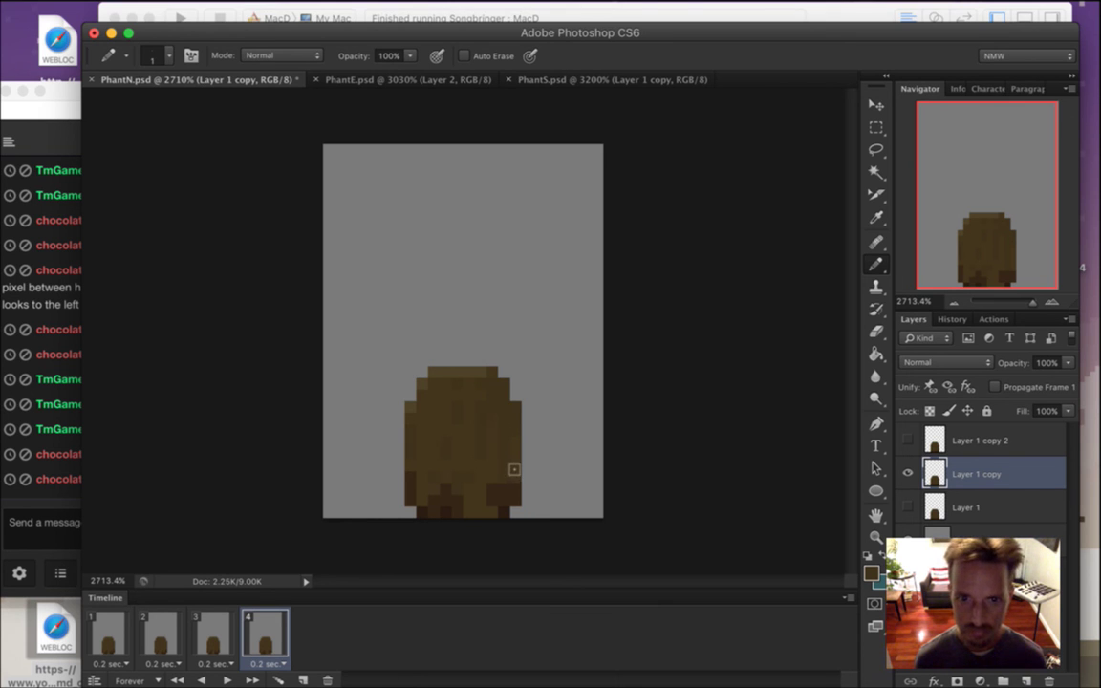
alt+click(439, 382)
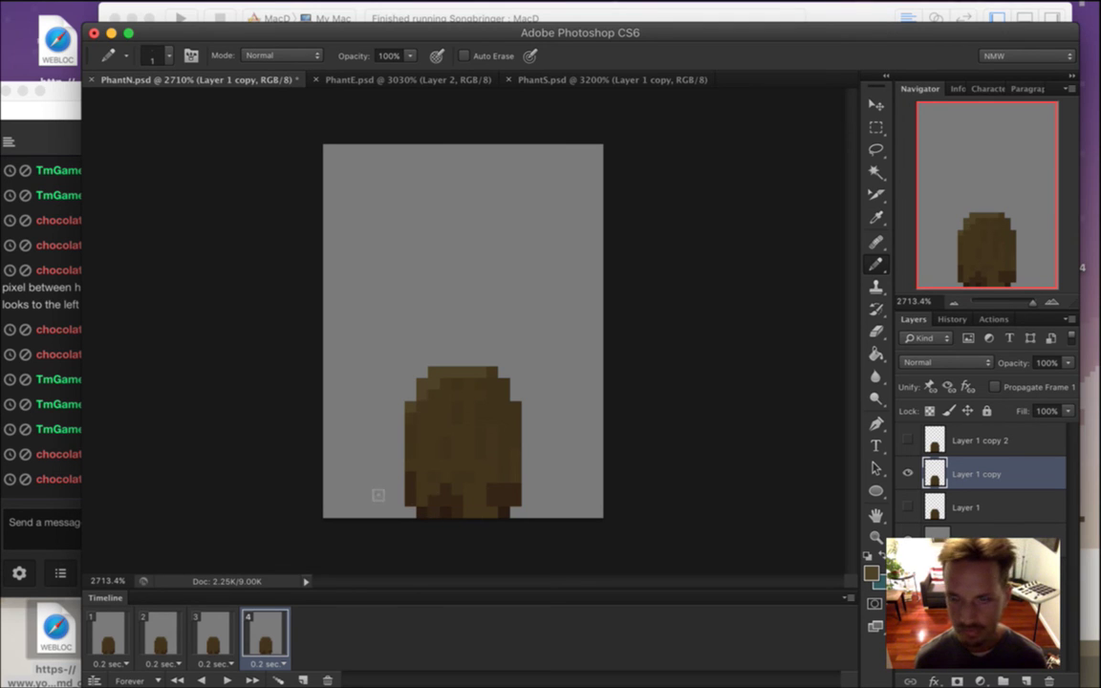
On frame 2, add a light brown pixel at the upper right of Layer 1 copy 2, and preview the animation from frame 1.
click(181, 634)
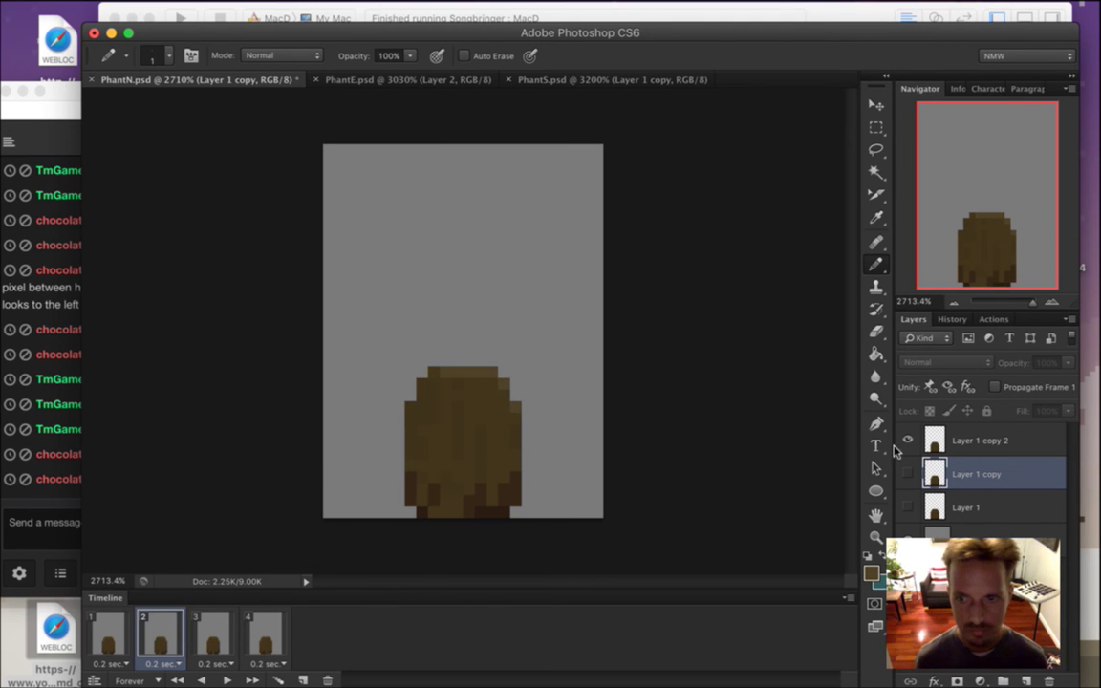
click(940, 440)
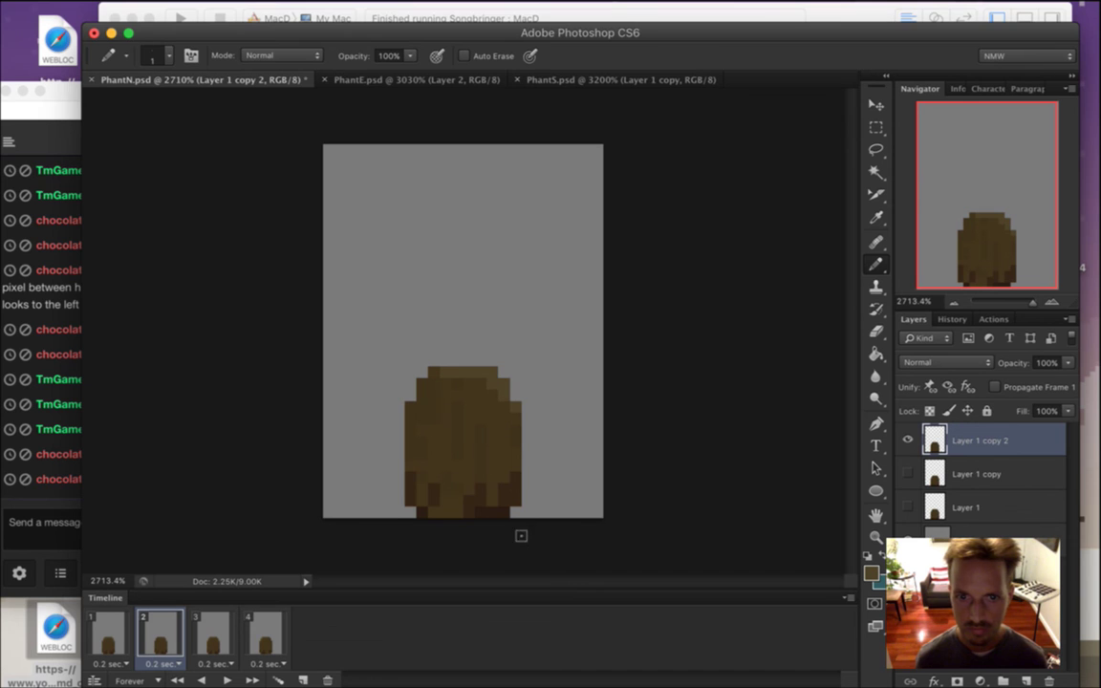
click(110, 633)
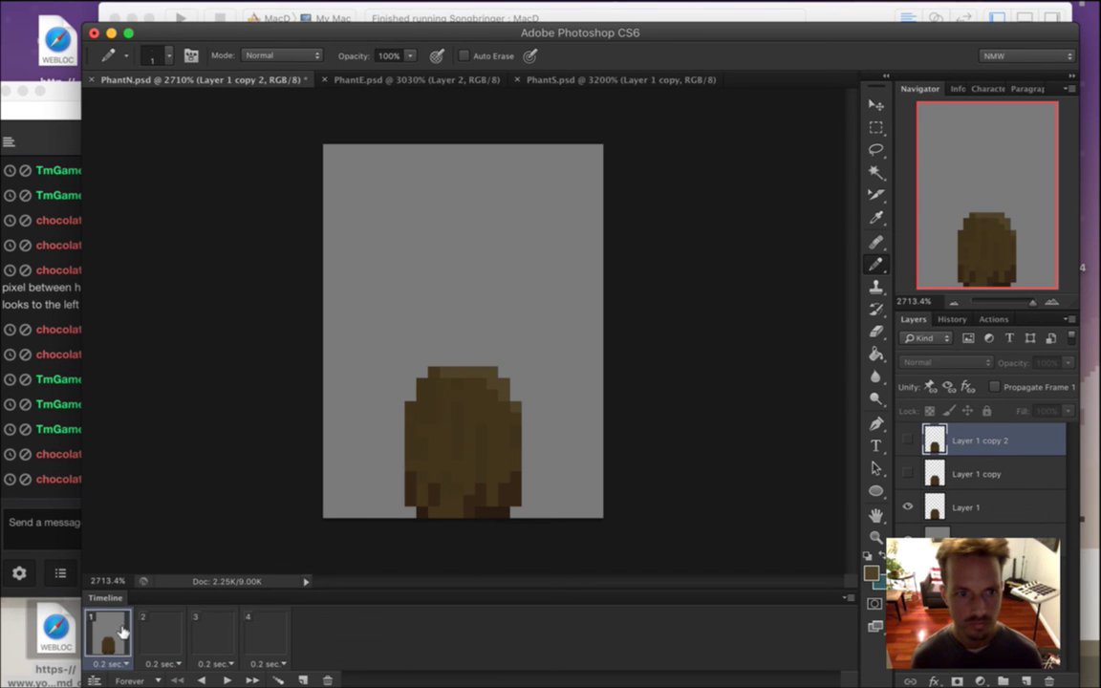
click(228, 674)
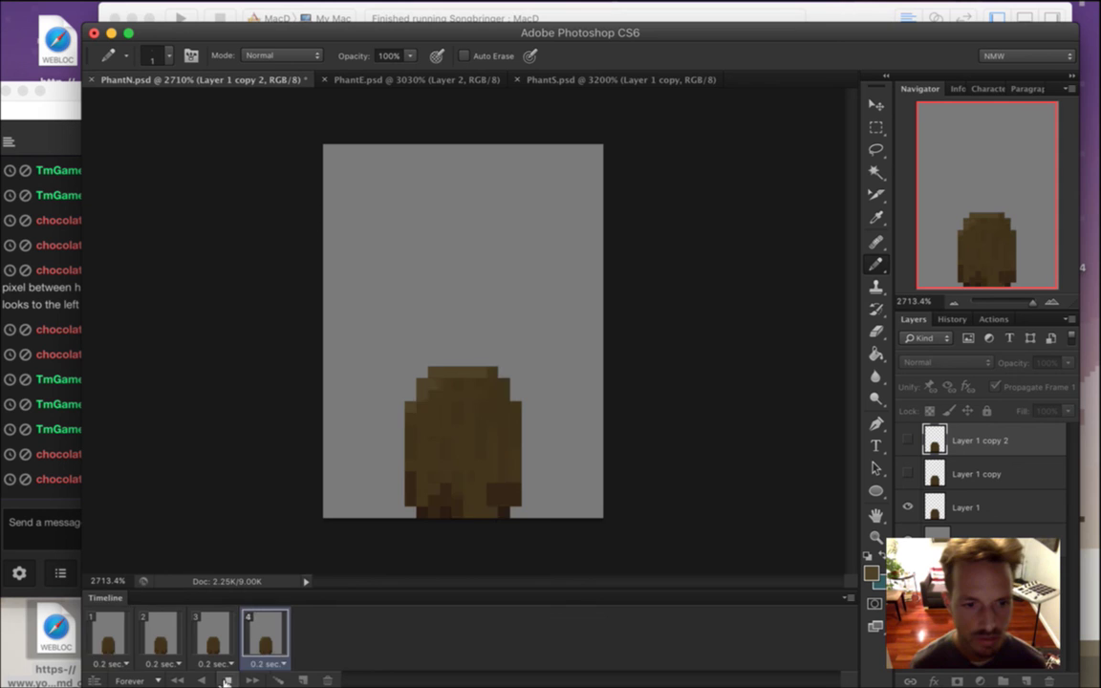
click(231, 679)
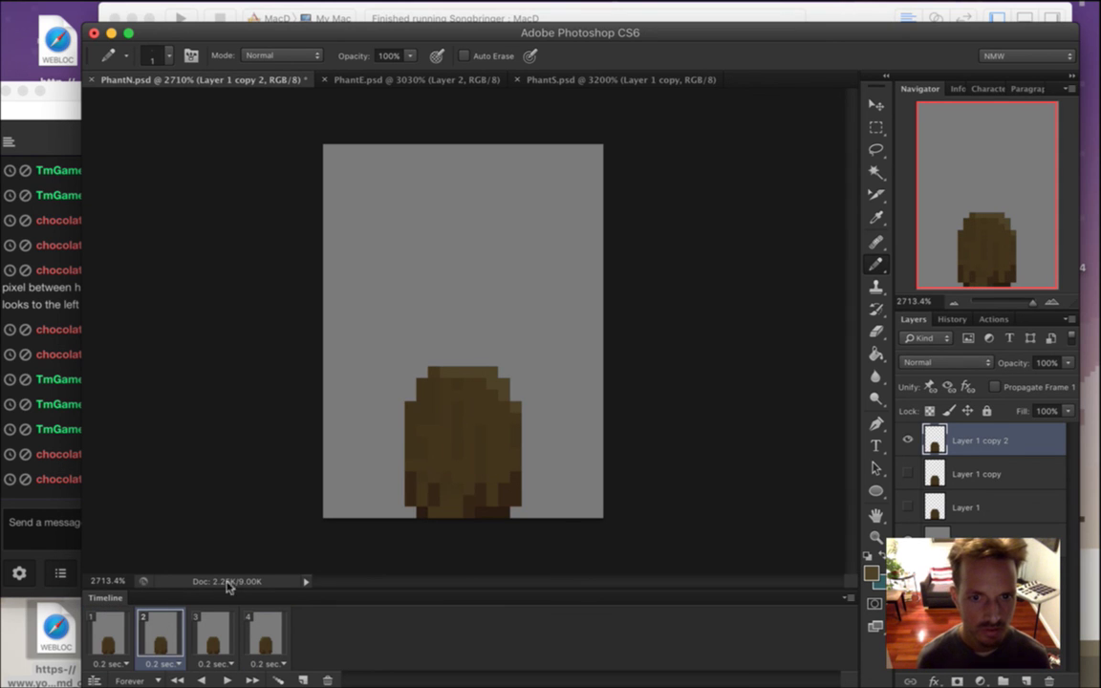
Refine the fur shading with sampled browns on Layer 1 copy 2 in frame 2 and on Layer 1 copy in frame 4.
alt+click(491, 426)
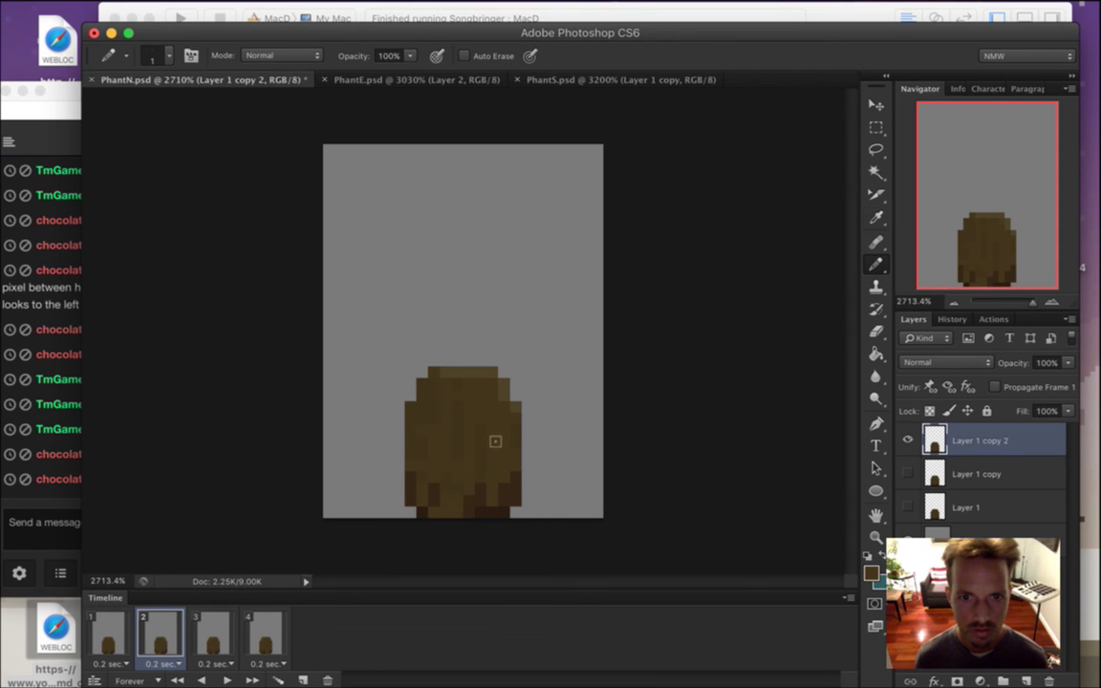
alt+click(447, 449)
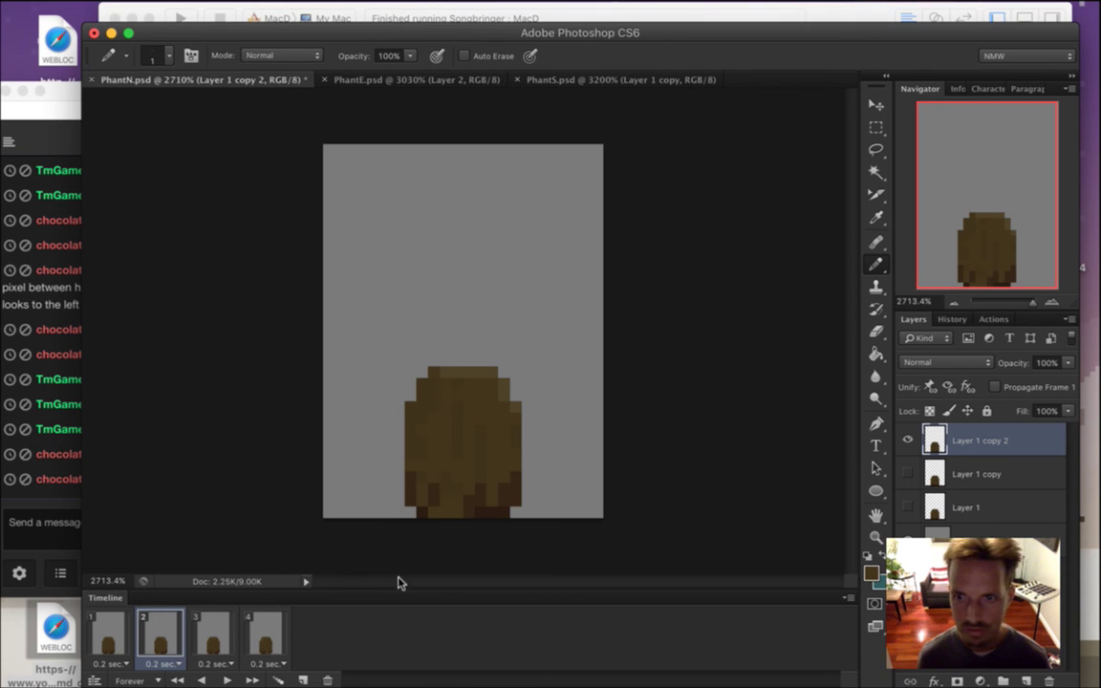
click(261, 643)
click(975, 475)
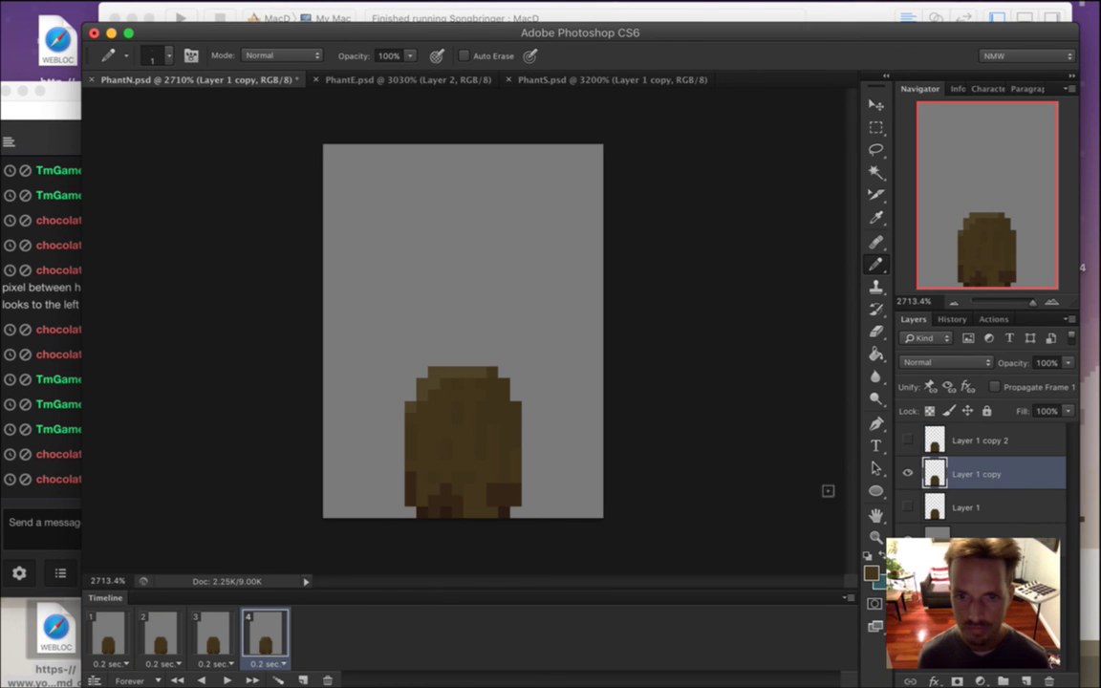
key(s)
alt+click(485, 398)
key(b)
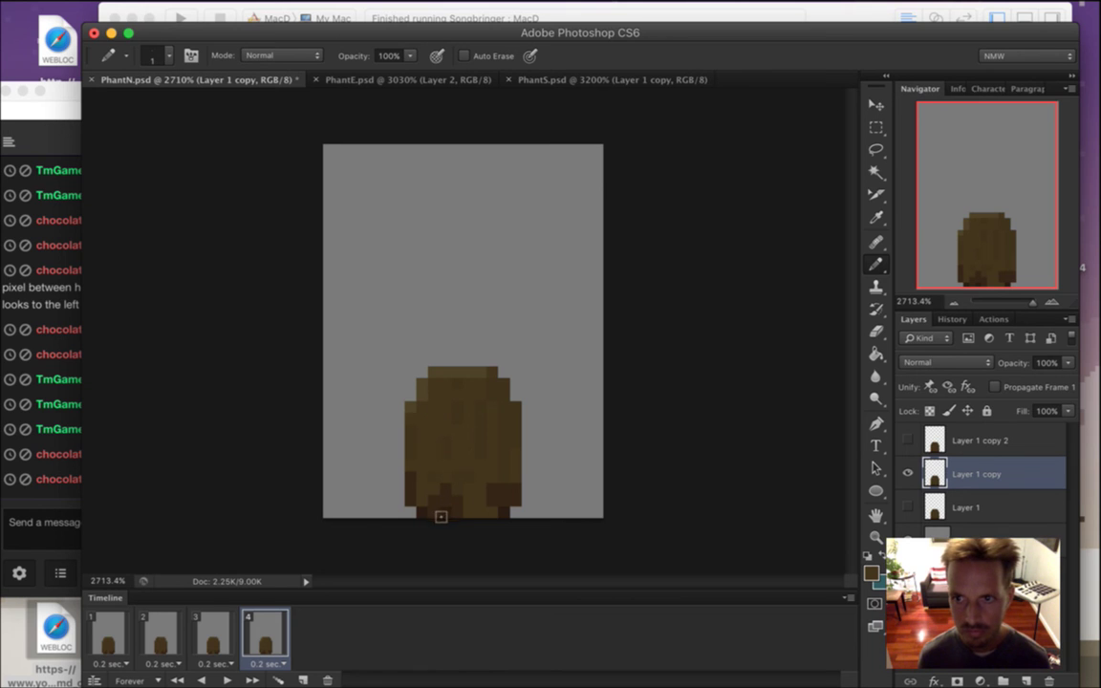
Preview the four-frame animation from frame 1.
click(108, 636)
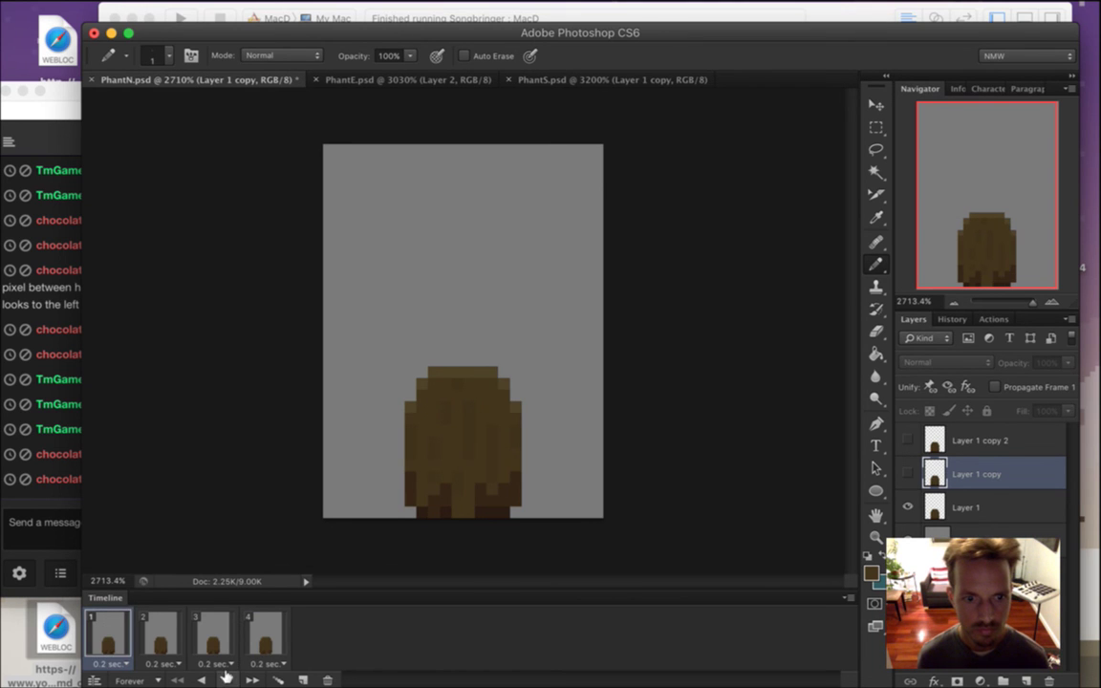
key(space)
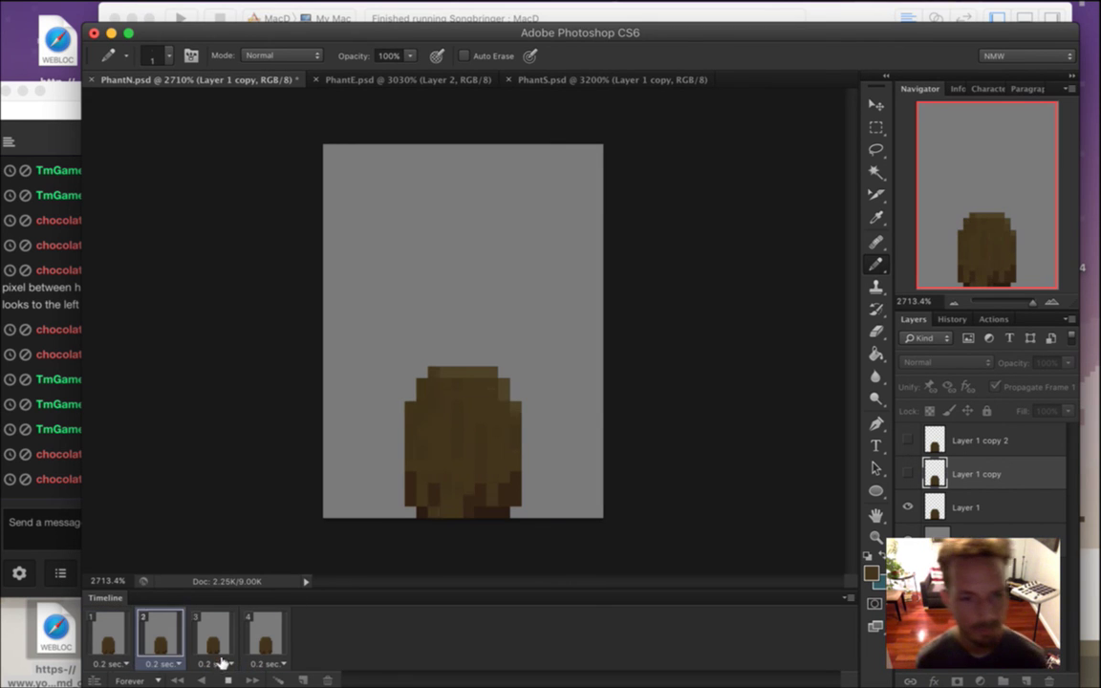
click(230, 678)
On frame 2, touch up the upper-left fur of Layer 1 copy 2 with a sampled brown.
click(164, 631)
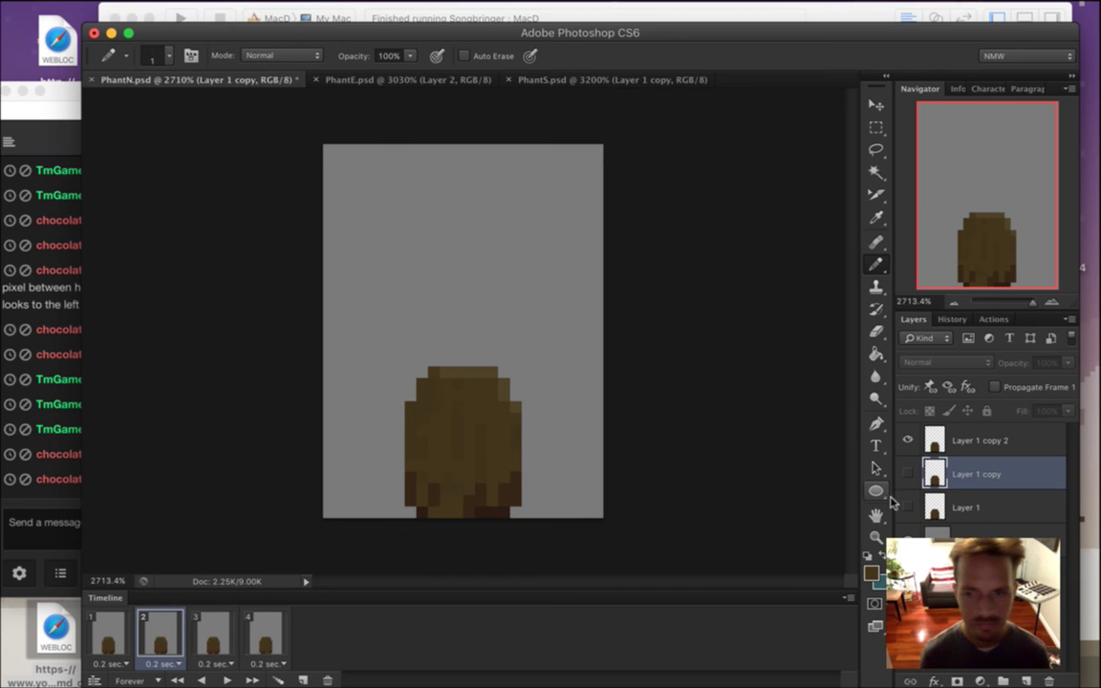
click(932, 443)
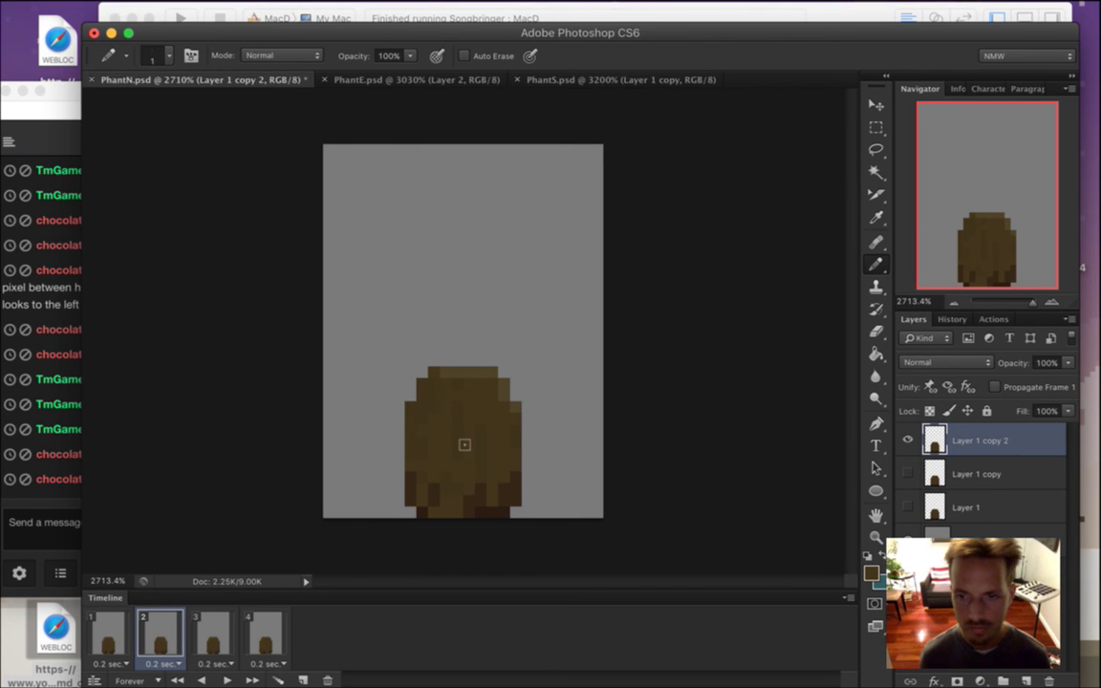
alt+click(443, 403)
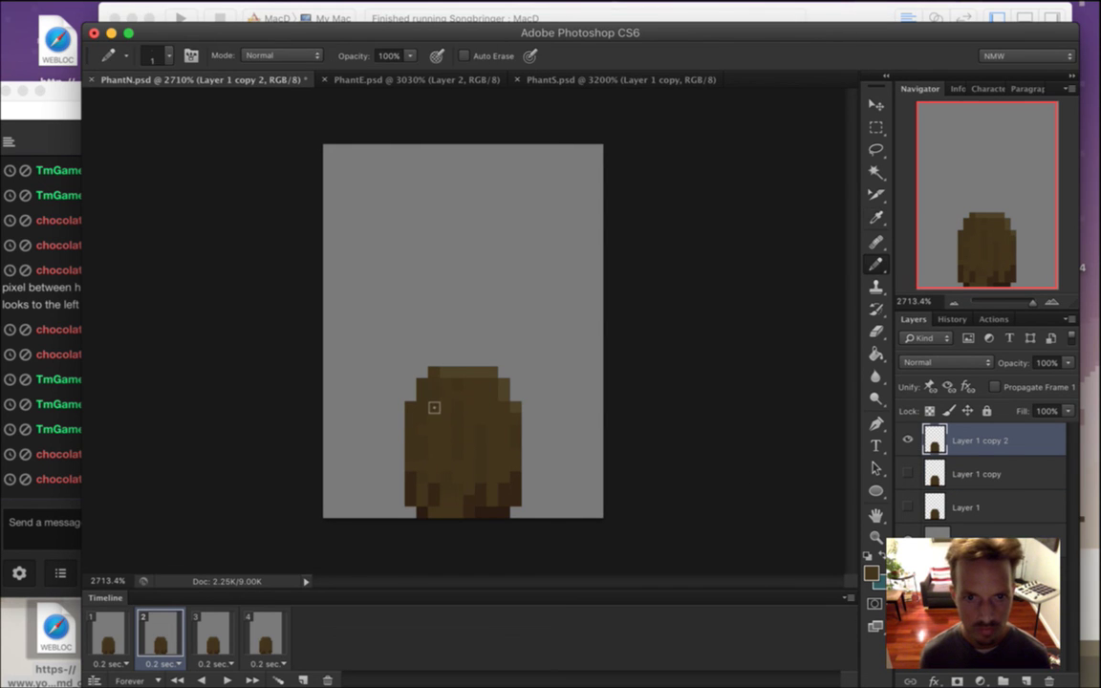
key(super+s)
On frame 4, touch up the upper-right fur of Layer 1 copy with a sampled brown, and save PhantN.psd.
click(218, 626)
click(277, 631)
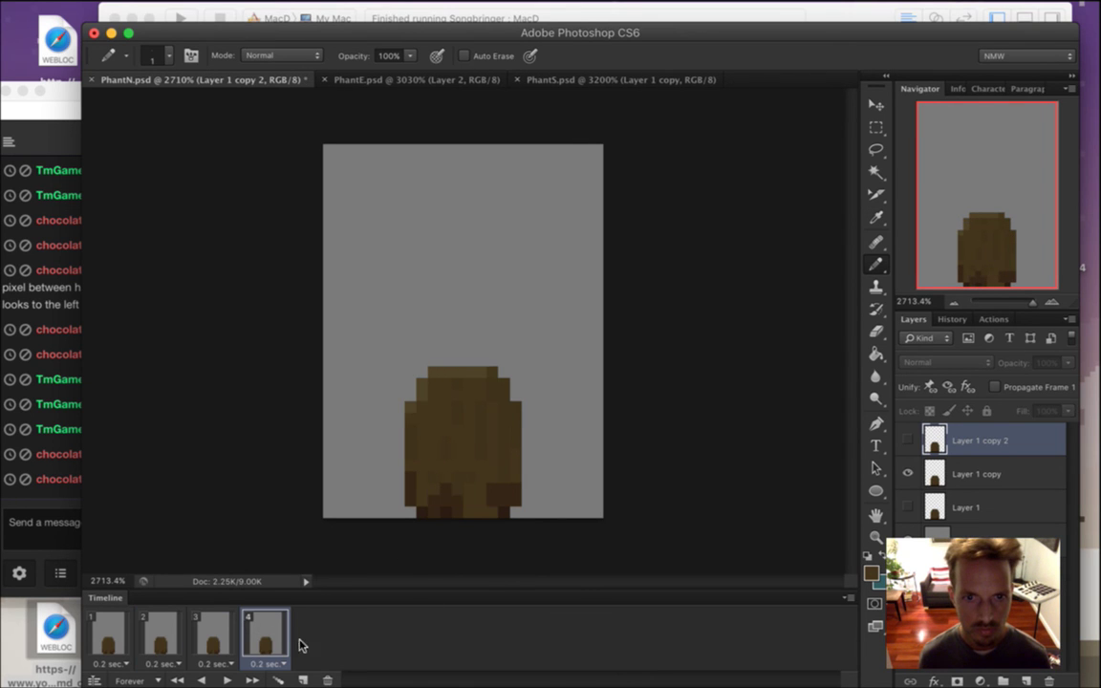
click(937, 475)
alt+click(486, 395)
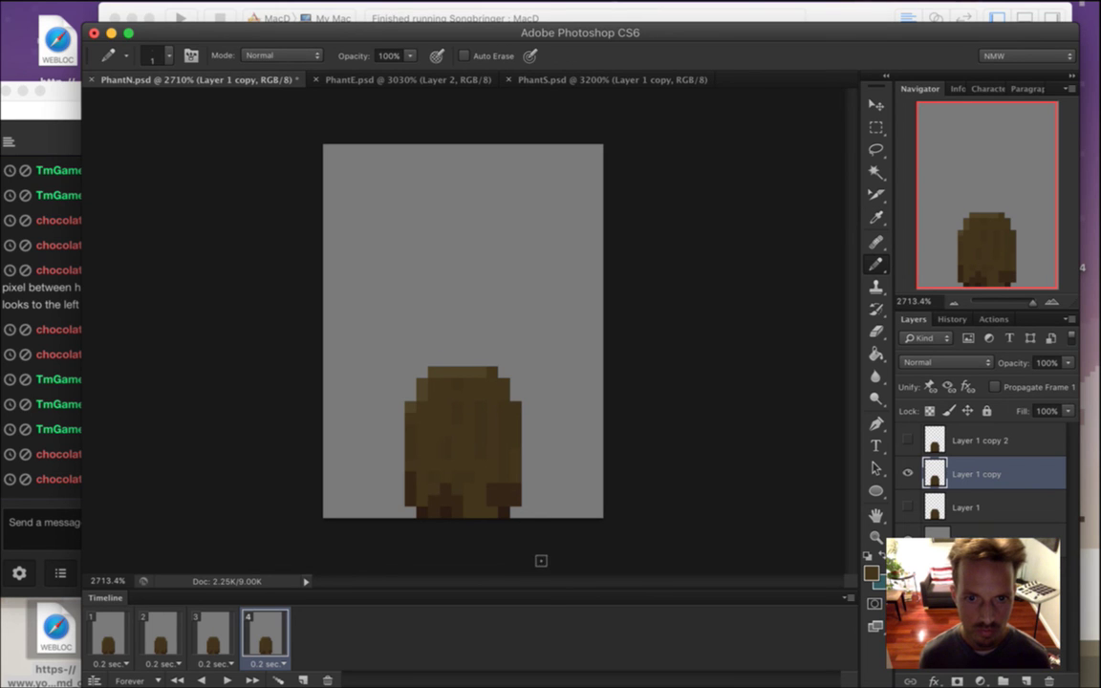
key(super+s)
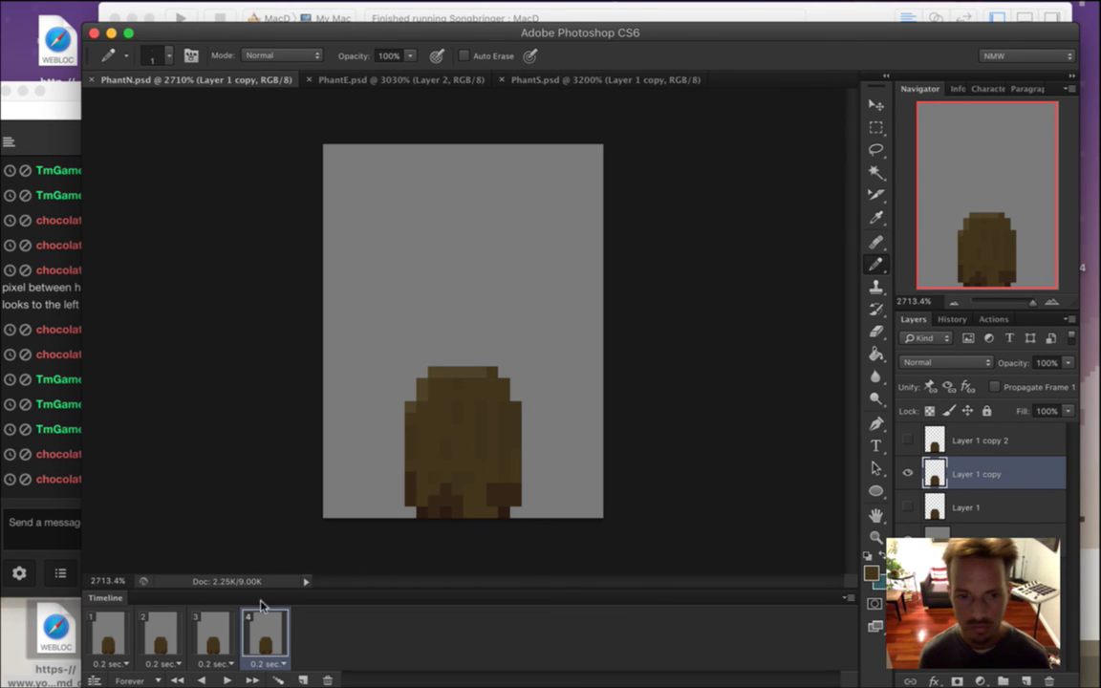
Preview the animation from frame 1, and repaint the left fur streaks of Layer 1 copy 2 on frame 2 with sampled browns.
click(109, 633)
click(230, 677)
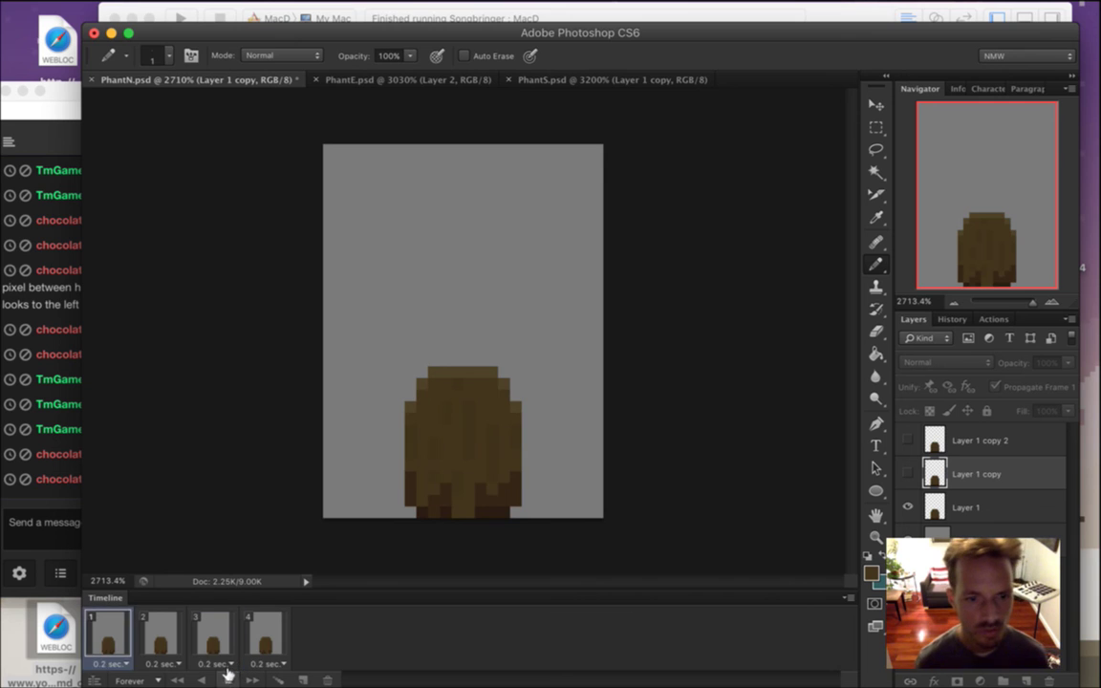
click(165, 631)
alt+click(411, 383)
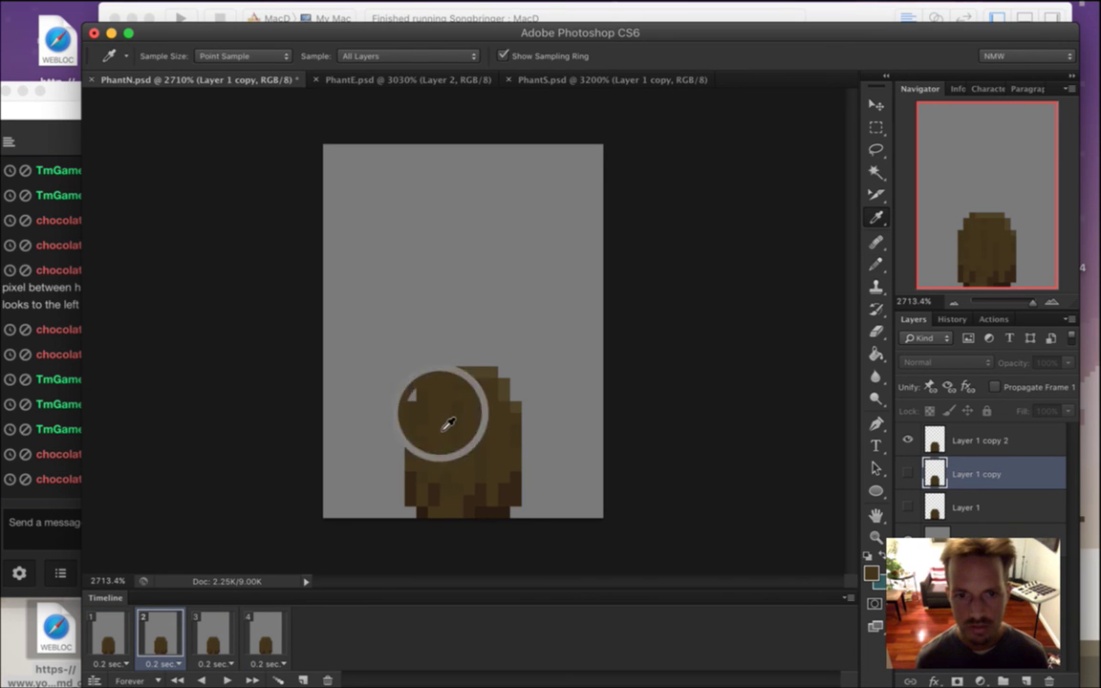
click(948, 445)
alt+click(436, 404)
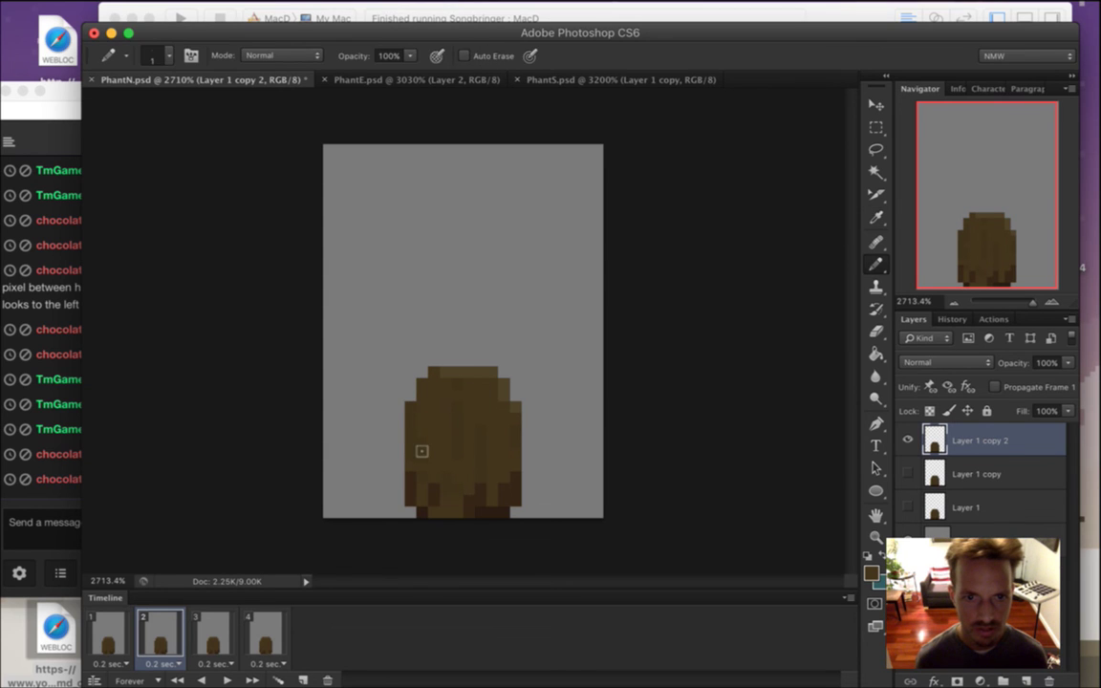
Step through all four frames and play the animation from frame 1 to compare the fur shading.
click(108, 638)
click(160, 638)
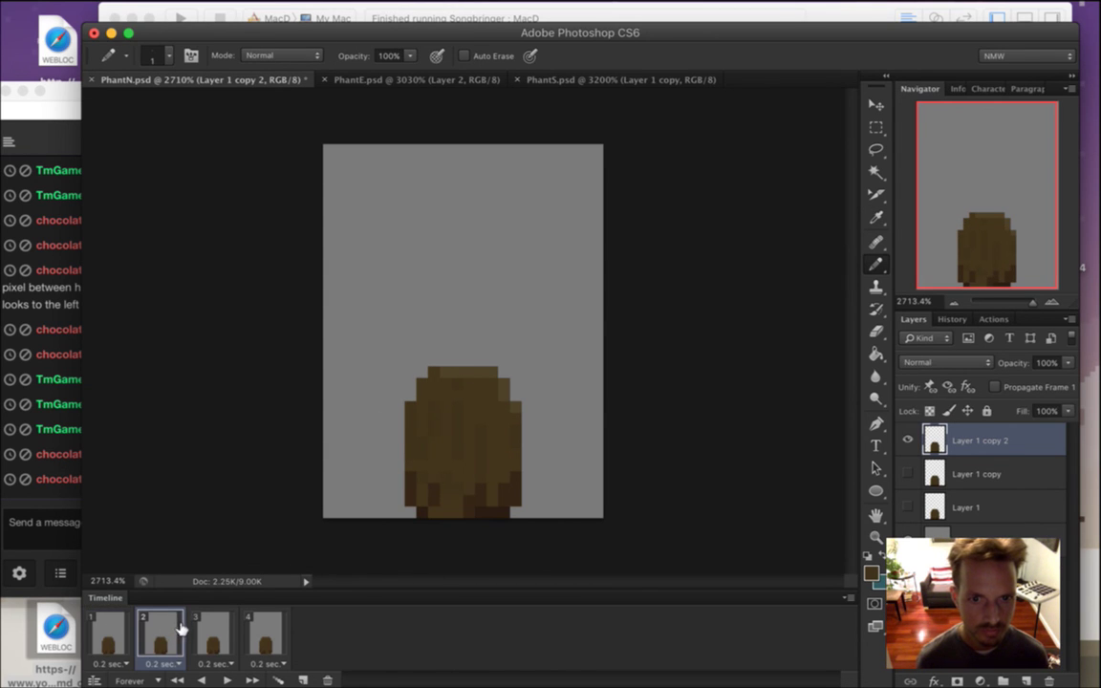
click(212, 635)
click(267, 635)
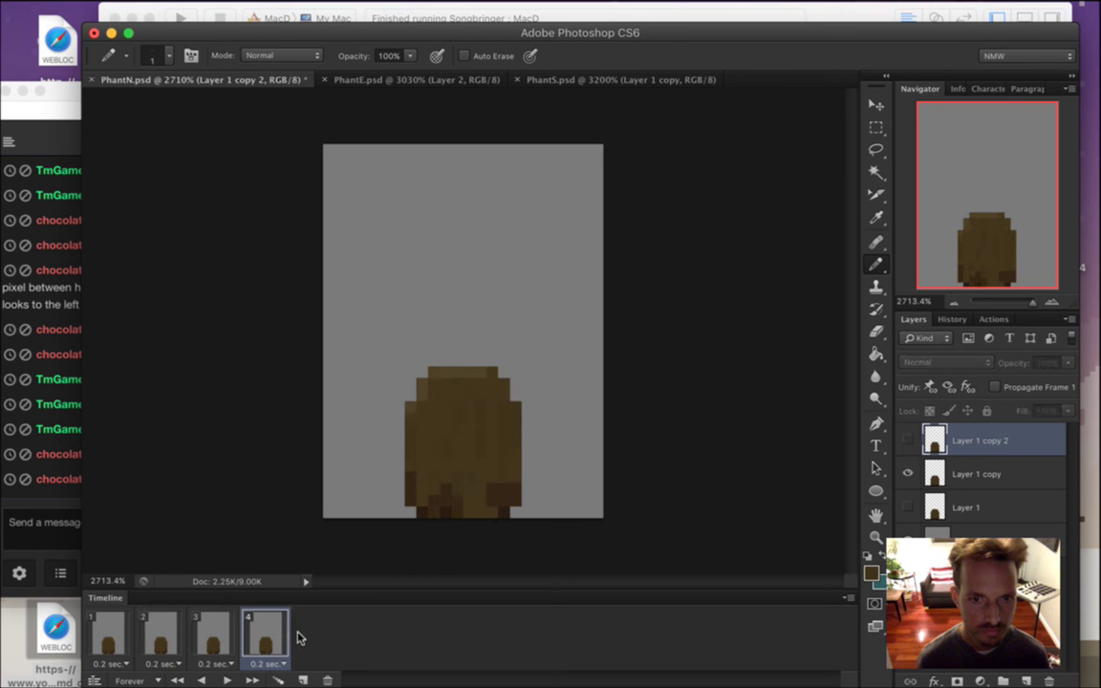
click(120, 624)
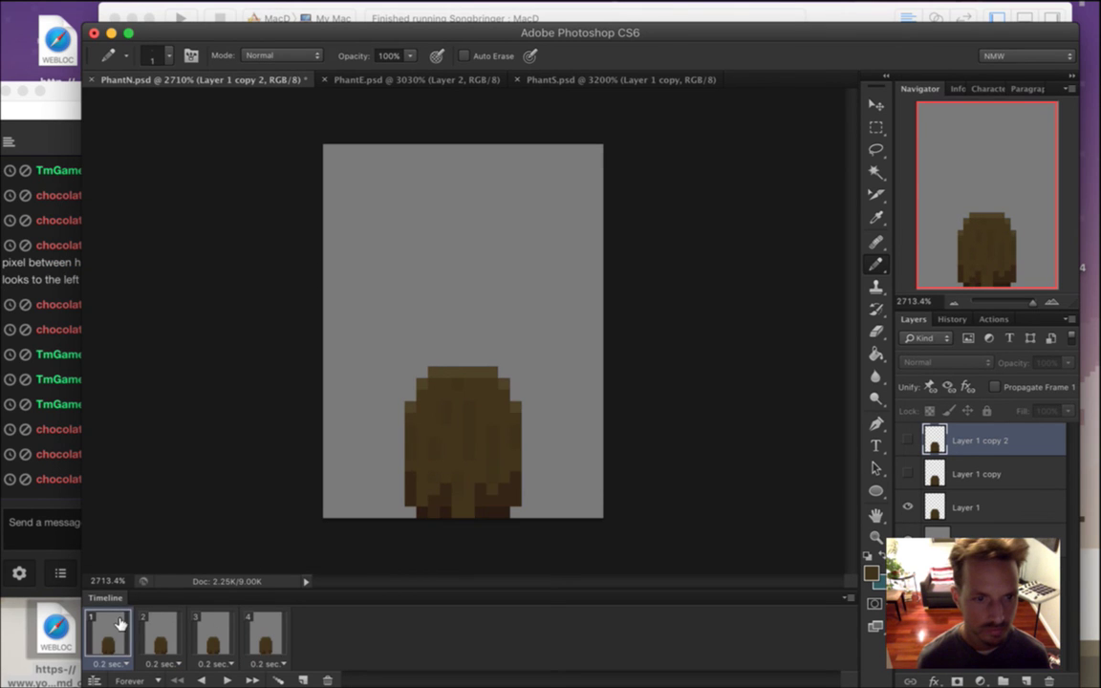
click(58, 517)
click(409, 550)
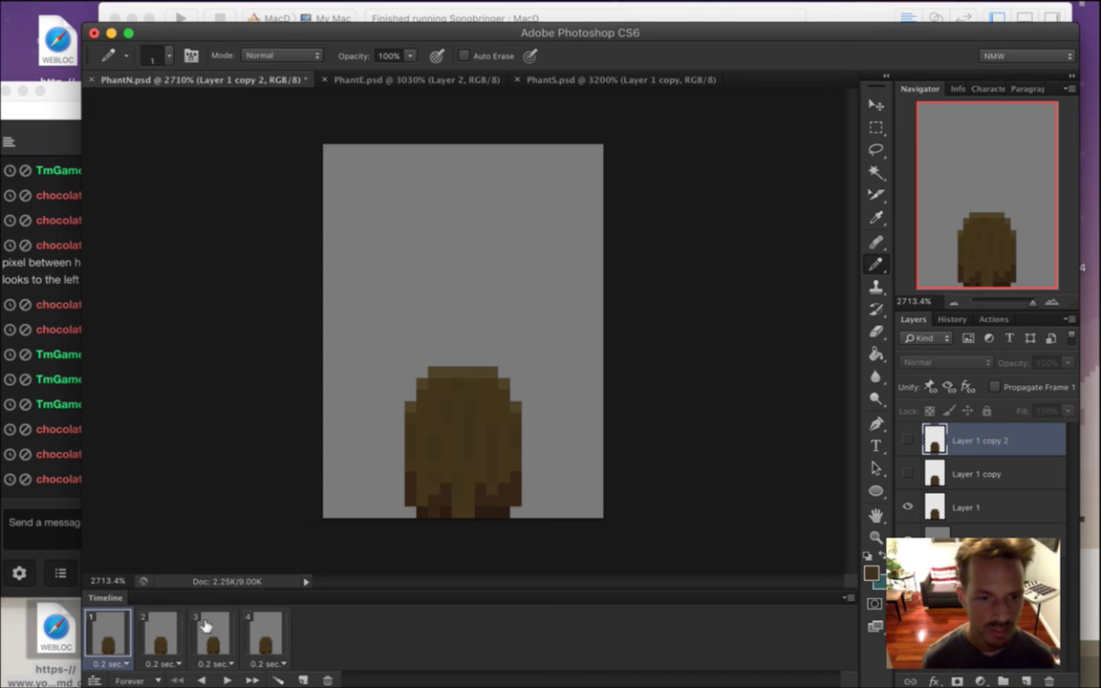
click(228, 680)
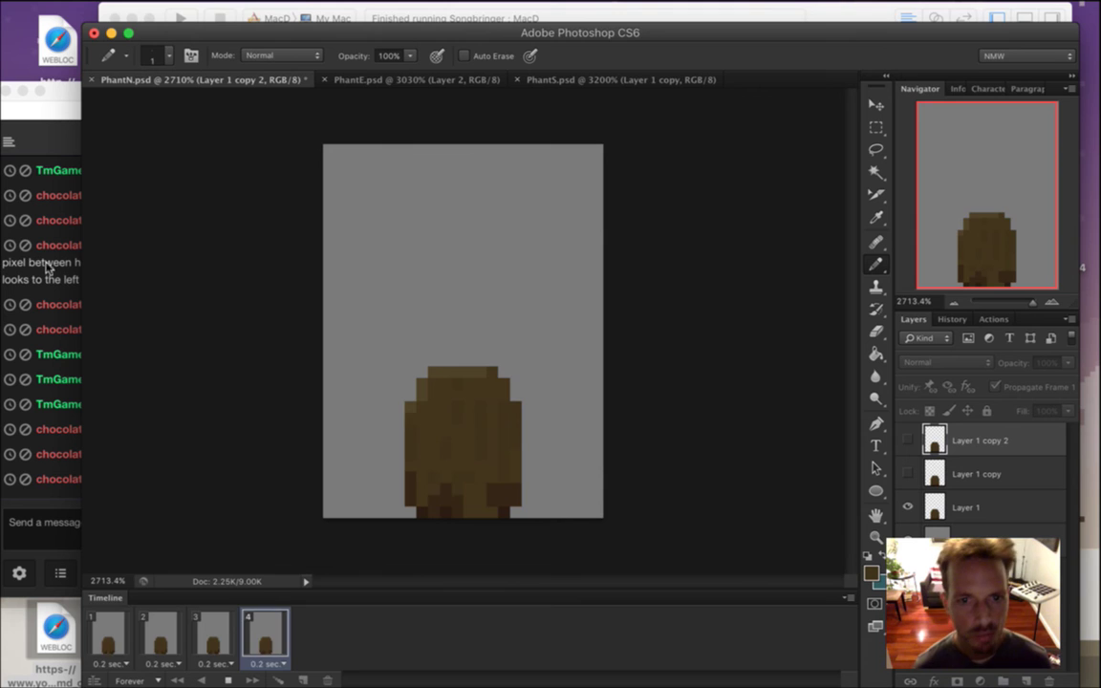
click(227, 677)
click(103, 625)
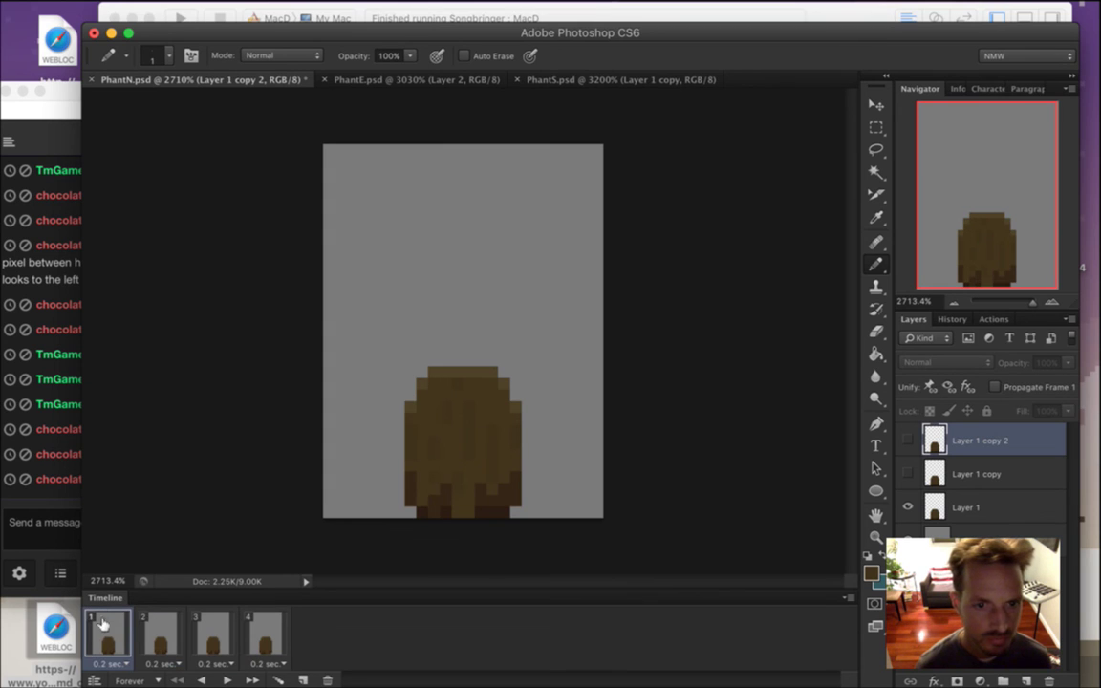
On frame 2, adjust the upper-middle fur pixels of Layer 1 copy 2 using browns sampled from the nearby fur.
click(169, 633)
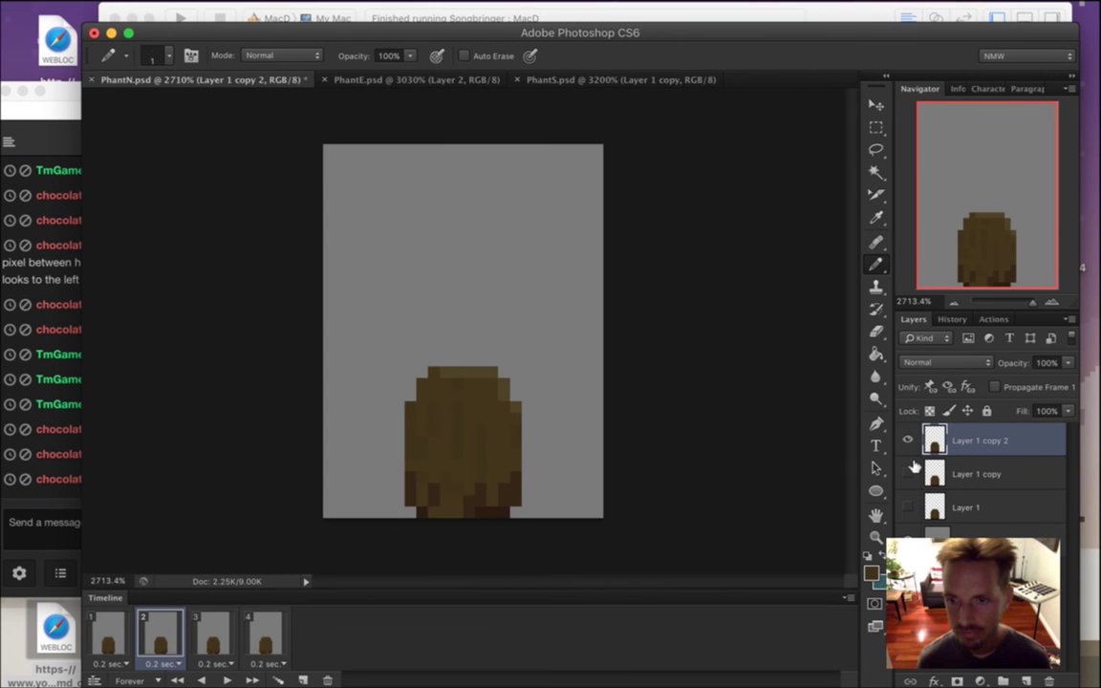
alt+click(455, 412)
alt+click(457, 411)
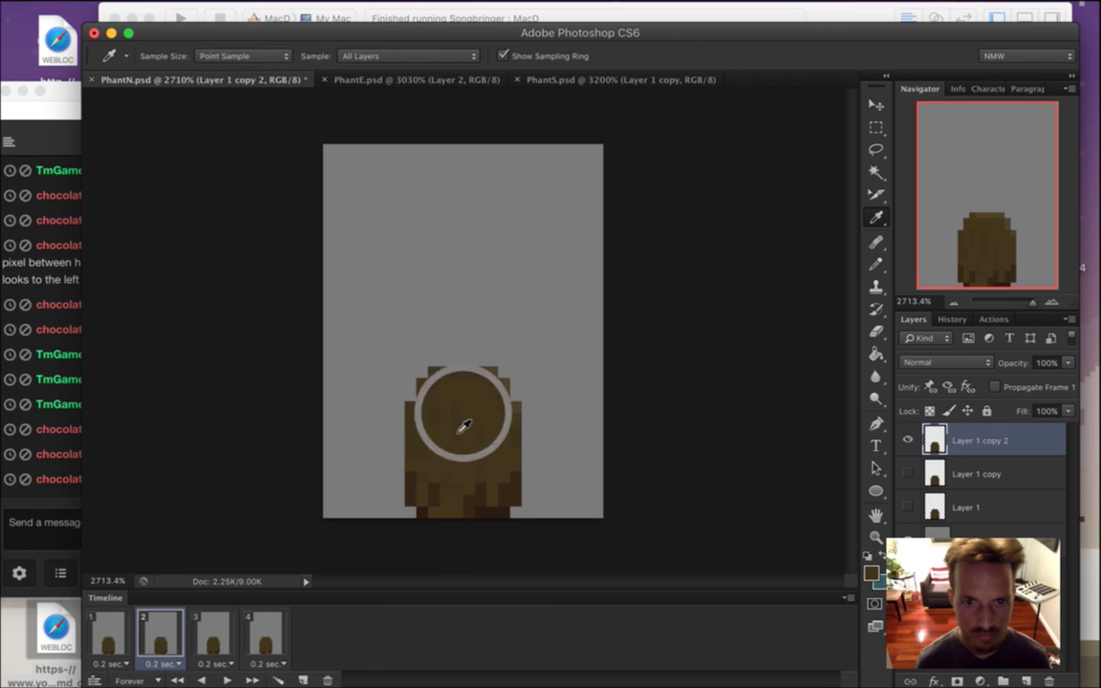
On frame 4, repaint the upper-middle fur pixels of Layer 1 copy with sampled browns.
click(219, 622)
click(271, 626)
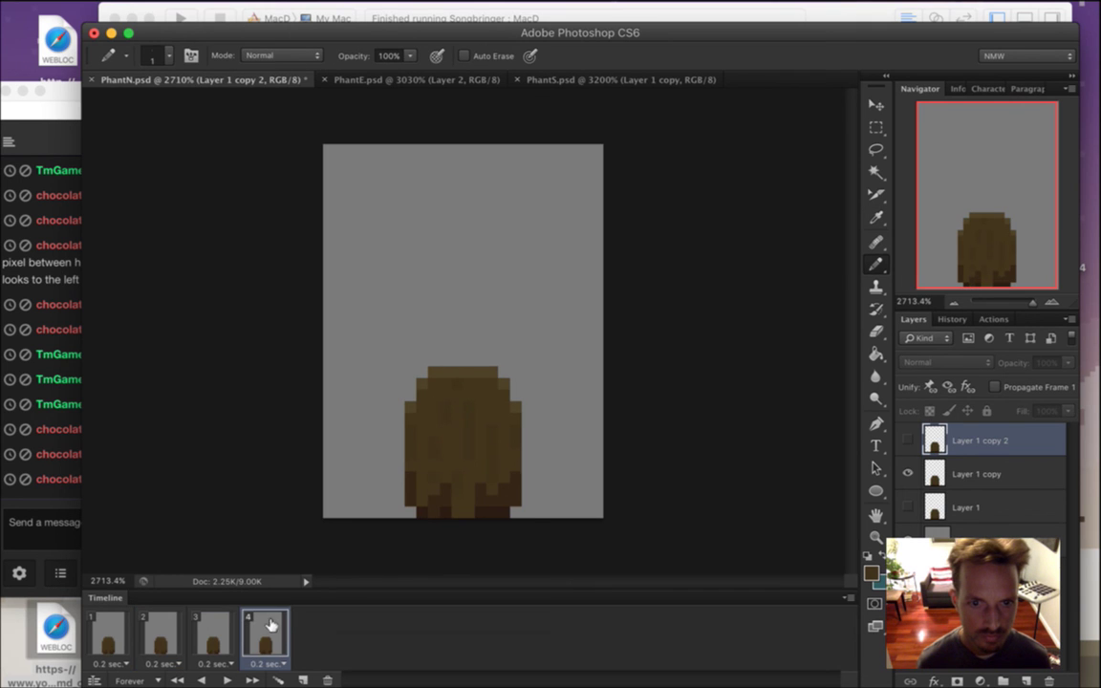
click(940, 475)
alt+click(466, 404)
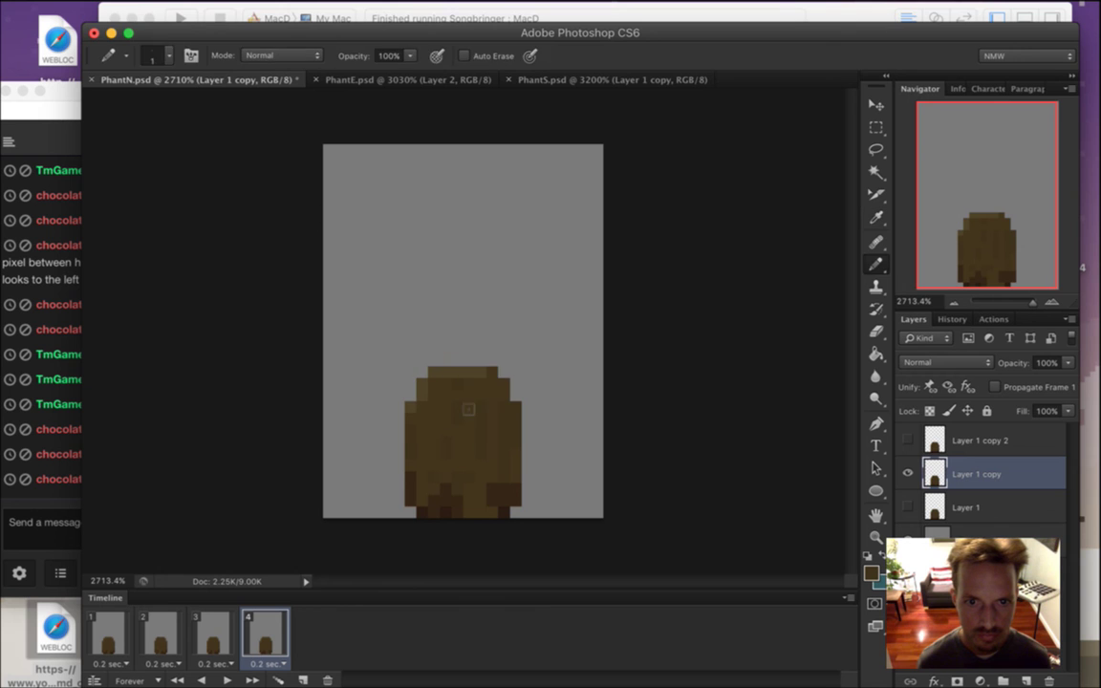
alt+click(457, 401)
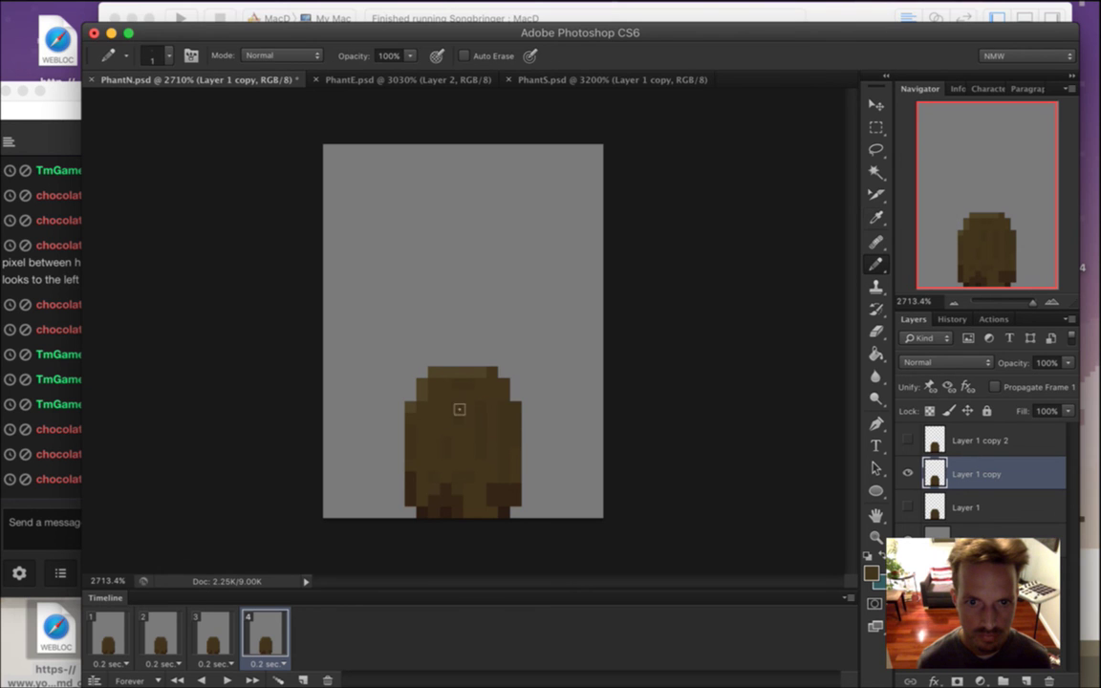
Preview the animation from frame 1 and save PhantN.psd.
click(99, 634)
click(227, 680)
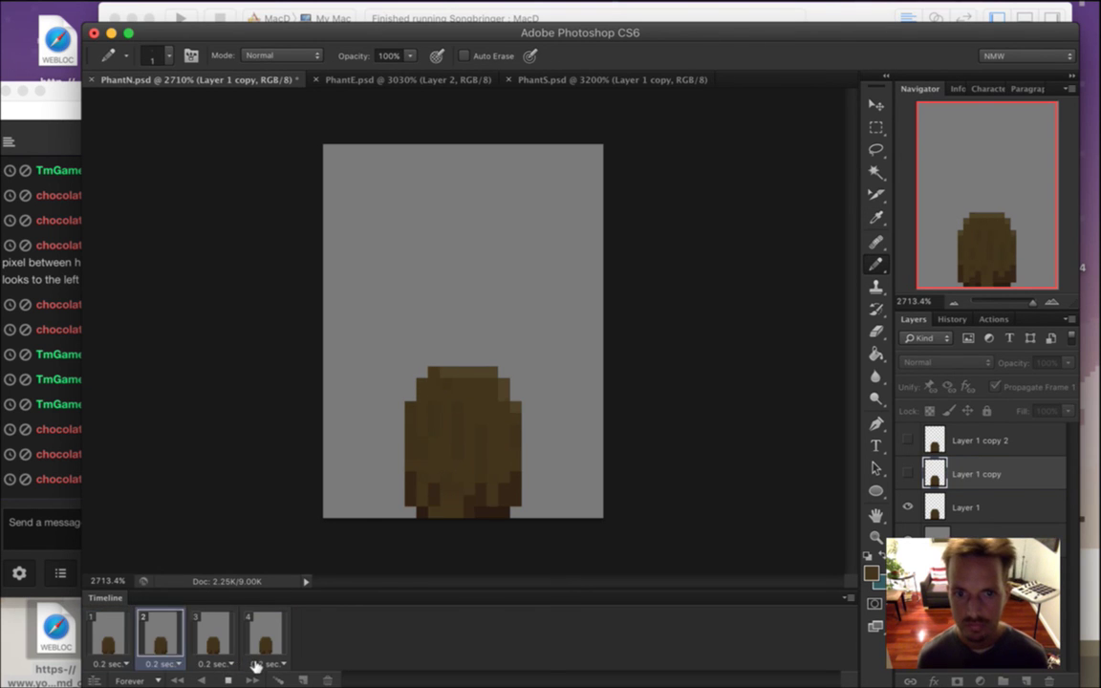
key(space)
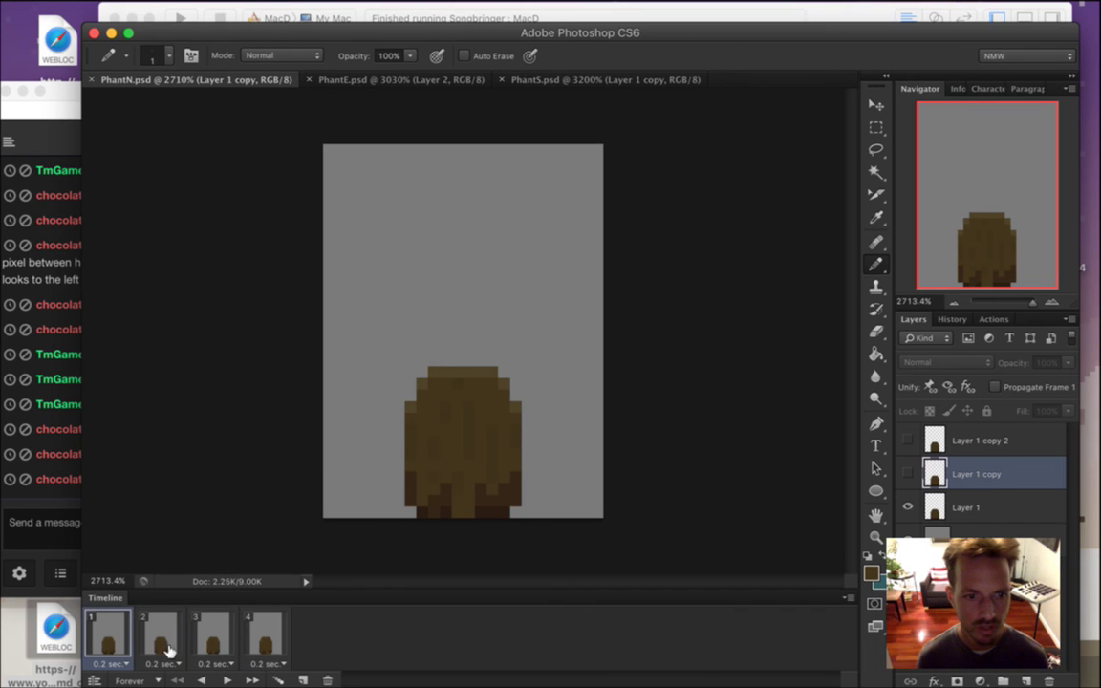
Set the delay of all four frames to 0.1 seconds and hide the grey background layer.
shift+click(264, 628)
click(270, 664)
click(277, 510)
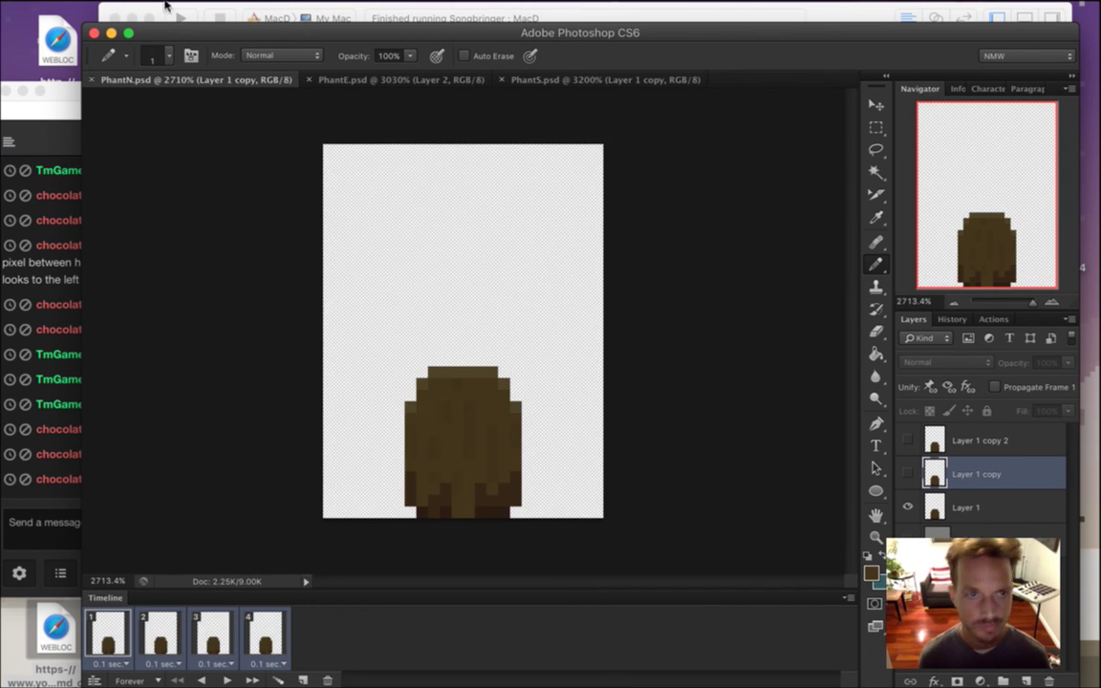
Render all frames as a PNG image sequence named PhantN.png at document size, 10 fps, starting at 0 with one digit.
click(132, 9)
mouse_move(307, 340)
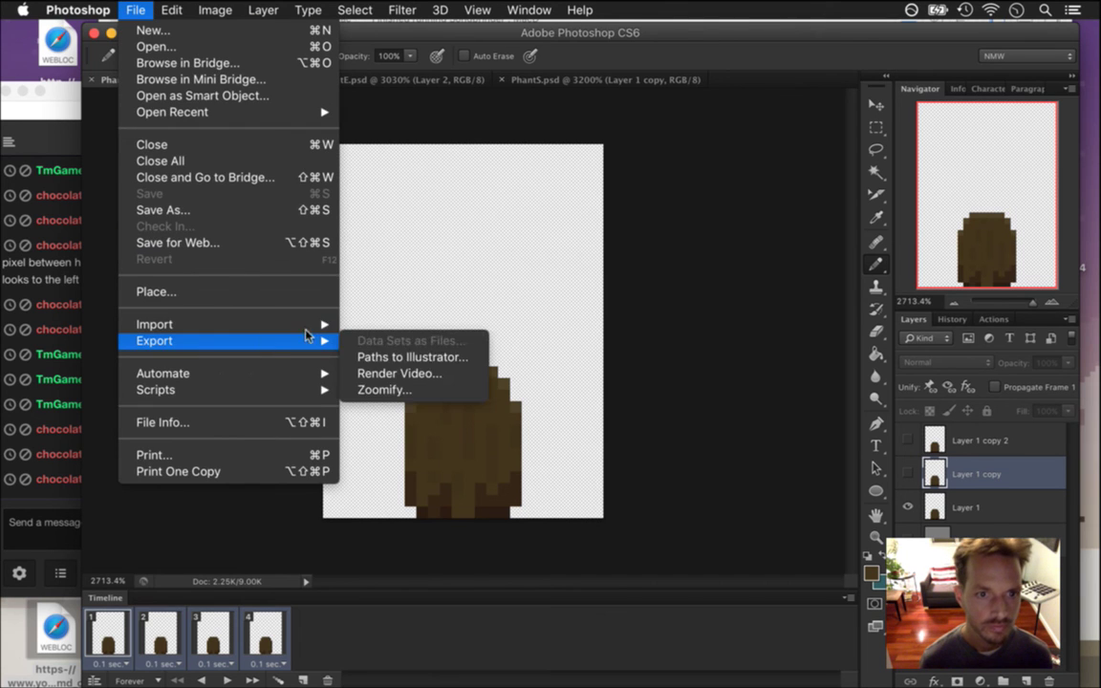
click(362, 374)
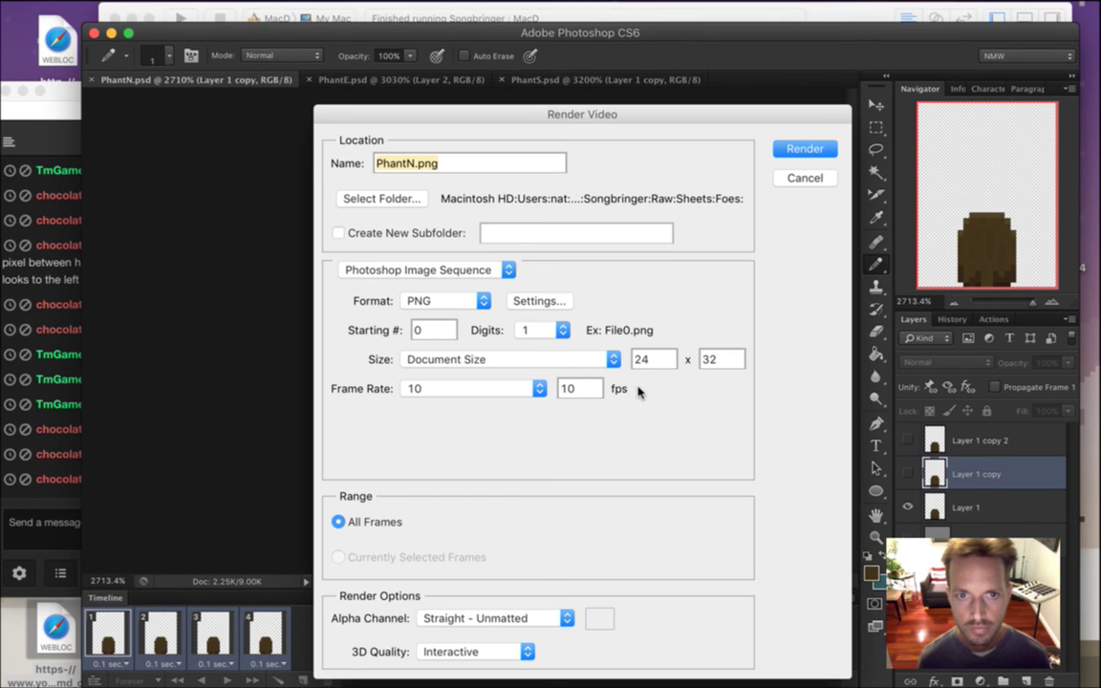
key(Return)
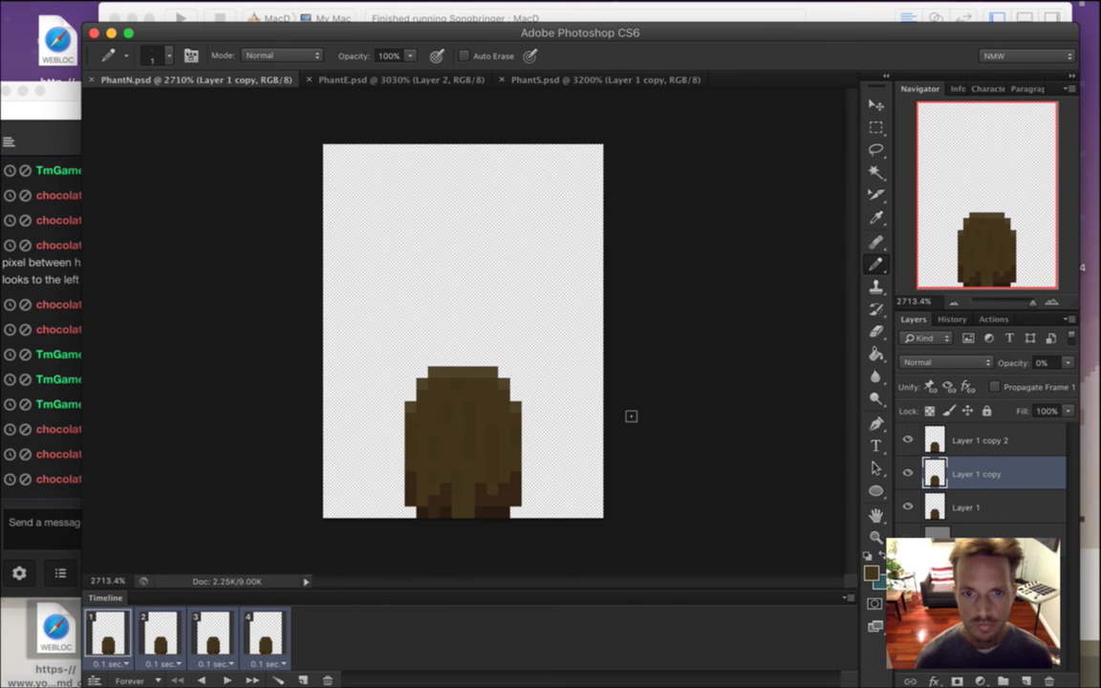
Switch to Xcode and duplicate the three-line runS animation block in Phant.txt directly below the original.
key(super+Tab)
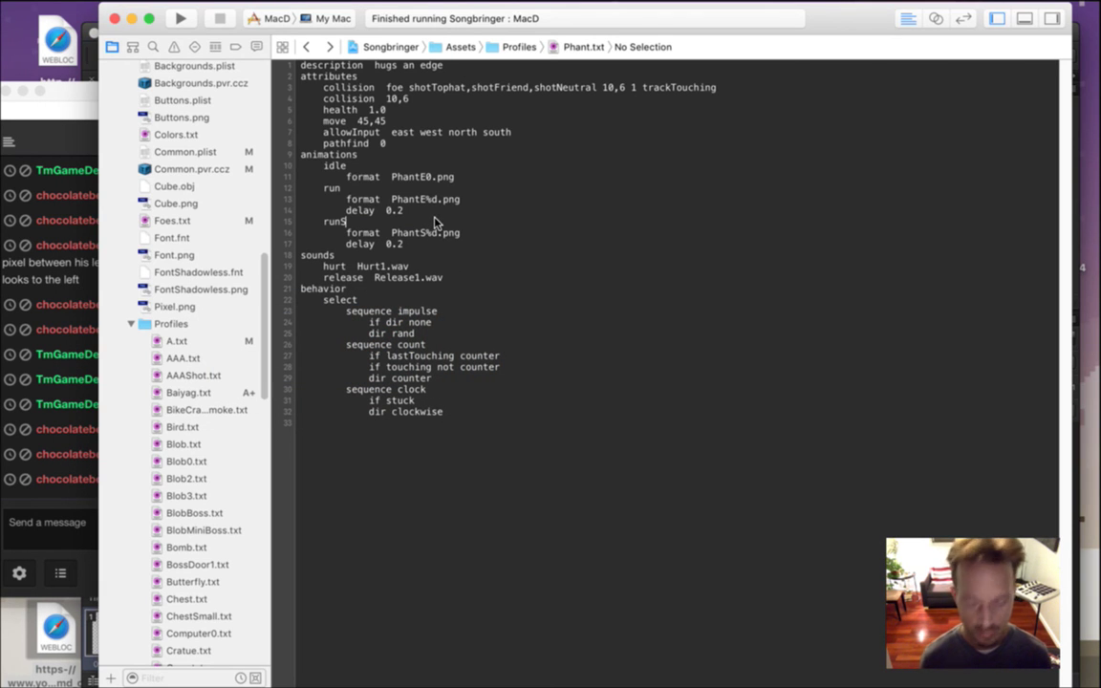
key(super+Left)
key(shift+Down)
key(shift+Down)
key(shift+Down)
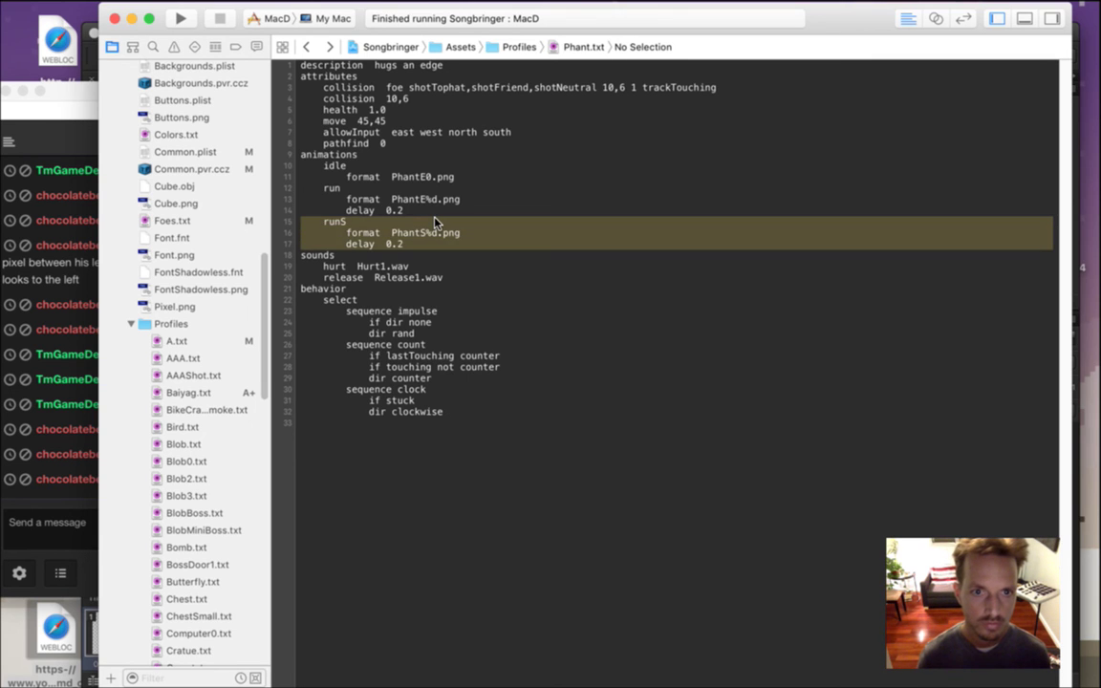
key(super+c)
key(Right)
key(super+v)
Rename the duplicated animation block to runN and change its format to PhantN%d.png.
key(Up)
key(Up)
key(Up)
key(End)
key(BackSpace)
text(N)
key(Down)
key(End)
key(Left)
key(Left)
key(Left)
key(Left)
key(Left)
key(Left)
key(BackSpace)
text(N)
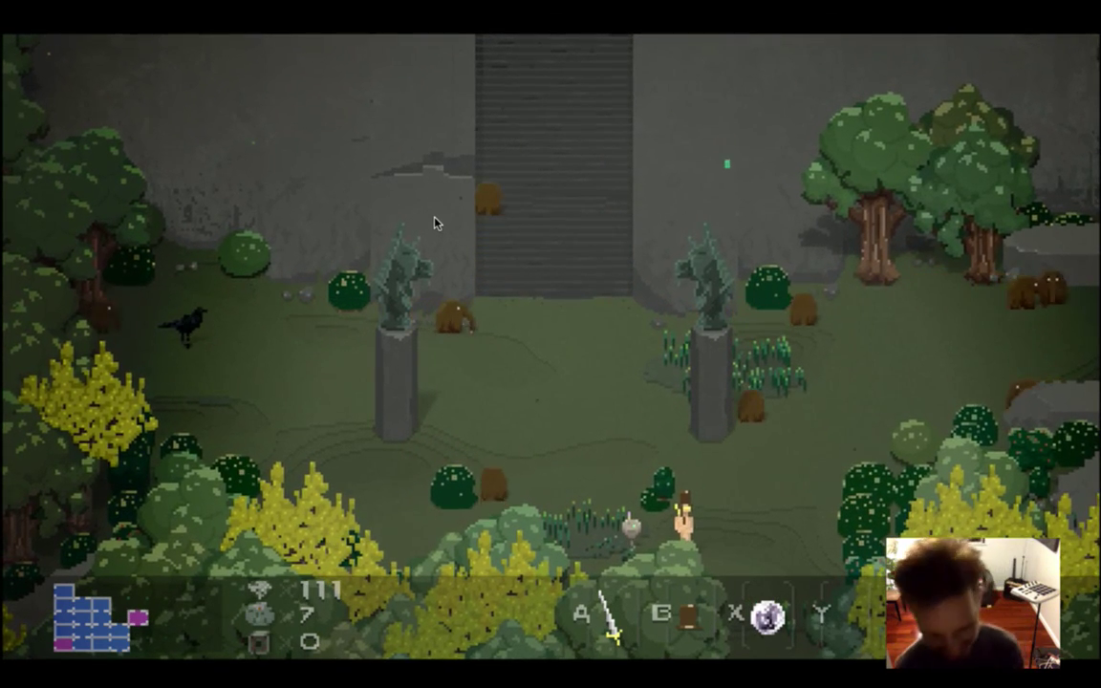
Playtest the elephants' walking animations in Songbringer, moving the hero around the clearing between the two statues and attacking.
key(Up)
key(x)
key(Up)
key(x)
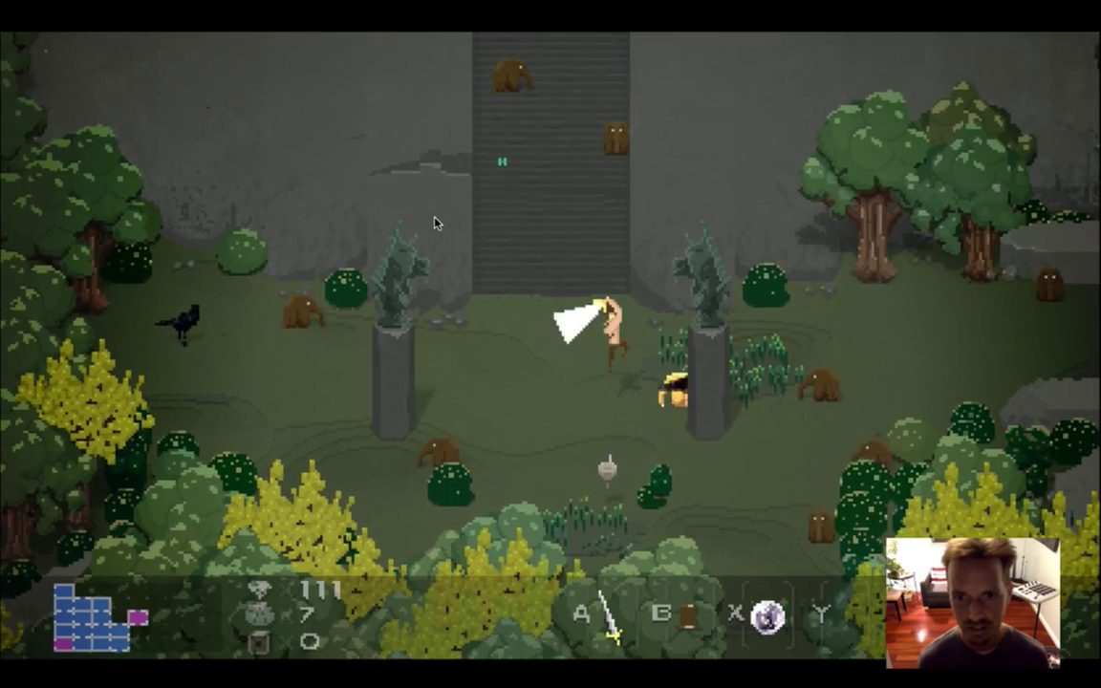
key(Left)
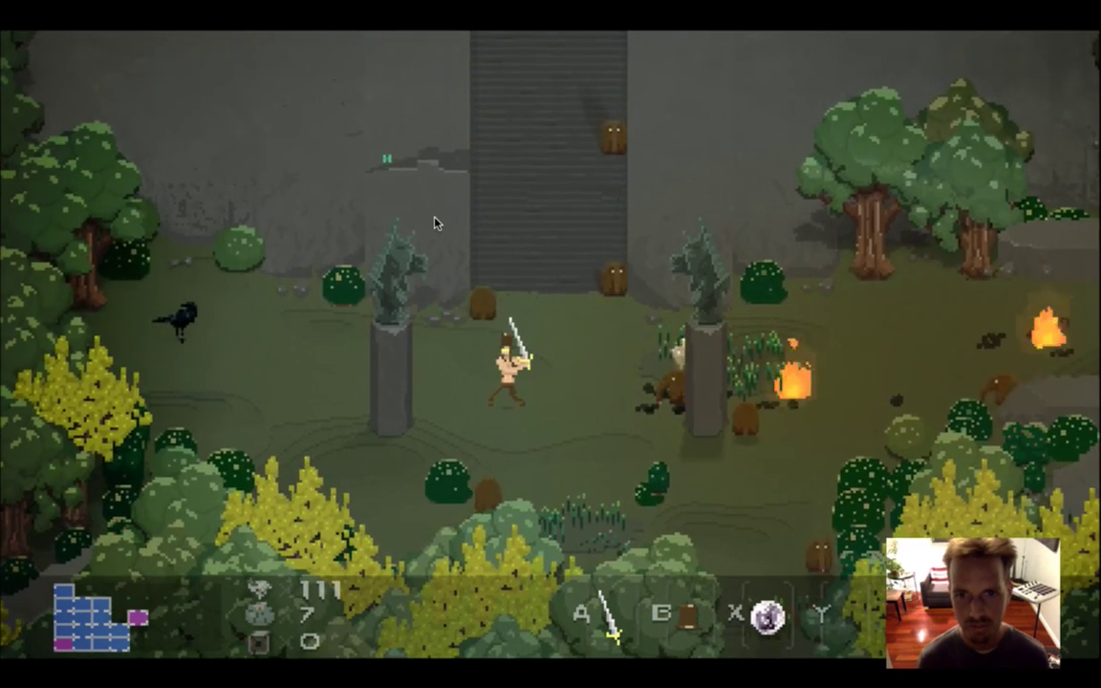
key(x)
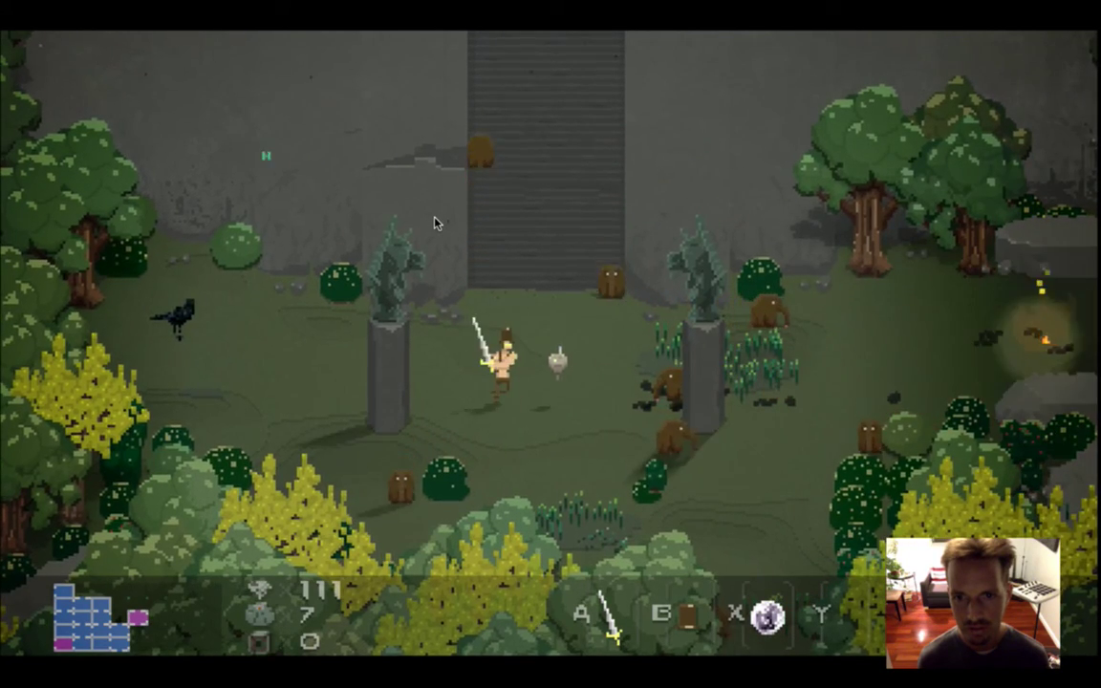
key(Right)
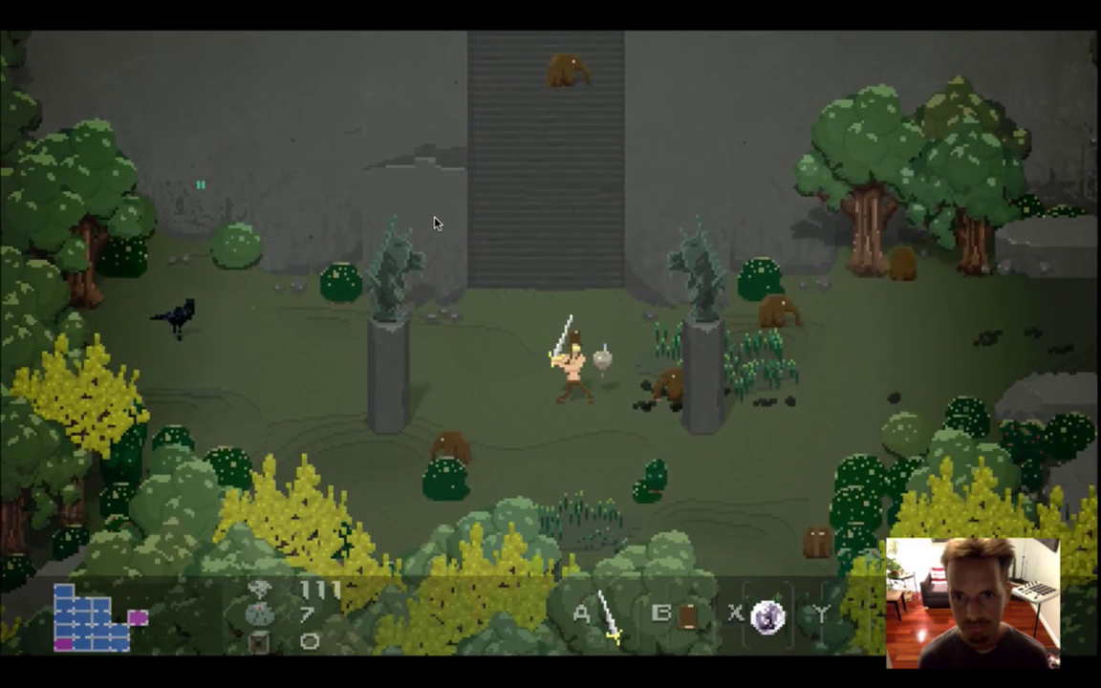
key(Left)
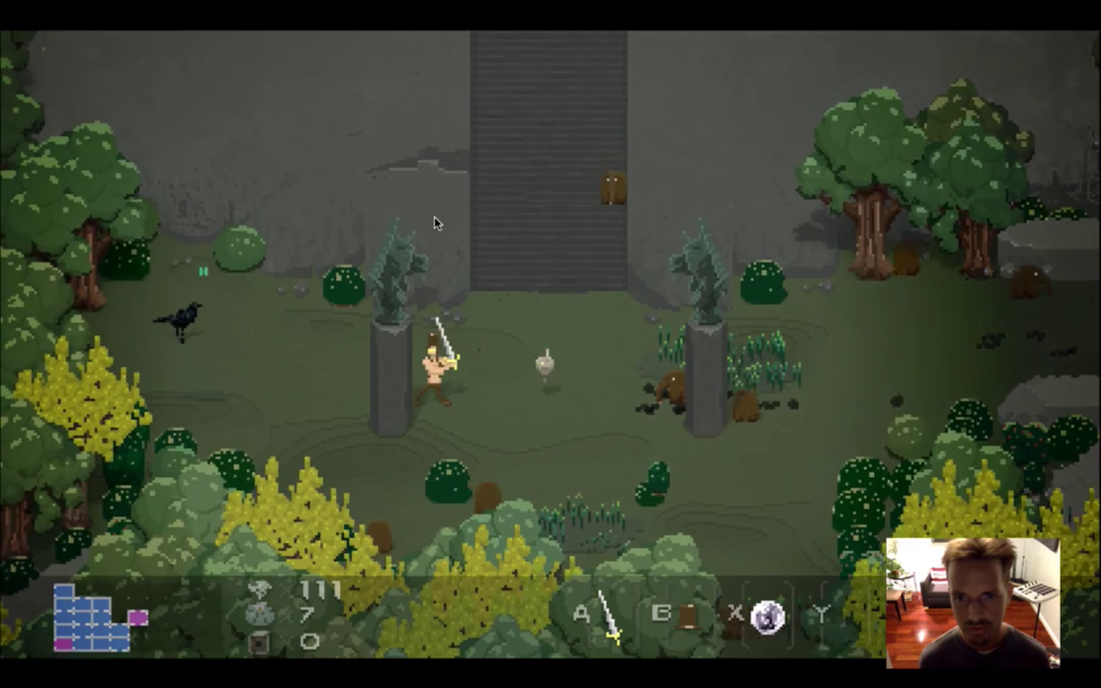
key(Right)
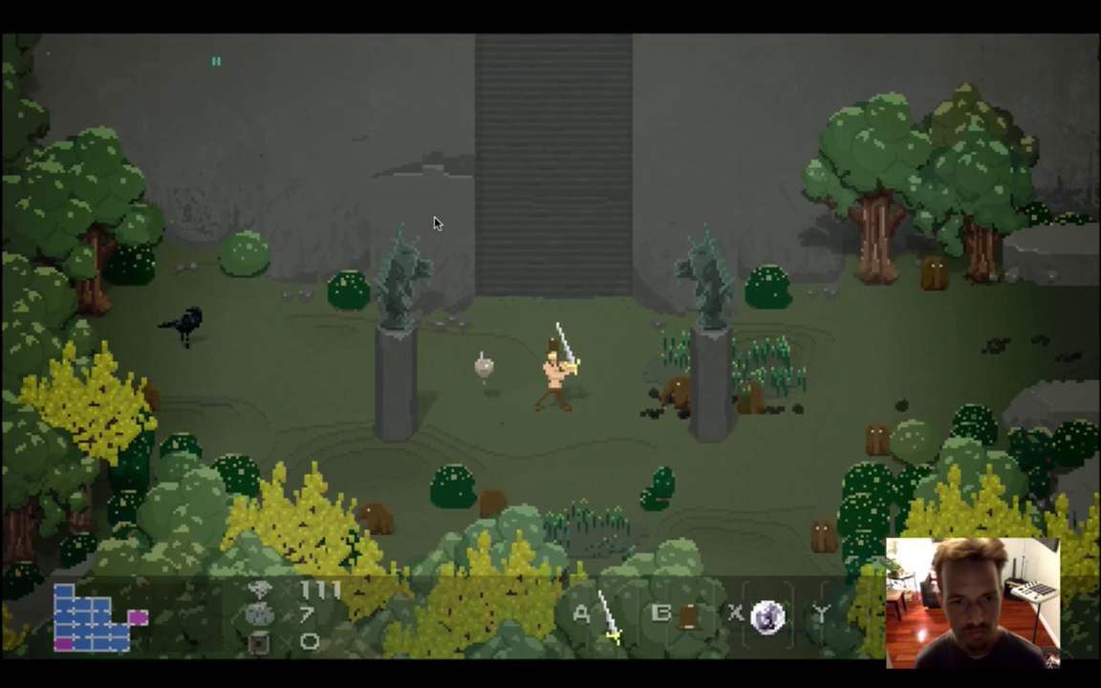
Switch from the running game to the Twitch chat window to read the viewers' messages.
key(super+Tab)
key(super+Tab)
key(super+Tab)
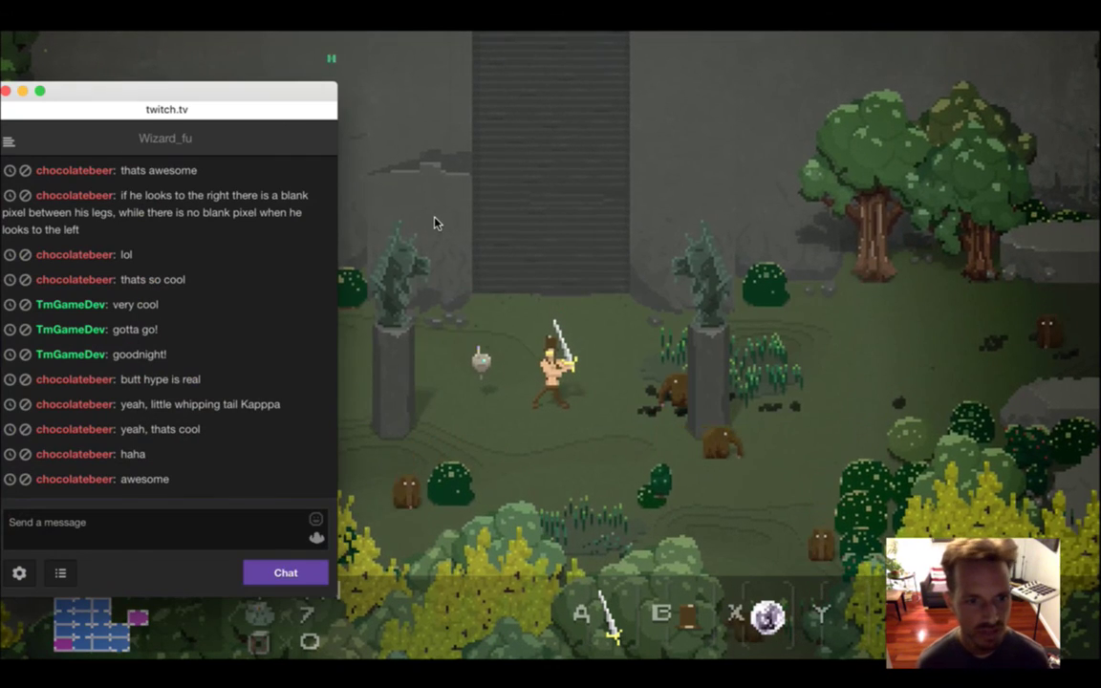